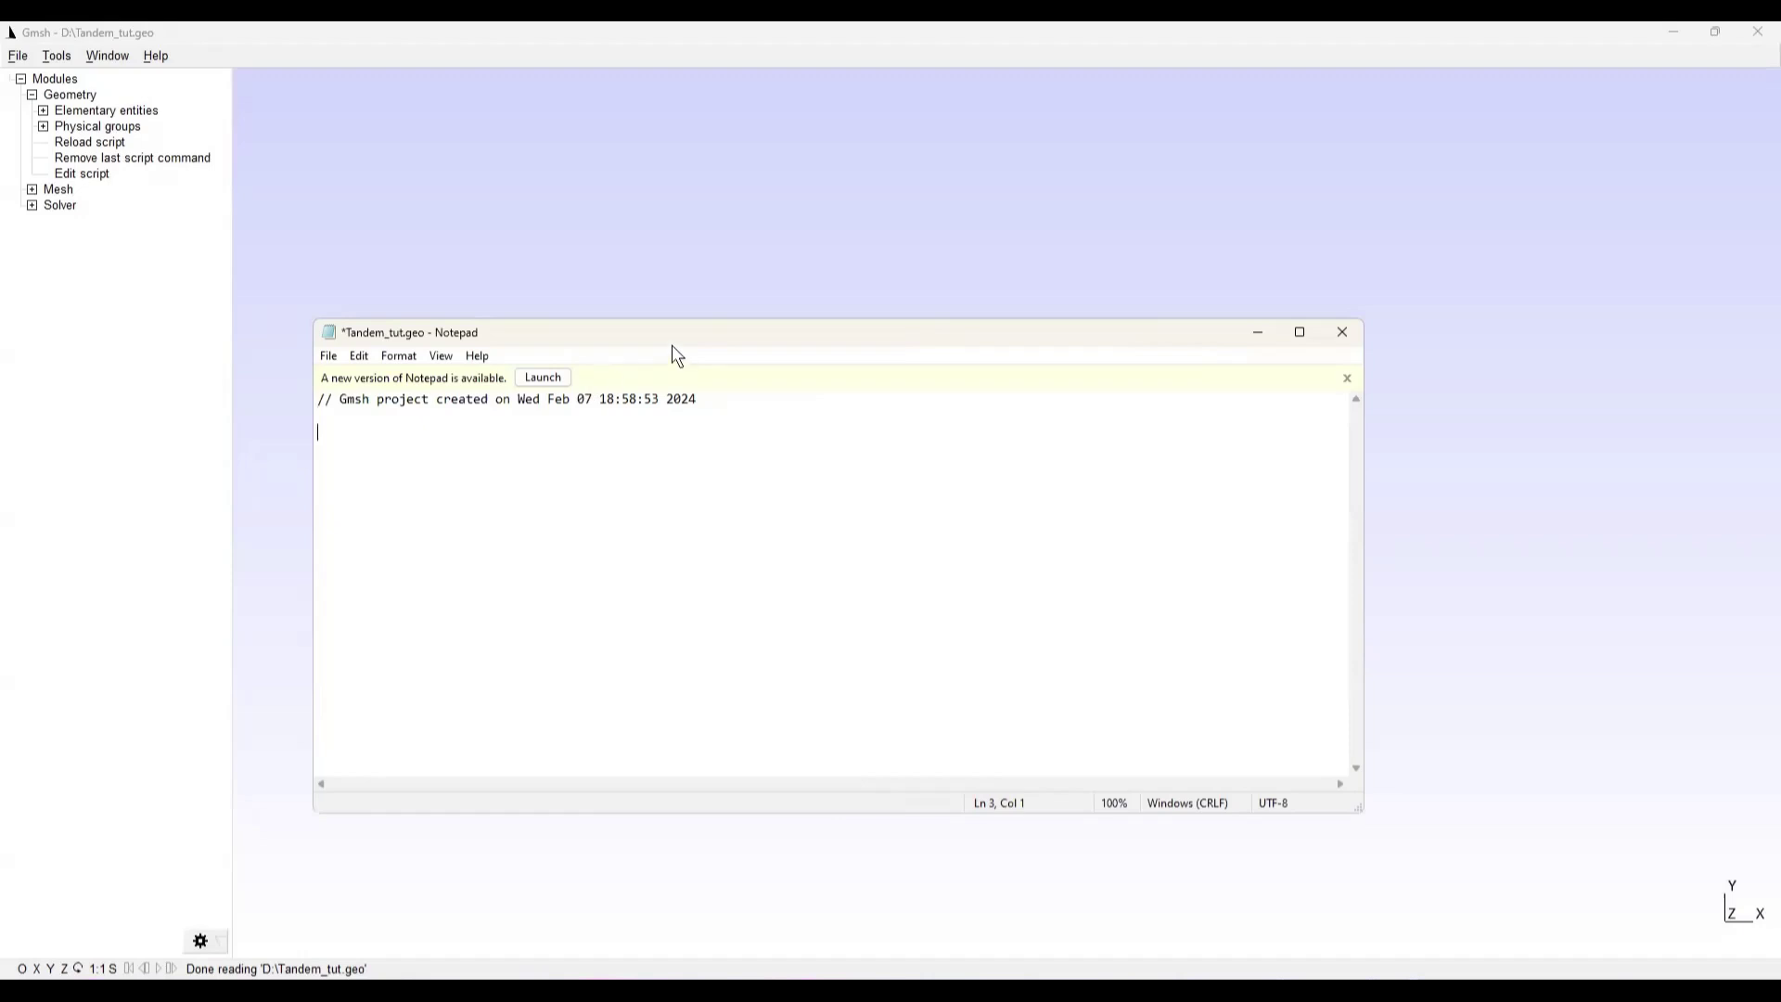
Add the comments "// Dimensionless distance = 0.1" and "//First airfoil points" to the Tandem_tut.geo script
drag(701, 332, 810, 371)
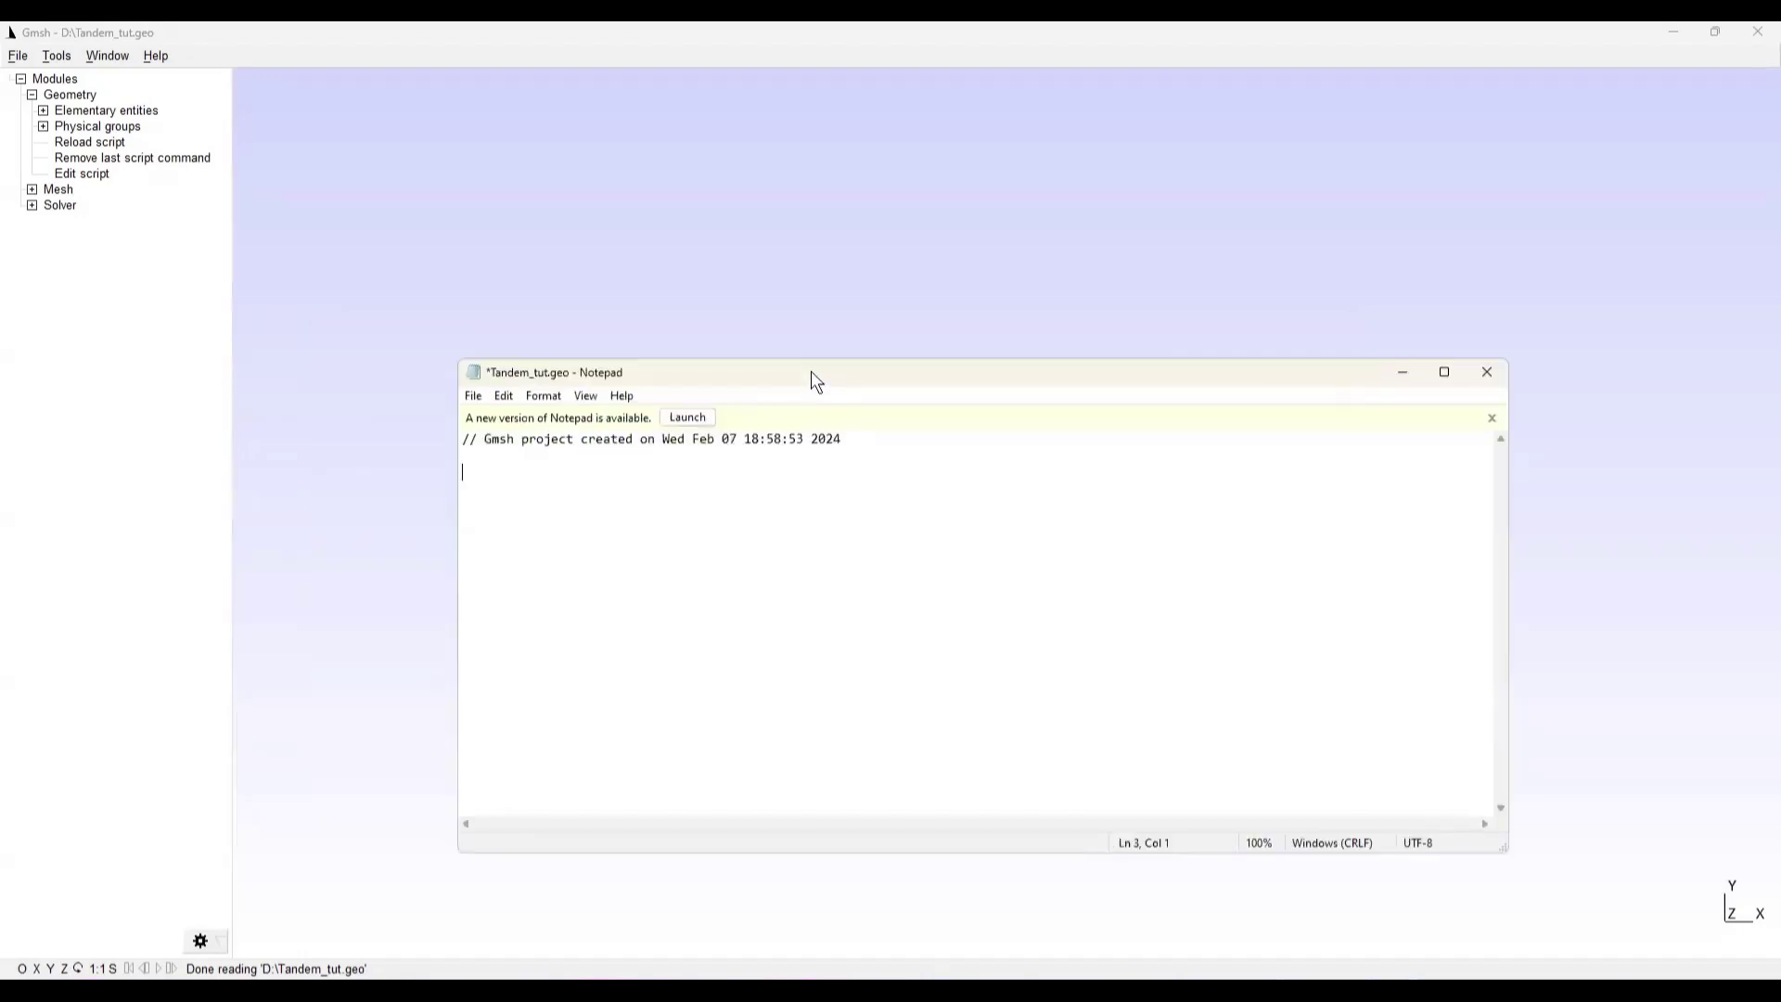
text(// Dimensionless distance)
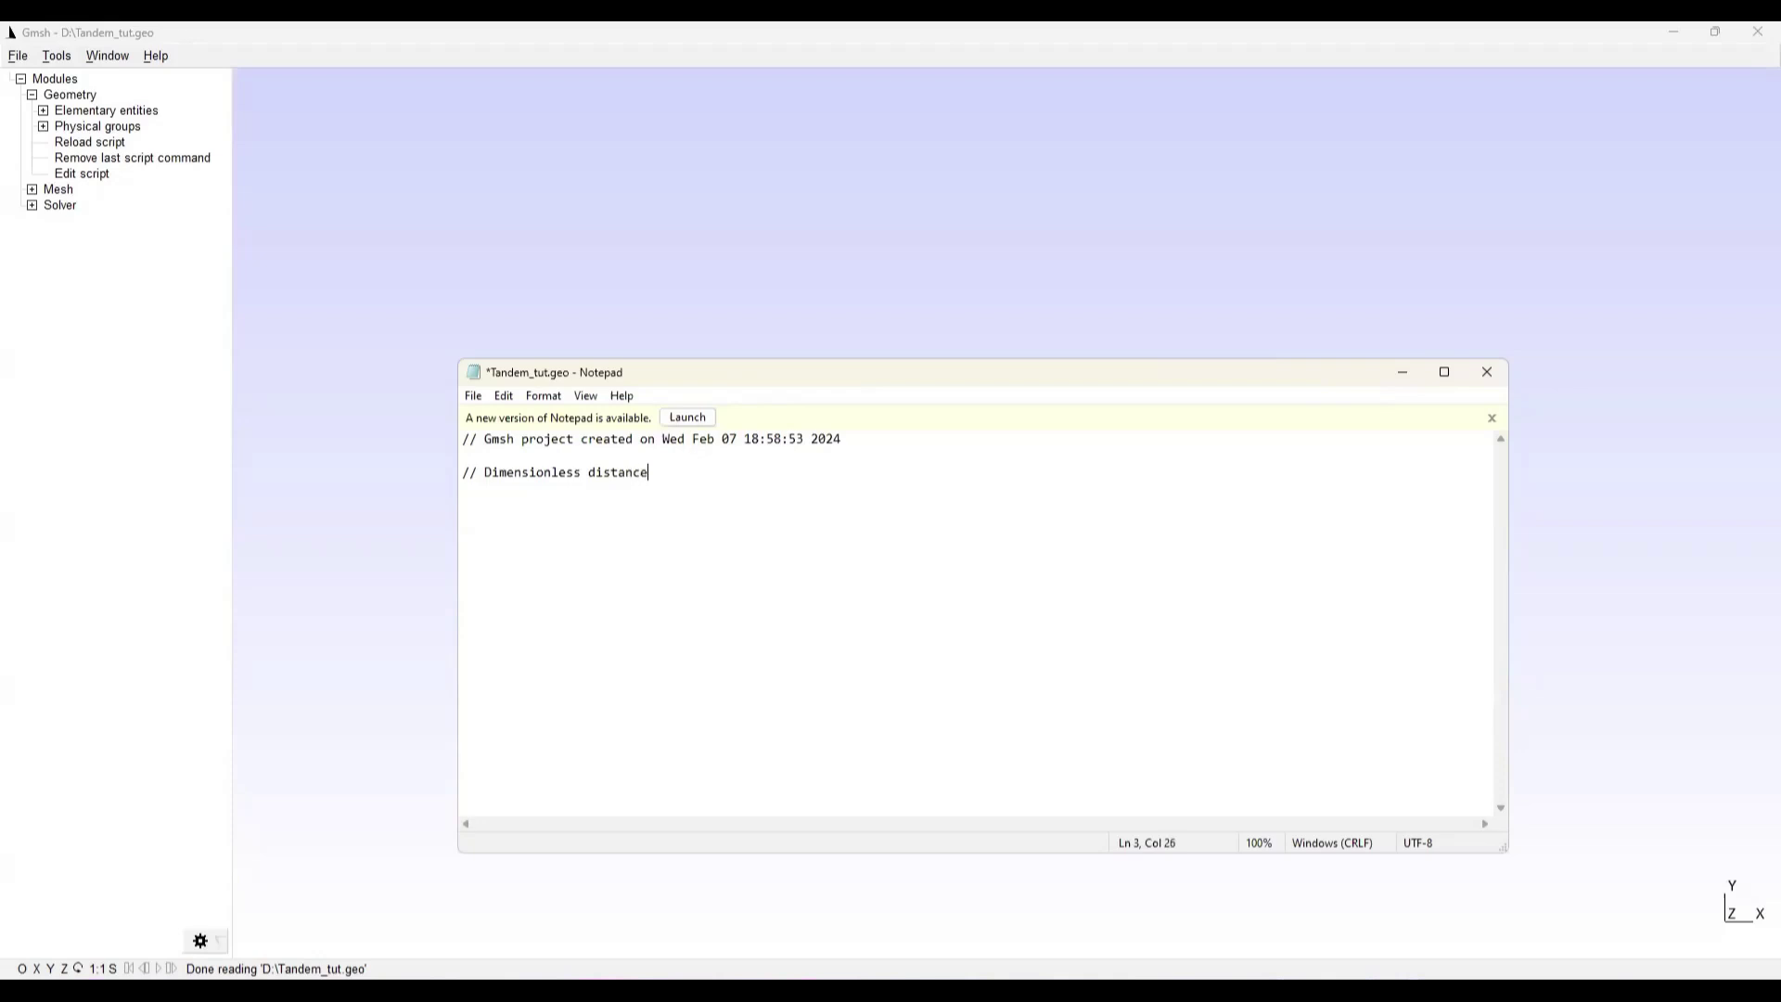
text( =0)
key(BackSpace)
text(0.1)
key(Return)
key(Return)
text(//First airfoil points)
key(Return)
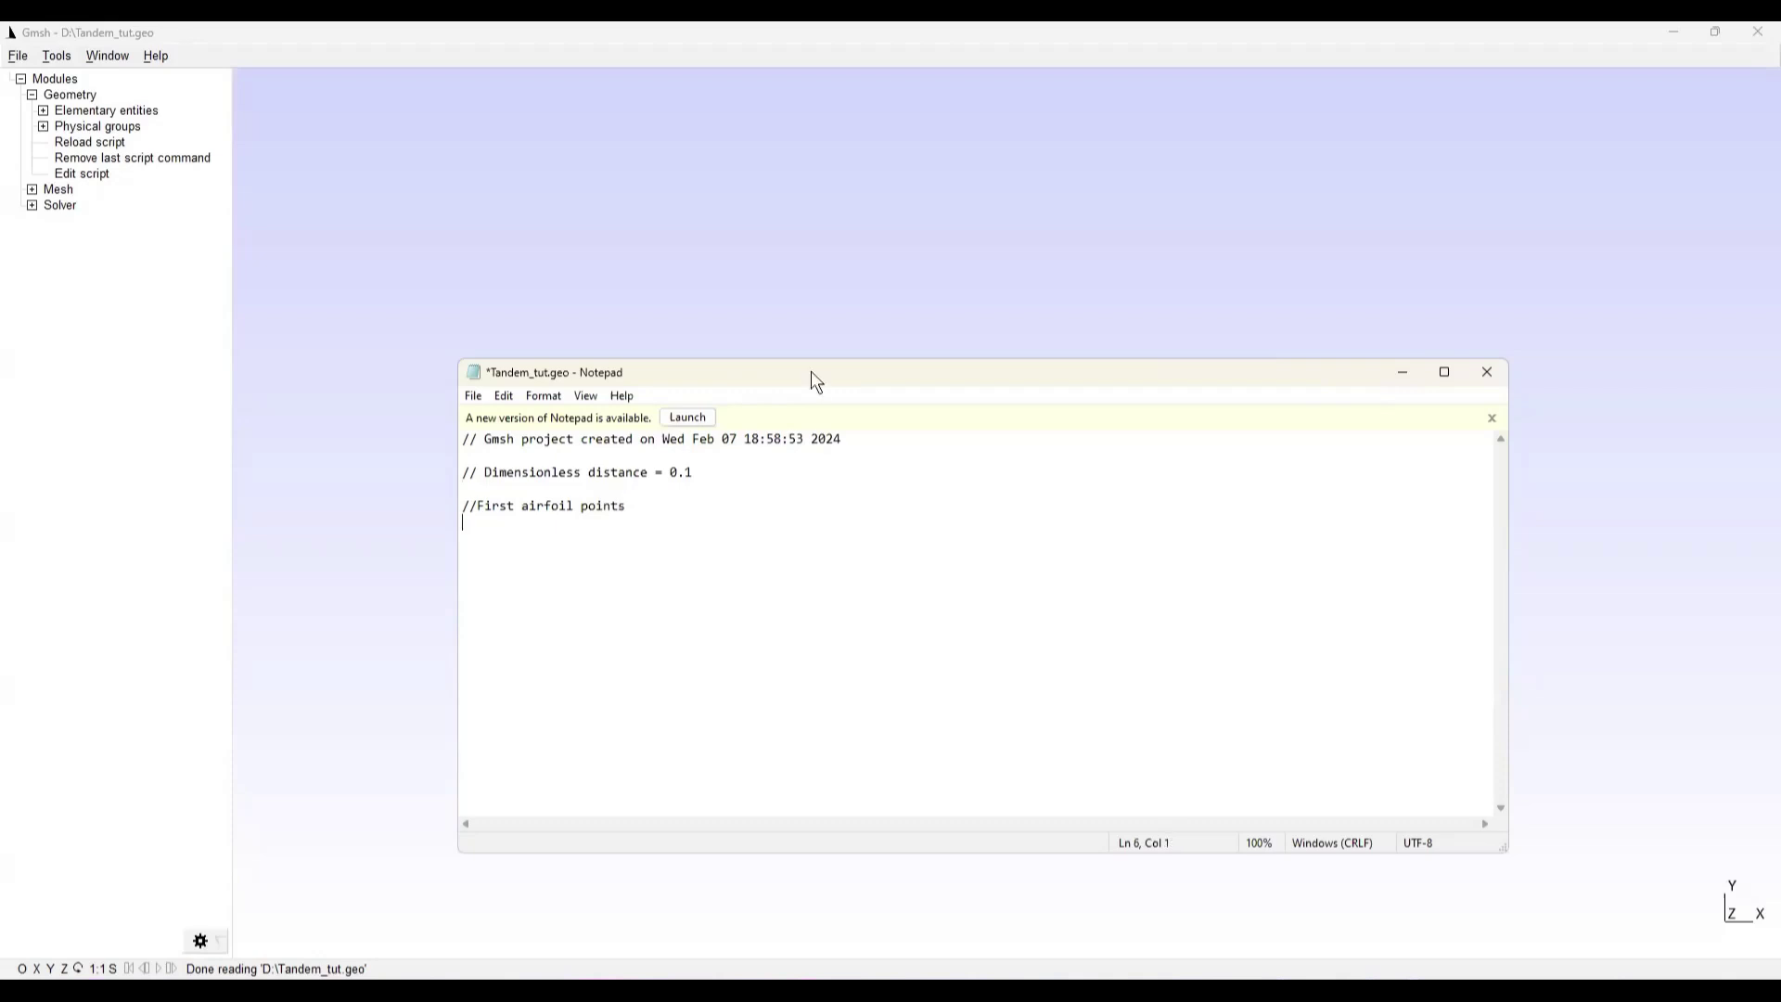
Define "Point(1) = {0, 0, 0, 0.1};" and "Point(2) = {1, 0, 0, 0.1};" under the first airfoil comment
text(Point(1) = {0)
key(BackSpace)
text(0, 0, 0, 0.1})
key(Return)
text(Point()
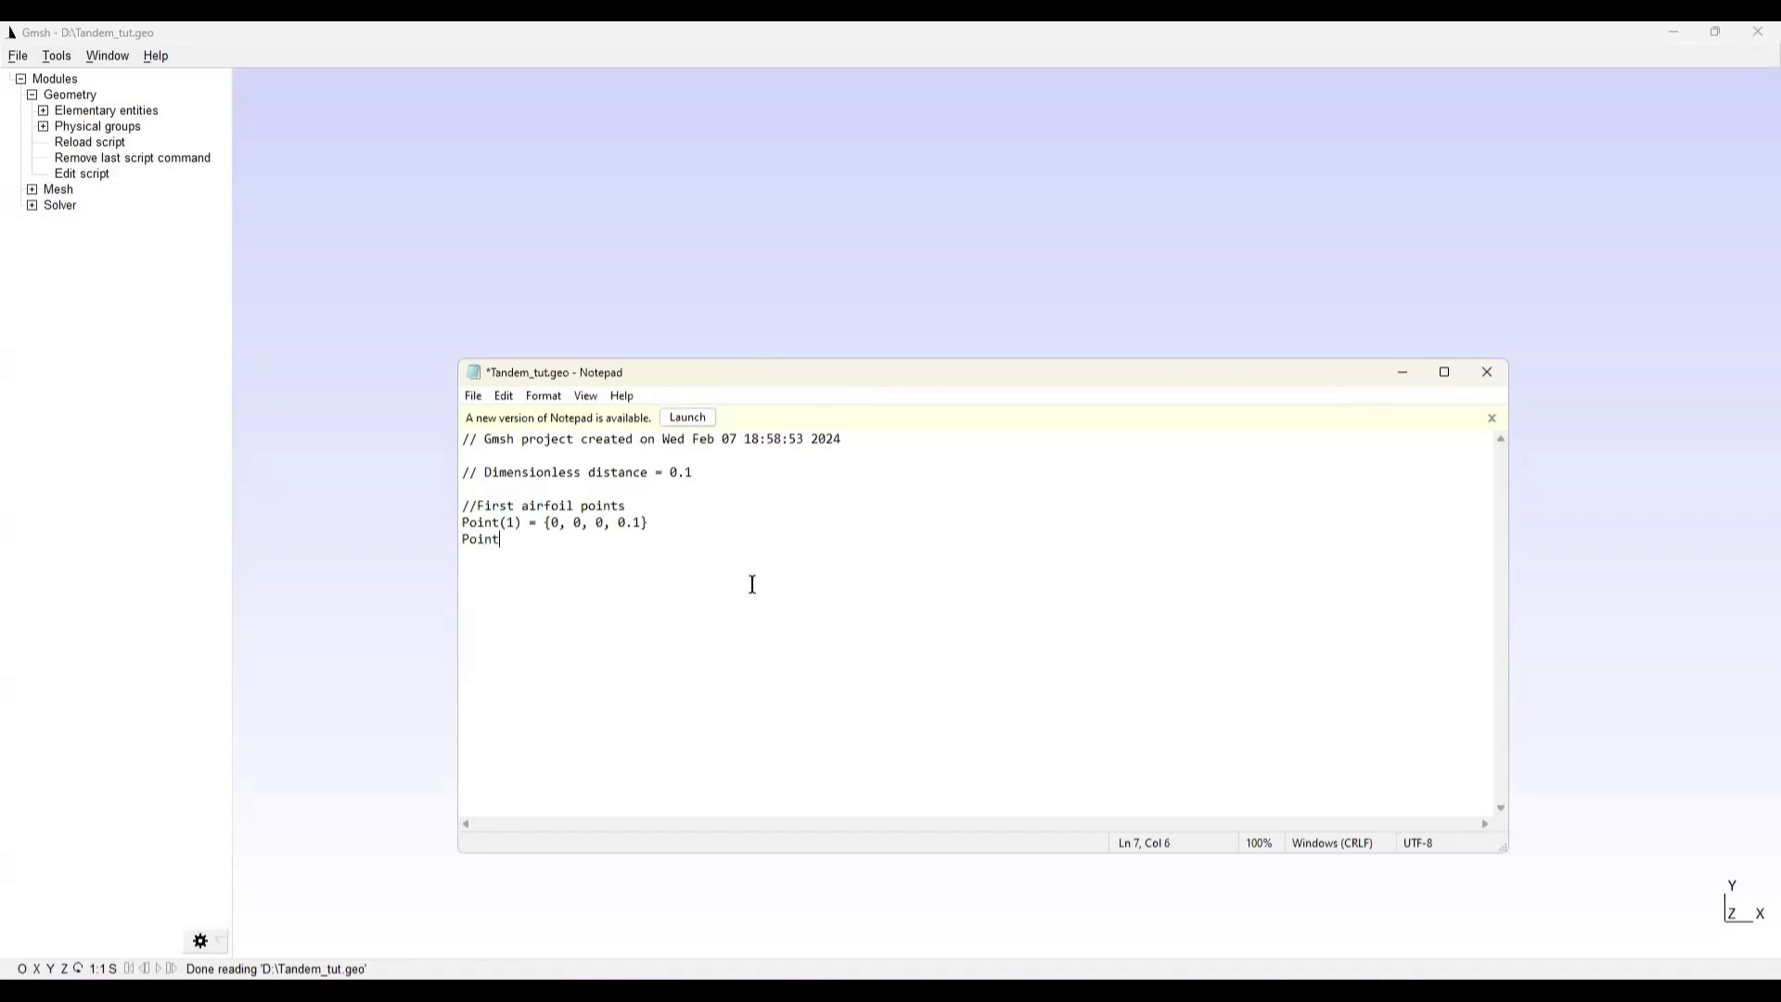
text(1) = {1, 0, 0, 0.1};;)
click(680, 547)
text(Point(3))
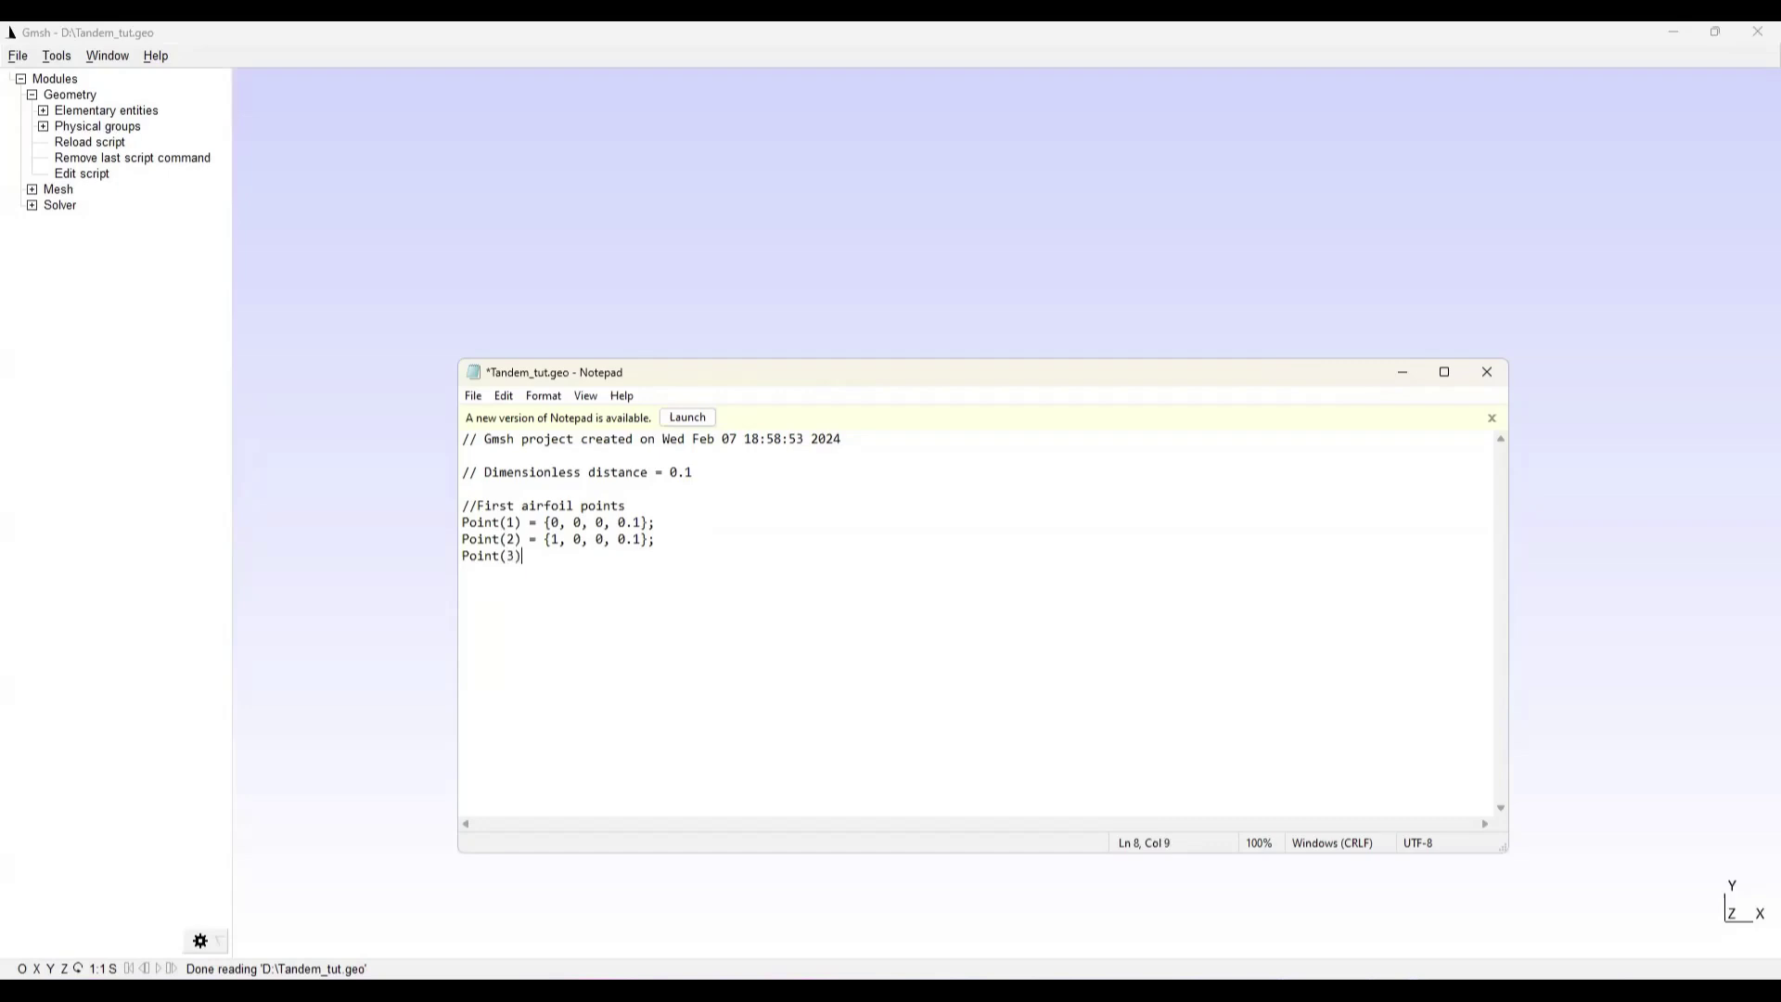
text( = {)
key(BackSpace)
key(BackSpace)
key(BackSpace)
key(BackSpace)
key(BackSpace)
key(BackSpace)
key(BackSpace)
key(BackSpace)
key(BackSpace)
key(BackSpace)
key(BackSpace)
key(BackSpace)
Save the script and reload it in Gmsh to display the first two airfoil points
click(466, 395)
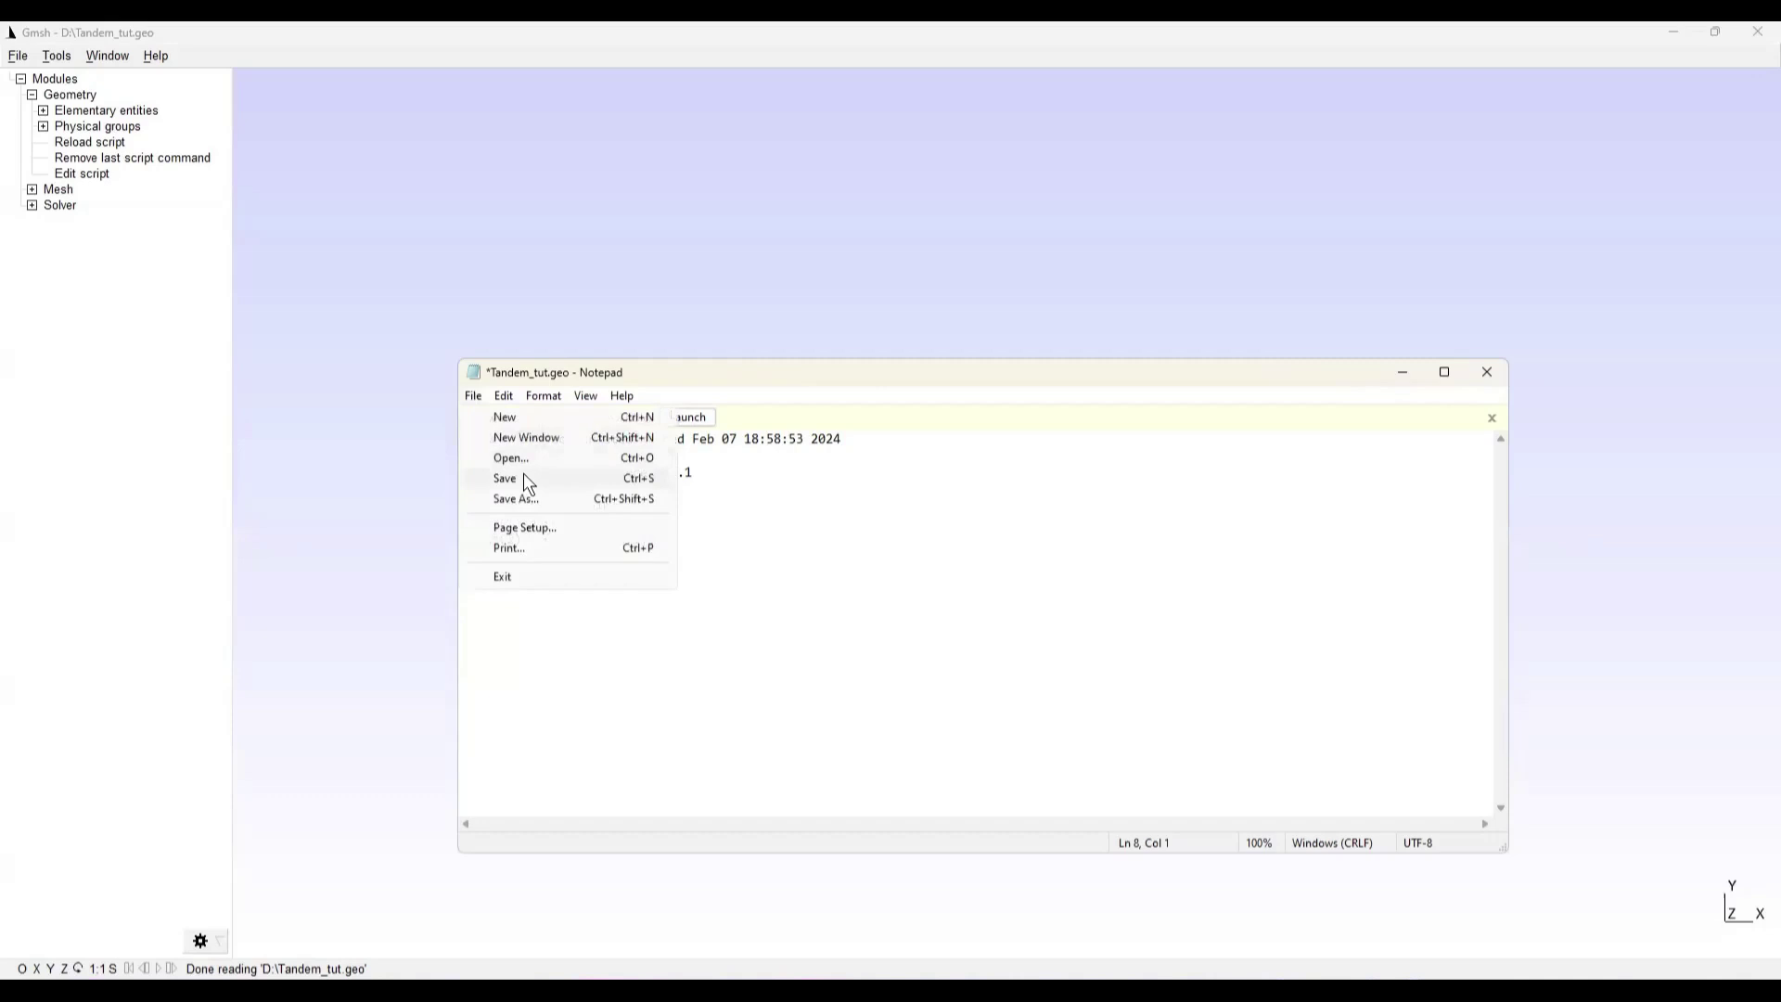
click(523, 473)
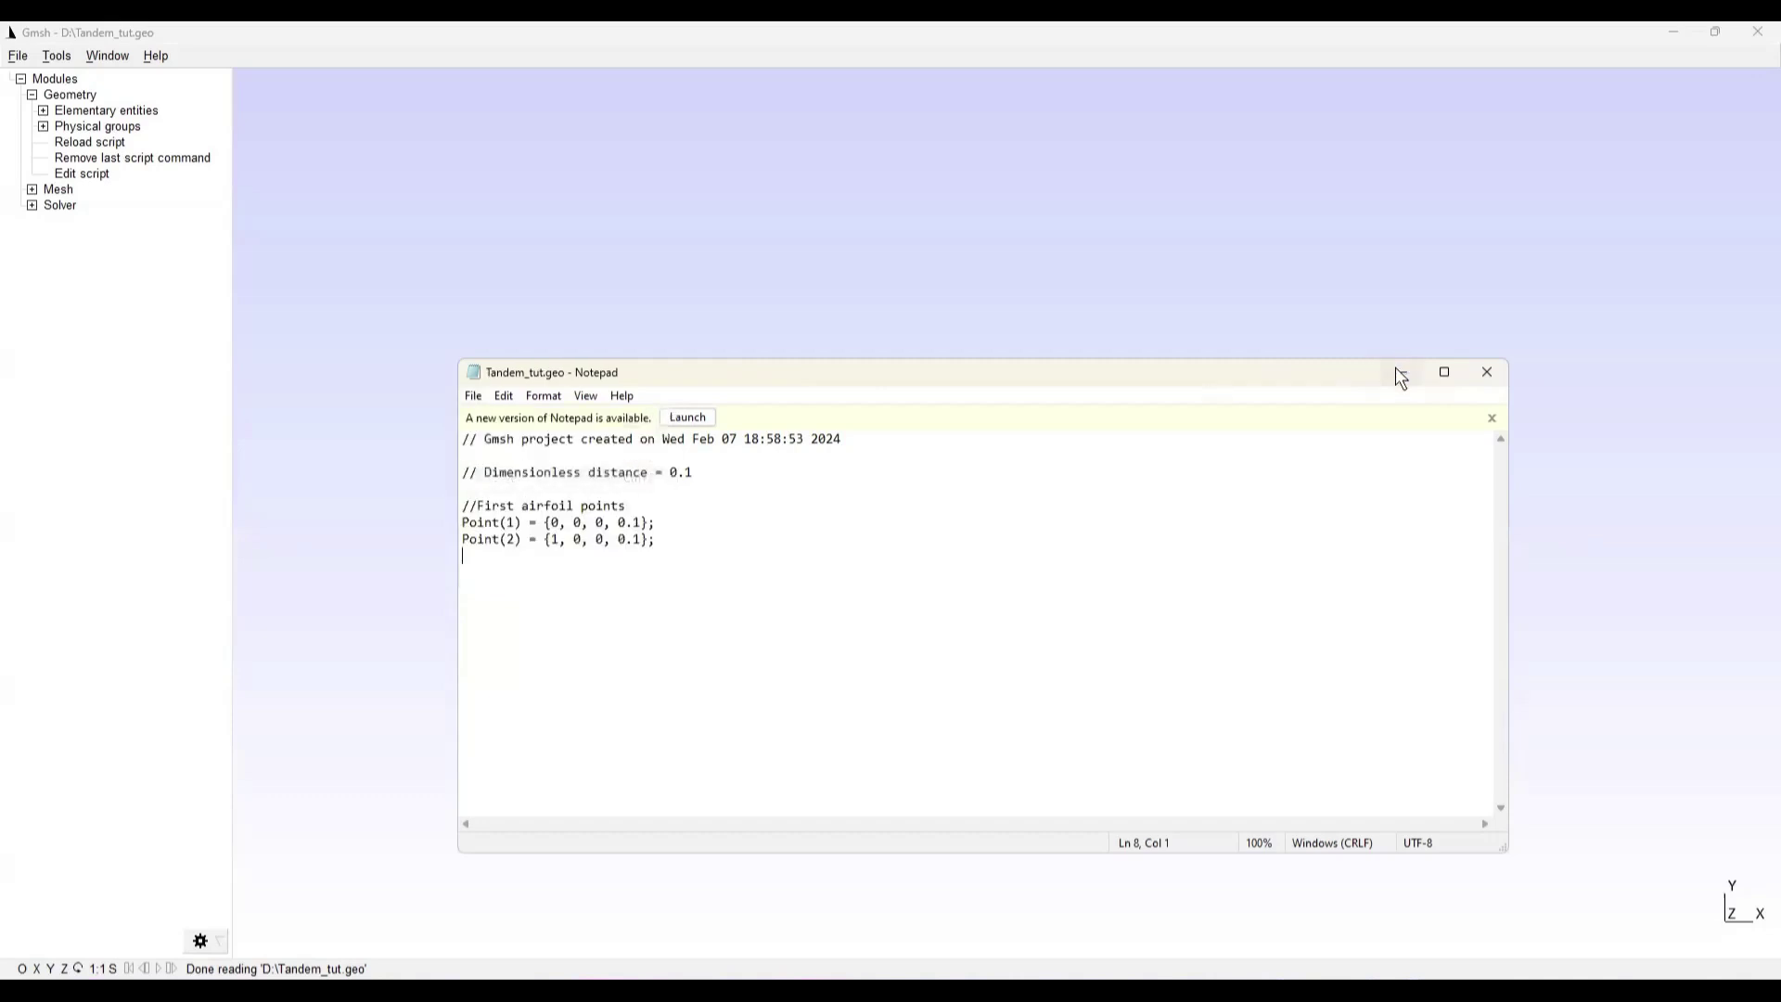
click(797, 243)
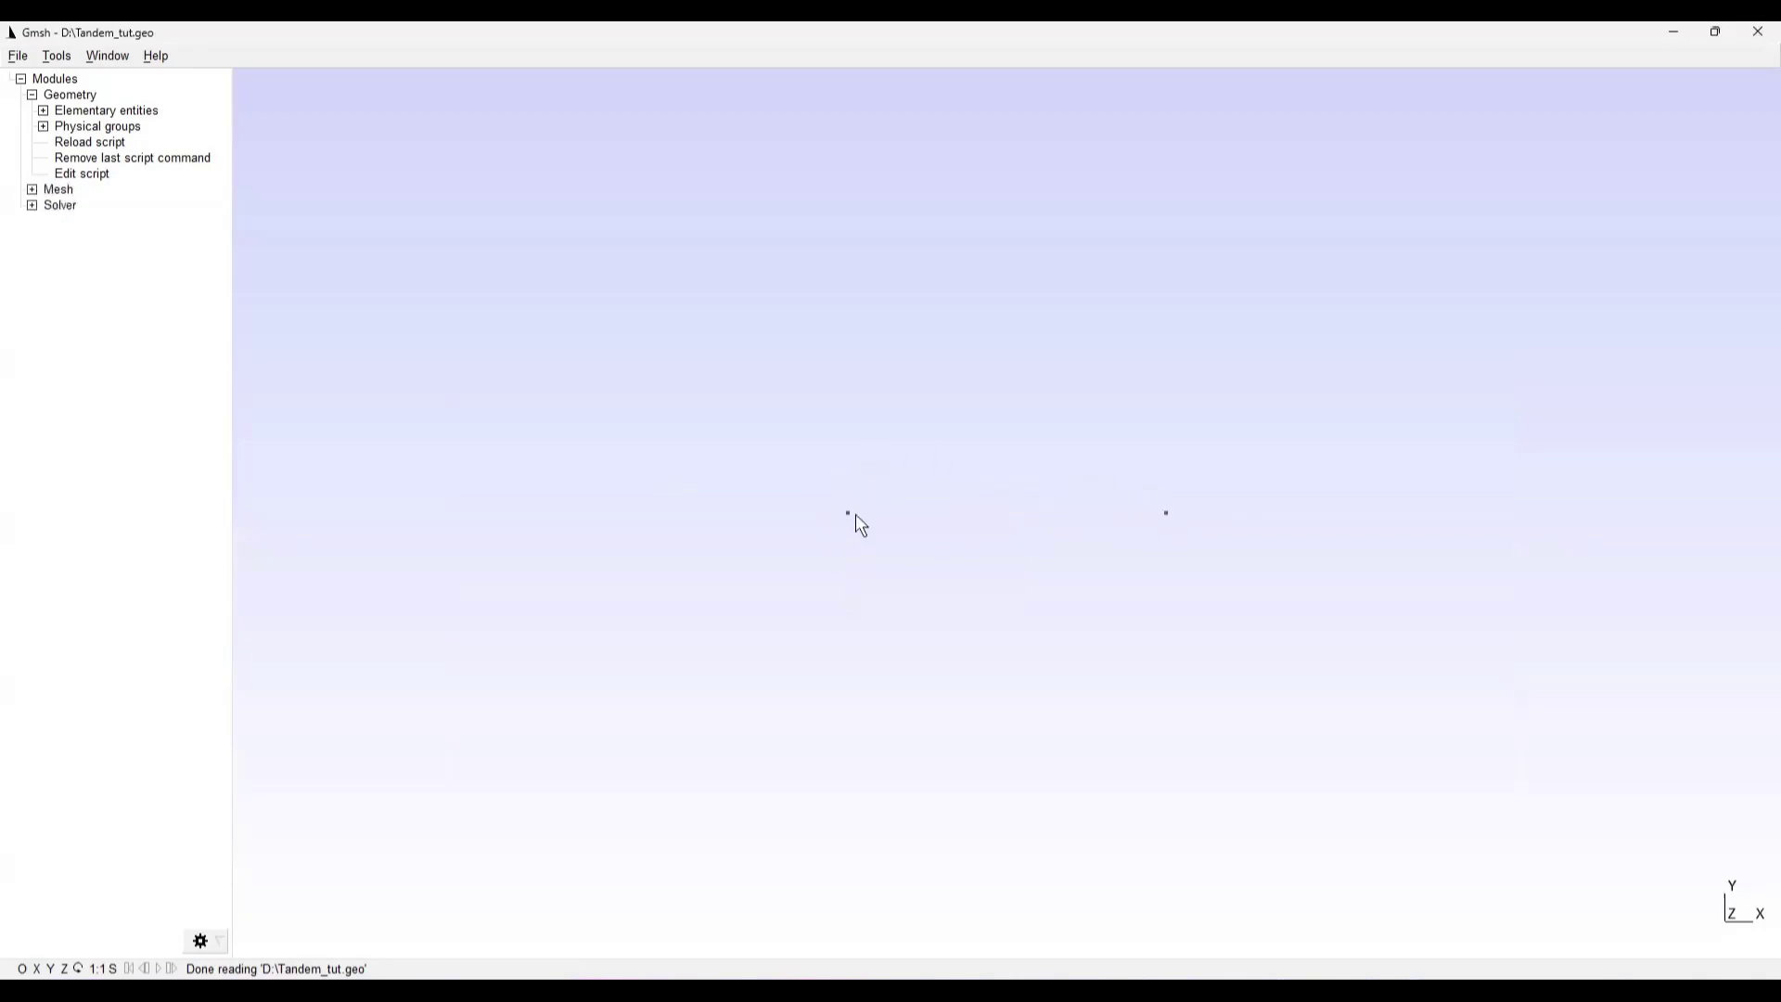
Add "Point(3) = {0.05, 0.05, 0, 0.1};" to the script in Notepad, save it and reload it in Gmsh
click(1219, 990)
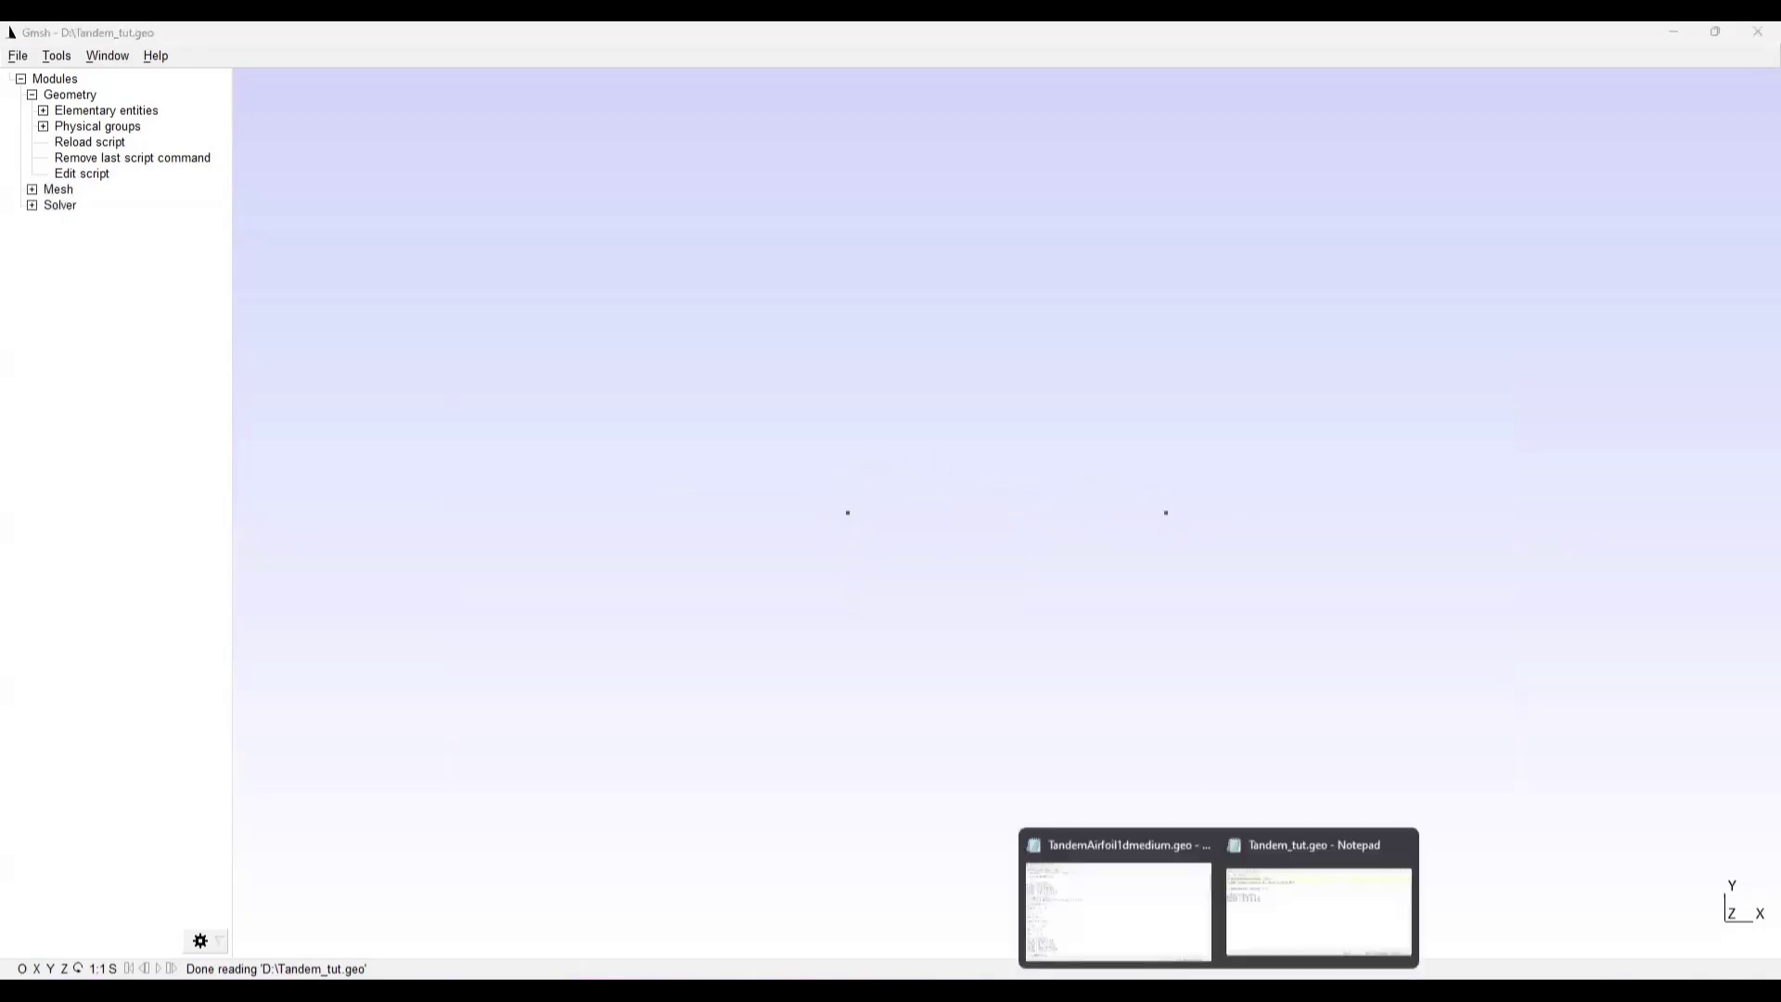
click(1239, 894)
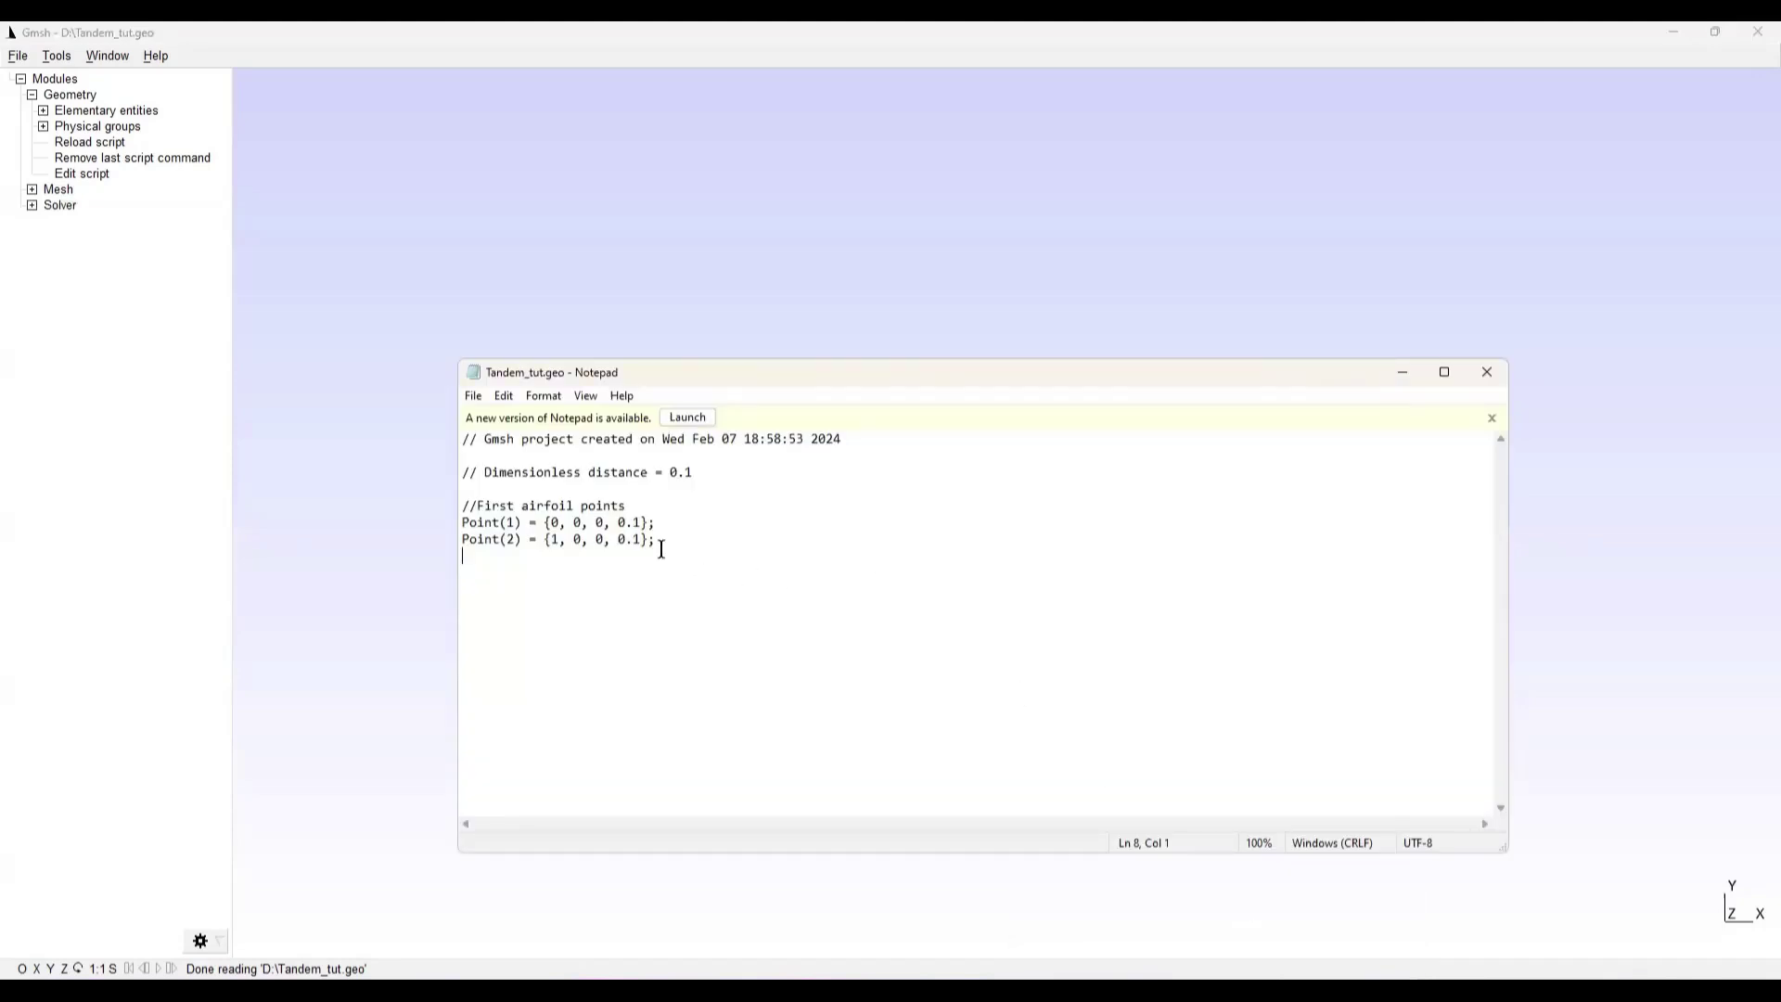
text(Point(3) = {0.05,)
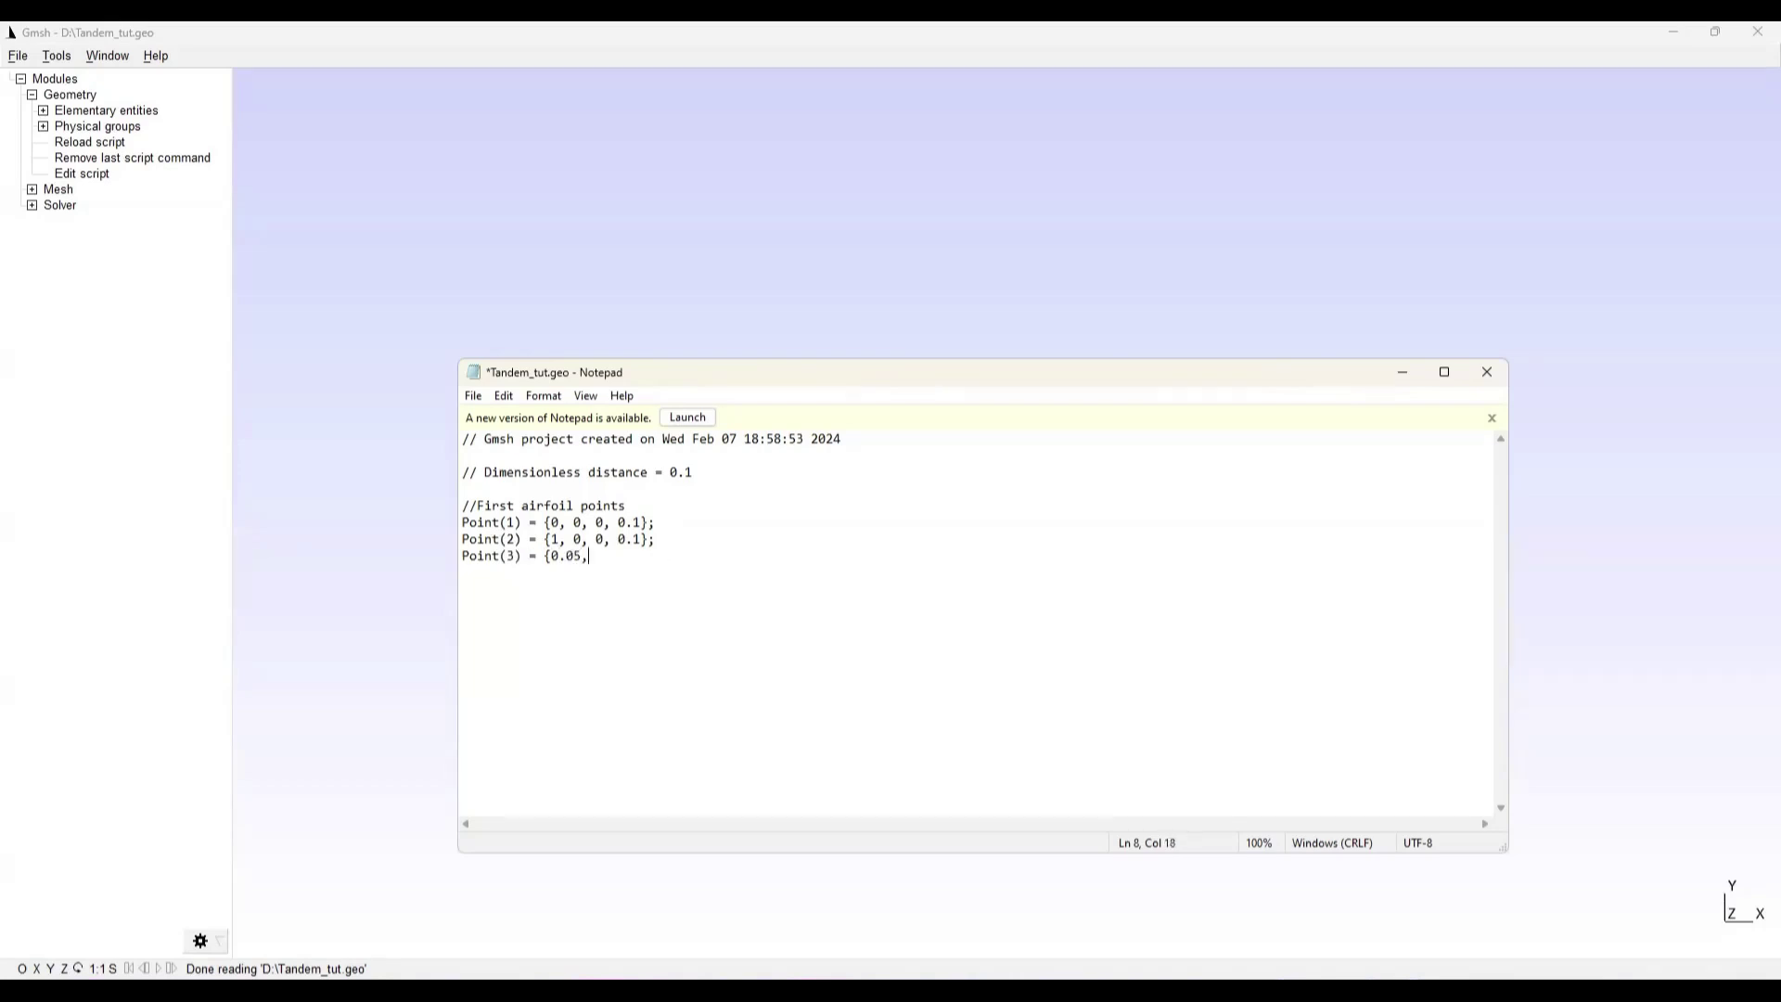
text( 0.05, 0, 0.1};)
click(473, 396)
click(529, 473)
click(1402, 372)
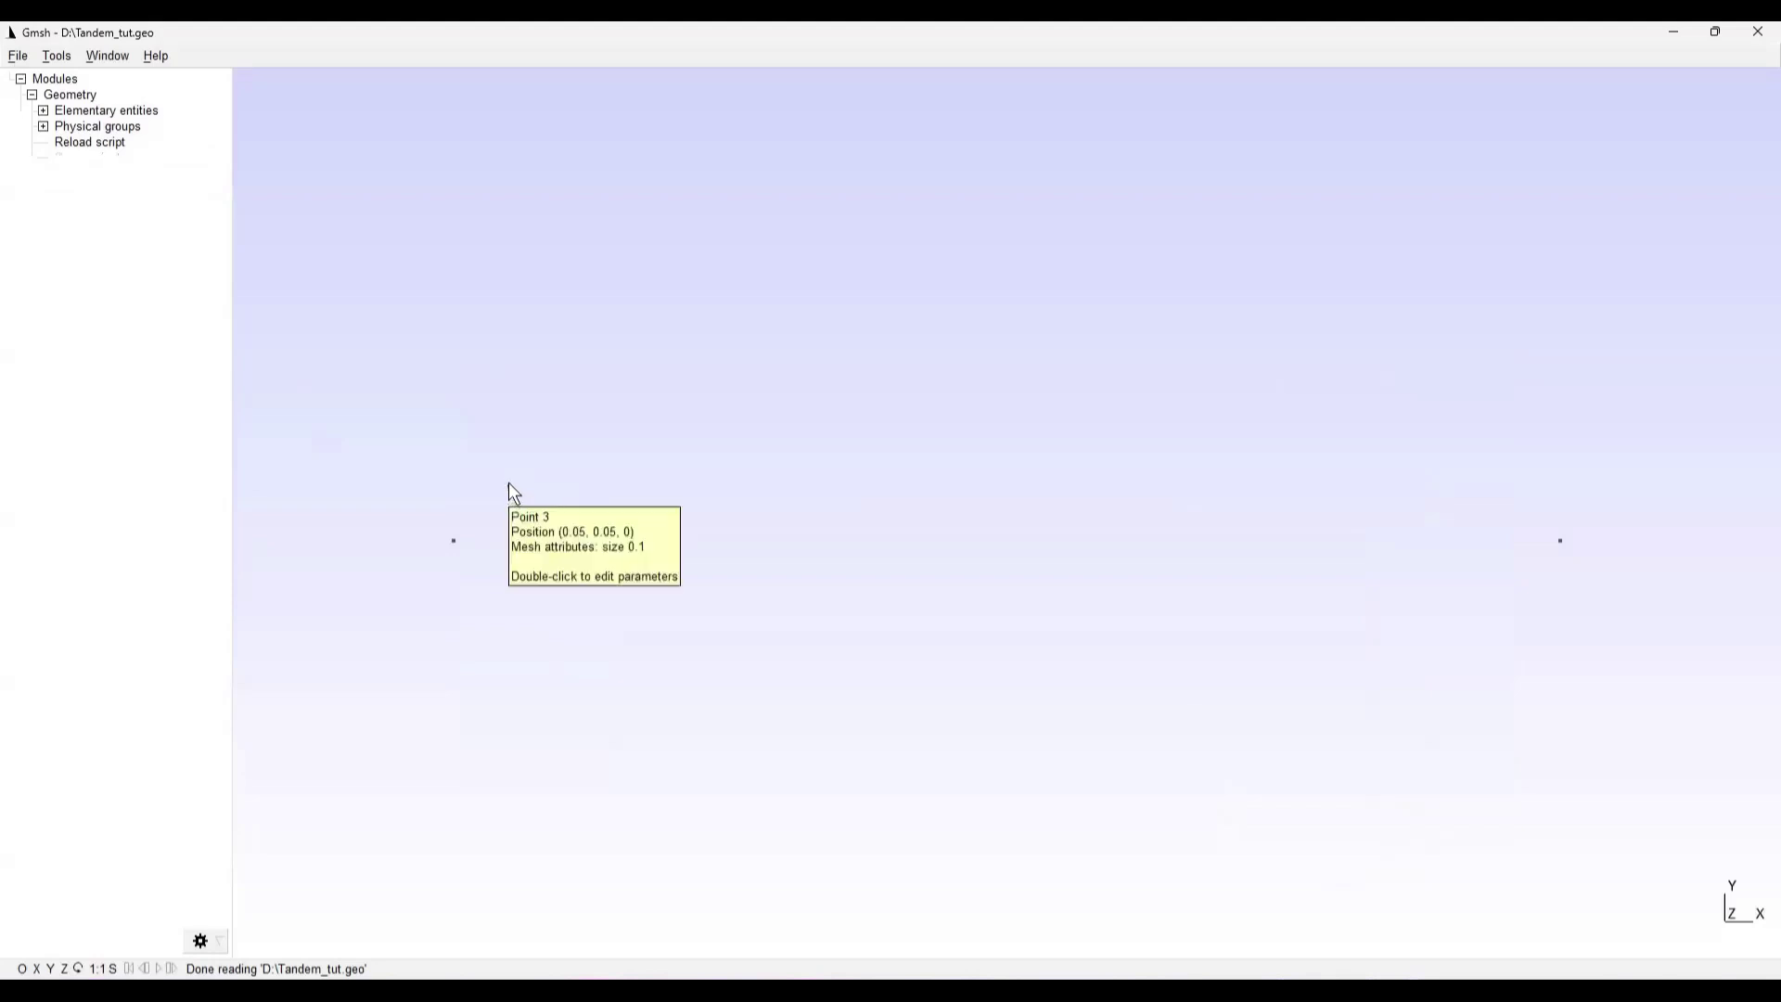
mouse_move(508, 485)
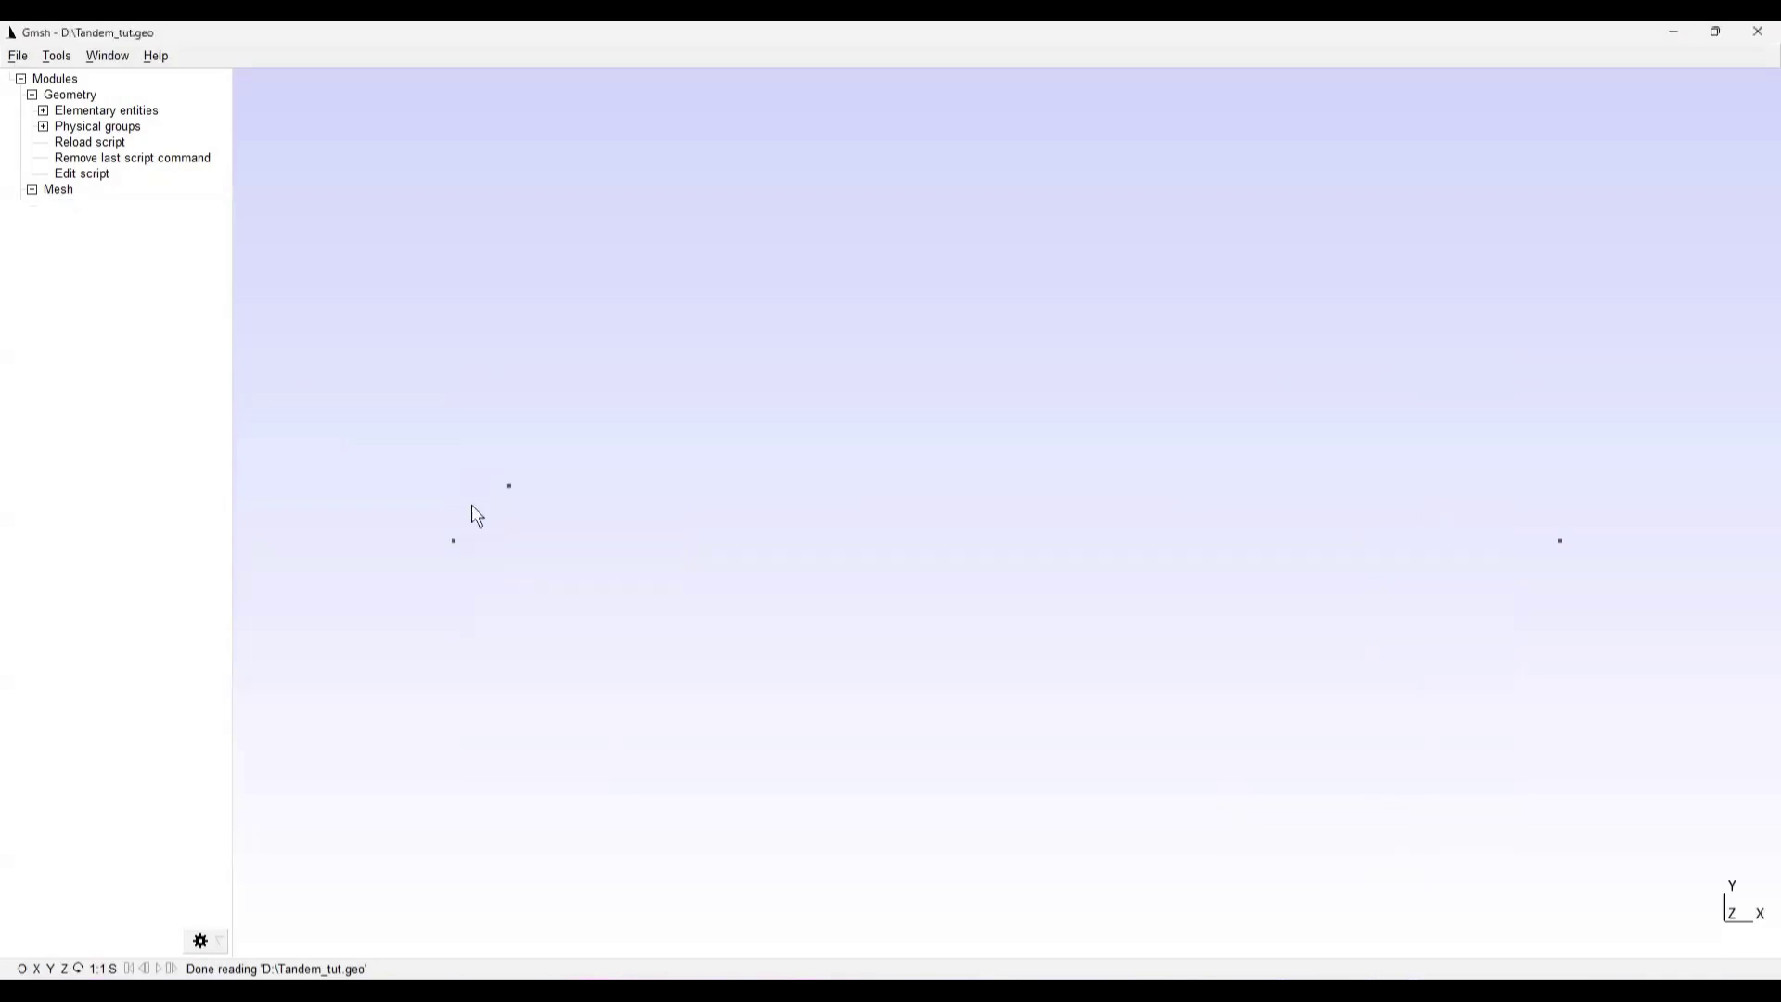
Add "Point(4) = {0.05, -0.05, 0, 0.1};" to the script in Notepad, save it and reload it in Gmsh
mouse_move(1180, 974)
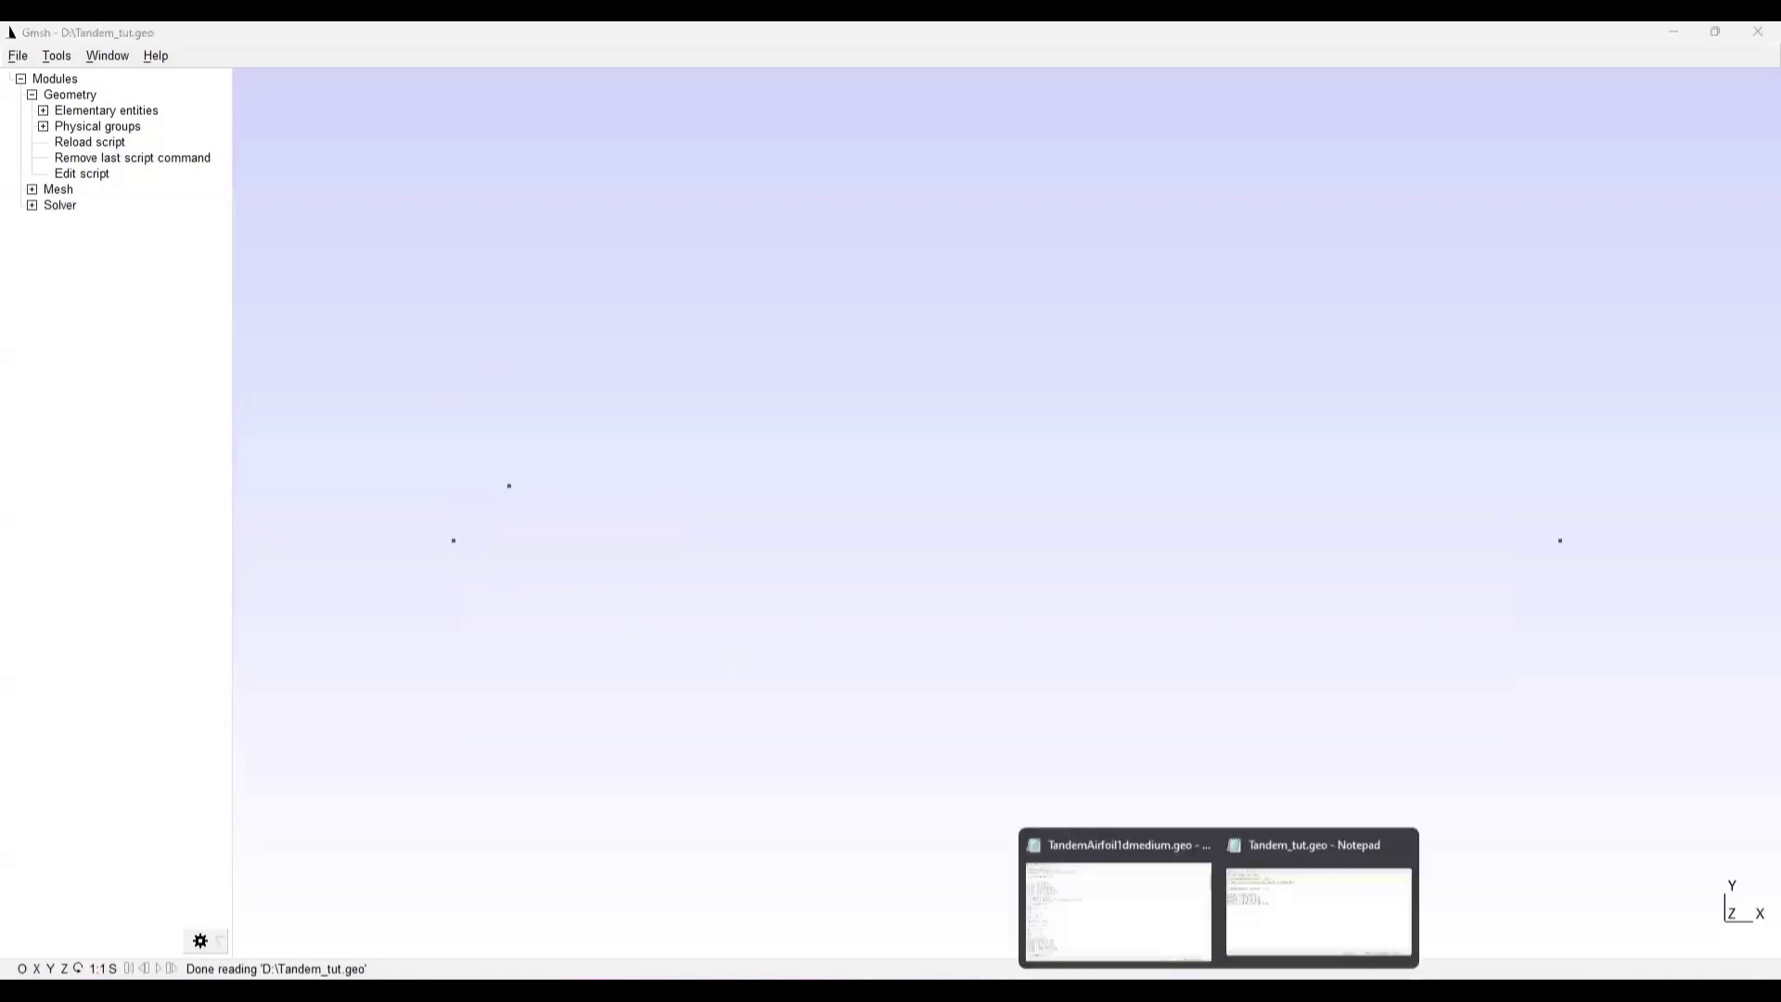
click(1268, 953)
key(Return)
text(Point(4) = {0.05,)
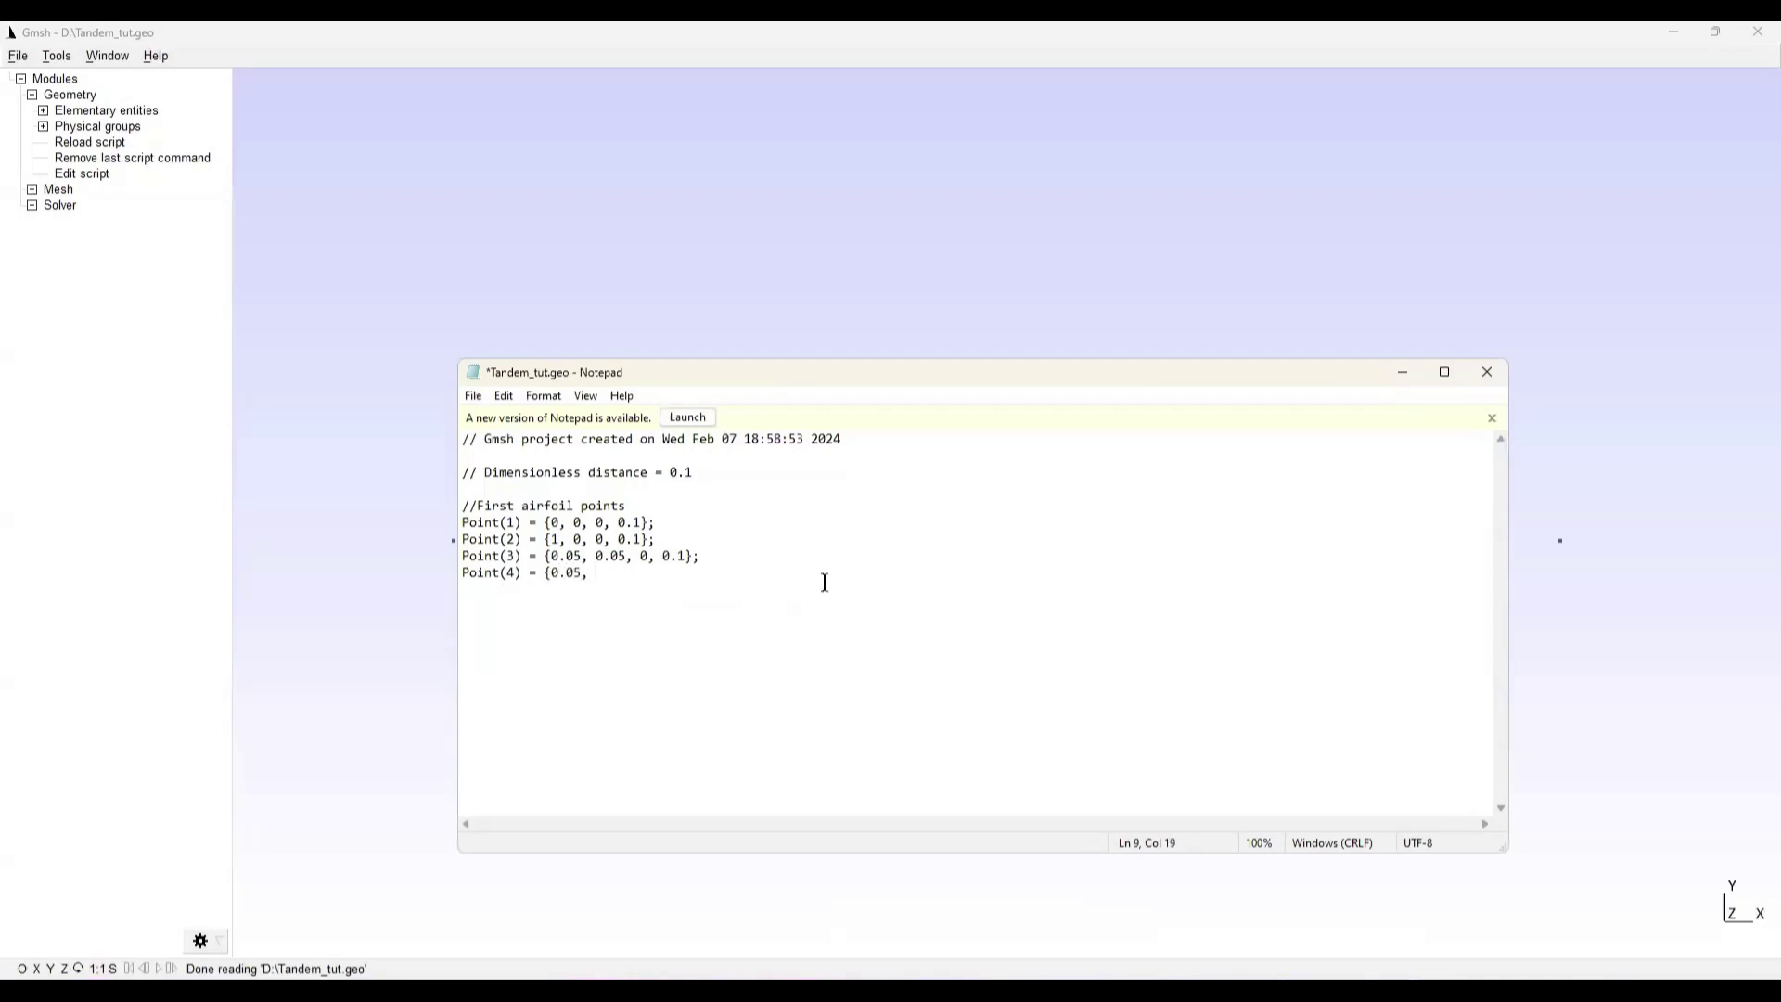
text( -0.05, 0, 0.1};)
key(Return)
click(473, 395)
click(497, 480)
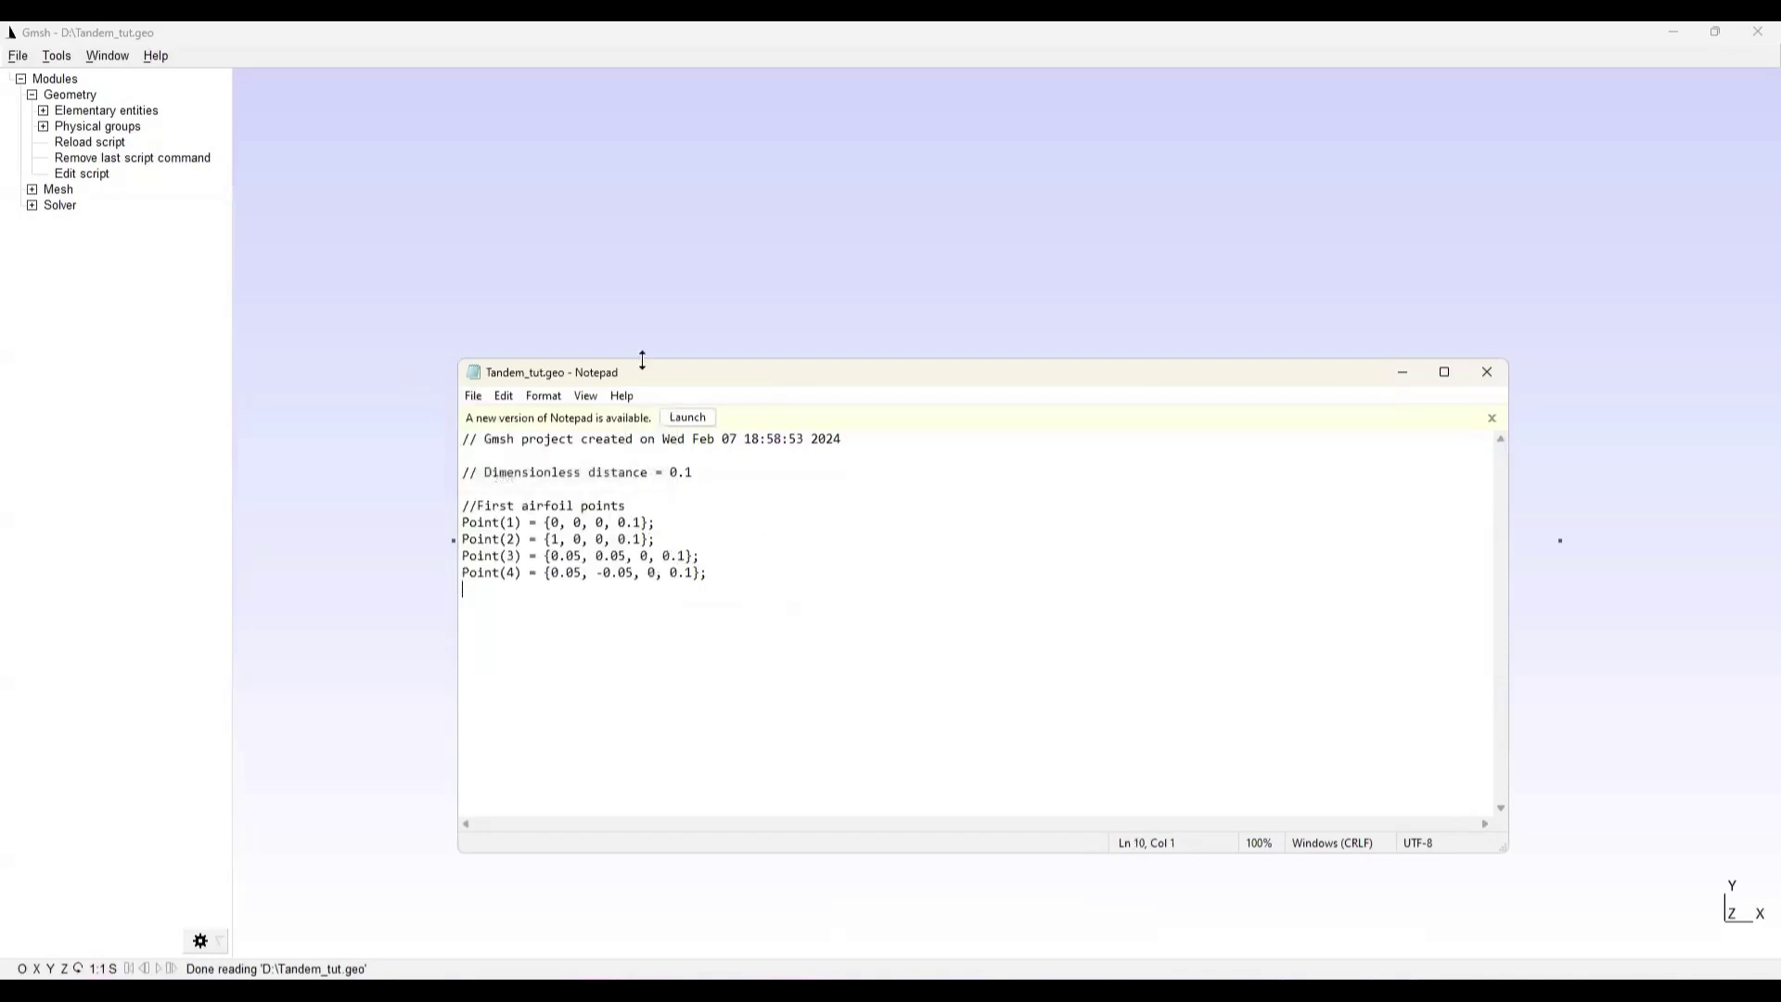
click(1245, 350)
click(90, 142)
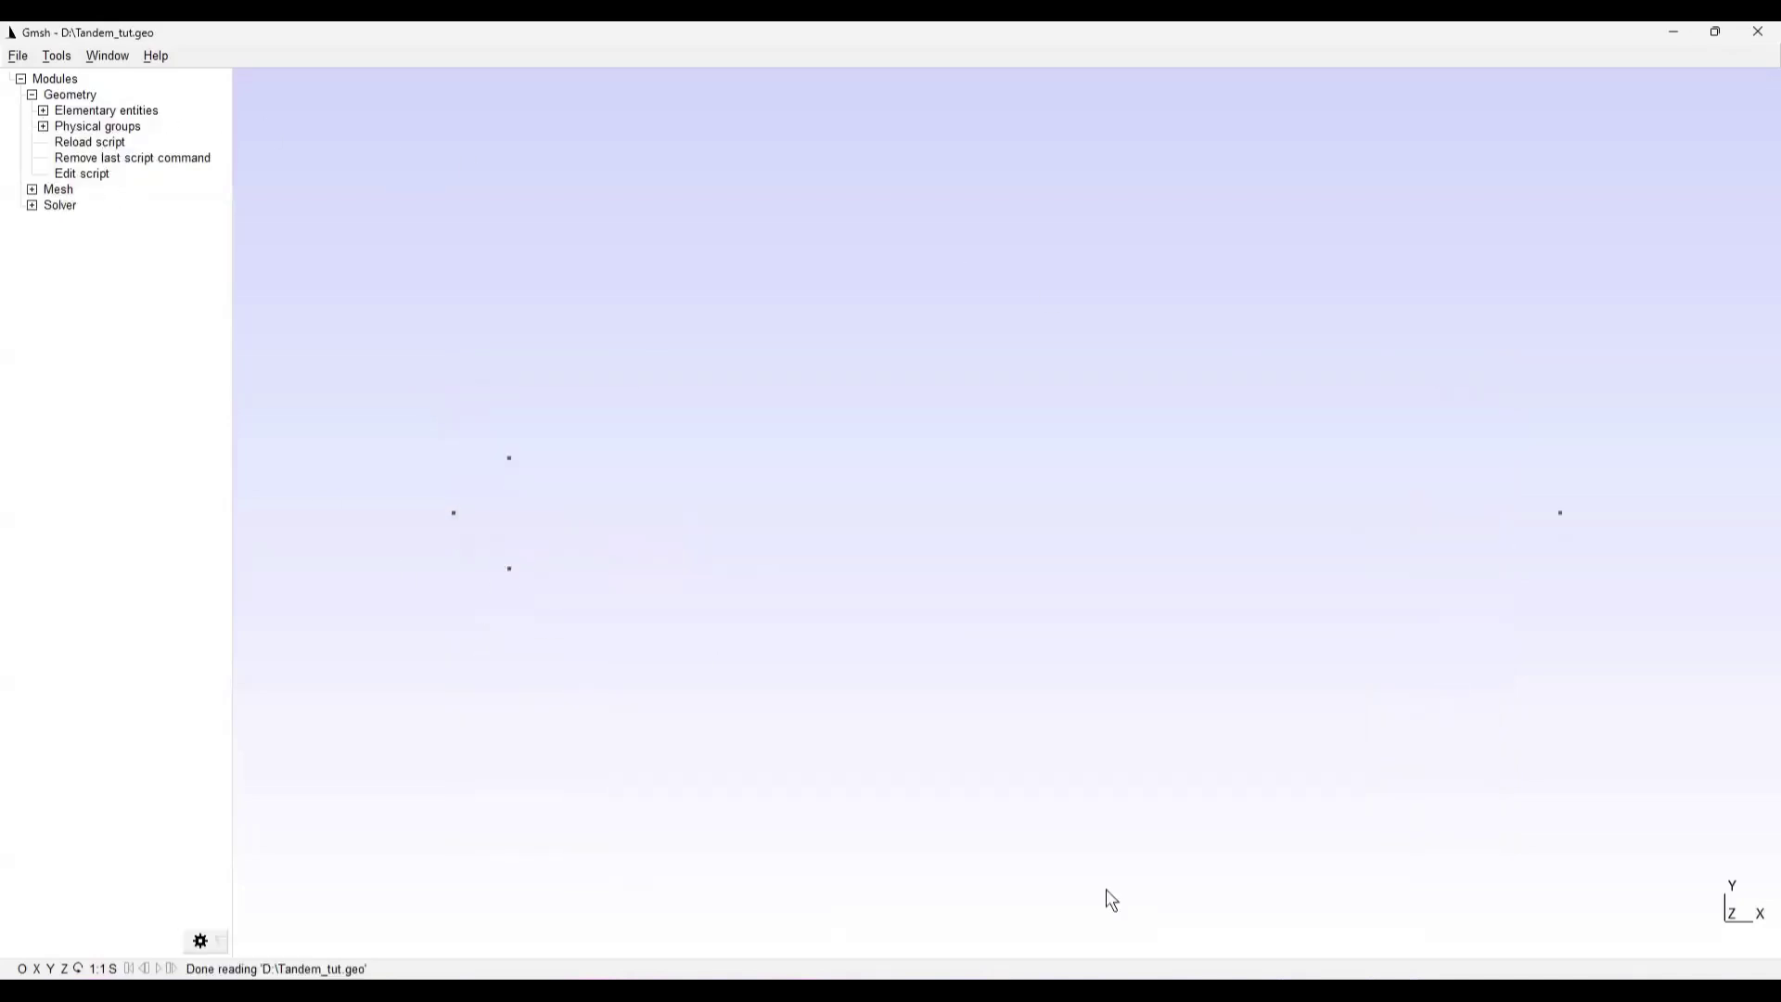
Add "Point(5) = {0.05, 0, 0, 0.1};" to the script in Notepad, save it and reload it in Gmsh
click(1273, 922)
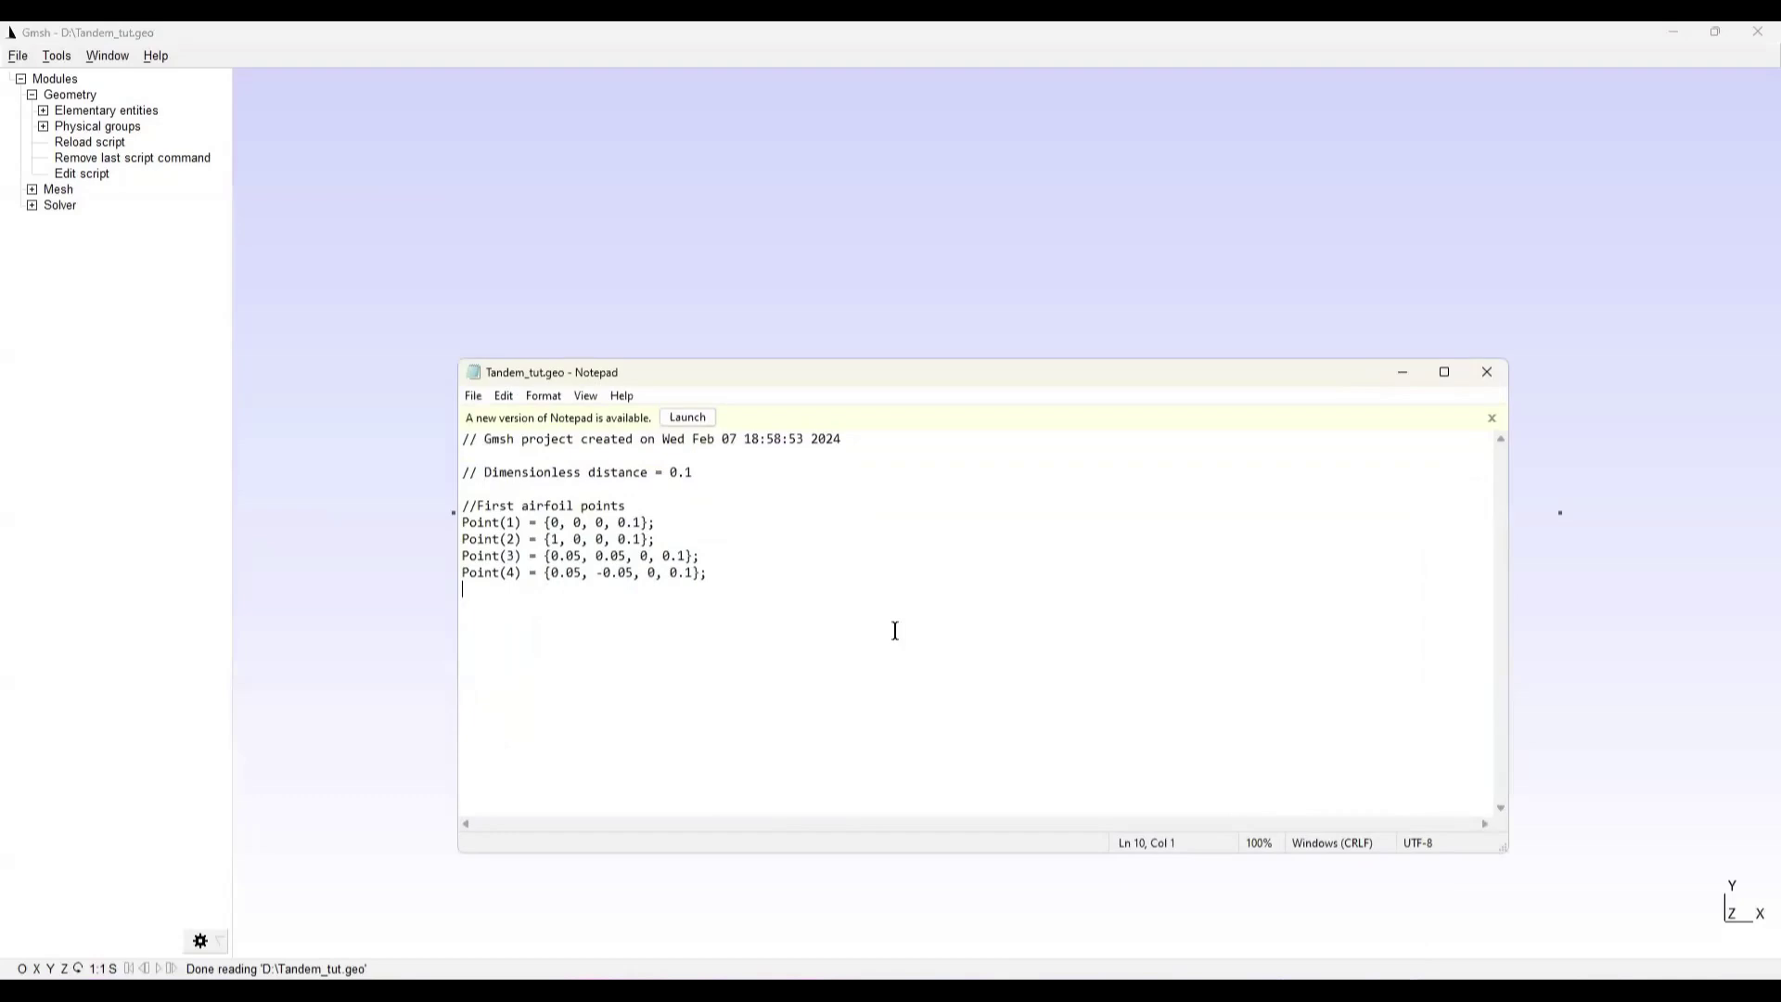
text(Point(5) = {)
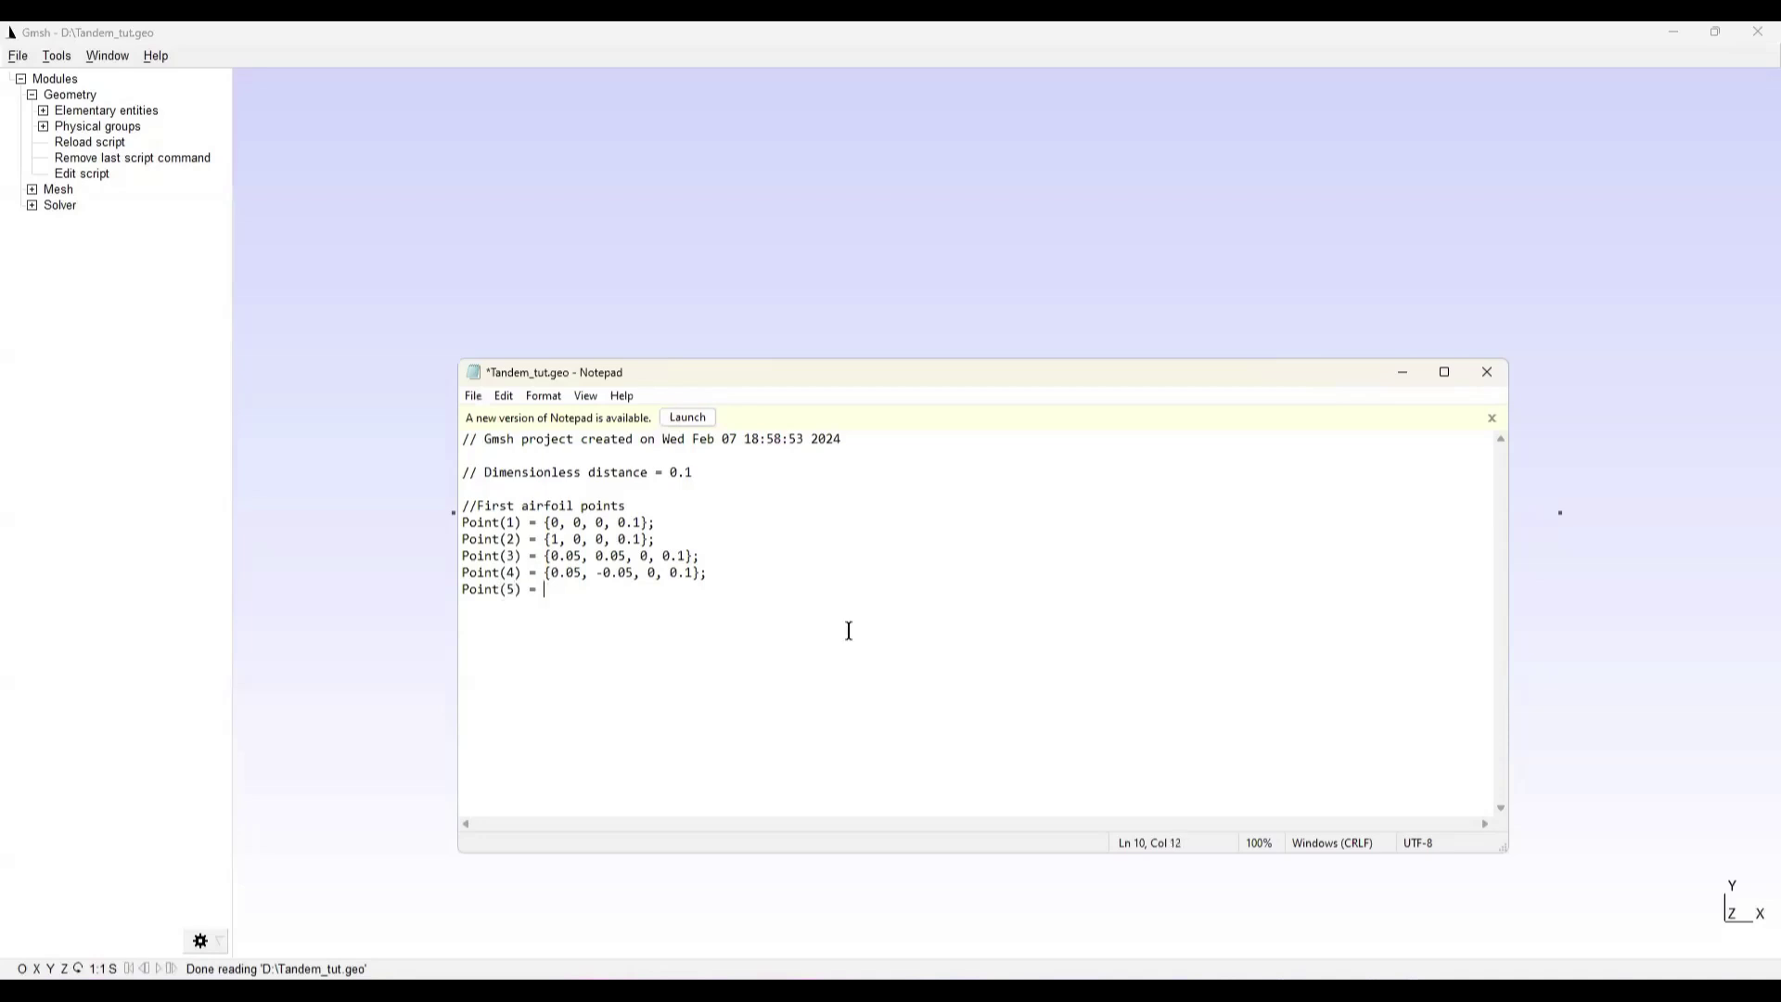
text(0.05, 0, 0, 0.1};)
click(473, 396)
click(513, 481)
click(916, 347)
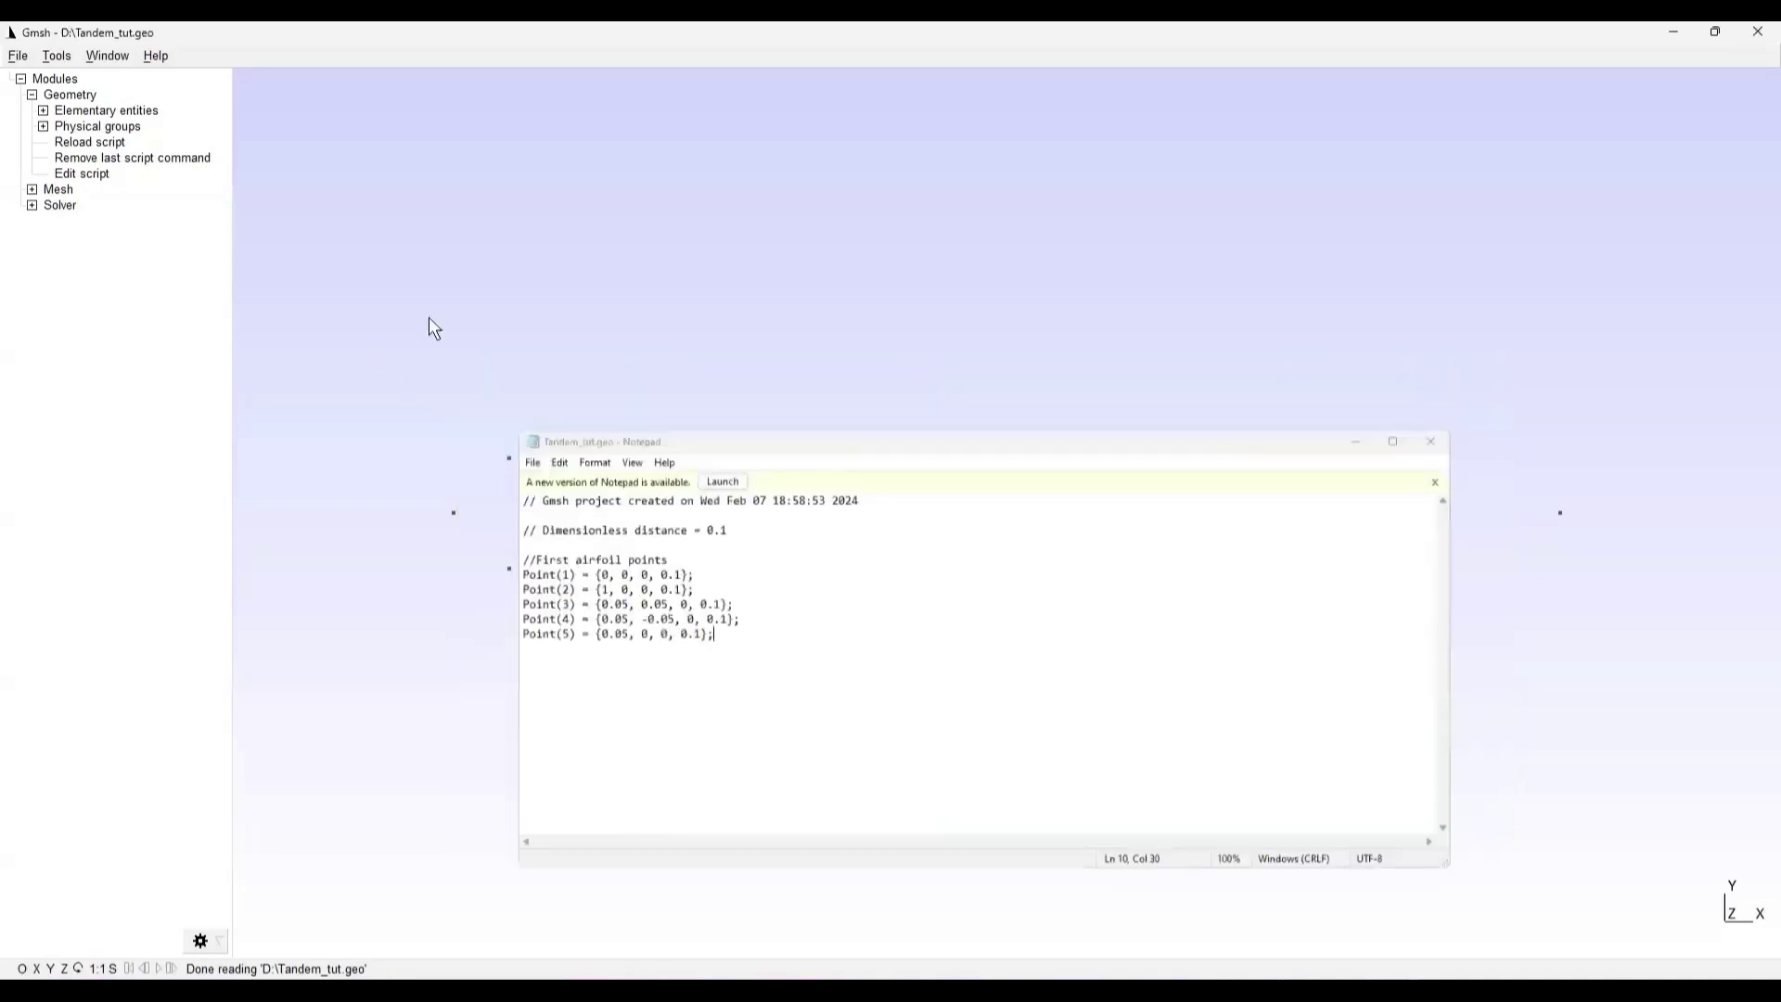
mouse_move(509, 515)
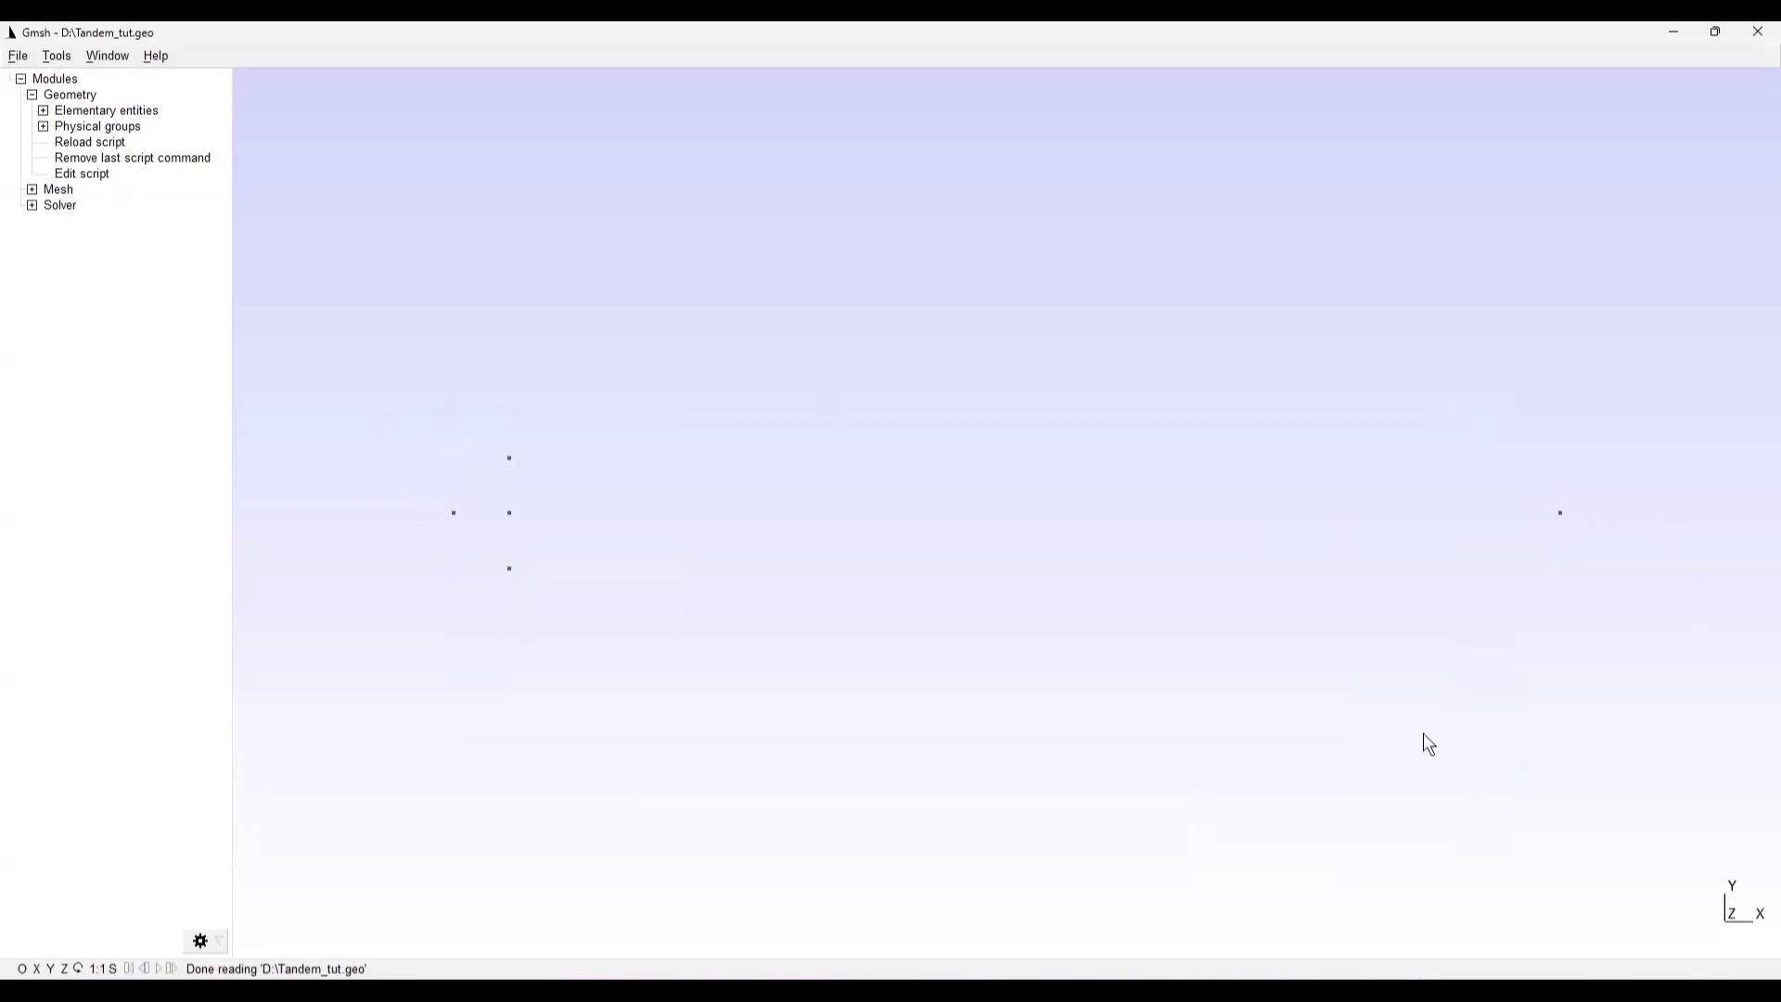
Add the comment "//Second airfoil points" below the first airfoil's points in the Notepad script
click(1279, 953)
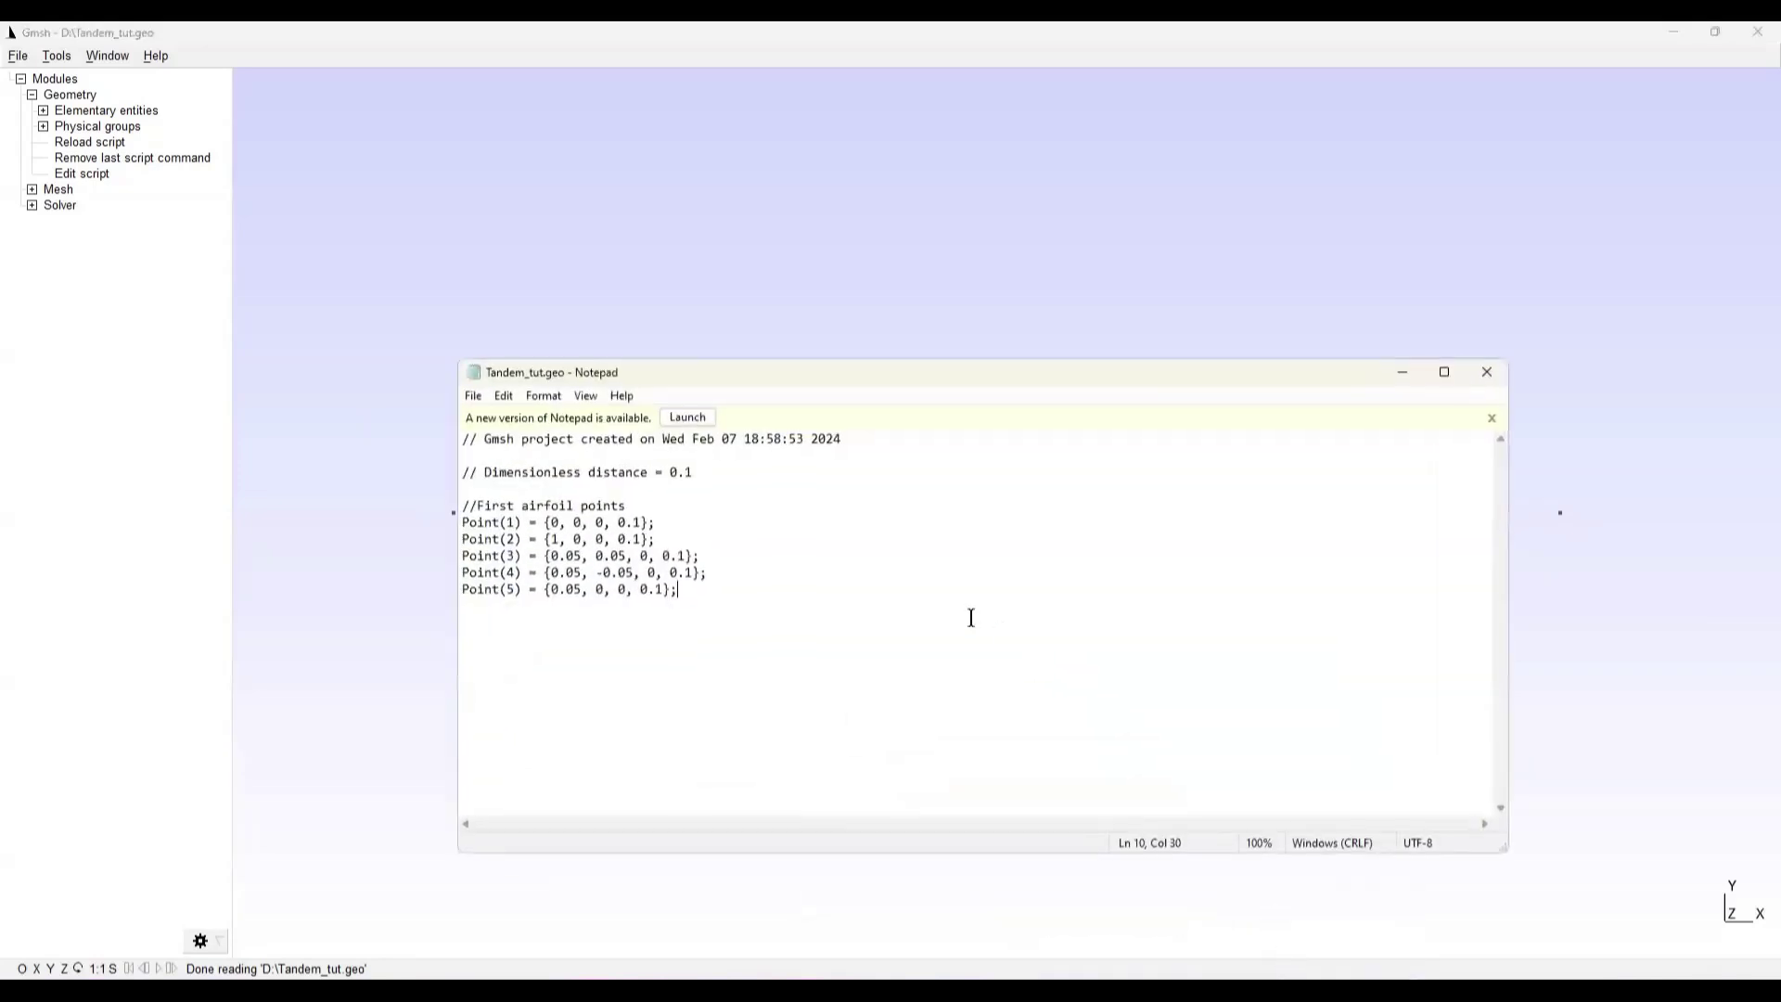
key(Return)
key(Return)
click(1403, 372)
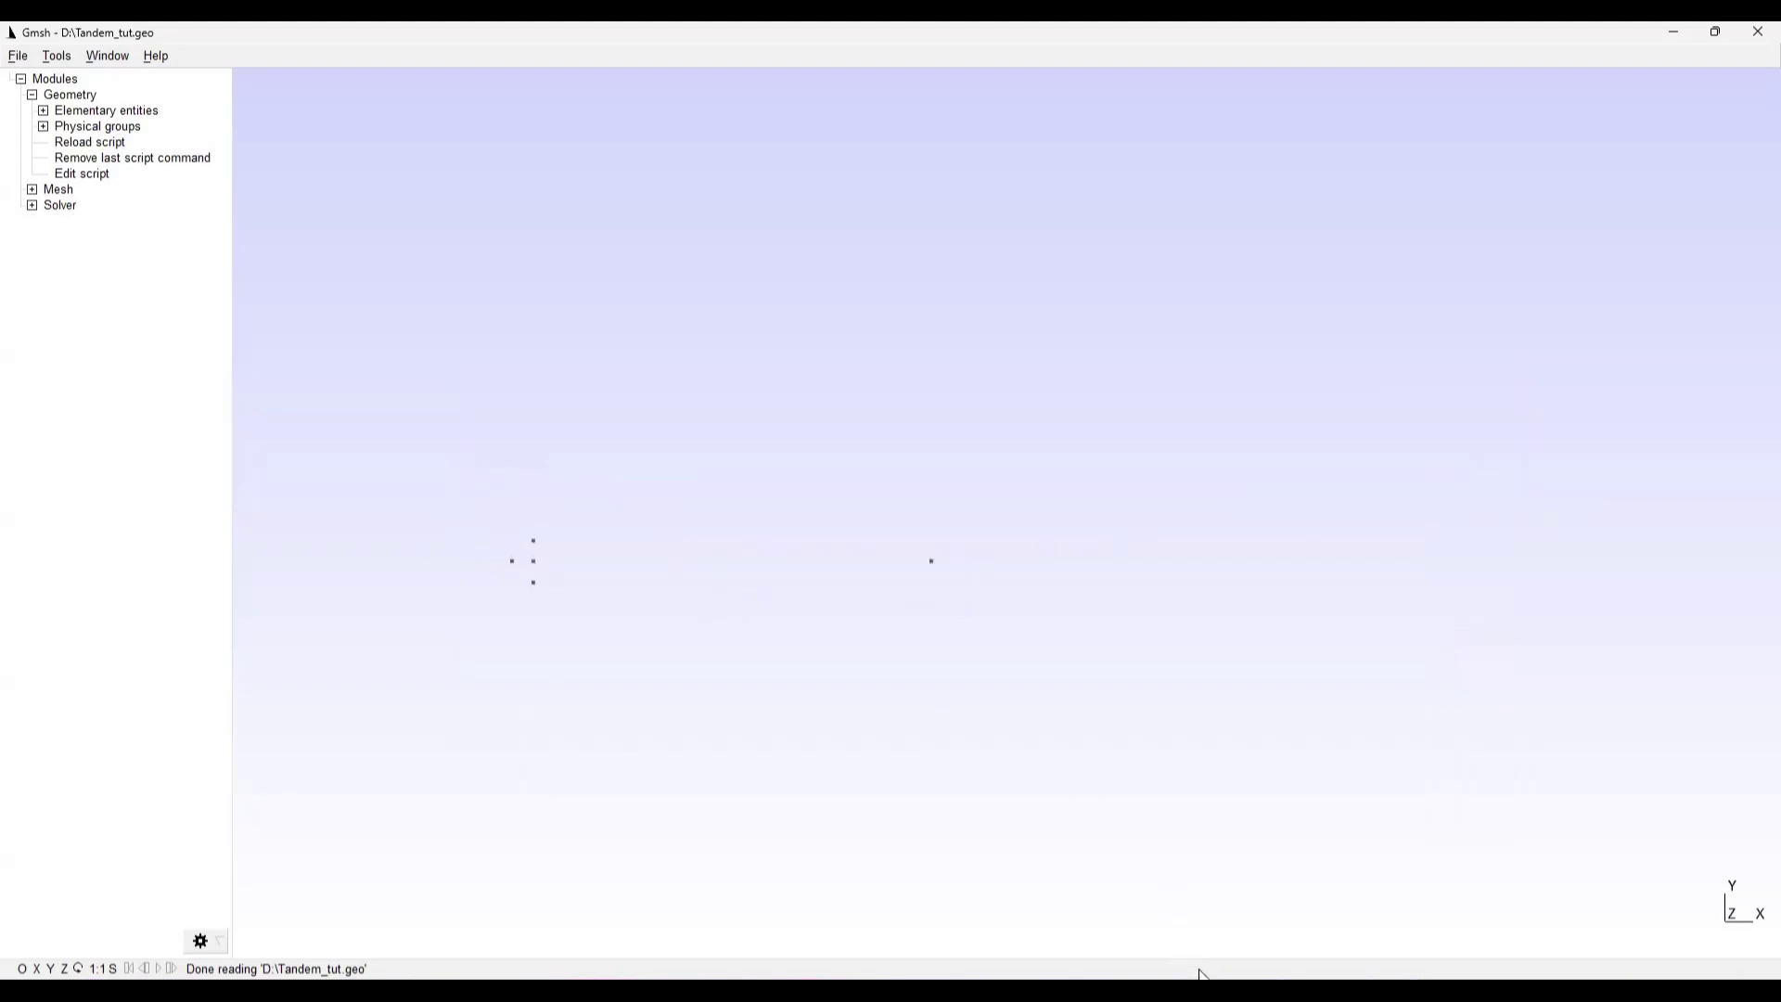
mouse_move(1199, 969)
click(1278, 931)
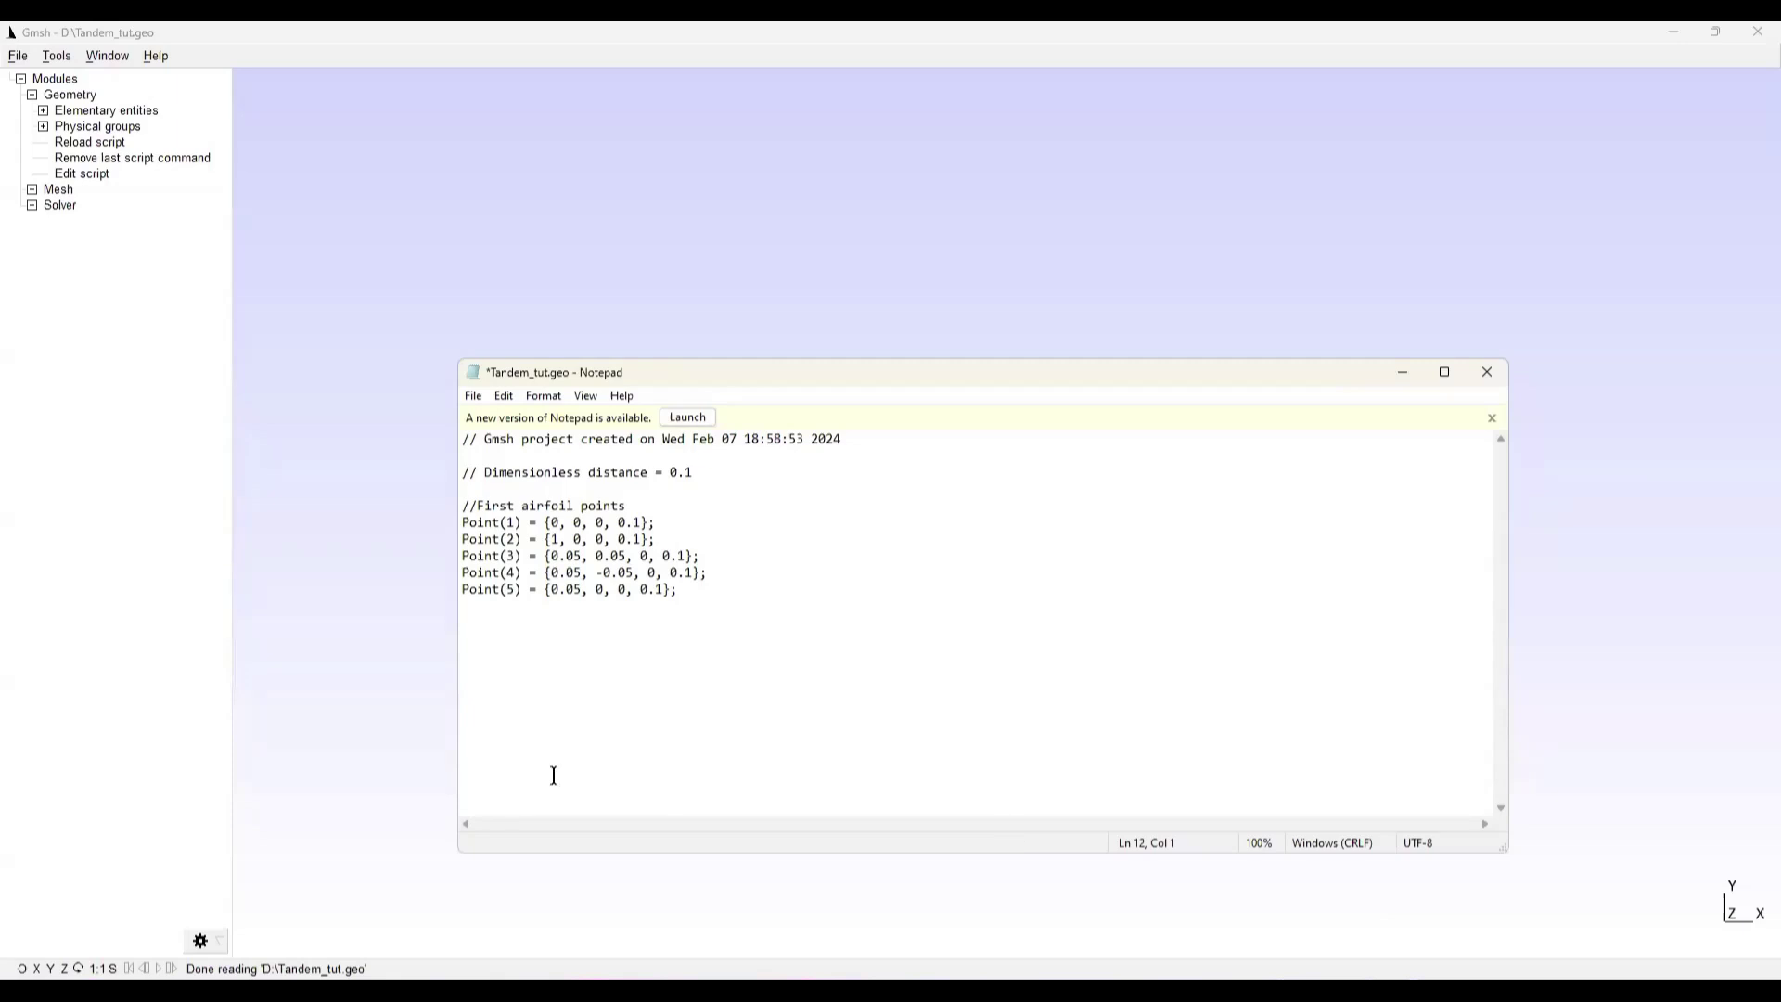
text(//Secibd)
key(BackSpace)
key(BackSpace)
key(BackSpace)
key(BackSpace)
text(ond airfoil points)
key(Return)
Write "Translate {2, 0, 0} {Duplicata{ Point{1,2,3,4,5}; } }" to copy the first airfoil's points for the second airfoil
text(Tran)
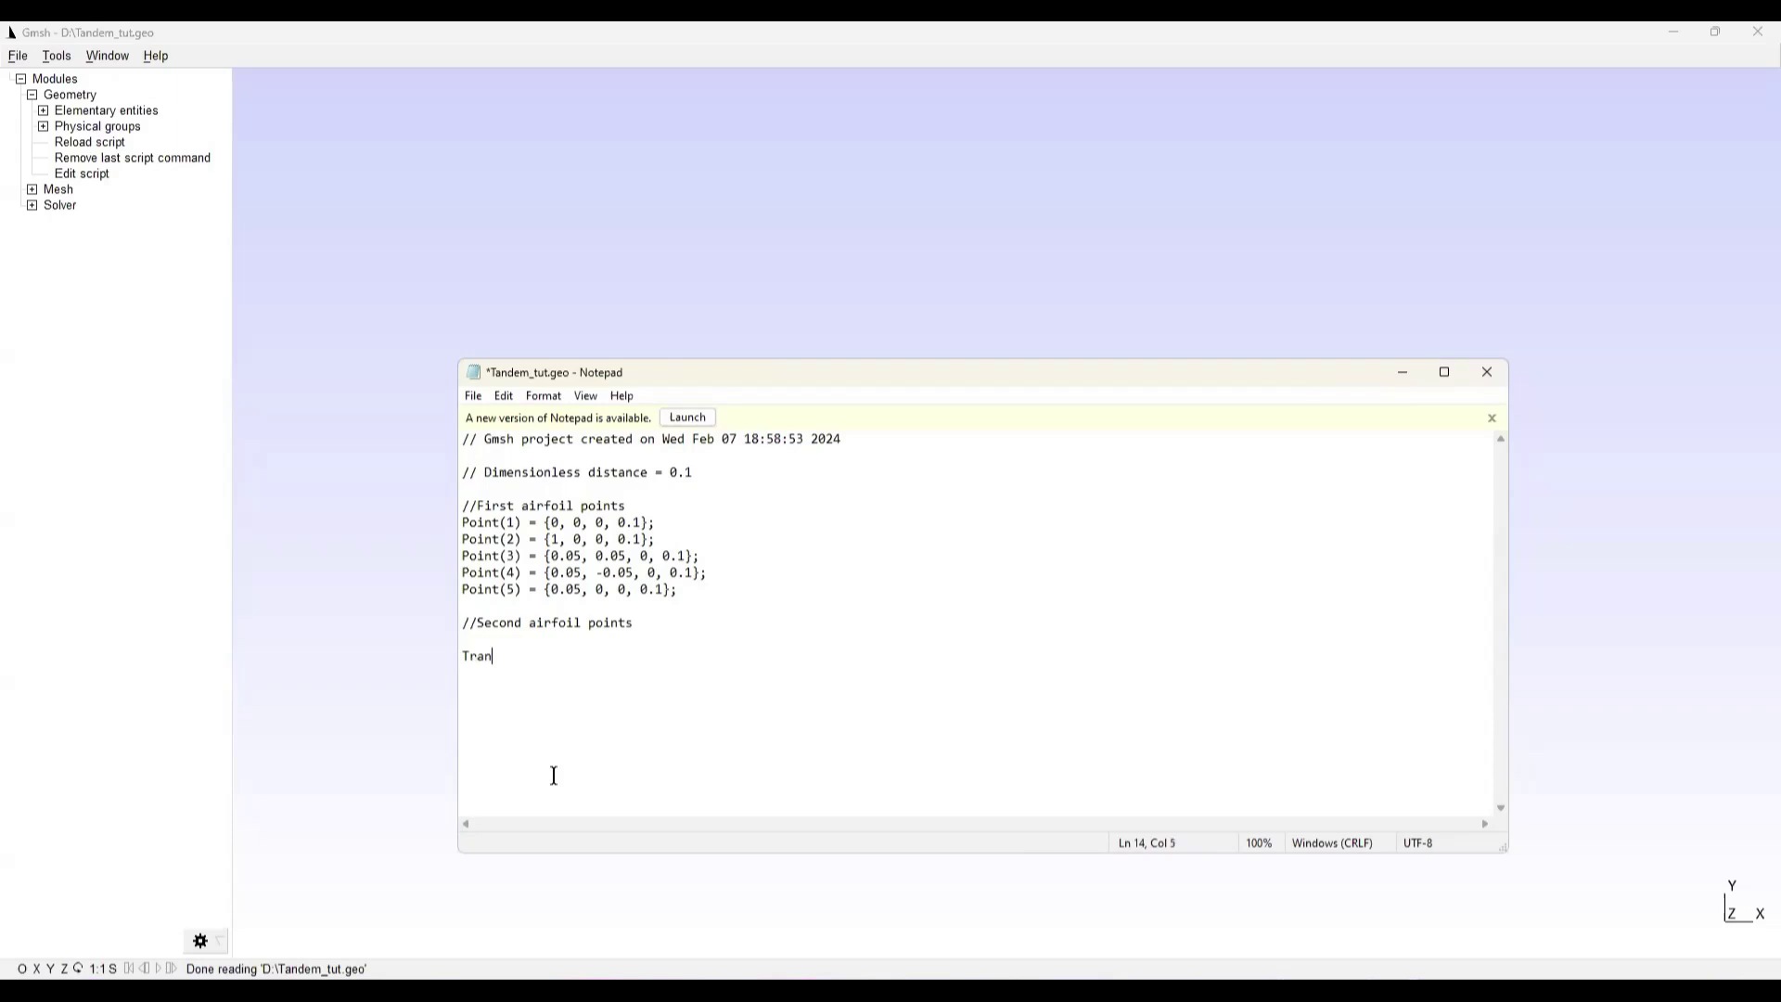
text(slate)
text( {)
text(2,)
text( 0, 0)
text(})
text( Dus)
key(BackSpace)
key(BackSpace)
key(BackSpace)
text({Di)
key(BackSpace)
key(BackSpace)
text(Di)
key(BackSpace)
text(uplicata{)
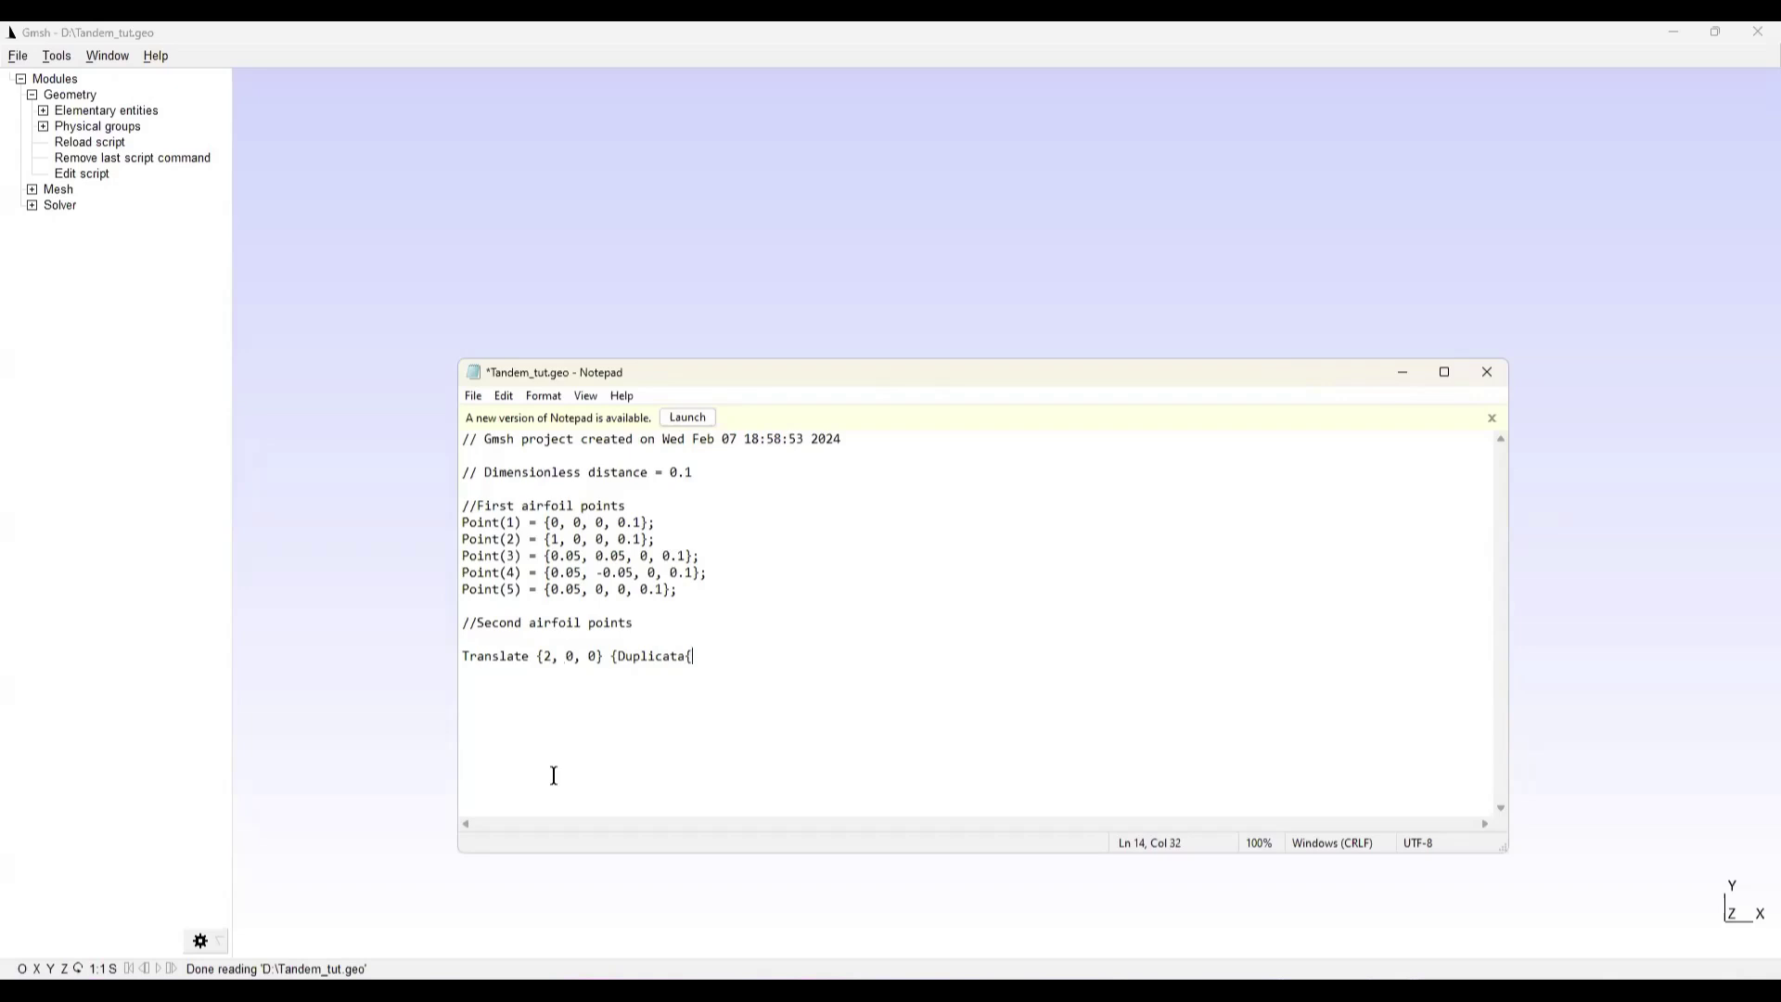
text( Point{1,2,3,4,5}; } })
Remove the blank line above the Translate command, save the script and reload it in Gmsh to display both airfoils' points
click(486, 636)
key(BackSpace)
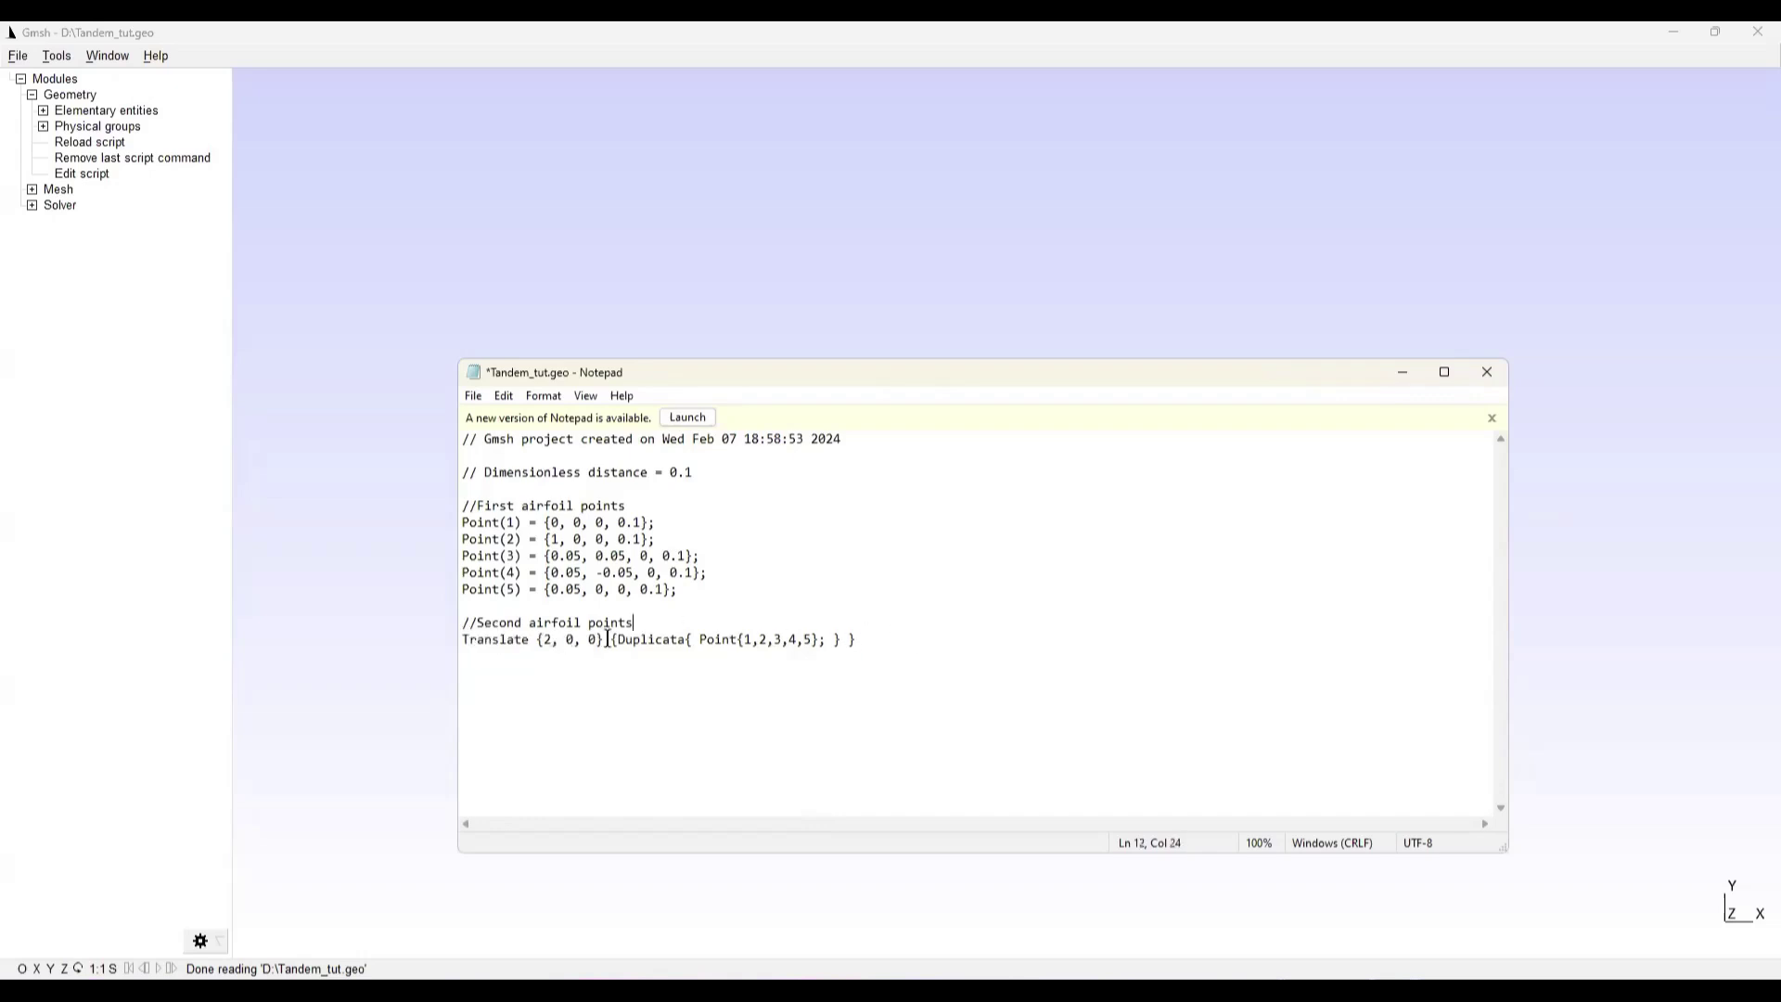
click(475, 397)
click(521, 476)
click(1400, 374)
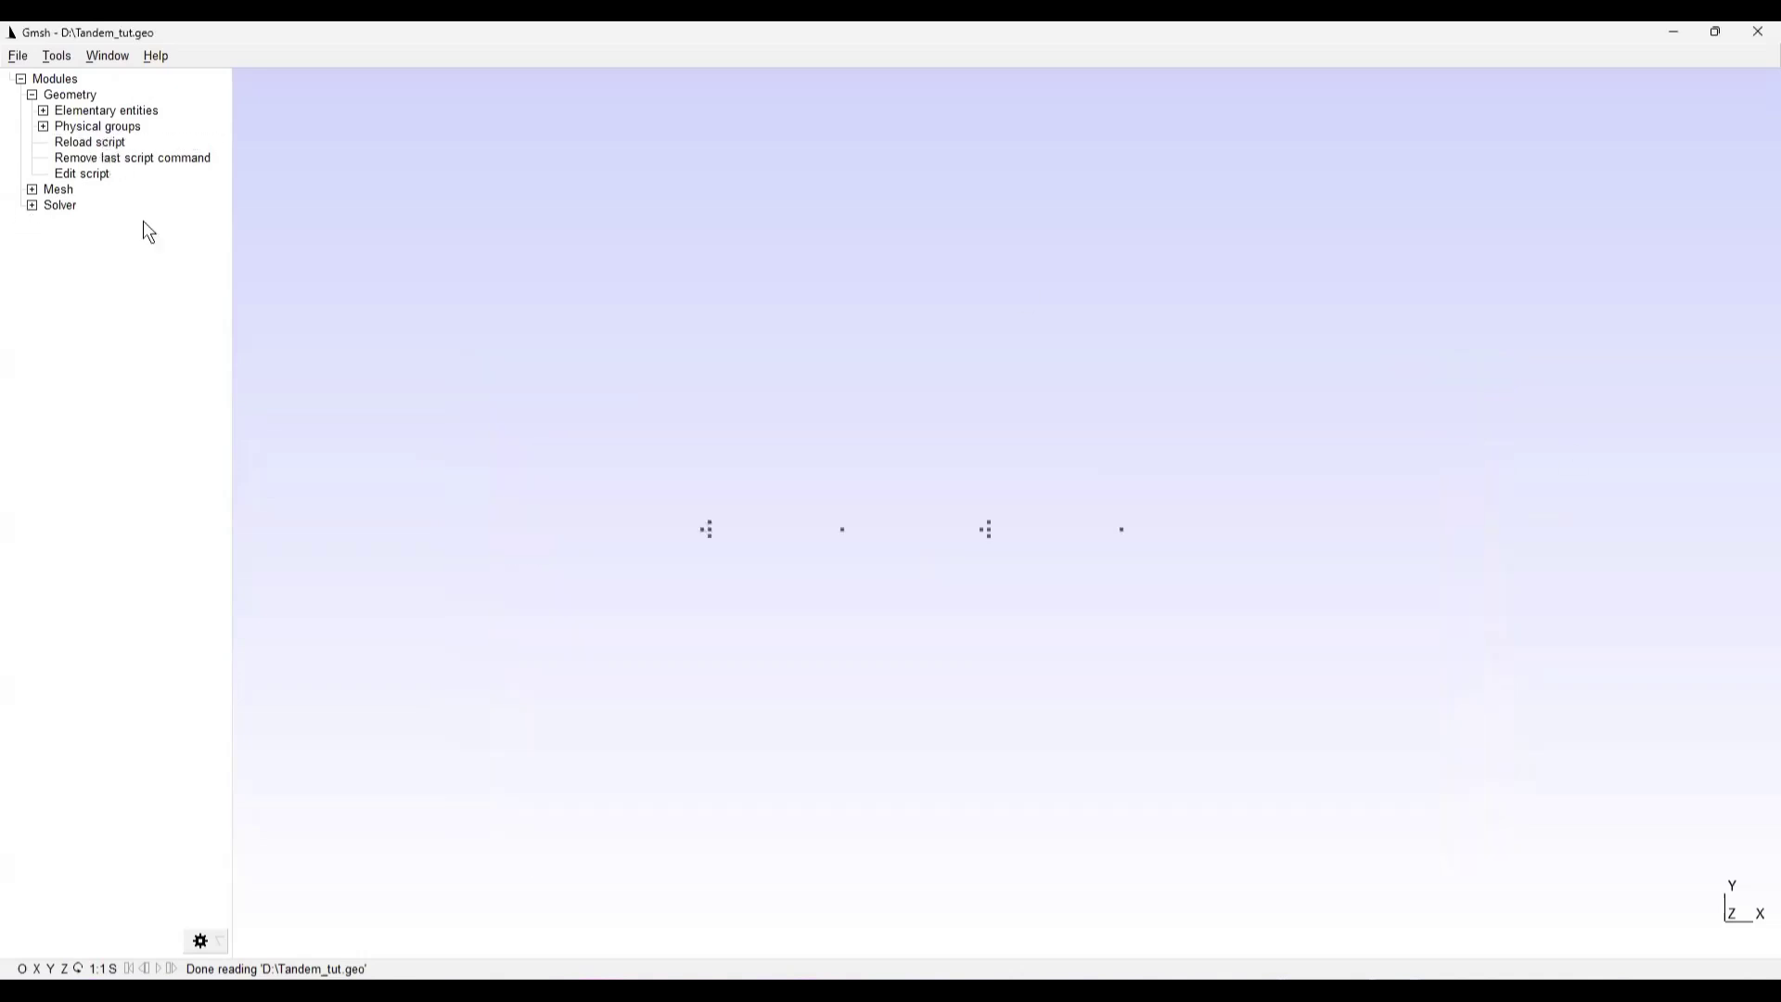
scroll(912, 531, up, 2)
mouse_move(1017, 532)
Close the saved Tandem_tut.geo script in Notepad and return to Gmsh
click(1220, 989)
click(1229, 835)
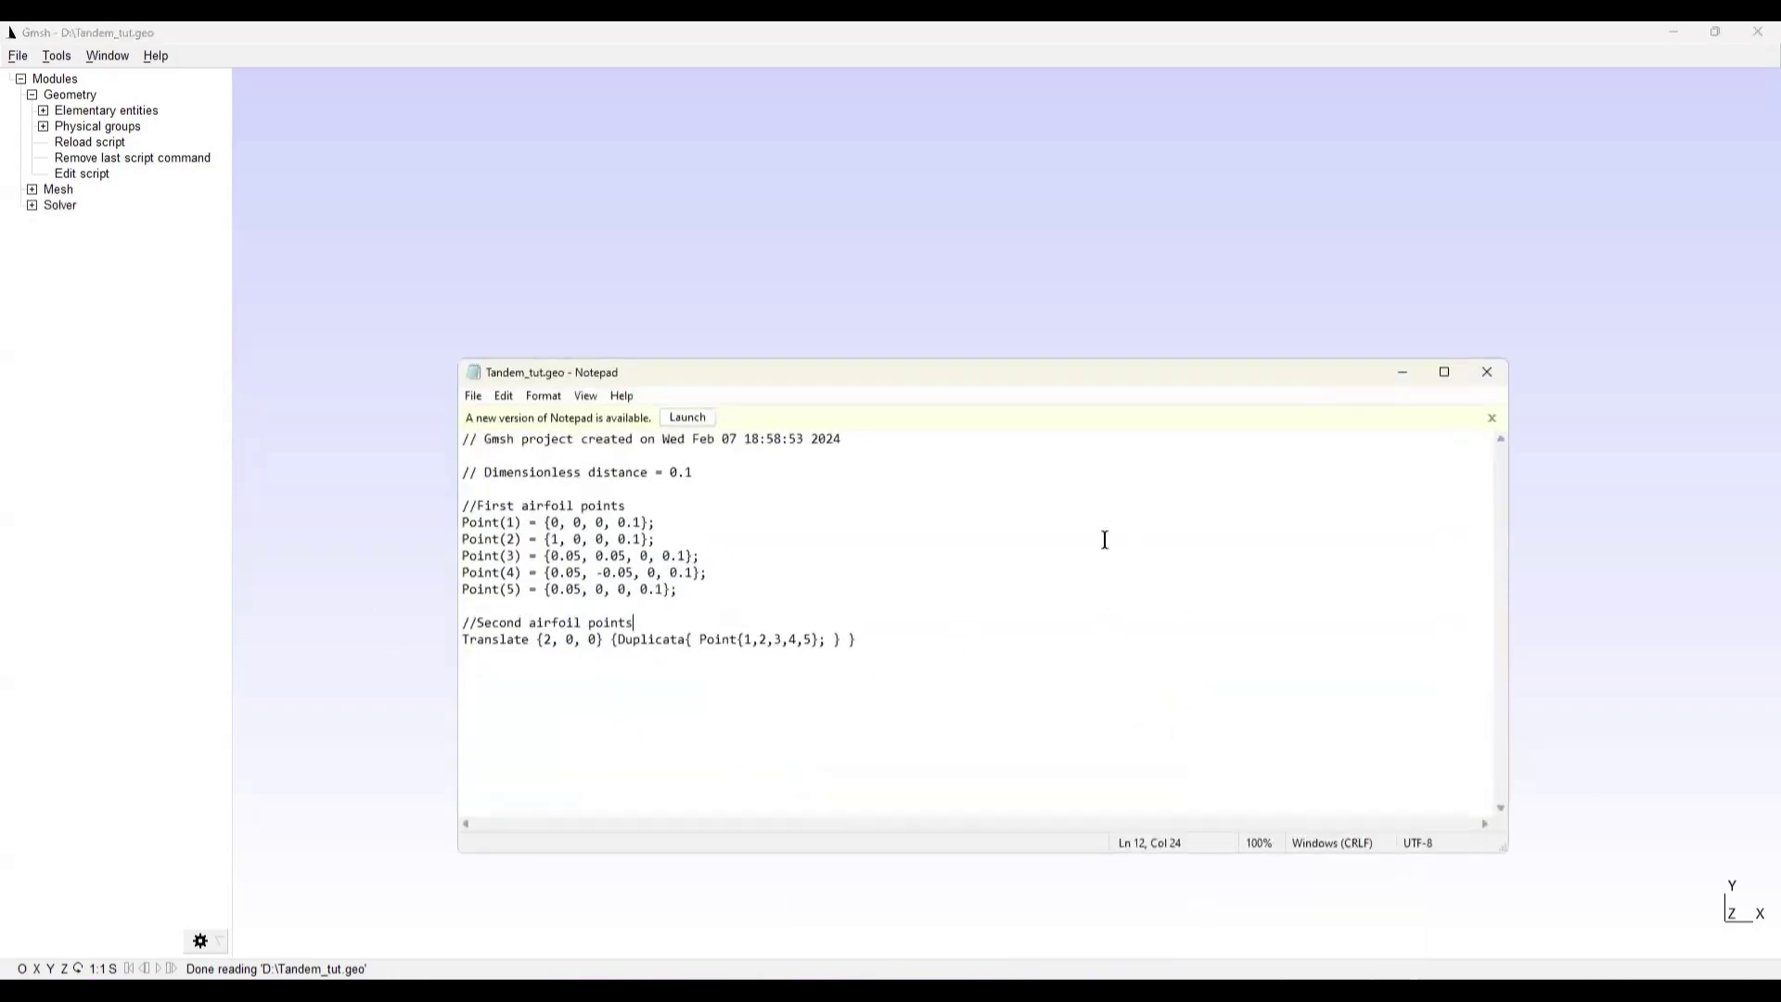
click(1488, 372)
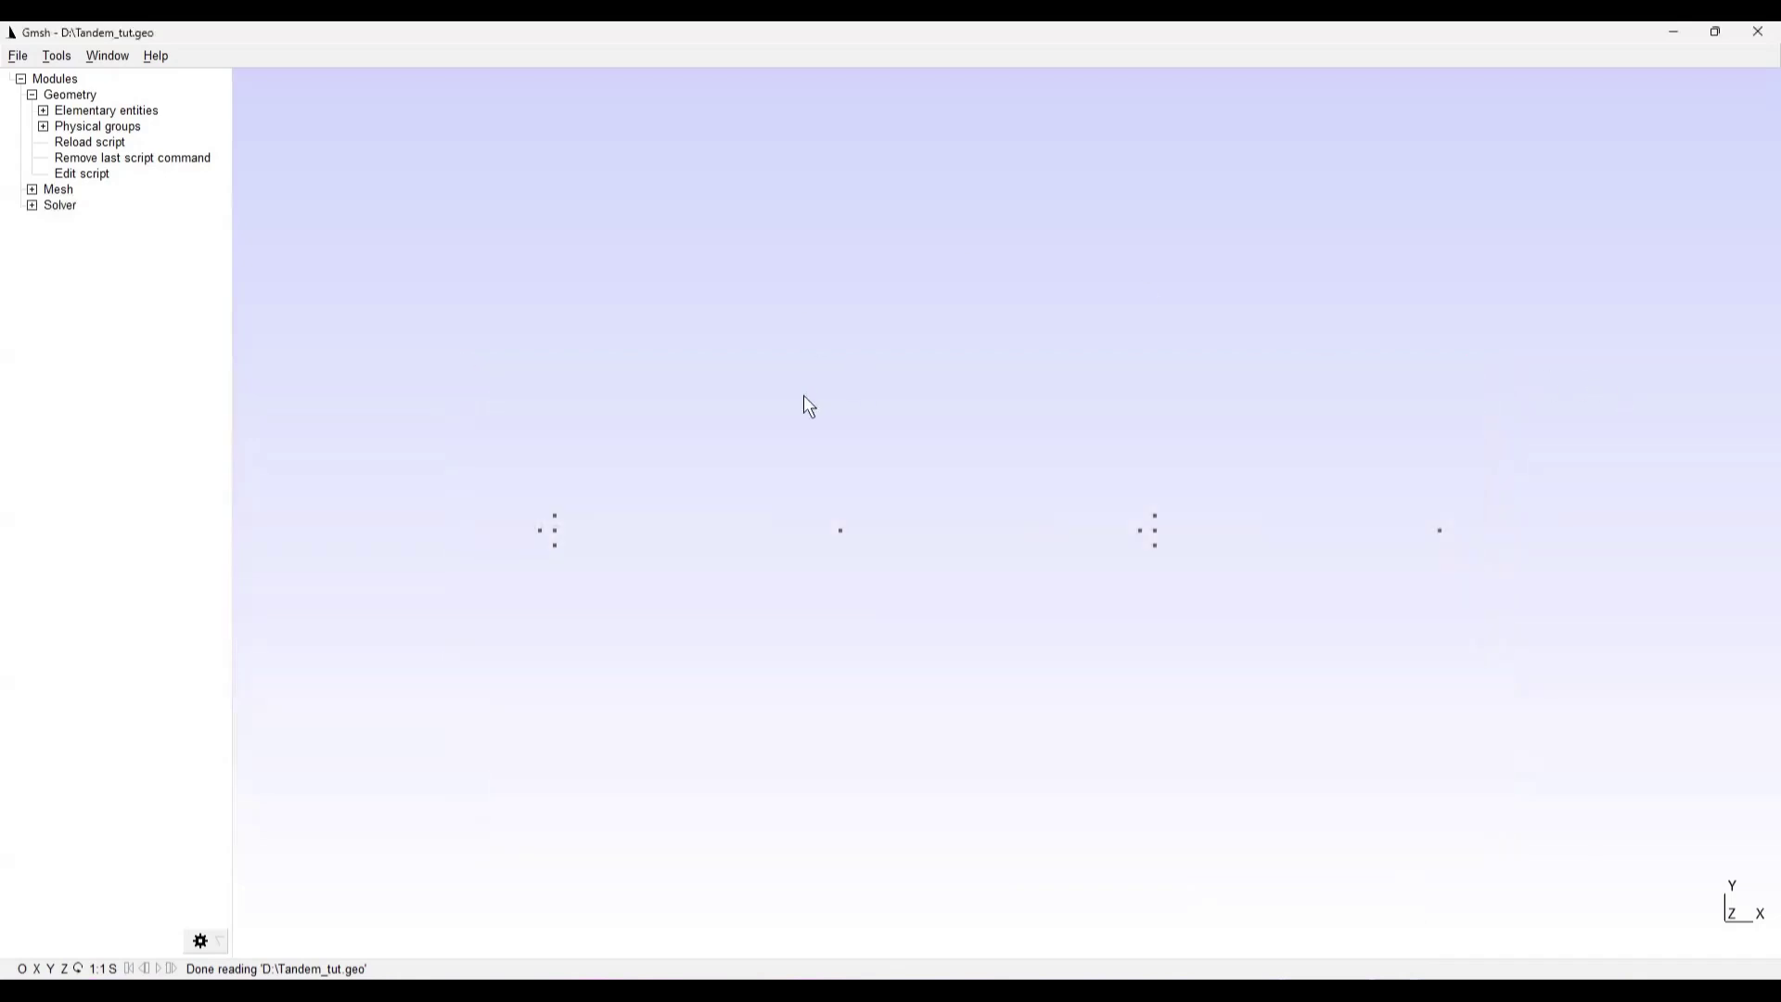
Draw the first airfoil's leading-edge circle arc from its upper point 3 around center point 5 to lower point 4
click(44, 111)
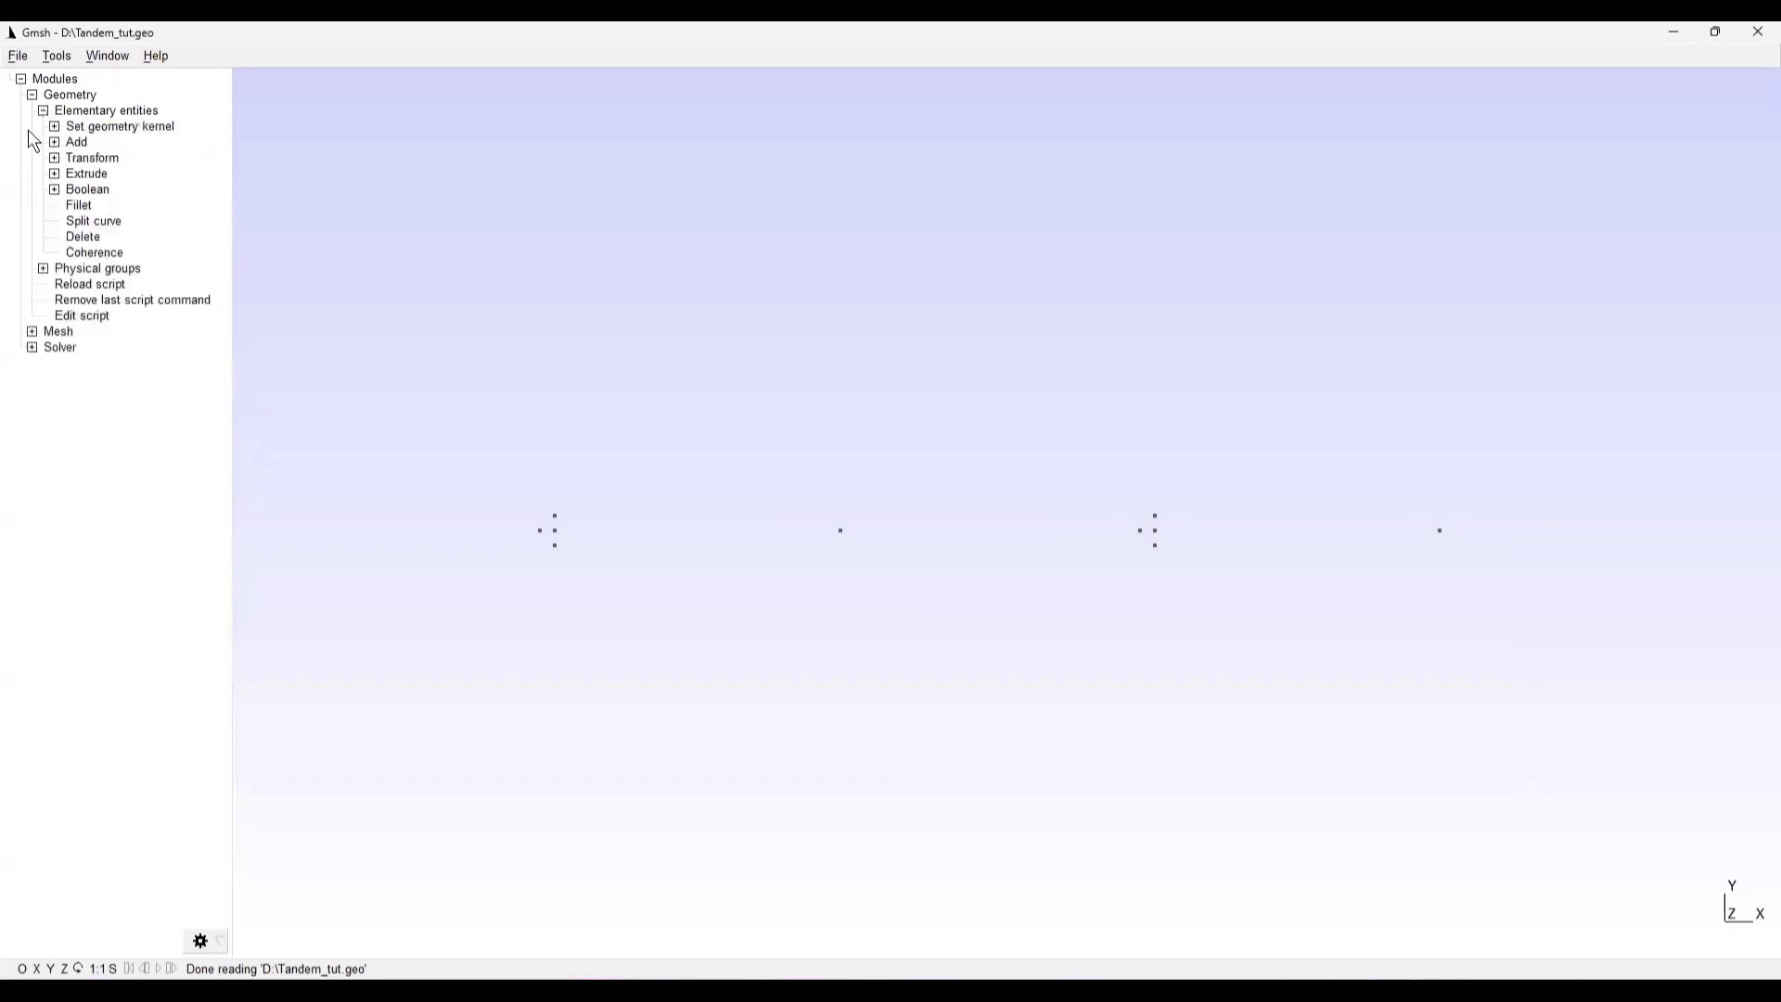
click(52, 142)
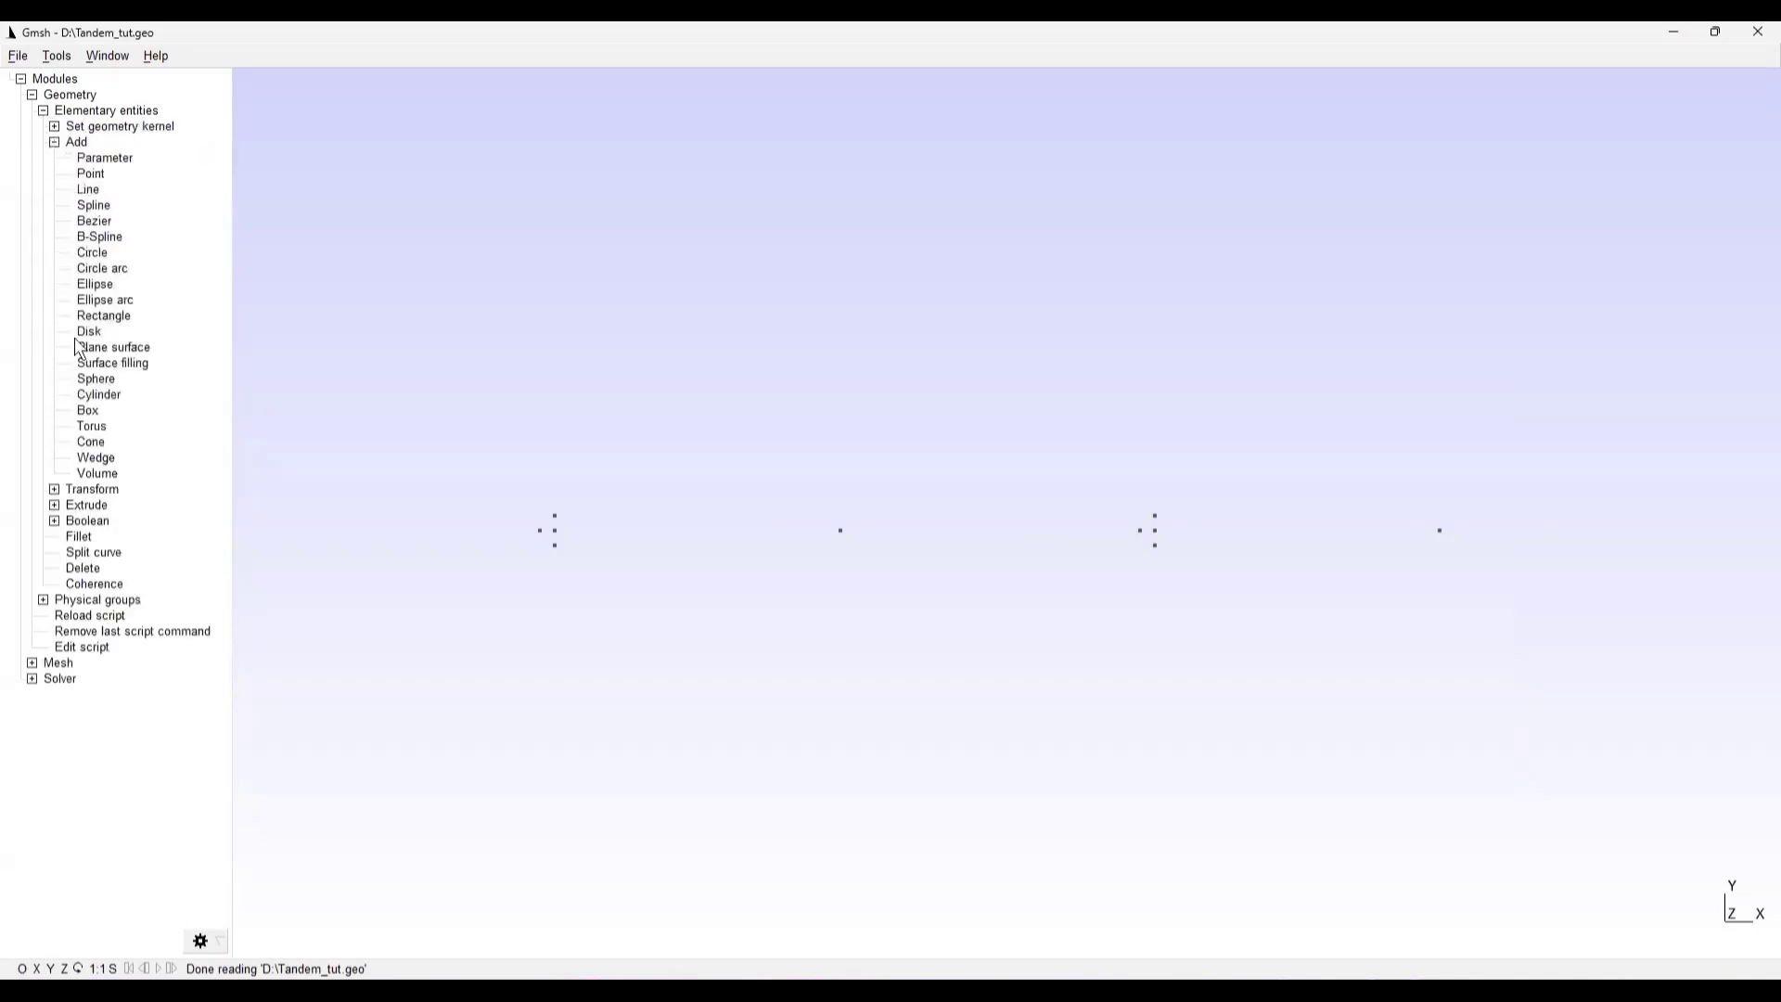
click(109, 269)
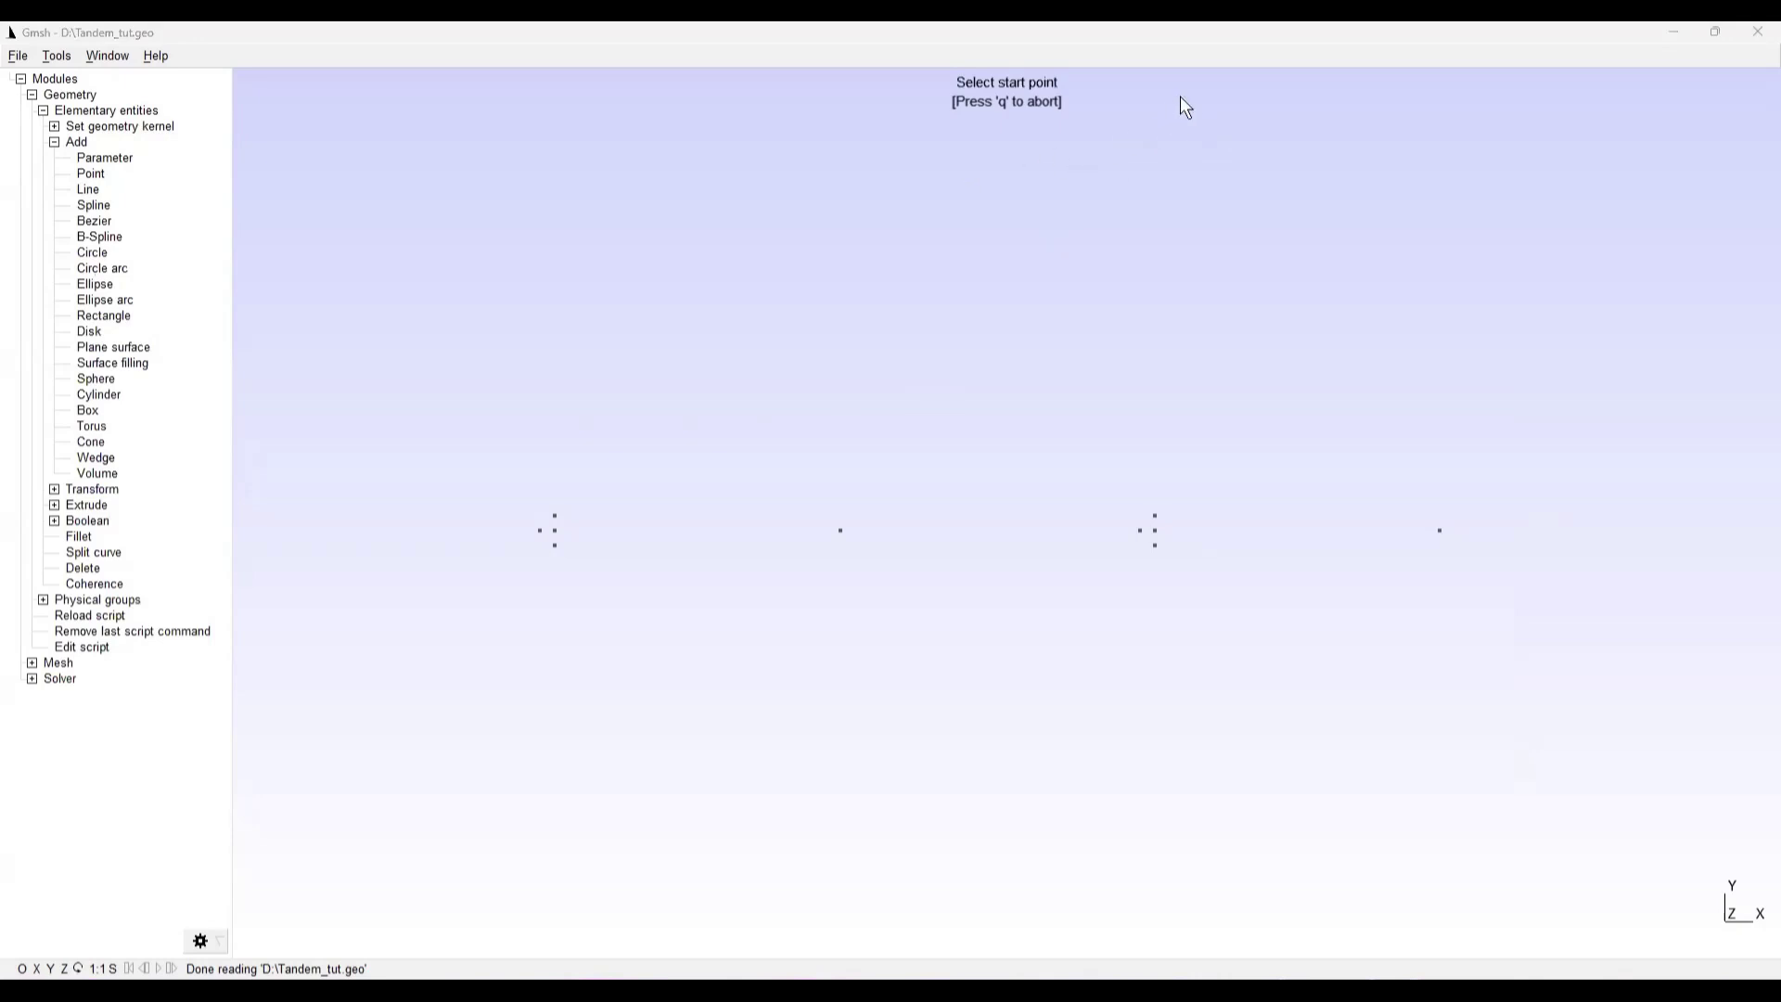
scroll(754, 237, down, 1)
mouse_move(559, 497)
click(561, 499)
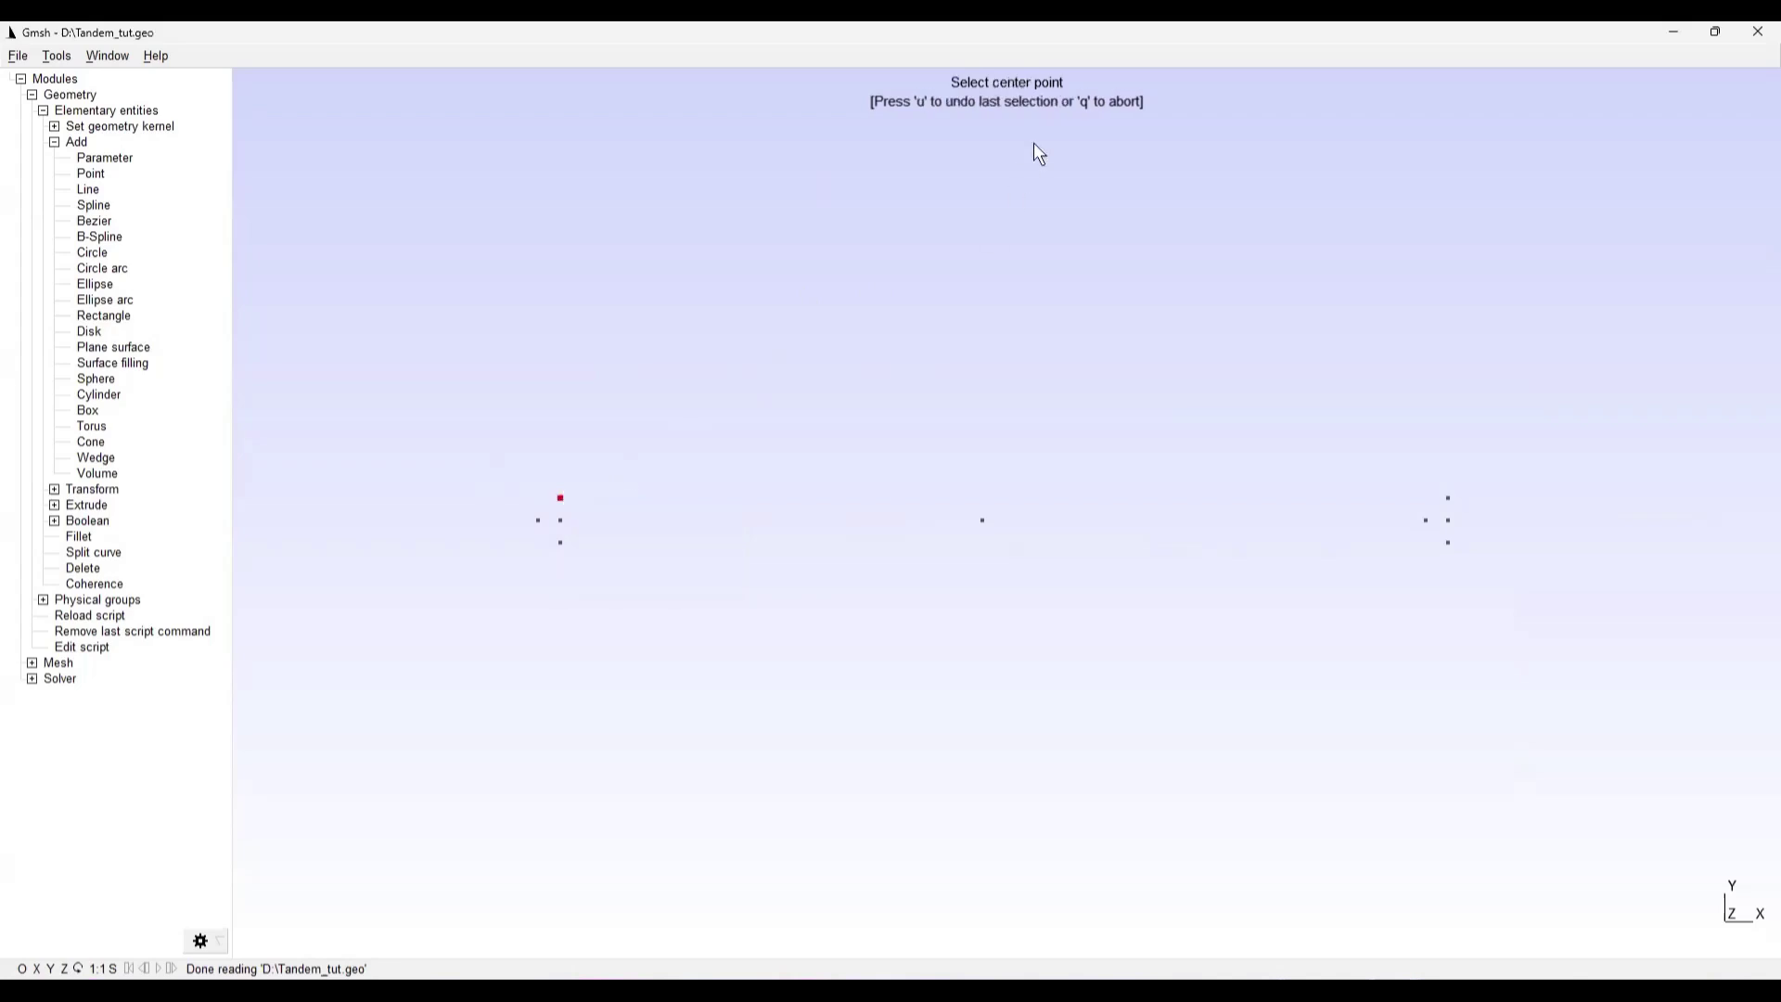
click(560, 520)
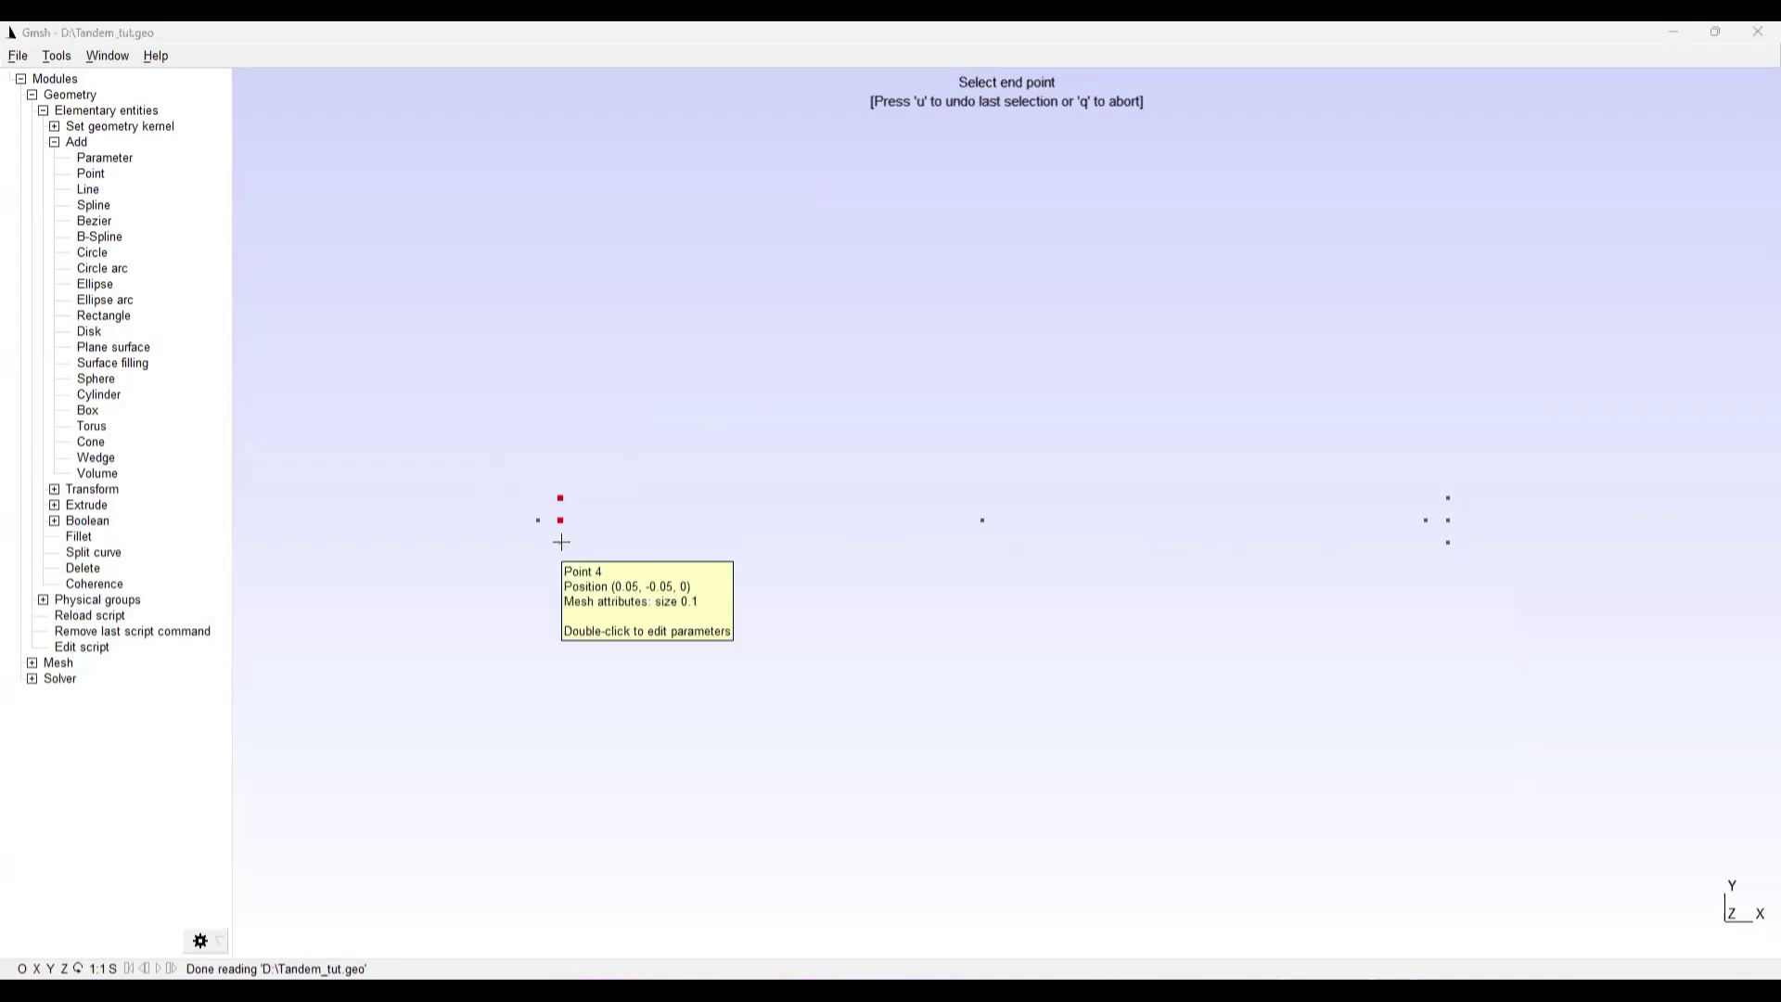
click(561, 541)
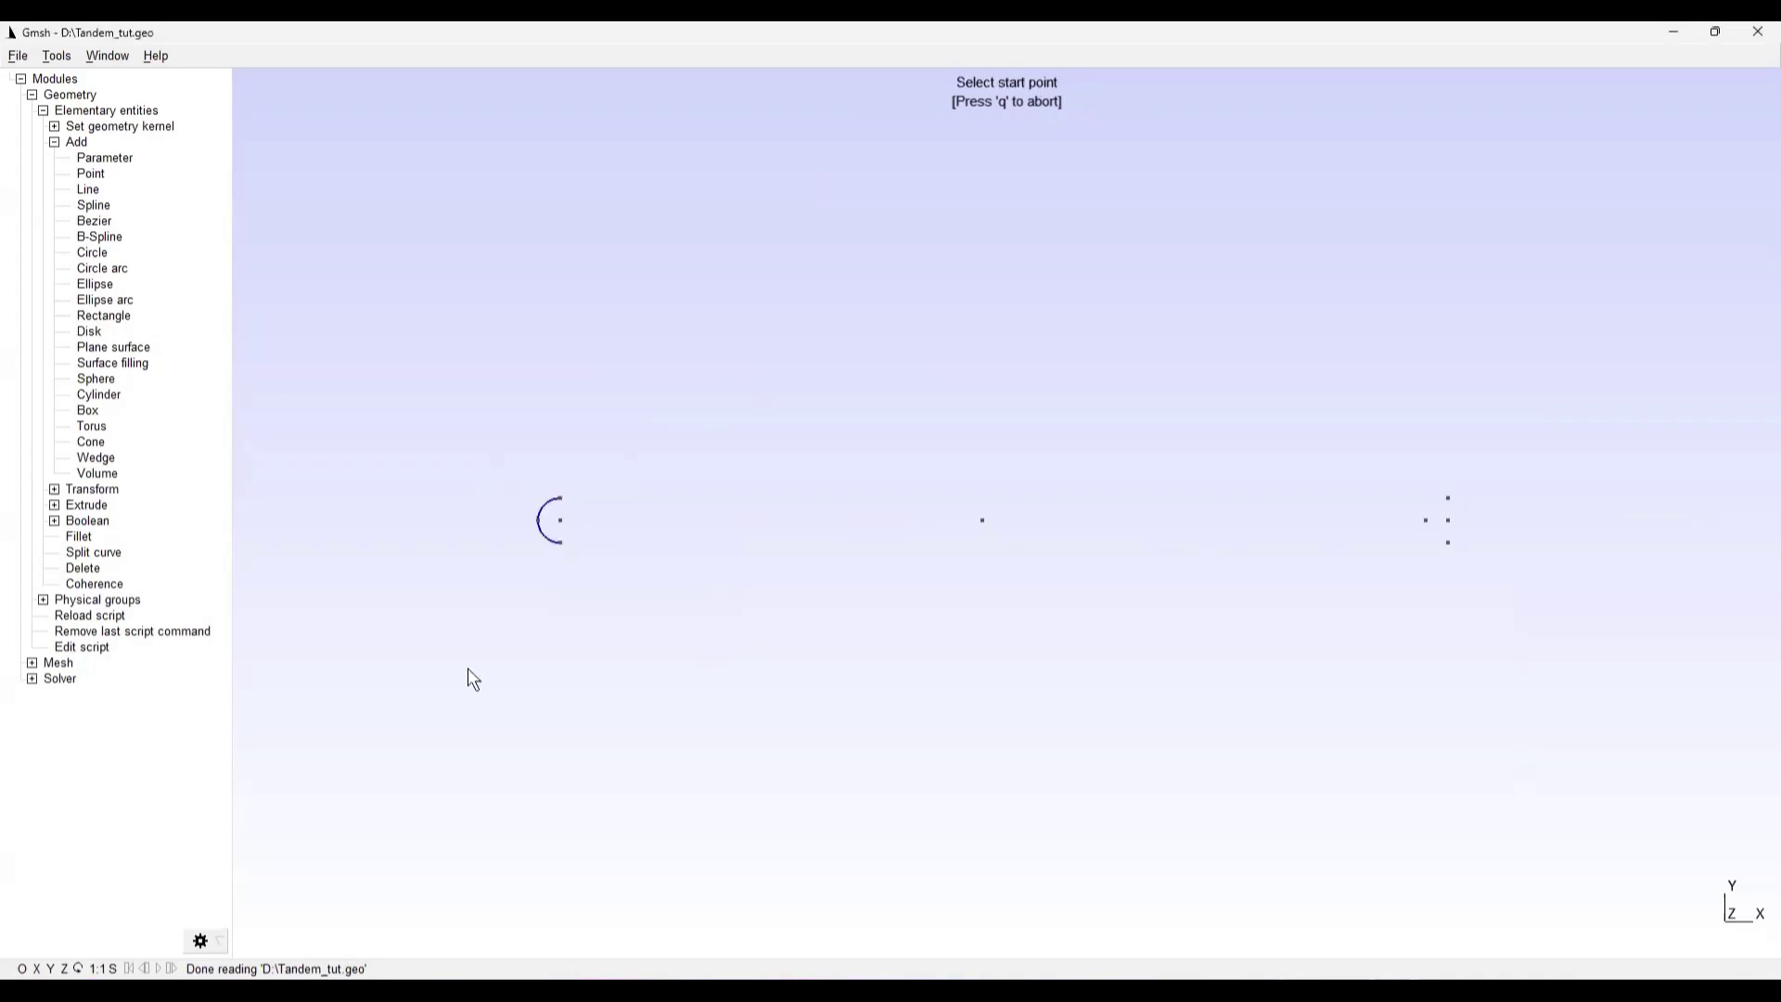
Draw the second airfoil's leading-edge circle arc from point 8 around center point 10 to point 9 and leave the arc command
click(1448, 500)
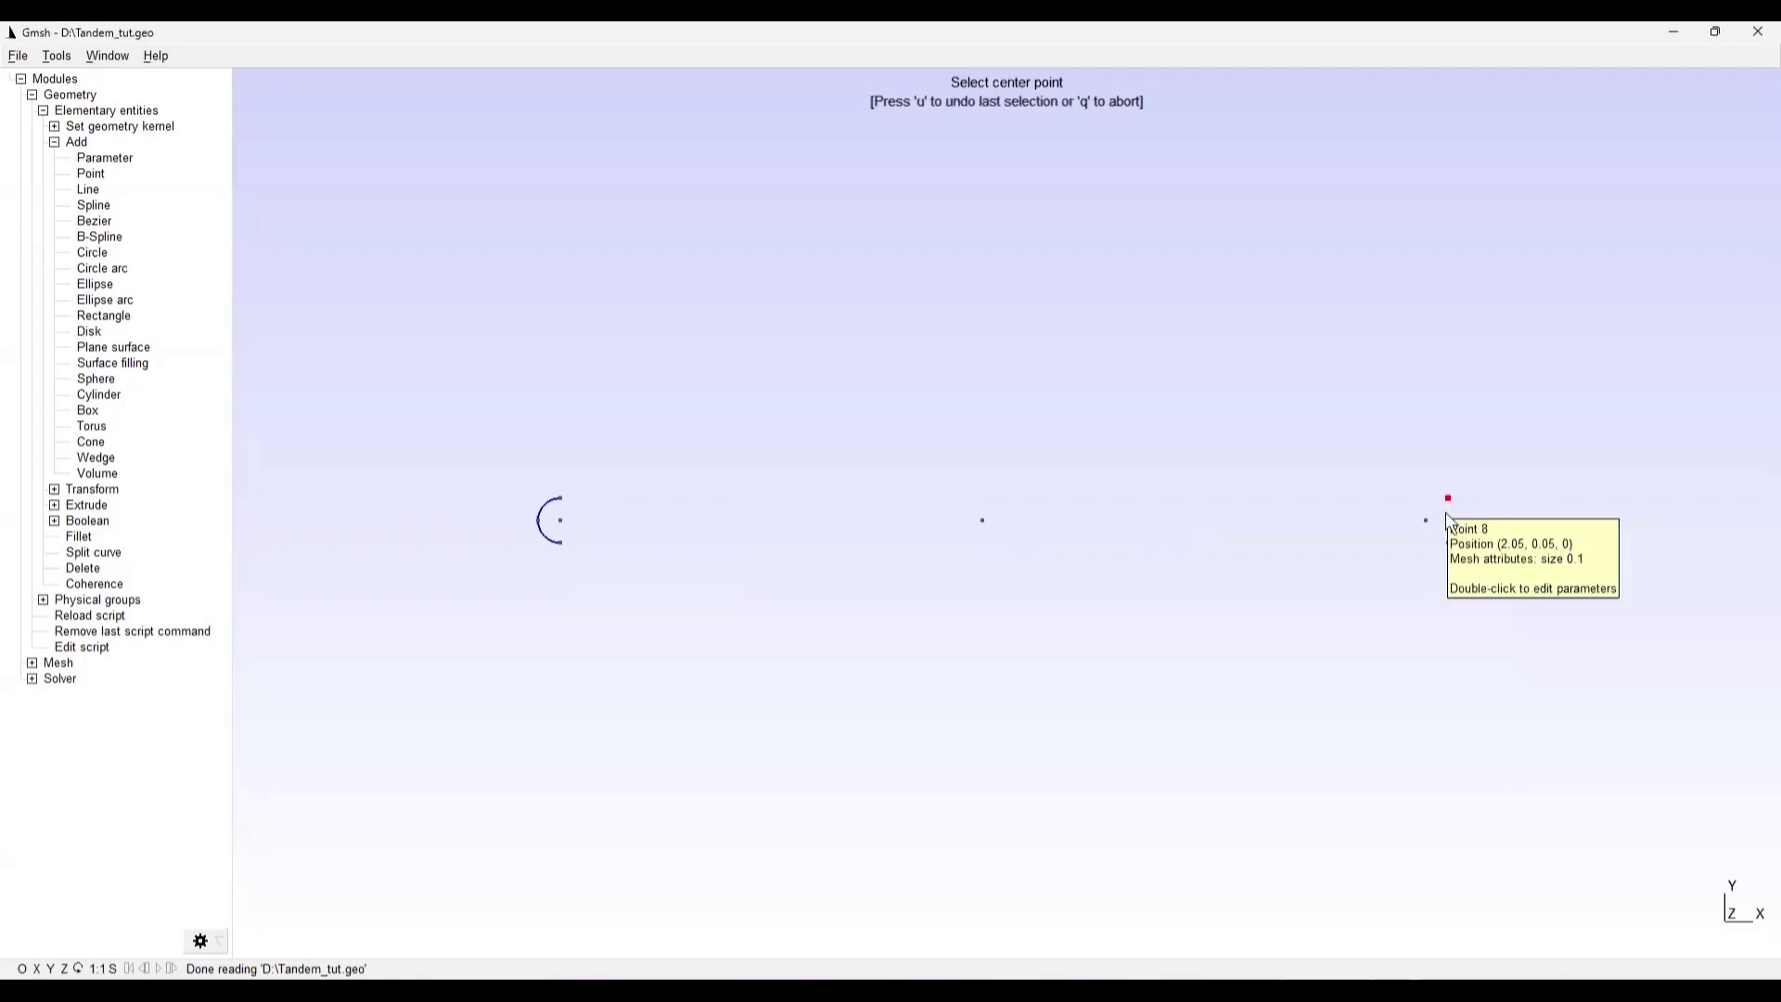
click(1448, 520)
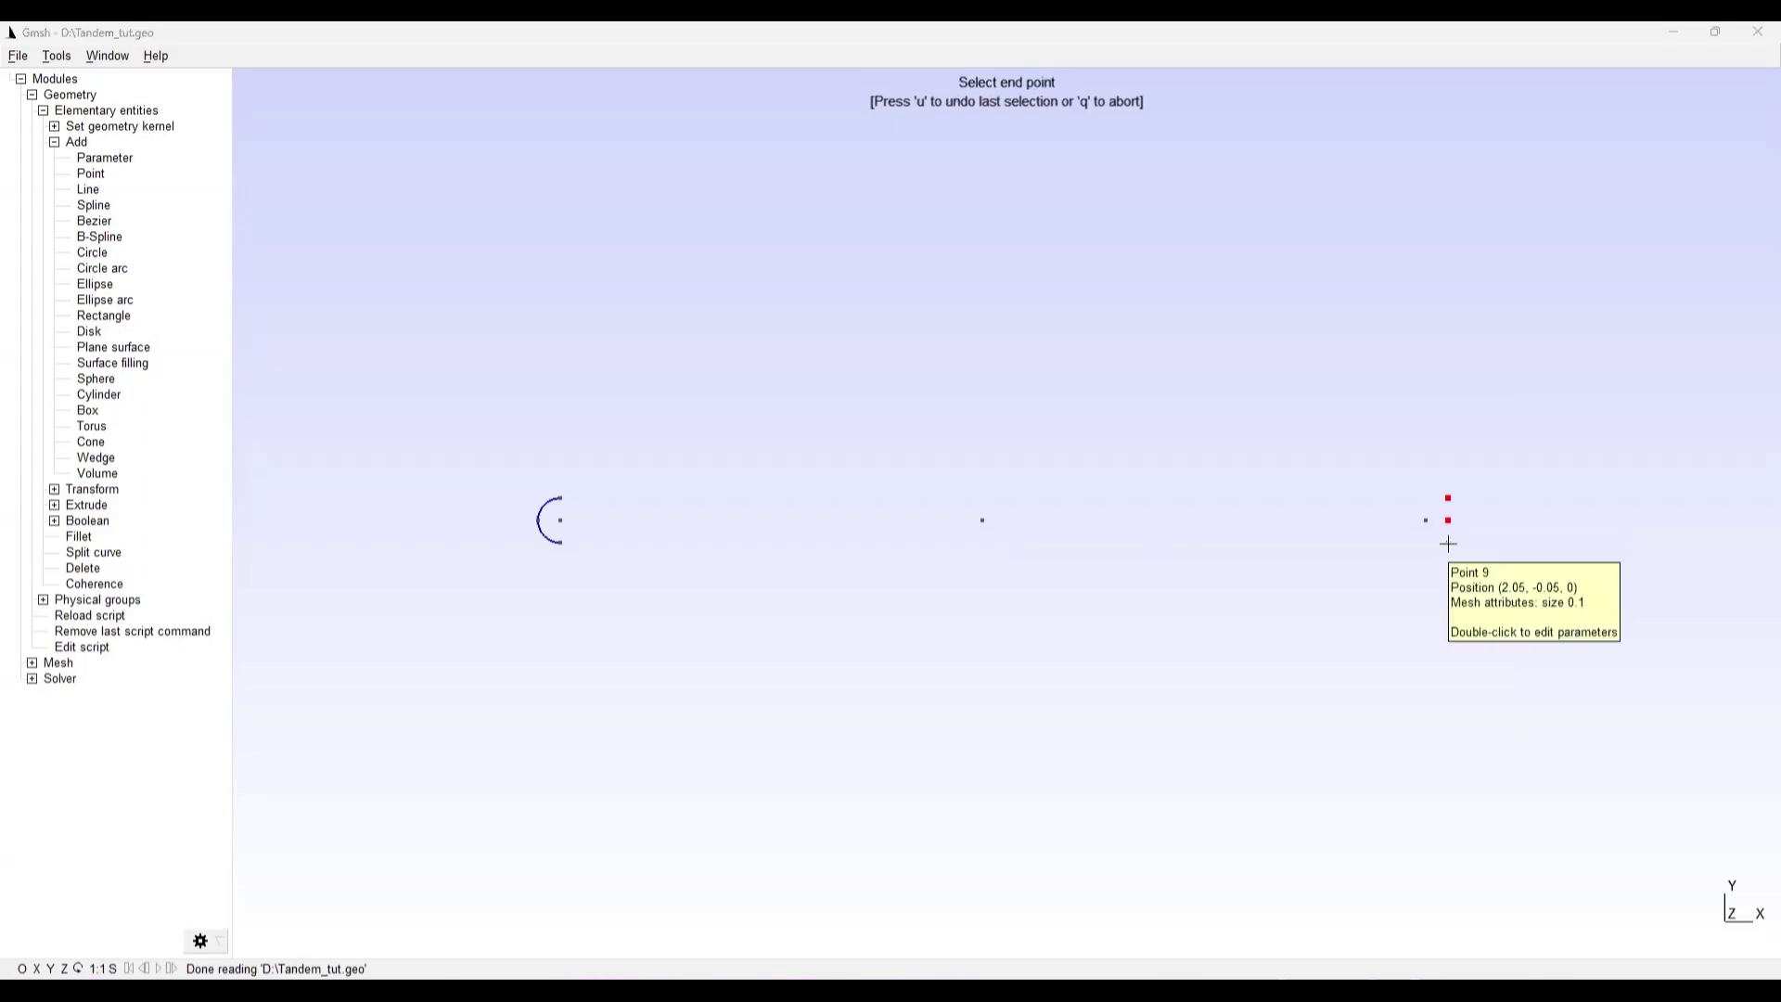
click(1447, 543)
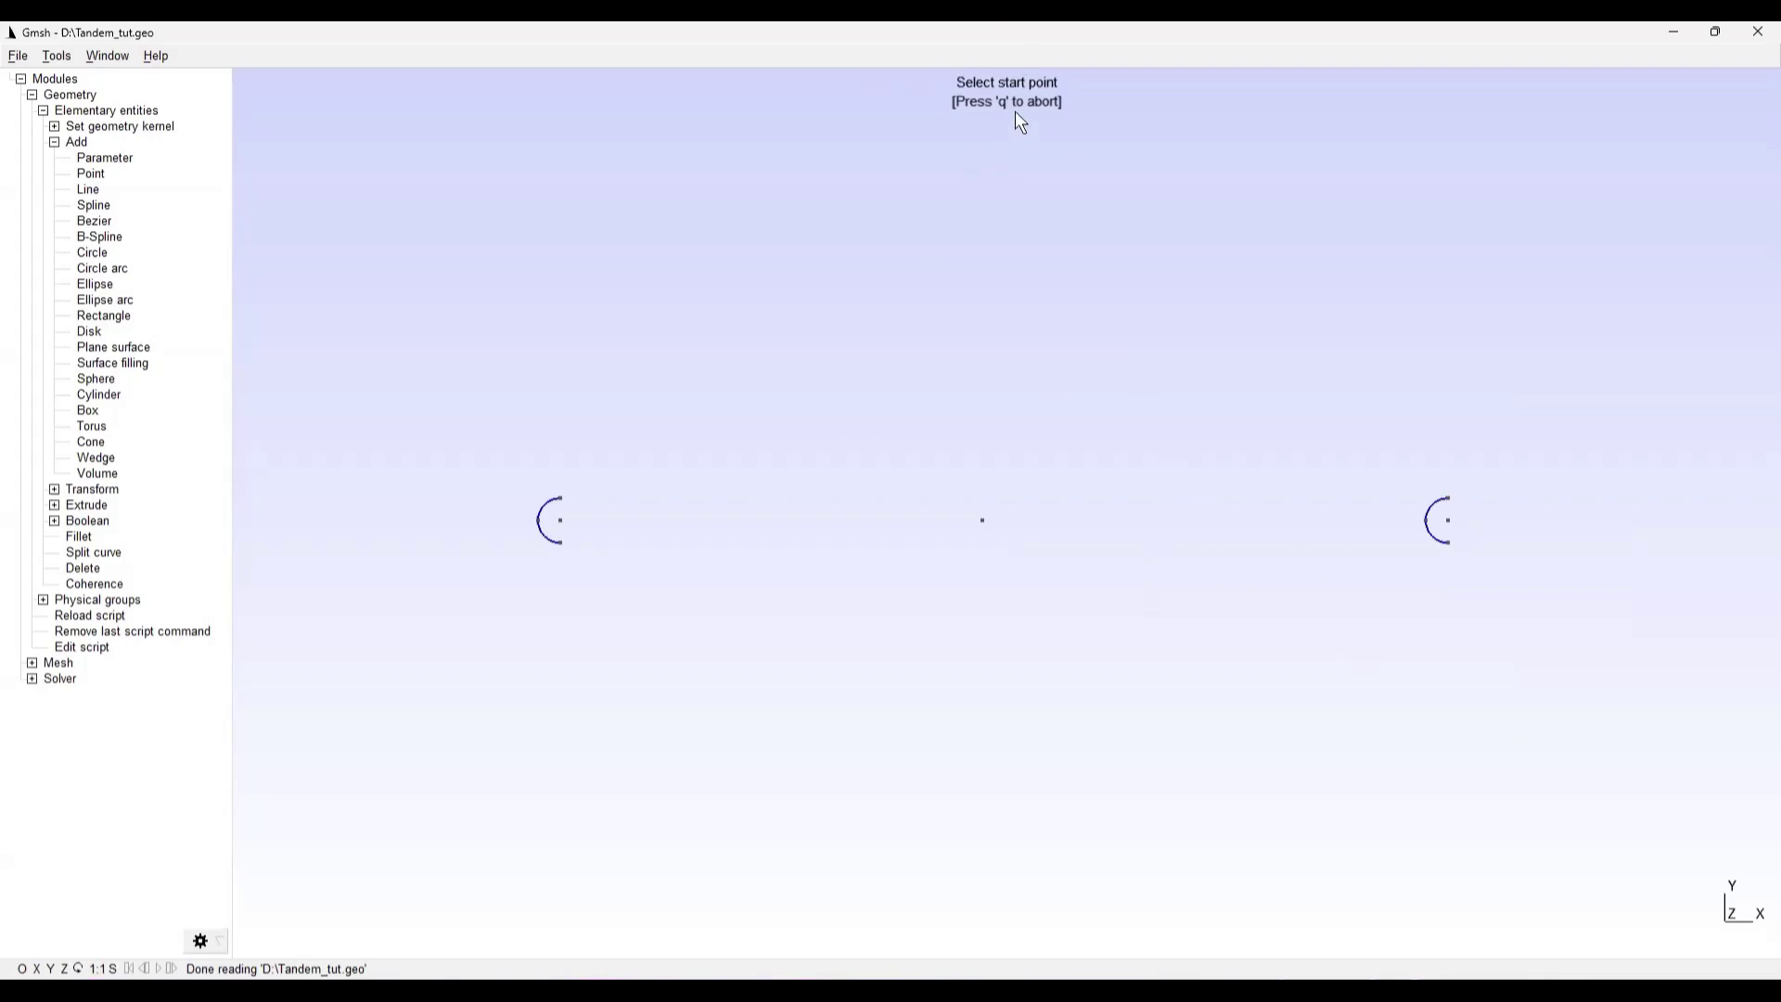
key(q)
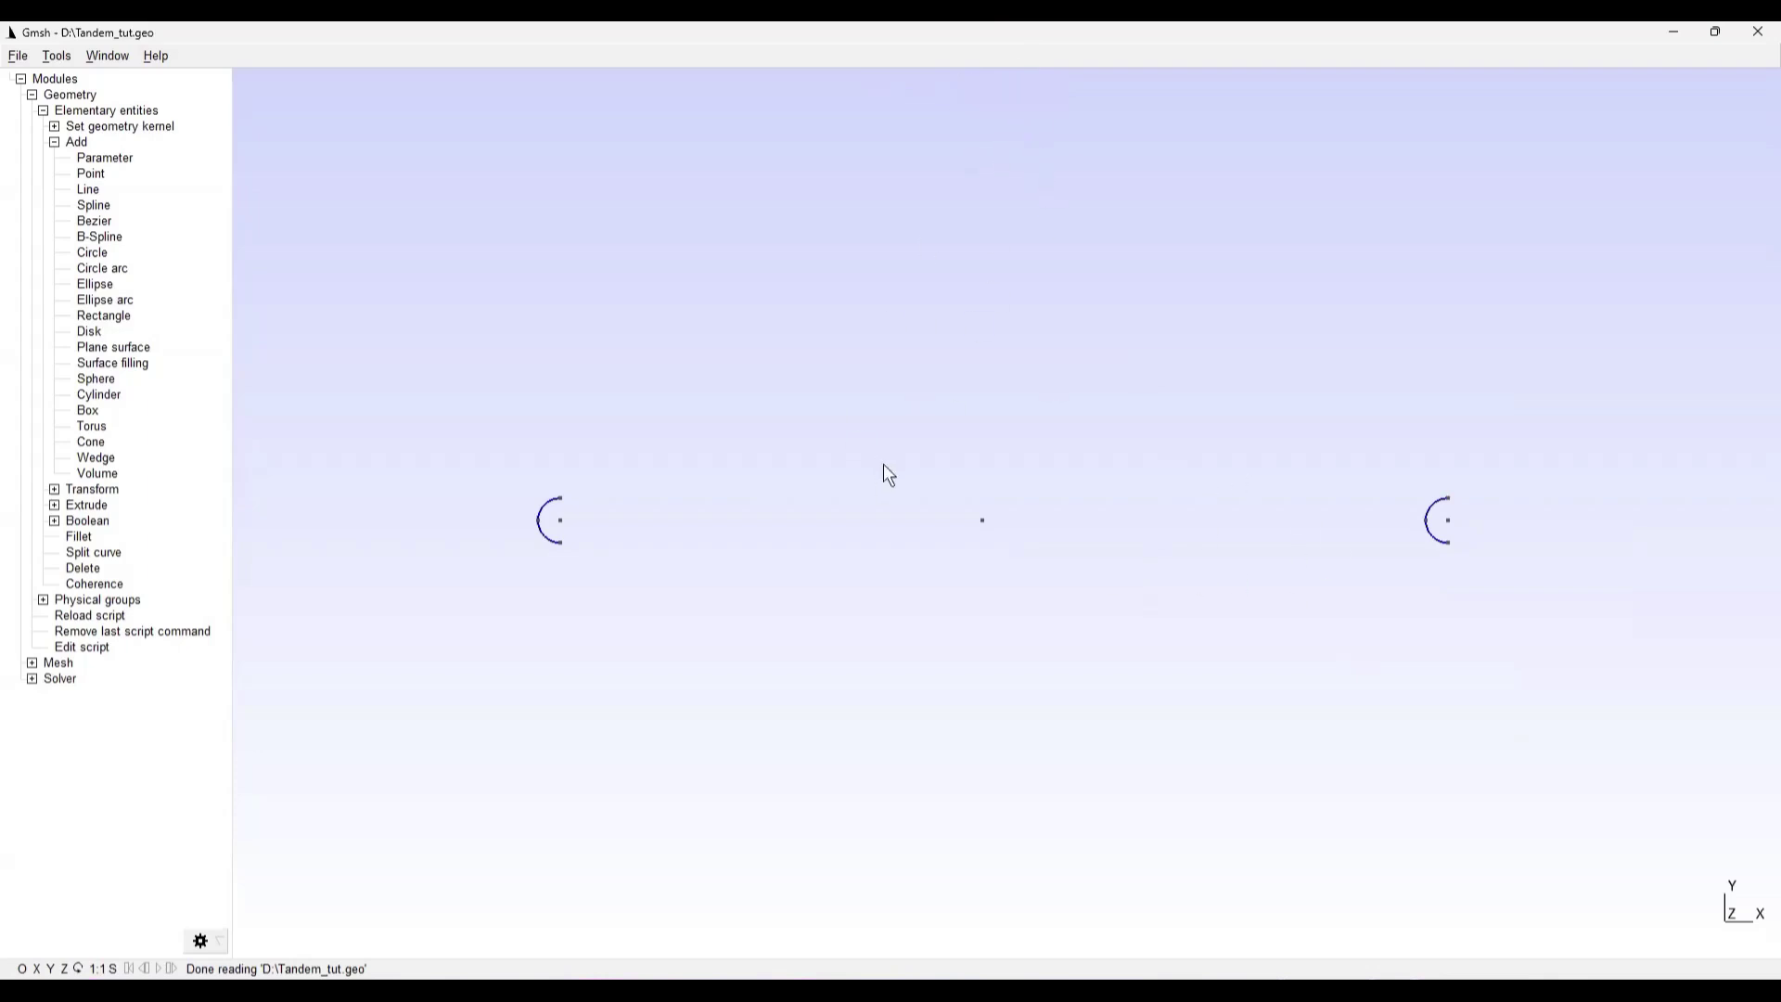
Connect the first airfoil's upper and lower arc ends to its trailing-edge point with two straight lines
click(89, 191)
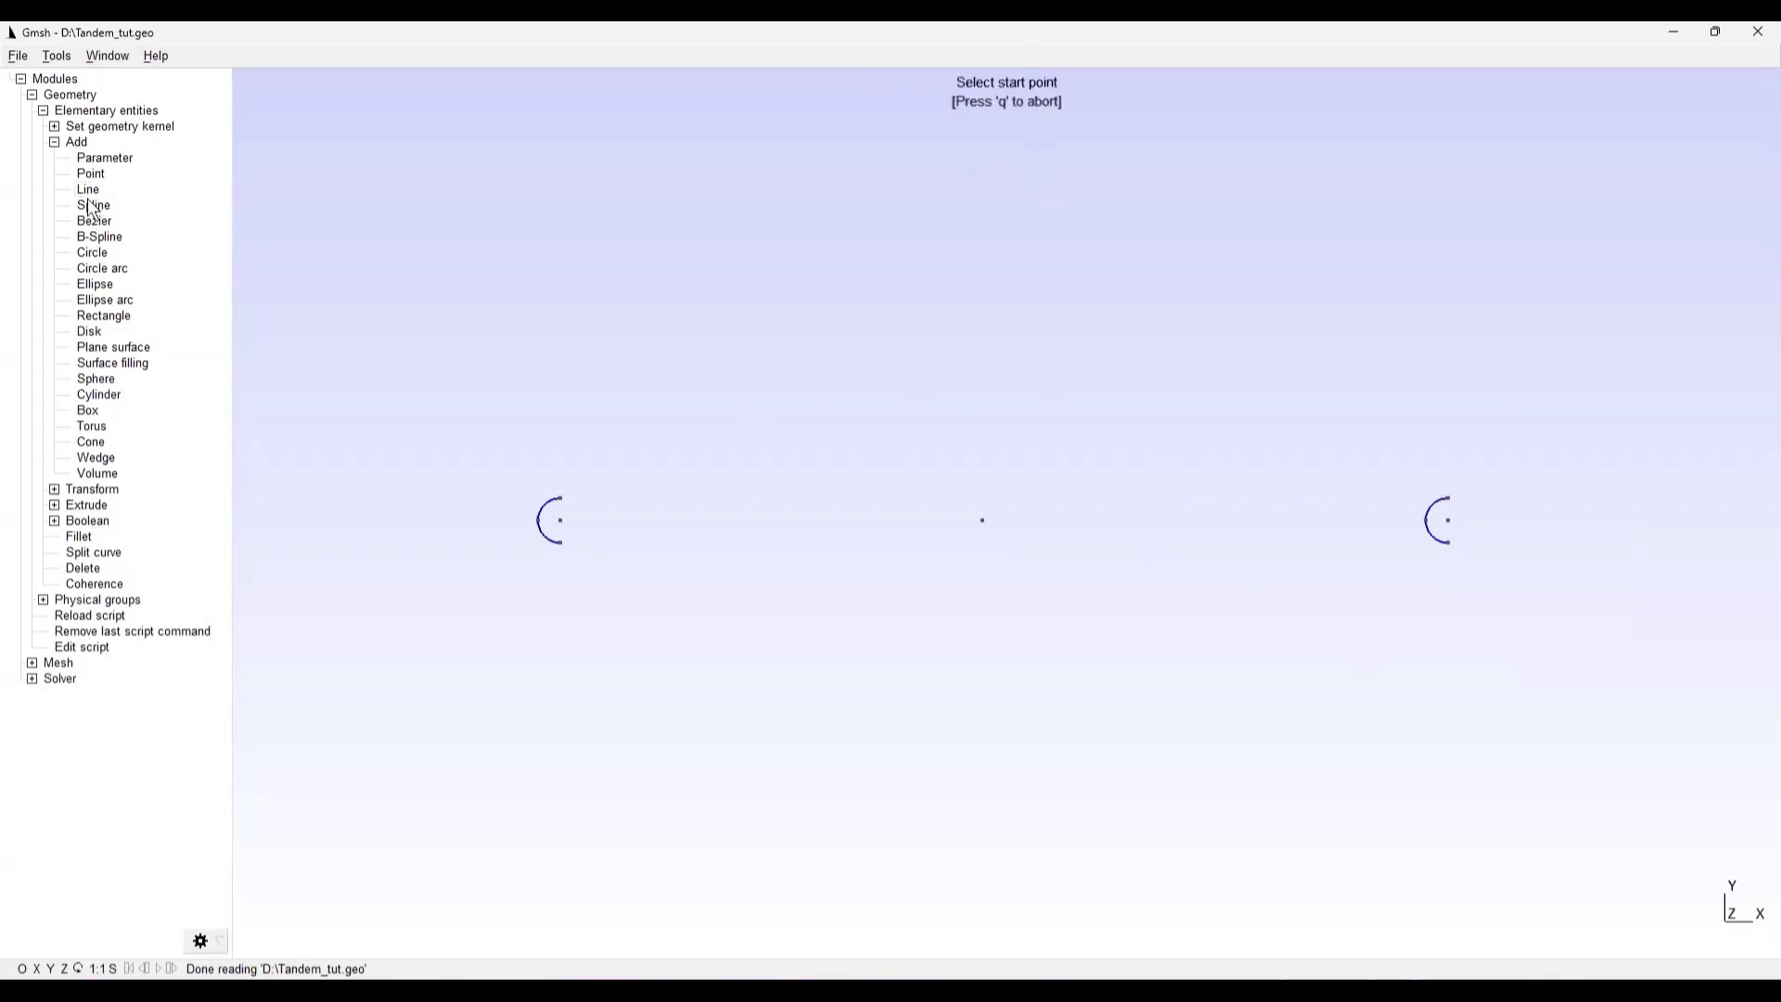
click(559, 498)
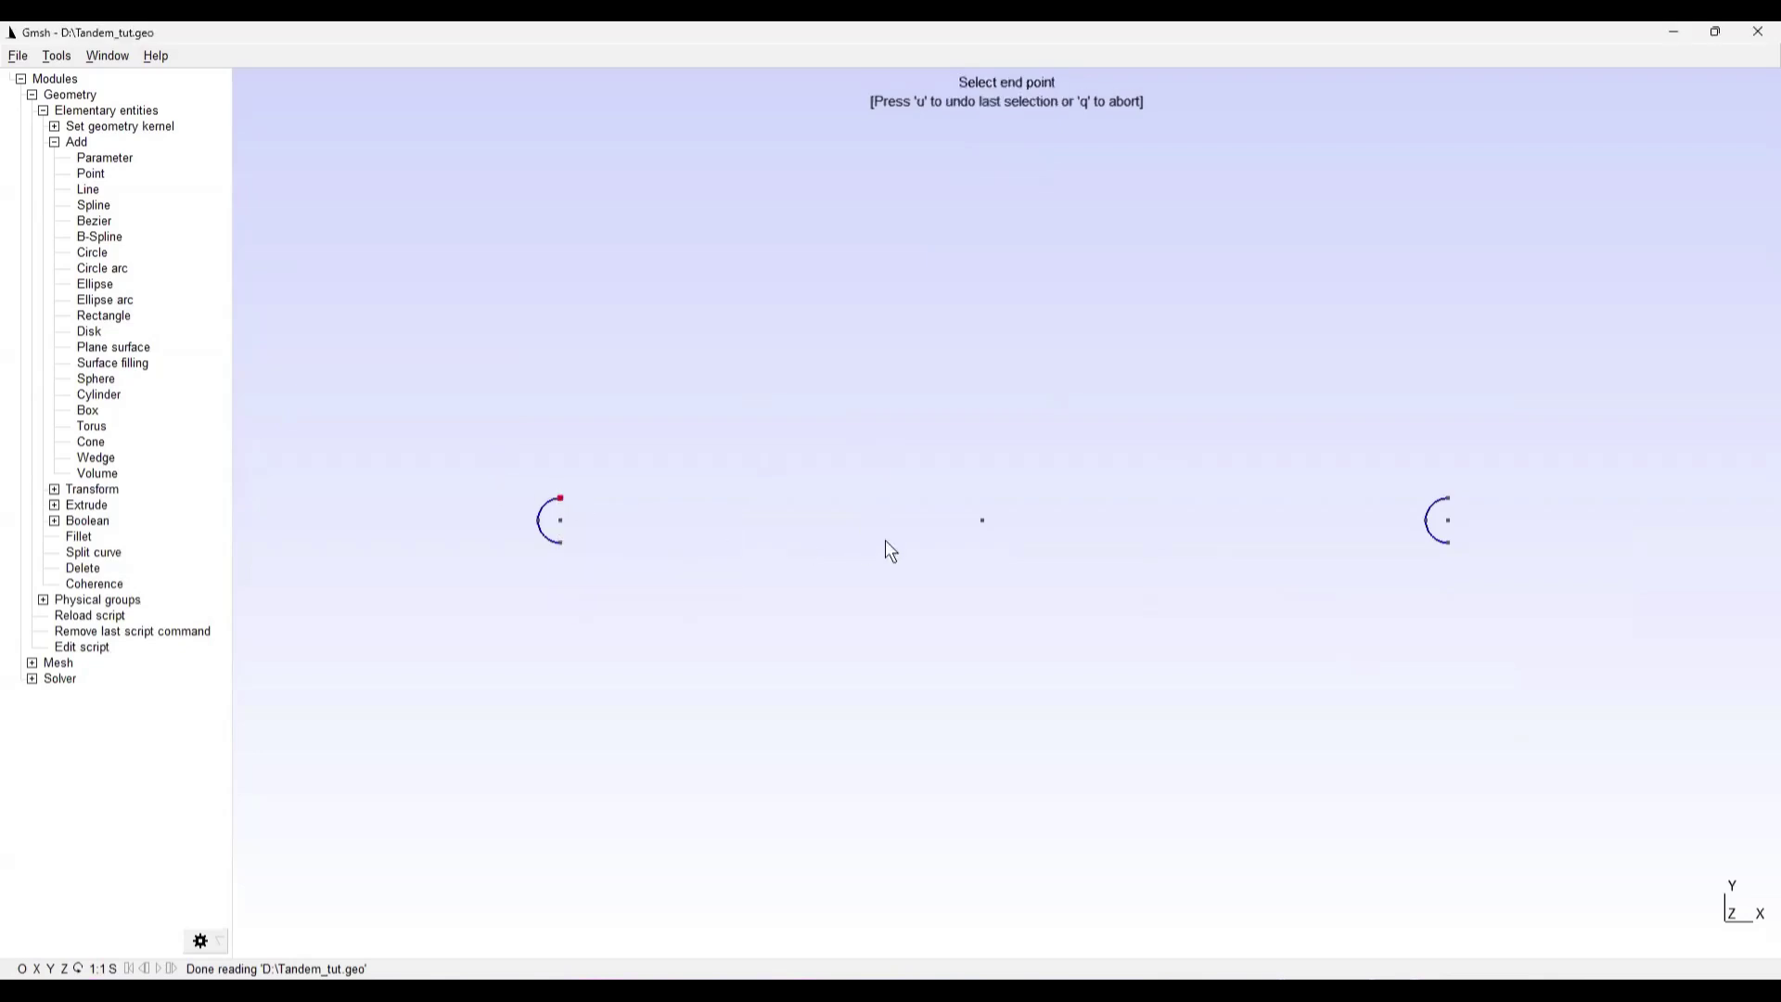
click(981, 521)
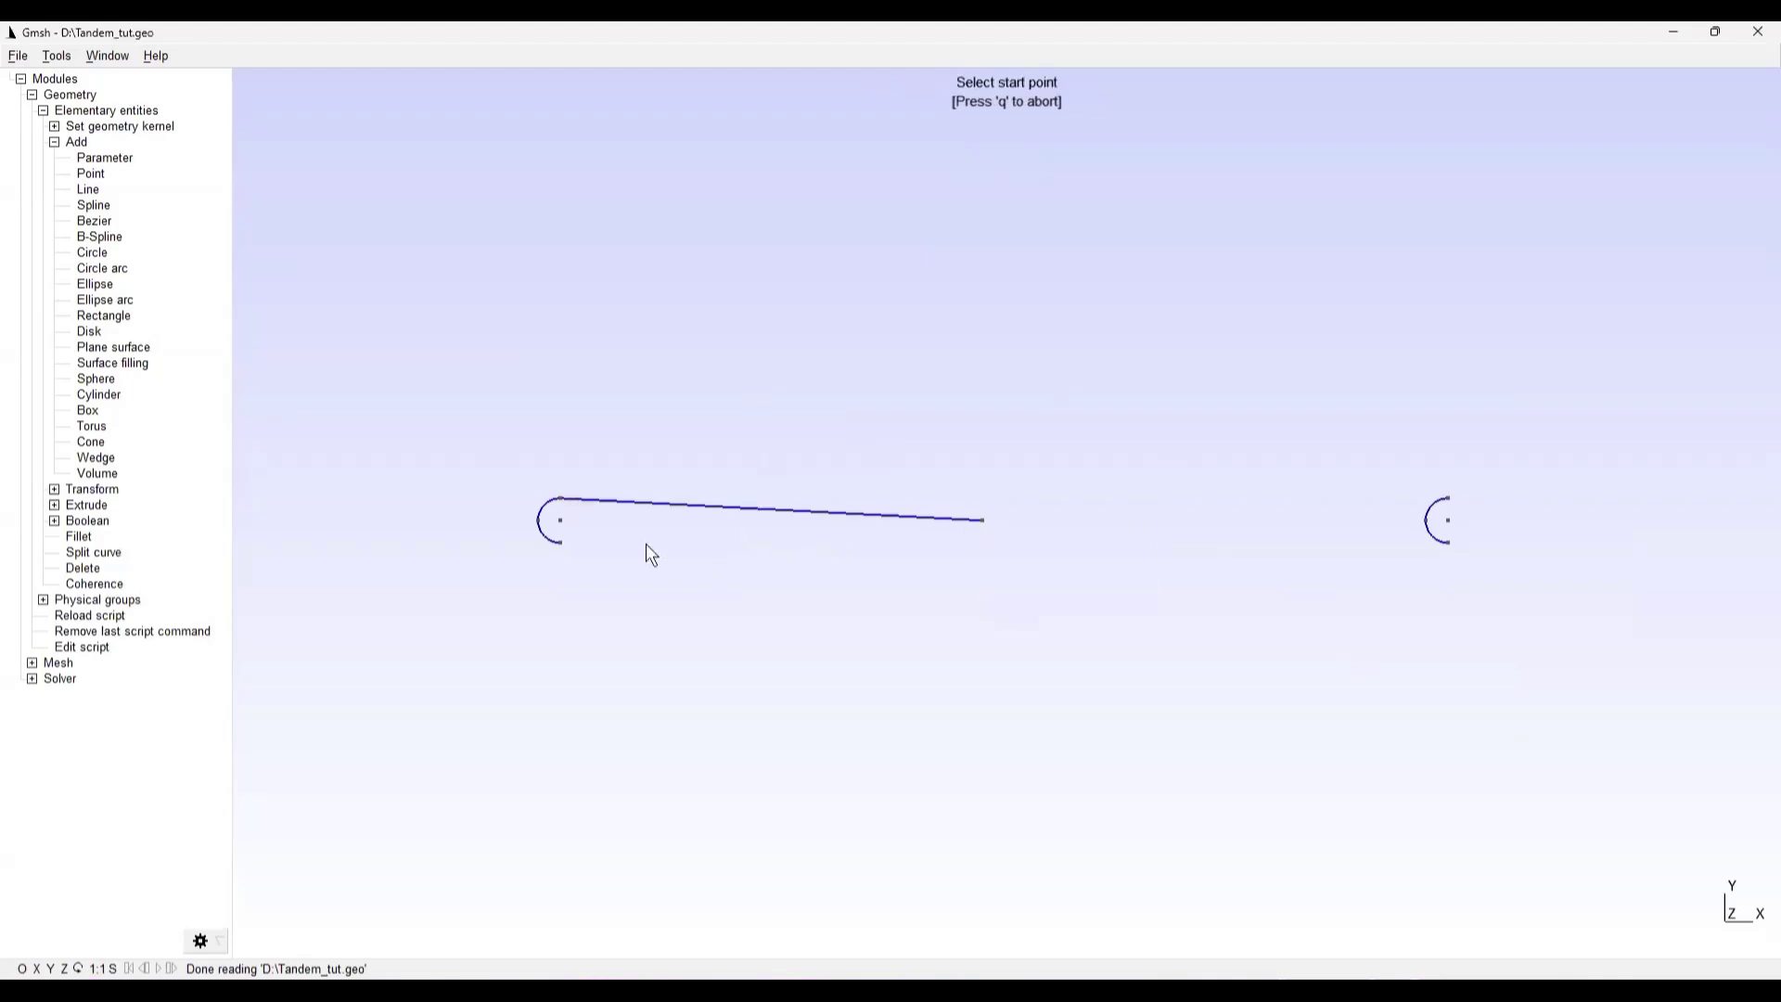
click(561, 541)
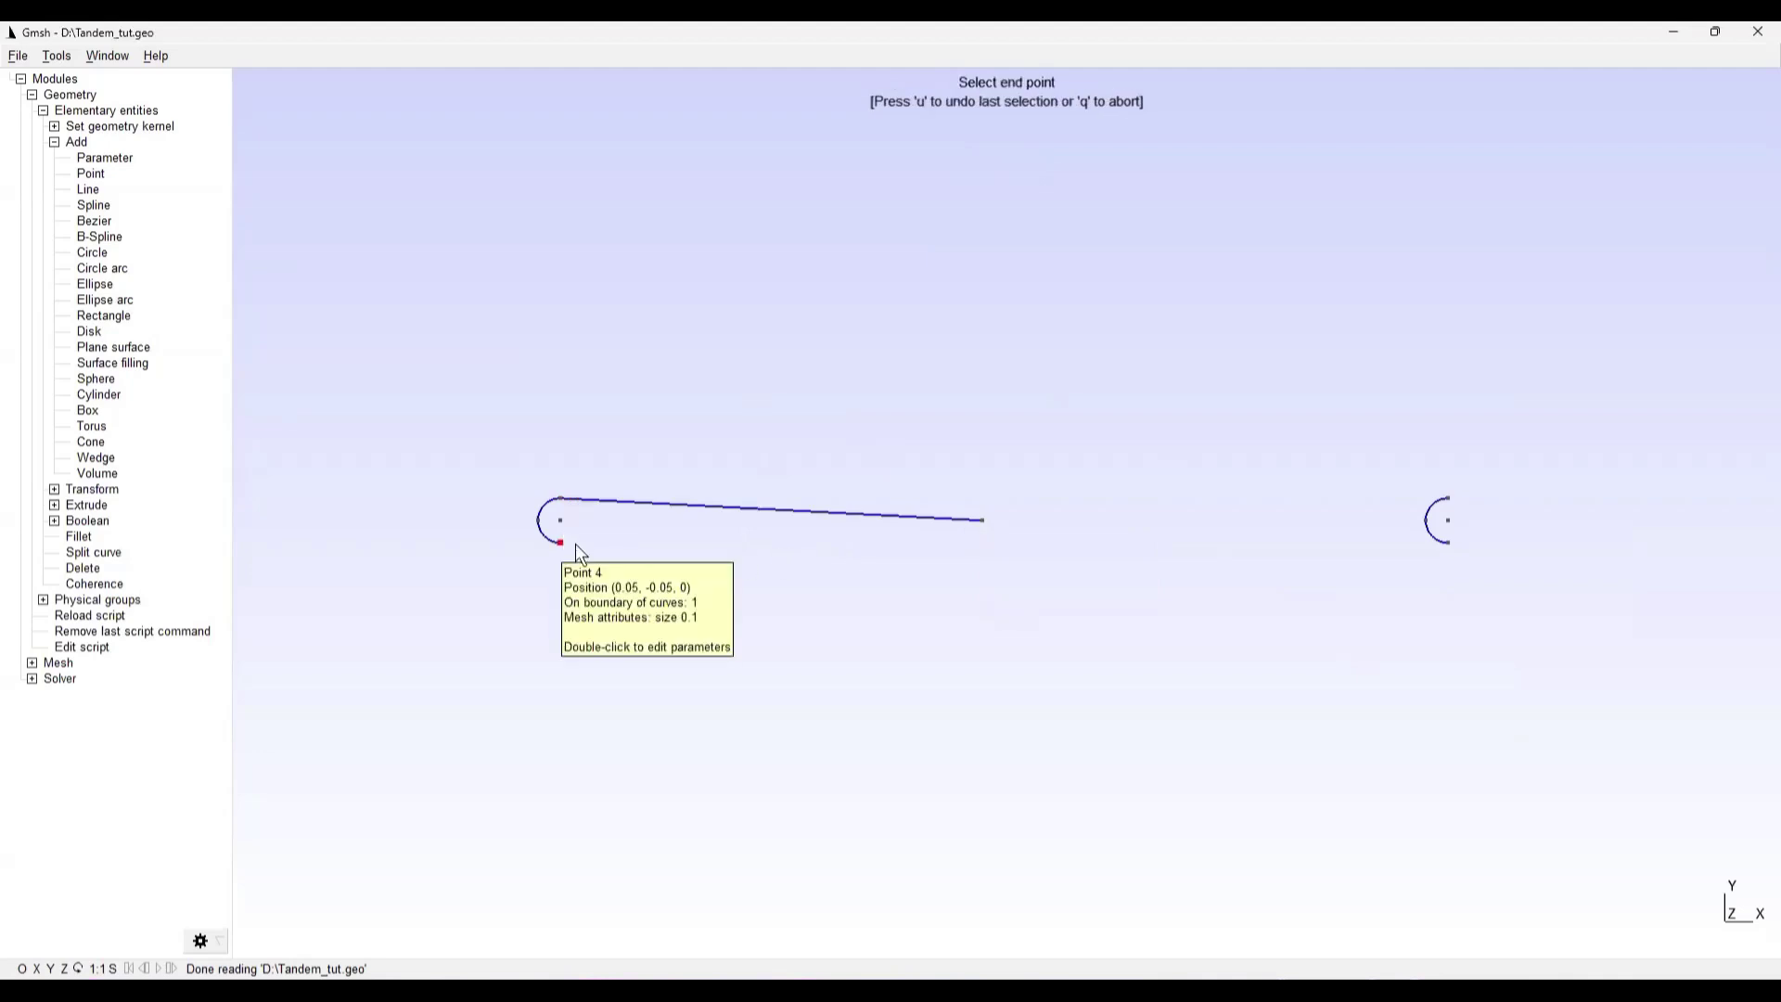
click(980, 520)
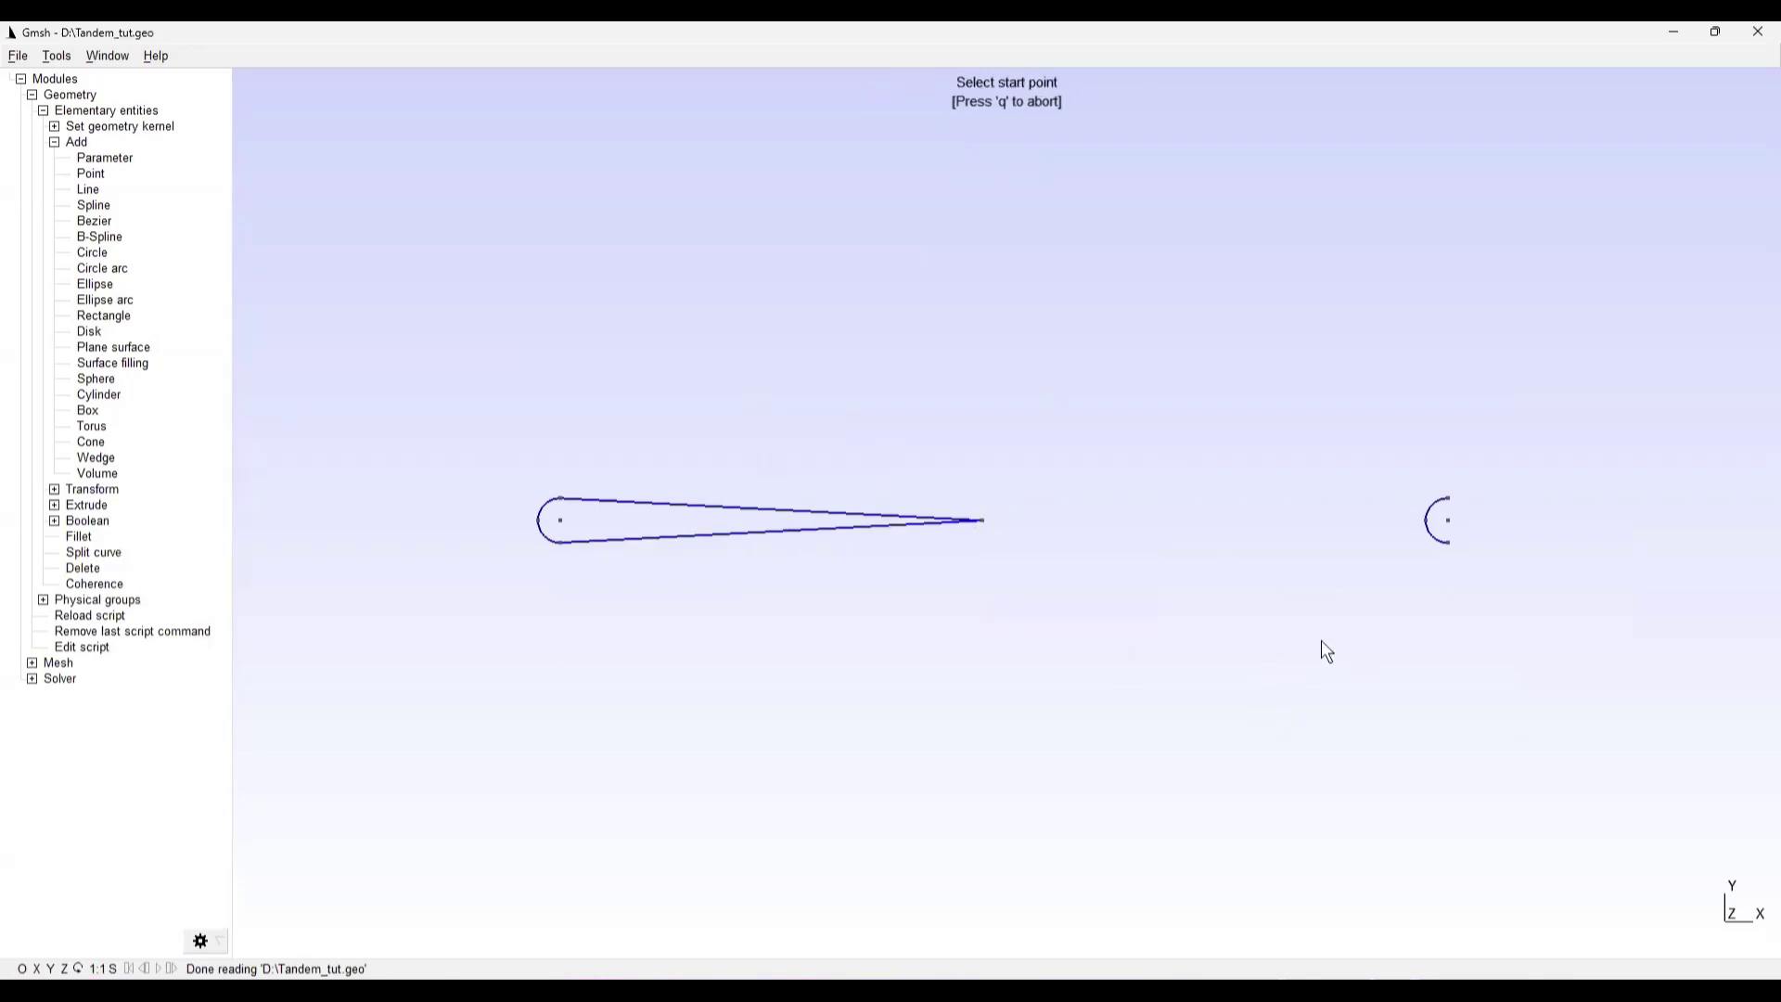
Connect the second airfoil's upper and lower arc ends to its trailing-edge point with straight lines and leave the line command
right_drag(1261, 639, 454, 629)
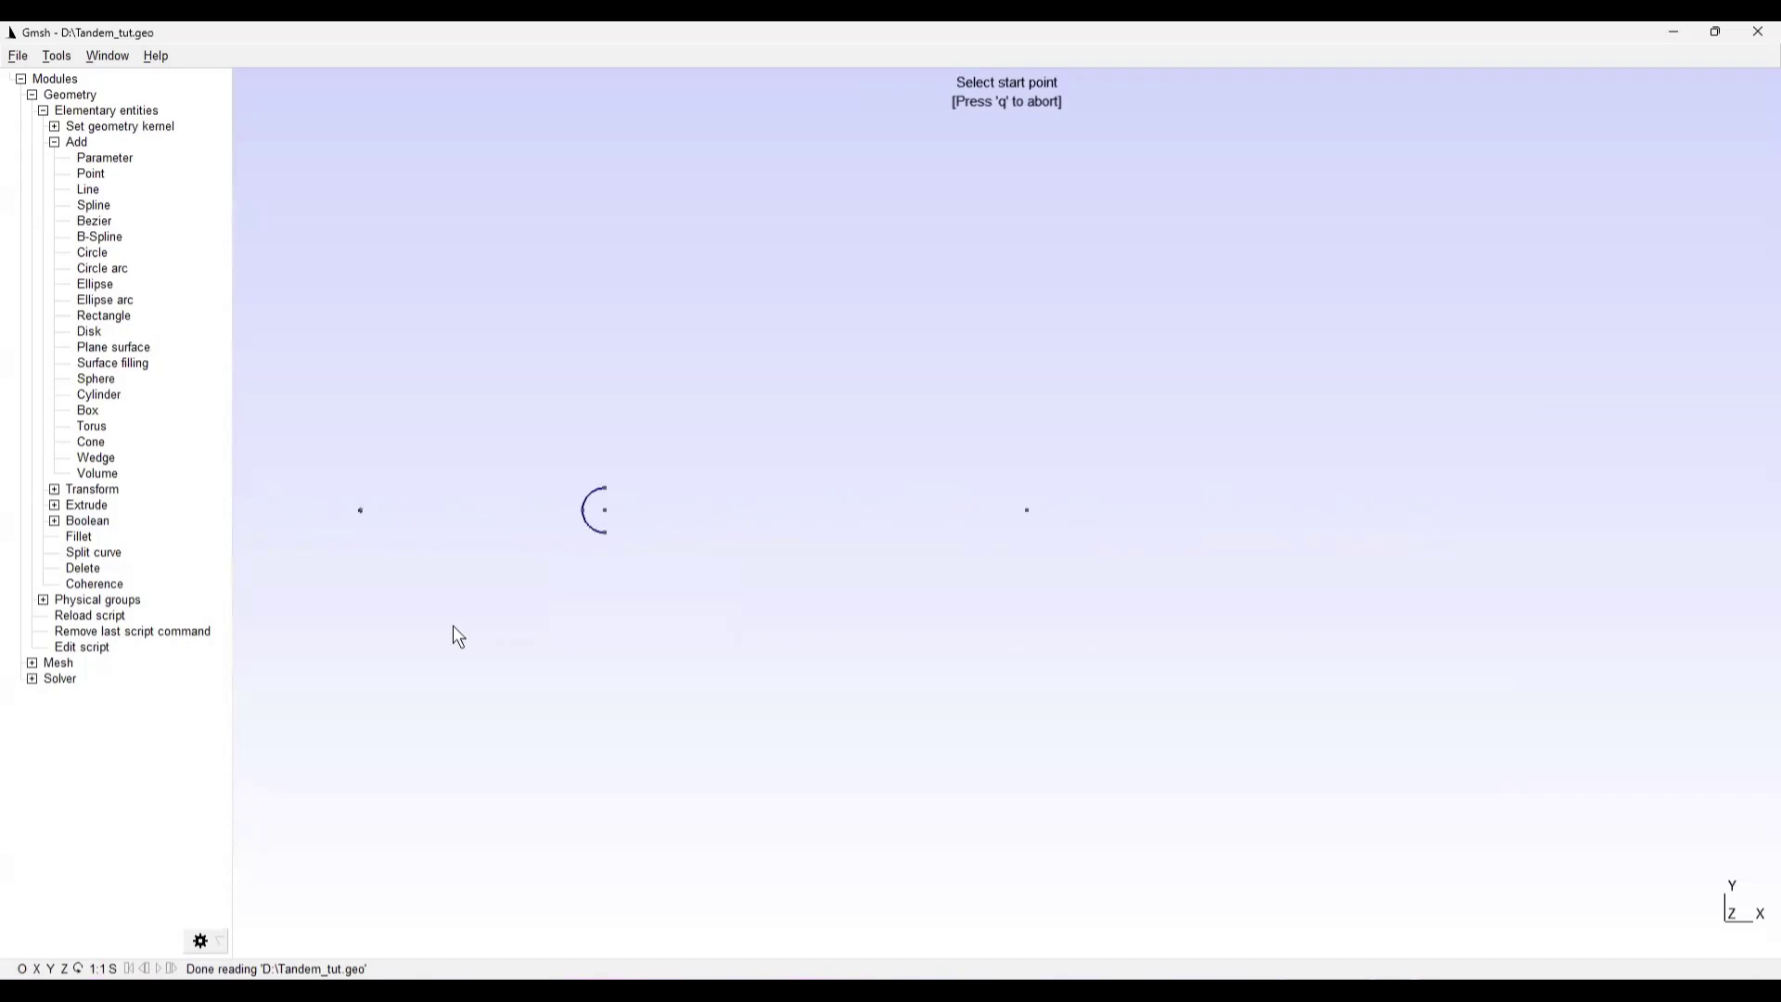
click(598, 486)
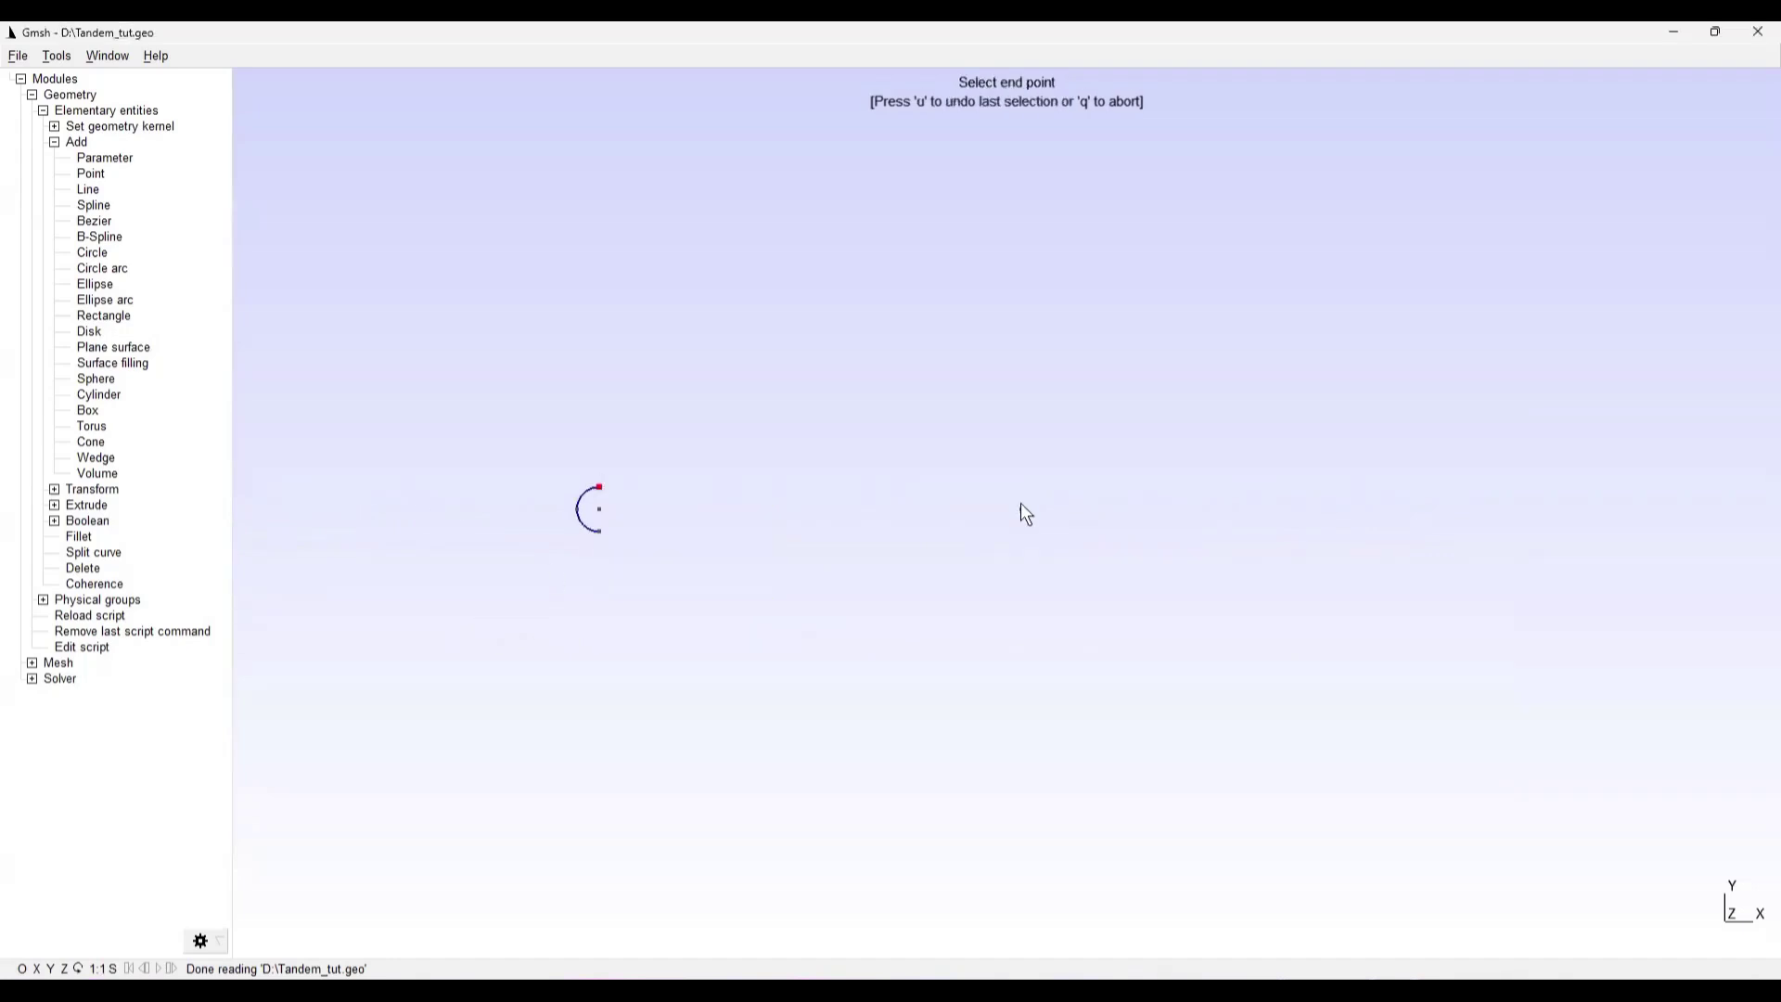
mouse_move(1021, 509)
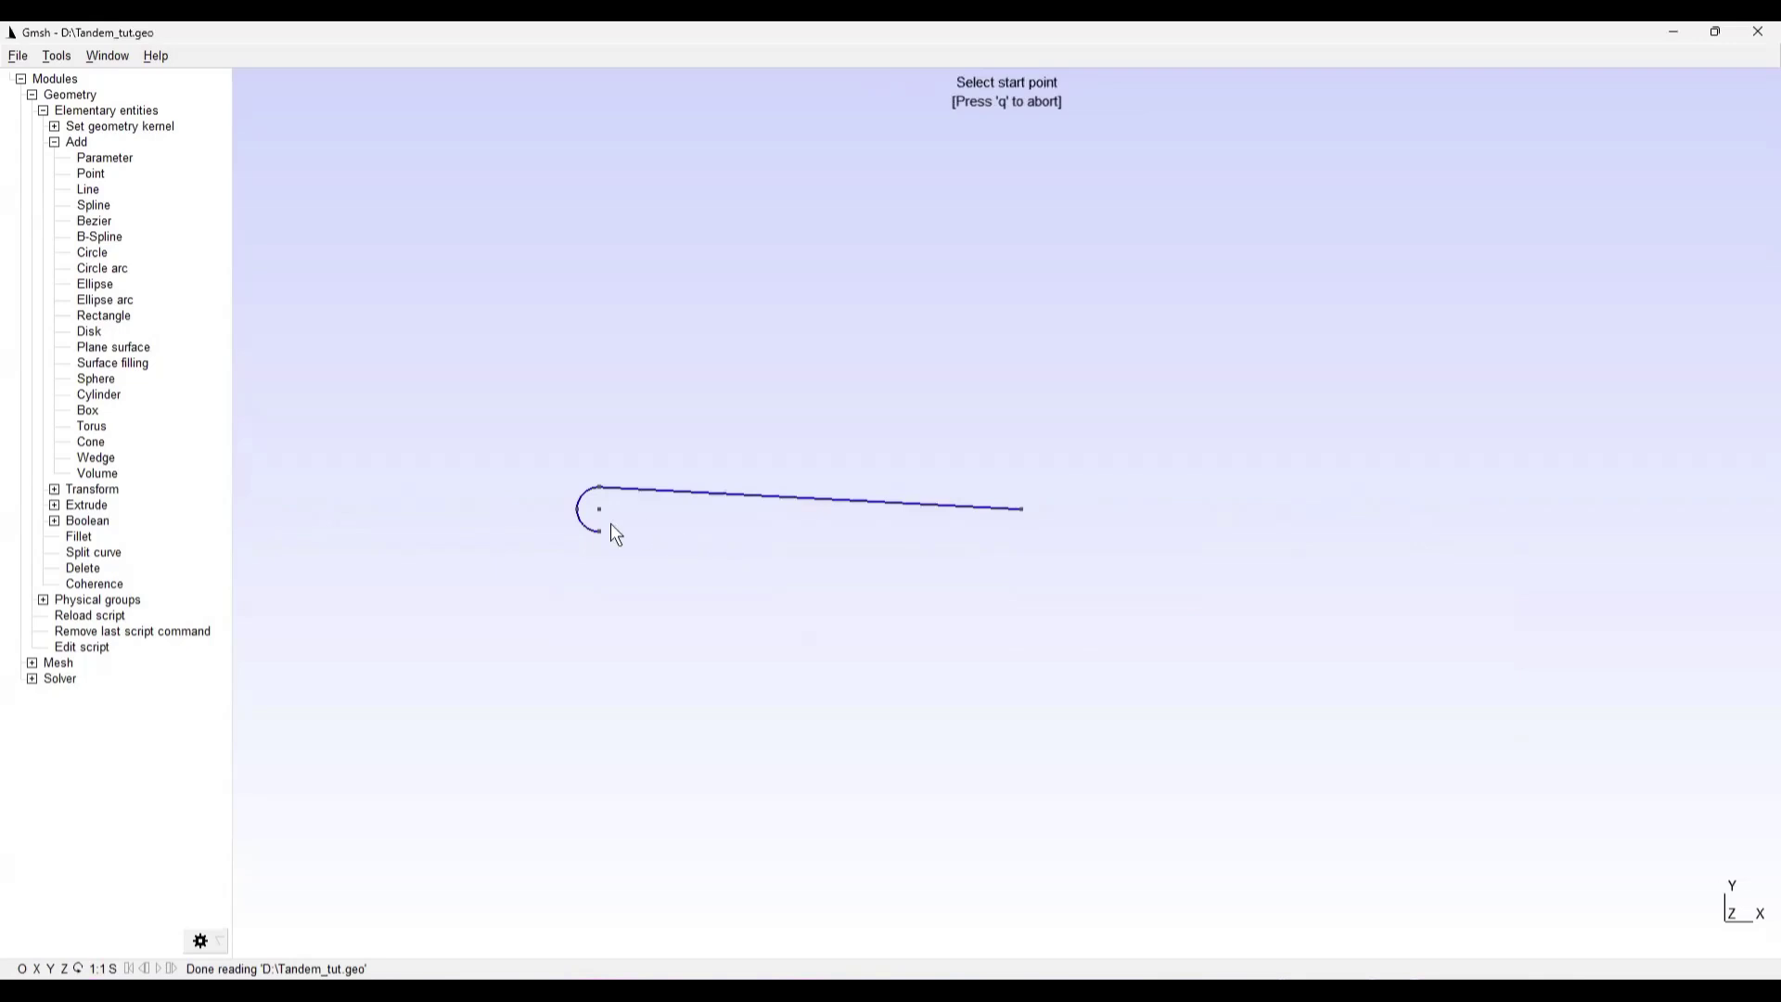
click(601, 532)
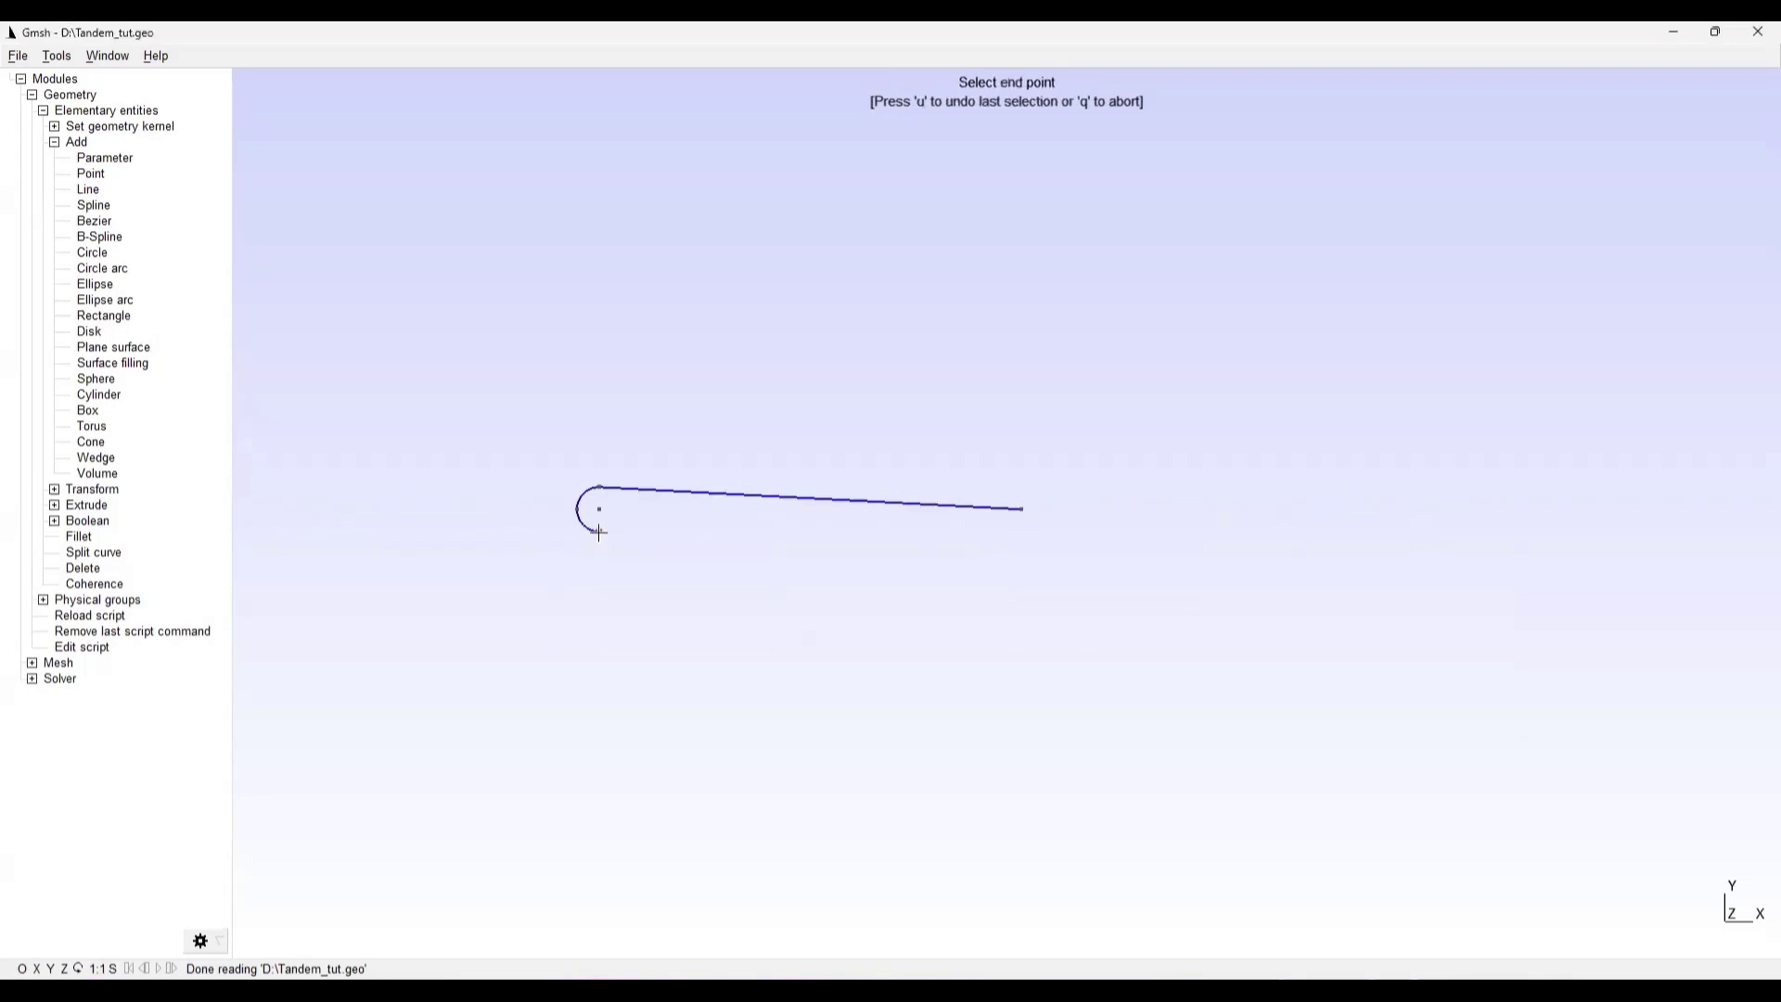
click(1020, 508)
right_drag(870, 651, 1373, 643)
scroll(1373, 646, down, 2)
right_drag(1119, 649, 1156, 632)
scroll(1155, 630, down, 1)
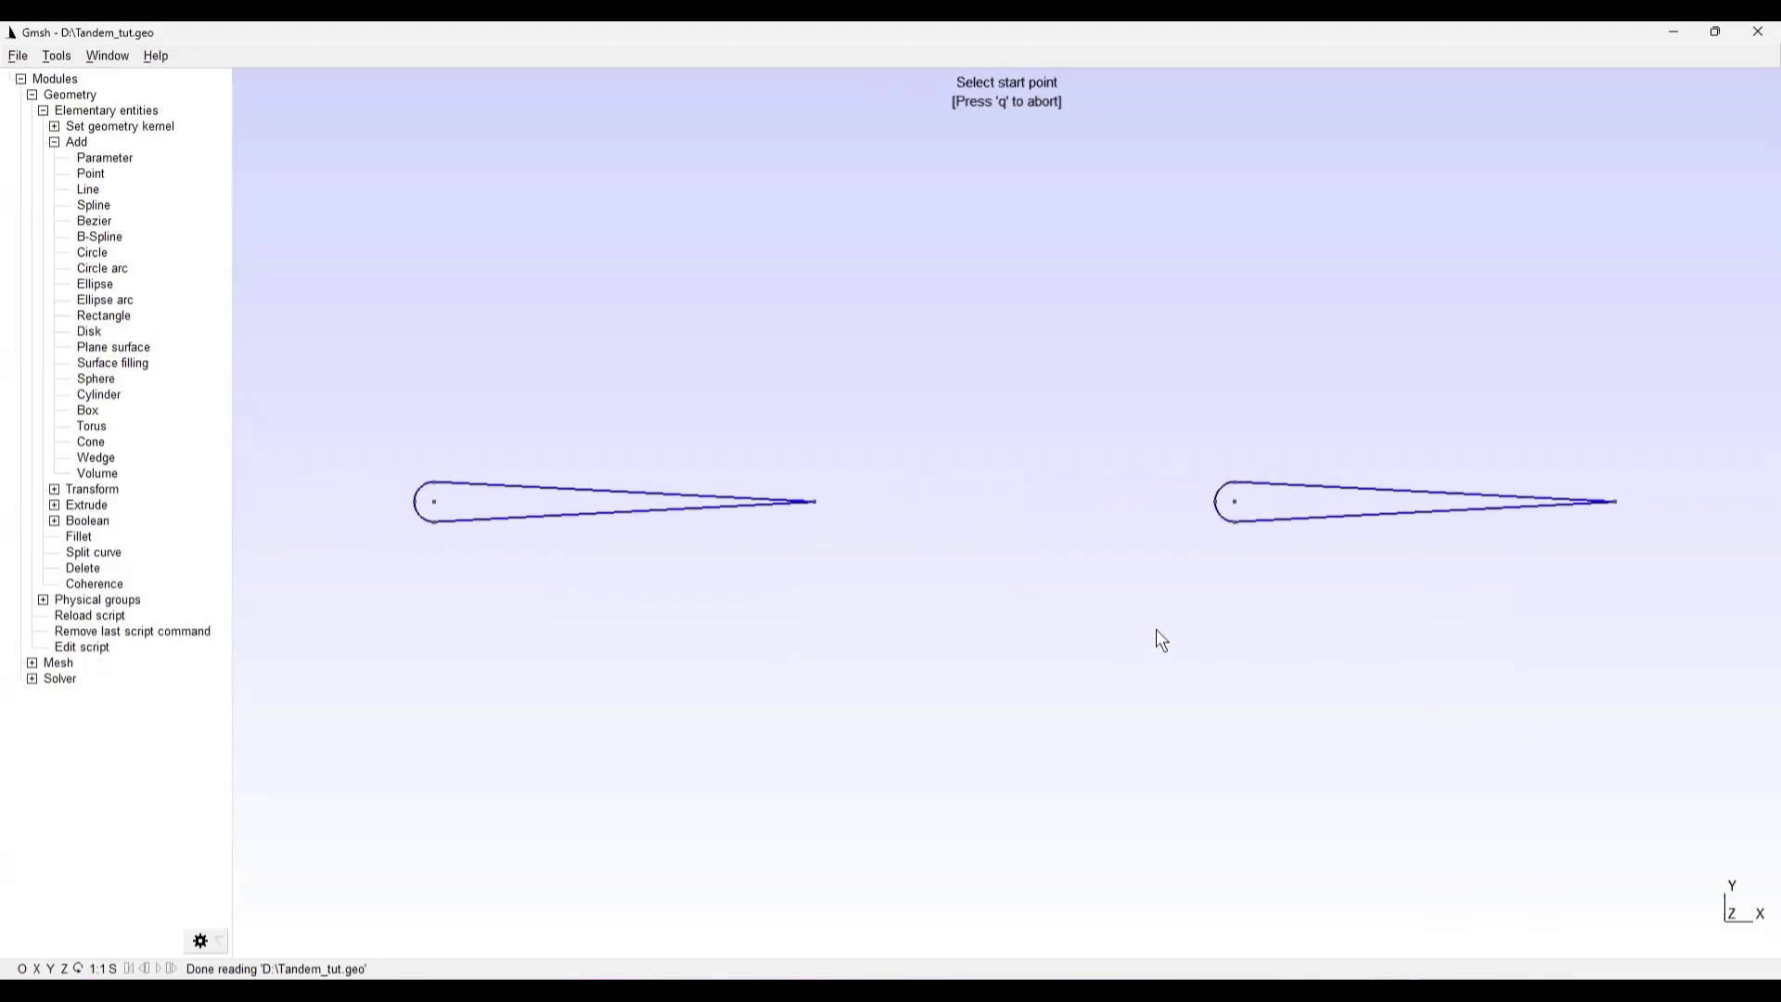
key(q)
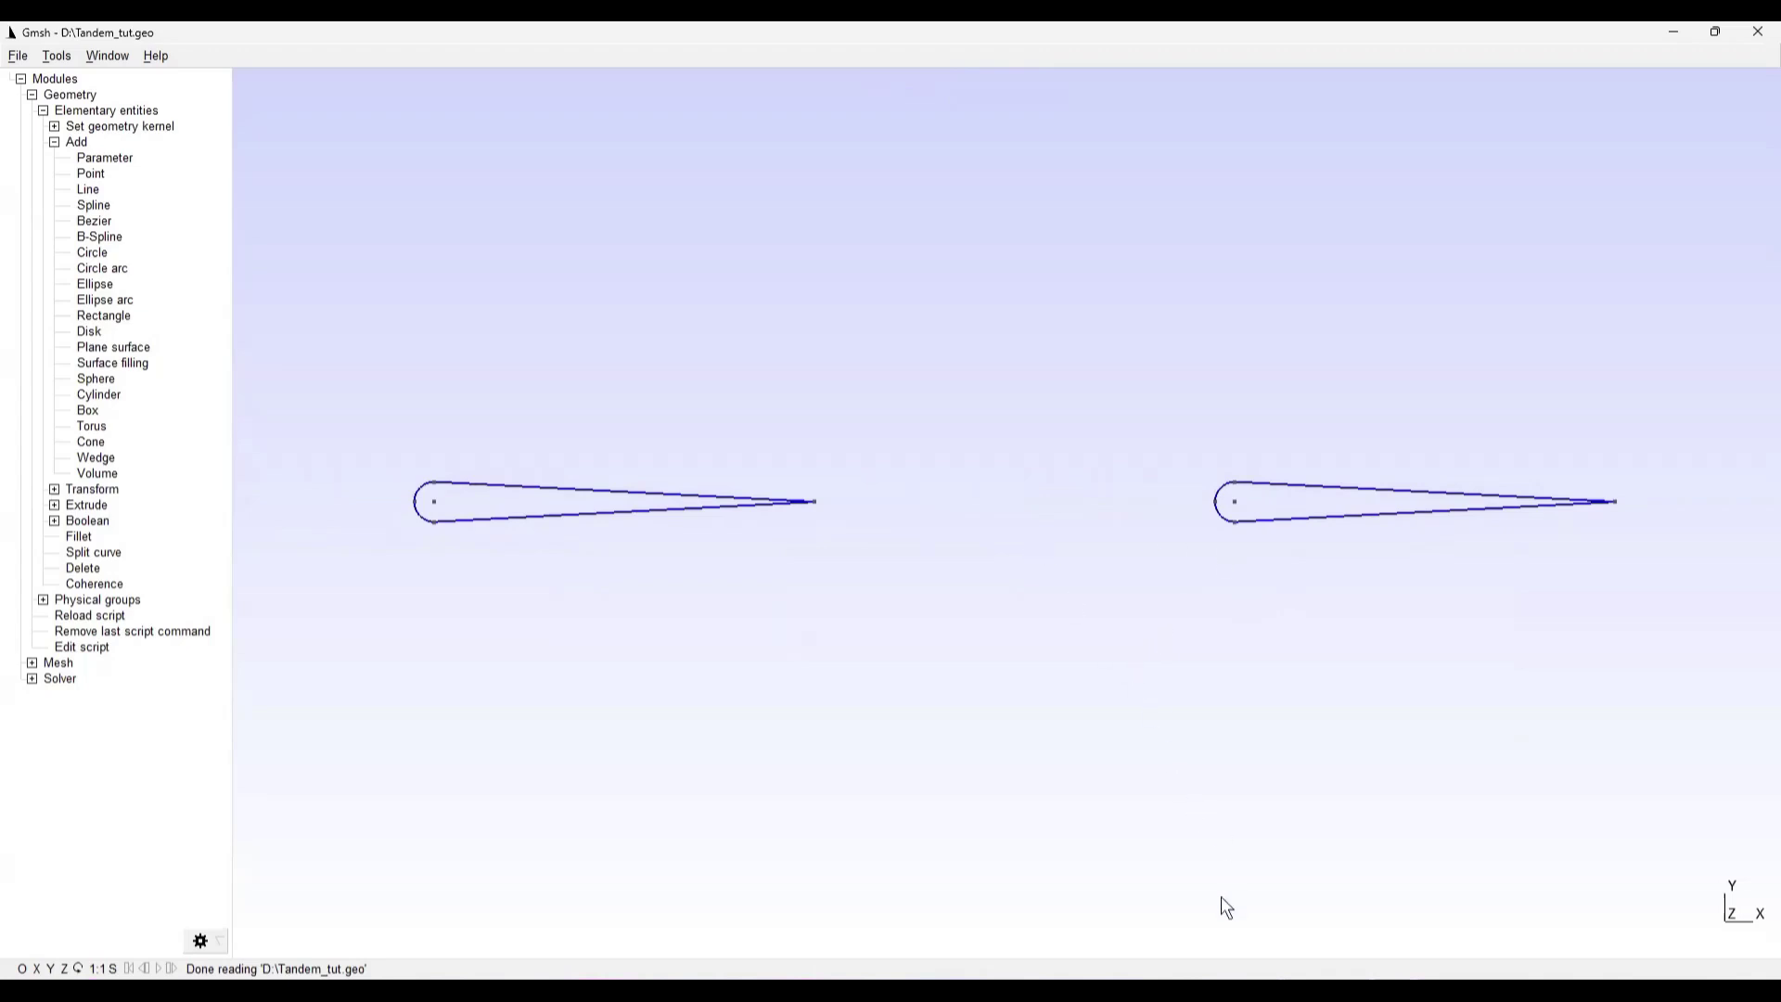
Open the geometry script for editing and separate the generated curve commands from the Translate command with a blank line
mouse_move(1219, 991)
click(78, 647)
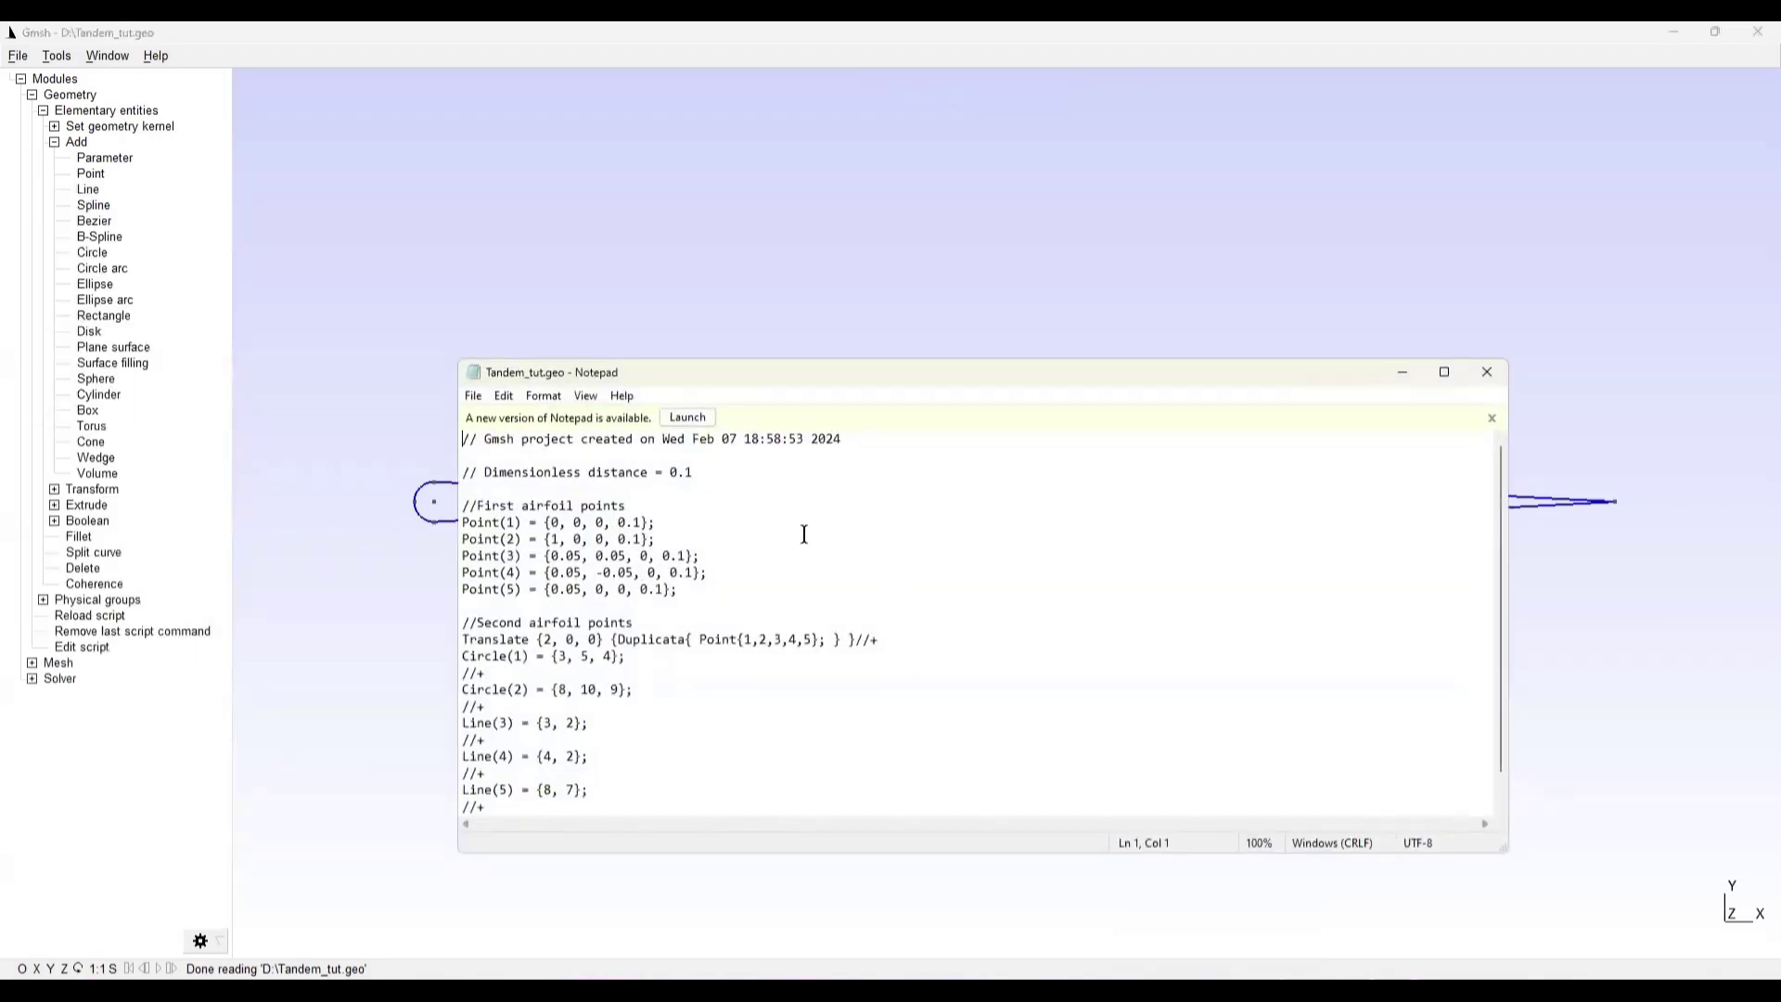
scroll(804, 534, down, 1)
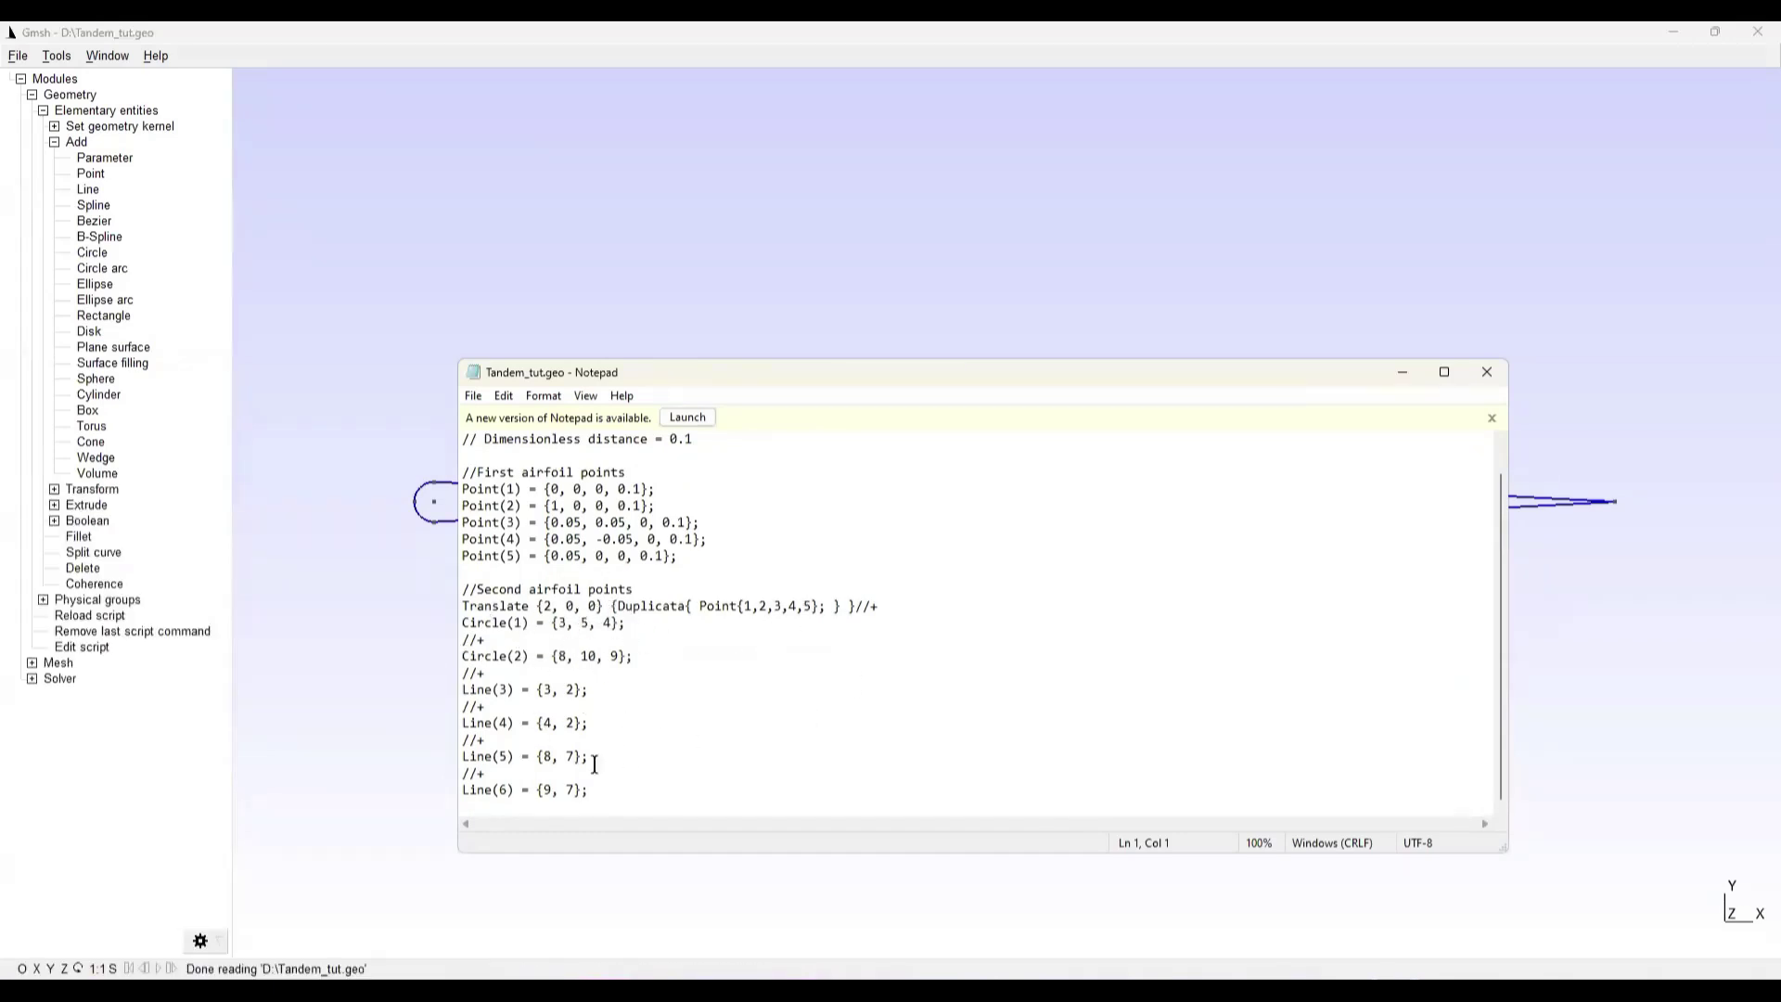
click(856, 605)
key(Return)
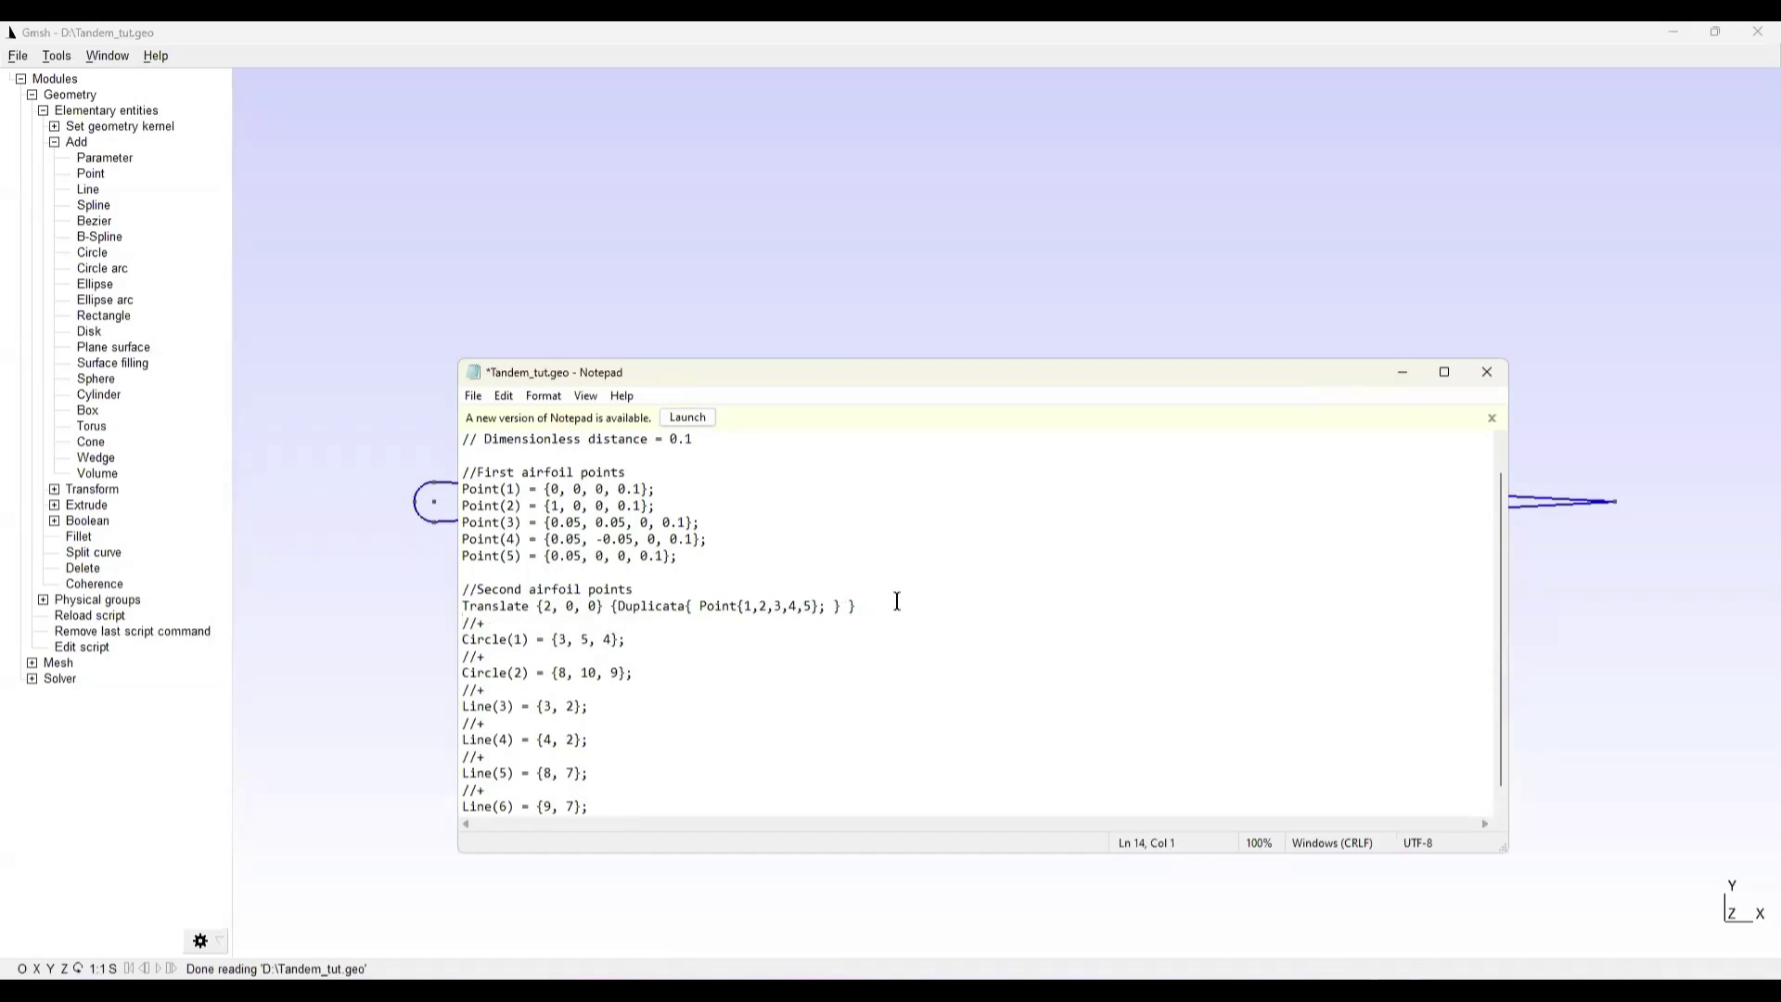
key(Return)
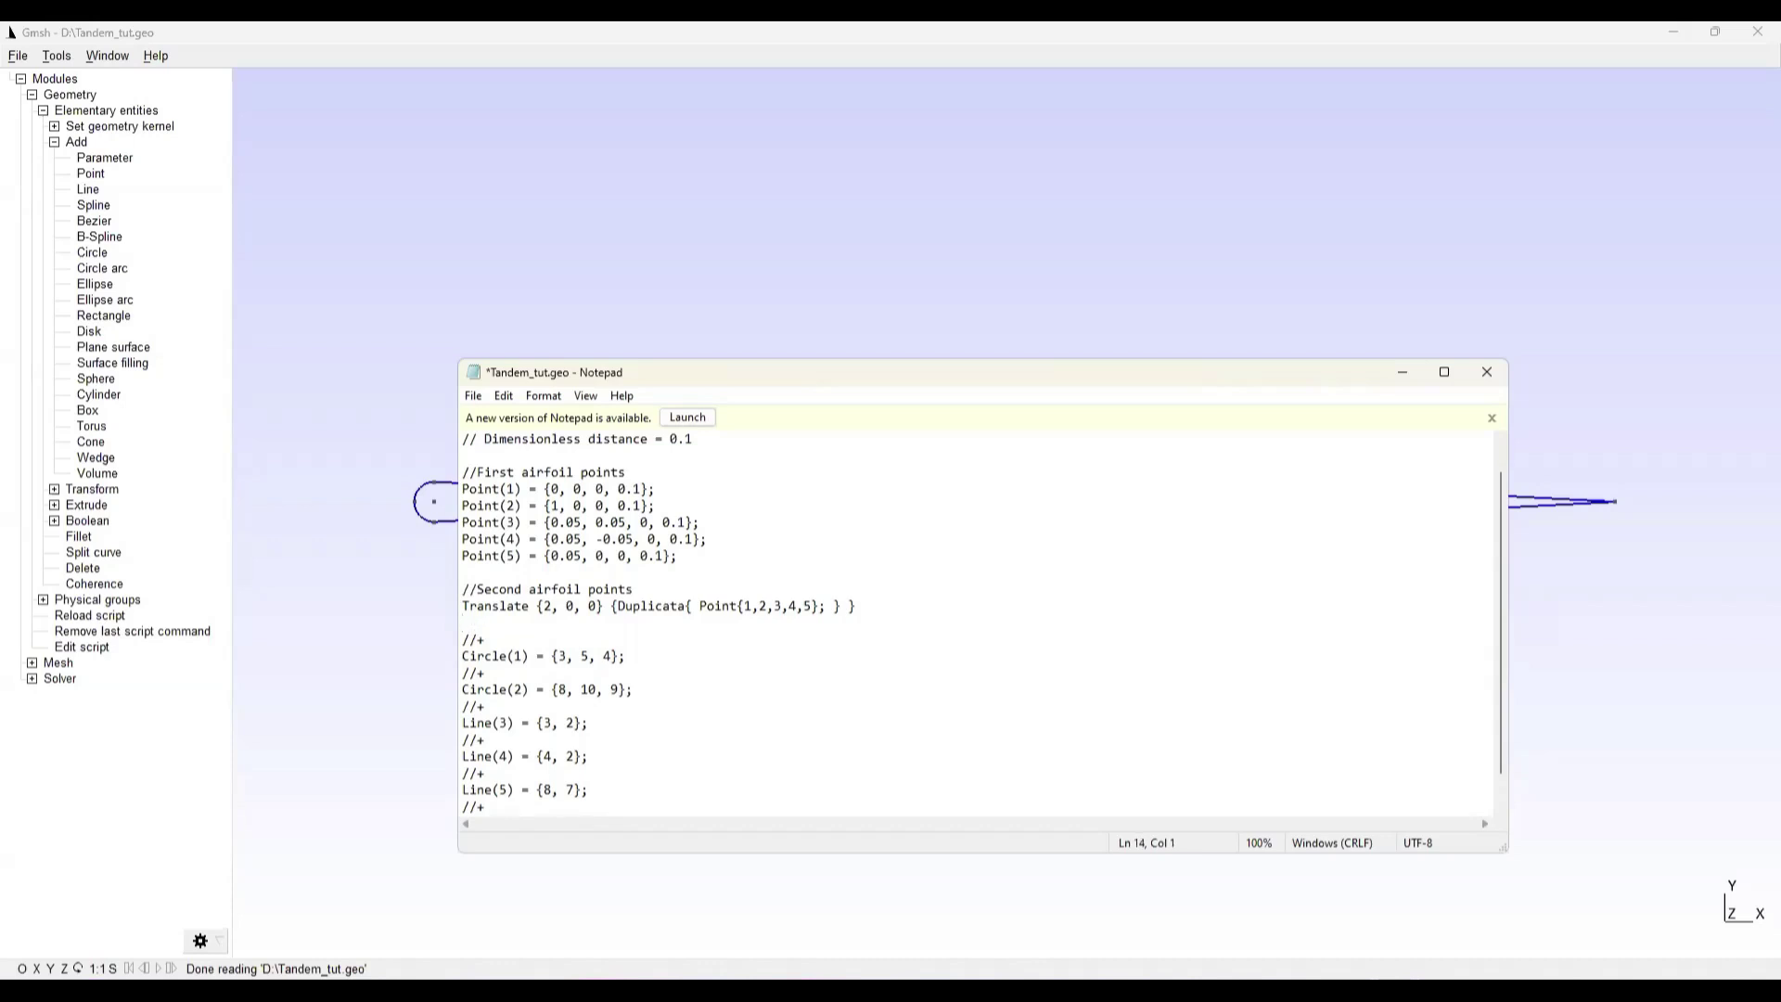
Add the comment "// Making lines" above the circle and line commands and save the script
key(Return)
text(//)
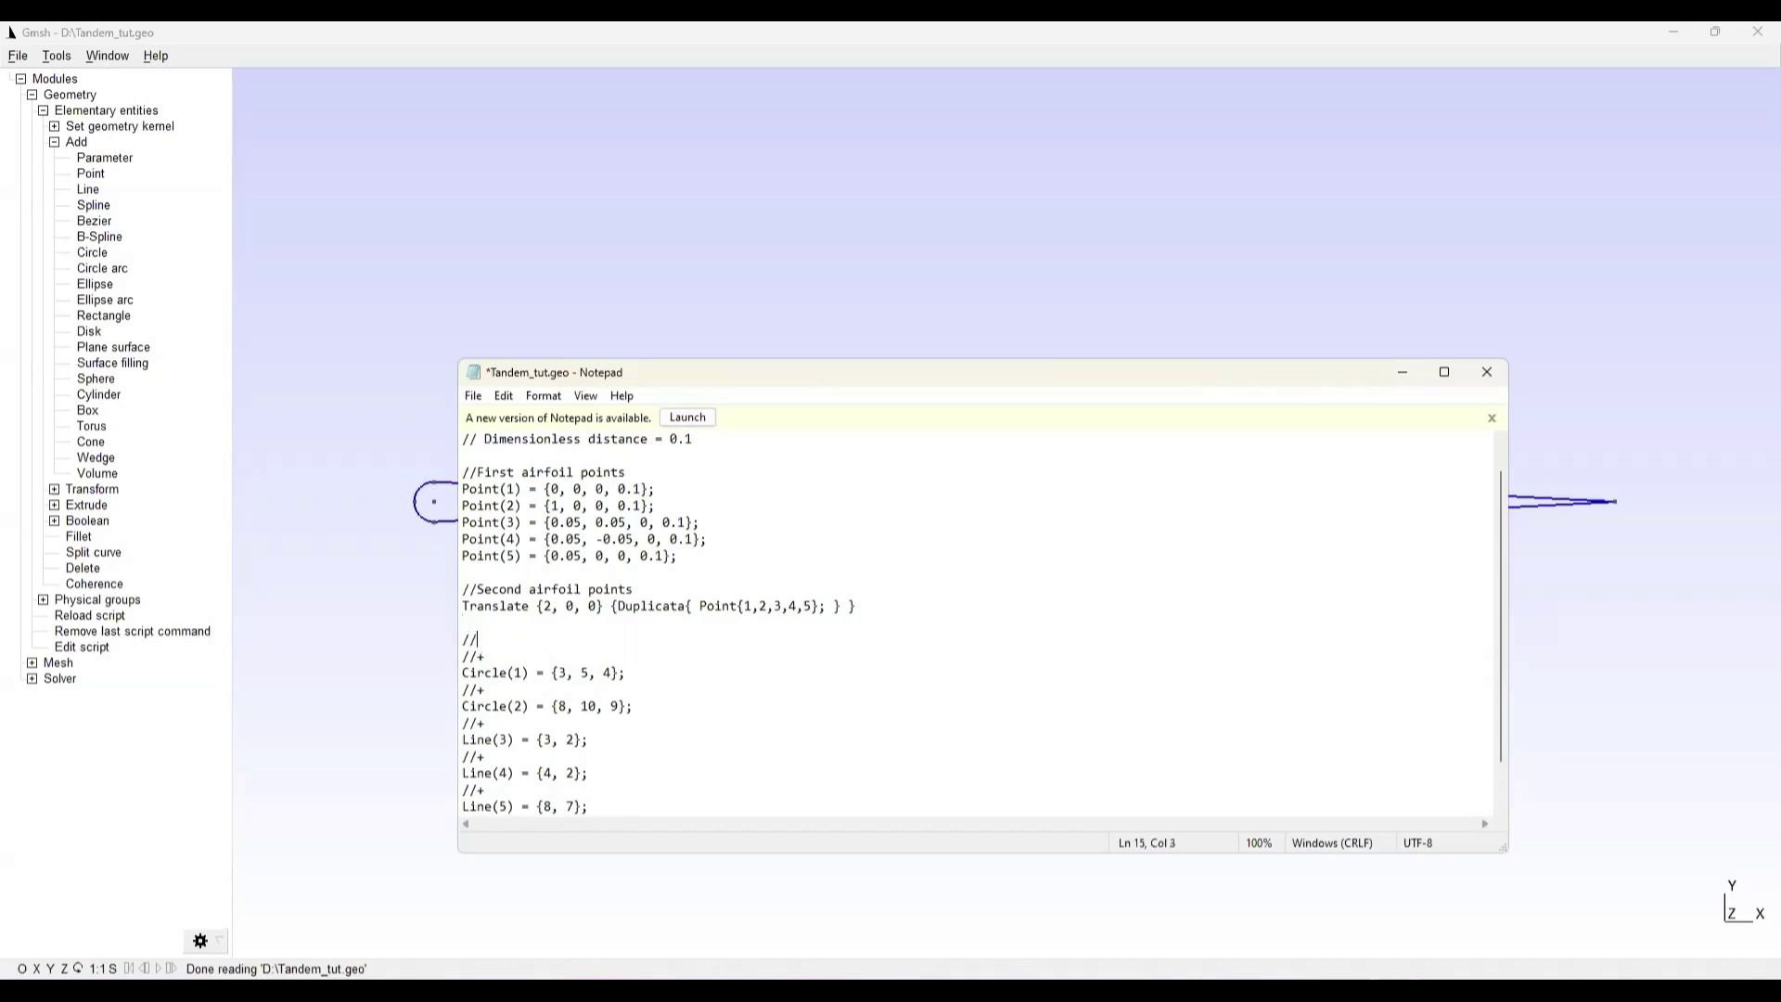
text( Making lines)
click(472, 397)
click(512, 482)
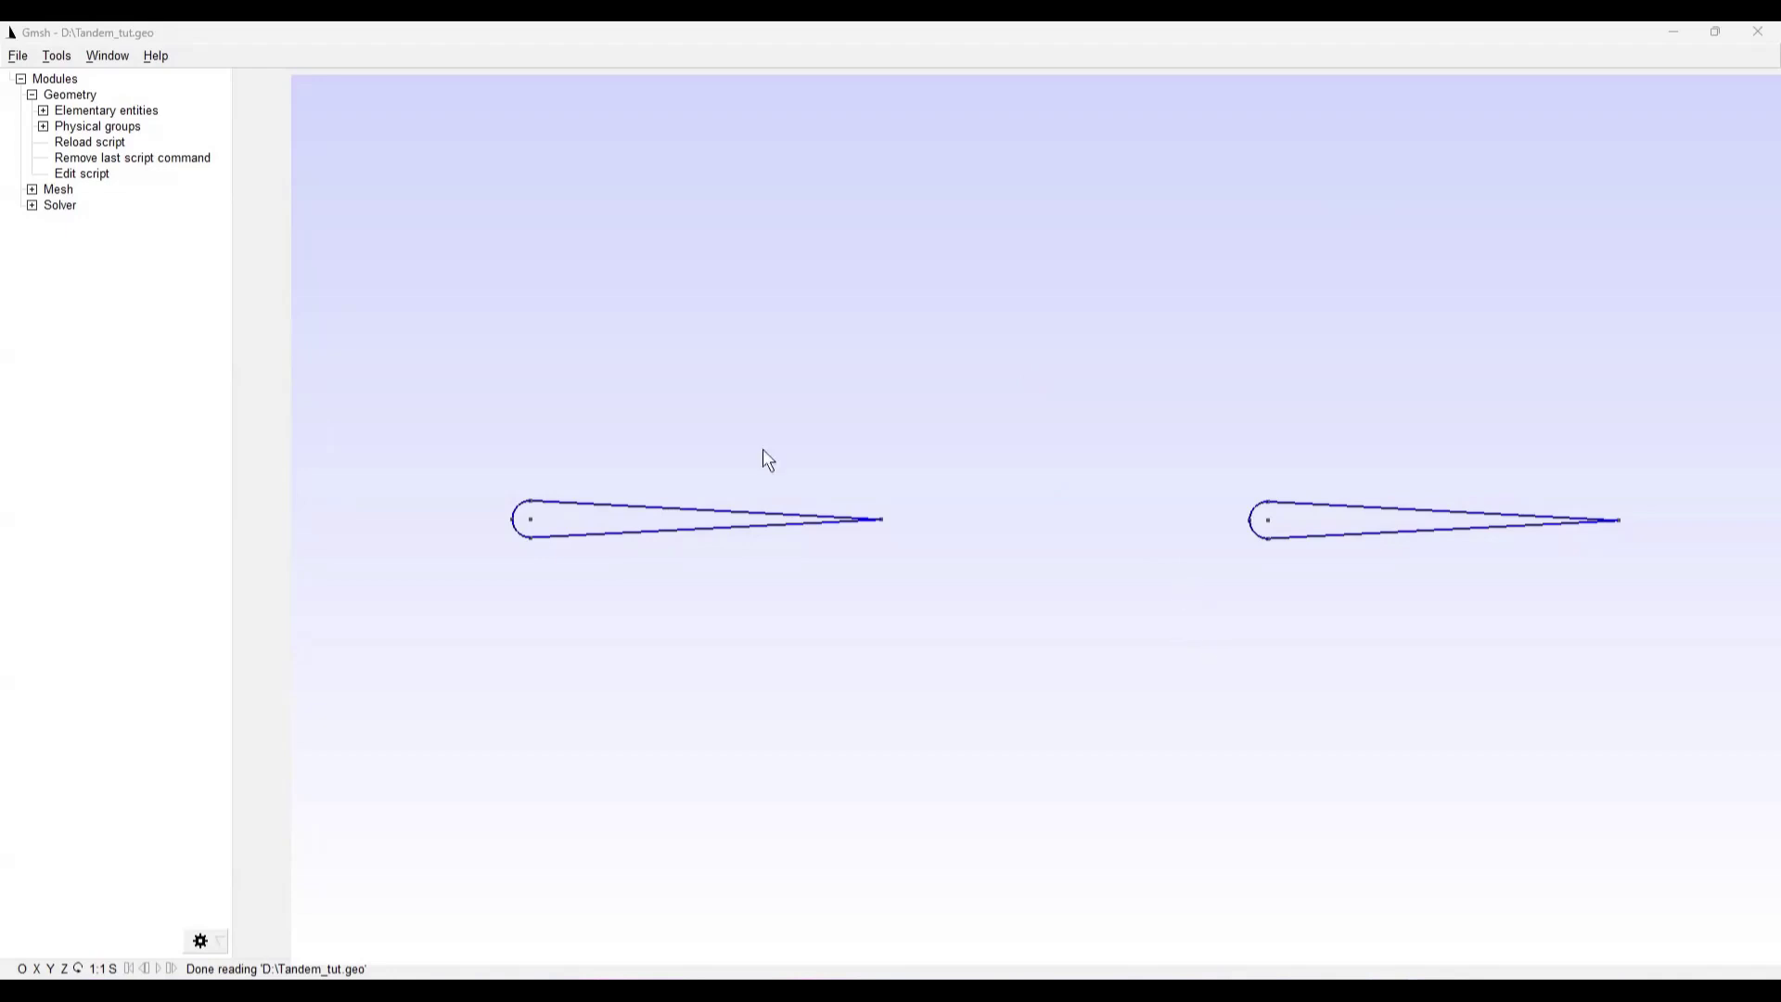
Return to the Tandem_tut.geo script in Notepad and add the comment "// Inner domain points" below the last line command
scroll(562, 501, down, 3)
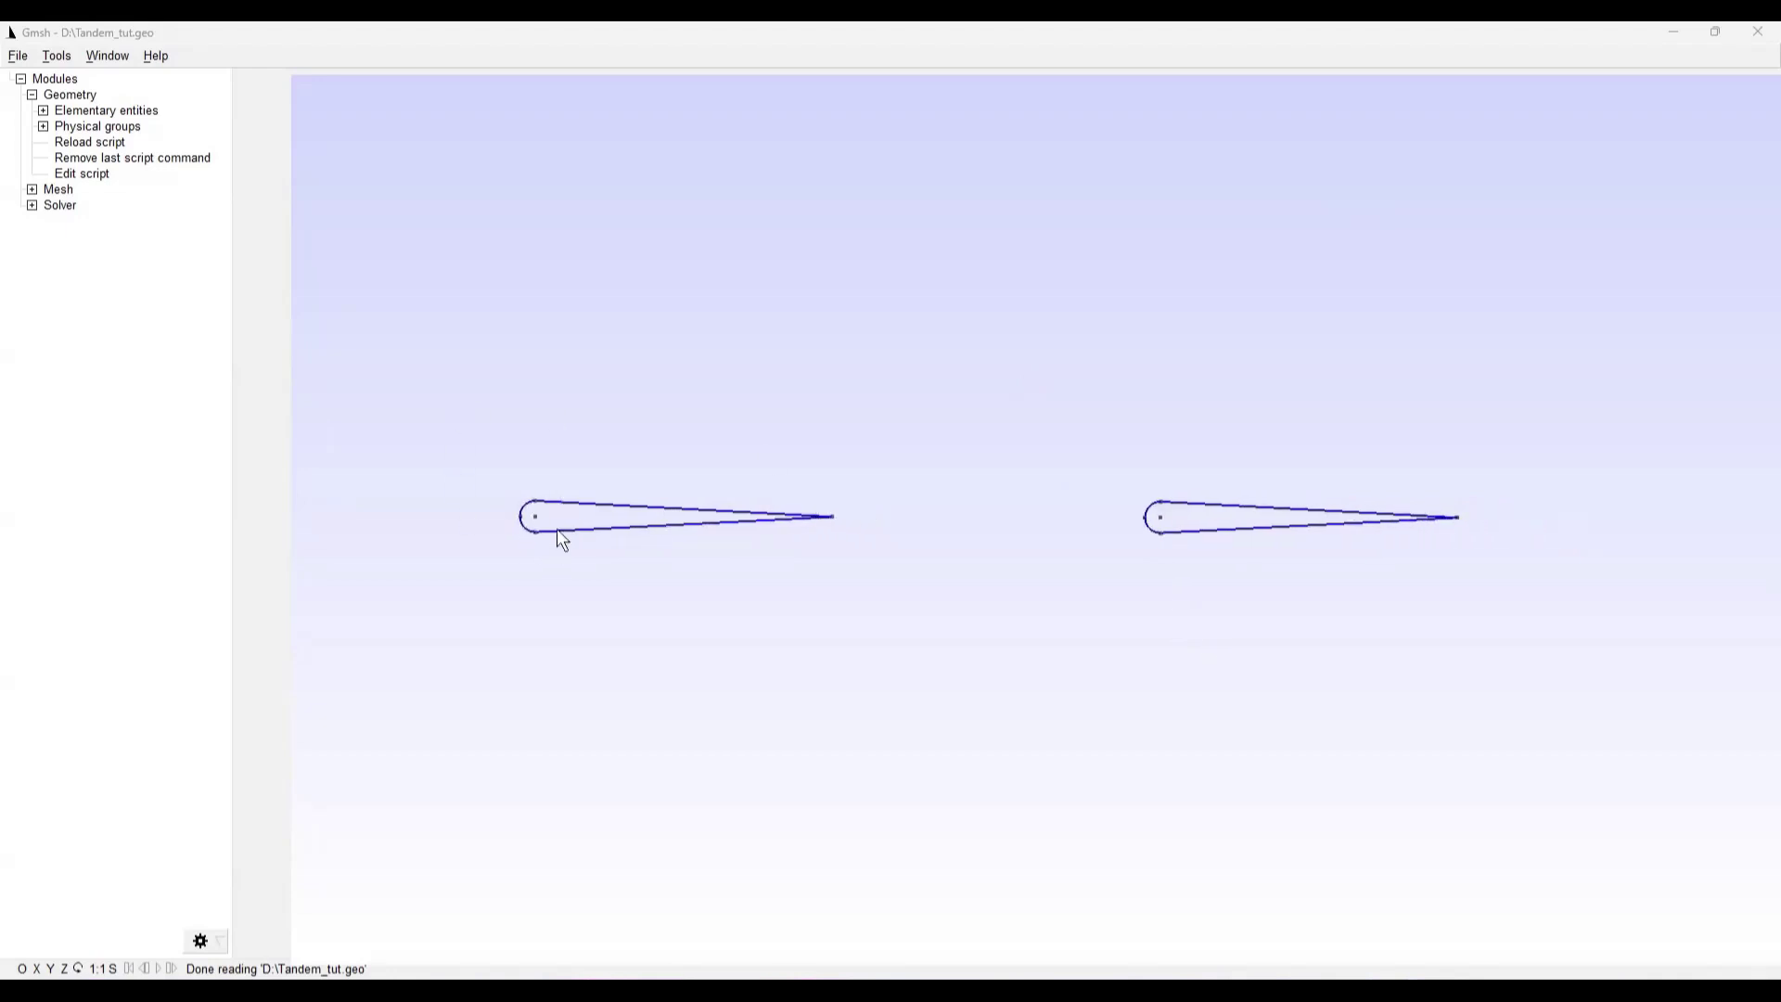
scroll(576, 586, down, 2)
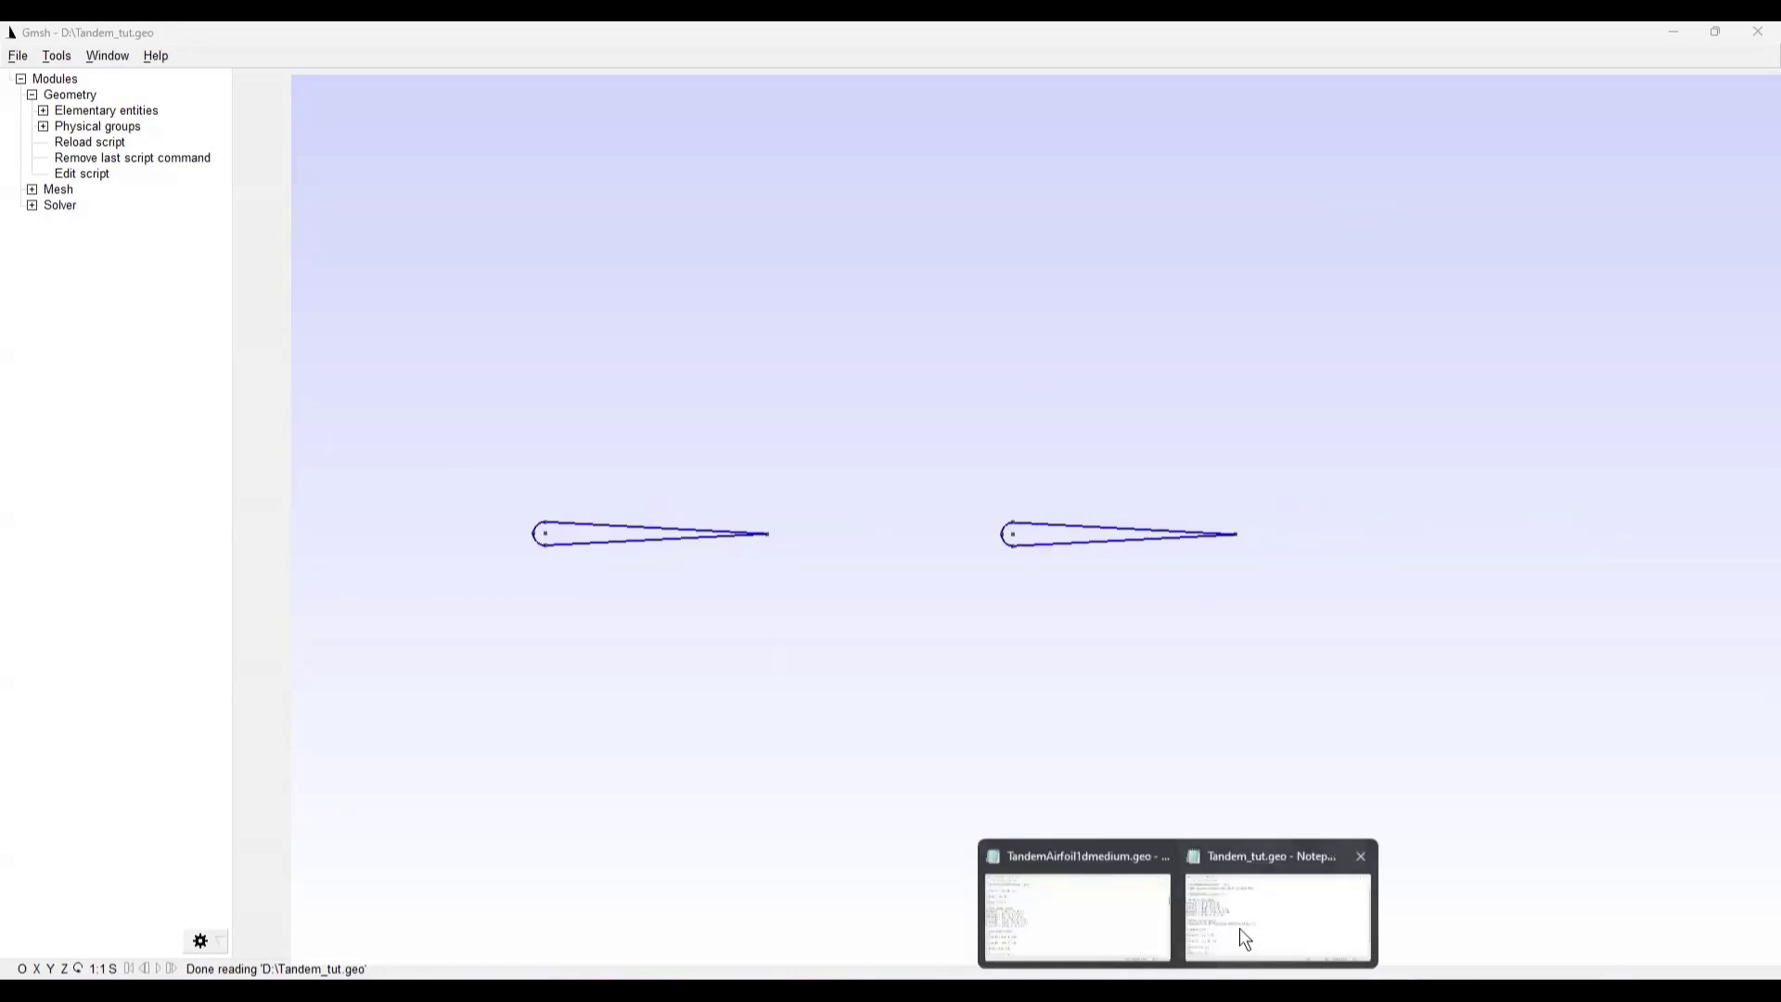
click(1230, 935)
drag(850, 366, 1088, 250)
scroll(1026, 453, down, 2)
click(870, 668)
key(Return)
key(Return)
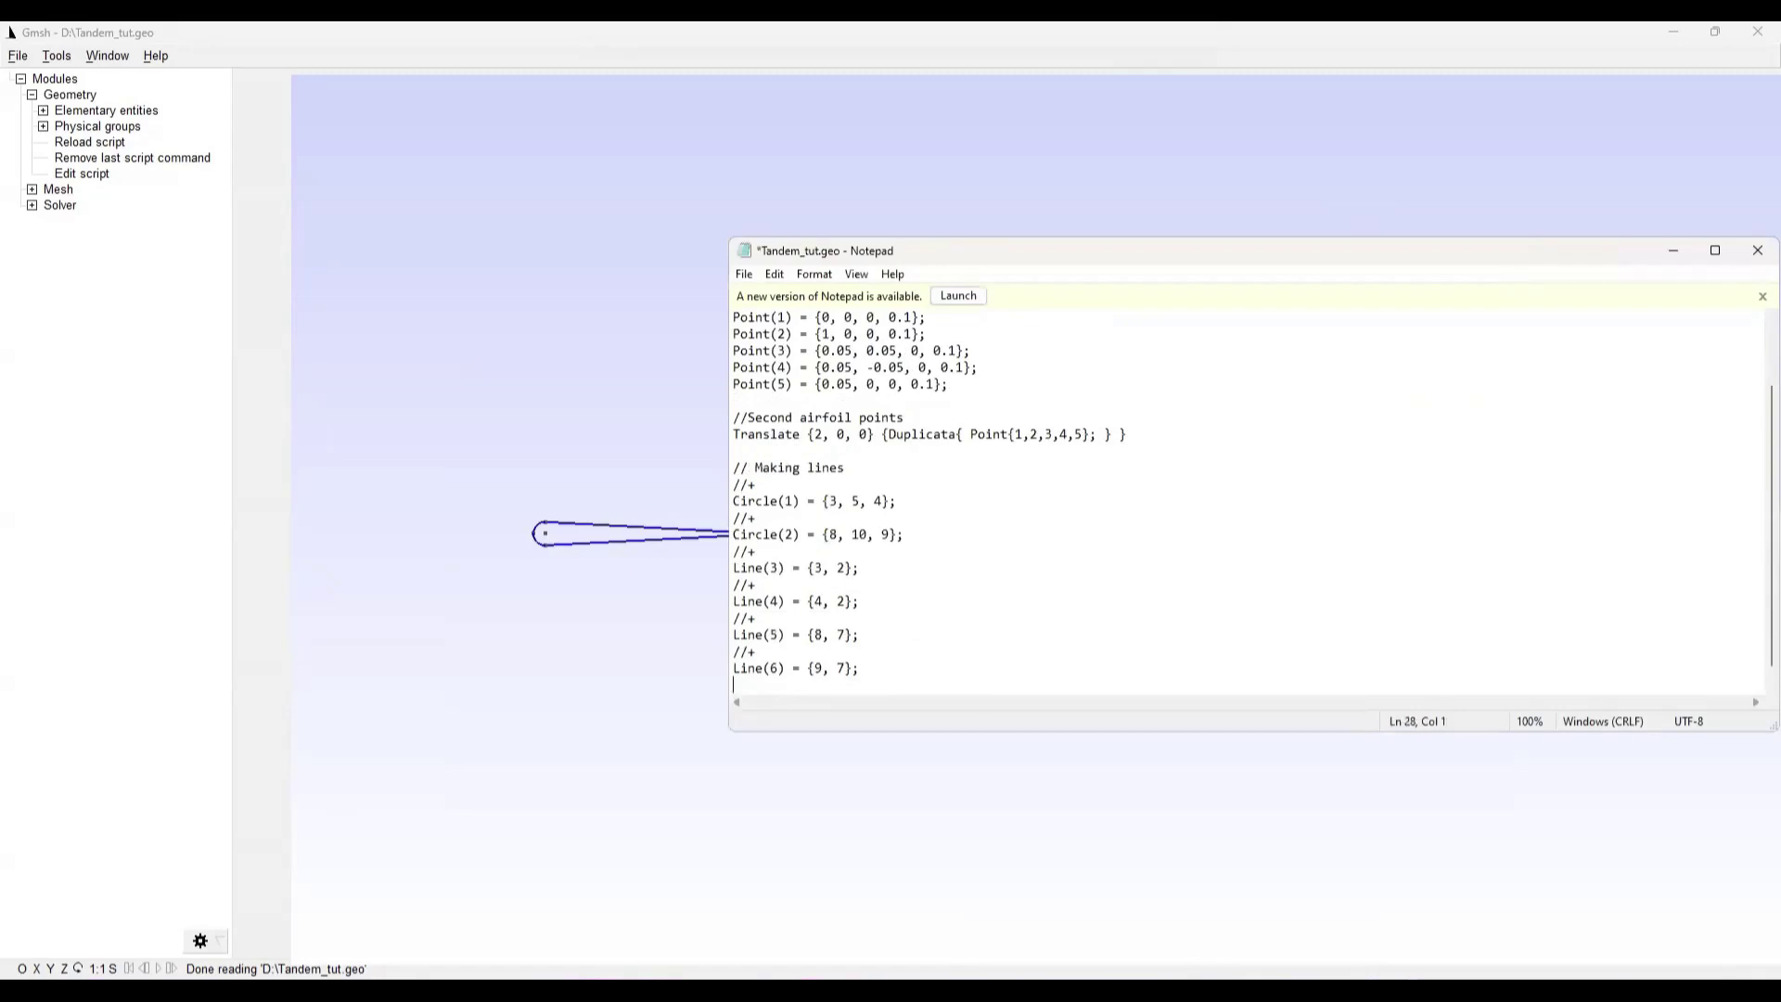
text(//+)
key(BackSpace)
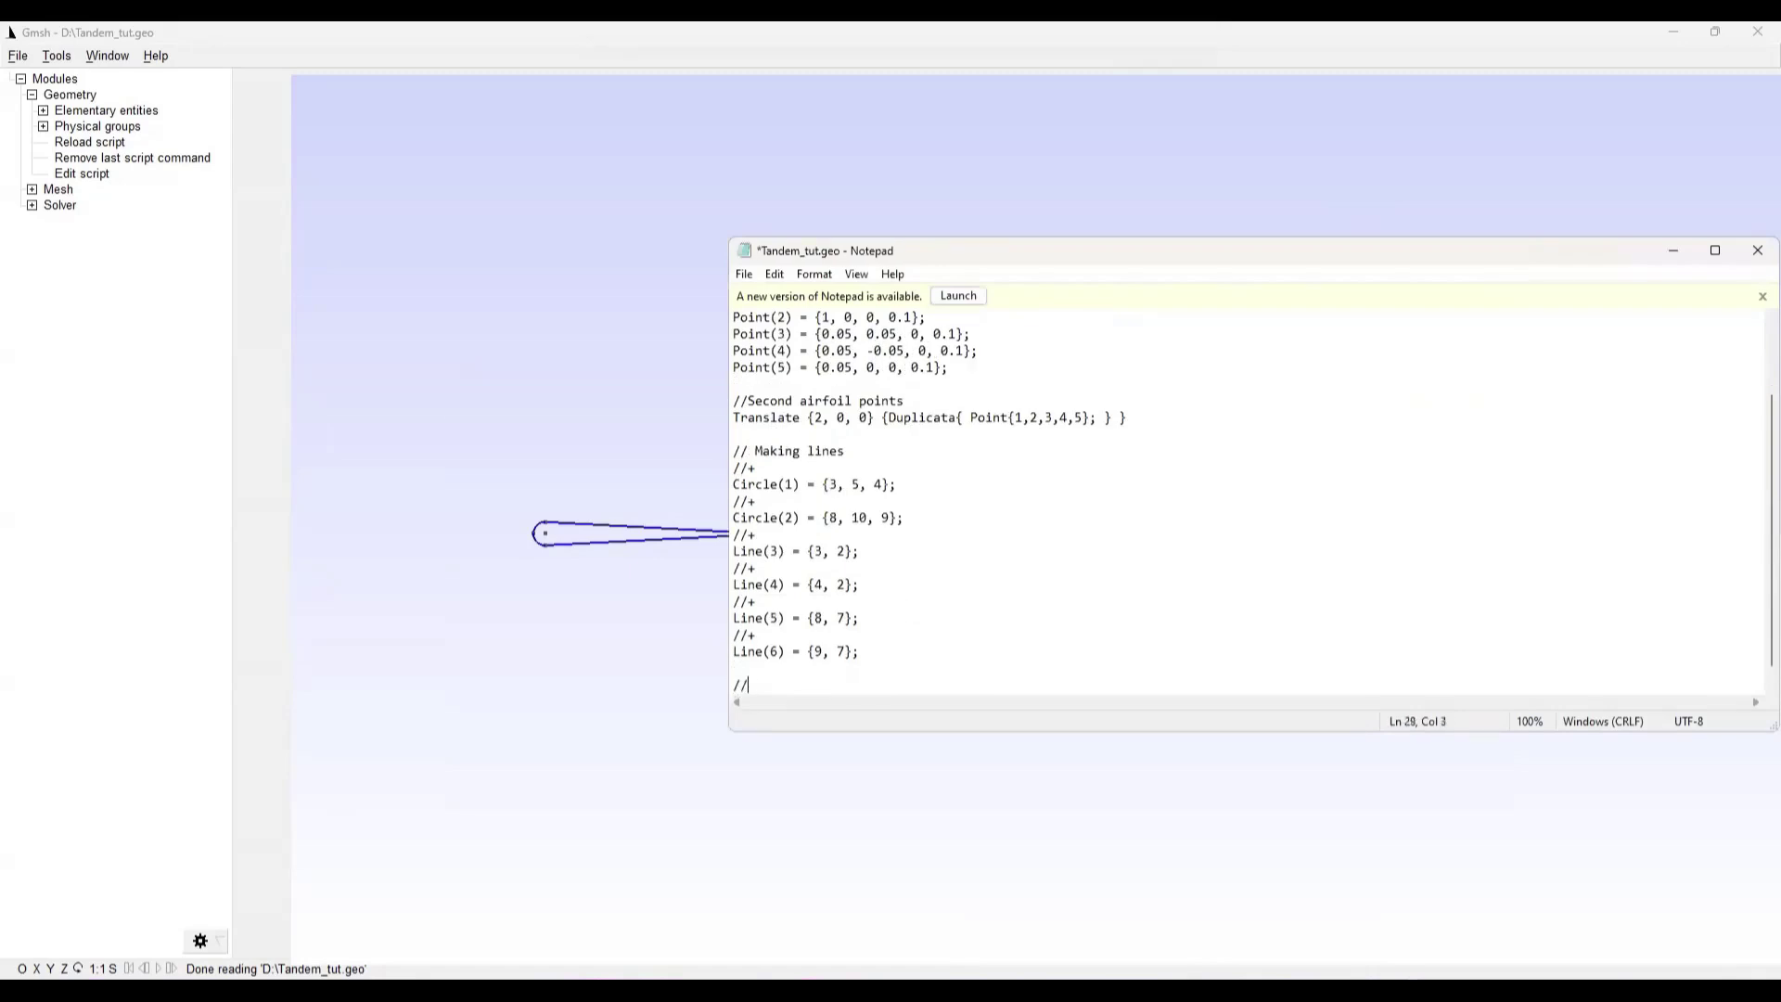
text(Inner domain points)
key(Return)
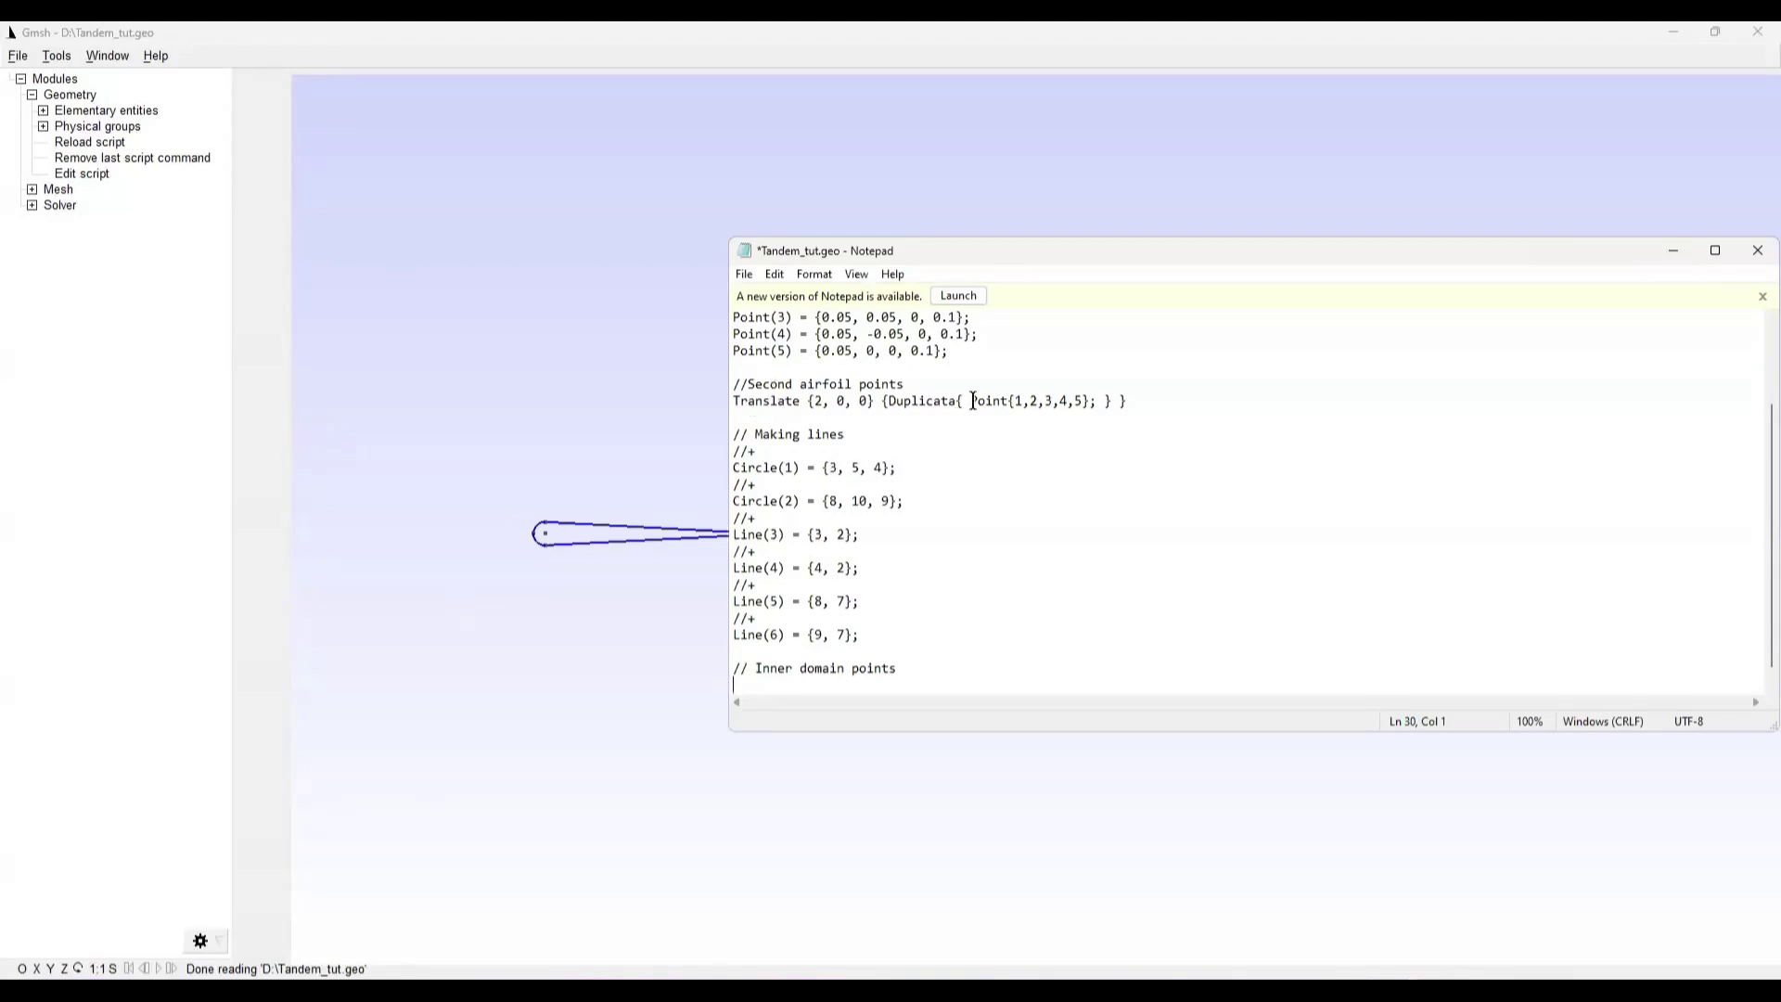
Check the point numbers already used and begin the first inner domain point below the comment with "Point(11) = {"
scroll(973, 401, up, 2)
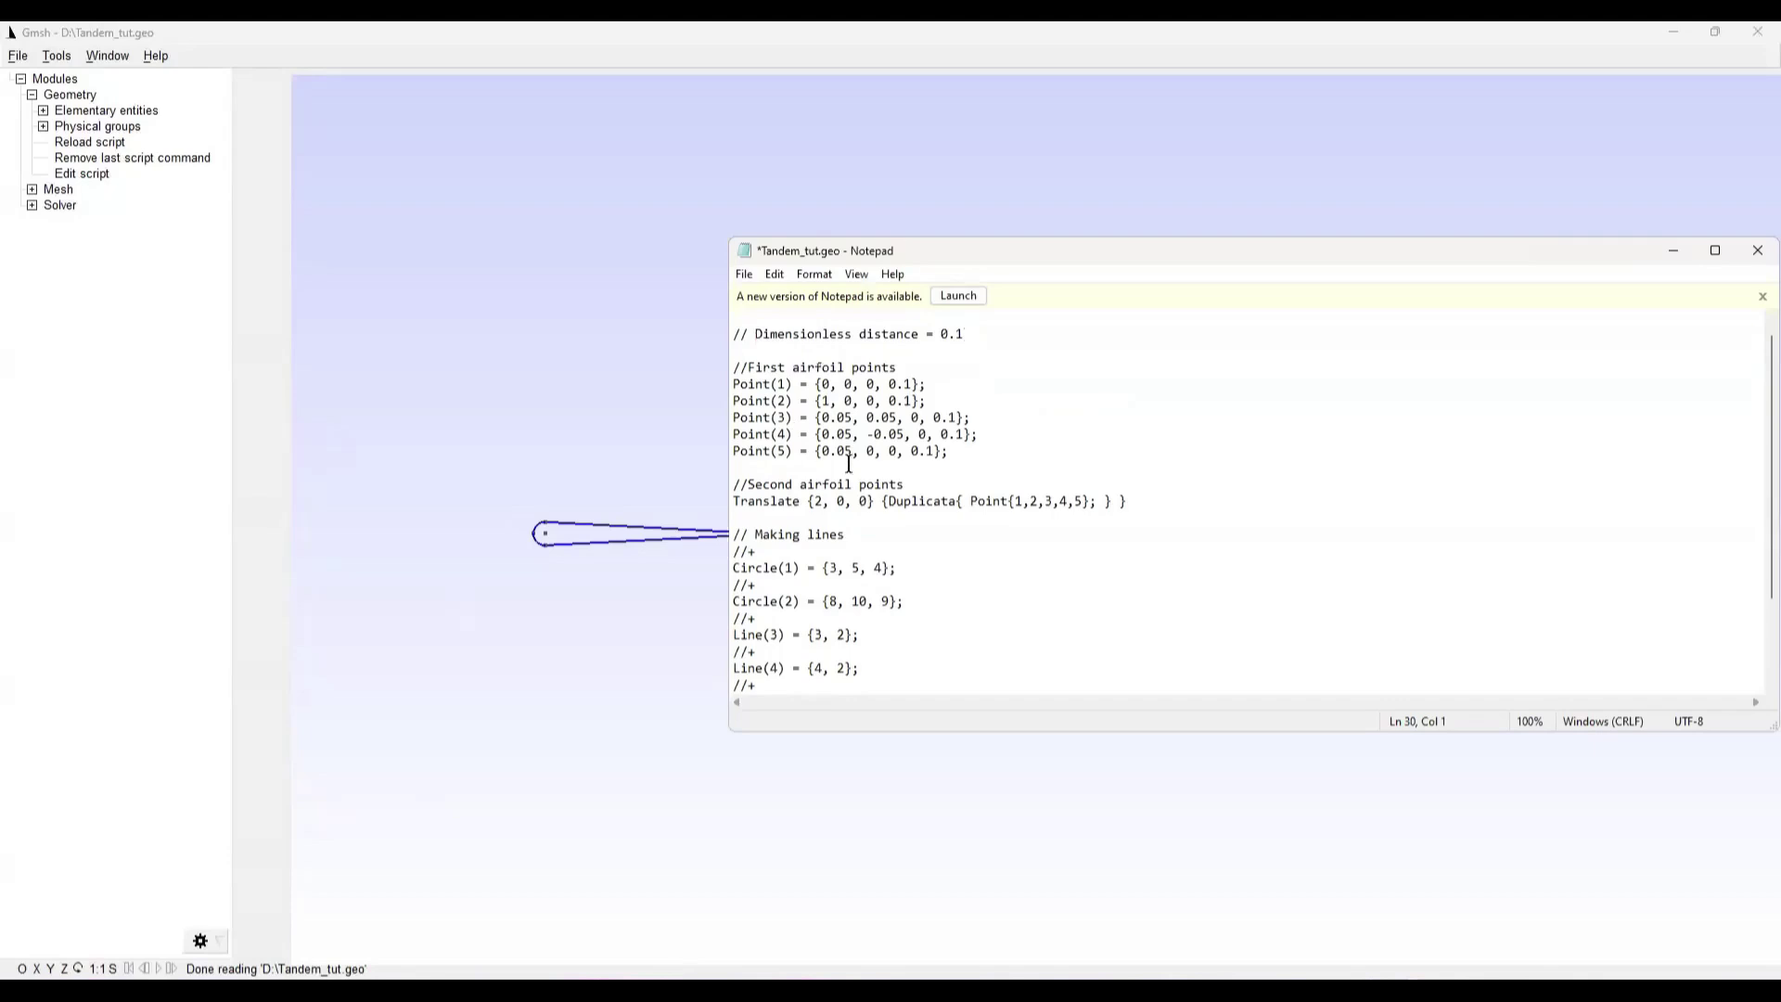
drag(1082, 503, 1013, 505)
scroll(1012, 536, down, 3)
click(771, 683)
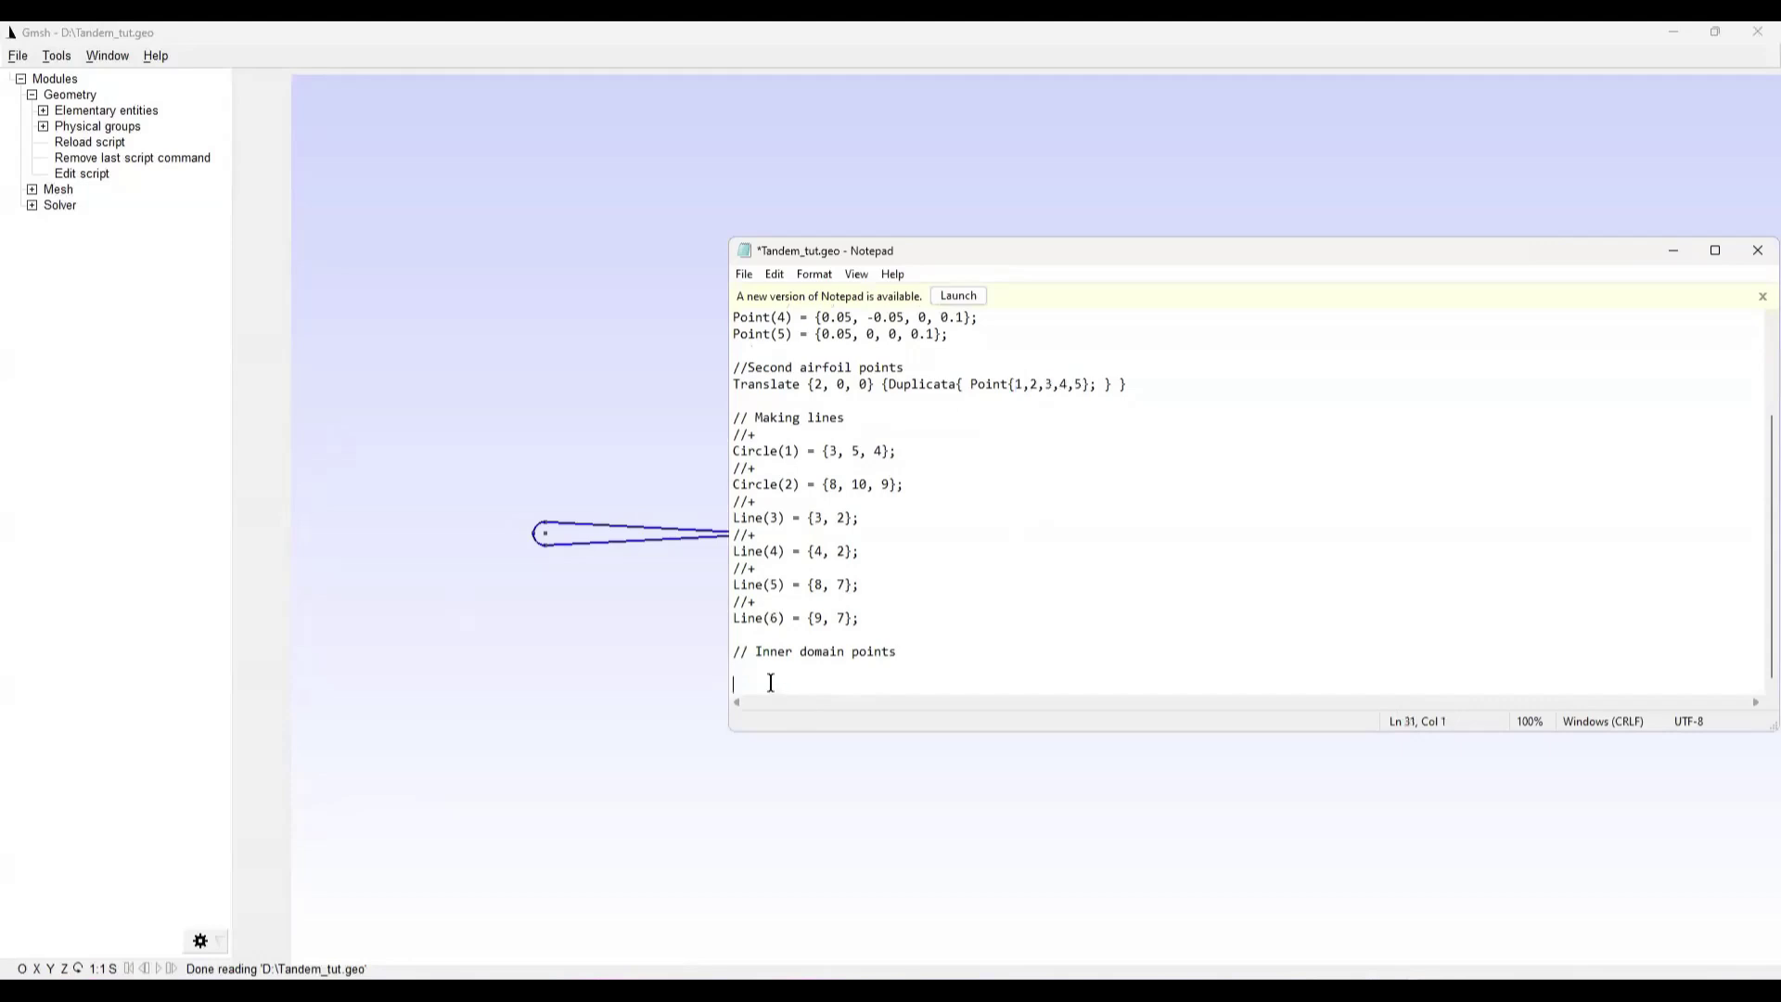
text(Point(11))
text(= {)
Switch back to Gmsh and examine the space around both airfoils for the inner domain
drag(1047, 245, 710, 192)
click(1006, 865)
scroll(1222, 822, down, 2)
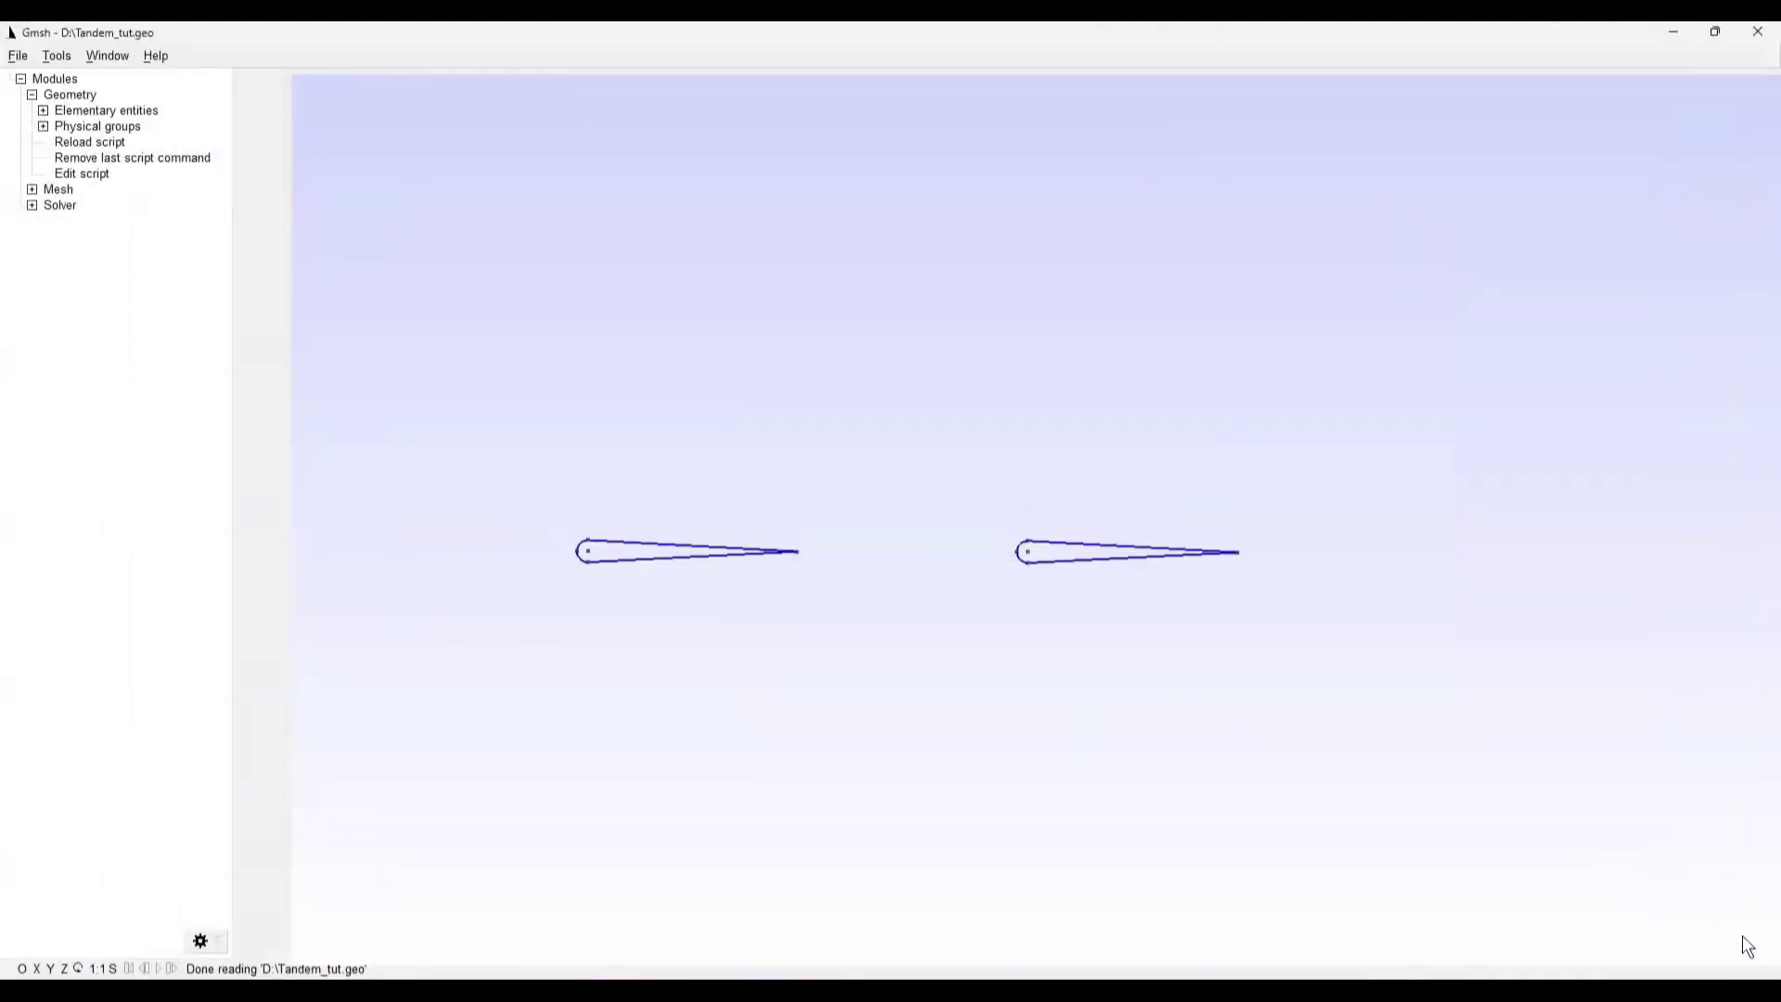
Switch to the Tandem_tut.geo script in Notepad and complete the first inner domain point as "Point(11) = {-10, 0, 0, 0.1};"
scroll(522, 696, down, 1)
scroll(522, 695, up, 1)
scroll(925, 683, up, 1)
click(1230, 955)
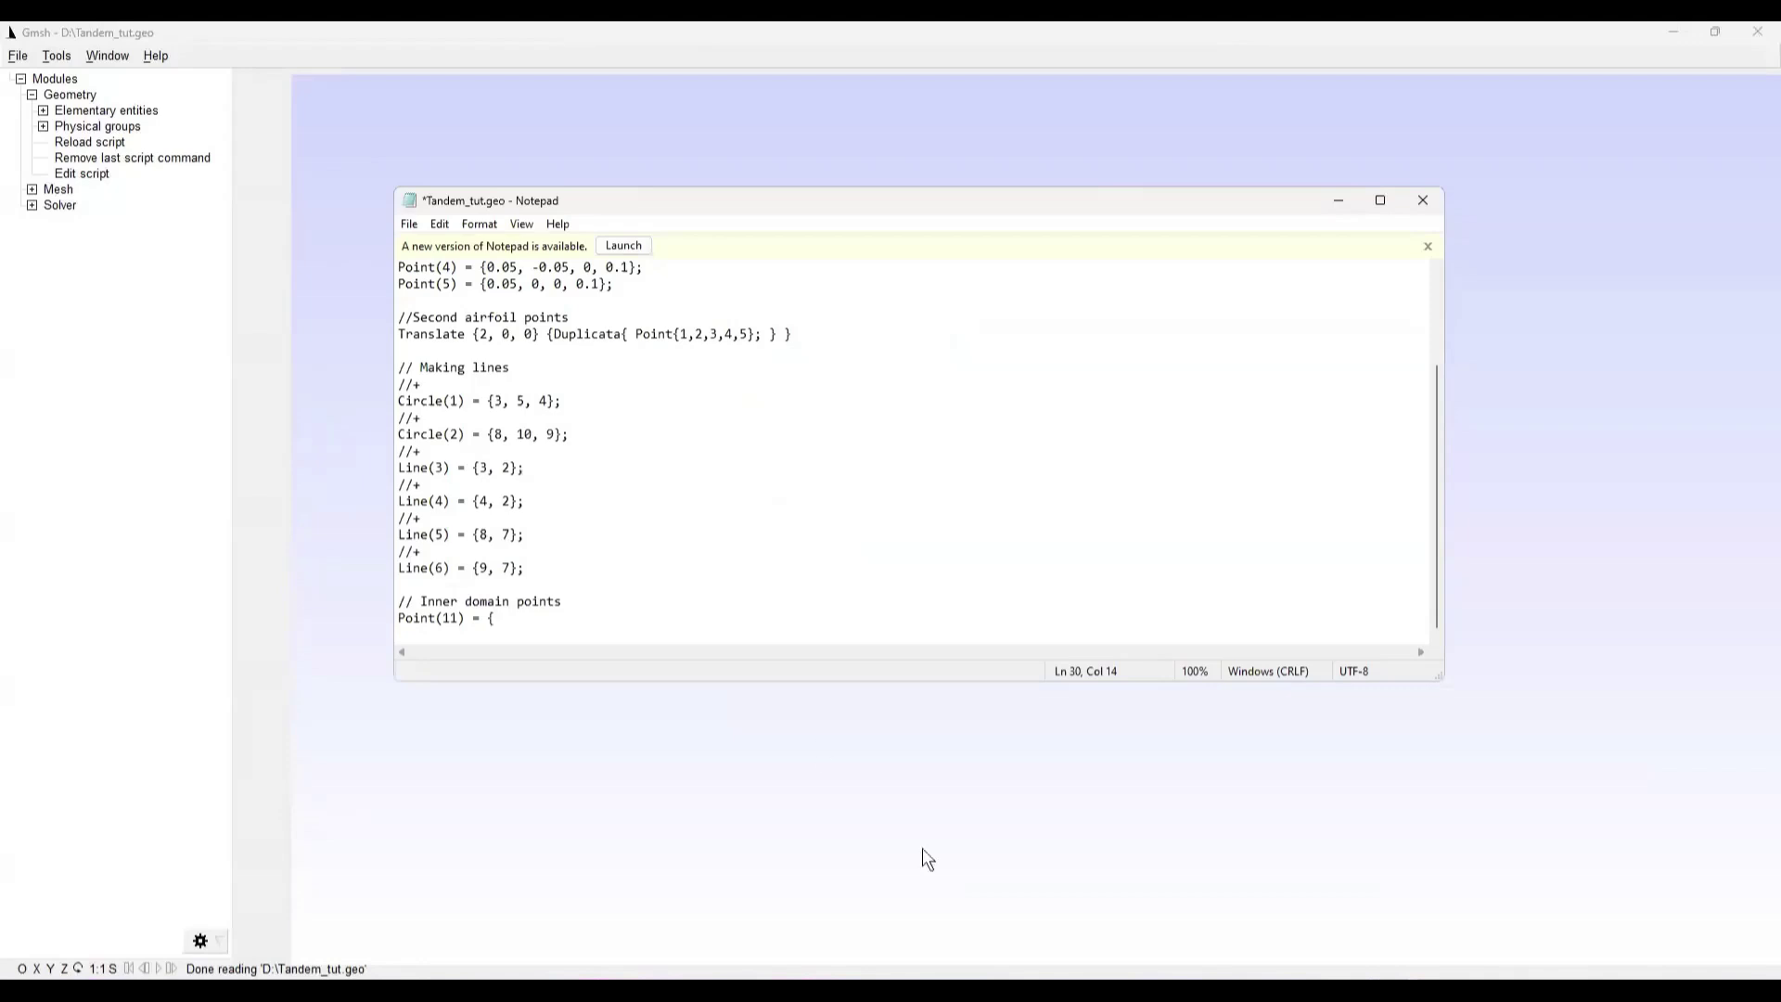
text(-10)
drag(689, 202, 1130, 232)
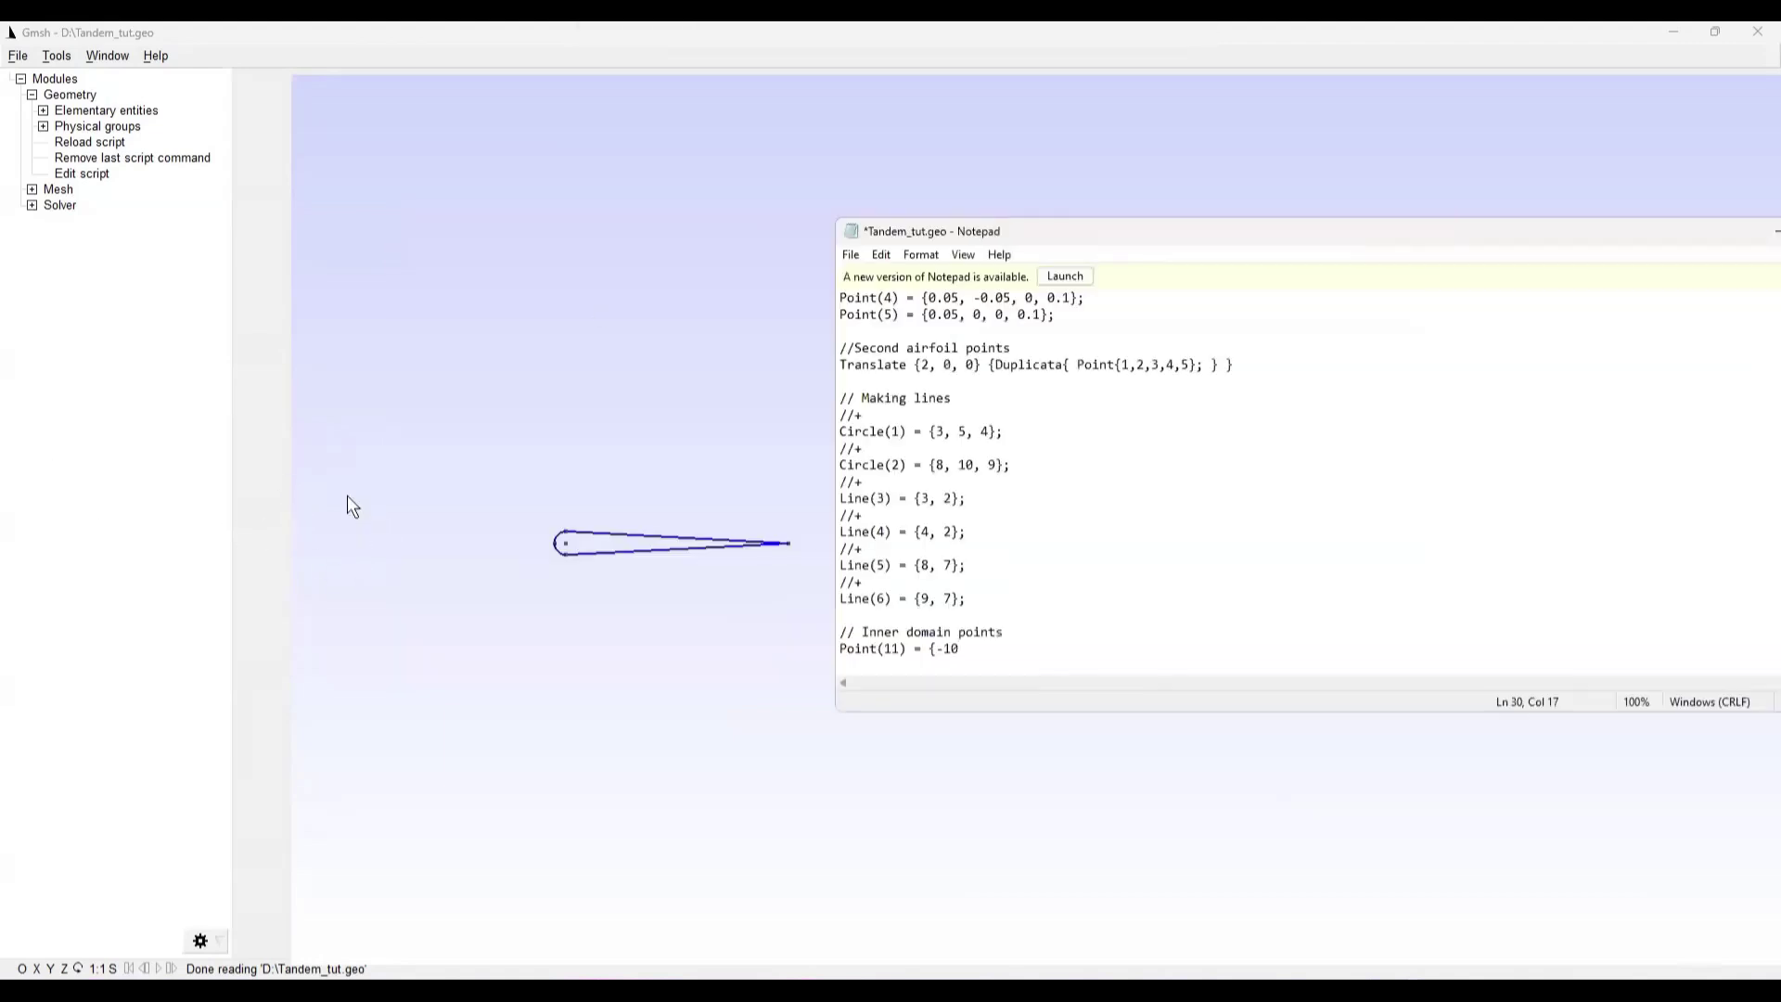
text(.)
text(, 0, 0,)
text( 0.1)
text(};)
Save the script with Point(11) and reload it in Gmsh
click(851, 254)
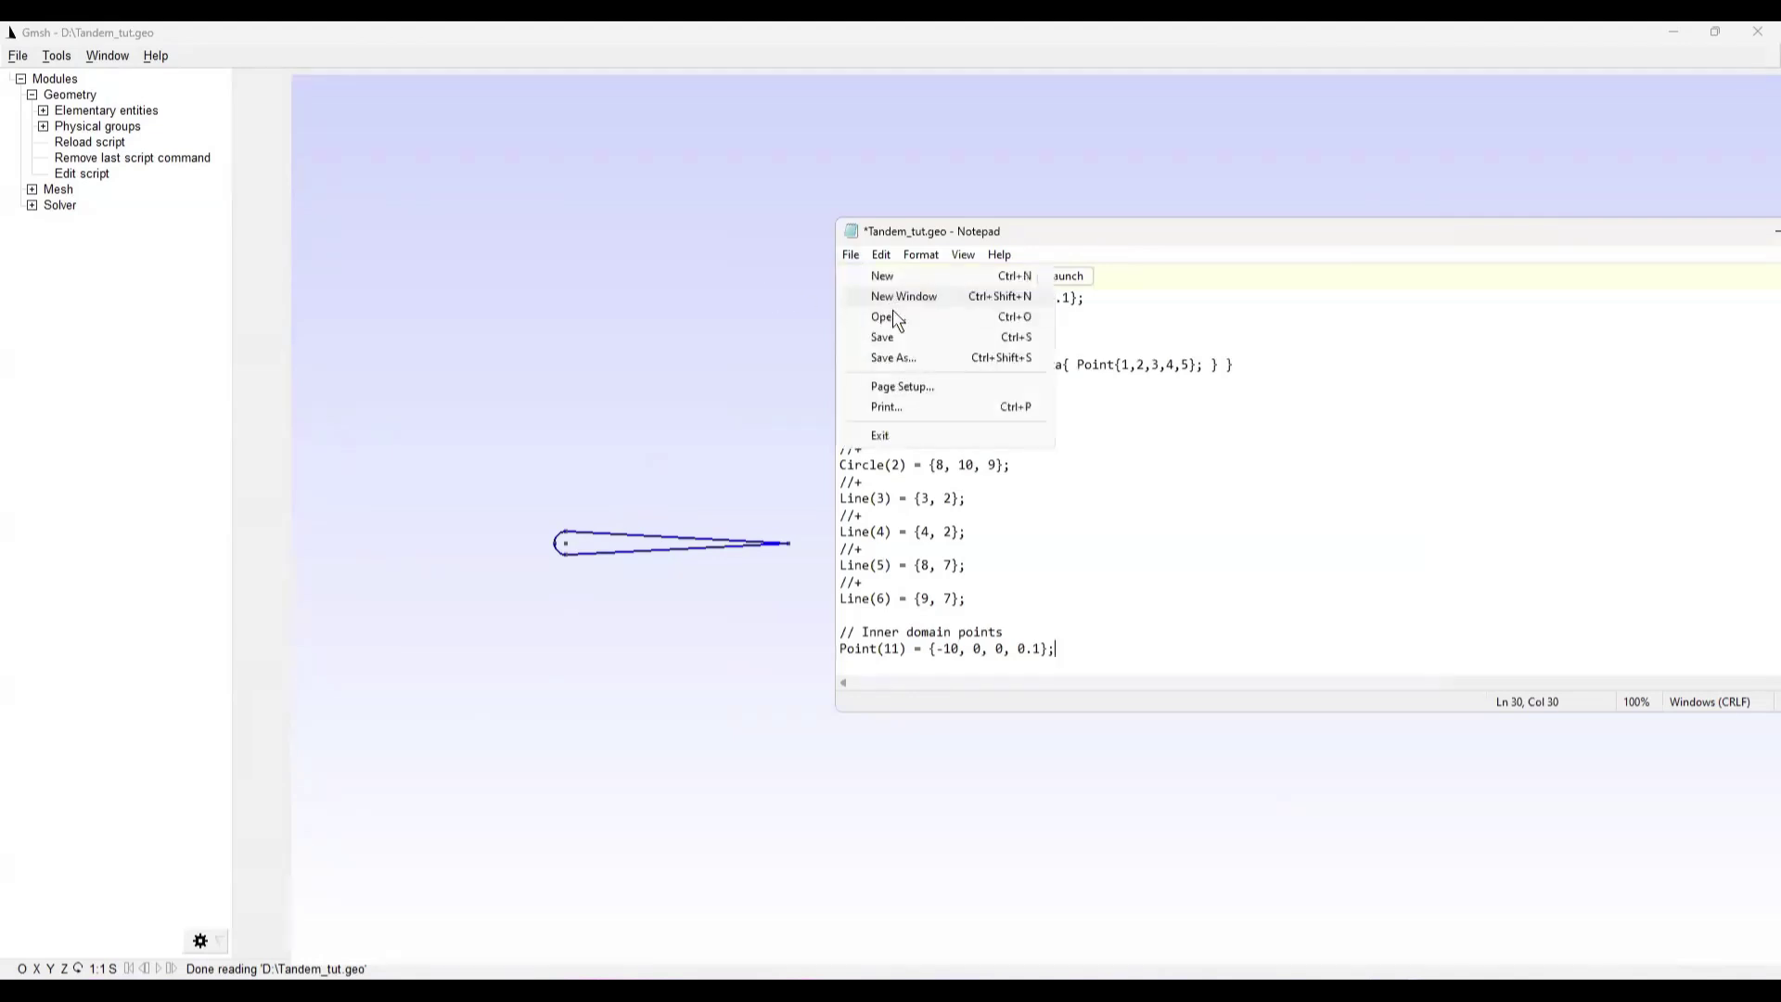
click(885, 337)
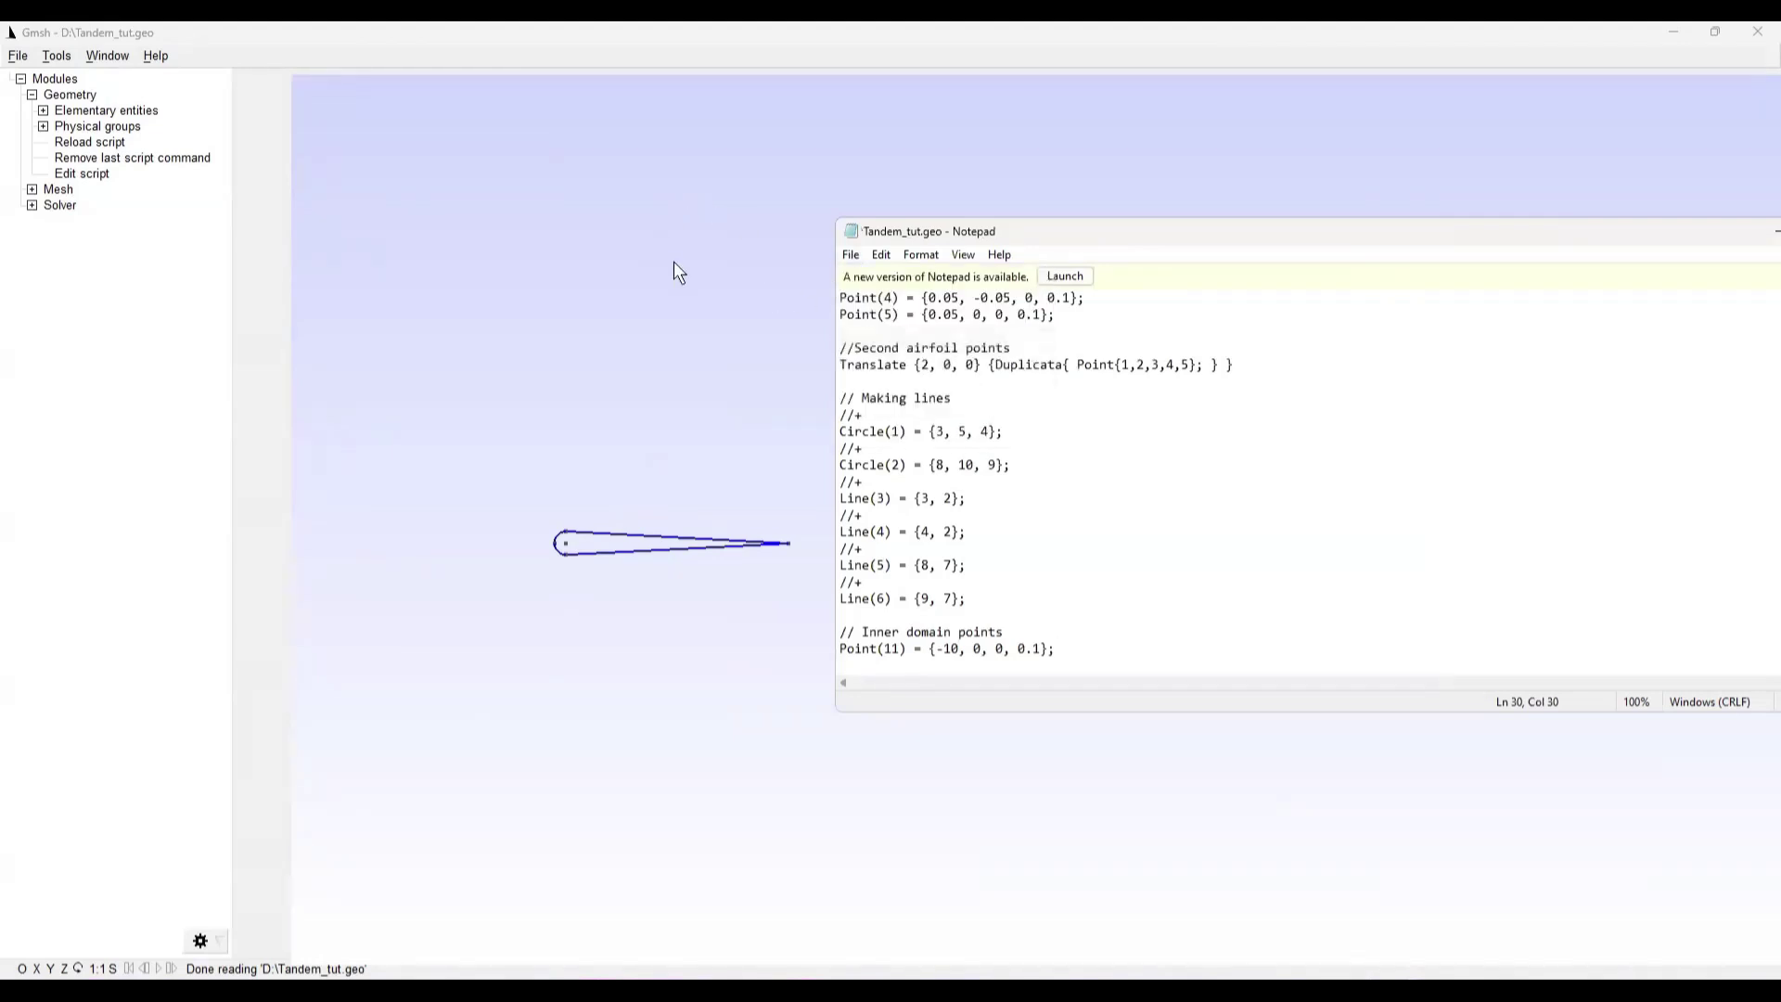
click(671, 262)
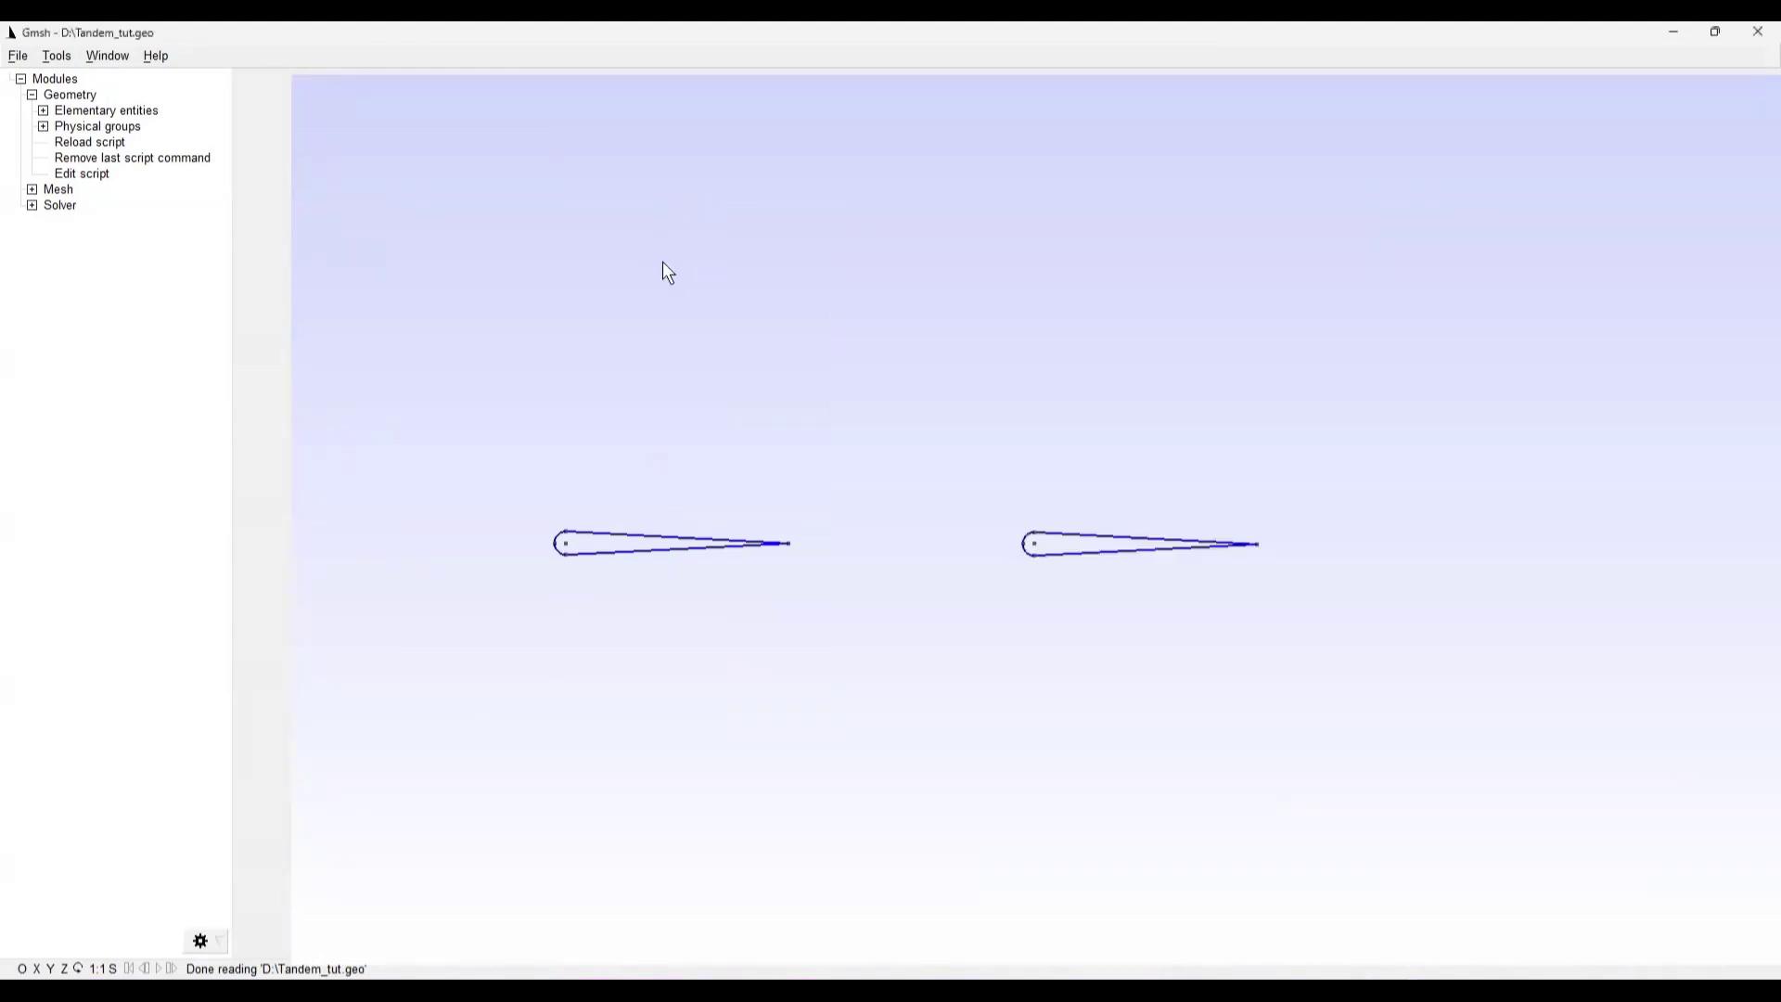
click(107, 148)
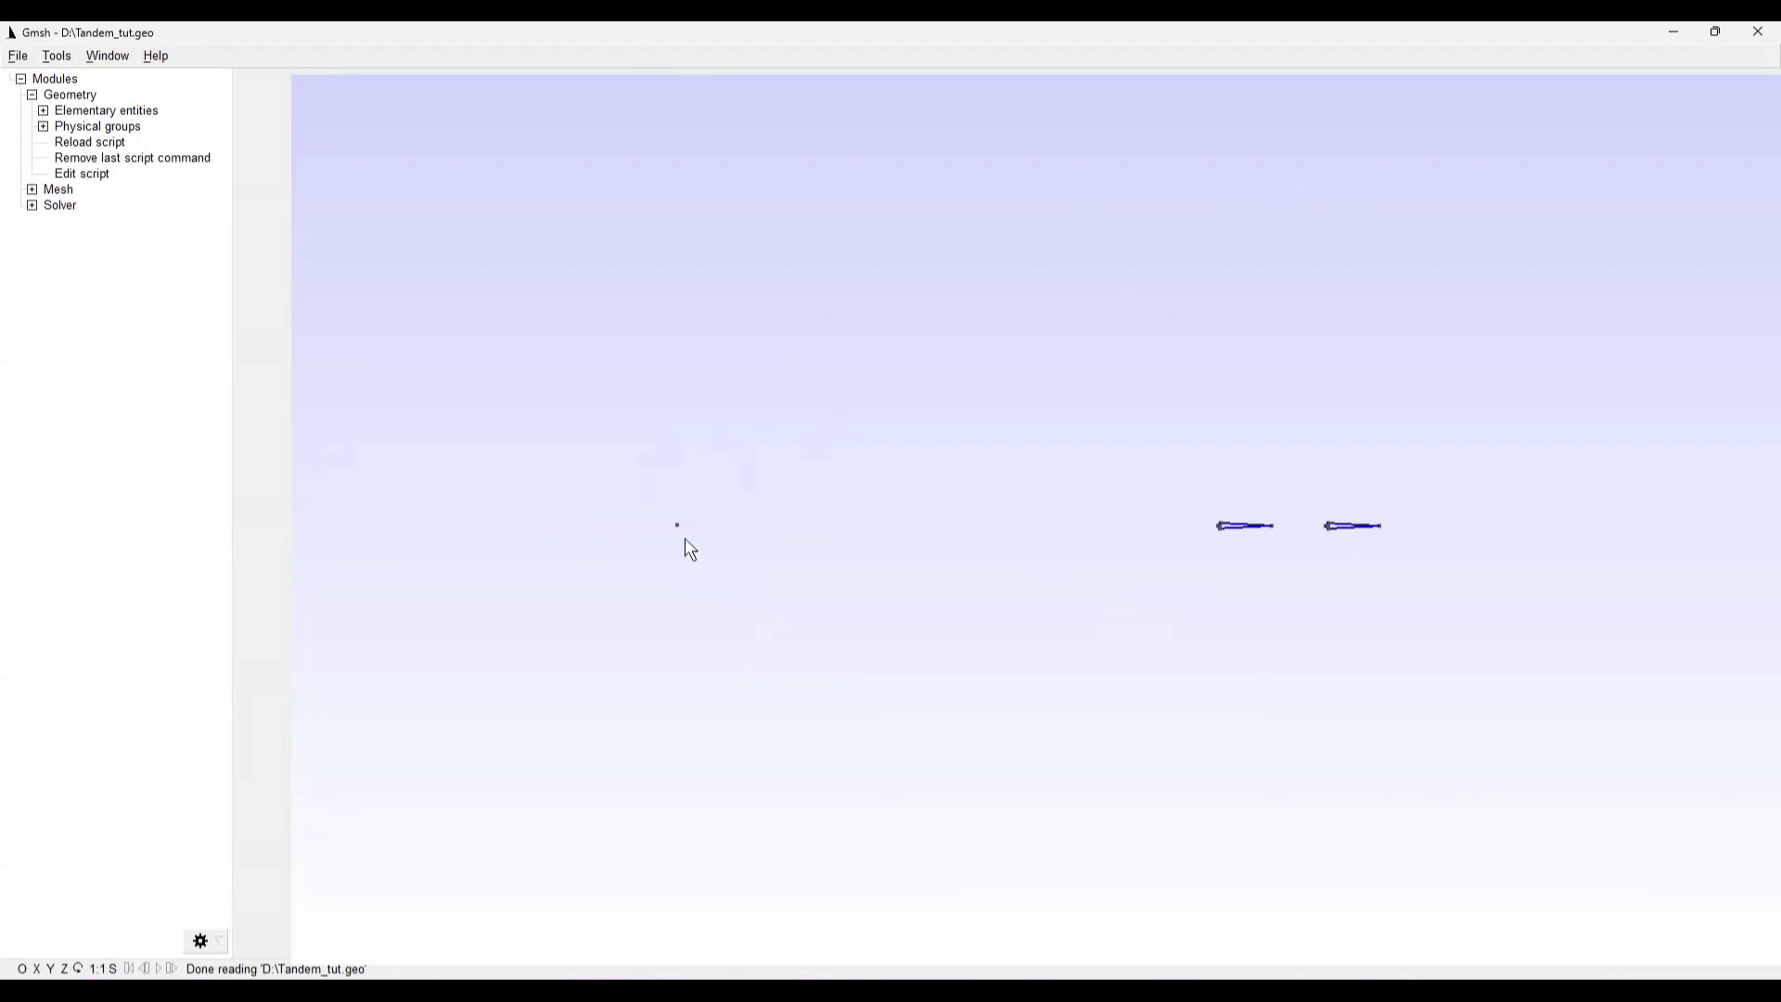
Show the axes, examine the distance between the new upstream point and the airfoils, and hide the axes again
right_click(312, 423)
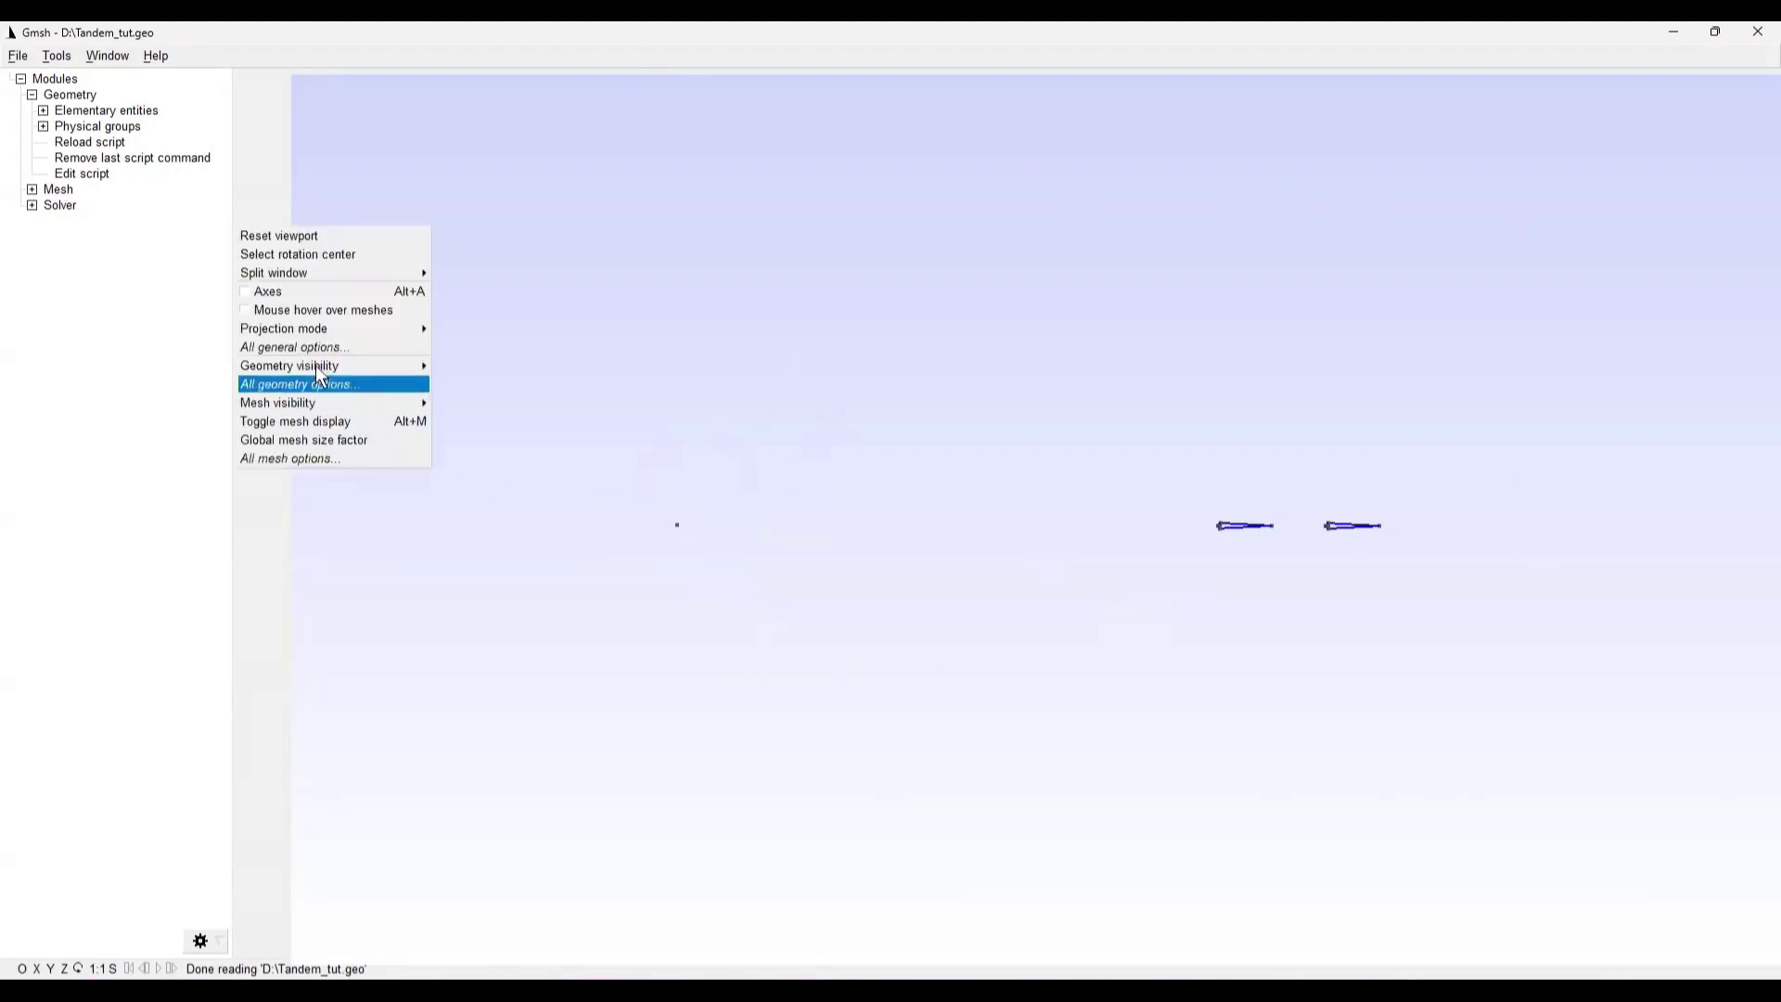
click(266, 295)
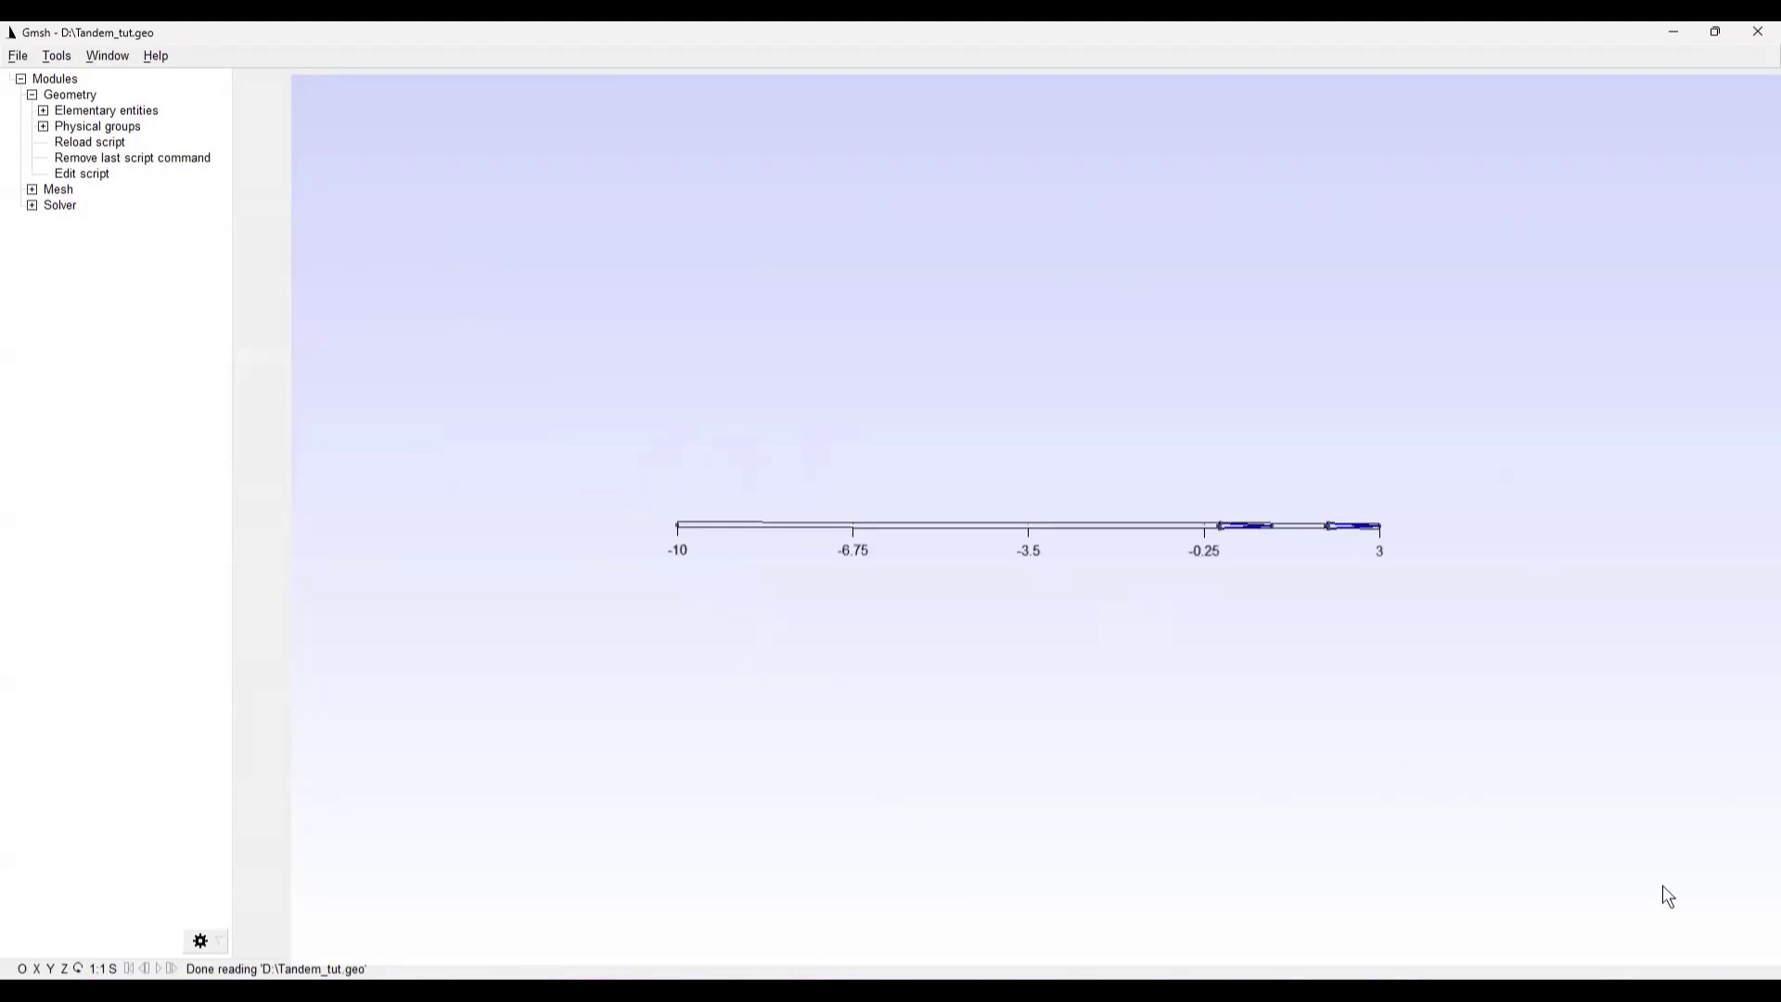
right_click(635, 382)
click(735, 549)
scroll(688, 523, up, 1)
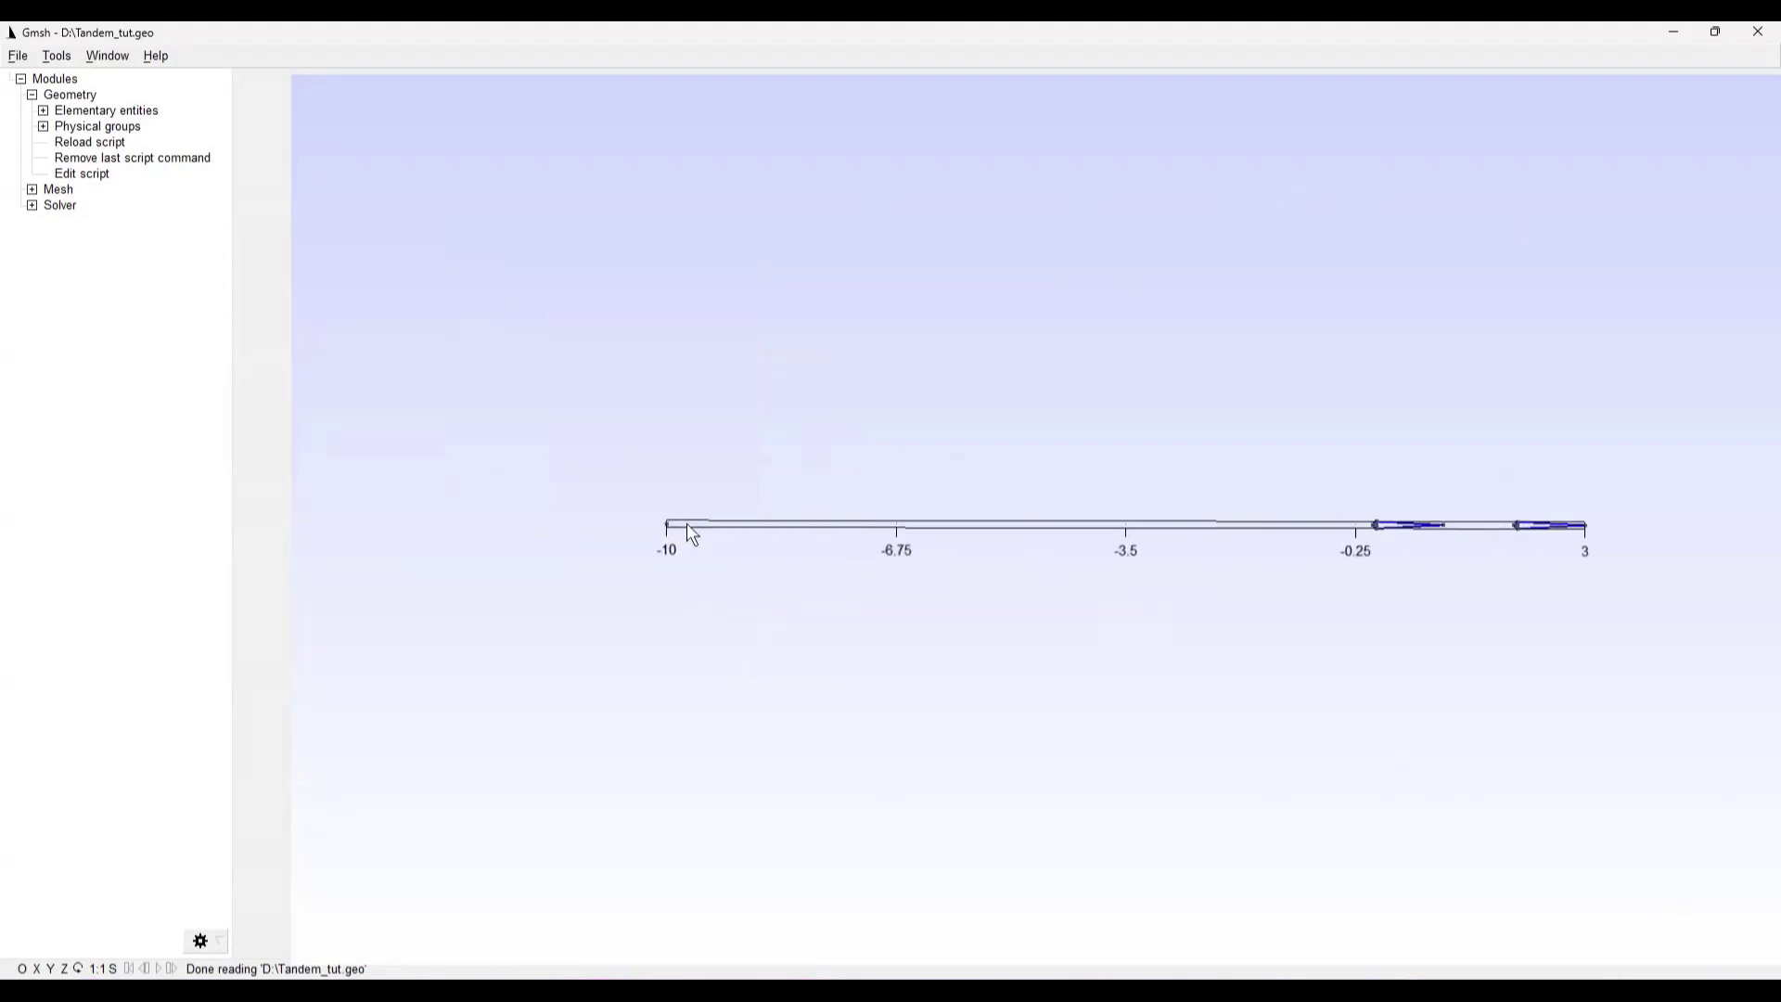
scroll(685, 523, up, 1)
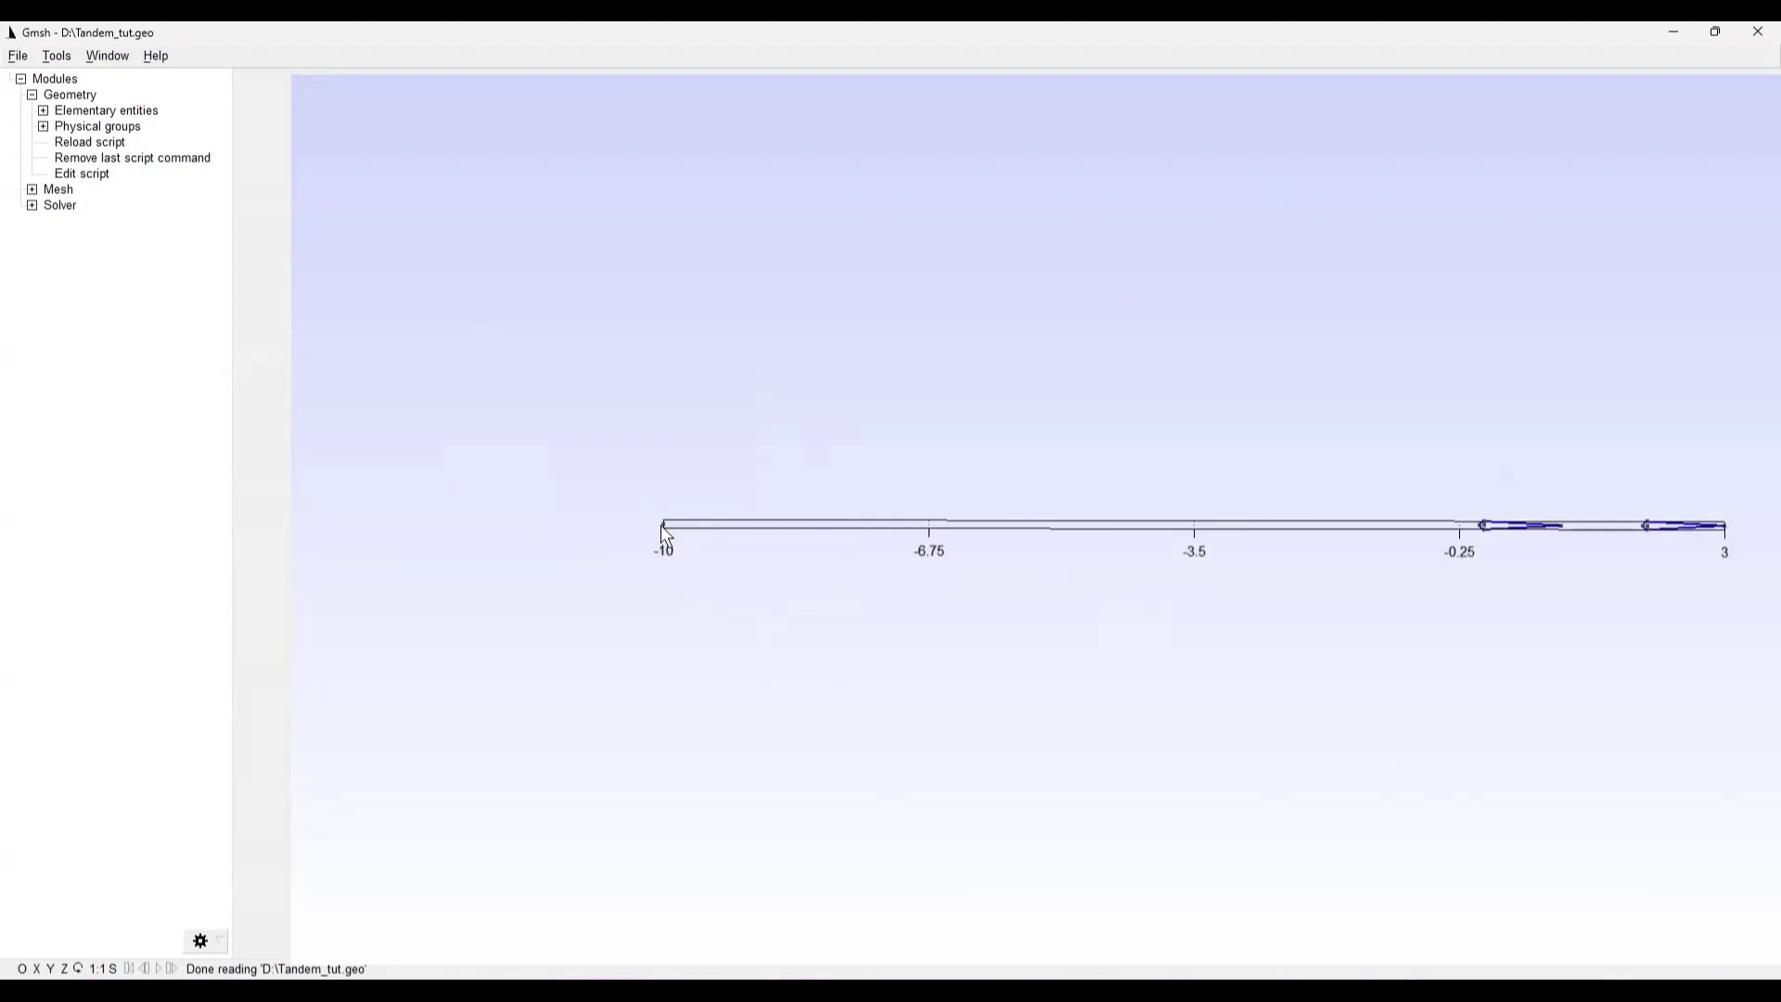
scroll(1534, 519, up, 2)
scroll(1511, 524, down, 3)
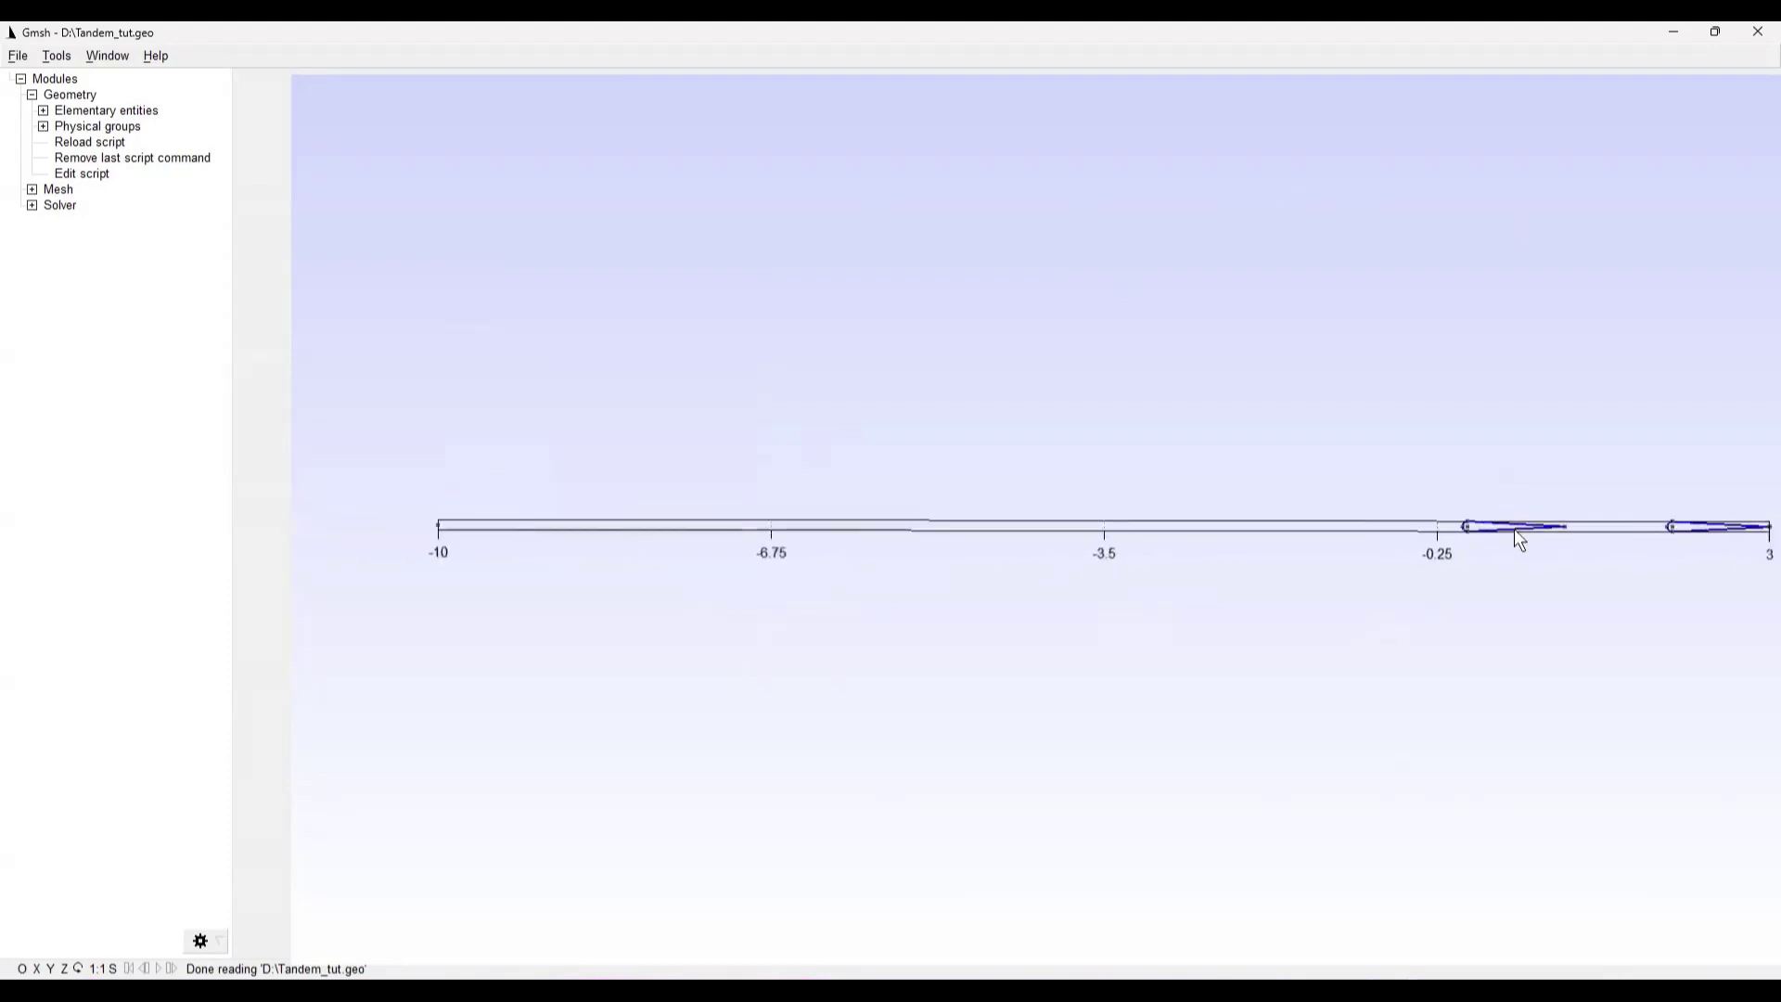
right_click(662, 364)
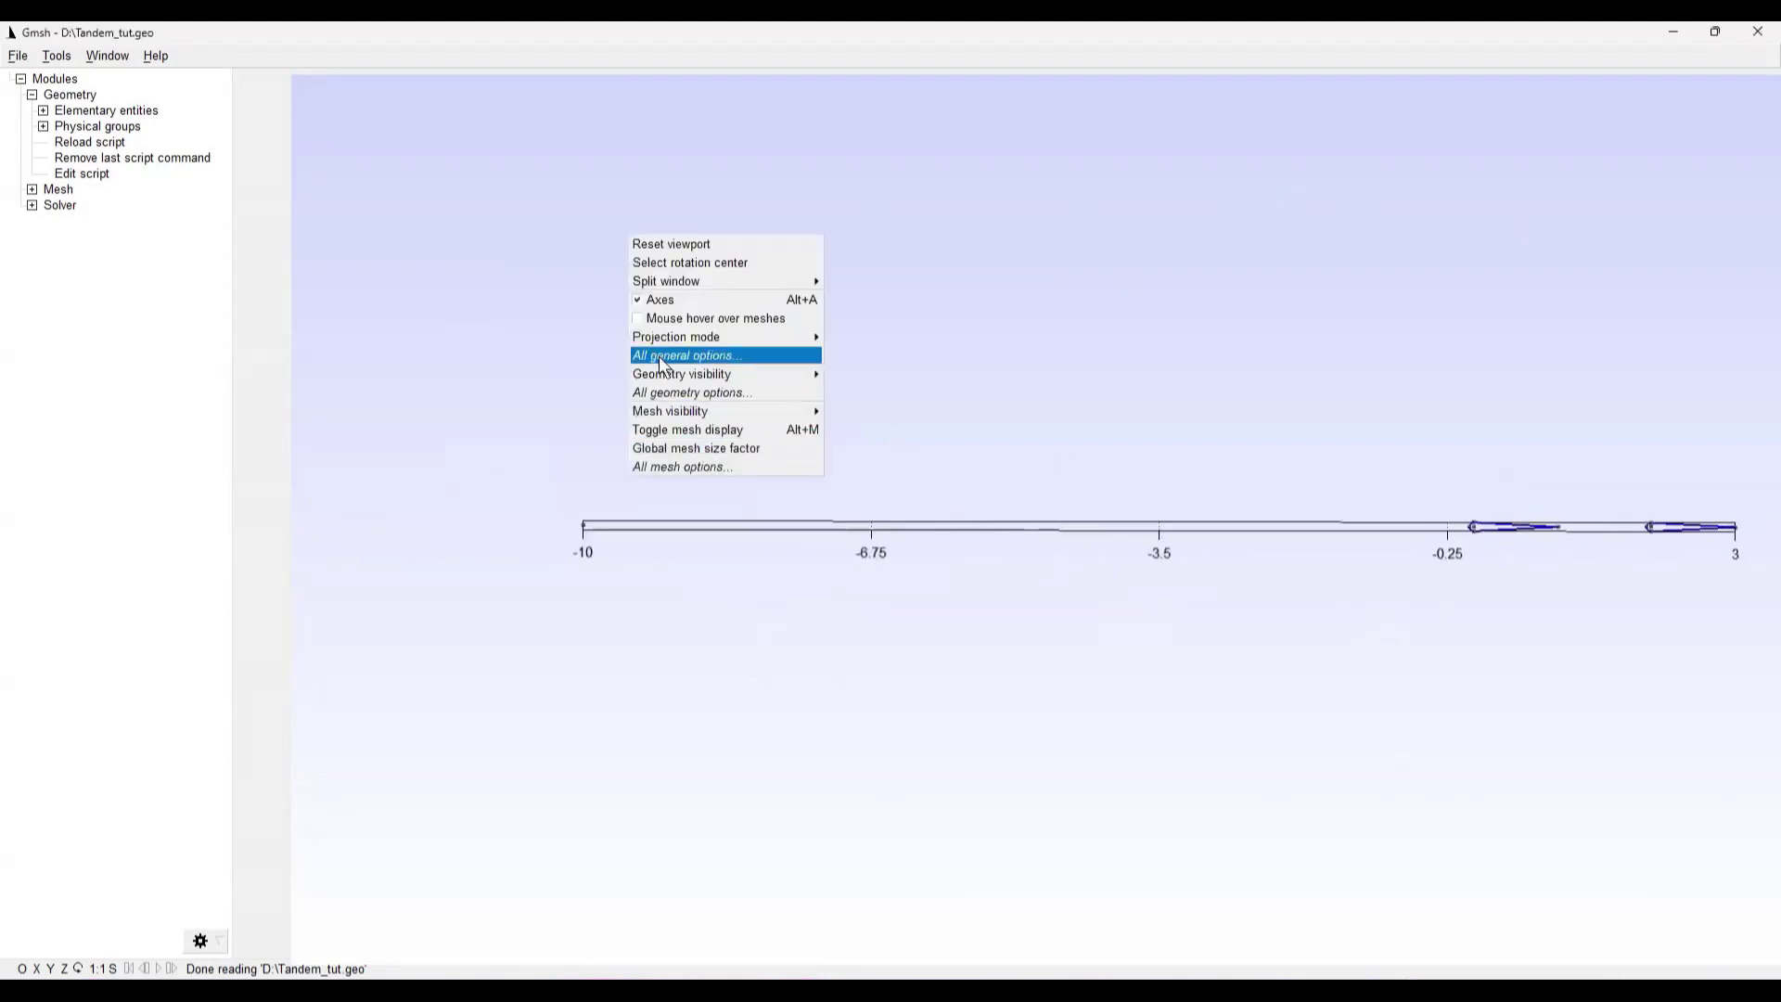
click(651, 297)
drag(558, 497, 1039, 714)
Return to the script in Notepad and add the line "Point(12) = {0, 10, 0, 0.1};" below Point(11)
mouse_move(1178, 988)
click(1221, 913)
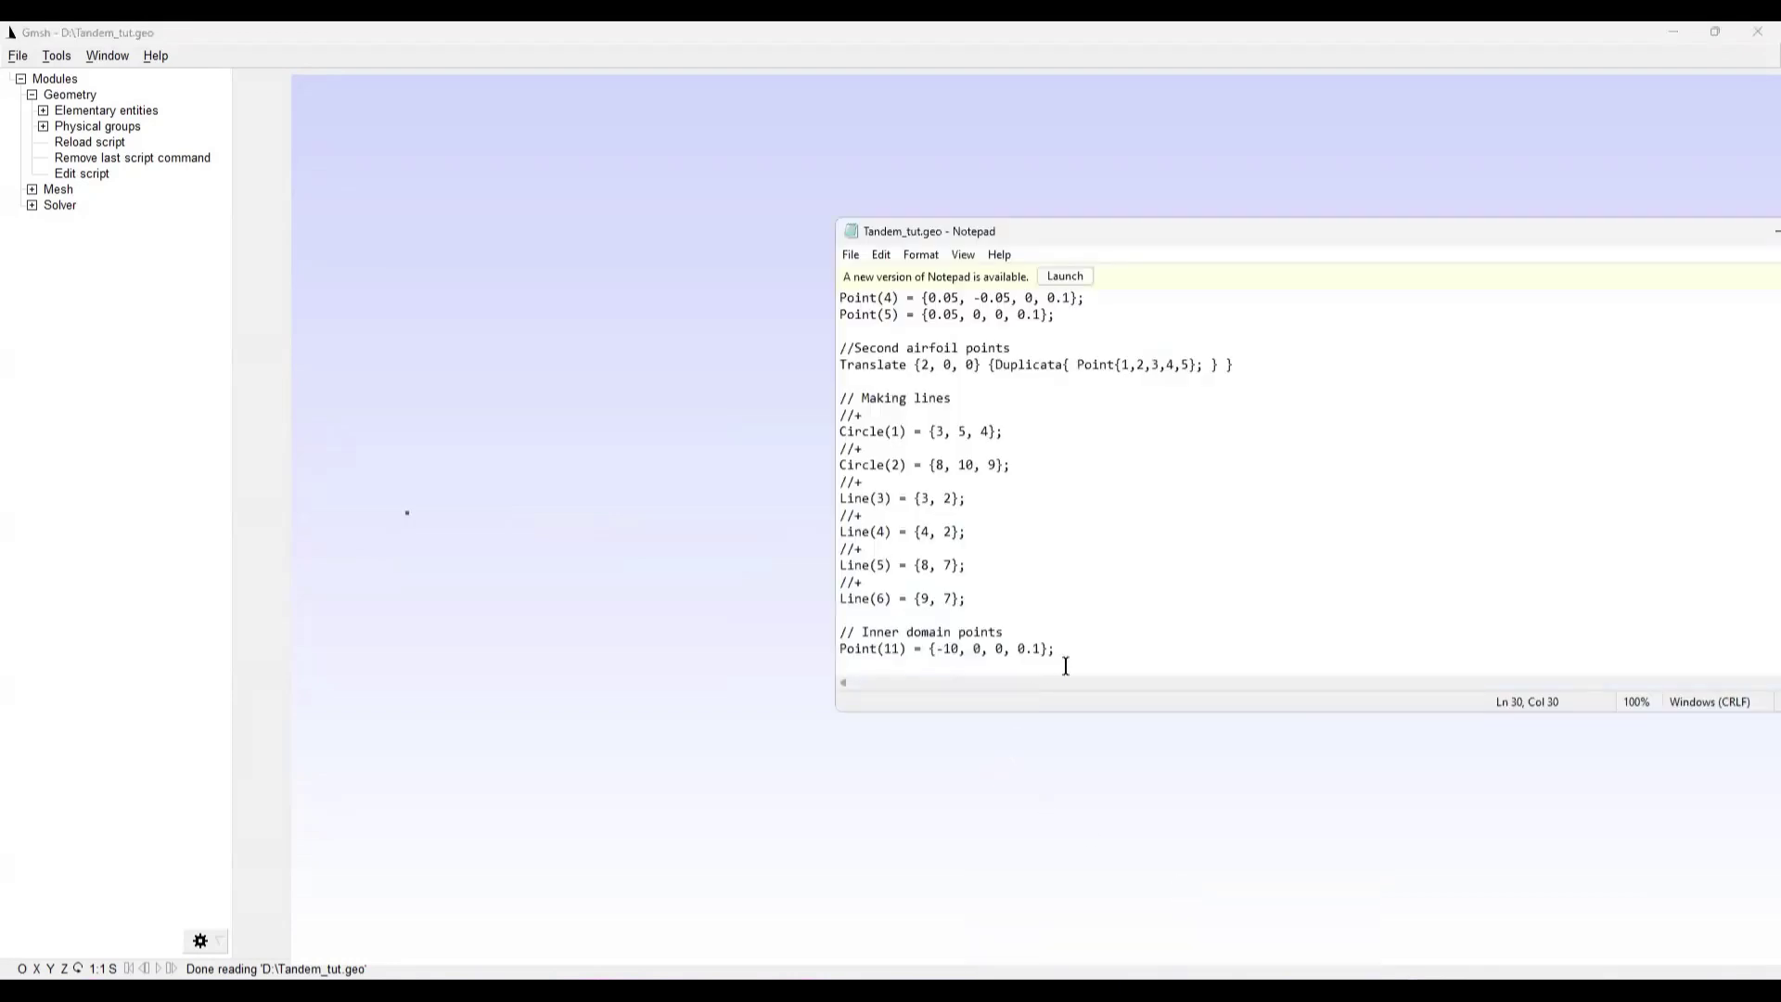
key(Return)
text(Point(12) = {0,)
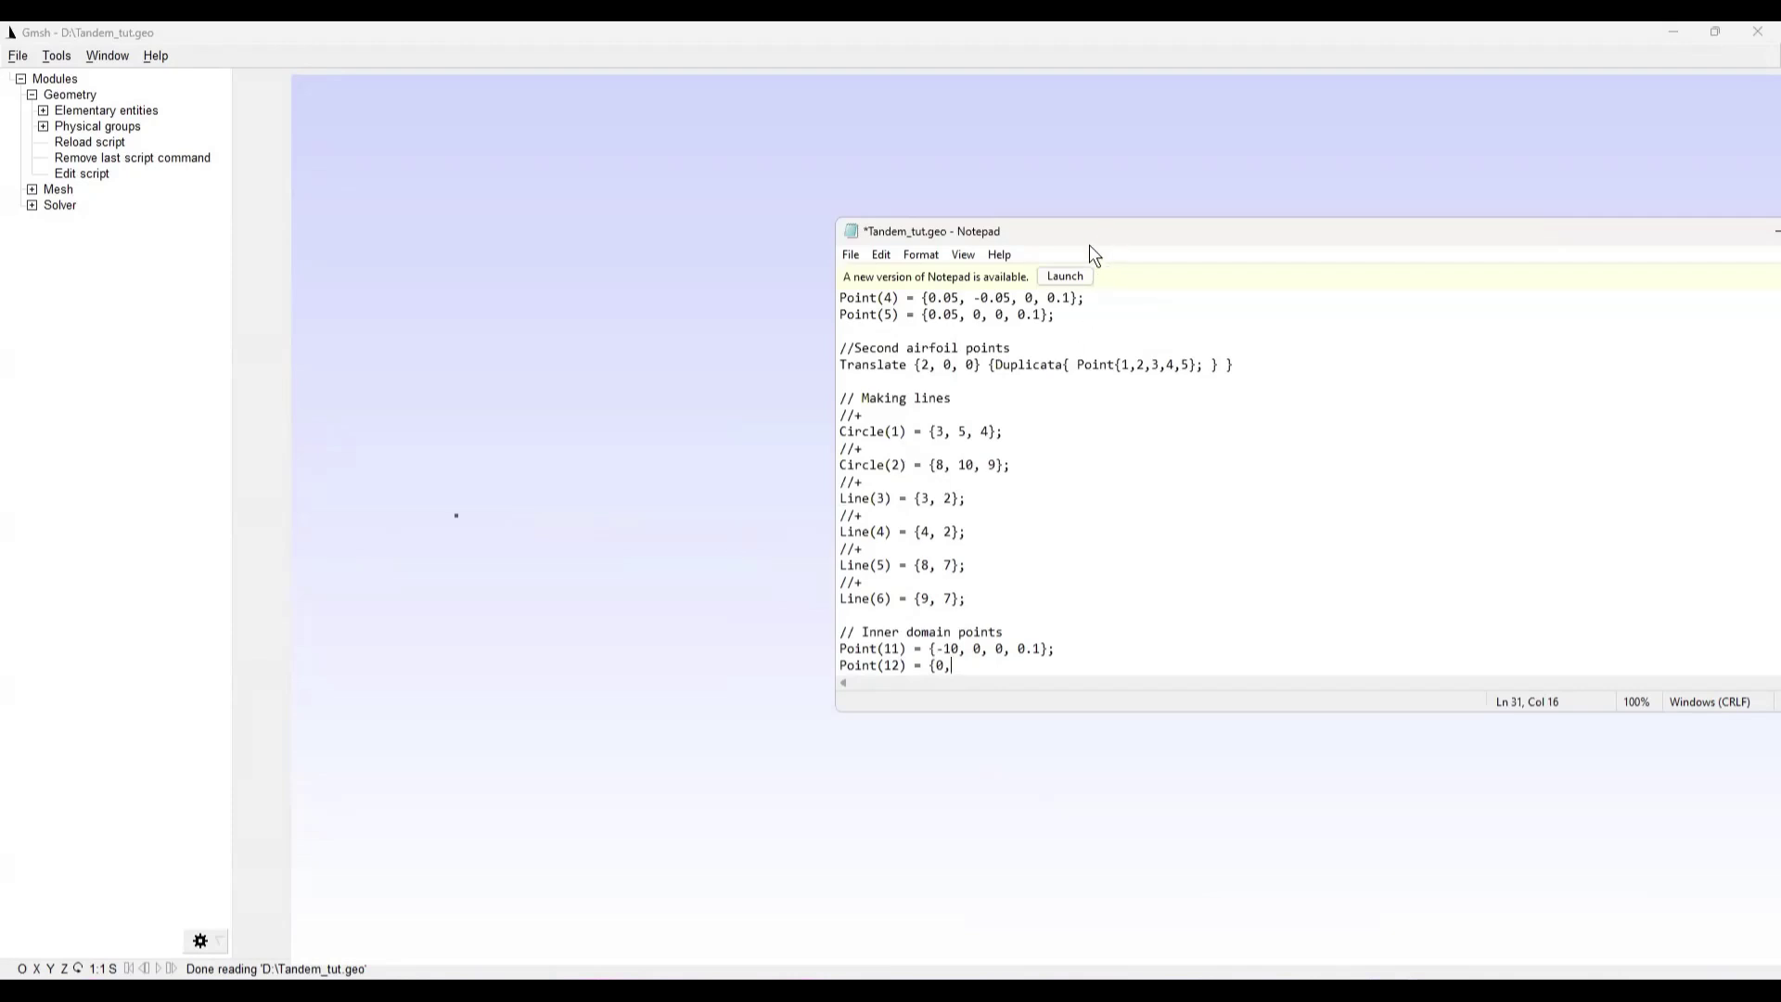
drag(1089, 245, 963, 368)
text(1)
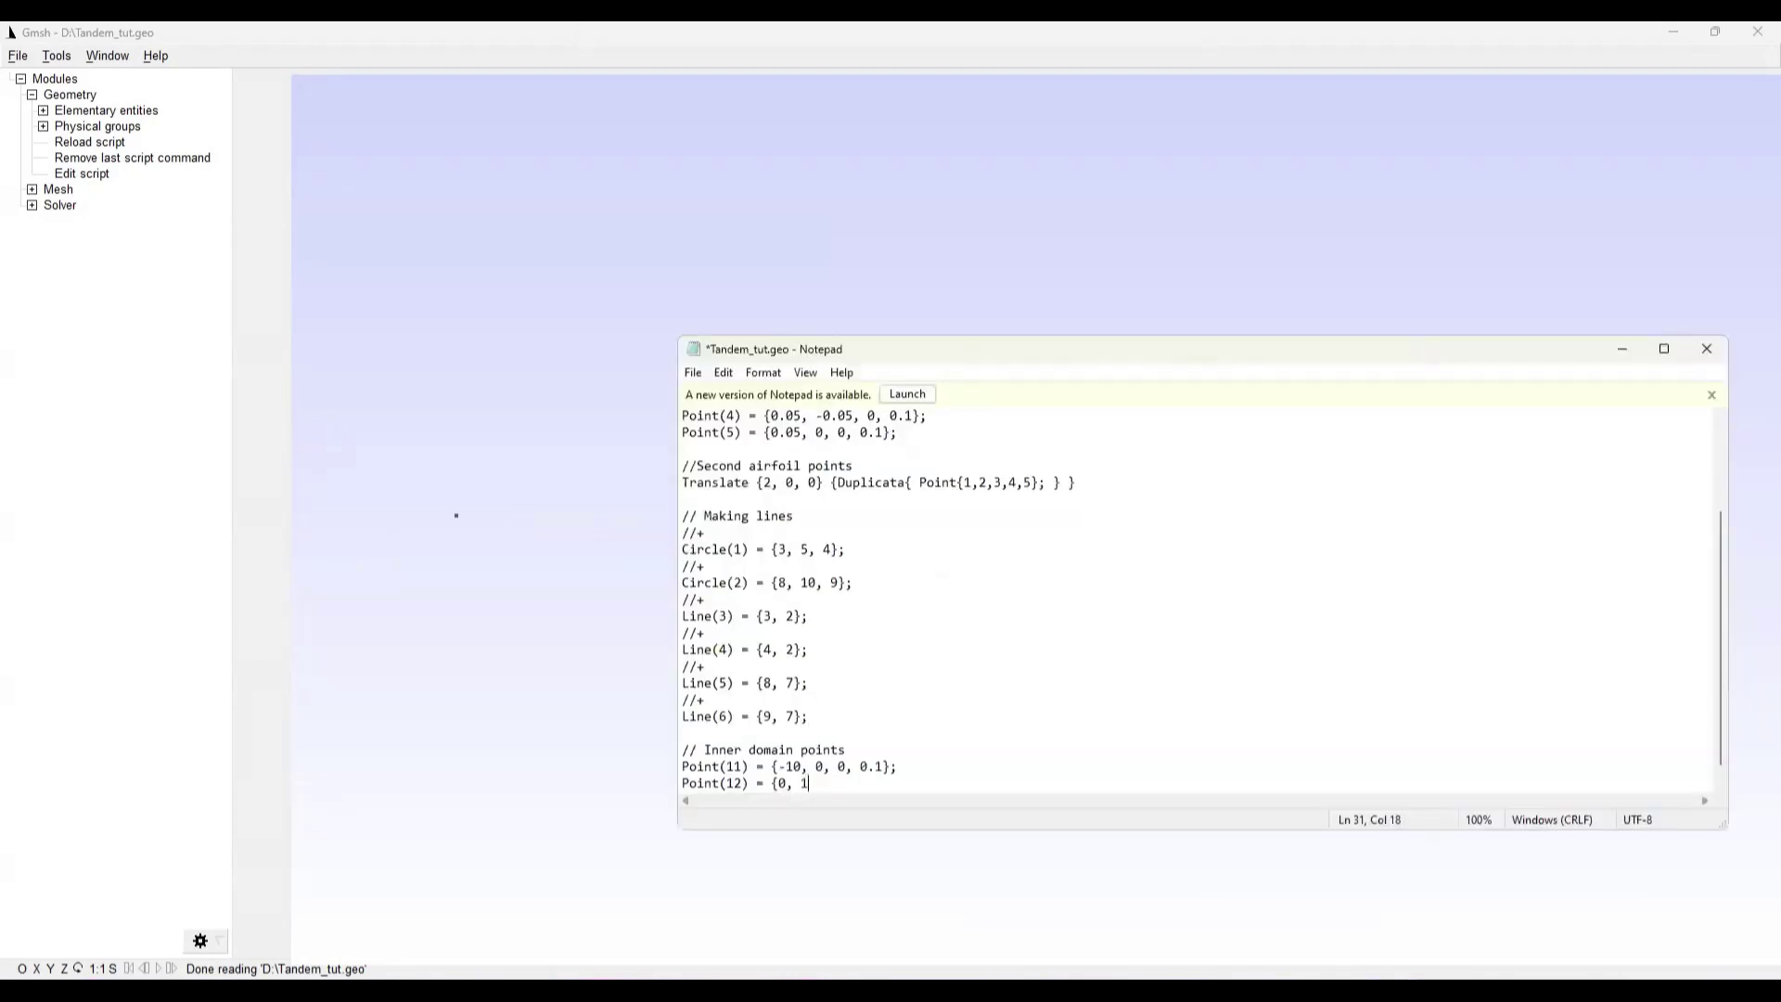
text(0, 0, 0.1};)
Save the script with Point(12), minimize Notepad and reload the script in Gmsh
click(723, 371)
mouse_move(692, 372)
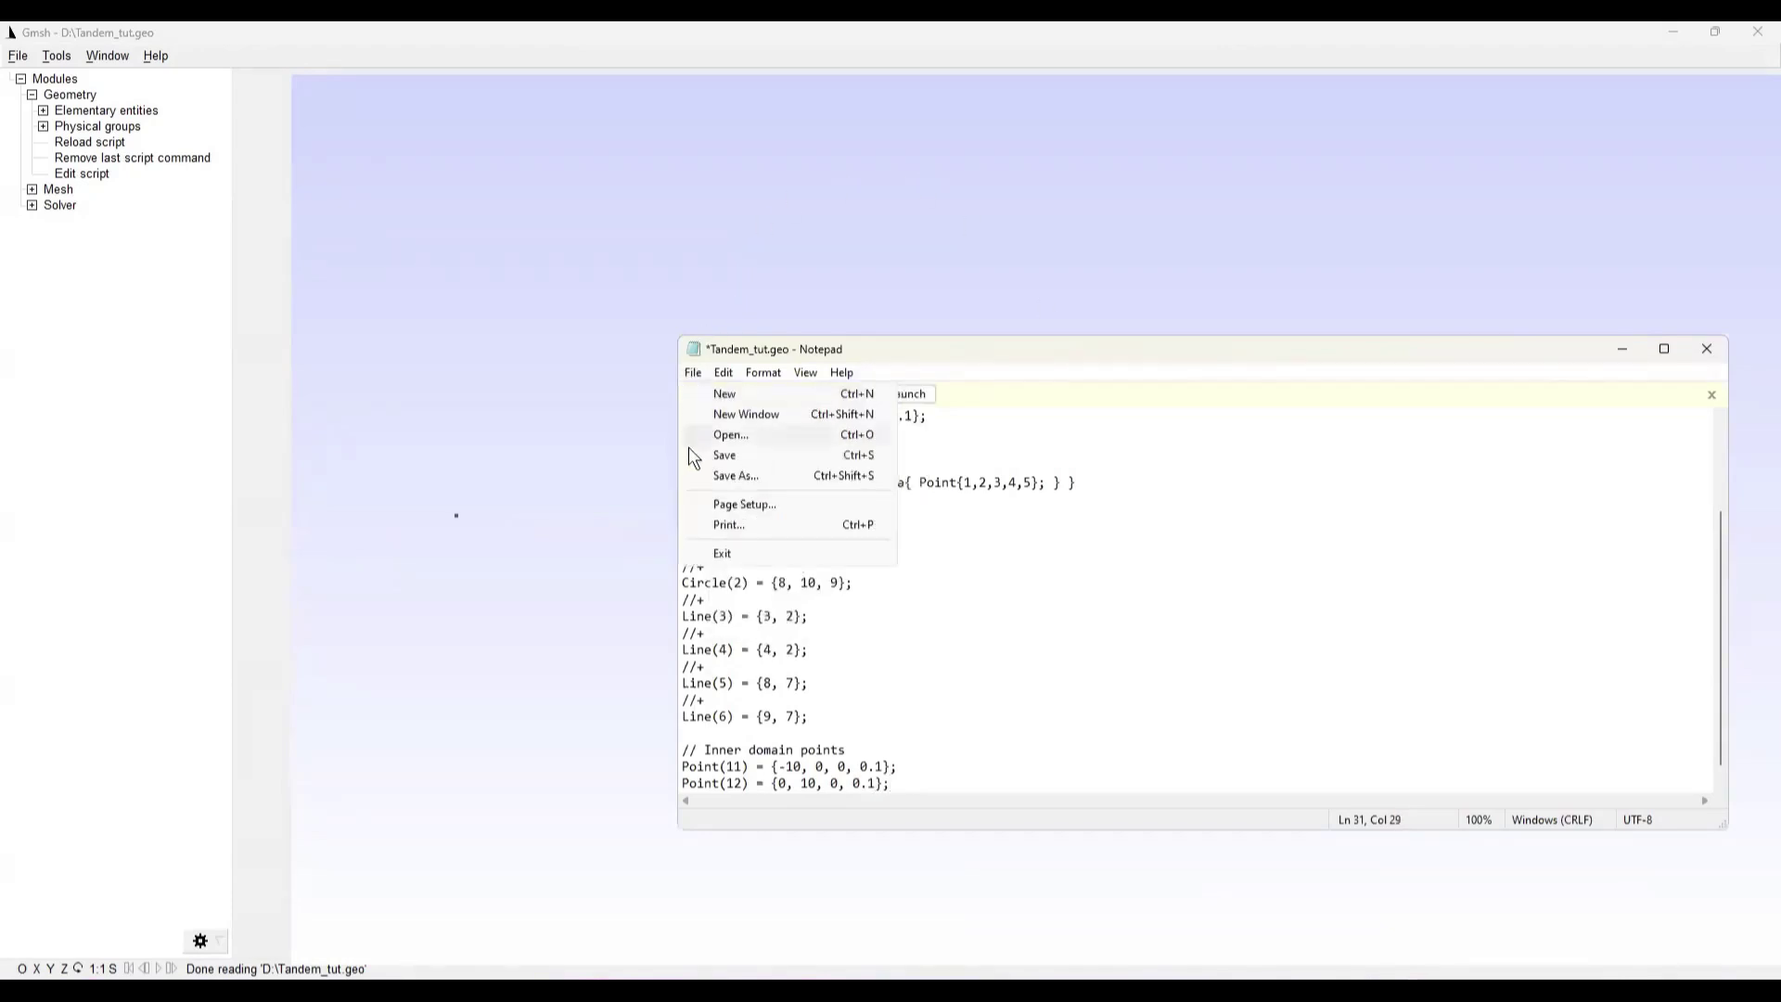
click(690, 451)
click(1625, 351)
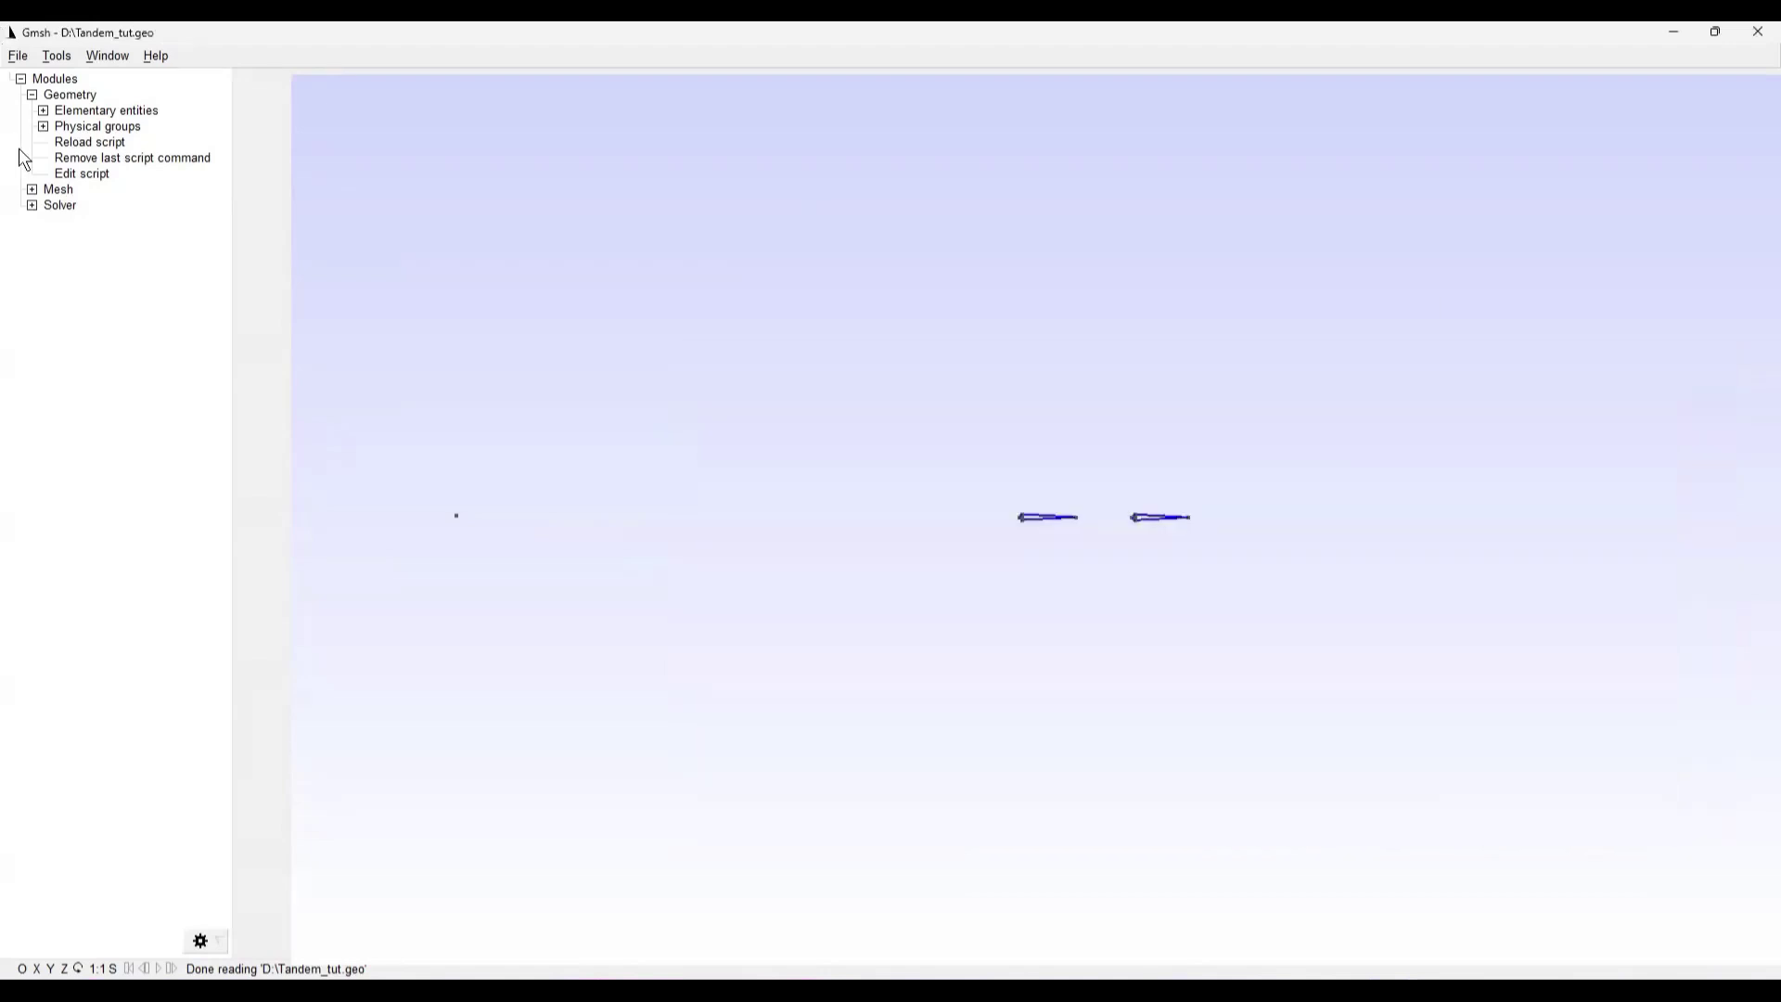
click(63, 142)
Examine the new upper point's alignment with the first airfoil's leading edge
scroll(1036, 766, up, 1)
scroll(1046, 733, up, 2)
scroll(1034, 176, up, 1)
scroll(1048, 649, up, 5)
scroll(1034, 664, up, 3)
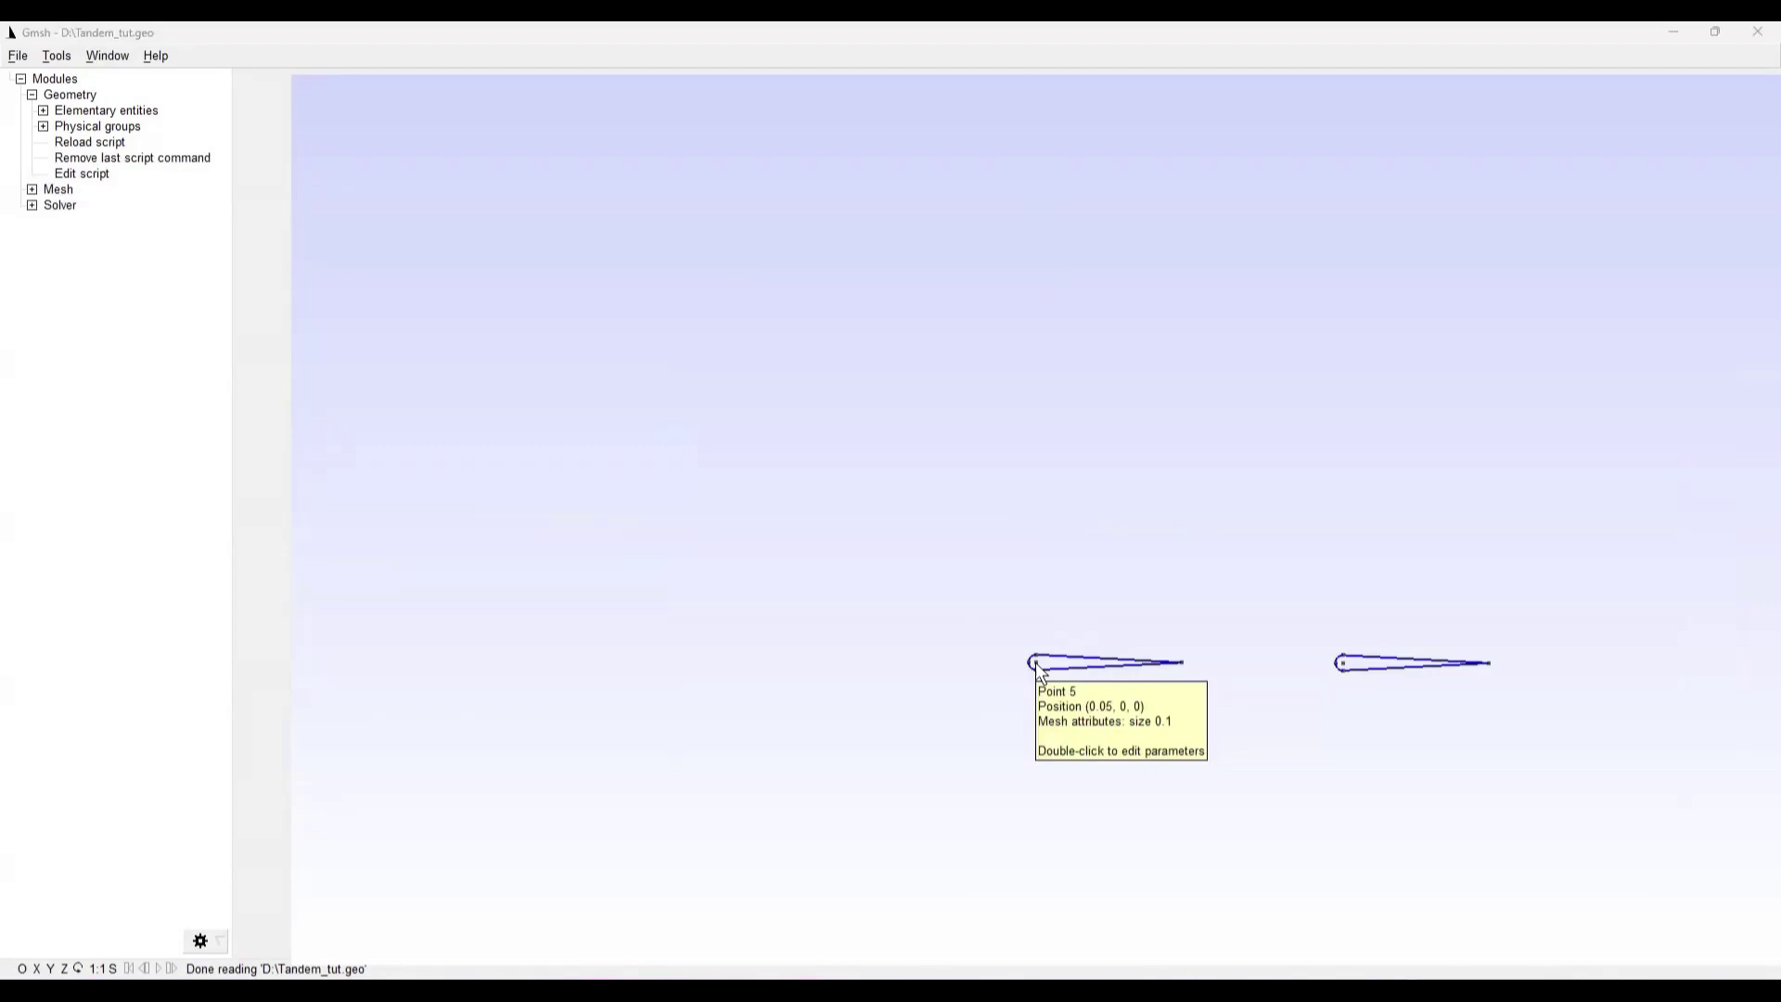
scroll(1035, 662, down, 5)
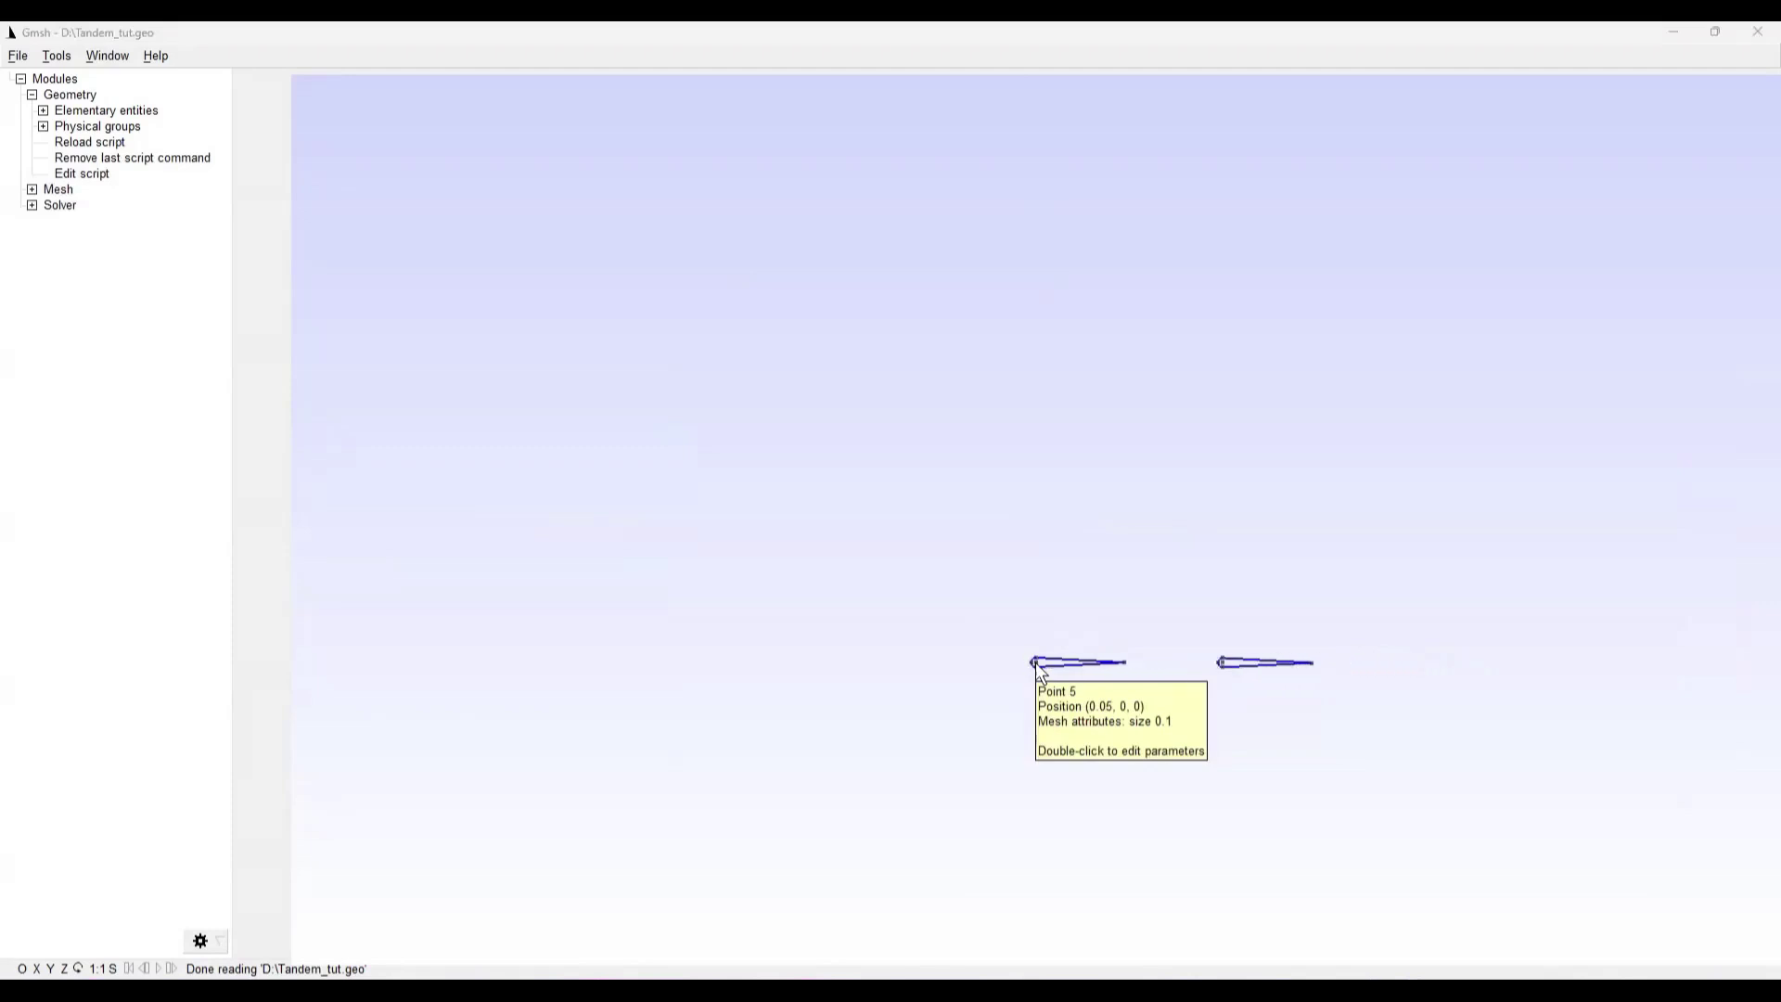
scroll(1035, 663, down, 3)
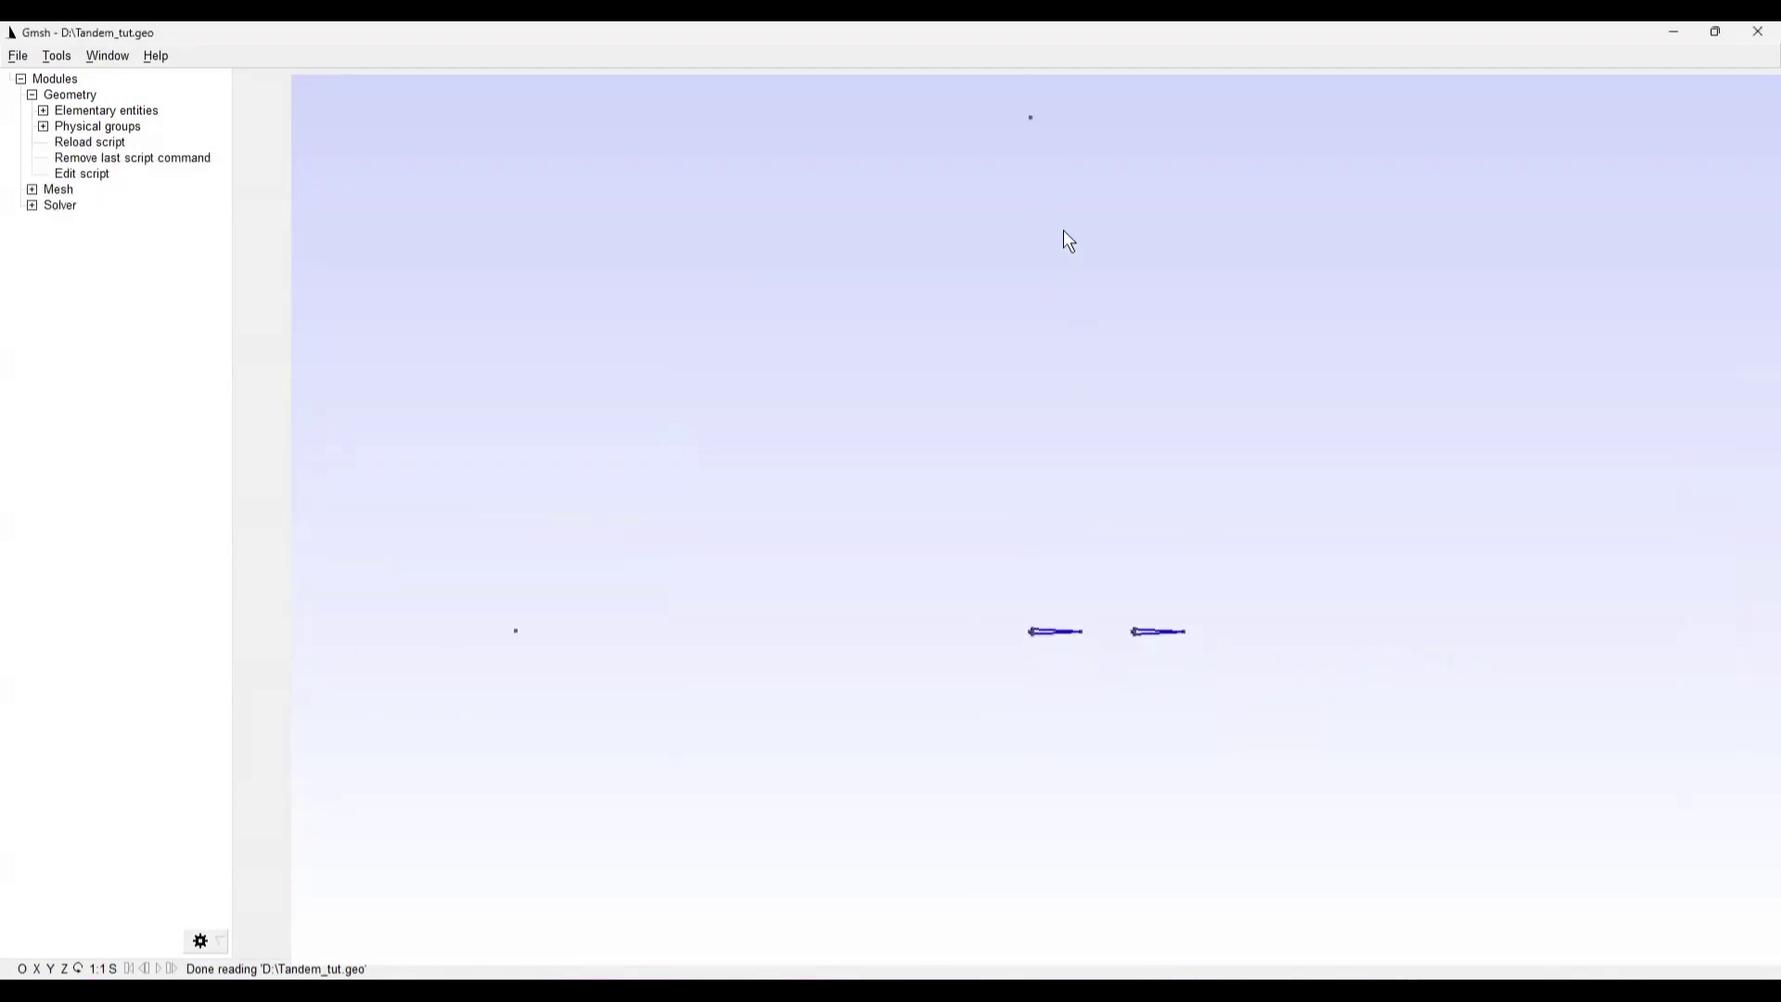
scroll(1031, 776, down, 3)
Return to the script in Notepad and add the line "Point(13) = {0, -10, 0, 0.1};" below Point(12)
mouse_move(1177, 974)
click(1273, 895)
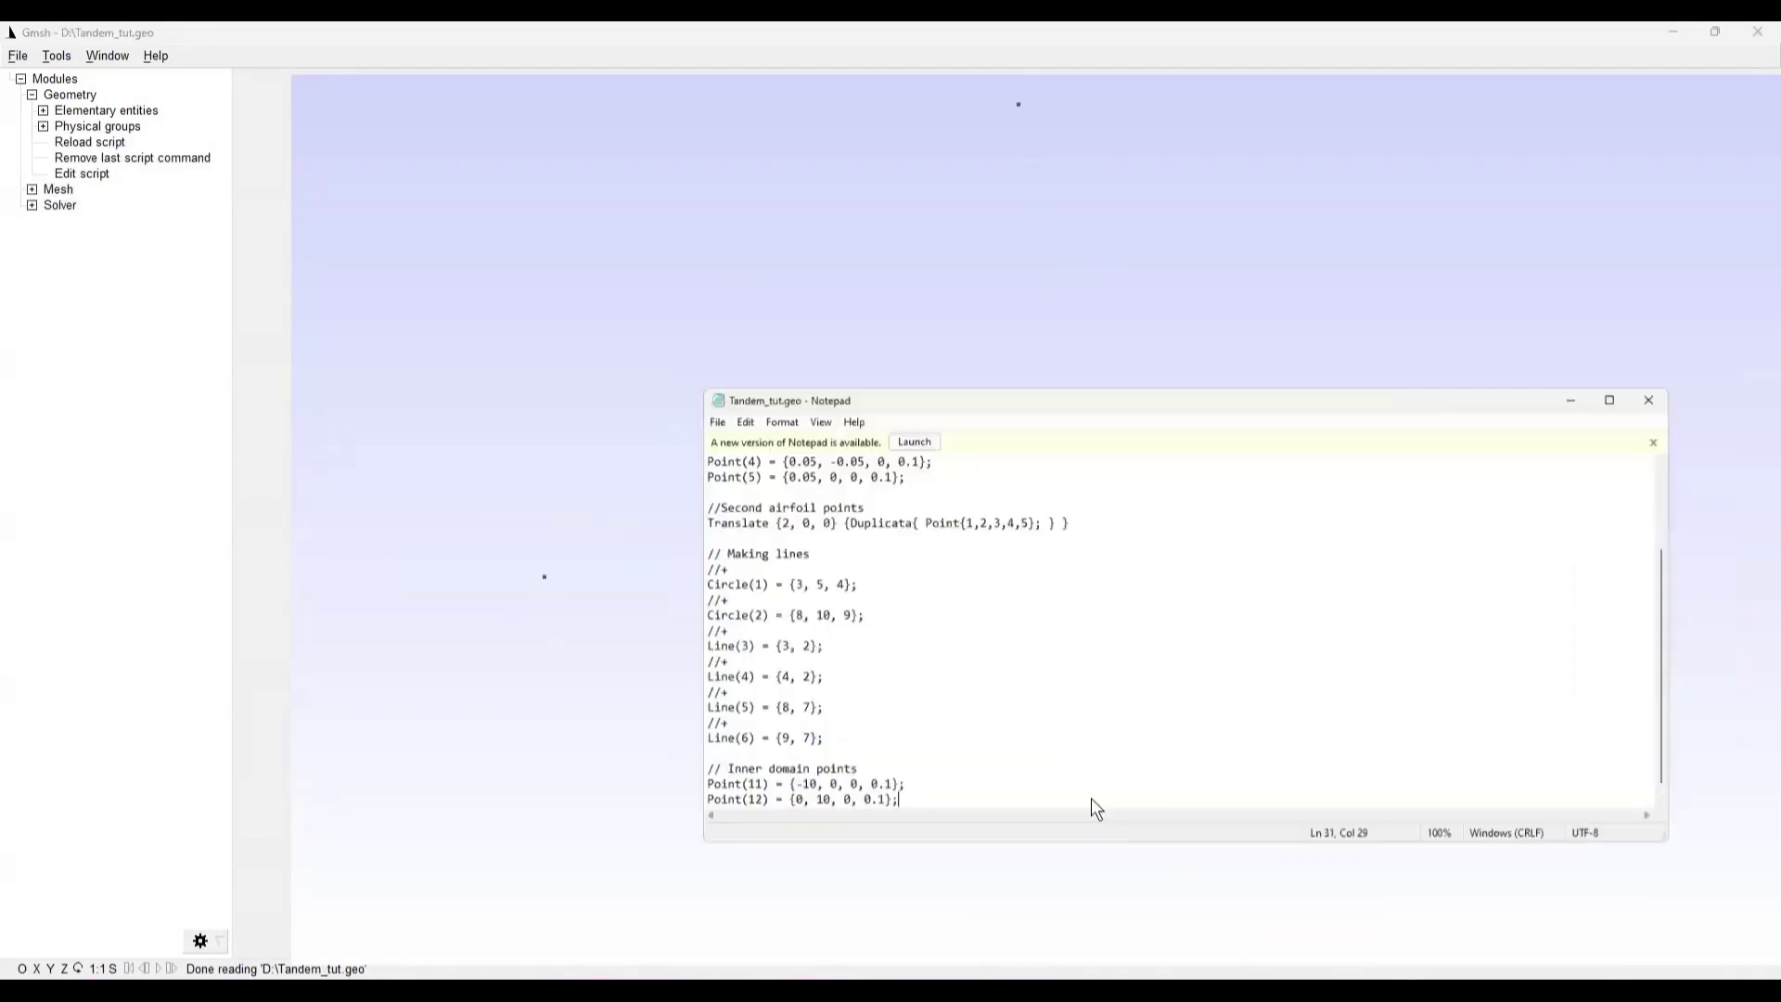
key(Return)
text(Point(13) = {0,)
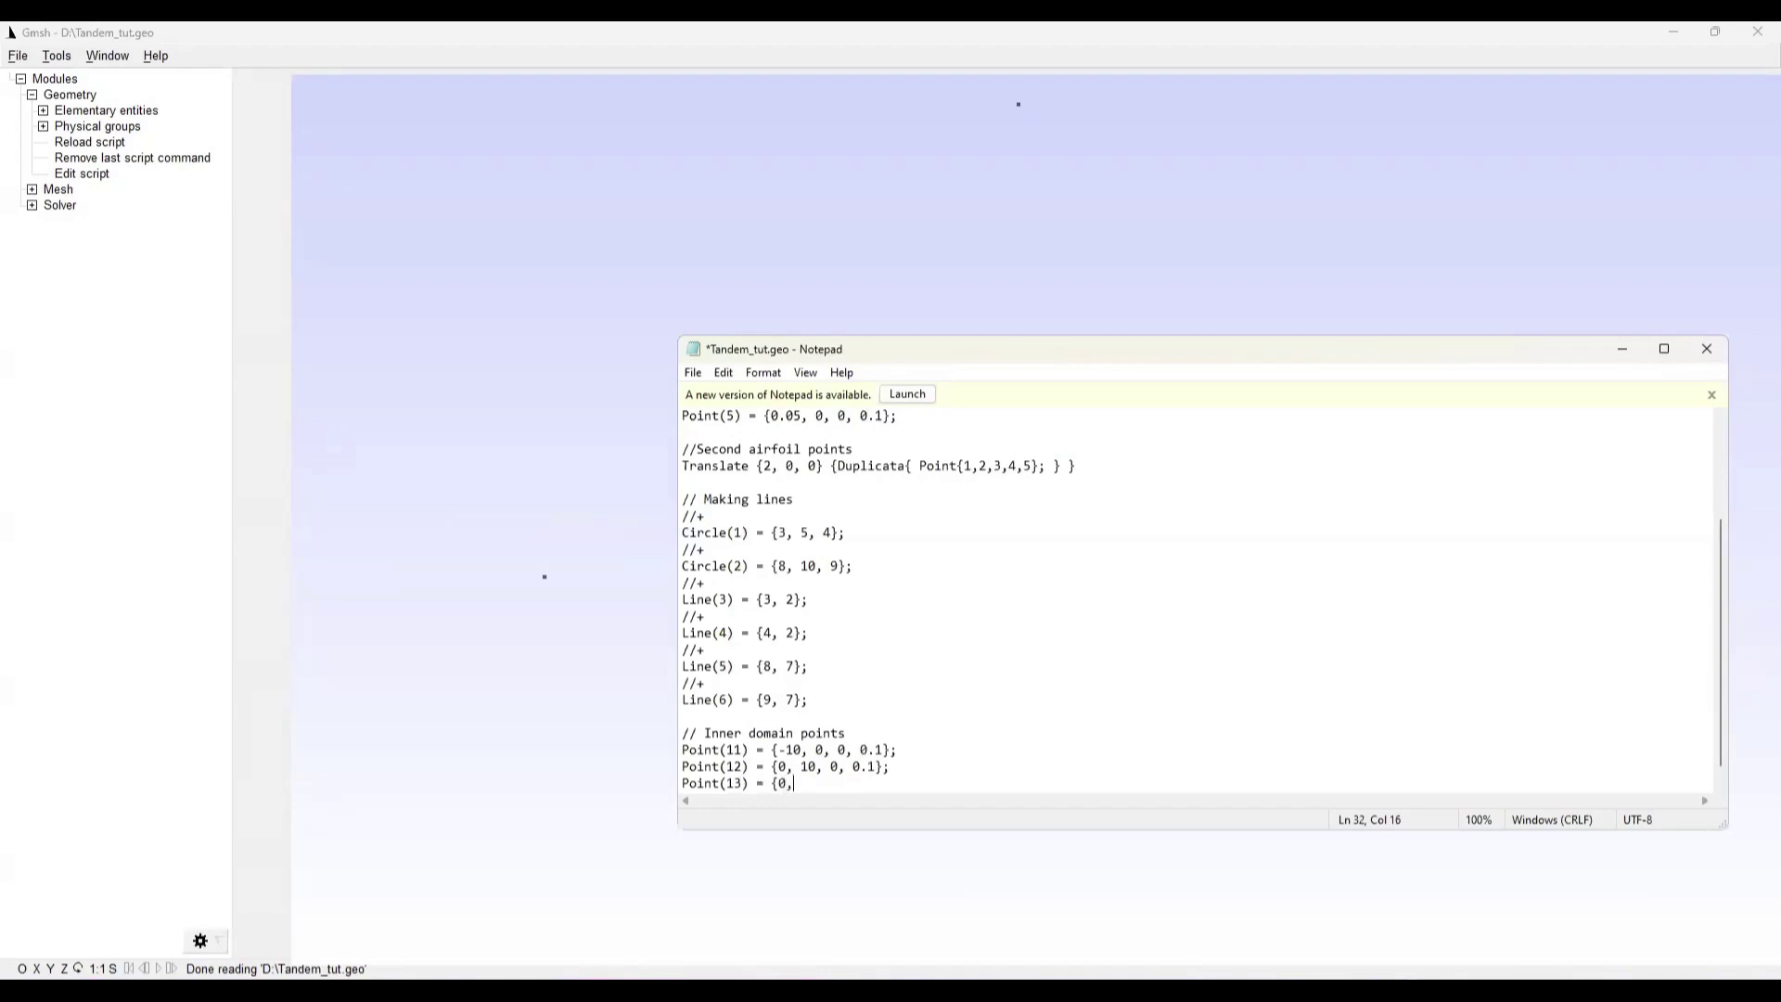
text( -10, 0, 0.1};)
Save the script with Point(13) and reload it in Gmsh
click(693, 372)
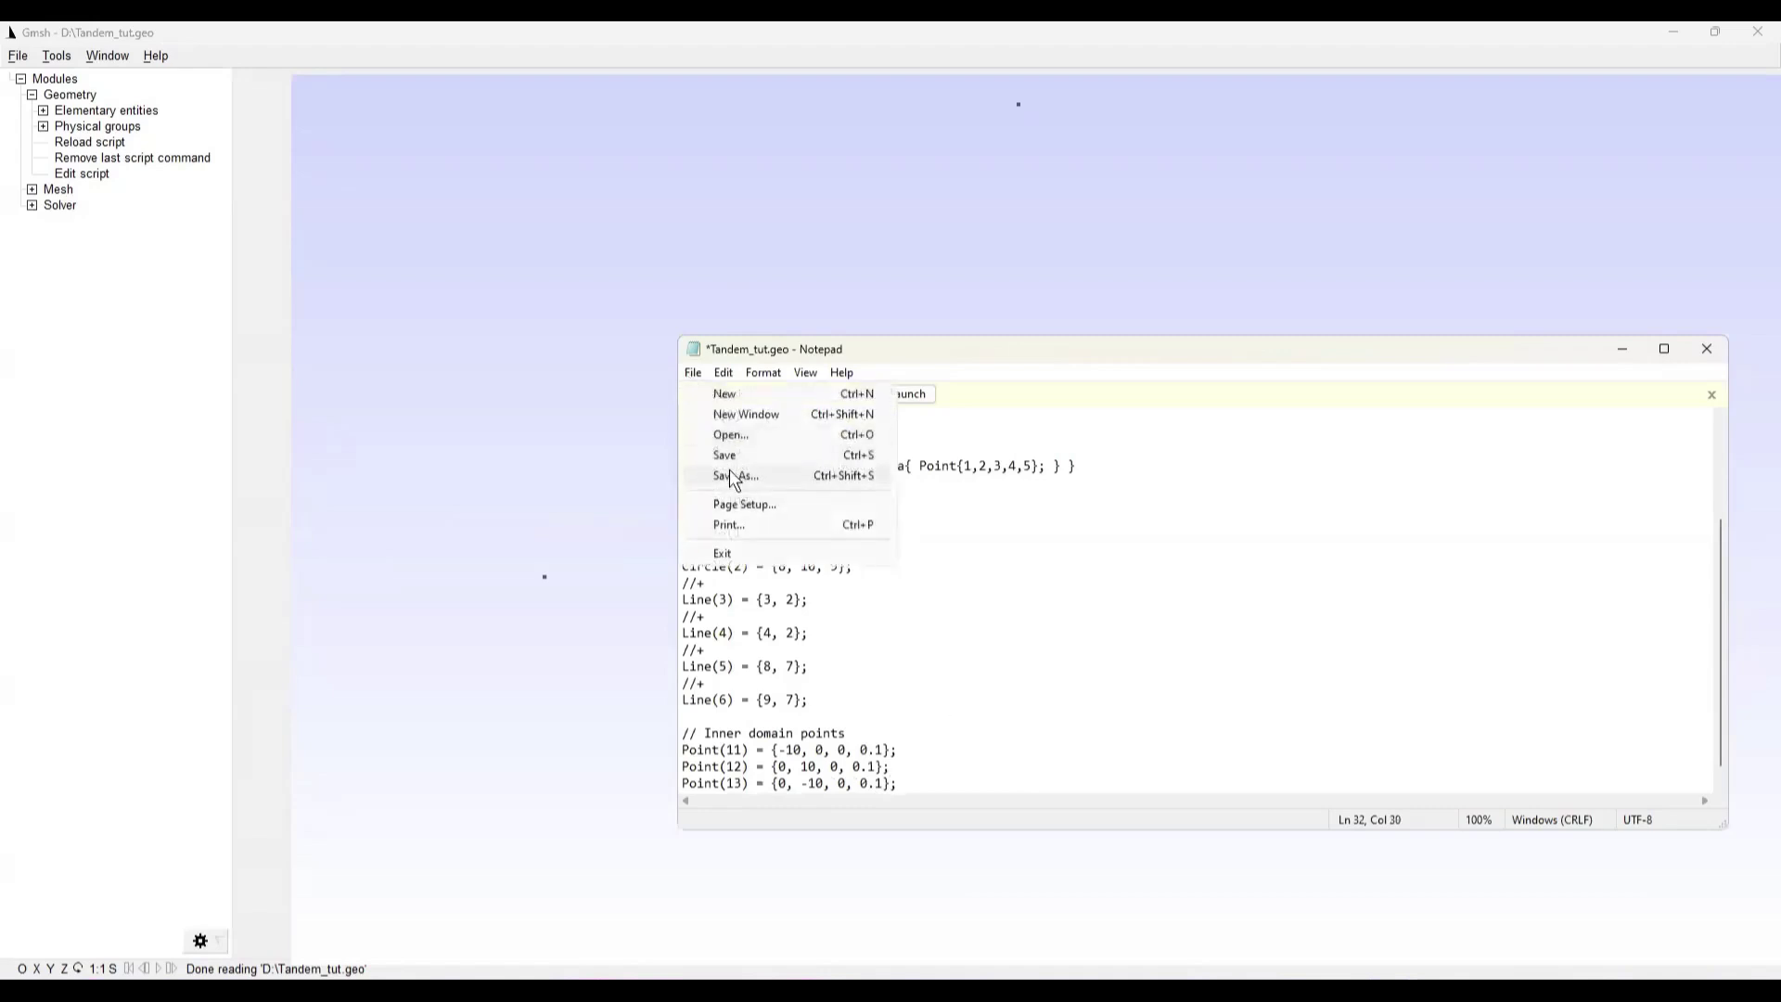
click(725, 455)
click(90, 142)
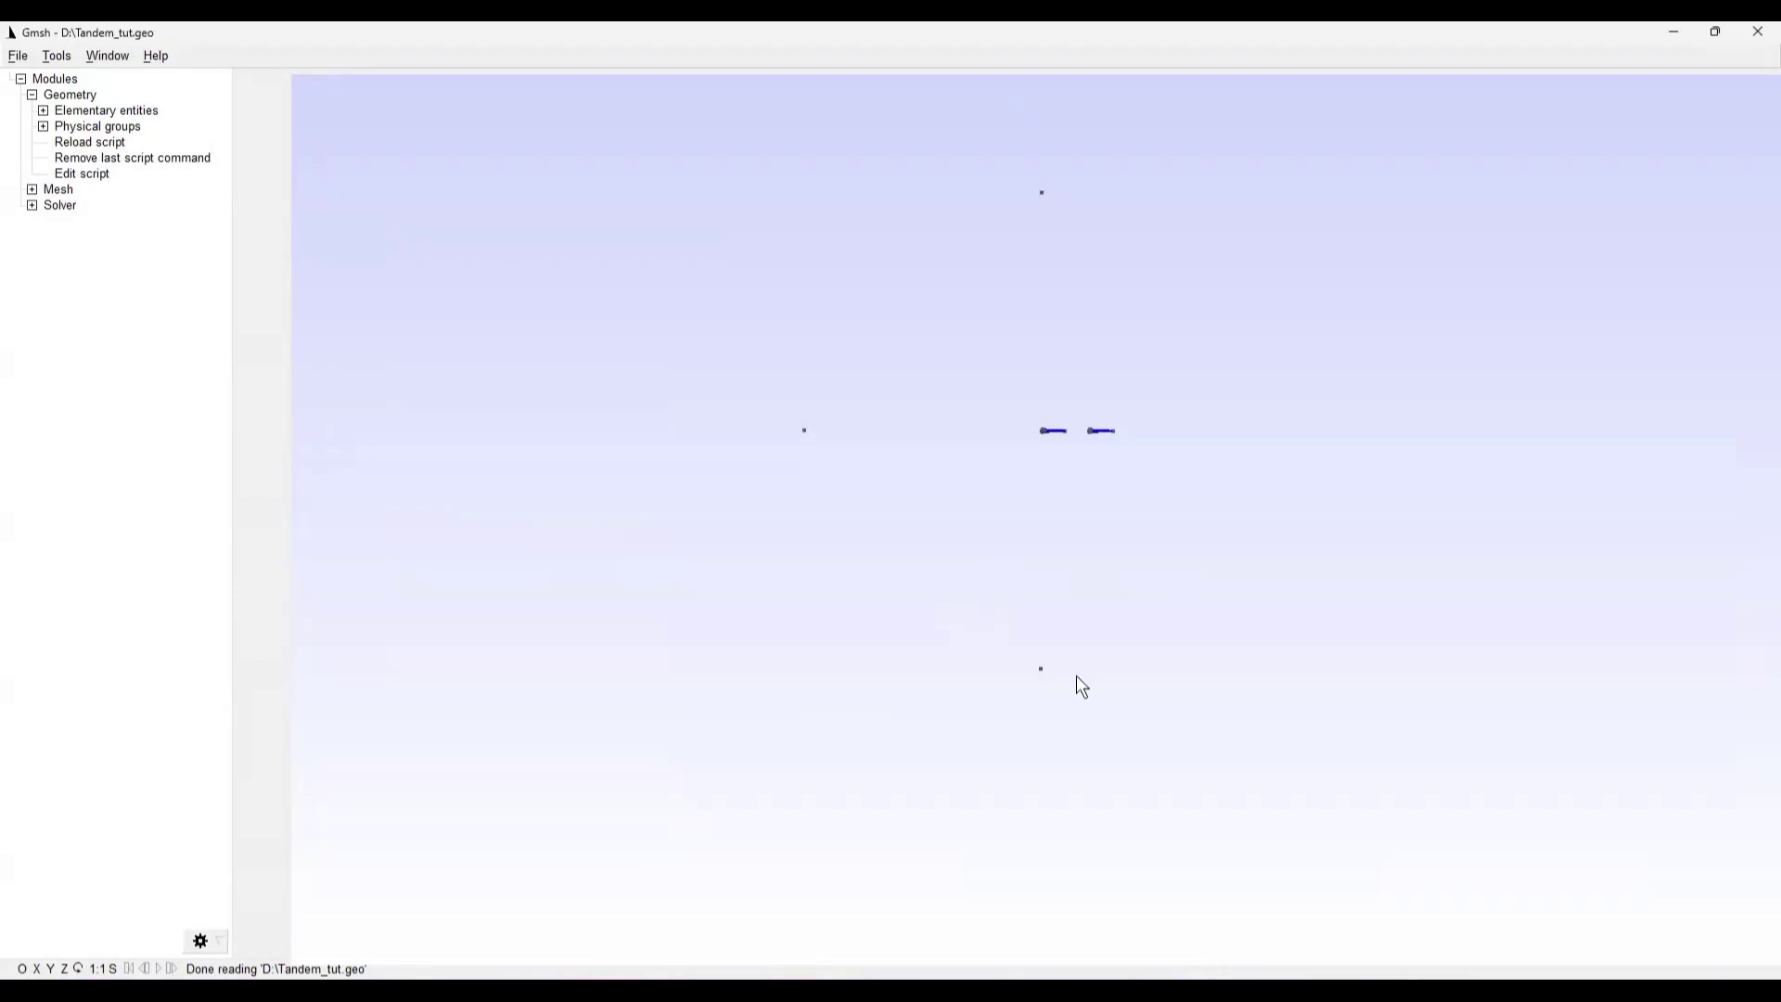
Return to the script in Notepad and add the line "Point(14) = {14, 10, 0, 0.1};" below Point(13)
click(1219, 989)
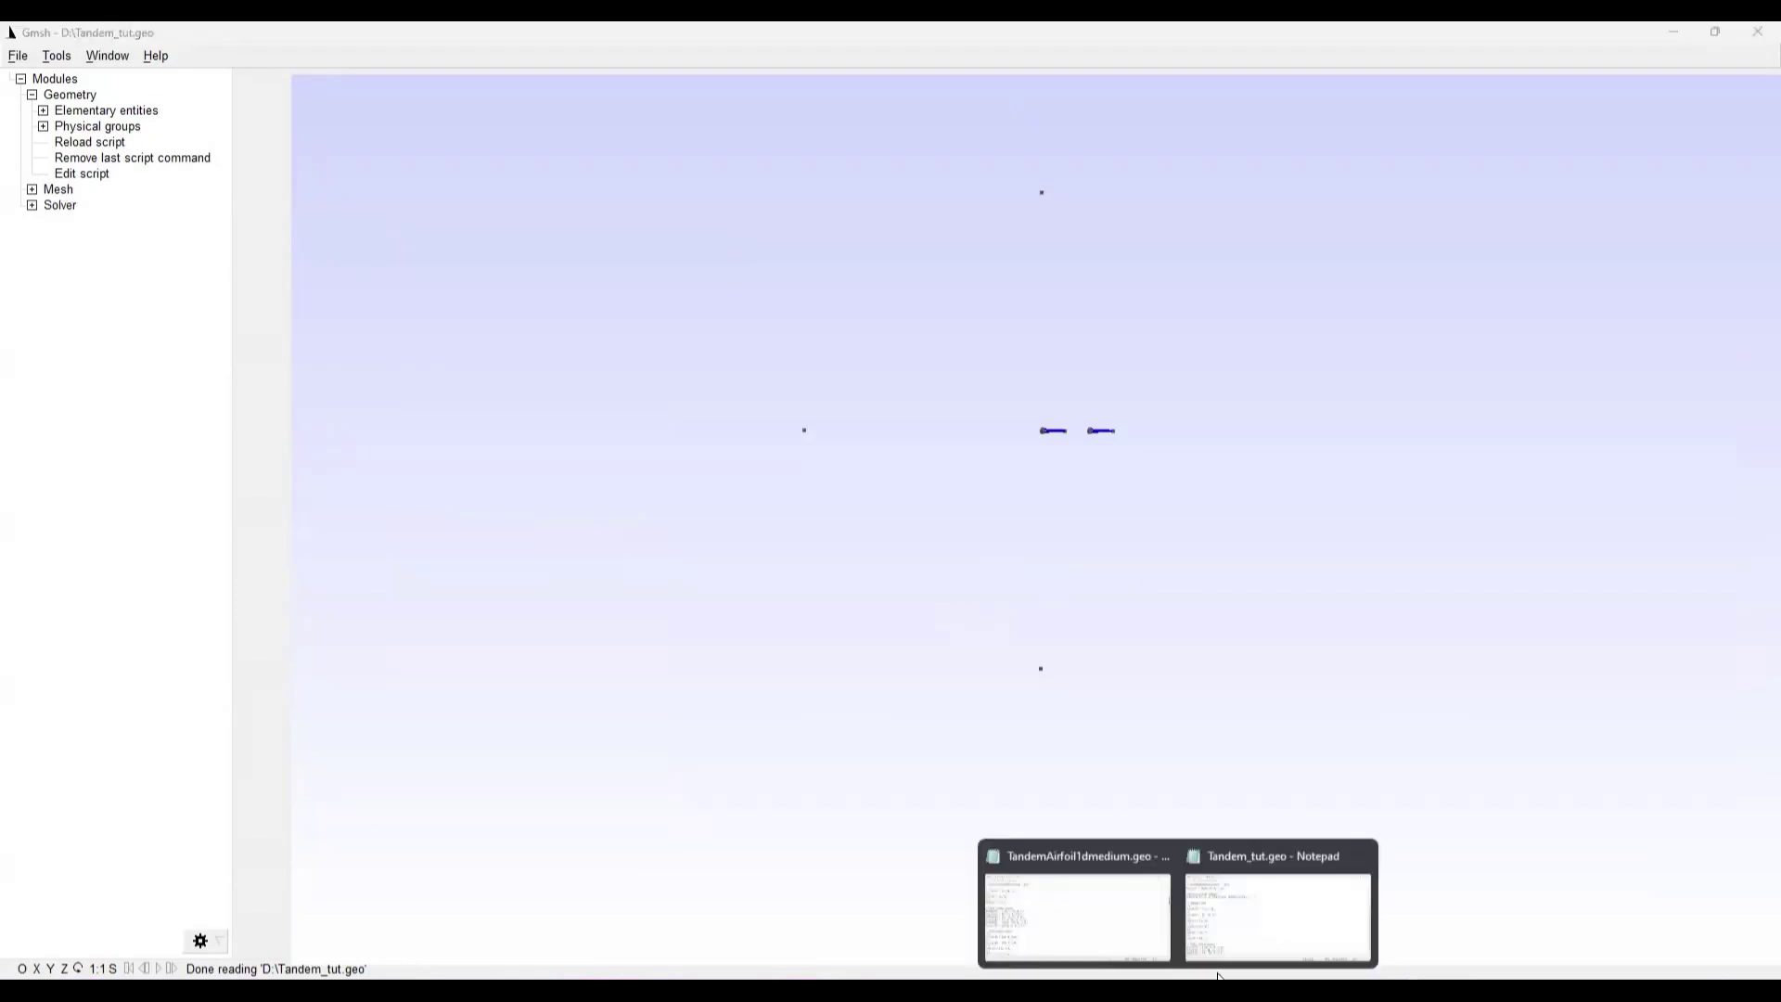
click(938, 782)
text(Point)
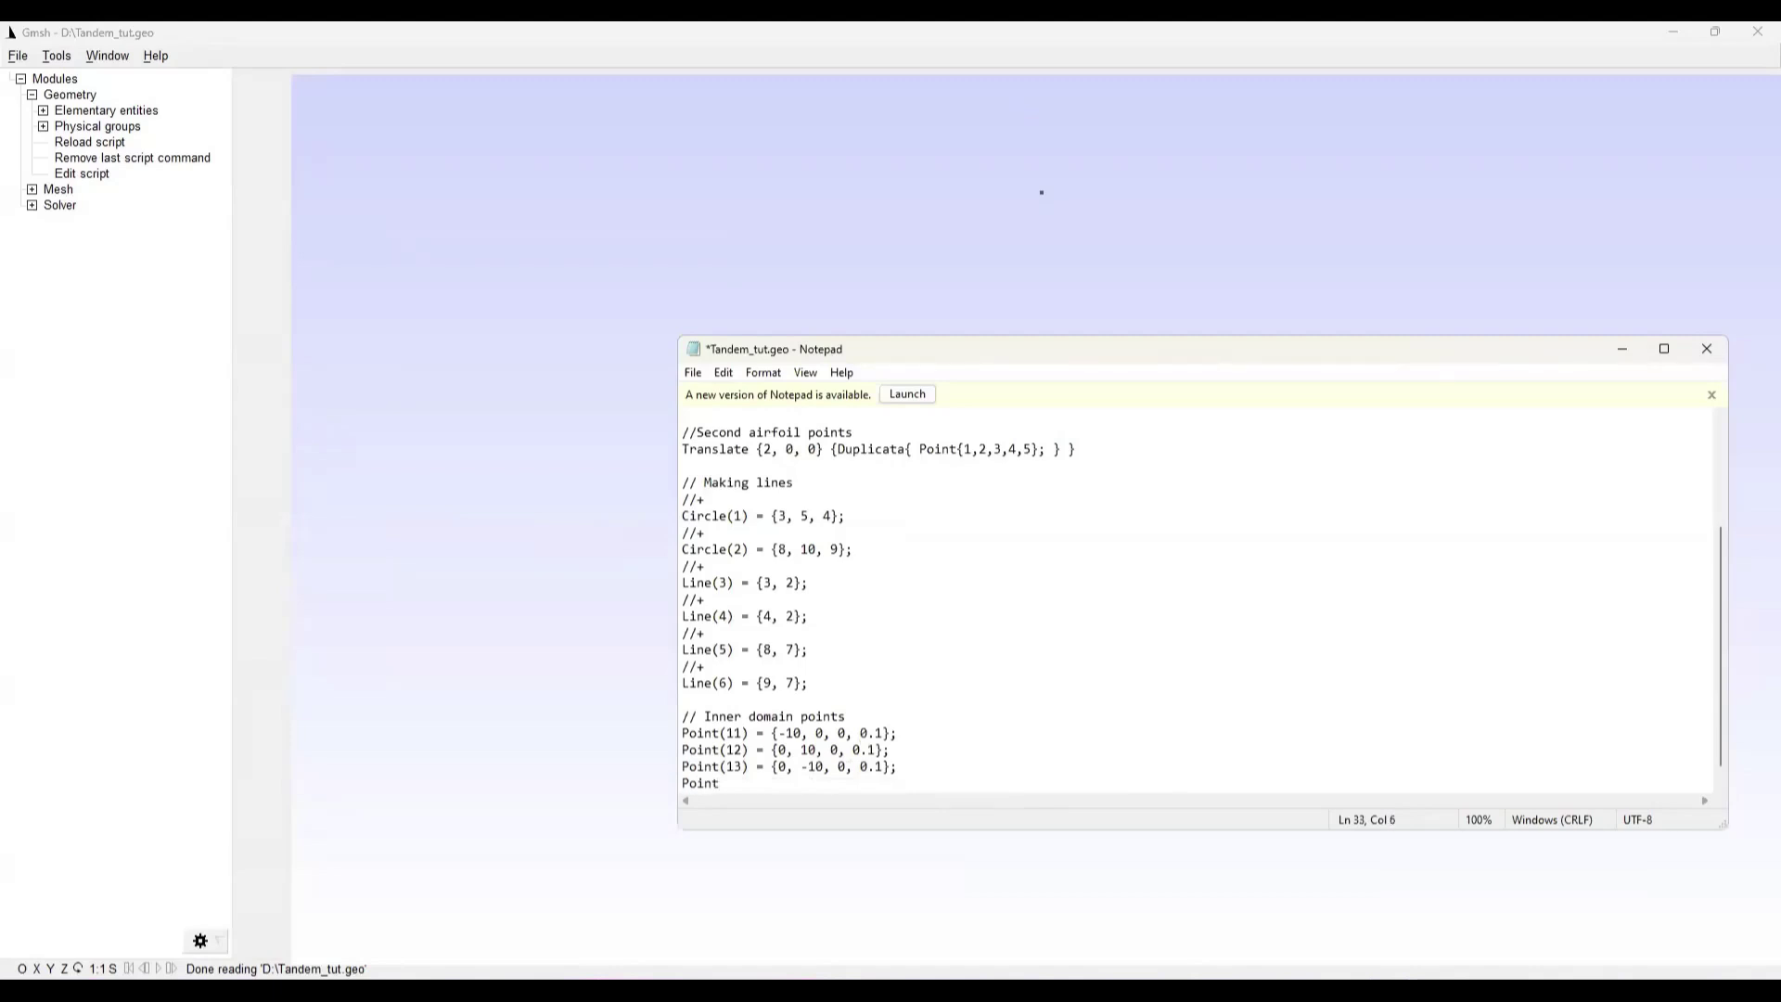
text((14))
drag(1197, 352, 1147, 729)
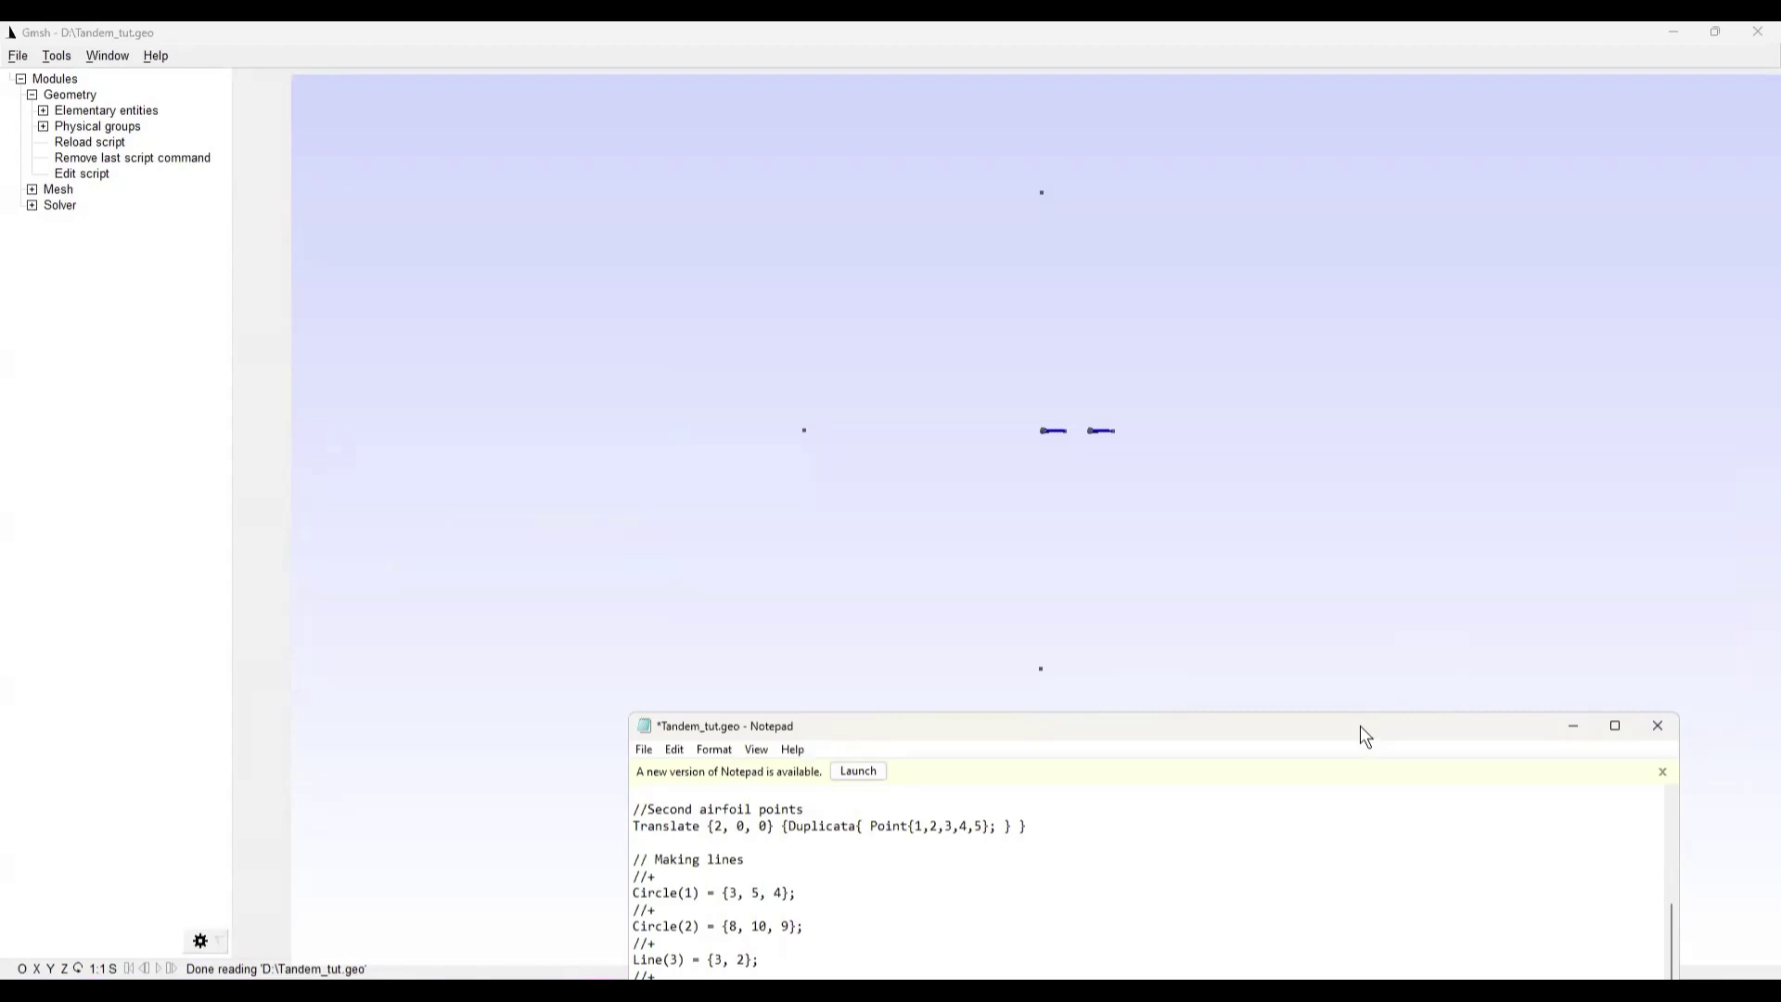
drag(1359, 729, 1329, 496)
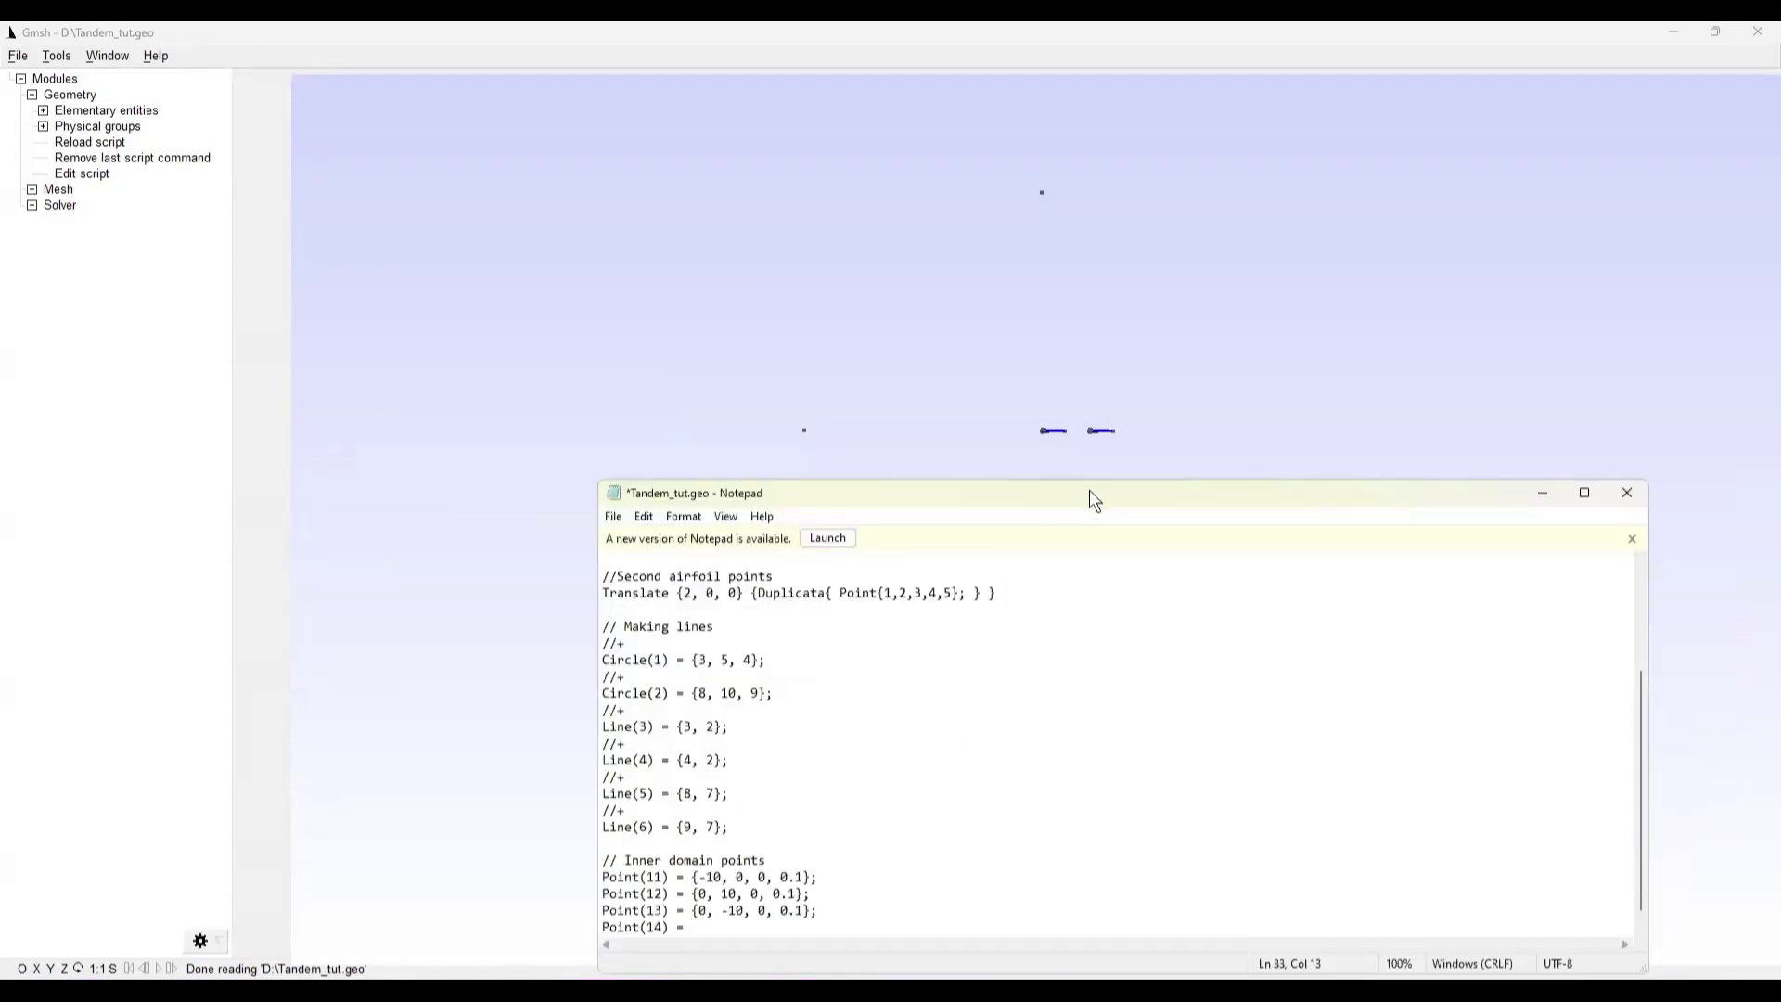
text({14, 10, 0, 0.1};)
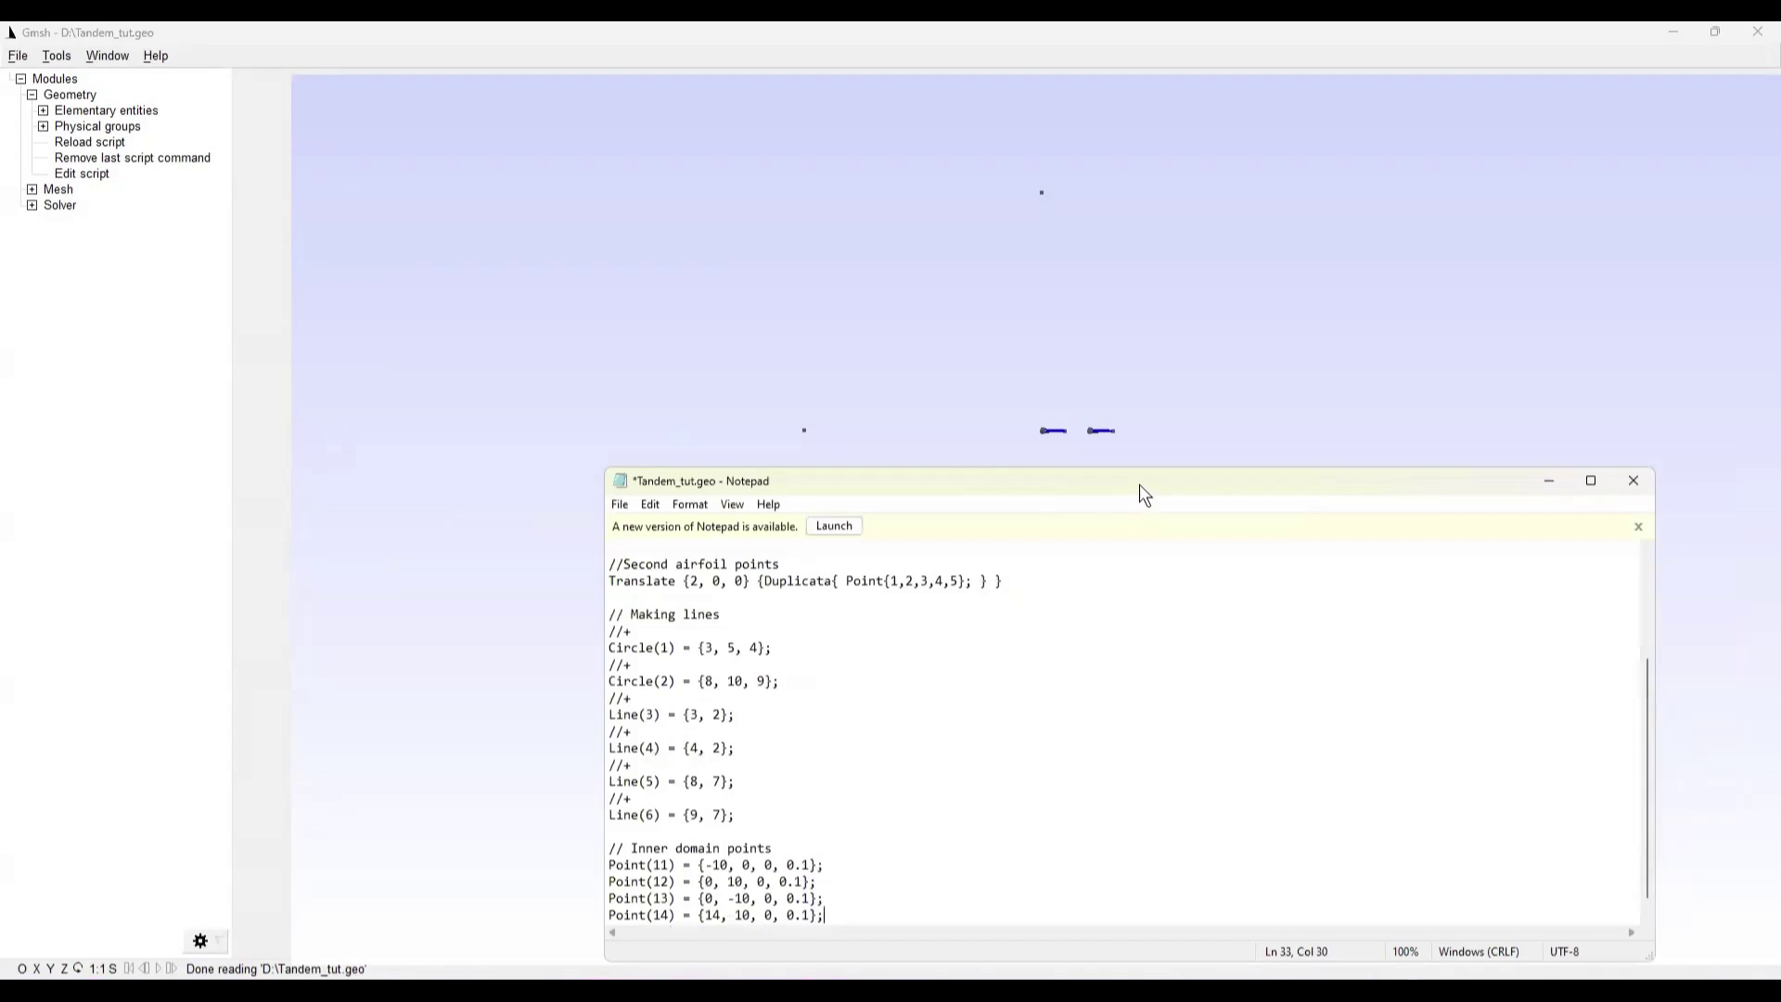
Move Notepad clear of the geometry, save the script with Point(14) and reload it in Gmsh
drag(1139, 488, 1037, 793)
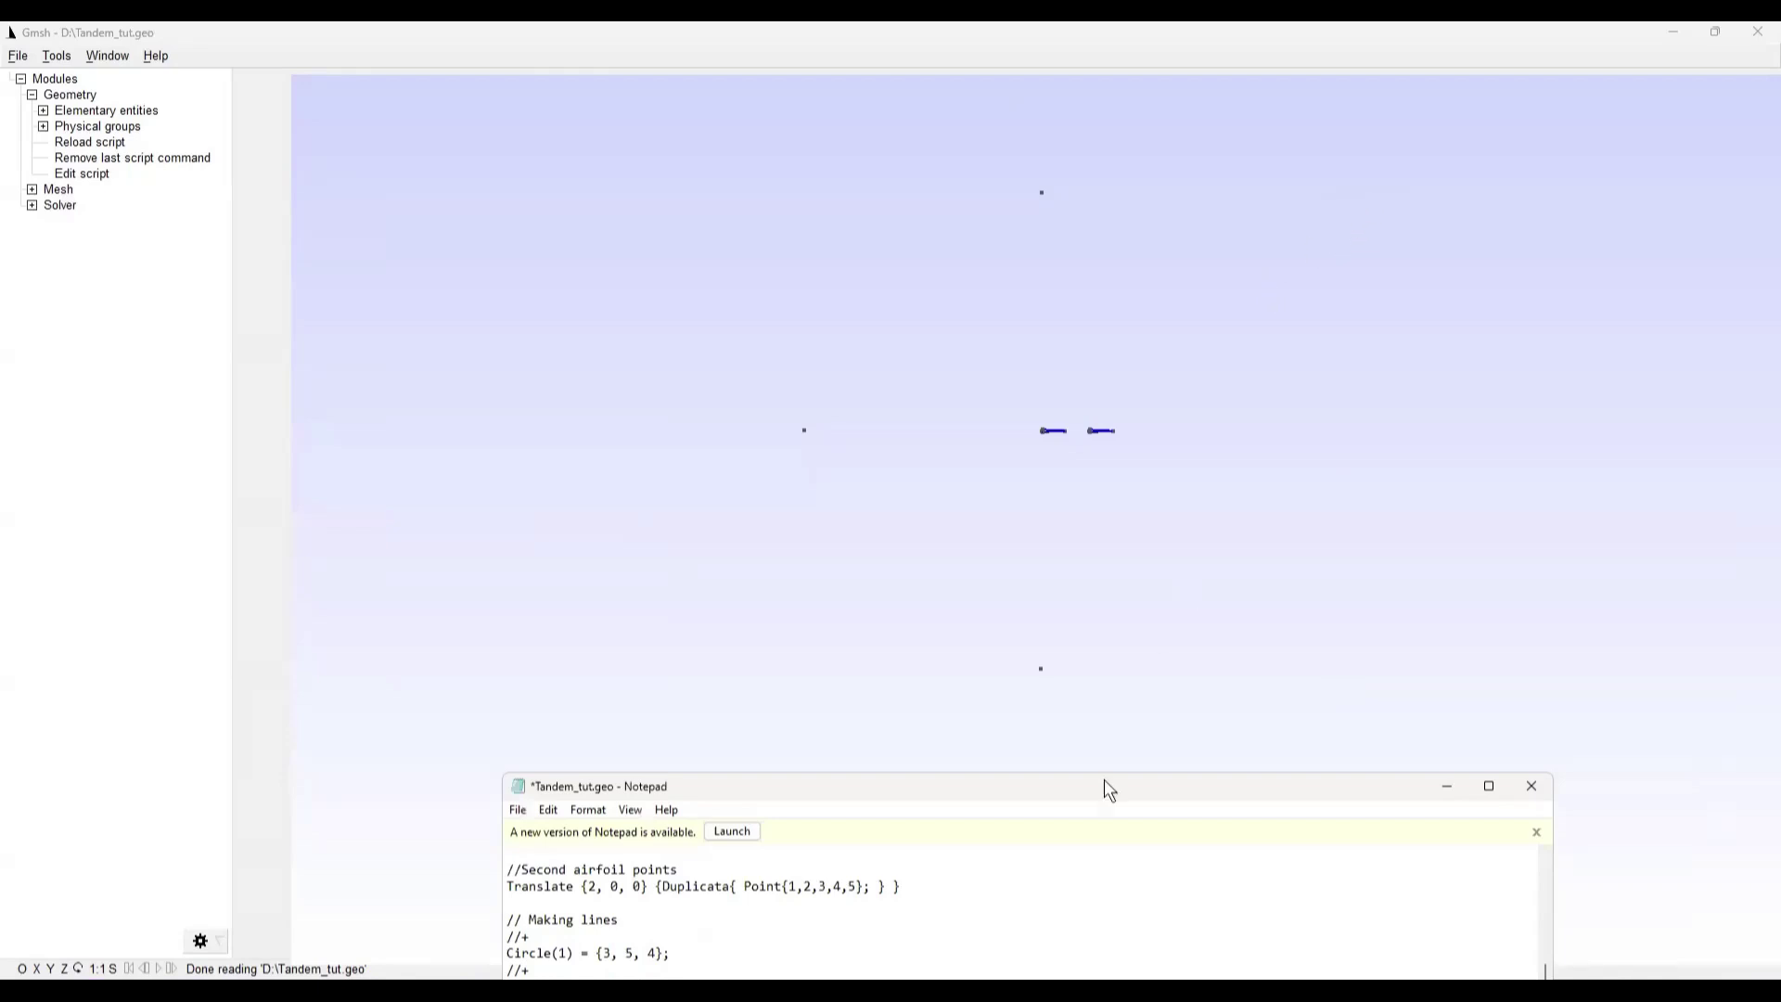
drag(1153, 551, 1152, 551)
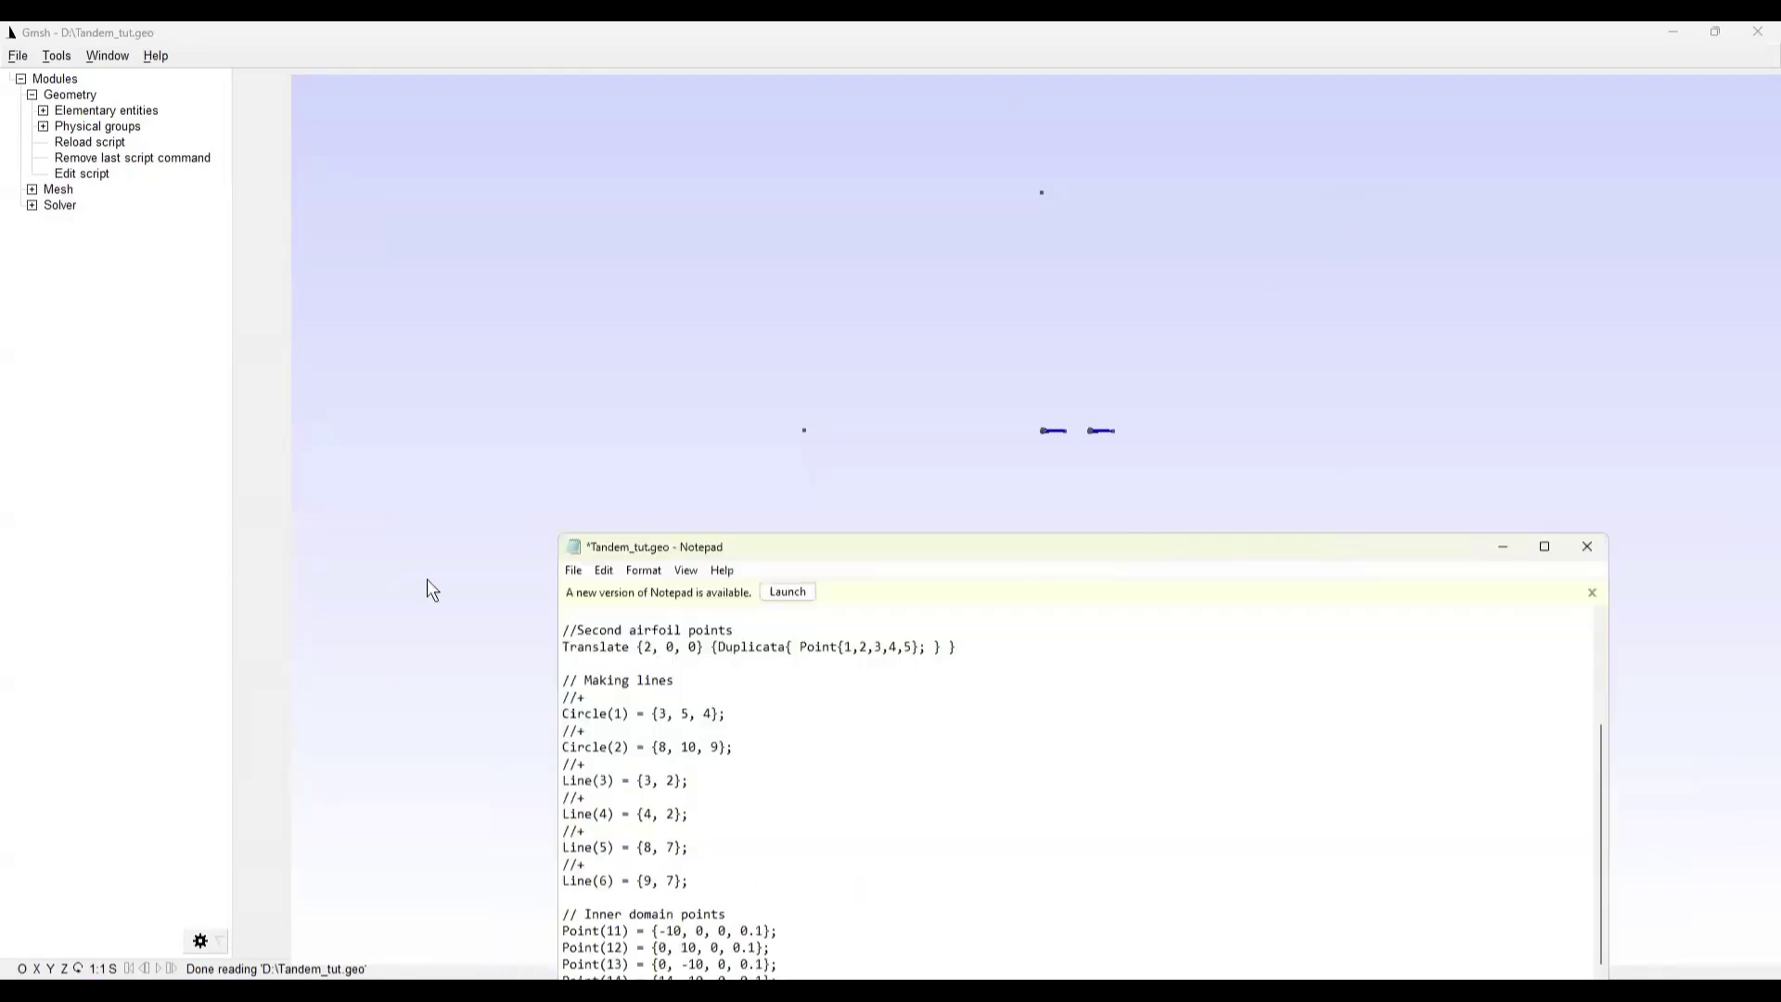
click(575, 570)
click(595, 654)
click(117, 145)
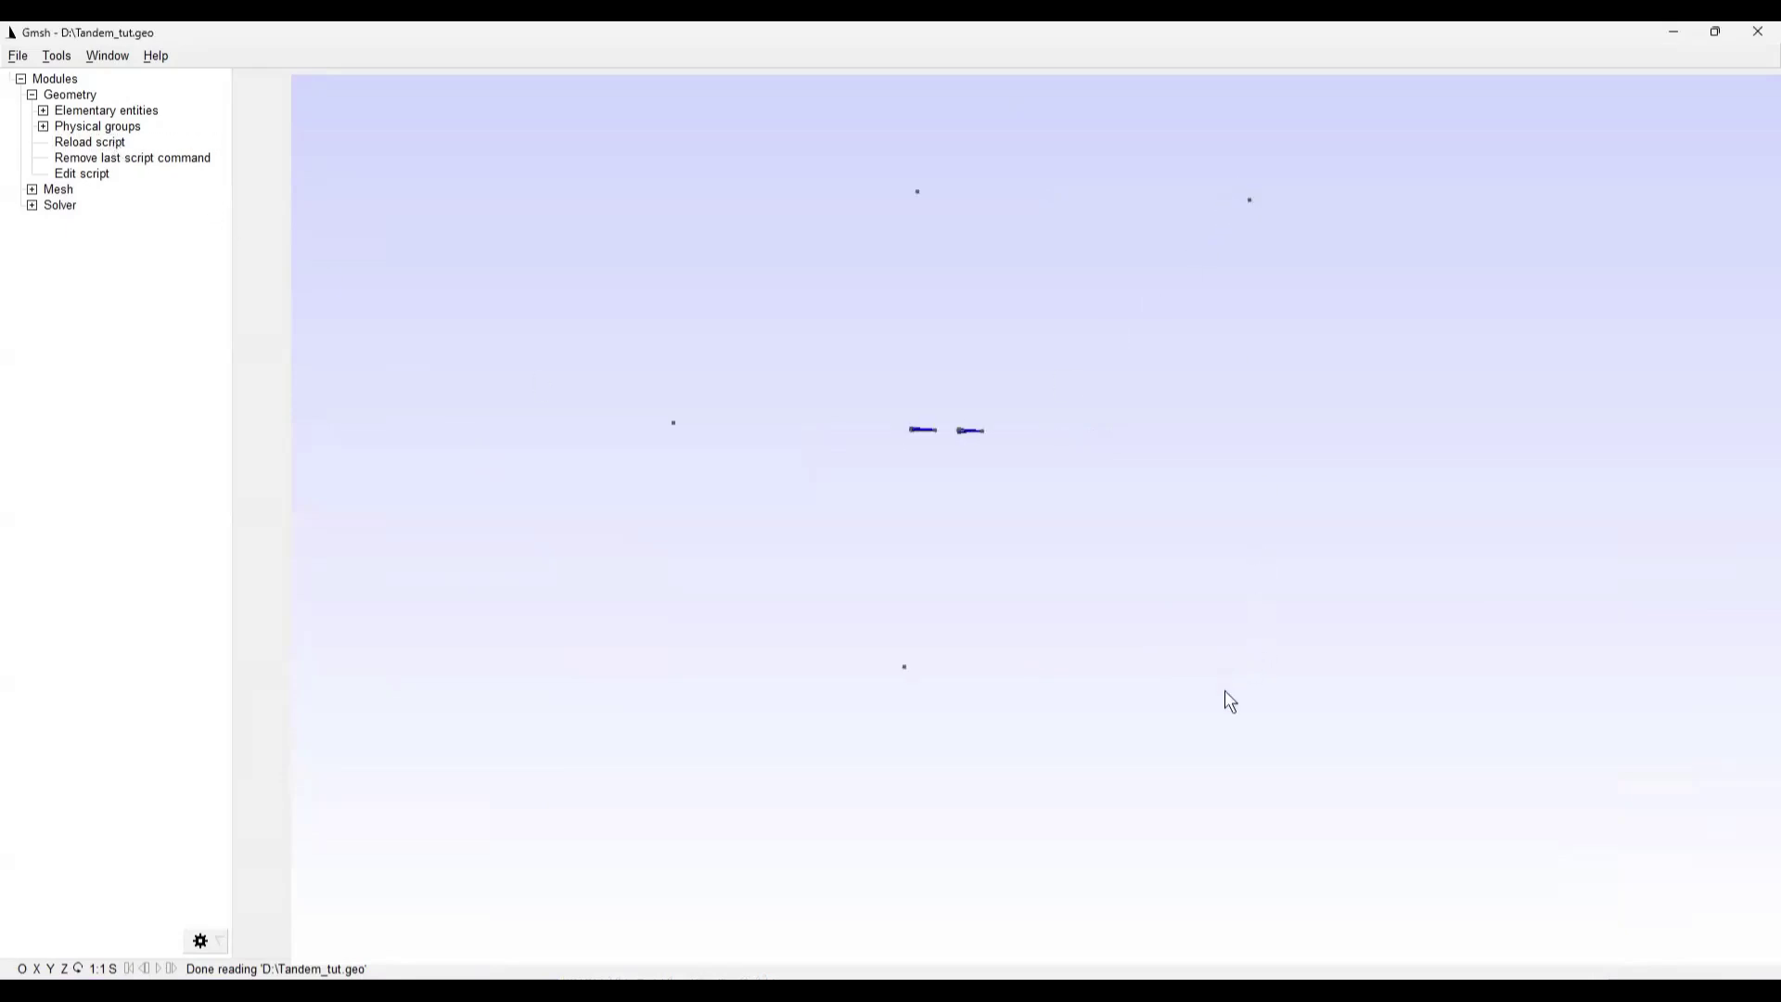
Return to the script in Notepad and add the line "Point(15) = {14, -10, 0, 0.1};" below Point(14)
click(1206, 914)
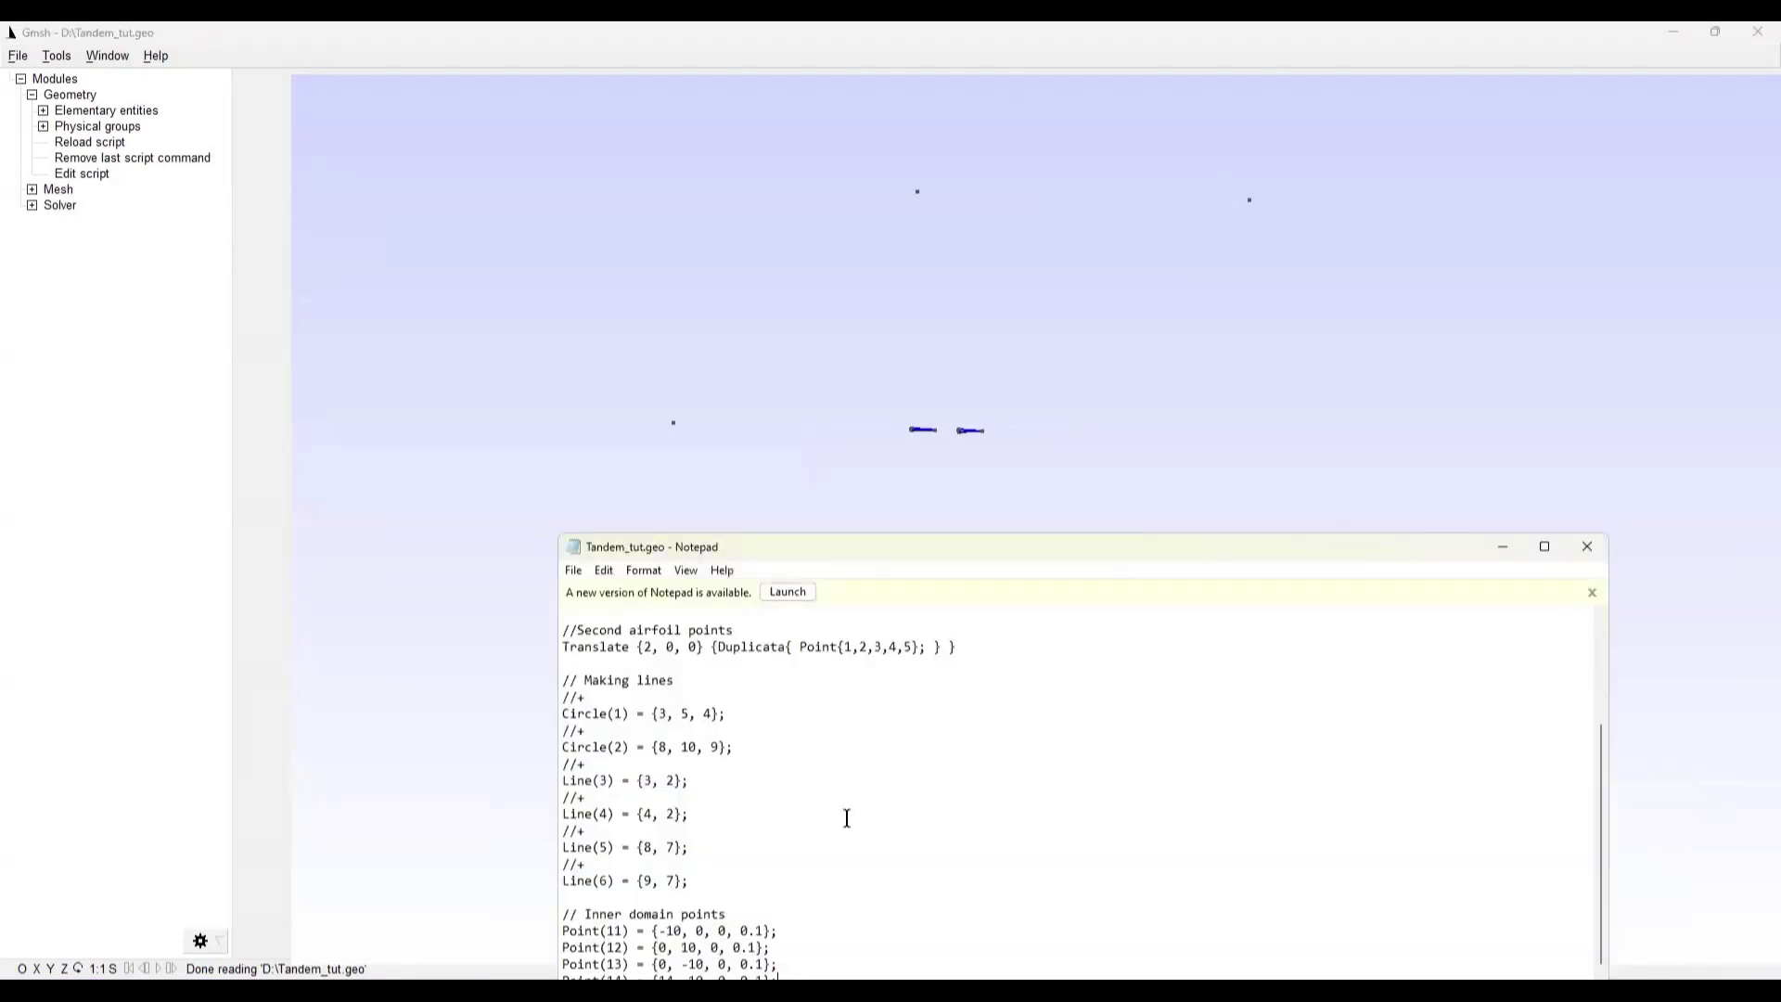
drag(912, 544, 918, 460)
key(Return)
text(Point)
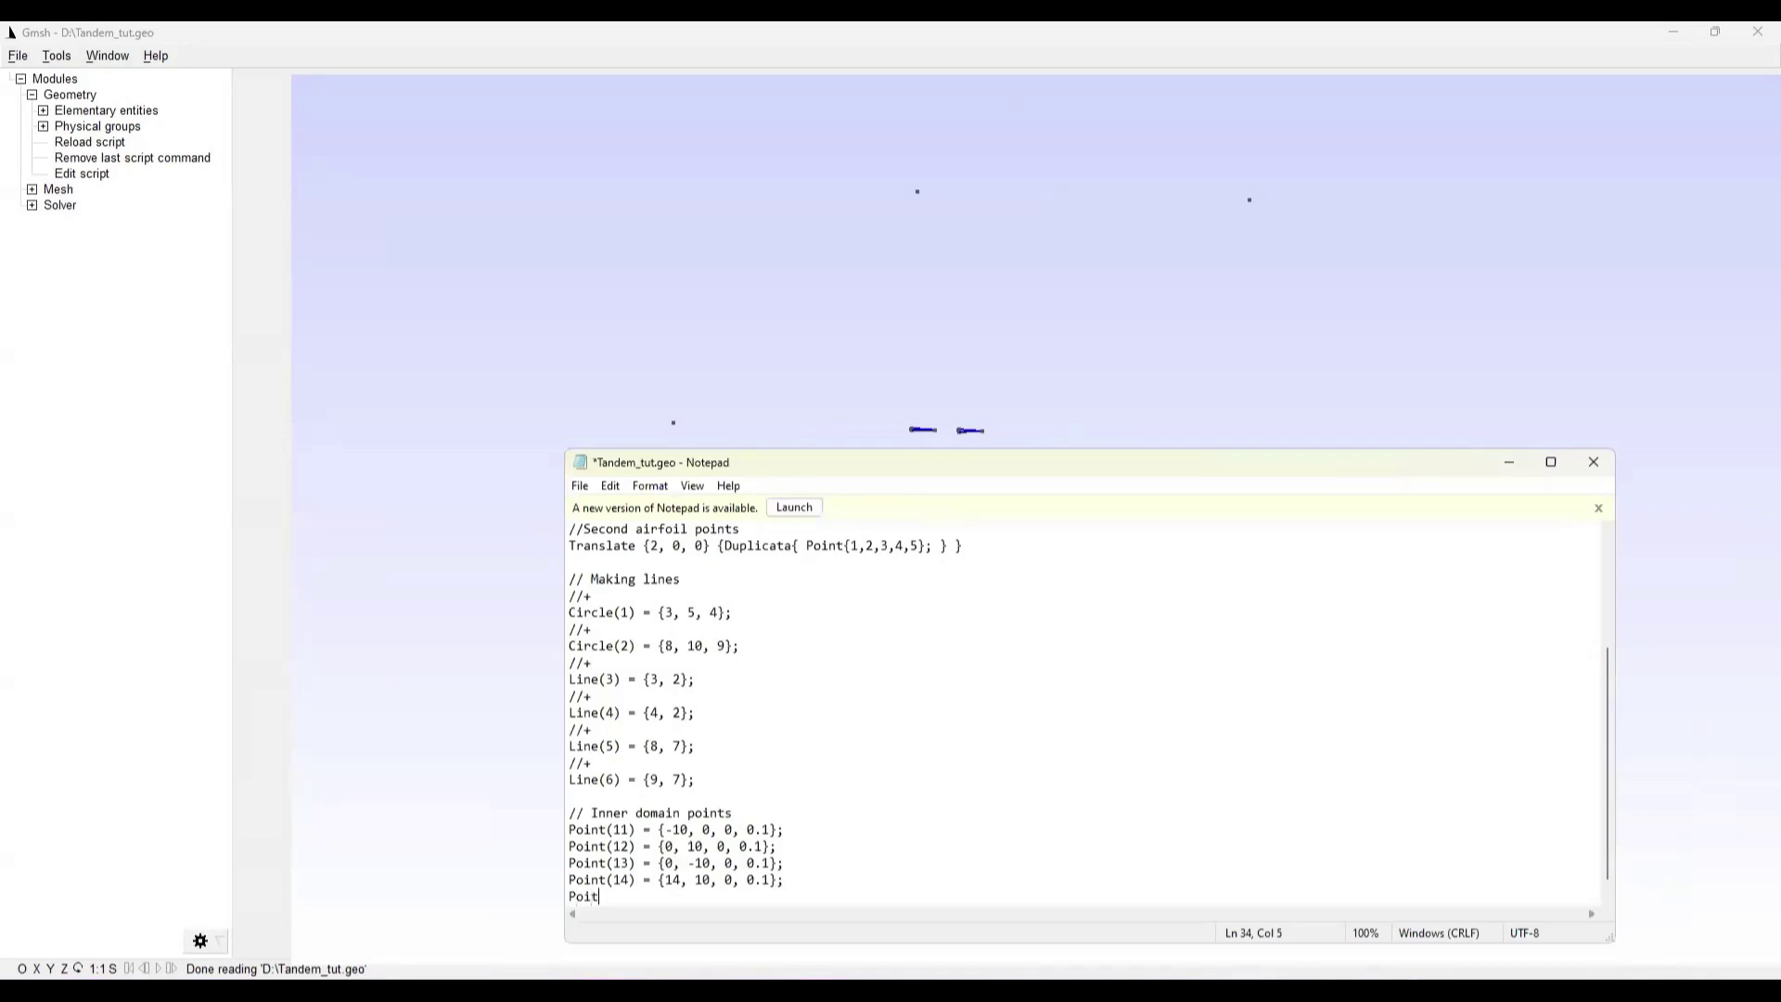
text((15) = {1)
key(BackSpace)
text(14, -10, 0, 0.1};)
Save the script with Point(15) and switch back to Gmsh
click(579, 485)
click(617, 567)
click(552, 417)
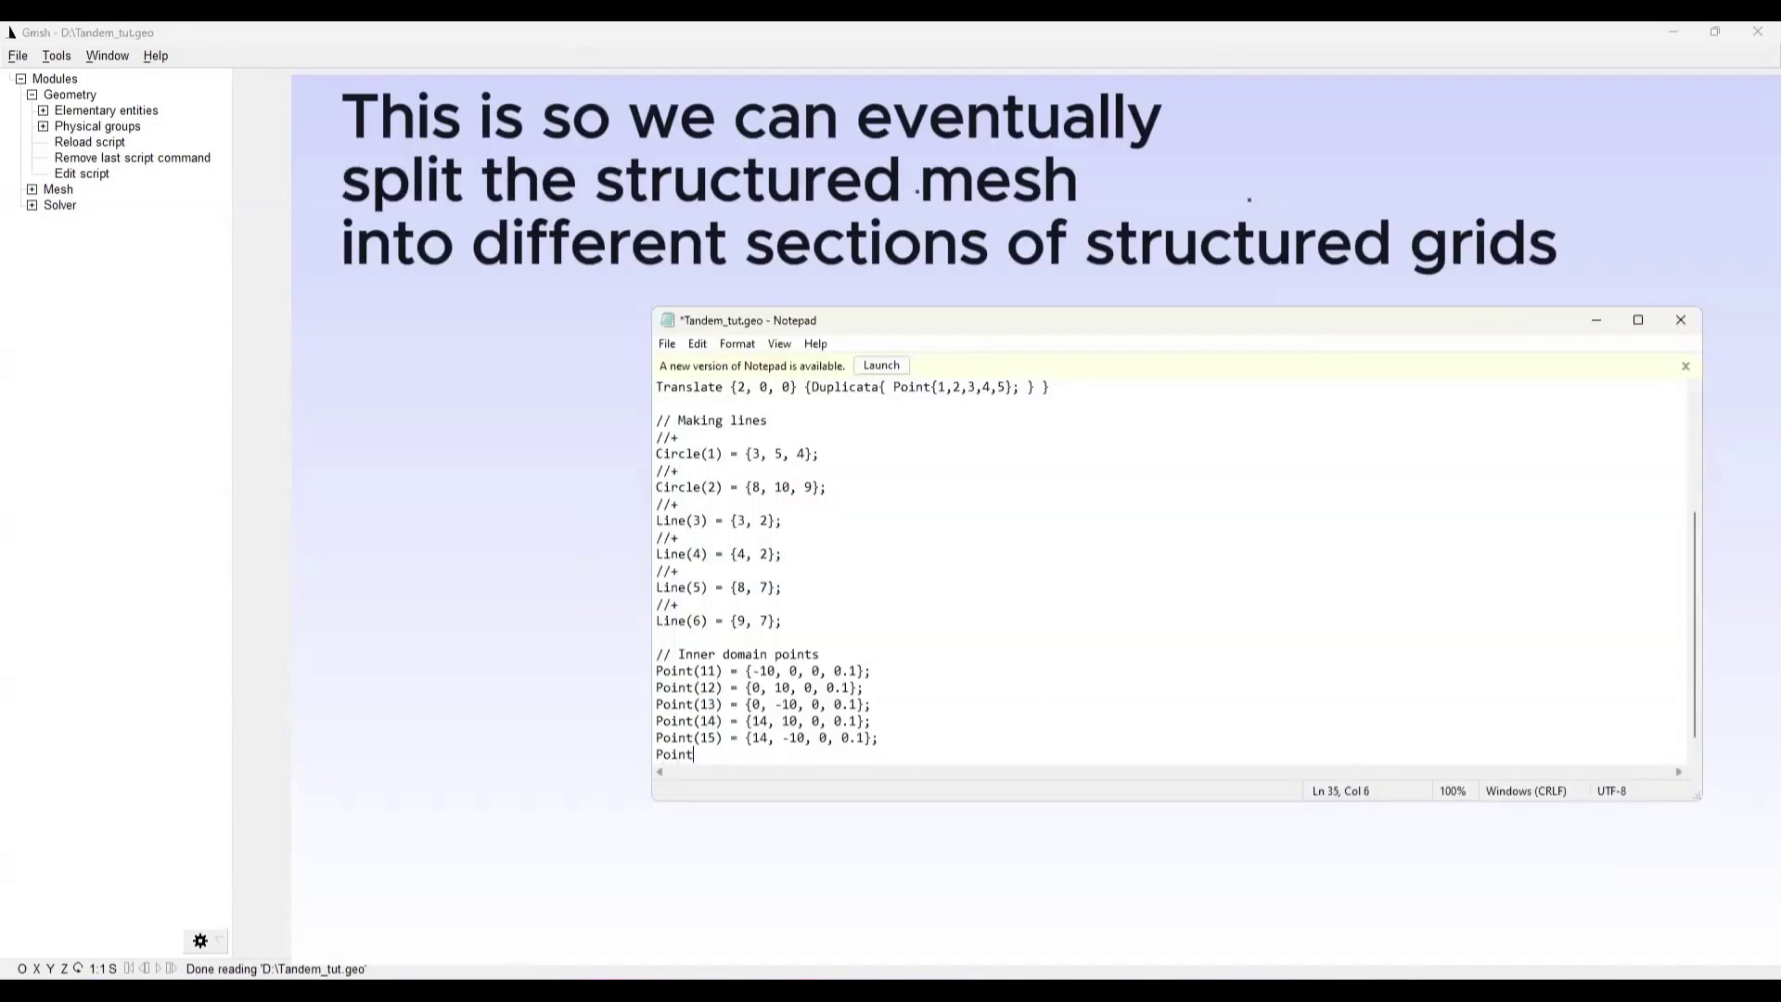
Complete the line "Point(16) = {14, 0, 0, 0.1};" below Point(15) in the script
text((16))
key(BackSpace)
key(BackSpace)
text(6) = {14, 0, 0,)
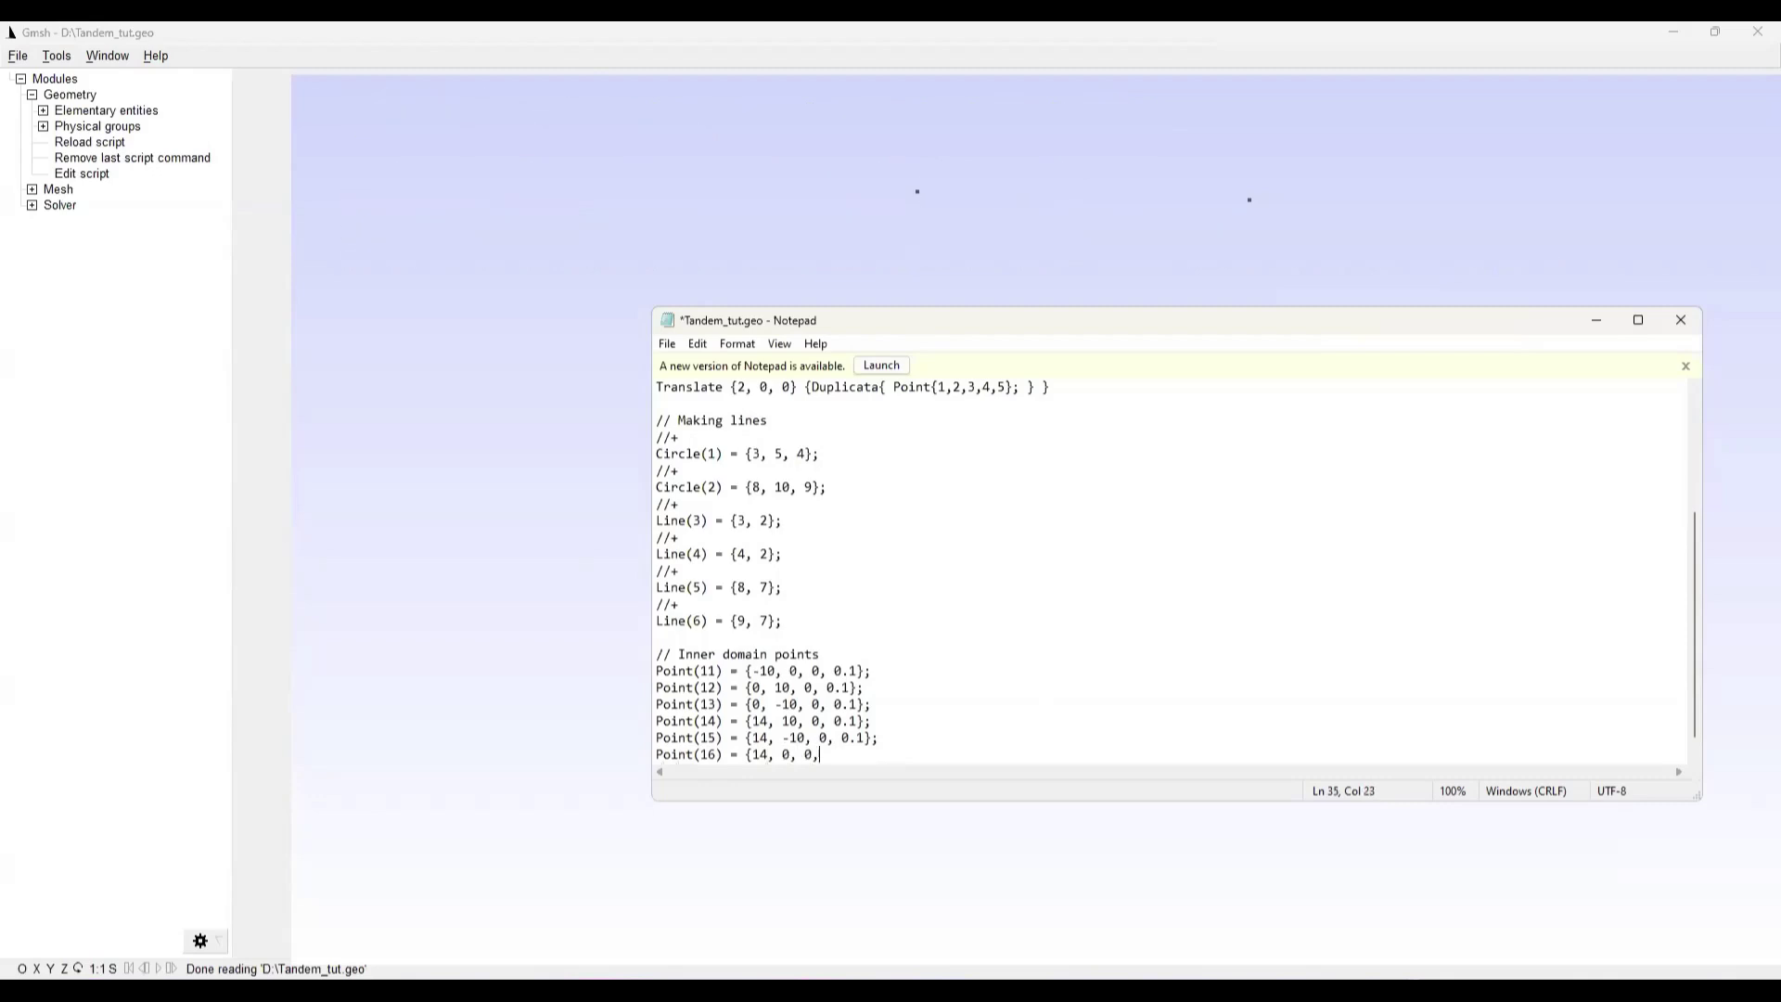
text( 0.1};)
Save the script with Point(16), switch back to Gmsh and reload it
click(664, 343)
click(703, 426)
click(570, 374)
click(78, 141)
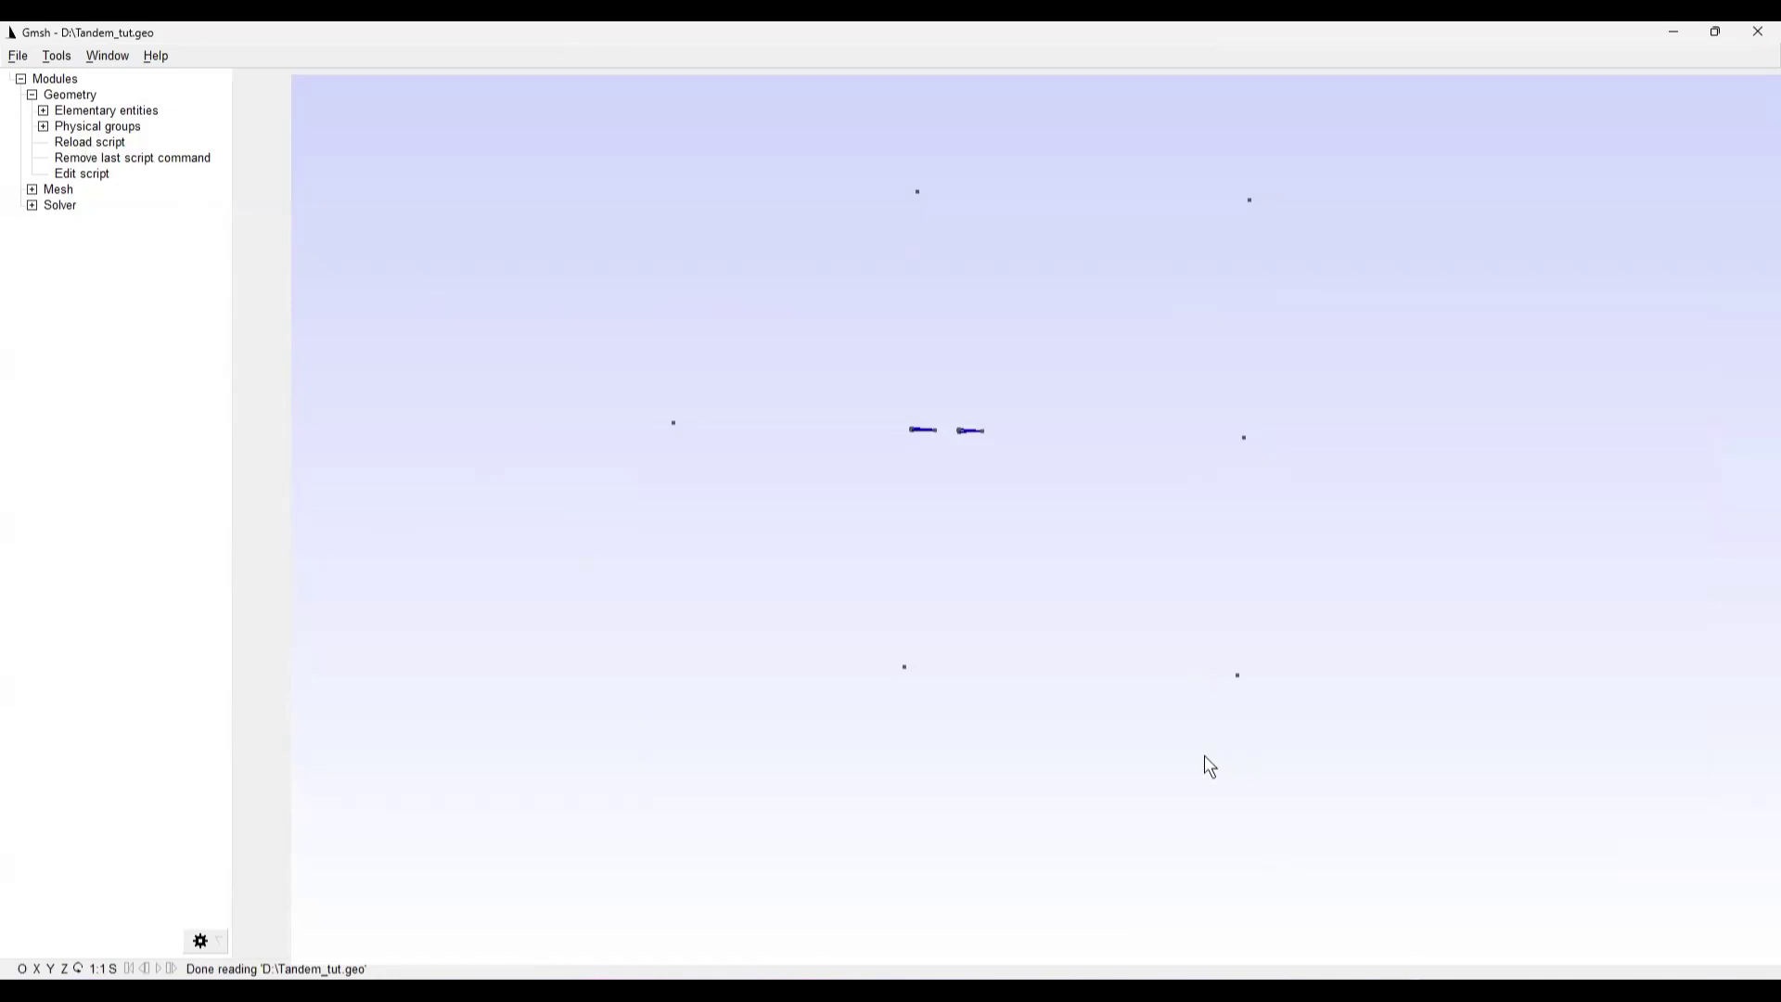
Create a circle arc from Point 12 to Point 13, centred on the first airfoil's nose centre (Point 5), and end the command
mouse_move(1217, 991)
click(43, 110)
click(54, 142)
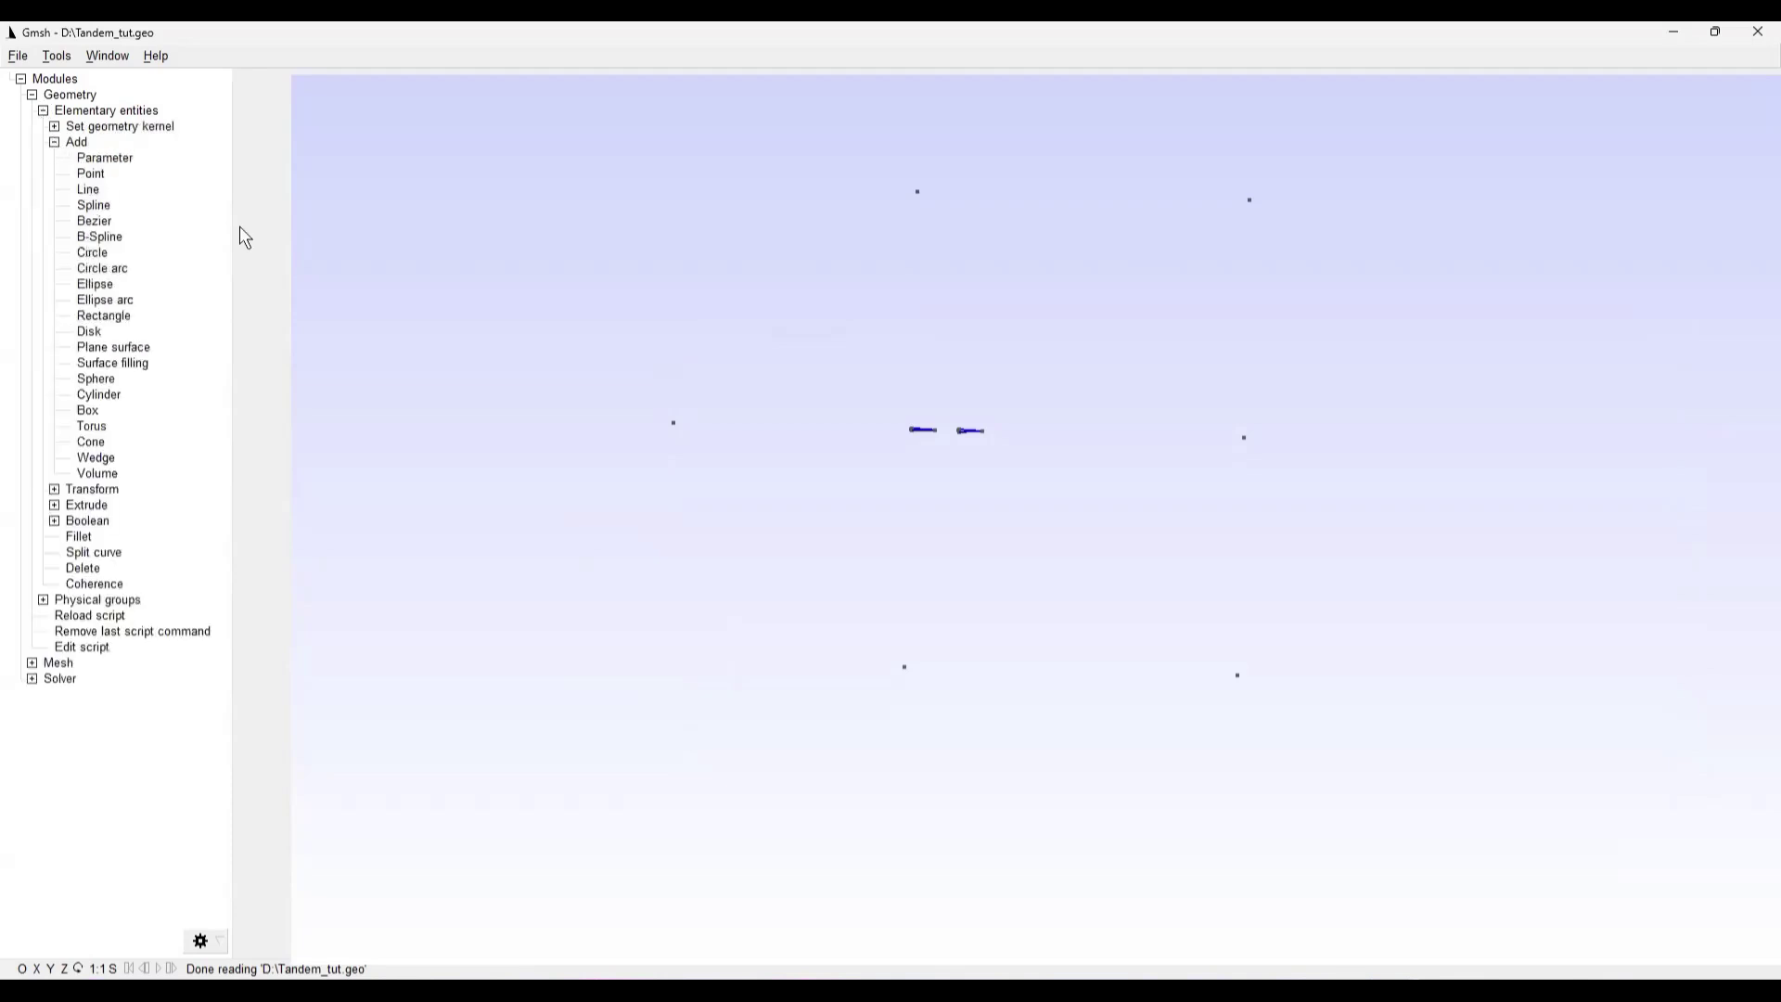
click(120, 269)
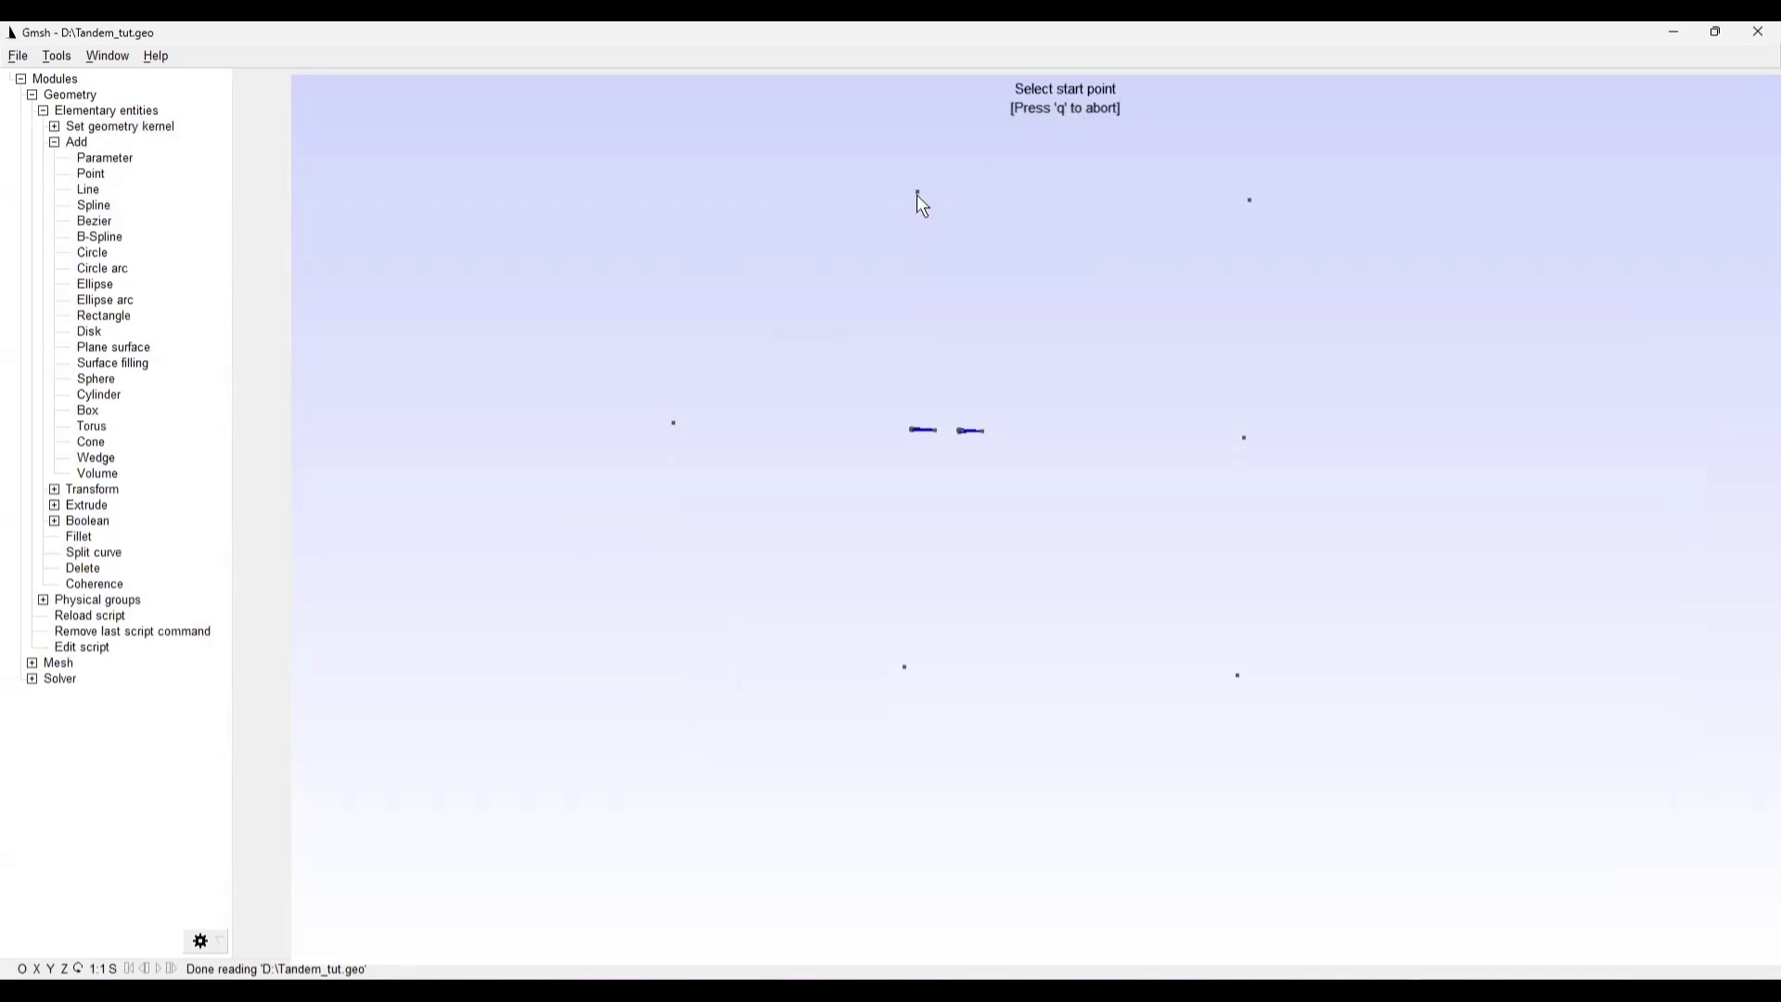
click(918, 191)
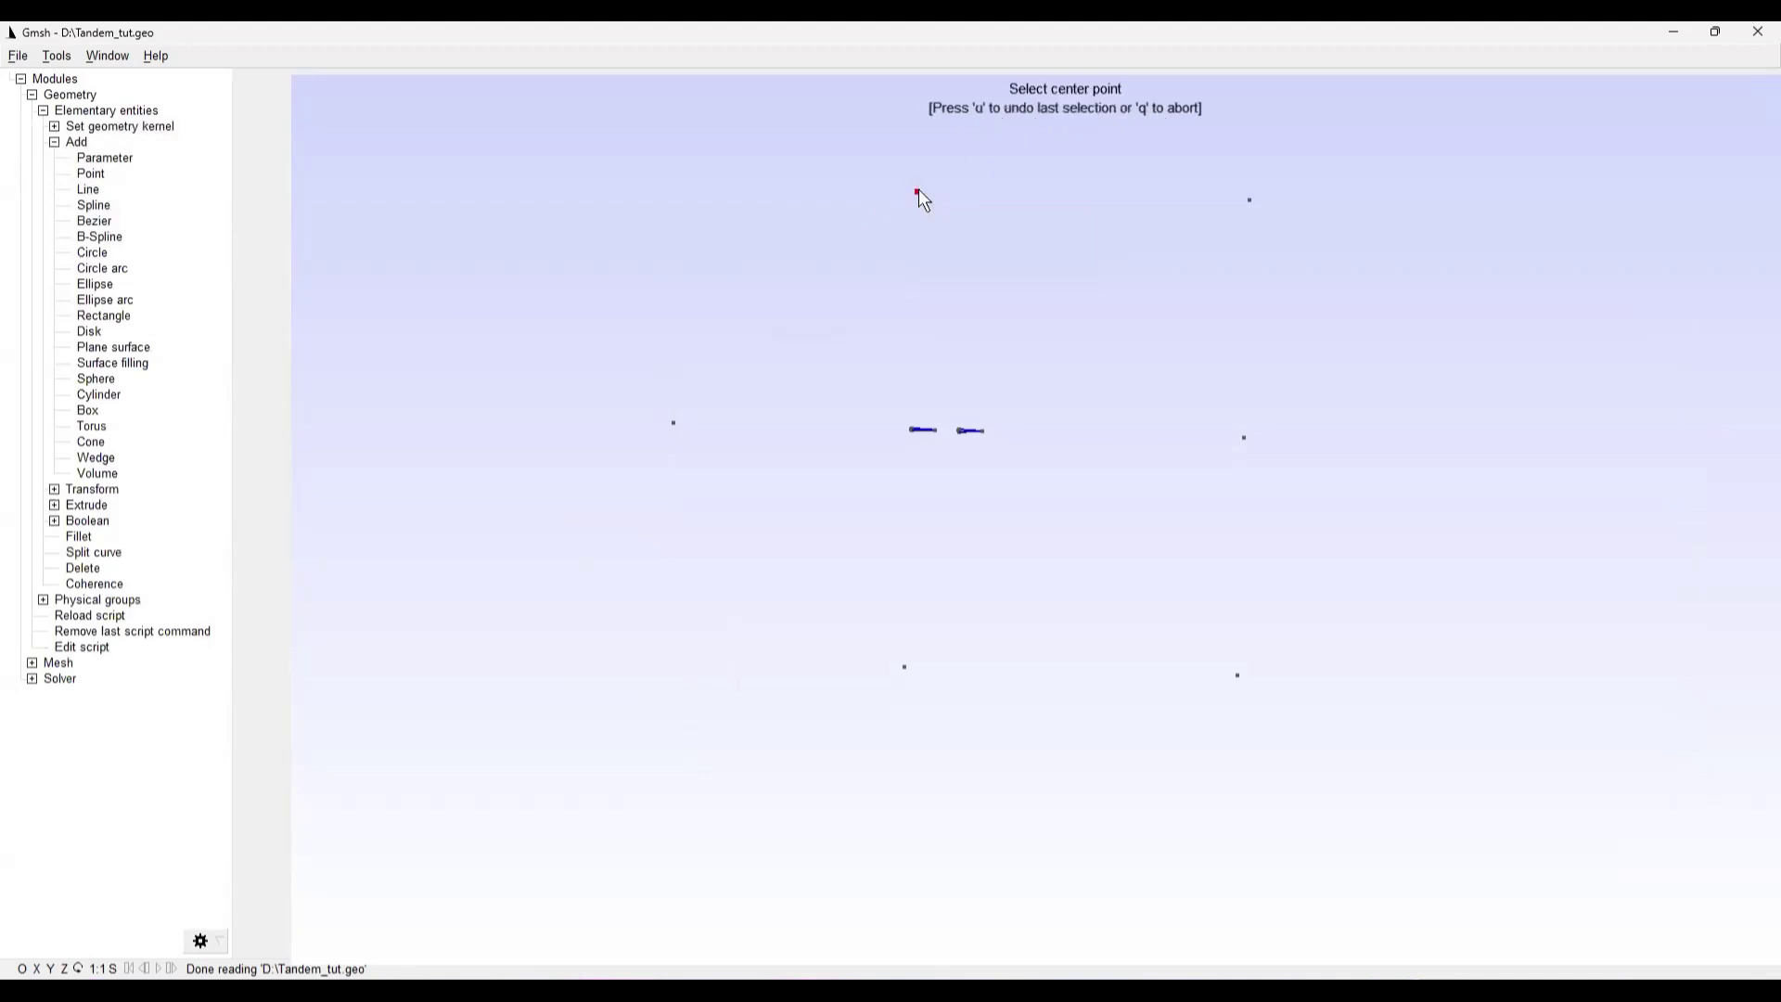
scroll(936, 419, up, 8)
scroll(904, 444, up, 6)
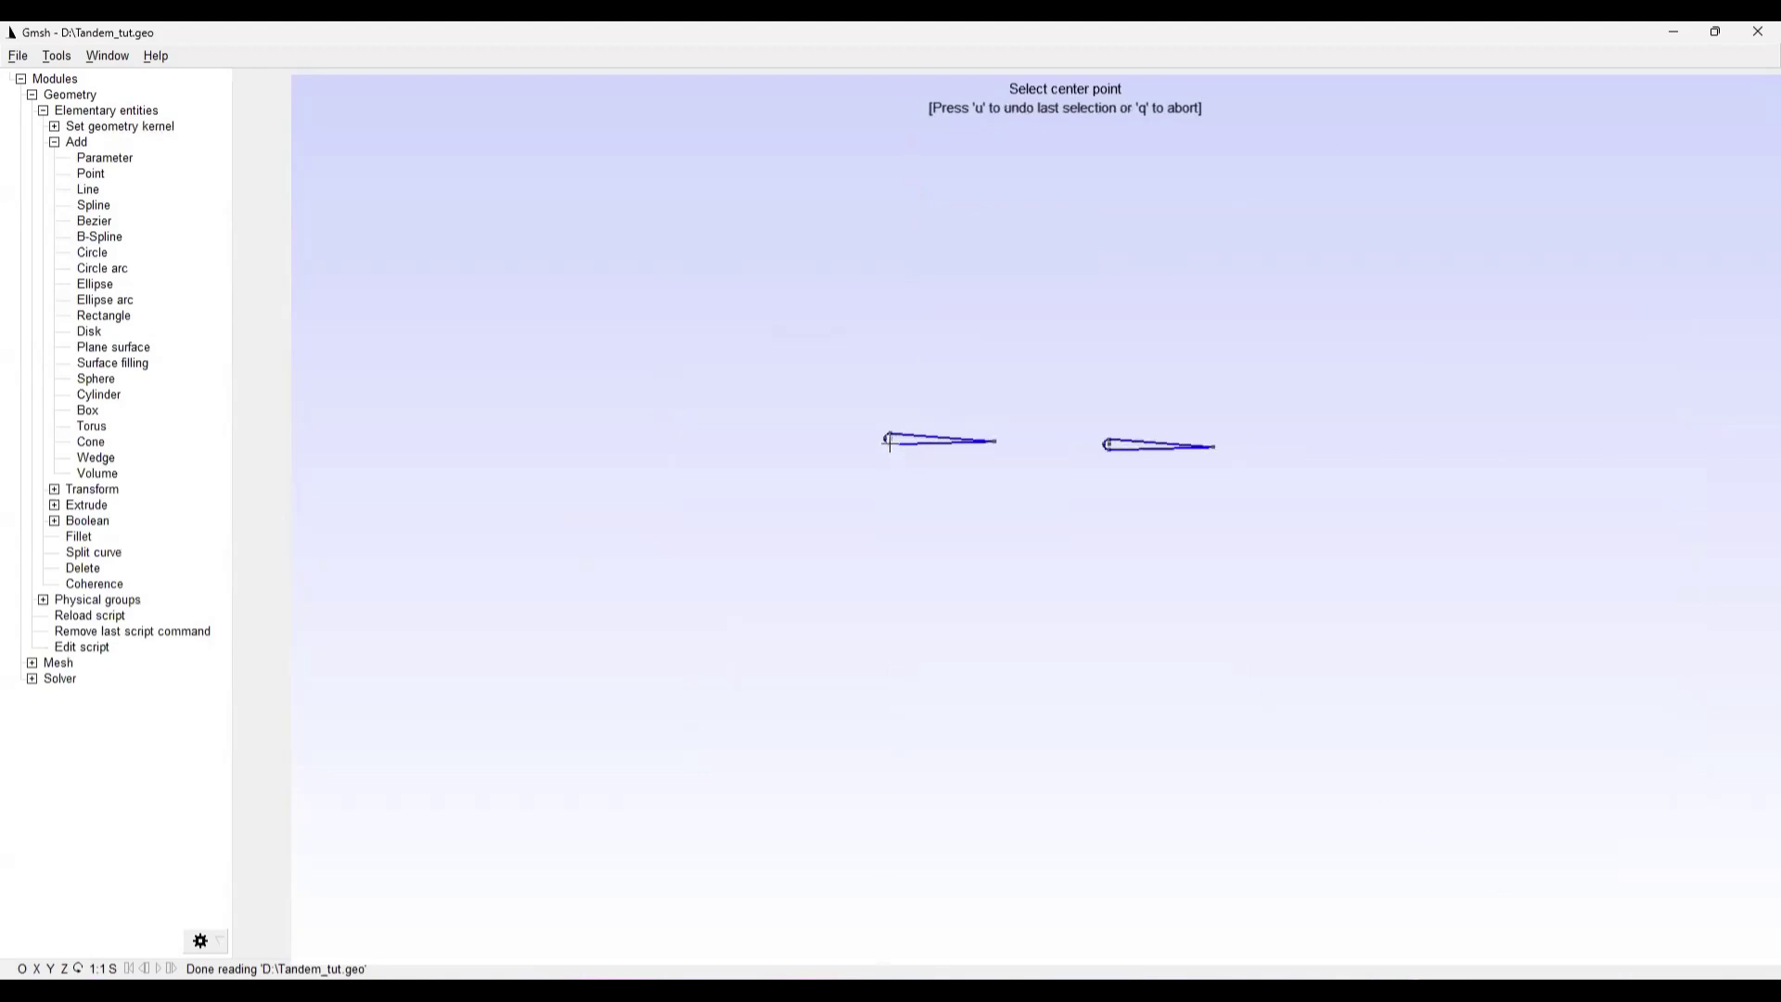
scroll(895, 447, up, 6)
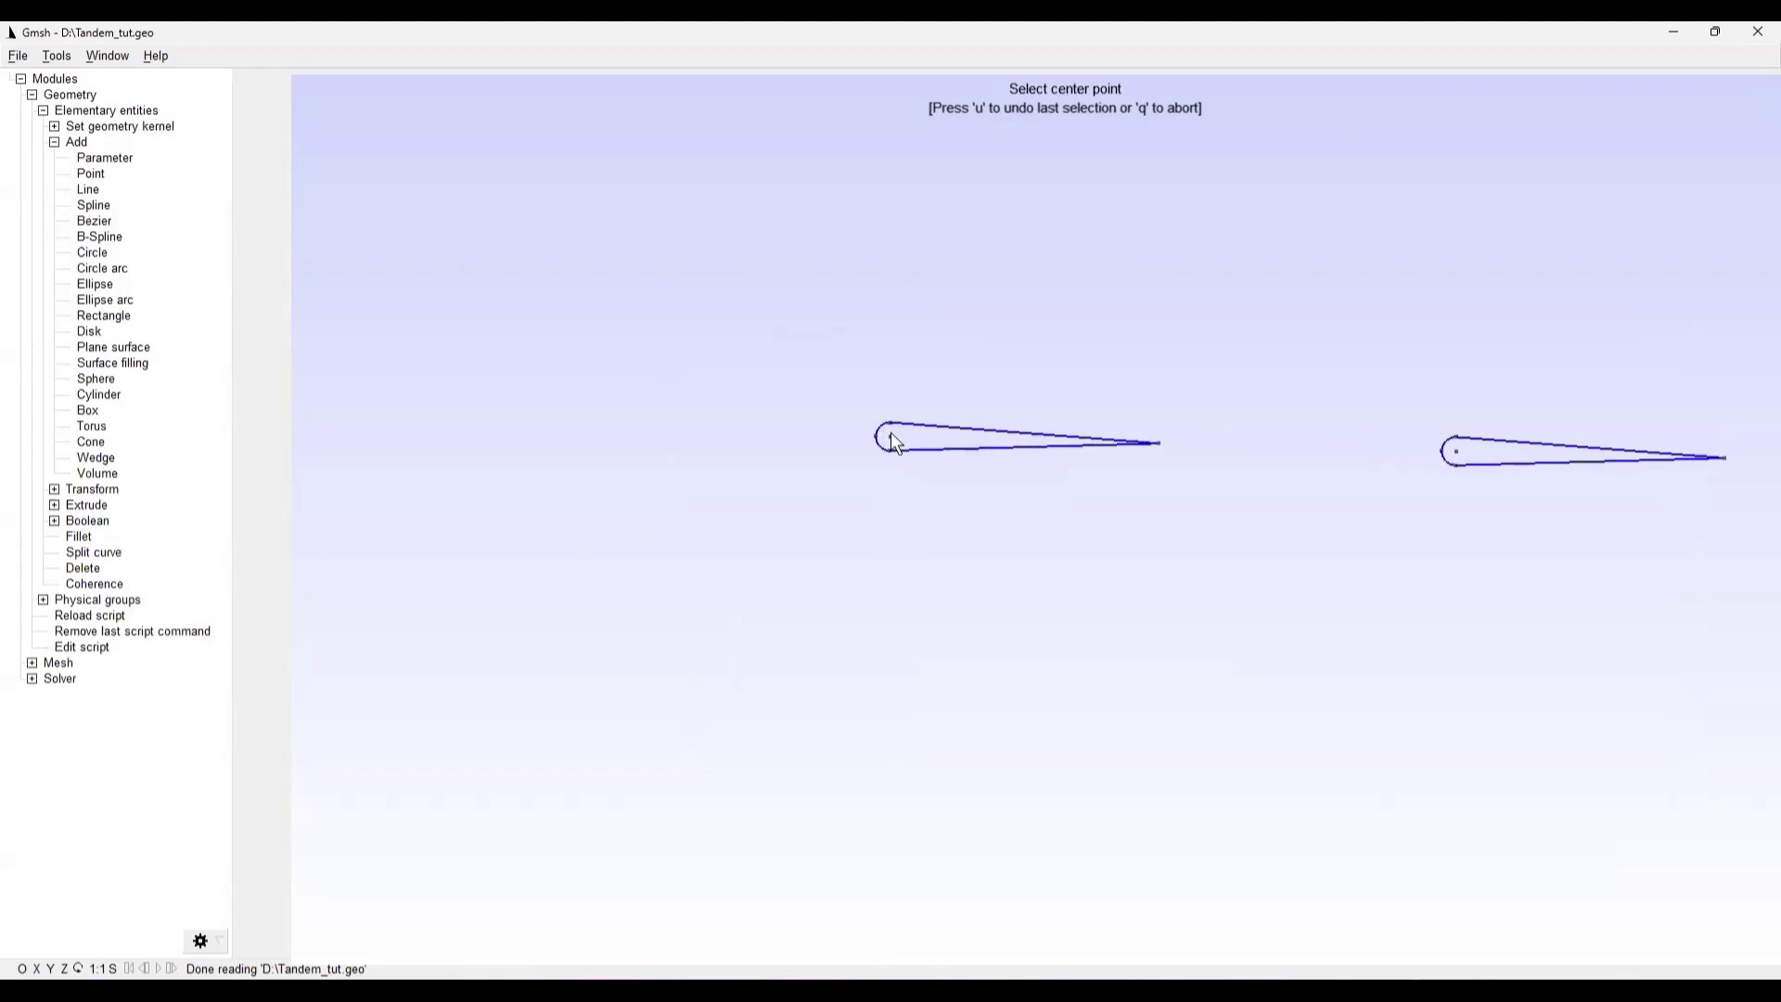
scroll(890, 434, up, 4)
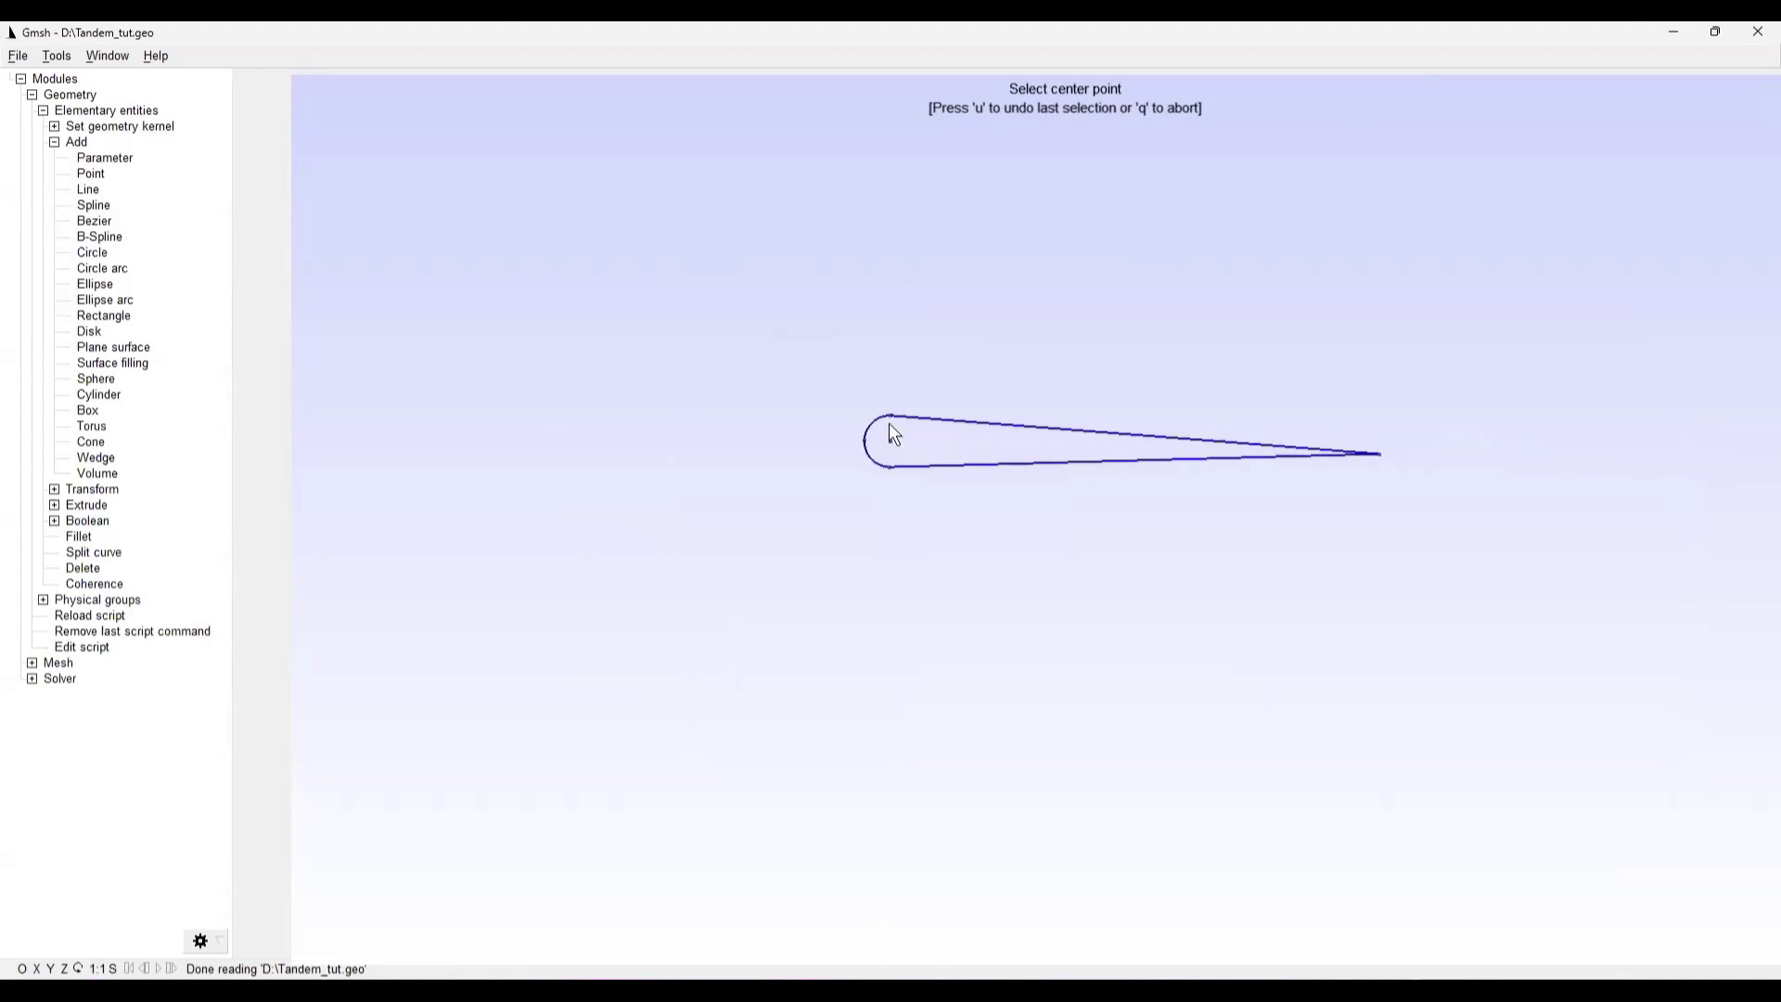
click(887, 444)
scroll(858, 542, down, 3)
scroll(862, 536, down, 6)
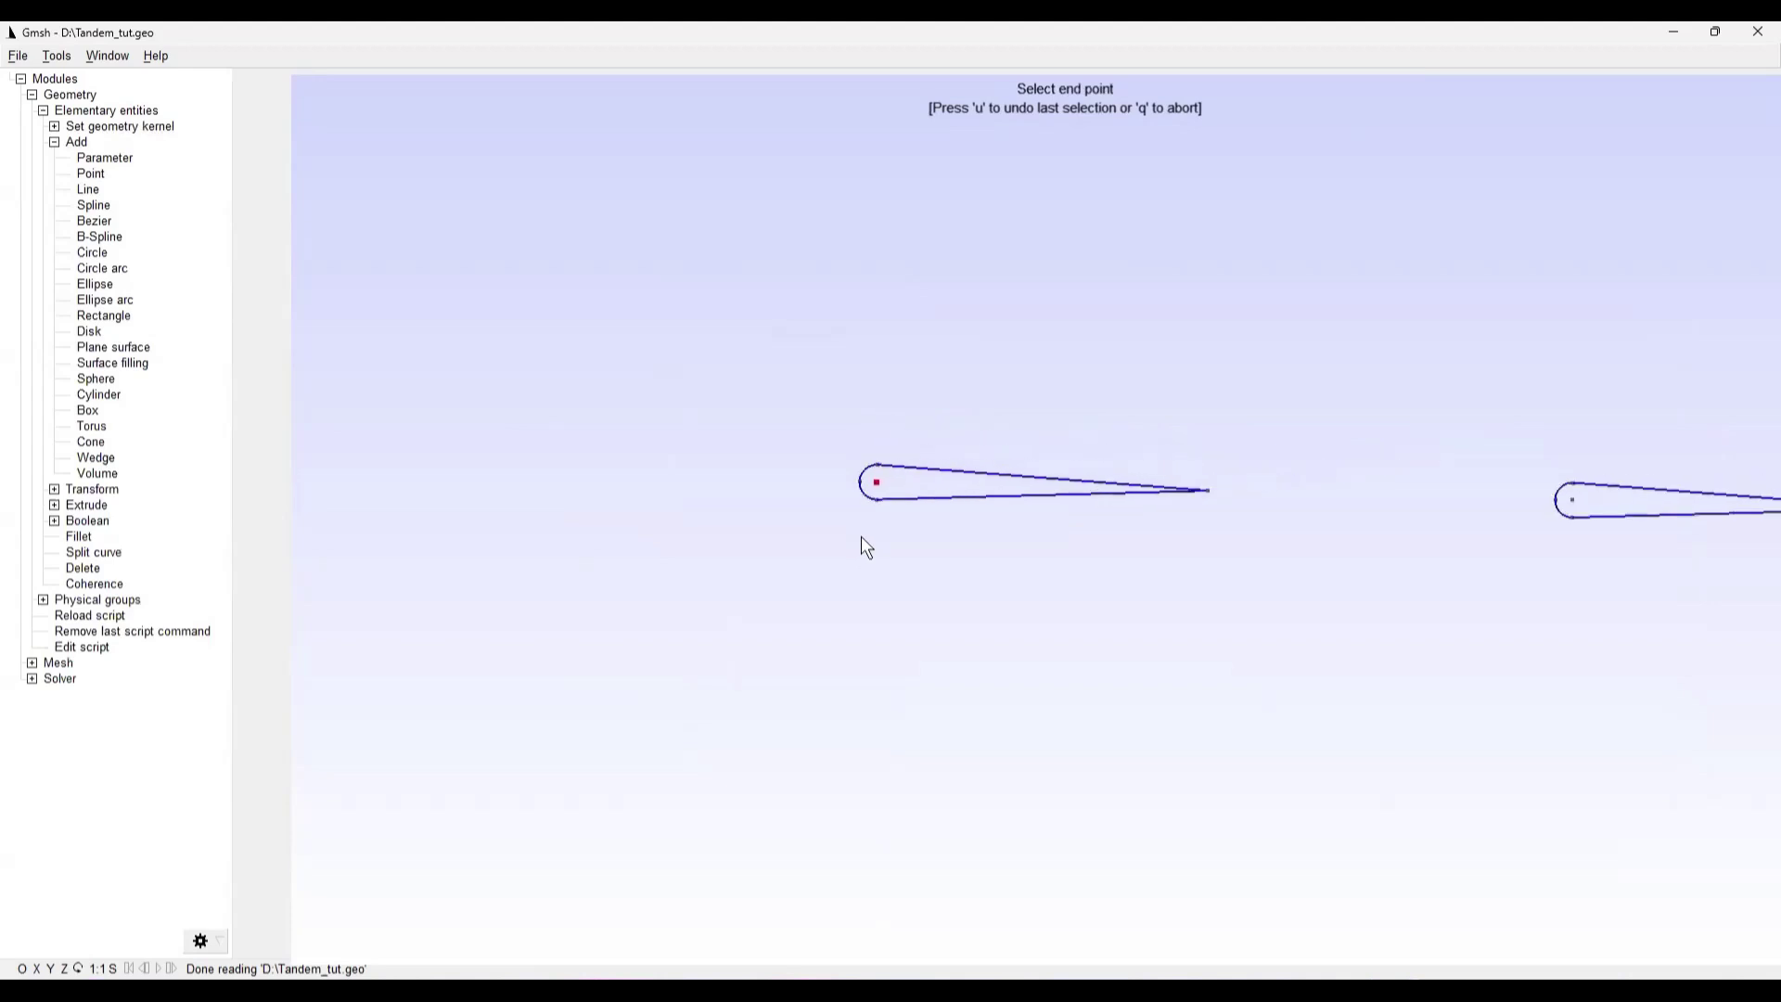
scroll(861, 532, down, 8)
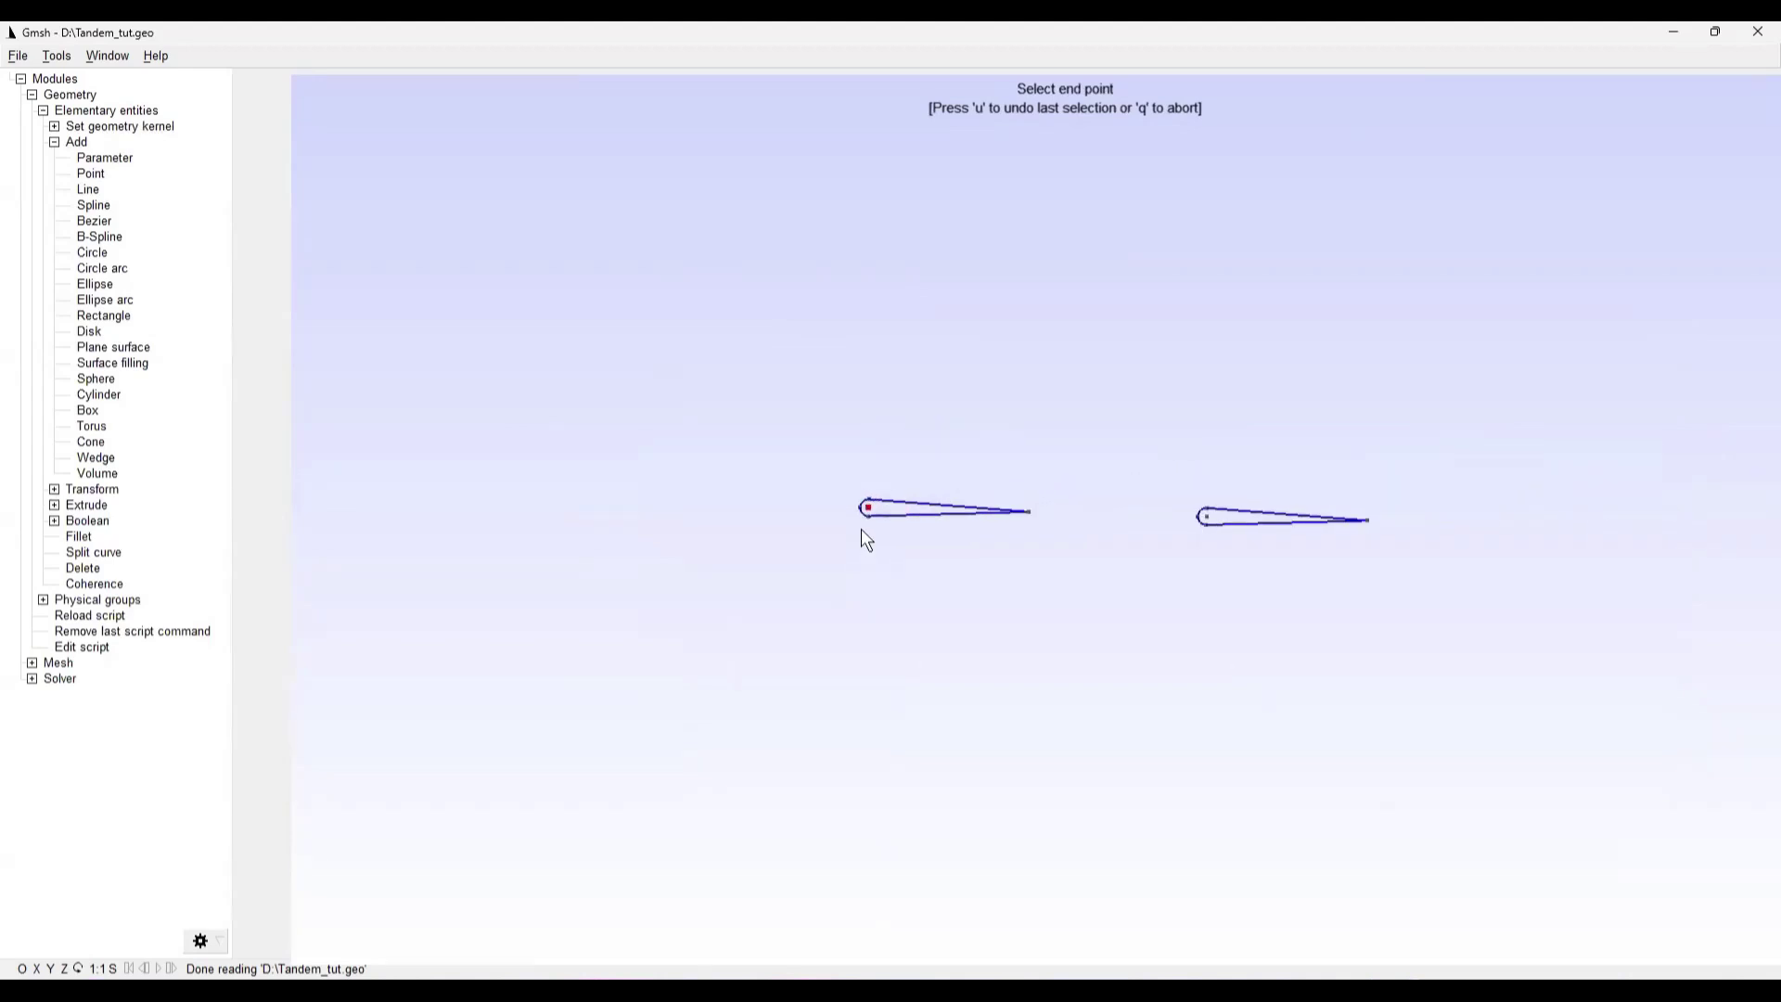
scroll(839, 583, down, 8)
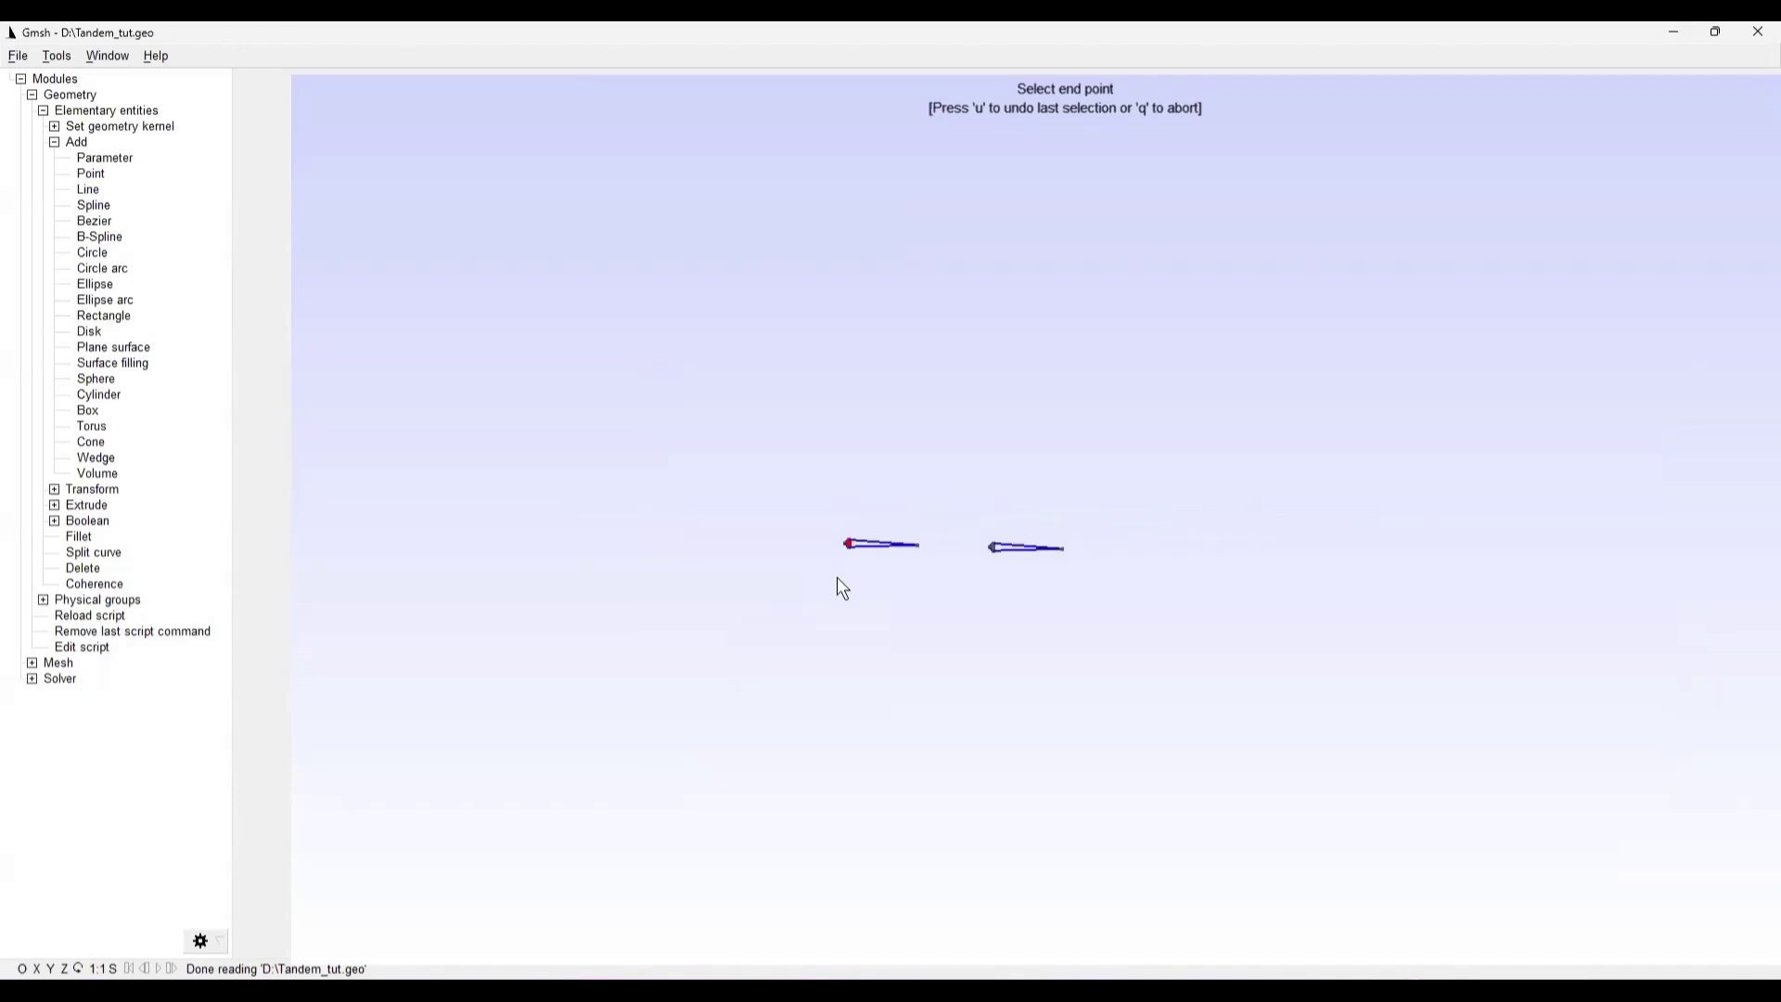
right_drag(782, 636, 726, 279)
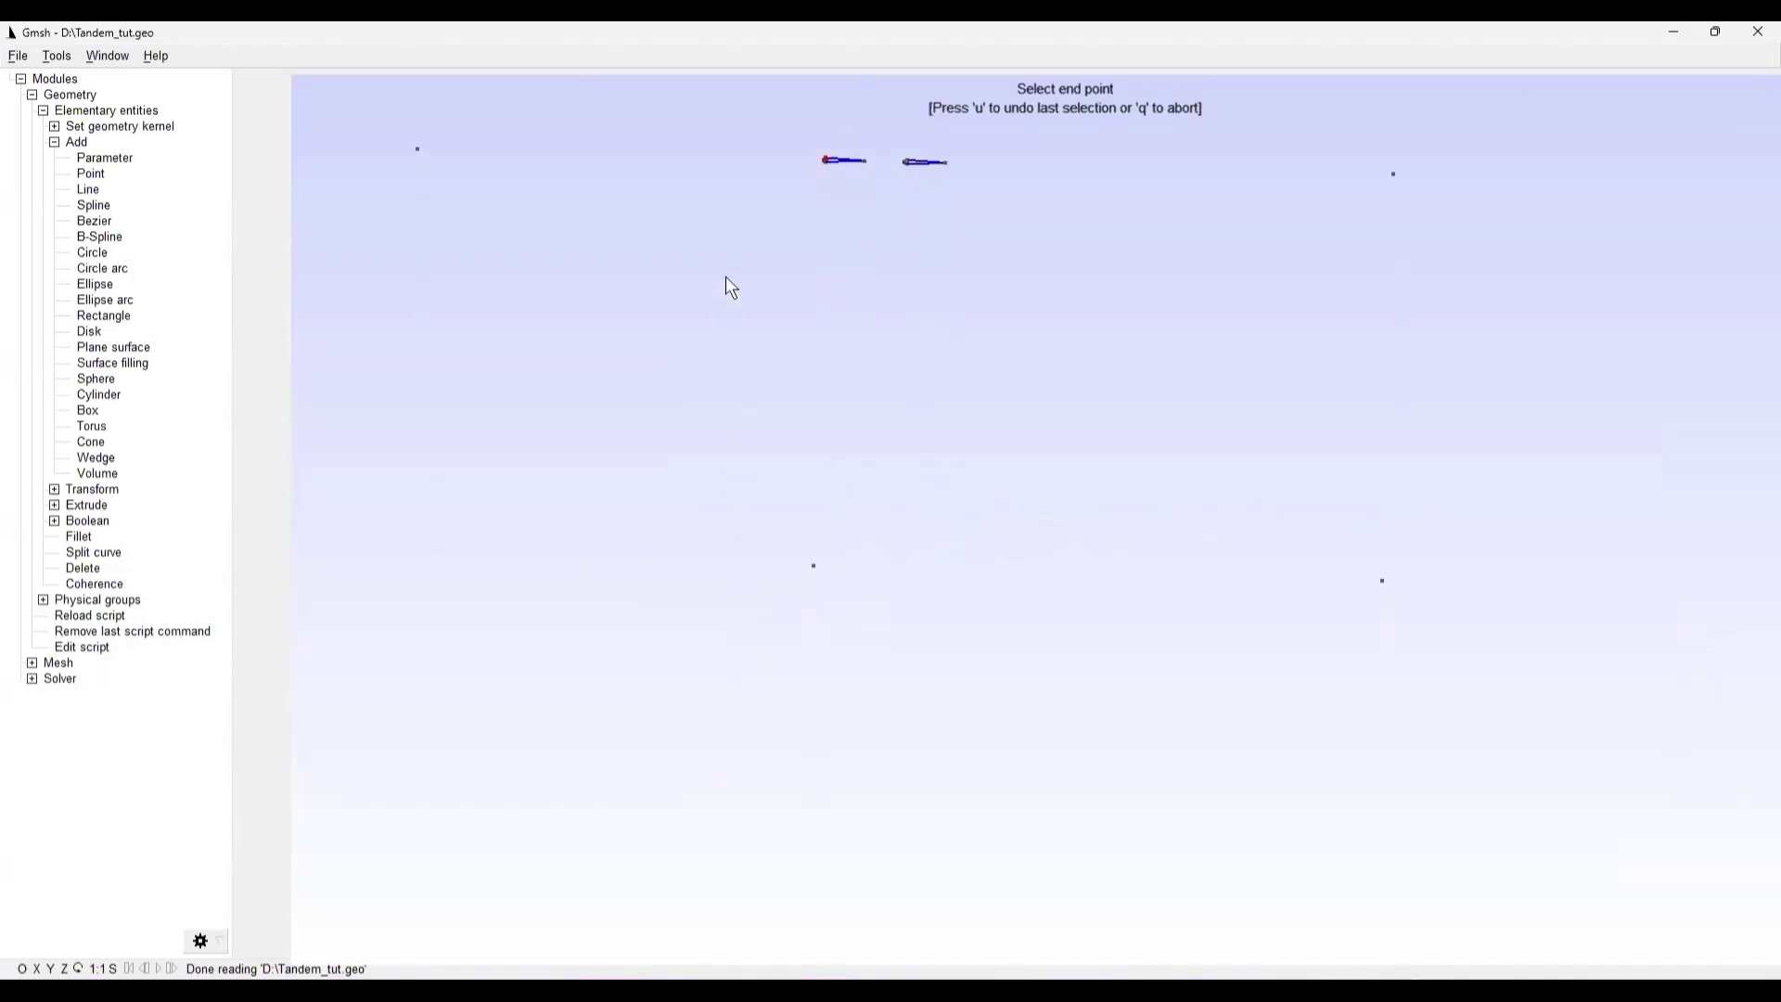
click(815, 565)
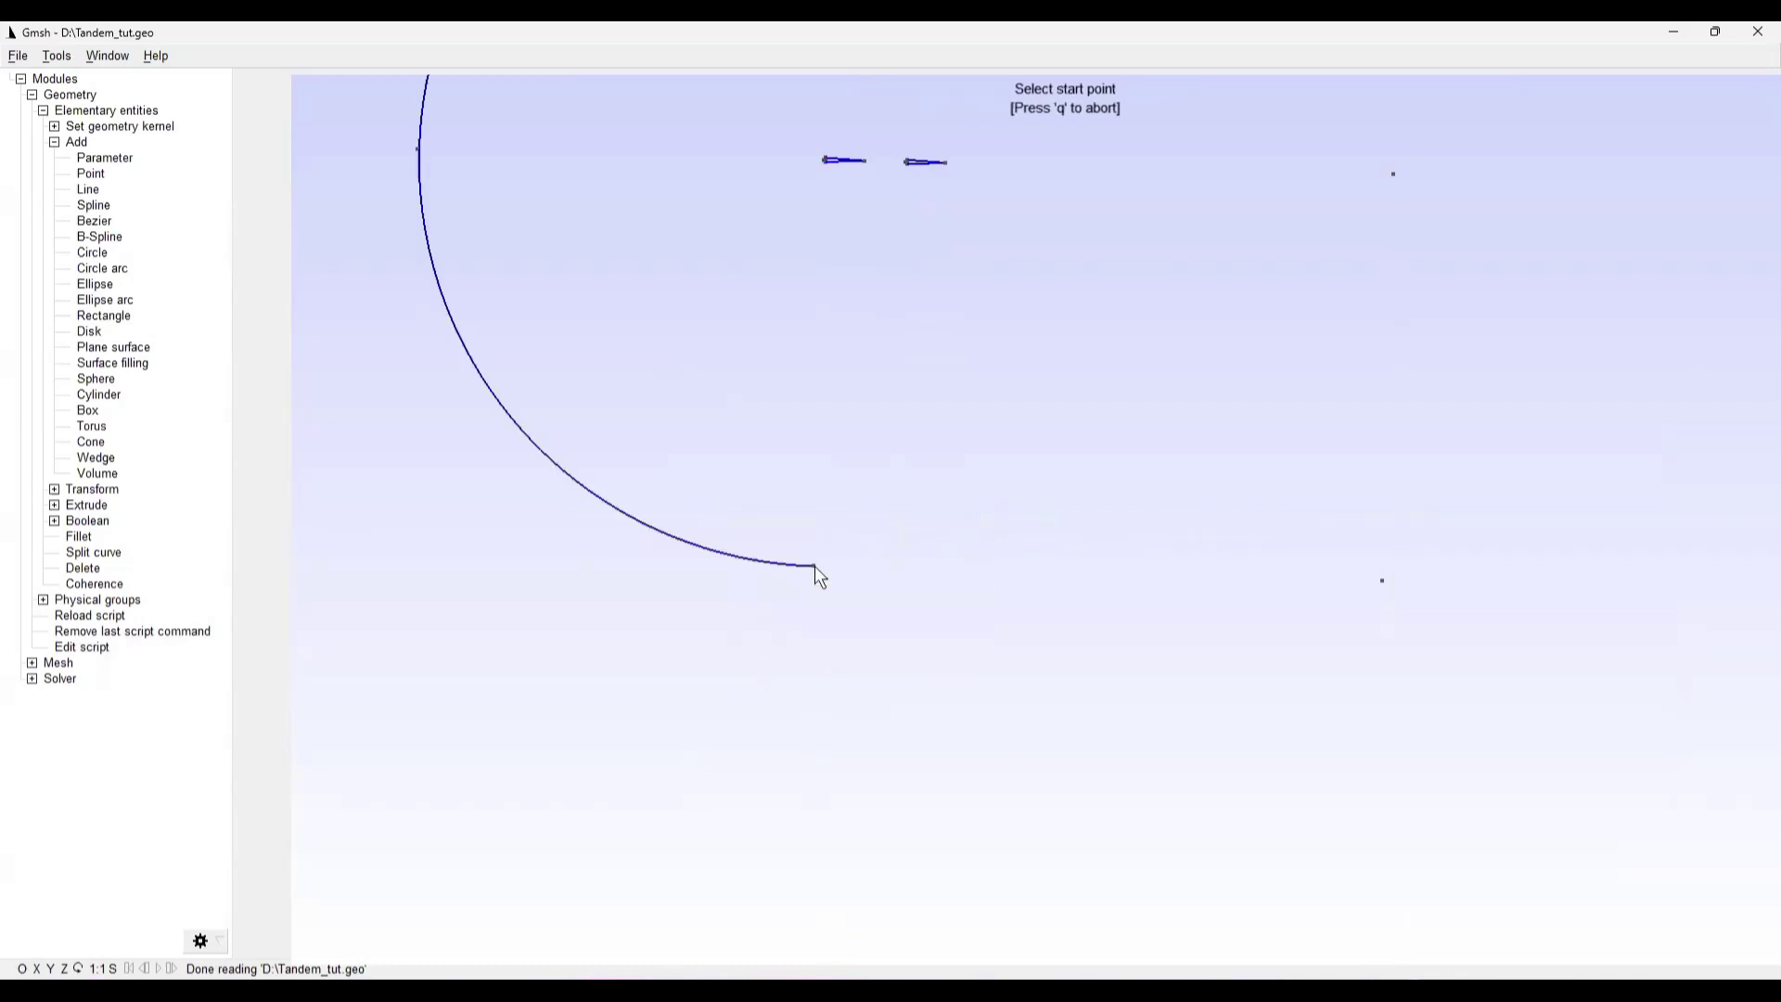
right_drag(743, 278, 736, 521)
key(q)
Add a straight line along the lower domain edge from Point 13 to Point 15
scroll(696, 472, down, 1)
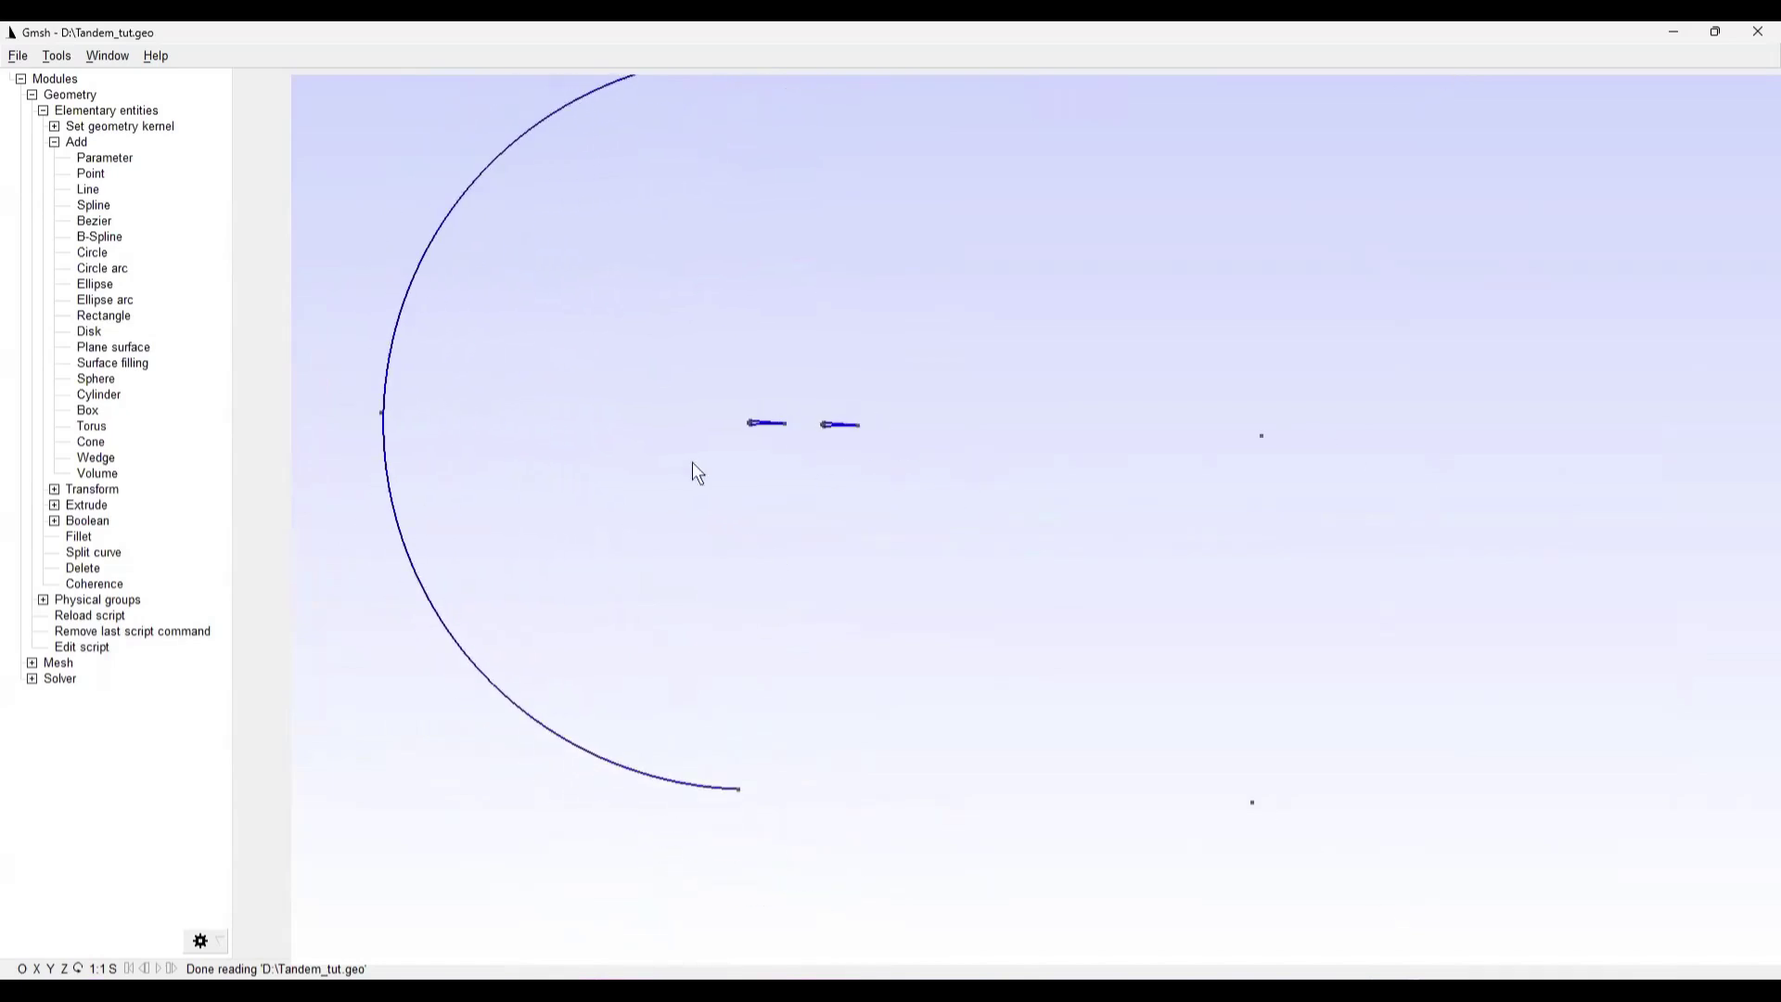
click(88, 190)
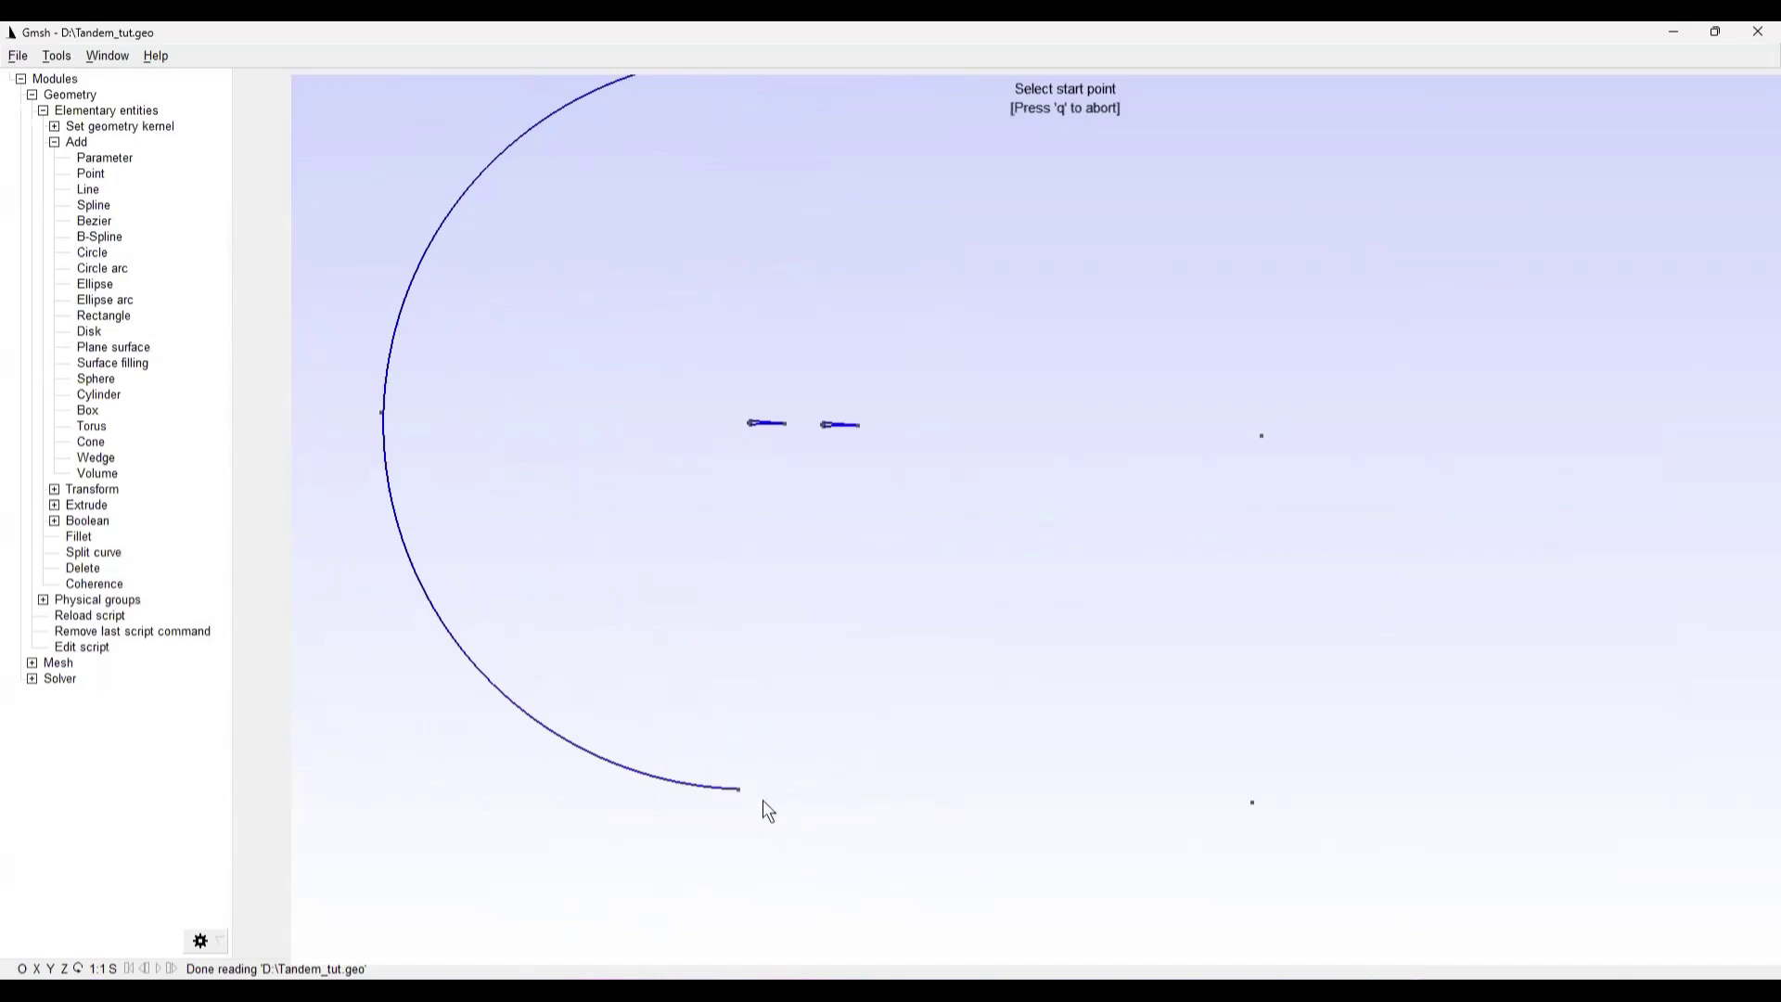
click(739, 789)
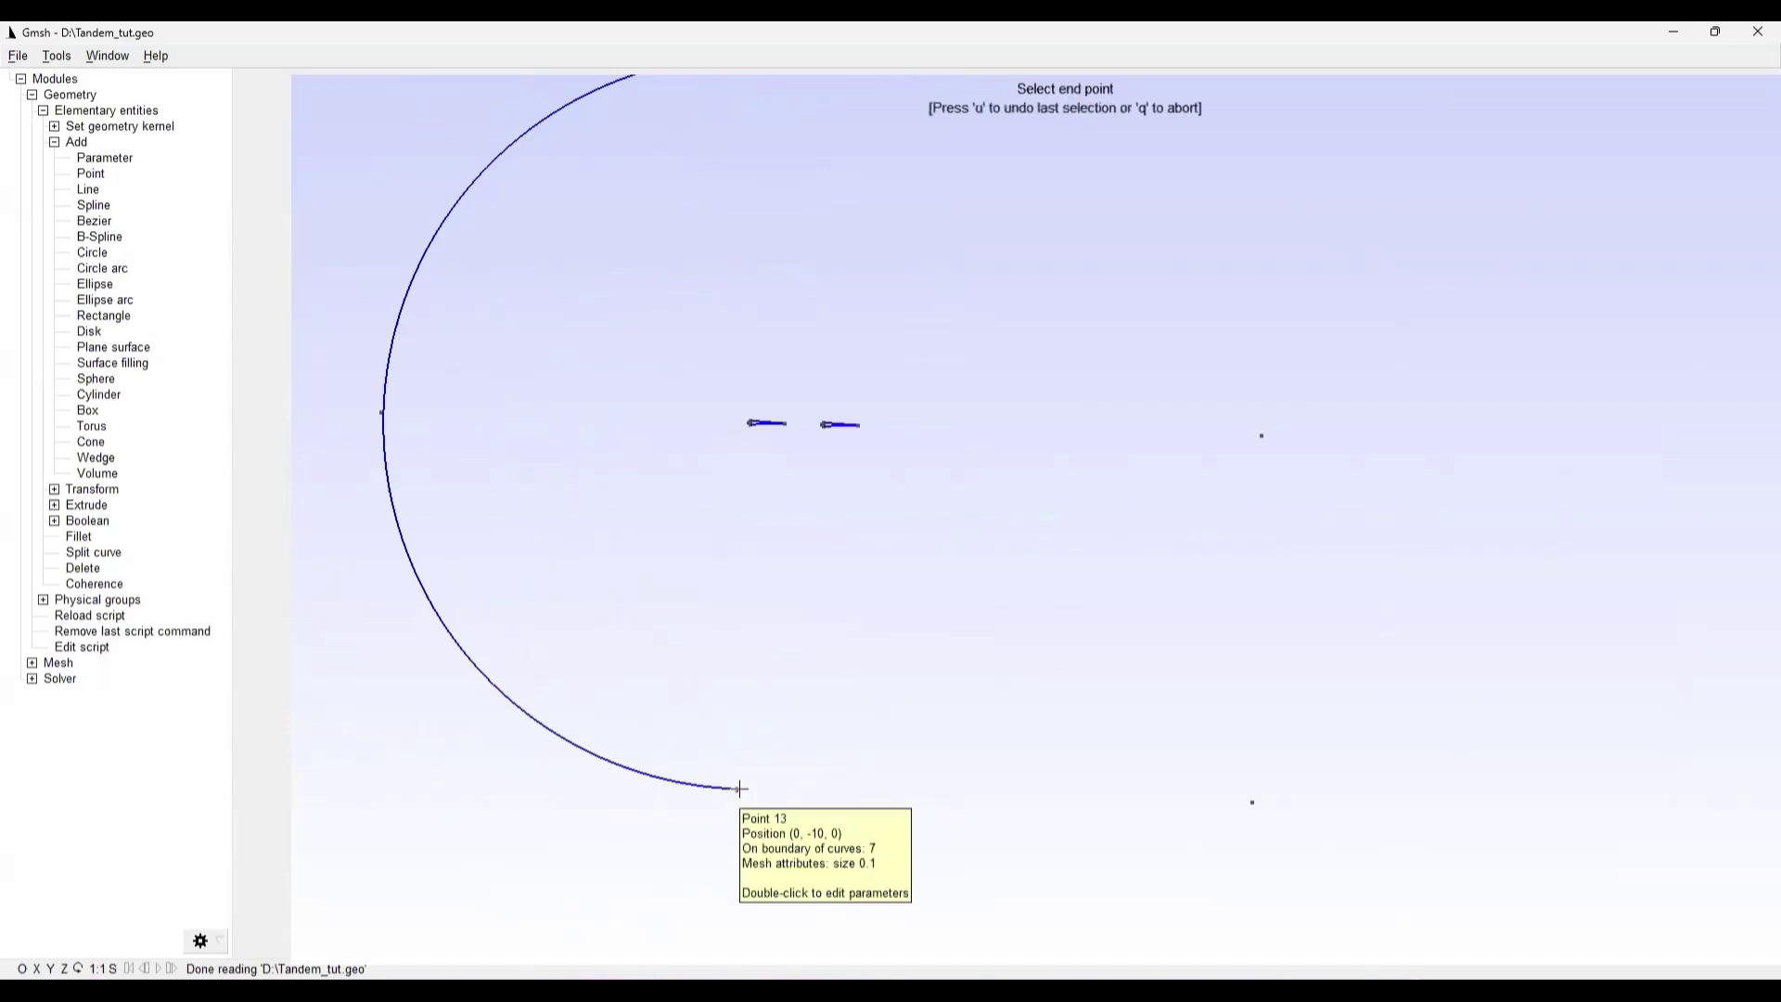
click(1253, 804)
Draw the downstream domain edge as two lines, from Point 15 to Point 16 and from Point 16 to Point 14
click(1253, 804)
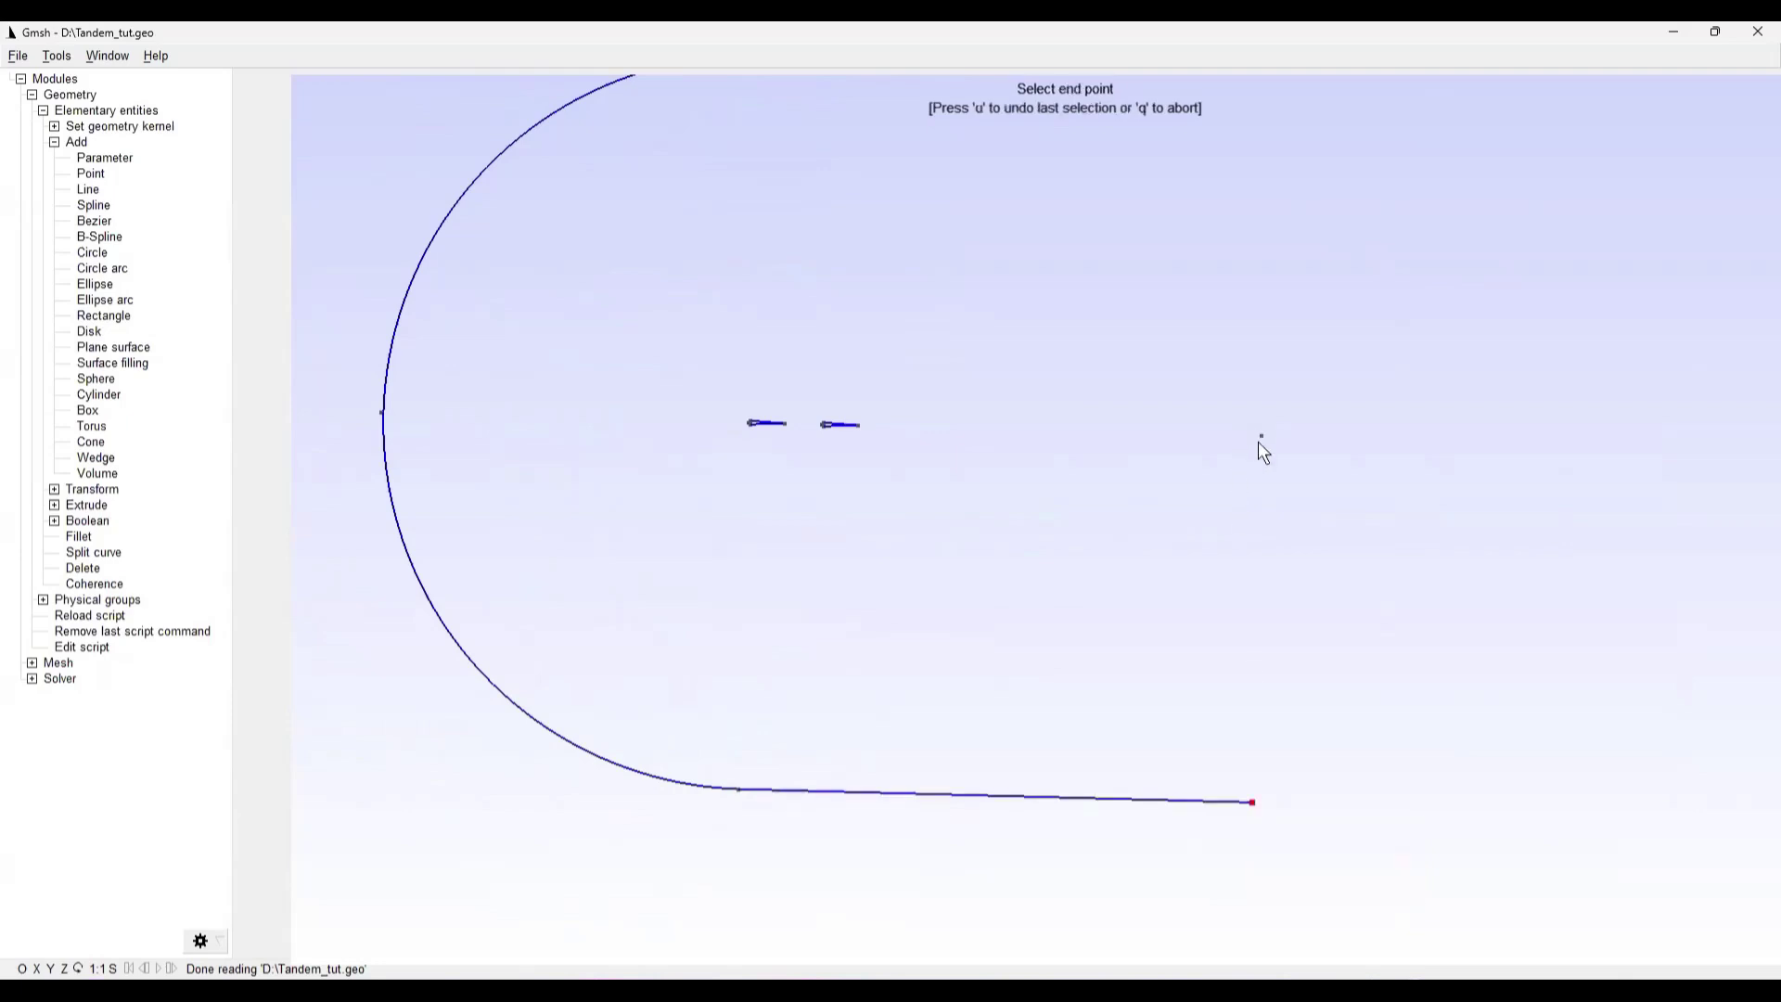
click(1262, 436)
click(1261, 436)
right_drag(1272, 78, 1273, 391)
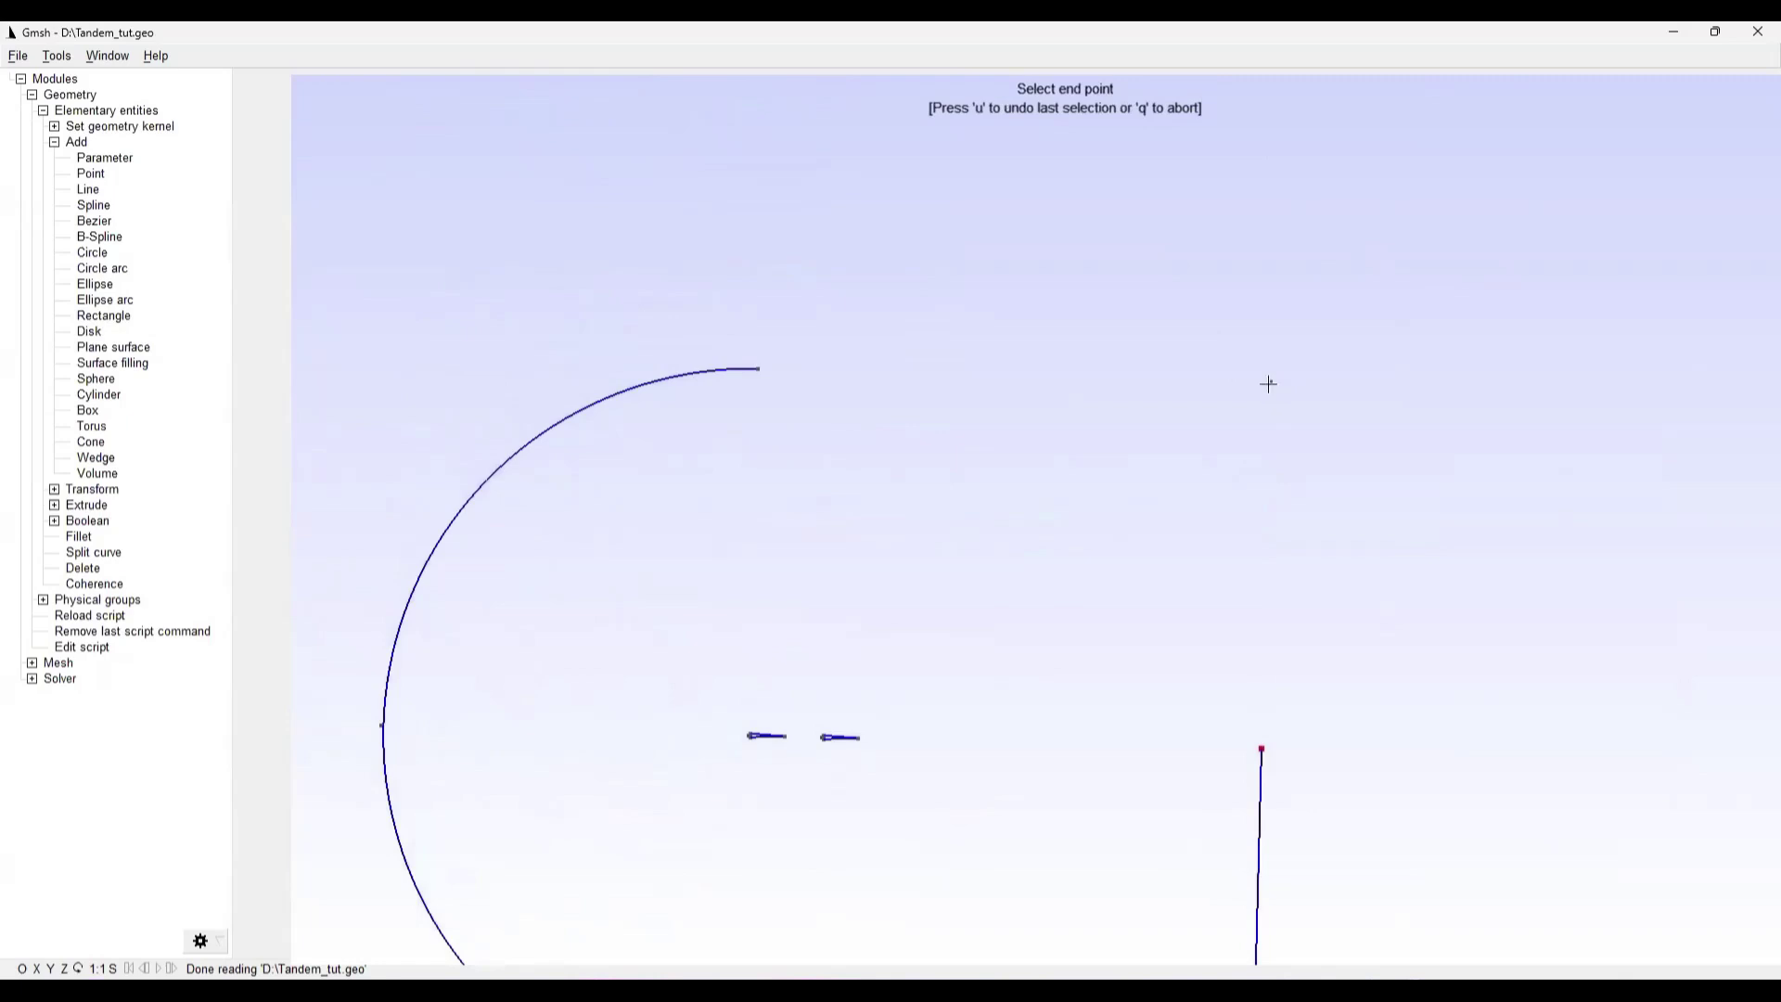
click(1270, 384)
Close the inner domain boundary with a line from Point 14 to Point 12 at the arc's start, and end the line command
click(1271, 384)
scroll(758, 369, up, 2)
scroll(757, 375, up, 3)
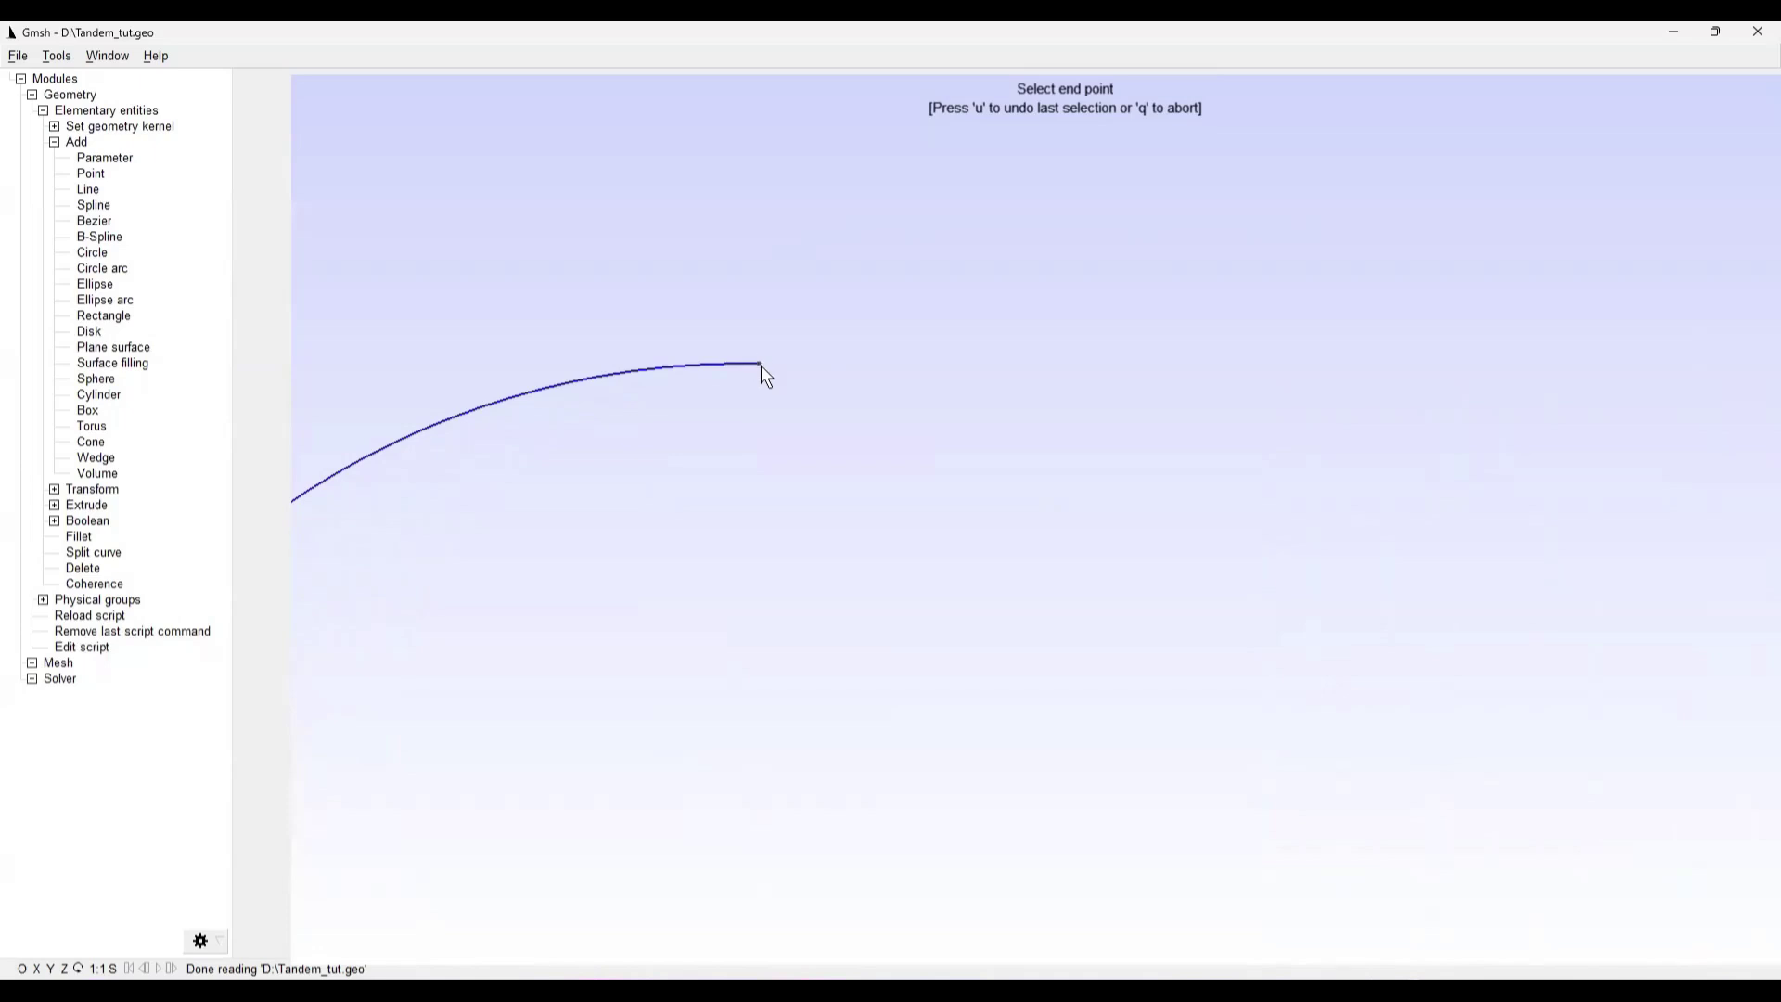
click(759, 366)
scroll(815, 474, down, 2)
scroll(804, 449, down, 5)
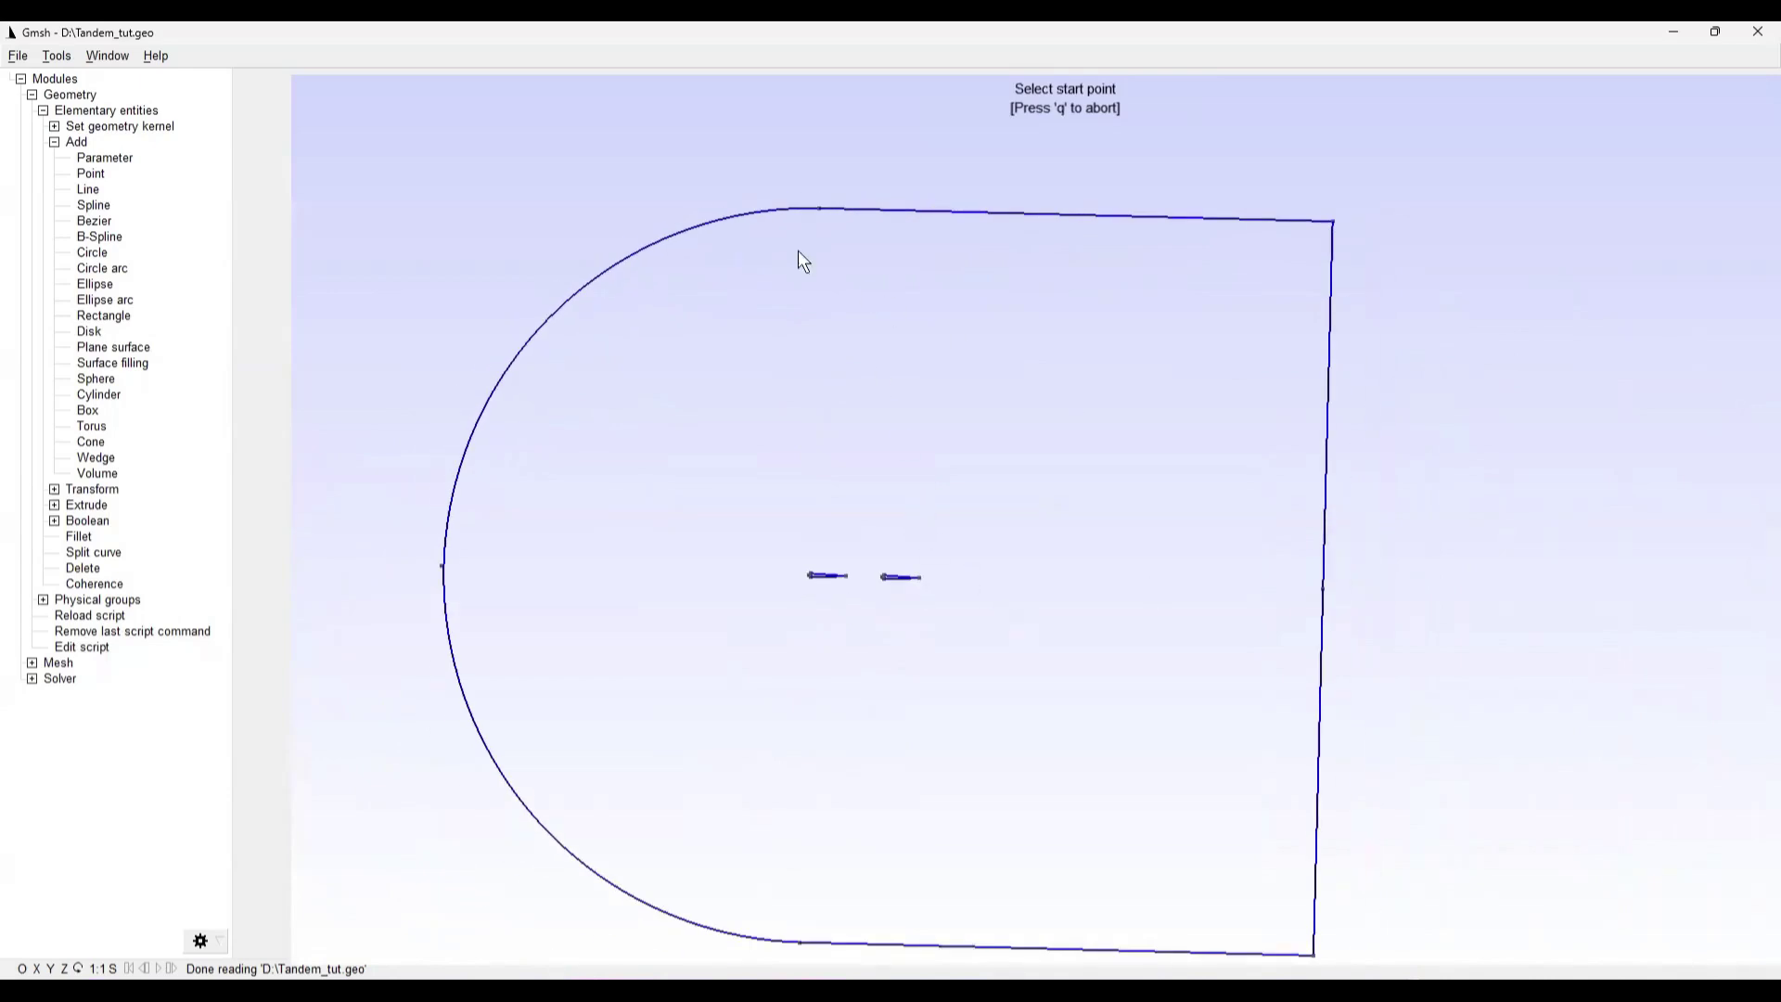
right_drag(890, 595, 951, 475)
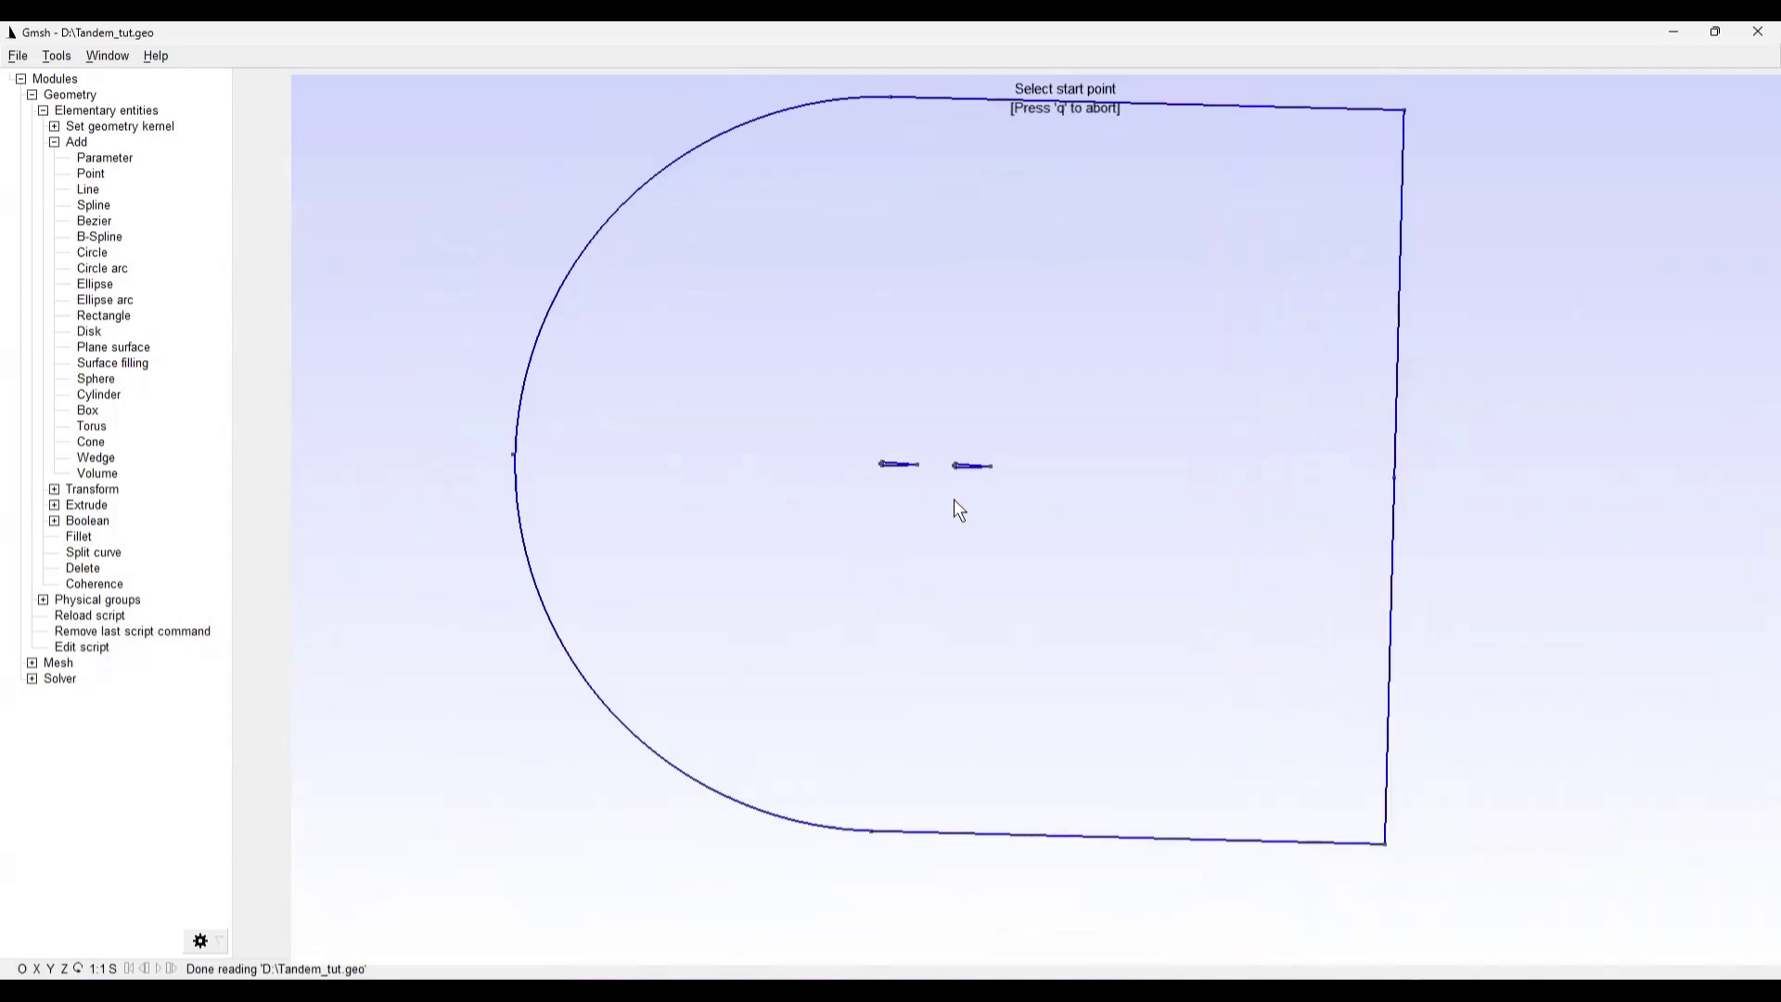
key(q)
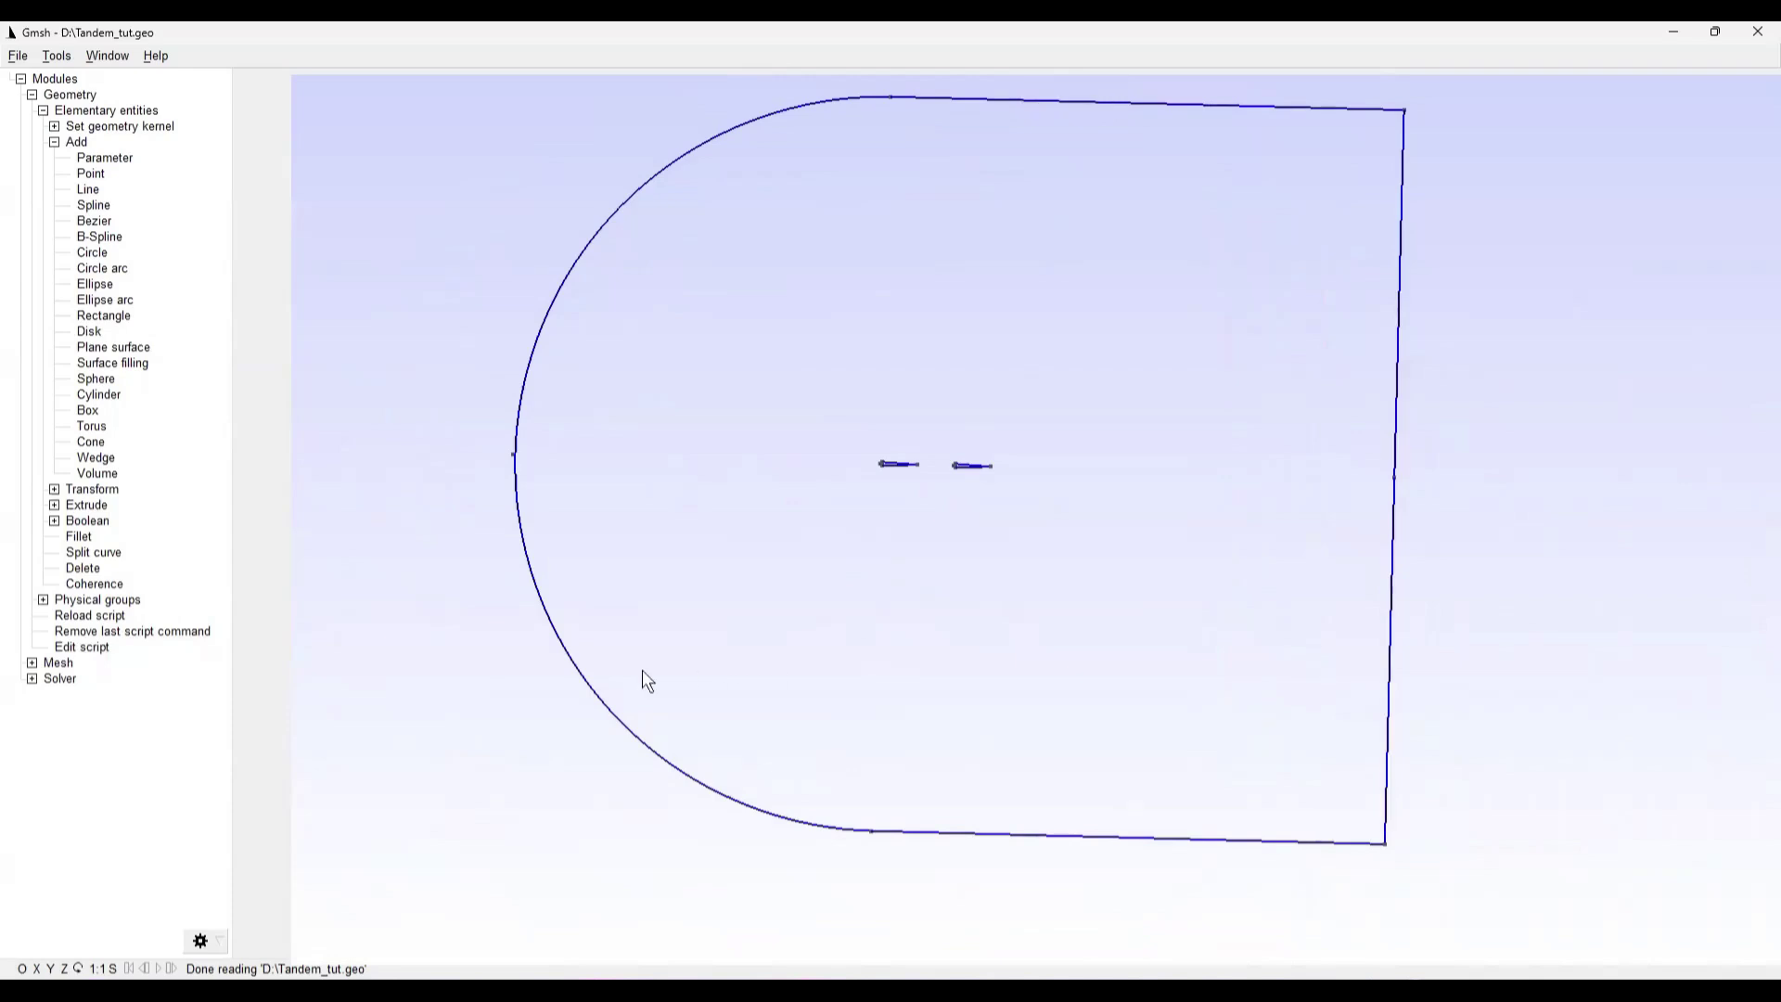
Open the script for editing and insert a blank line and the comment "// Making innder domain lines" above the Circle(7) entry
click(83, 646)
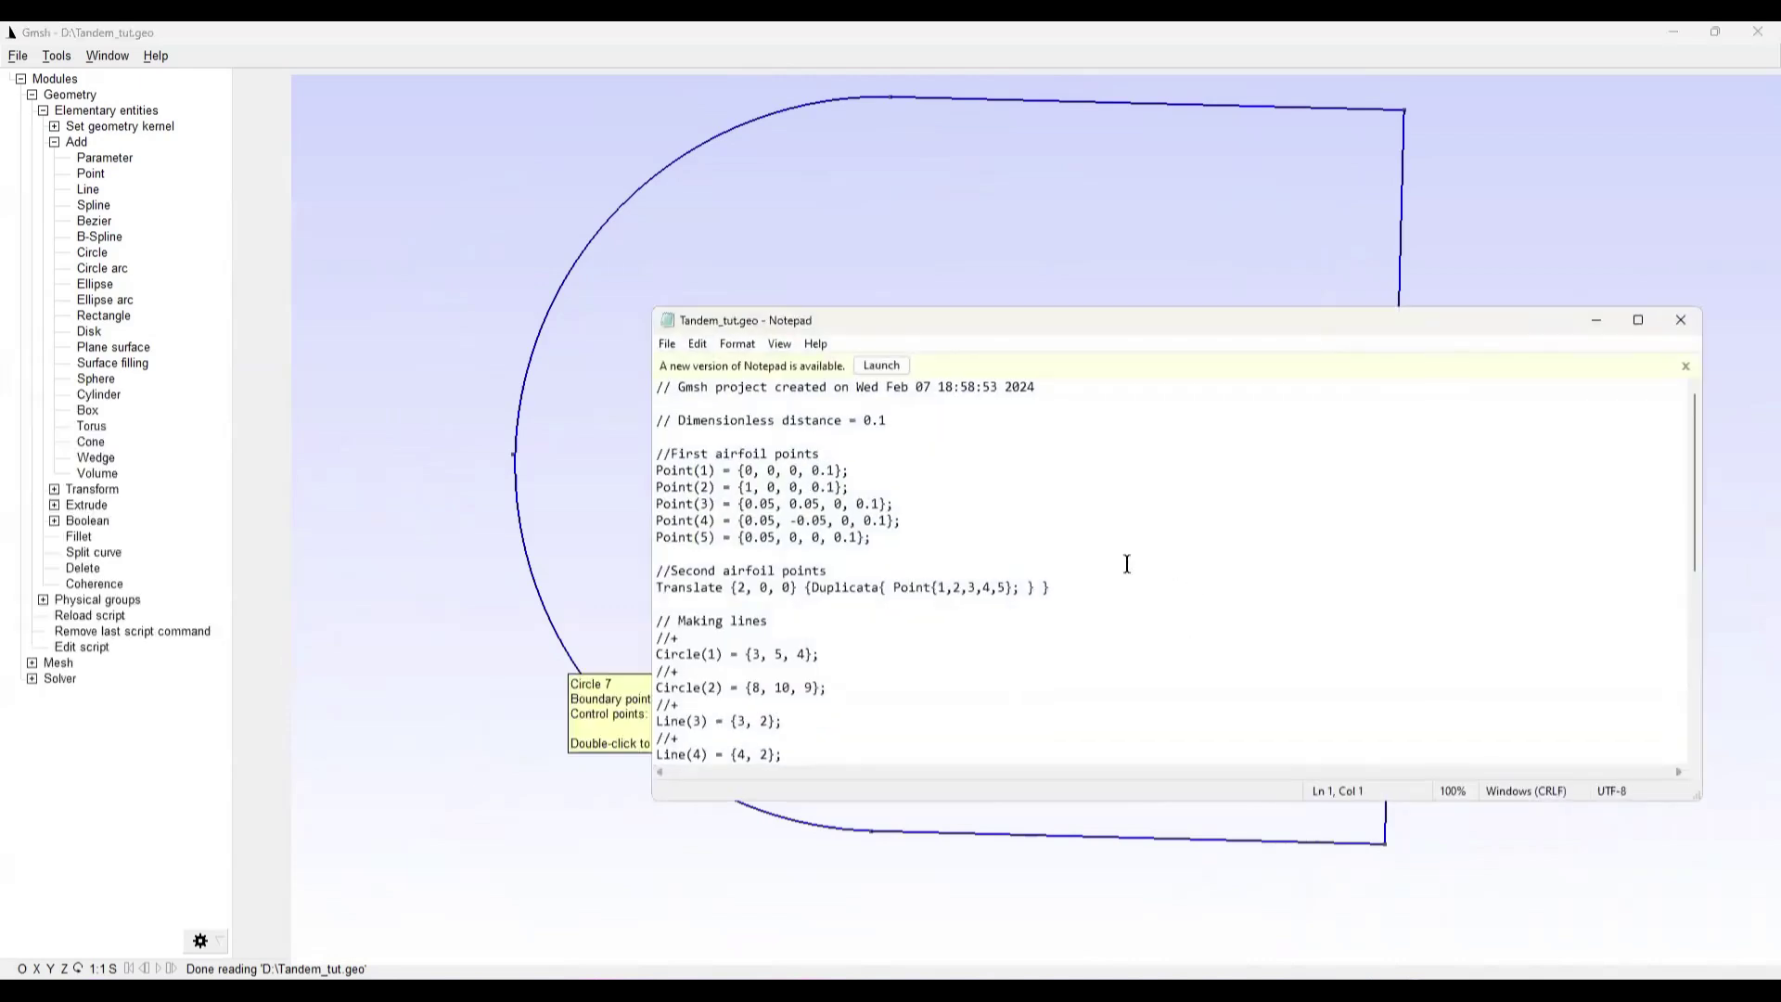
scroll(1127, 564, down, 10)
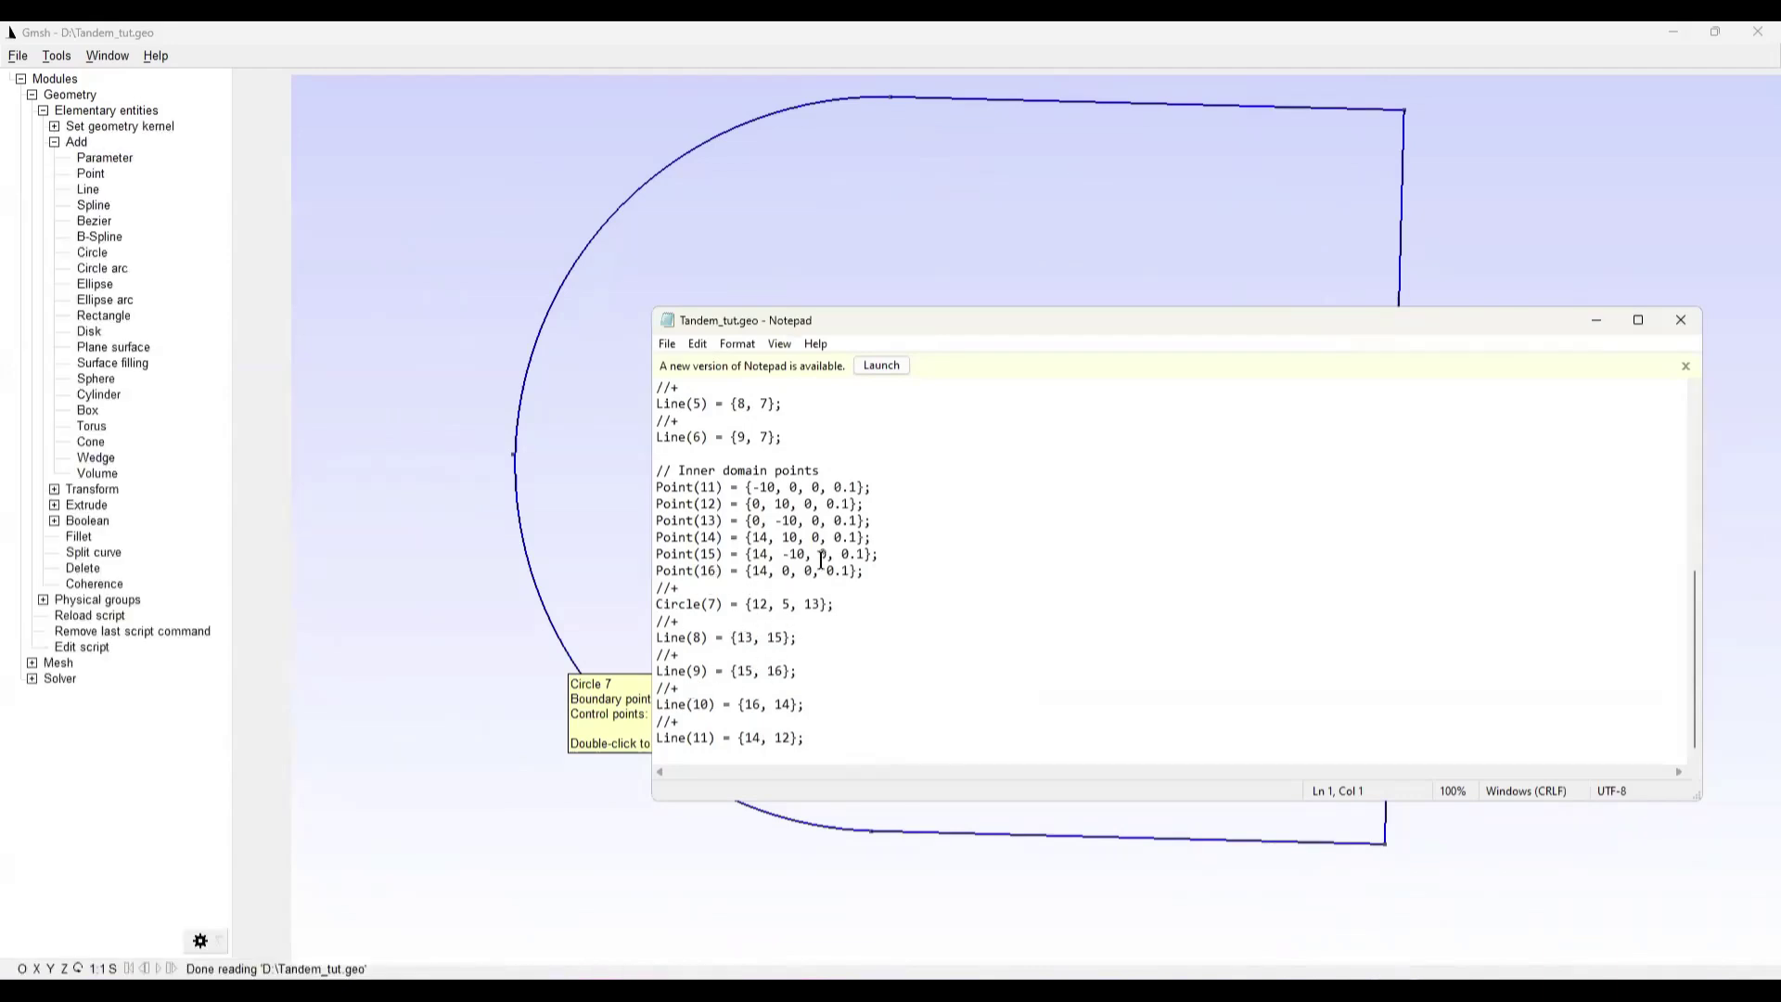
click(875, 581)
key(Home)
key(Return)
key(Up)
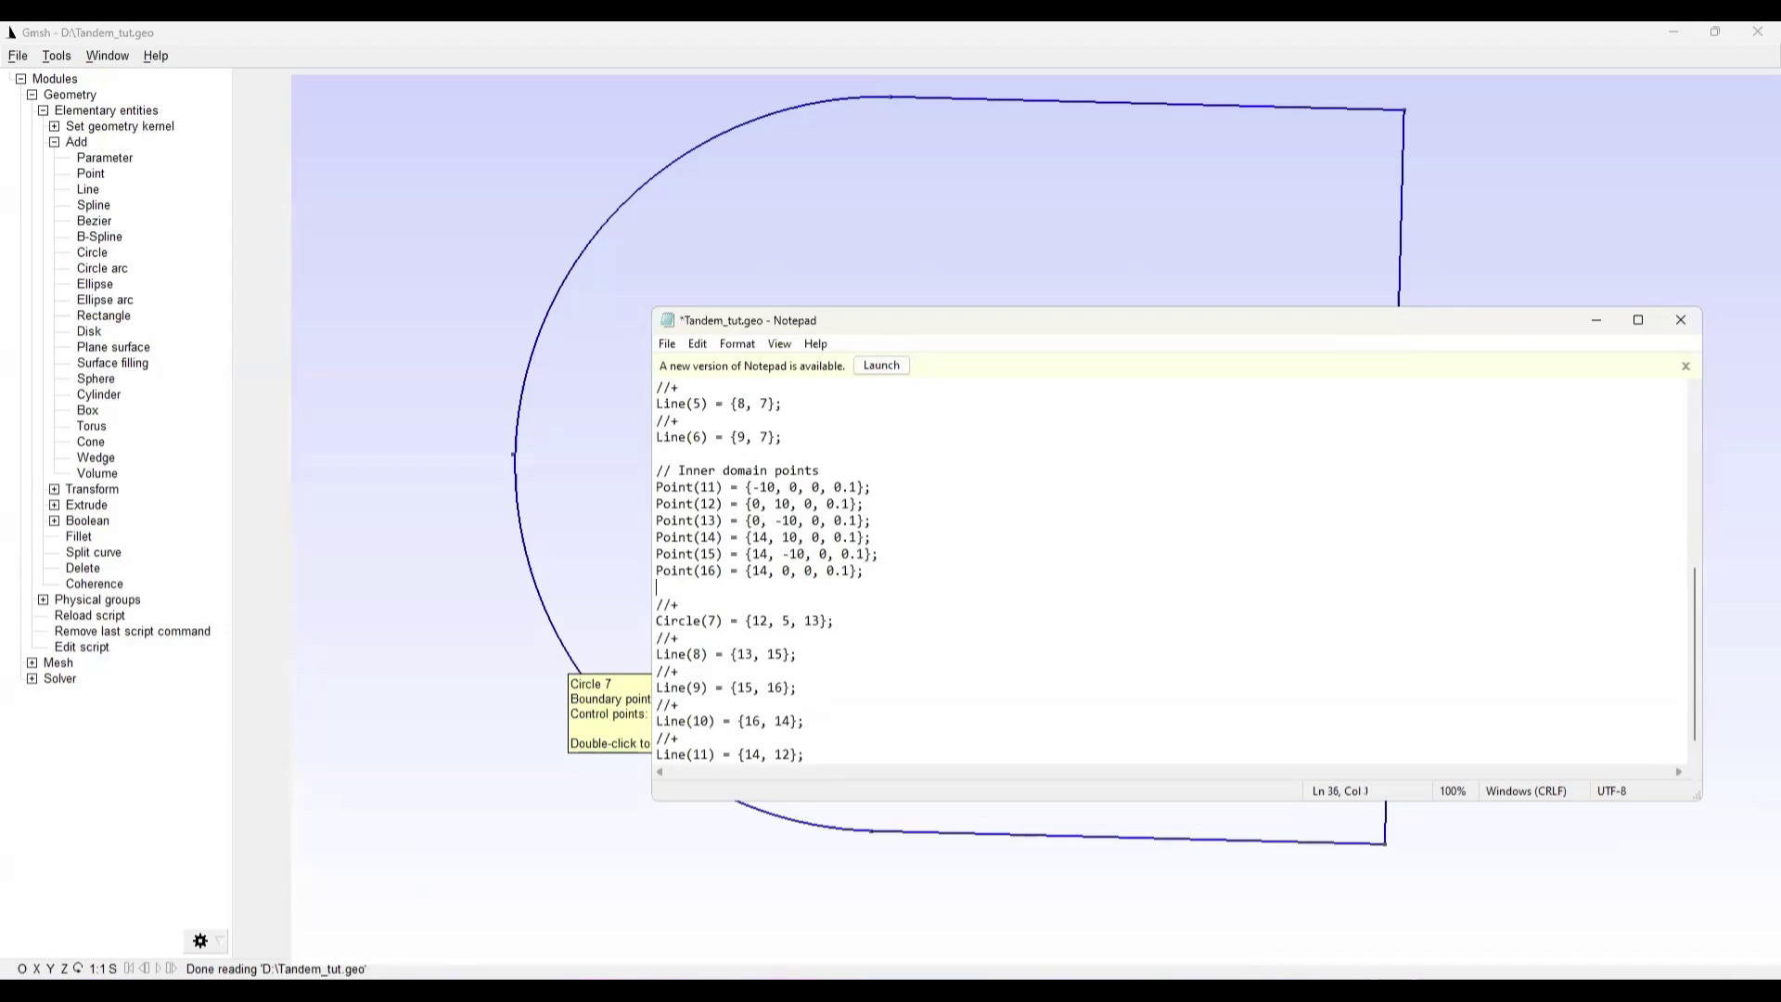
key(Return)
text(//)
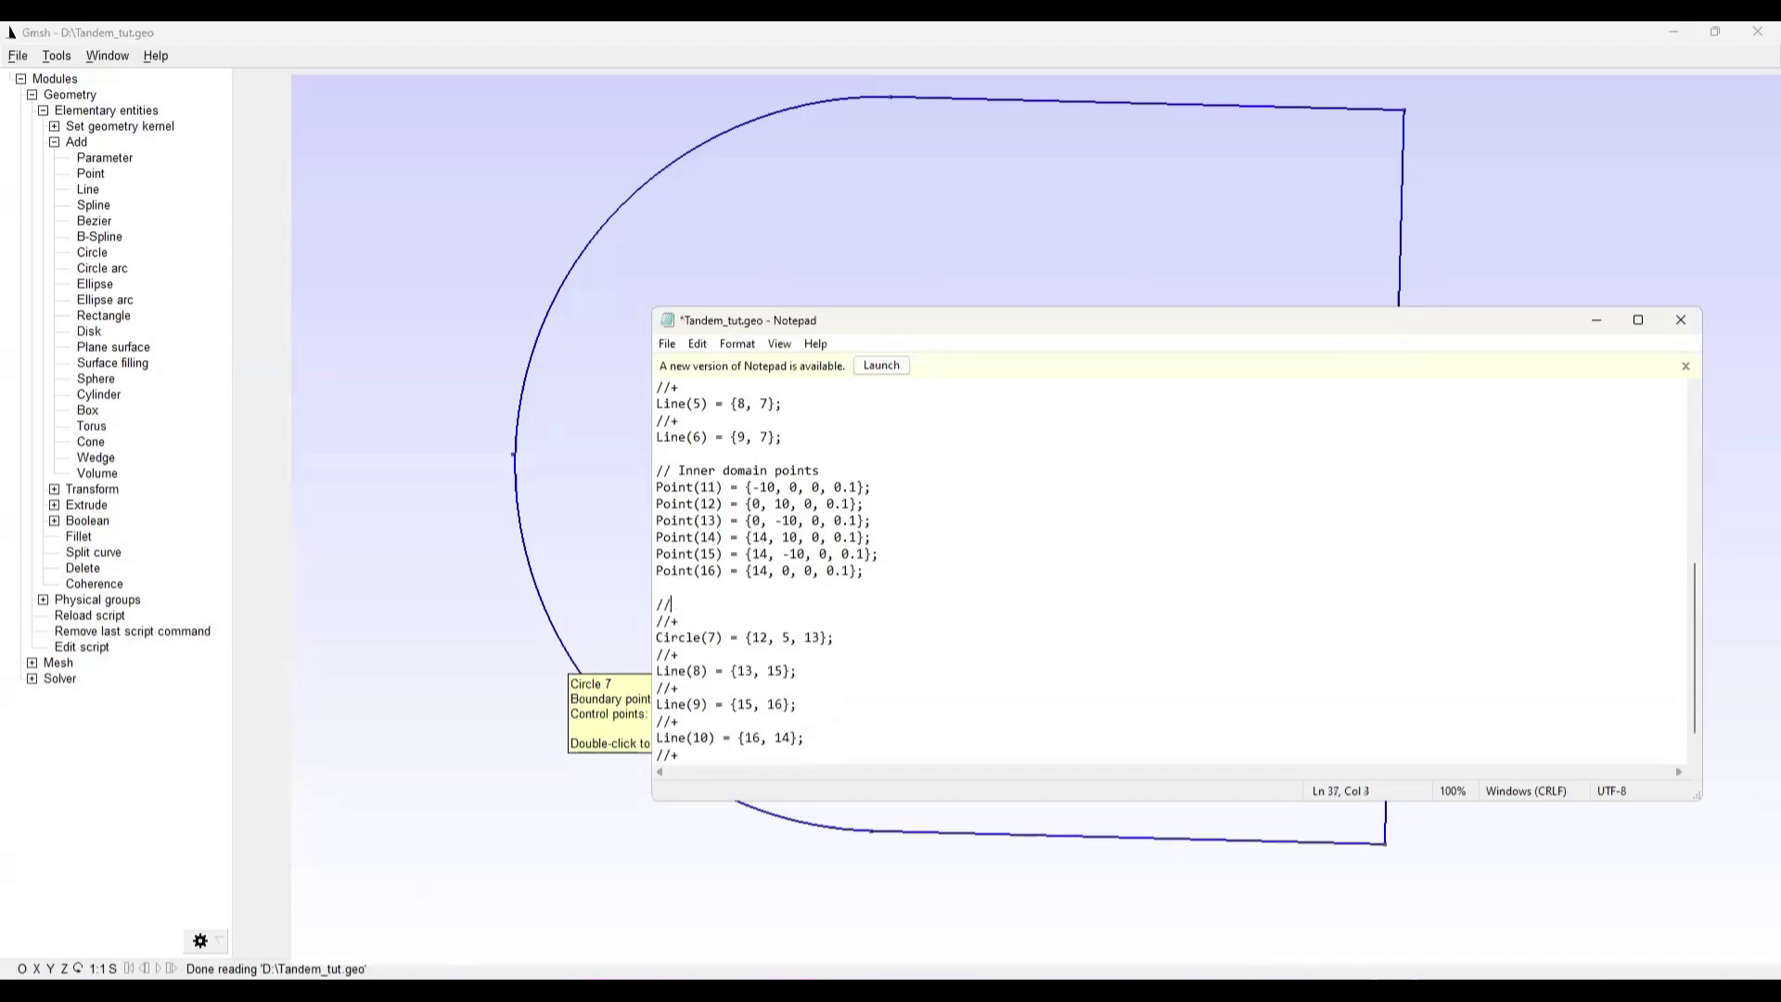
text( Making innder domain 1ines)
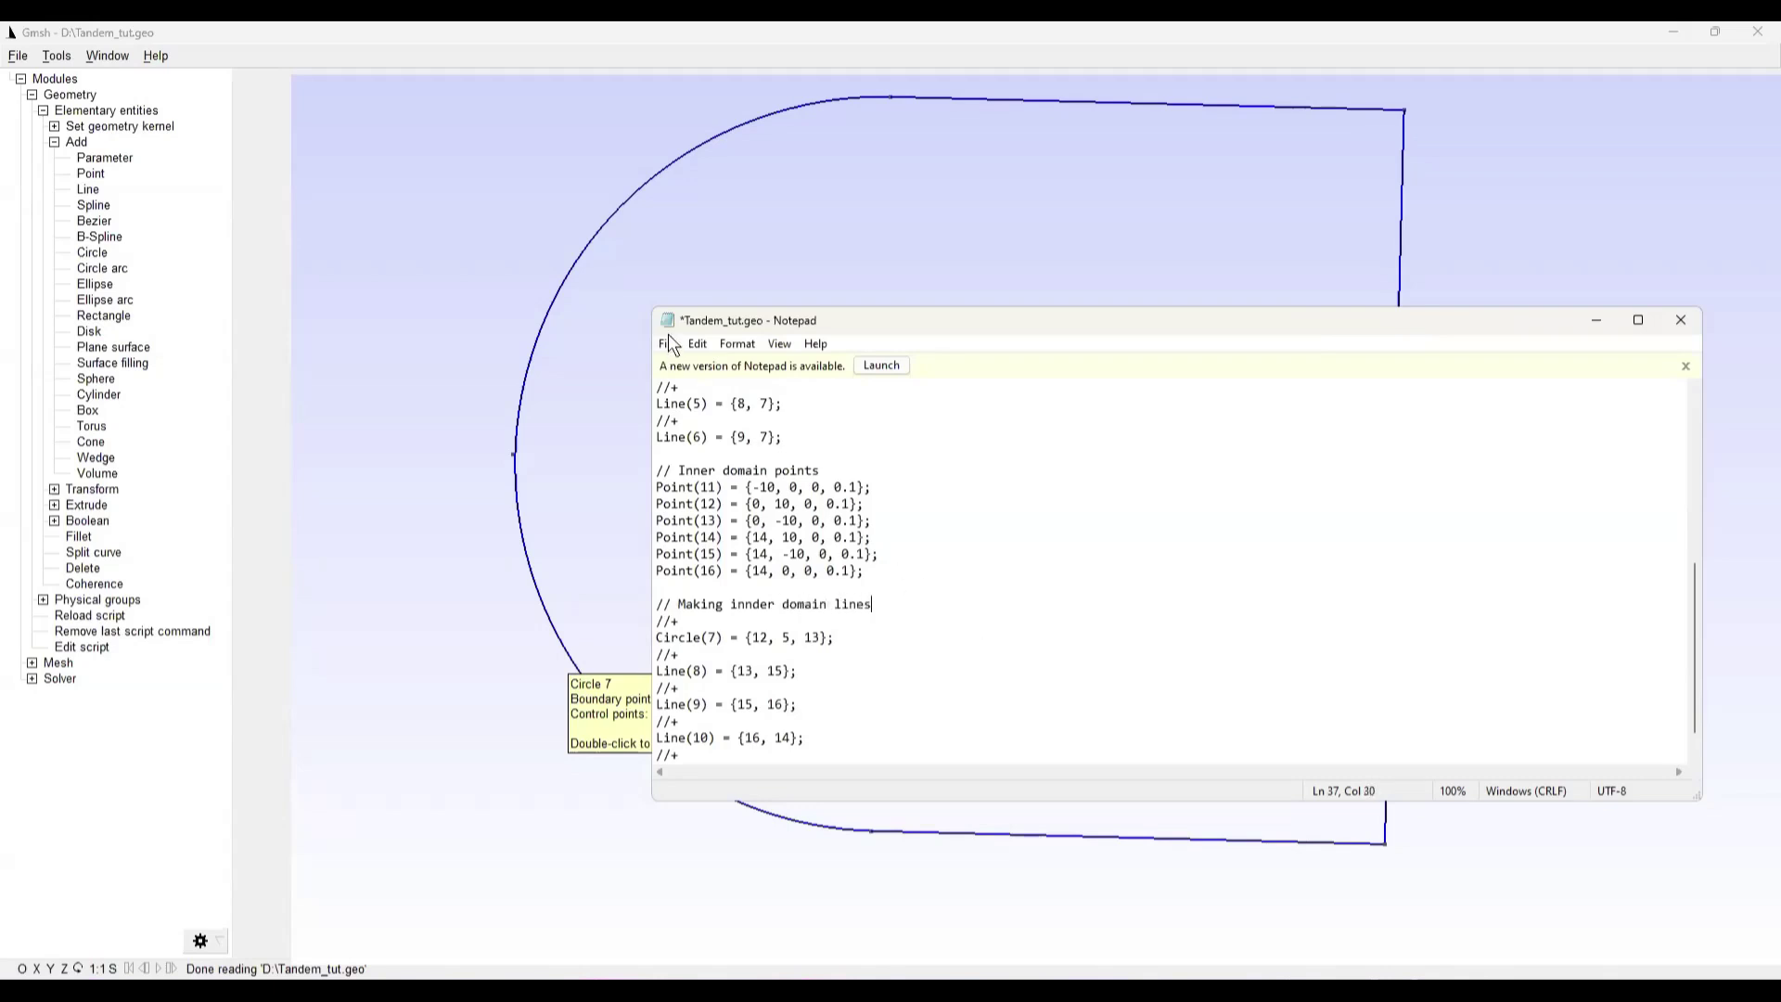
Save the commented script and close Notepad
click(668, 343)
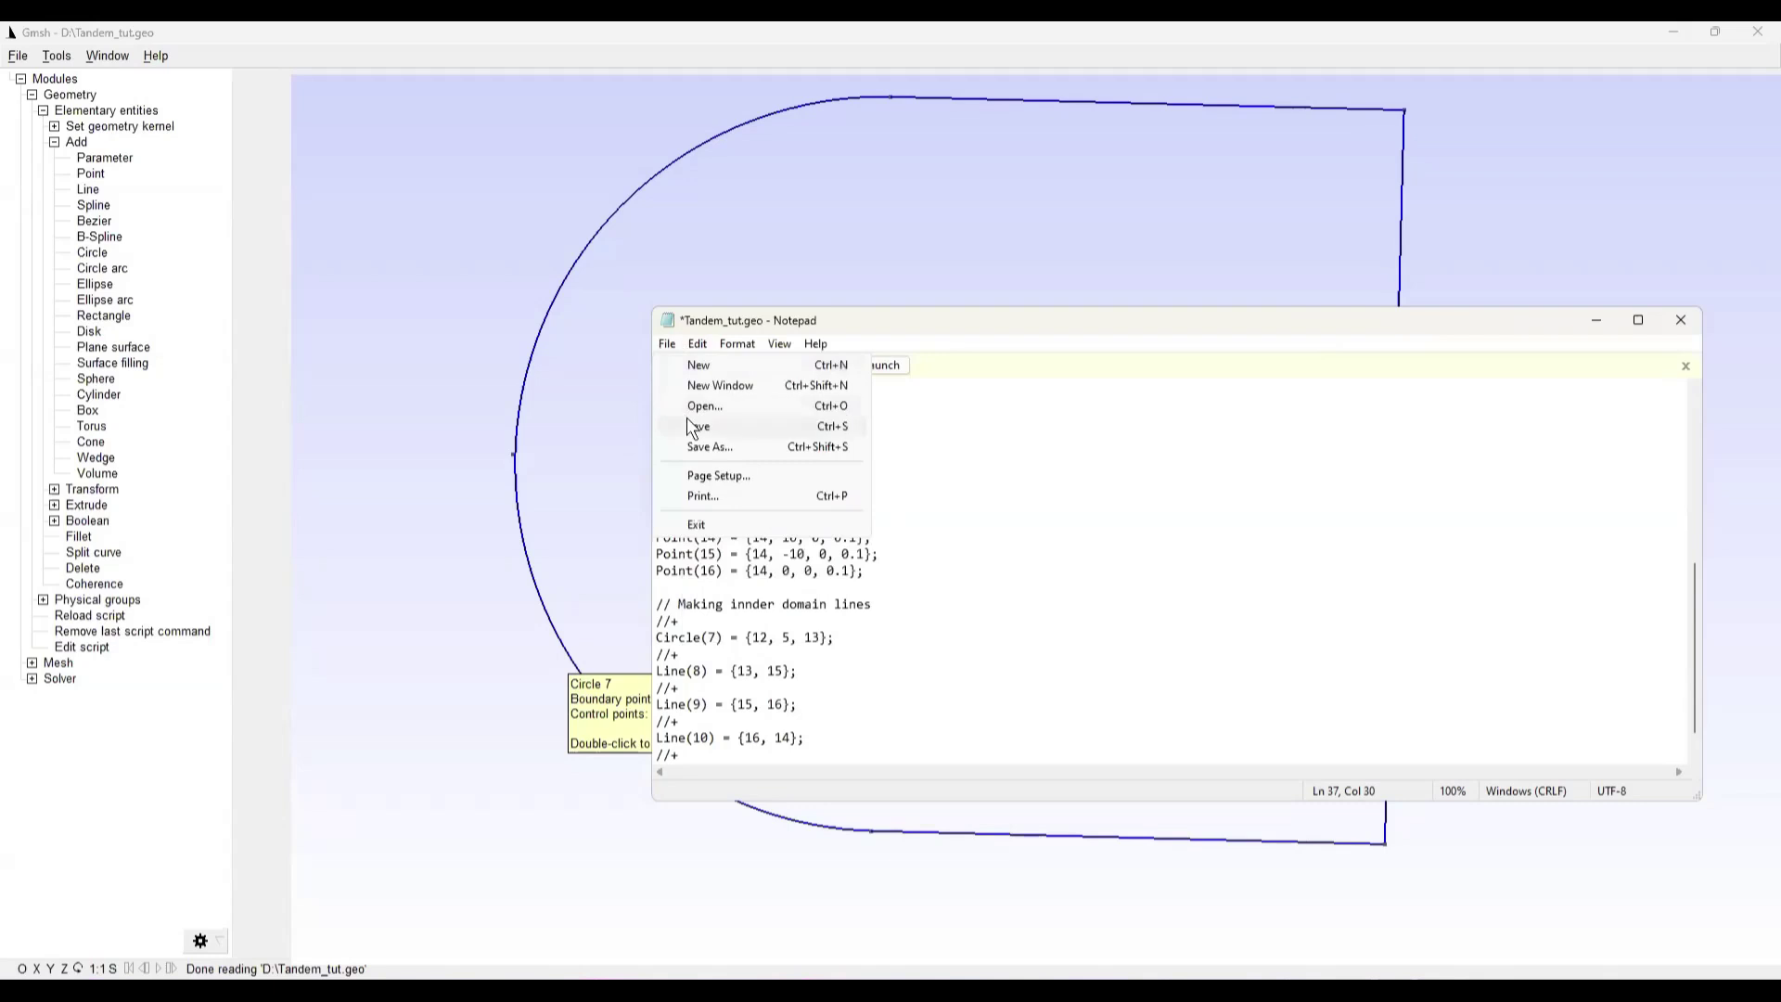
click(694, 427)
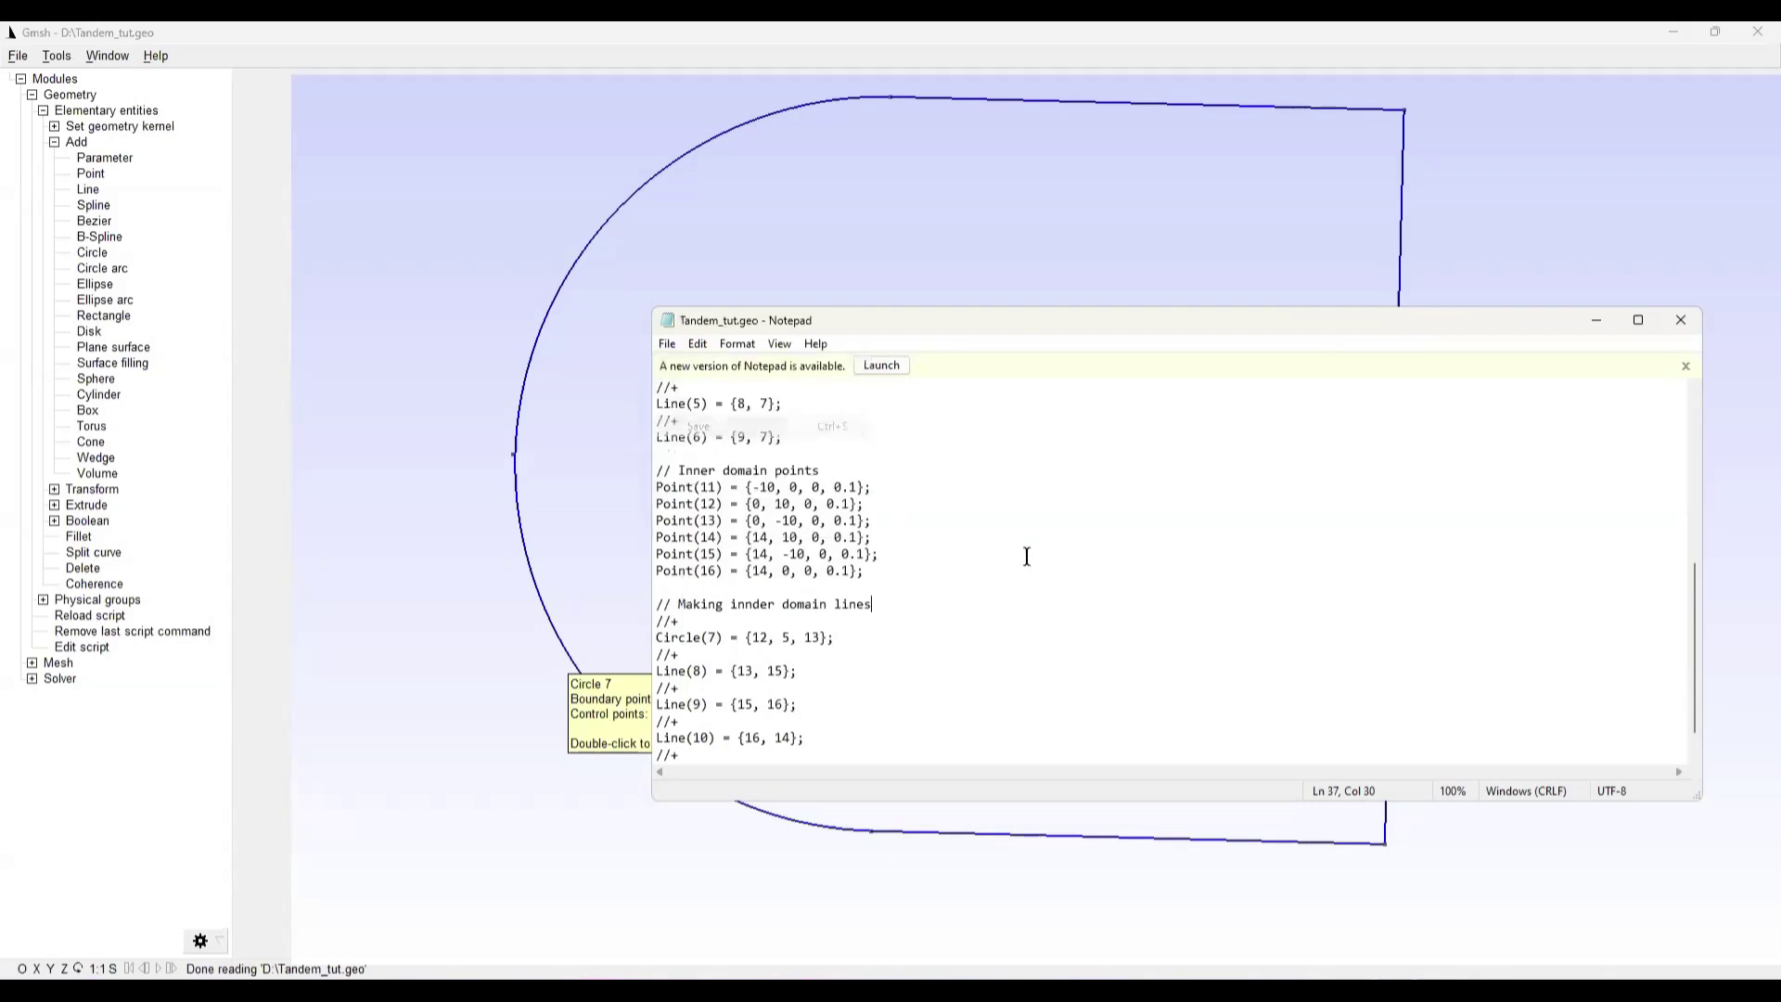
click(1679, 323)
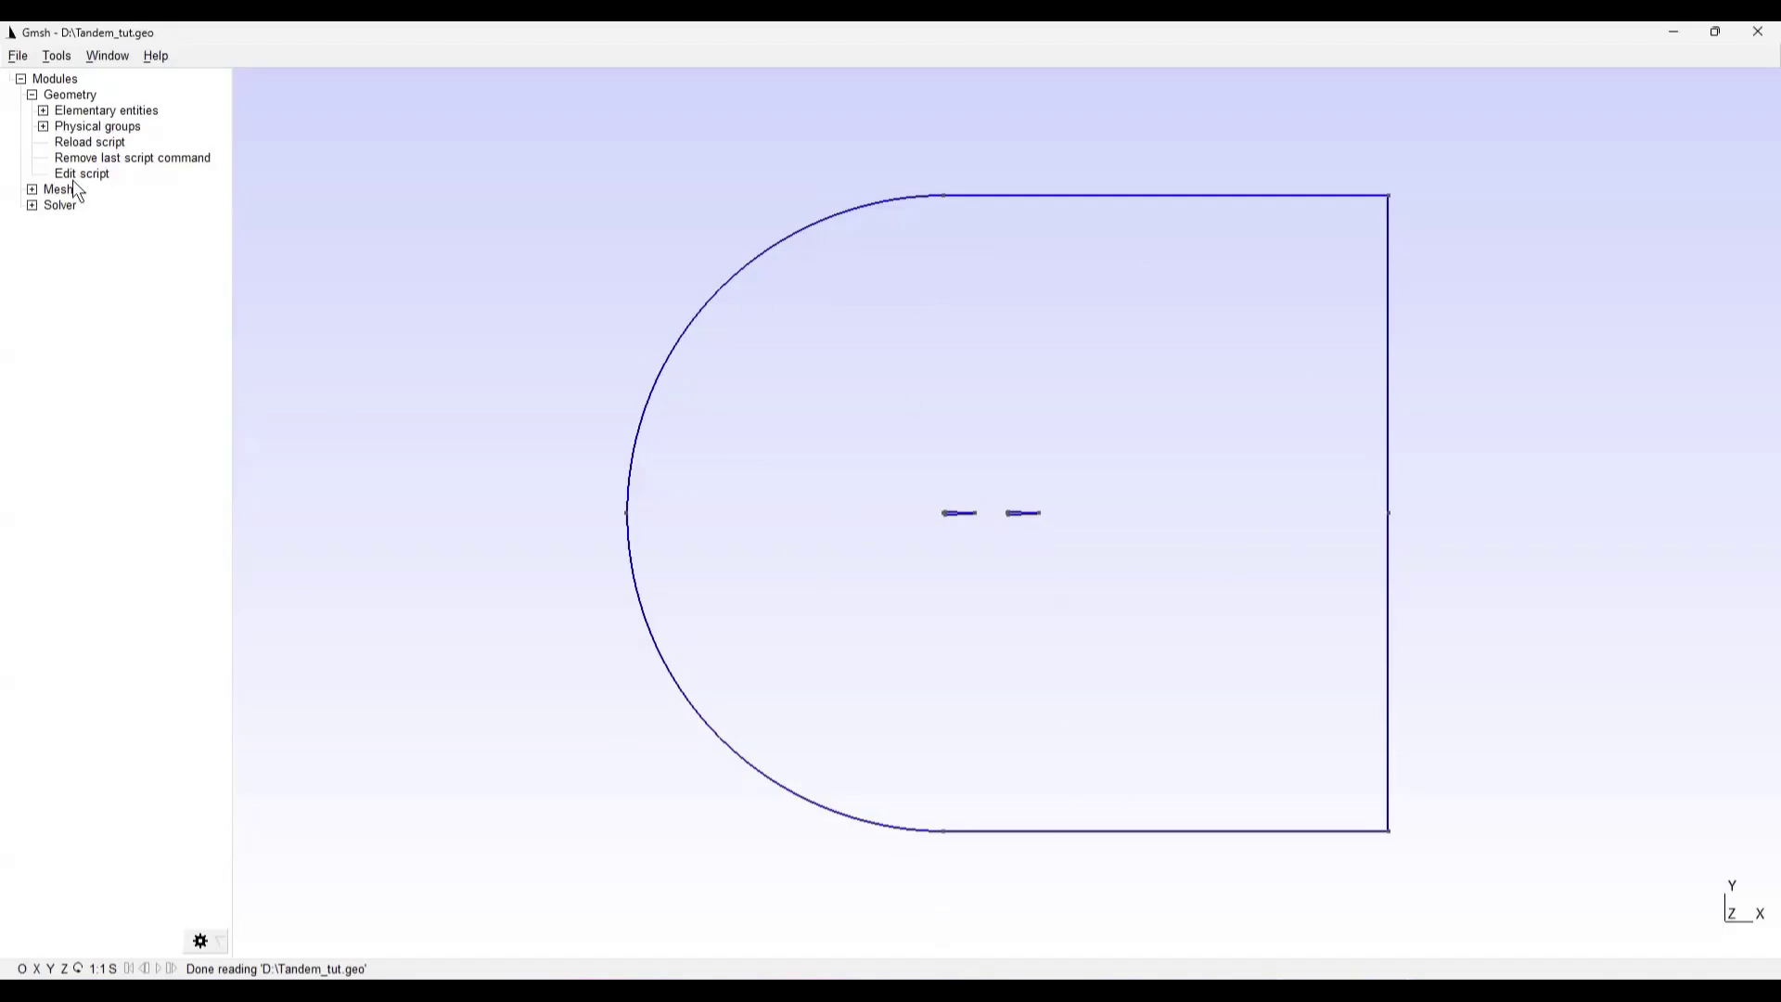
Open the script for editing and review the airfoil, line and inner domain point definitions
click(101, 178)
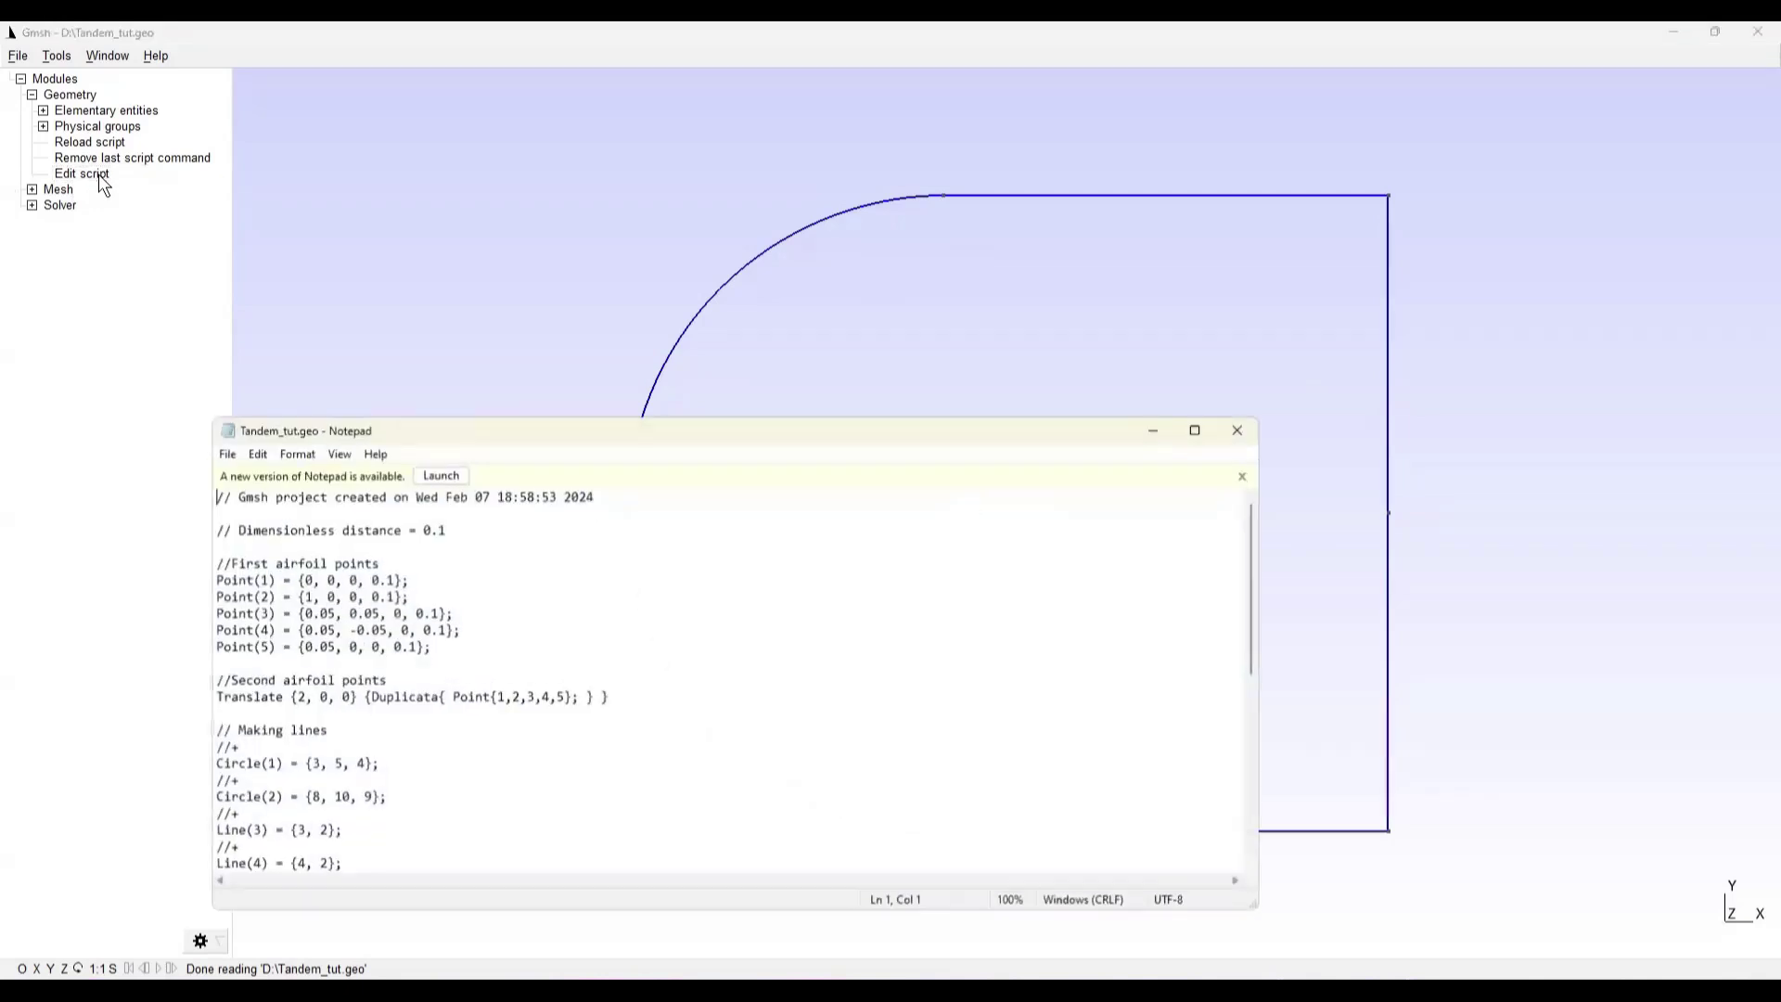
drag(555, 444, 833, 337)
scroll(1045, 648, down, 8)
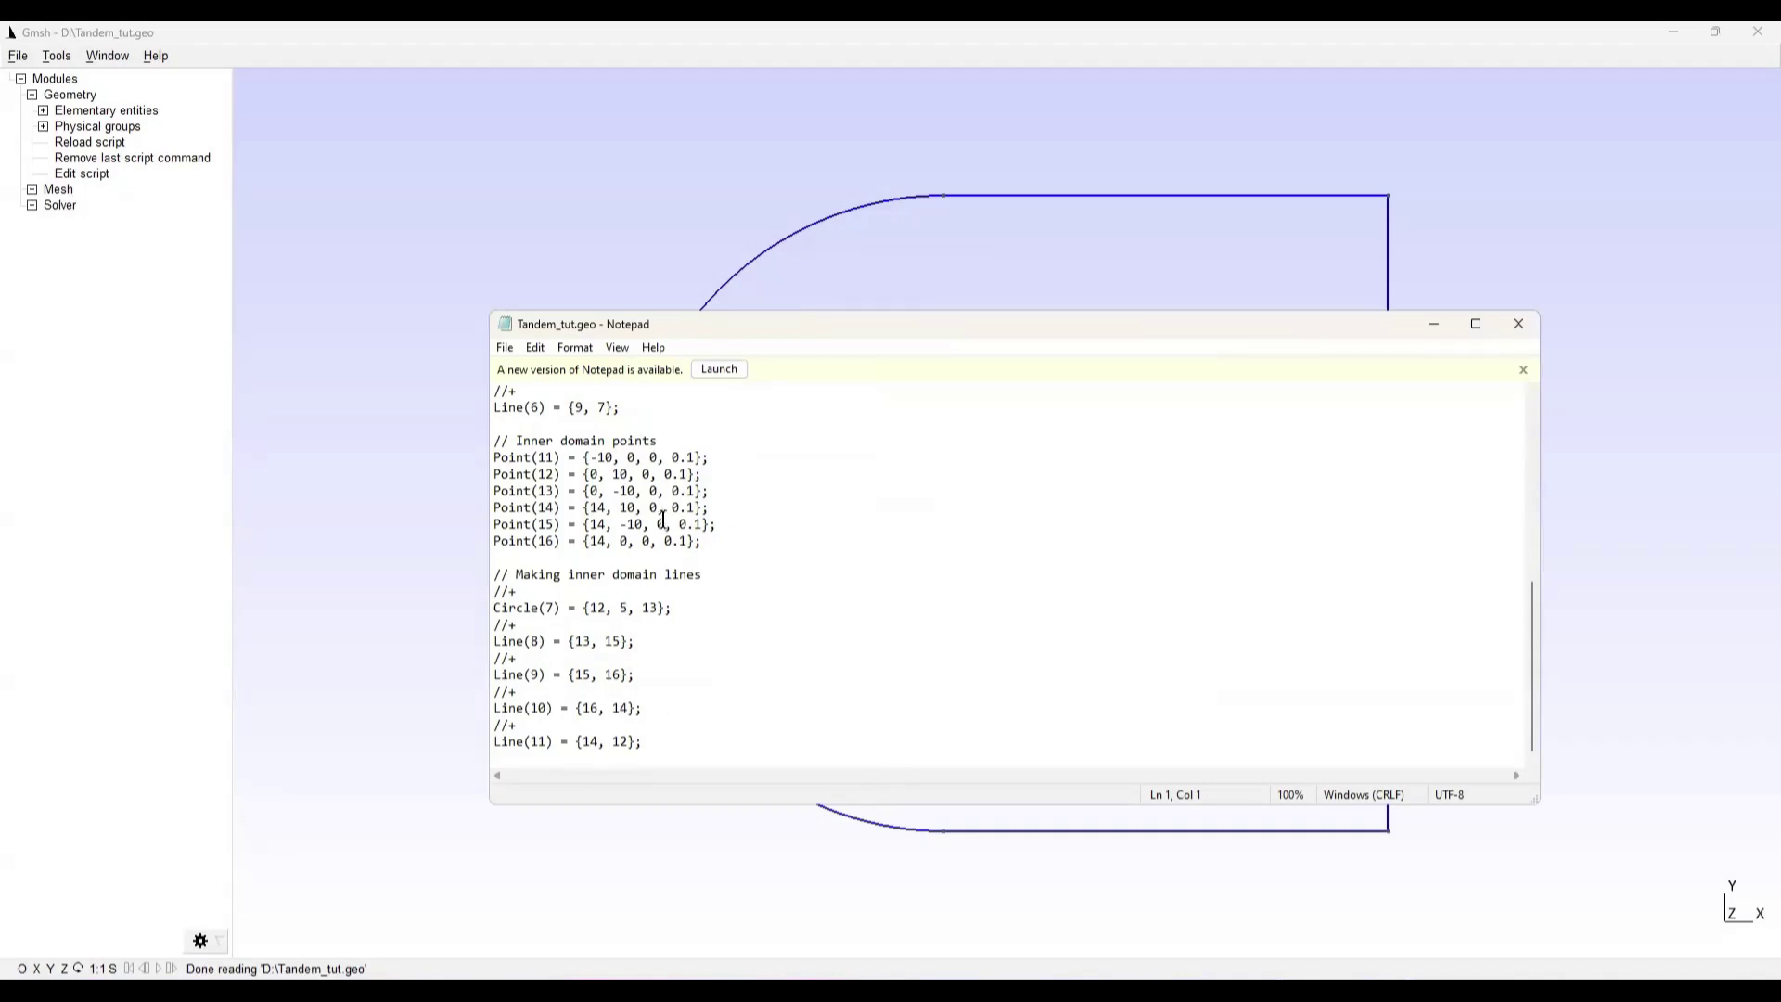
drag(647, 538, 651, 527)
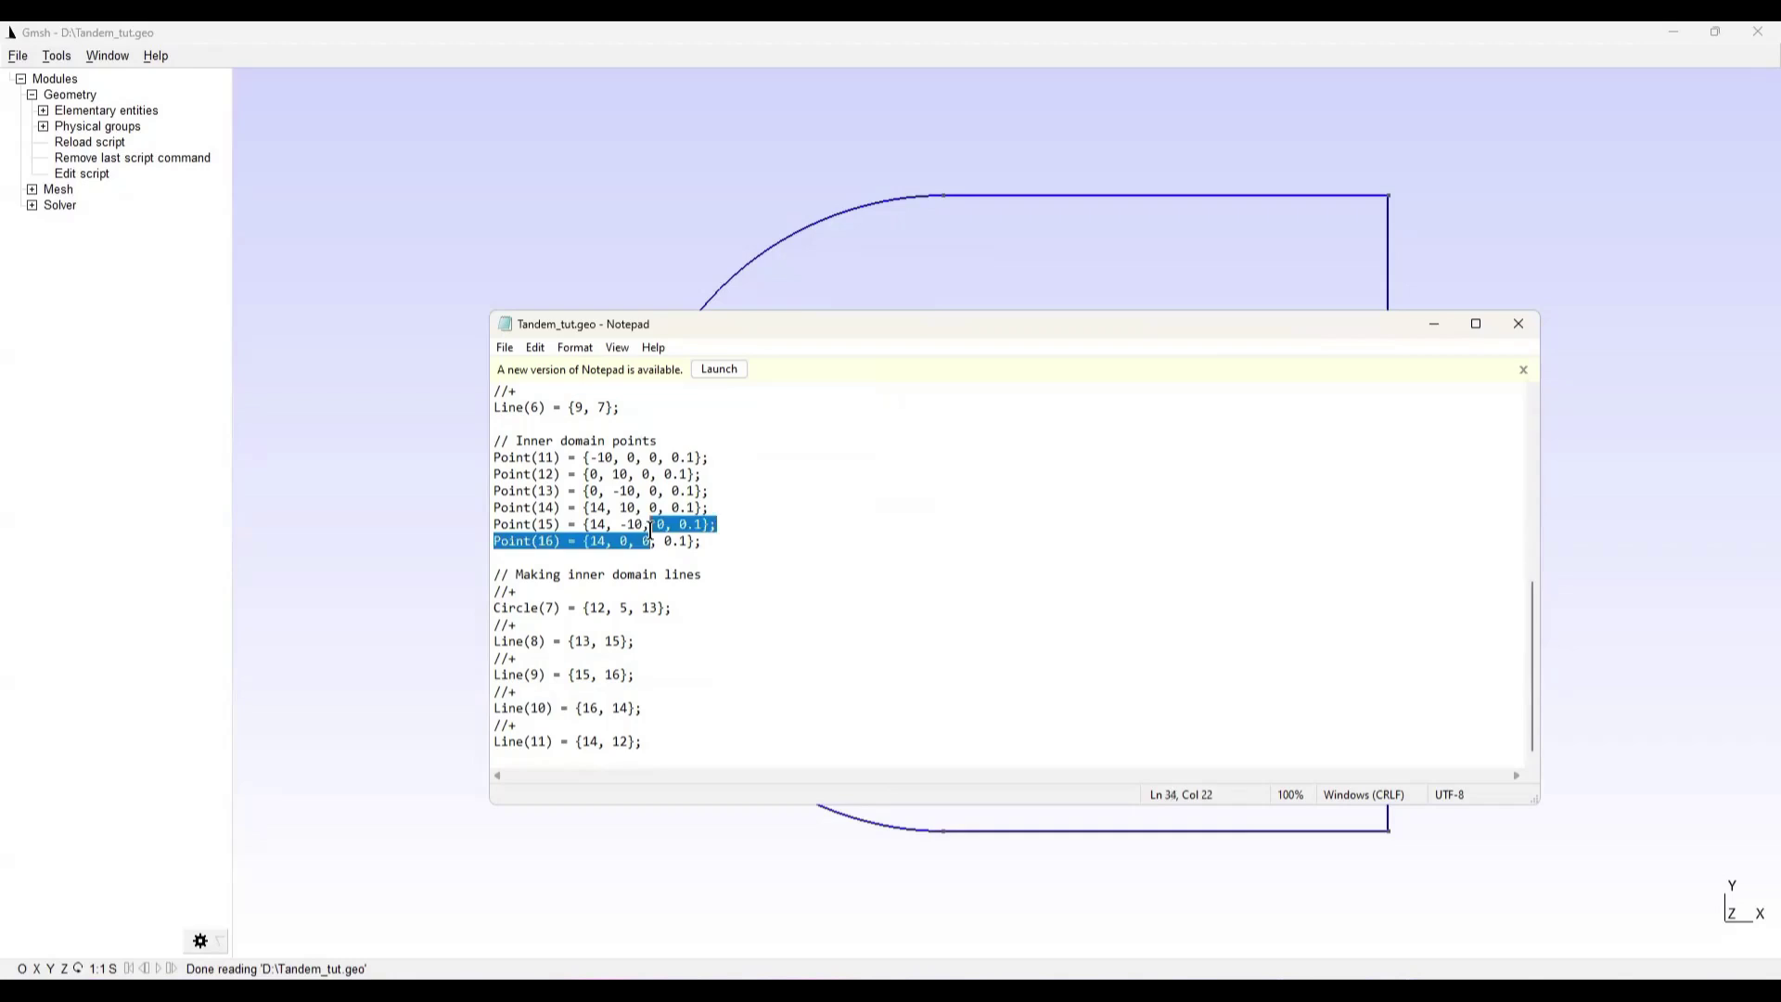
click(657, 524)
scroll(662, 507, up, 7)
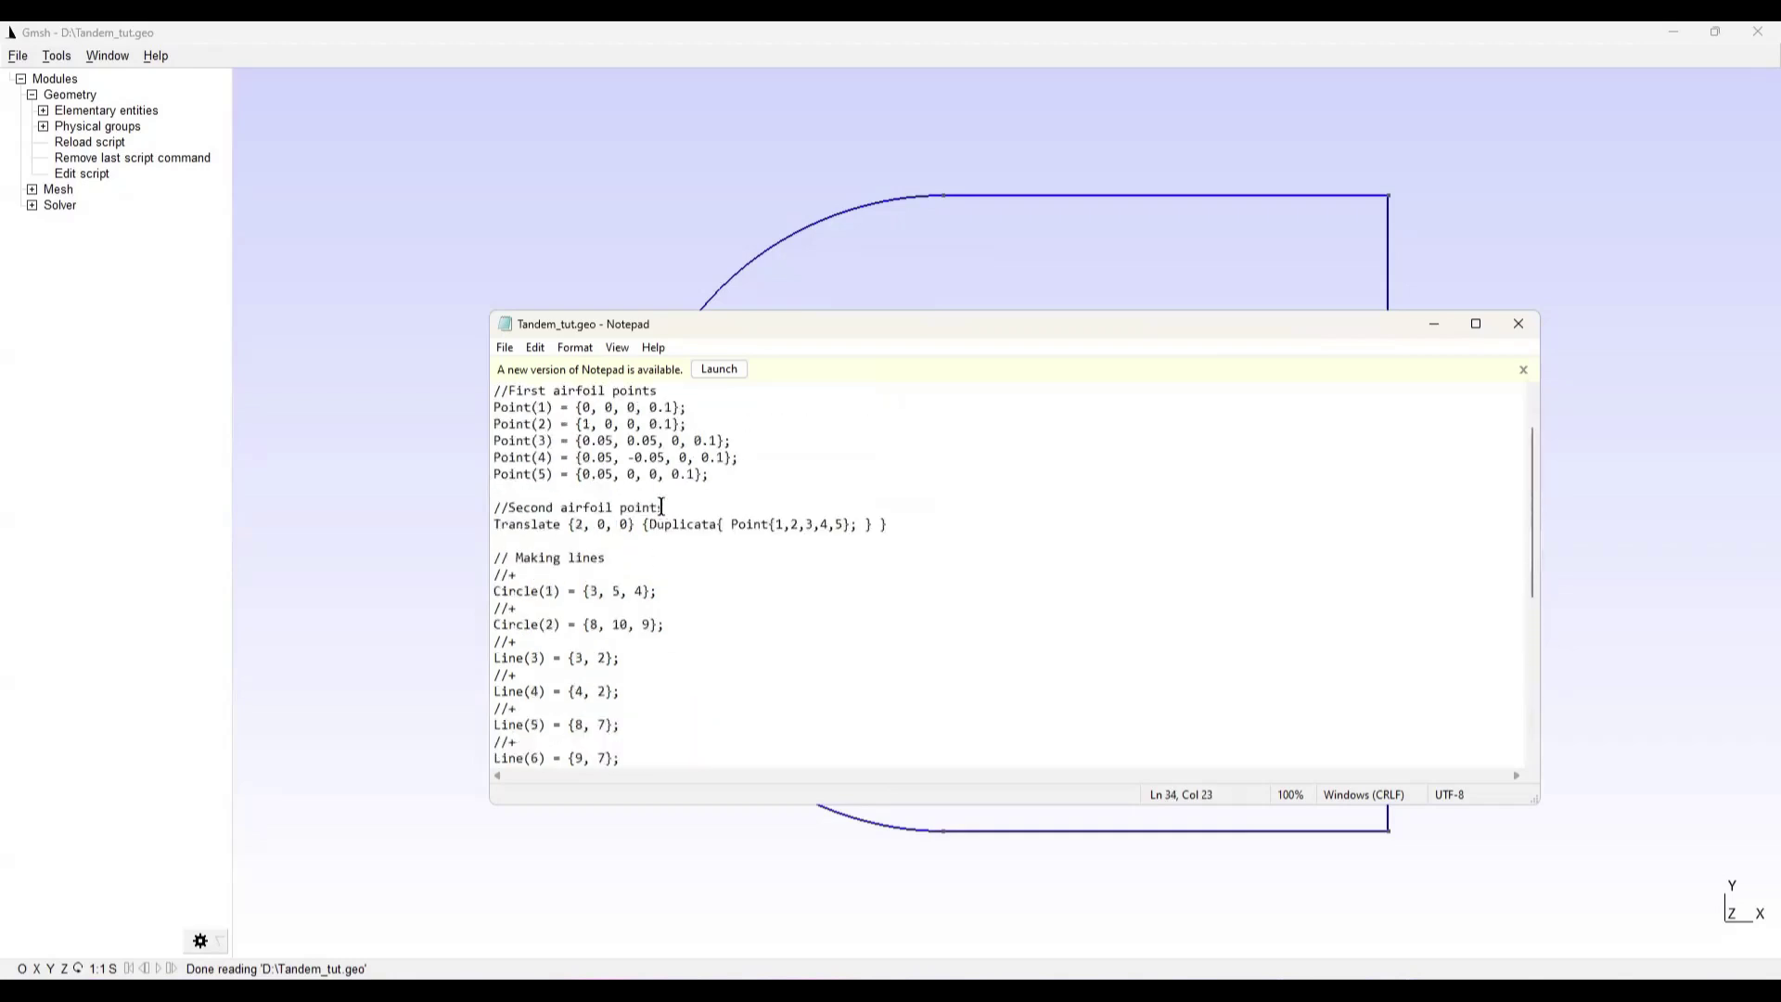
scroll(661, 507, up, 2)
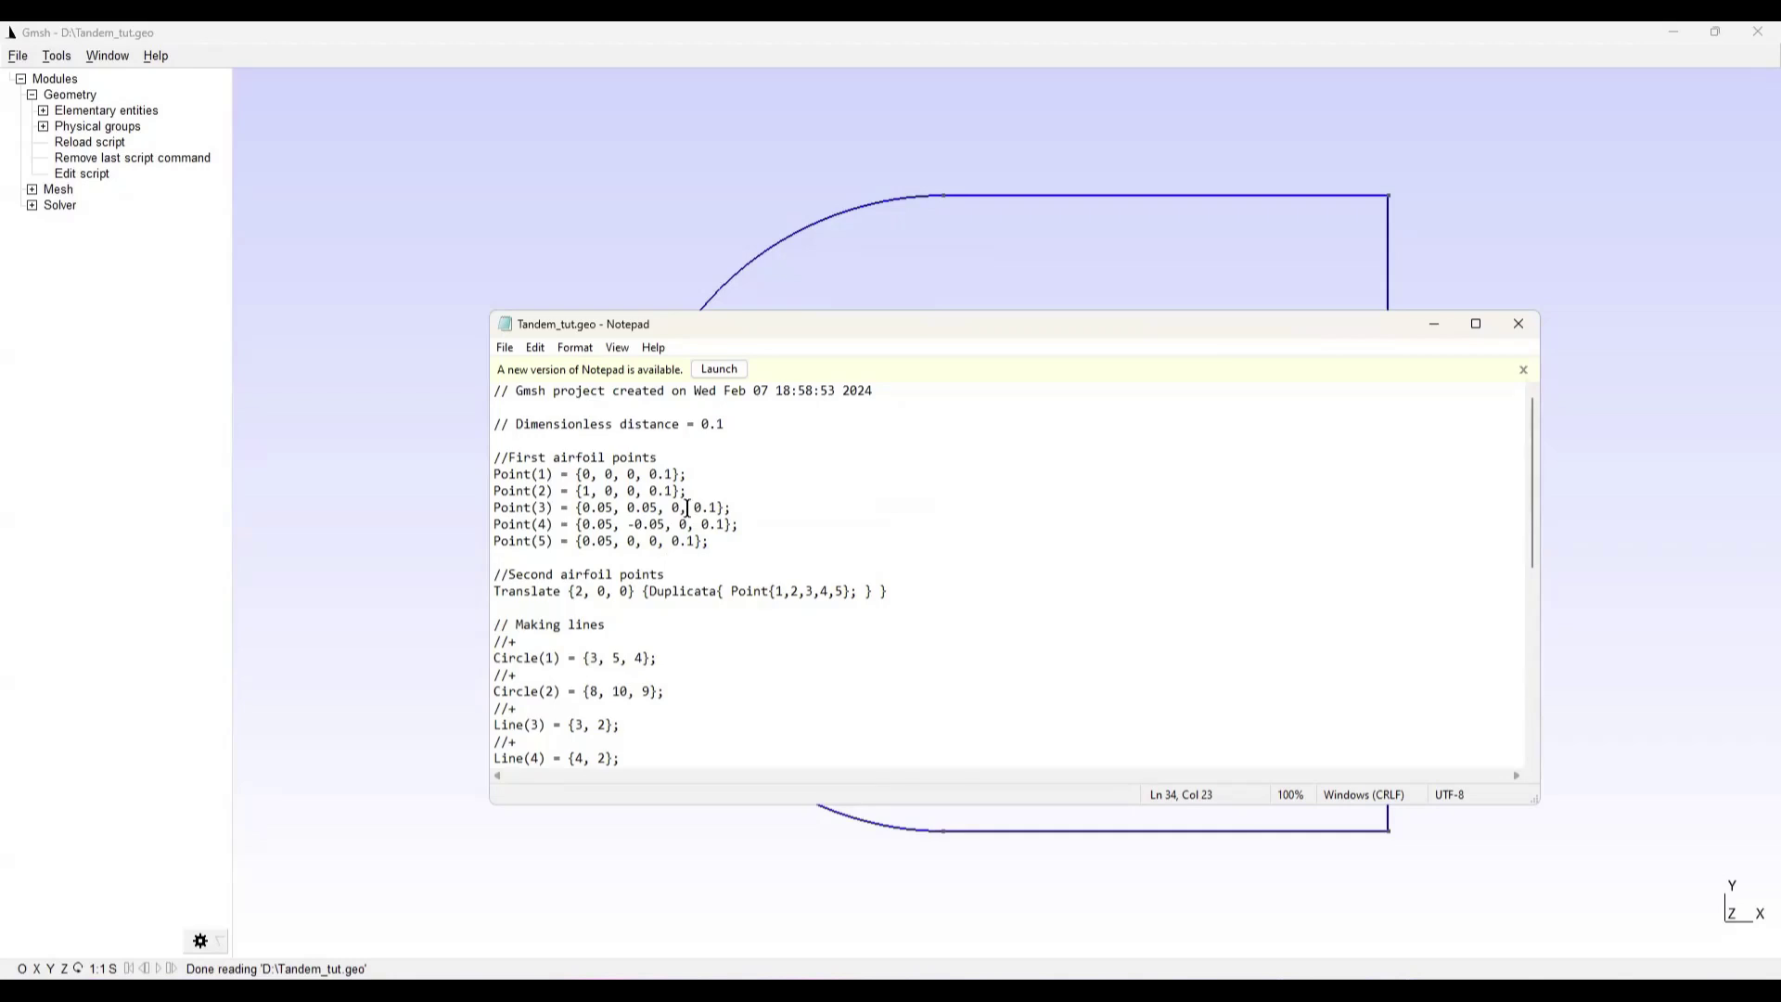
scroll(687, 508, down, 8)
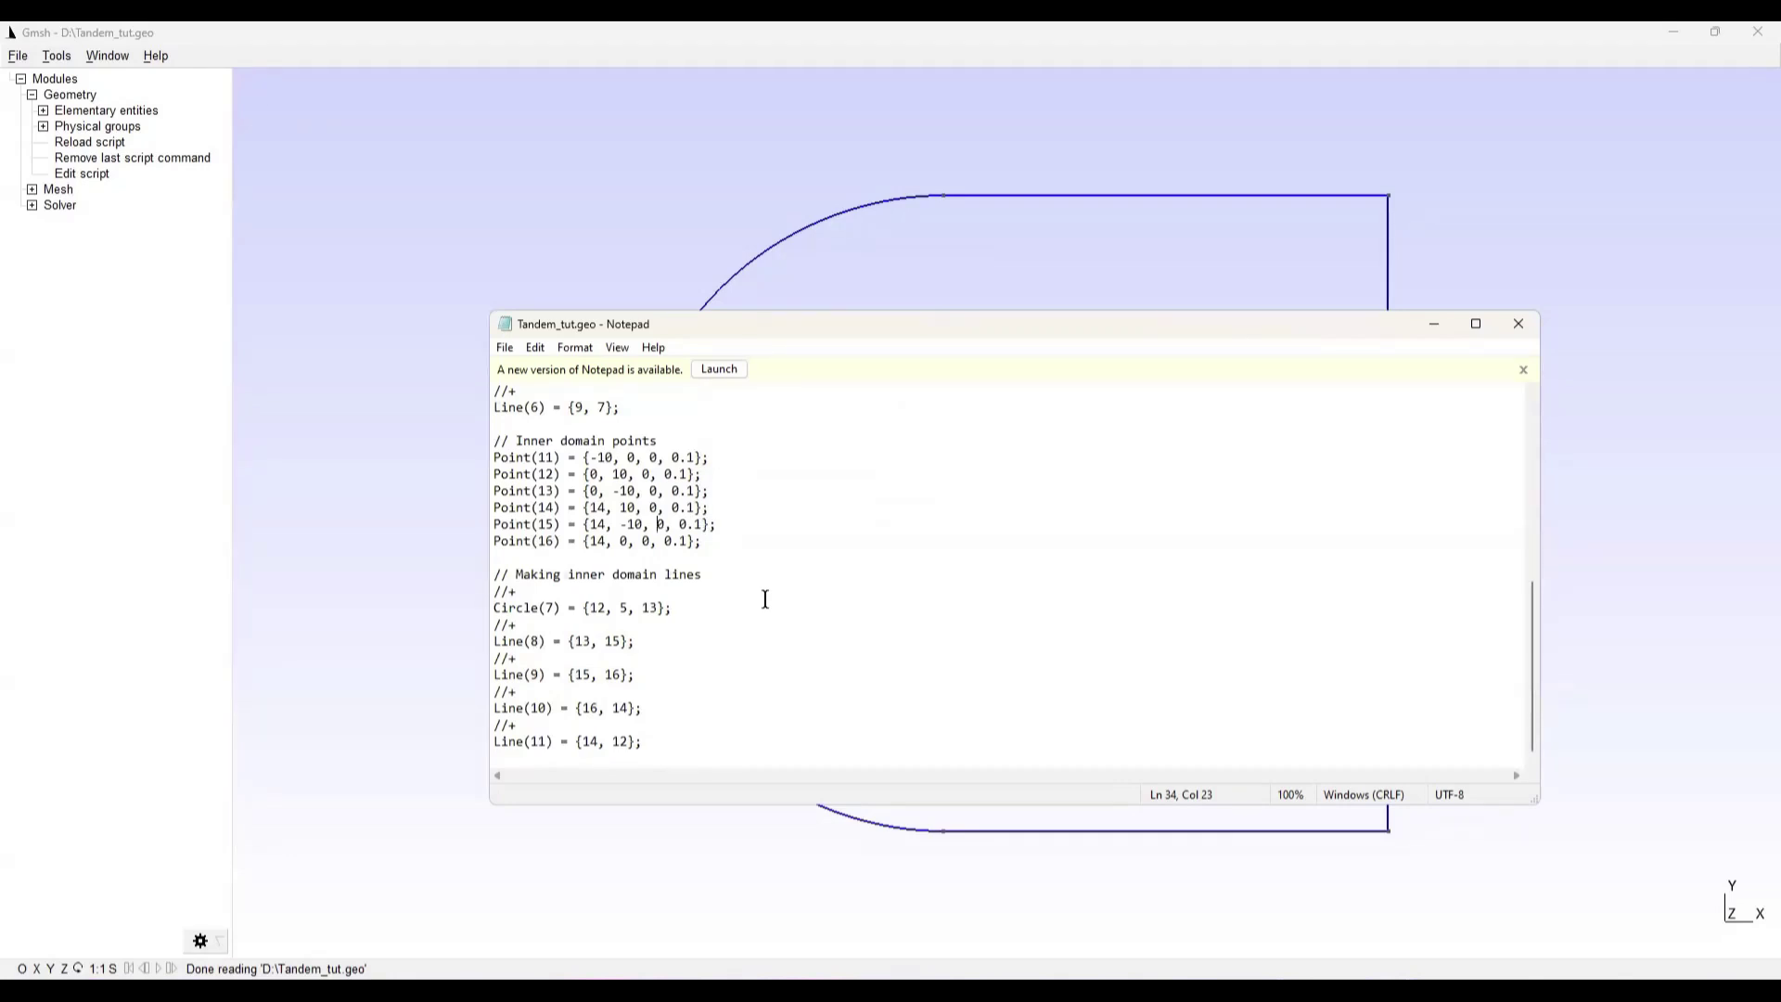
Add a blank line and the comment "// Outer domain points" after the Line(11) entry at the script's end
click(649, 742)
key(Return)
key(Return)
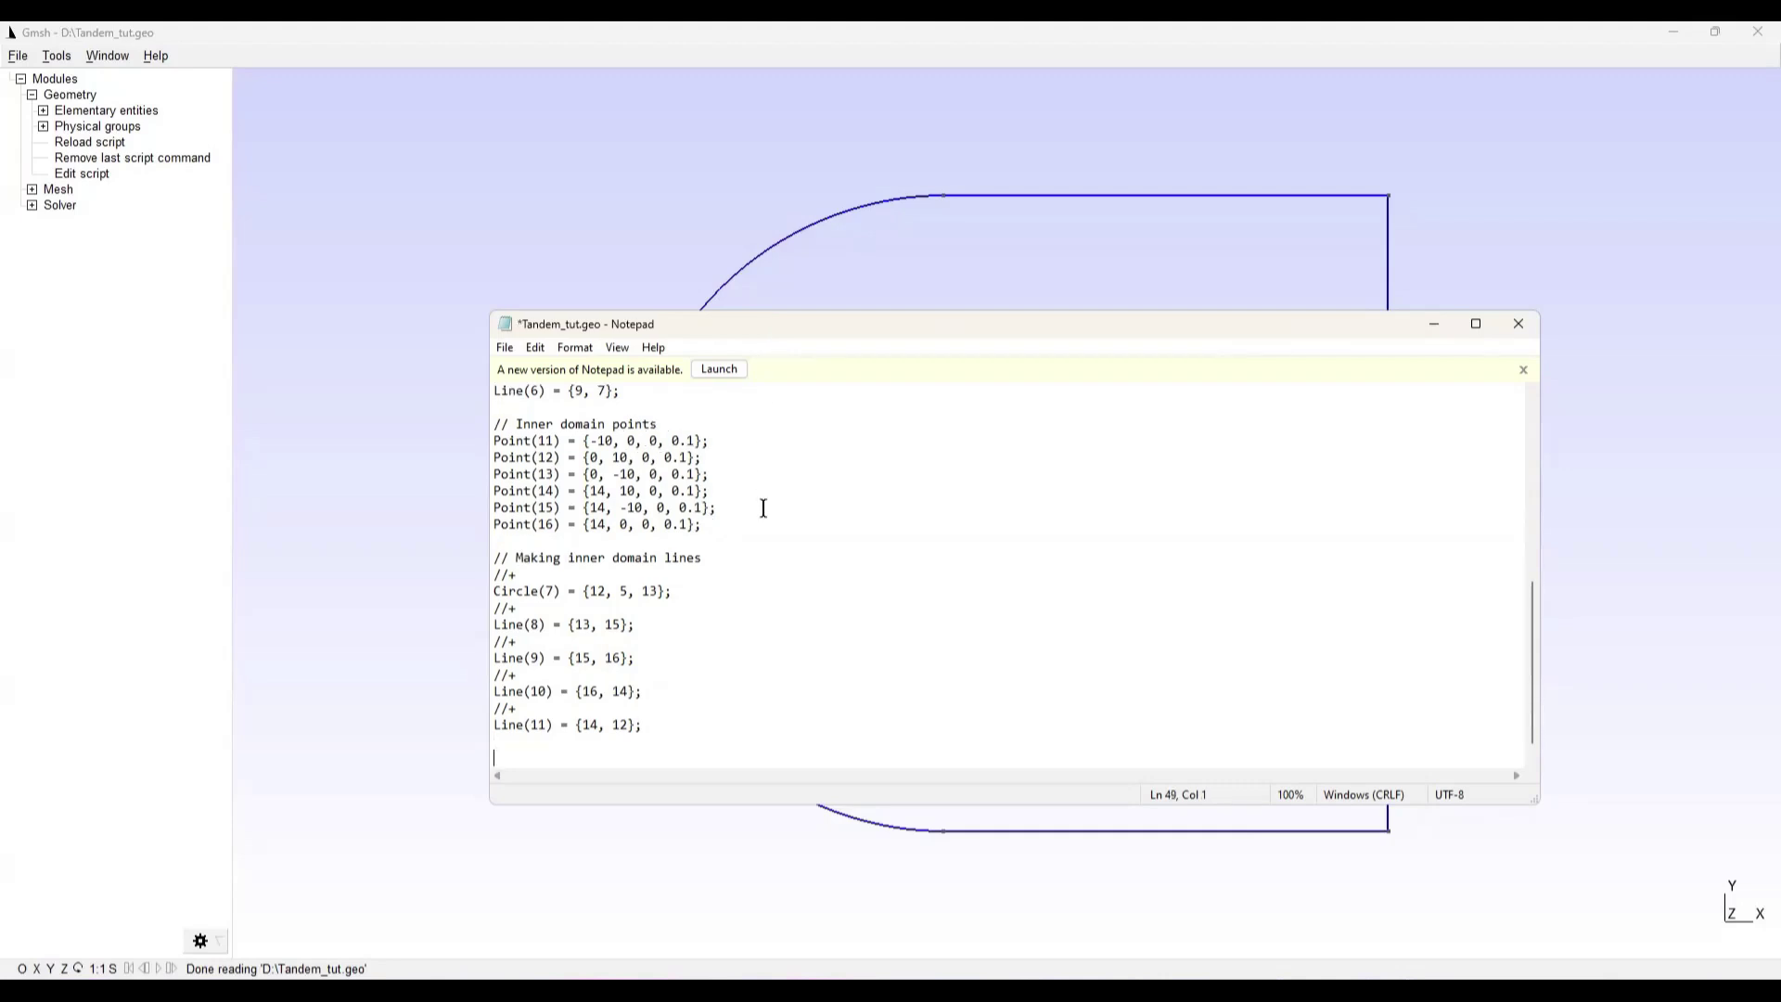
text(//)
text(Outer domain points)
key(Return)
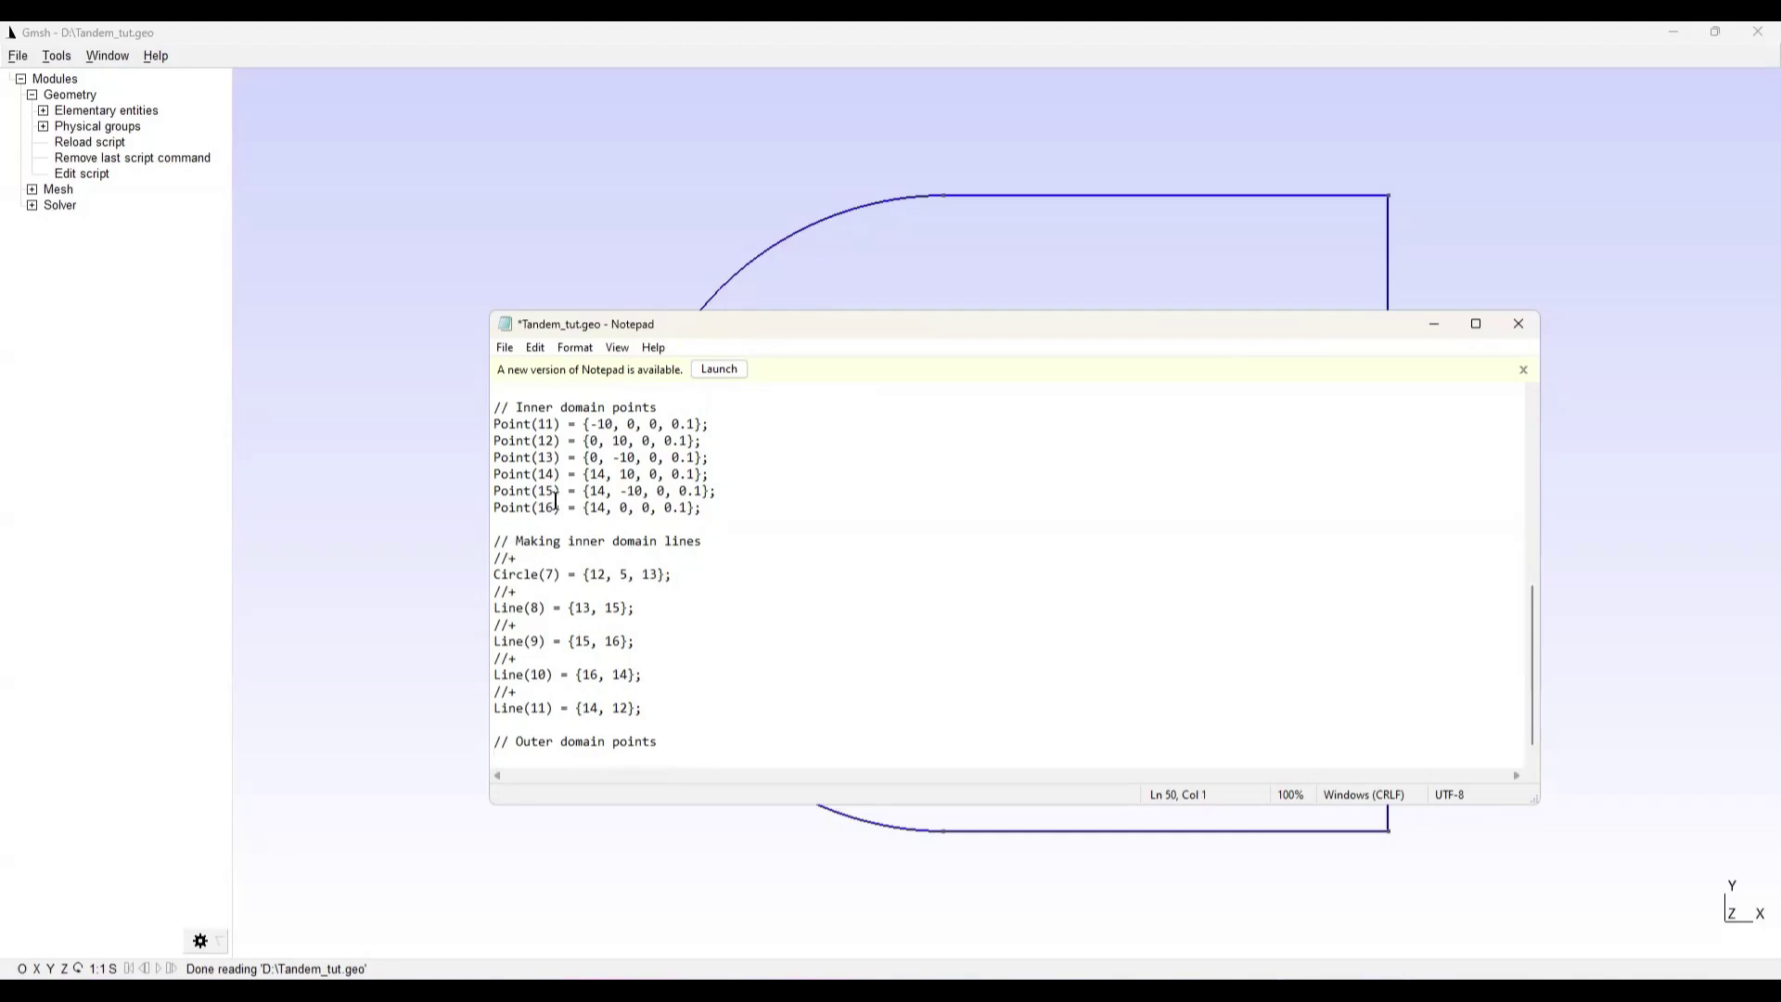
Below the outer domain comment, define Point(17) = {-15, 0, 0, 0.1}; and Point(18) = {0, 15, 0, 0.1};
text(Point(17) = {-15, 0, 0, 0.1};)
key(Return)
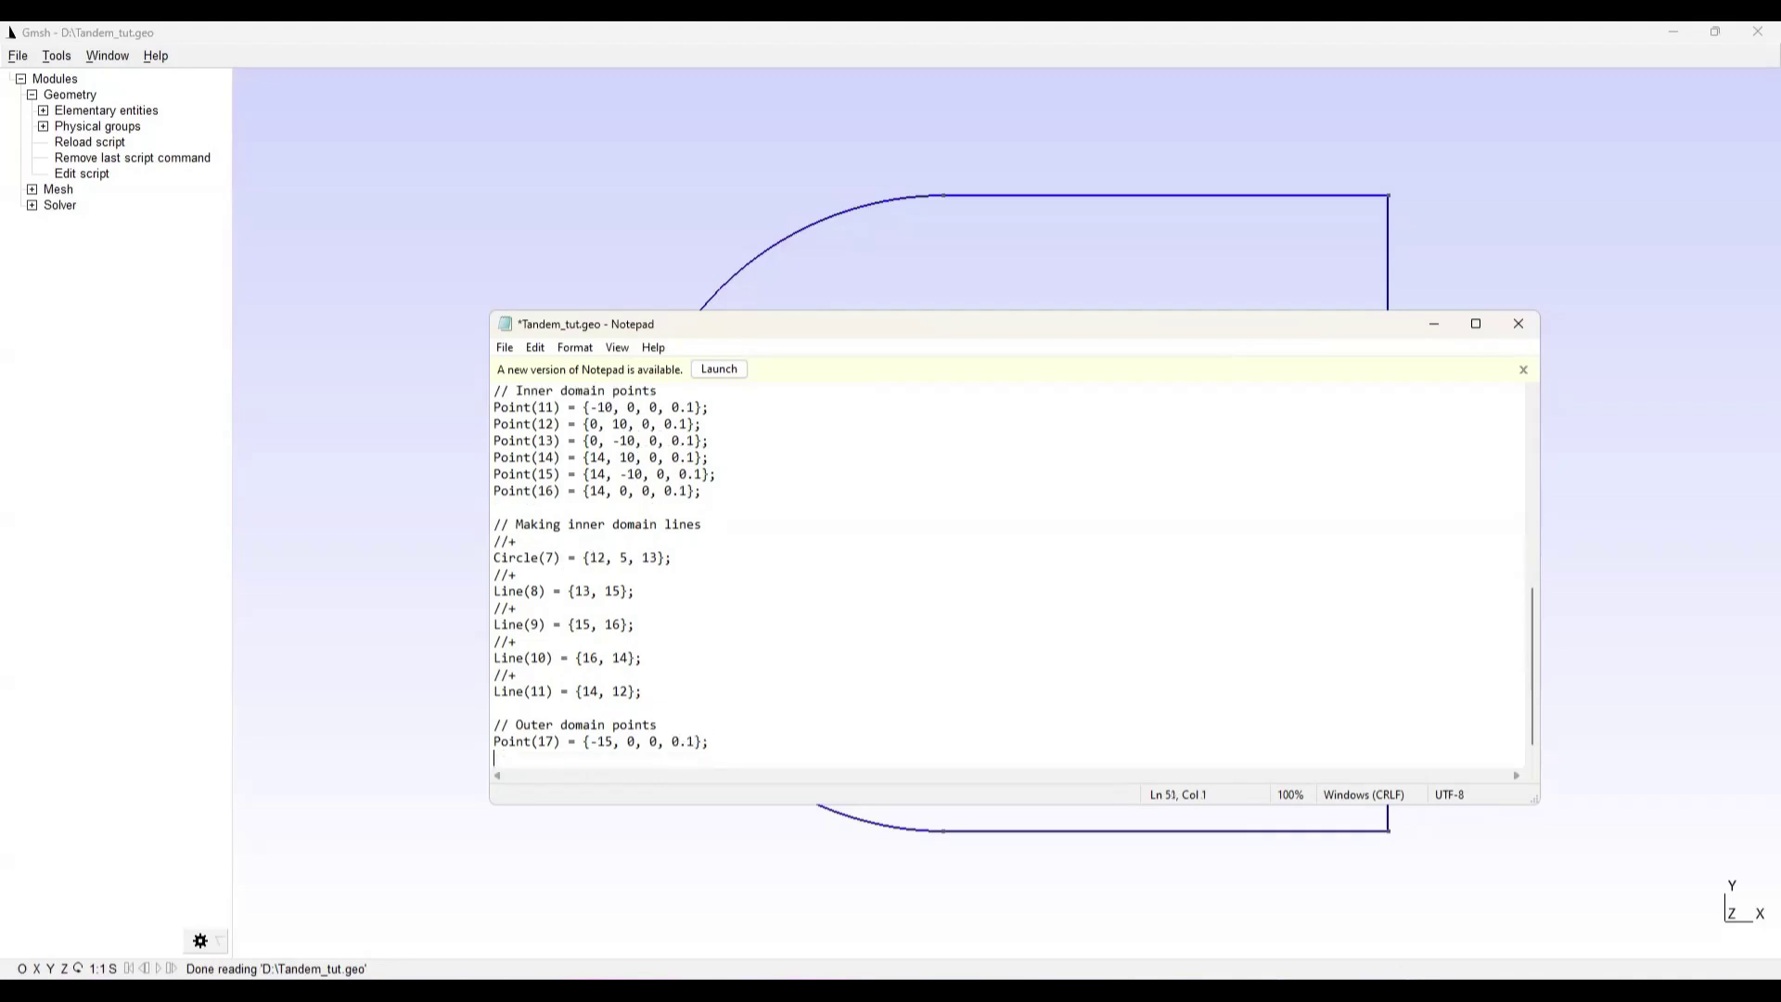
text(p)
key(Caps_Lock)
key(BackSpace)
key(Caps_Lock)
text(Po)
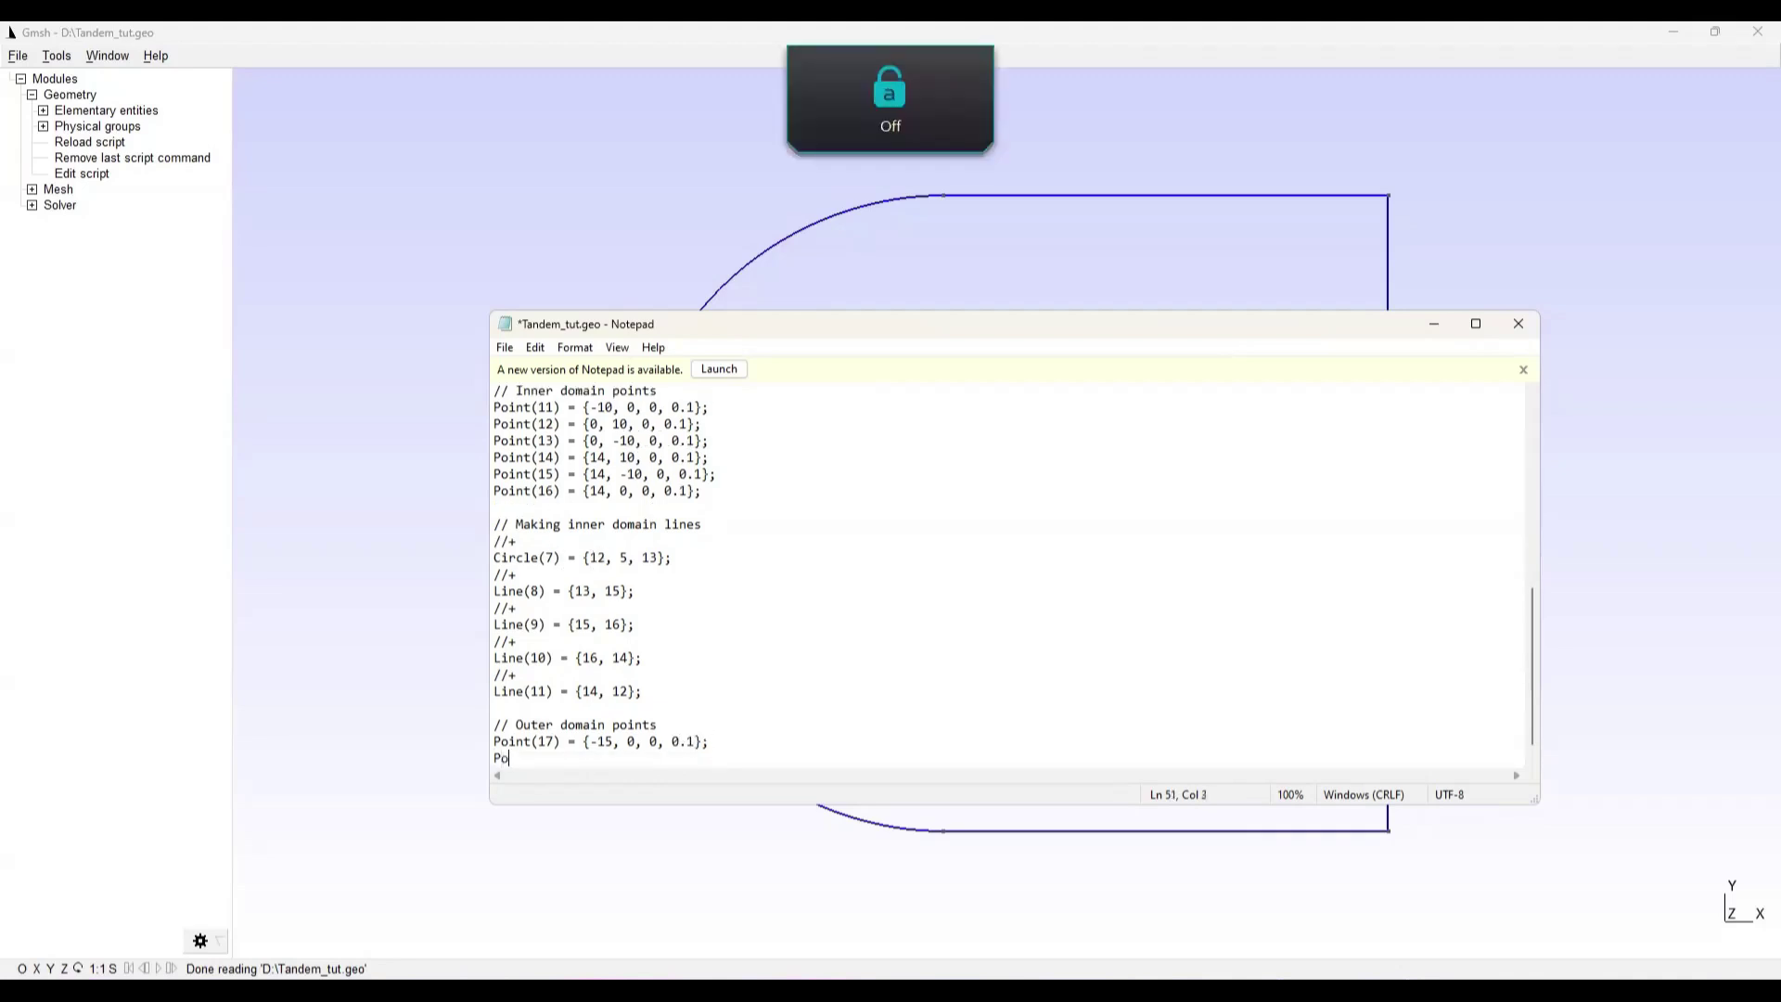
text(int(18)
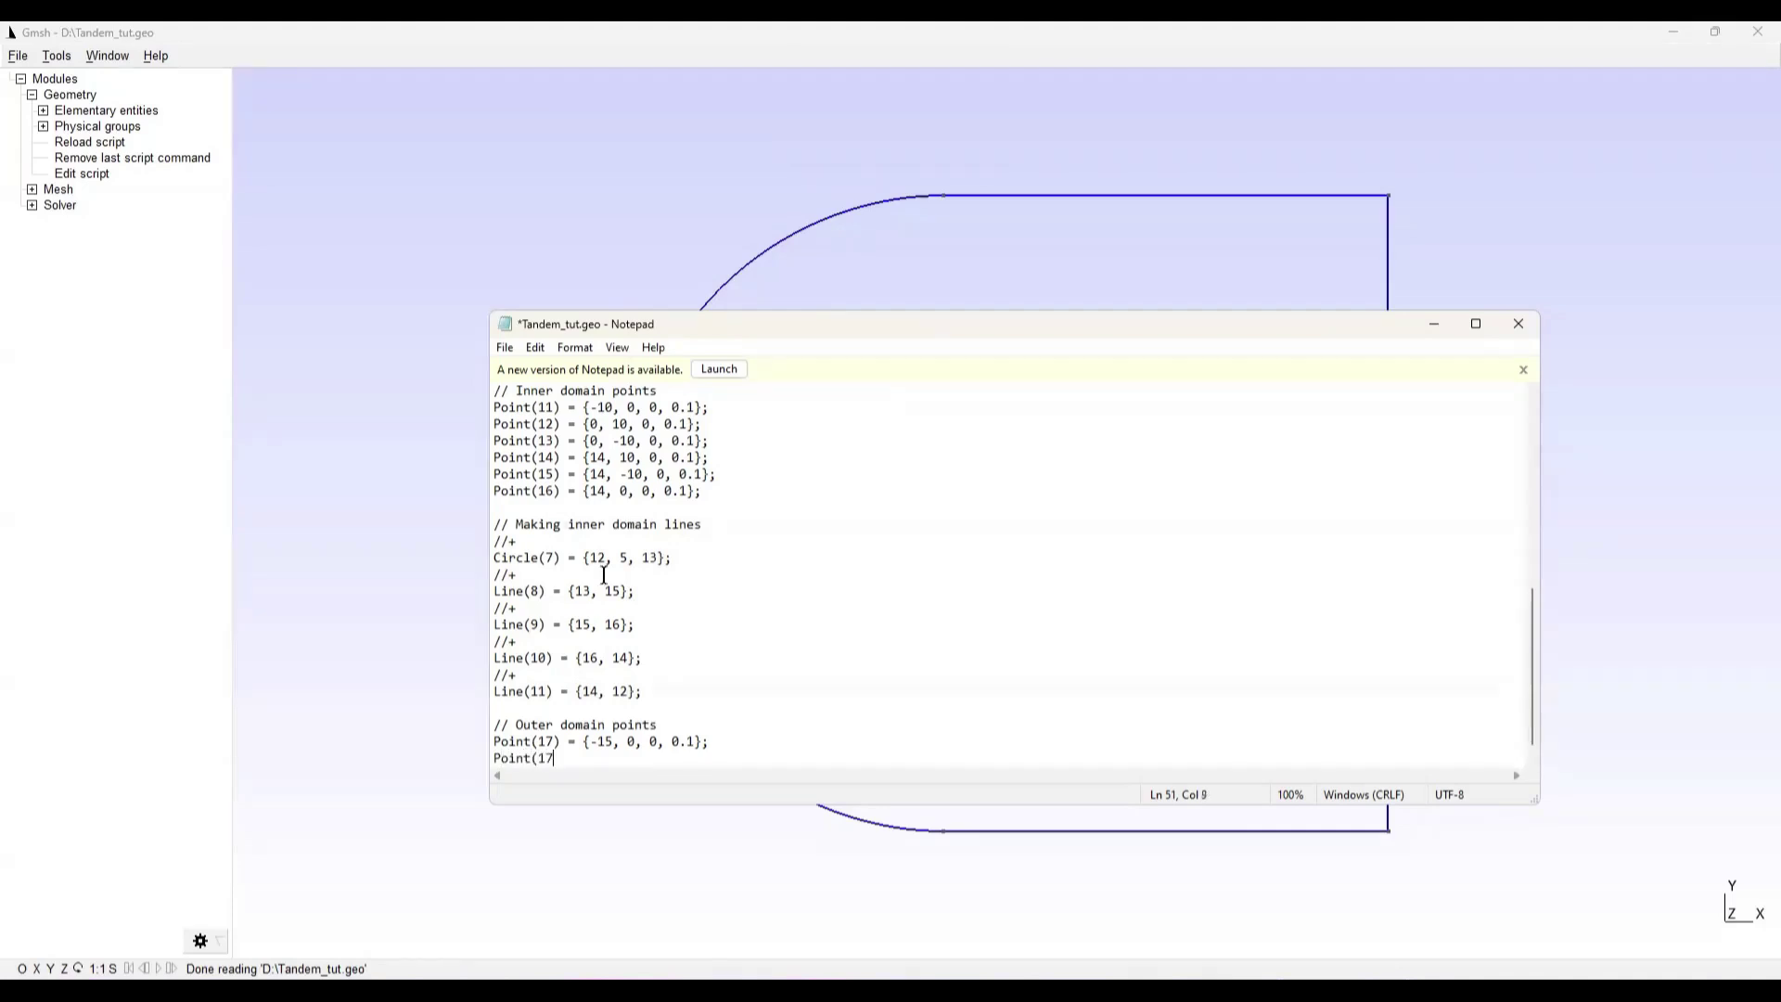
text() = {0, 15, 0, 0.1};)
key(Return)
Add the outer domain point Point(19) = {0, -15, 0, 0.1}; below Point(18)
text(Point)
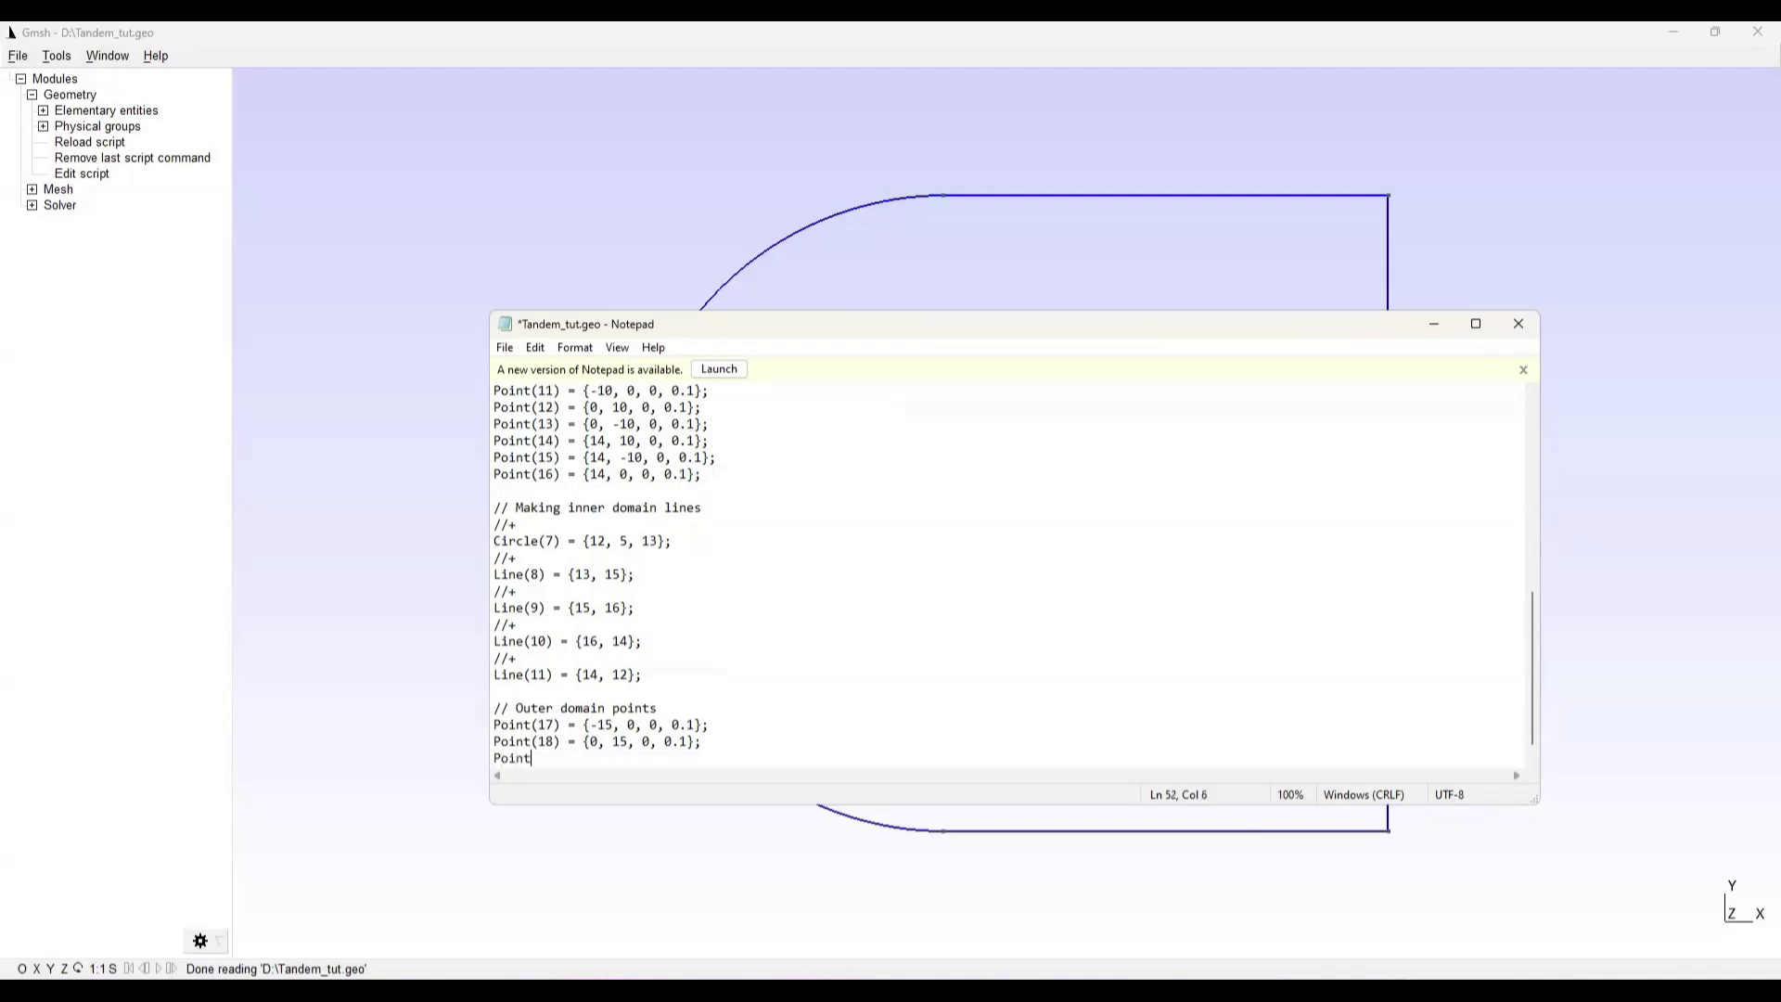
text((19) = ()
key(BackSpace)
text({0,)
text( -15, 0, 0)
text(.1})
key(BackSpace)
text(};)
key(Return)
Add two downstream outer domain points, Point(20) = {25, 15, 0, 0.1}; and Point(21) = {25, 0, 0, 0.1};
text(Point(20) = )
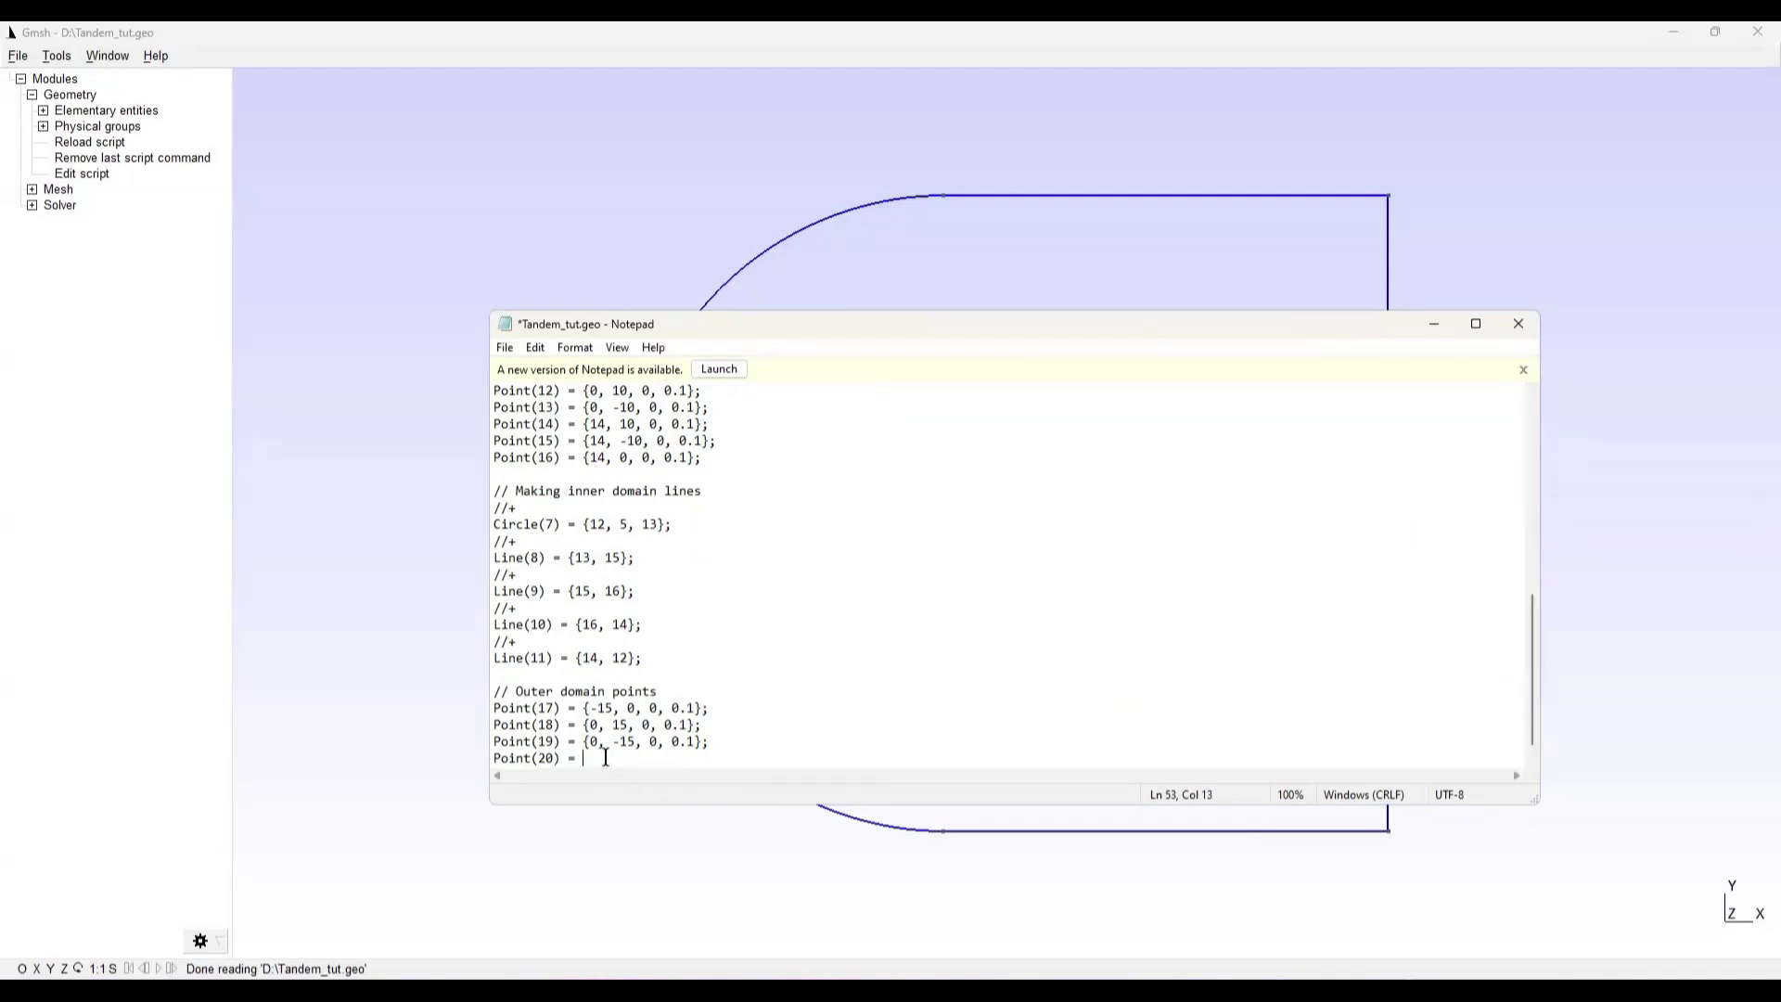
text({25, 15, 0, 0.1};)
key(Return)
text(Point)
text(21)
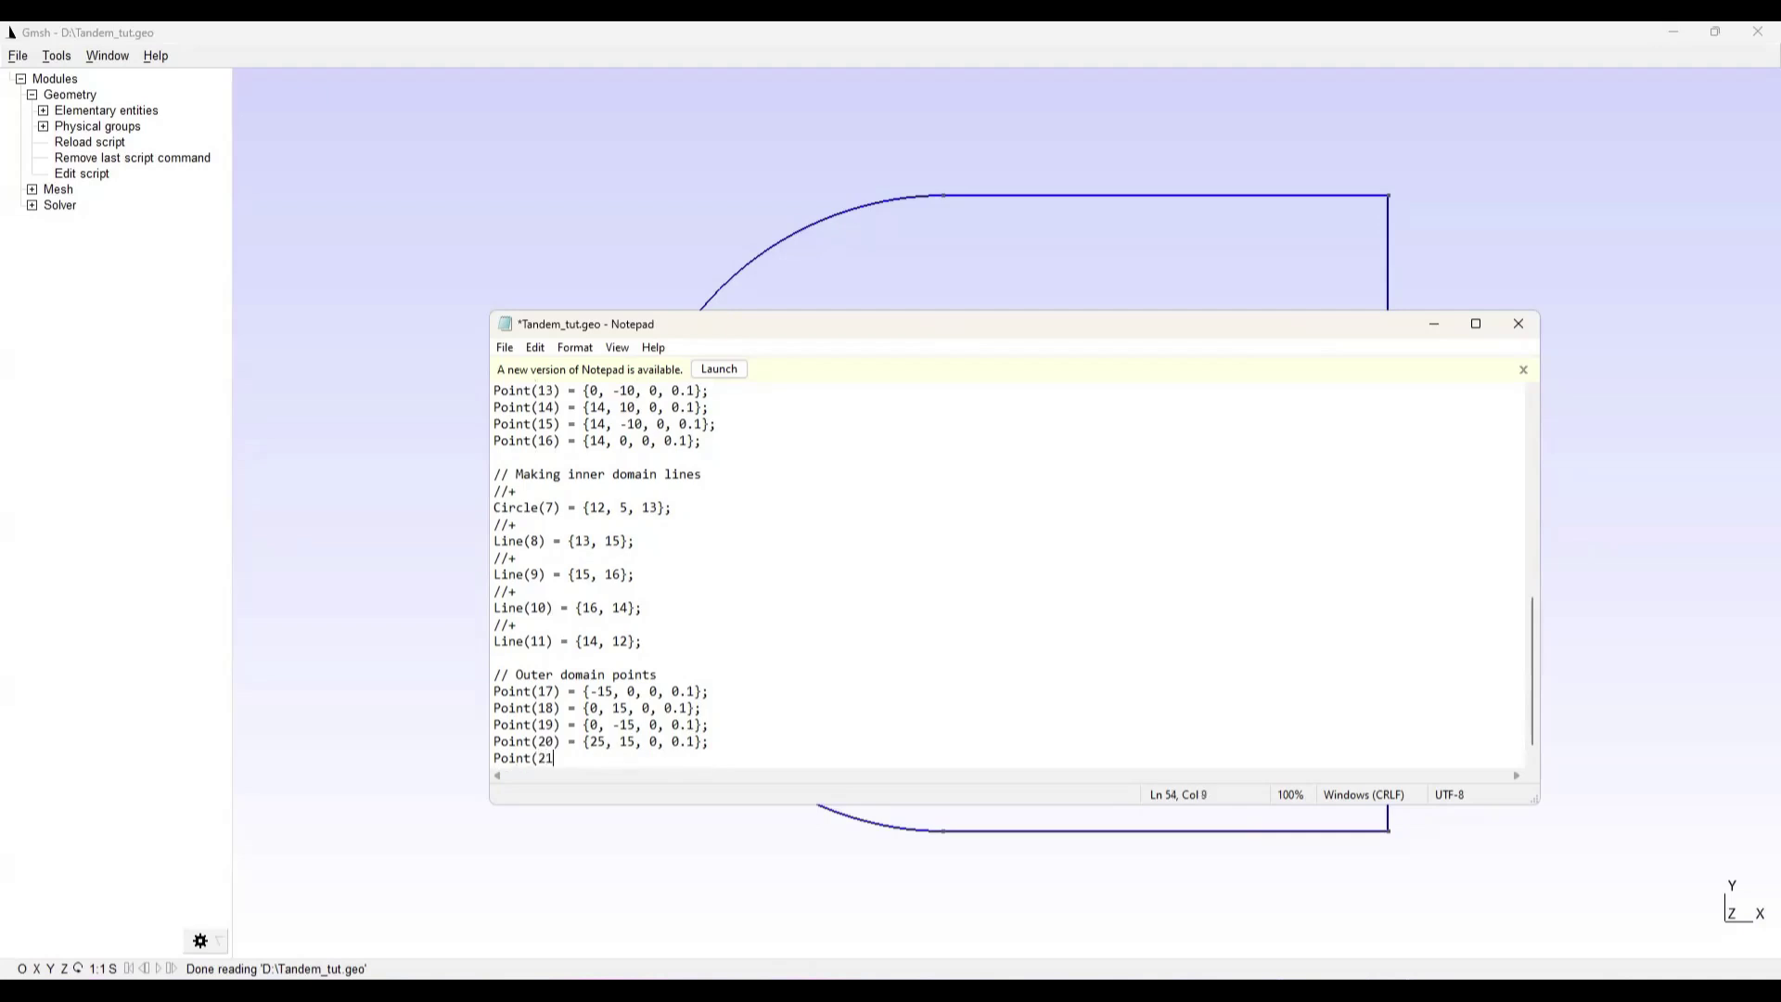
text() = {25, 0, 0, 0./1)
key(BackSpace)
key(BackSpace)
text(1};)
Insert Point(21) = {25, -15, 0, 0.1}; above the script's last point and renumber that last point as 22
key(shift+Home)
key(BackSpace)
text(Point)
scroll(1025, 557, down, 1)
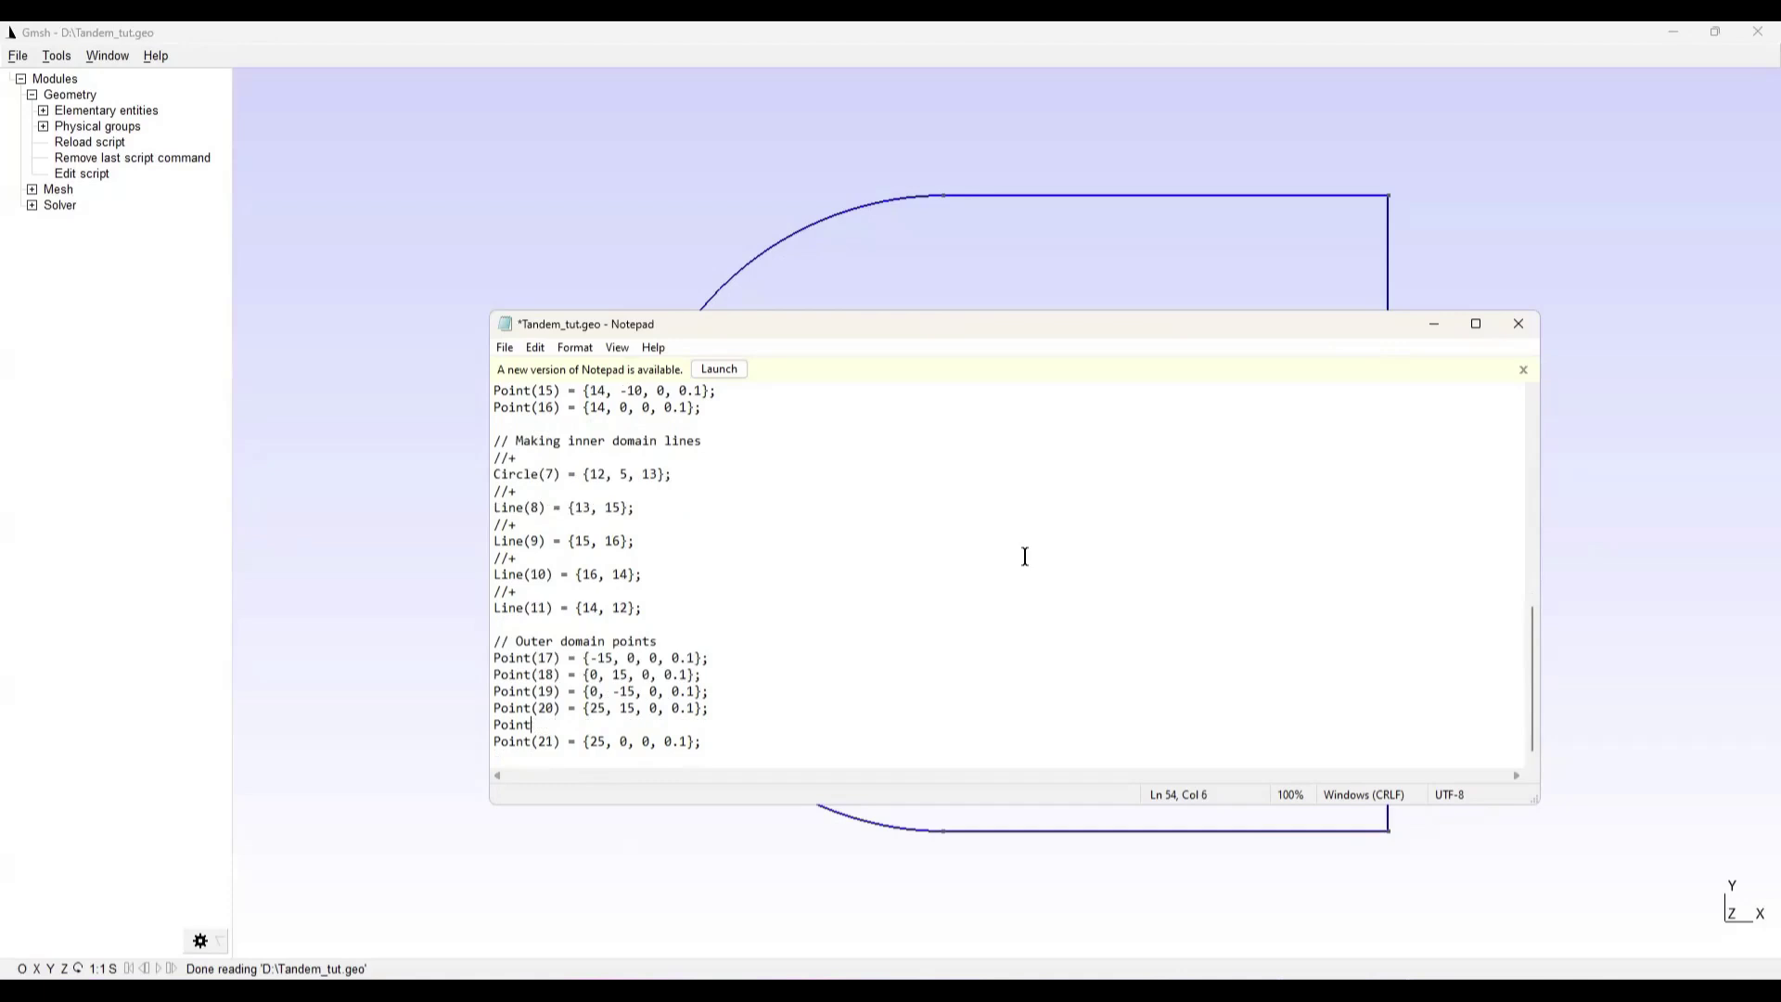
text((21) = {25, -15, 0, 0.1};)
double_click(553, 741)
text(22)
scroll(784, 617, up, 2)
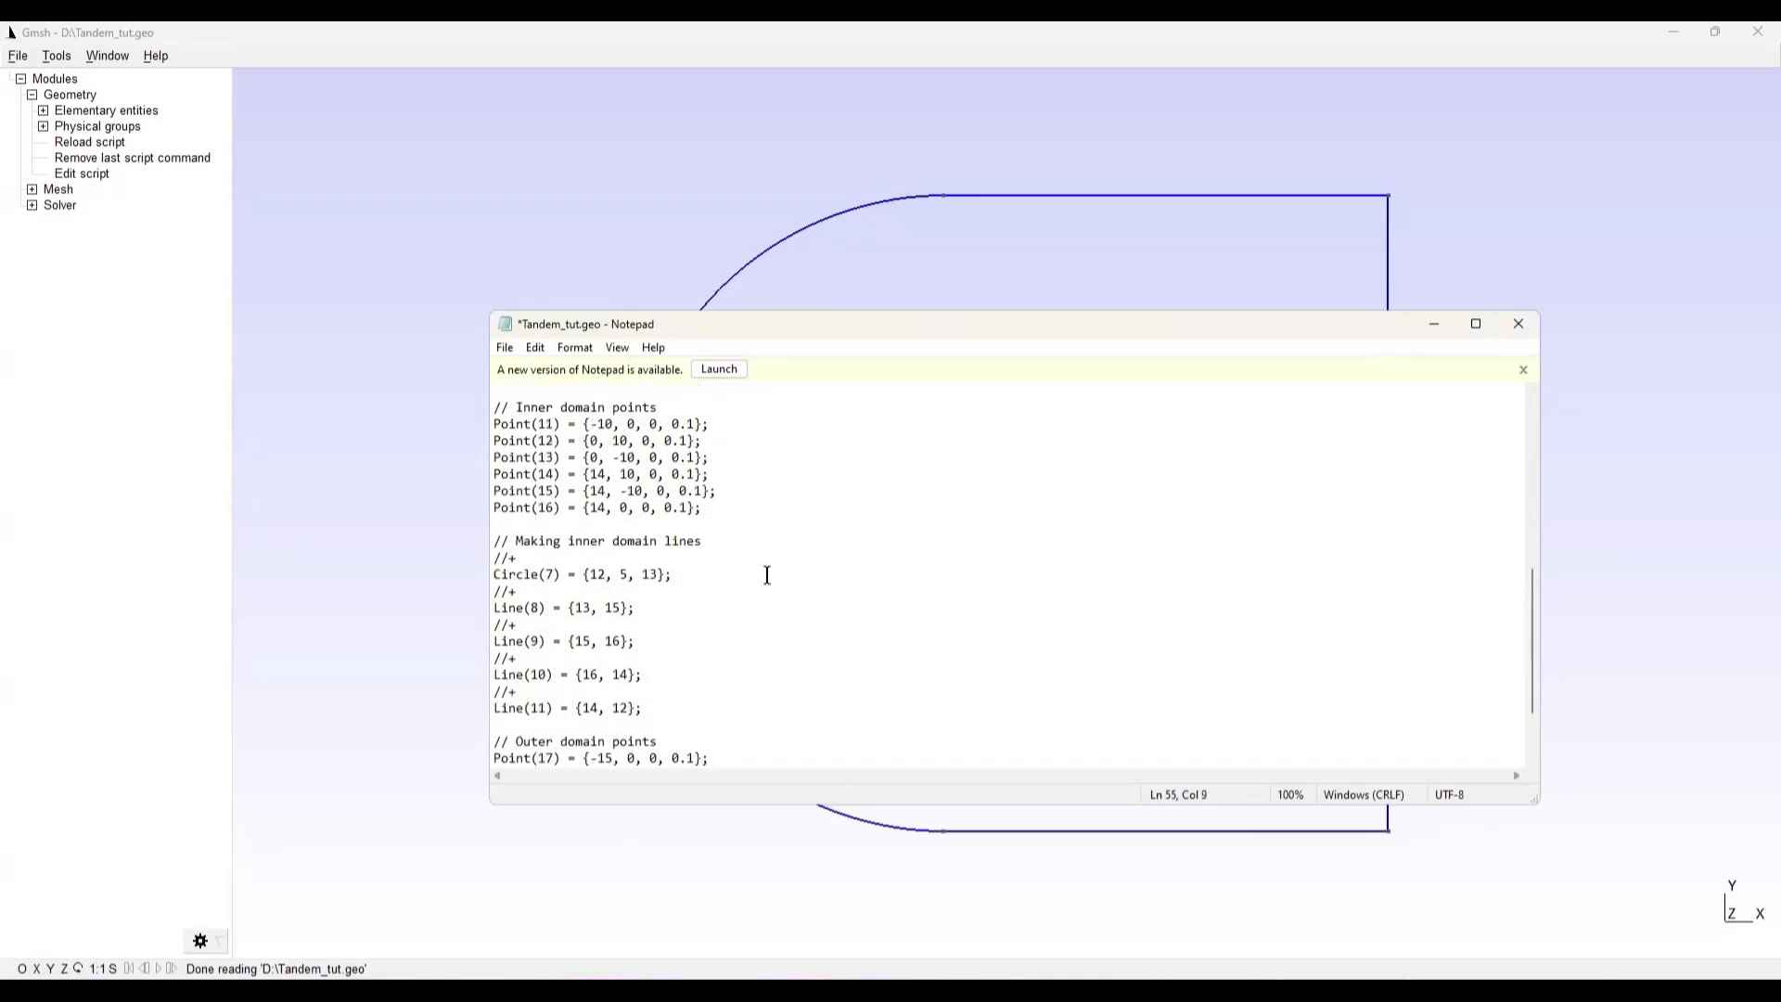
scroll(649, 508, down, 2)
scroll(613, 504, up, 2)
scroll(615, 524, down, 2)
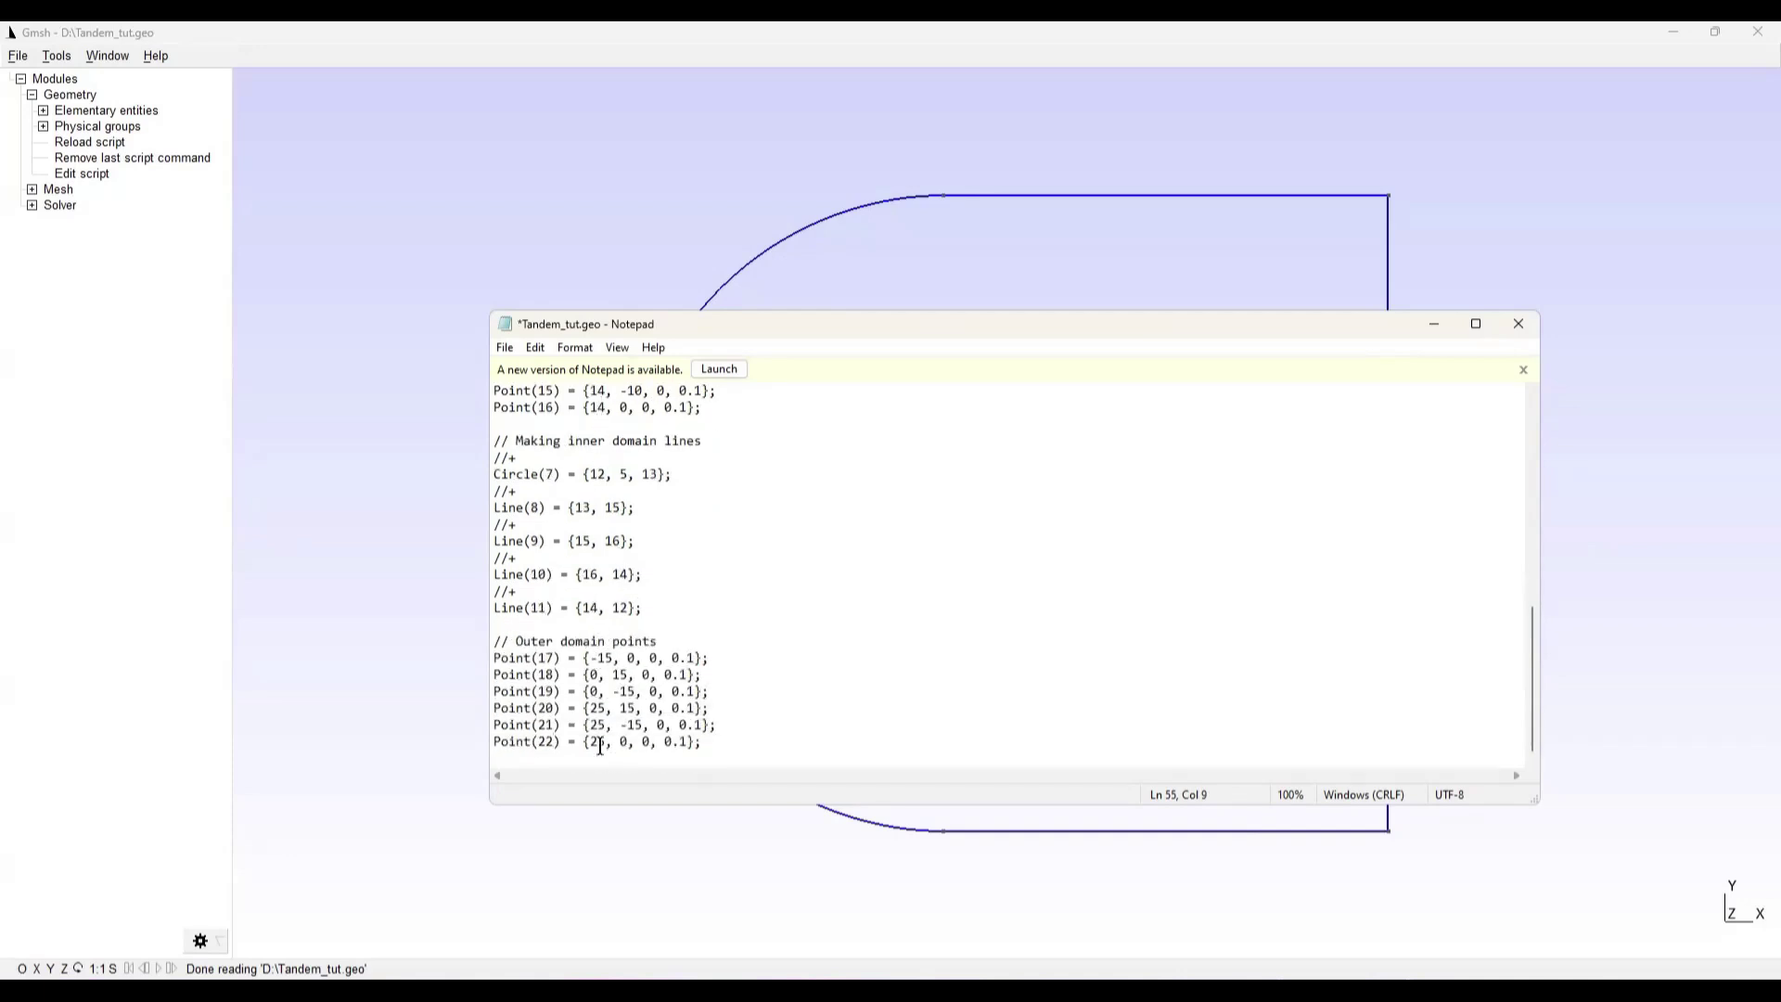
Save the script with the outer domain points and reload it in Gmsh to display them
click(505, 354)
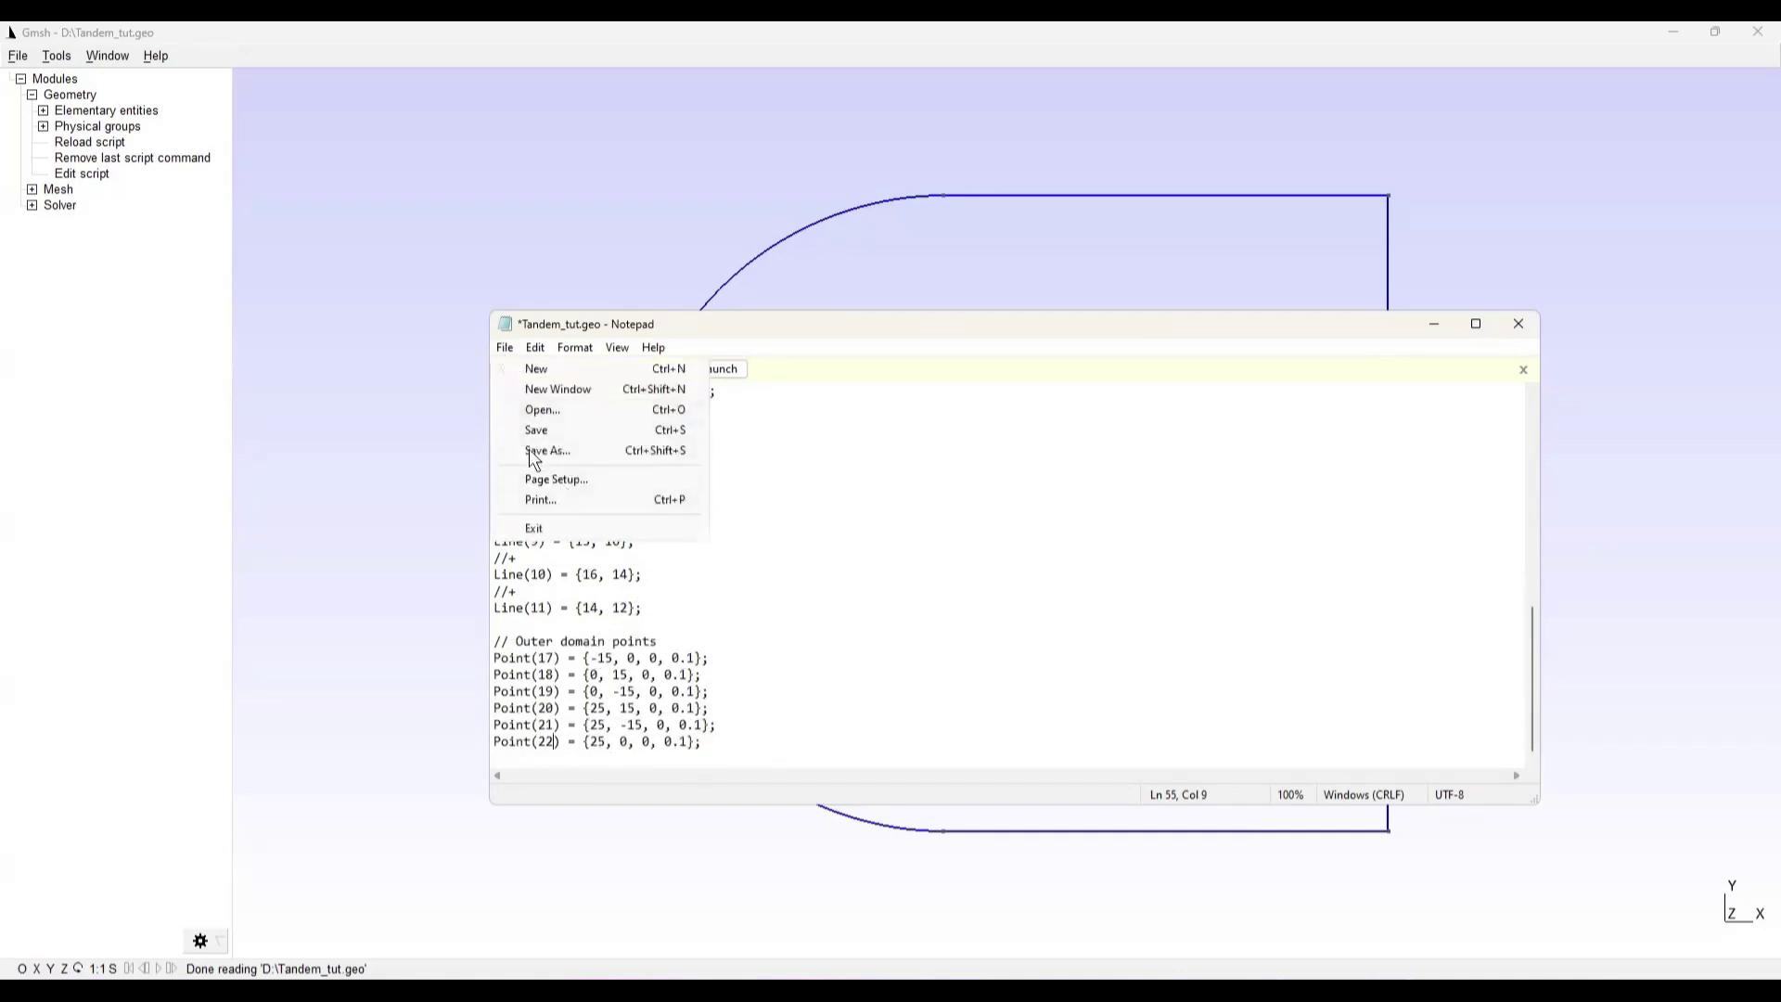
click(519, 435)
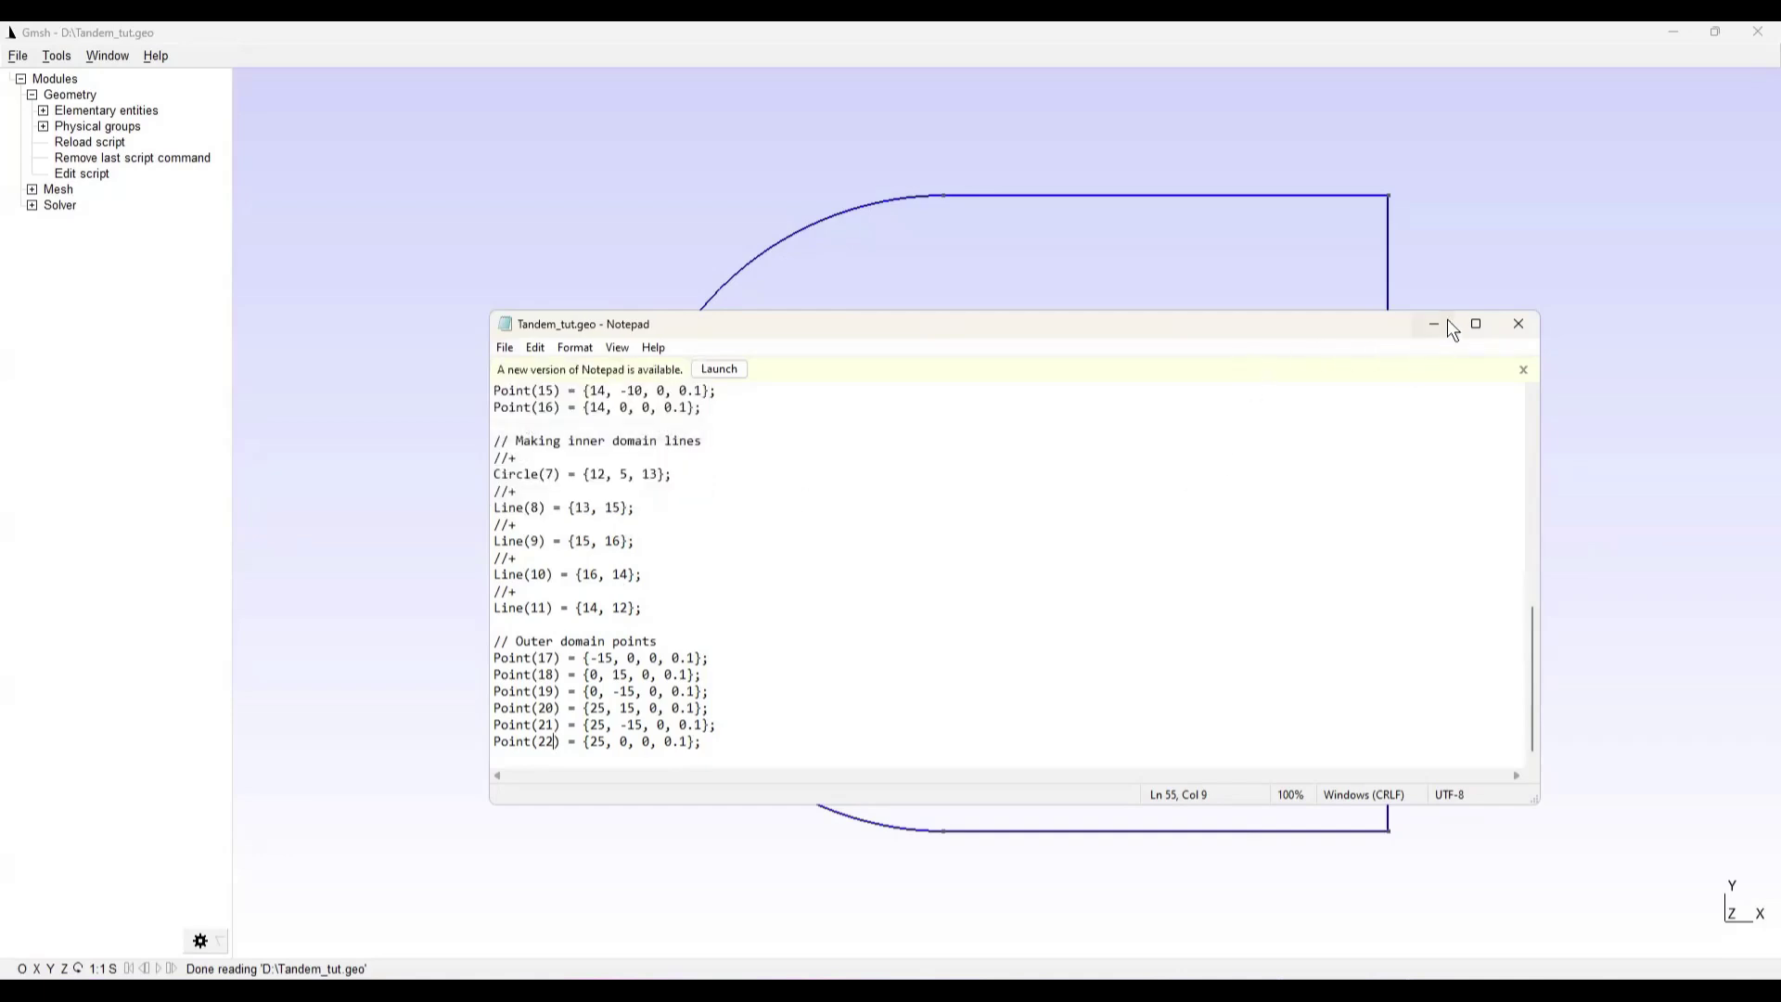
click(108, 143)
scroll(652, 408, down, 1)
scroll(652, 409, down, 2)
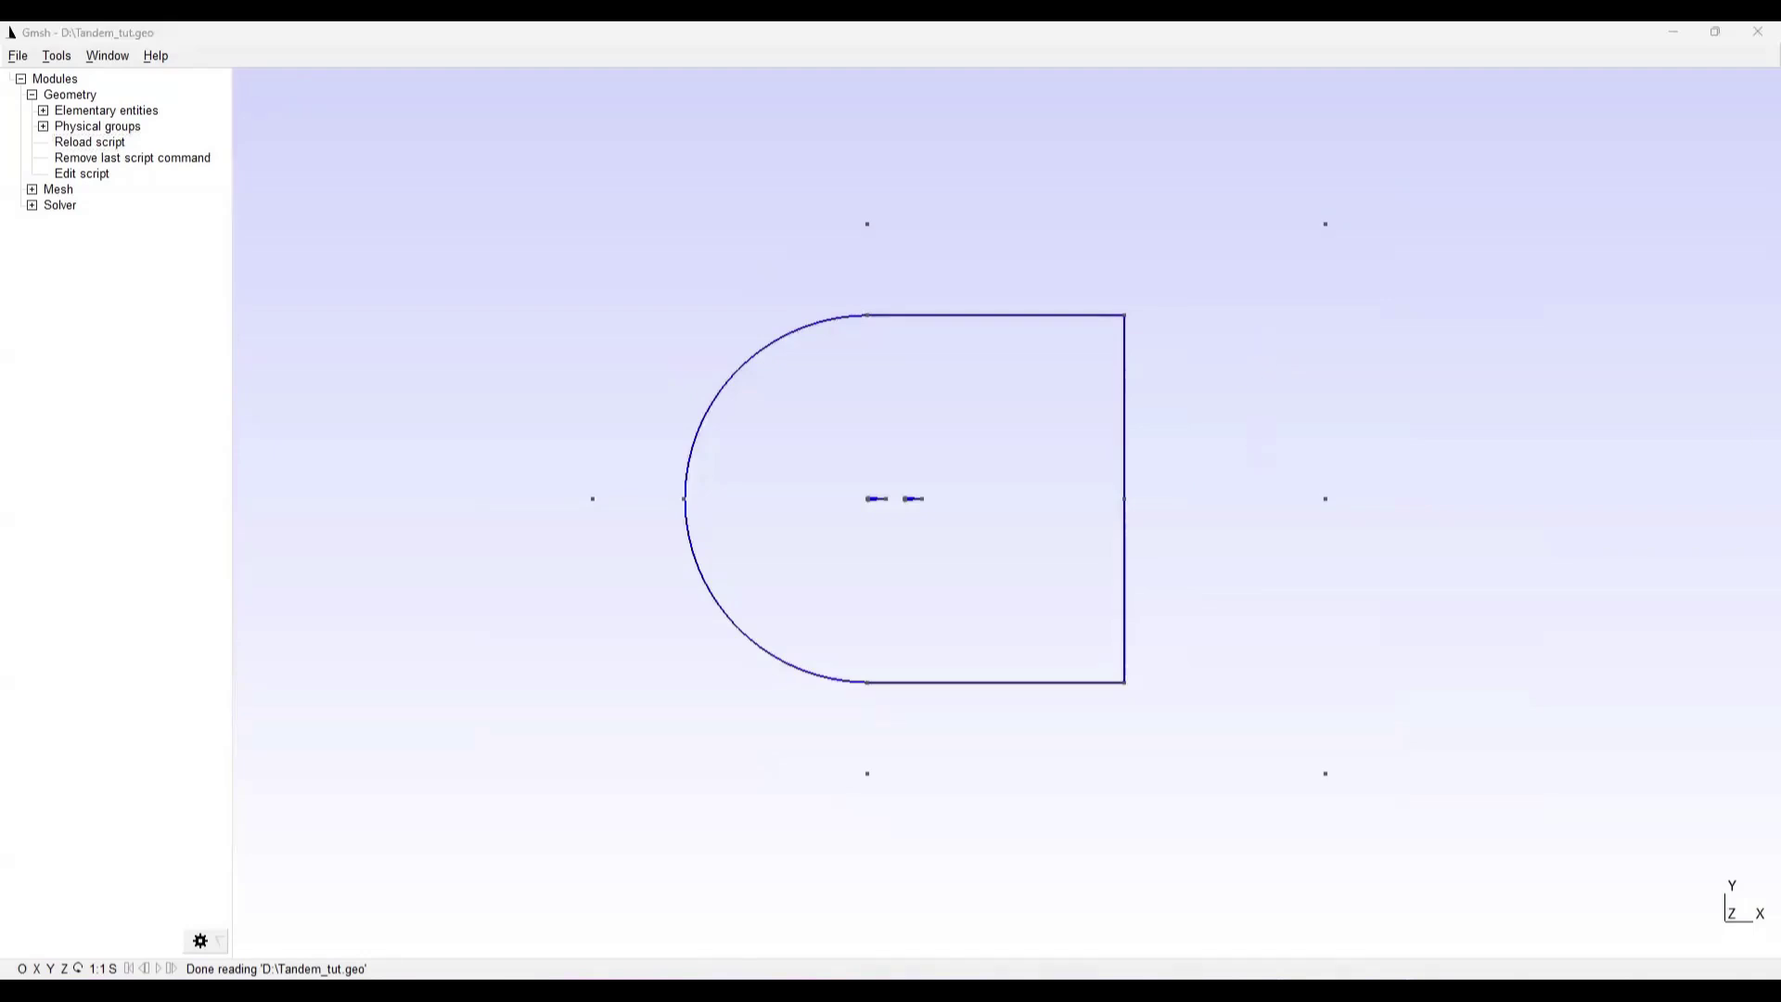
click(1401, 441)
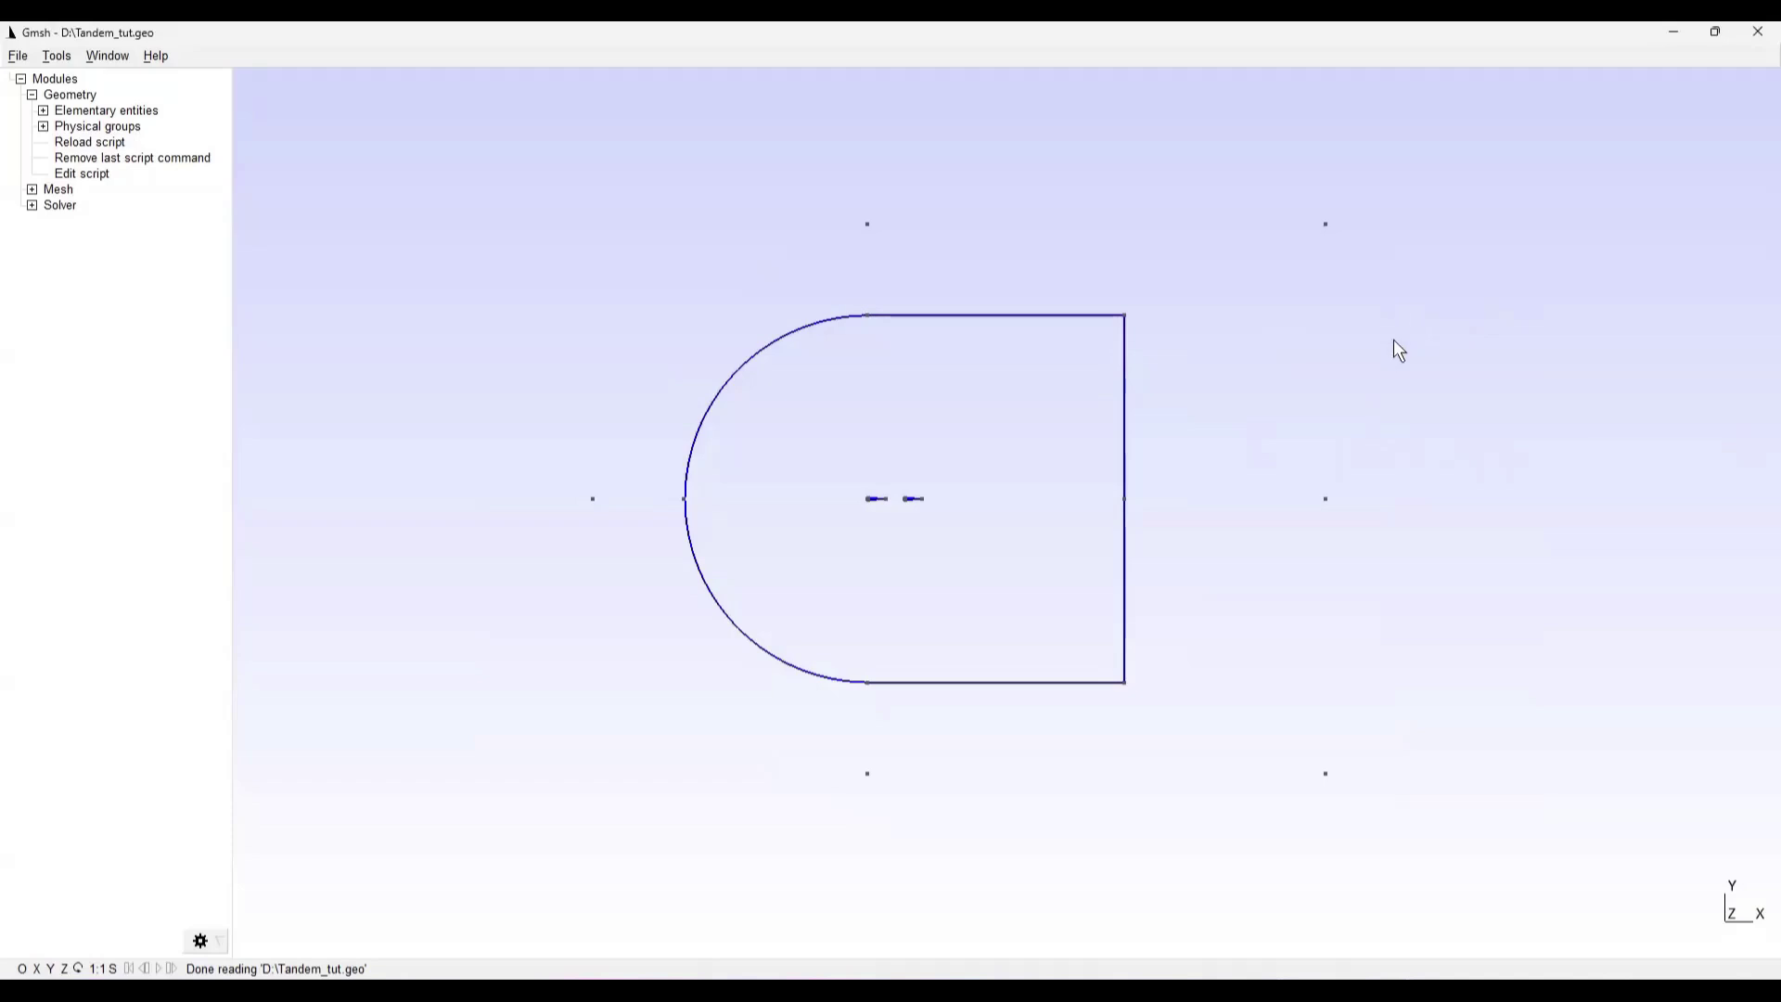
Return to the script in Notepad and add the comment "// Points separating the outer domain" below Point(22), after a blank line
mouse_move(1193, 958)
click(1205, 913)
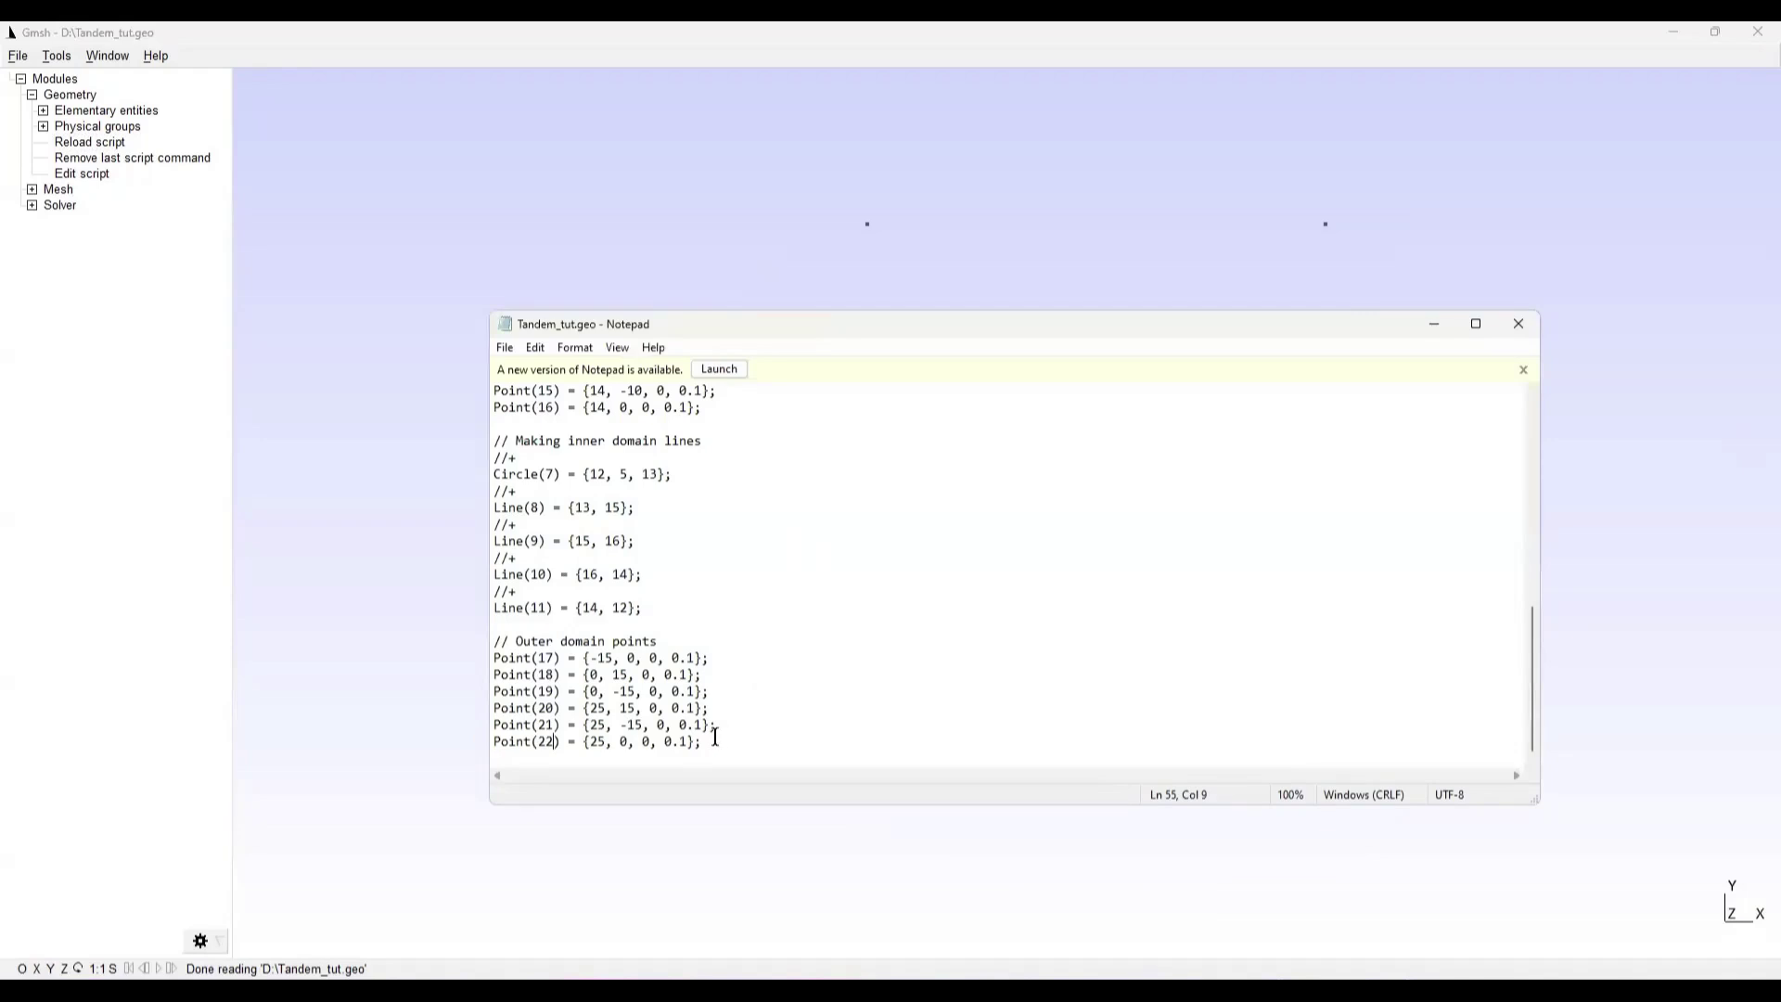
key(Return)
key(Return)
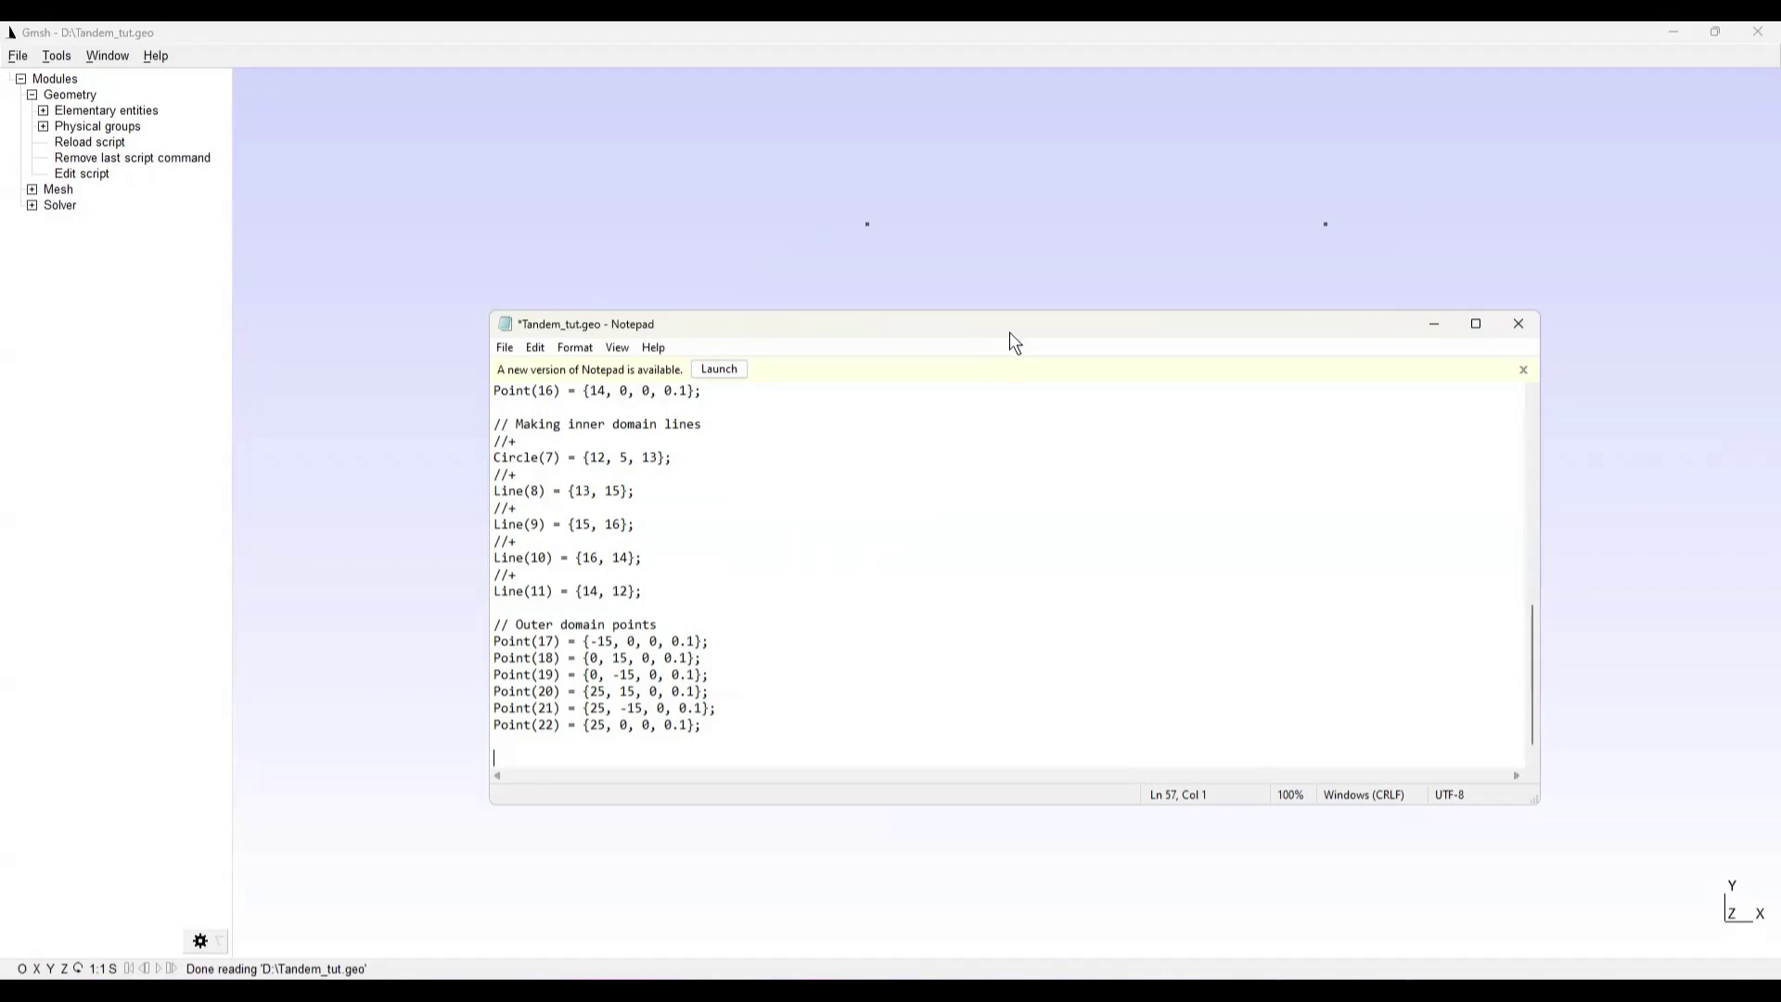
drag(1014, 341, 1048, 552)
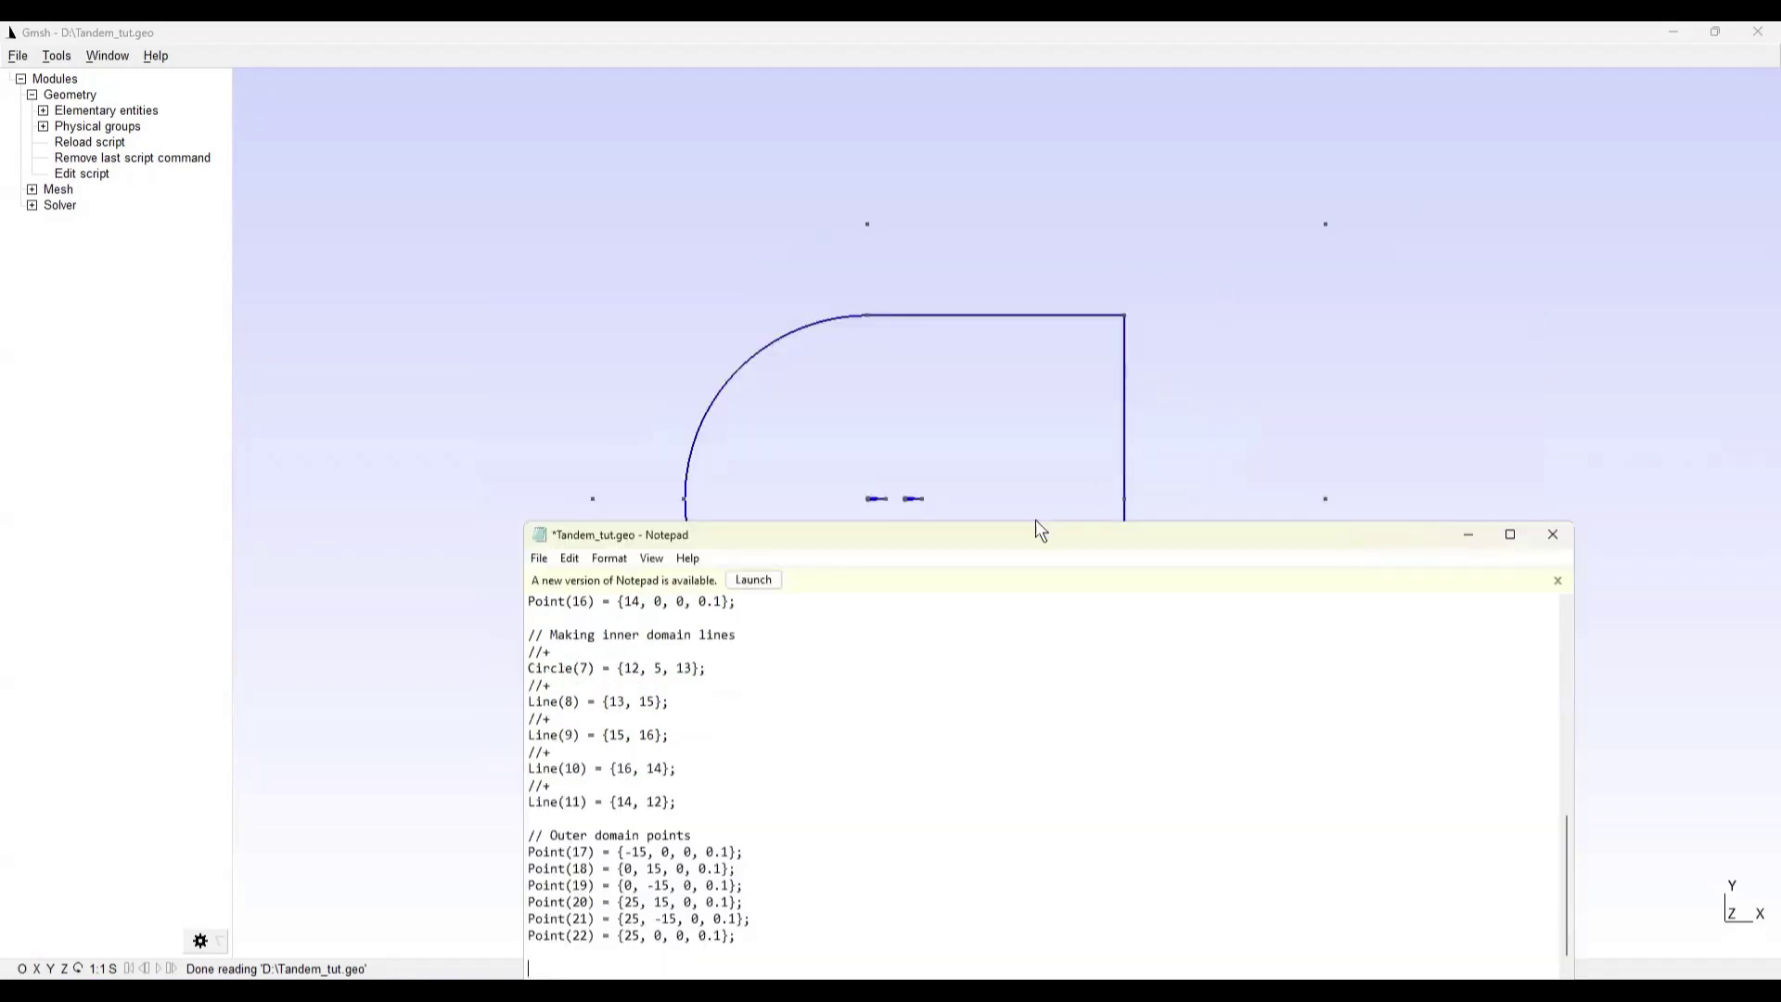
drag(1024, 544, 1027, 363)
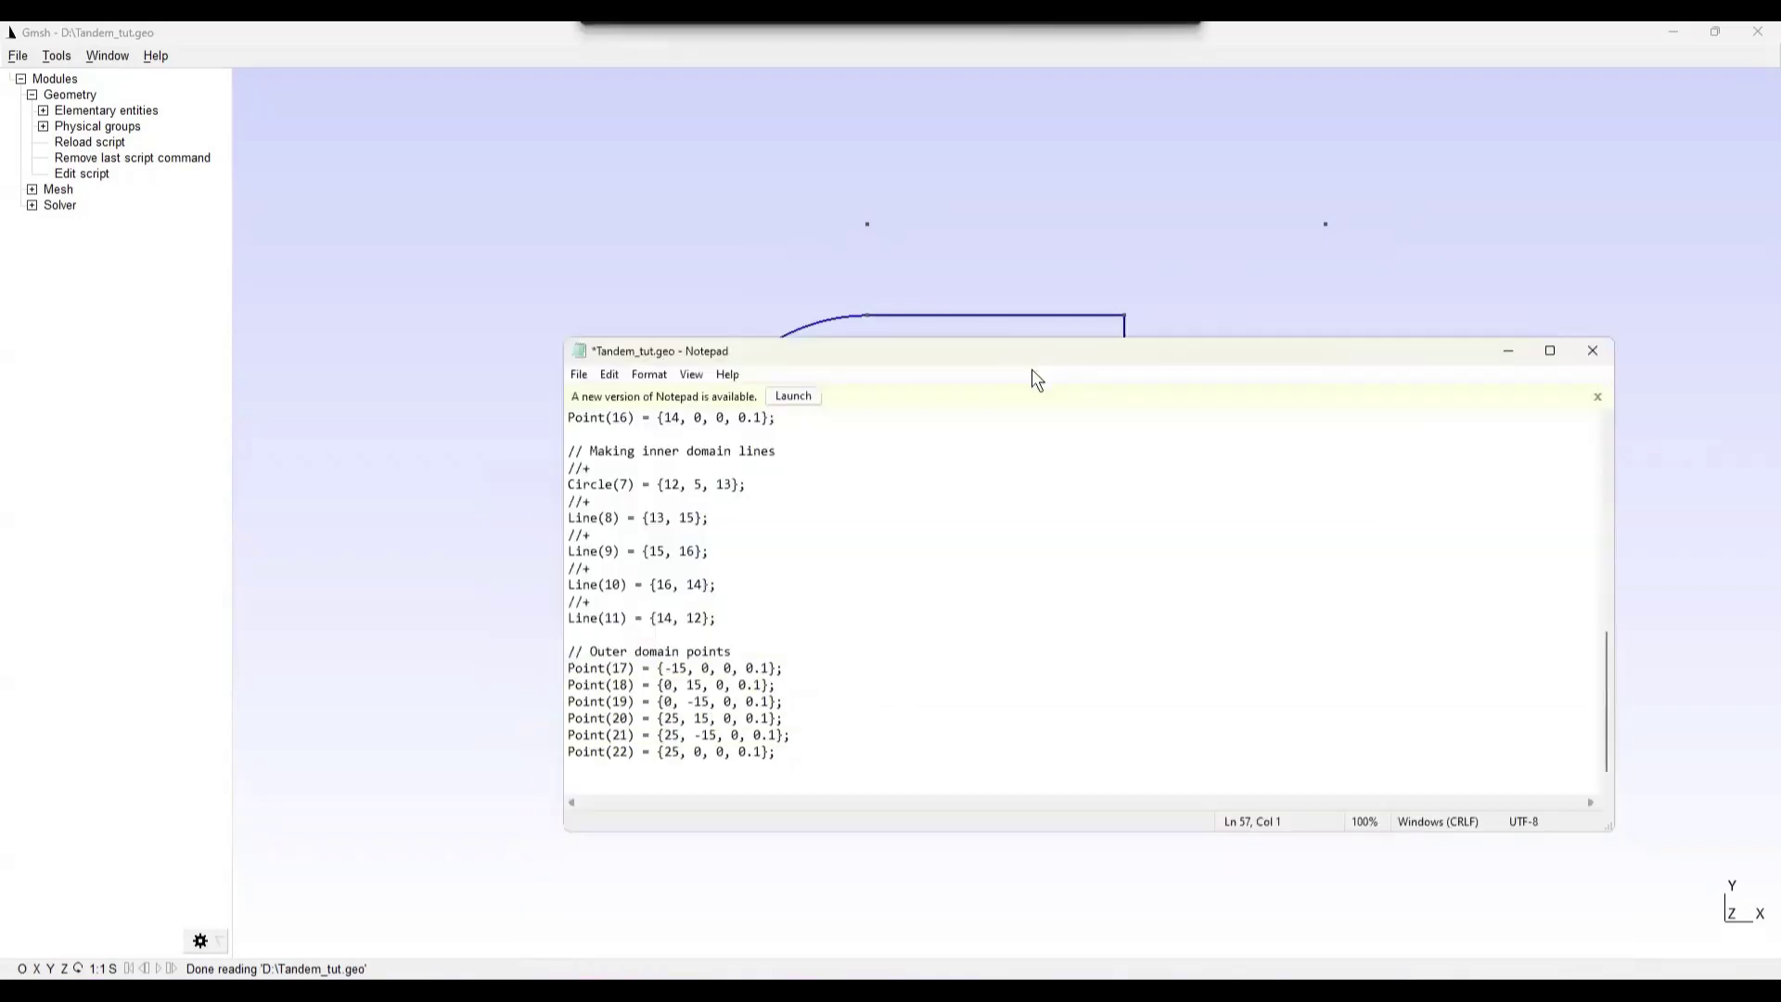
text(//)
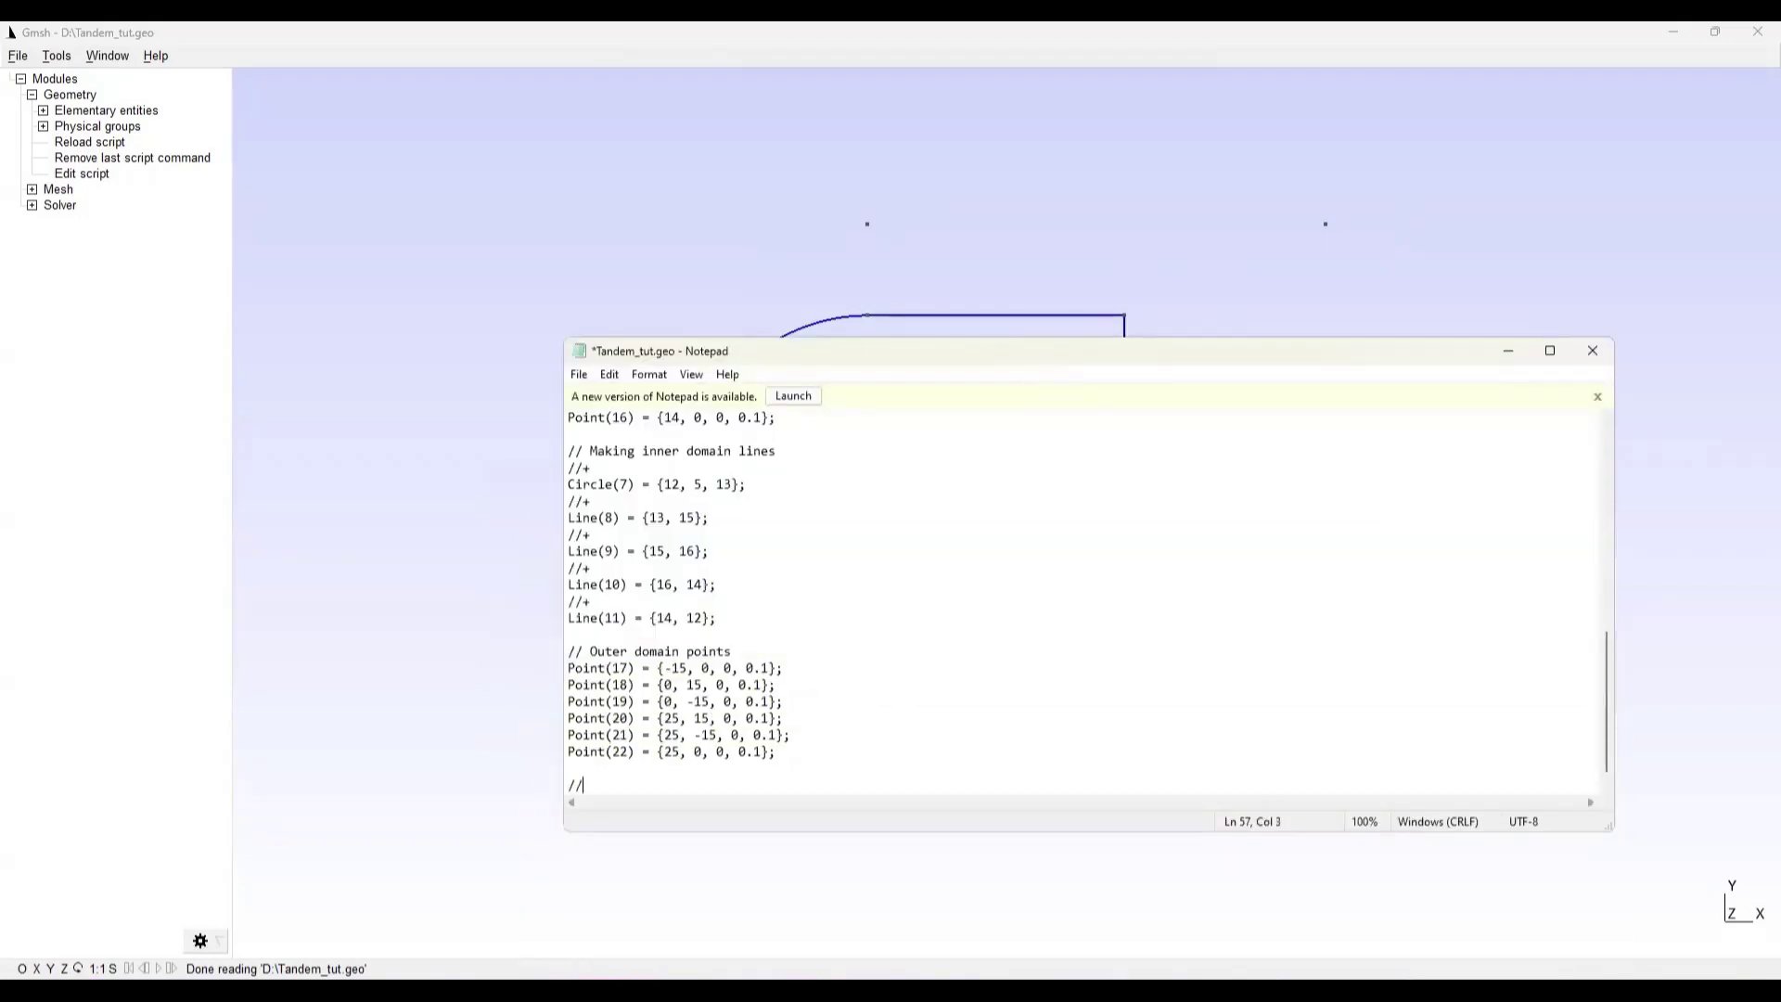
text( Poinst)
key(BackSpace)
key(BackSpace)
key(BackSpace)
text(ts separating the outer domain)
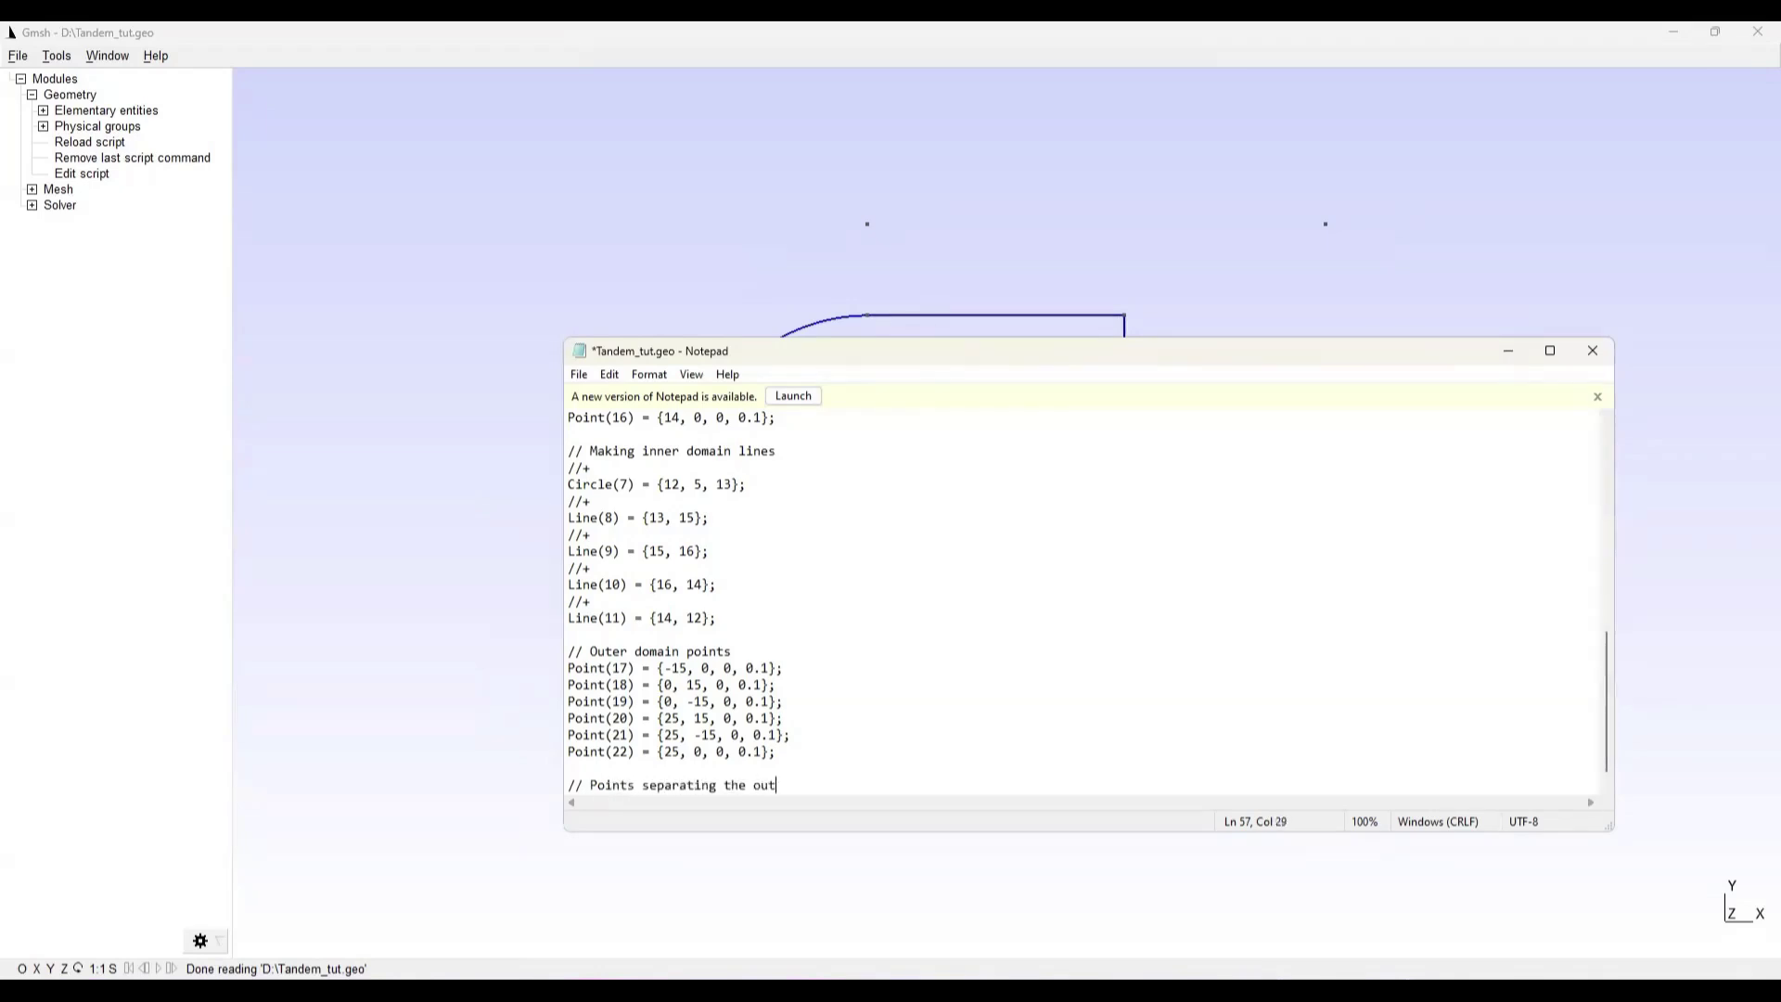
key(Return)
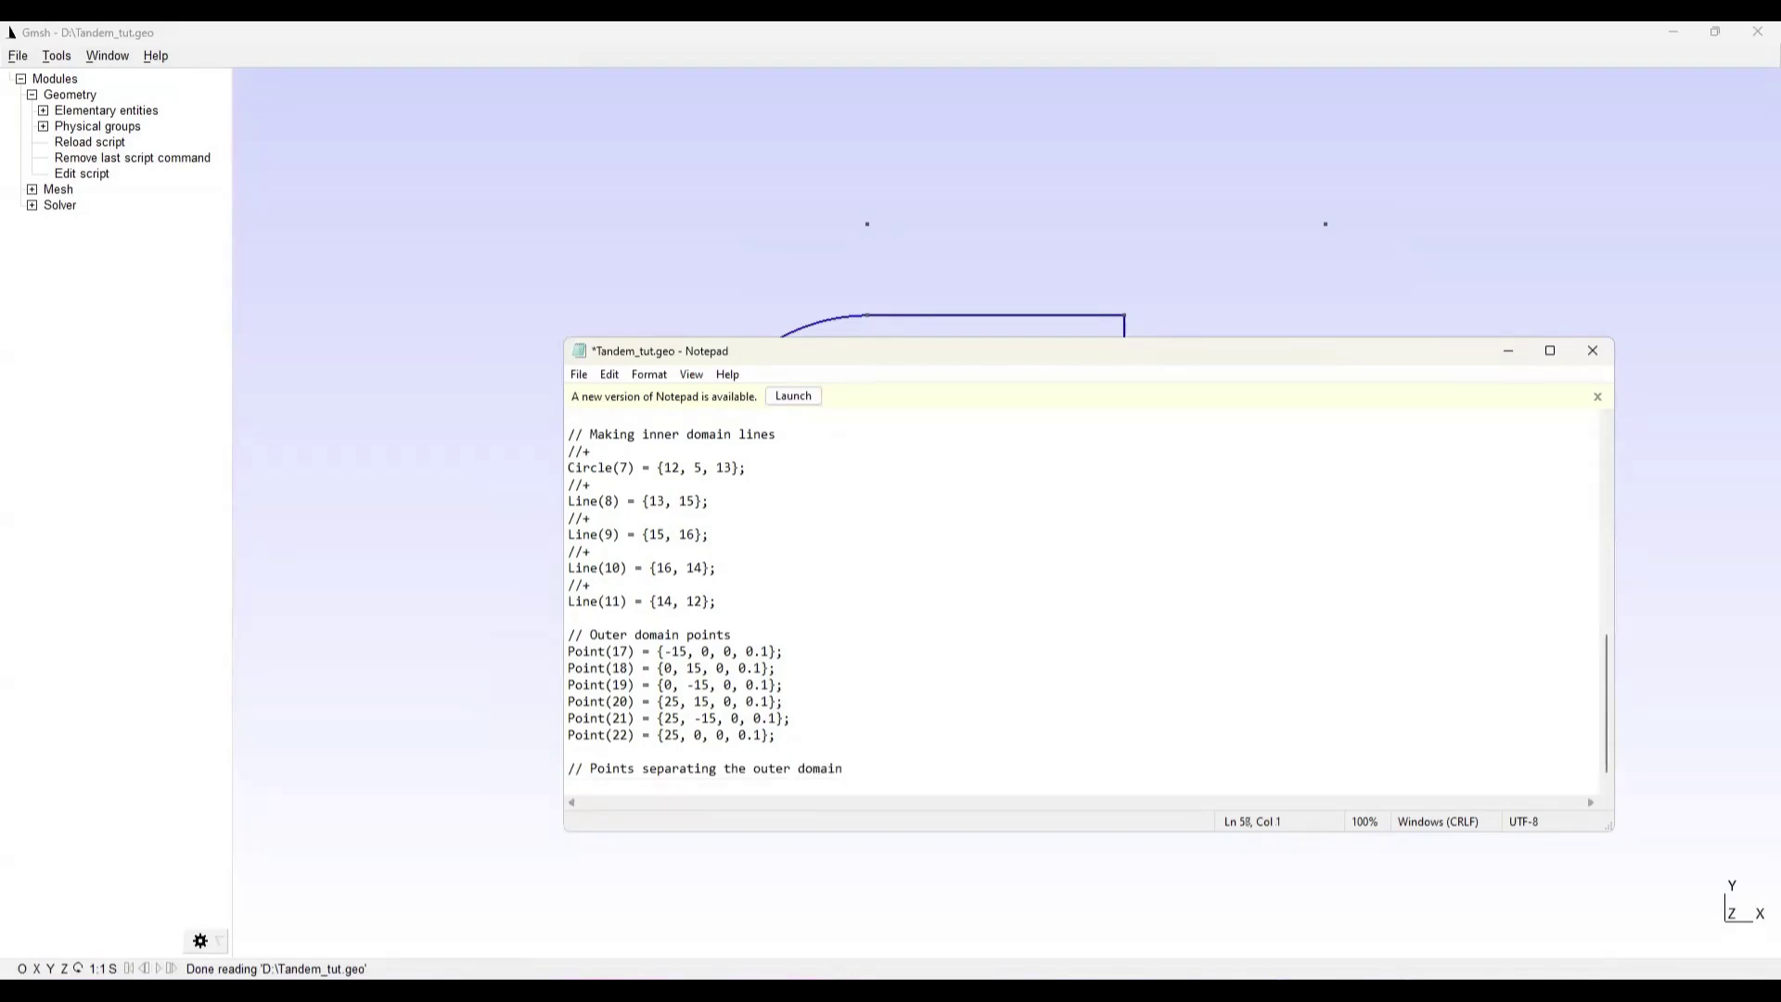
Define Point(23) = {15, 15, 0, 0.1}; under the separating points comment
text(O)
text(oint(23))
text(= {15)
text(, 15, 0, 0.1};)
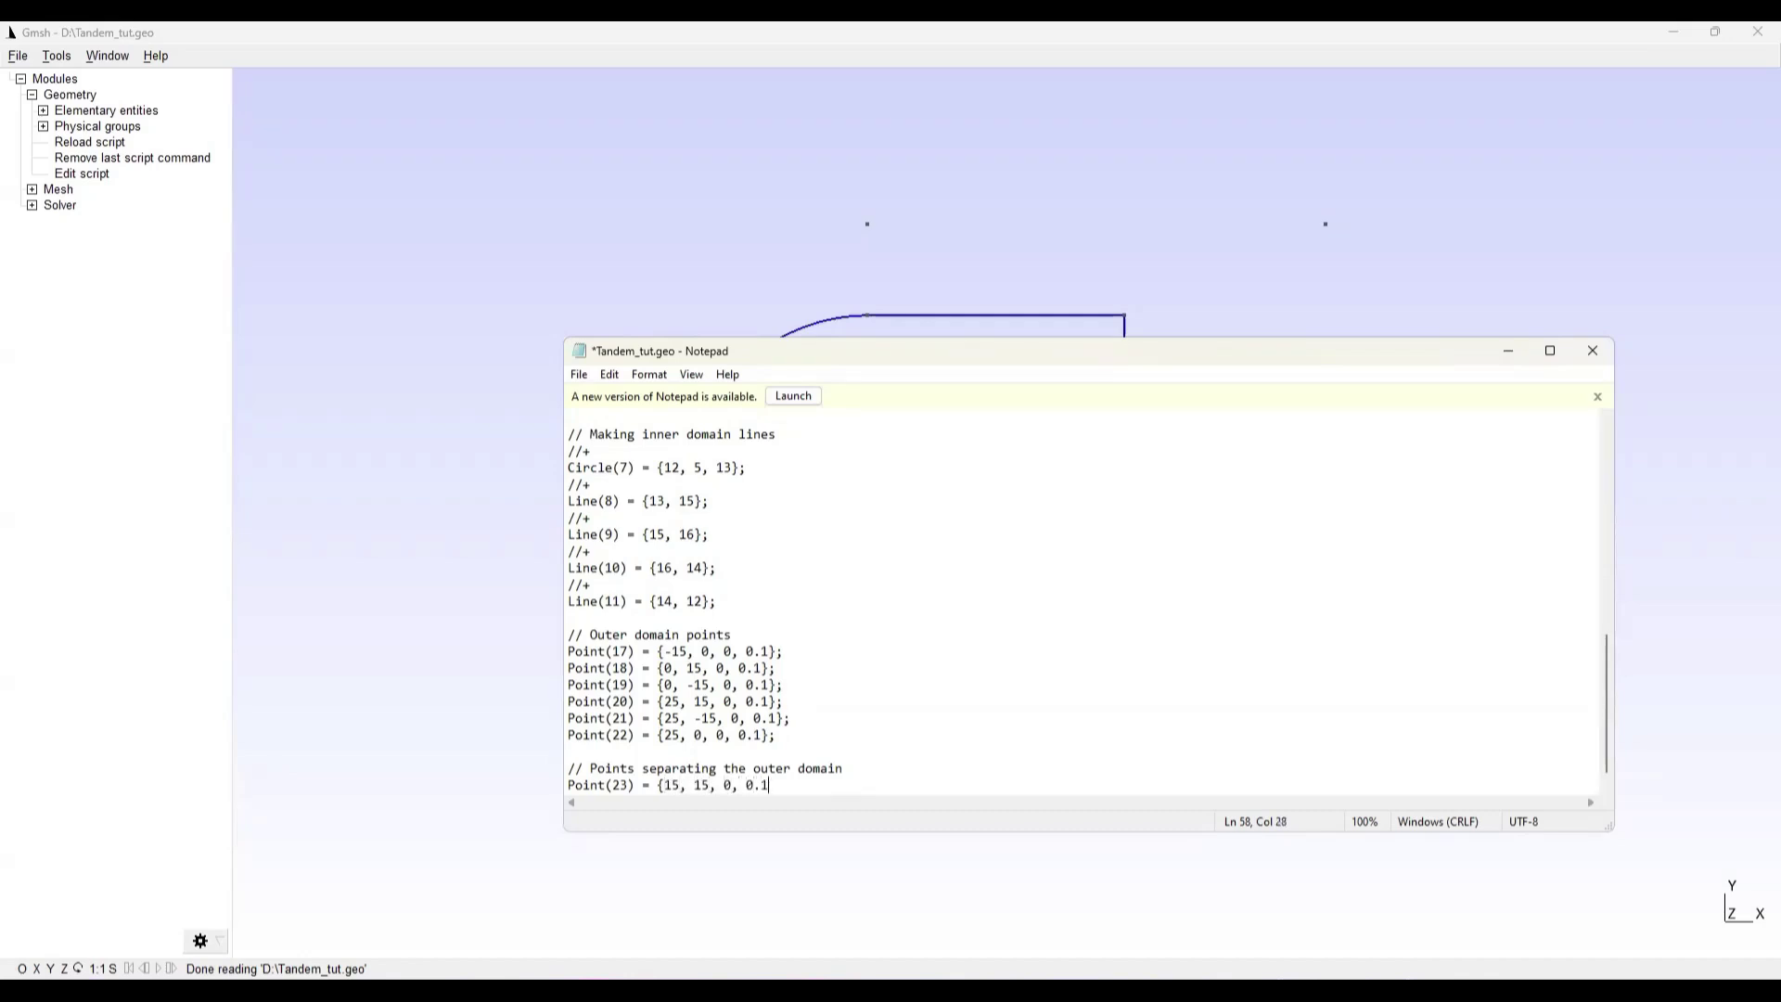
Save the script and reload it in Gmsh to check the position of Point(23)
click(579, 374)
click(644, 459)
click(445, 318)
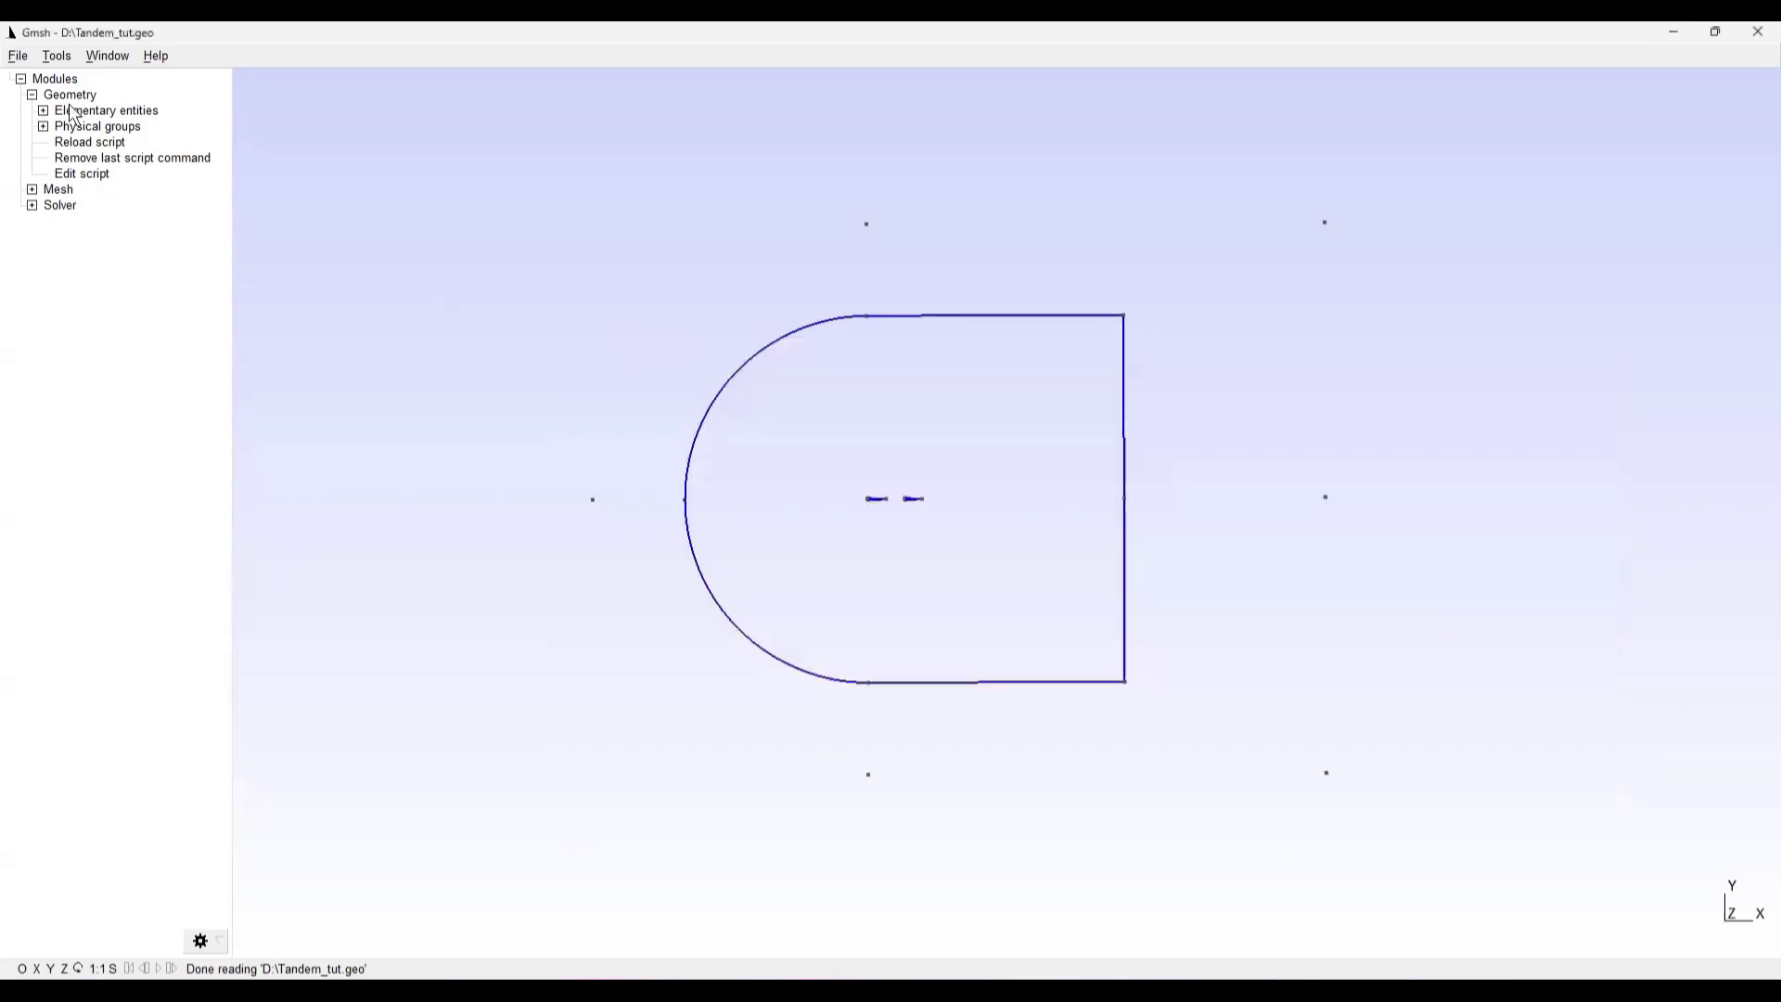
click(107, 143)
Return to the script in Notepad and set the x coordinate of Point(23) to 14
mouse_move(1130, 334)
click(1232, 938)
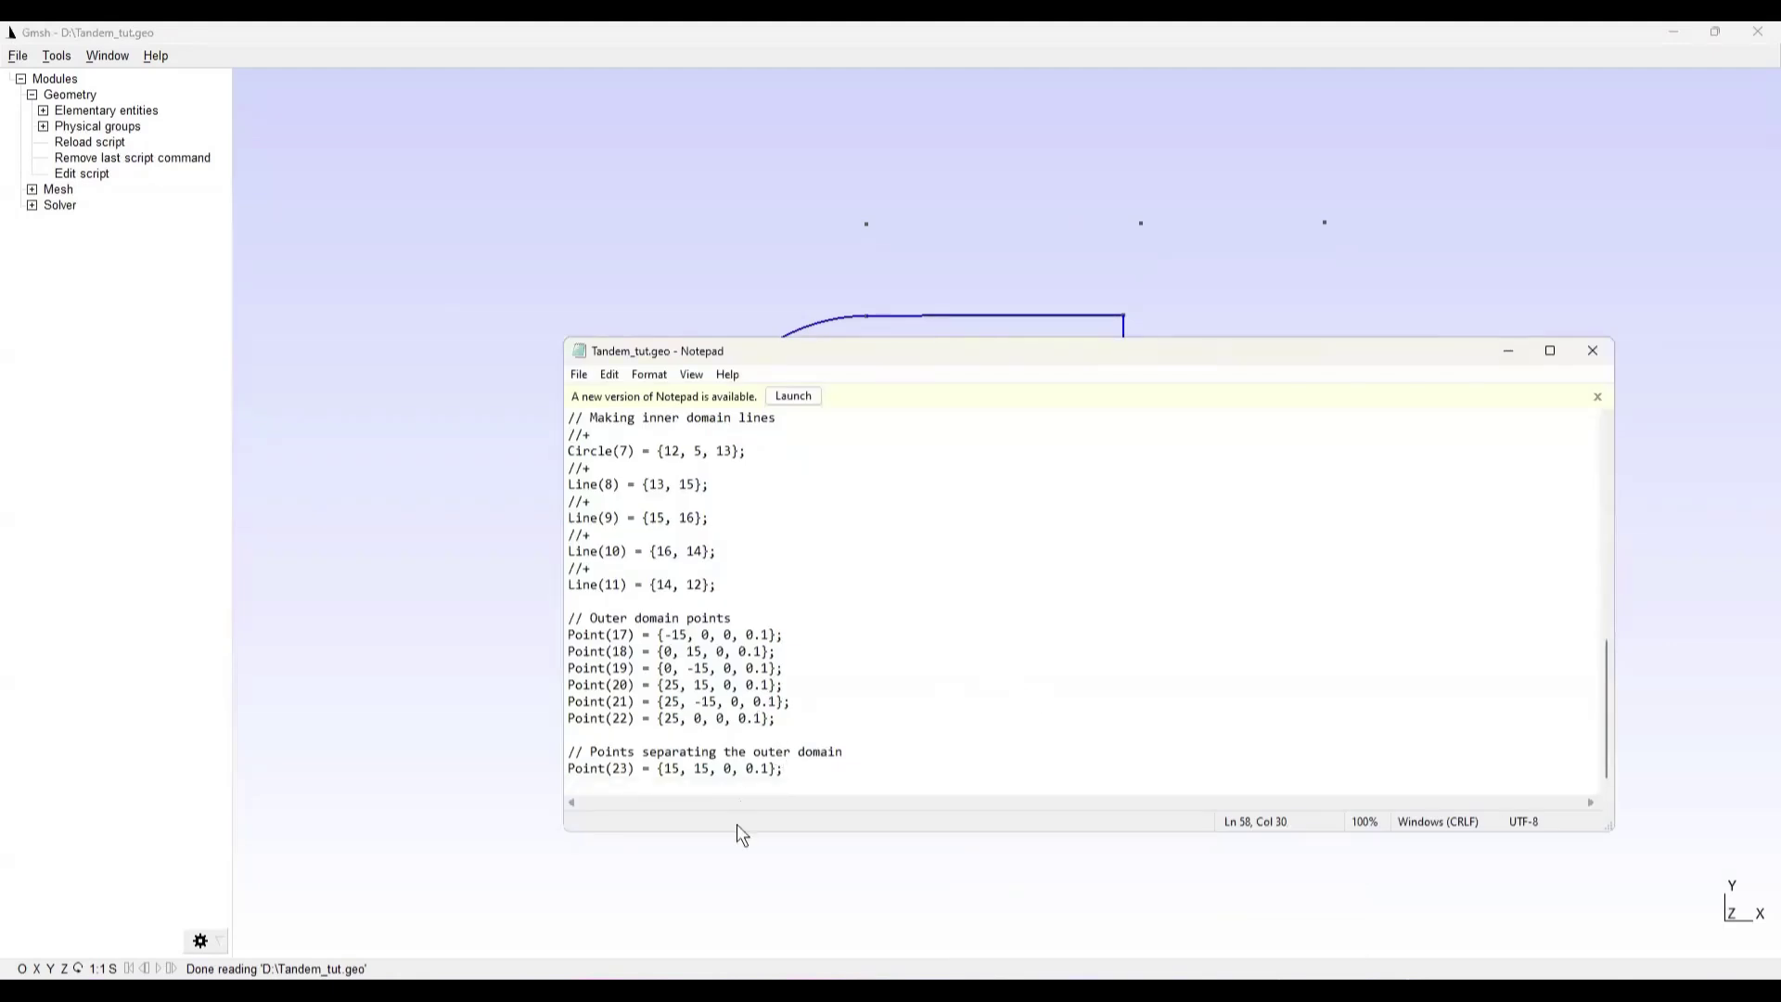
click(682, 768)
key(BackSpace)
text(4)
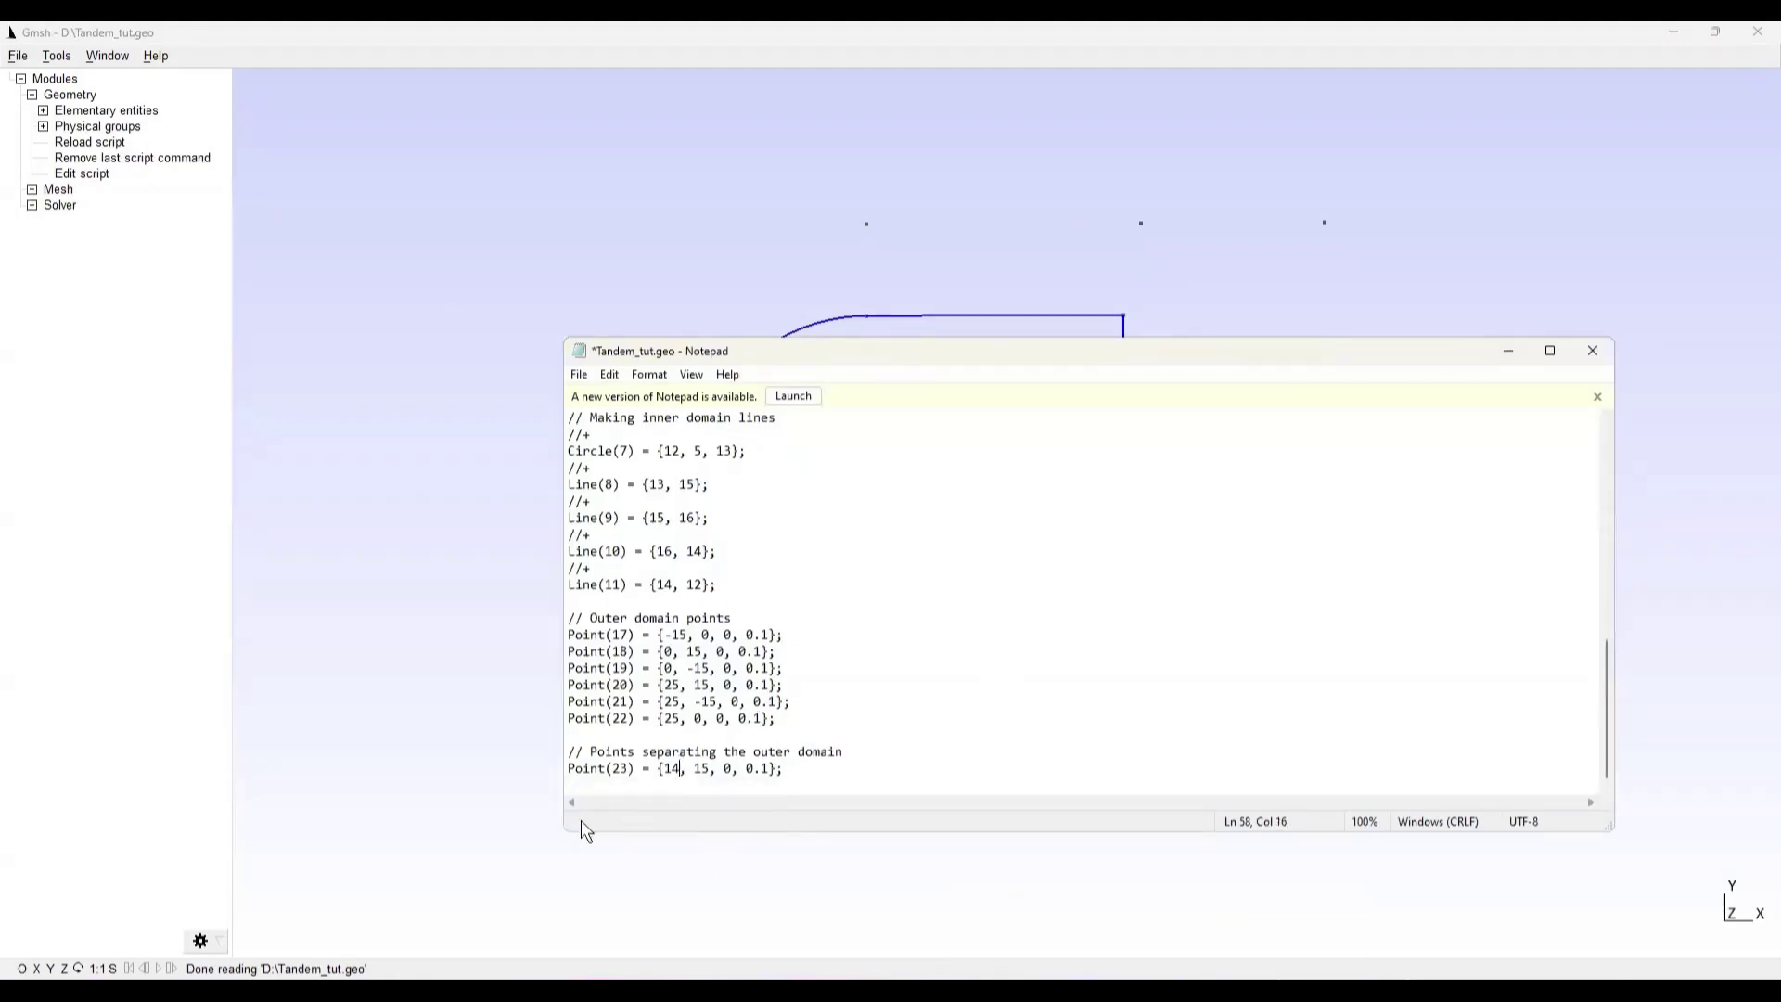
Save the corrected Point(23) coordinate and reload the script in Gmsh
click(579, 373)
click(608, 454)
click(214, 120)
click(119, 142)
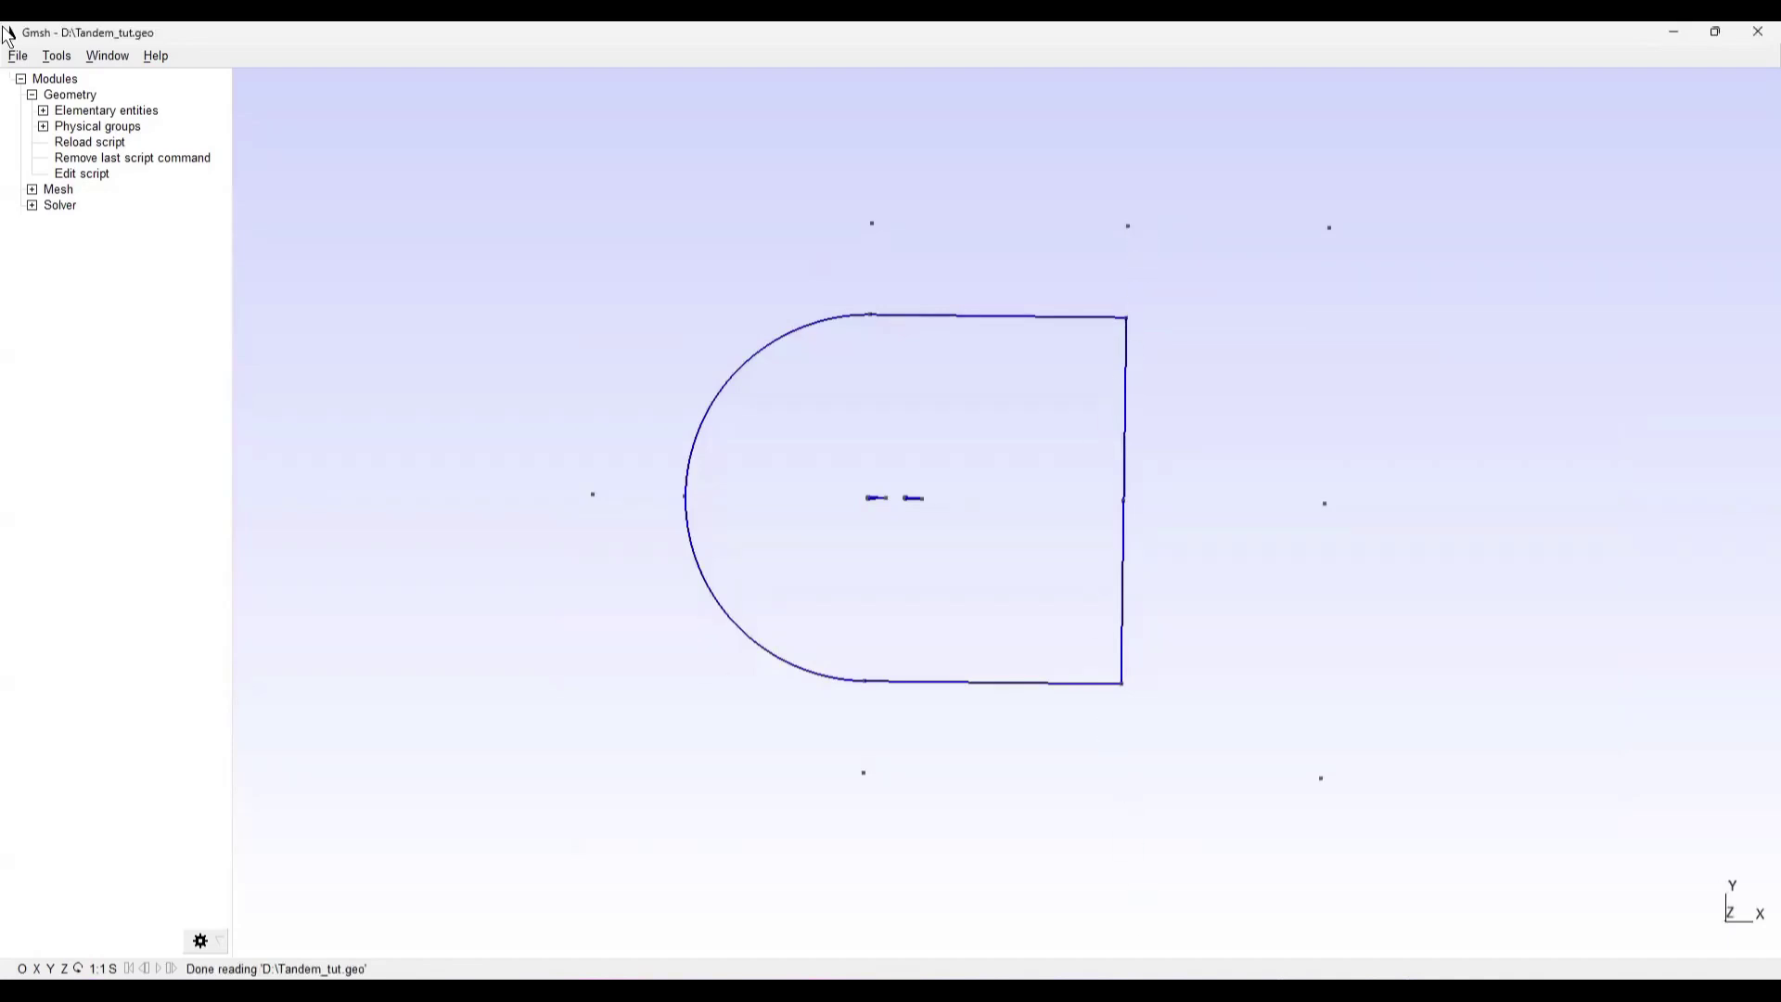
Return to Tandem_tut.geo in Notepad and add Point(24) = {15, -15, 0, 0.1}; below Point(23)
mouse_move(1096, 958)
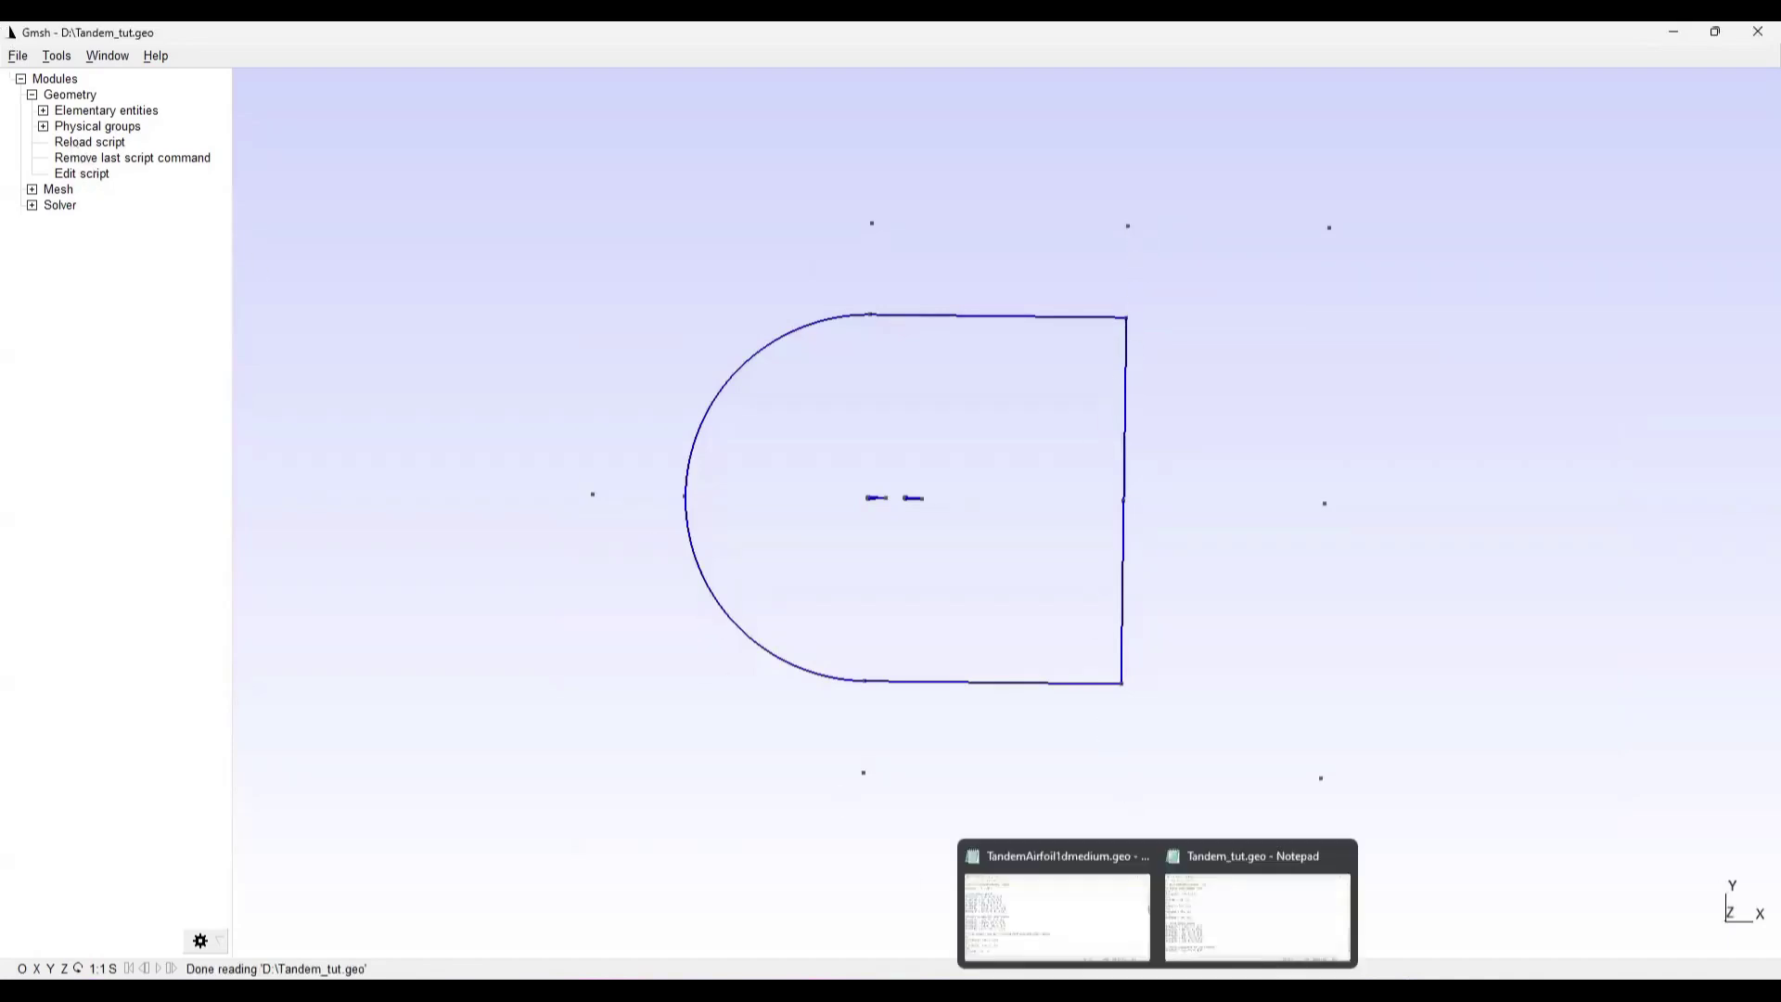
click(1264, 942)
click(793, 774)
key(Return)
text(Point)
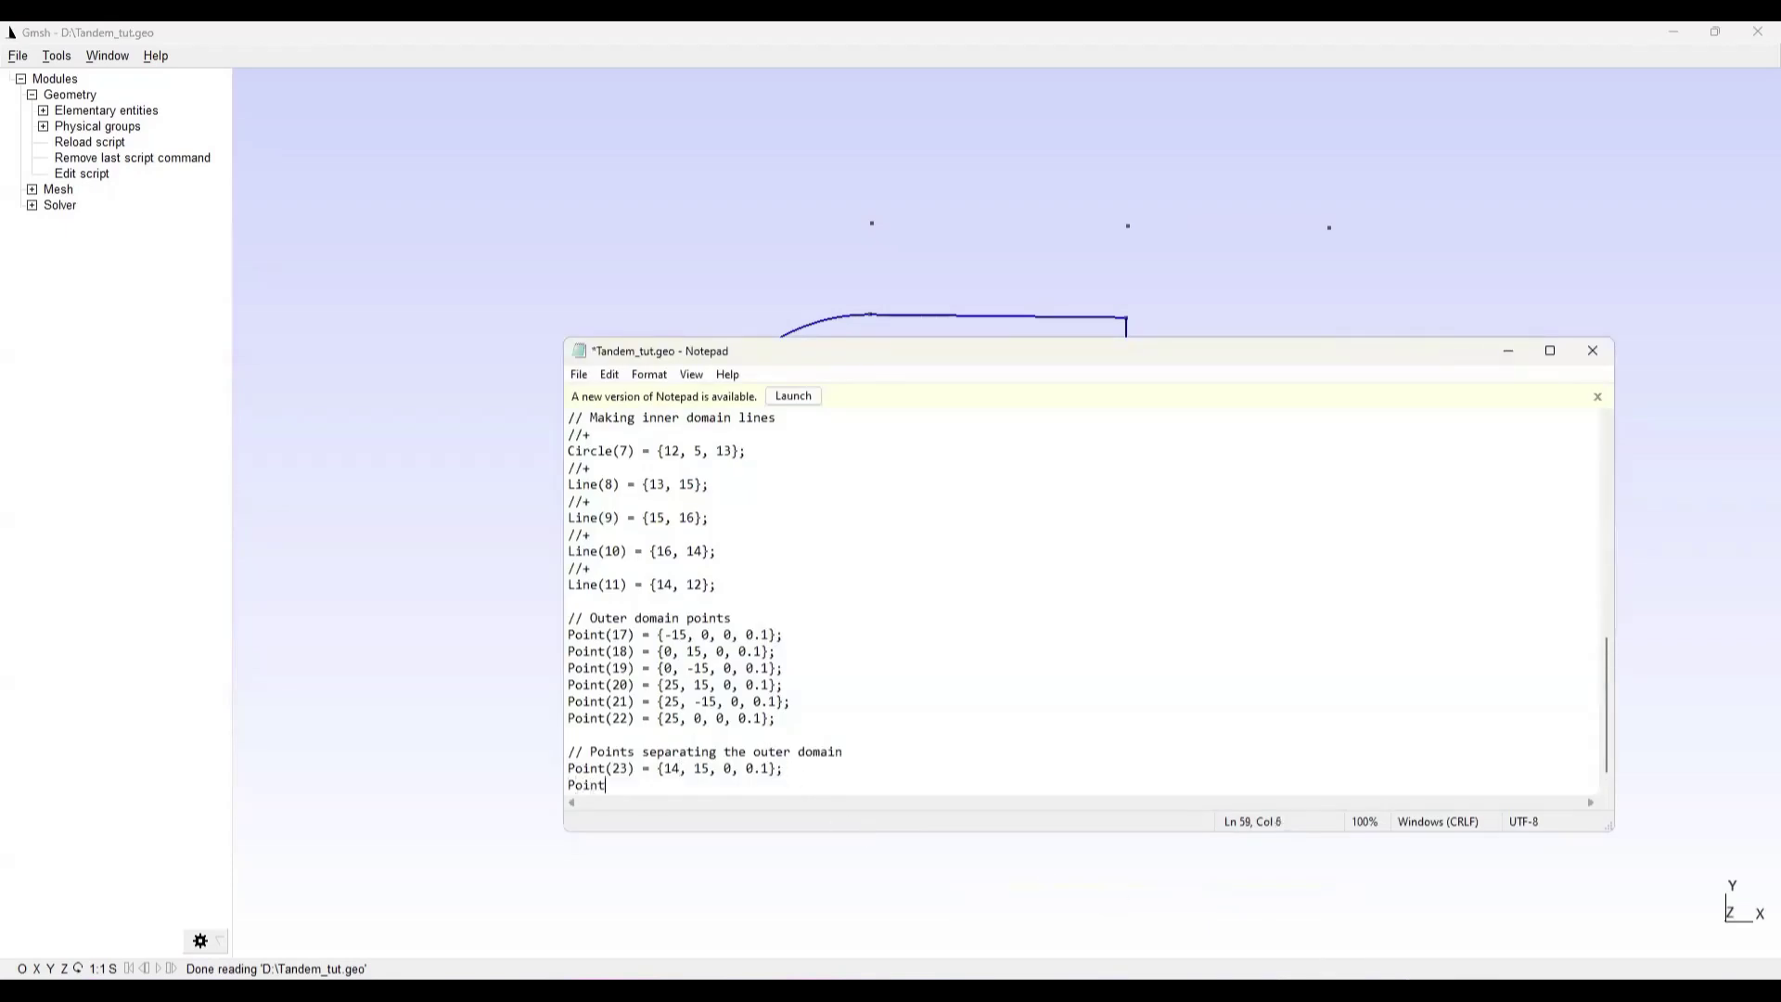
text((24) = {15, -15, 0, 0.1};)
Save the script and reload it in Gmsh to check the position of Point(24)
click(578, 374)
click(608, 454)
click(70, 144)
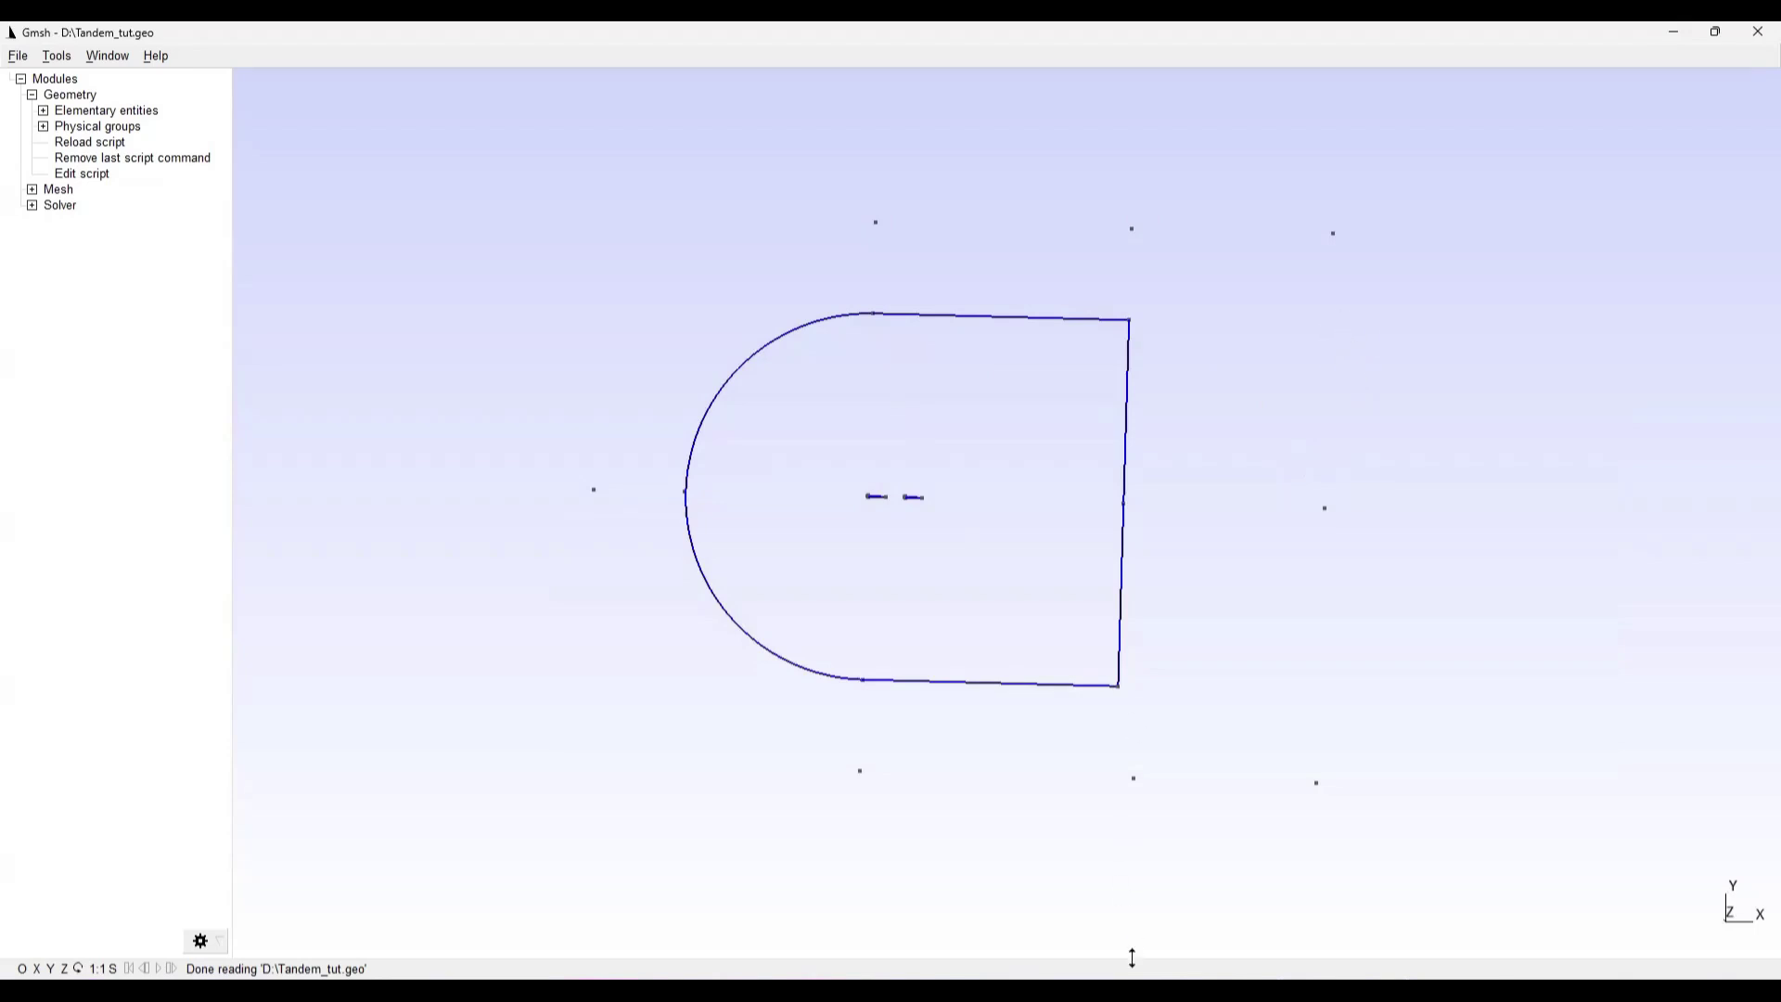
Switch back to the script in Notepad and add Point(25) = {25, -10, 0, 0.1}; below Point(24)
click(1158, 988)
click(1220, 946)
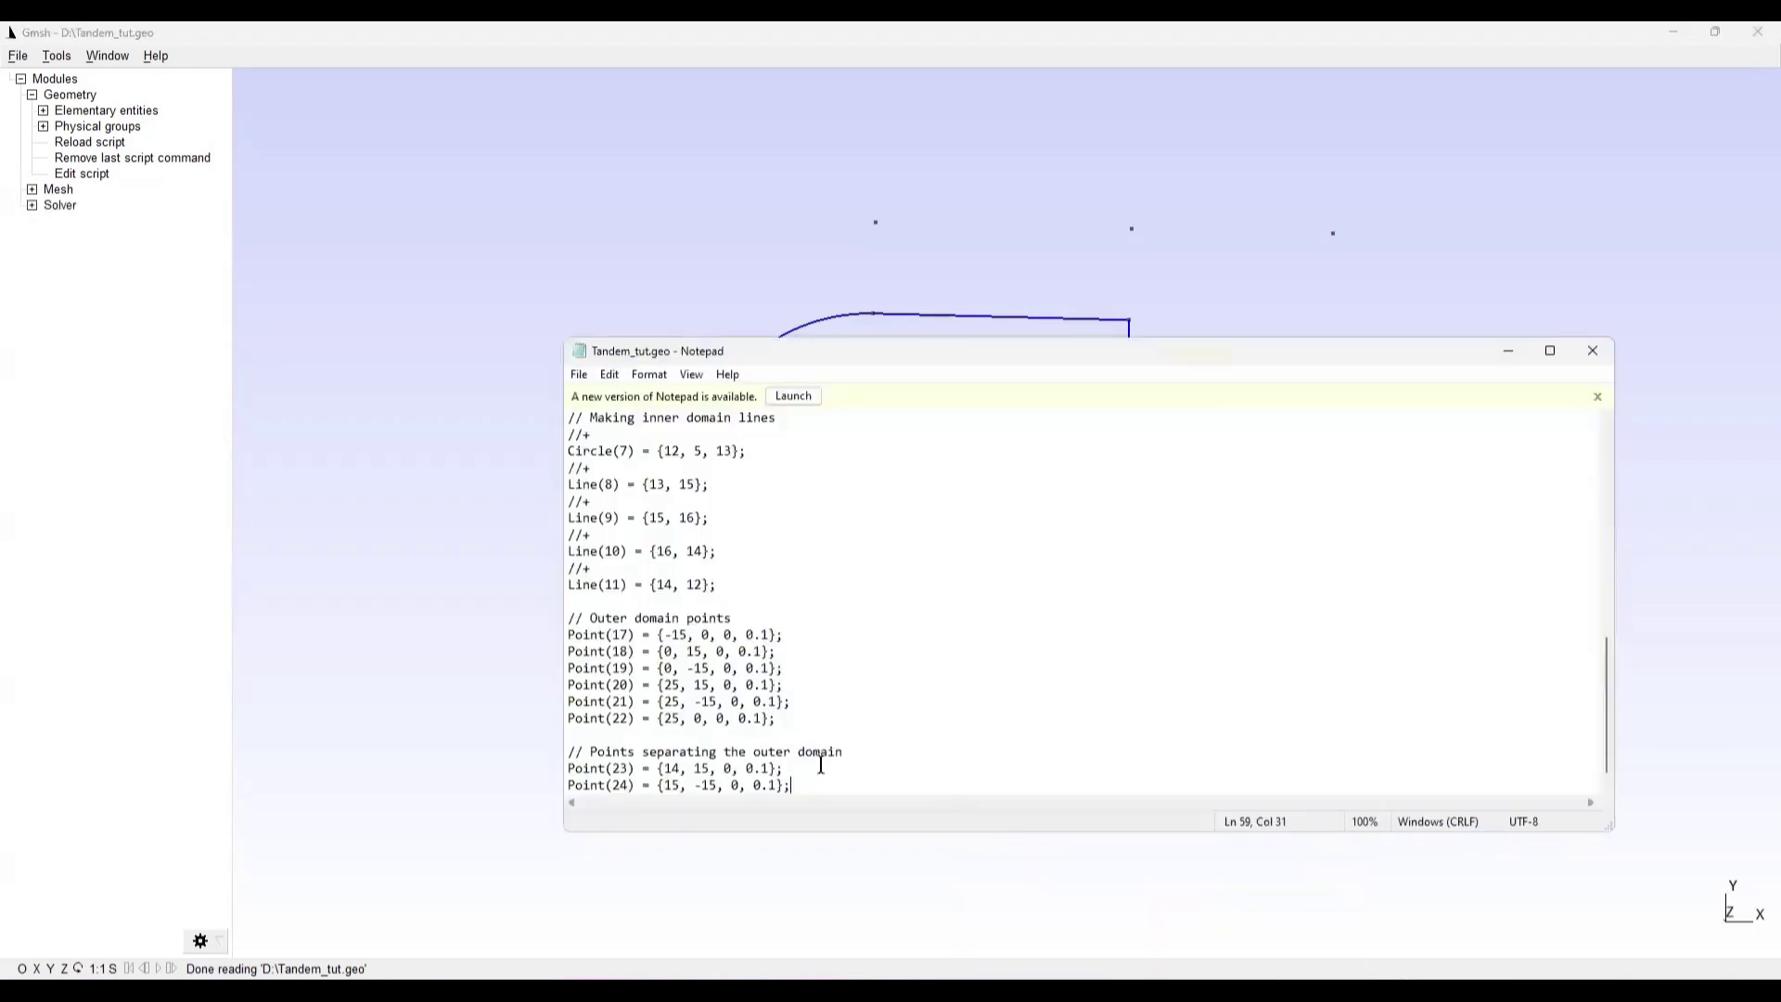
key(Return)
text(Point(25))
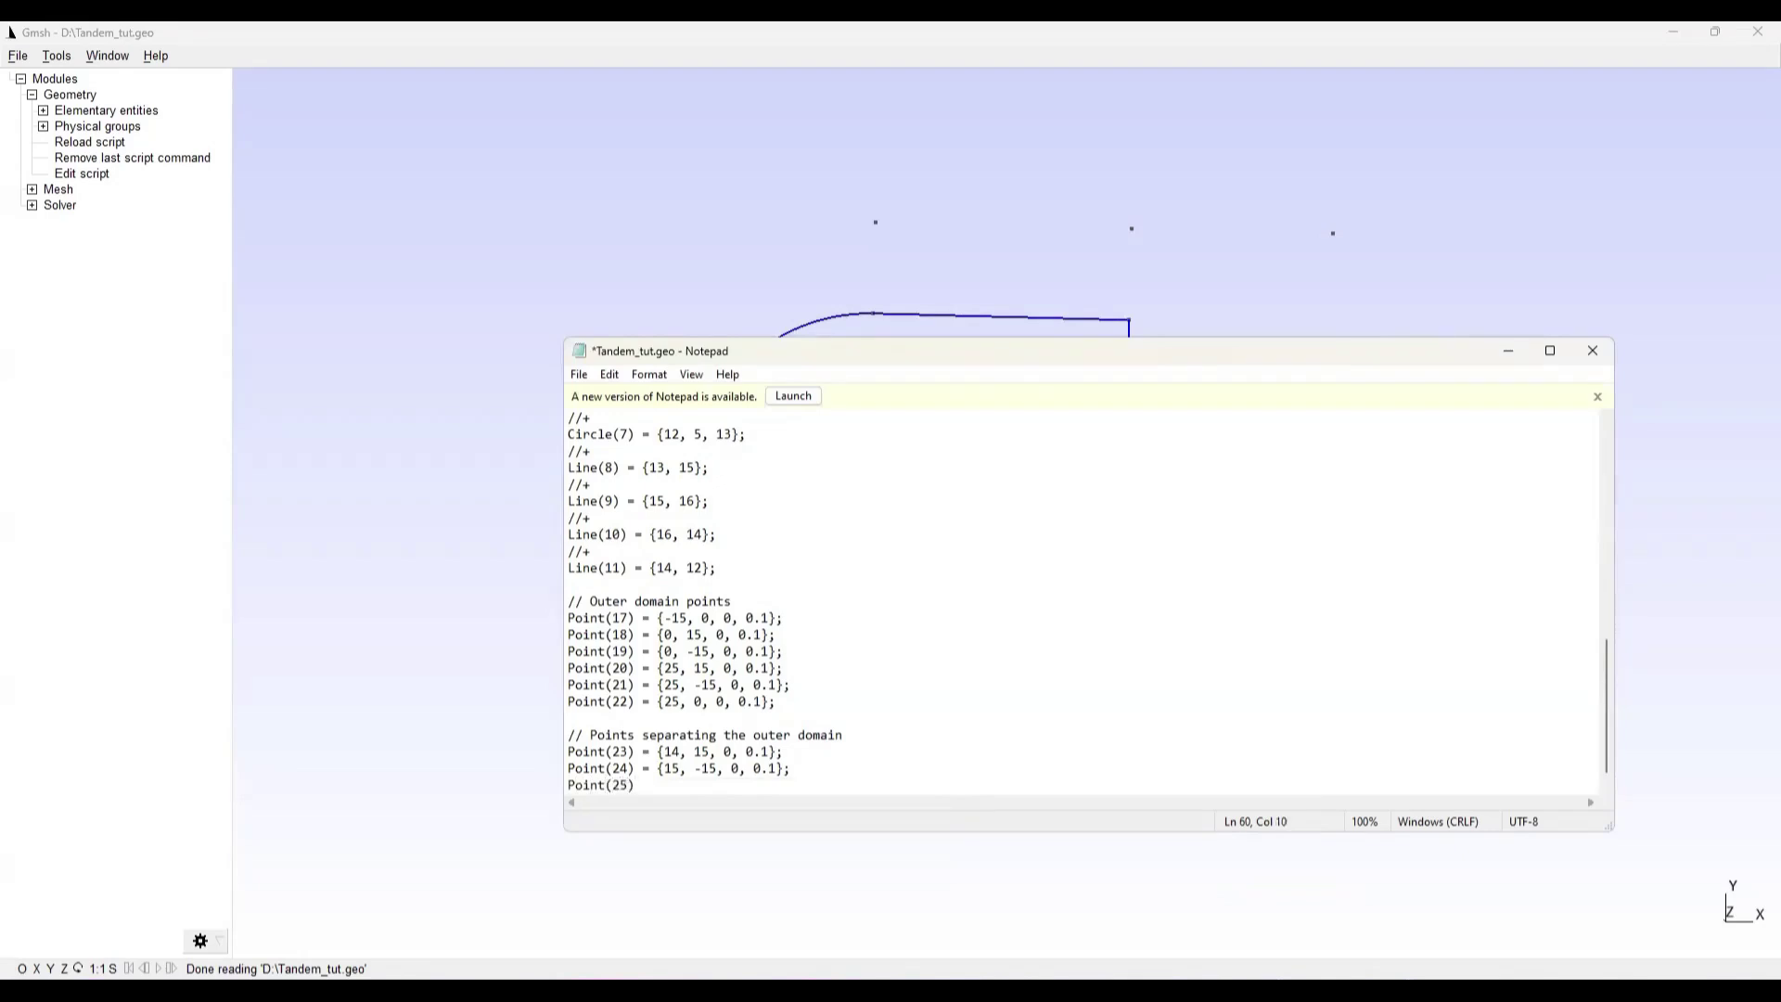
text( = {25, -10, 0, 0.1};)
Save the script with Point(25) and reload it in Gmsh
click(576, 373)
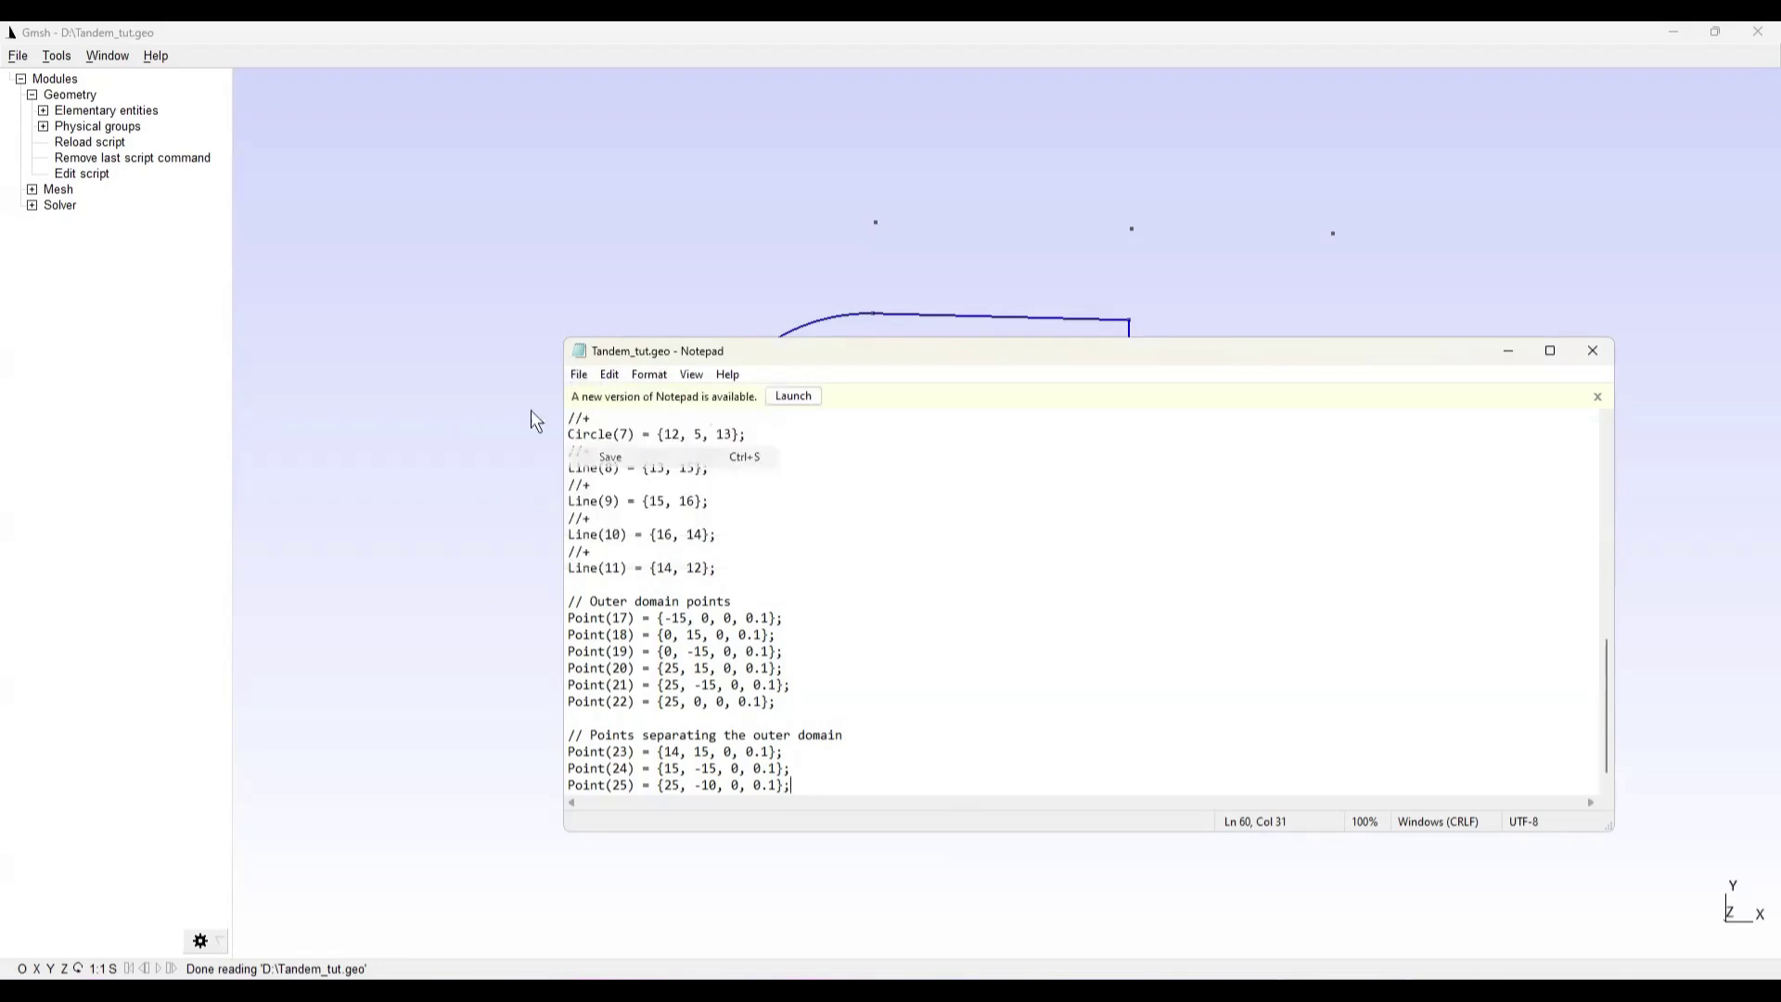
click(611, 456)
click(401, 332)
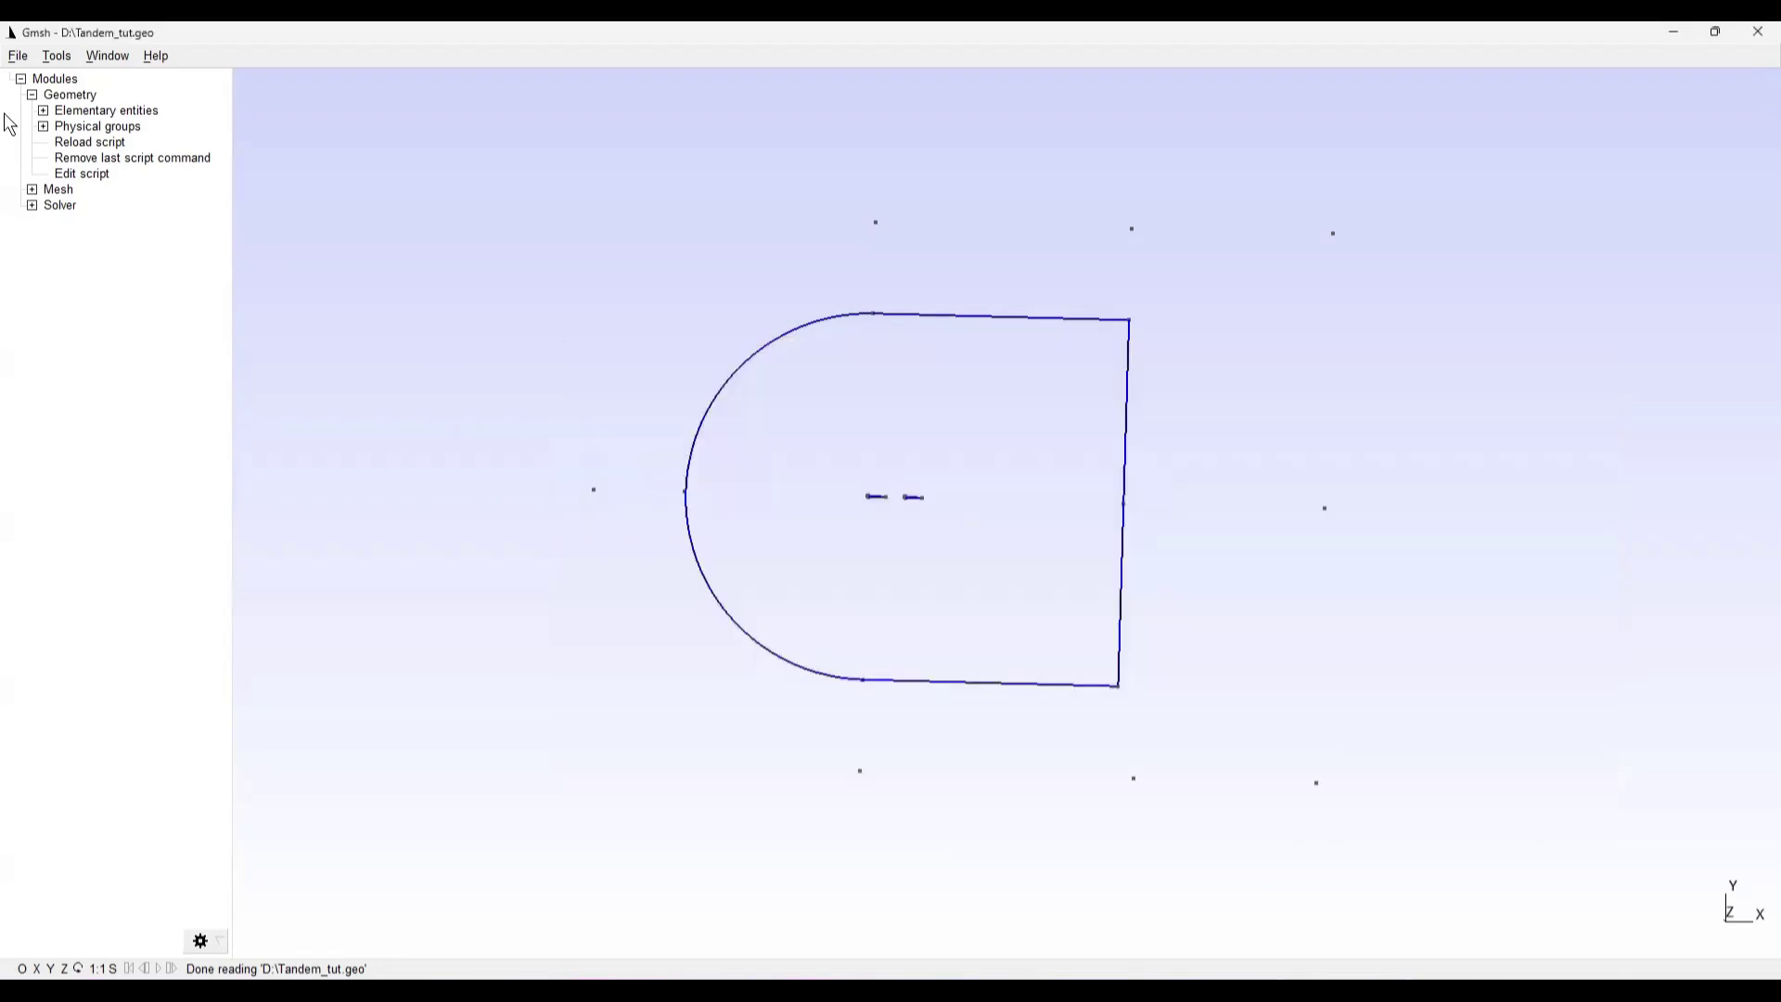
click(84, 142)
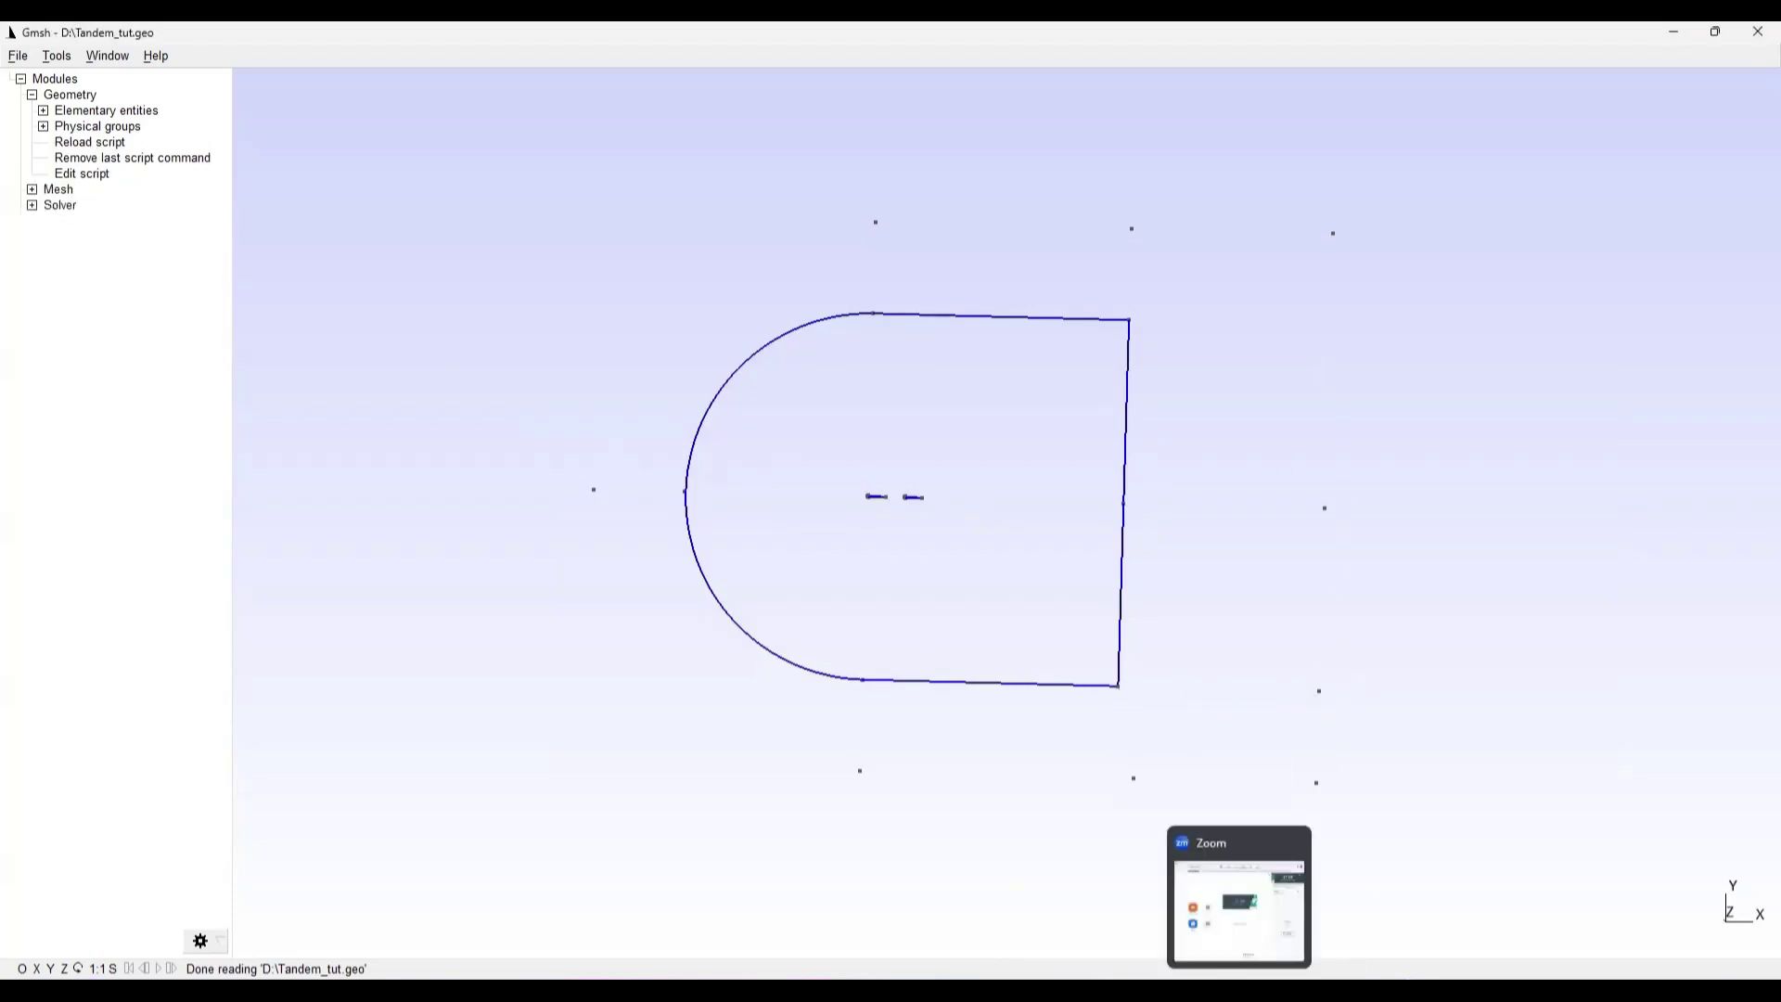
In the Notepad script, add Point(26) = {25, 10, 0, 0.1}; and set the x coordinate of Point(24) to 14
click(1228, 935)
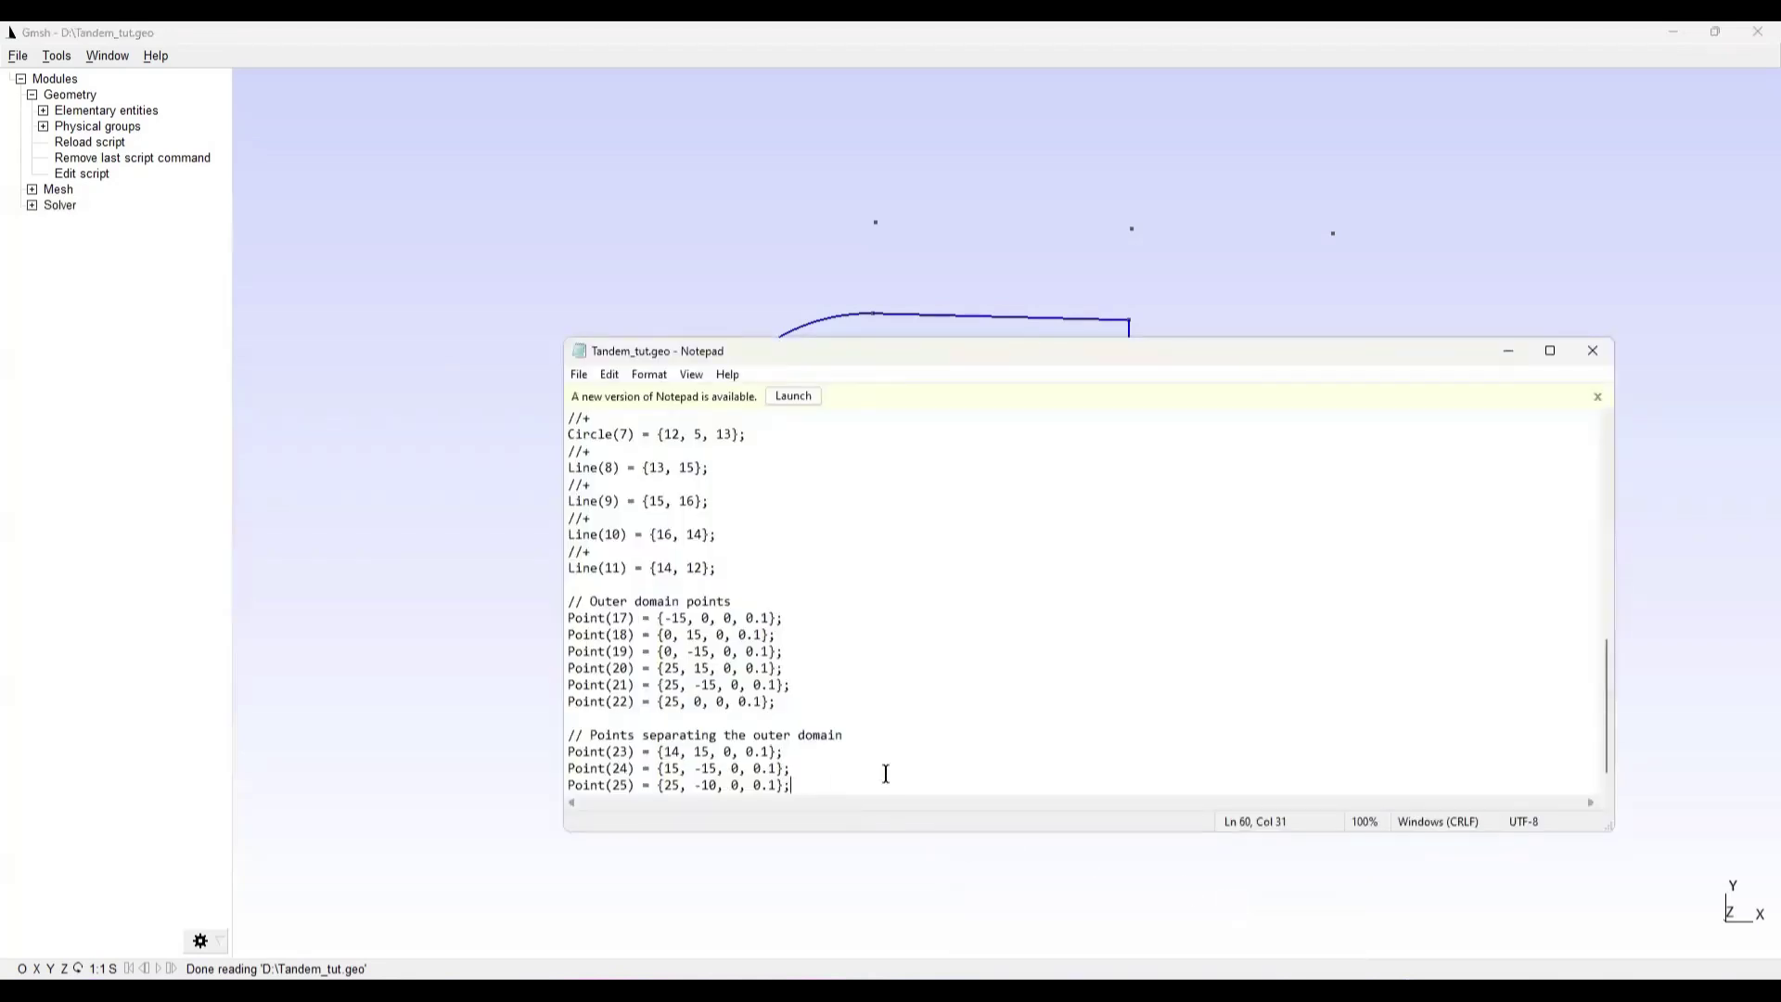
key(Return)
text(Point()
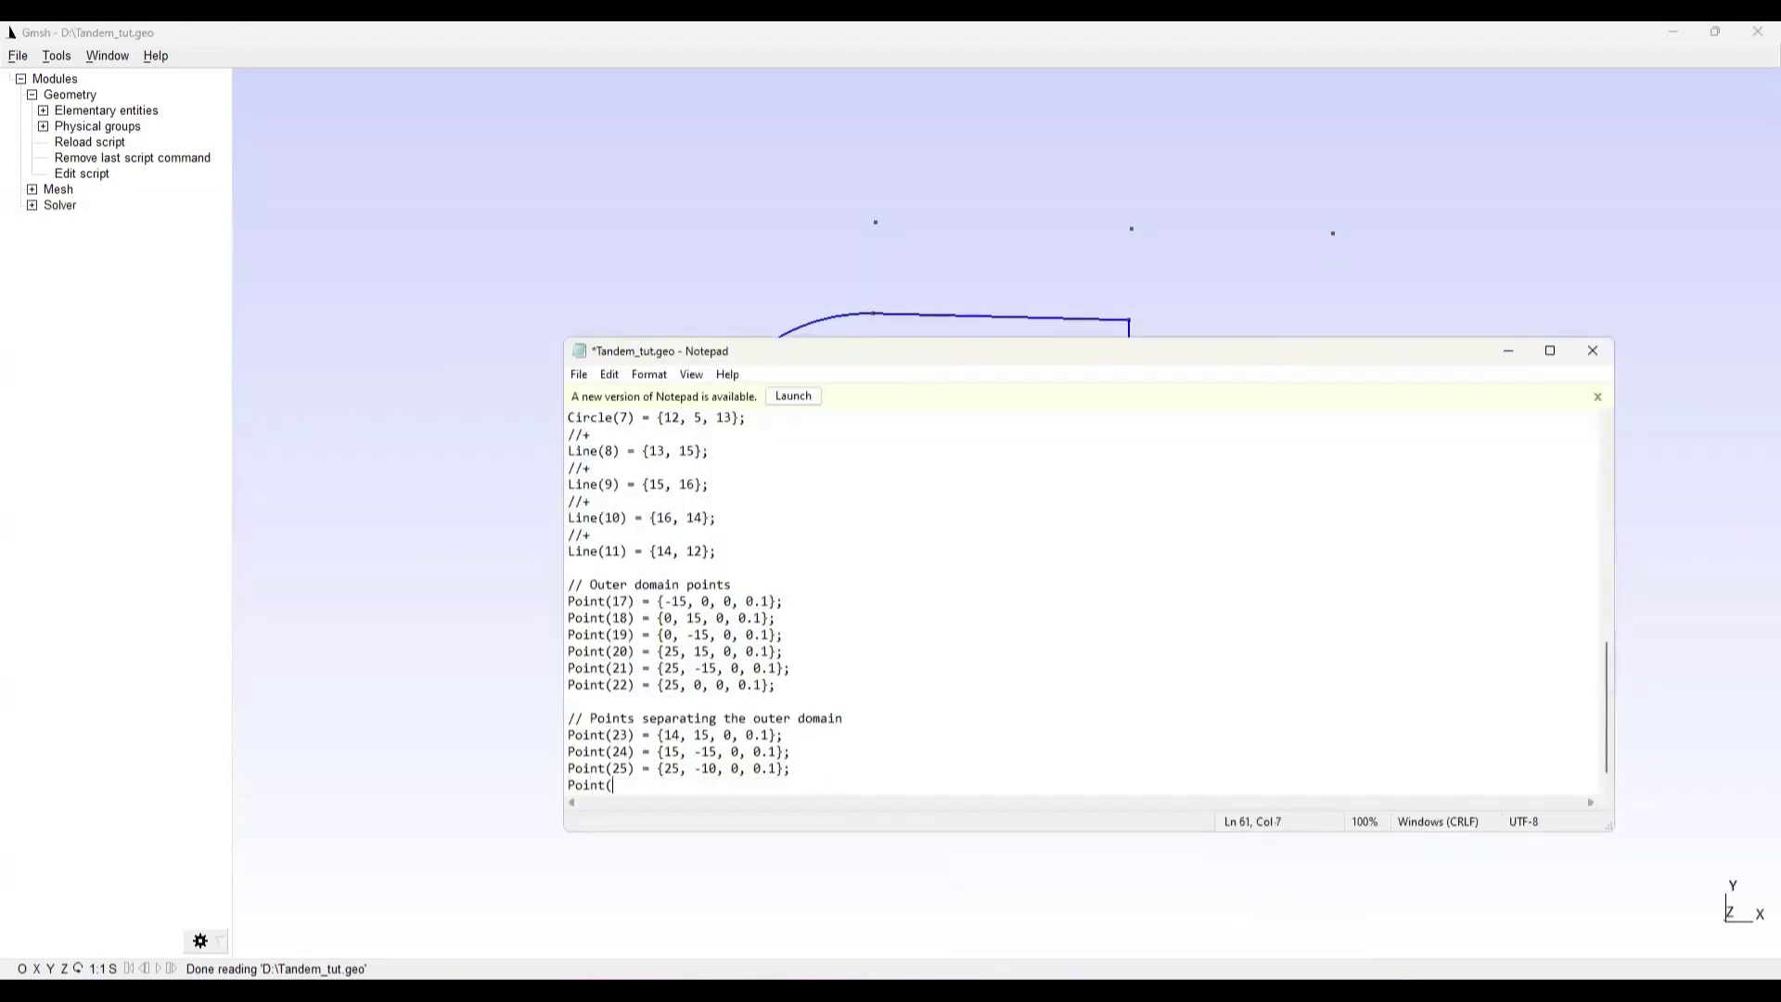
text(26) = {25, 10, 0, 0.1};)
click(682, 751)
key(BackSpace)
text(4)
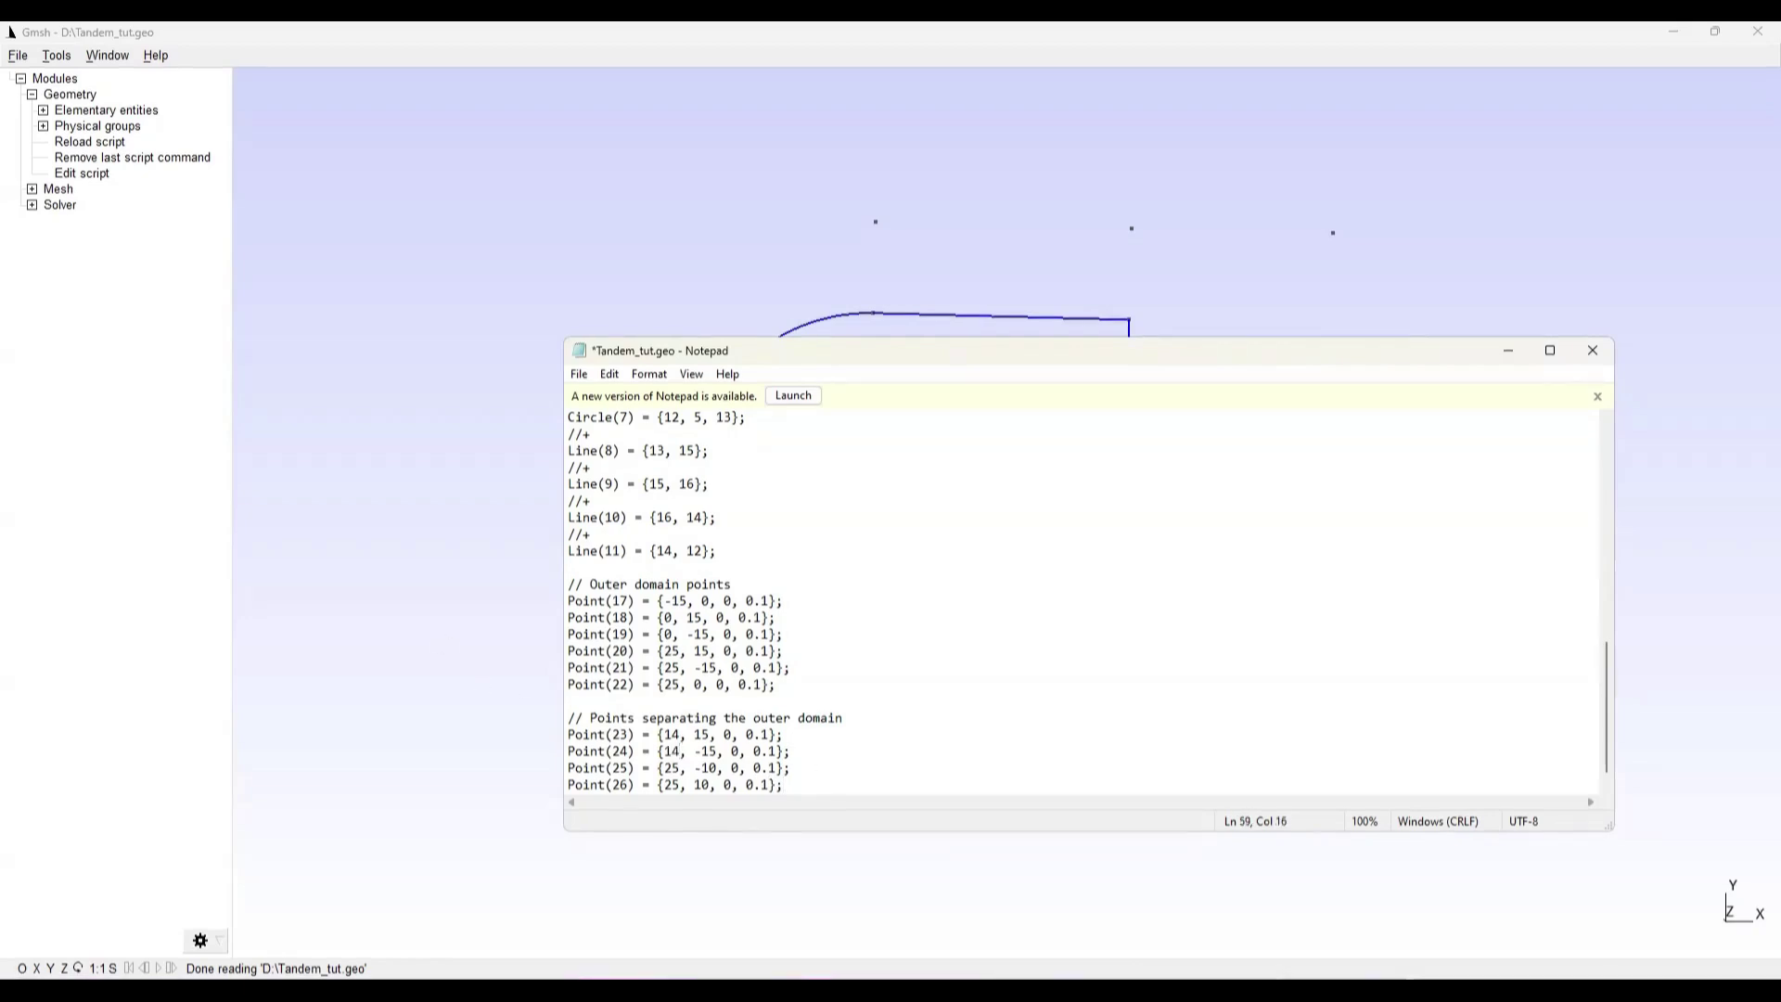
Save the script with Point(26) and the corrected Point(24), close Notepad, and reload the geometry in Gmsh
click(579, 373)
click(618, 457)
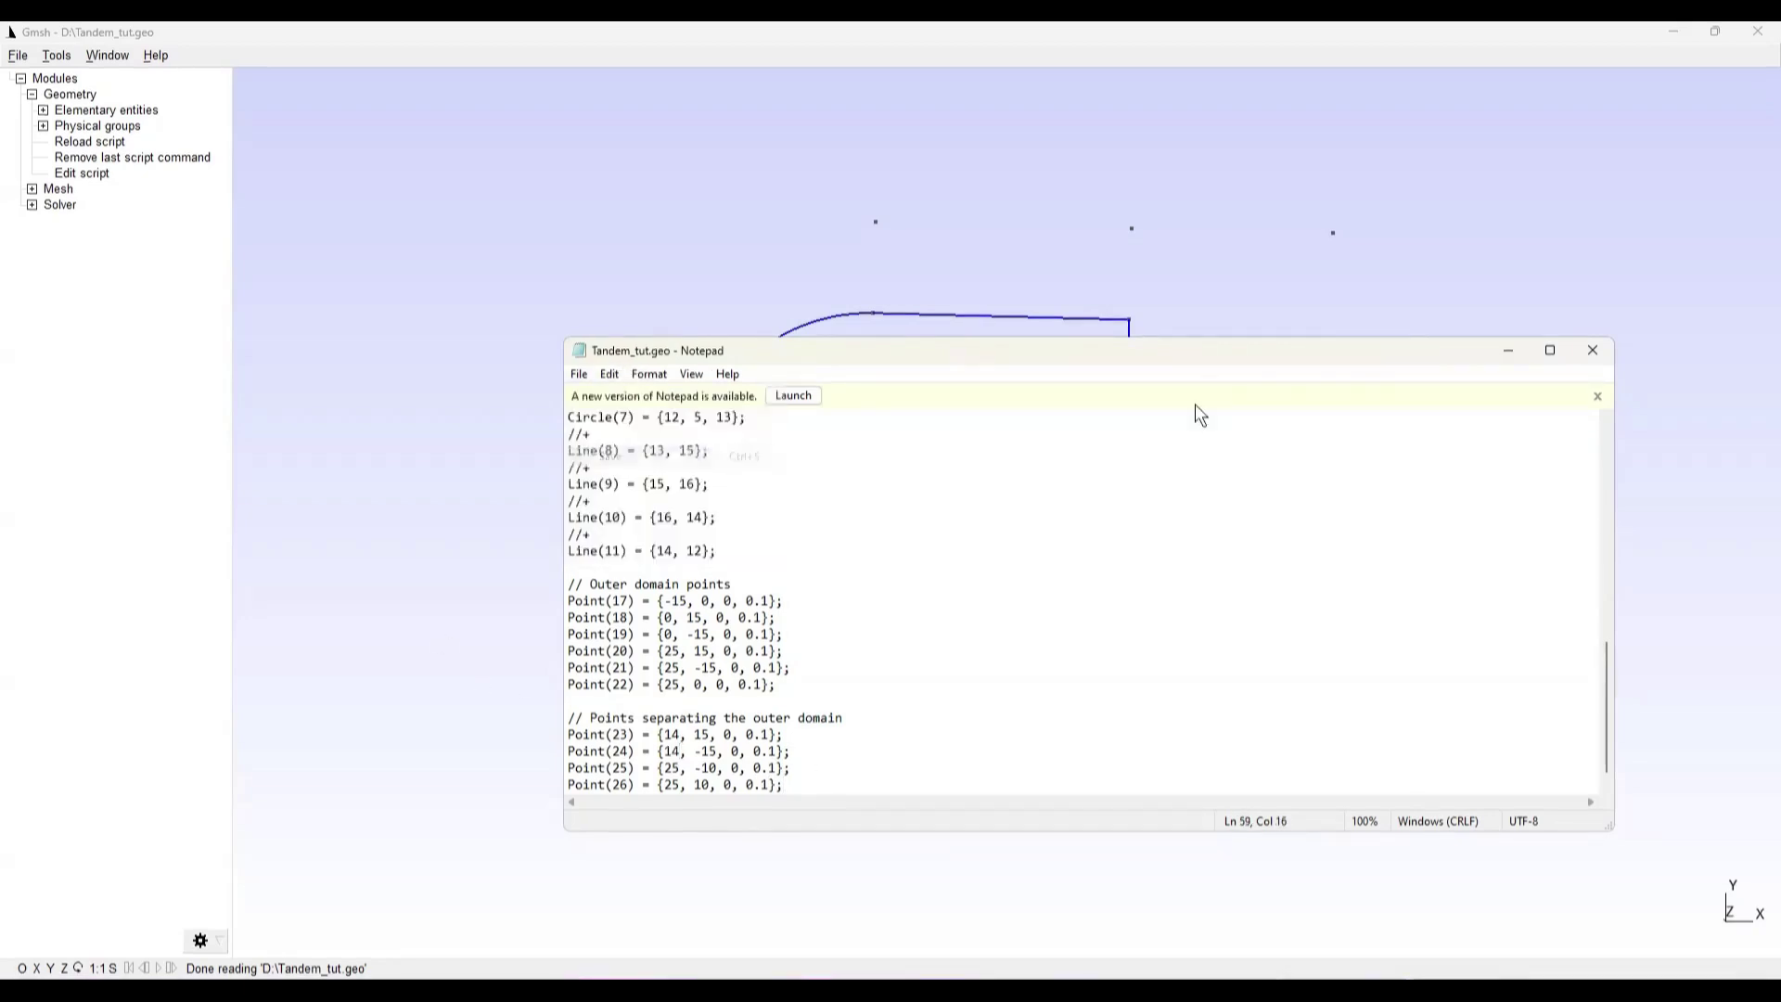
click(1523, 358)
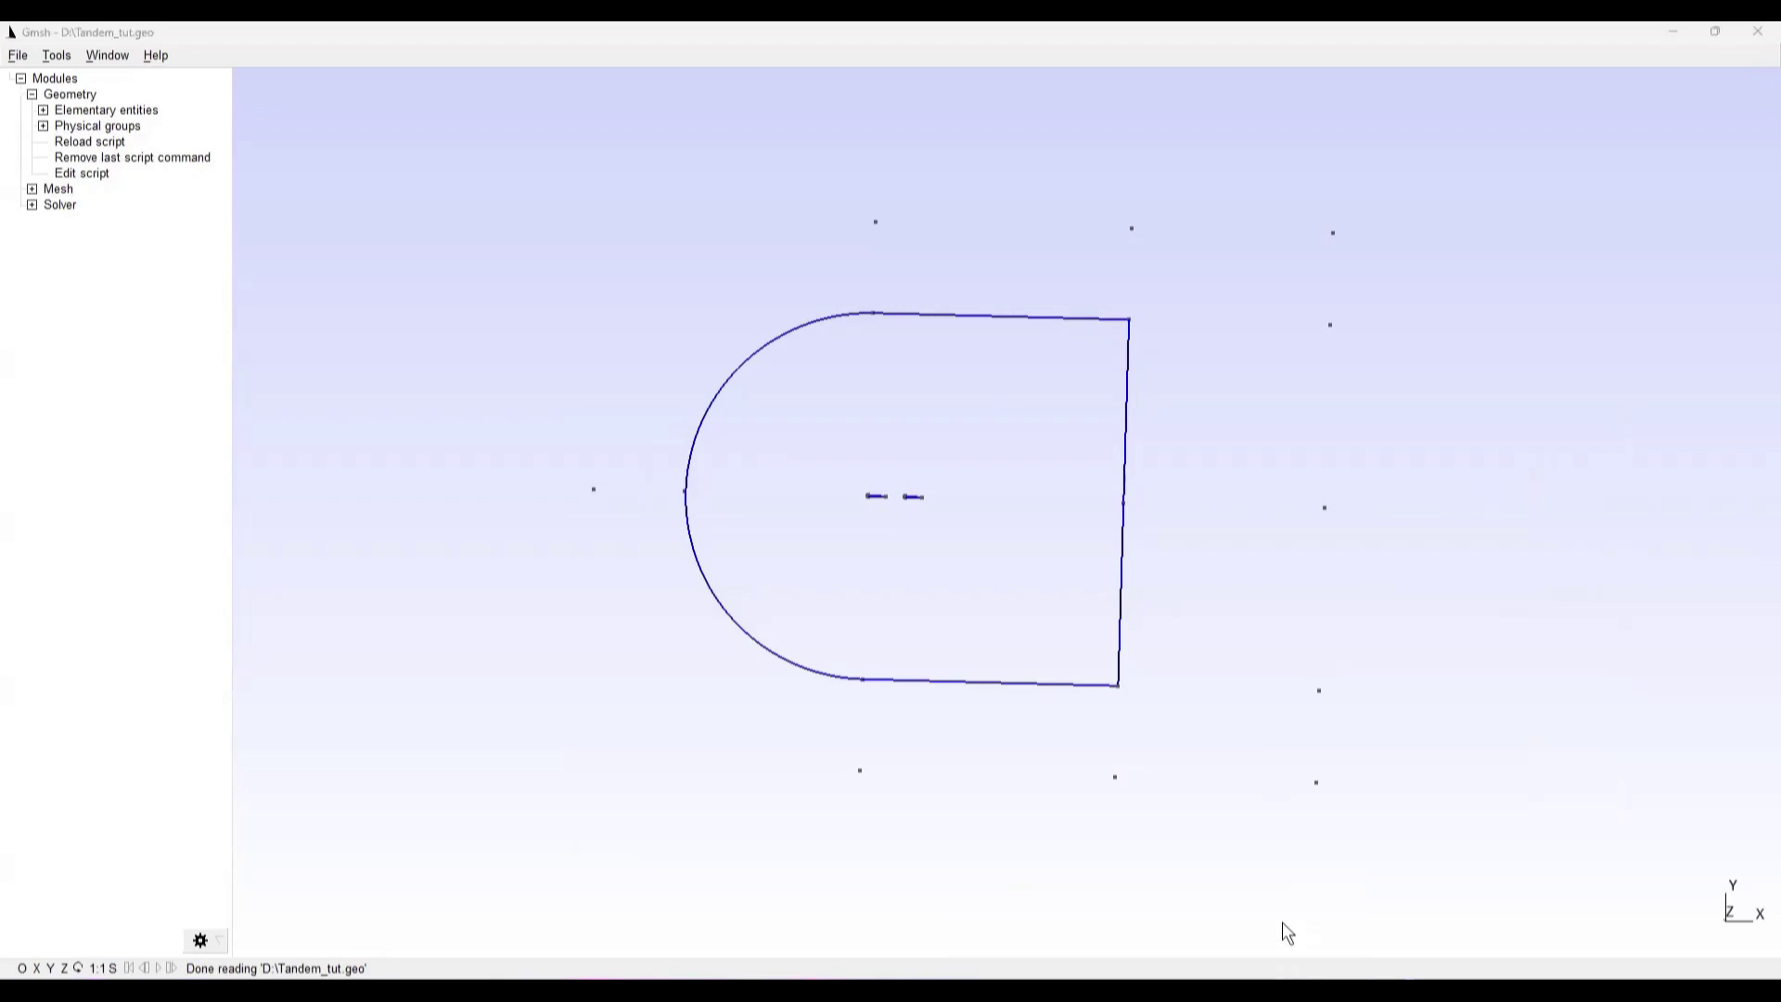
click(609, 373)
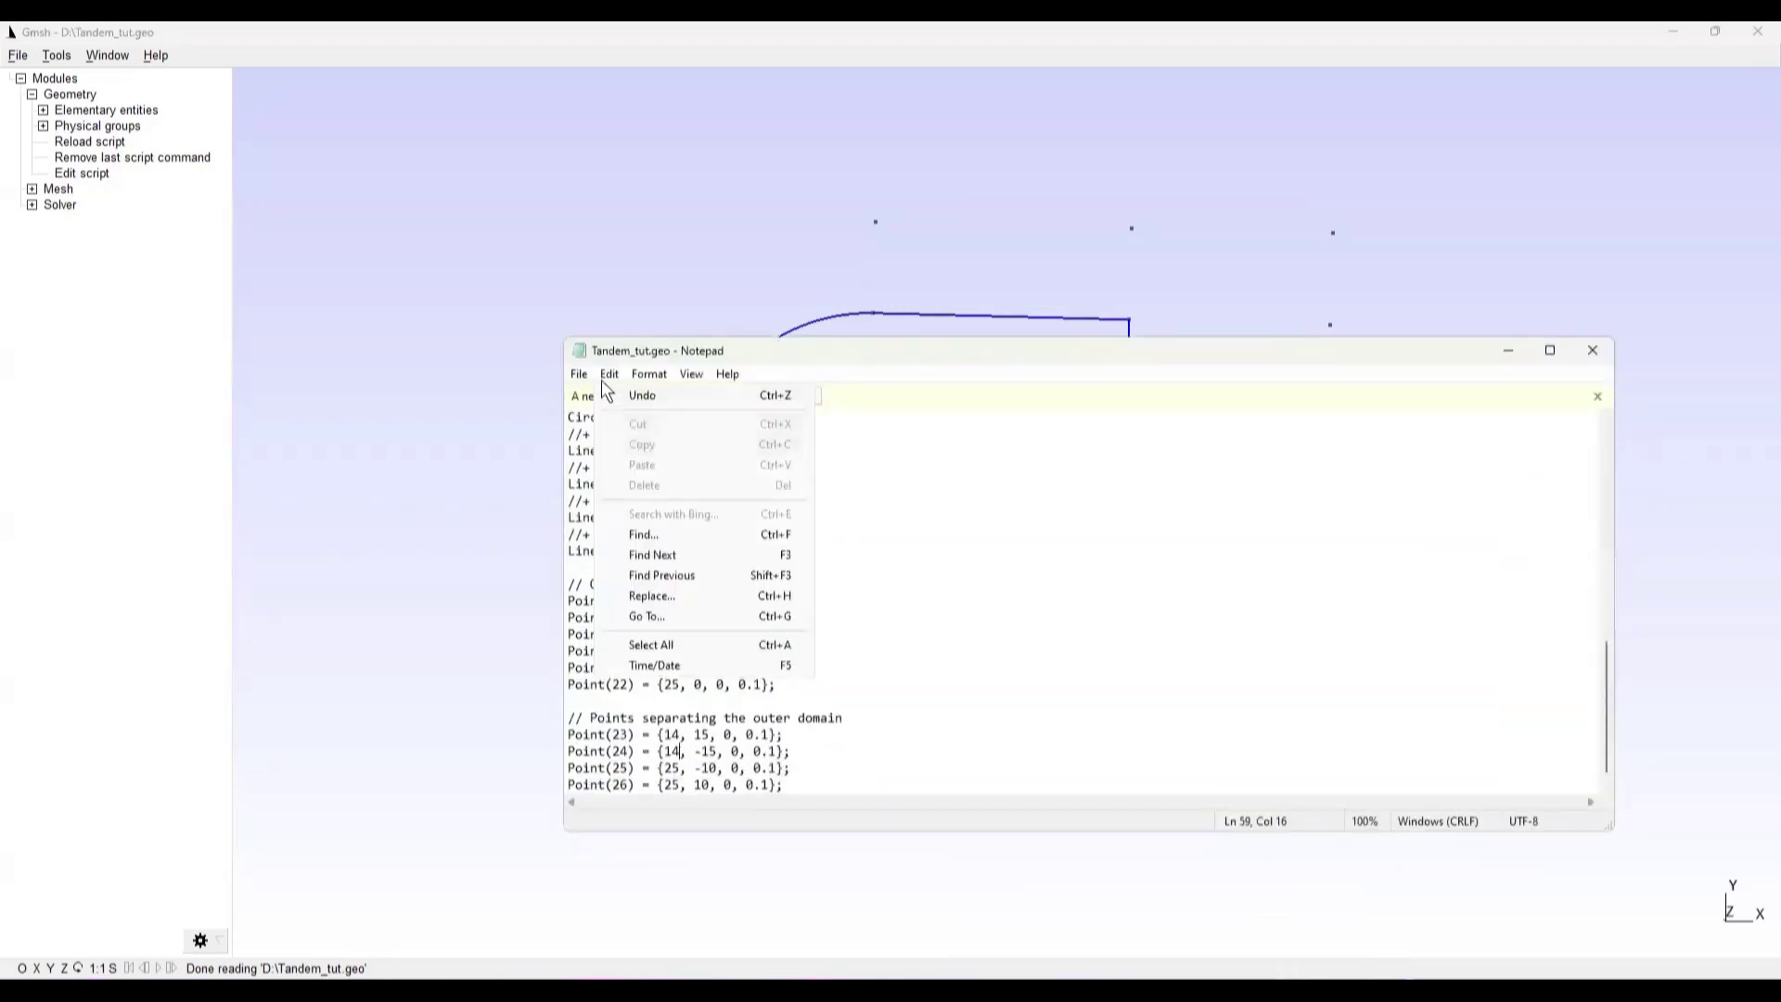
click(601, 458)
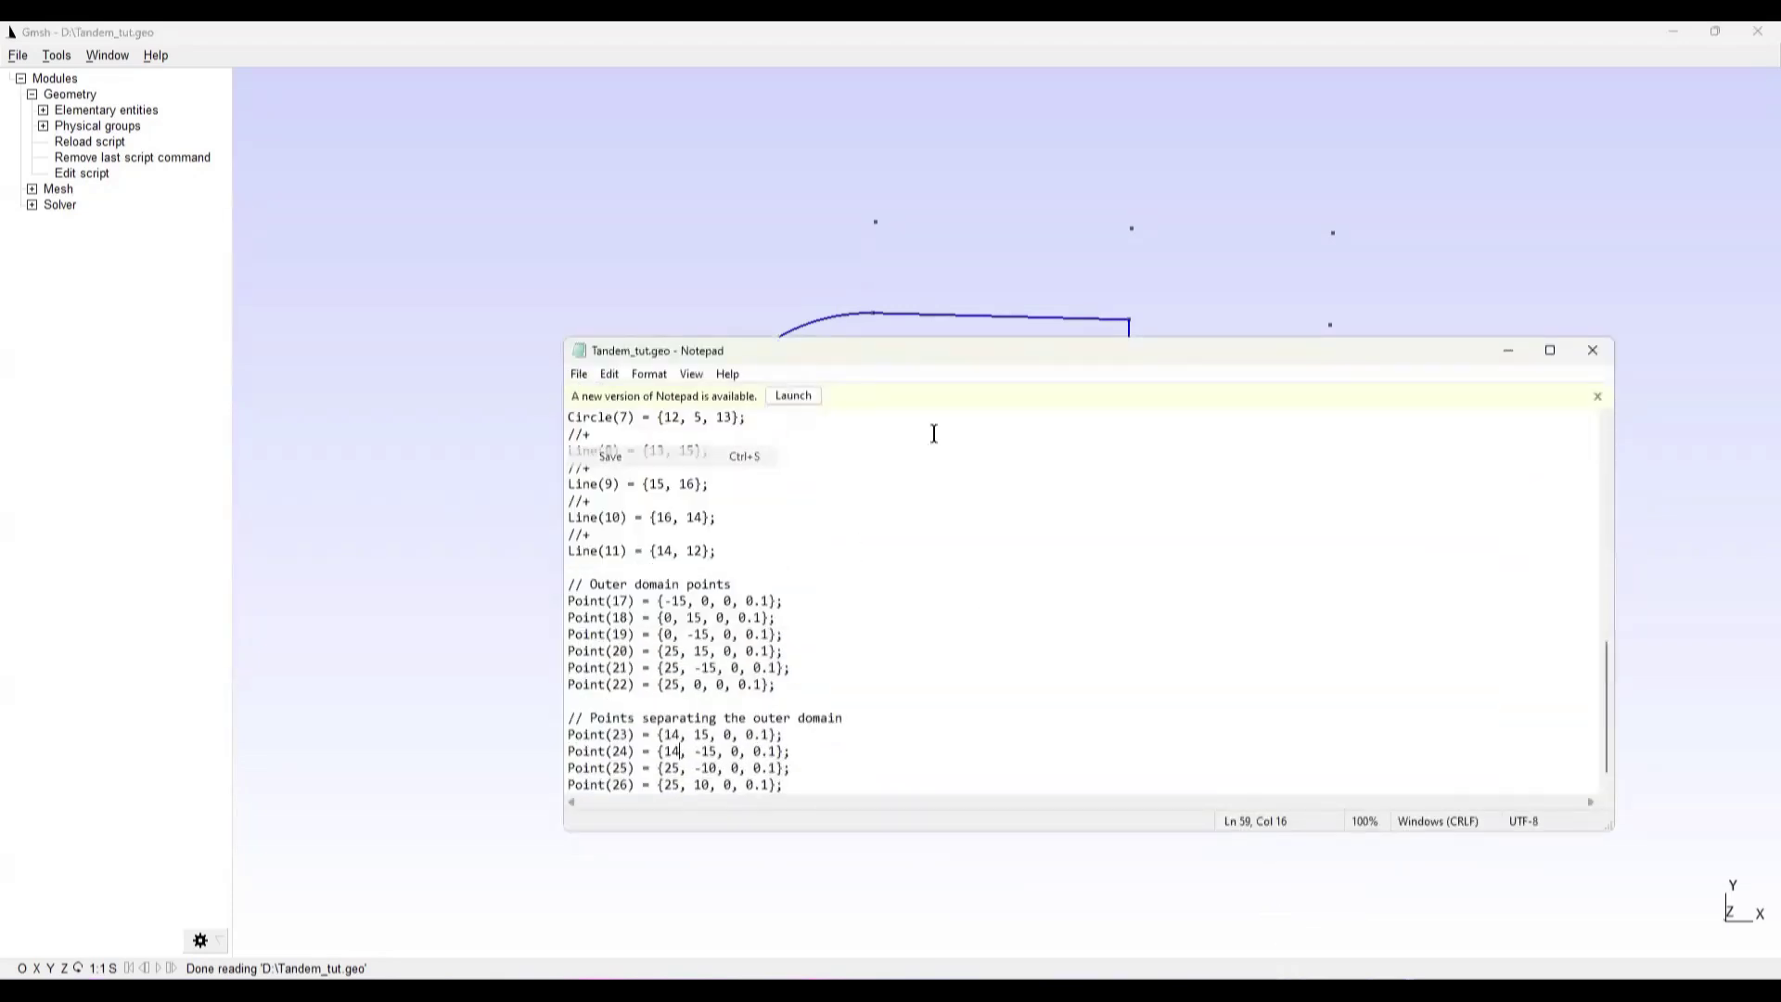
click(1592, 350)
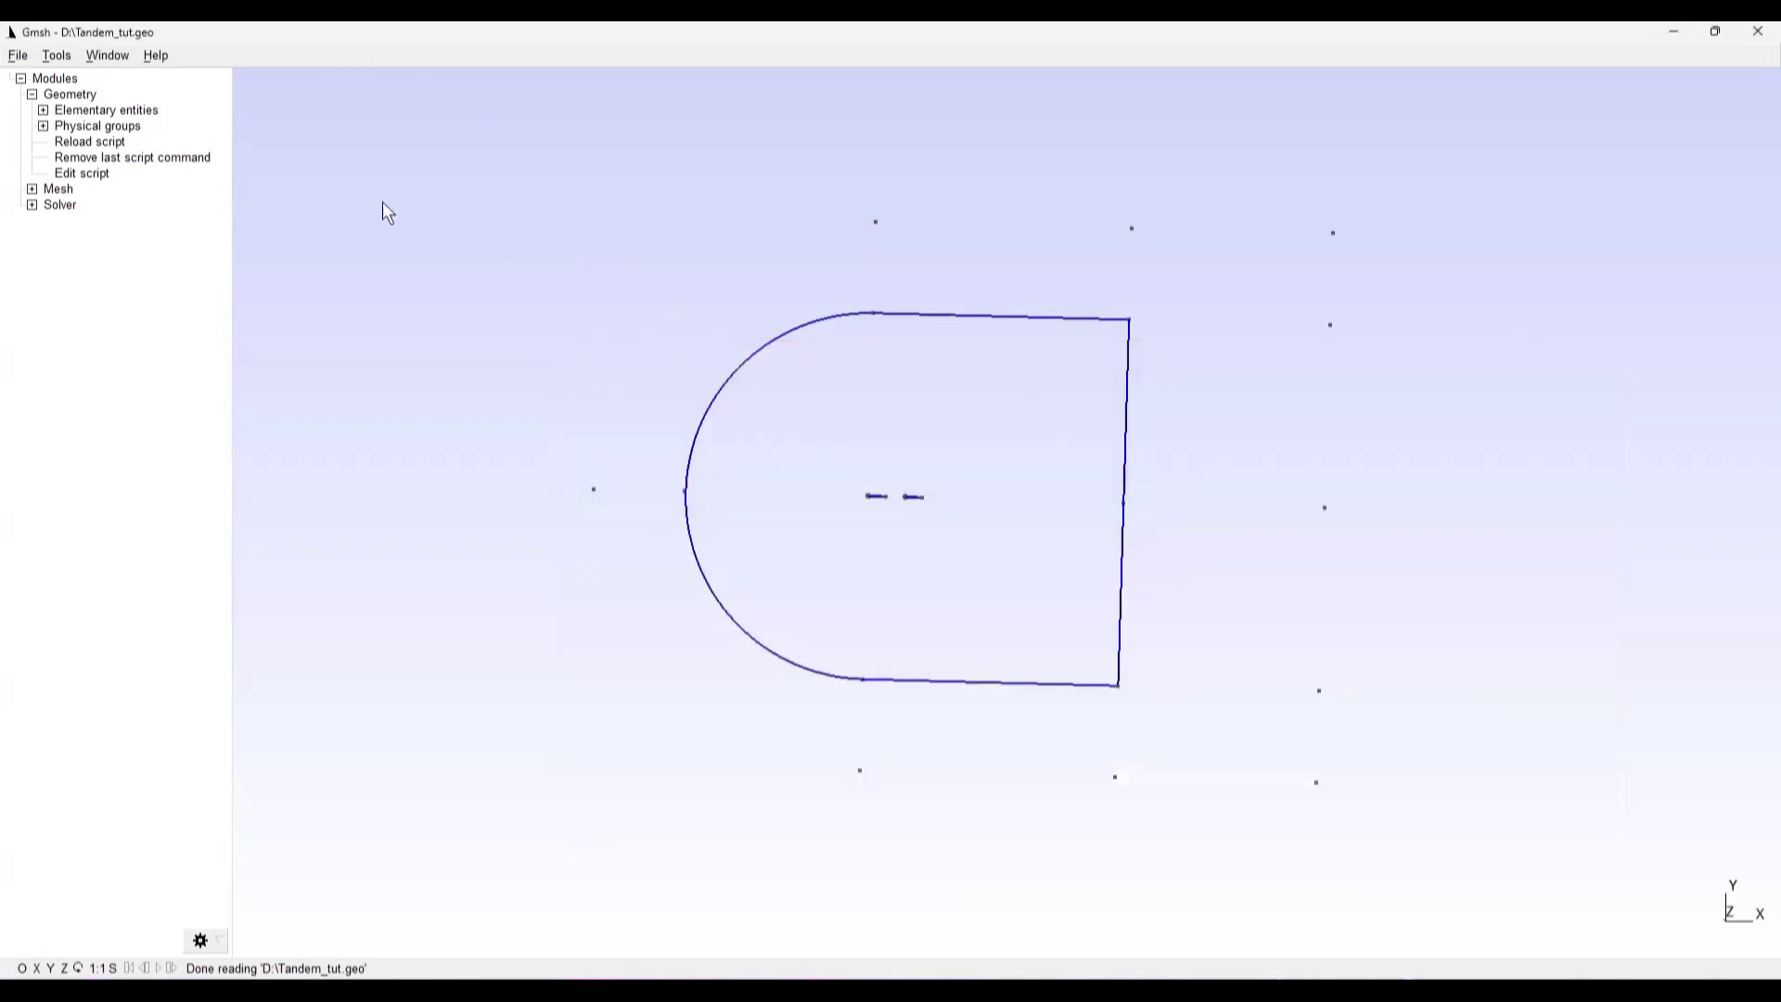
Add the outer domain's circle arc from Point(18) to Point(19), centred on the first airfoil's nose centre point
click(44, 110)
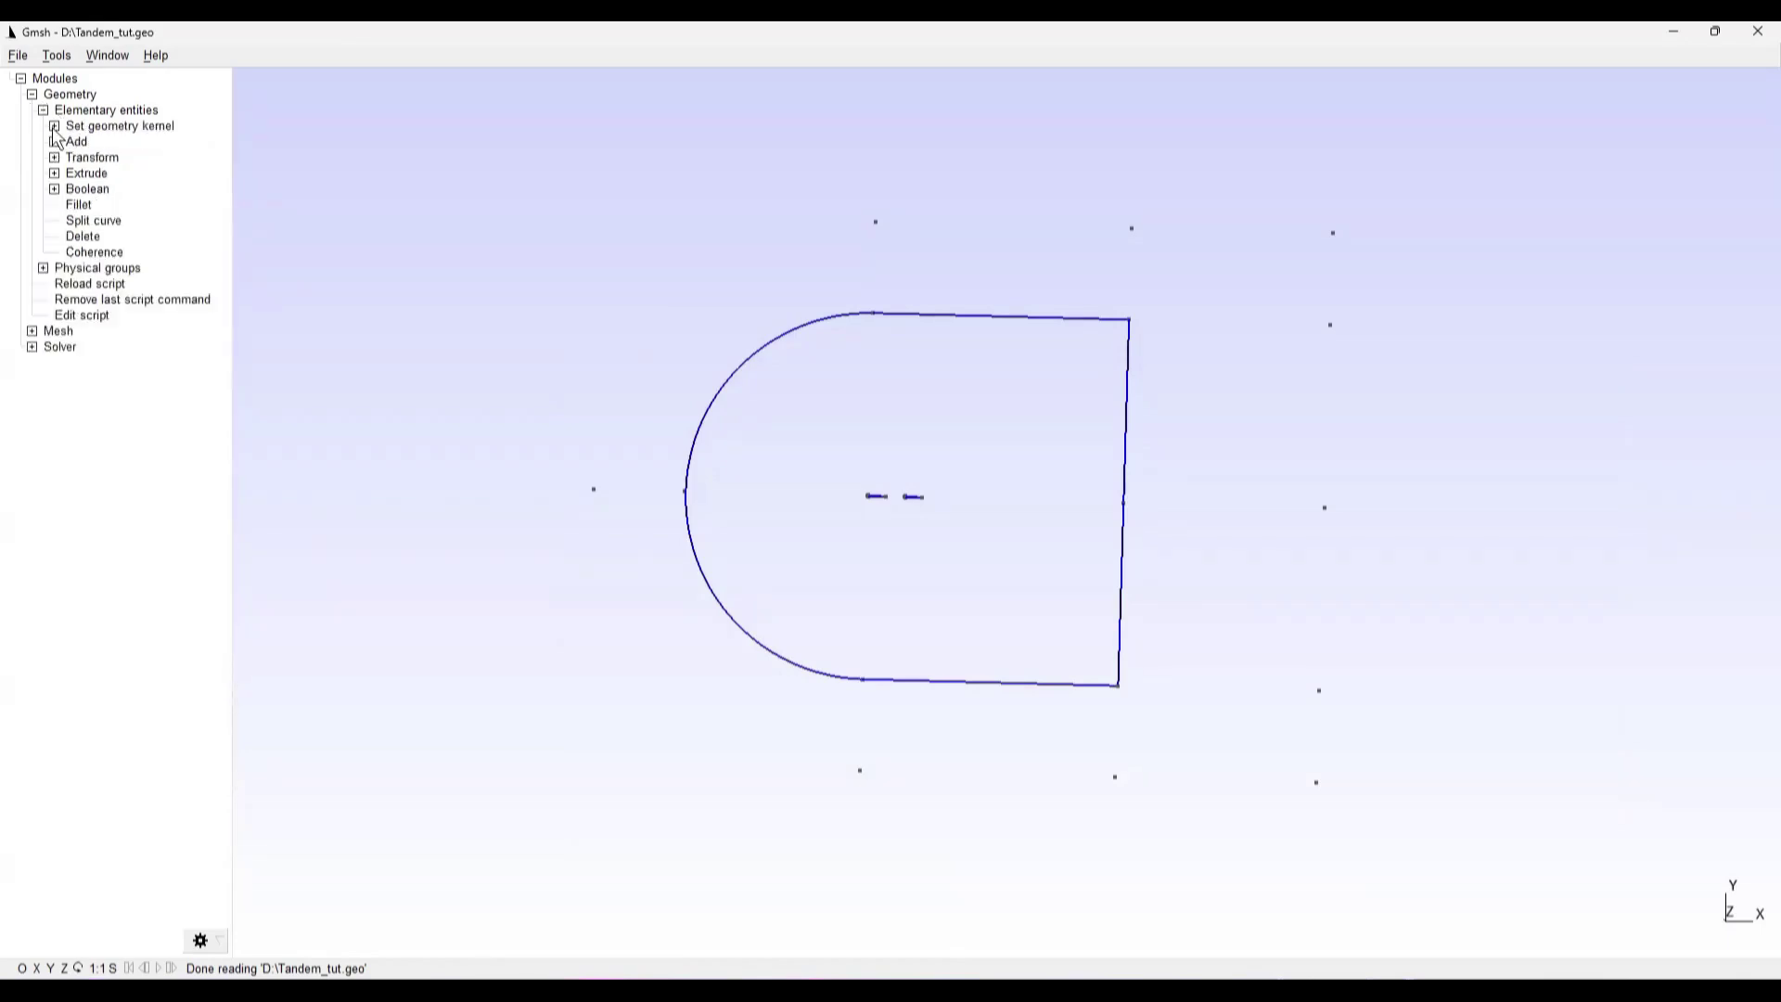
click(54, 142)
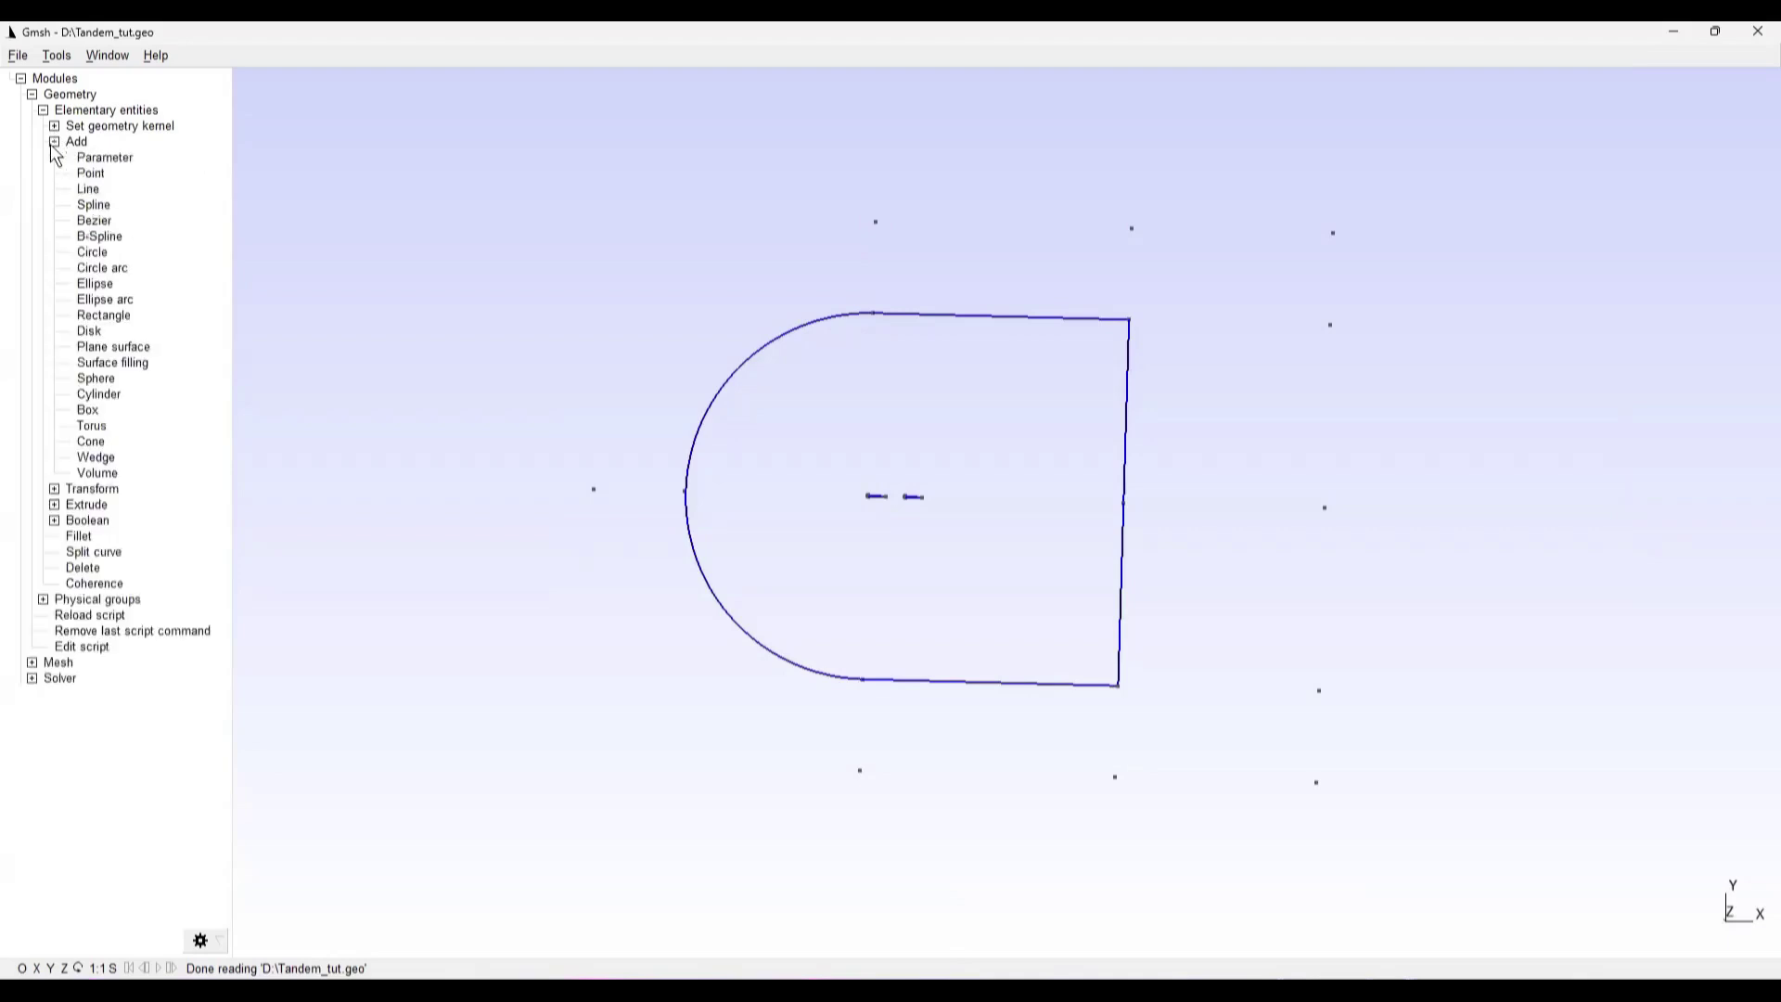
click(119, 284)
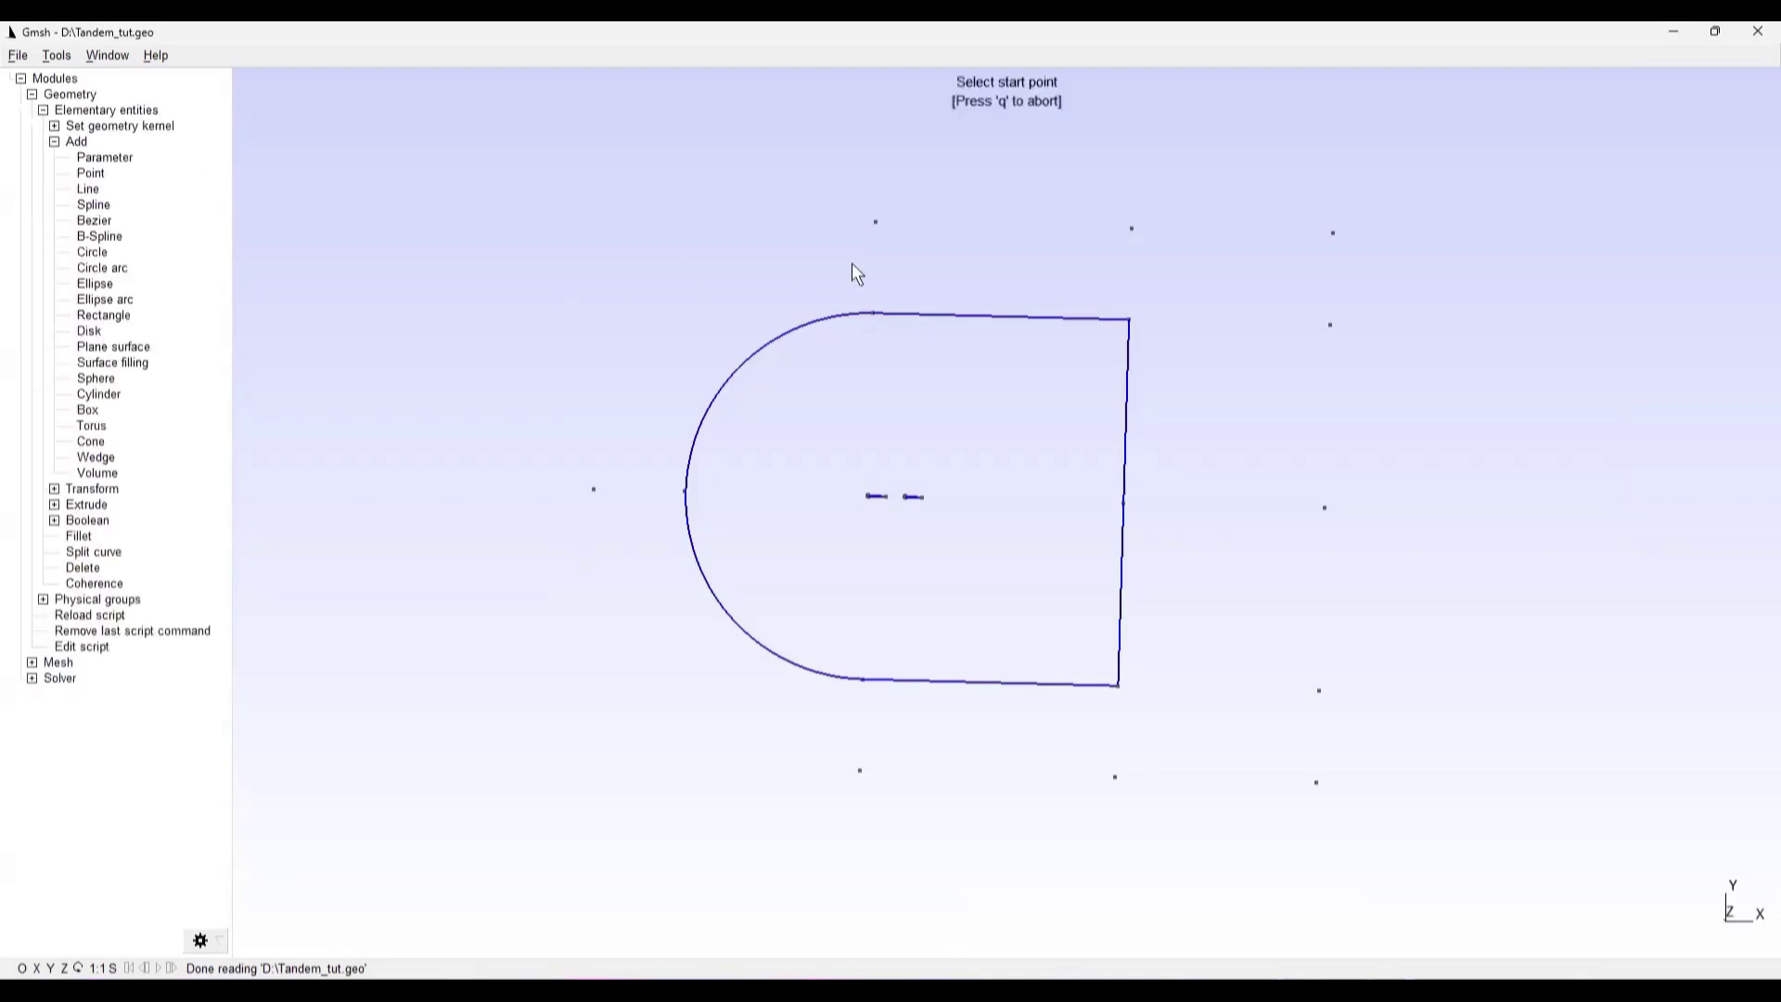
click(874, 222)
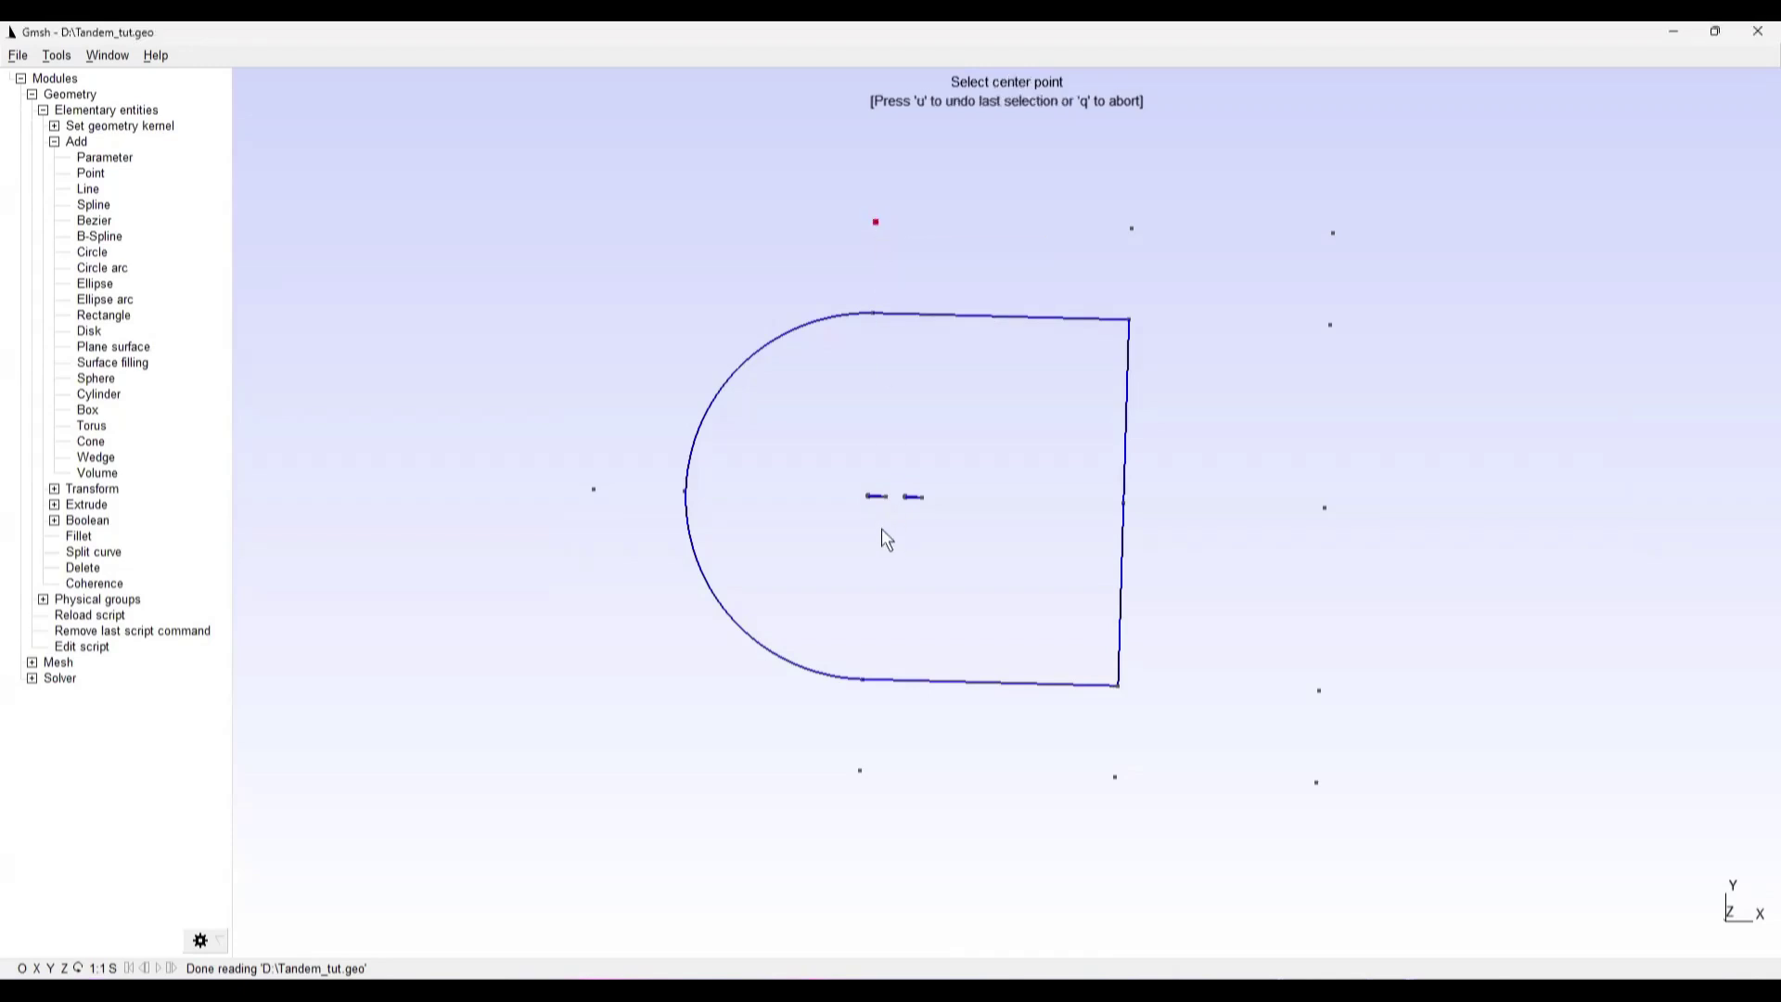
scroll(878, 506, up, 6)
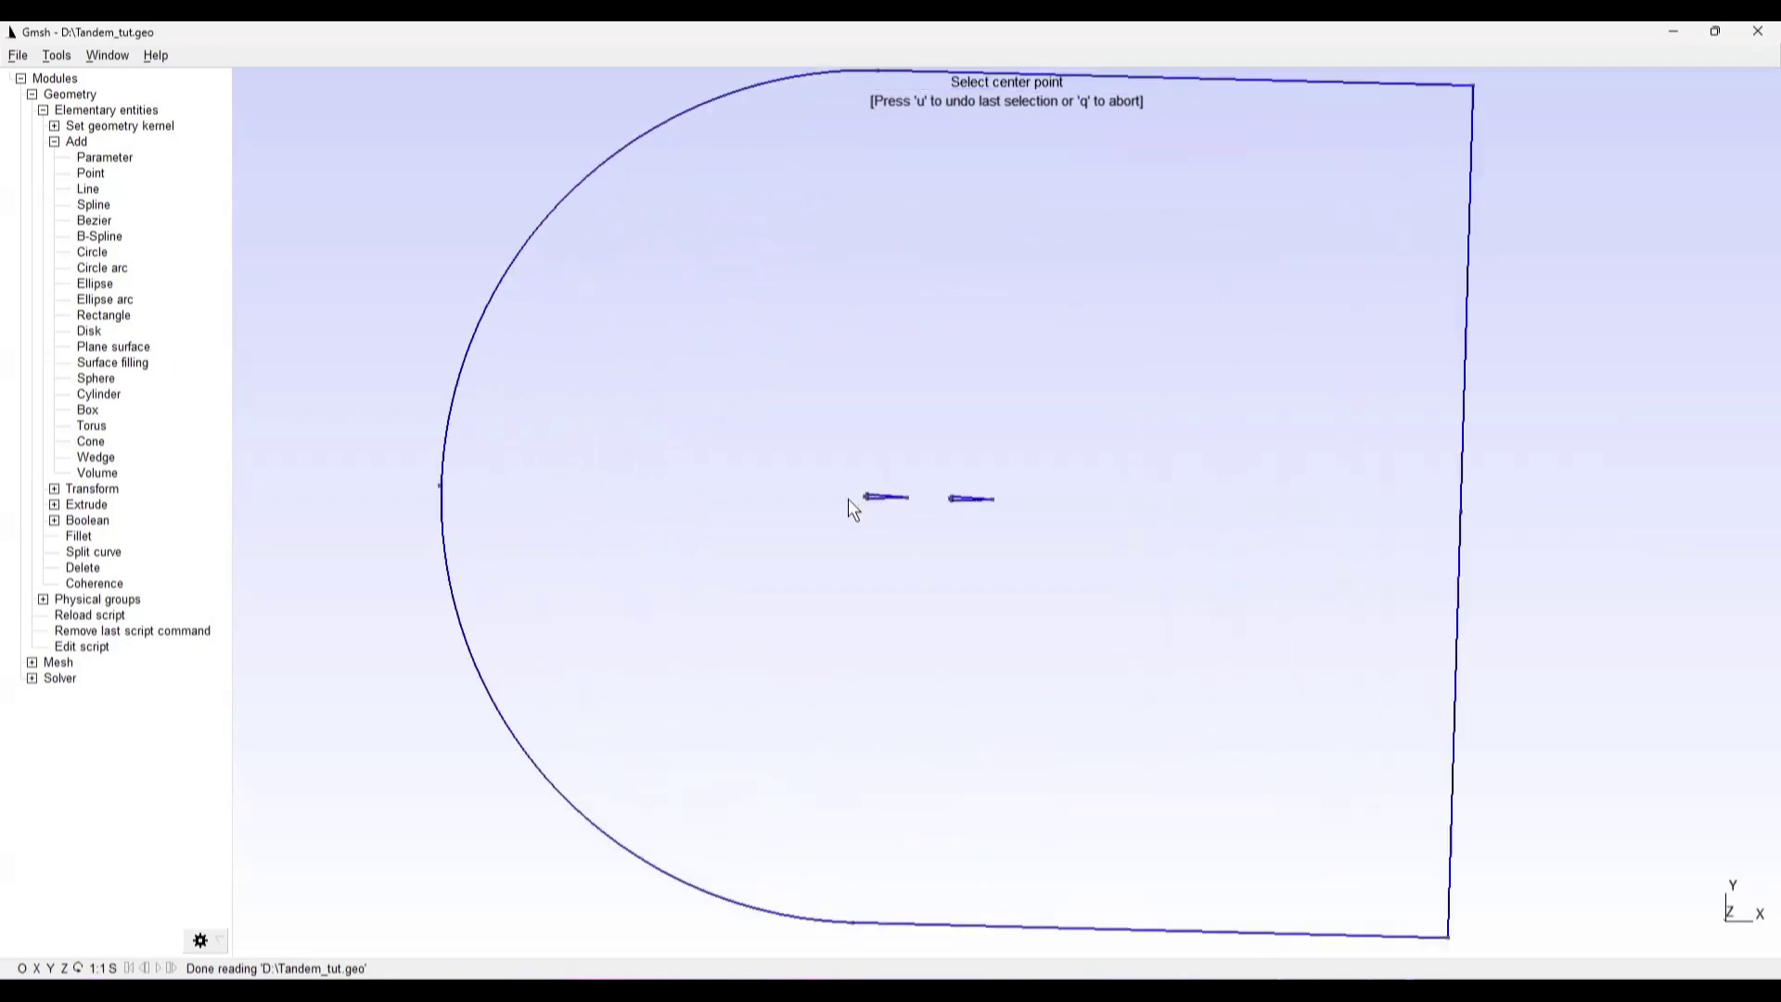
scroll(857, 498, up, 8)
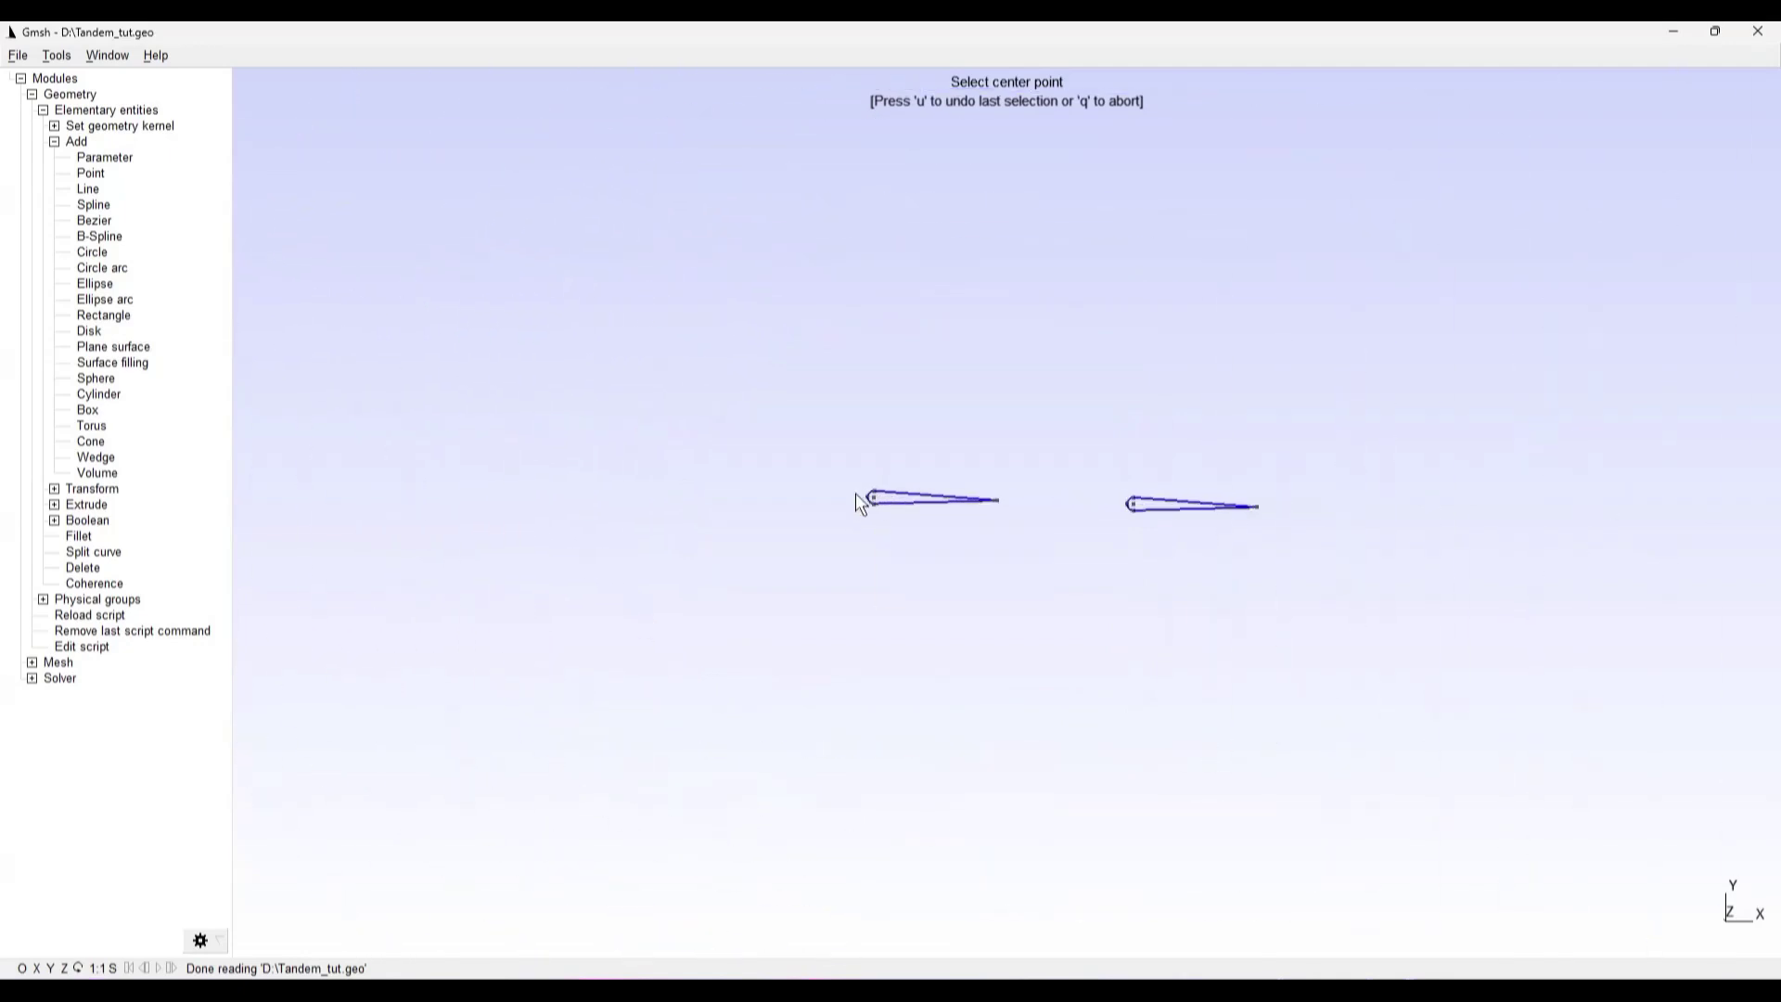
scroll(861, 501, up, 8)
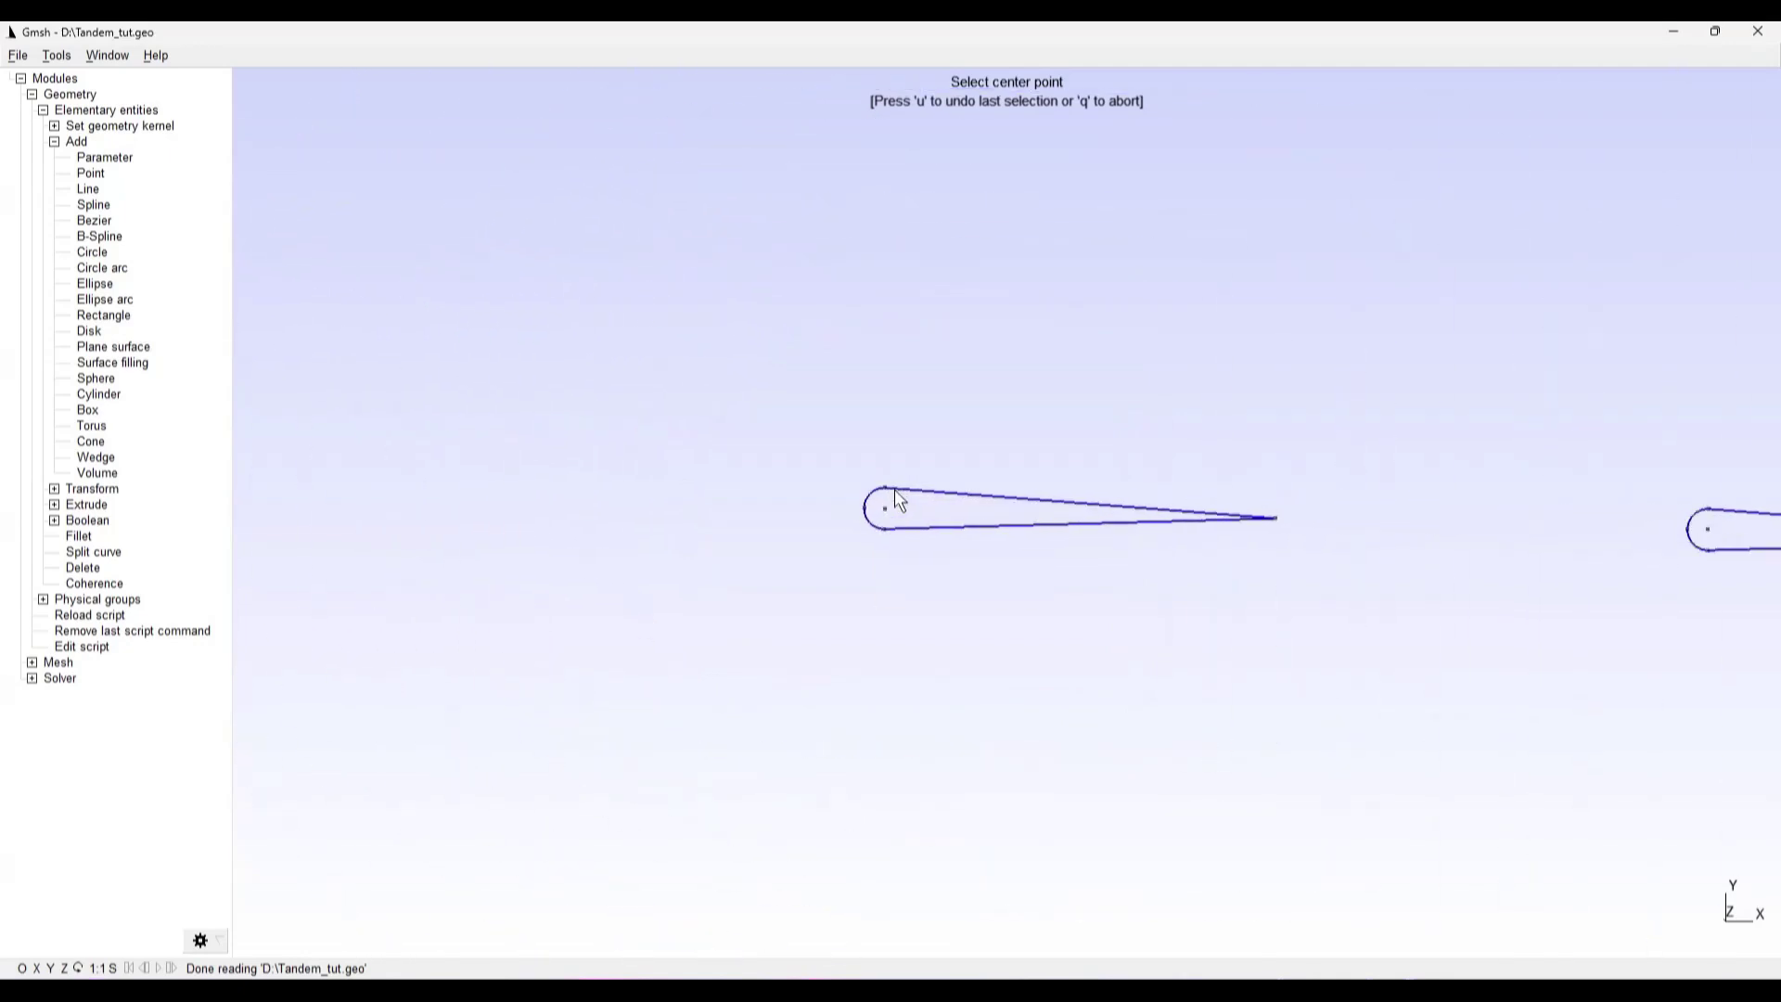
click(882, 511)
scroll(892, 576, down, 10)
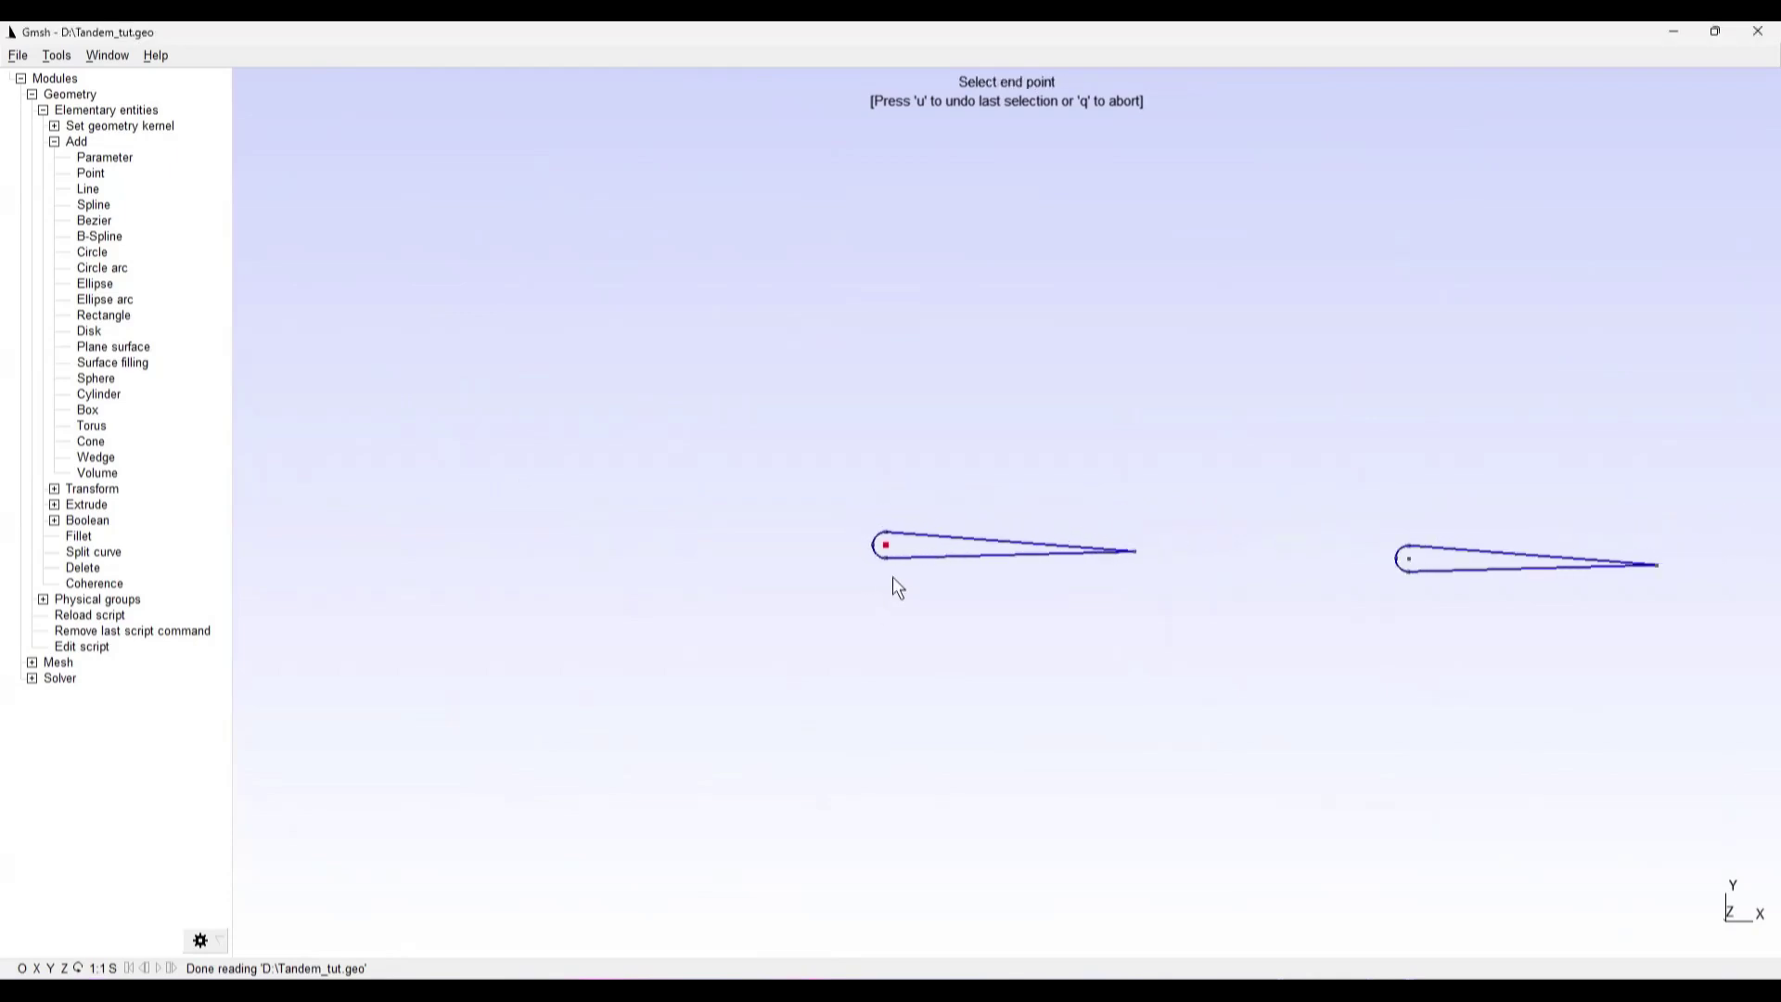
scroll(892, 572, down, 8)
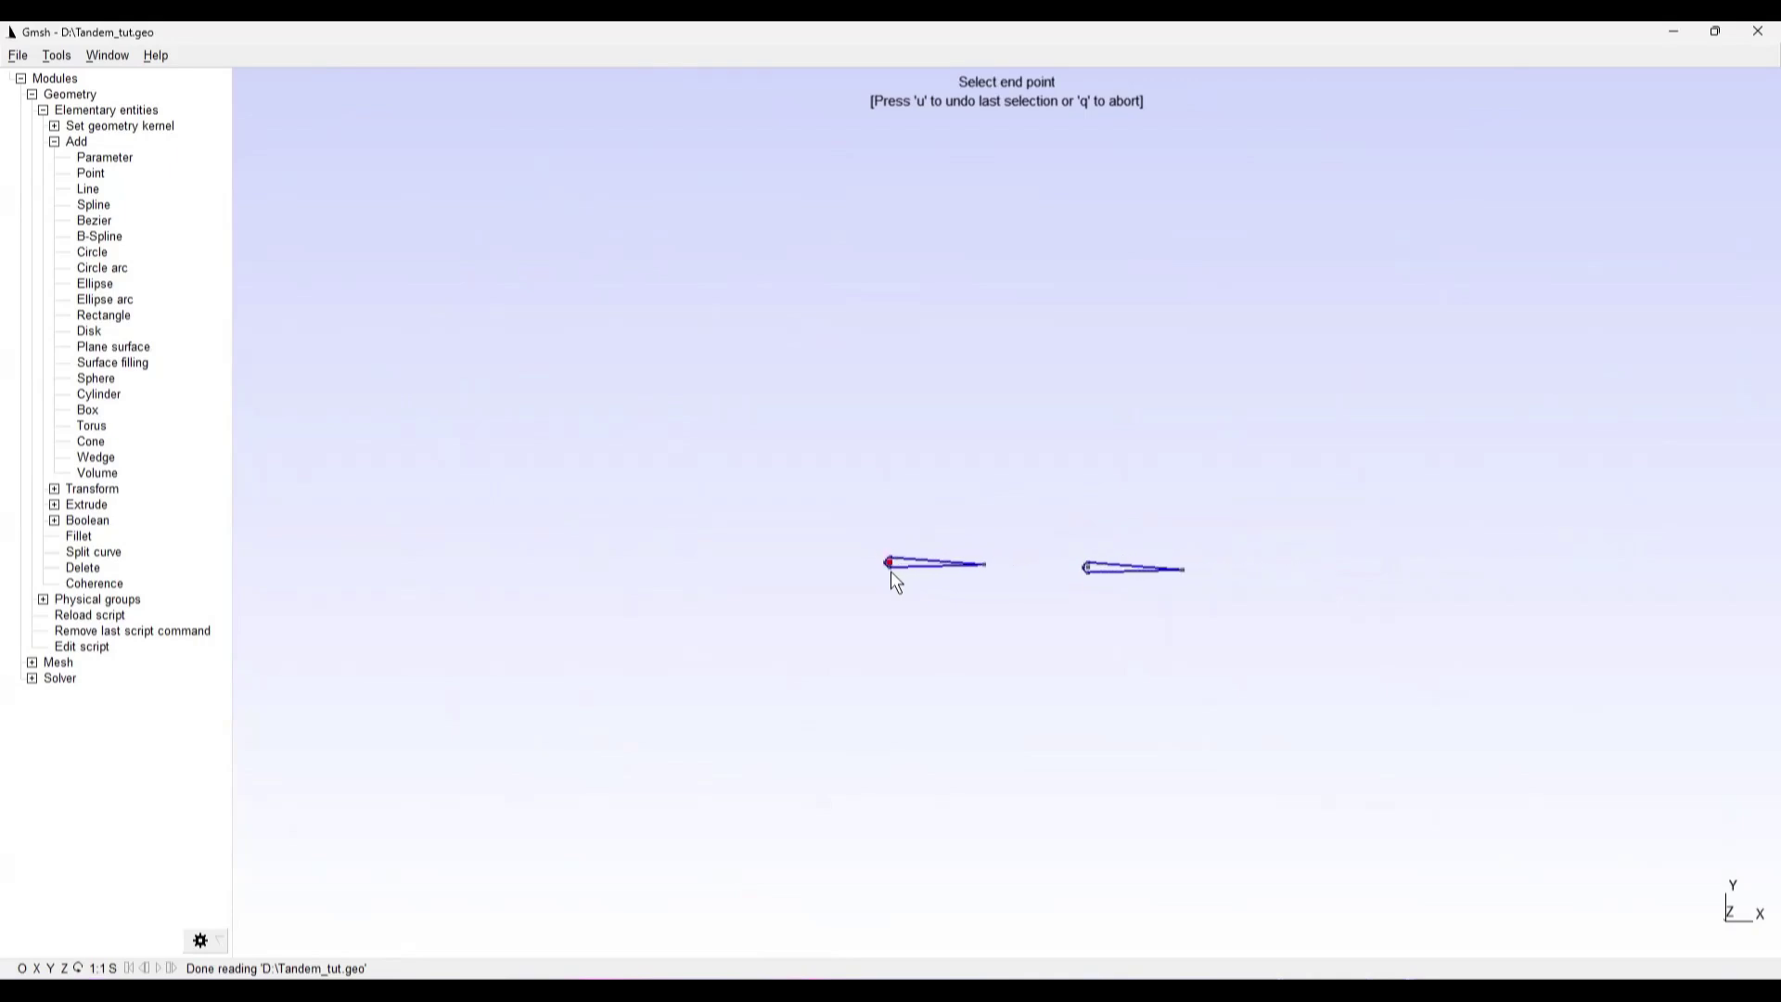
scroll(895, 572, down, 8)
drag(914, 536, 834, 427)
scroll(834, 427, down, 3)
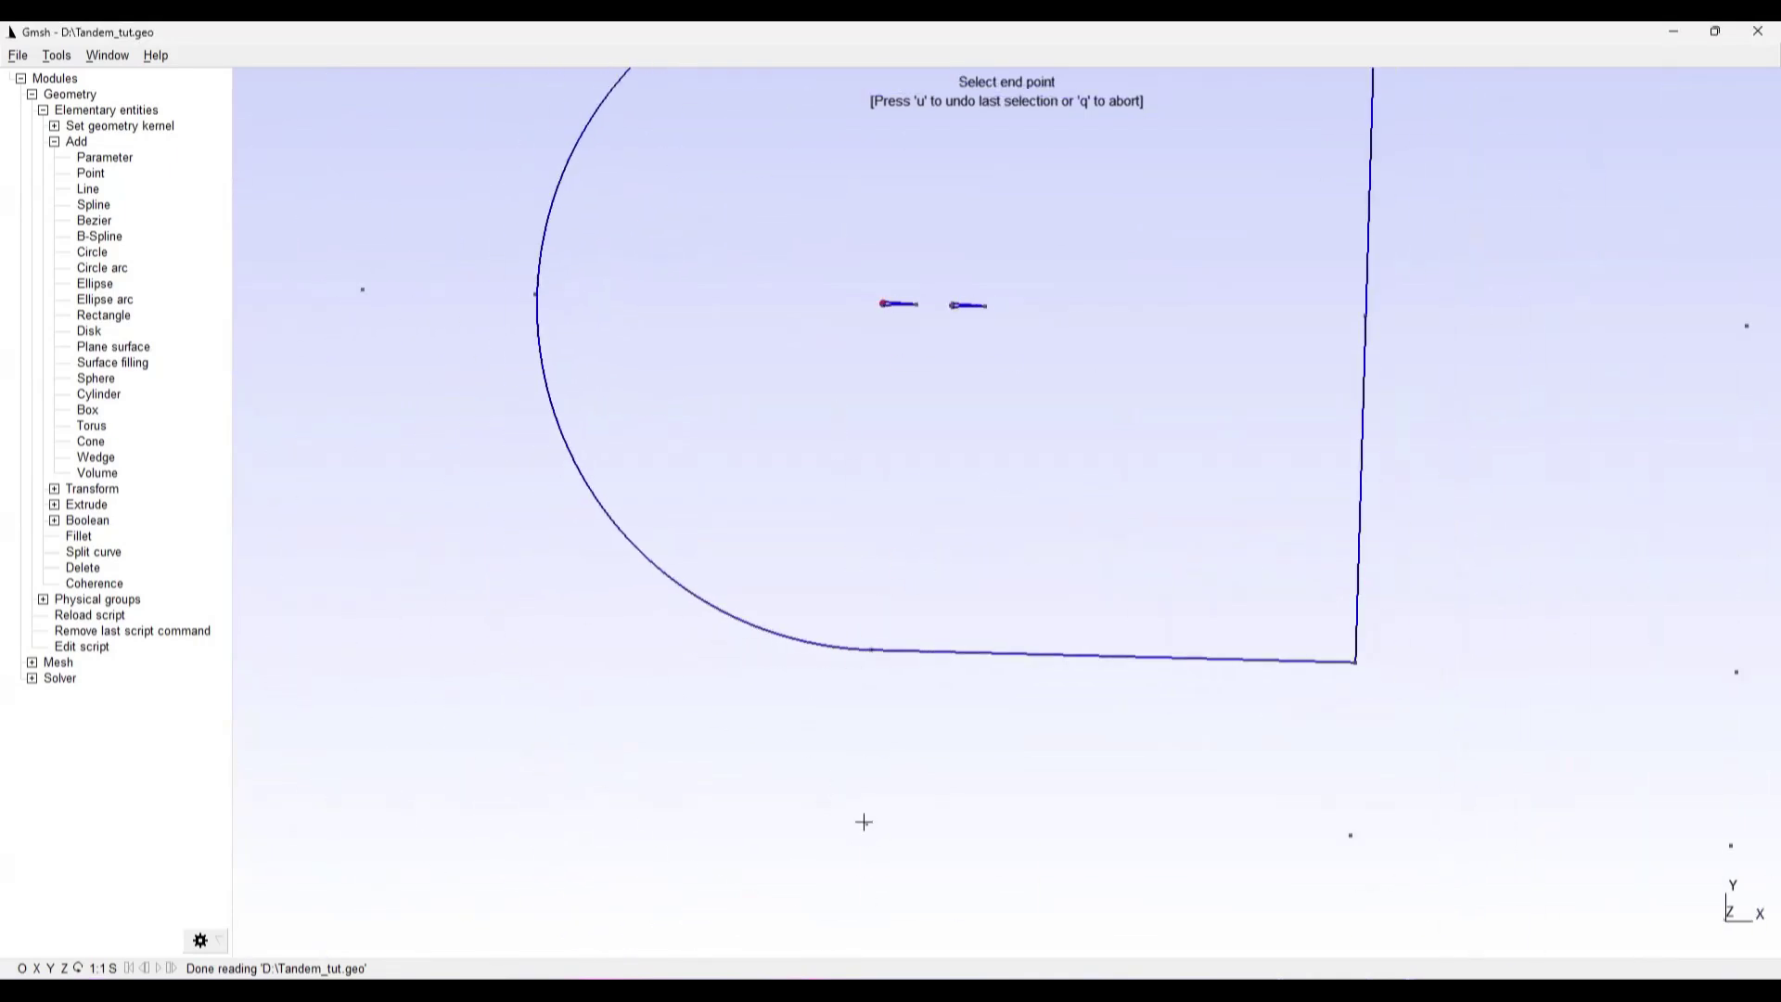
click(866, 822)
Add the outer domain's upper lines from the arc's upper end through Point(23) to the corner Point(20)
scroll(835, 689, down, 3)
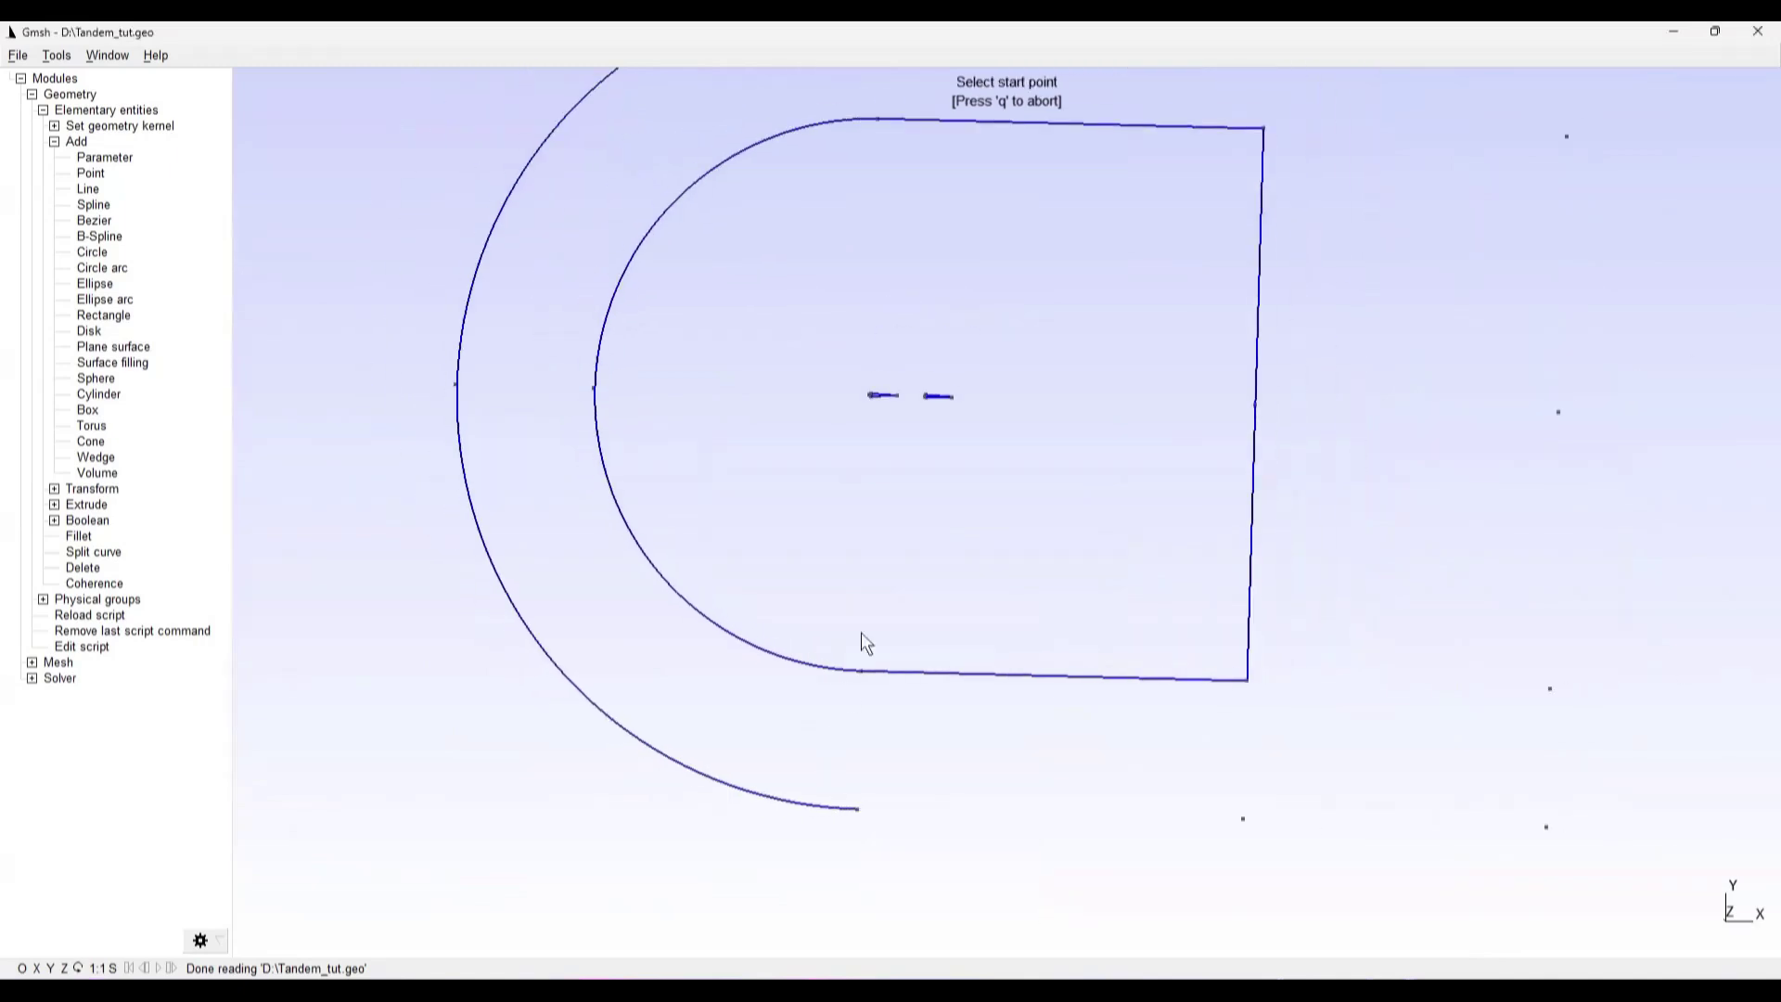
scroll(959, 366, down, 1)
right_drag(959, 365, 766, 384)
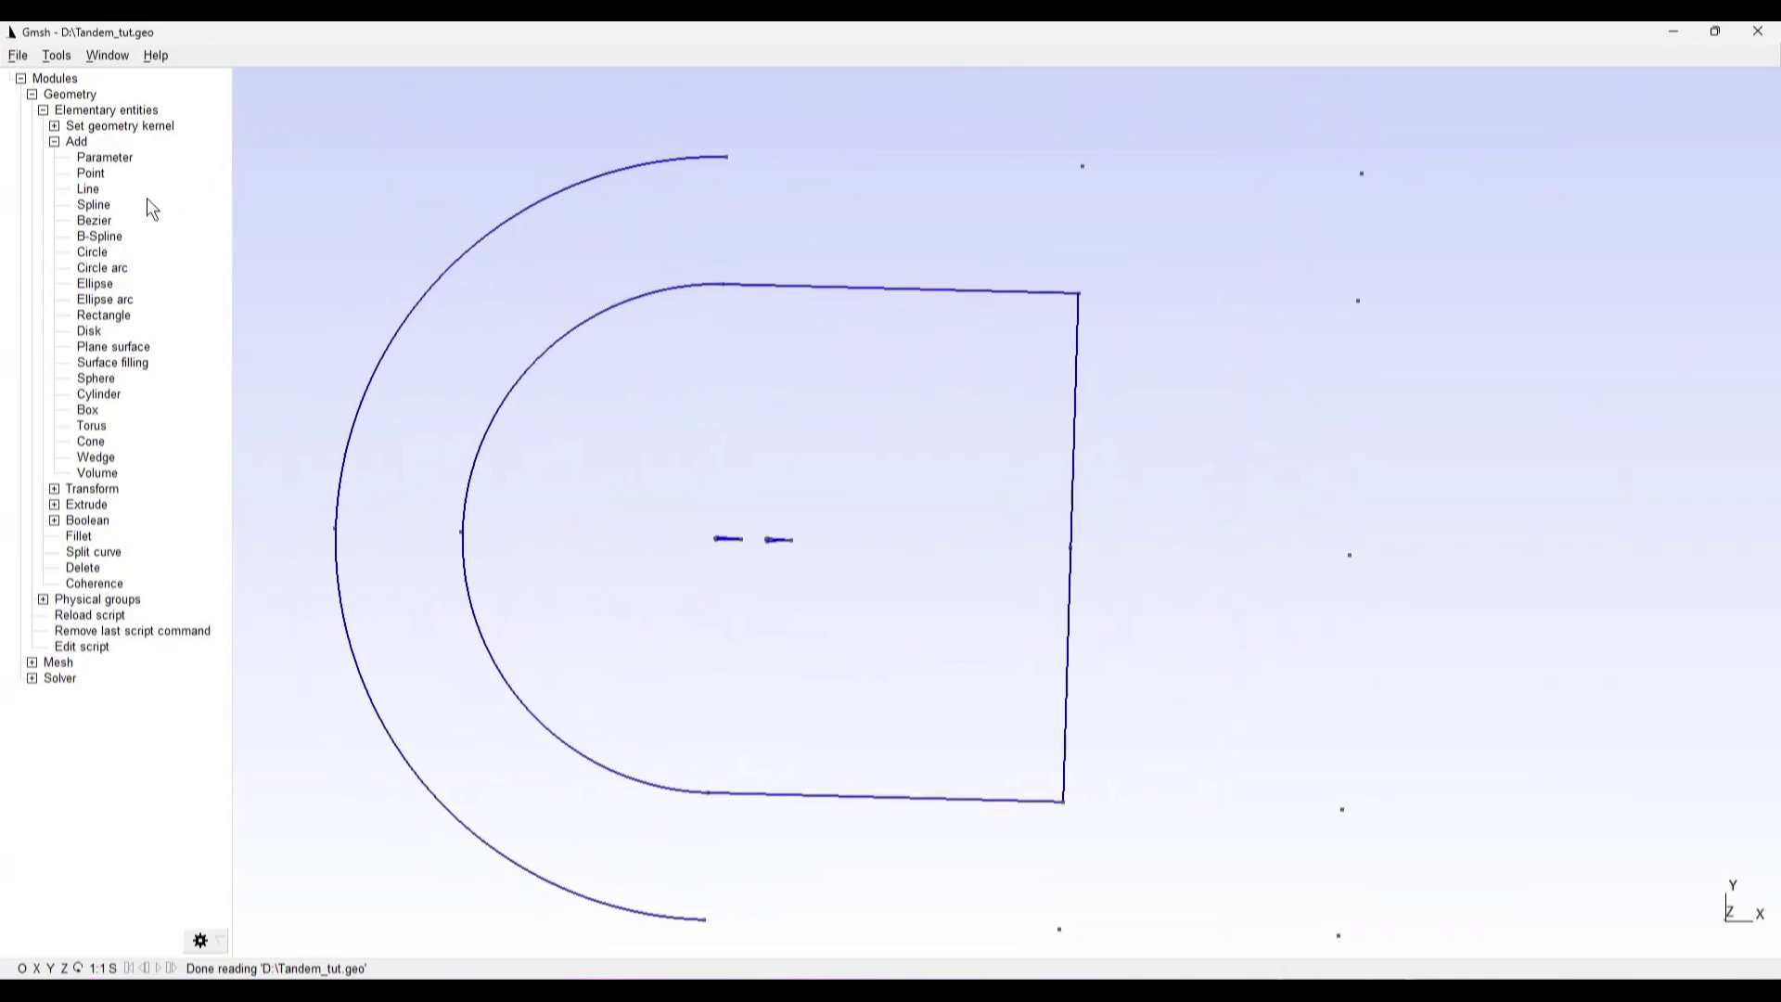
click(90, 190)
click(722, 160)
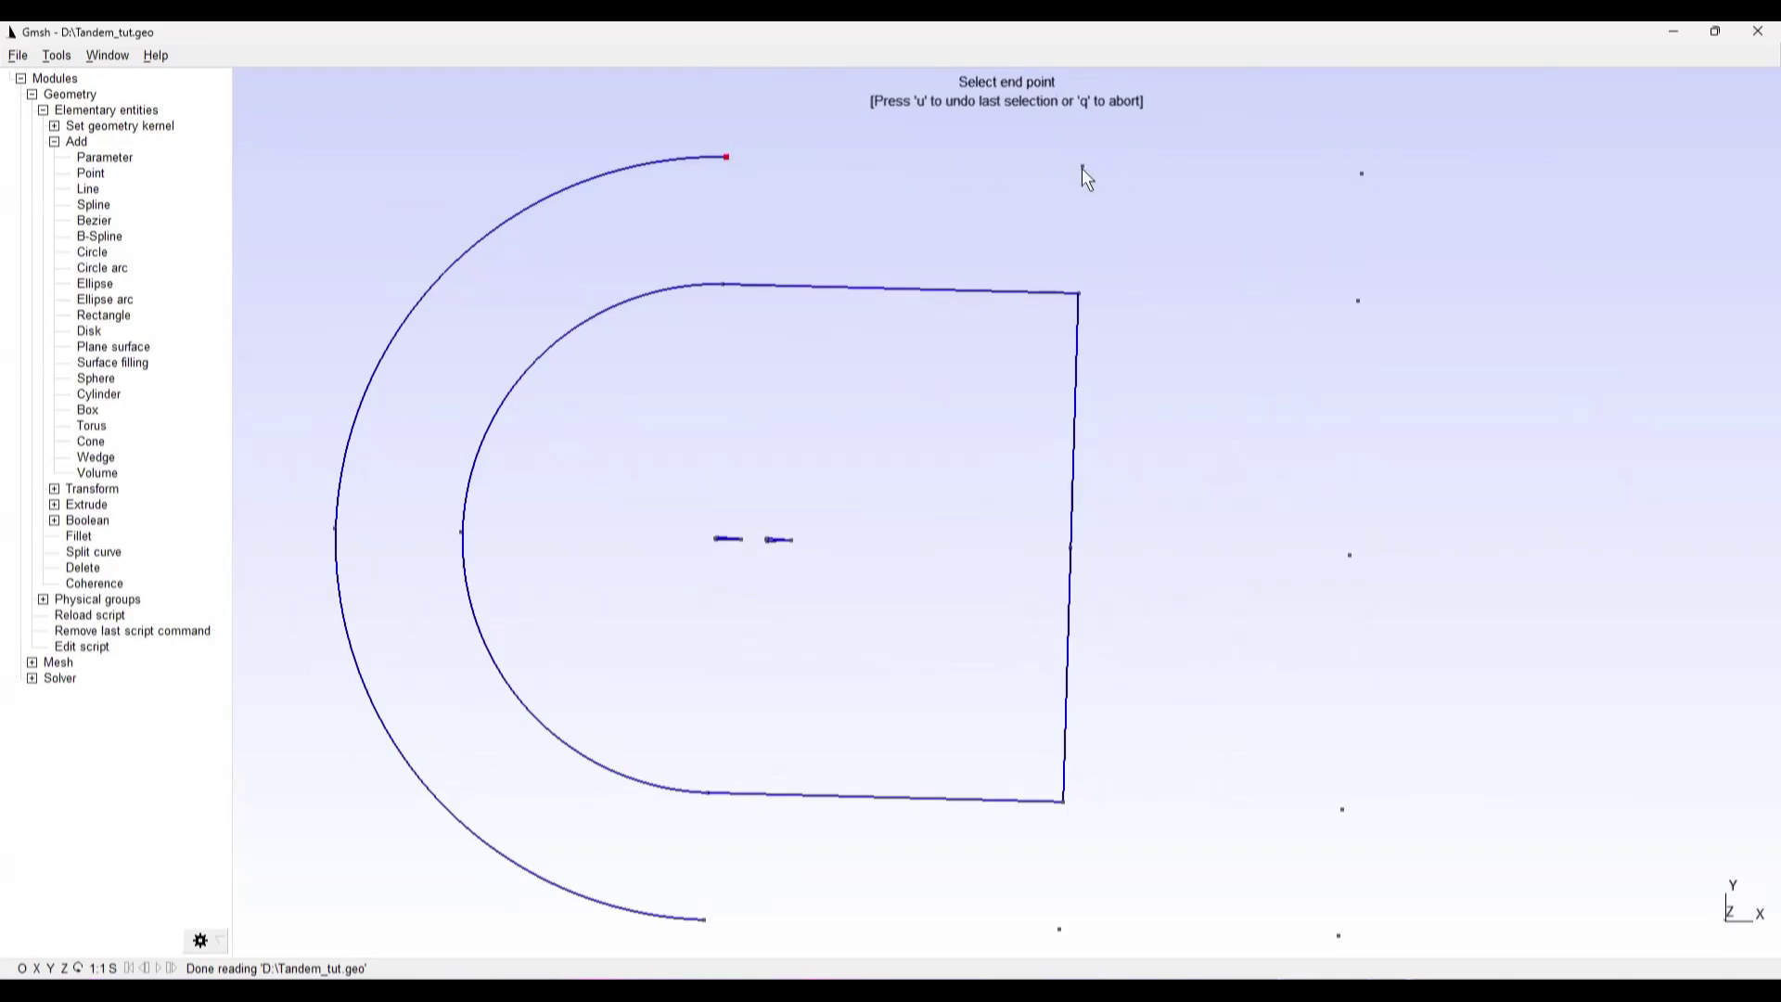
click(1083, 167)
click(1082, 167)
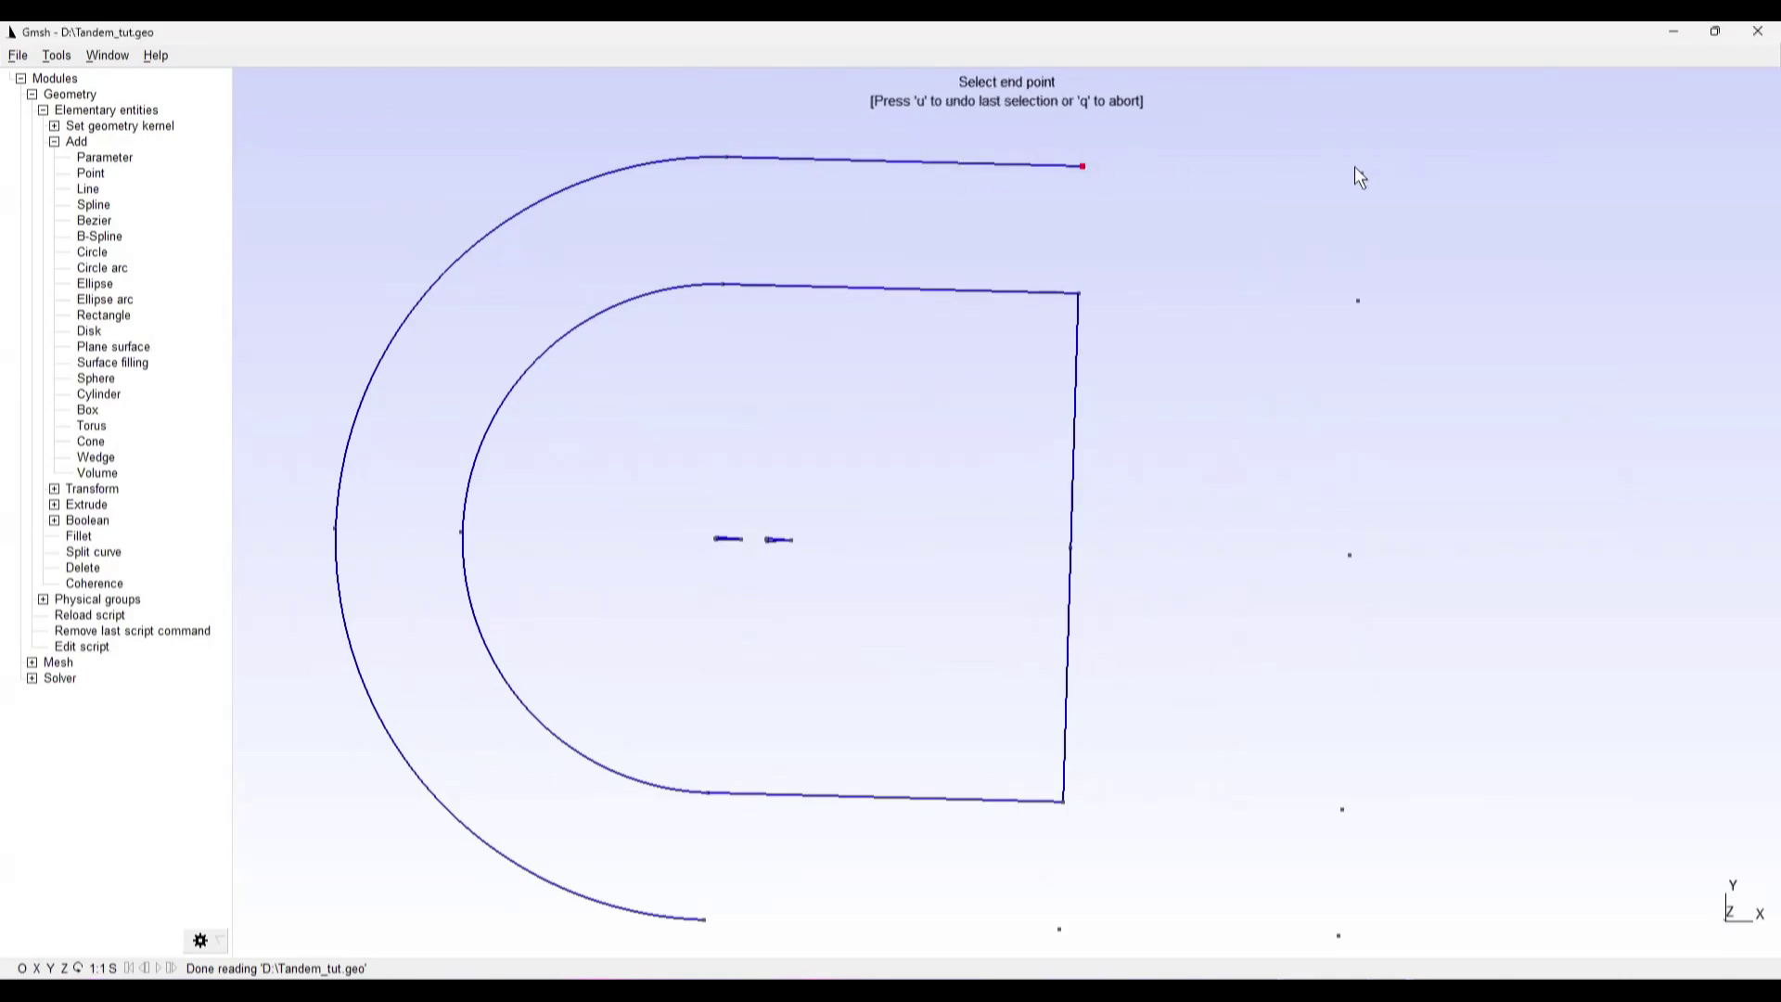
click(1361, 175)
Add the outer domain's vertical outlet lines from Point(20) through Points 26, 22 and 25 to the corner Point(21)
click(1357, 300)
click(1357, 300)
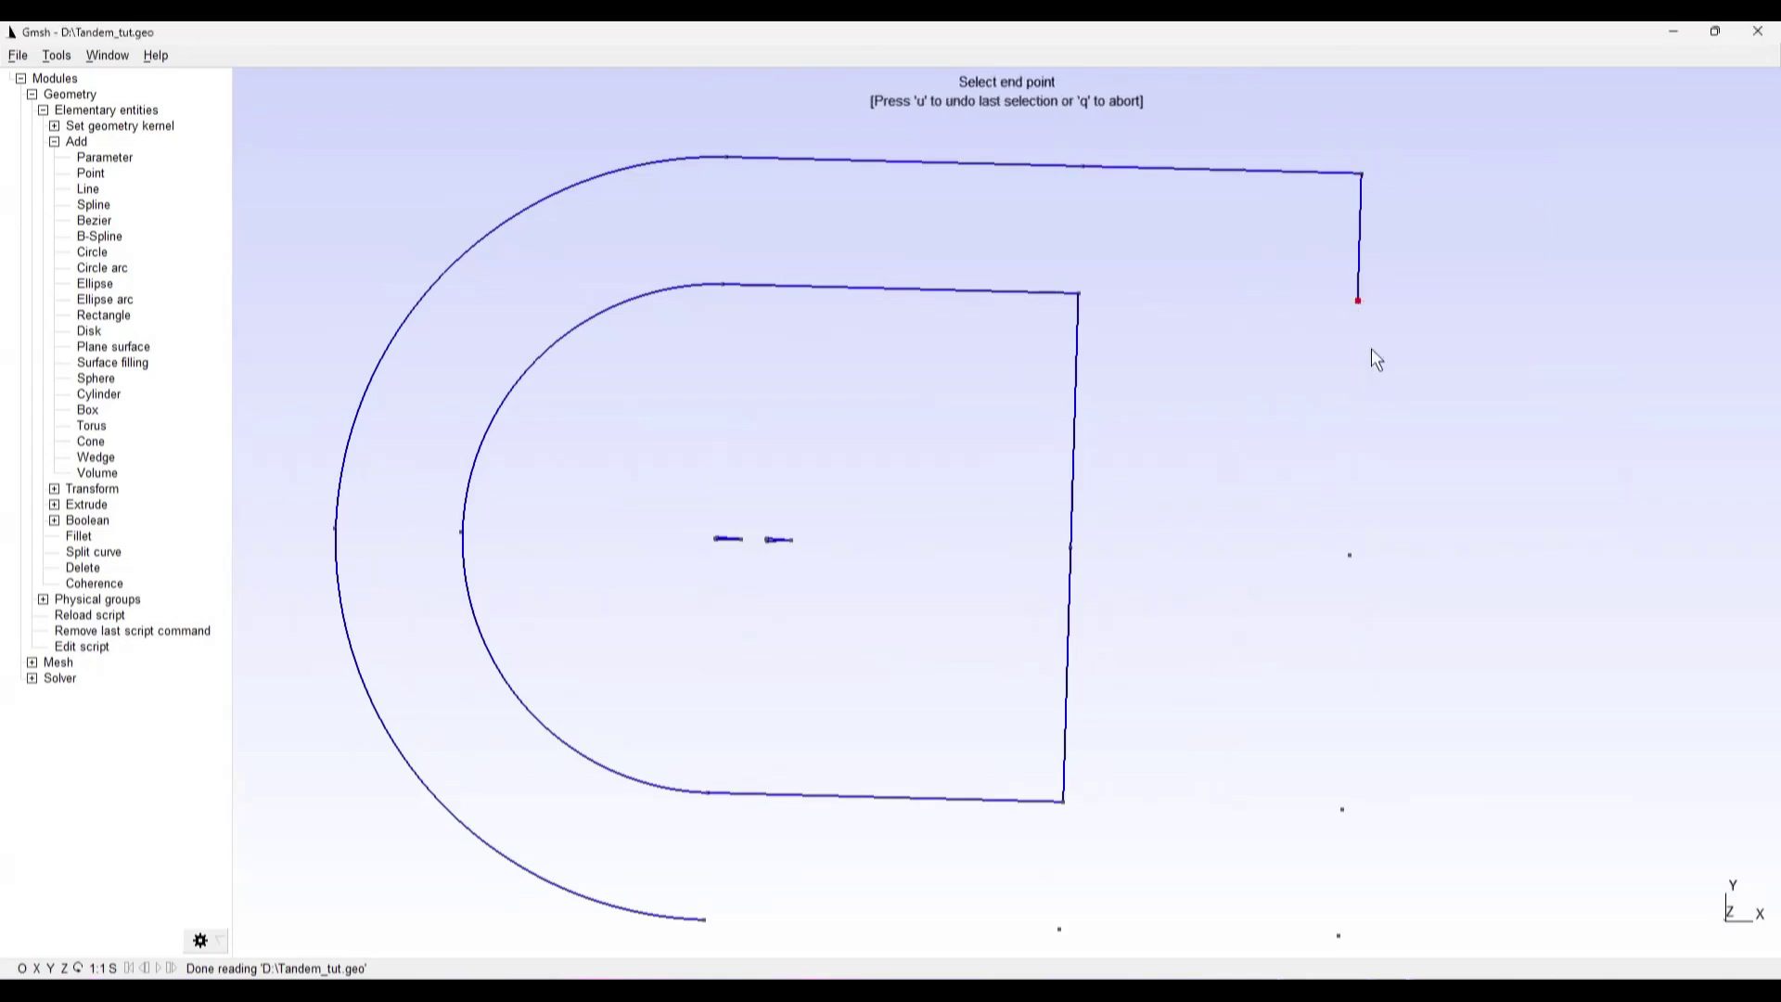
click(1351, 555)
click(1351, 556)
right_drag(1324, 608, 1292, 391)
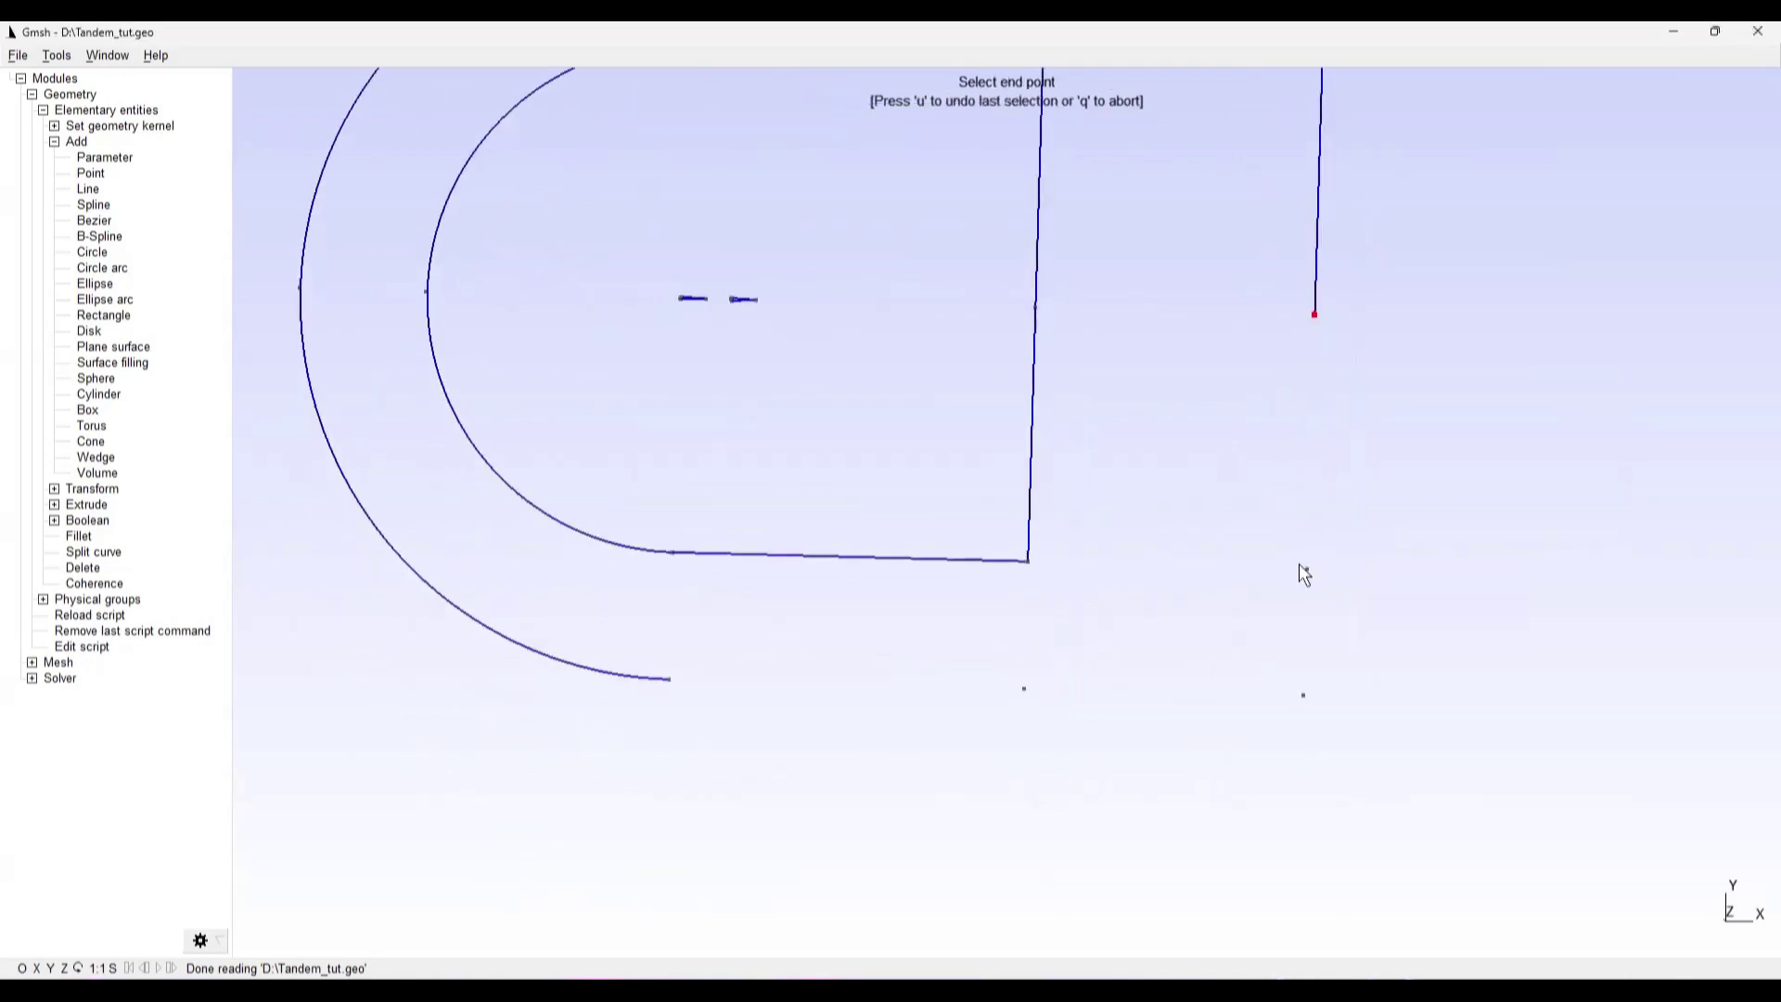
click(1306, 567)
click(1306, 568)
click(1303, 695)
Close the outer domain with lower lines from Point(21) through Point(24) to the arc's lower end at Point(19)
click(1303, 694)
click(1023, 688)
click(1022, 689)
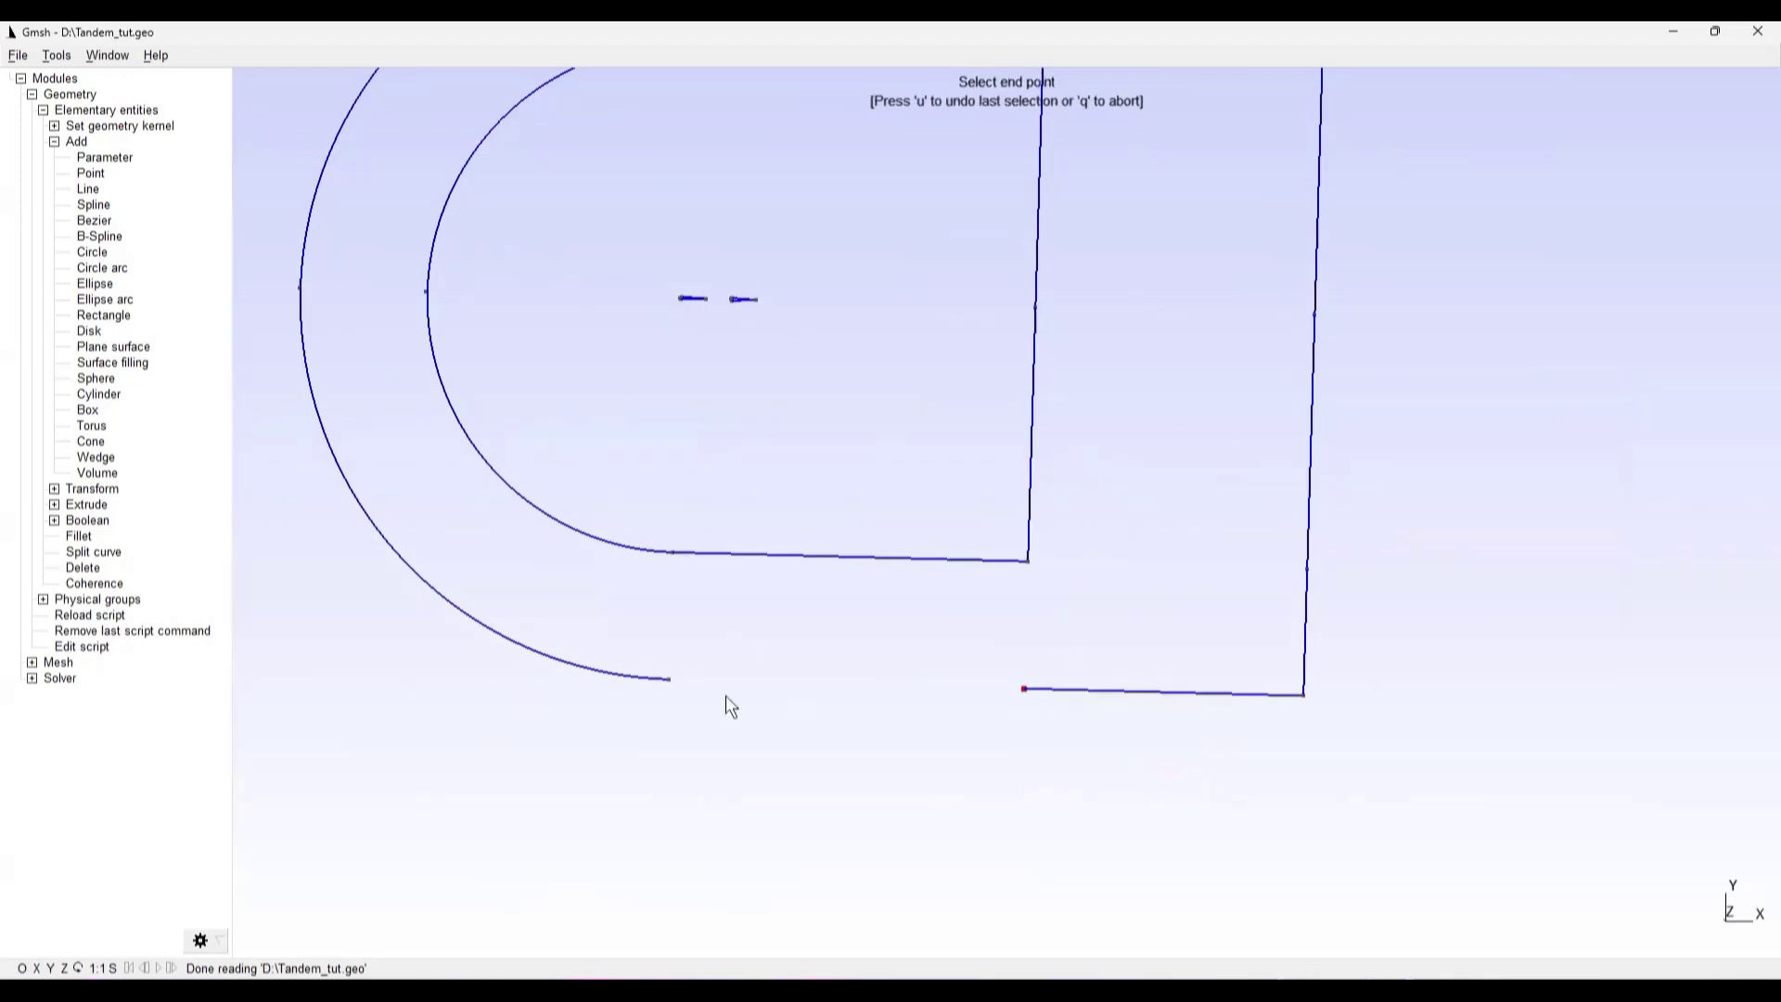
click(672, 685)
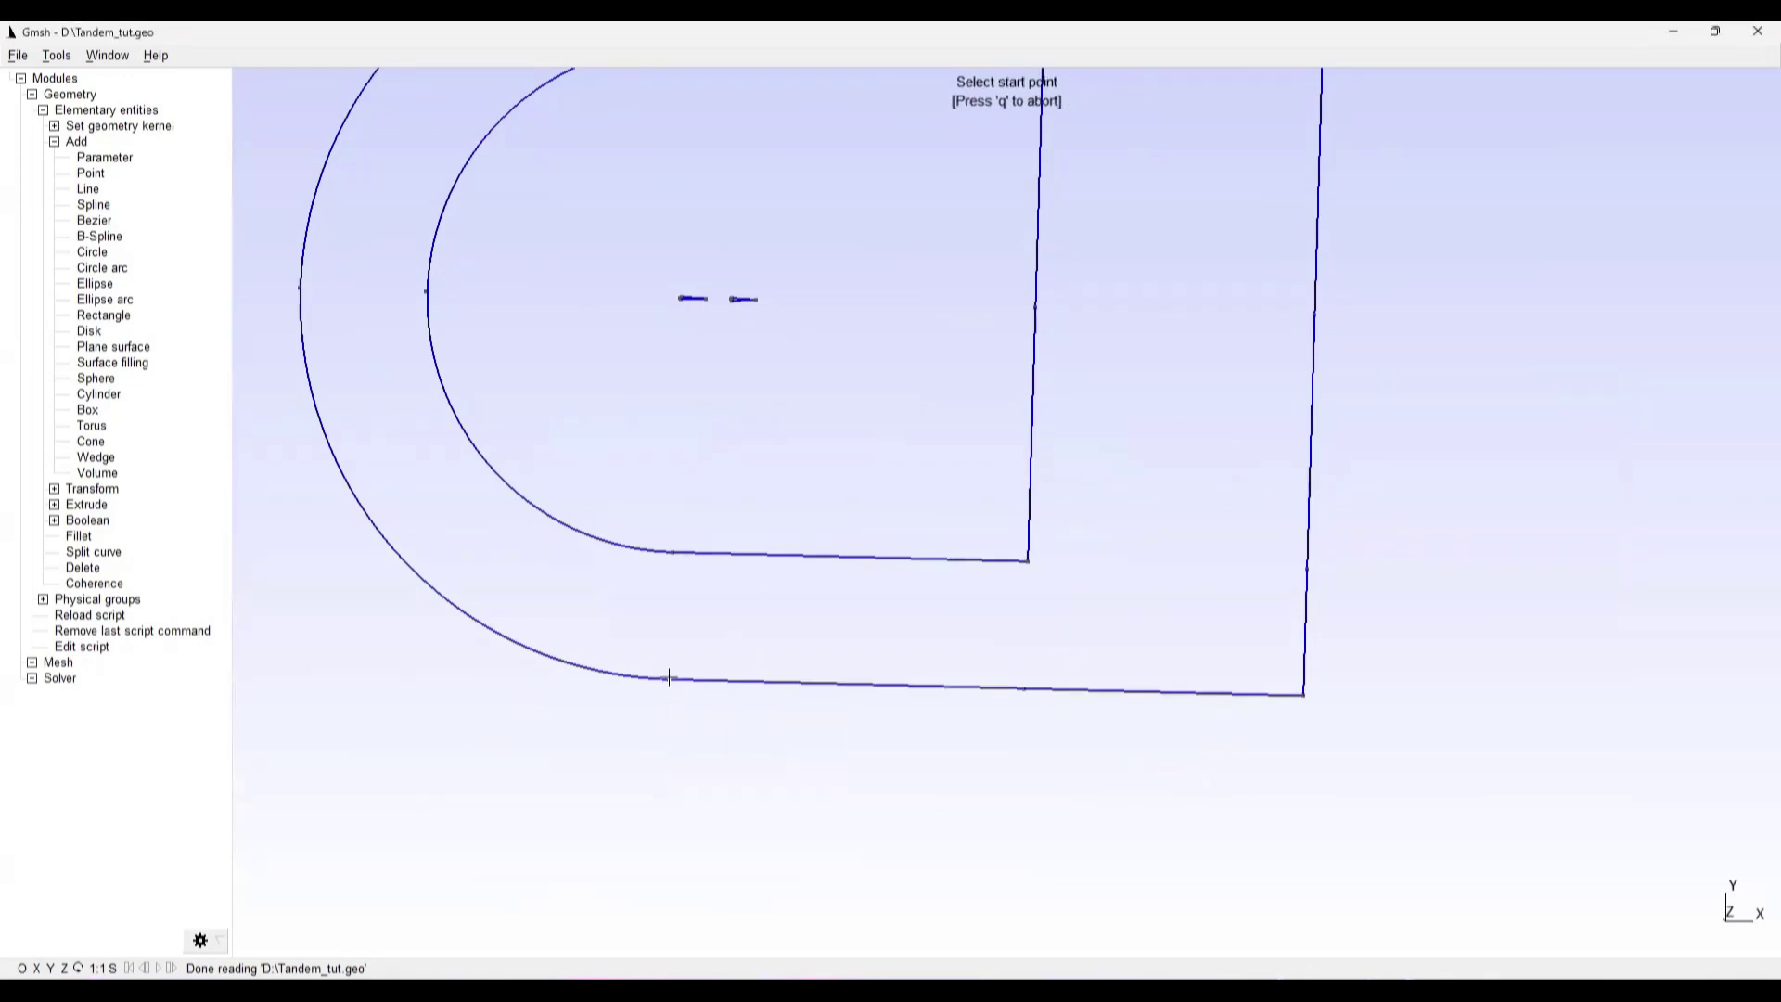
right_drag(648, 425, 857, 665)
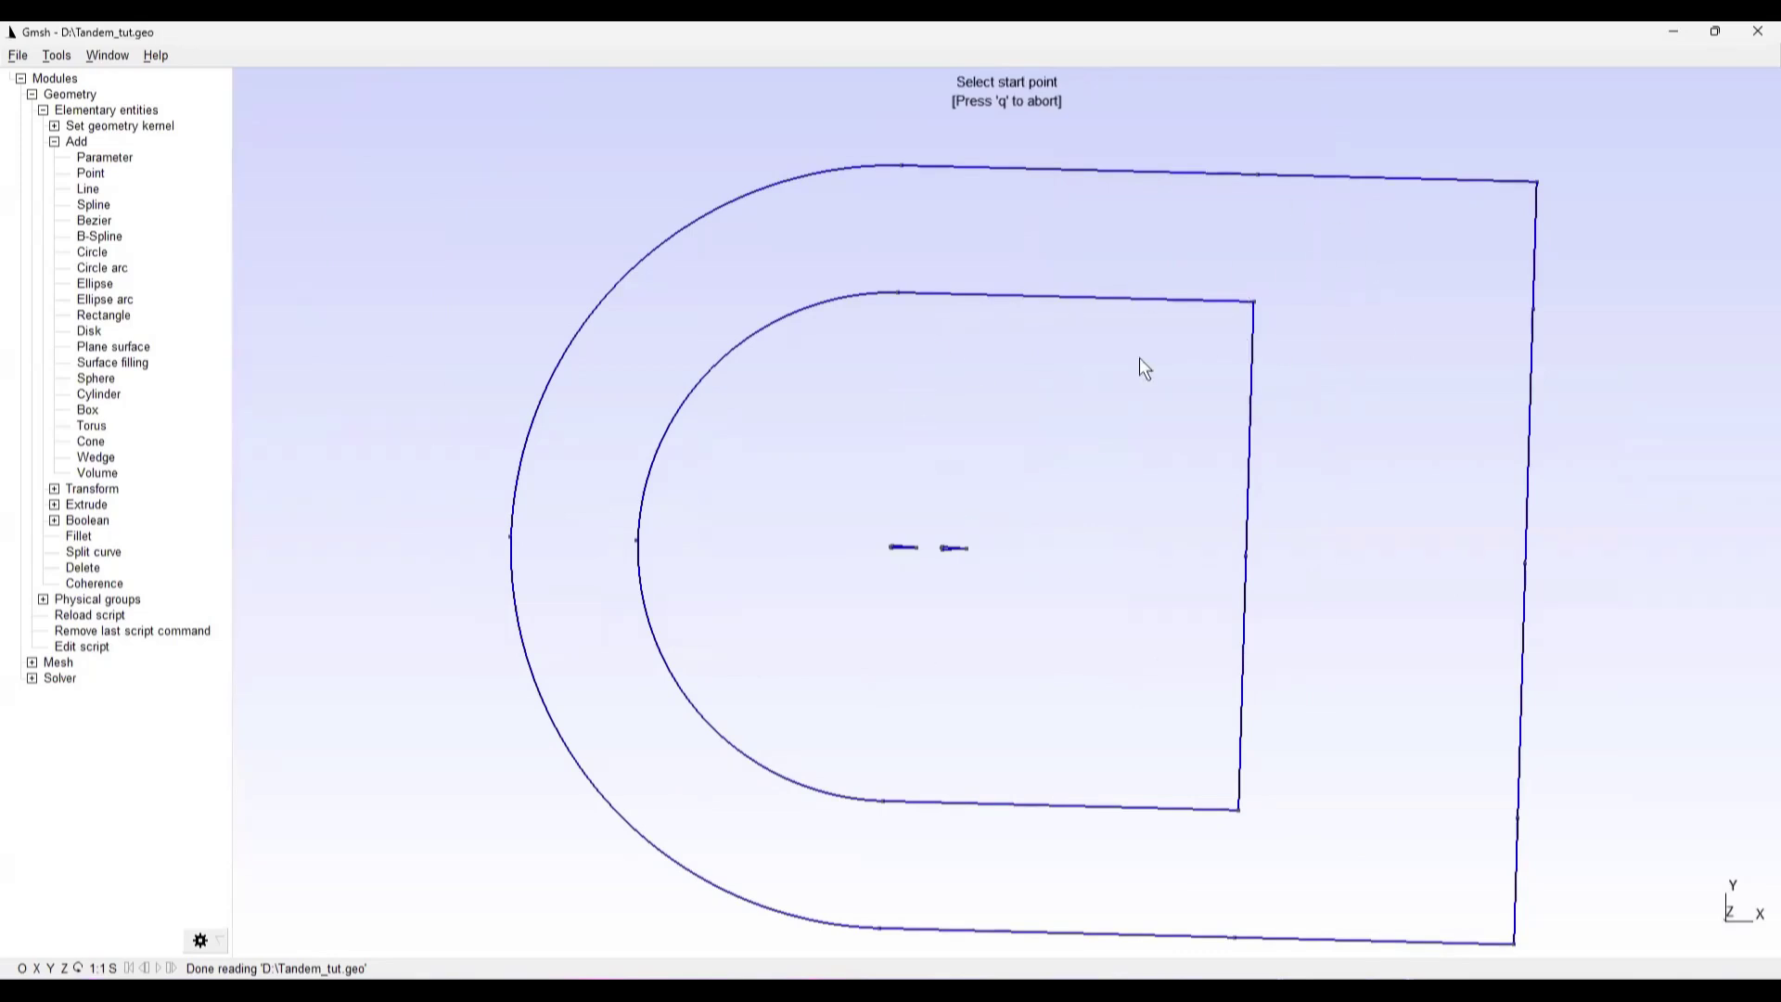
Connect the outer and inner C-shaped boundaries with lines from Point(18) to Point(12), Point(17) to Point(11), and Point(13) to Point(19)
right_drag(1150, 366, 1092, 370)
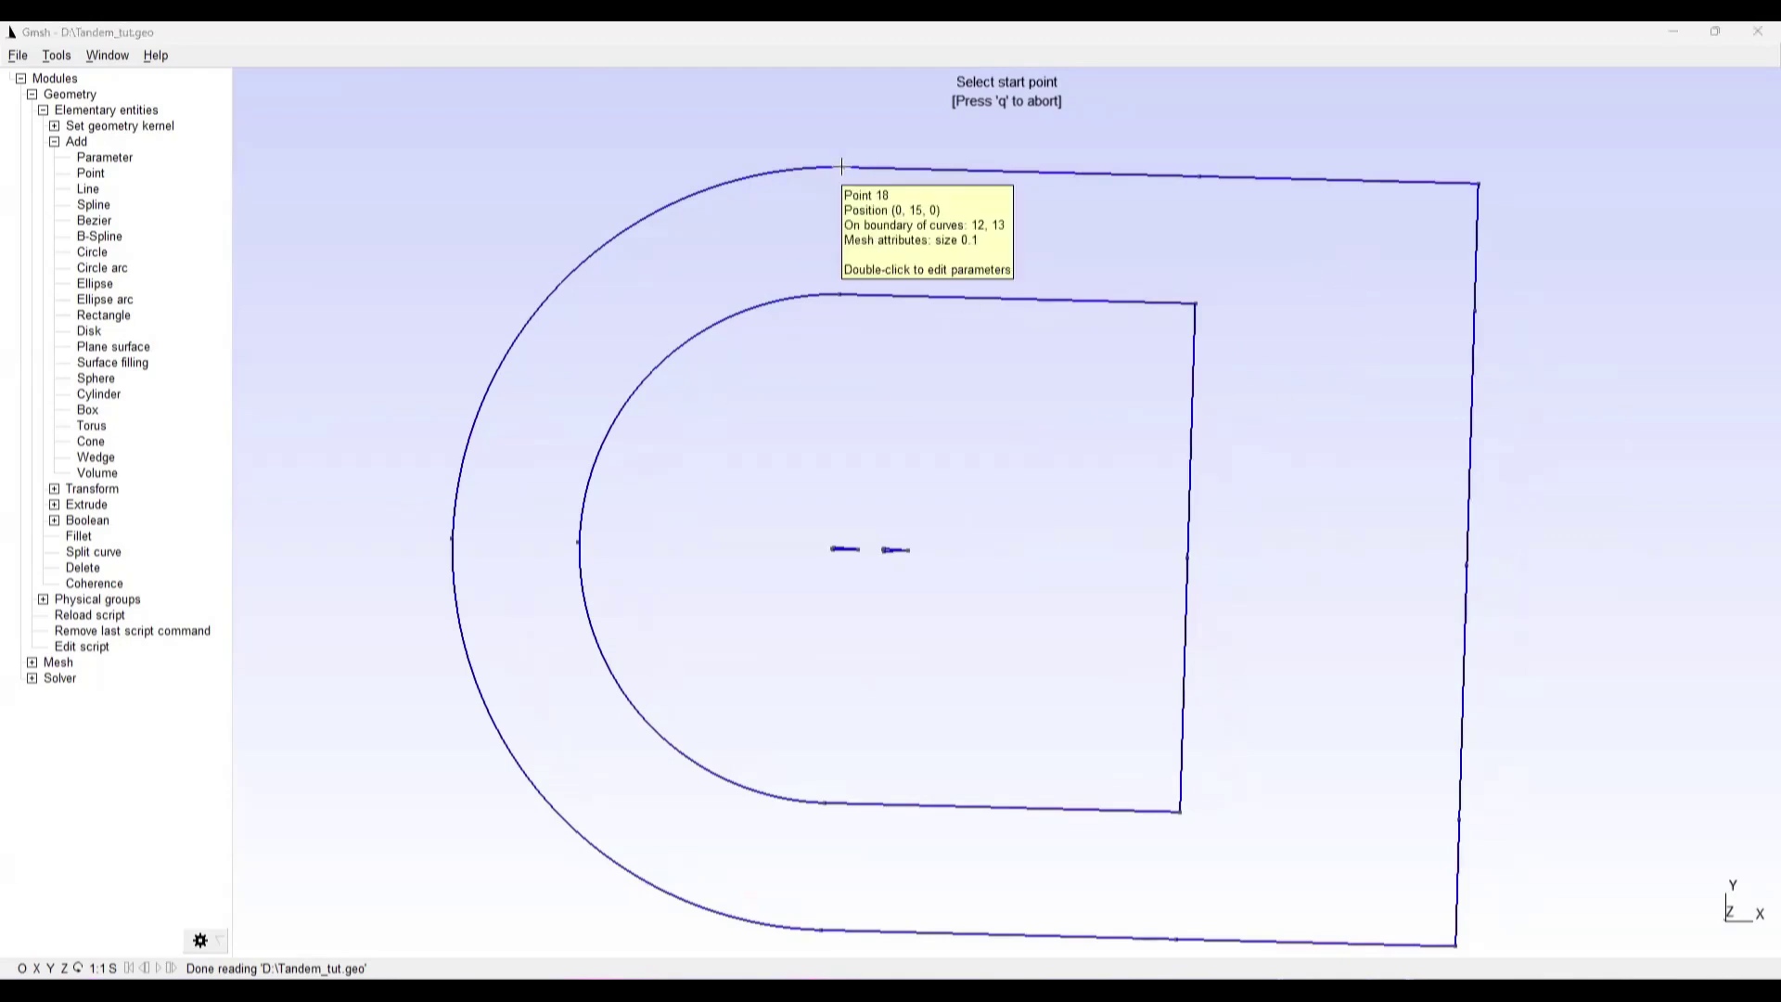
click(842, 167)
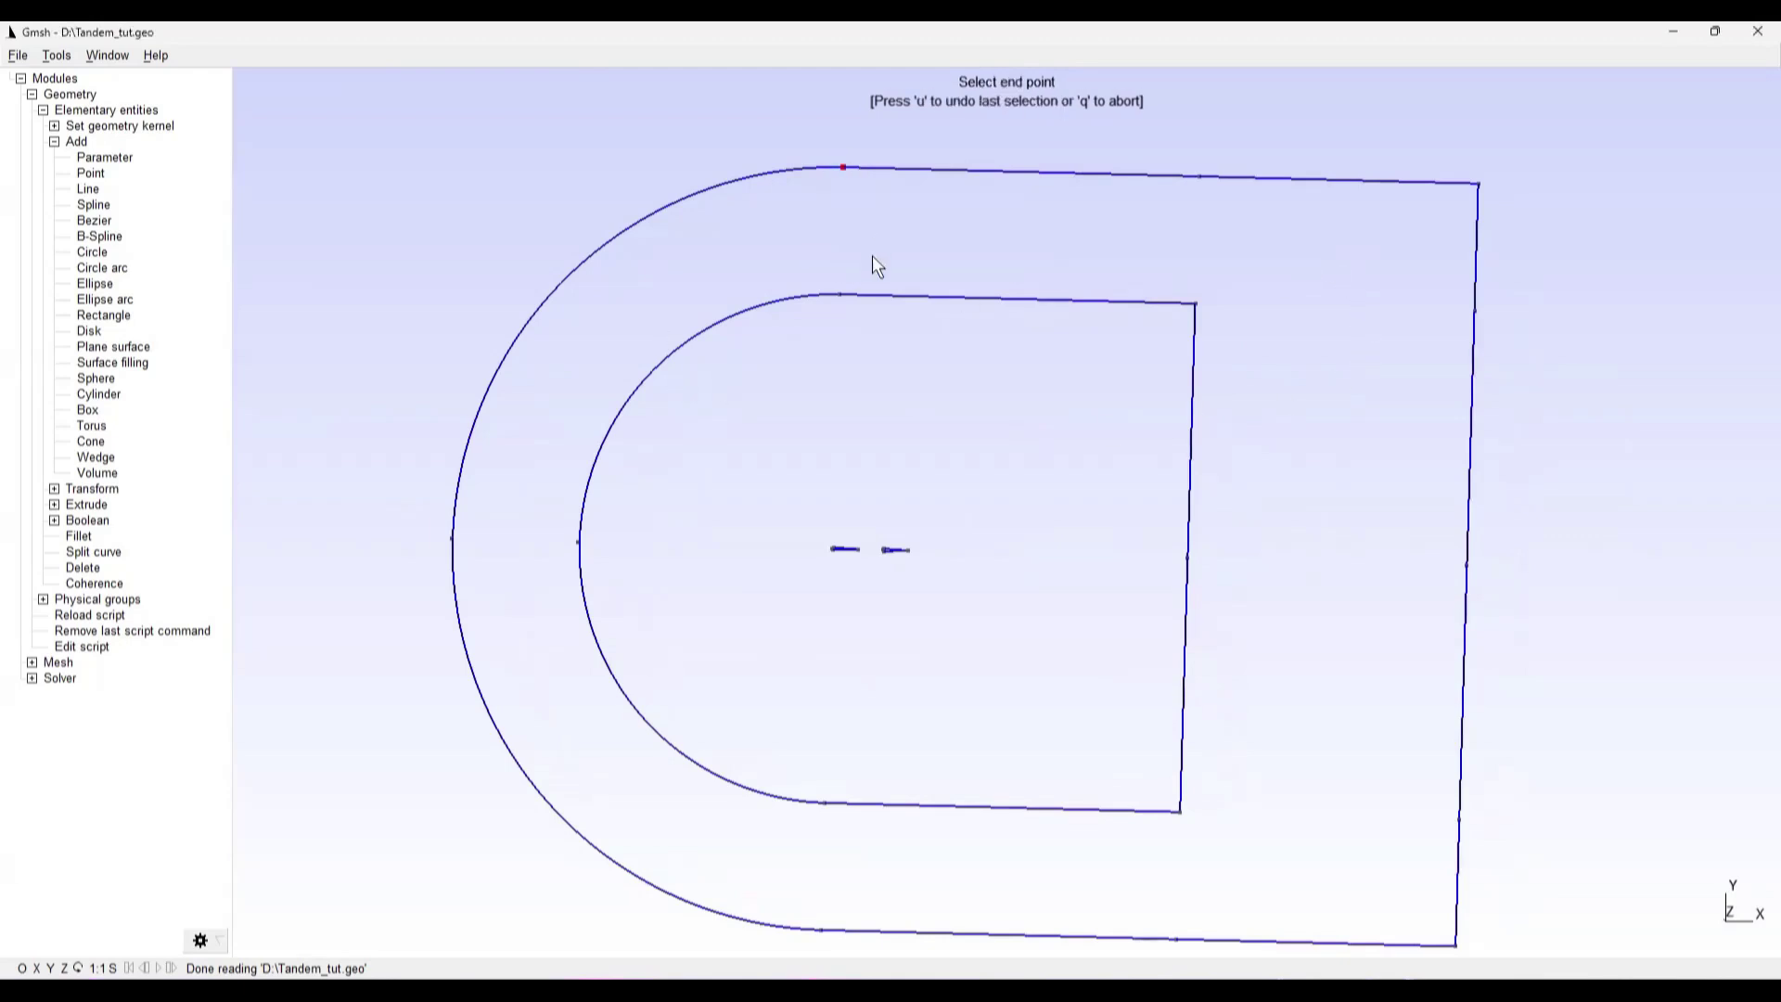
click(842, 294)
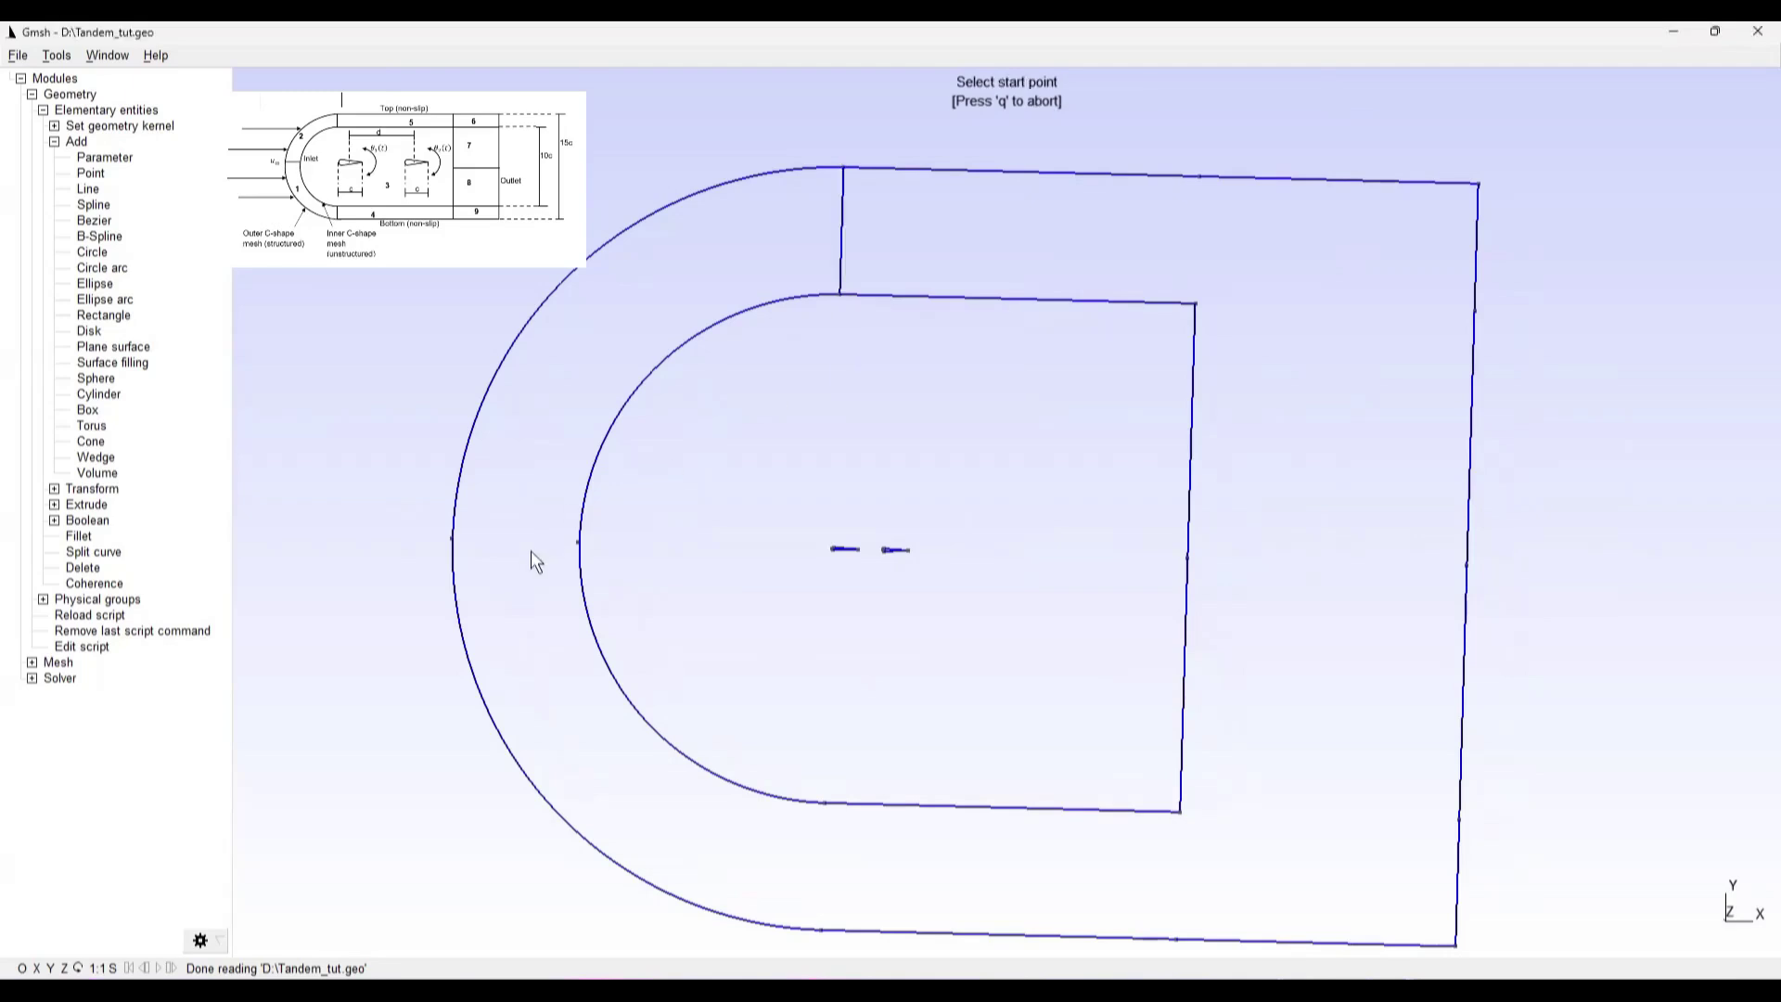
click(450, 536)
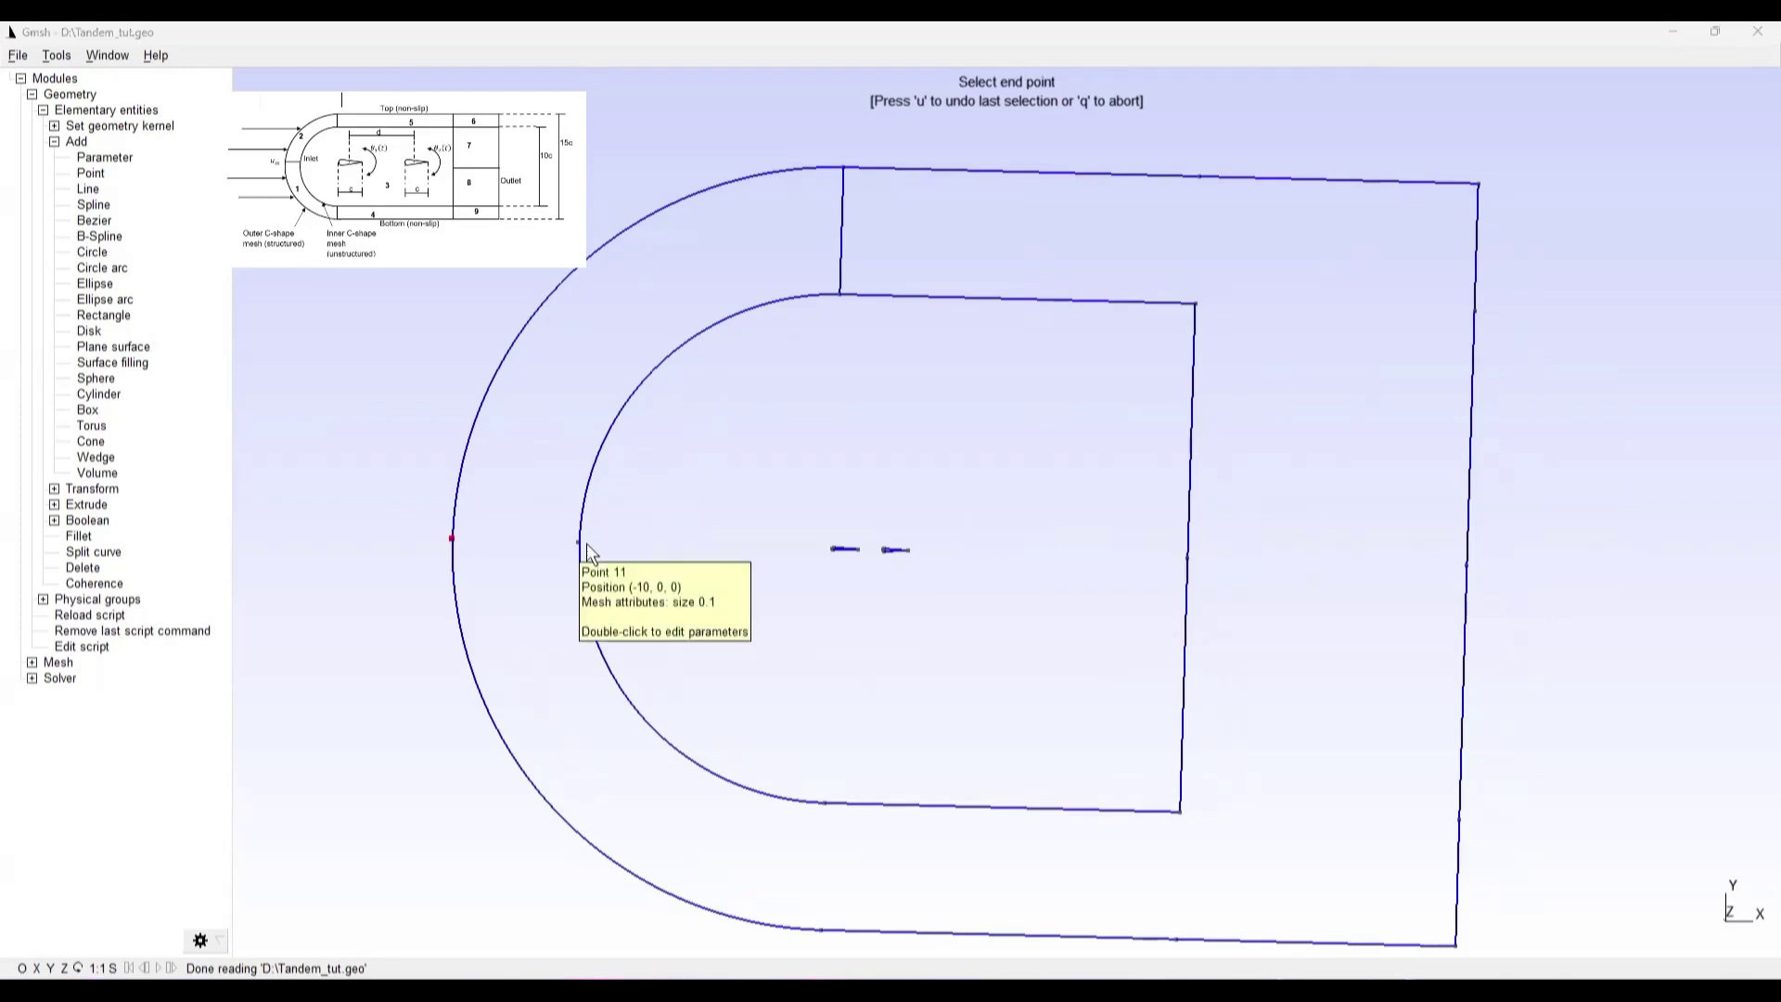
click(577, 542)
right_drag(840, 790, 755, 638)
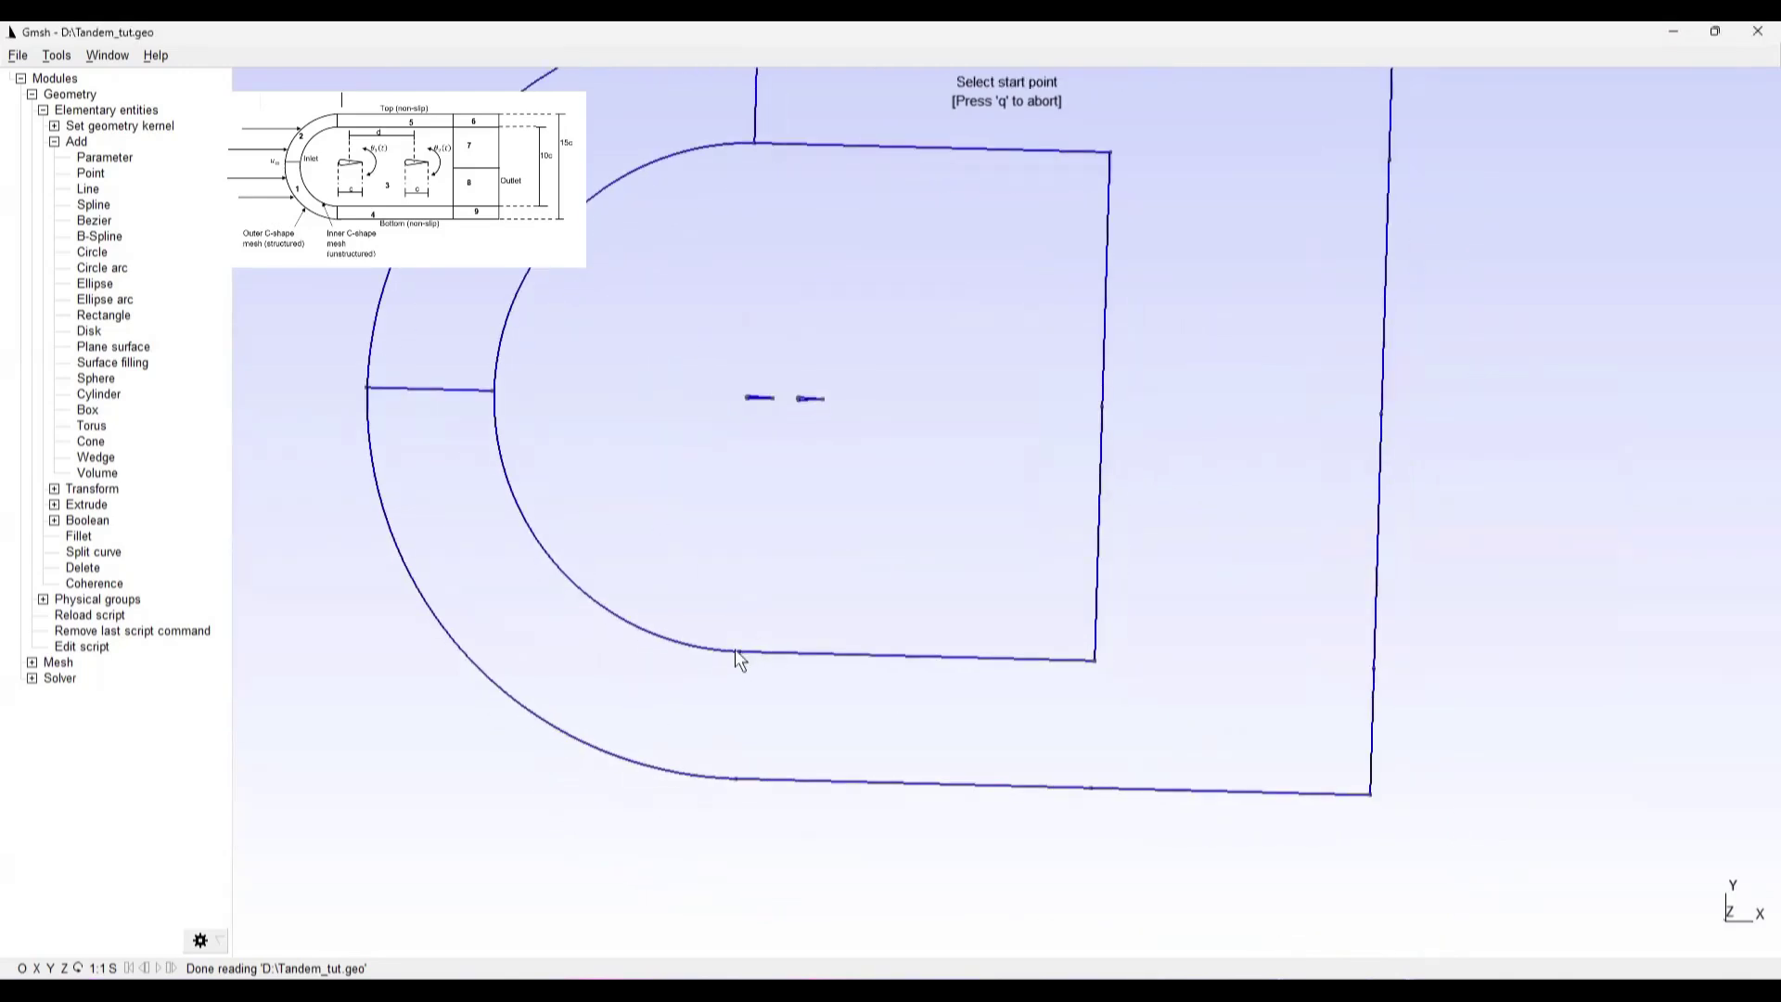
click(740, 659)
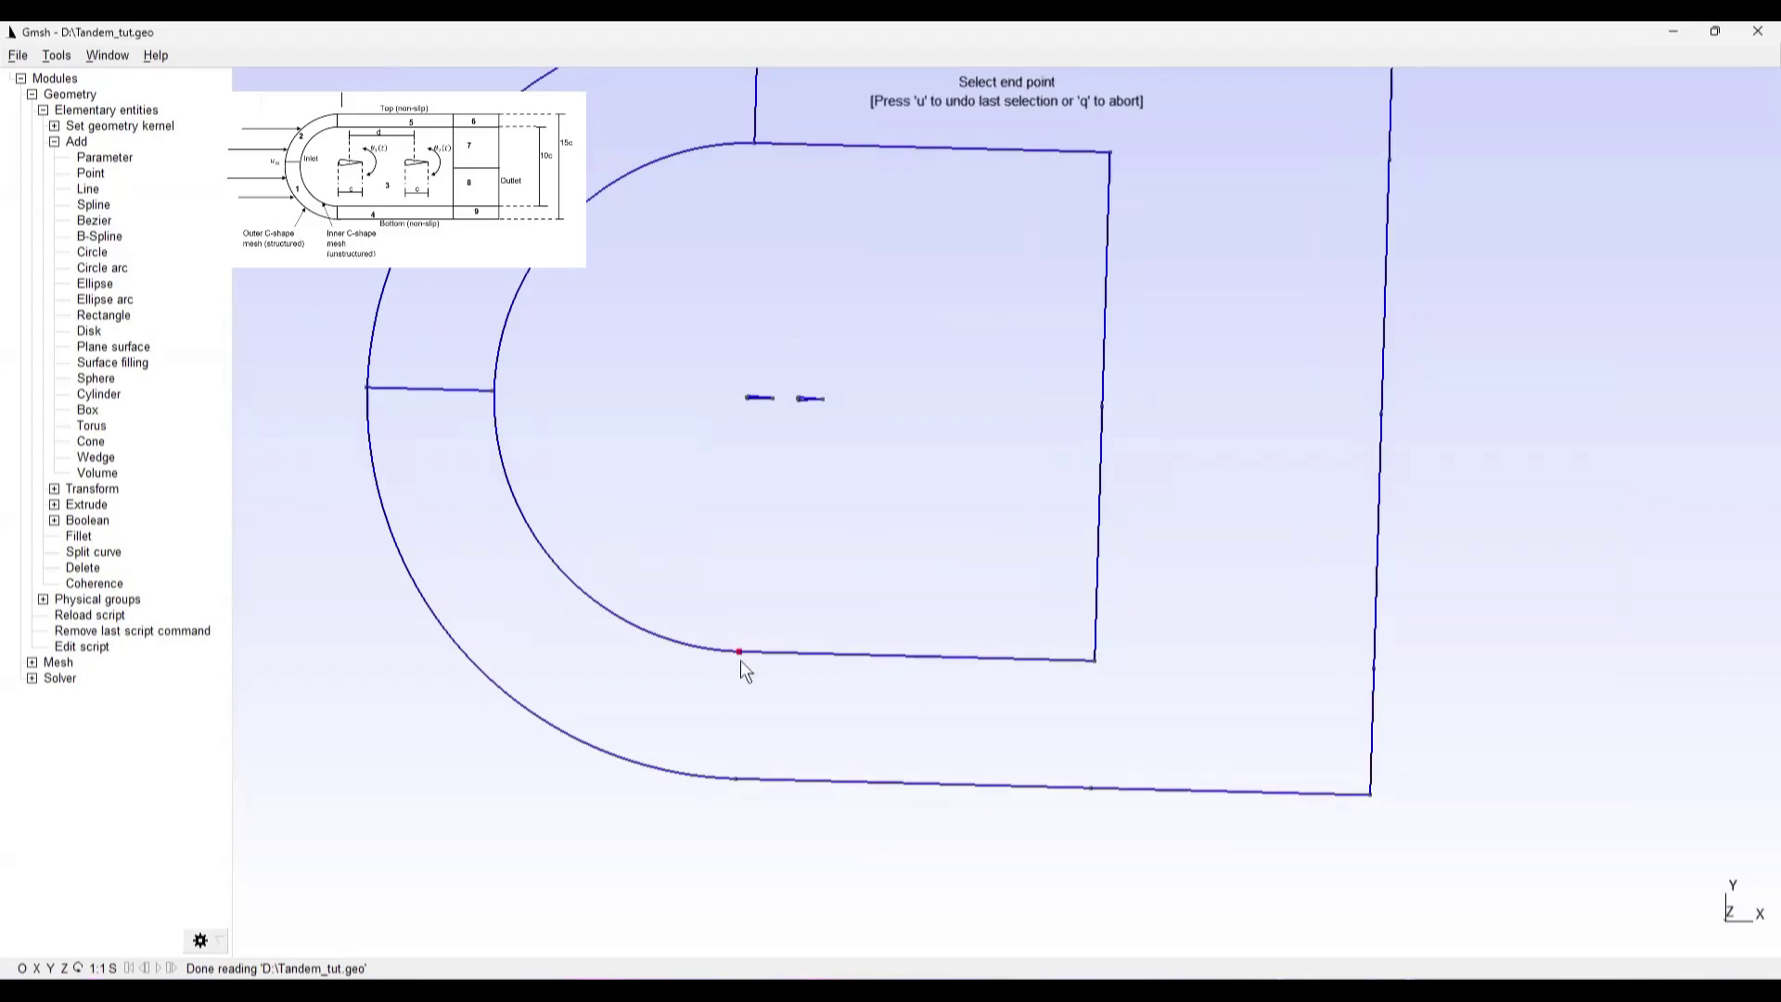
click(735, 777)
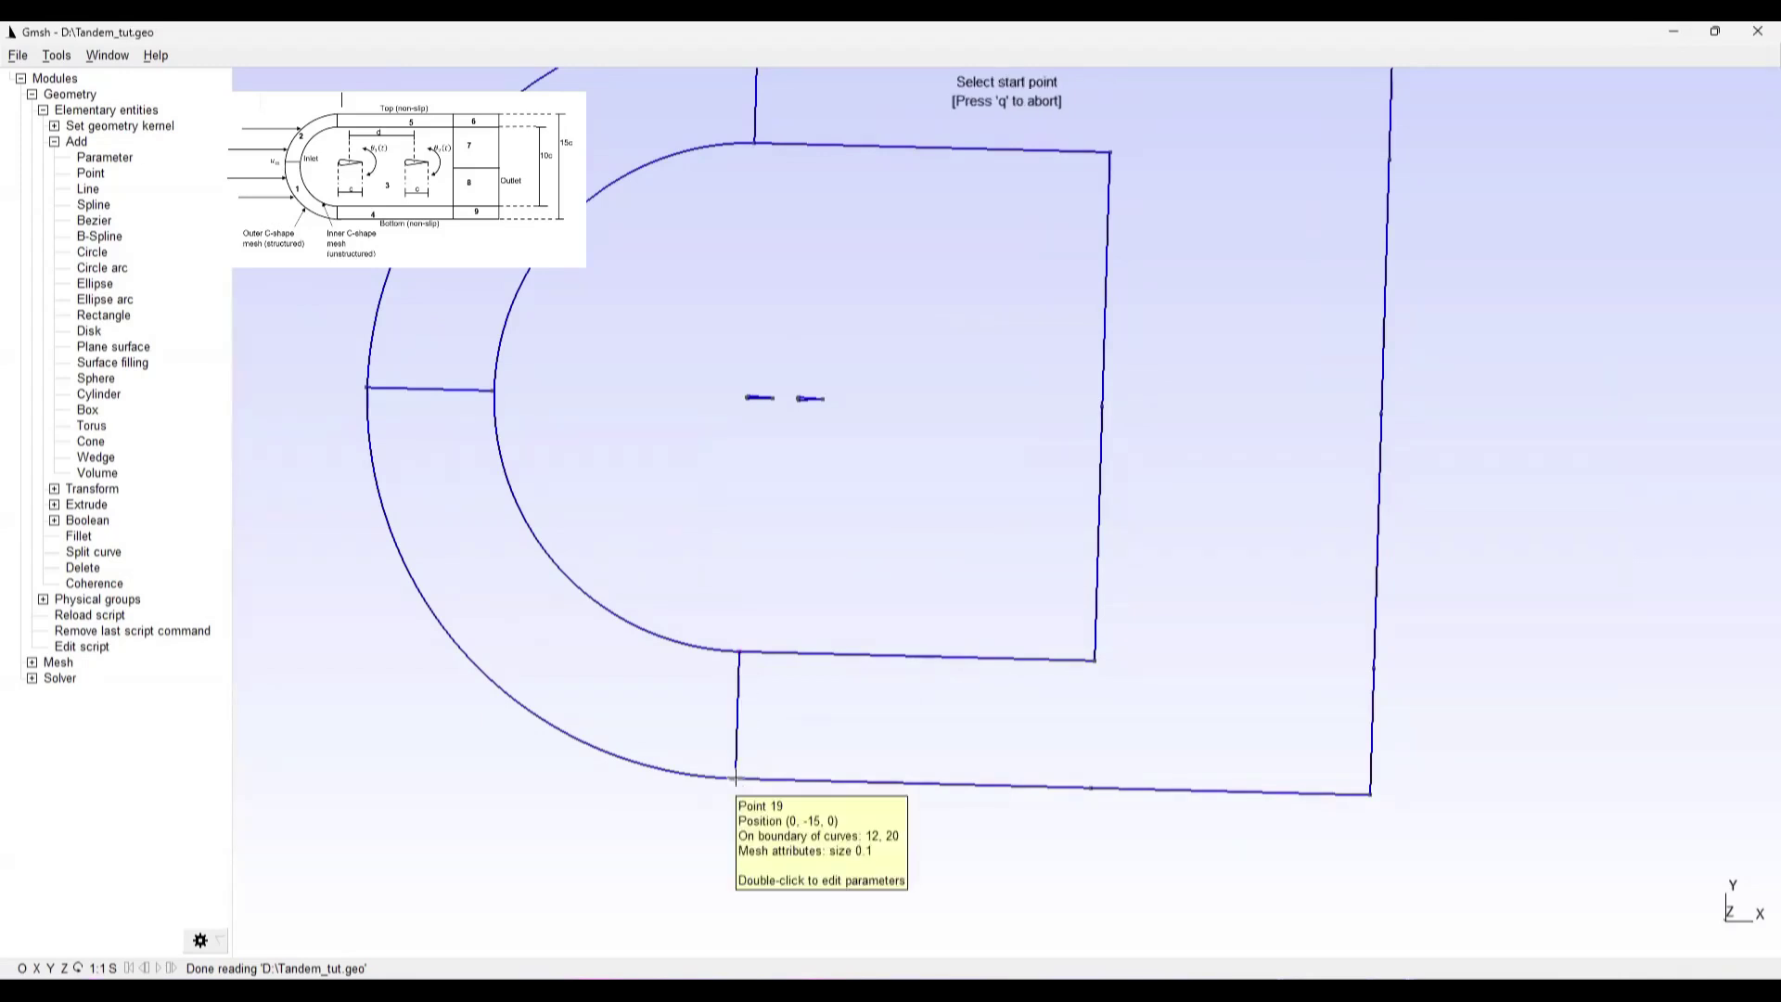
Divide the upper and middle wake region with lines from Point(23) to Point(14), Point(14) to Point(26), and Point(16) to Point(22)
right_drag(801, 491, 904, 639)
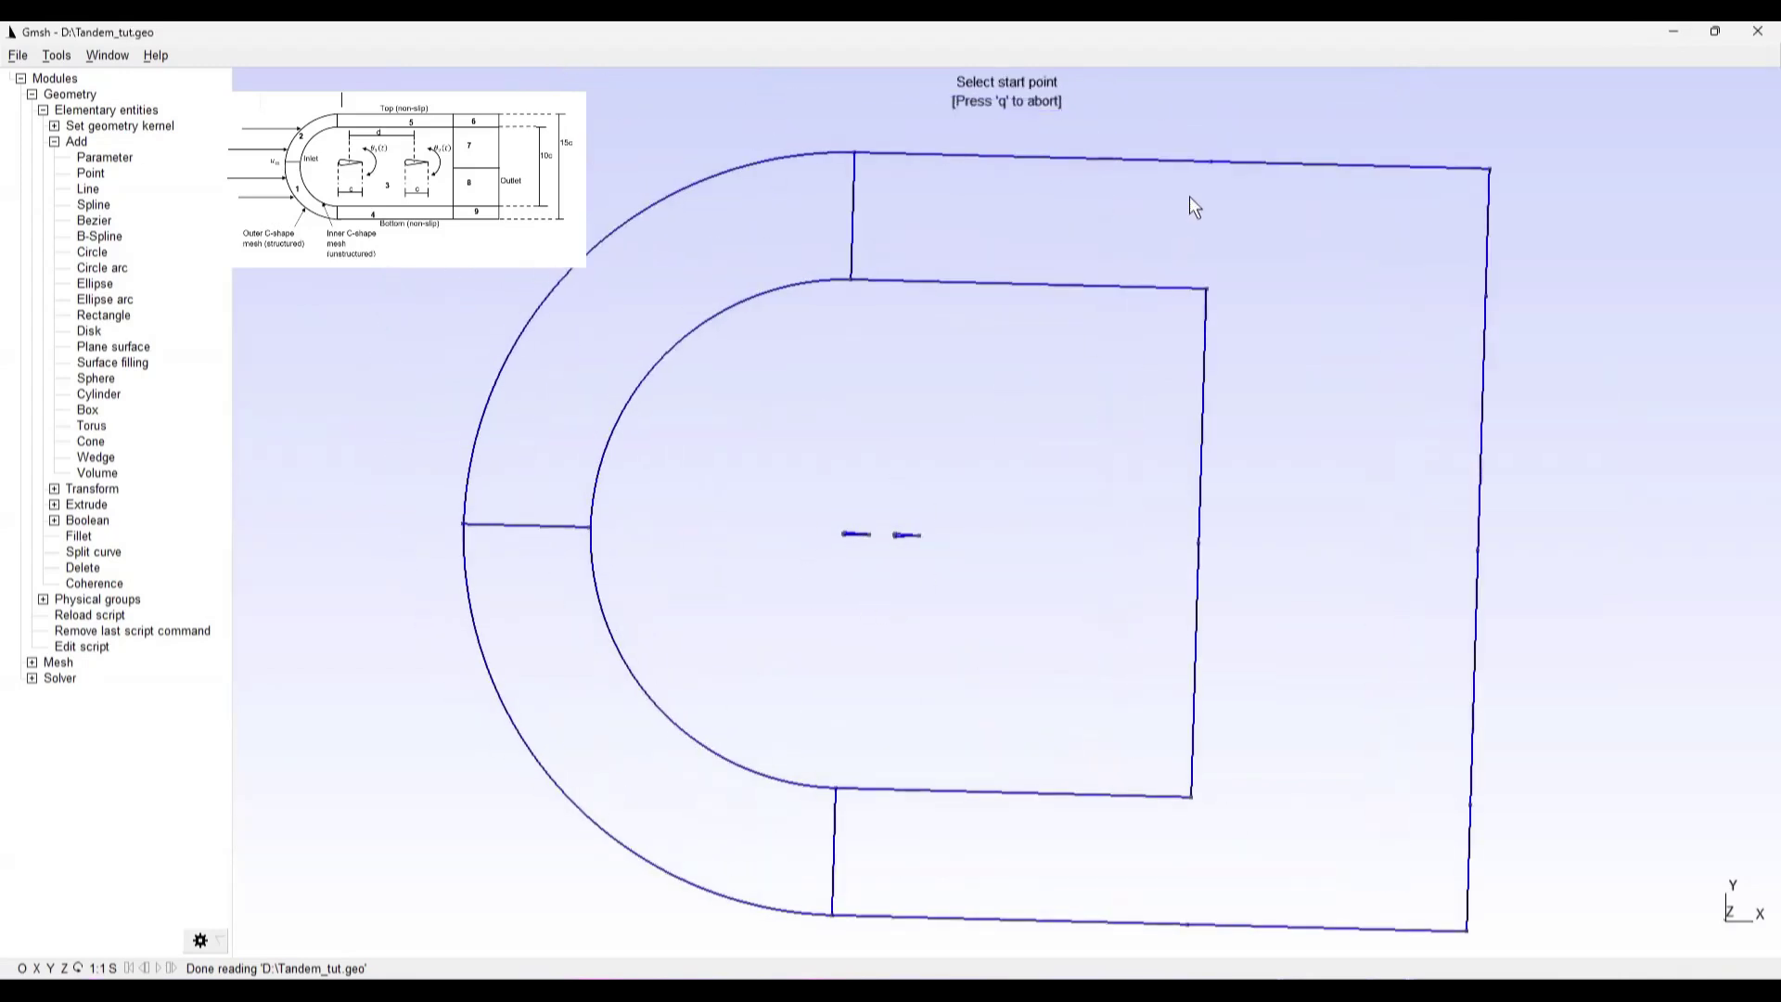
click(1211, 163)
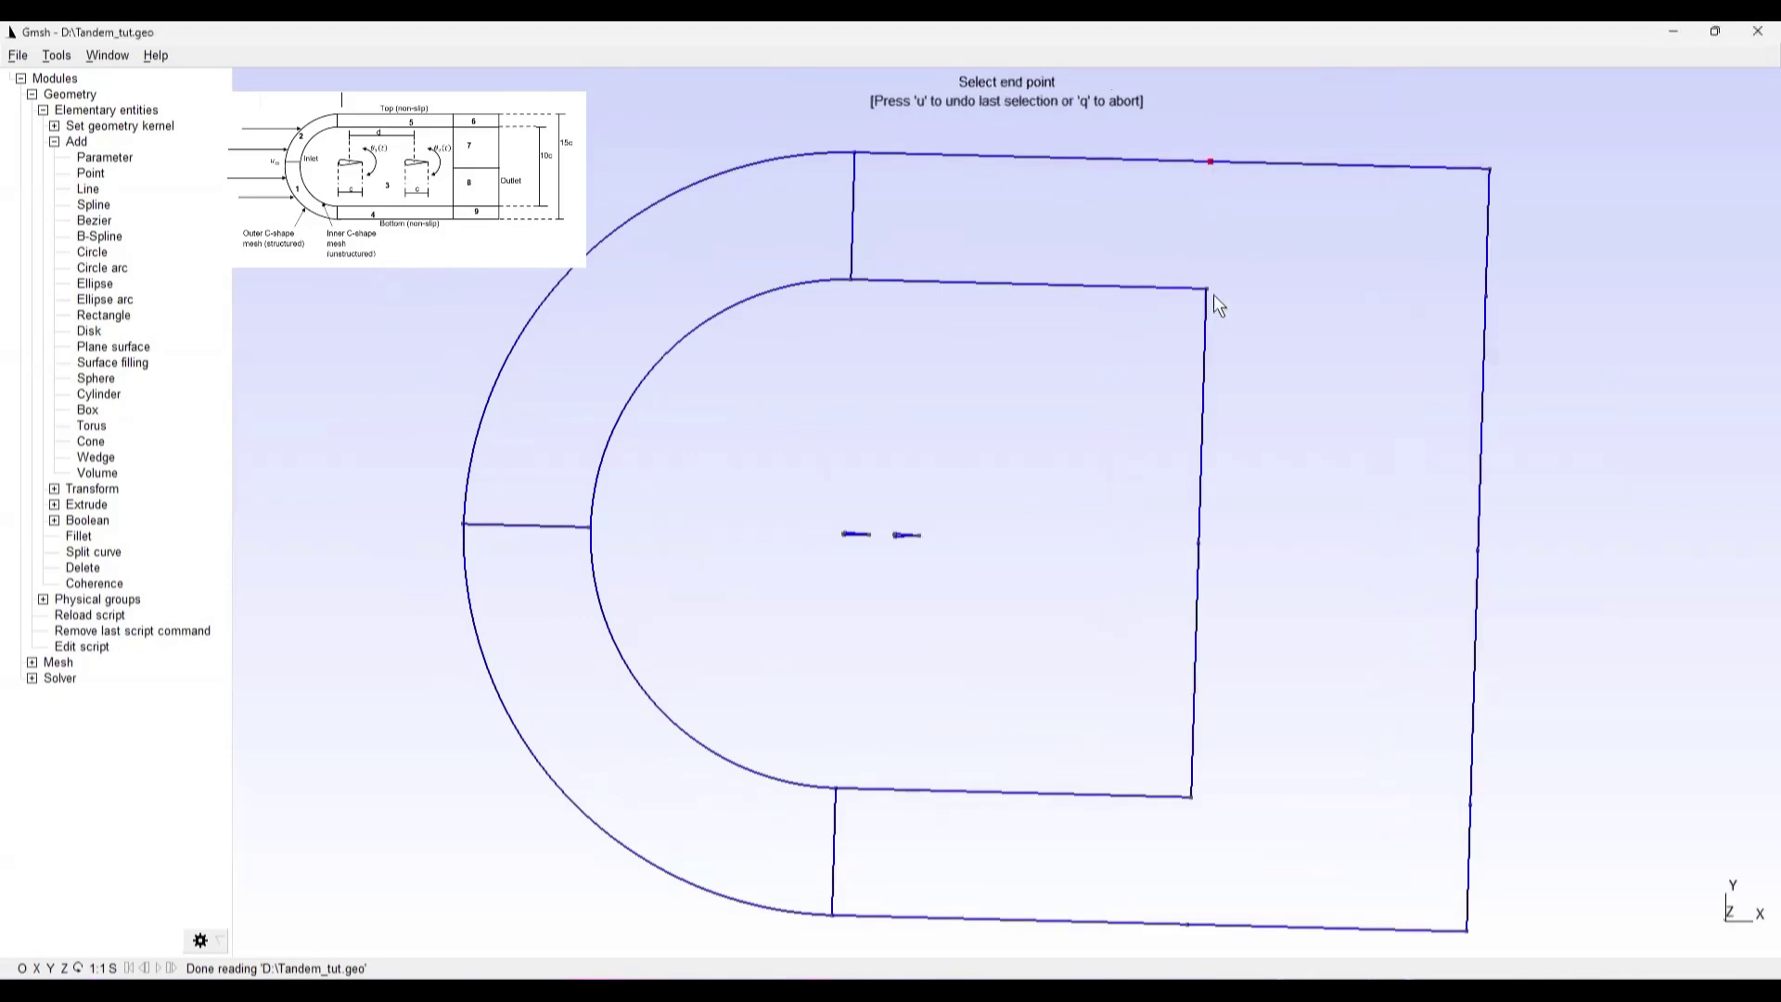
click(1210, 297)
click(1211, 297)
click(1485, 297)
right_drag(1375, 364, 1160, 408)
click(1029, 527)
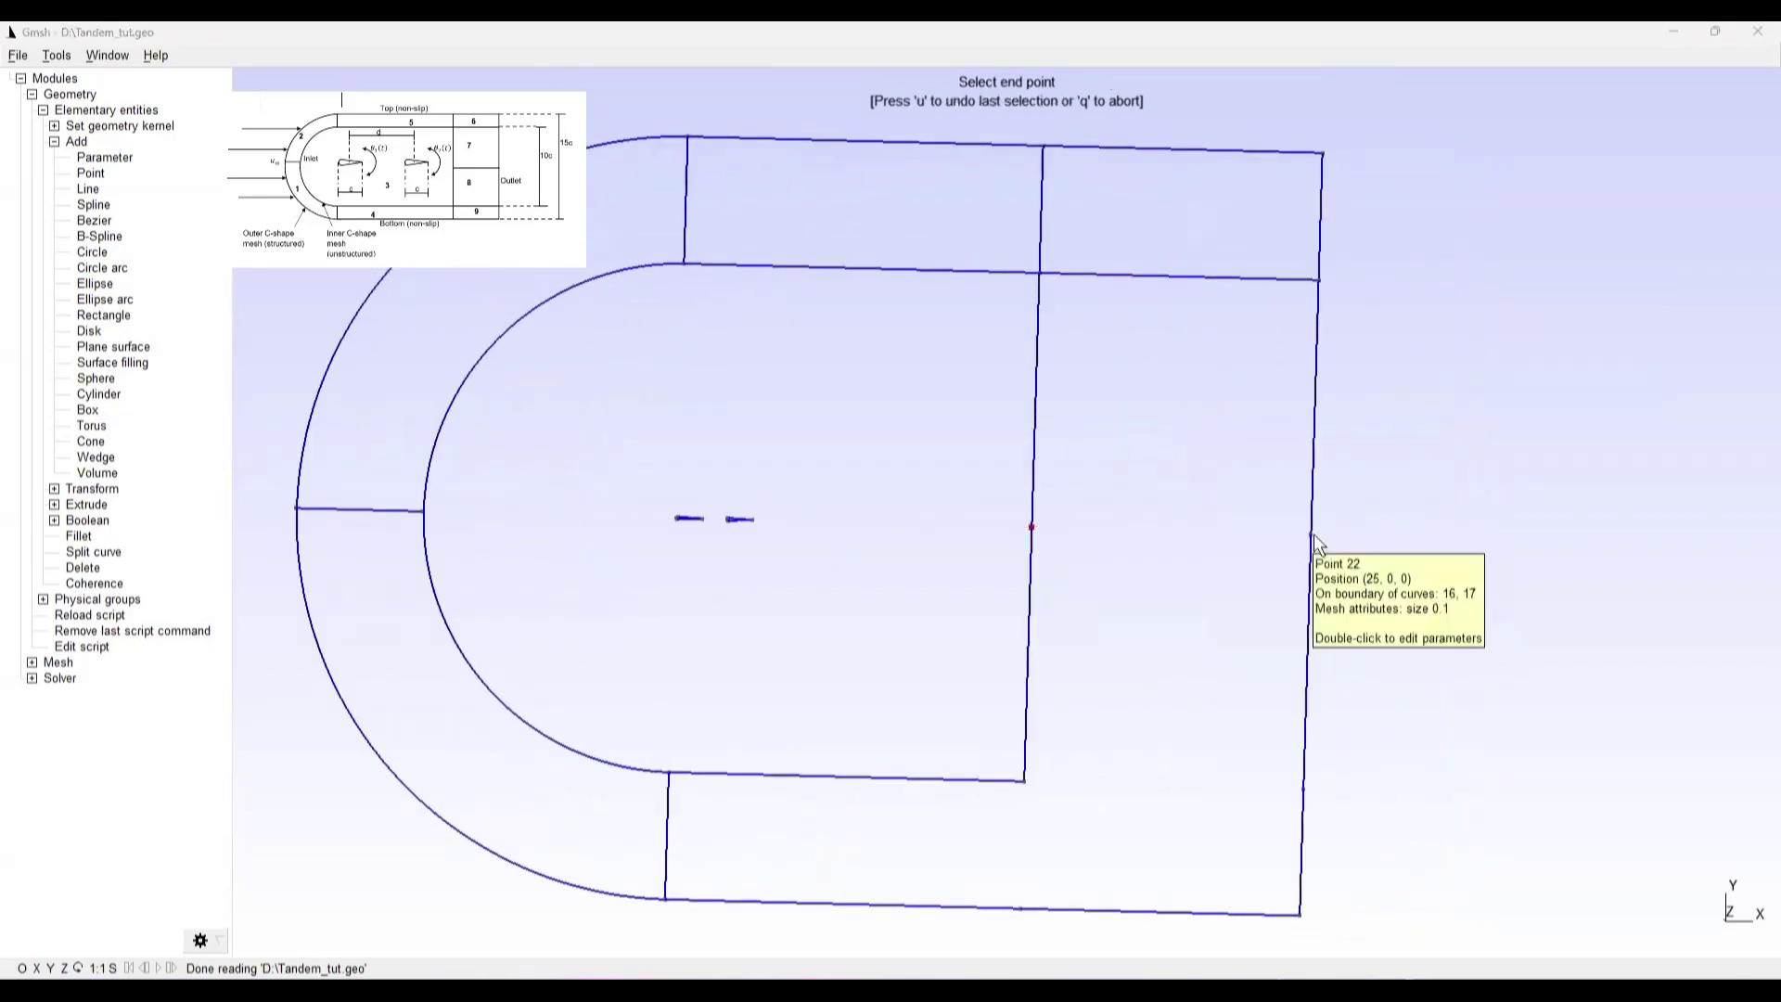
click(1312, 533)
Connect the inner domain's lower corner Point(15) to Point(24) and Point(25) with lines, and end line creation
right_drag(1224, 599, 1187, 423)
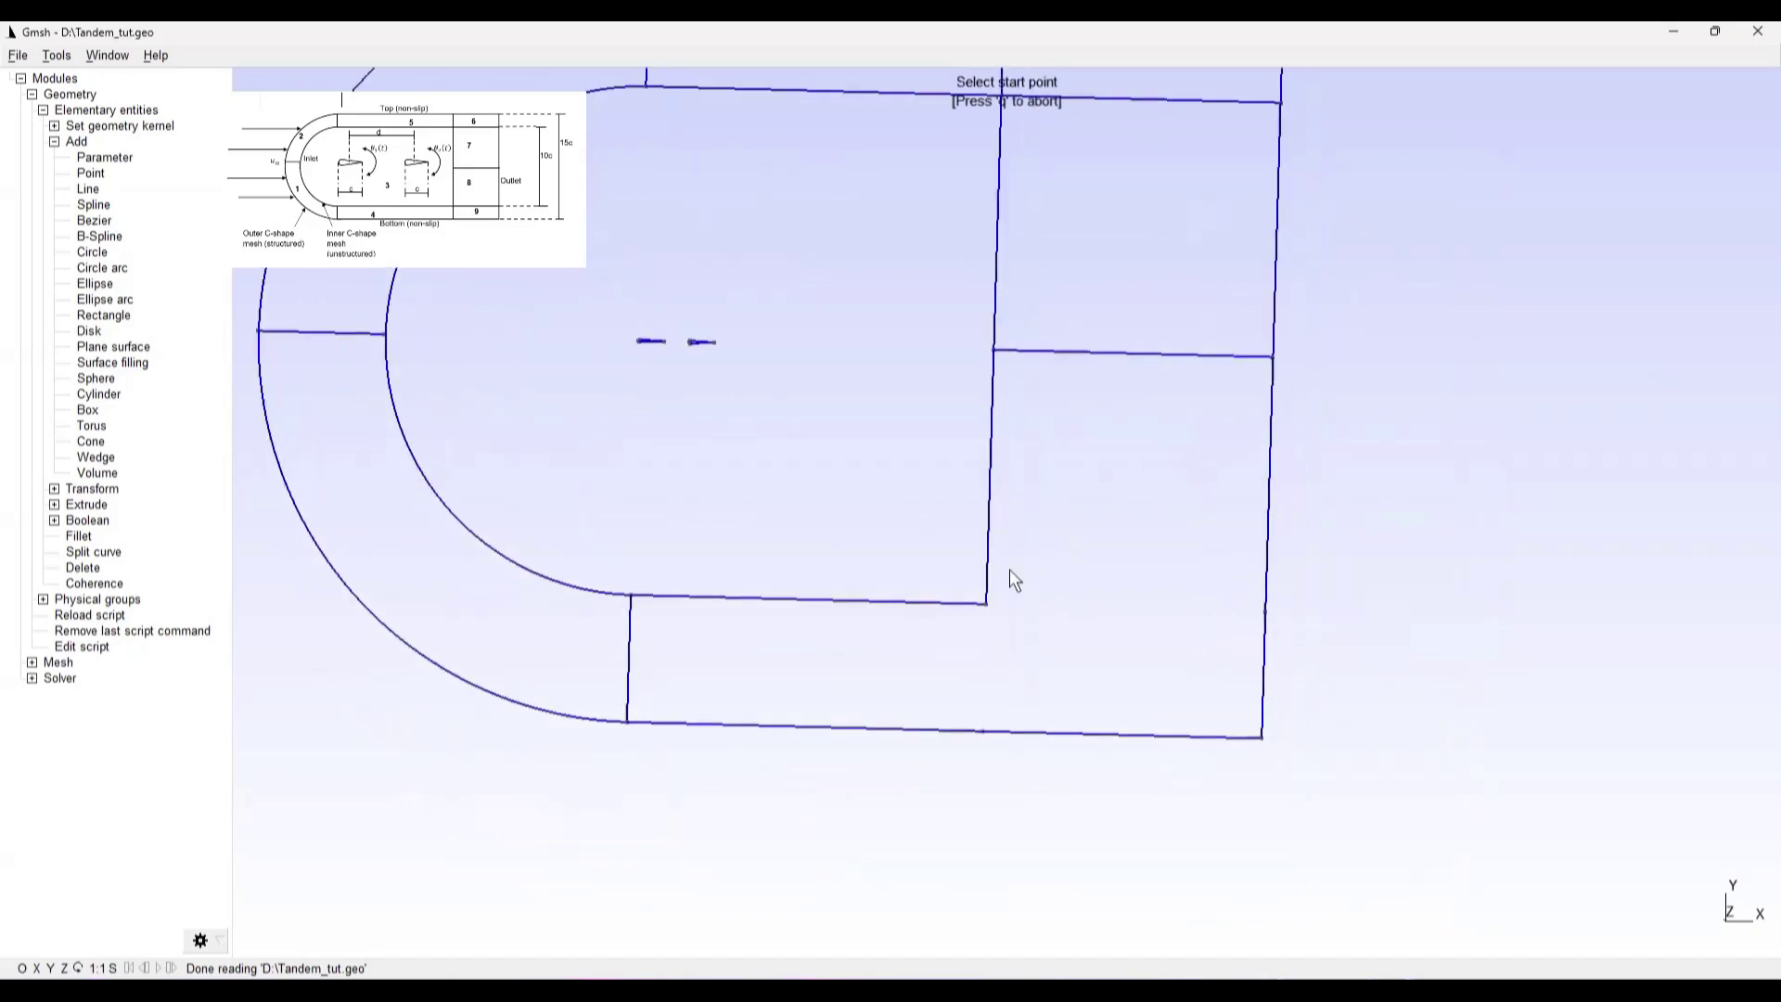
click(983, 609)
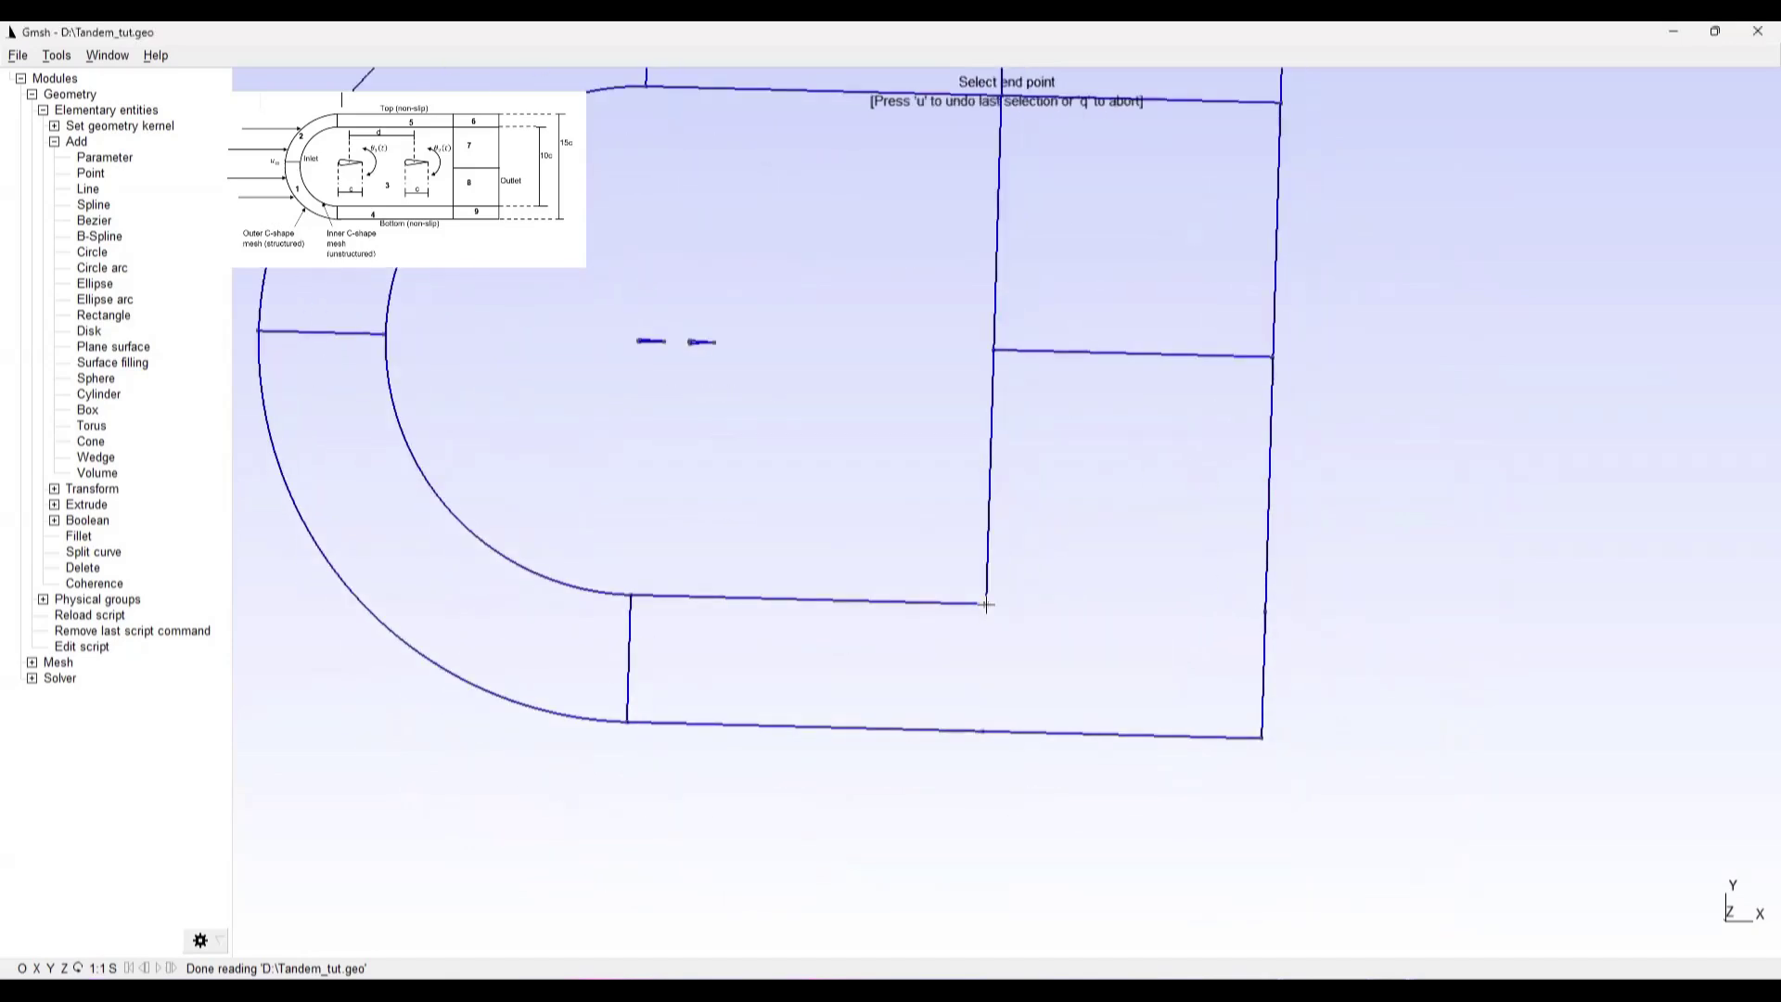
click(983, 733)
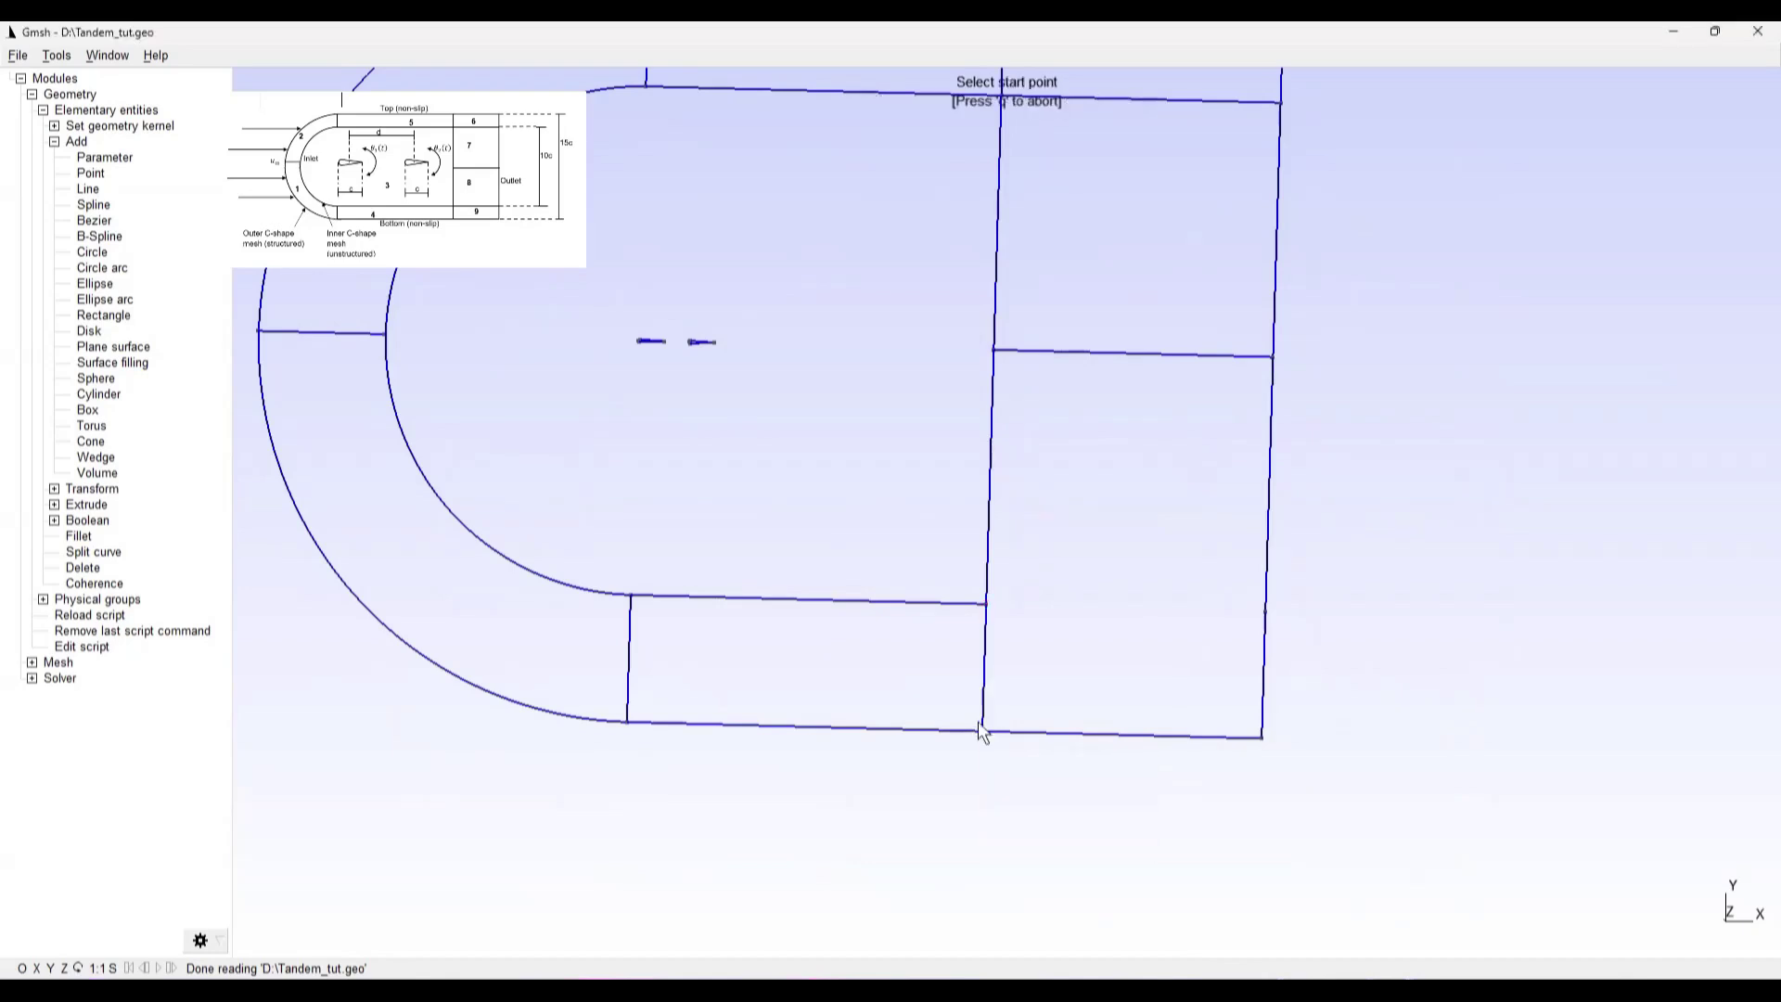
click(987, 604)
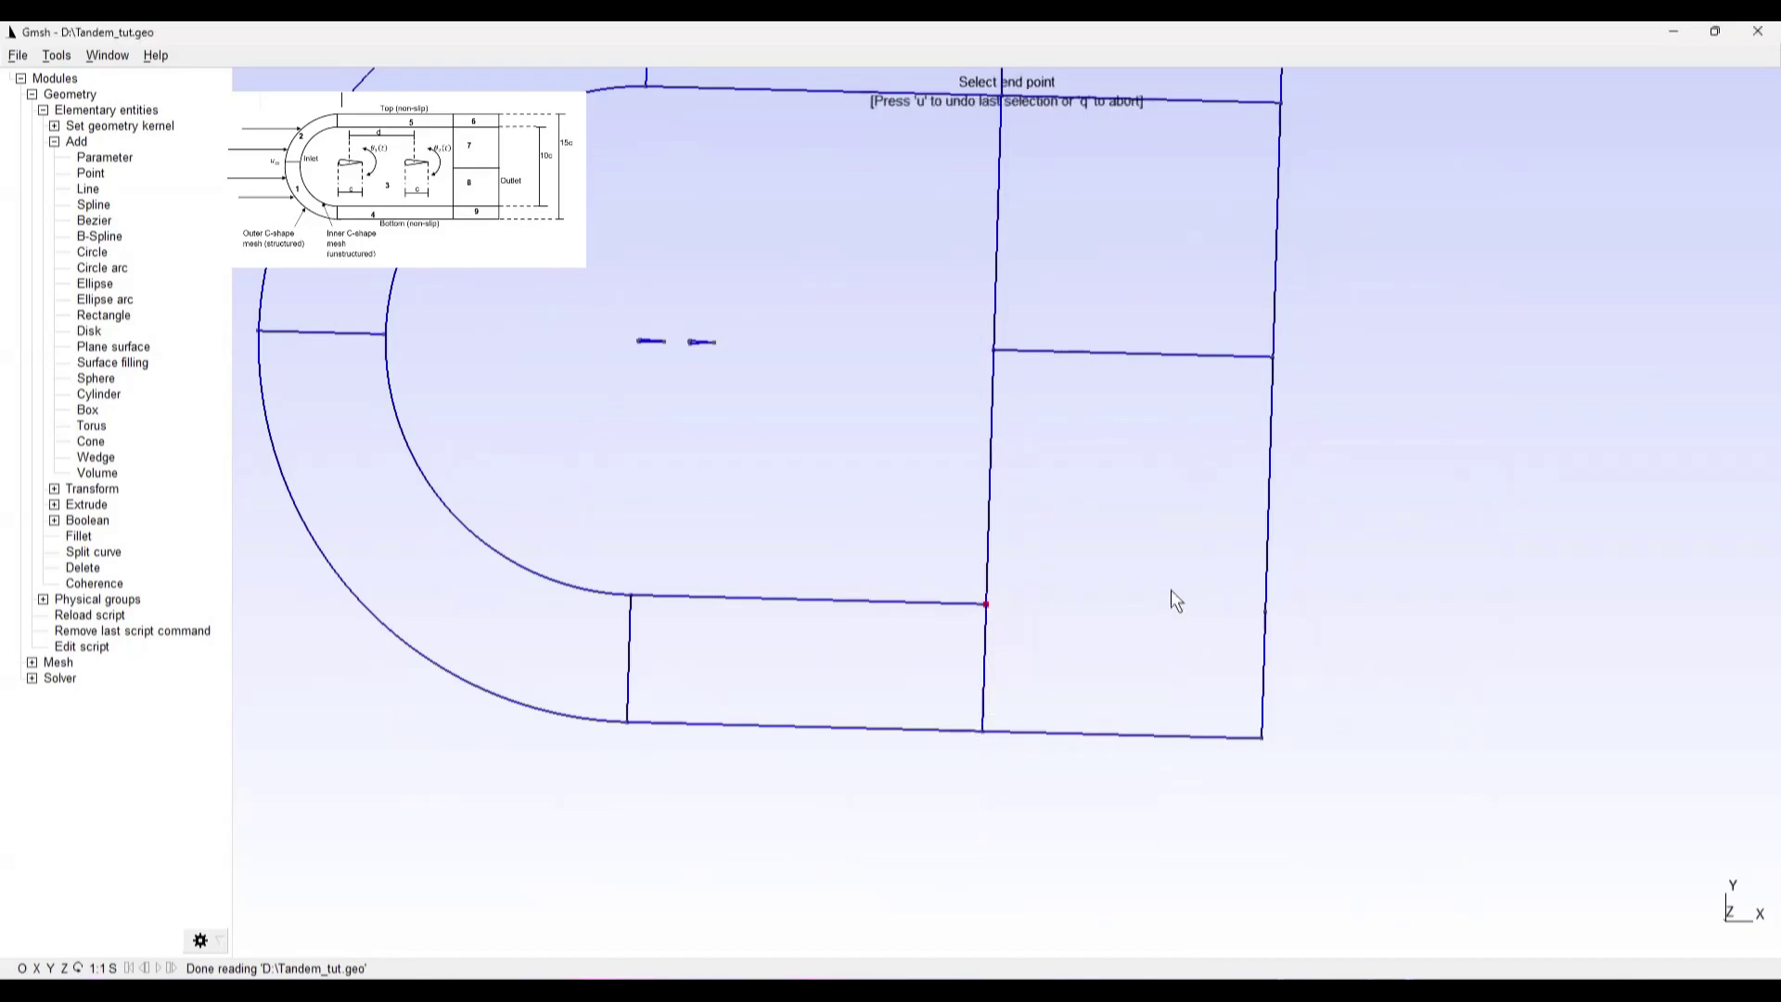
click(1266, 612)
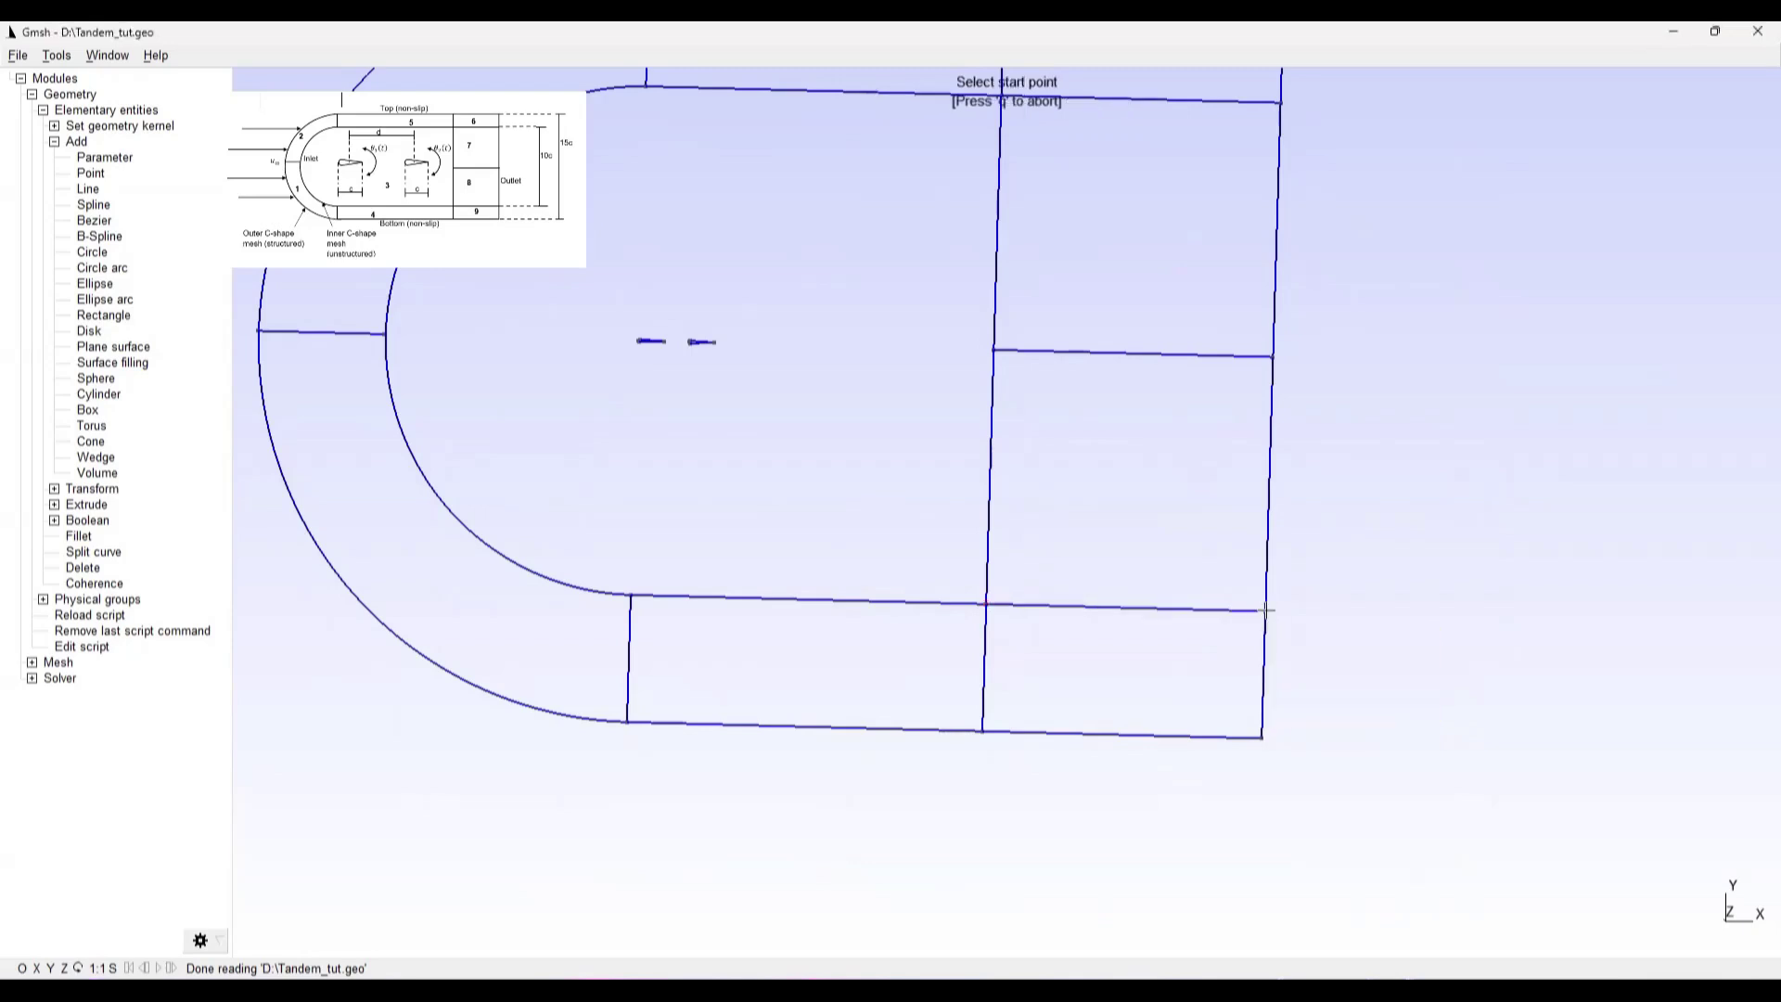
right_drag(979, 410, 965, 304)
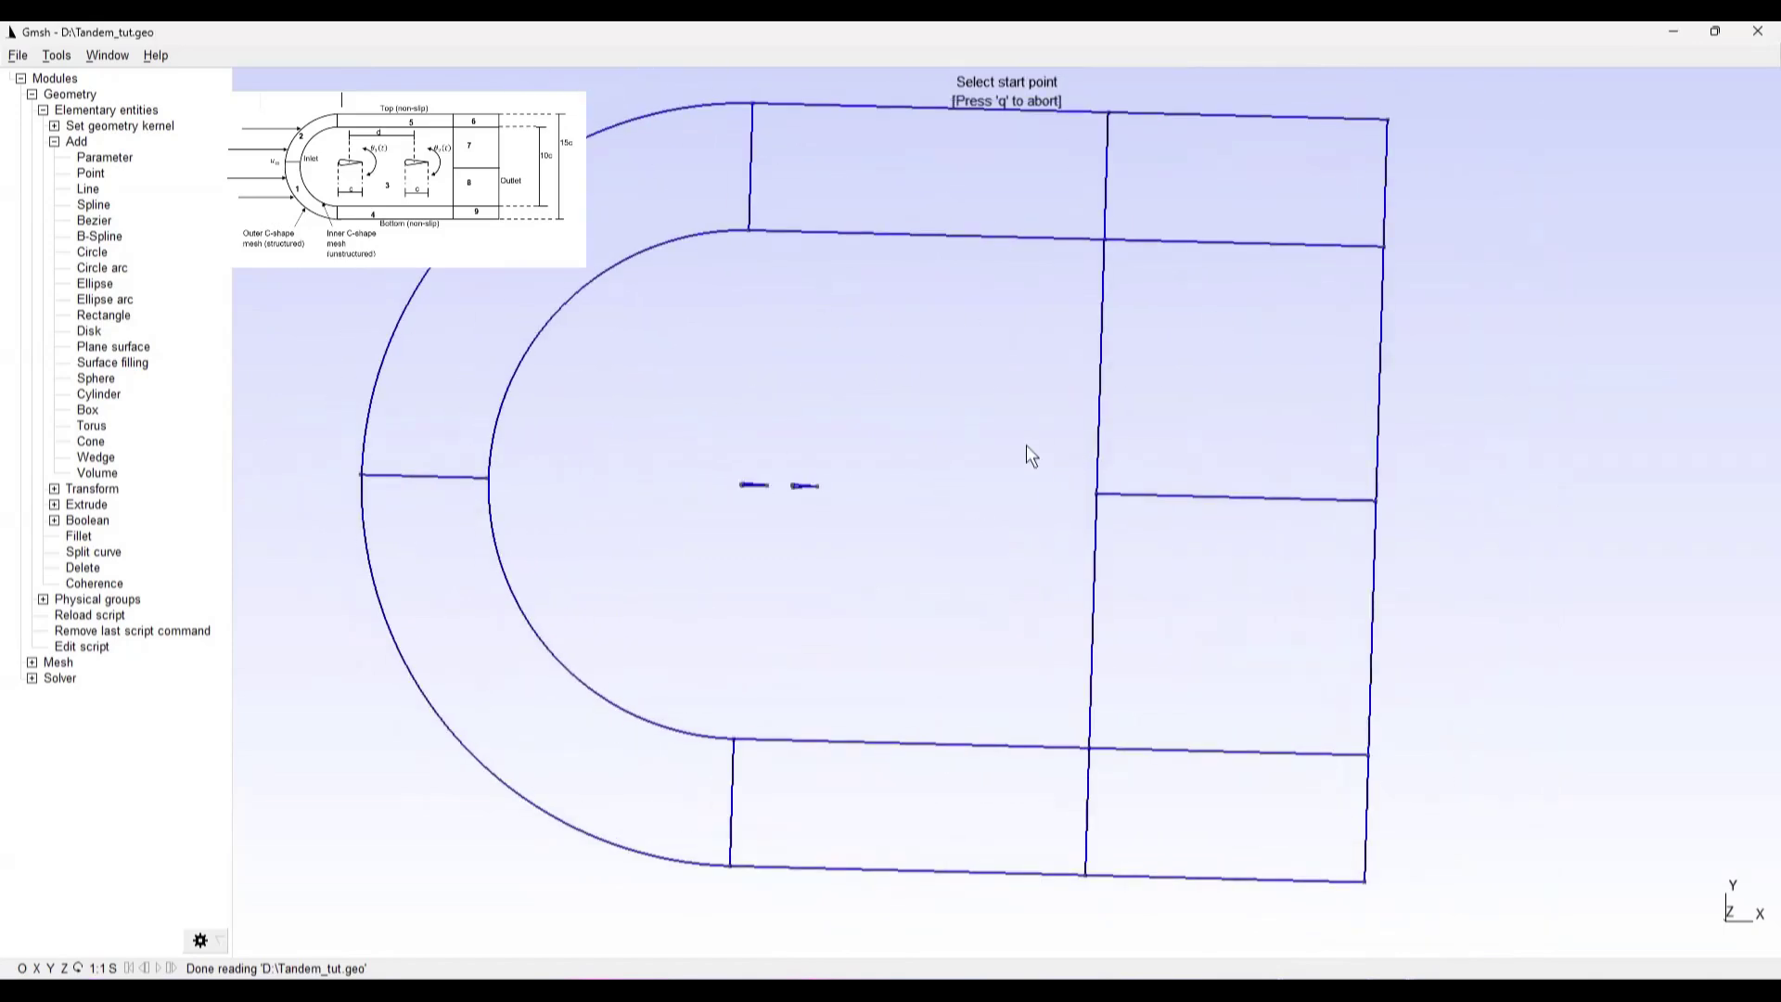
key(q)
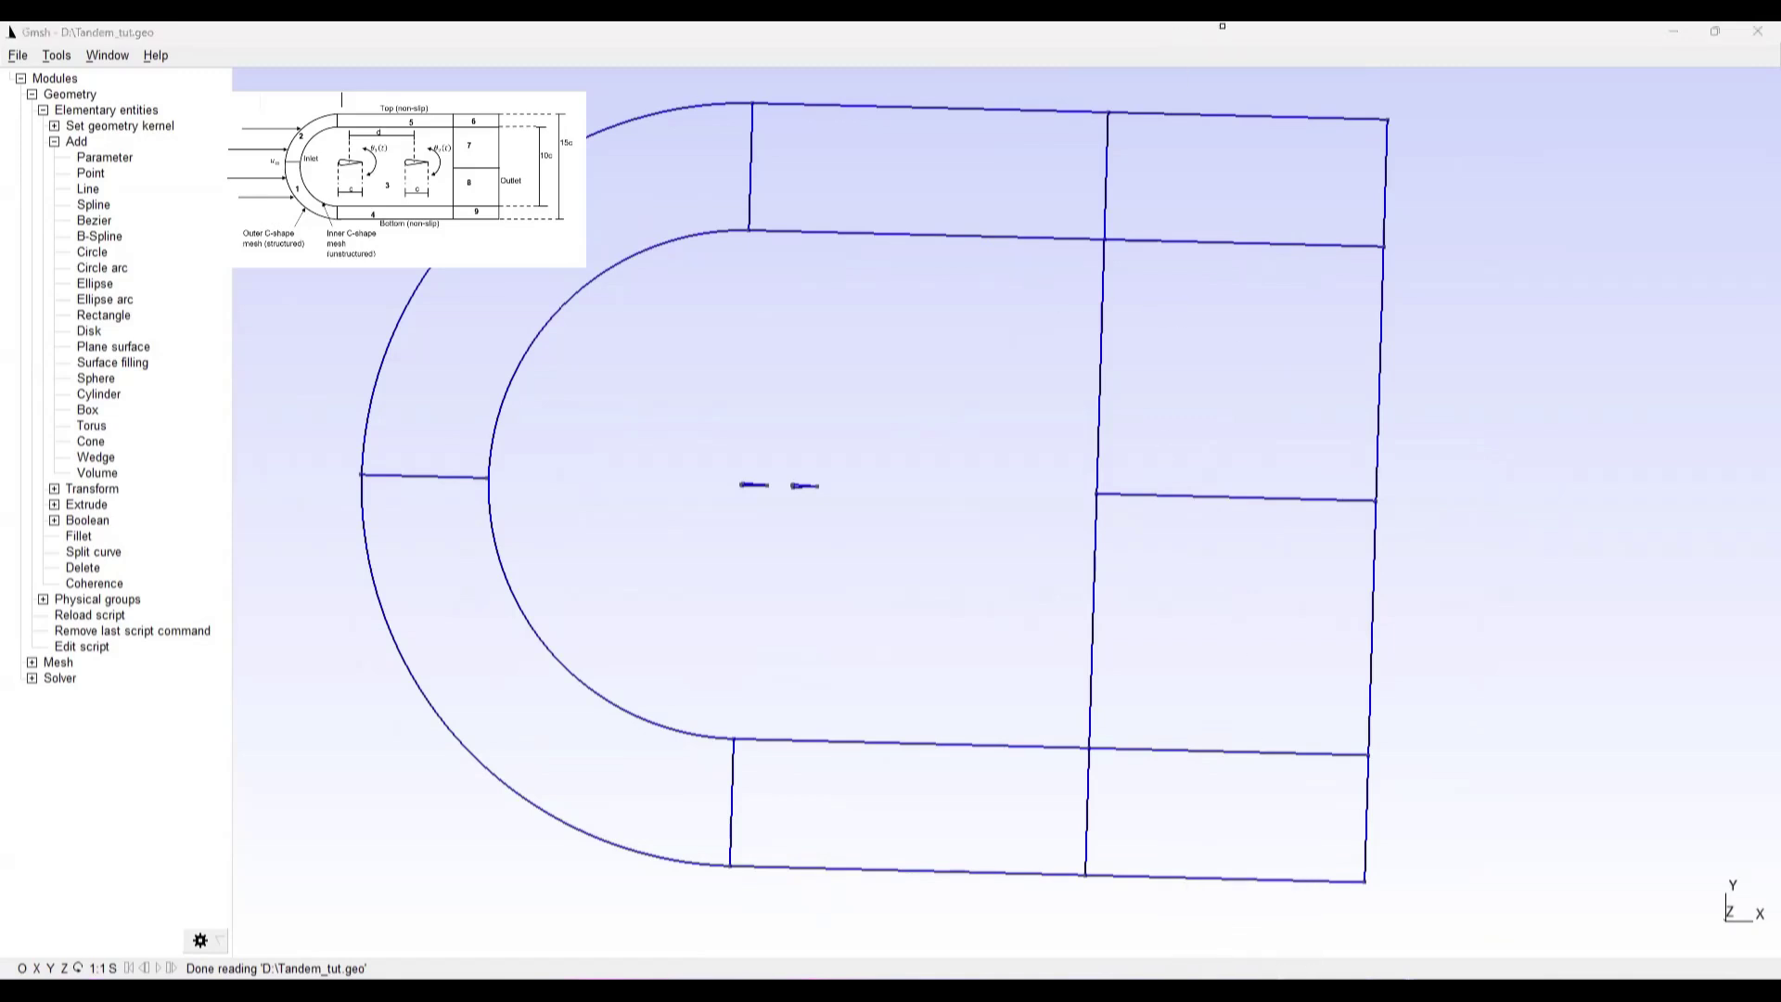
Review the Tandem_tut.geo script in Notepad, examining the commented inner domain lines, outer domain points and the lines connecting both domains
click(1549, 577)
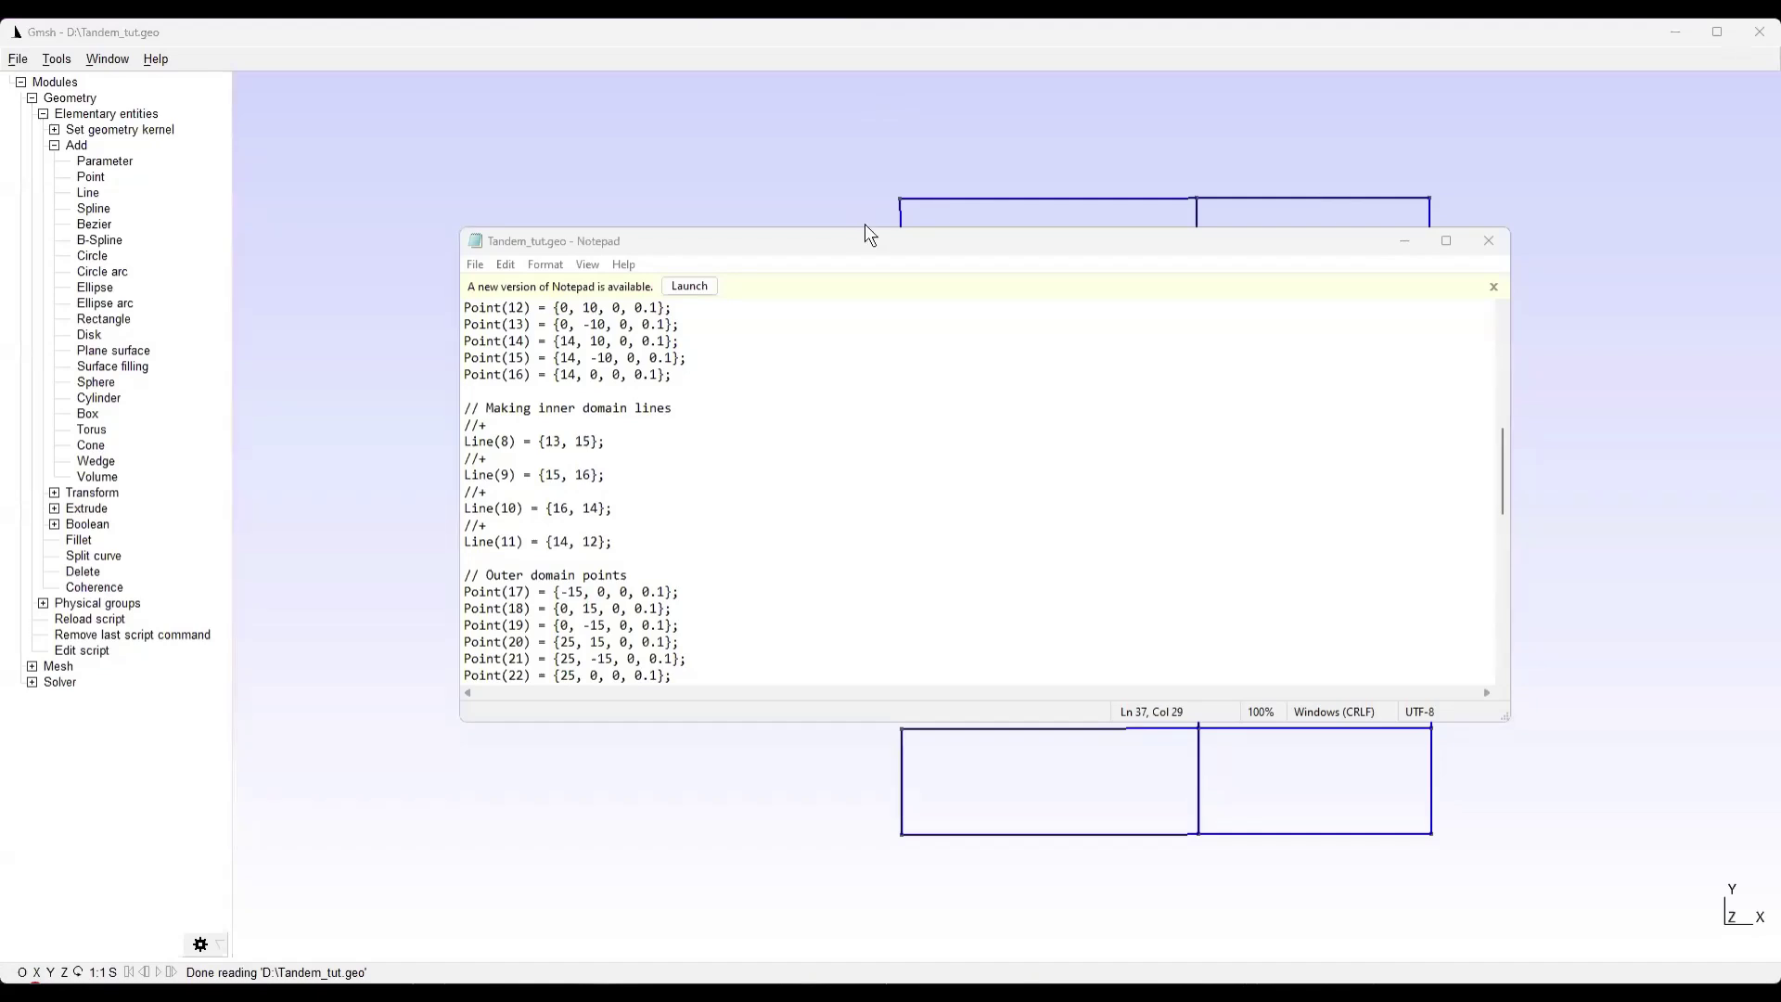
click(1258, 106)
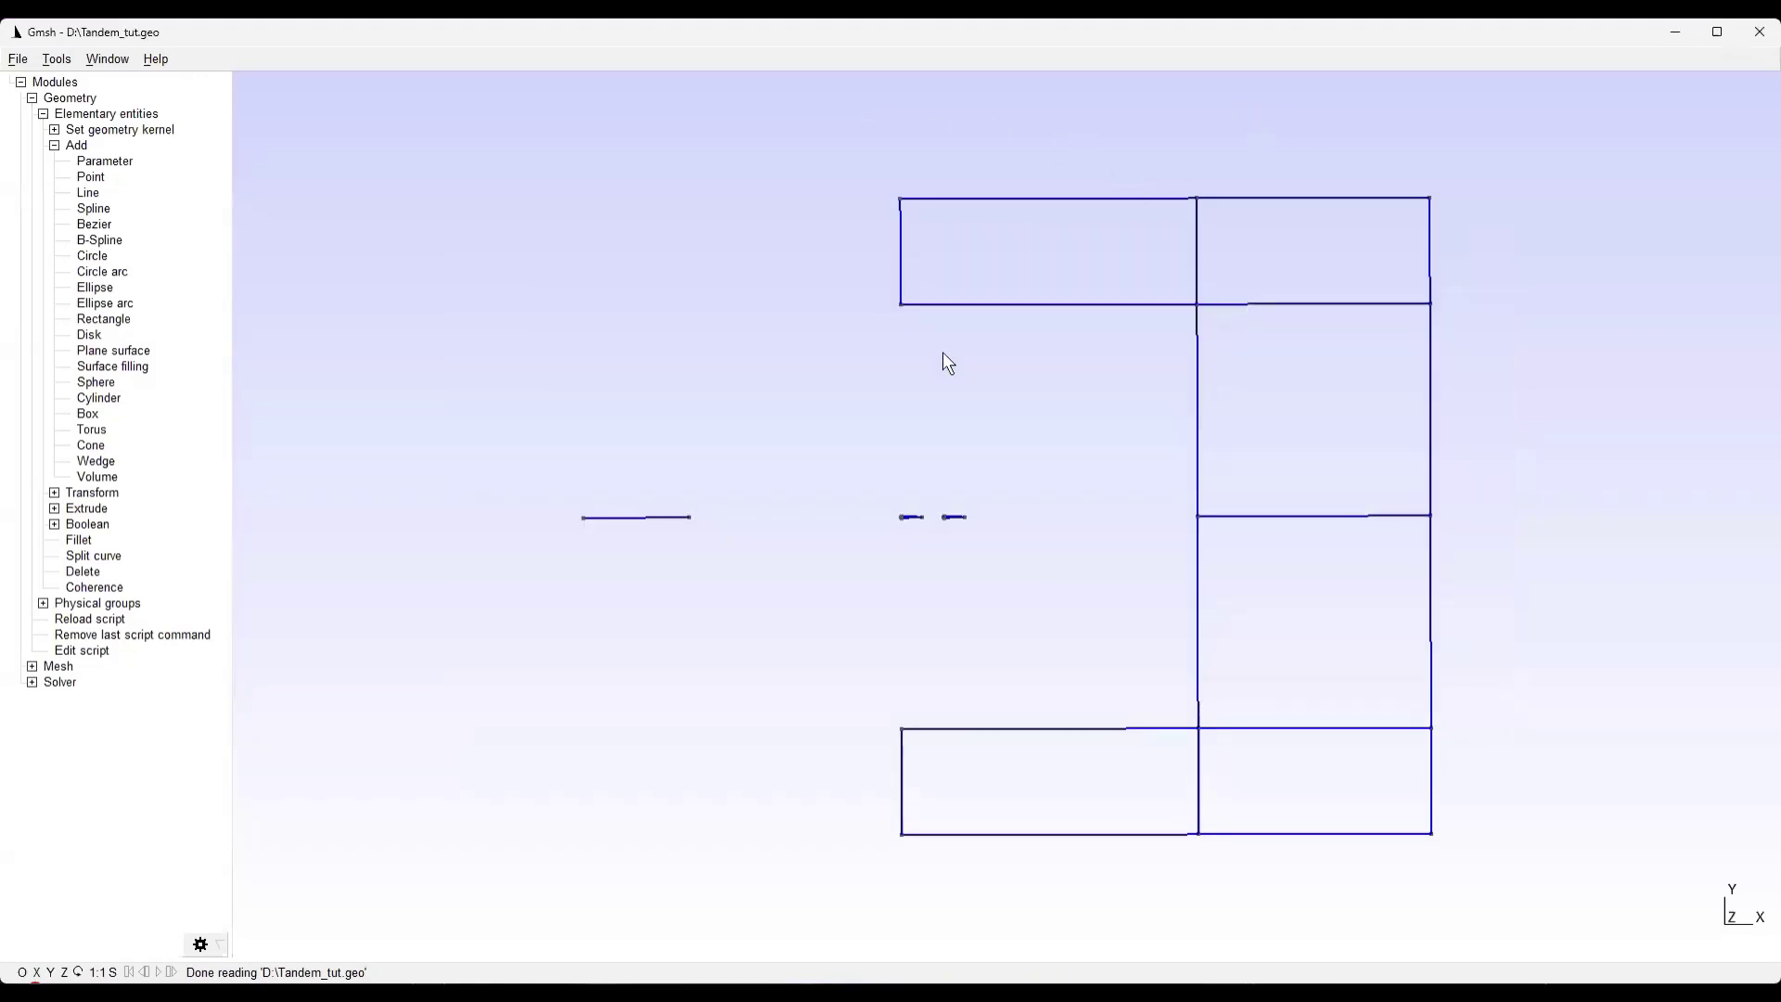
click(1178, 993)
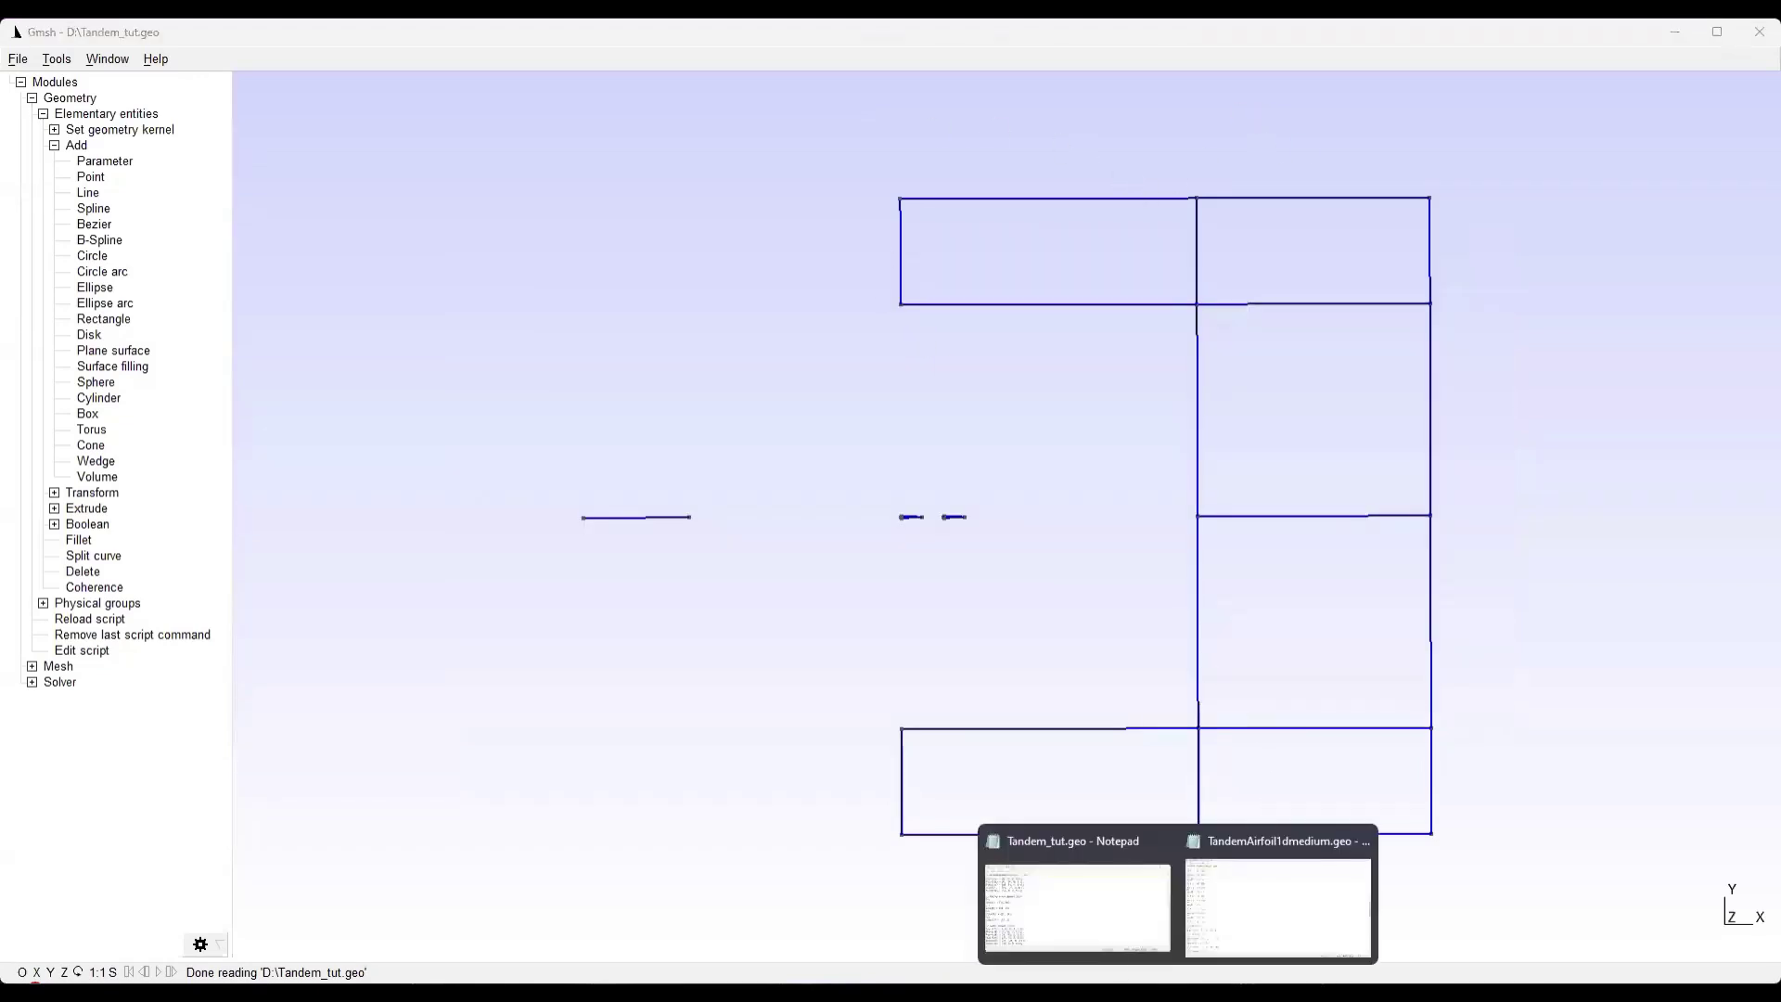
click(1066, 922)
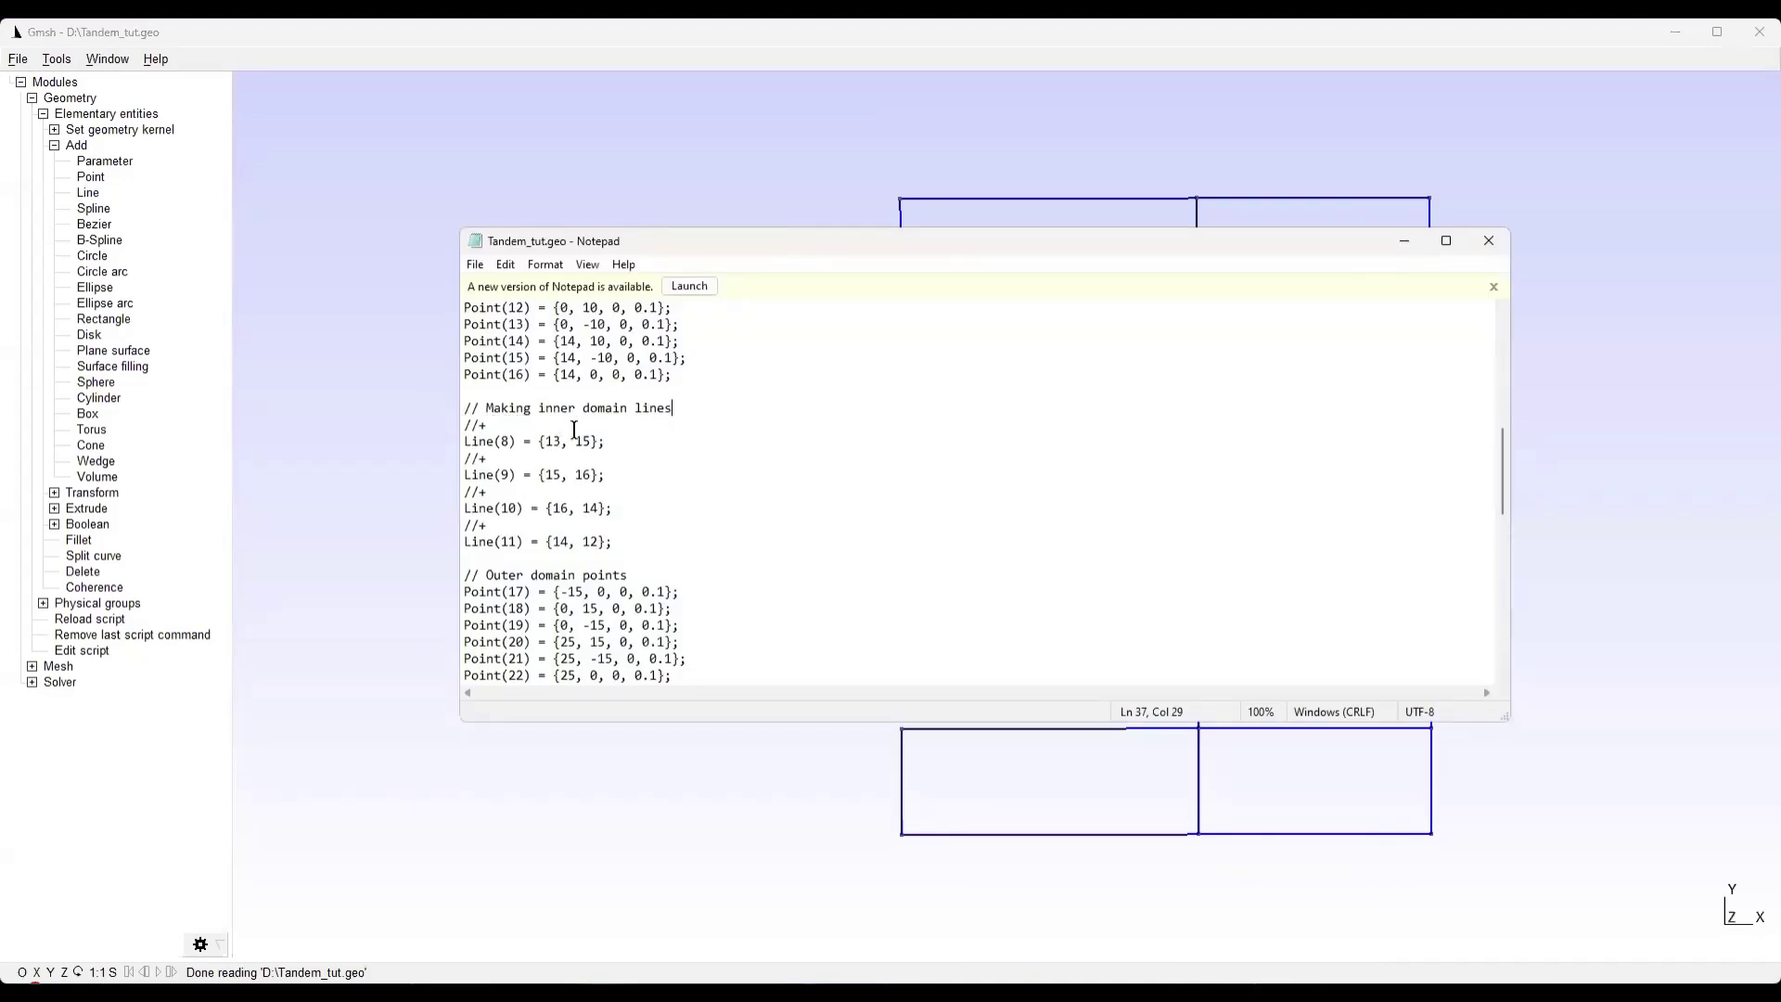
scroll(544, 430, down, 6)
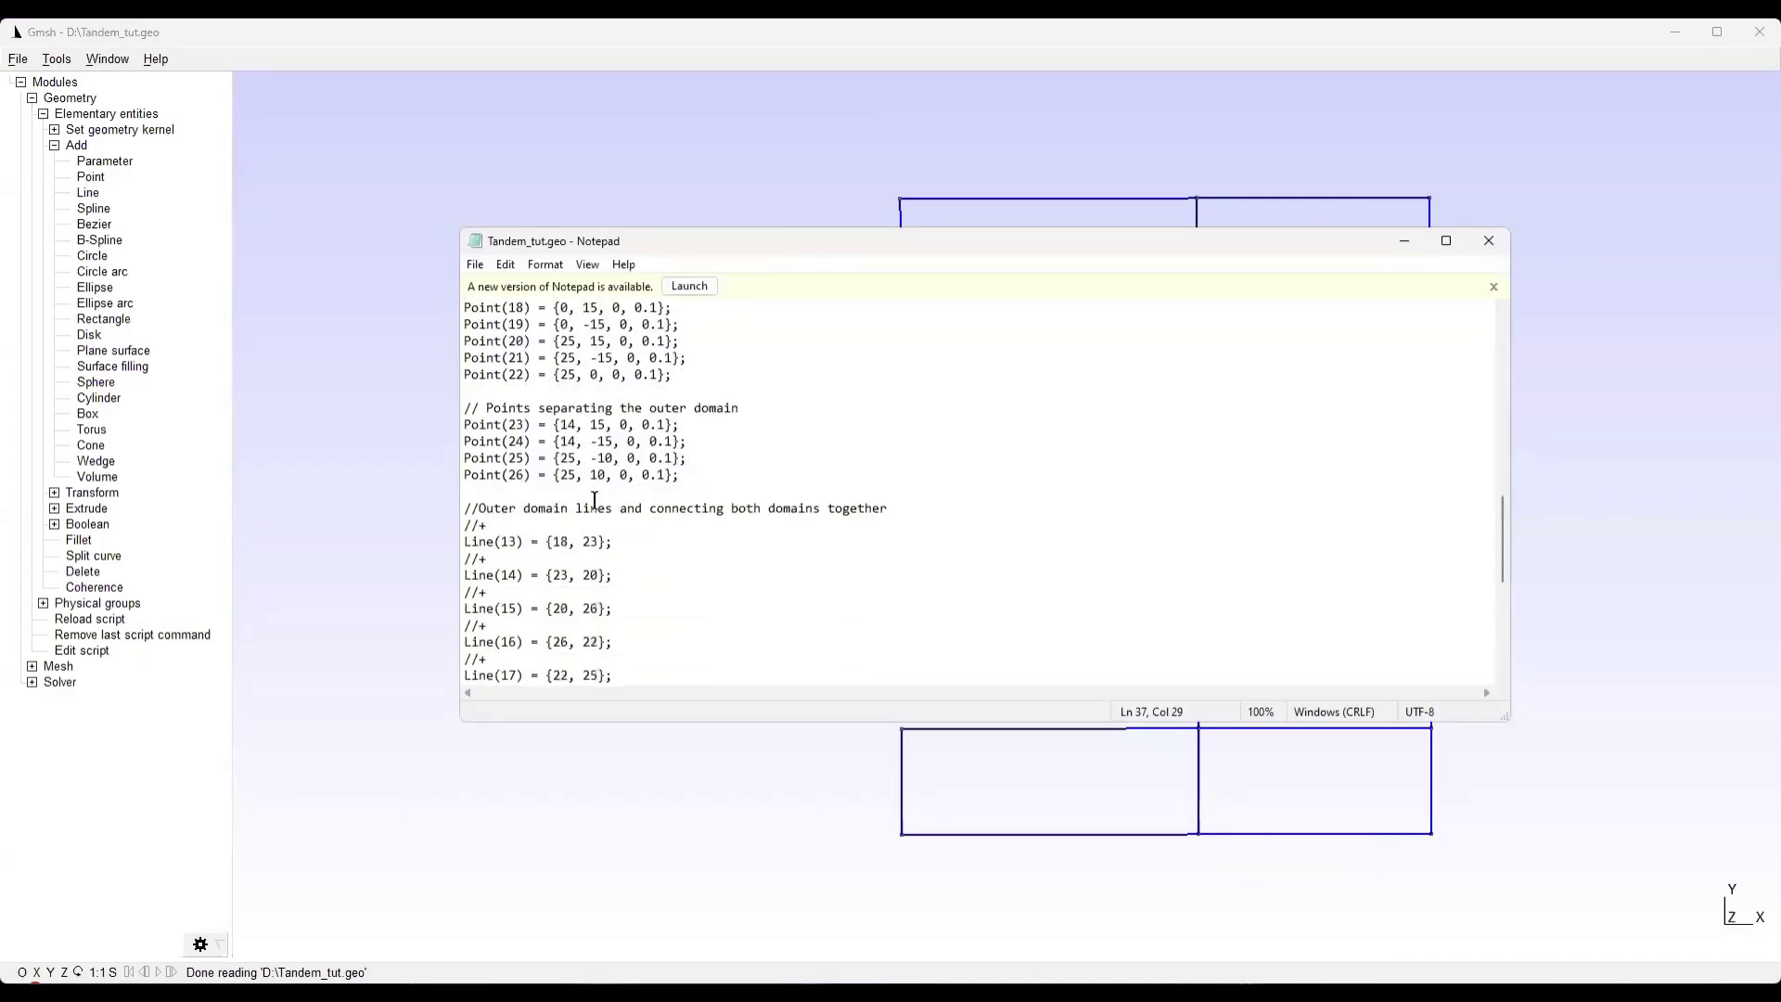
drag(893, 508, 454, 509)
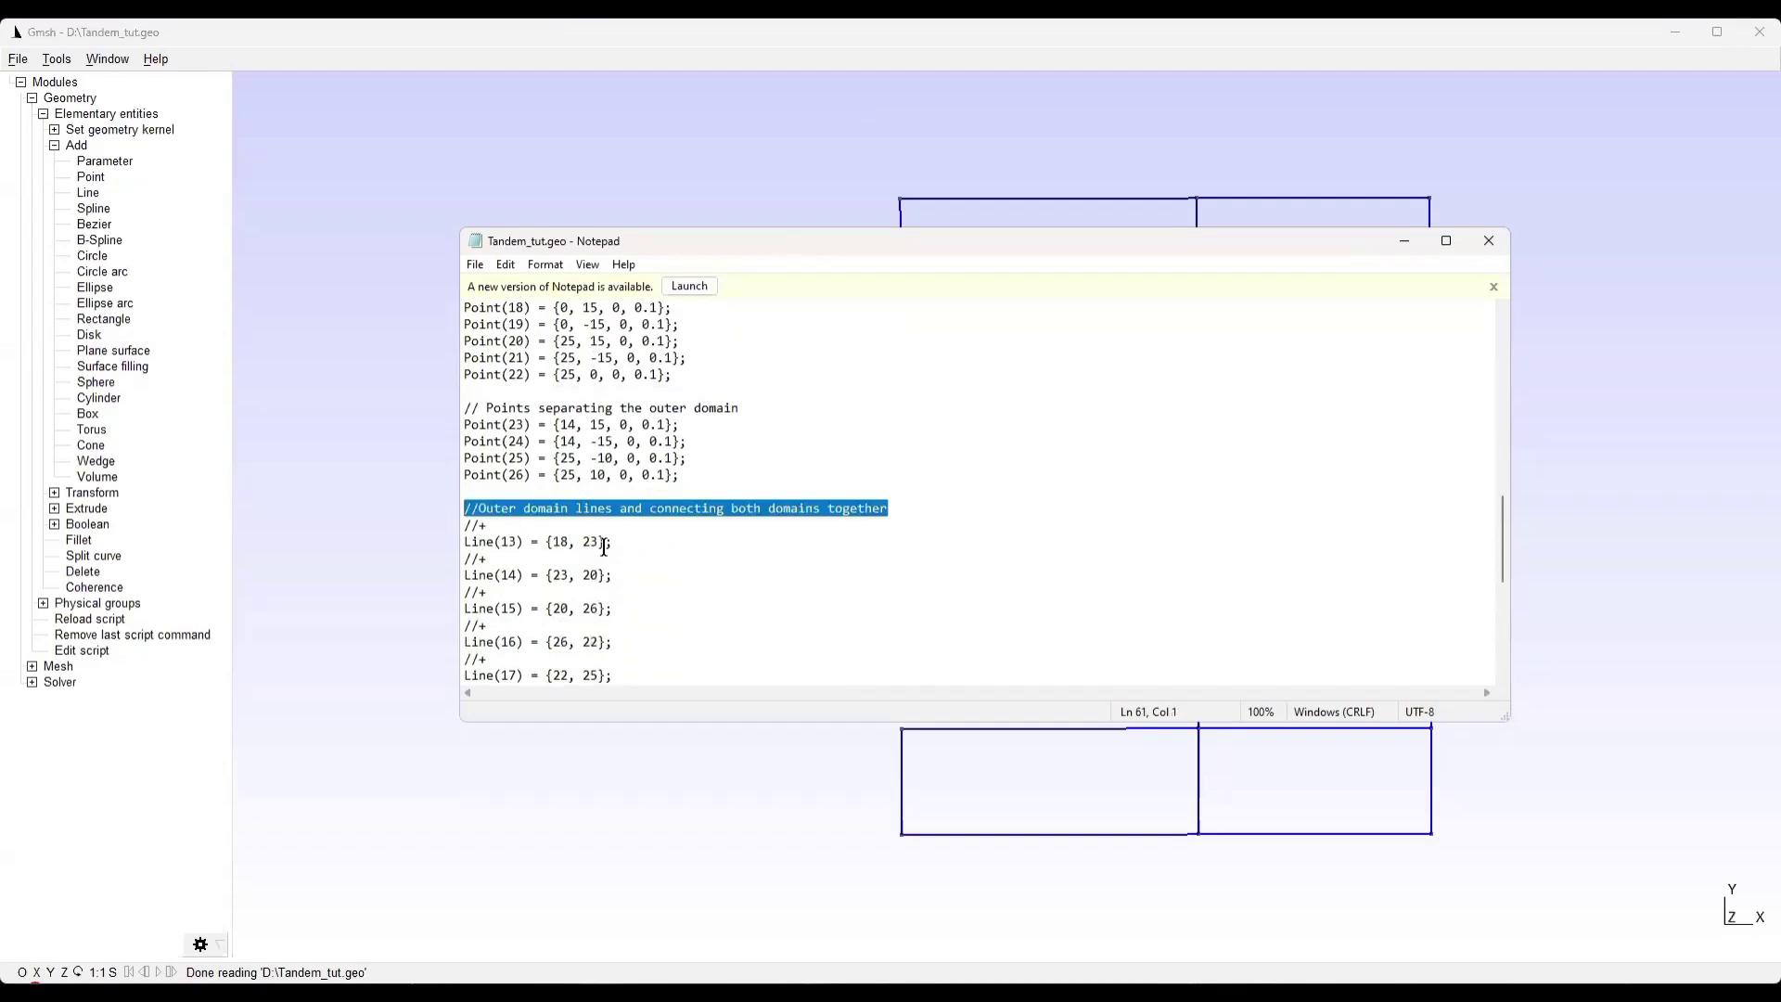
scroll(652, 554, down, 4)
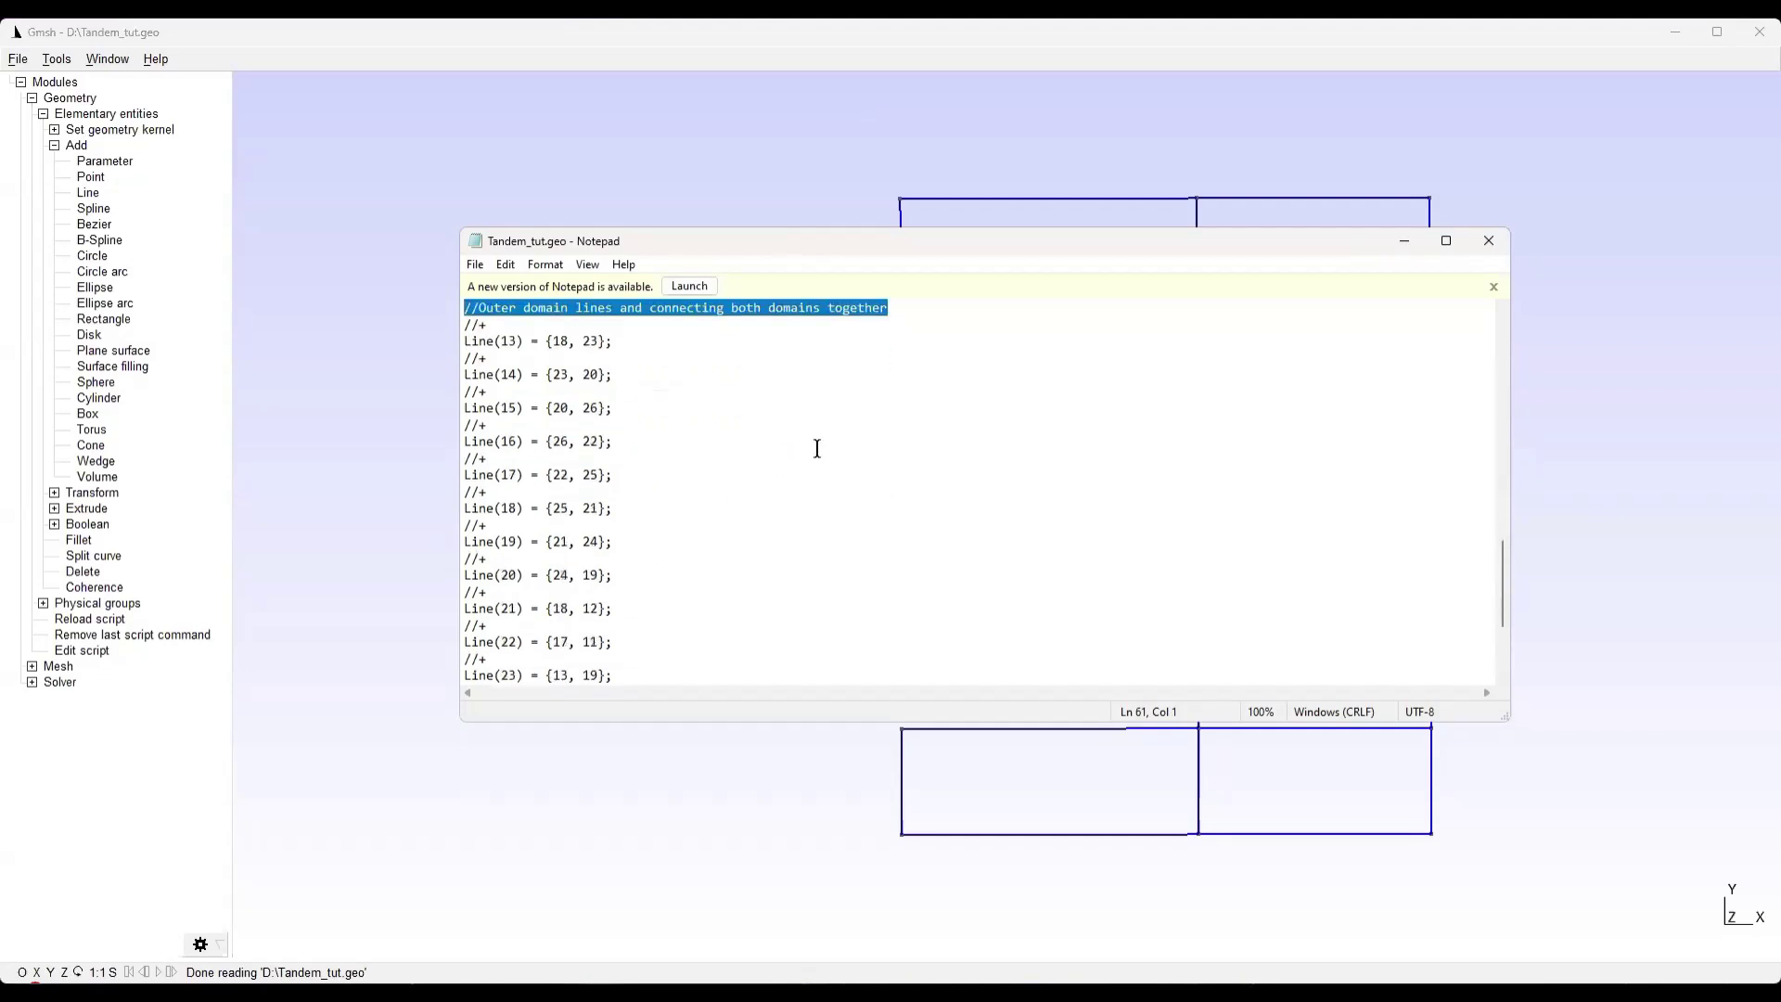
scroll(814, 447, down, 1)
scroll(804, 449, up, 2)
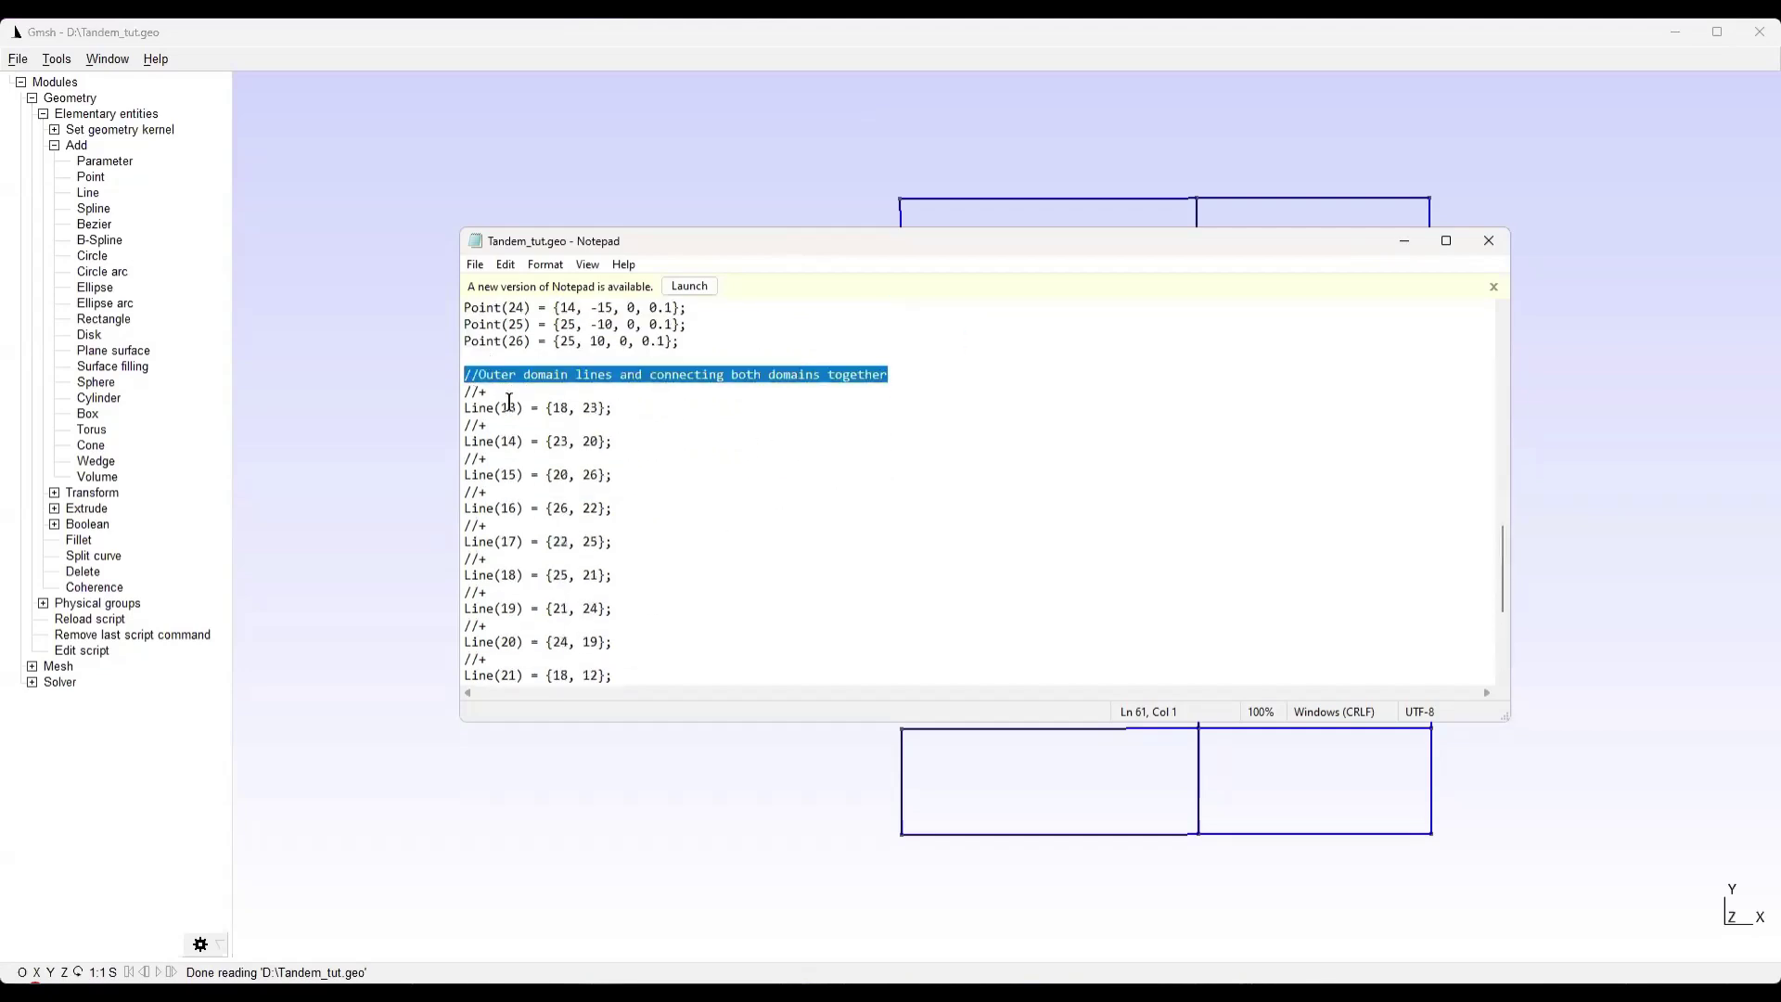
scroll(593, 390, up, 8)
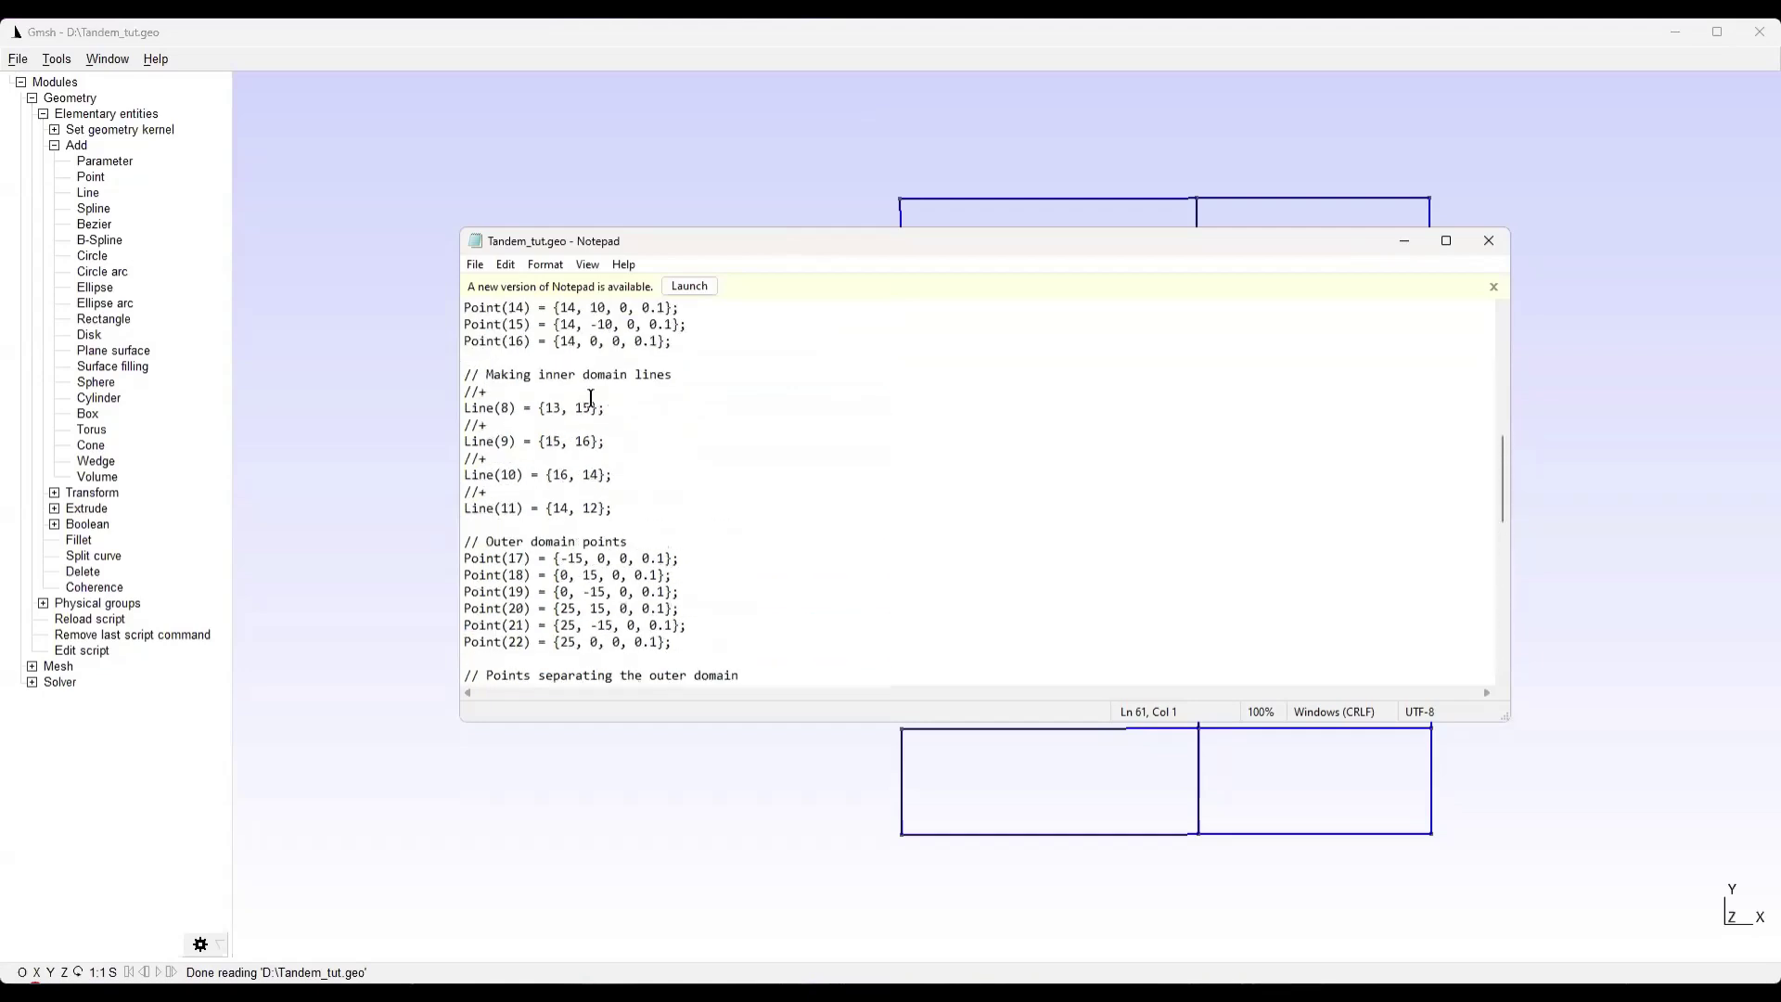
click(1403, 240)
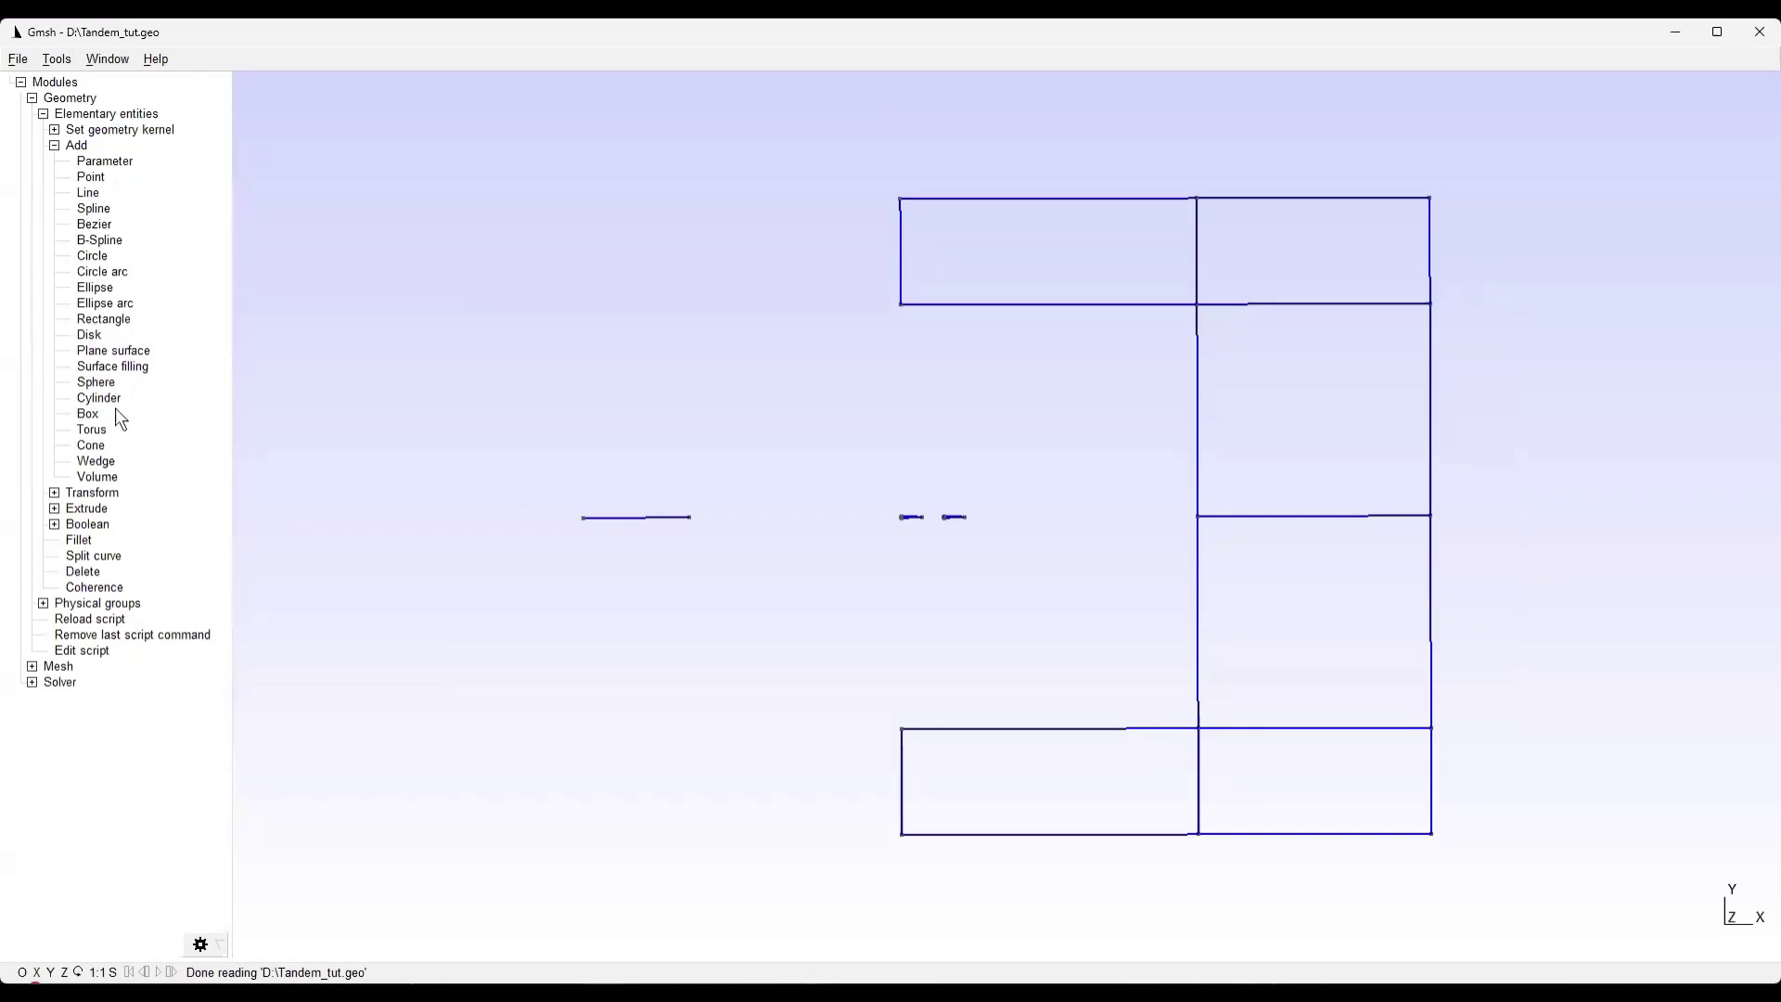
Add the inner domain's upper quarter circle arc from Point(12) to Point(11), centred on the first airfoil's nose centre Point(5)
click(102, 271)
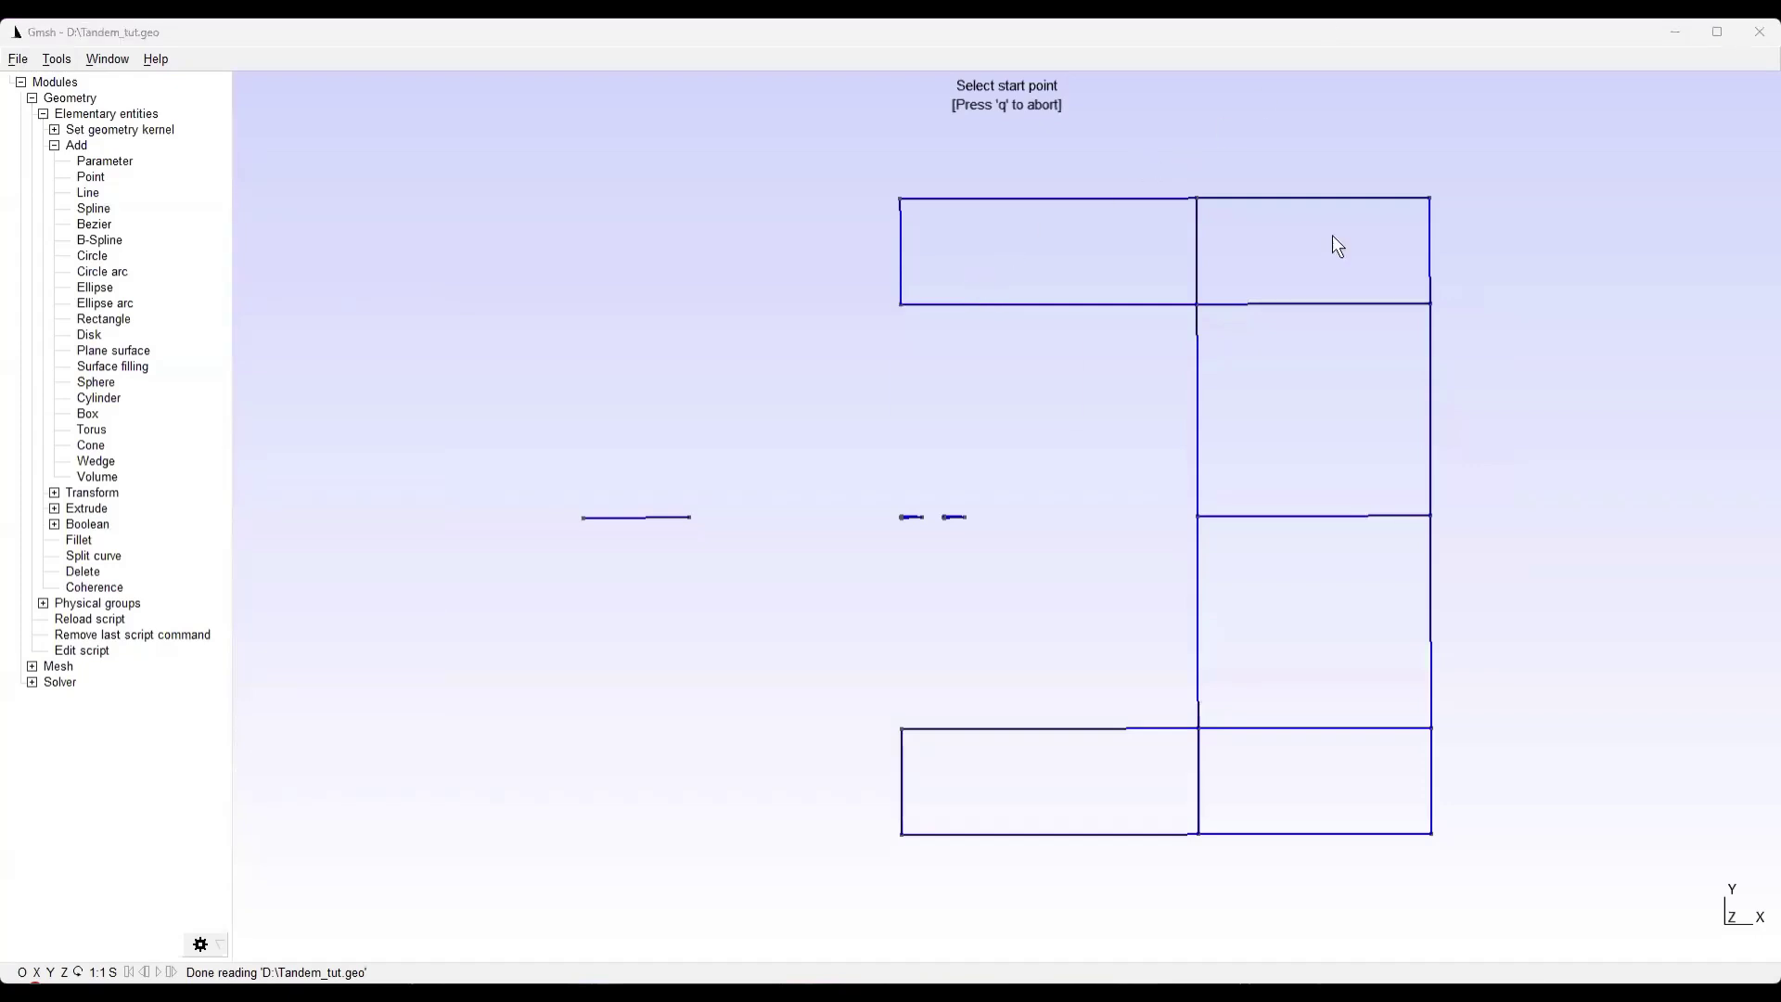
mouse_move(899, 304)
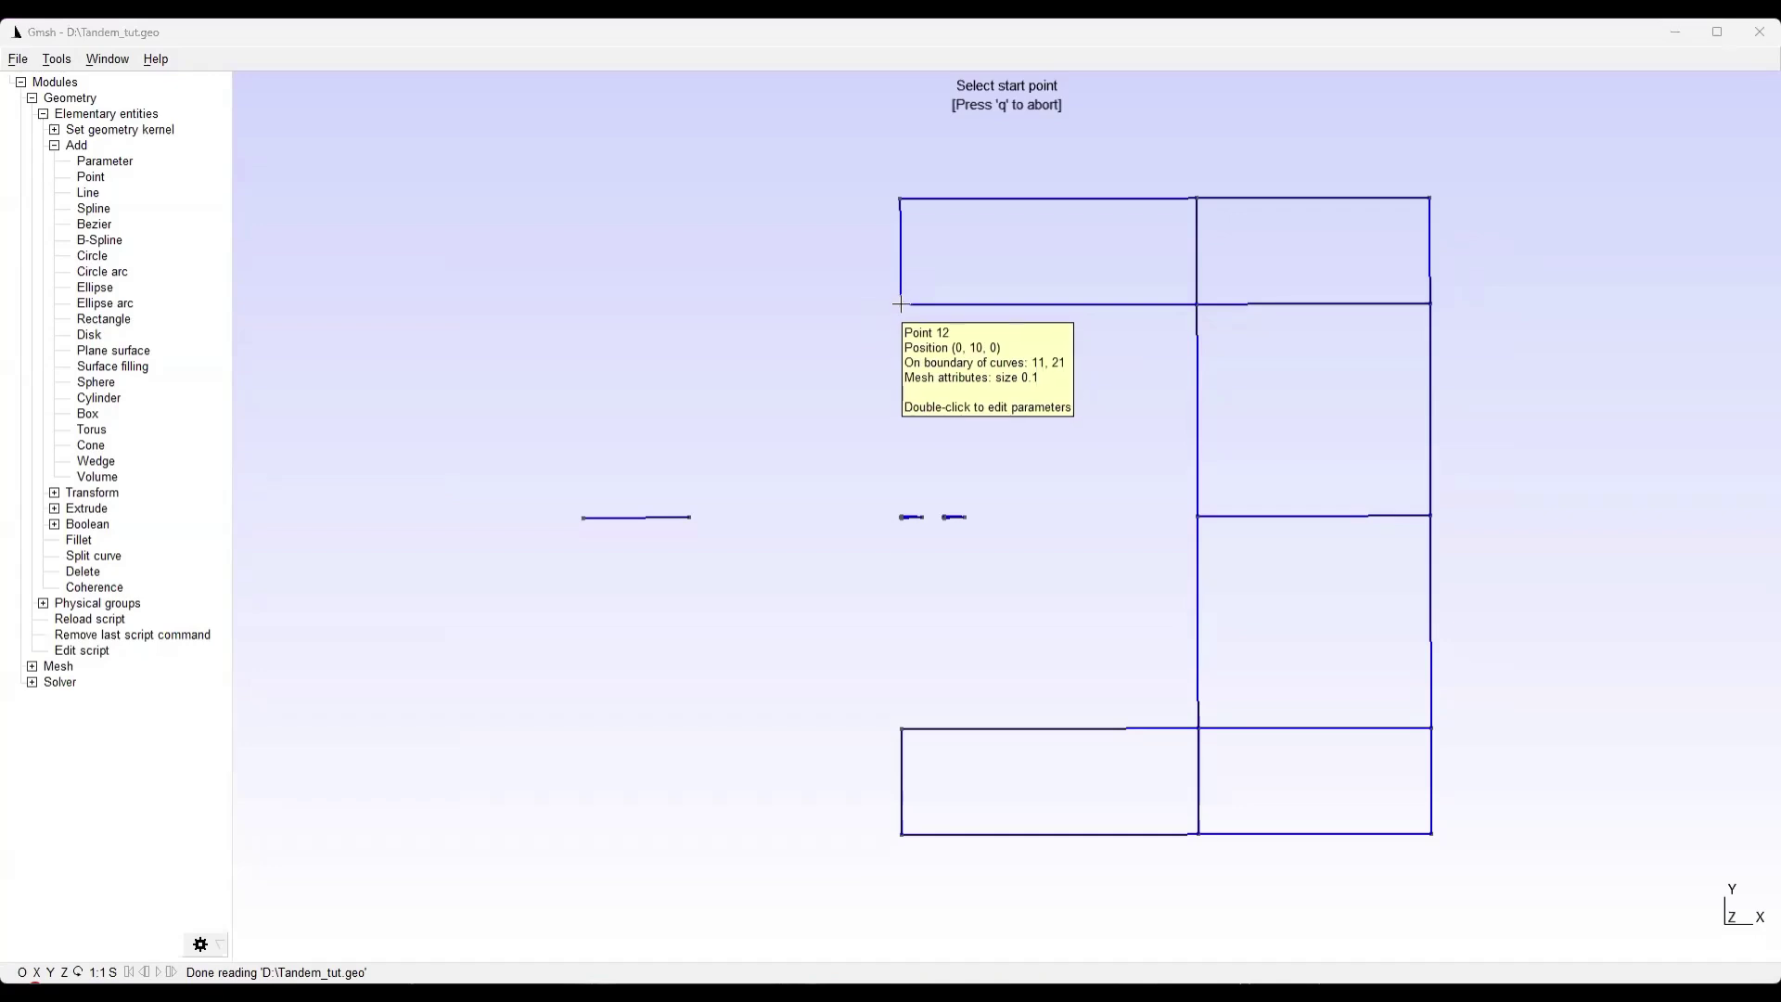
click(899, 305)
scroll(910, 530, up, 10)
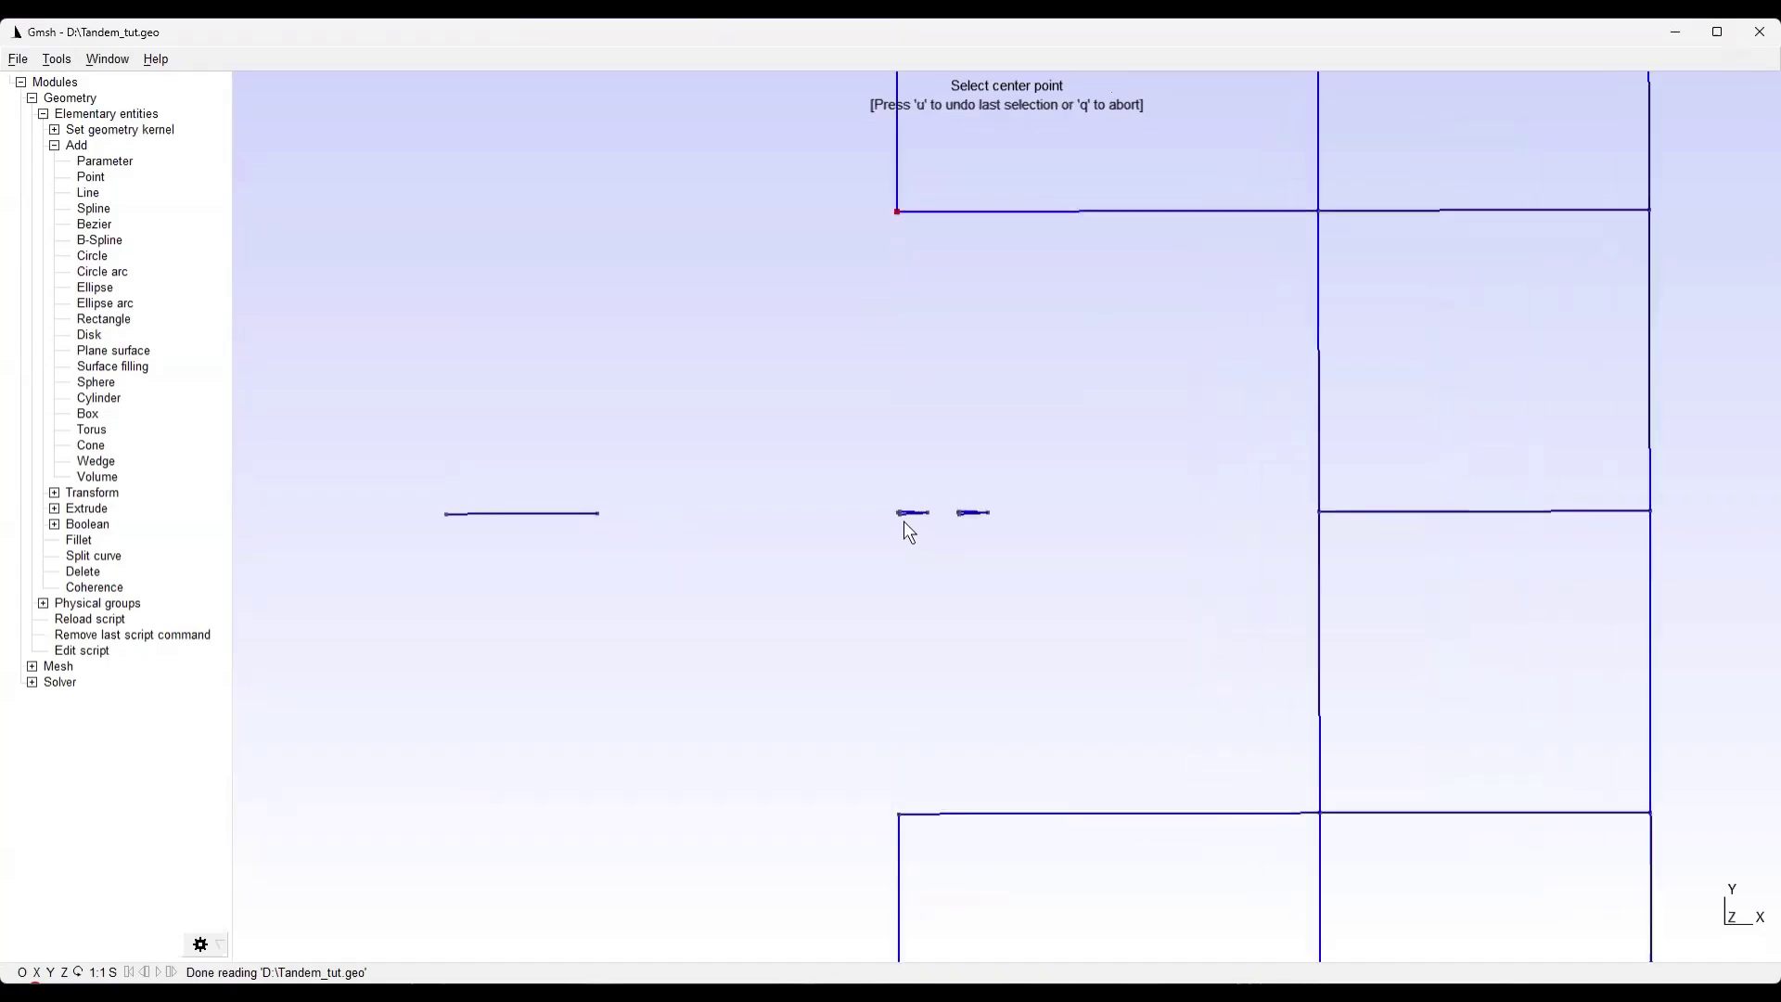
mouse_move(897, 510)
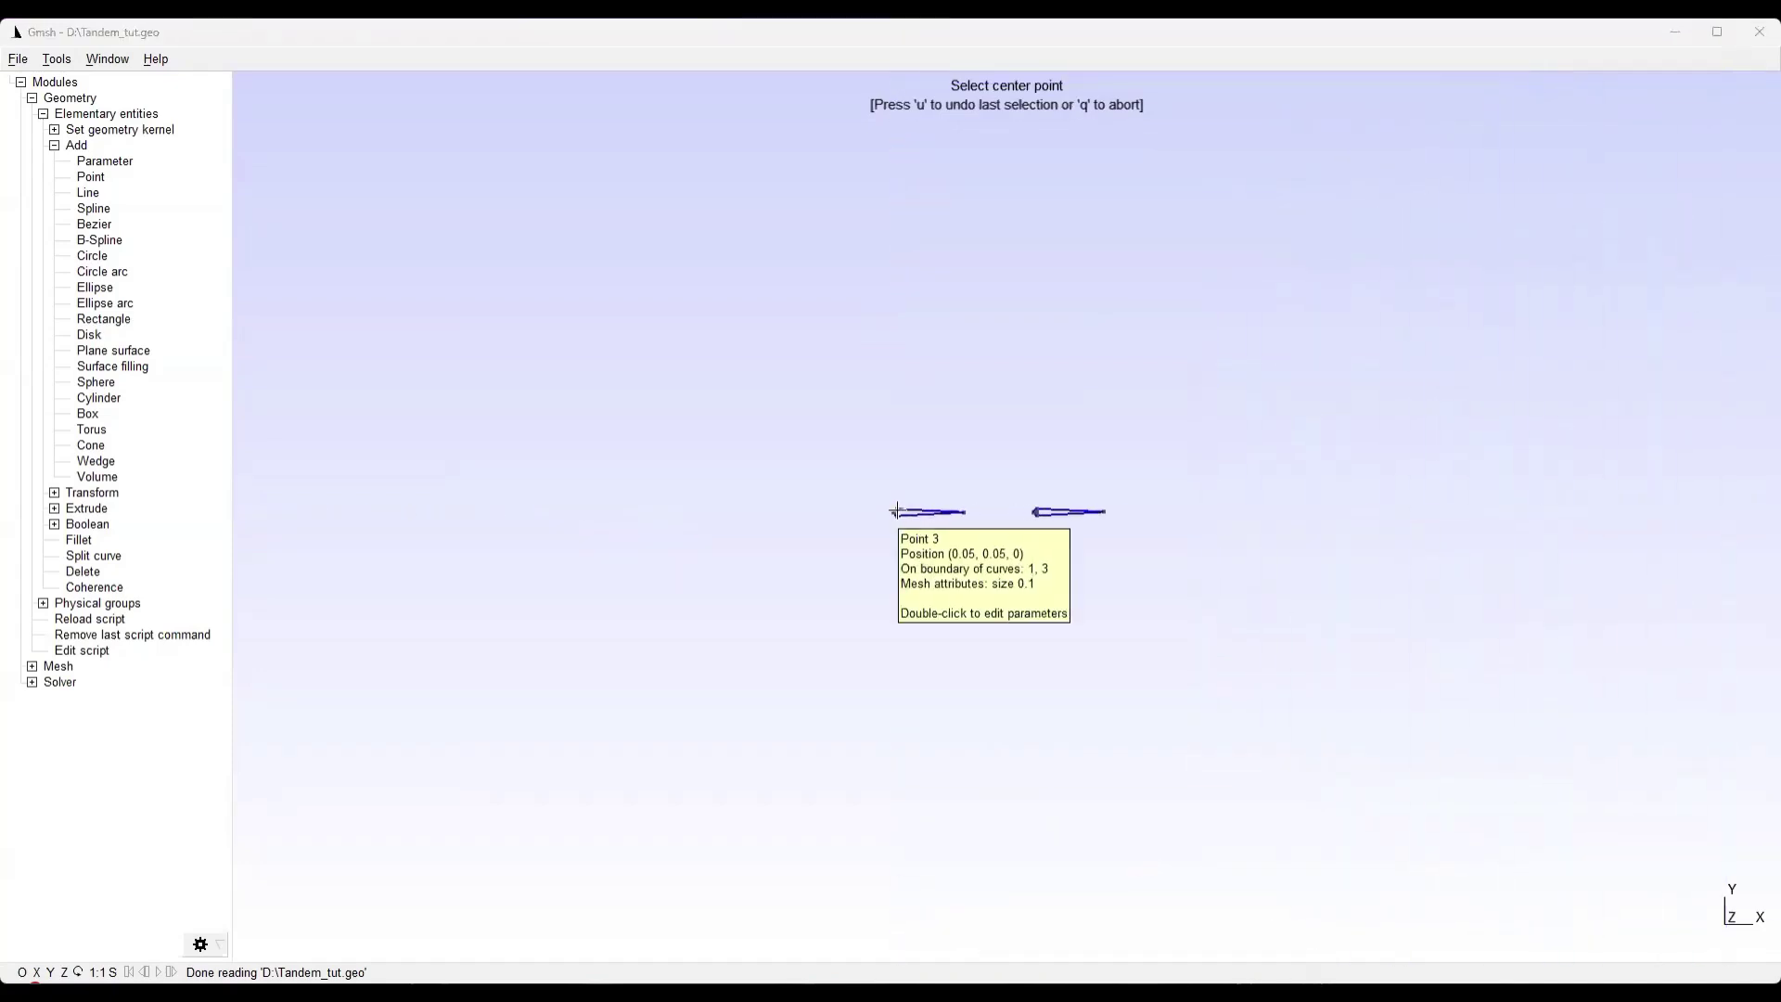
scroll(896, 512, up, 5)
scroll(891, 509, up, 3)
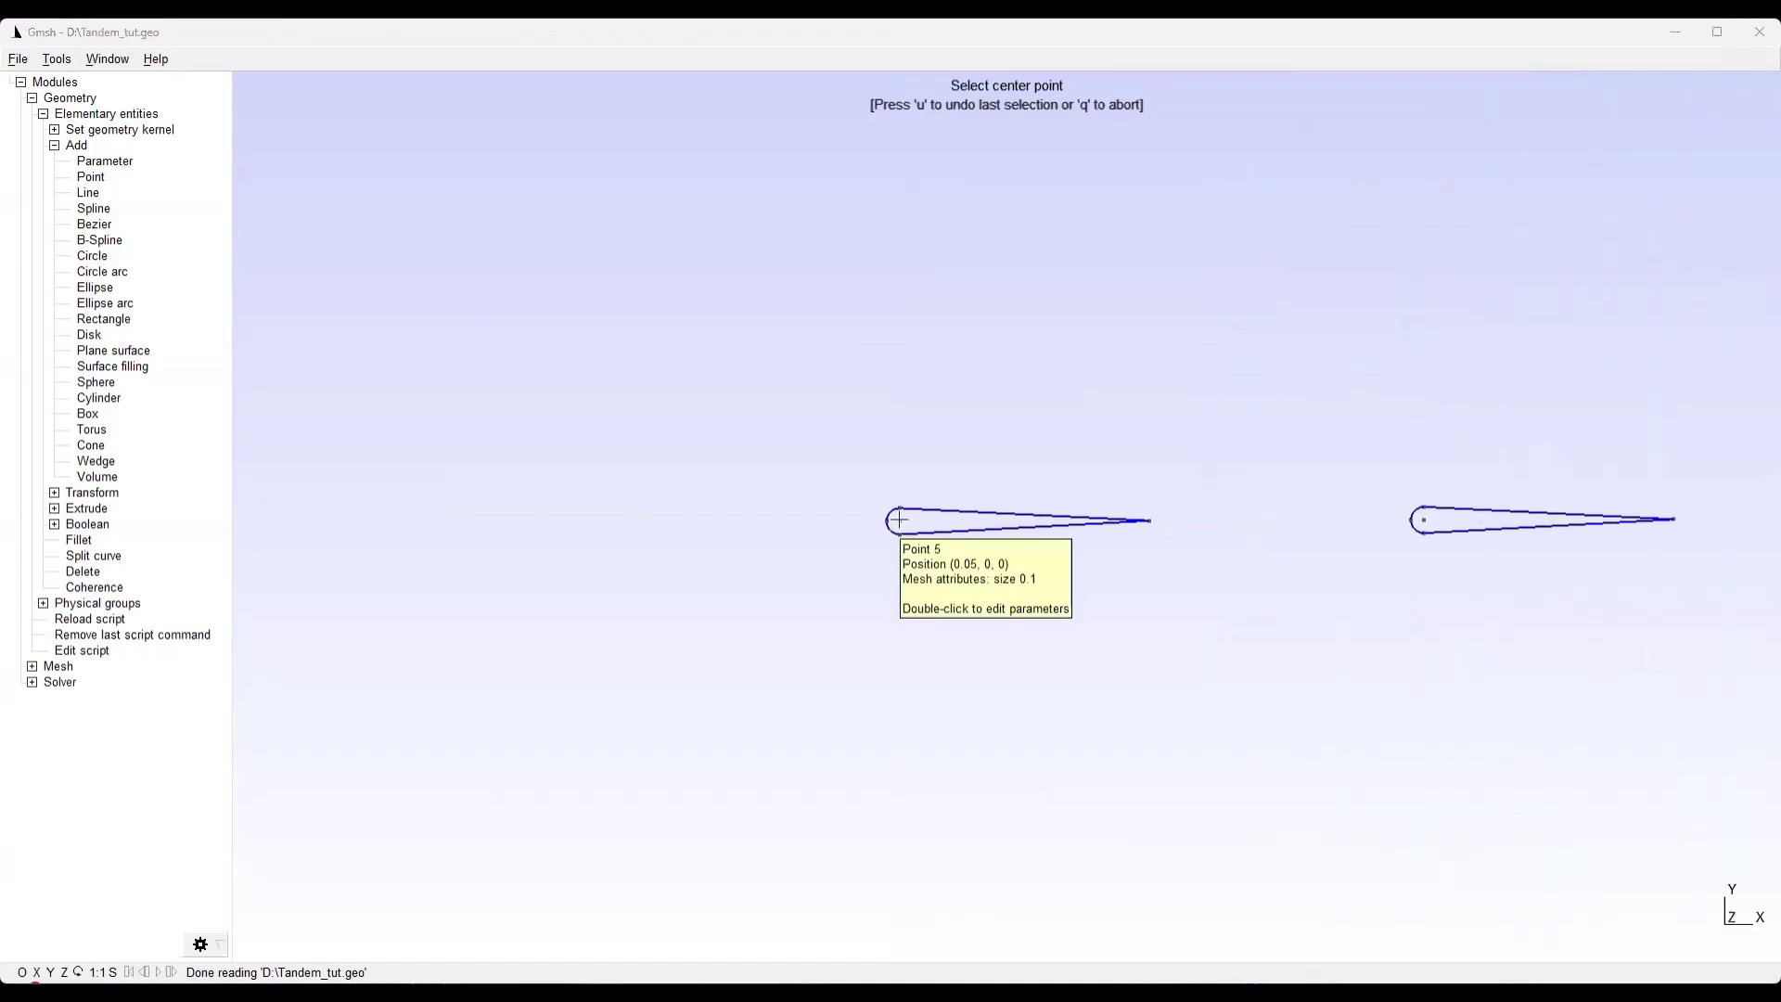
click(899, 521)
scroll(812, 526, down, 5)
scroll(603, 530, down, 8)
scroll(603, 531, down, 1)
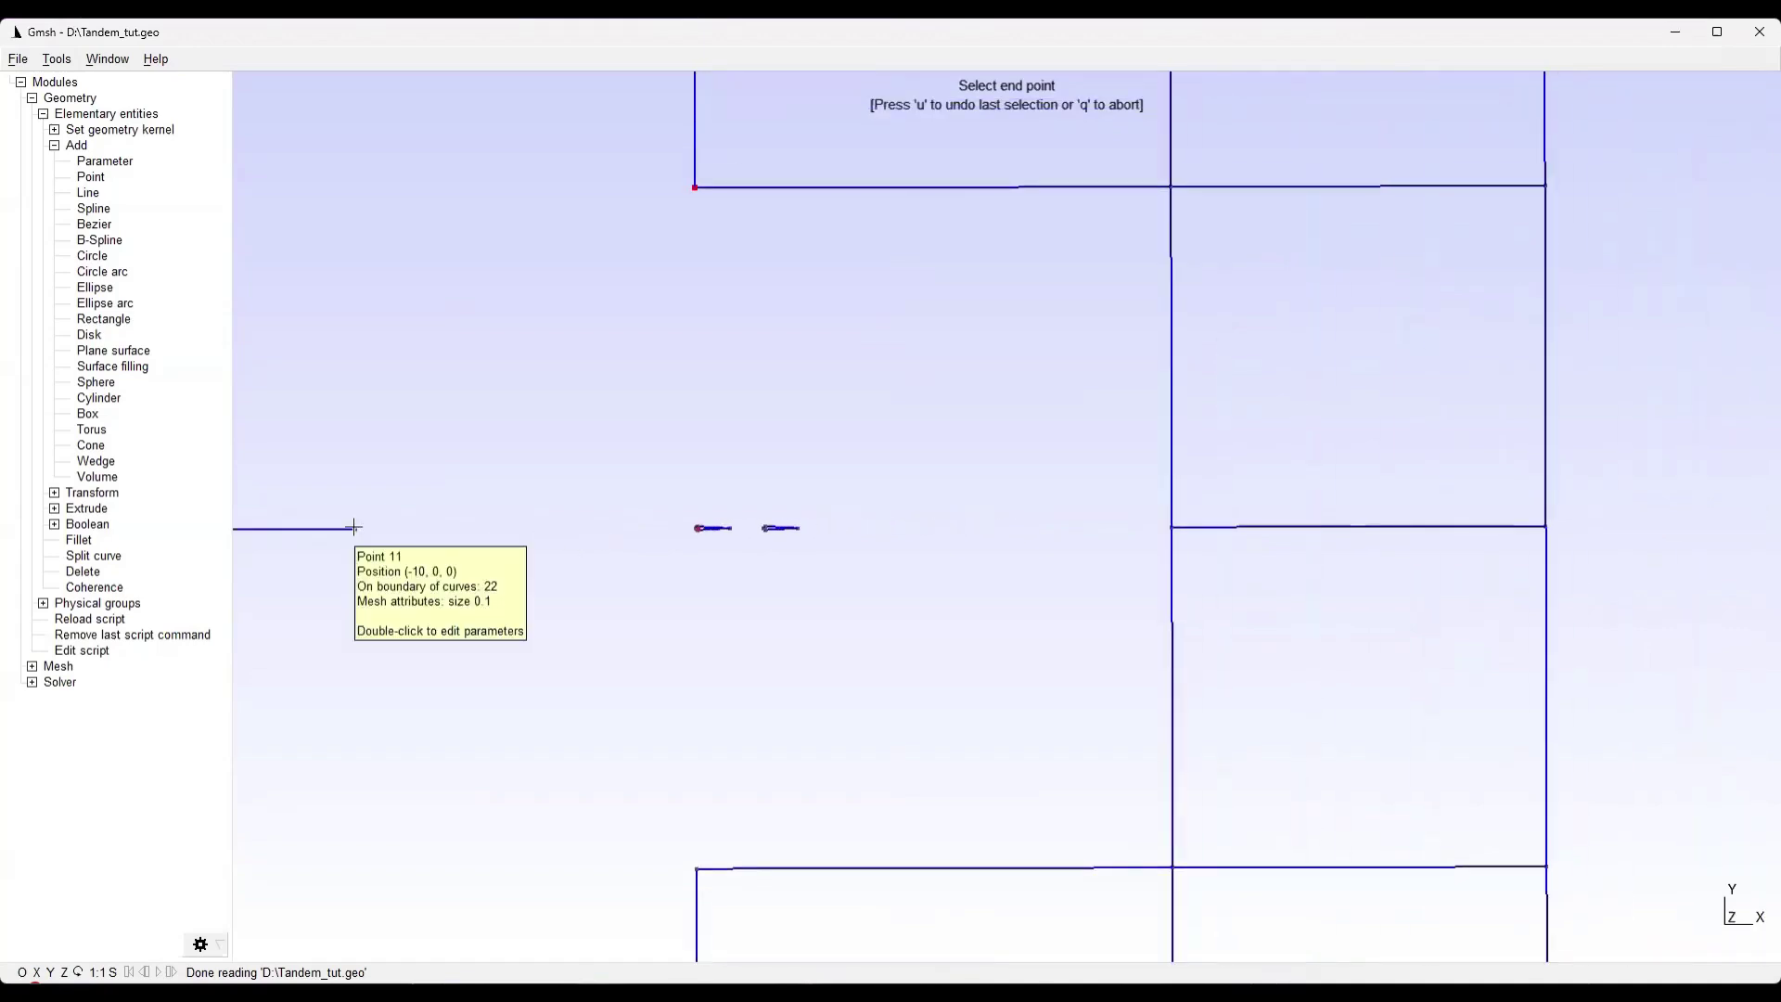
click(354, 529)
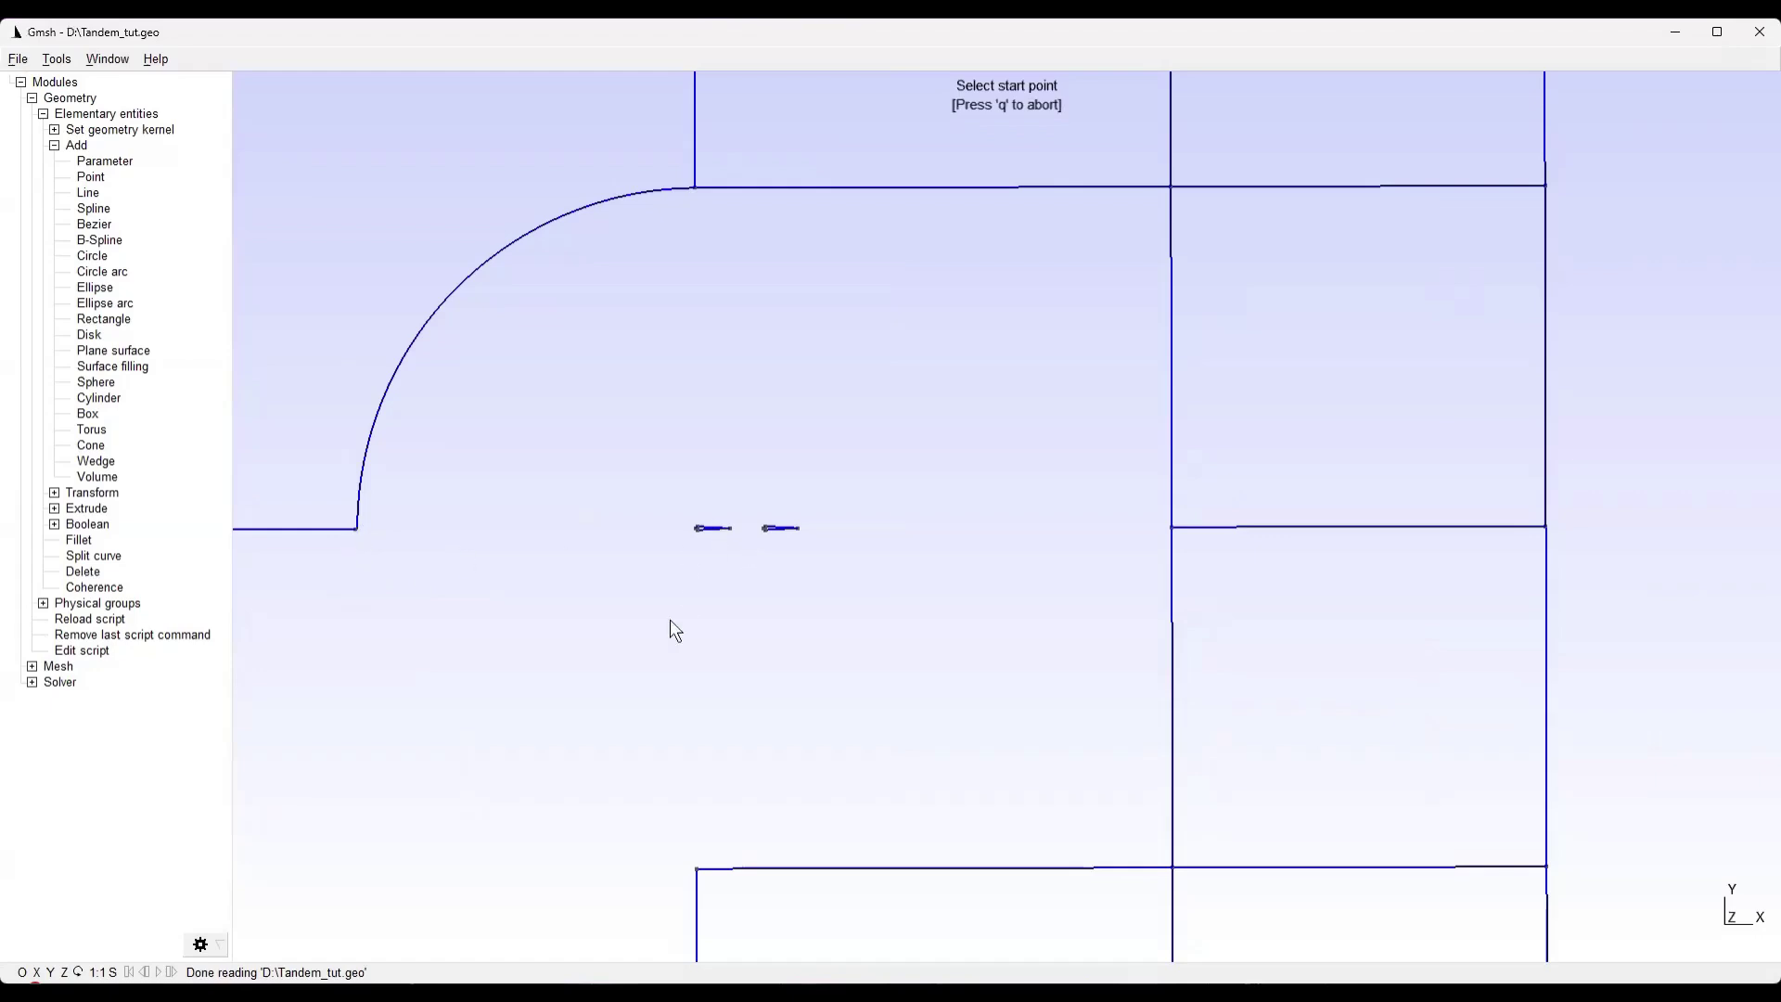
Add the inner domain's lower quarter circle arc from Point(13) to Point(11), centred on the first airfoil's nose centre Point(5)
click(699, 869)
scroll(688, 547, up, 3)
scroll(700, 514, up, 5)
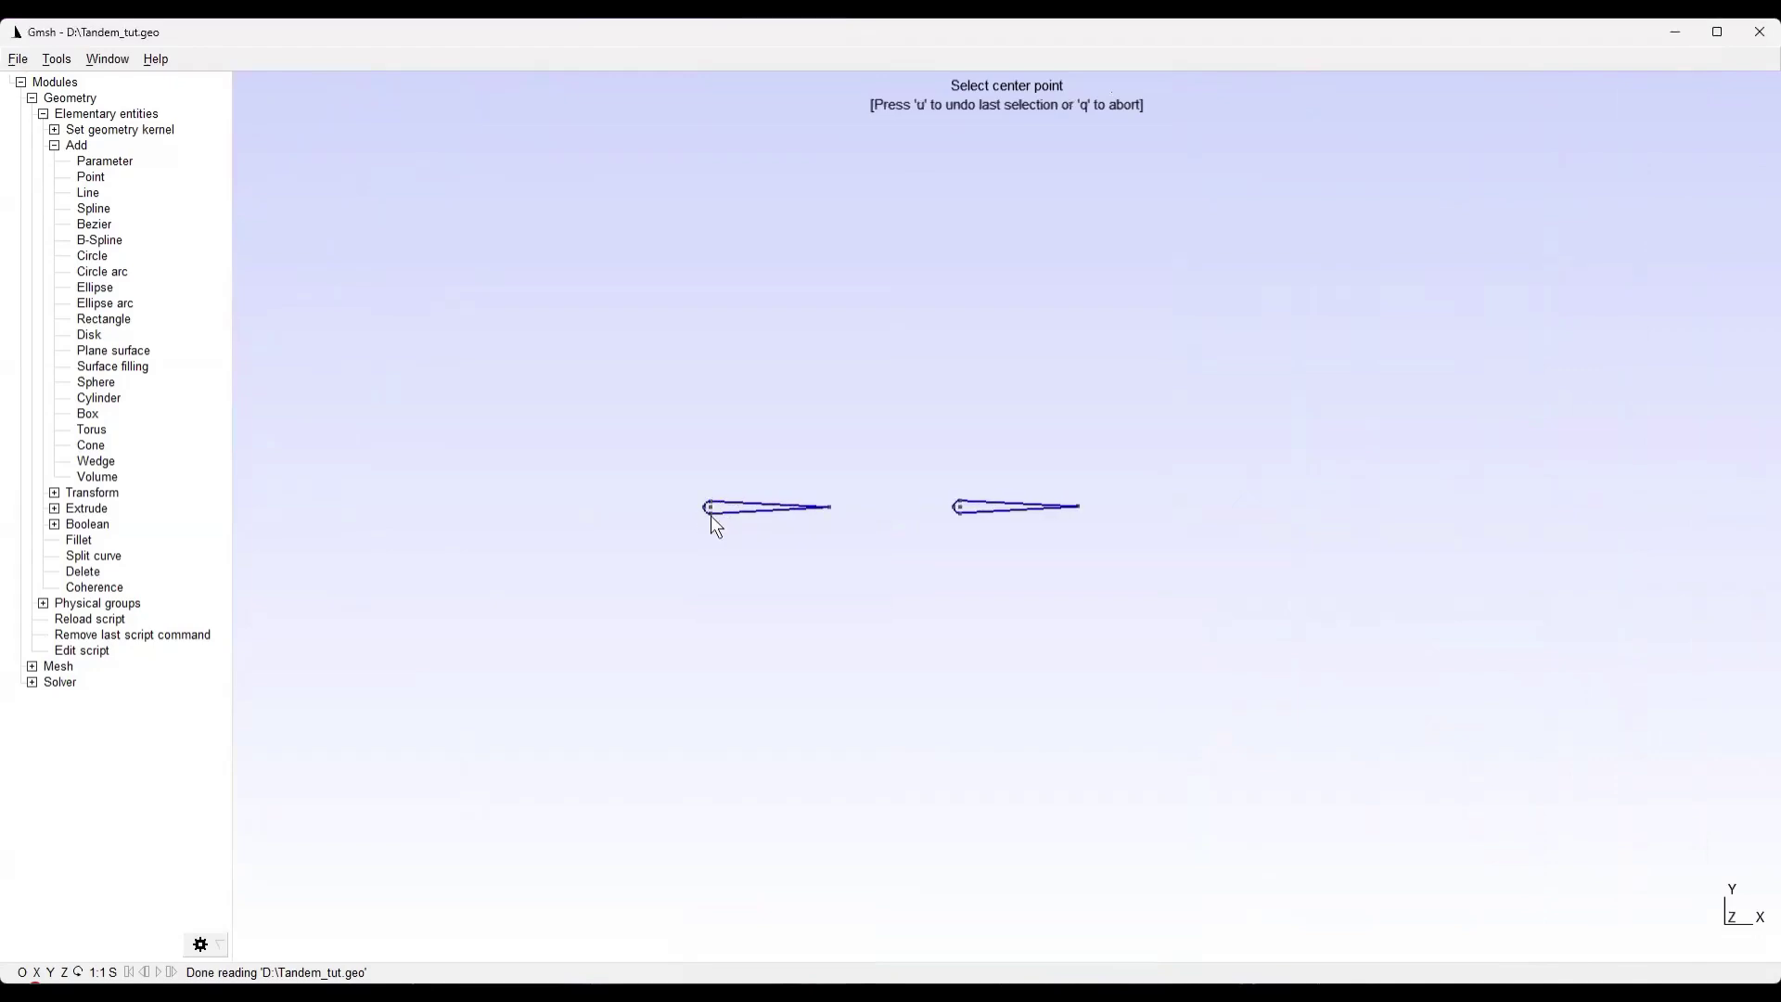
scroll(716, 516, up, 3)
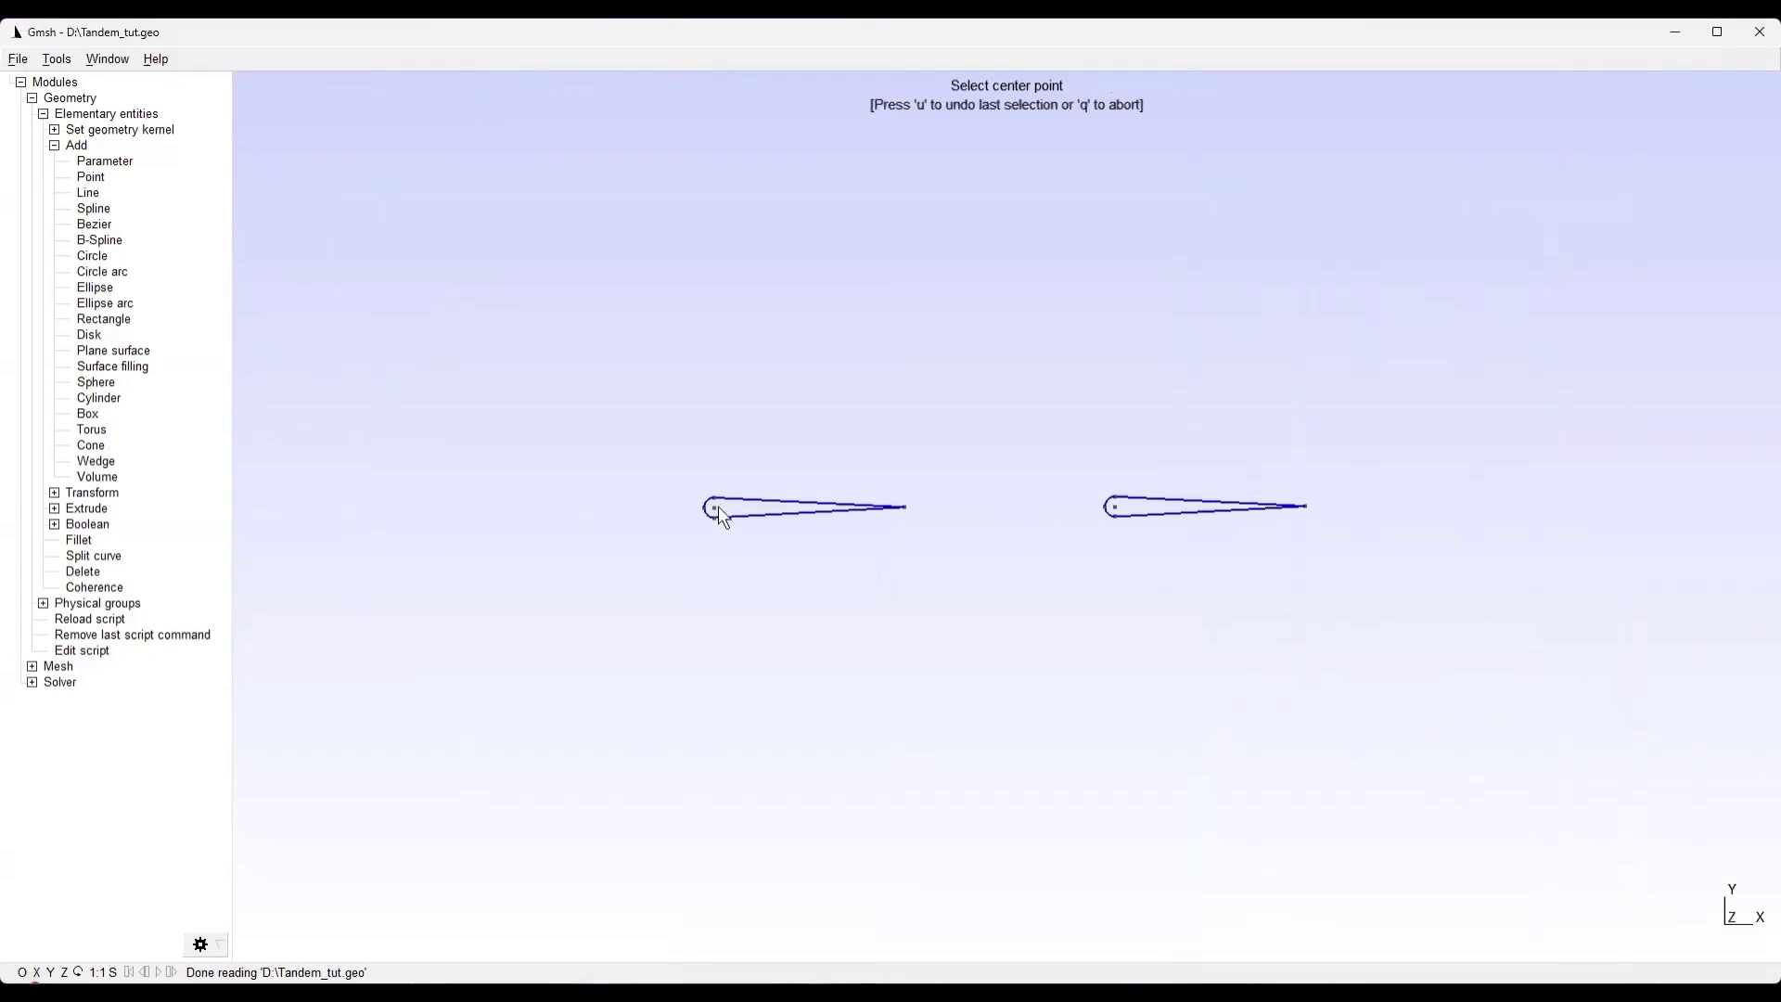
click(715, 509)
scroll(673, 547, down, 3)
scroll(640, 553, down, 6)
scroll(334, 557, down, 4)
right_drag(366, 581, 521, 549)
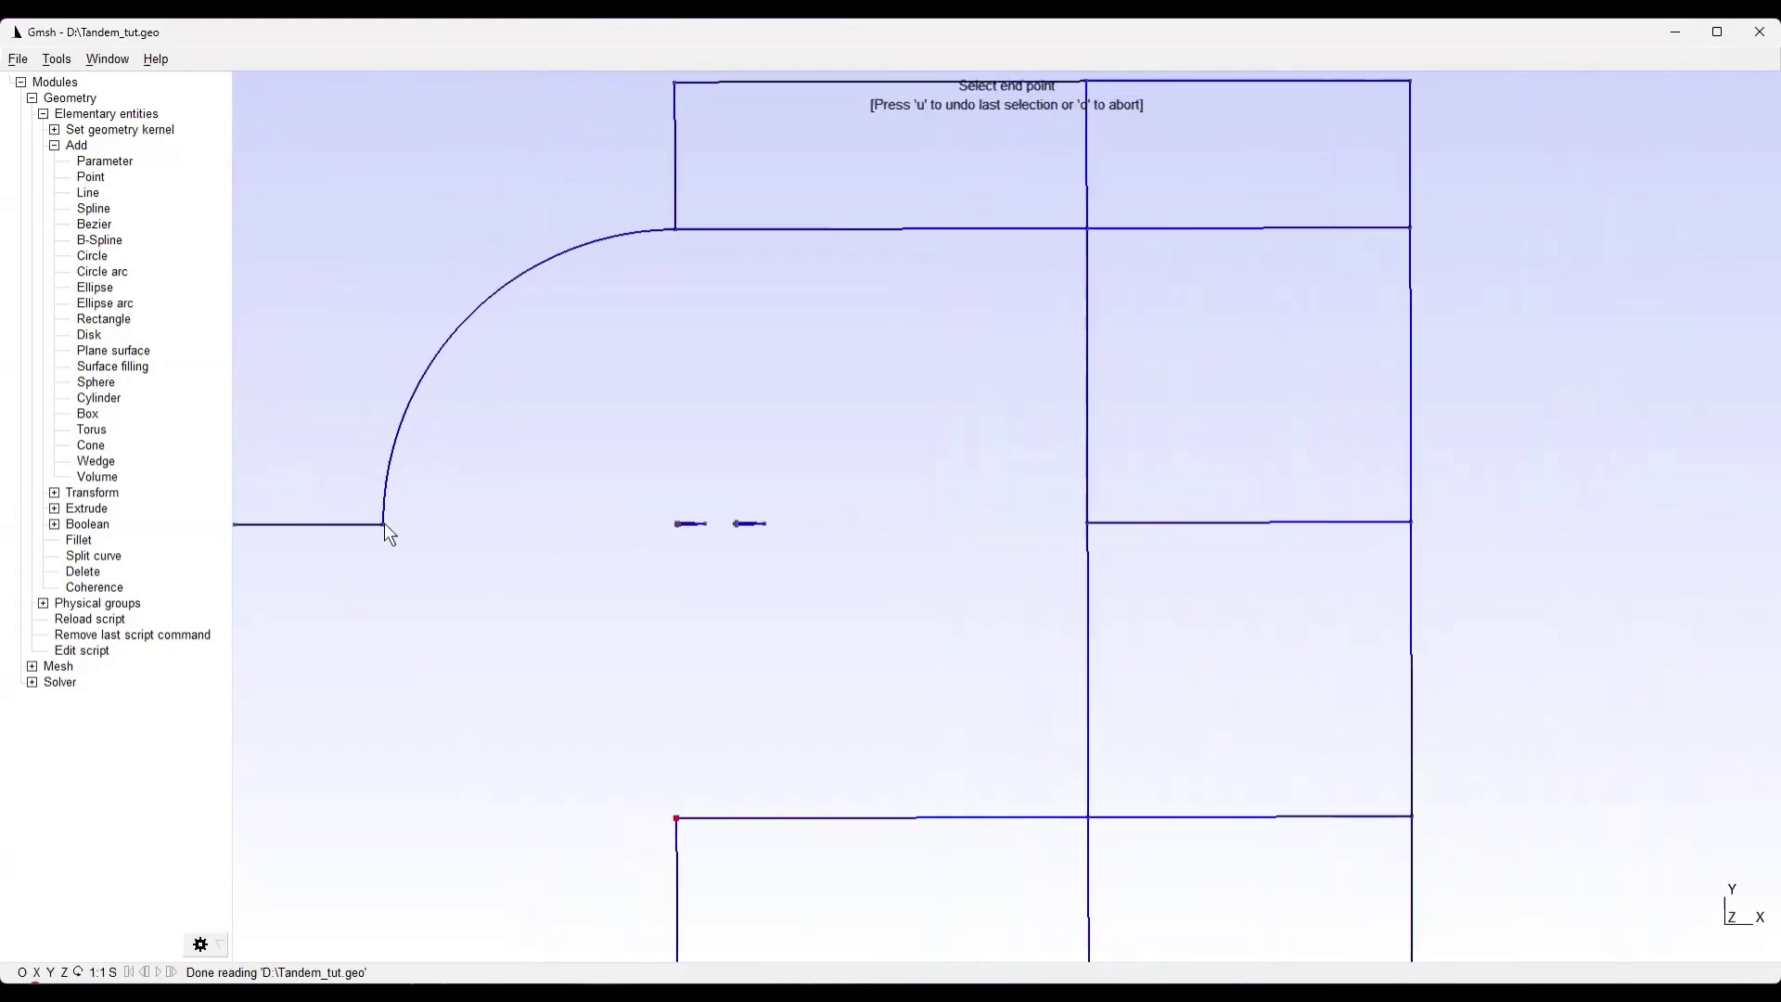
click(380, 524)
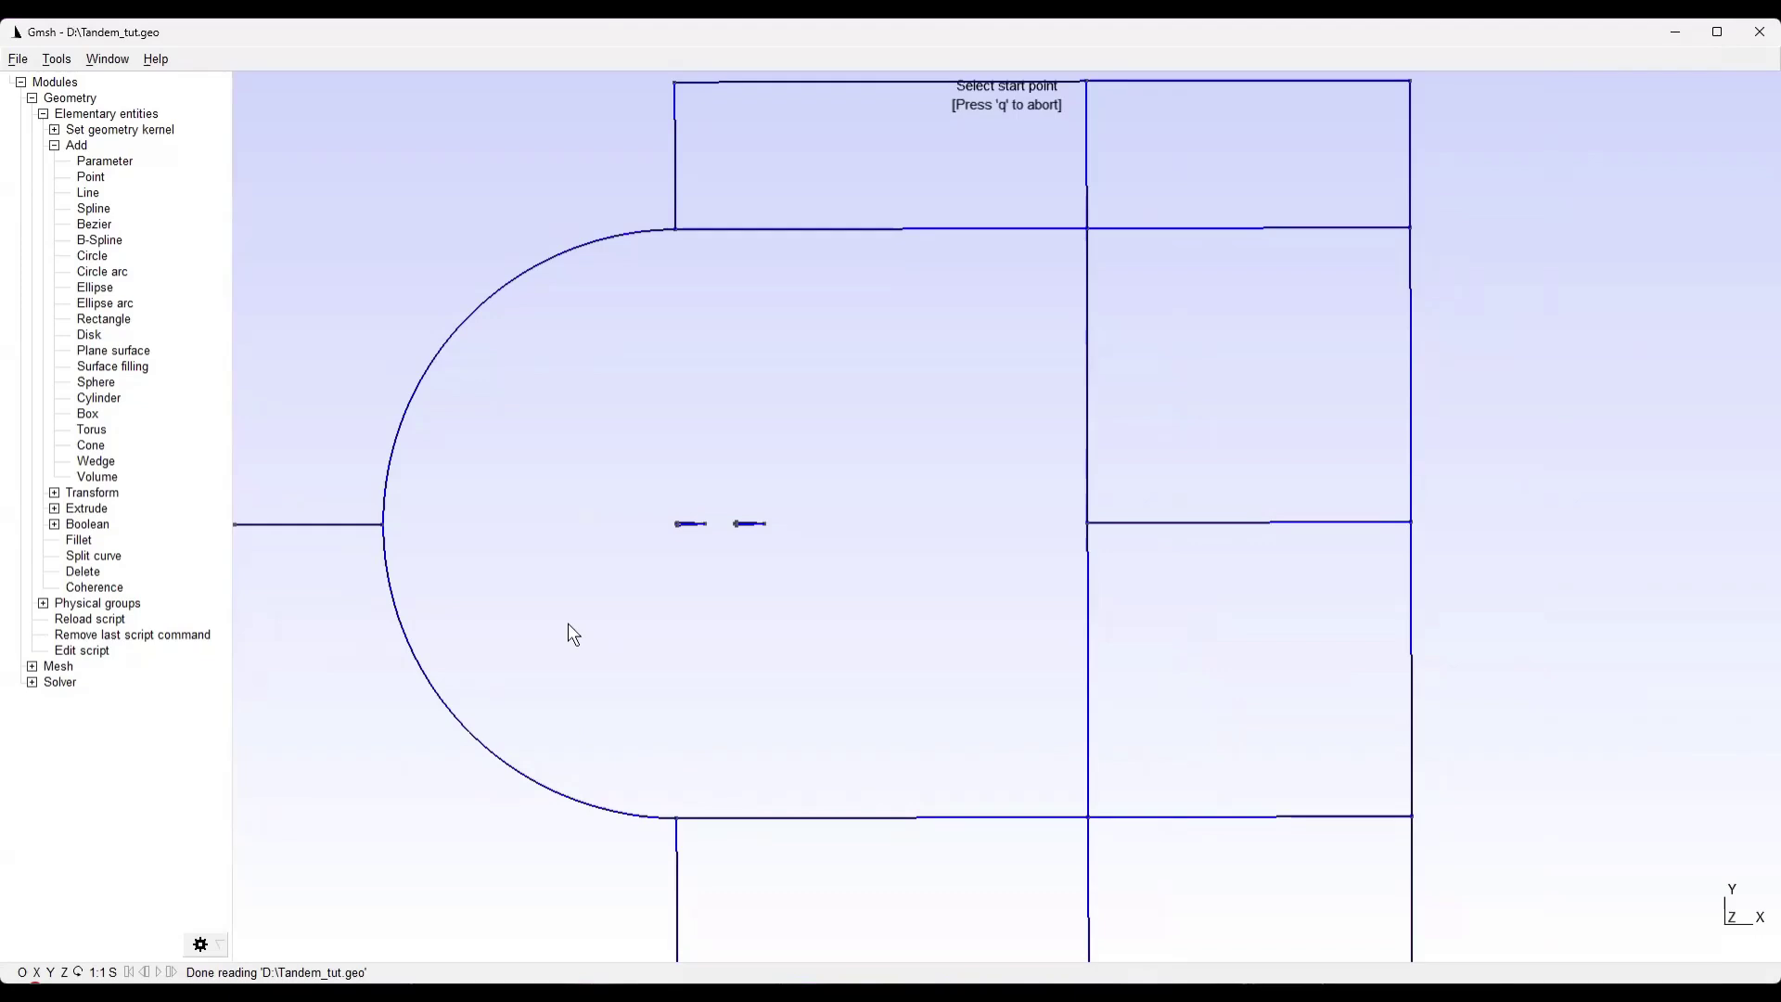
Add the outer domain's upper quarter circle arc from Point(18) to Point(17), centred on the first airfoil's nose centre Point(5)
click(675, 83)
scroll(668, 514, up, 10)
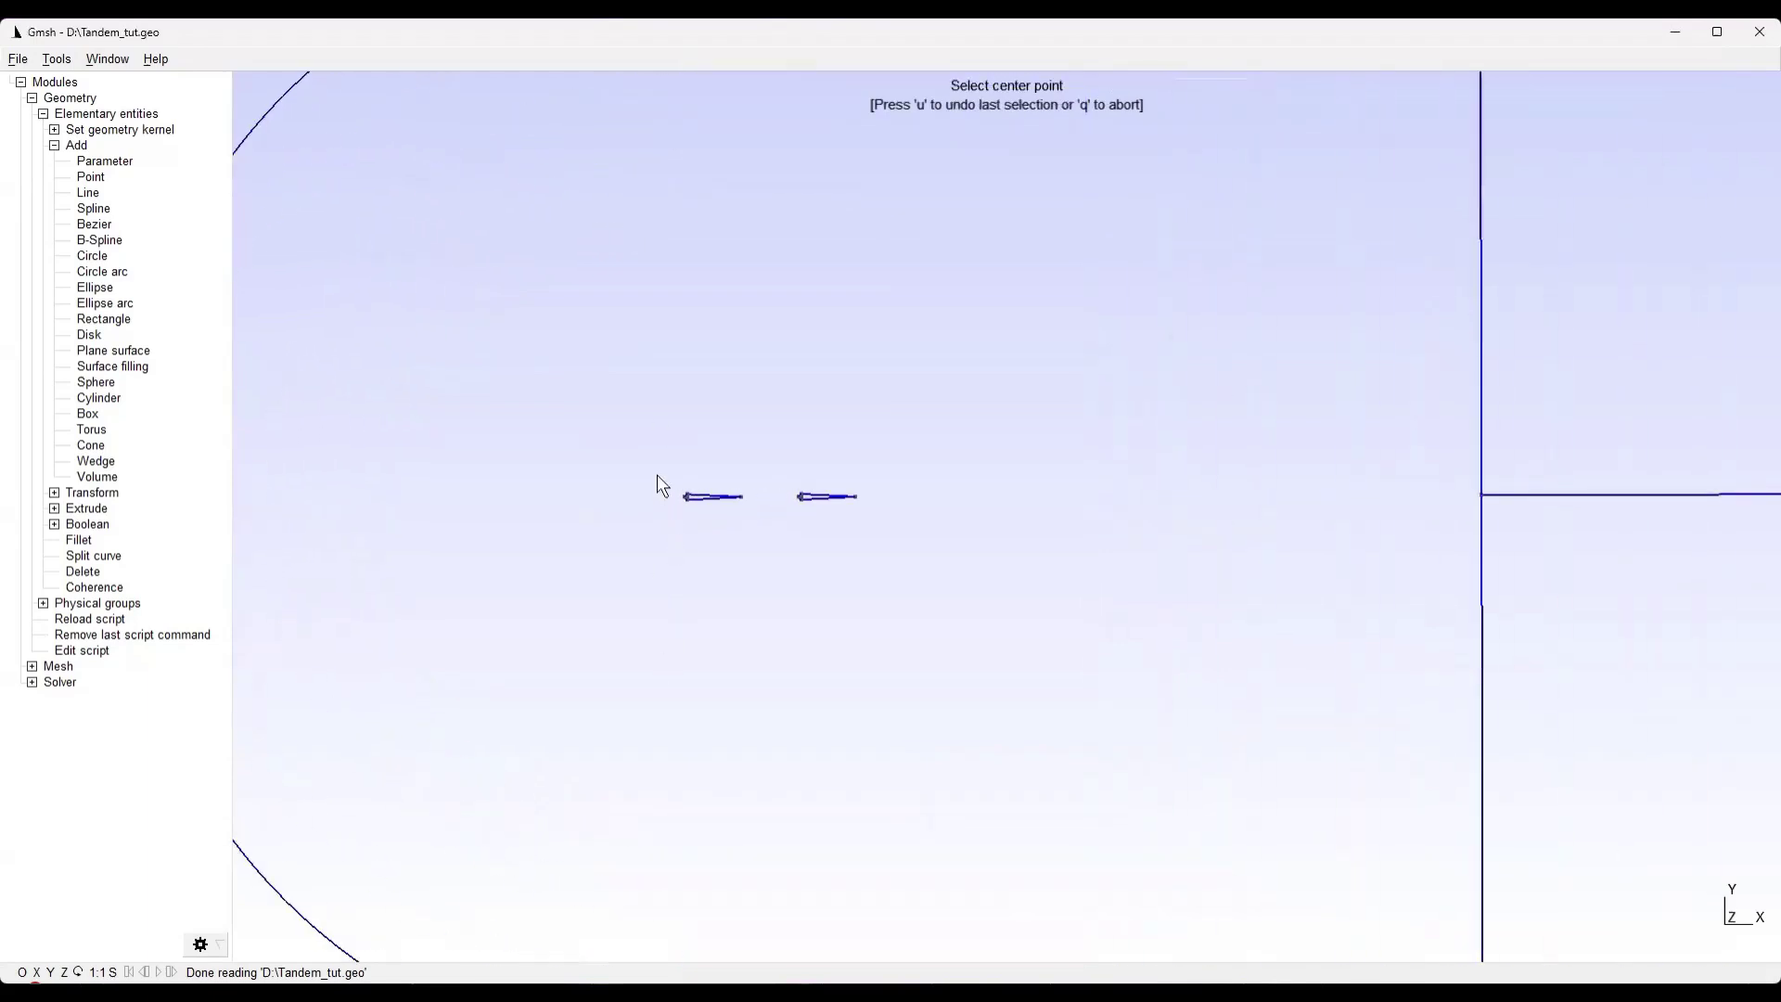
scroll(691, 501, up, 8)
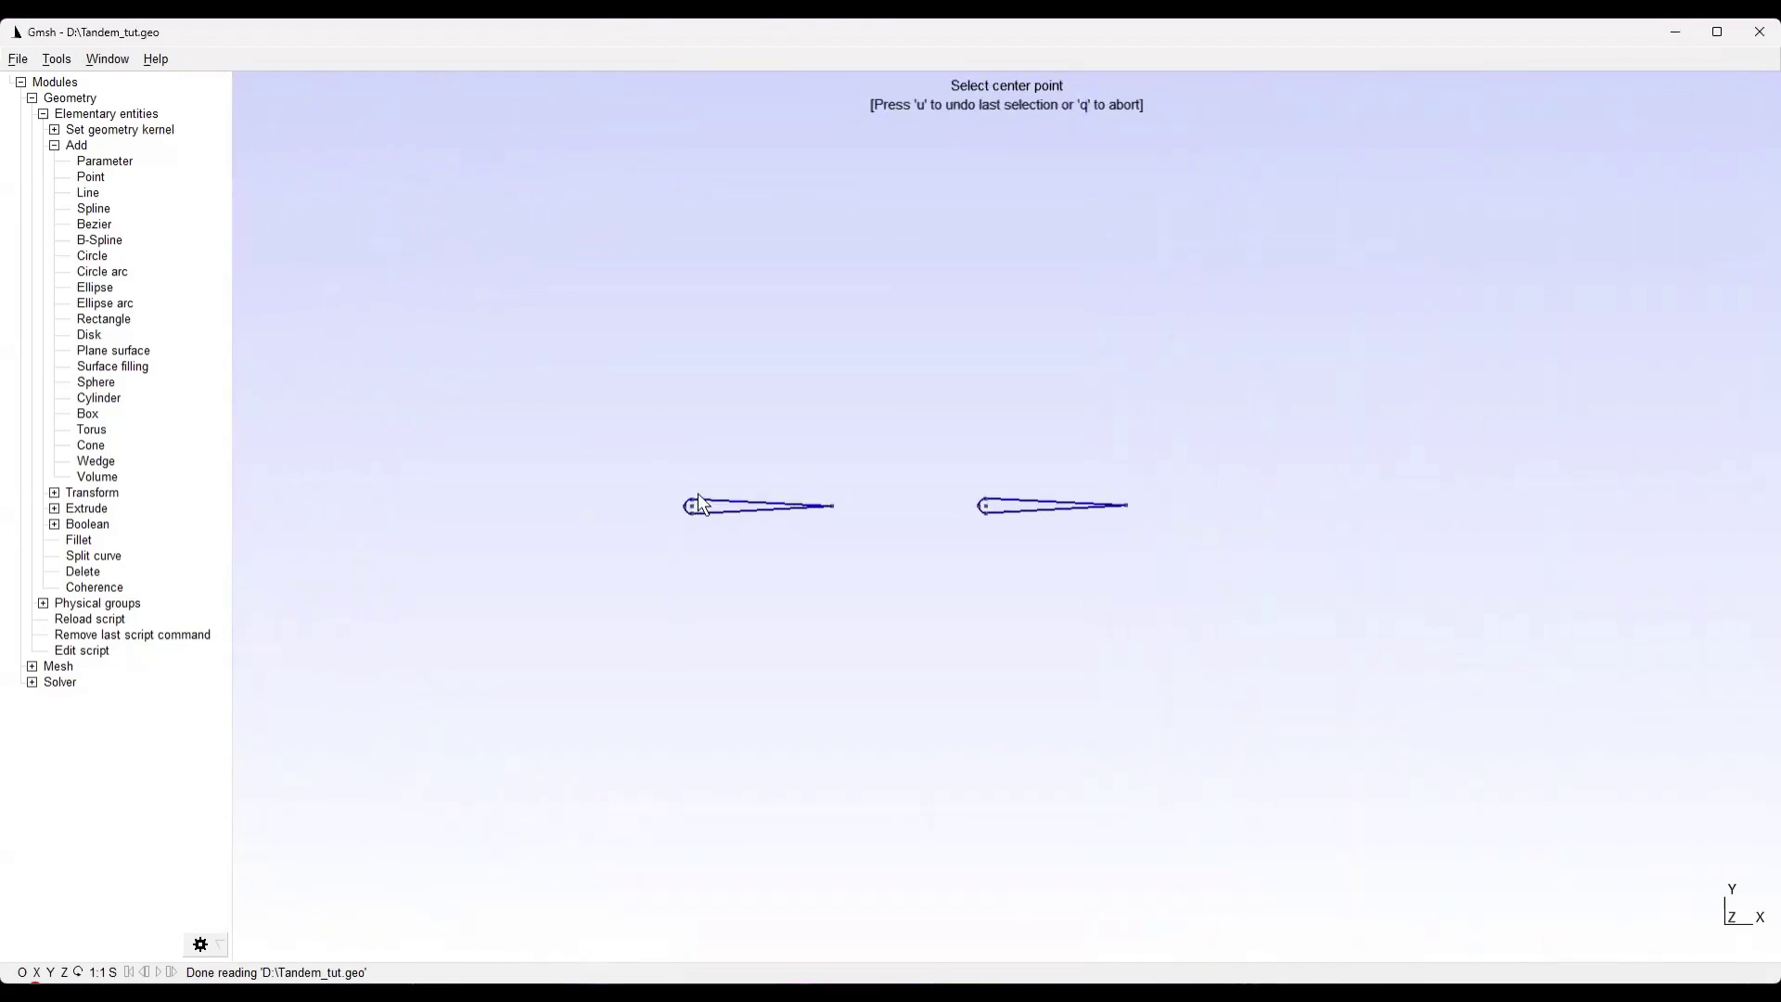
click(693, 509)
scroll(674, 533, down, 5)
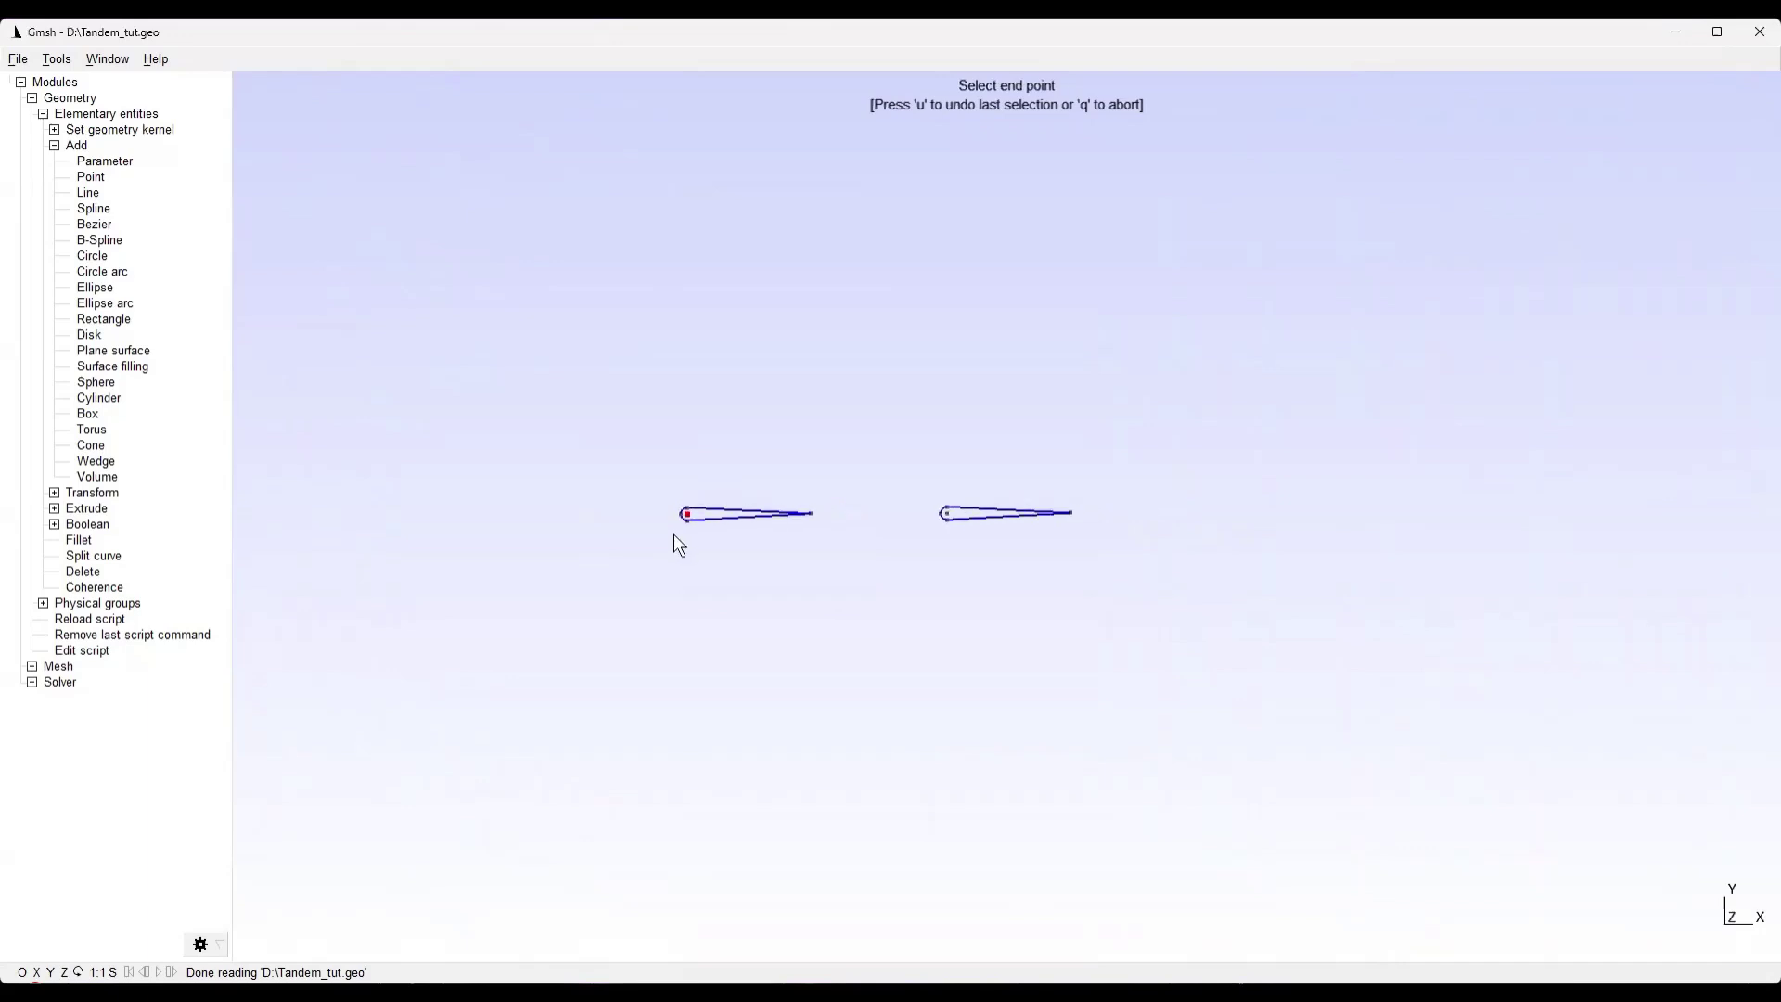
scroll(796, 469, down, 6)
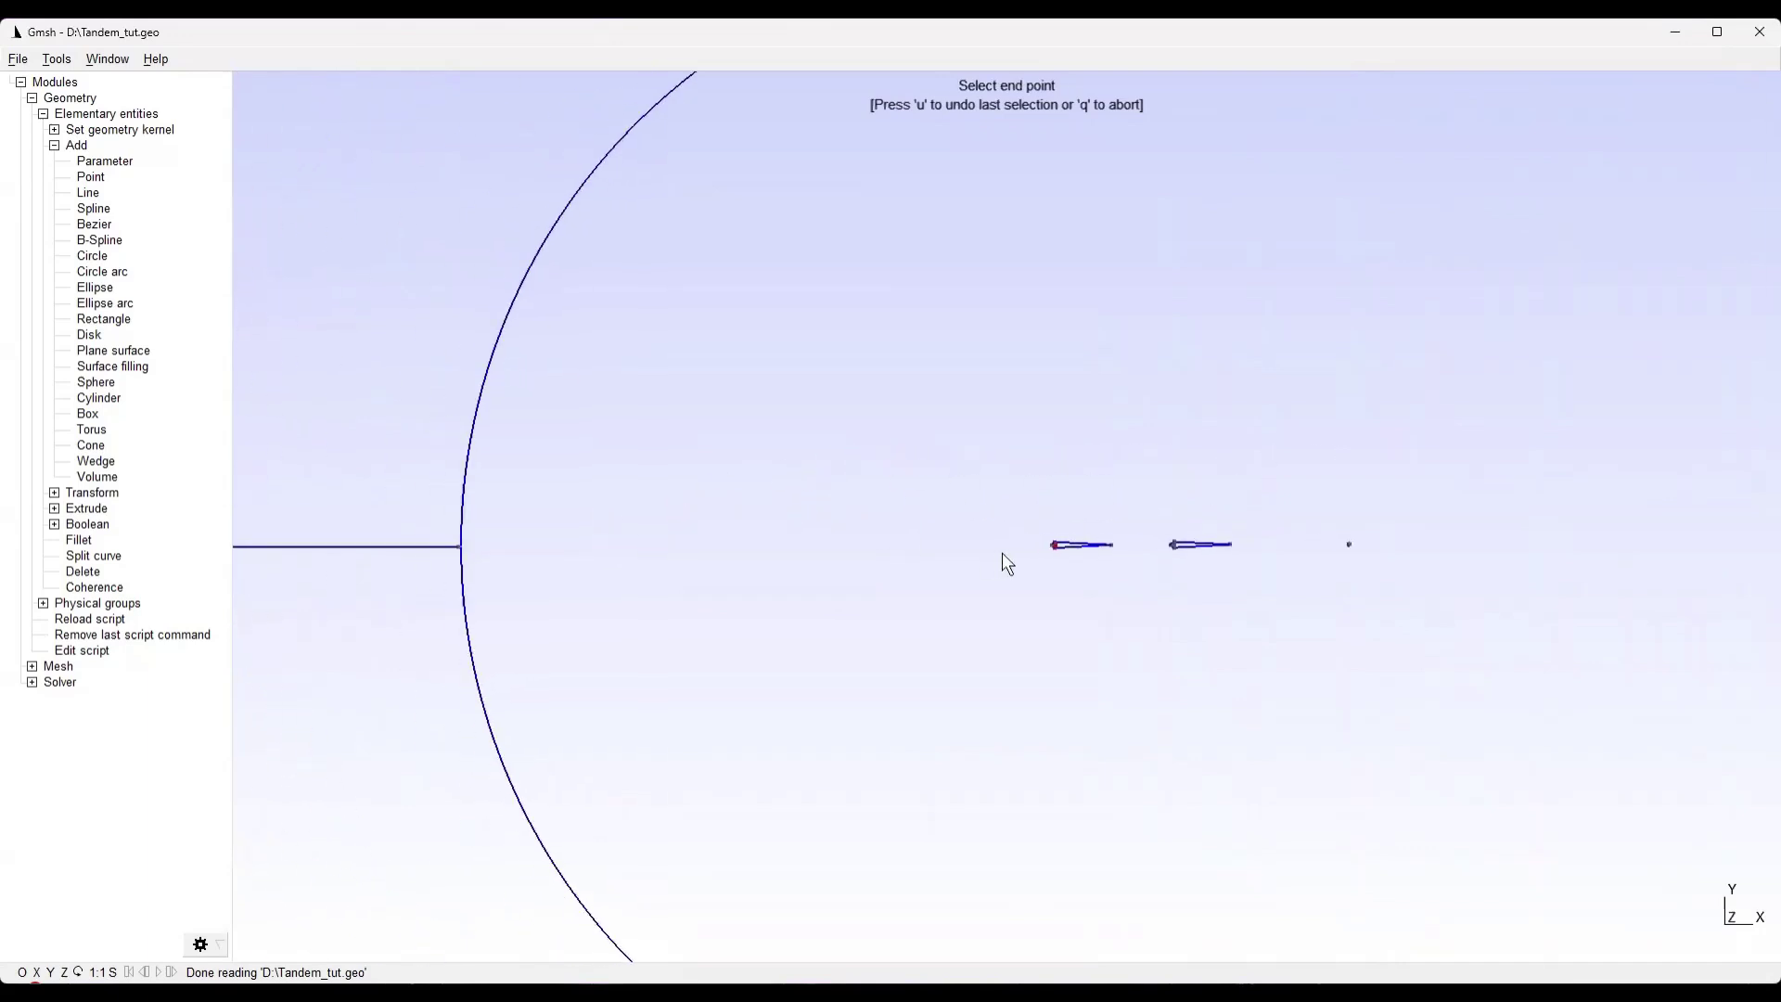
scroll(1003, 554, down, 5)
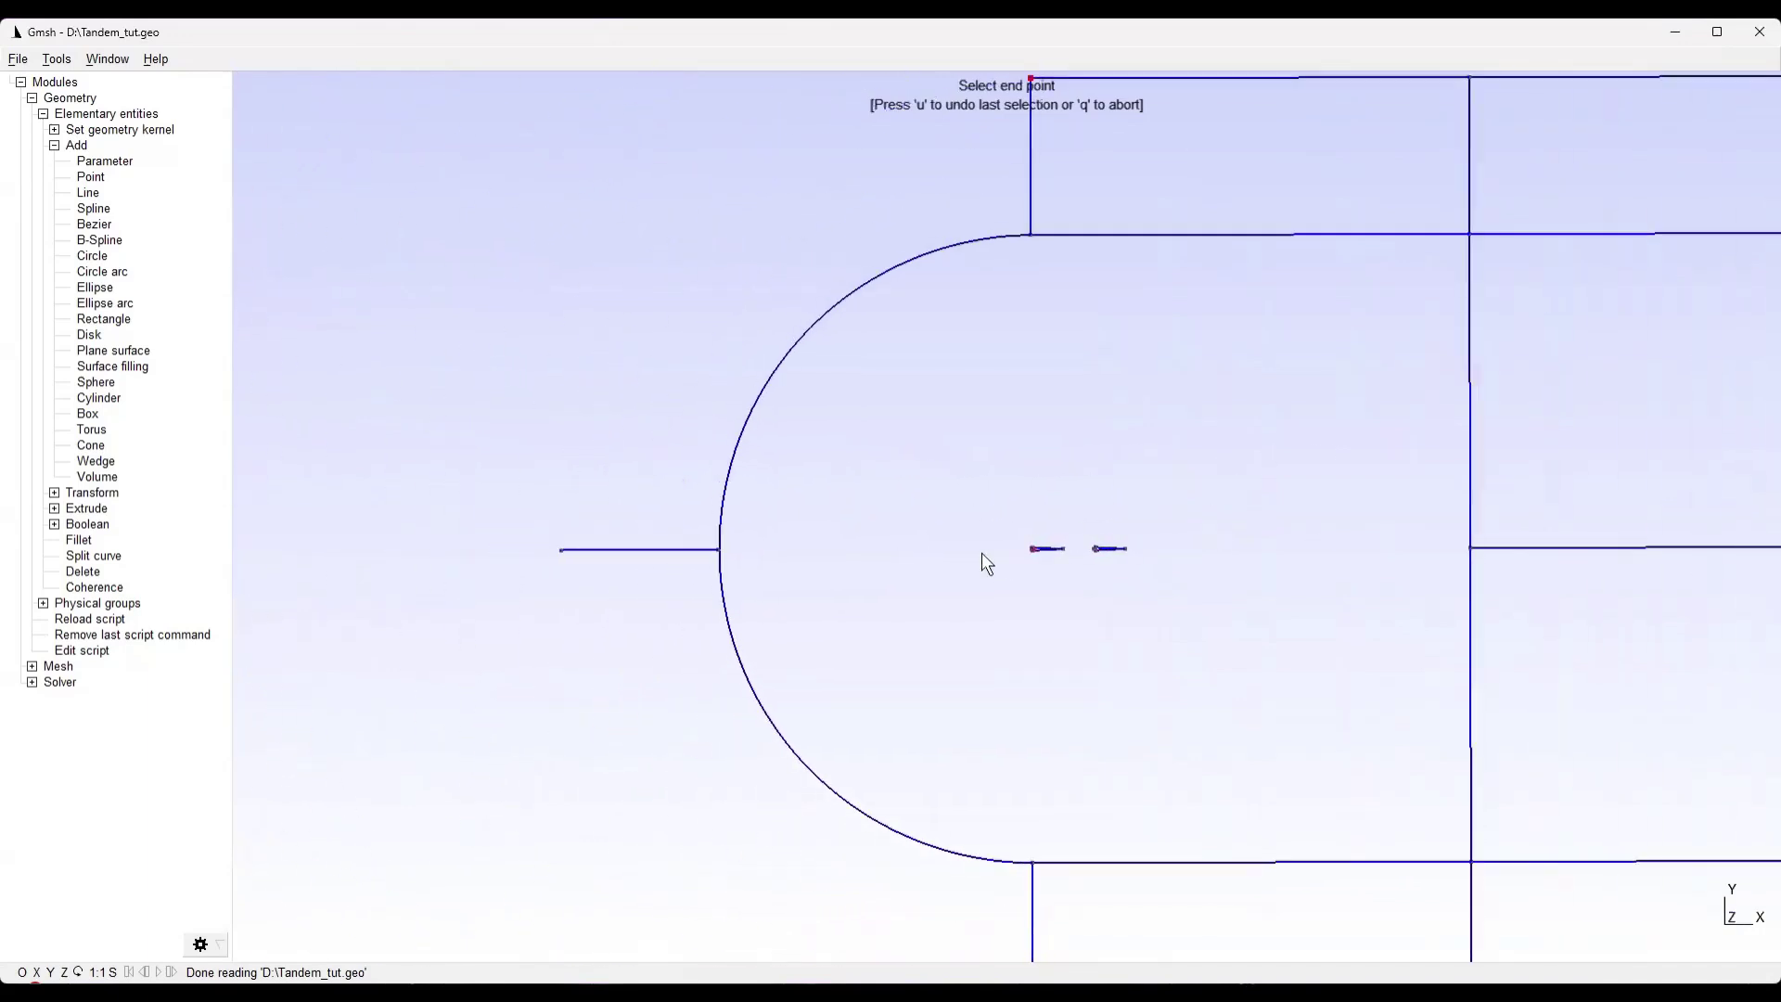
click(562, 550)
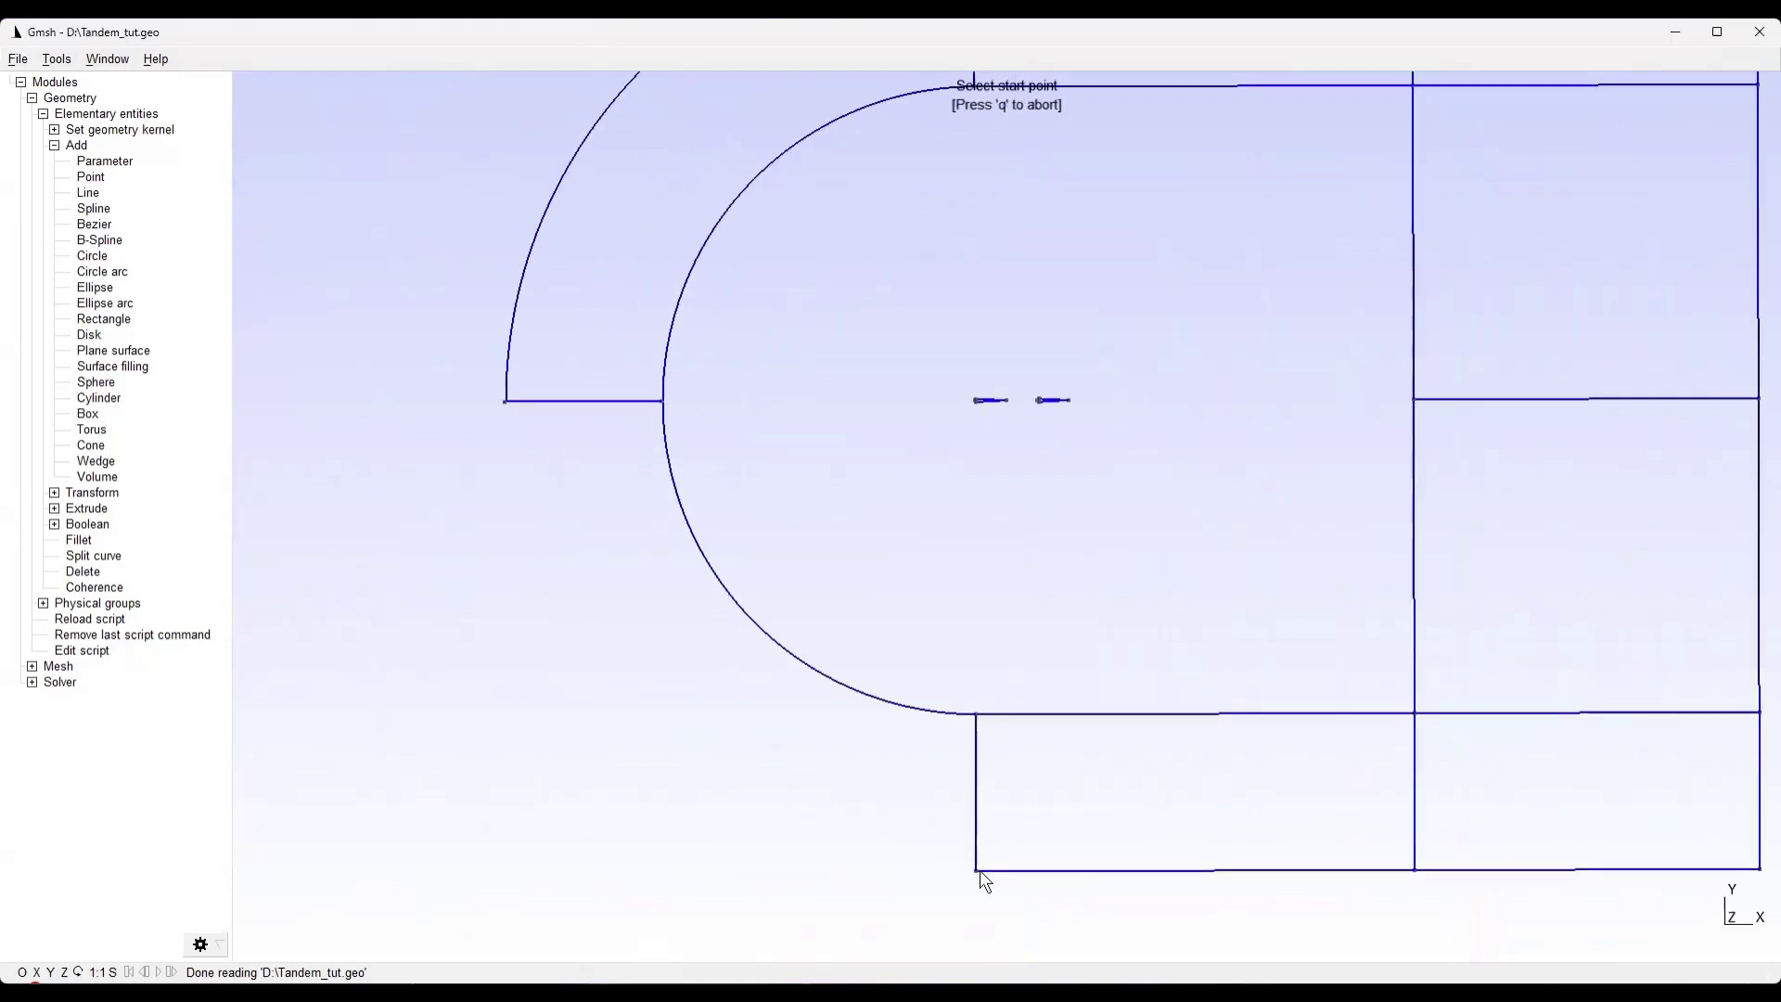
Add the outer domain's lower quarter circle arc from Point(19) to Point(17), centred on Point(5), and end arc creation
click(980, 870)
scroll(965, 390, up, 2)
scroll(974, 391, up, 5)
mouse_move(978, 395)
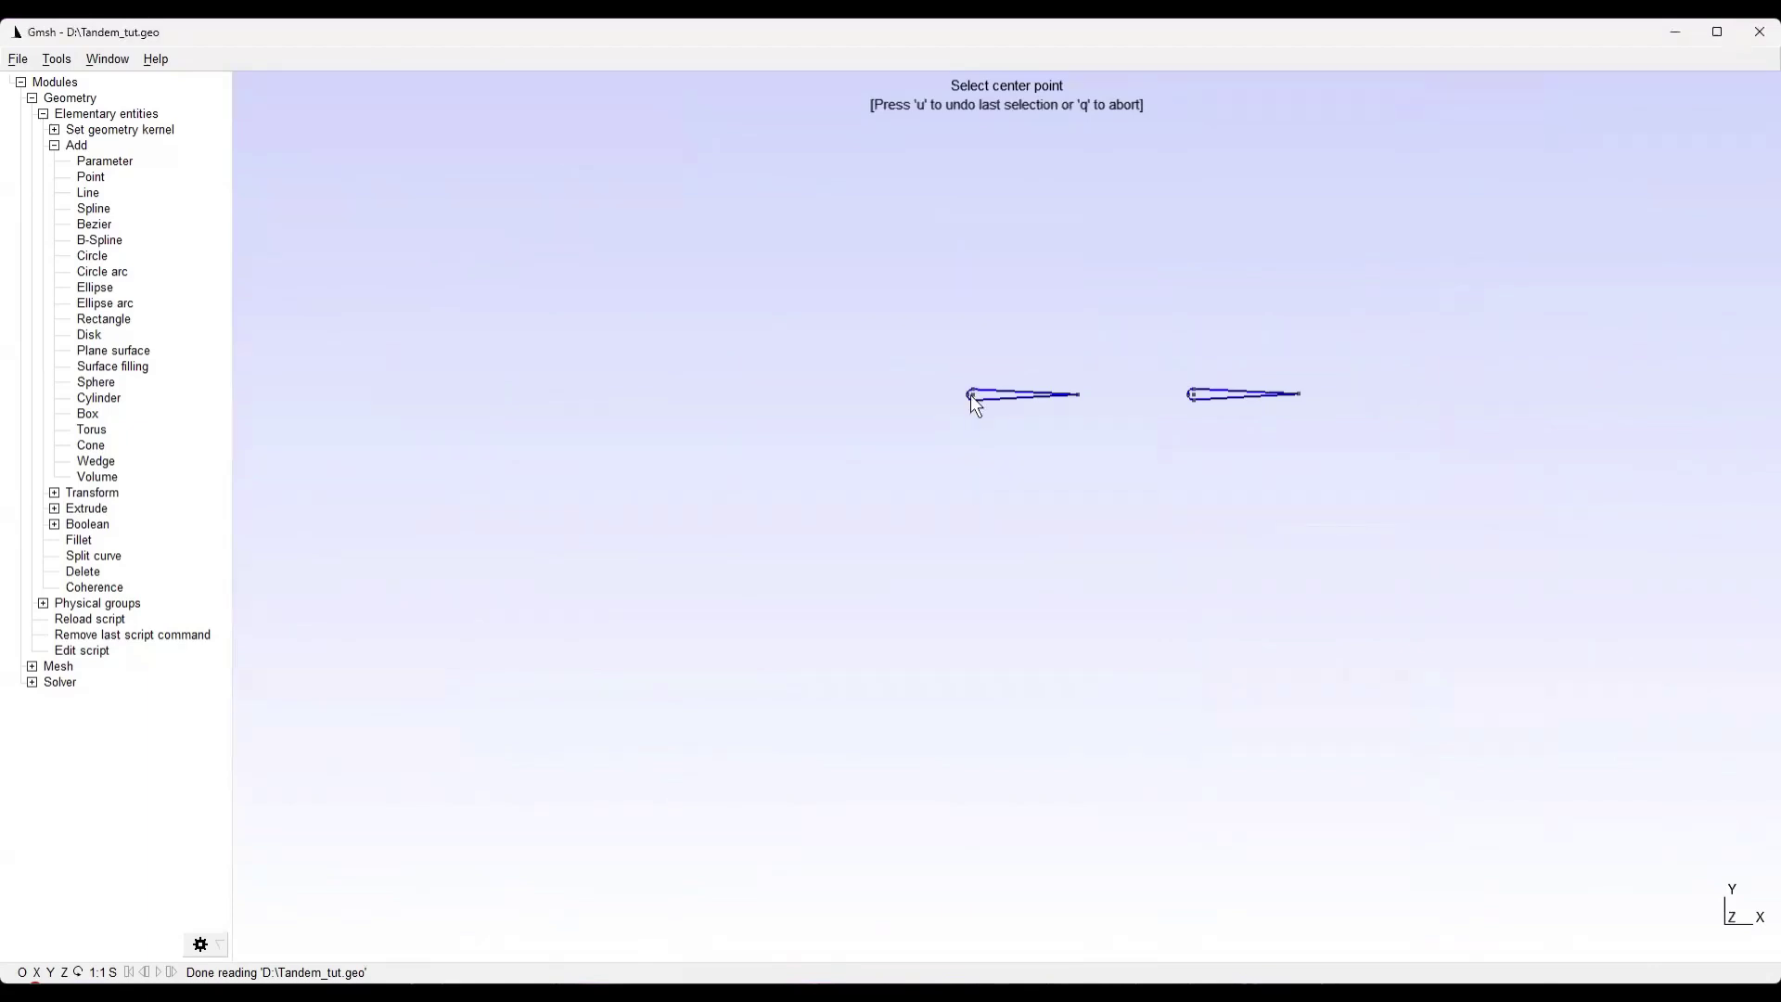
click(969, 394)
scroll(981, 492, down, 5)
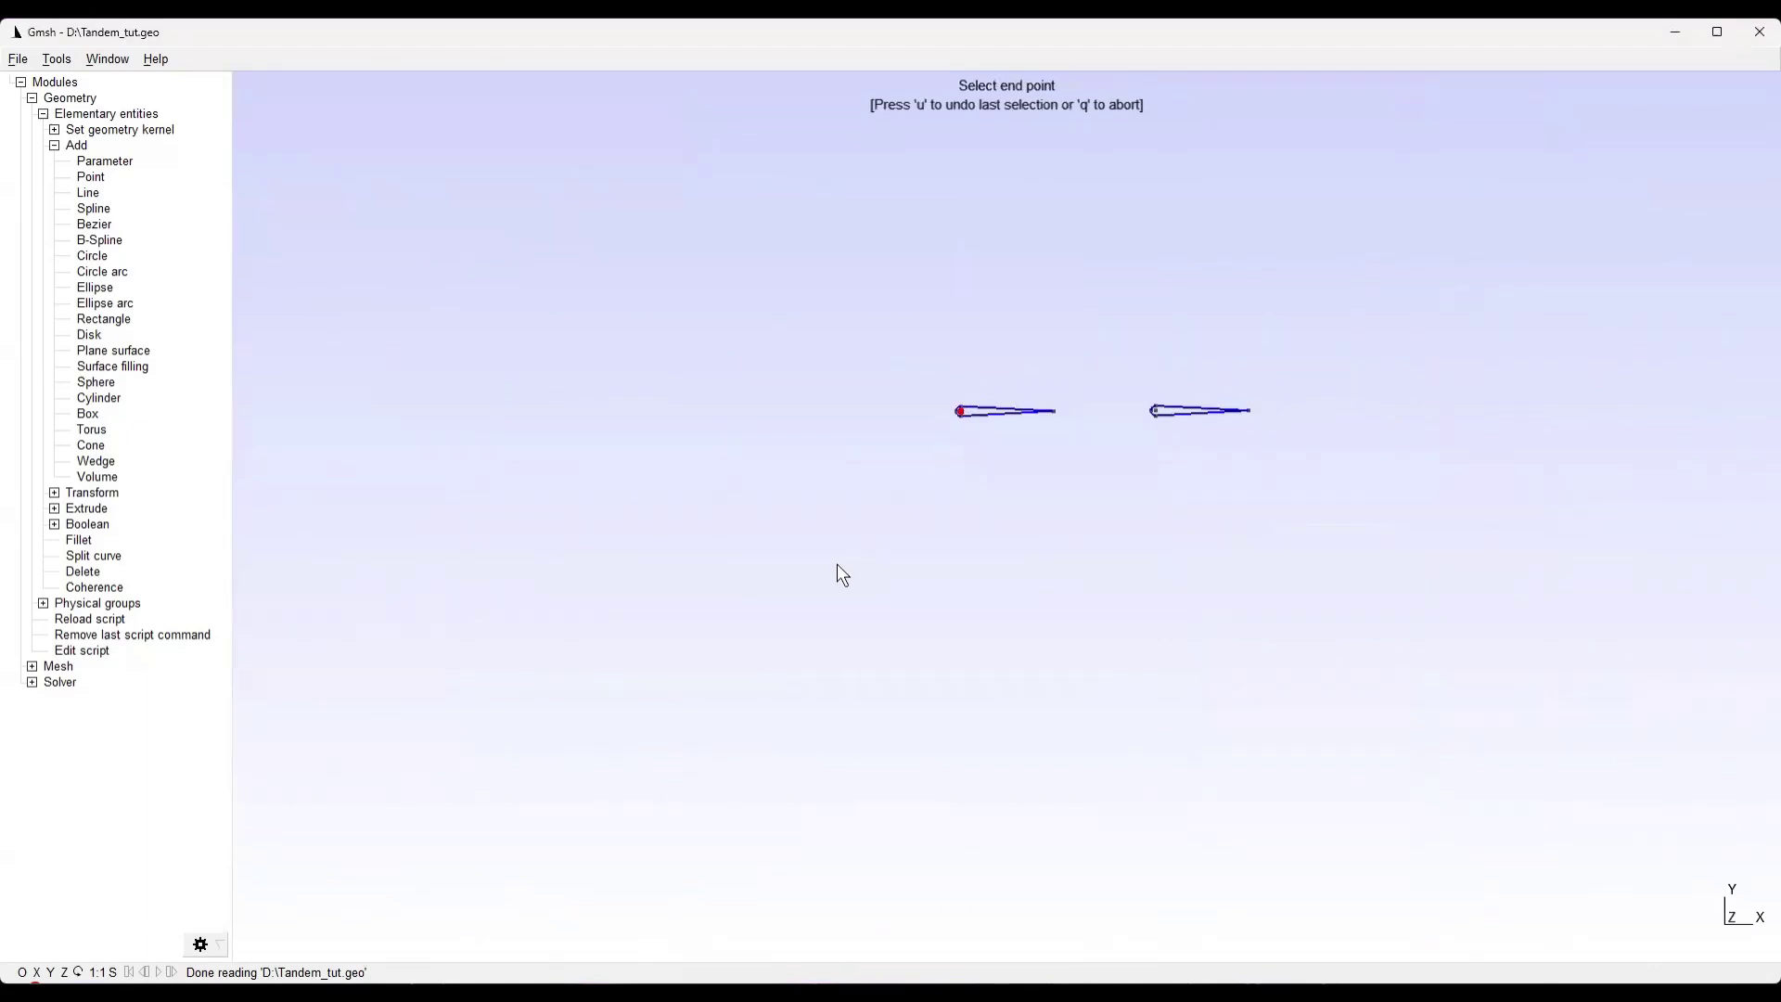
scroll(1013, 325, down, 3)
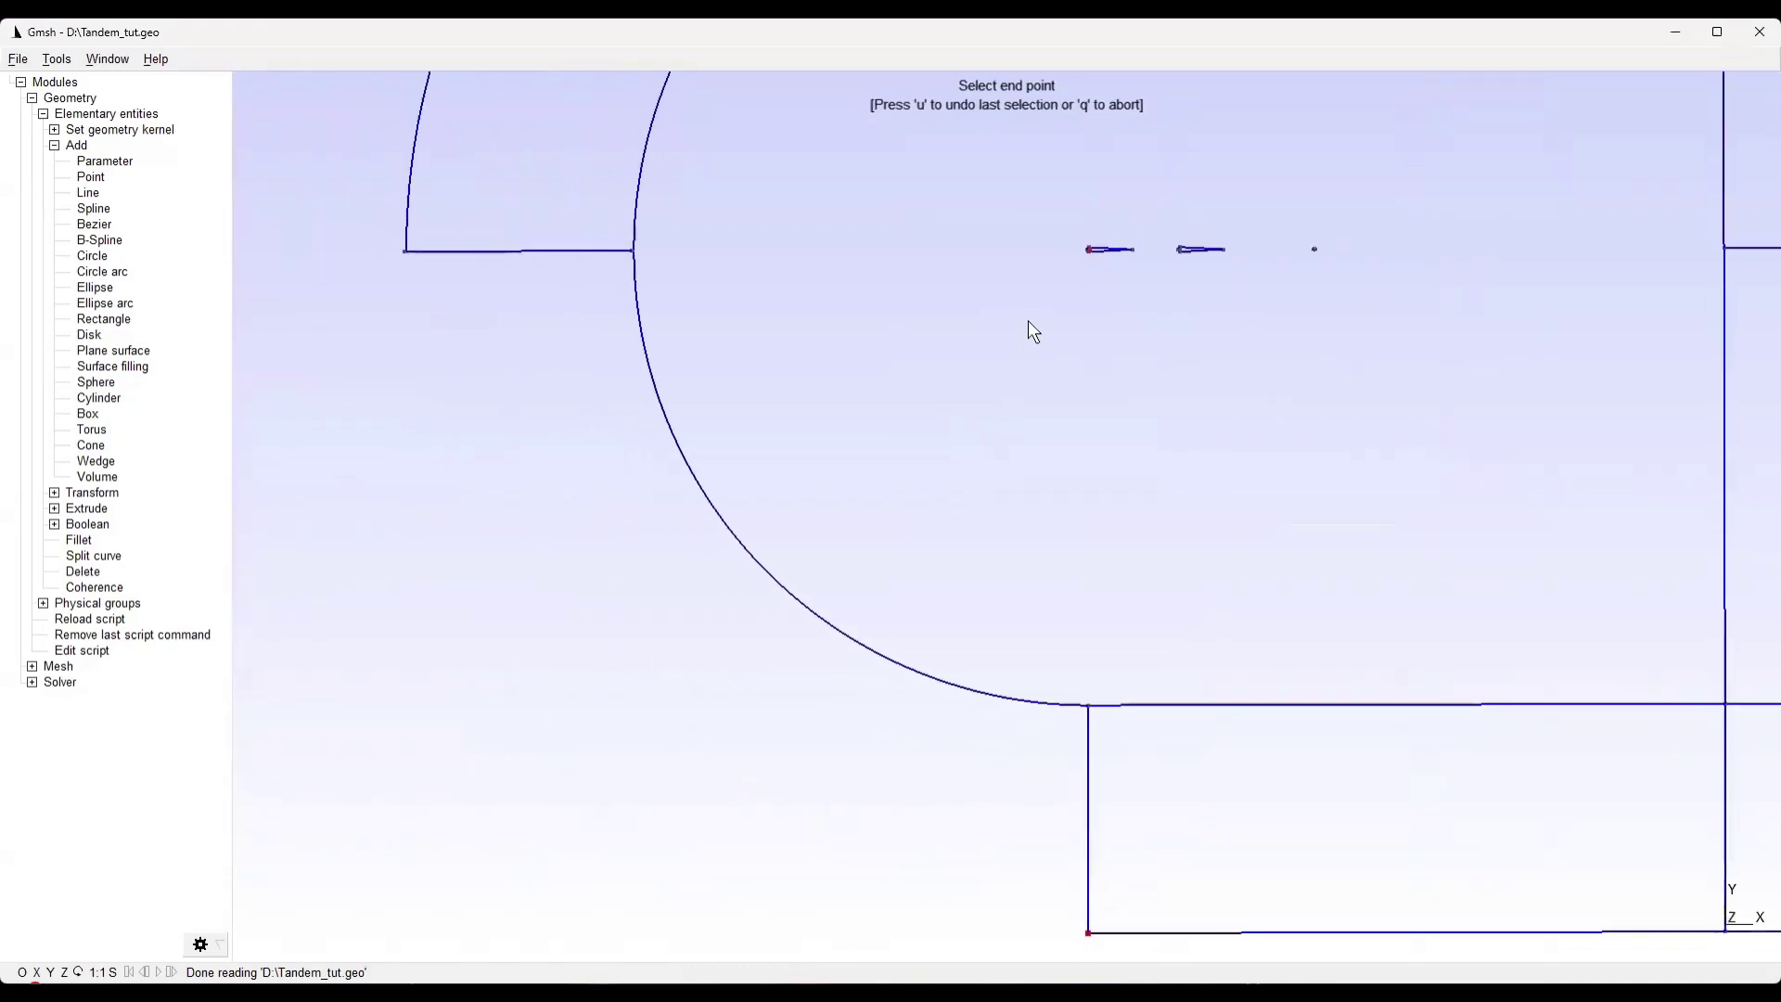
click(445, 254)
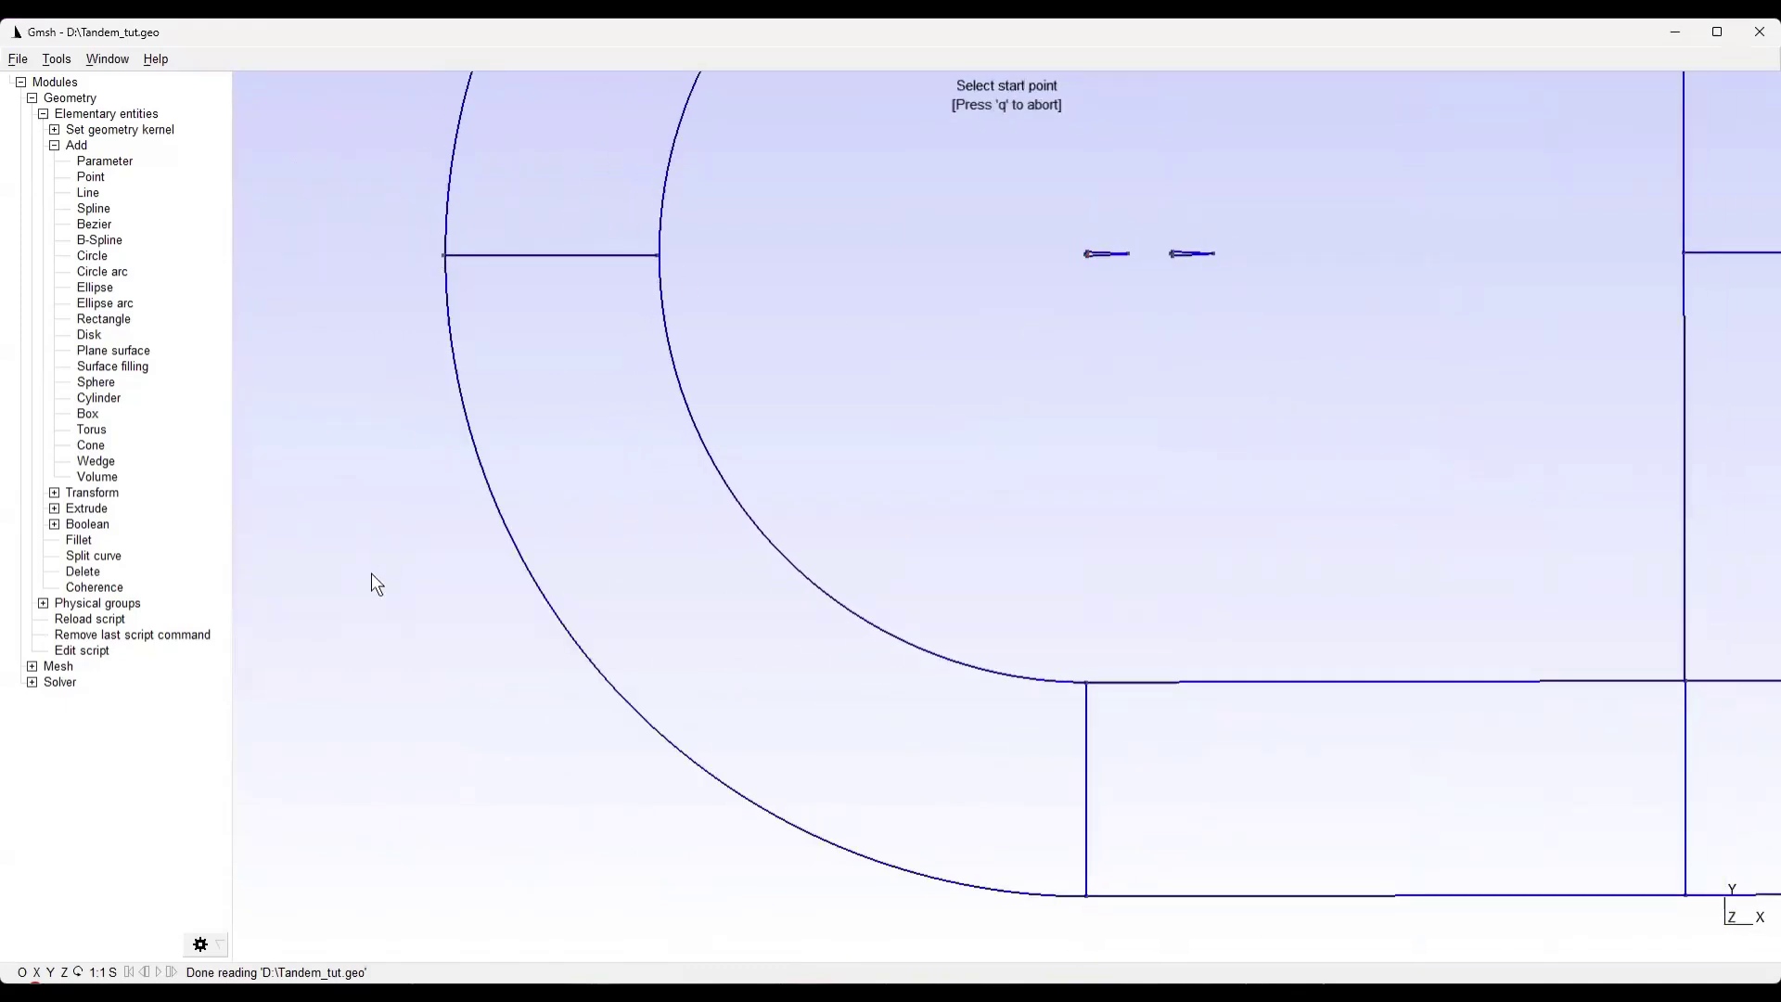
key(q)
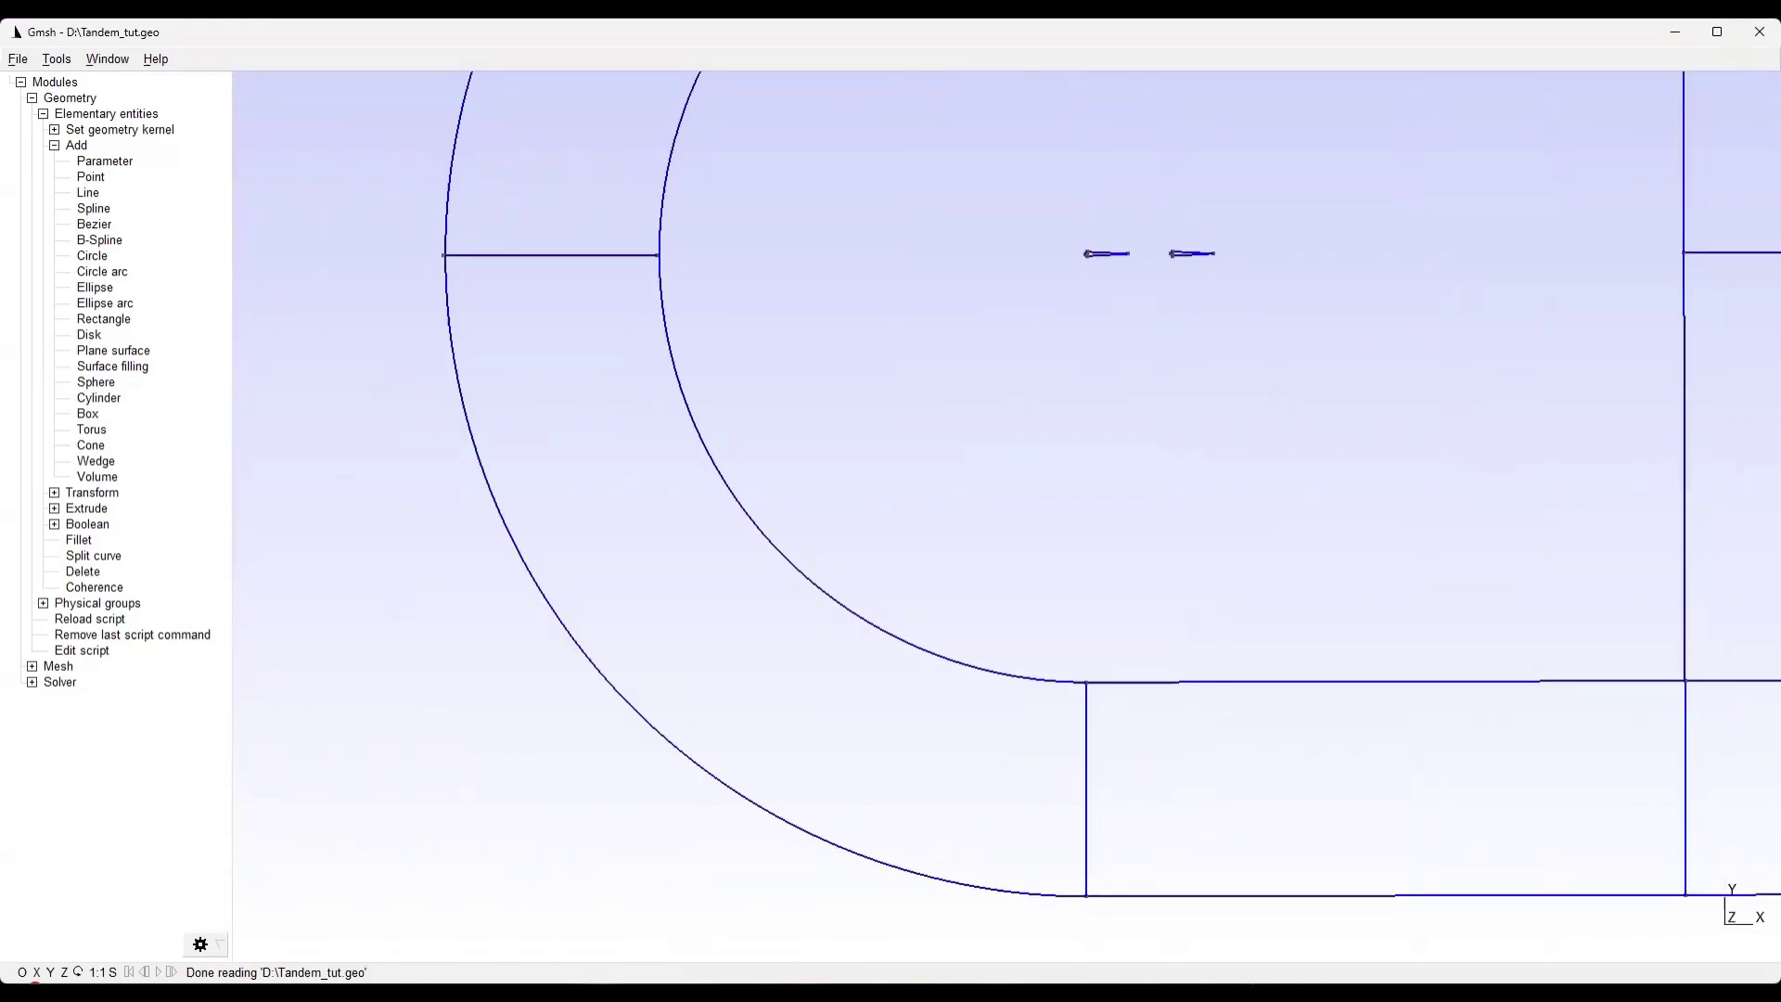
Close the outdated Tandem_tut.geo window in Notepad and reopen the script from Gmsh at its last entries
mouse_move(1178, 988)
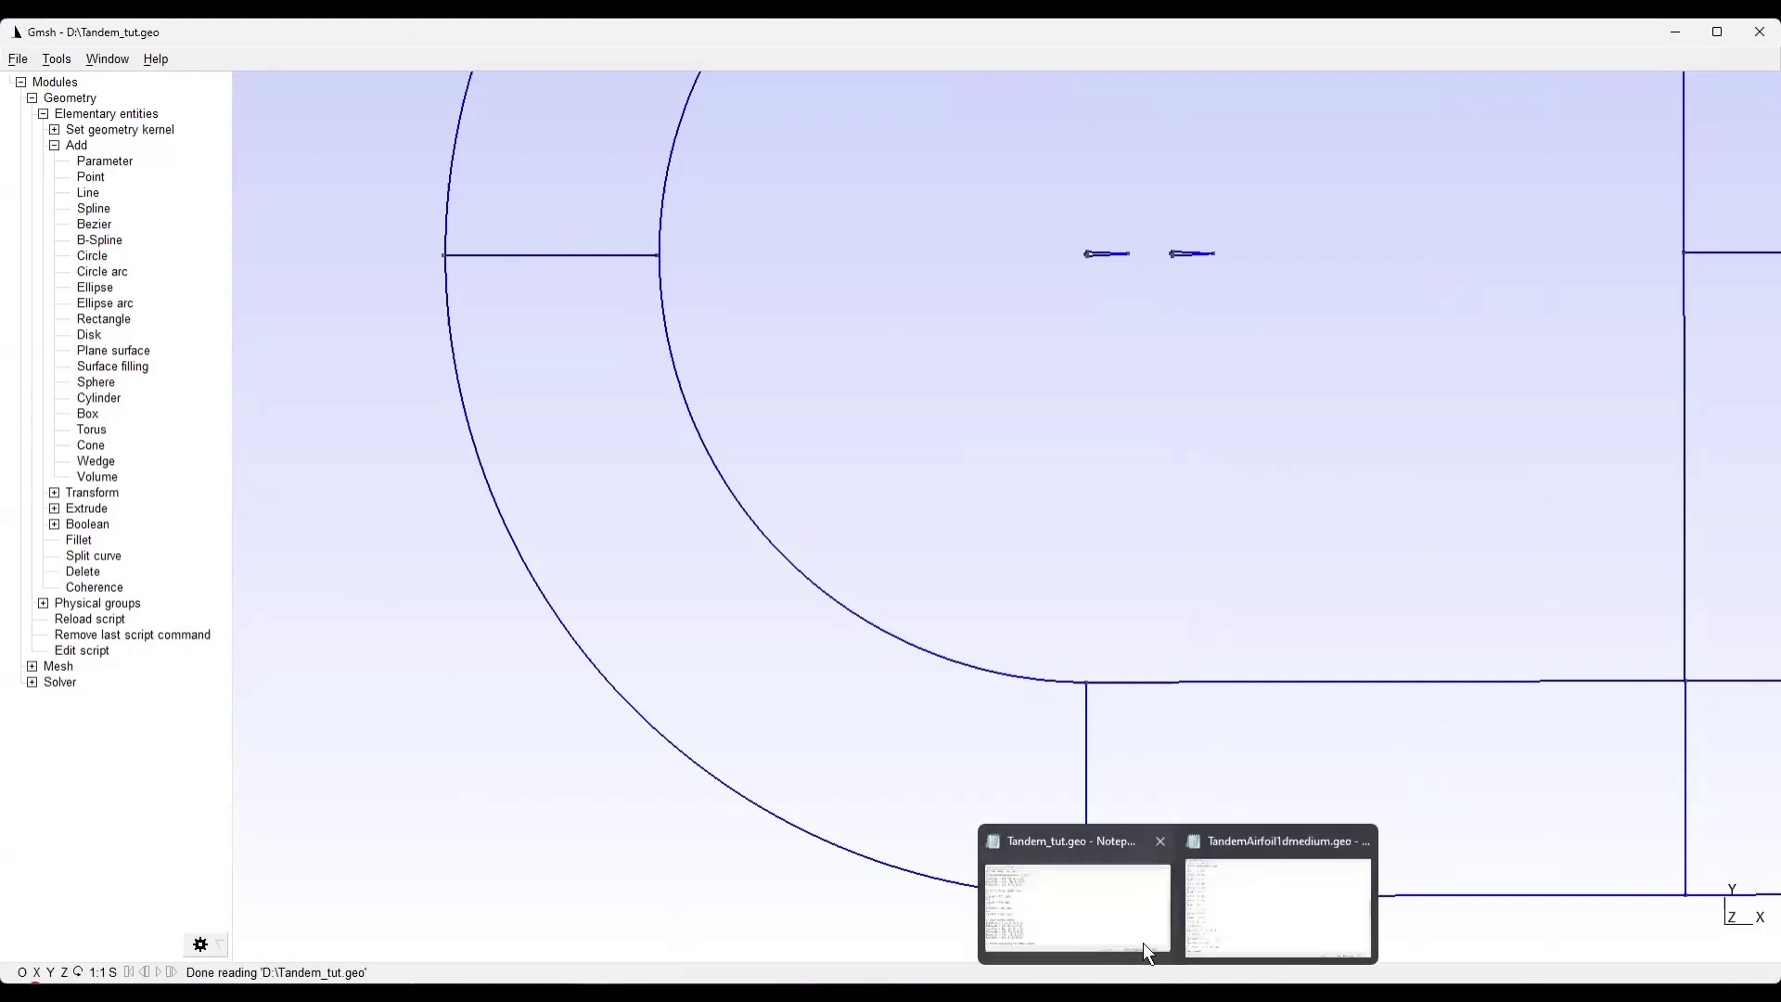
click(1076, 895)
click(1489, 243)
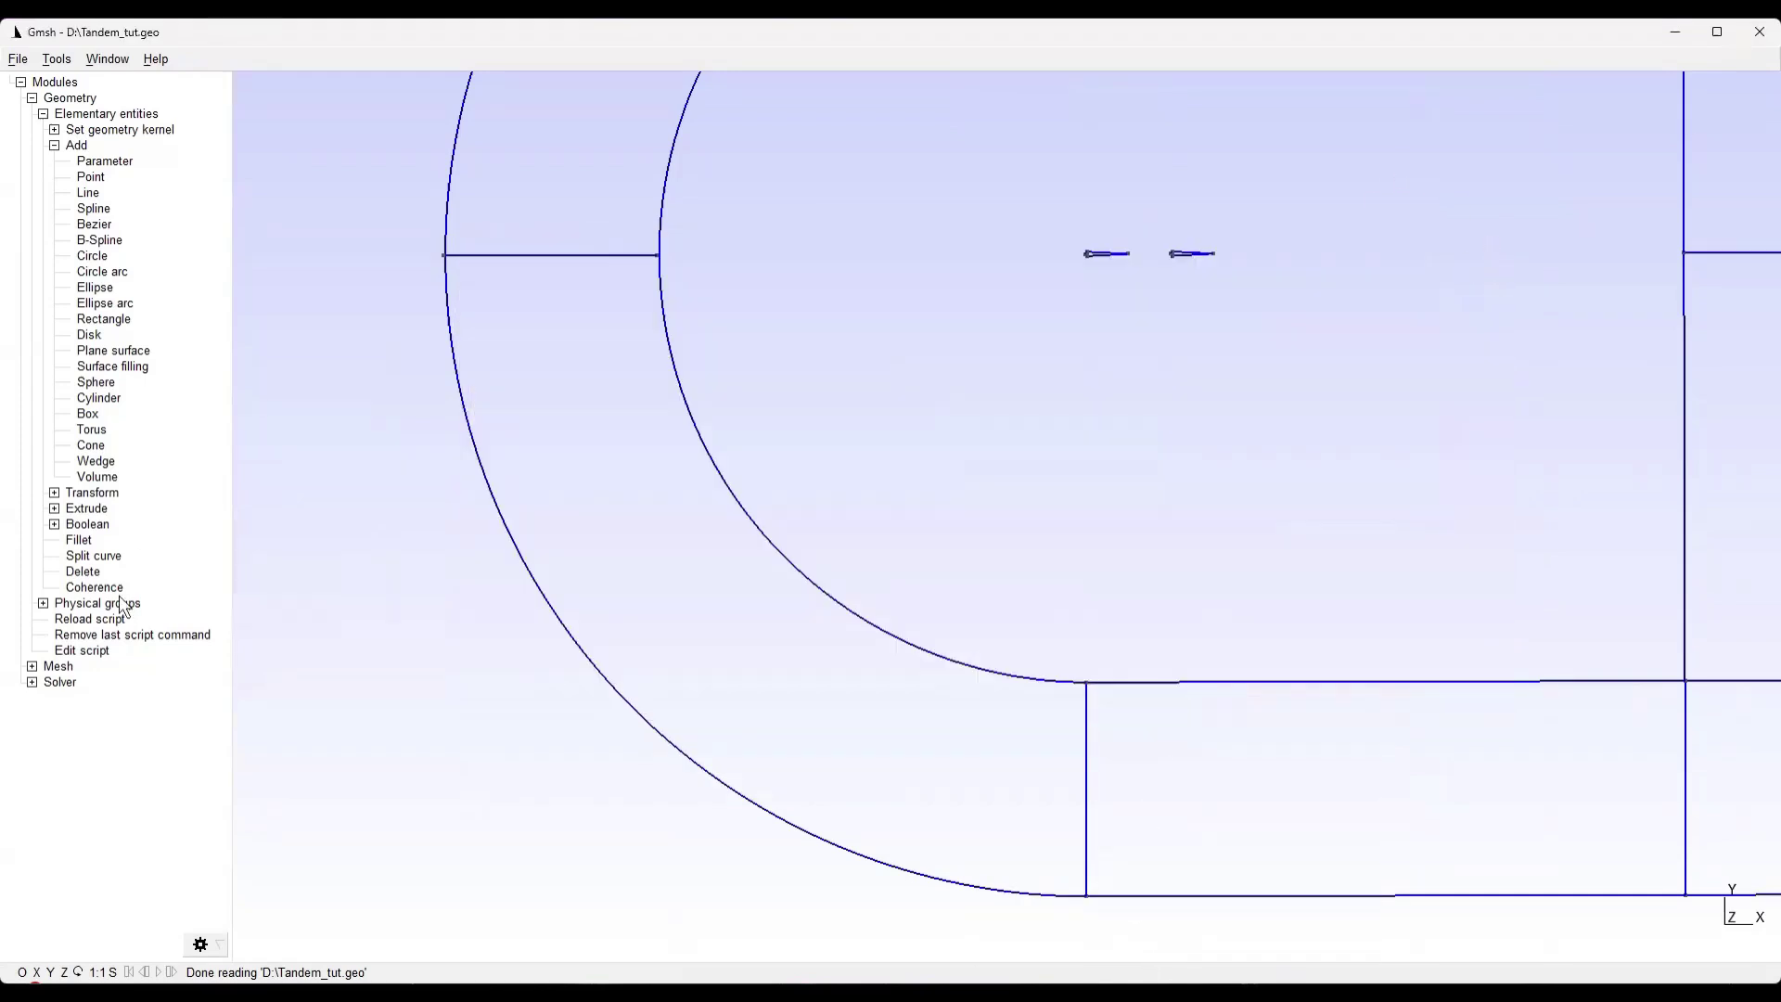
click(90, 653)
scroll(859, 520, down, 20)
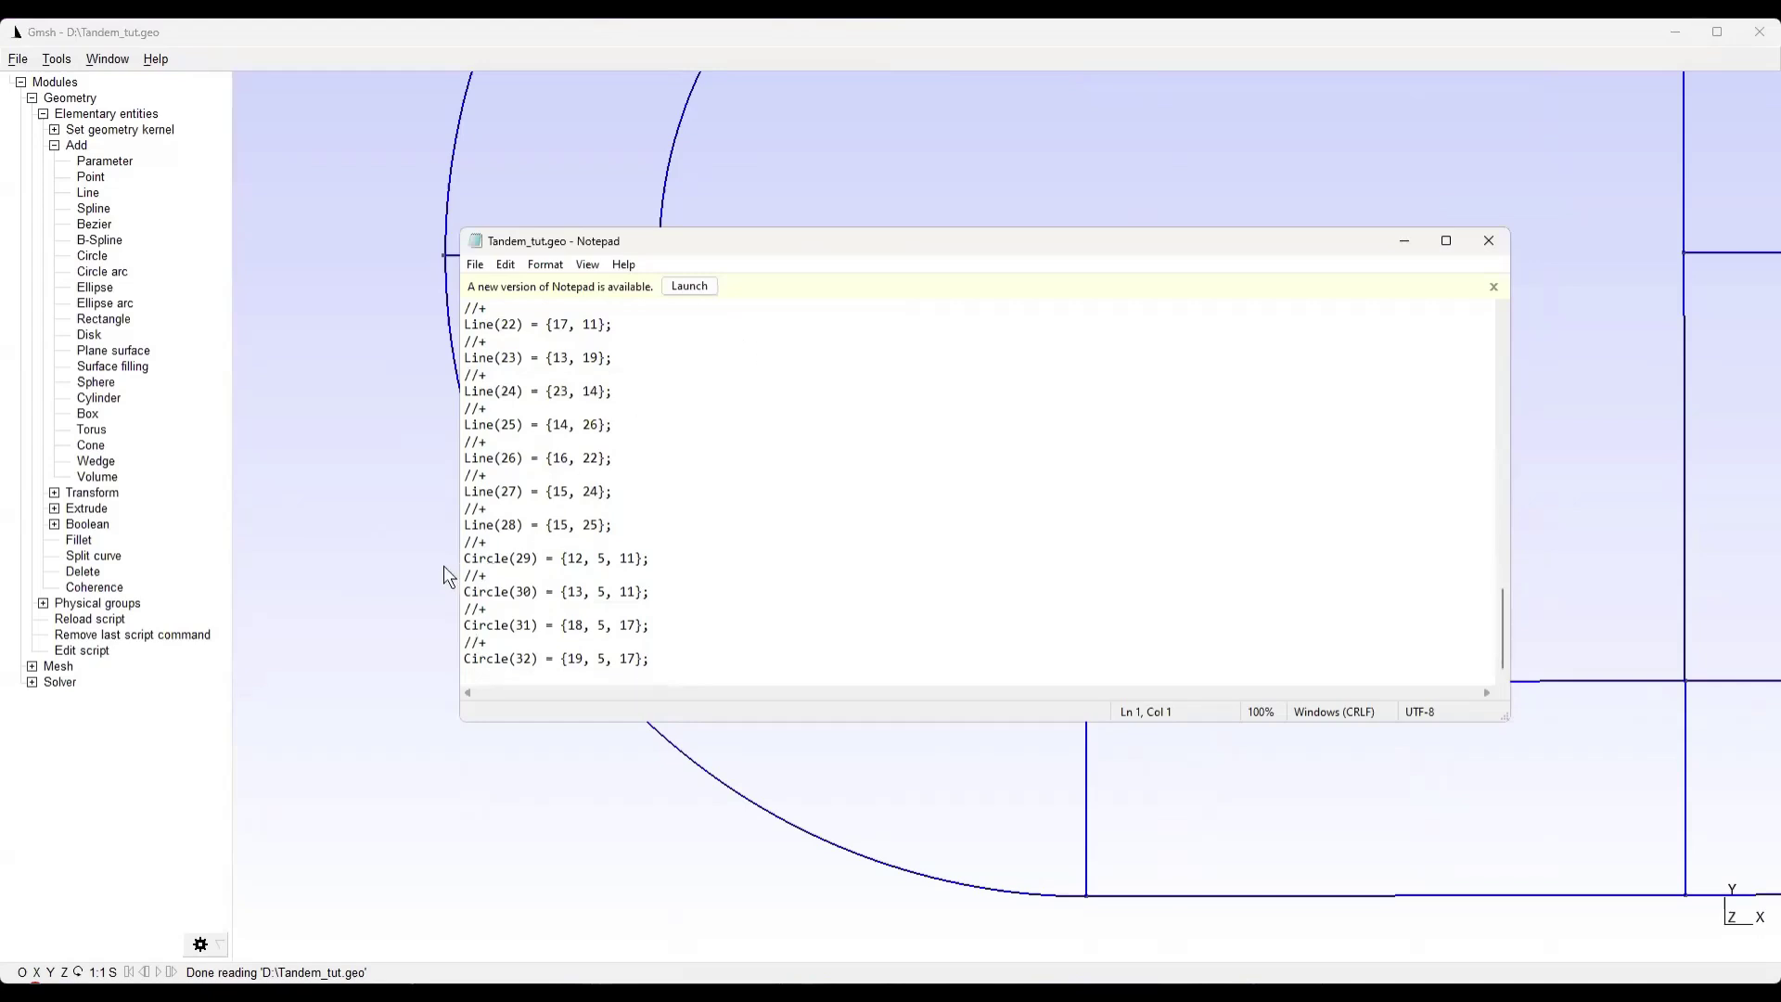
Copy the Circle(29) and Circle(30) definitions under the "Making inner domain lines" comment, preceded by a //+ line
drag(465, 558, 667, 594)
key(ctrl+c)
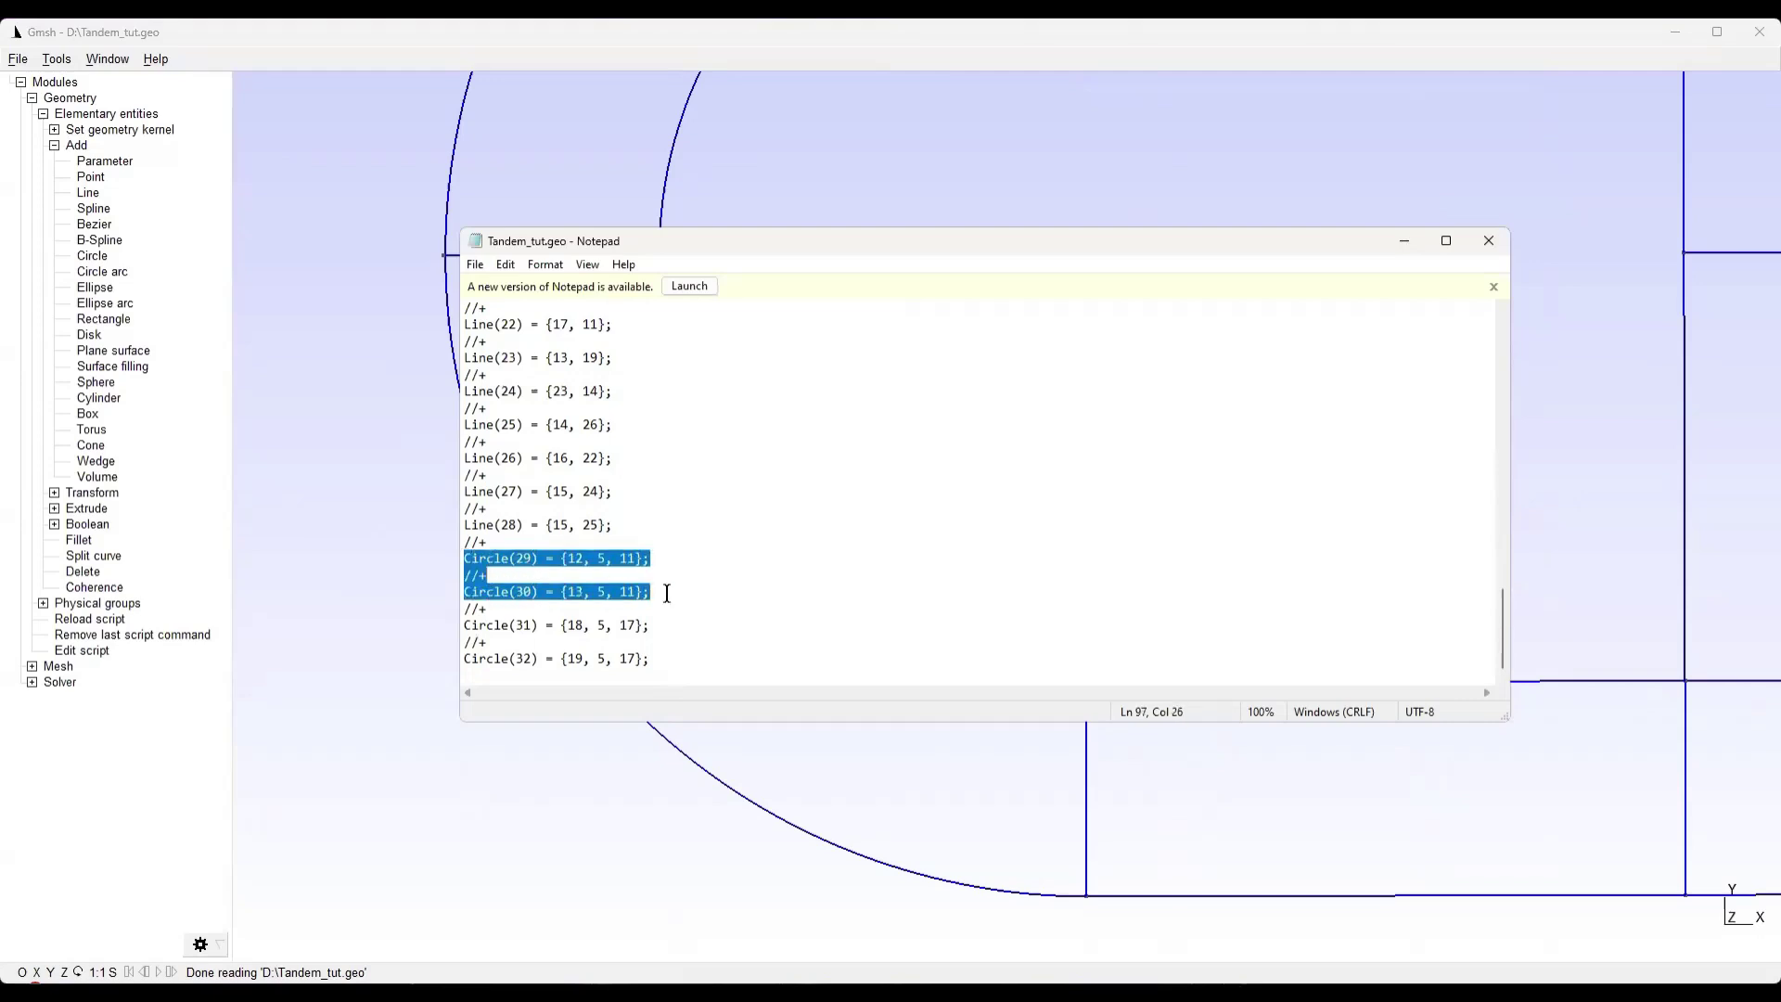
scroll(666, 594, up, 12)
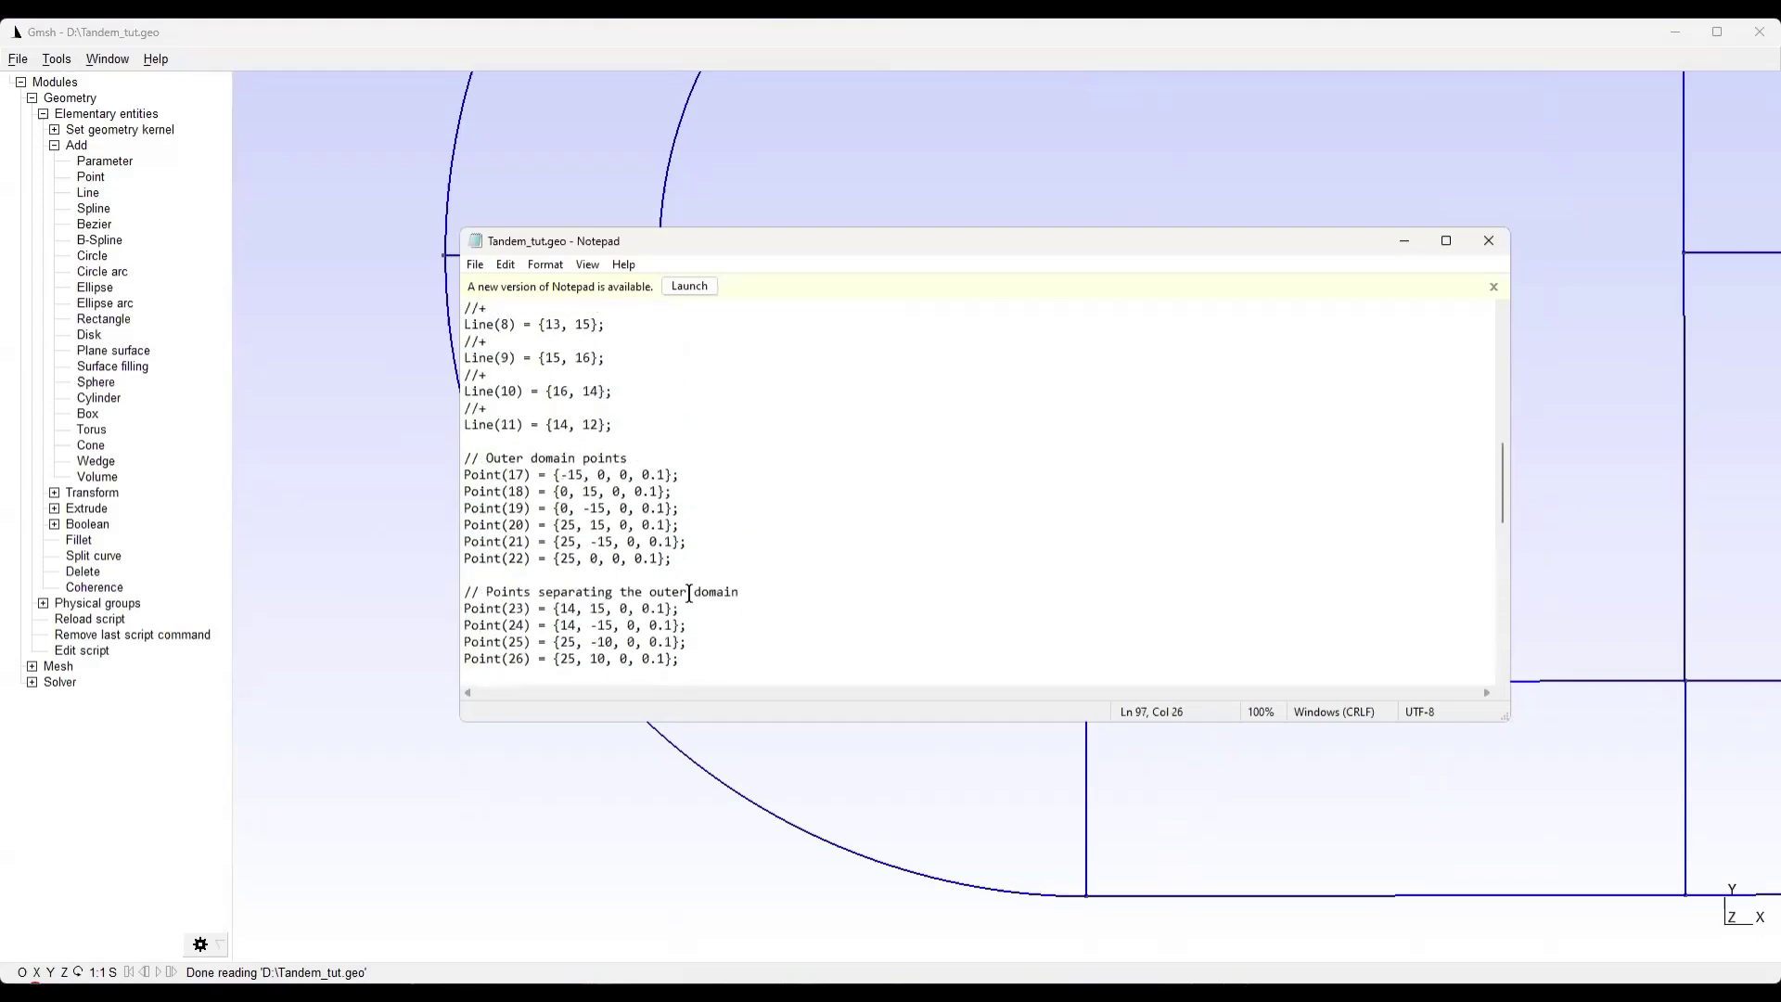
scroll(689, 592, up, 3)
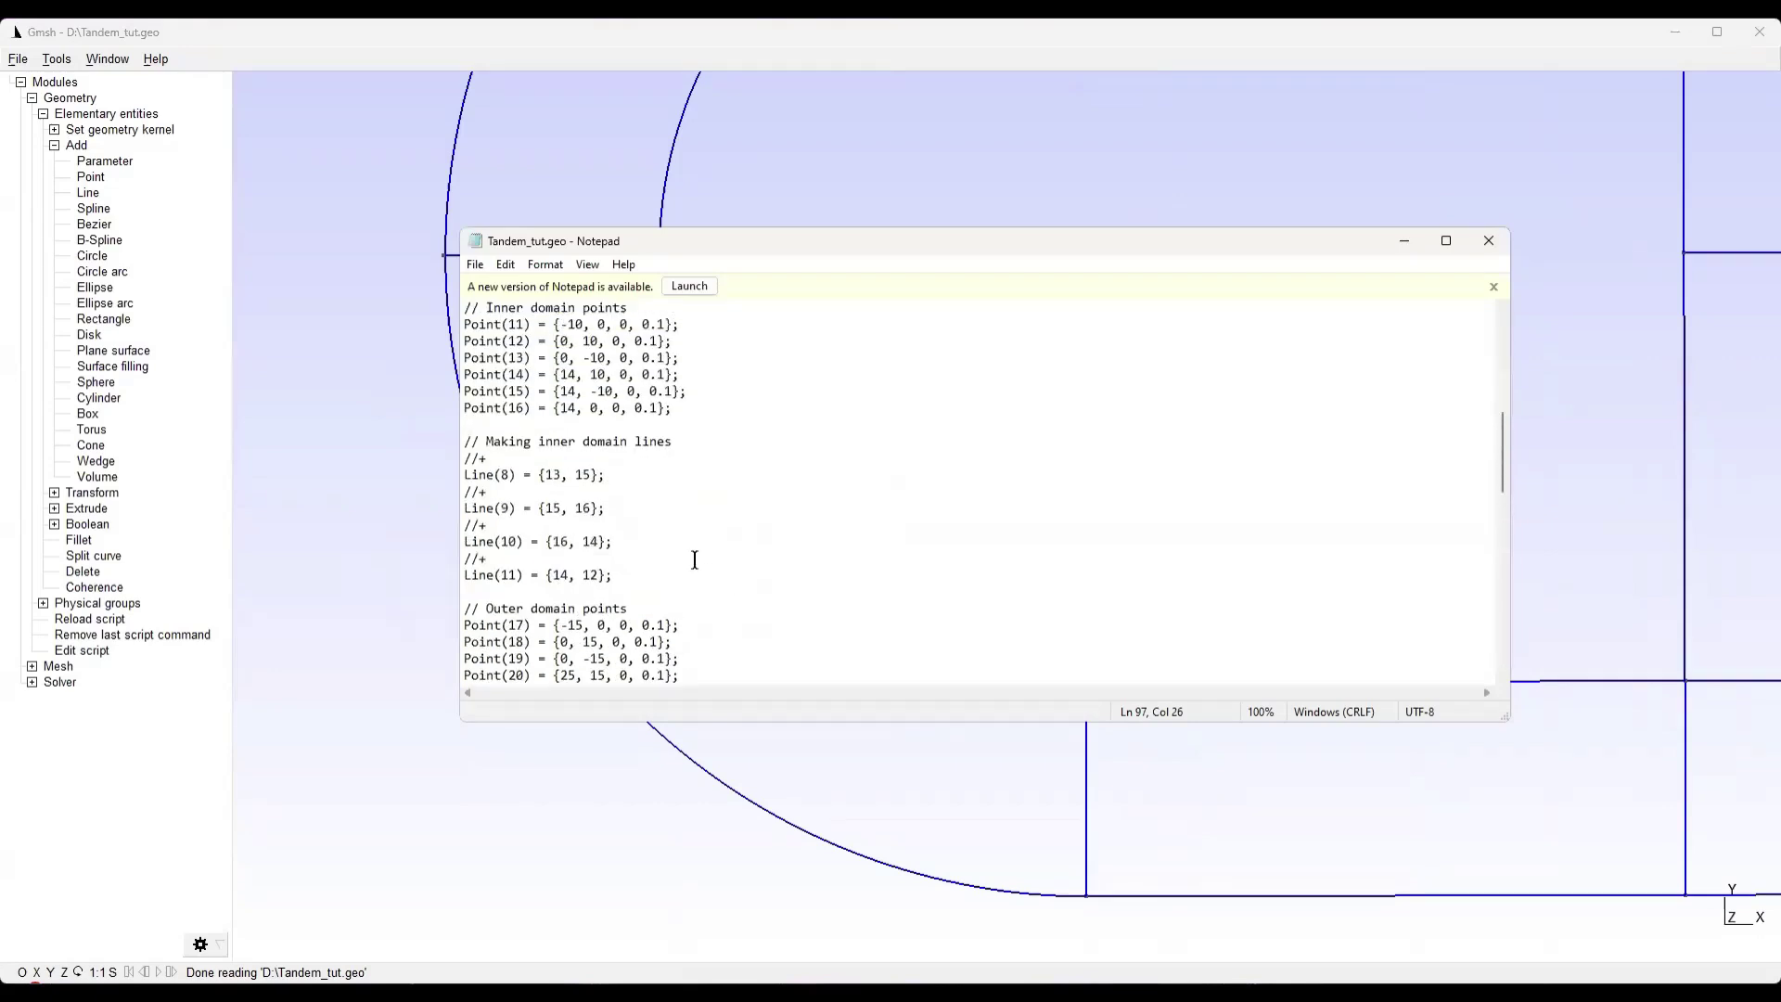
key(Return)
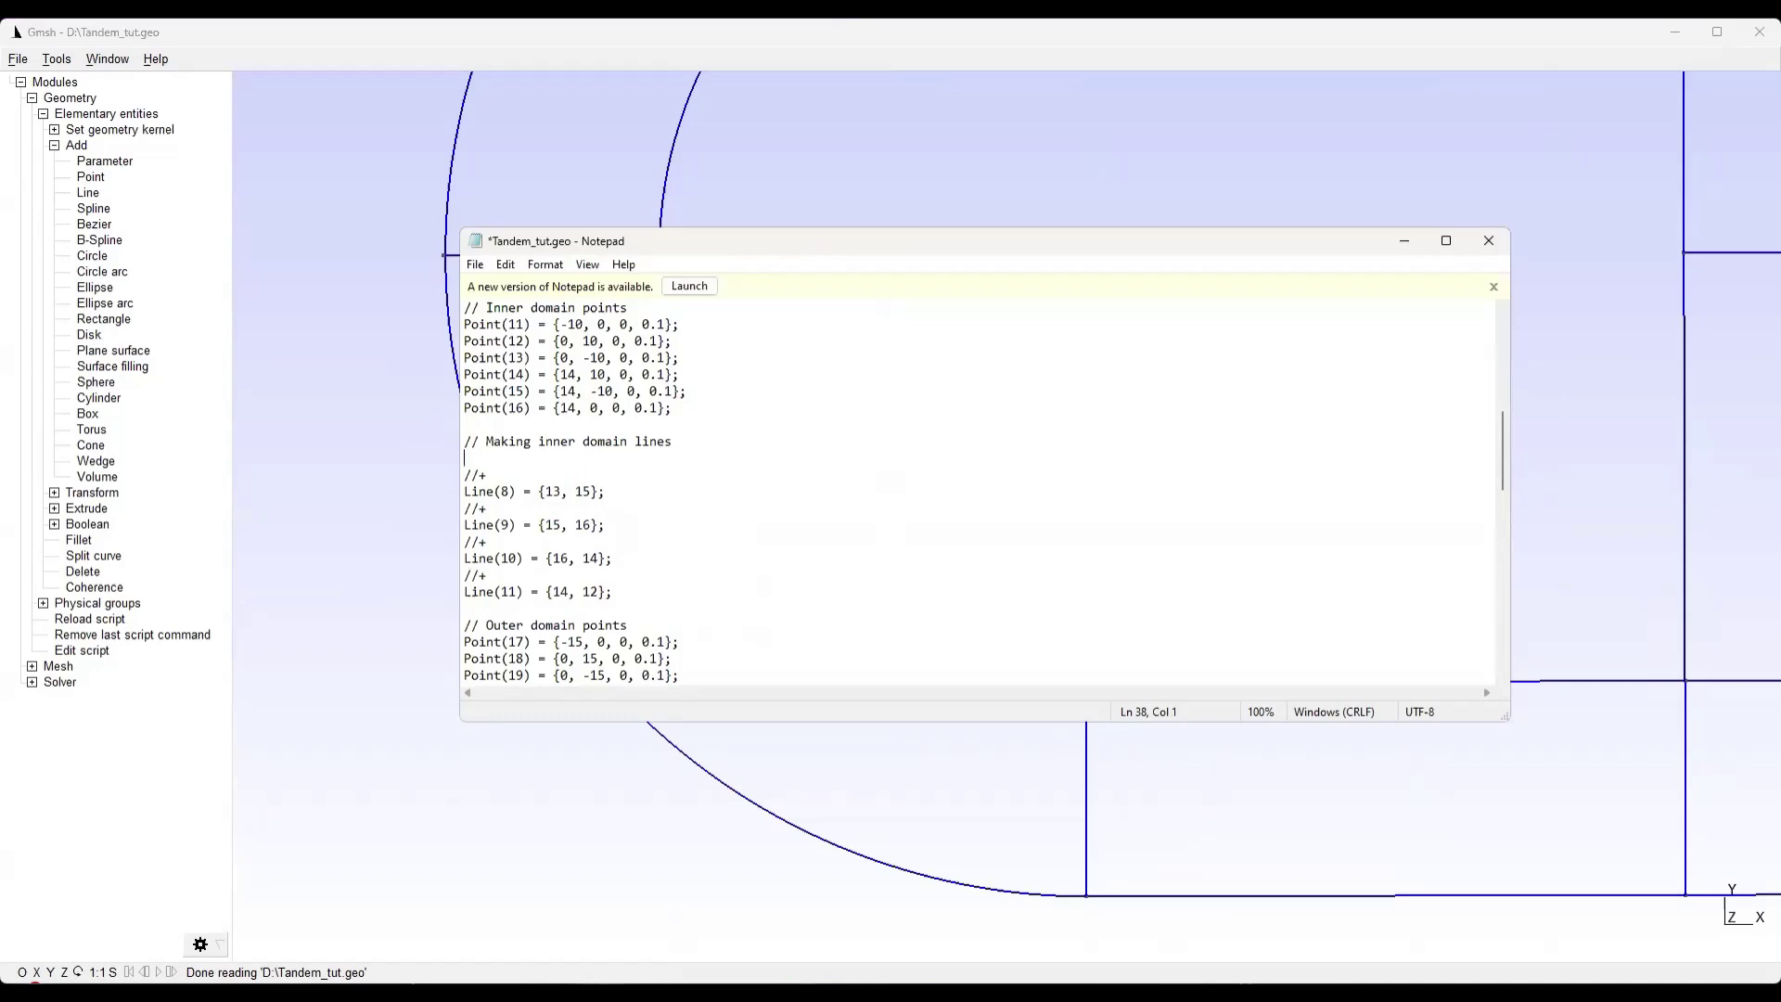
key(ctrl+v)
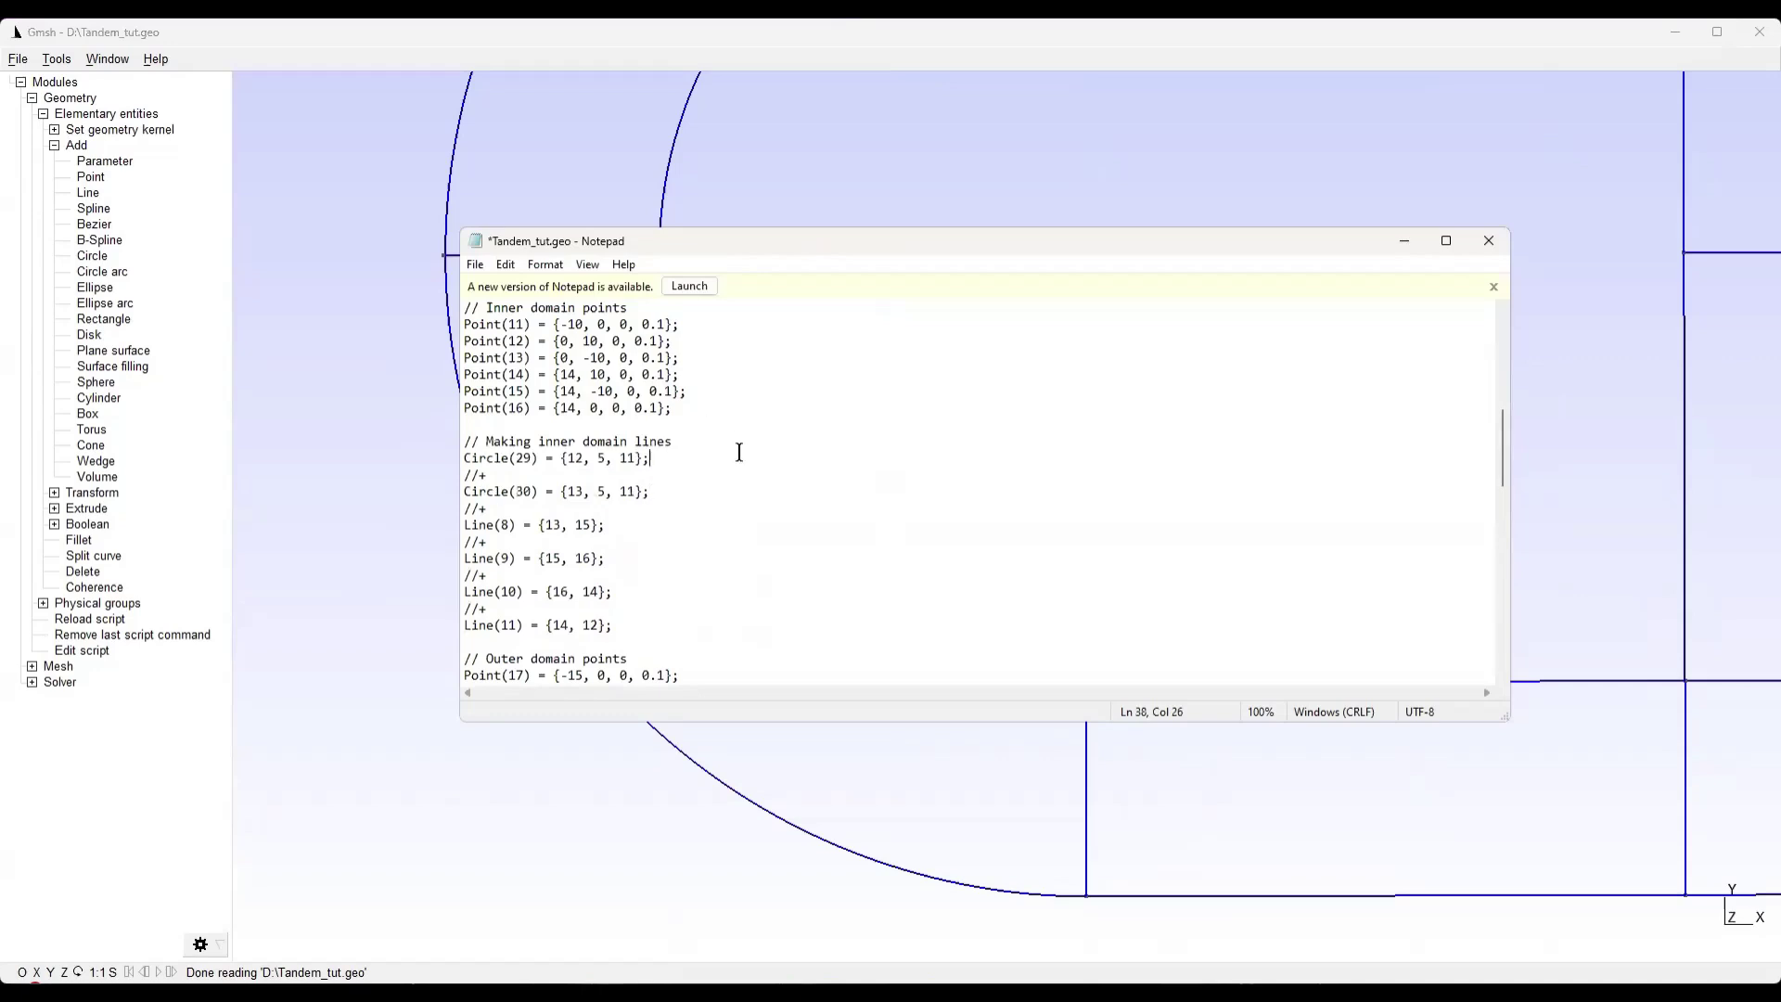
key(Return)
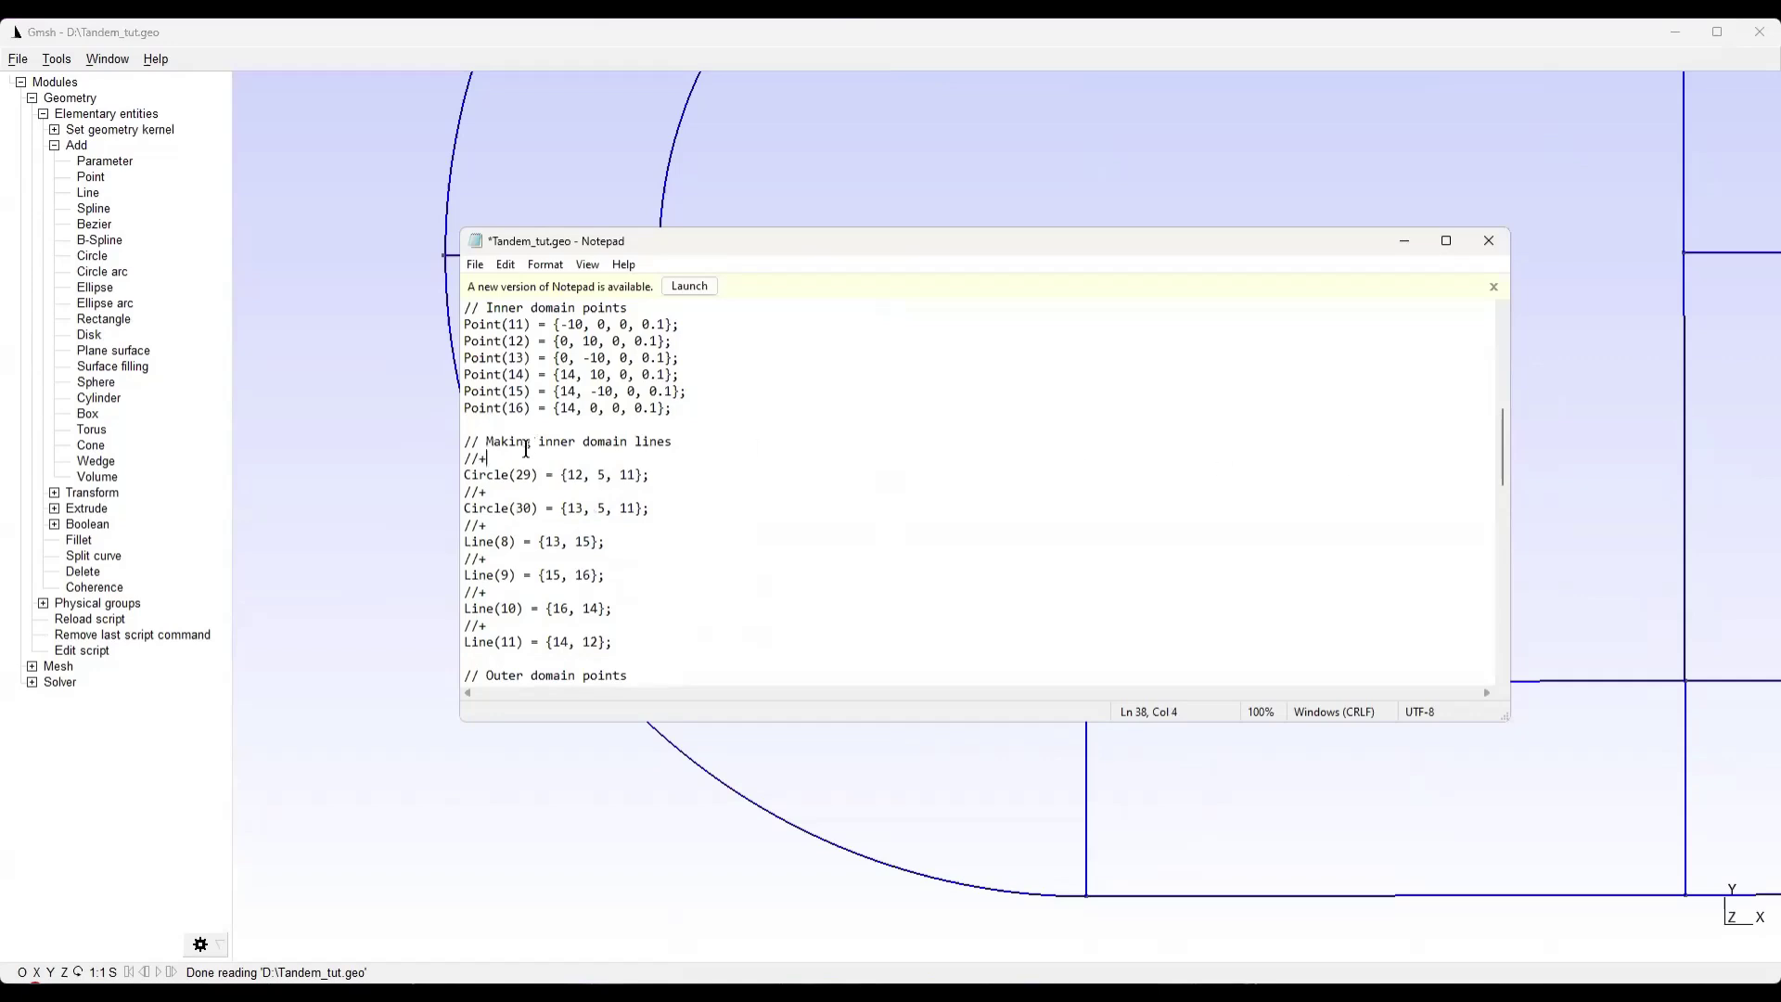
Delete the original Circle(29) and Circle(30) entries after Line(28), along with the leftover //+ and blank lines
scroll(593, 505, down, 12)
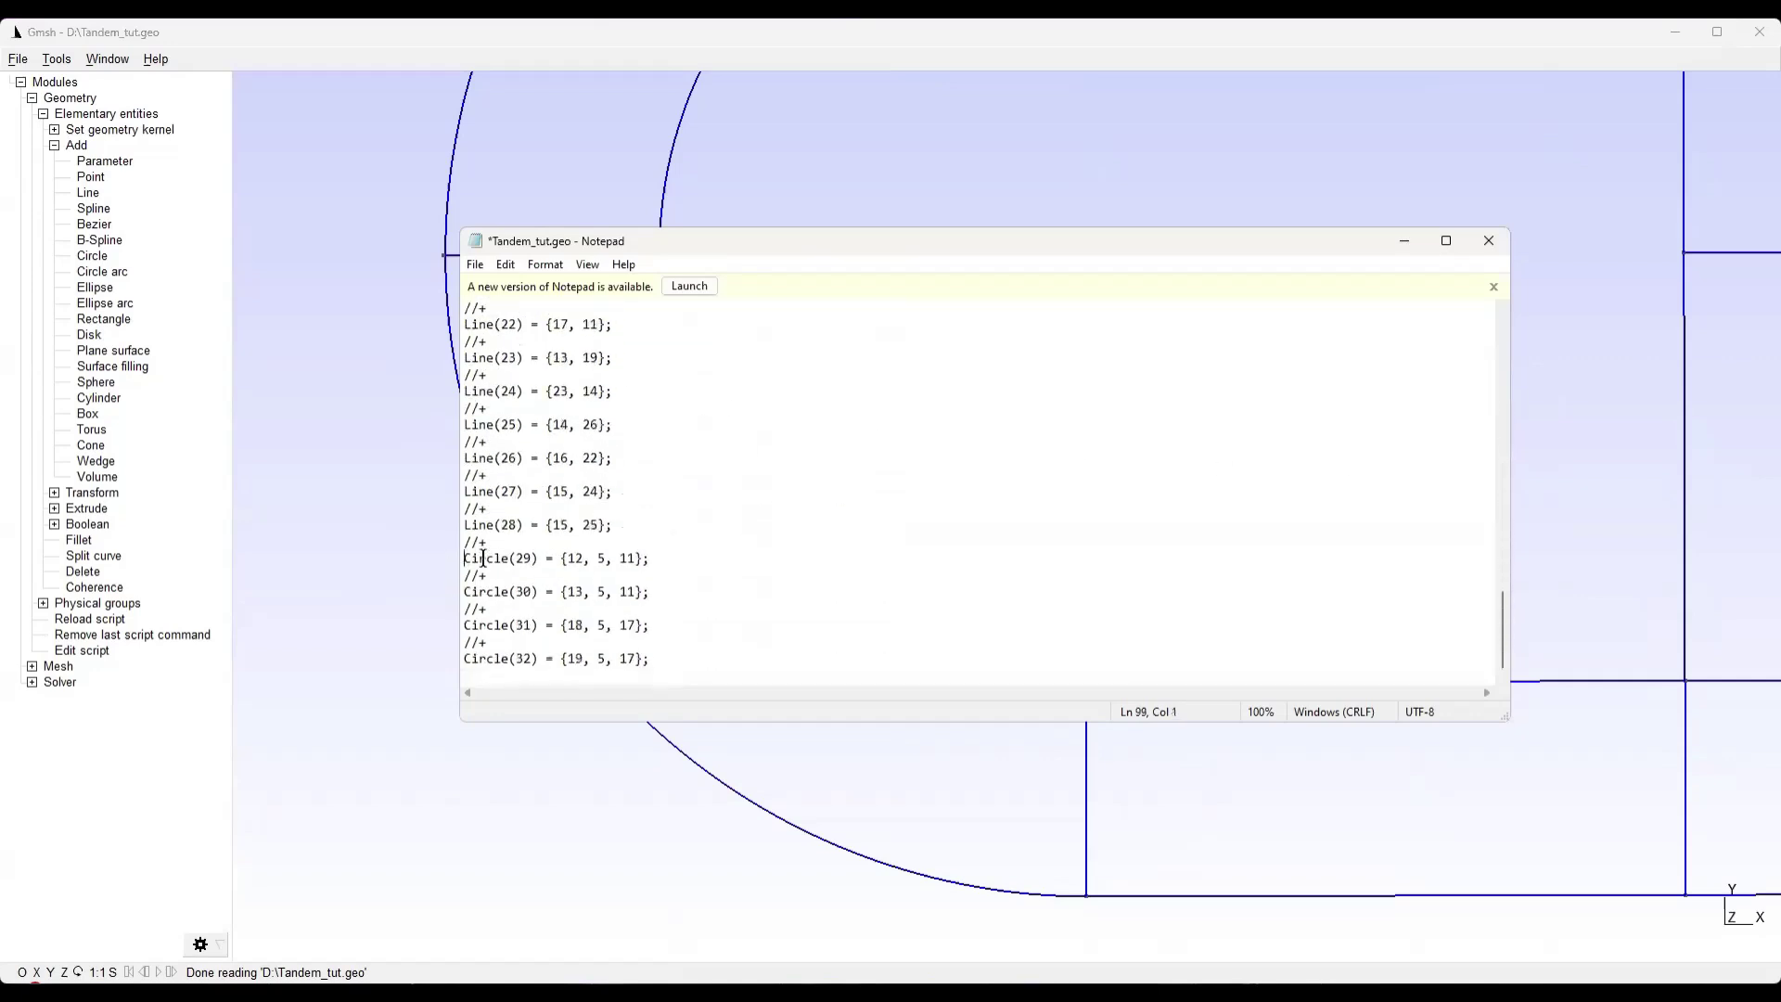
drag(464, 557, 644, 586)
key(Delete)
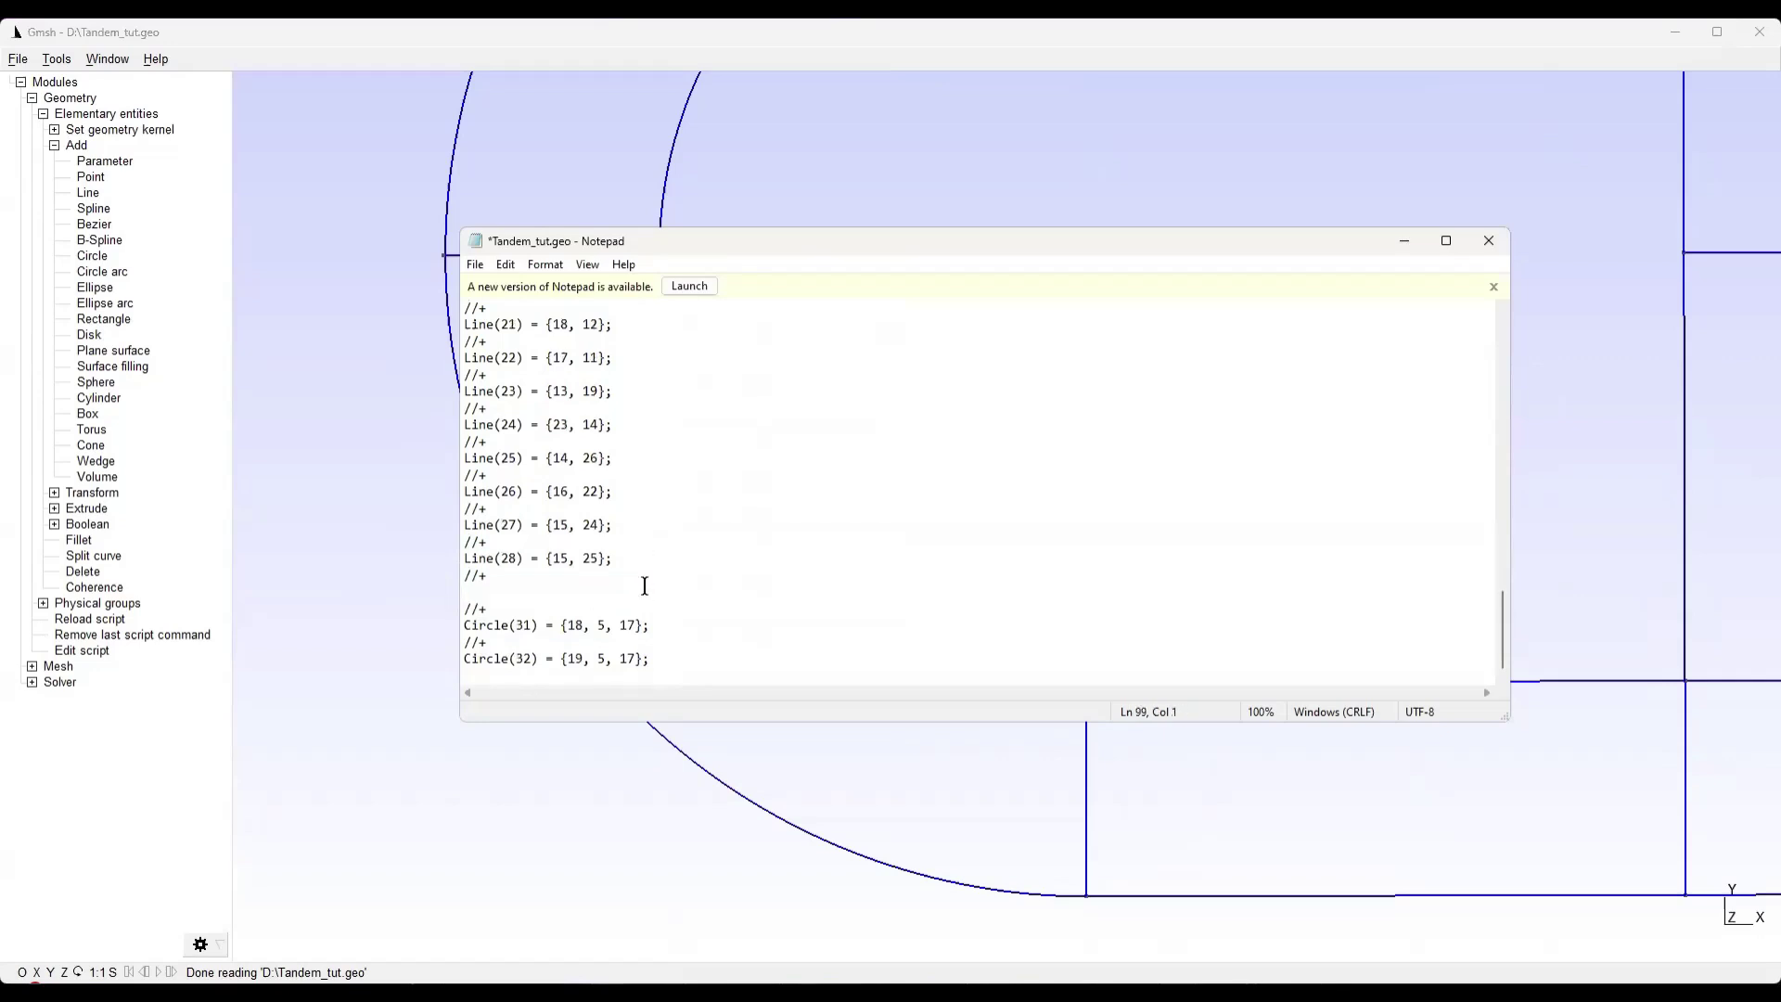
key(BackSpace)
key(BackSpace)
key(BackSpace)
key(BackSpace)
key(BackSpace)
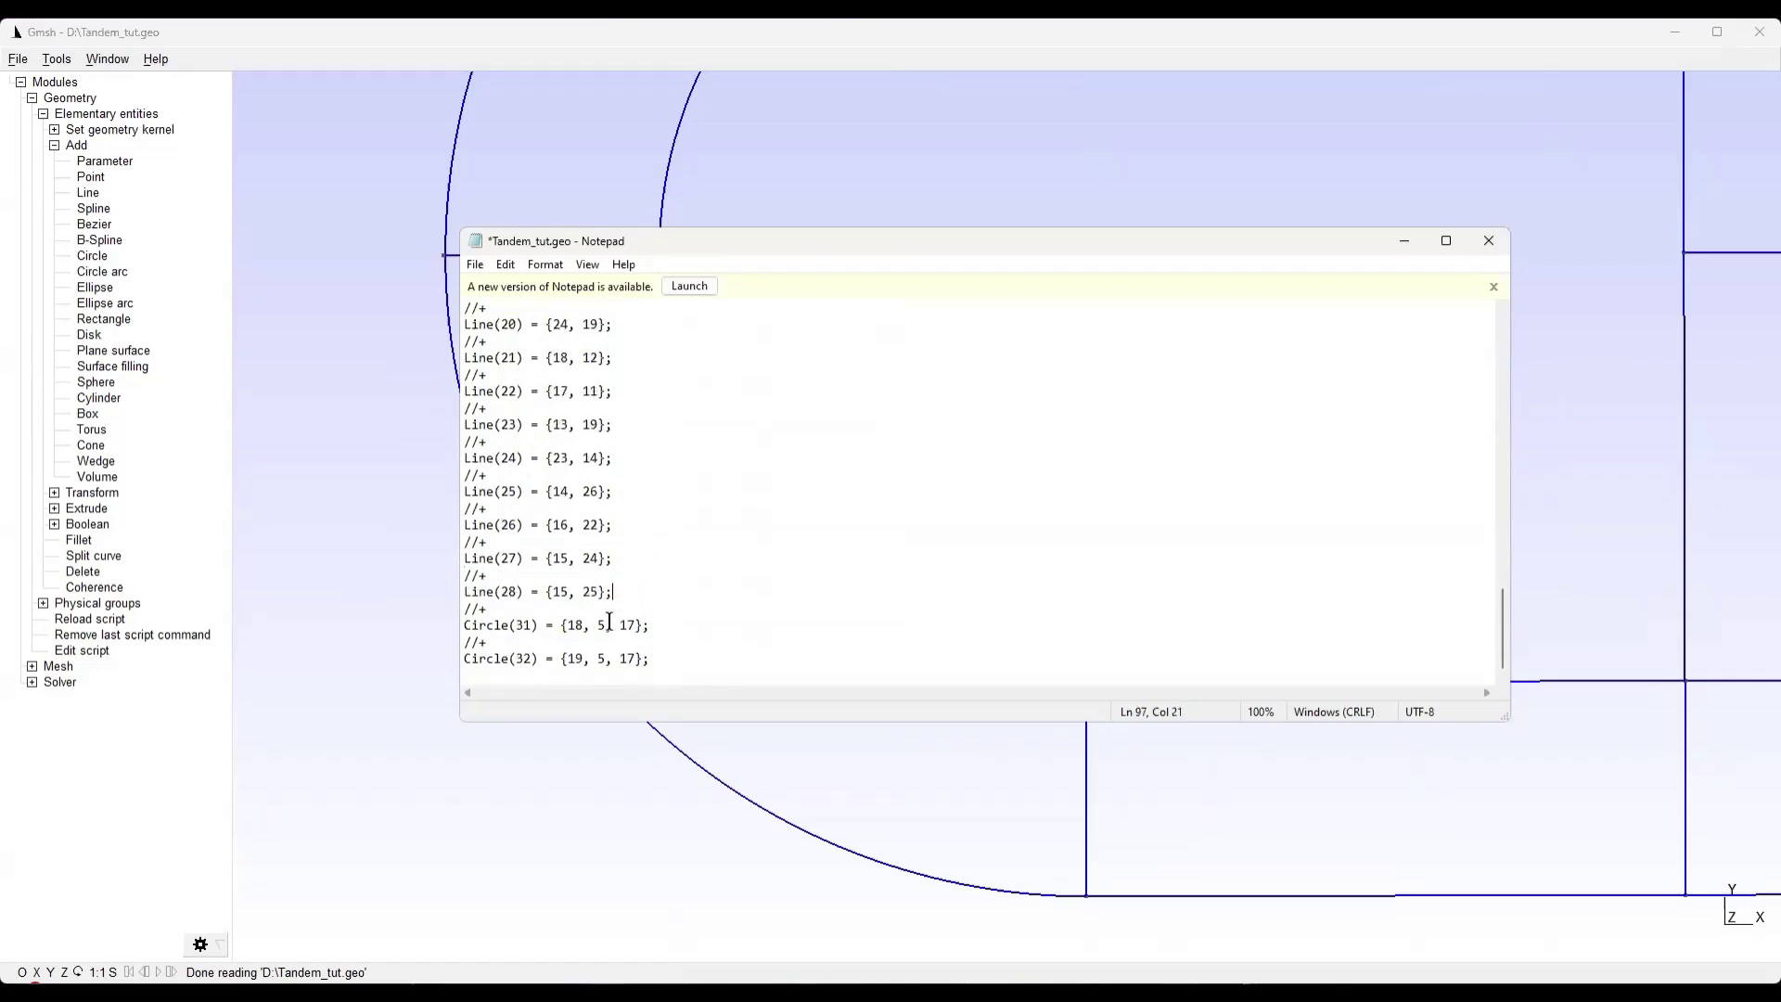
Review the script from the outer arcs Circle(31) and Circle(32) up through the outer domain lines to the inner domain section
drag(749, 676, 442, 625)
scroll(585, 519, up, 9)
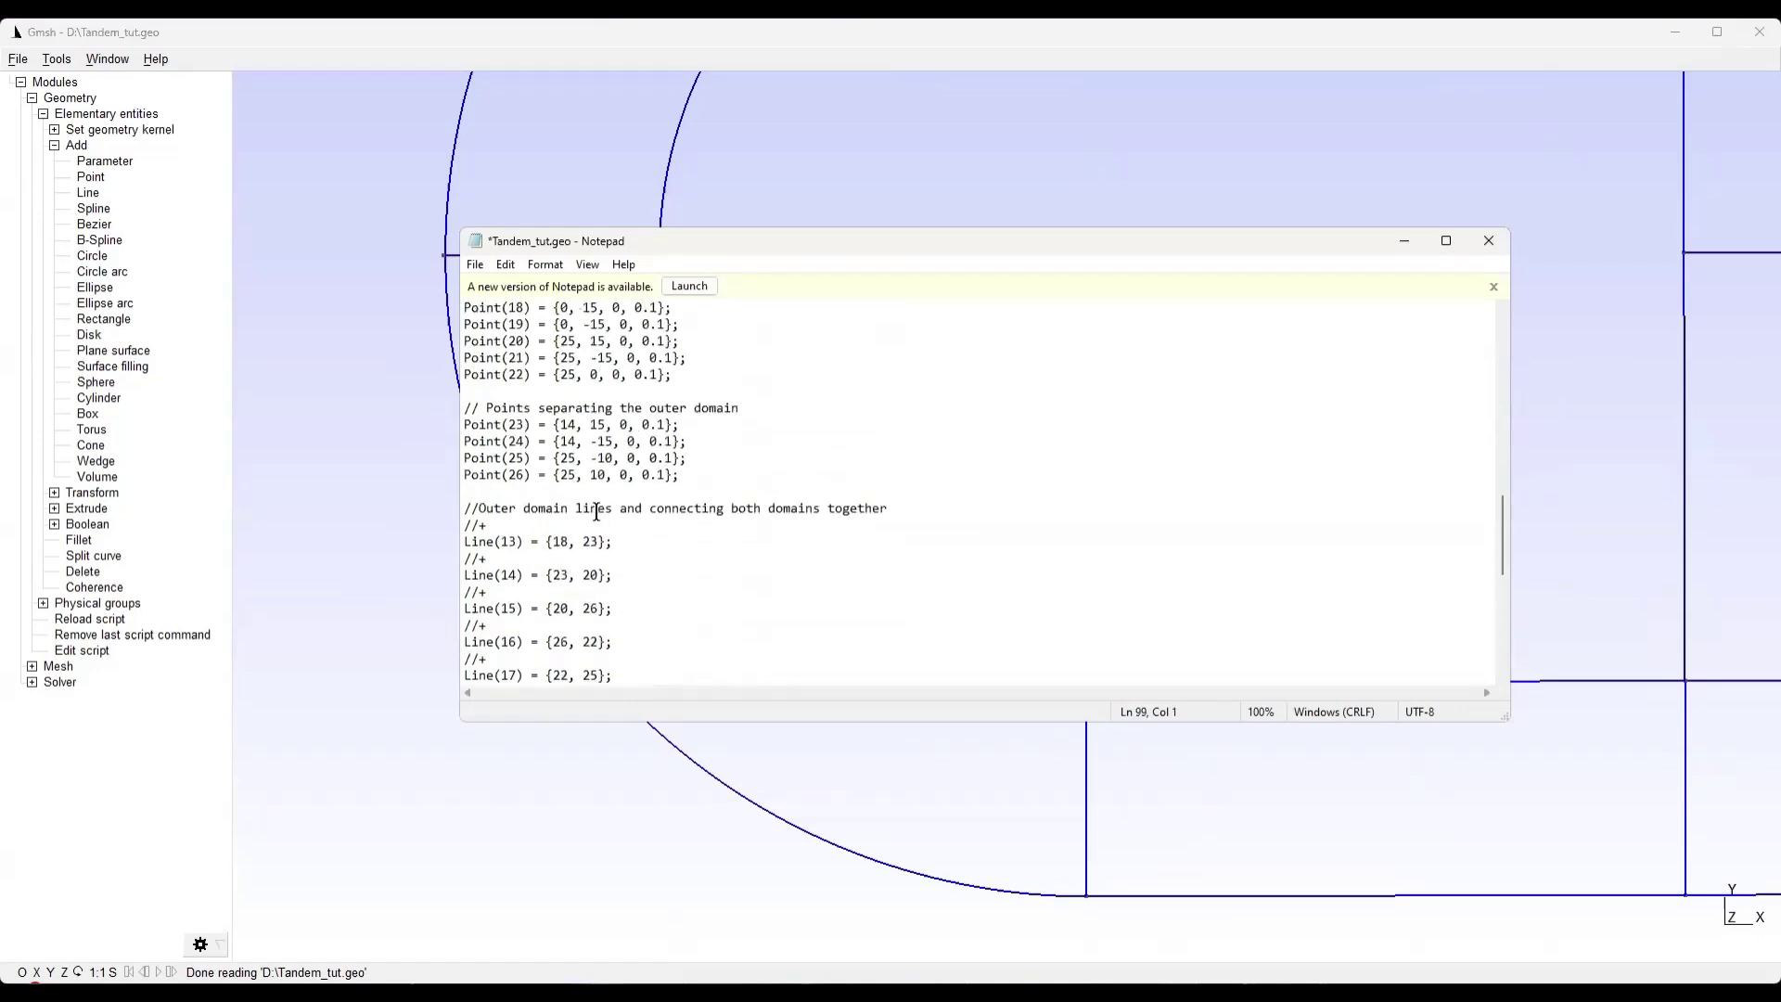
scroll(737, 493, up, 3)
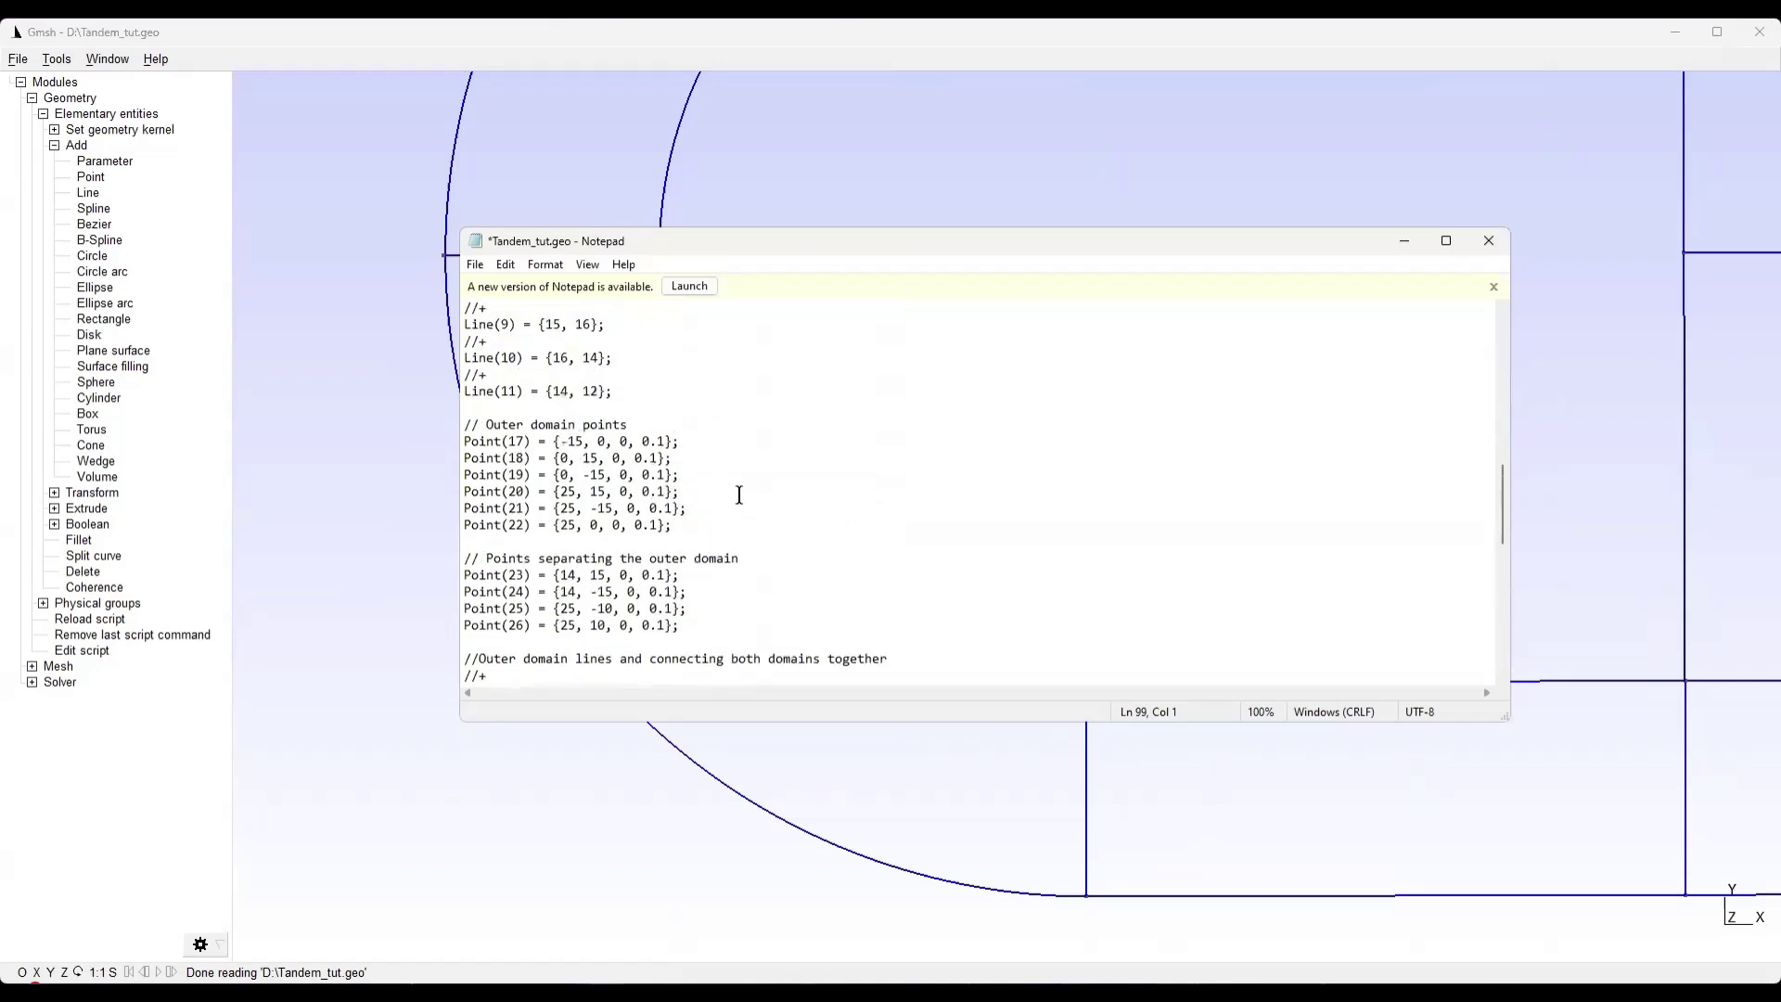
scroll(740, 494, down, 6)
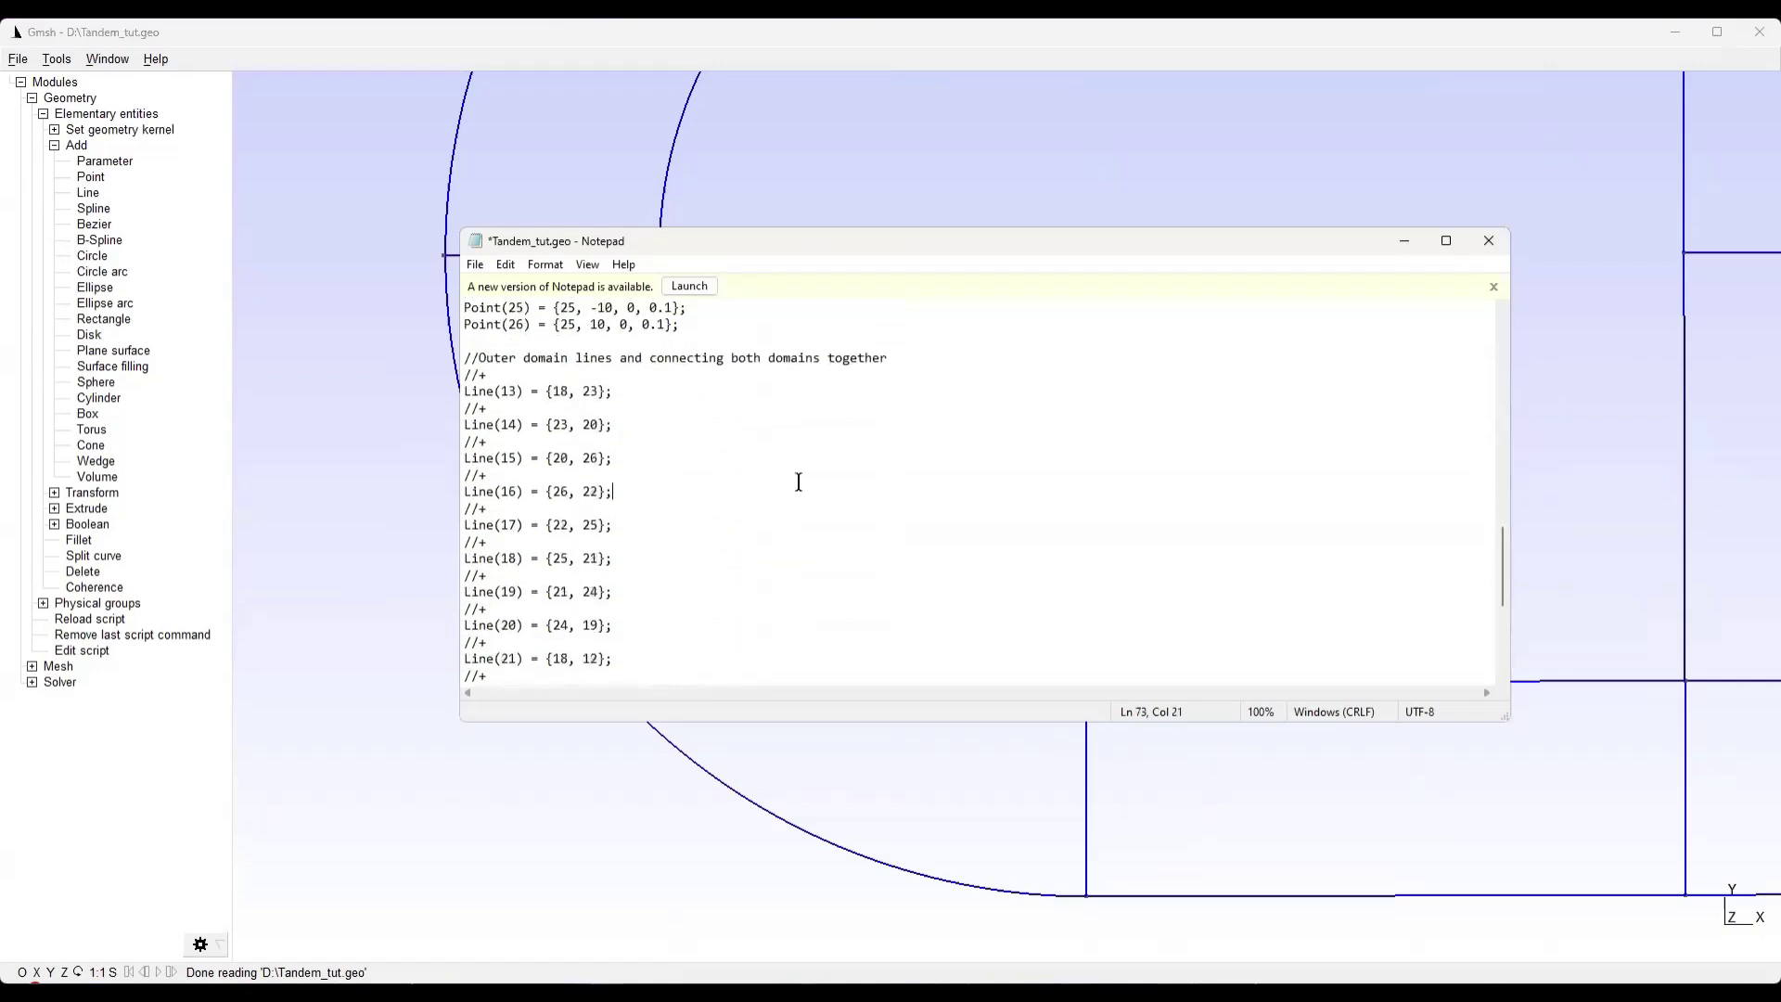
scroll(793, 478, down, 6)
scroll(742, 564, up, 12)
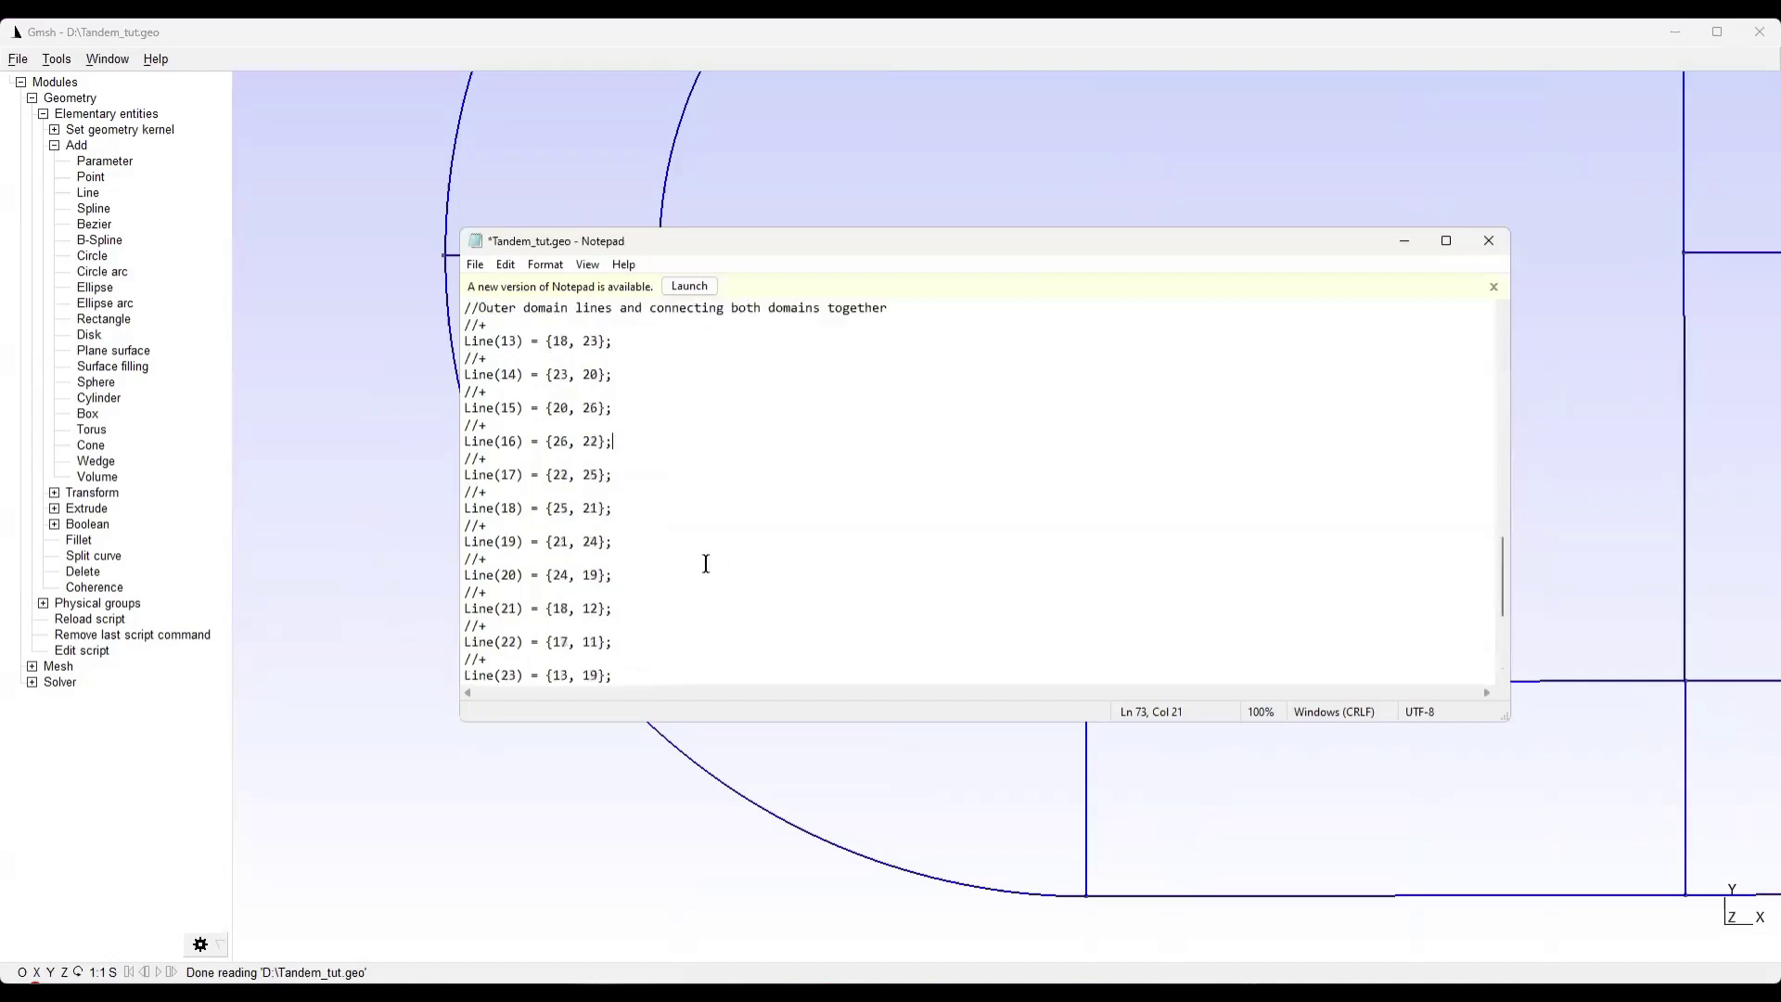
scroll(702, 563, up, 6)
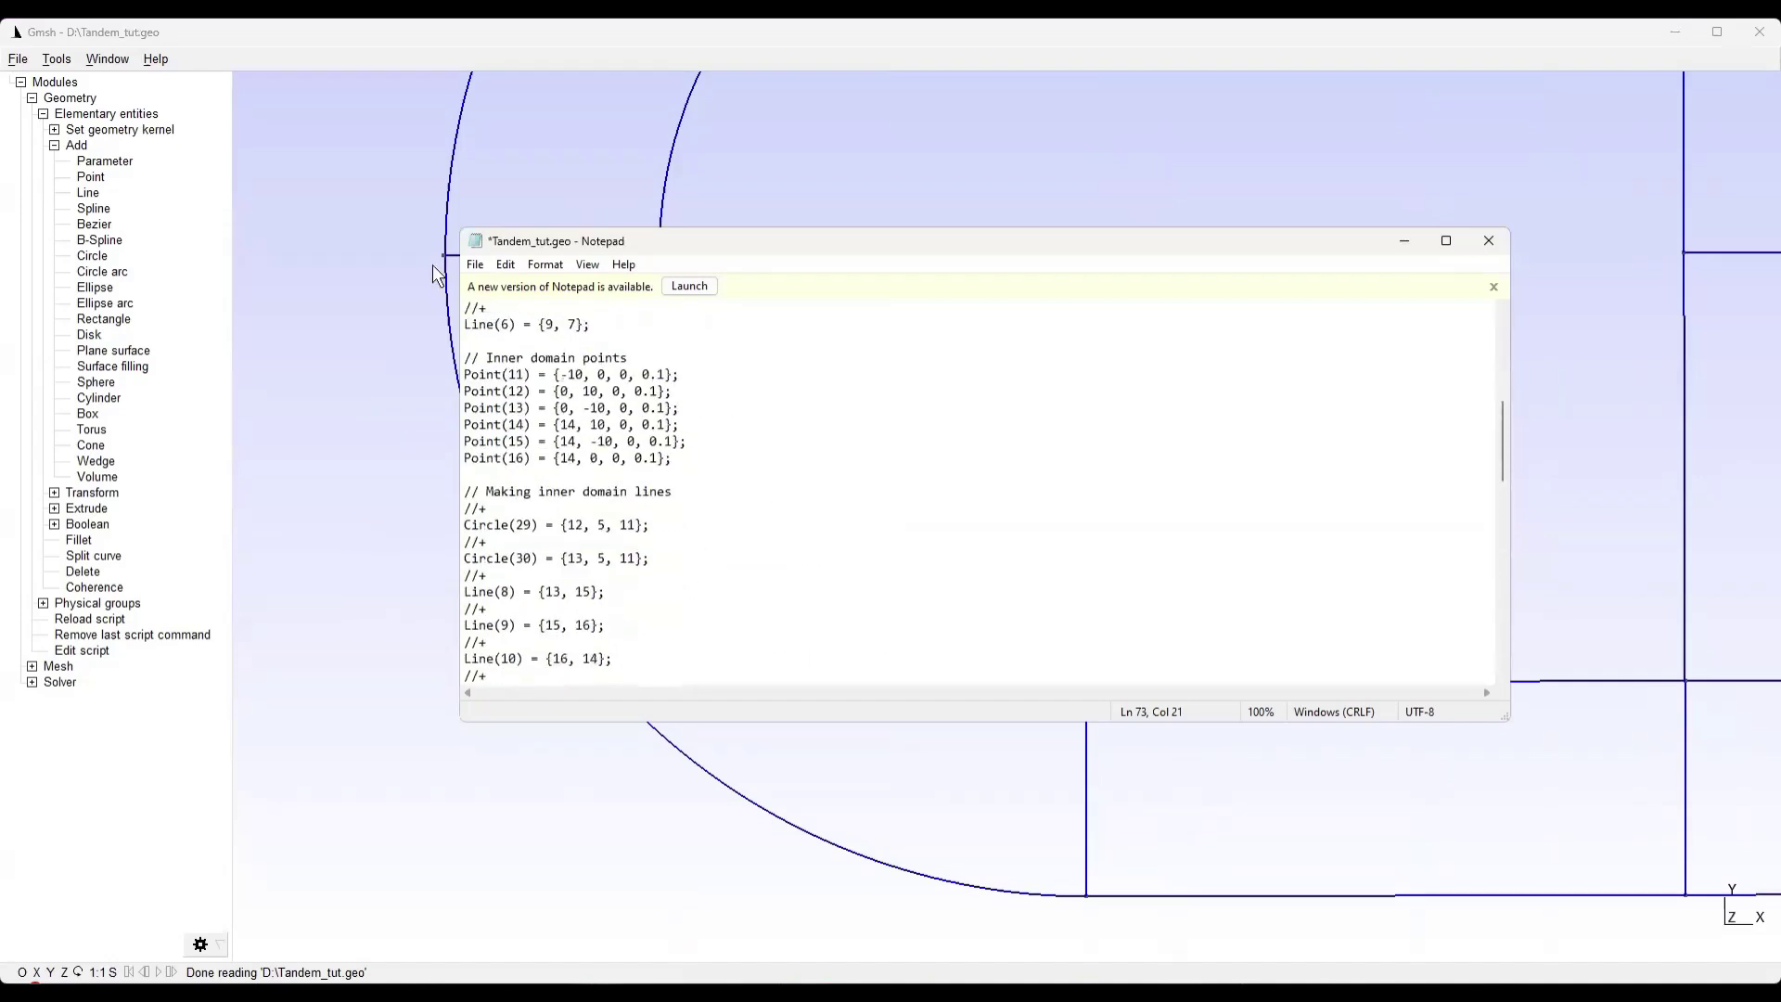
Save the reorganised Tandem_tut.geo script, minimize Notepad, and reload the script in Gmsh
click(474, 266)
click(510, 346)
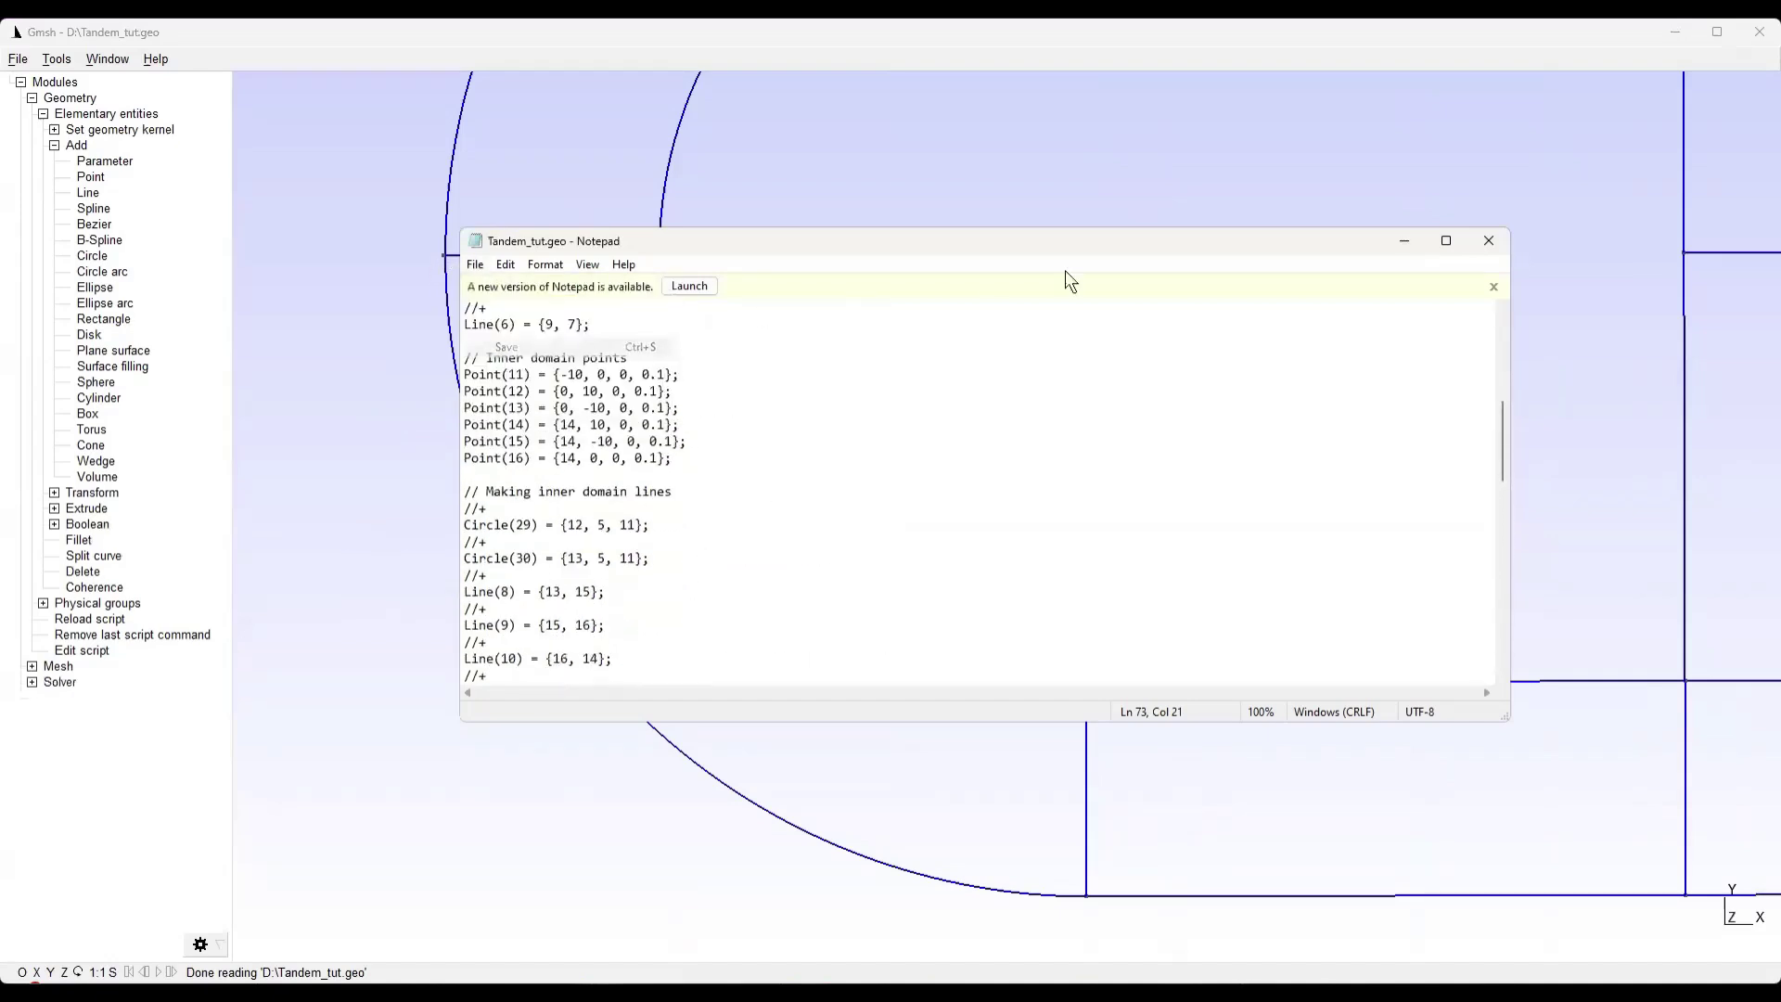
click(1404, 240)
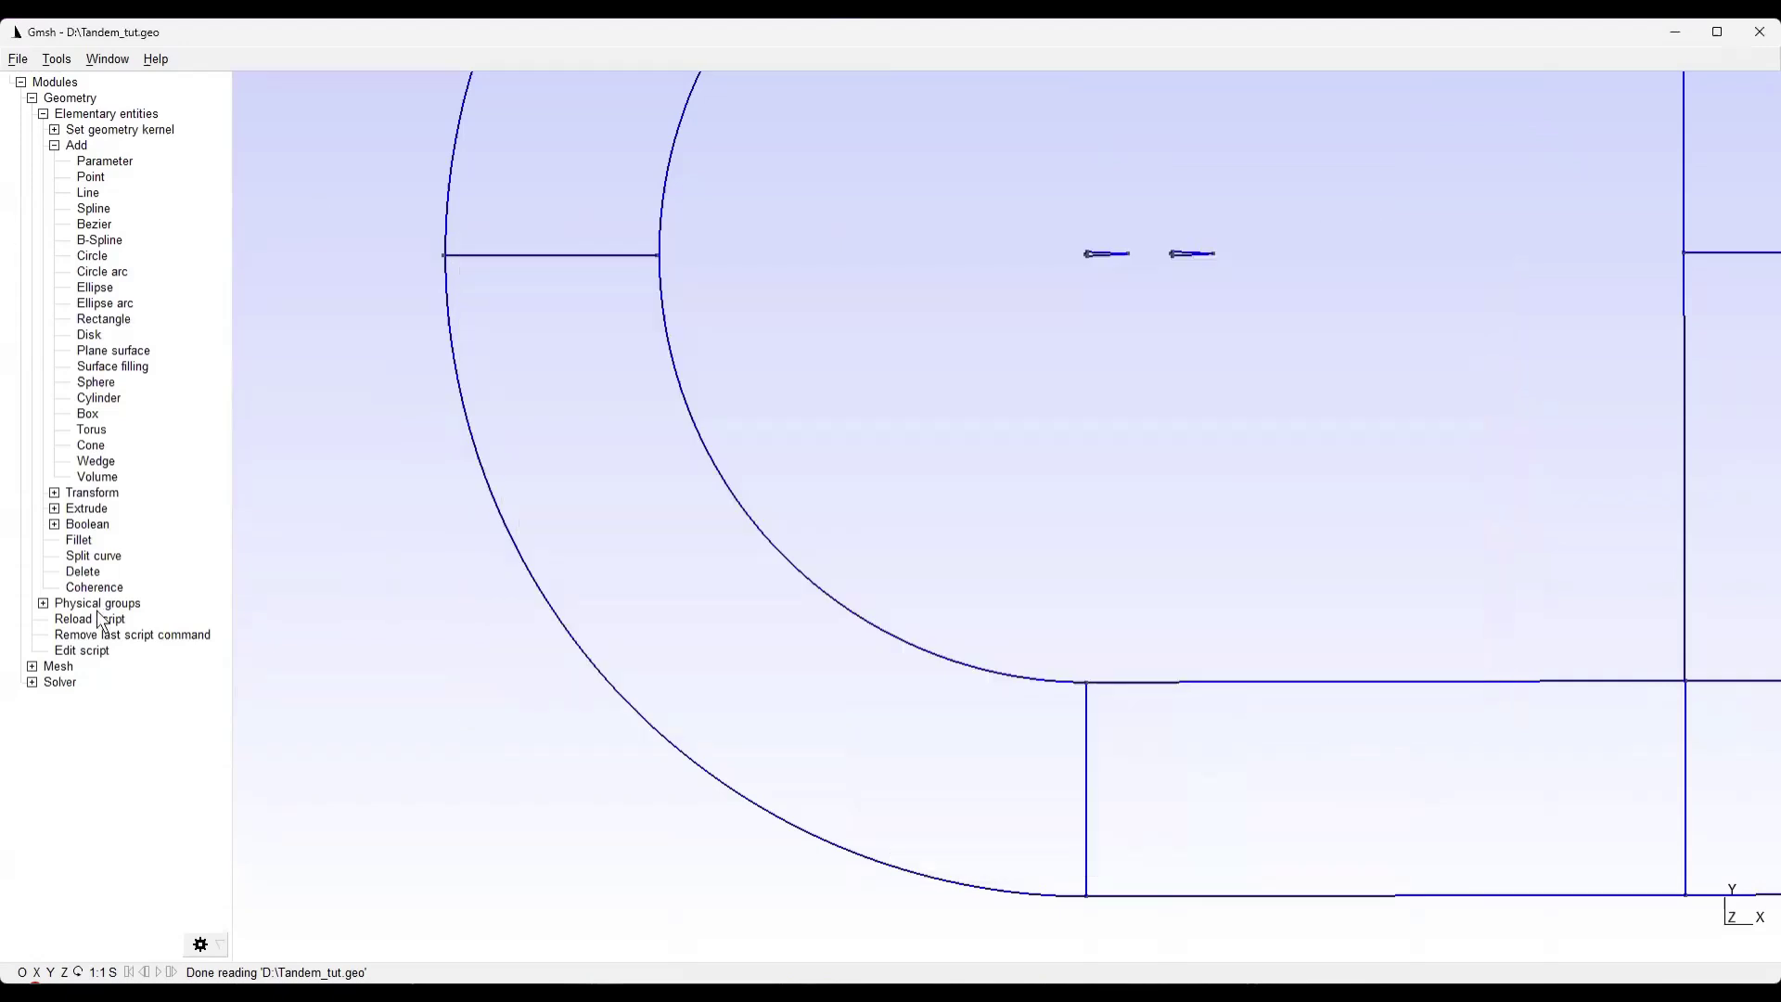
click(97, 620)
scroll(638, 414, down, 3)
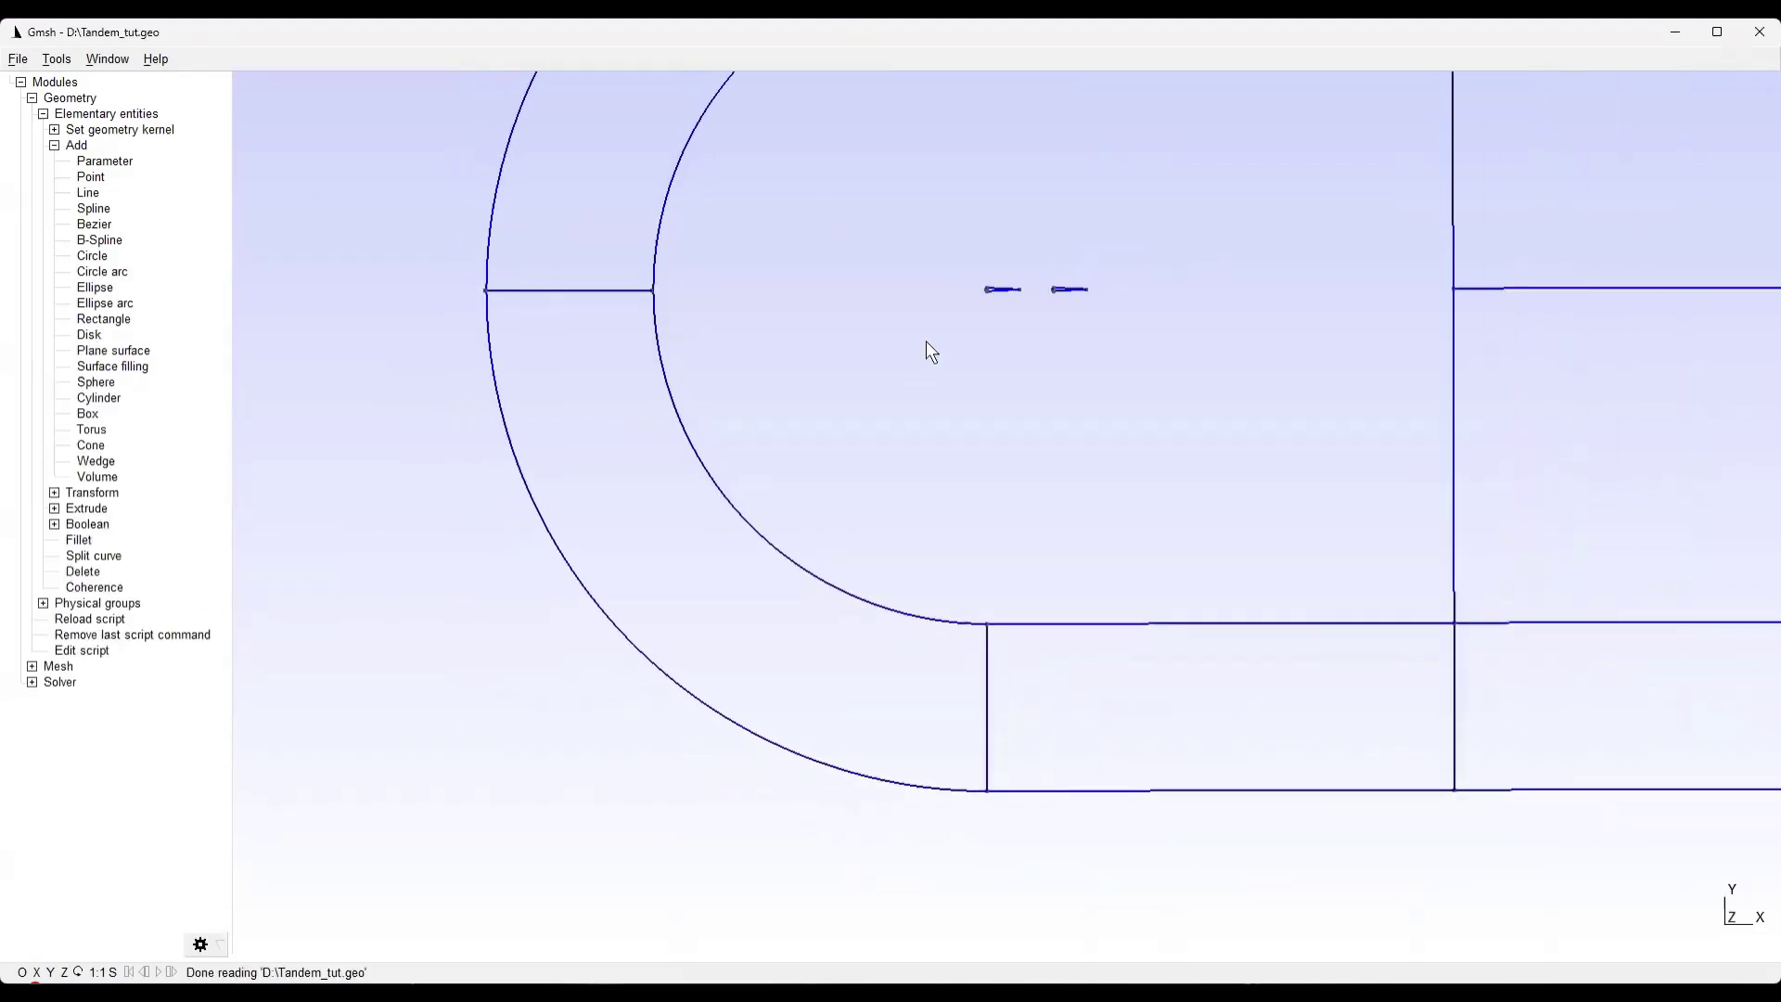
Close the outdated Tandem_tut.geo script window and reopen the current script for editing
scroll(854, 349, down, 3)
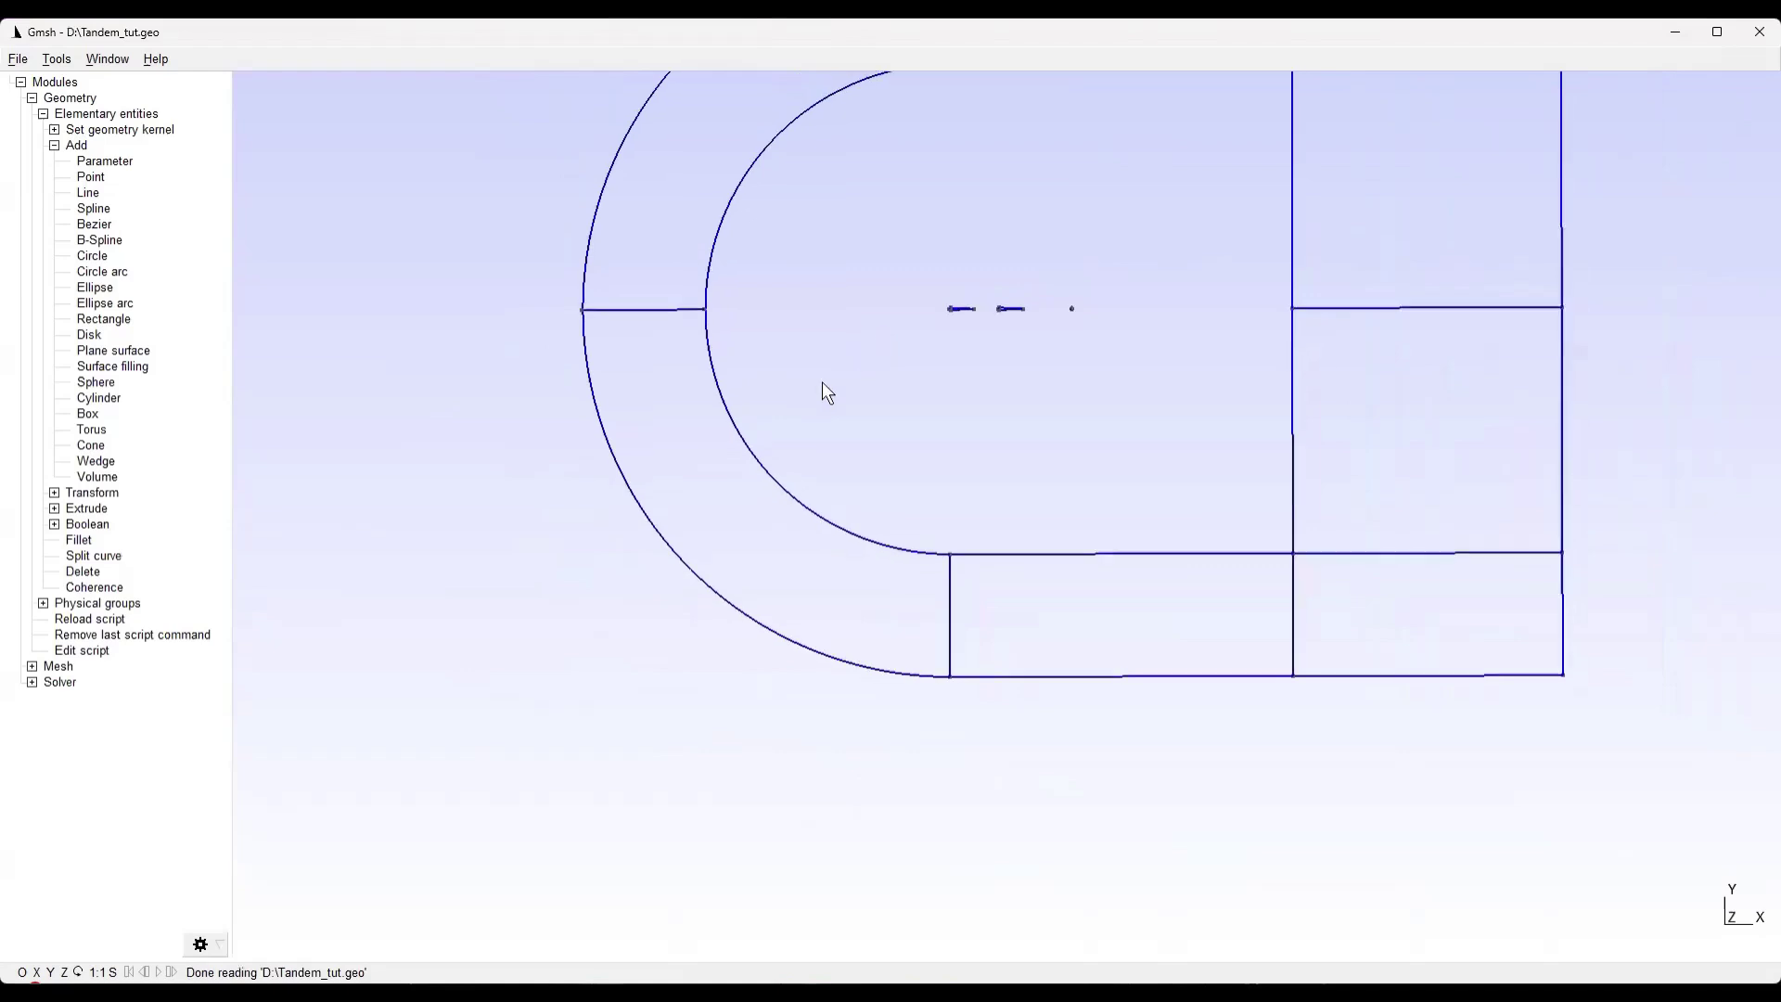
right_drag(852, 353, 715, 492)
mouse_move(1178, 992)
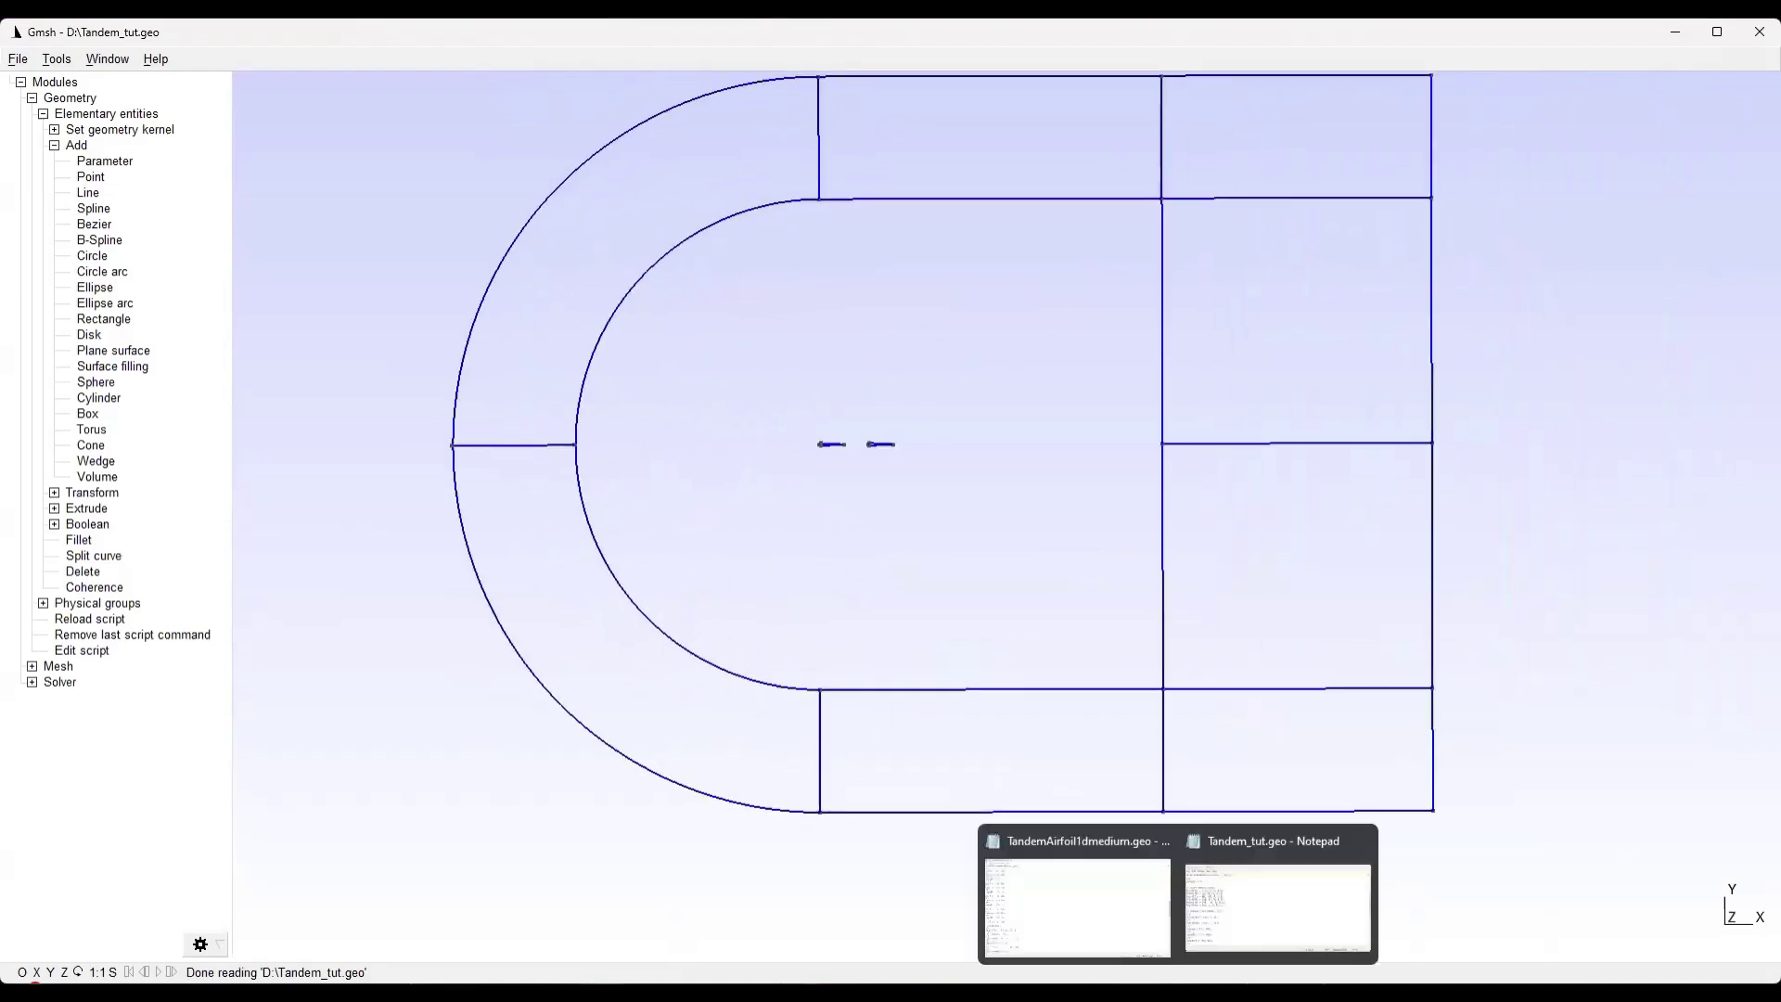
click(1300, 840)
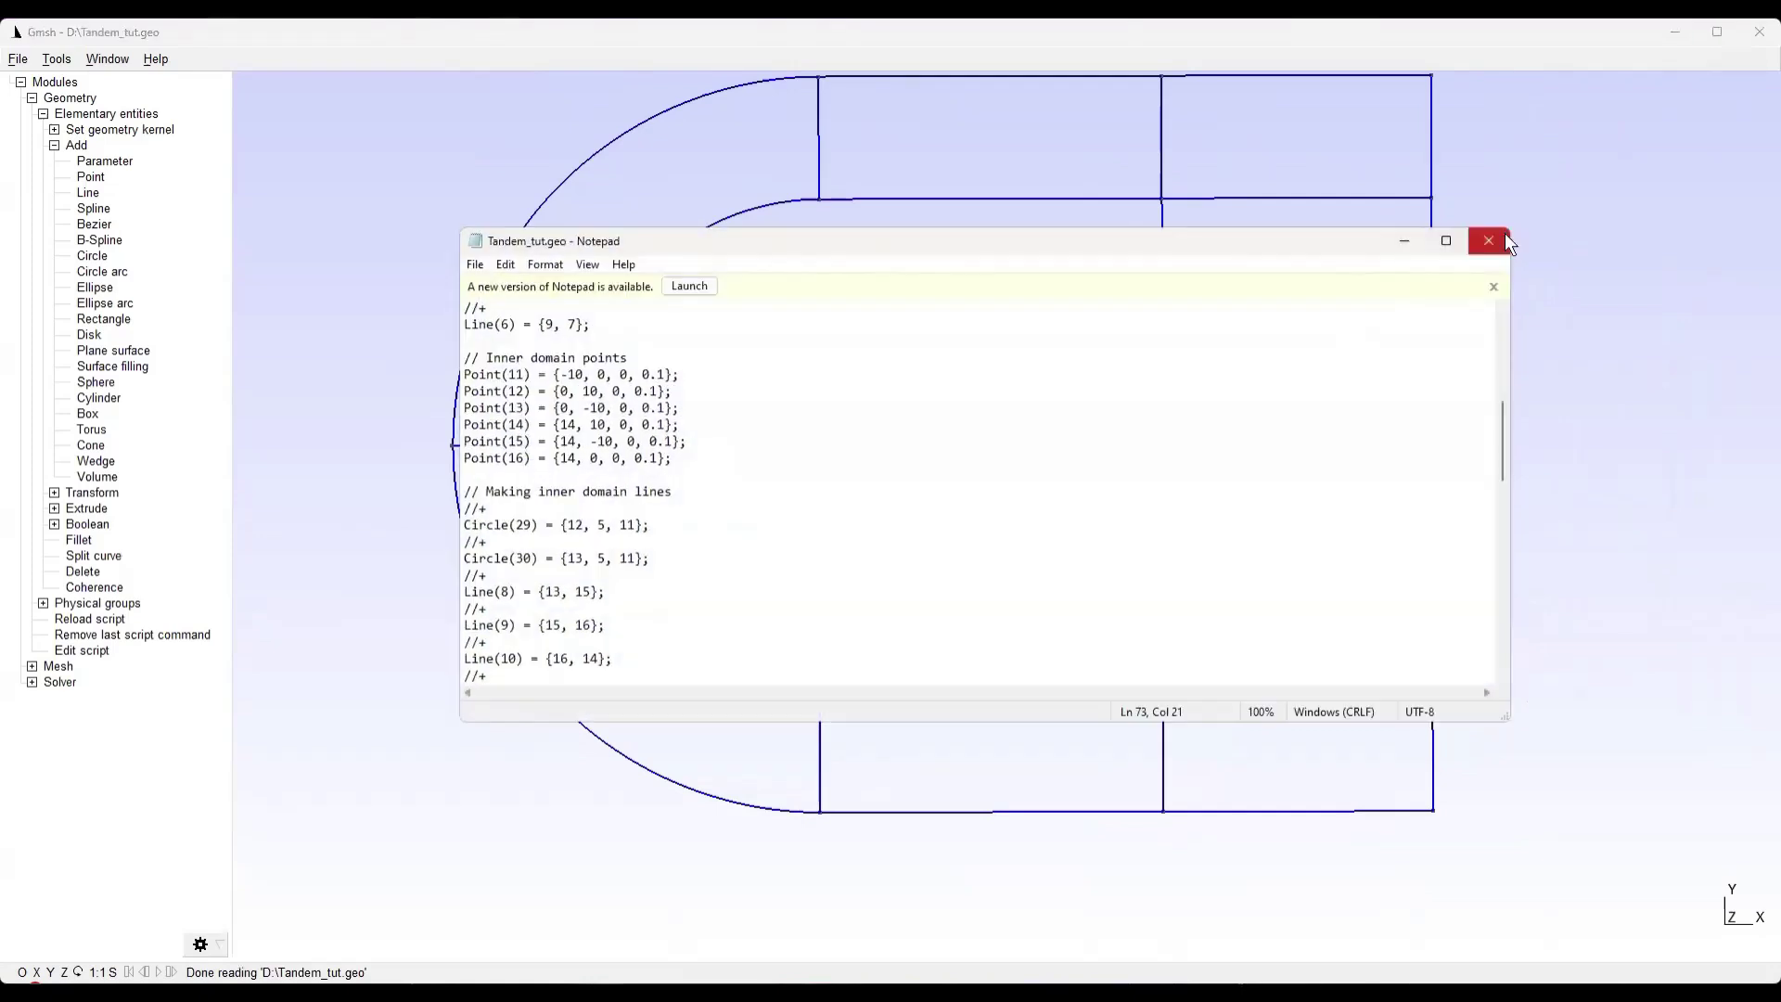
click(1504, 234)
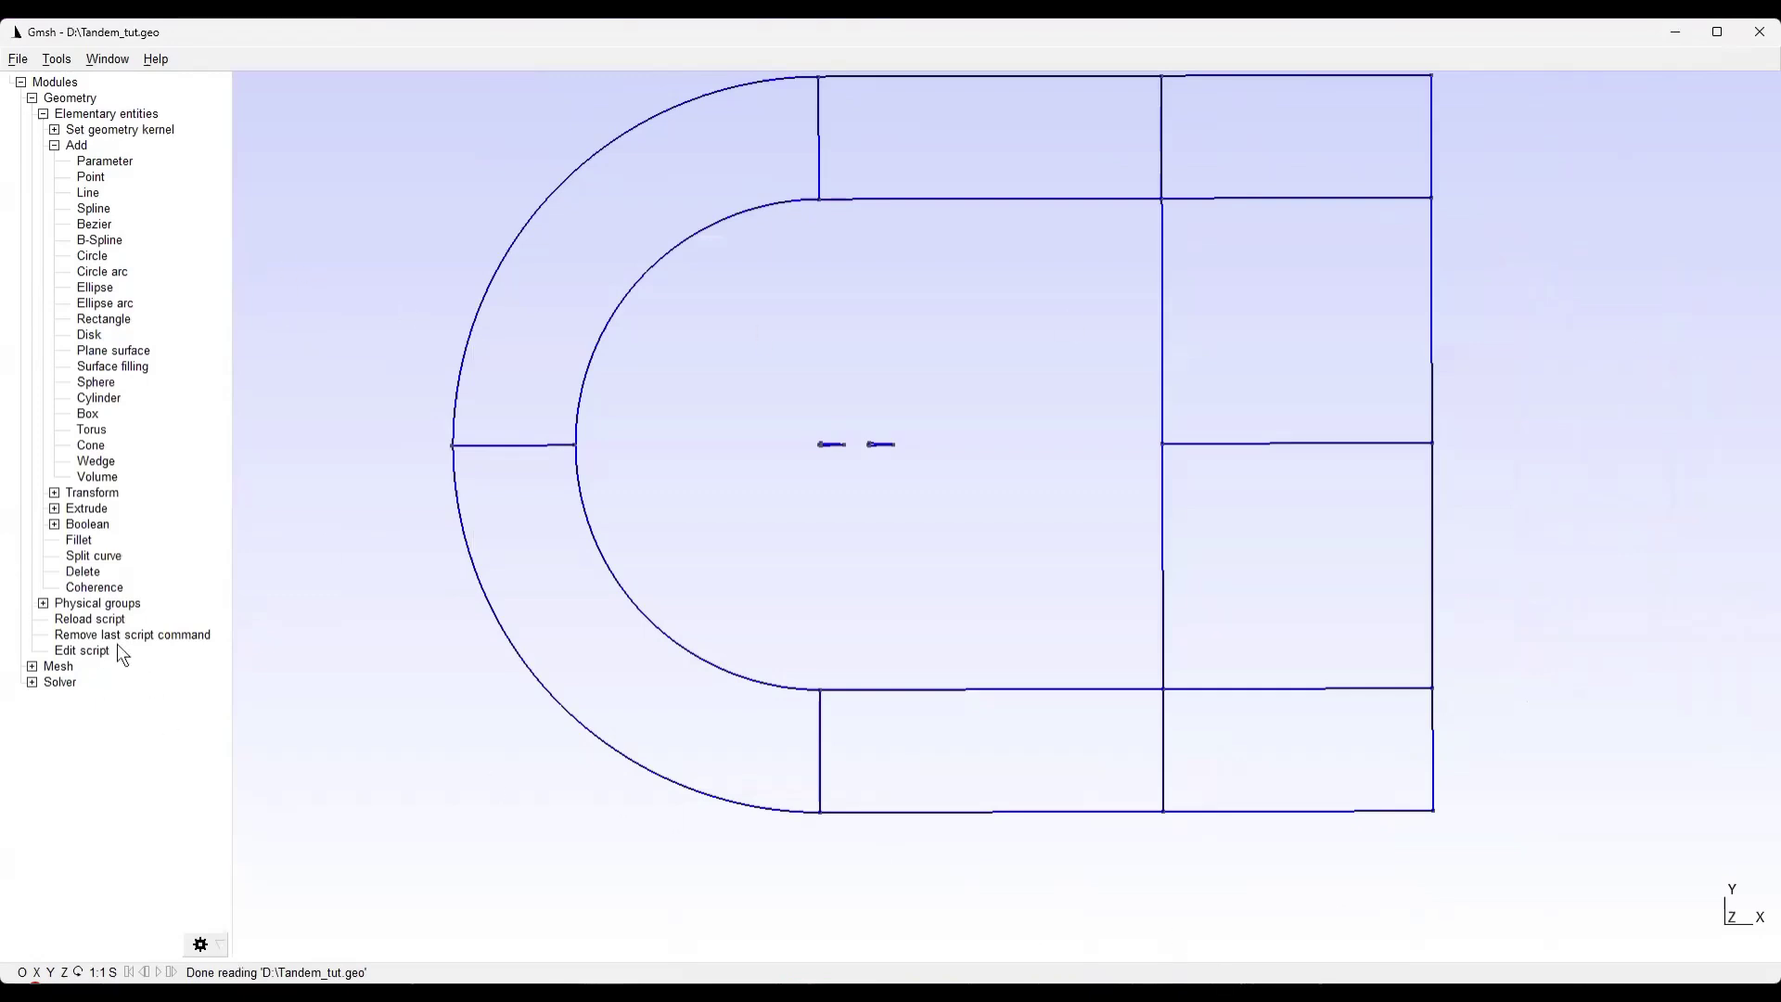
click(92, 650)
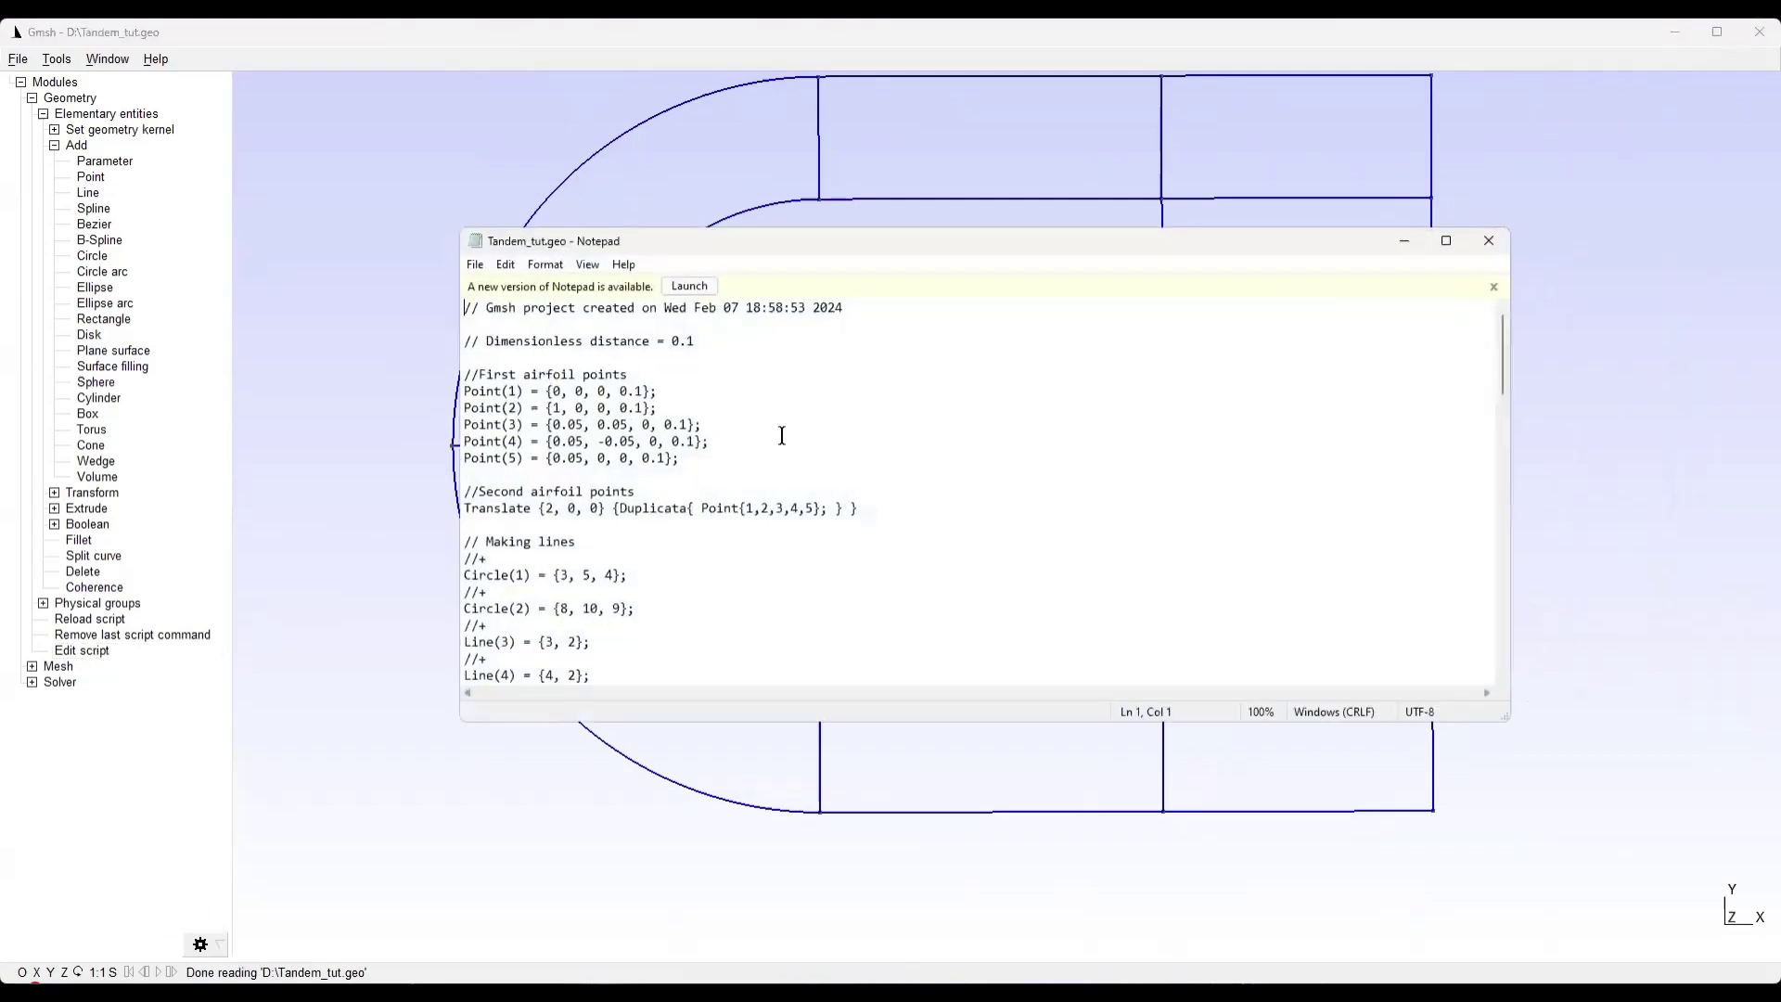
Append a //+ line and the comment //Making Surfaces after Circle(32) at the script's end, save the file and close it
key(ctrl+End)
key(Delete)
key(Return)
key(BackSpace)
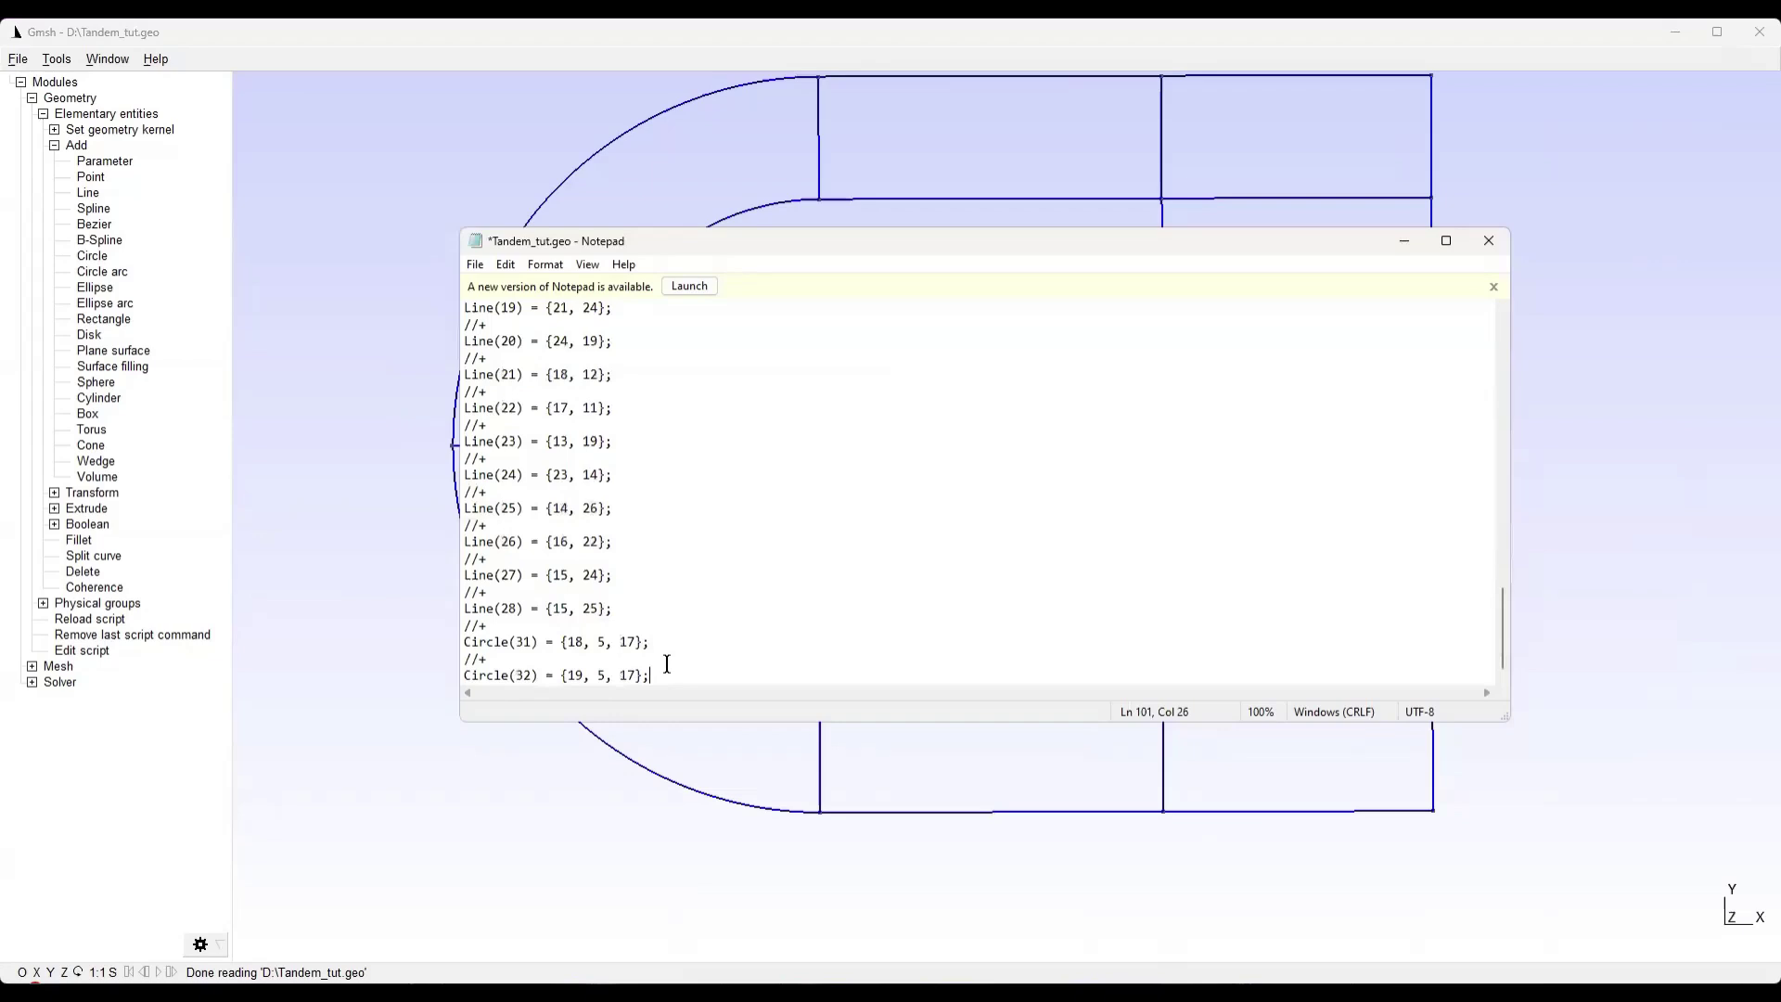
key(Return)
text(//+)
key(Return)
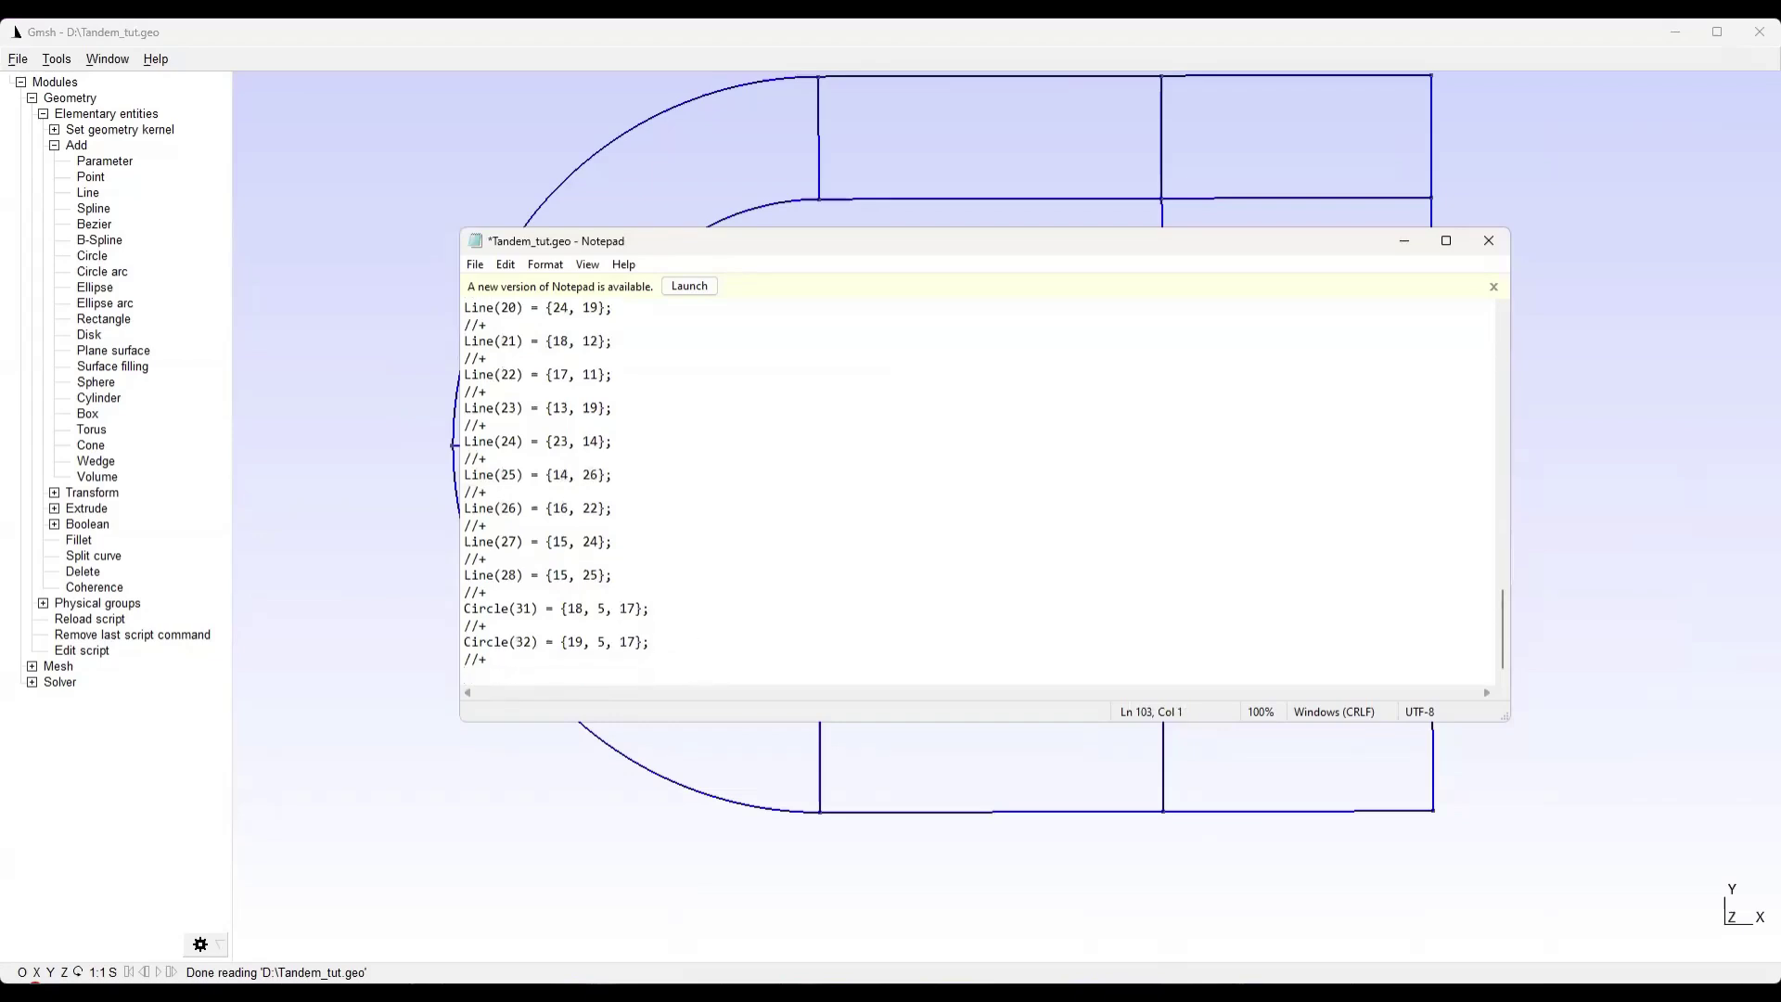
text(//Making Surfaces)
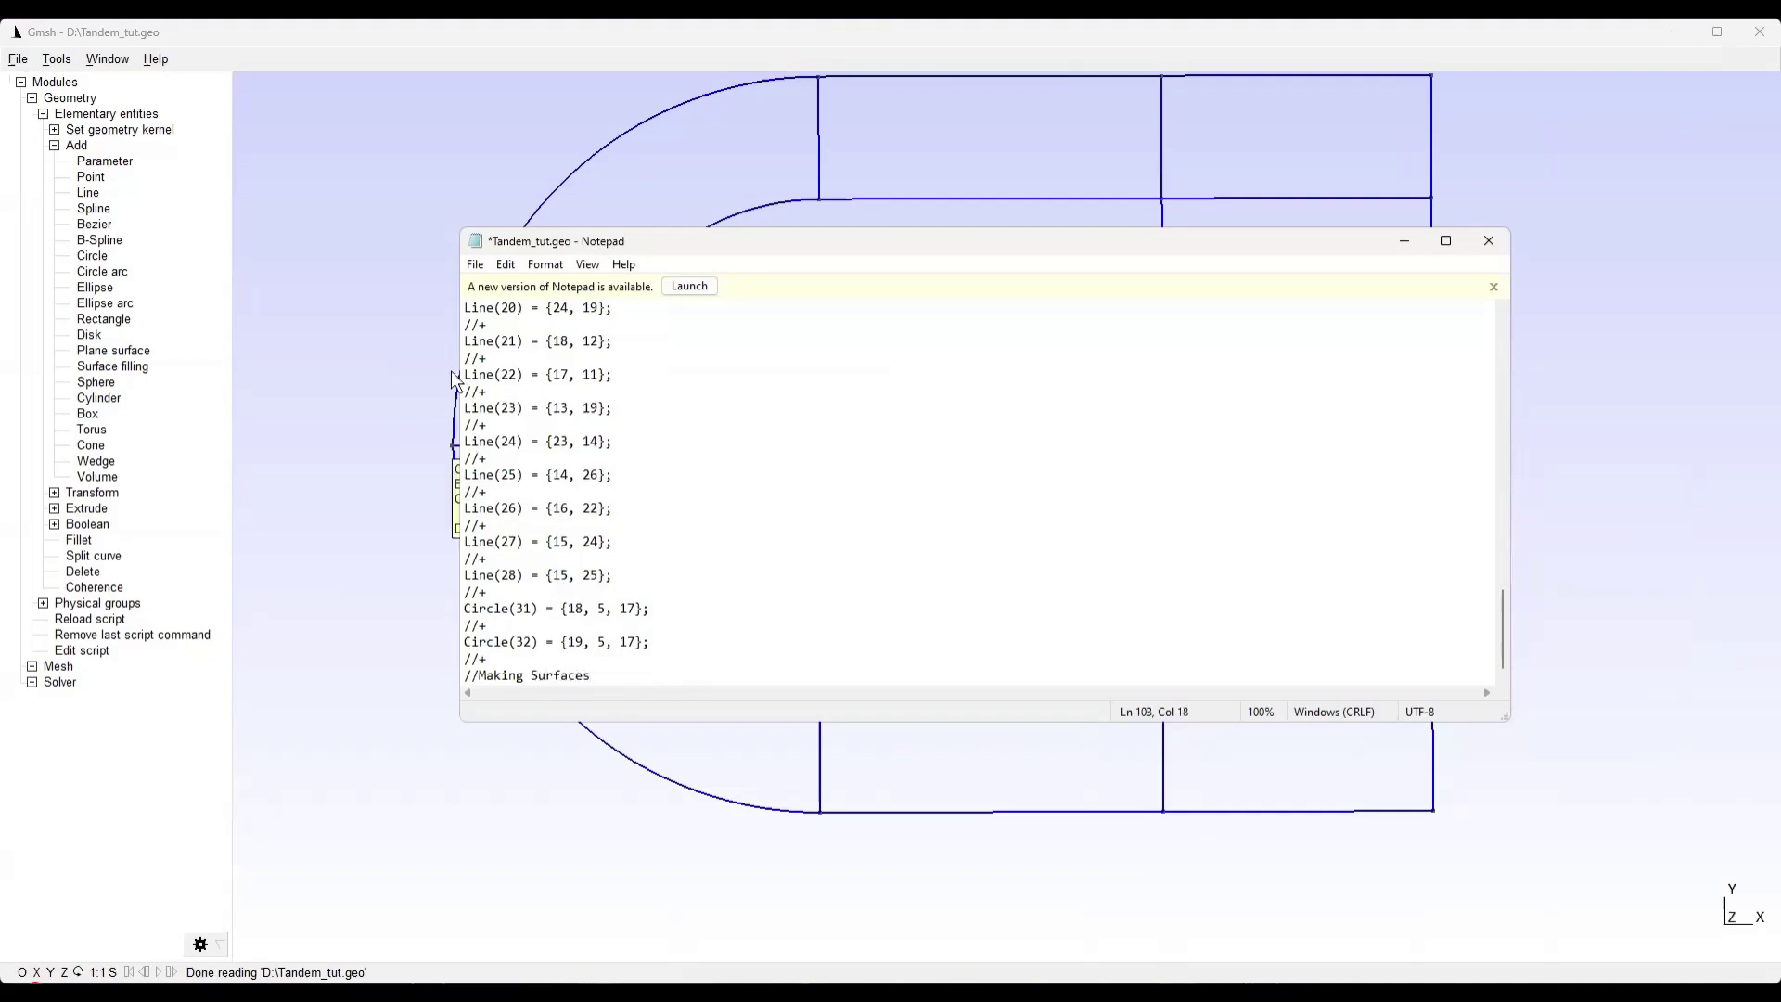
click(477, 268)
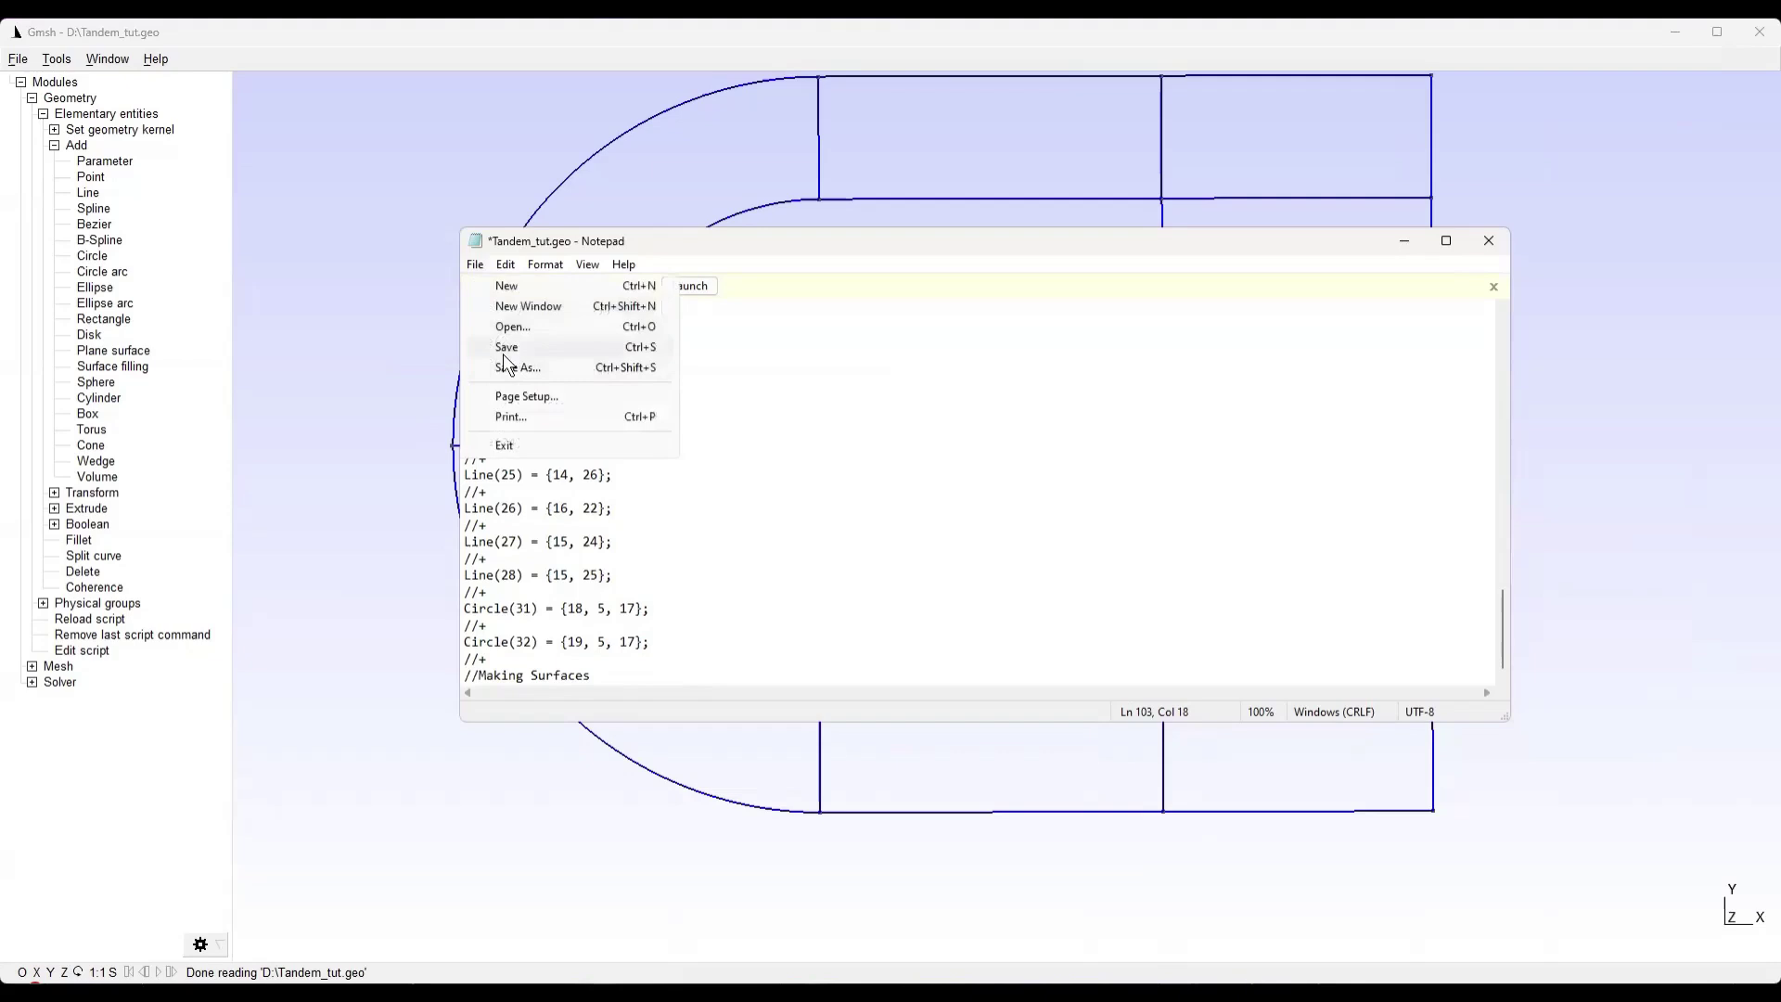
click(503, 354)
click(1488, 242)
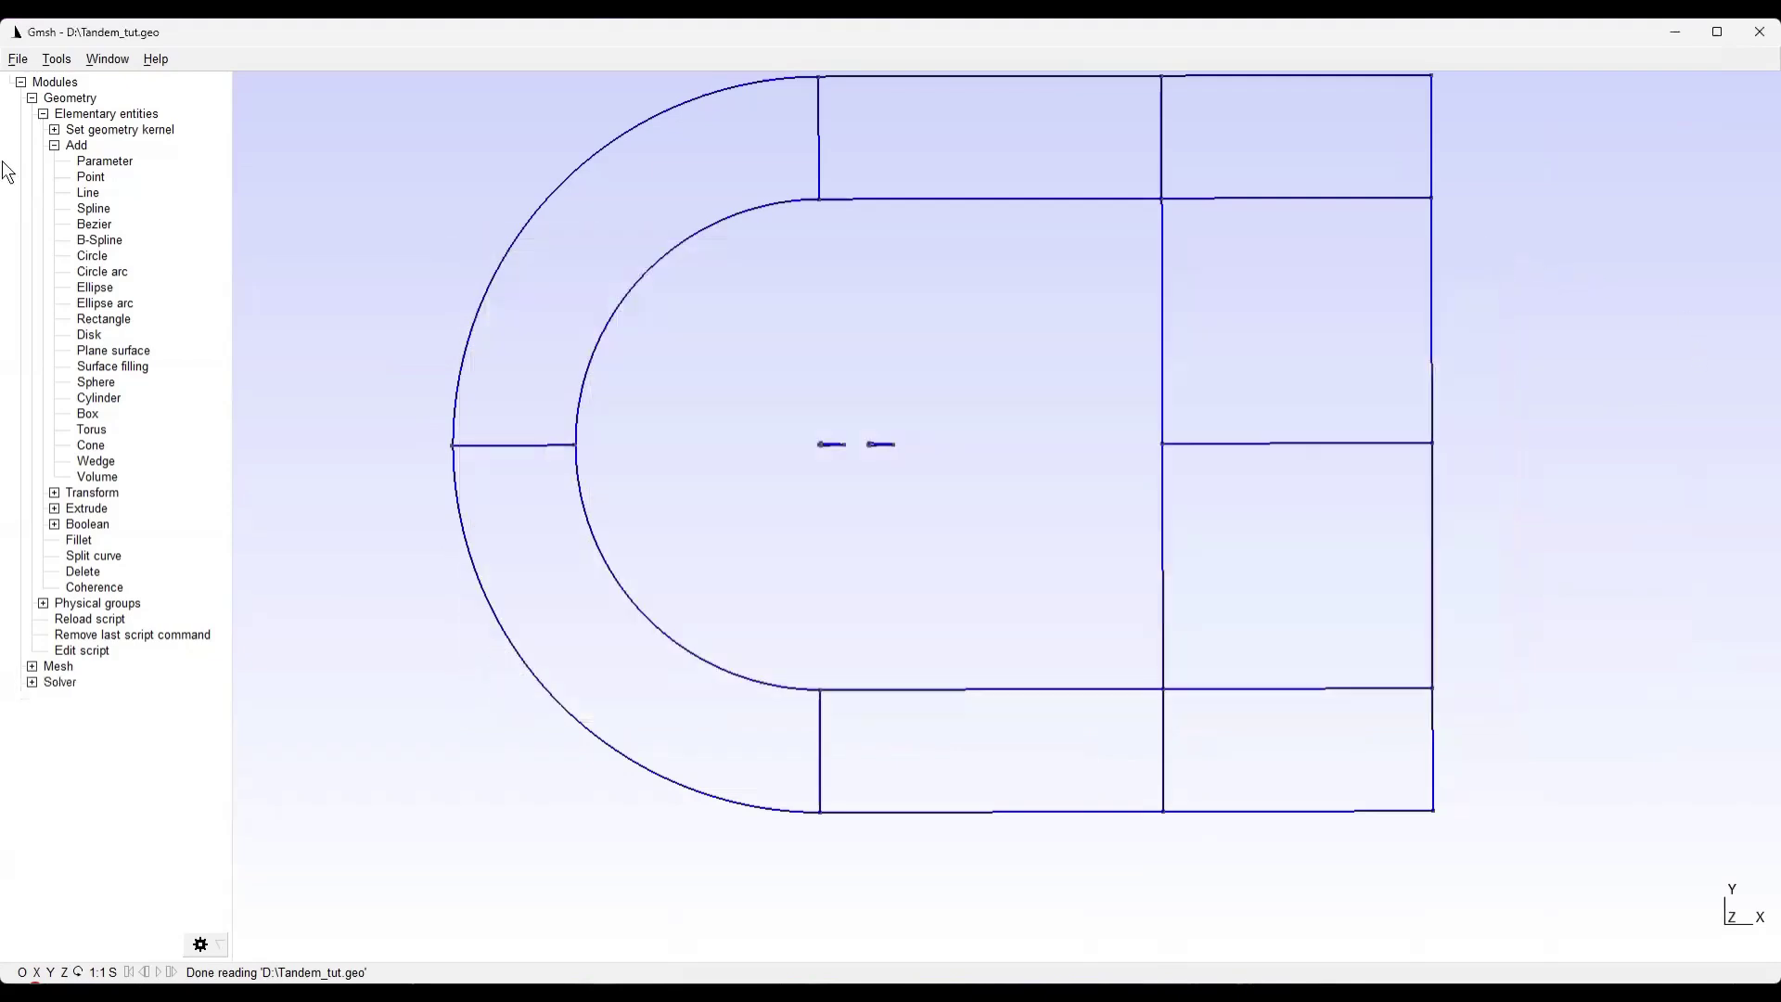
Create a plane surface without holes for the upper curved section between the outer and inner quarter arcs
click(44, 114)
click(44, 114)
click(104, 351)
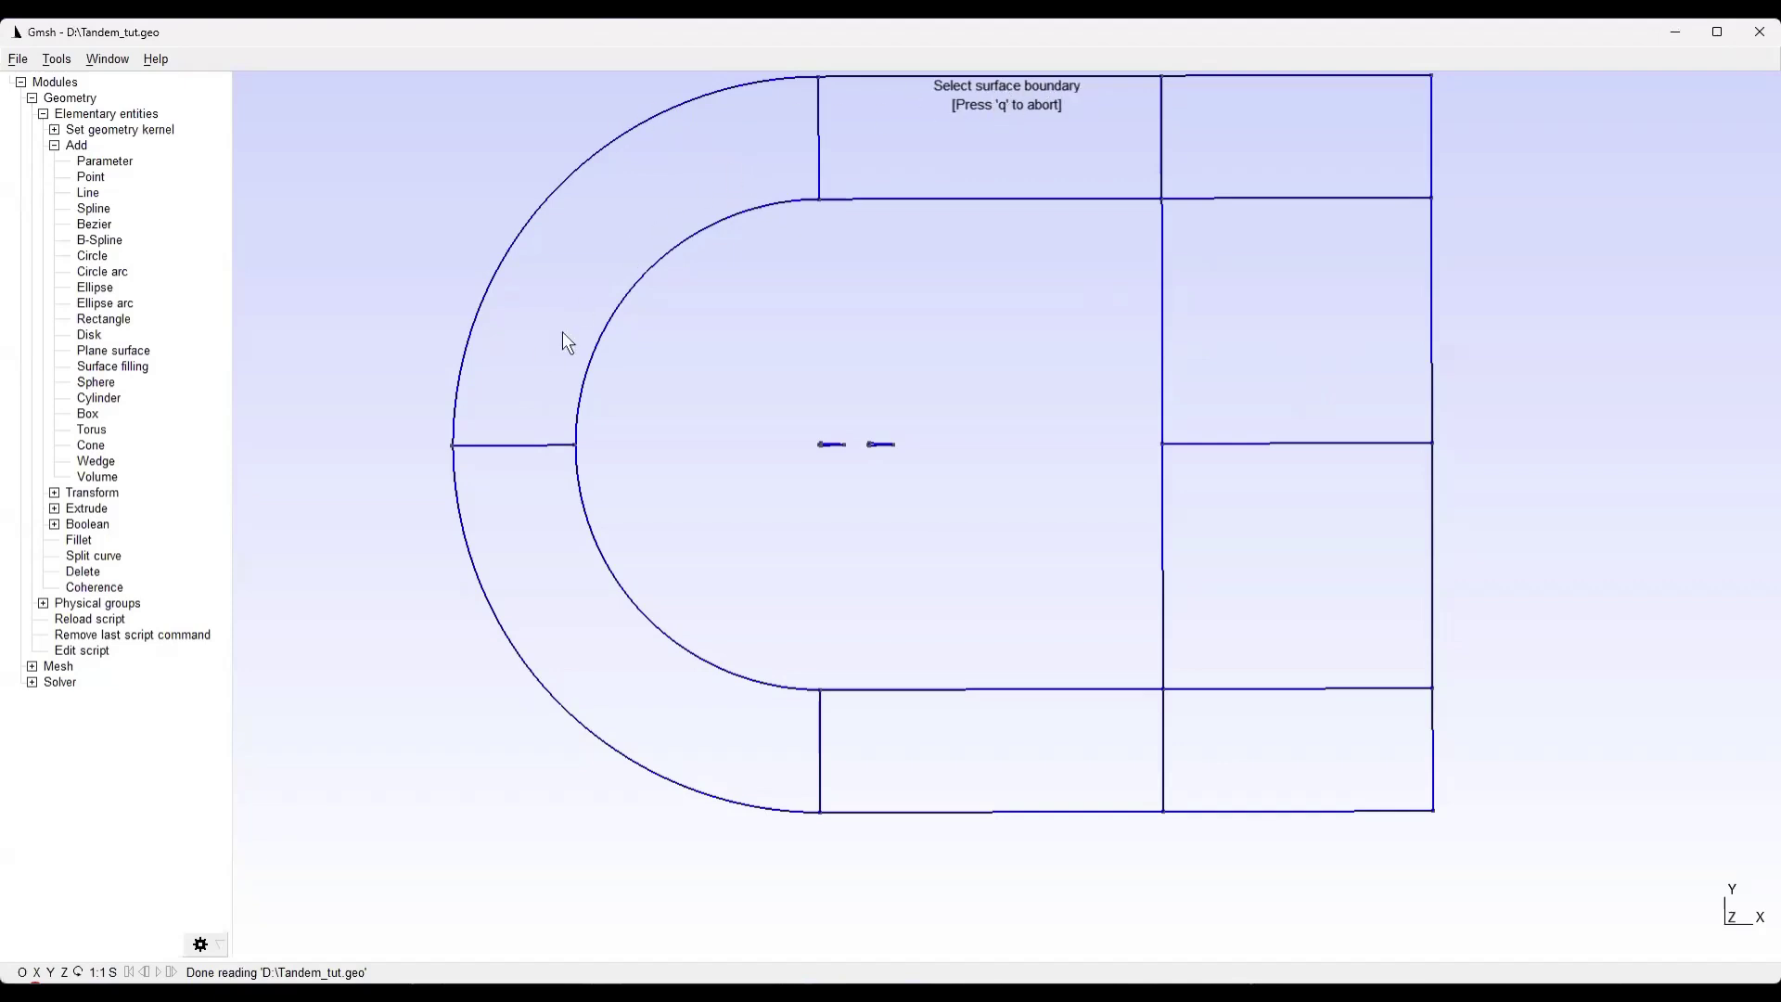
click(566, 169)
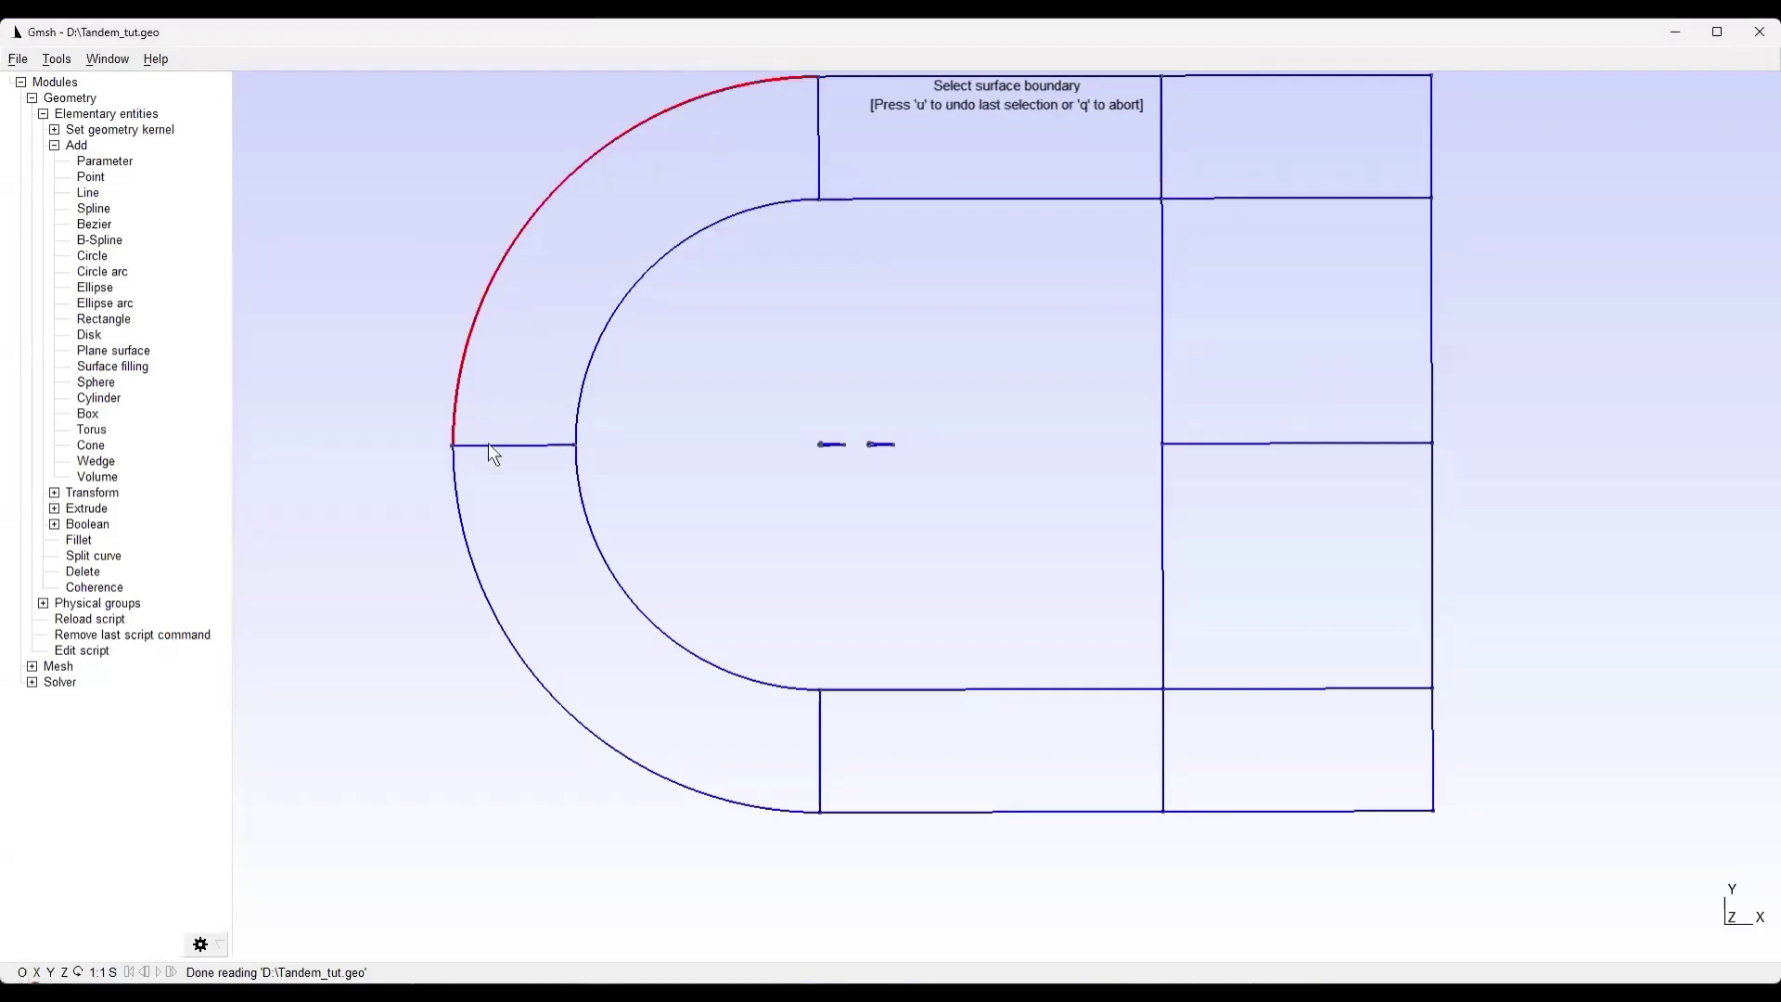
click(817, 110)
click(672, 246)
click(511, 444)
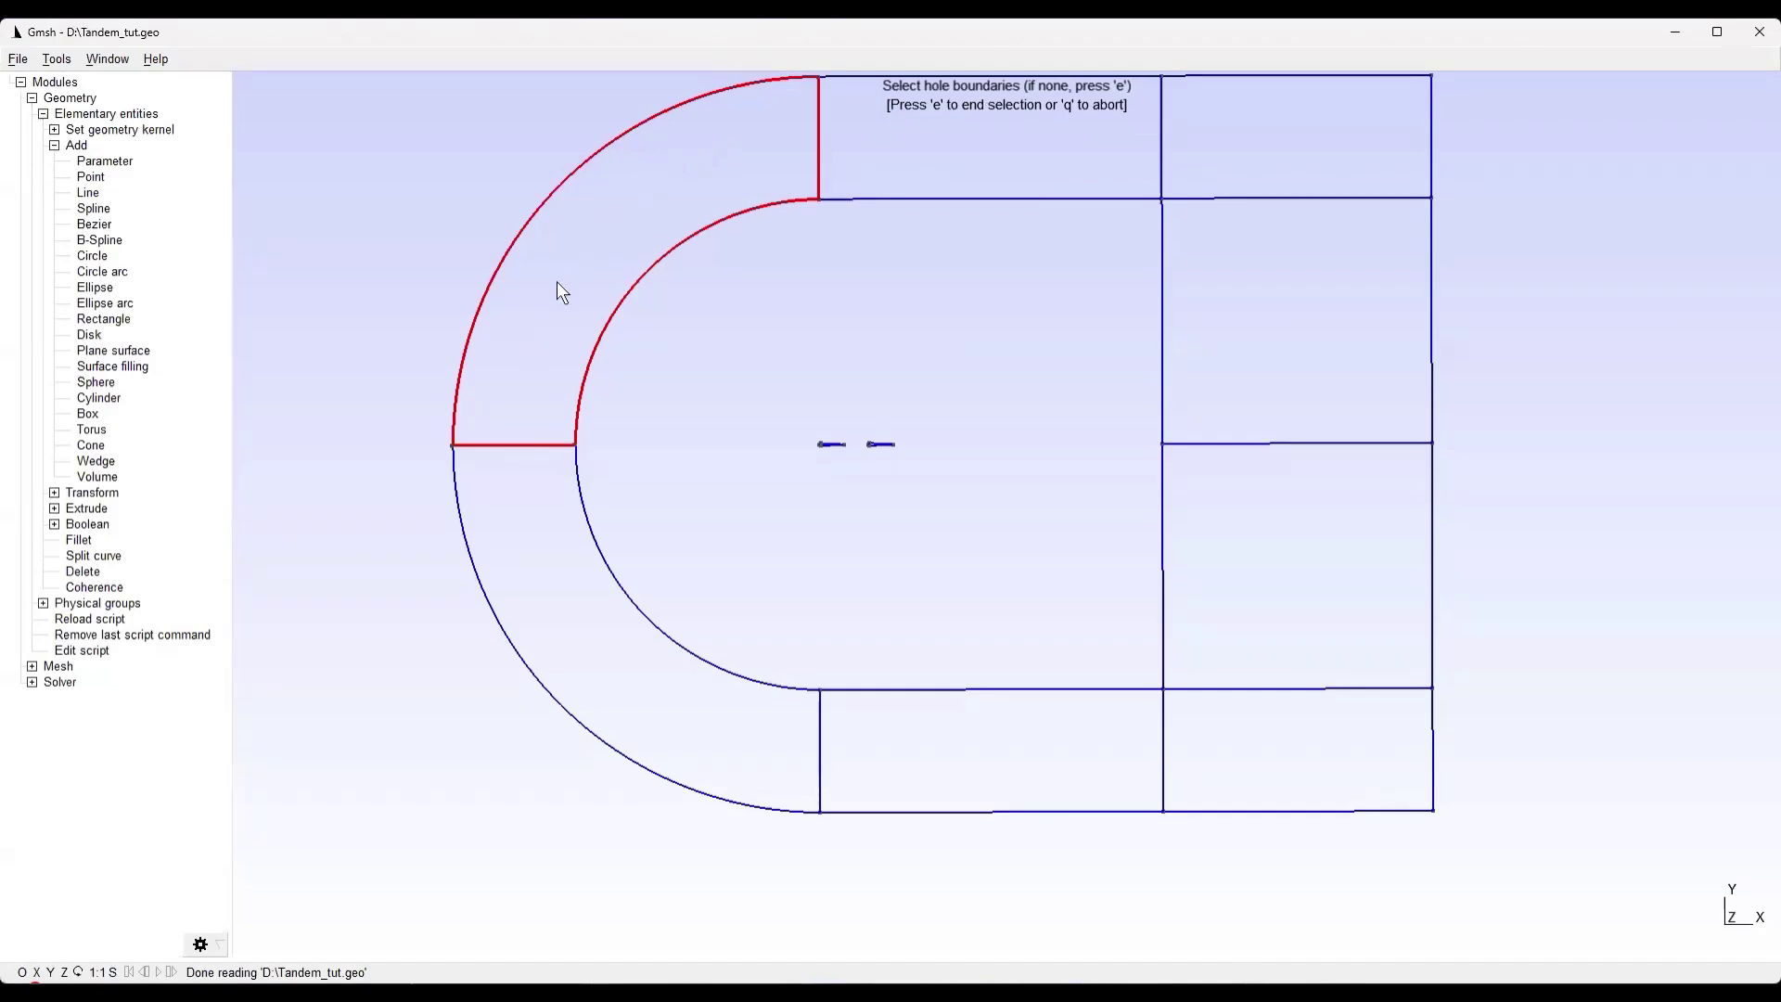
key(e)
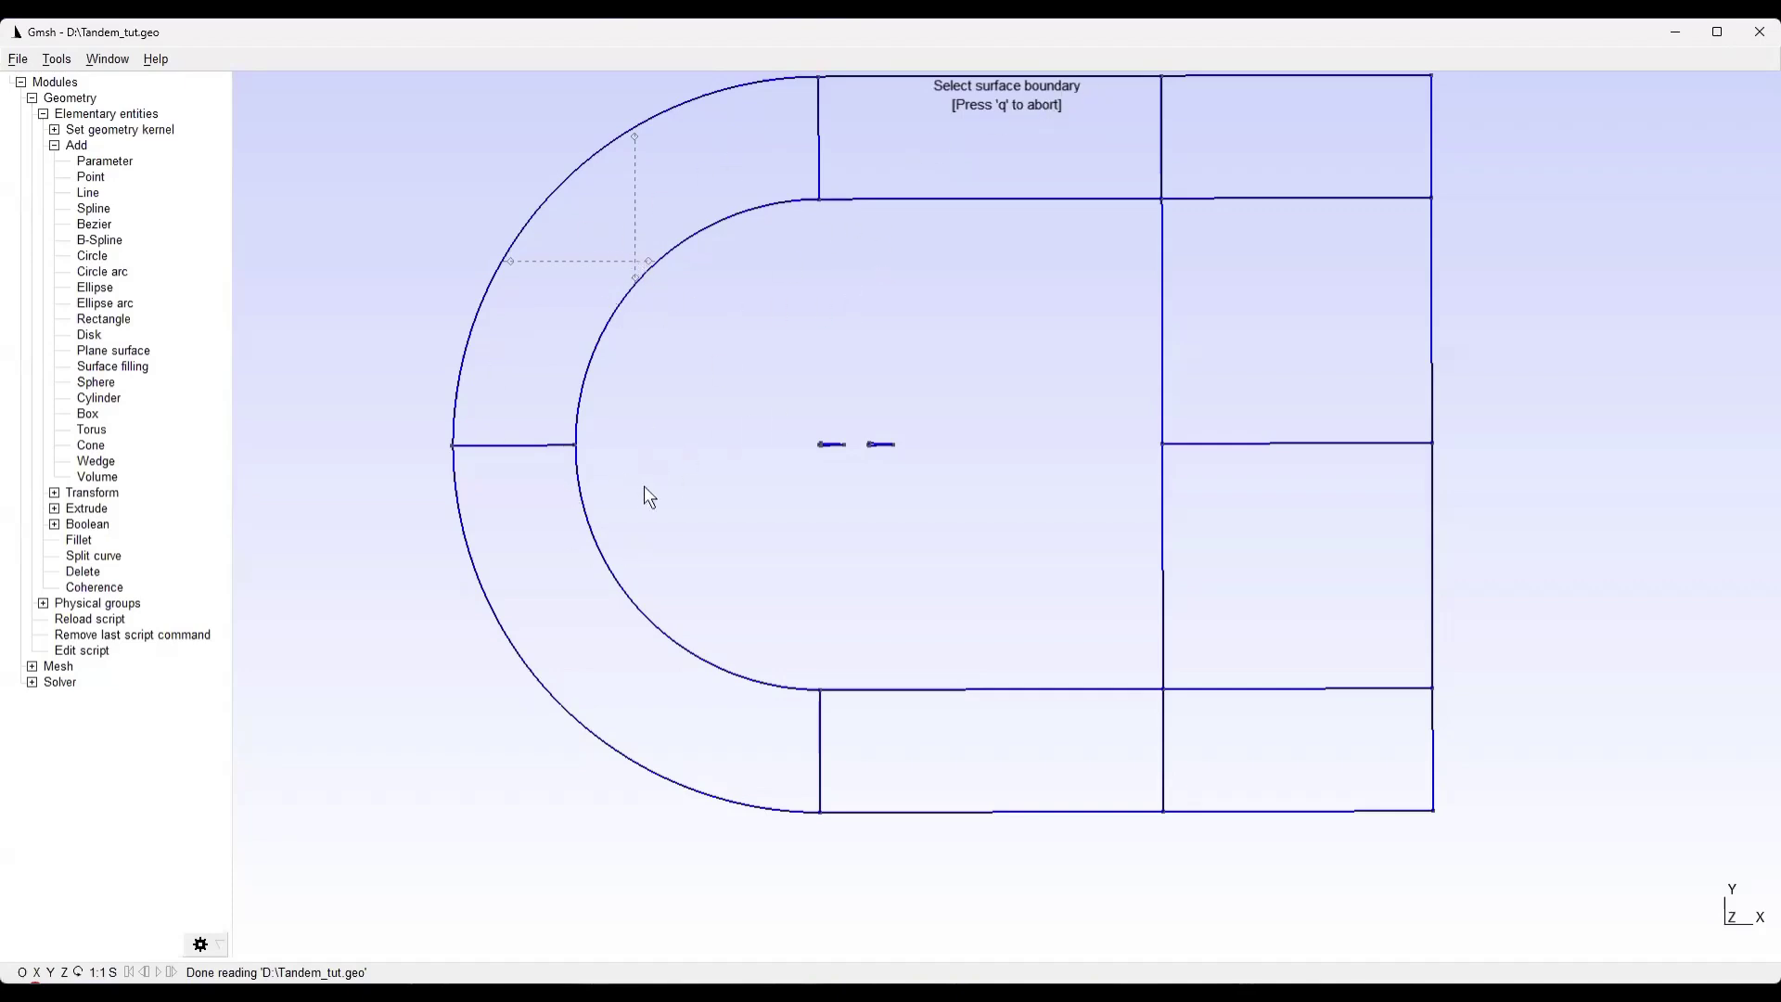
Create a plane surface without holes for the lower curved section between the outer and inner quarter arcs
click(525, 445)
click(460, 536)
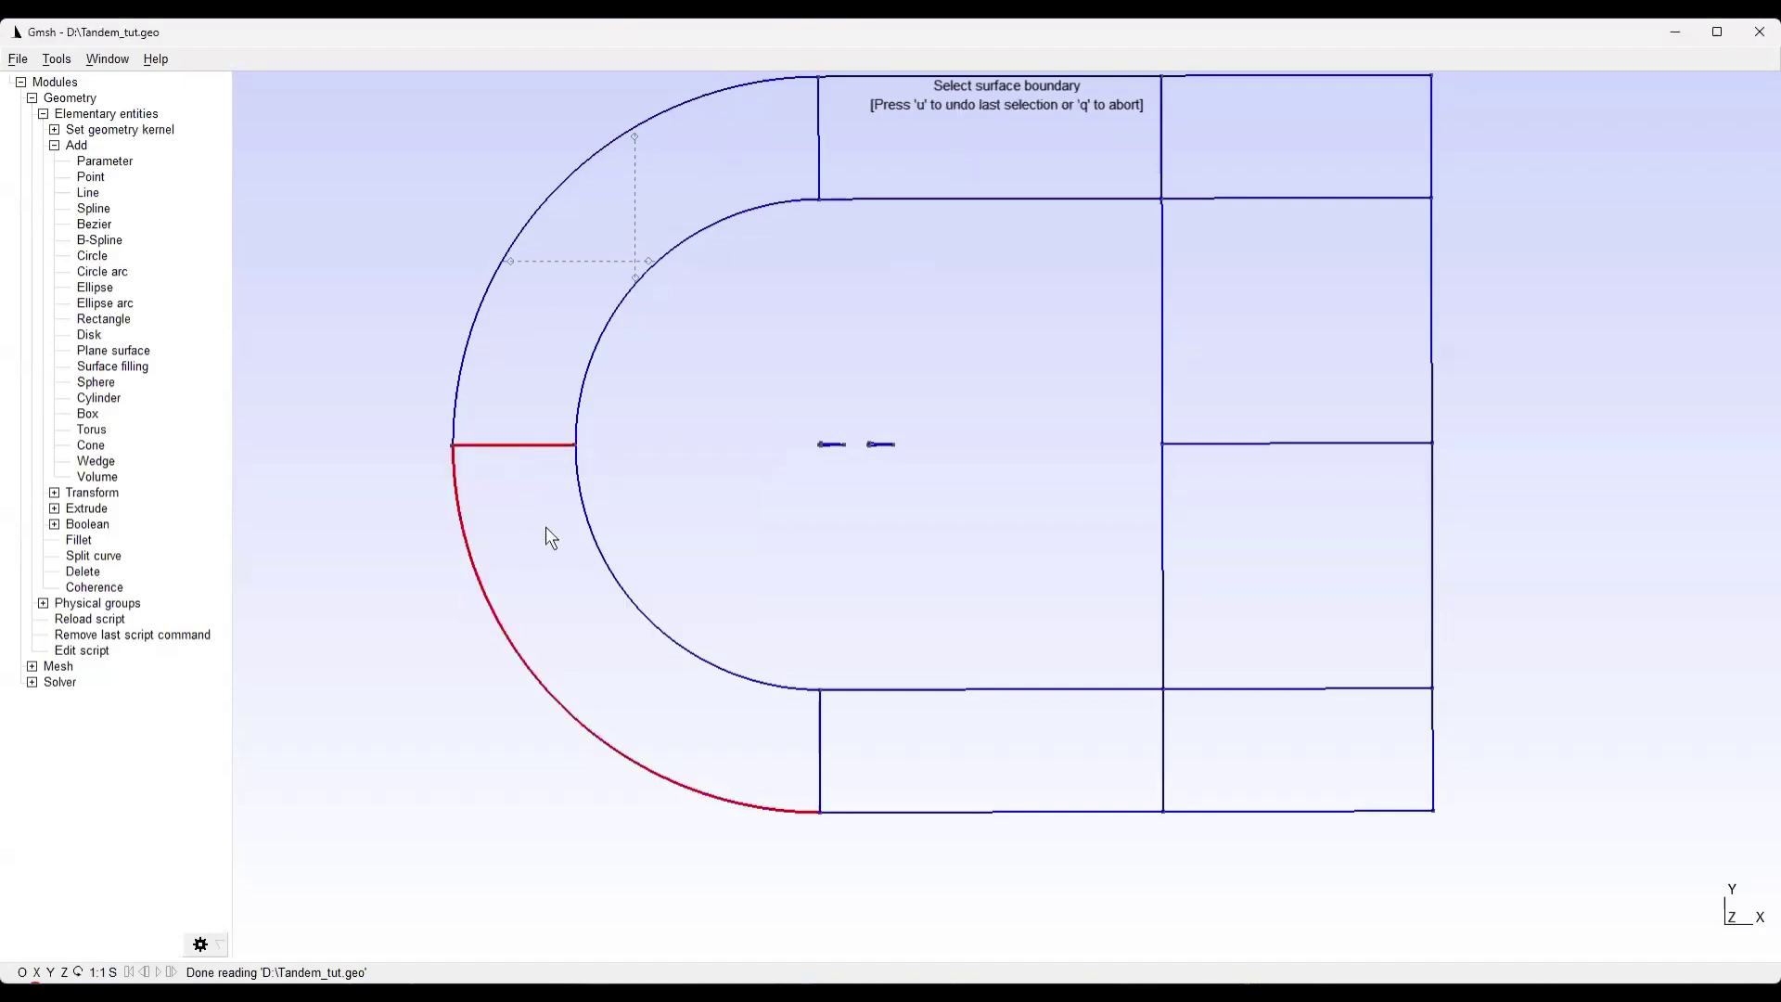
click(586, 527)
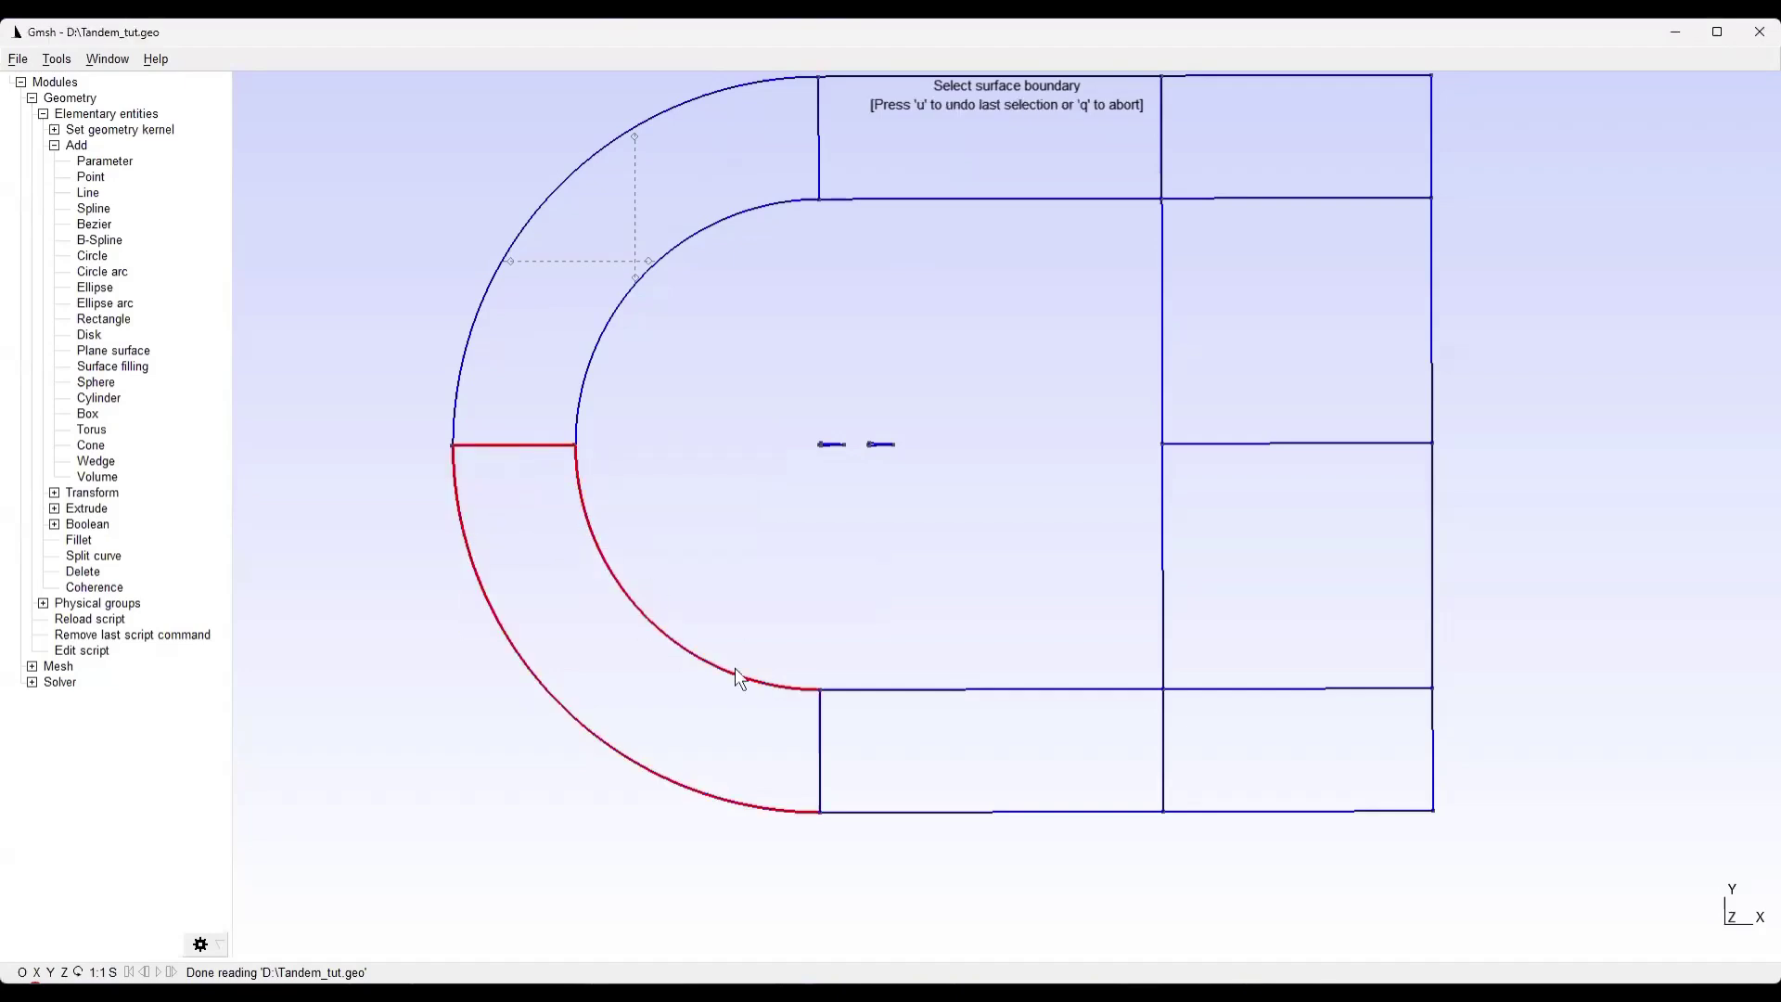
click(820, 712)
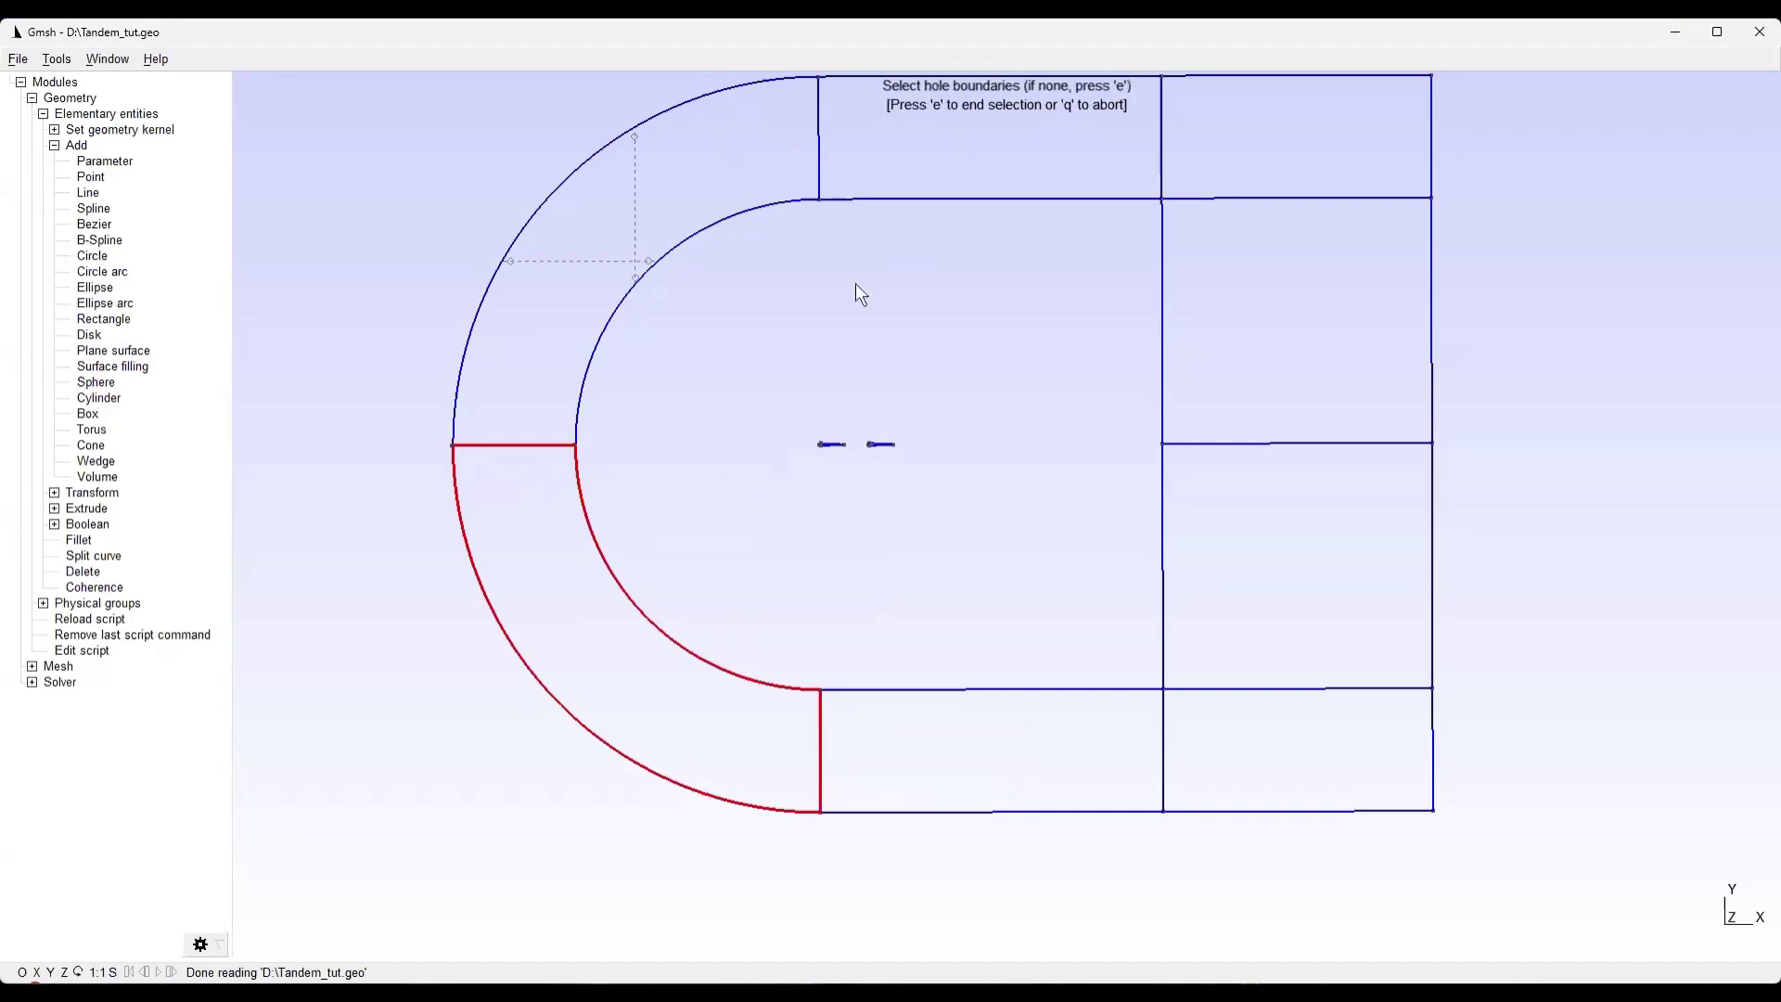
key(e)
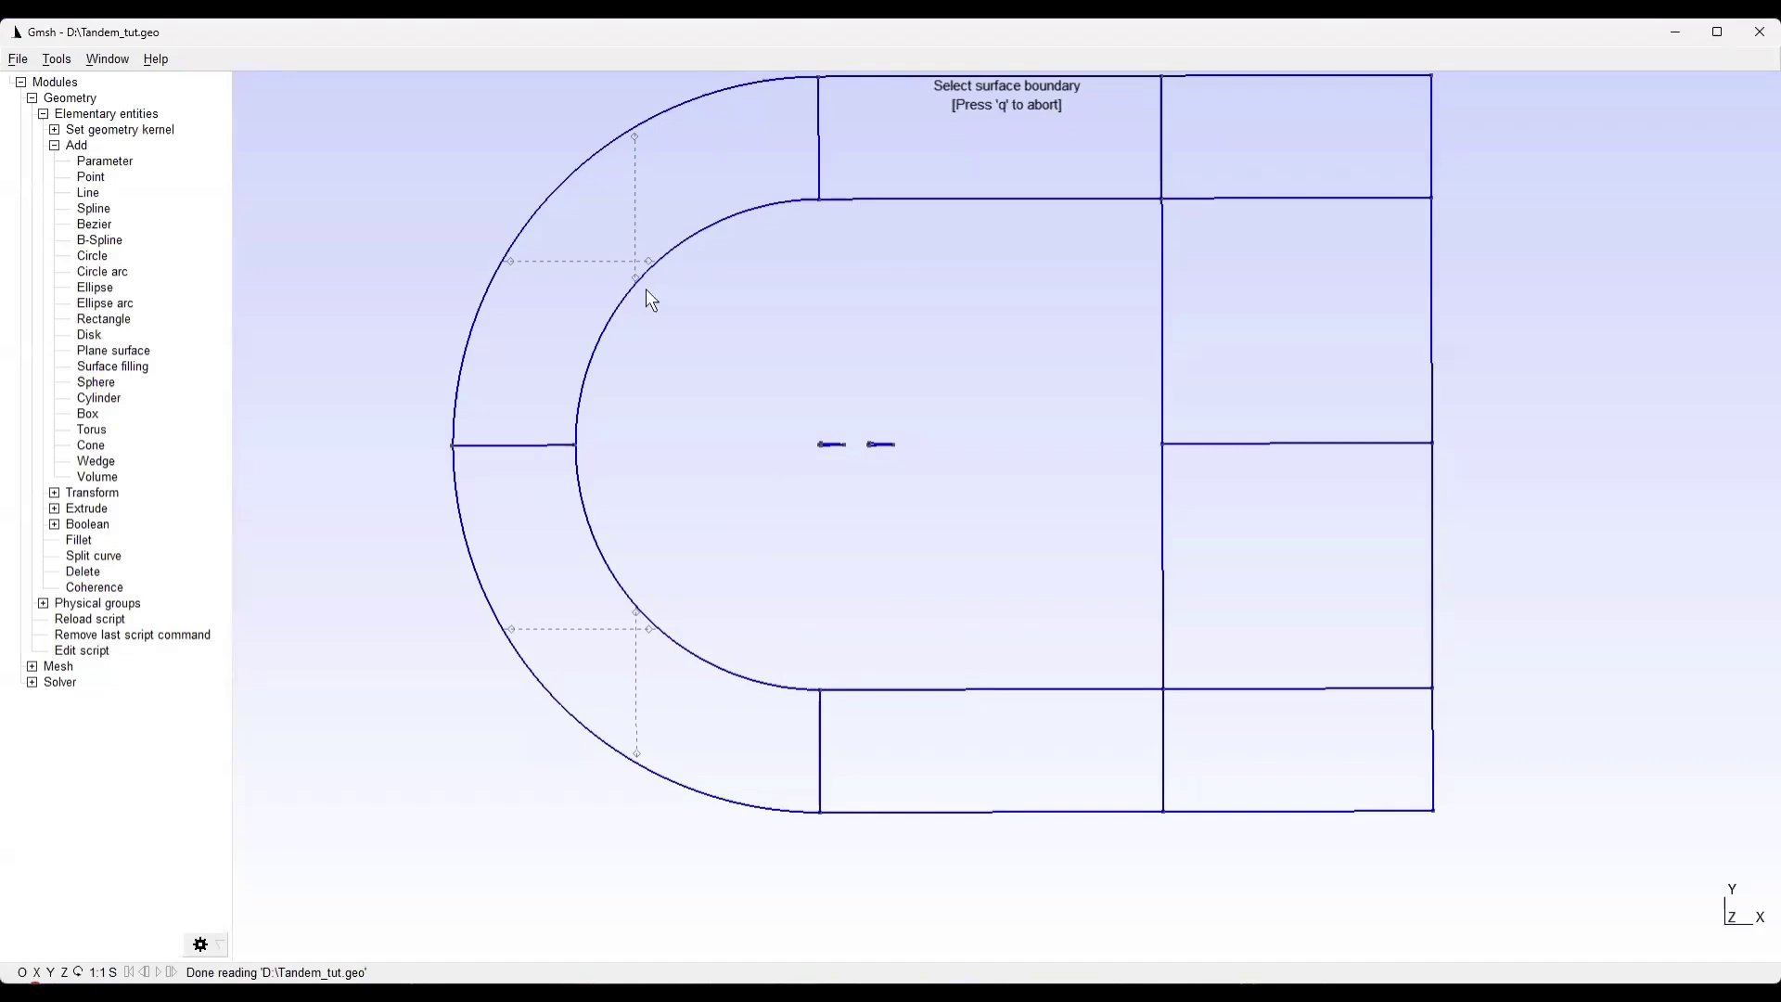
Select both inner arcs and the inner domain's upper, downstream and lower lines as the boundary of a plane surface
click(584, 521)
click(599, 336)
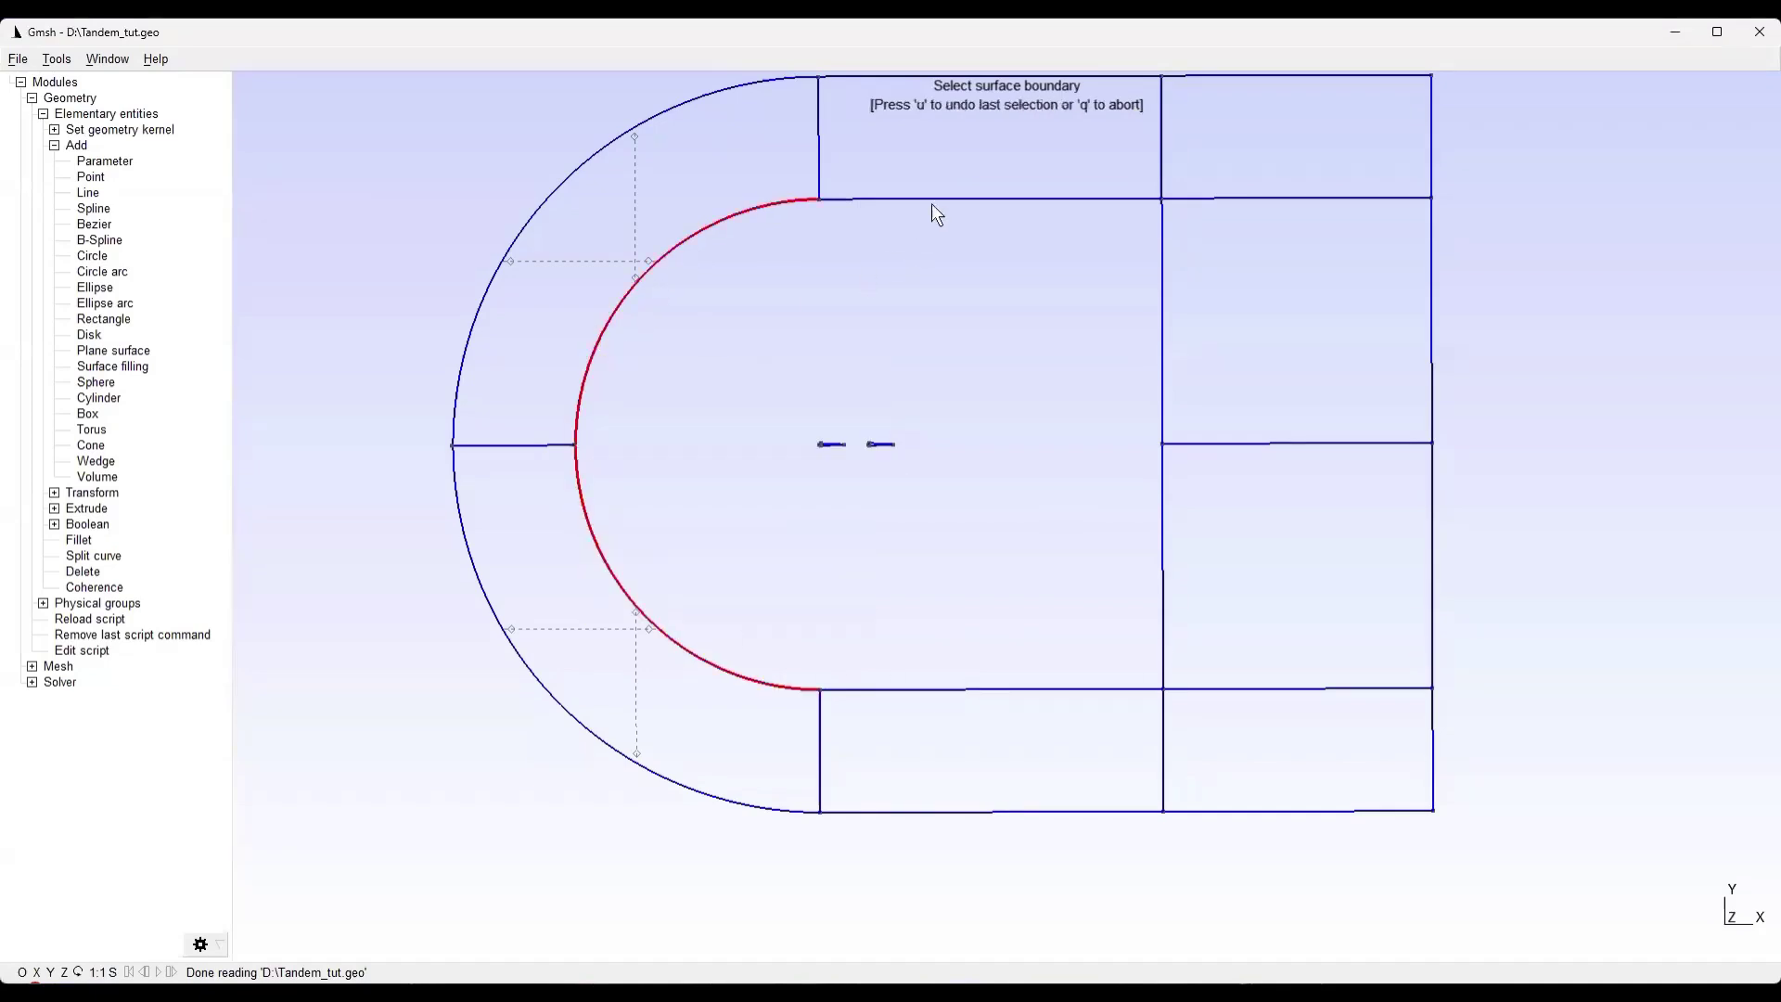
click(1056, 199)
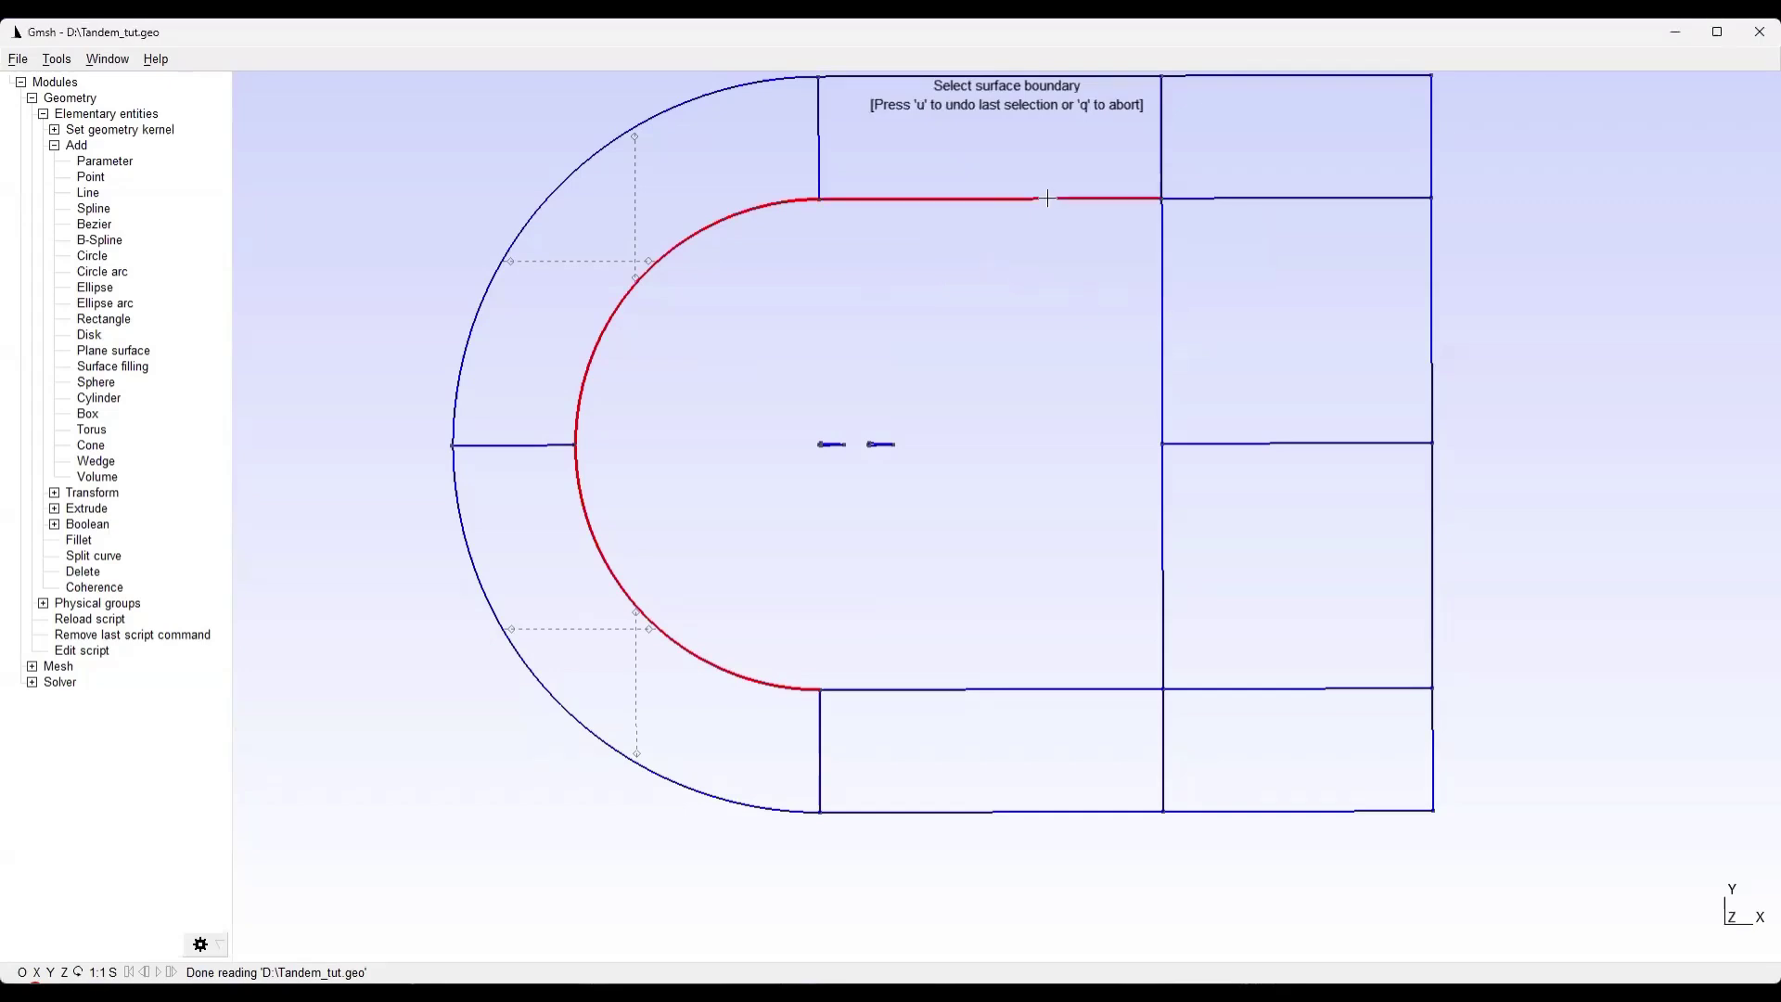
click(1164, 257)
click(1162, 511)
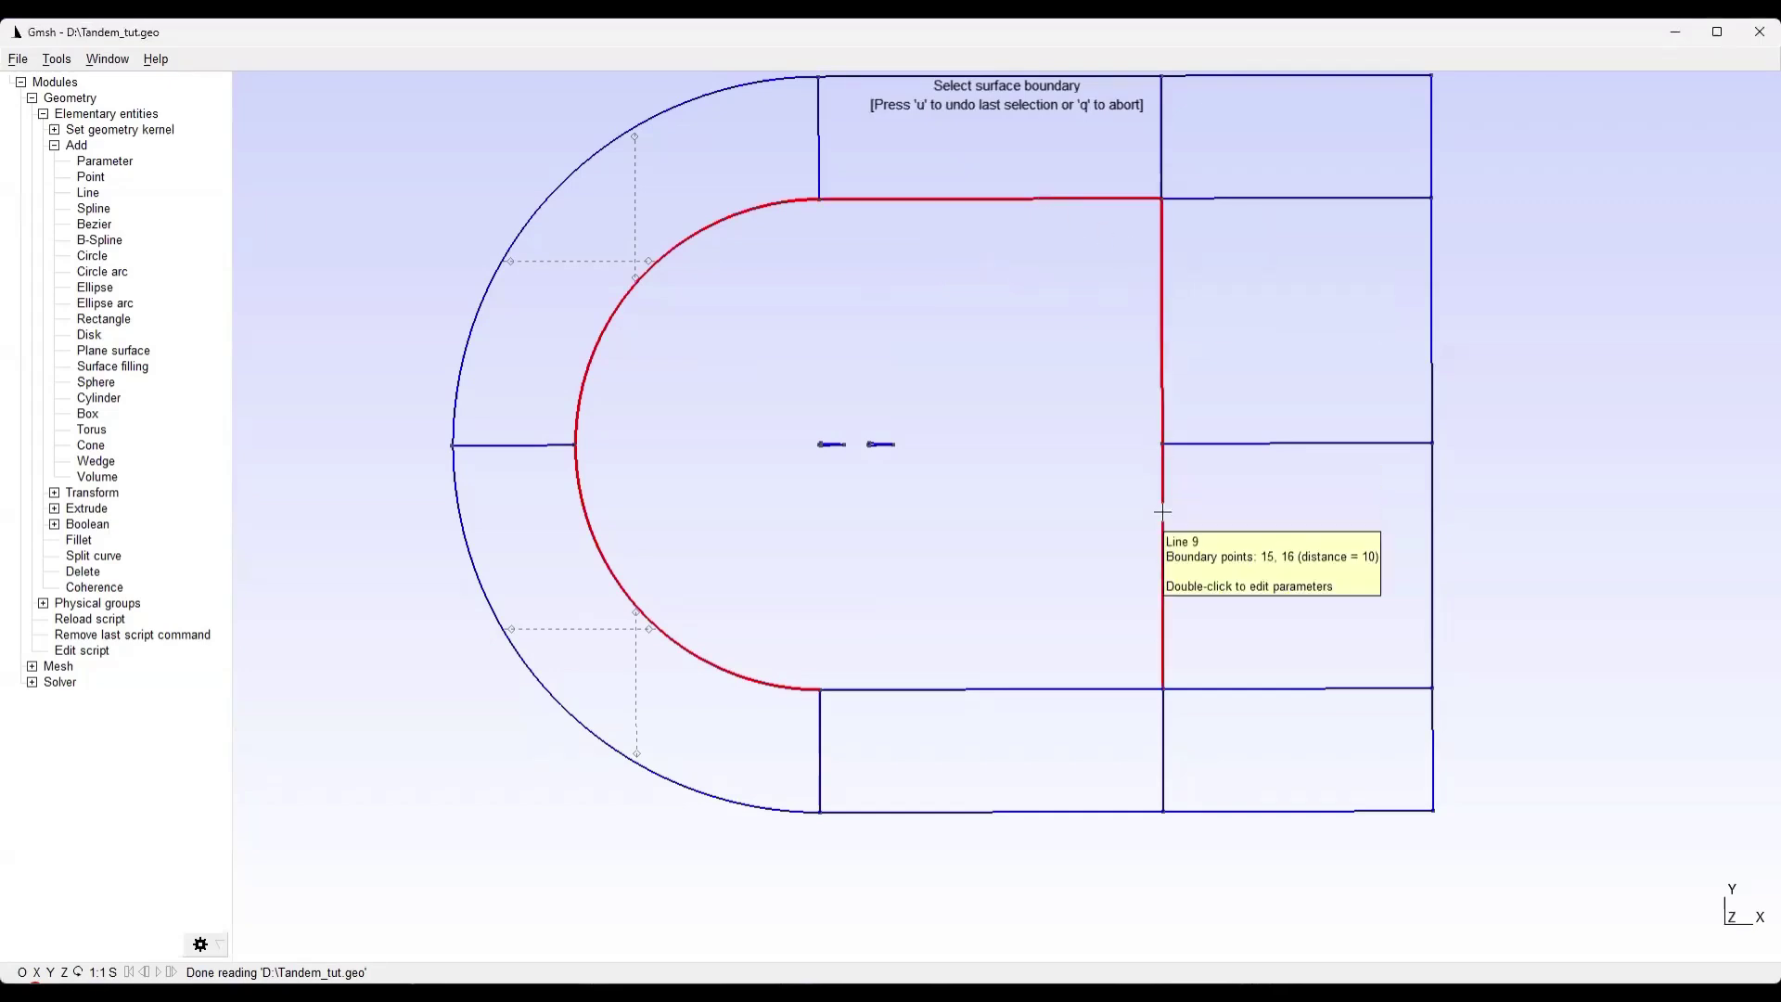
click(1025, 689)
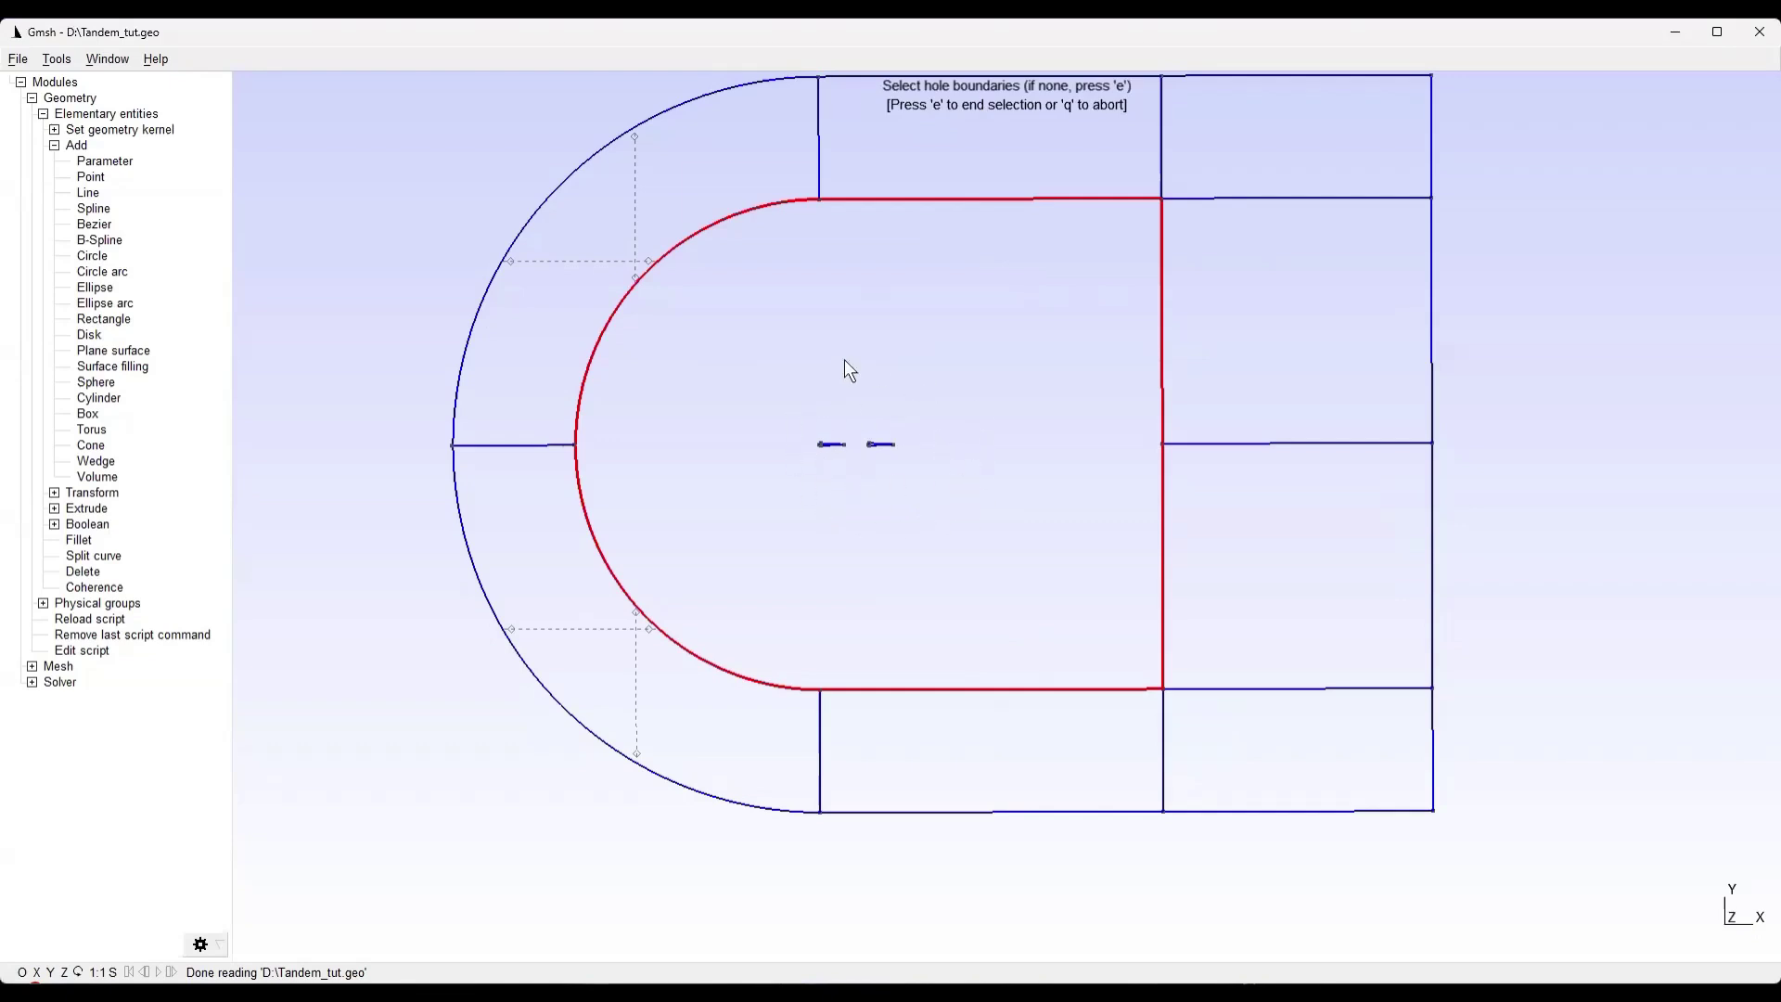
Pick both airfoil outlines as hole boundaries and create the inner domain's plane surface
scroll(877, 371, up, 5)
scroll(1002, 449, down, 3)
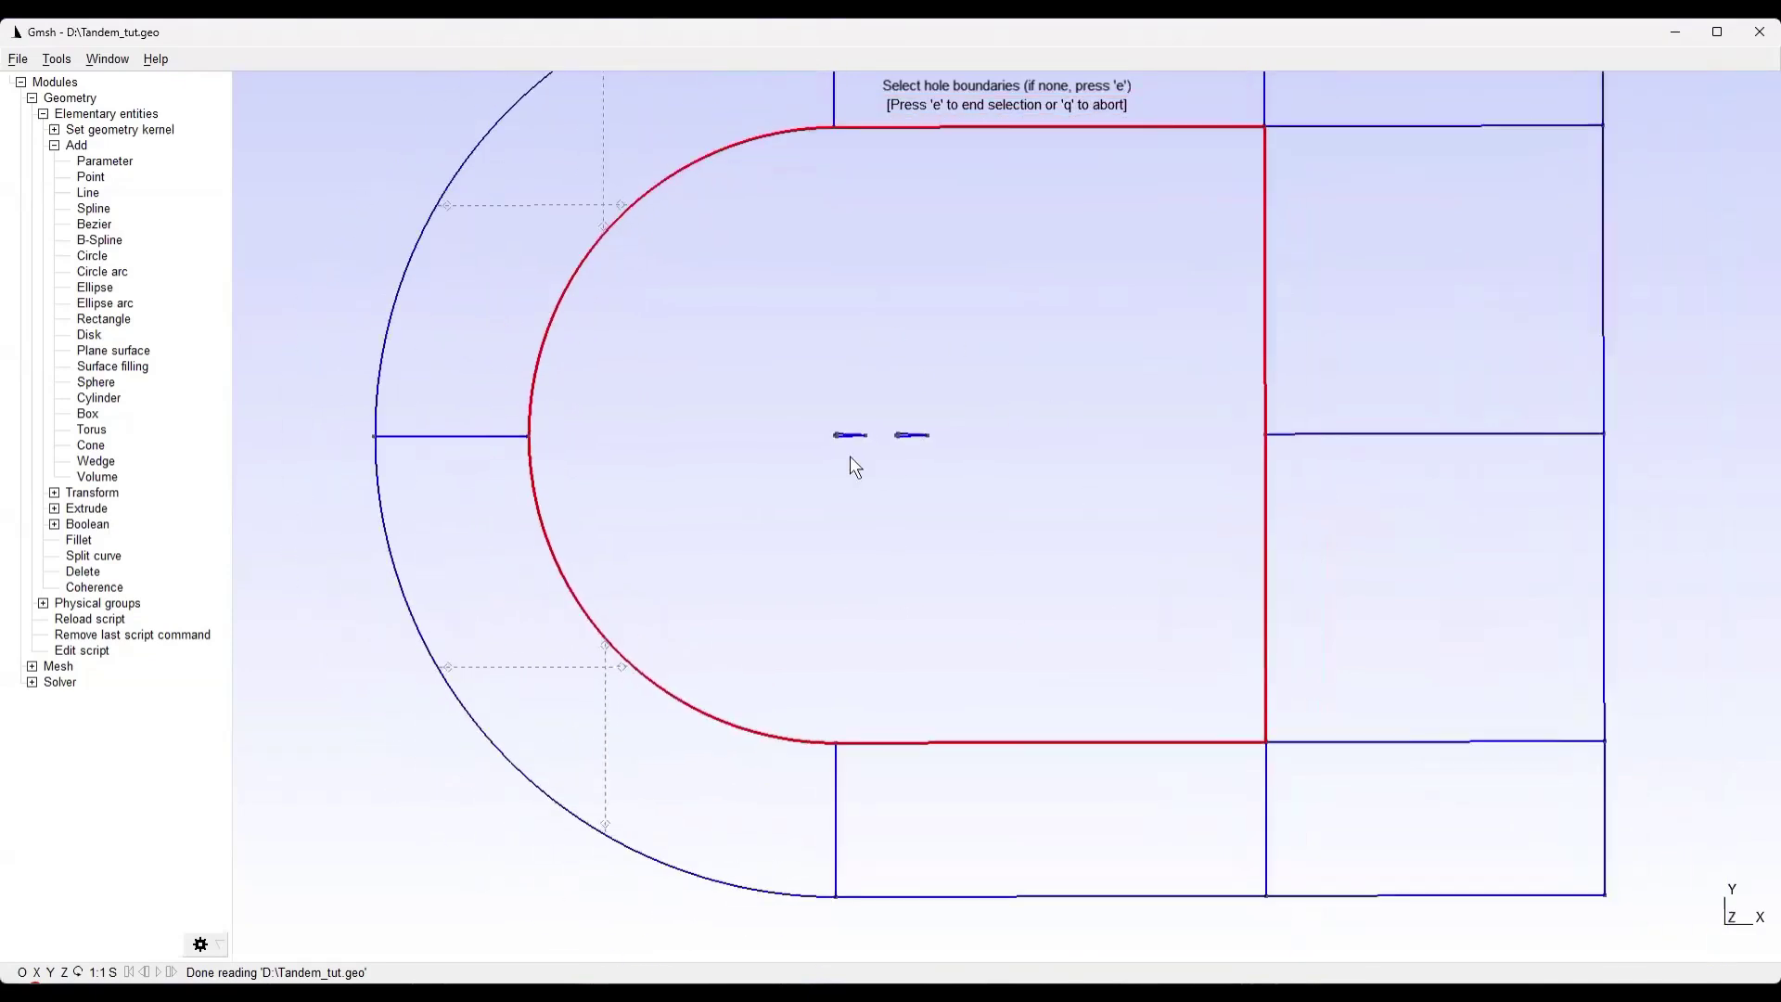
scroll(851, 443, up, 6)
scroll(852, 429, up, 3)
click(882, 431)
scroll(824, 431, up, 4)
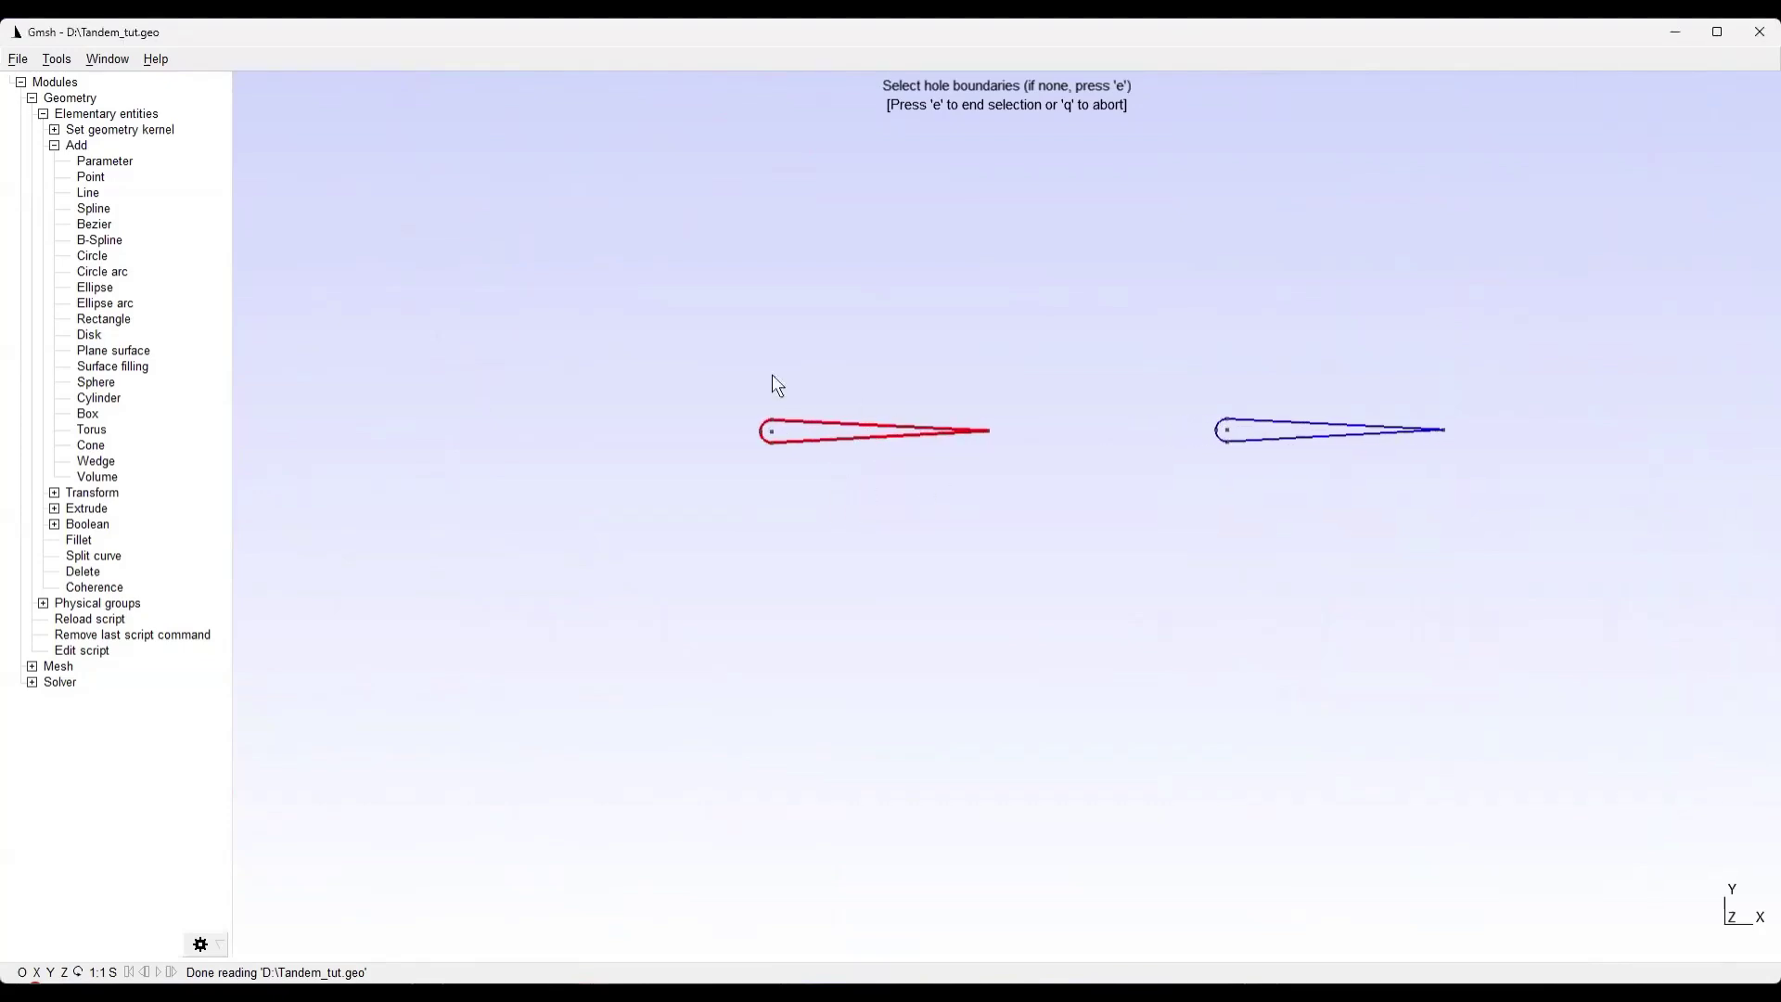
click(1254, 431)
scroll(1165, 505, down, 5)
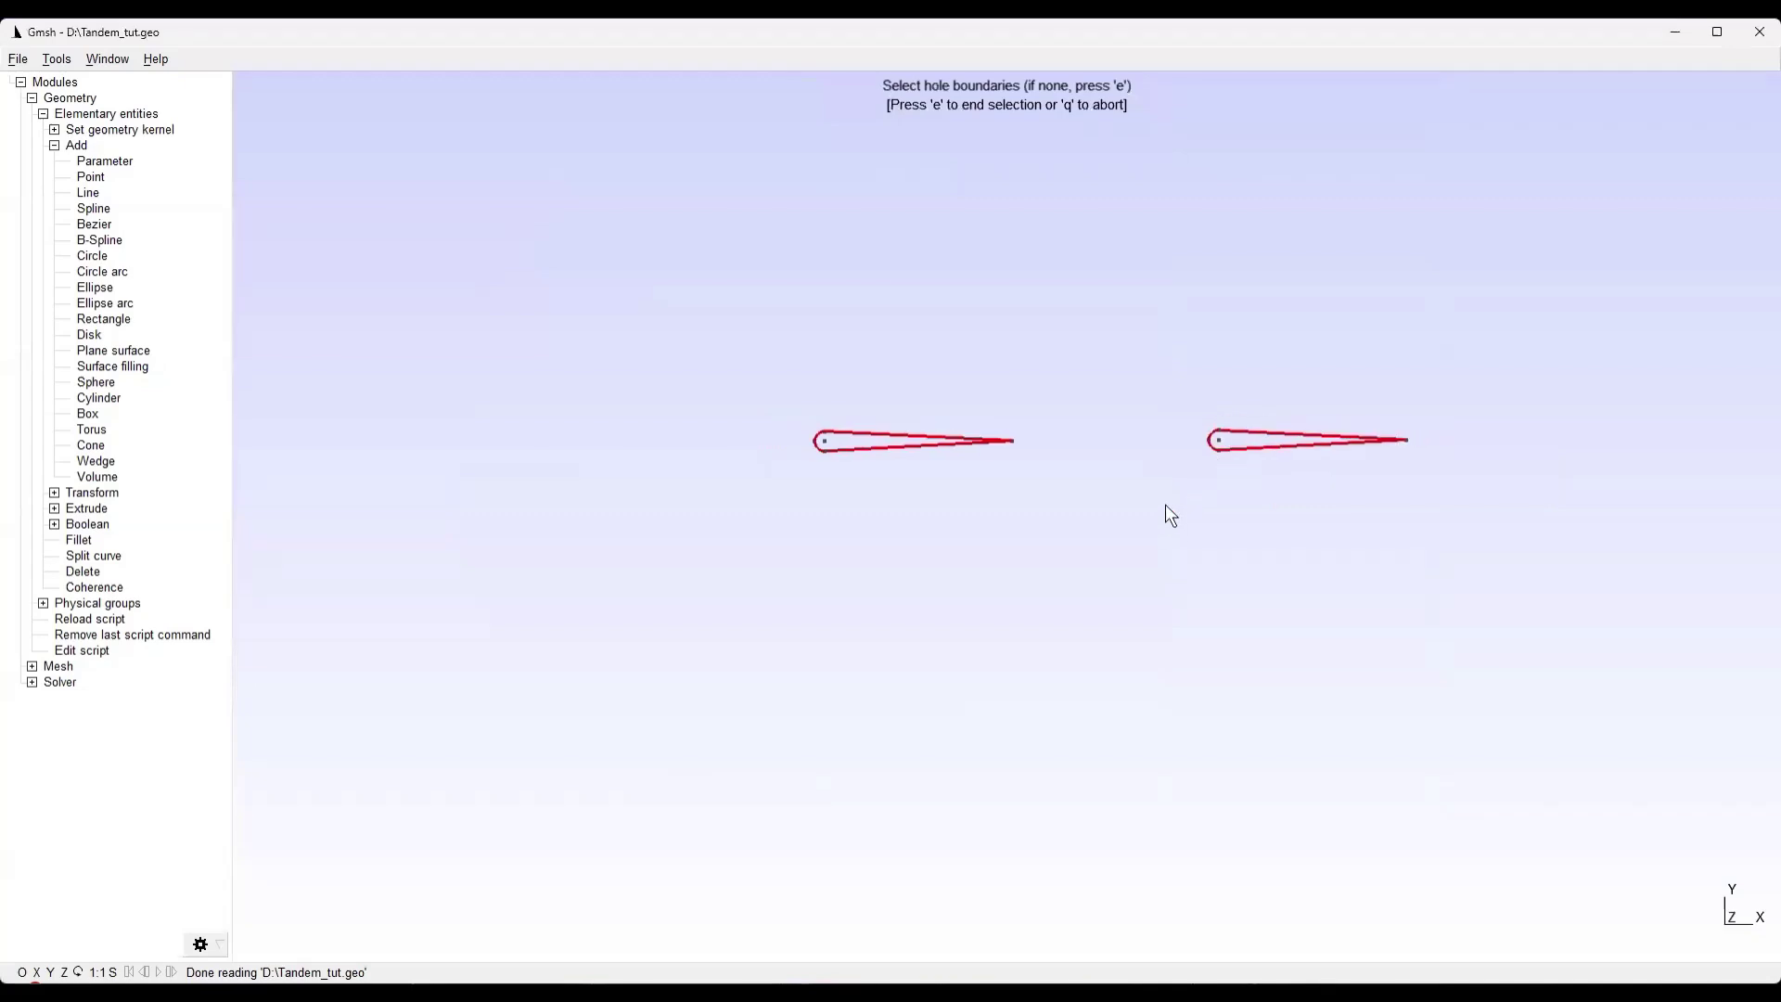
scroll(1113, 371, down, 3)
key(e)
Inspect the first airfoil's lower line to check which surface it bounds
scroll(1067, 427, up, 5)
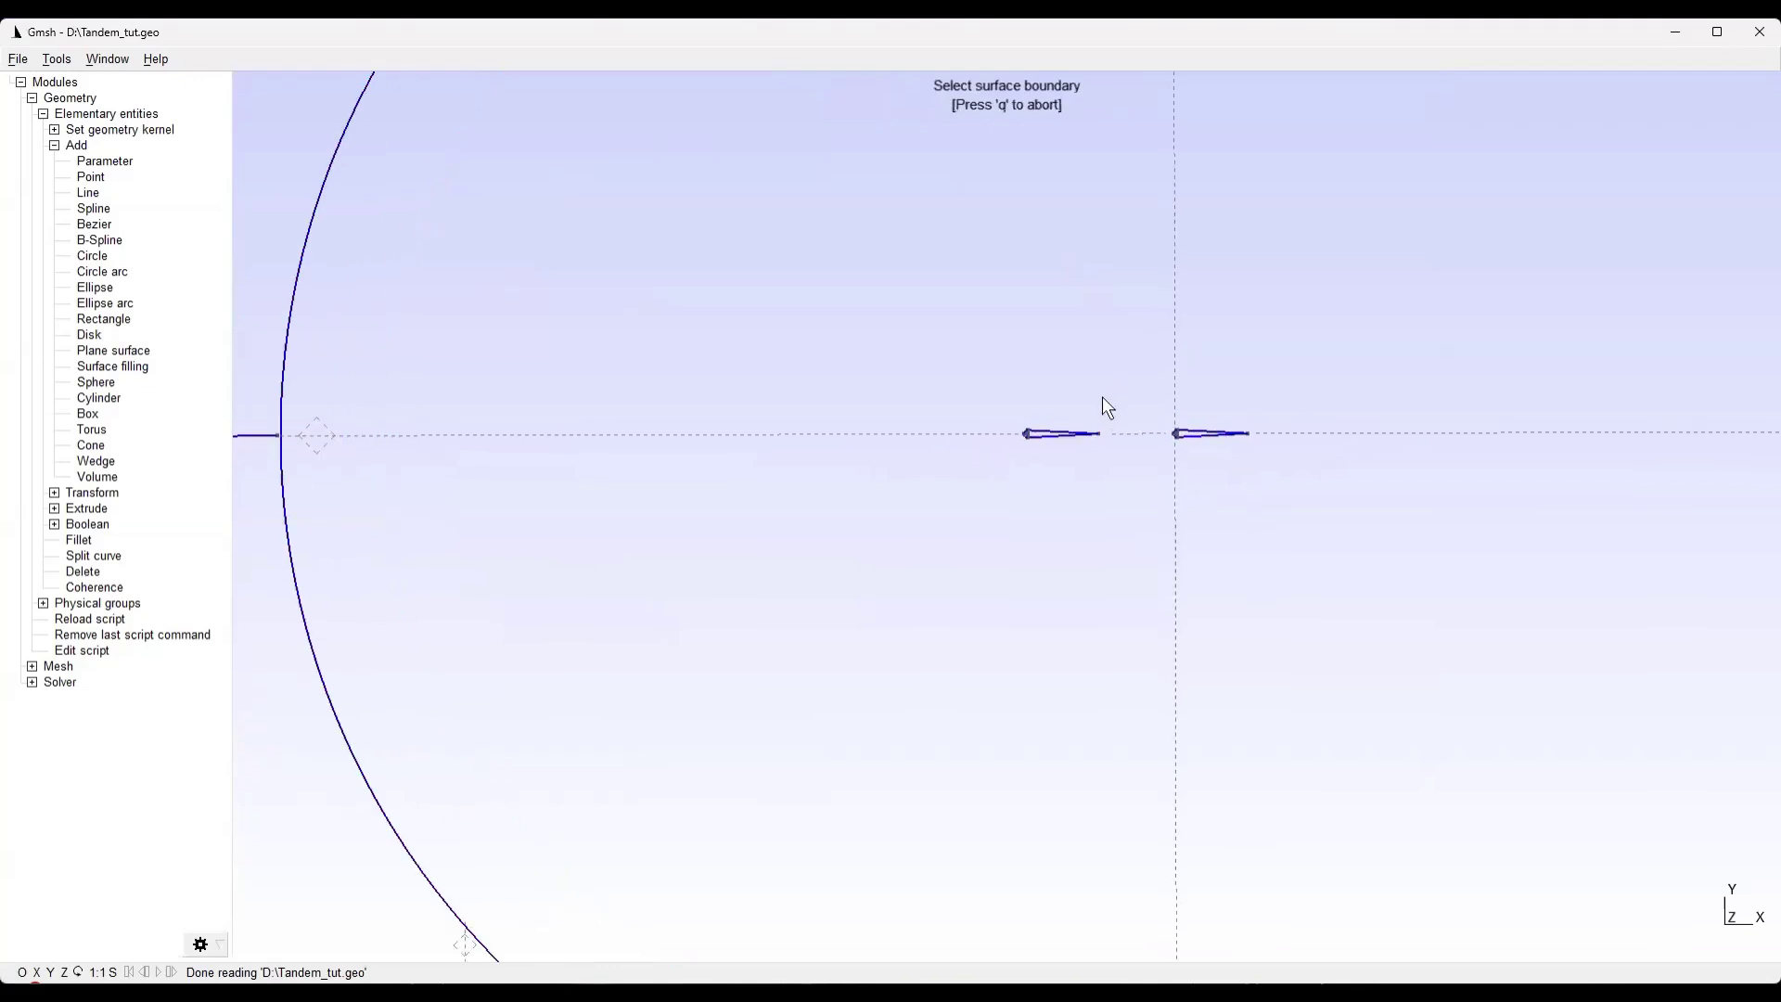
scroll(955, 449, up, 4)
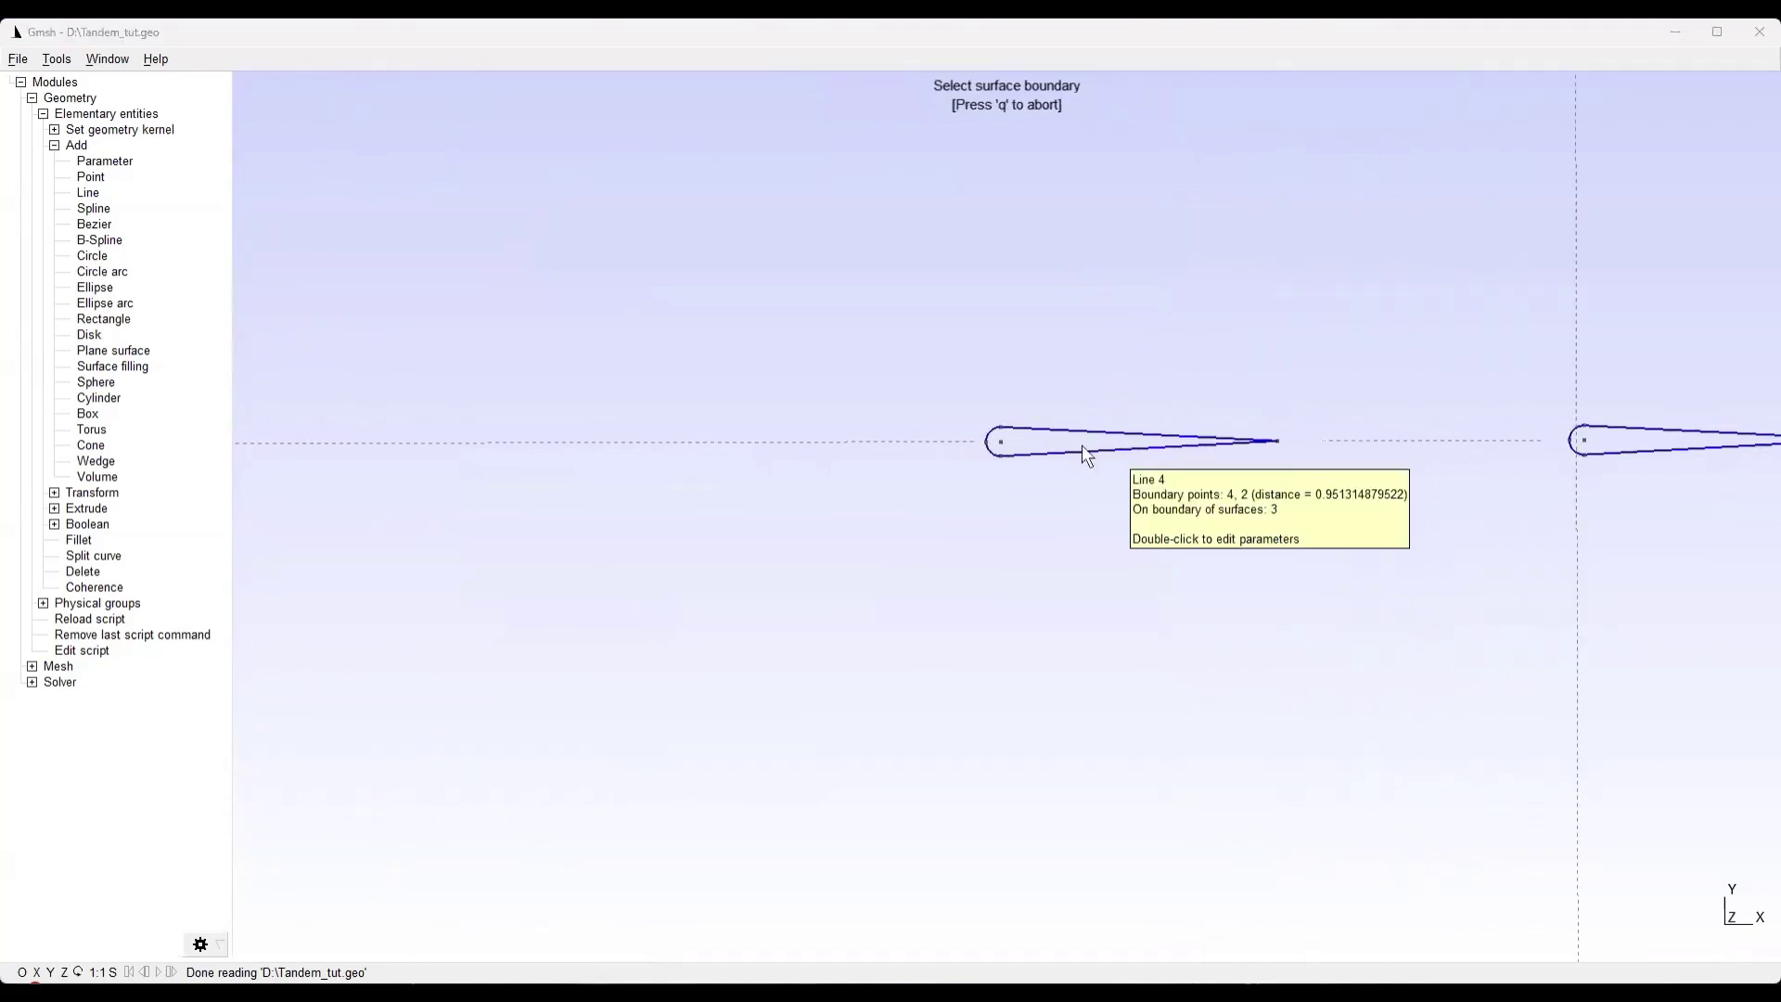
scroll(1198, 493, down, 1)
scroll(1197, 471, down, 5)
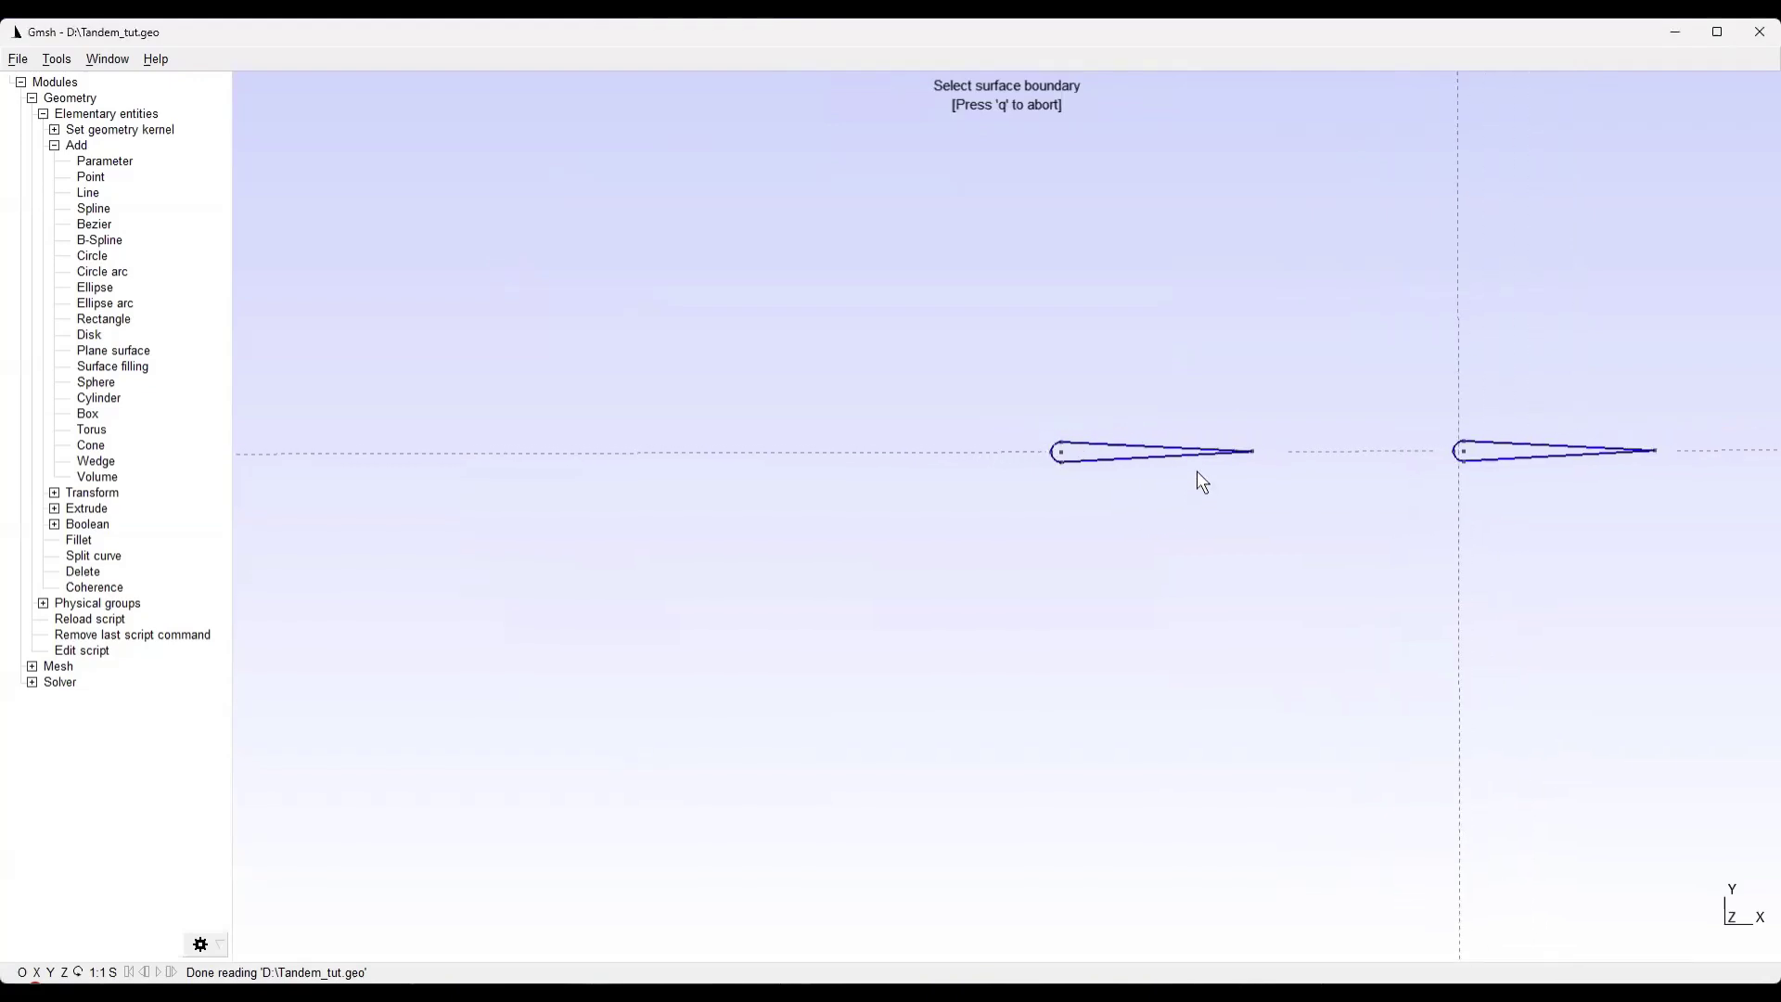
scroll(1170, 471, down, 6)
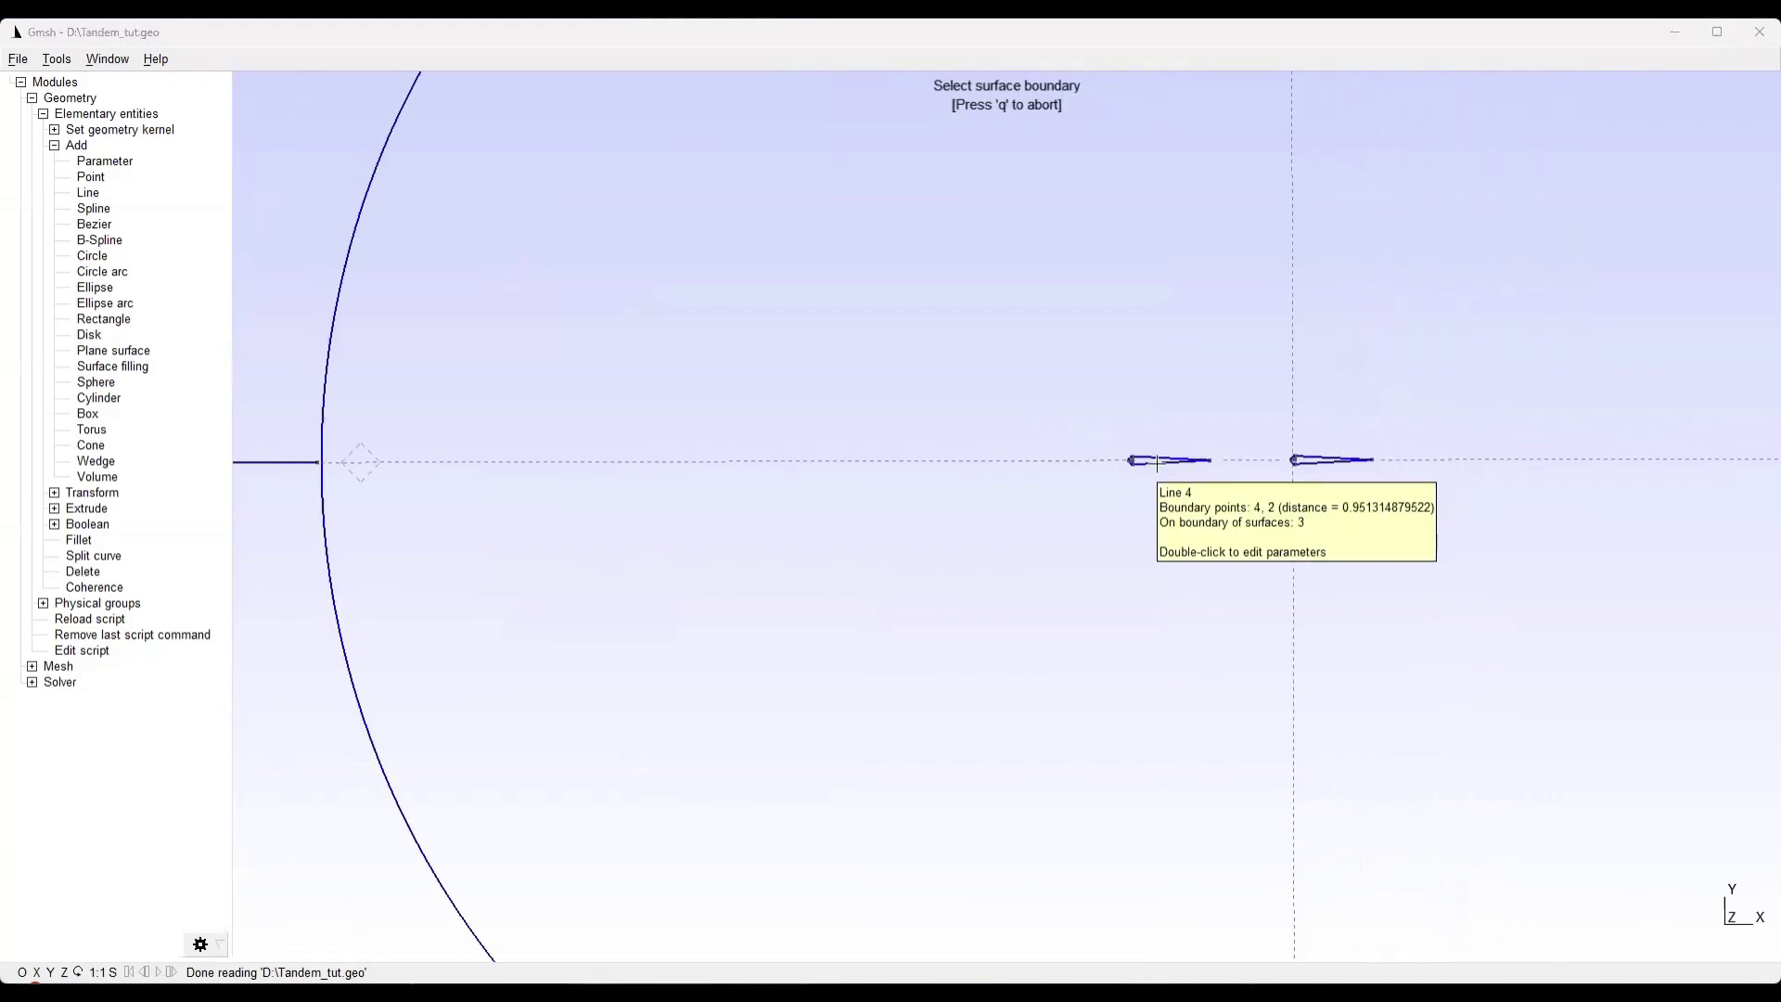
scroll(1091, 454, down, 5)
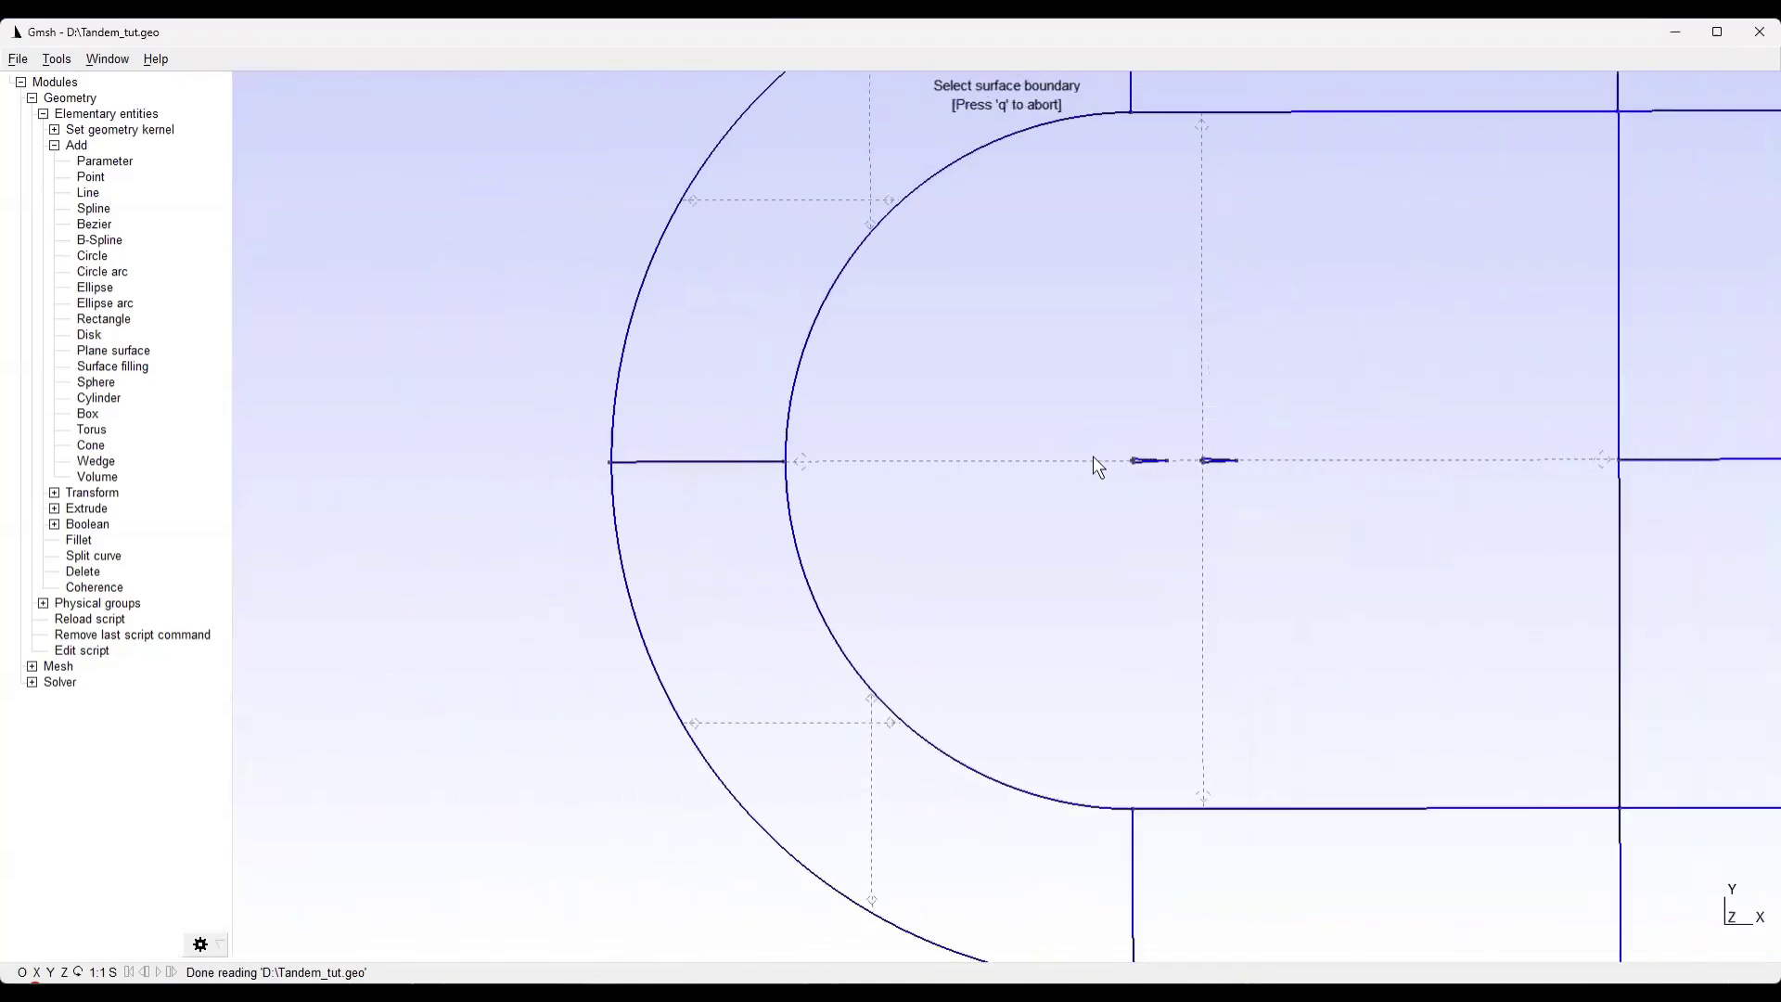
Create a plane surface without holes for the rectangular section directly below the inner domain
right_drag(595, 543, 176, 456)
click(962, 645)
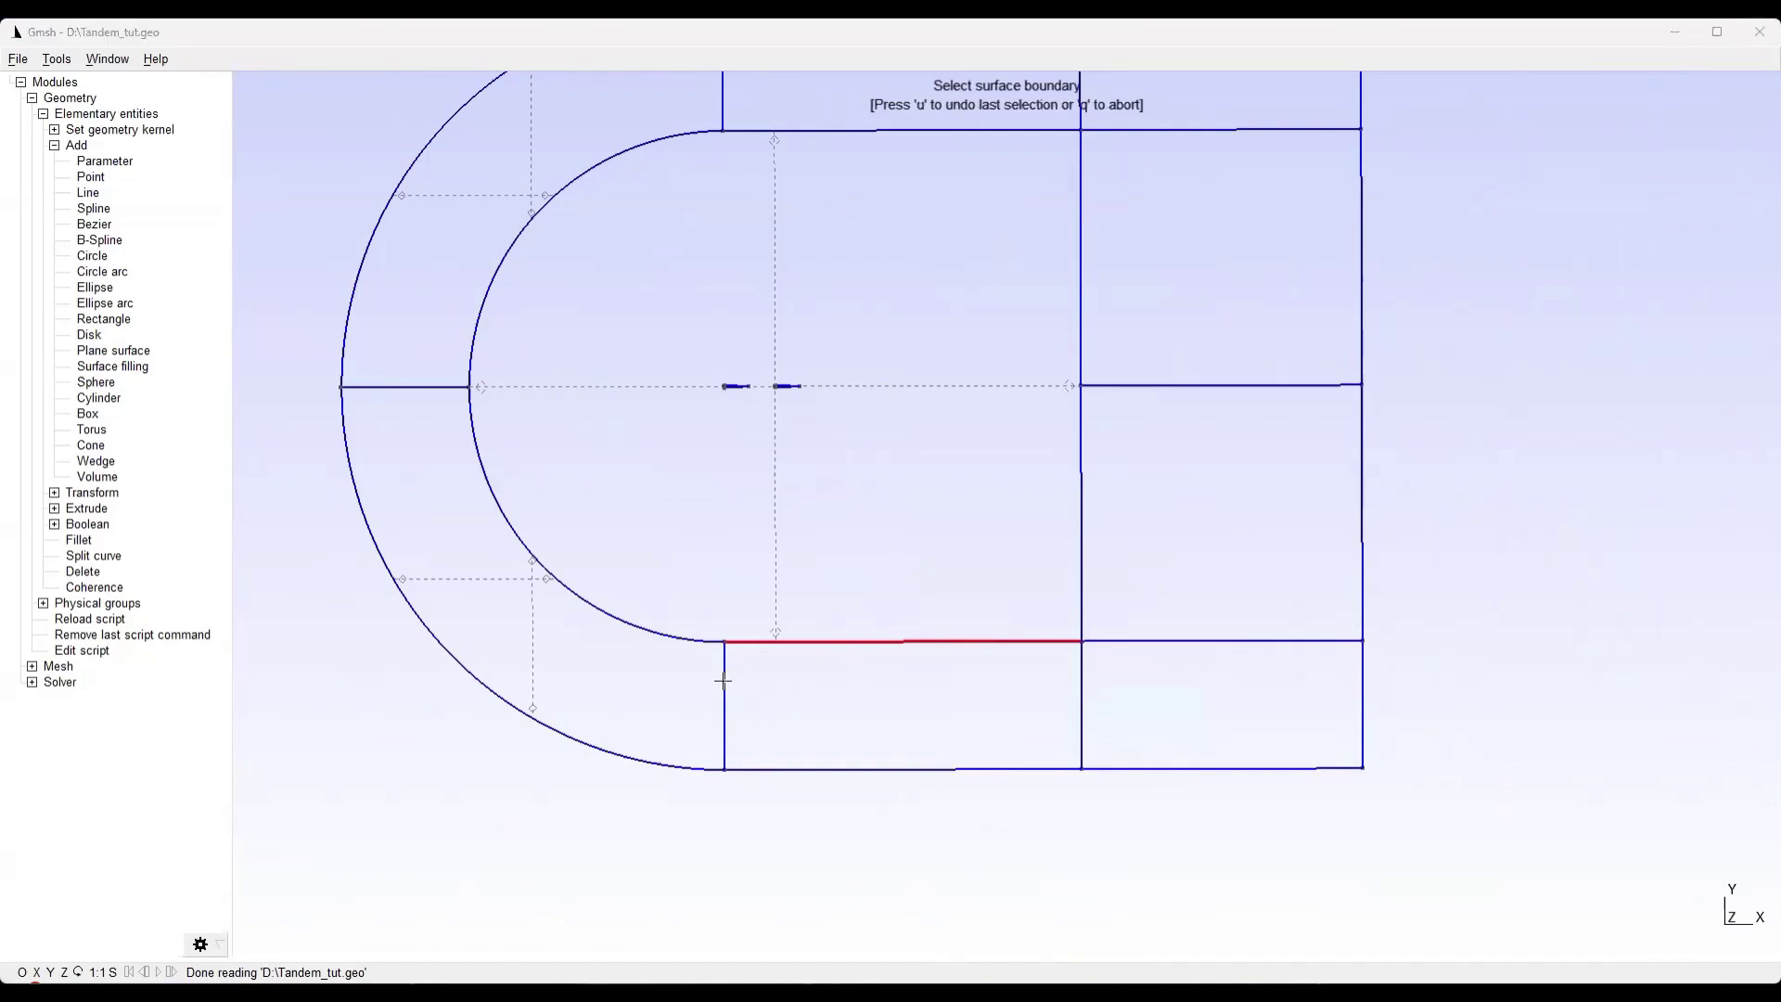
click(724, 682)
click(949, 769)
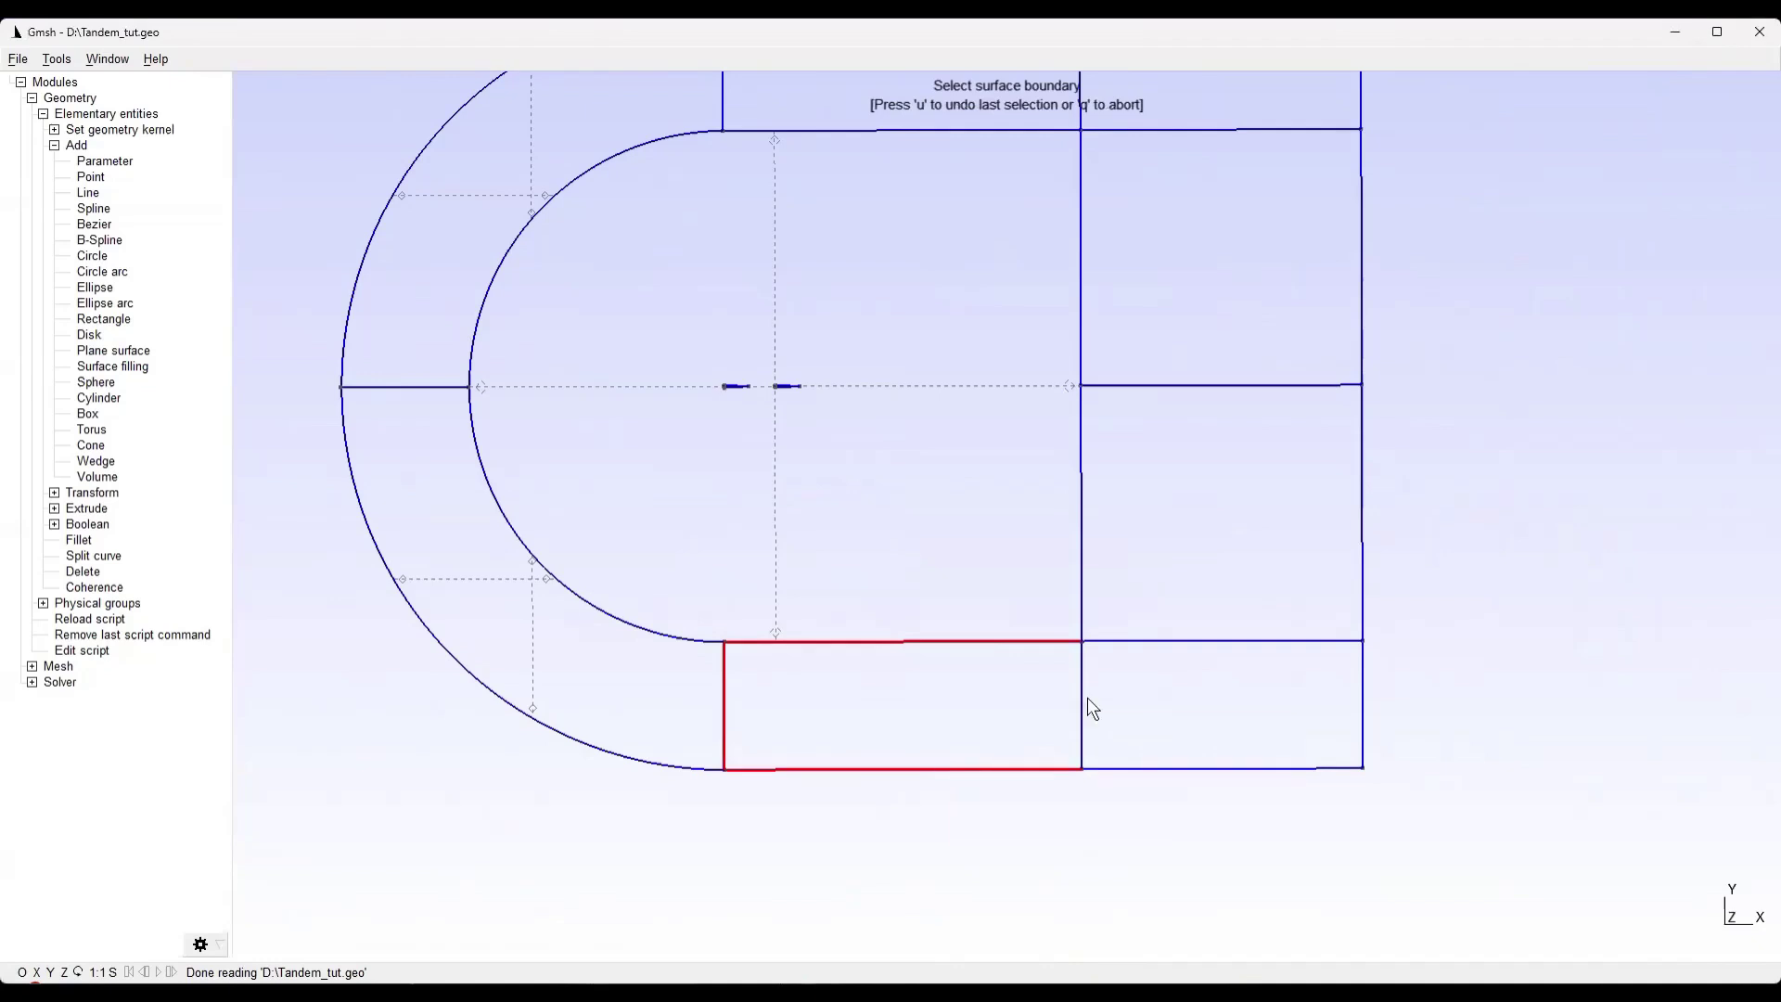
click(1080, 697)
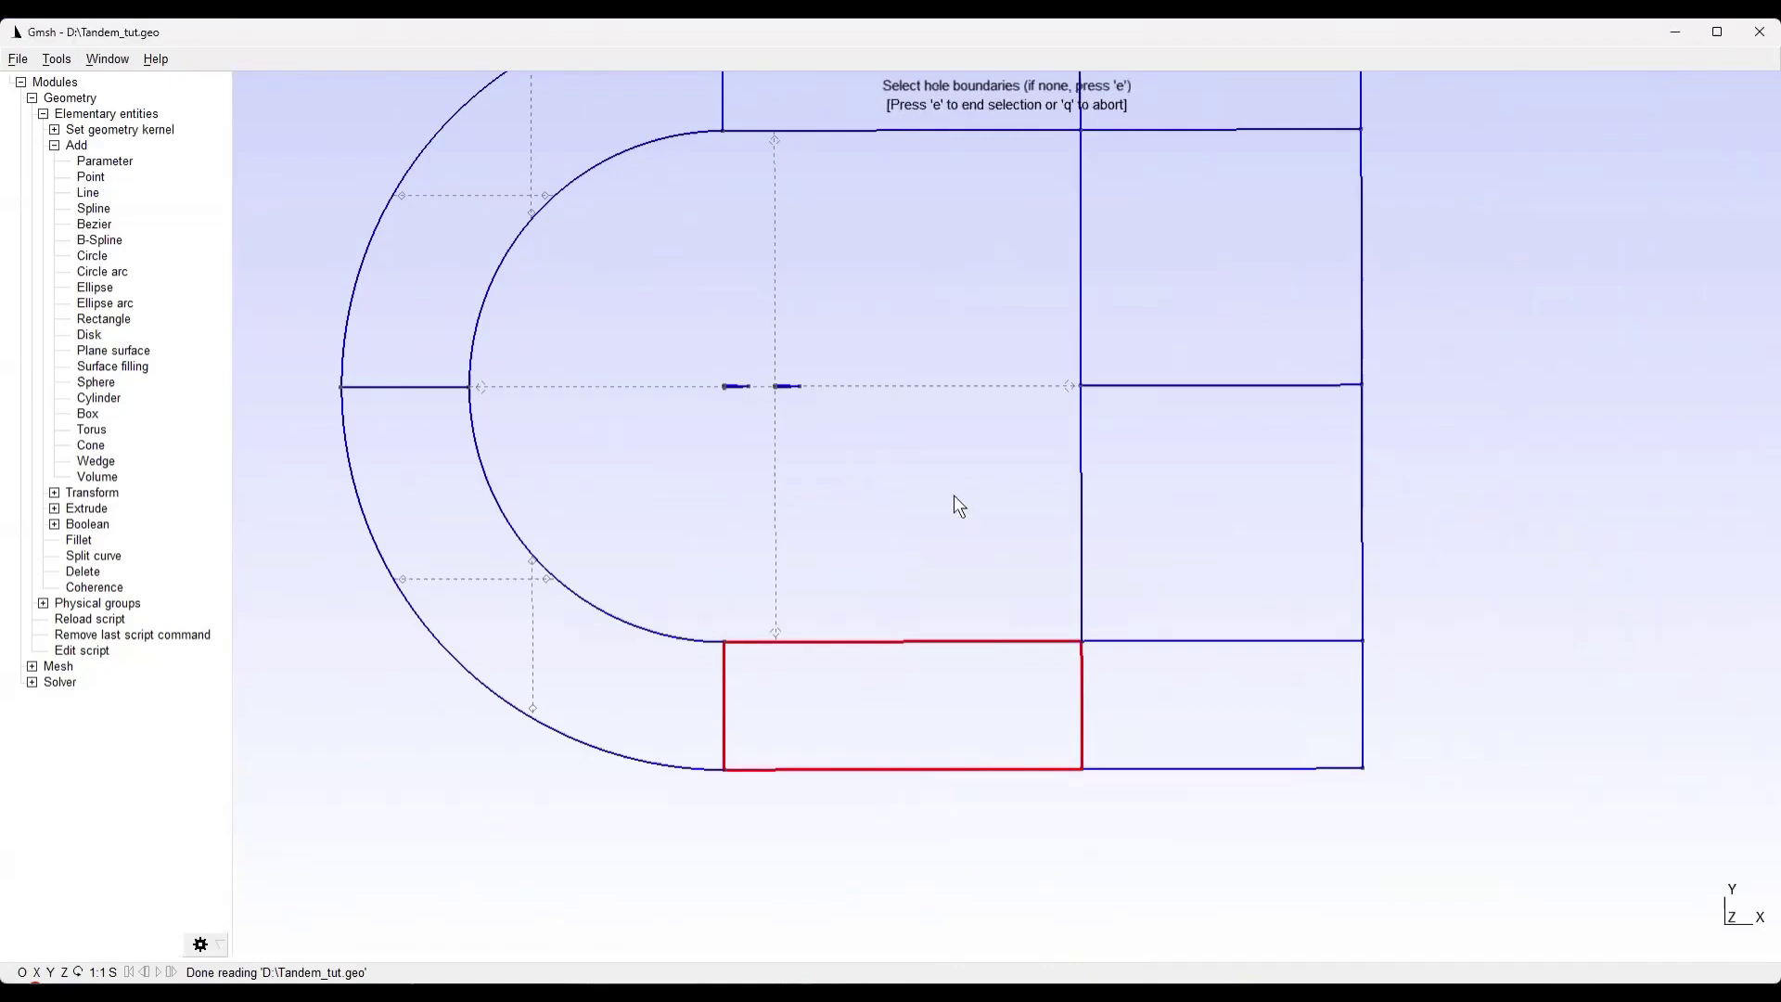
key(e)
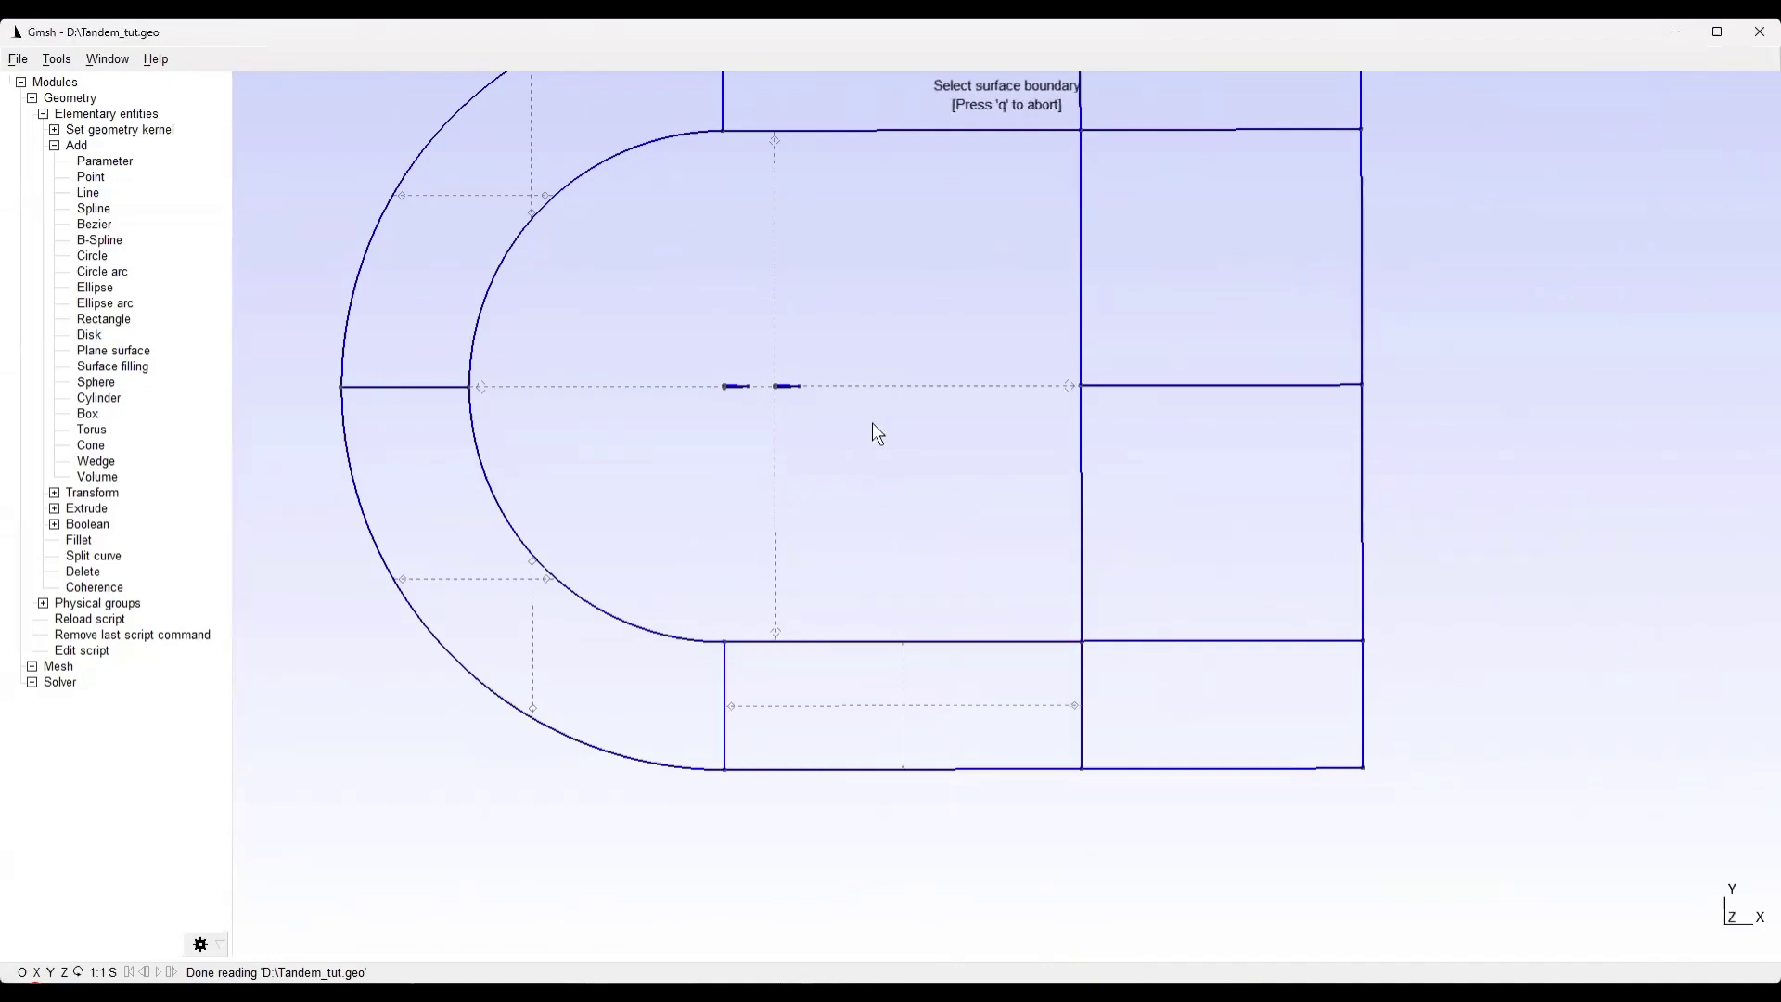
Create a plane surface without holes for the rectangular section directly above the inner domain
right_drag(900, 464, 908, 713)
click(765, 364)
click(940, 303)
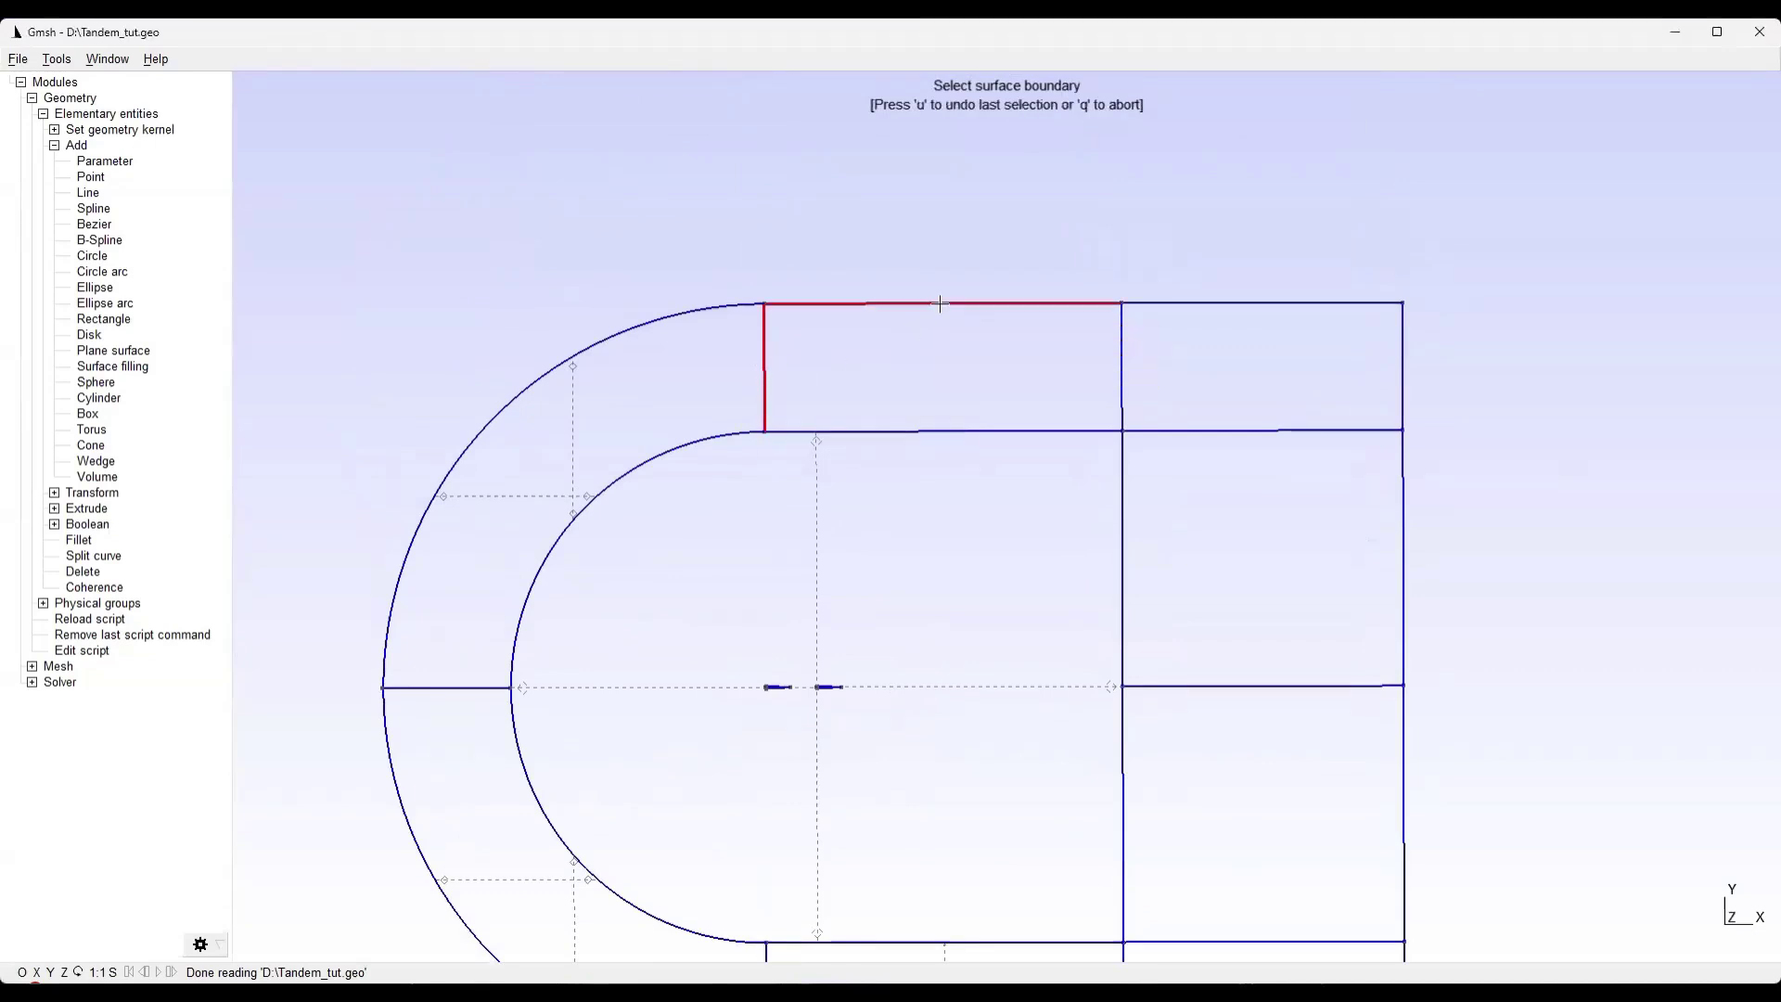
click(1123, 342)
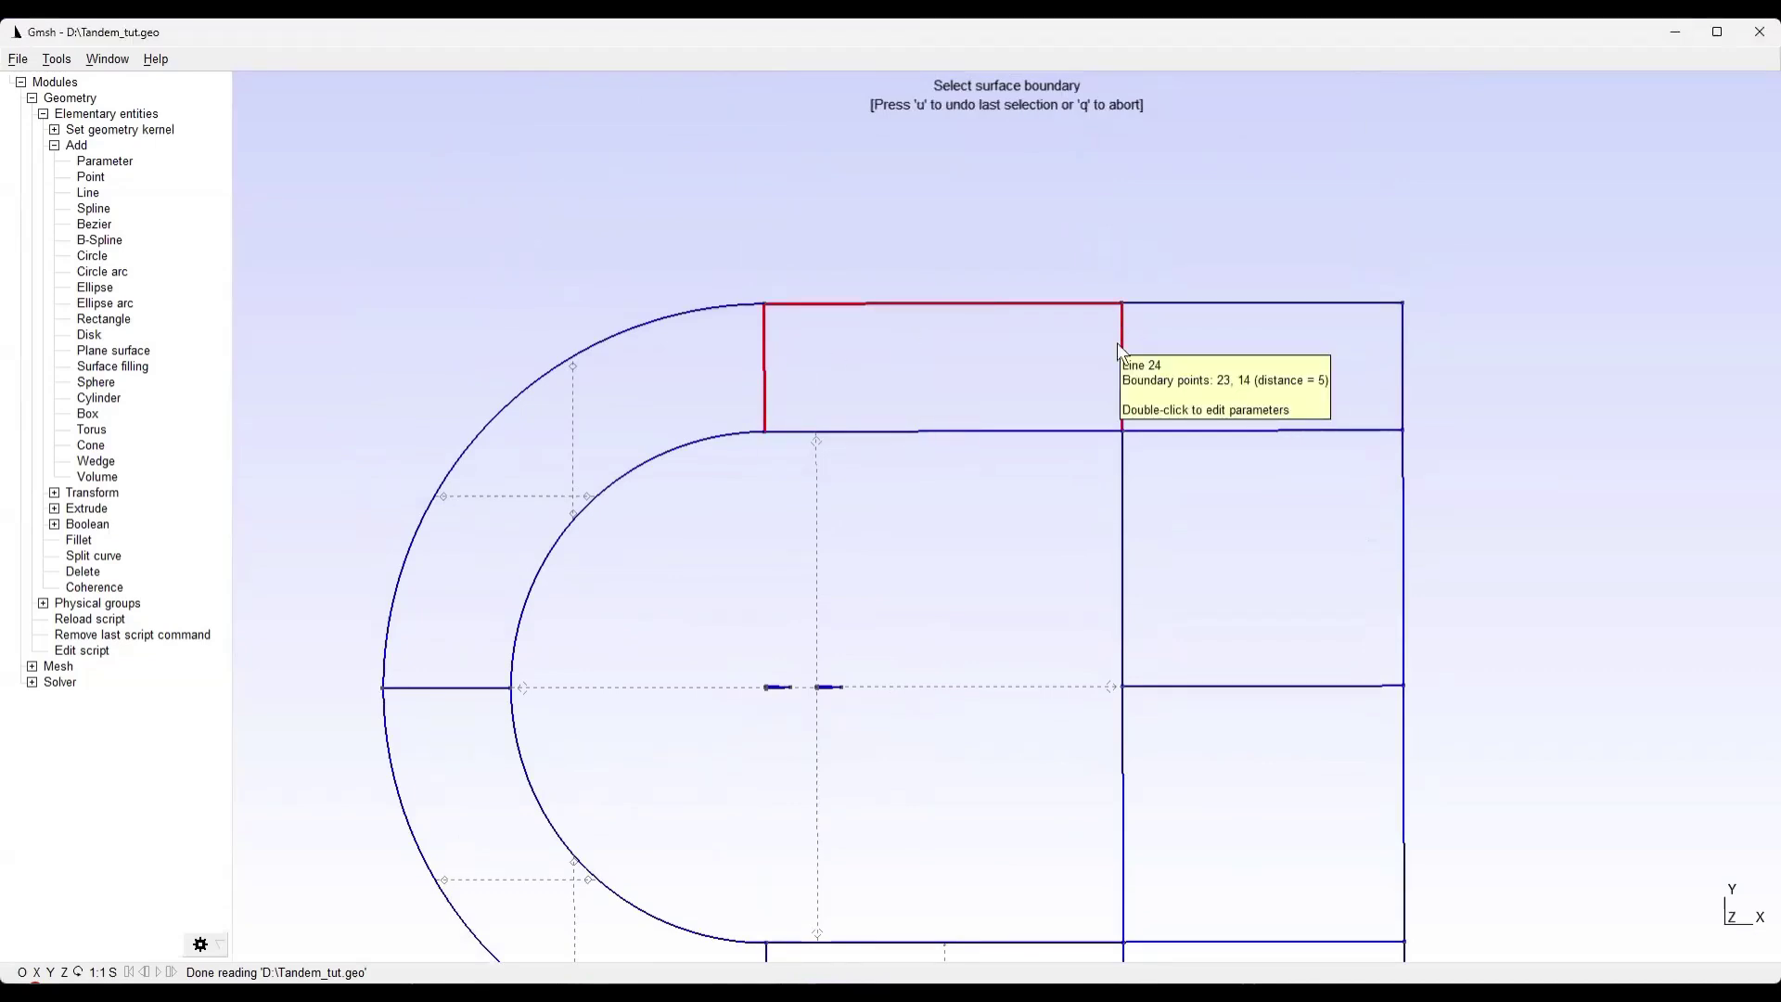
click(1016, 430)
key(e)
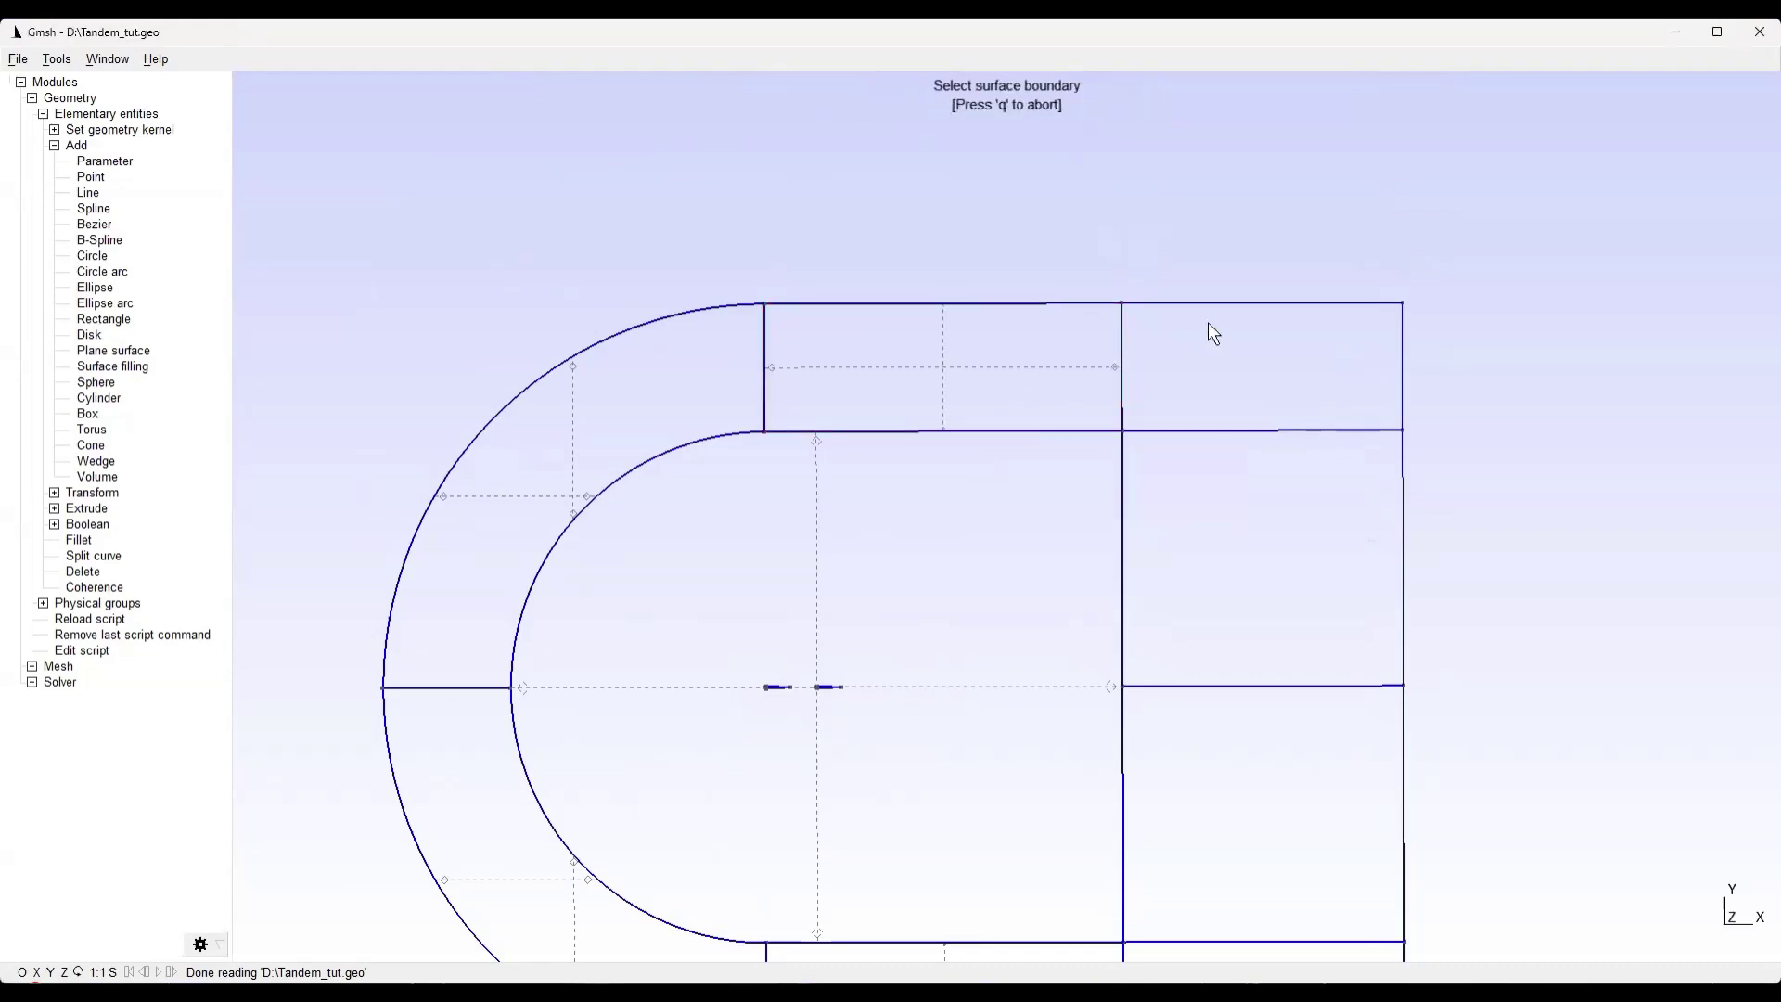
Create a plane surface for the upper downstream corner section of the domain
click(1272, 303)
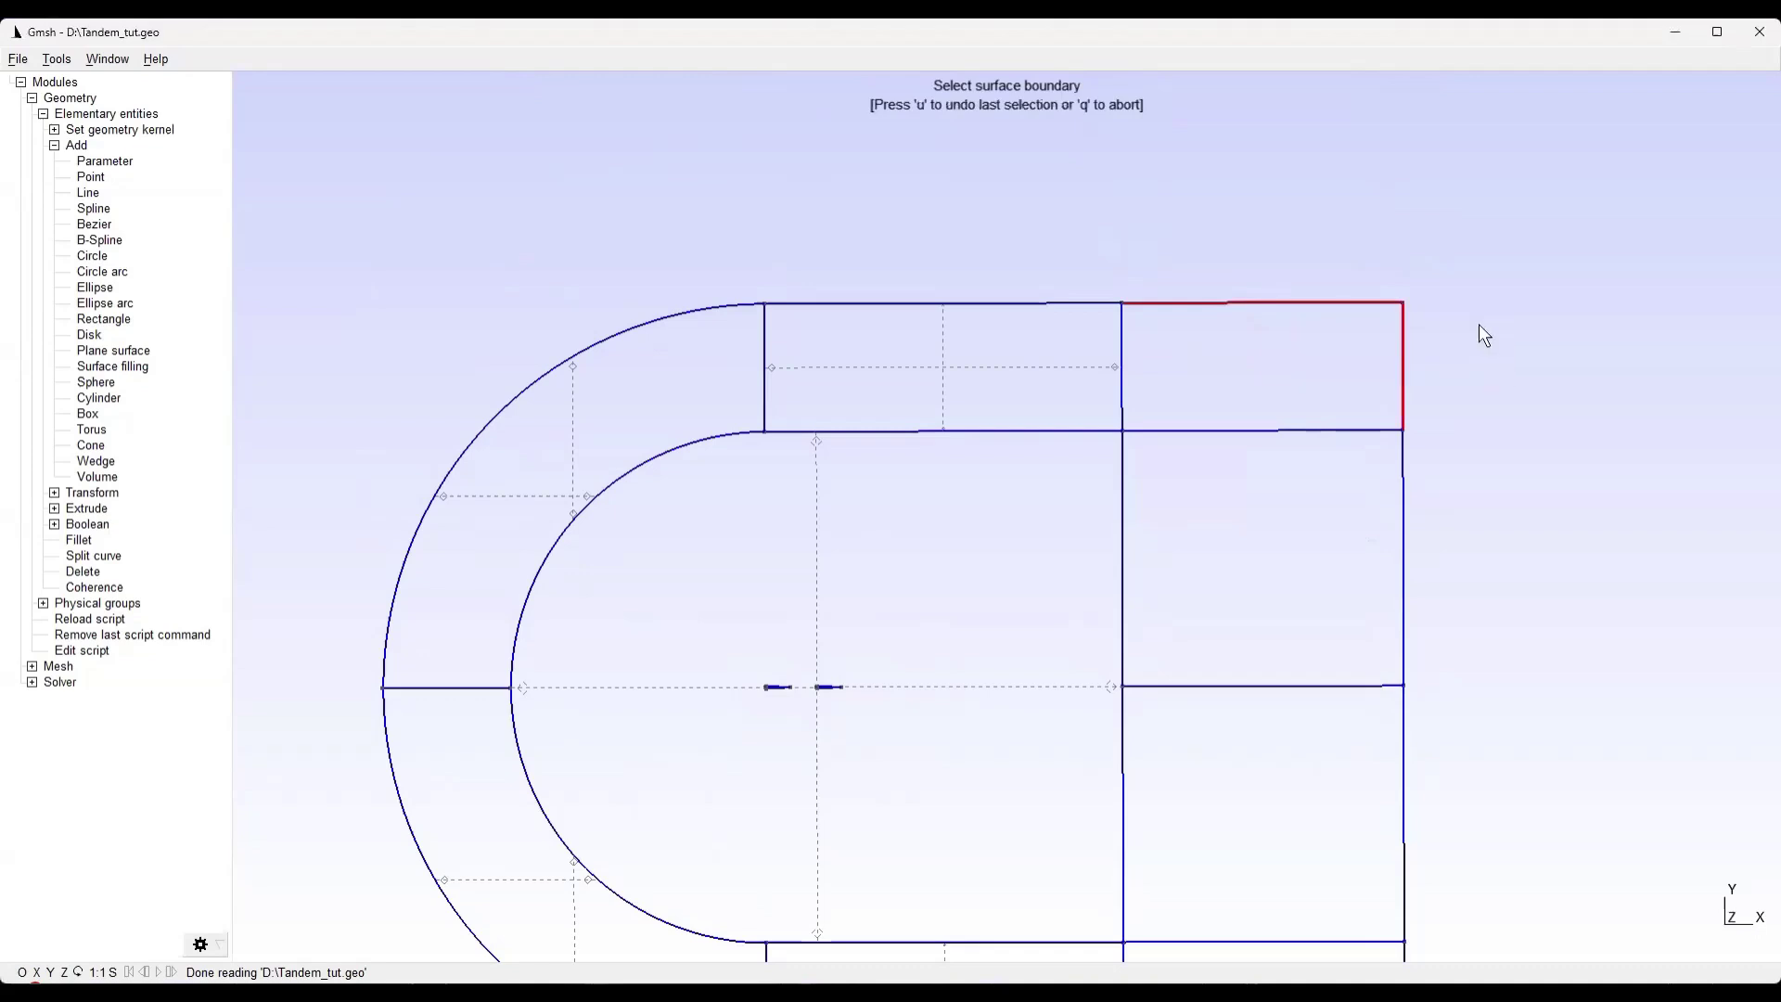
click(1122, 344)
key(e)
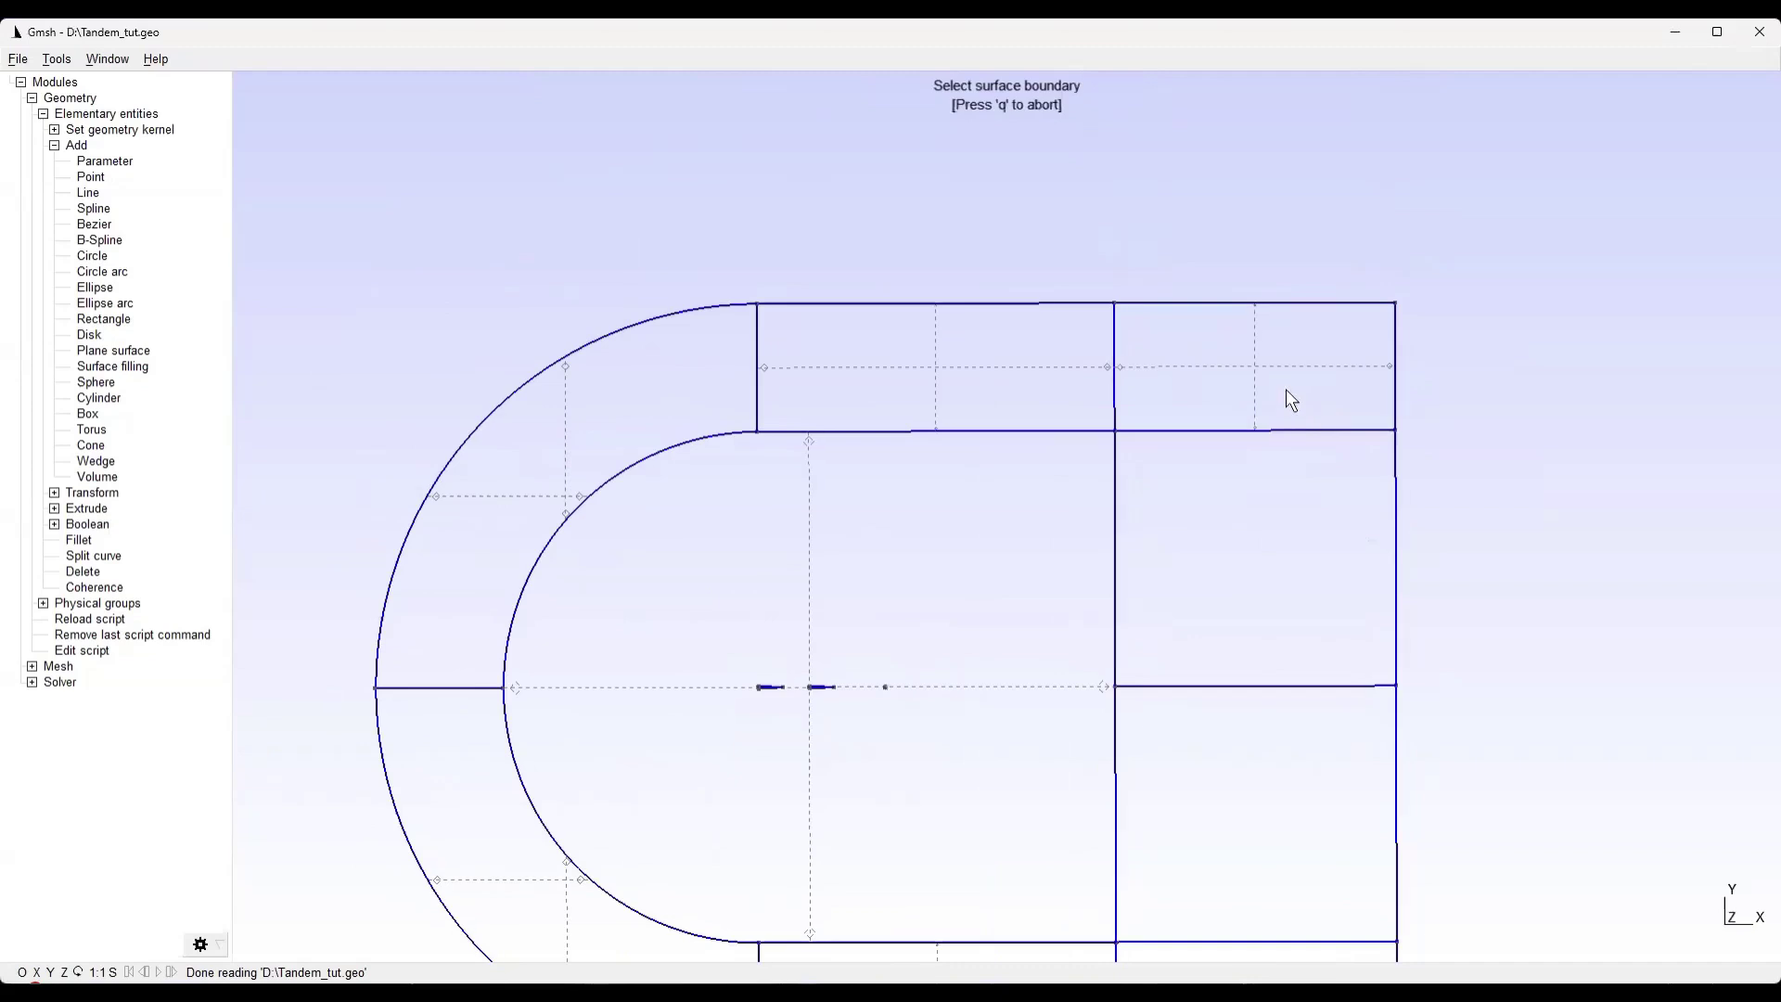
Create a plane surface for the downstream section just above the wake centreline
right_drag(1307, 410, 1042, 208)
click(1136, 278)
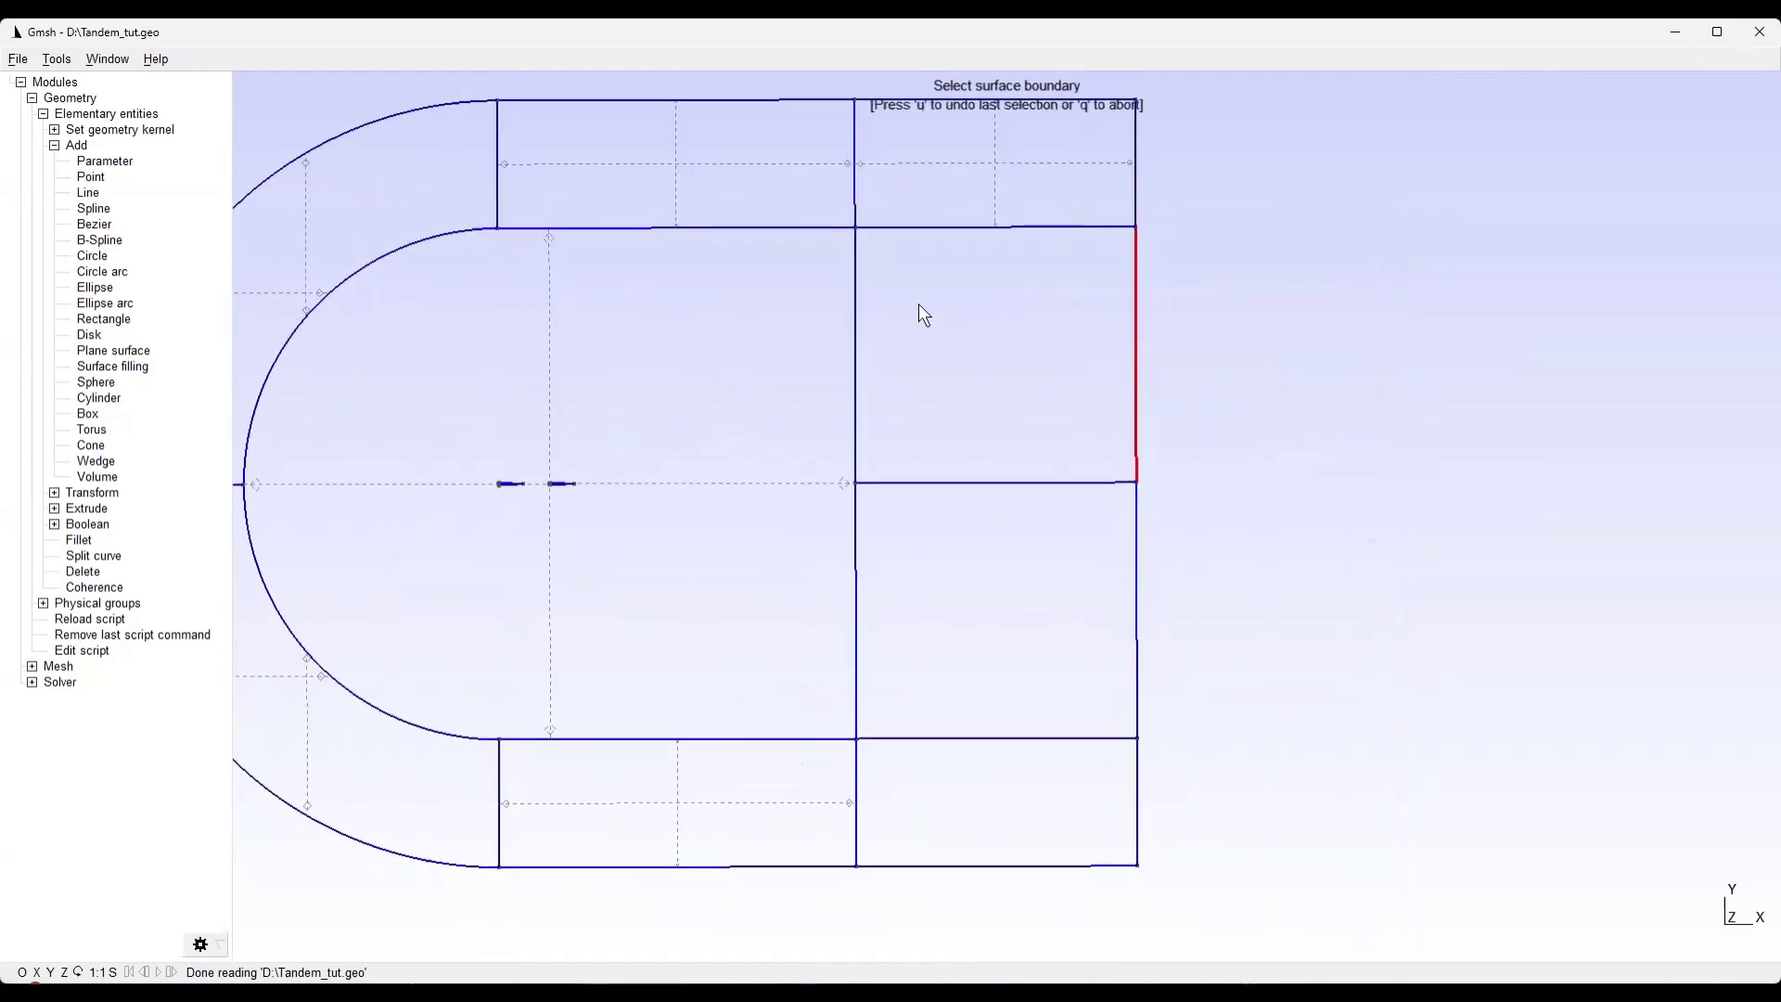
click(855, 305)
click(974, 481)
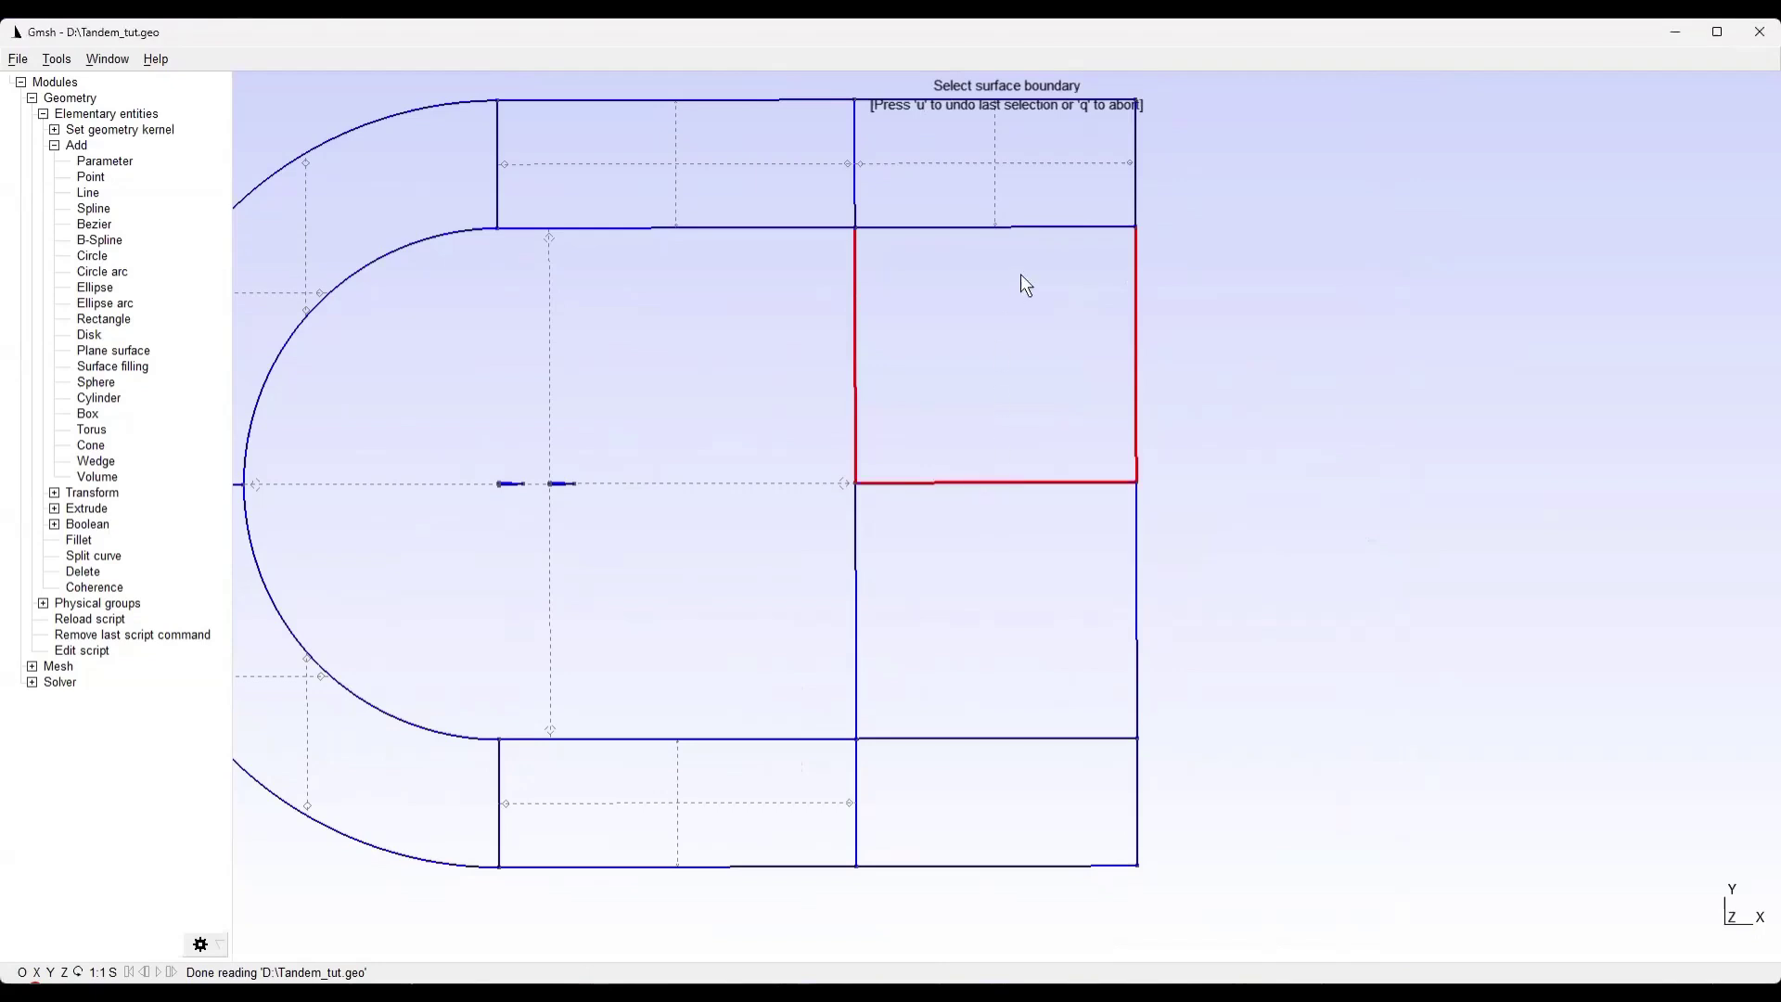
click(1036, 226)
key(e)
Create a plane surface for the downstream section just below the wake centreline
right_drag(1026, 421, 763, 436)
click(761, 436)
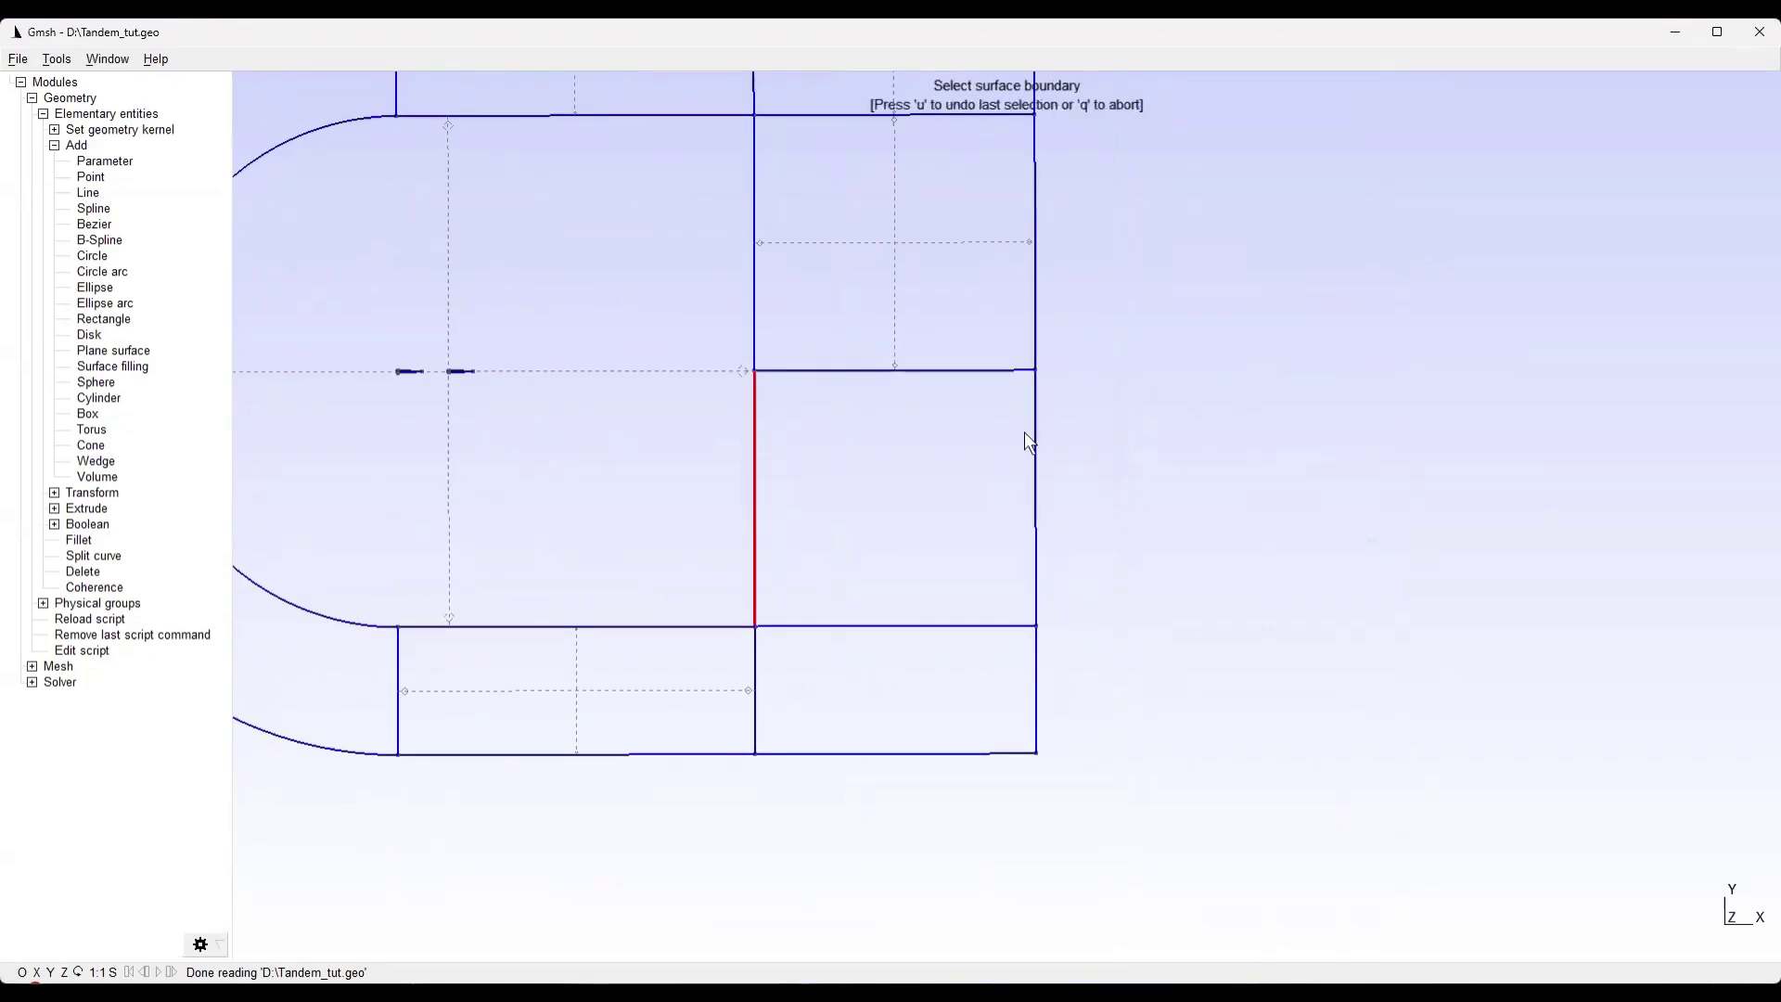
click(1033, 436)
click(846, 625)
click(989, 371)
key(e)
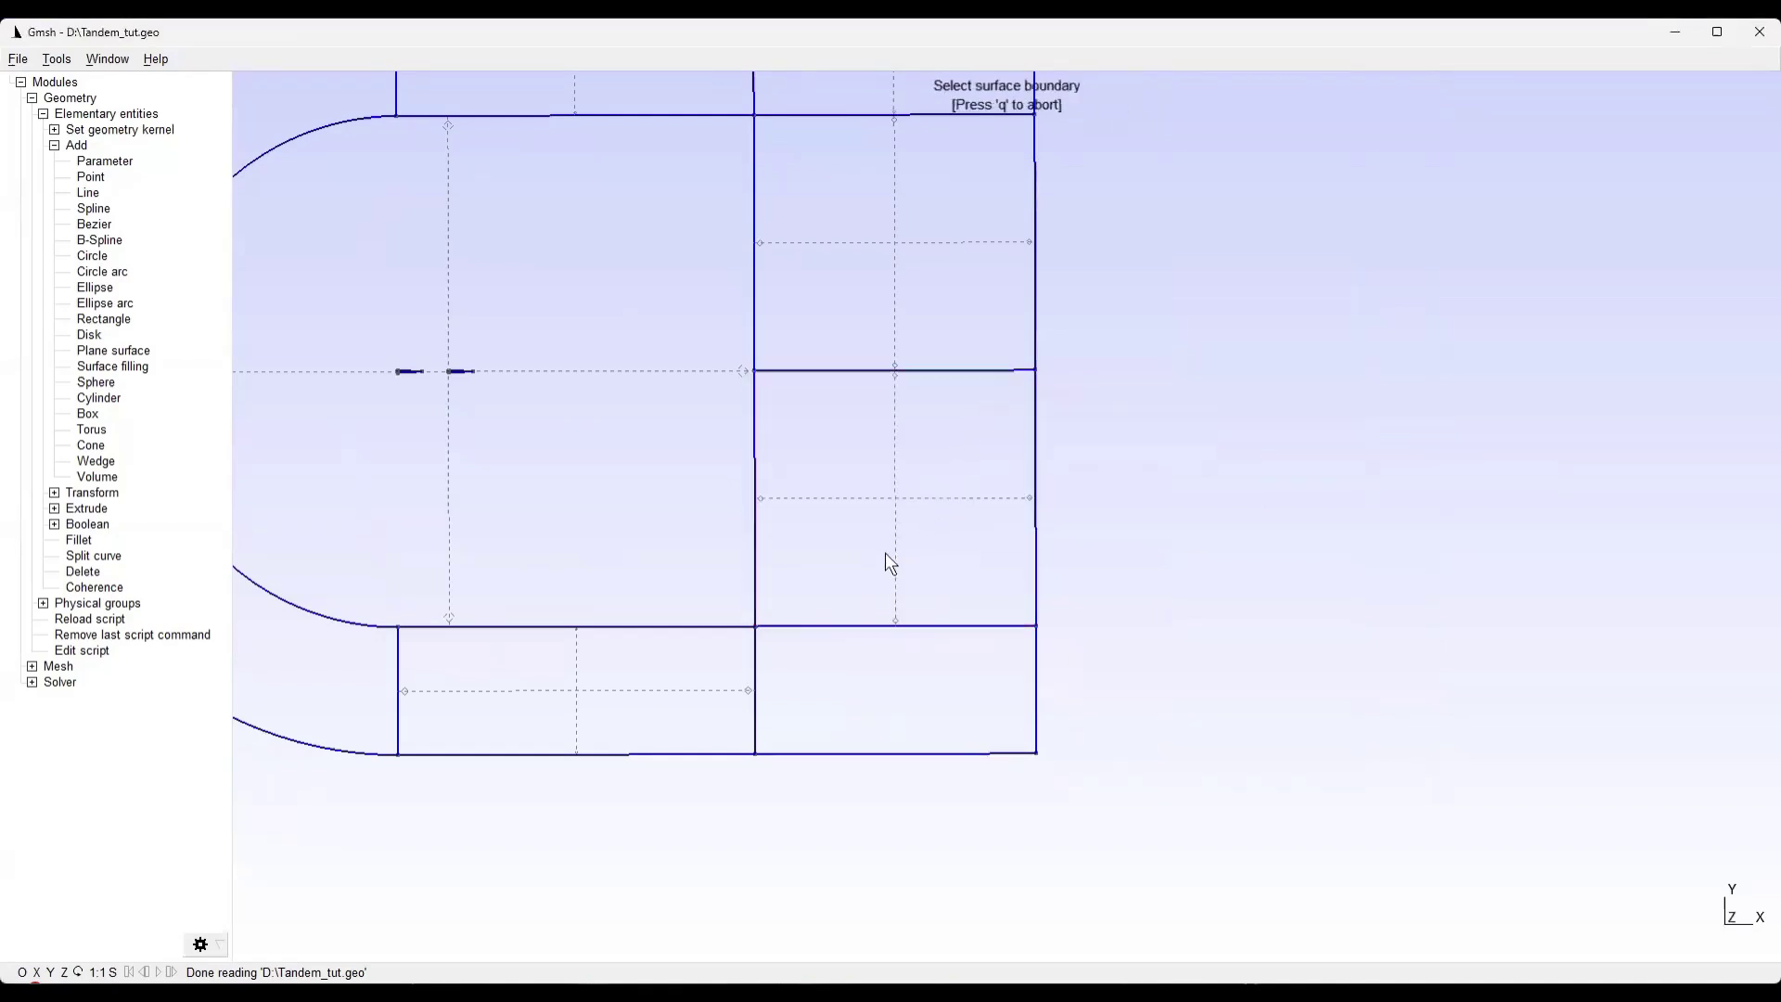
Create a plane surface for the lower downstream corner section and end the surface creation
click(760, 657)
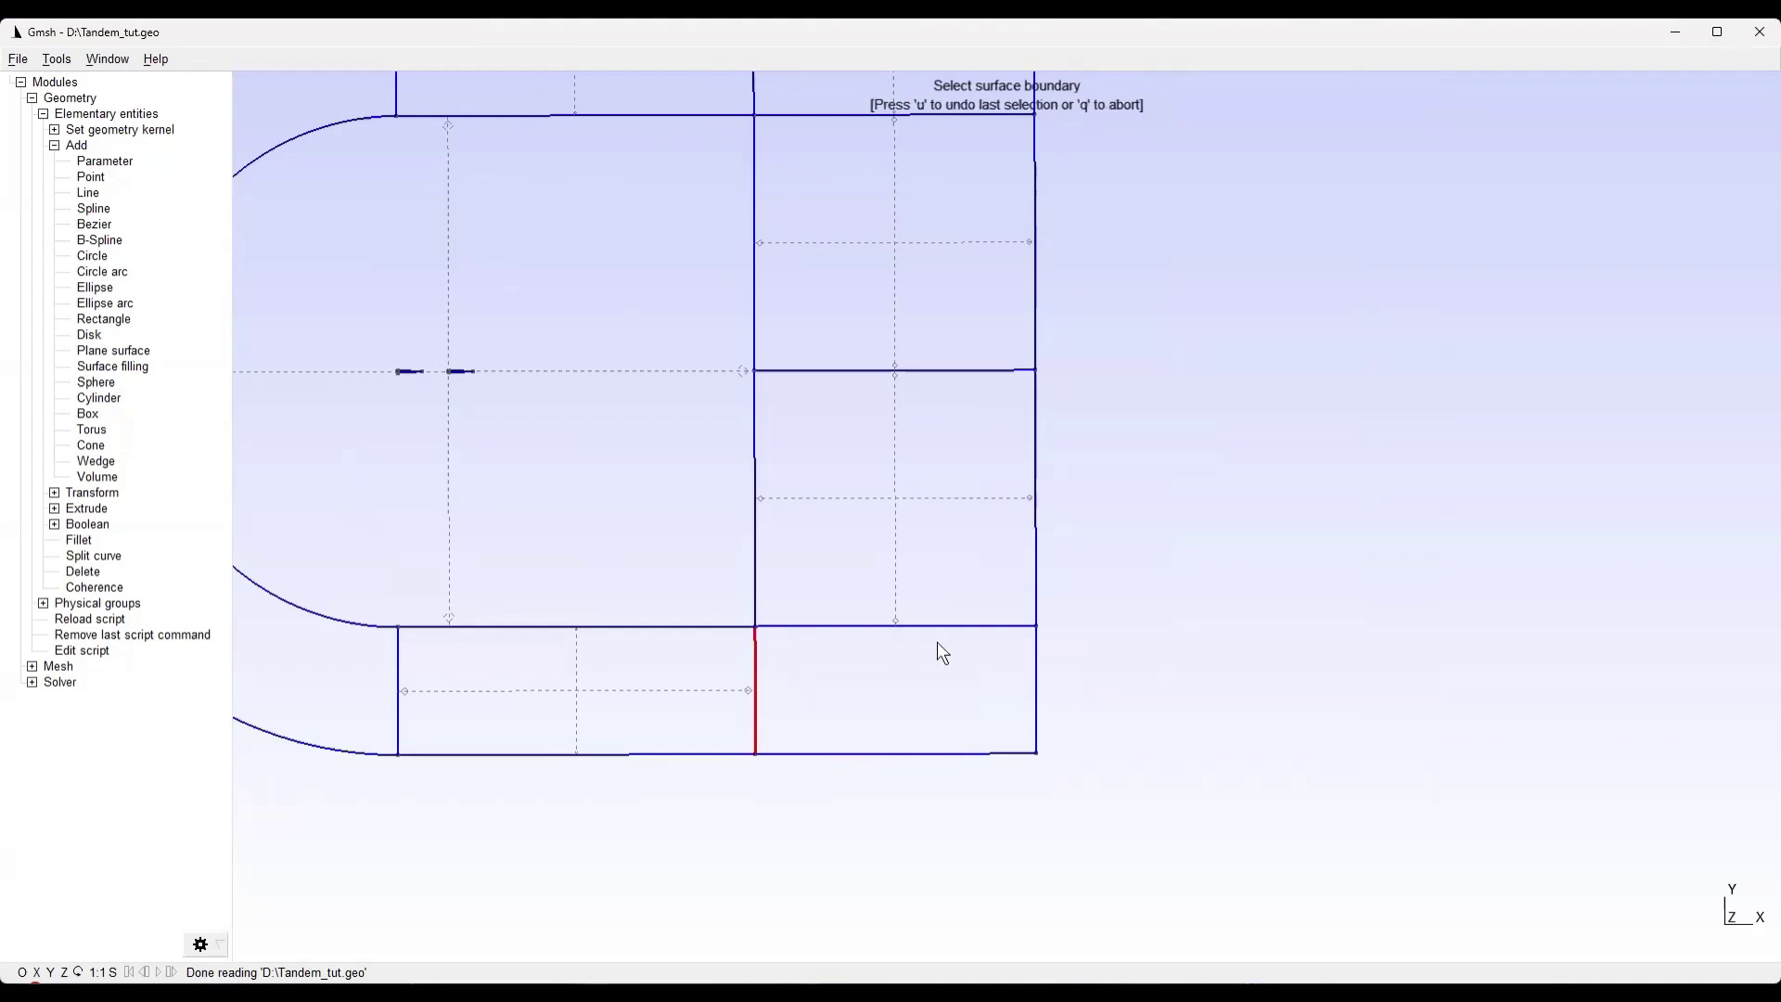
click(1001, 625)
click(956, 753)
key(e)
scroll(1478, 596, down, 5)
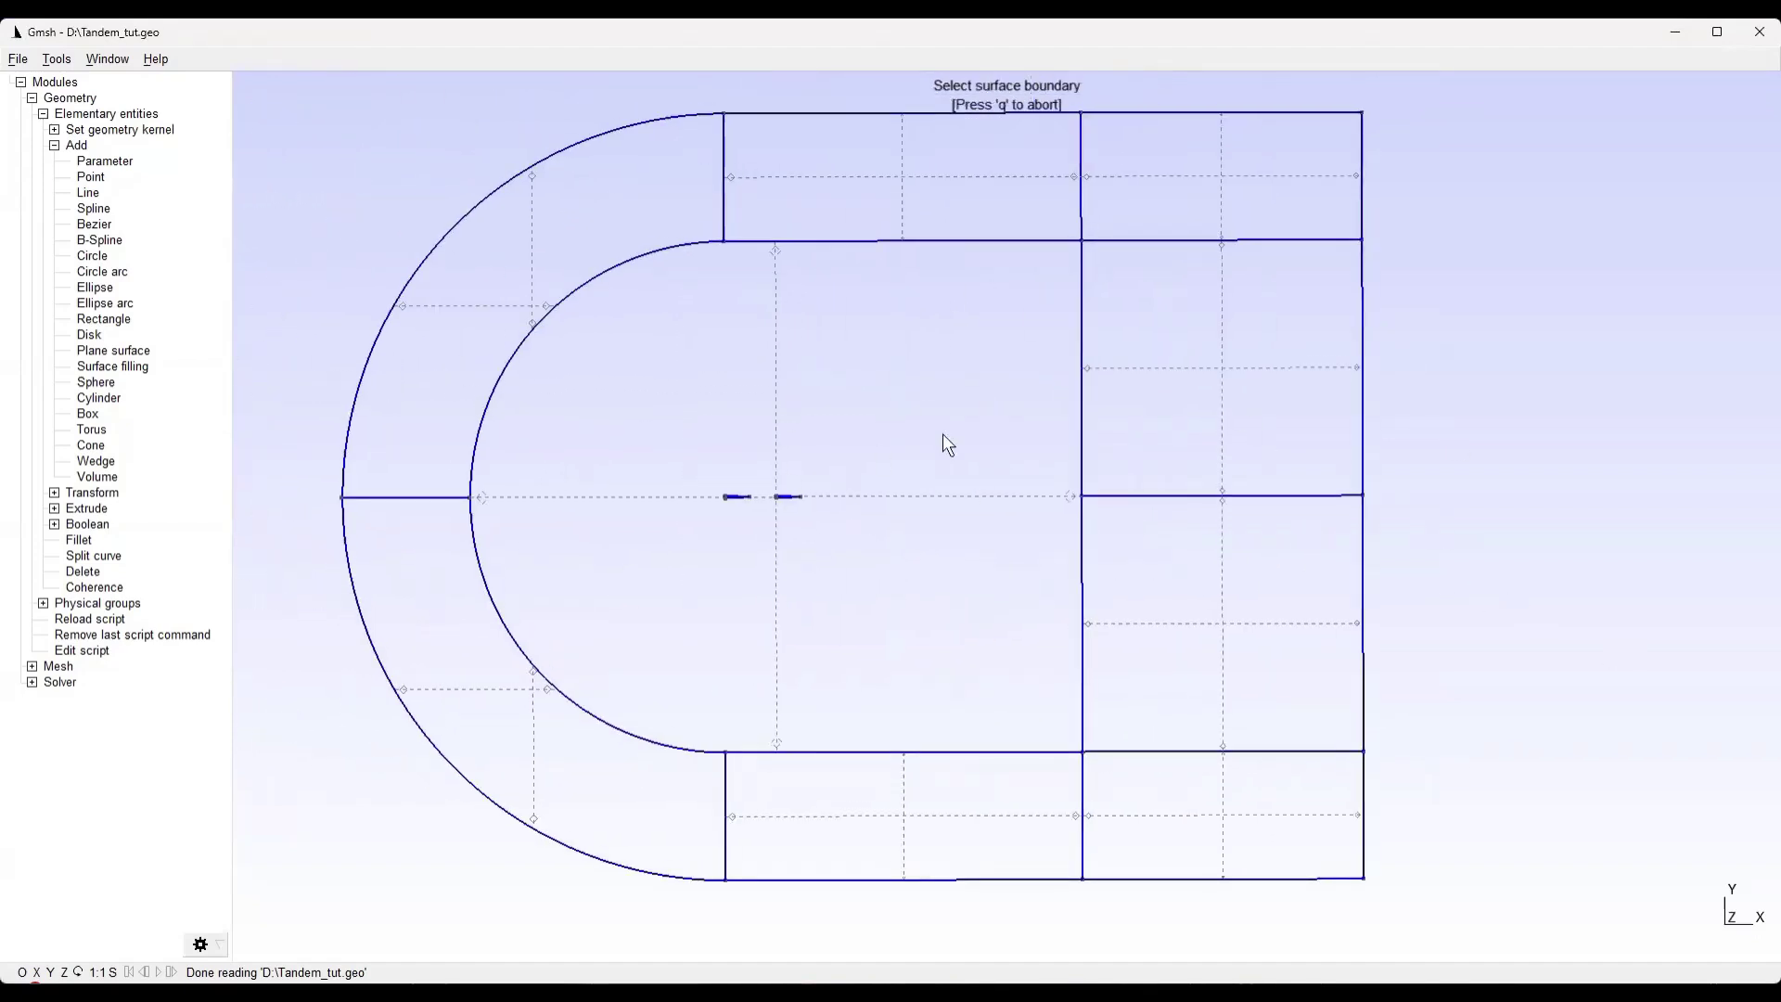
key(q)
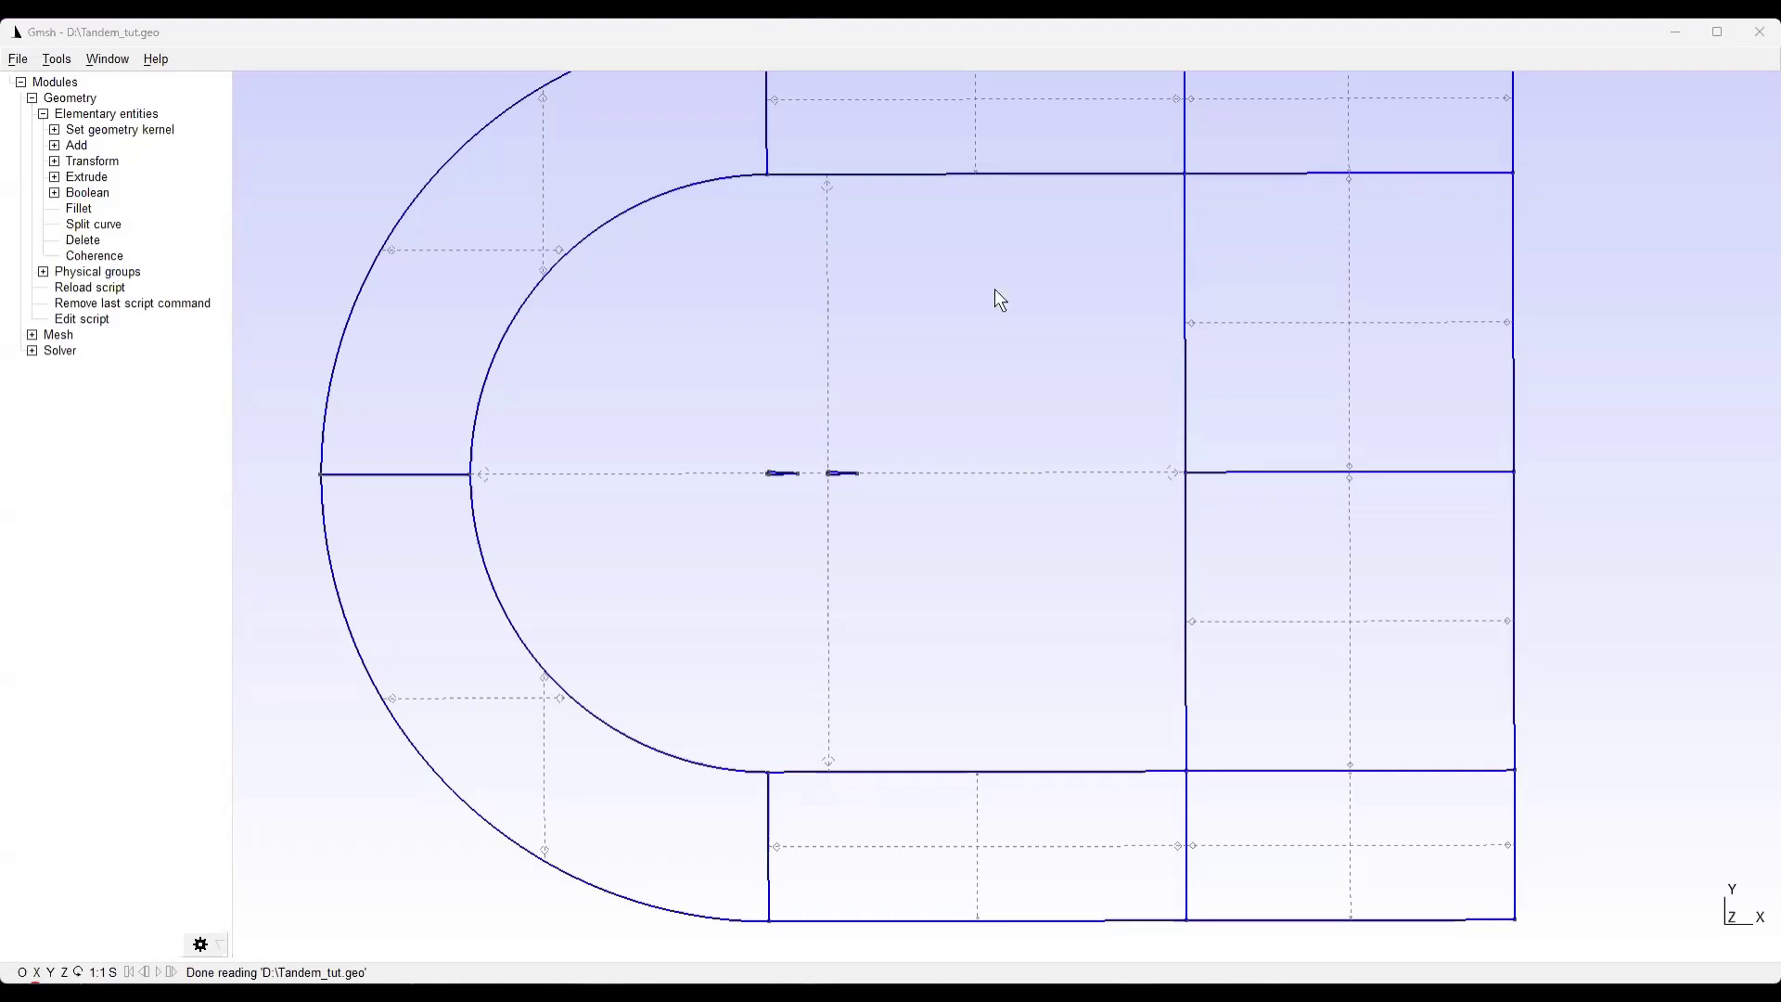
Examine both airfoils and the surrounding inner and outer domain sections before defining the mesh
mouse_move(1009, 282)
right_down()
mouse_move(954, 284)
mouse_move(933, 371)
mouse_move(925, 338)
right_up()
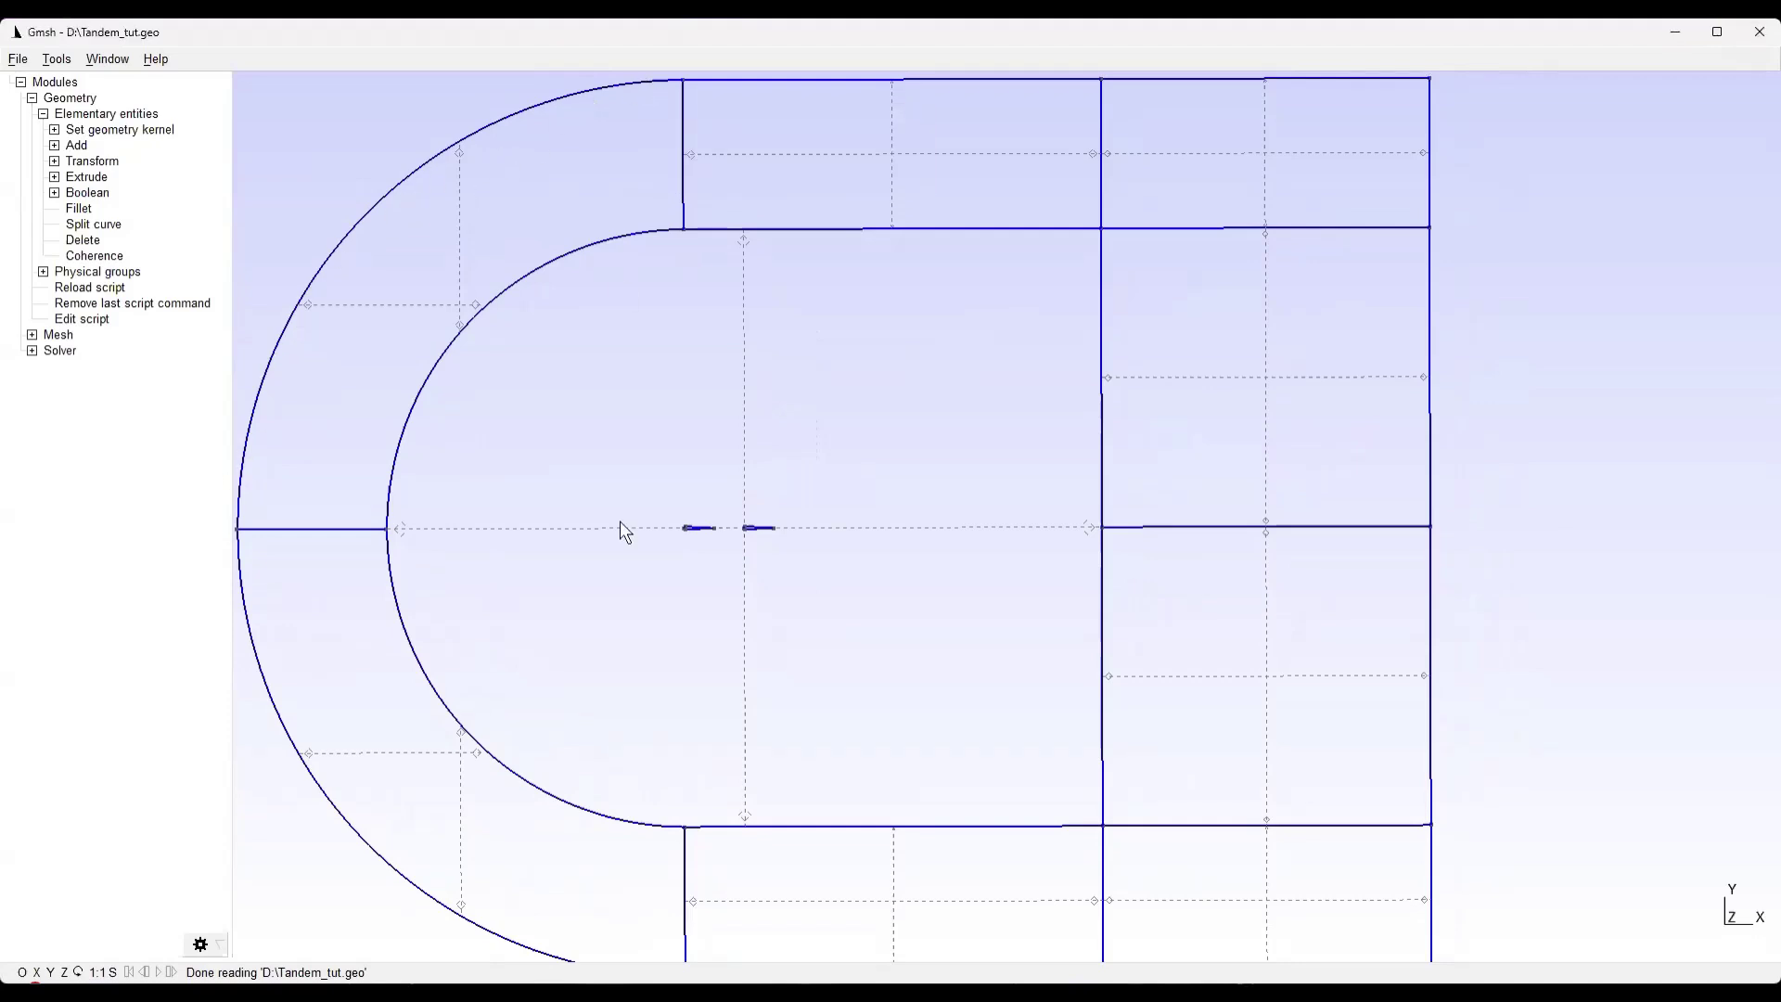
scroll(621, 524, up, 5)
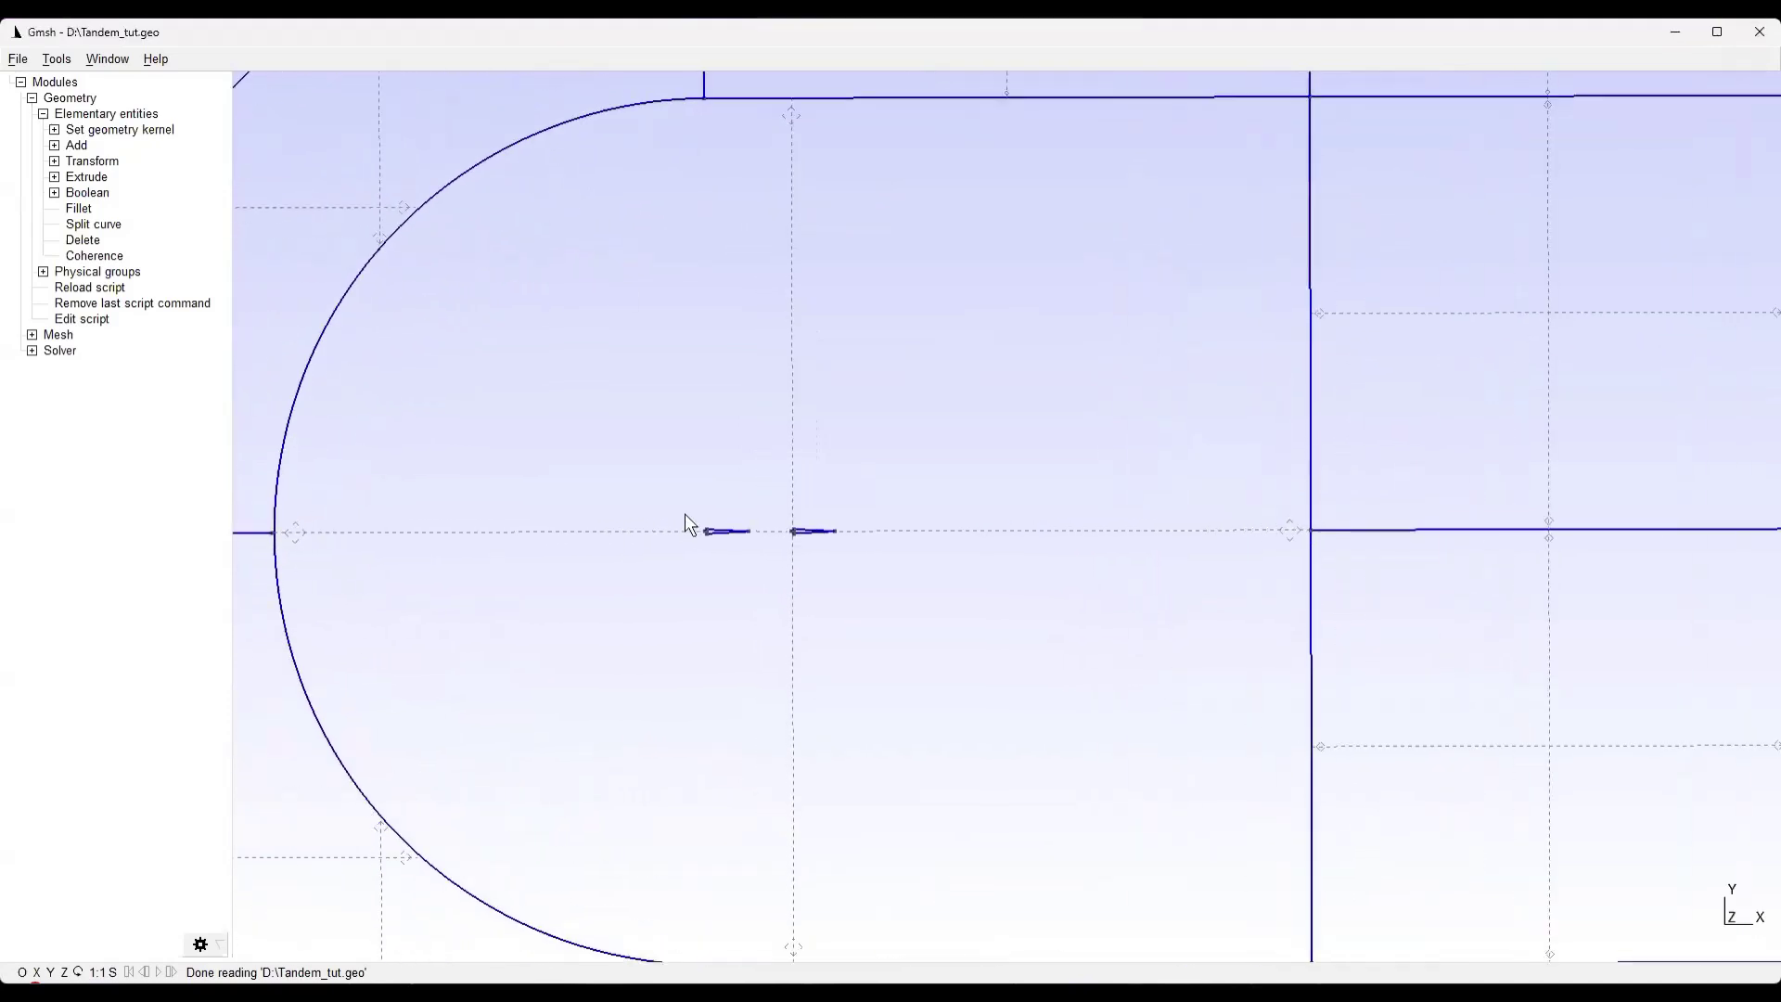
scroll(685, 515, up, 3)
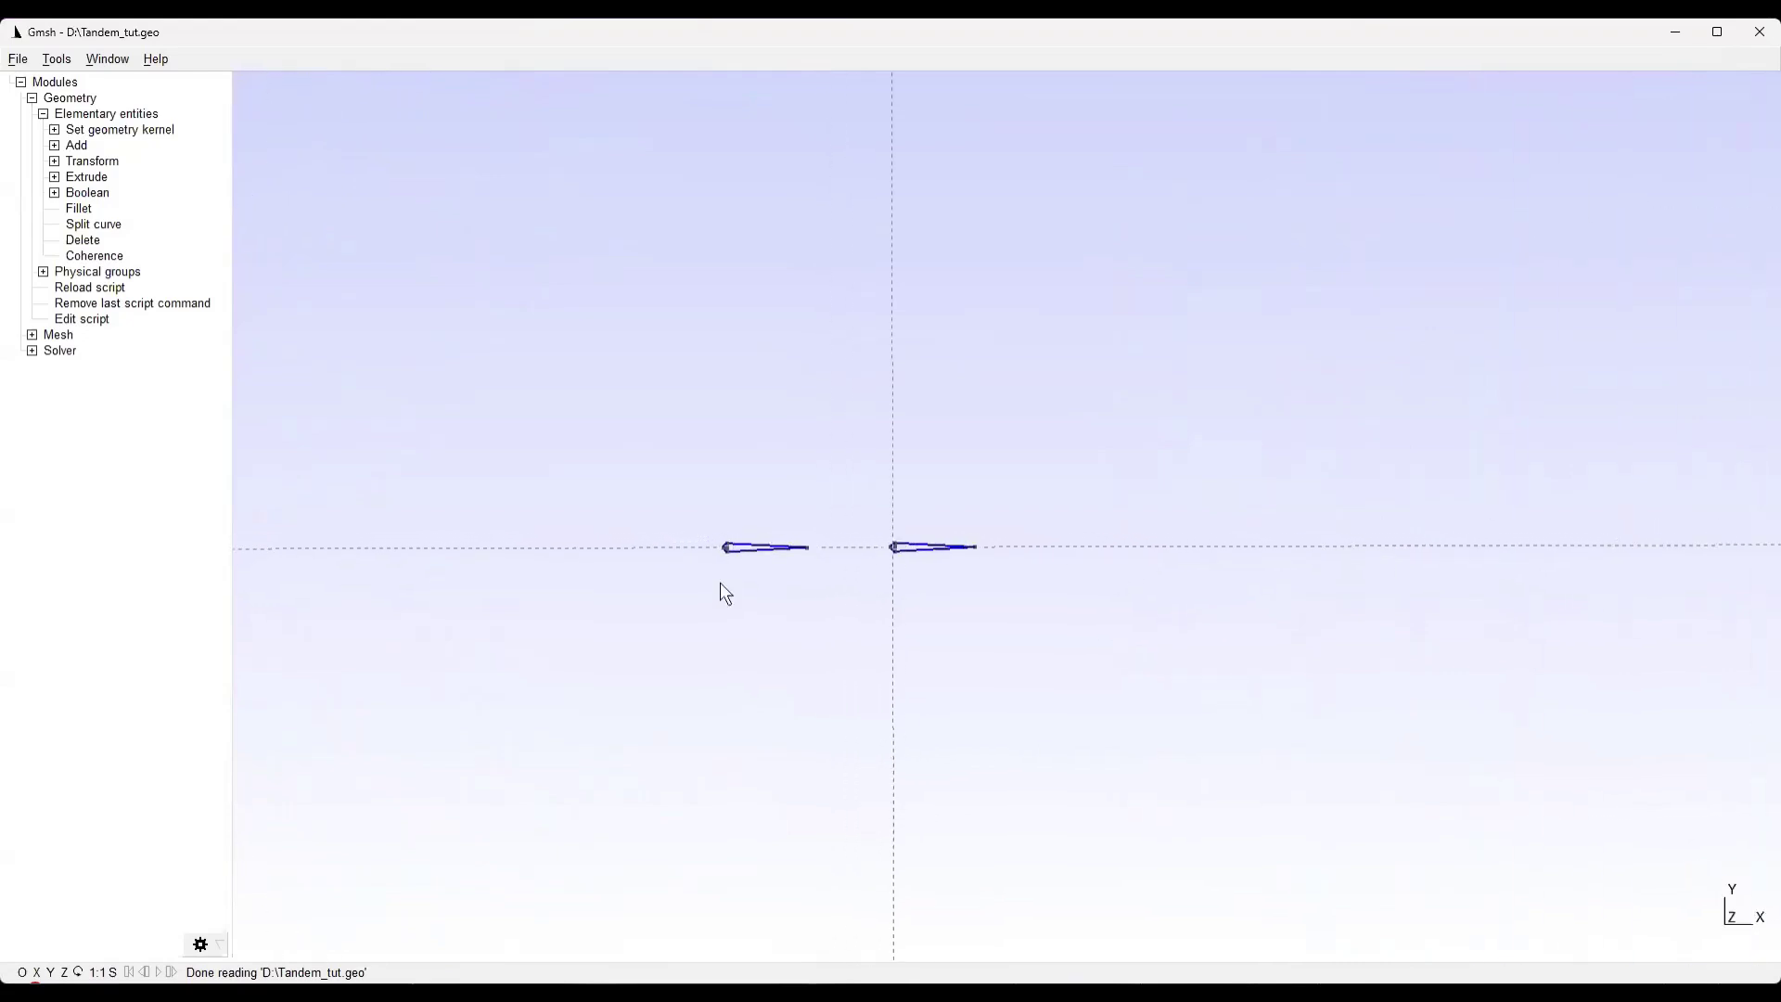
scroll(950, 290, down, 3)
scroll(903, 457, up, 3)
scroll(977, 520, up, 3)
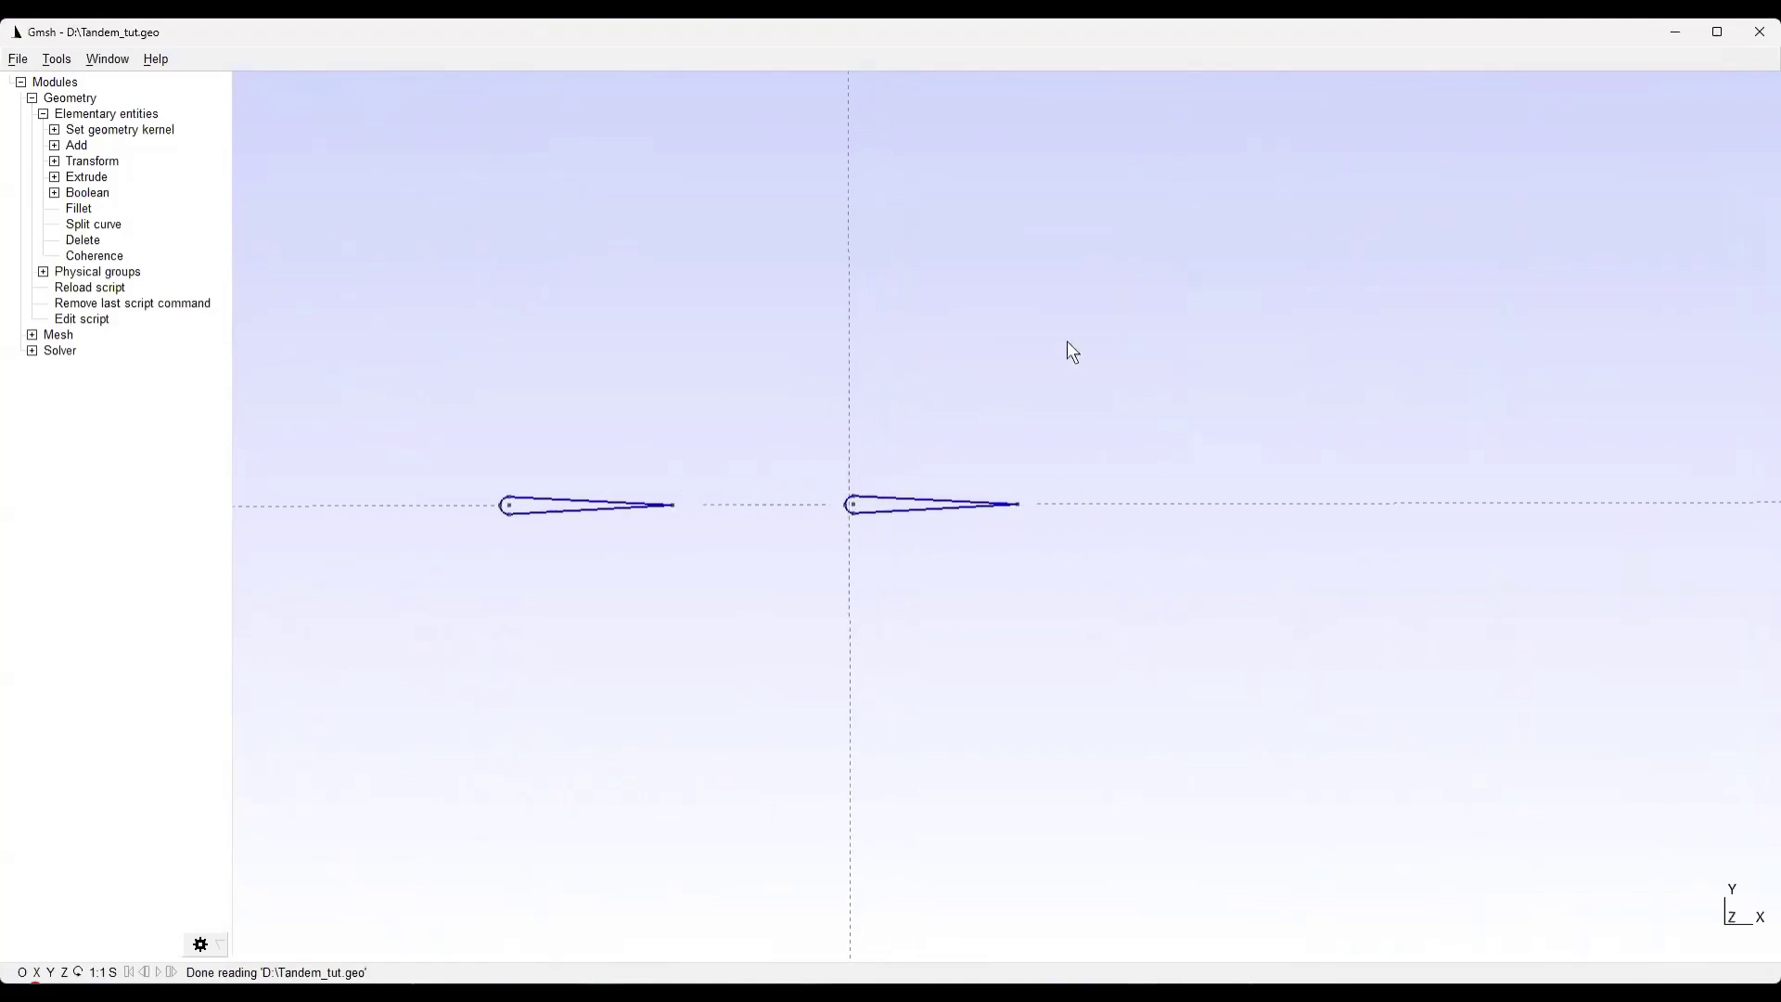
scroll(1009, 354, down, 4)
scroll(1150, 455, down, 2)
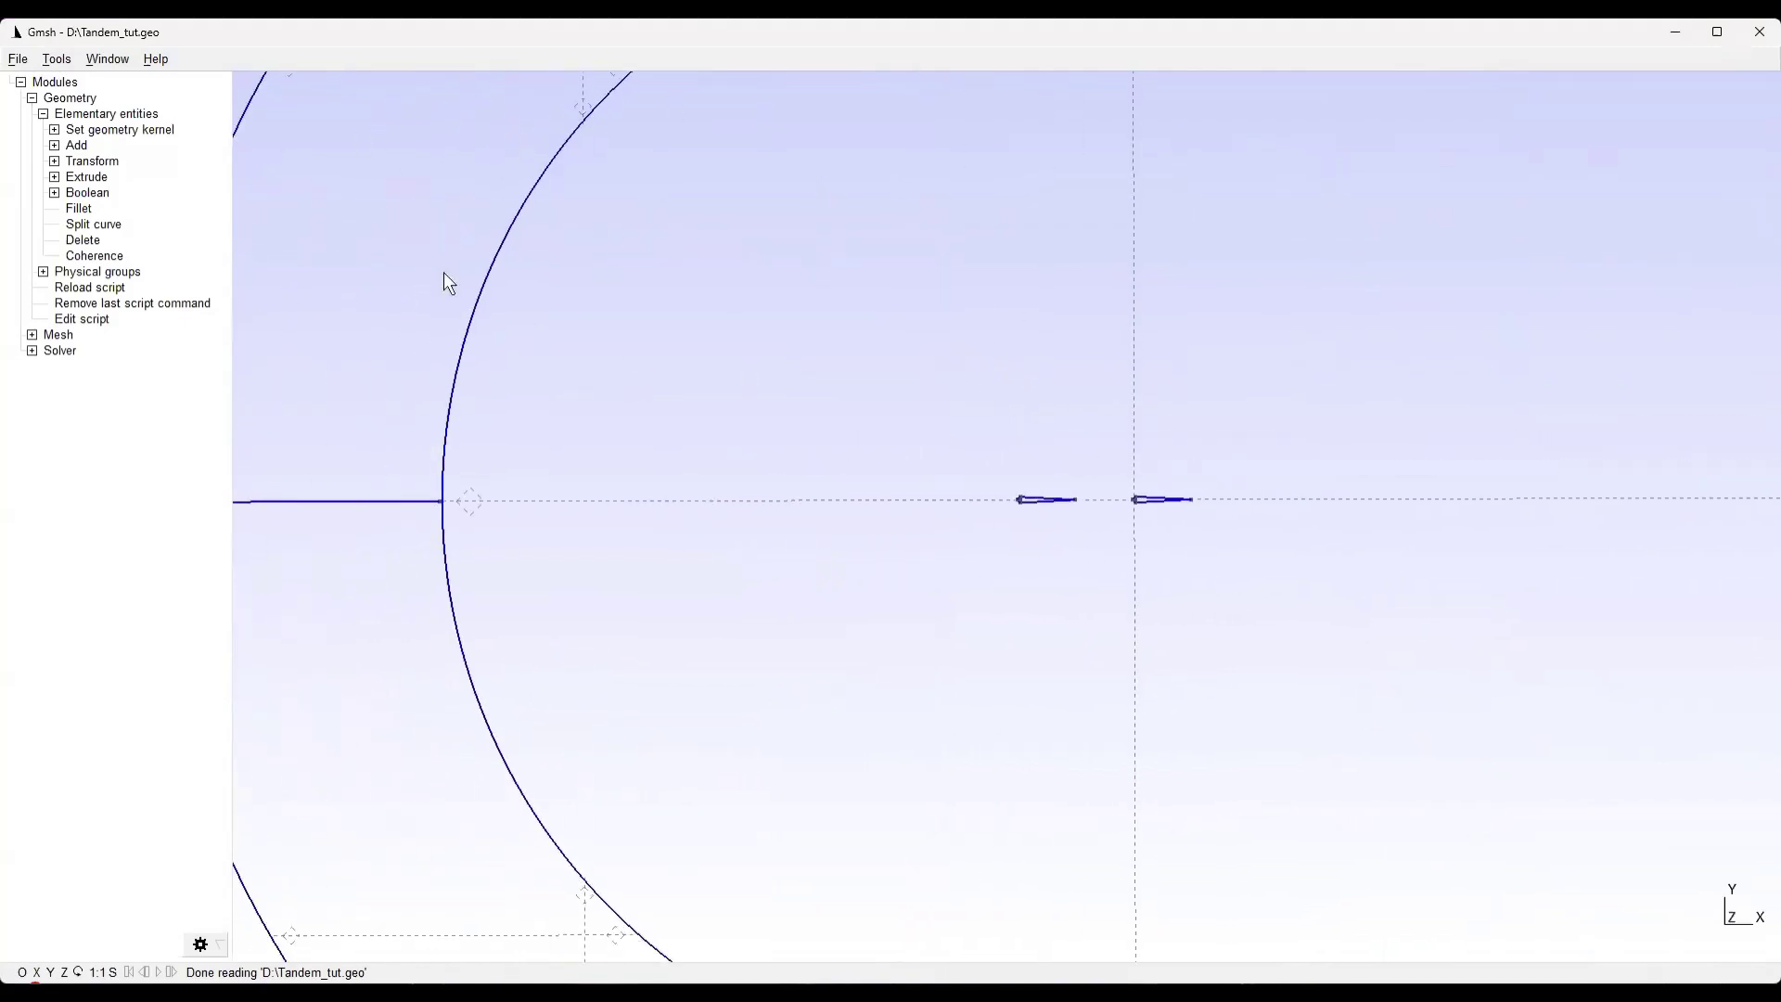
scroll(874, 382, down, 3)
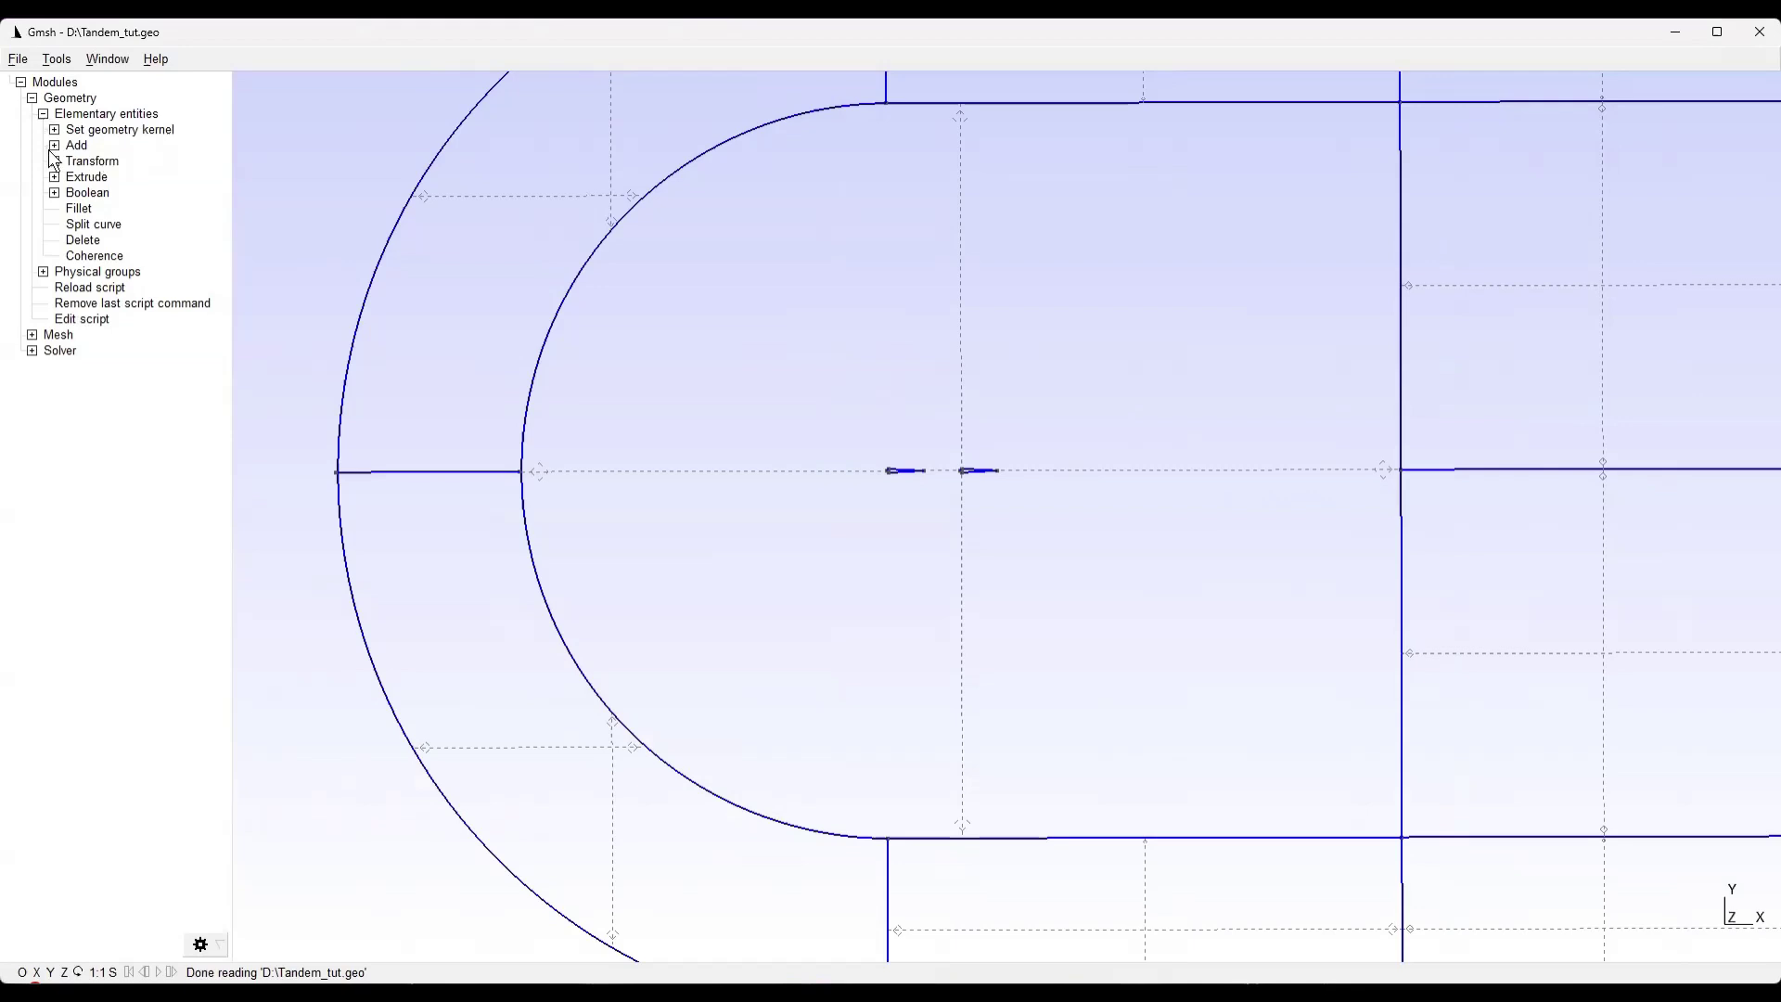
Define the leading-edge arcs of both airfoils as transfinite curves with 10 points, Progression type and parameter 1
click(33, 335)
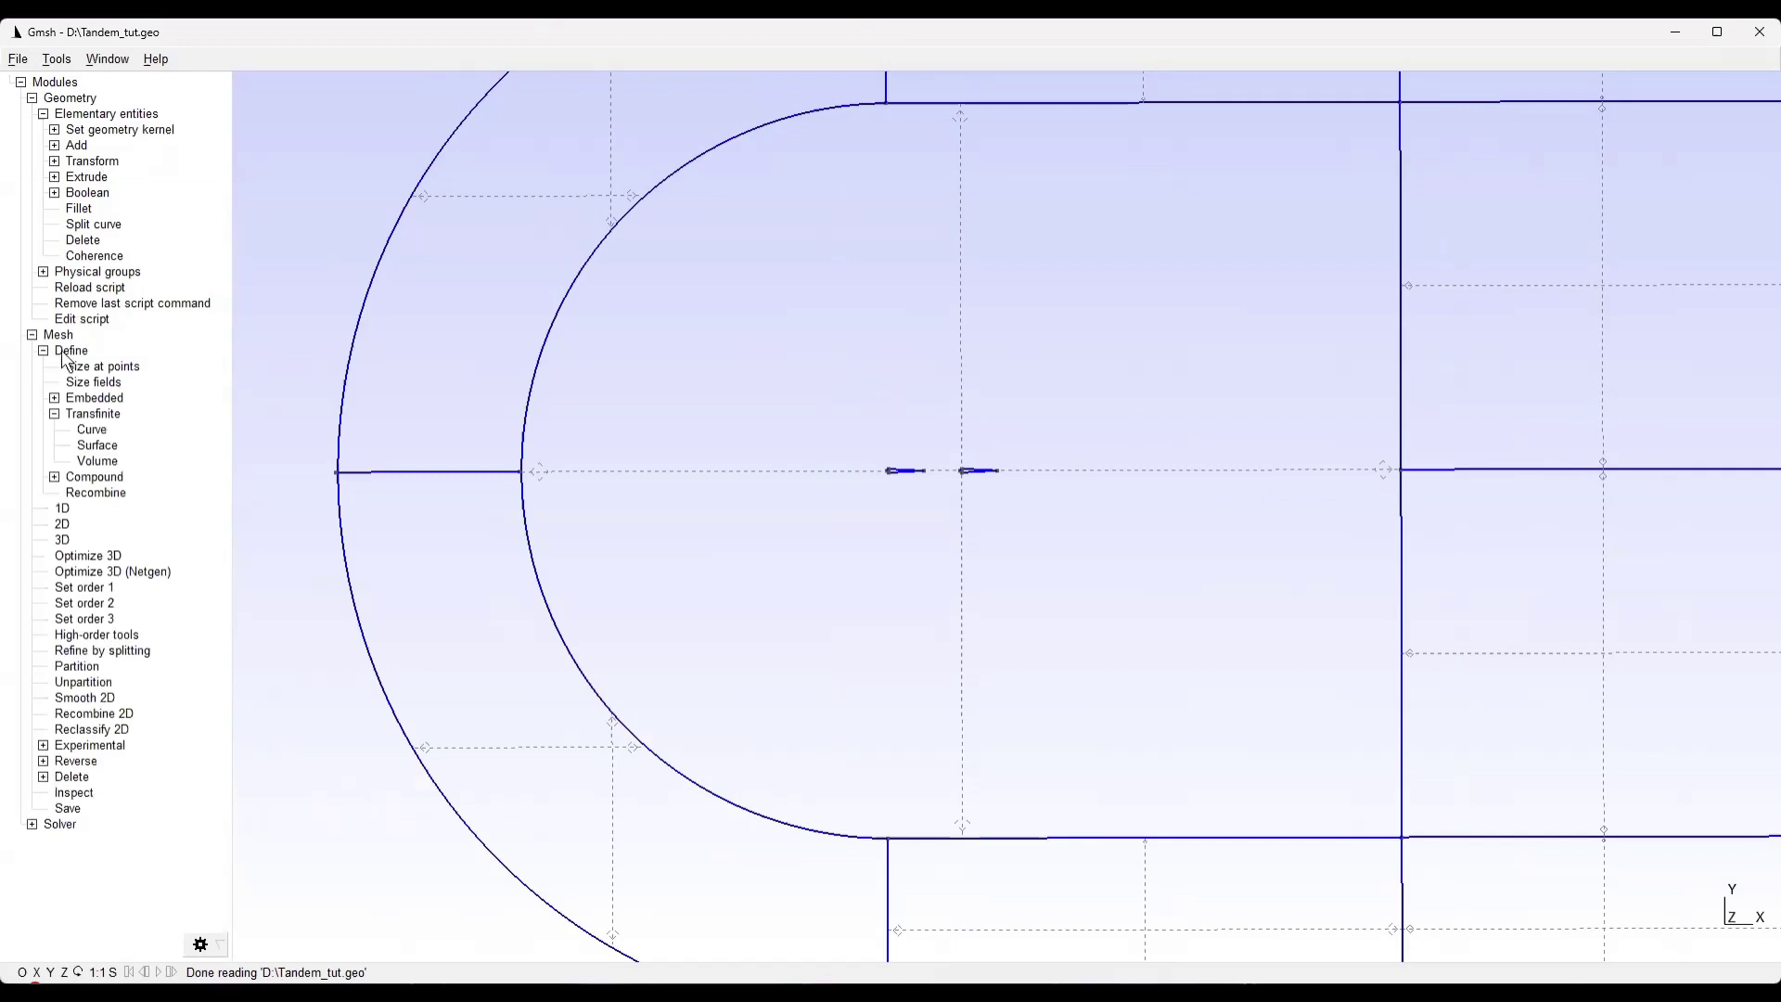
click(96, 429)
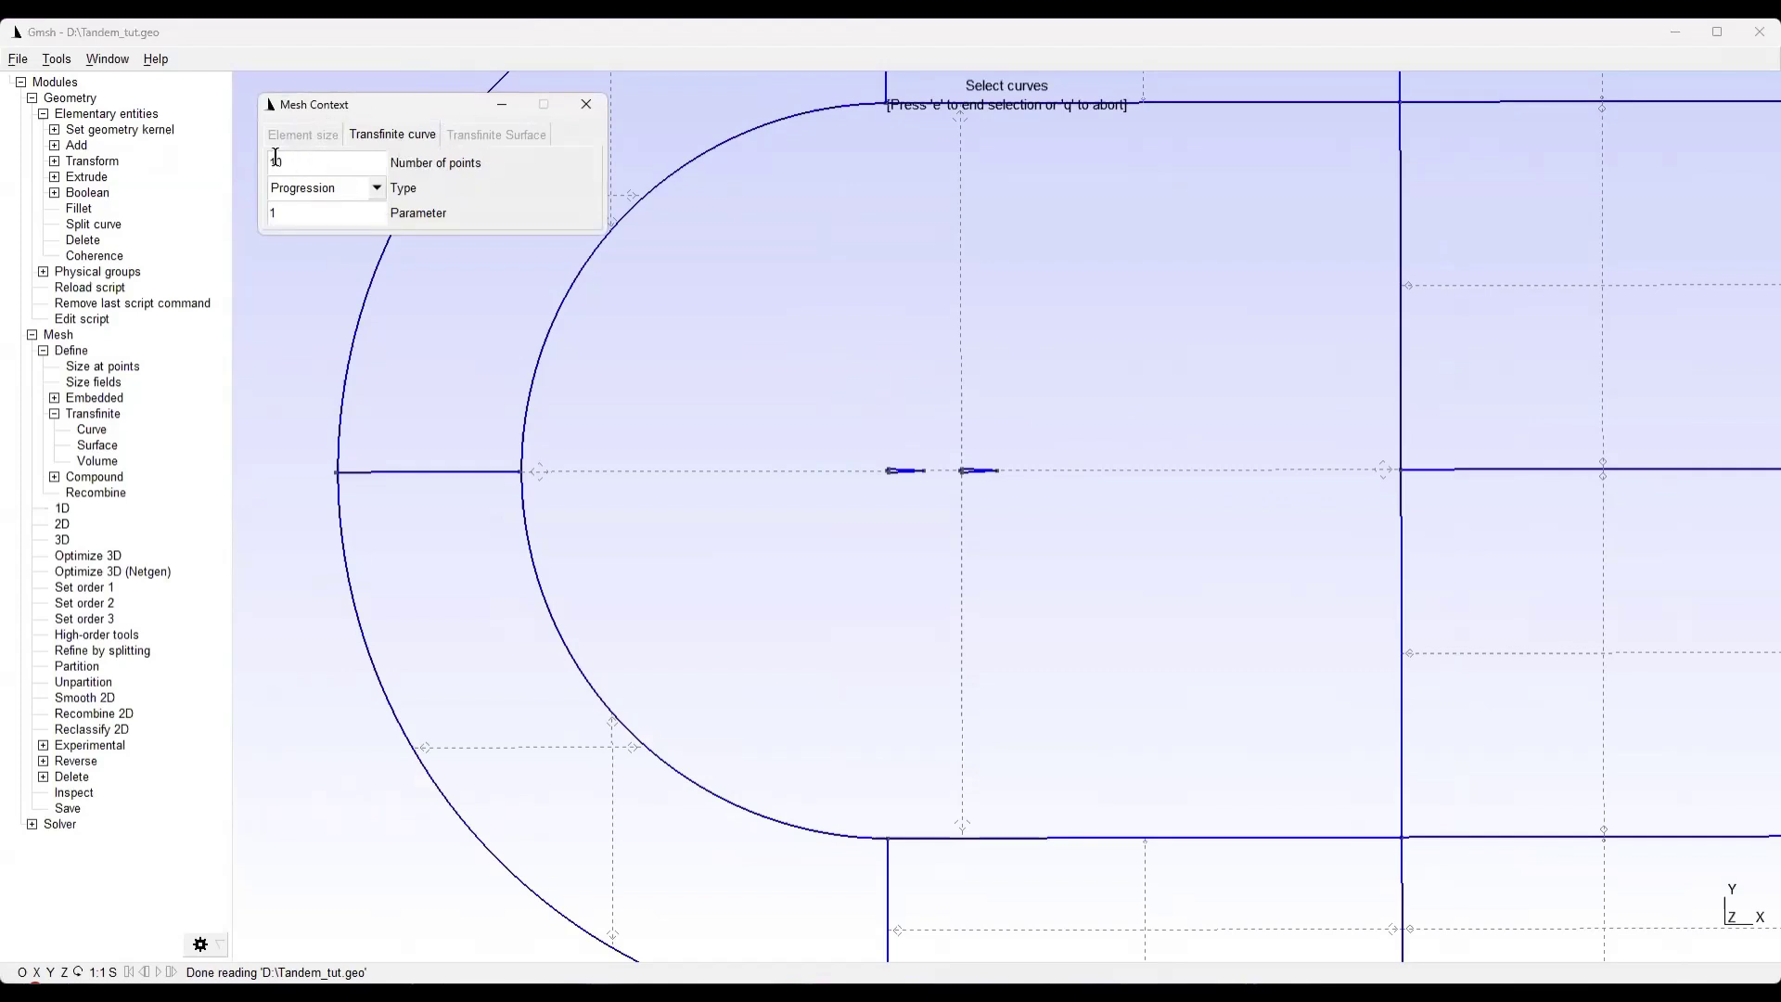
scroll(961, 493, up, 5)
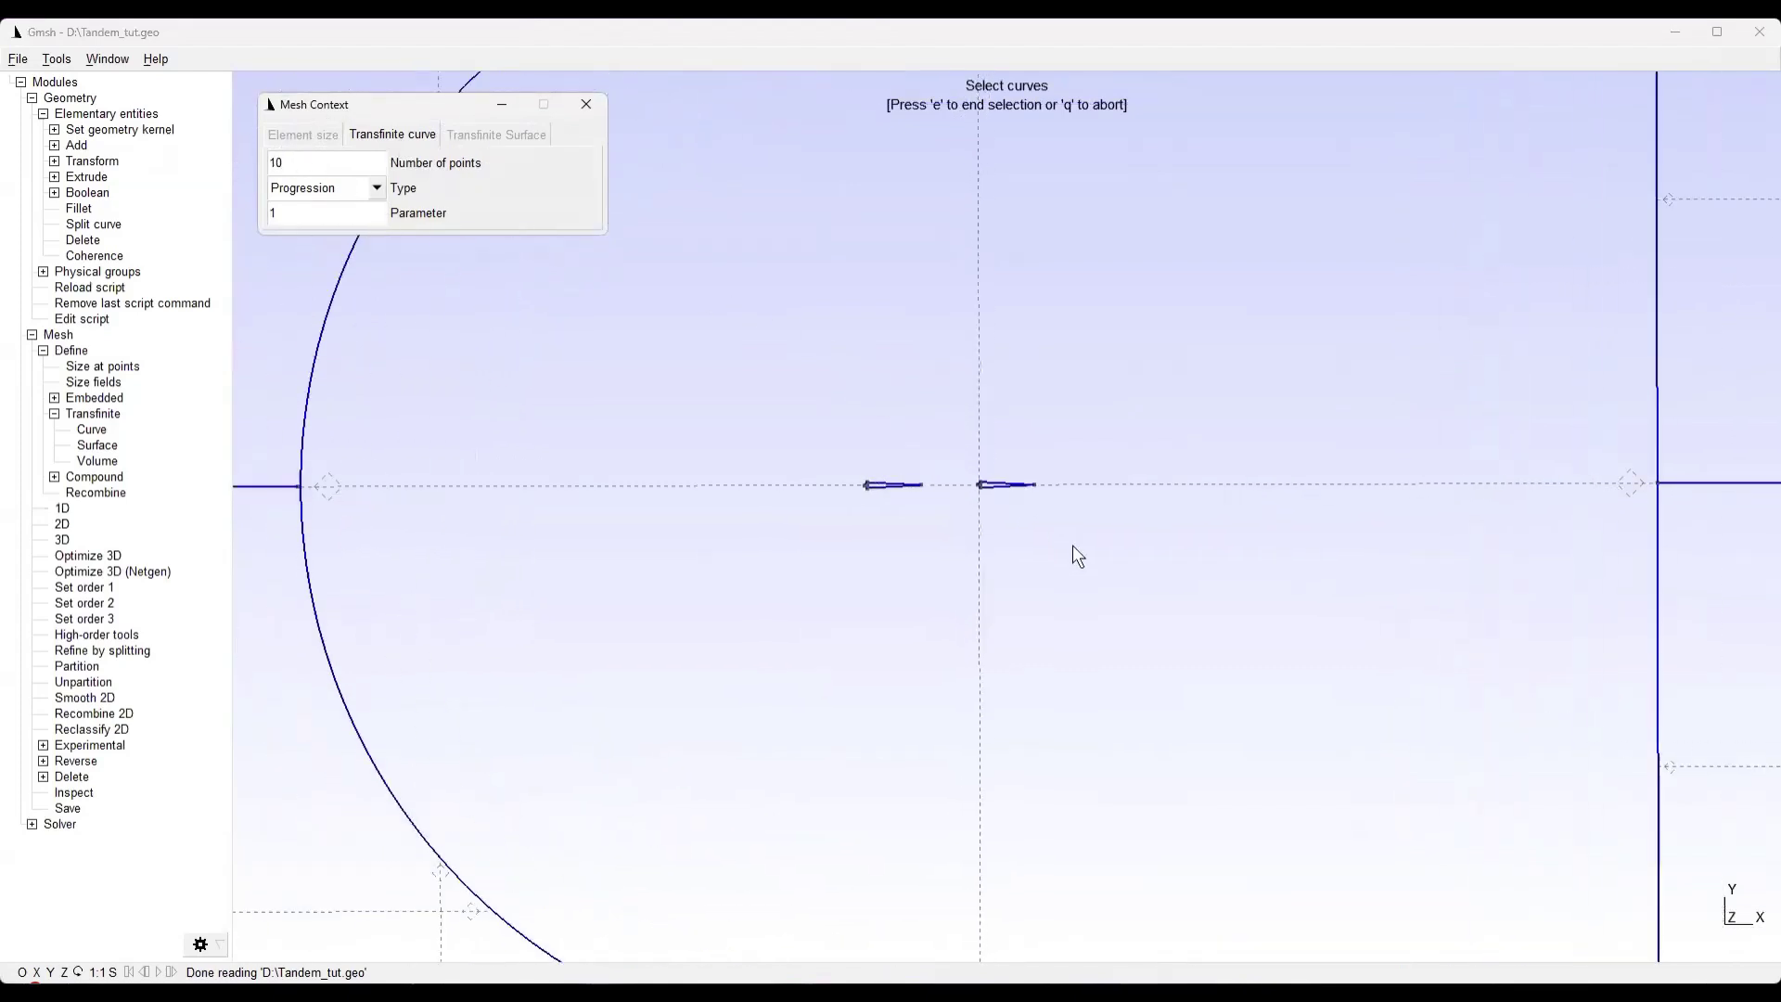
scroll(839, 481, up, 8)
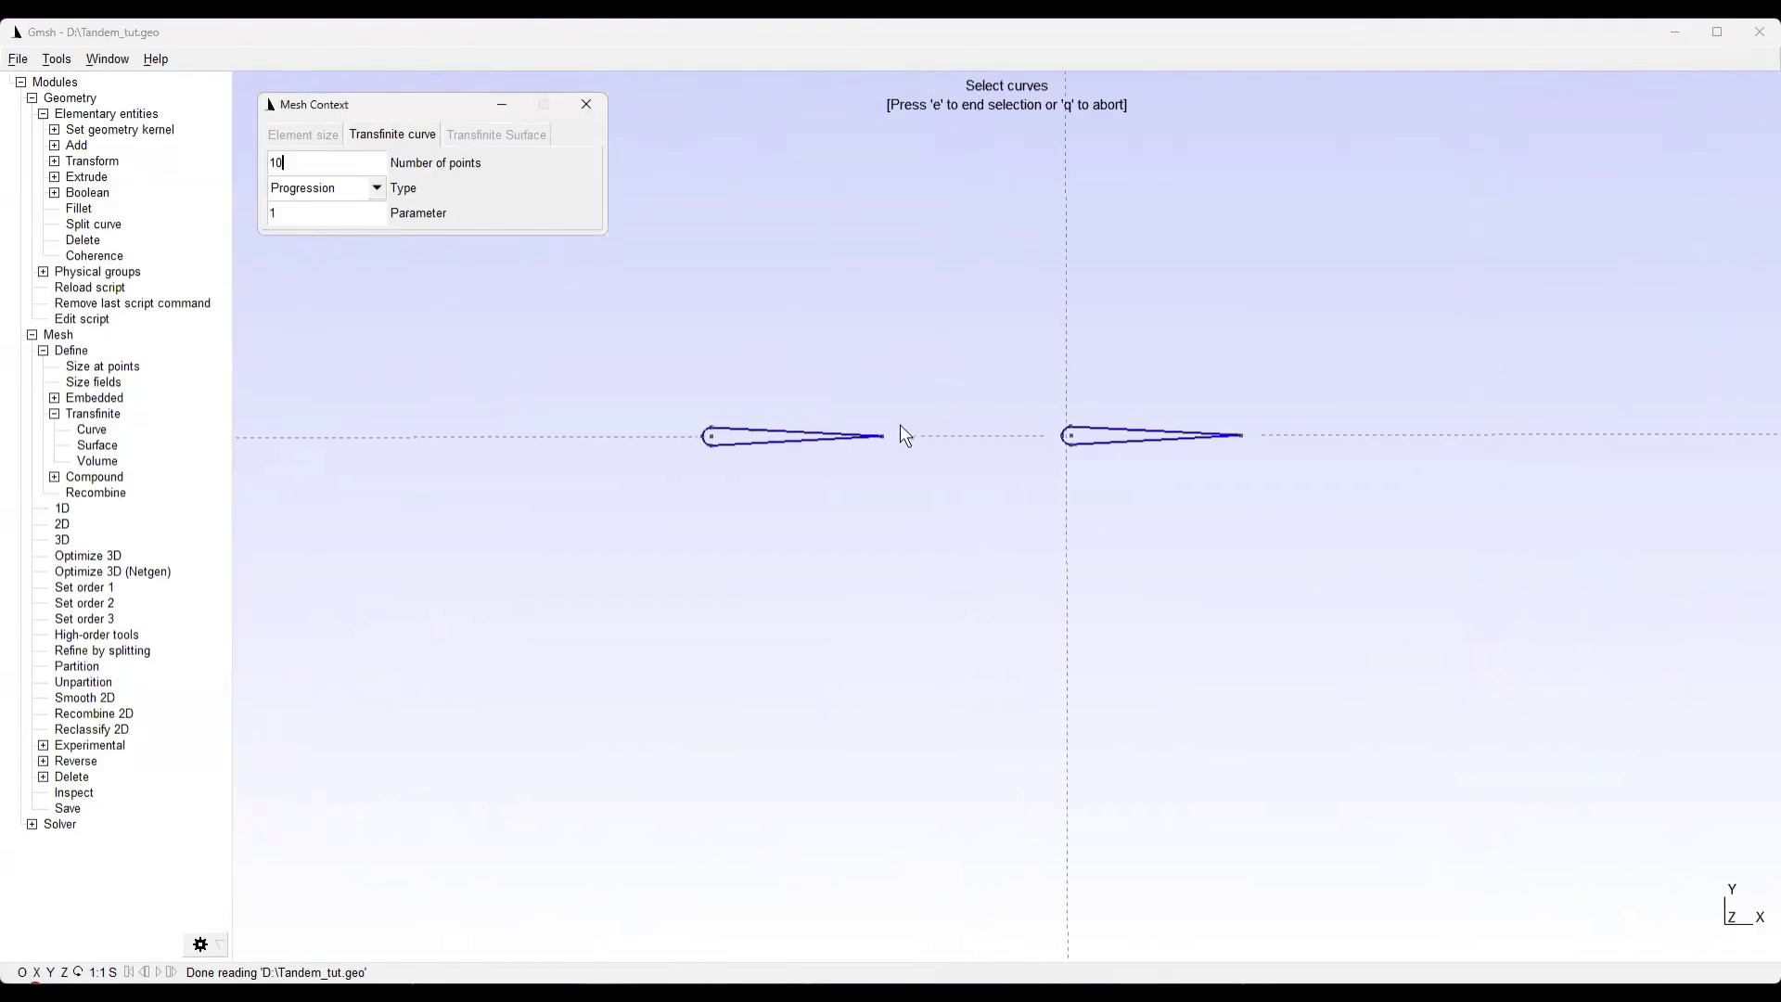
click(632, 442)
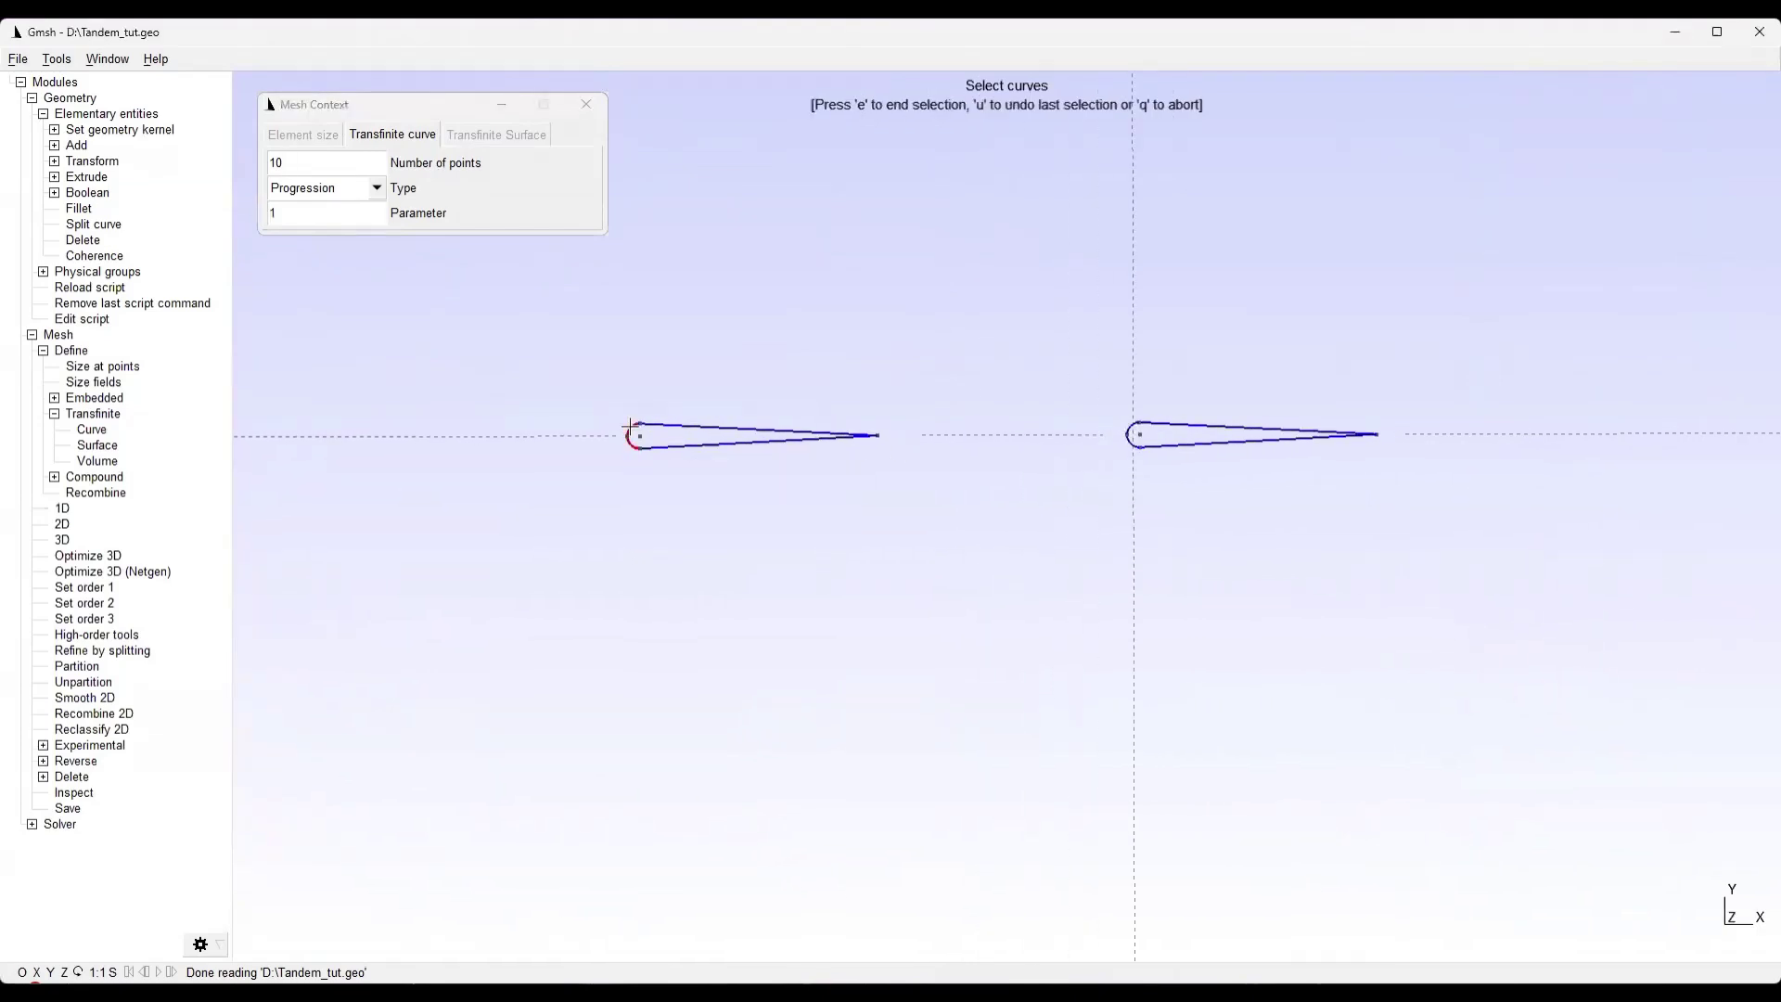
click(1131, 424)
key(e)
Define the upper and lower lines of both airfoils as transfinite curves with 10 points and progression 1
scroll(789, 505, down, 3)
scroll(821, 506, down, 4)
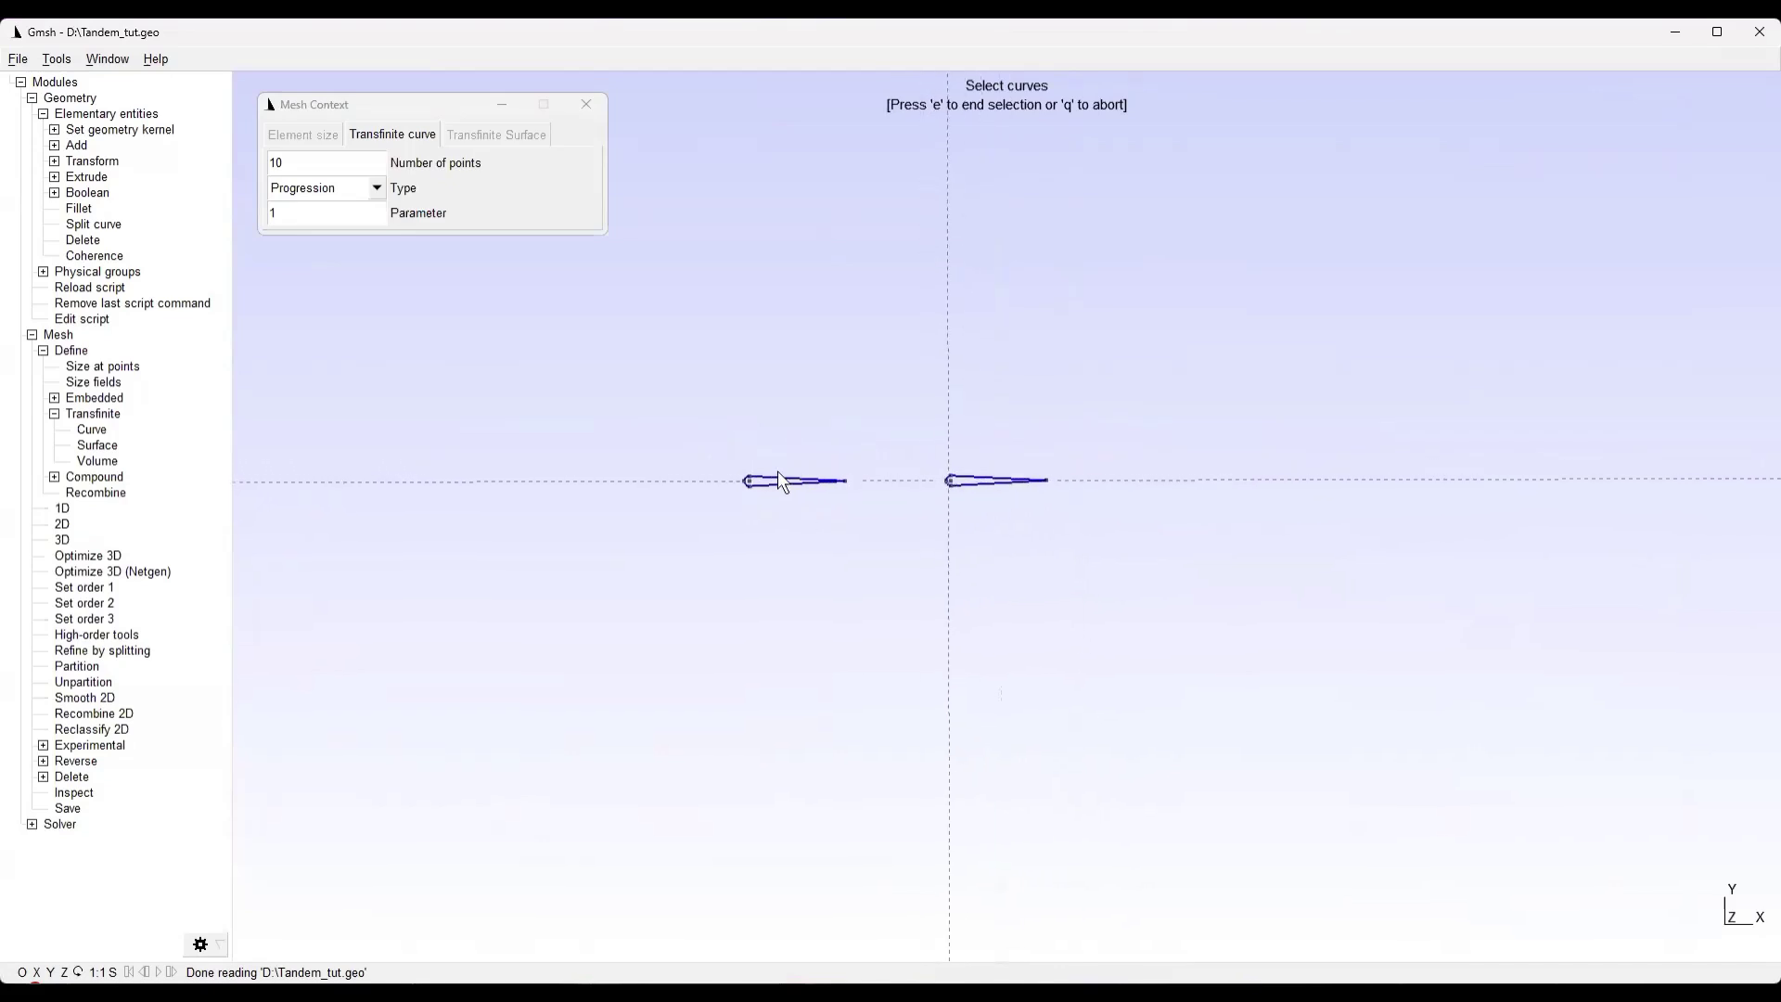
scroll(779, 486, up, 3)
click(793, 489)
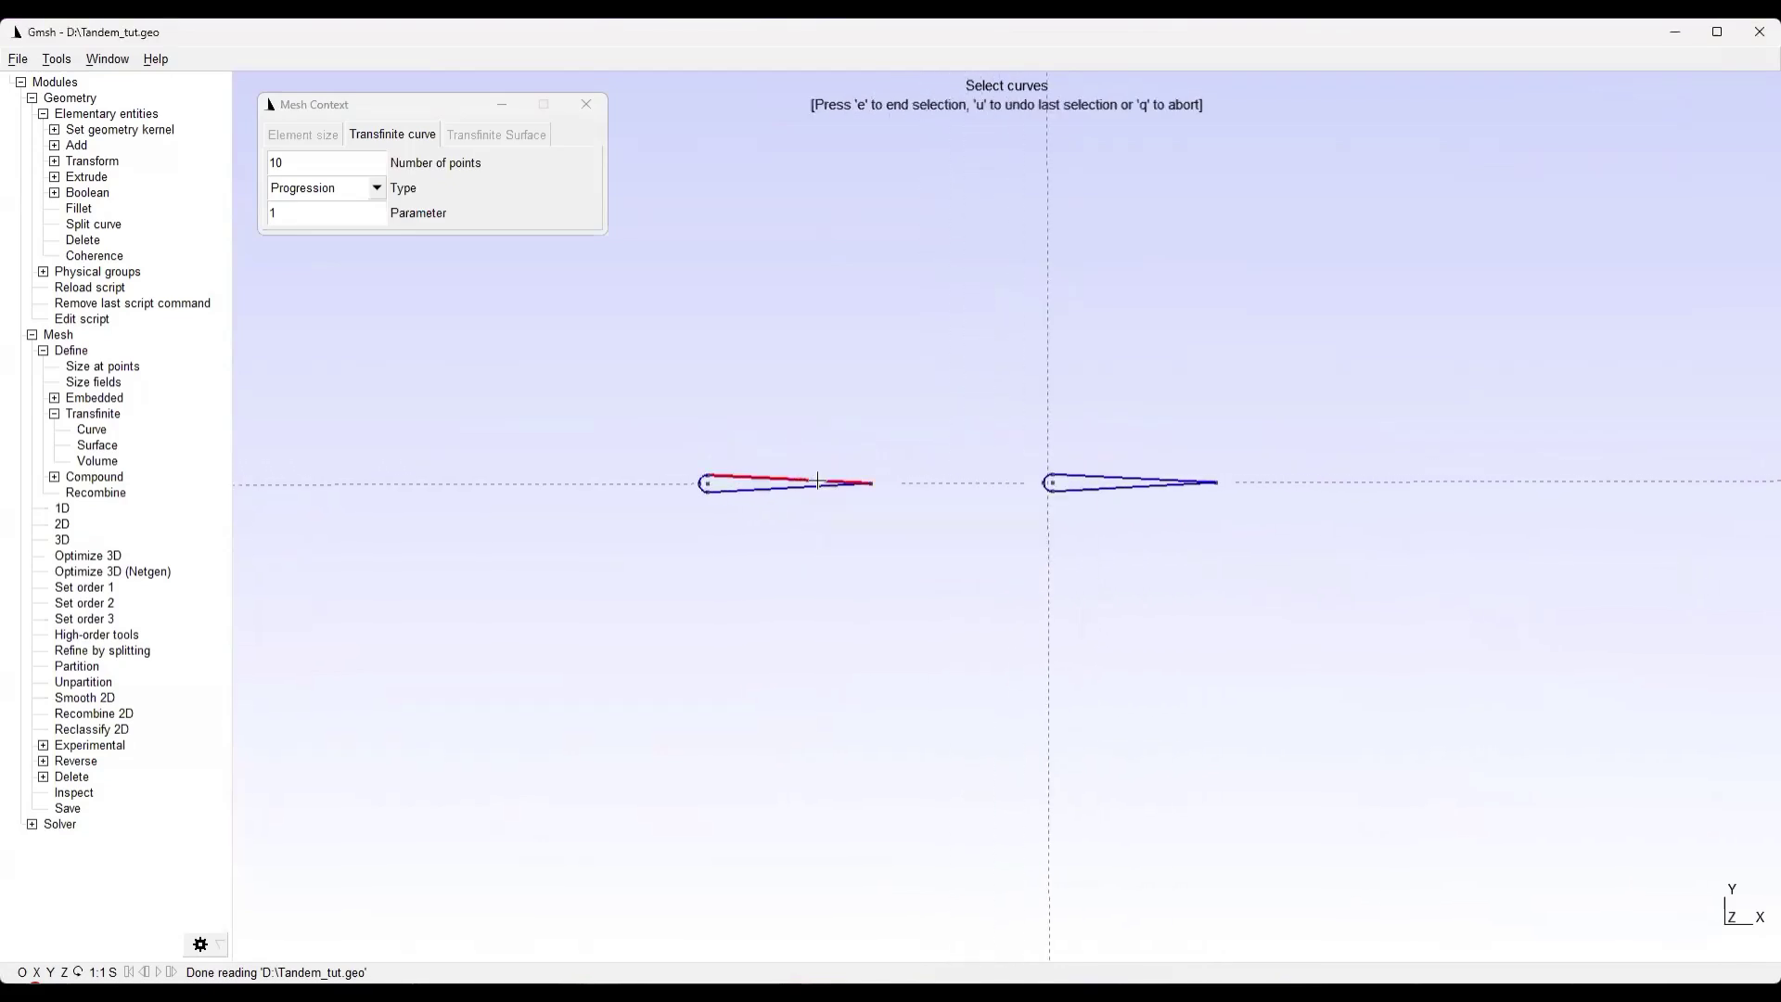
click(762, 491)
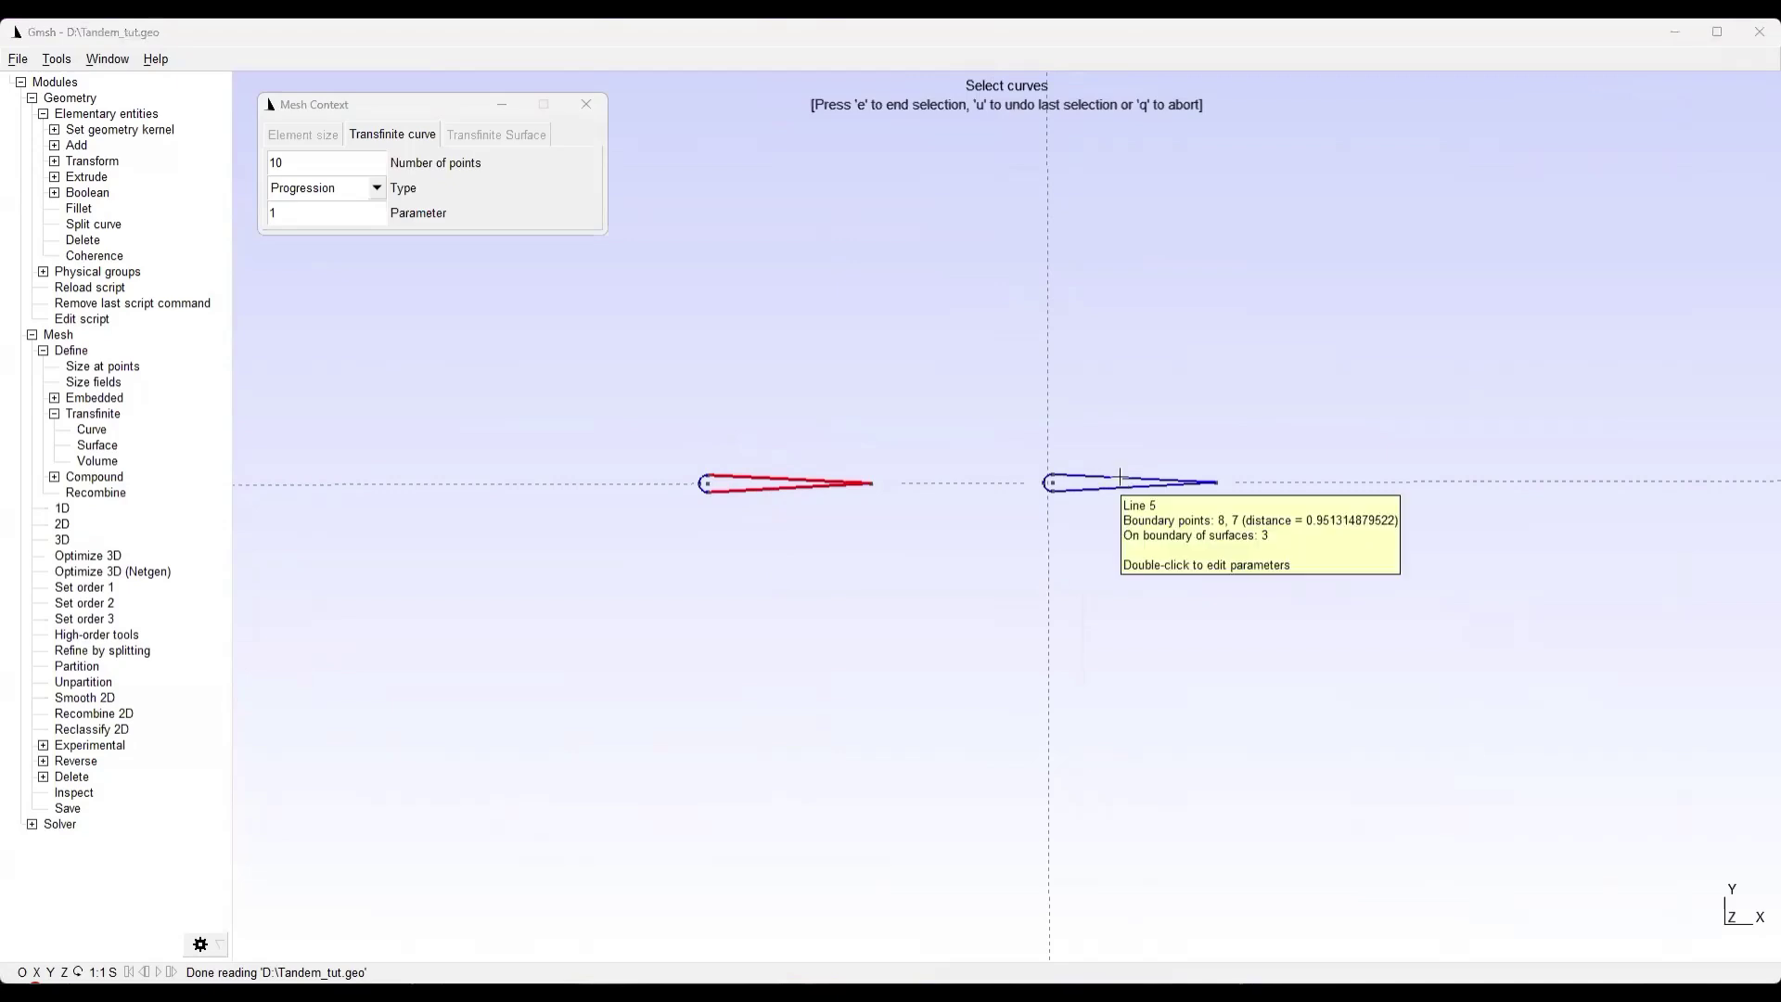
click(1119, 477)
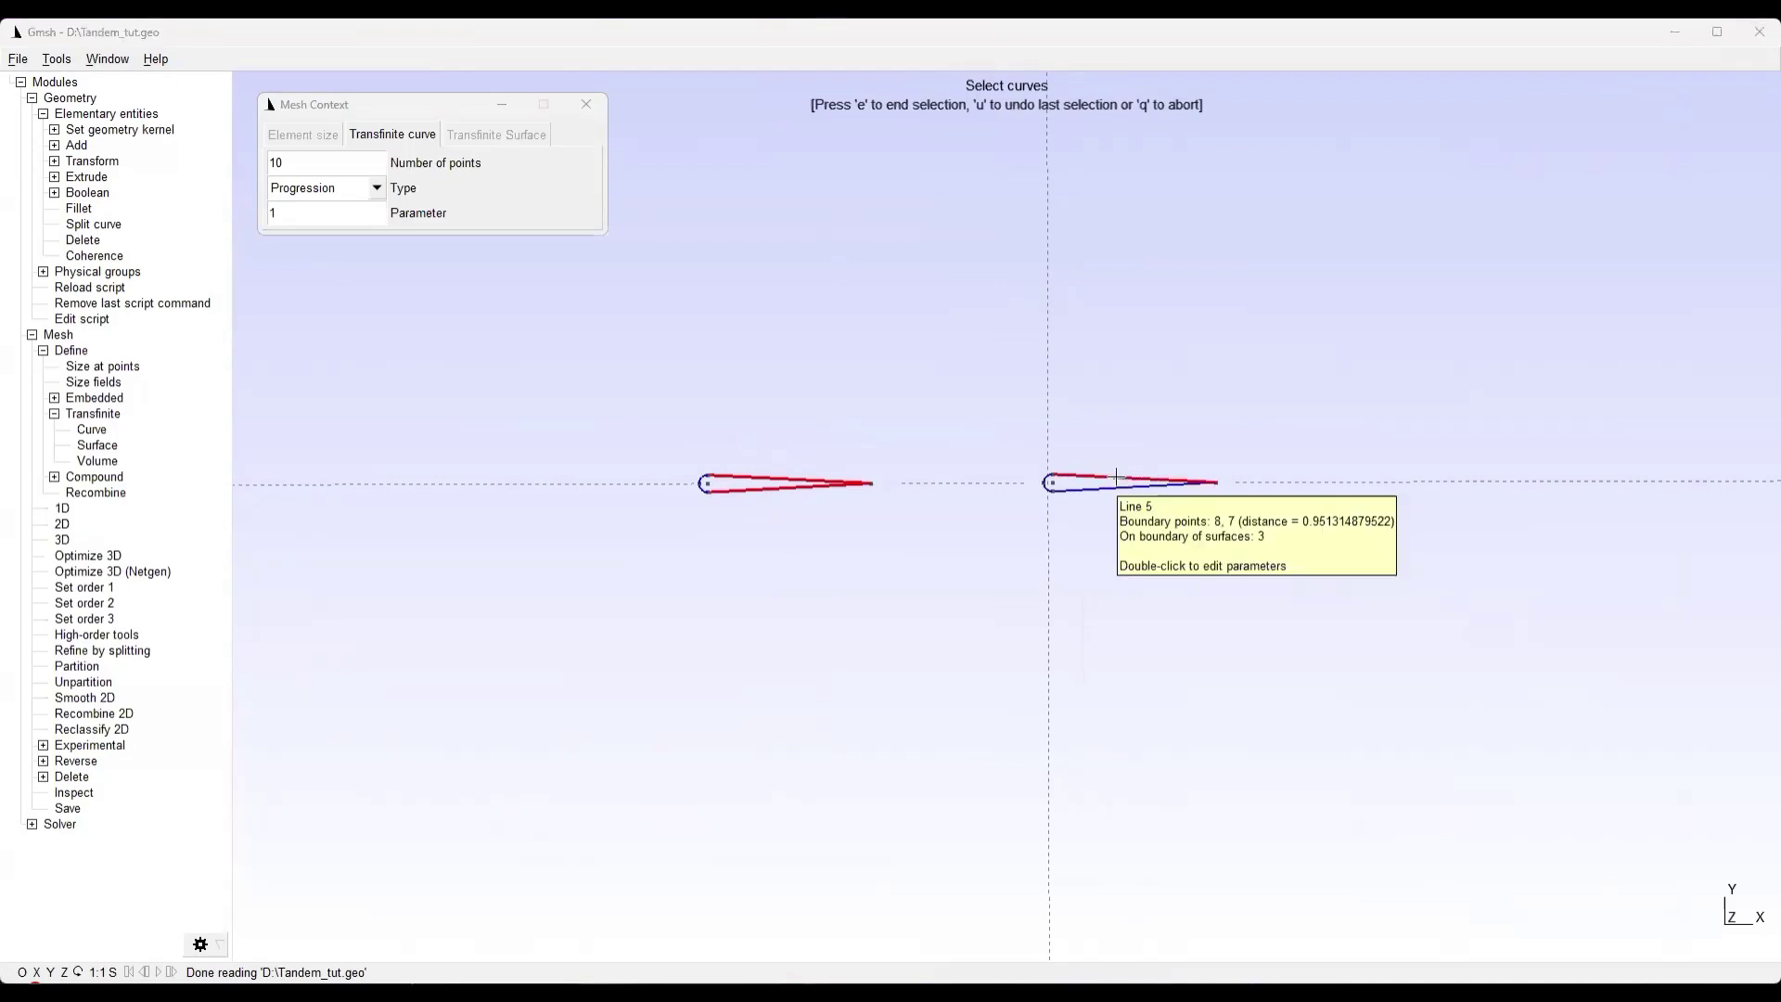
click(1108, 486)
key(e)
Define the inner and outer domain's upper and lower arcs as transfinite curves with 10 points and progression 1
scroll(909, 576, down, 8)
scroll(985, 573, down, 10)
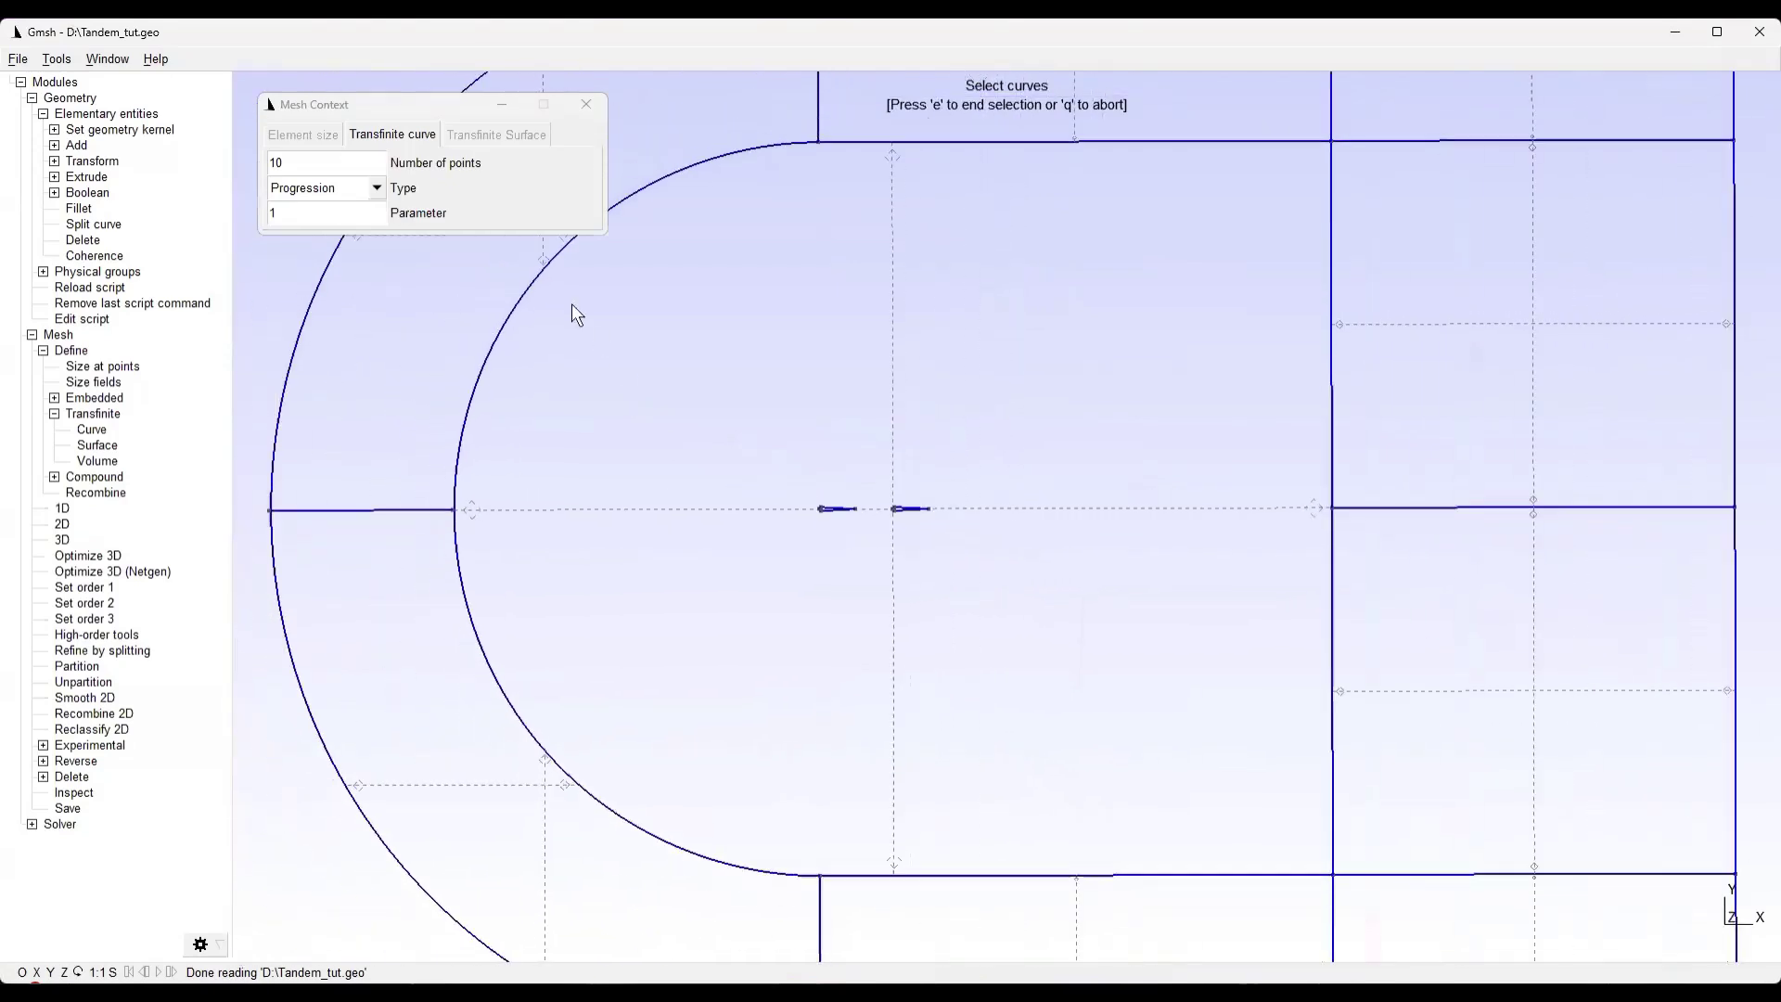
click(522, 292)
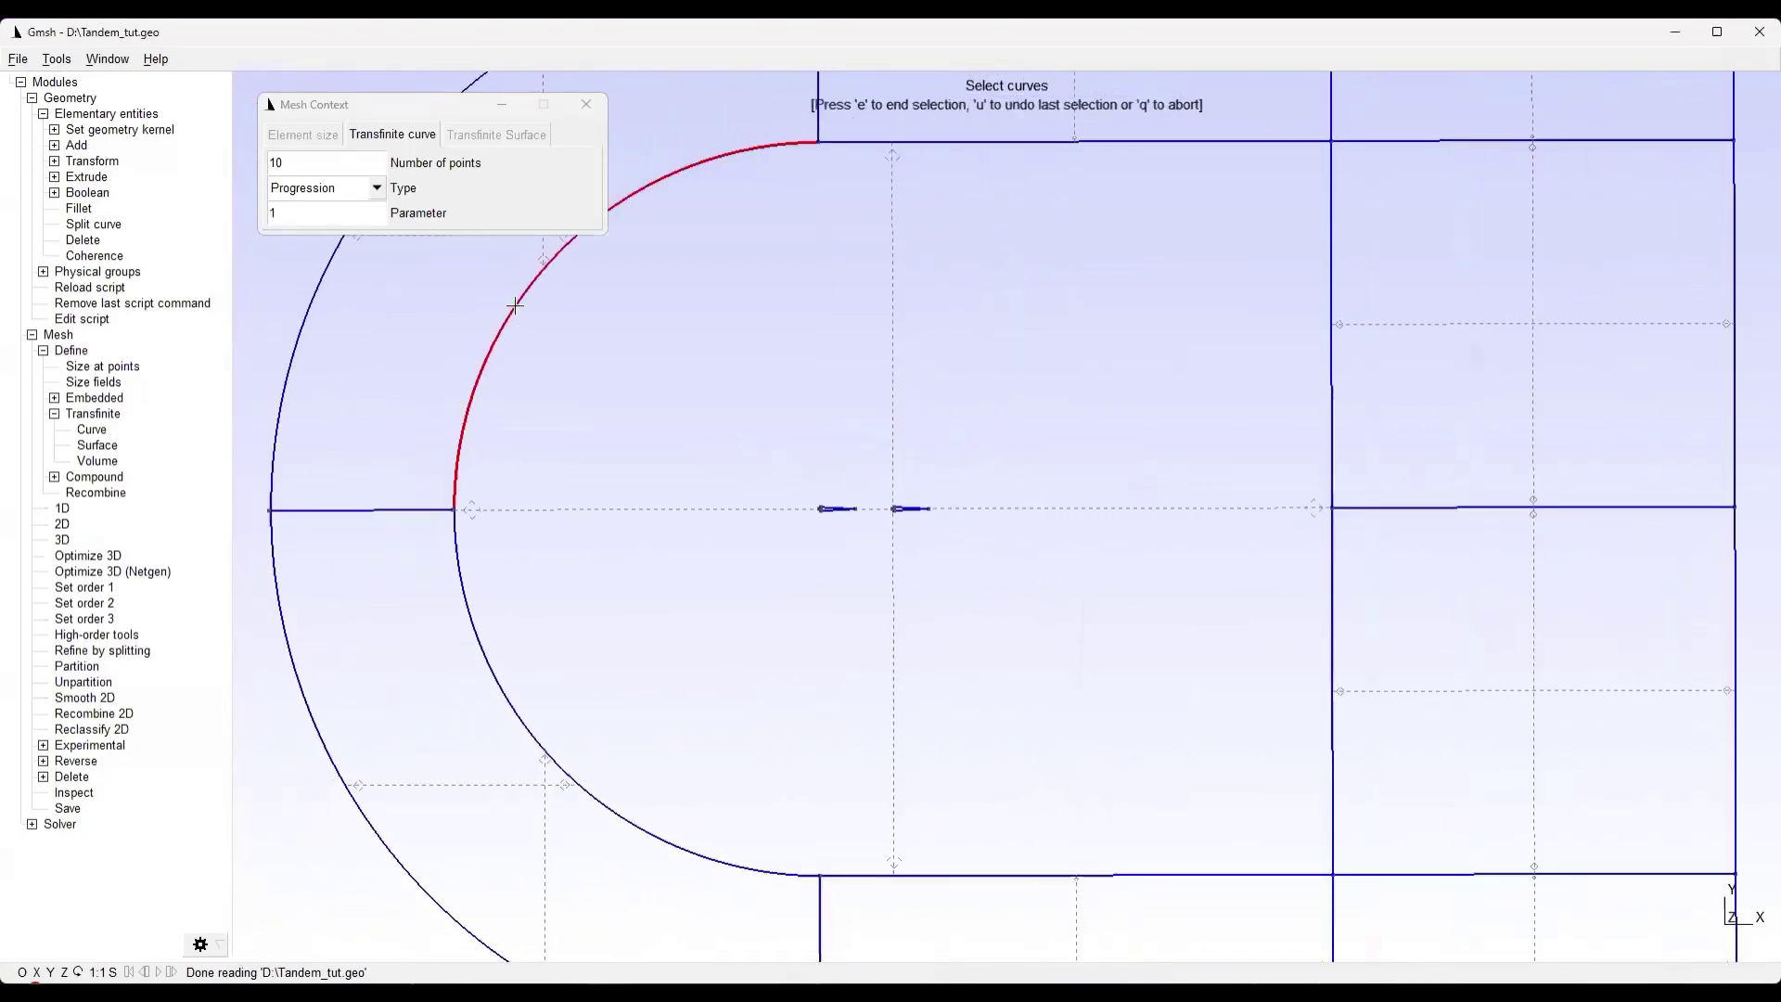
click(511, 674)
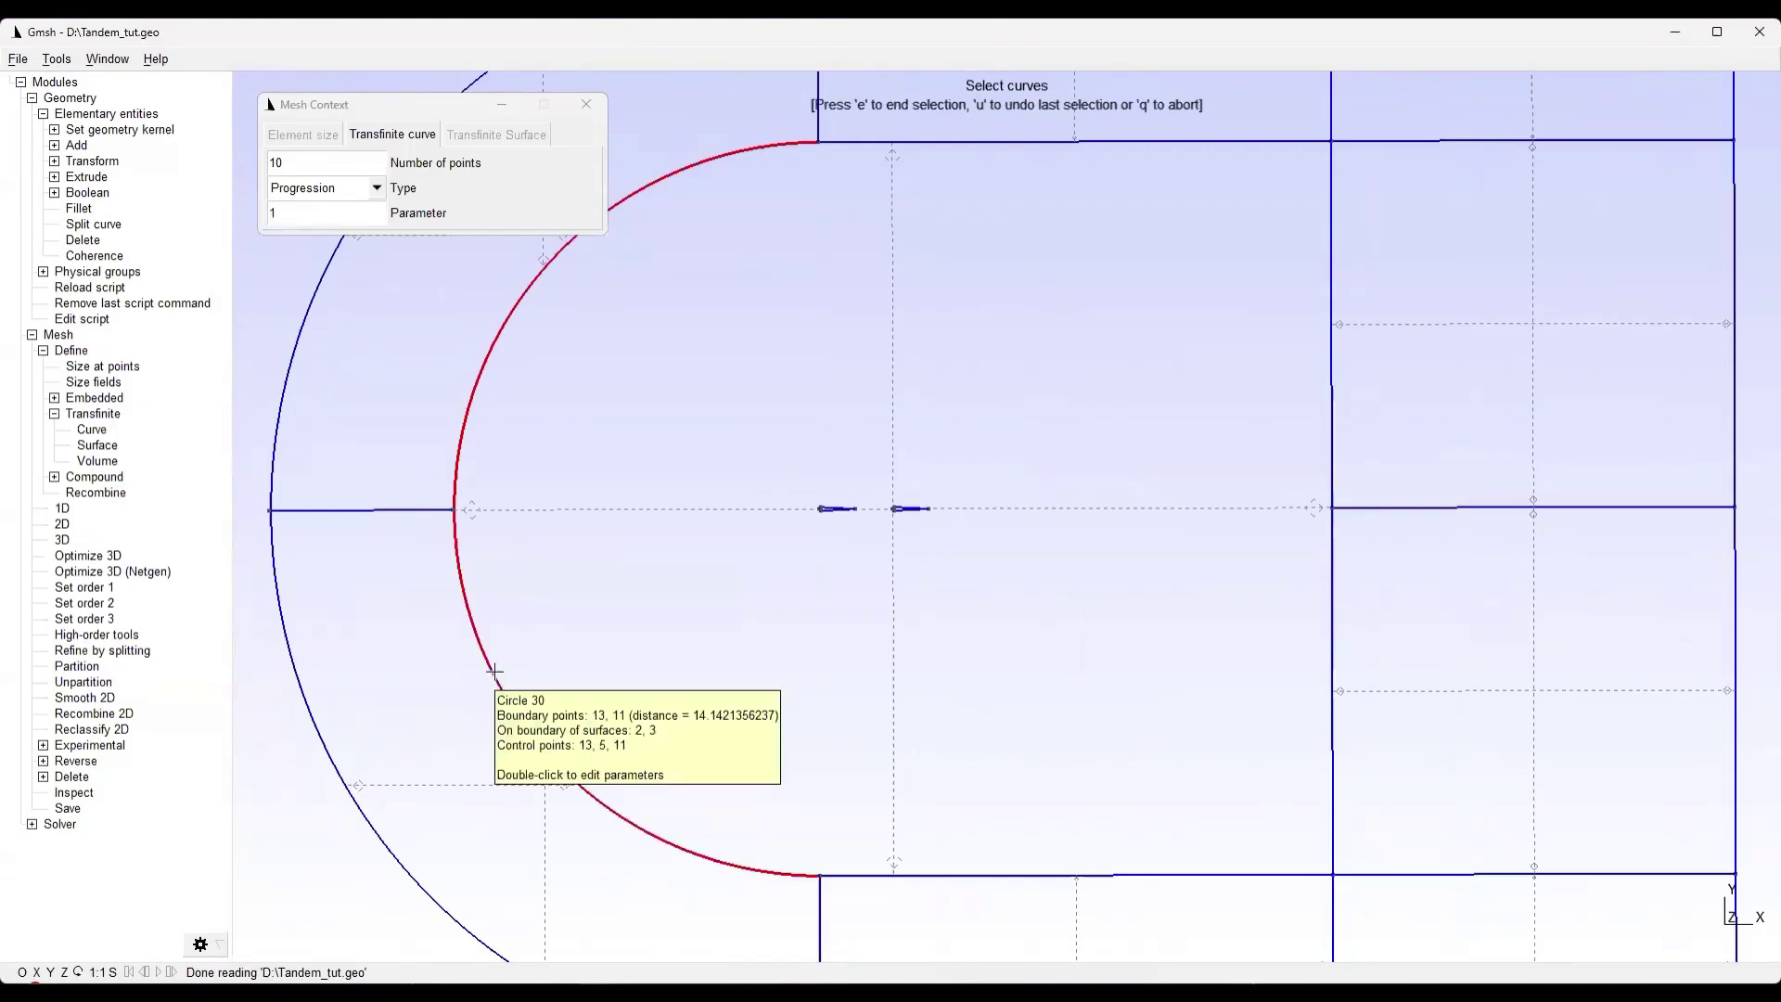
click(287, 649)
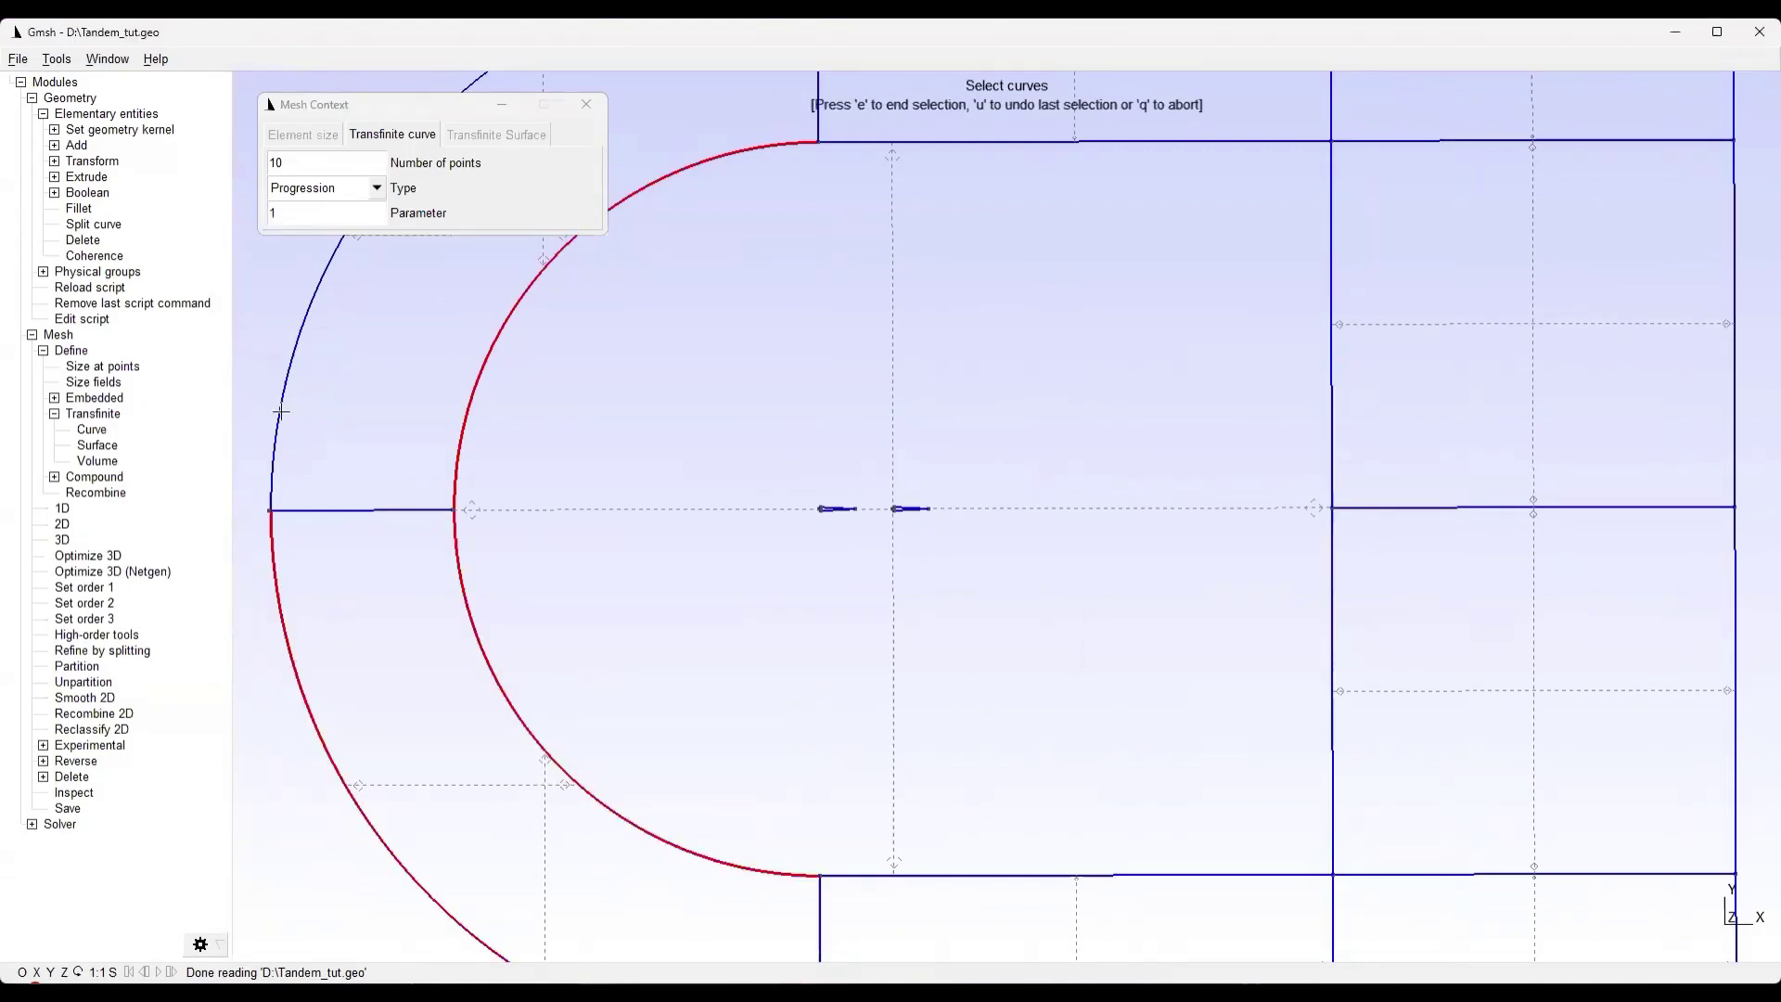
click(289, 362)
key(e)
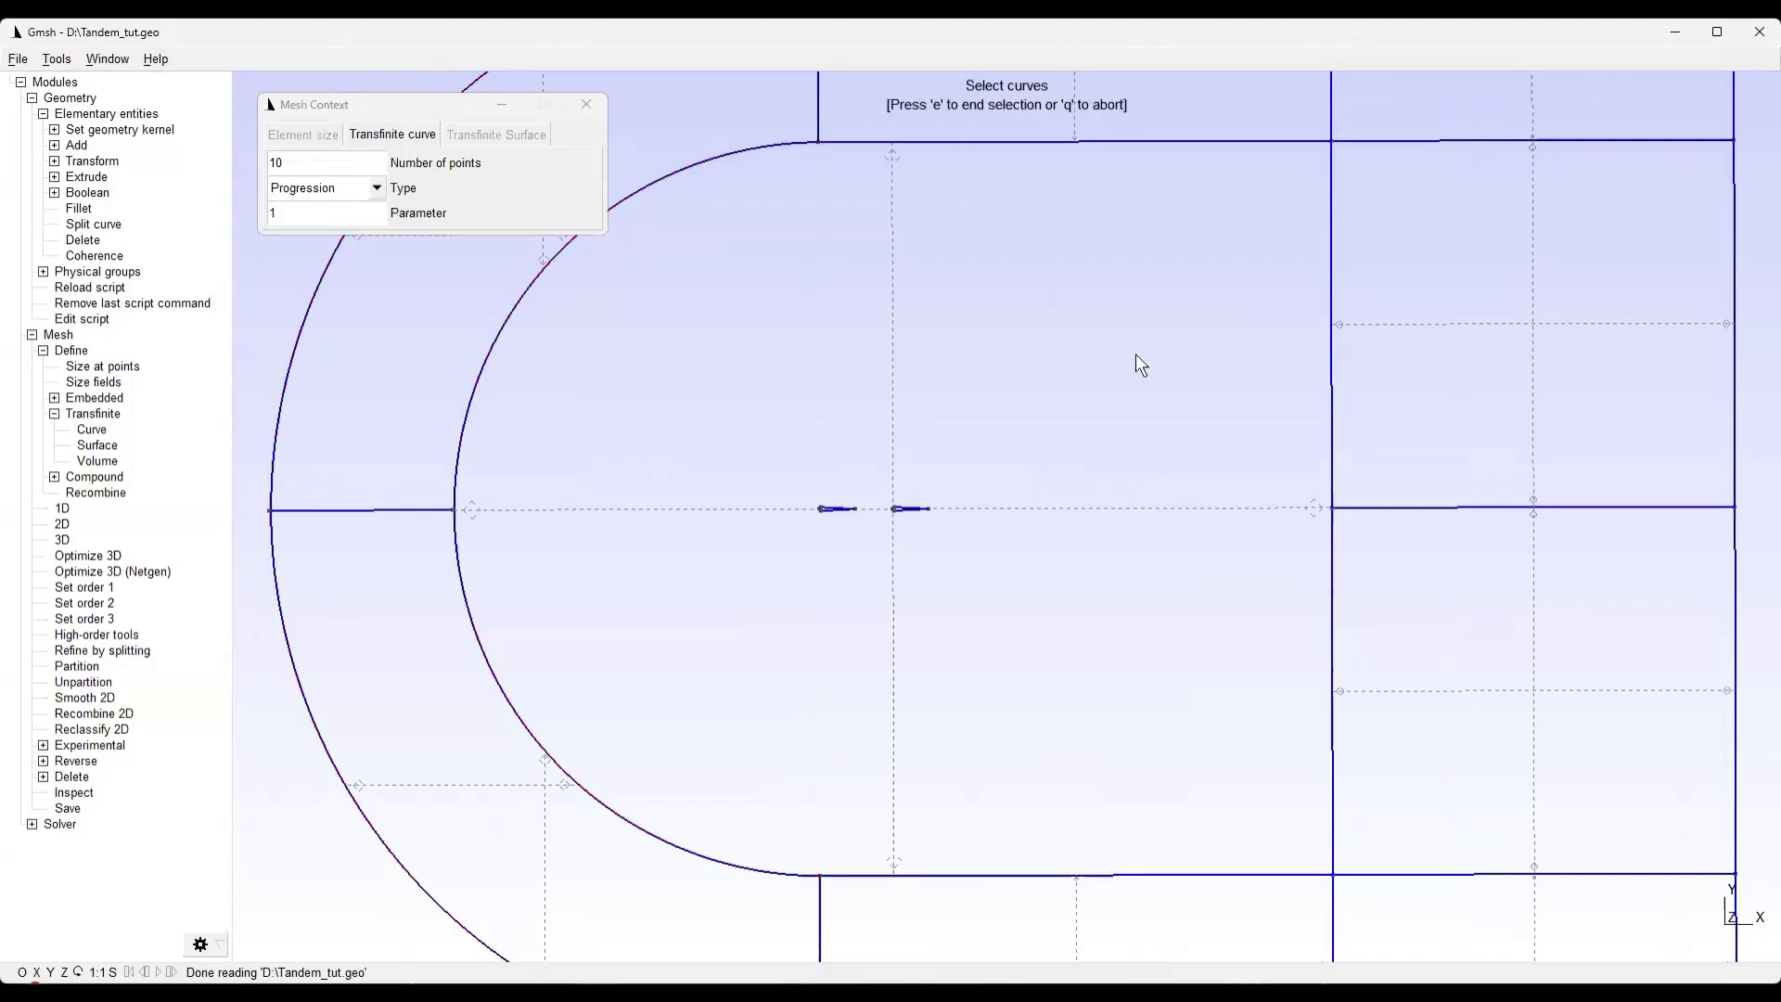
Define the middle section's straight upper and lower lines on the inner and outer domain as transfinite curves with 10 points and progression 1
scroll(1236, 376, down, 3)
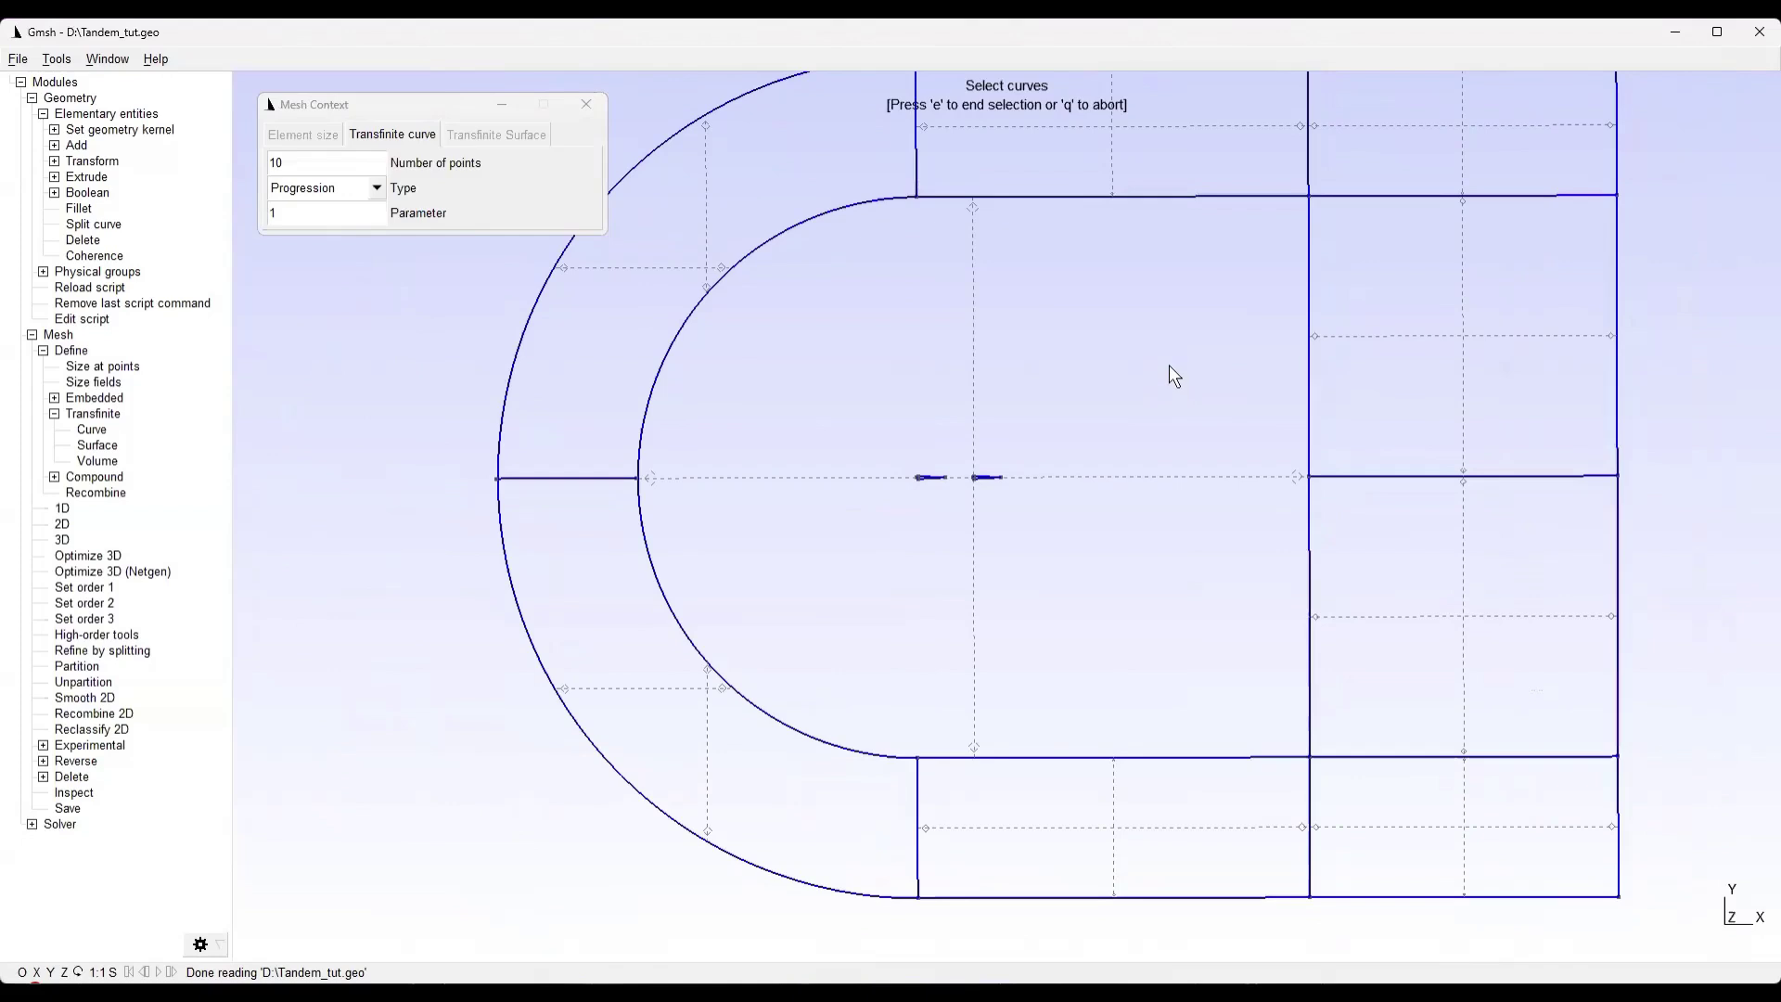
right_drag(1109, 364, 1020, 338)
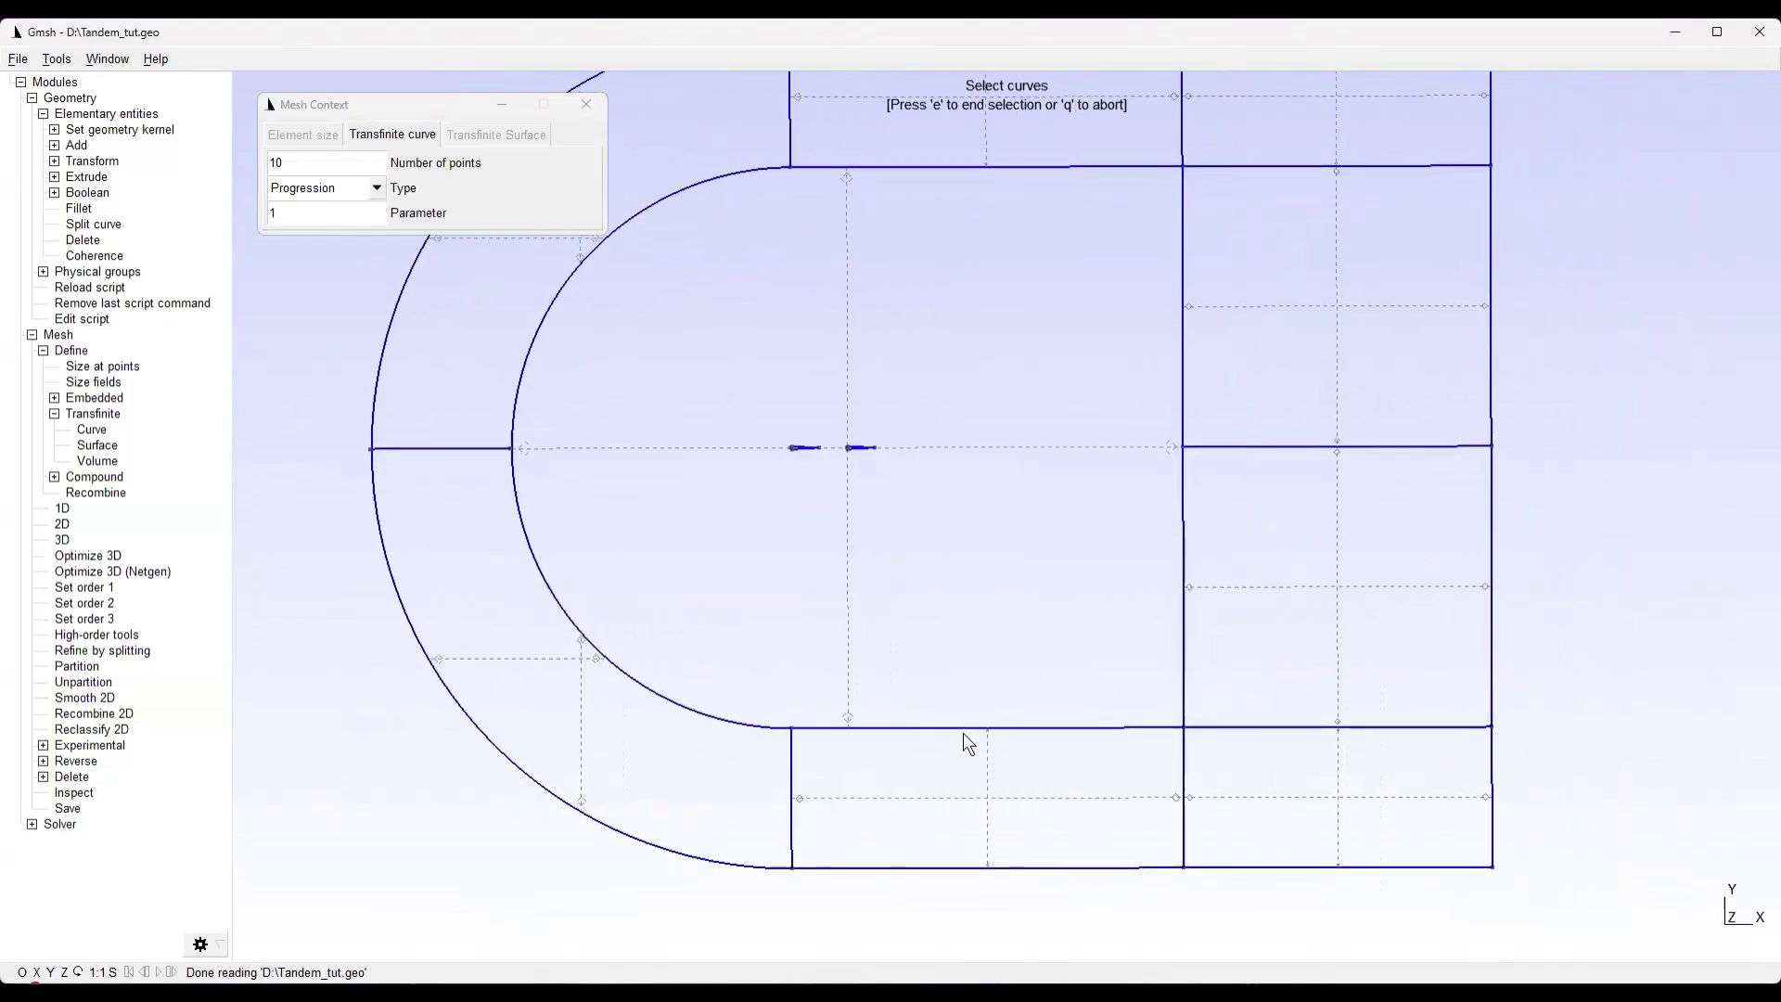
click(930, 728)
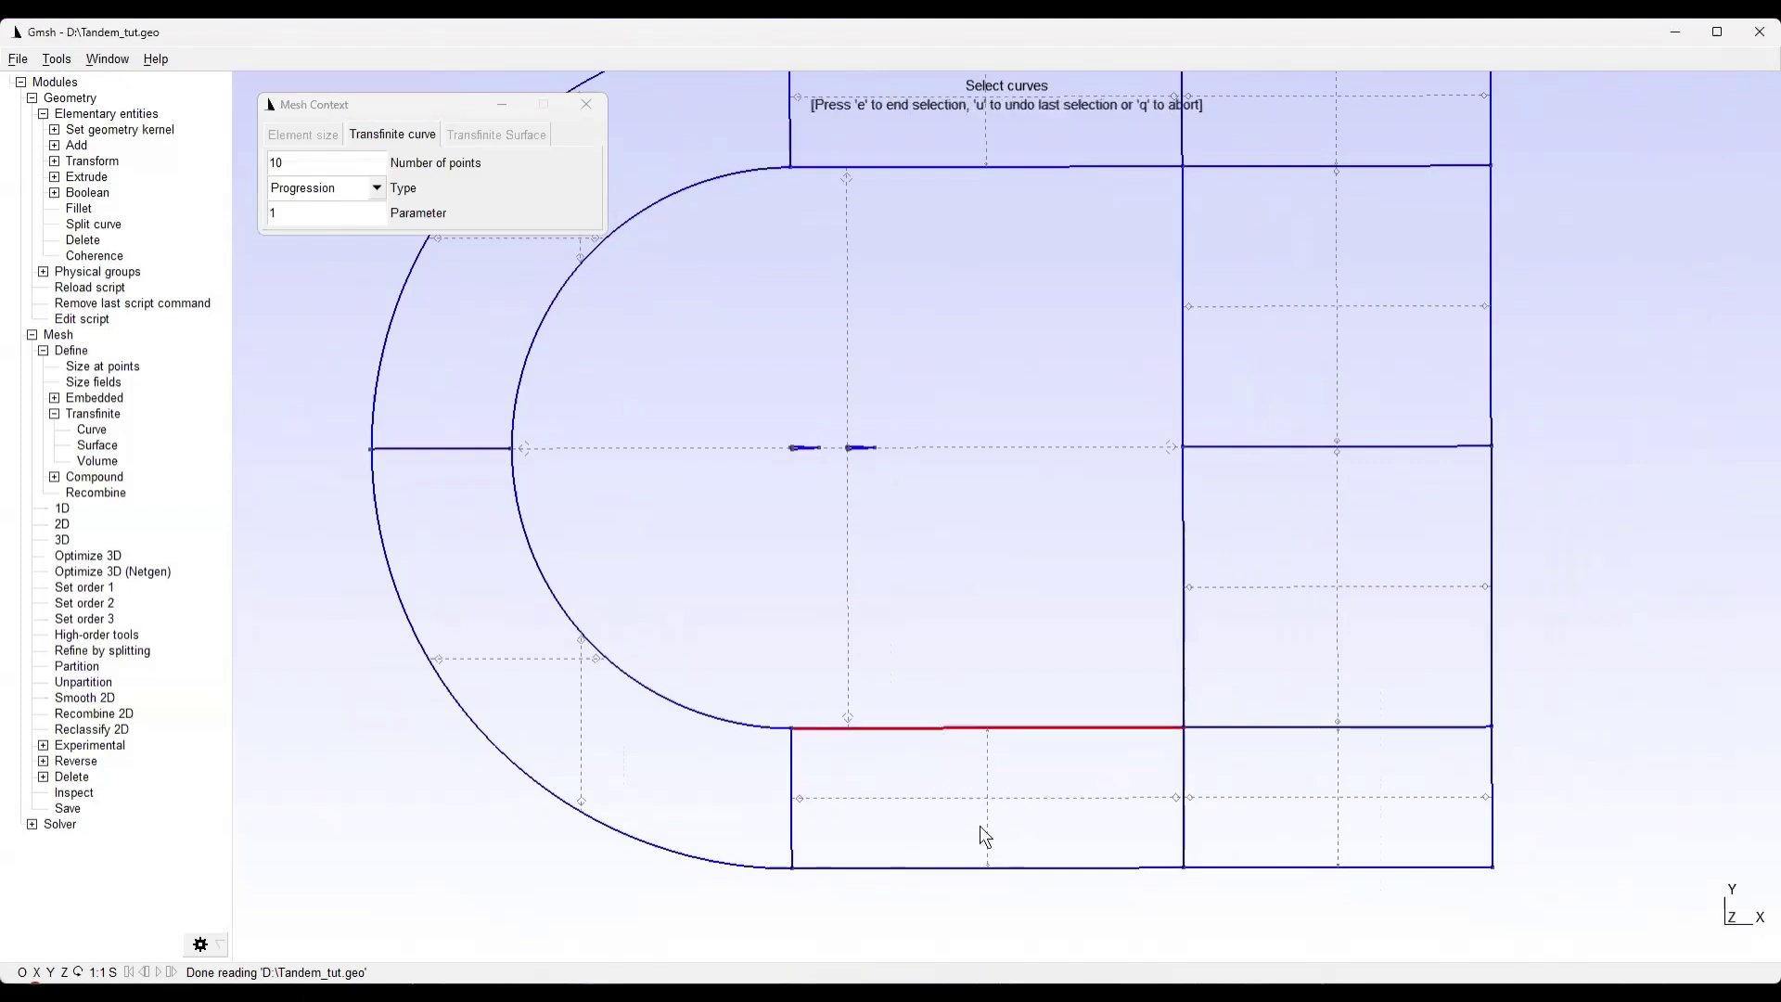
click(954, 867)
right_drag(991, 371, 986, 625)
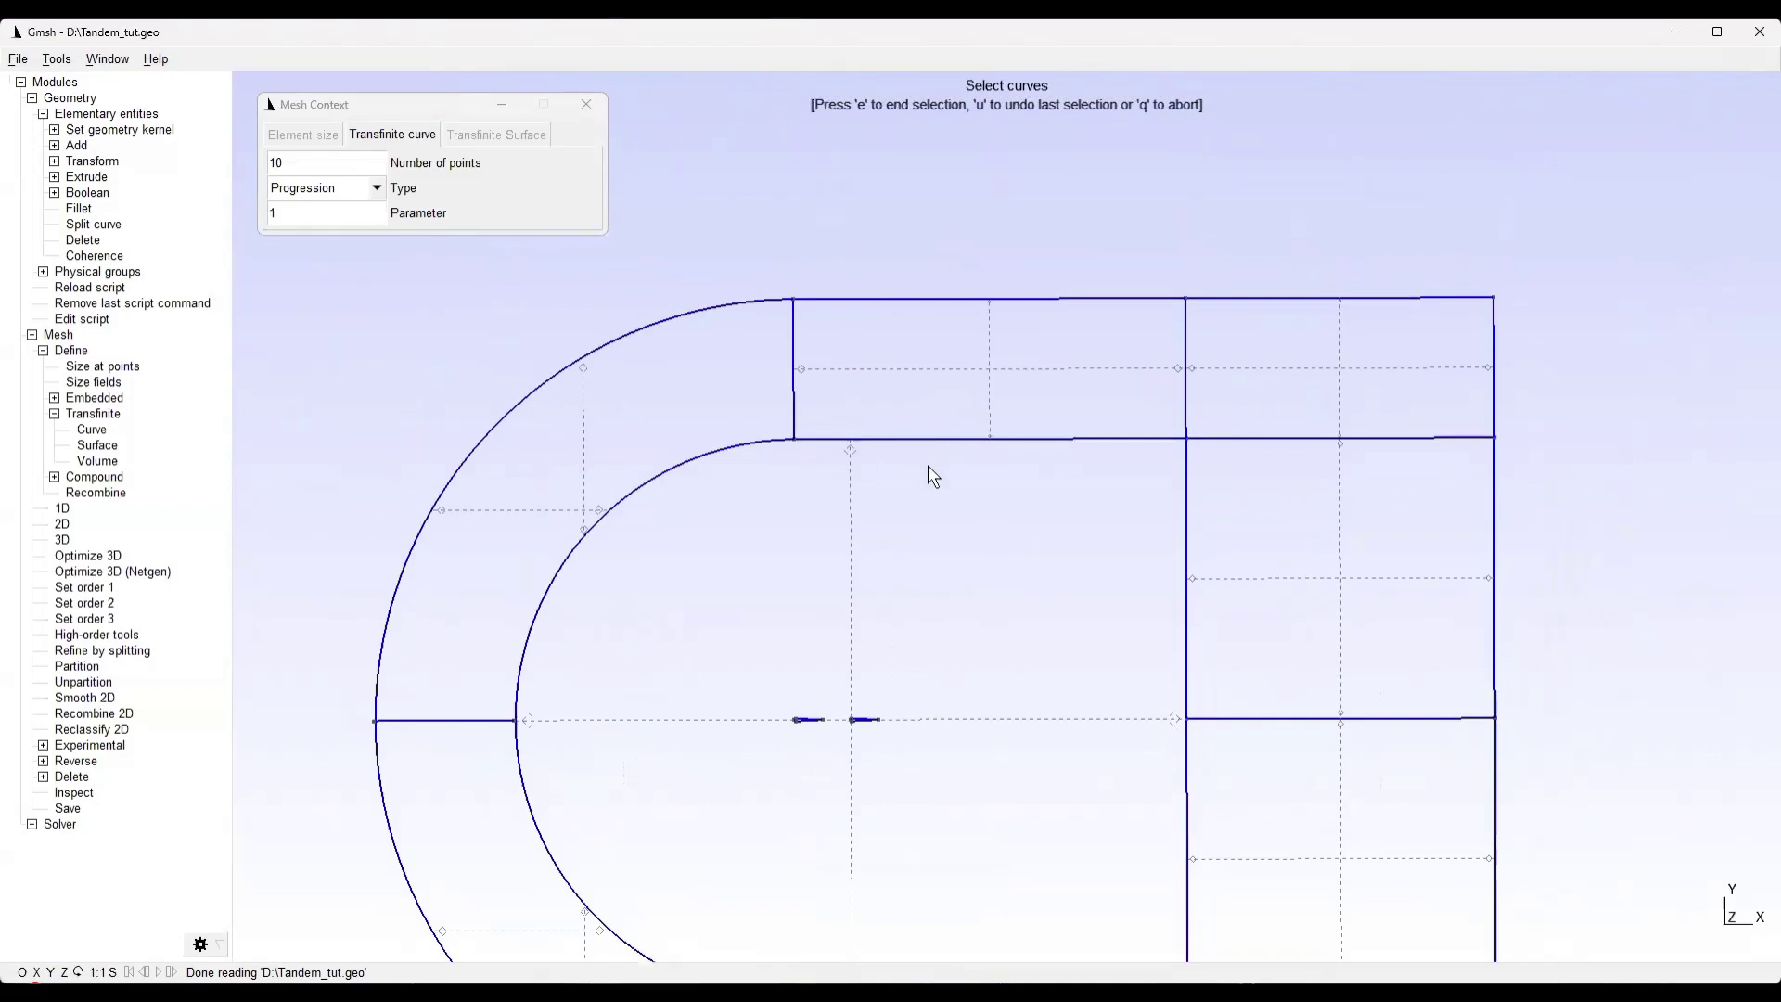
click(945, 439)
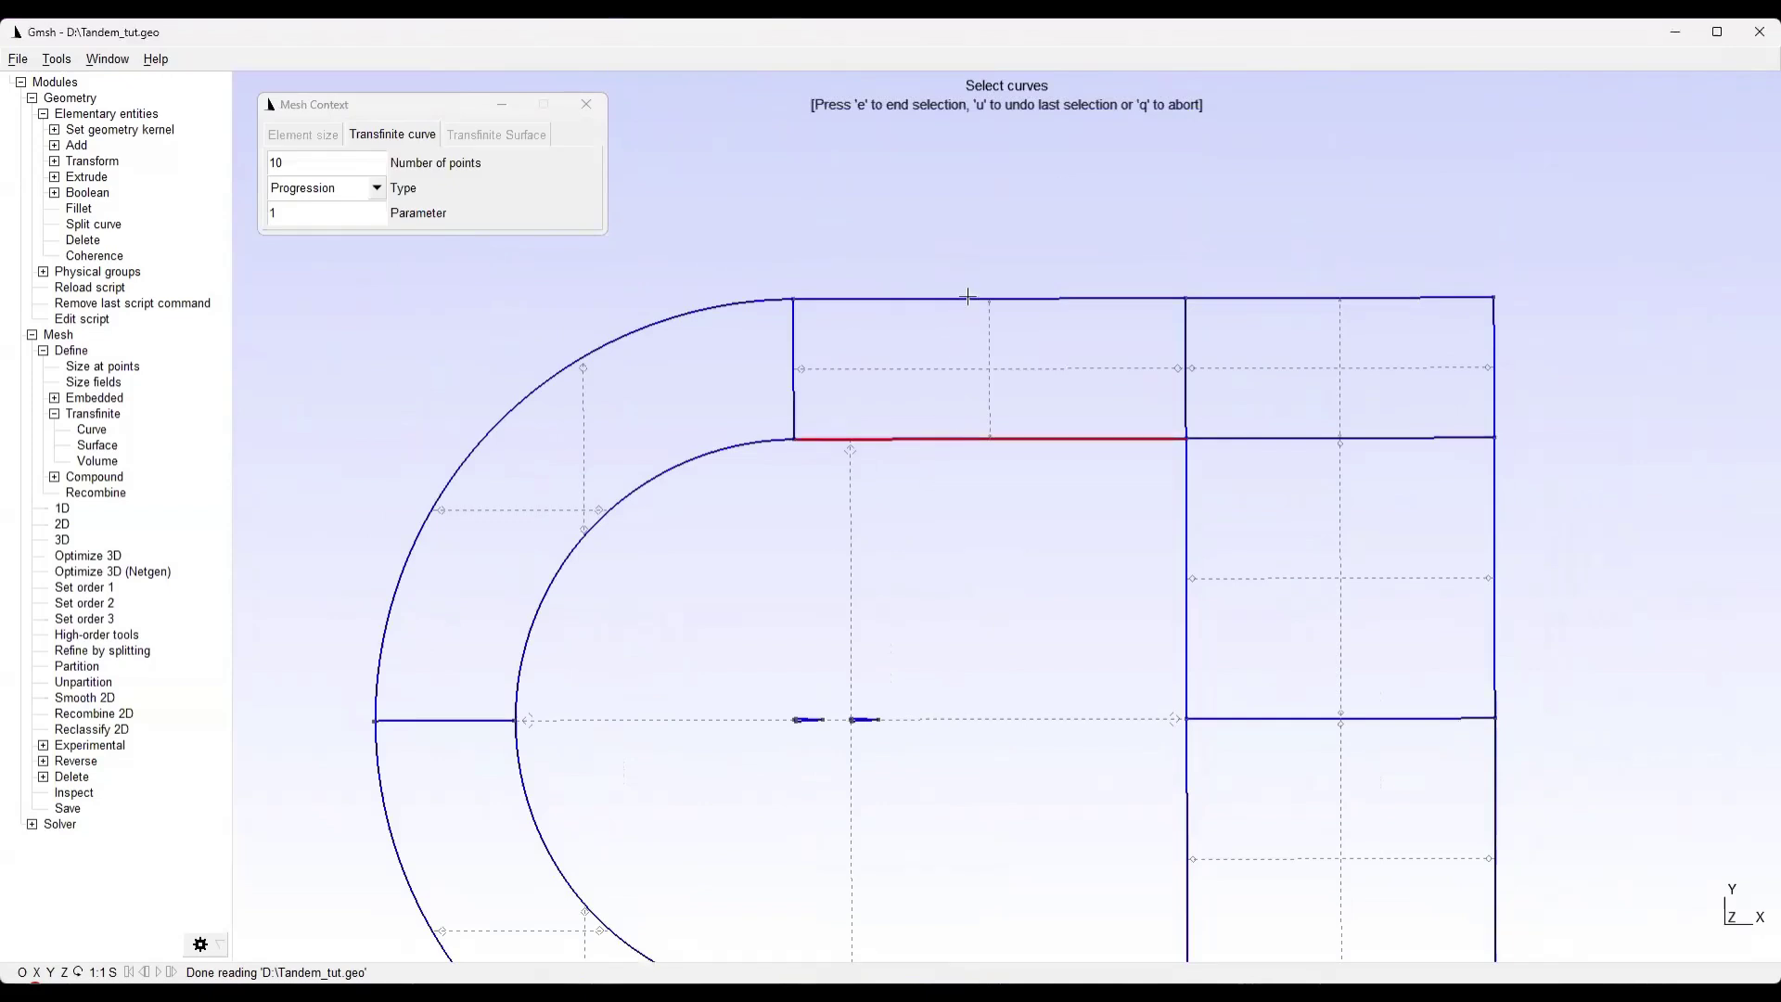
click(949, 298)
key(e)
Define the wake blocks' horizontal lines and the vertical lines of the two central wake blocks as transfinite curves with 10 points and progression 1
right_drag(1006, 236, 588, 72)
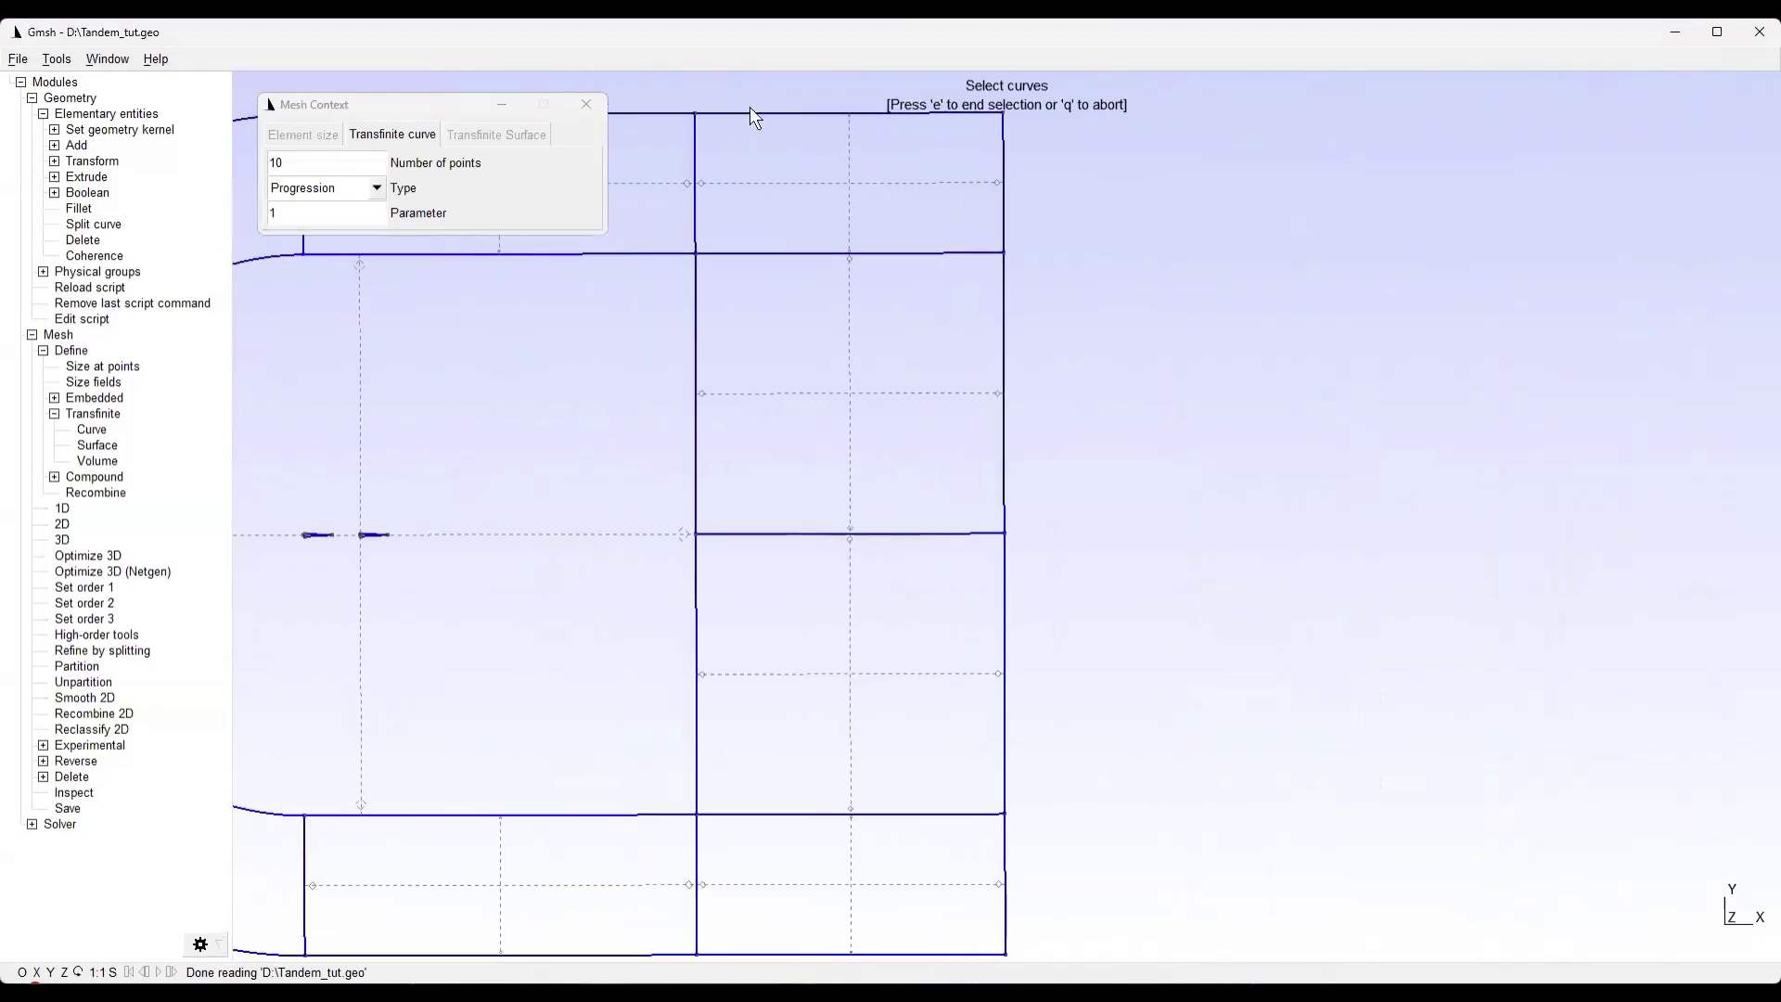
click(796, 112)
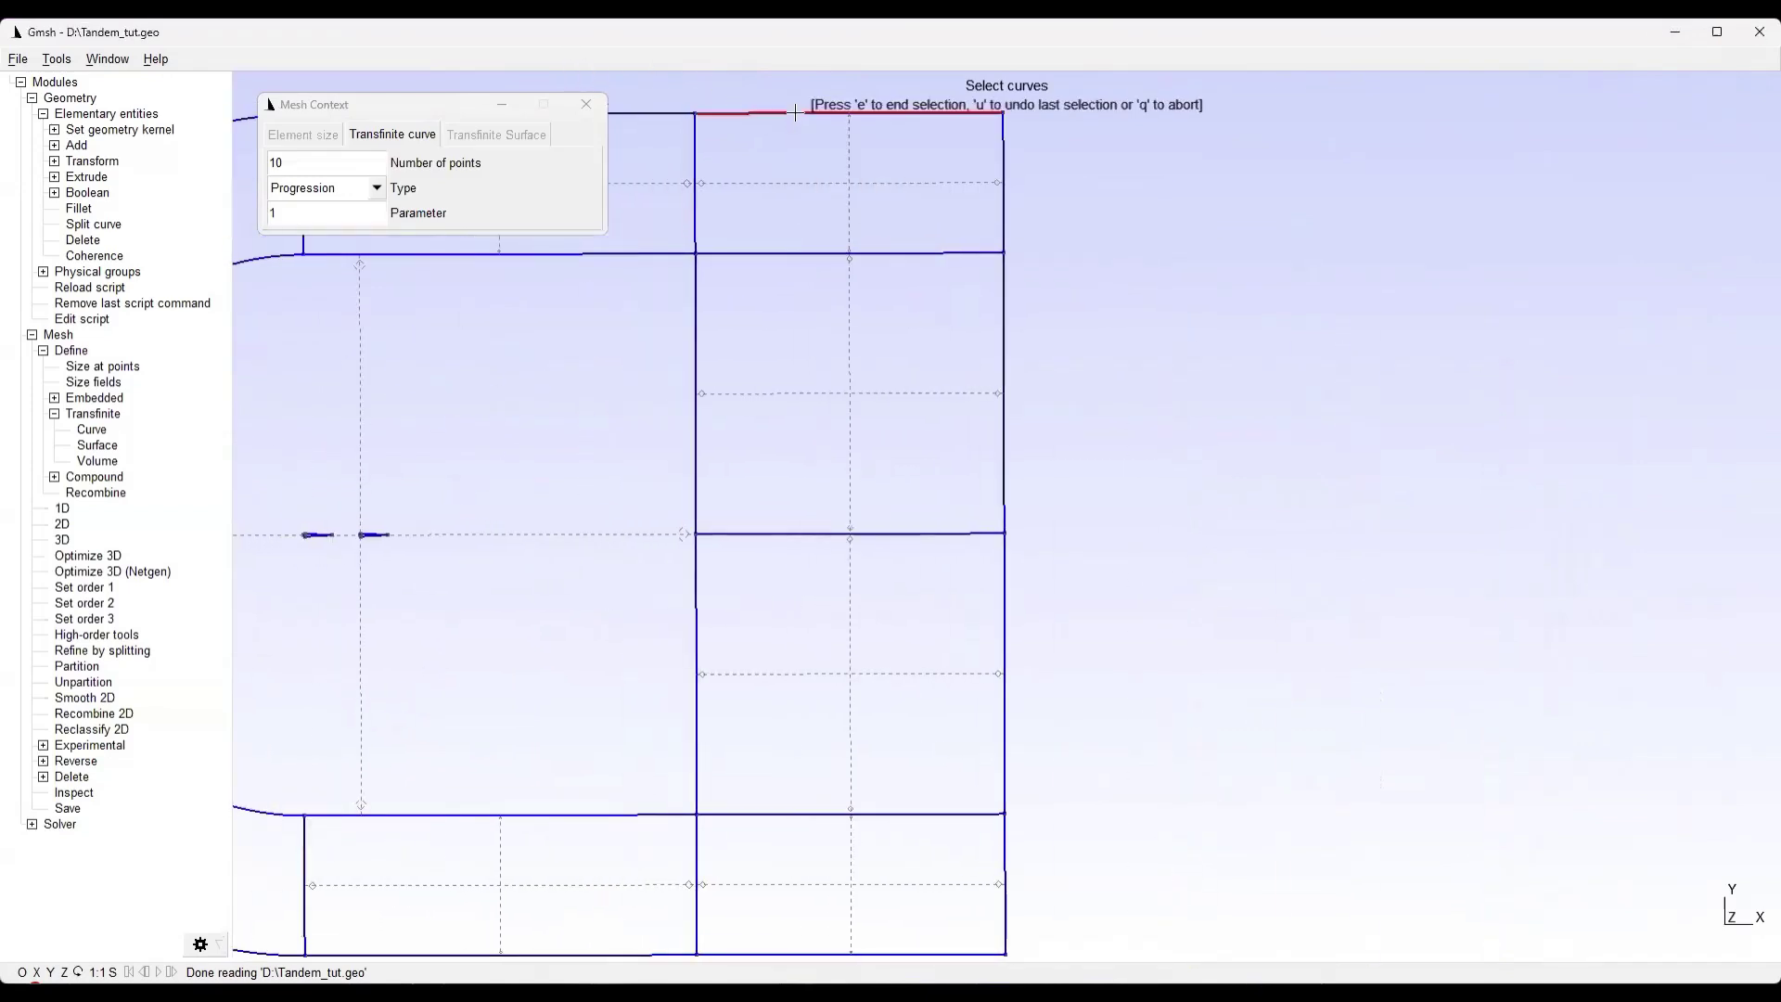
click(800, 252)
click(1003, 330)
click(698, 315)
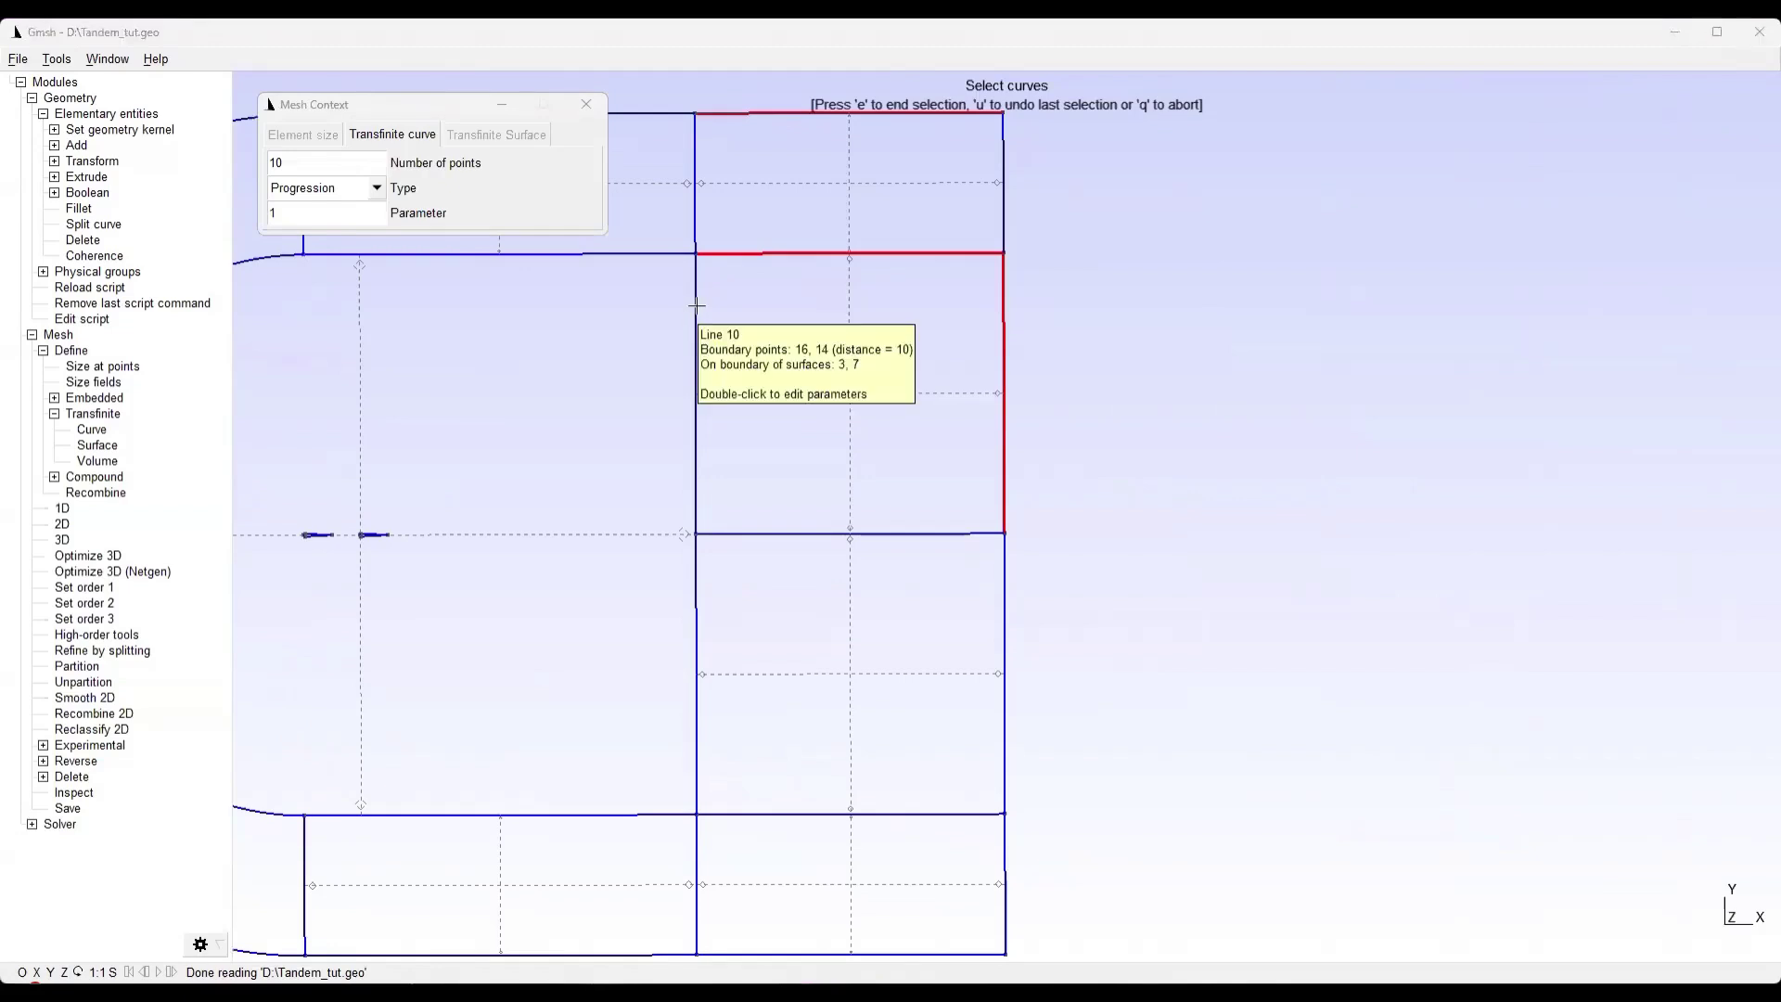
click(786, 545)
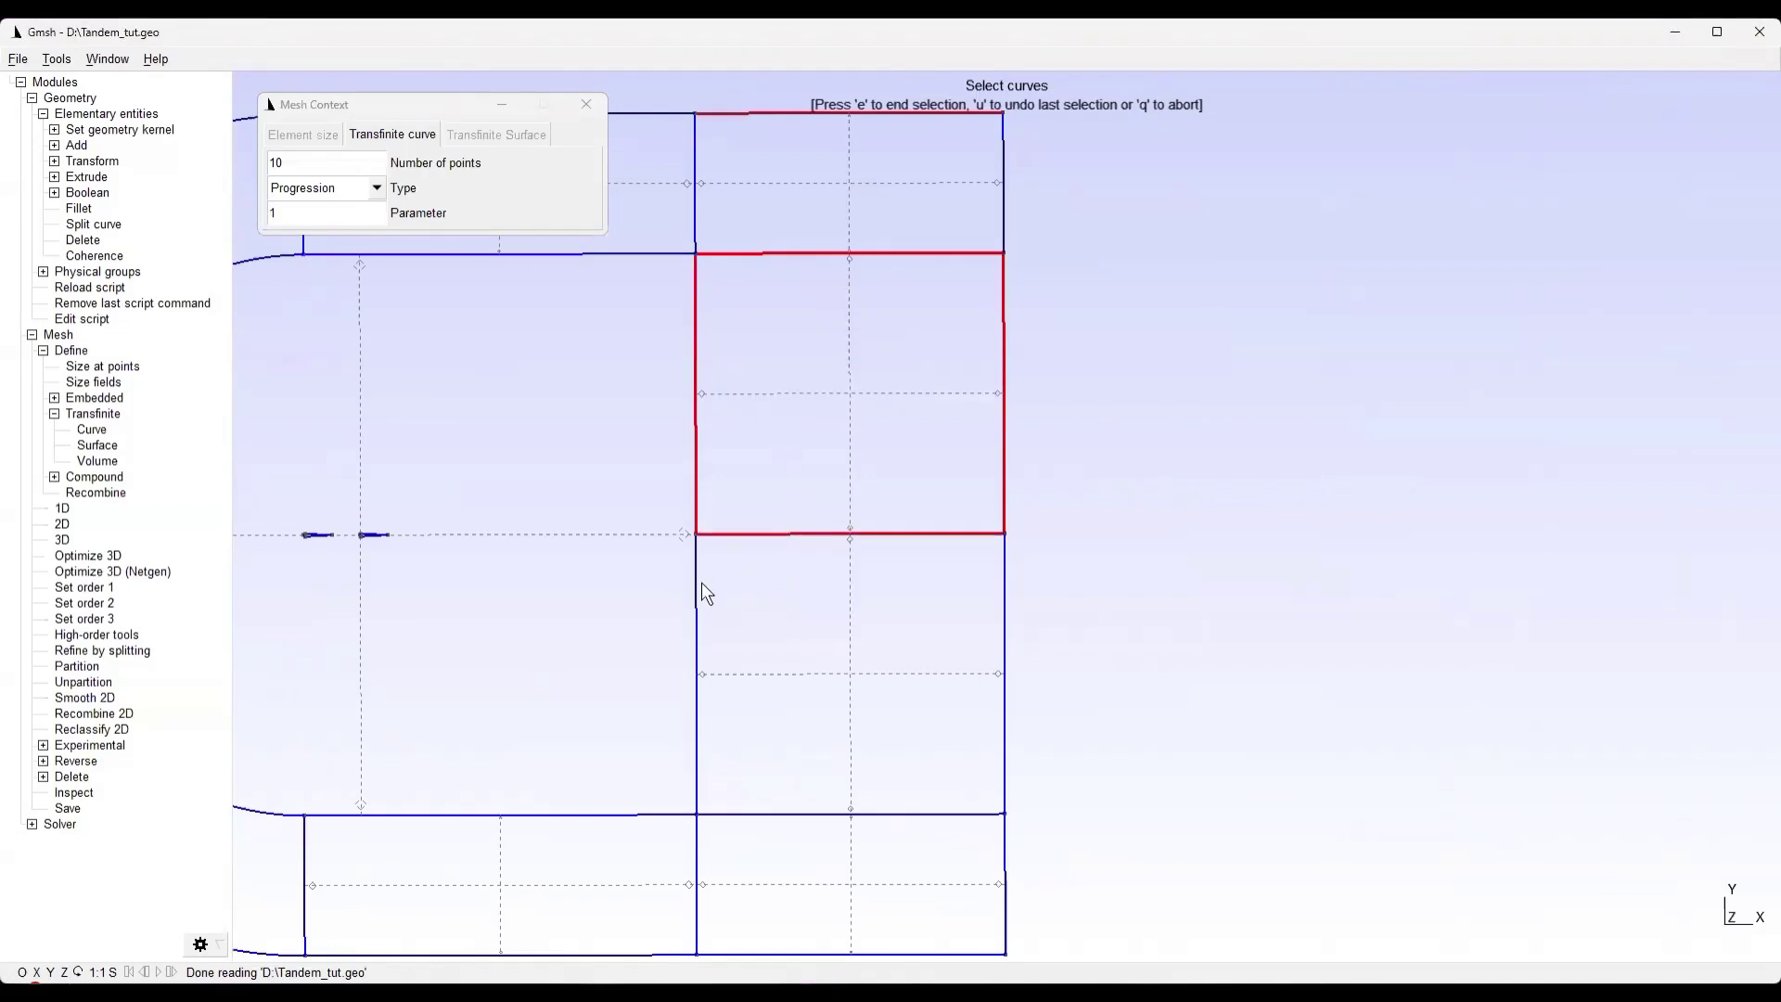
click(700, 592)
click(1009, 584)
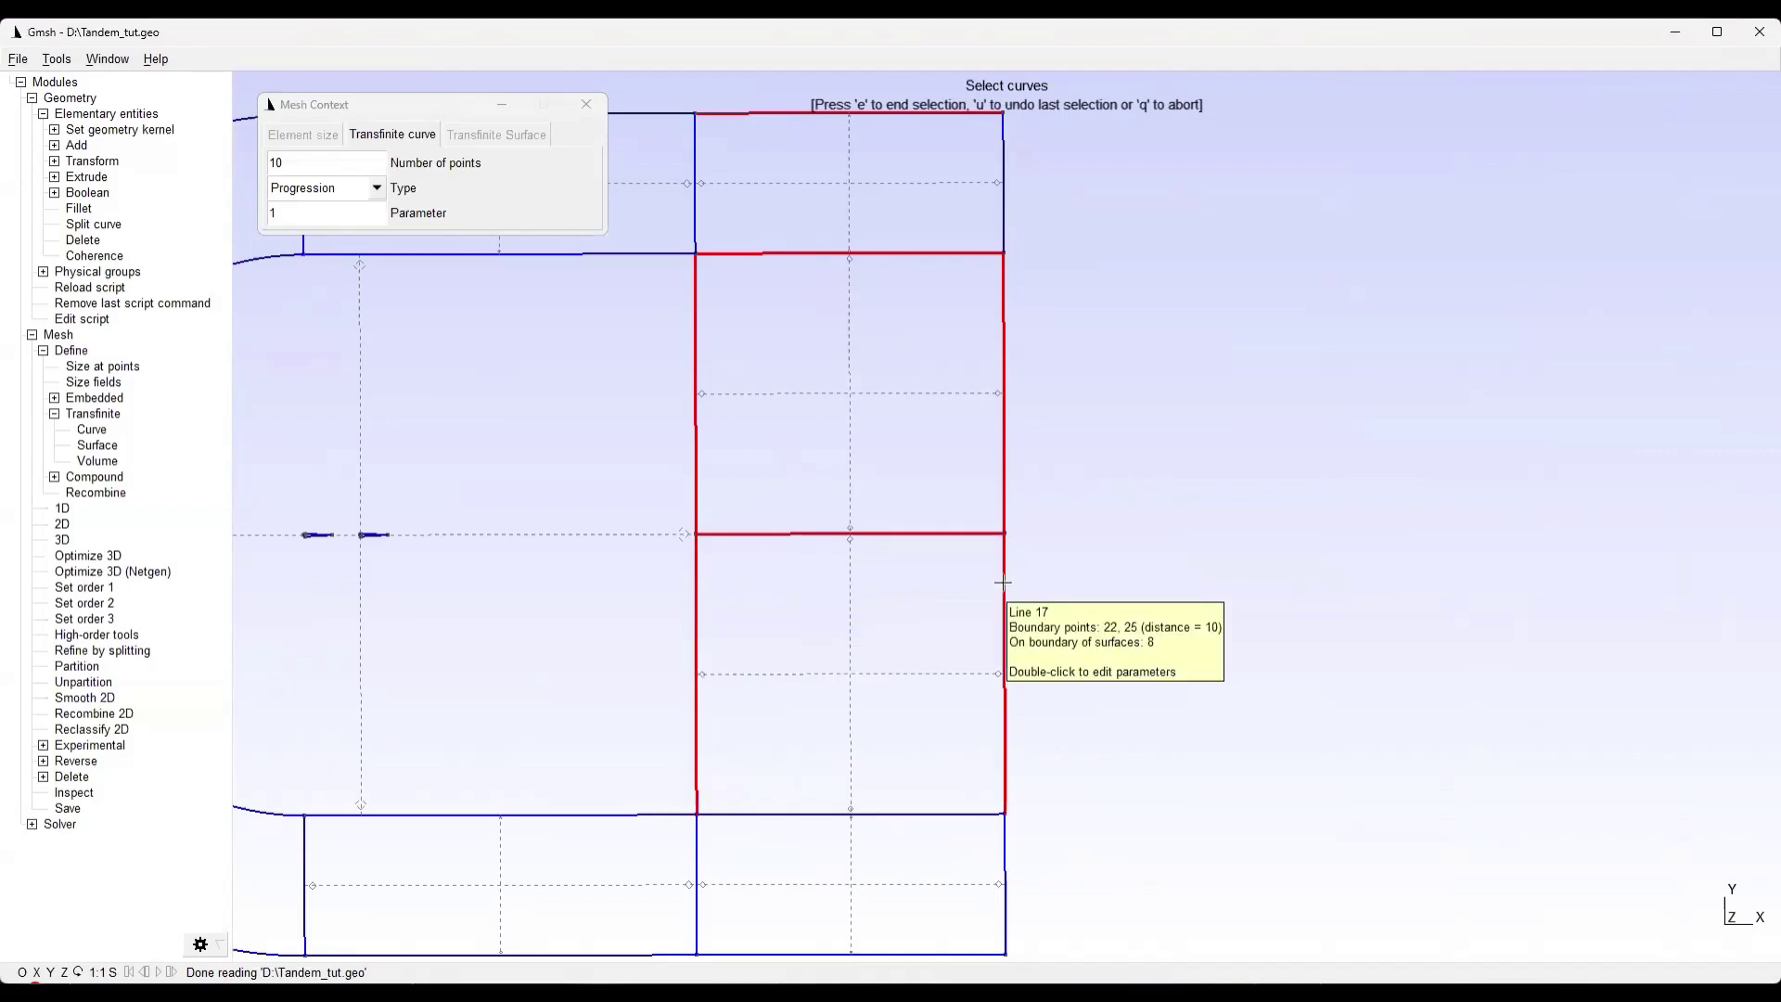
click(913, 816)
right_drag(1207, 720, 1223, 551)
click(937, 787)
key(e)
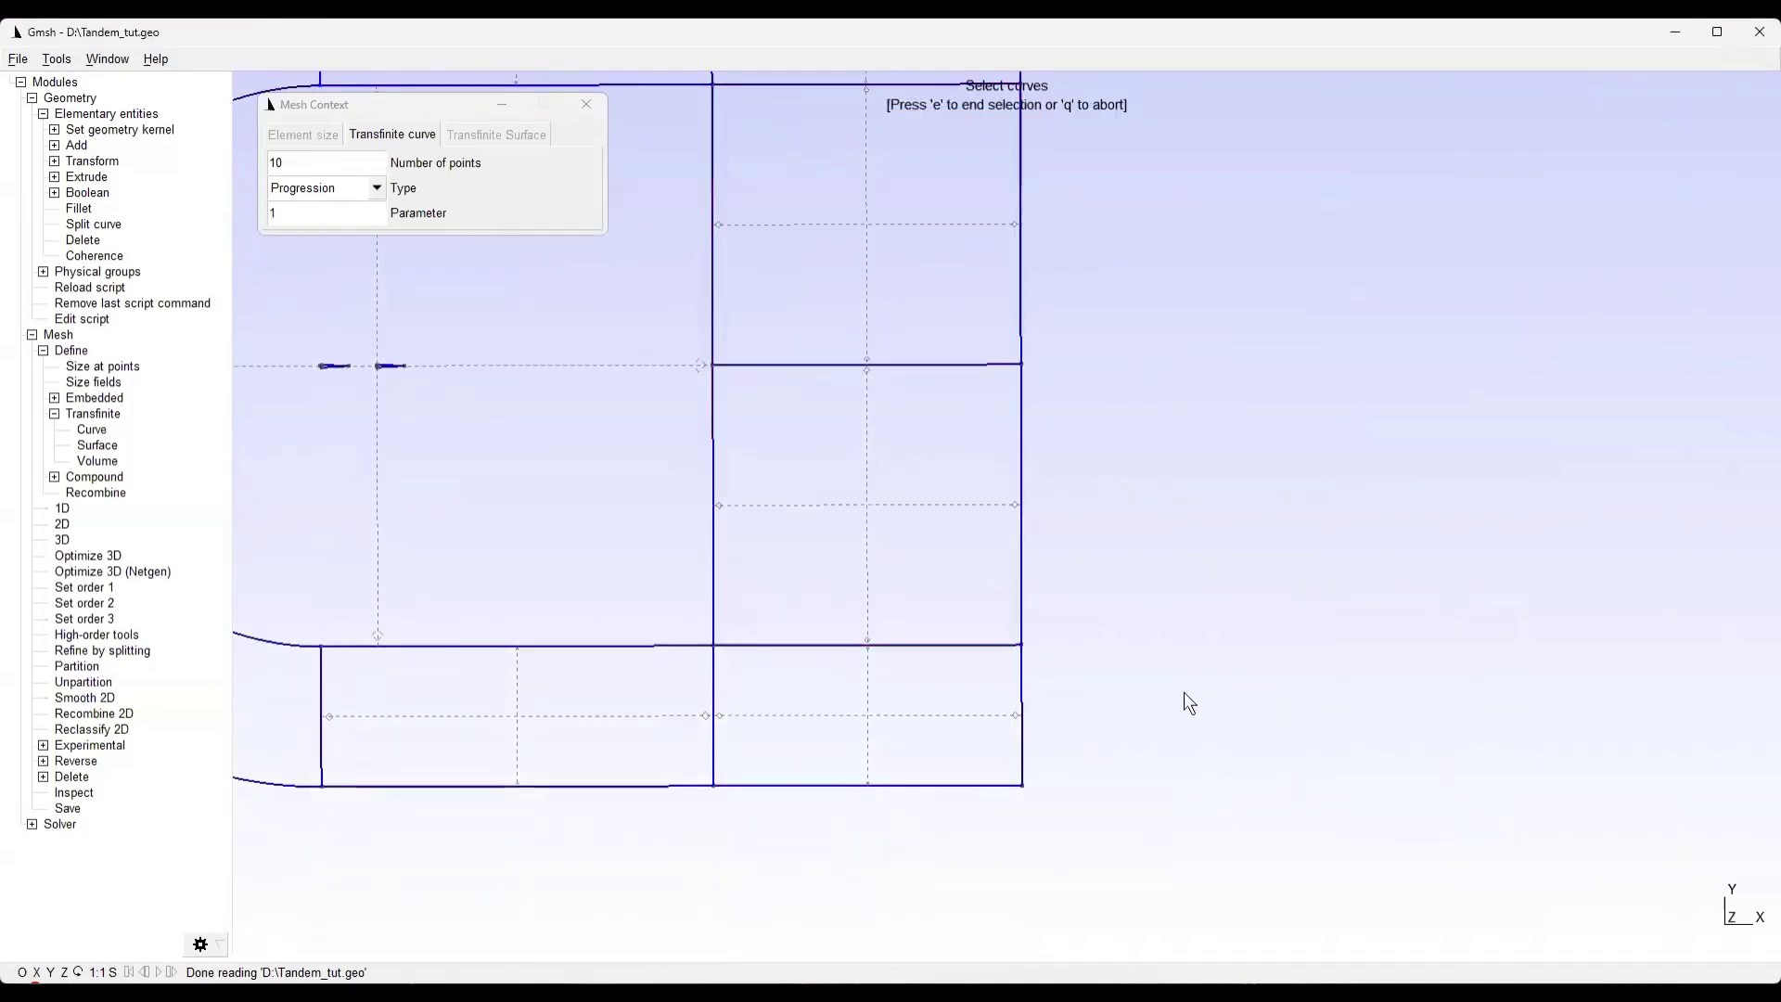
Define the short lines spanning the inner-to-outer domain band, including its outlet ends, as transfinite curves with 10 points and progression 1
click(1019, 693)
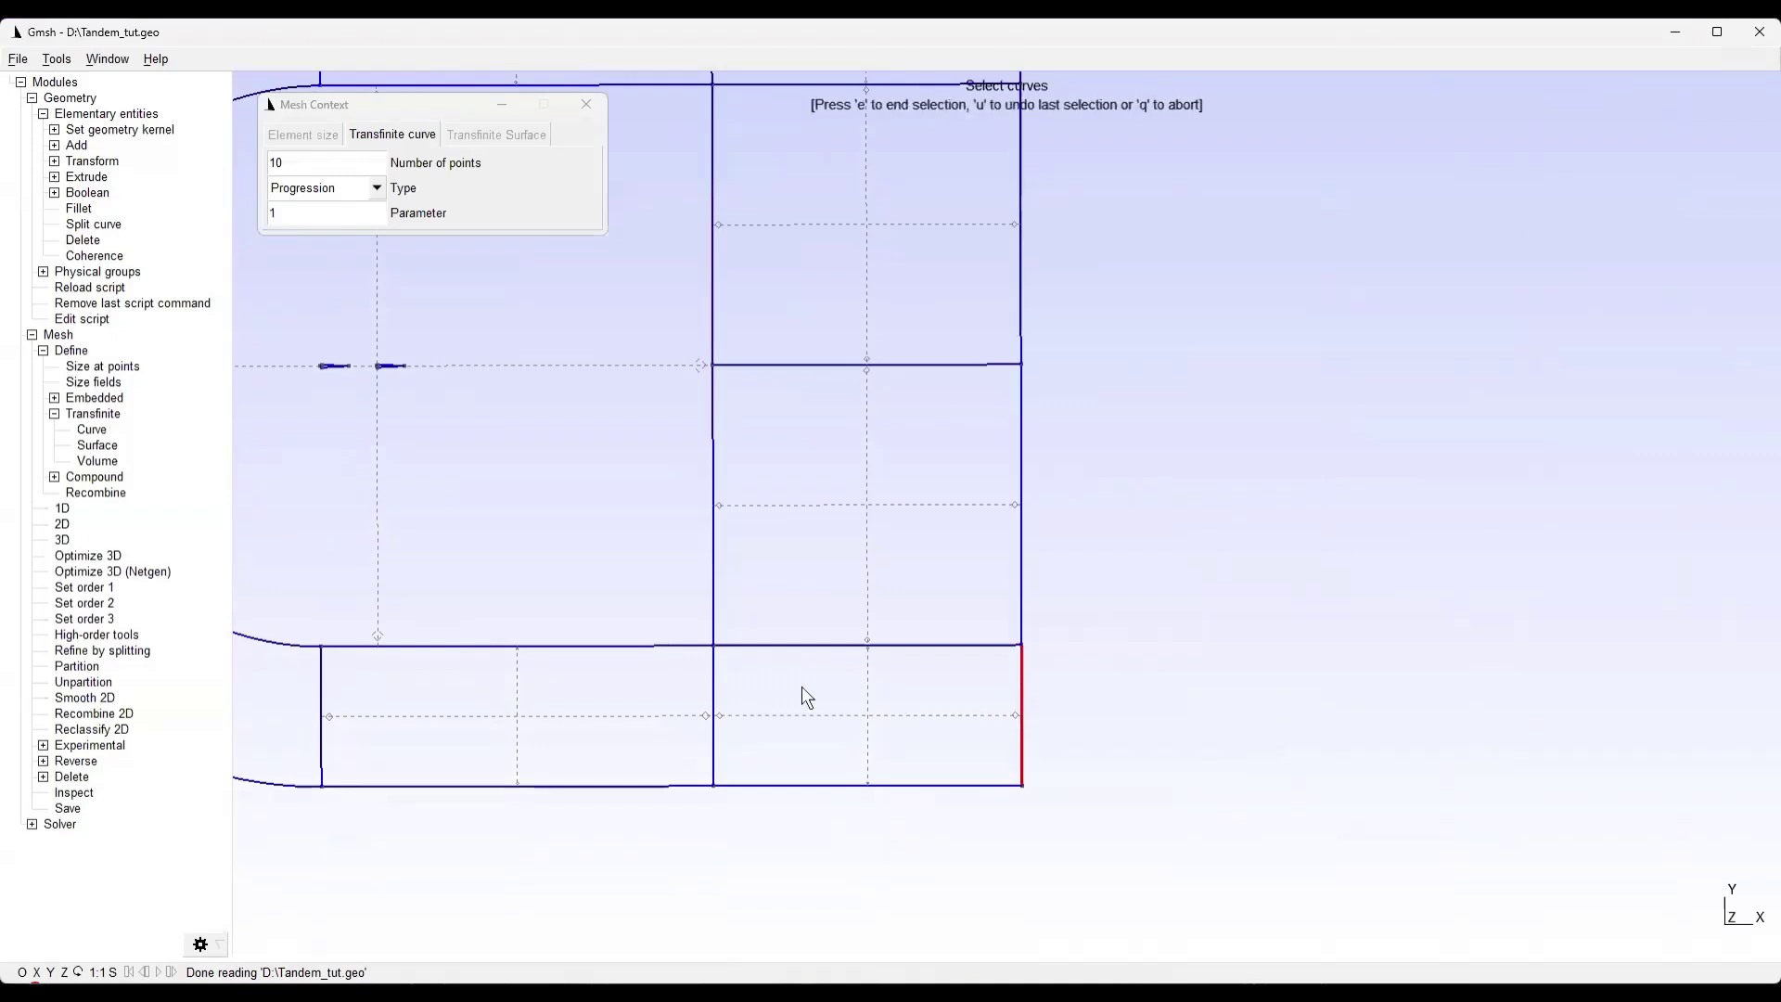
click(713, 696)
right_drag(624, 597, 1135, 516)
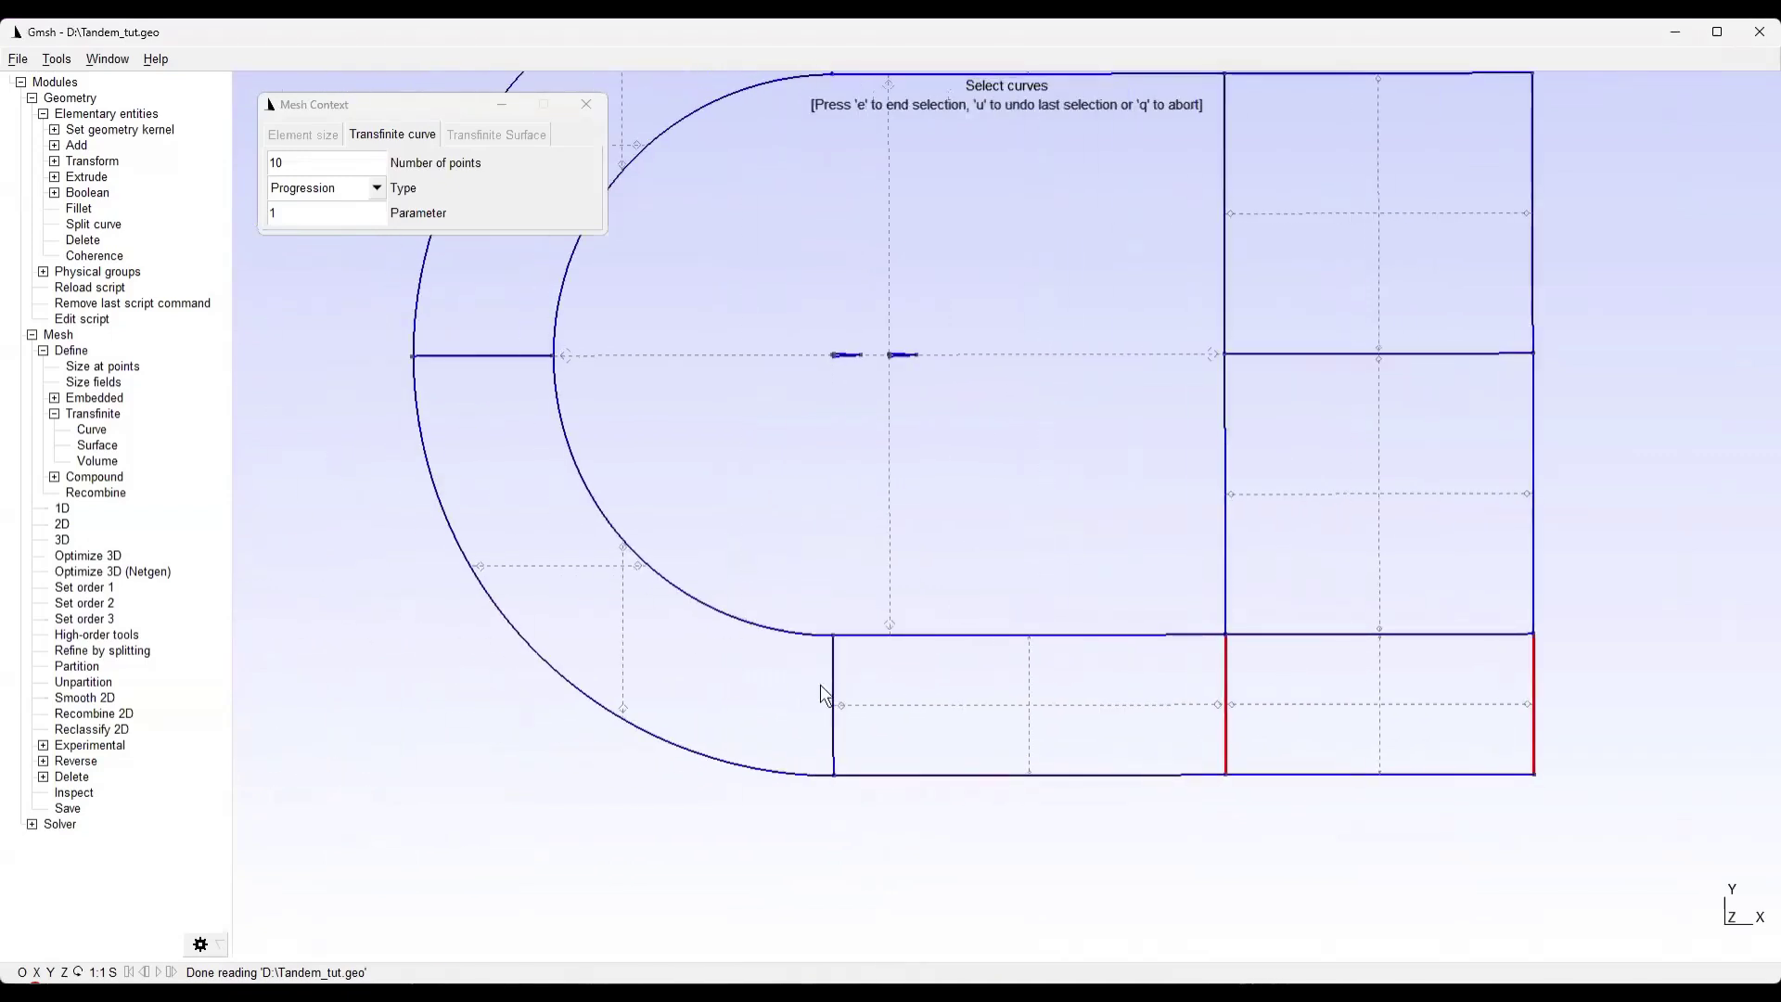
click(833, 666)
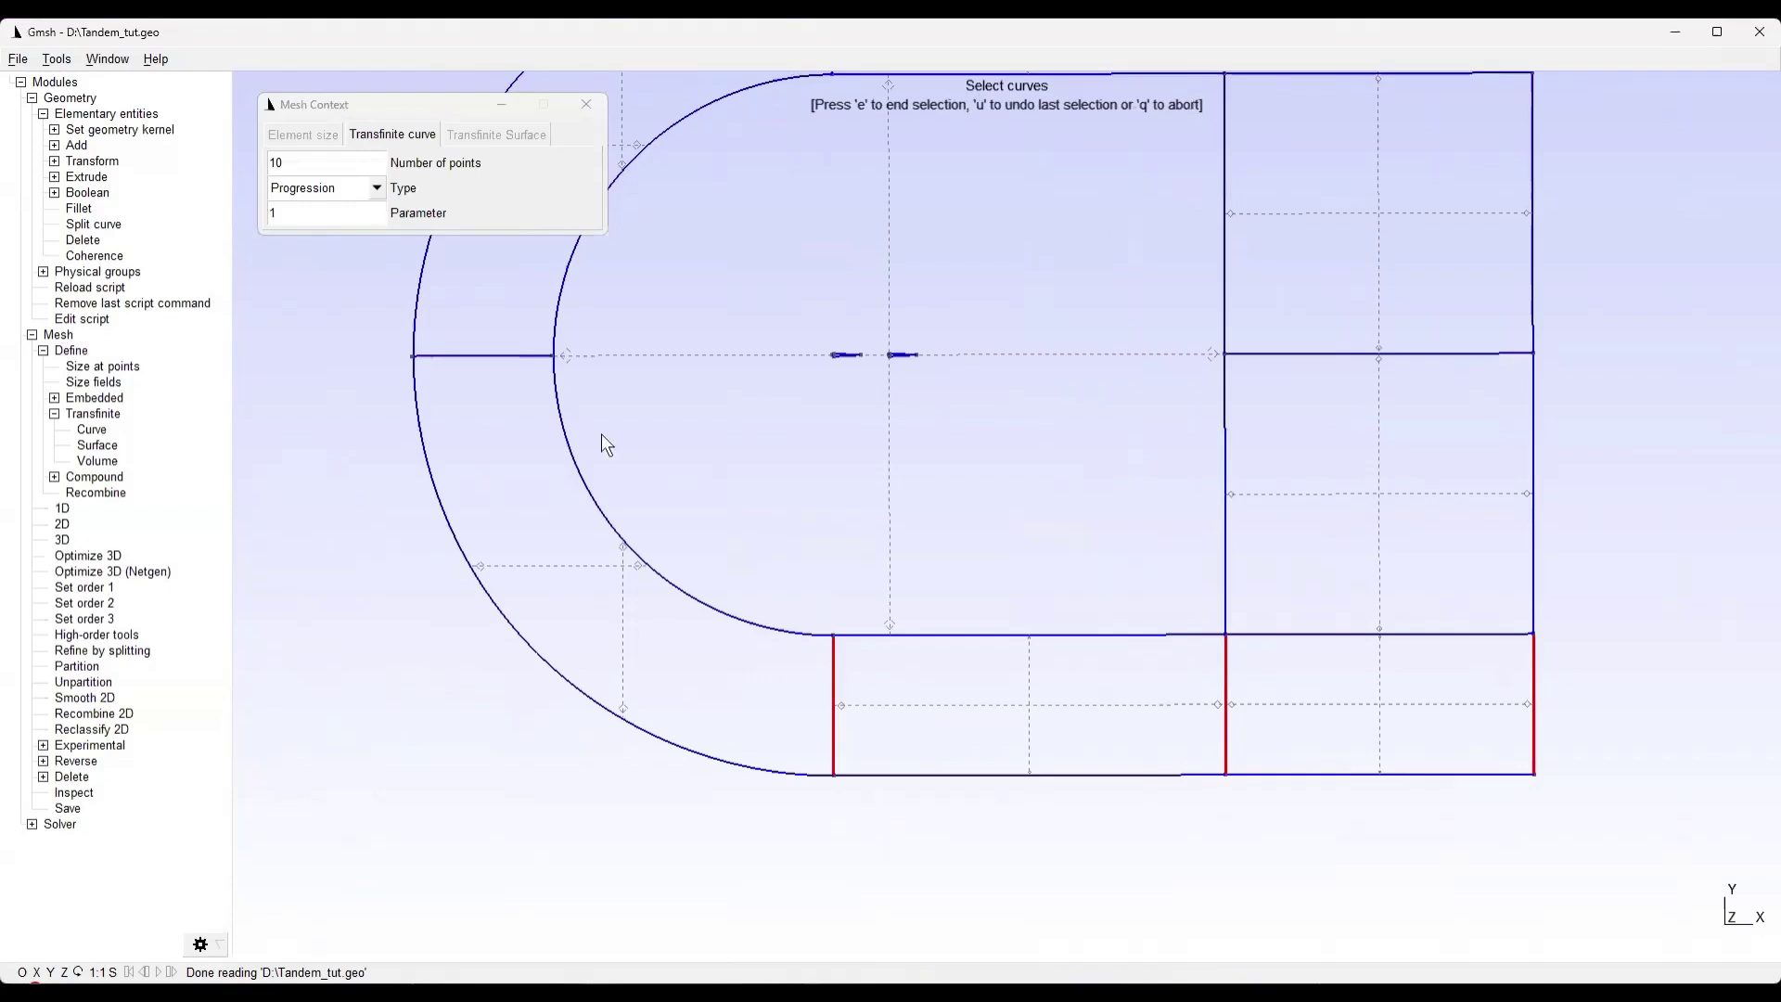
click(504, 356)
right_drag(570, 342, 670, 410)
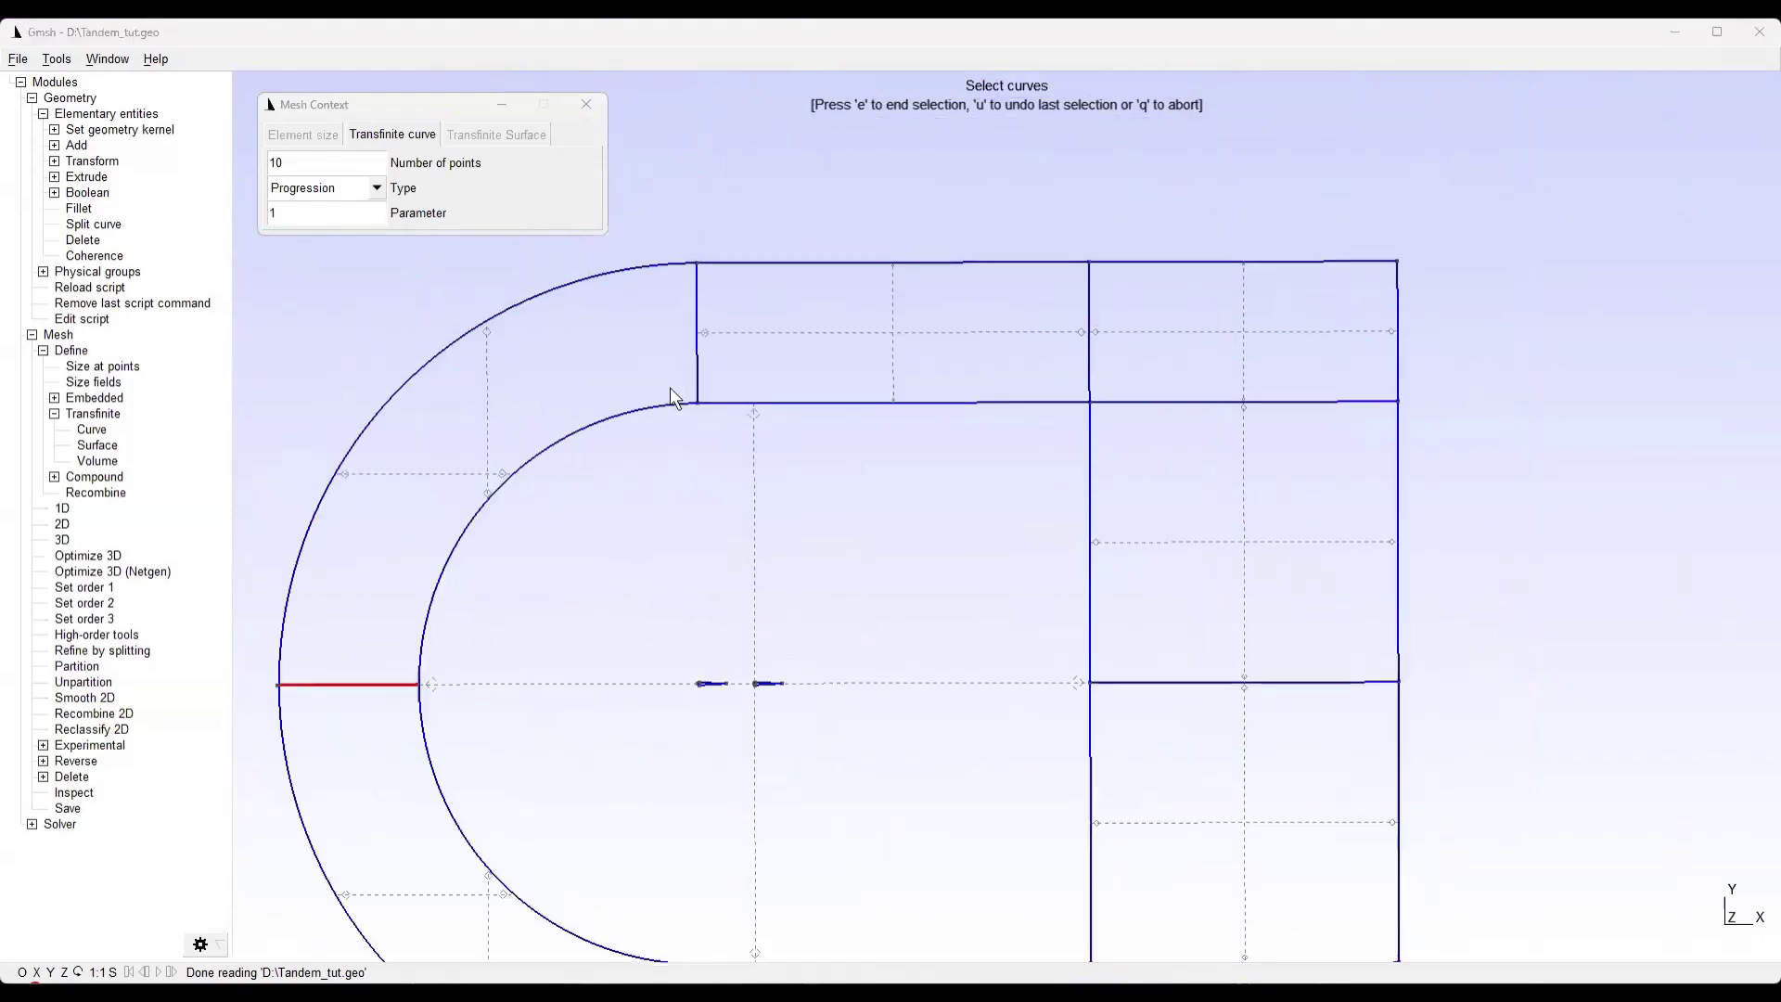
click(702, 308)
click(1092, 295)
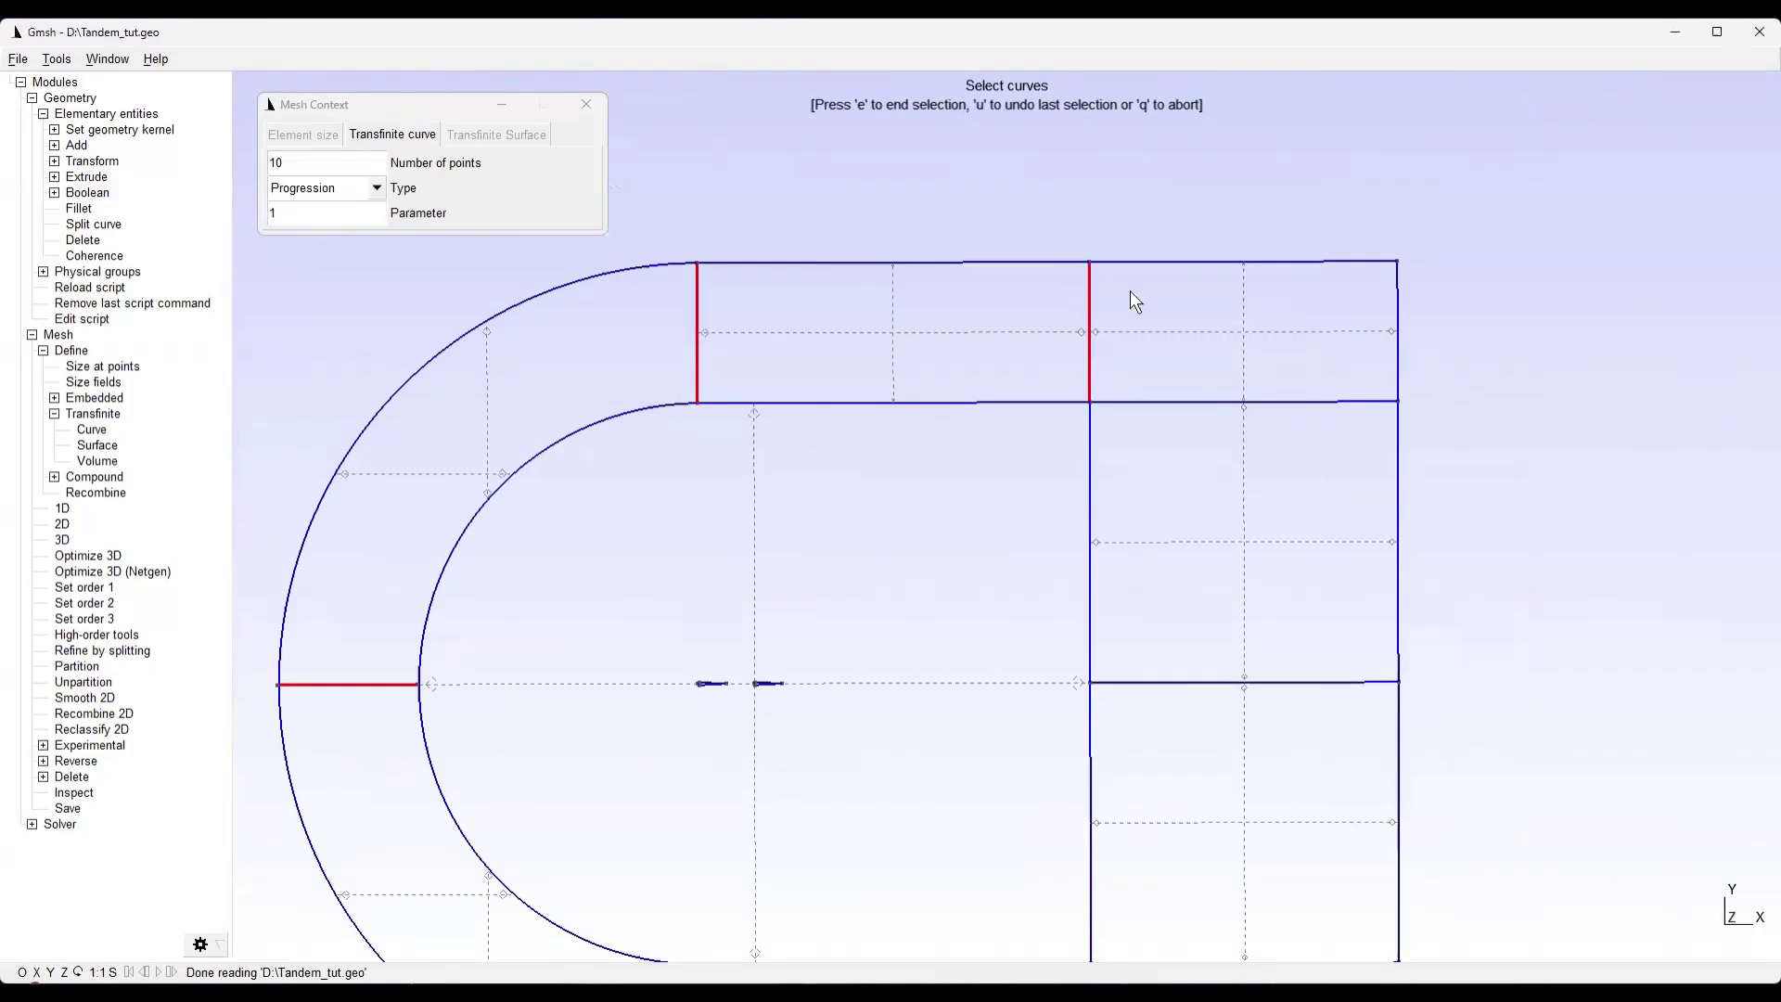
click(1397, 304)
right_drag(1439, 419, 1433, 222)
key(e)
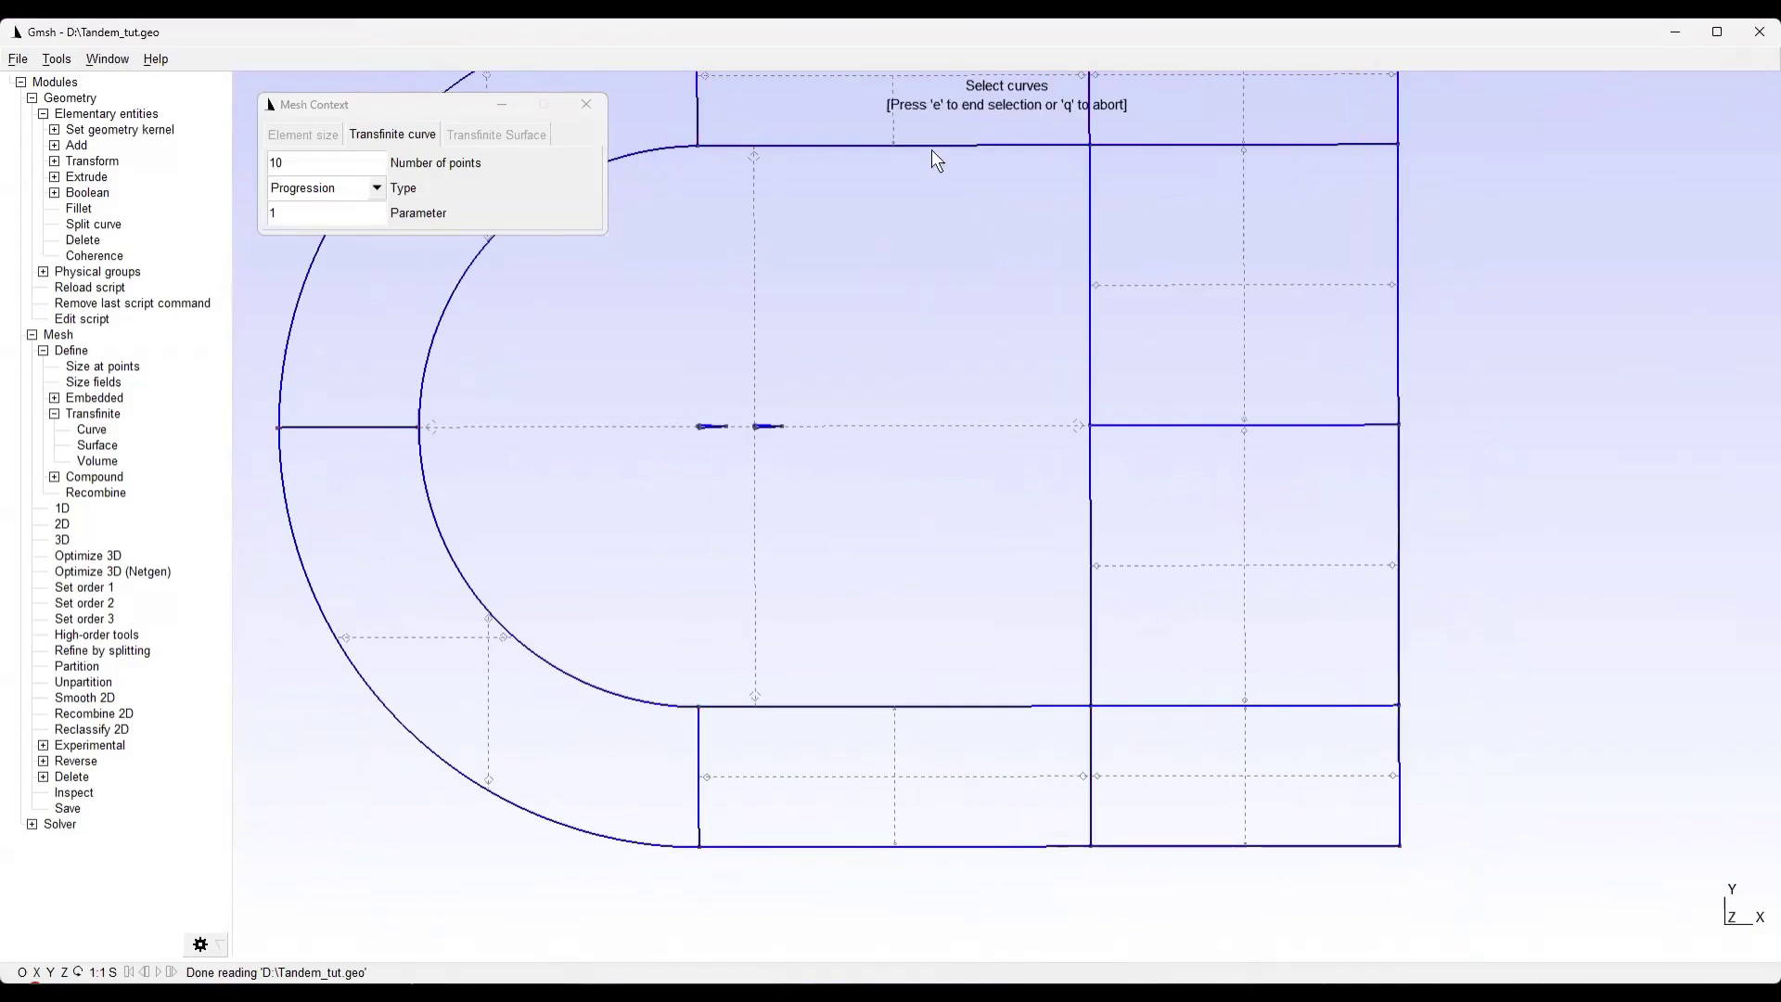
click(582, 104)
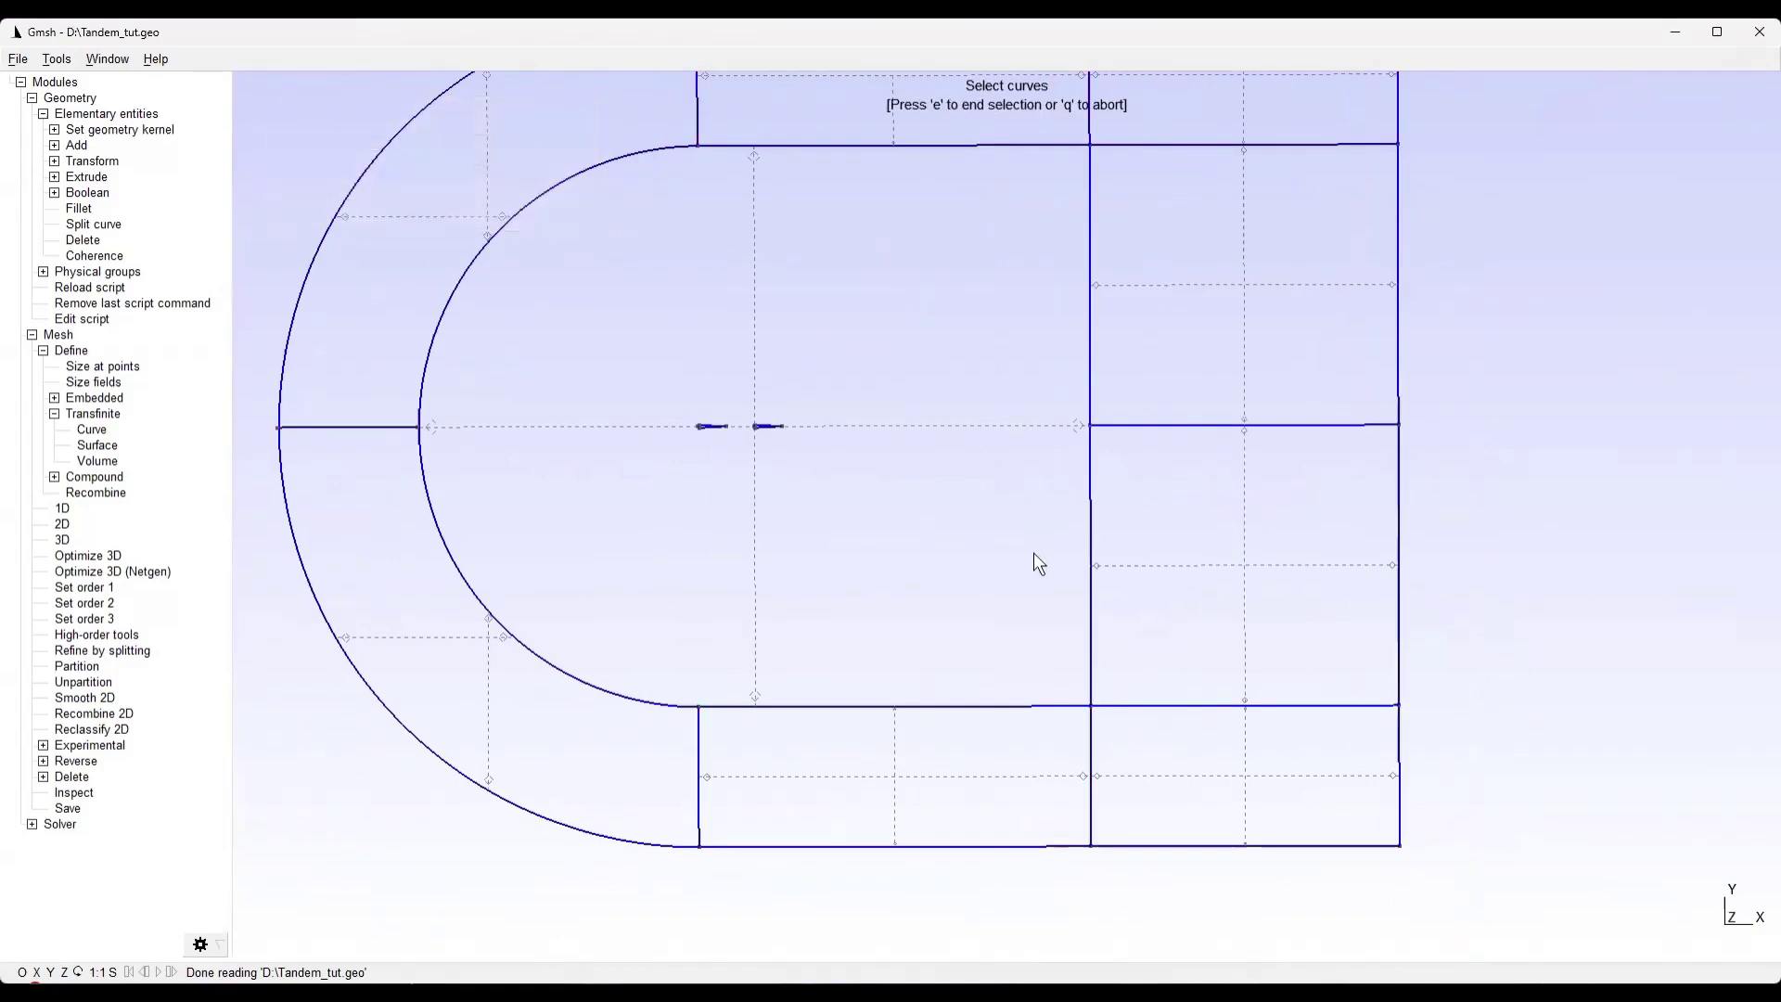
Open the geometry script in Notepad, add the comment "// Meshing" above the transfinite curve definitions, and save the file
click(83, 320)
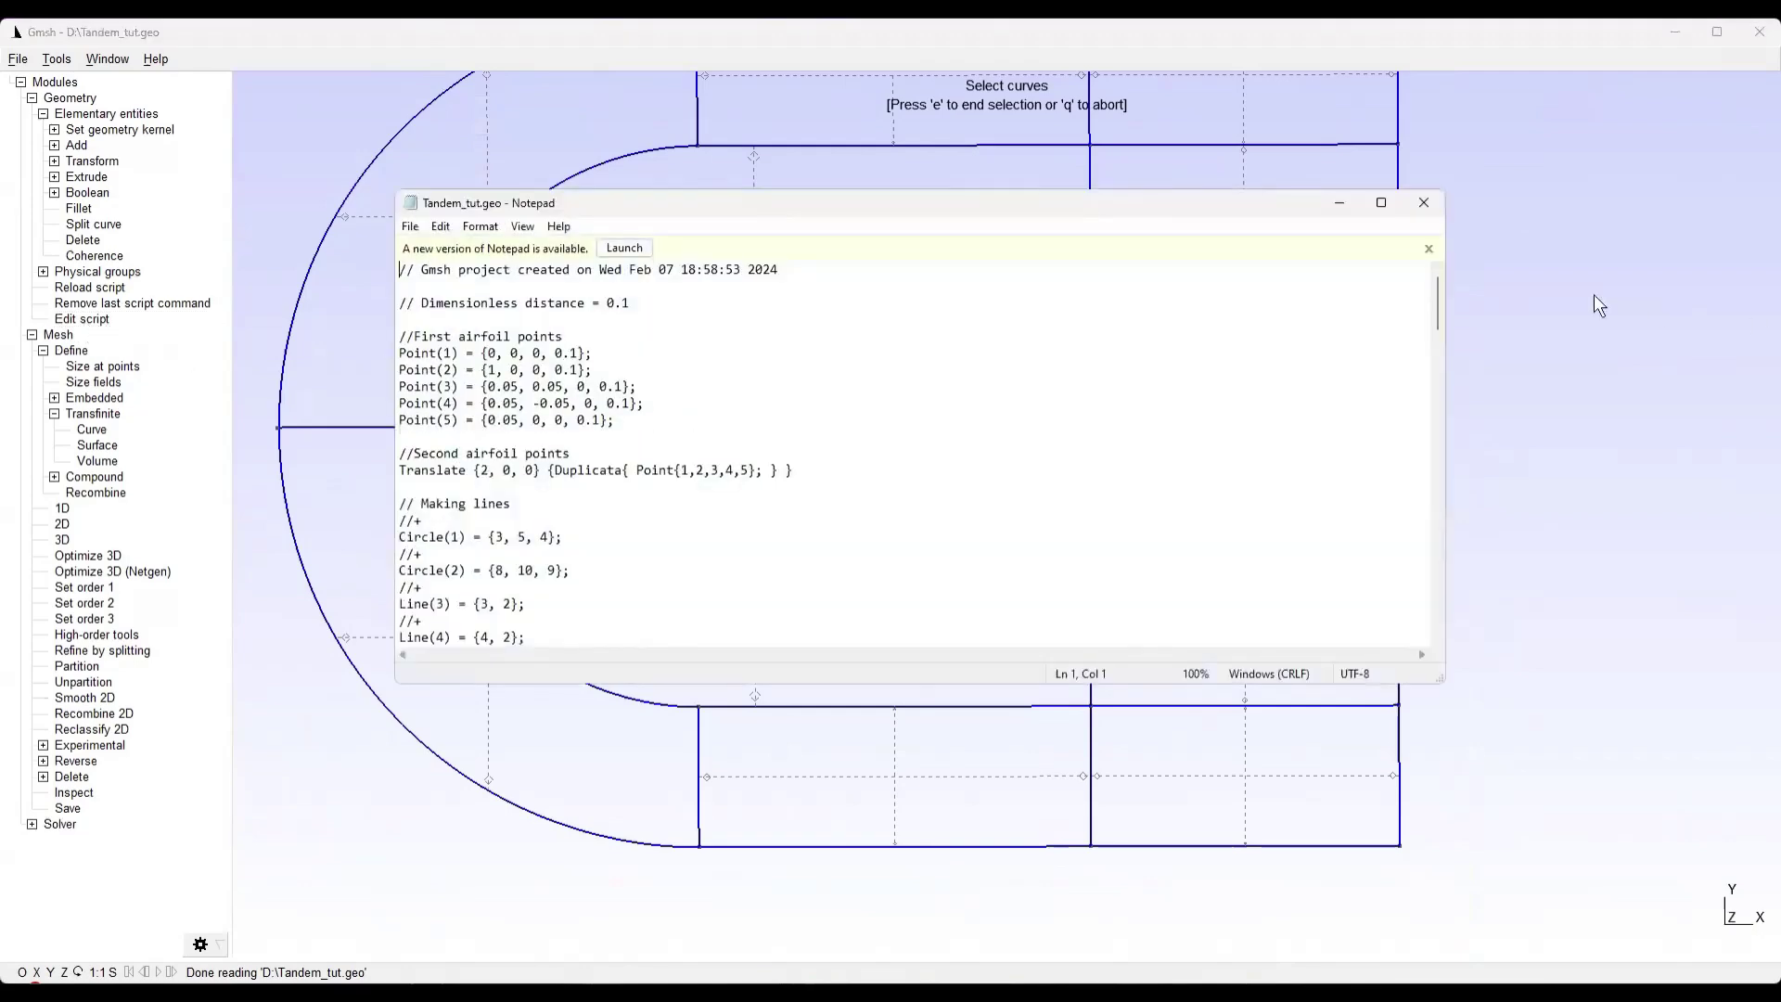
scroll(1355, 362, down, 20)
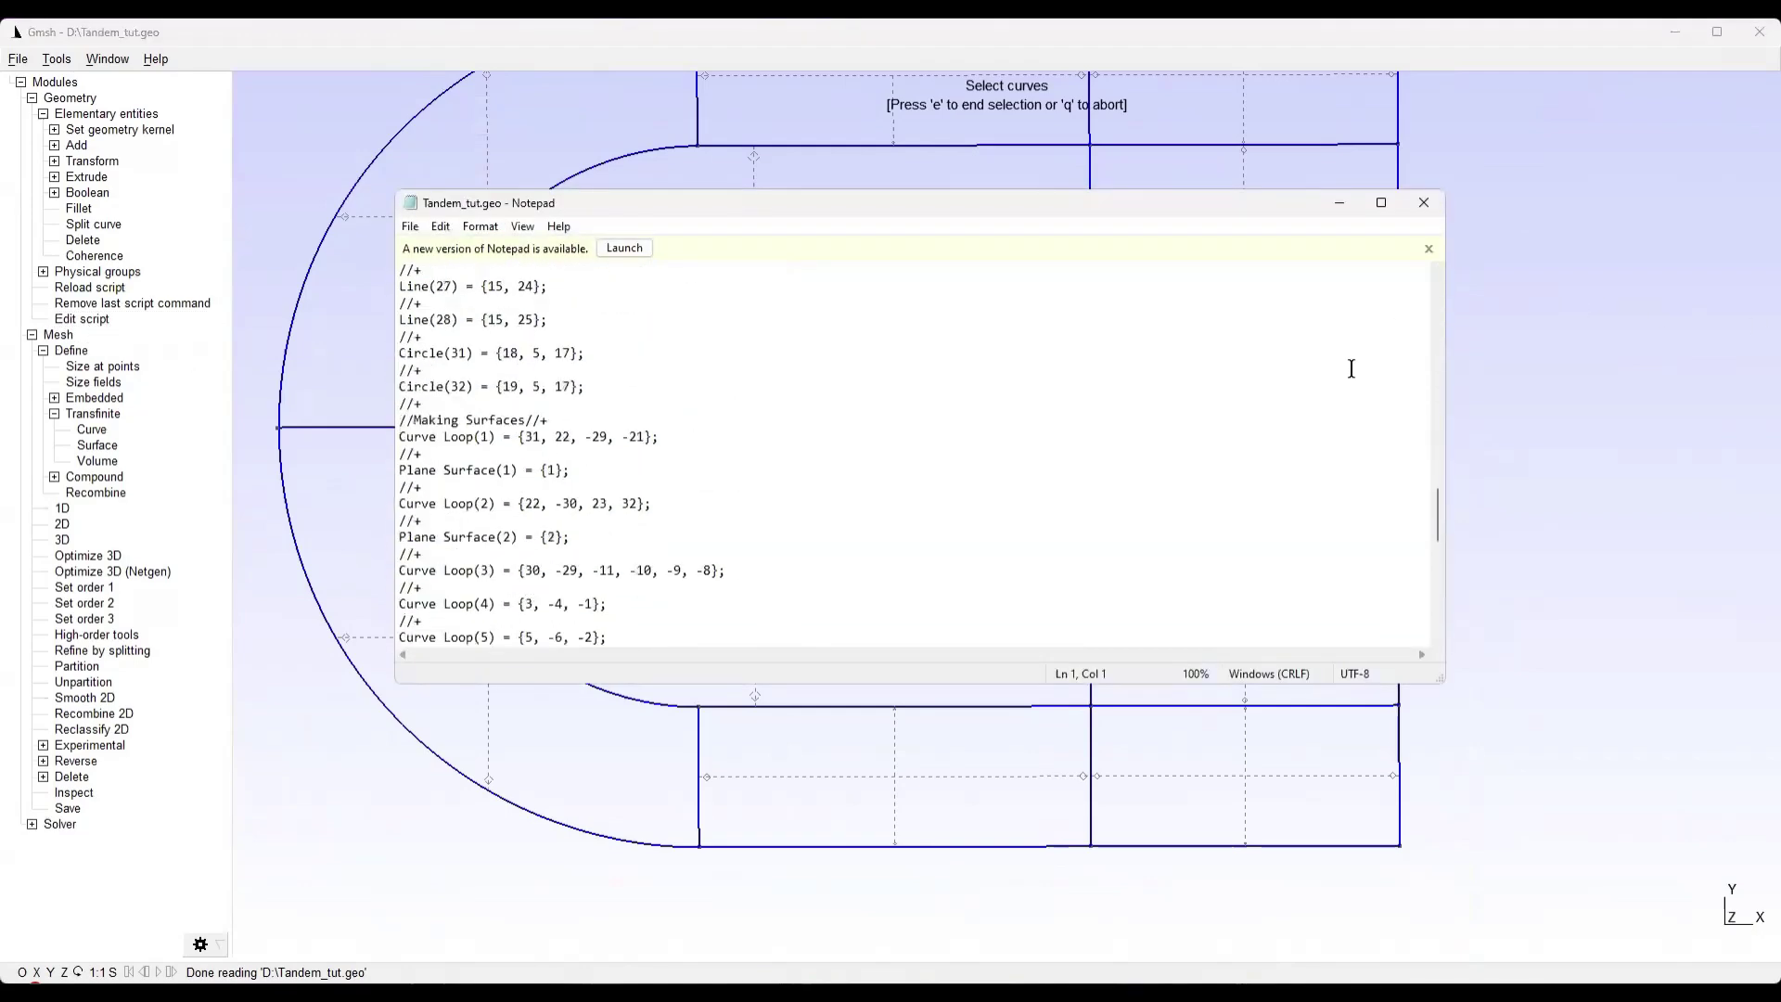
scroll(493, 436, down, 12)
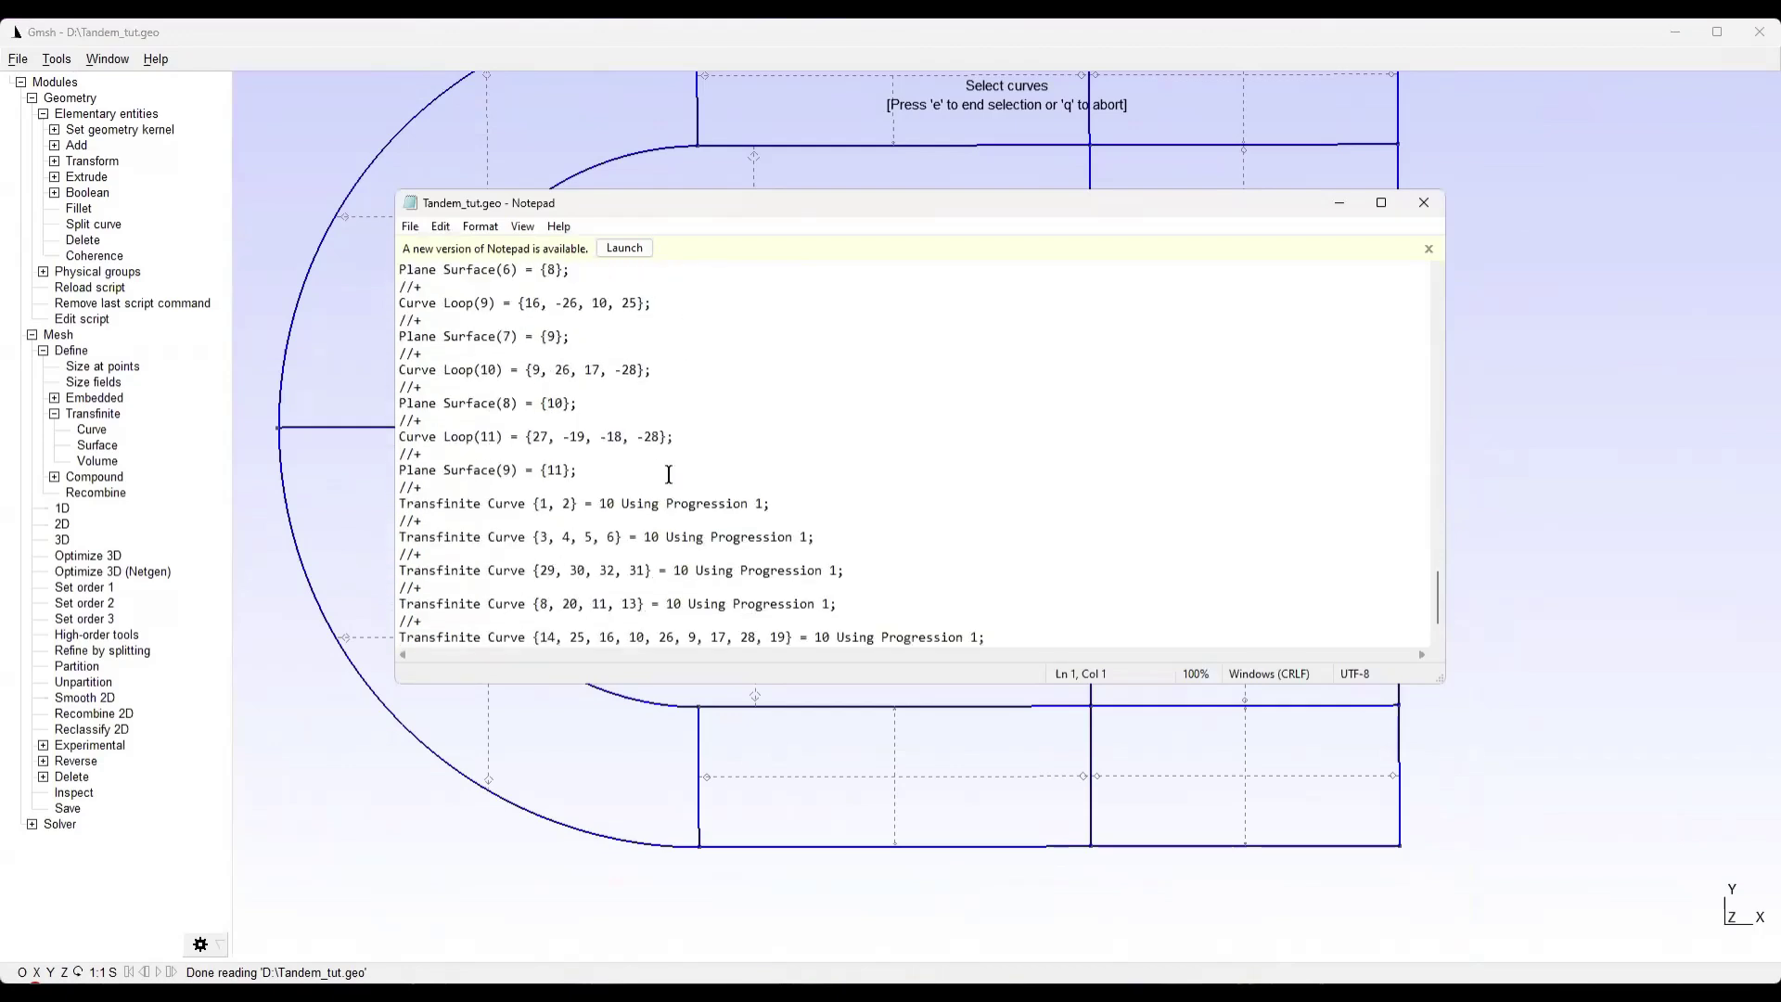
click(593, 474)
key(Return)
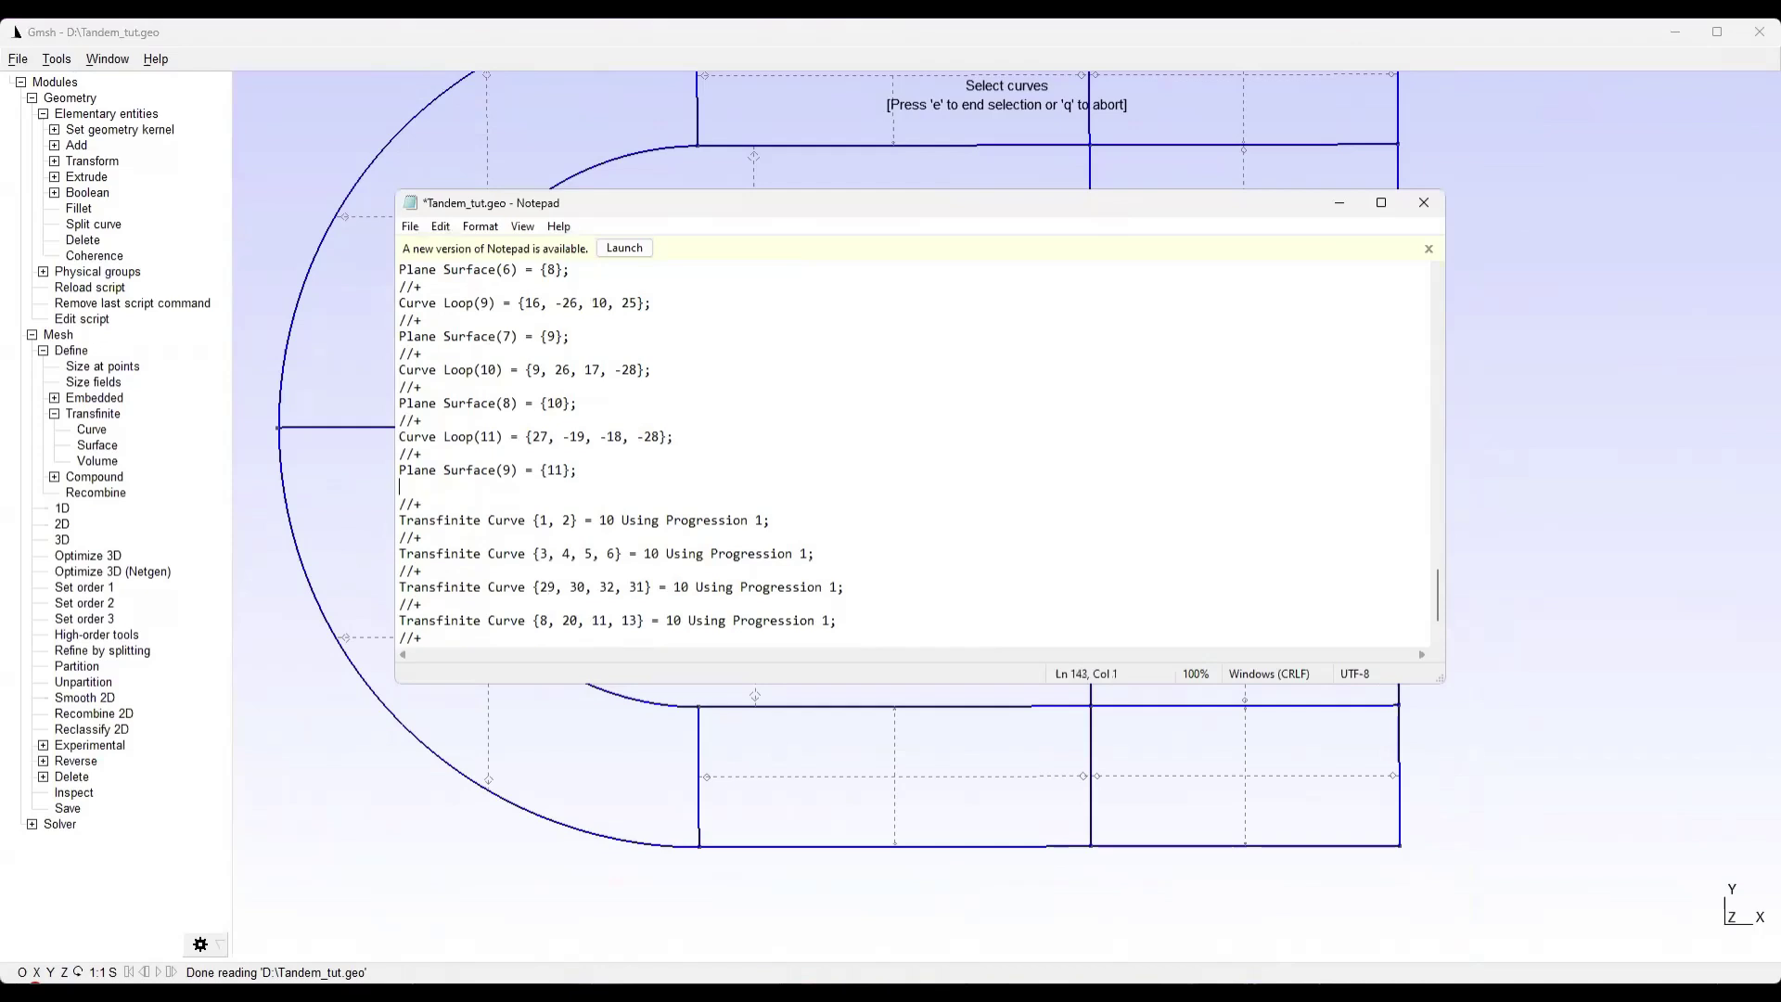
key(Return)
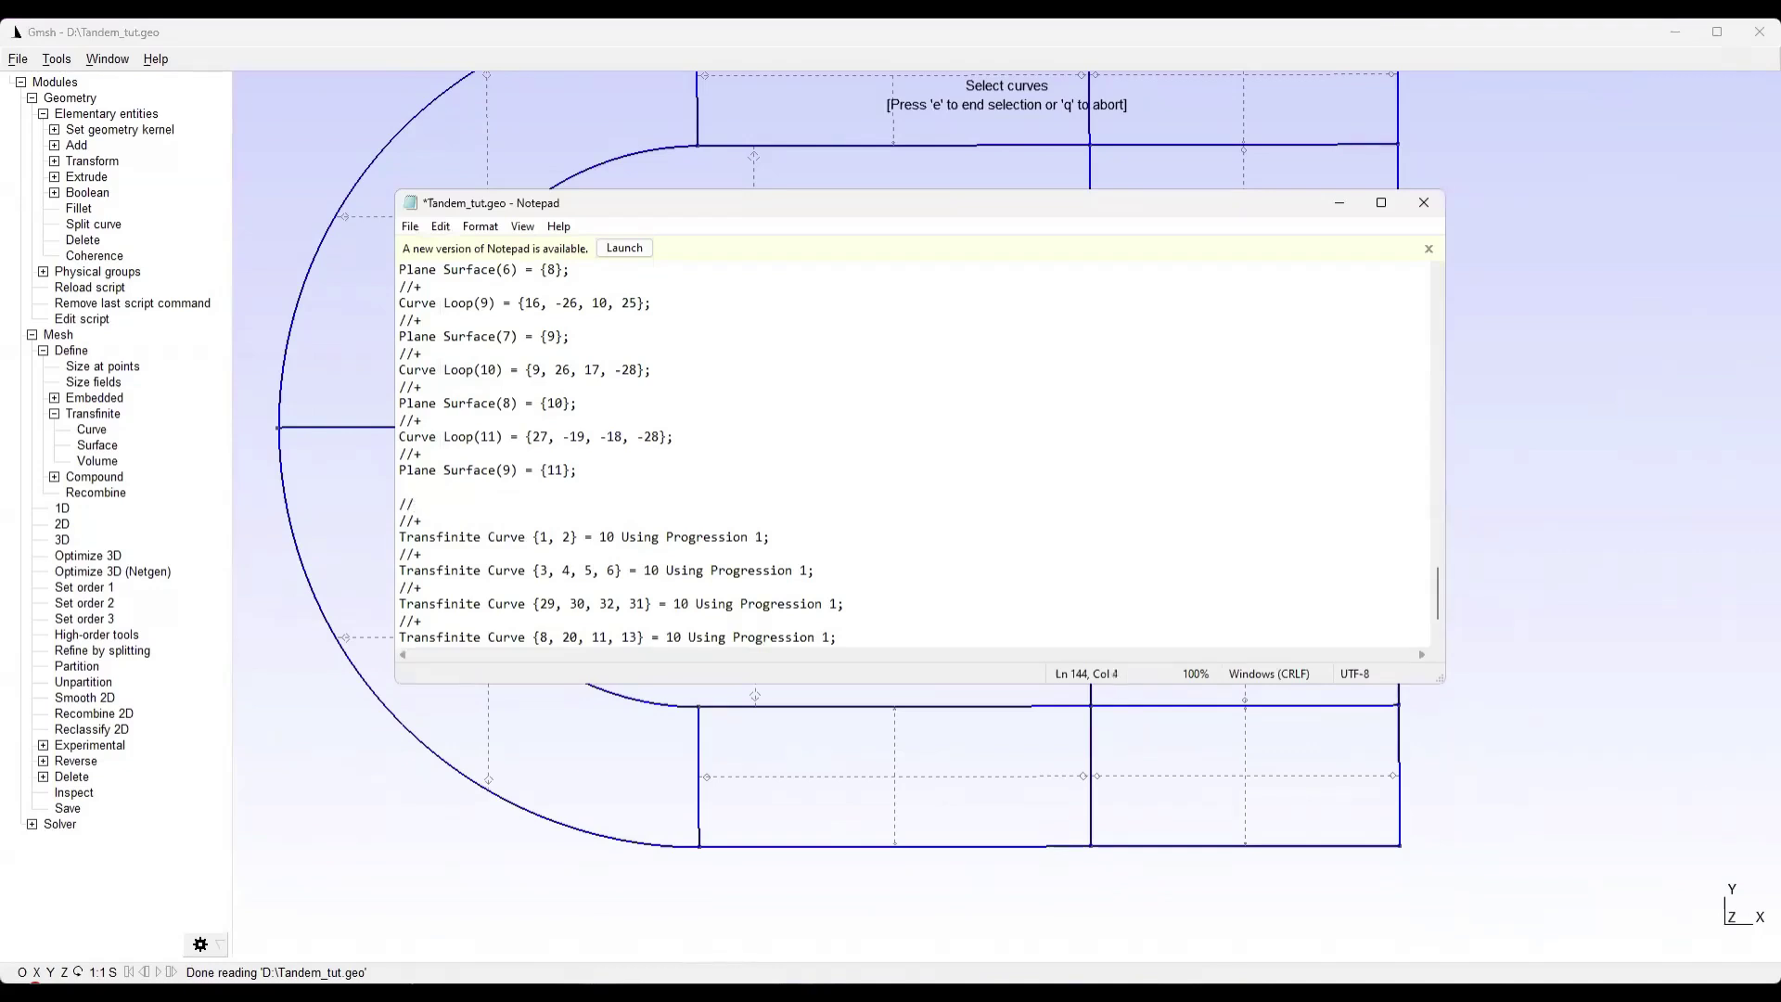
text(// Meshing)
click(409, 226)
click(475, 310)
Set the number of points to 70 for transfinite curves {1, 2} and to 148 for curves {3, 4, 5, 6} in the script
scroll(835, 370, down, 2)
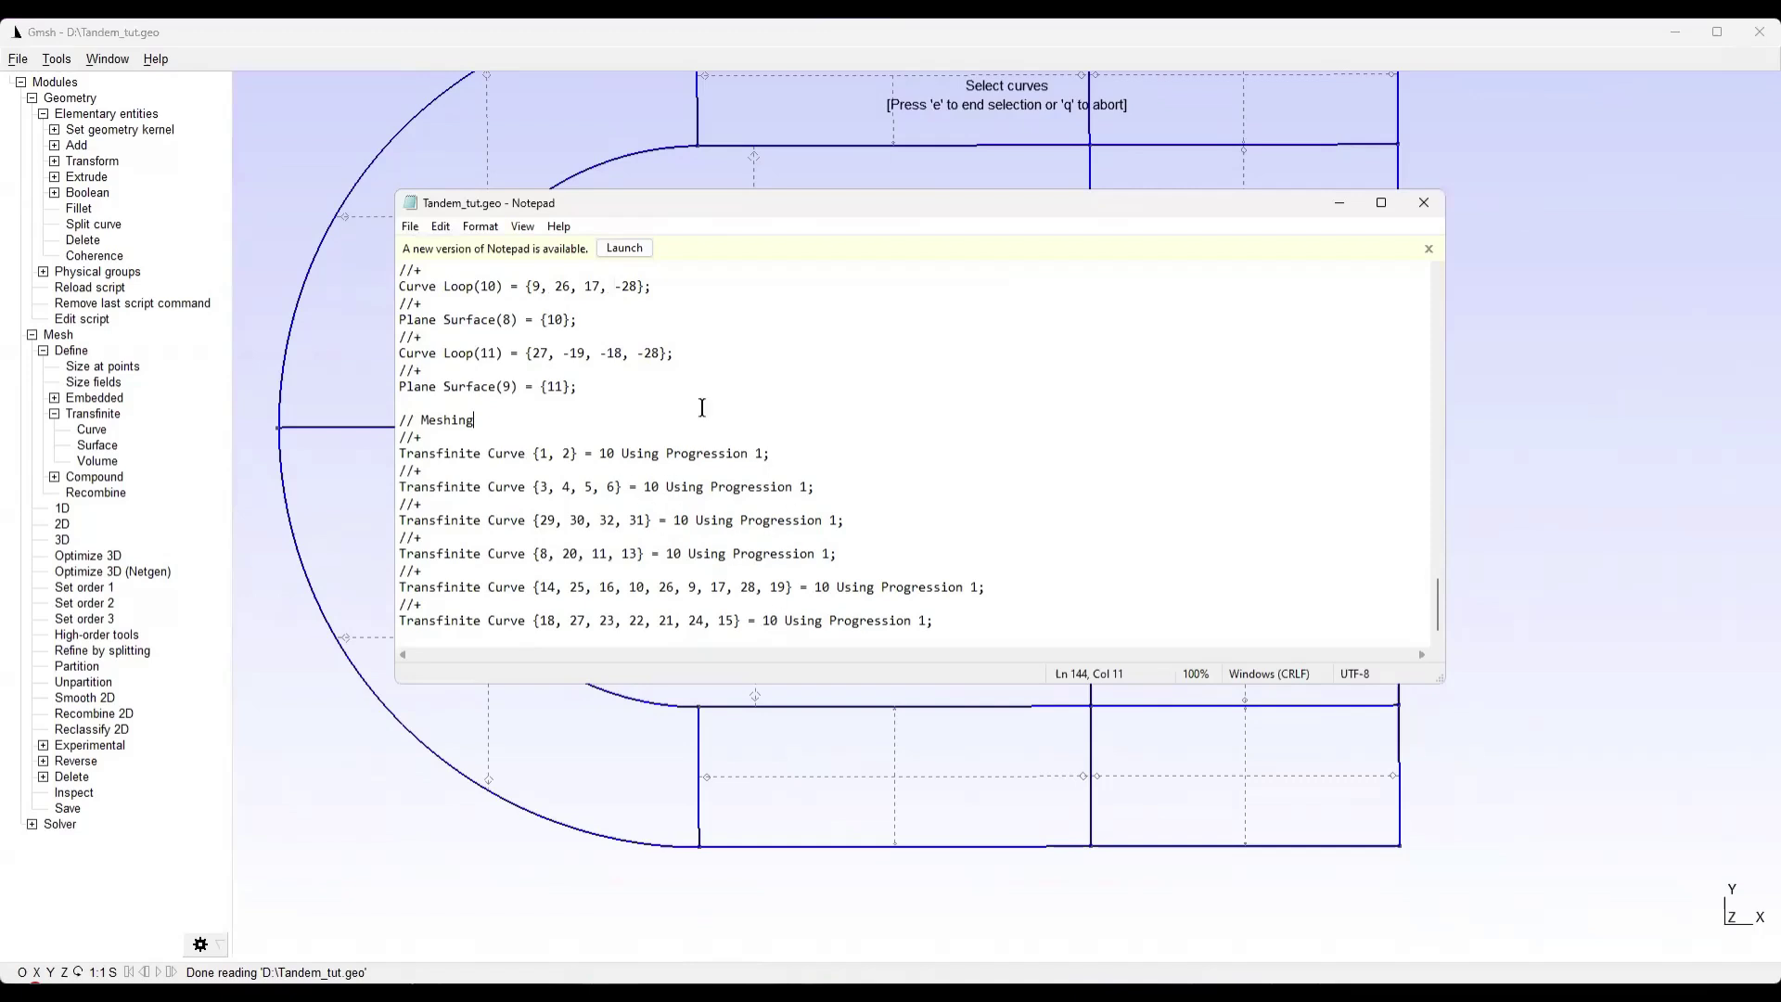
drag(778, 203, 1028, 273)
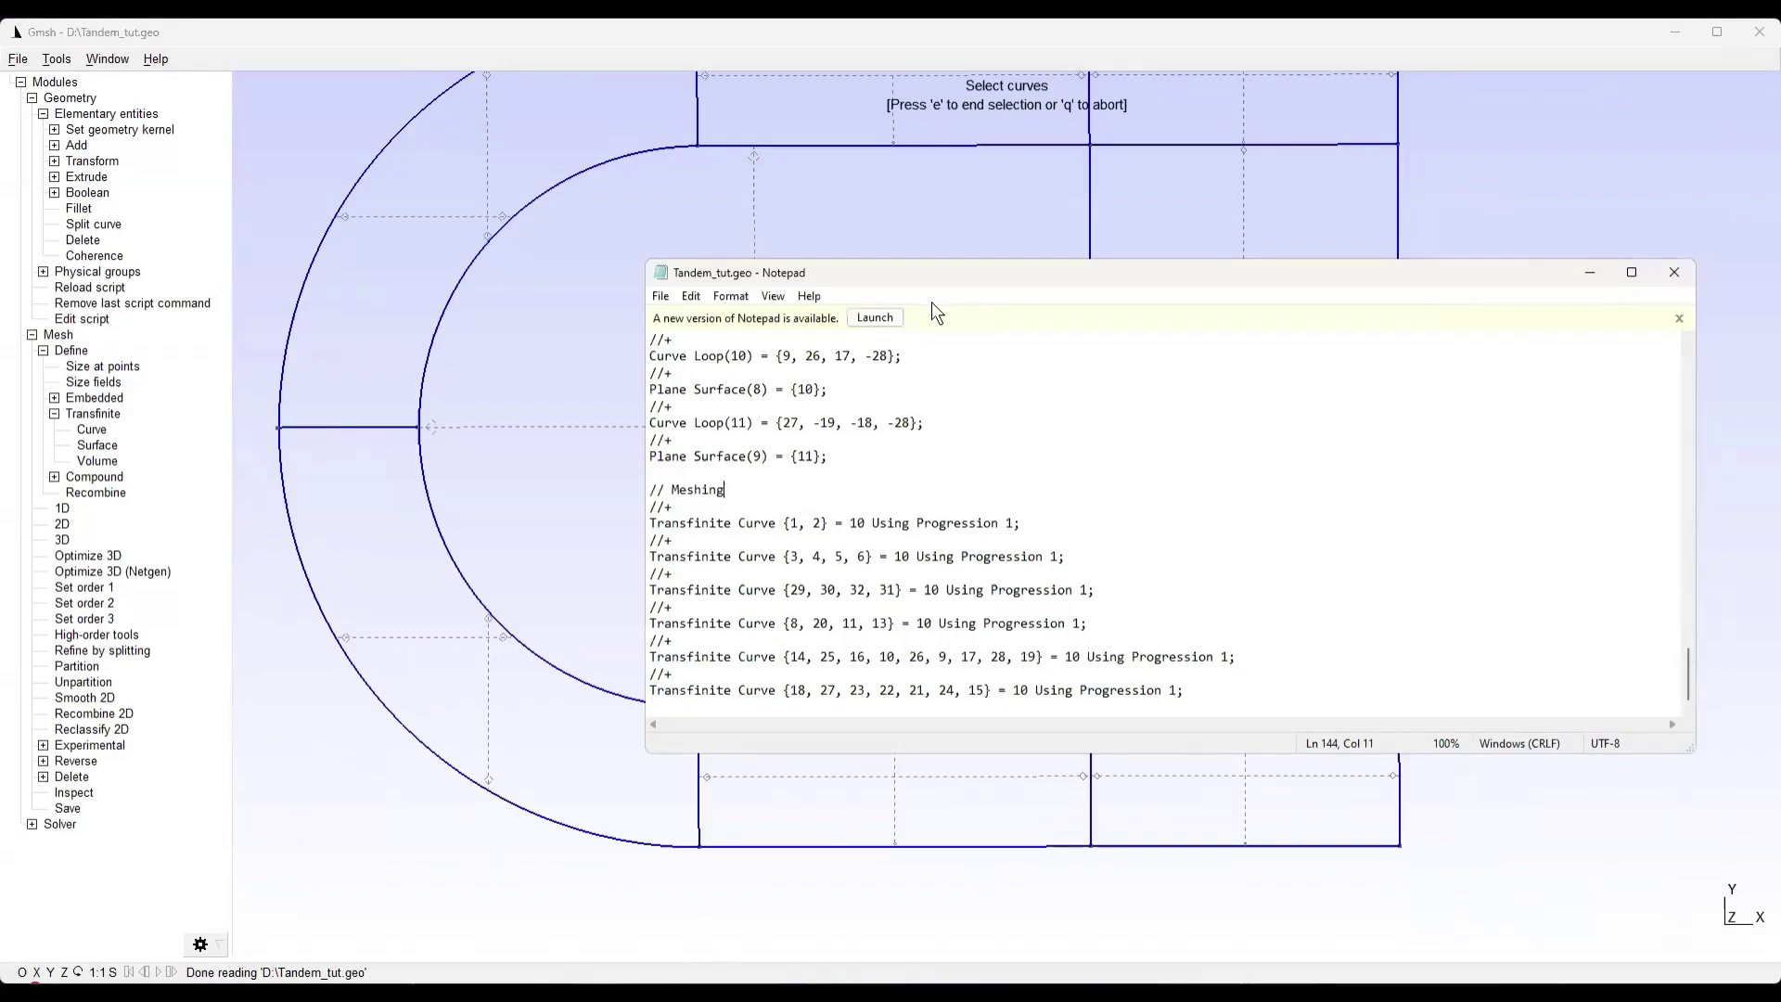
drag(949, 274, 814, 466)
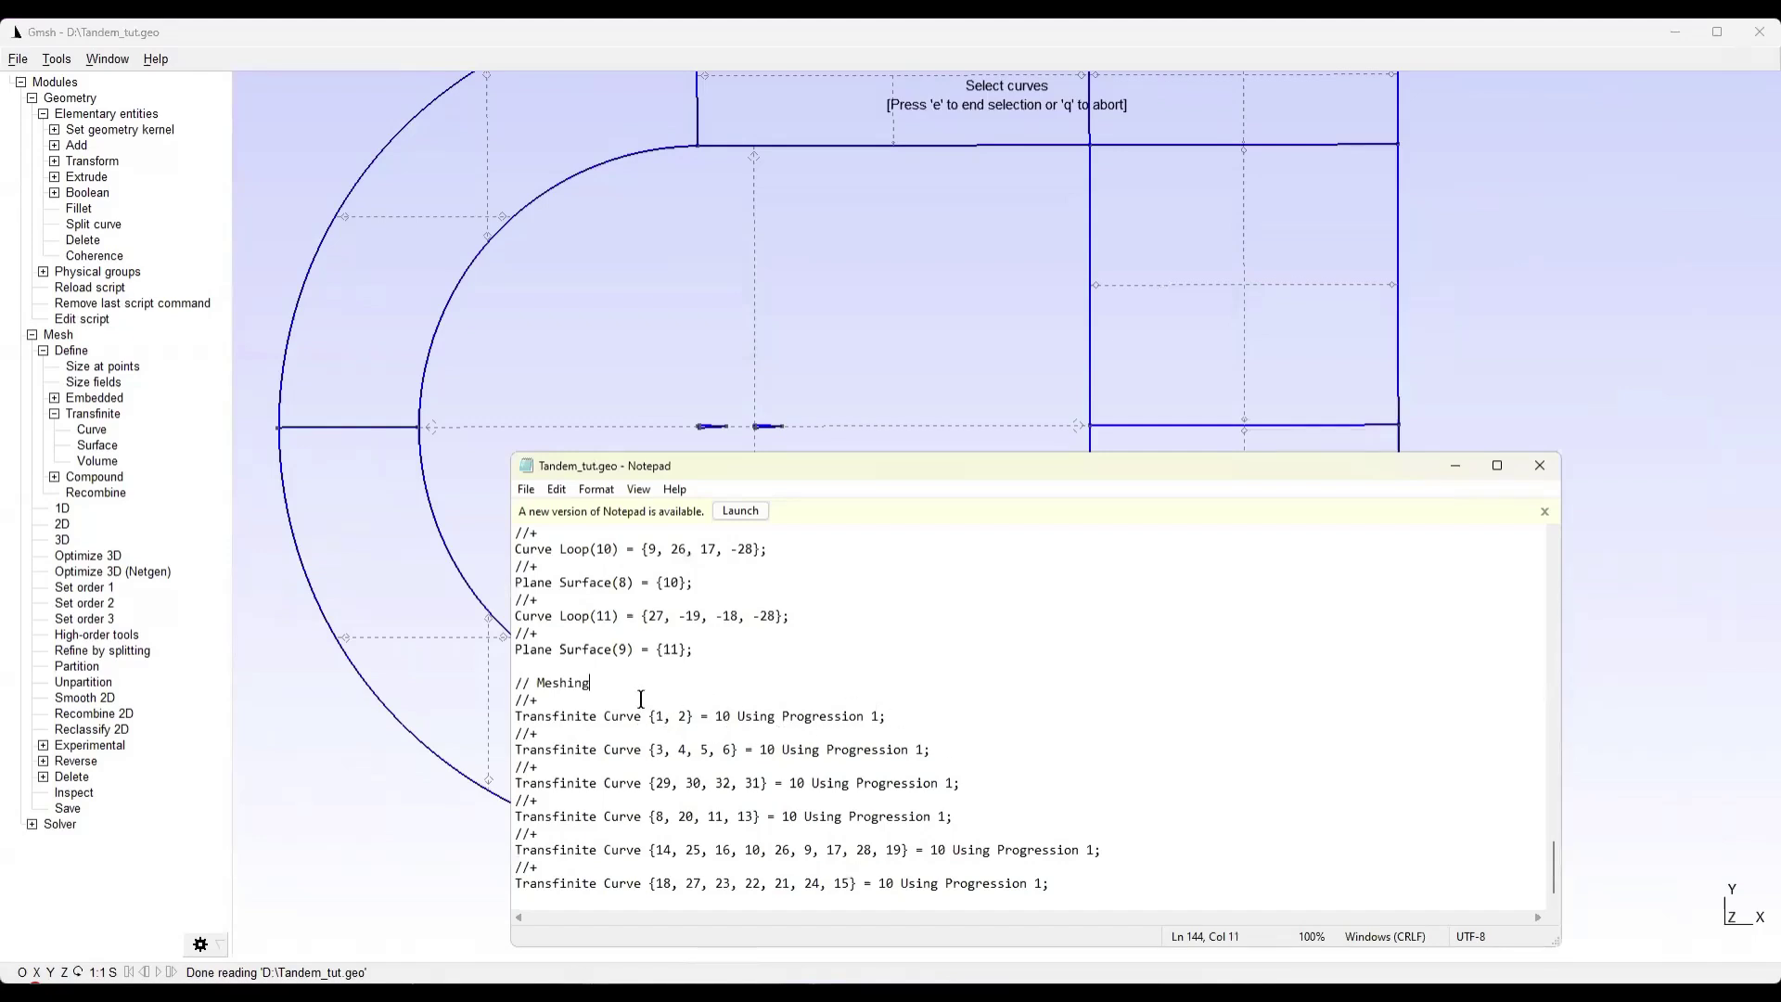
drag(522, 716, 926, 752)
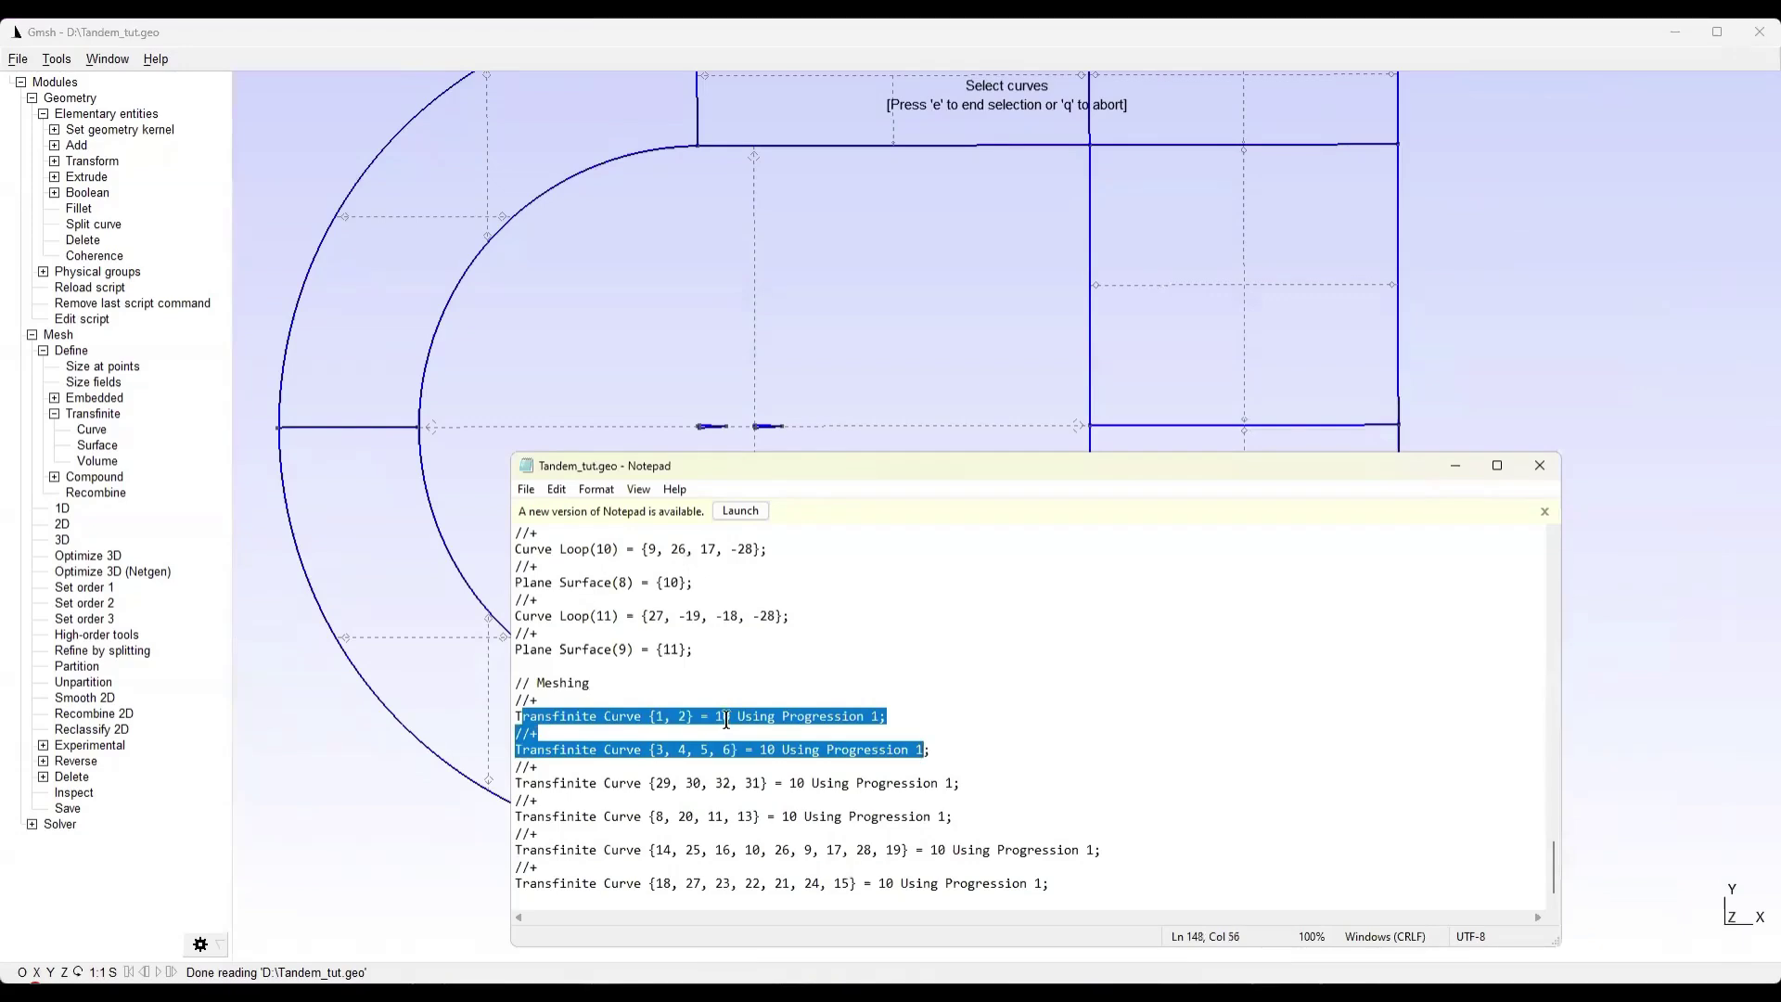
click(729, 717)
key(BackSpace)
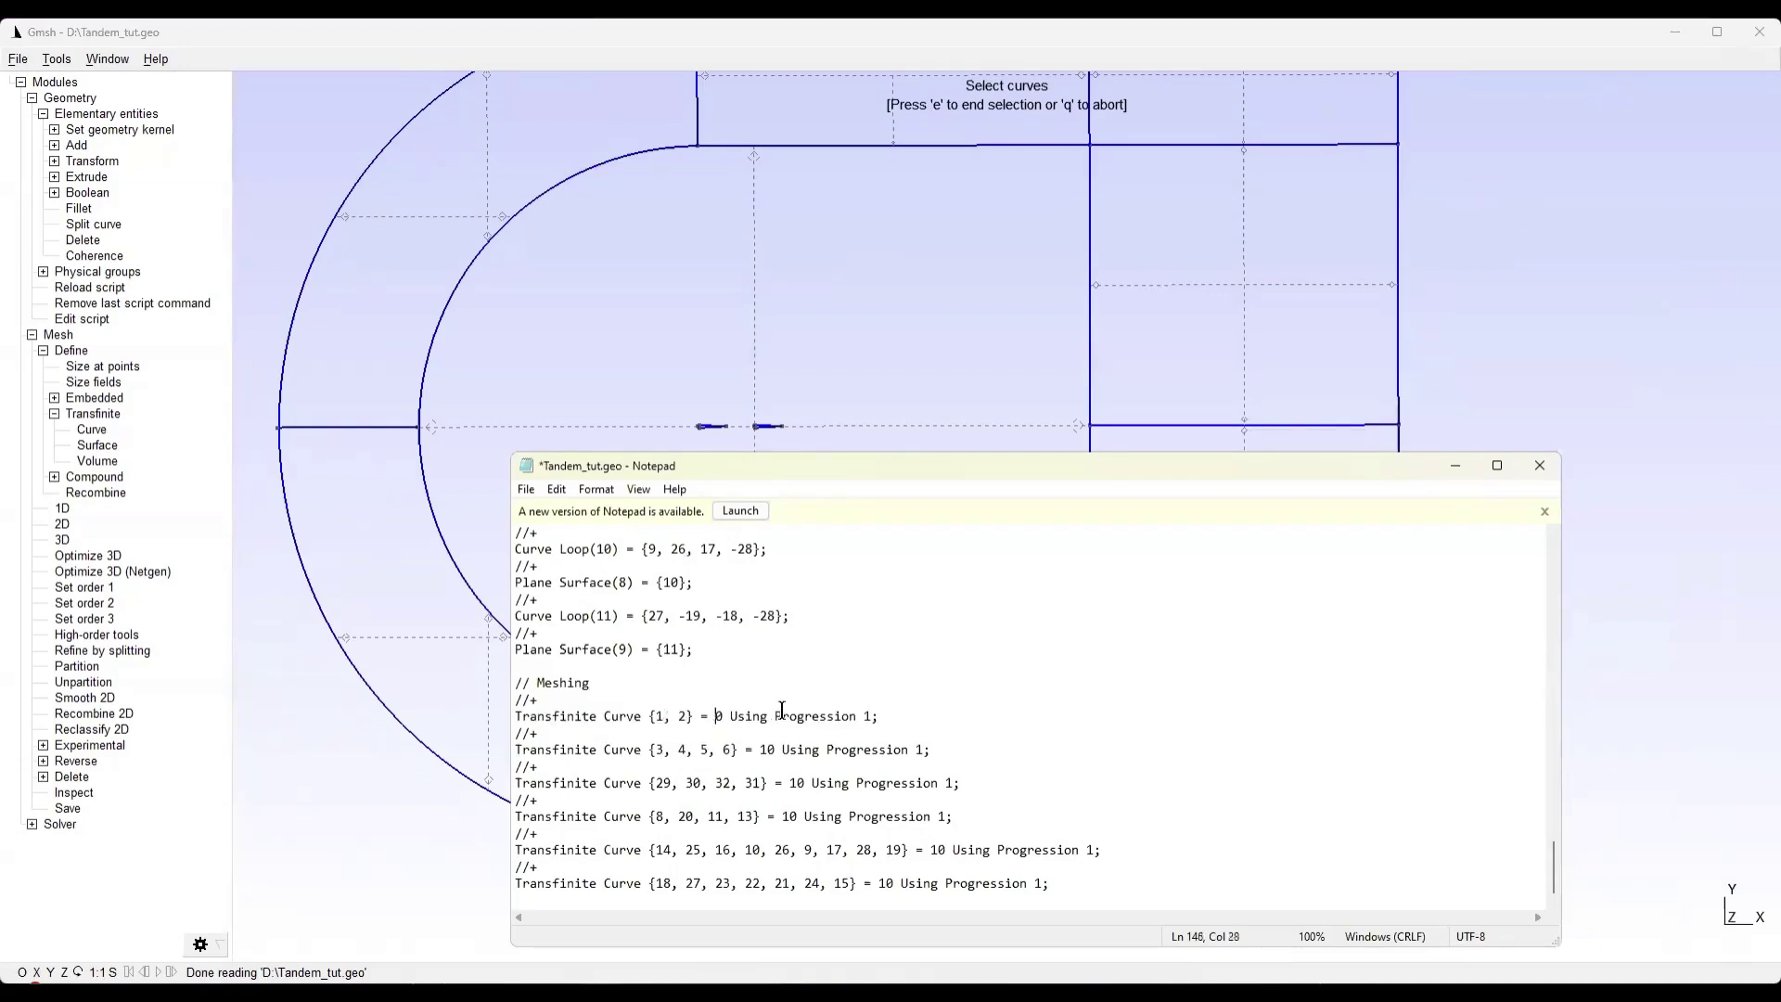
text(7)
click(784, 749)
key(BackSpace)
text(48)
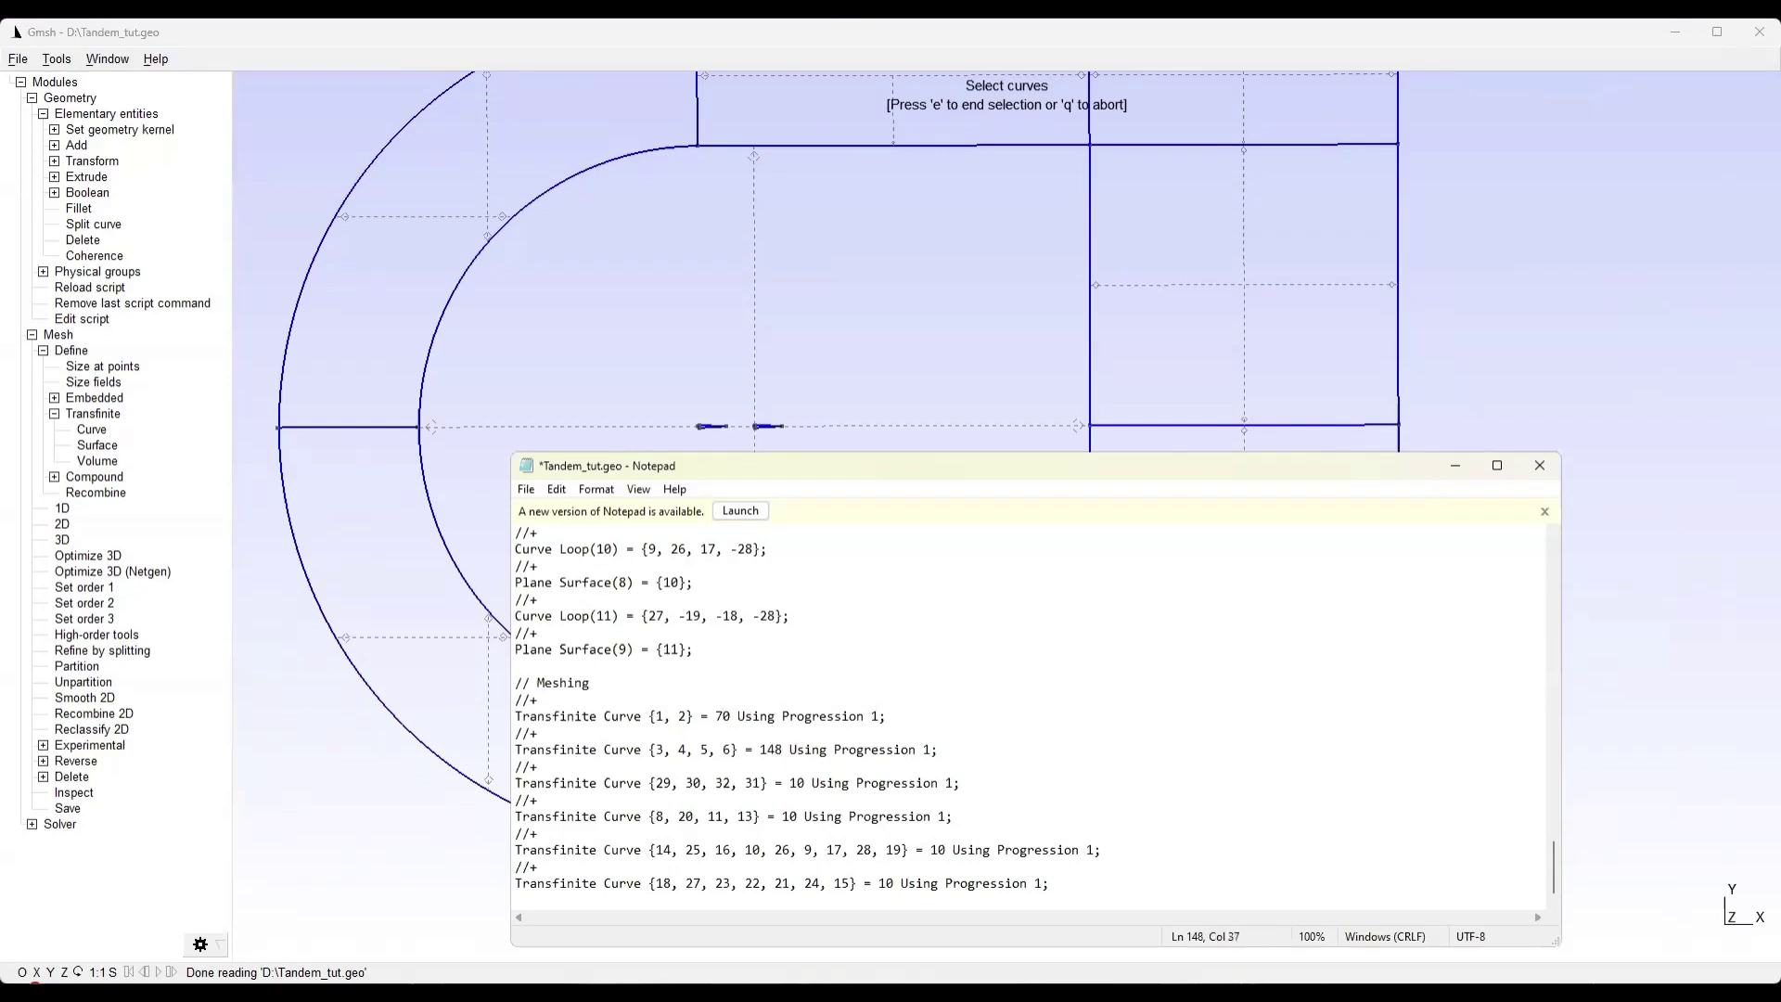
Save the Tandem_tut.geo script with its transfinite curve statements and generate the 2D mesh in Gmsh
click(557, 489)
mouse_move(526, 488)
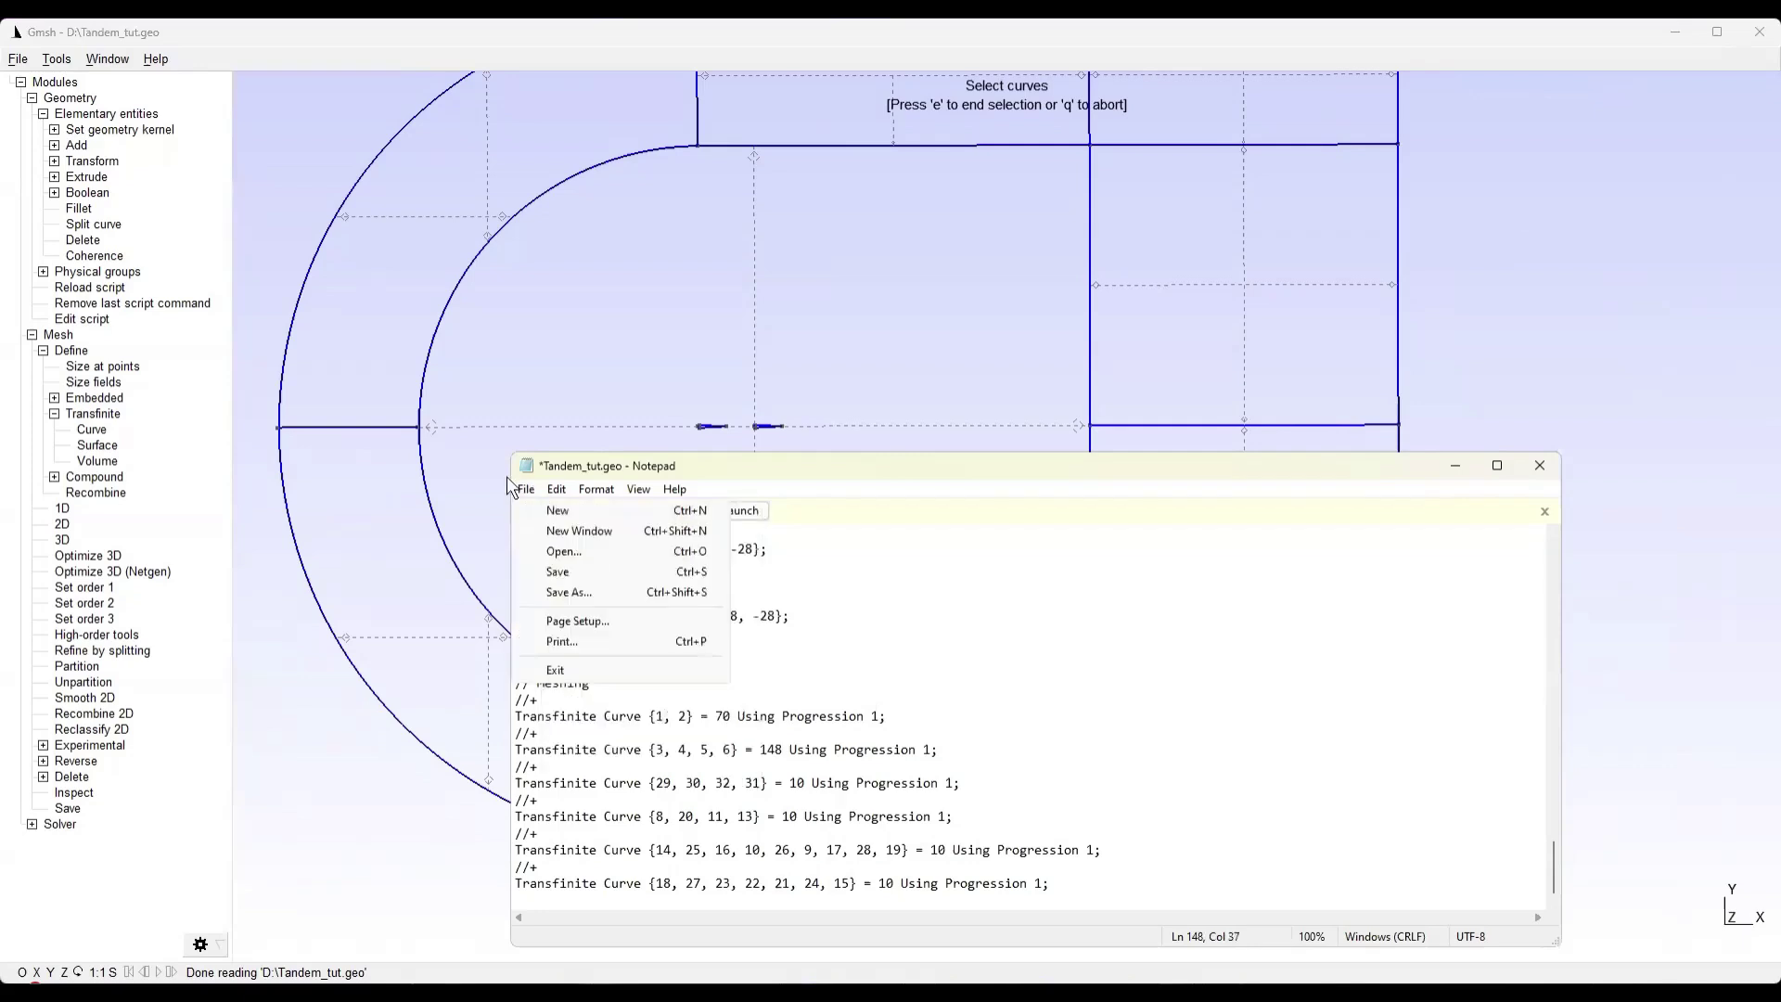
click(527, 572)
click(1454, 465)
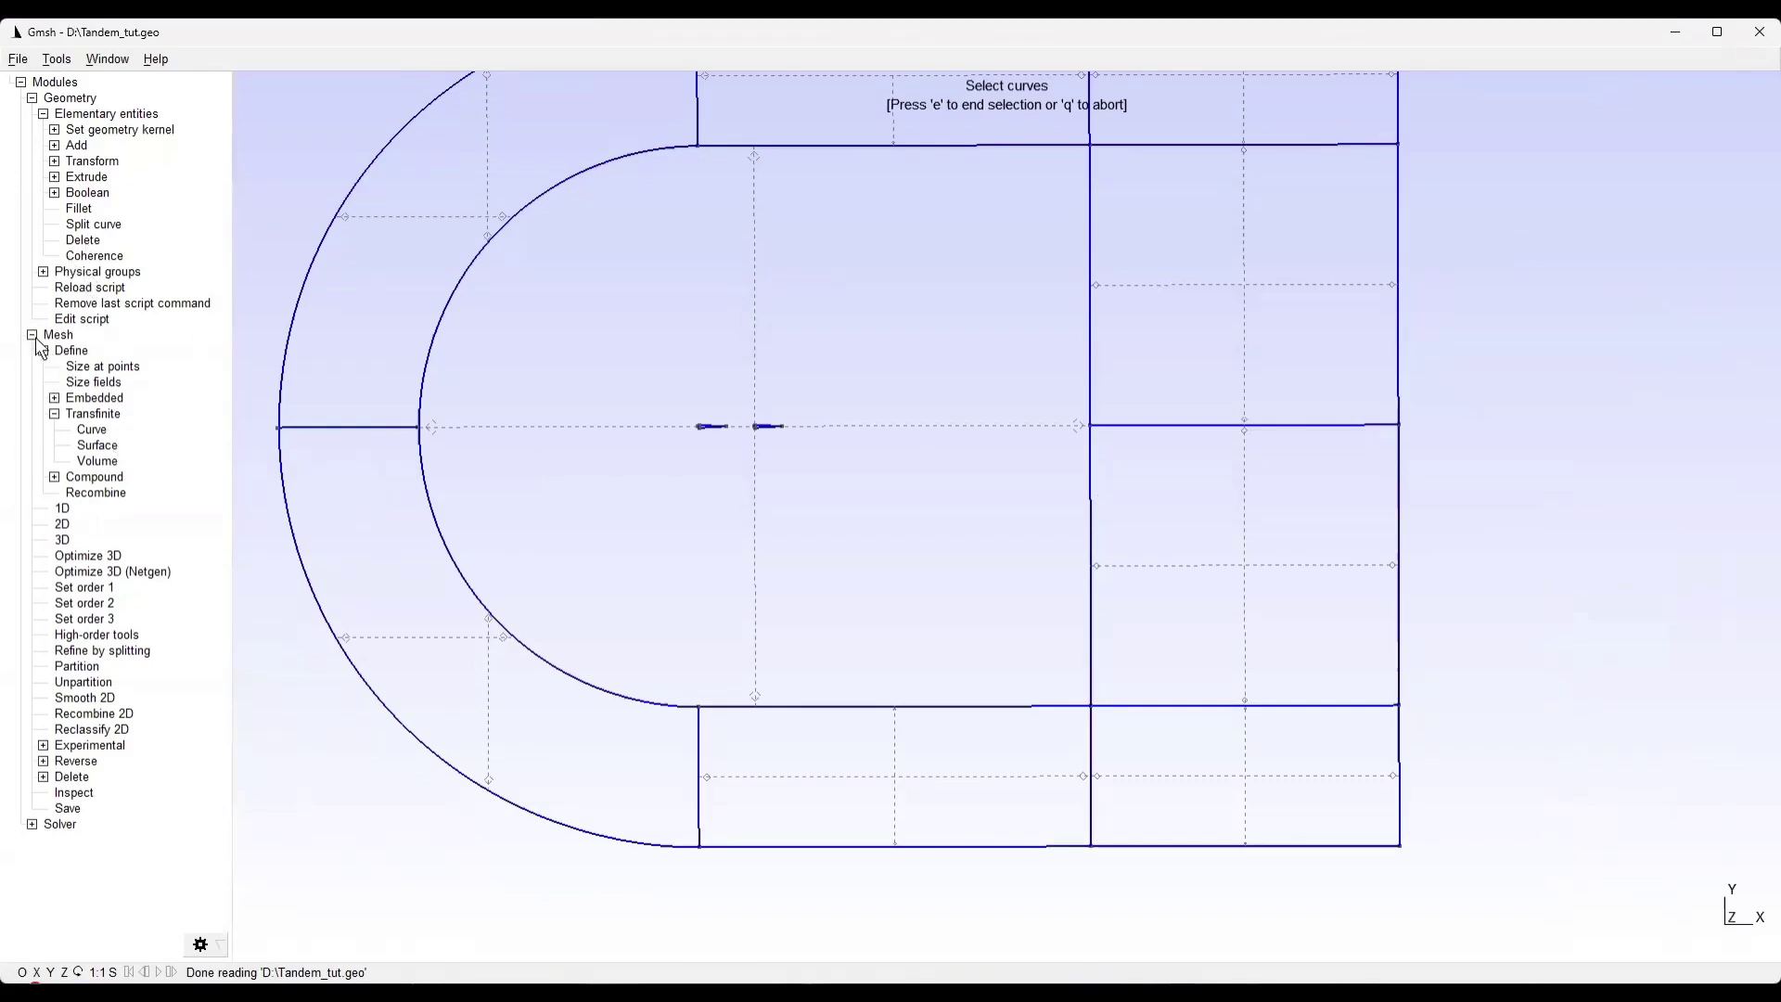
click(67, 525)
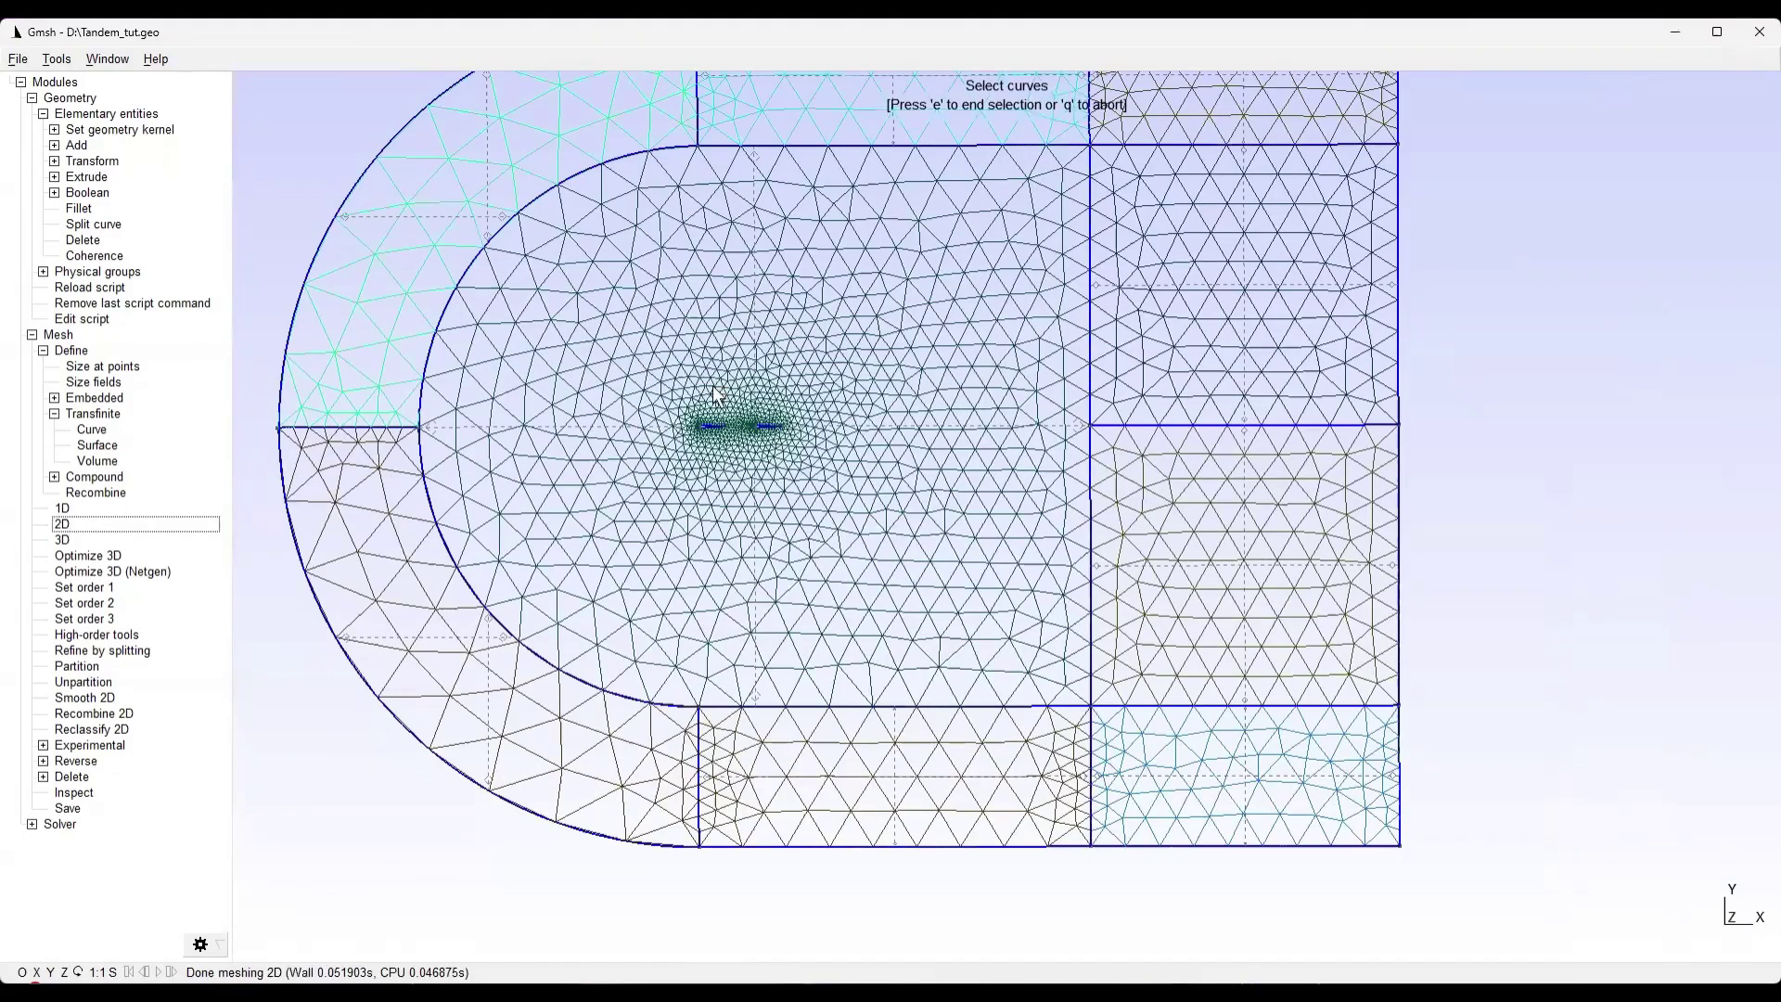
Examine the triangular 2D mesh around the two airfoils and in the surrounding outer blocks
scroll(942, 375, down, 1)
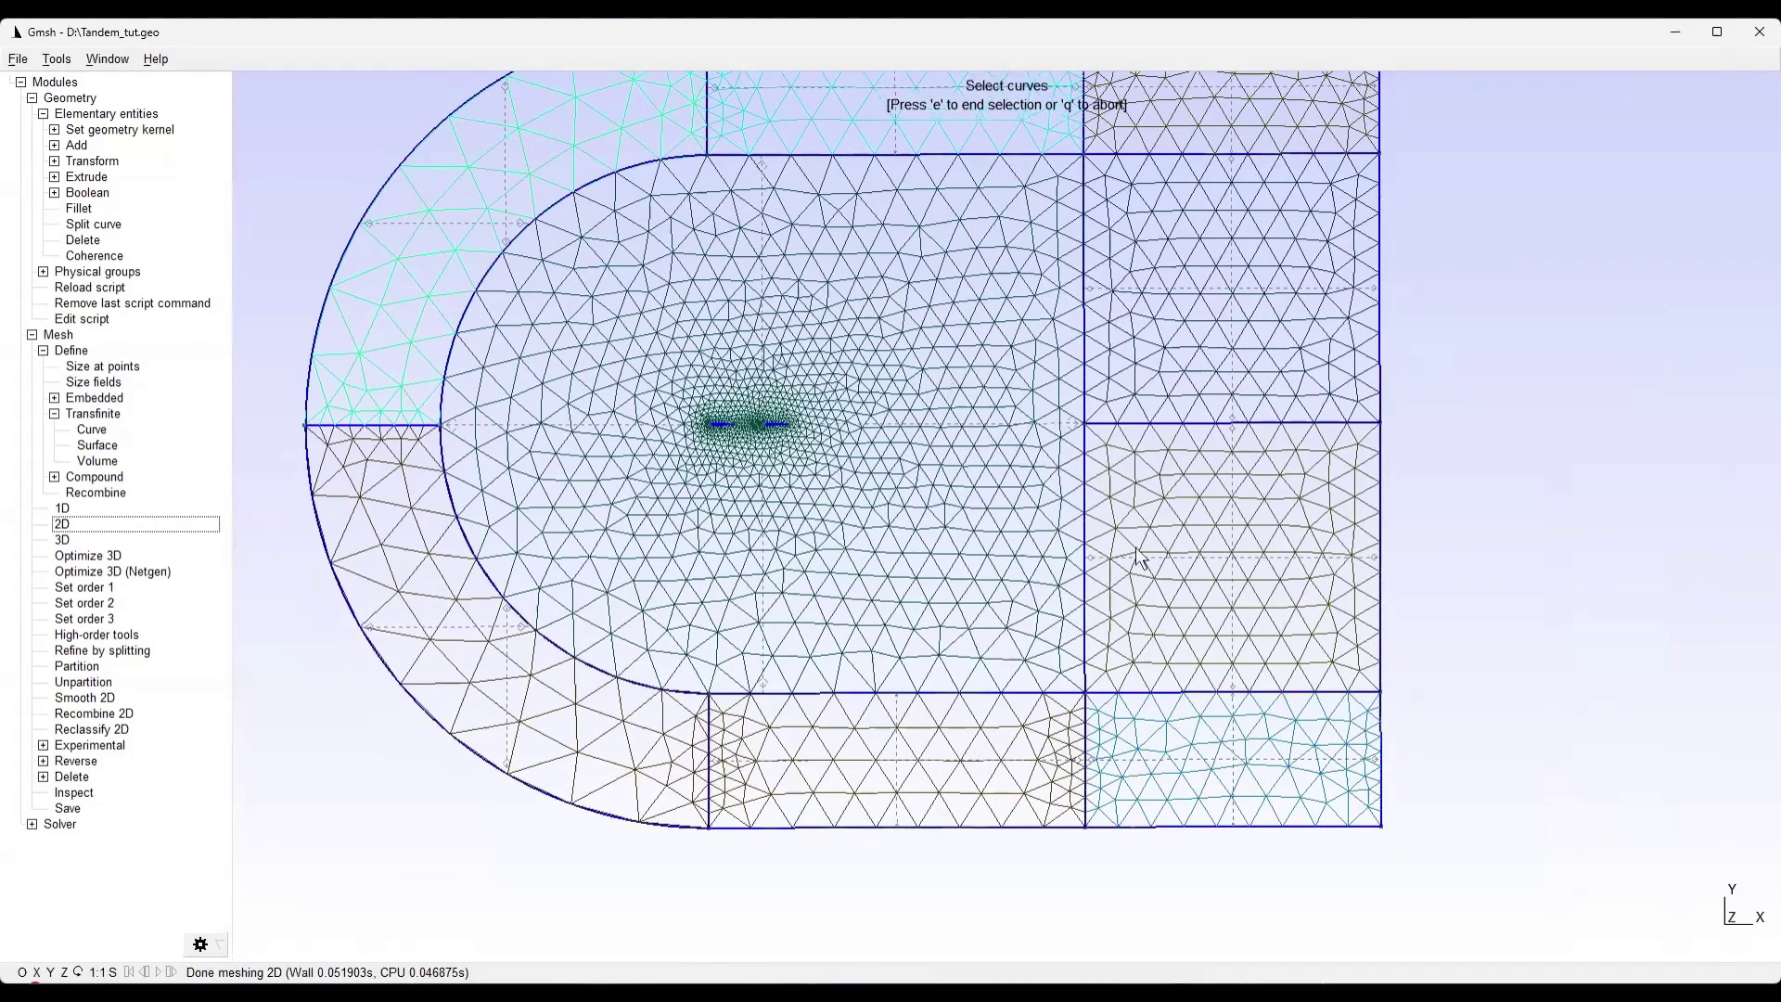
scroll(1185, 447, down, 1)
mouse_move(1352, 449)
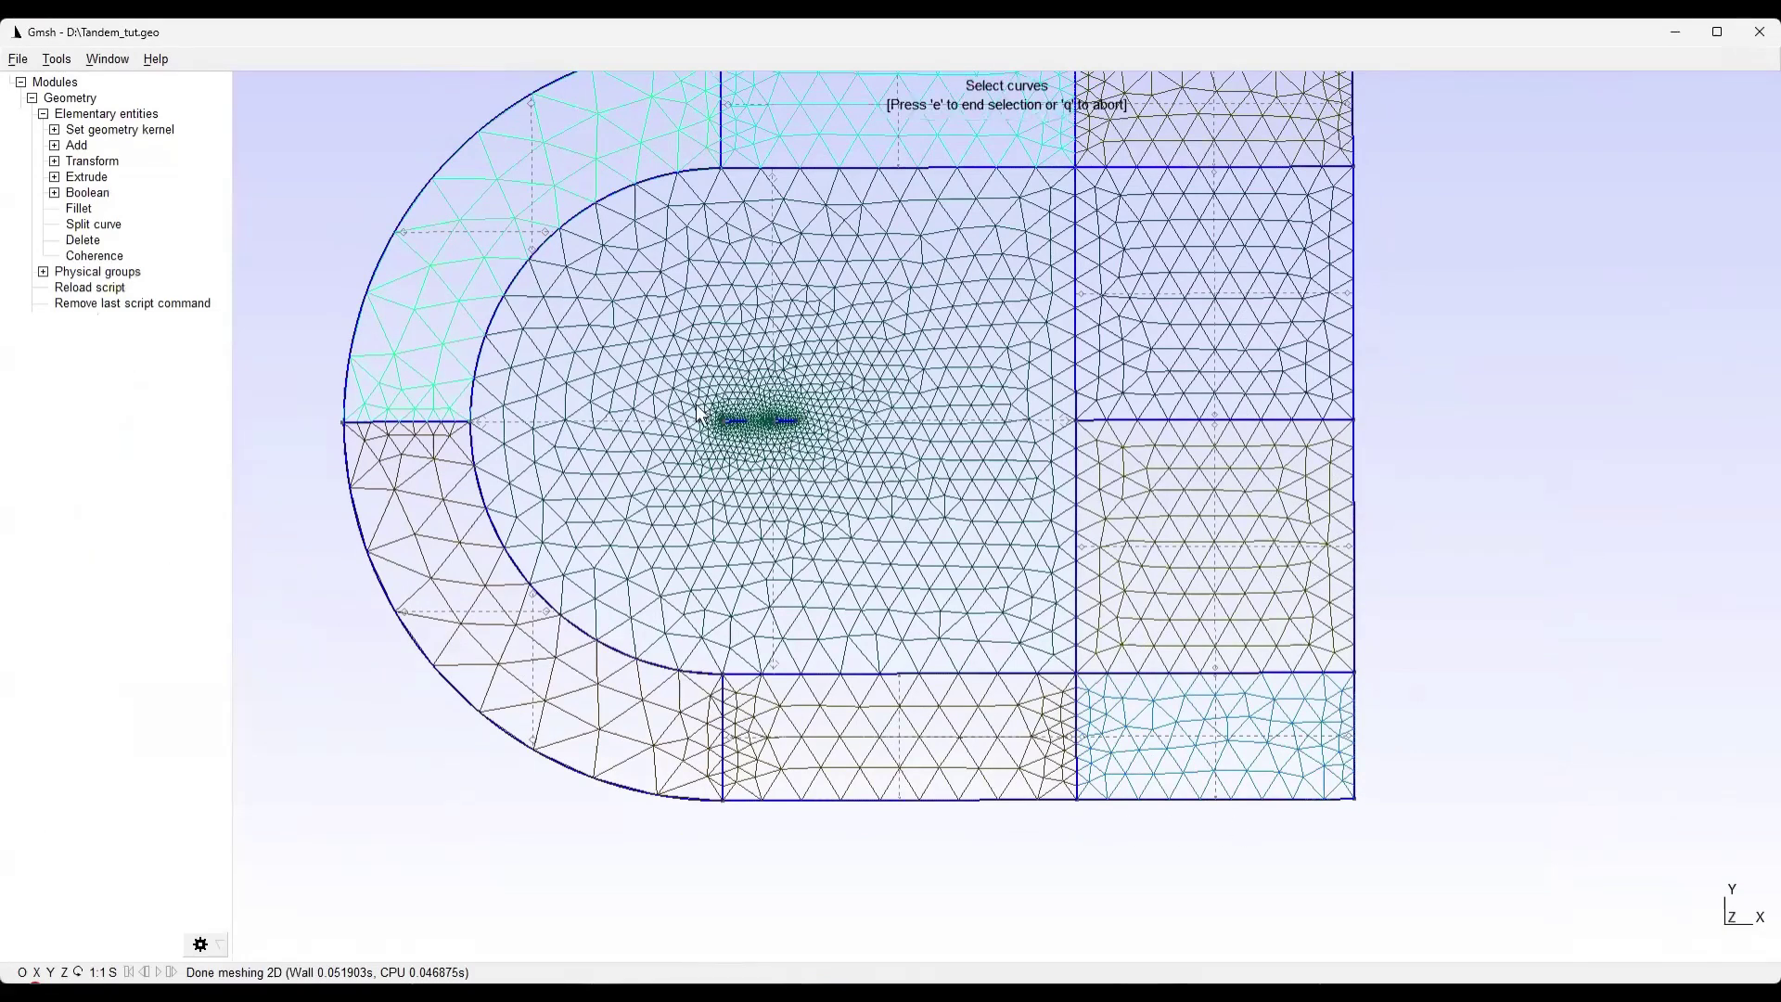
scroll(742, 397, up, 1)
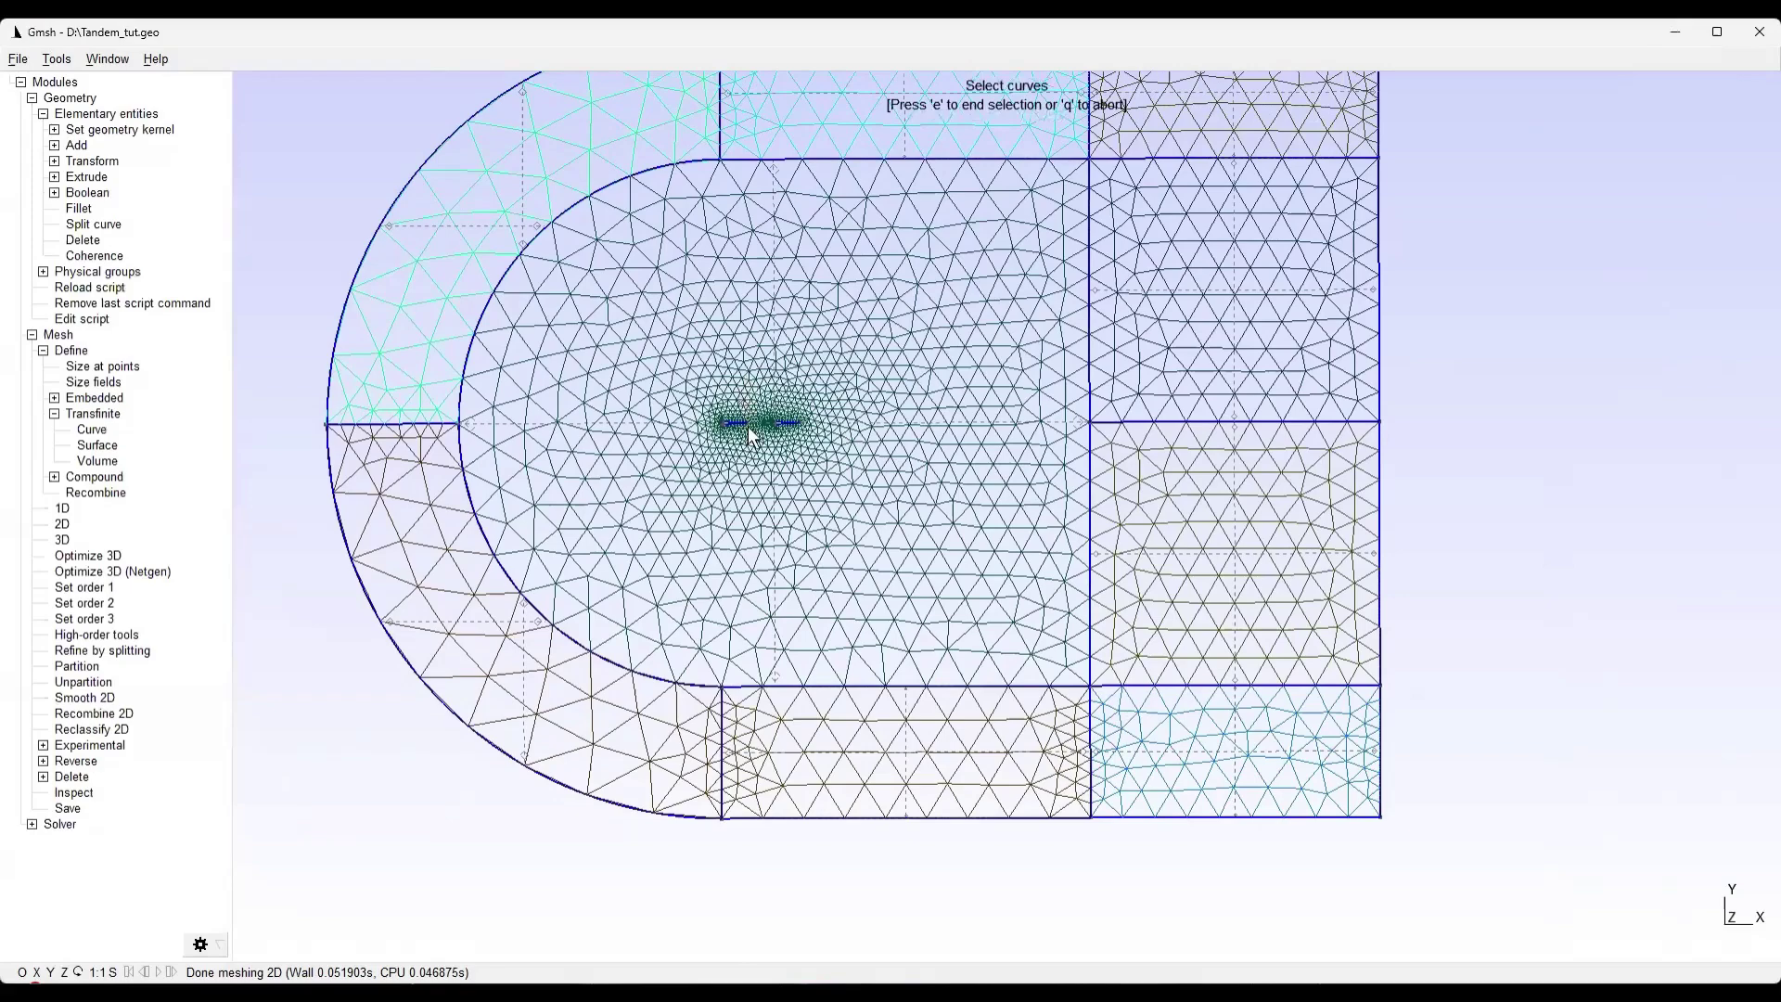
scroll(751, 437, up, 3)
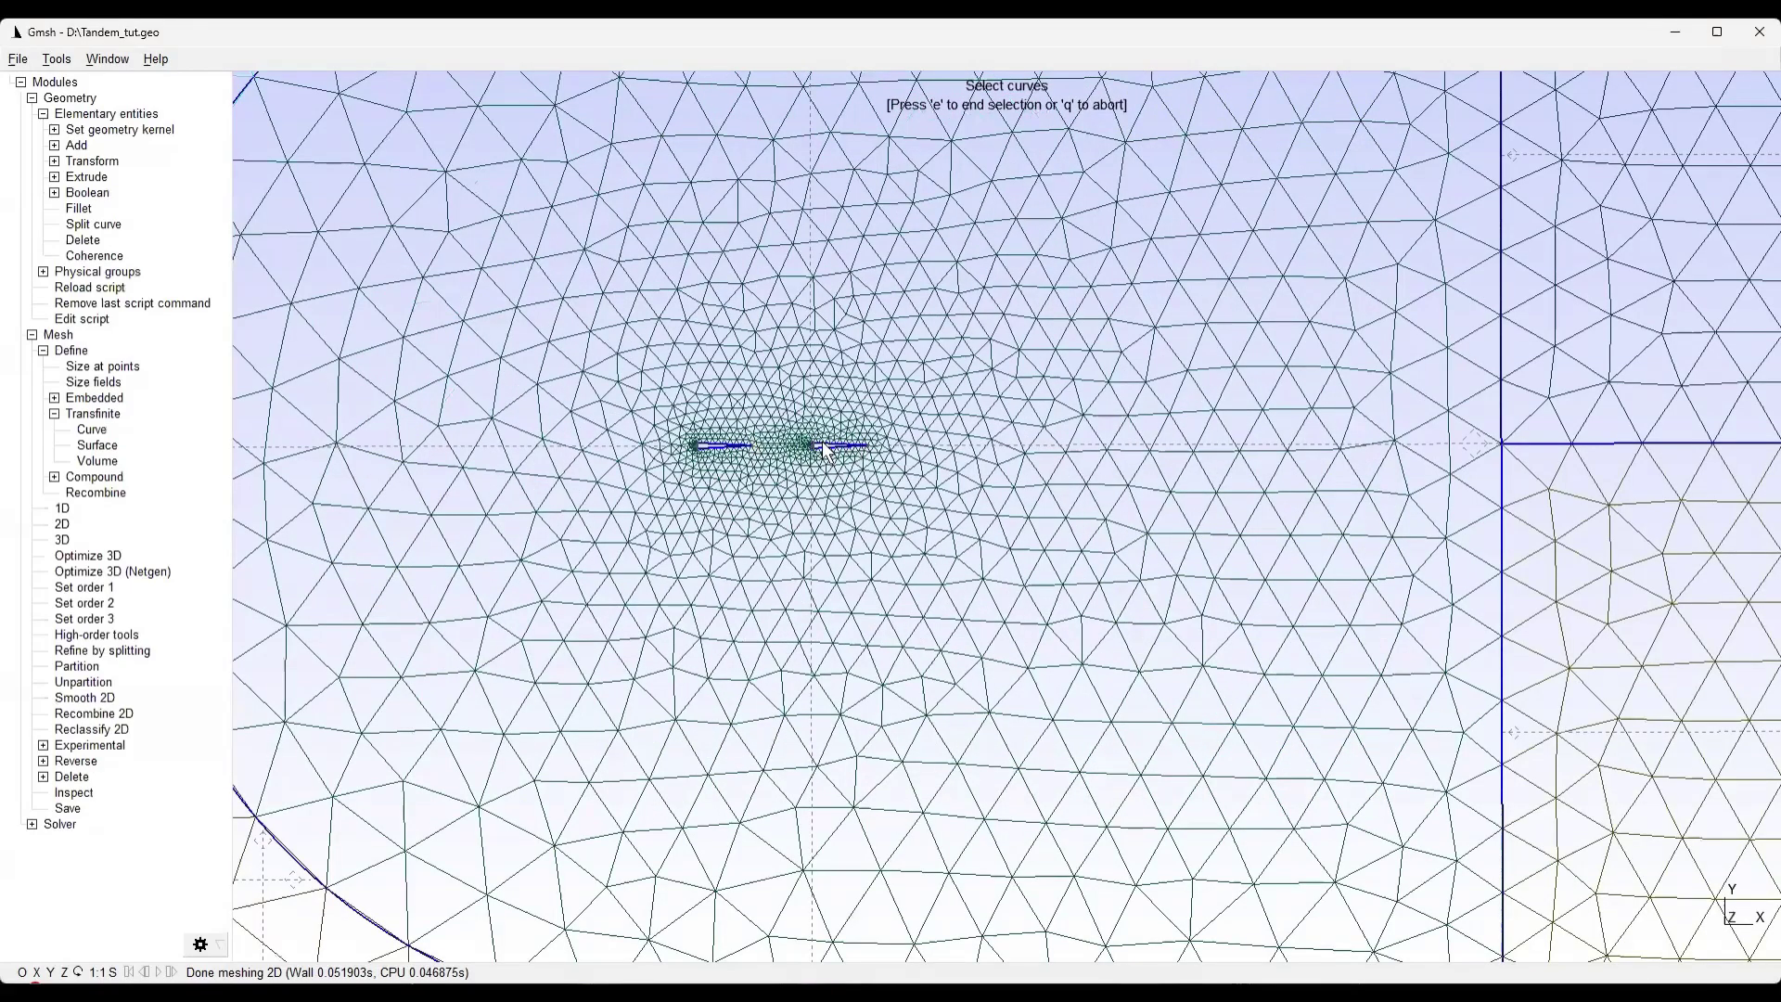
scroll(825, 450, up, 2)
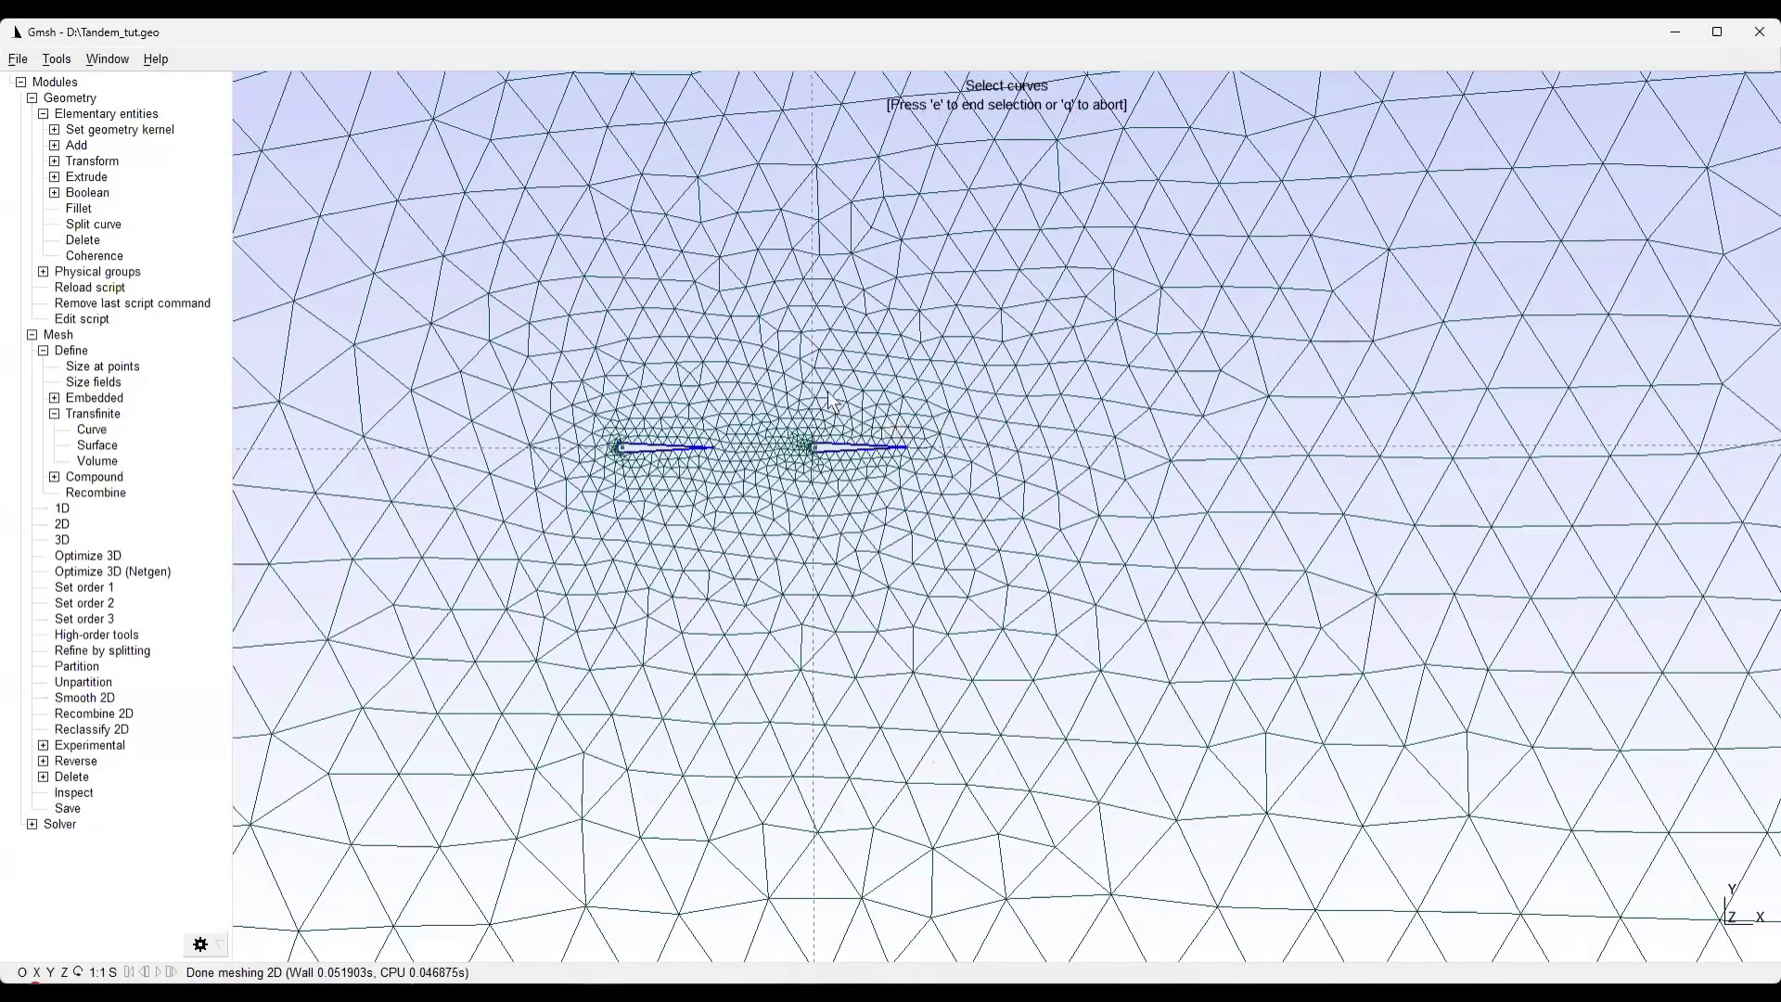
scroll(853, 396, down, 3)
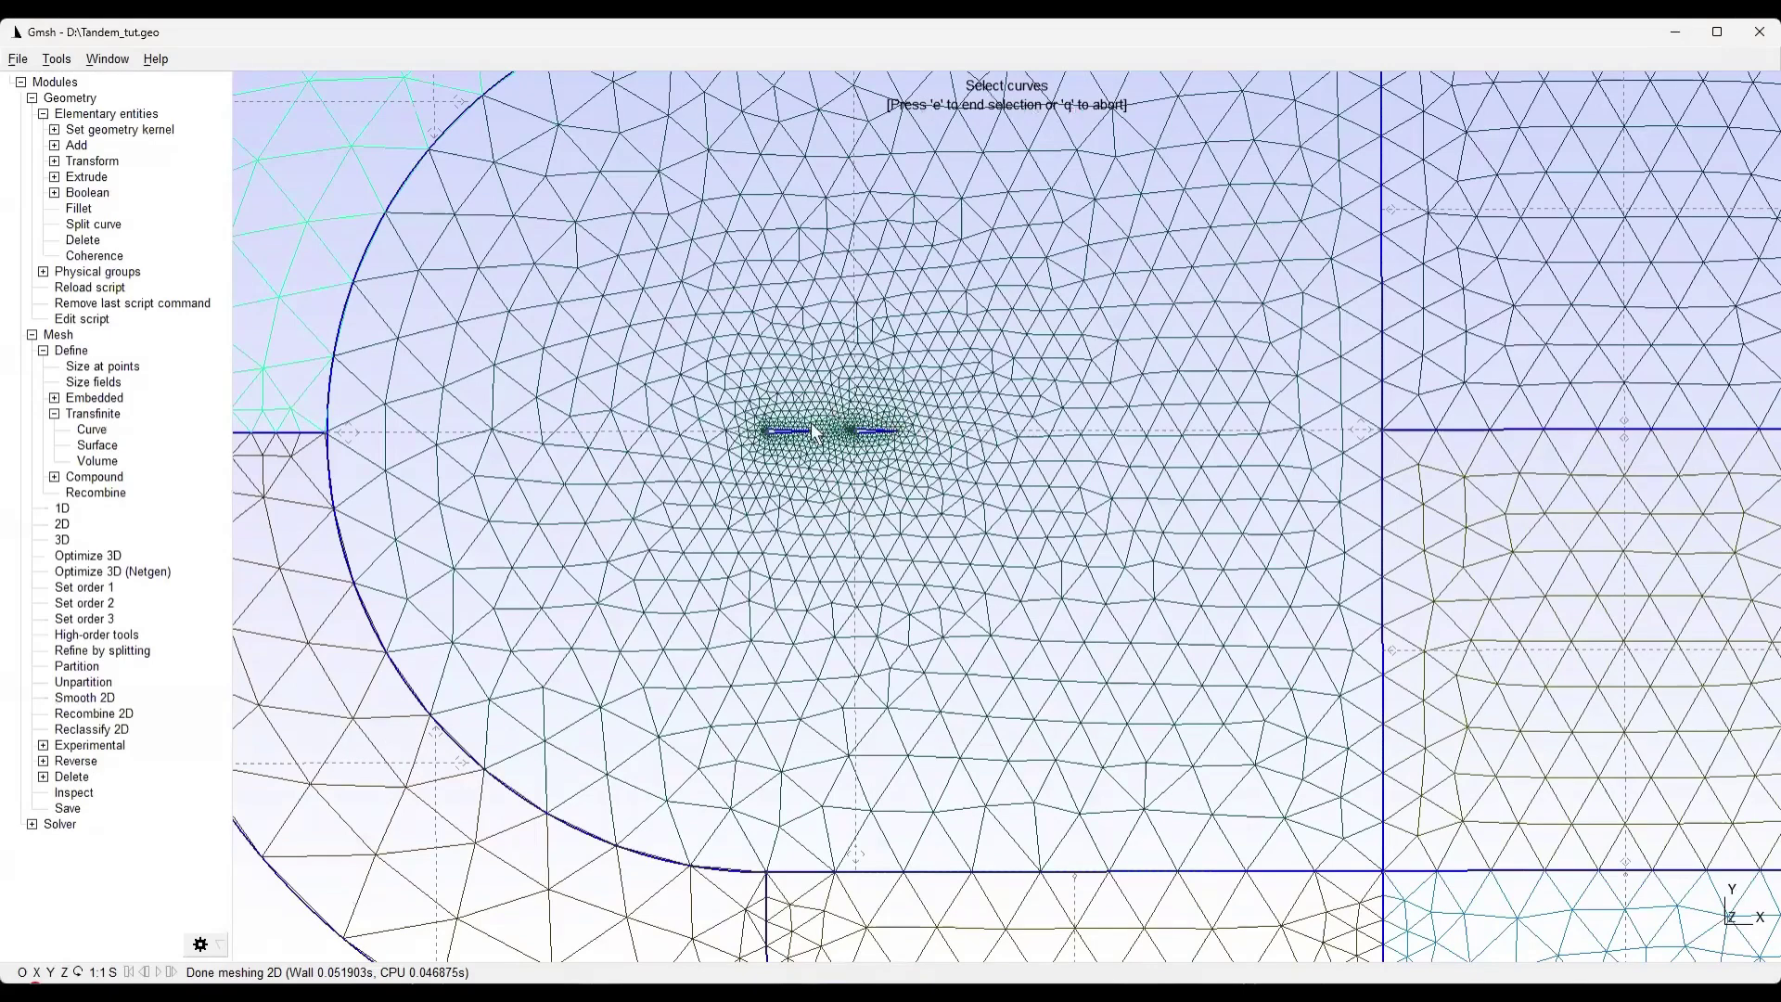
scroll(820, 426, up, 2)
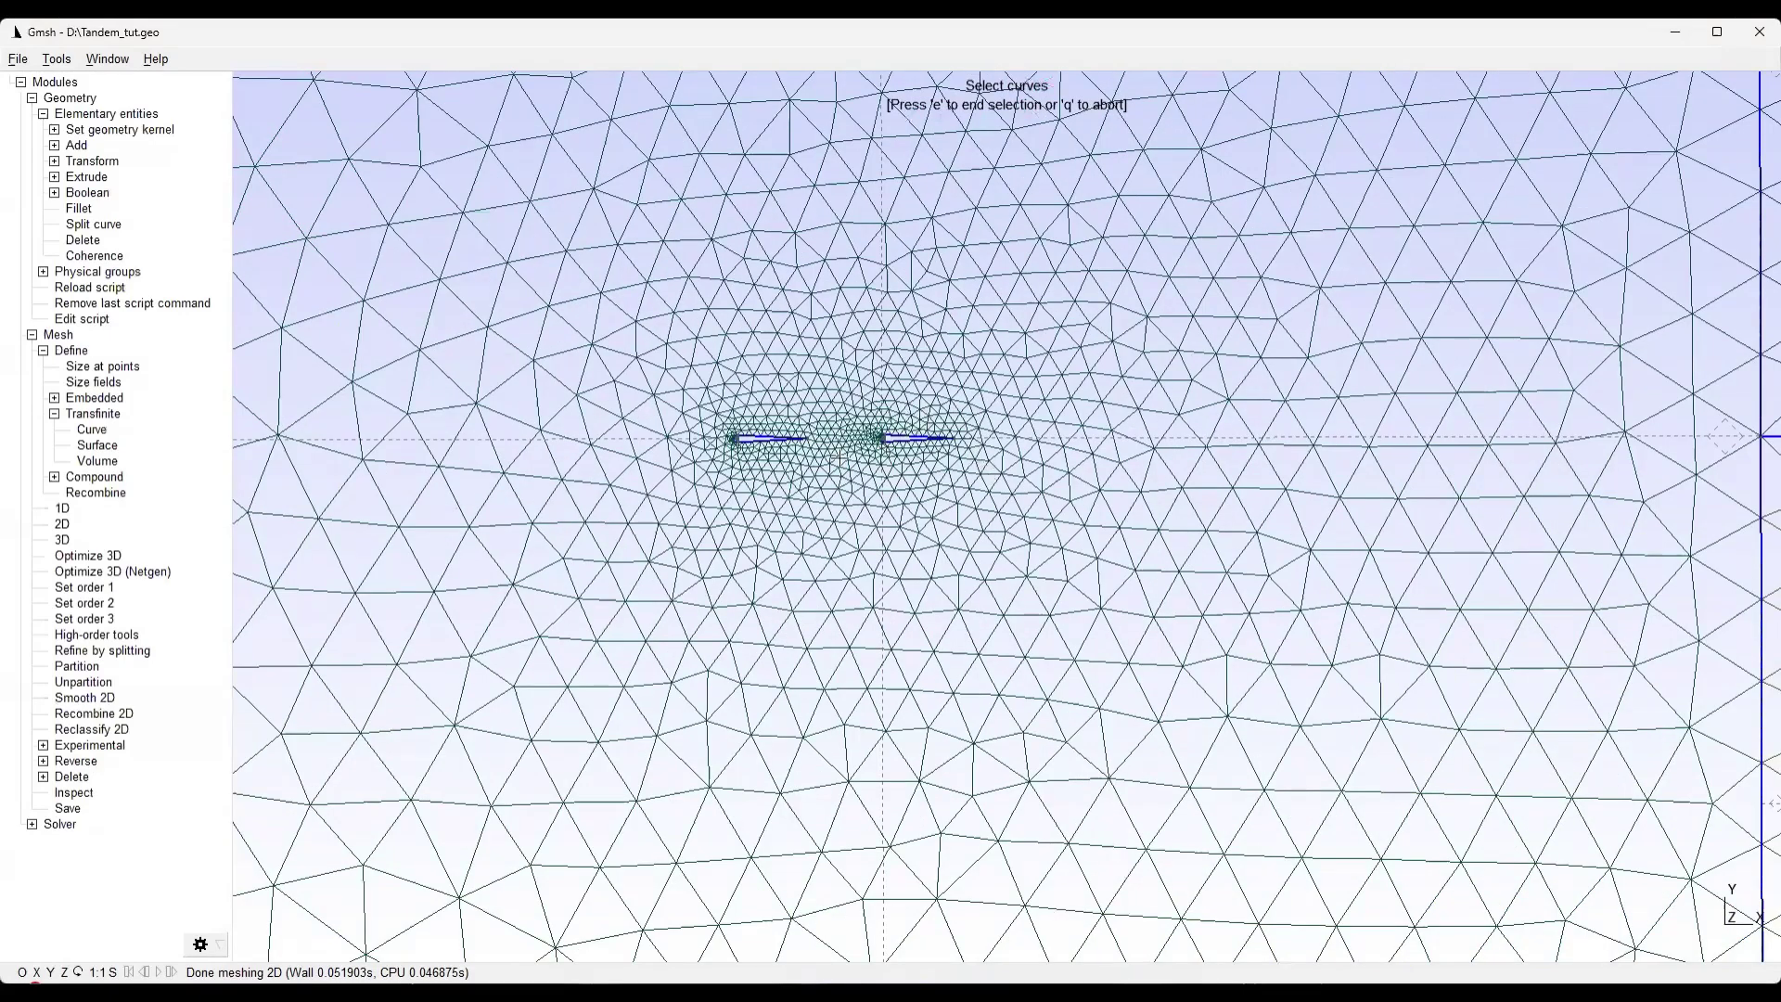
scroll(841, 428, up, 3)
scroll(839, 449, up, 2)
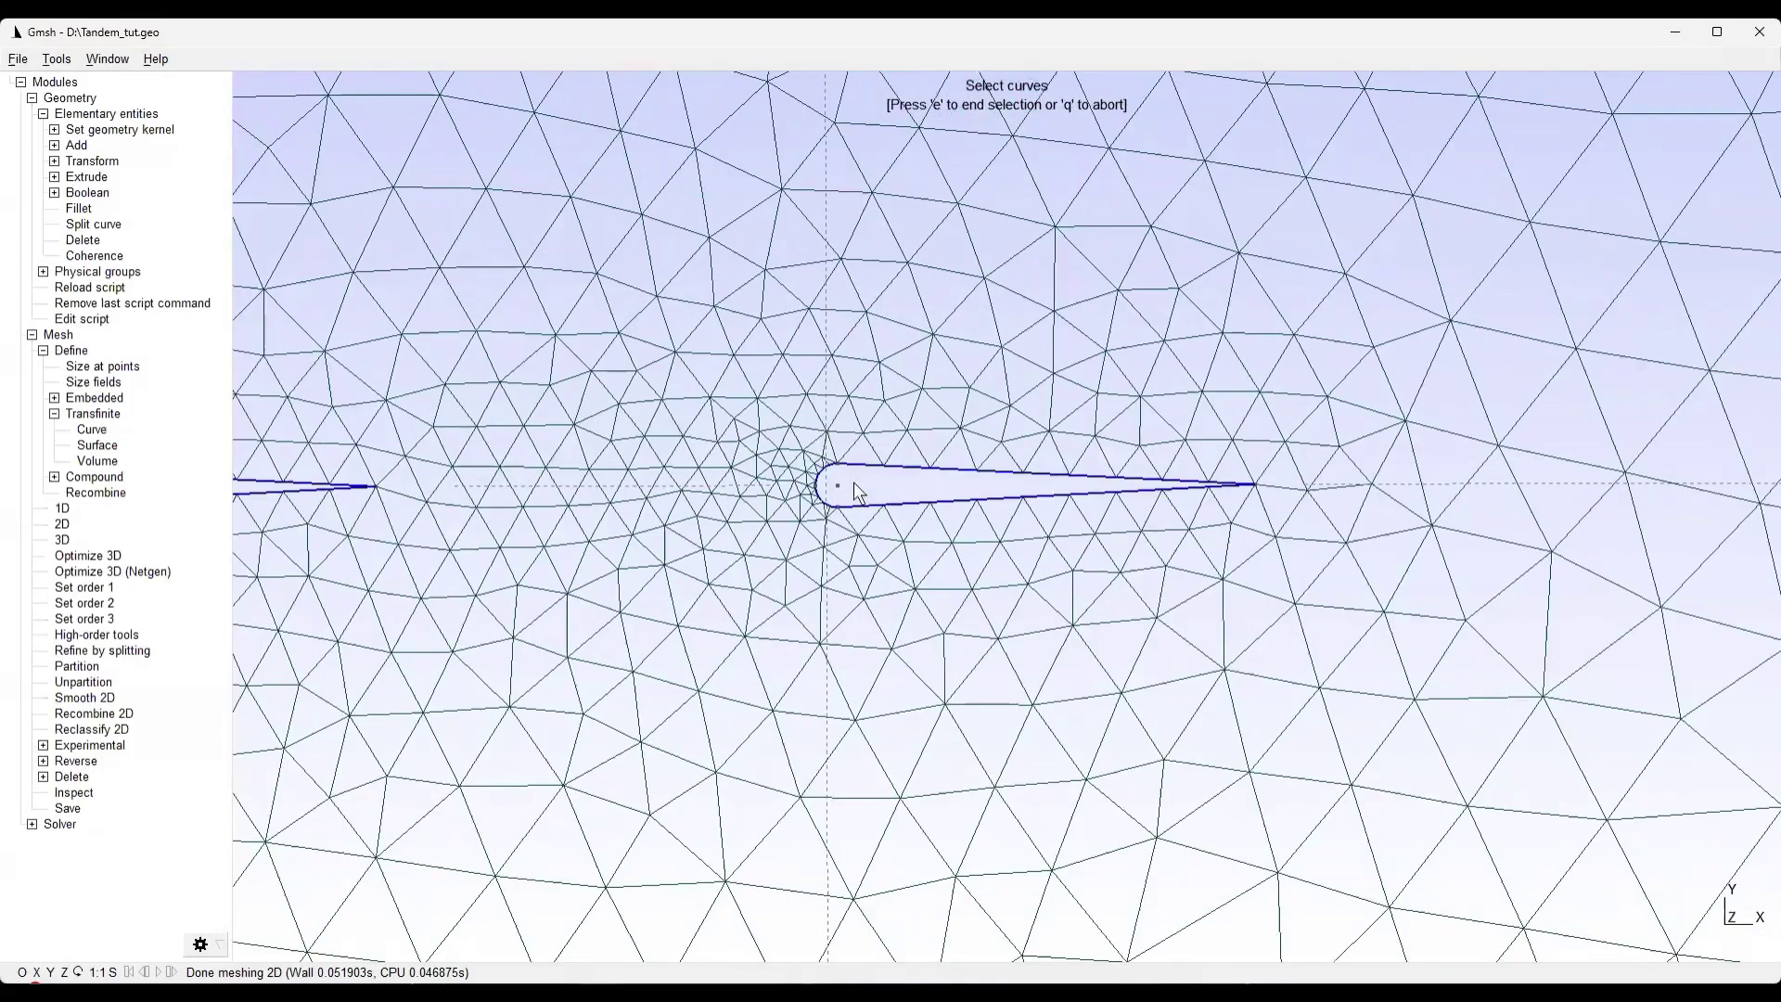
scroll(848, 455, up, 1)
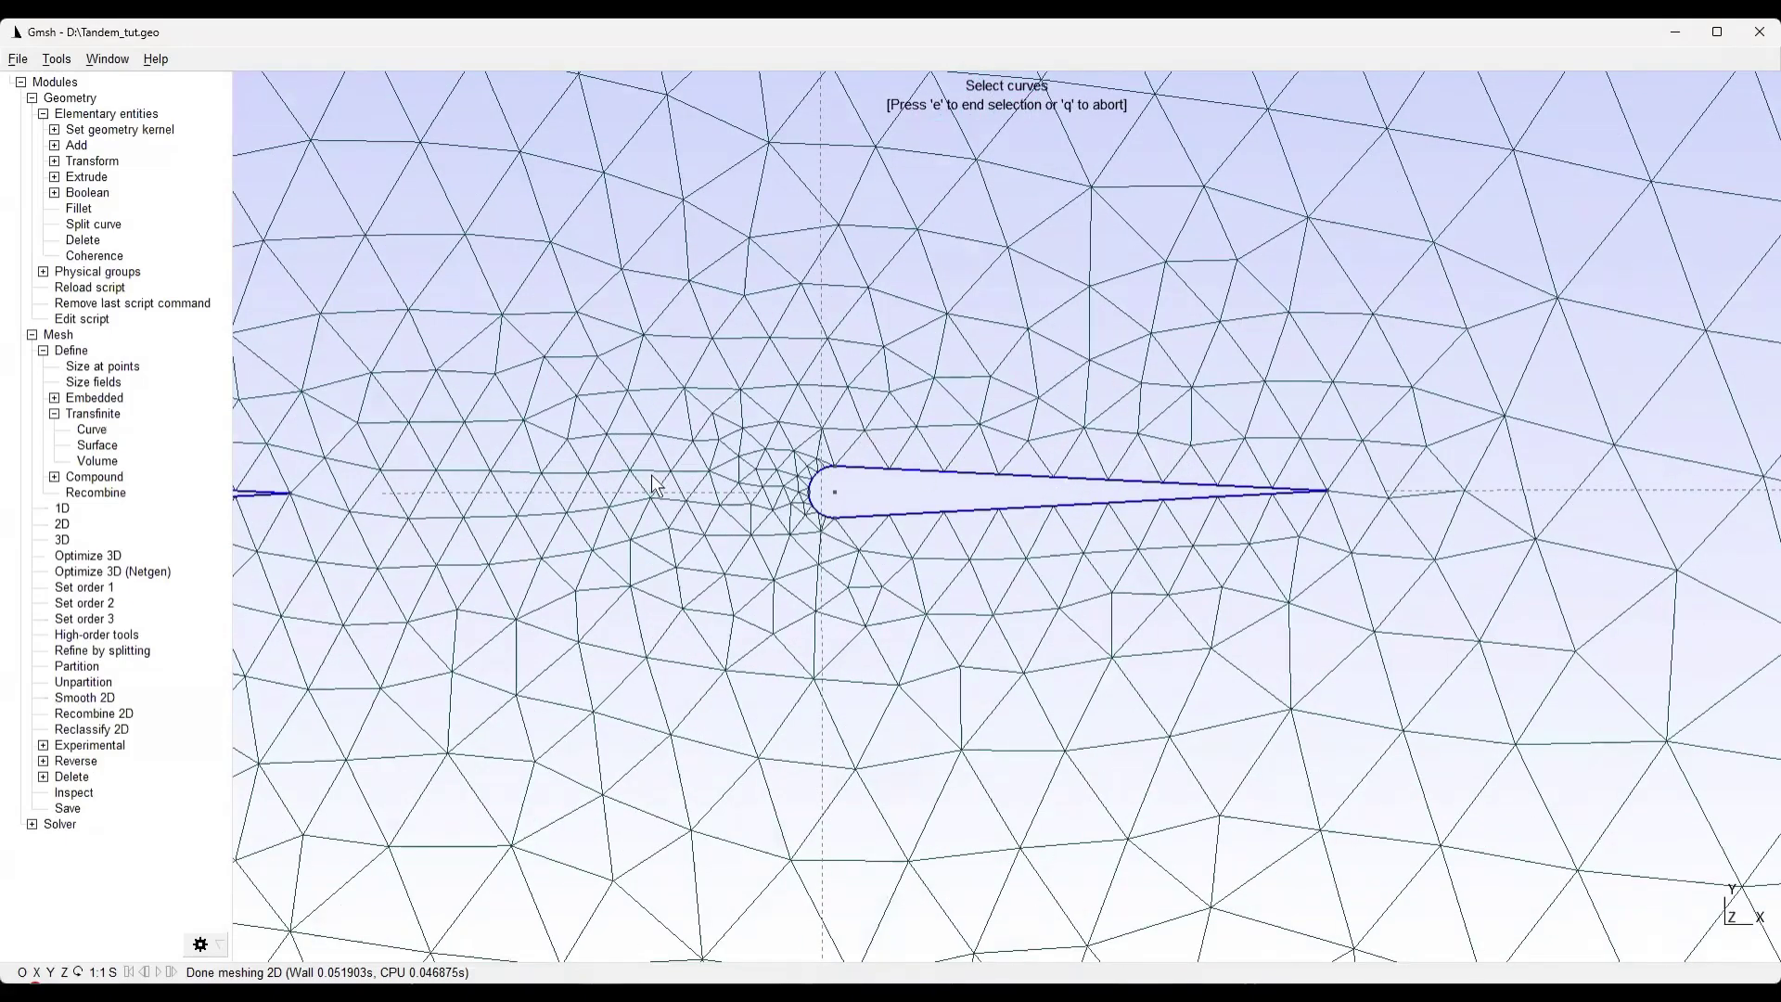
scroll(646, 484, down, 2)
scroll(1234, 482, up, 1)
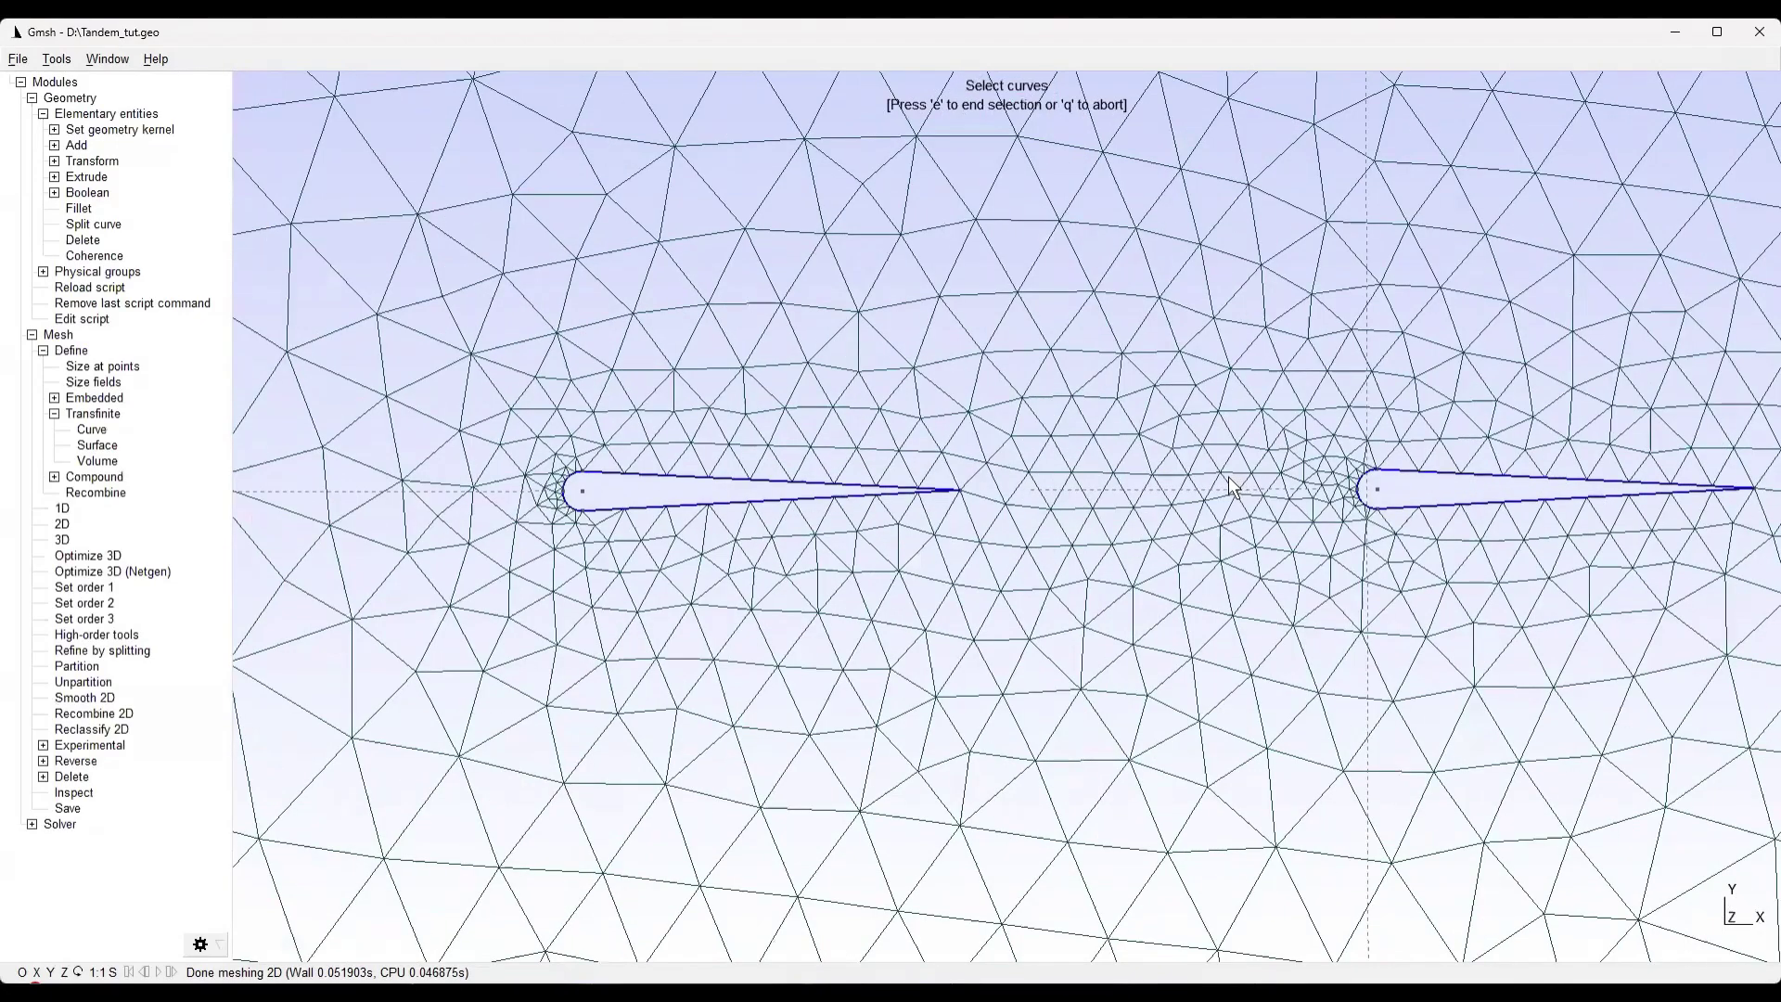
scroll(1232, 484, down, 2)
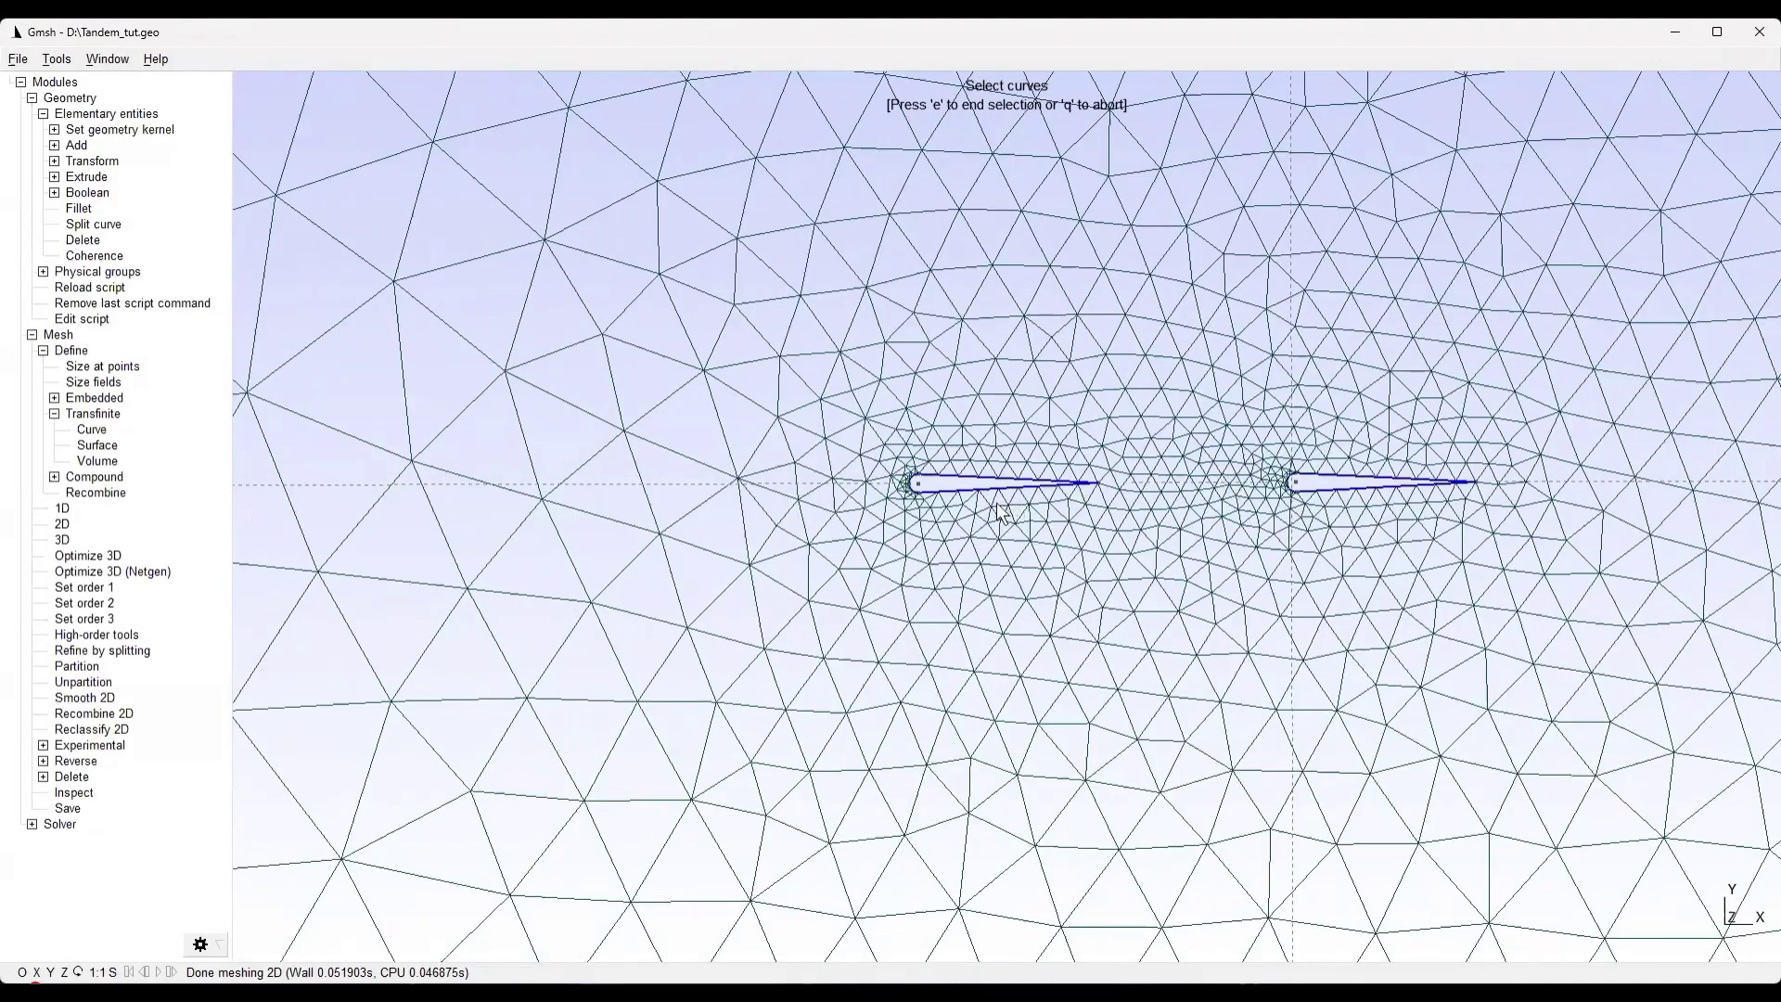
scroll(931, 524, up, 1)
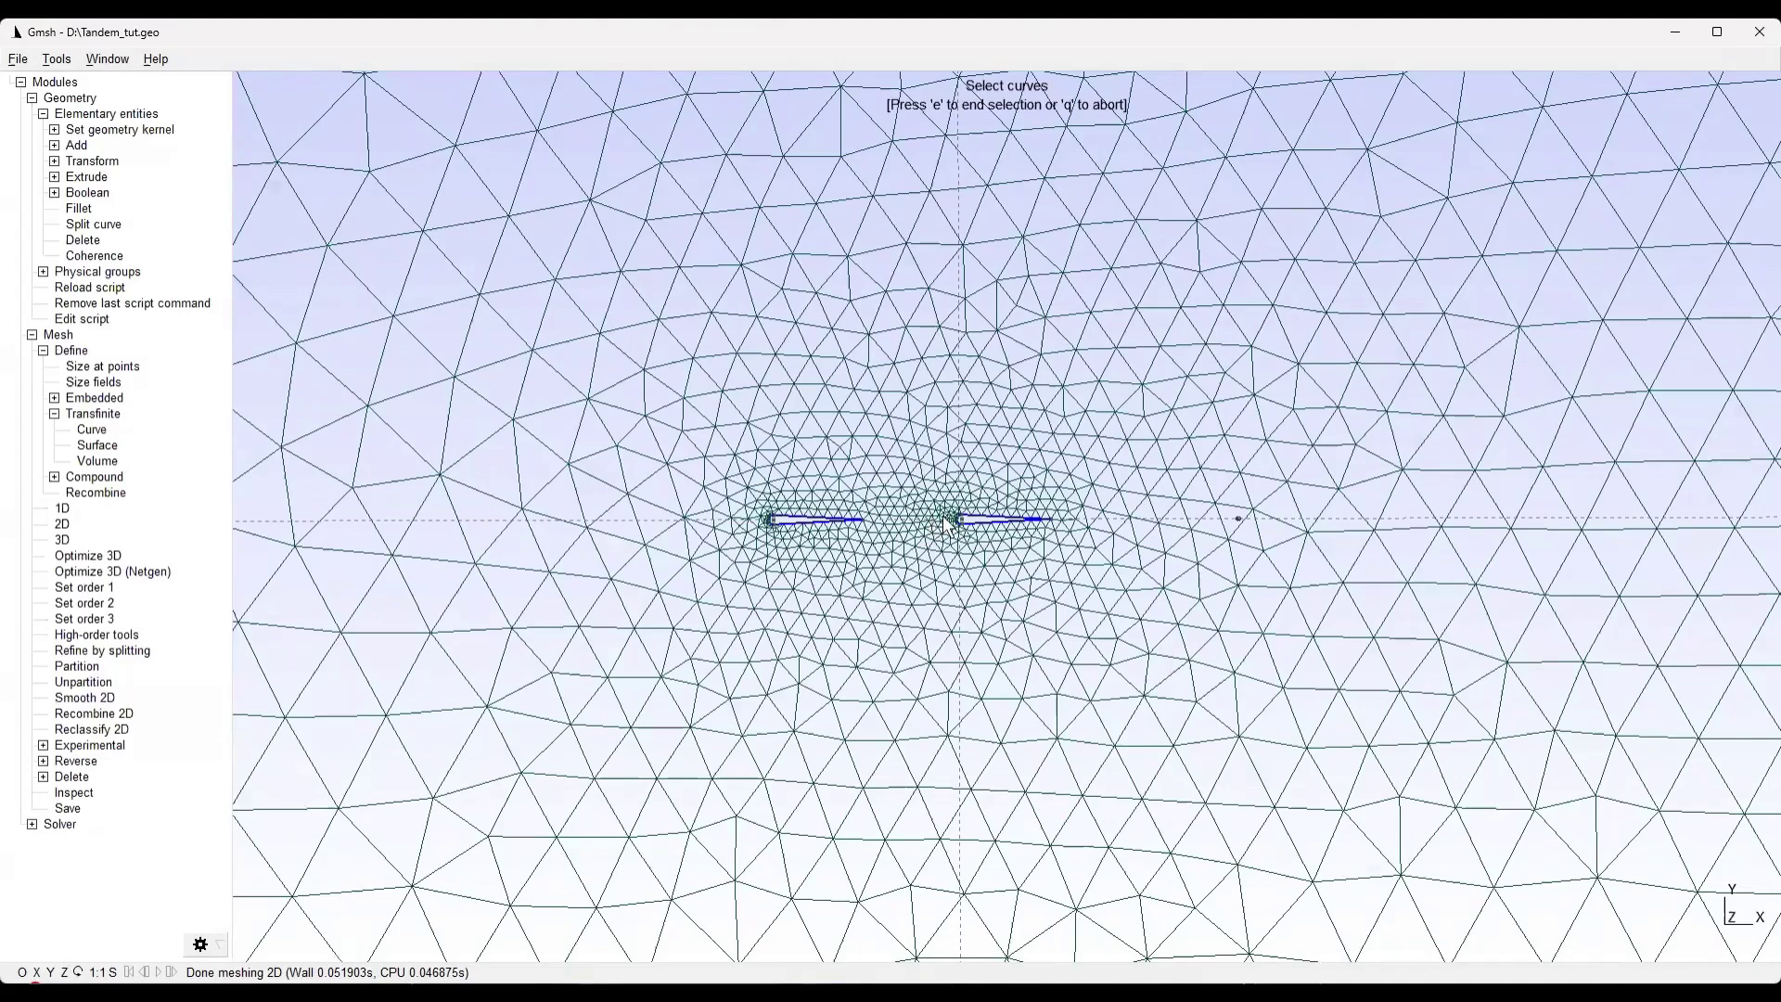
scroll(947, 524, down, 2)
scroll(770, 575, down, 1)
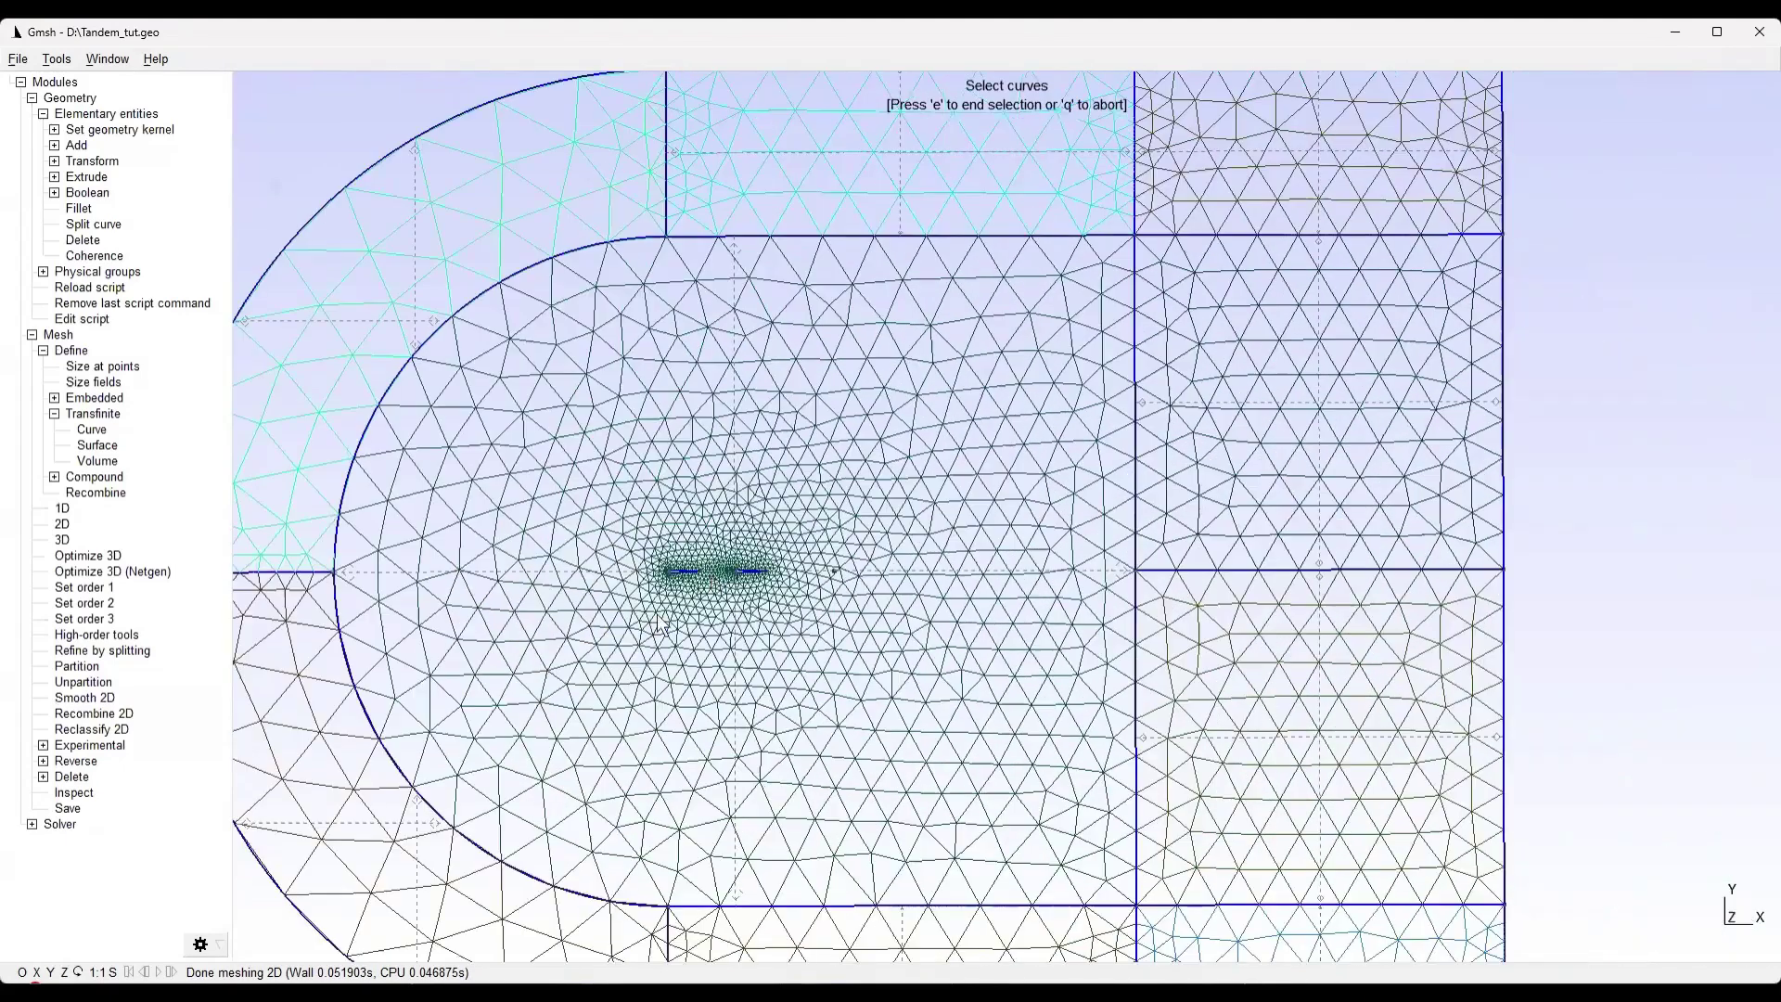
right_drag(1199, 171, 1092, 243)
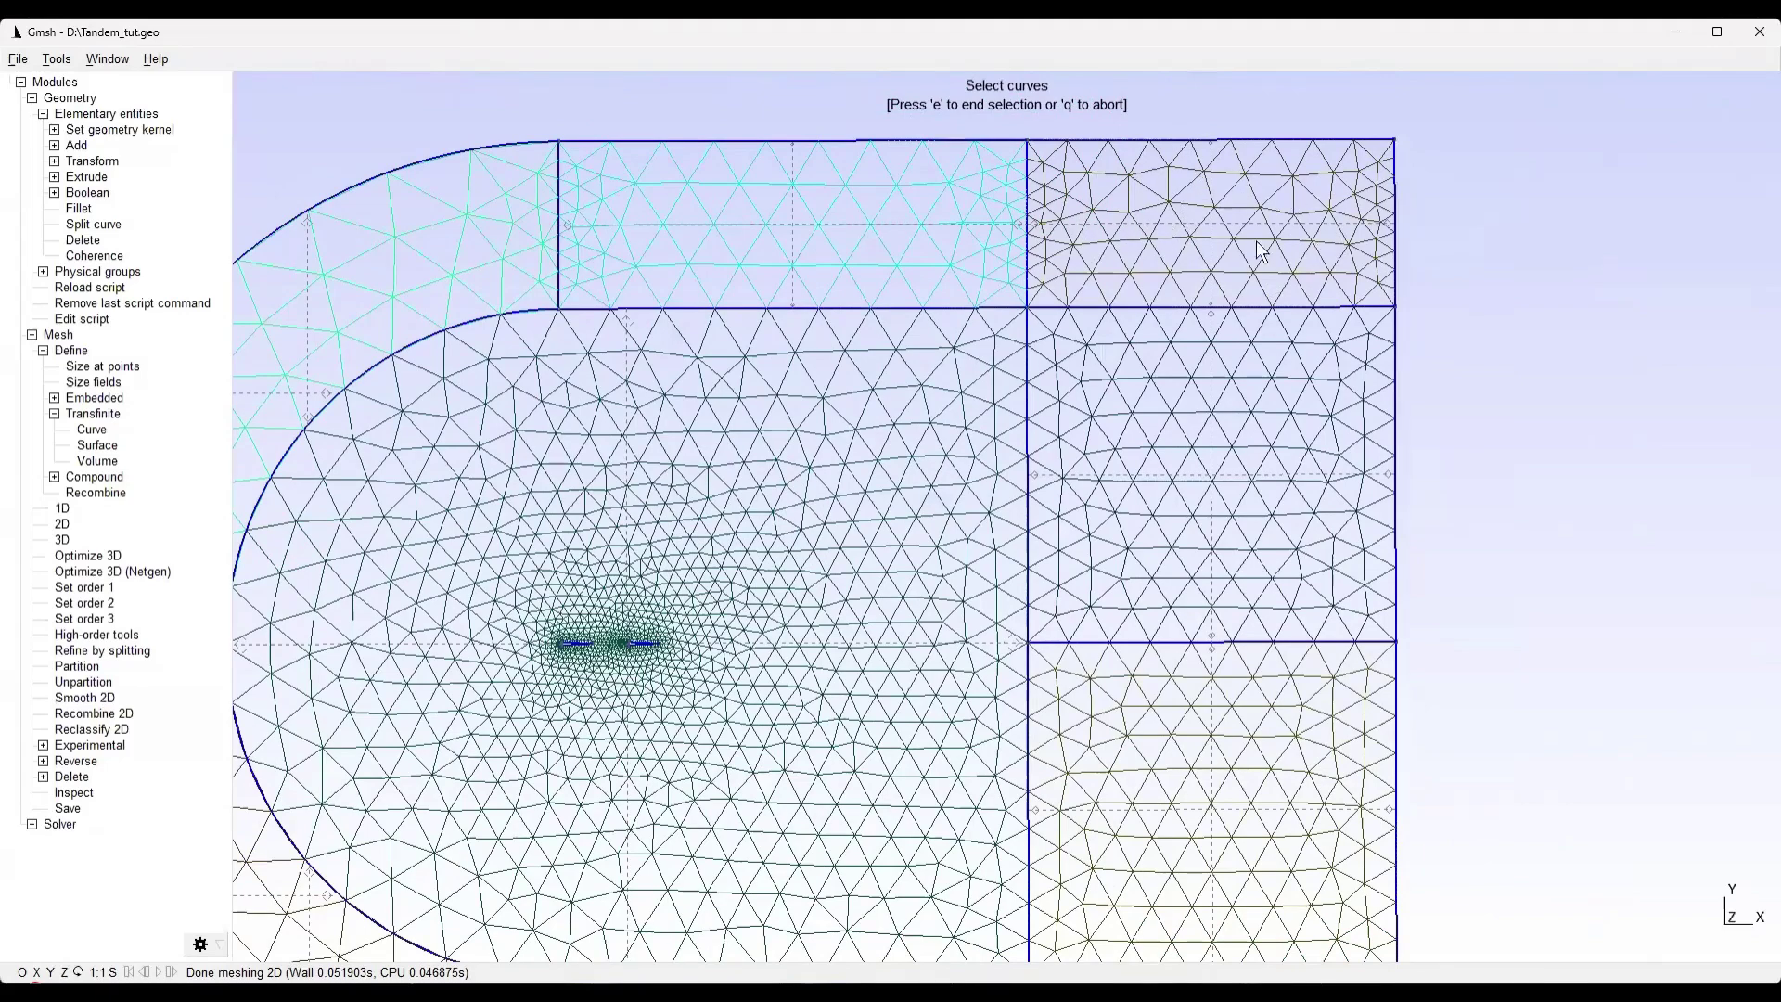
right_drag(990, 436, 1090, 406)
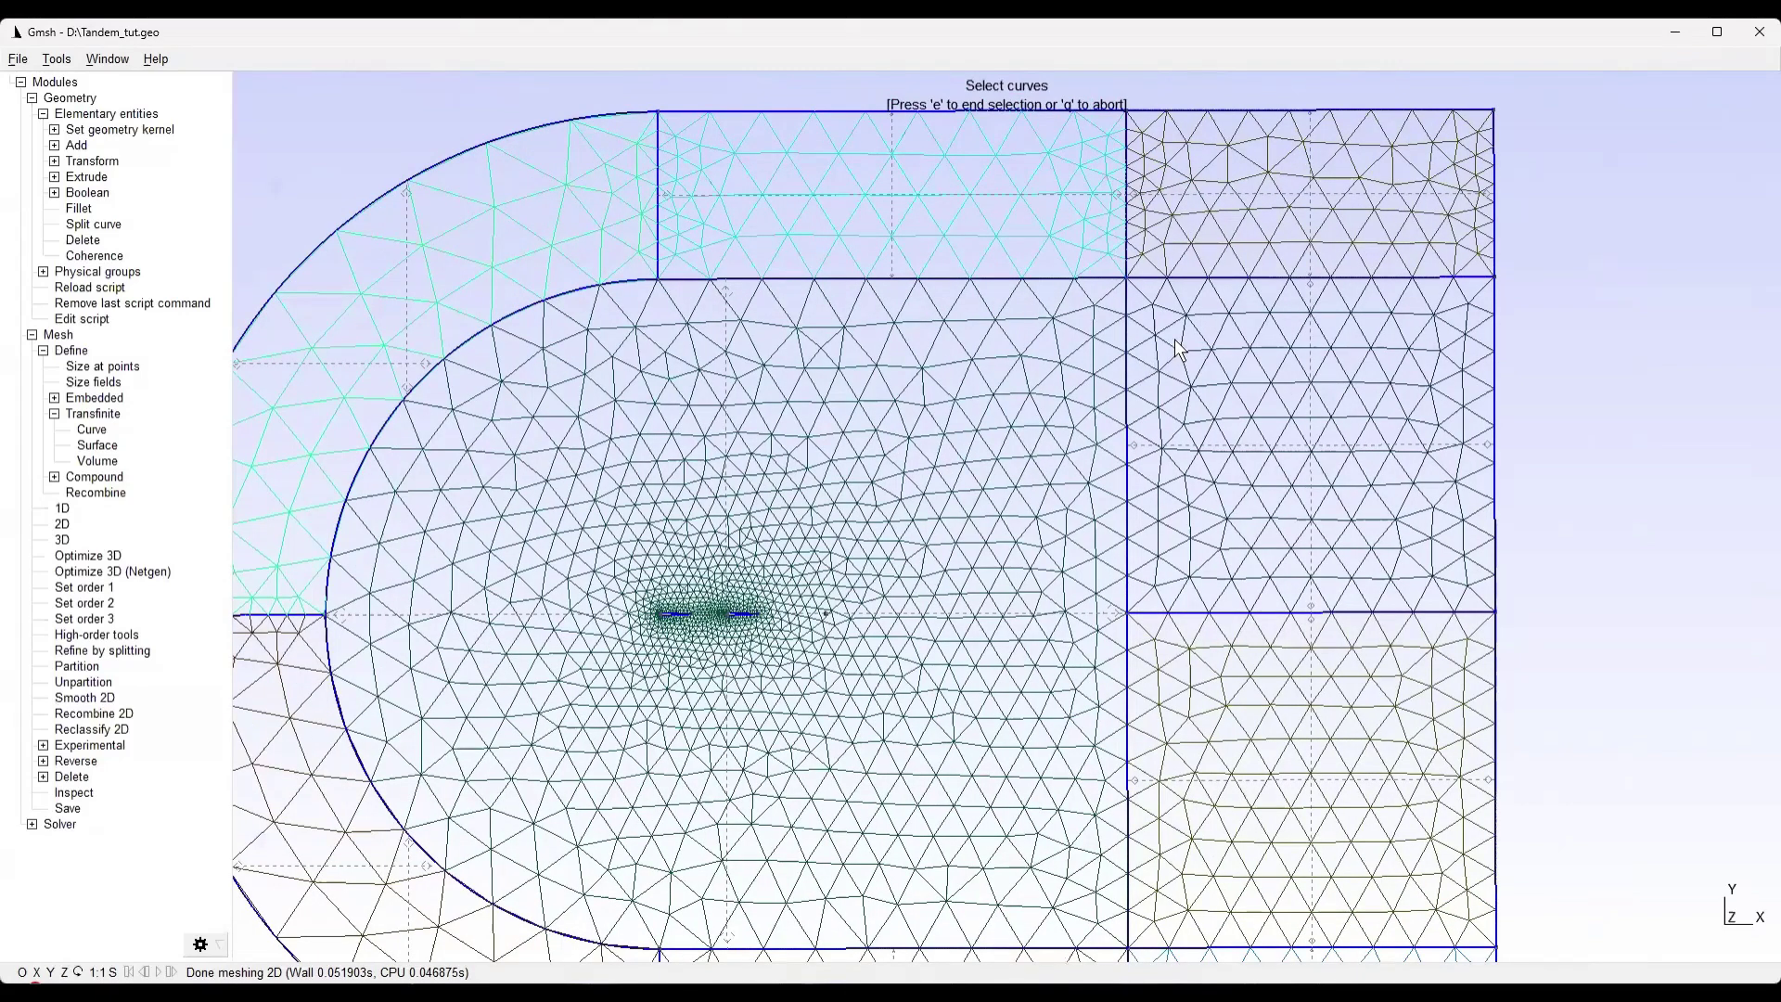
right_drag(582, 186, 784, 163)
scroll(784, 163, down, 1)
Replace the displayed 2D mesh with a 1D mesh and abort the active curve selection
click(59, 507)
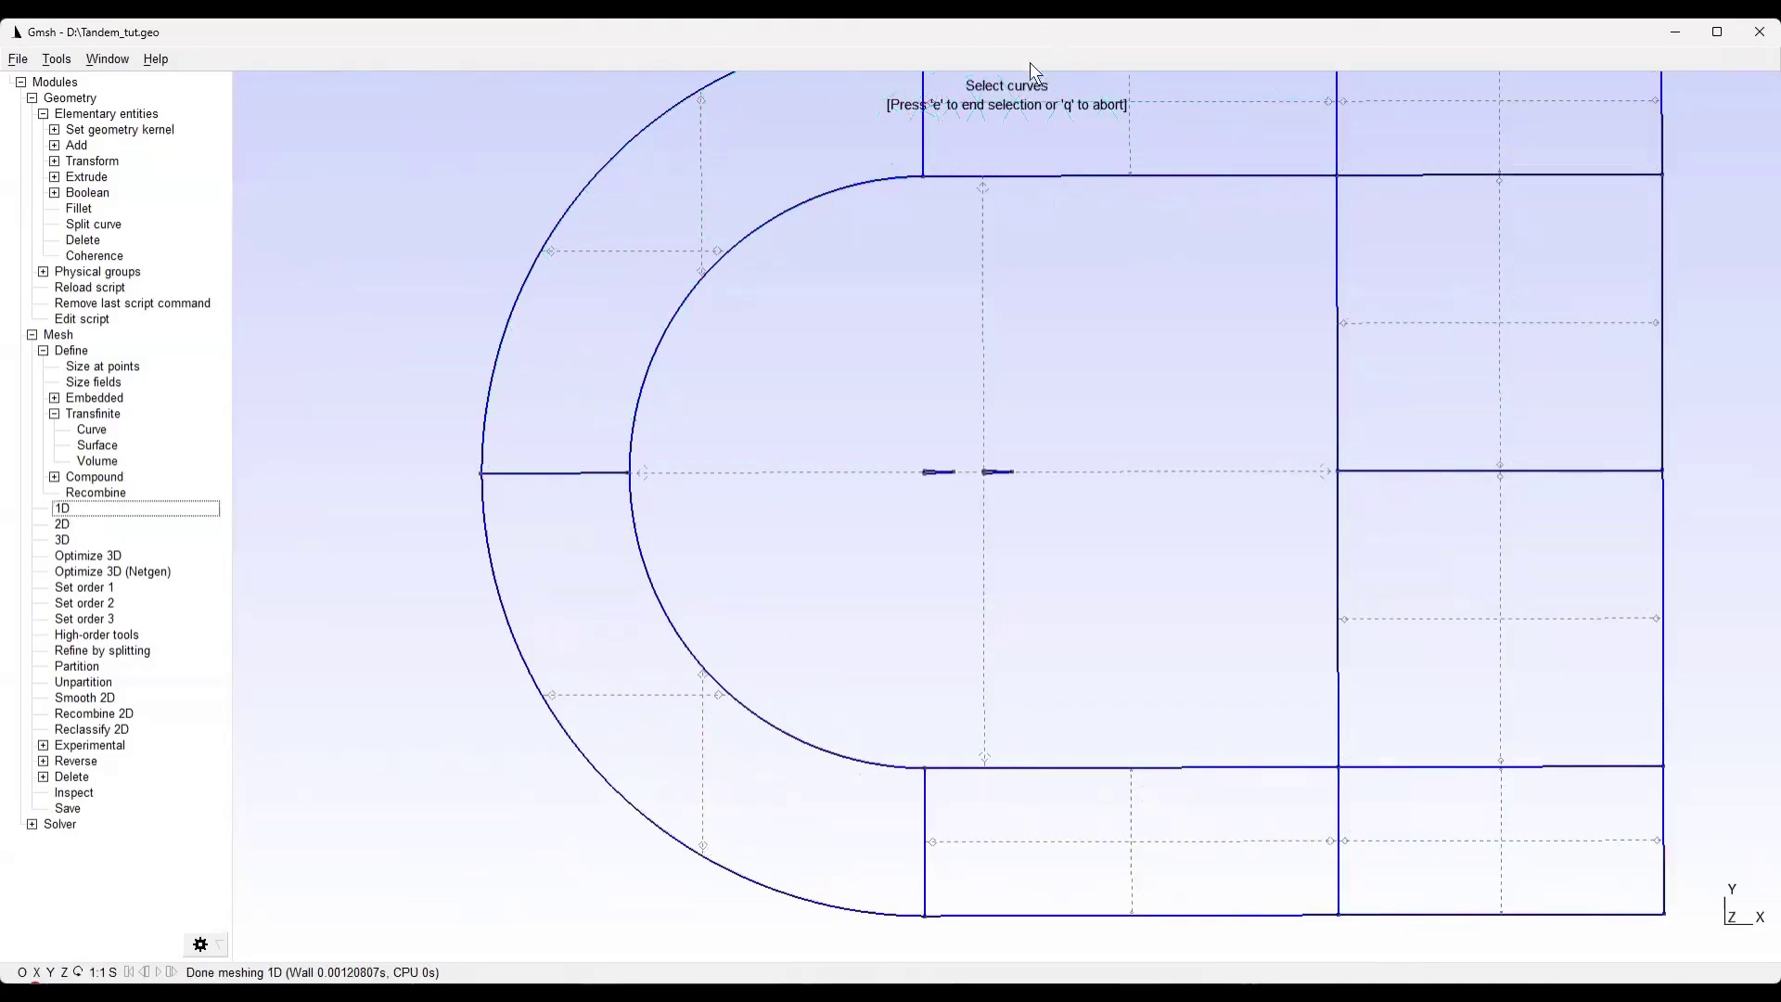
key(q)
right_drag(1069, 360, 862, 454)
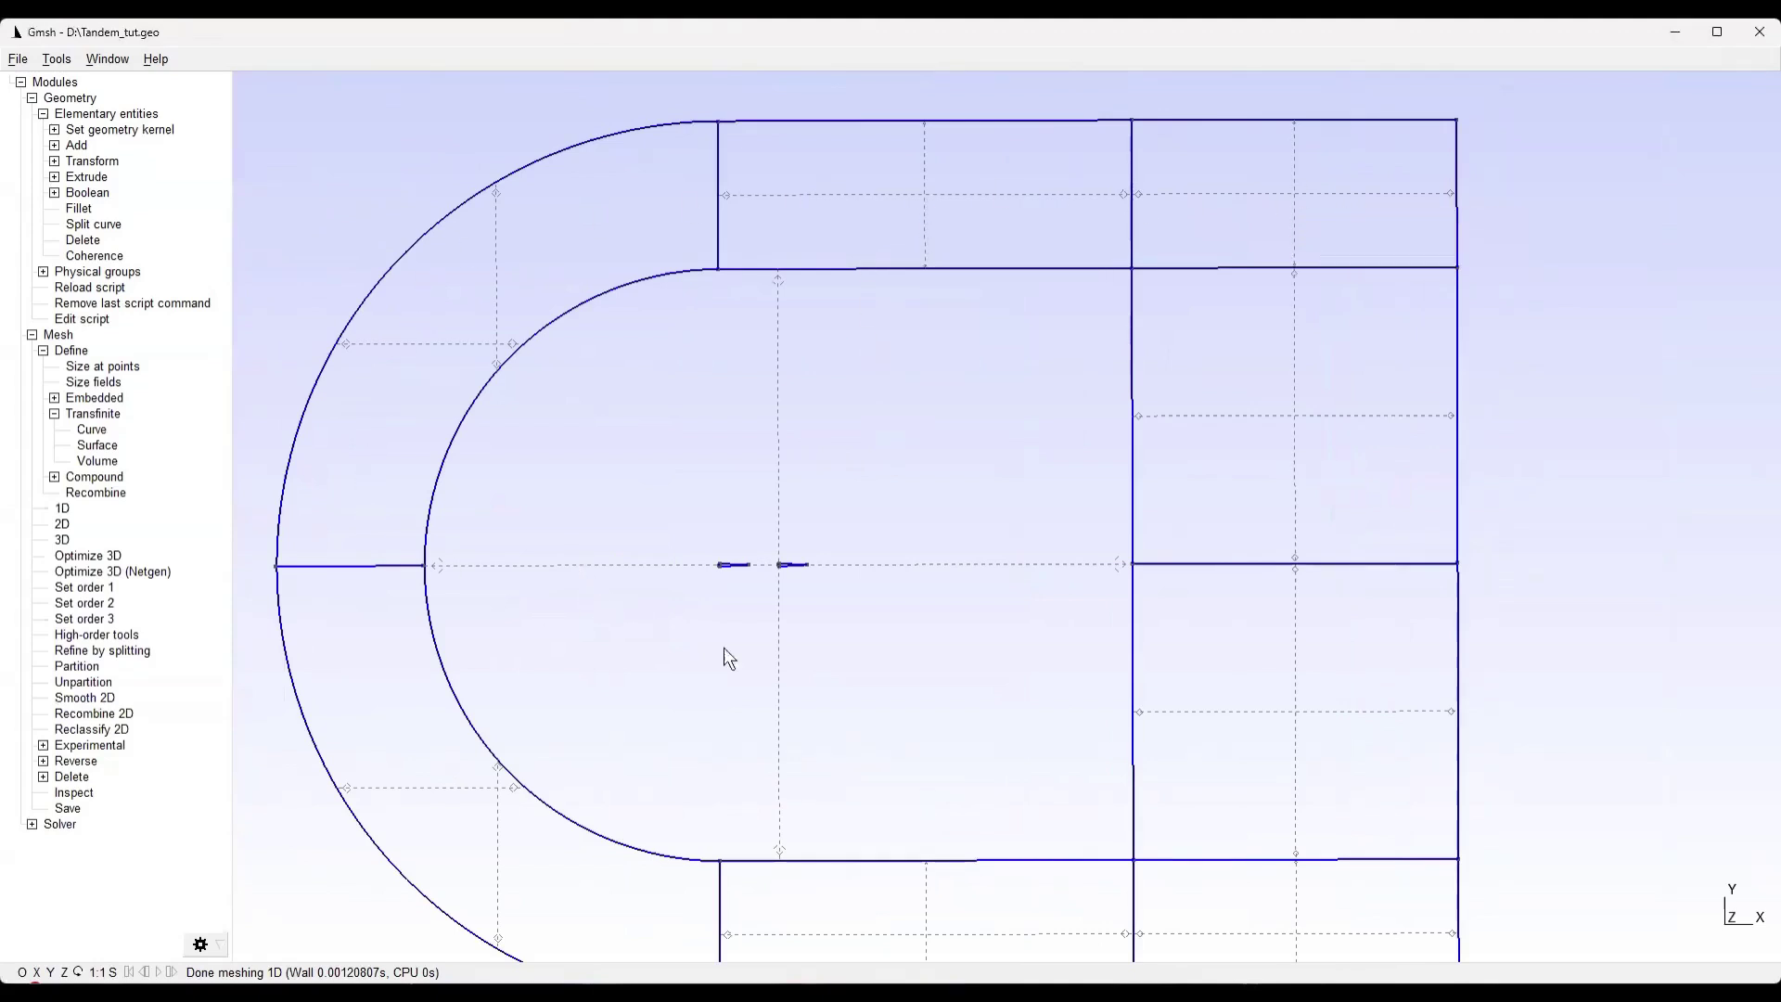
Switch to the Tandem_tut.geo script in Notepad and begin a Transfinite Surface statement under a //+ line after the last transfinite curve
mouse_move(1178, 992)
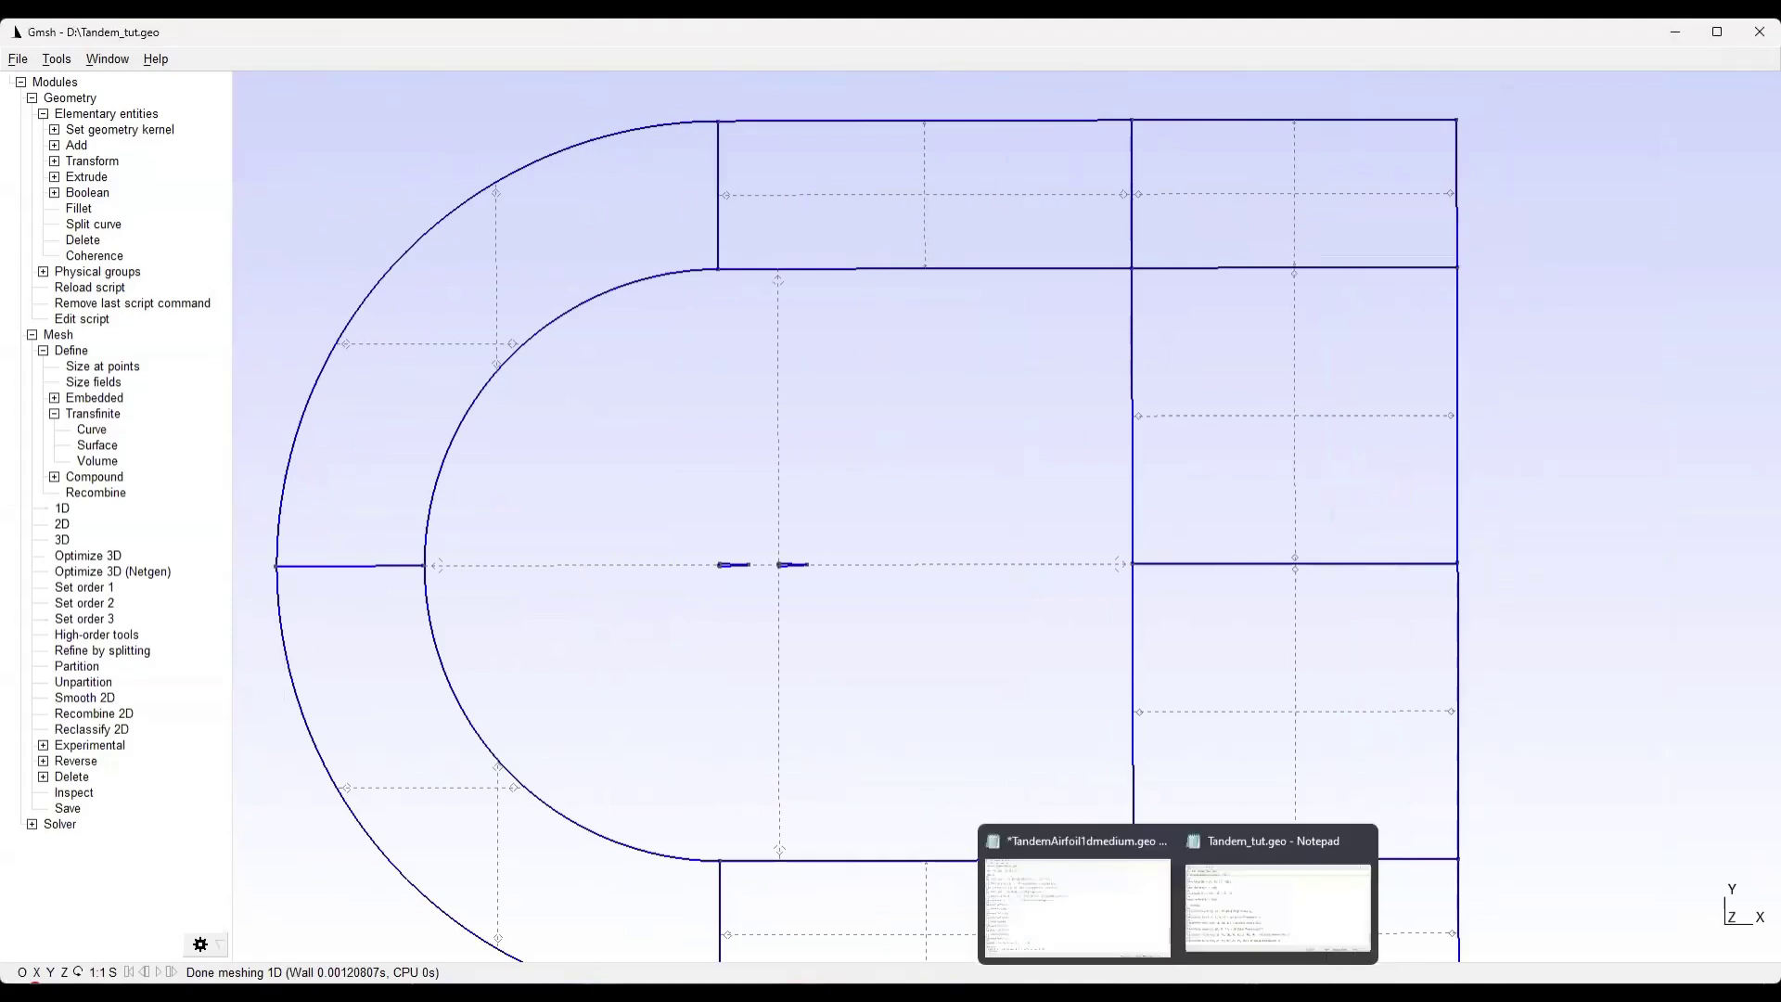
click(1230, 906)
drag(901, 469, 784, 218)
click(935, 631)
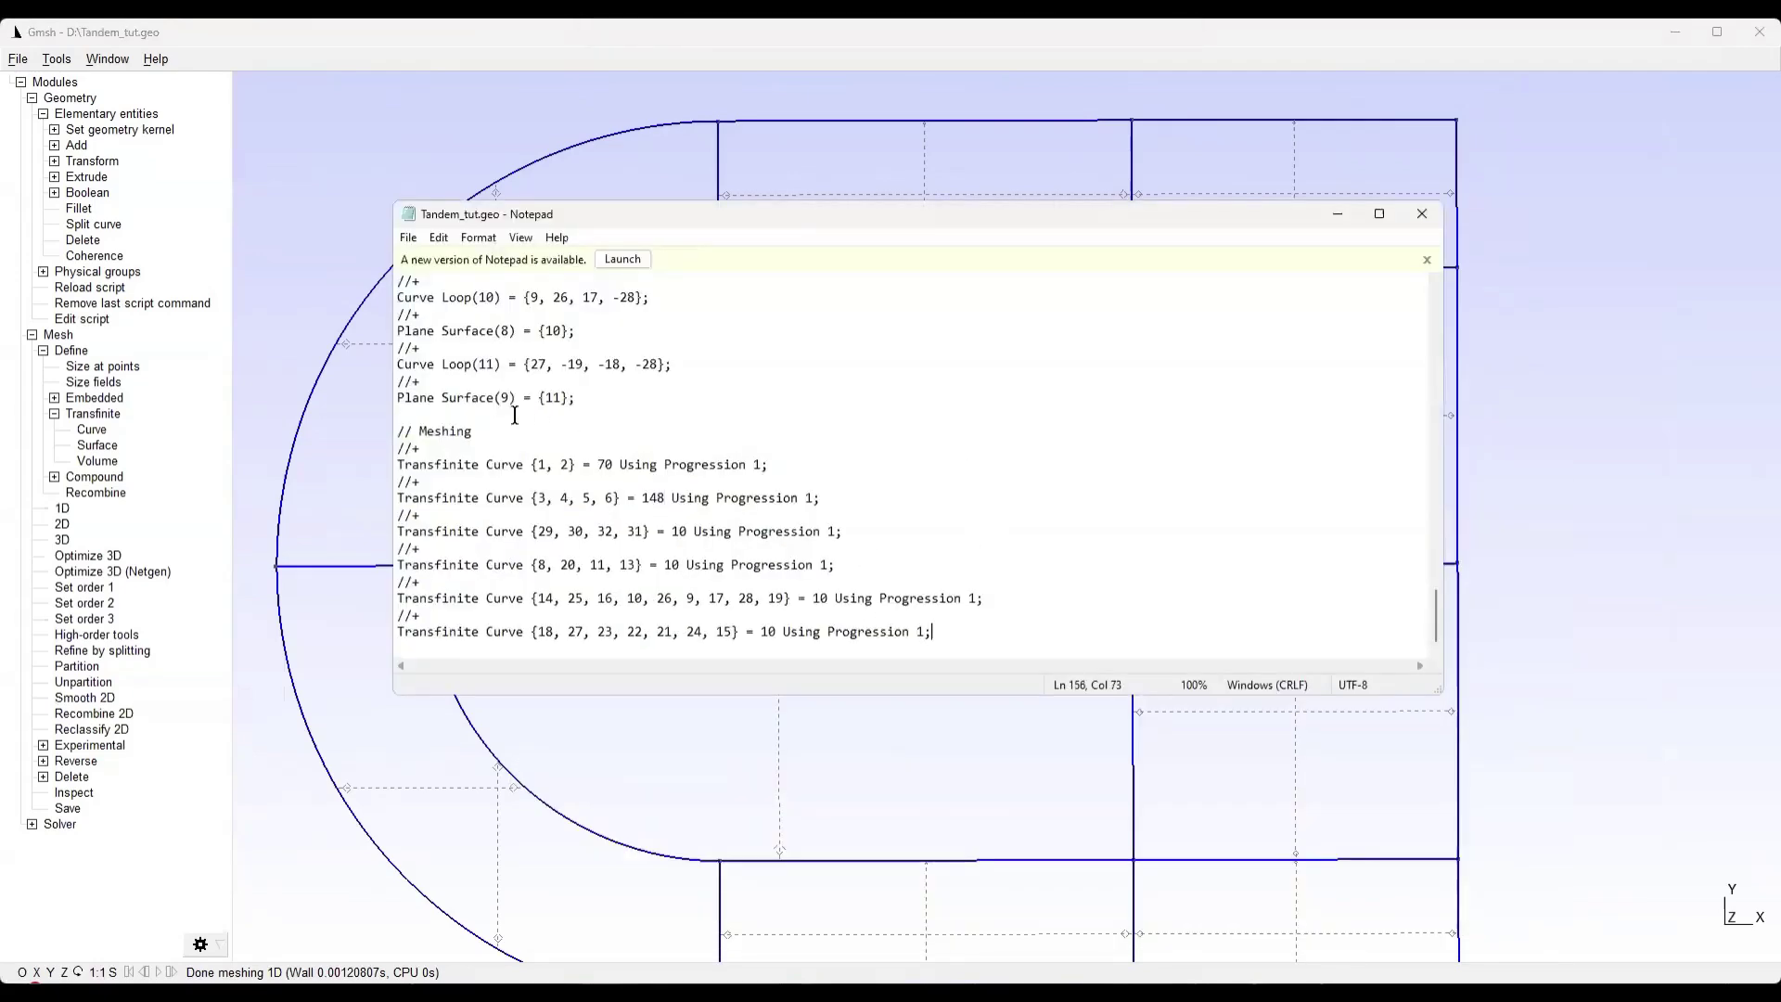
key(Return)
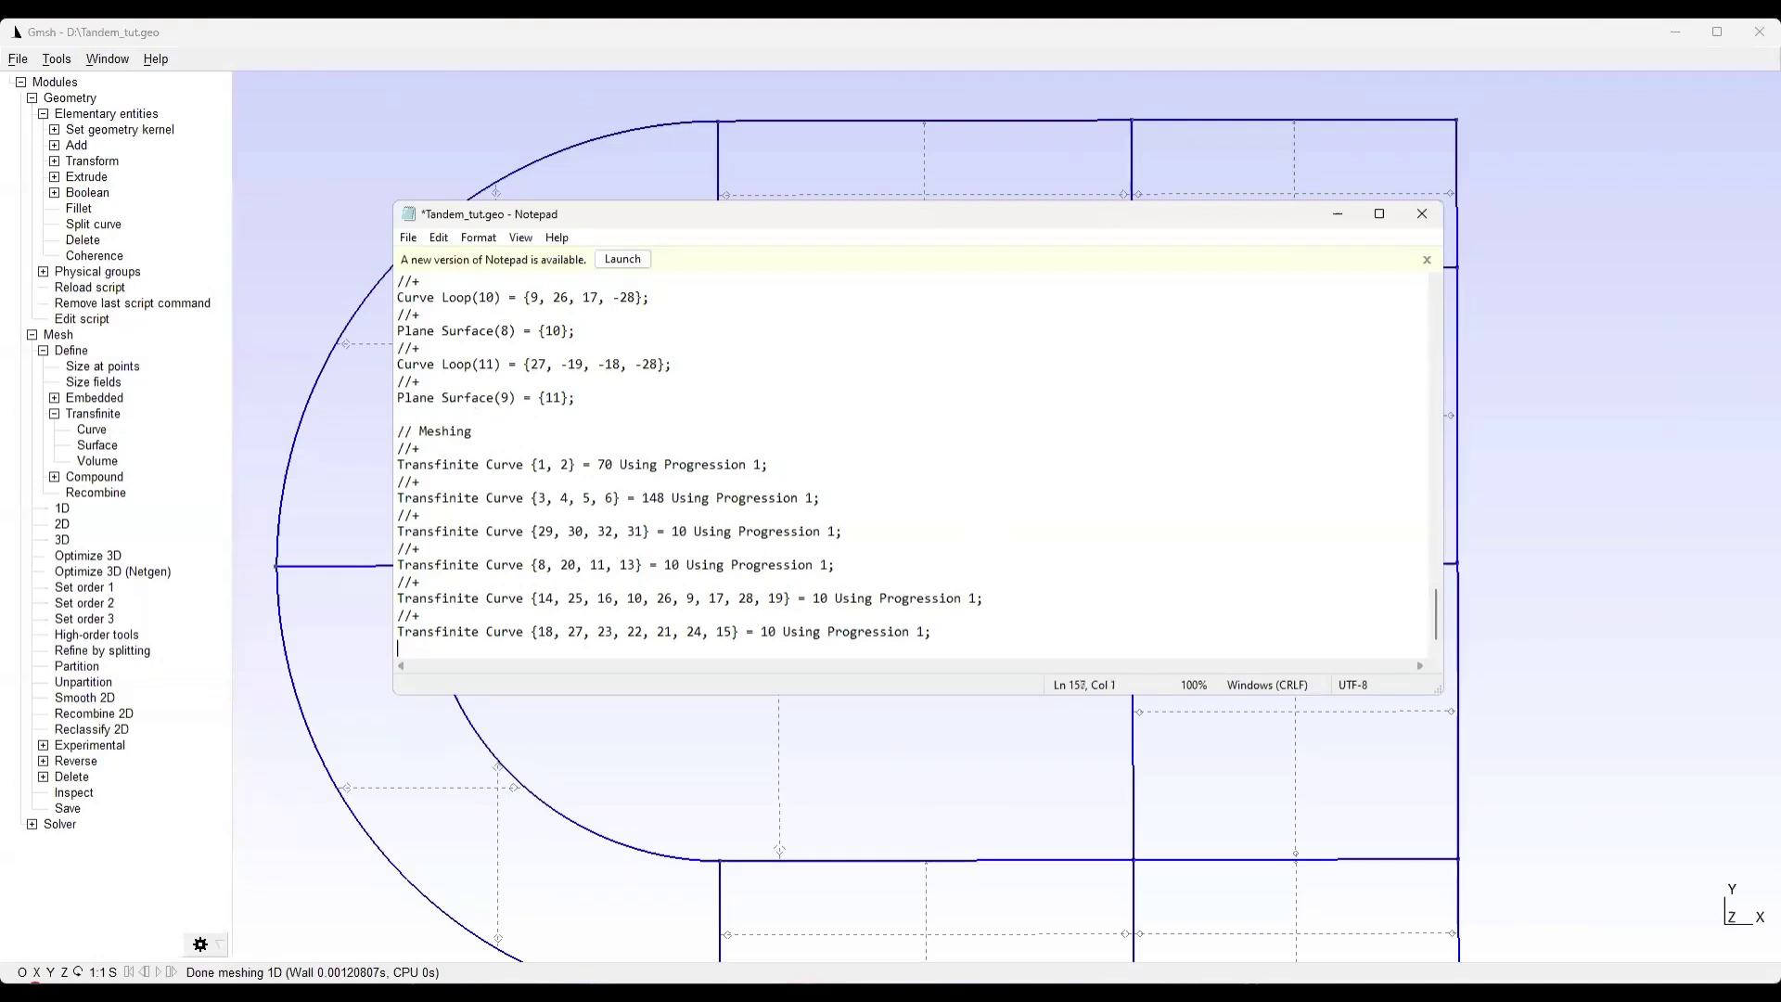
text(//+)
key(Return)
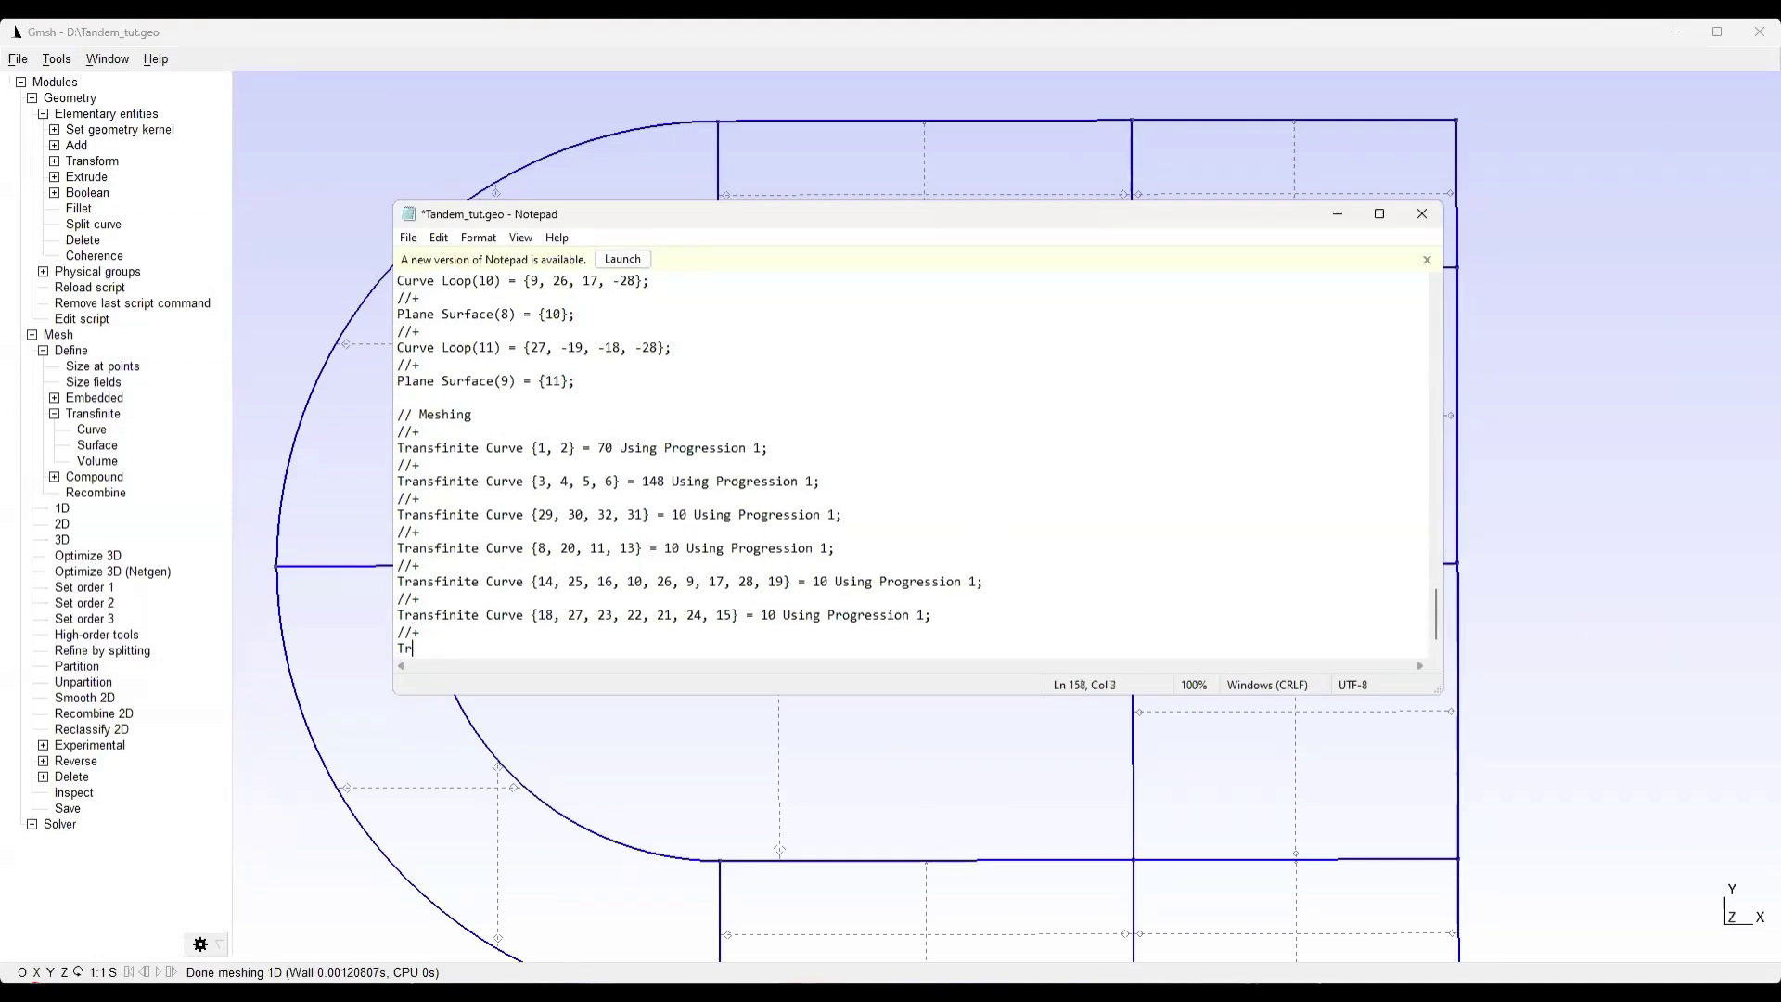
text(Transfinit)
text(e Surface)
Review the plane surface definitions in the script to identify the surface numbers for the transfinite statements
scroll(762, 520, up, 12)
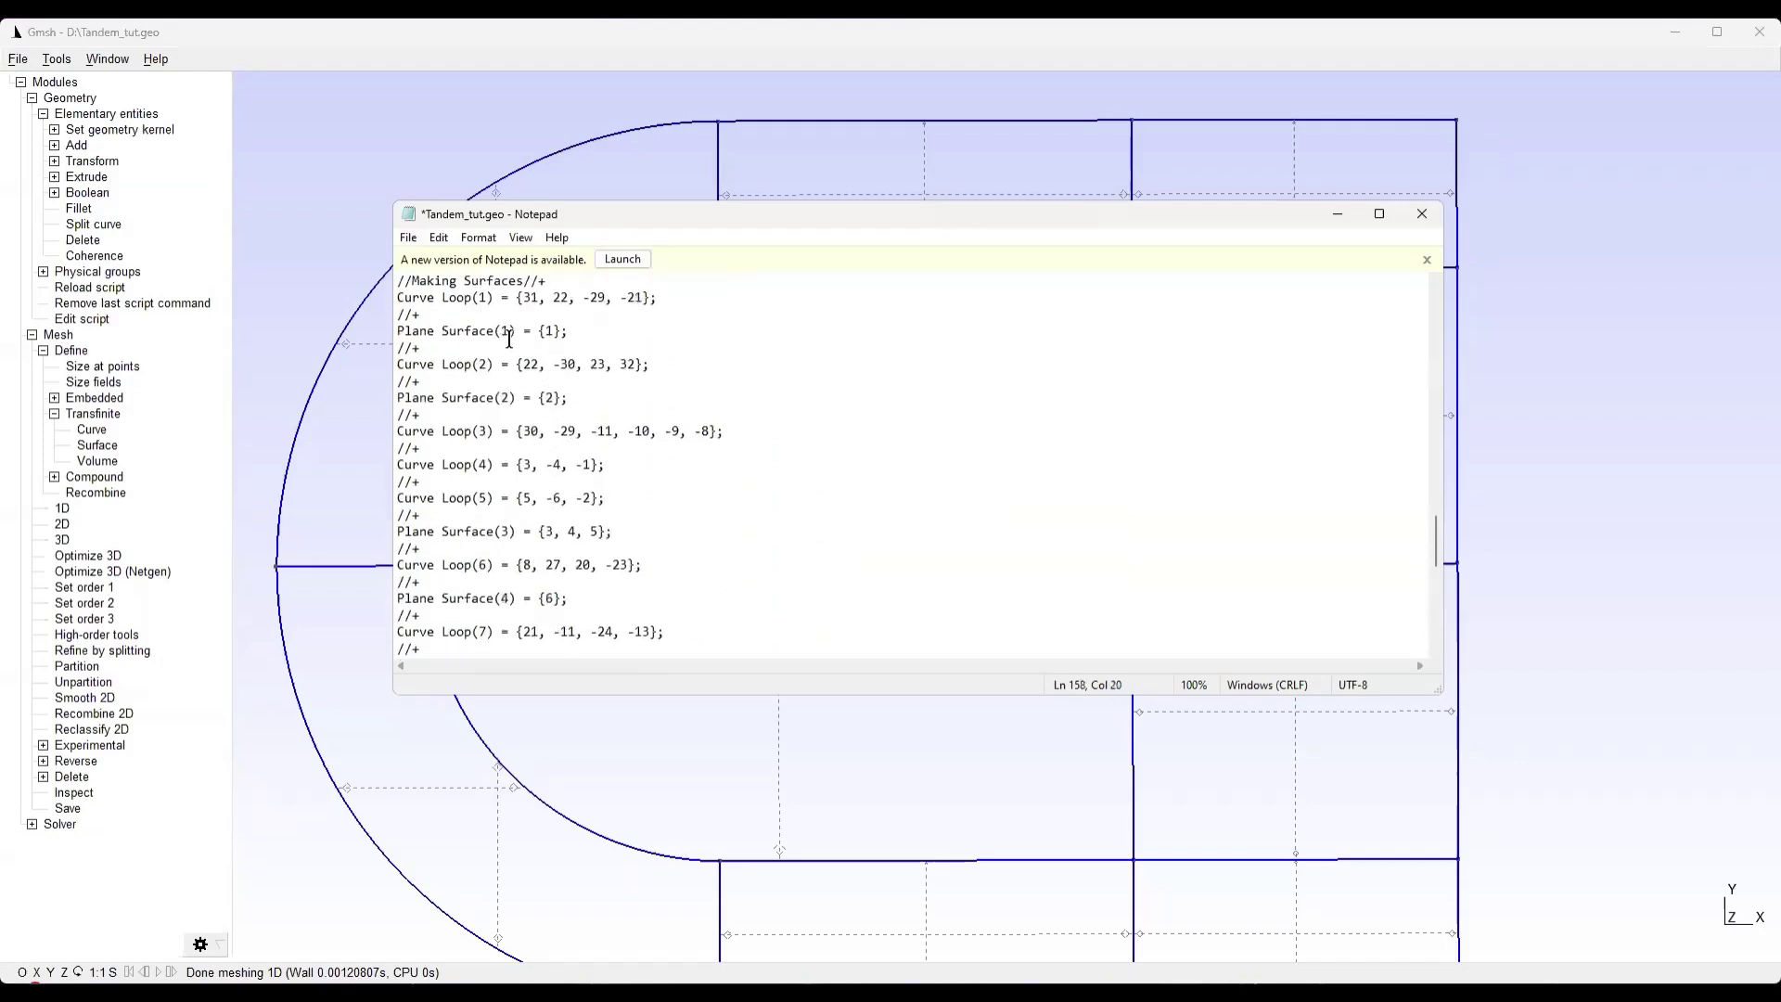
scroll(509, 339, up, 1)
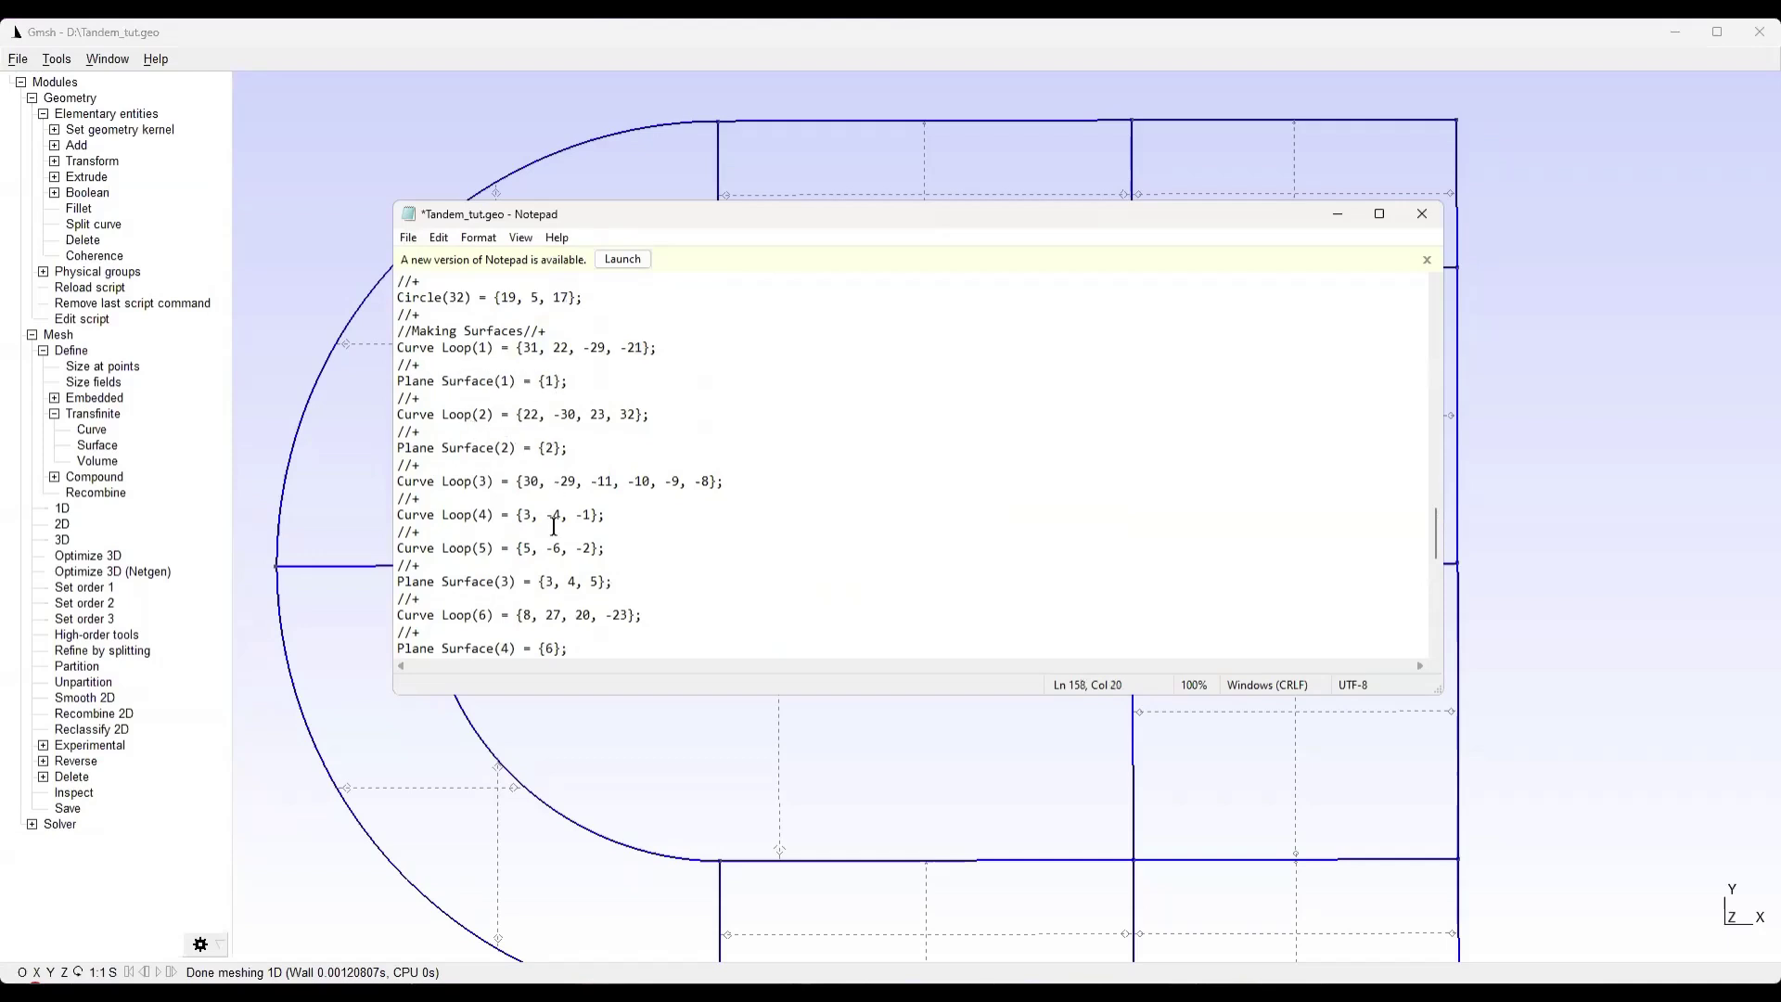
scroll(554, 526, down, 1)
scroll(498, 540, down, 1)
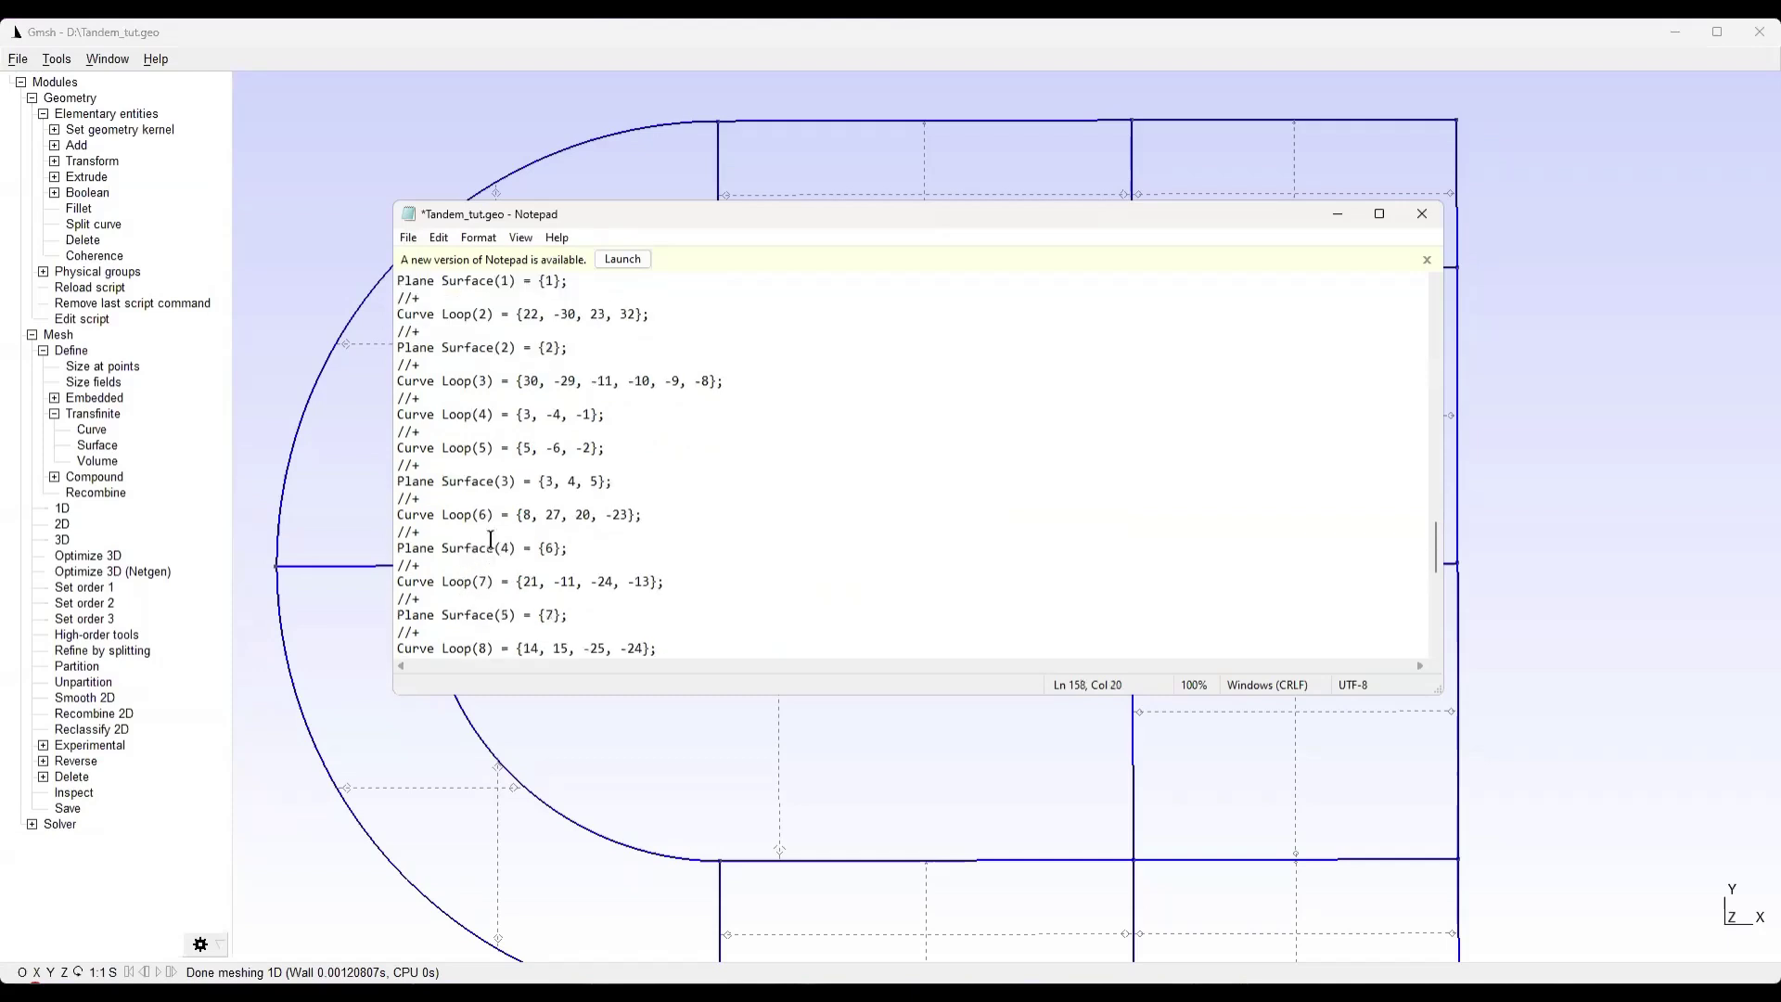
scroll(539, 492, up, 1)
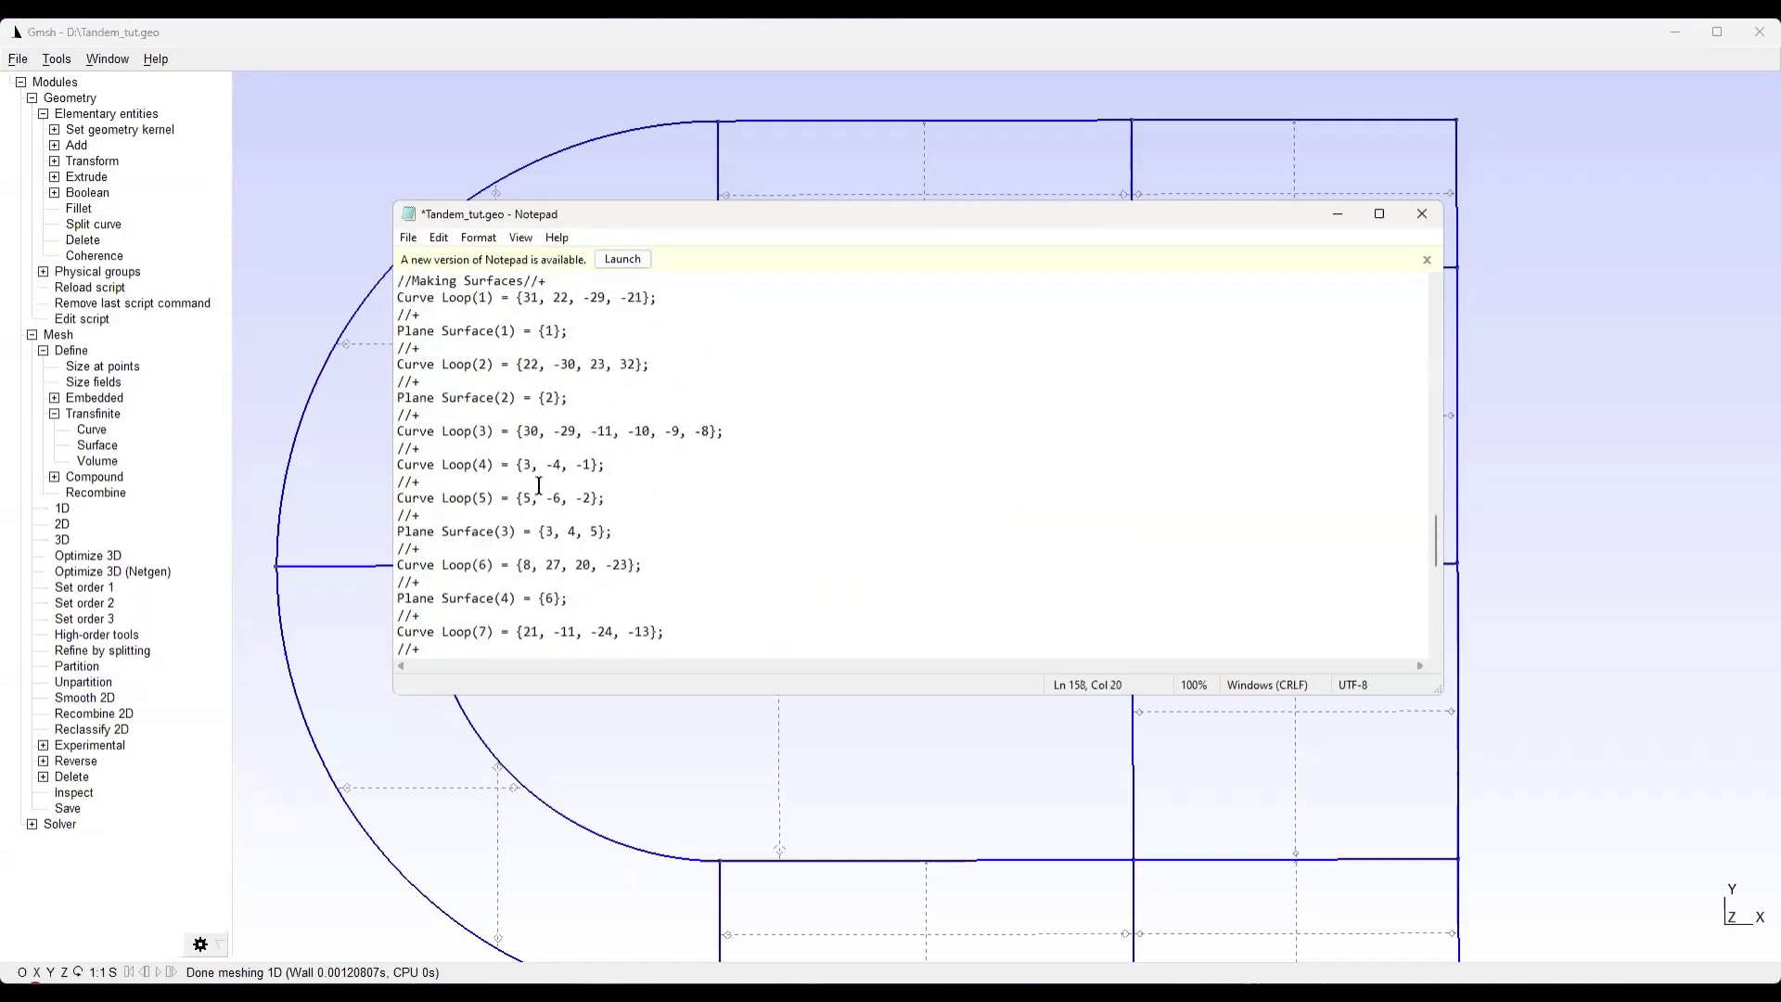
scroll(513, 576, down, 4)
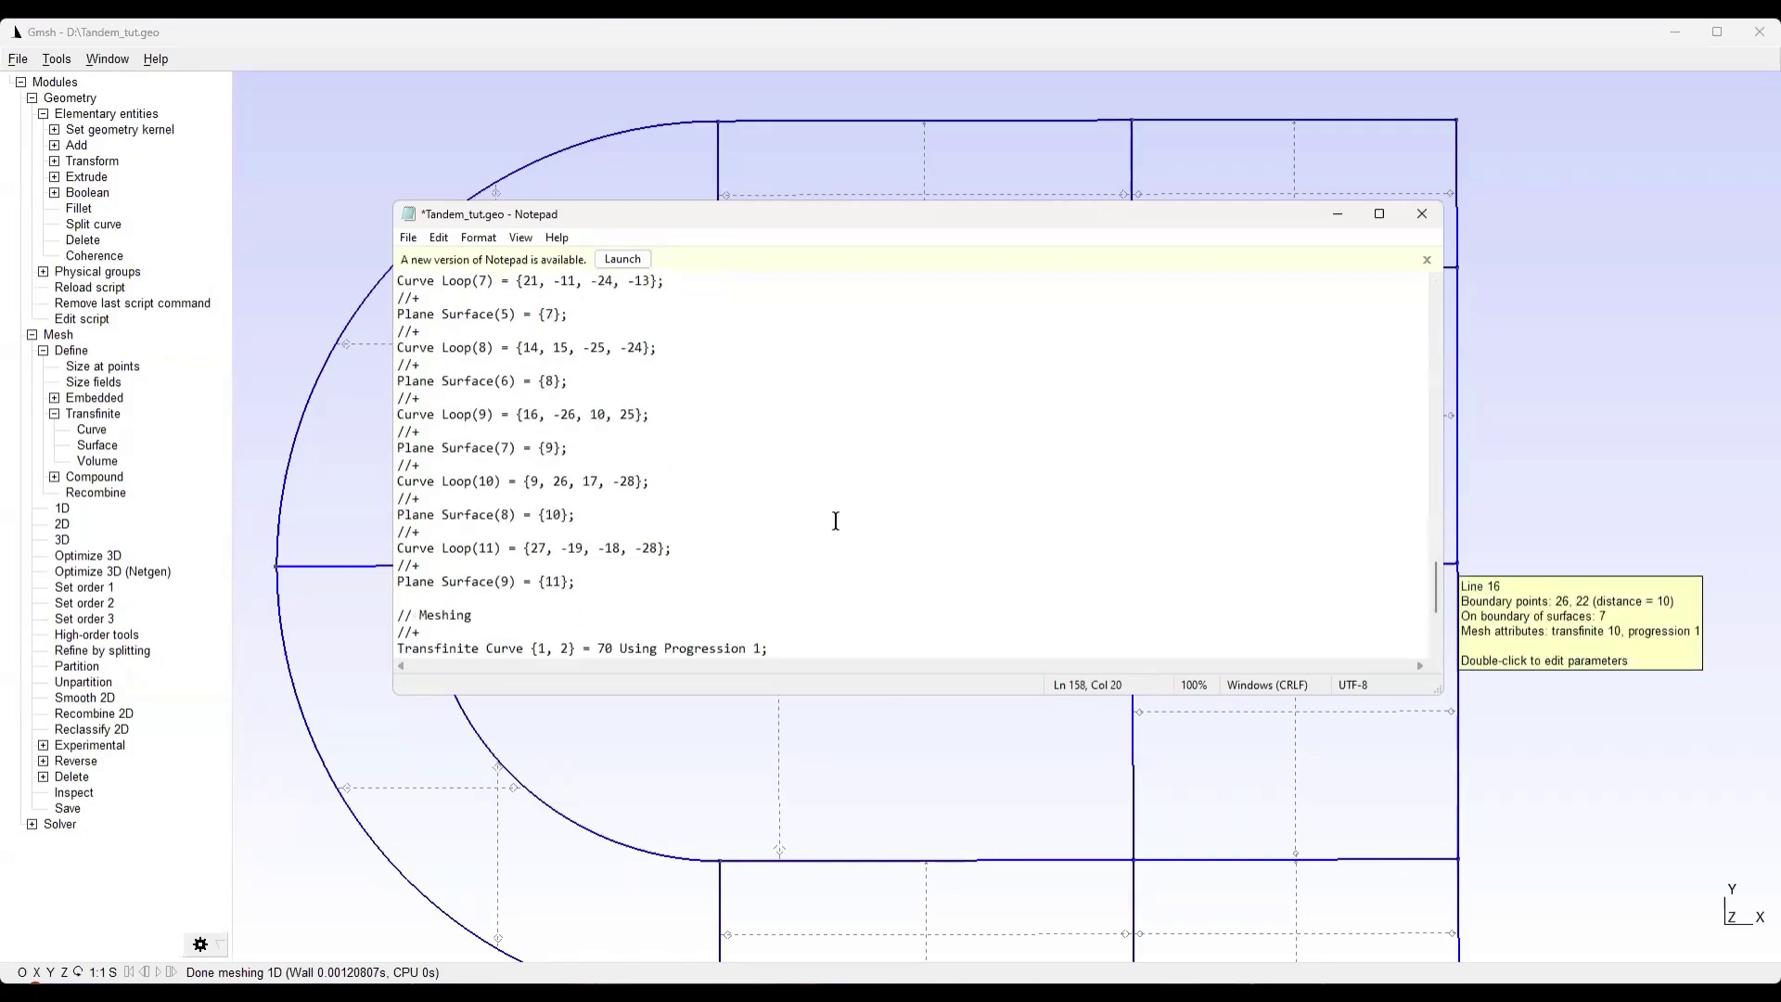
scroll(803, 513, down, 1)
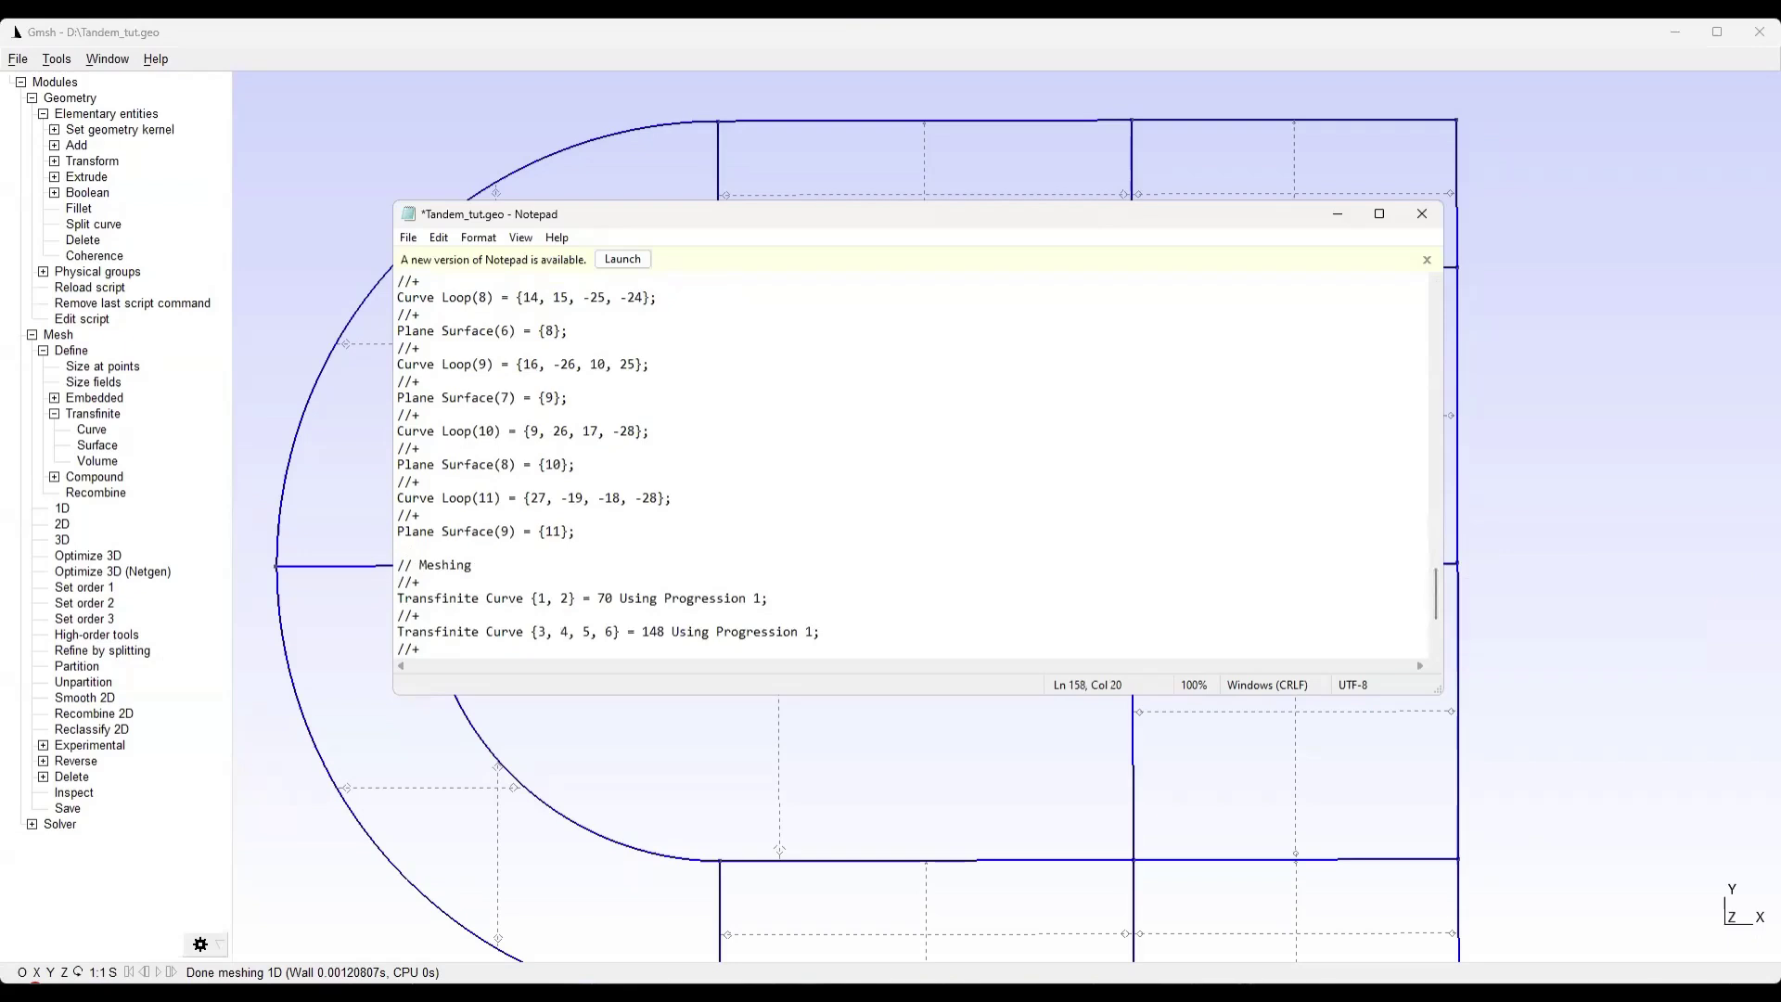
scroll(918, 520, down, 4)
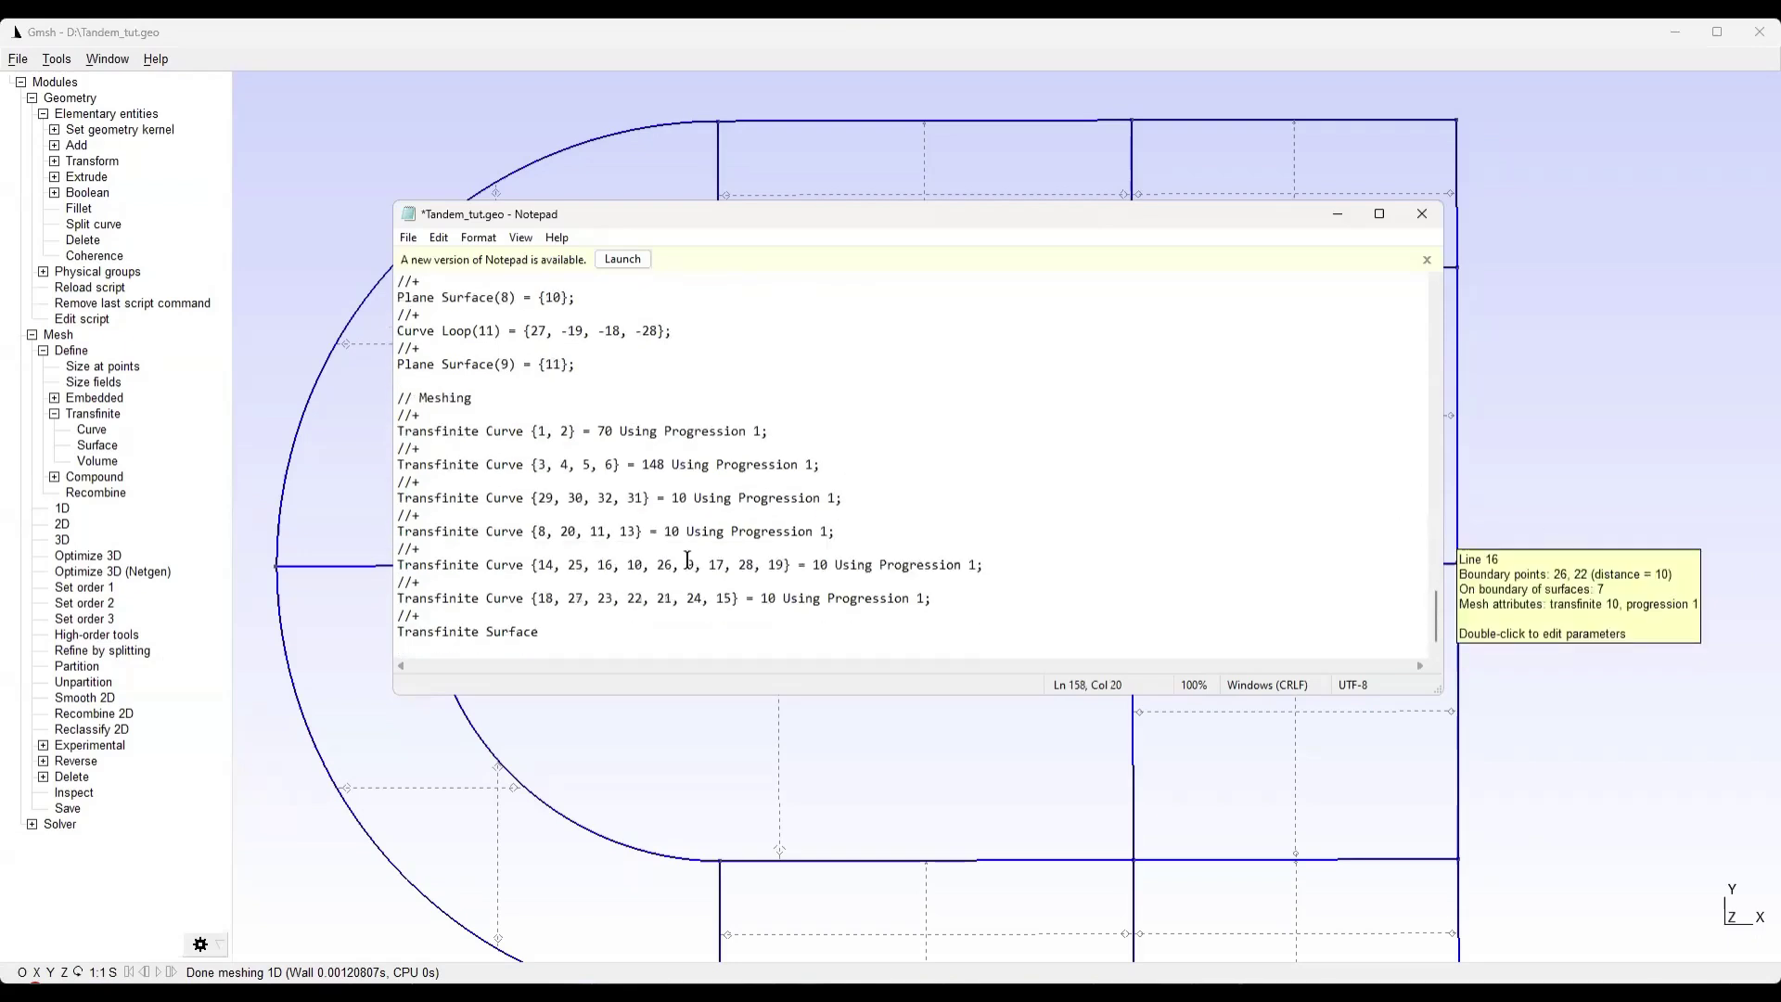
Complete the first surface statement as Transfinite Surface {1}; and follow it with a //+ line
text(};)
key(Return)
text(//+)
key(Return)
Add the statement Transfinite Surface {2}; followed by a //+ line
text(Trans)
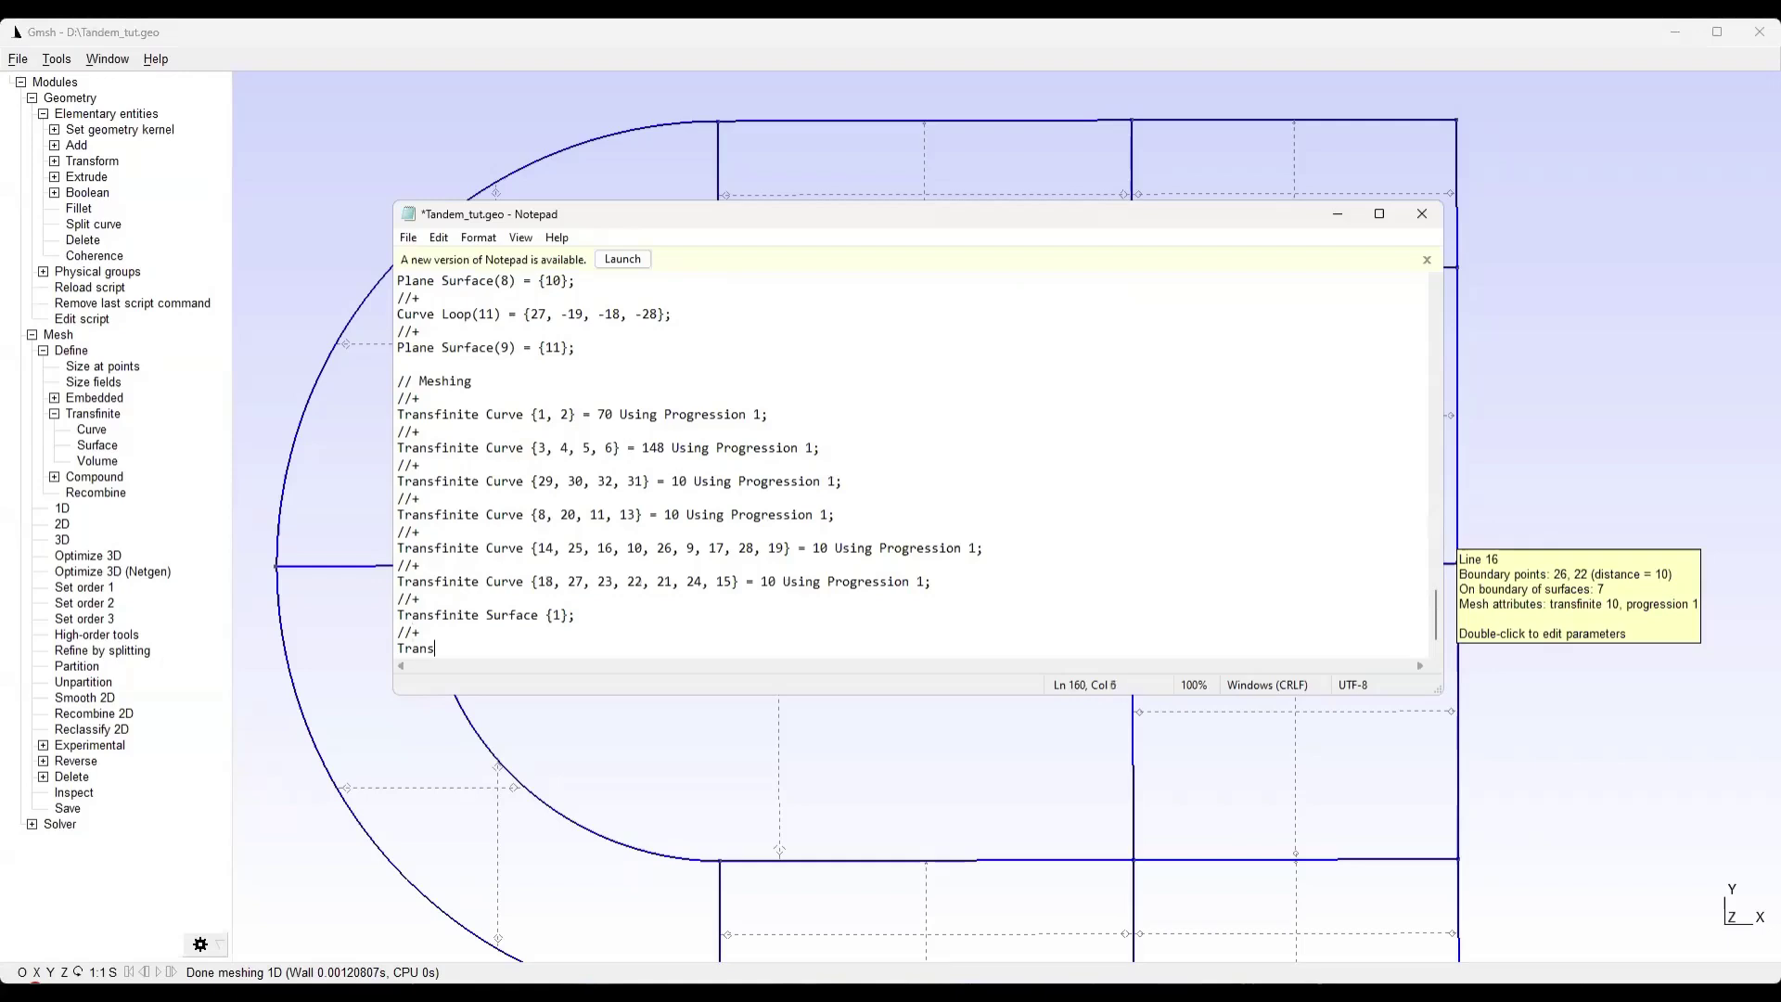
text(finite Sr)
text(rface {2};)
key(Return)
text(//)
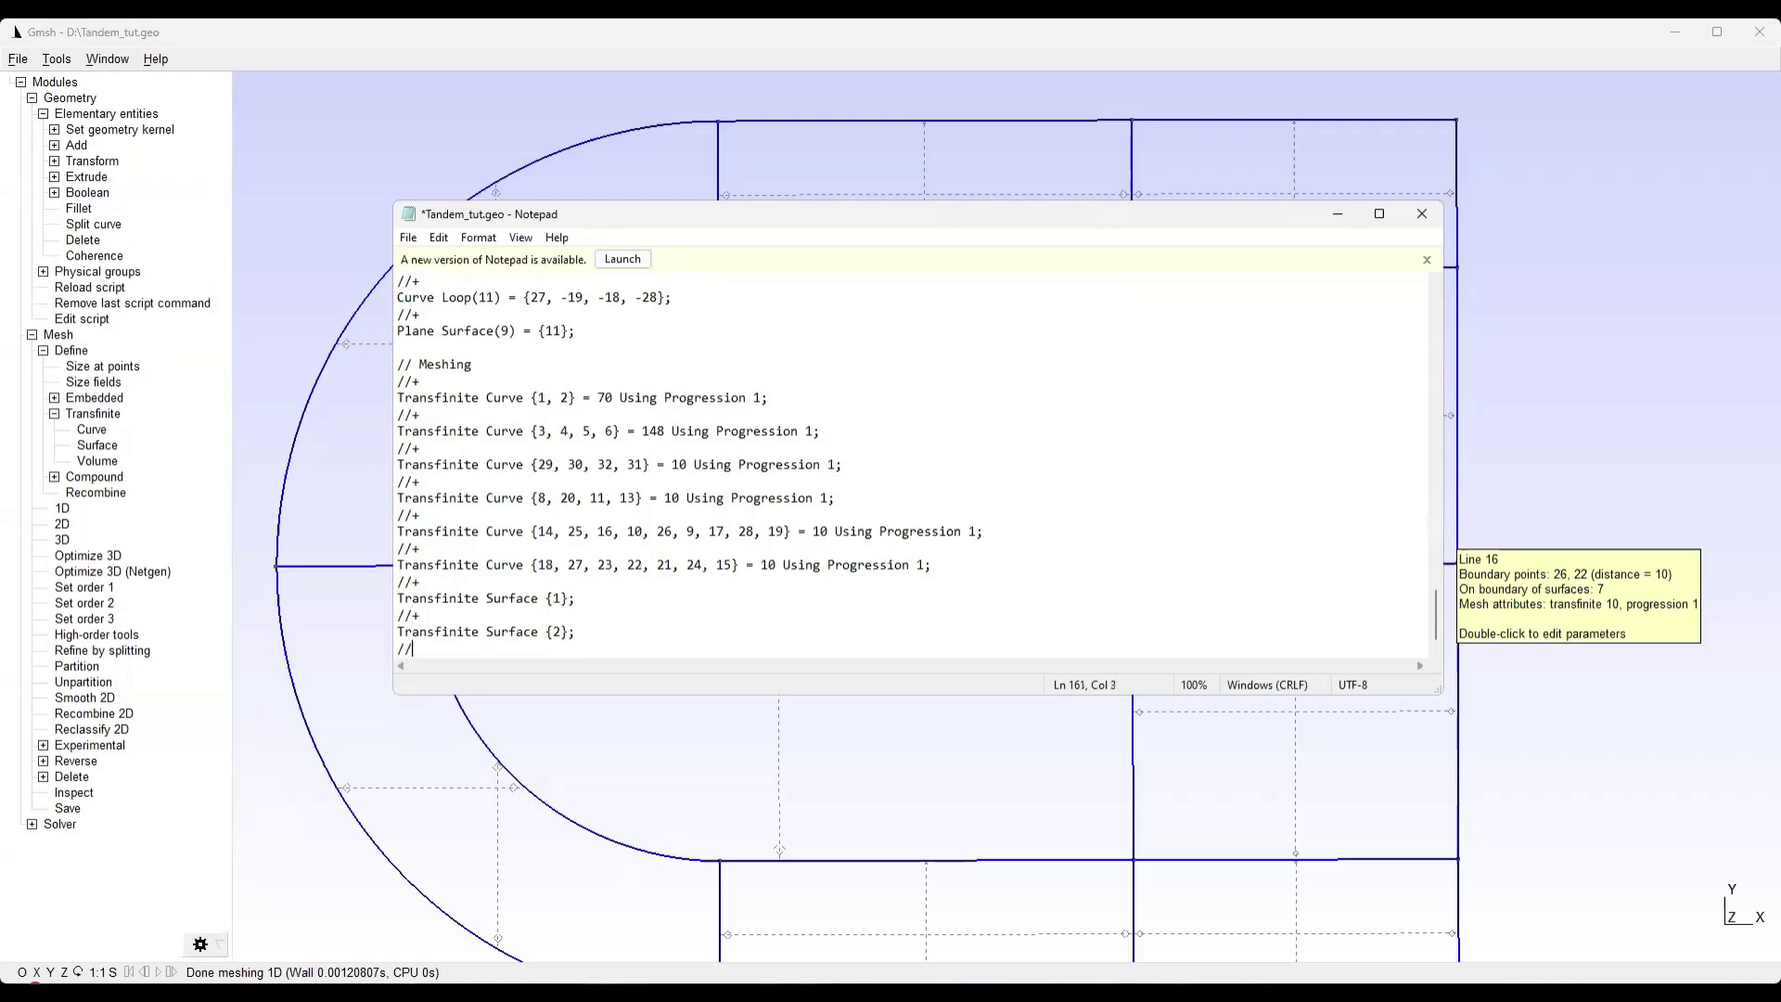
text(+)
key(Return)
Add the statement Transfinite Surface {3}; followed by a //+ line
text(Trans)
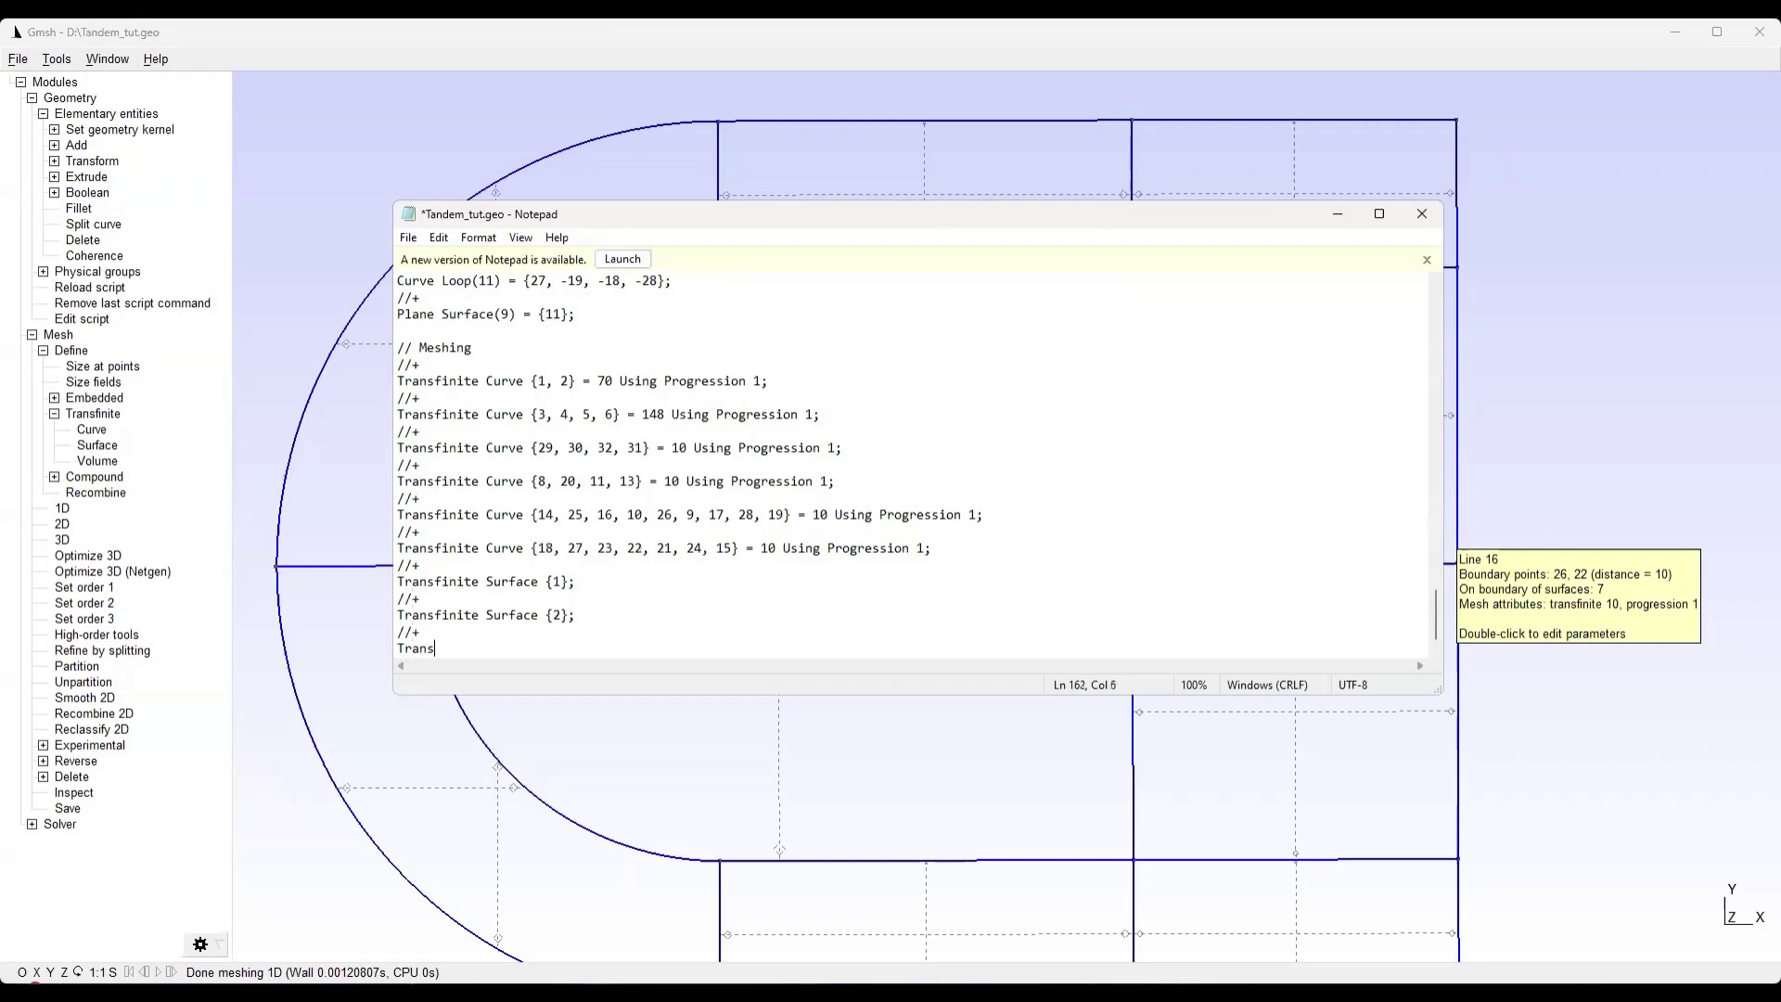
text(finite Surface {3};)
key(Return)
text(//+)
key(Return)
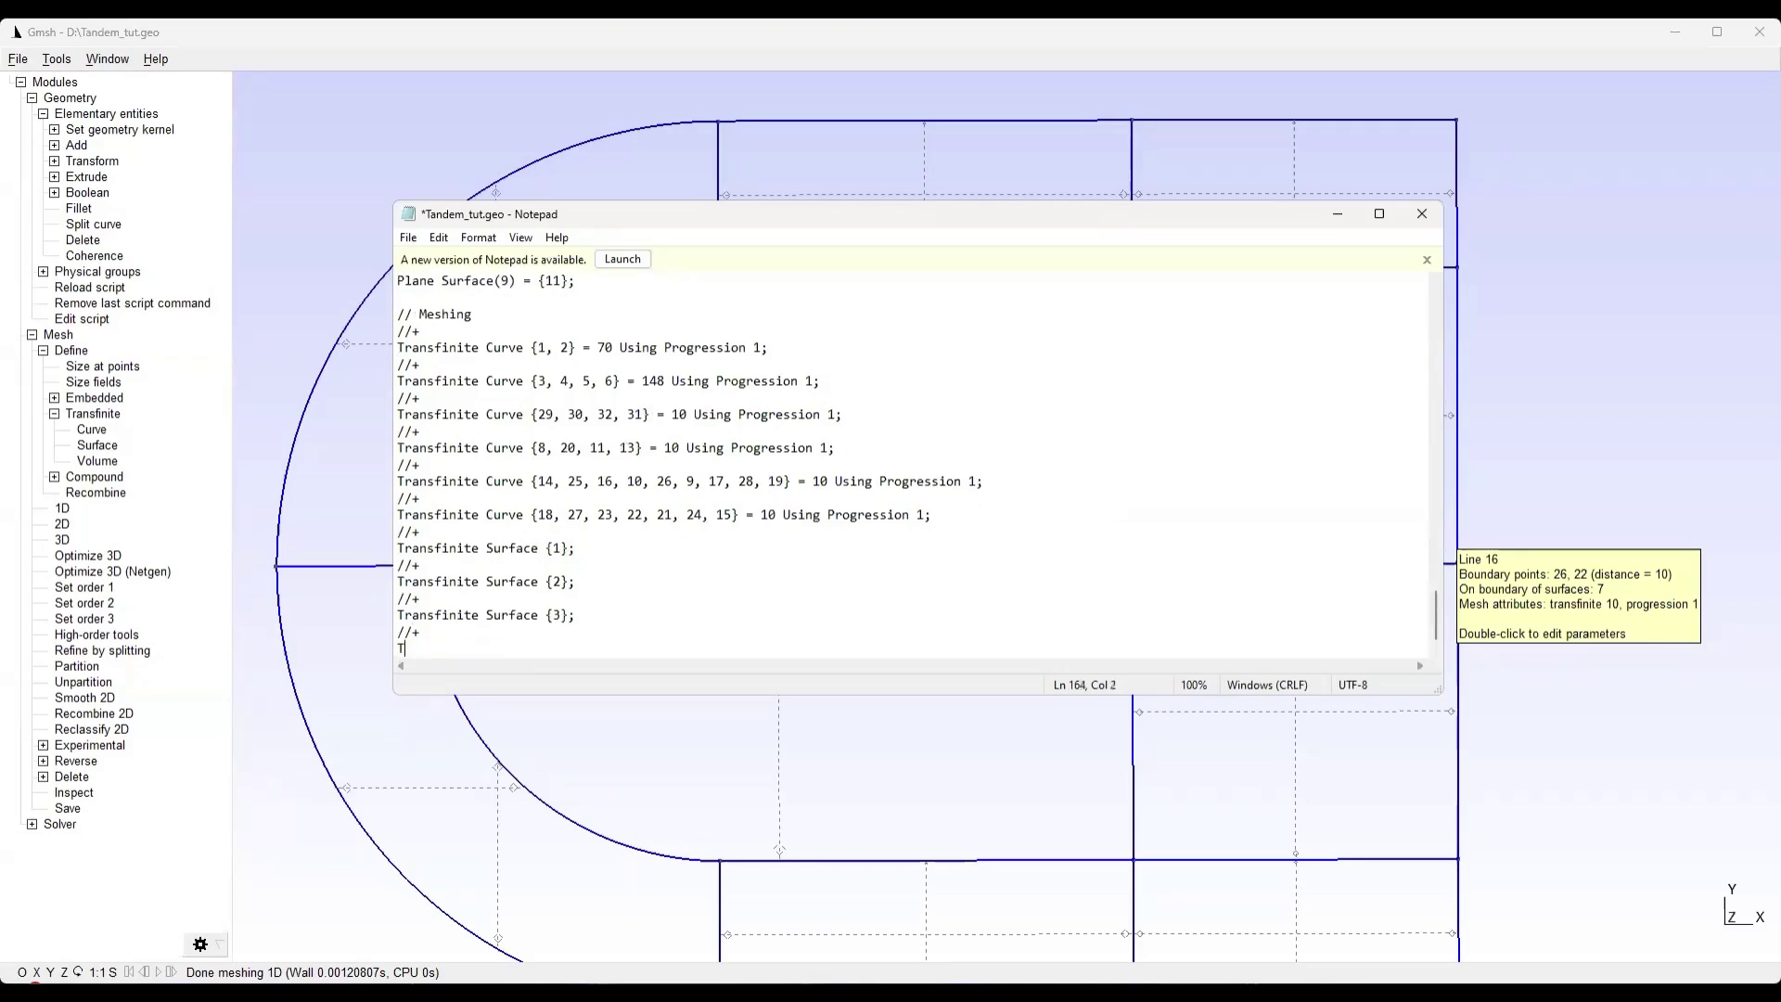
Add the statement Transfinite Surface {4}; followed by a //+ line
text(Transfinite Surface {4};)
key(Return)
text(//)
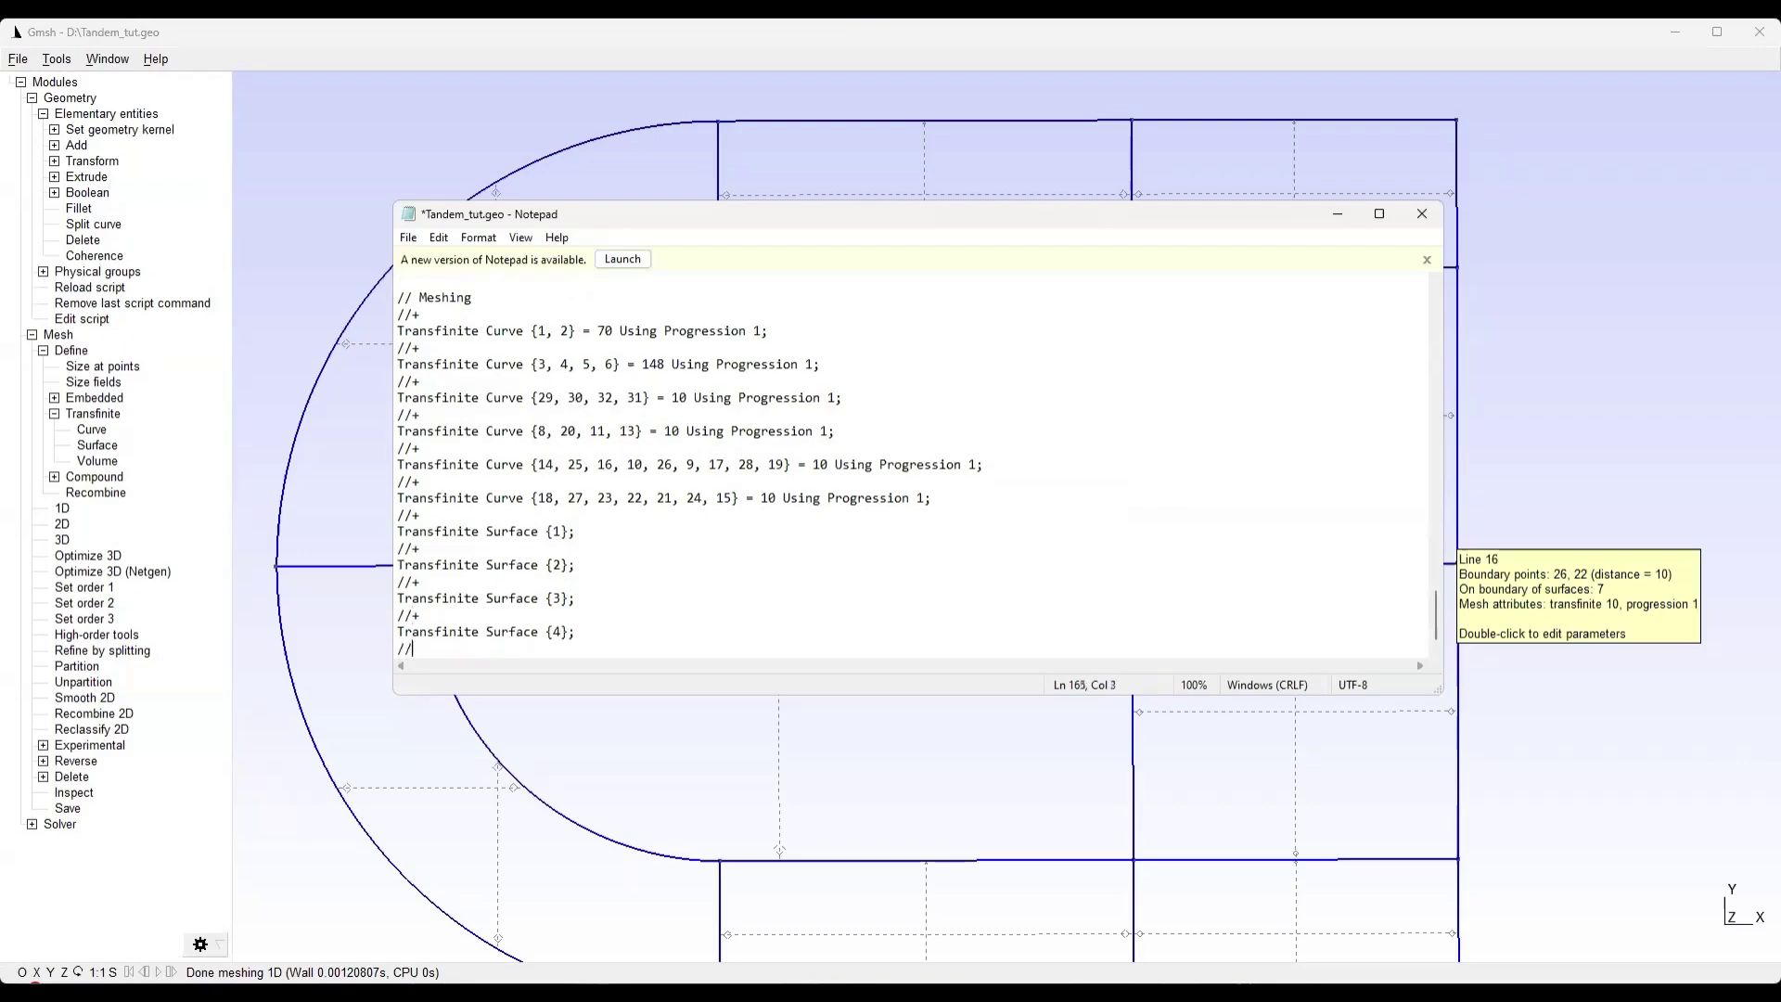
text(+)
key(Return)
Add the statement Transfinite Surface {5}; followed by a //+ line
text(Transfinite Surface )
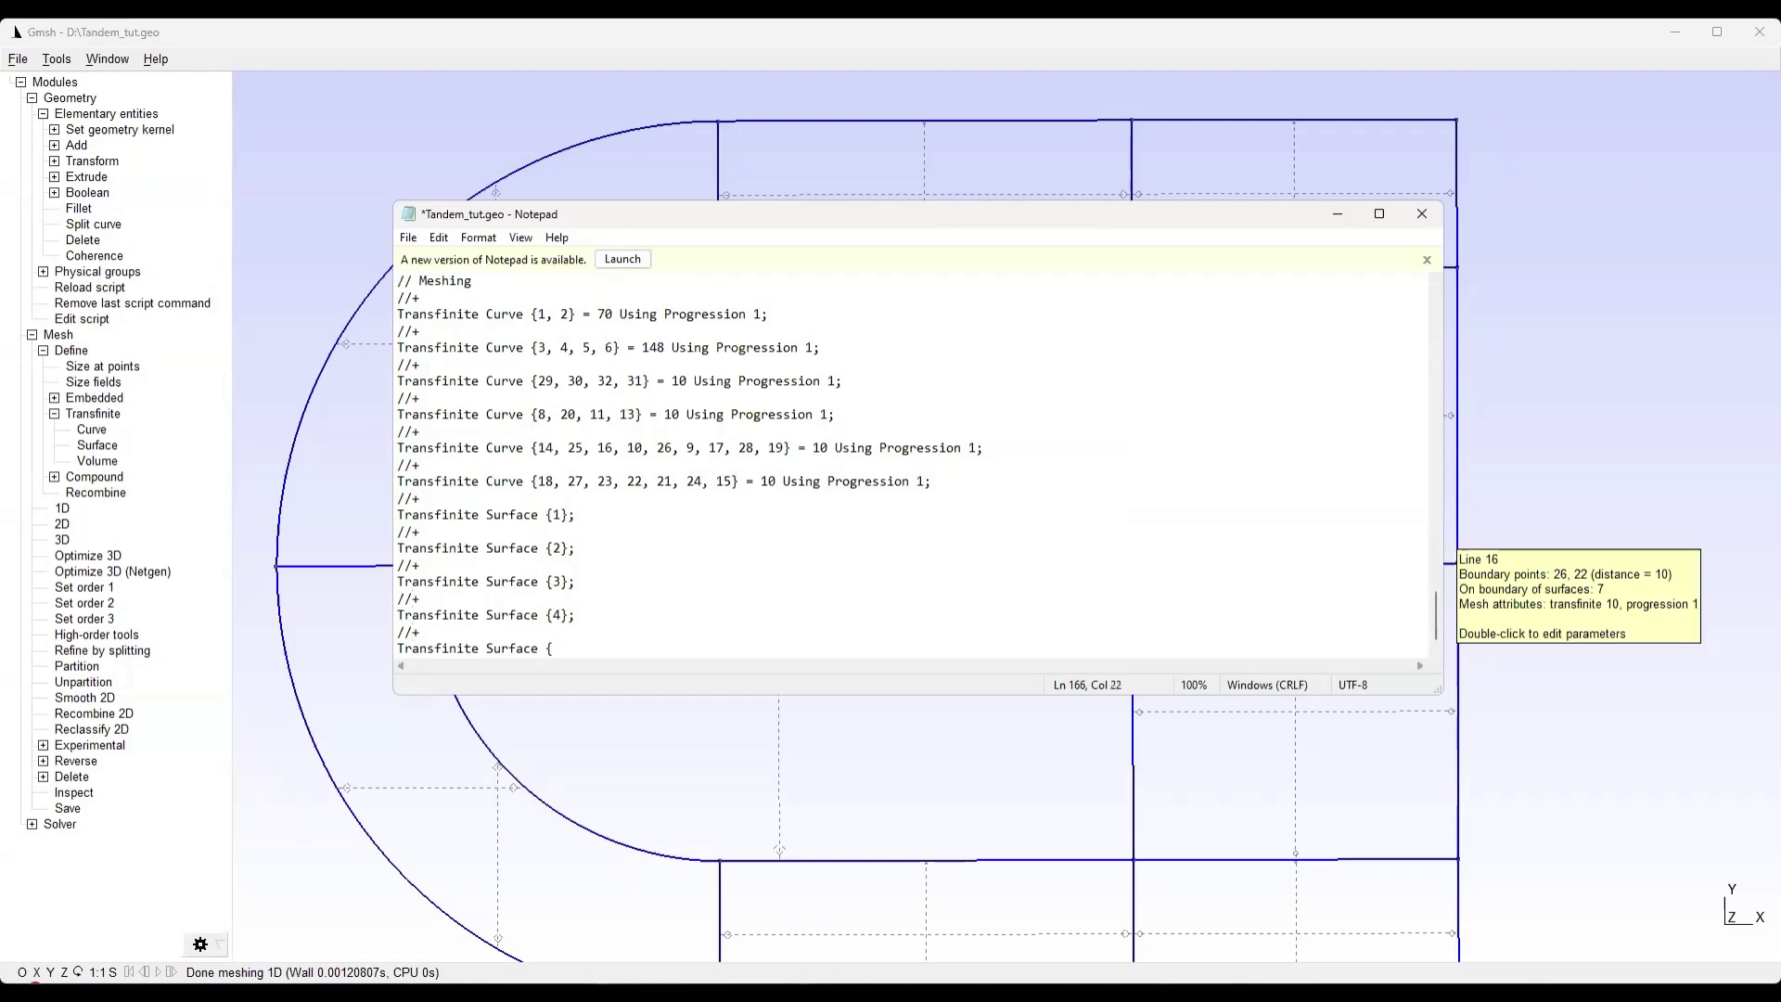
text({5};)
key(Return)
text(//+)
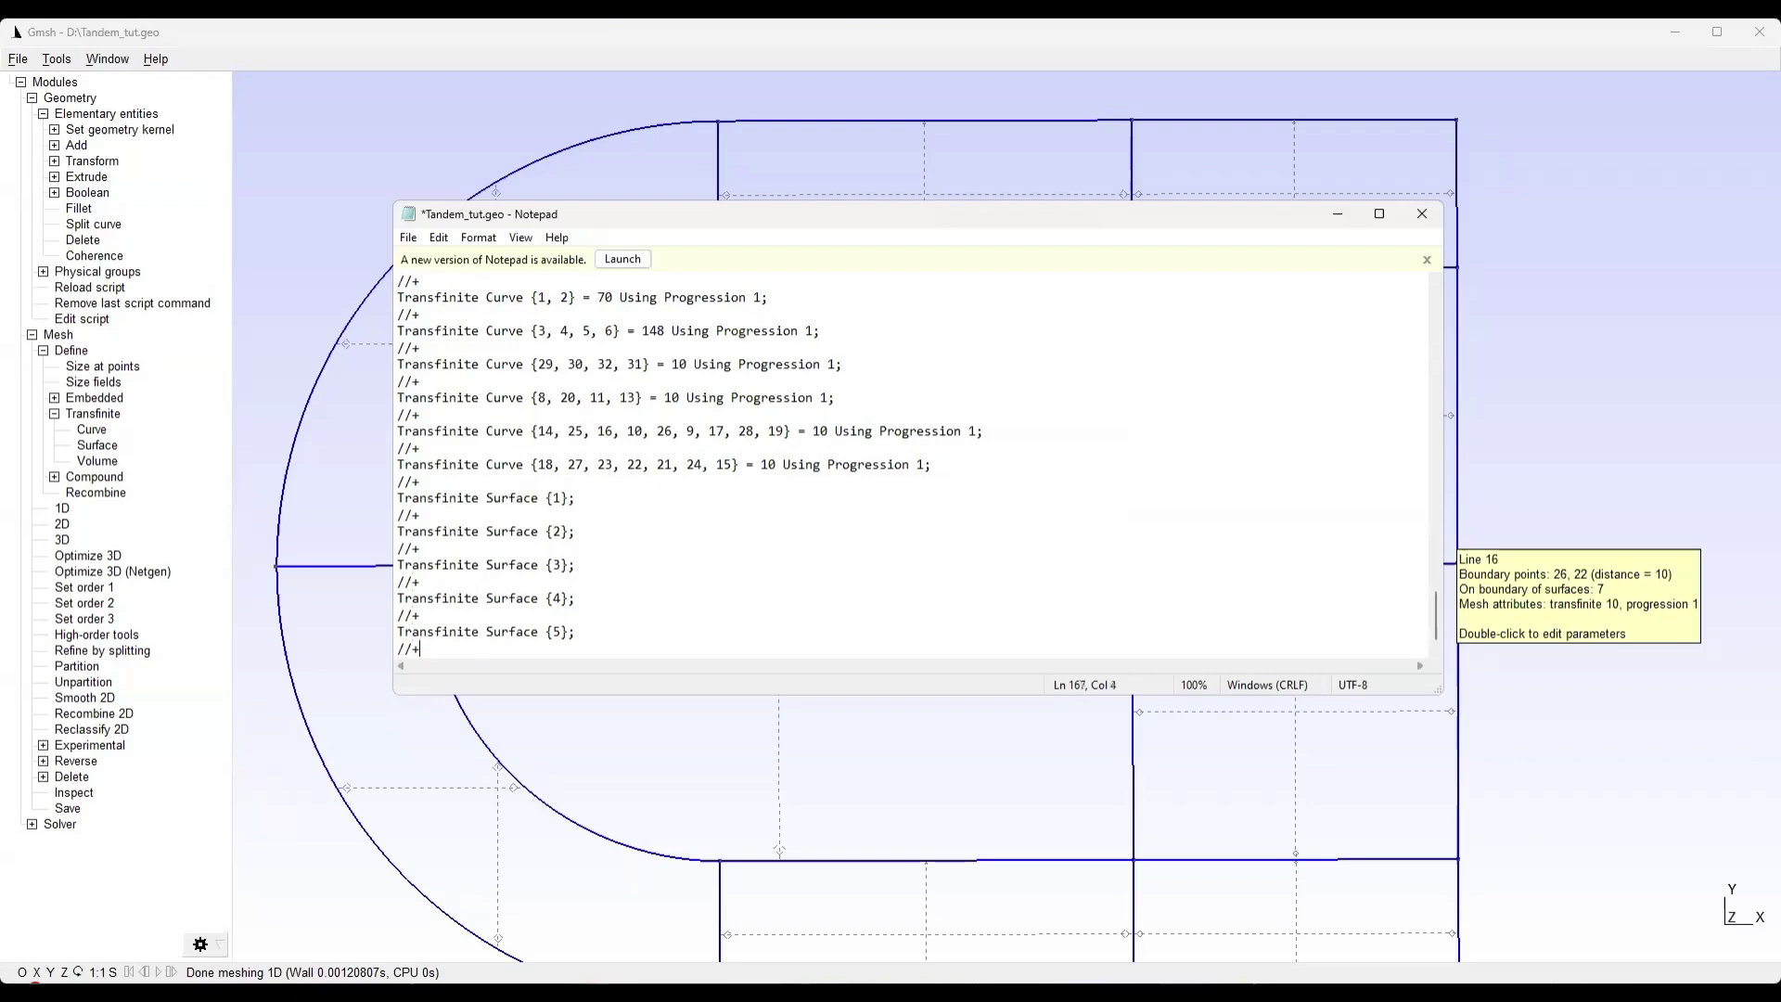
key(Return)
Add the statement Transfinite Surface {6}; followed by a //+ line
text(Trans)
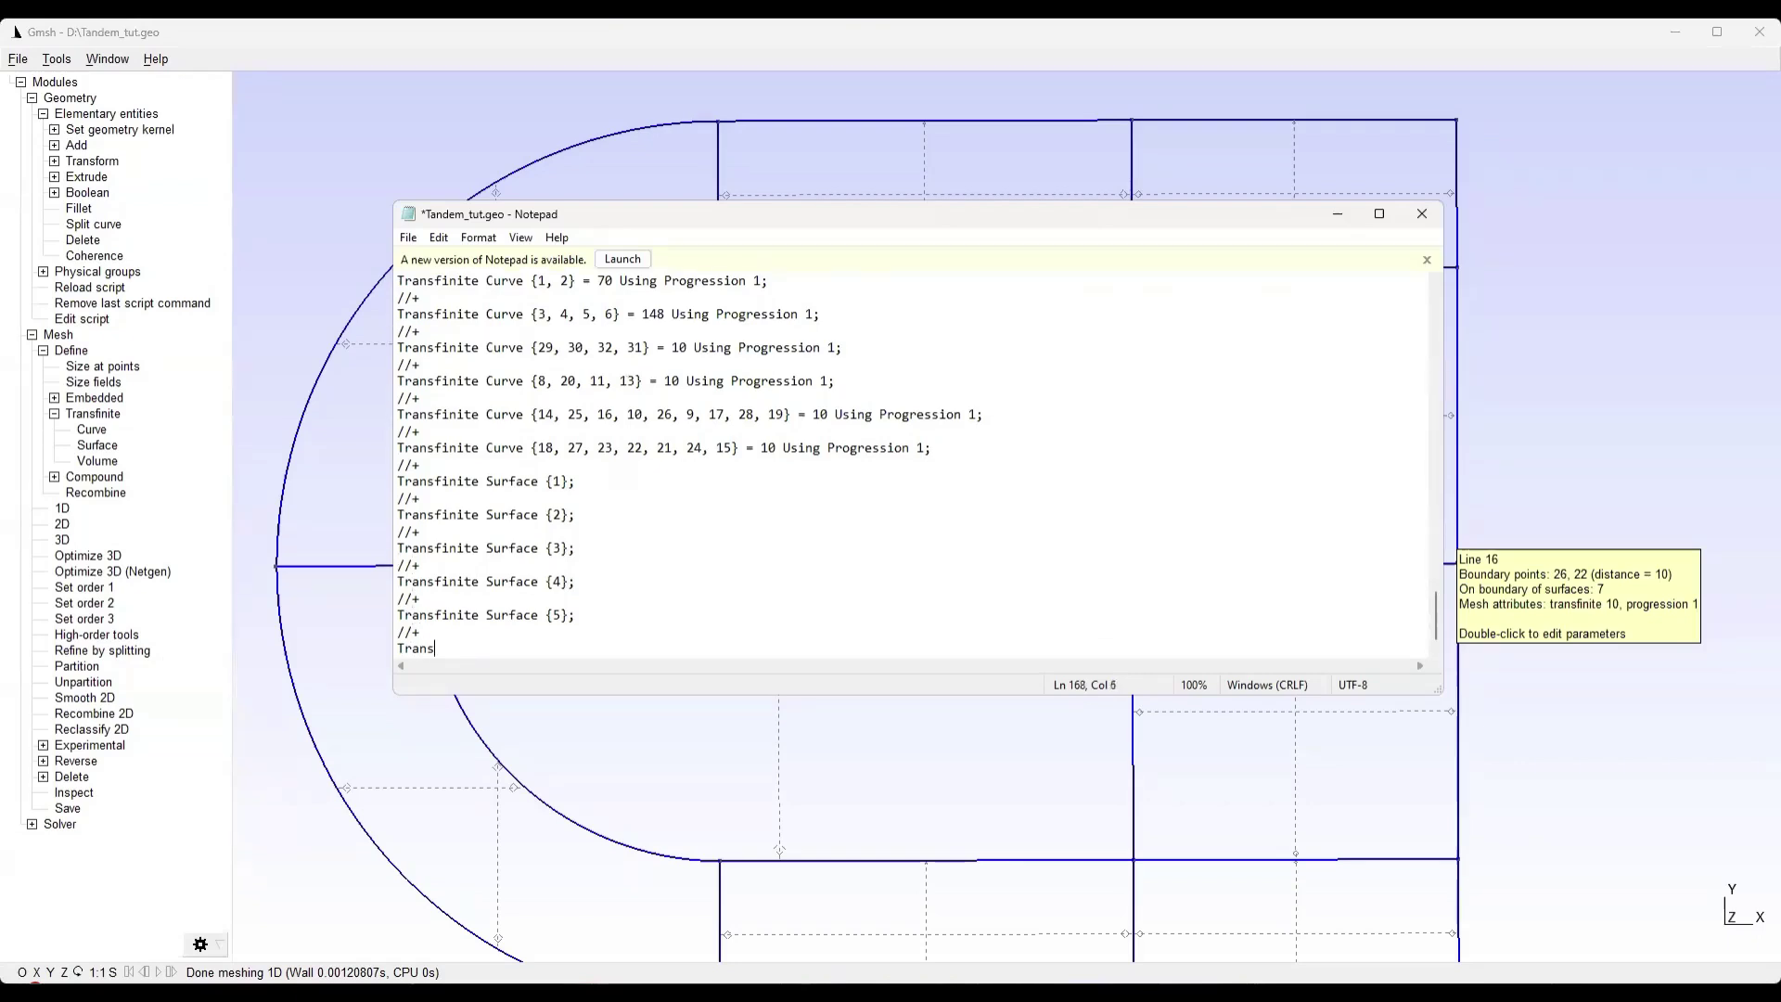
text(finite Surface {6};)
key(Return)
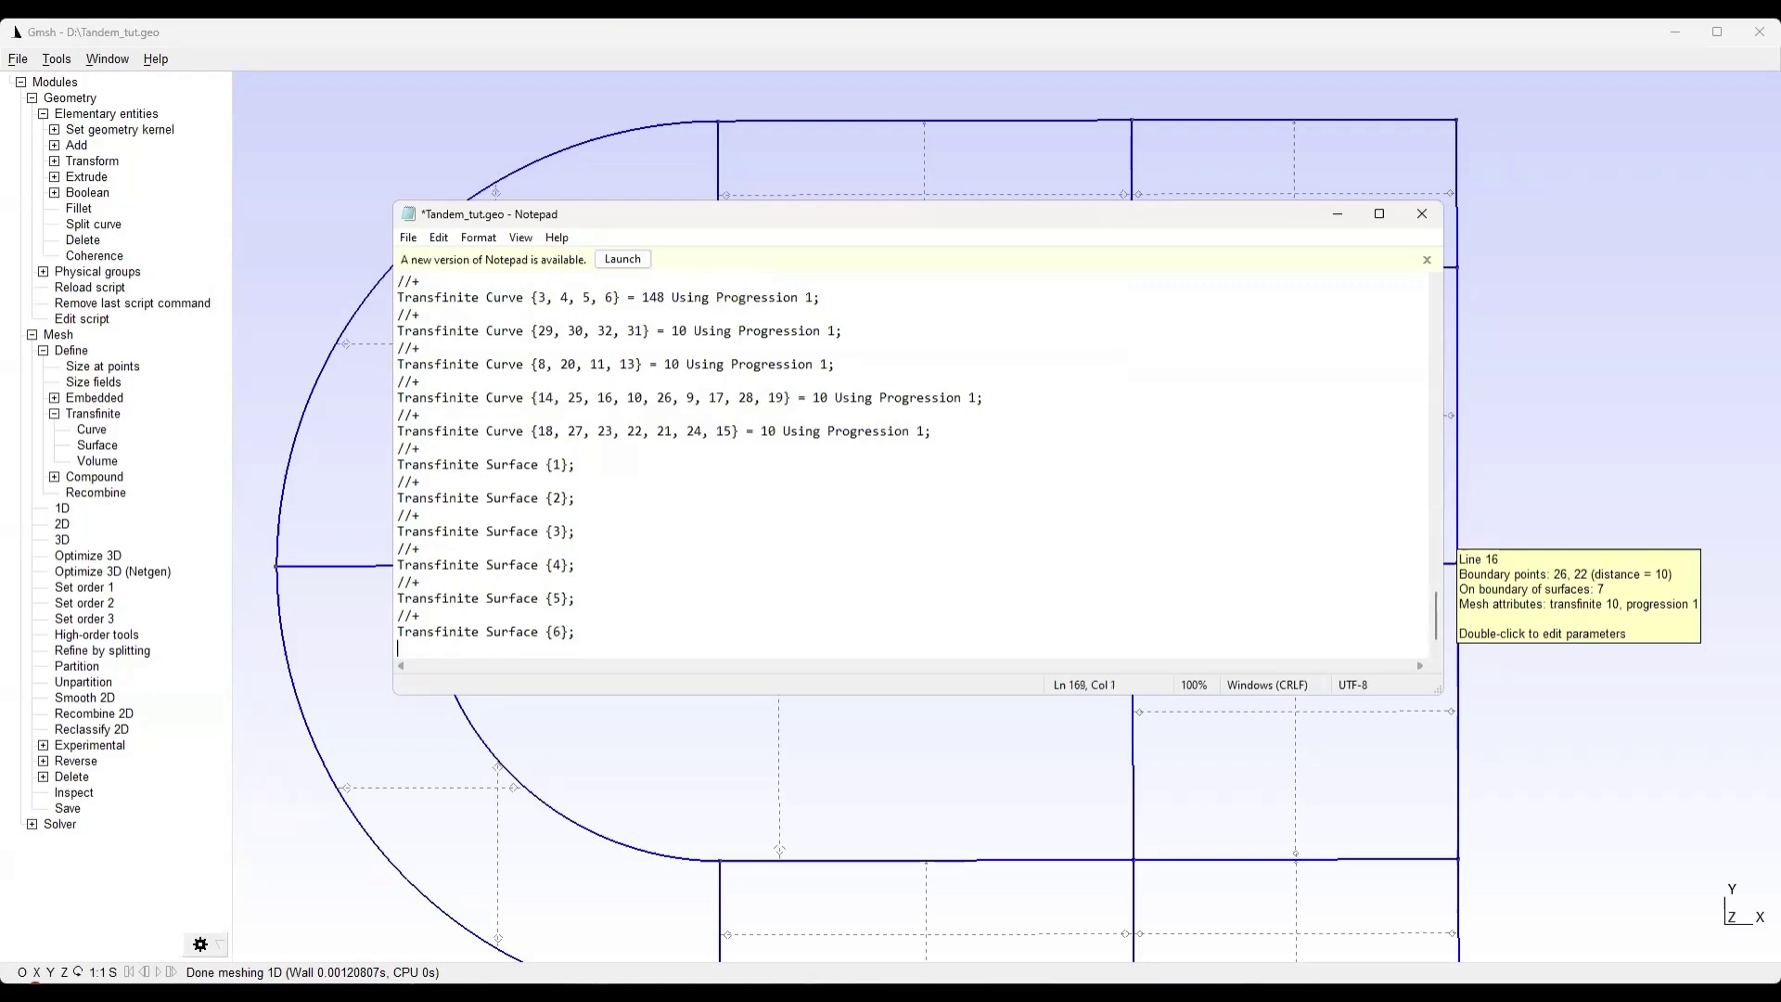
text(//+)
key(Return)
Add the statement Transfinite Surface {7}; followed by a //+ line
text(T)
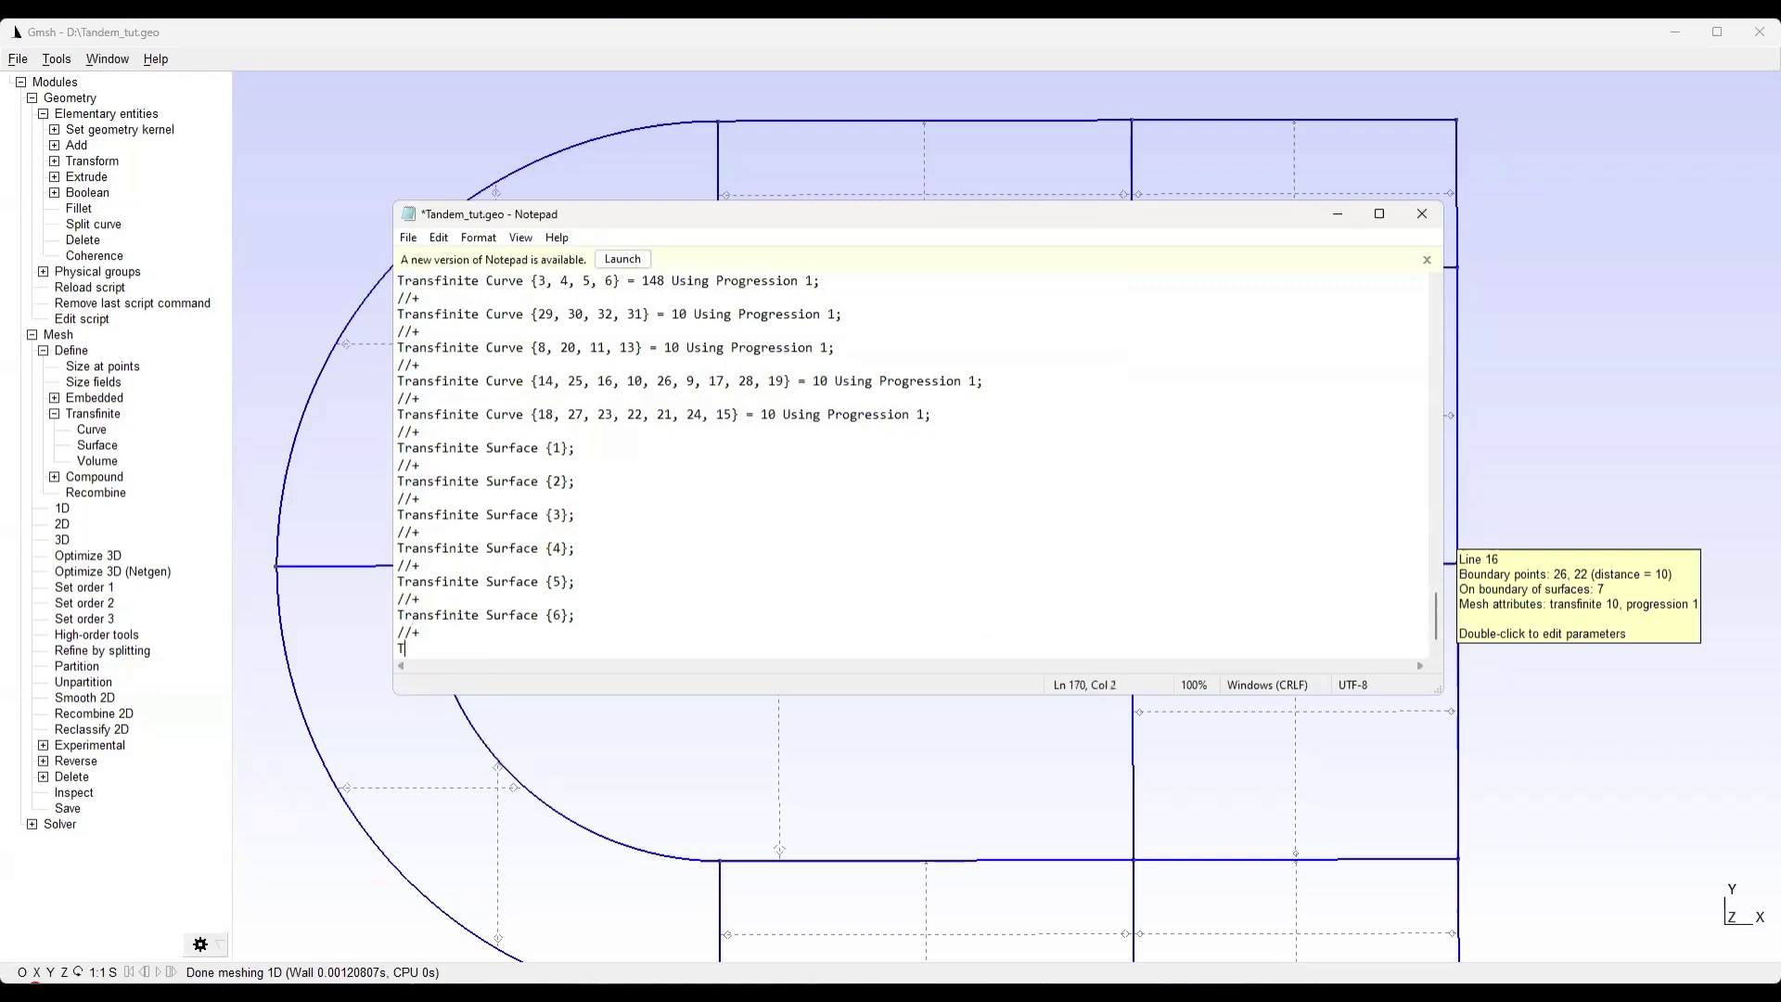
text(sfinite Sr)
key(BackSpace)
text(urface {)
text(7};)
key(Return)
text(//+)
key(Return)
Add the statement Transfinite Surface {8}; followed by a //+ line
text(Transfinite Sr)
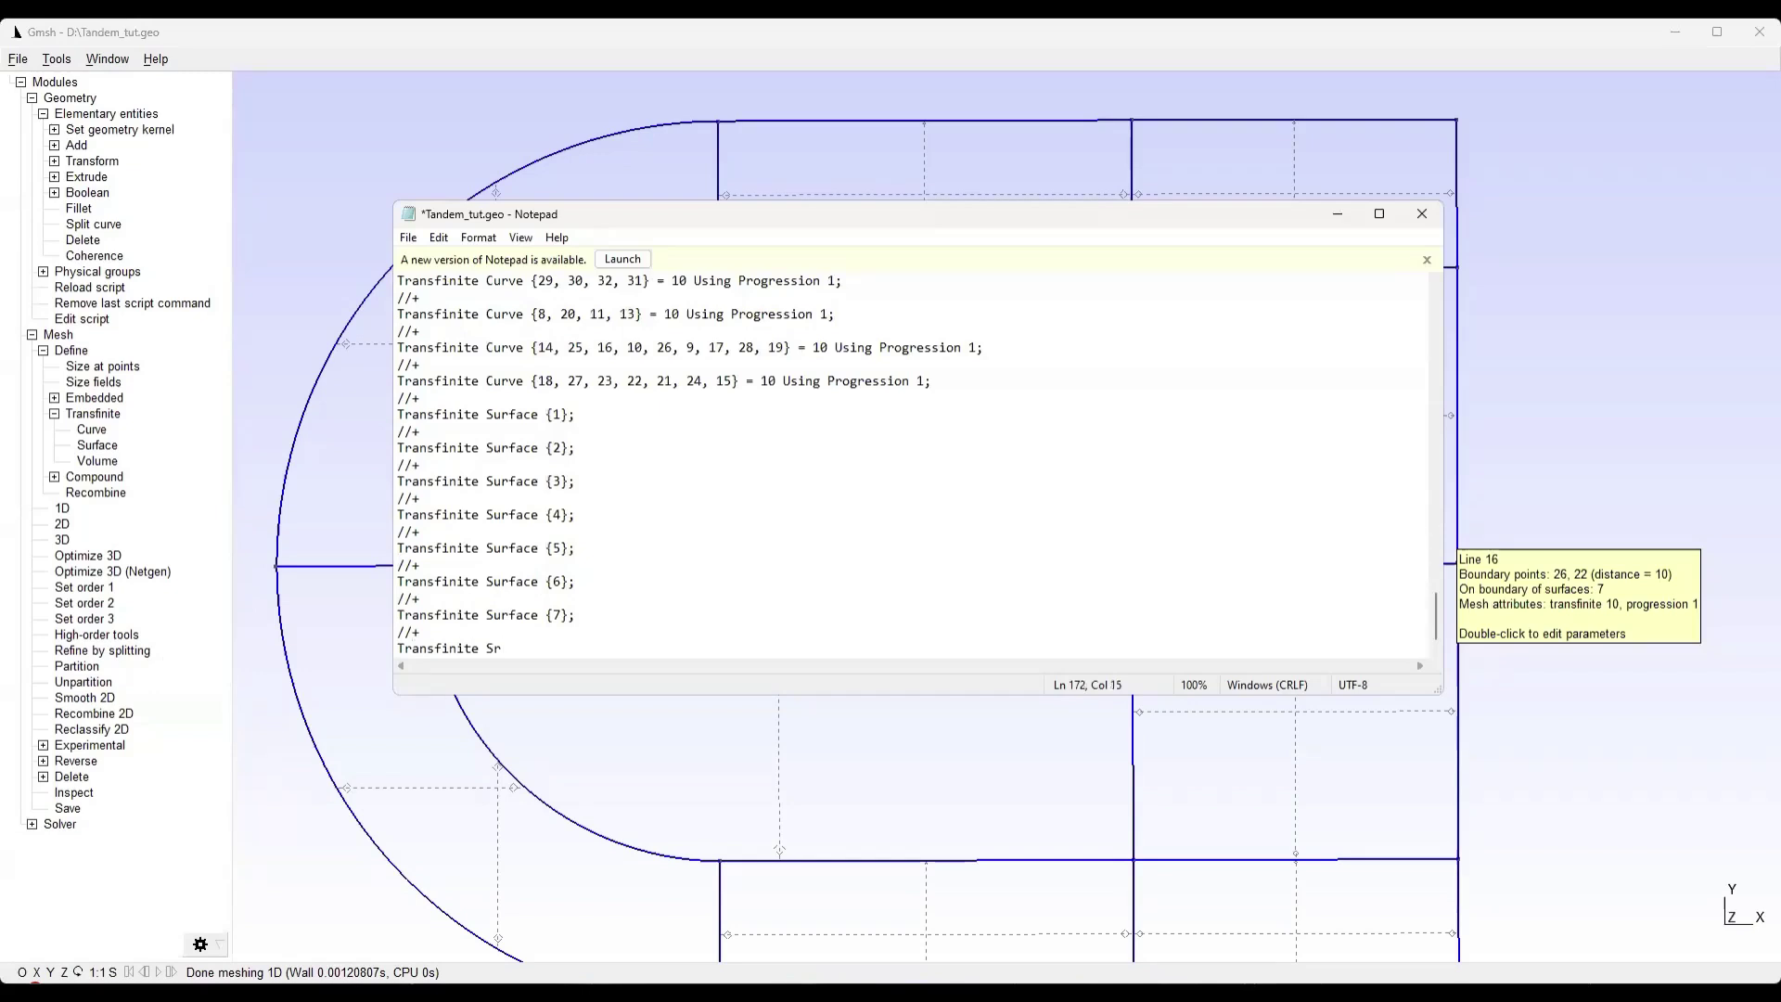
key(BackSpace)
text(urface {8};)
key(Return)
text(//+)
key(Return)
Add the final statement Transfinite Surface {9}; and save the script
text(Transfinite S)
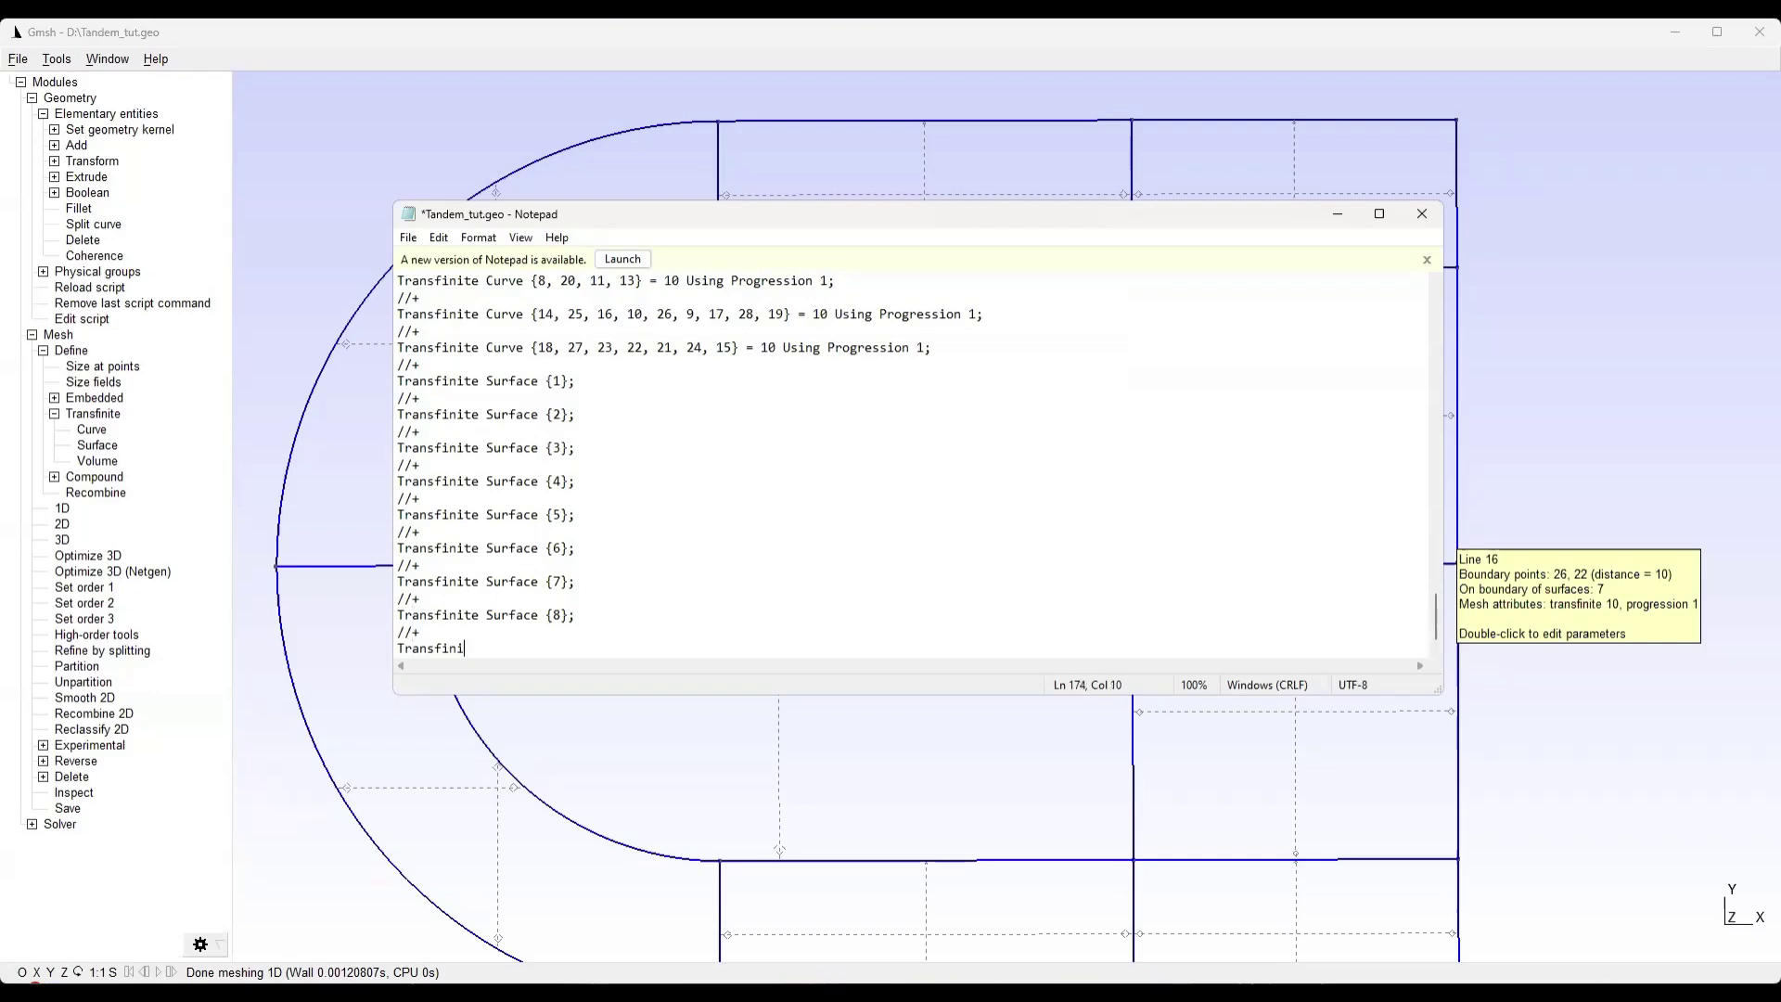
text(r)
key(BackSpace)
text(urface {9};)
click(413, 244)
click(447, 318)
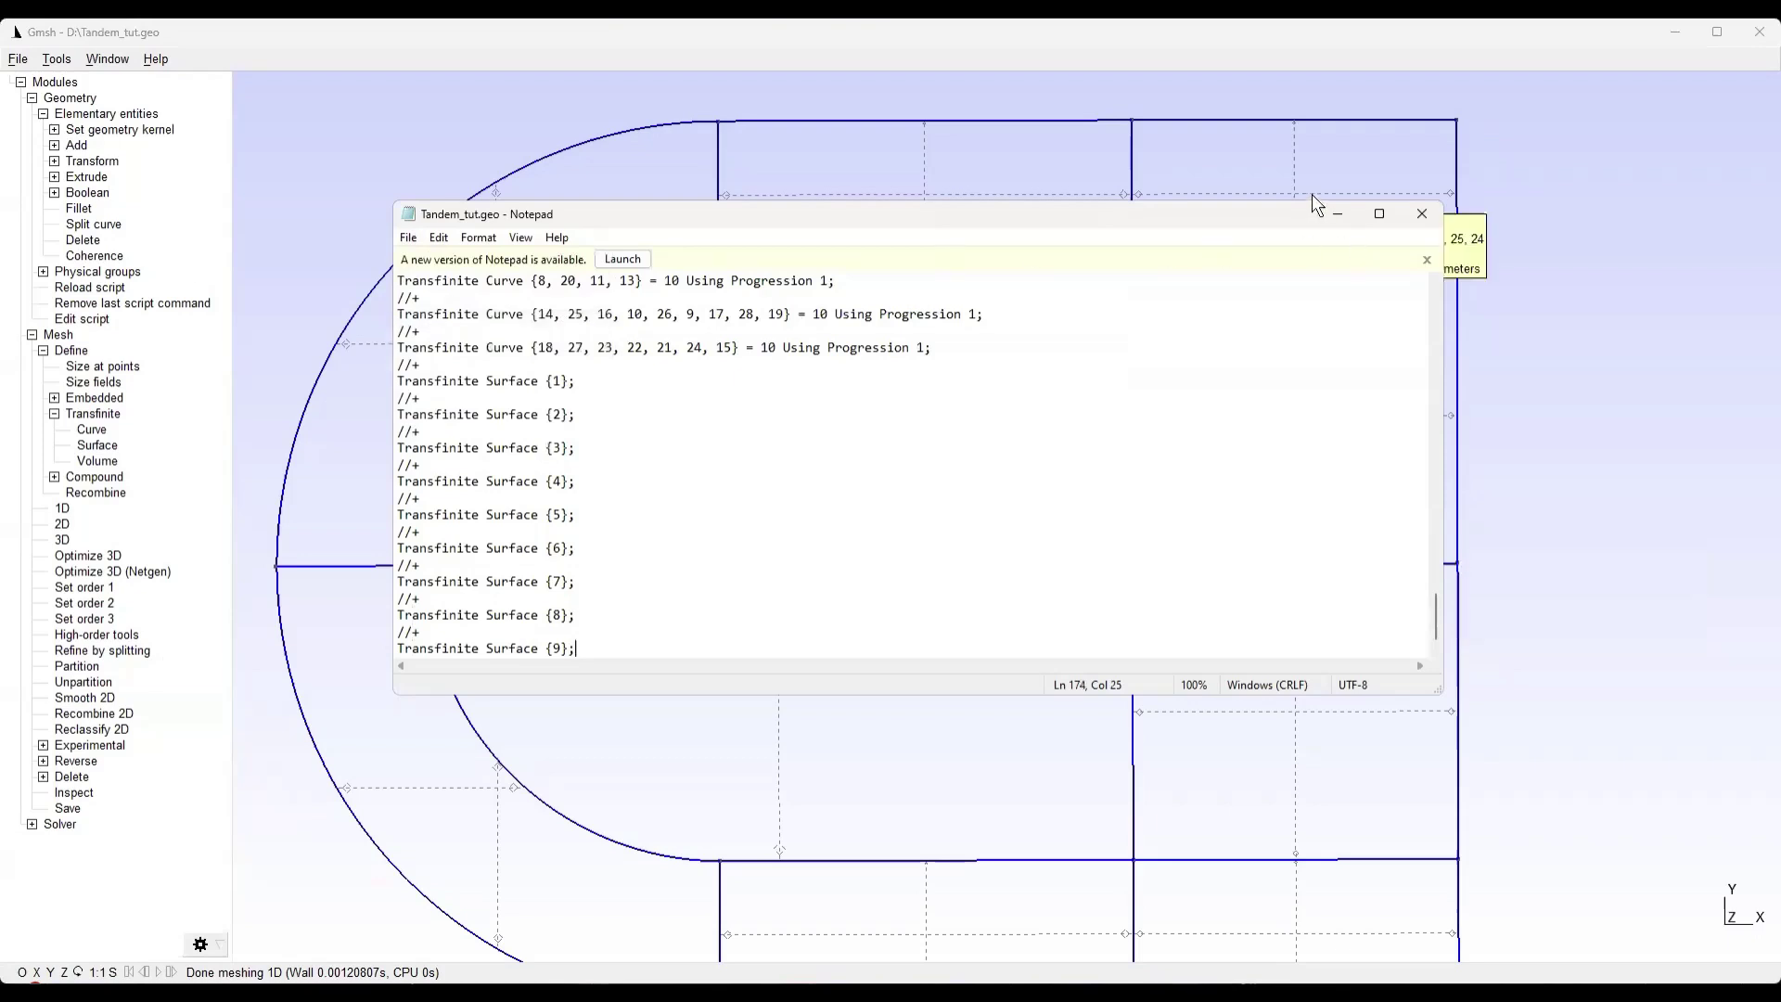
Switch to Gmsh, reload the script and generate the 2D mesh
click(1338, 214)
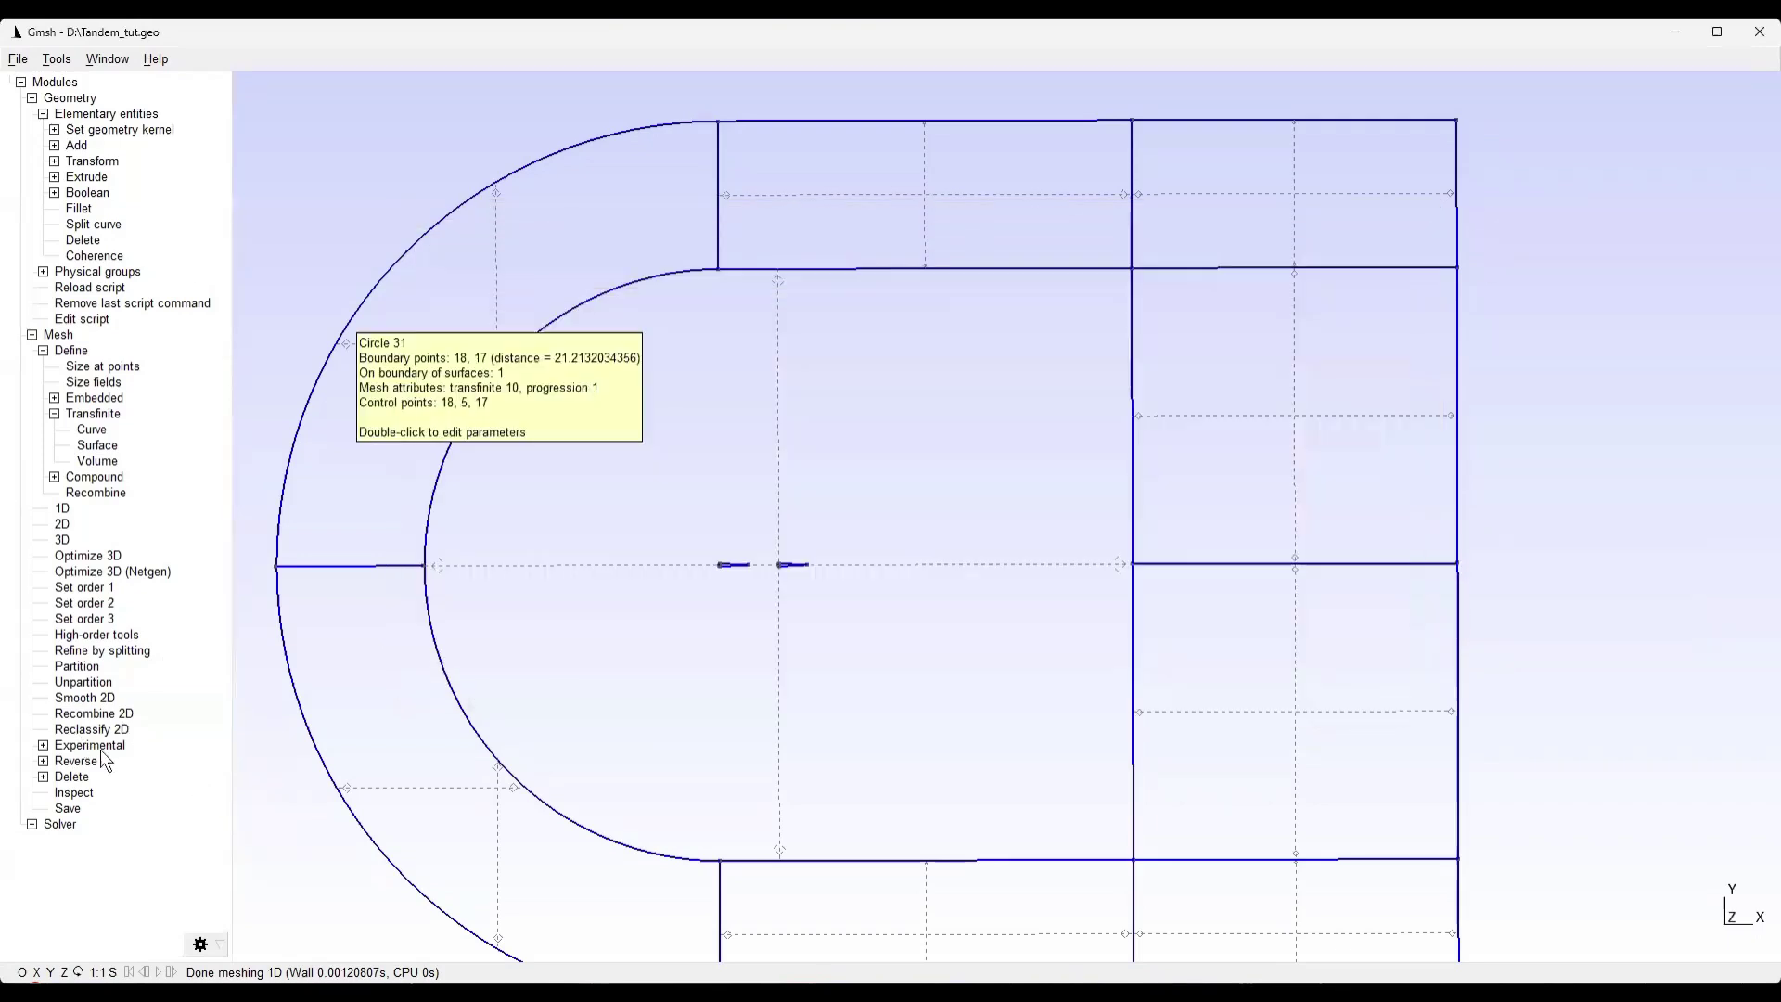
click(83, 287)
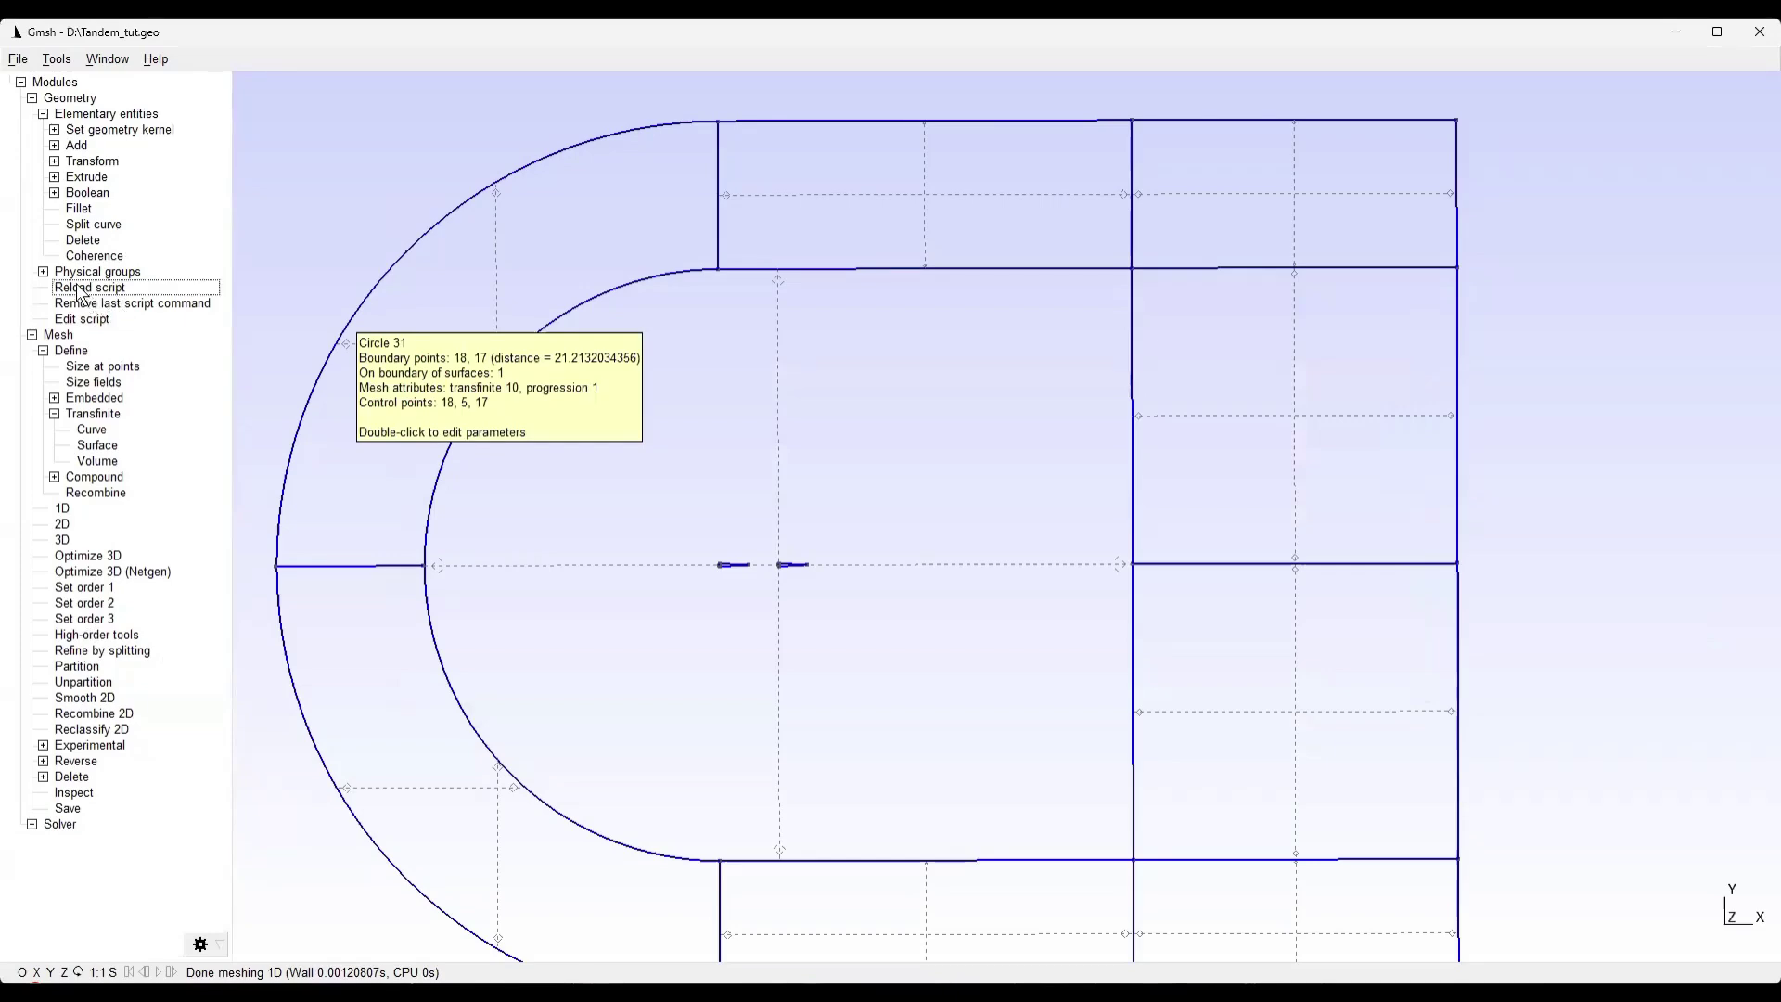
click(63, 524)
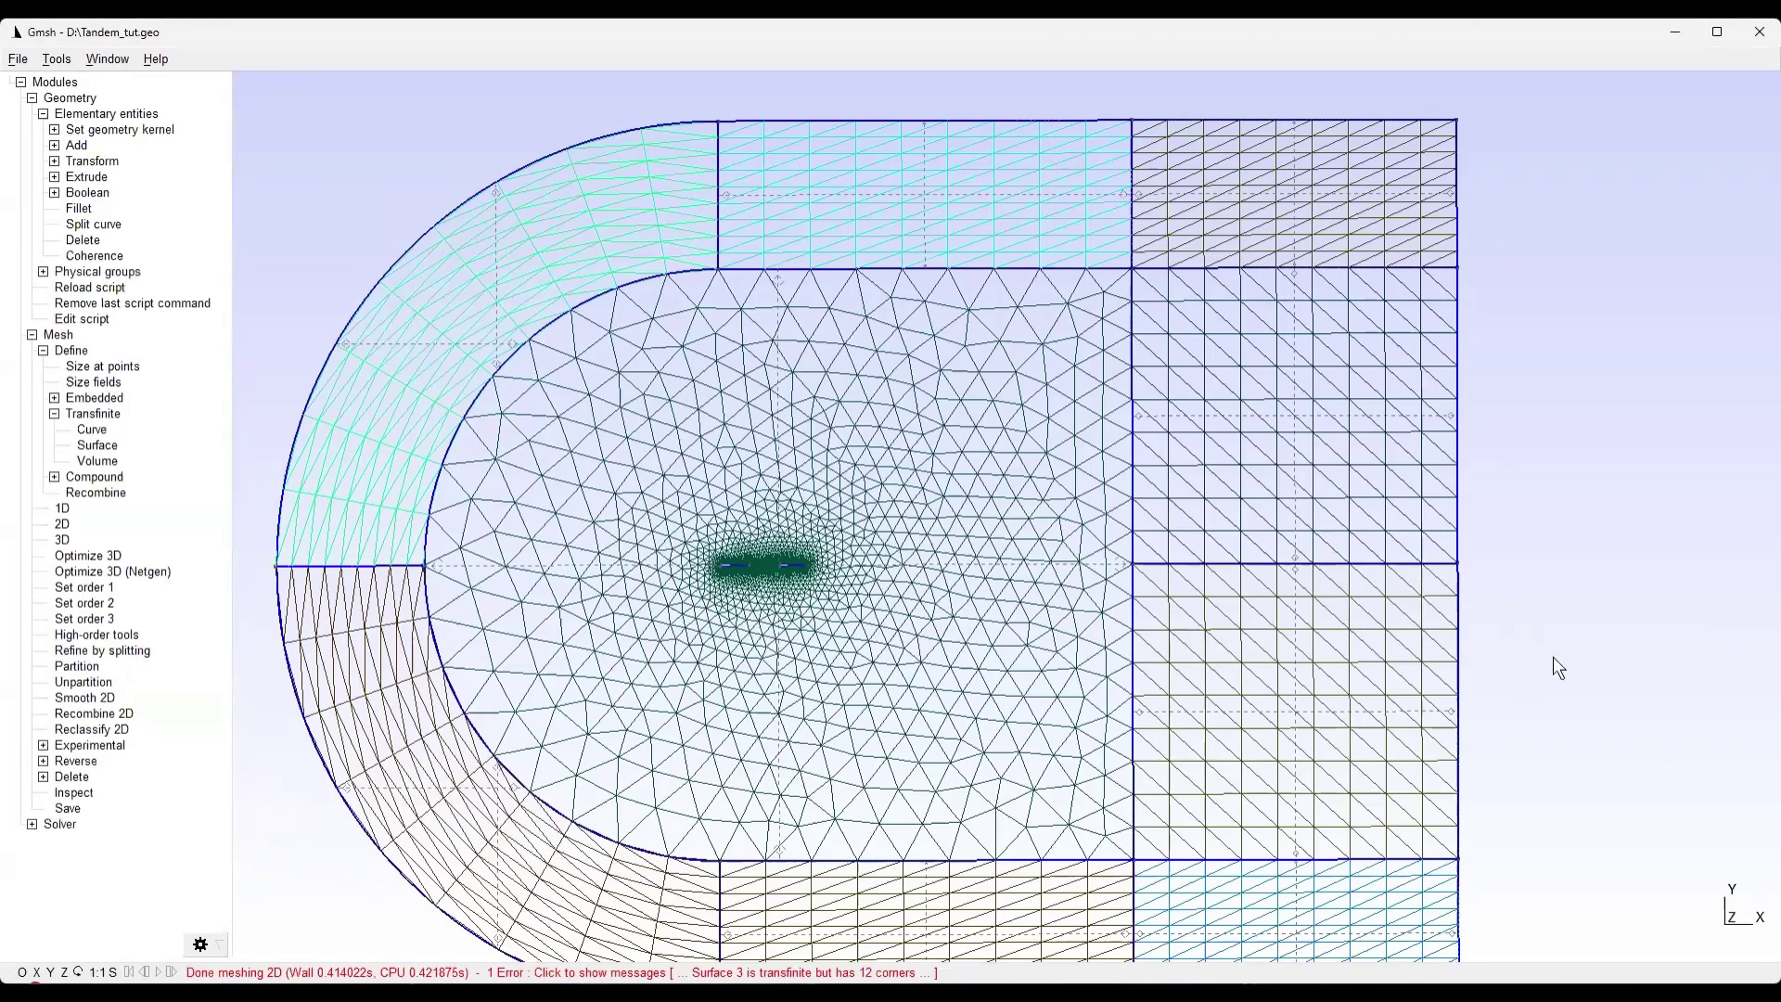
Inspect the 2D mesh across the domain and read the meshing messages in the log
right_drag(1553, 656, 1605, 360)
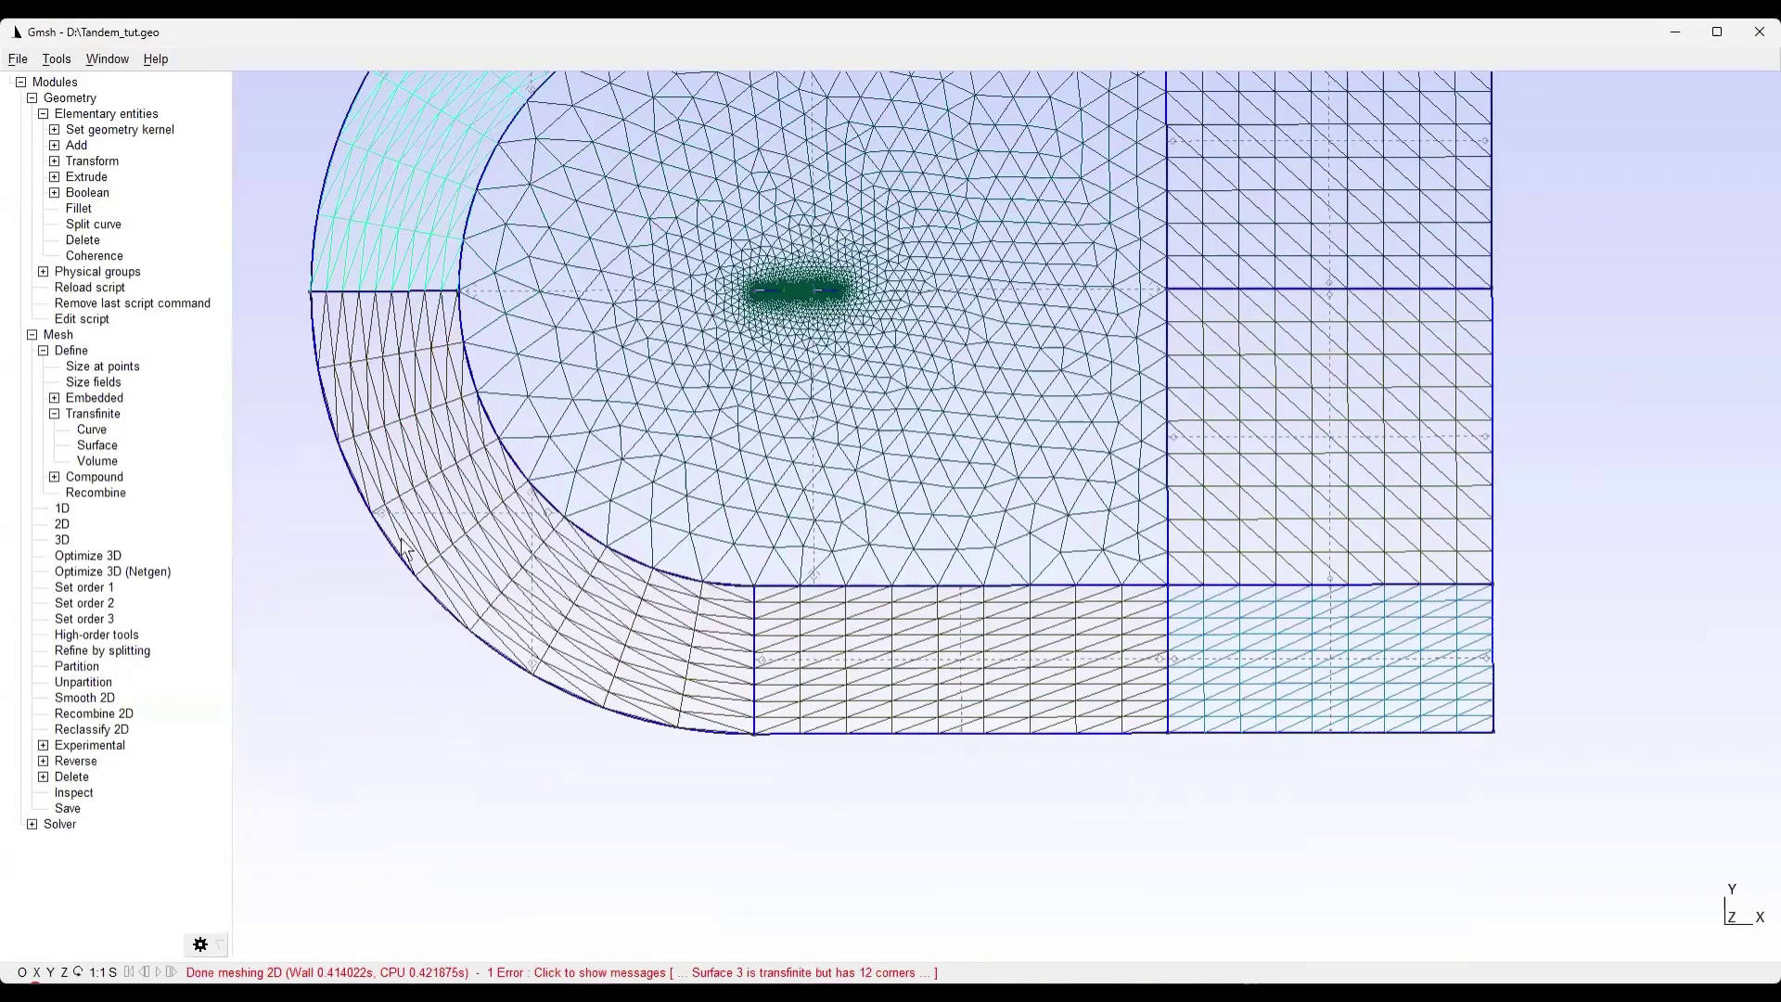
right_drag(758, 250, 807, 520)
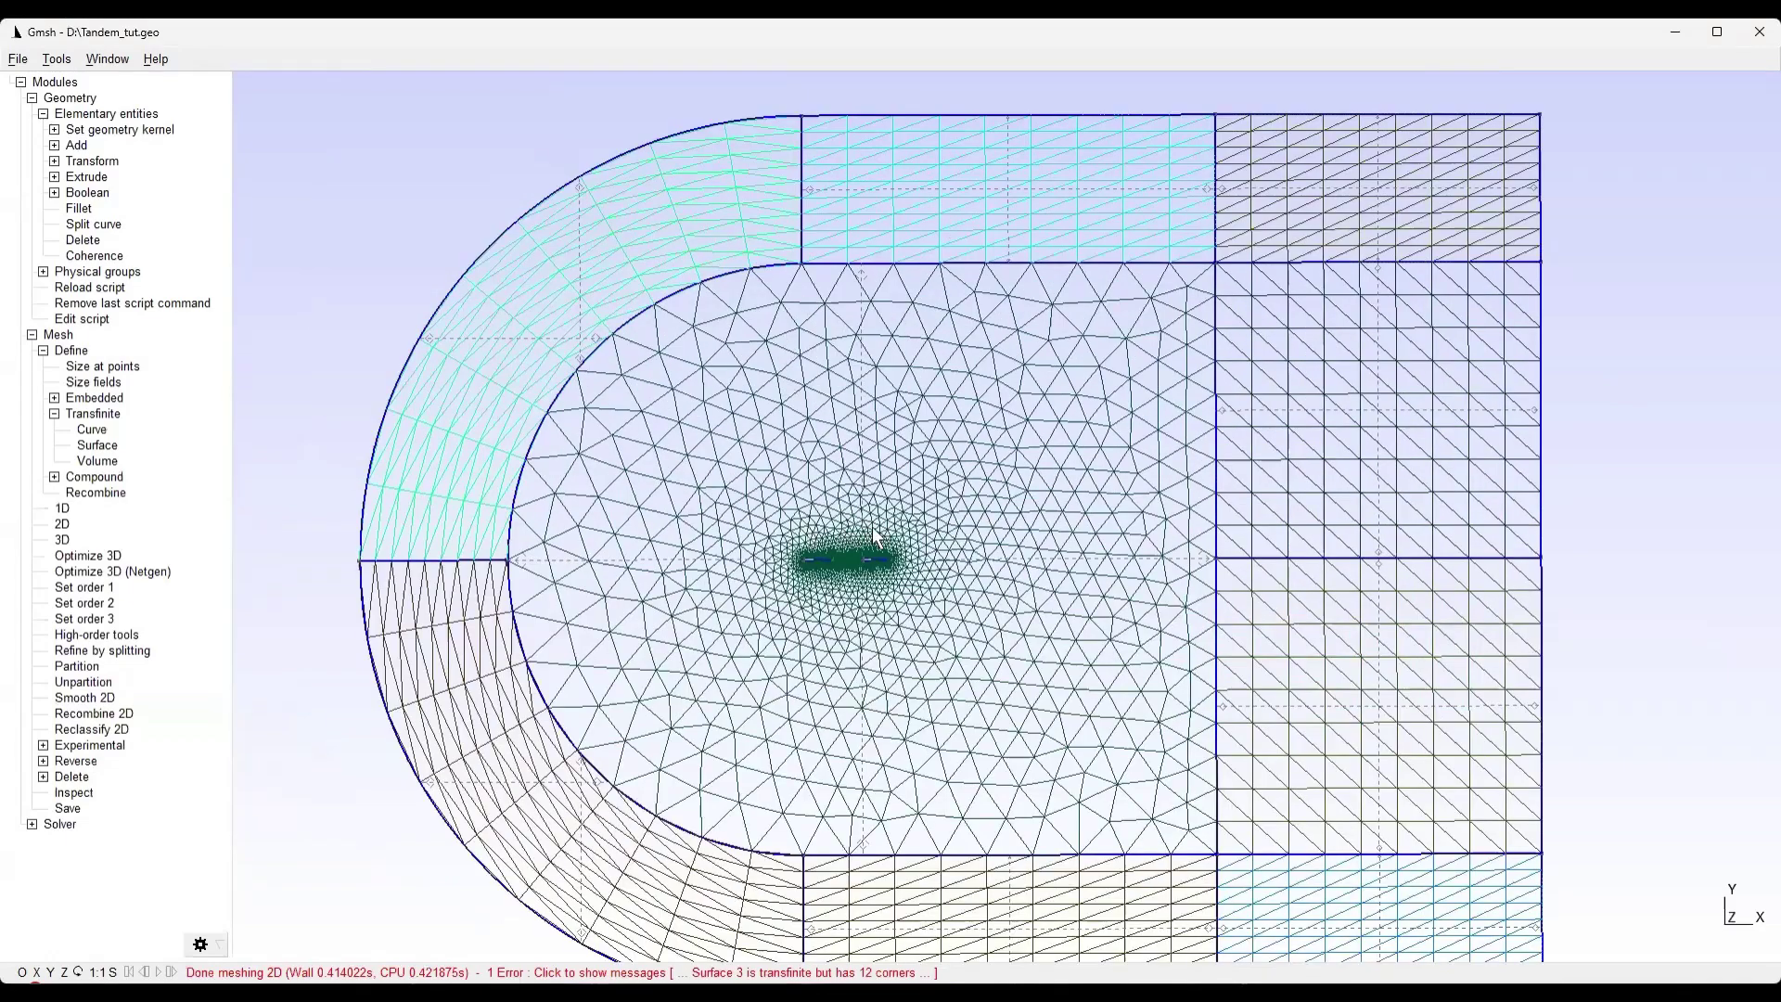
scroll(970, 552, up, 1)
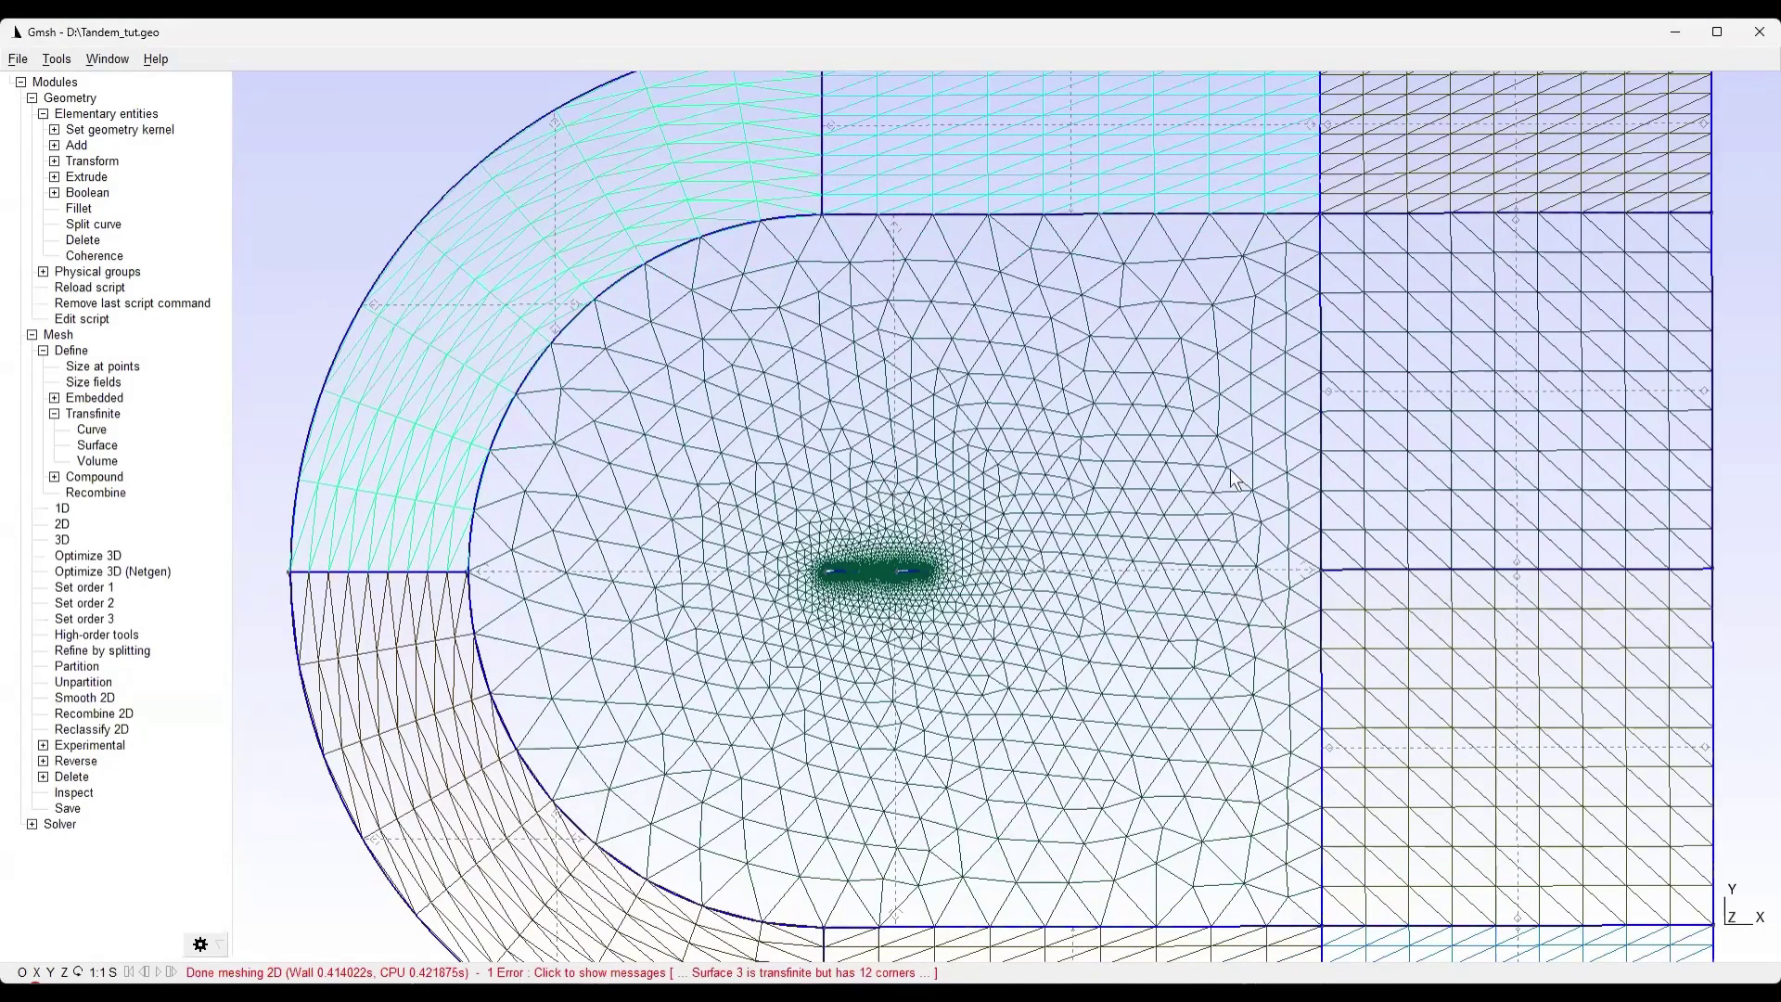
scroll(679, 865, down, 1)
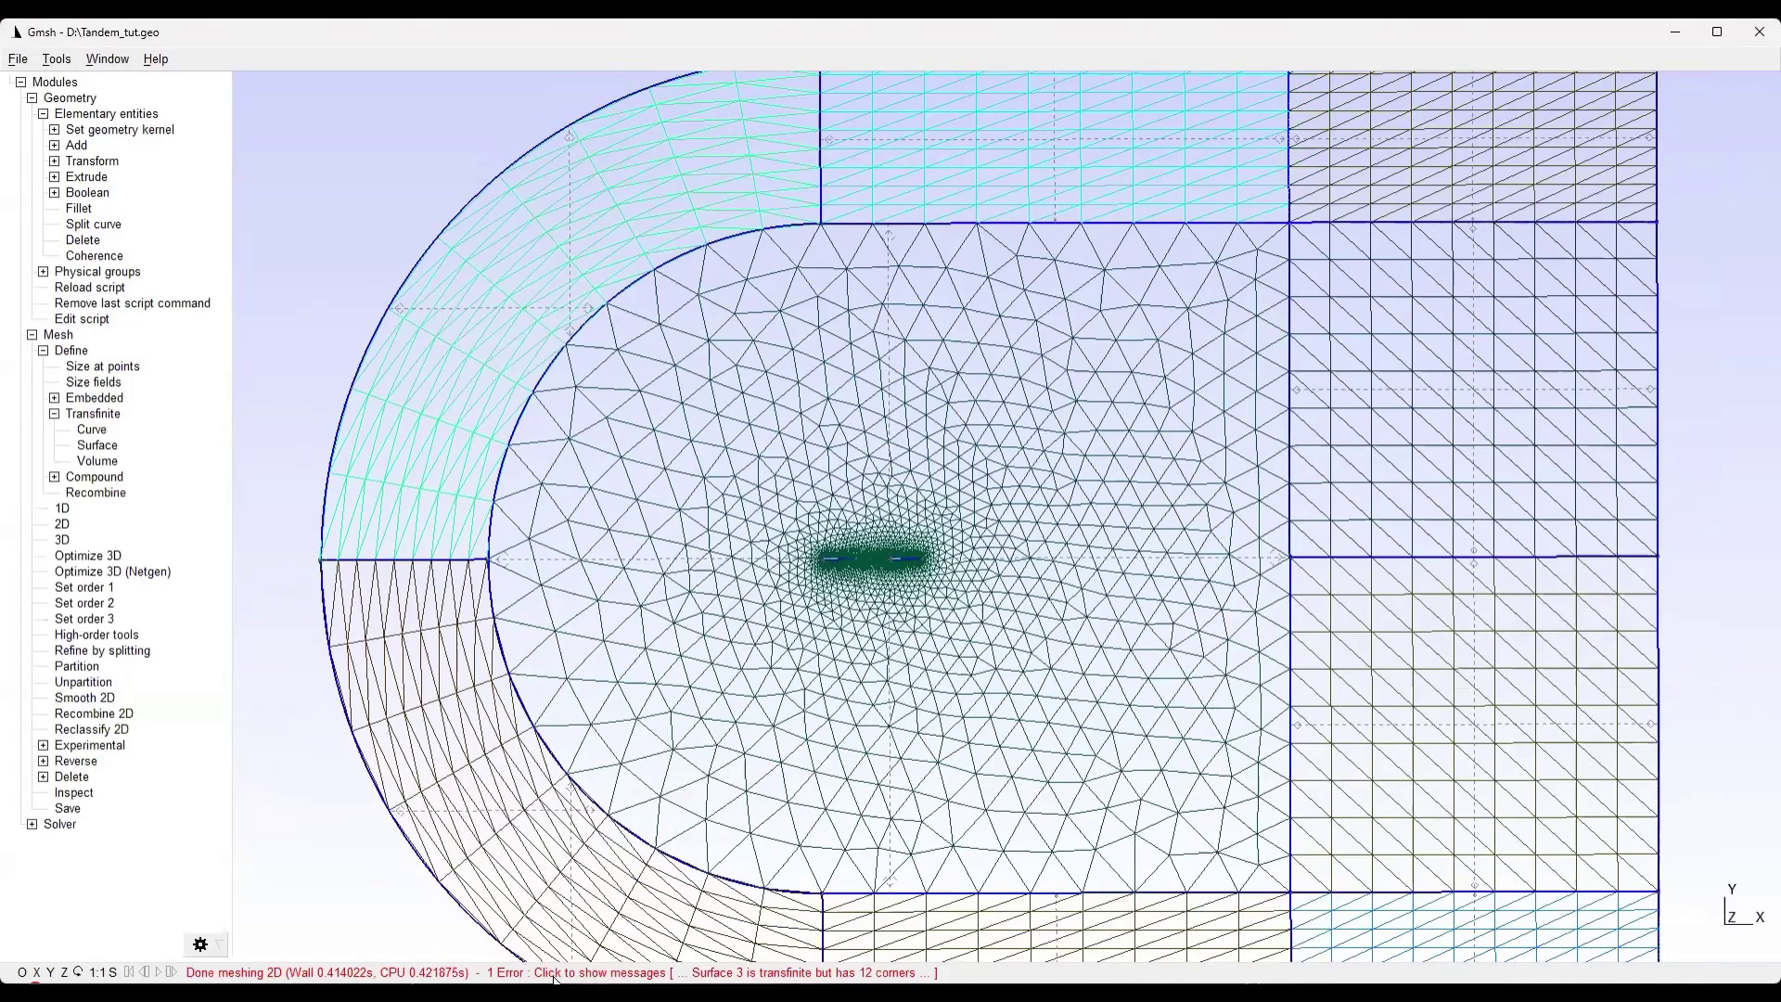
click(539, 974)
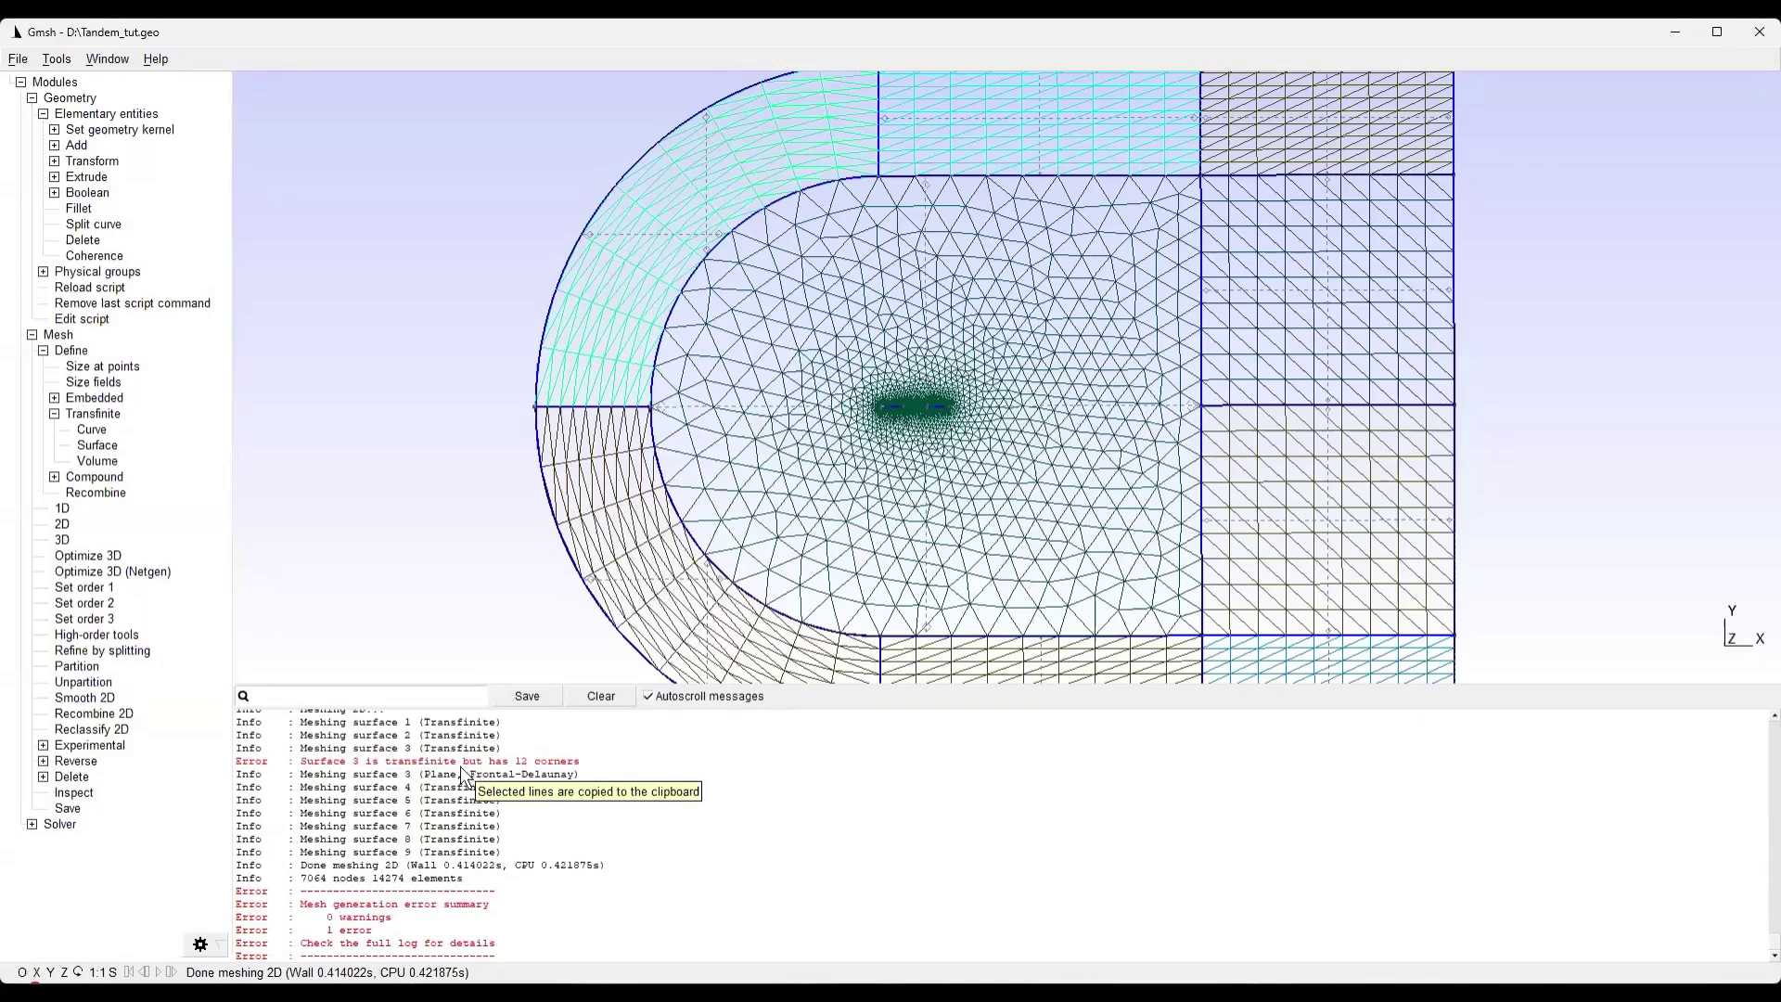
right_drag(361, 451, 278, 470)
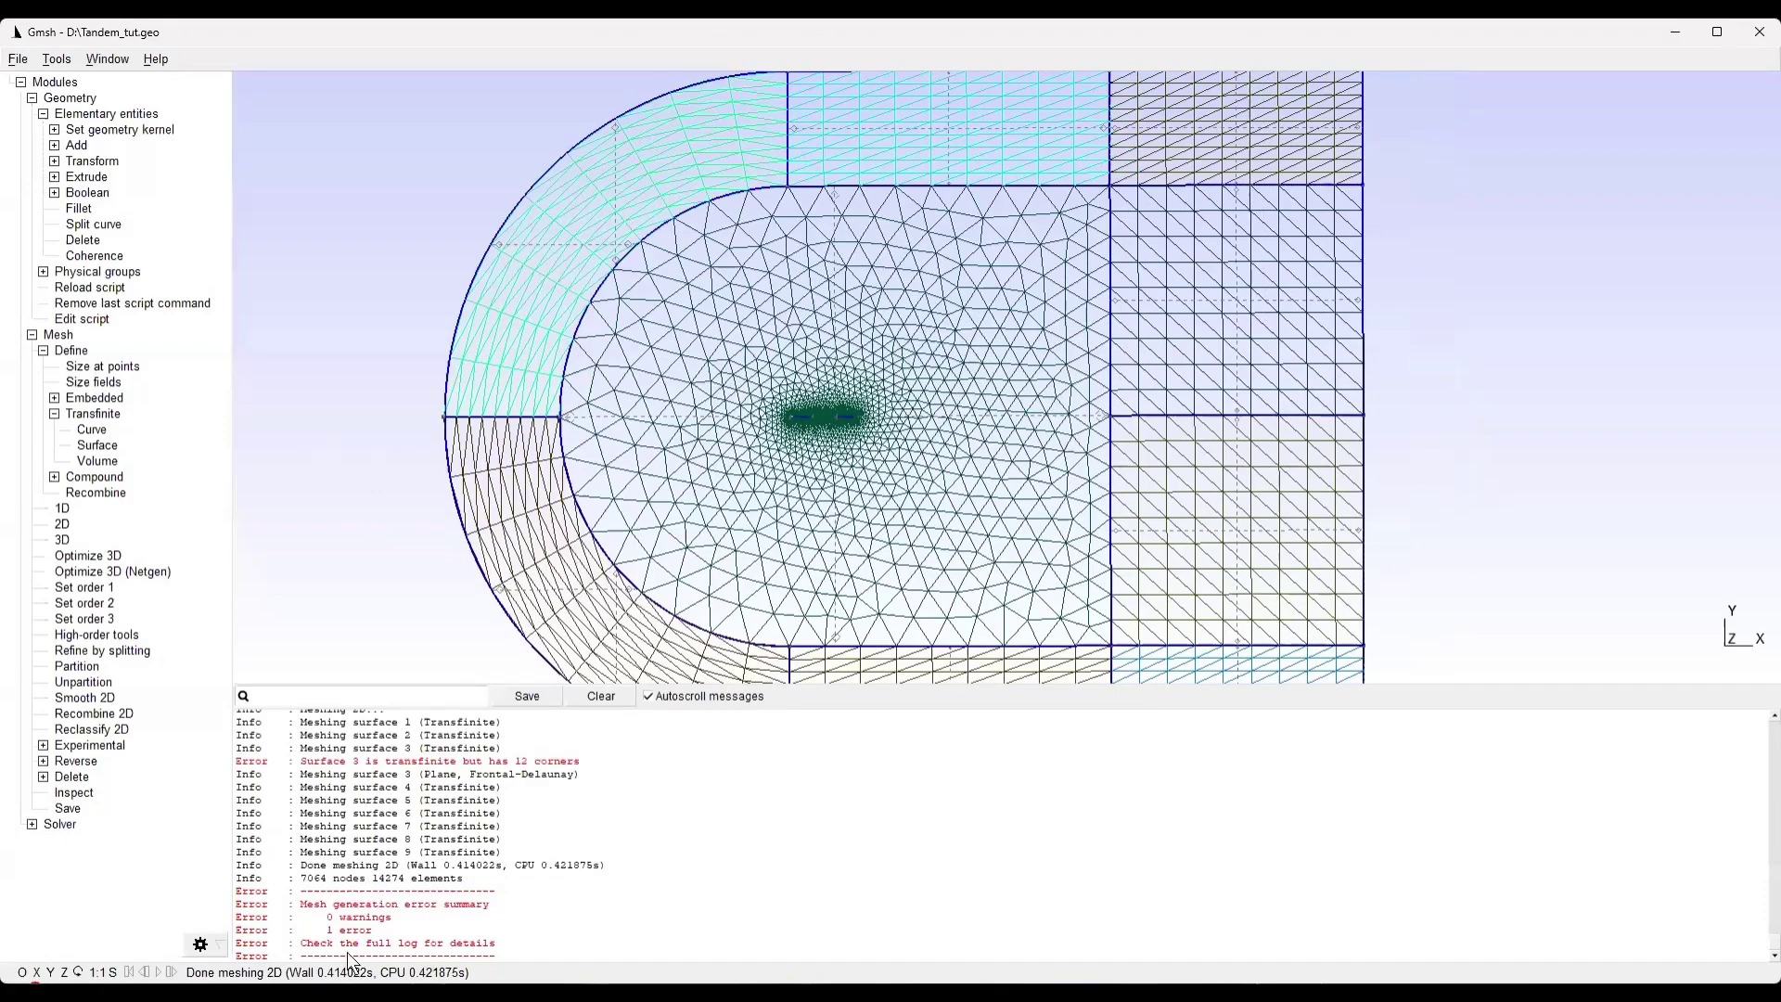
click(289, 972)
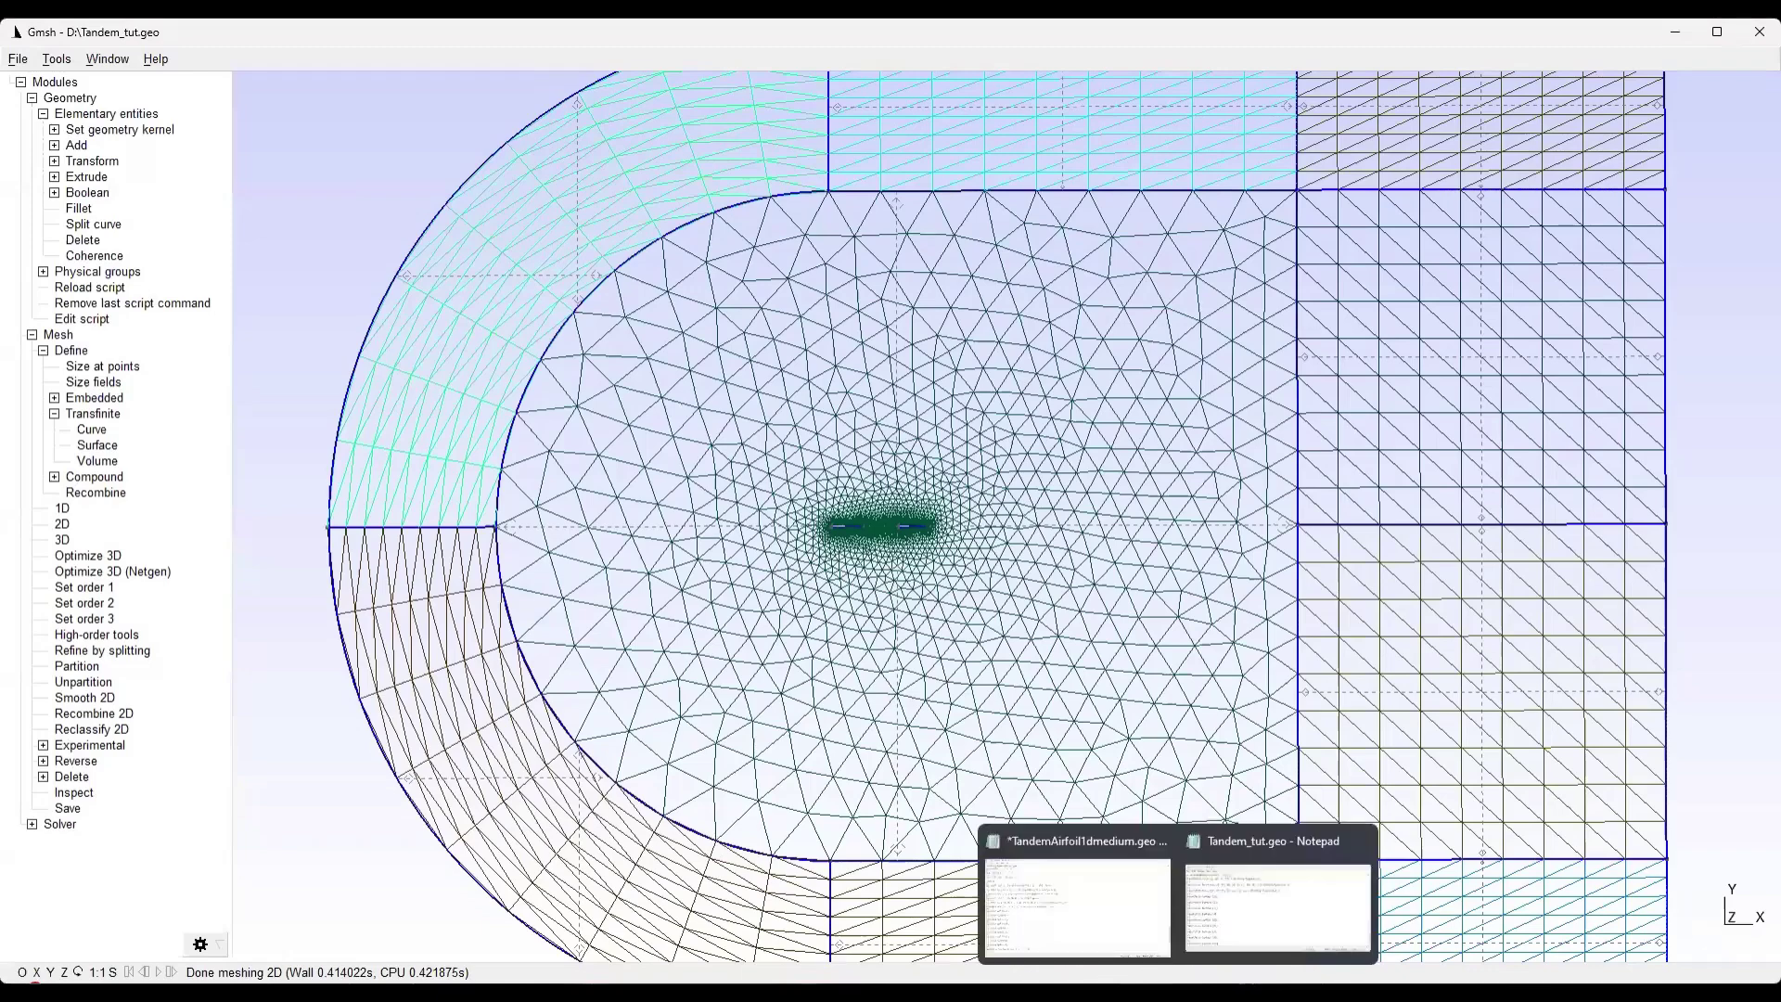
In the Notepad script, add a //+ line and Recombine Surface {1, 2, 3, 4, 5, 6, 7, 8, 9}; at the end, and save it
click(1239, 911)
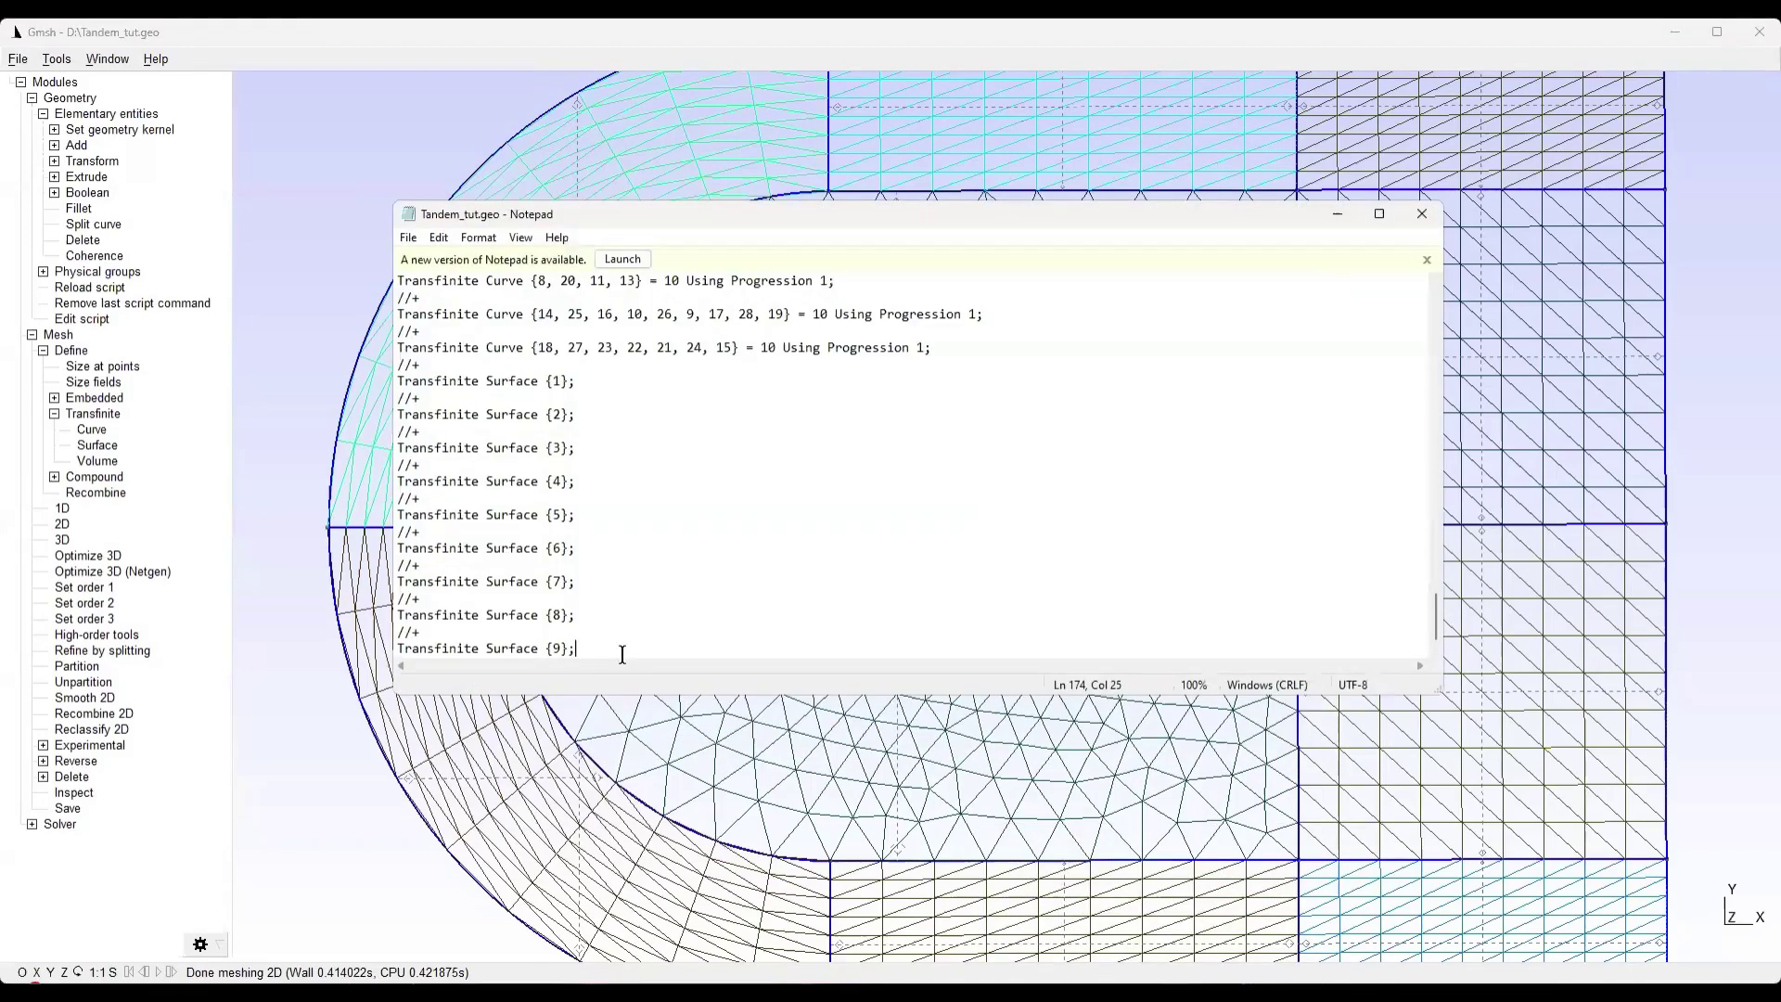
key(Return)
text(//+)
key(Return)
text(Reco)
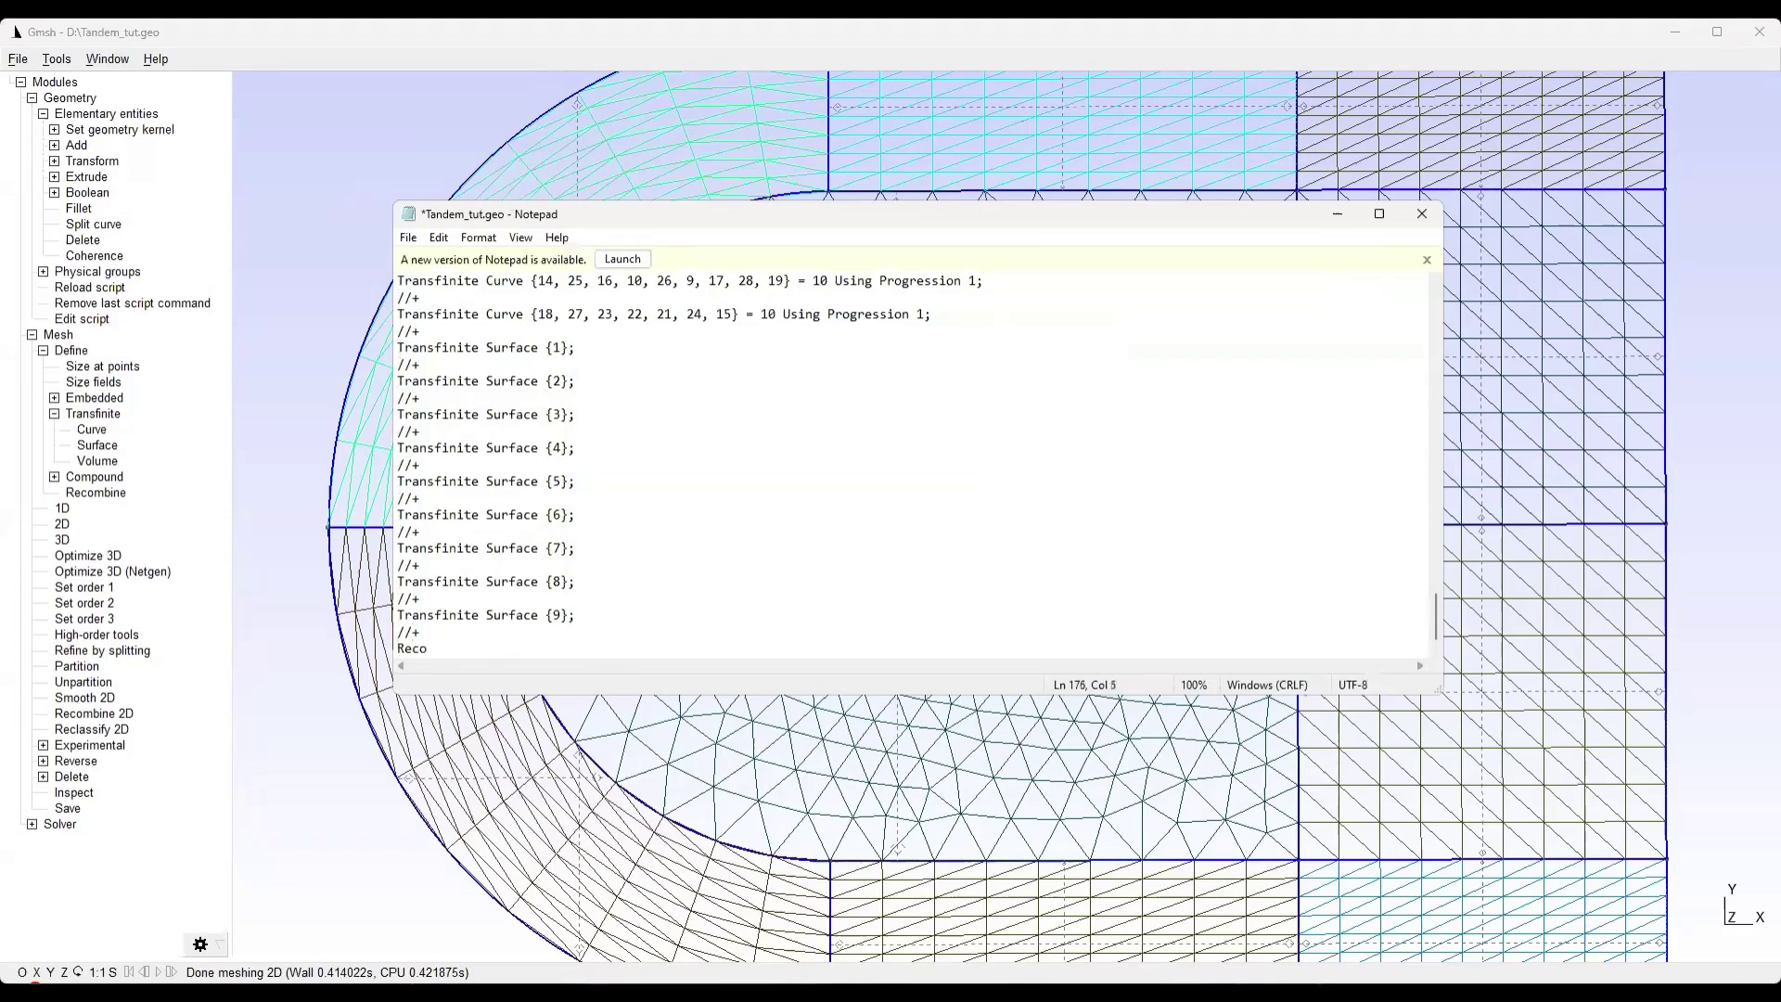
text(mbine Surface {1)
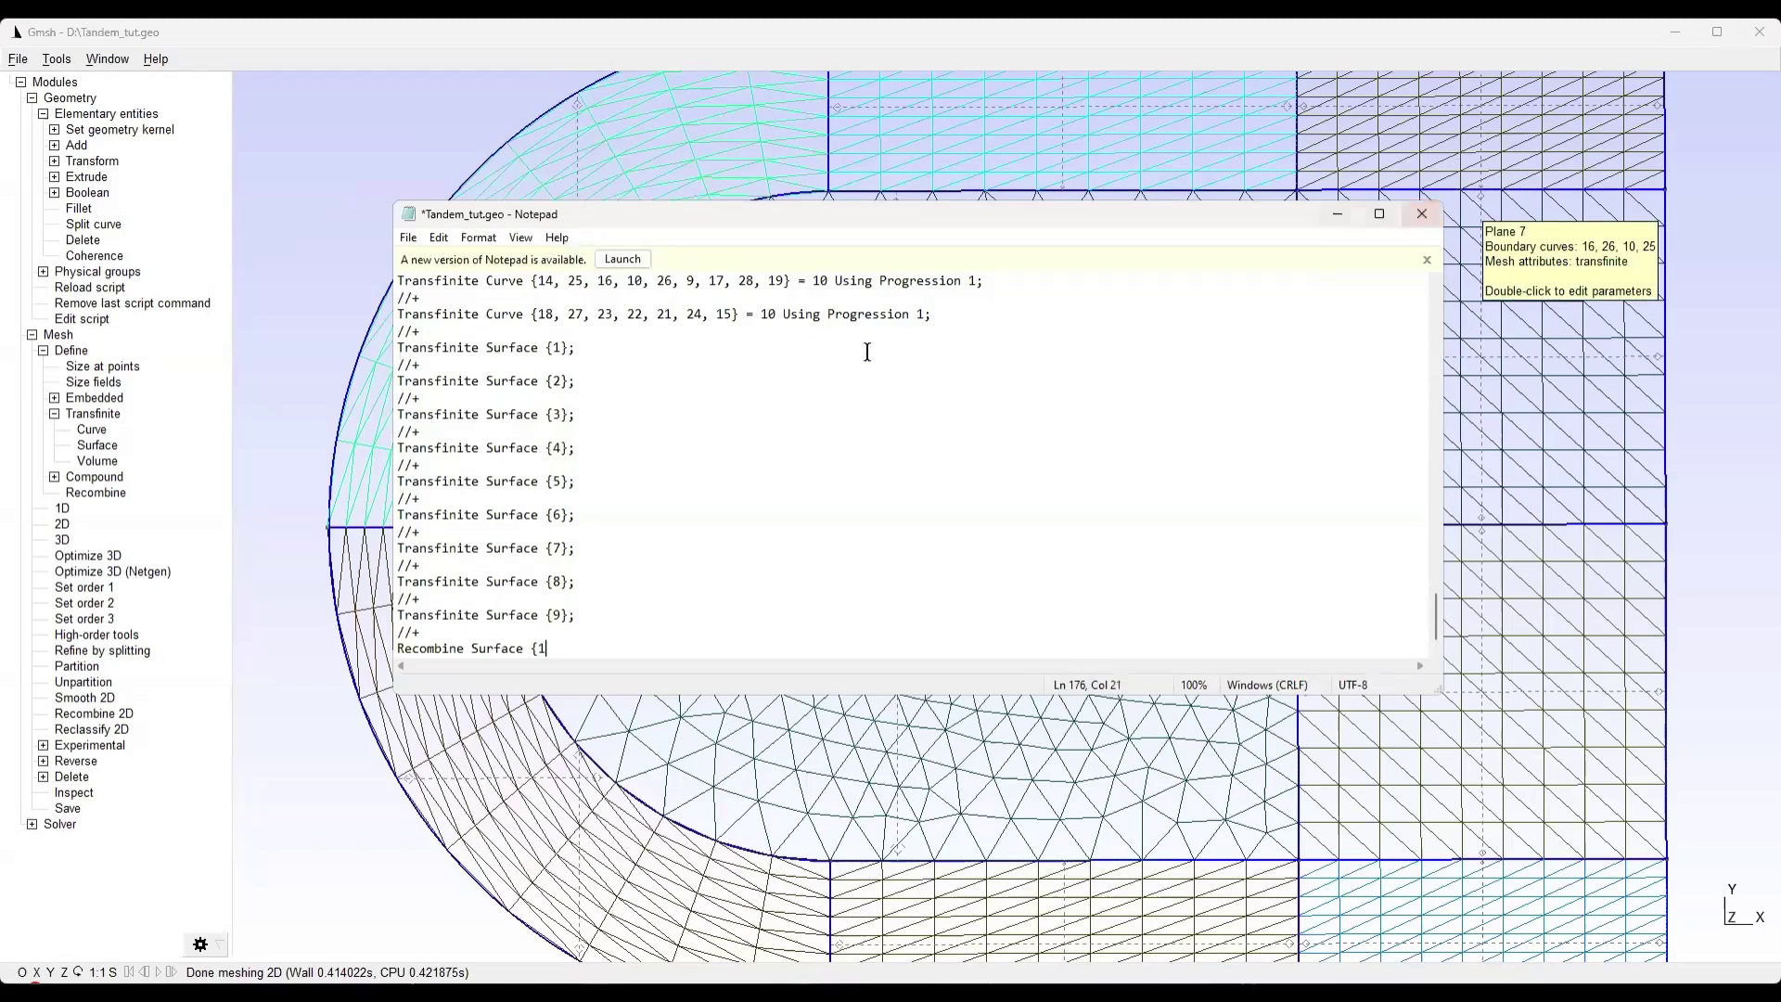
text(, 2)
key(BackSpace)
text(2, 3, 4)
key(BackSpace)
text(4, )
text(5)
text(. 6)
key(BackSpace)
key(BackSpace)
text(, 6, 7, 8, 9};)
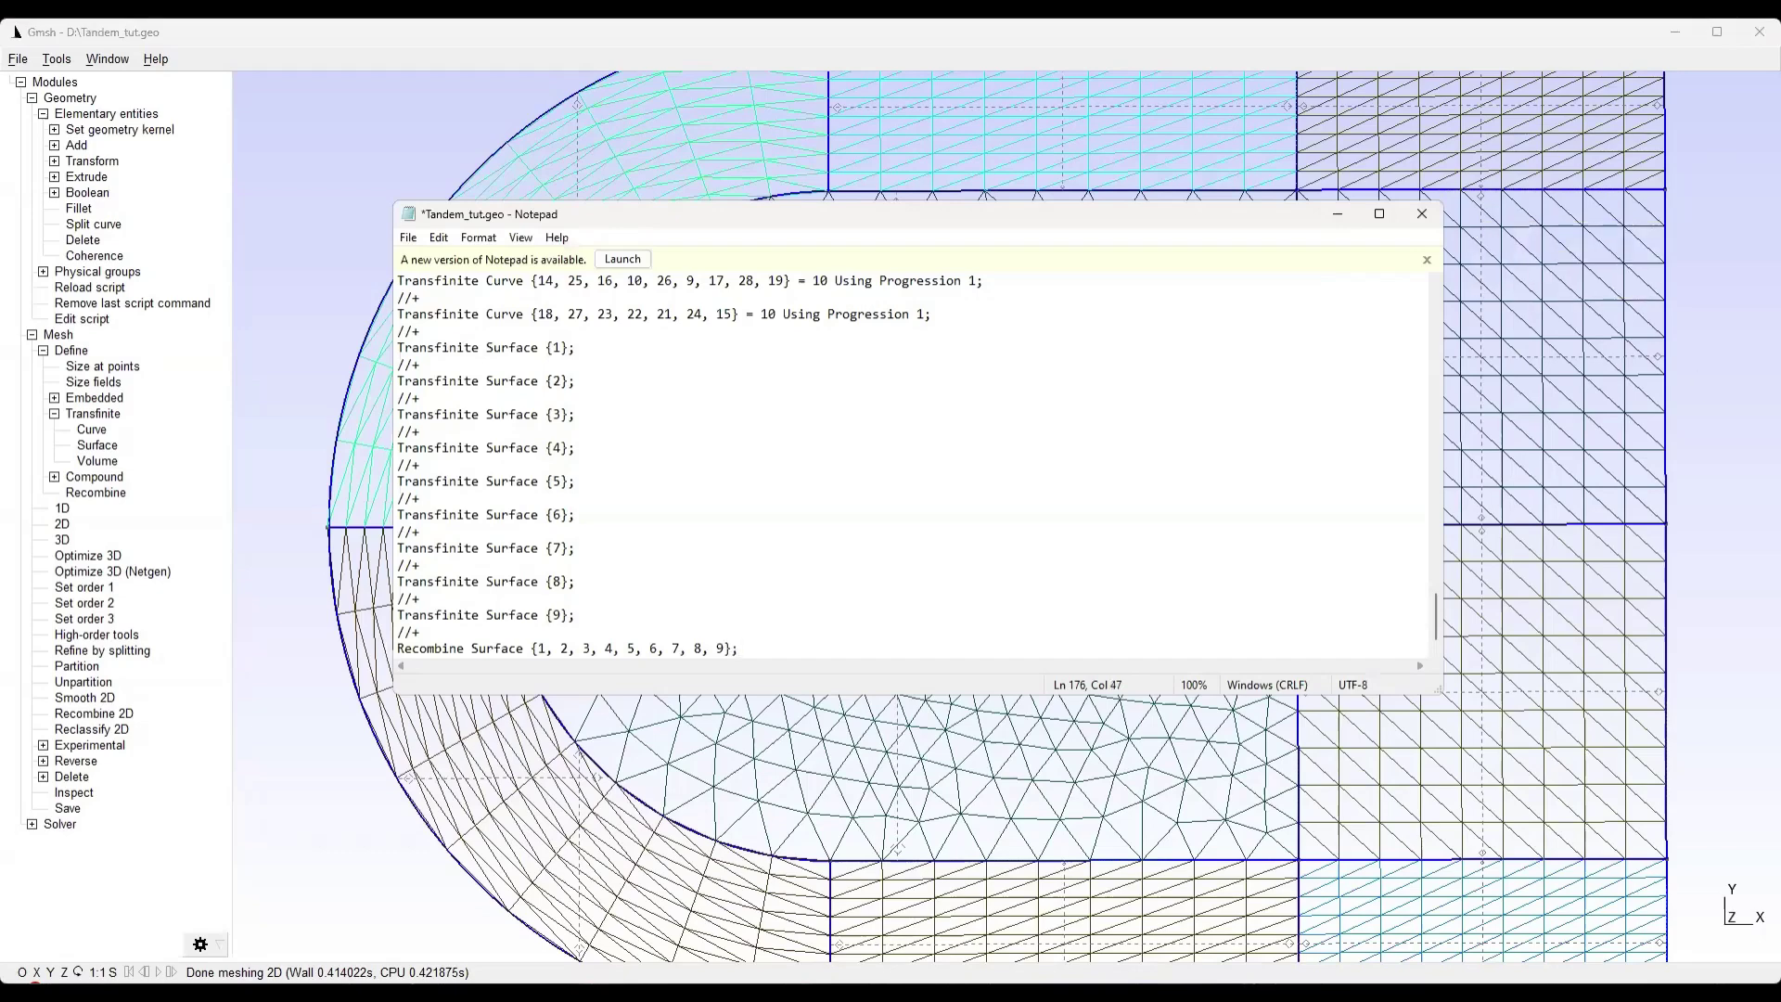
click(408, 238)
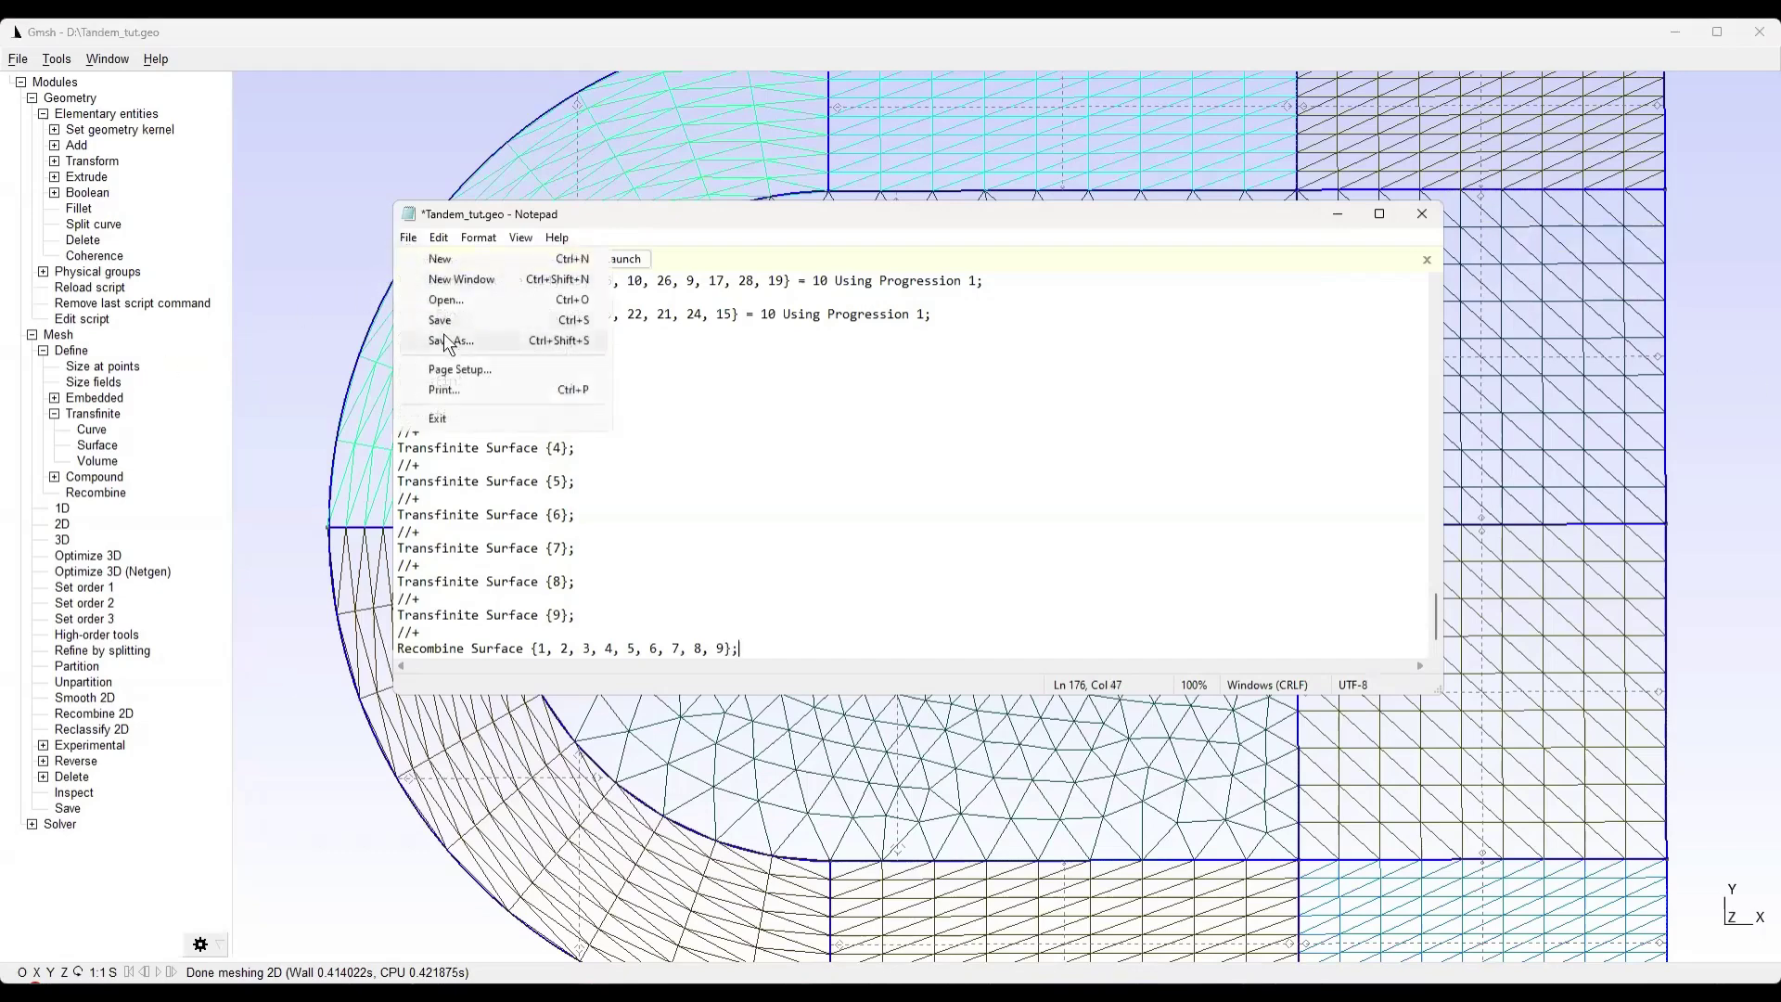
click(442, 320)
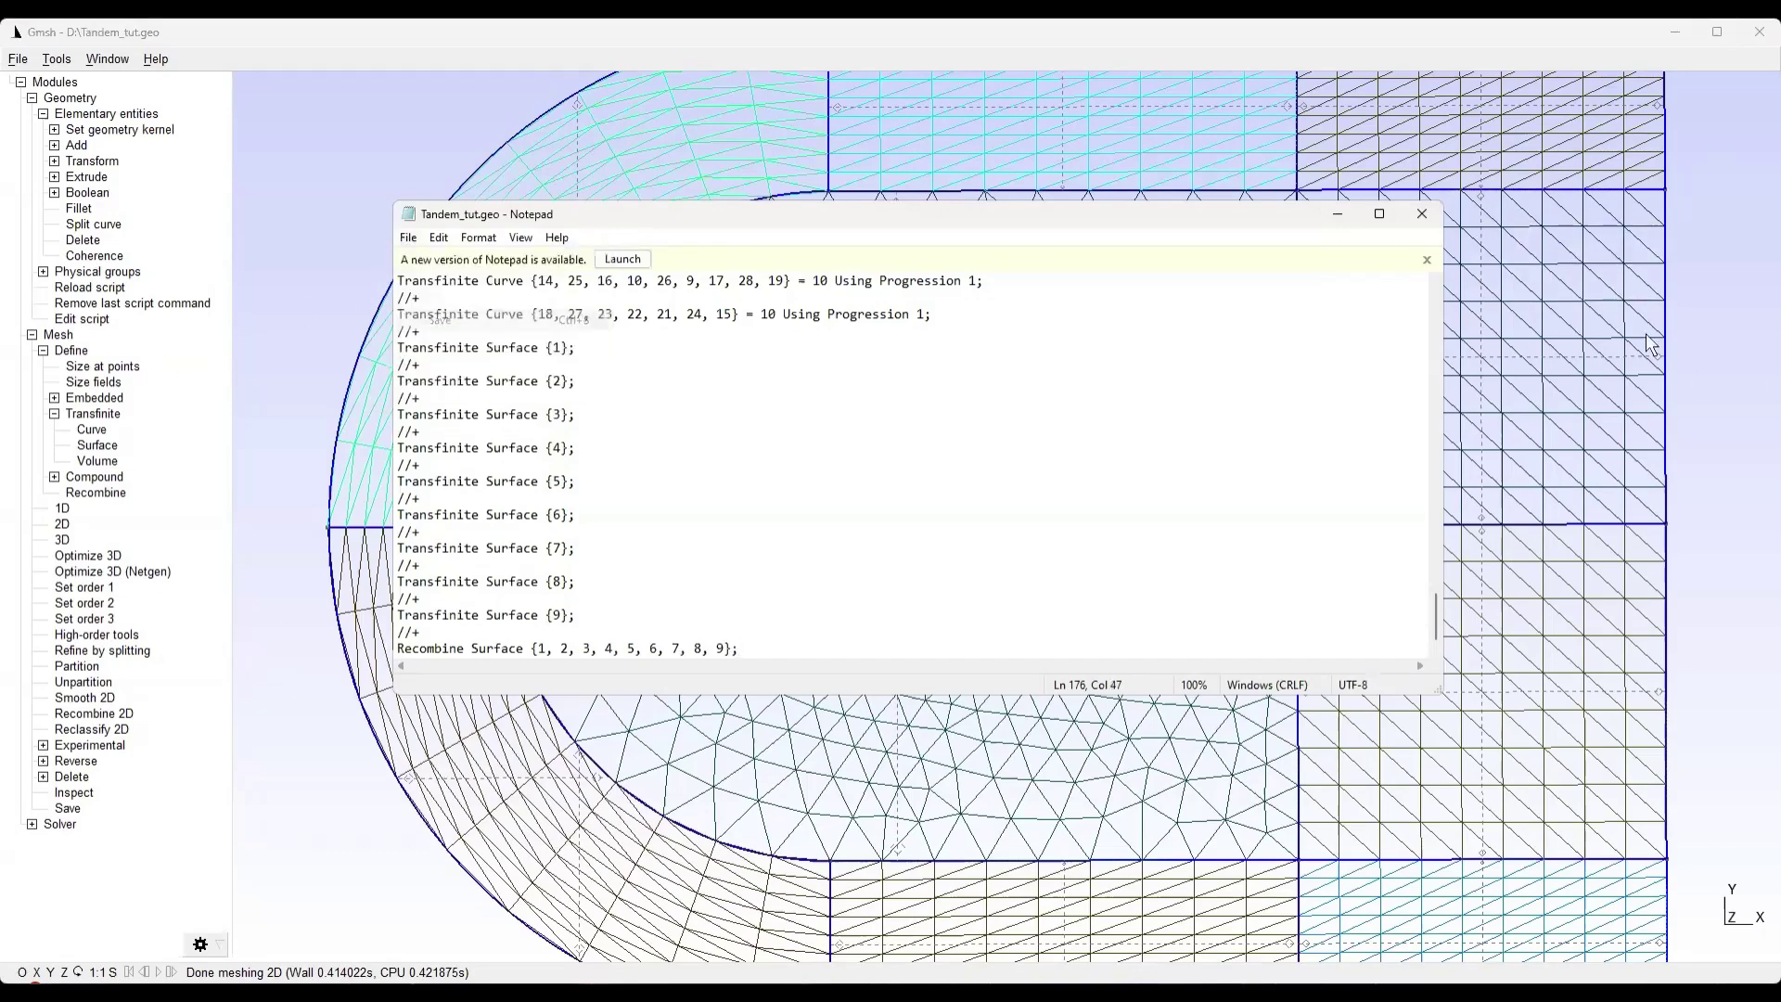
Reload the edited script in Gmsh and regenerate the 2D mesh with the recombined surfaces
click(1337, 220)
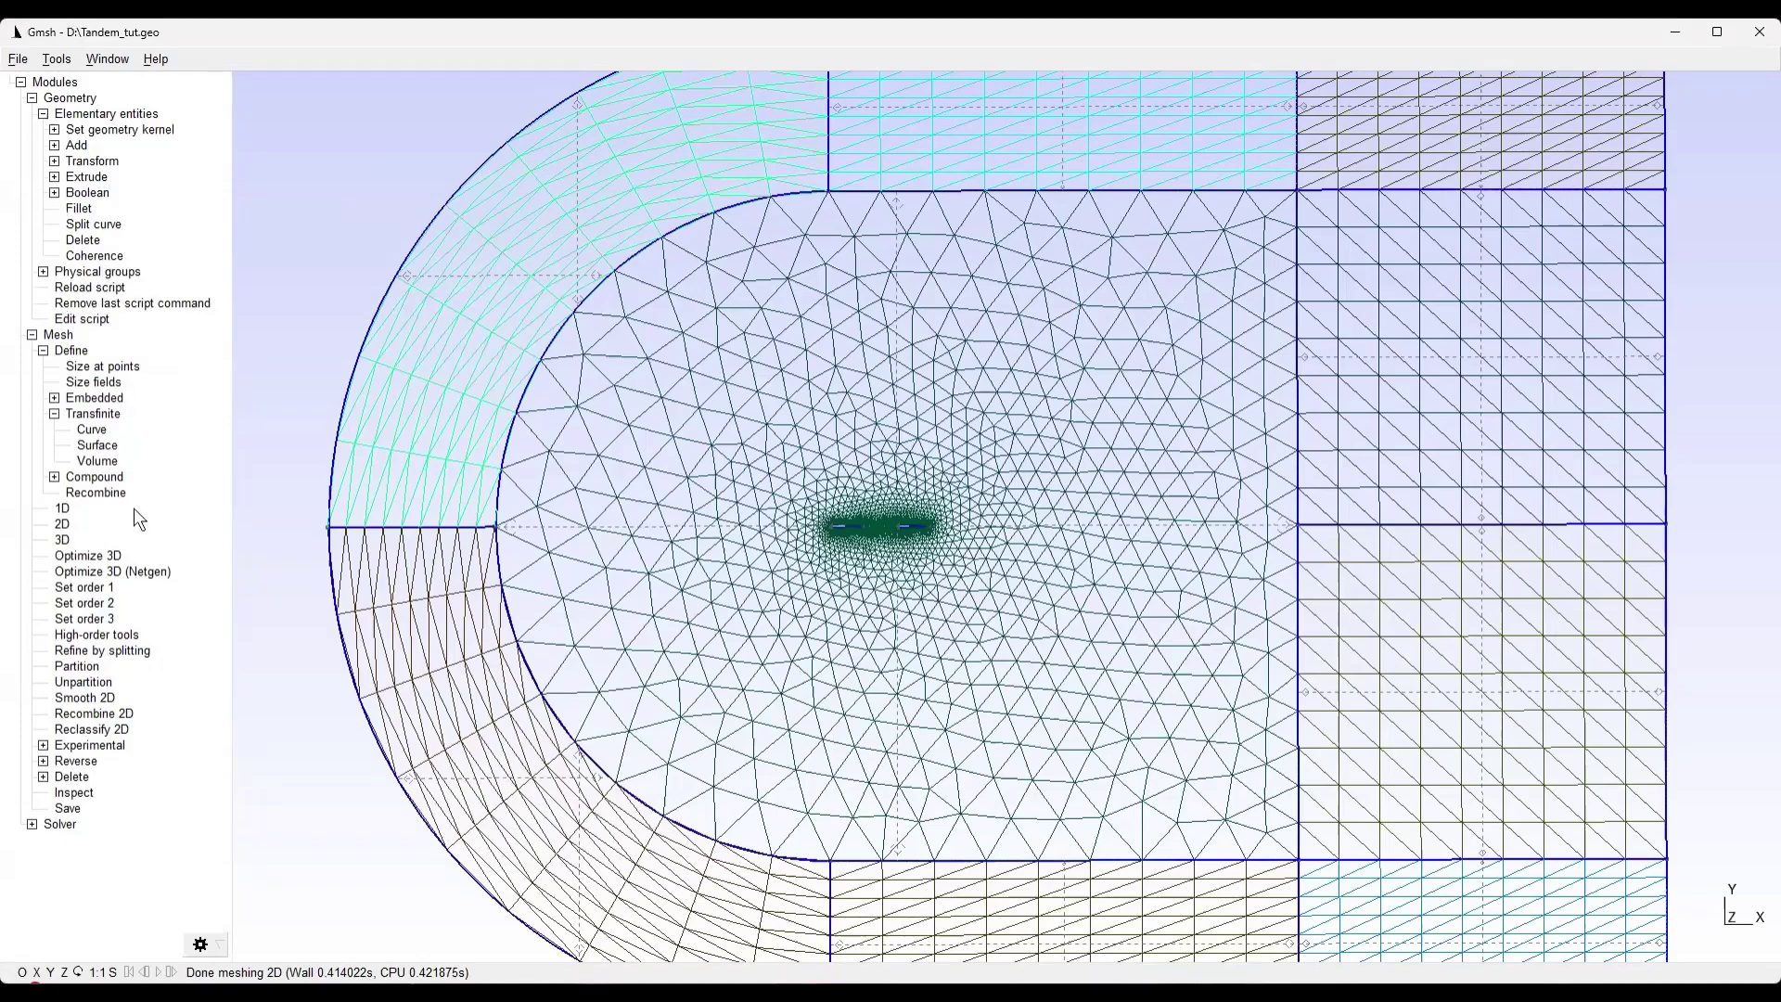
click(119, 289)
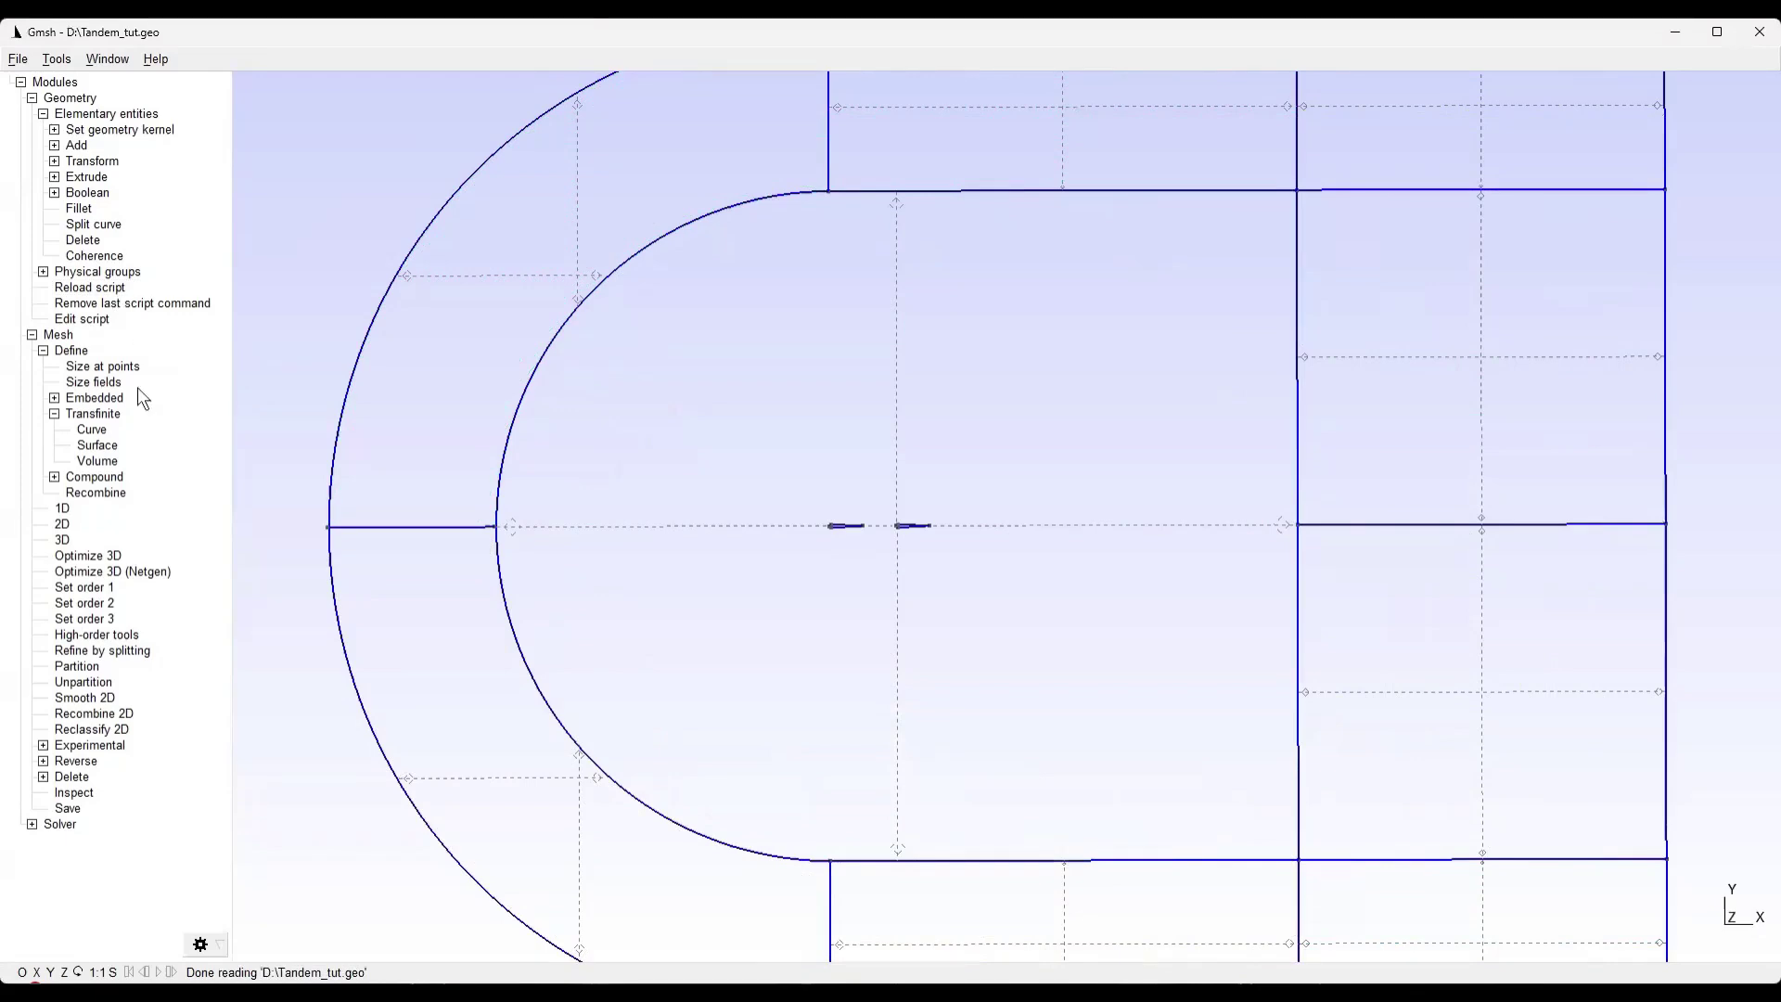
click(104, 528)
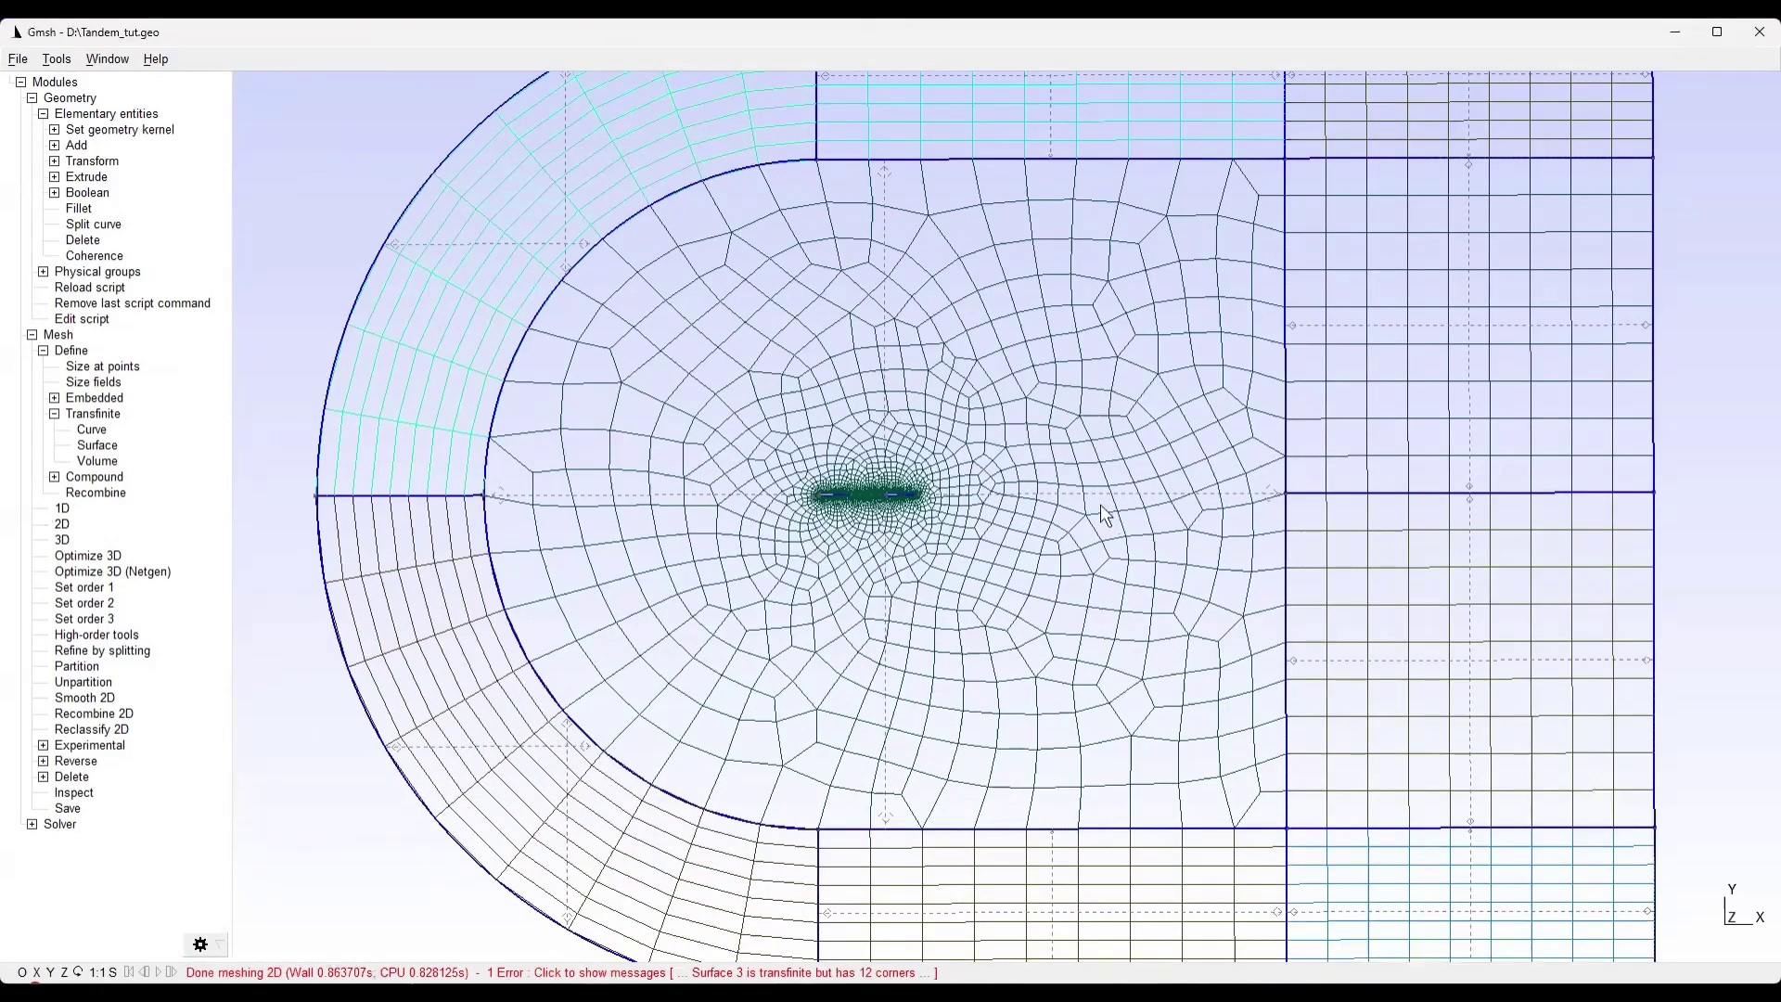
right_drag(1143, 404, 1128, 325)
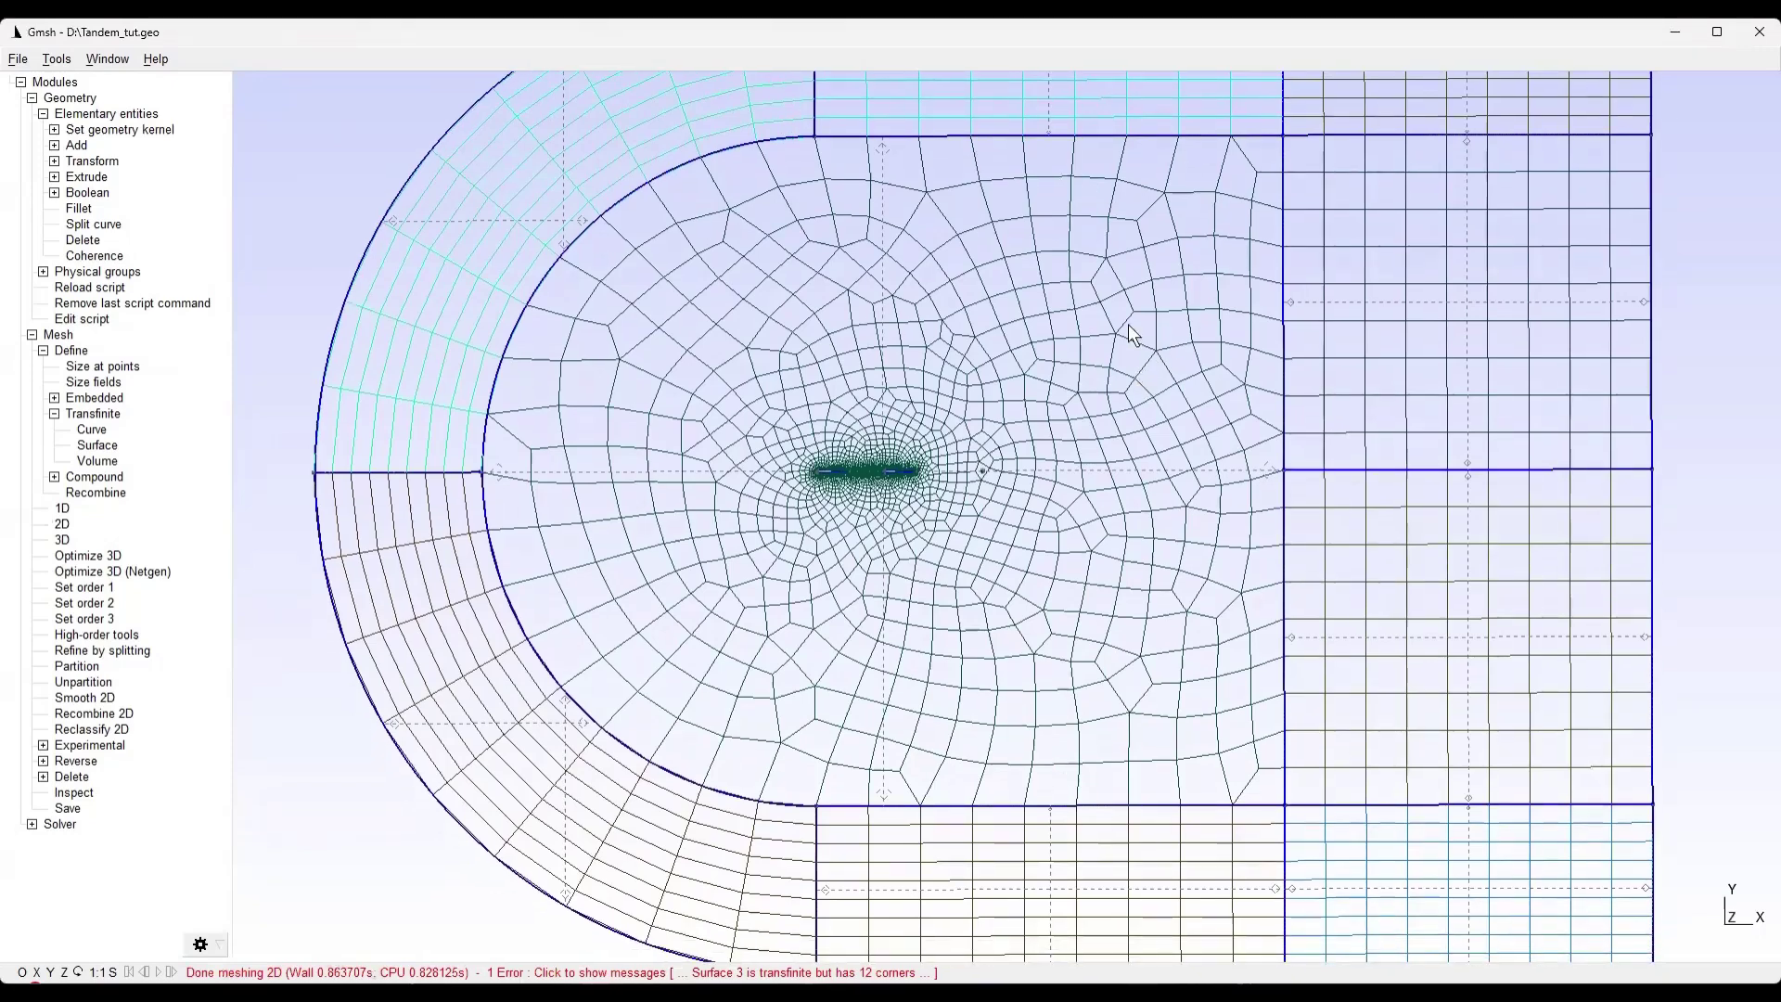
Switch to the Tandem_tut.geo script in Notepad, delete the Transfinite Surface {3}; statement with its extra //+ line, and save the file
mouse_move(1218, 990)
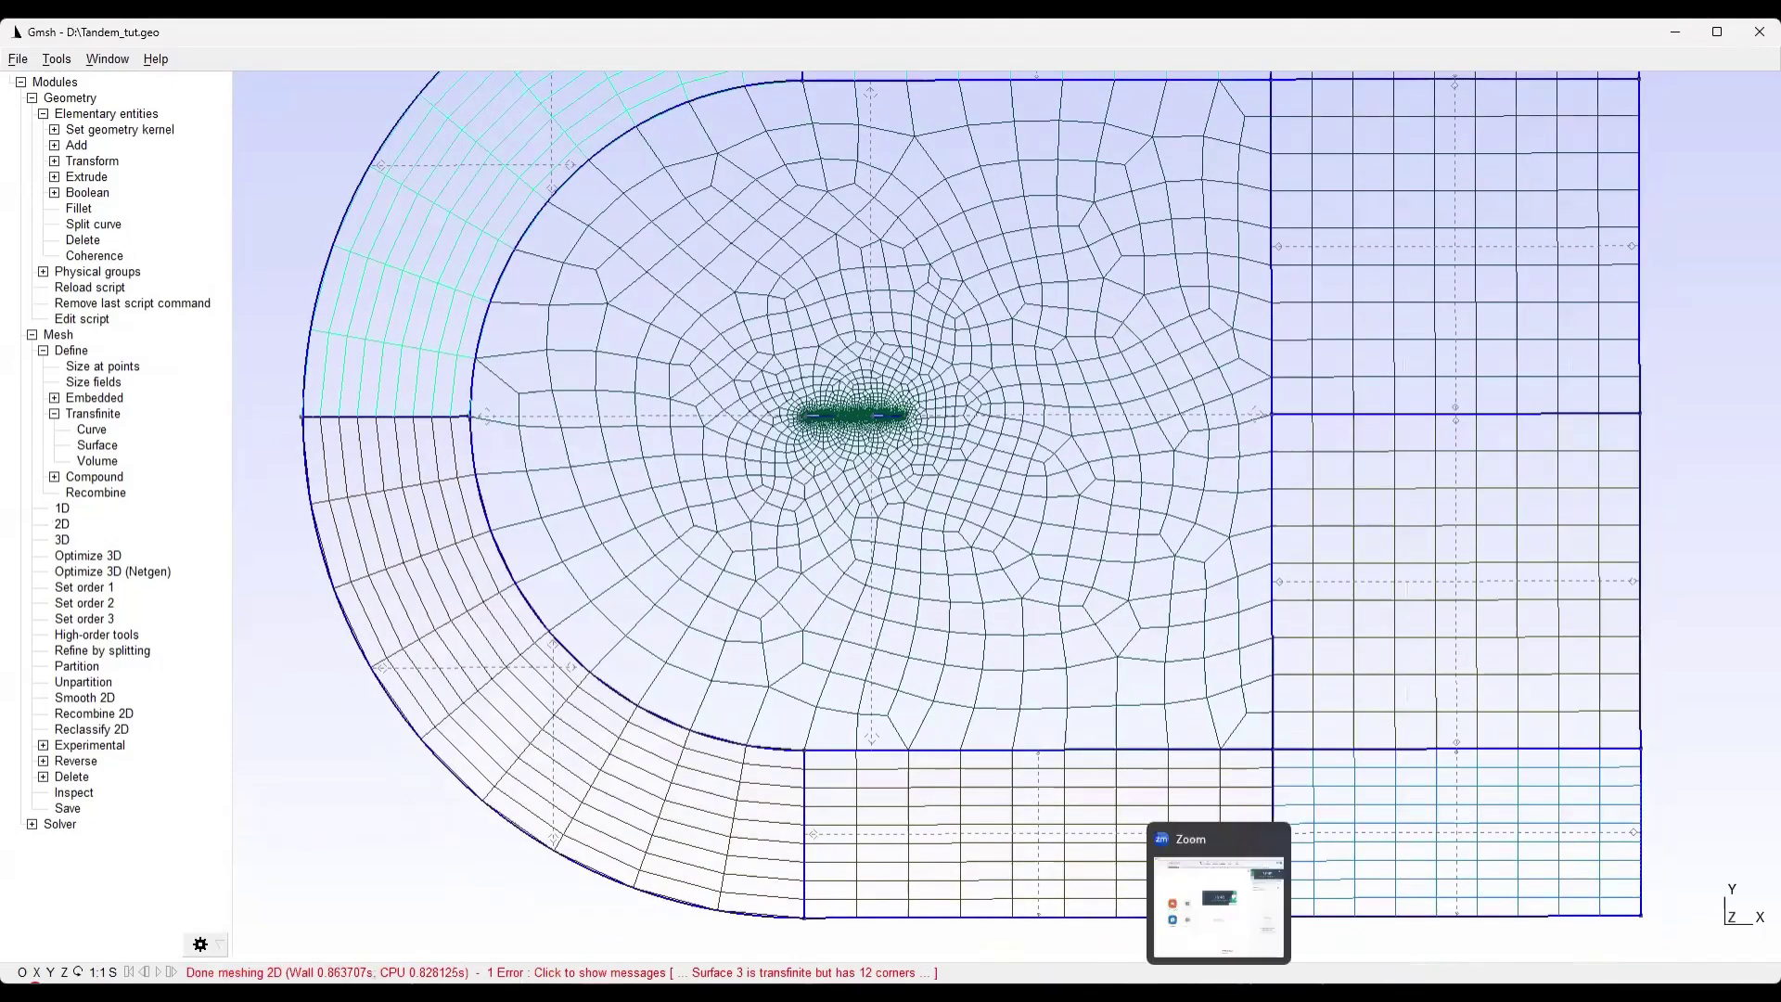
click(1240, 891)
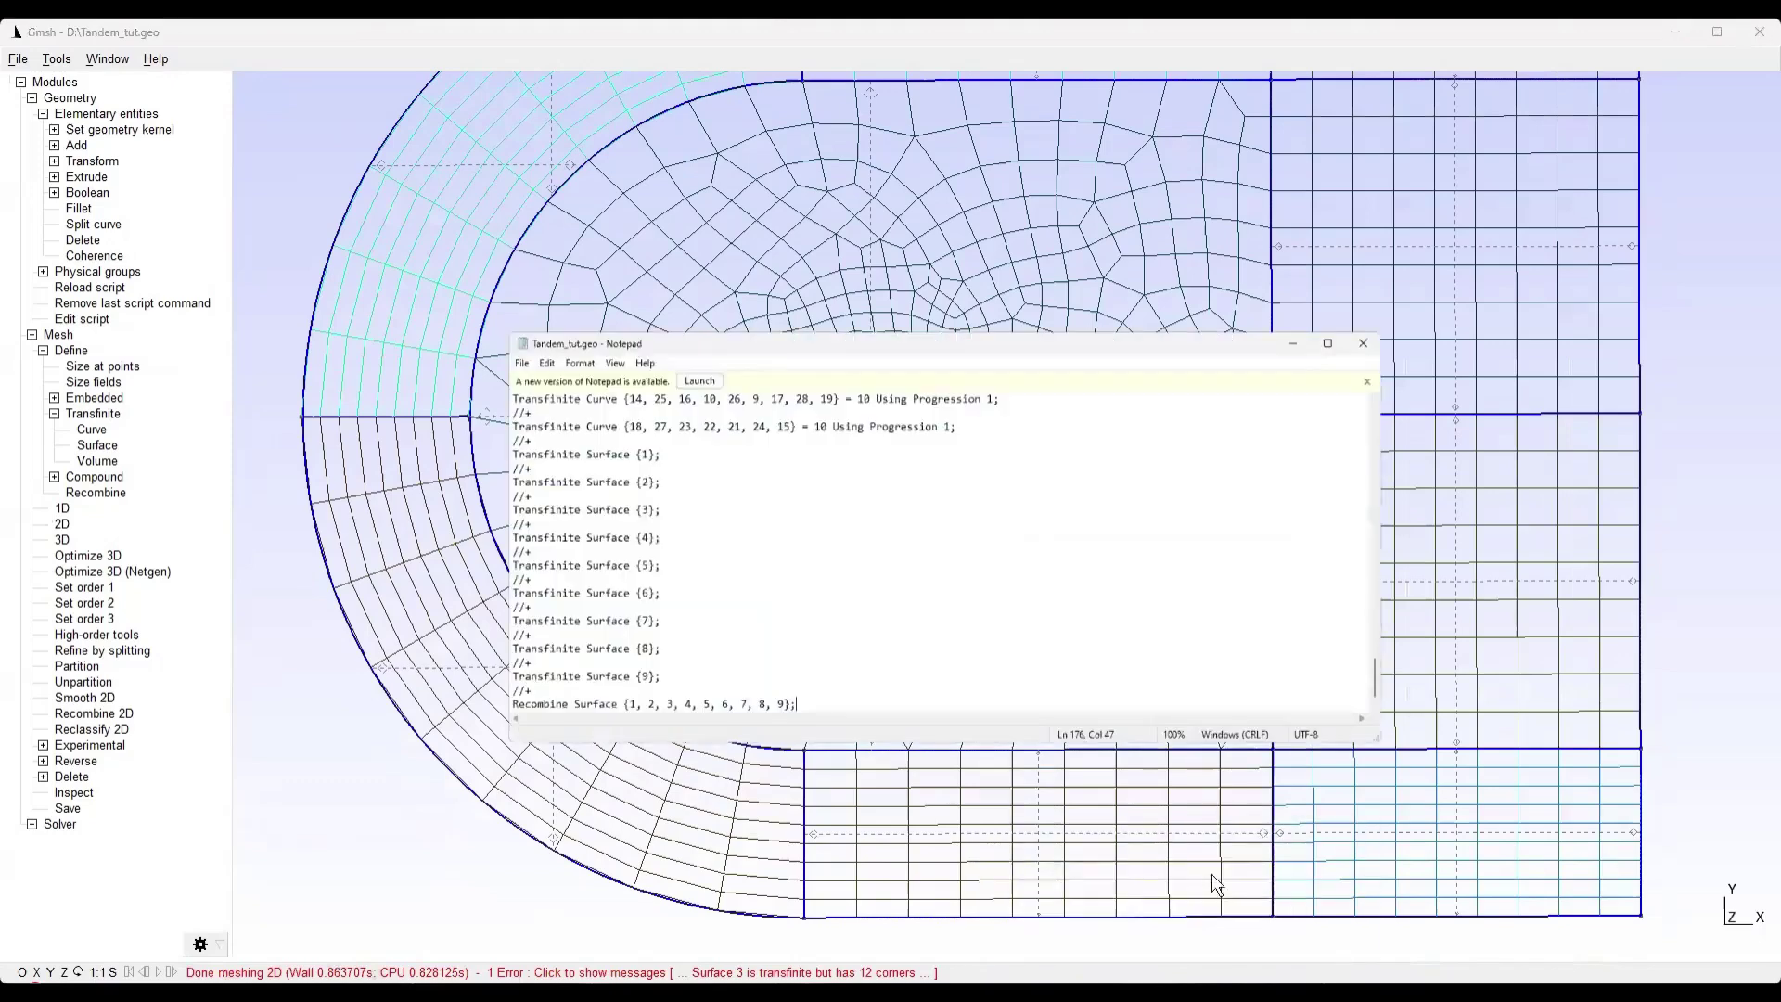
scroll(526, 409, up, 3)
scroll(527, 409, up, 15)
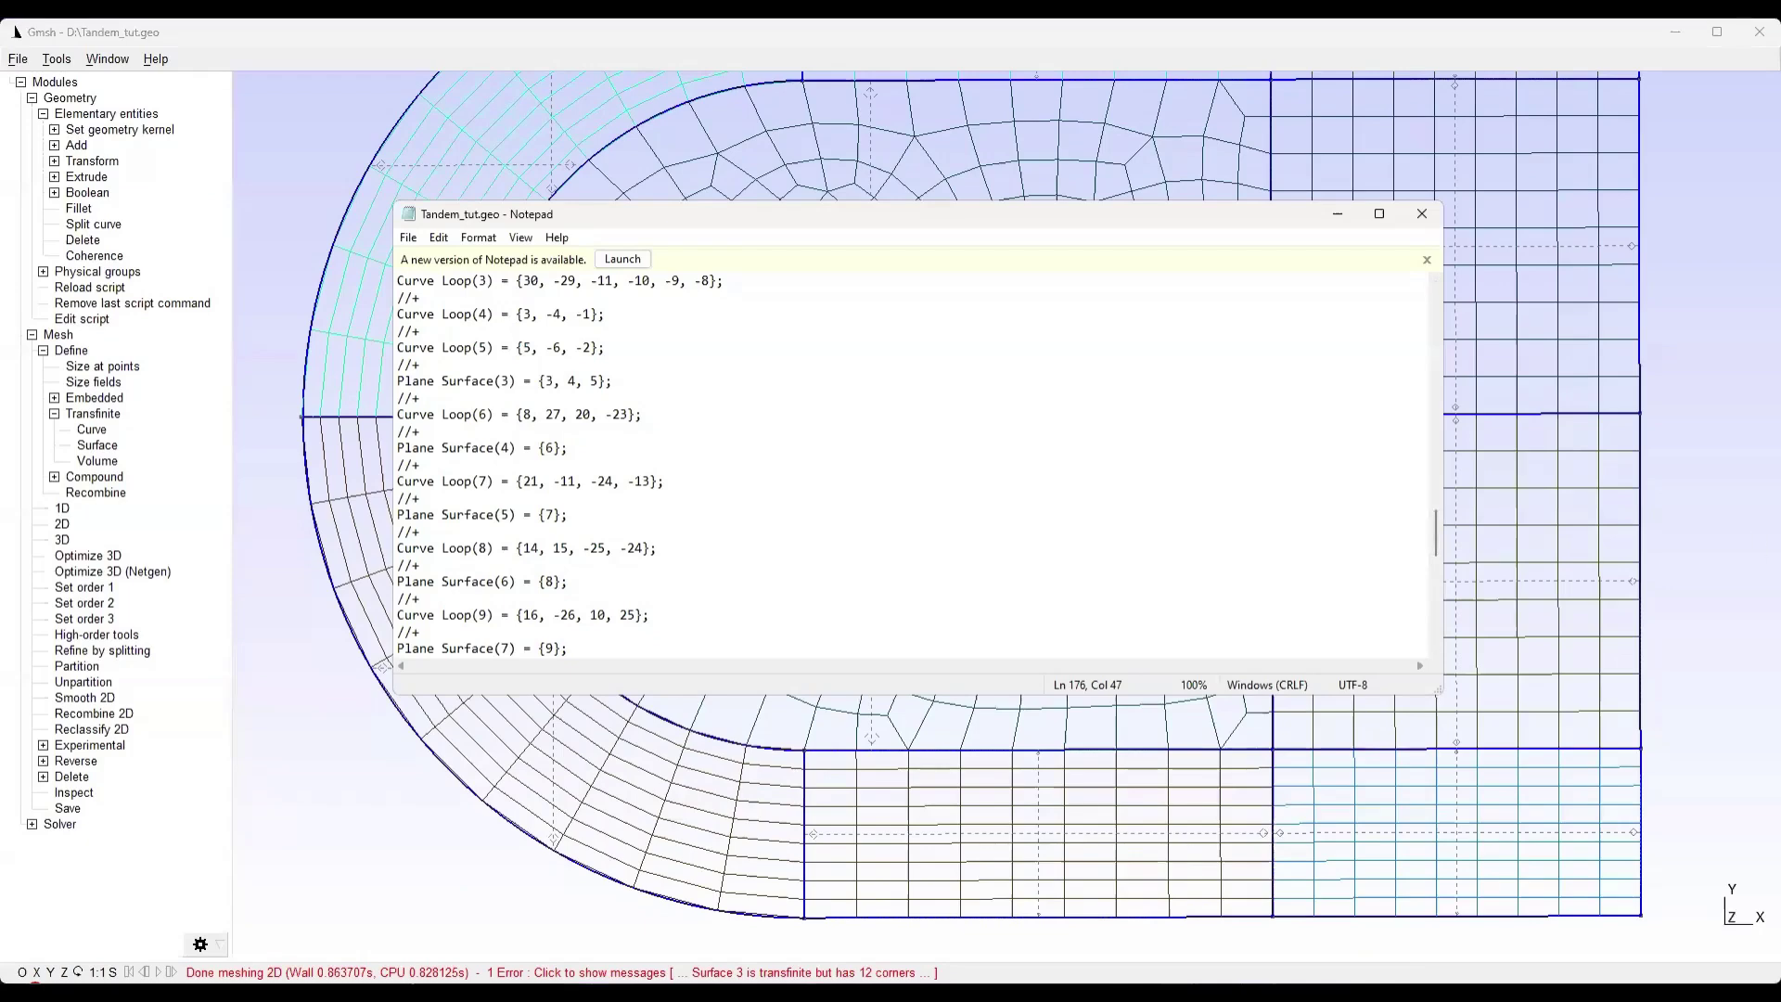
scroll(1112, 478, down, 10)
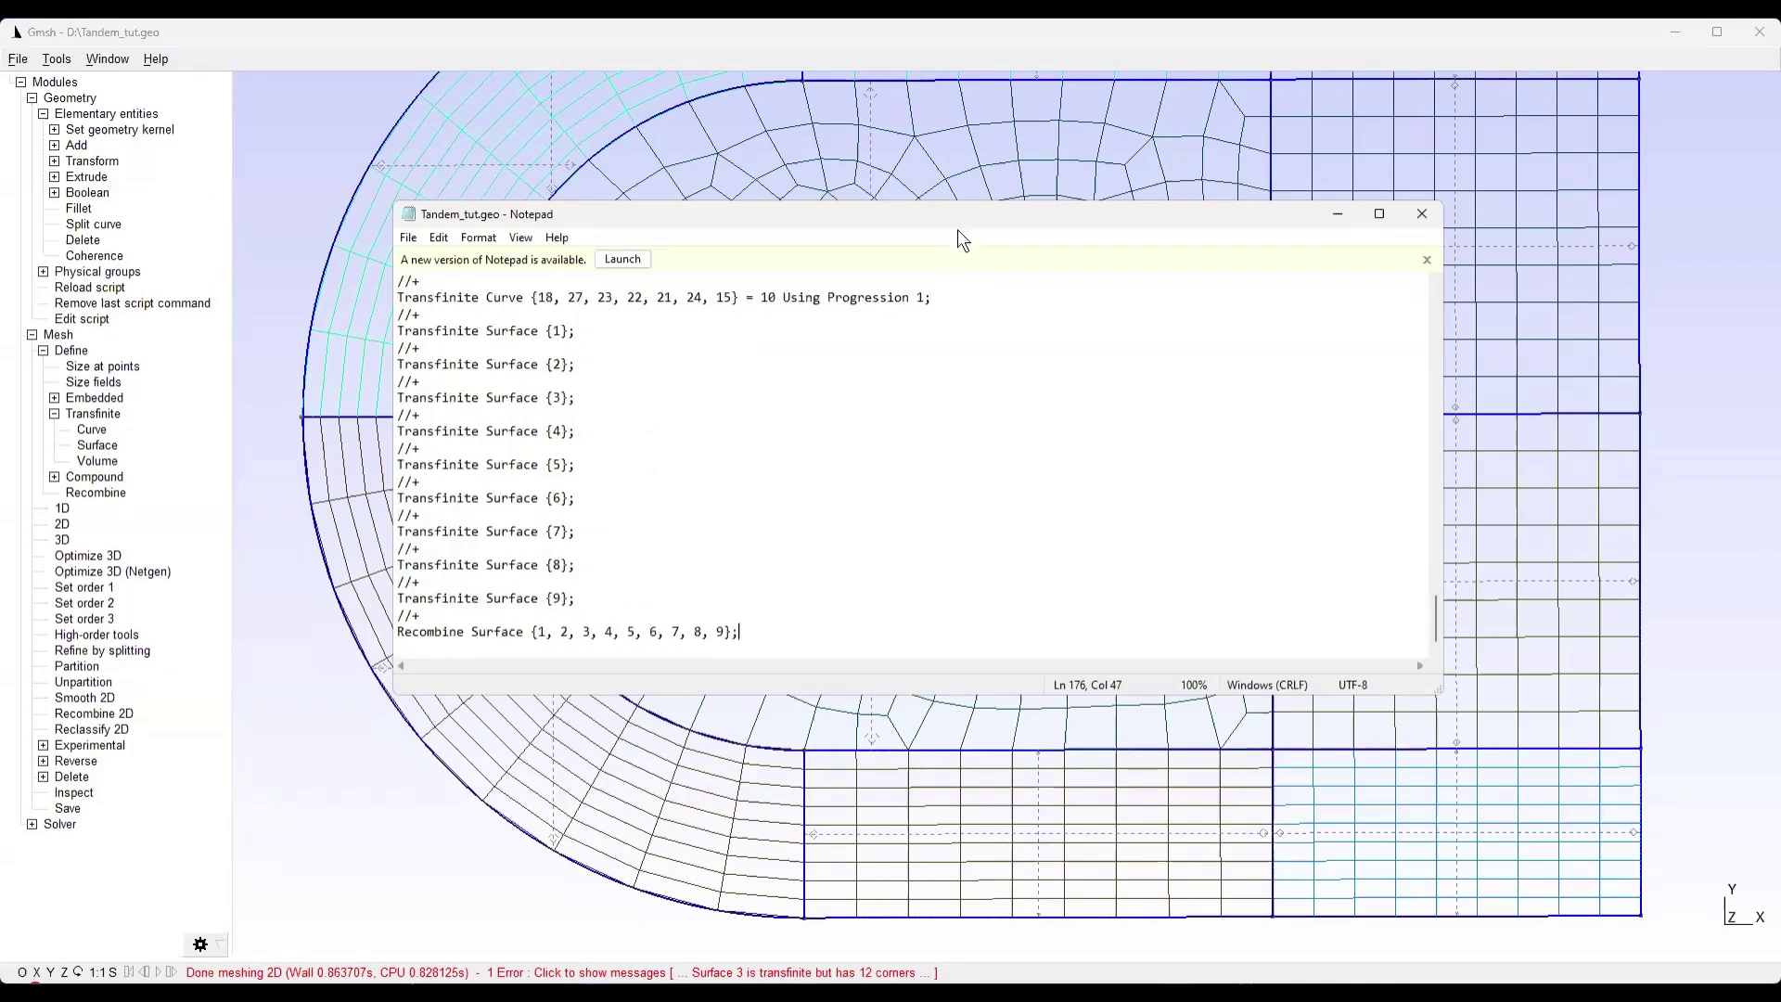
drag(957, 230, 988, 350)
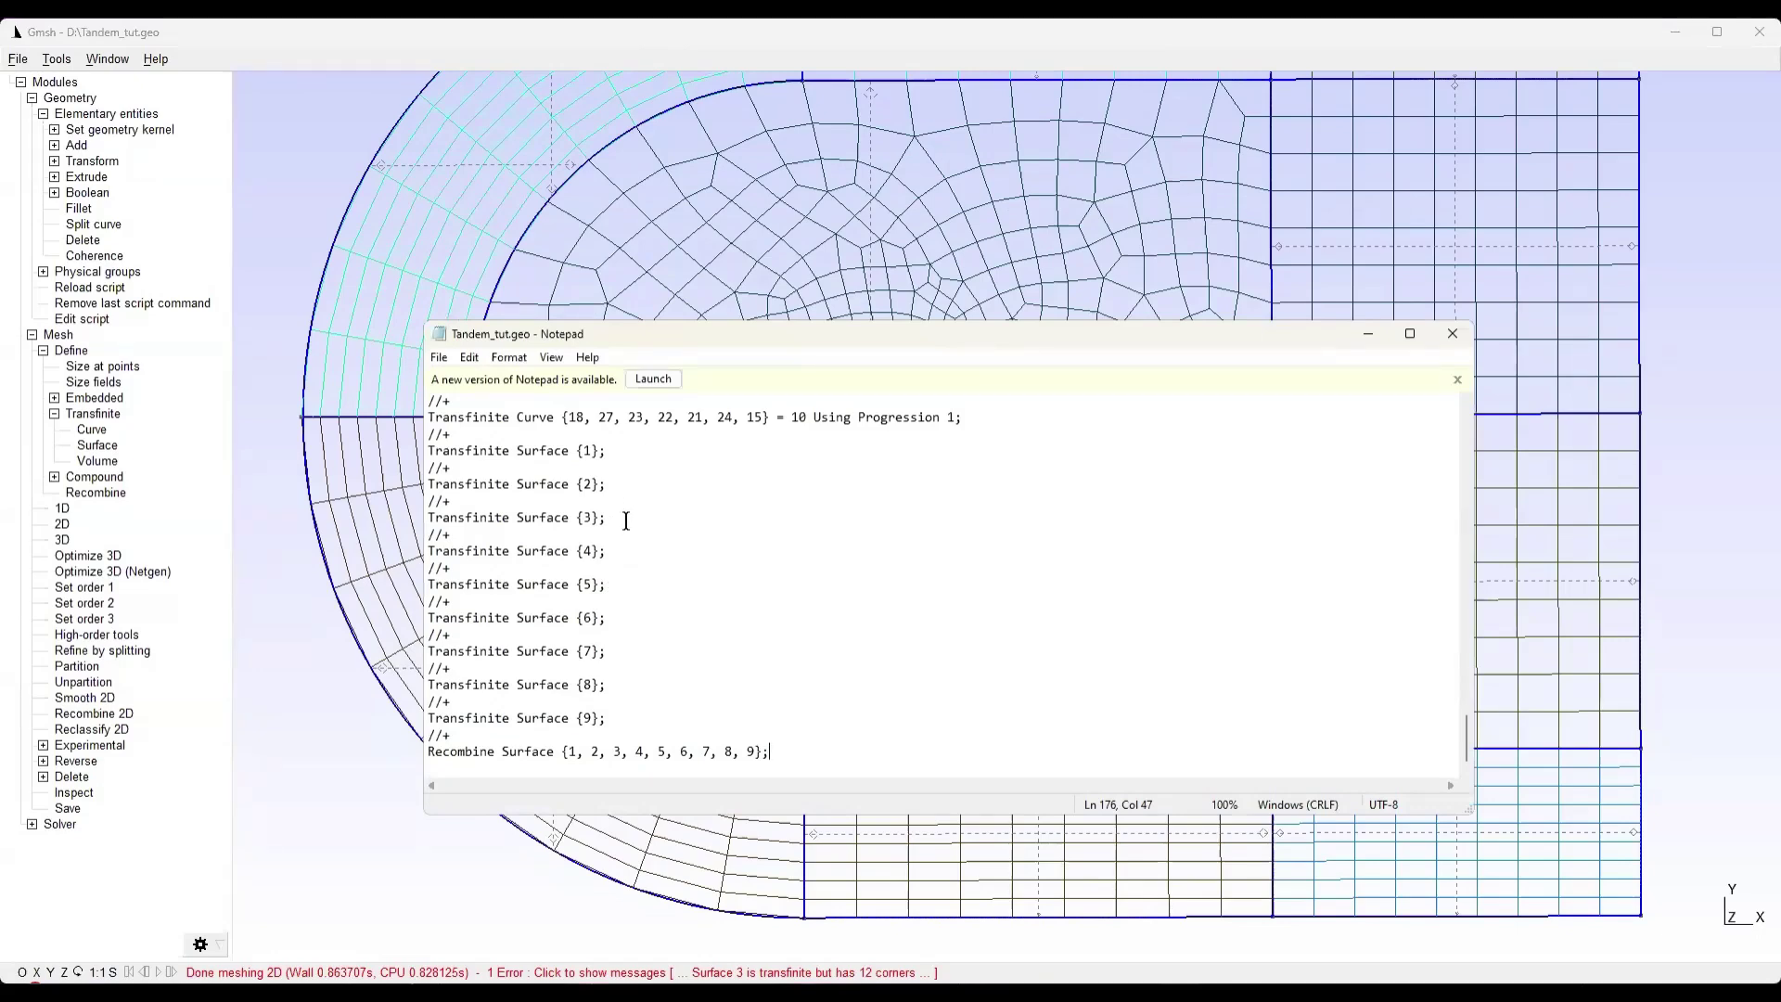
drag(809, 335, 838, 415)
scroll(594, 650, up, 1)
drag(584, 663, 395, 654)
key(BackSpace)
key(BackSpace)
click(469, 436)
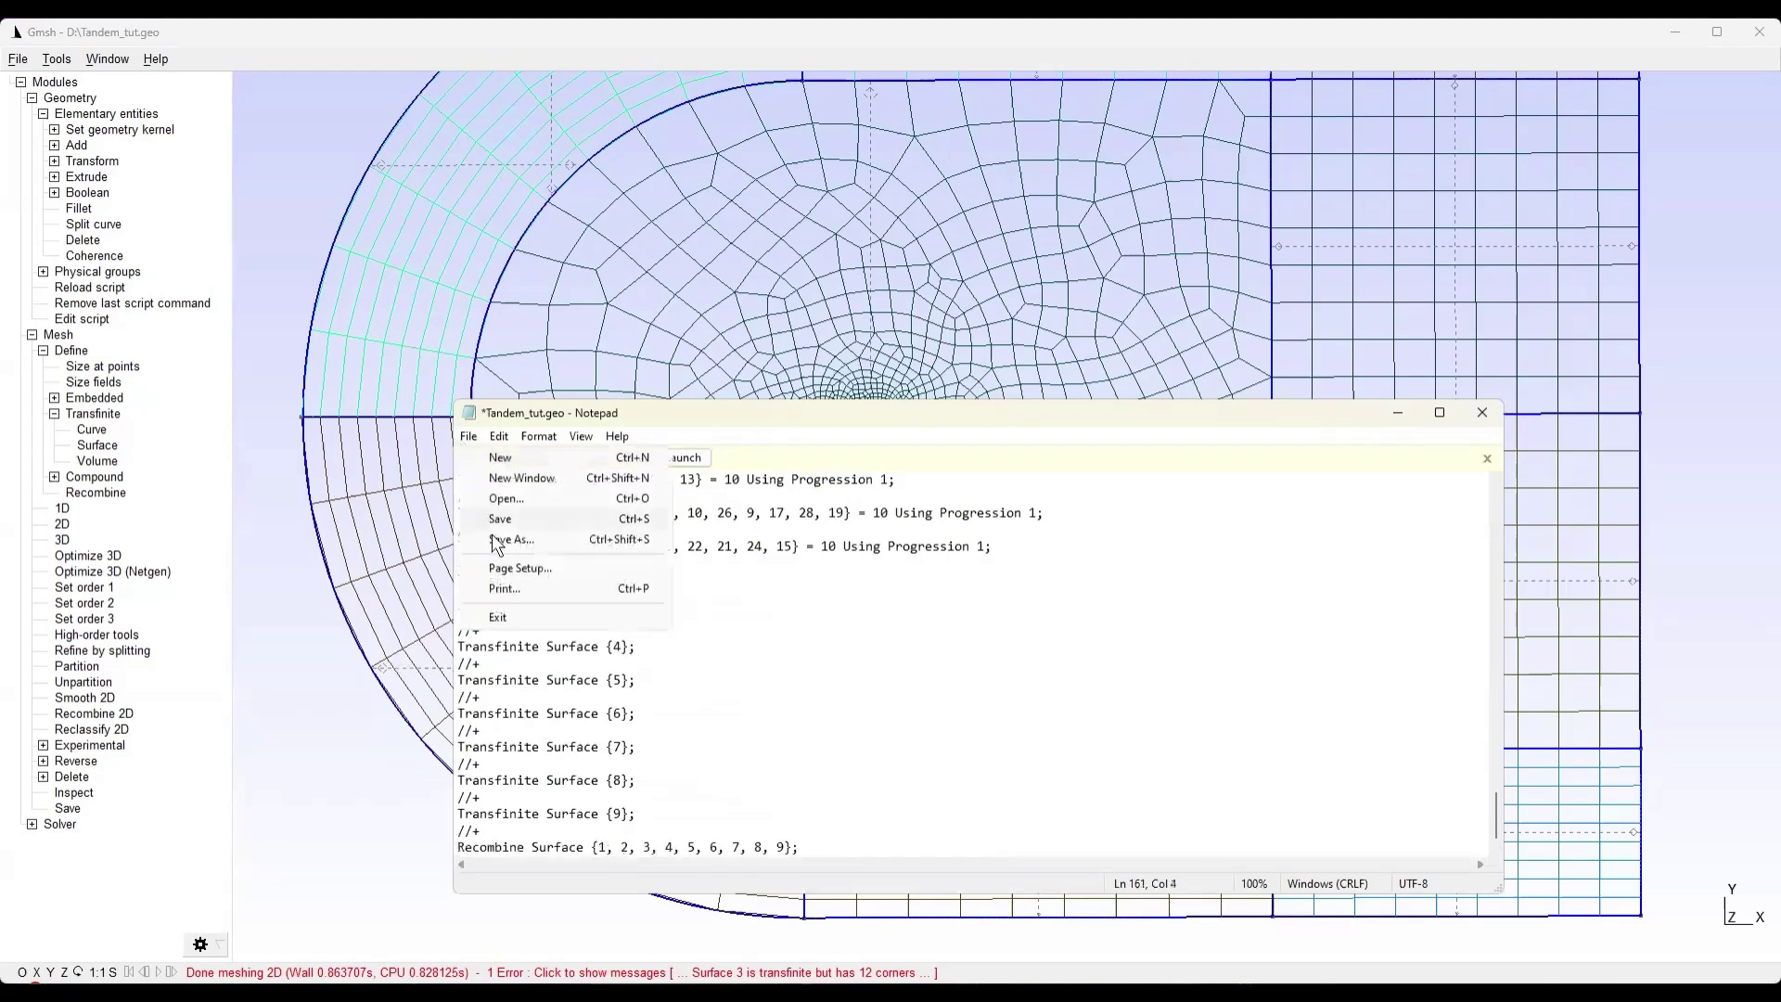
click(492, 513)
Return to Gmsh, reload the script and regenerate the 2D mesh with the surface 3 transfinite statement removed
click(1397, 414)
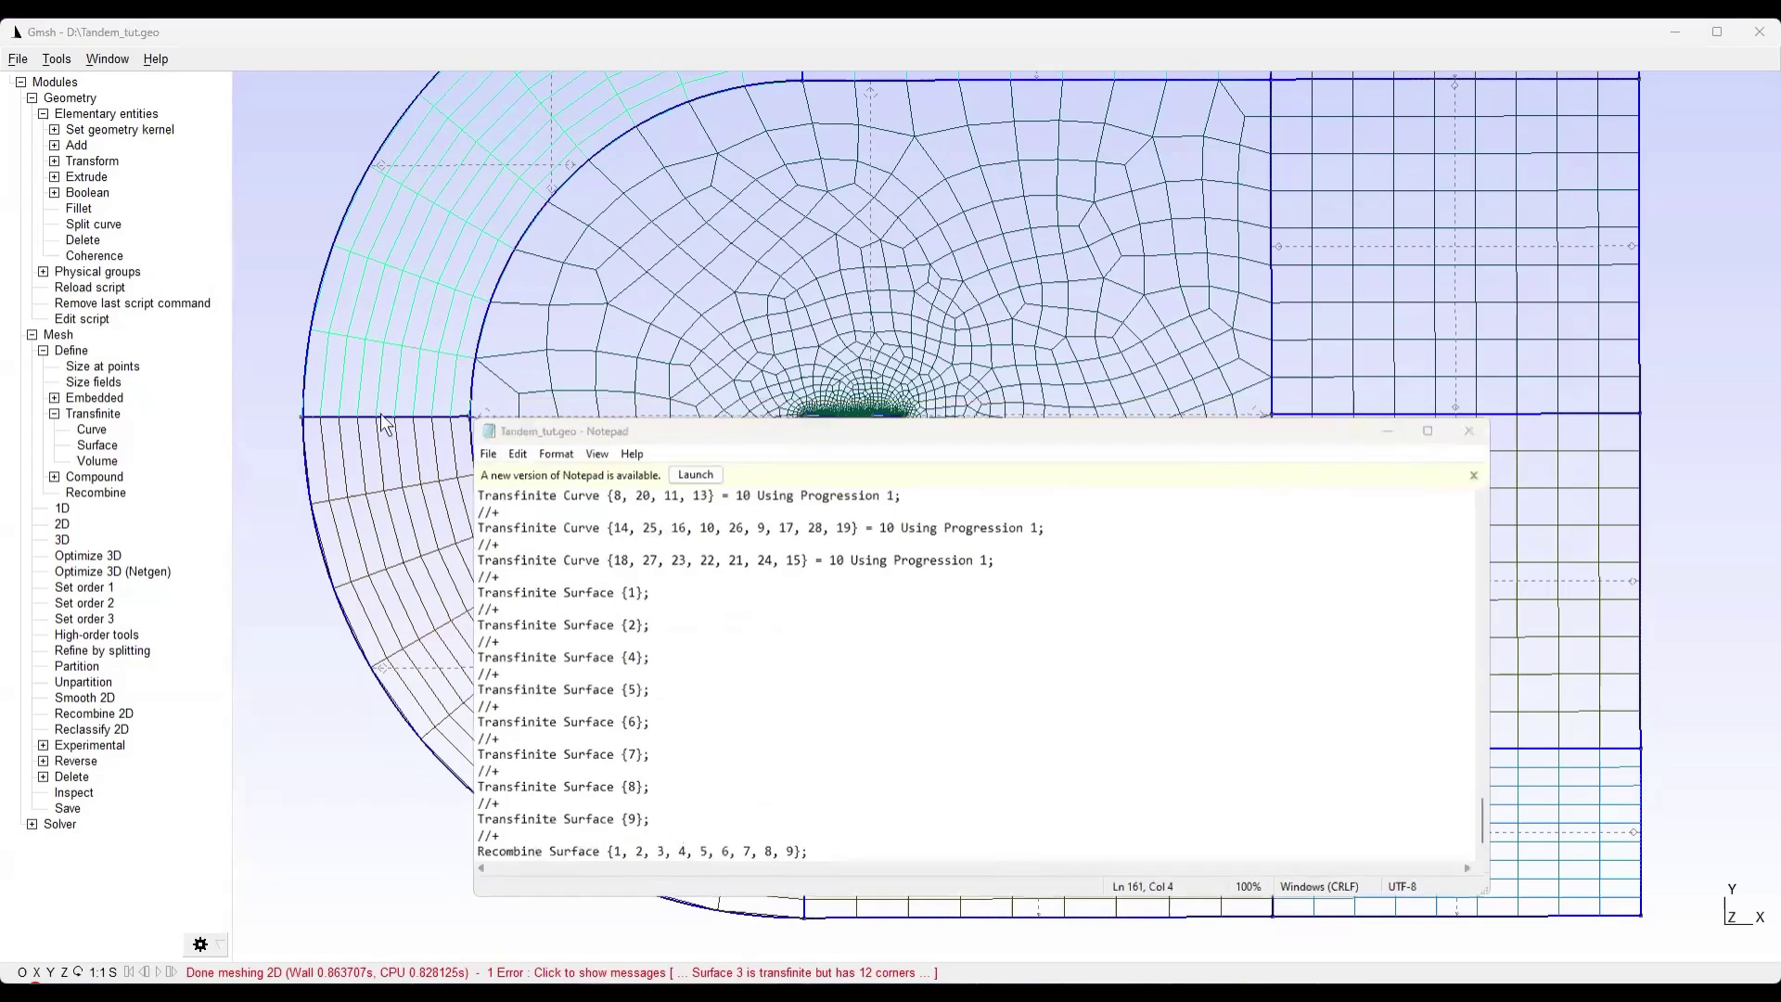
click(109, 288)
click(62, 525)
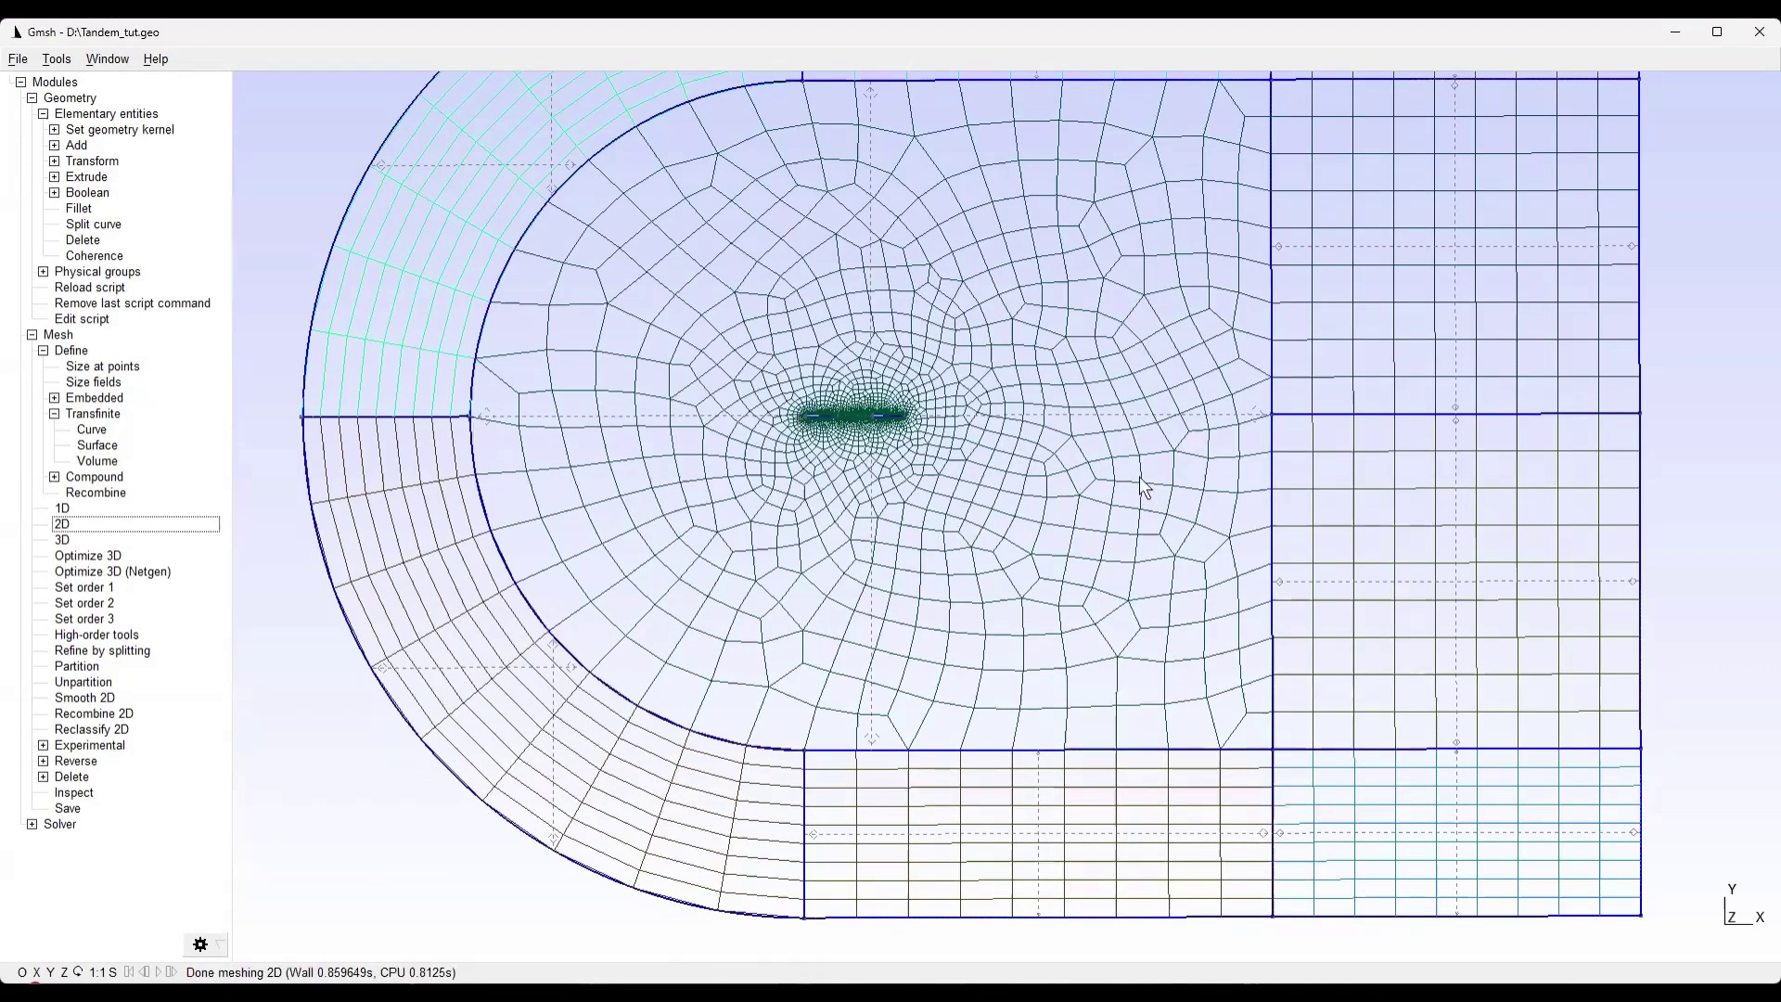
right_drag(1144, 489, 1032, 543)
right_drag(1128, 727, 1059, 805)
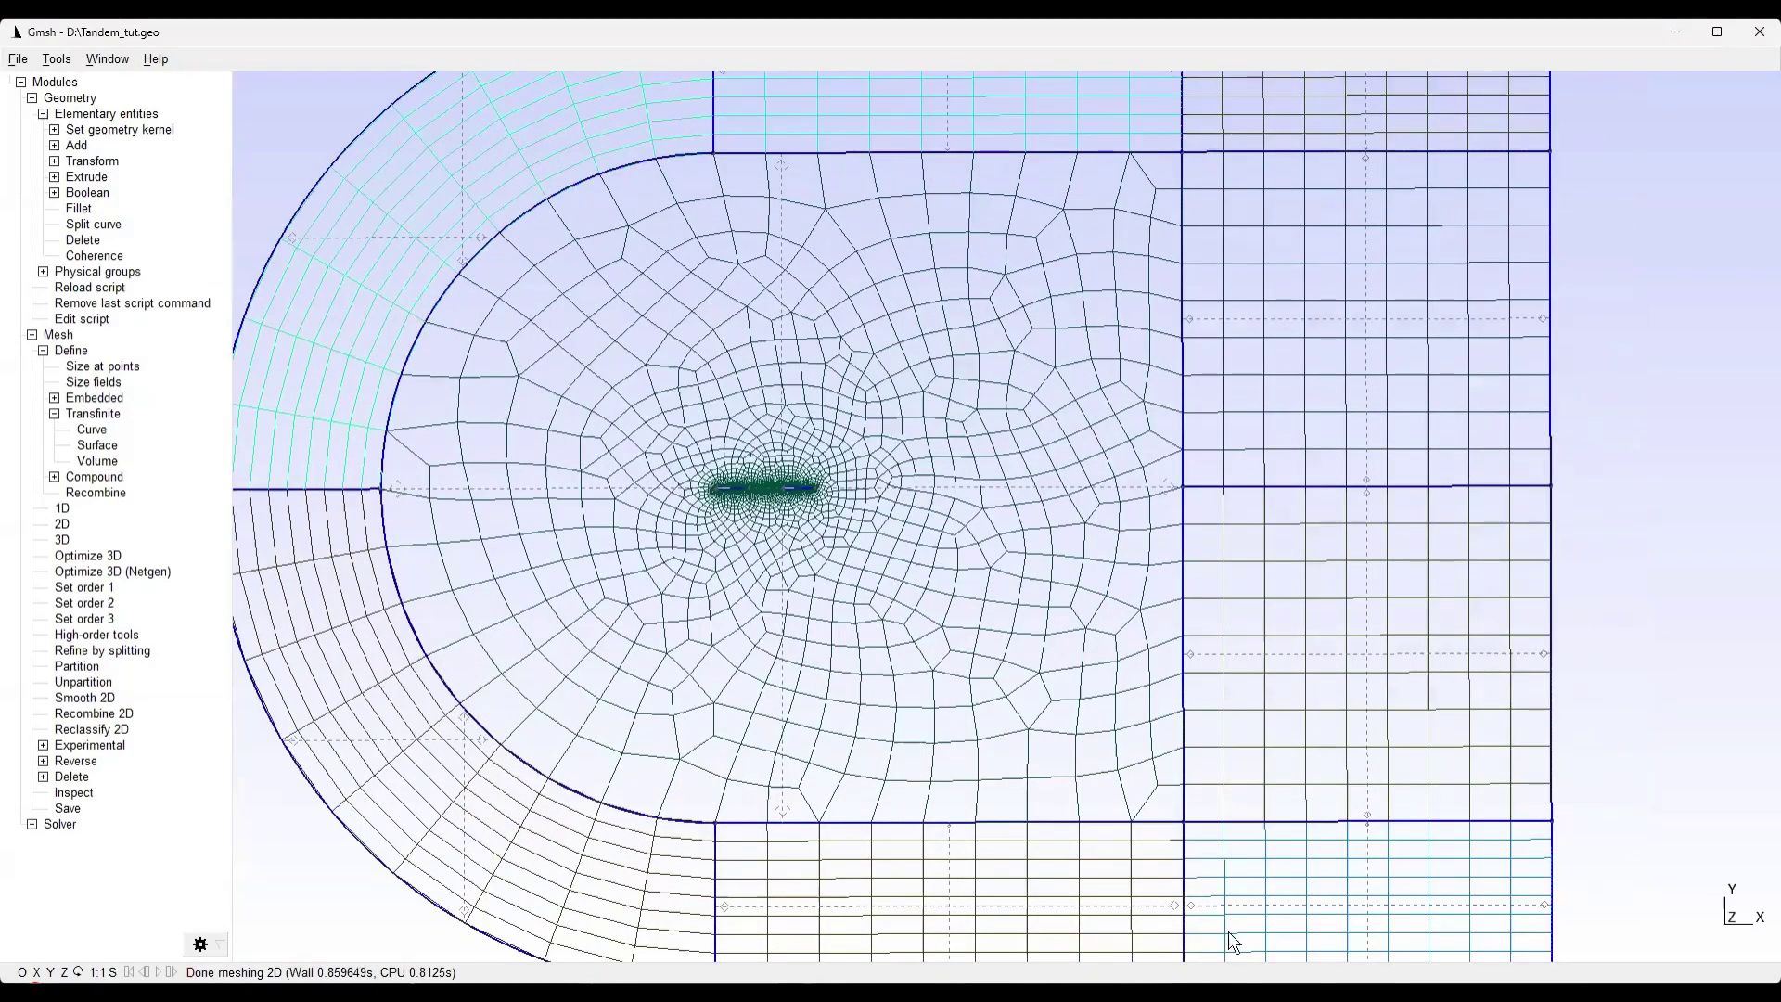
Undo the deletion of Transfinite Surface {3}; in the Notepad script
key(alt+Tab)
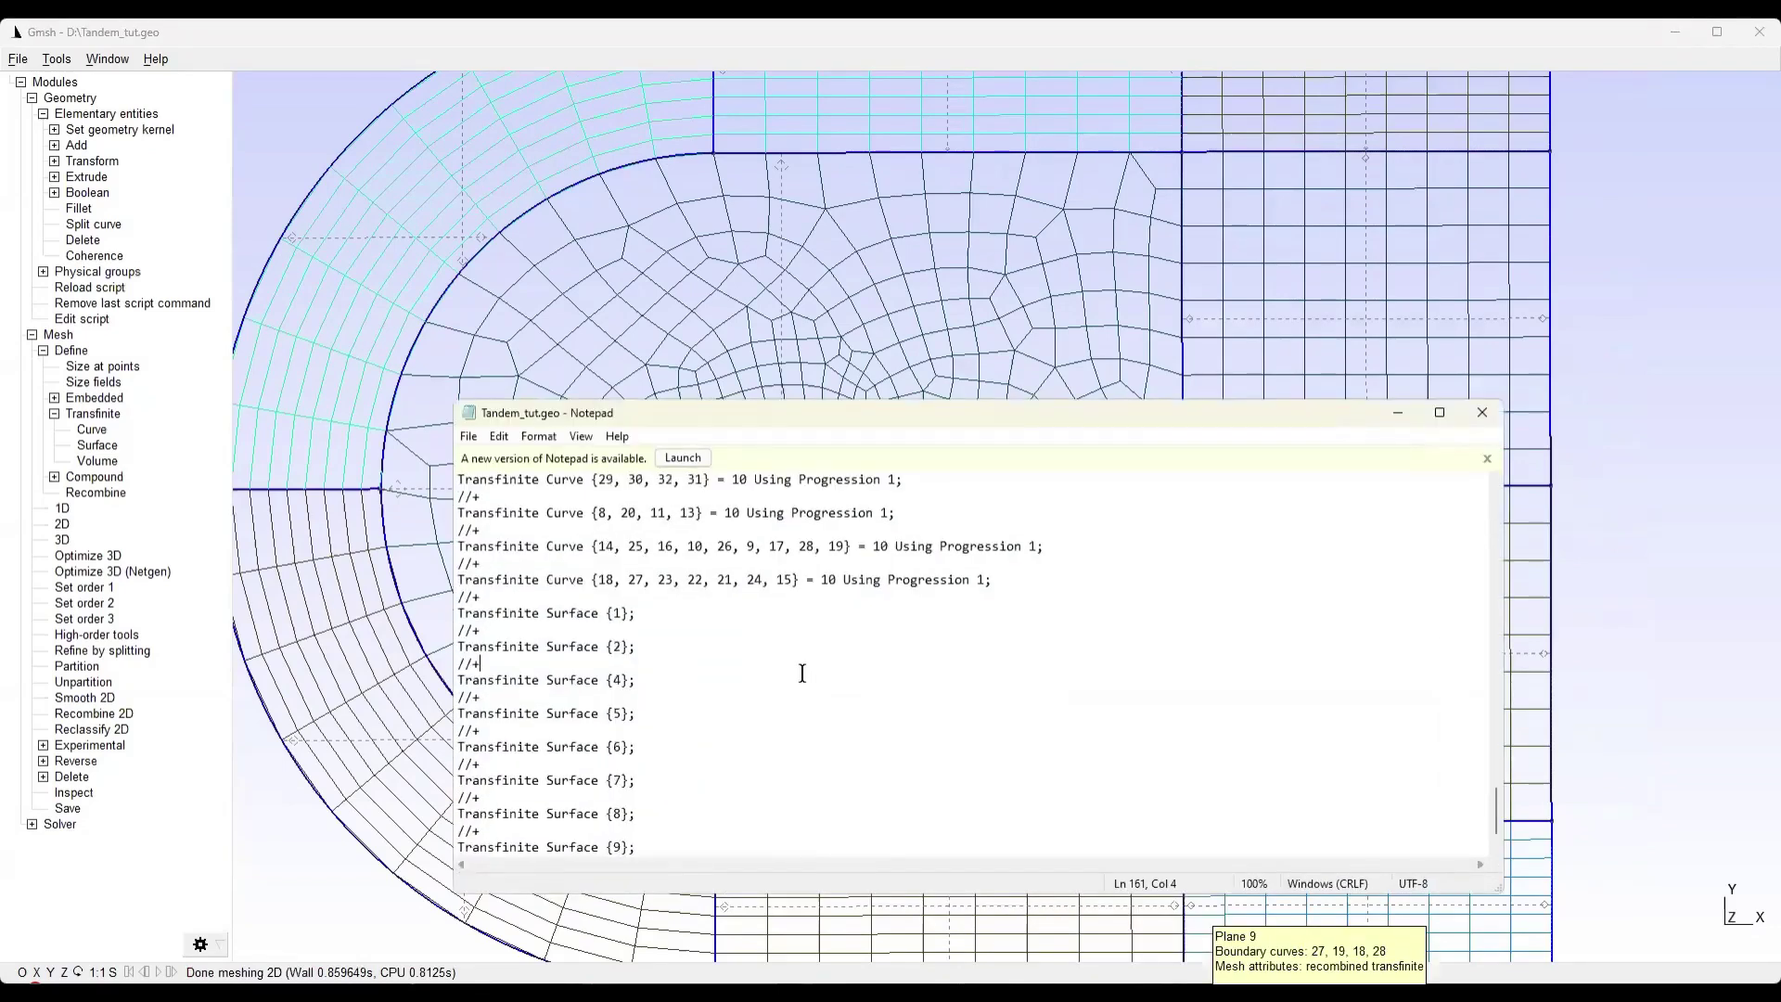
key(ctrl+z)
click(784, 679)
Switch back to Gmsh and inspect the unstructured mesh around the tandem airfoils and the structured blocks surrounding it
click(1398, 412)
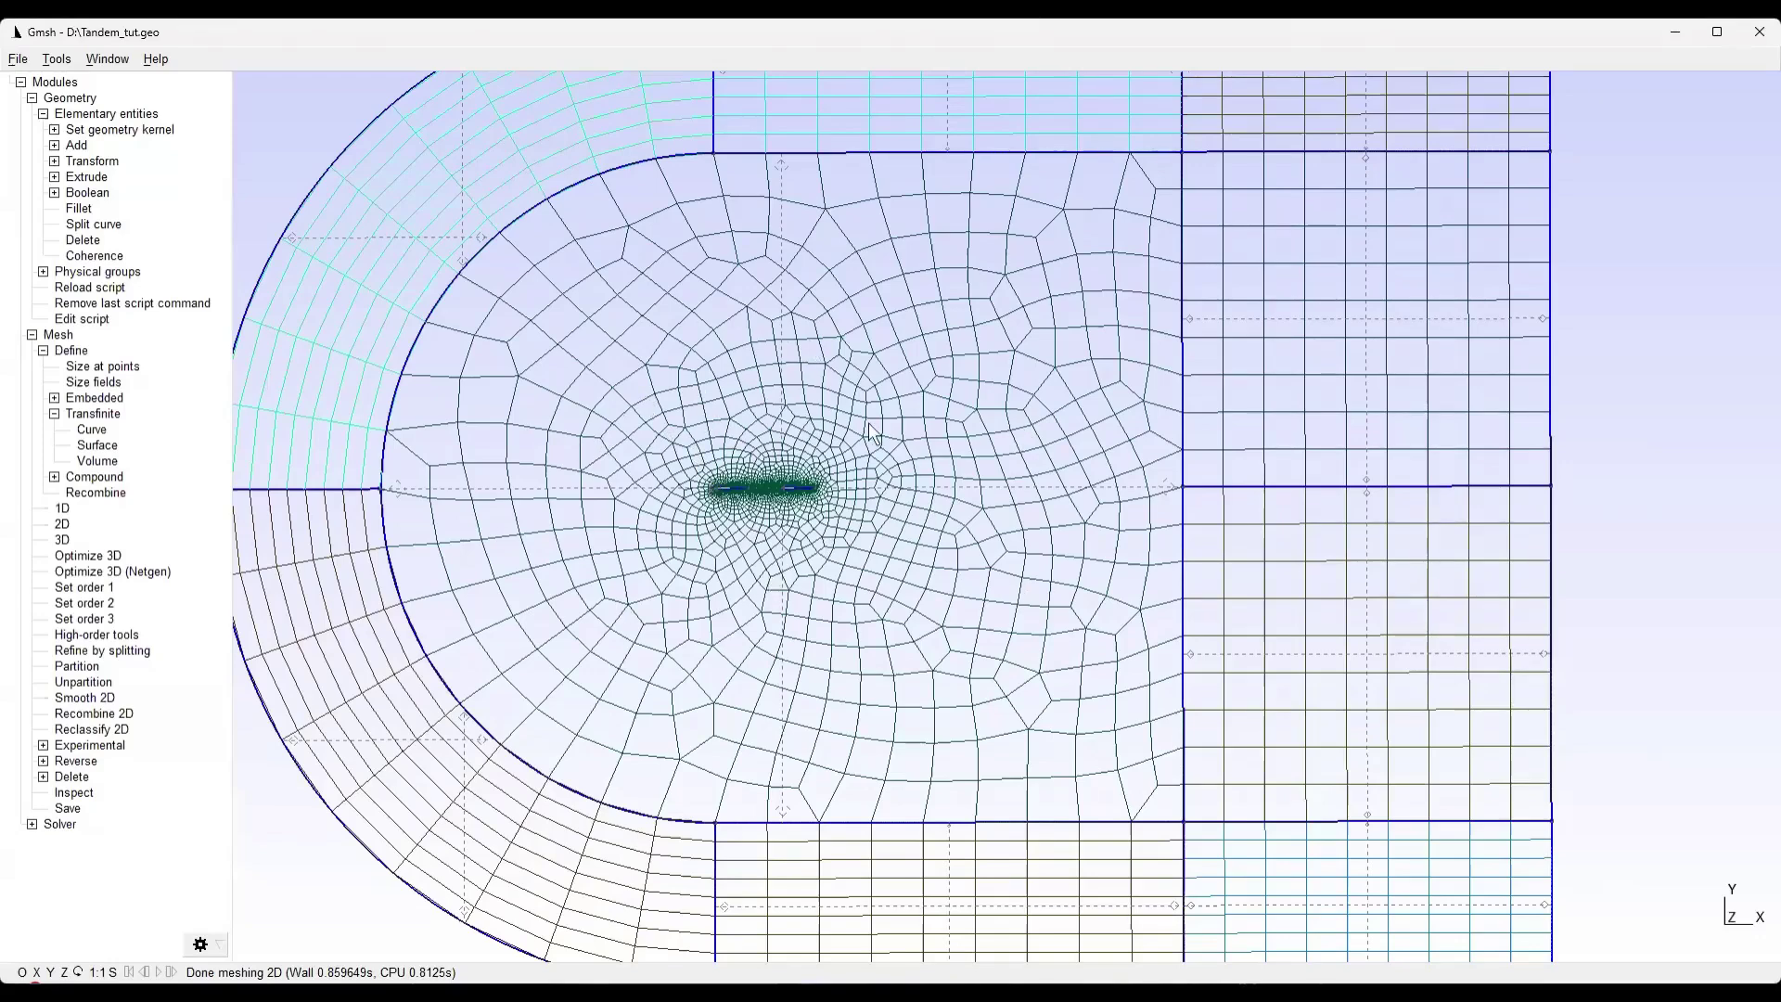
scroll(782, 374, down, 1)
scroll(769, 378, up, 2)
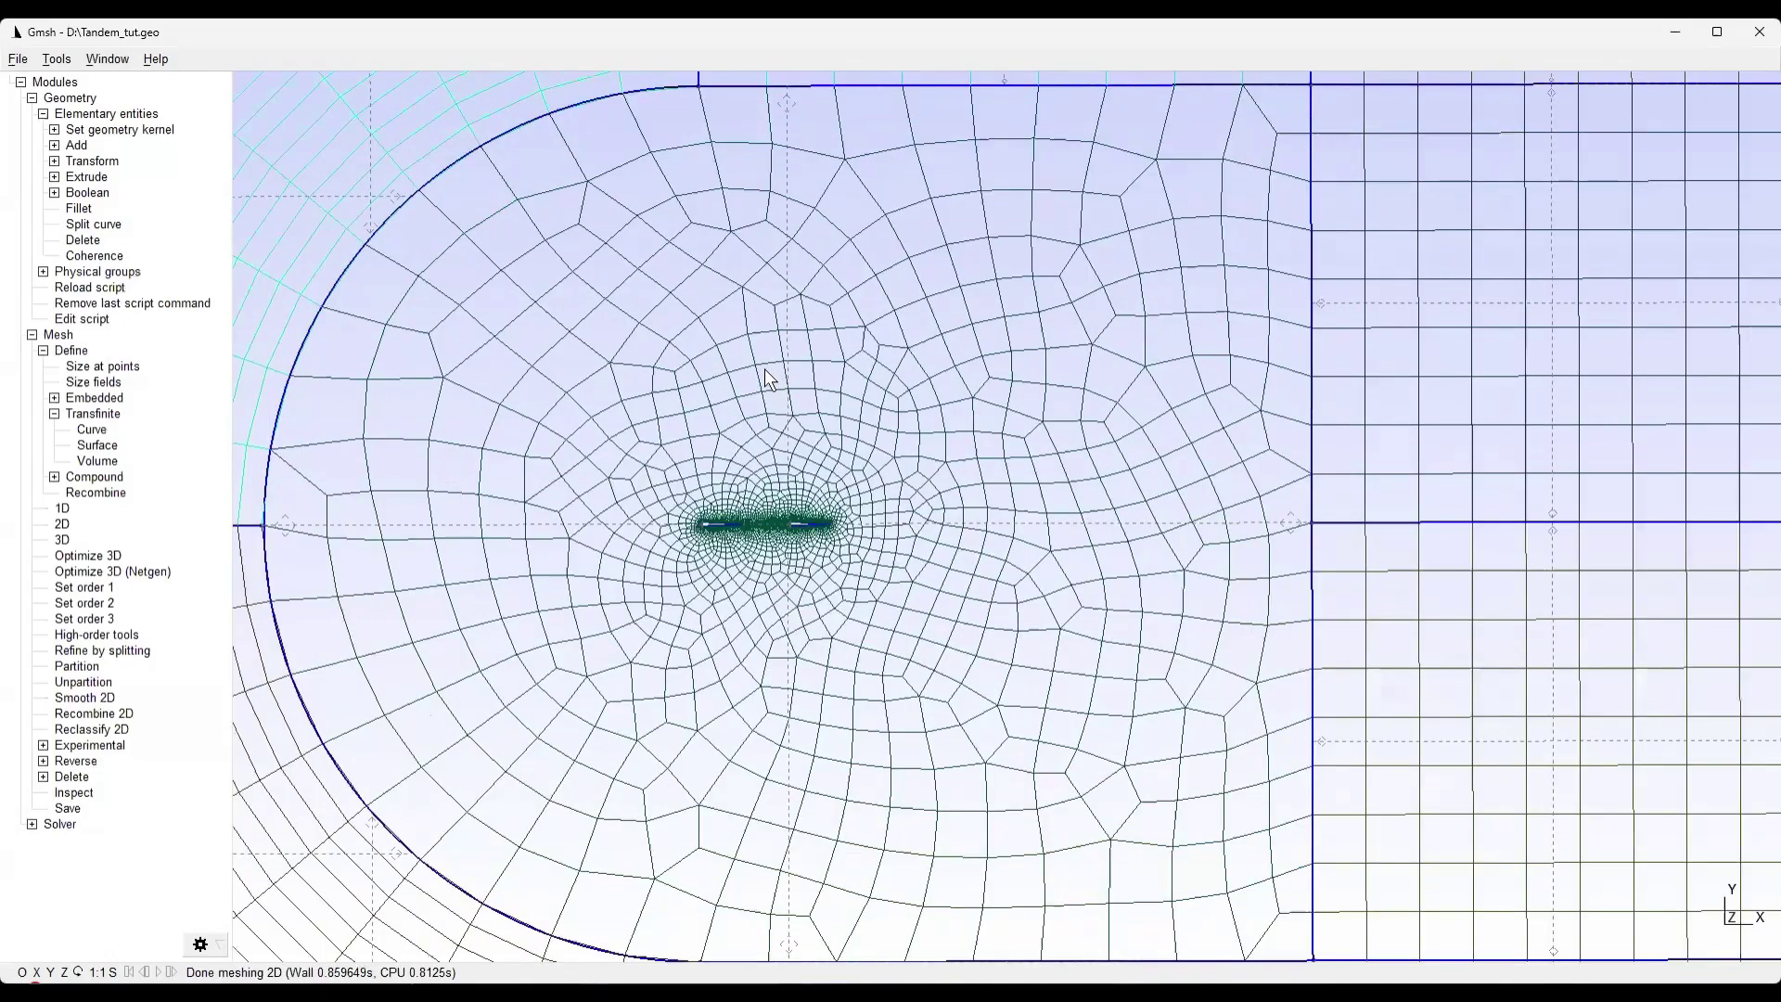
scroll(766, 376, up, 1)
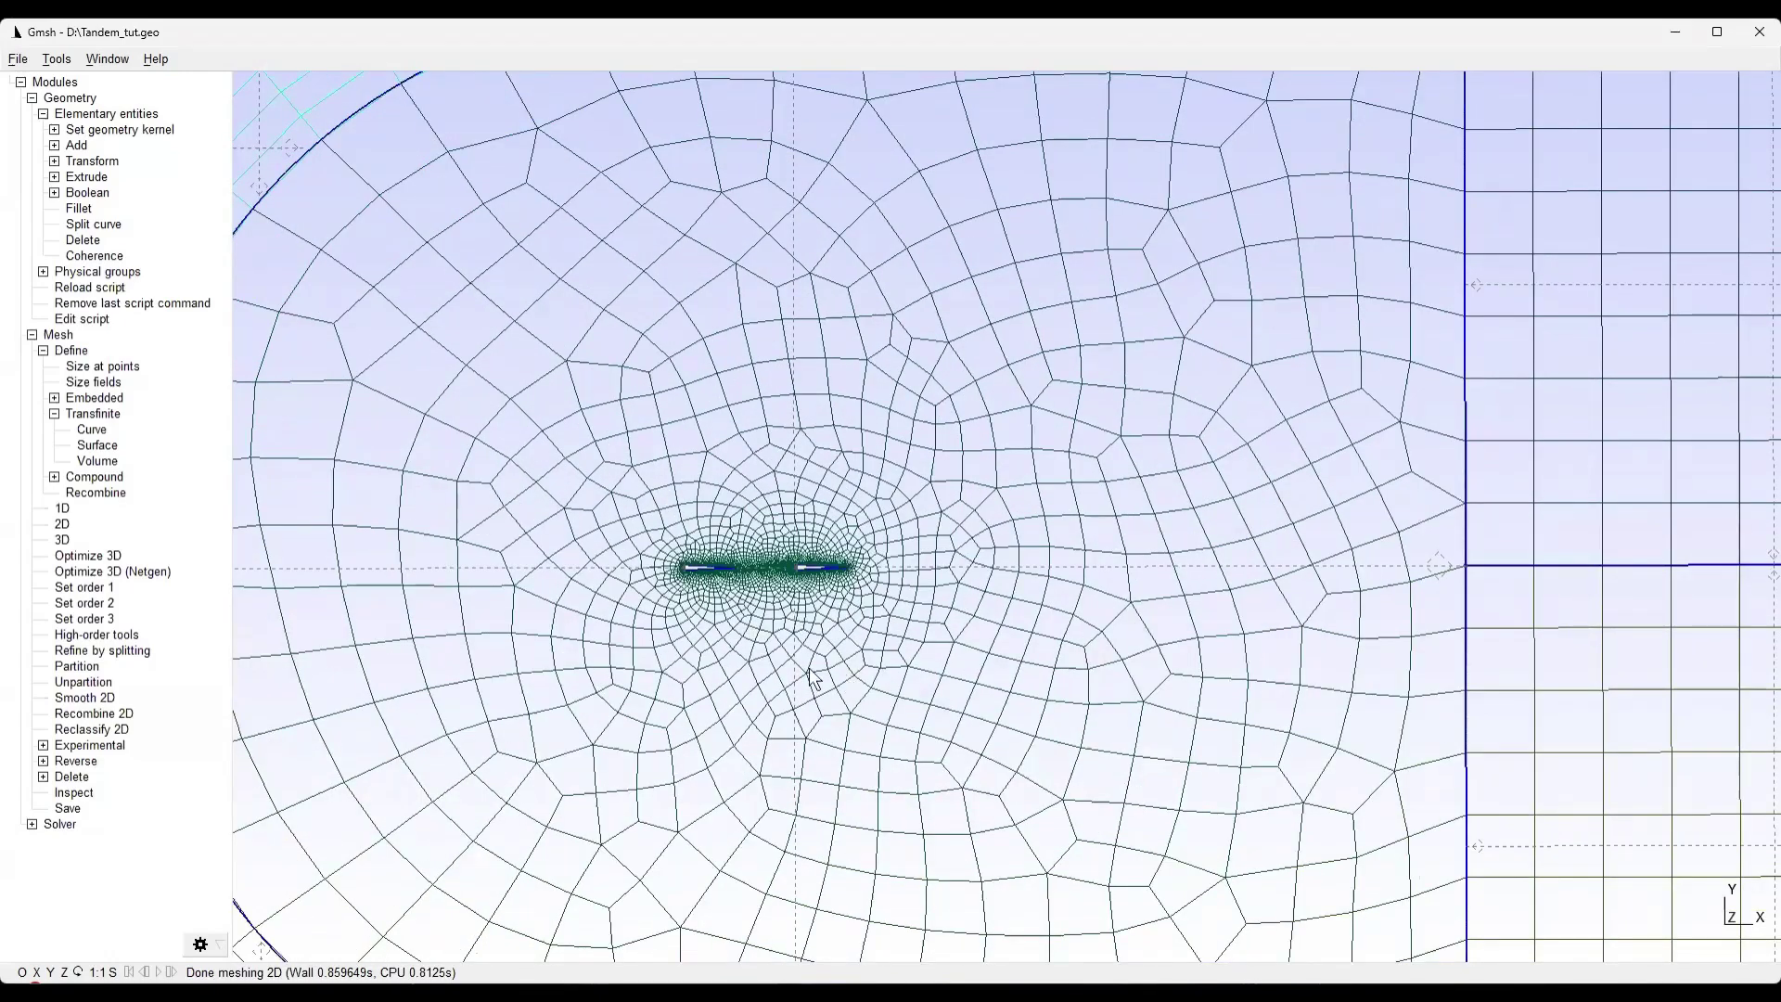
scroll(814, 678, down, 1)
scroll(875, 661, down, 1)
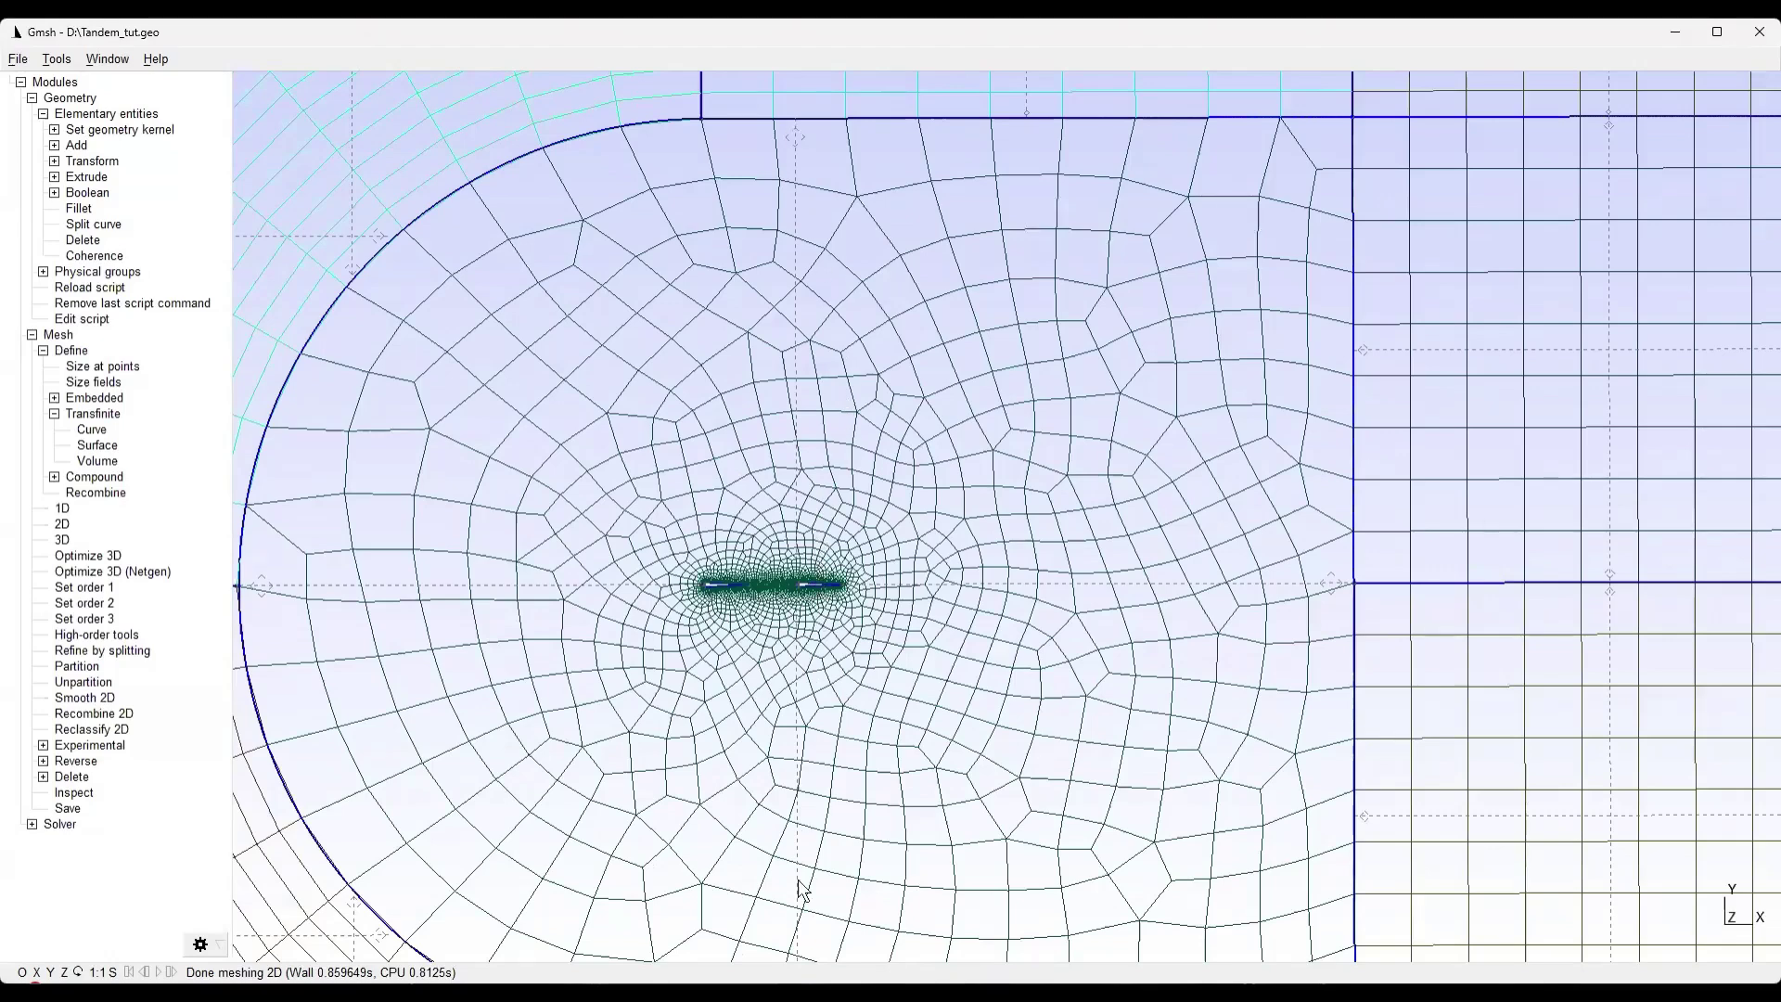
right_drag(694, 491, 728, 538)
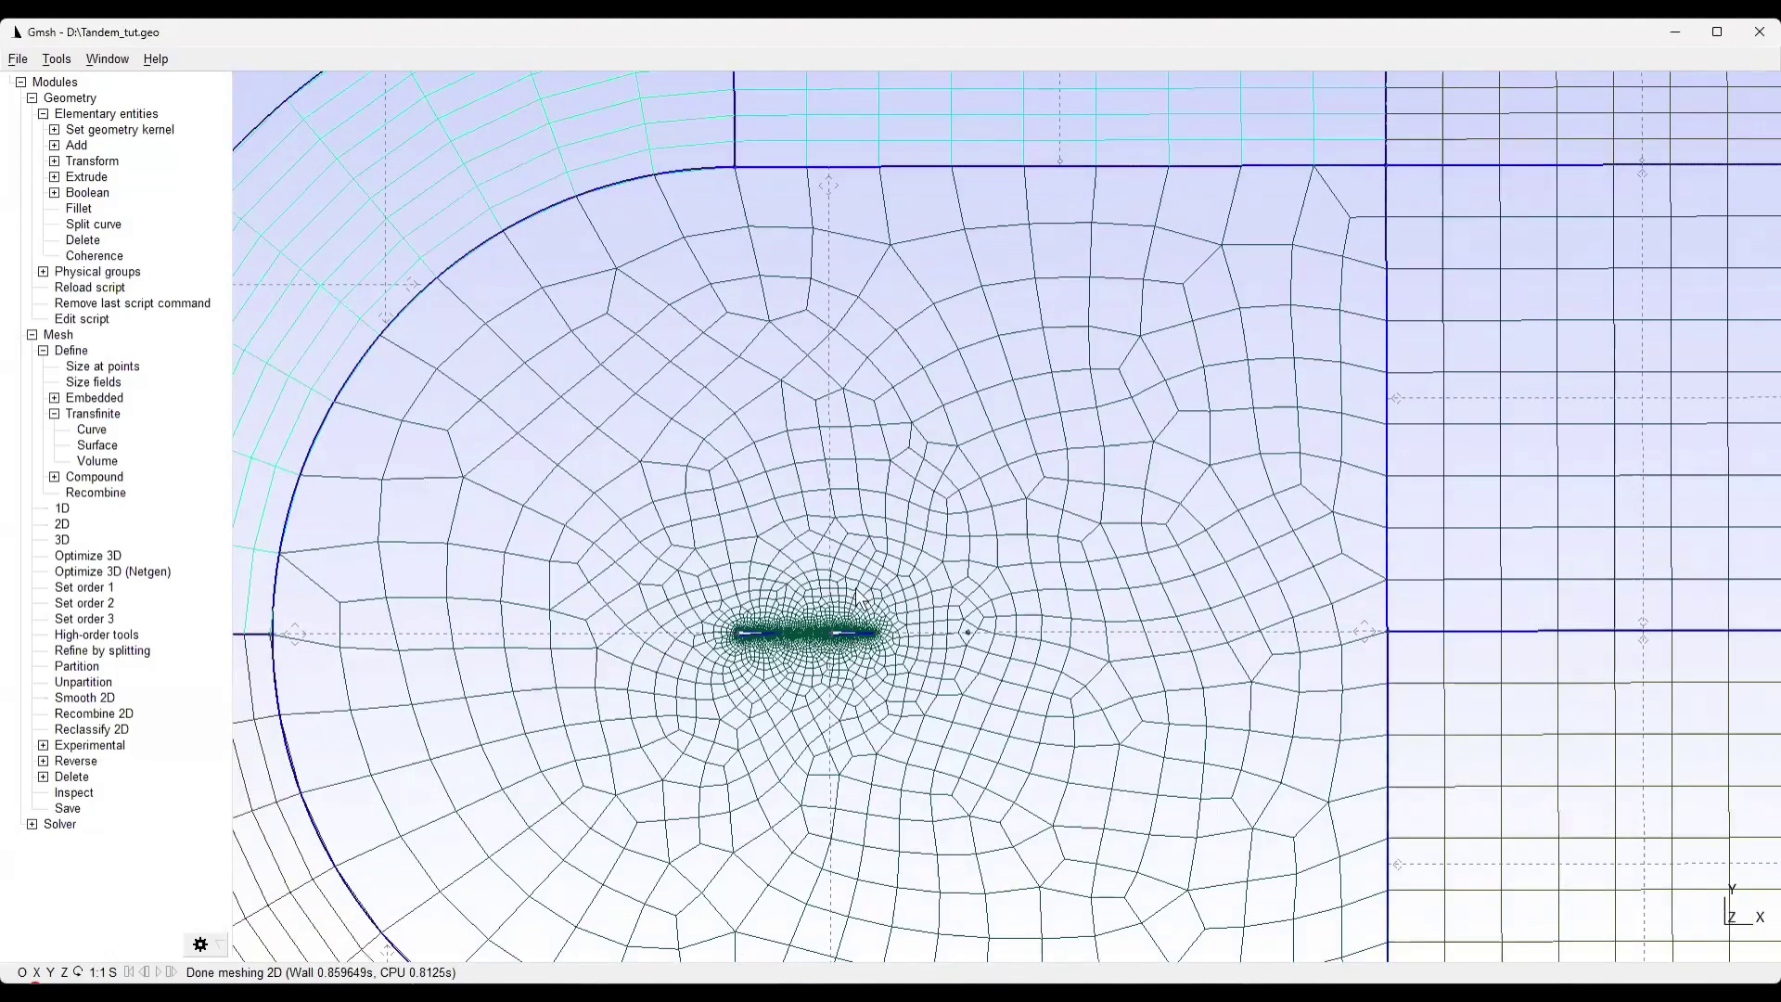
right_drag(481, 131, 953, 371)
right_drag(677, 913, 625, 798)
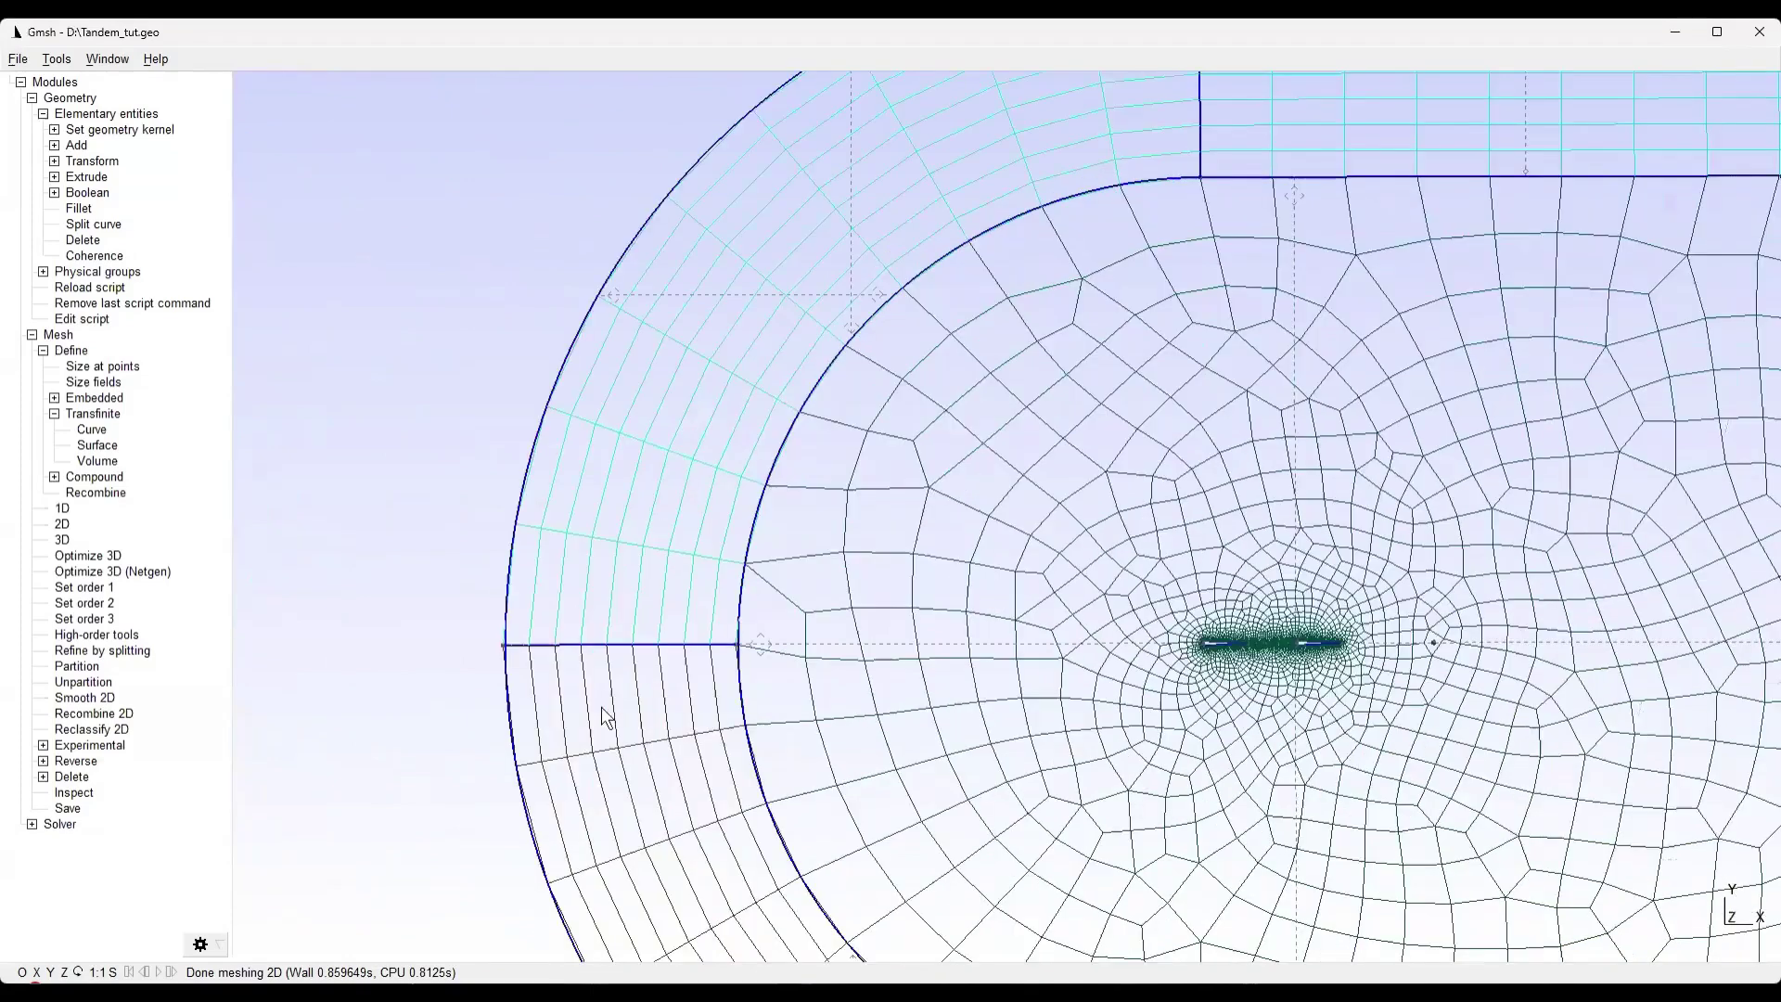
right_drag(1371, 716, 1289, 636)
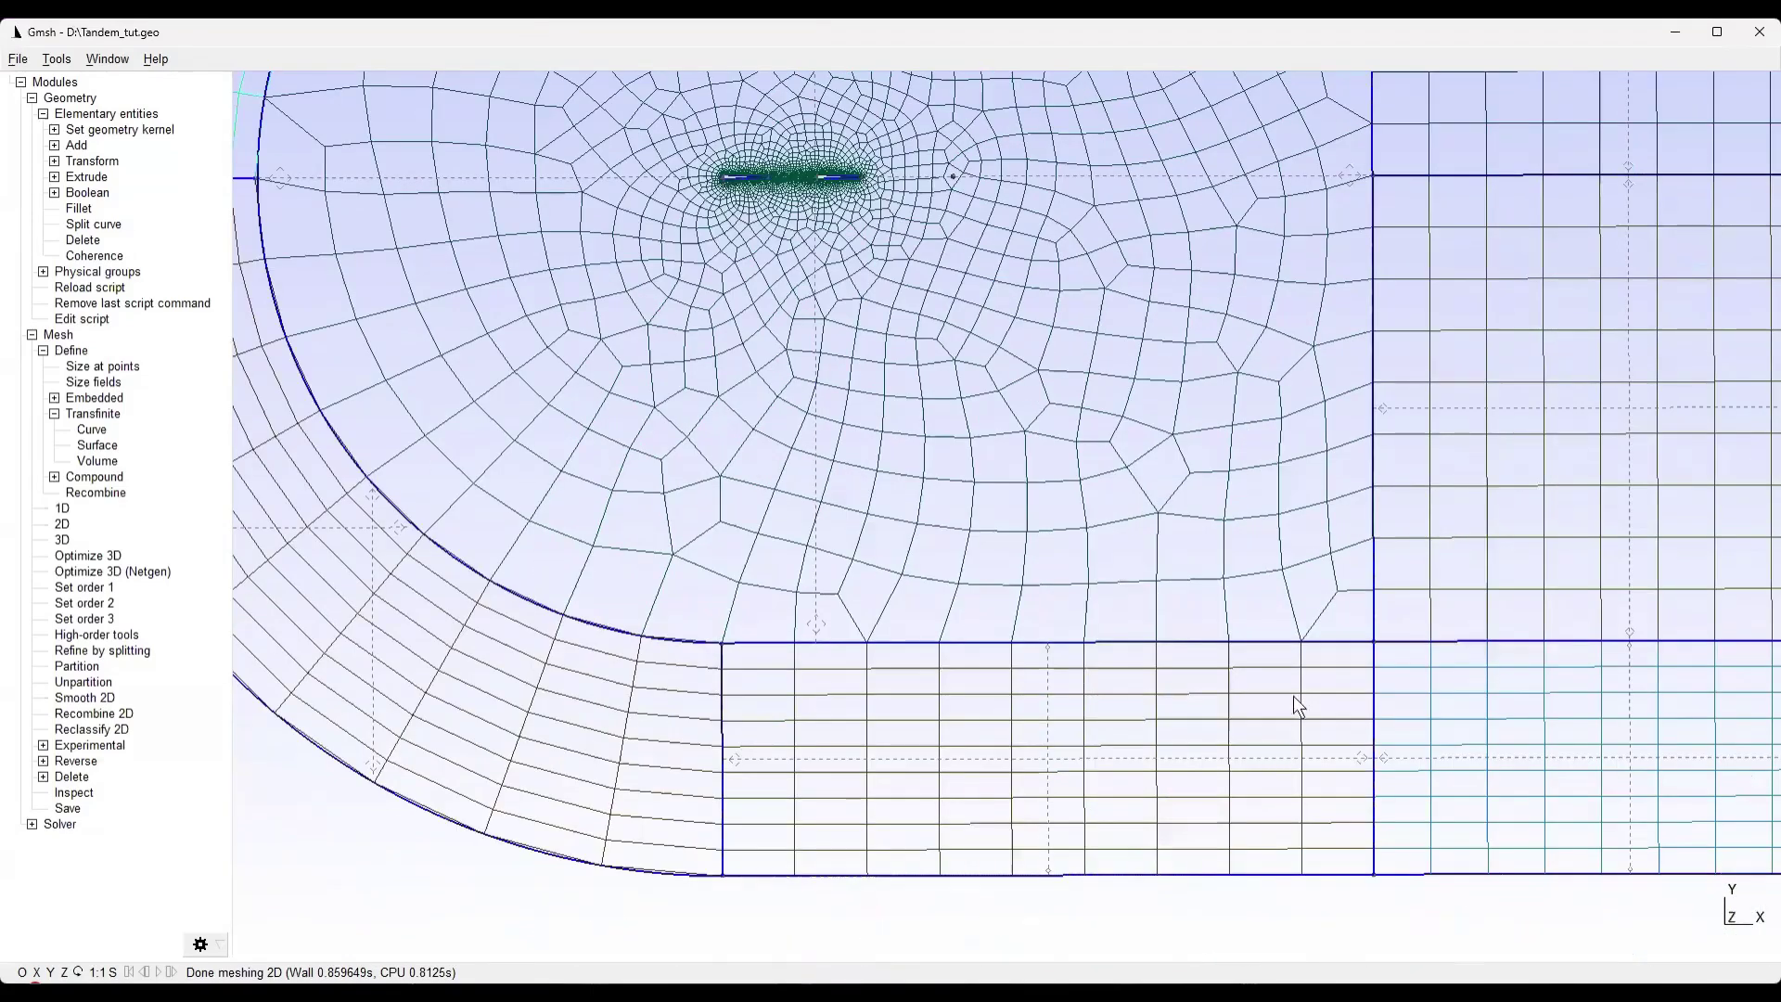
right_drag(1261, 366, 1176, 361)
right_drag(1182, 424, 1594, 668)
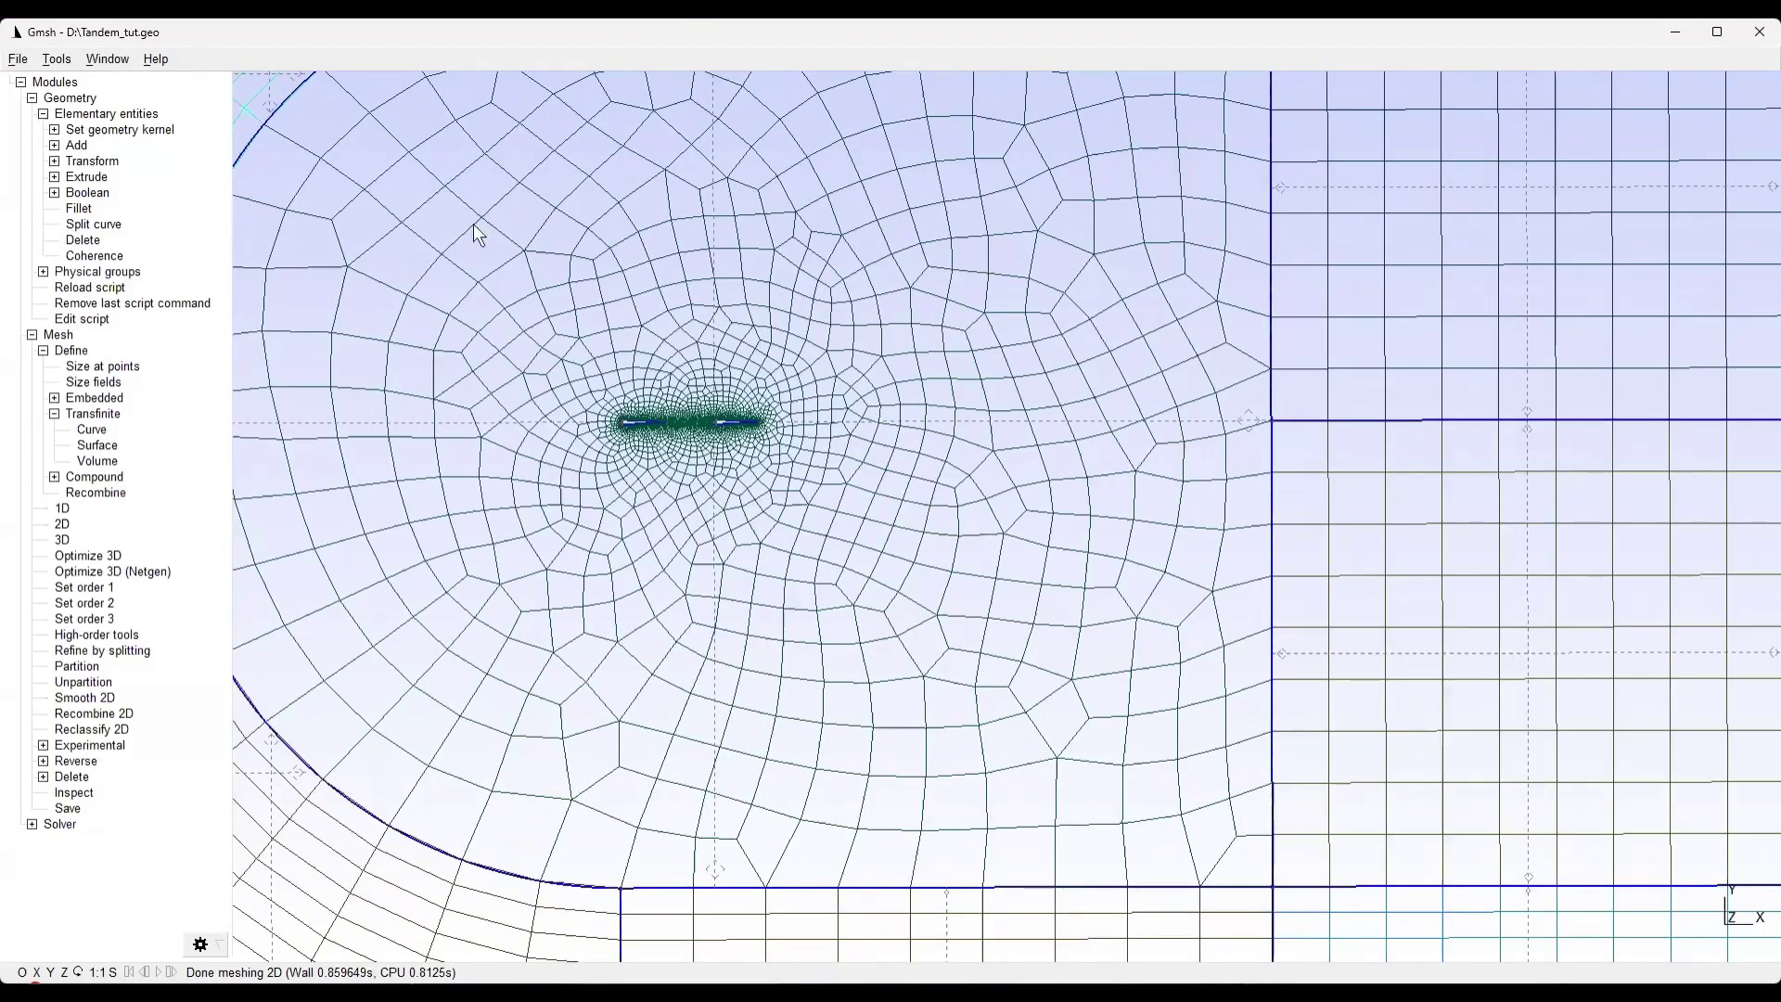
In the Tandem_tut.geo Notepad script, remove Transfinite Surface {3}; together with its //+ line and save the script
click(1178, 990)
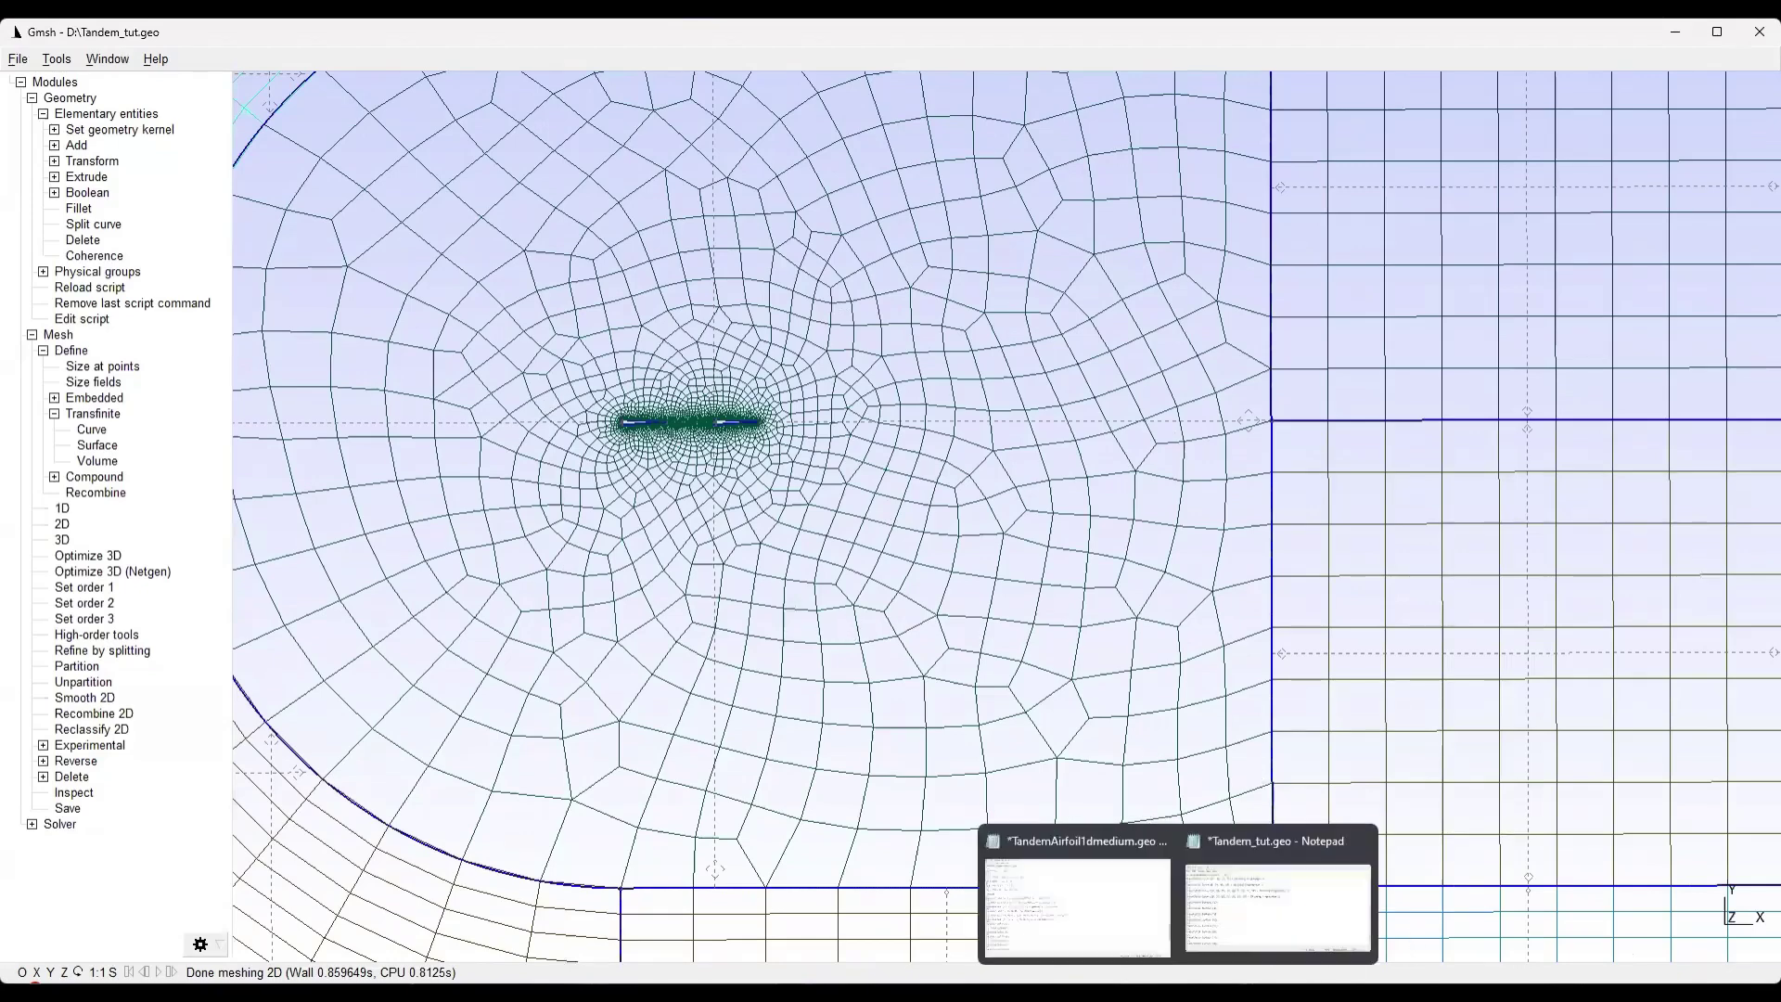
click(1232, 942)
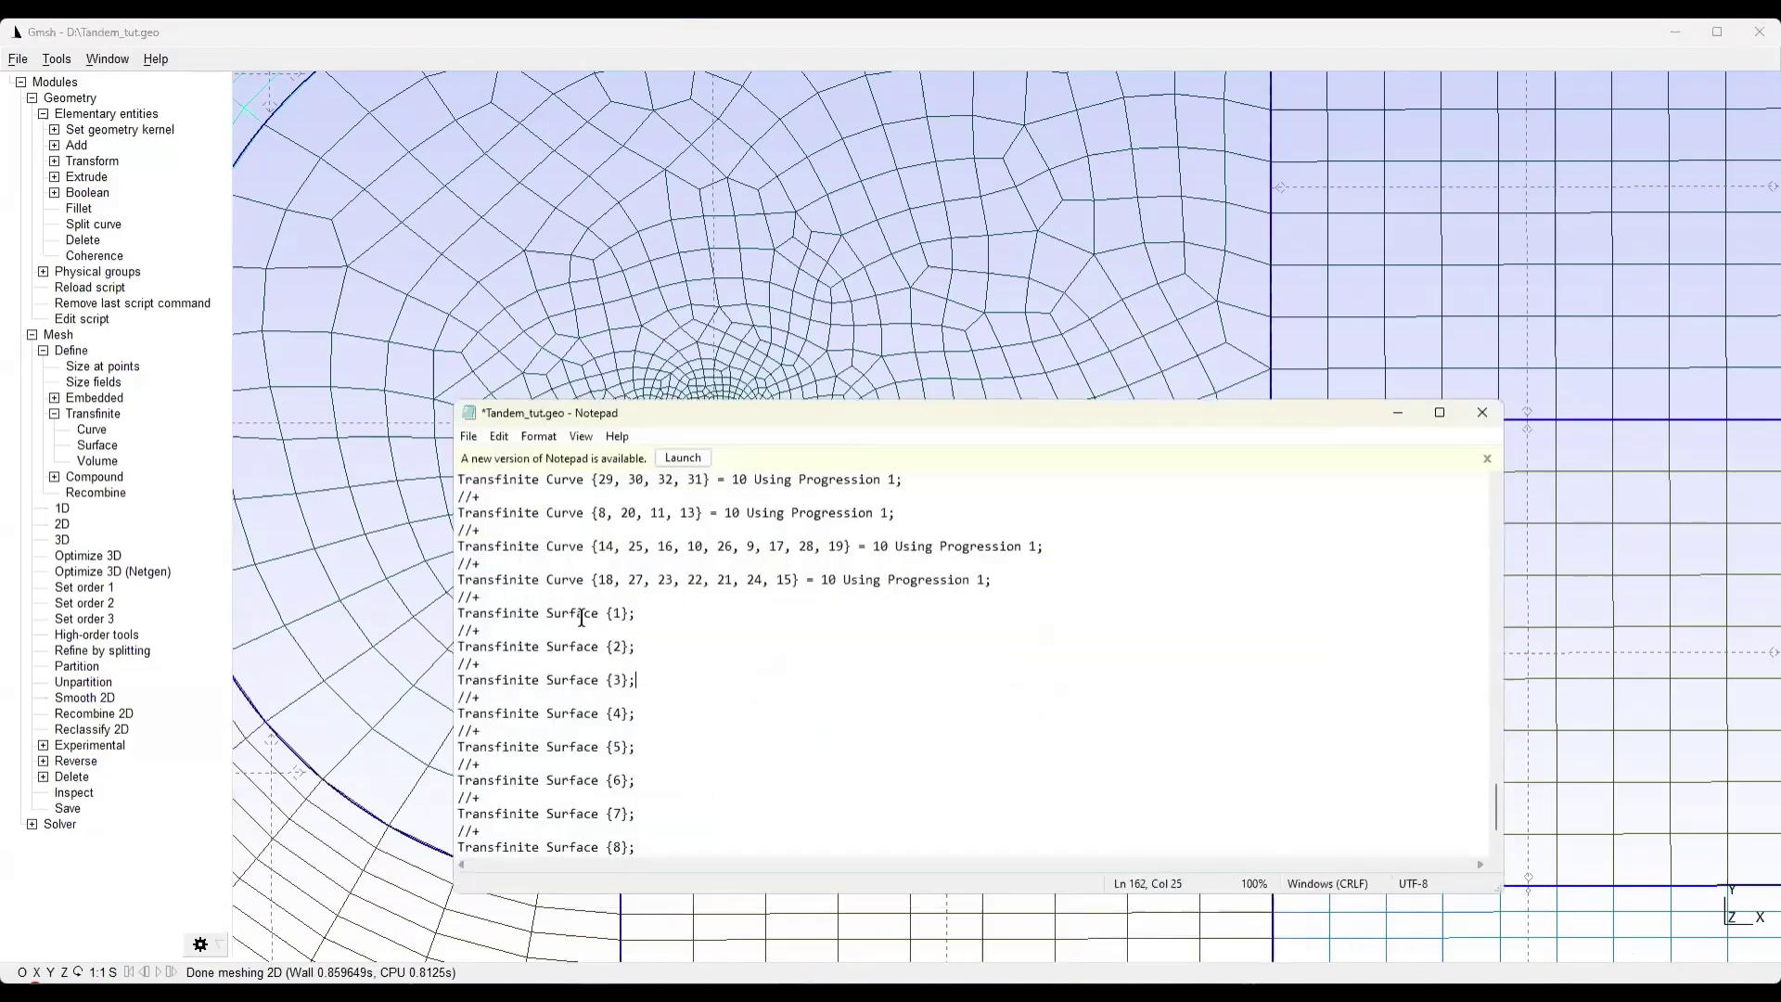
scroll(575, 661, up, 7)
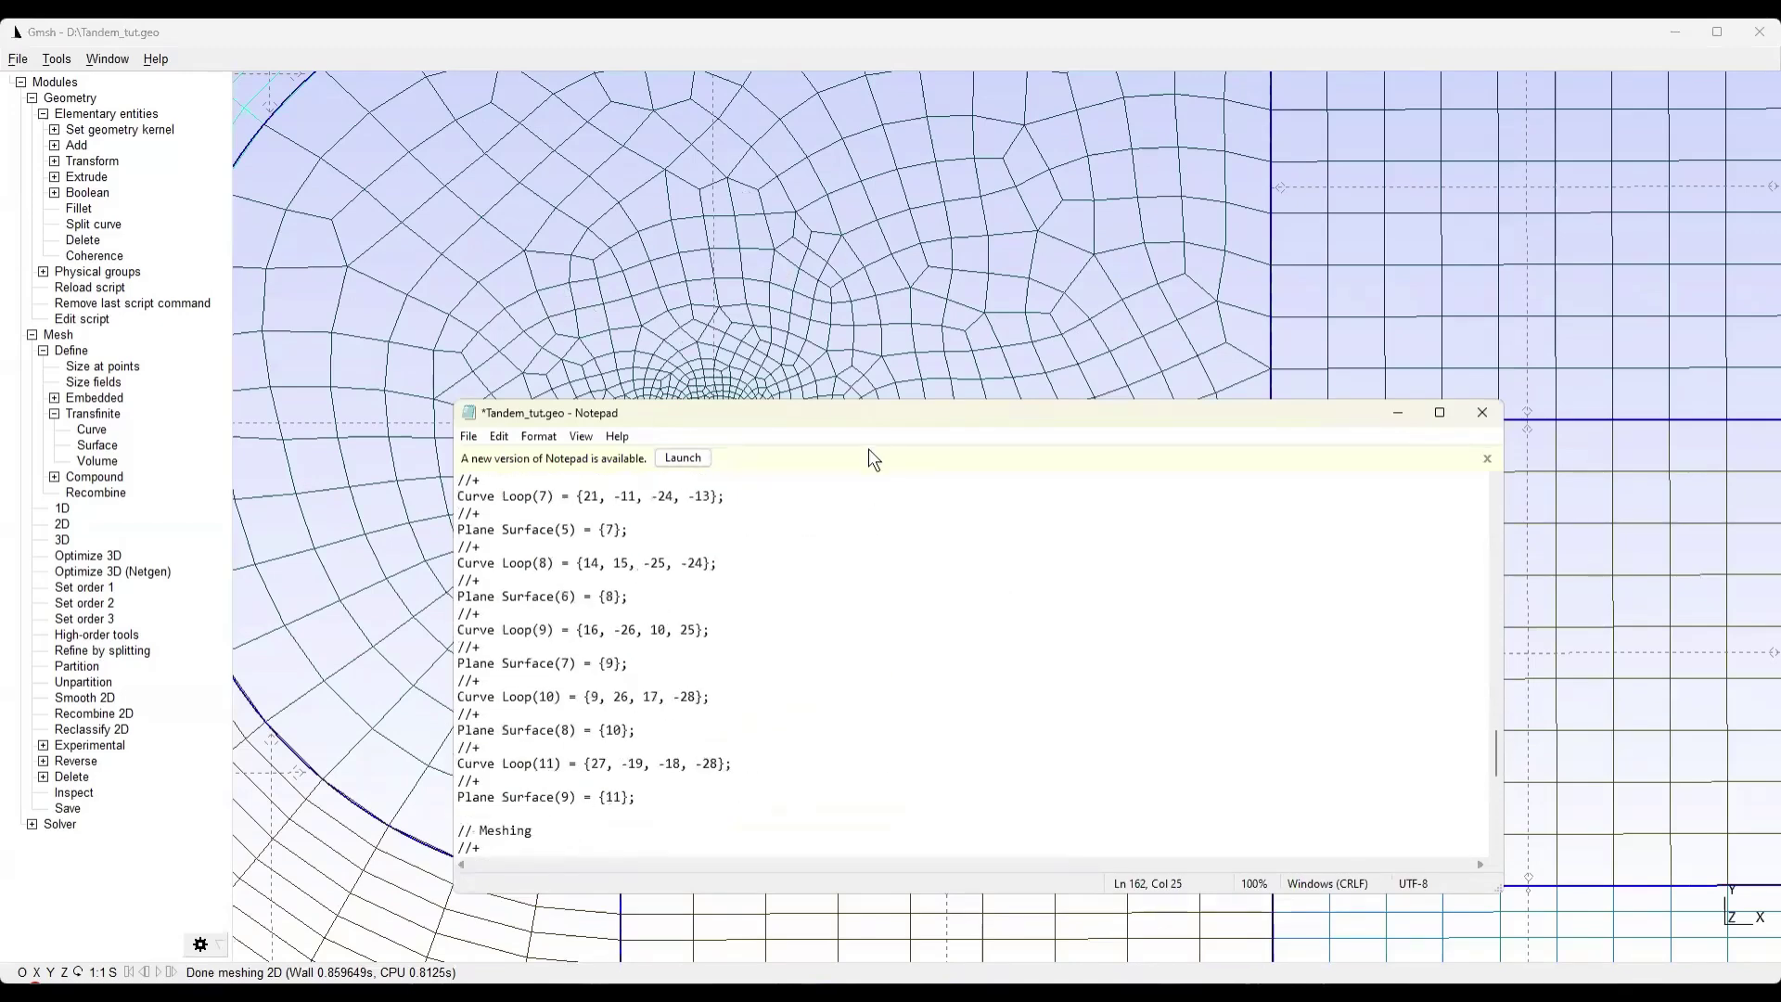
drag(810, 412, 769, 465)
scroll(733, 705, down, 7)
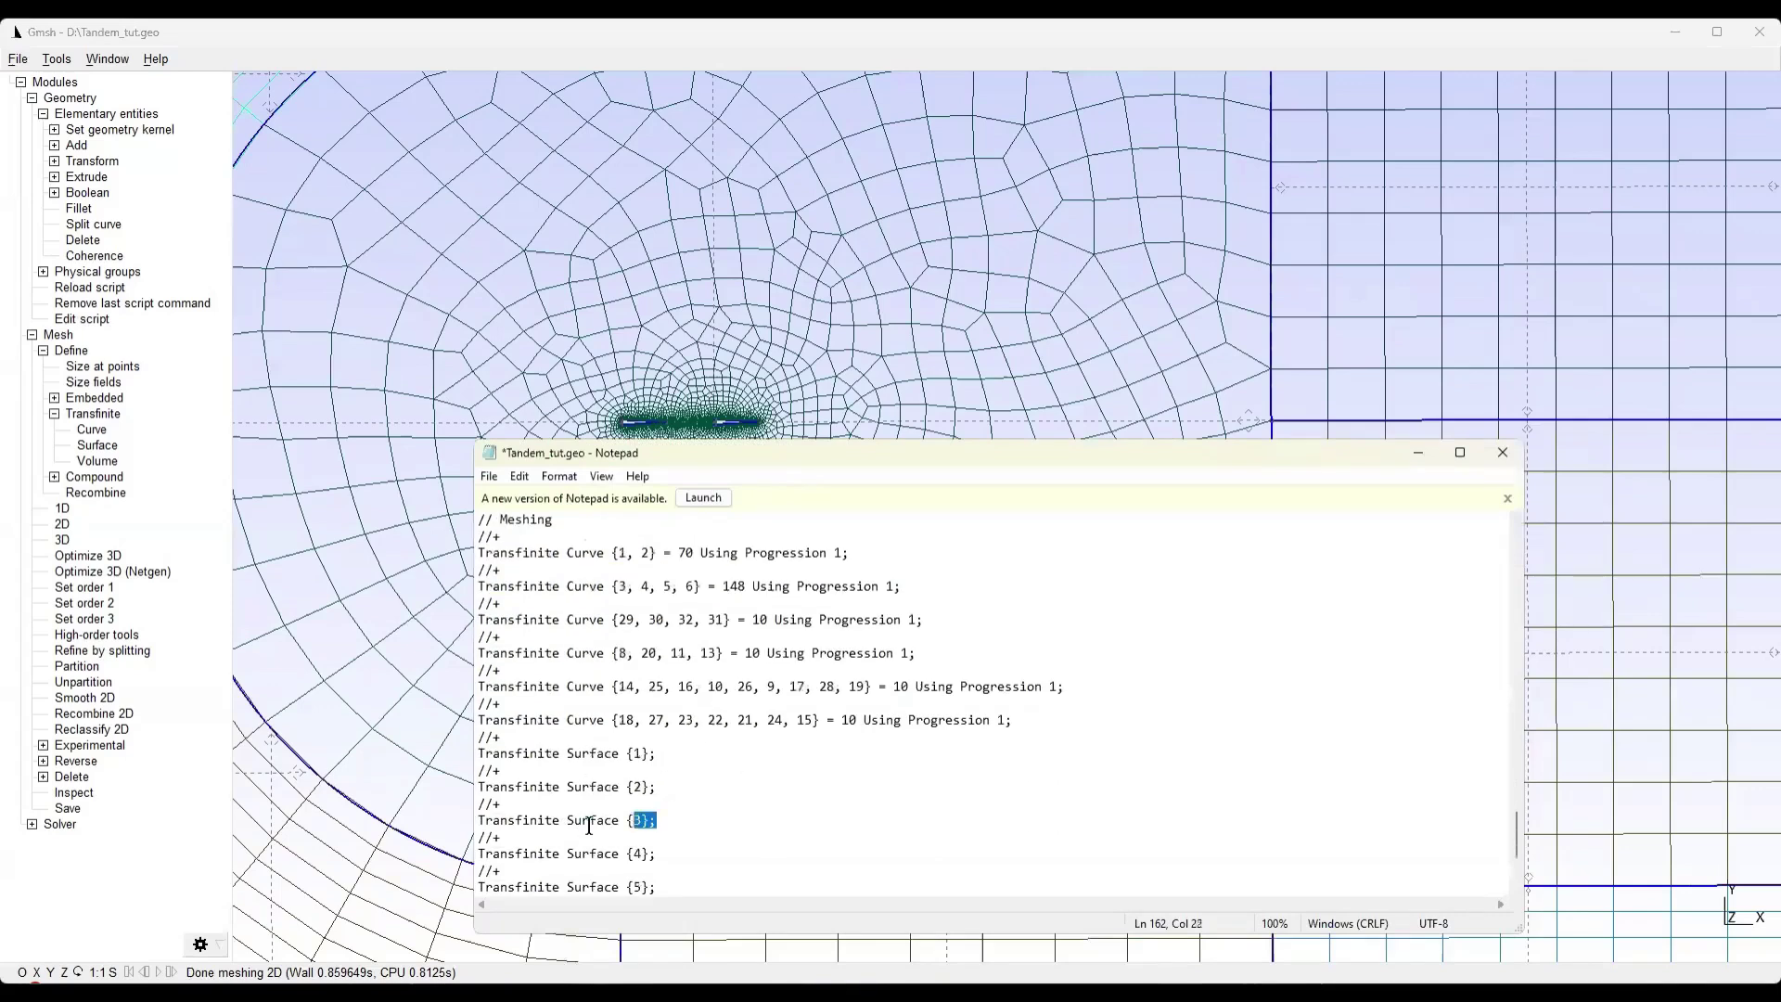
drag(704, 821, 477, 822)
key(BackSpace)
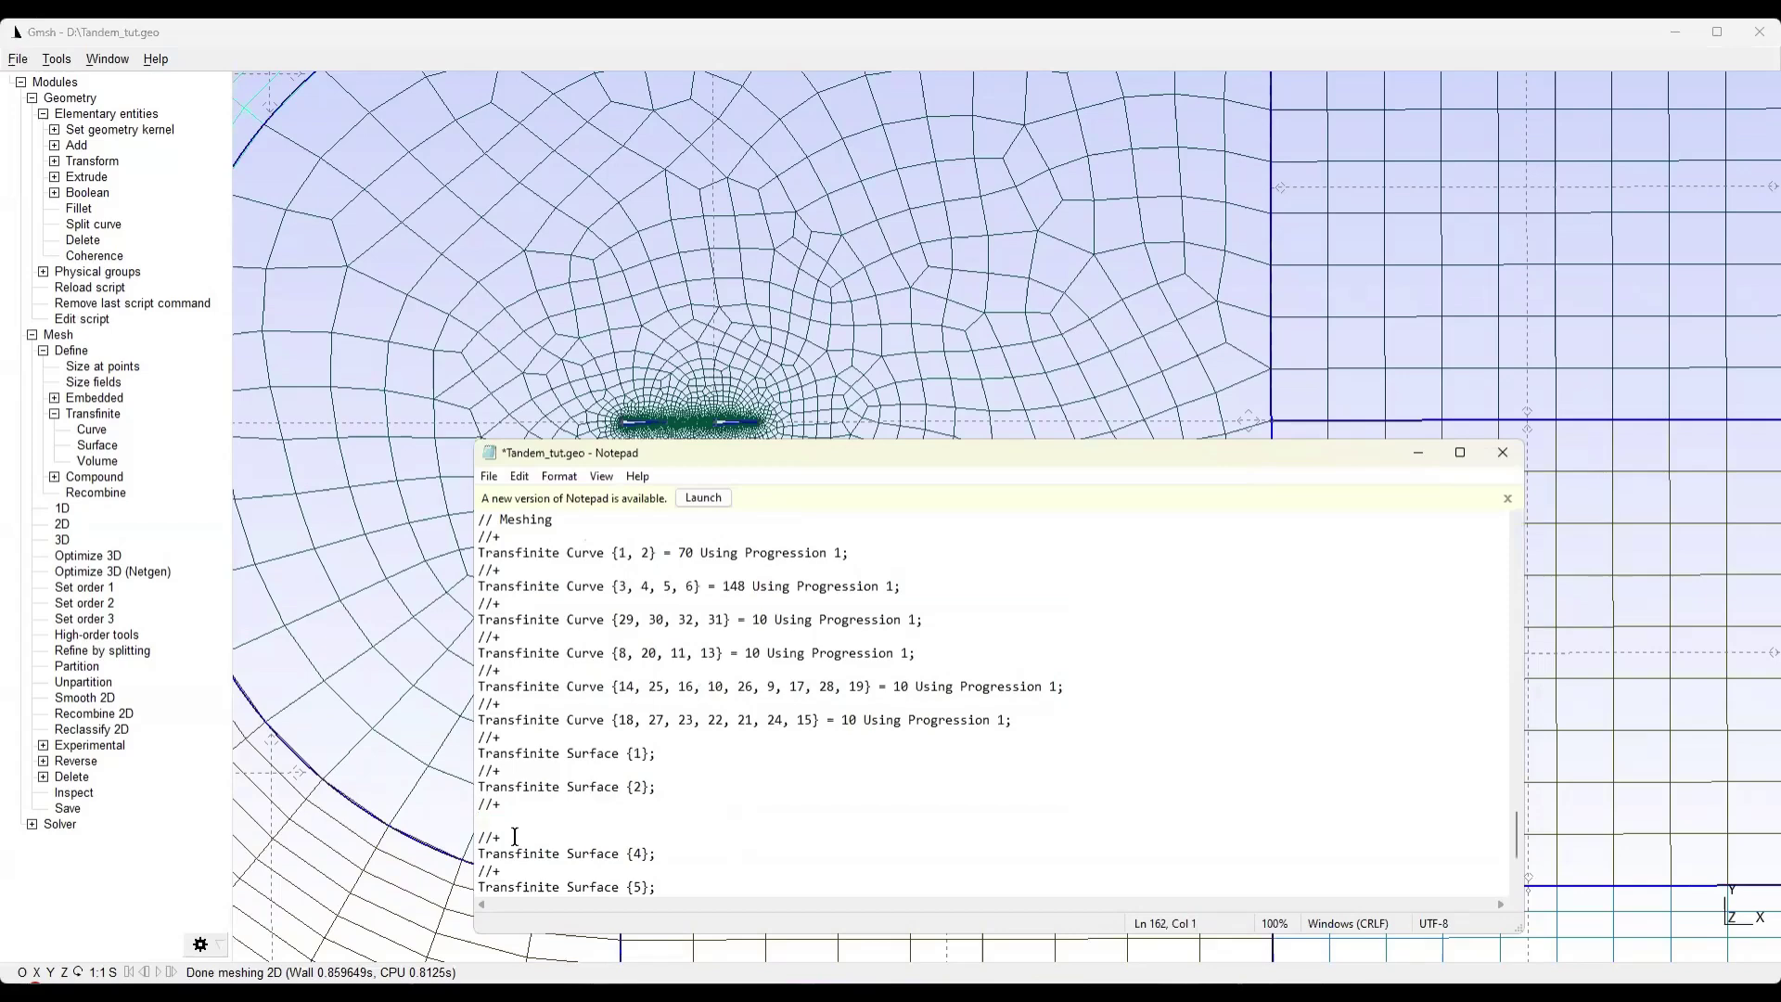
key(BackSpace)
key(BackSpace)
key(BackSpace)
key(BackSpace)
key(BackSpace)
click(491, 477)
click(547, 559)
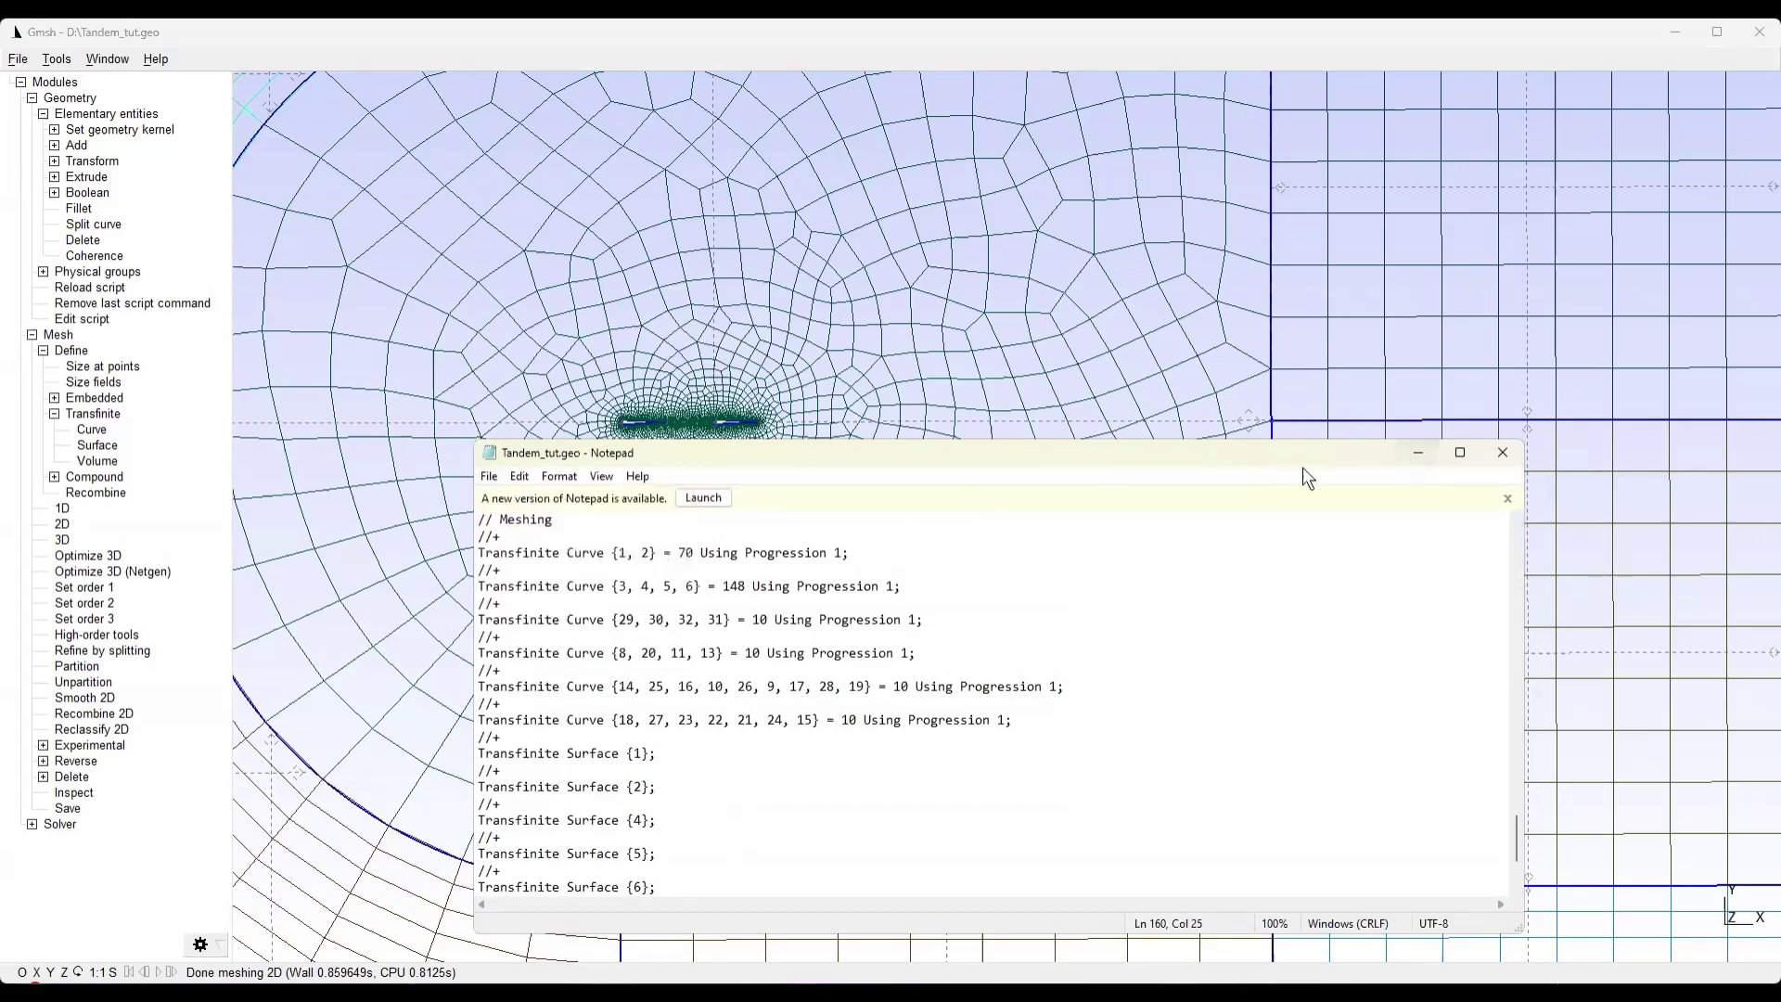
Switch to Gmsh, reload the saved script and generate the 2D mesh again
click(1406, 454)
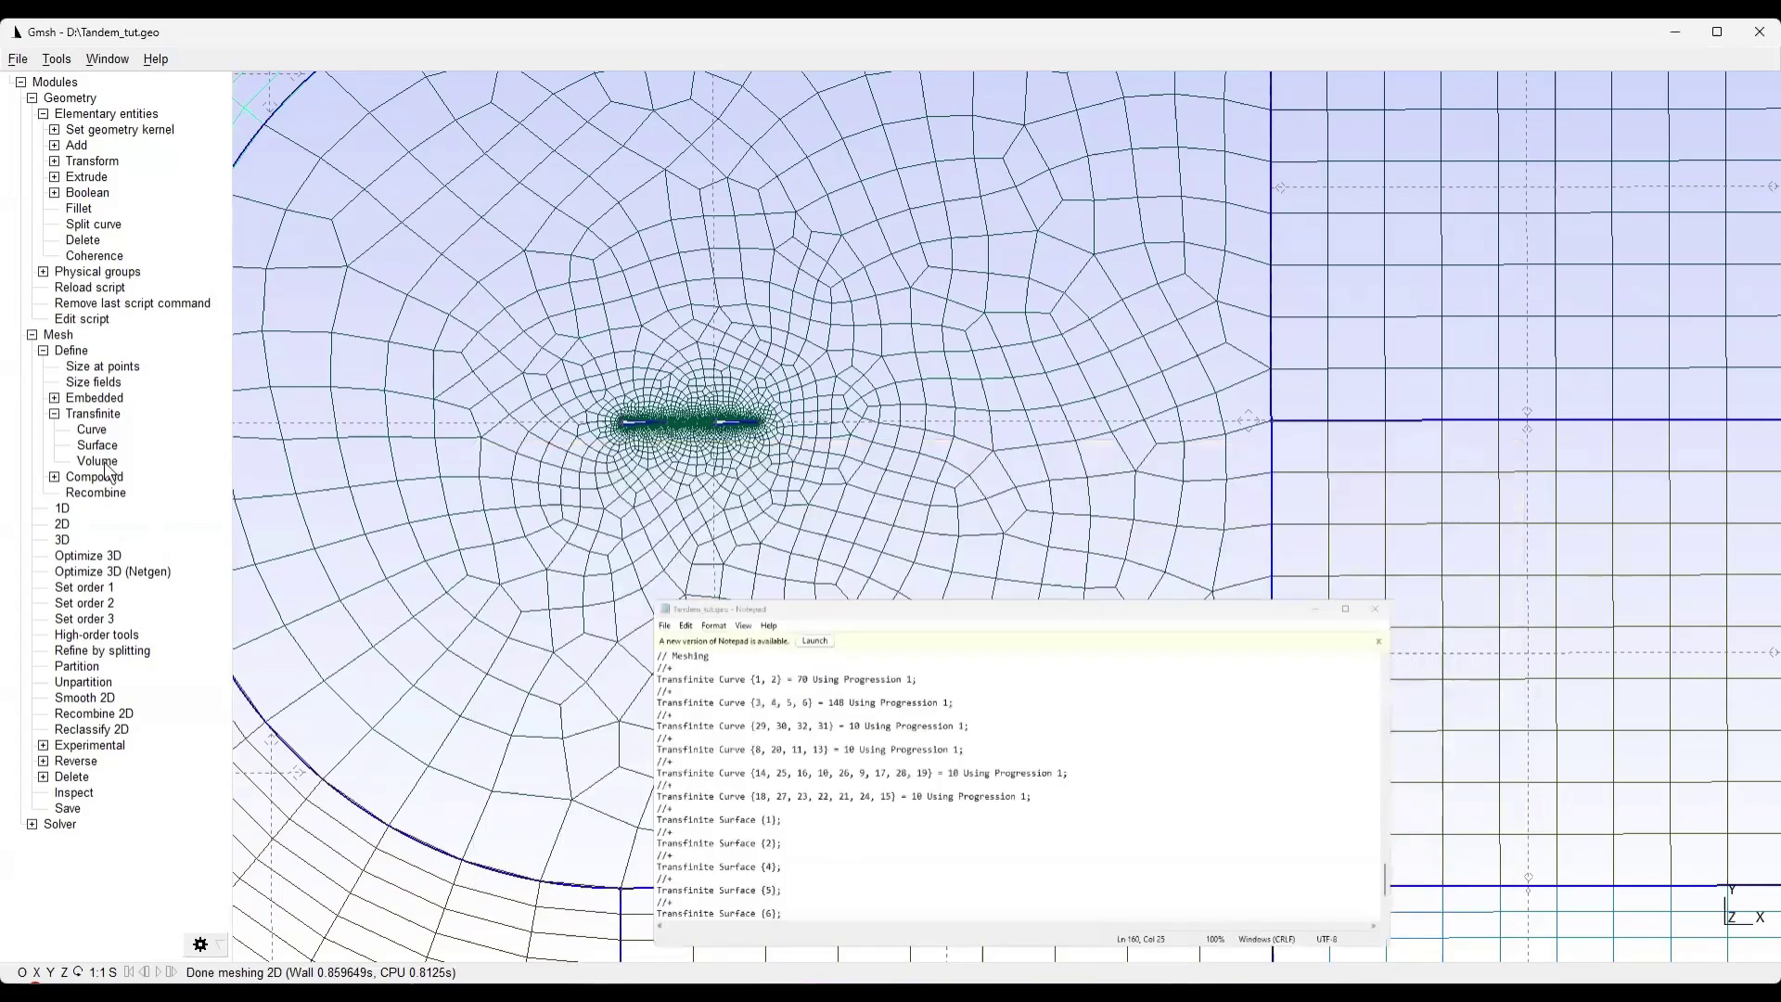
click(103, 291)
click(61, 525)
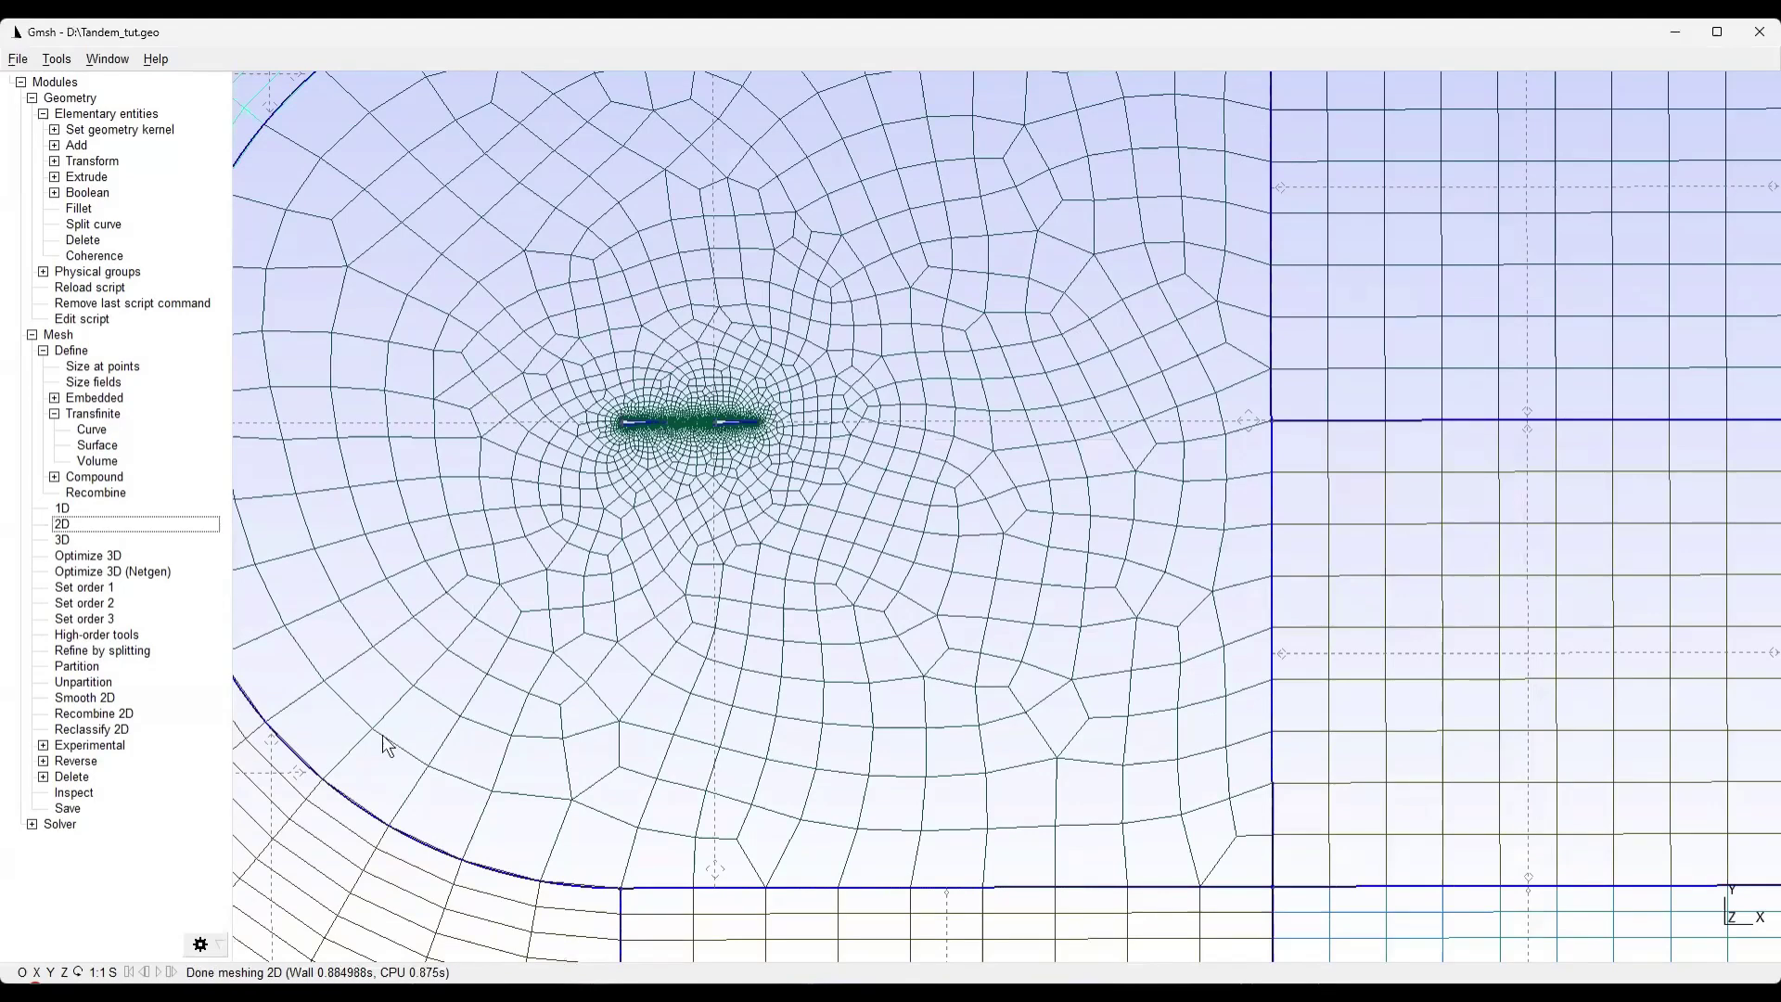
Examine the regenerated 2D mesh from the airfoil region out to the curved inlet and rectangular downstream blocks
right_drag(622, 485, 692, 536)
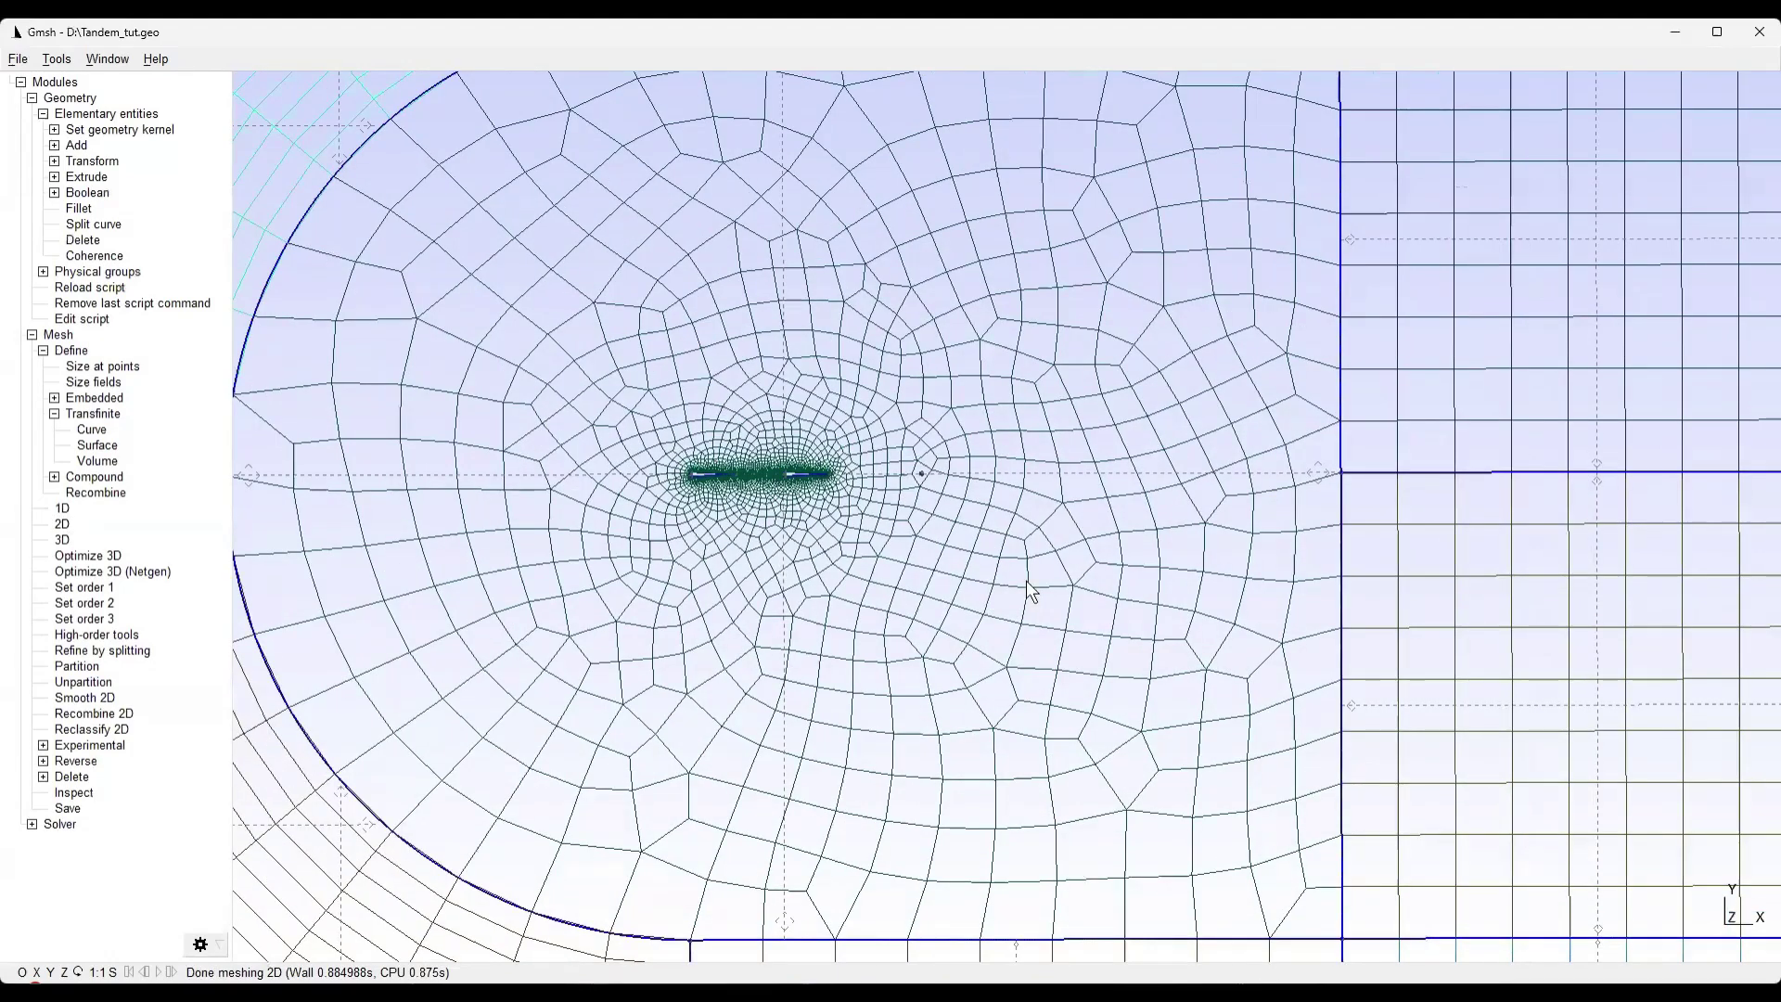
scroll(1030, 591, down, 3)
scroll(822, 452, down, 1)
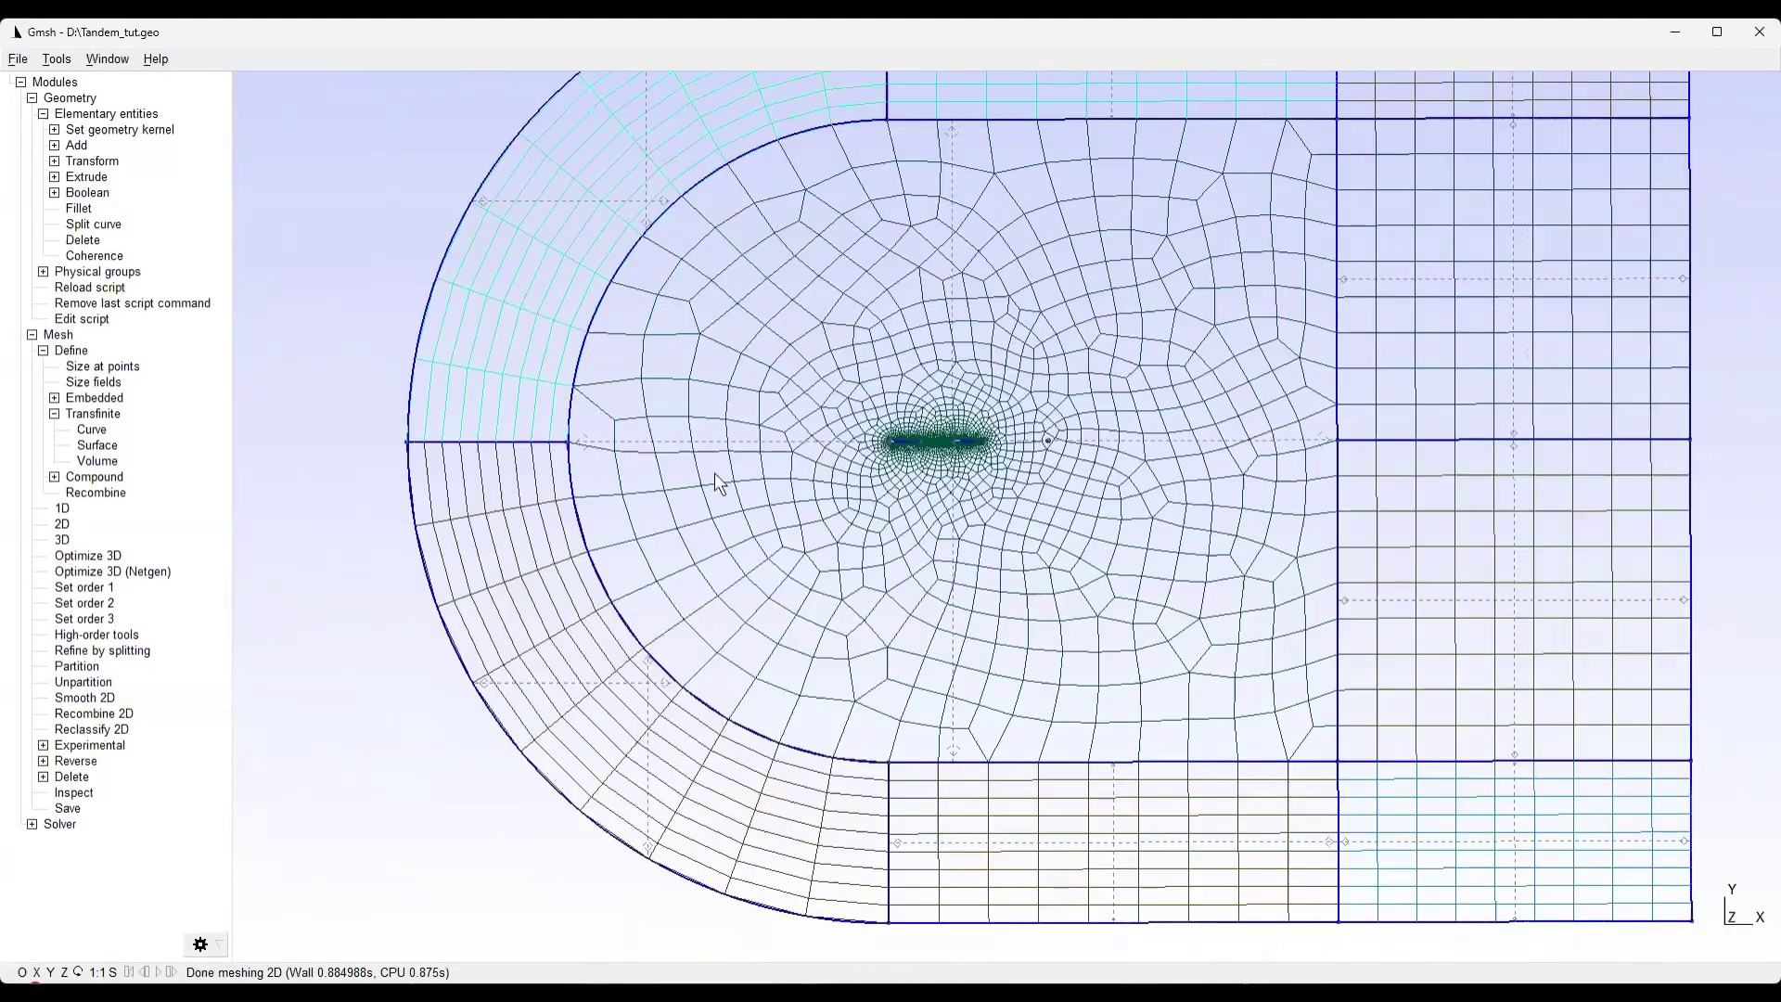
scroll(672, 432, down, 1)
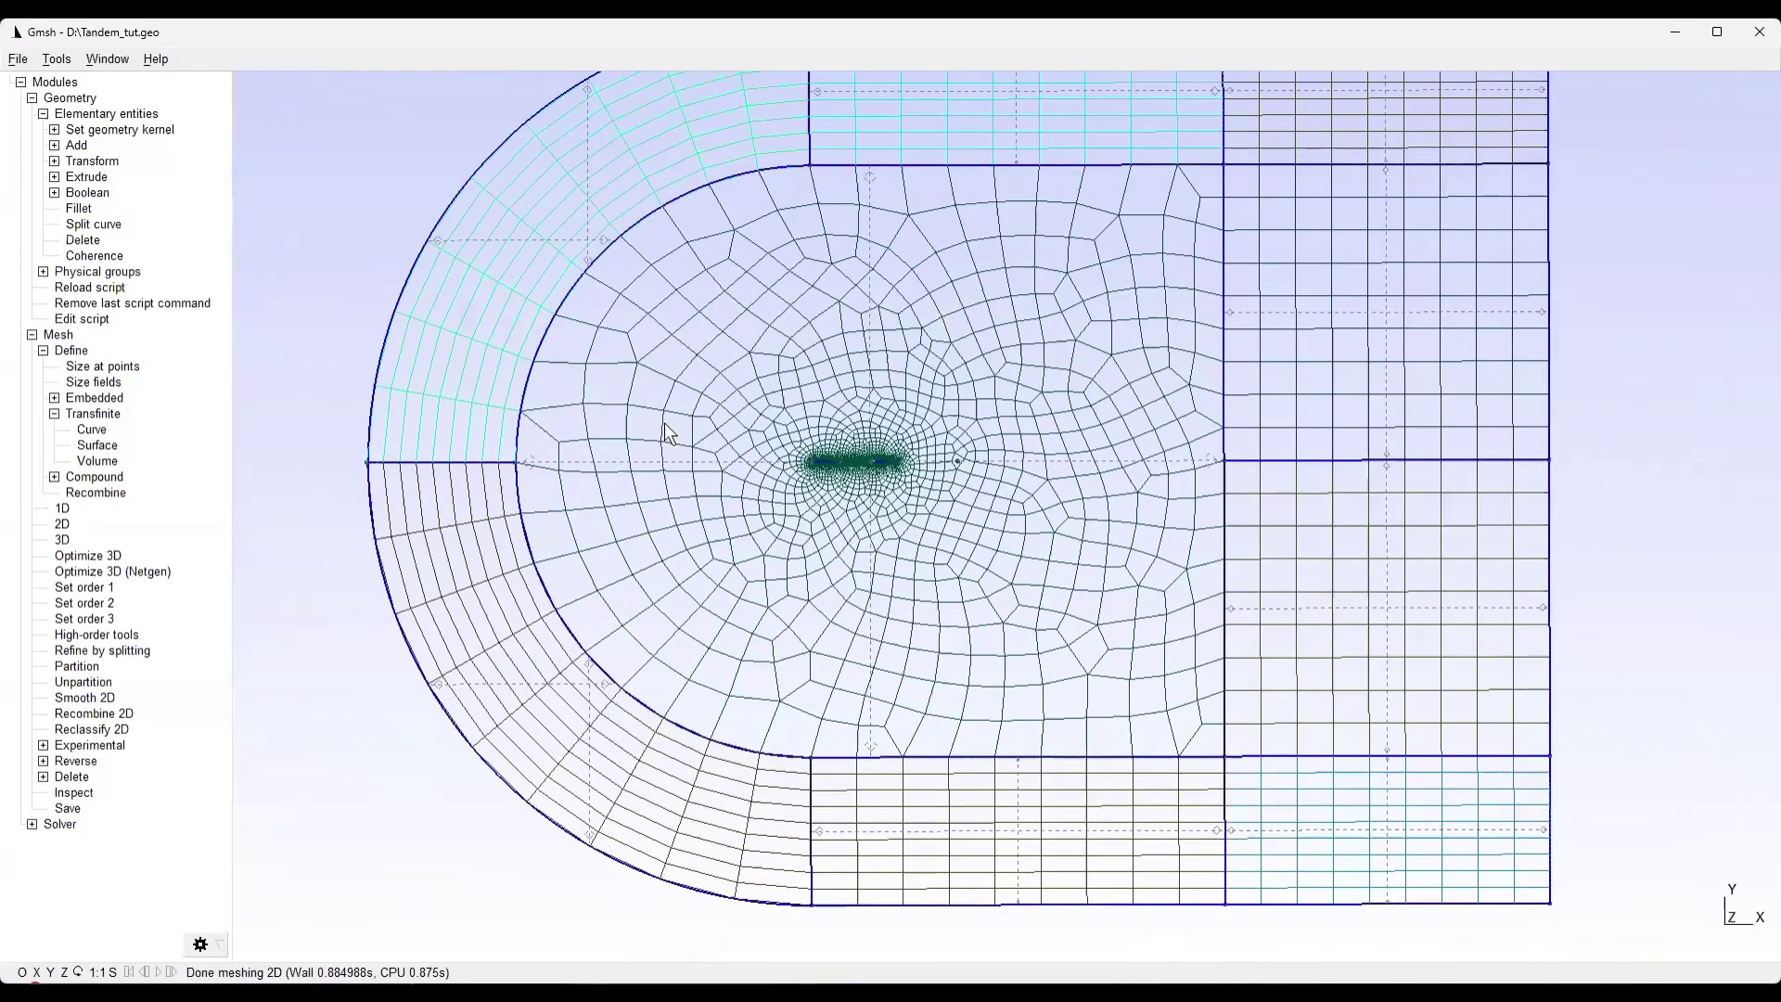
right_drag(664, 421, 580, 372)
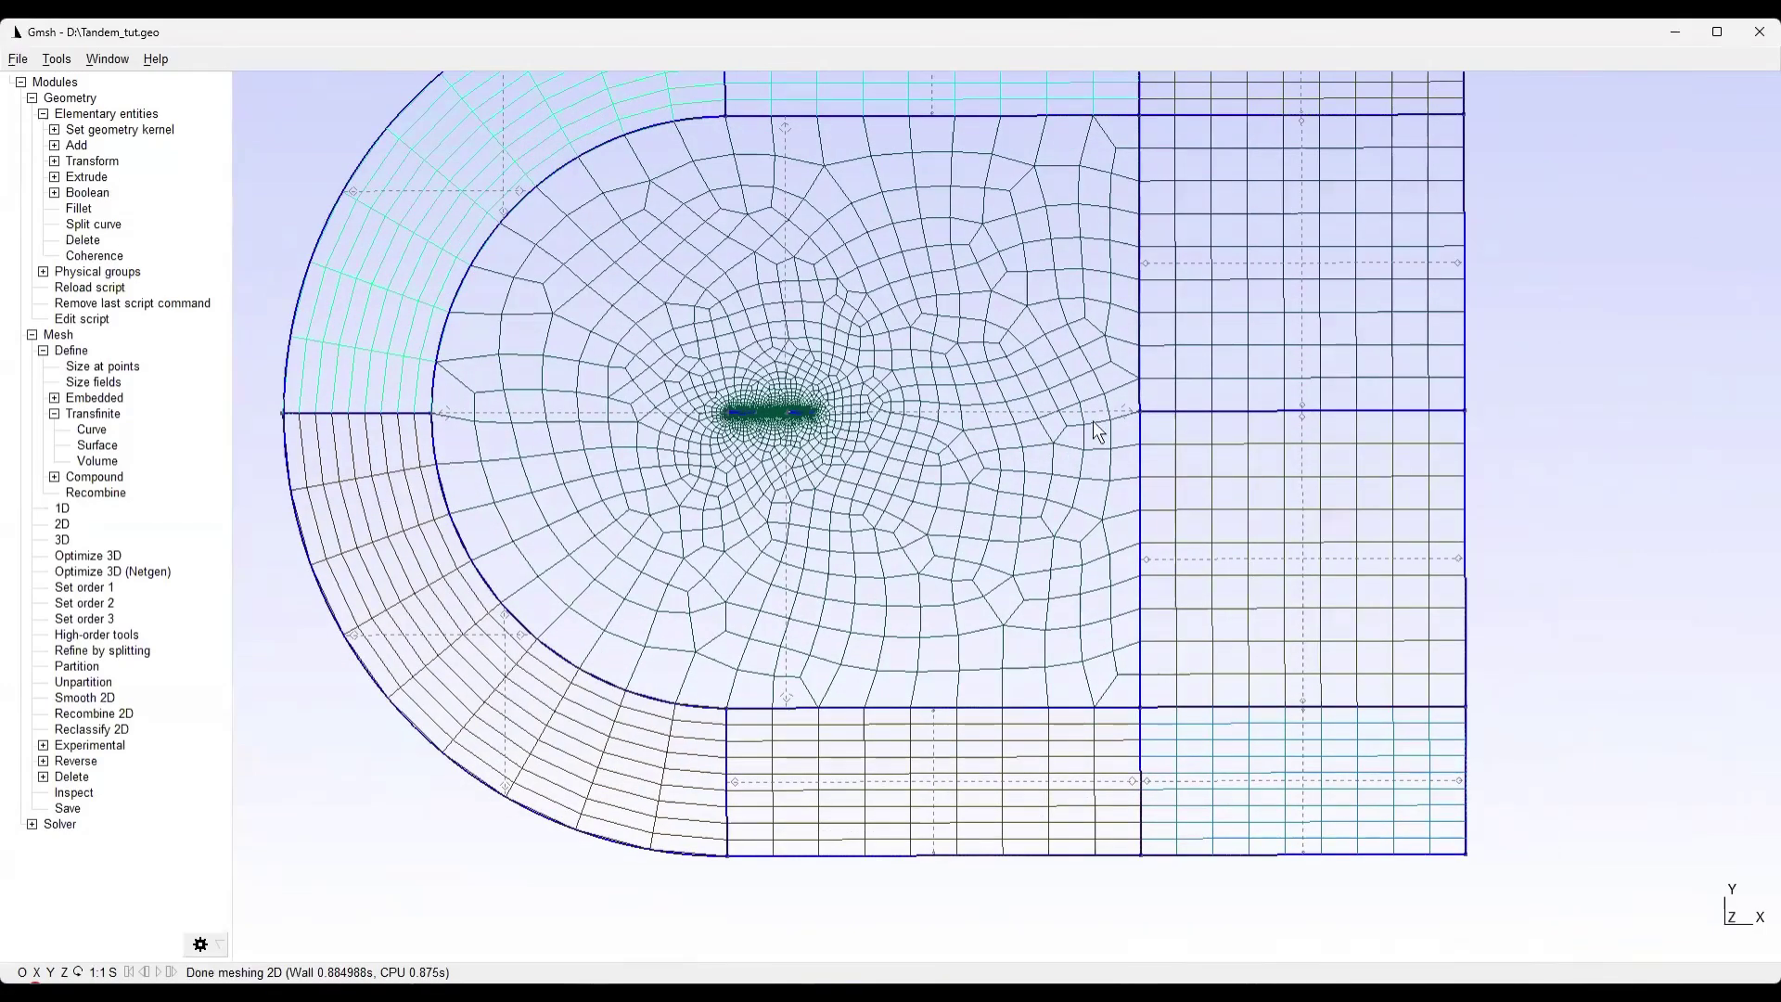
right_drag(1094, 422, 1013, 493)
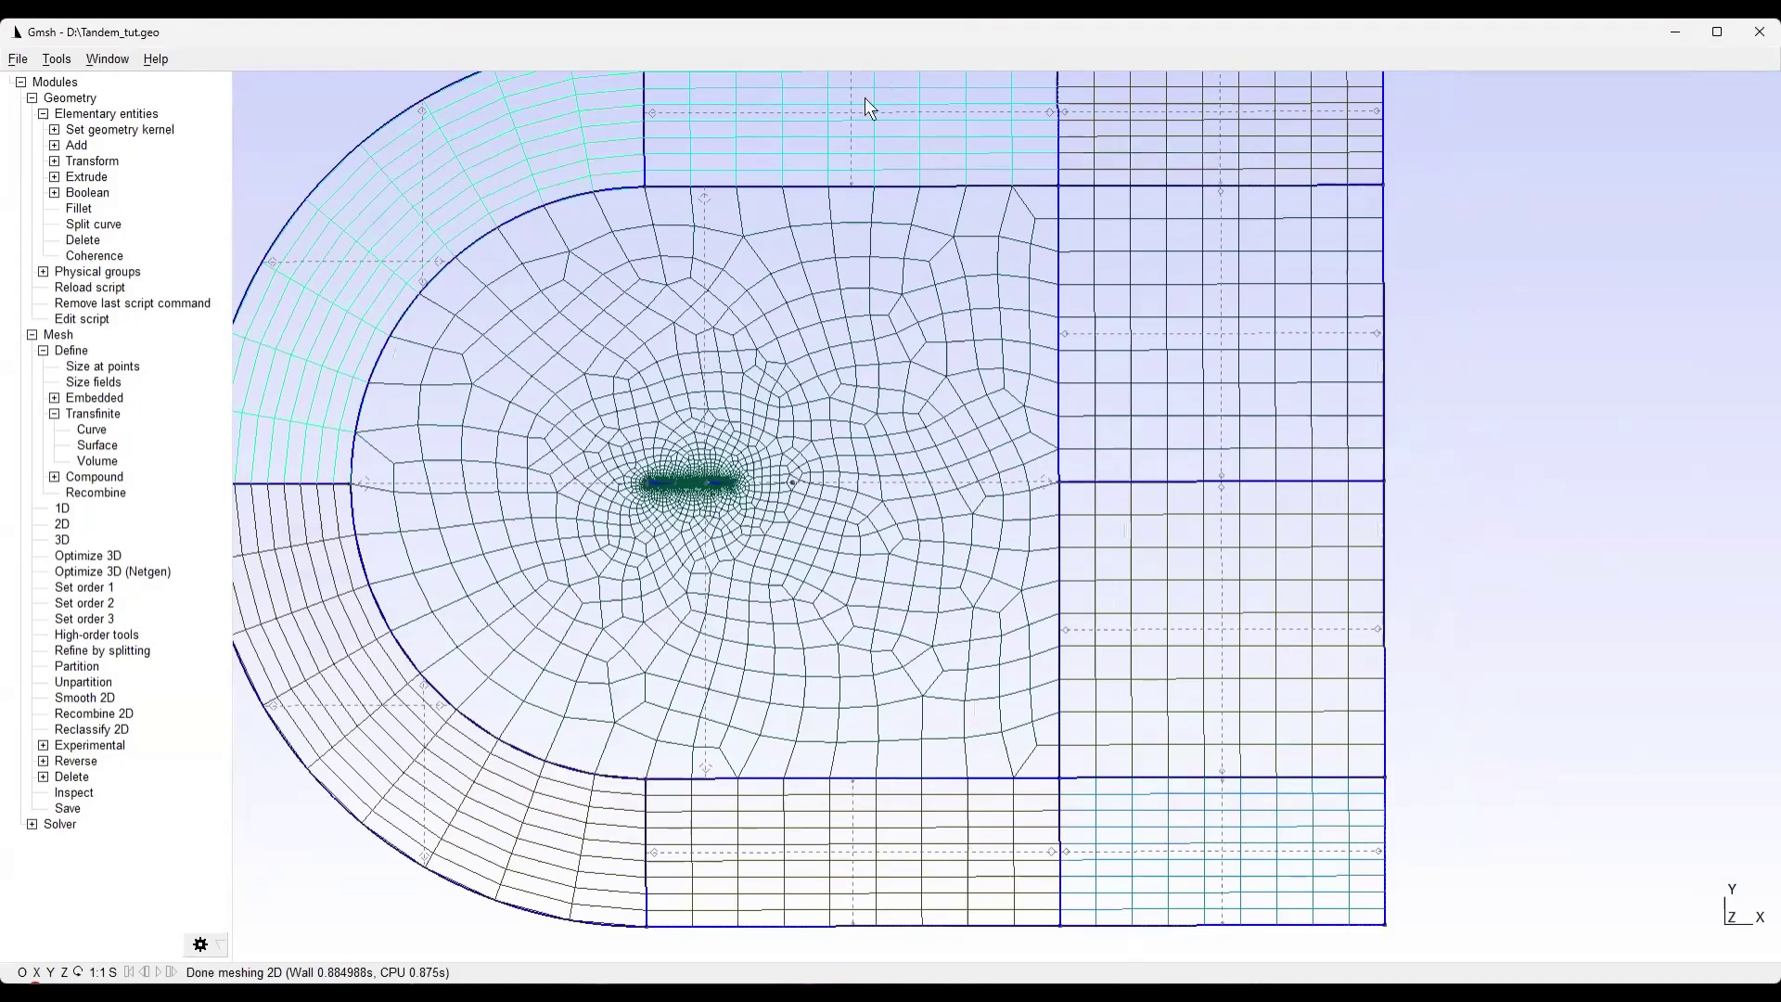
right_drag(556, 279, 553, 285)
right_drag(804, 526, 968, 562)
Switch to the Tandem_tut.geo Notepad script and set Transfinite Curve {29, 30, 32, 31} to 180 and {8, 20, 11, 13} to 140
mouse_move(1178, 995)
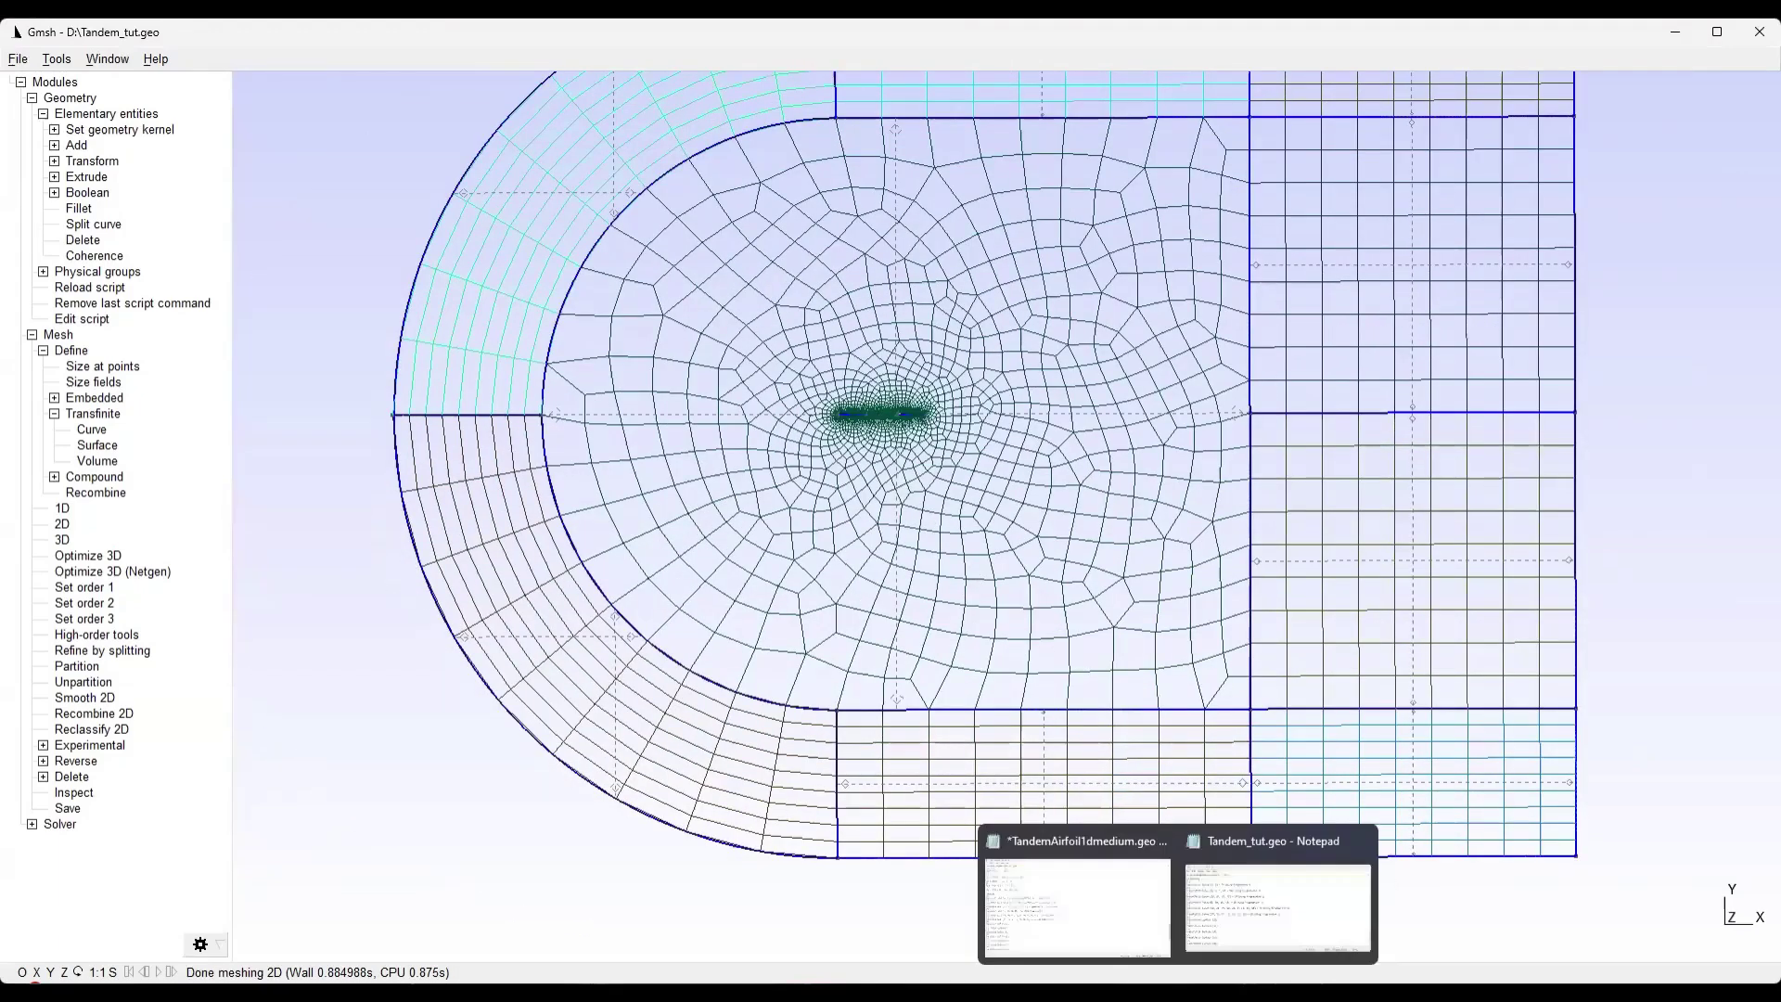
click(1286, 889)
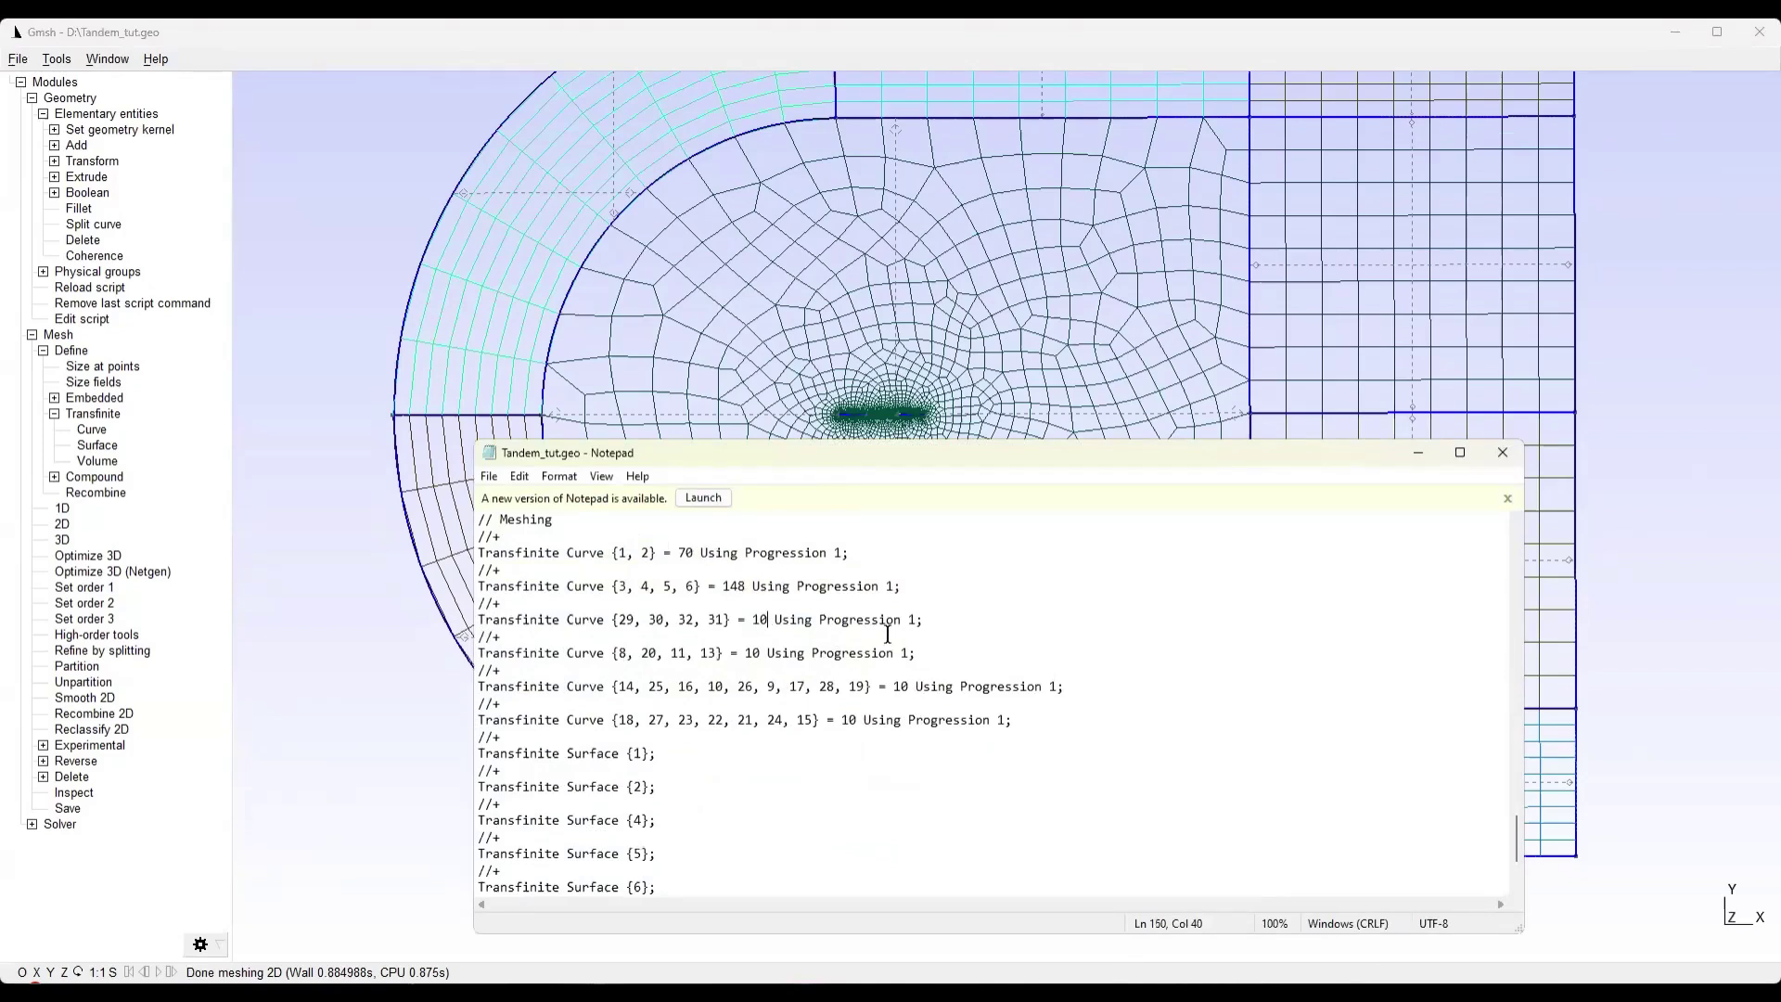
key(BackSpace)
text(80)
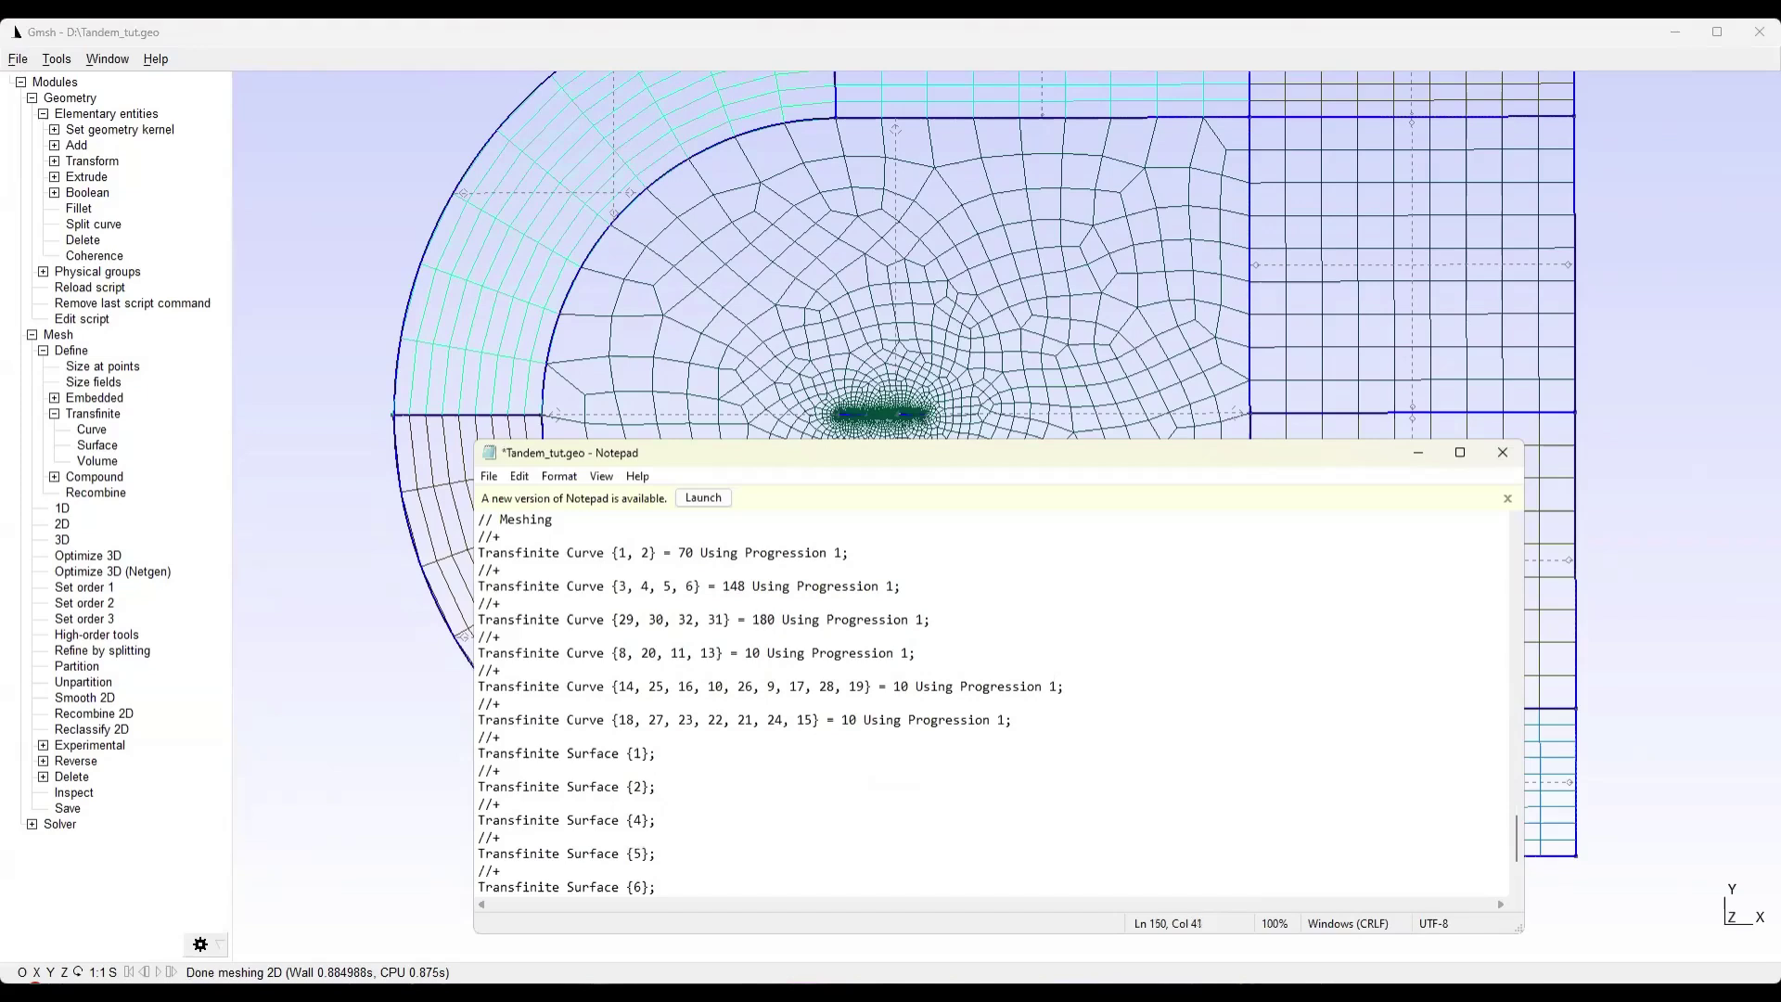
click(752, 655)
text(4)
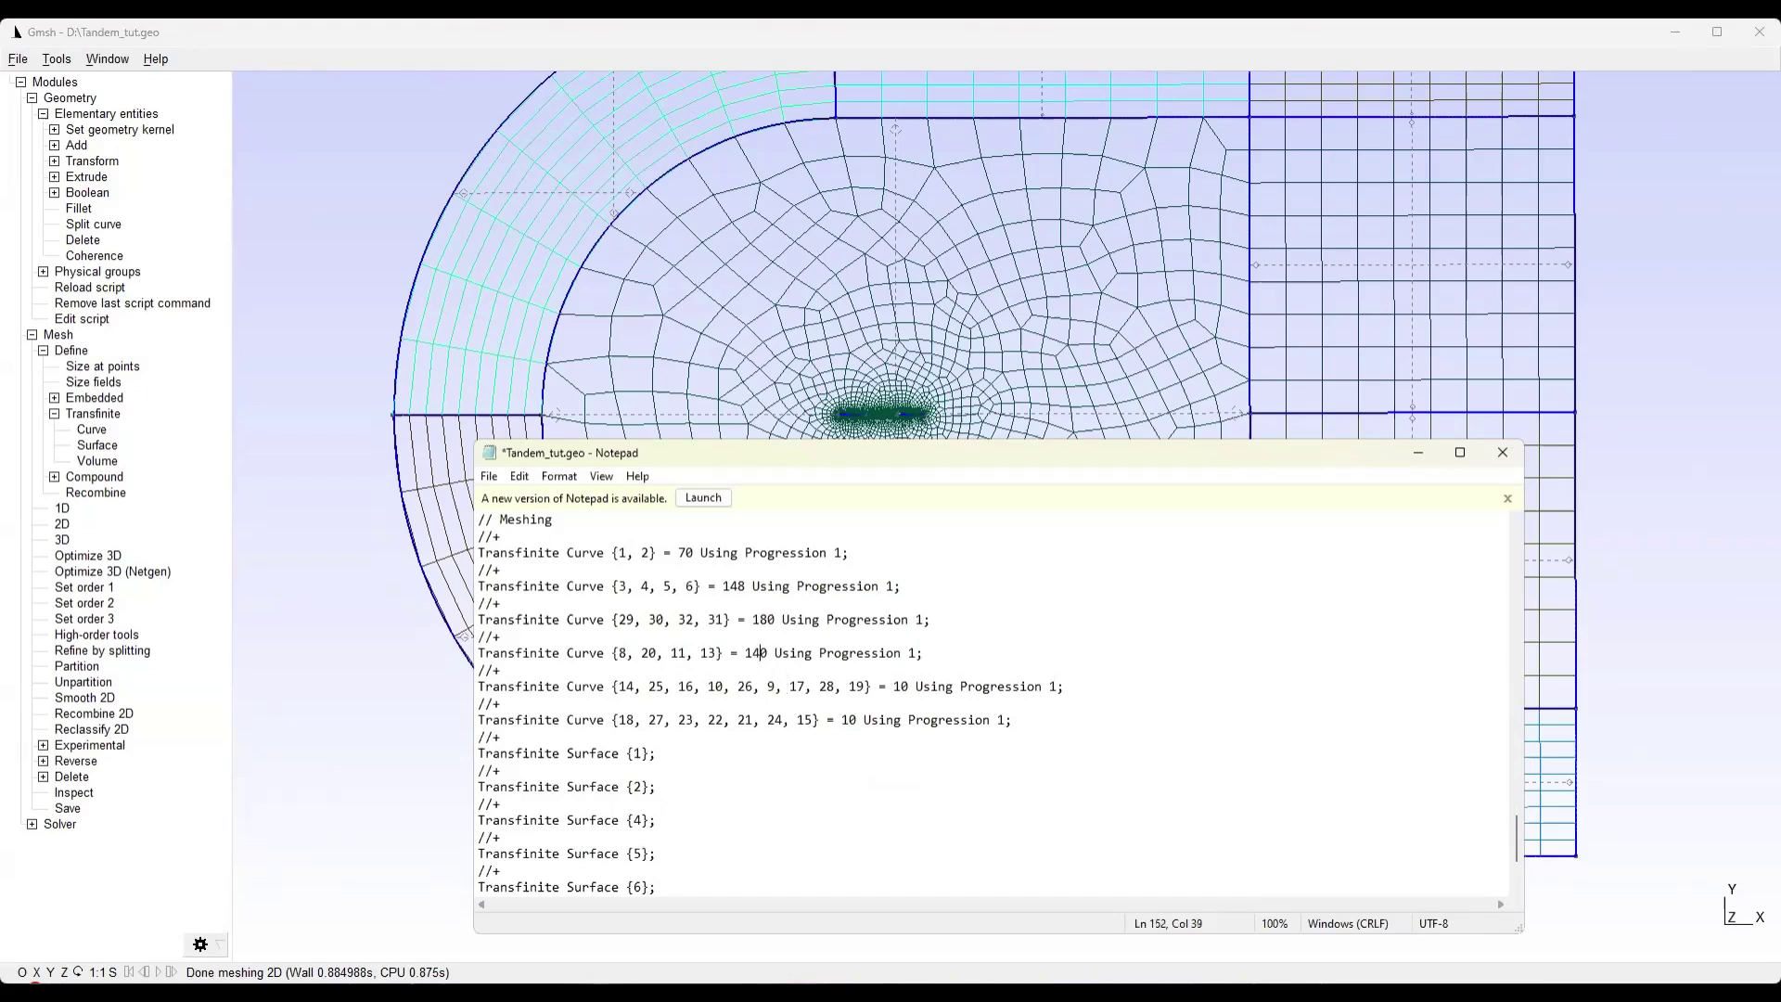
Set Transfinite Curve {14, 25, 16, 10, 26, 9, 17, 28, 19} to 120, {18, 27, 23, 22, 21, 24, 15} to 60, and save
click(905, 690)
text(2)
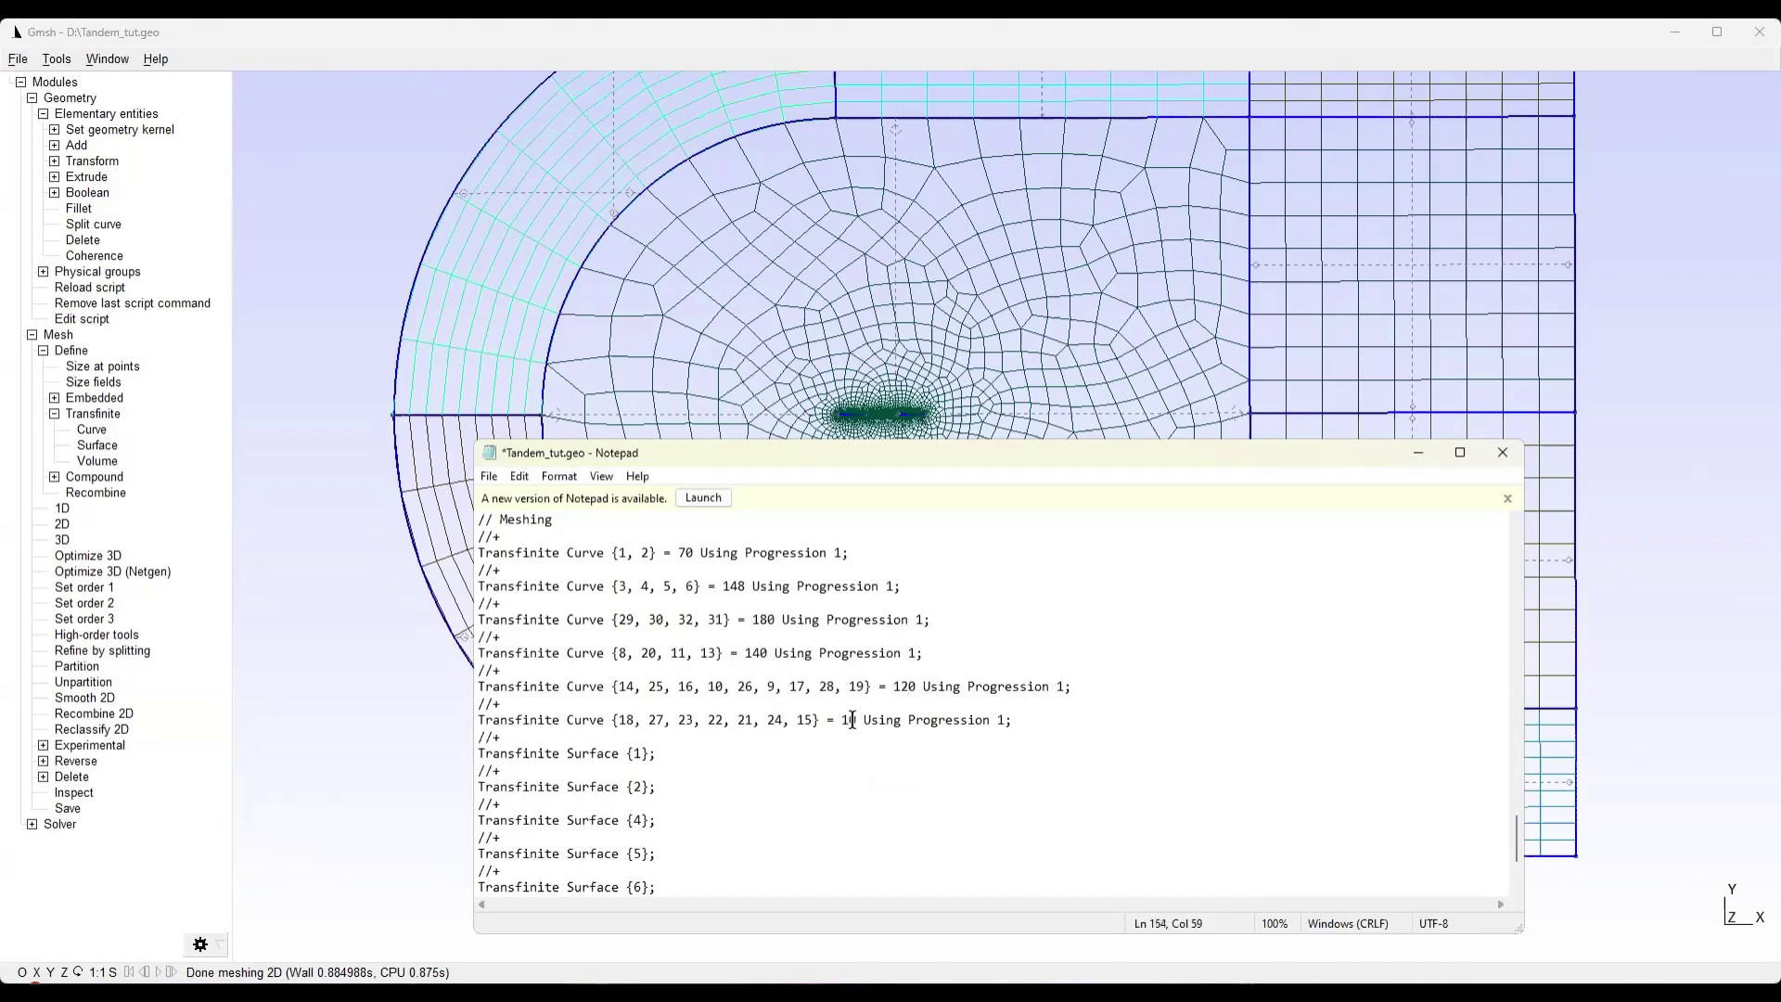
key(BackSpace)
text(6)
click(520, 476)
click(488, 476)
click(517, 558)
Return to Gmsh, reload the saved script and generate the refined 2D mesh
click(1418, 452)
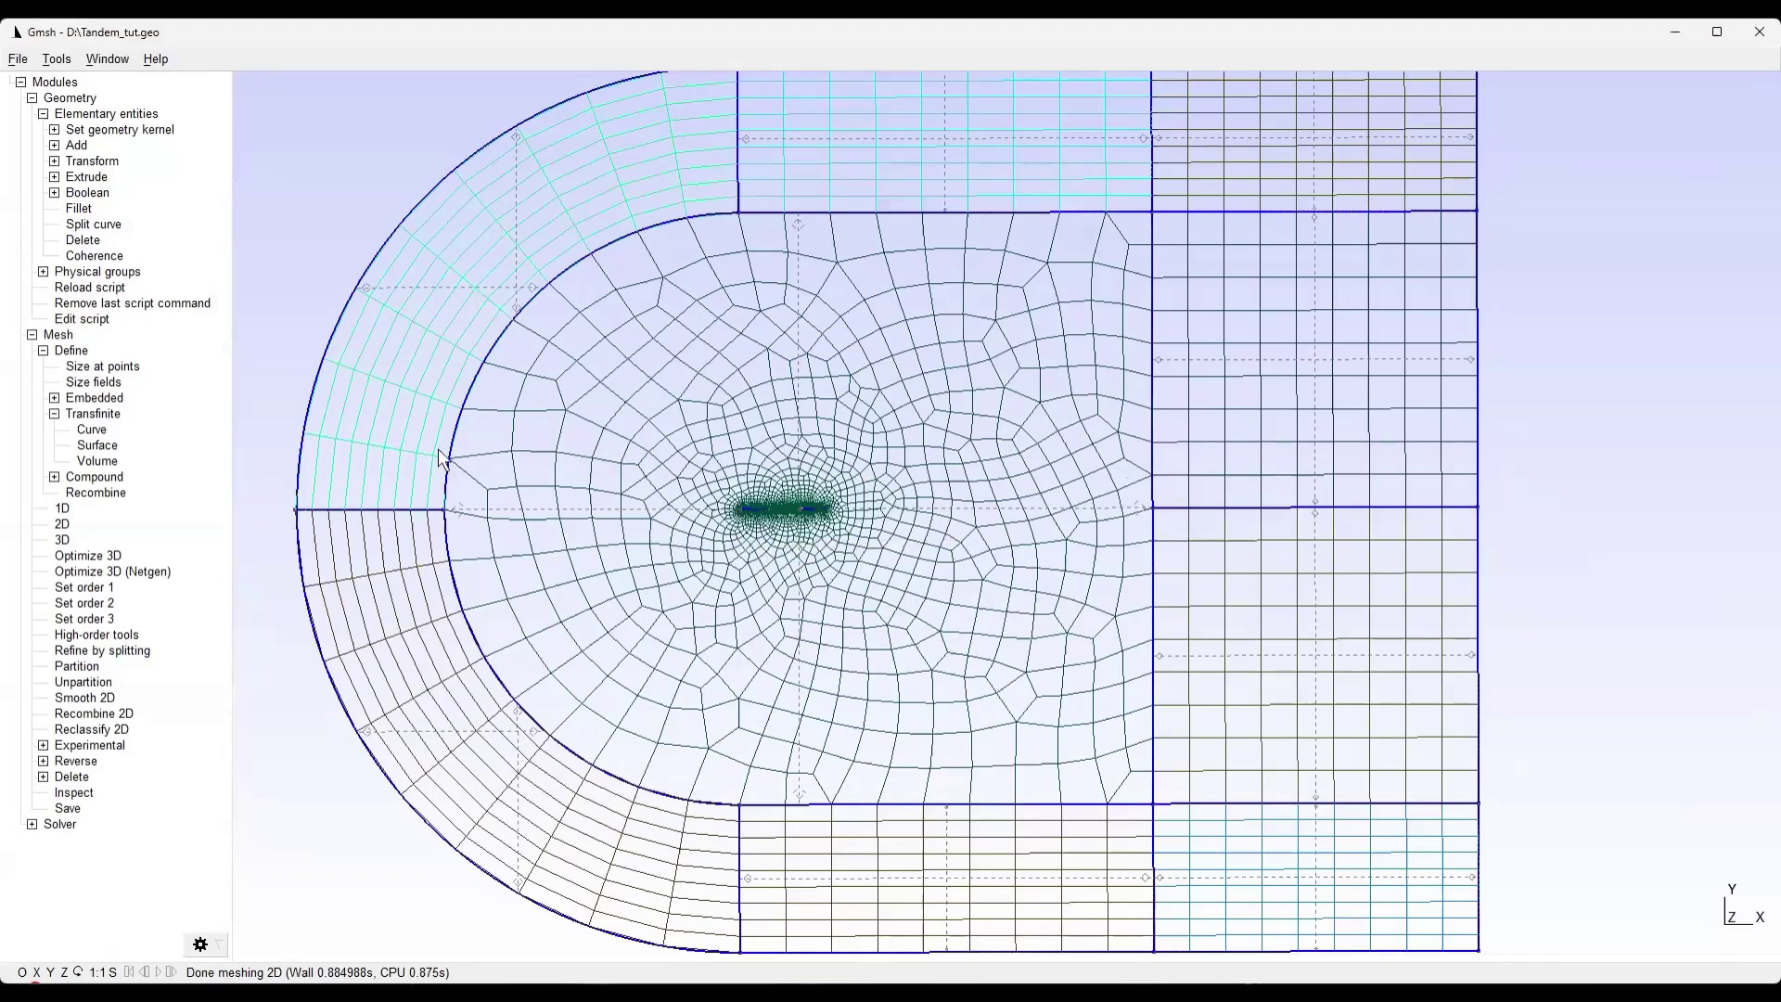
scroll(640, 394, down, 1)
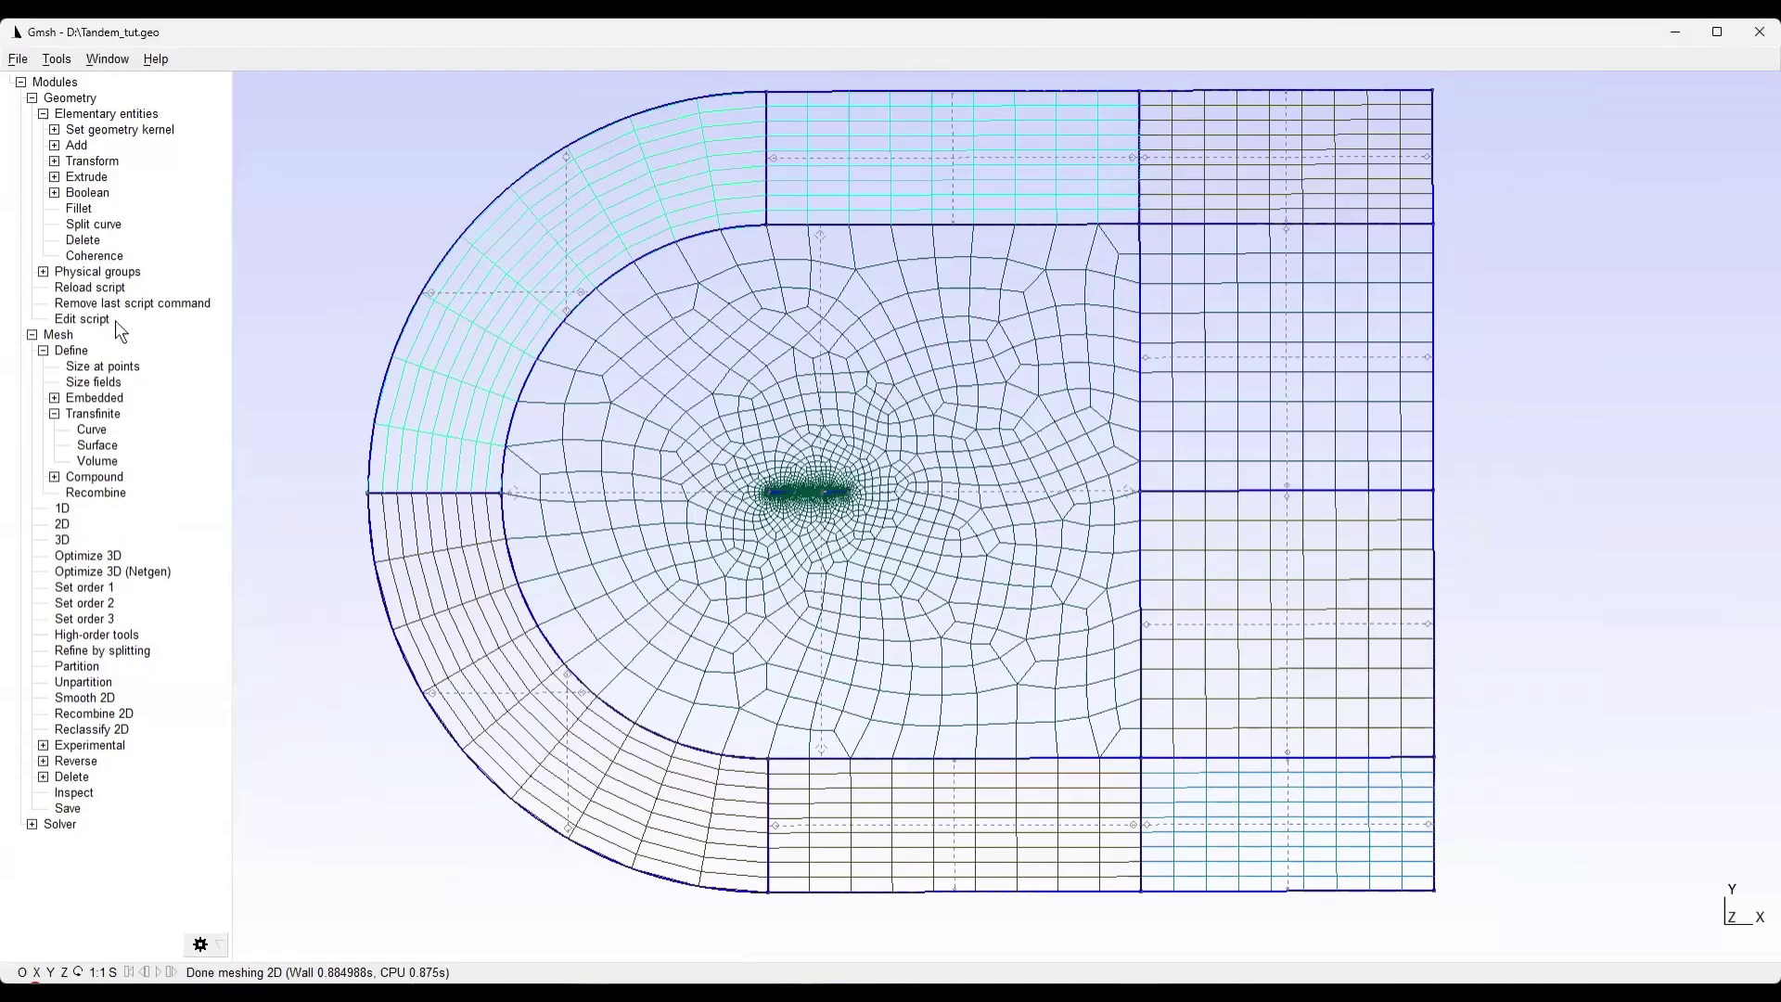
click(93, 289)
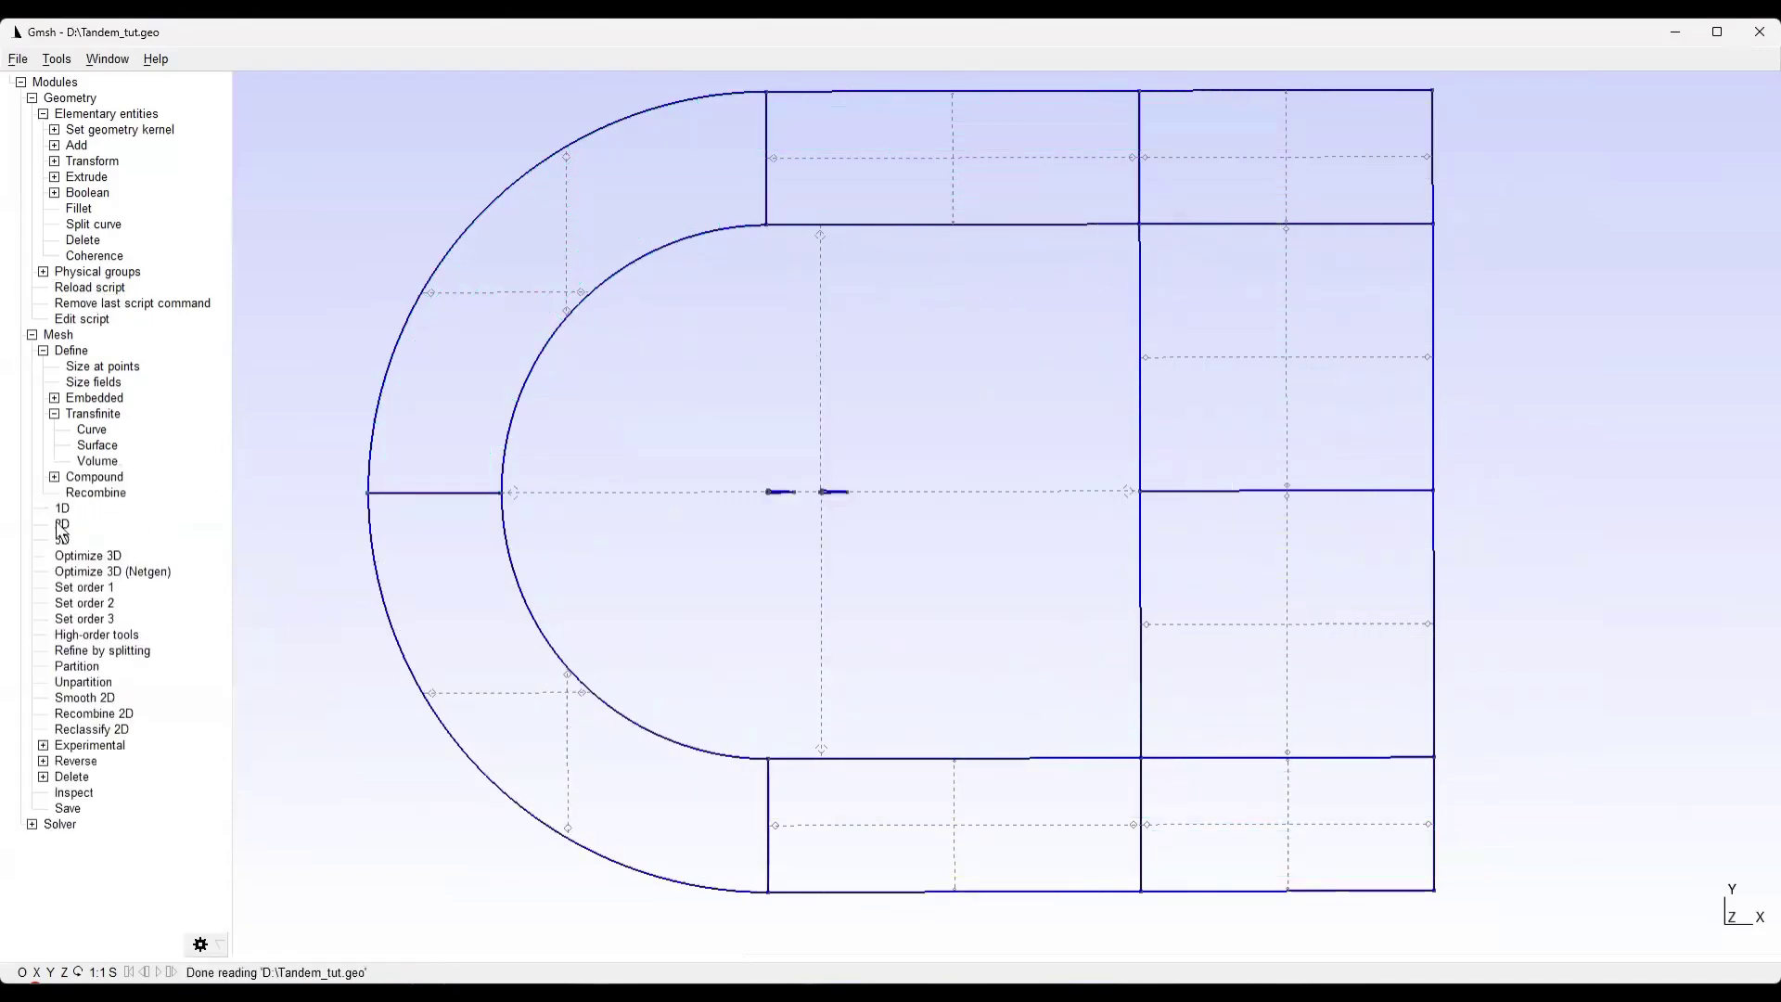
click(63, 525)
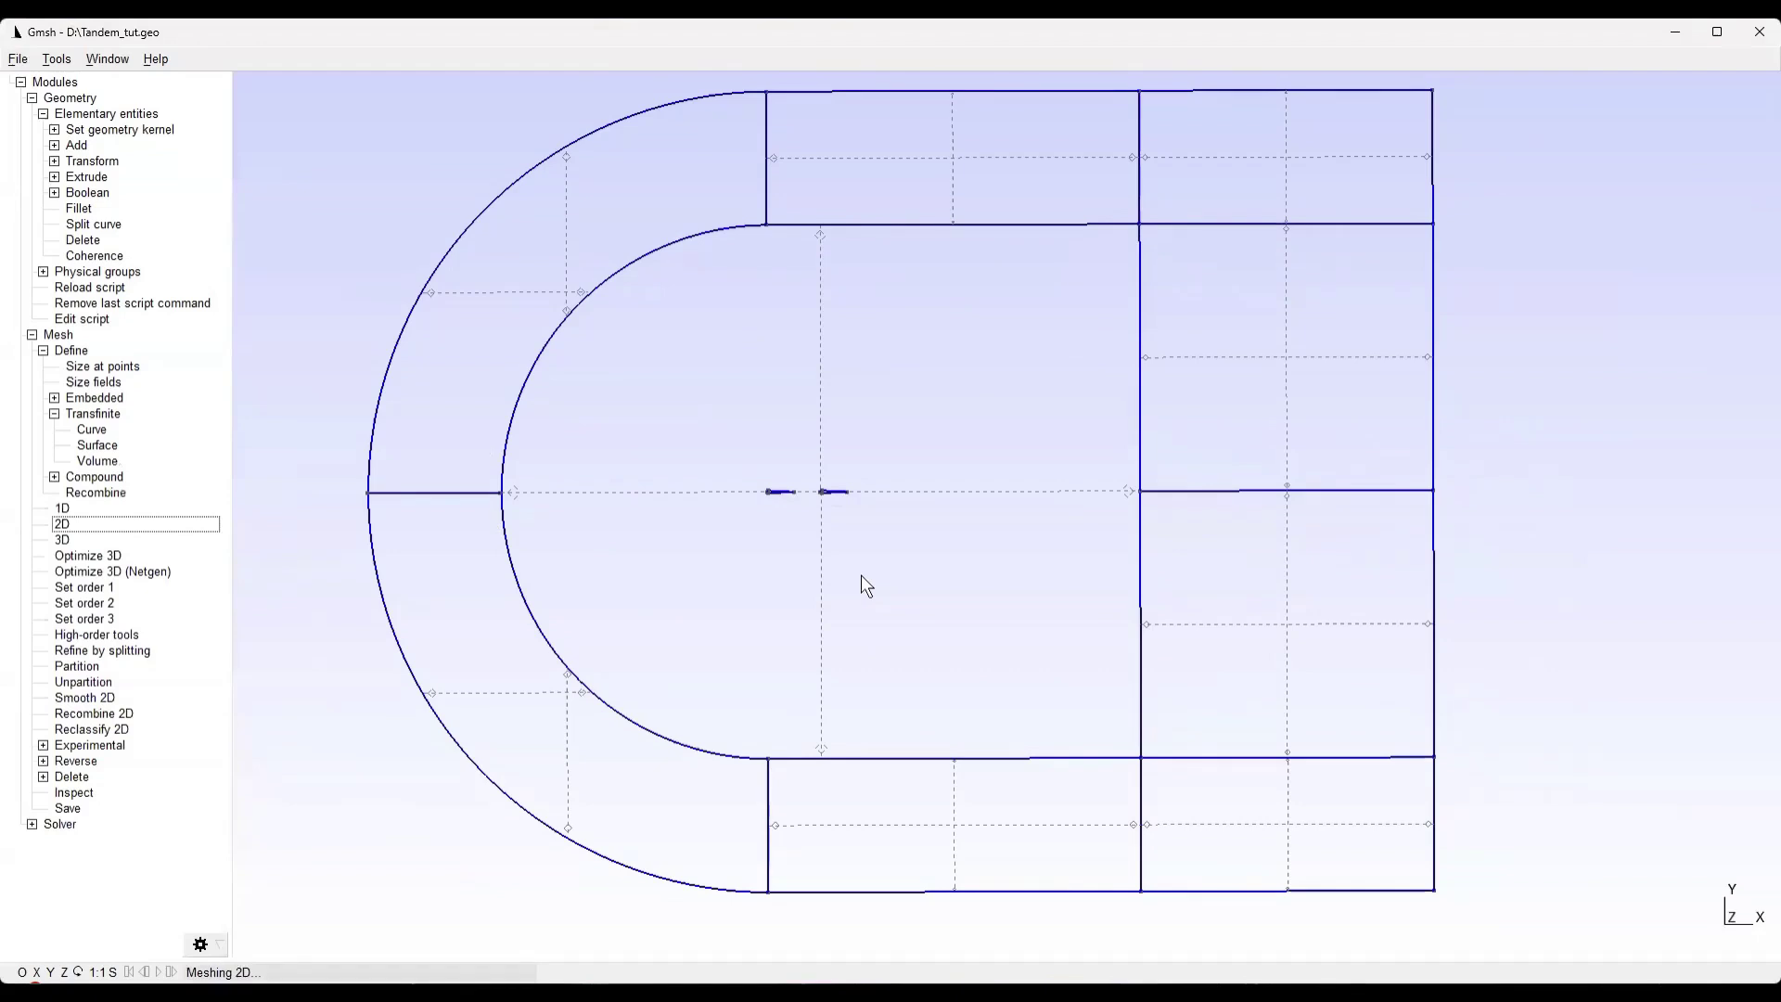
Examine the refined 2D mesh in the downstream blocks, around both airfoils and their rounded leading edges, and along the curved inlet interface
mouse_move(1166, 981)
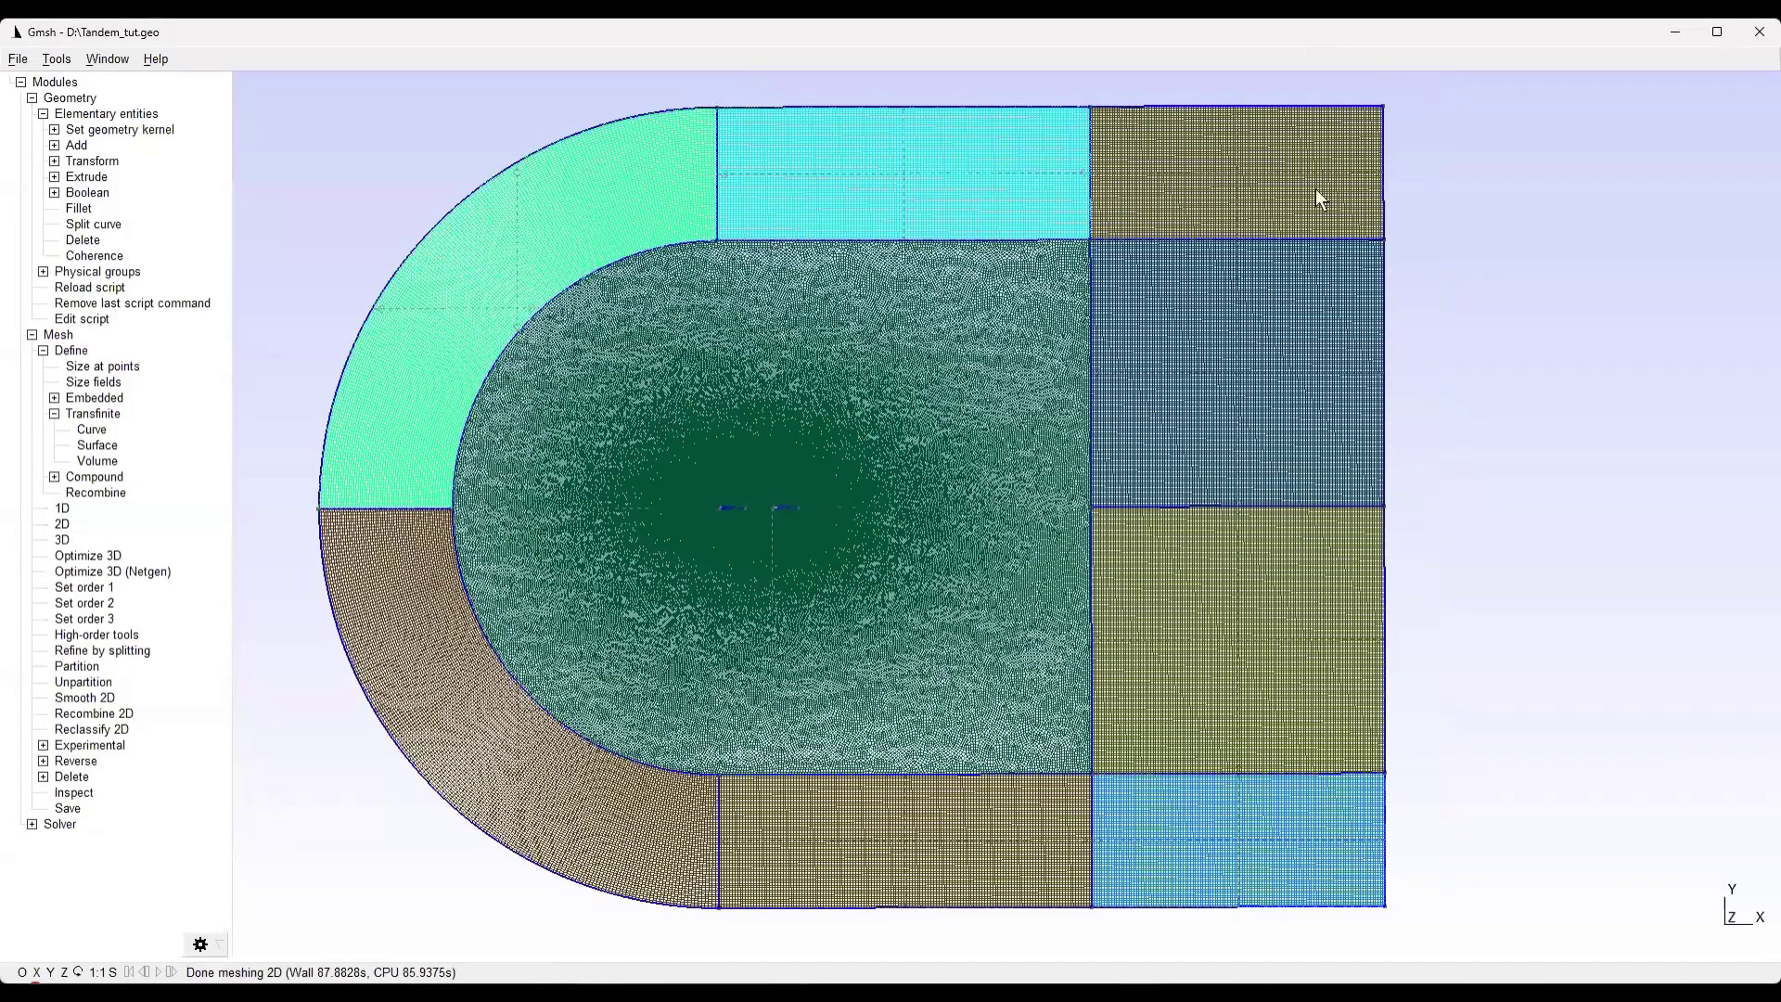
scroll(1247, 368, up, 1)
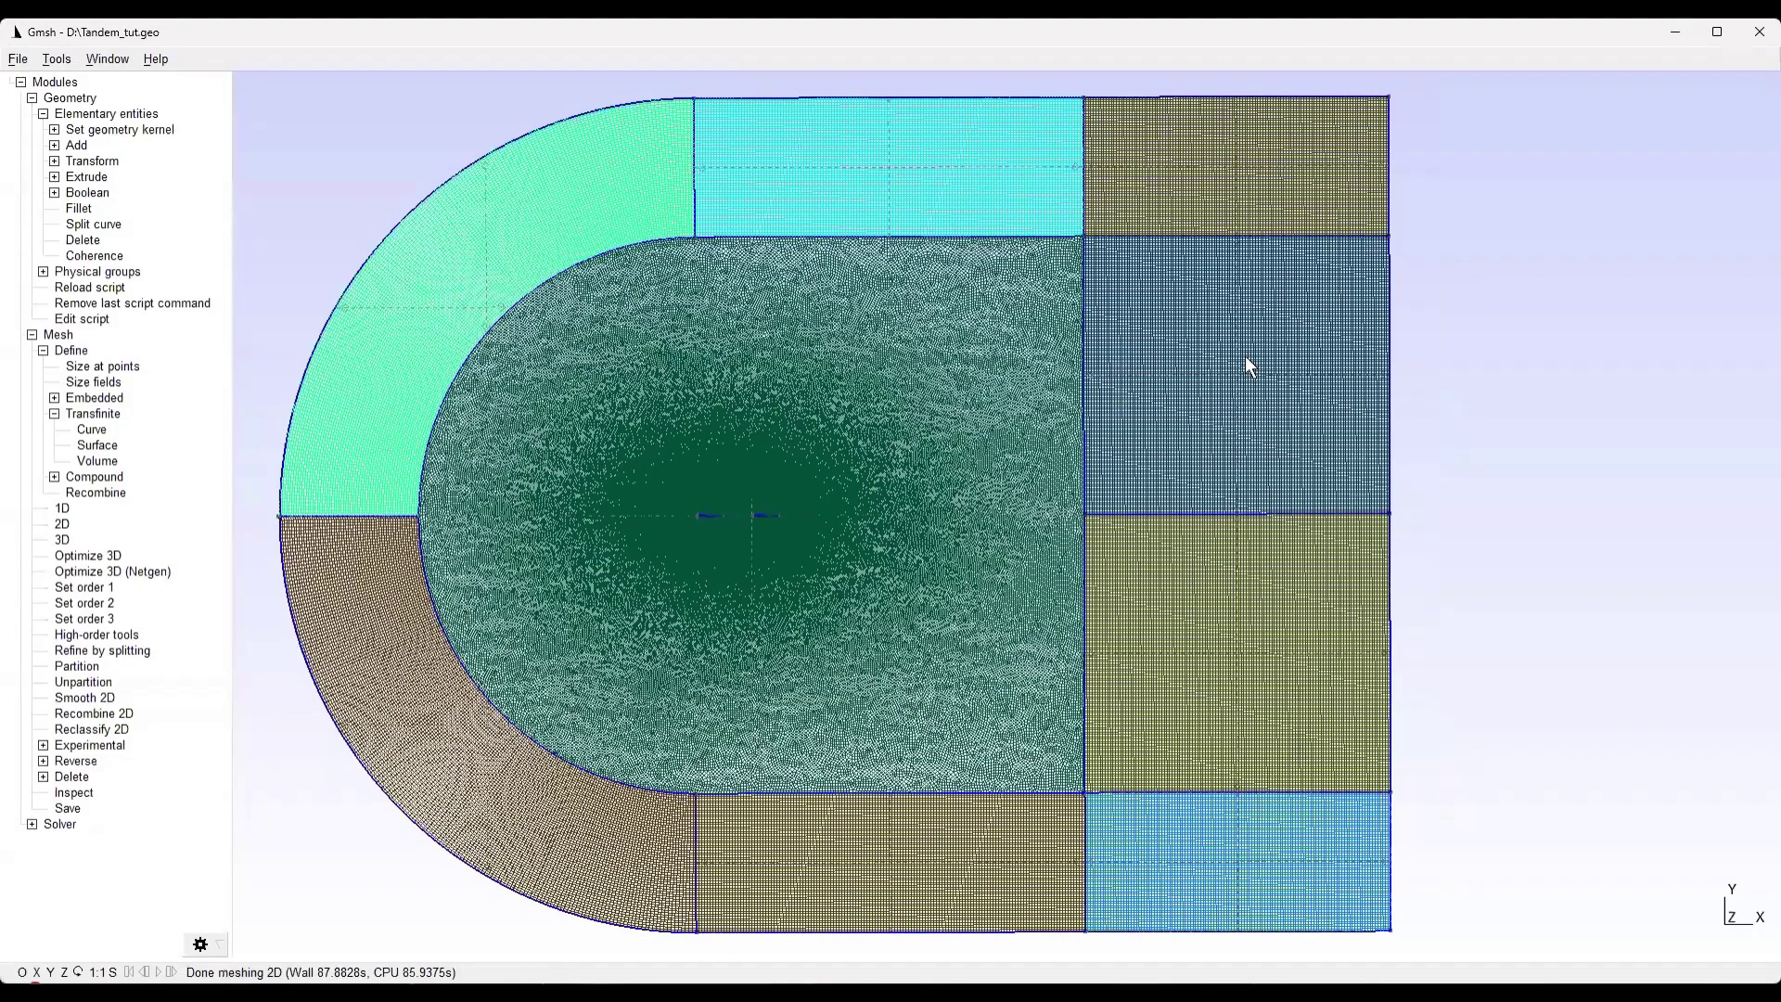
scroll(1241, 363, up, 5)
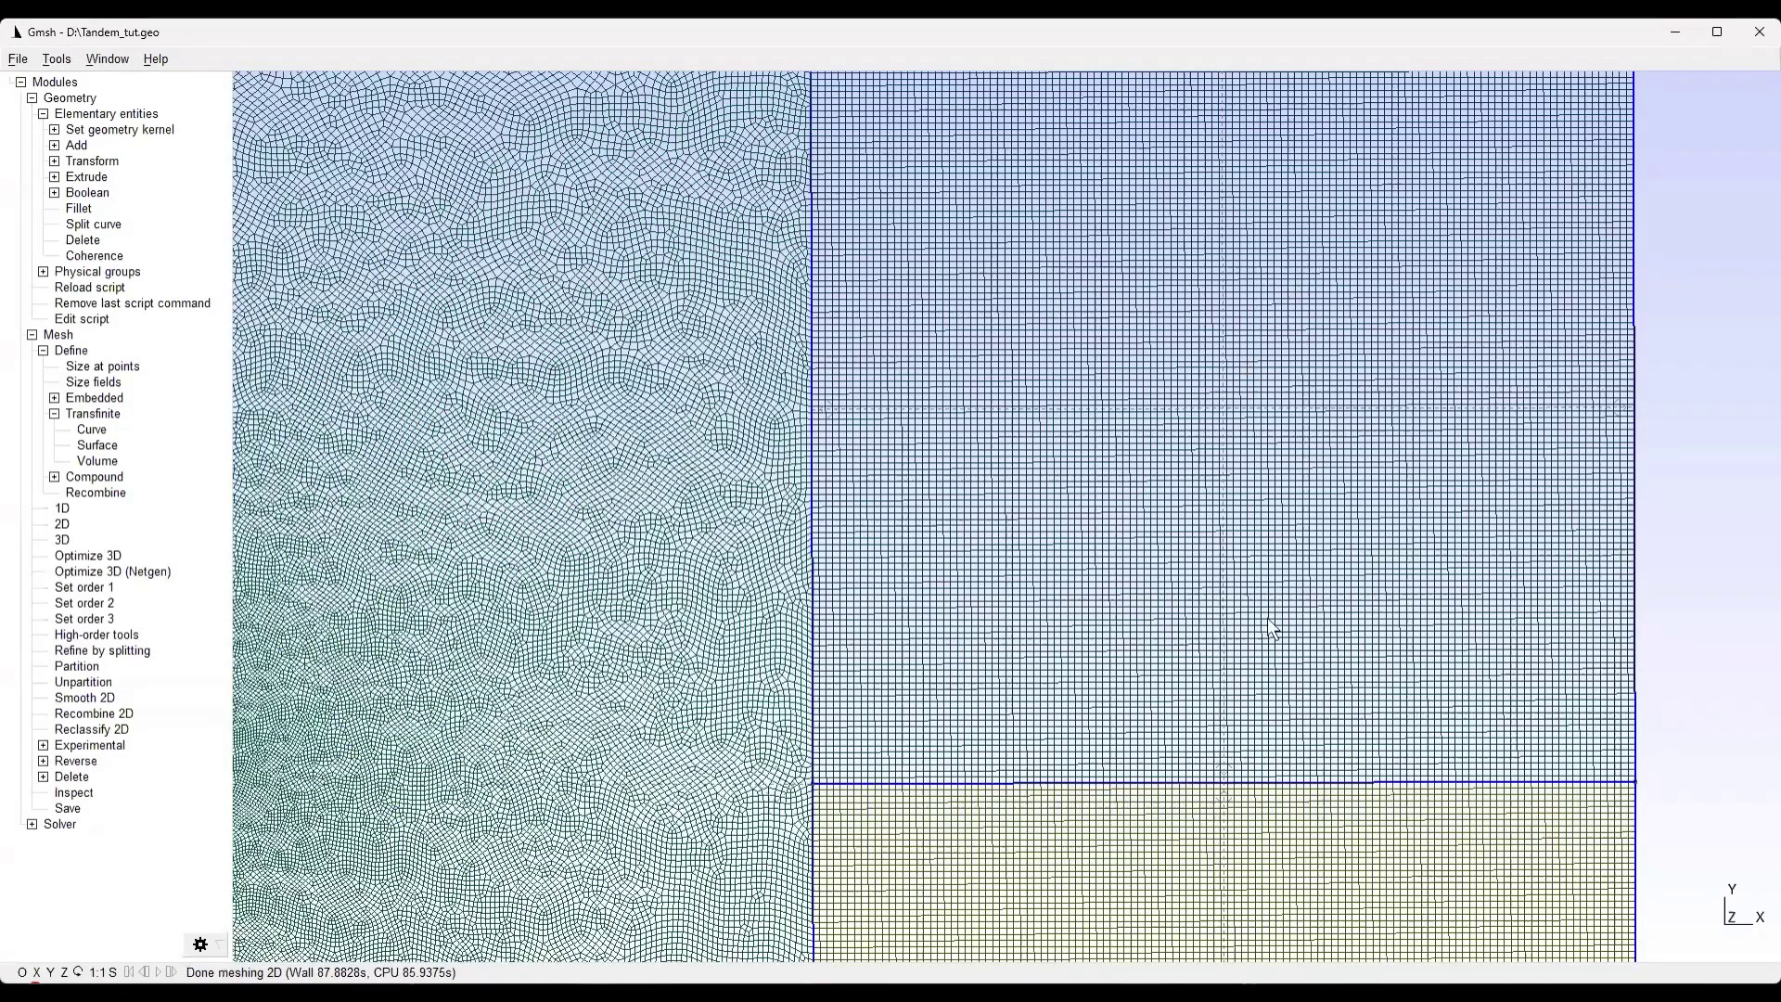
scroll(1267, 568, up, 2)
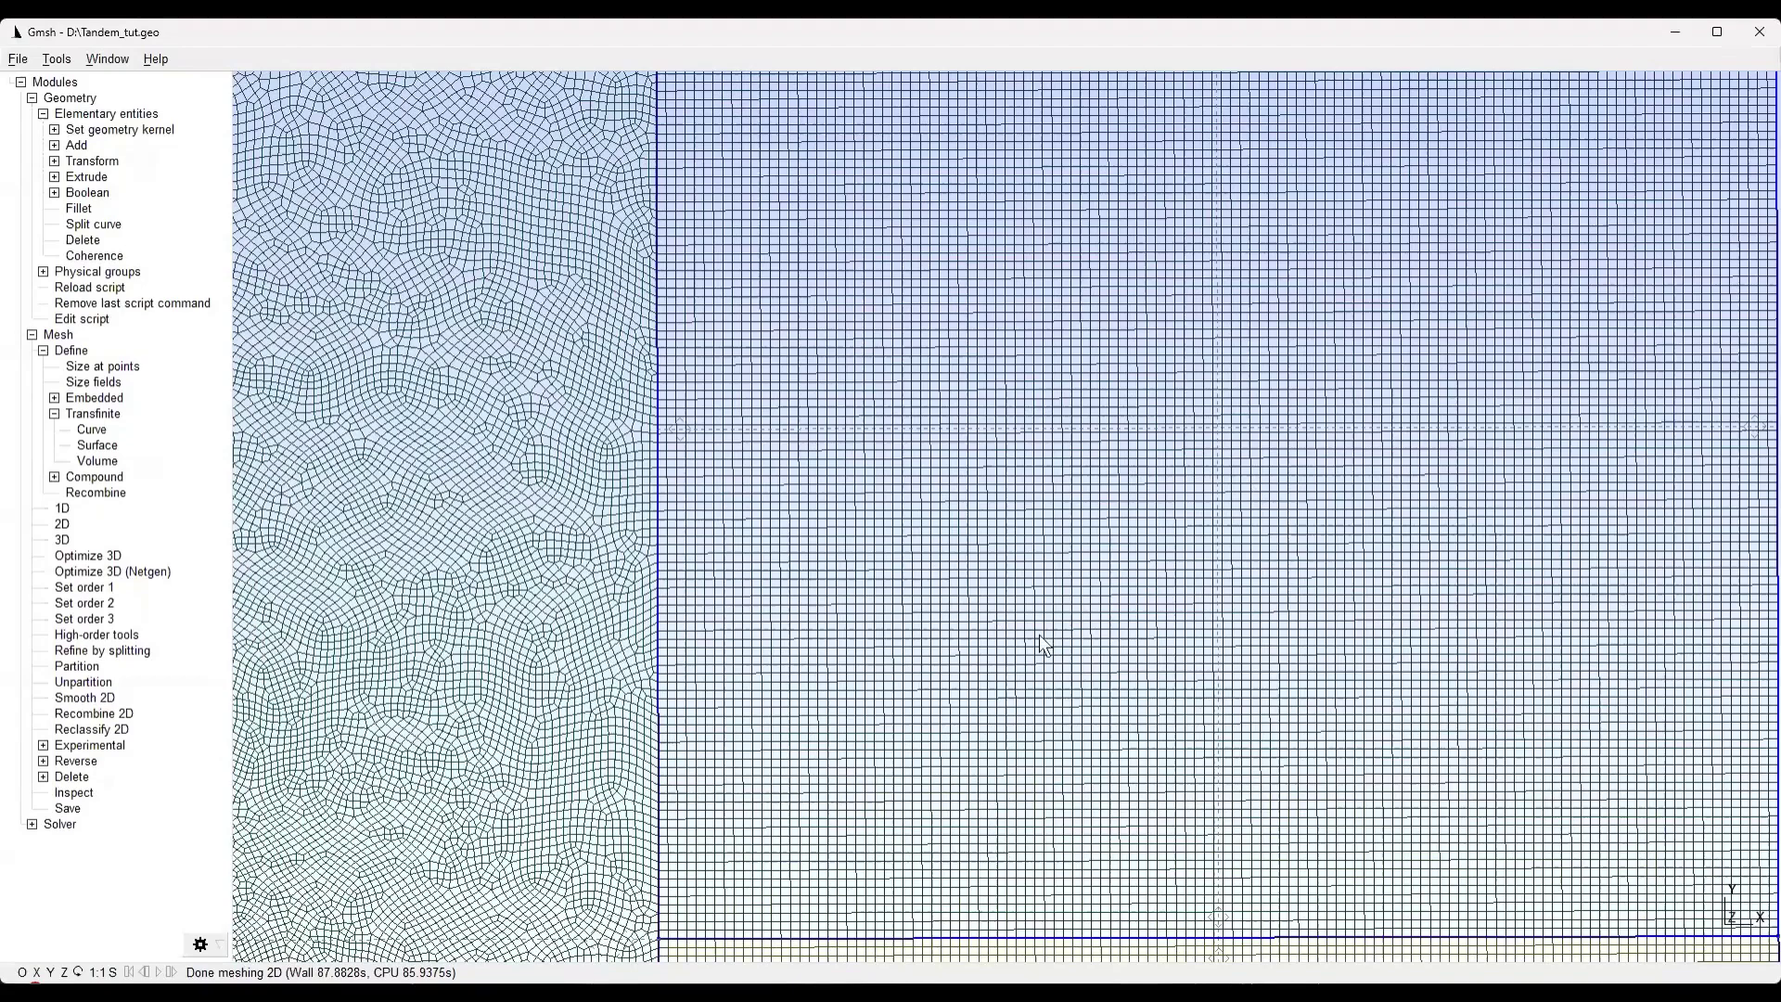
scroll(816, 536, down, 2)
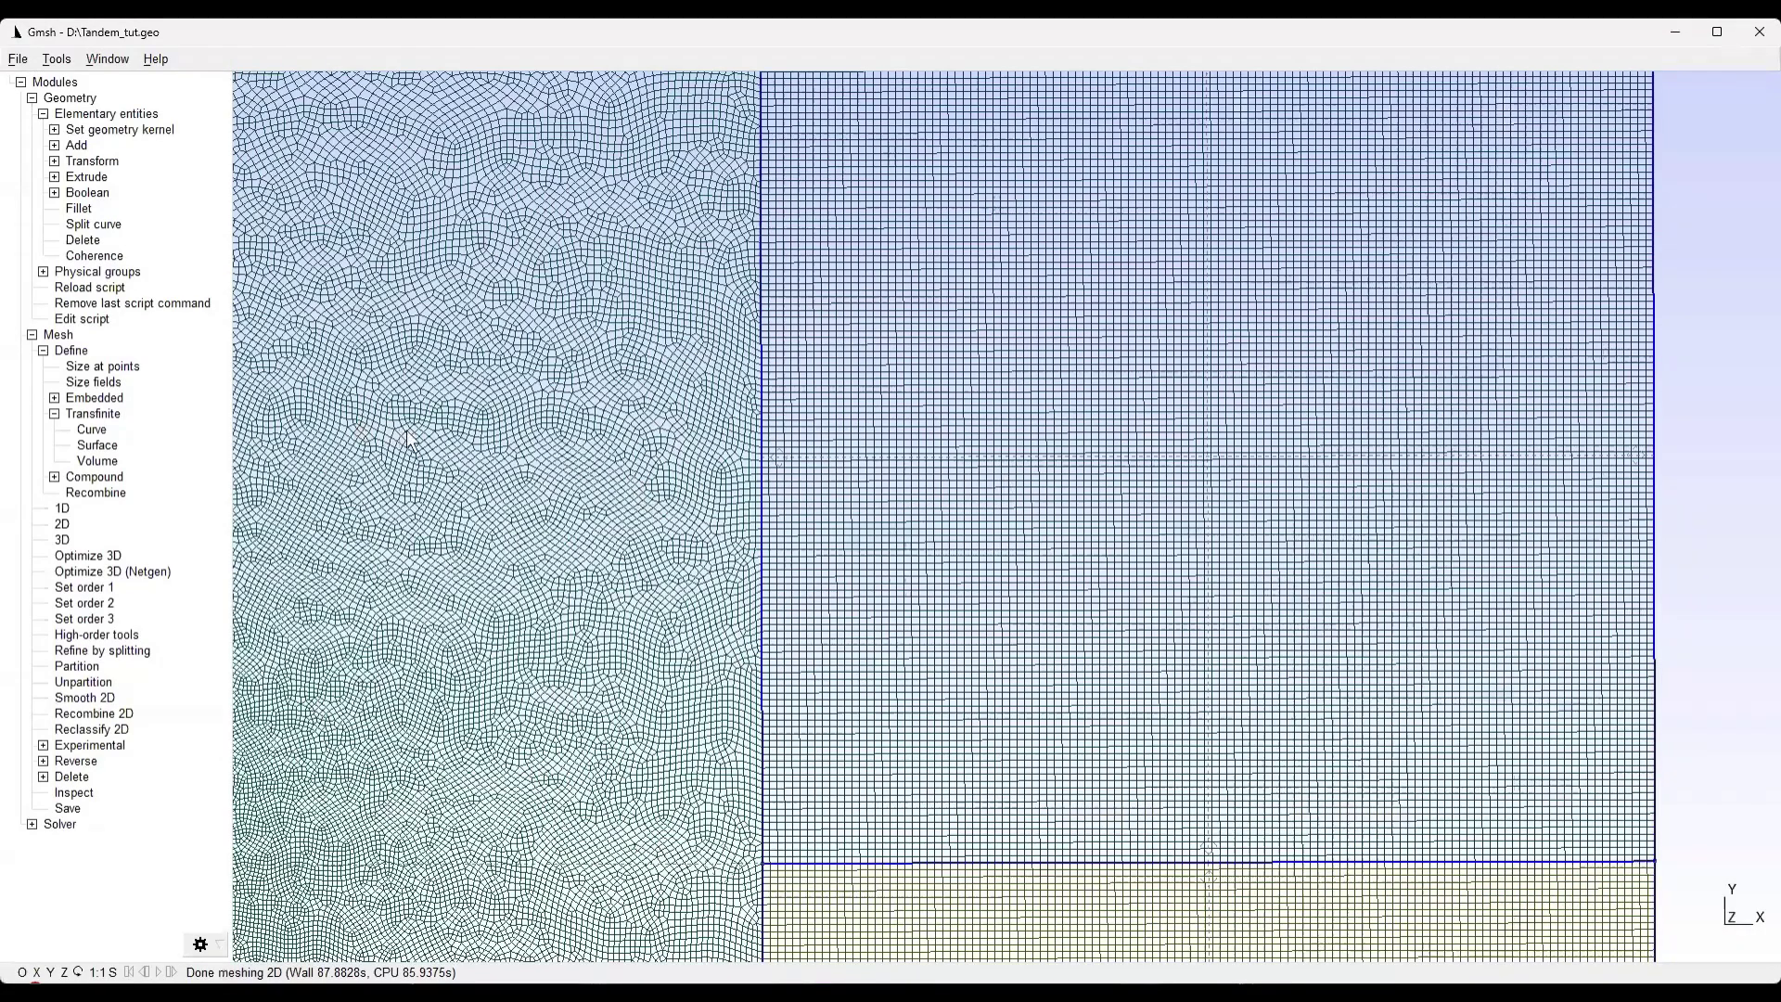
scroll(1196, 380, down, 5)
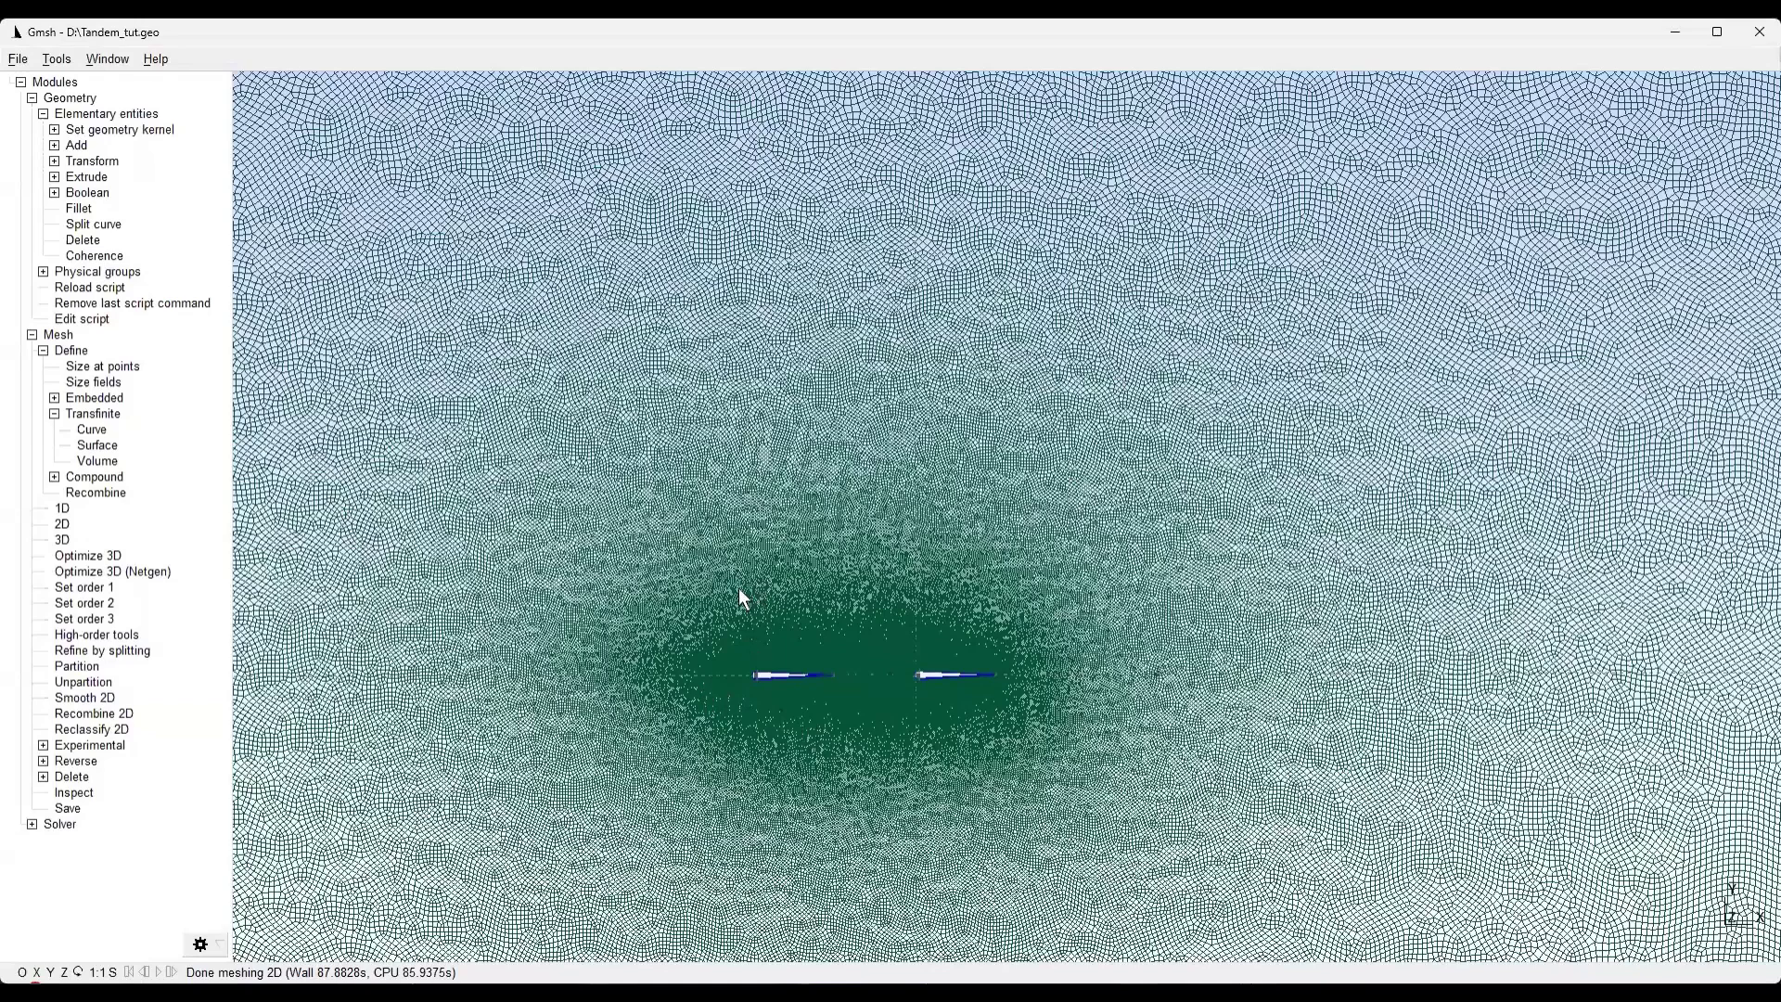
scroll(721, 668, up, 5)
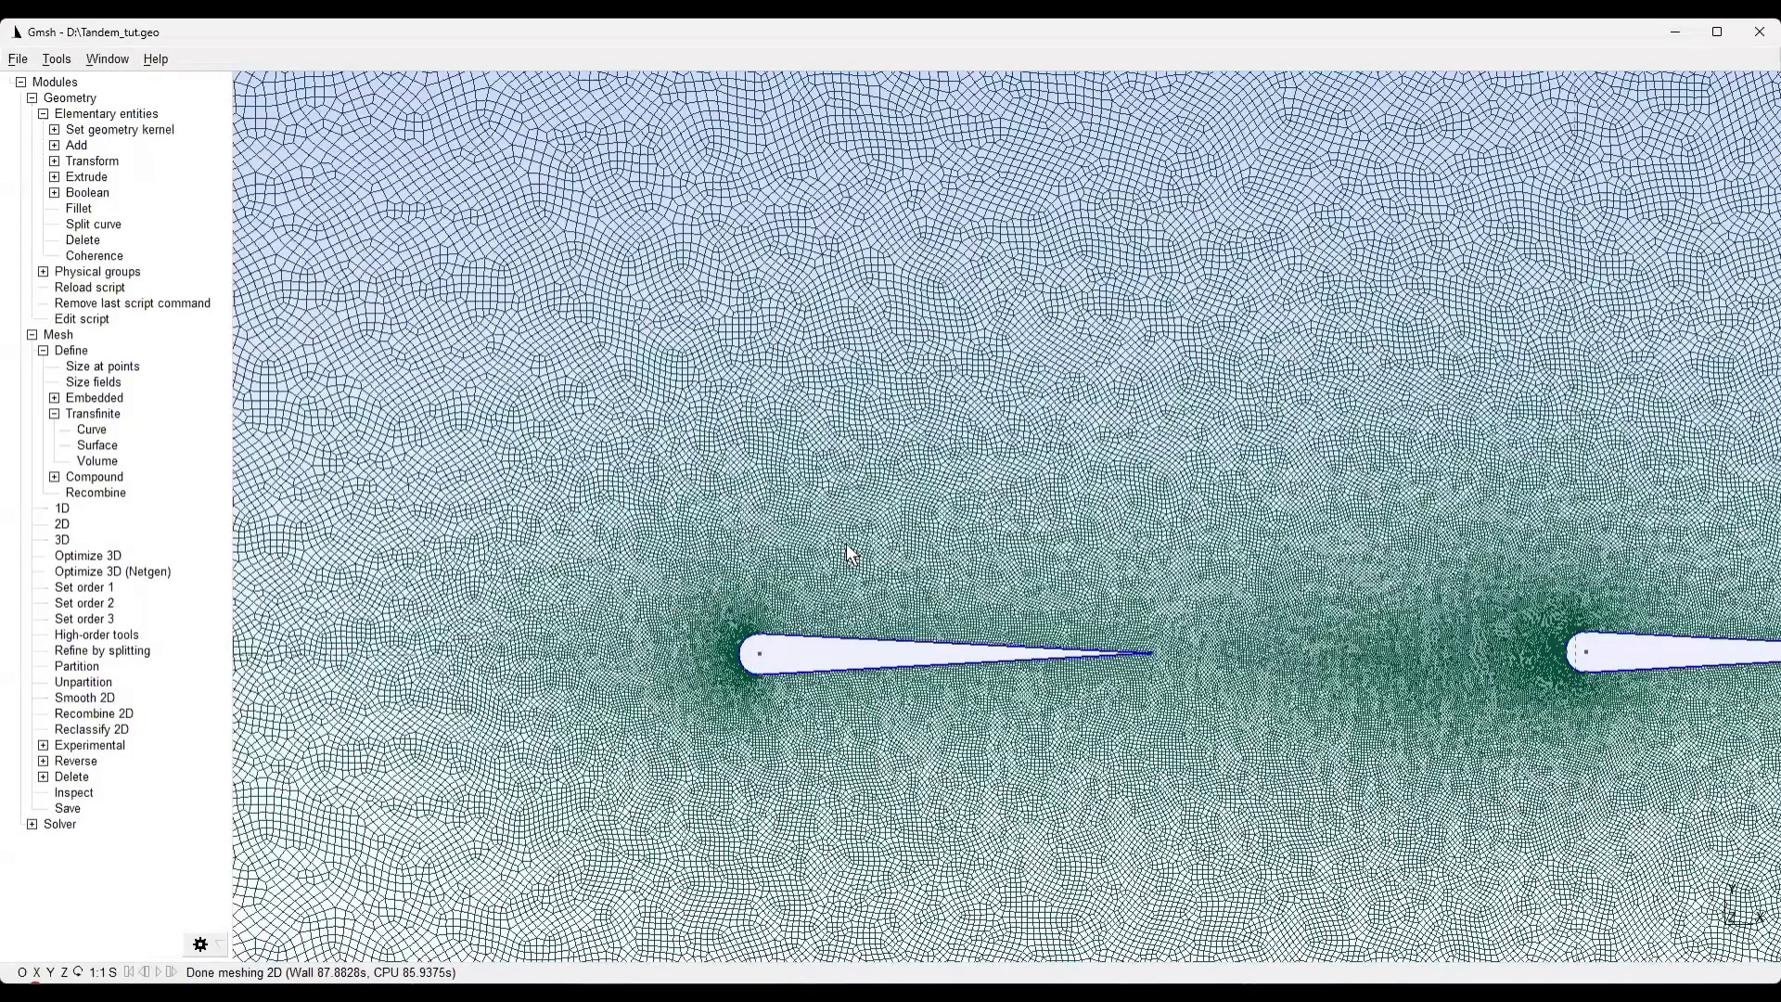
scroll(976, 558, up, 5)
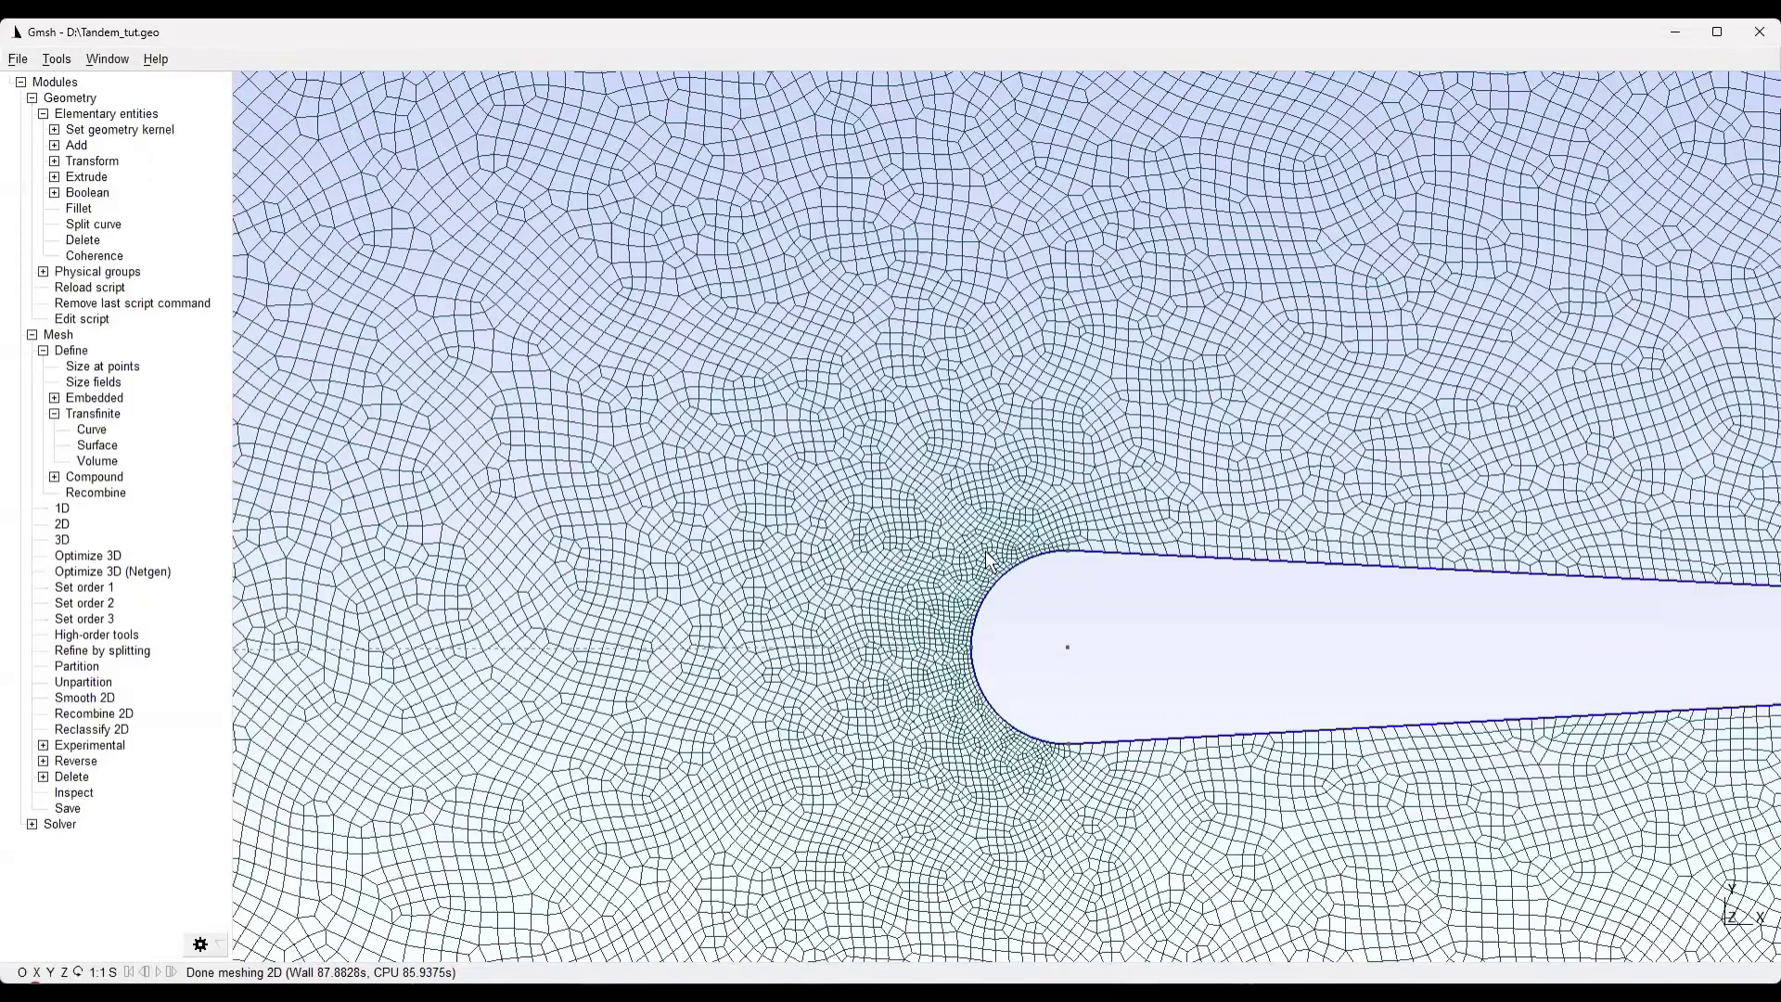
scroll(1258, 436, down, 2)
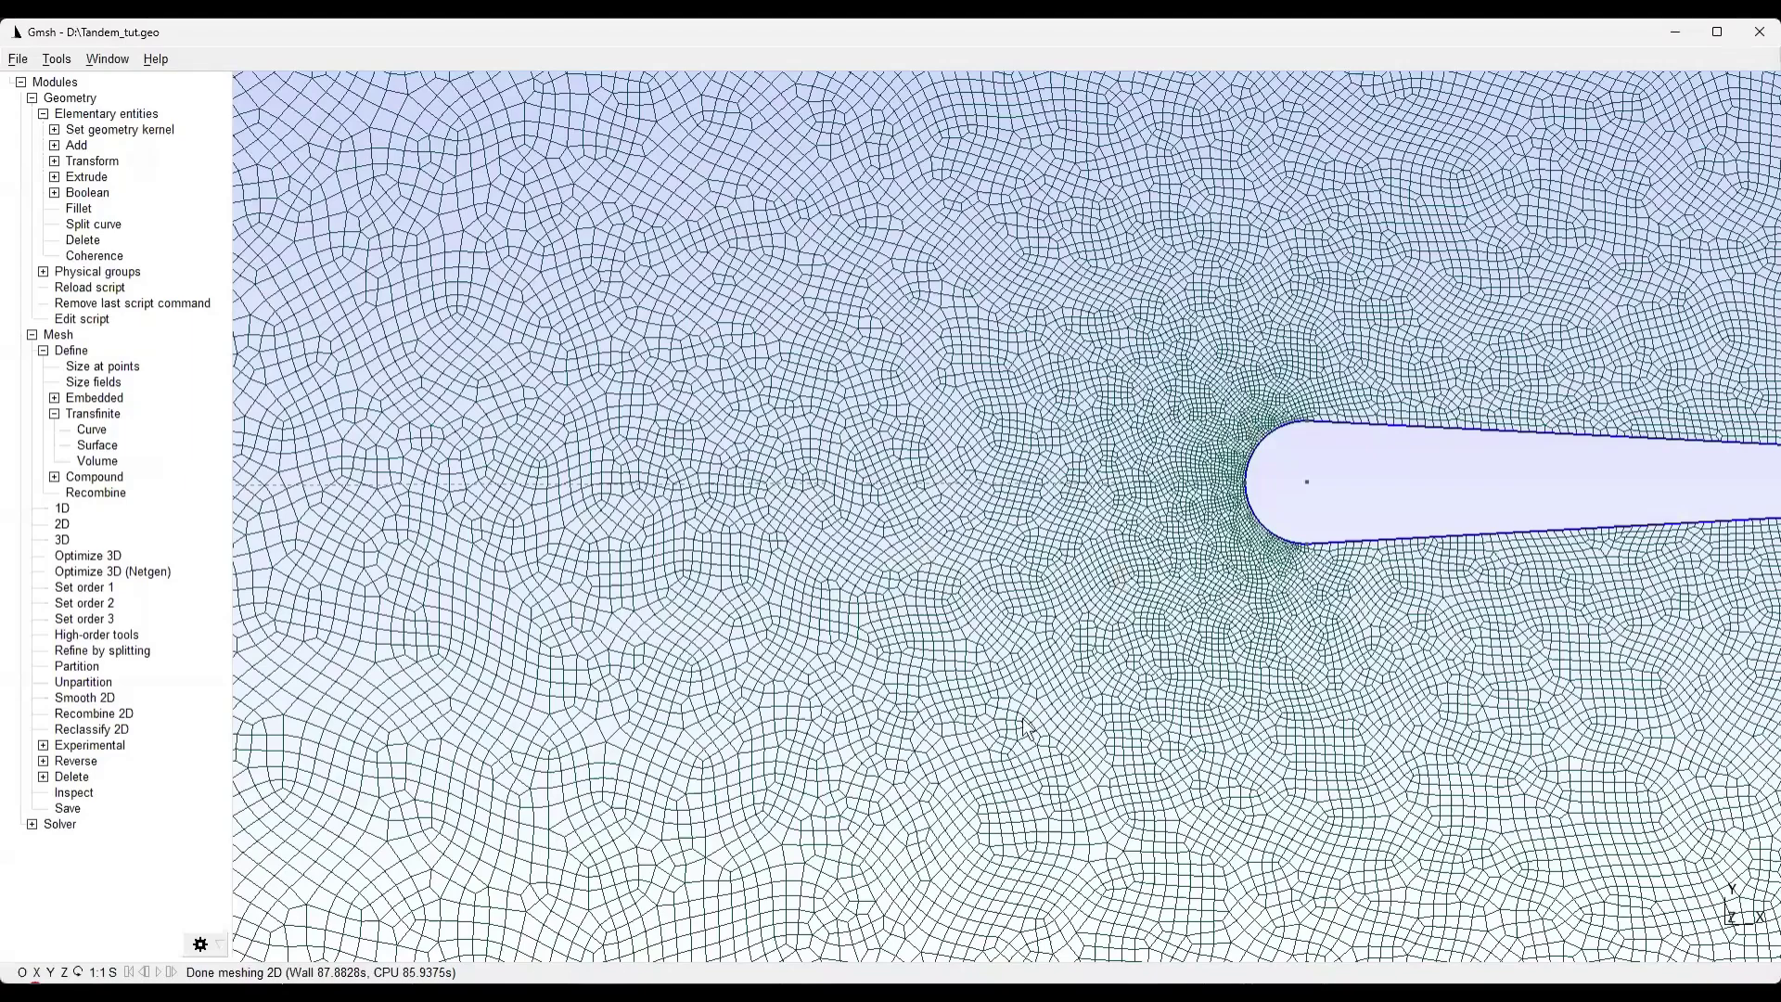
scroll(513, 849, down, 5)
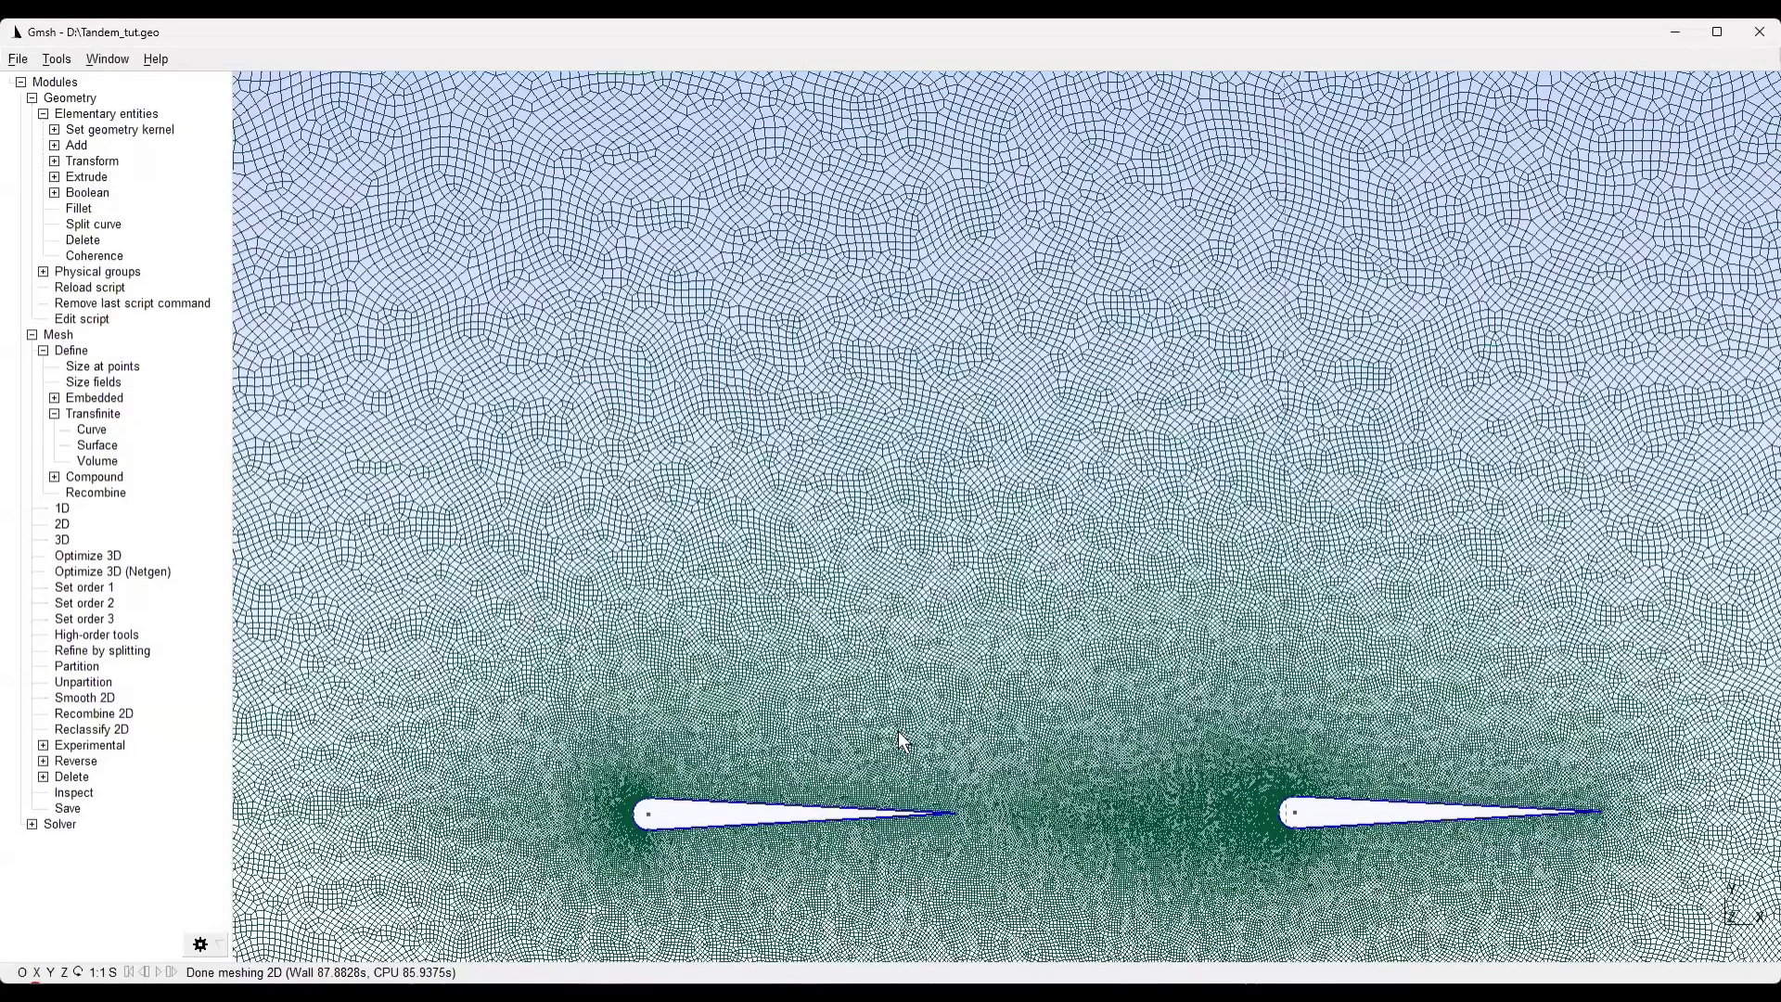
scroll(897, 731, down, 3)
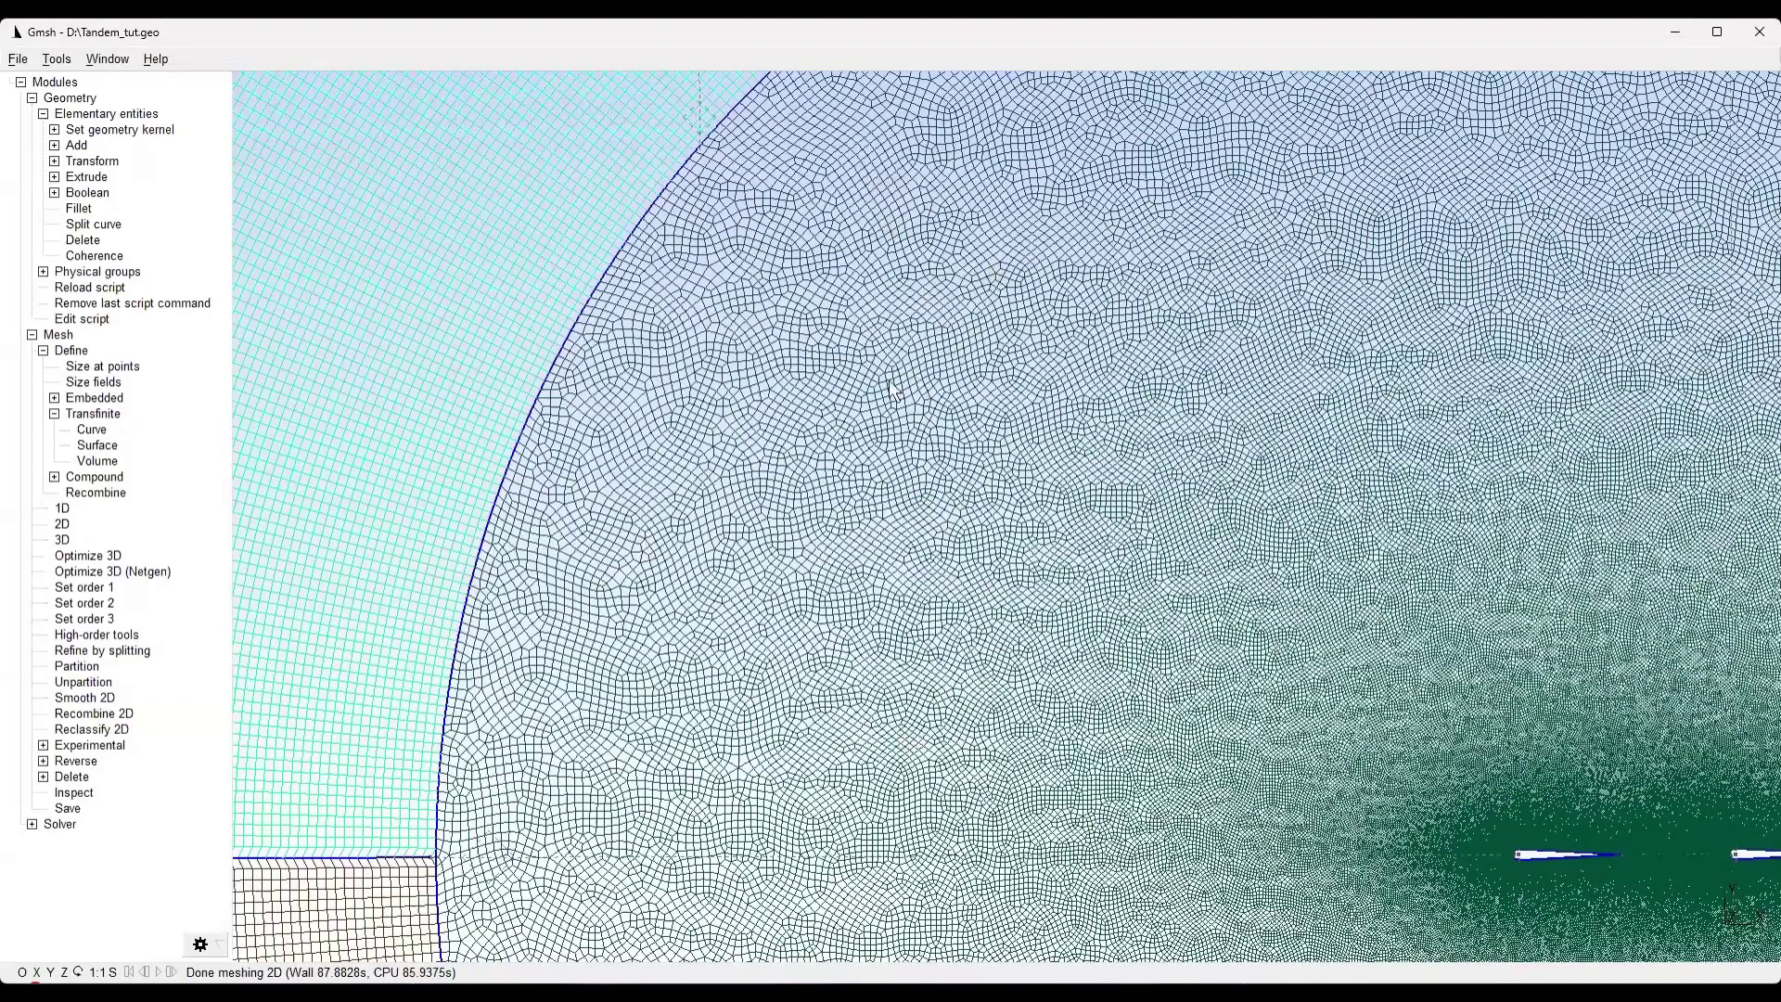
right_drag(1006, 492, 710, 492)
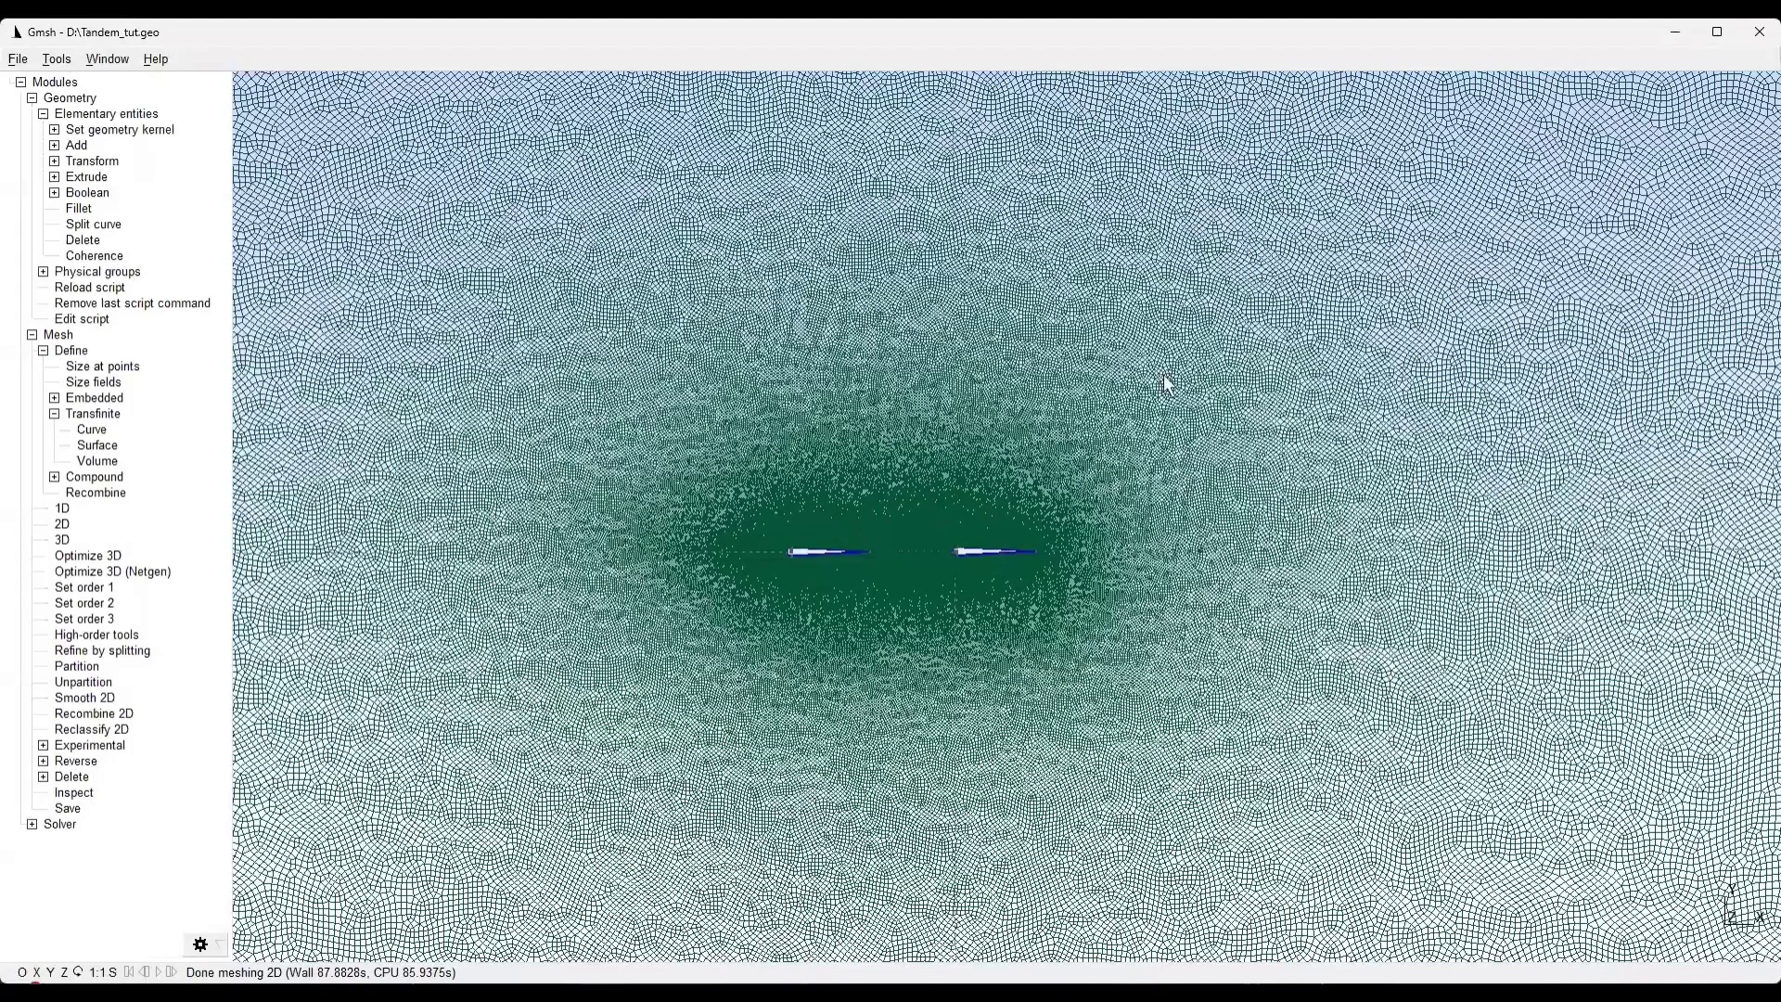
scroll(812, 357, down, 5)
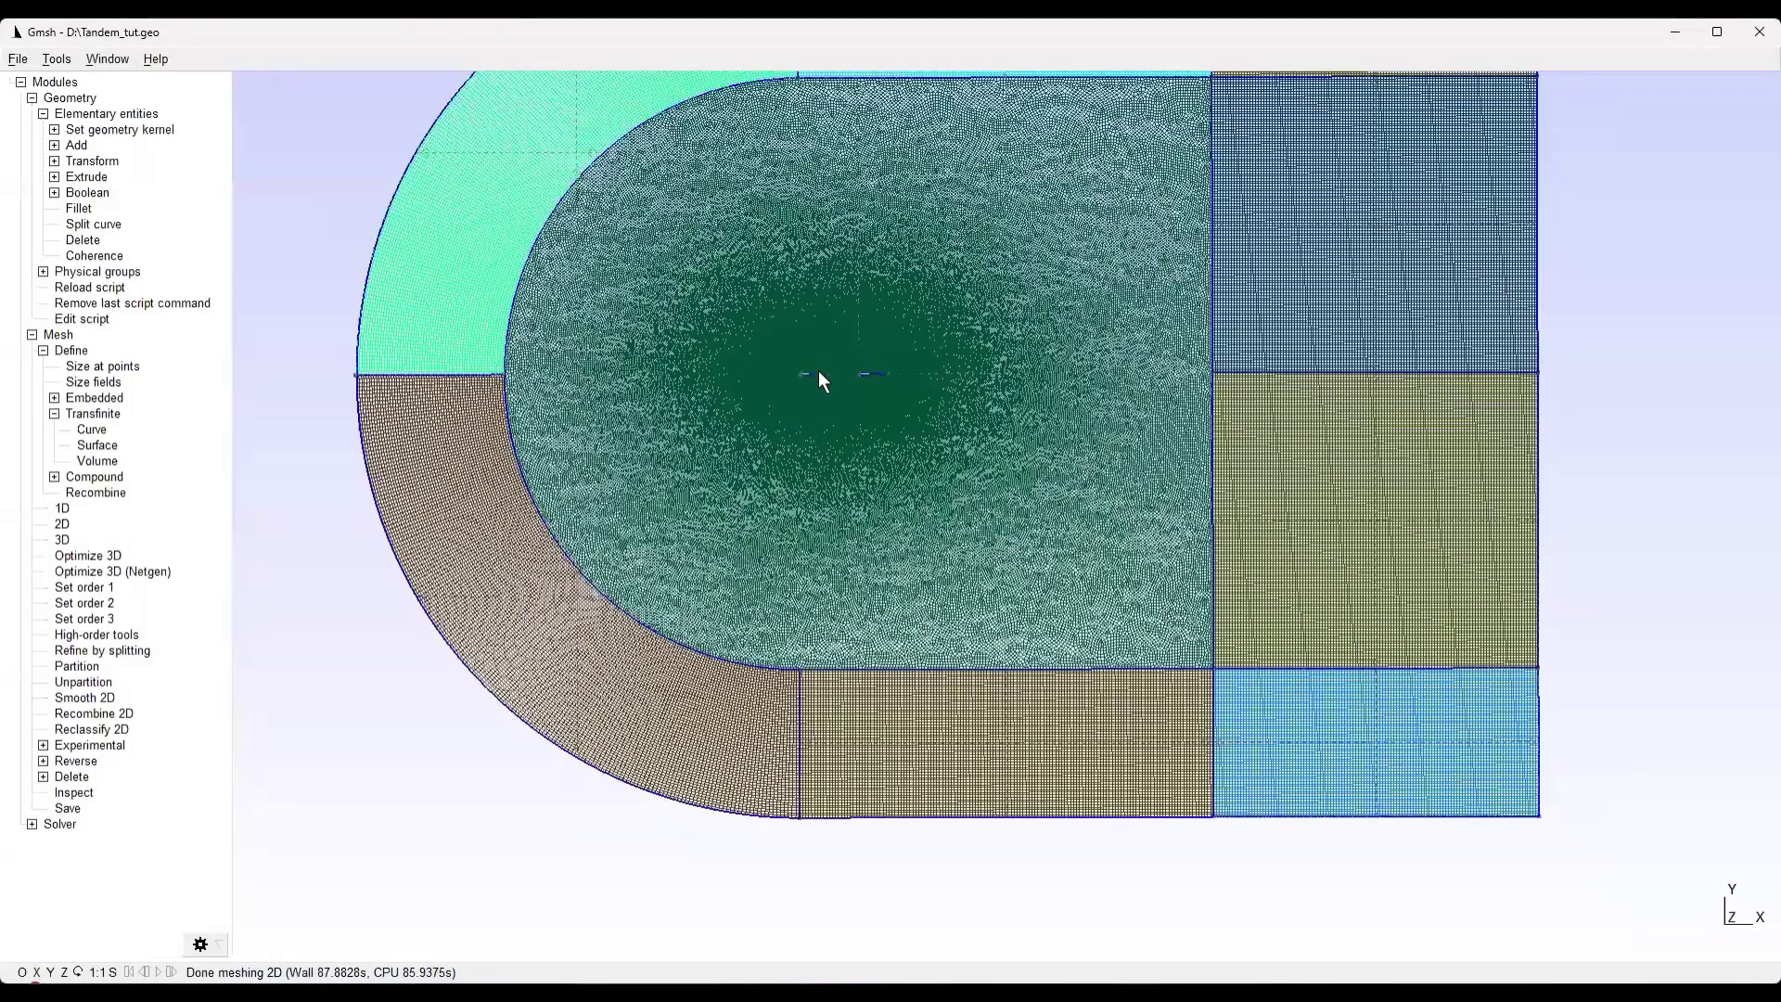
right_drag(792, 421, 779, 503)
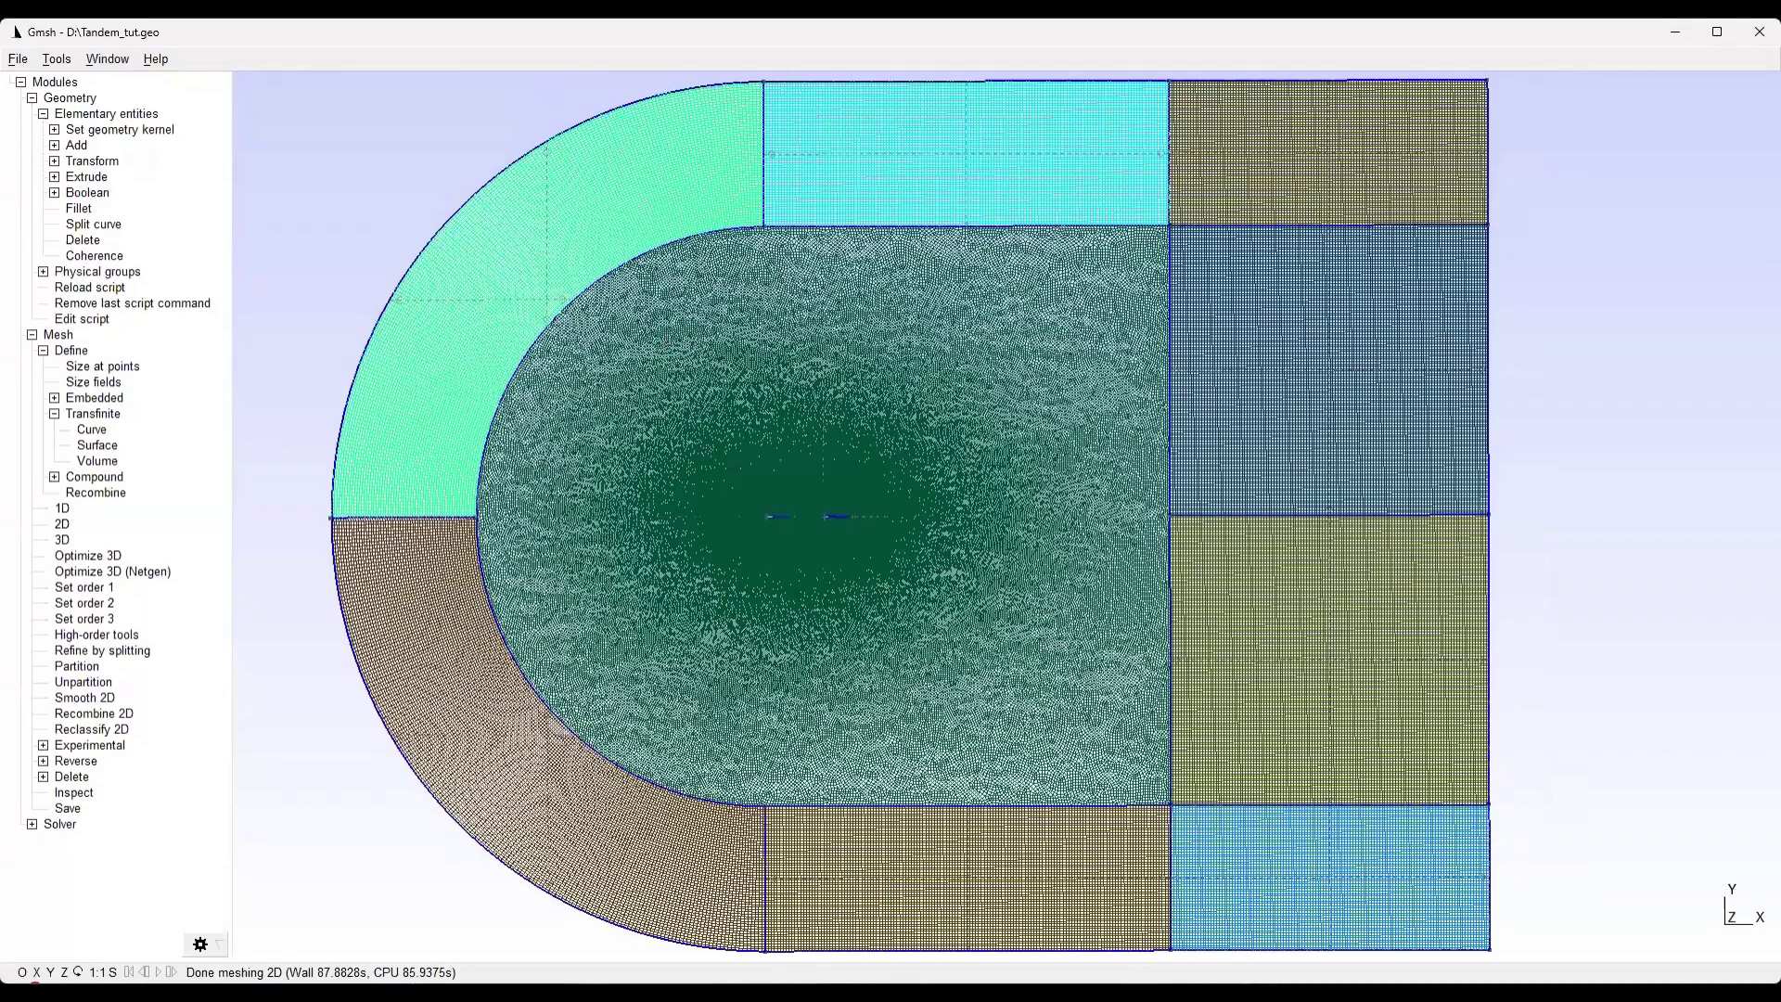
Rotate the meshed domain to view it from other angles, and reset it to the straight XY view
mouse_move(961, 525)
drag(395, 141, 426, 158)
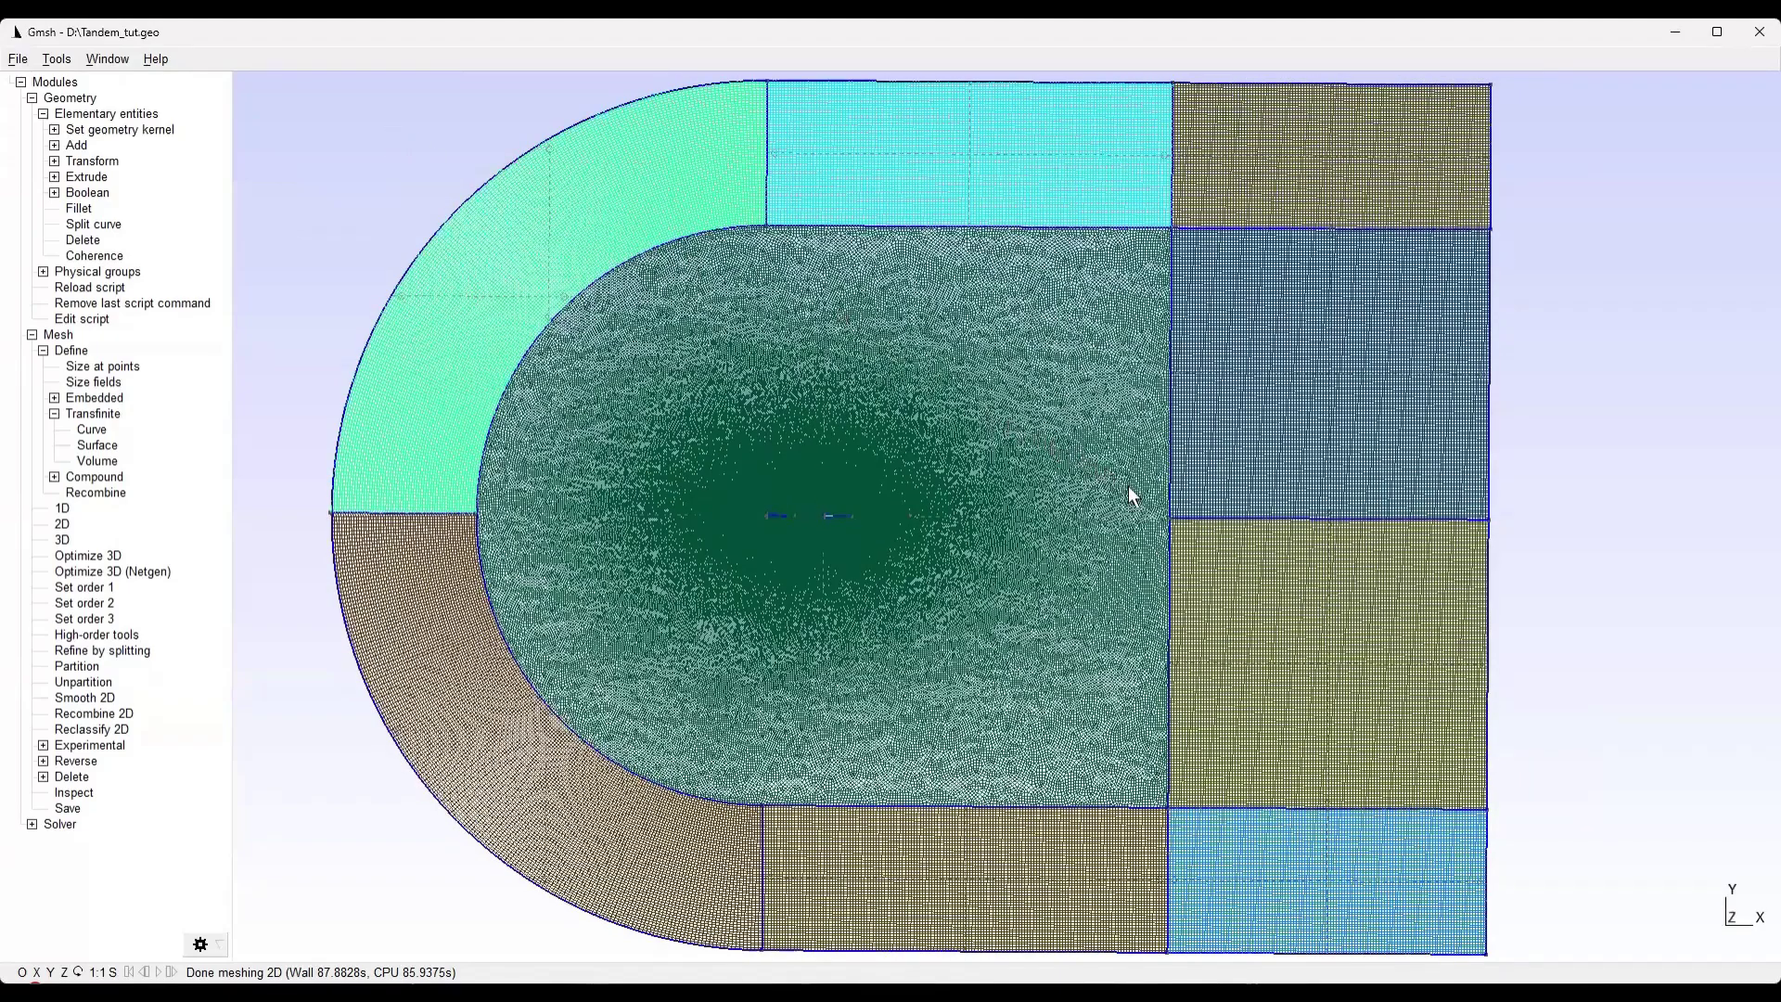
drag(1115, 477, 1230, 558)
drag(1504, 685, 1361, 591)
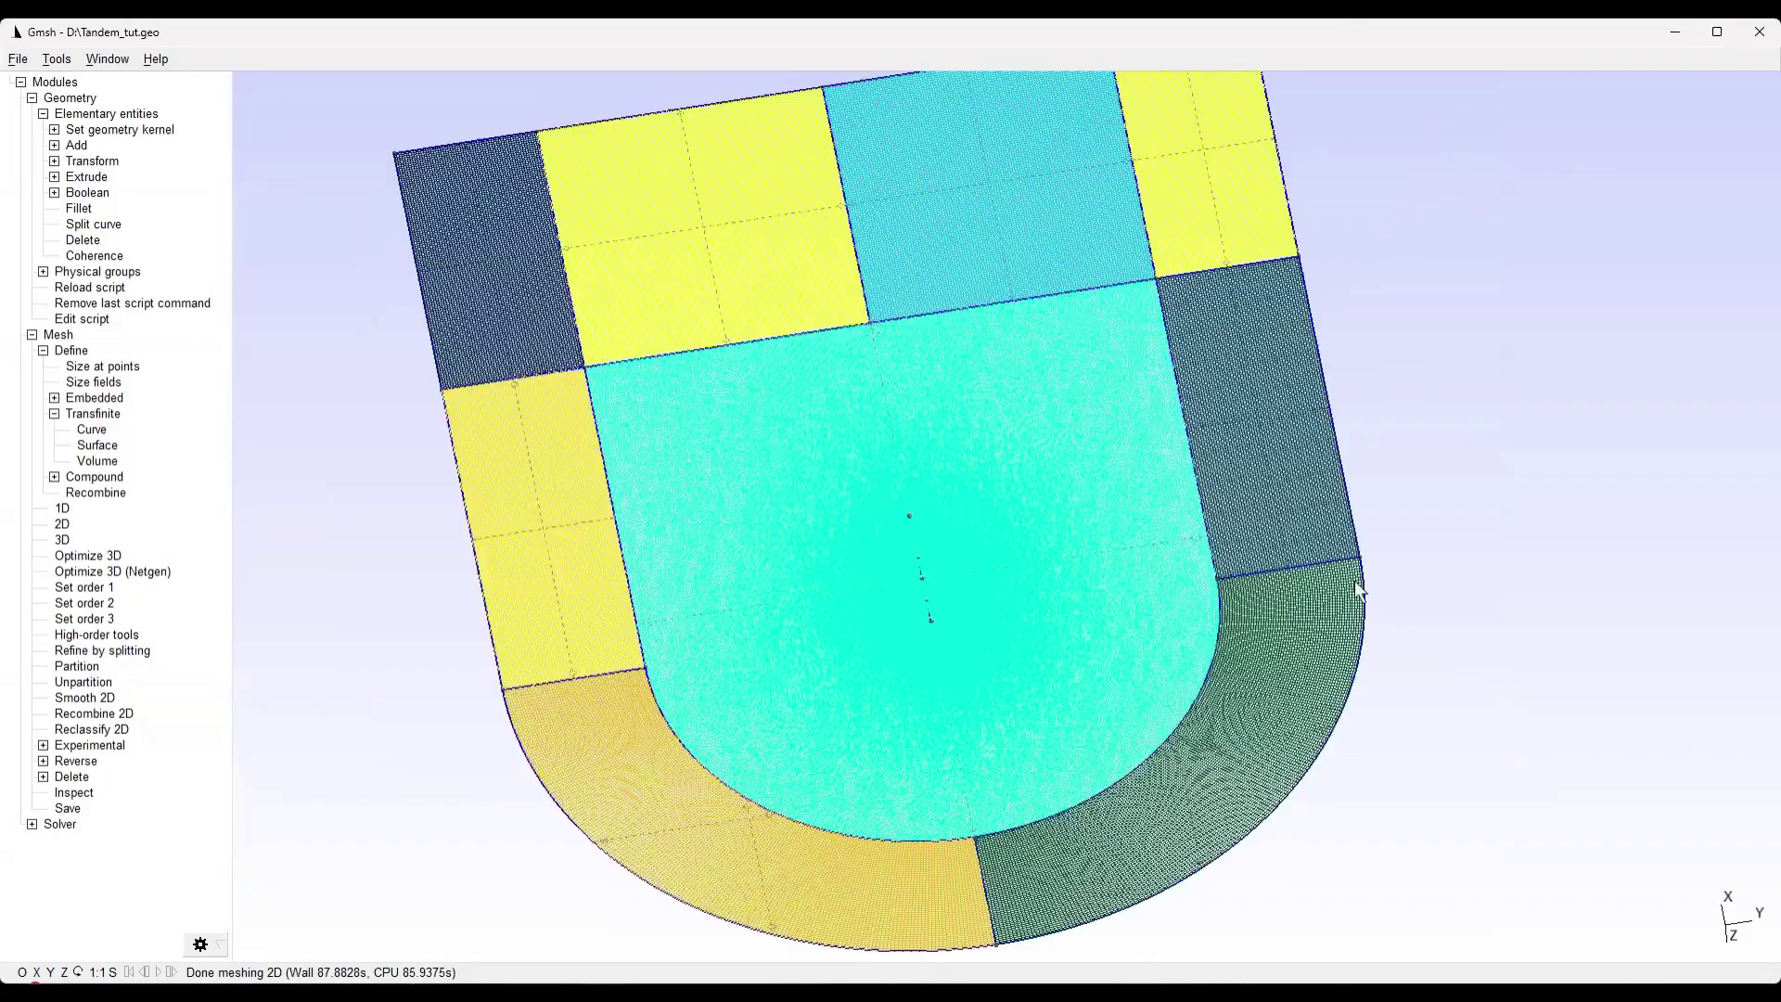
drag(675, 245, 339, 151)
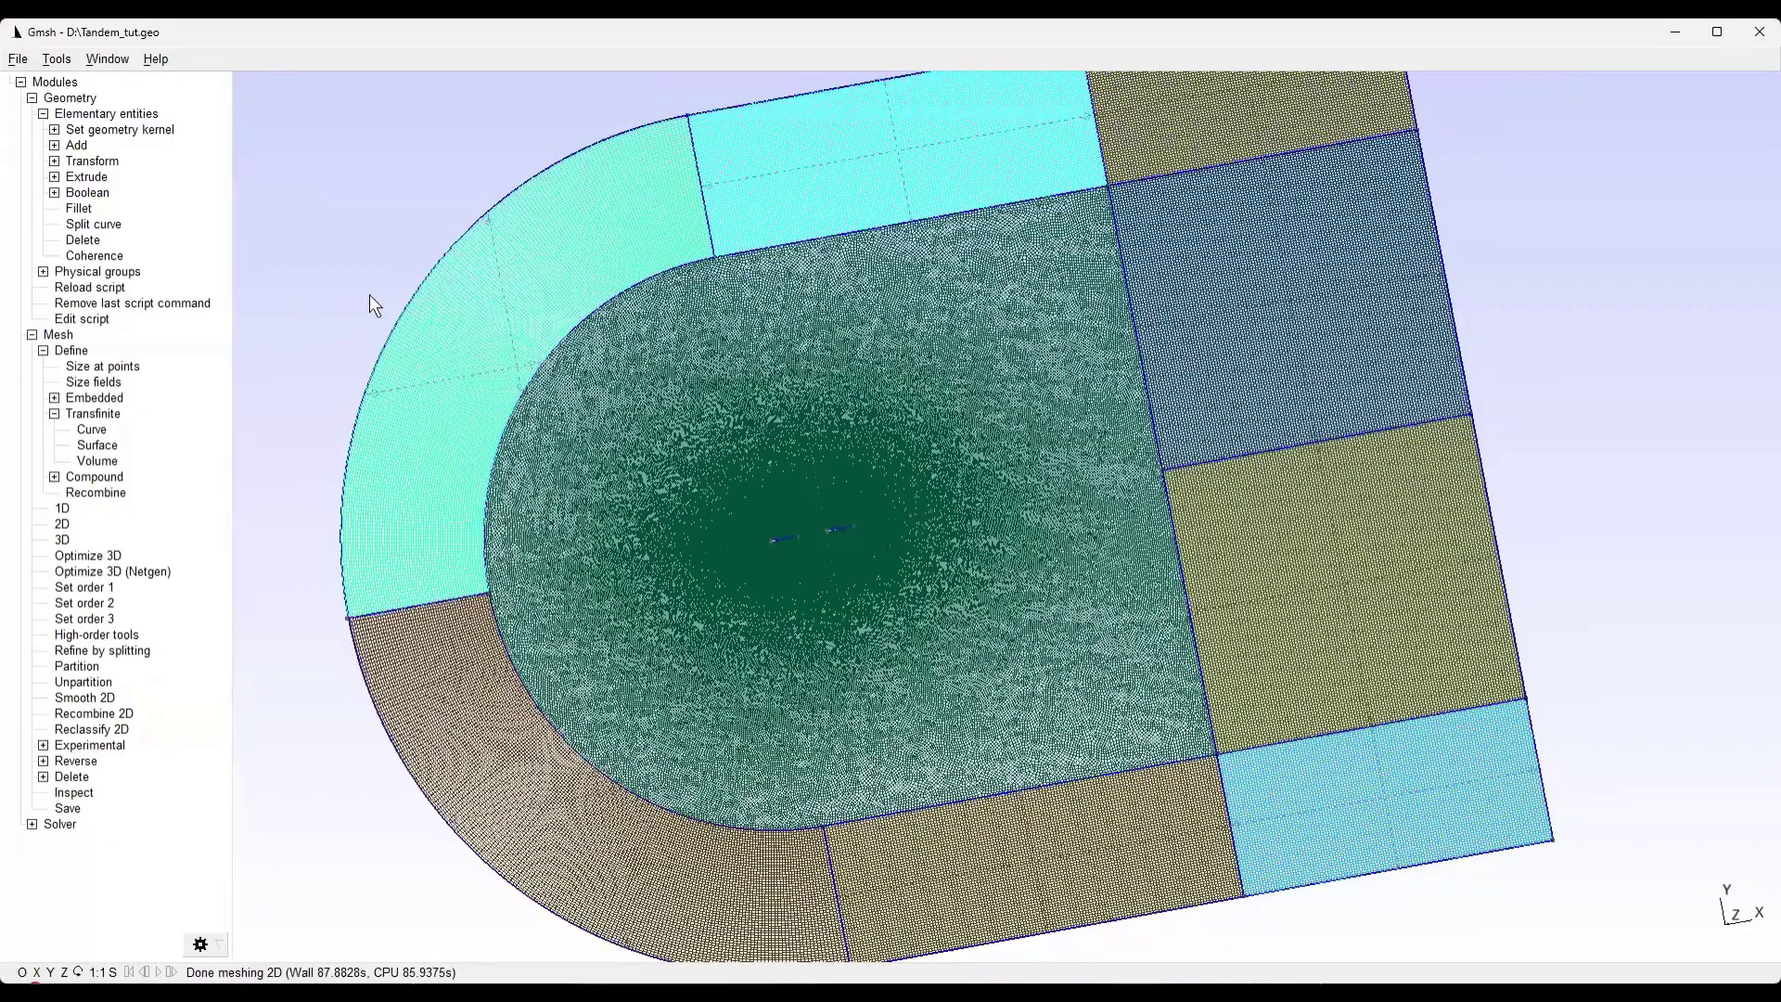
drag(304, 332, 314, 21)
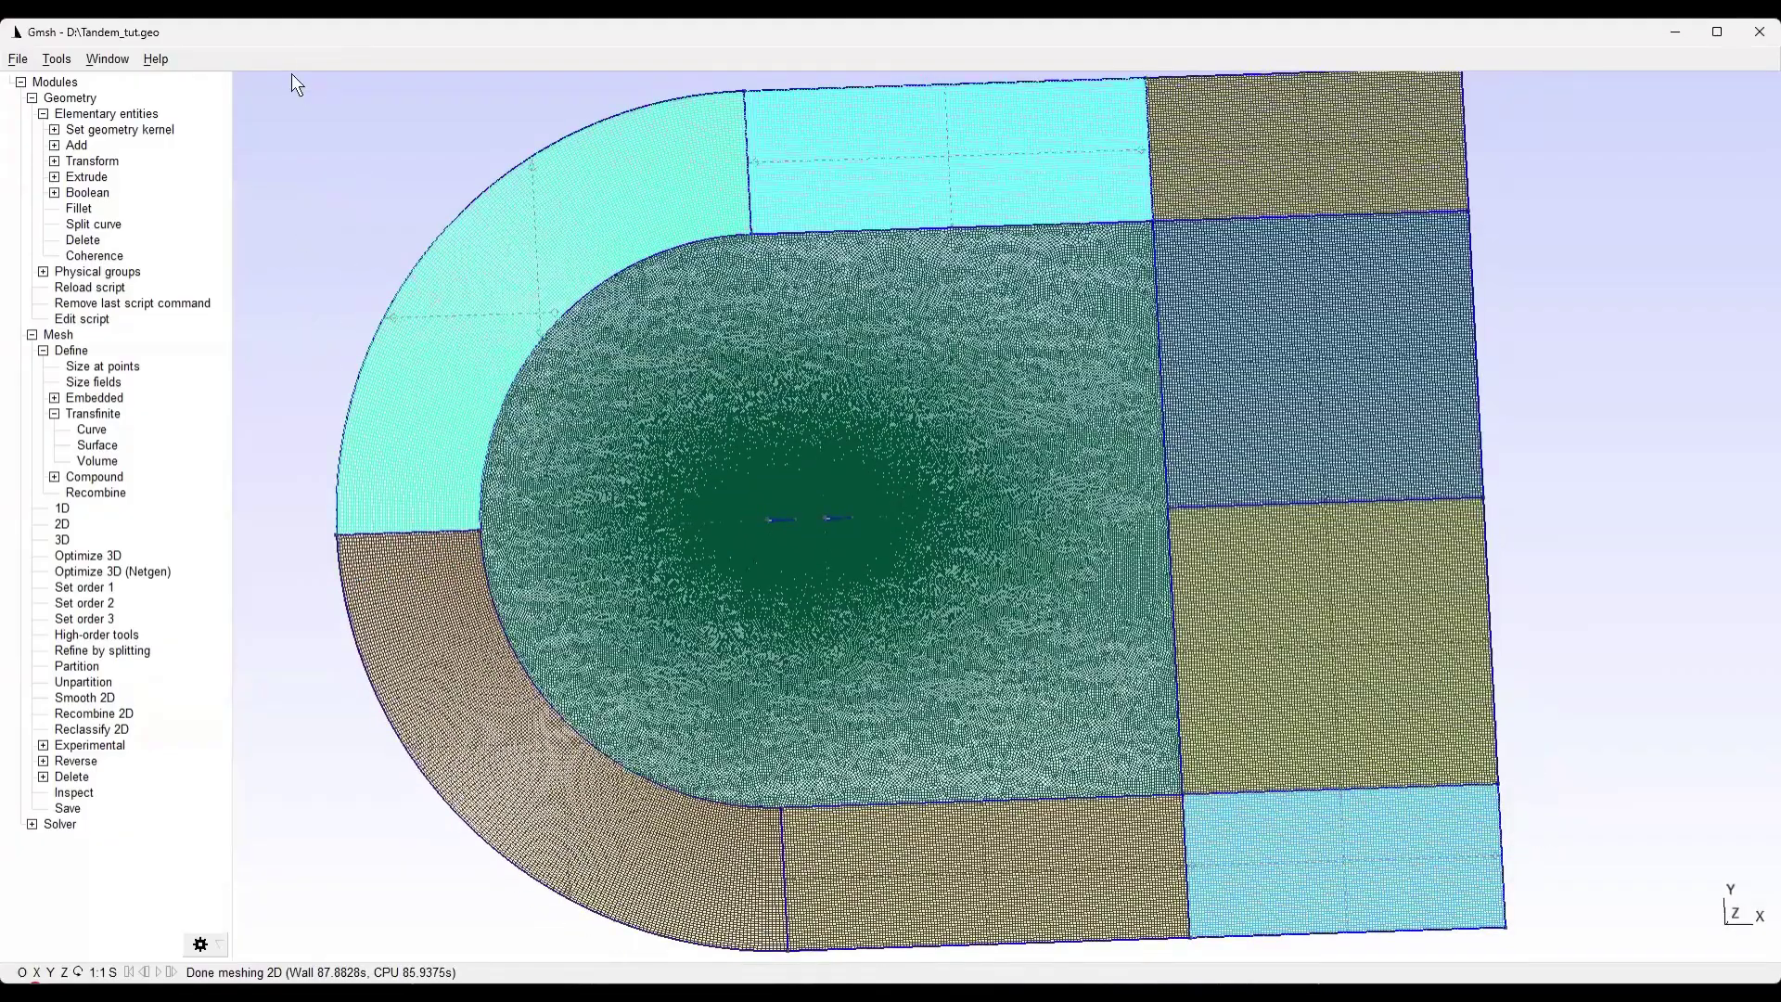
ctrl+right_click(1031, 558)
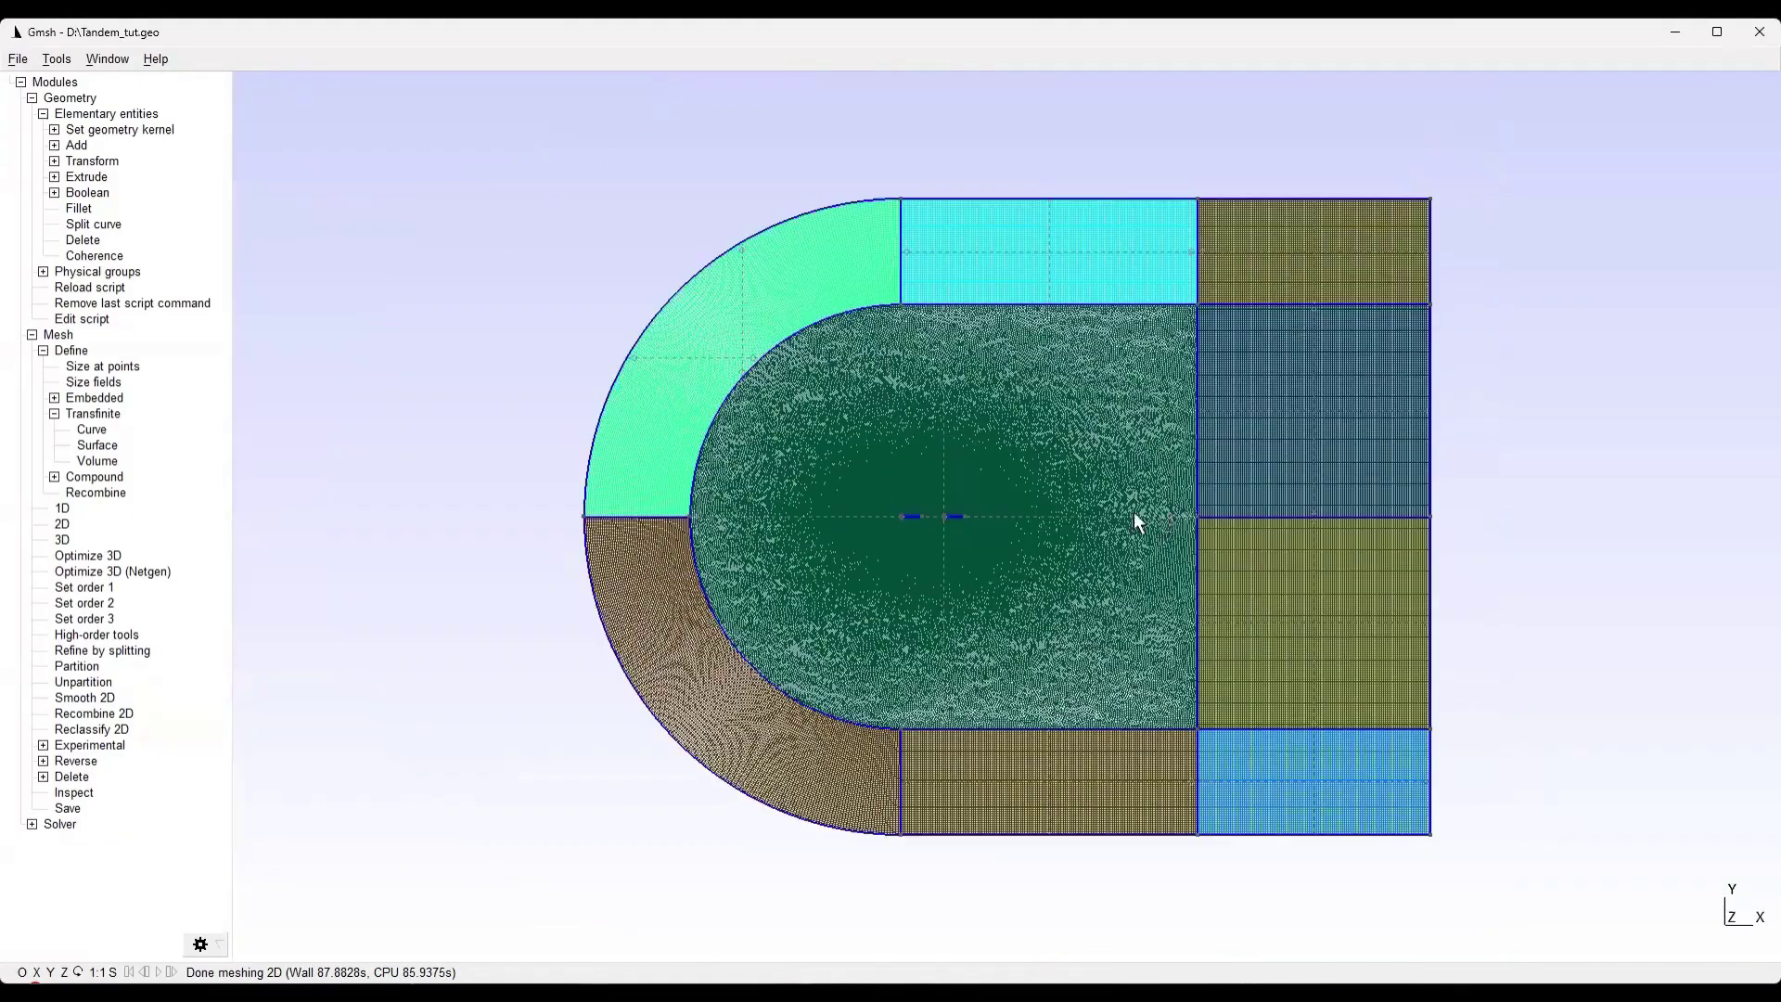
scroll(1169, 514, up, 2)
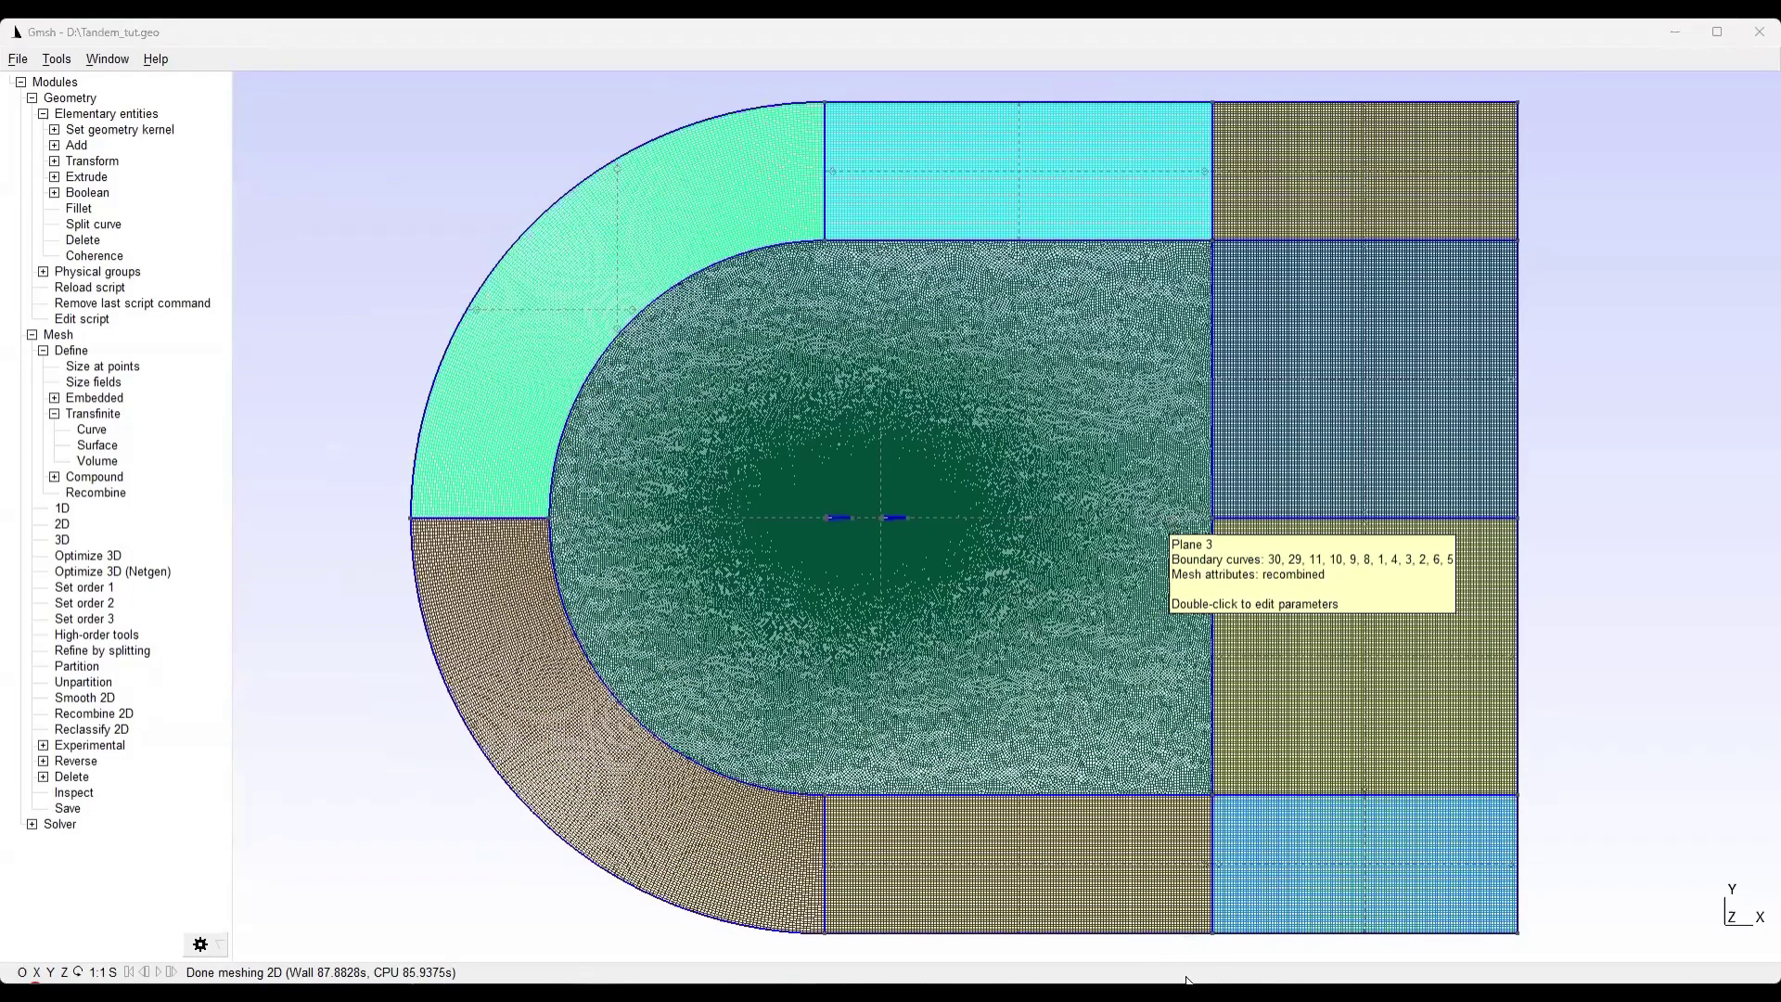
scroll(1169, 538, up, 1)
Close the open Tandem_tut.geo Notepad window and reopen the script for editing from Gmsh
mouse_move(1254, 921)
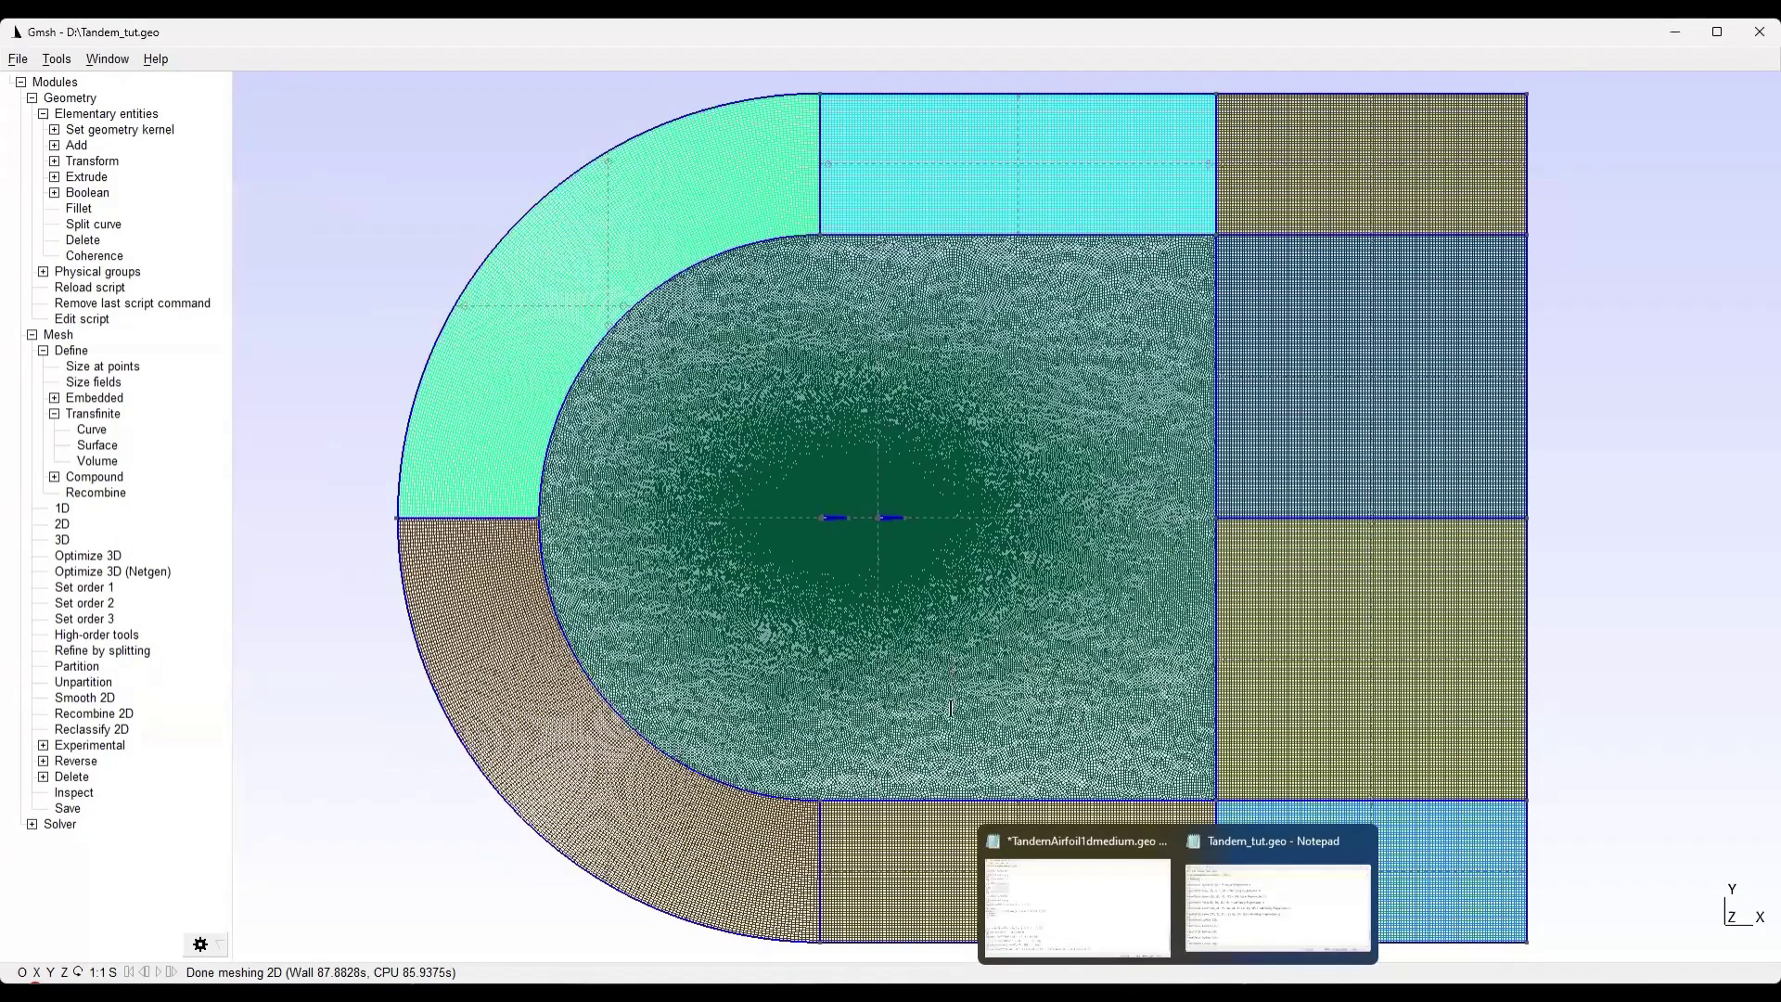
click(1277, 904)
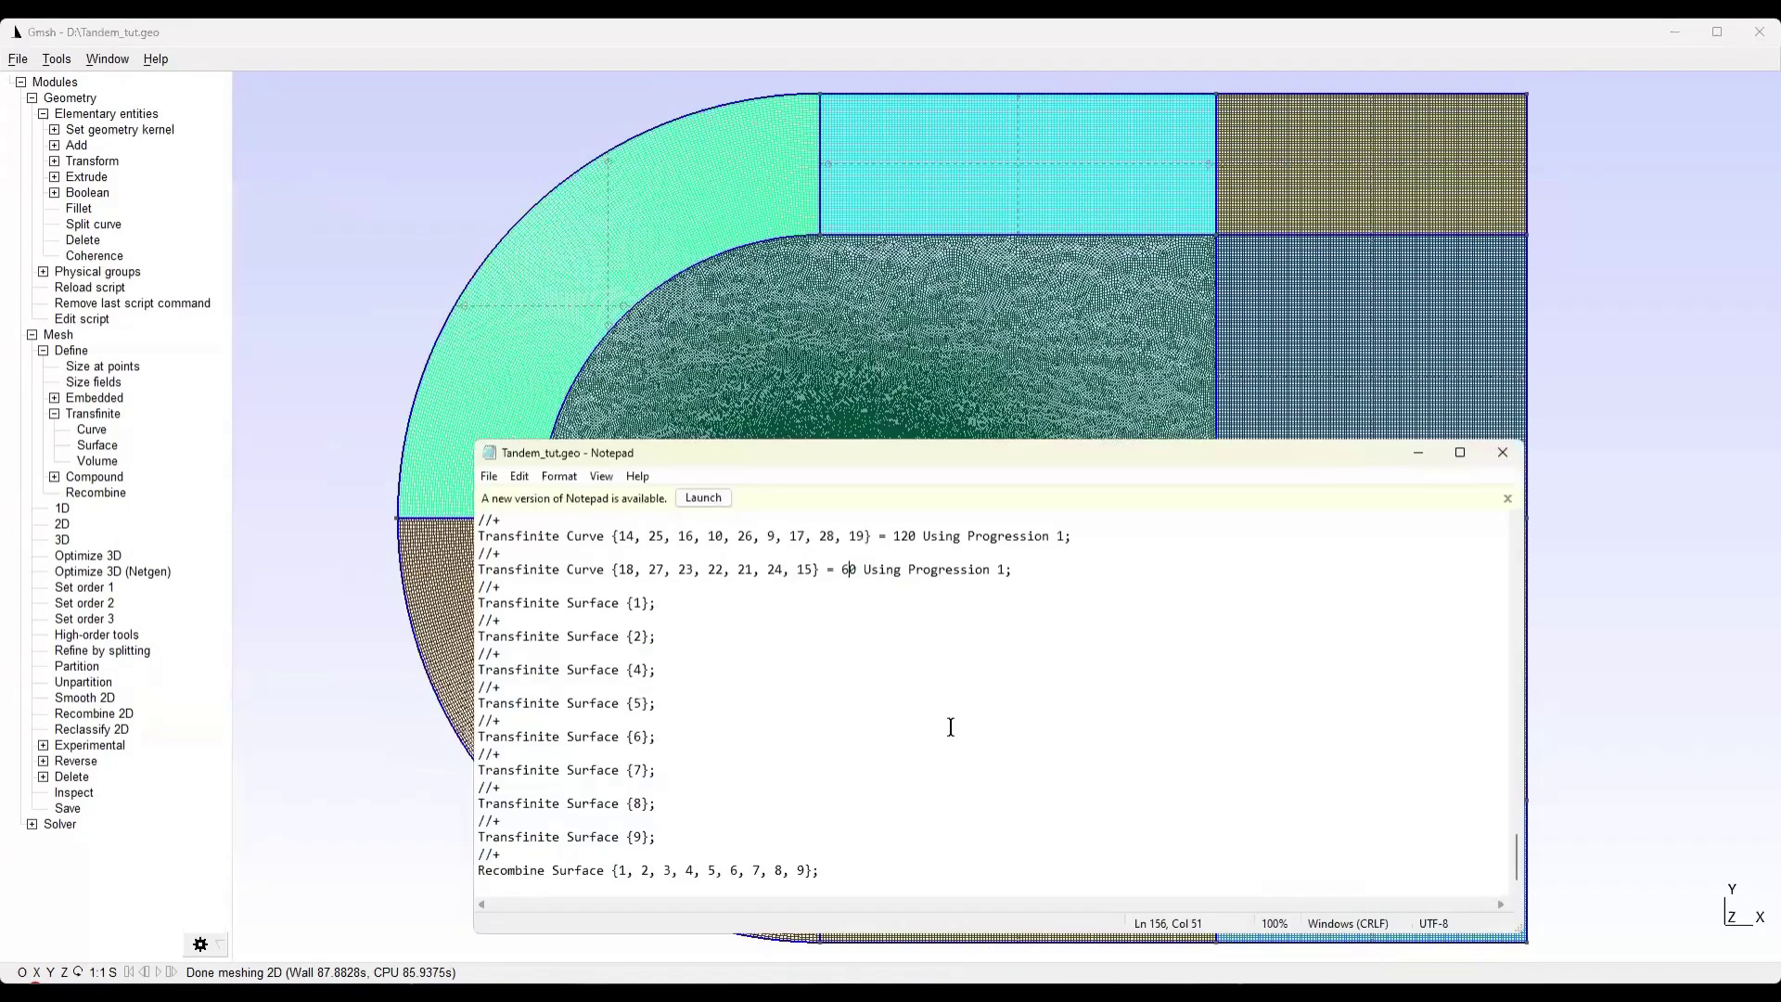
click(1502, 452)
click(98, 317)
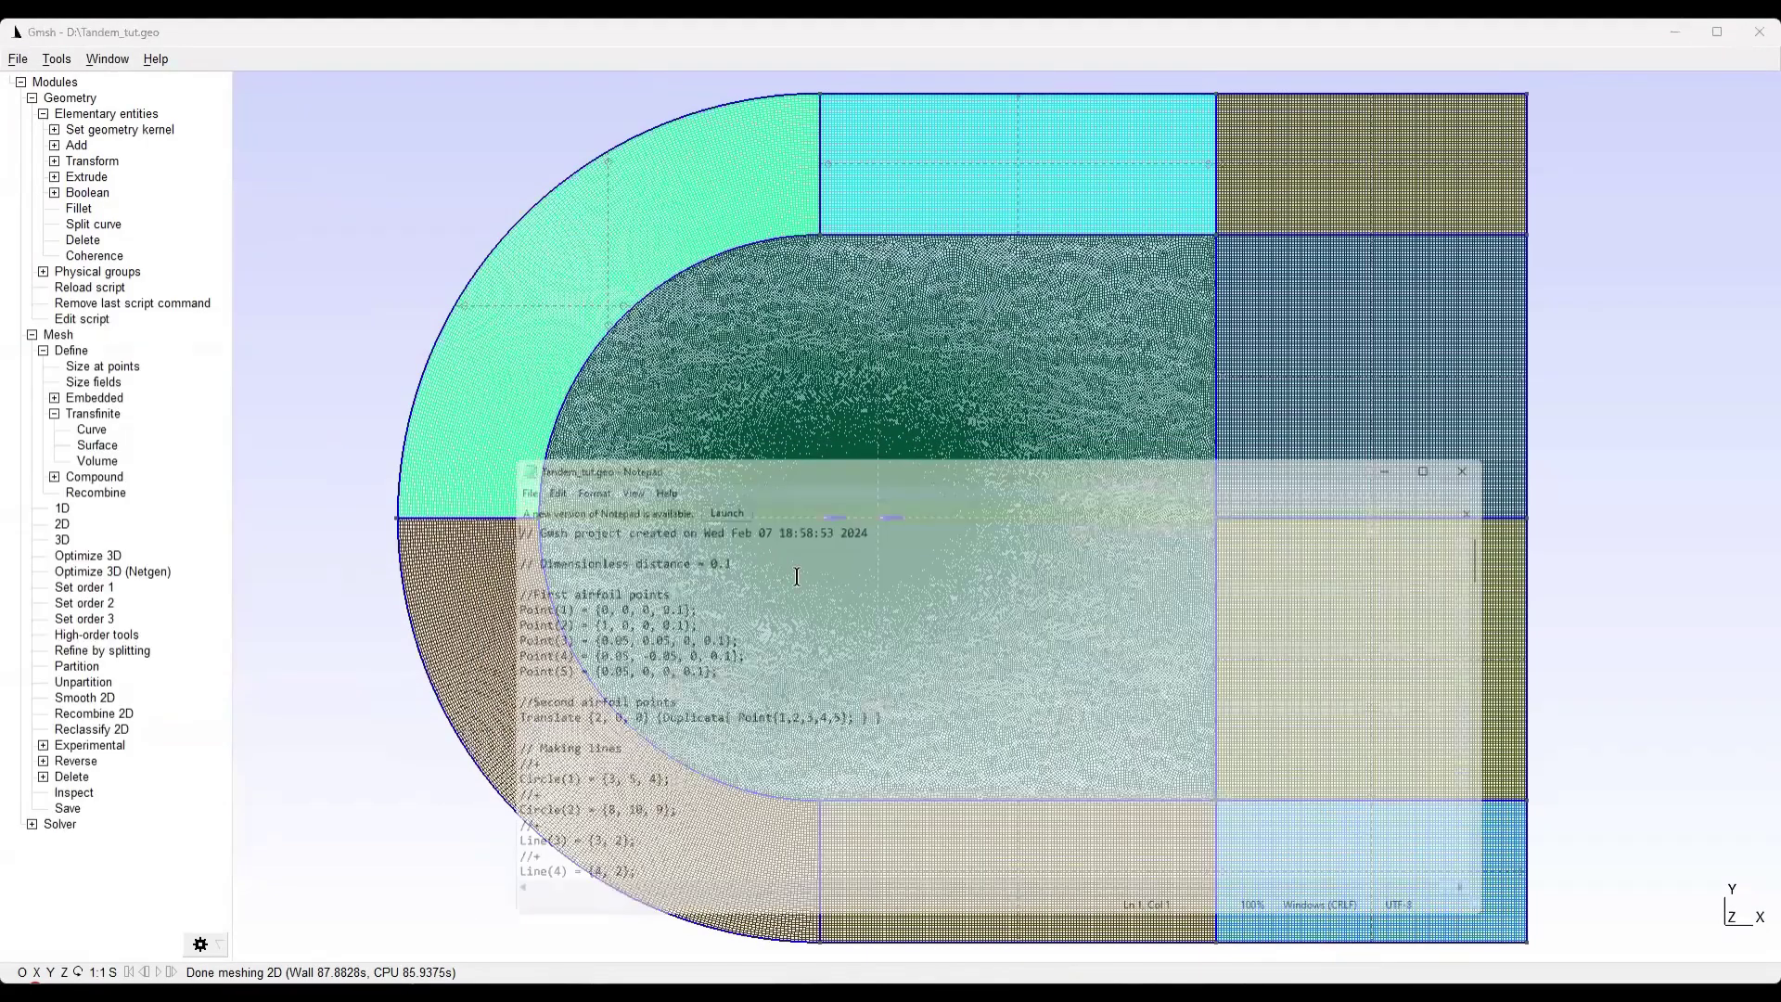
Add the comment line //Extrusion at the end of the script, separated from the Recombine Surface statement by a blank line
scroll(798, 607, down, 20)
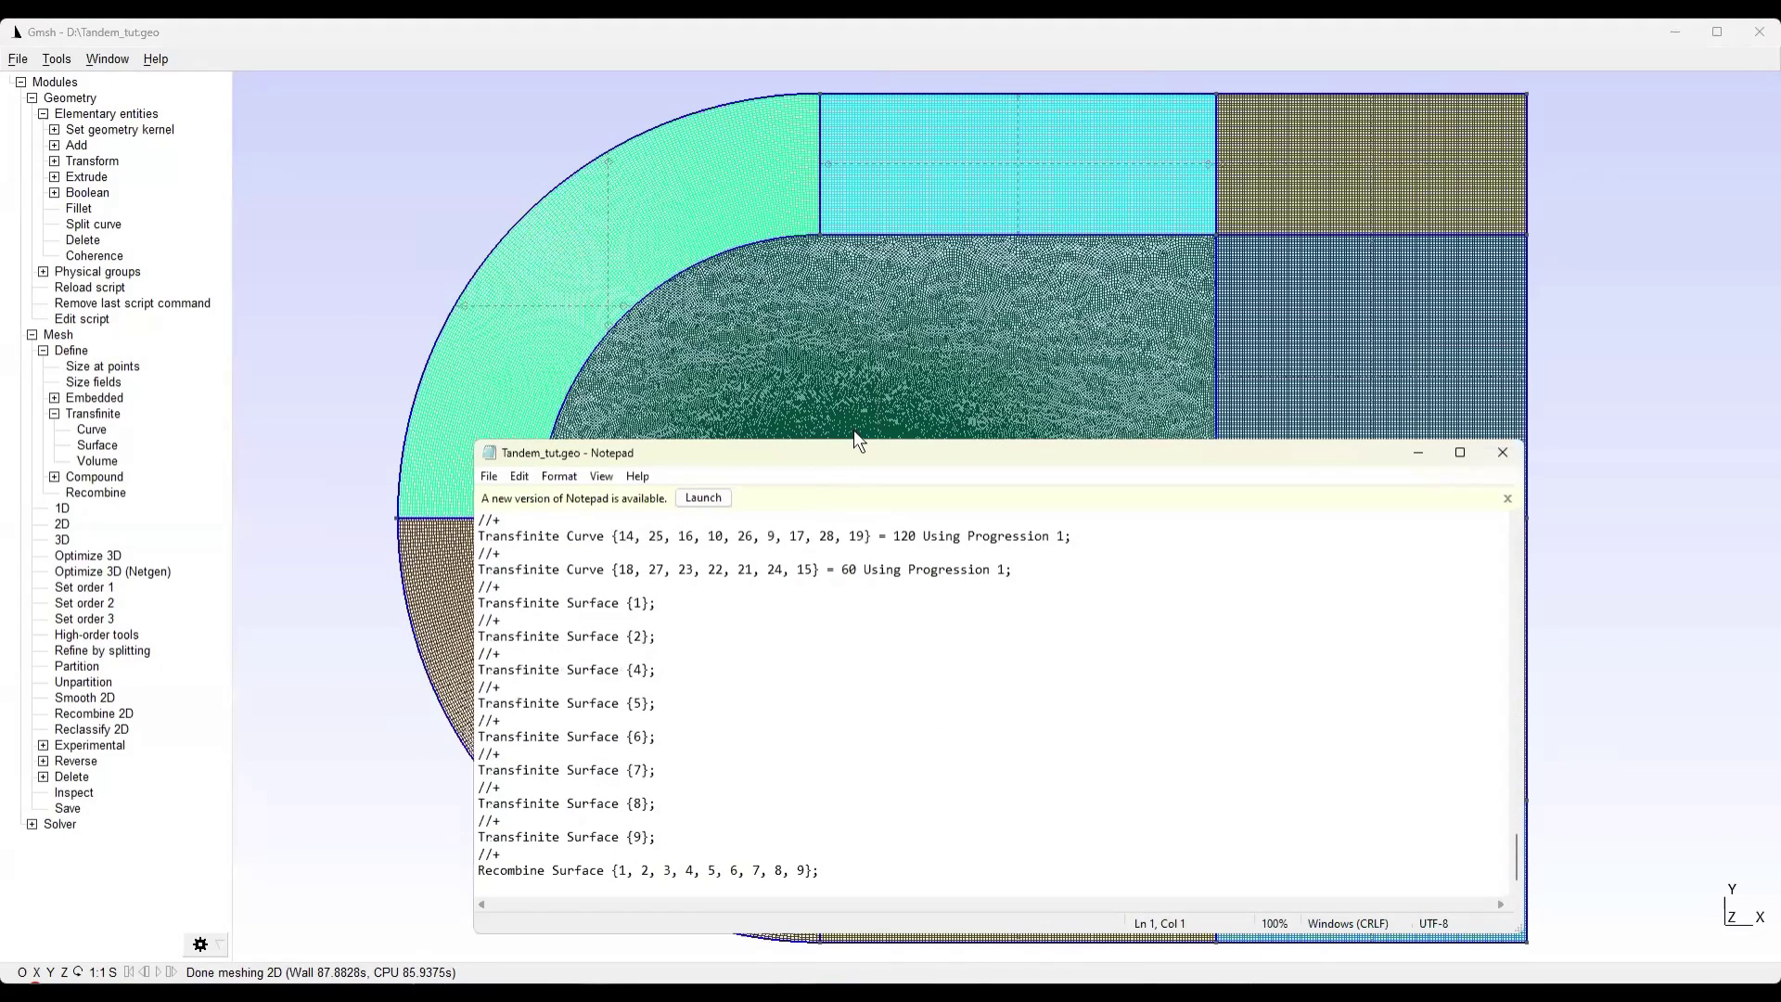
drag(853, 451, 870, 255)
click(841, 670)
key(Return)
key(Return)
text(//)
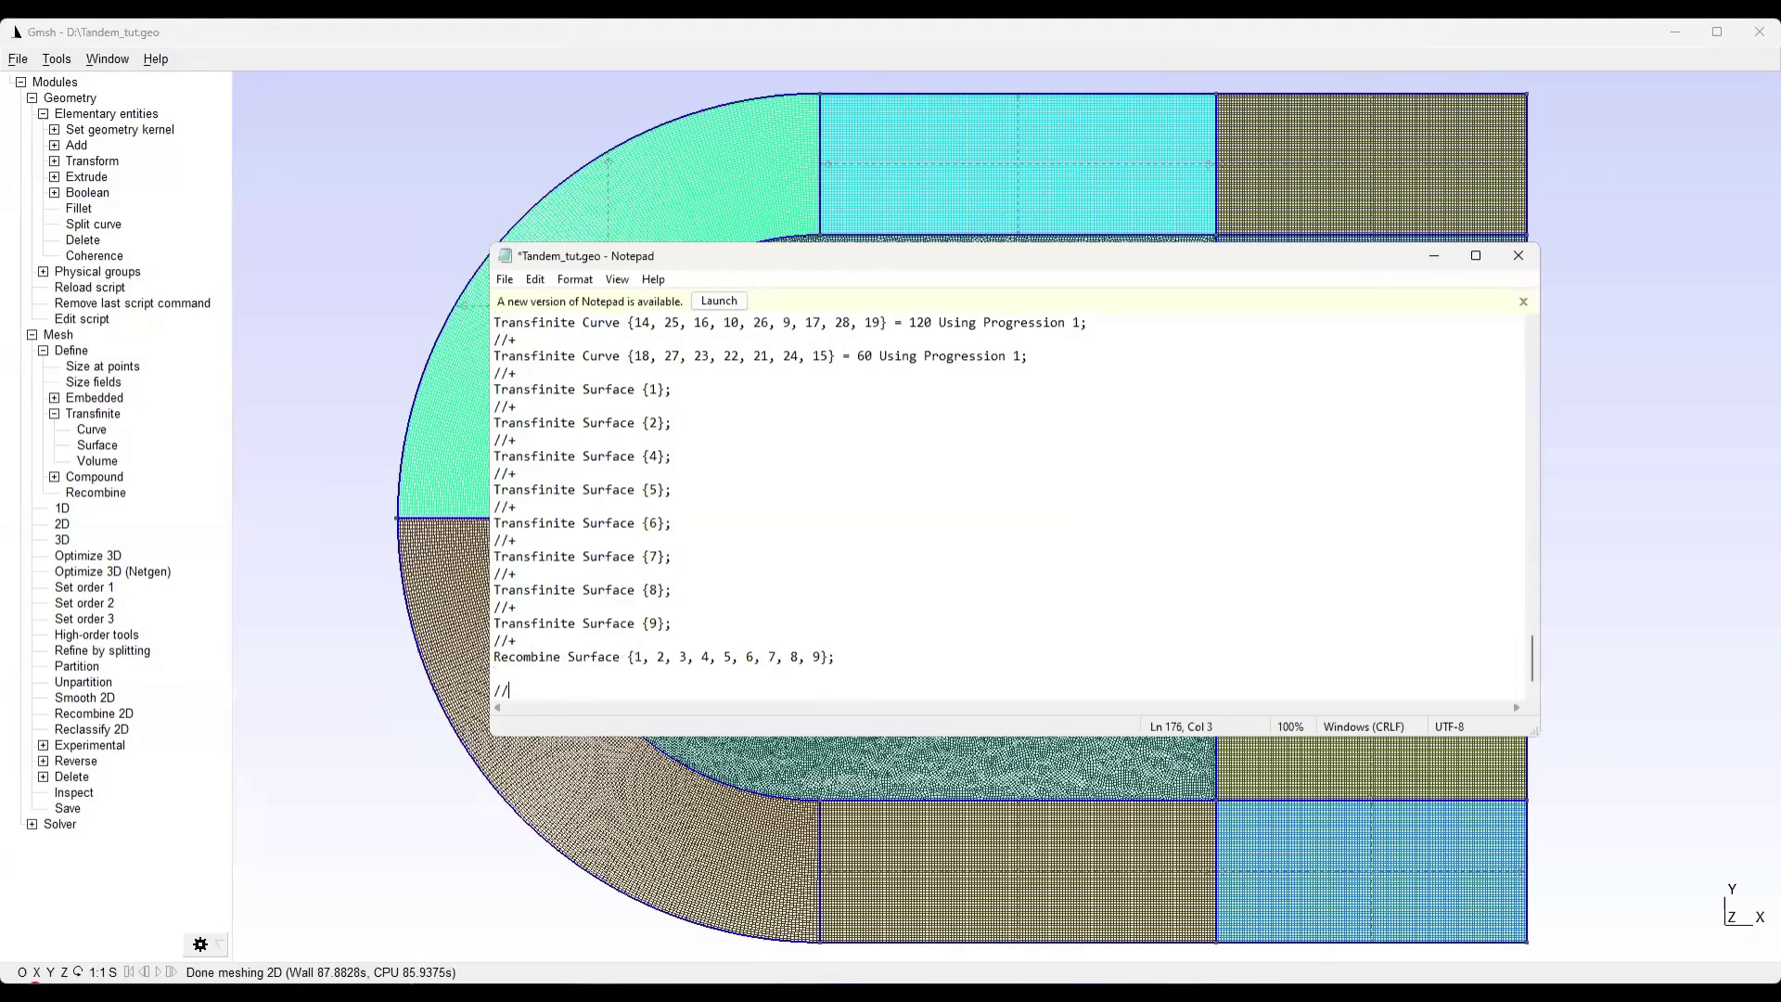
text(Extrusion)
key(Return)
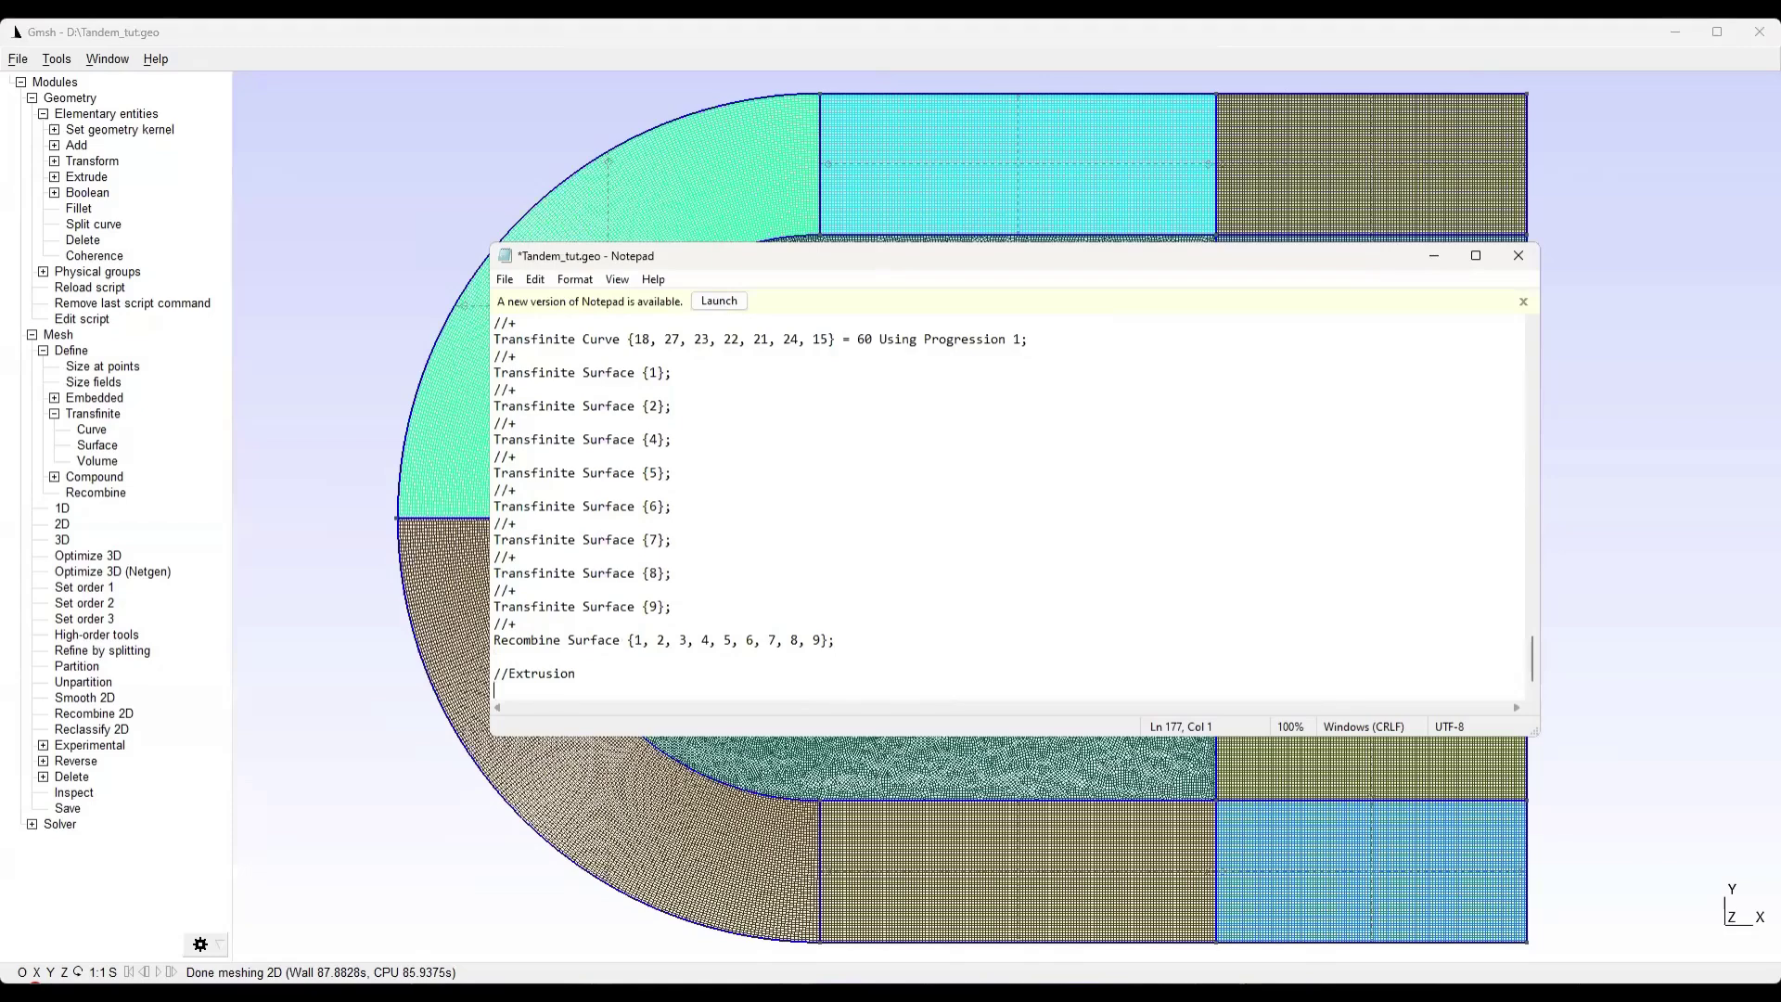
Below the //Extrusion comment, add the line Extrude {0, 0, 0.01} {Surface {1, 2, 3, 4, 5, 6, 7, 8, 9};
text(Extrude {0, 0, 0.01} {Surface {1,)
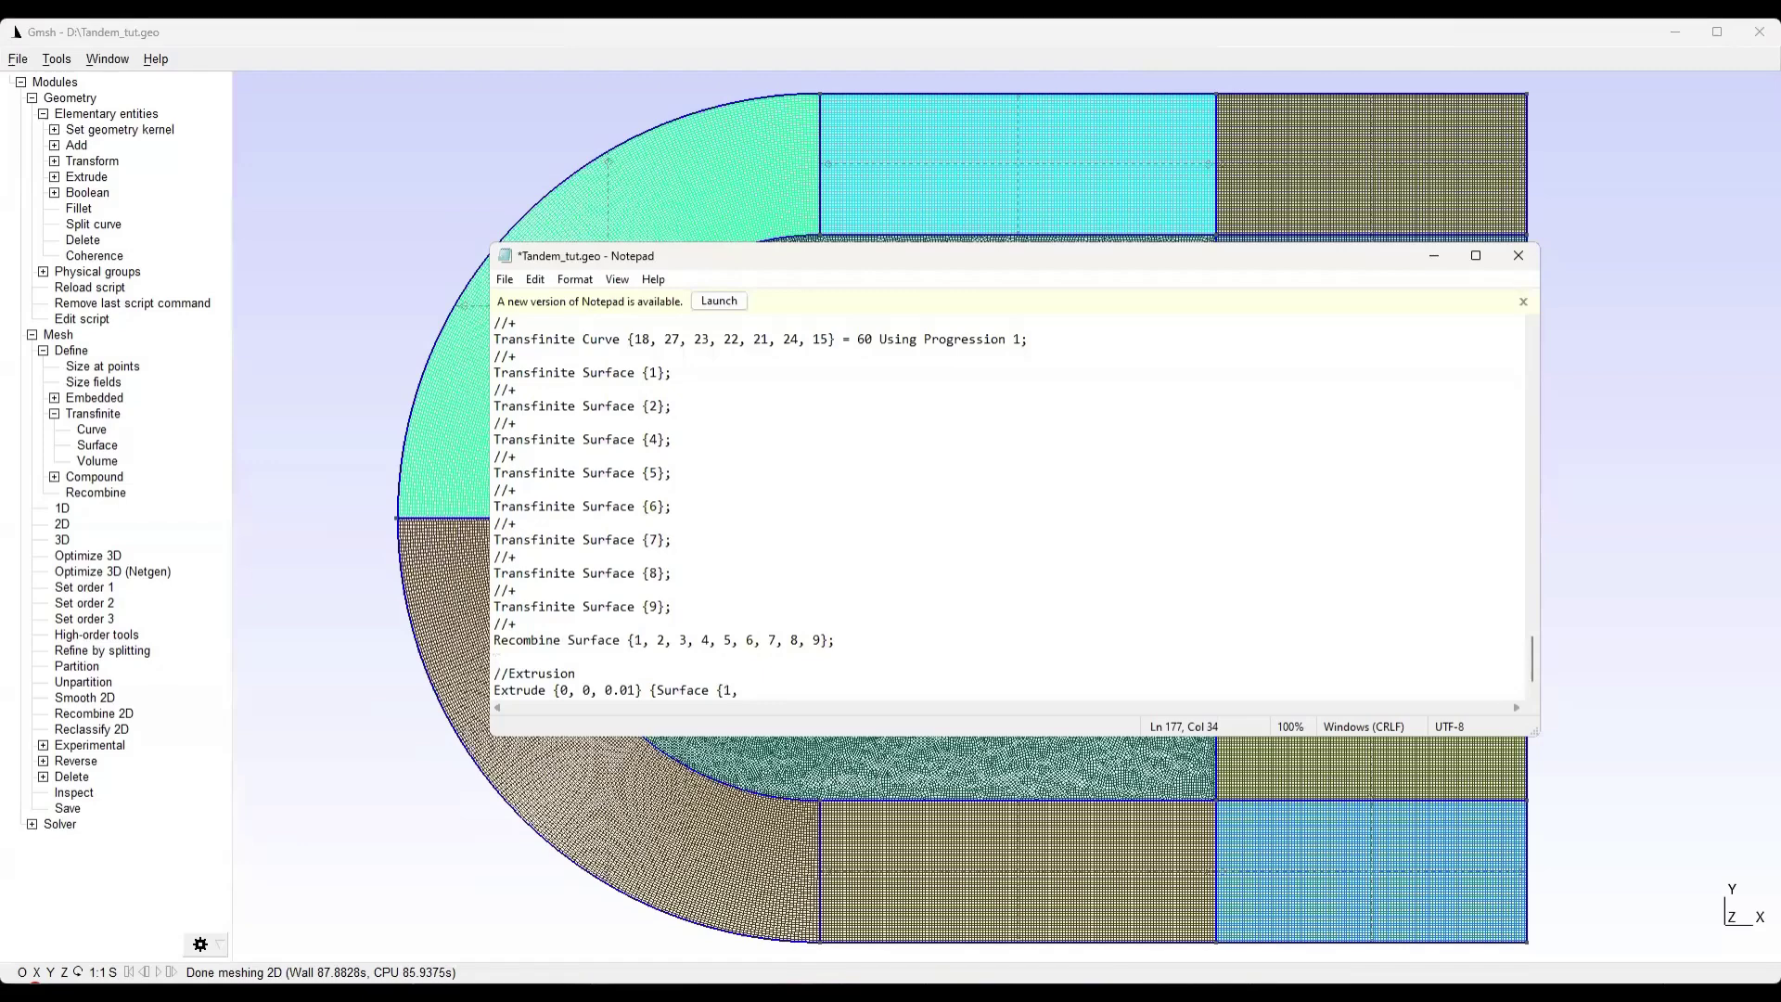
text( 2, 3, 4, 5, 6, 7, 8, 9};)
key(Return)
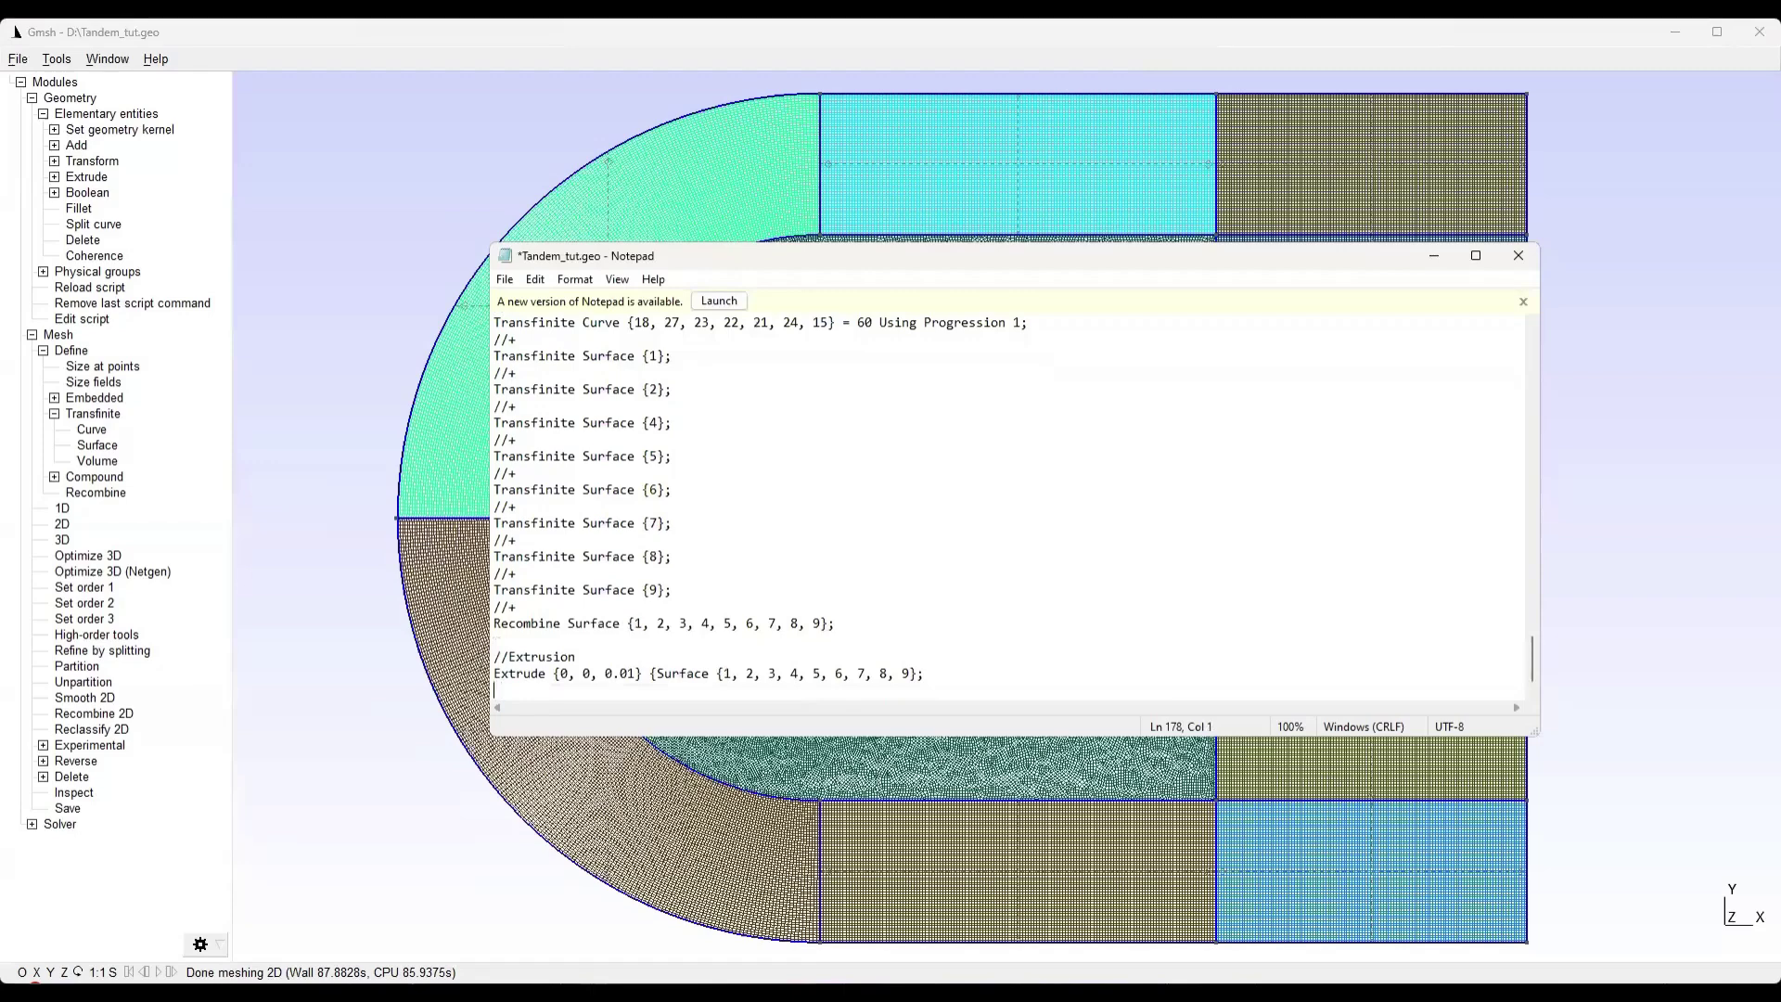
key(BackSpace)
key(BackSpace)
key(BackSpace)
Complete the Extrude block with the lines Layers {1}; and Recombine; and a closing brace on its own line
text(Layers {1};)
key(Return)
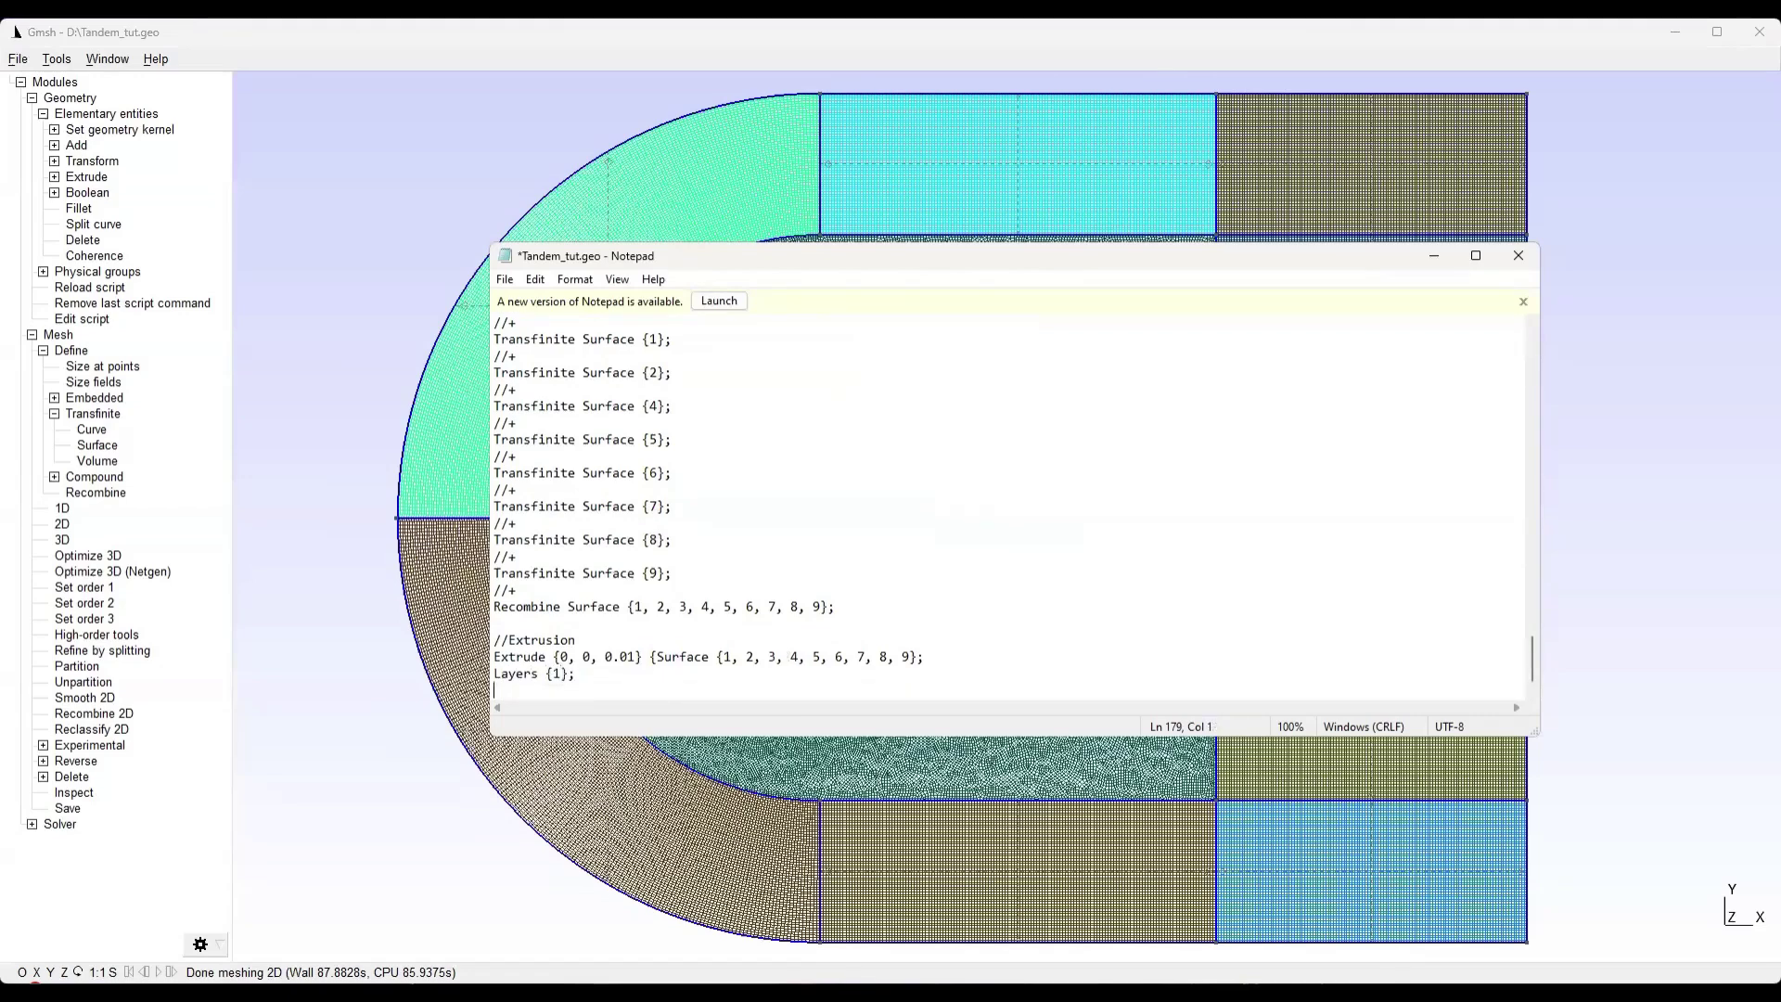
text(Recombine;})
key(BackSpace)
key(Return)
text(})
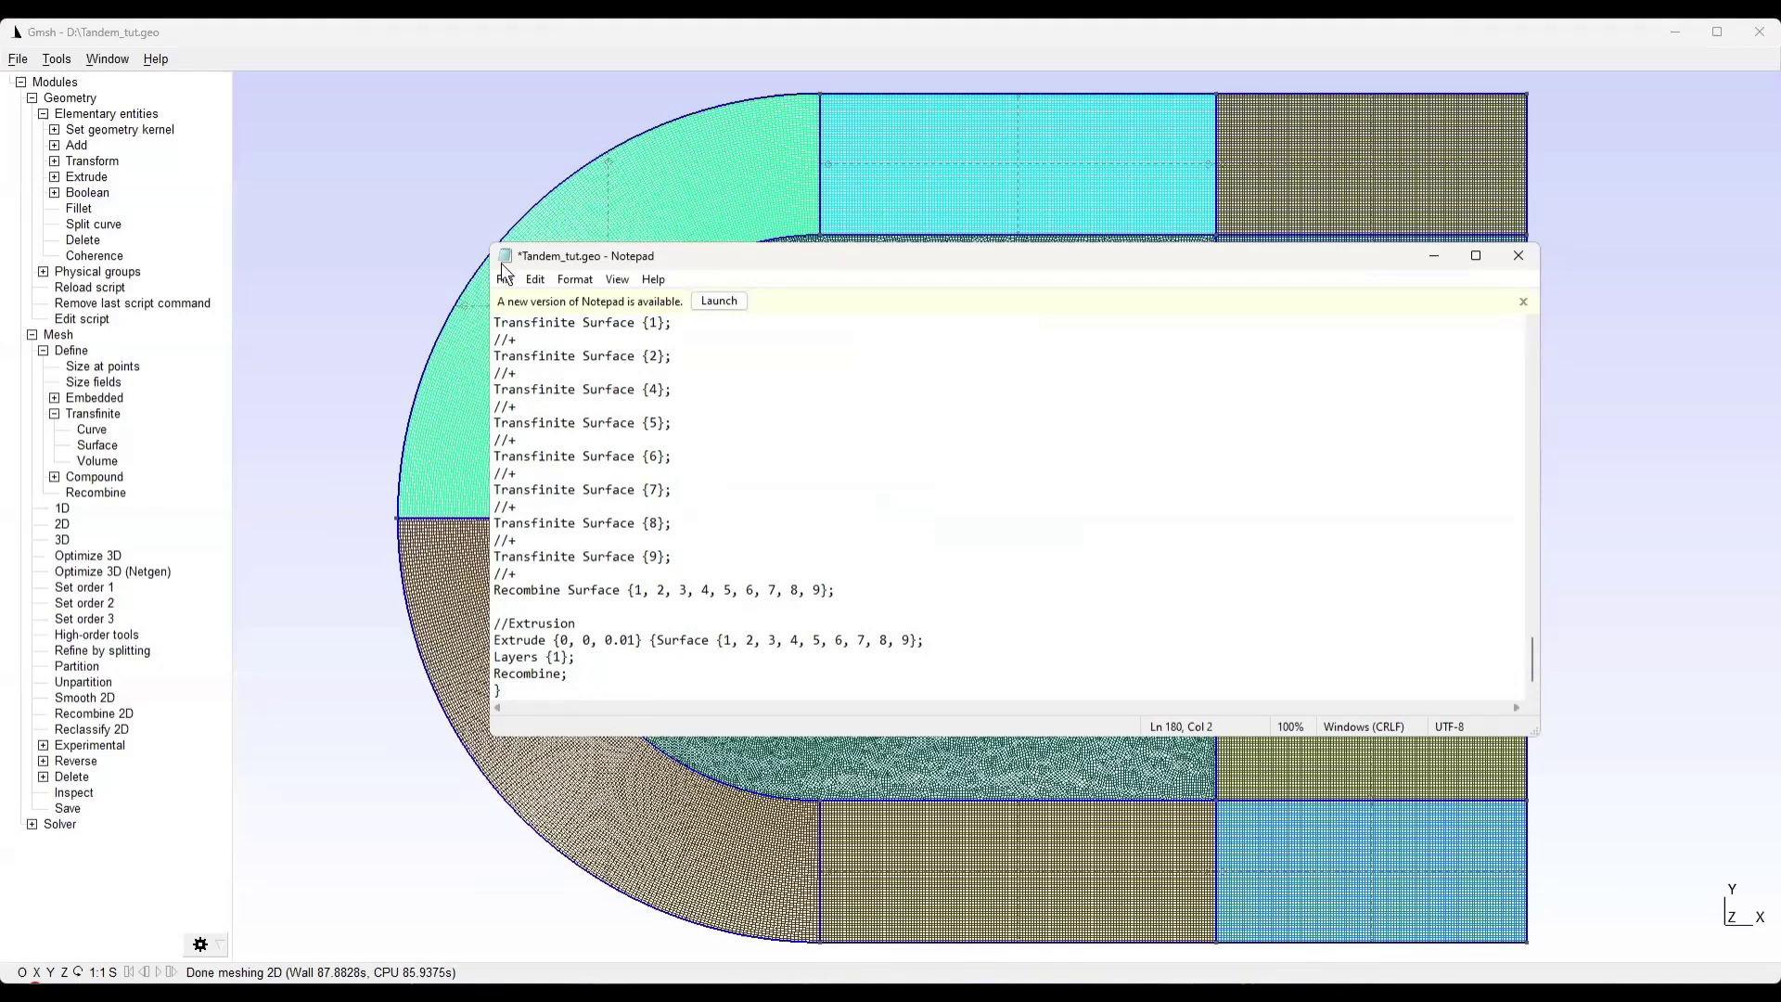
Save the edited Tandem_tut.geo script, minimise Notepad and reload the script in Gmsh
click(536, 280)
mouse_move(504, 280)
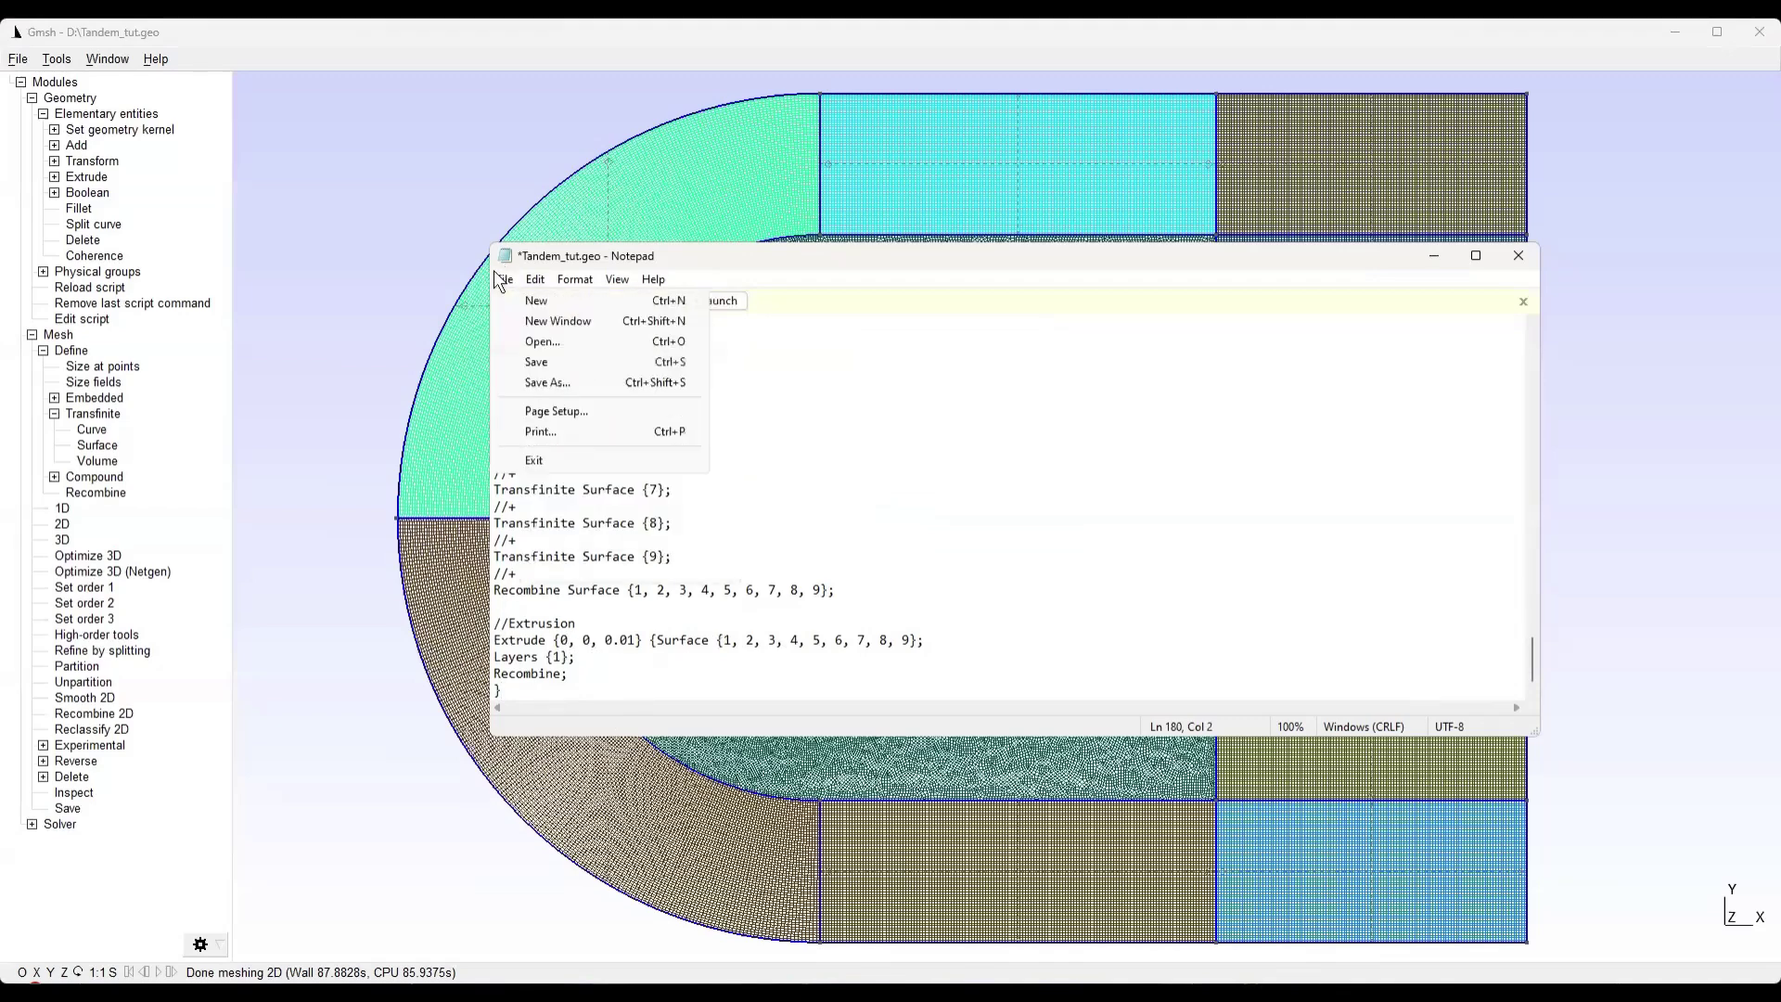
click(538, 364)
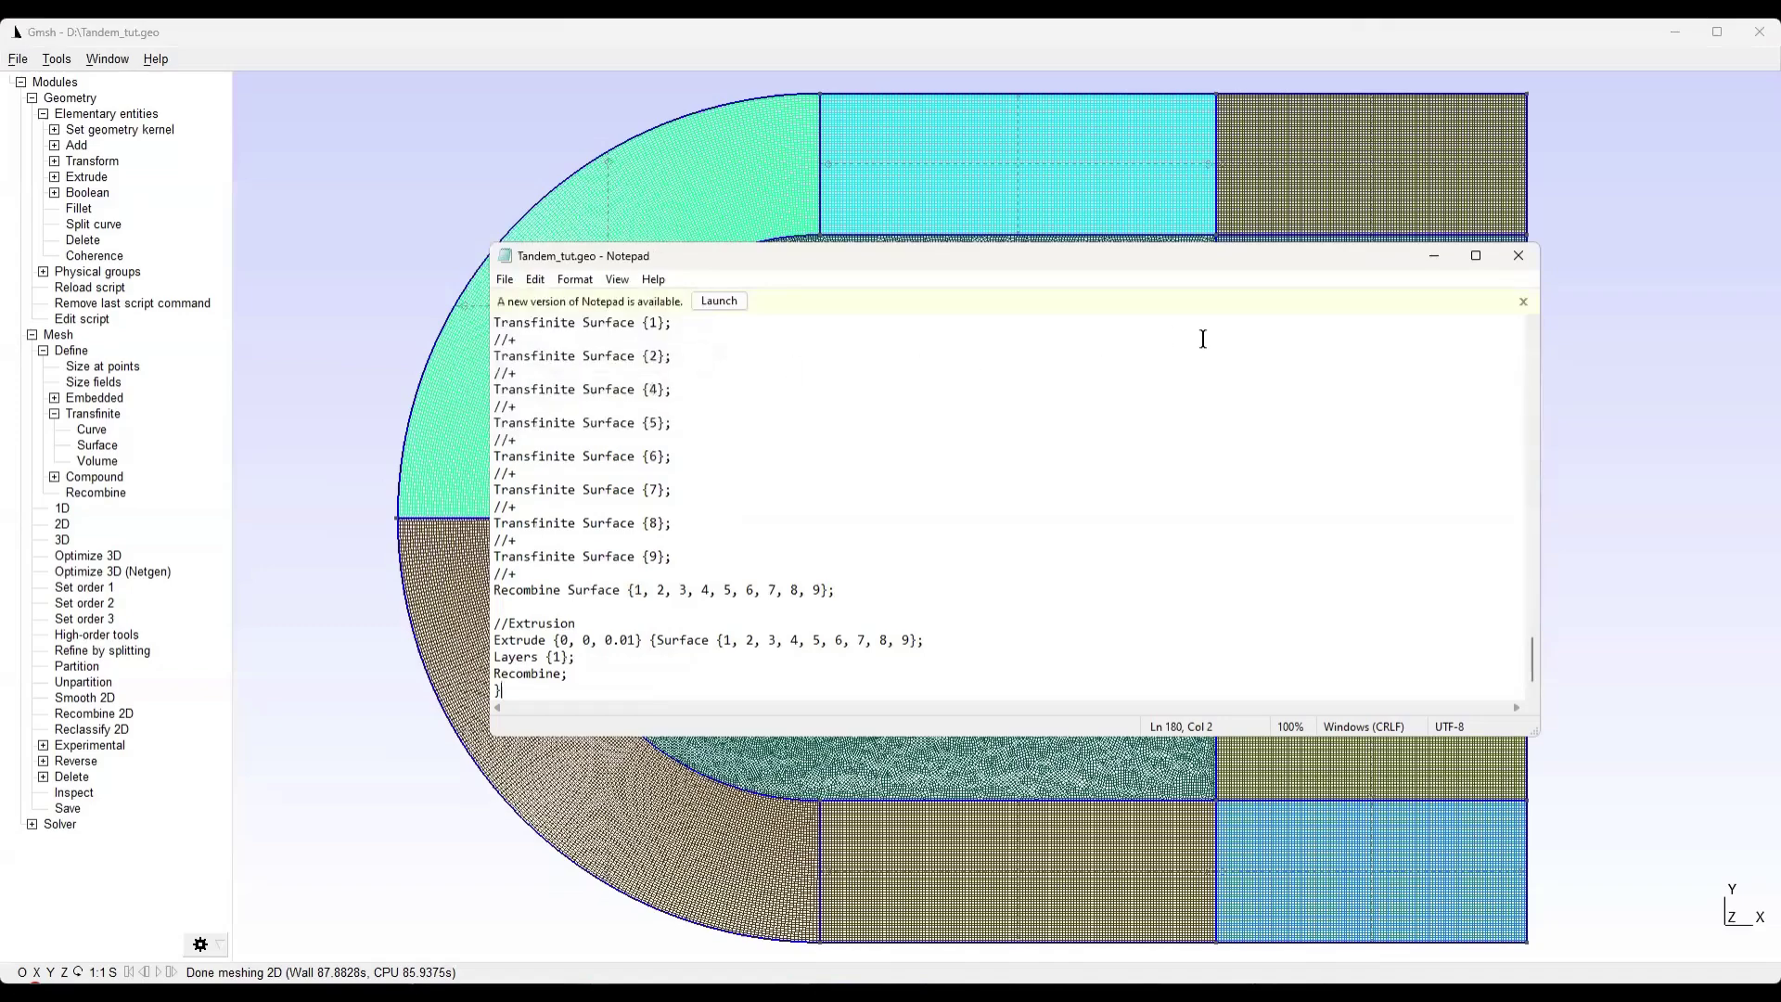
click(1438, 255)
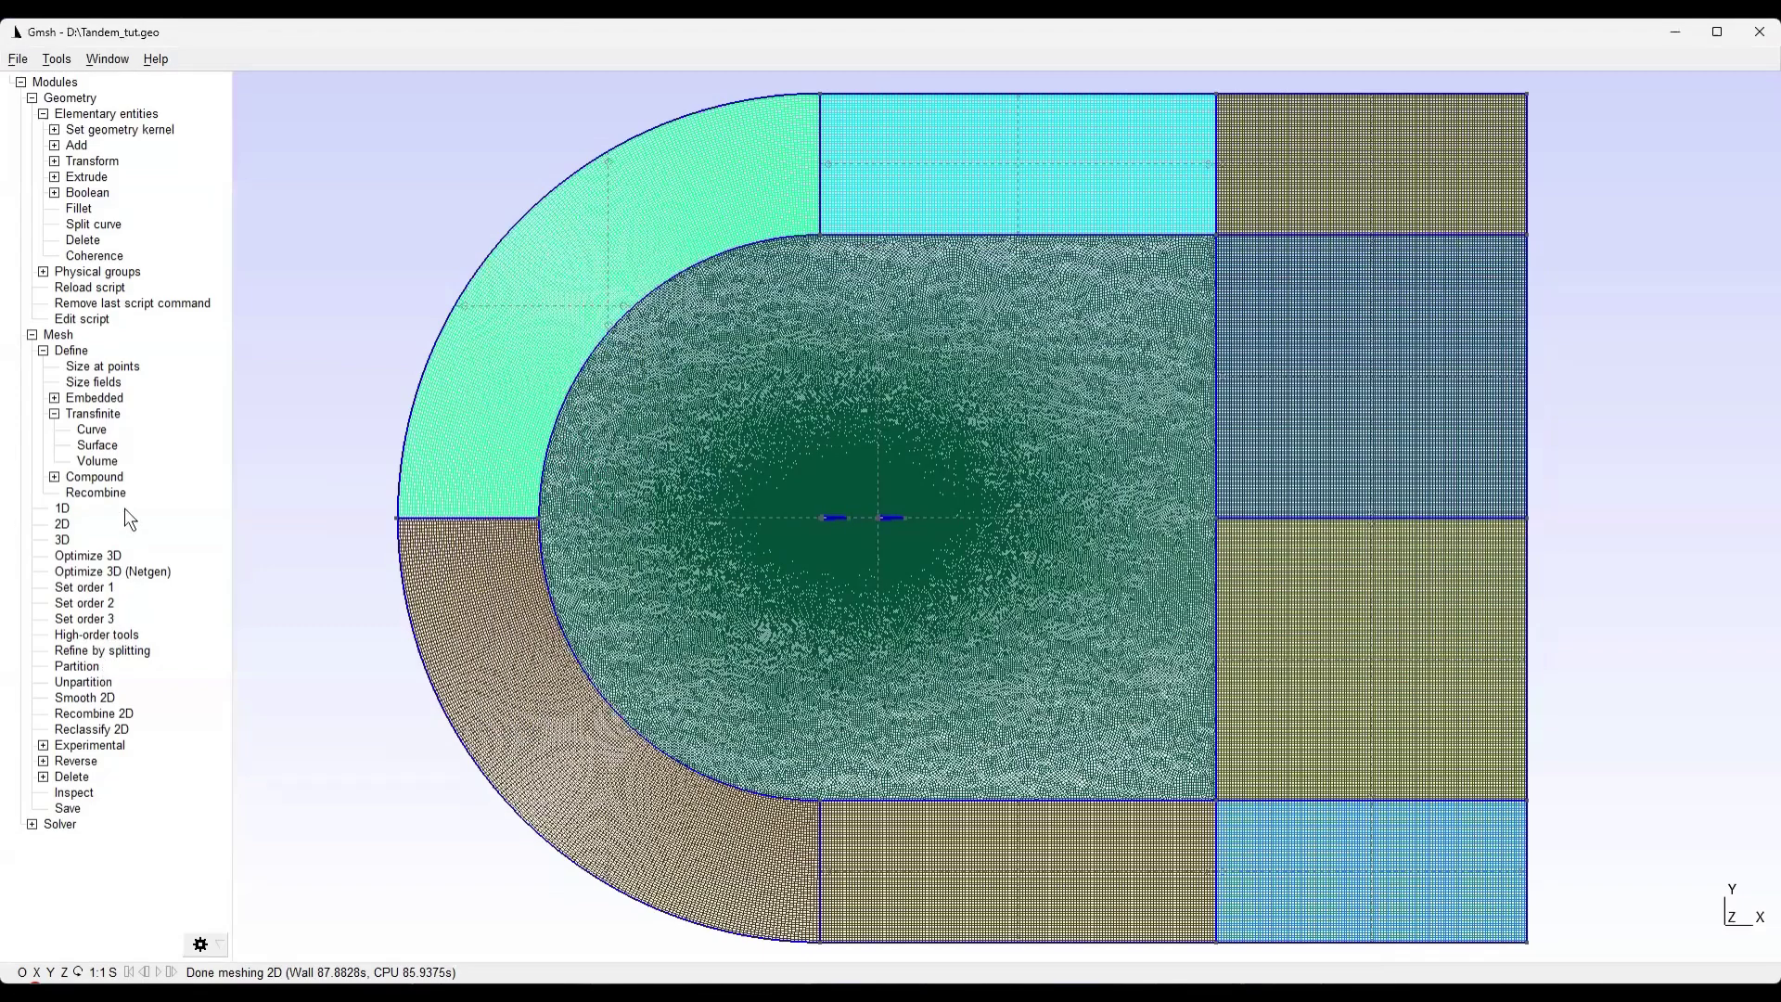
click(114, 290)
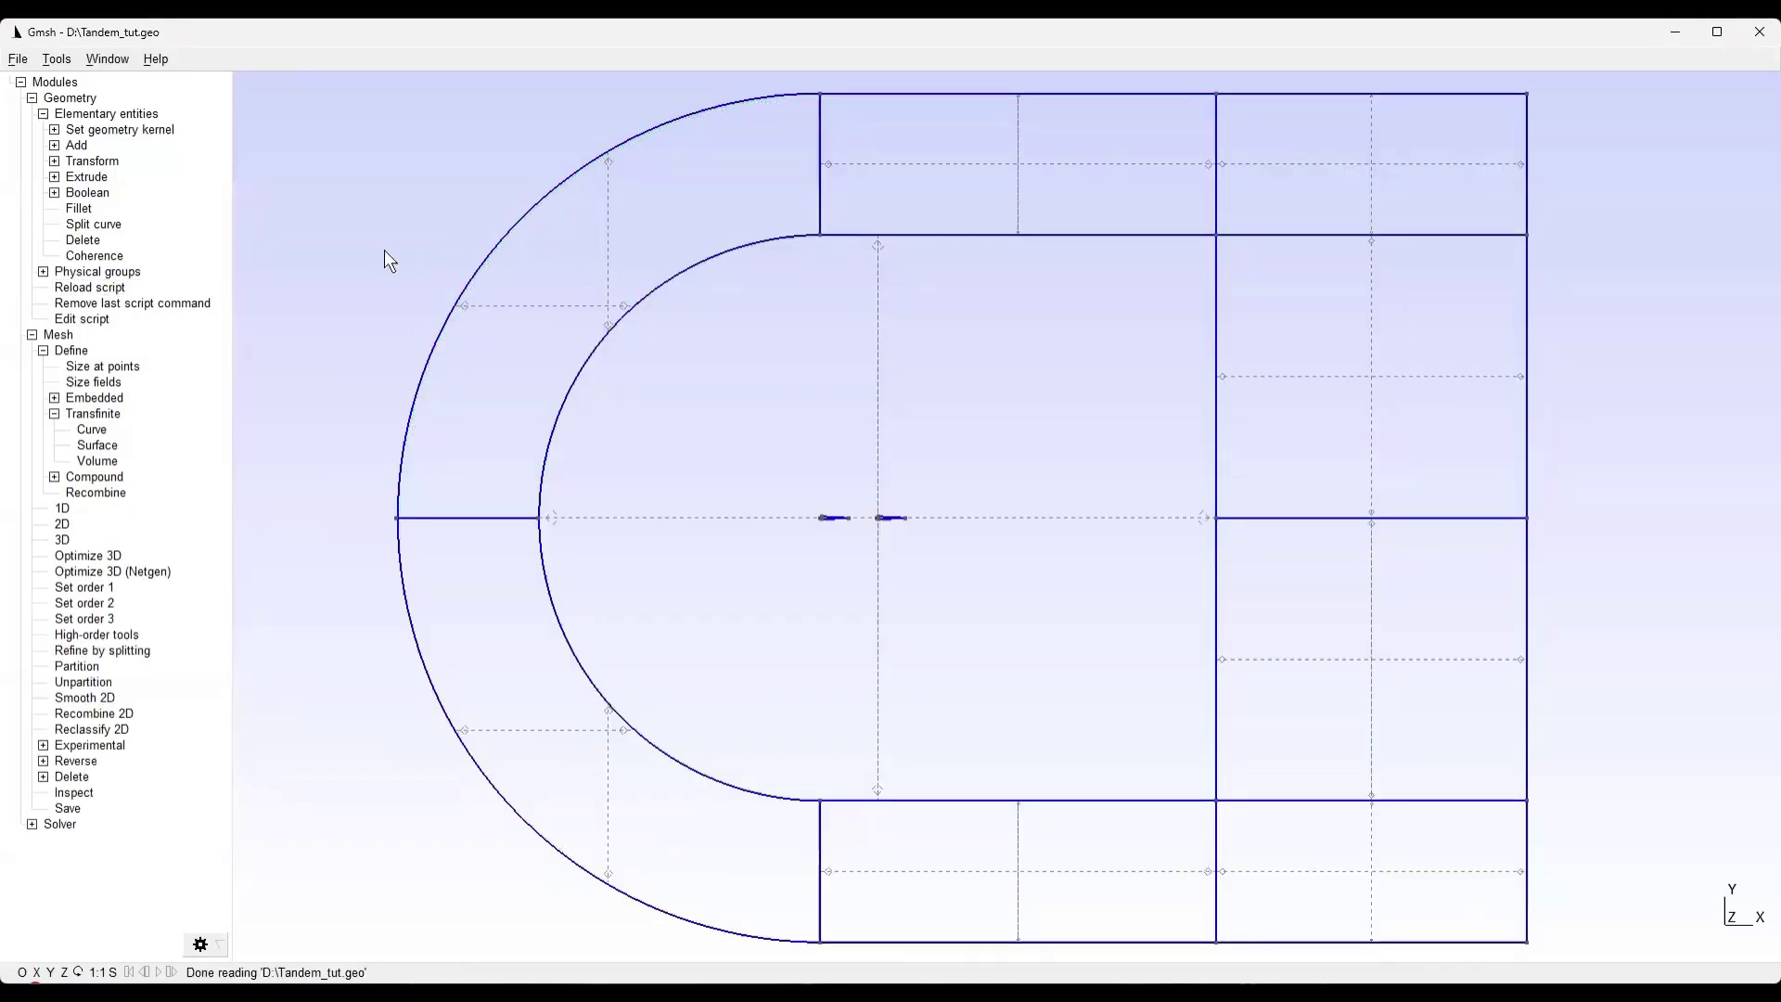
Rotate and zoom the reloaded geometry to check its extruded thickness, and reset the viewport
drag(384, 249, 564, 340)
scroll(562, 336, up, 10)
scroll(511, 488, up, 10)
scroll(492, 469, down, 10)
right_click(446, 320)
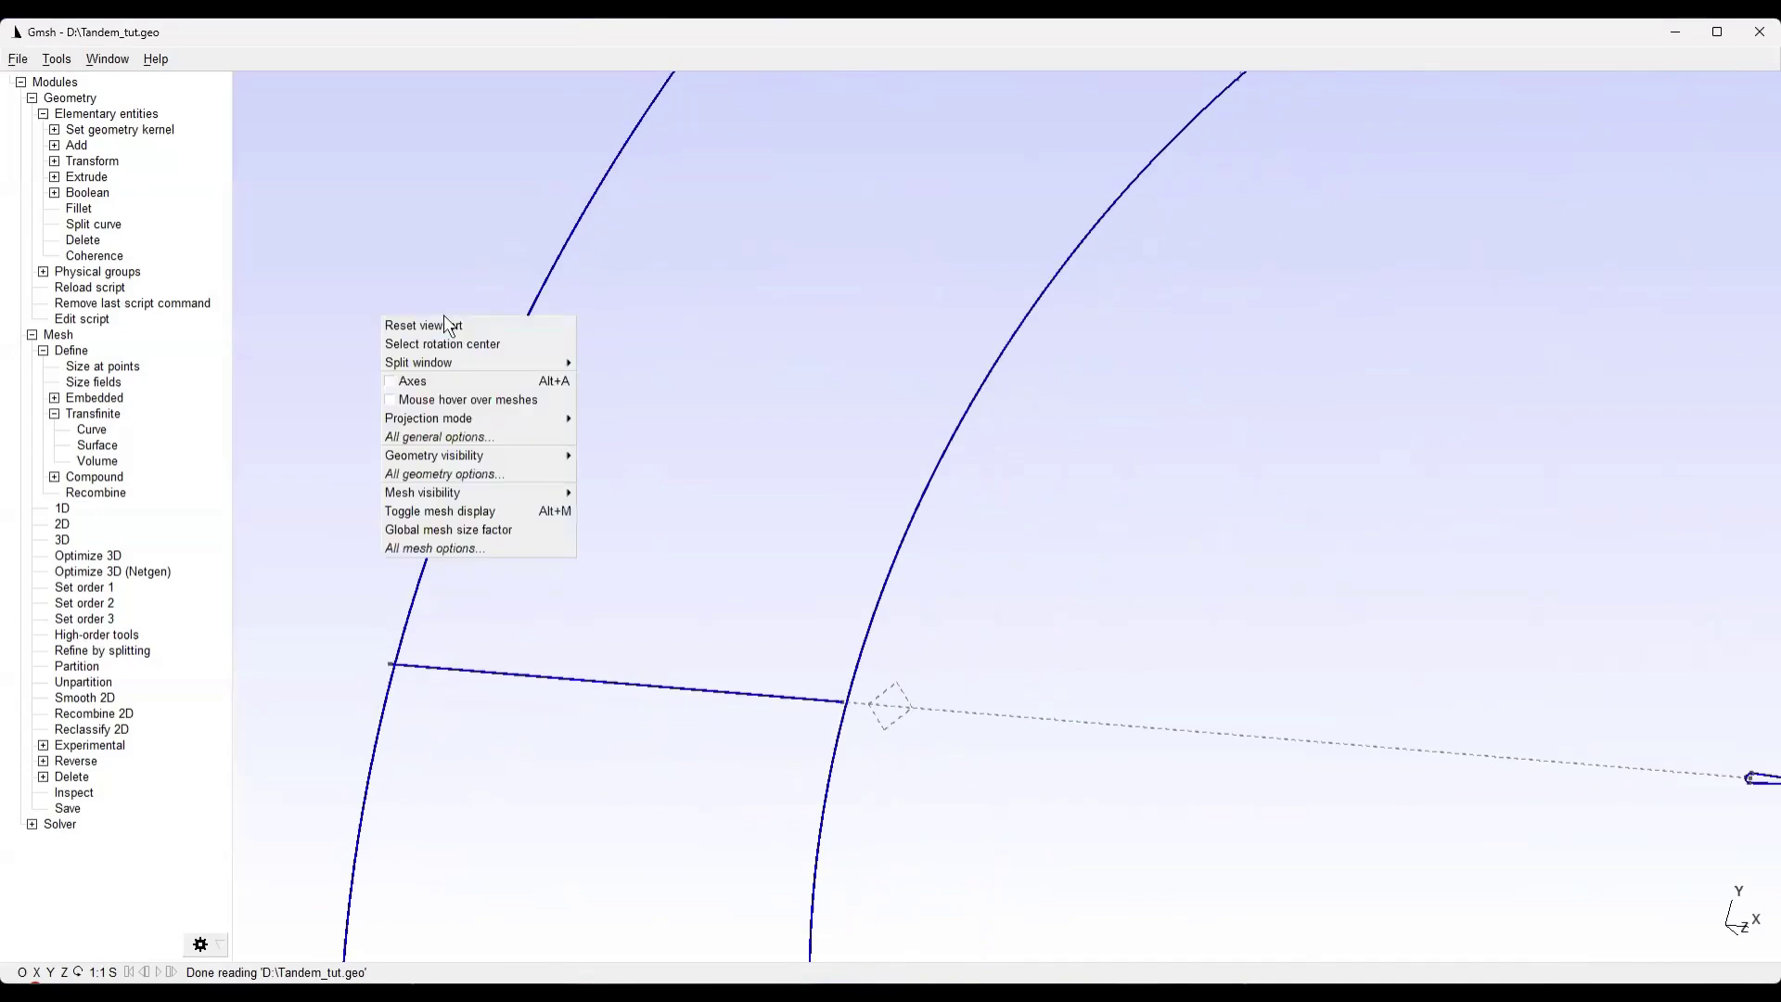
click(444, 322)
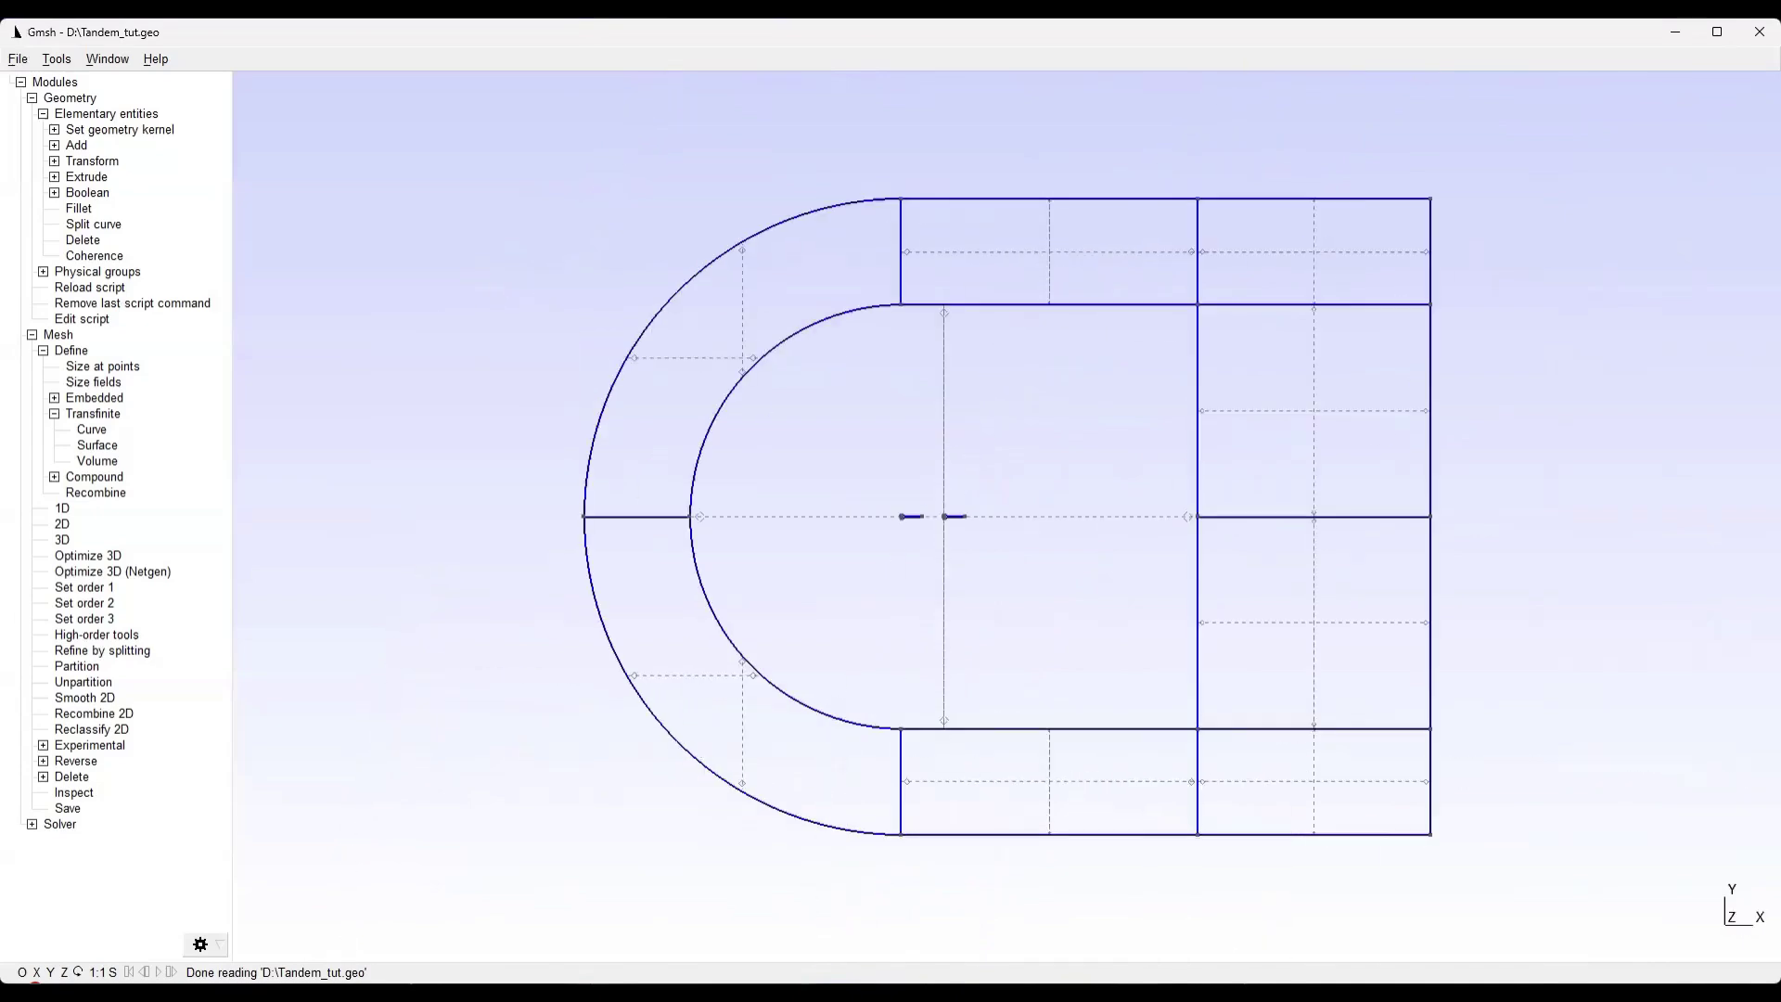
Set the z distance in the Extrude statement to 10, save the script and reload it in Gmsh
click(1130, 872)
click(629, 640)
text(1)
key(BackSpace)
key(BackSpace)
key(BackSpace)
key(BackSpace)
text(10)
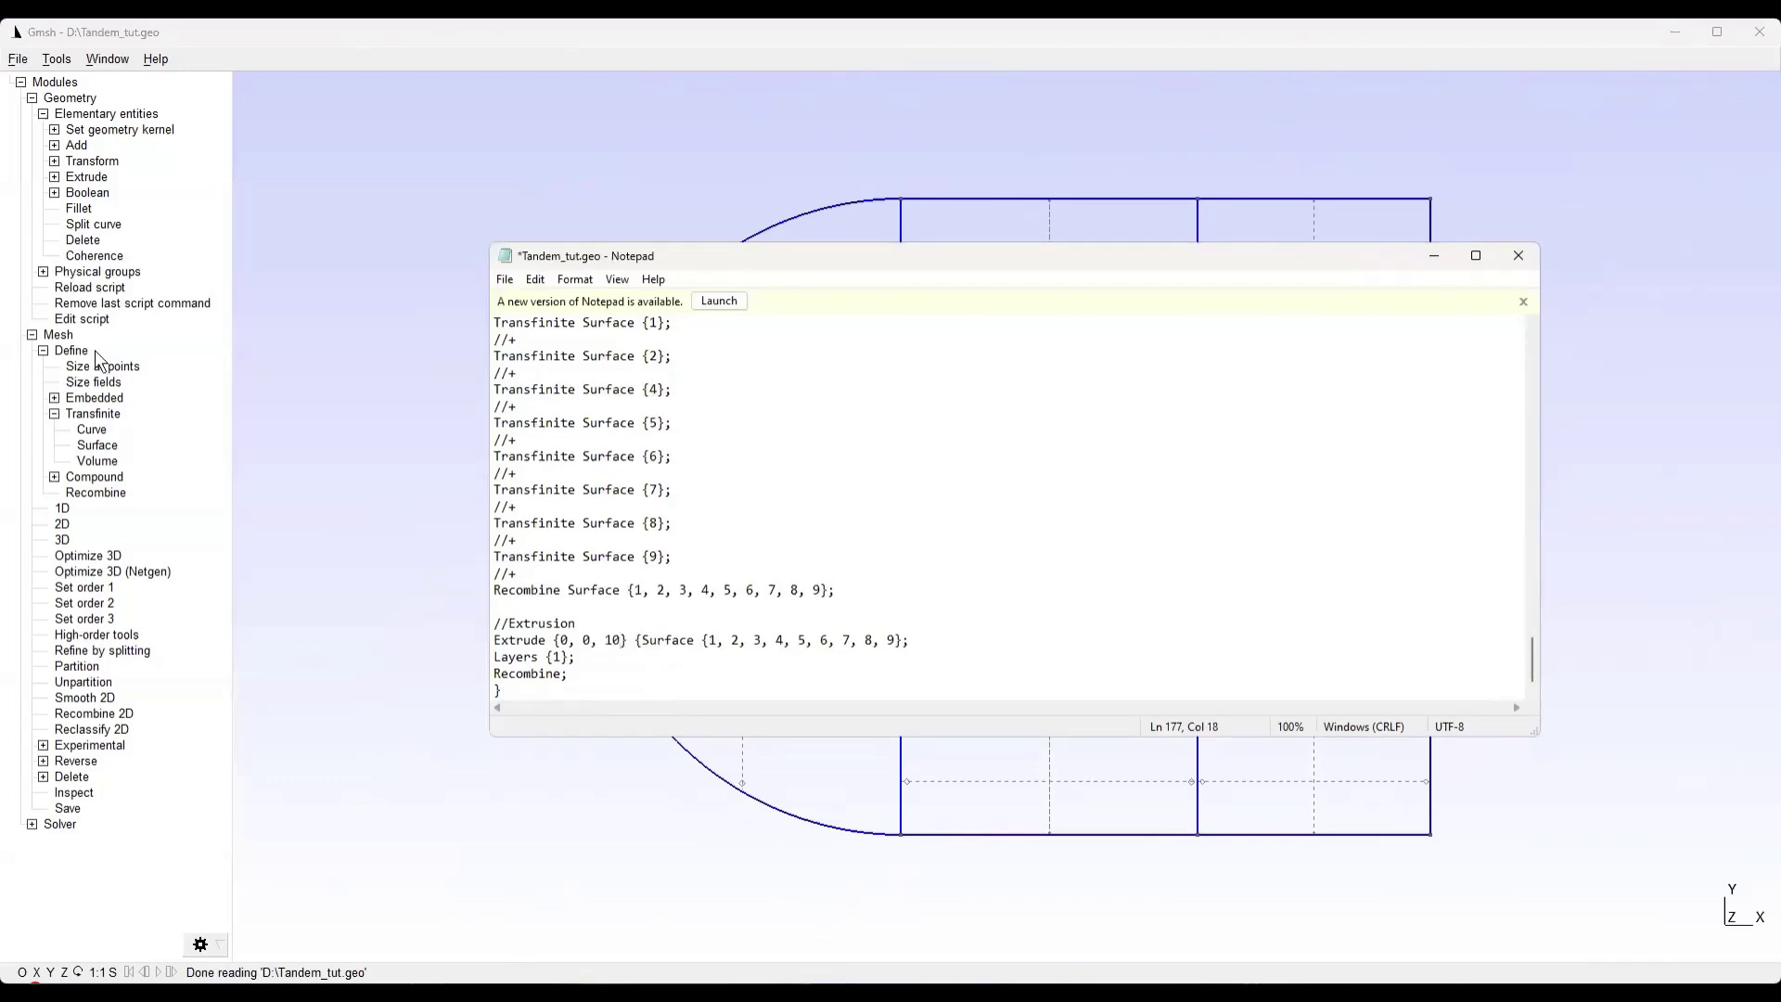
click(499, 280)
click(533, 360)
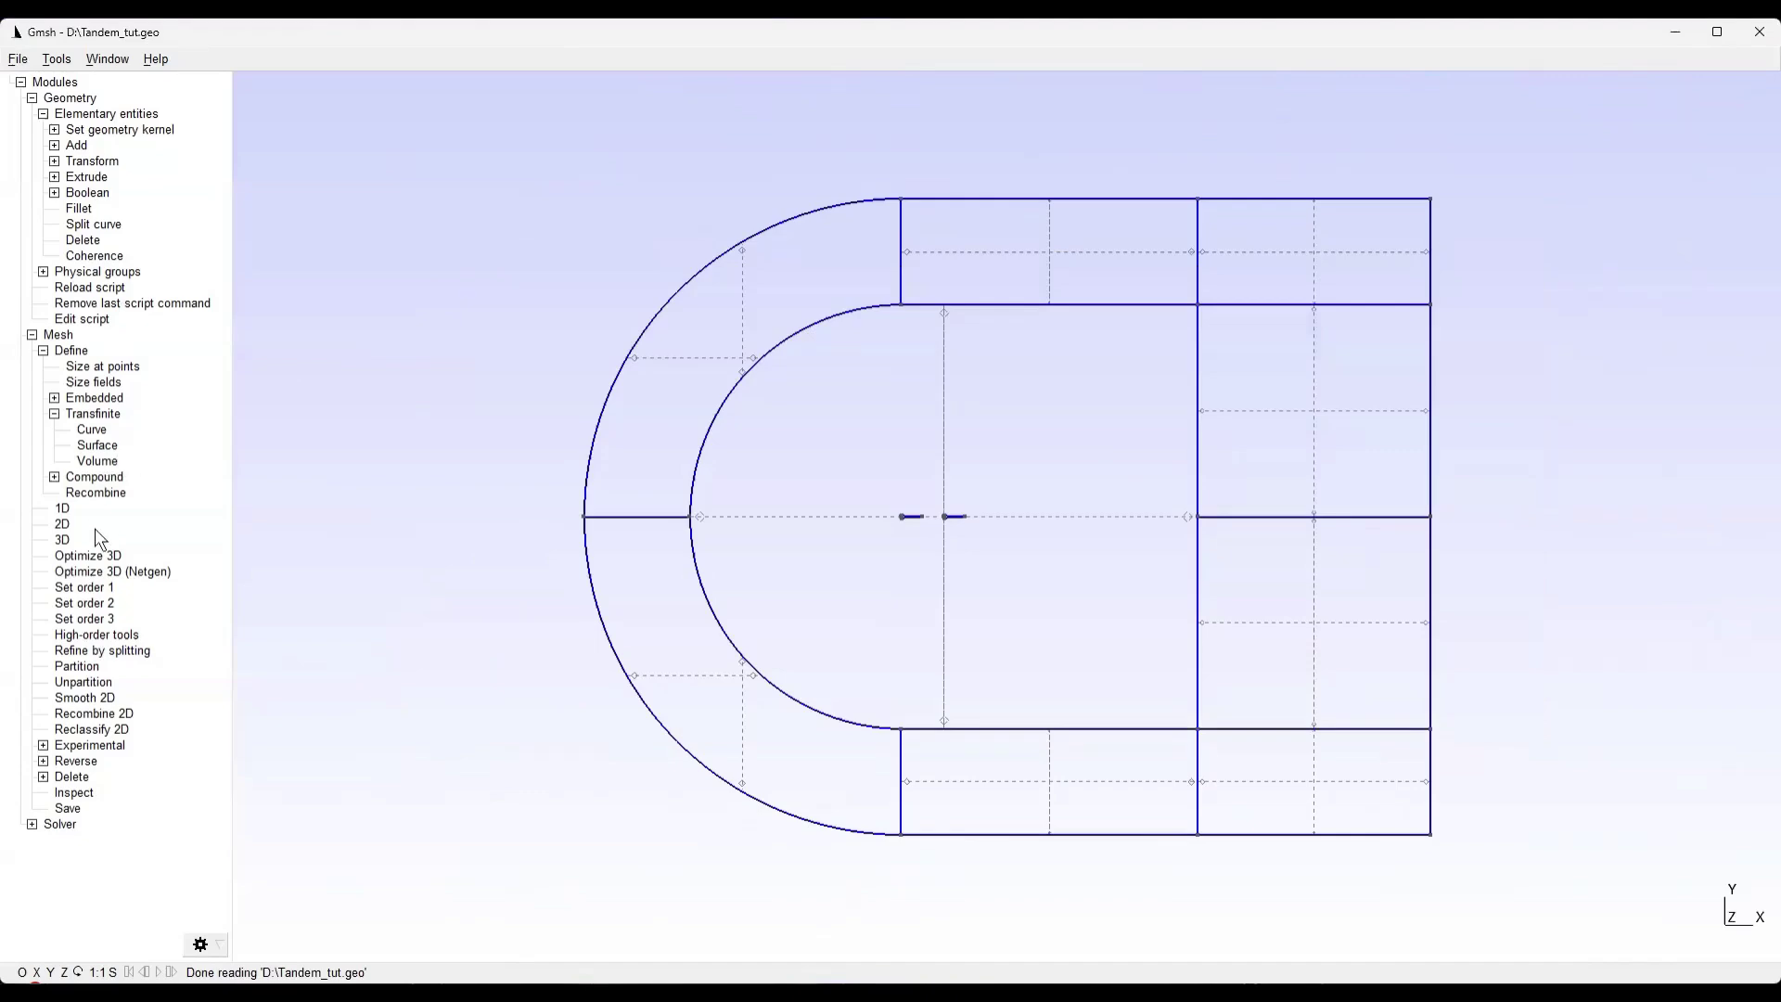
click(122, 291)
Rotate the extruded domain to examine its depth from oblique angles
drag(649, 315, 982, 330)
drag(1124, 394, 1005, 518)
drag(1166, 517, 1166, 567)
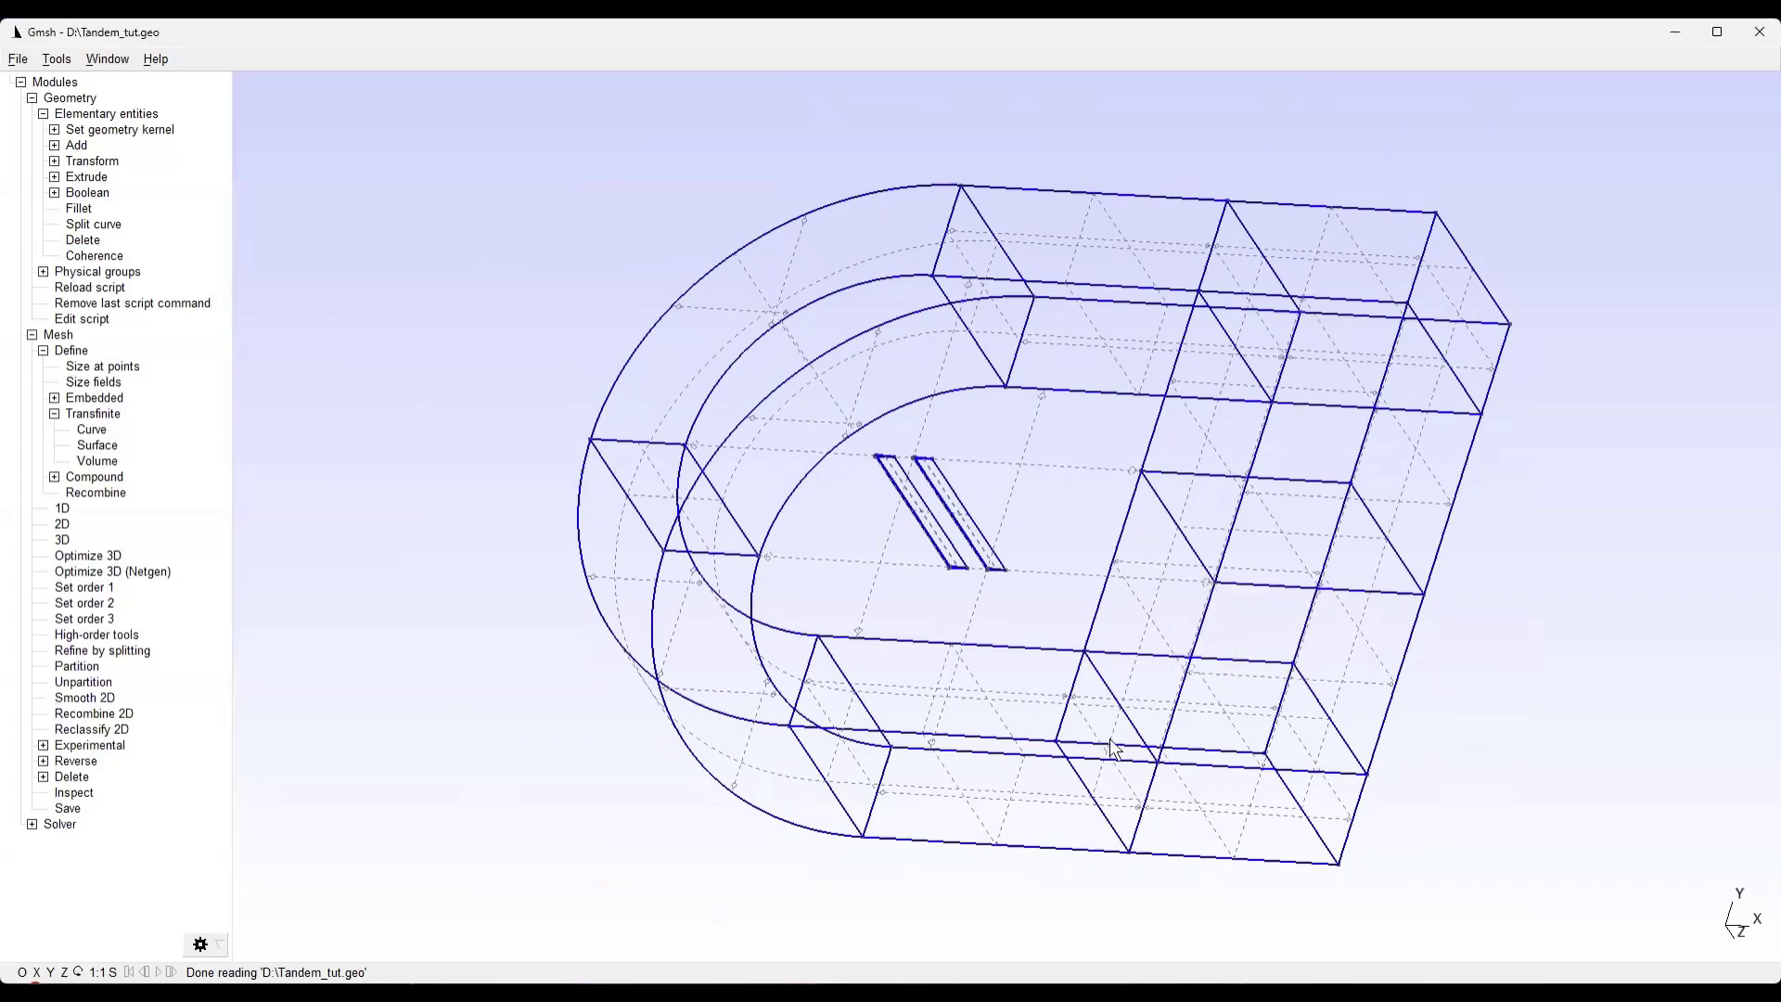
right_click(313, 731)
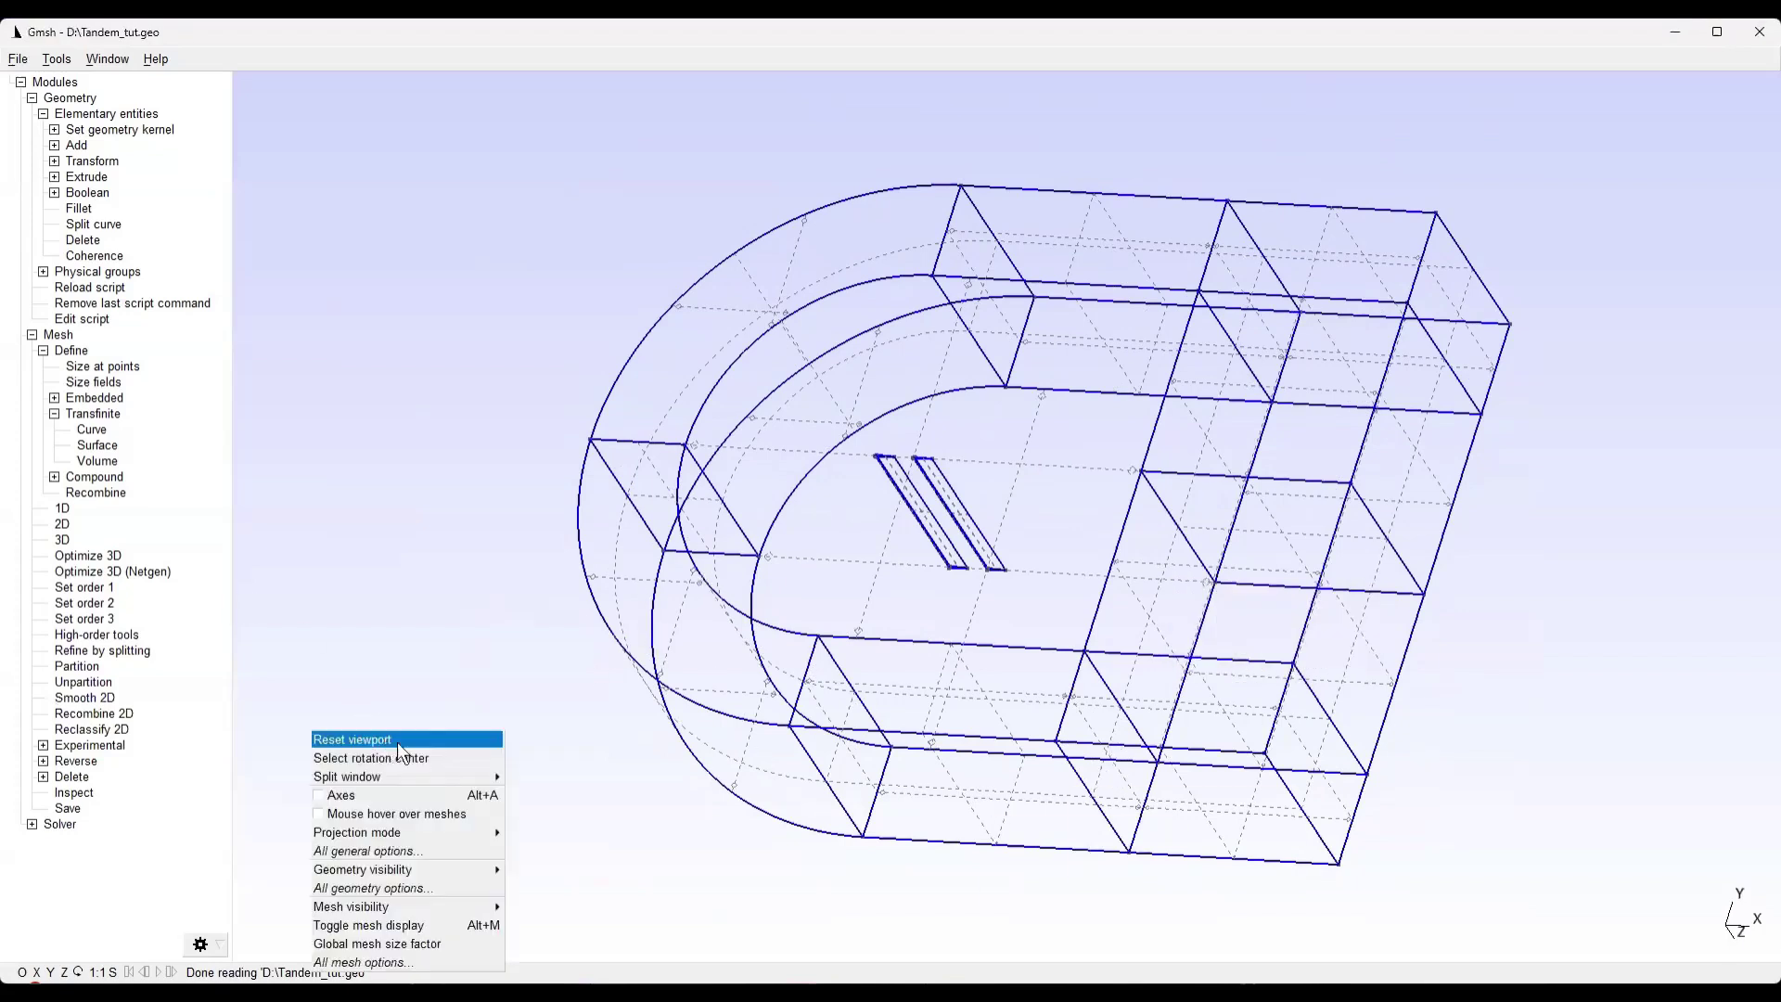
Set the z distance in the Extrude statement to 1, save the script and reload it in Gmsh
mouse_move(1178, 993)
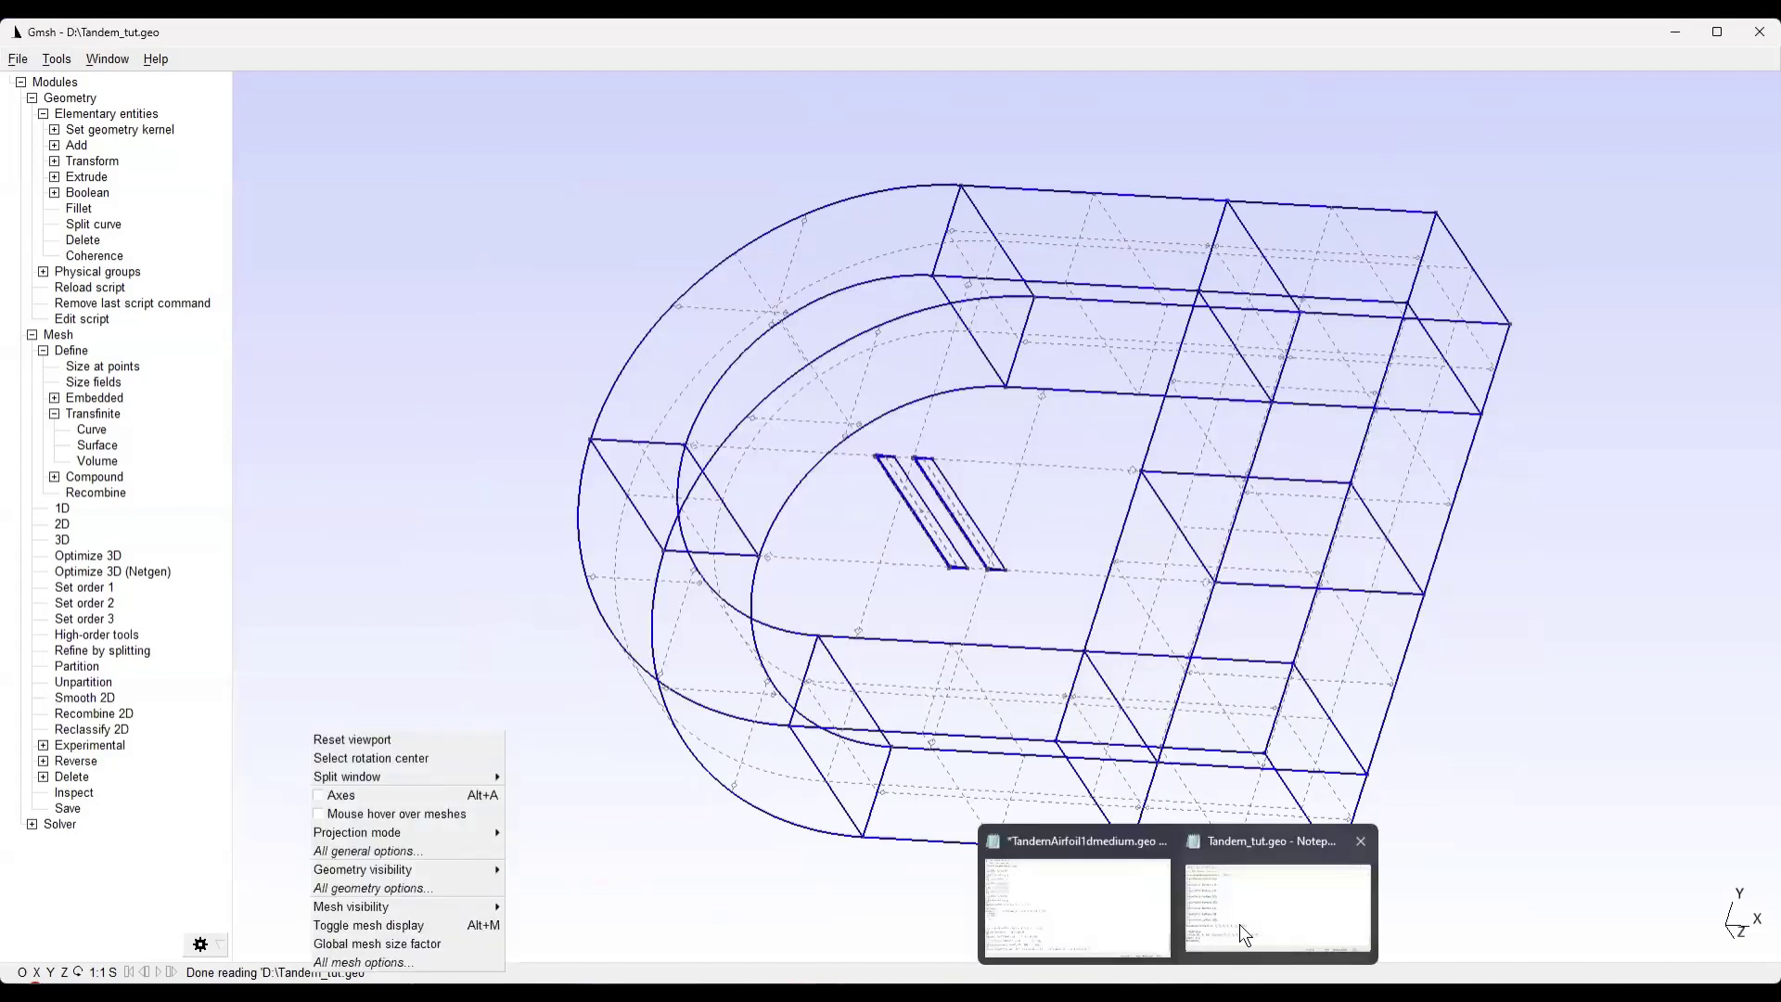
click(1239, 924)
key(BackSpace)
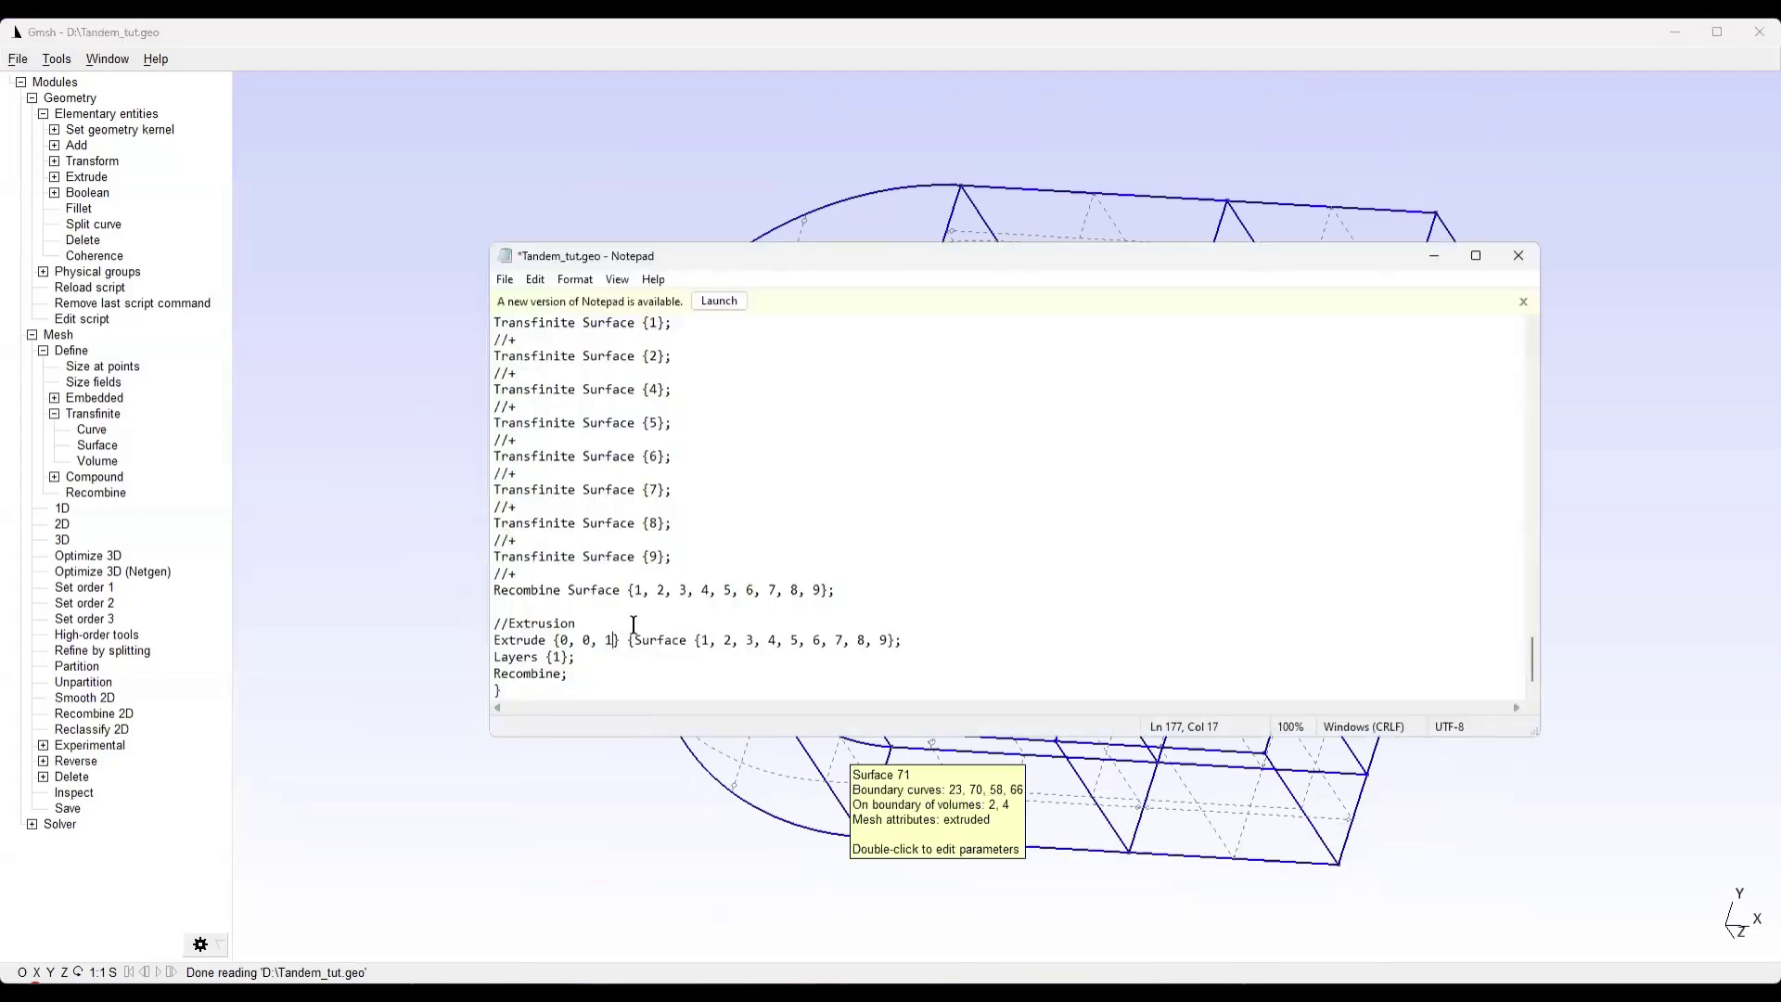
click(505, 278)
click(533, 362)
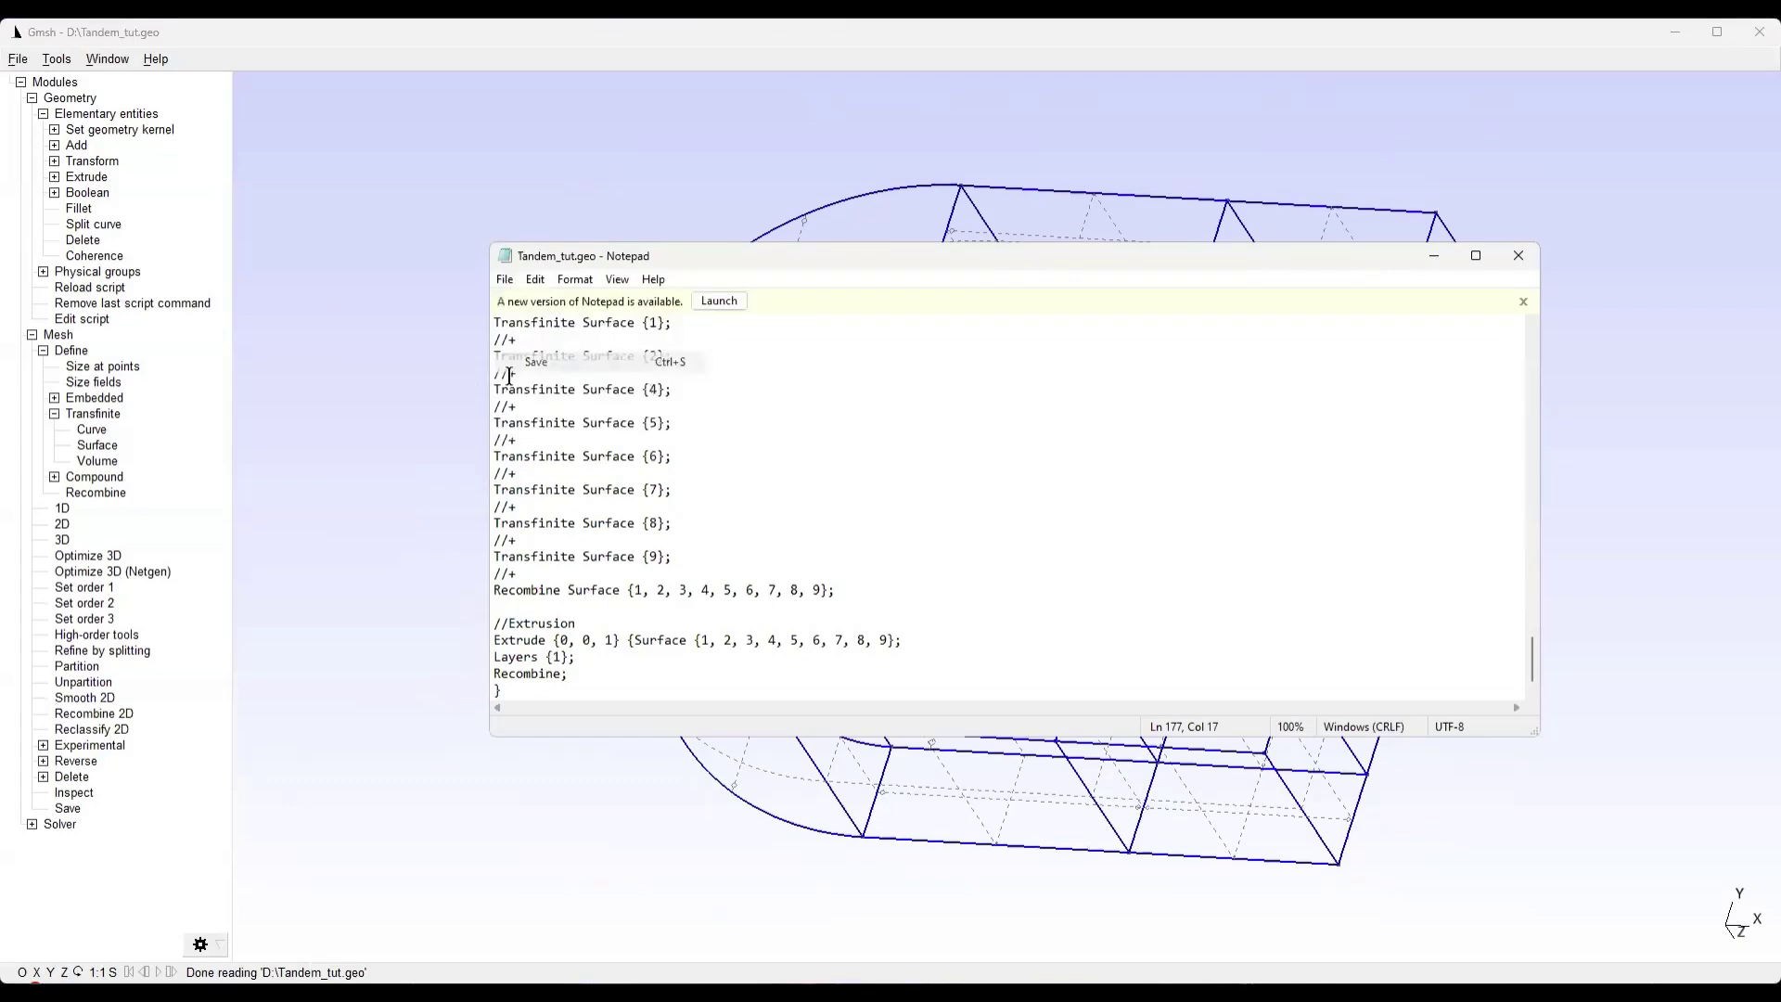
click(299, 426)
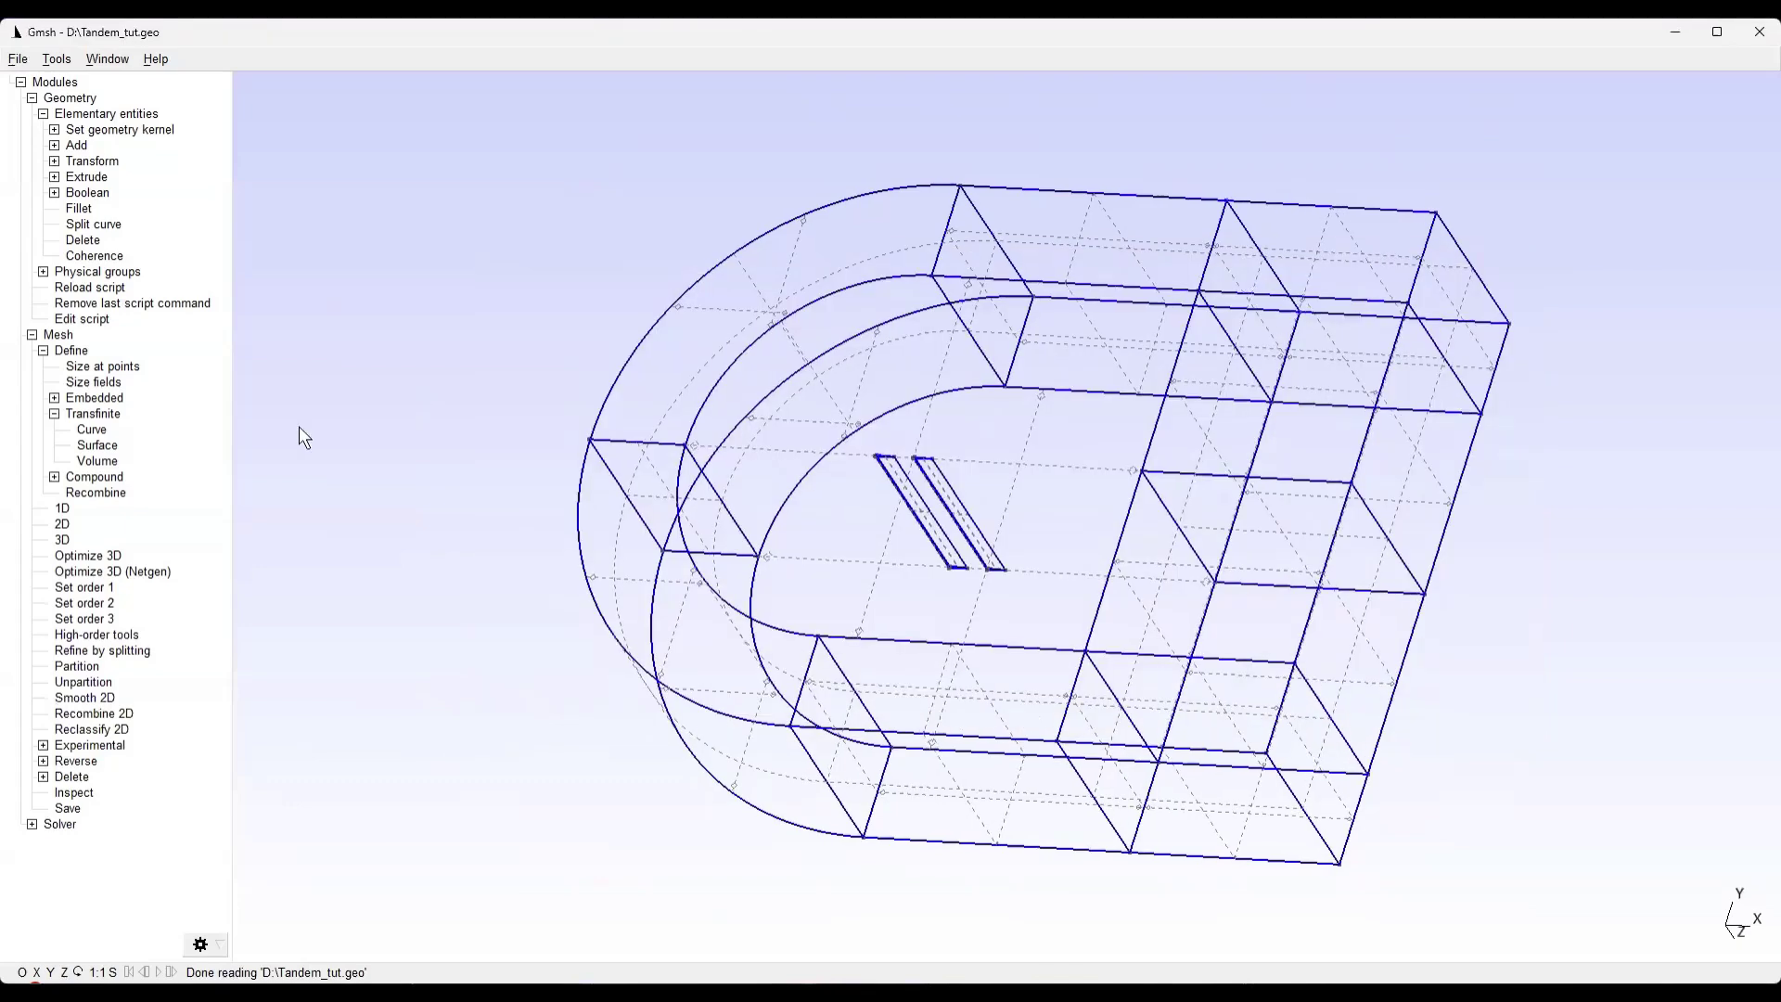
click(123, 290)
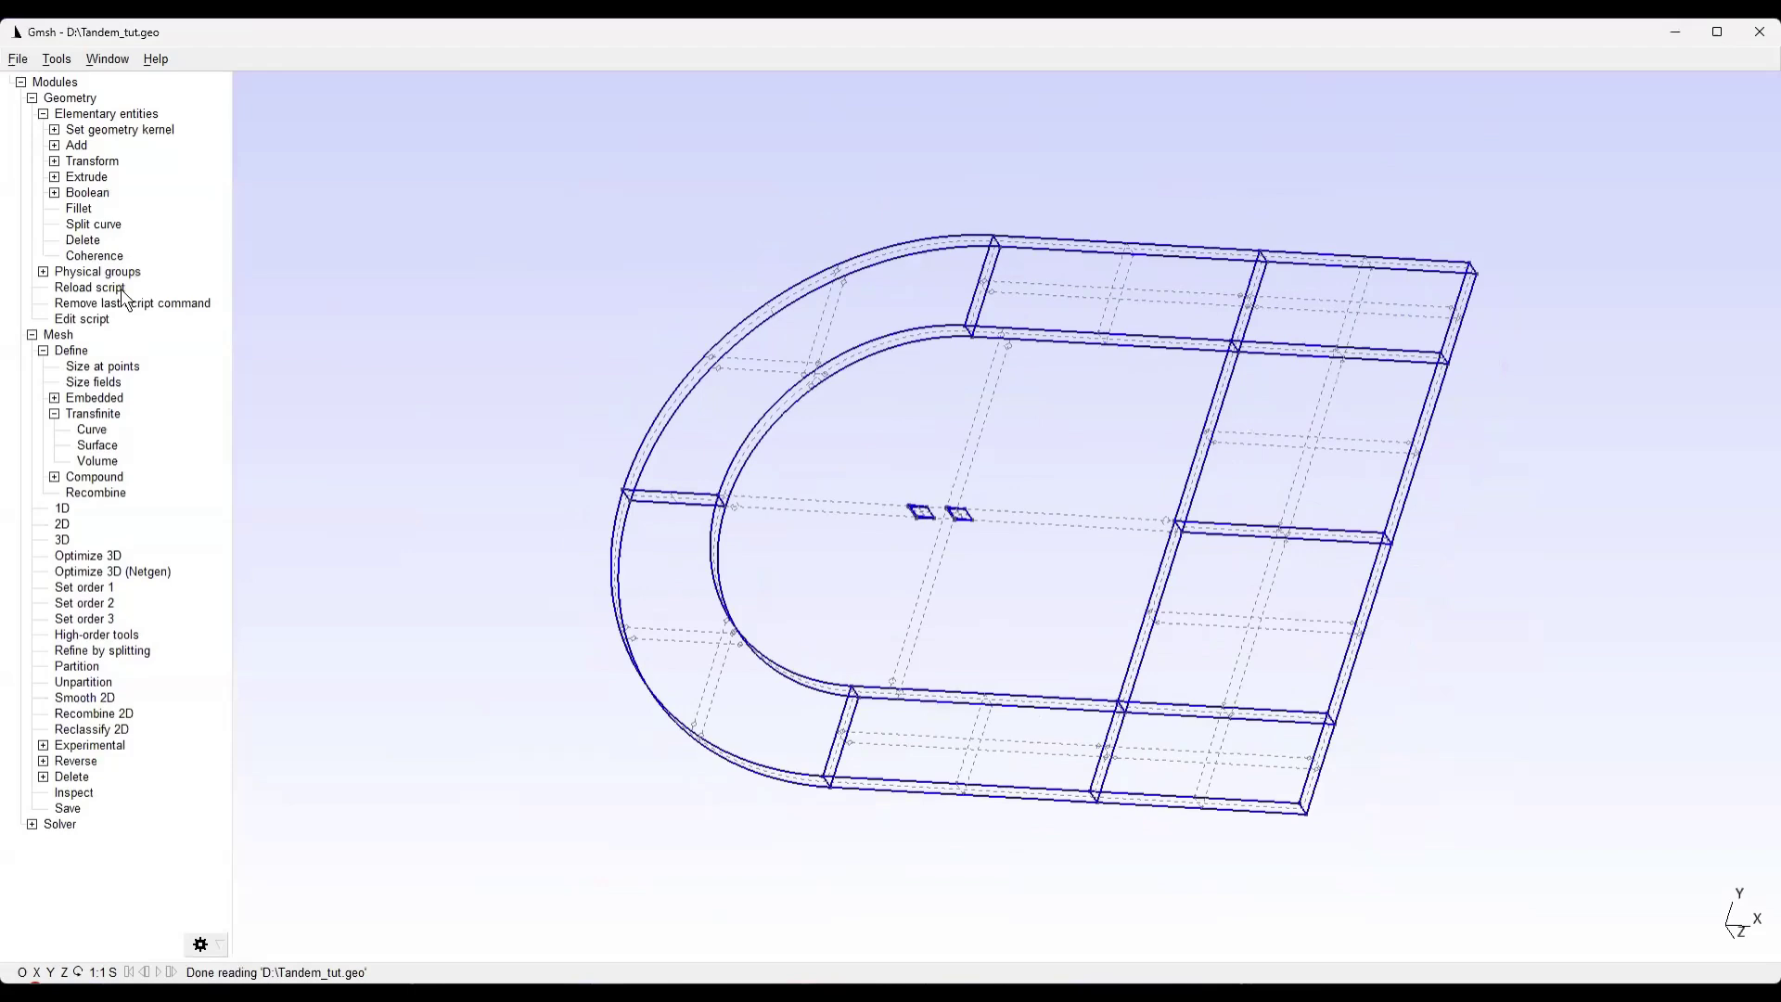
Examine the thinner extruded domain from oblique and near-frontal angles, including the two extruded airfoils
drag(605, 330, 673, 440)
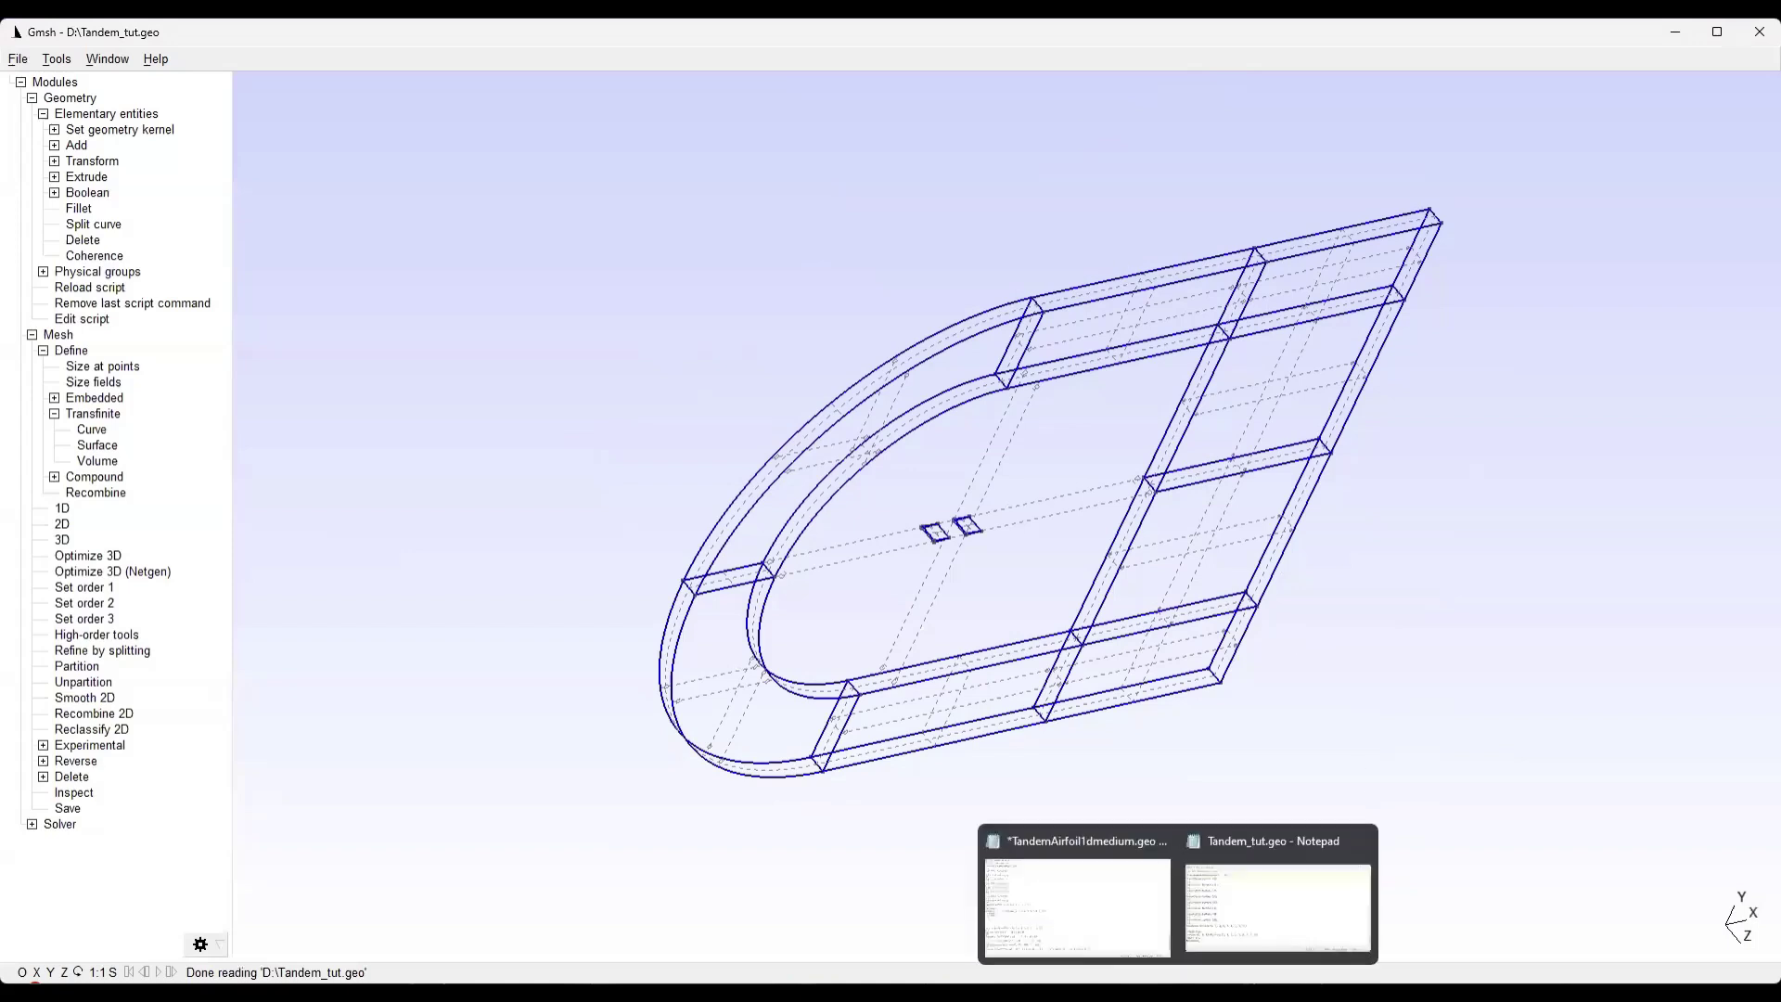
key(Escape)
key(Escape)
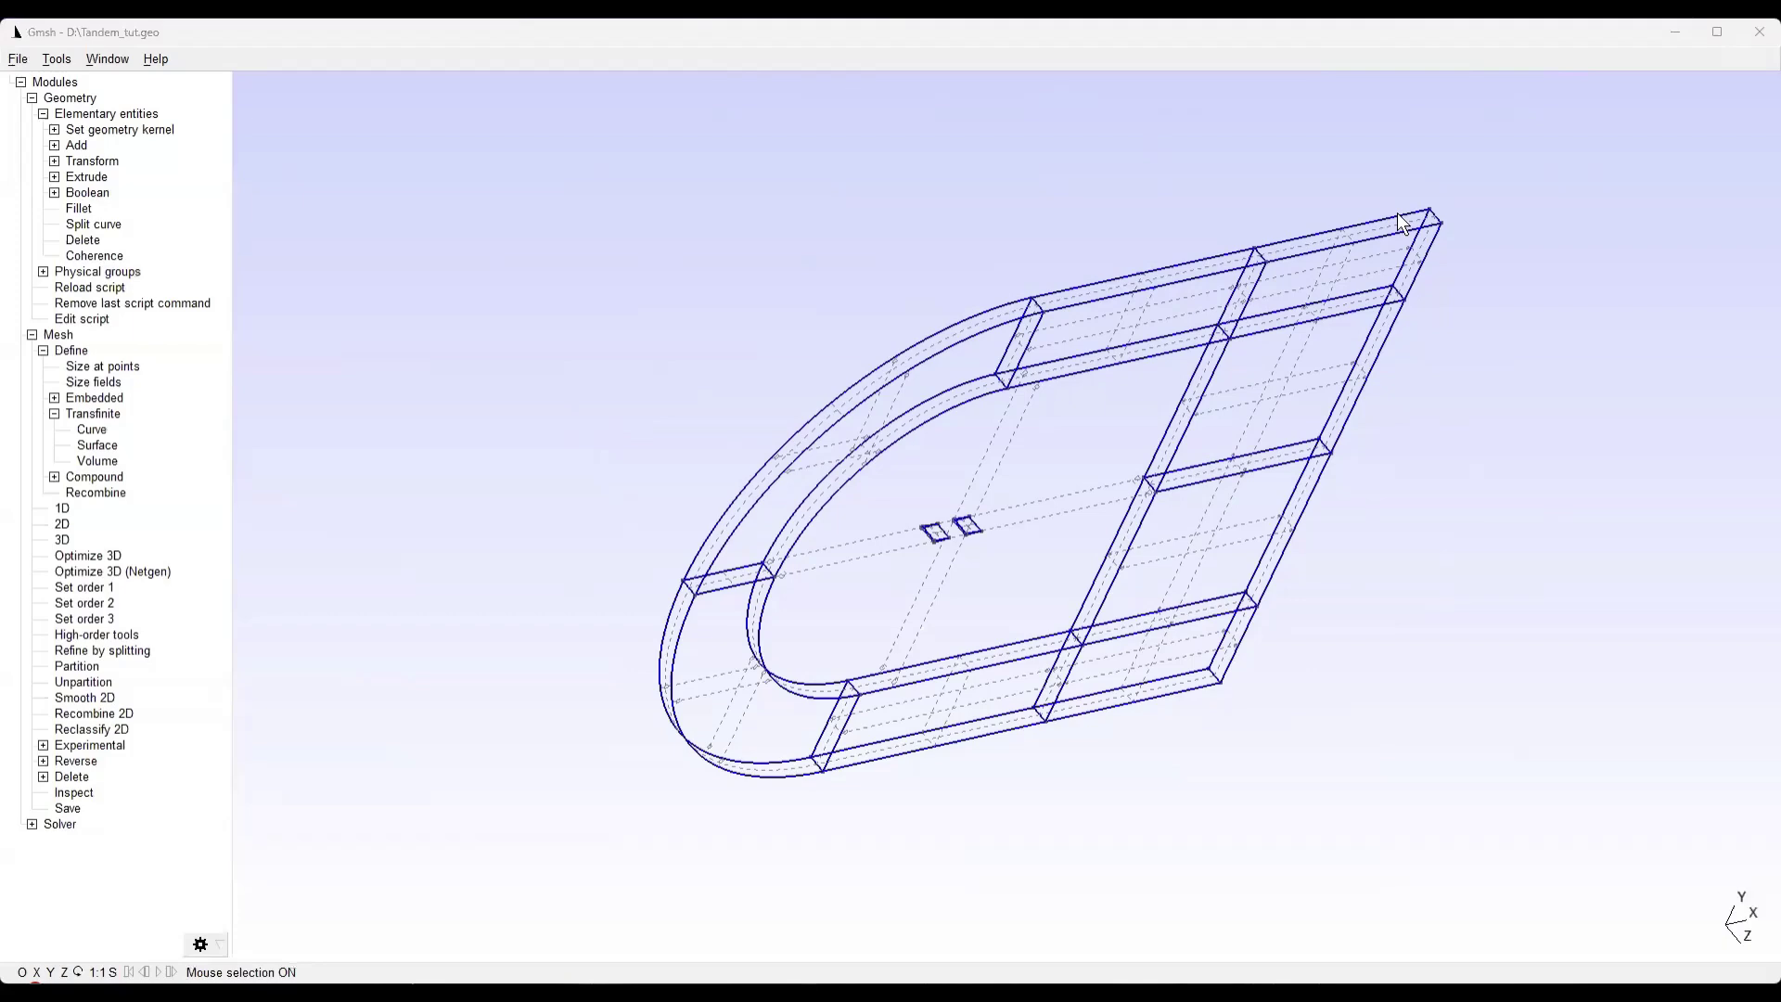
drag(867, 349, 742, 394)
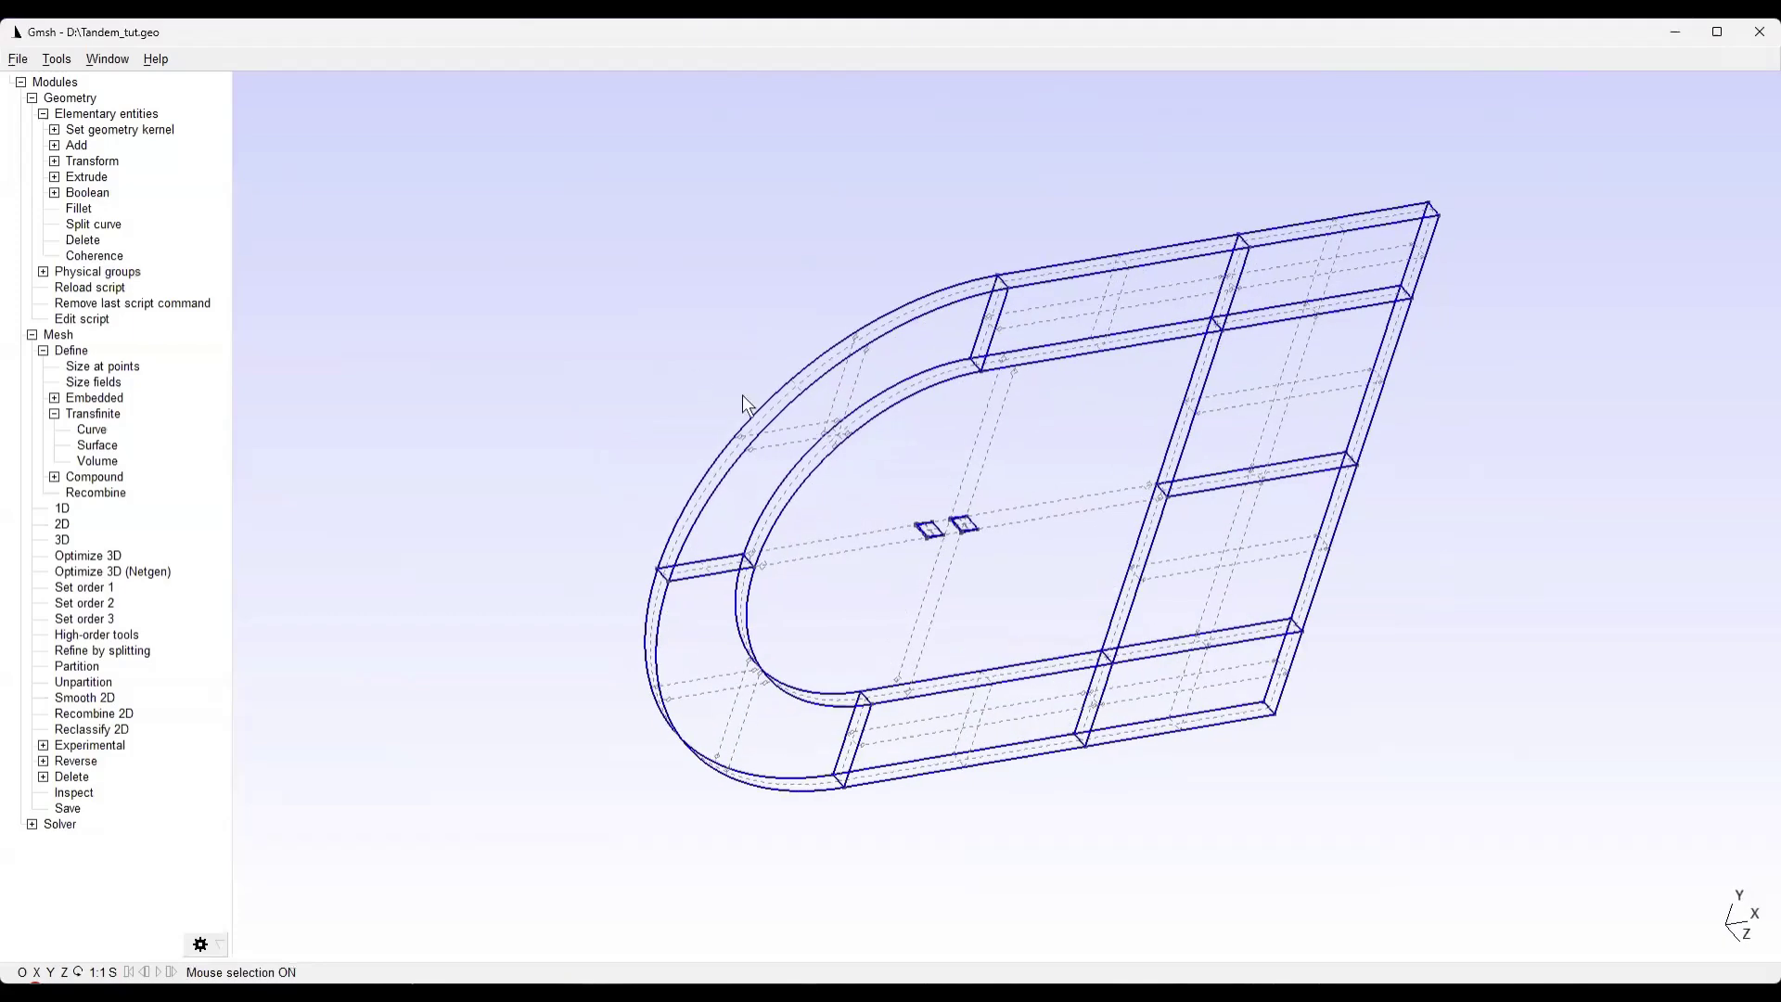
drag(926, 349, 786, 489)
scroll(787, 489, up, 3)
drag(1667, 791, 1574, 594)
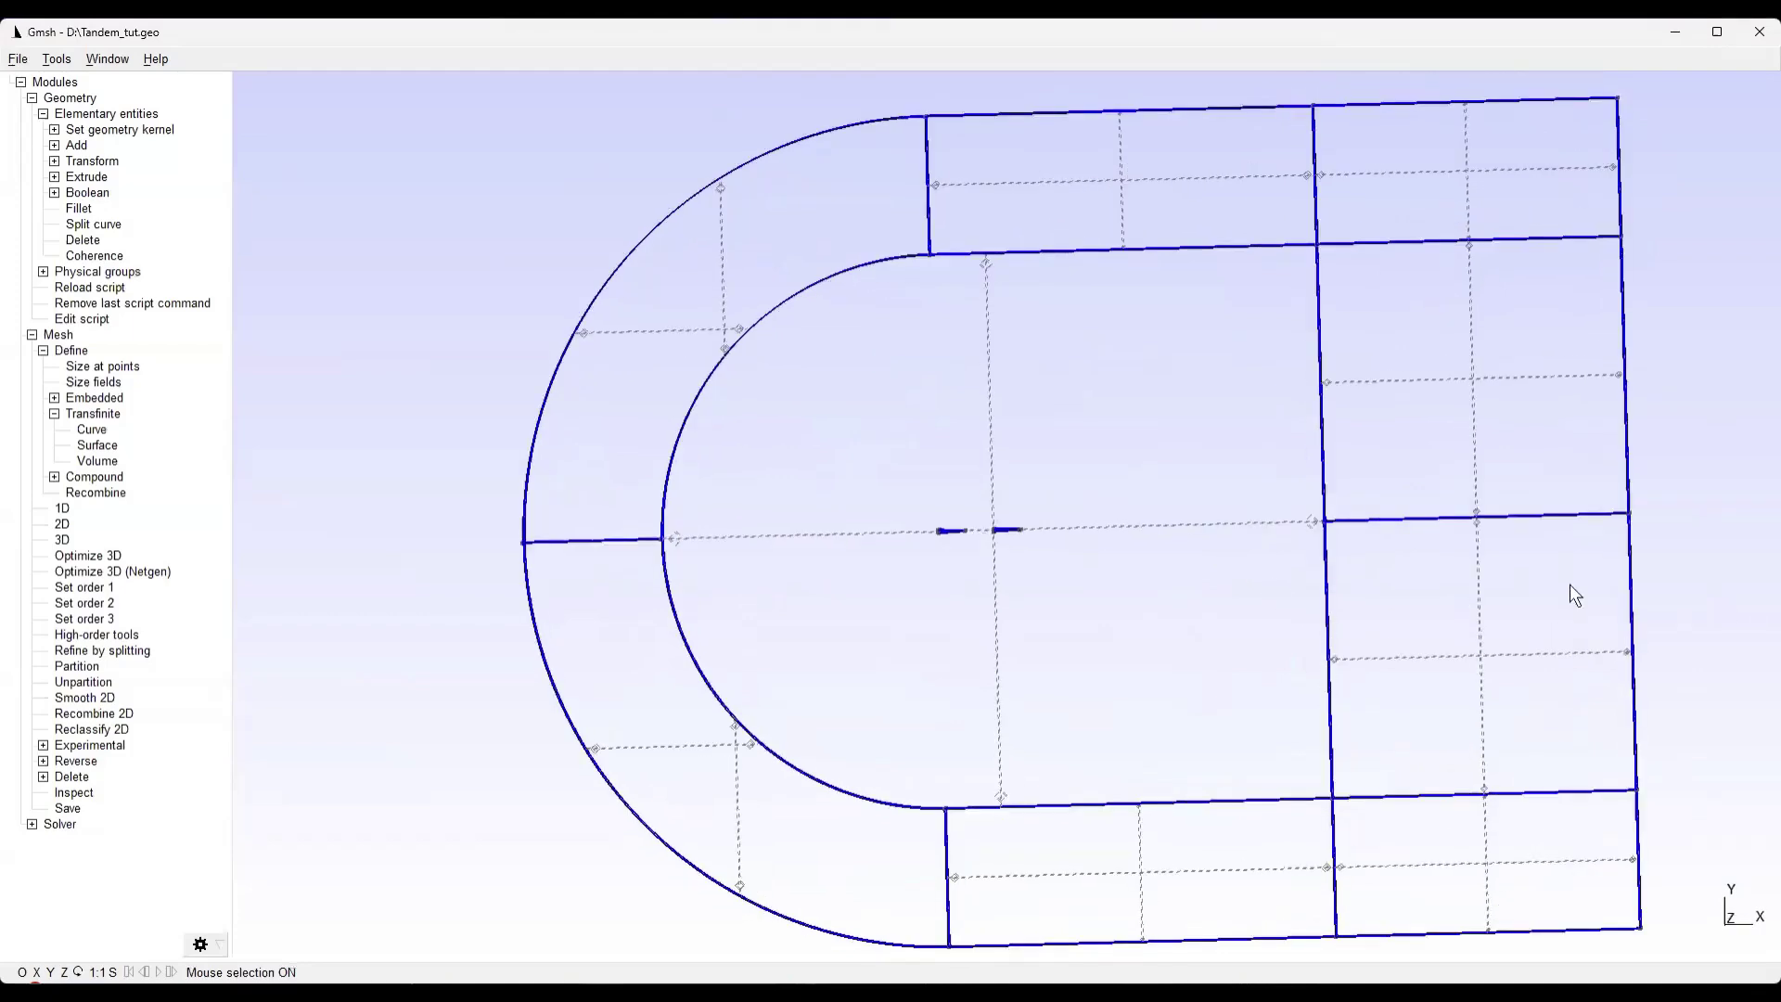
scroll(1237, 566, down, 3)
drag(595, 322, 675, 372)
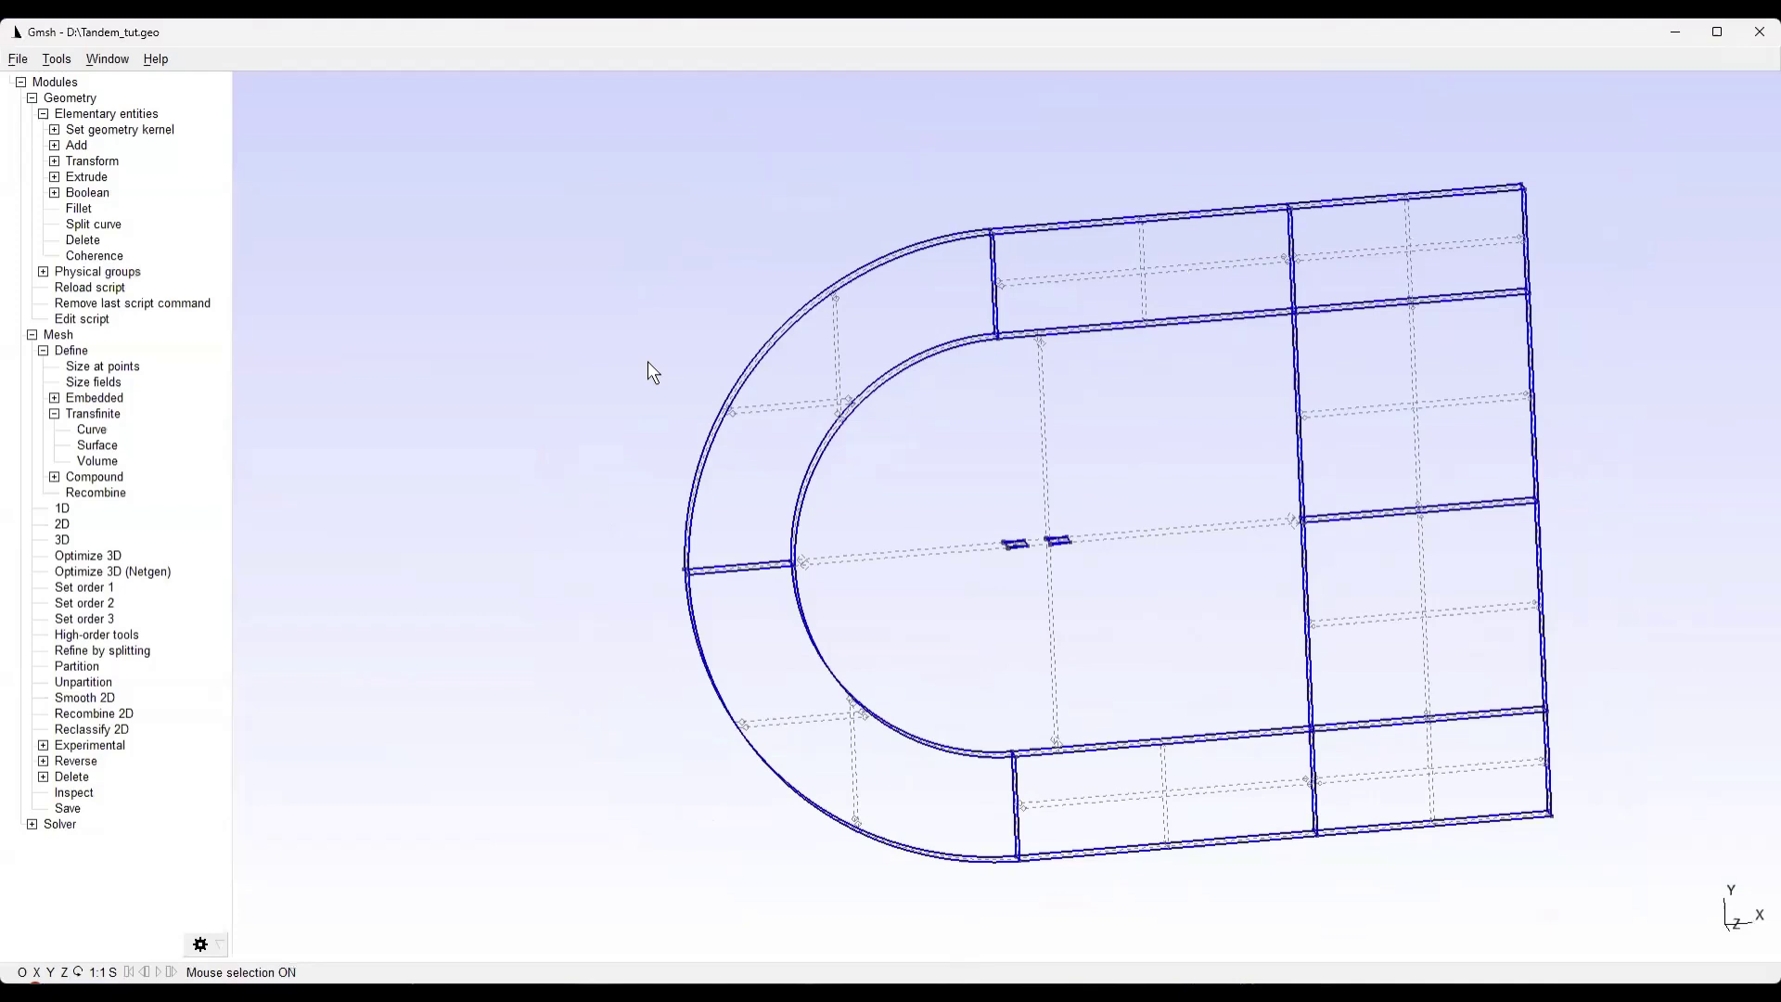
right_click(648, 360)
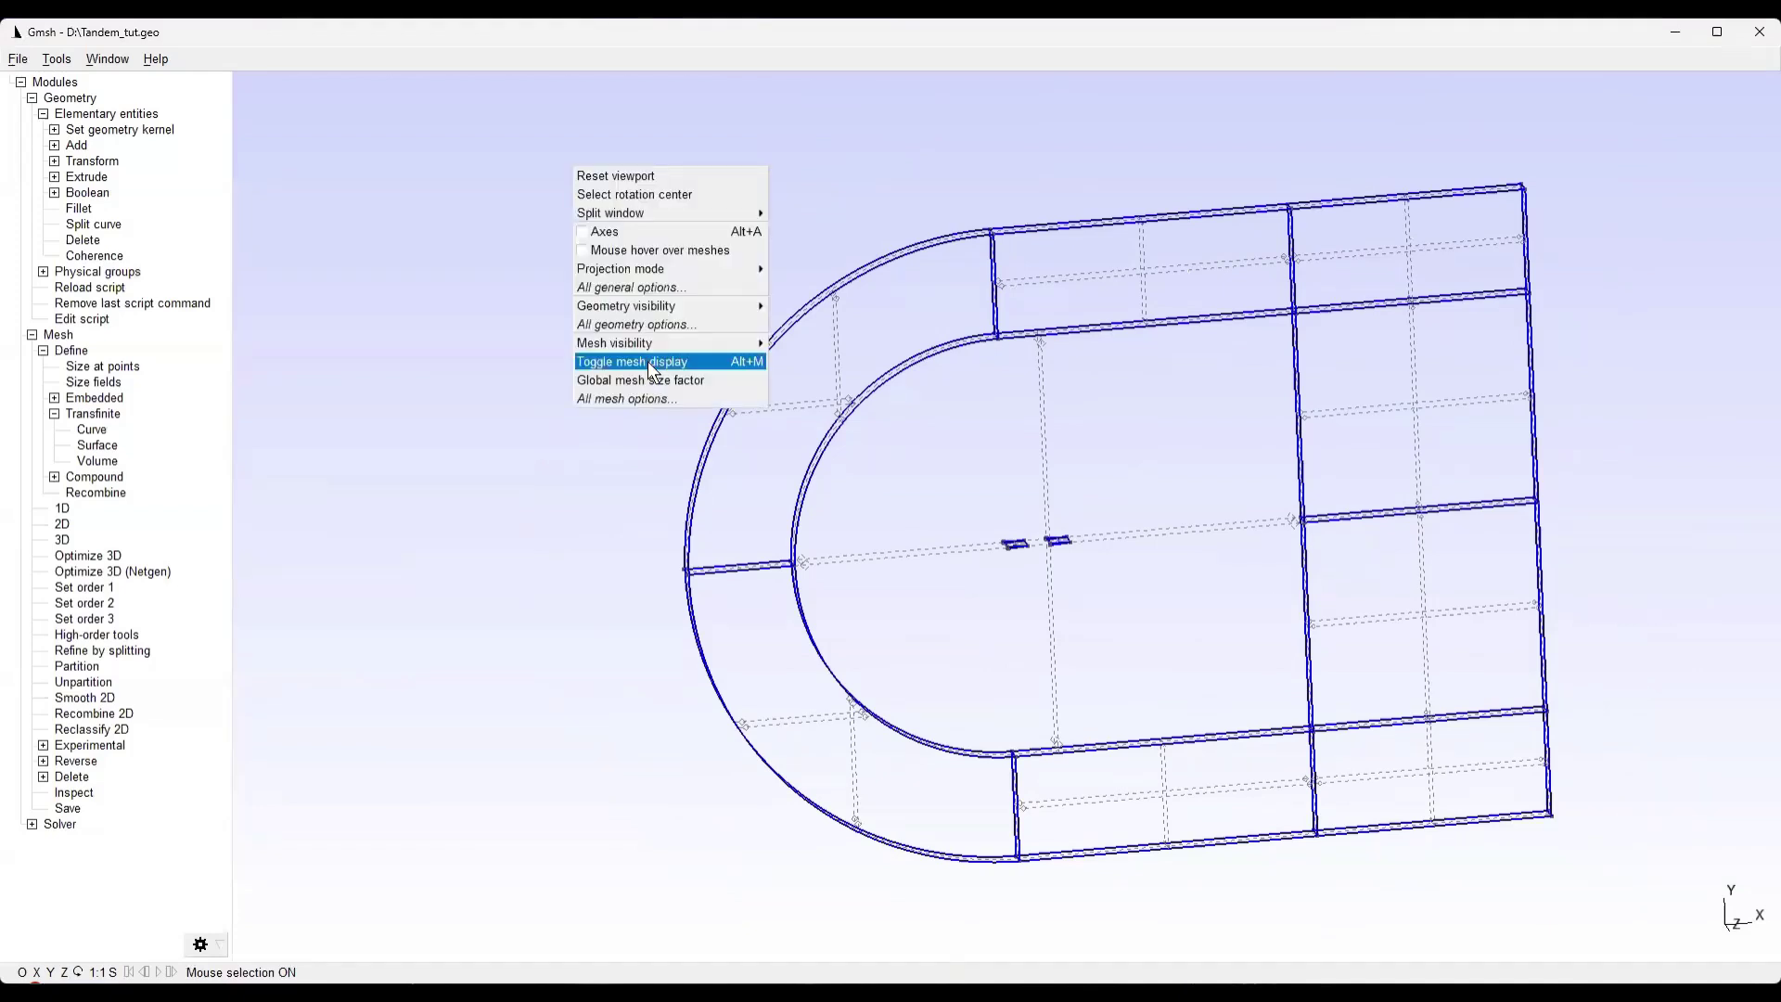
click(428, 287)
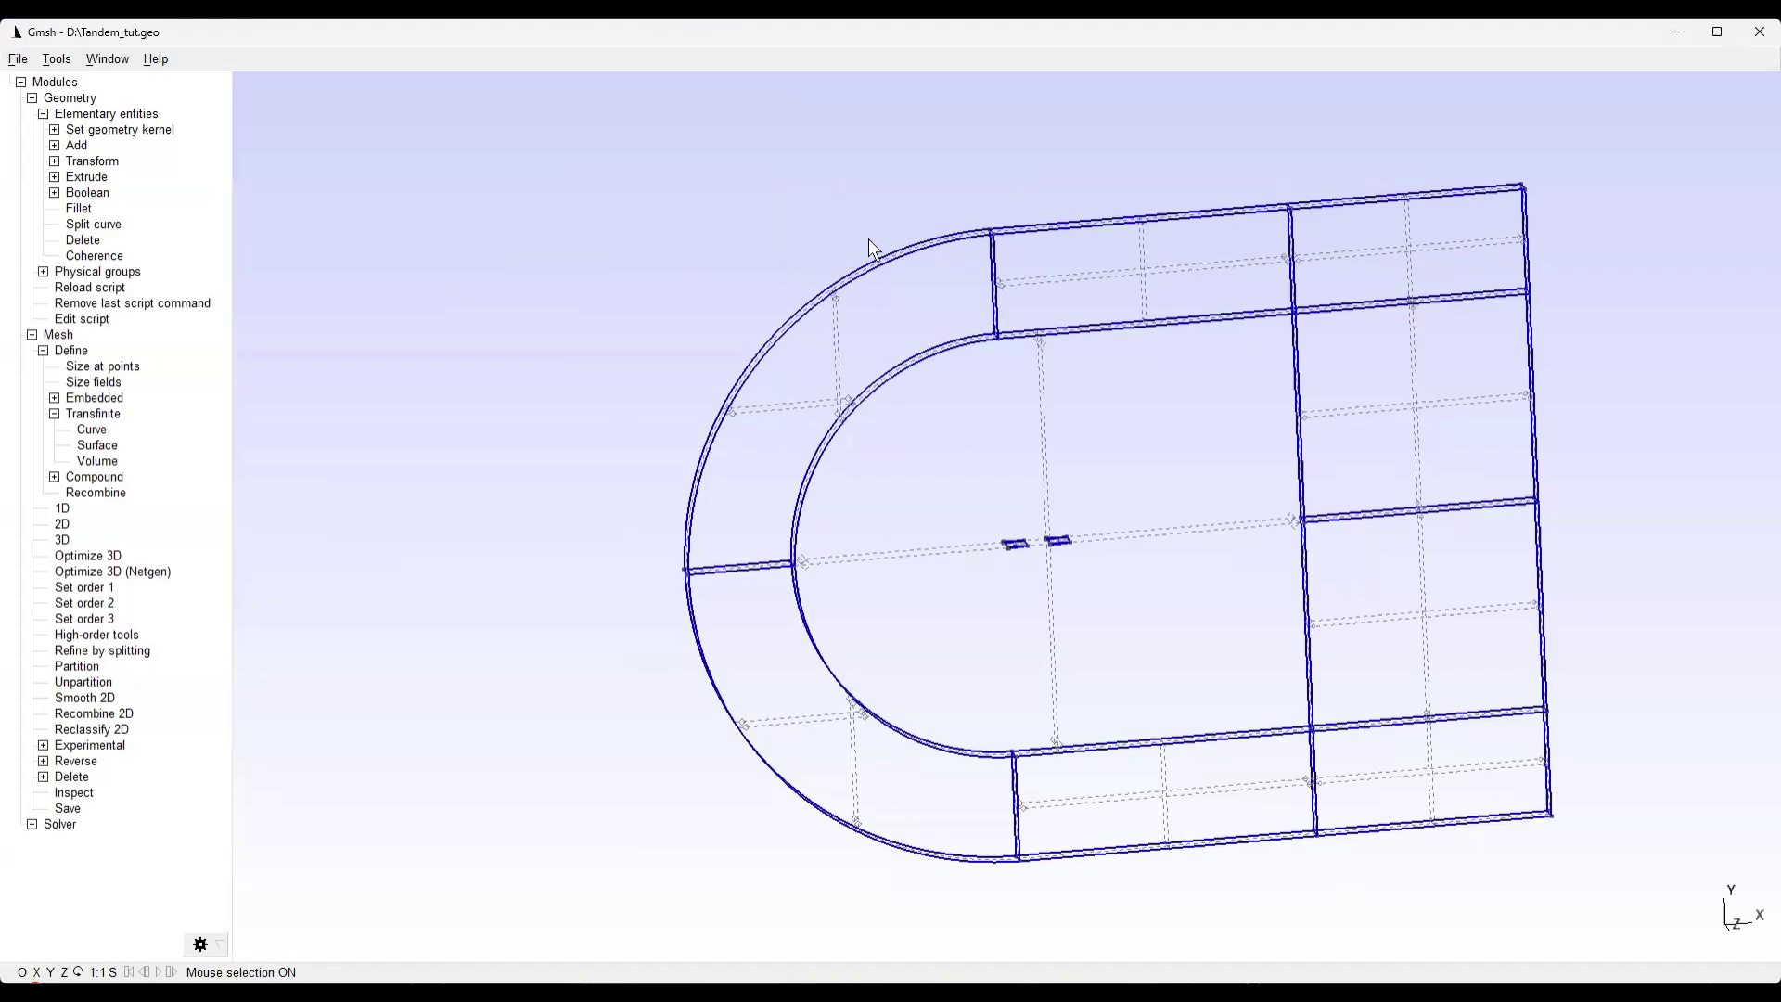
click(1327, 215)
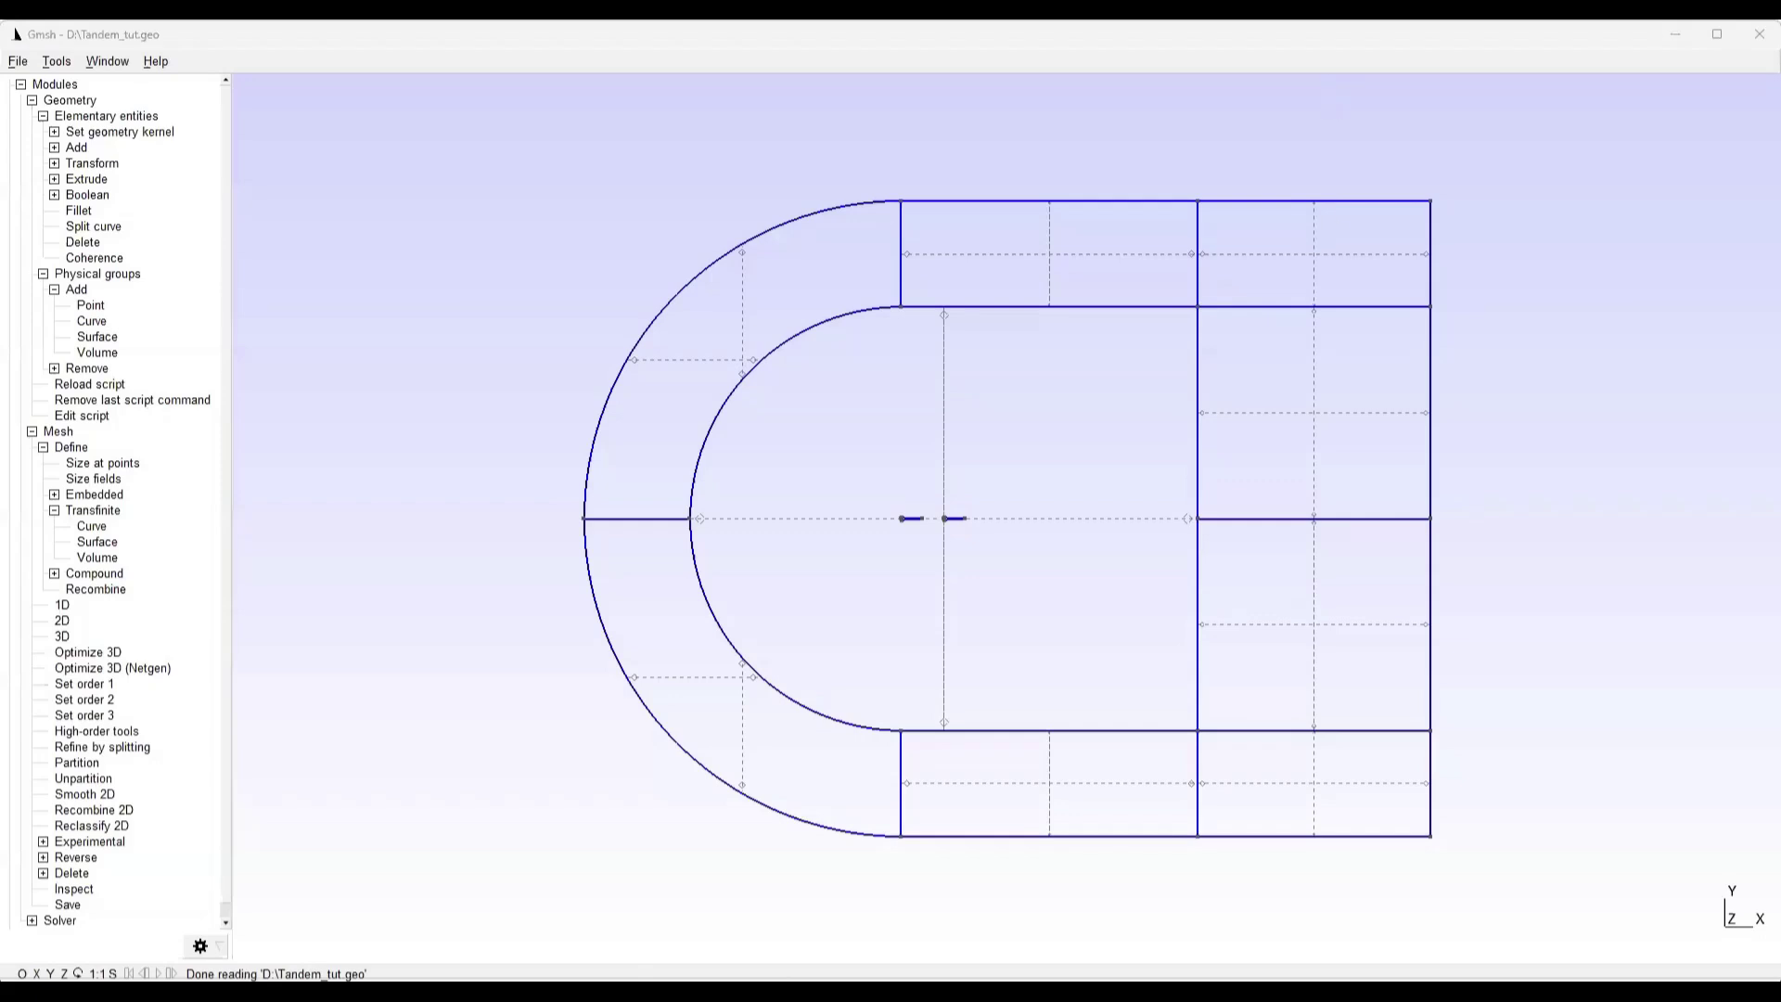
Reopen the Tandem_tut.geo script for editing from Gmsh and go to its extrusion section at the end
click(1326, 215)
click(77, 418)
click(77, 418)
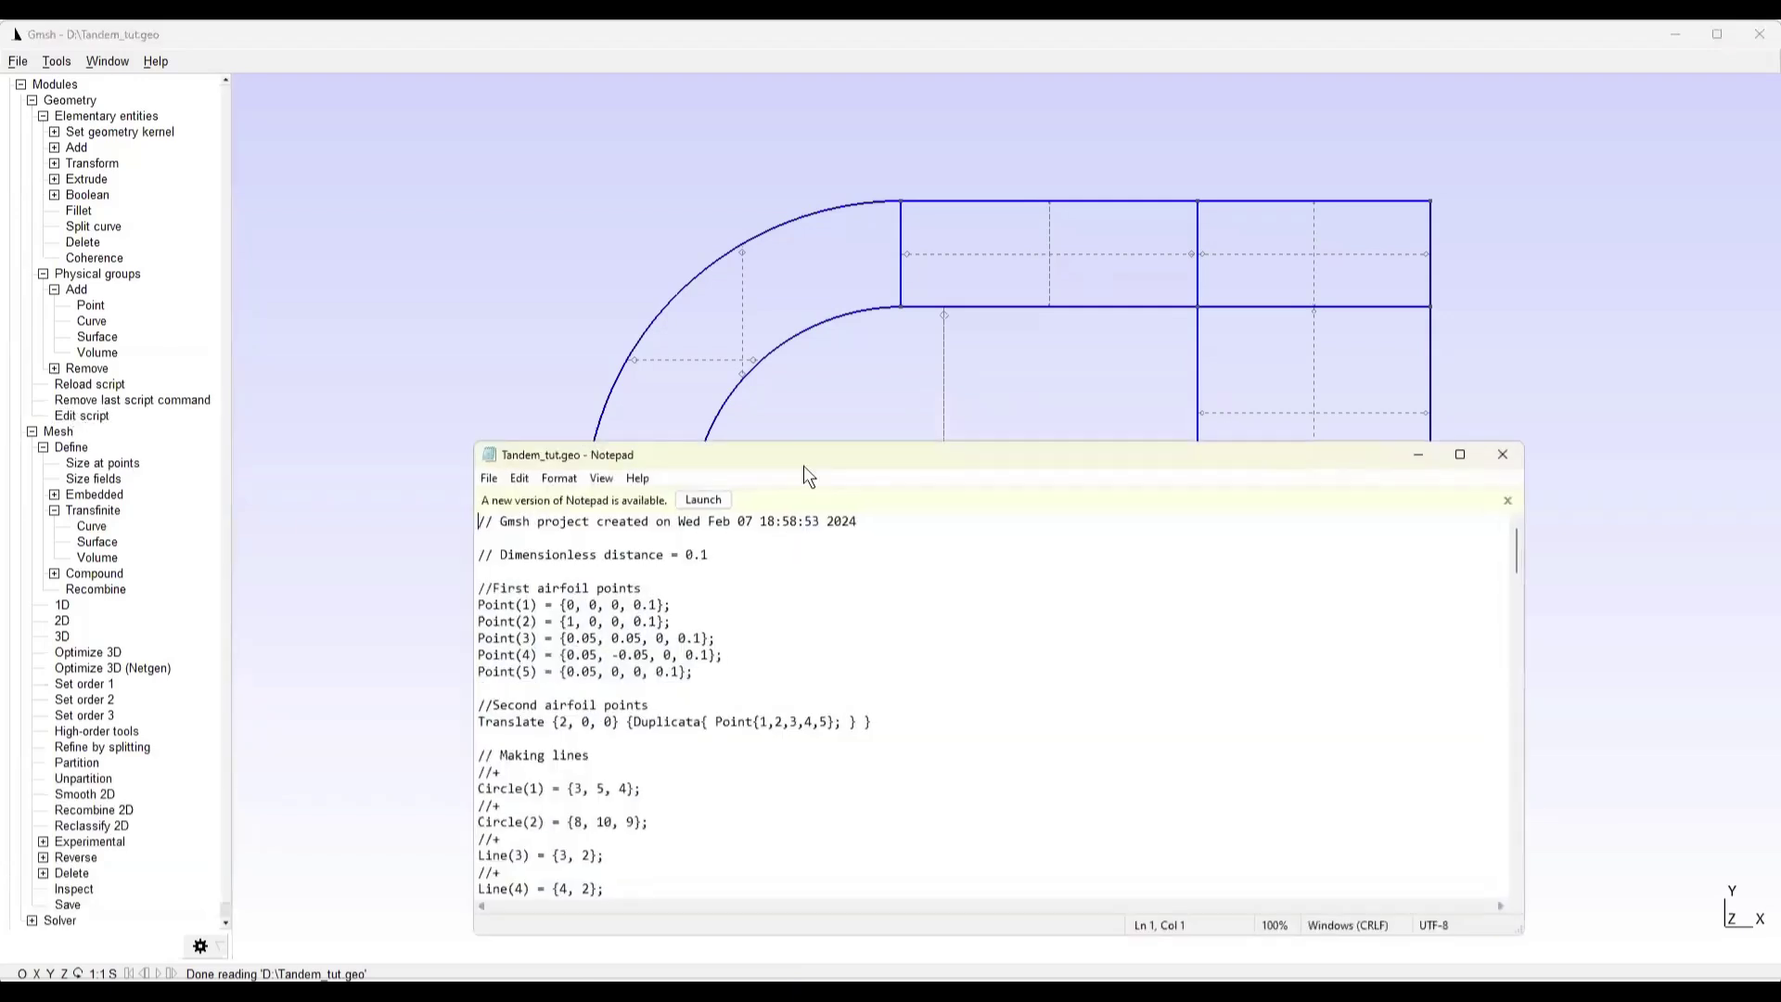
drag(763, 443, 751, 288)
scroll(739, 590, down, 20)
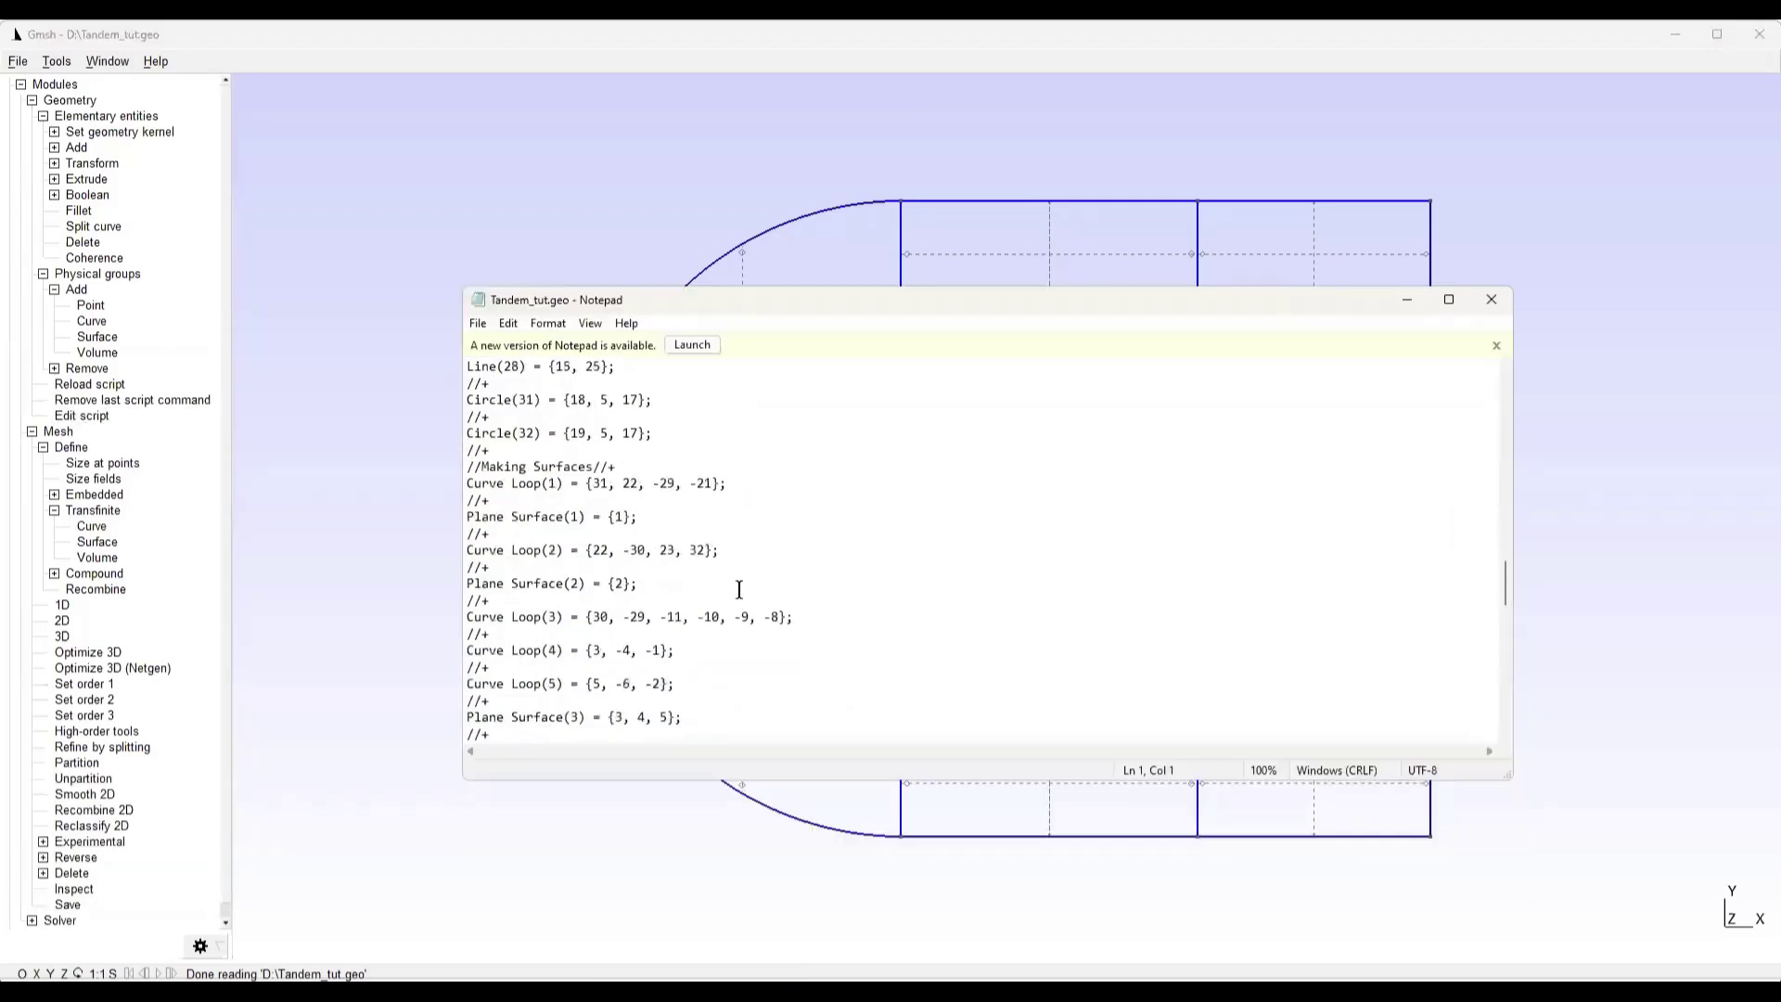
scroll(740, 590, down, 10)
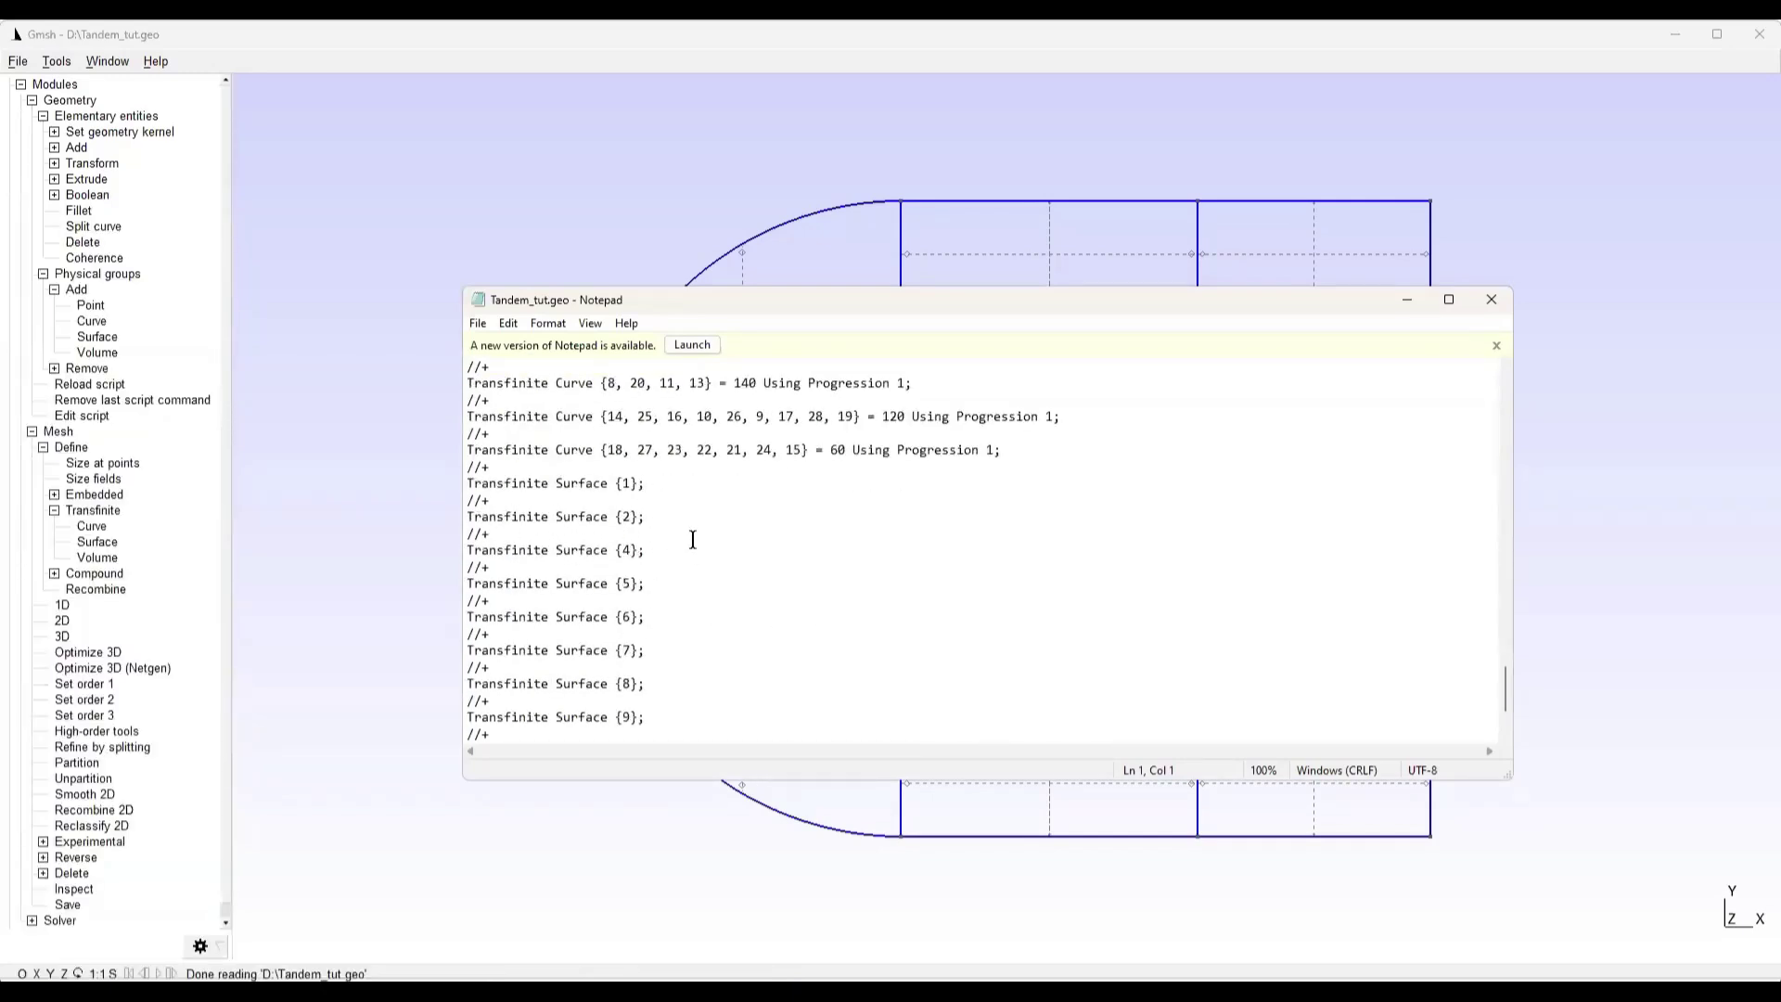
scroll(692, 538, down, 3)
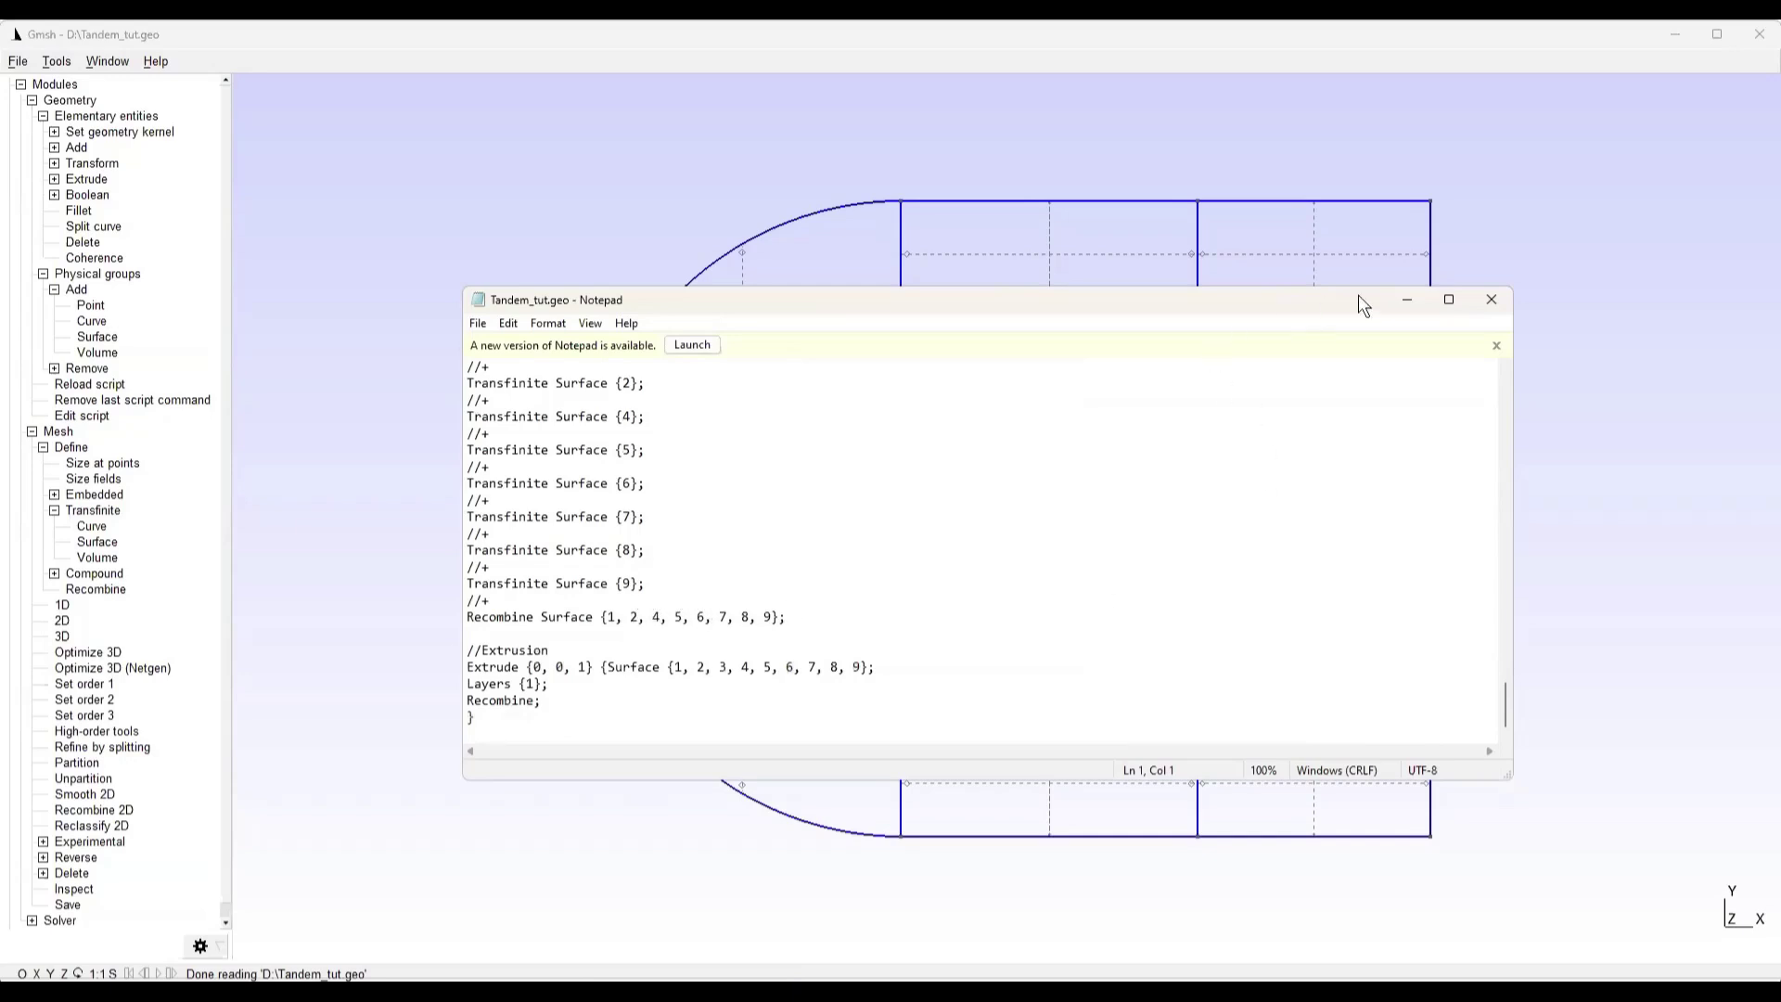
Comment out the Extrude, Layers, Recombine and closing brace lines of the extrusion section with //
click(586, 667)
drag(558, 705, 454, 642)
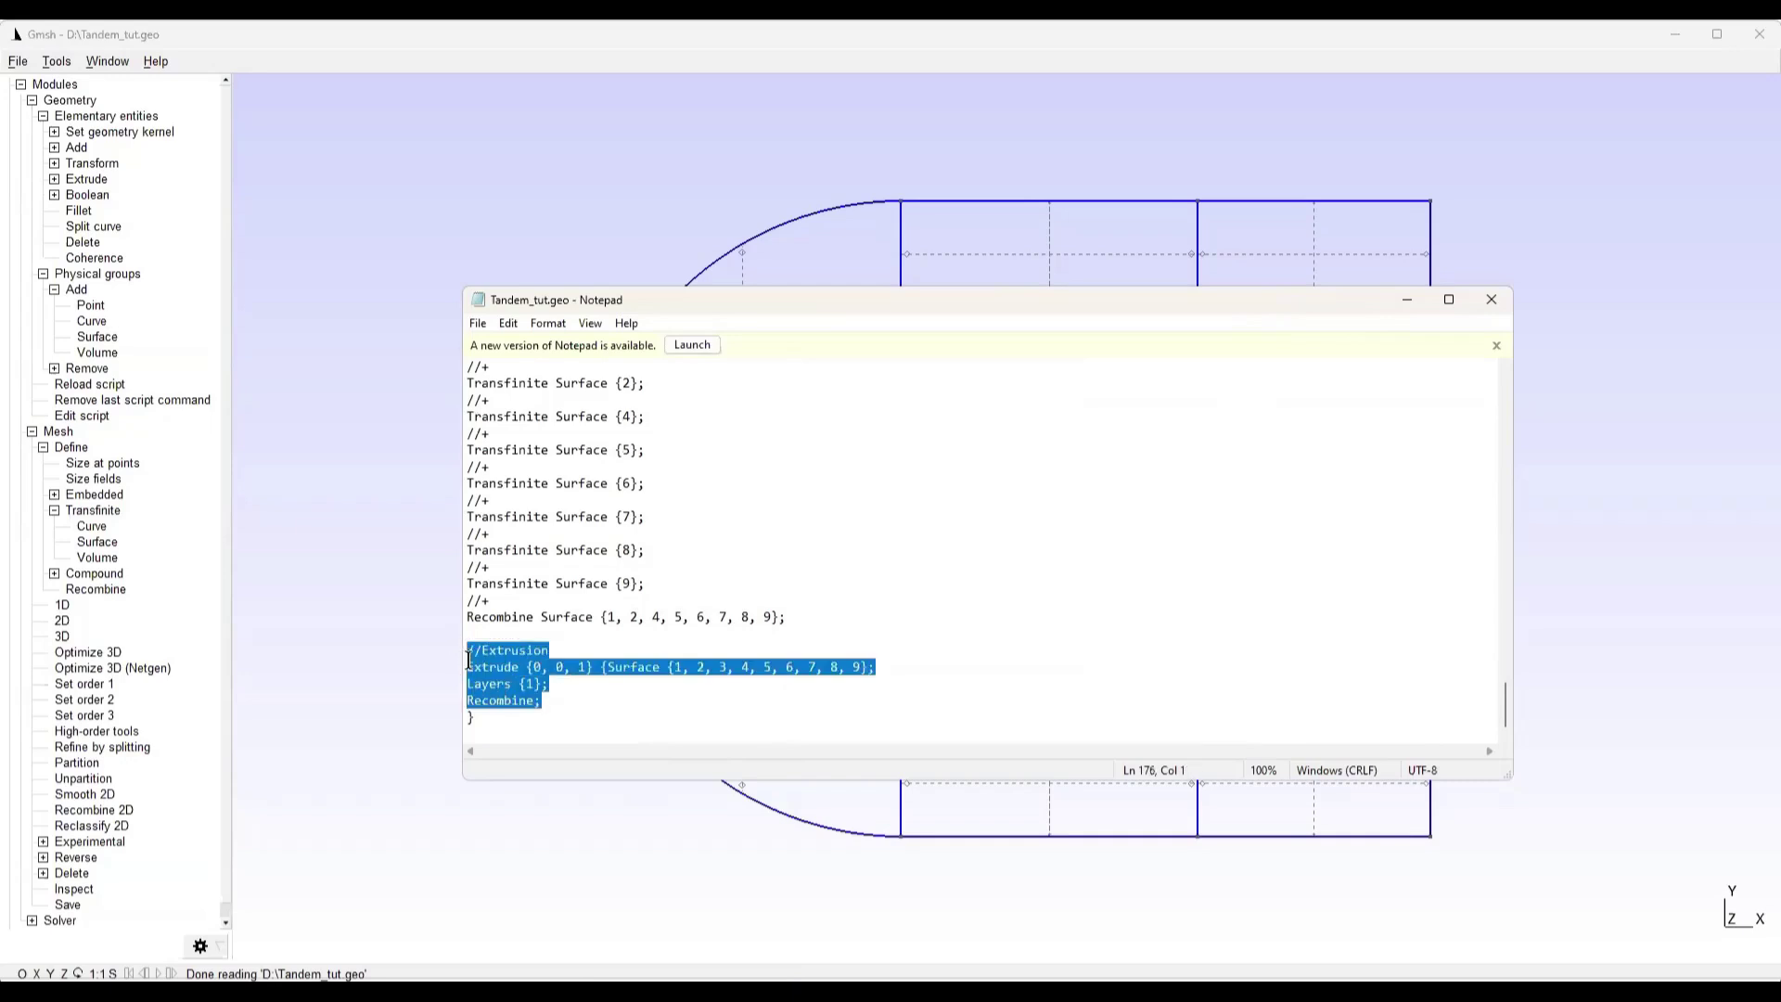
click(467, 660)
text(//)
key(Down)
text(//)
key(Down)
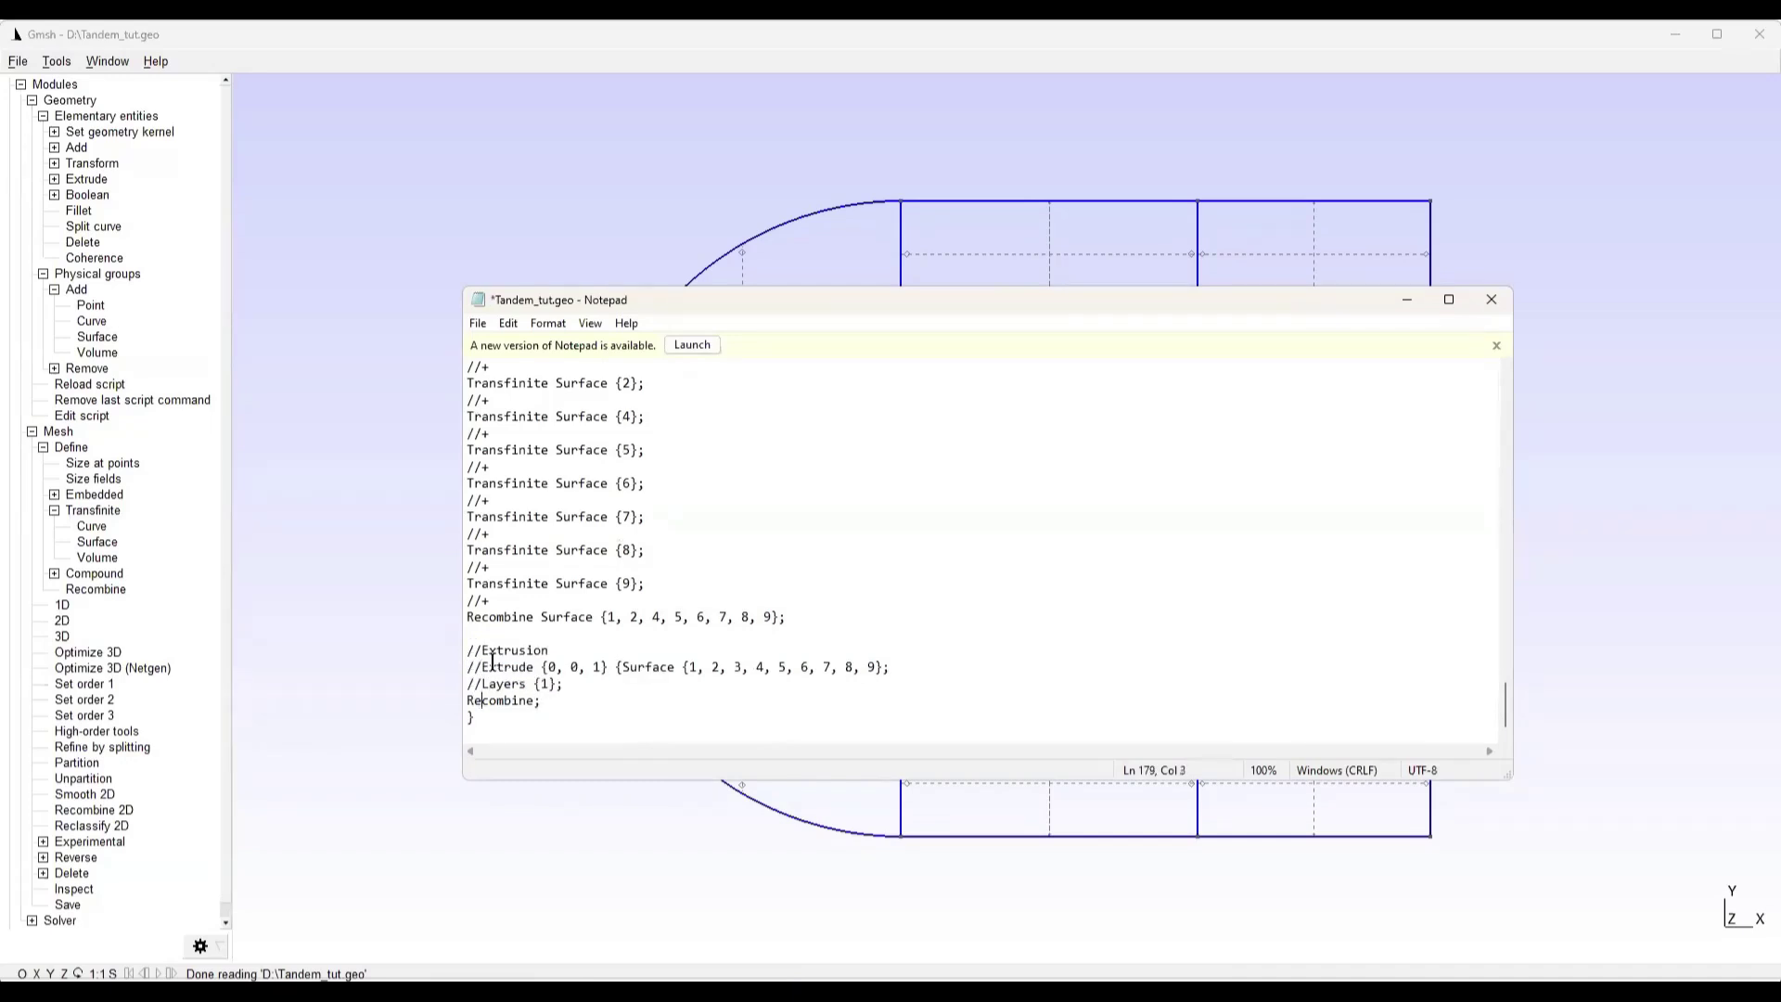
text(//)
key(Down)
key(Home)
text(//)
Save the script with the extrusion section commented out and reload it in Gmsh
click(477, 323)
click(508, 322)
click(477, 323)
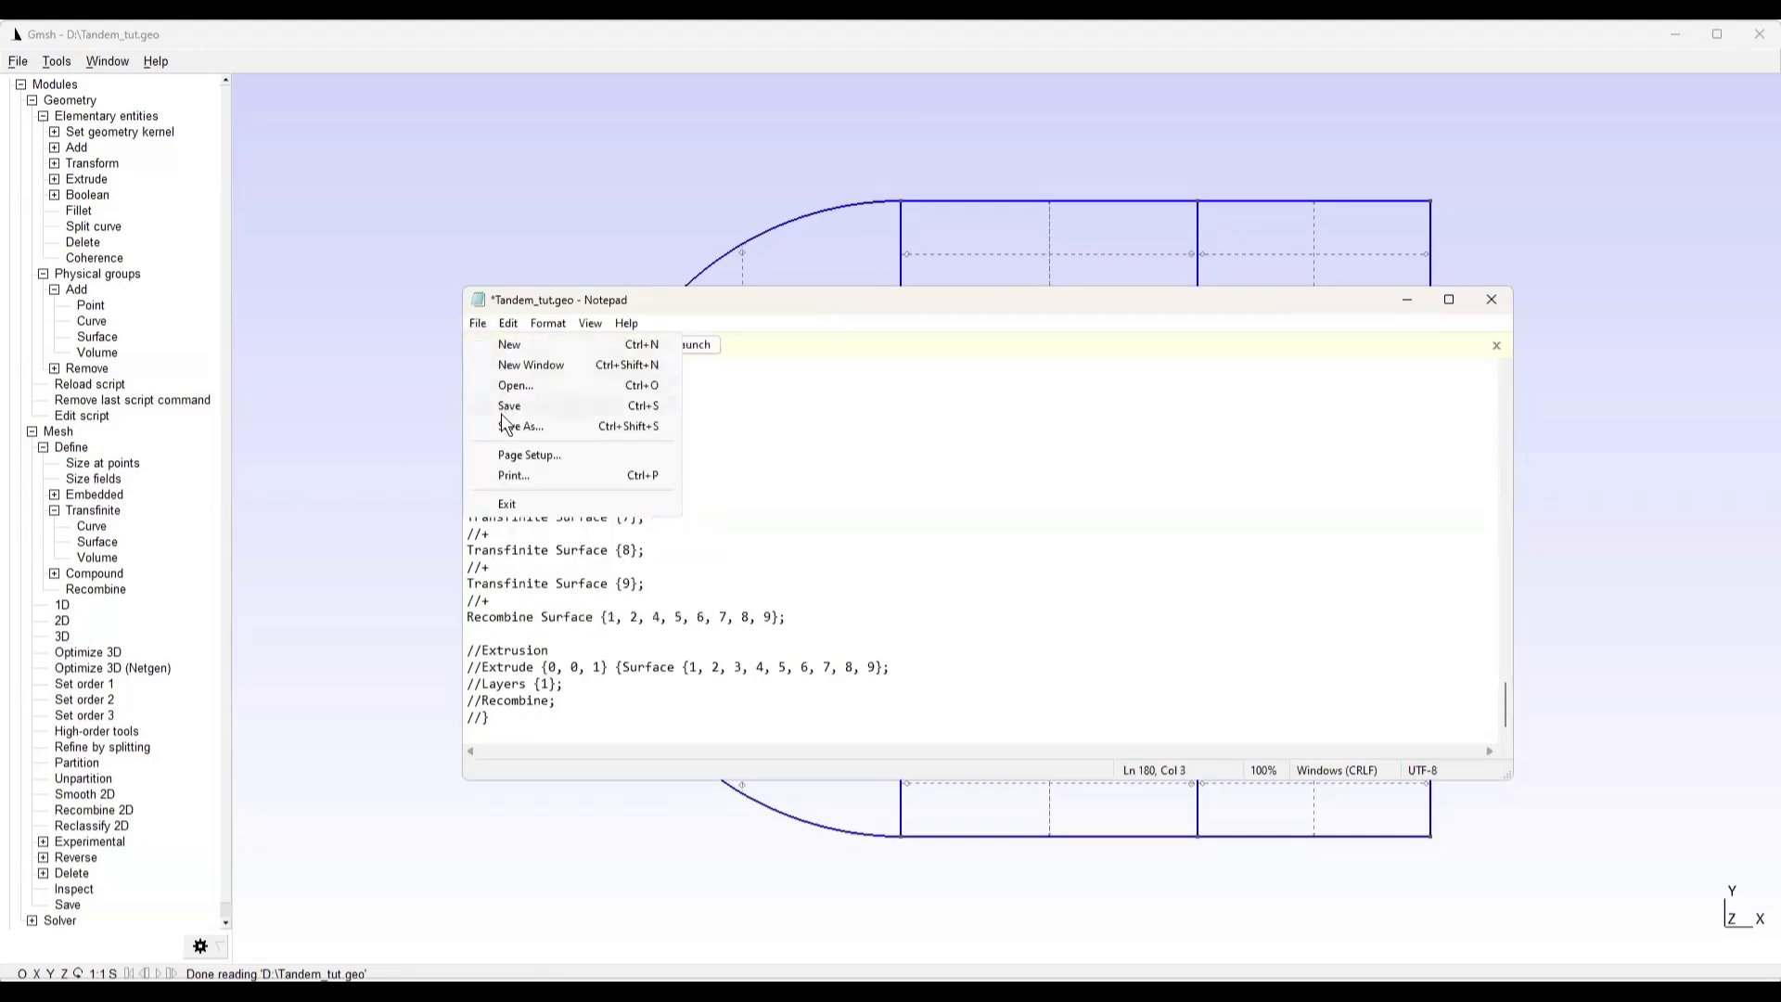
click(501, 405)
click(100, 388)
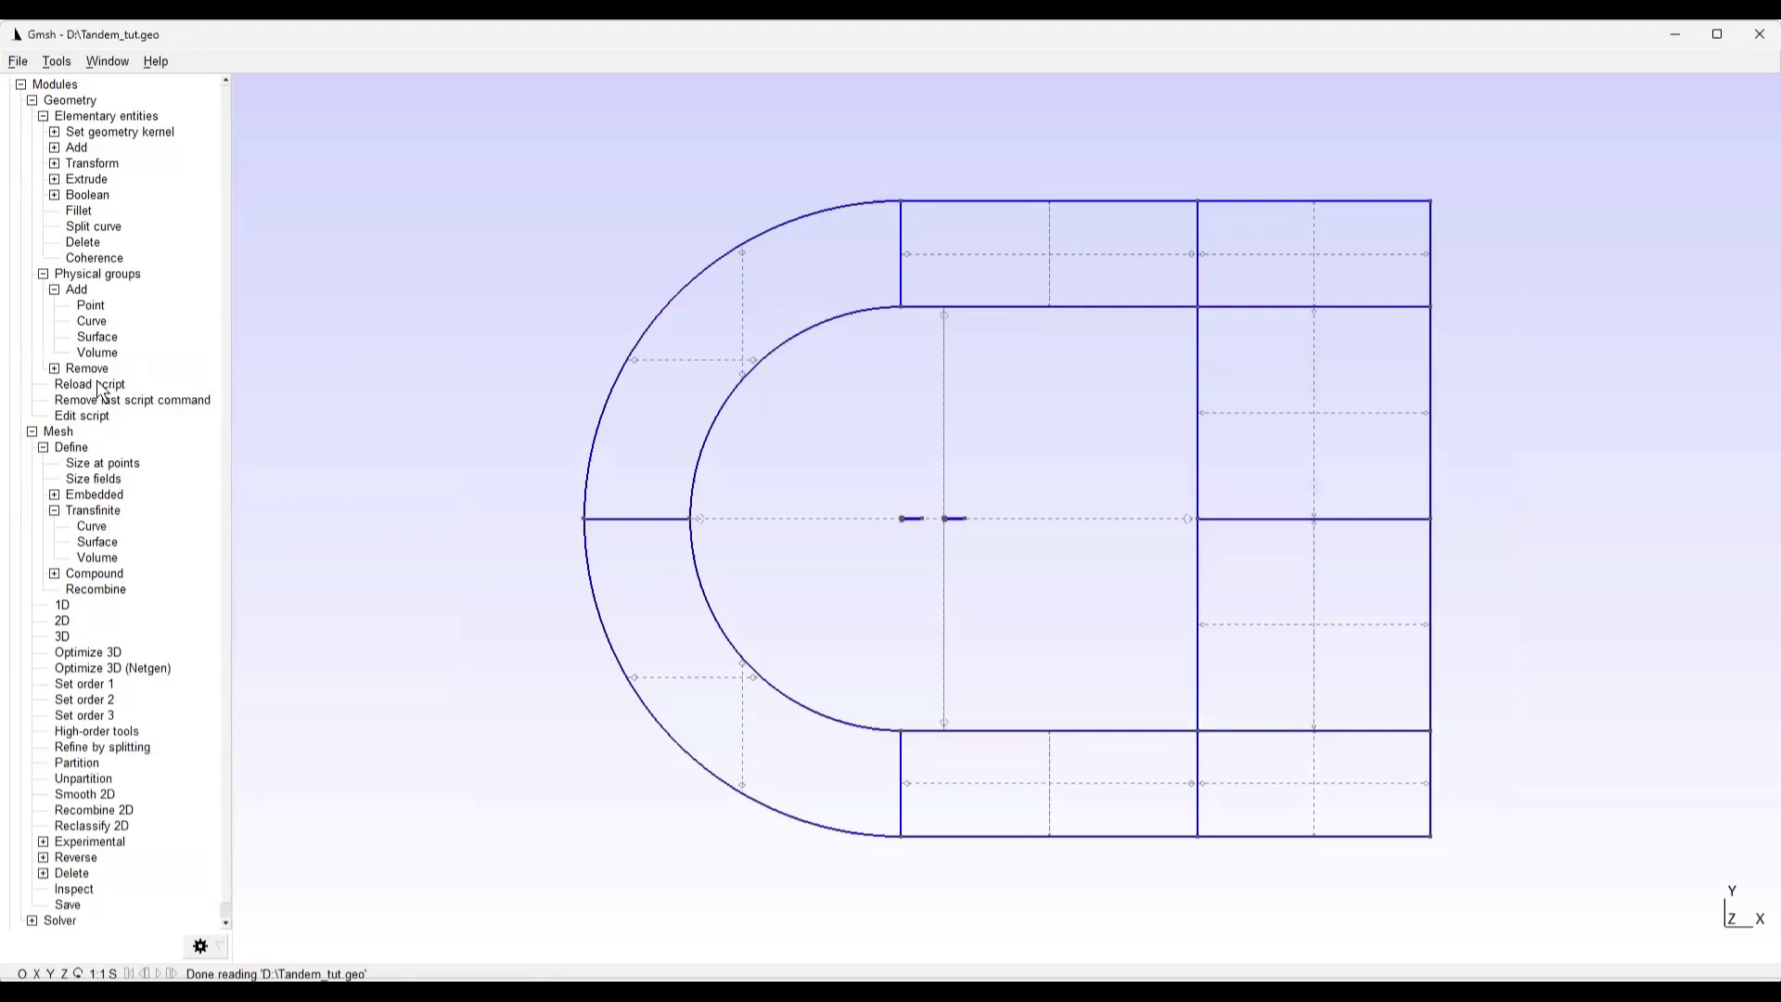
Generate the 2D mesh of the domain and examine where the triangular inner region meets the structured outer blocks
click(63, 622)
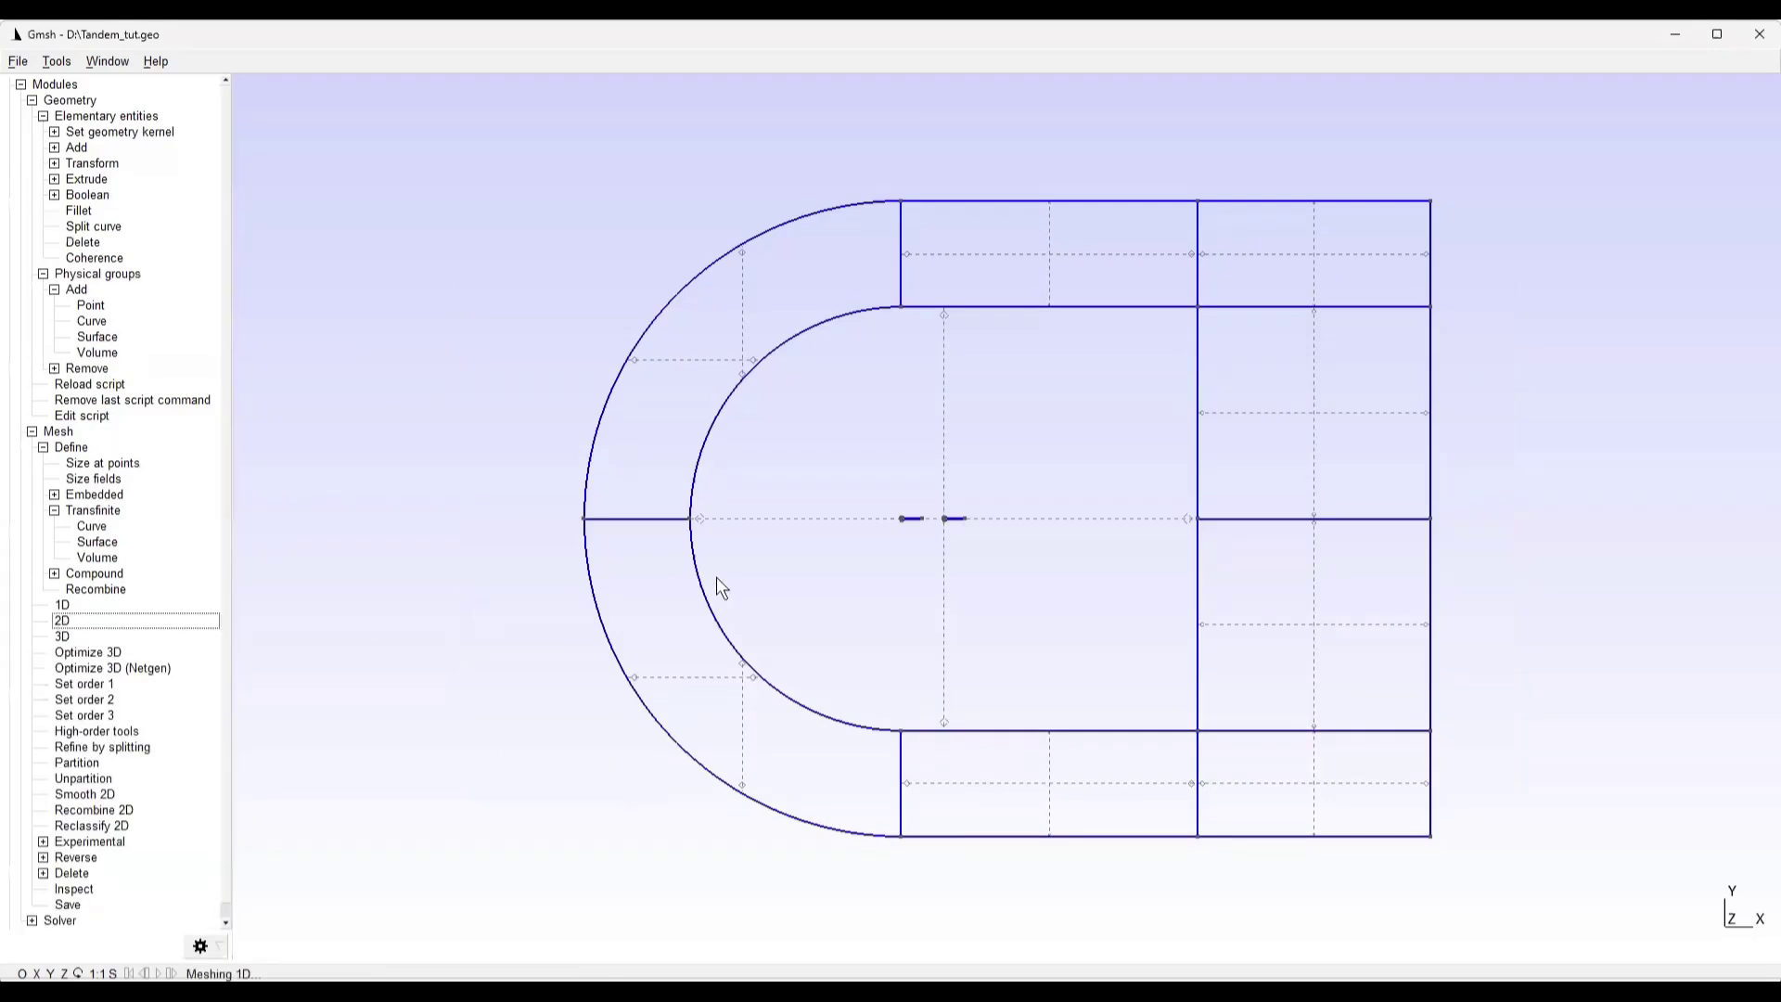
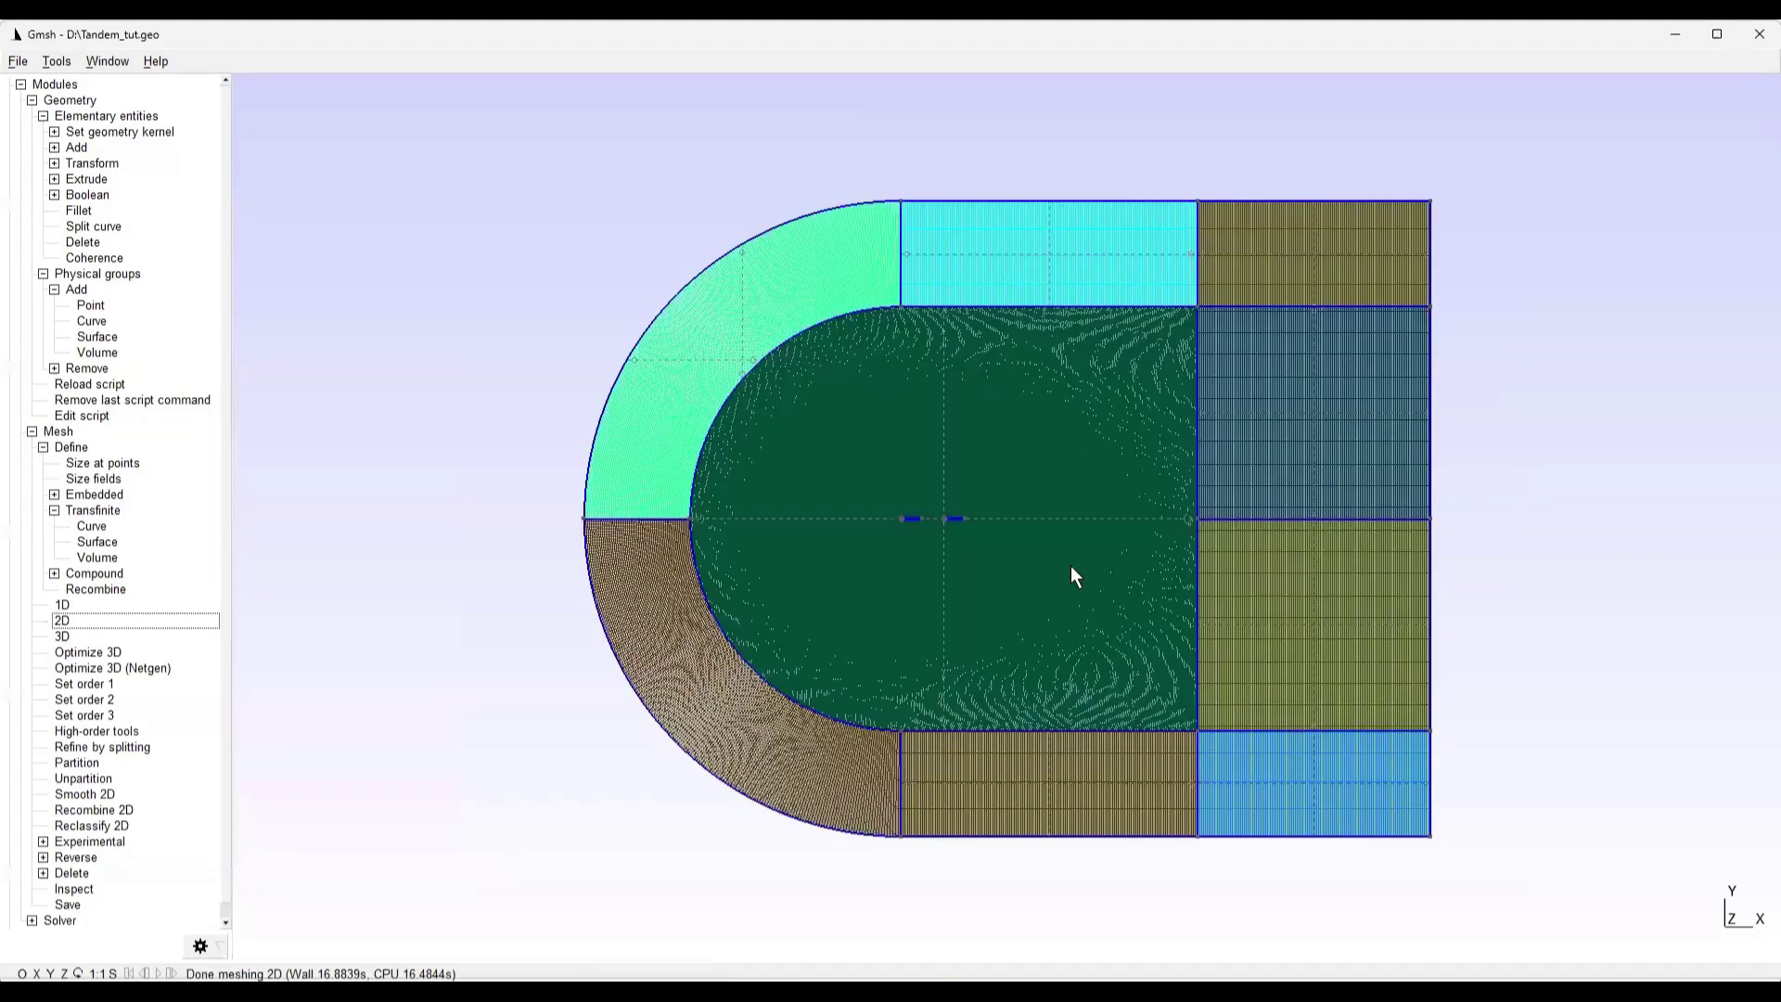
scroll(1113, 450, up, 2)
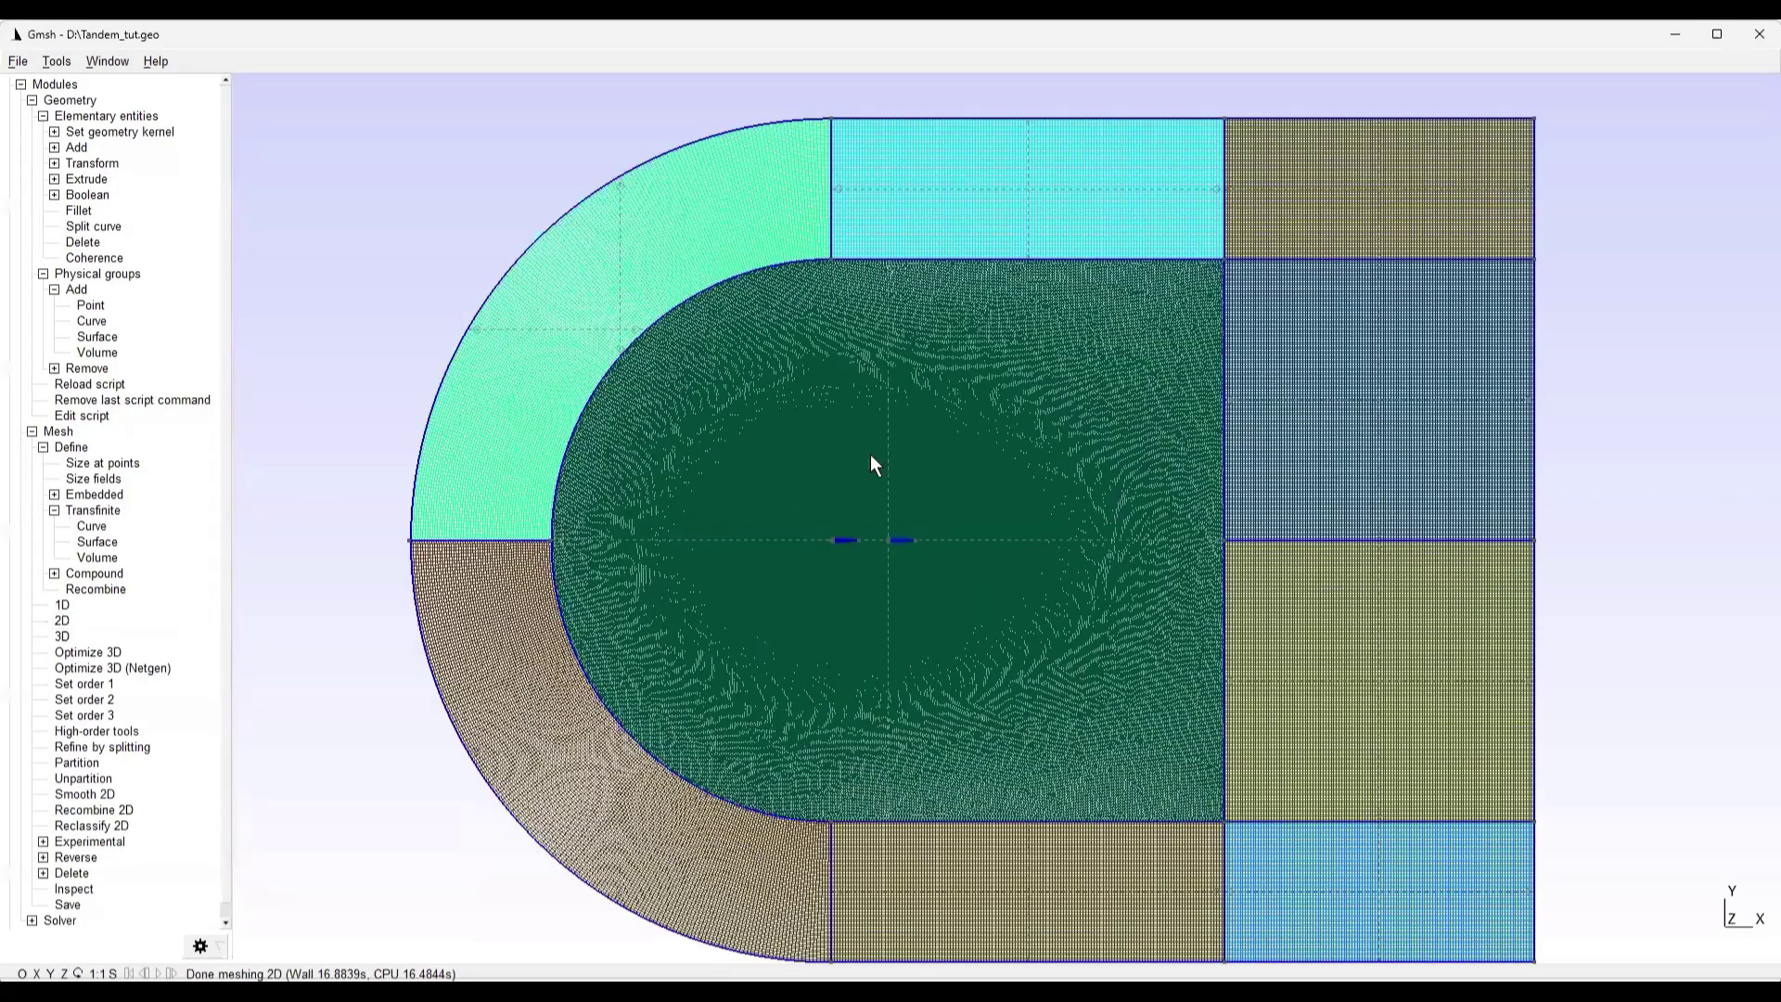
scroll(869, 454, up, 3)
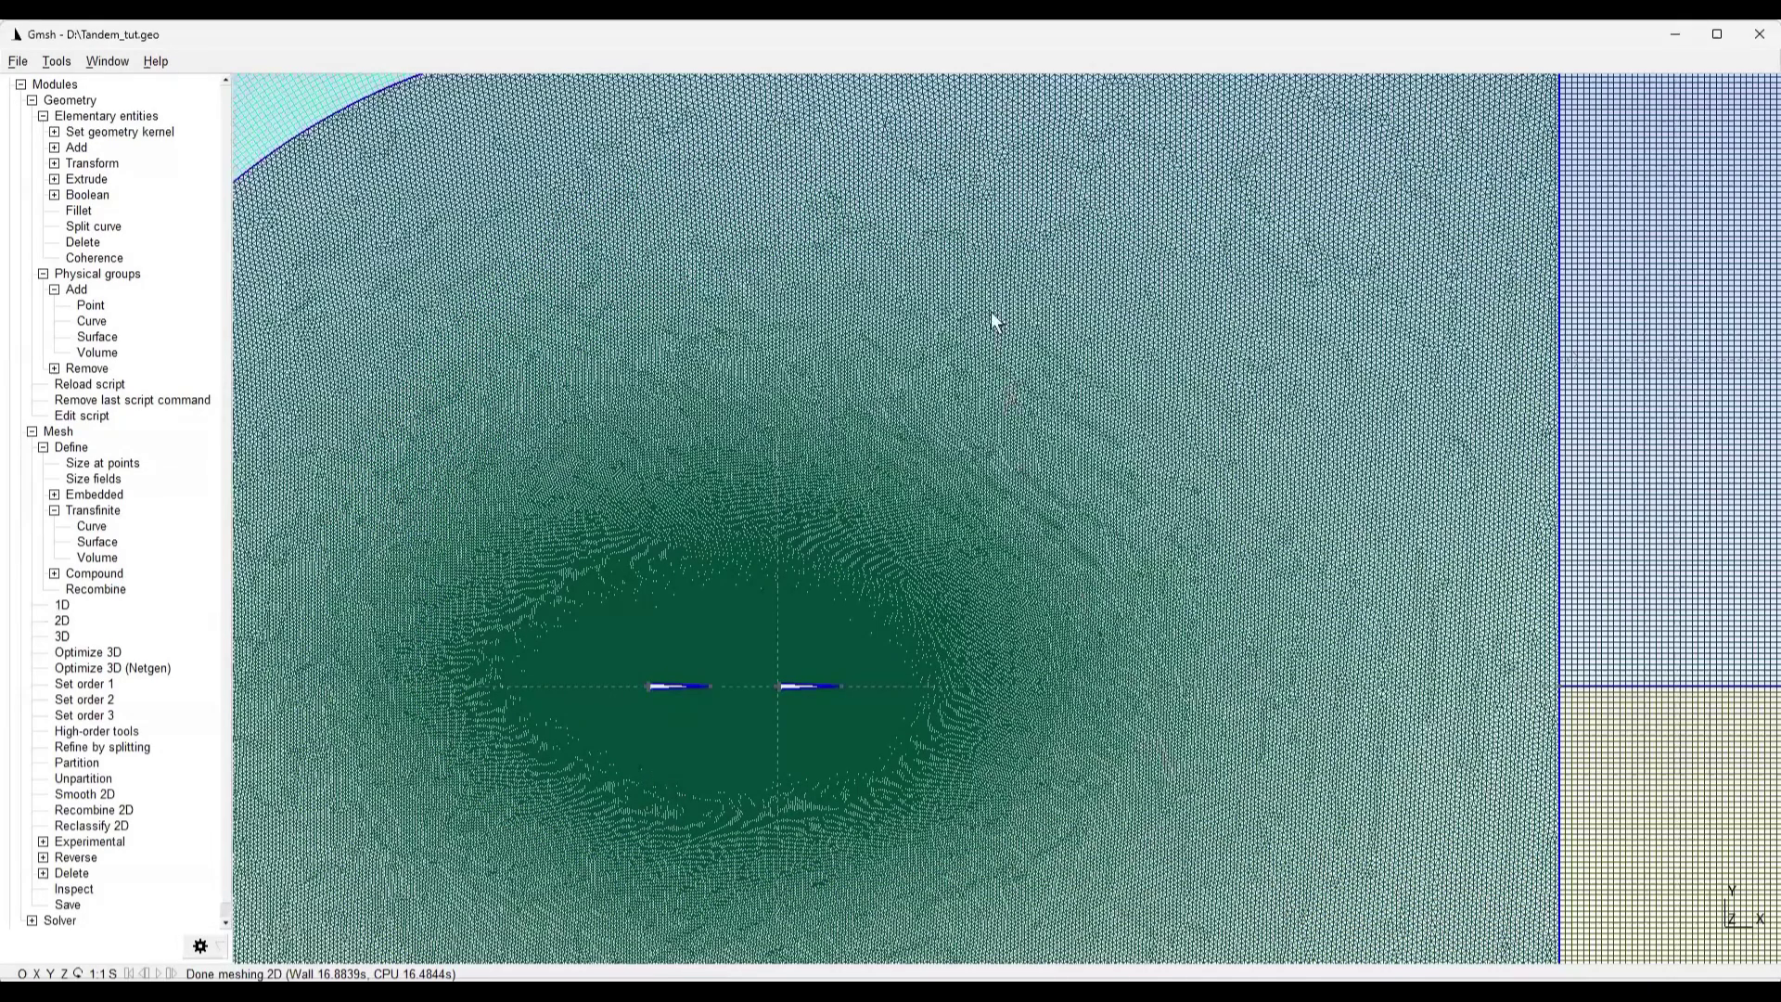
scroll(1003, 377, up, 3)
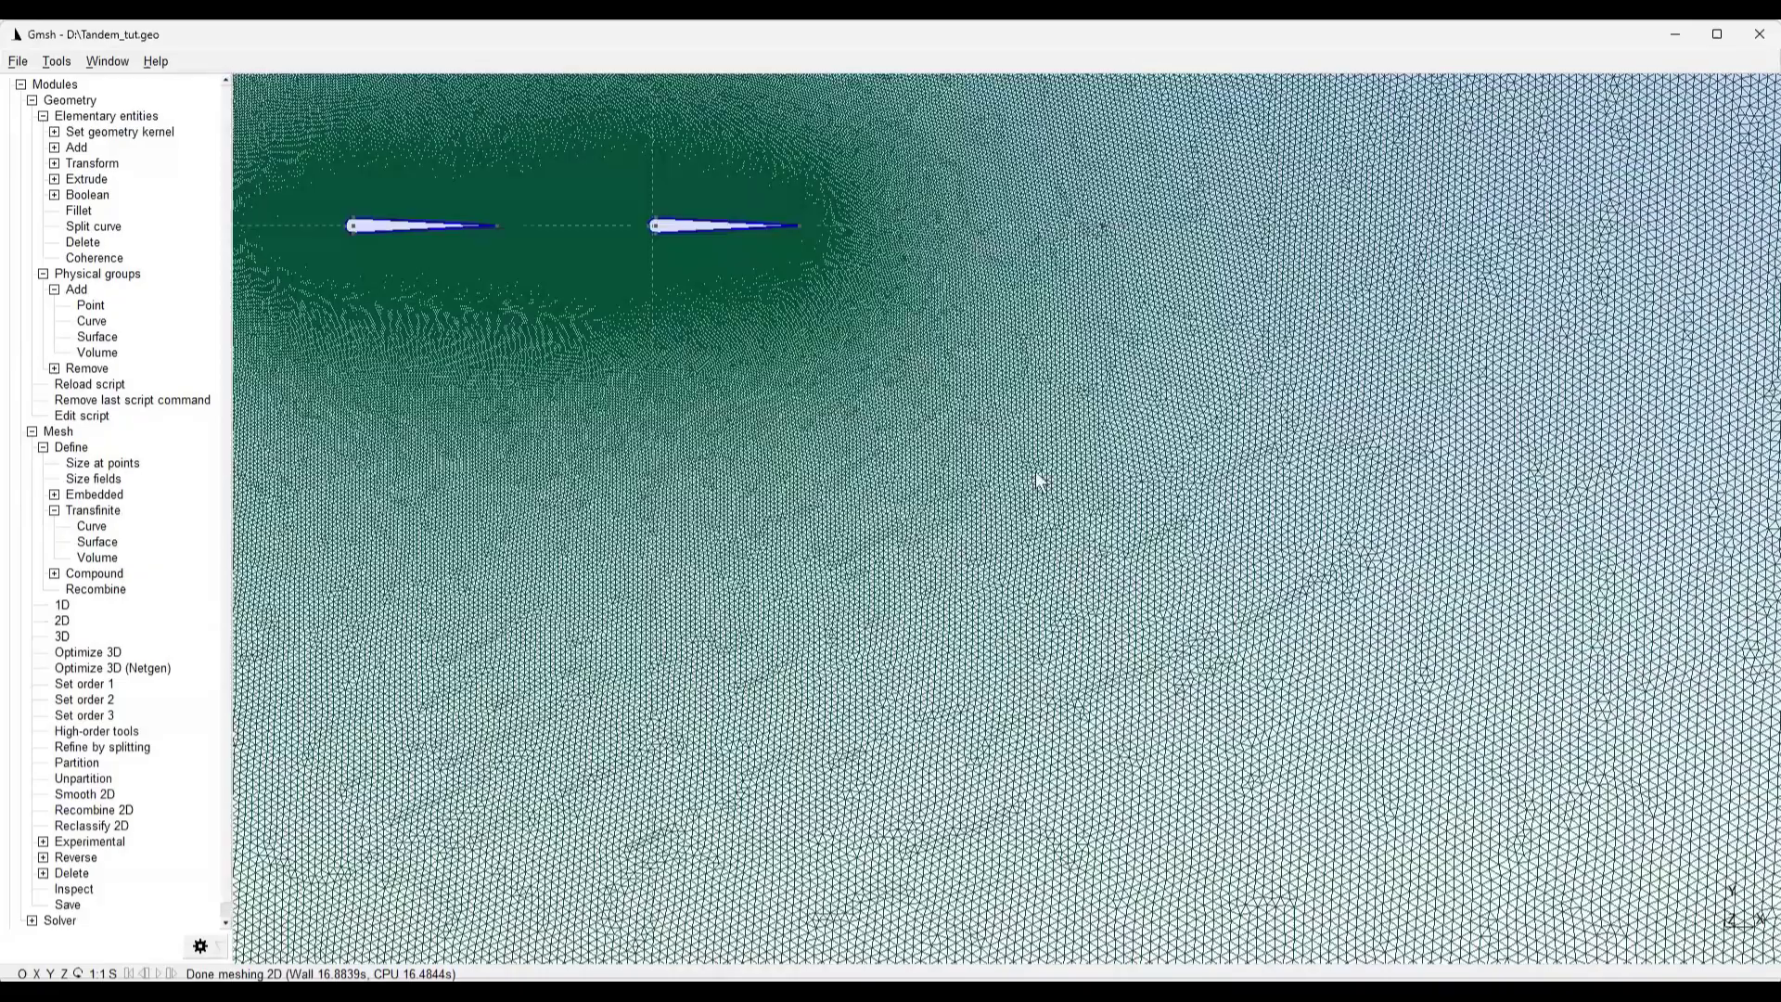
scroll(1096, 534, up, 3)
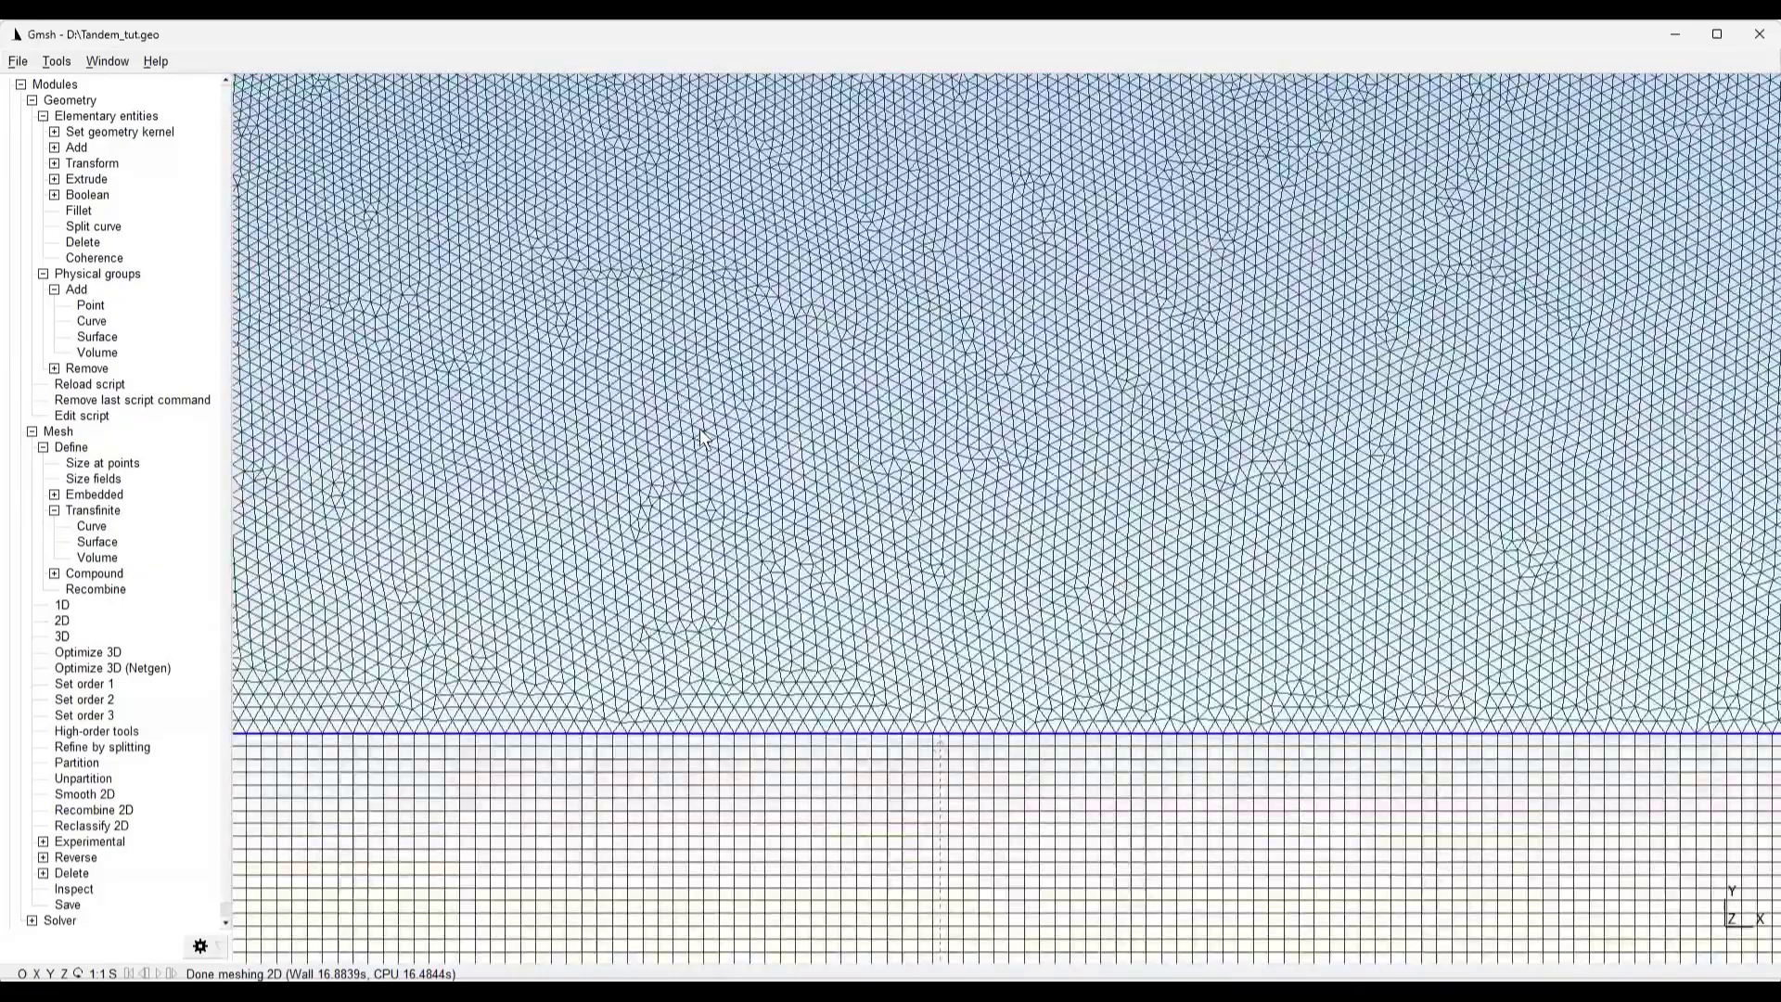
Inspect the mesh around the two airfoils, the front airfoil's leading edge and the overall domain
scroll(599, 412, down, 6)
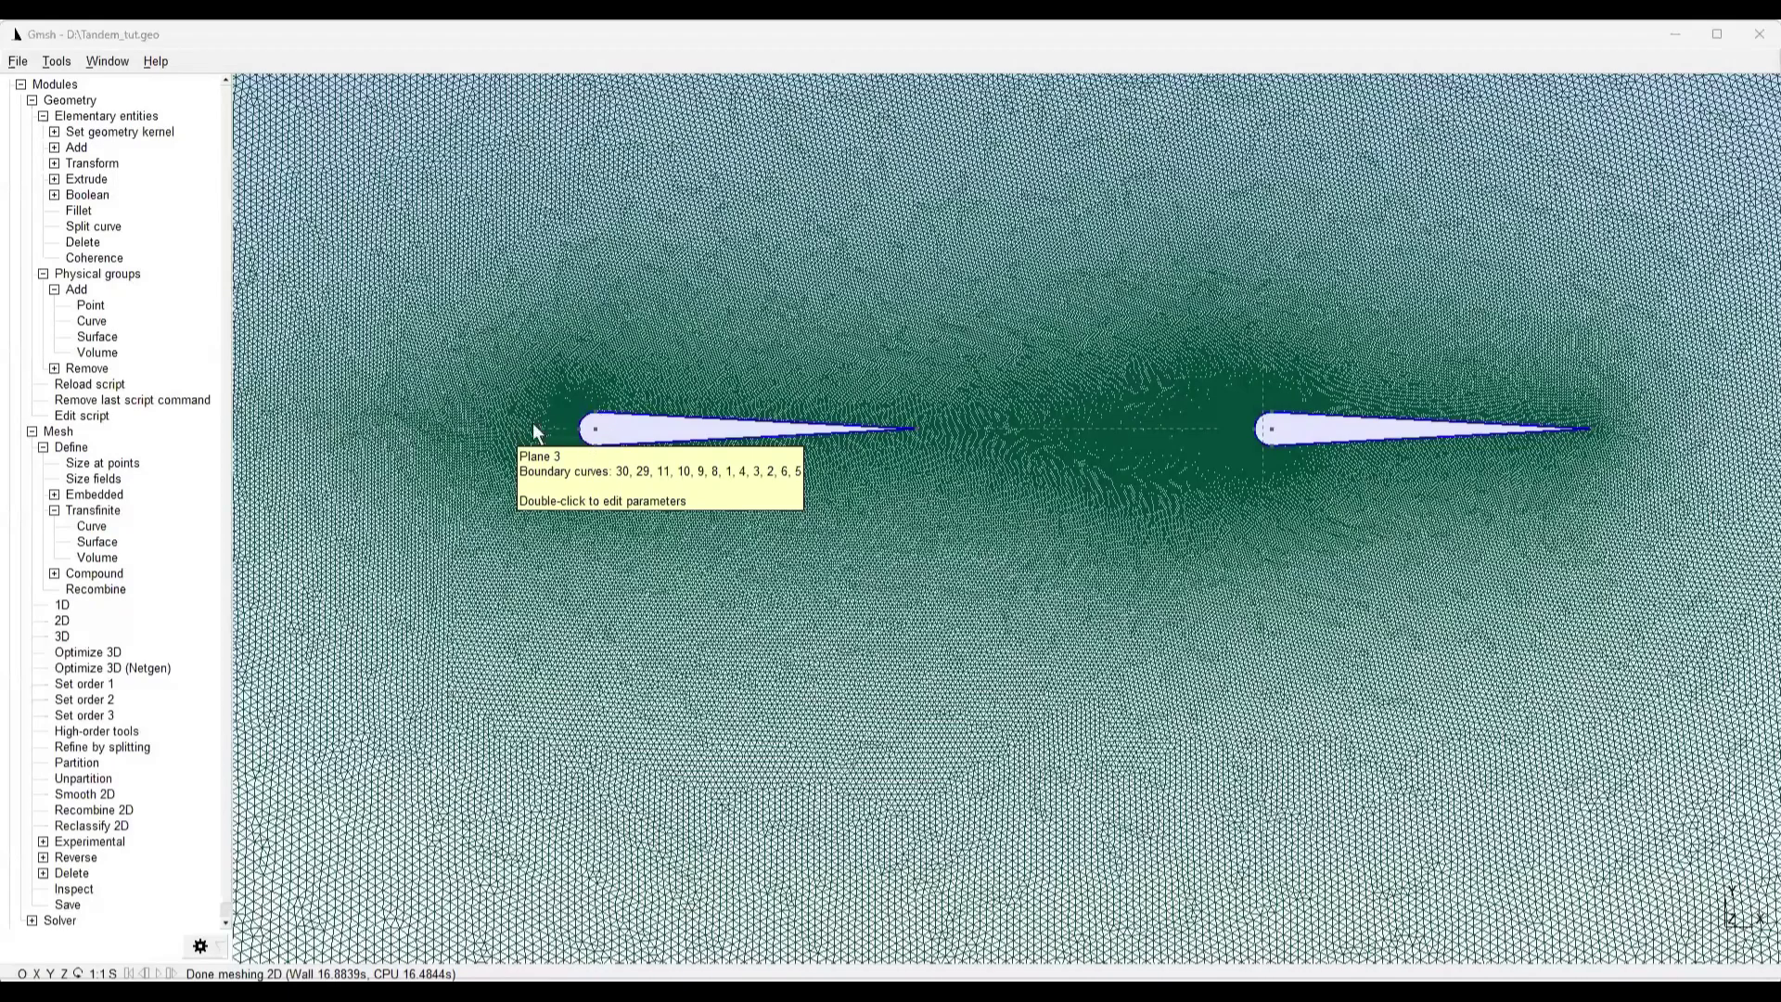
scroll(893, 439, up, 5)
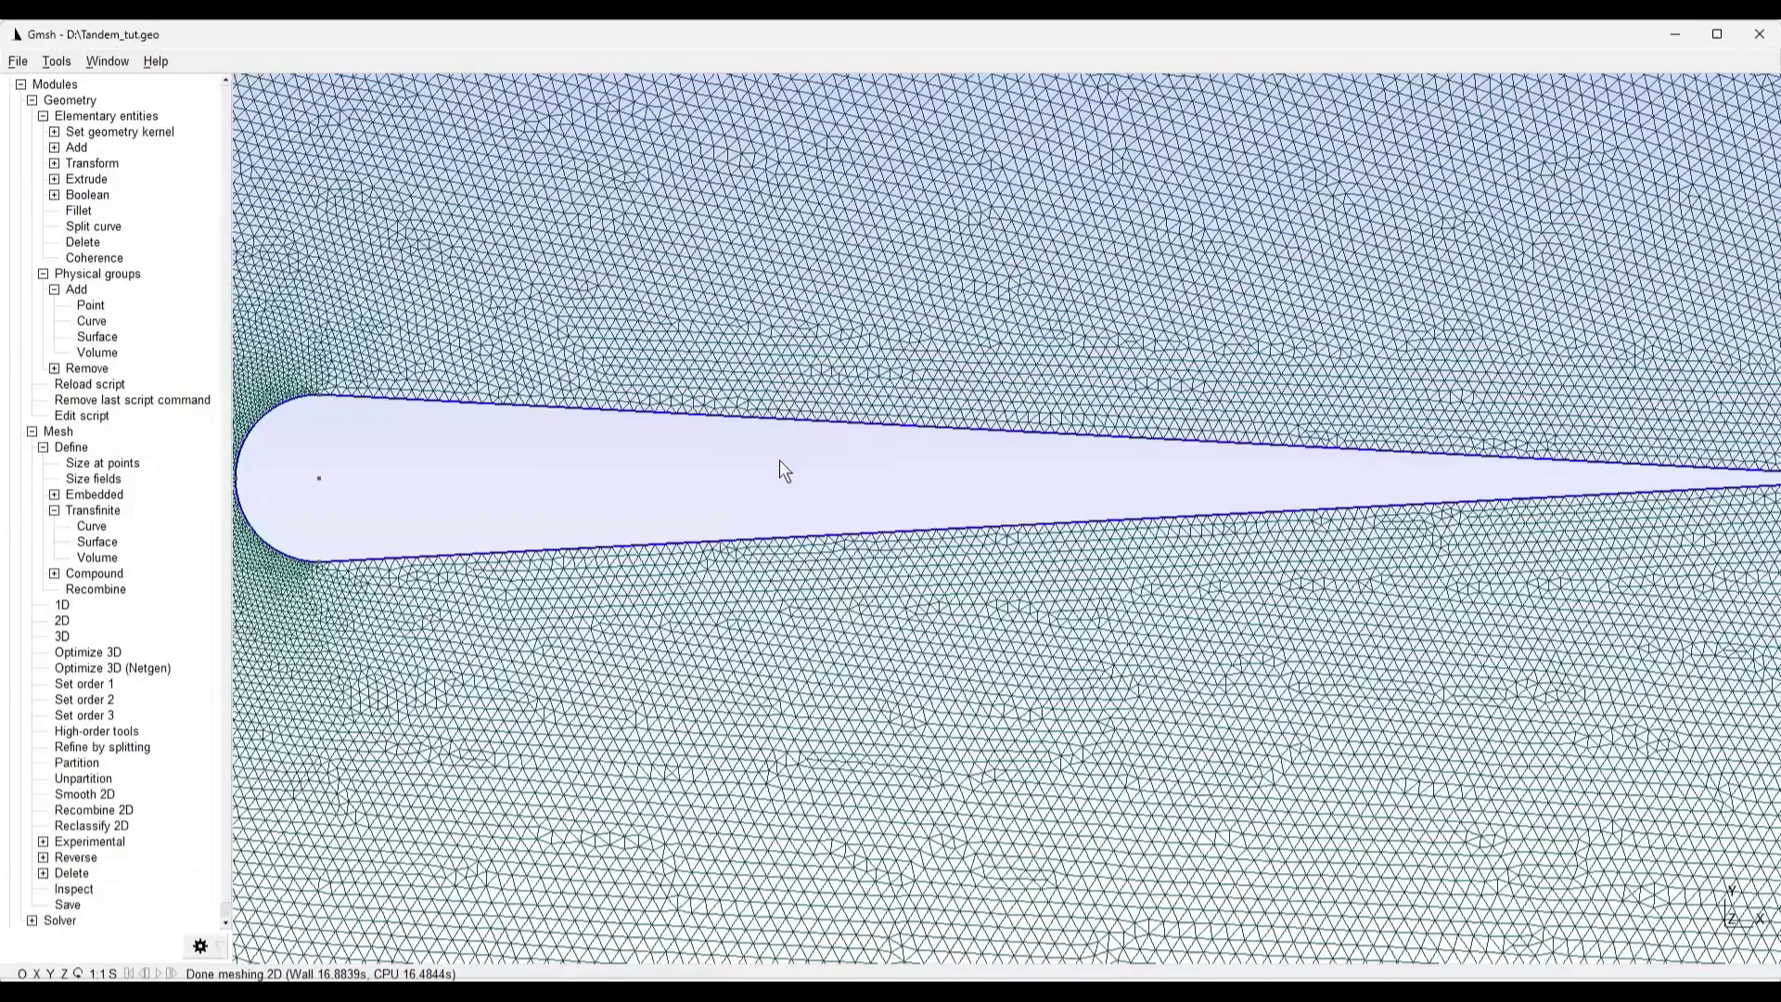
right_drag(772, 450, 1331, 445)
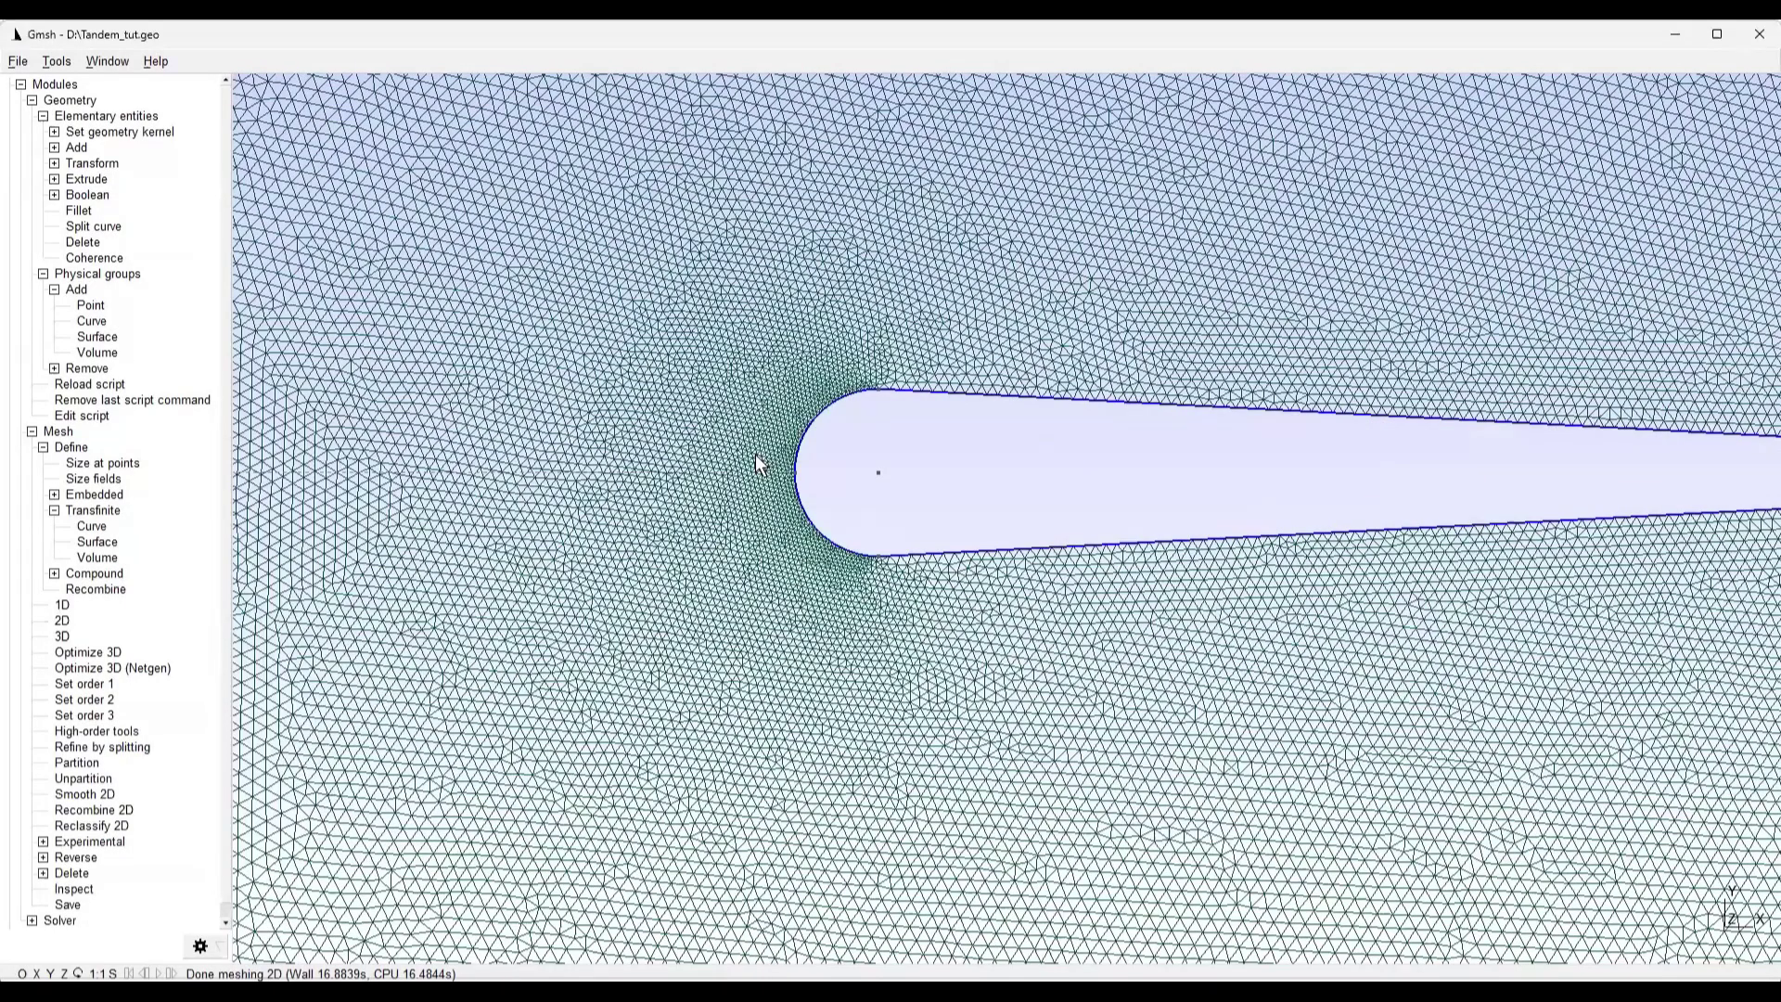
scroll(748, 456, down, 3)
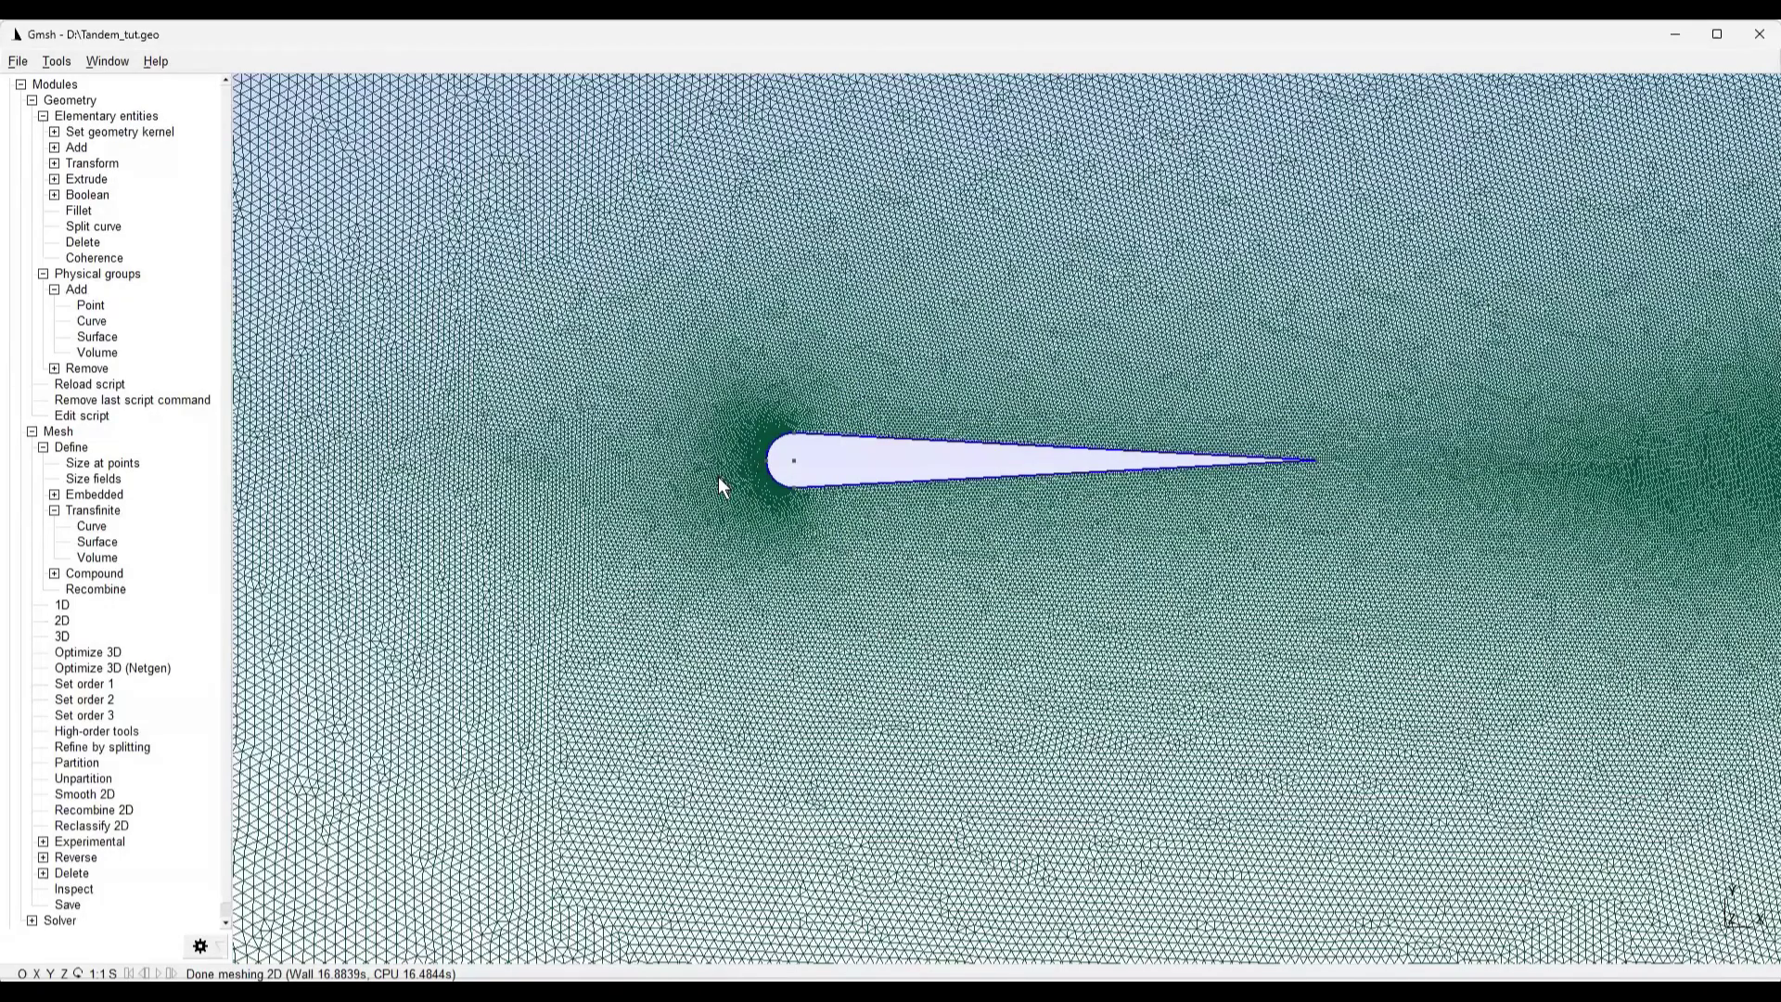
scroll(720, 481, down, 5)
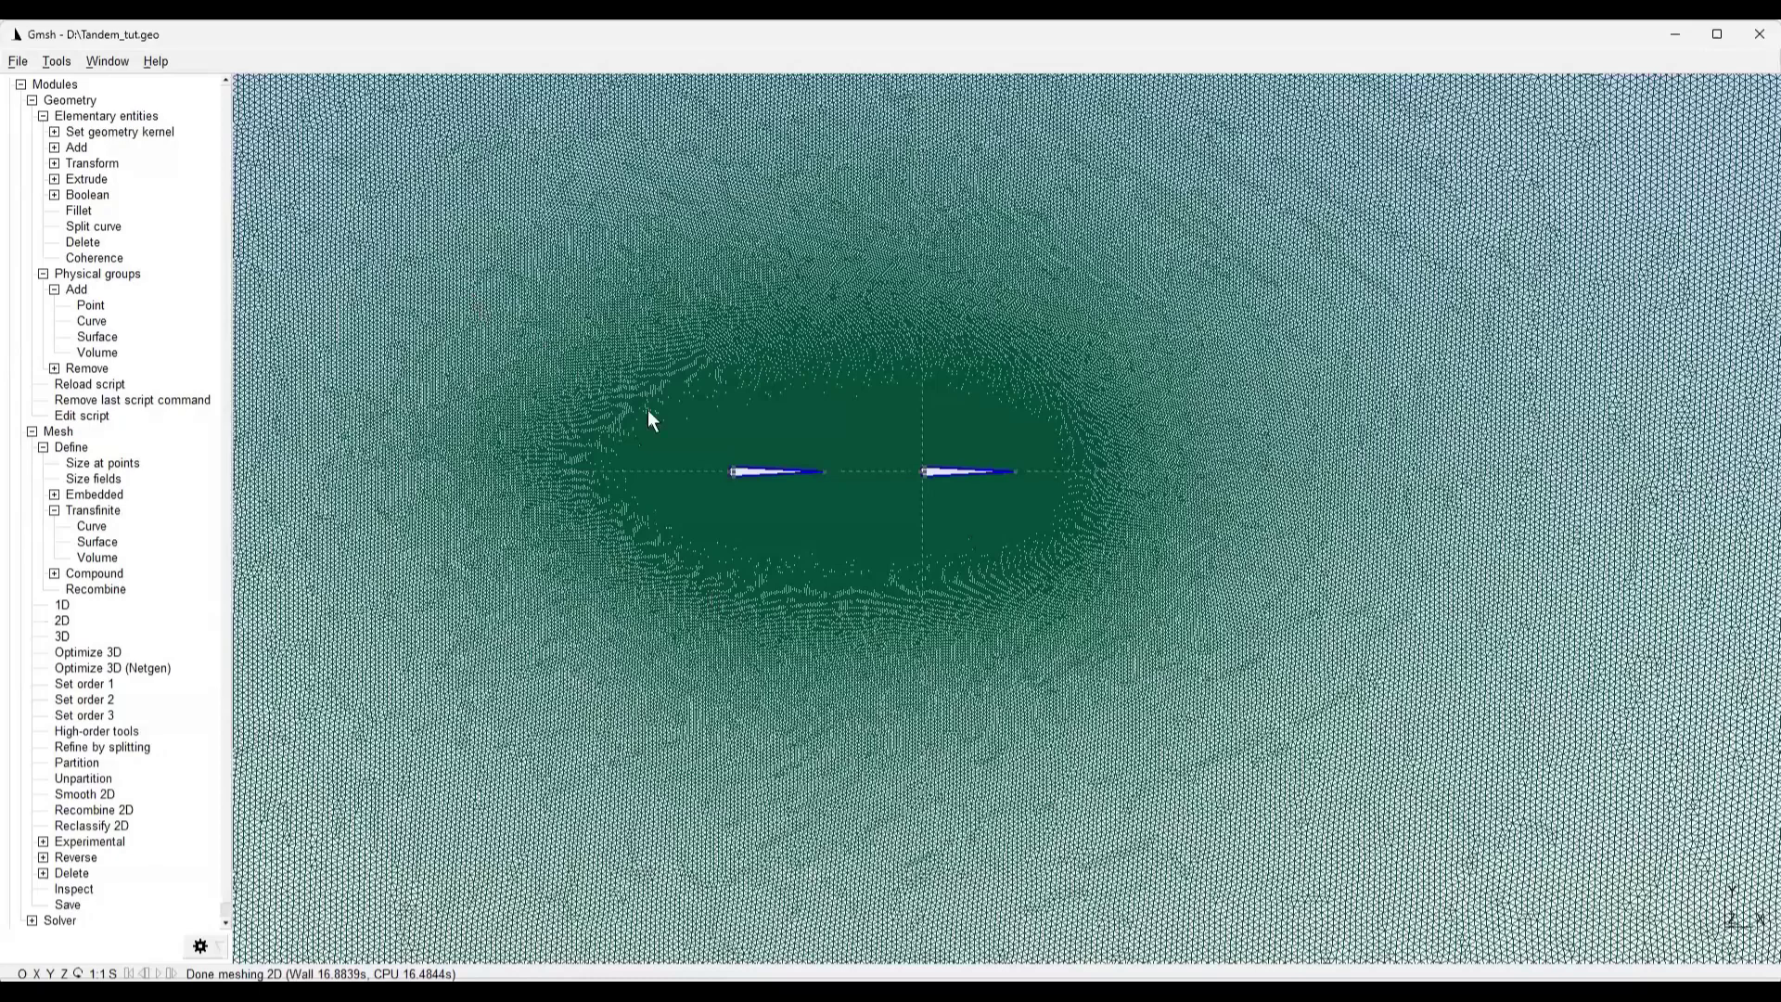
scroll(814, 475, down, 5)
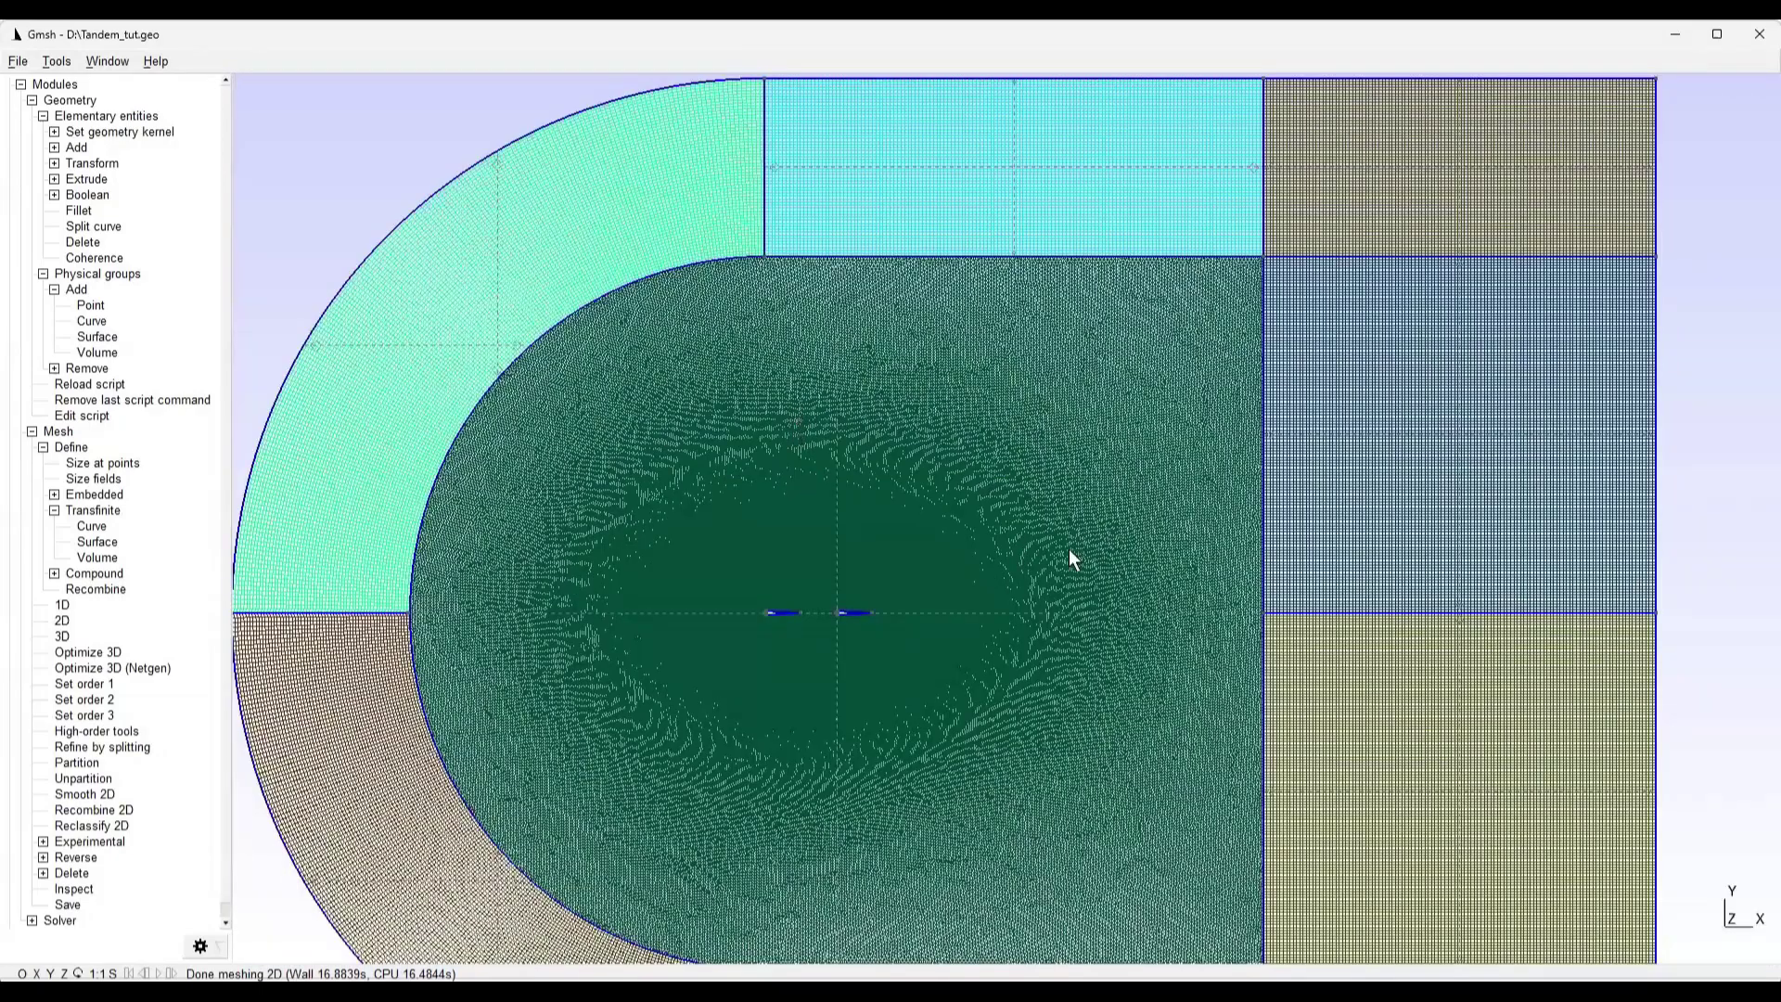
scroll(1109, 537, down, 1)
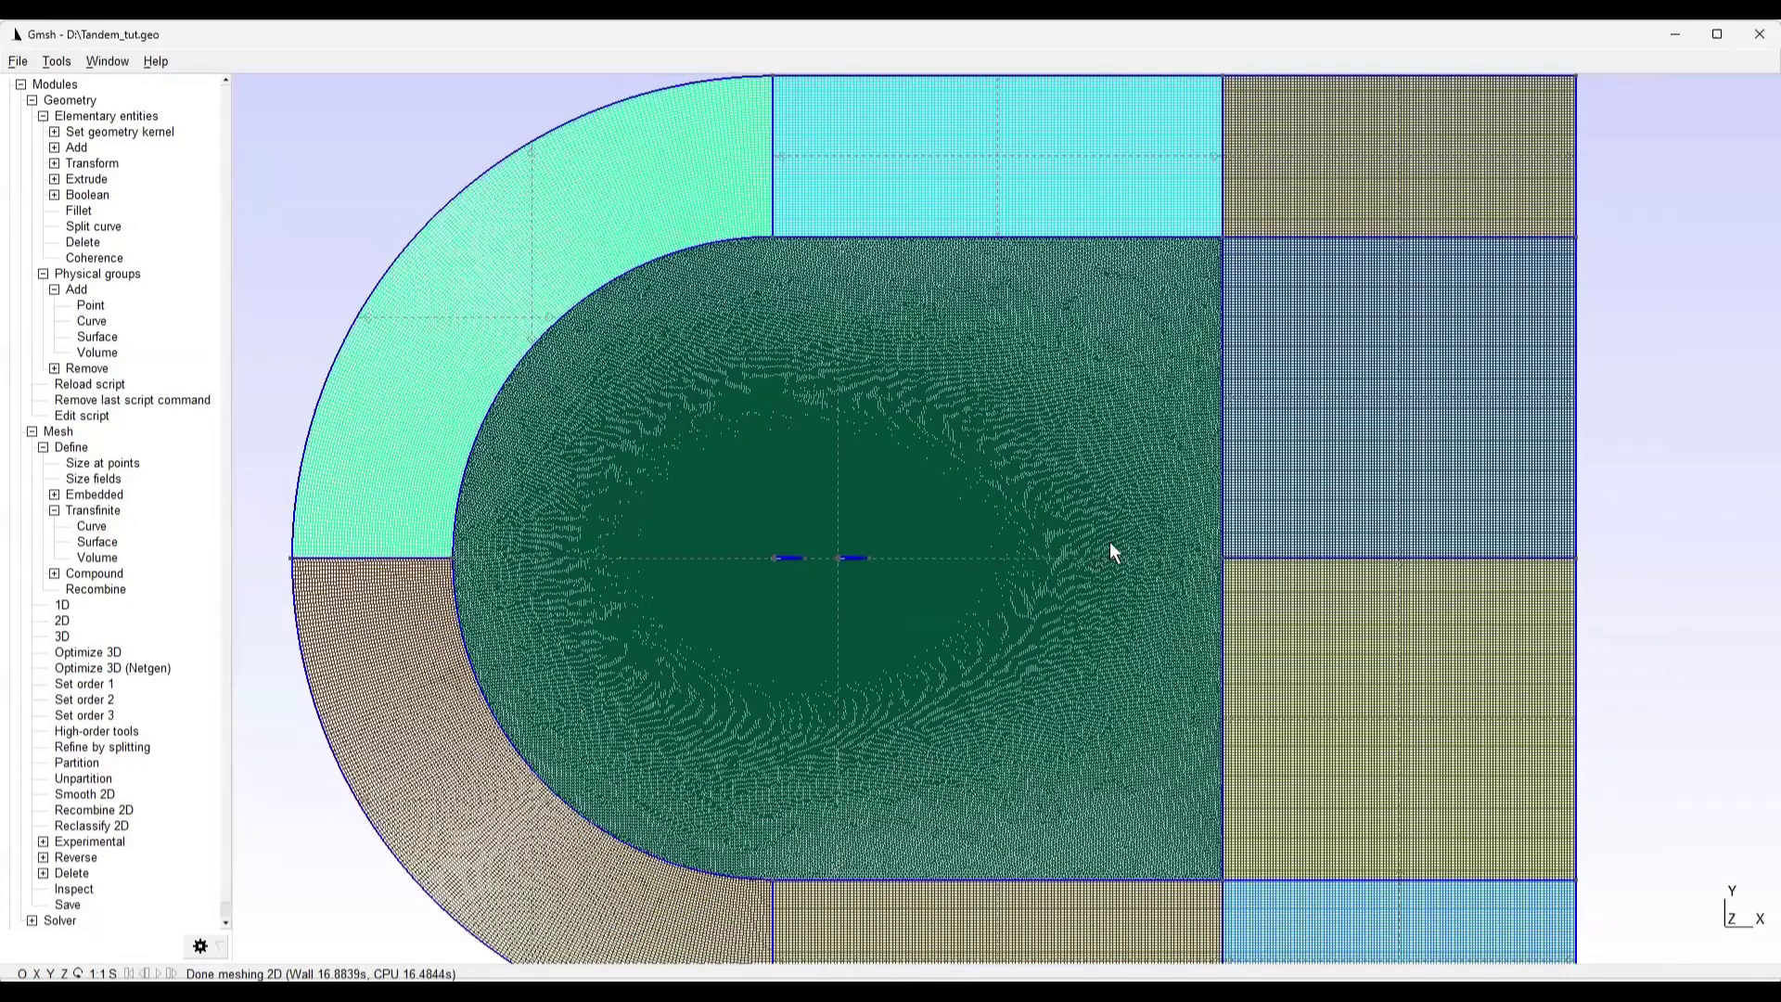
scroll(1103, 544, down, 1)
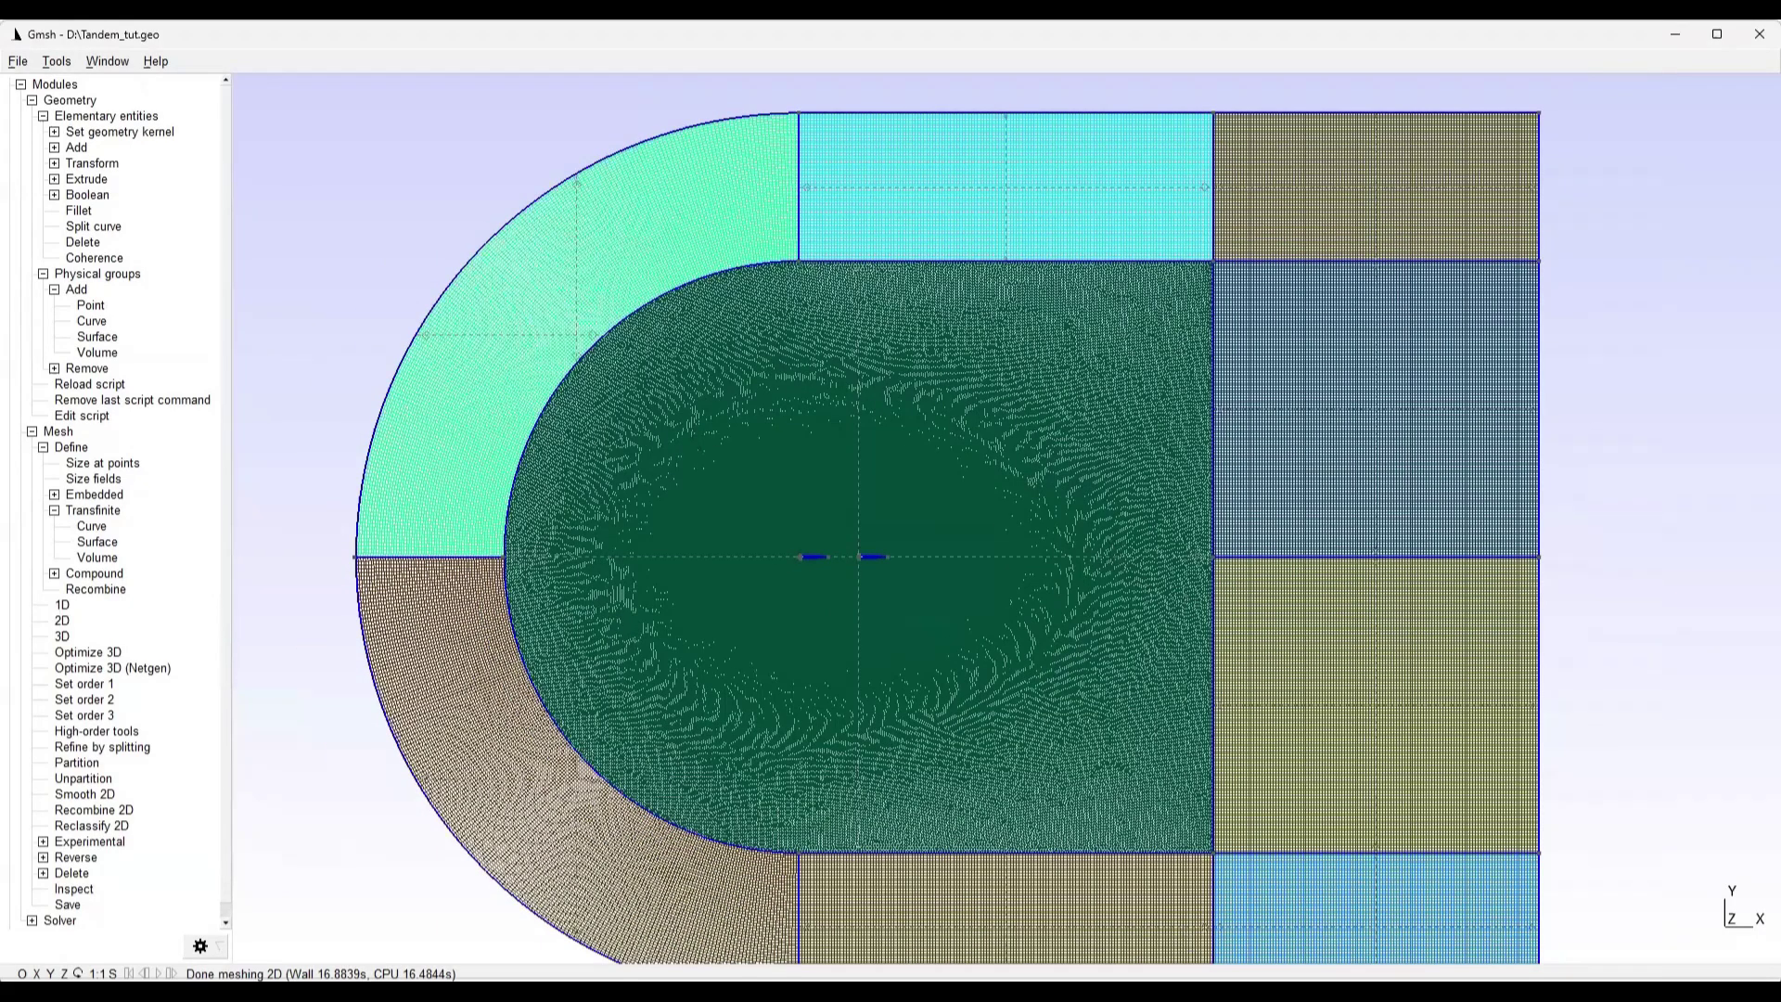
Uncomment the Extrude, Layers, Recombine and closing brace lines of the extrusion section in Tandem_tut.geo
click(1129, 954)
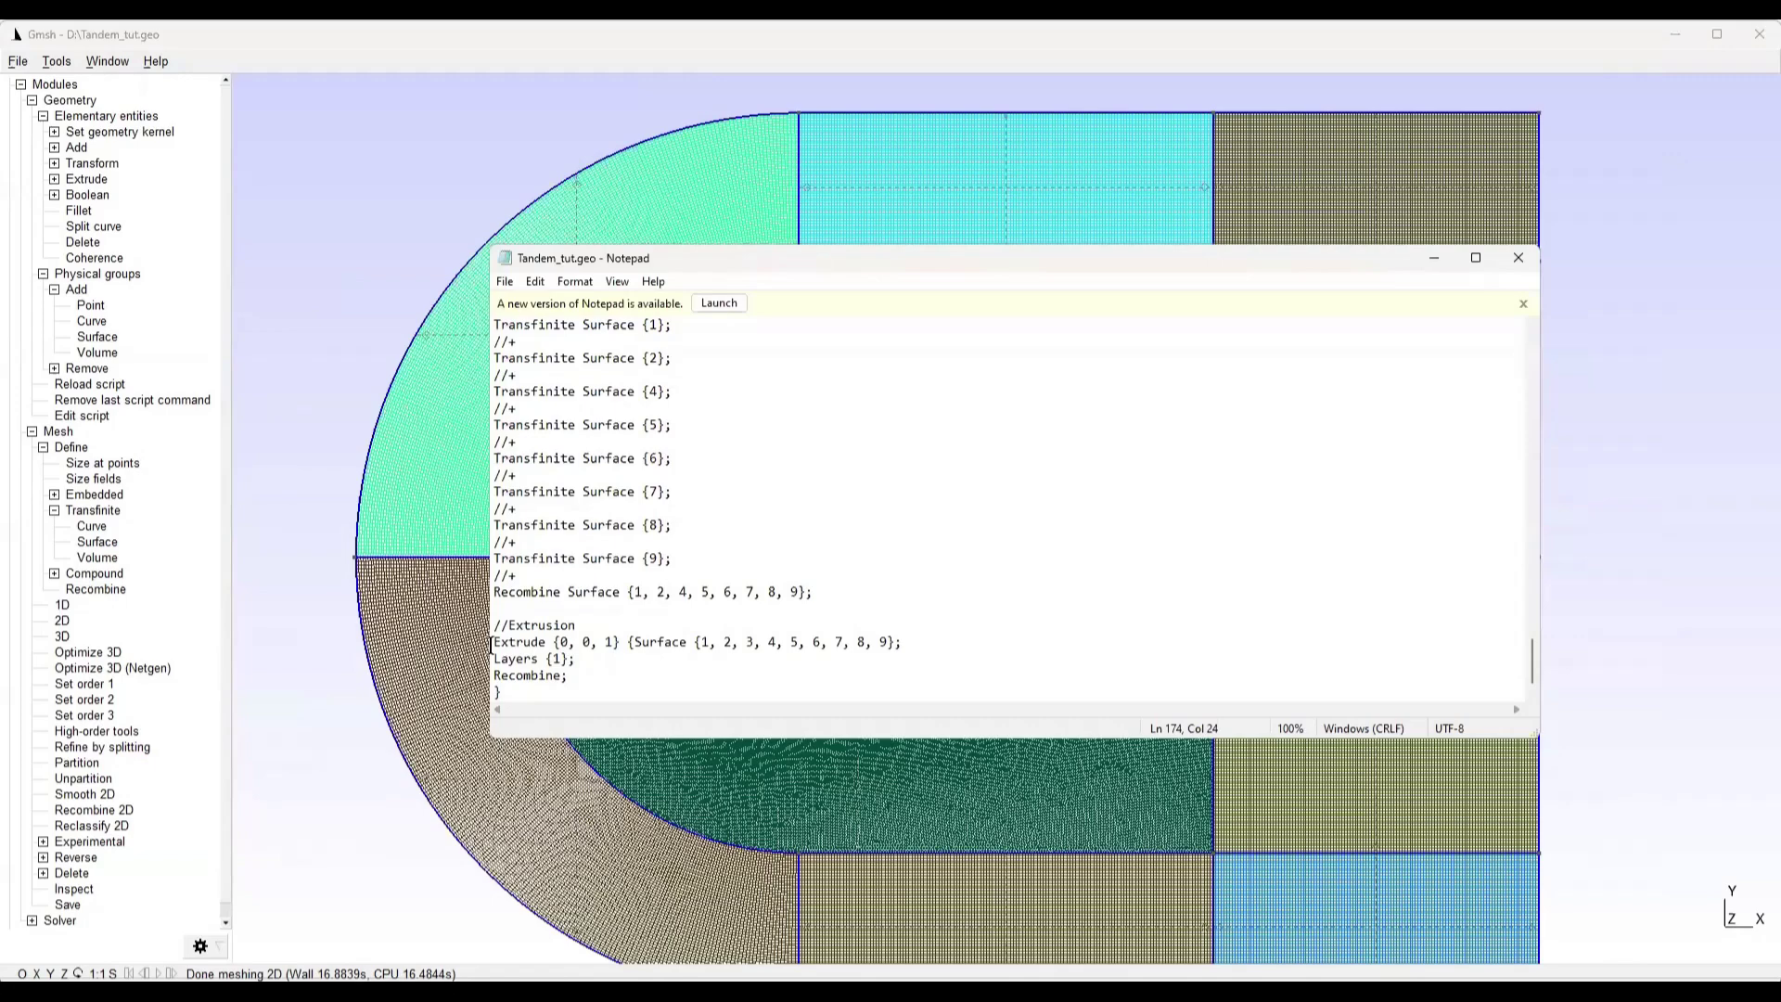
click(1518, 259)
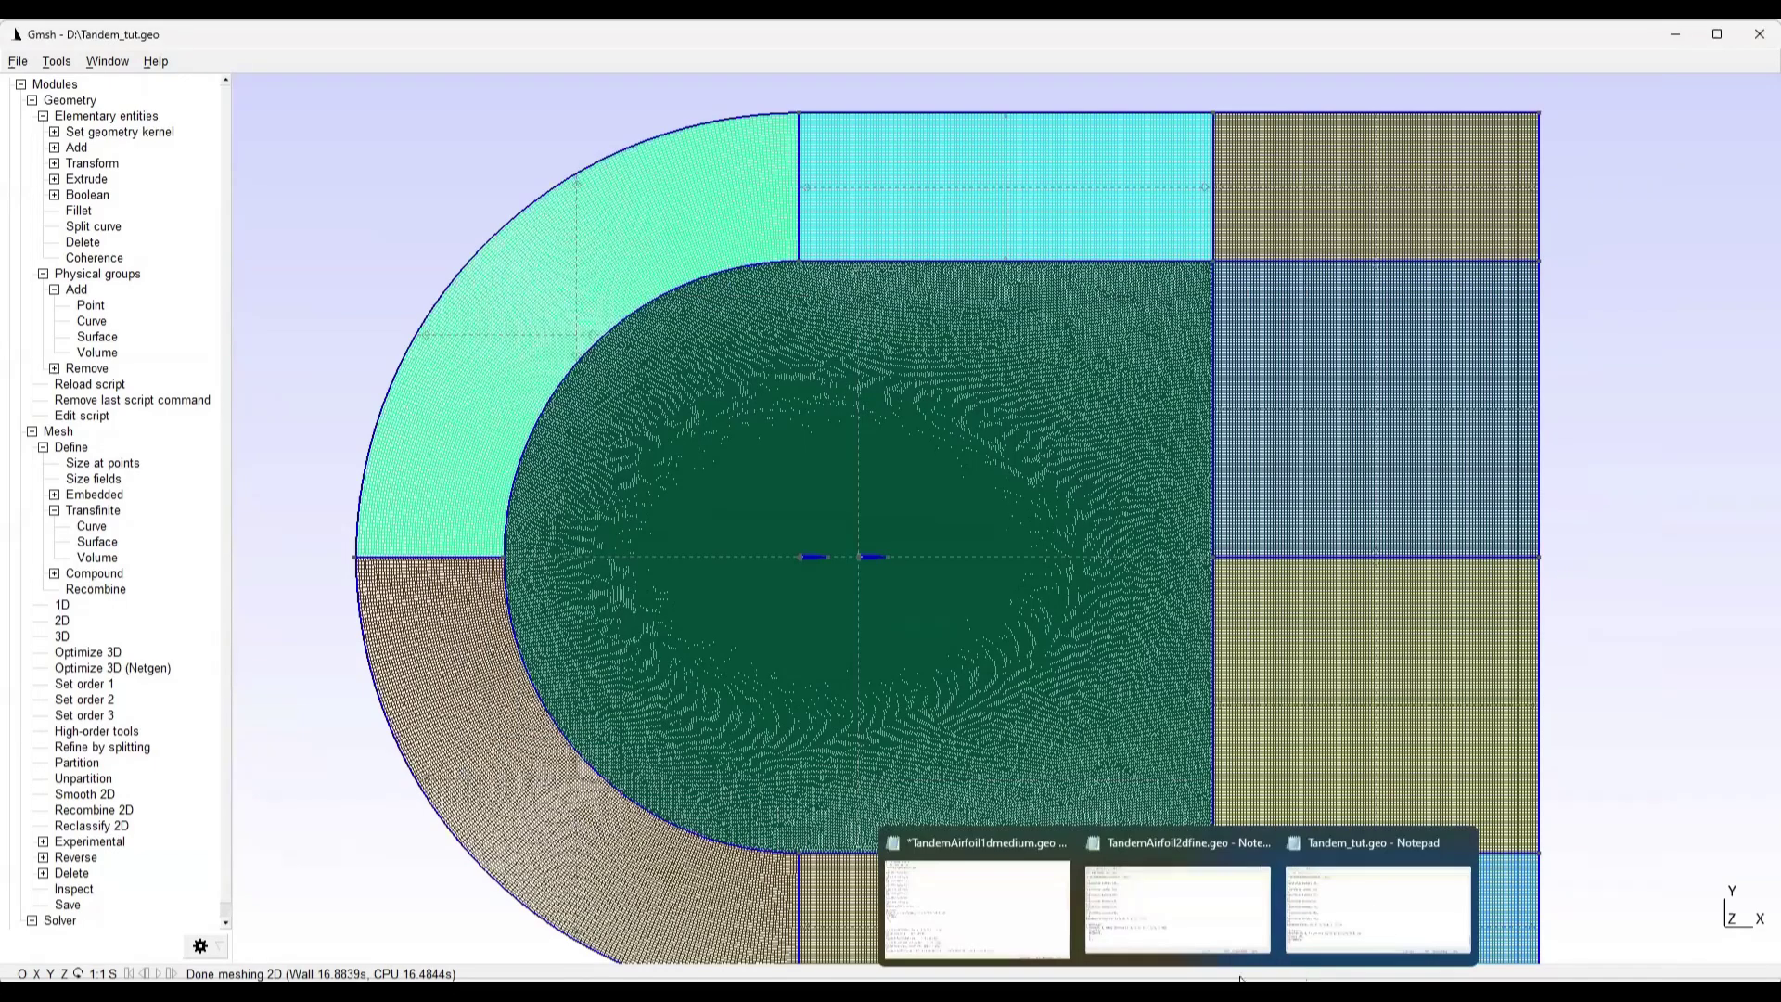
click(1374, 910)
key(BackSpace)
key(BackSpace)
key(Down)
key(Right)
key(Right)
key(BackSpace)
key(BackSpace)
key(Down)
key(Right)
key(Right)
key(BackSpace)
key(BackSpace)
key(Down)
key(Right)
key(BackSpace)
key(BackSpace)
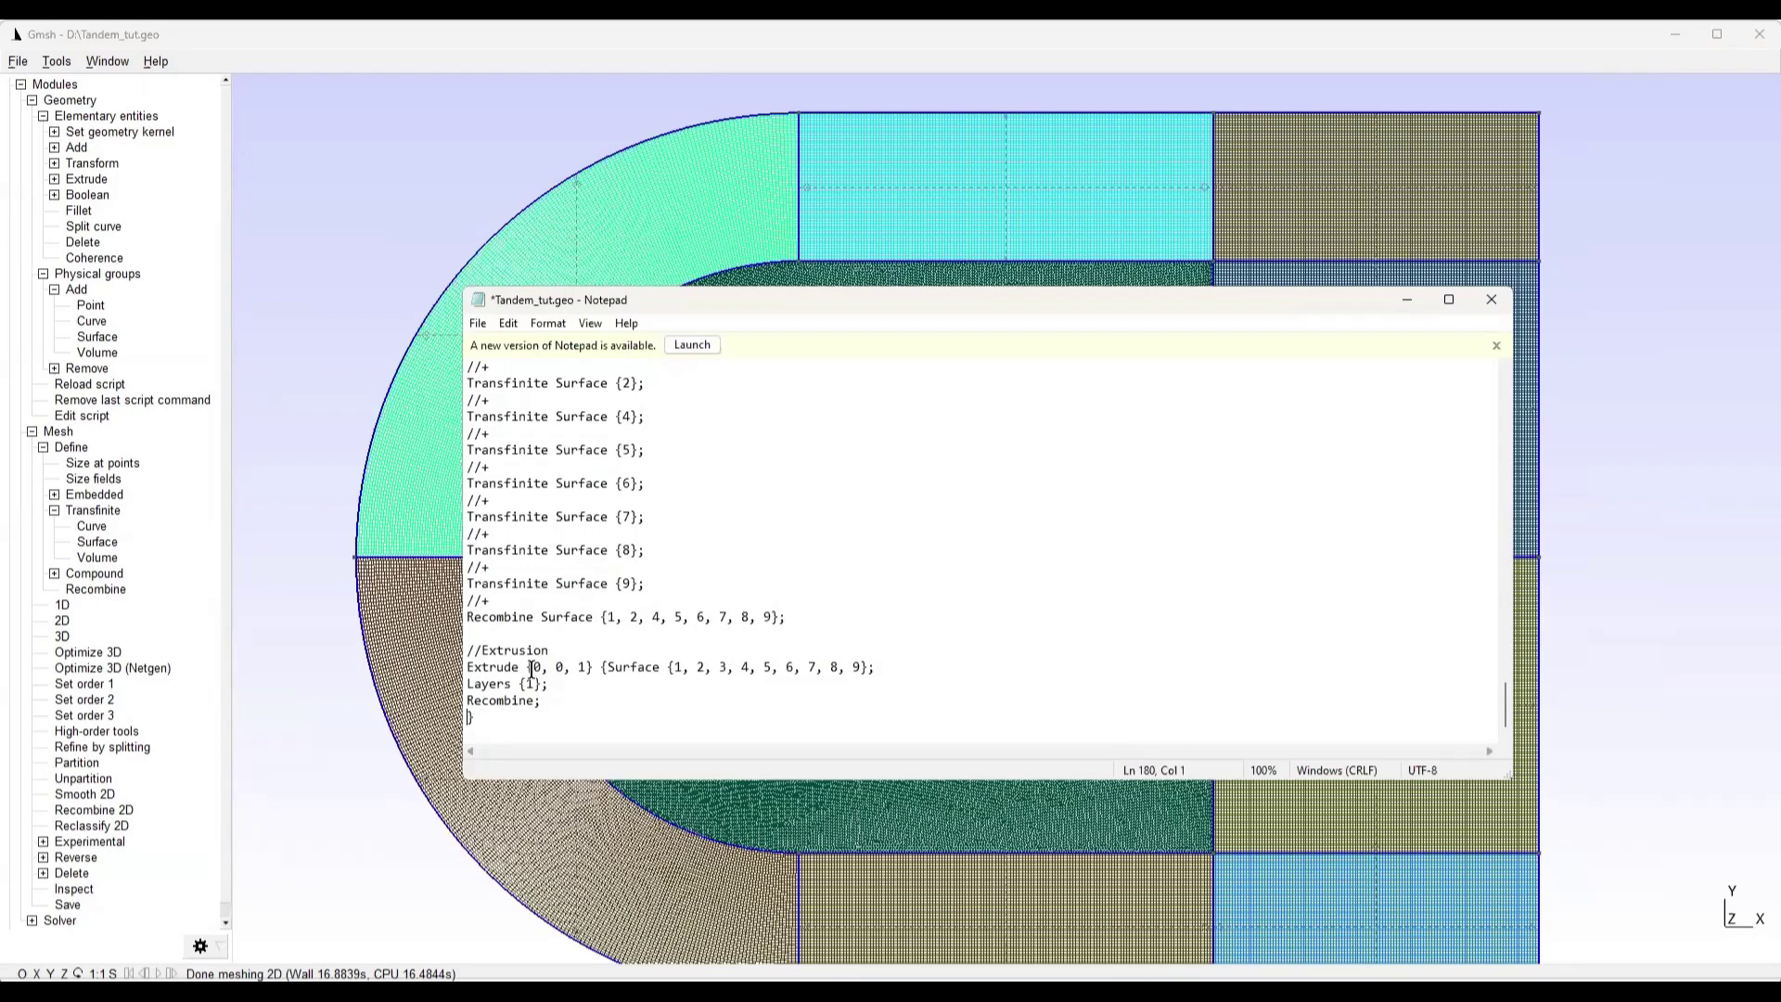
Save the script with the active extrusion section and switch back to Gmsh
click(481, 320)
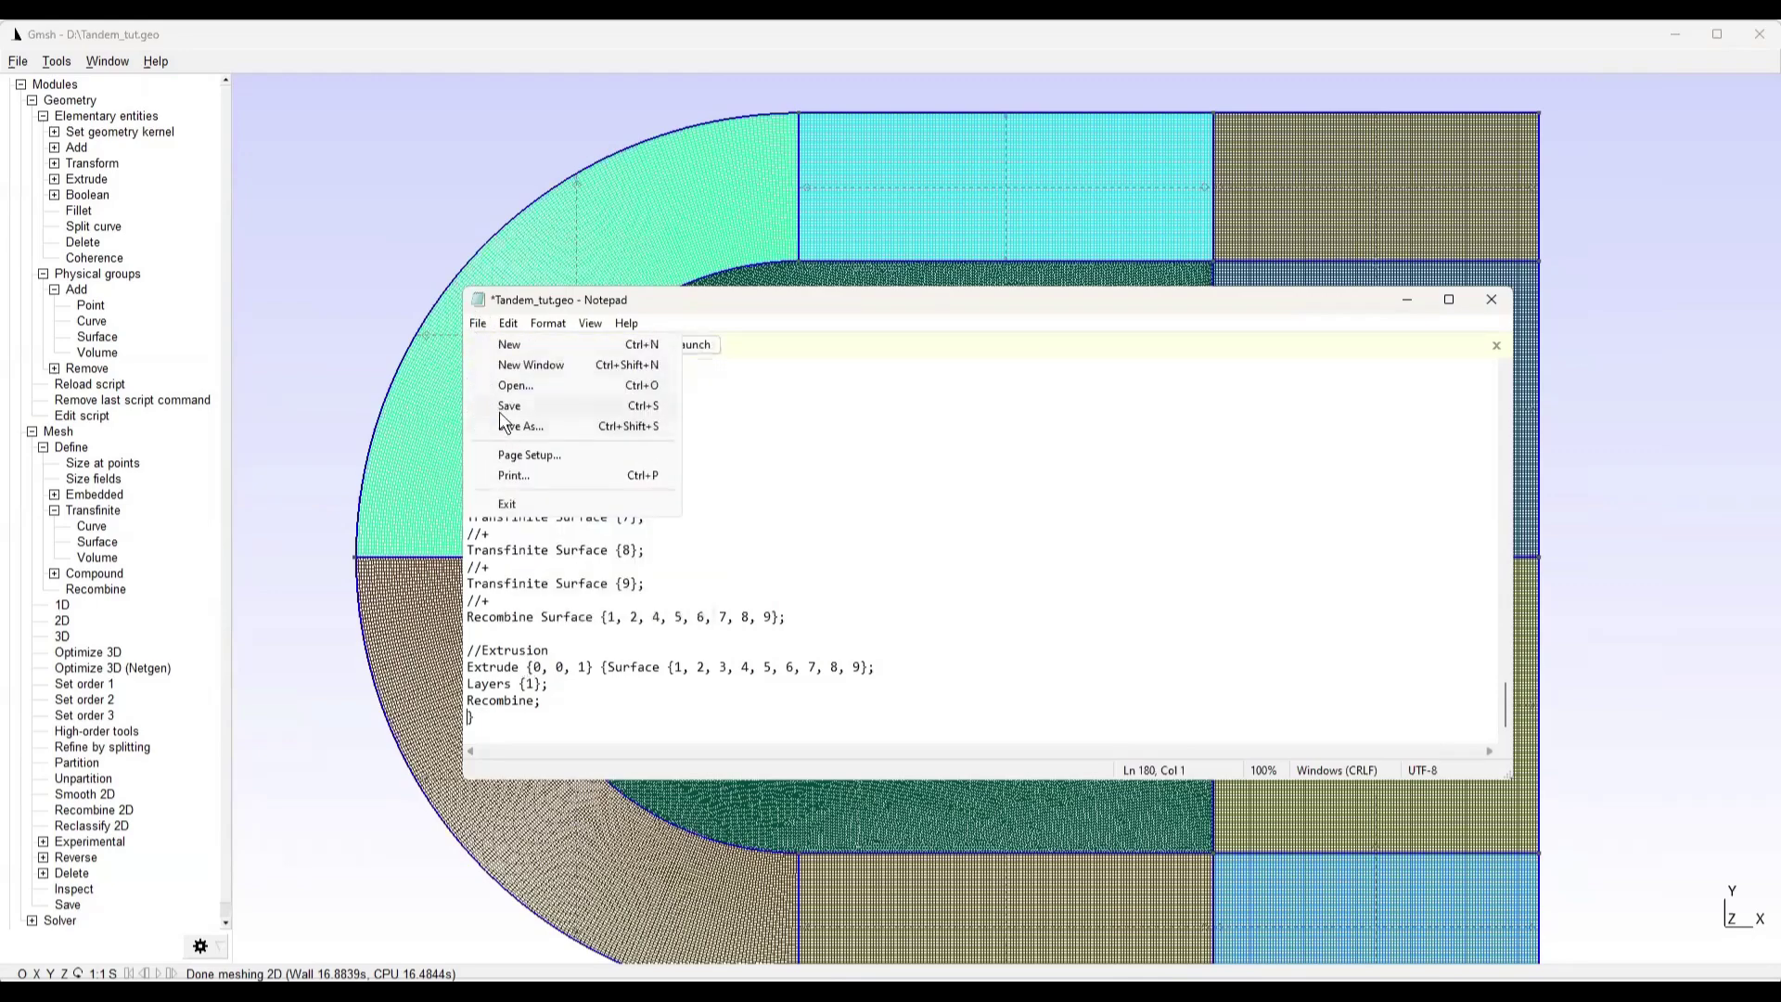
click(499, 412)
click(363, 313)
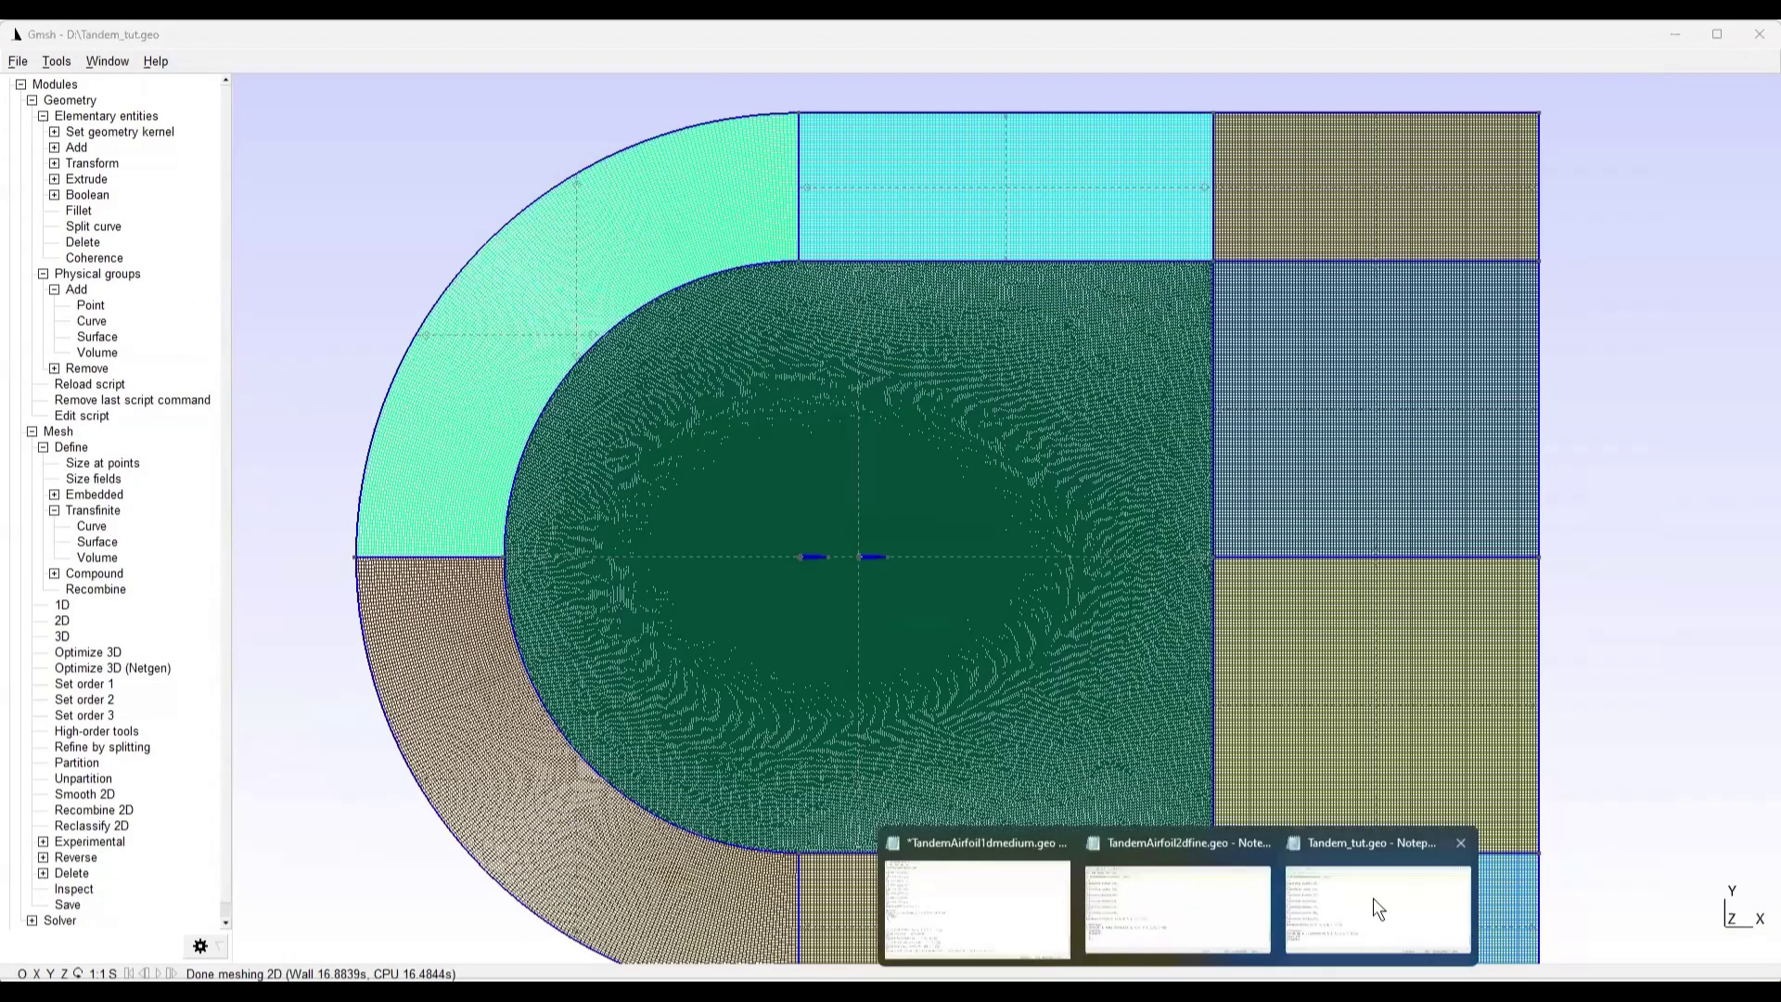
Reopen Tandem_tut.geo, review its transfinite curve, transfinite surface and Recombine Surface definitions, and close the script
click(1373, 898)
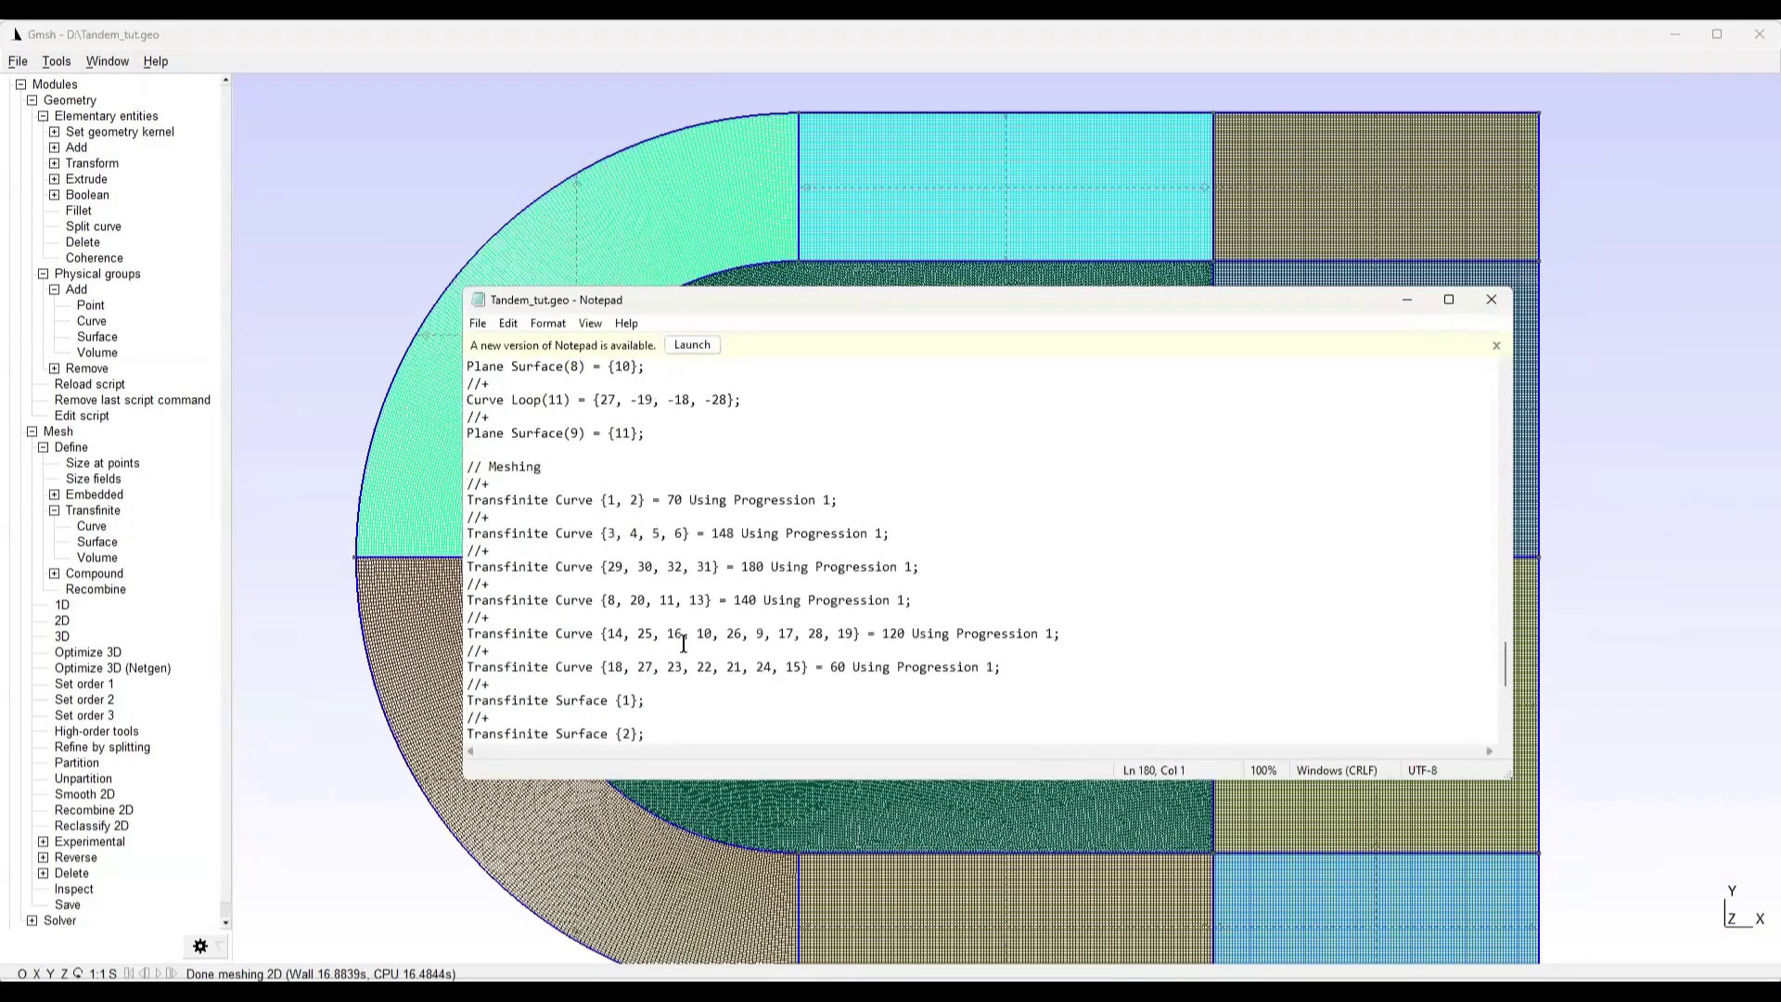
scroll(591, 508, up, 10)
scroll(591, 508, up, 6)
scroll(598, 506, down, 10)
scroll(604, 507, down, 9)
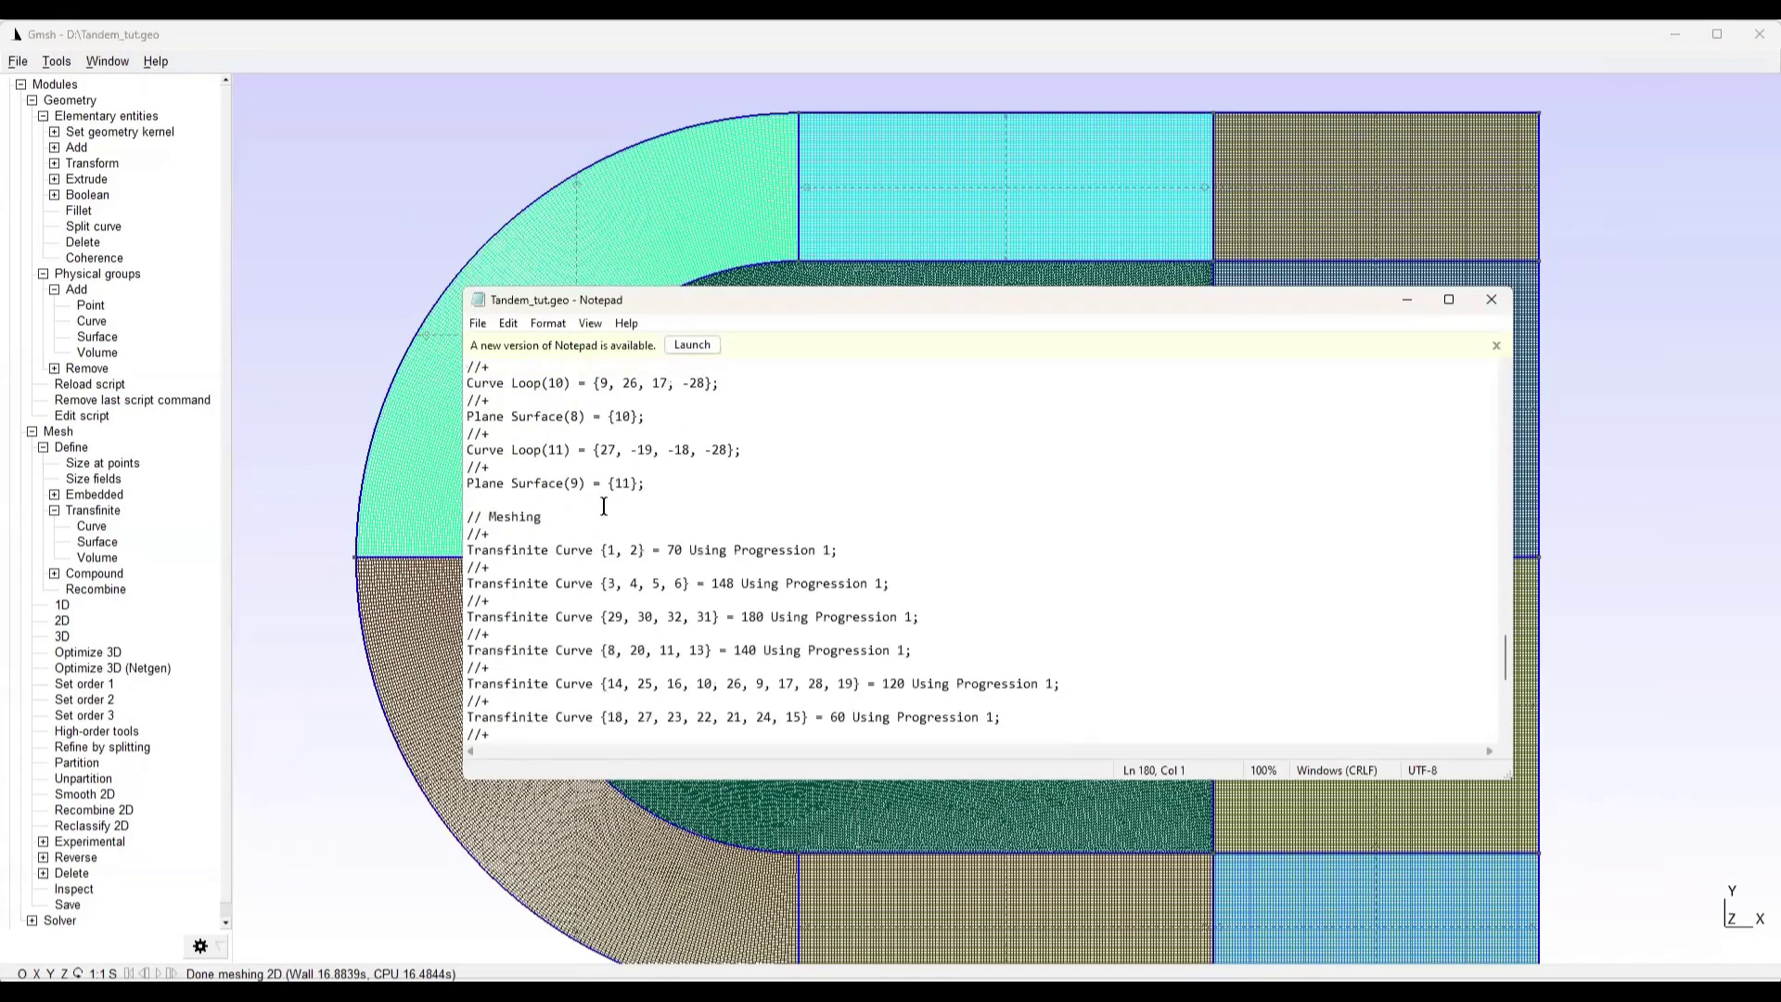
scroll(604, 506, down, 4)
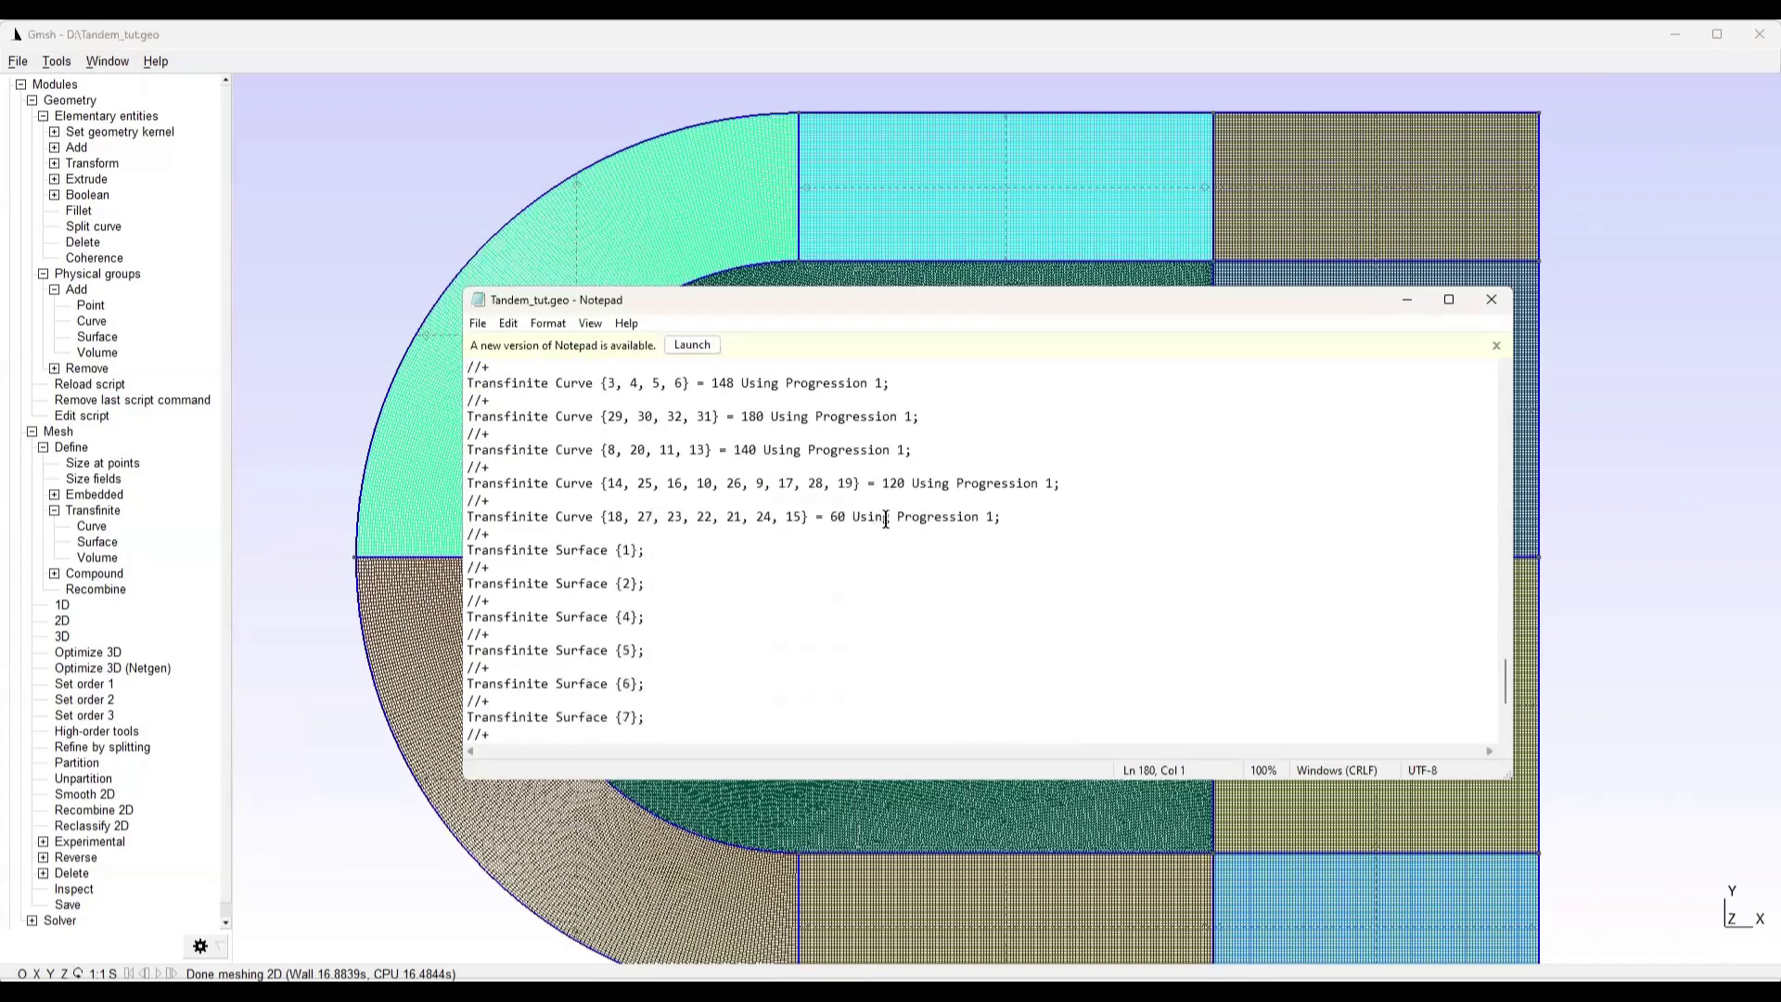
scroll(676, 615, down, 4)
drag(820, 616, 605, 617)
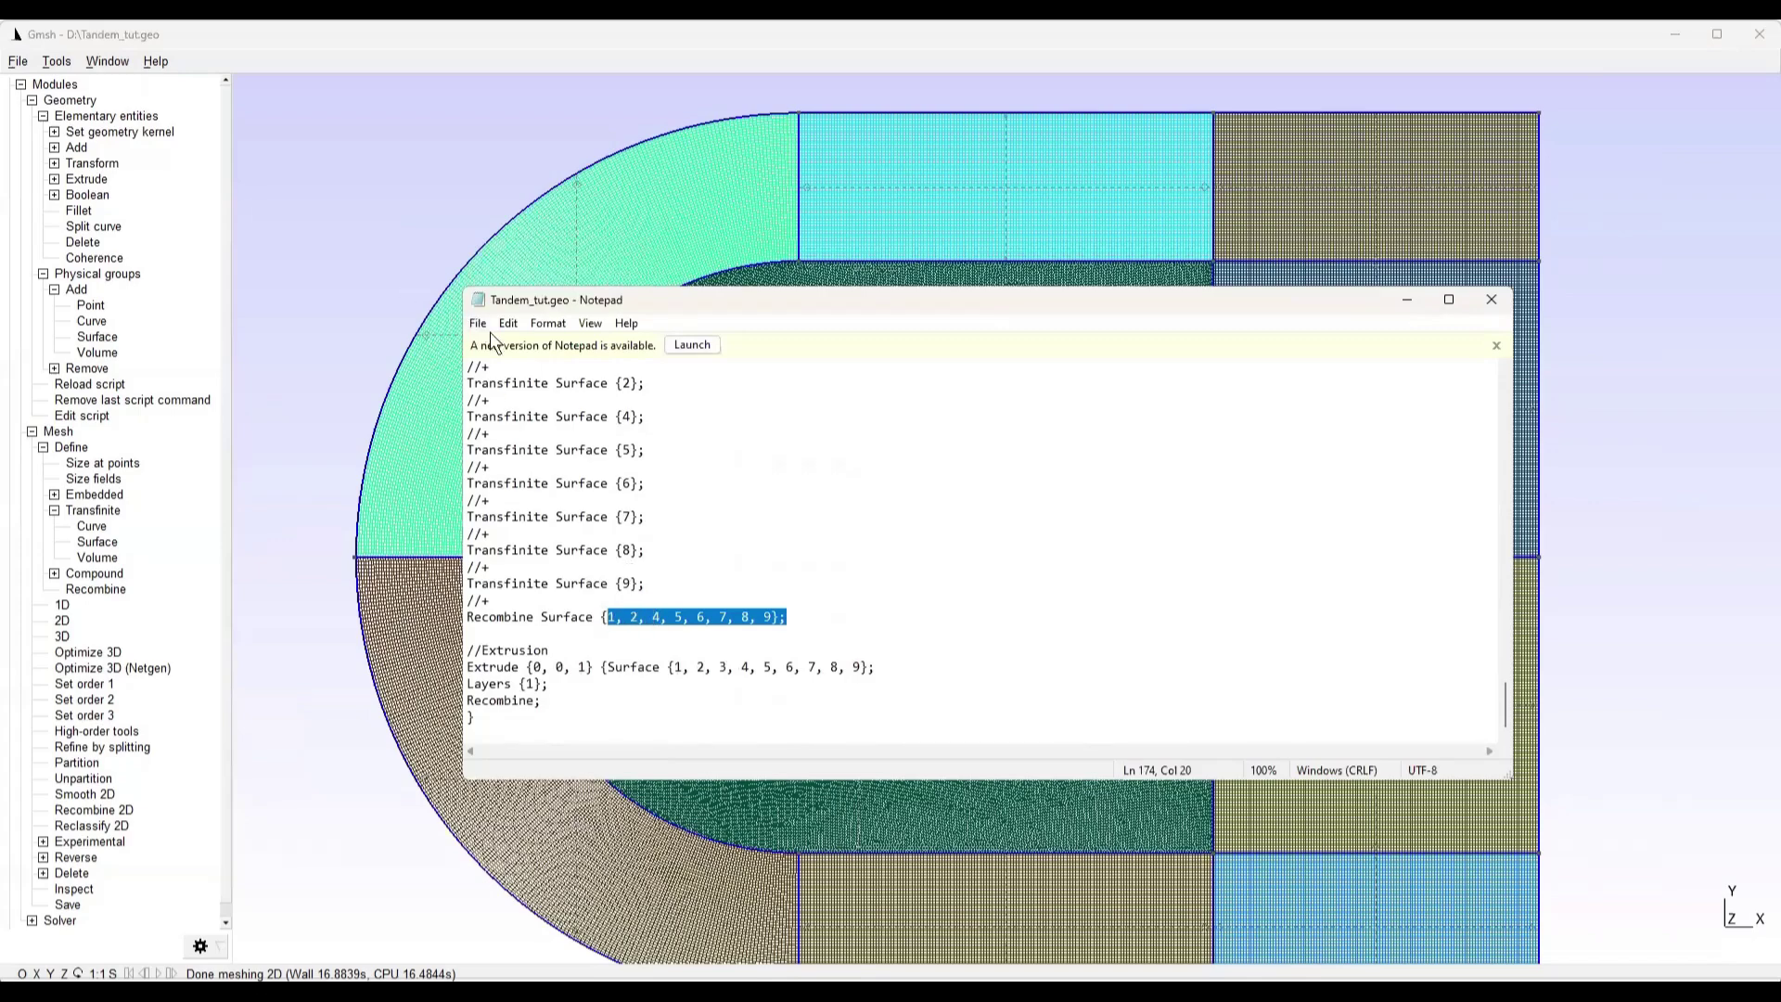
click(1492, 299)
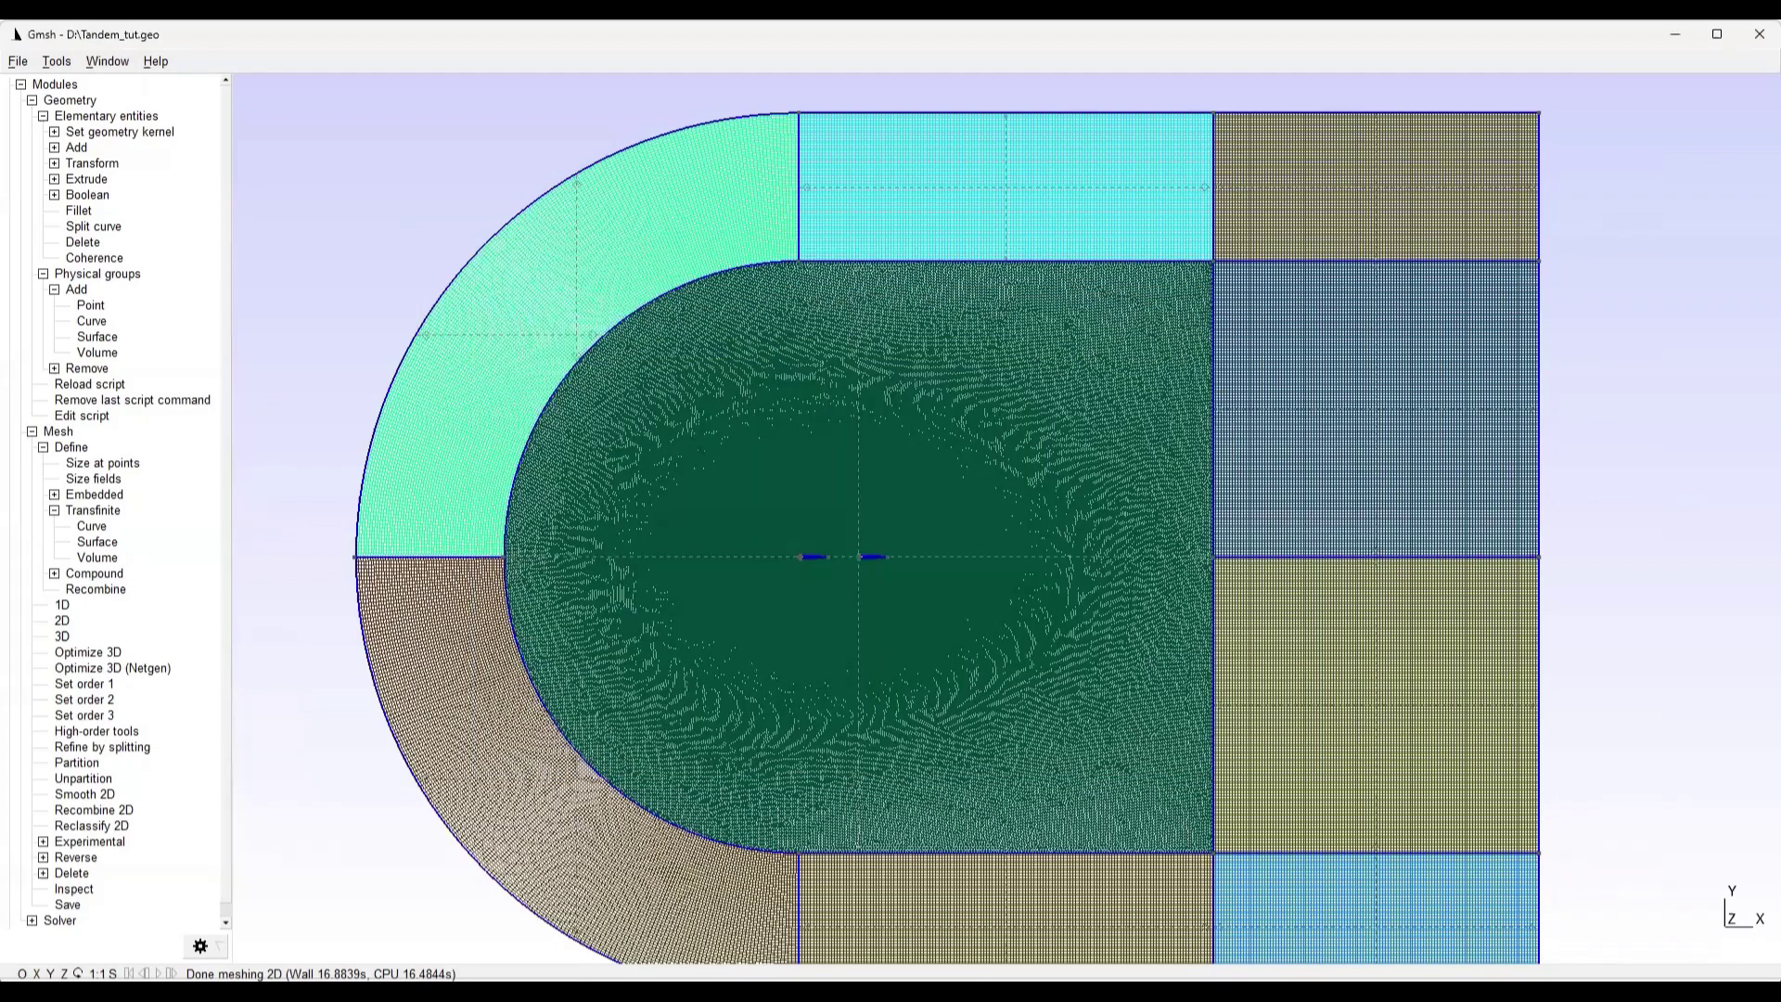
Reload the script in Gmsh and rotate the extruded domain to an oblique view showing its thickness
mouse_move(594, 554)
click(119, 379)
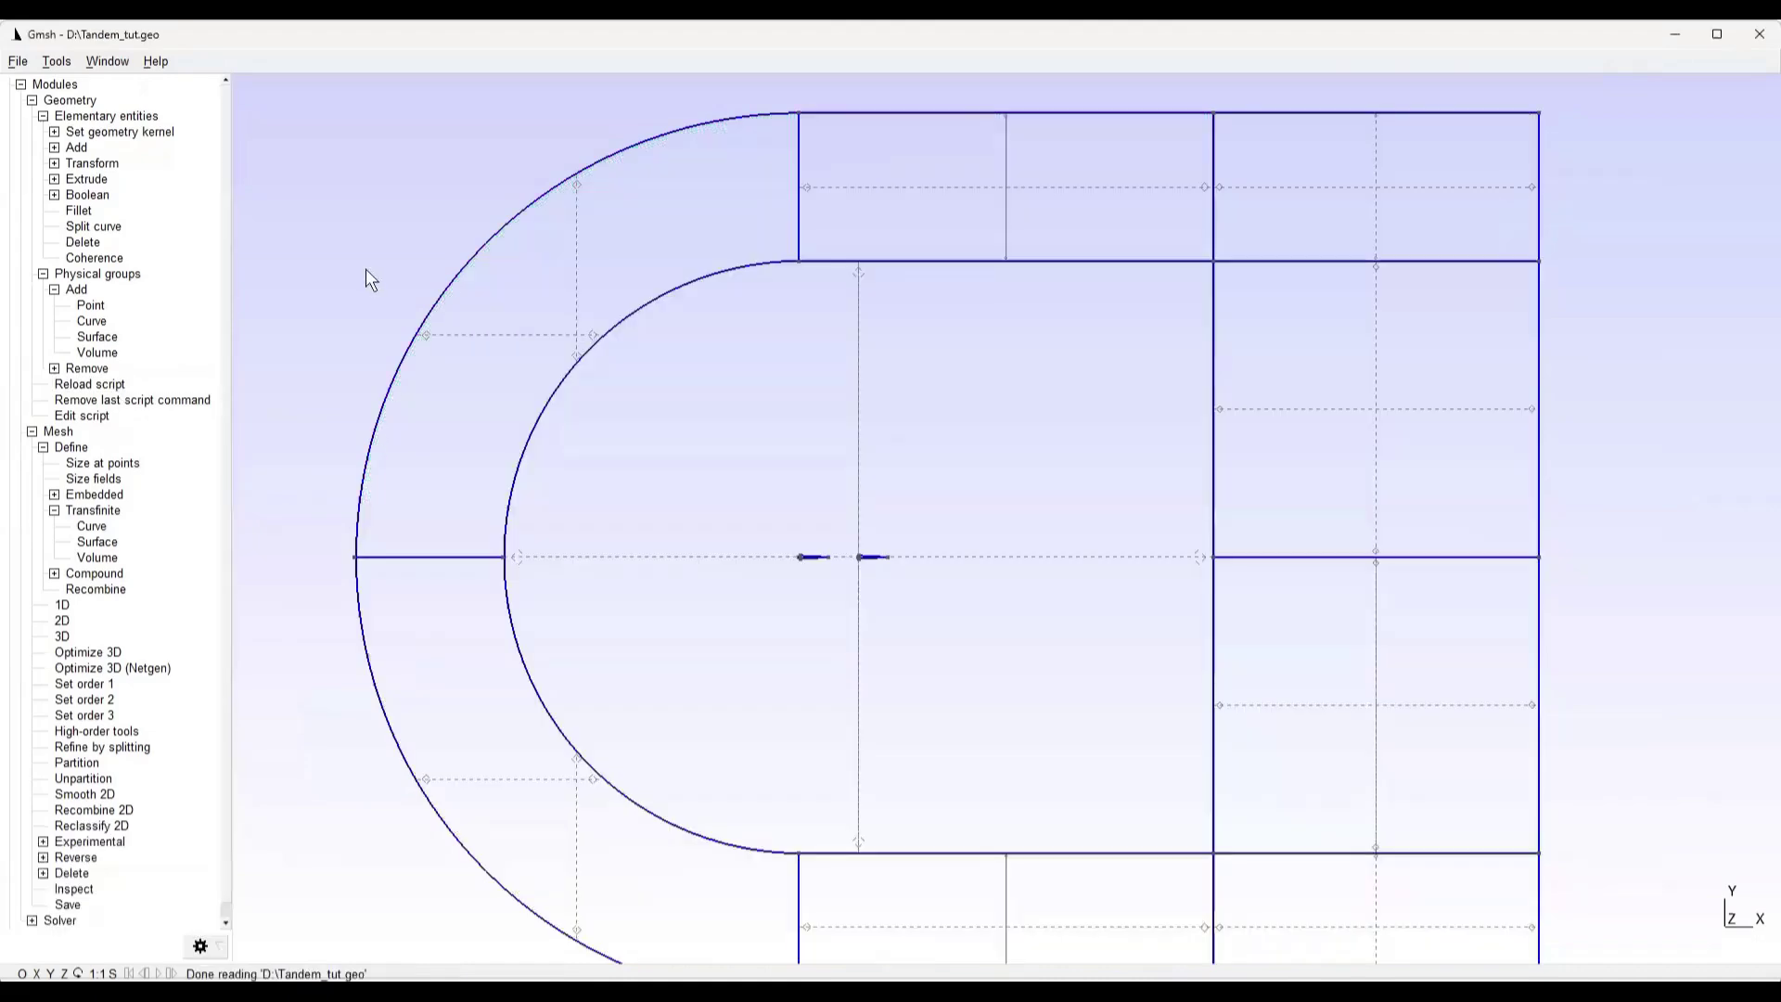
drag(352, 278, 633, 422)
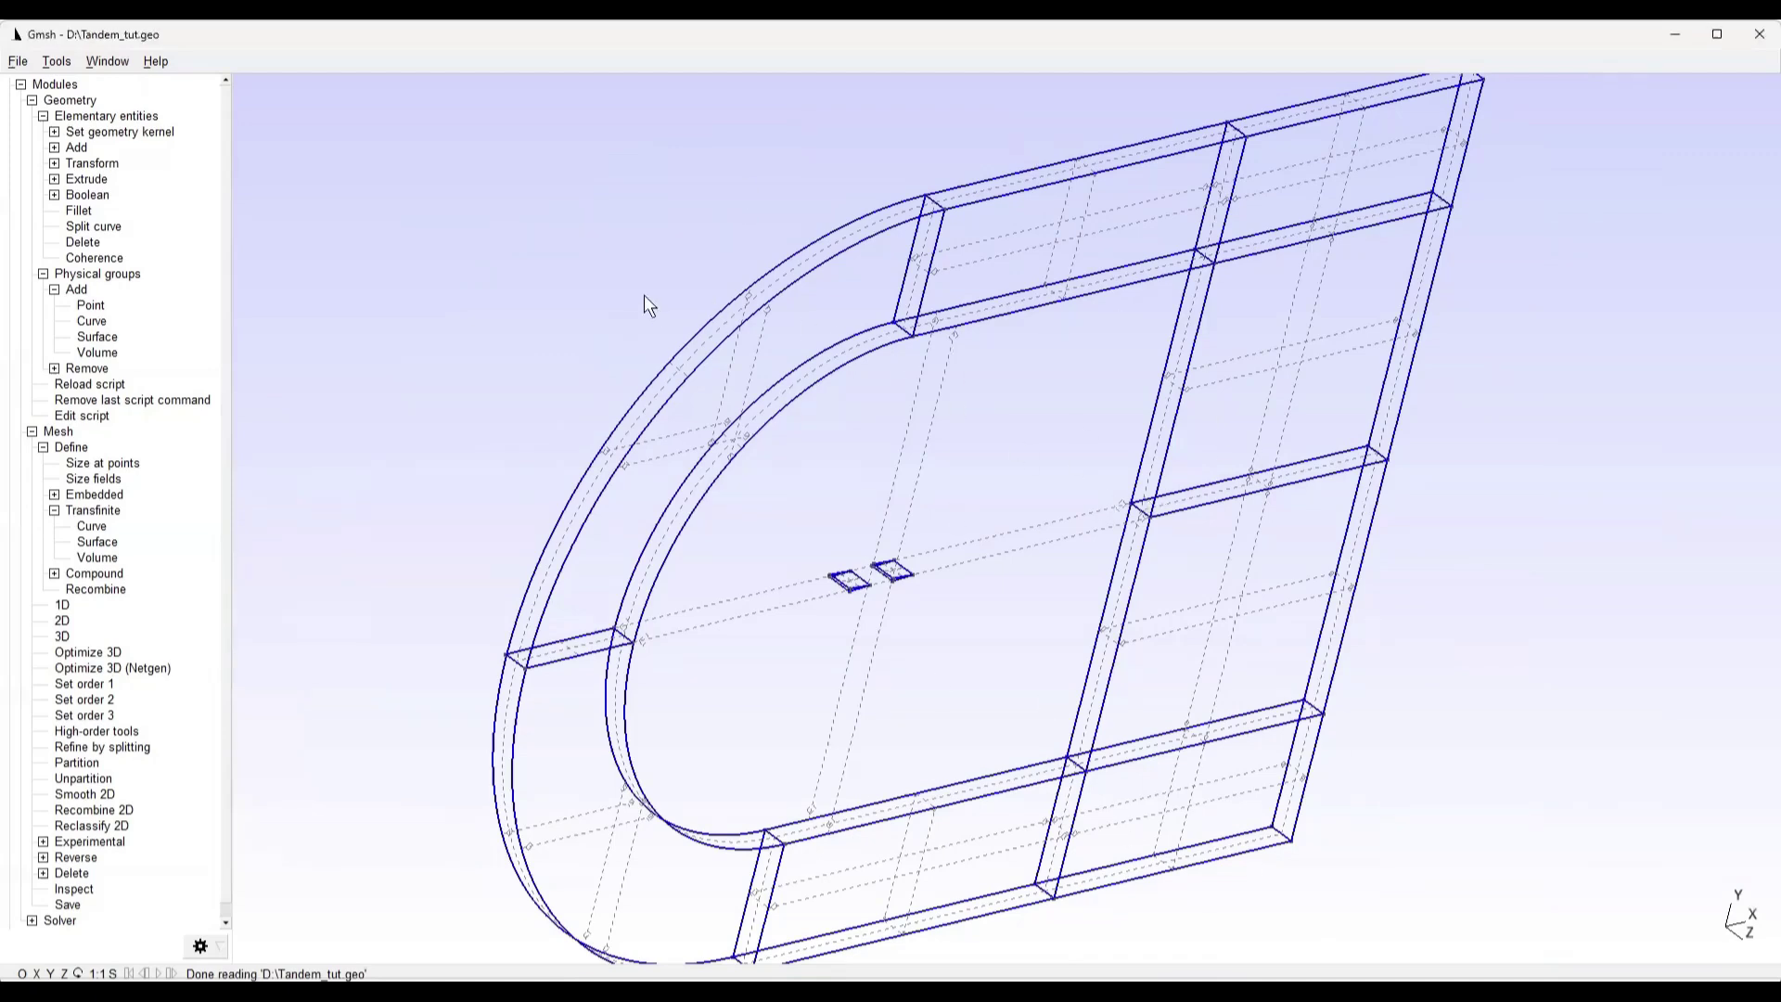
drag(653, 299, 553, 251)
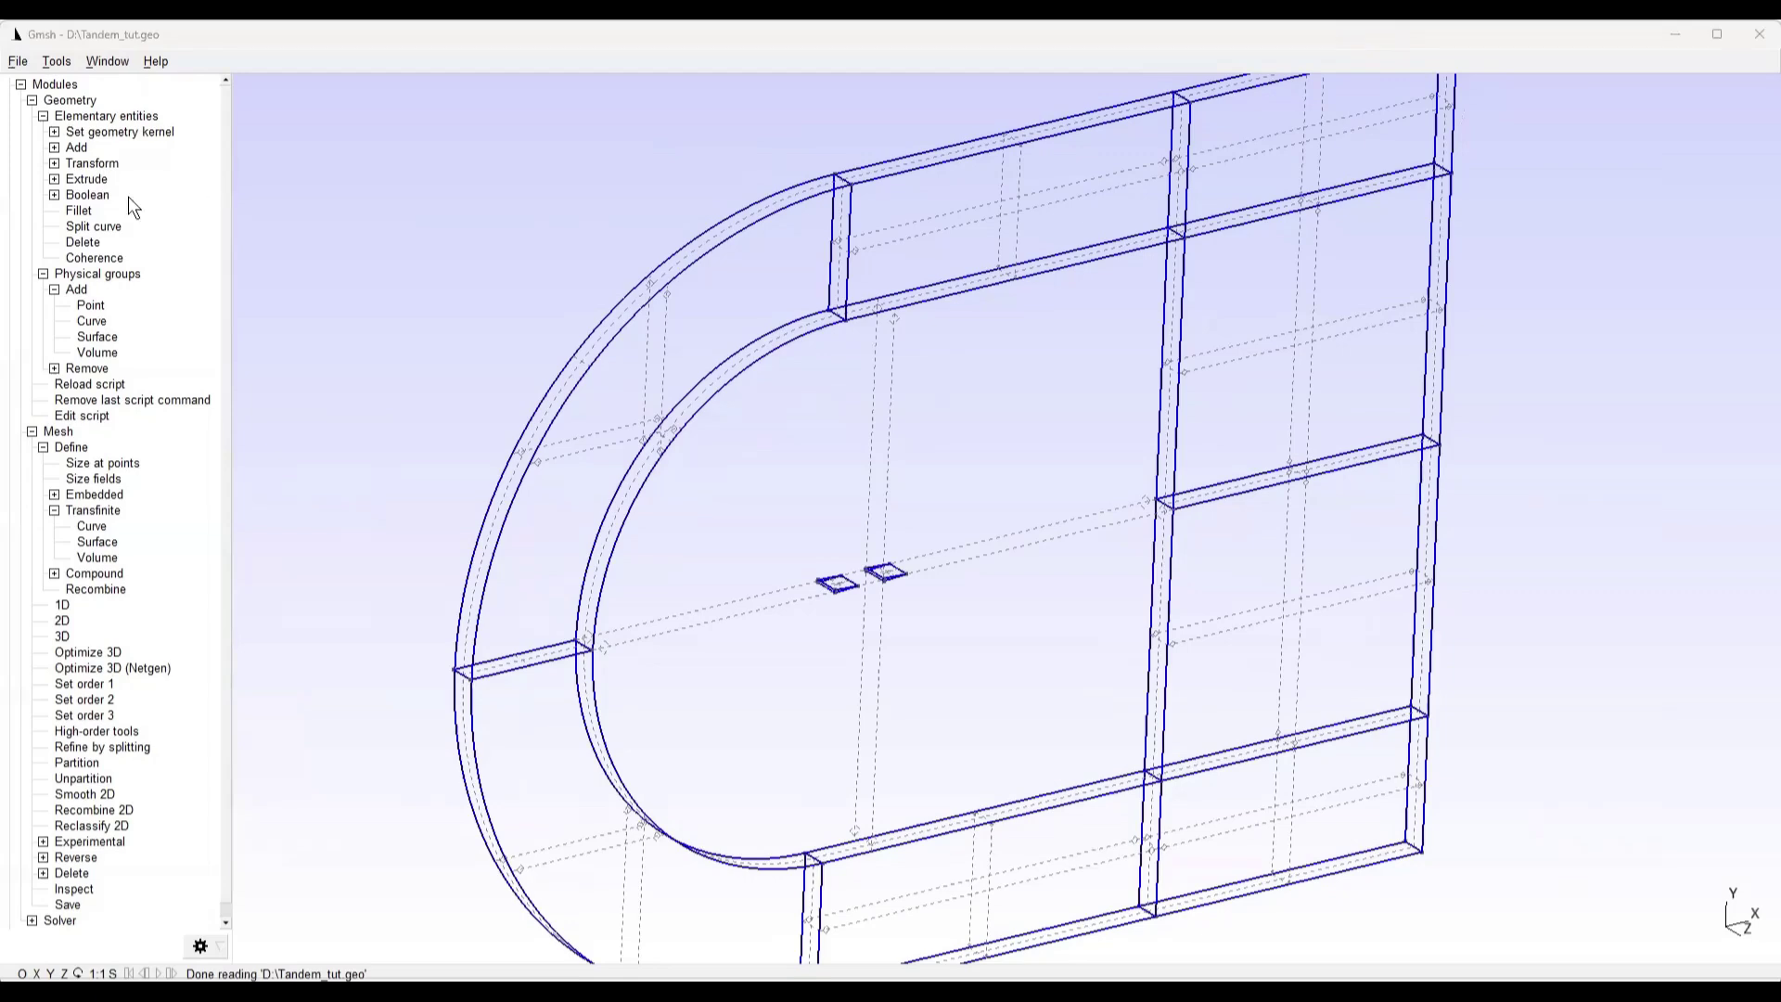
Start adding a physical surface group and name it Inlet
click(32, 100)
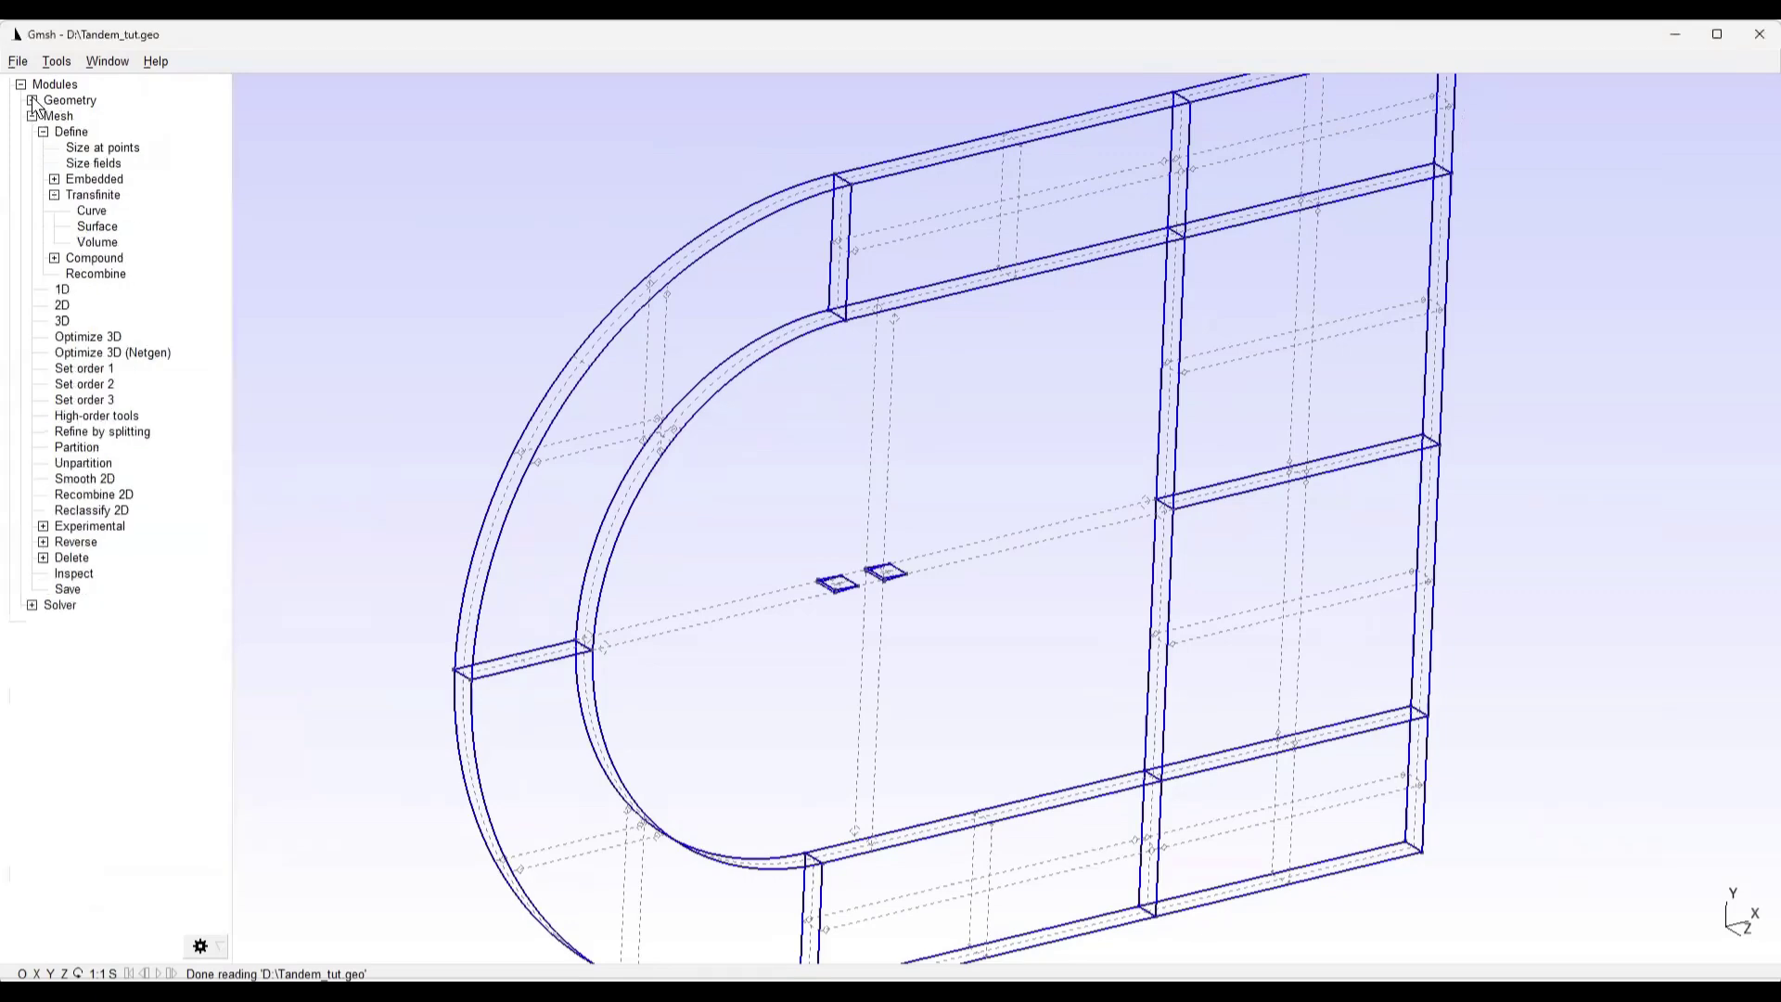
click(43, 132)
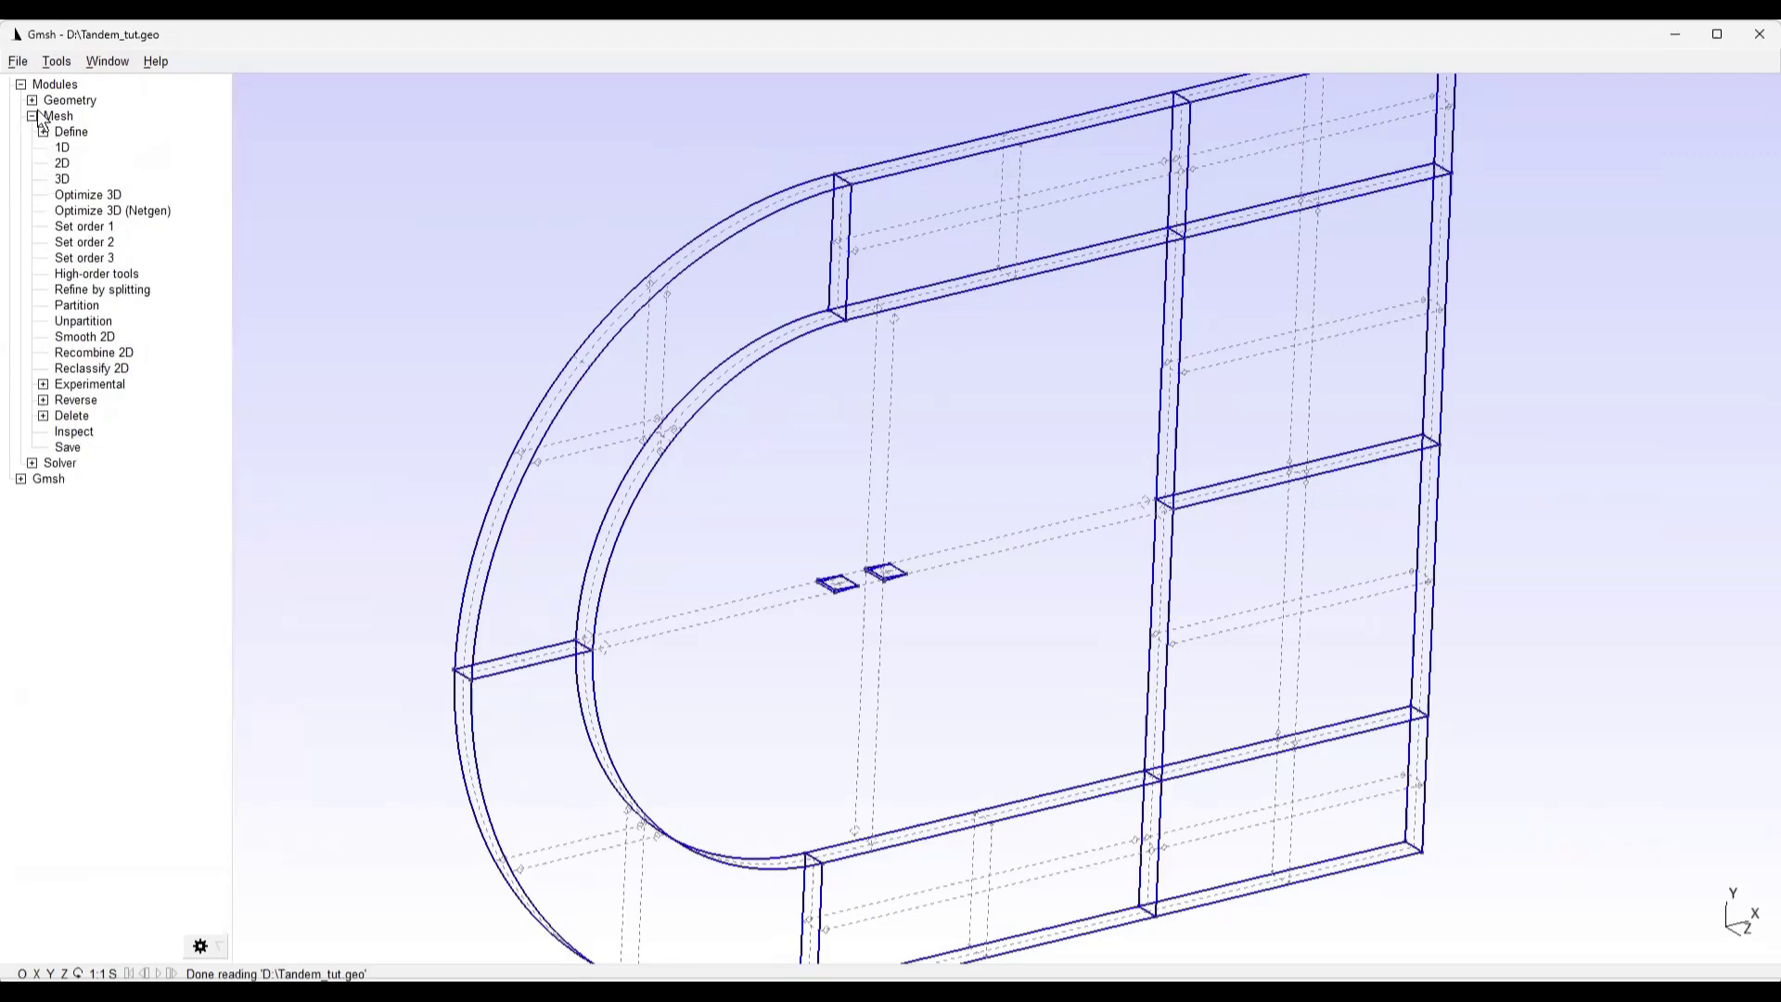
click(32, 116)
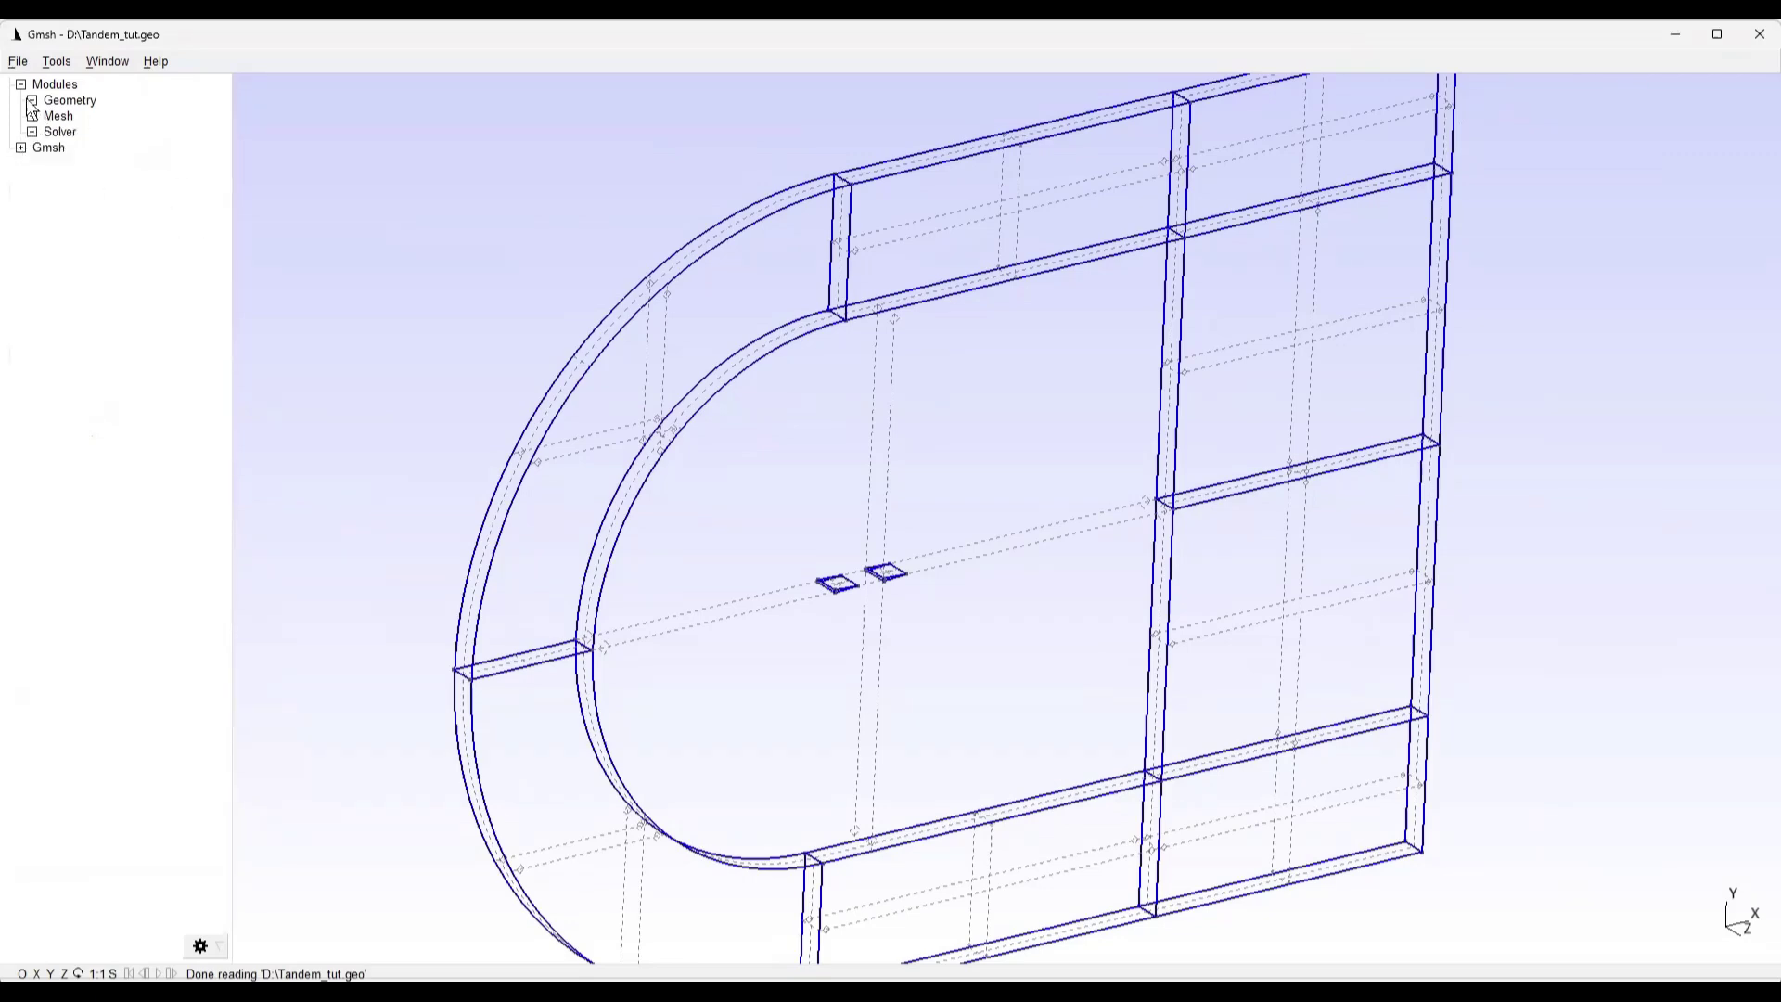
click(33, 101)
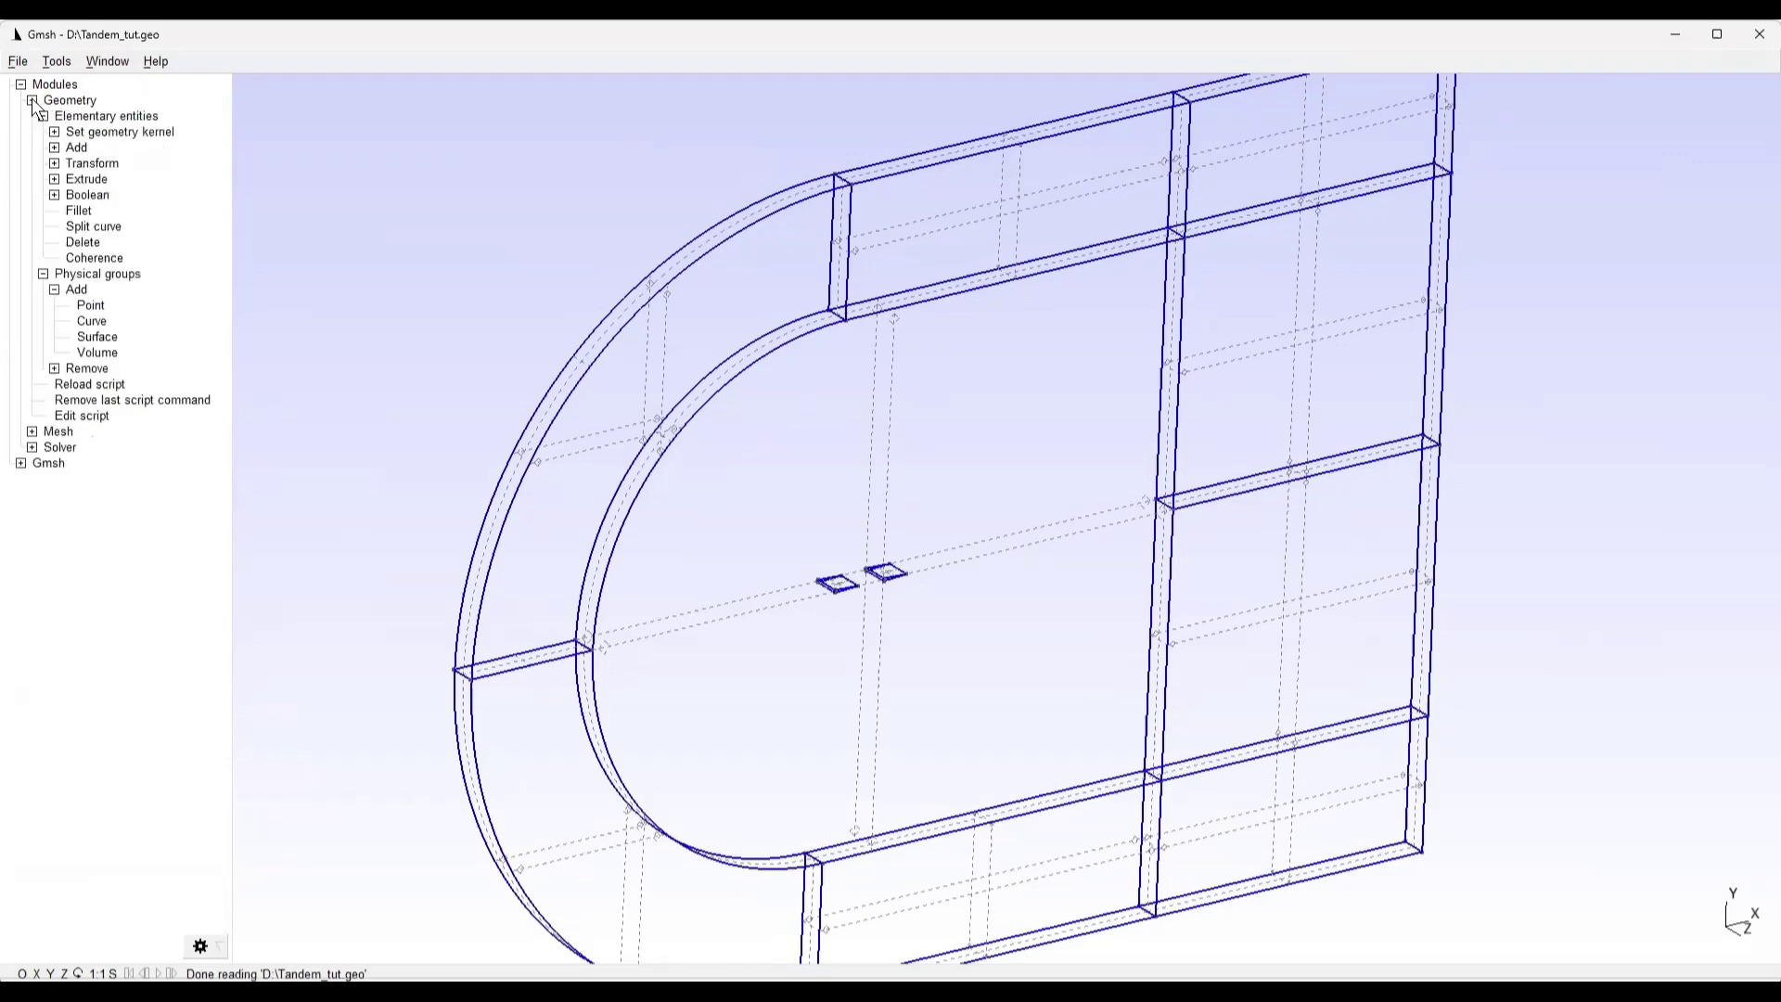
click(97, 337)
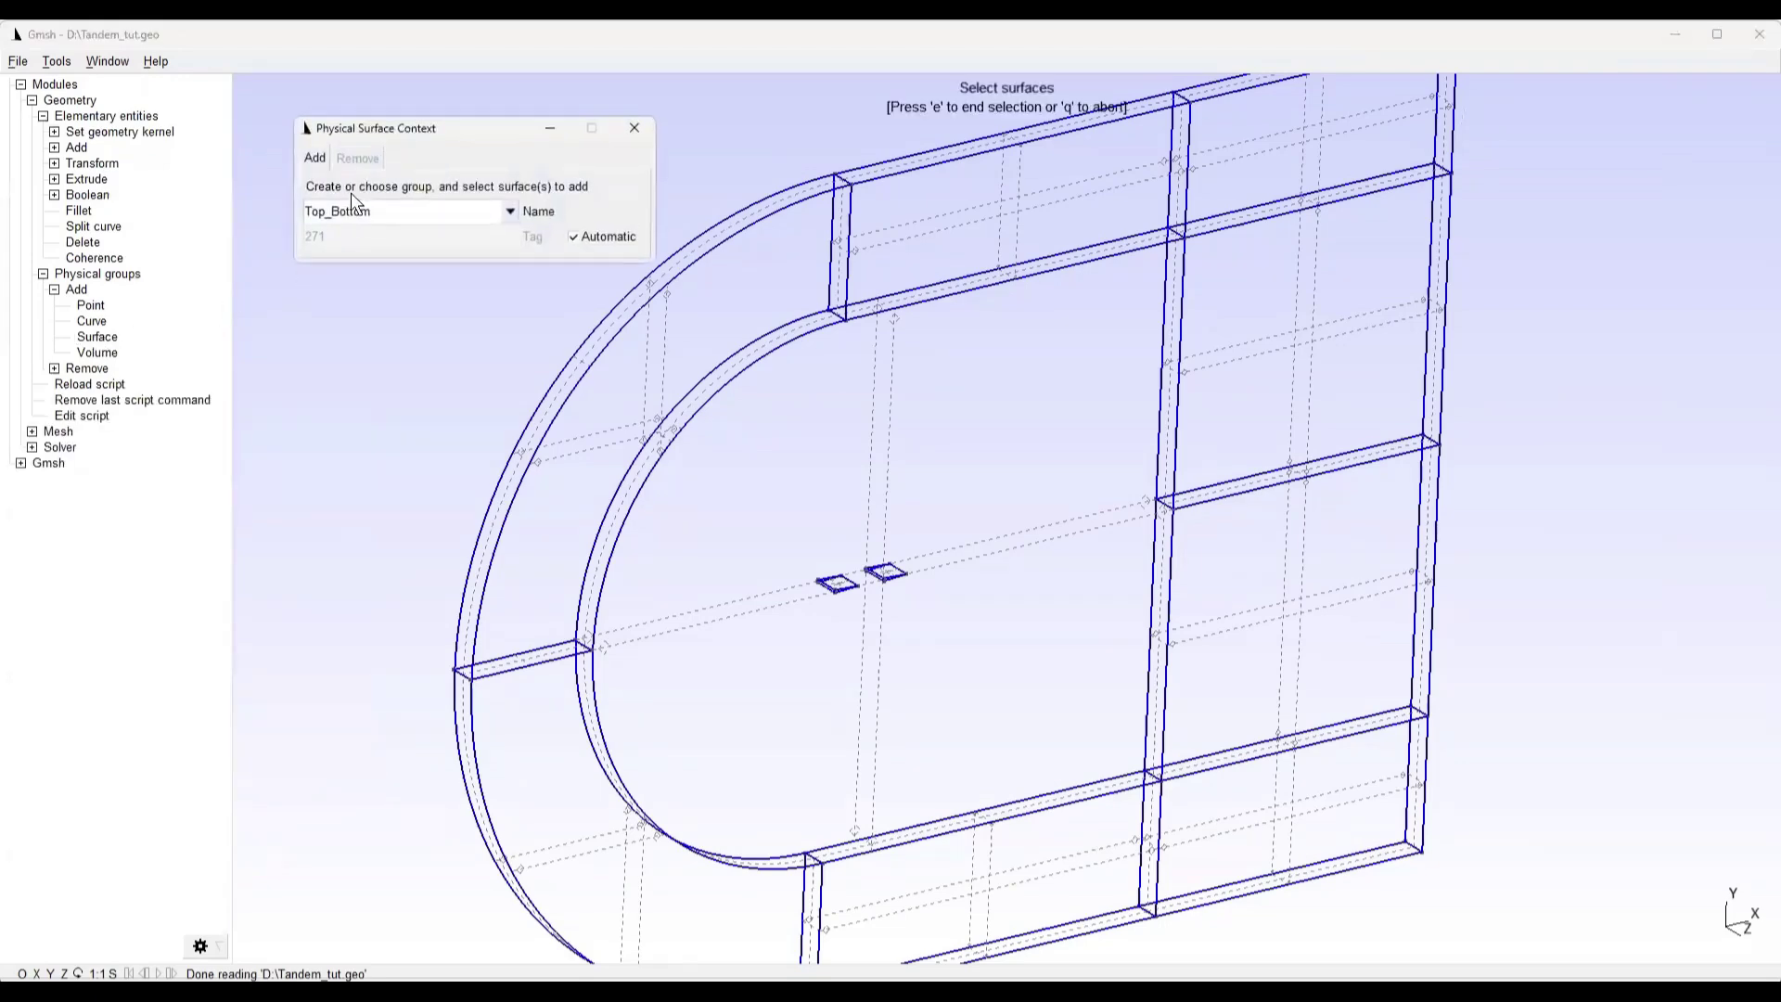
drag(385, 220, 264, 226)
text(Inlet)
Assign the upper and lower outer curved surfaces of the extruded domain to the Inlet physical group
scroll(538, 336, up, 1)
scroll(512, 336, up, 3)
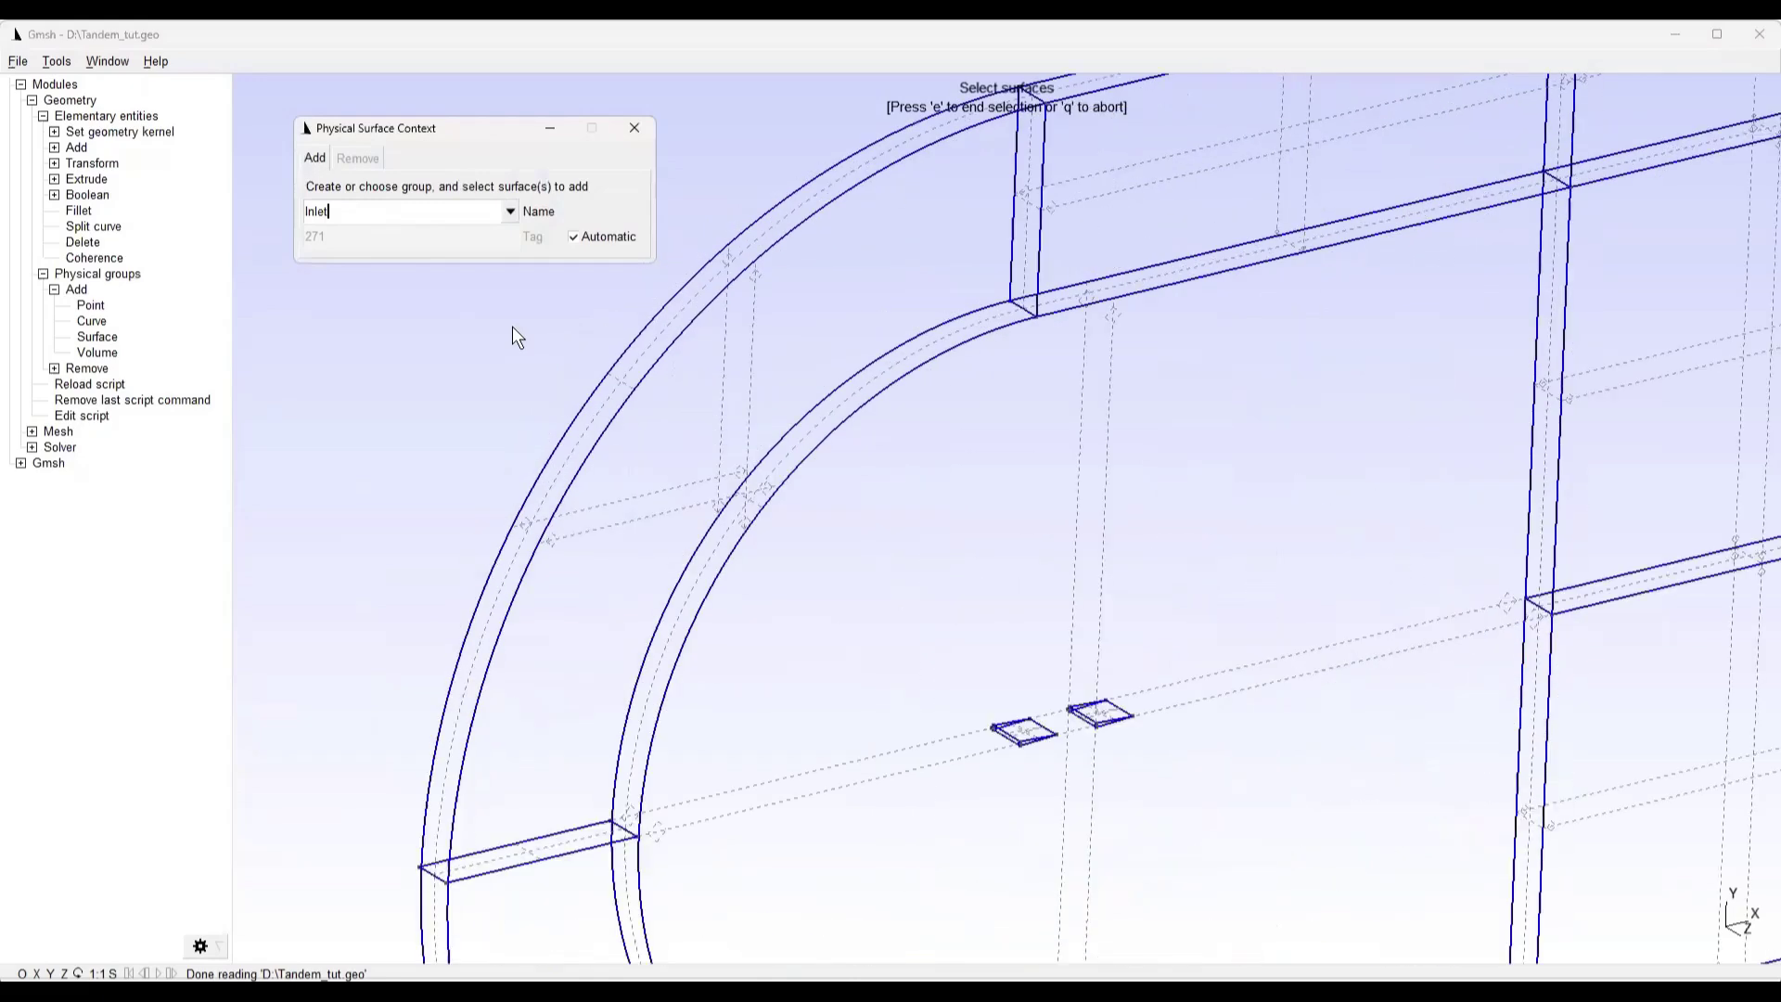
scroll(831, 248, up, 1)
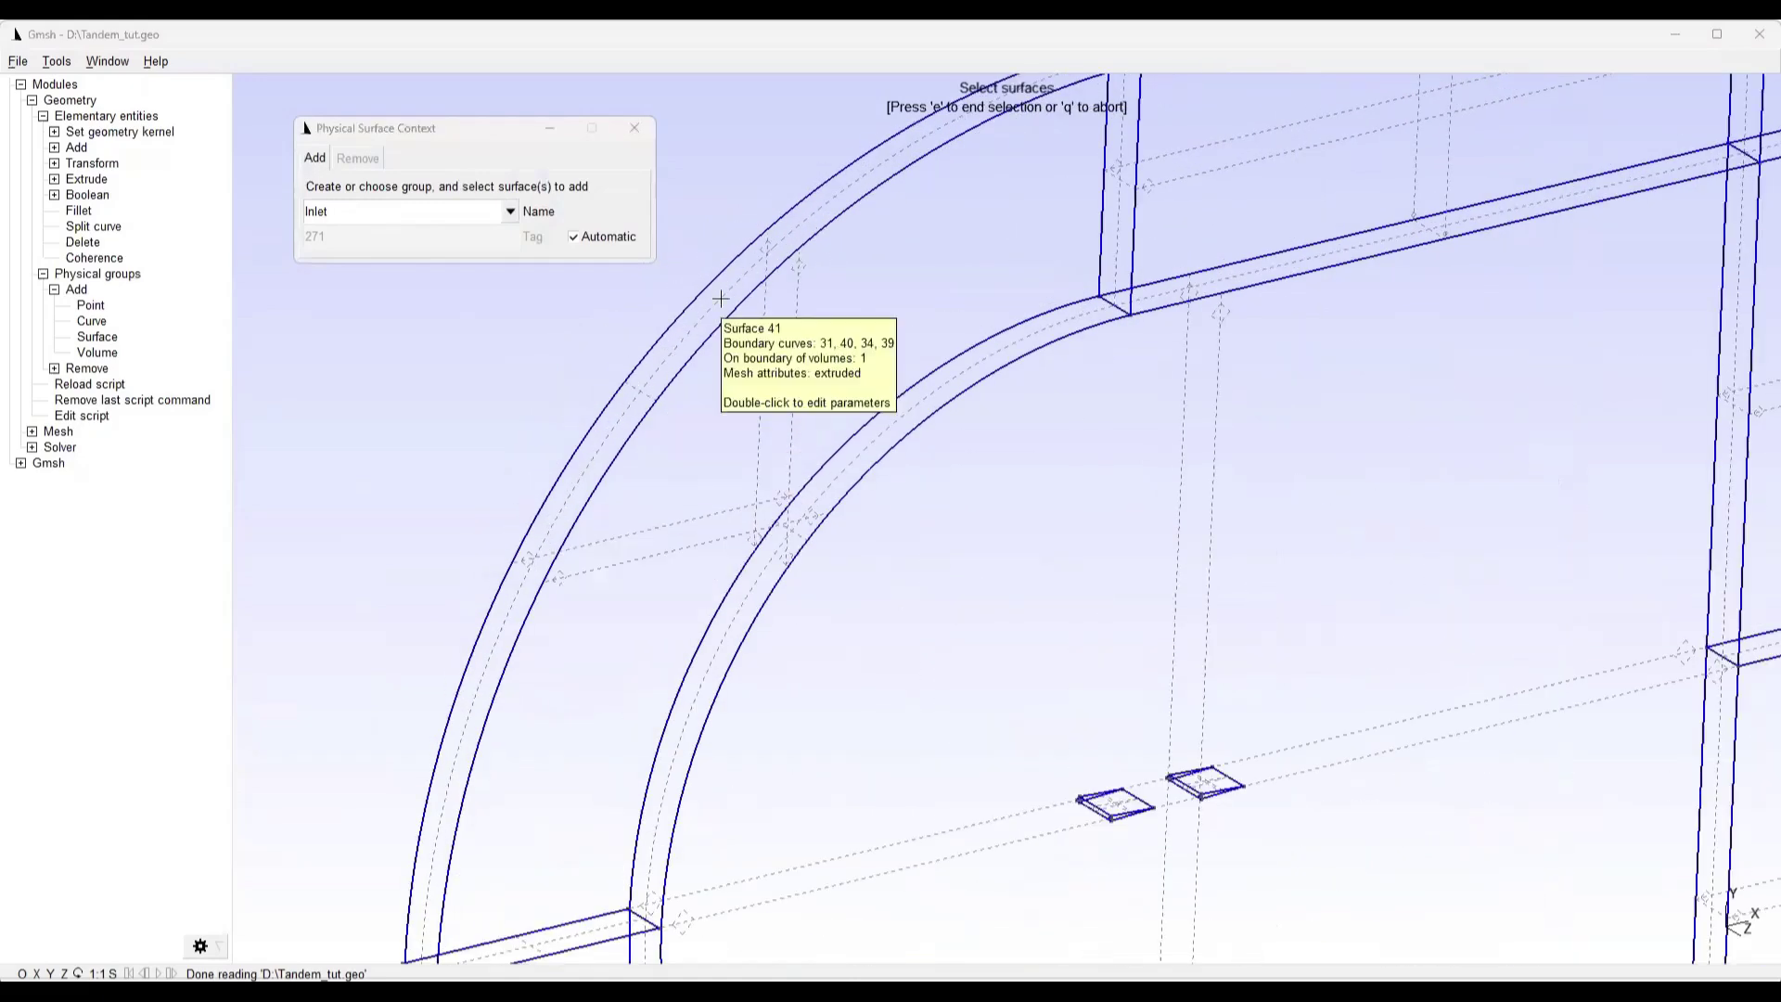
click(680, 353)
scroll(547, 505, down, 4)
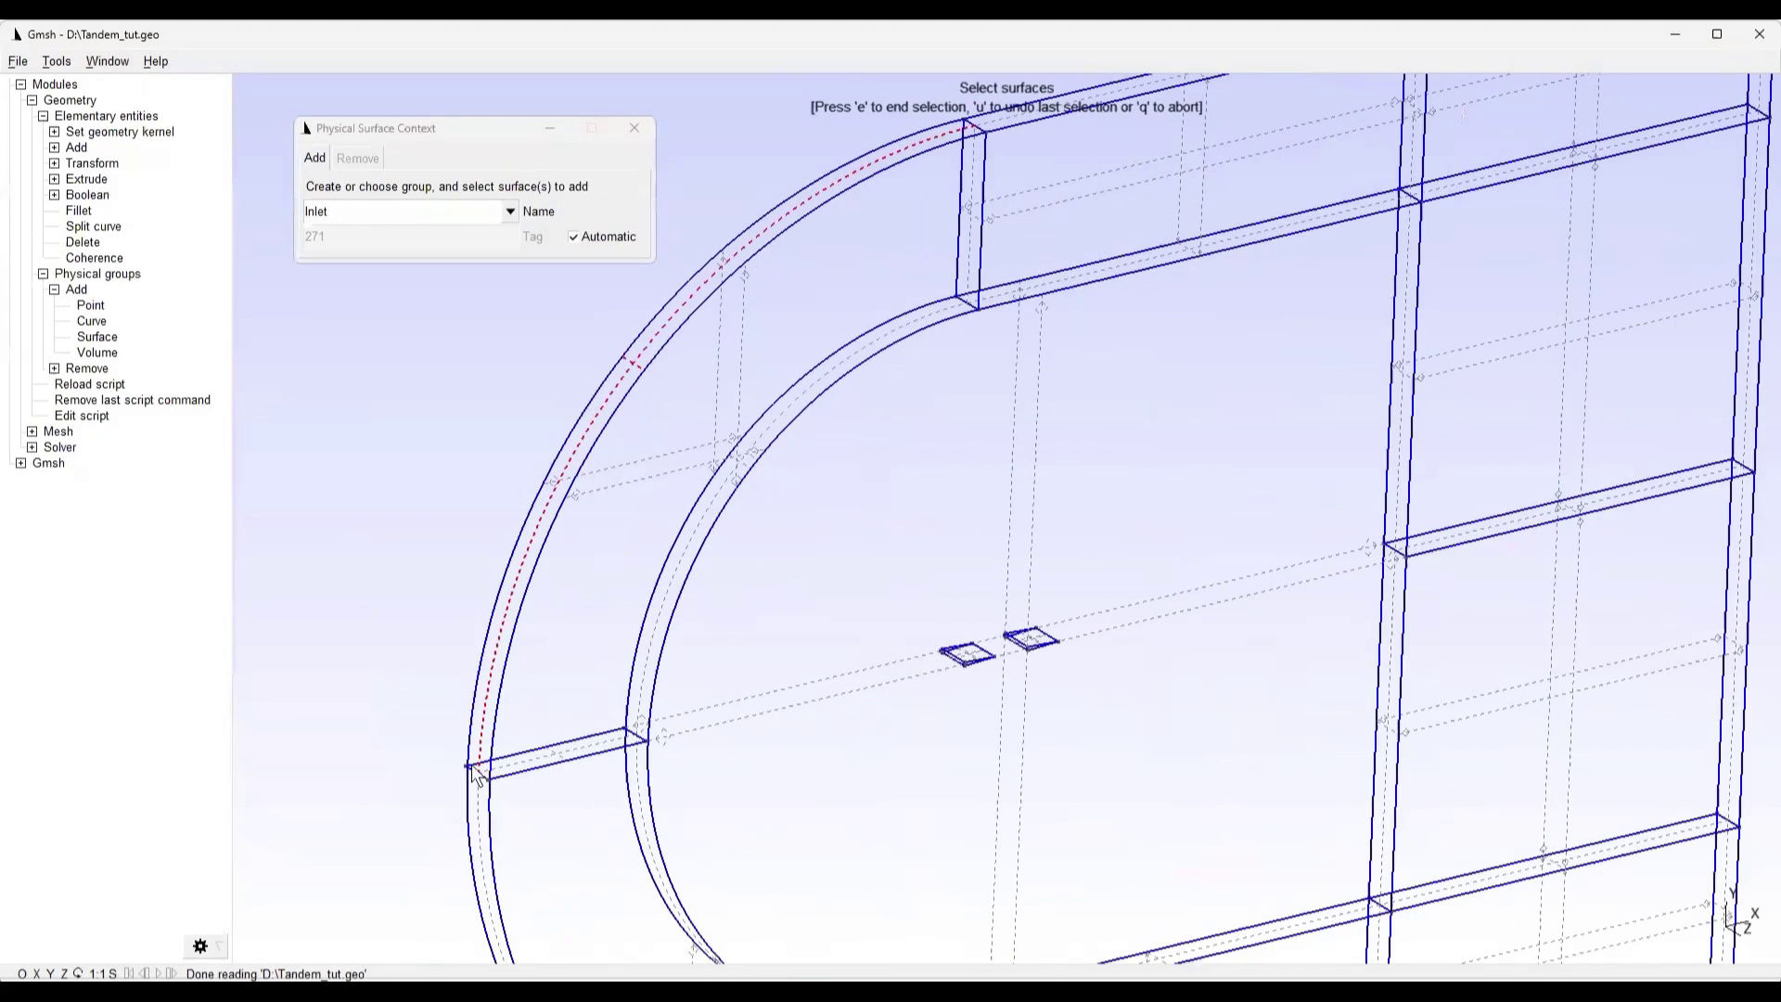
scroll(477, 772, up, 2)
scroll(421, 807, down, 4)
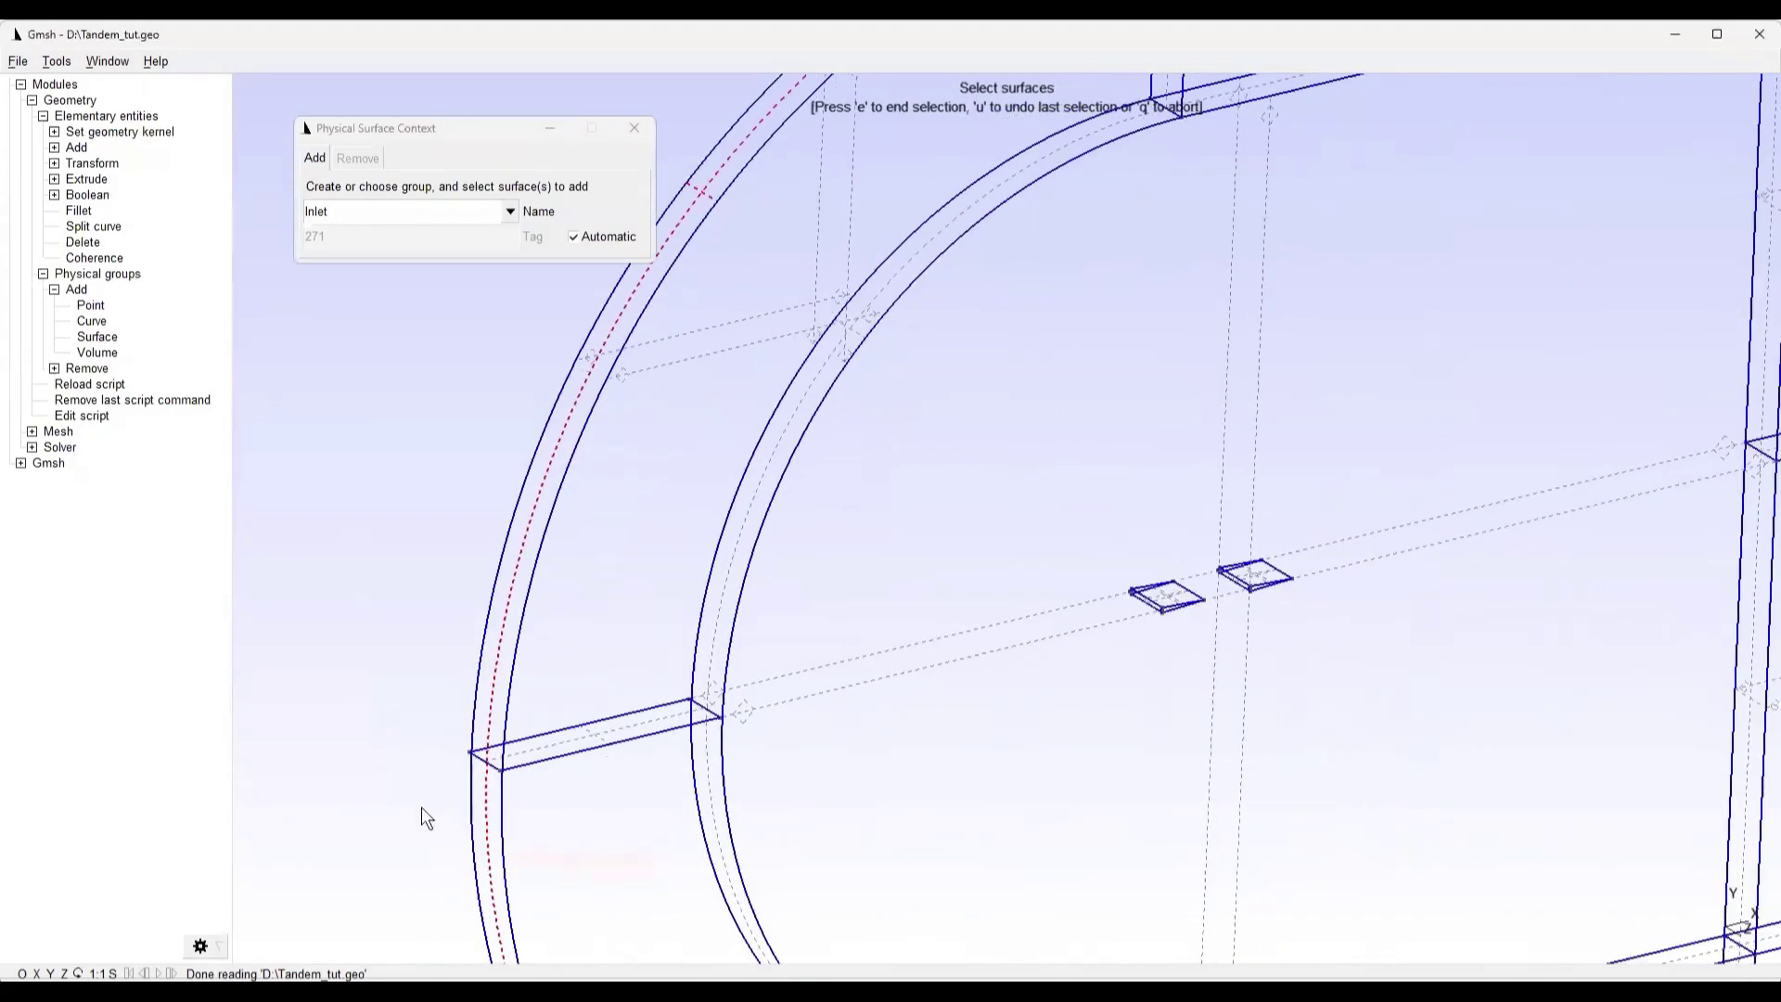
right_drag(378, 712, 395, 791)
right_drag(890, 223, 375, 469)
click(377, 212)
text(e)
key(BackSpace)
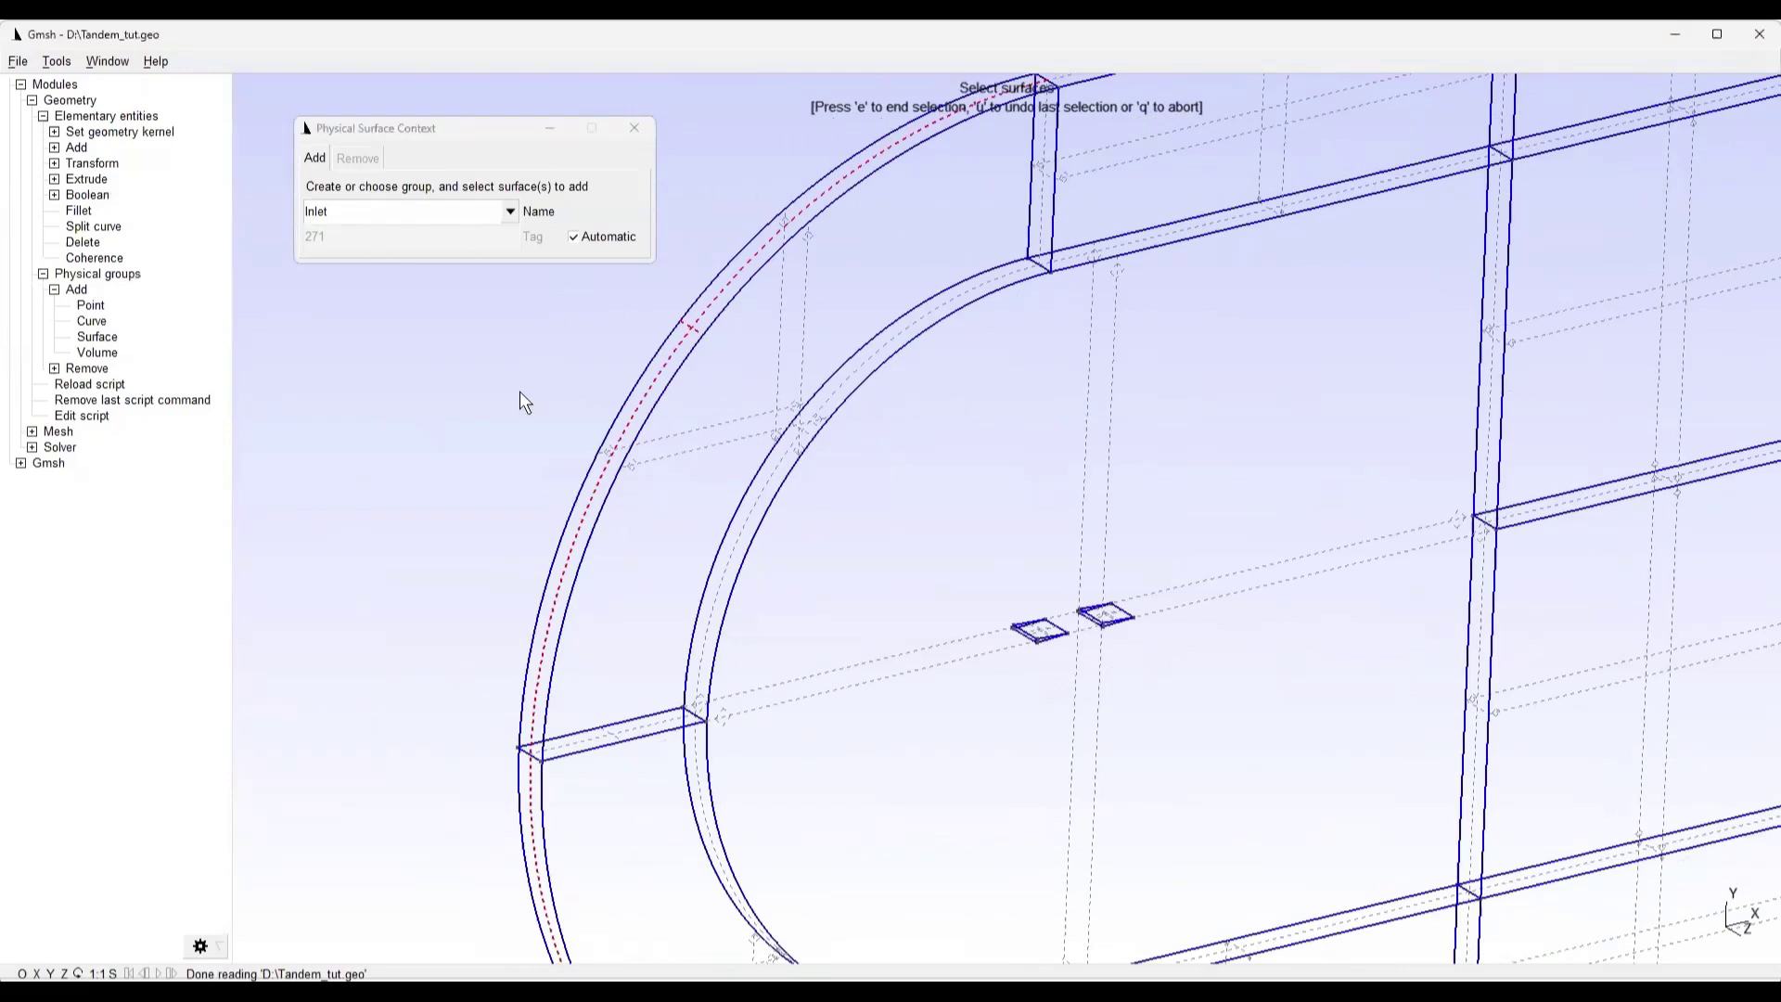
key(e)
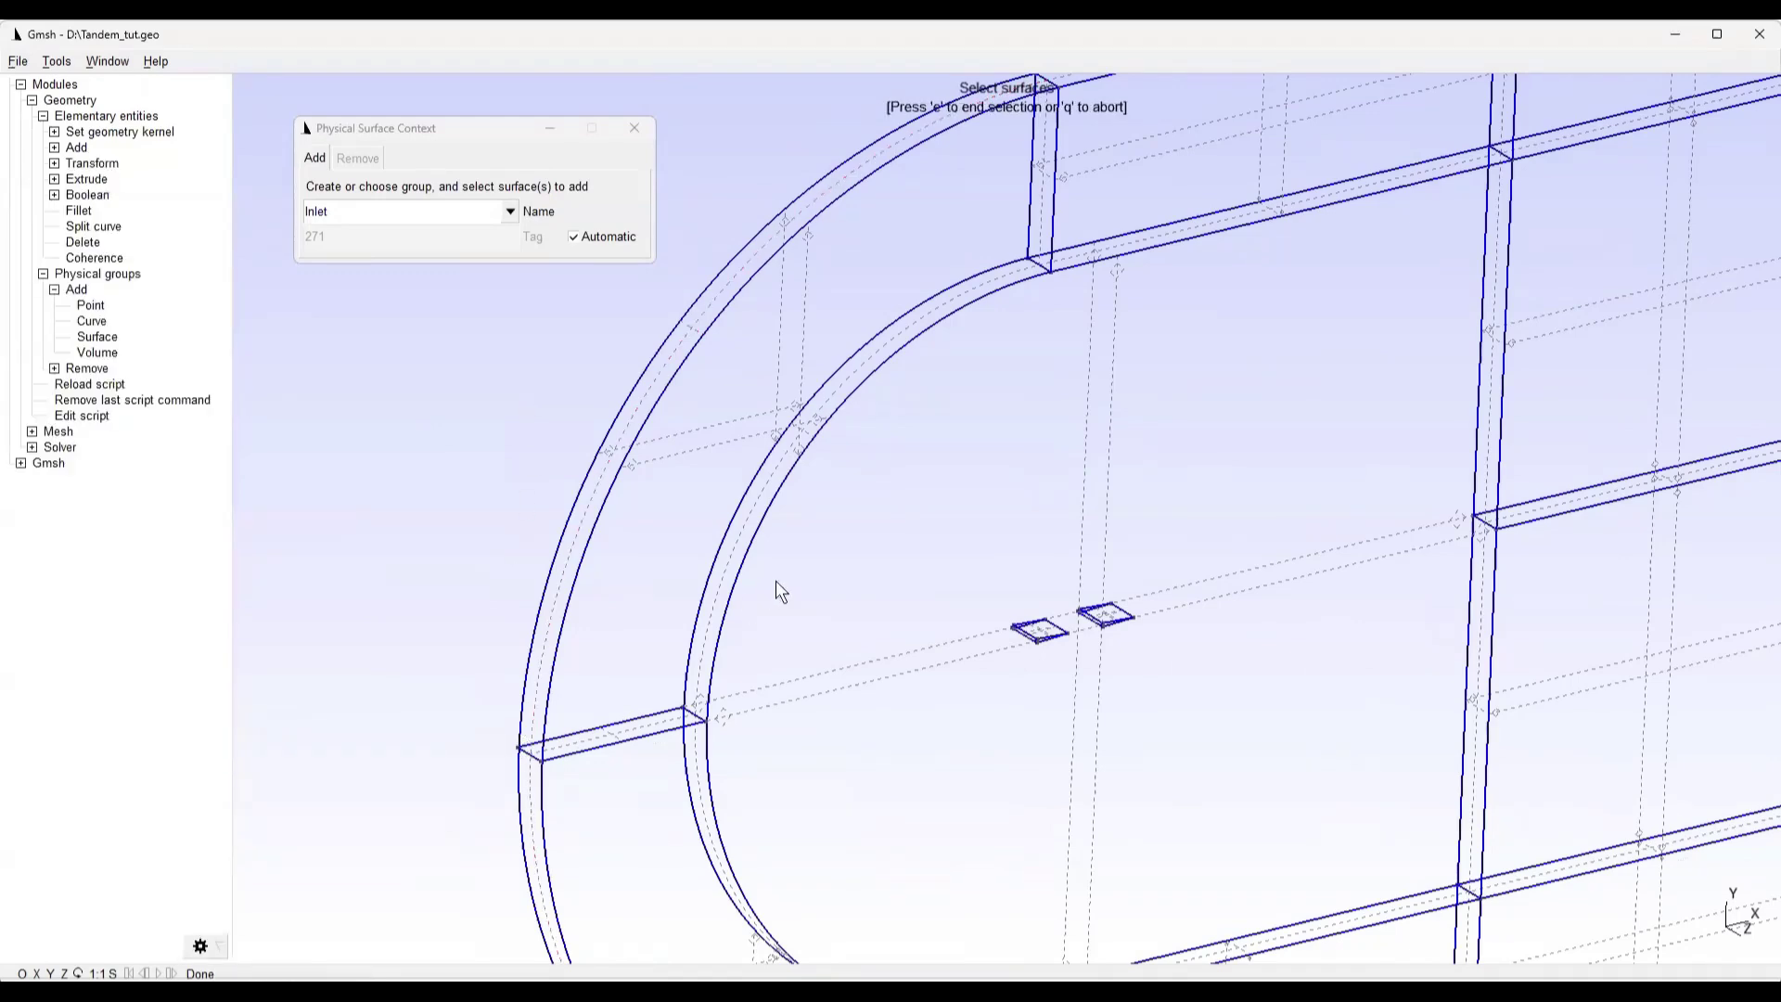
Create a physical surface group named Outlet from the four stacked surfaces at the domain's downstream end
right_drag(1218, 423, 405, 445)
right_drag(1577, 501, 994, 468)
double_click(350, 210)
text(O)
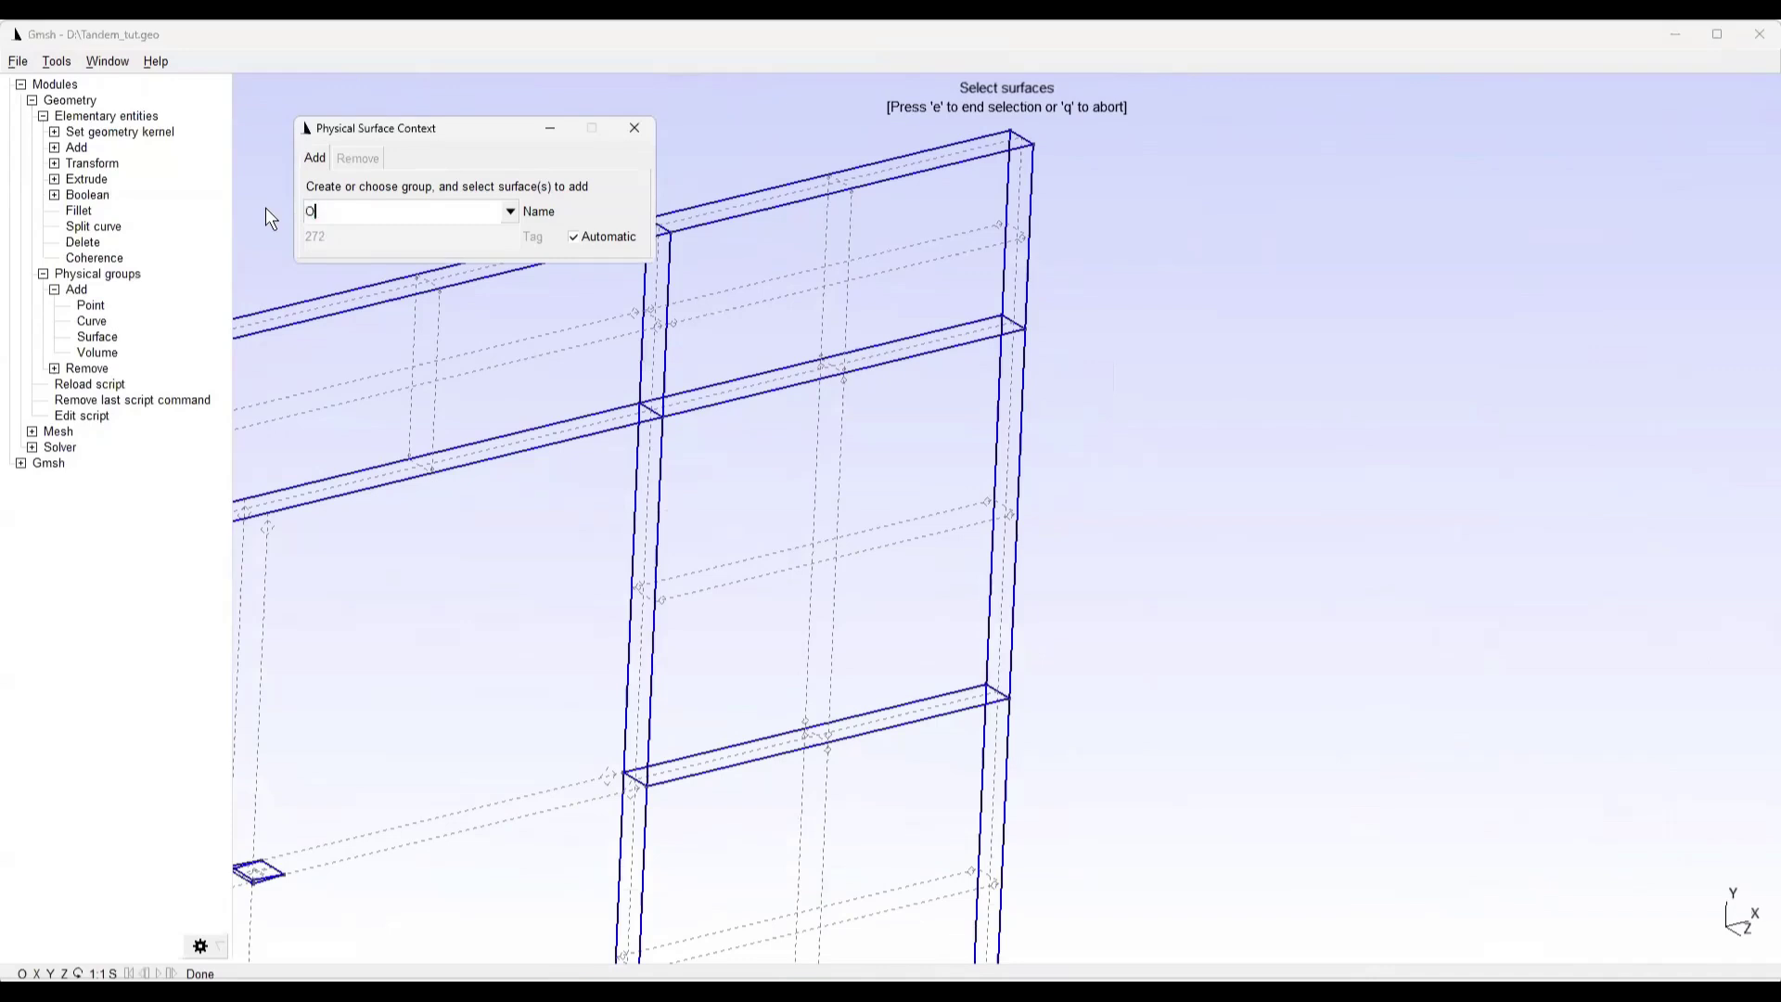
text(utlet)
click(1019, 182)
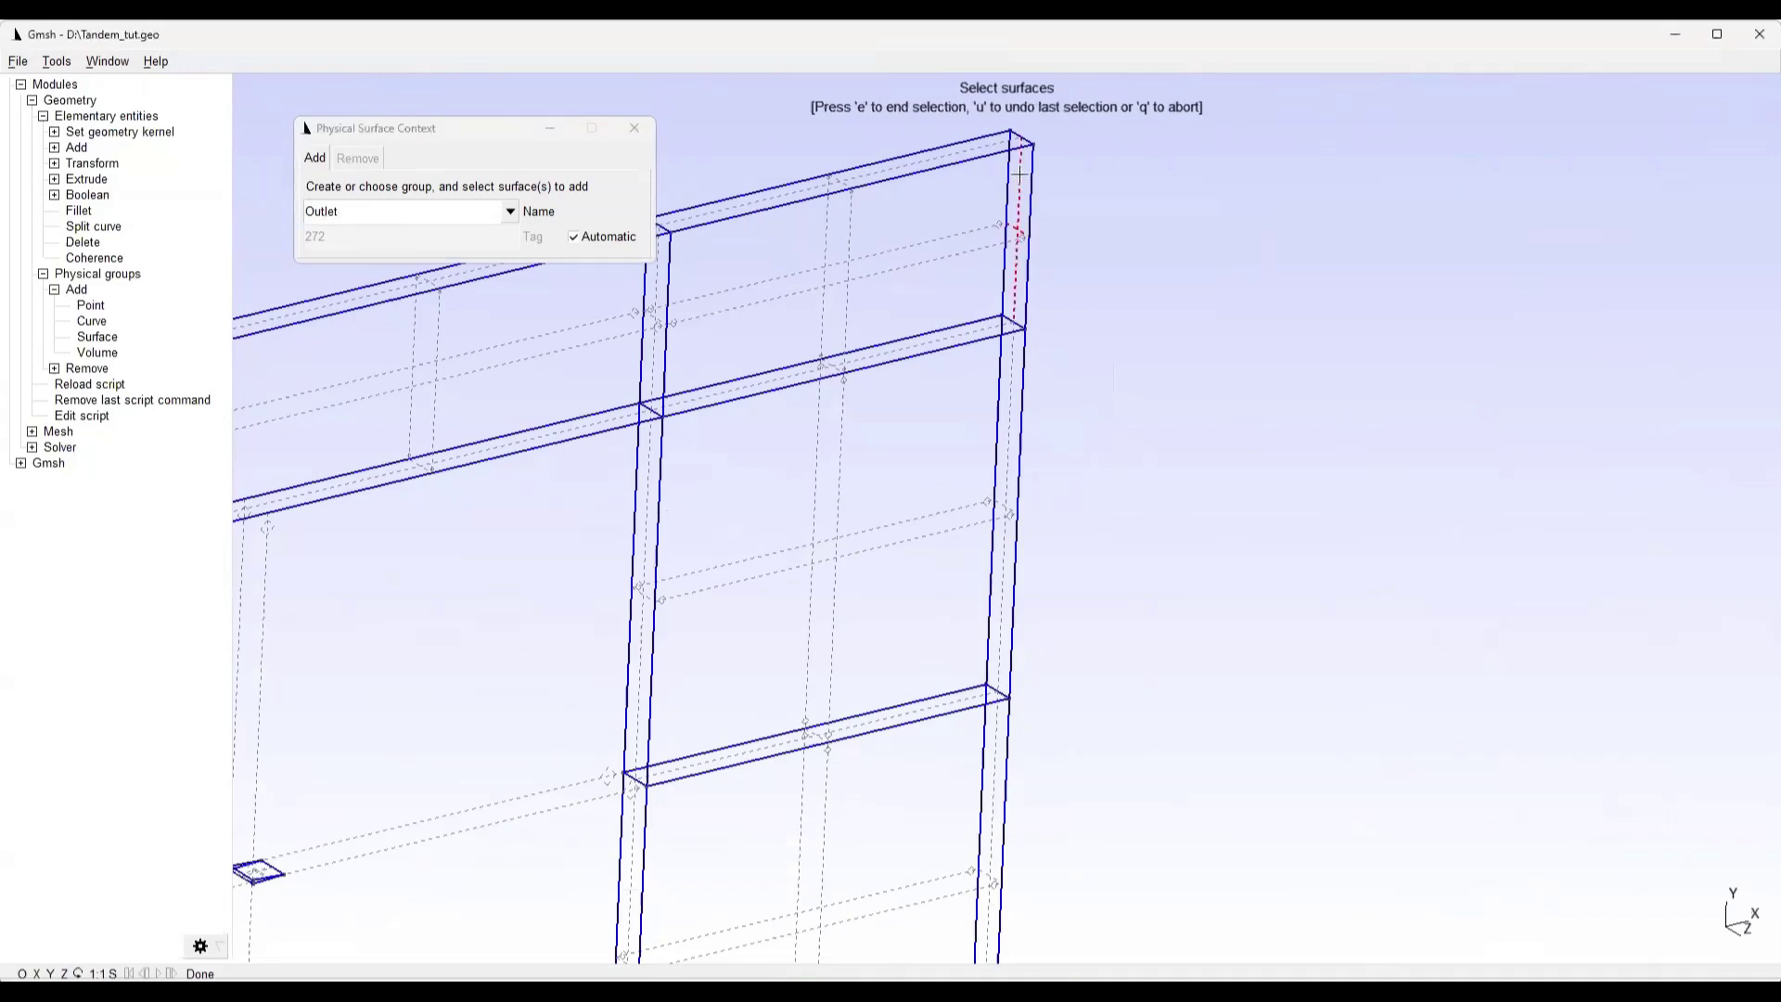
click(1008, 401)
right_drag(1087, 456, 1102, 124)
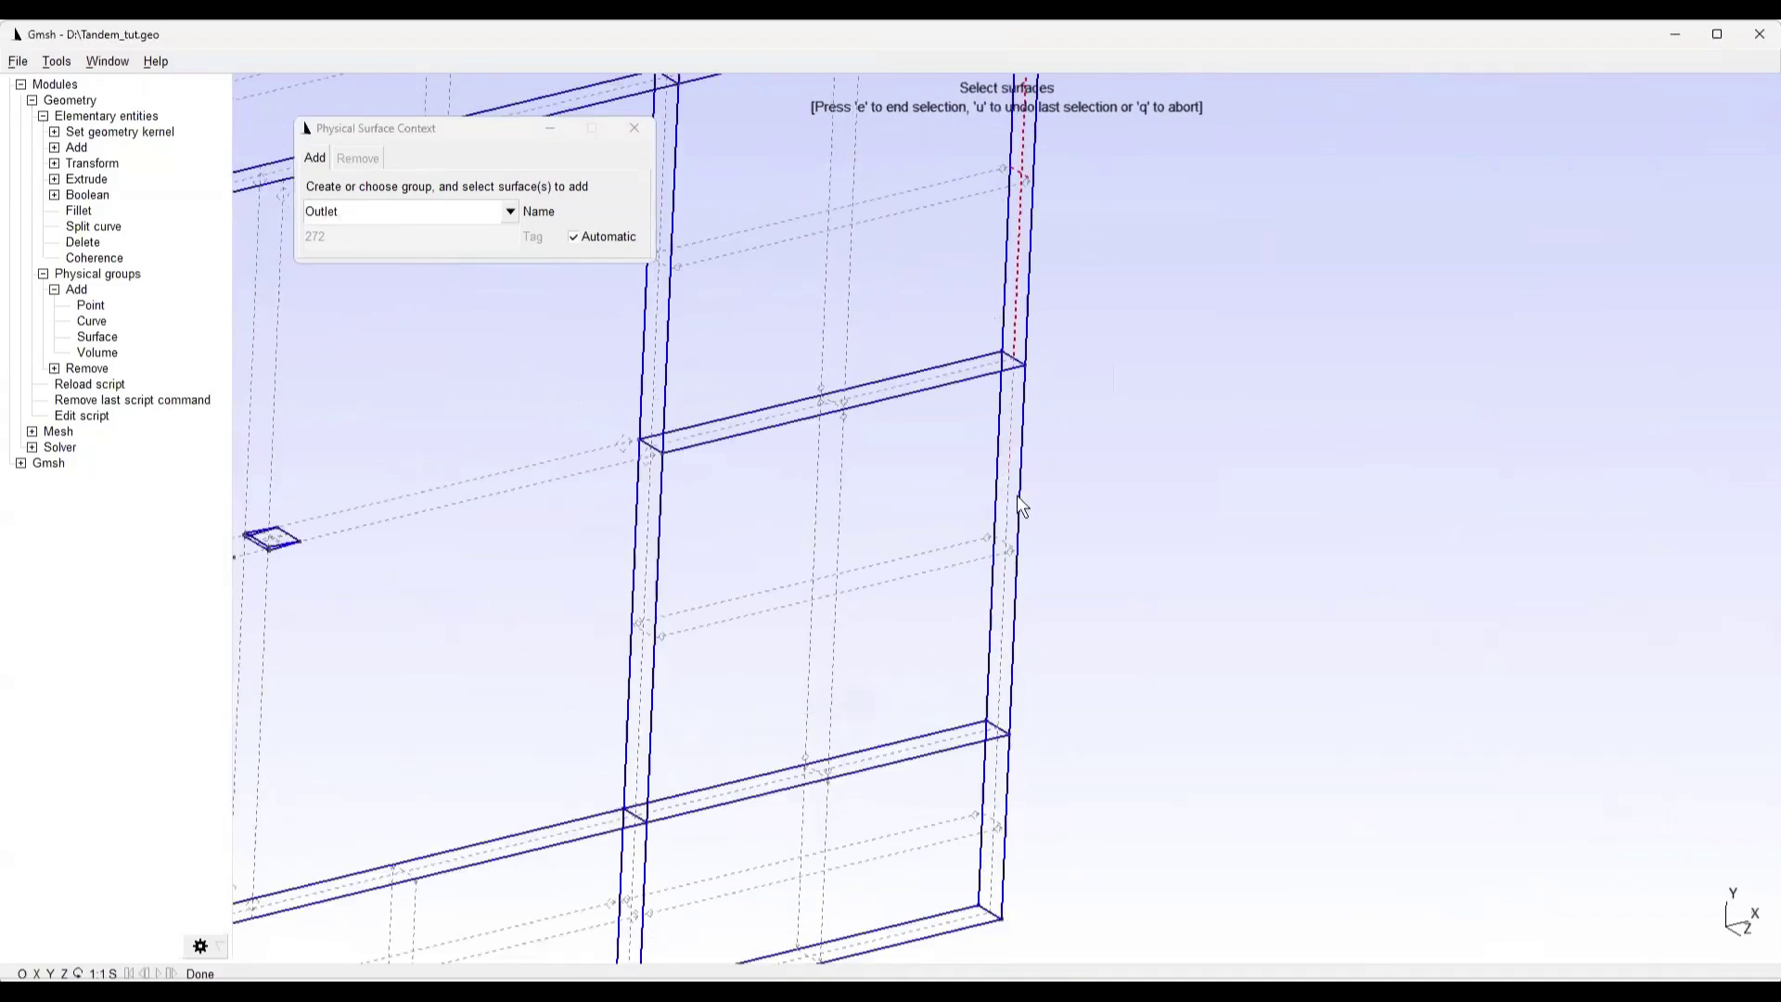
right_drag(1024, 421, 1027, 194)
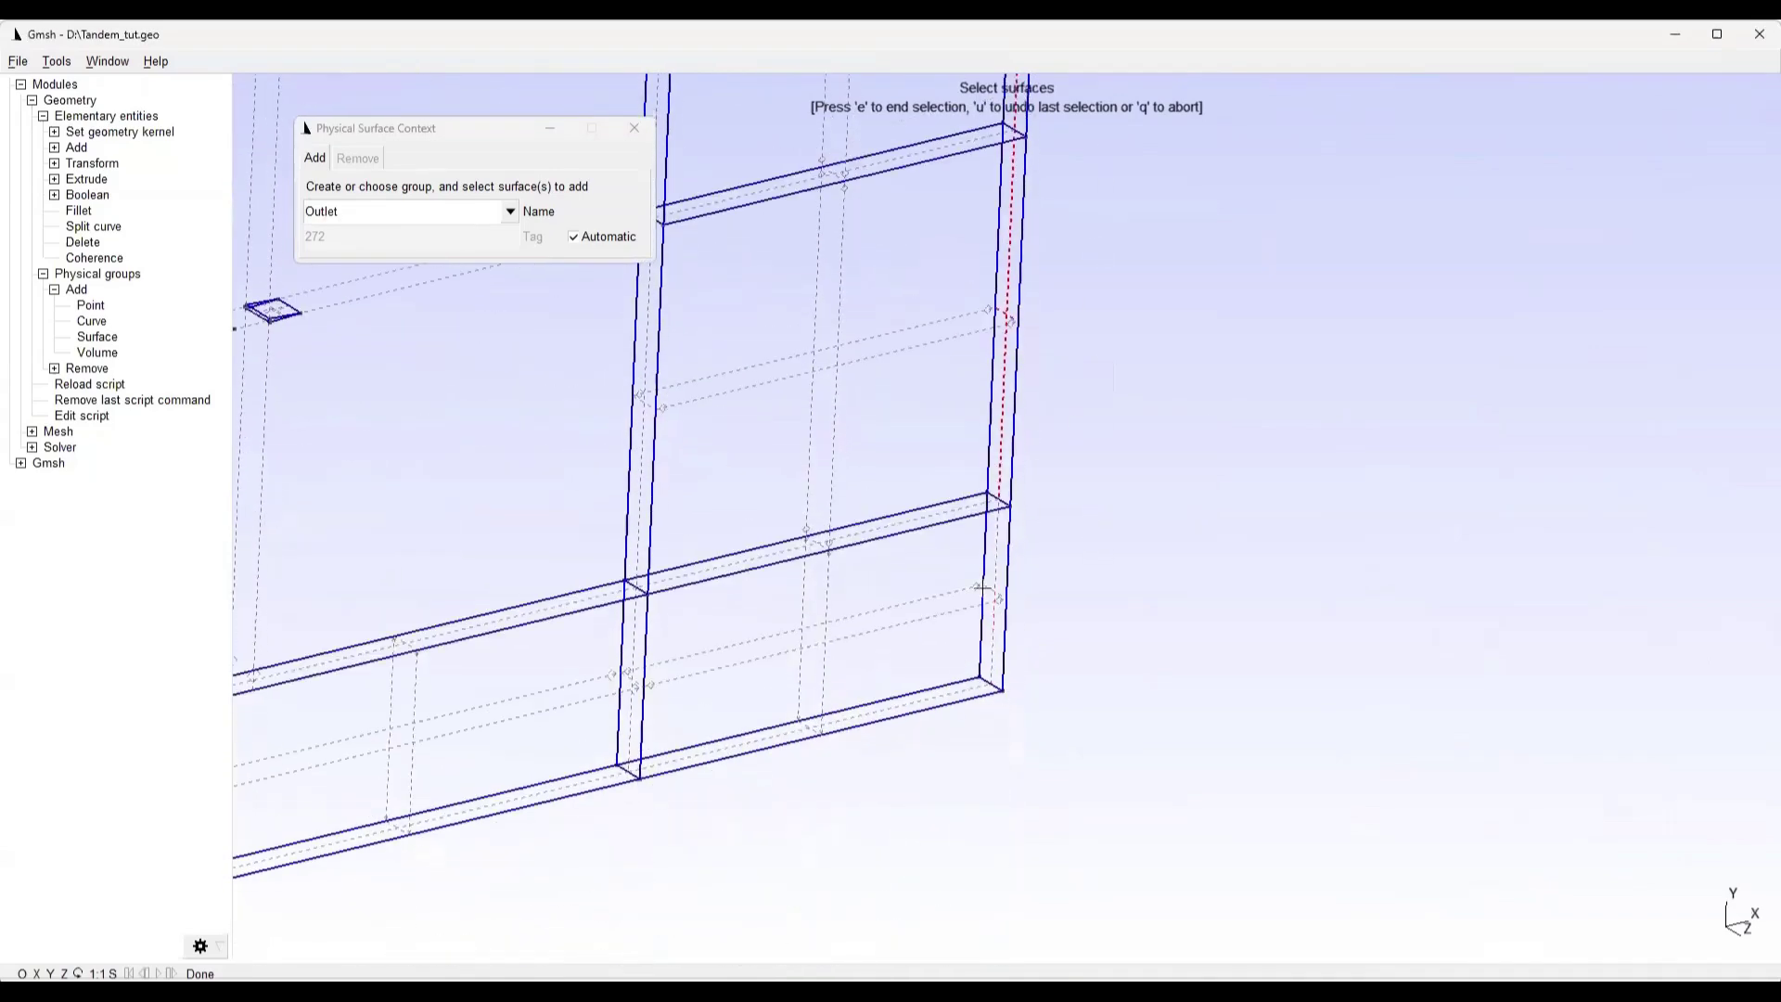
click(999, 531)
key(e)
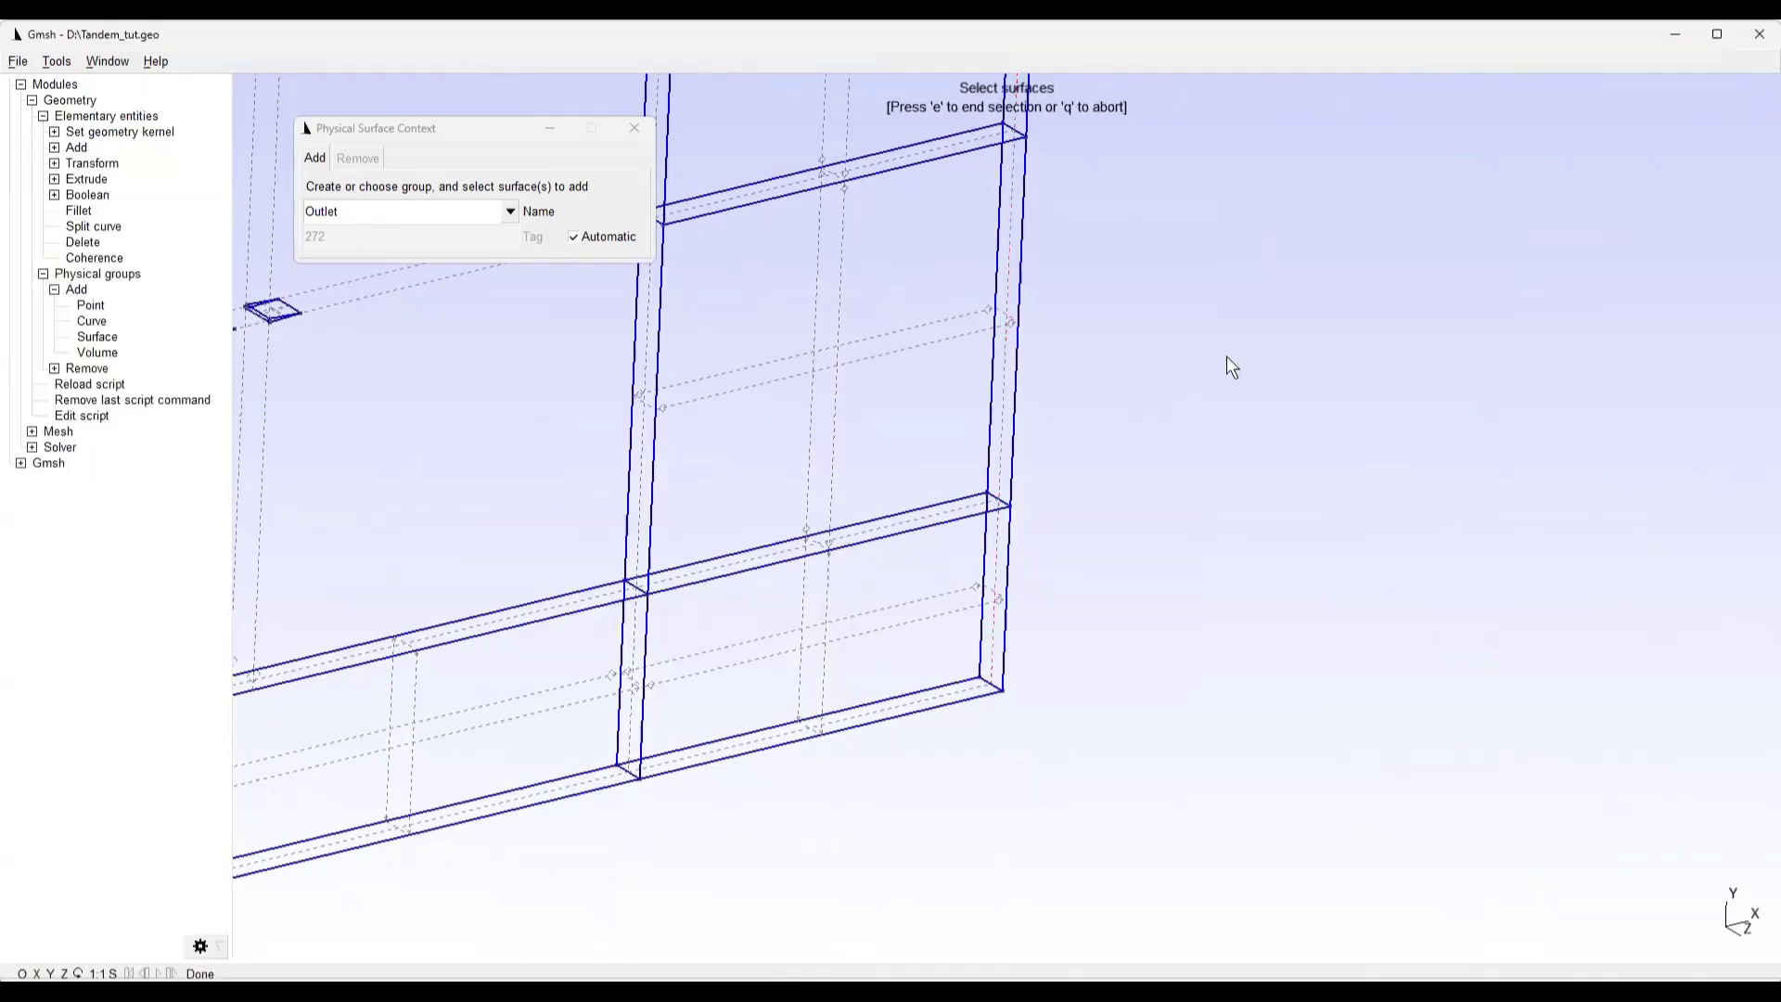
Name the next physical surface group Front_Airfoil and frame the two airfoils closely
right_drag(1220, 356, 1529, 447)
scroll(666, 400, up, 5)
scroll(987, 403, up, 8)
scroll(1099, 401, up, 6)
click(454, 222)
text(Front)
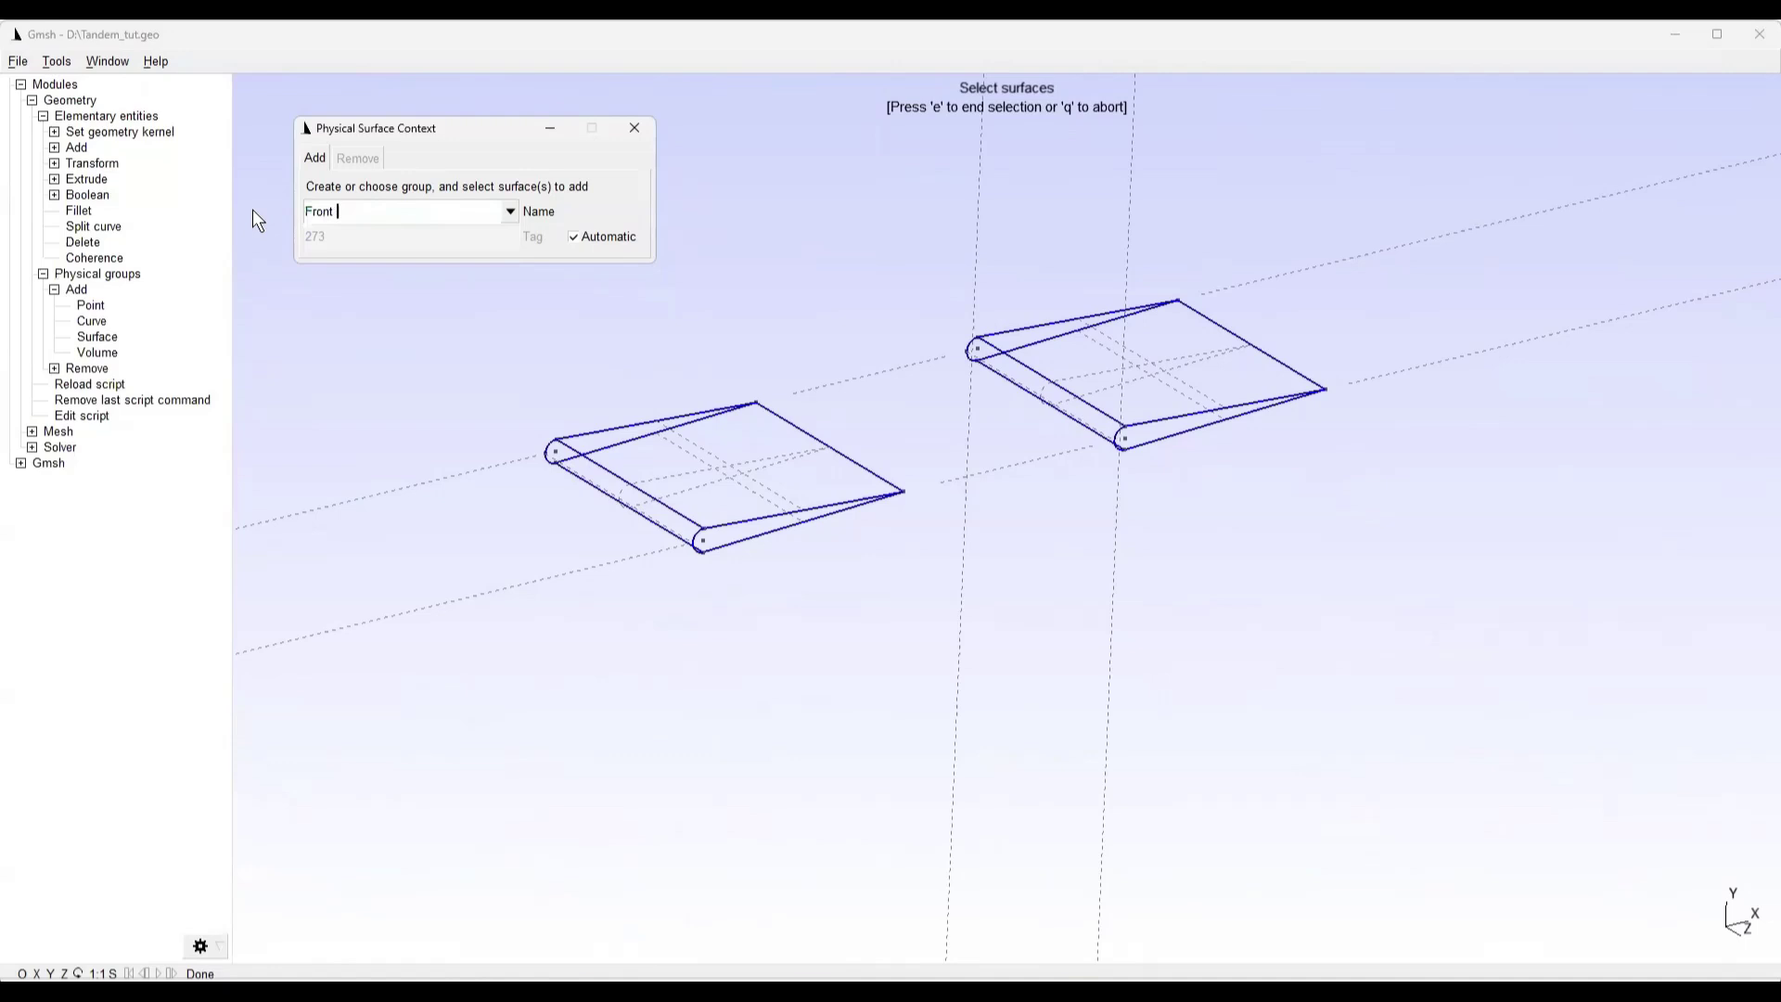
text(_Airfoil)
scroll(739, 429, up, 3)
scroll(738, 426, up, 1)
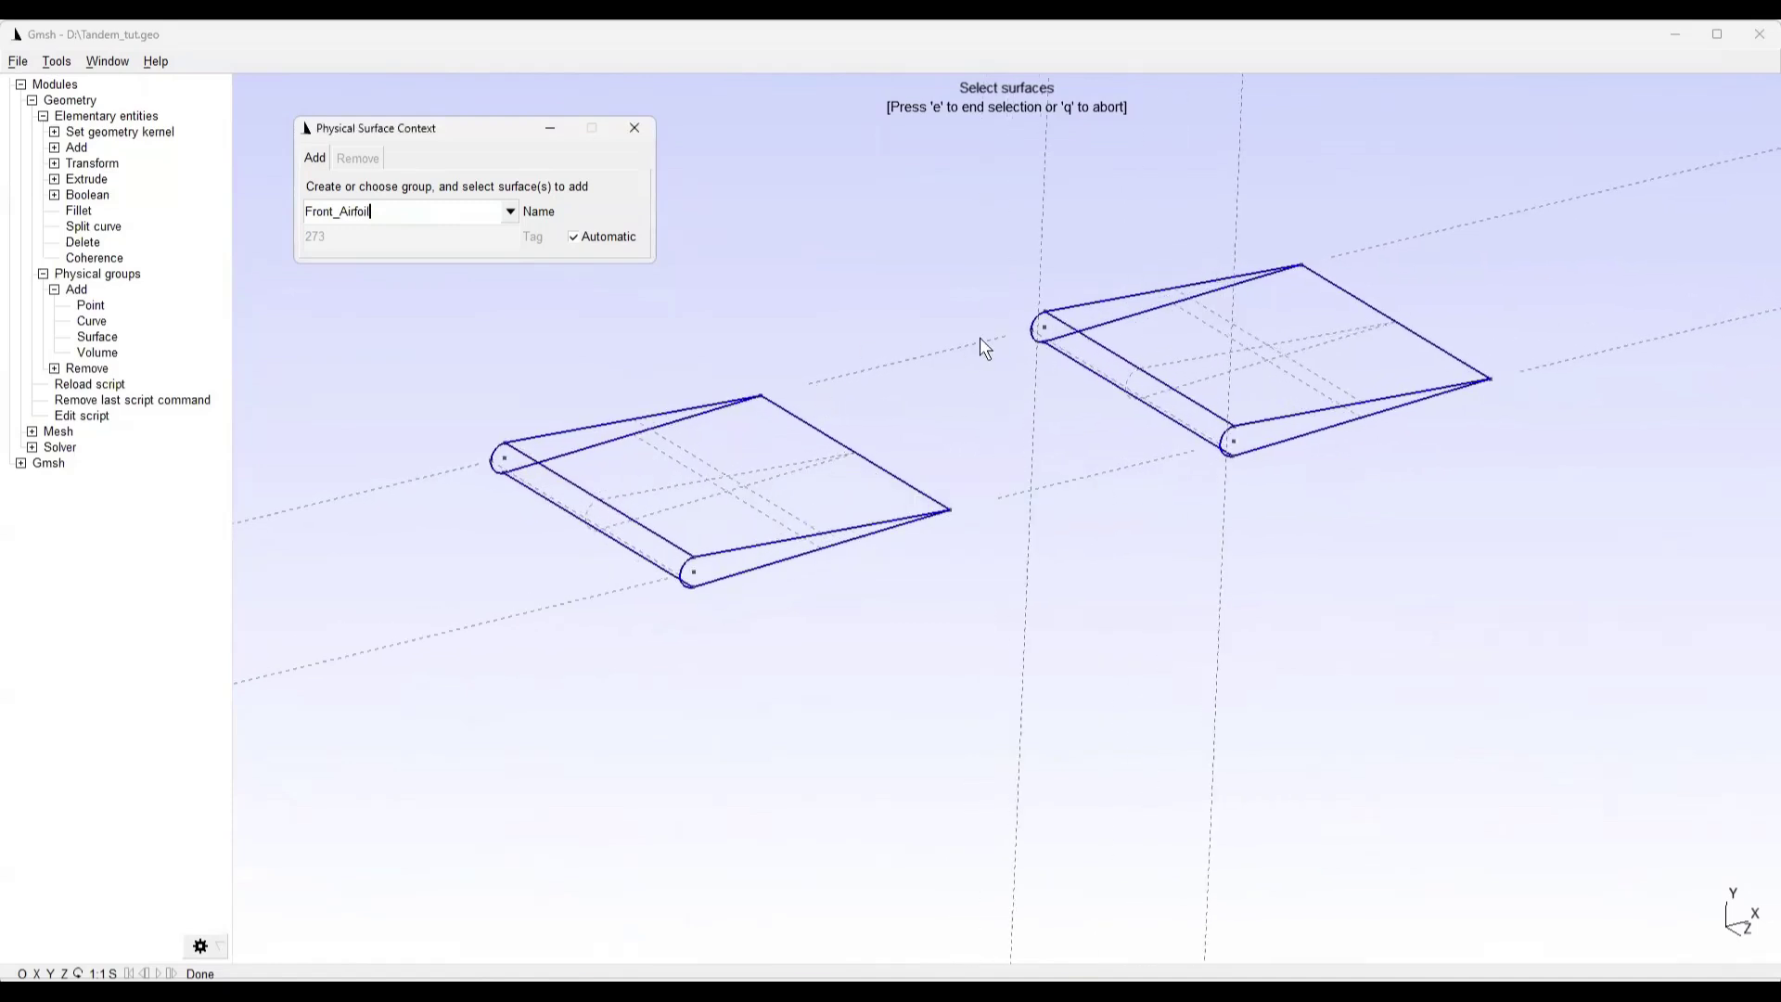
click(716, 470)
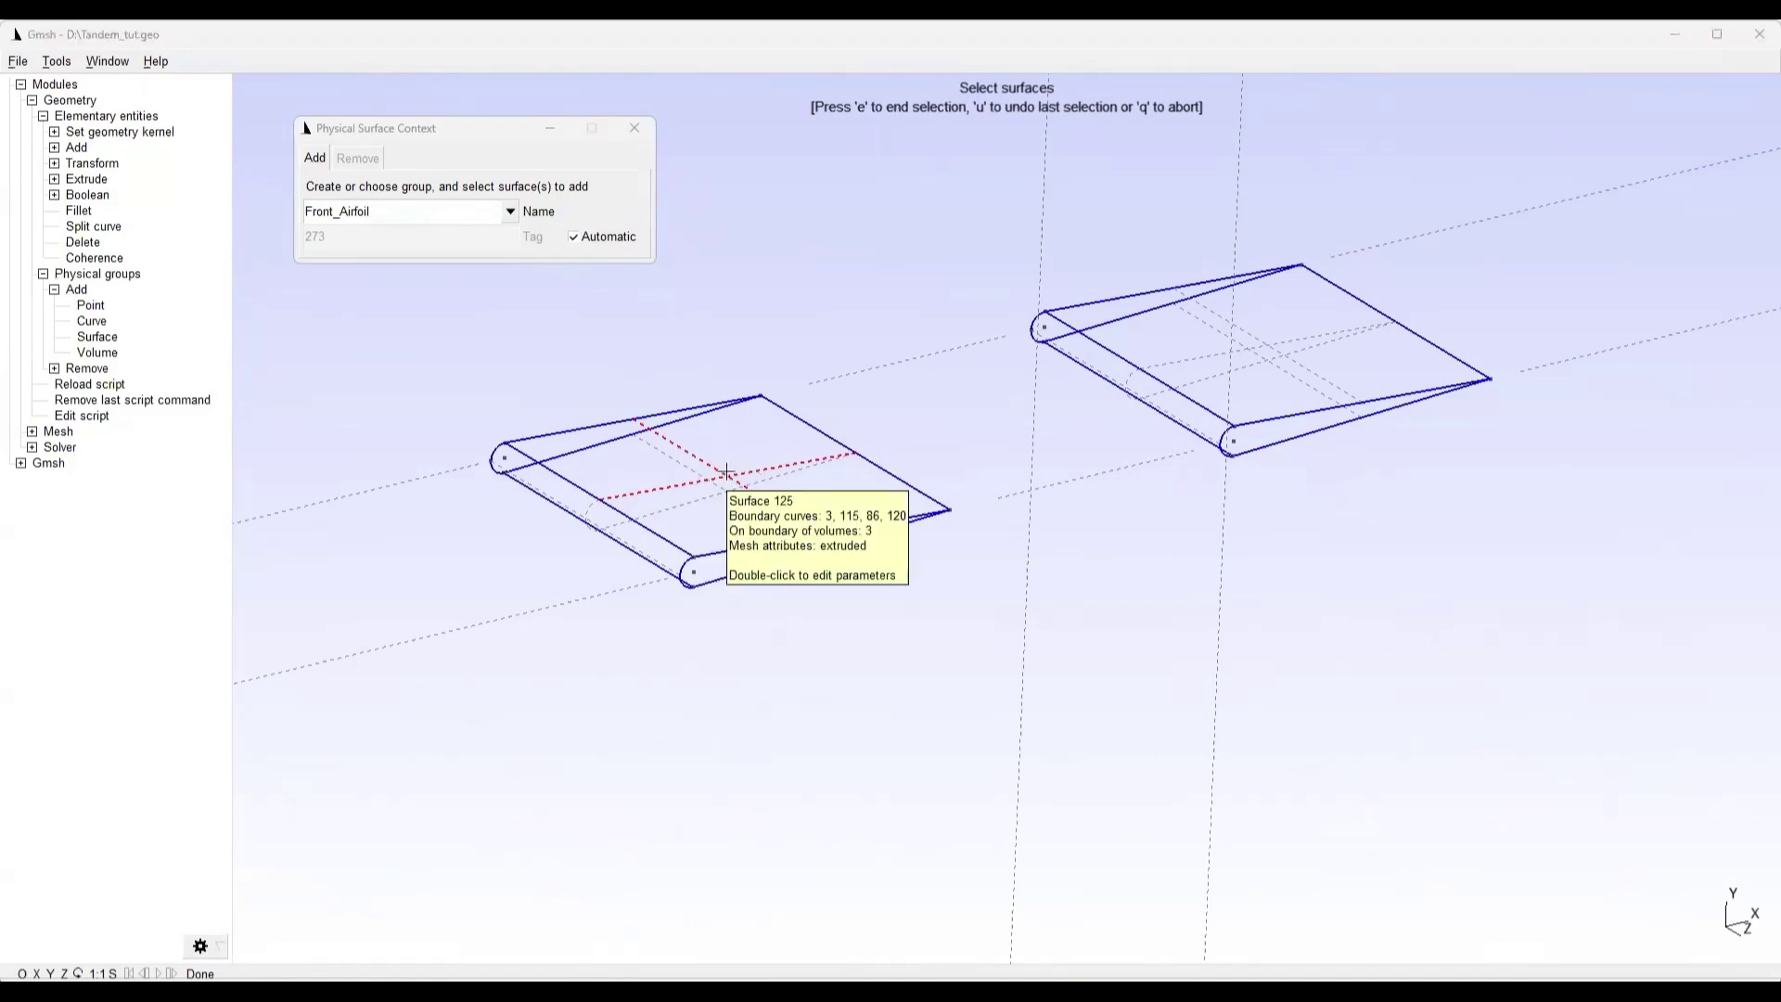
key(u)
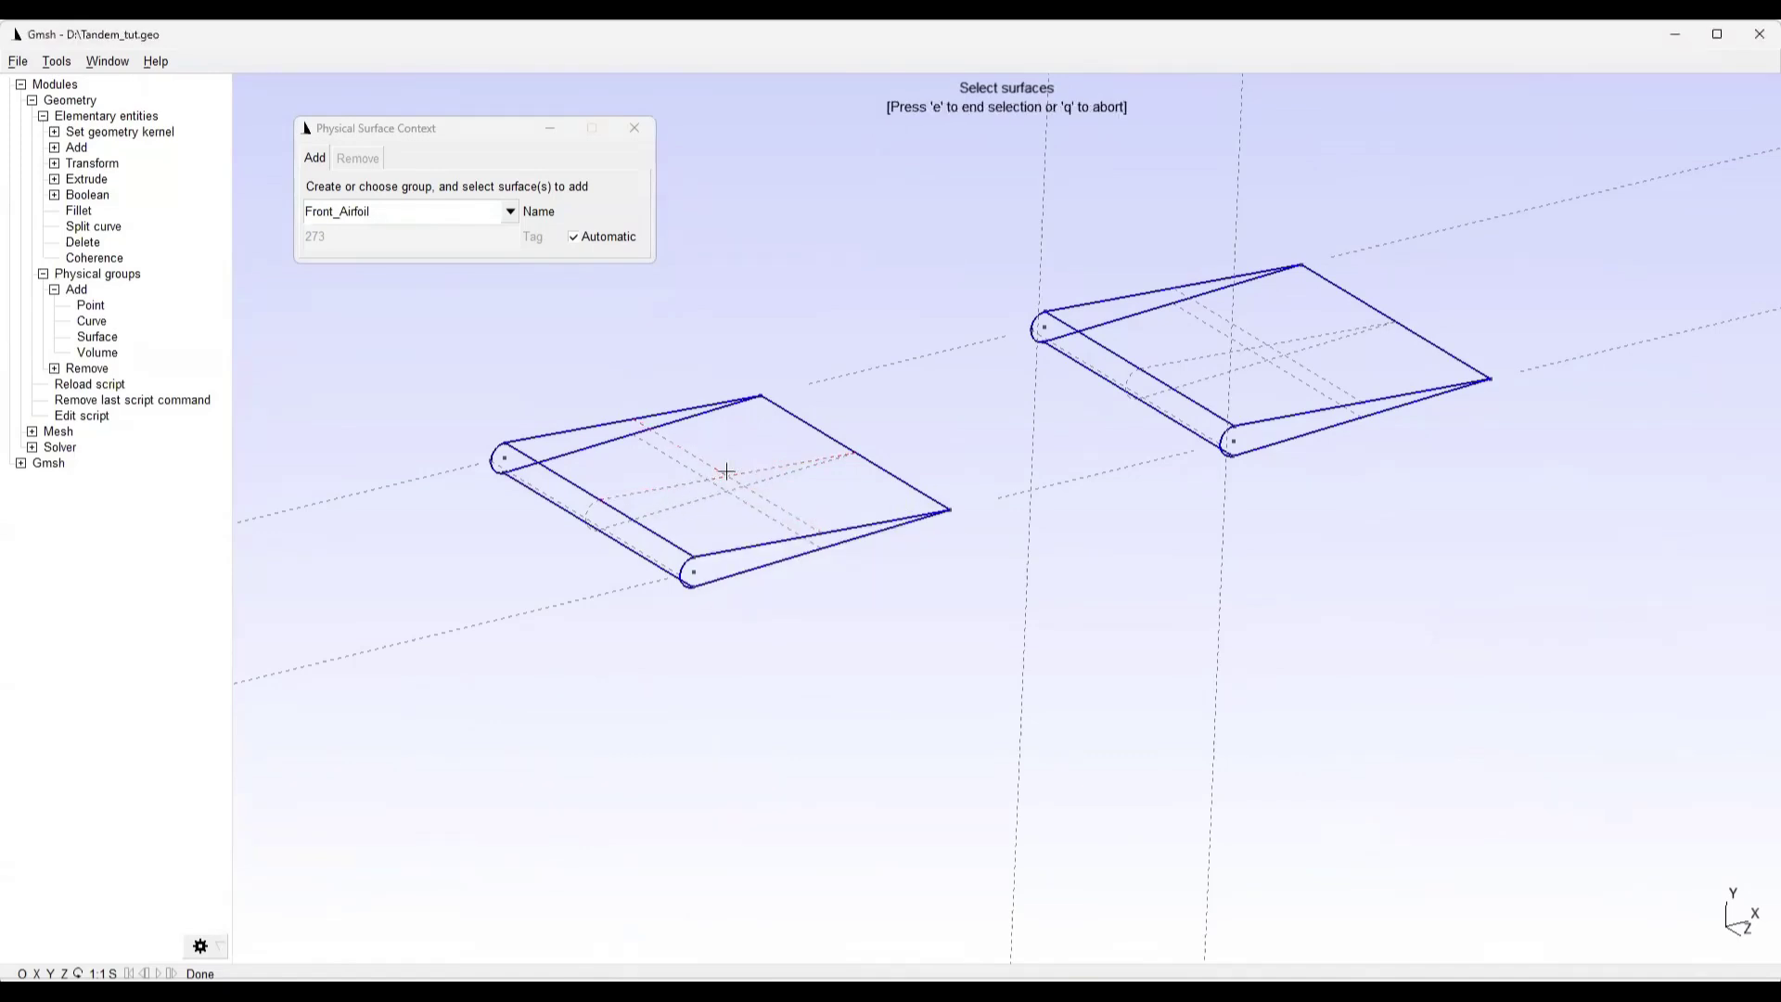
click(607, 522)
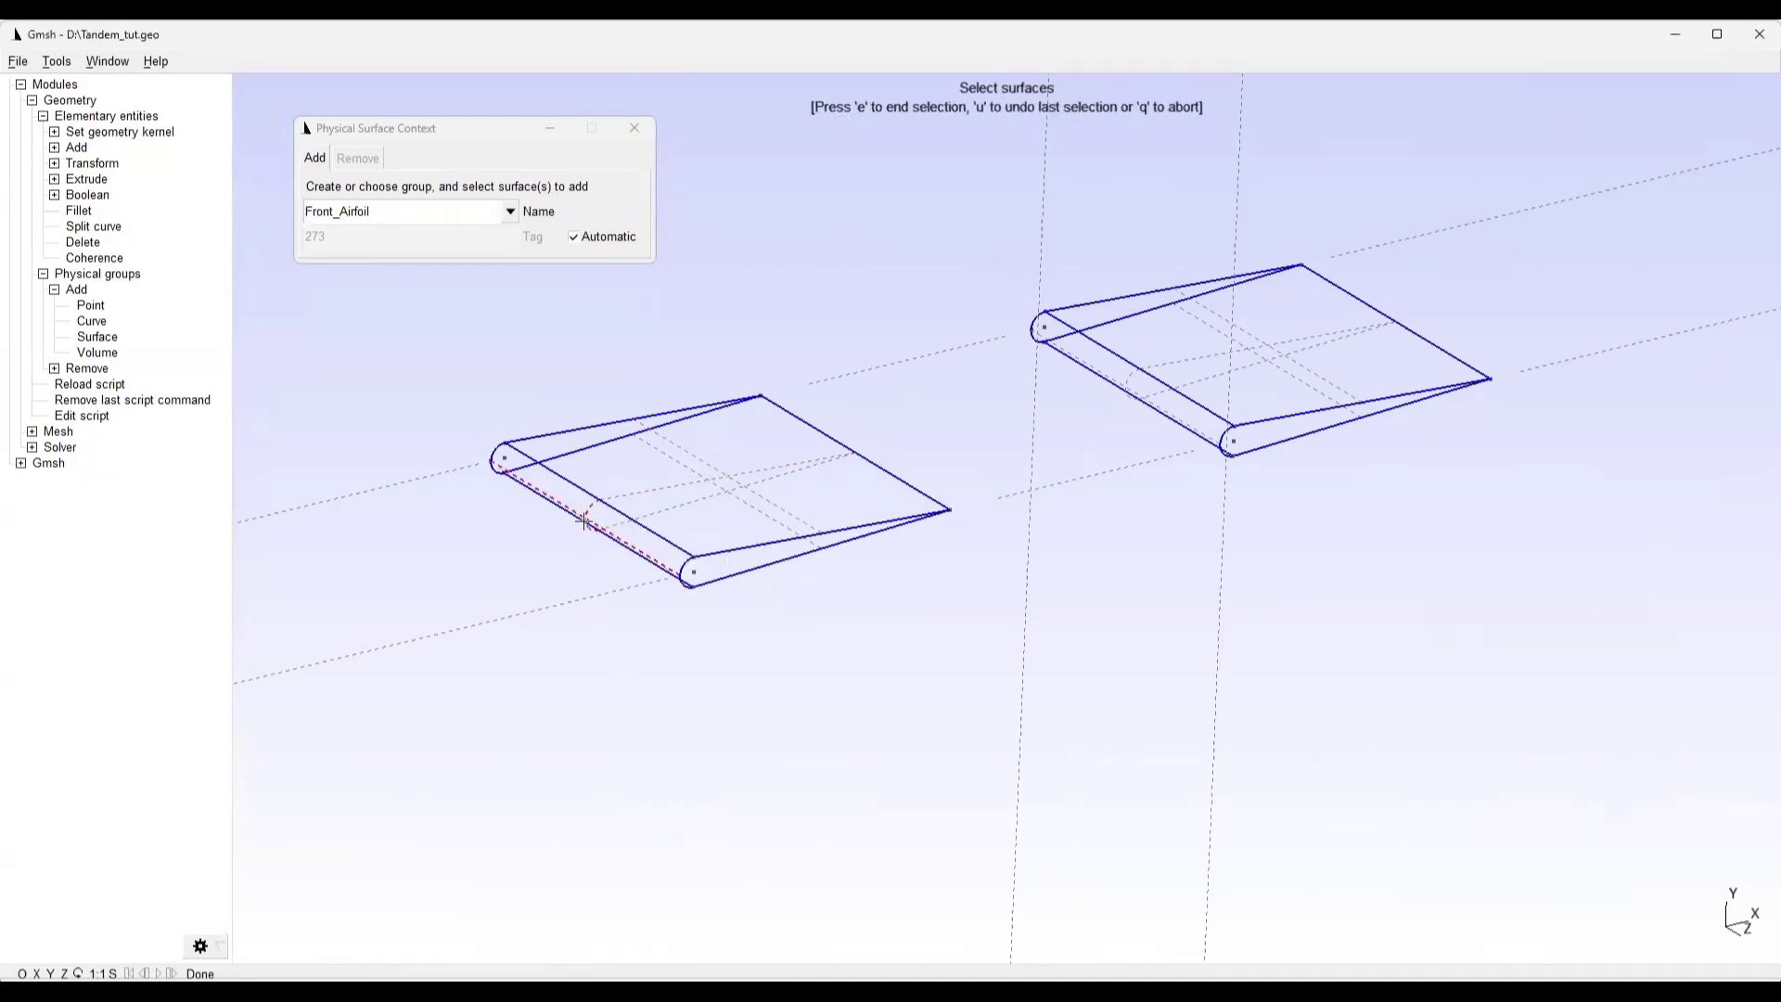
key(u)
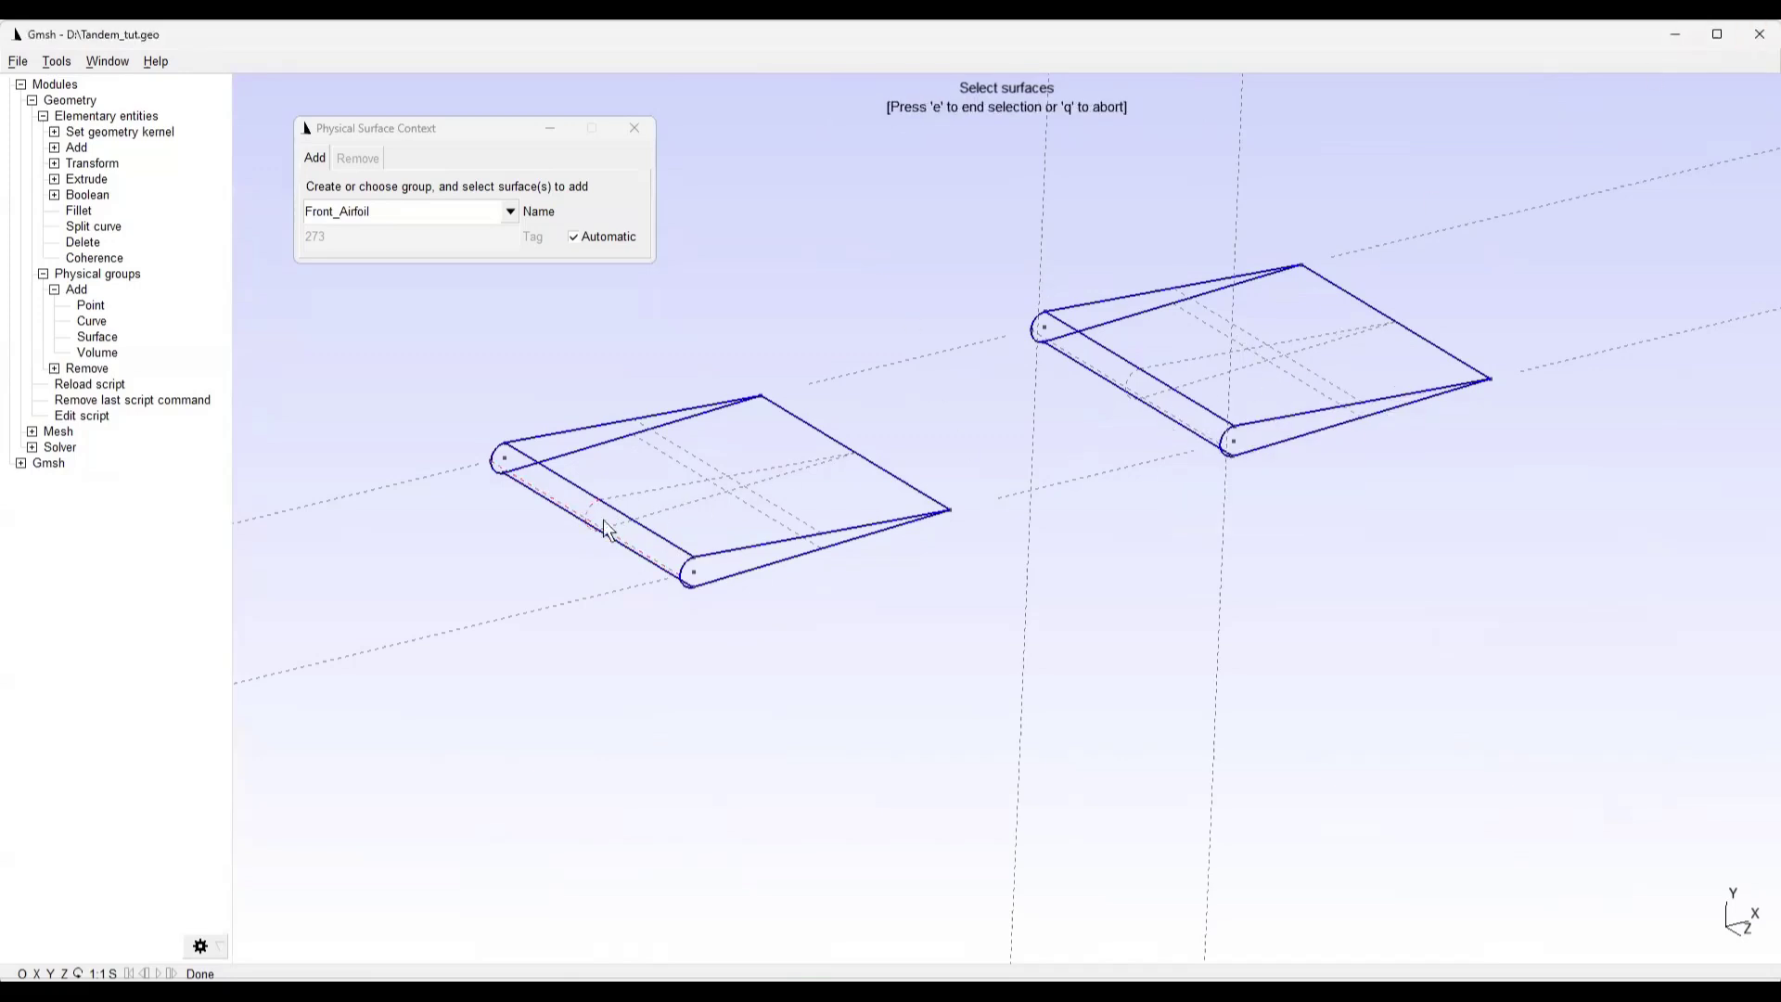
Assign the upstream airfoil's upper, lower and leading-edge surfaces to the Front_Airfoil group
scroll(584, 524, up, 5)
click(824, 448)
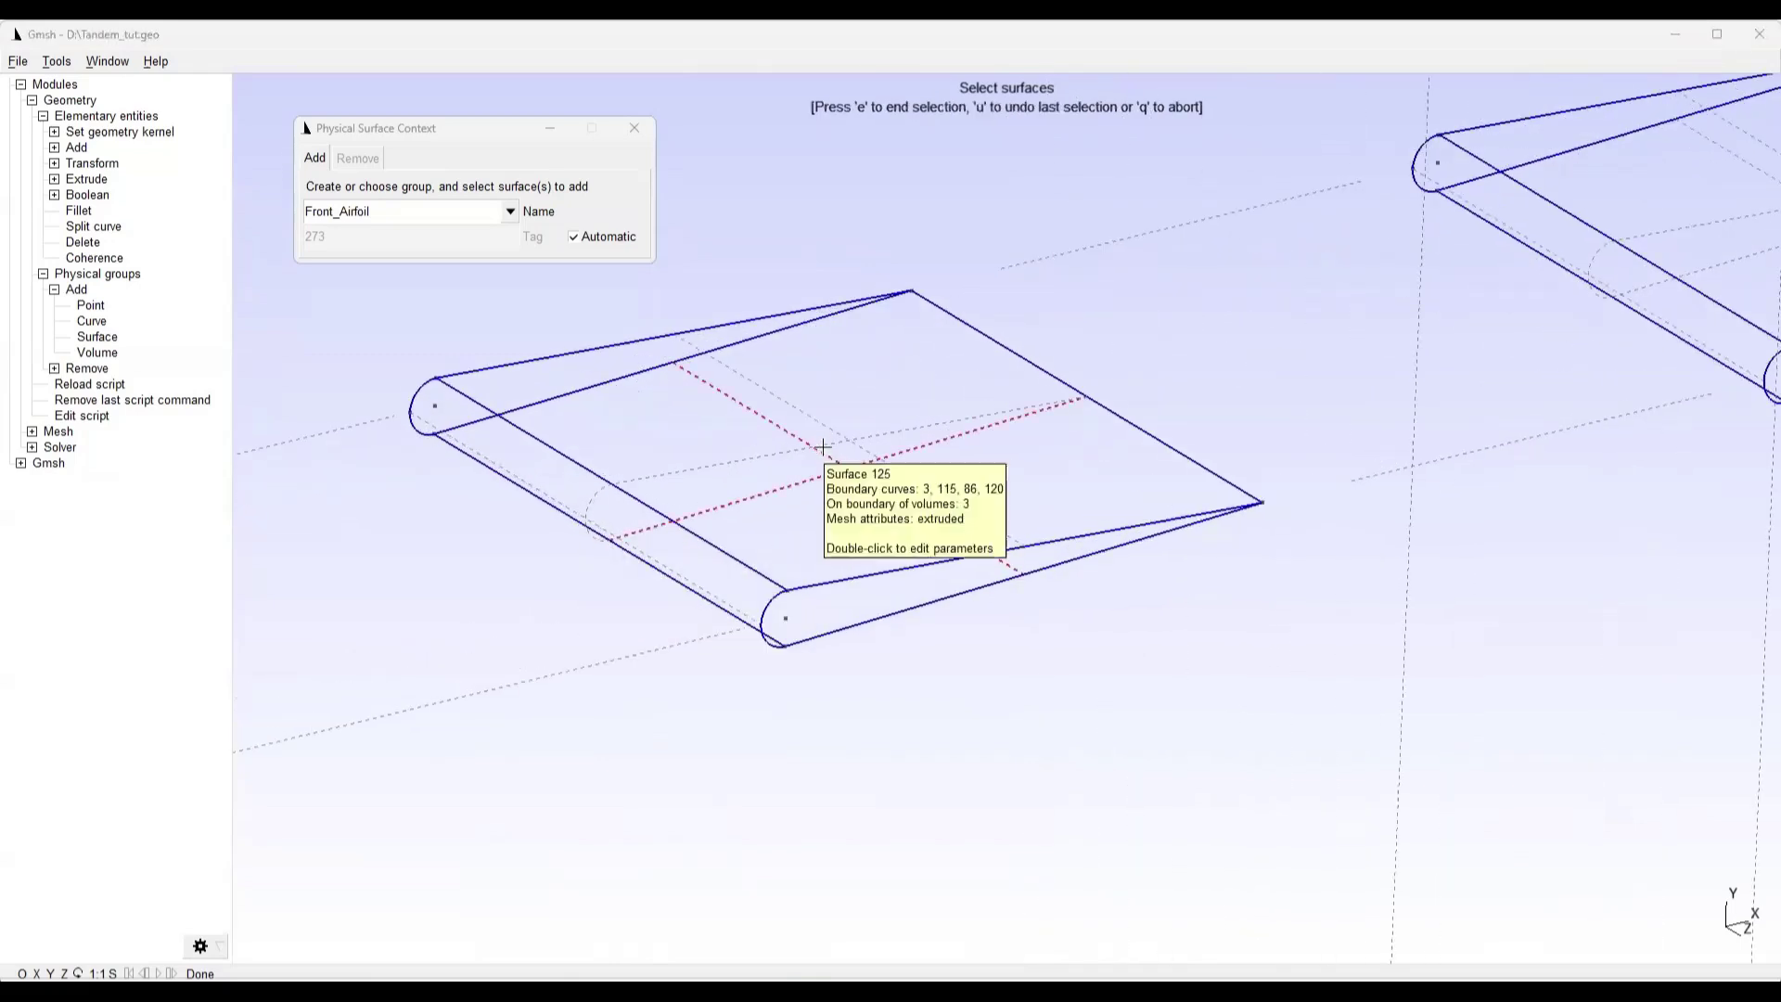
click(590, 502)
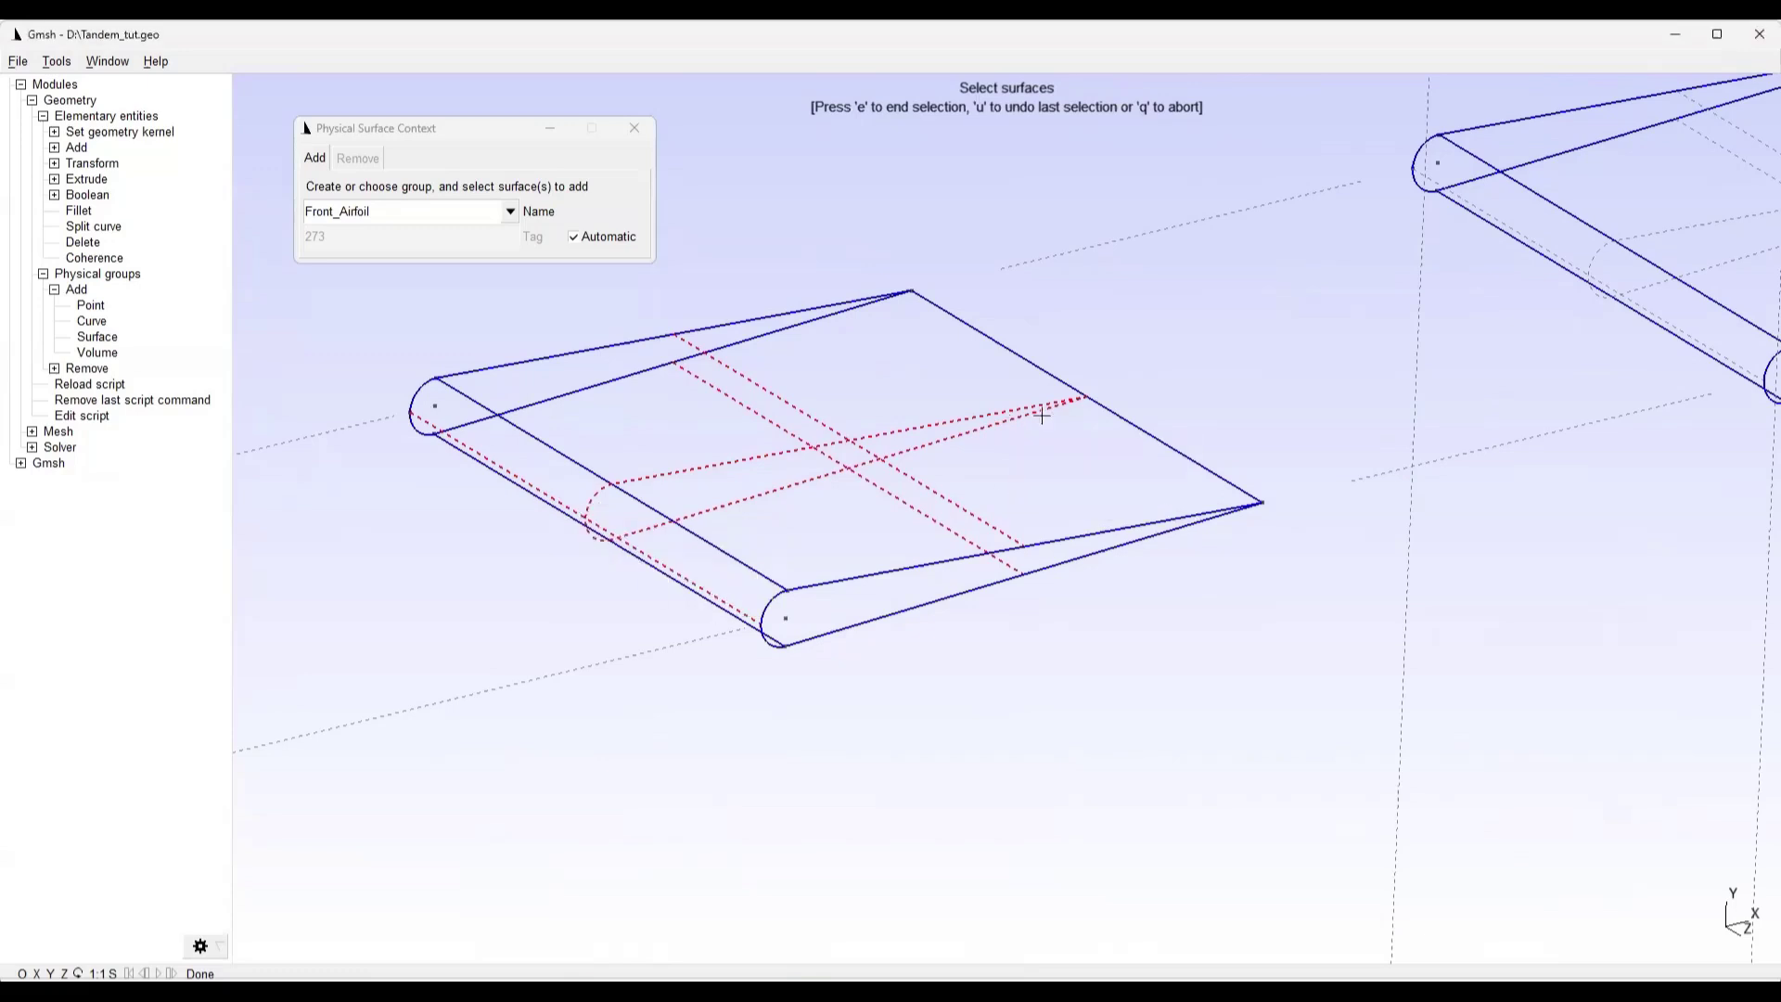
scroll(1183, 553, down, 8)
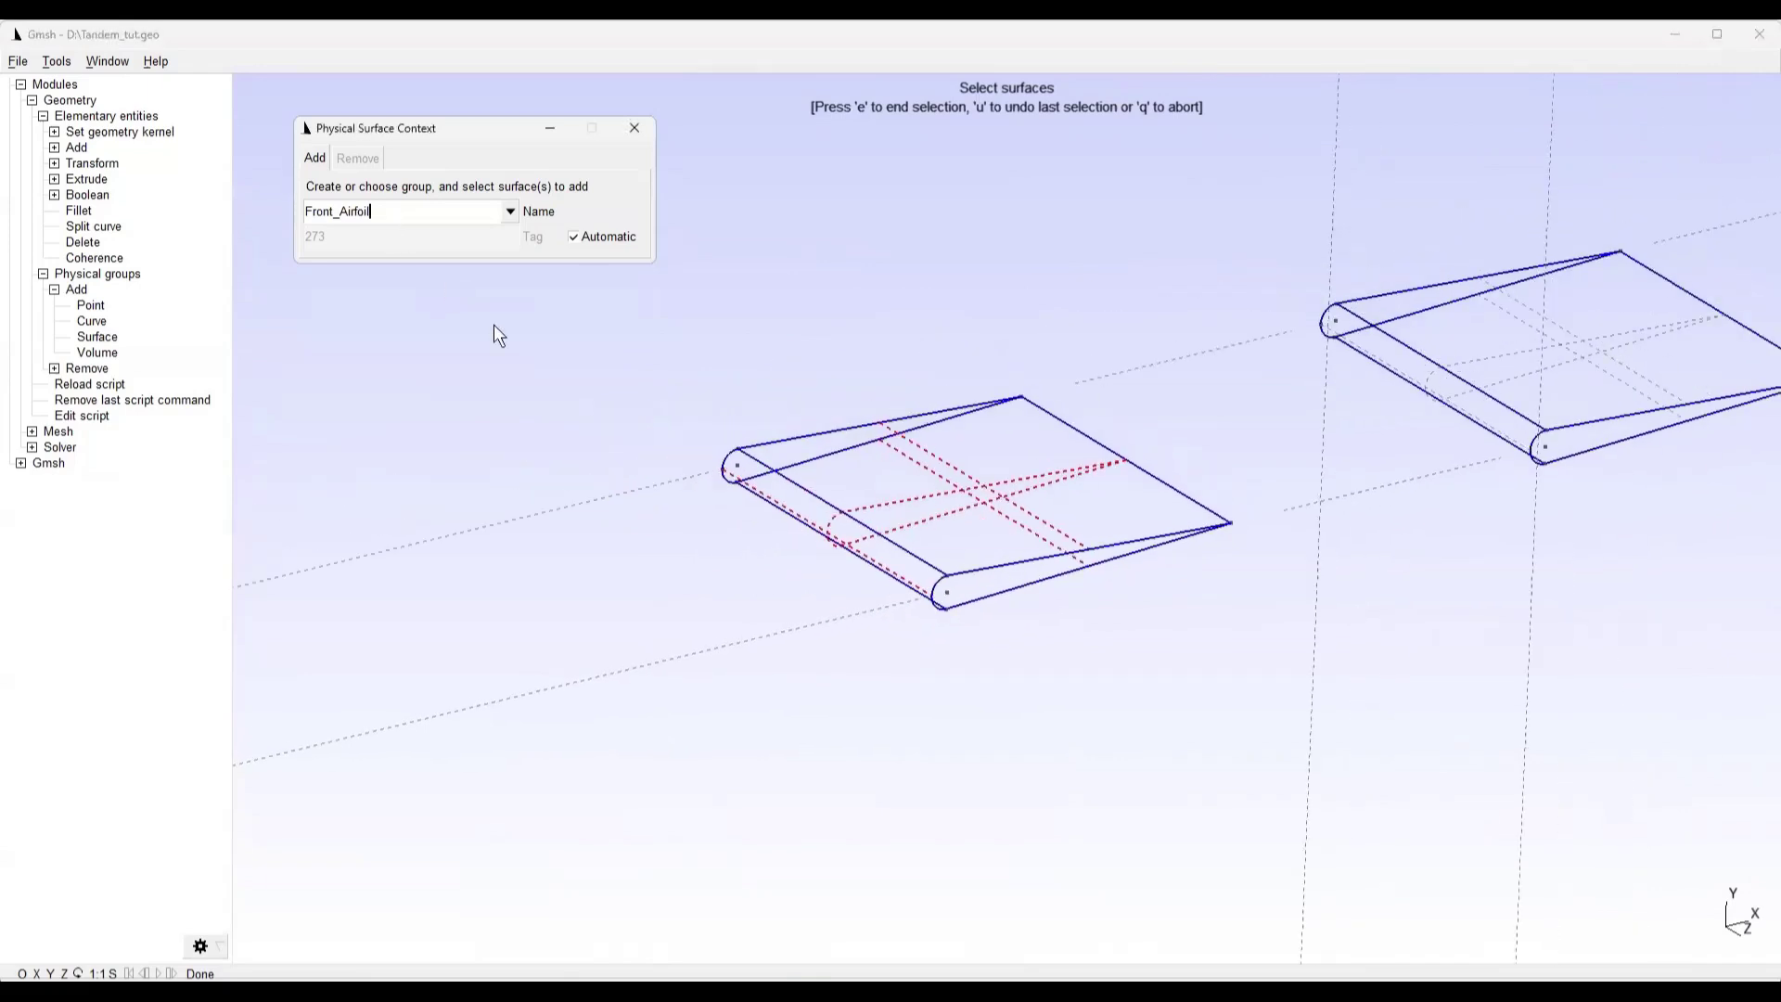
key(u)
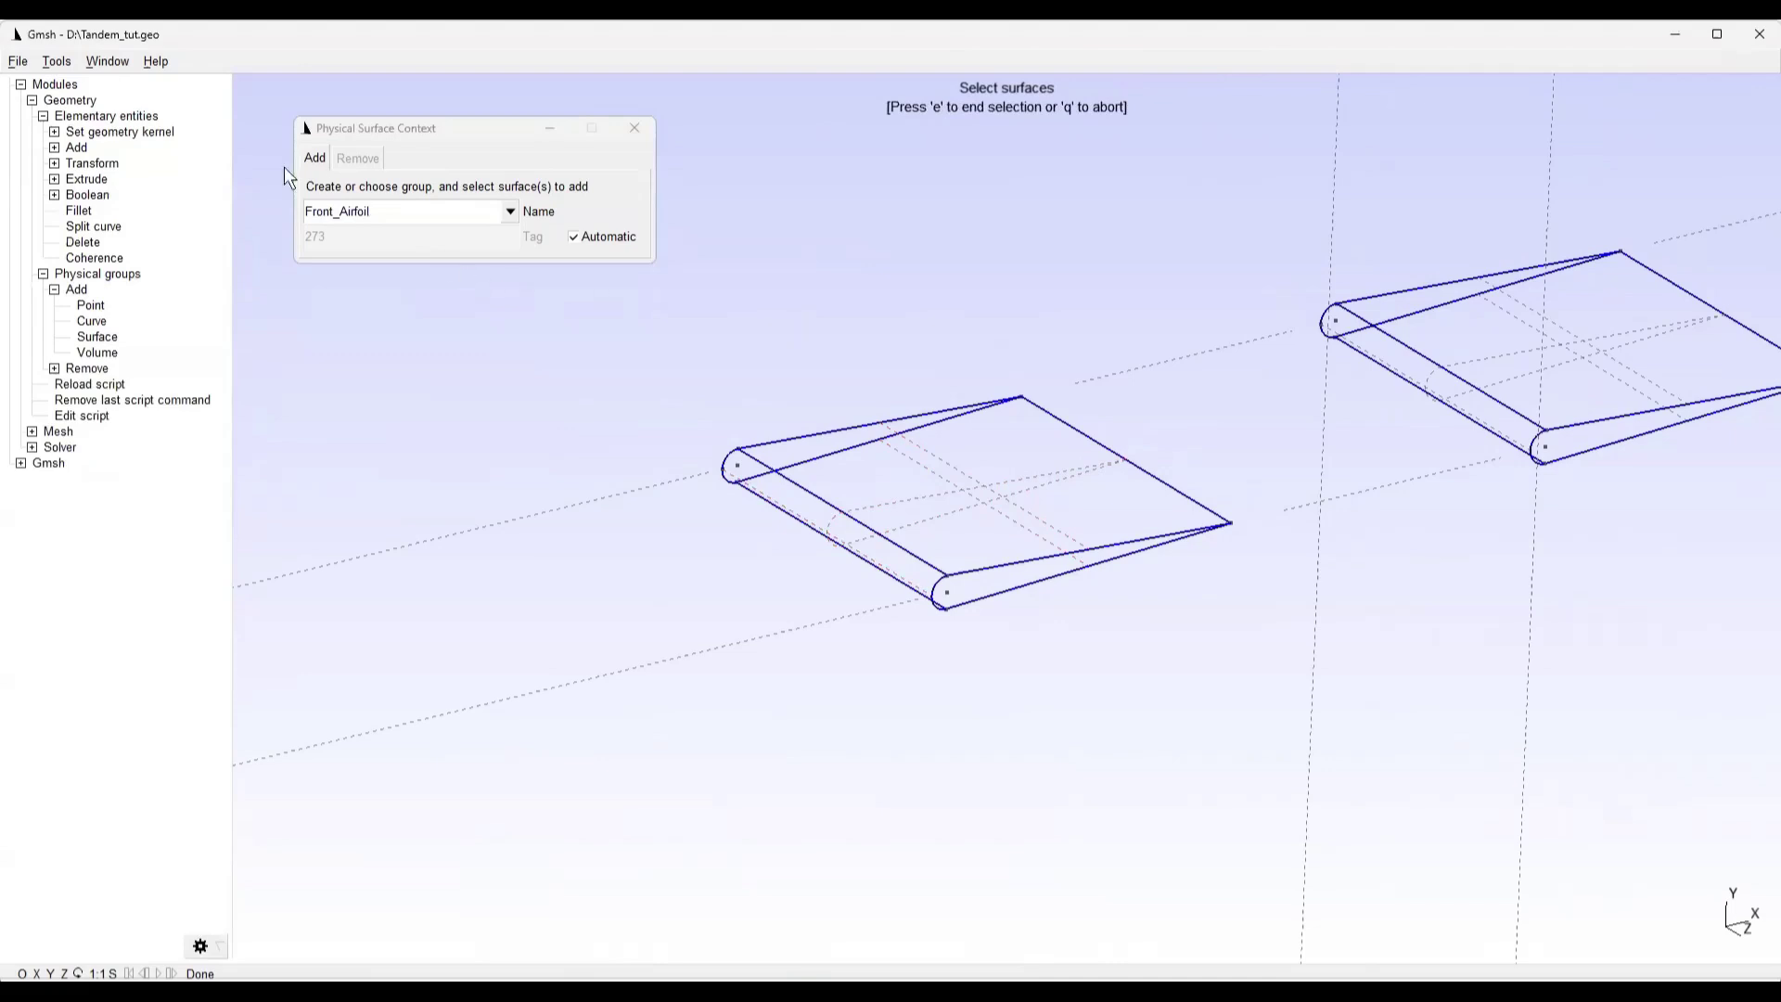
Create a physical surface group named Back_Airfoil from the downstream airfoil's upper, lower and leading-edge surfaces
click(334, 210)
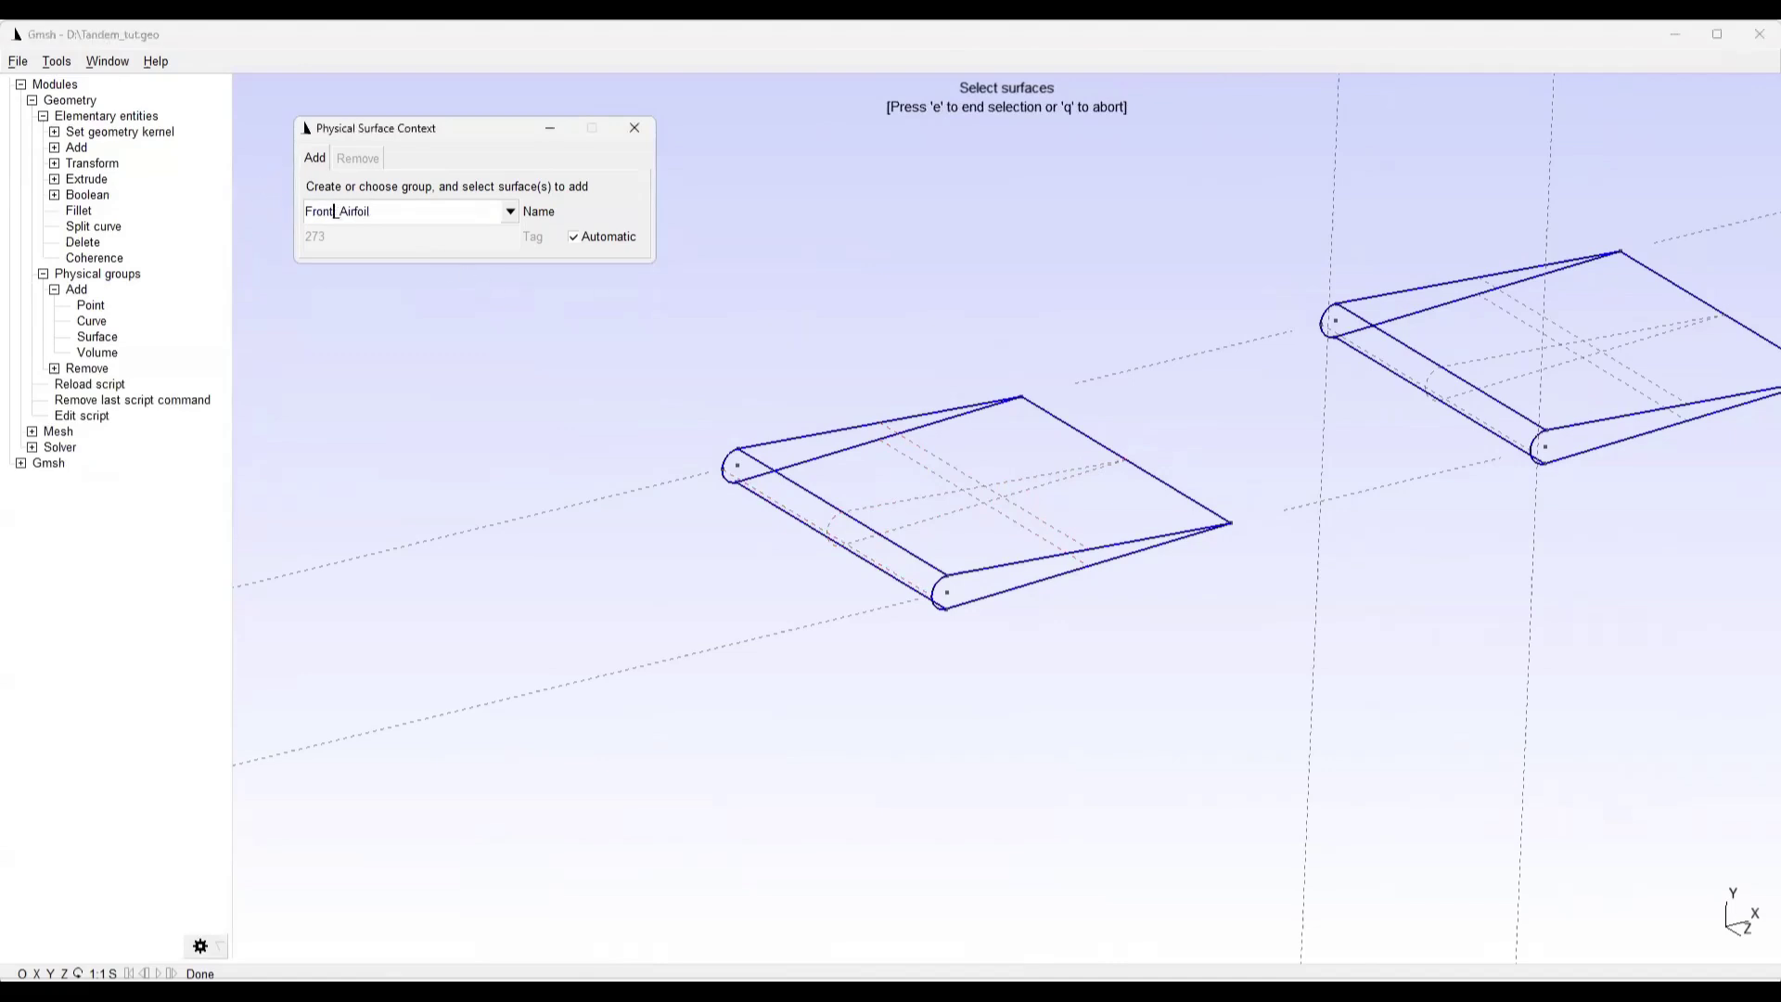
key(BackSpace)
key(BackSpace)
key(BackSpace)
key(BackSpace)
key(BackSpace)
text(Back)
drag(1256, 384, 1165, 397)
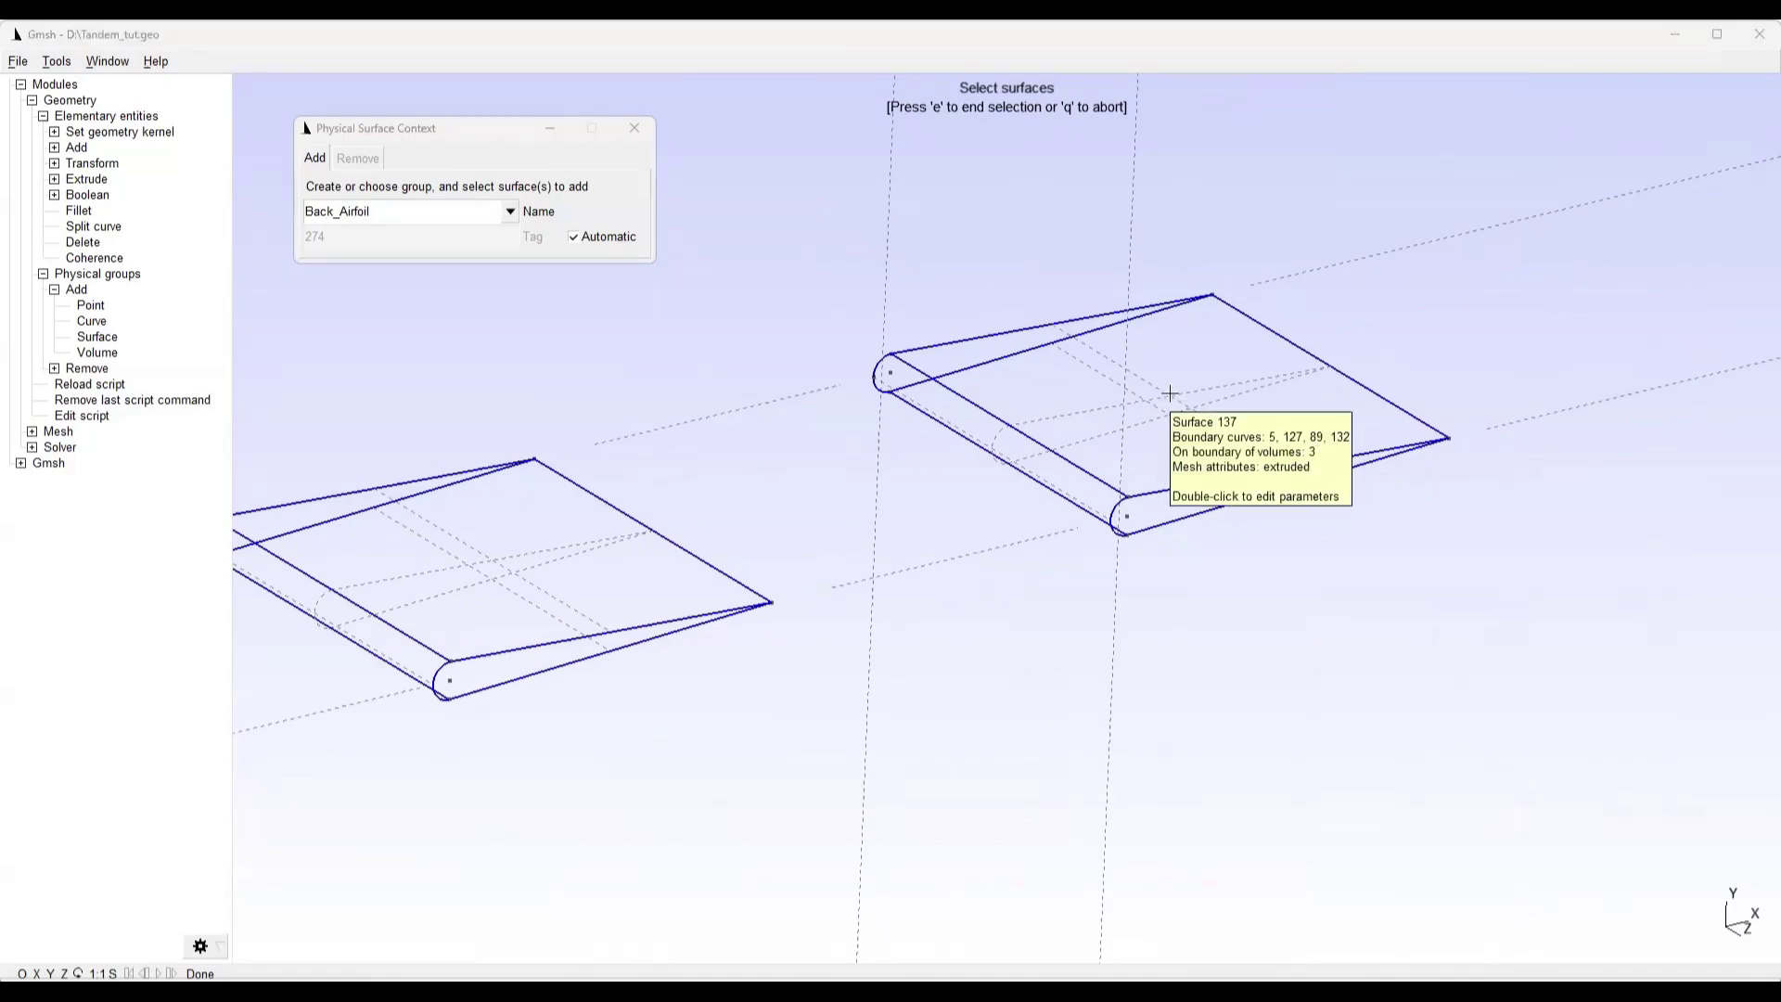
click(1168, 412)
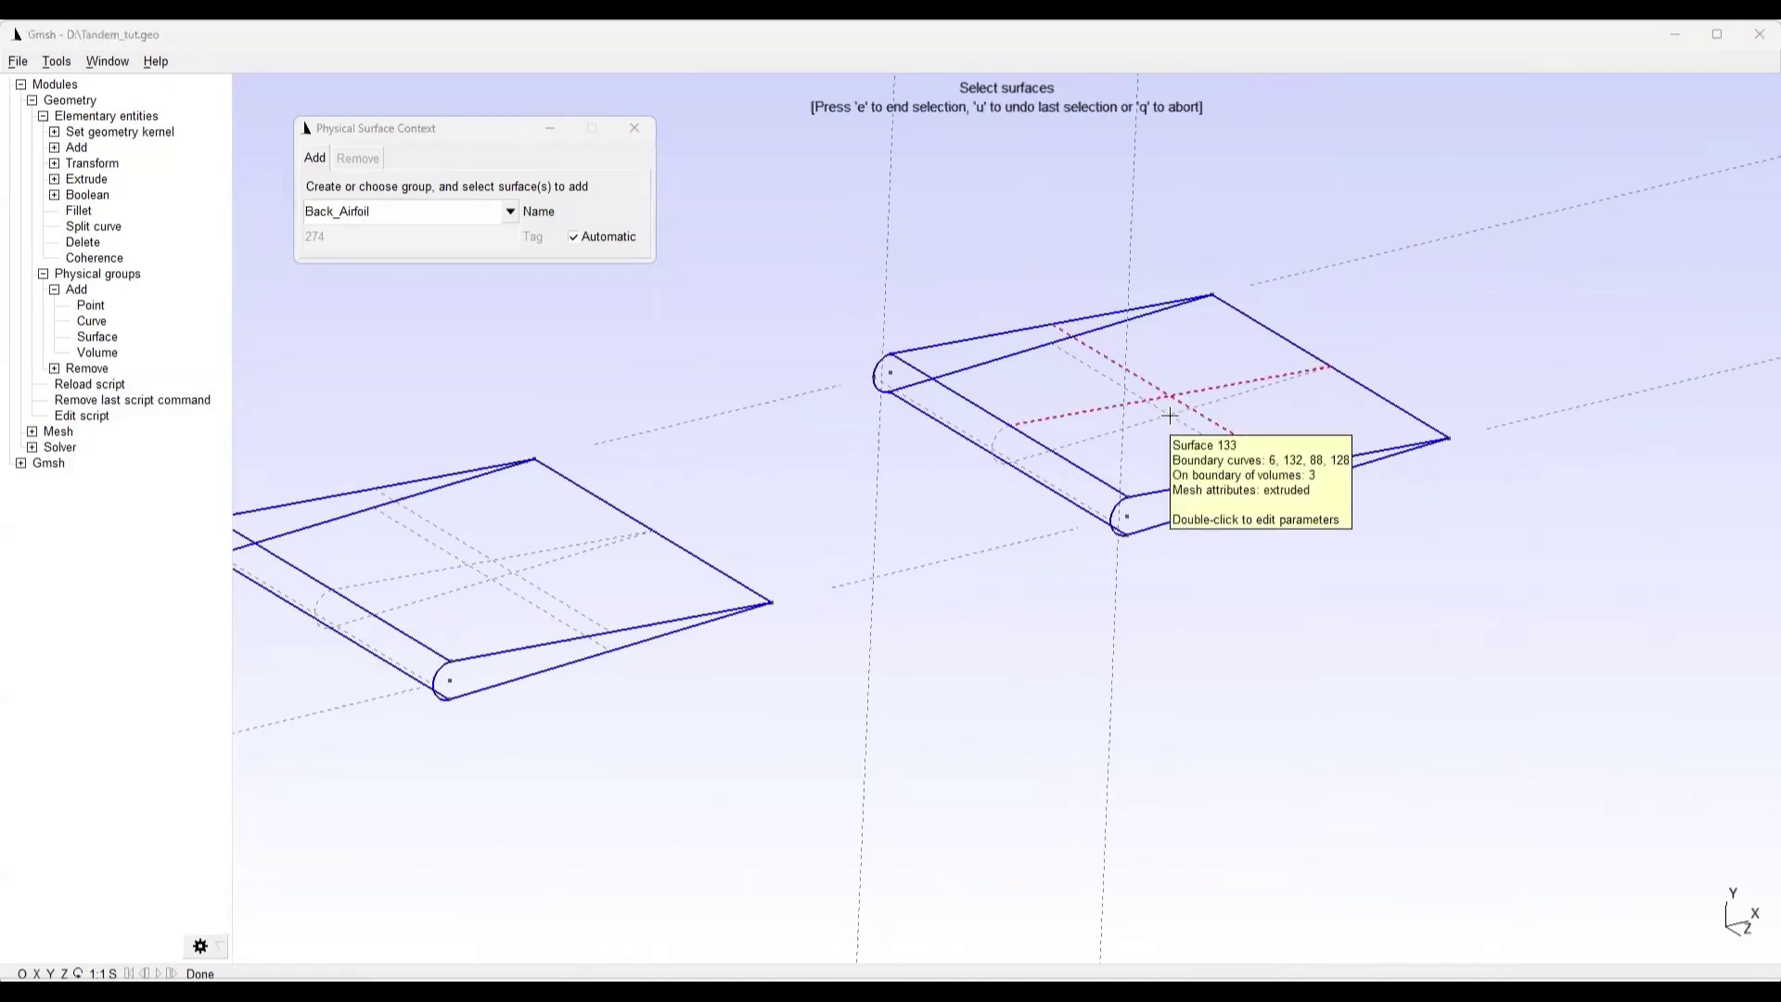
click(1168, 415)
click(1000, 456)
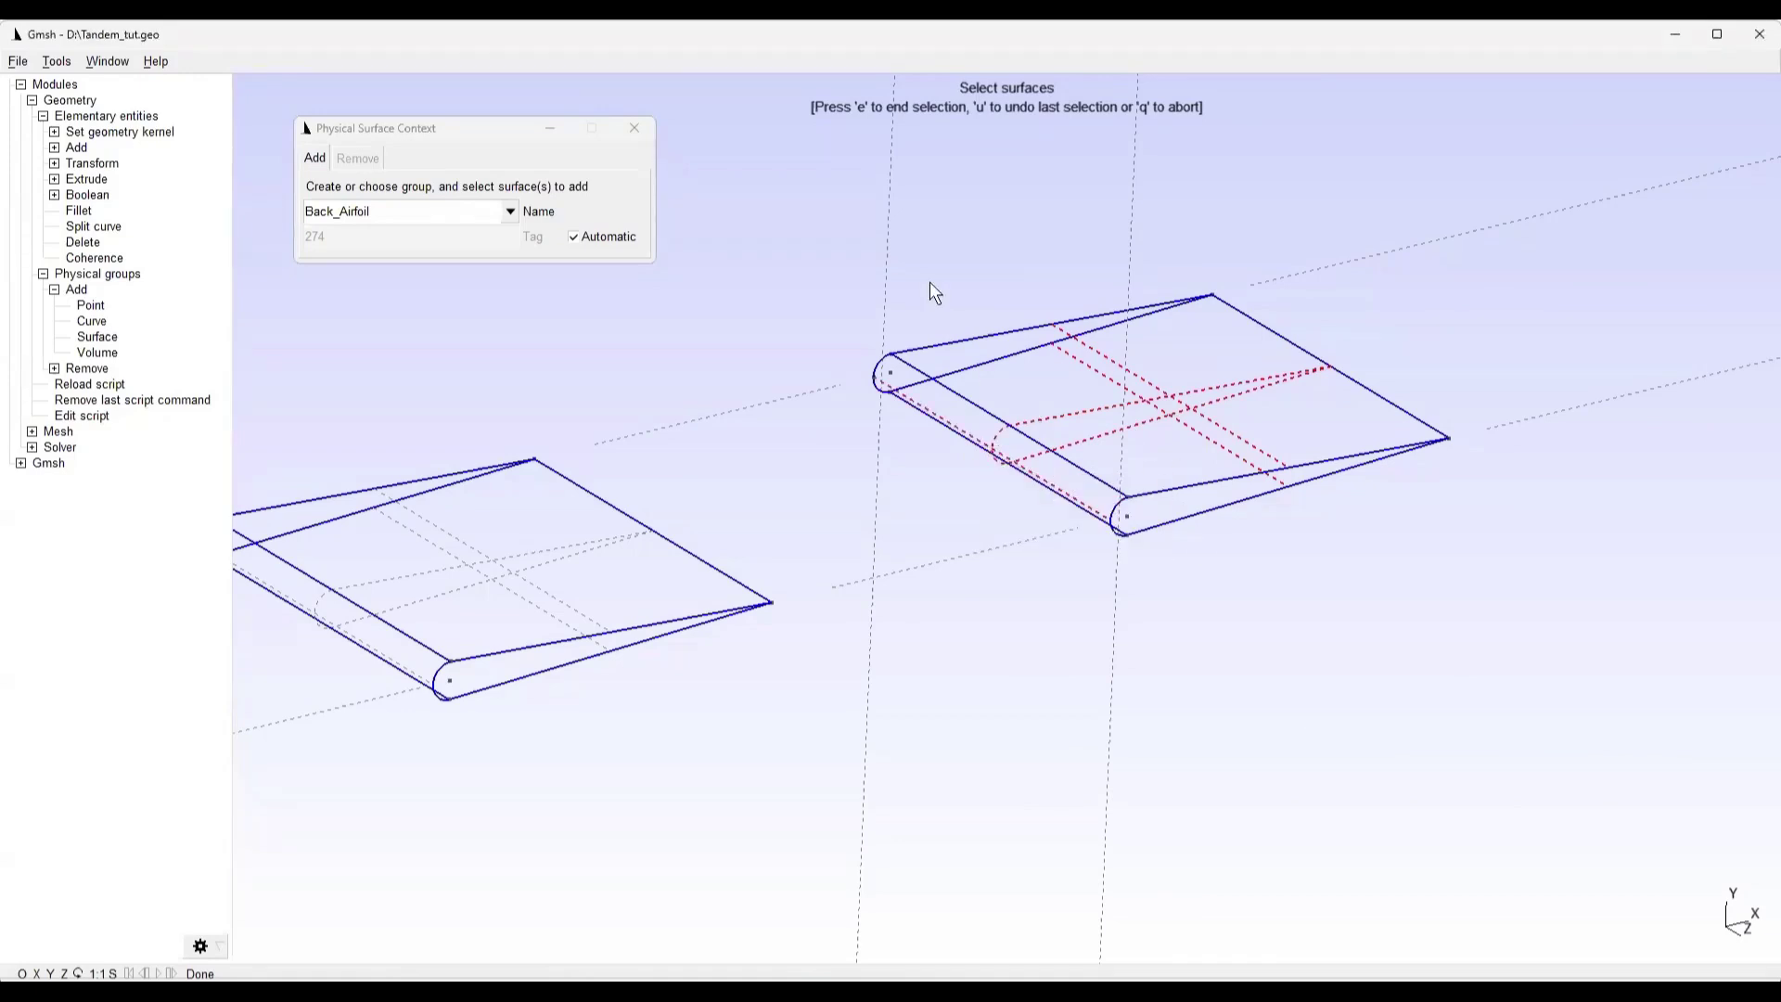
key(e)
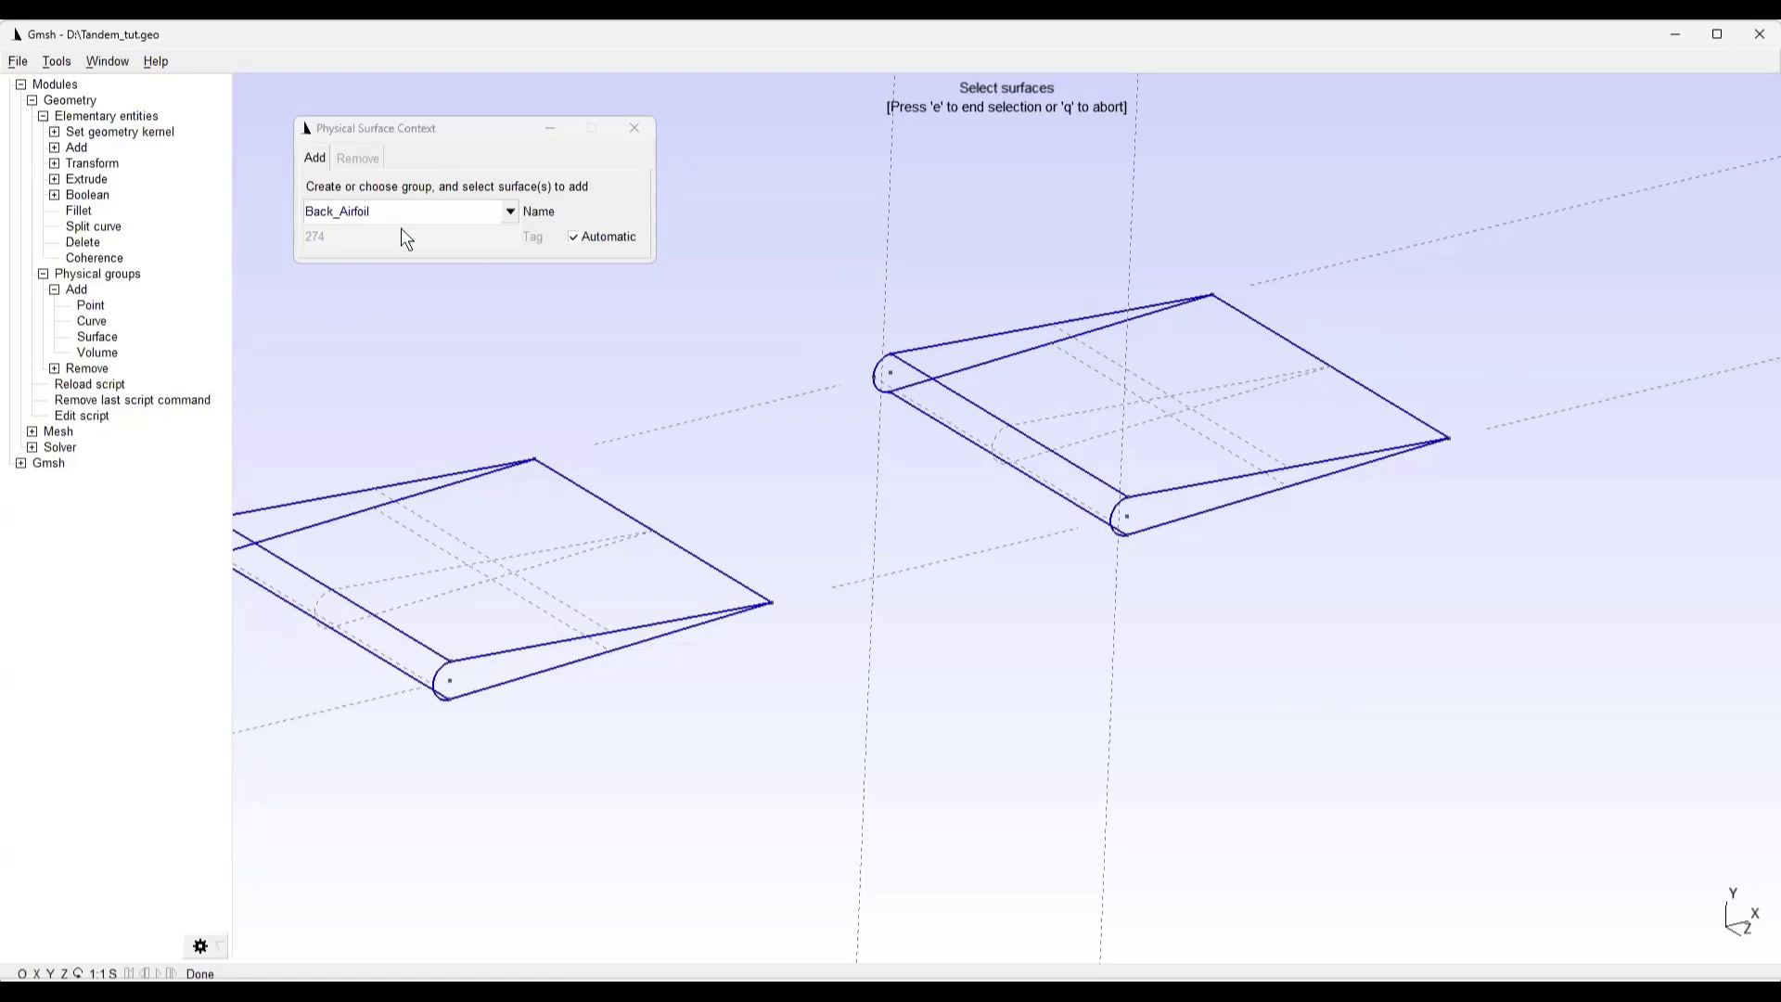
Create a physical surface group named Top_Bottom from the two straight outer surfaces along the domain's top and the two along its bottom
drag(360, 212, 290, 215)
text(T)
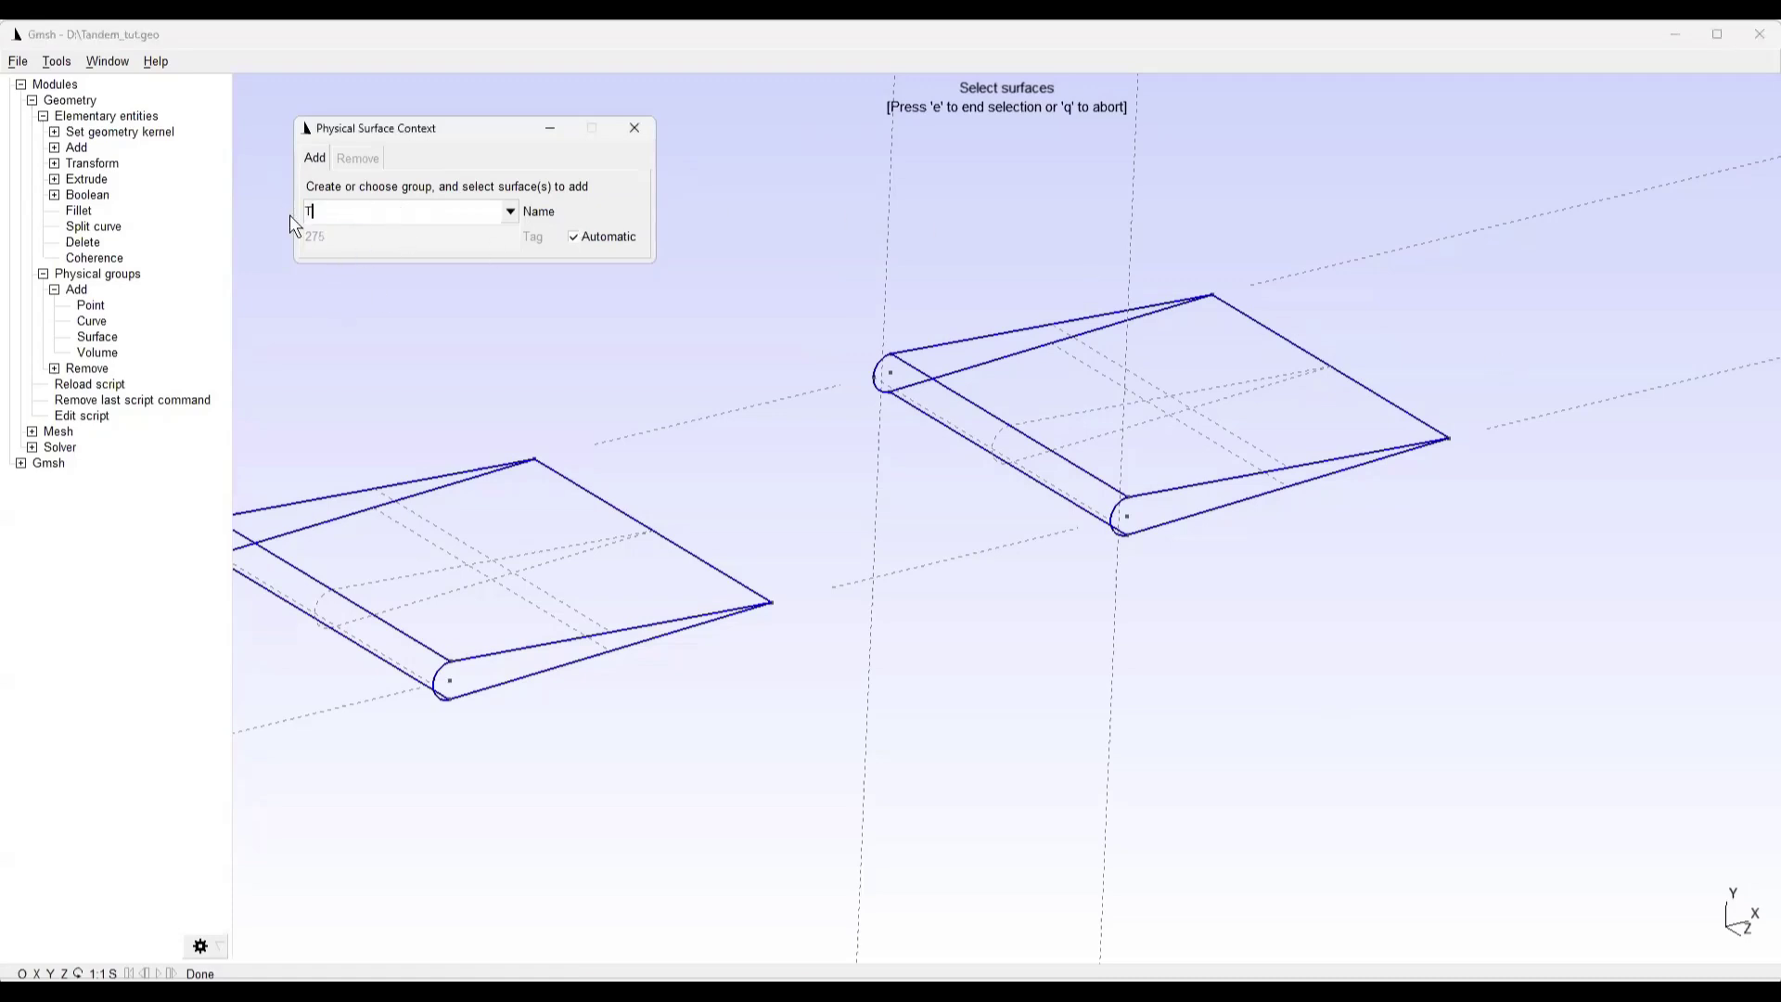
text(op_Bottom)
scroll(840, 394, down, 6)
scroll(844, 394, down, 8)
scroll(842, 362, down, 5)
scroll(849, 223, up, 4)
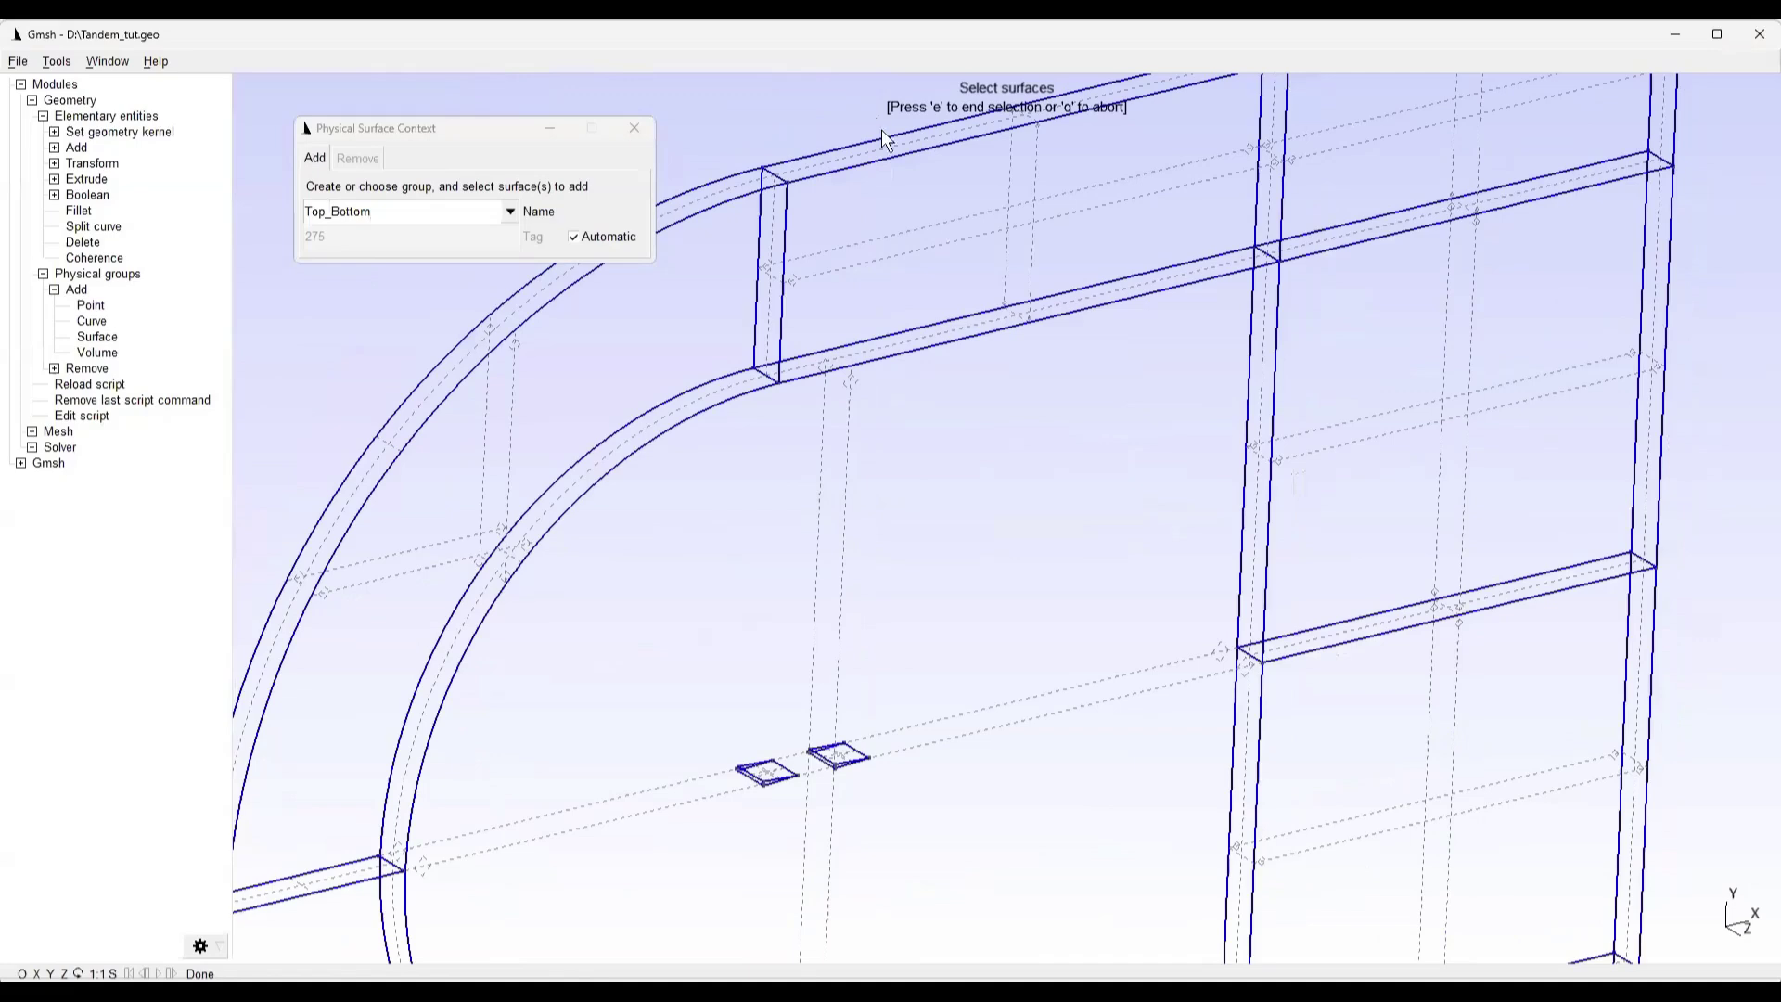
click(937, 139)
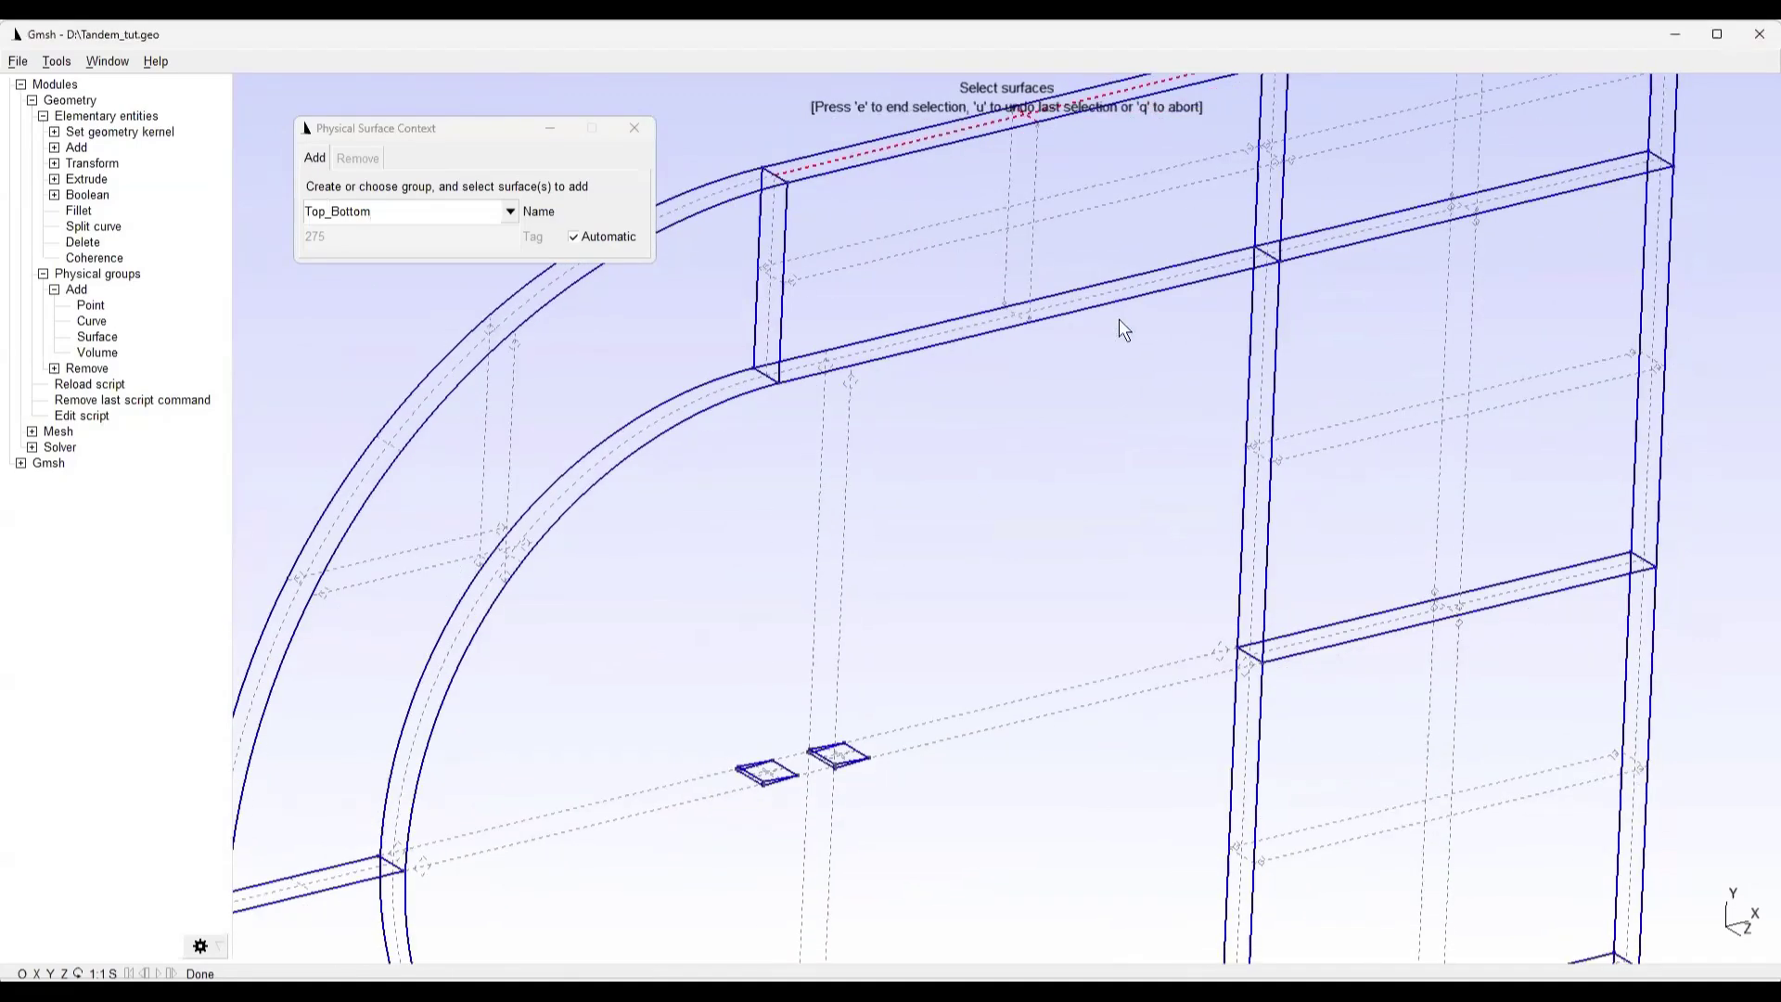
scroll(902, 545, down, 3)
scroll(1189, 195, up, 3)
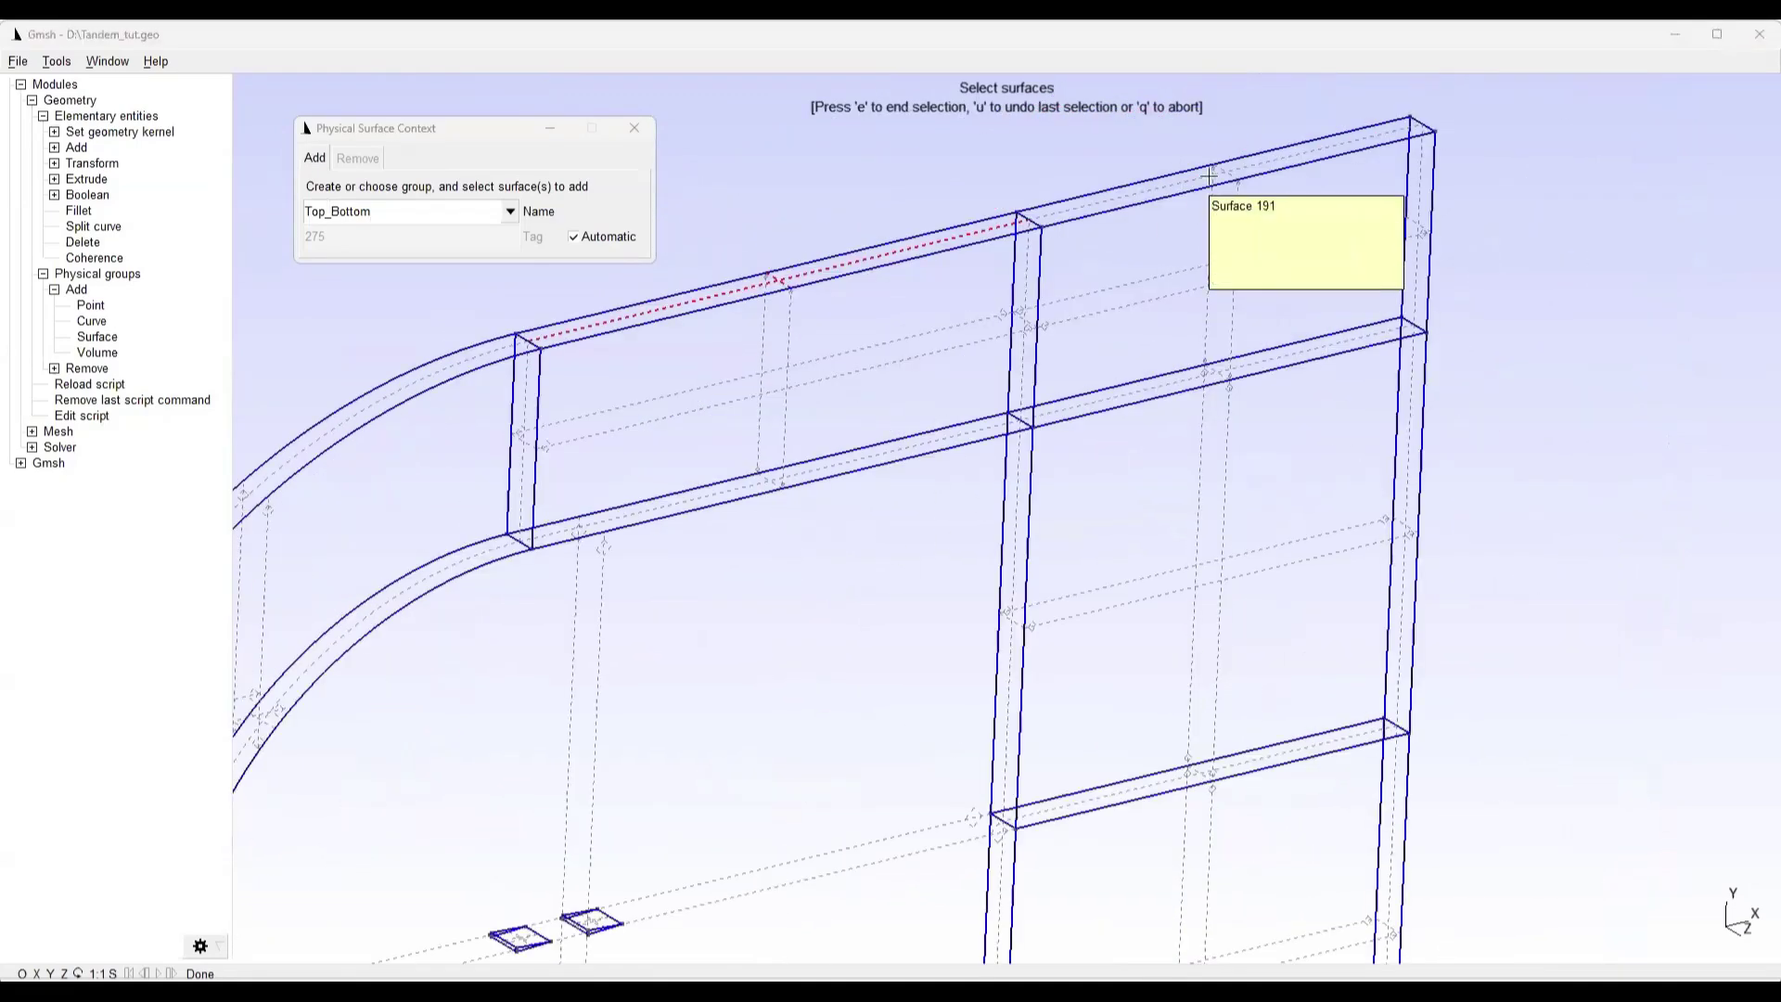
scroll(968, 202, up, 3)
scroll(950, 570, down, 3)
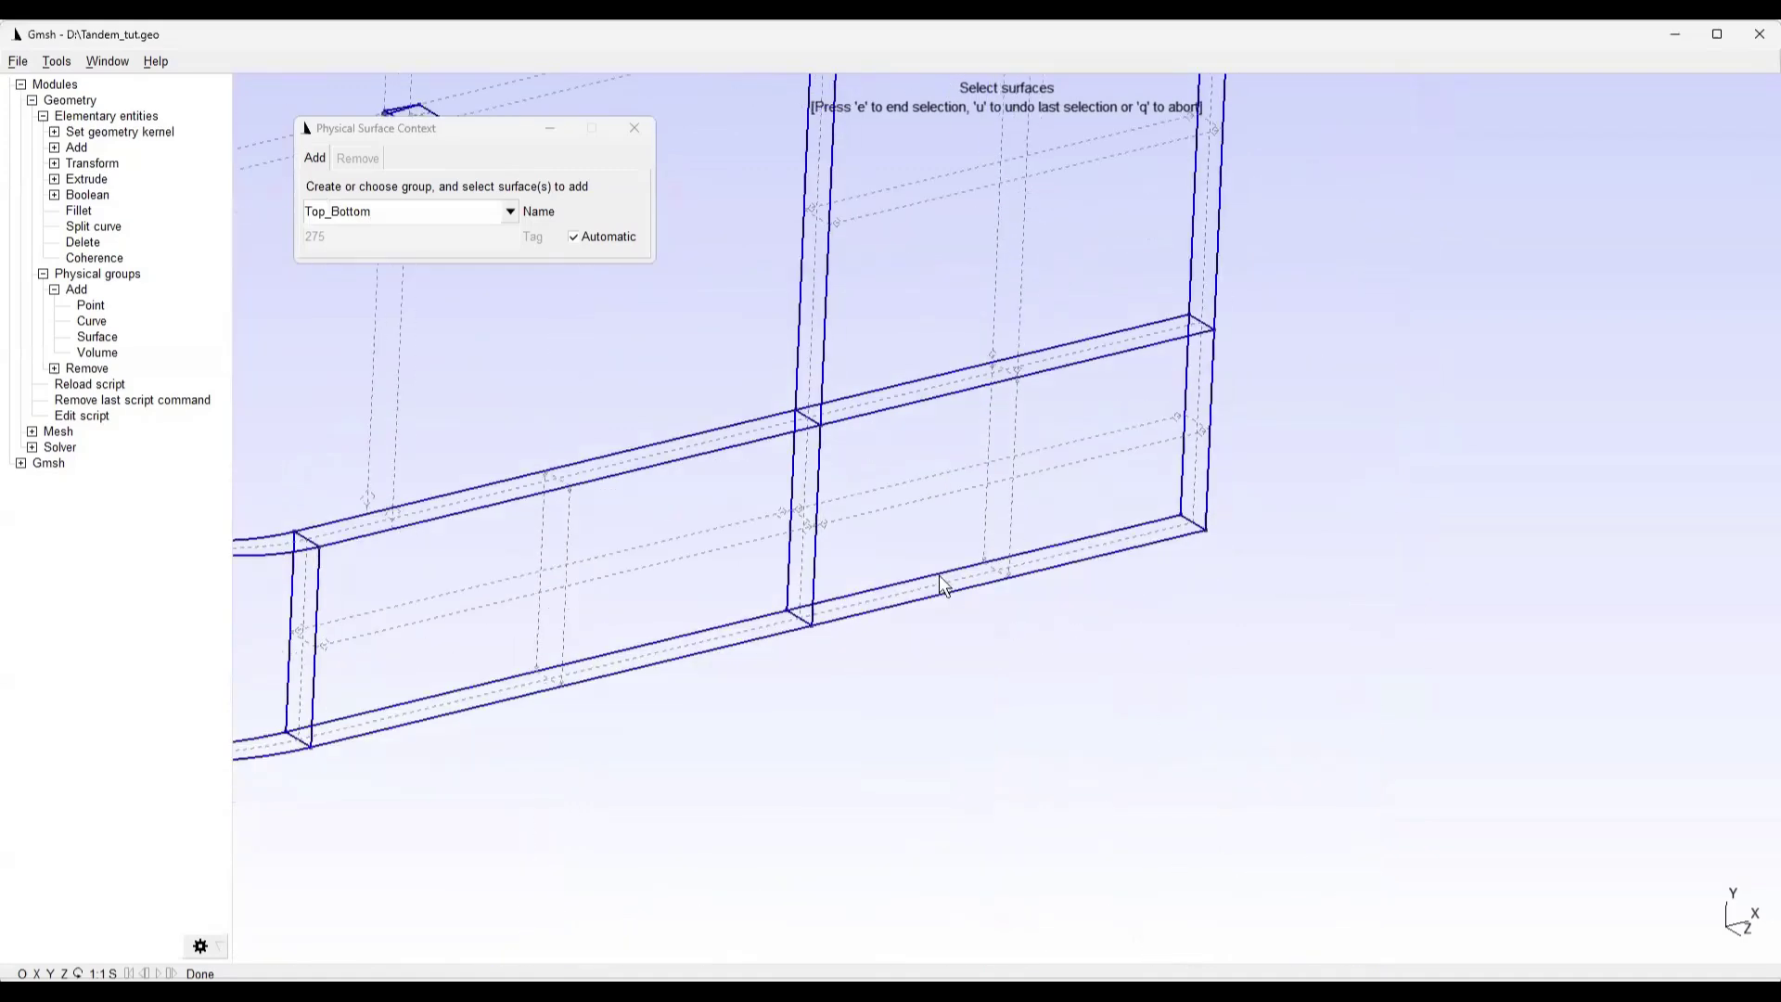
click(950, 577)
click(703, 648)
key(e)
Name the next physical surface group Front_Back and add the front and back faces of the two rectangular blocks along the domain's bottom
drag(385, 214, 272, 212)
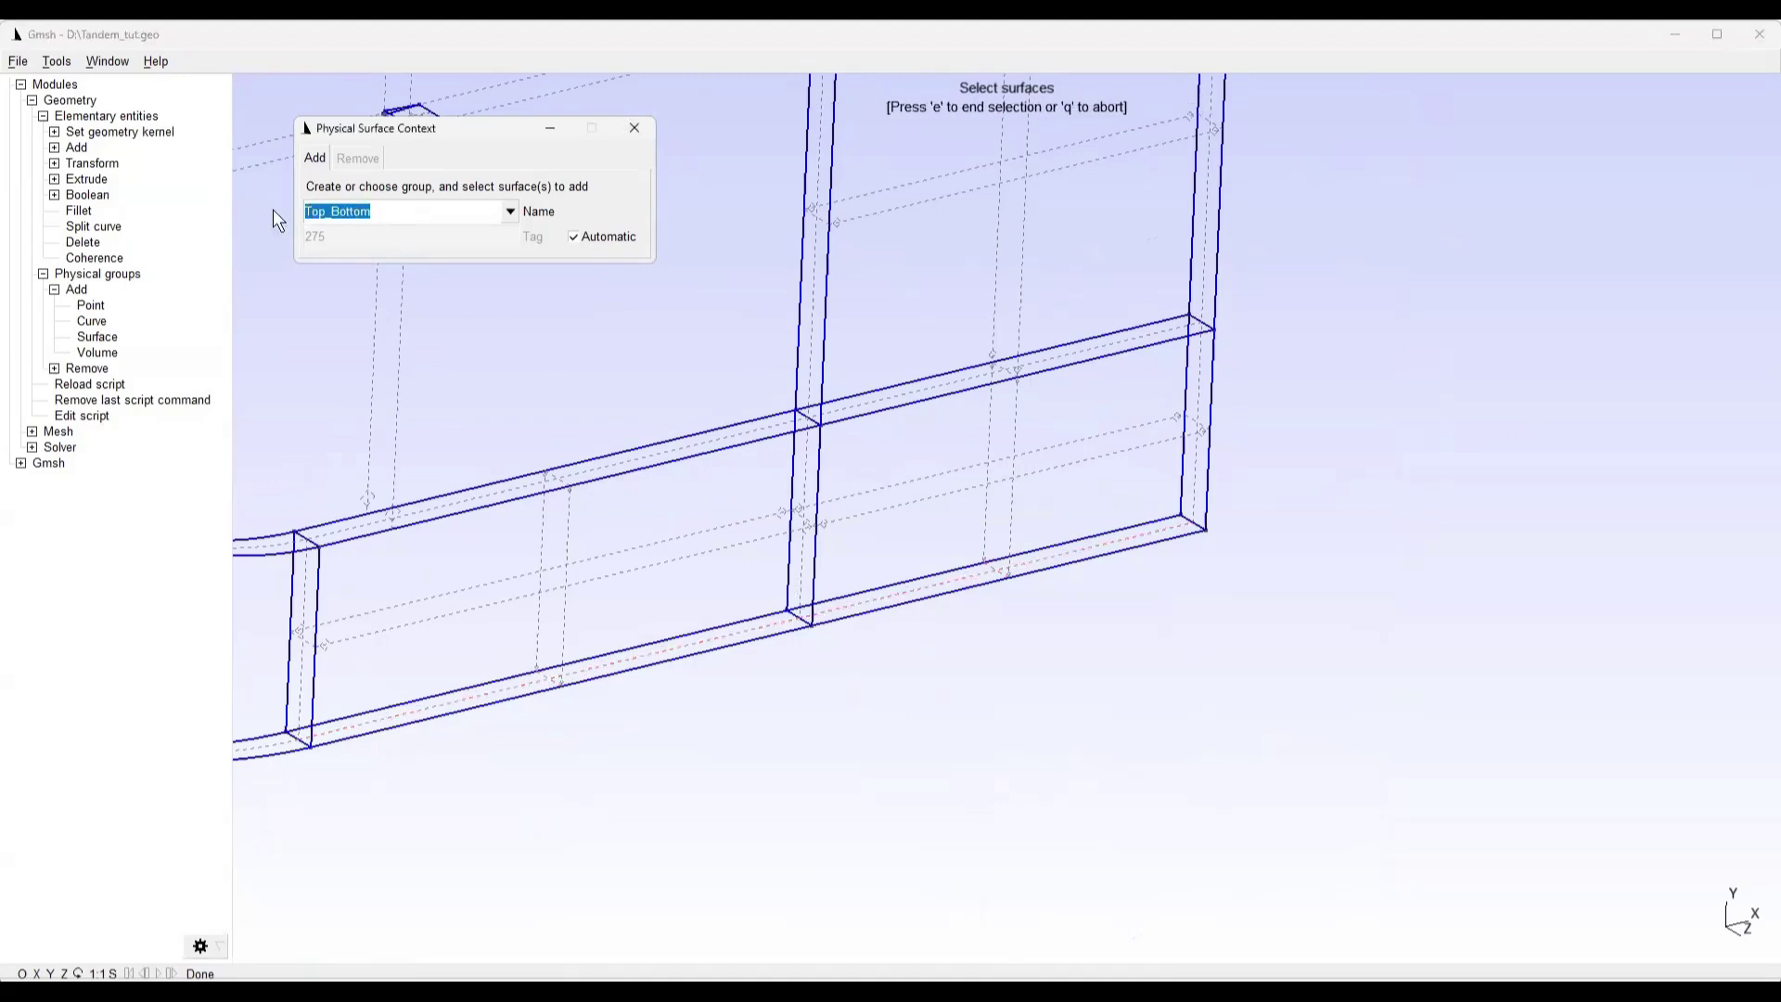
text(Front_Back)
key(BackSpace)
text(k)
click(559, 590)
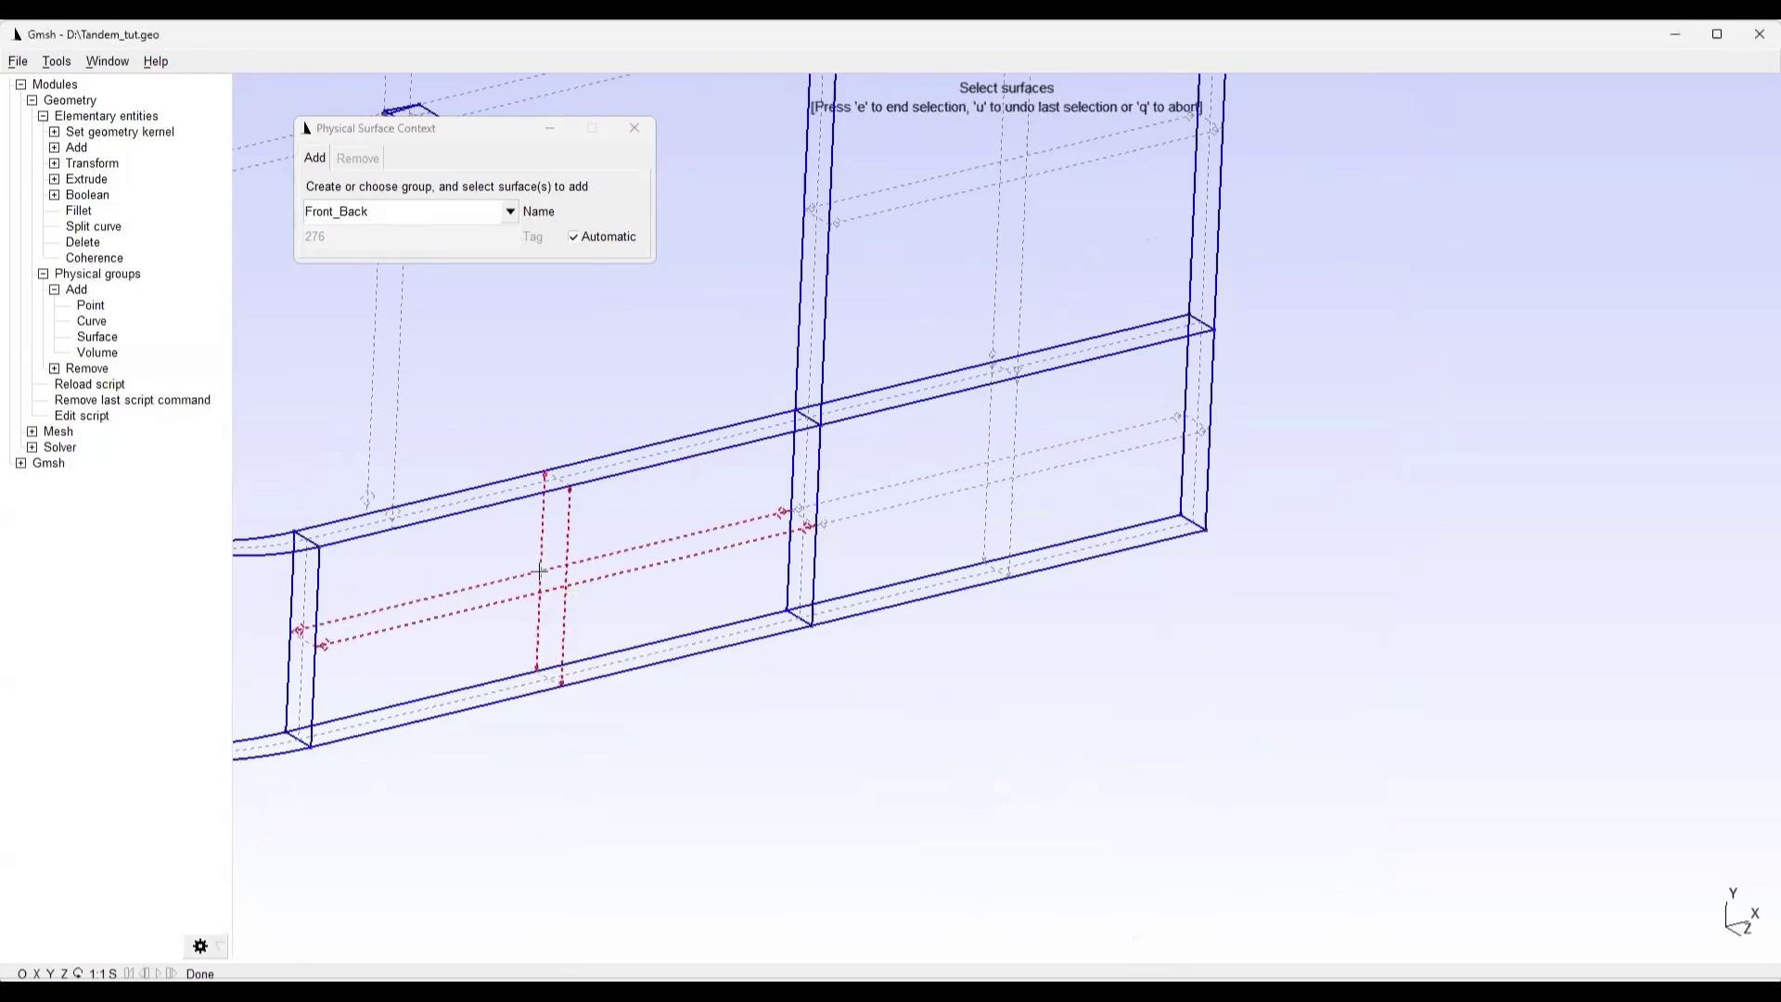
click(1010, 480)
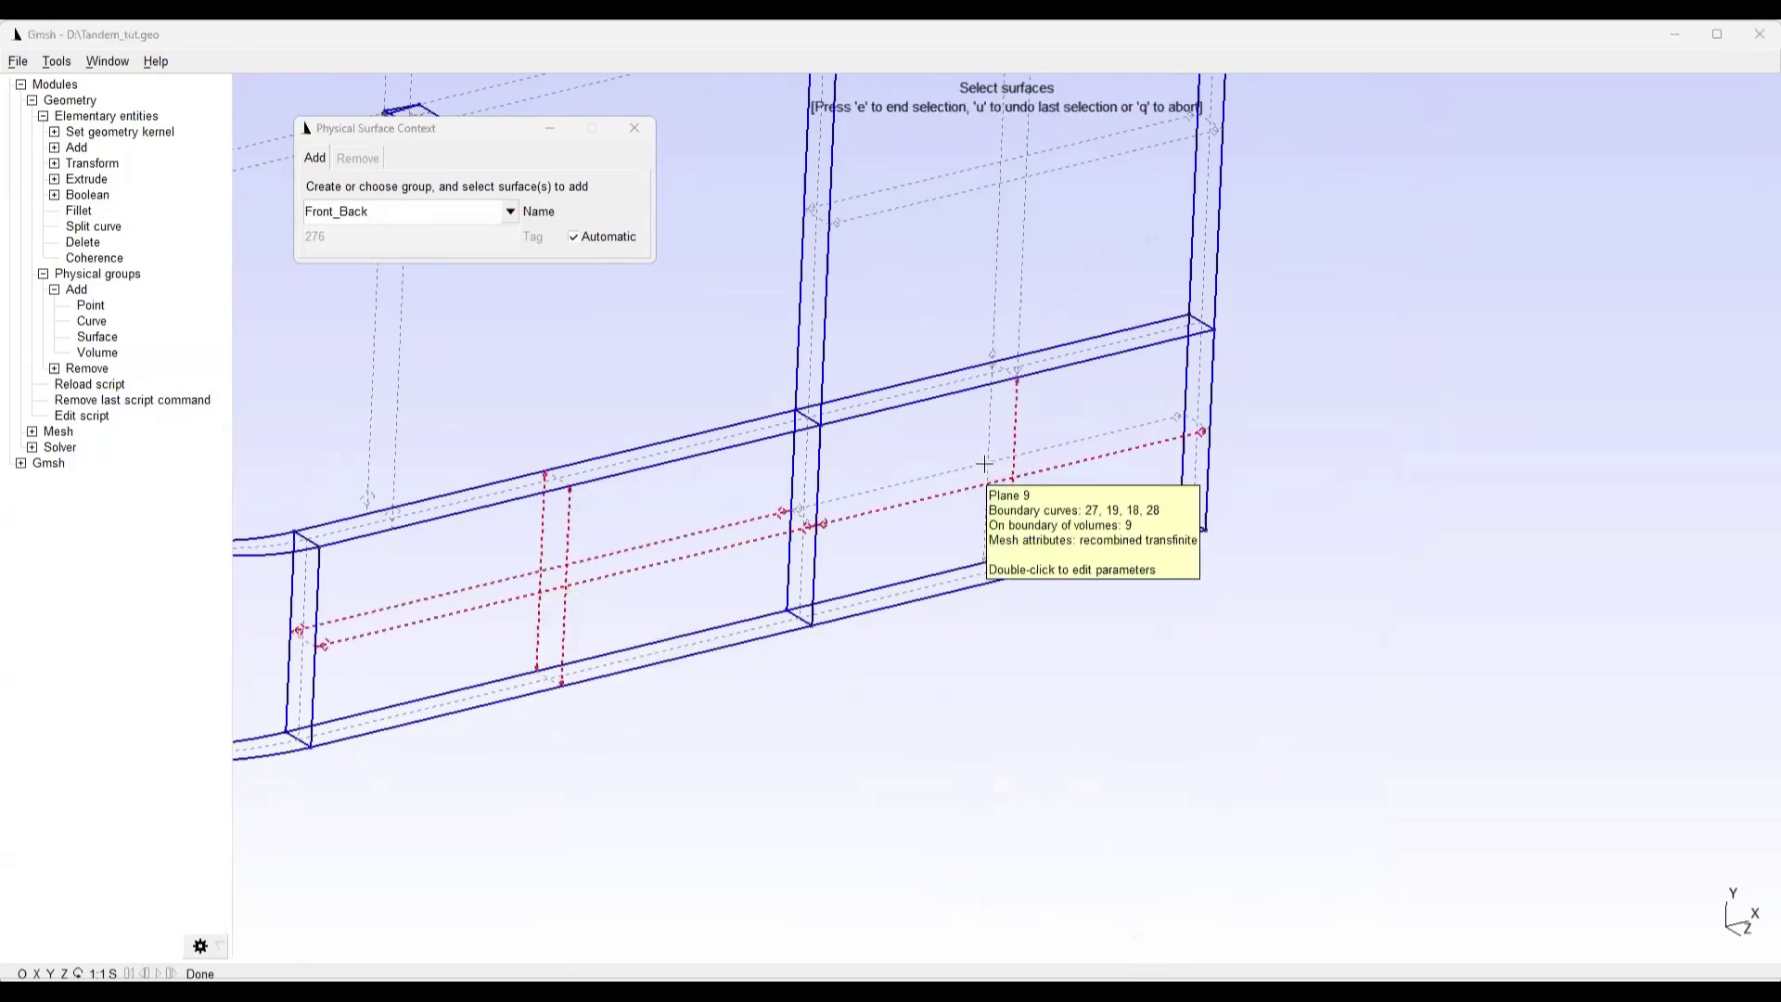
drag(981, 464, 1140, 646)
Add the front and back faces of the two middle wake blocks and the two top rectangular blocks to the Front_Back group
click(1142, 647)
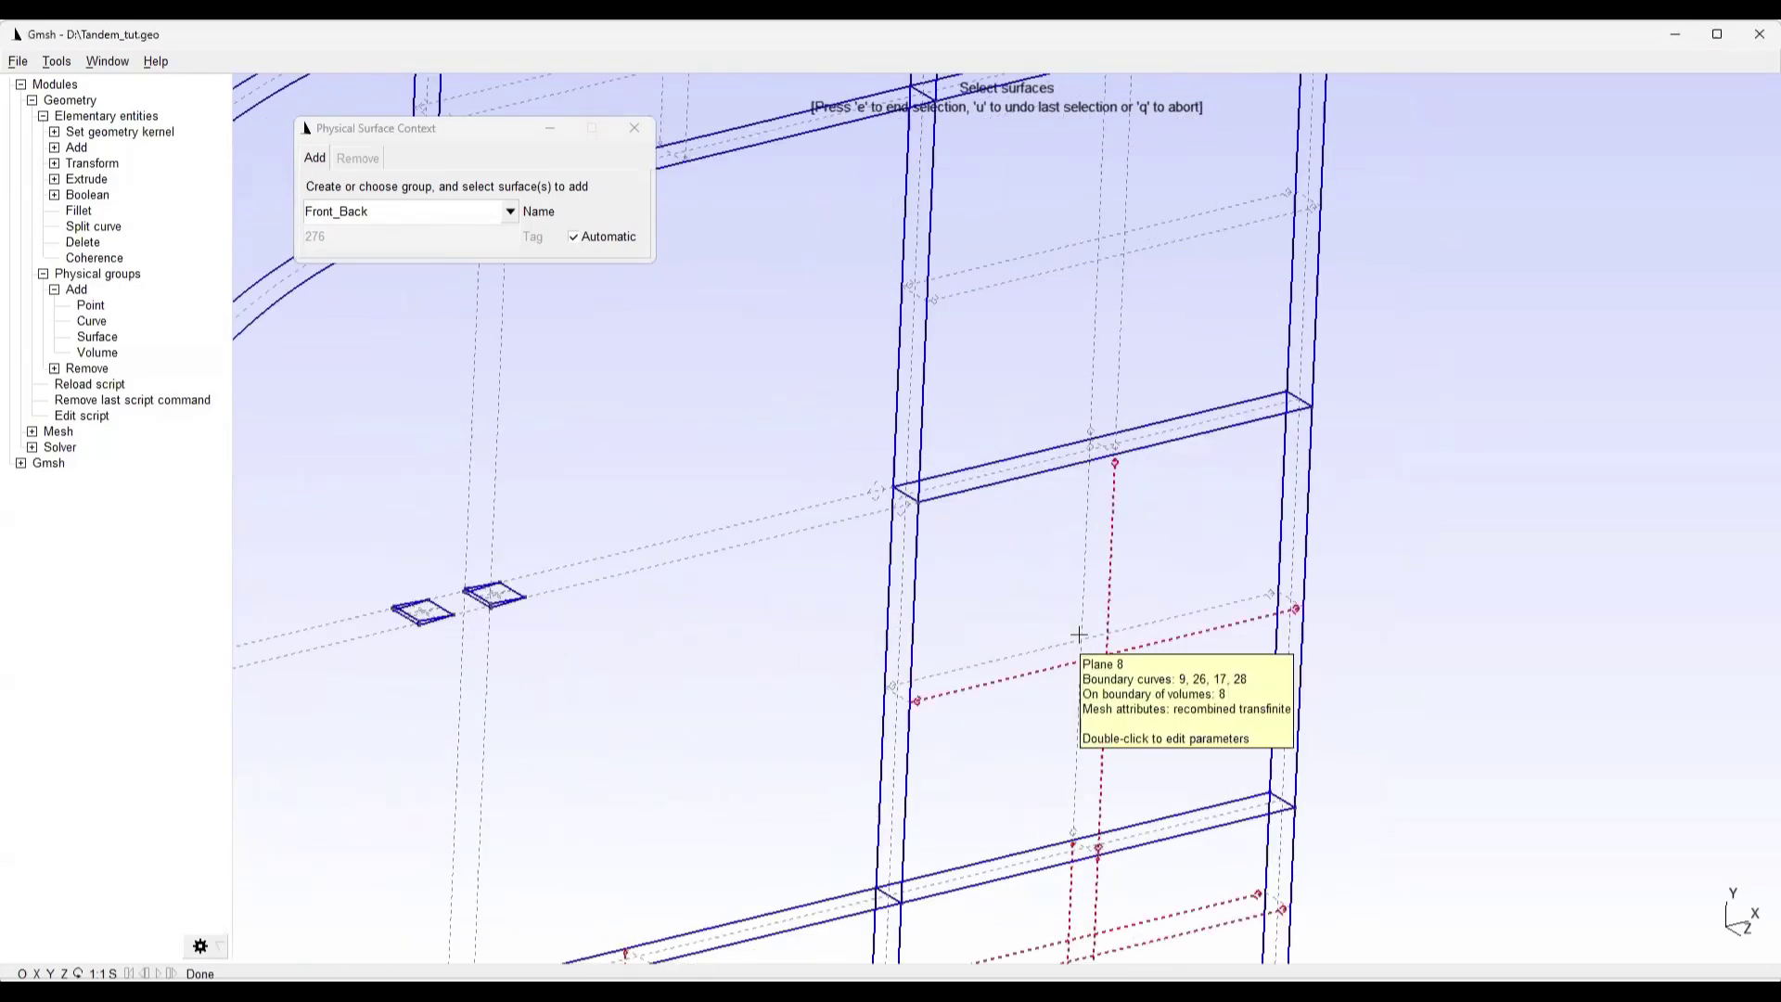
click(1102, 245)
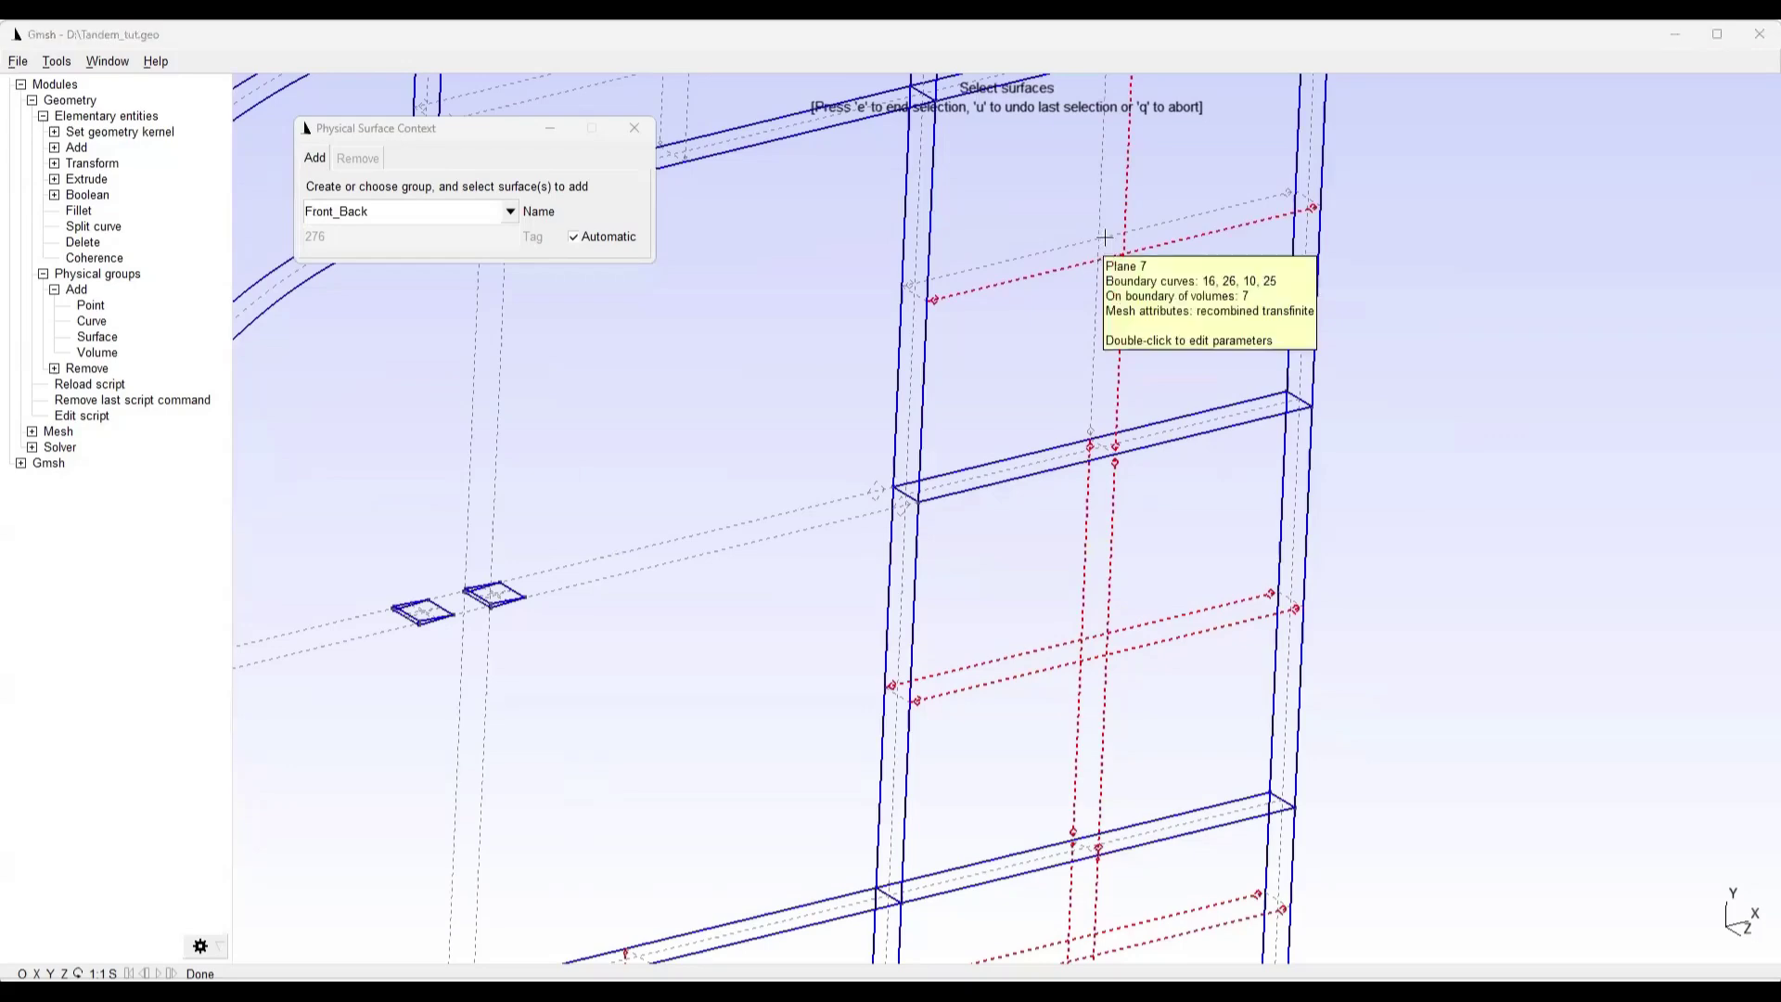
right_drag(1096, 241, 1256, 524)
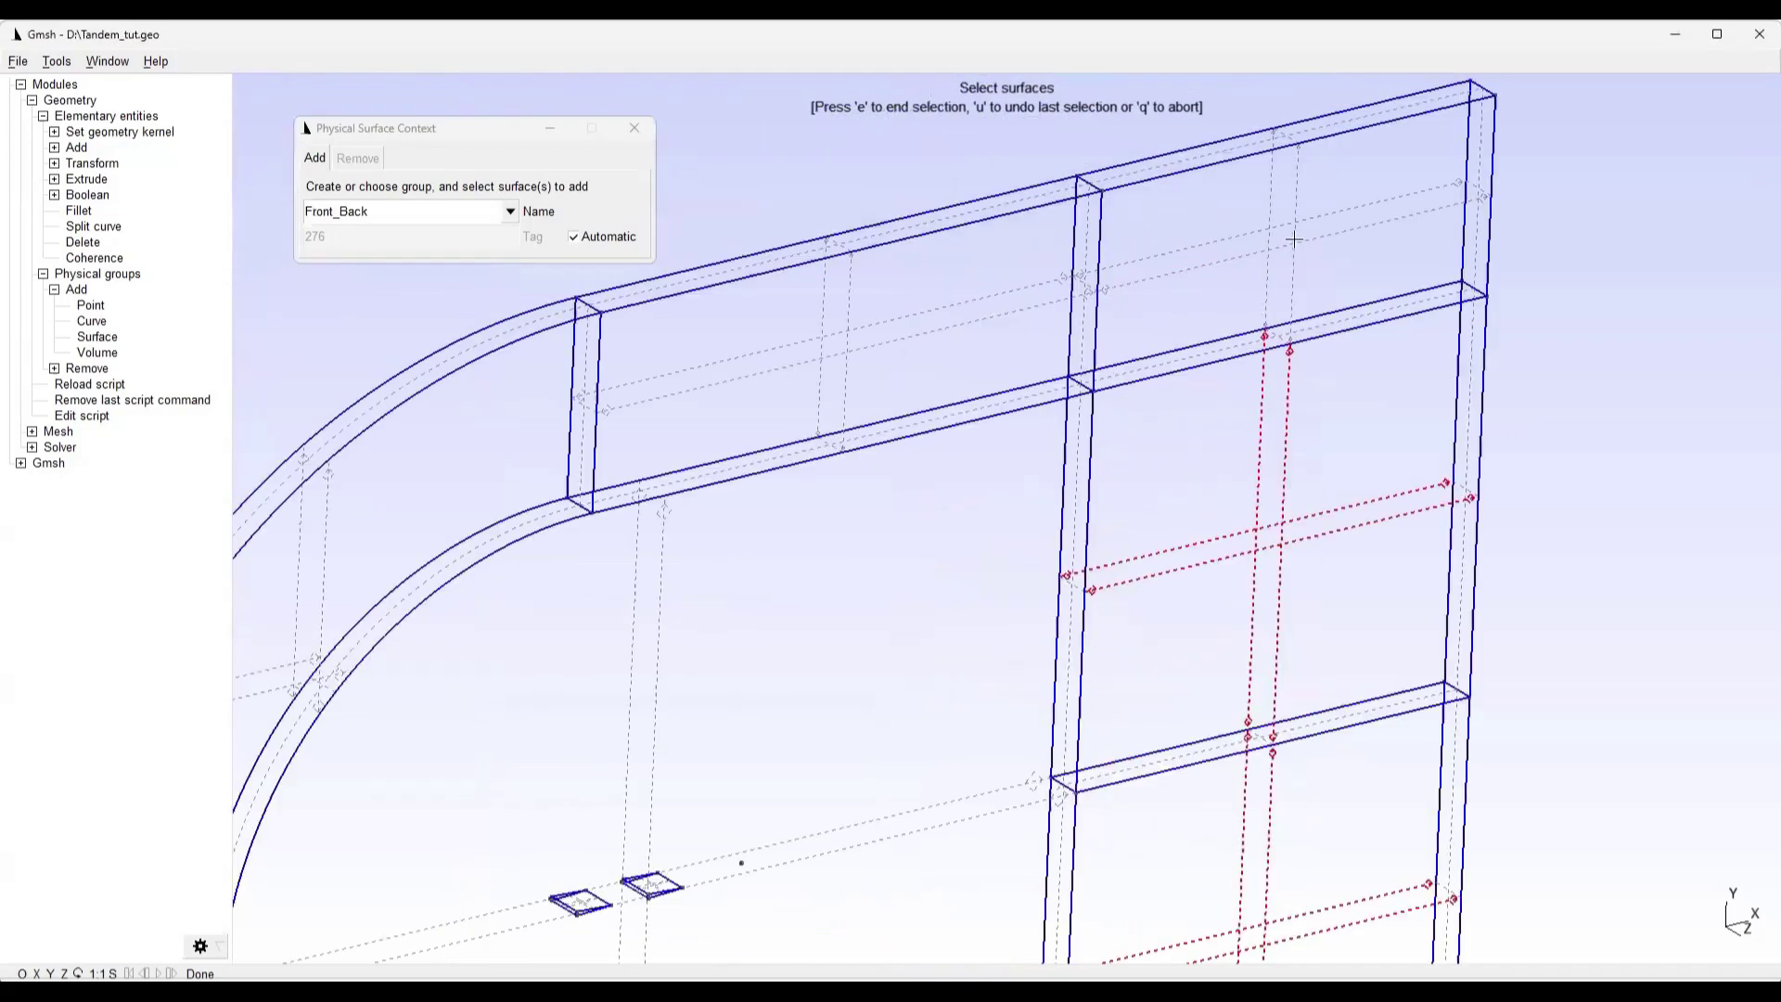
click(1263, 231)
click(928, 317)
Add the front and back faces of the upper curved inlet block and the central airfoil block to the Front_Back group
right_drag(930, 314, 1466, 287)
click(688, 459)
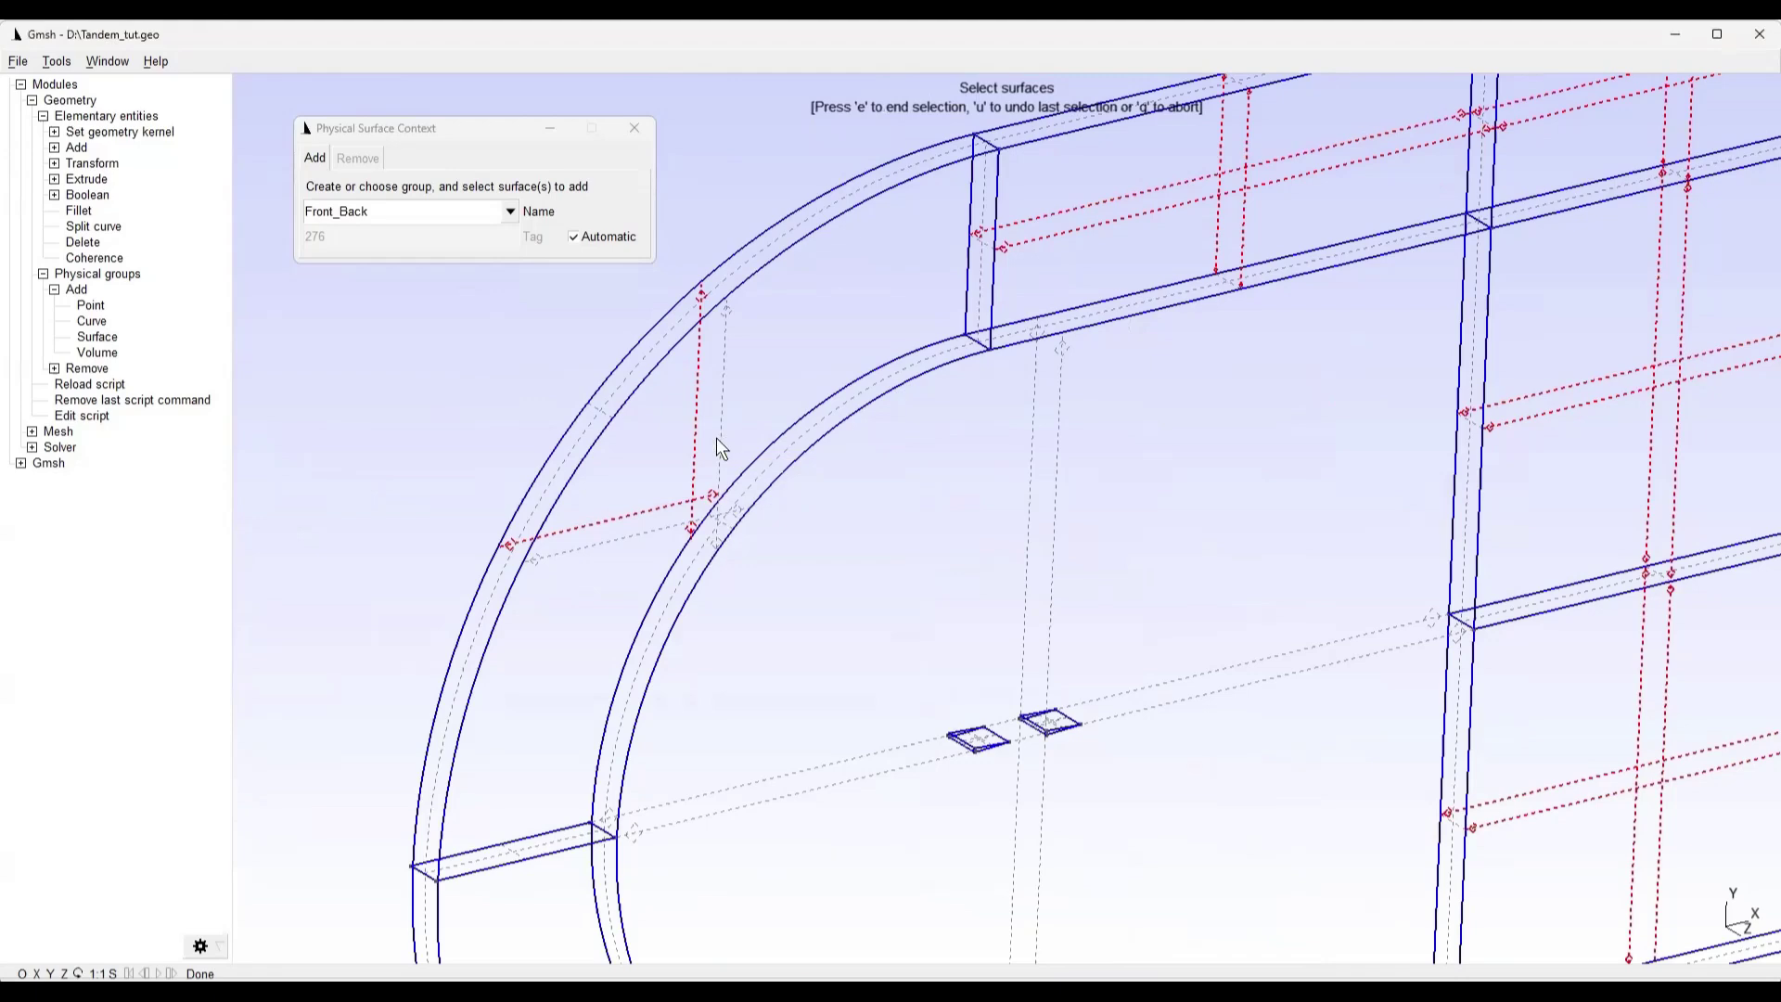
click(720, 443)
right_drag(731, 530, 1089, 334)
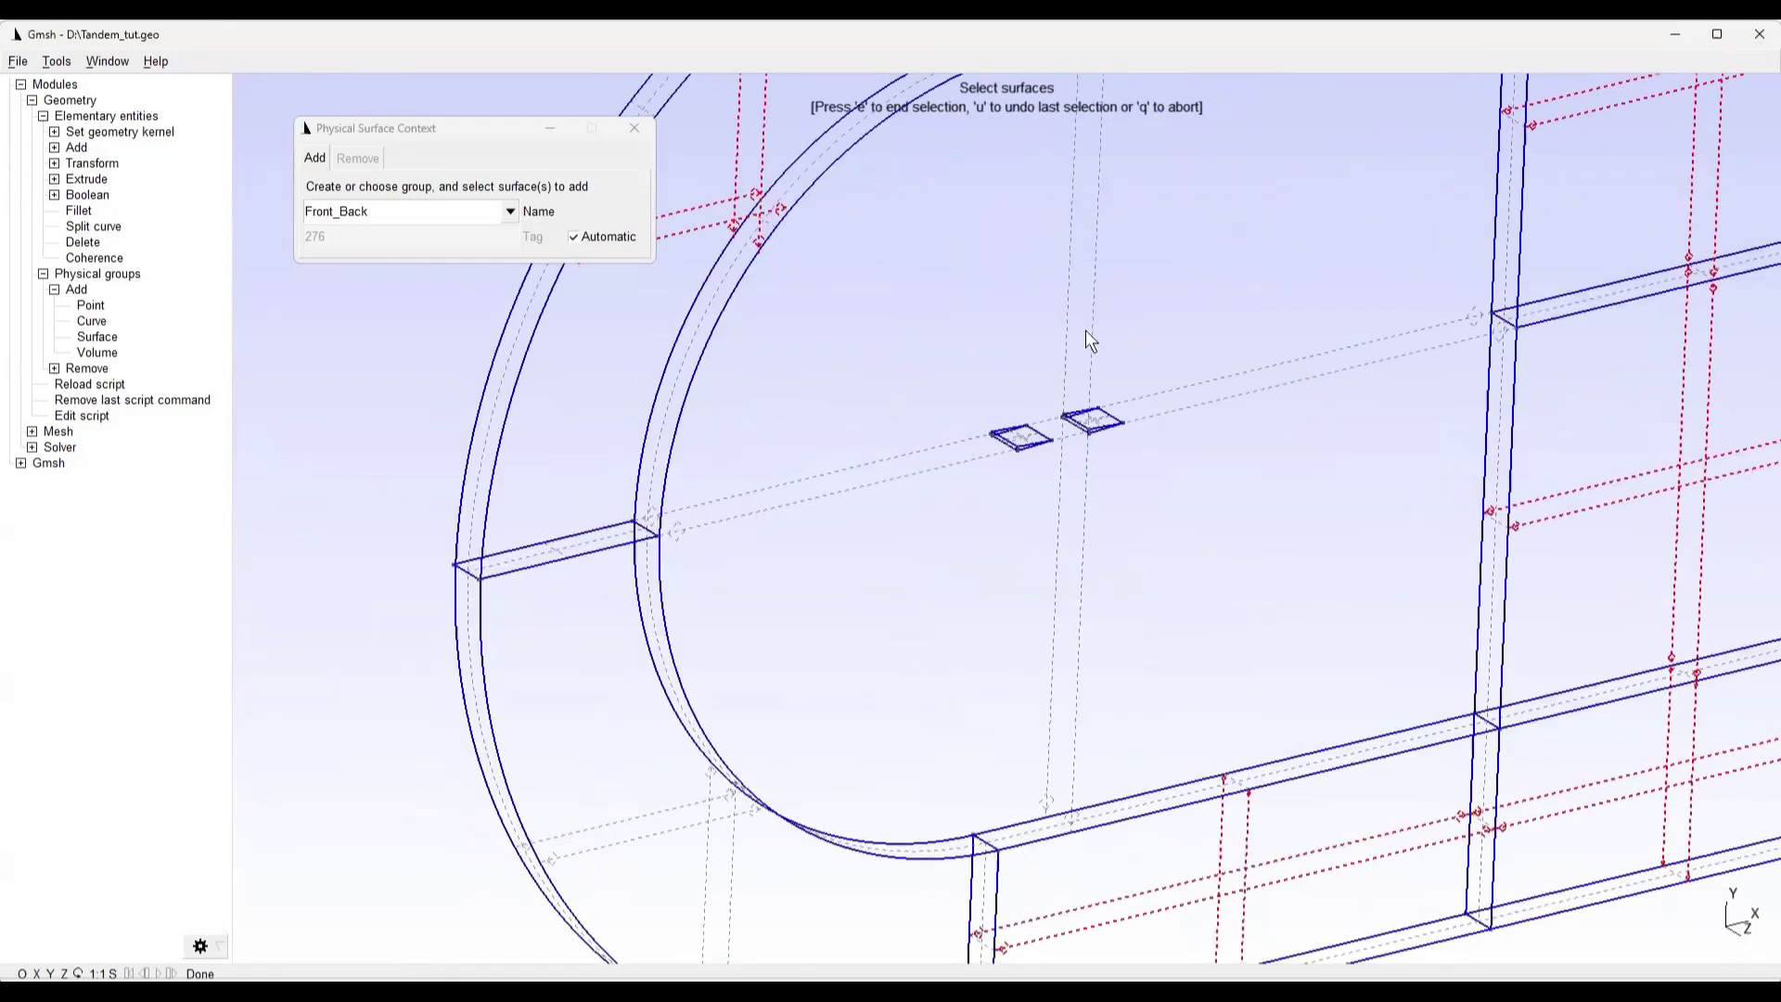
click(1067, 329)
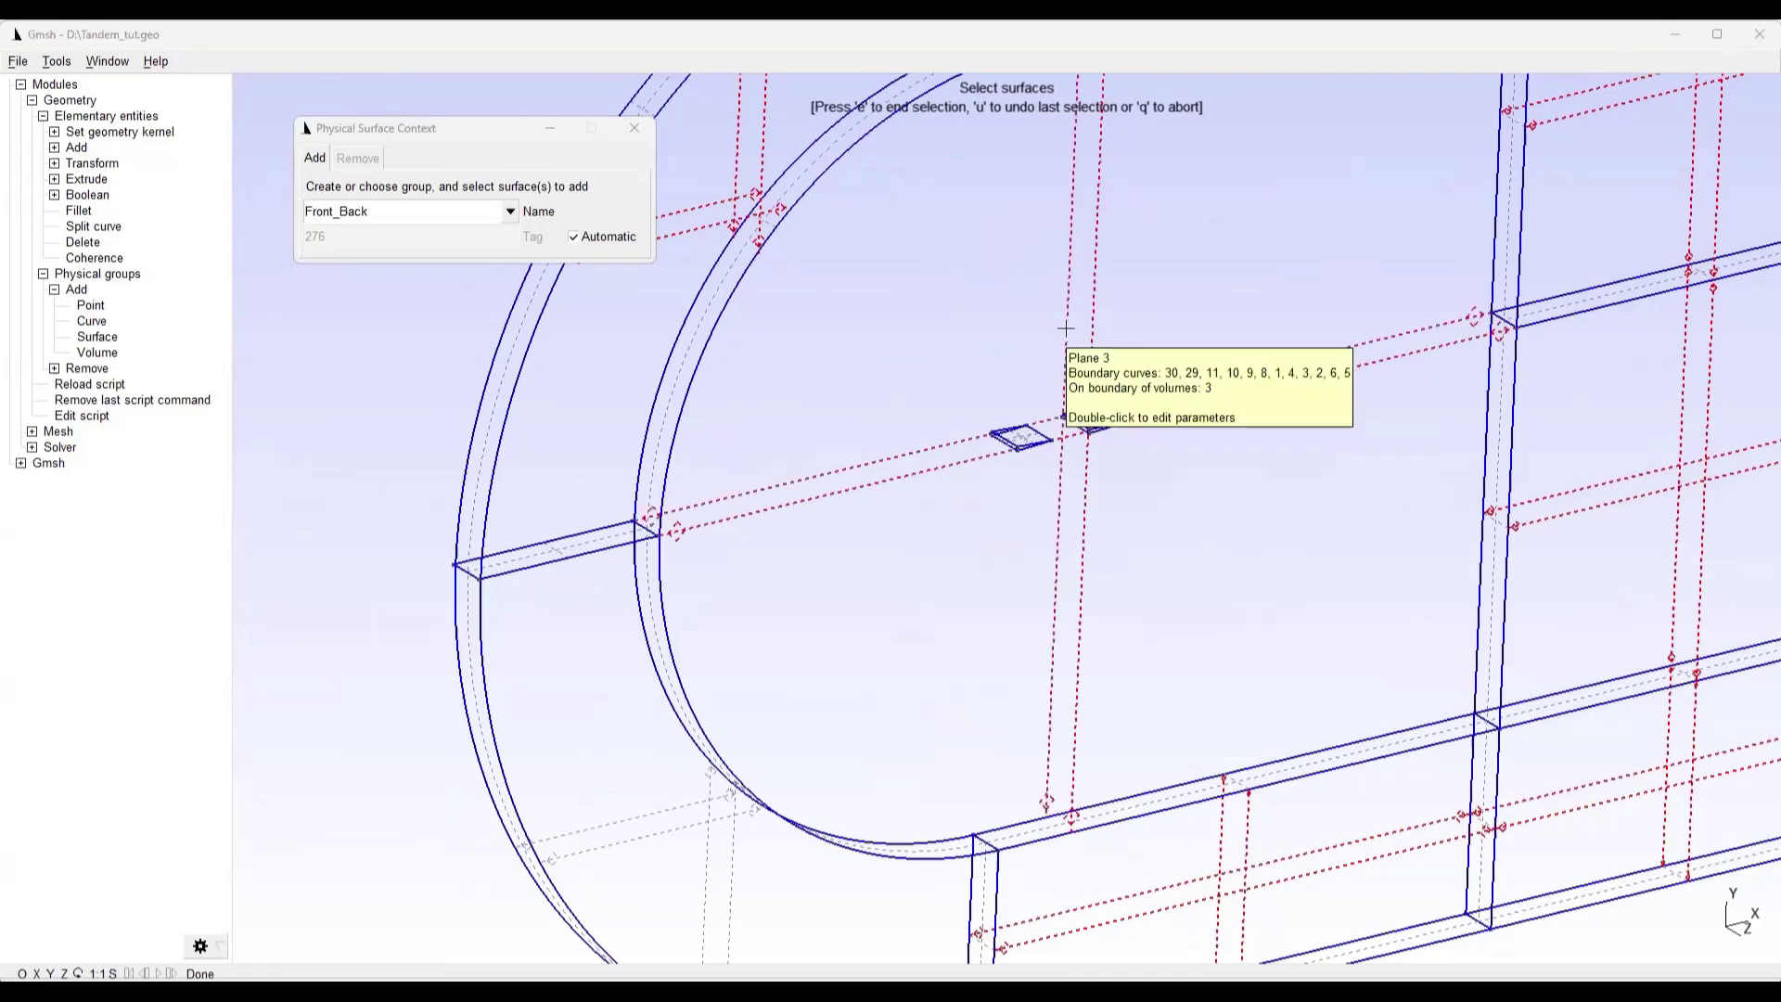
click(1065, 329)
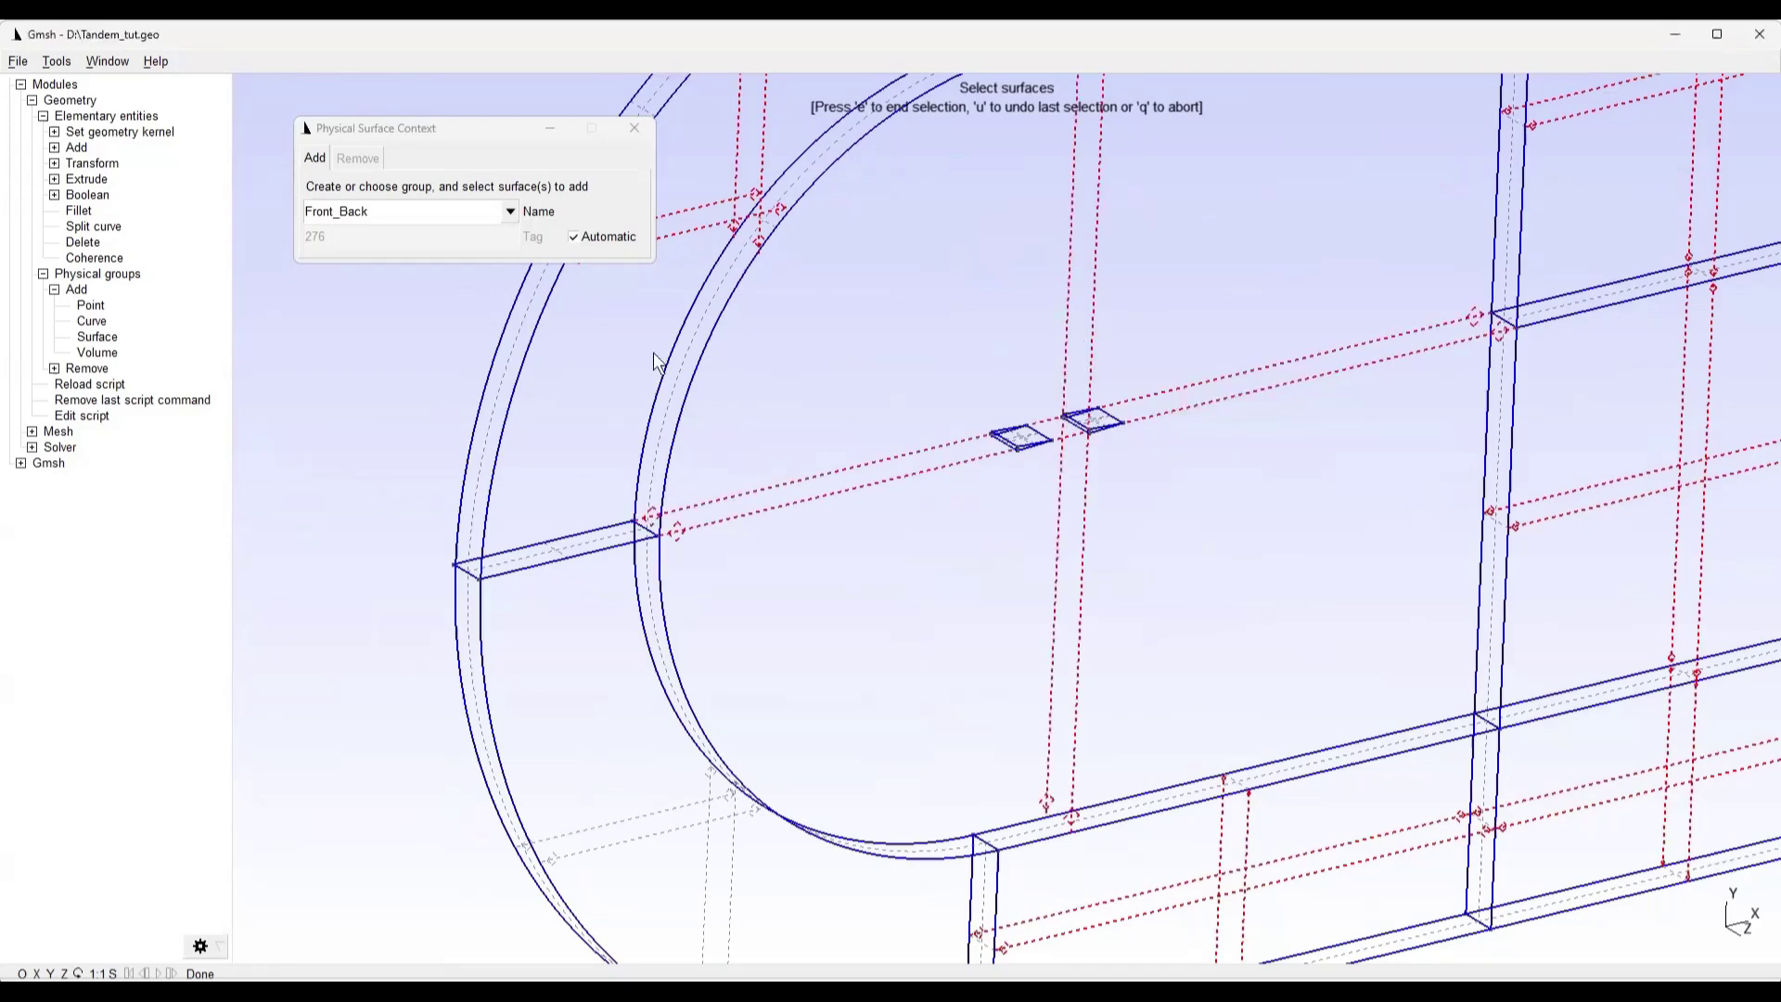
Add the front and back faces of the lower curved inlet block to Front_Back and finish the group
click(715, 820)
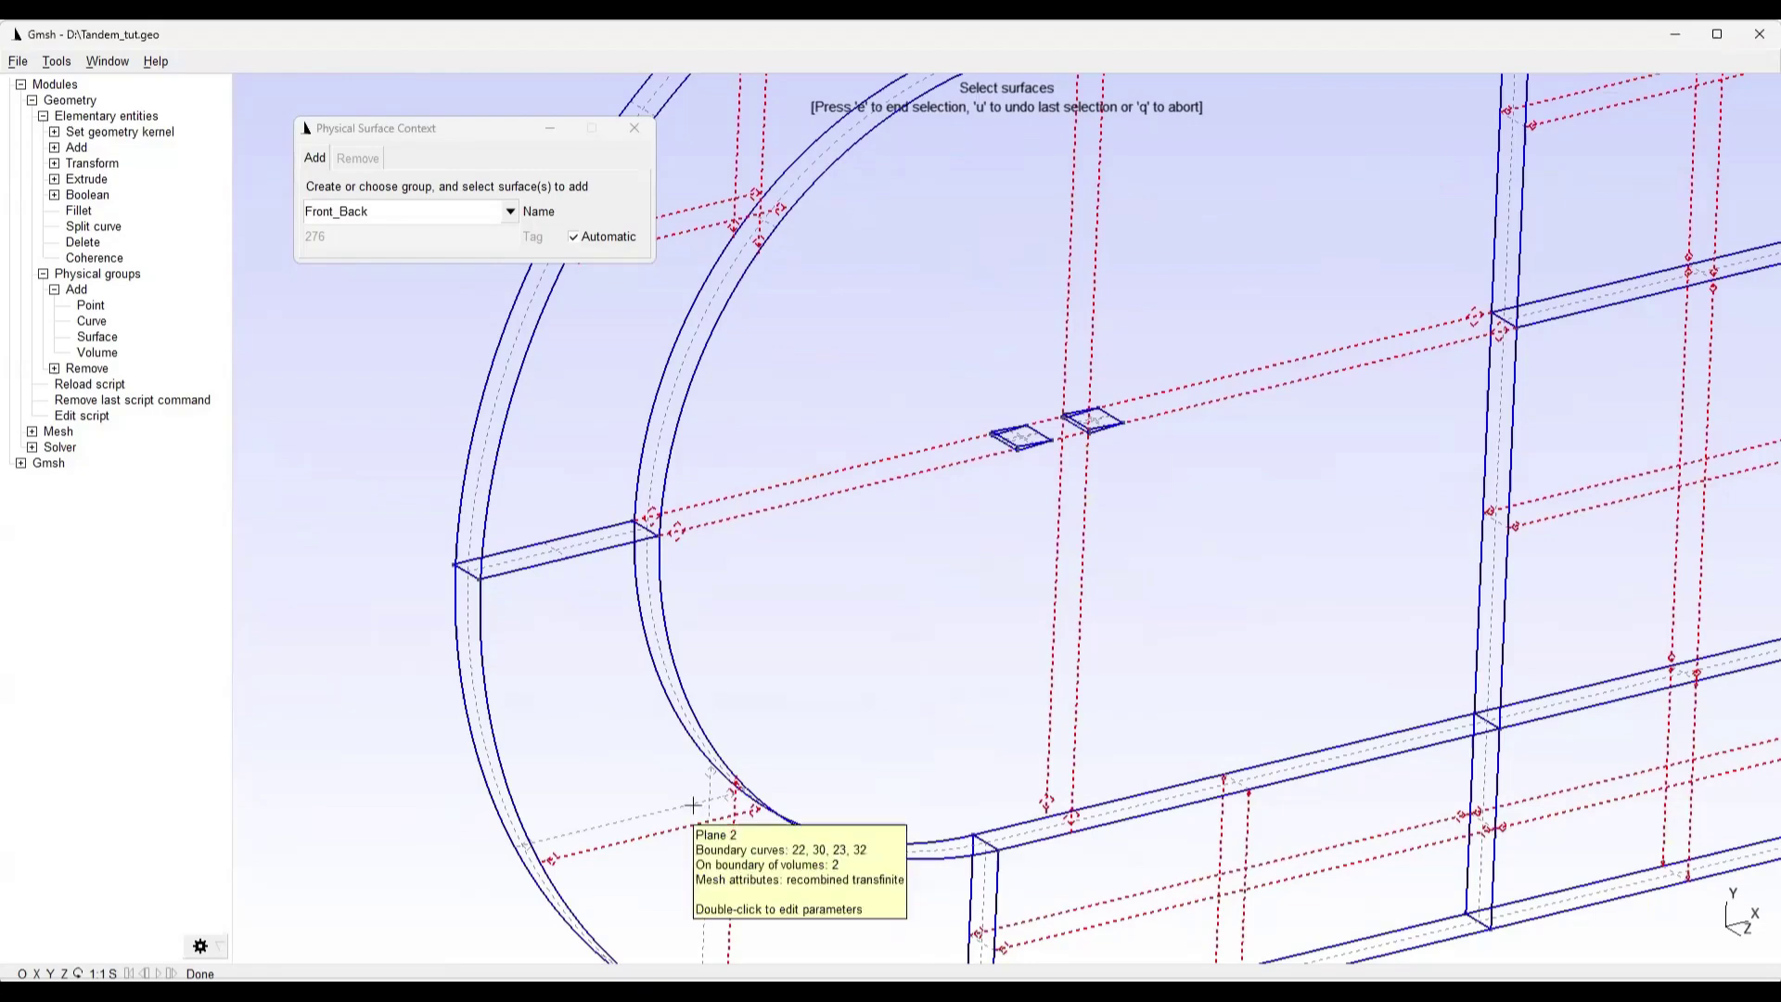
click(696, 809)
right_drag(934, 645, 505, 675)
right_drag(732, 973, 1069, 502)
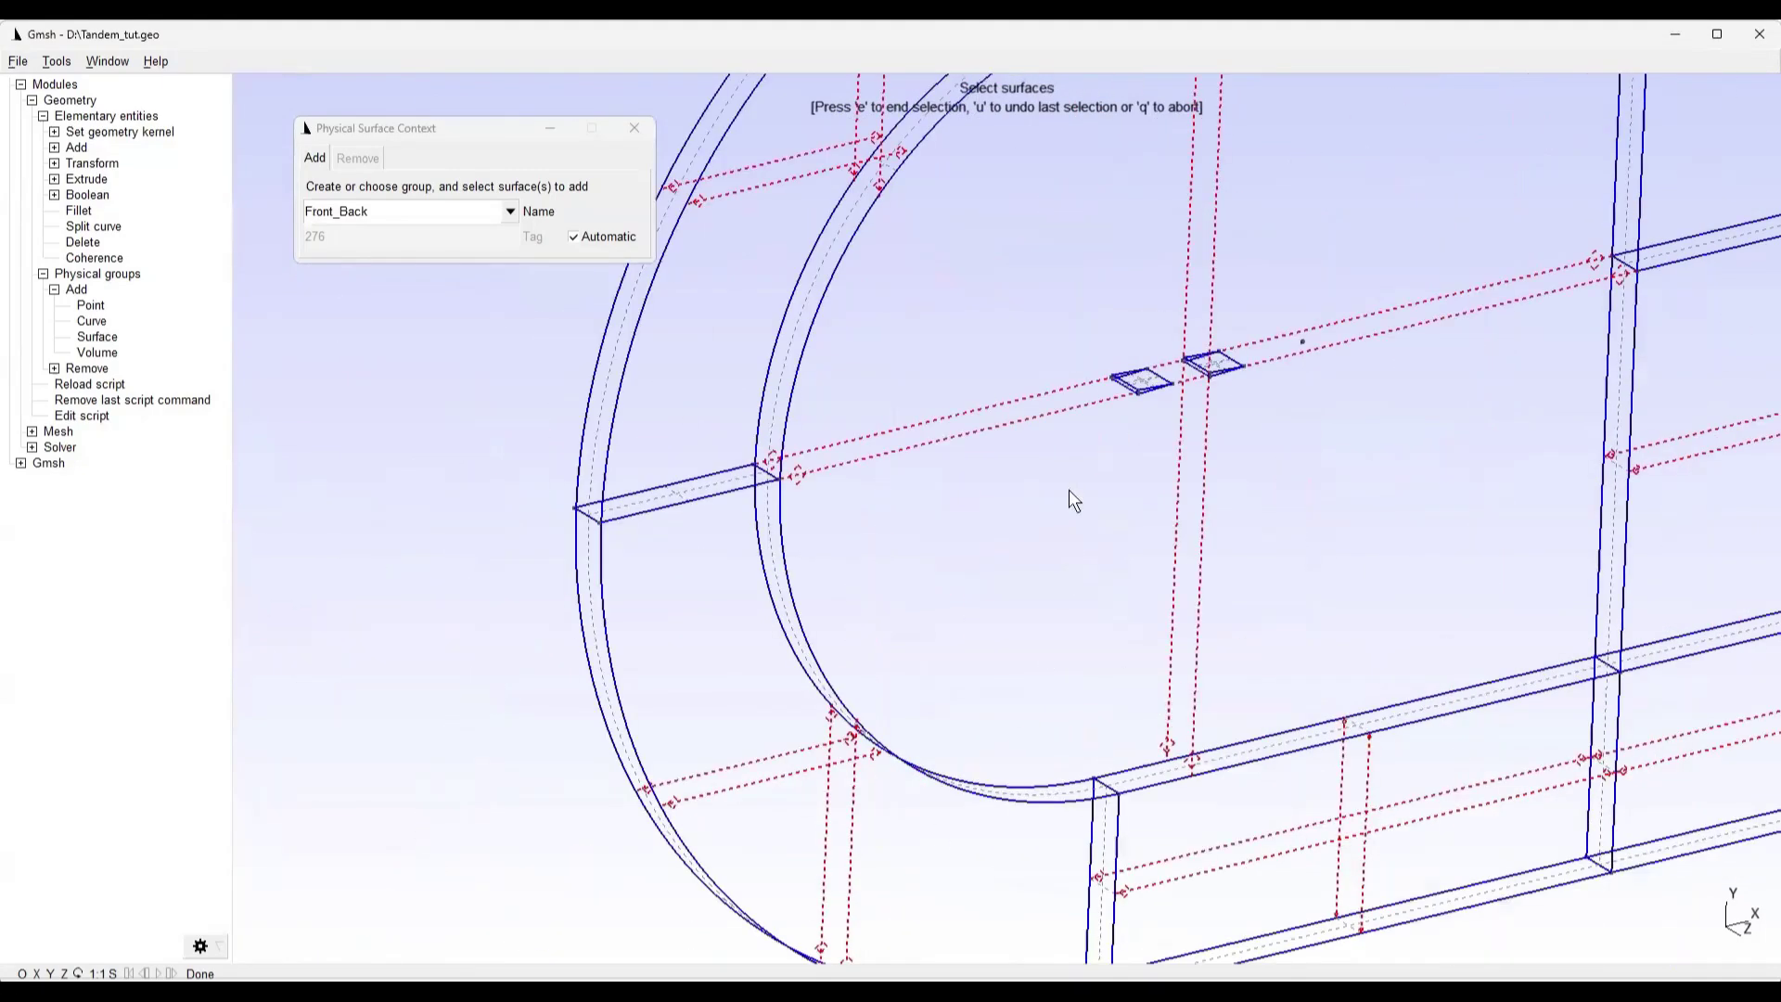
right_drag(1003, 402, 624, 937)
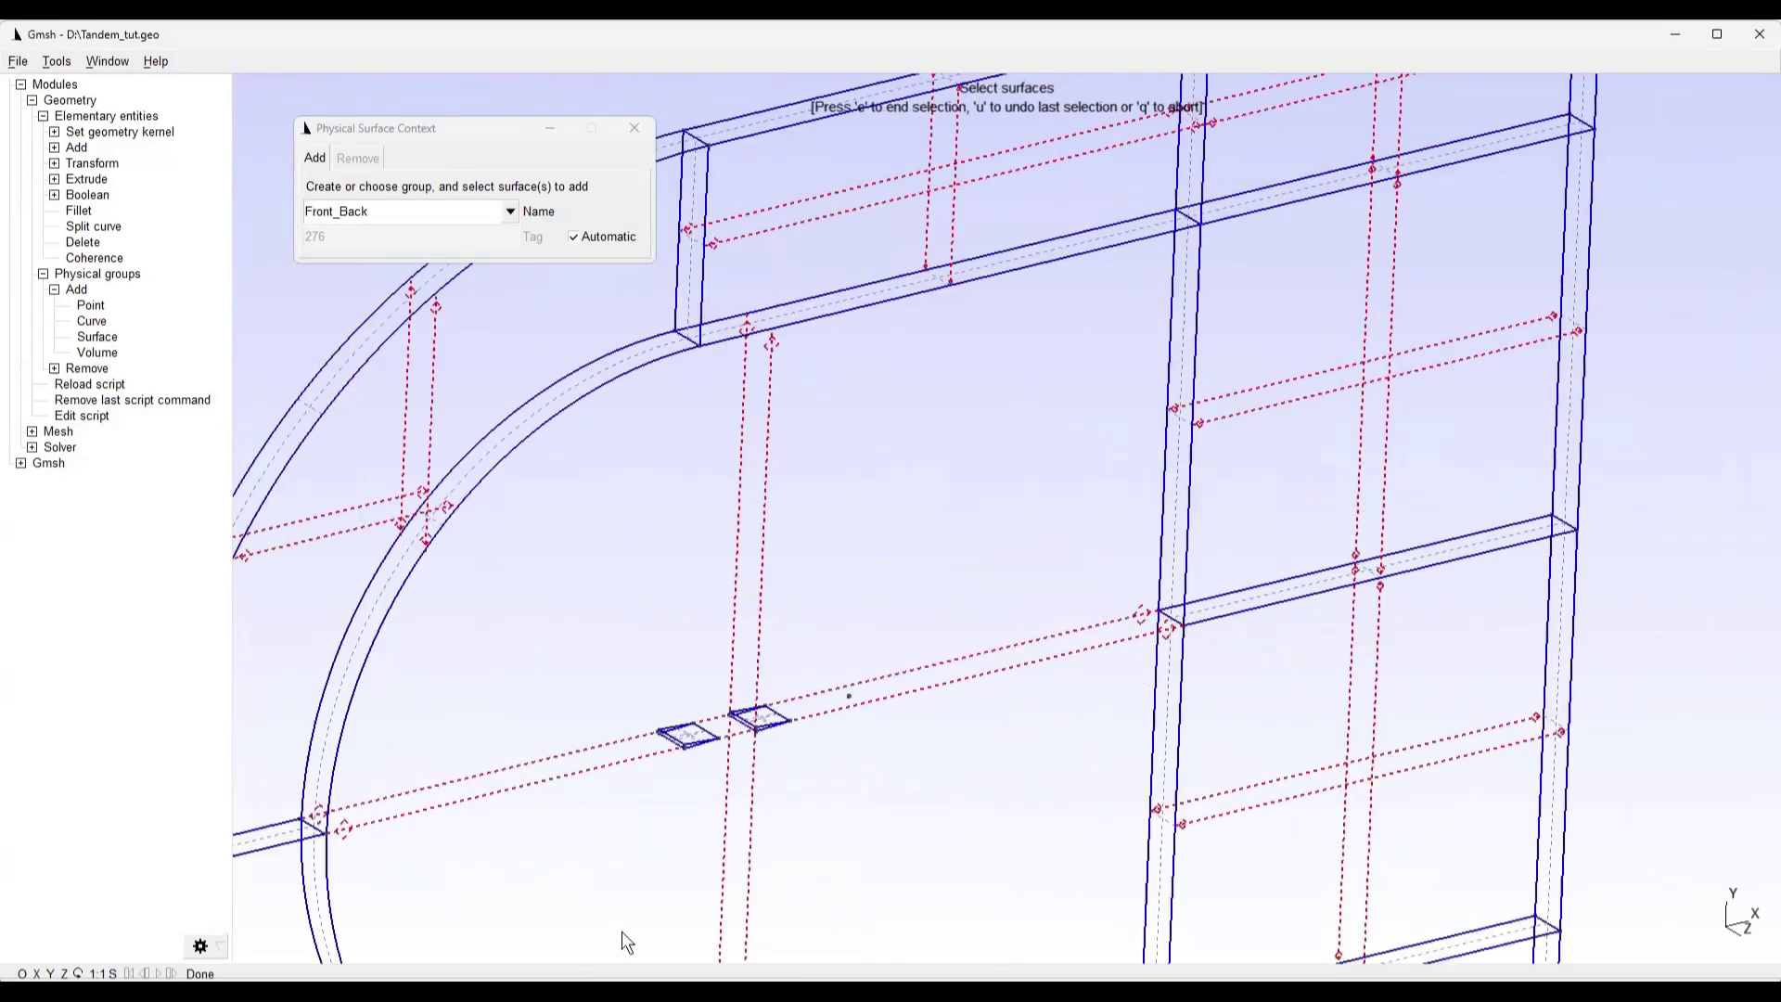
key(u)
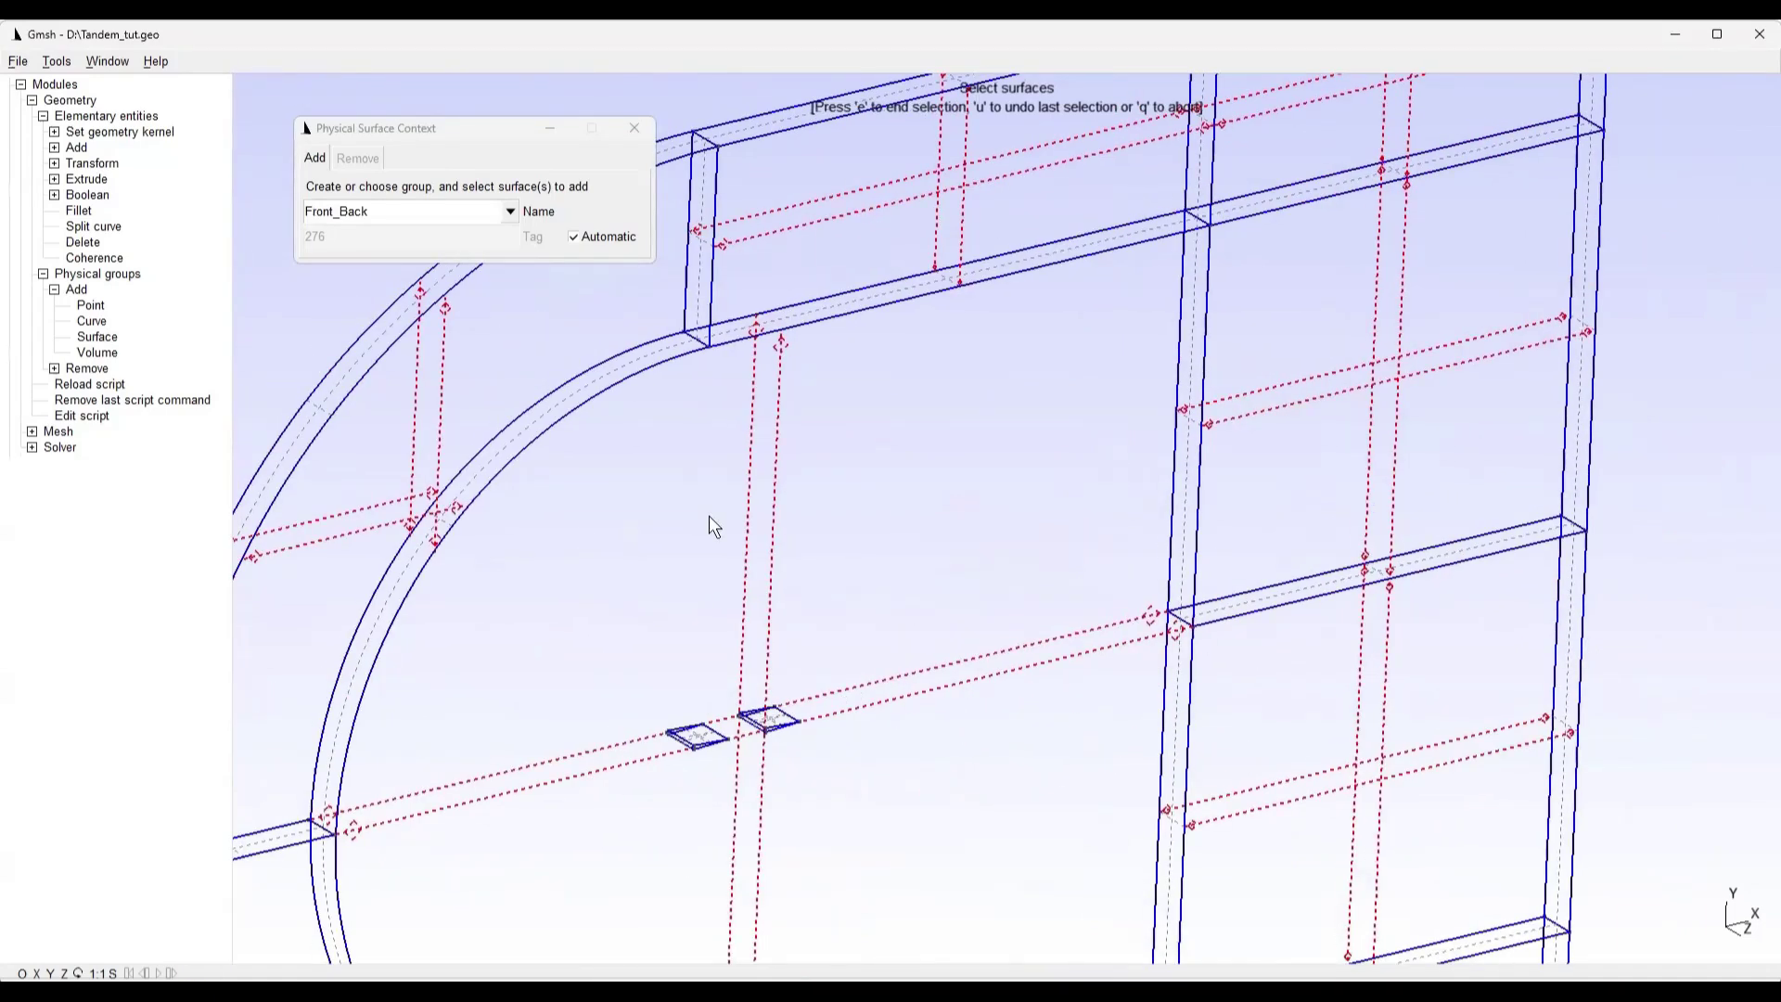
click(626, 136)
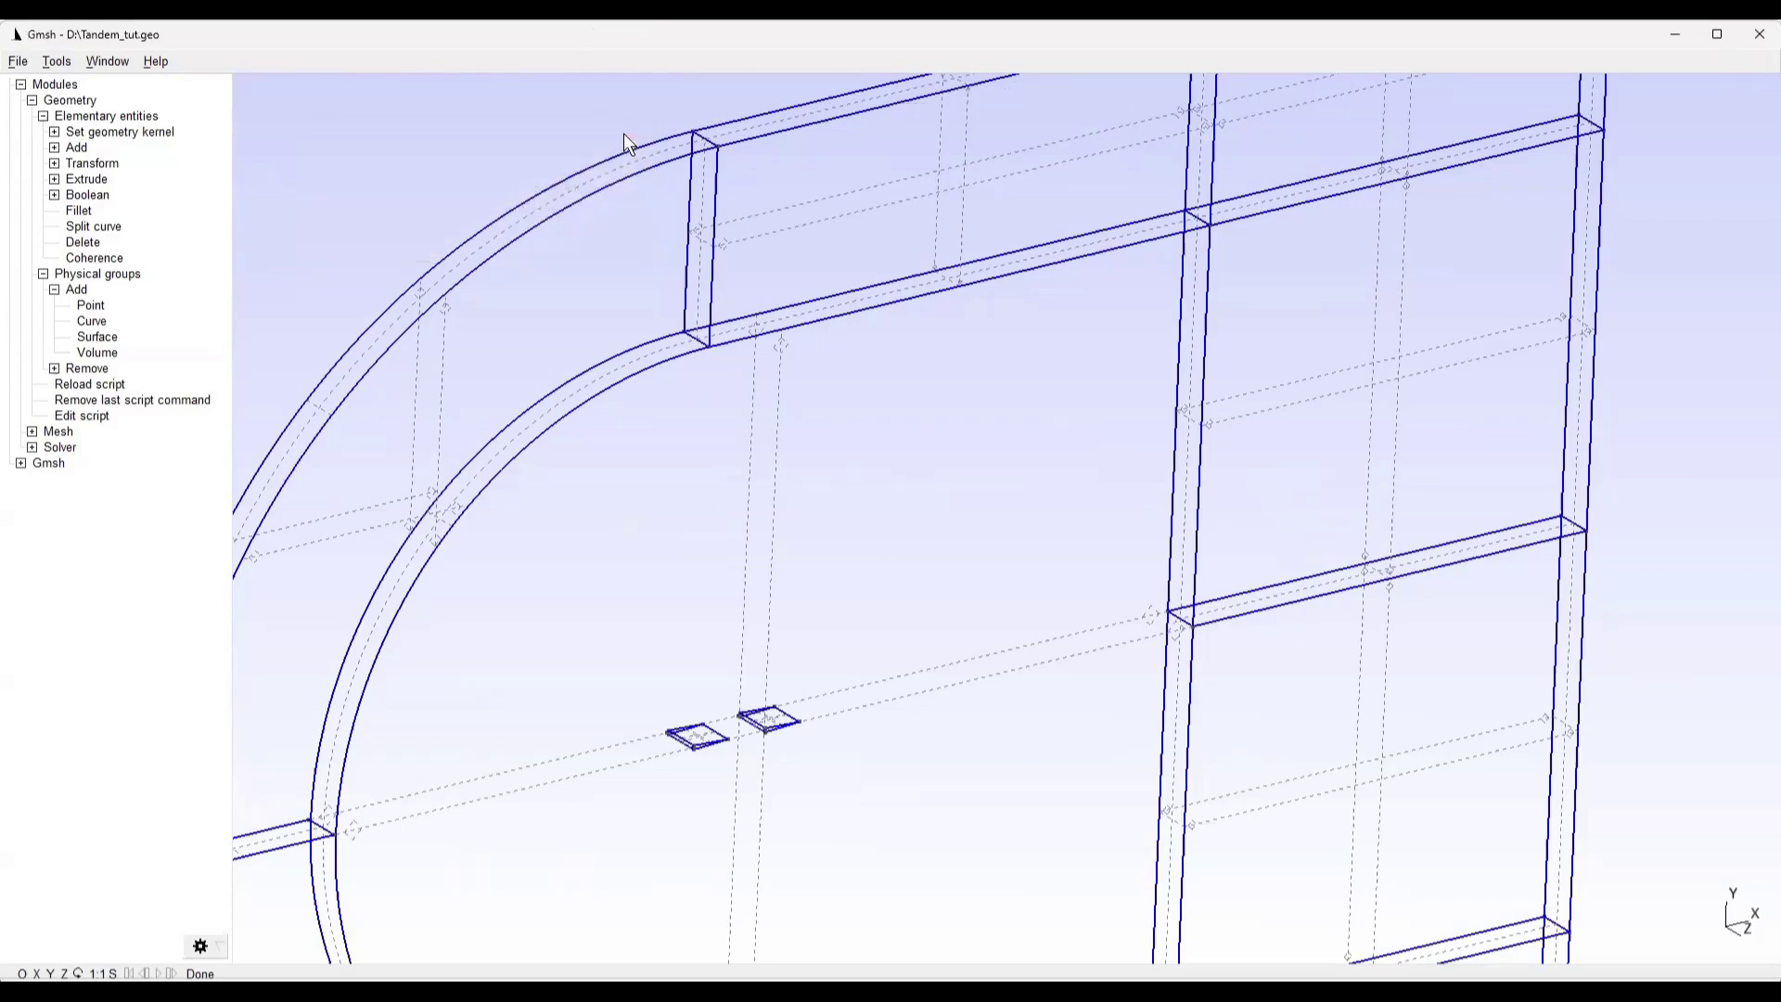
Start a new physical volume group named Domain
drag(1153, 568, 1163, 391)
scroll(1174, 362, down, 4)
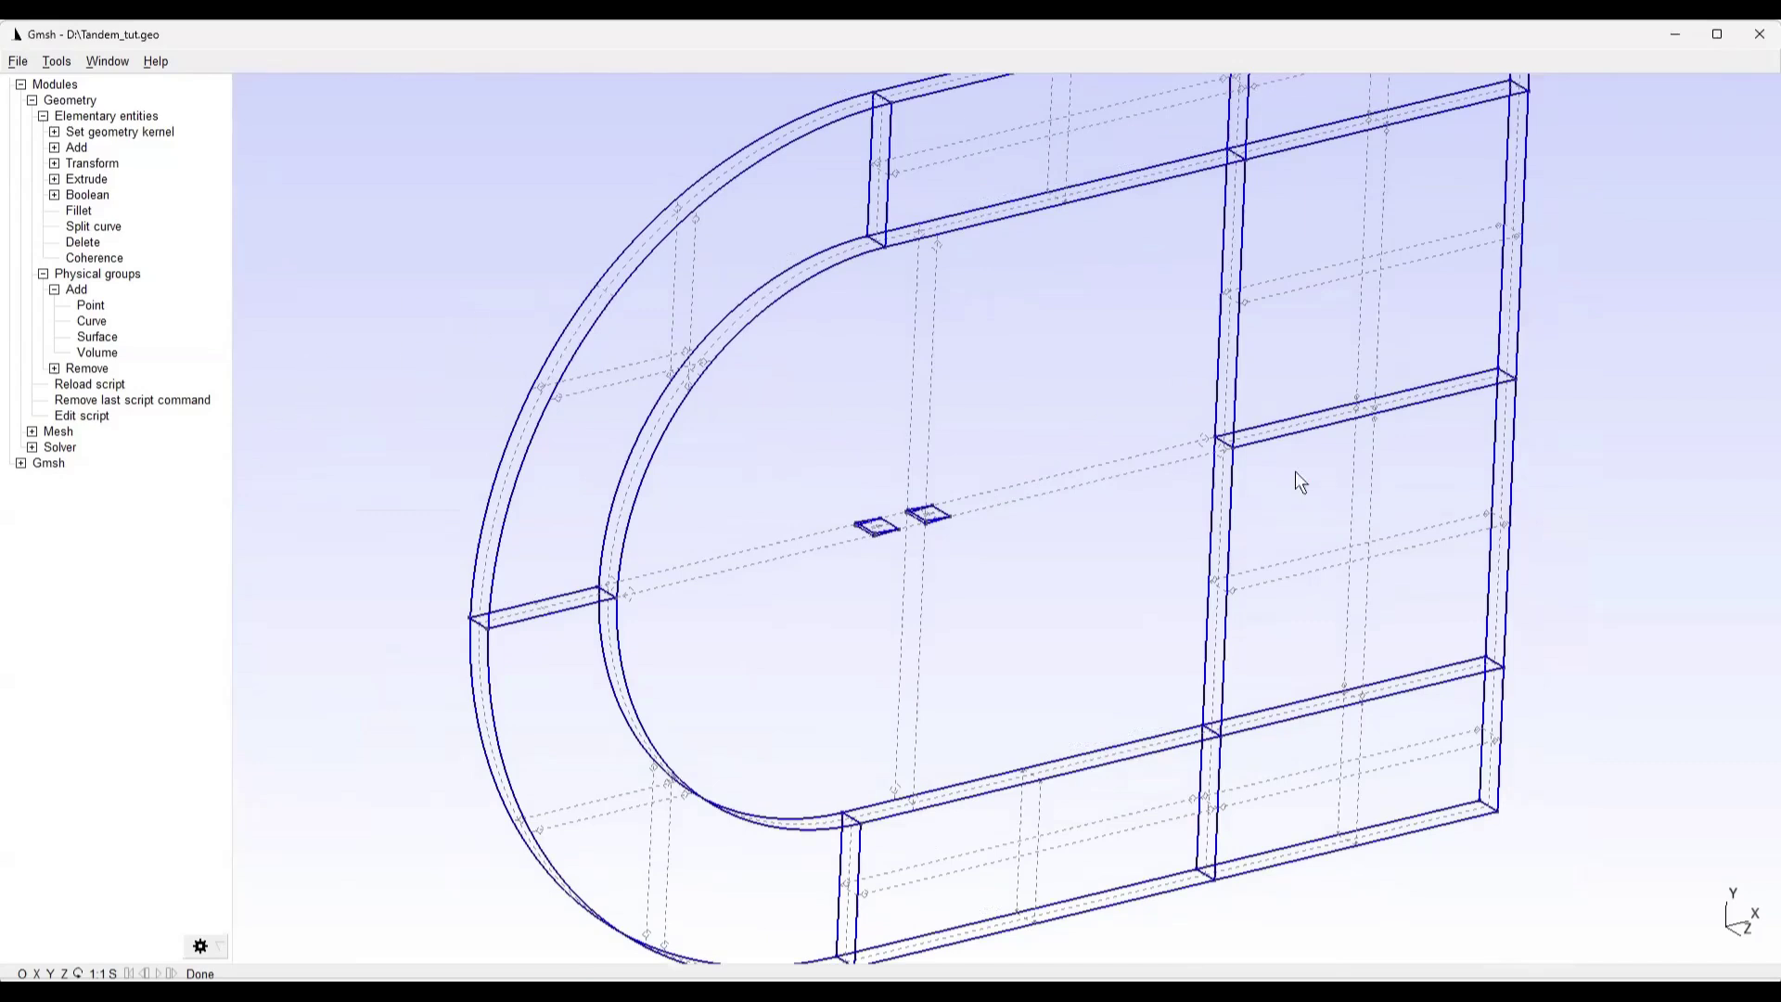
click(91, 353)
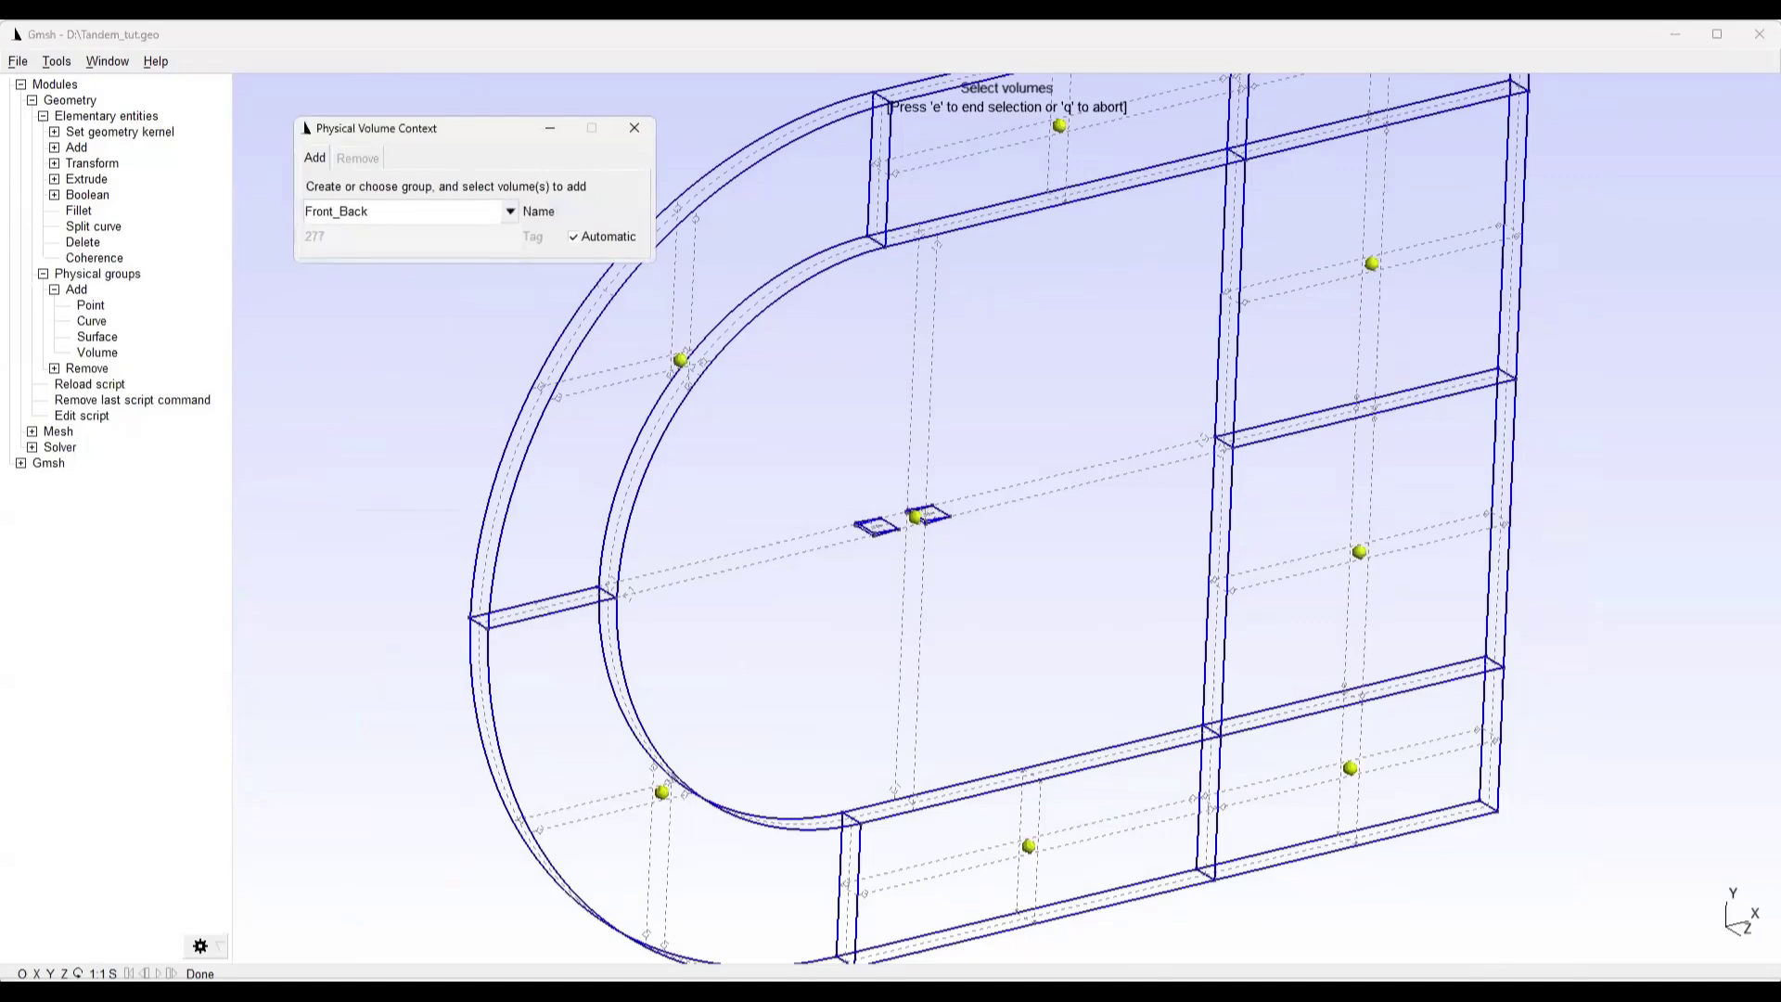
mouse_move(768, 647)
mouse_down()
mouse_move(762, 703)
mouse_move(781, 661)
mouse_up()
right_drag(781, 660, 823, 649)
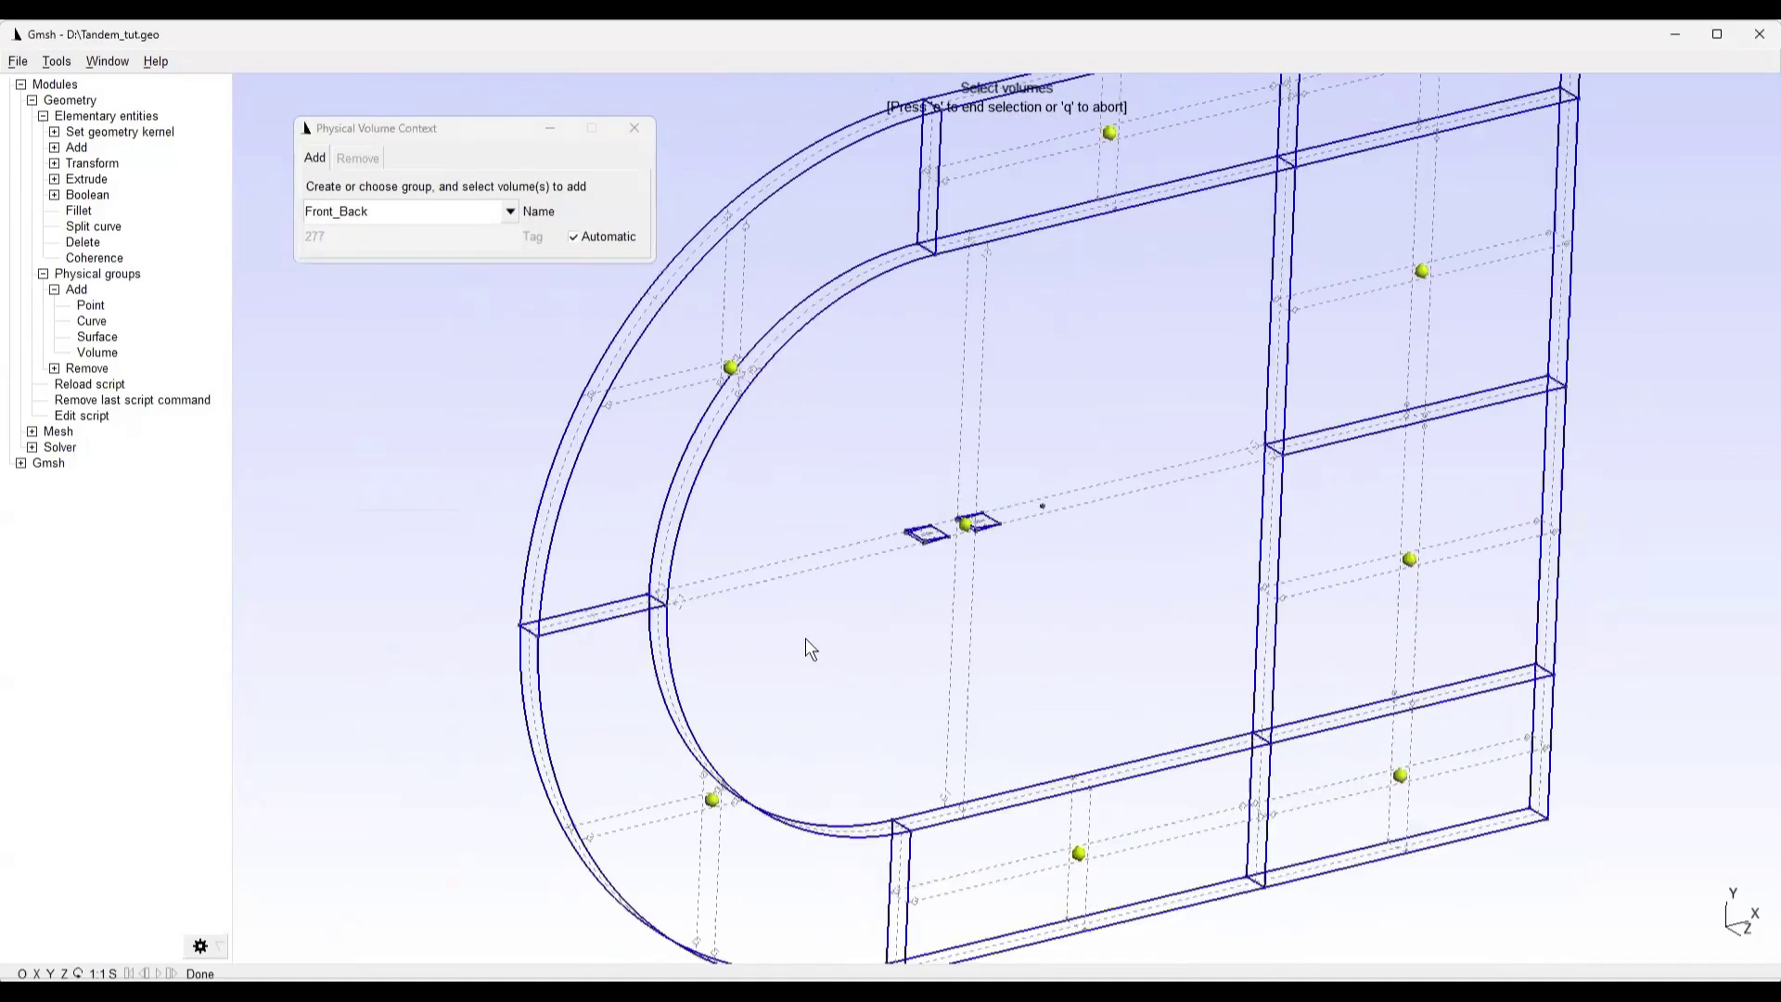
drag(397, 211, 222, 216)
text(Doa)
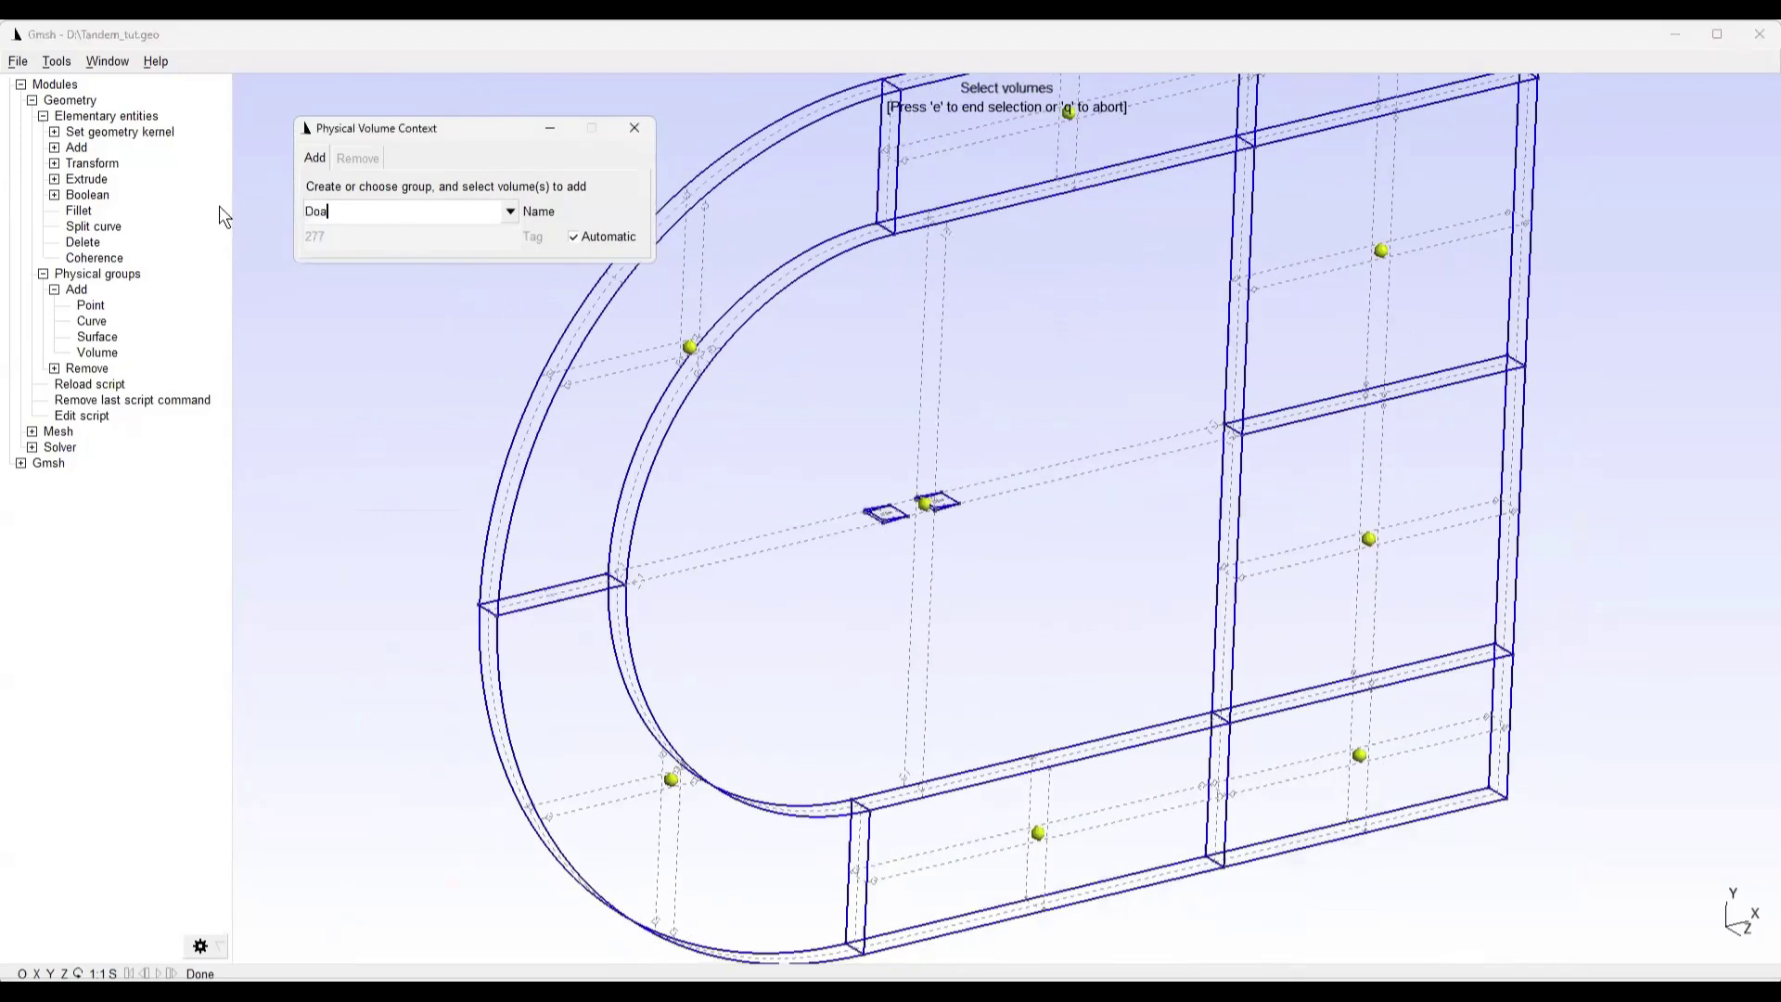
key(BackSpace)
text(main)
Assign all nine volumes of the flow domain to the Domain group and end the selection
click(688, 346)
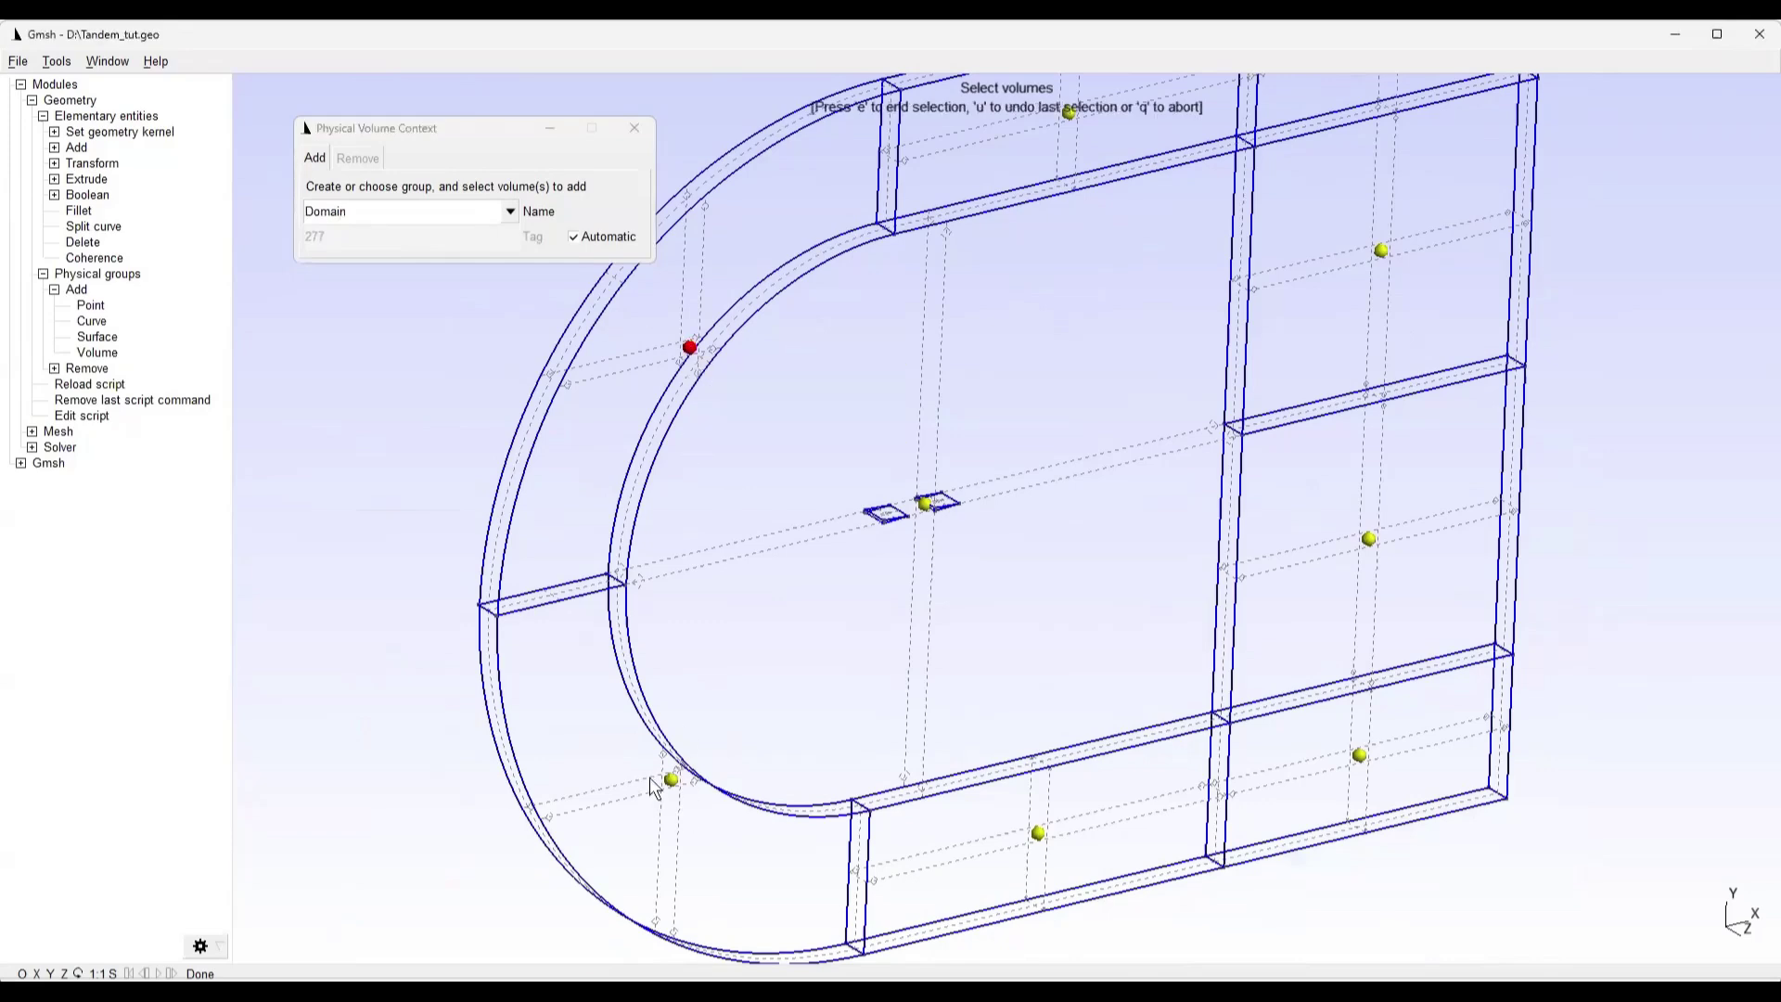
click(671, 779)
click(928, 504)
click(1038, 832)
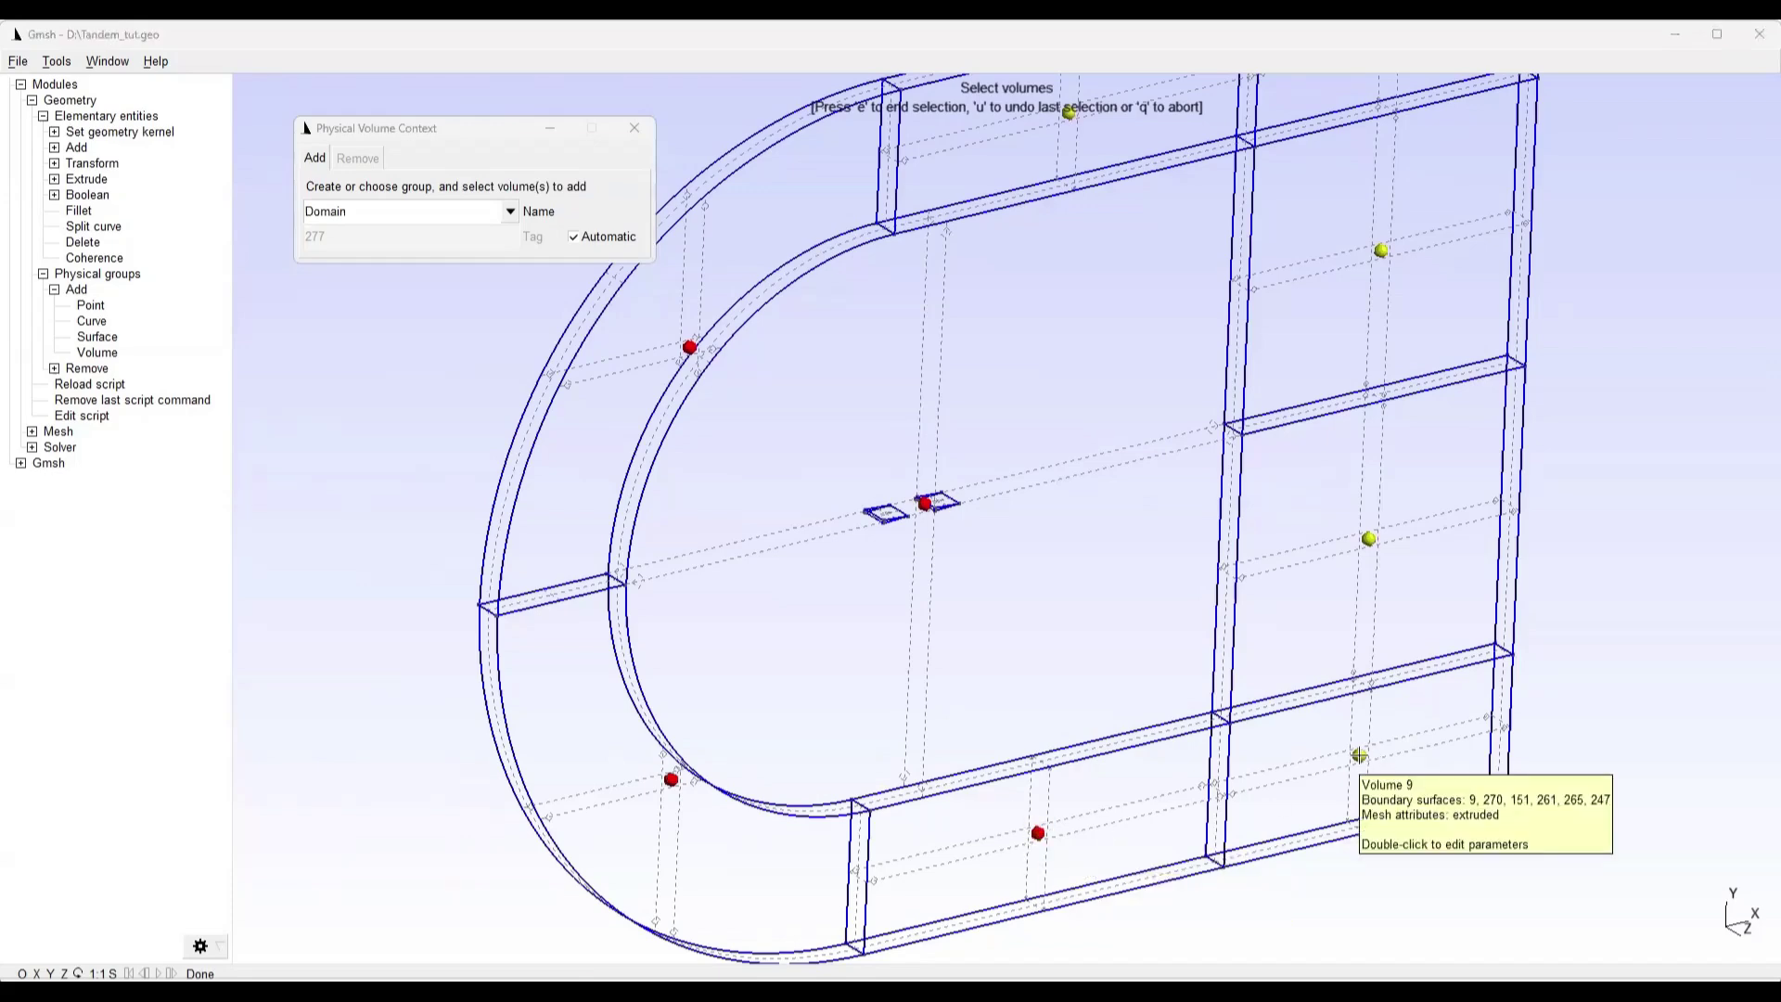
click(1359, 754)
click(1369, 538)
click(1381, 251)
right_drag(1354, 263, 1399, 260)
click(1394, 239)
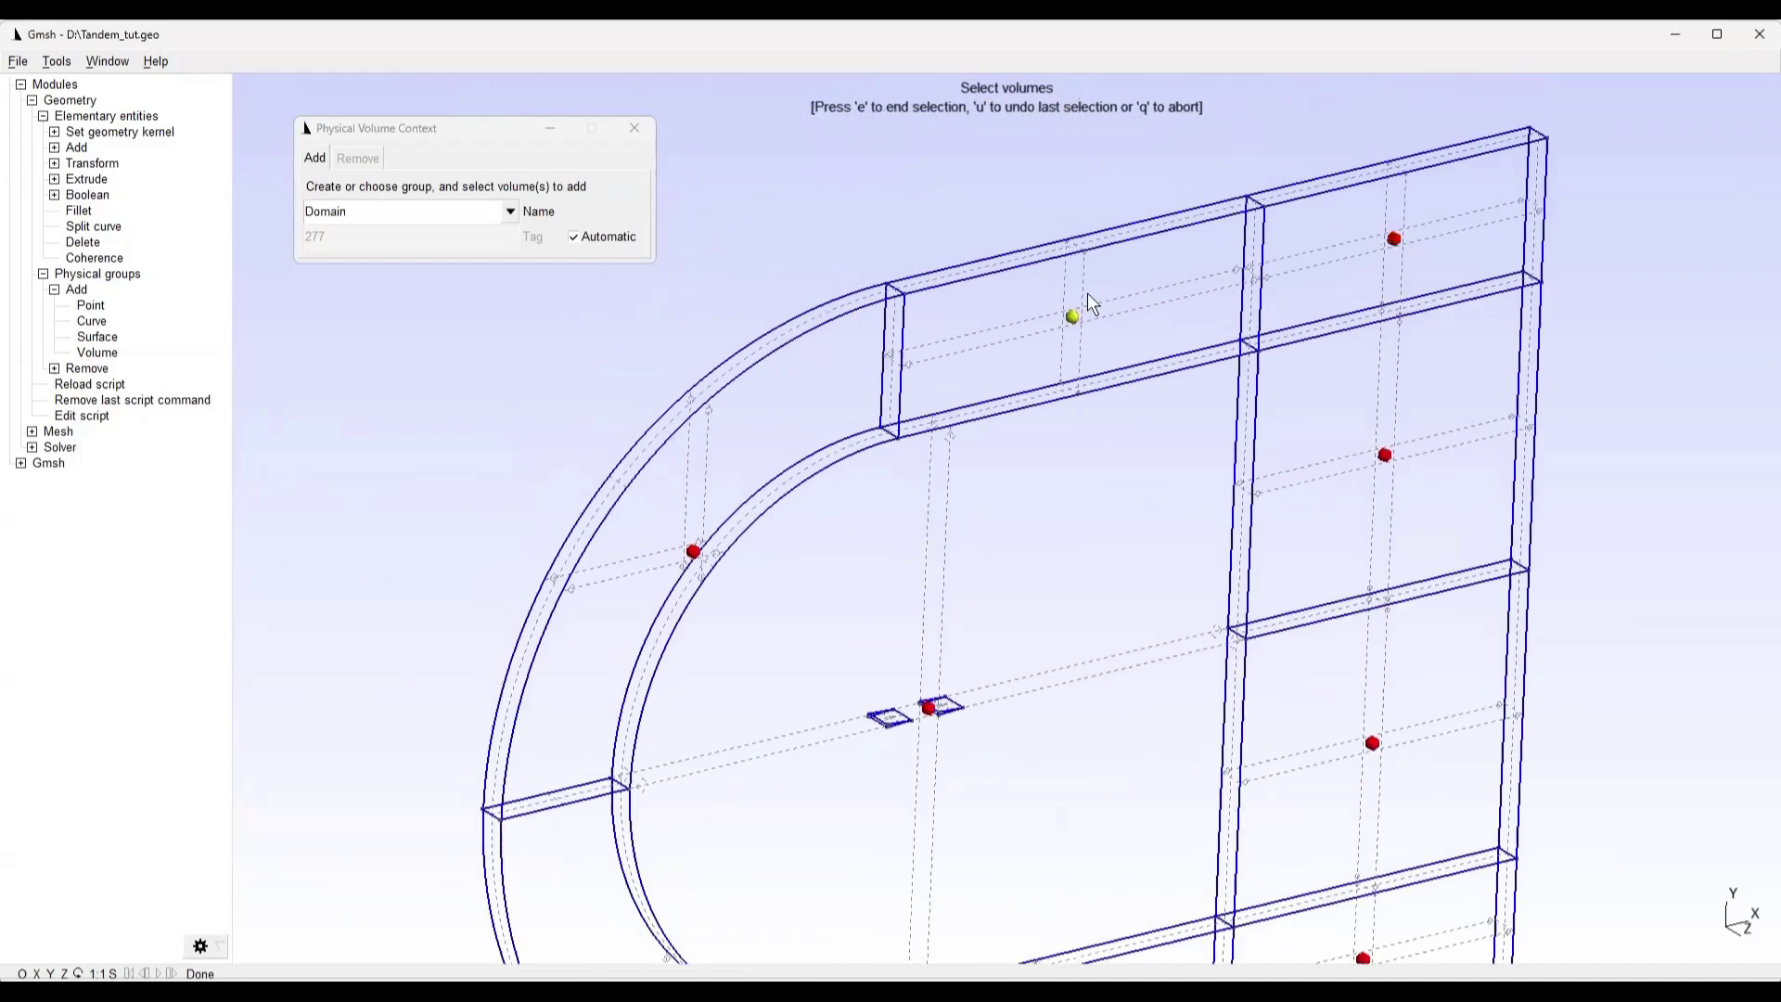
click(1078, 308)
right_drag(1097, 551, 1085, 502)
right_drag(1000, 232, 938, 435)
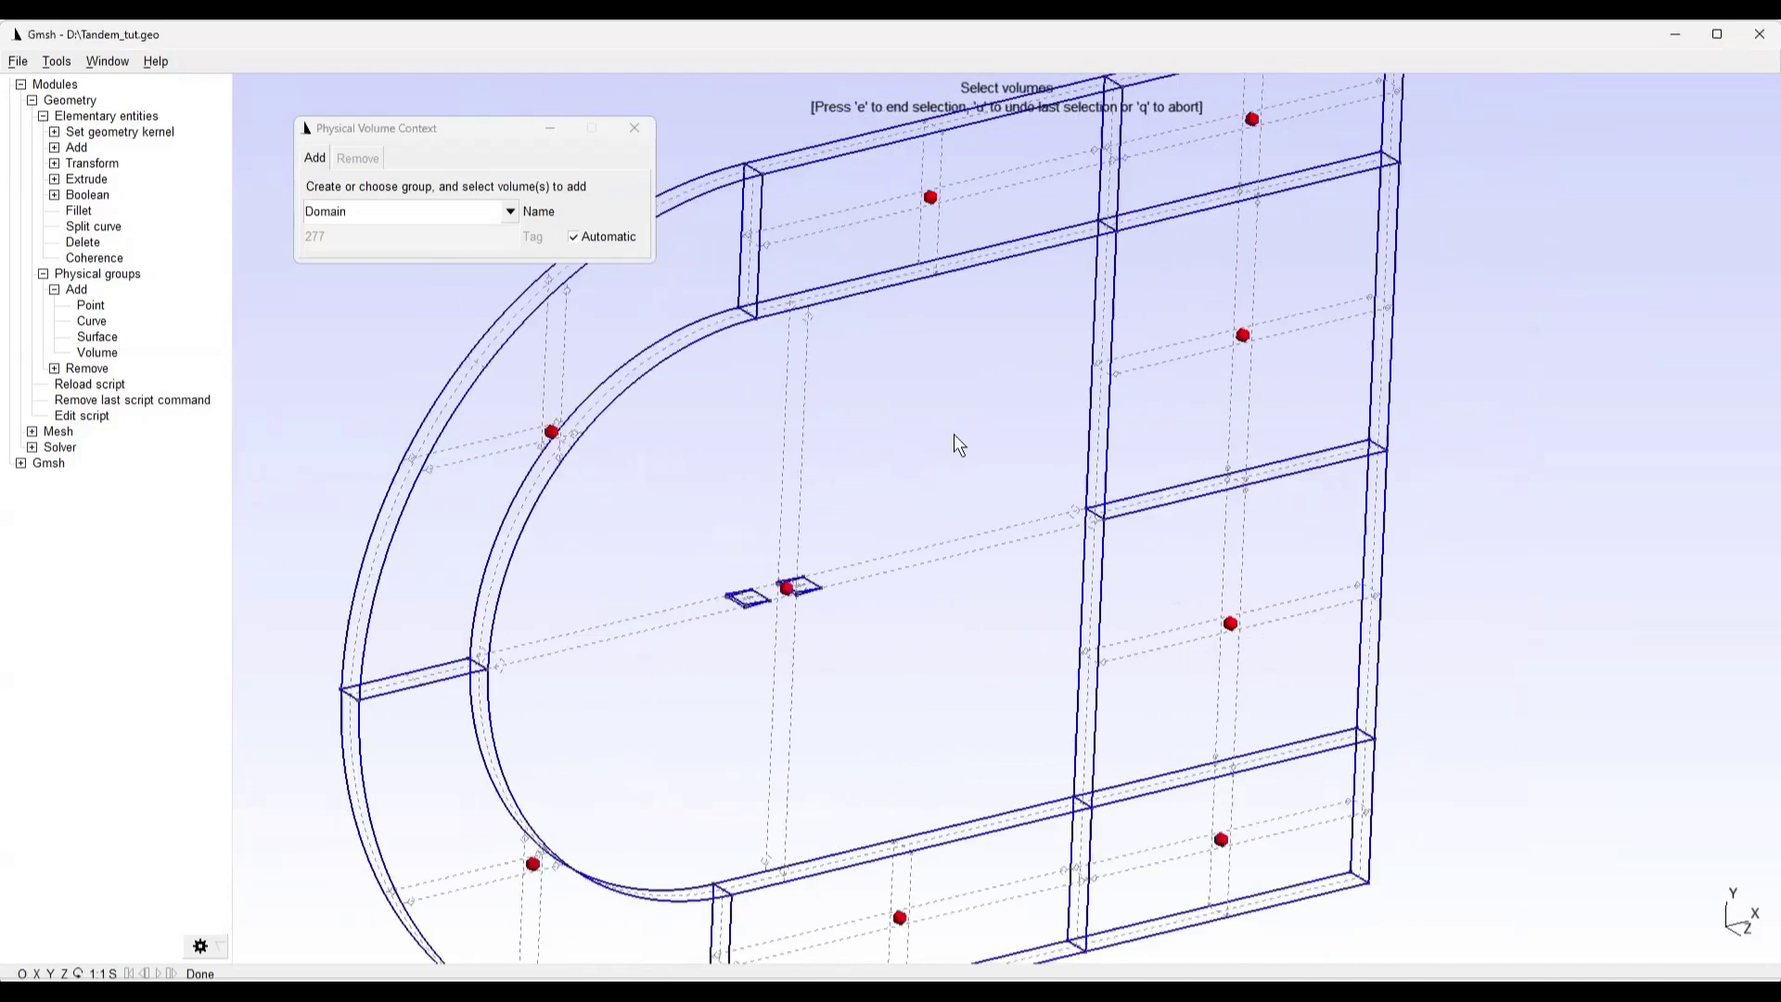
key(e)
key(q)
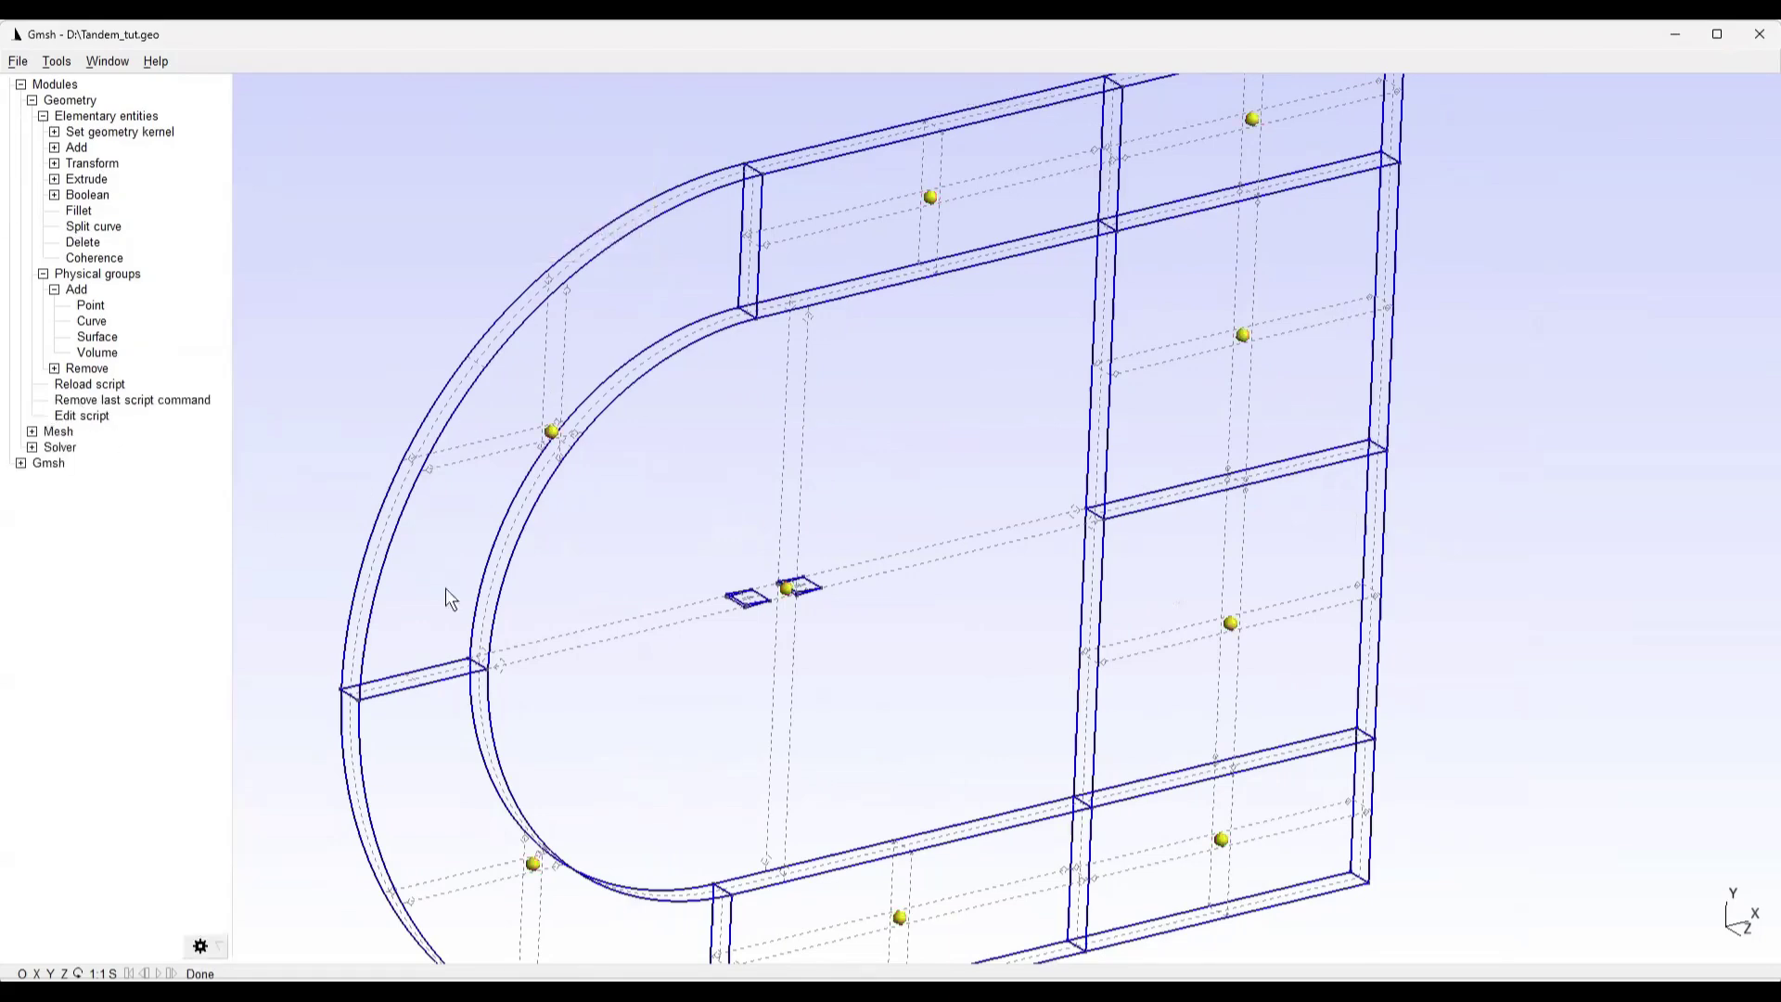
Insert a "//Naming" comment line above the Inlet physical surface definition in the geometry script and save the file
mouse_move(1178, 991)
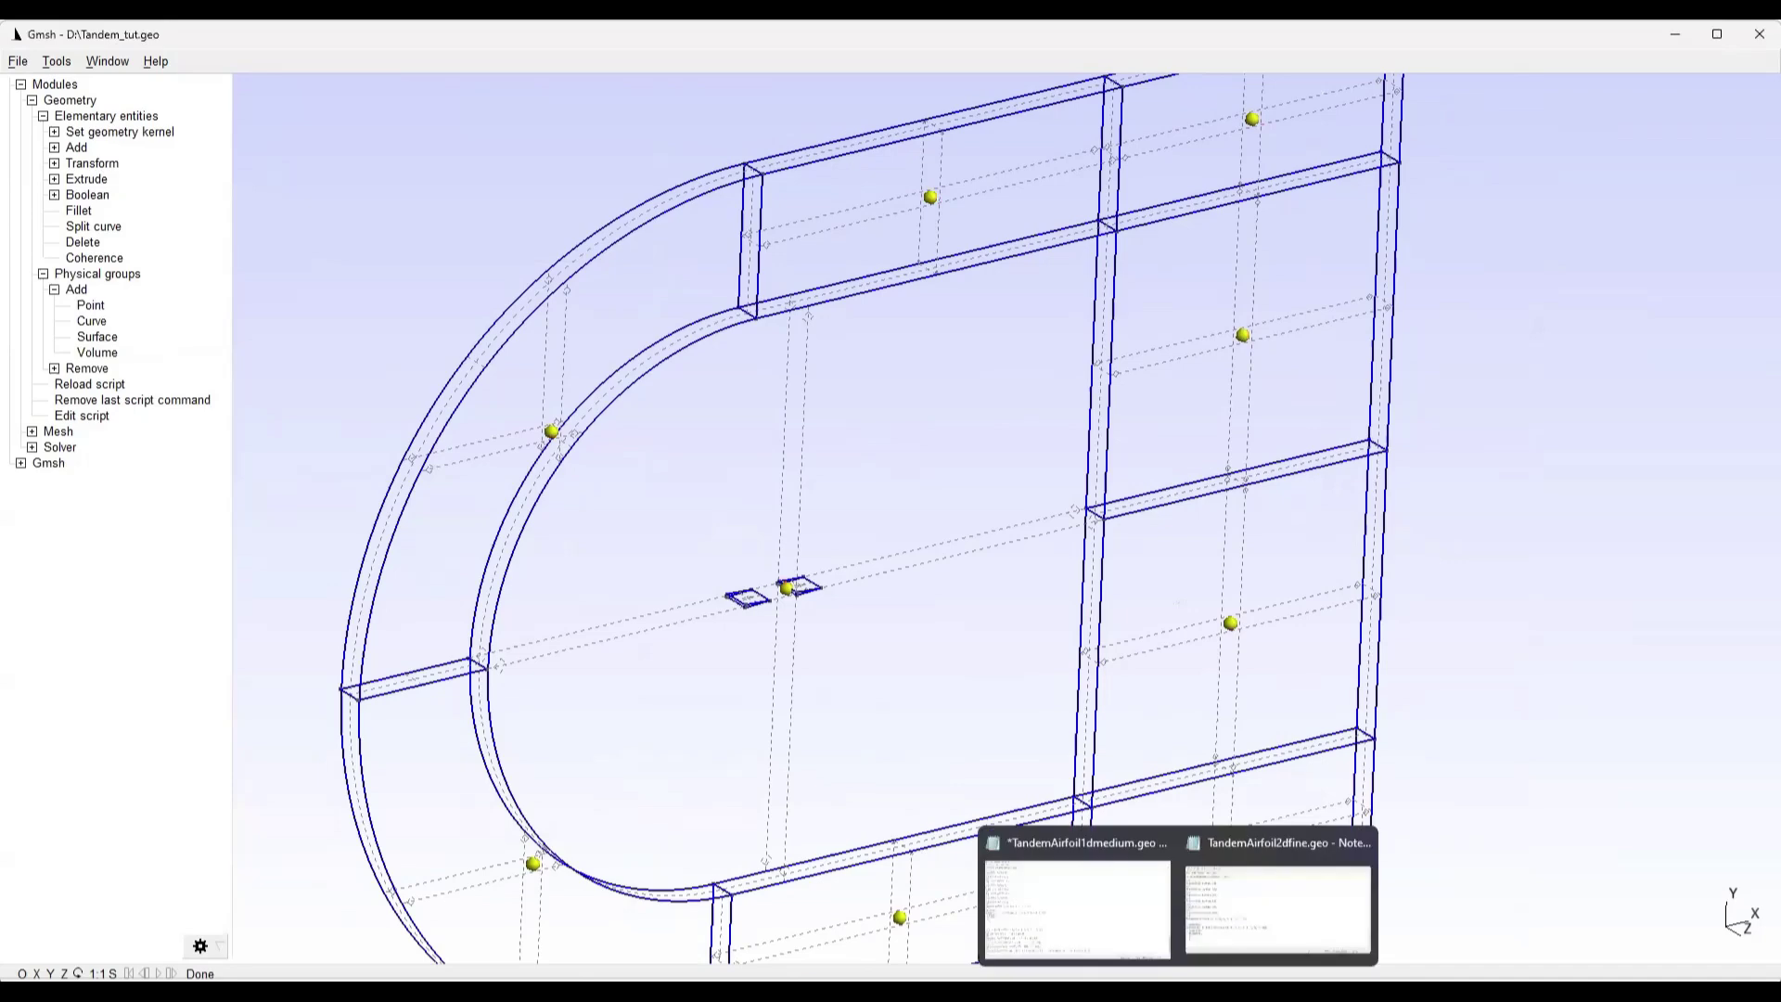
click(104, 415)
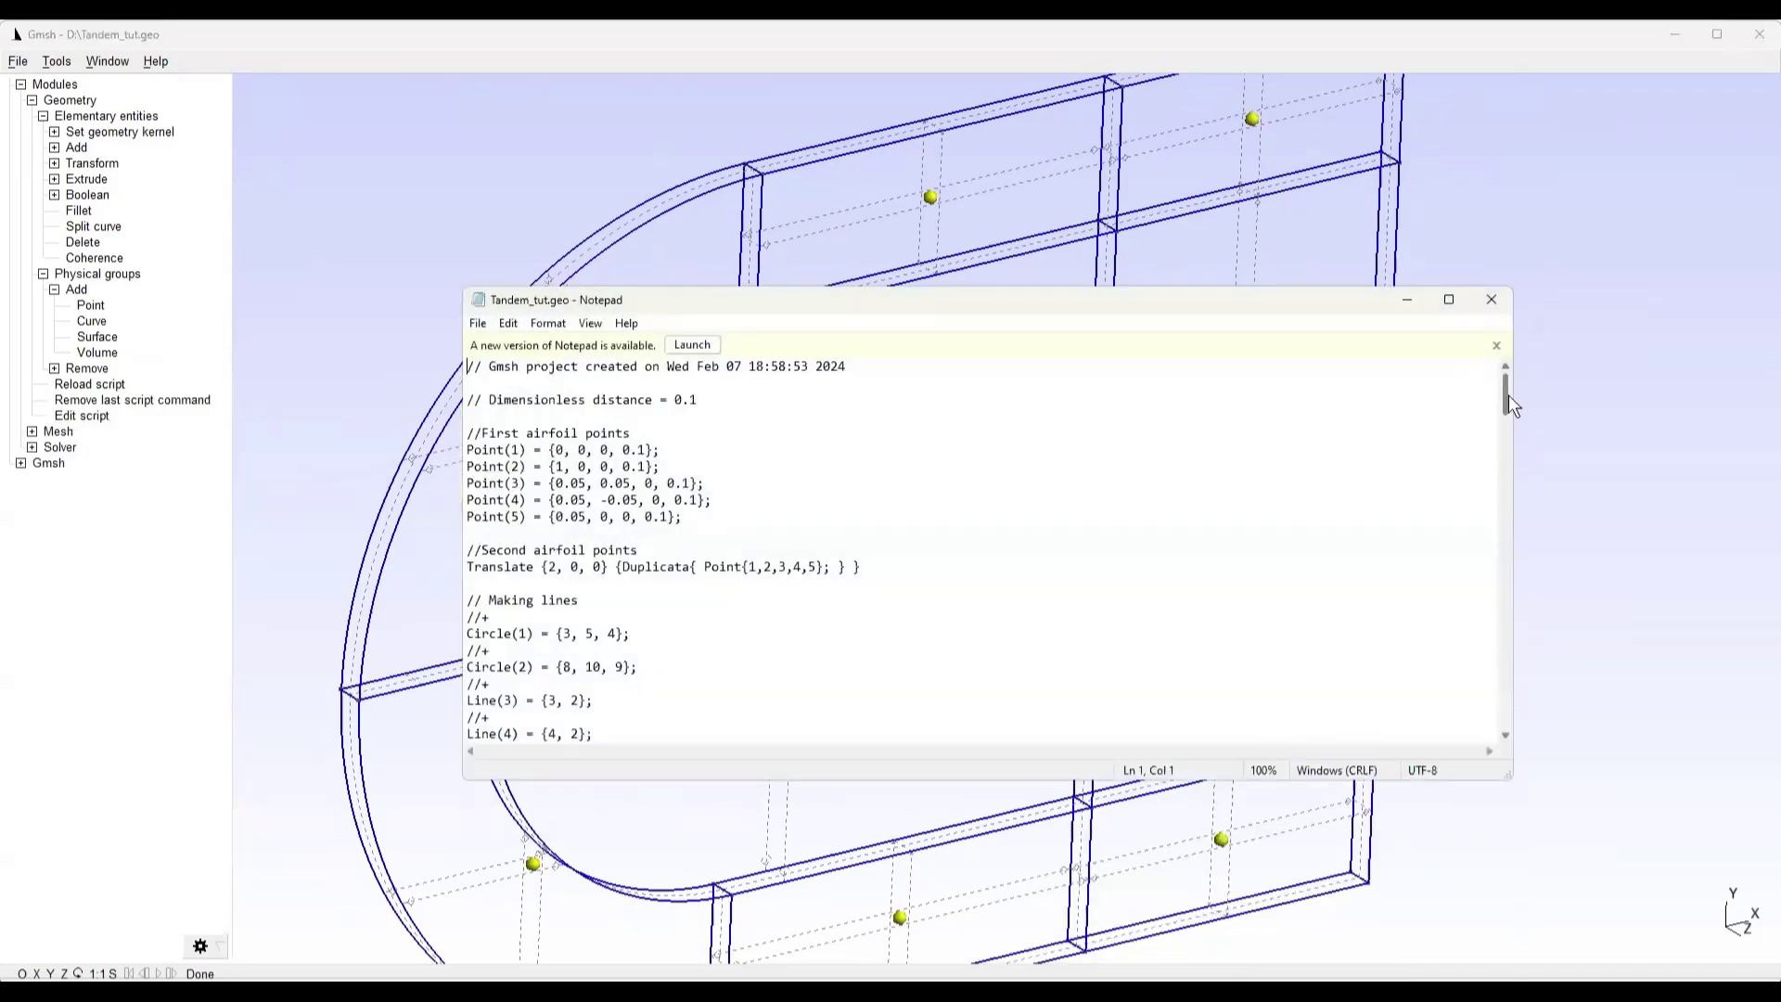
drag(1508, 396, 1503, 749)
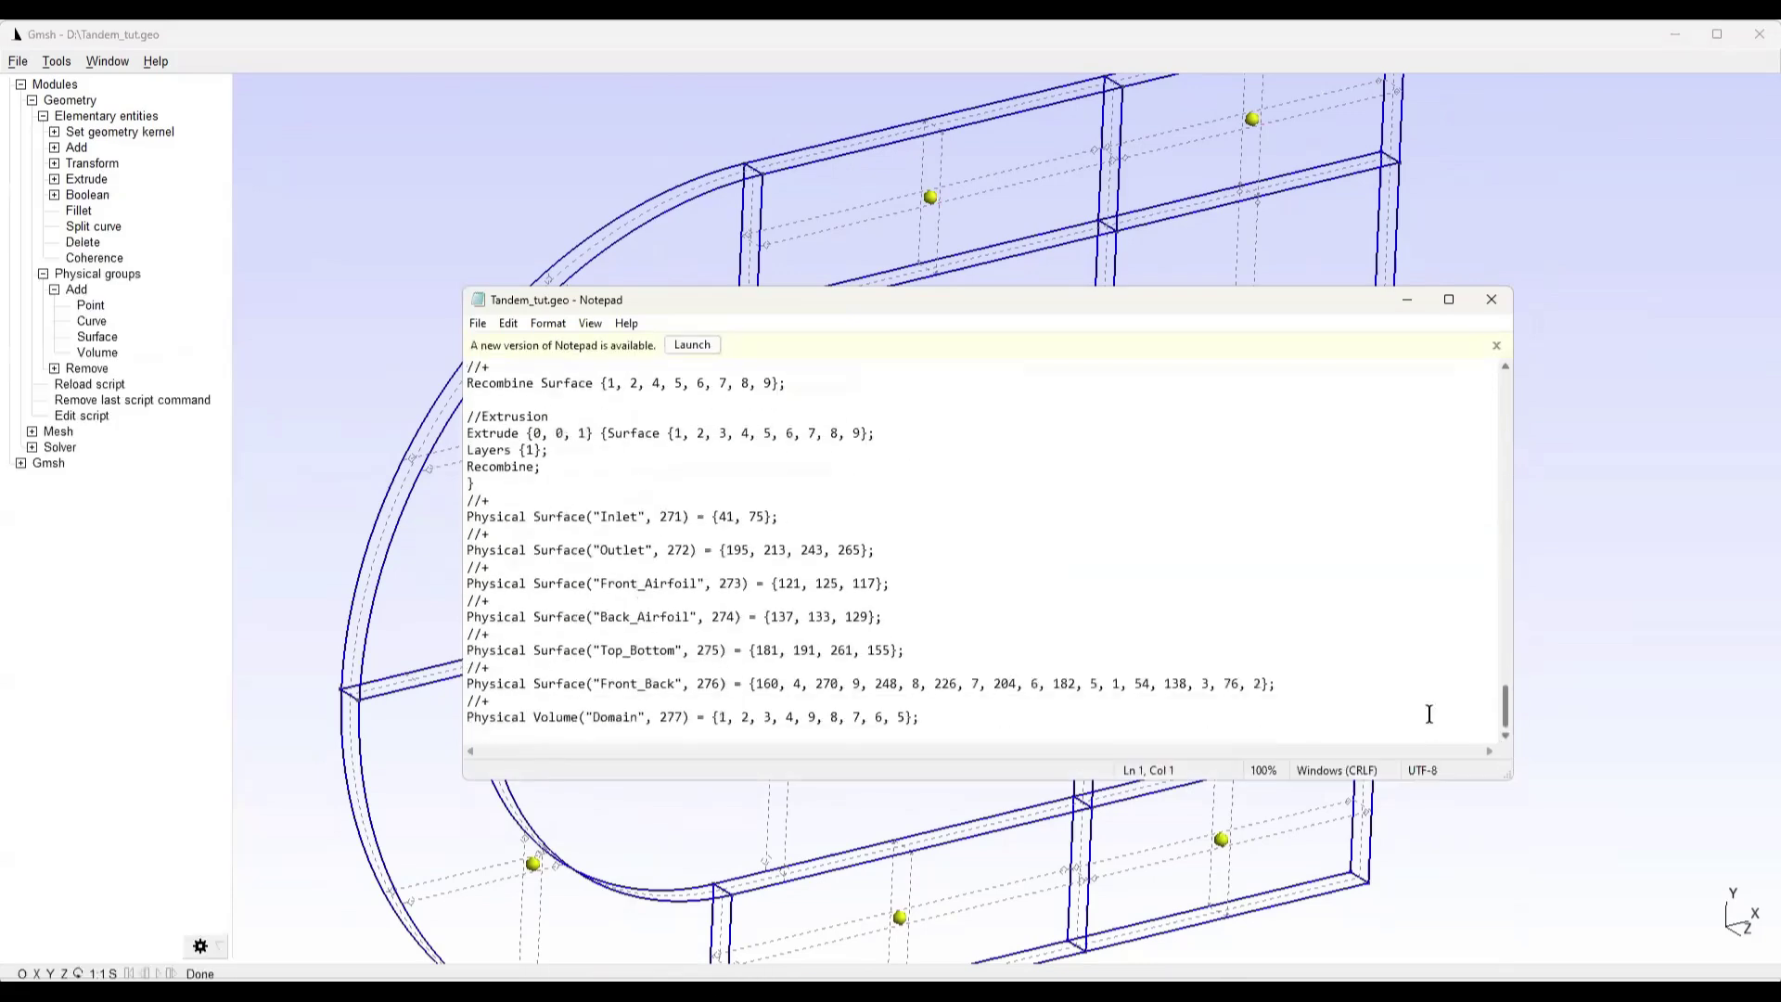
click(487, 498)
key(Return)
key(Return)
text(//)
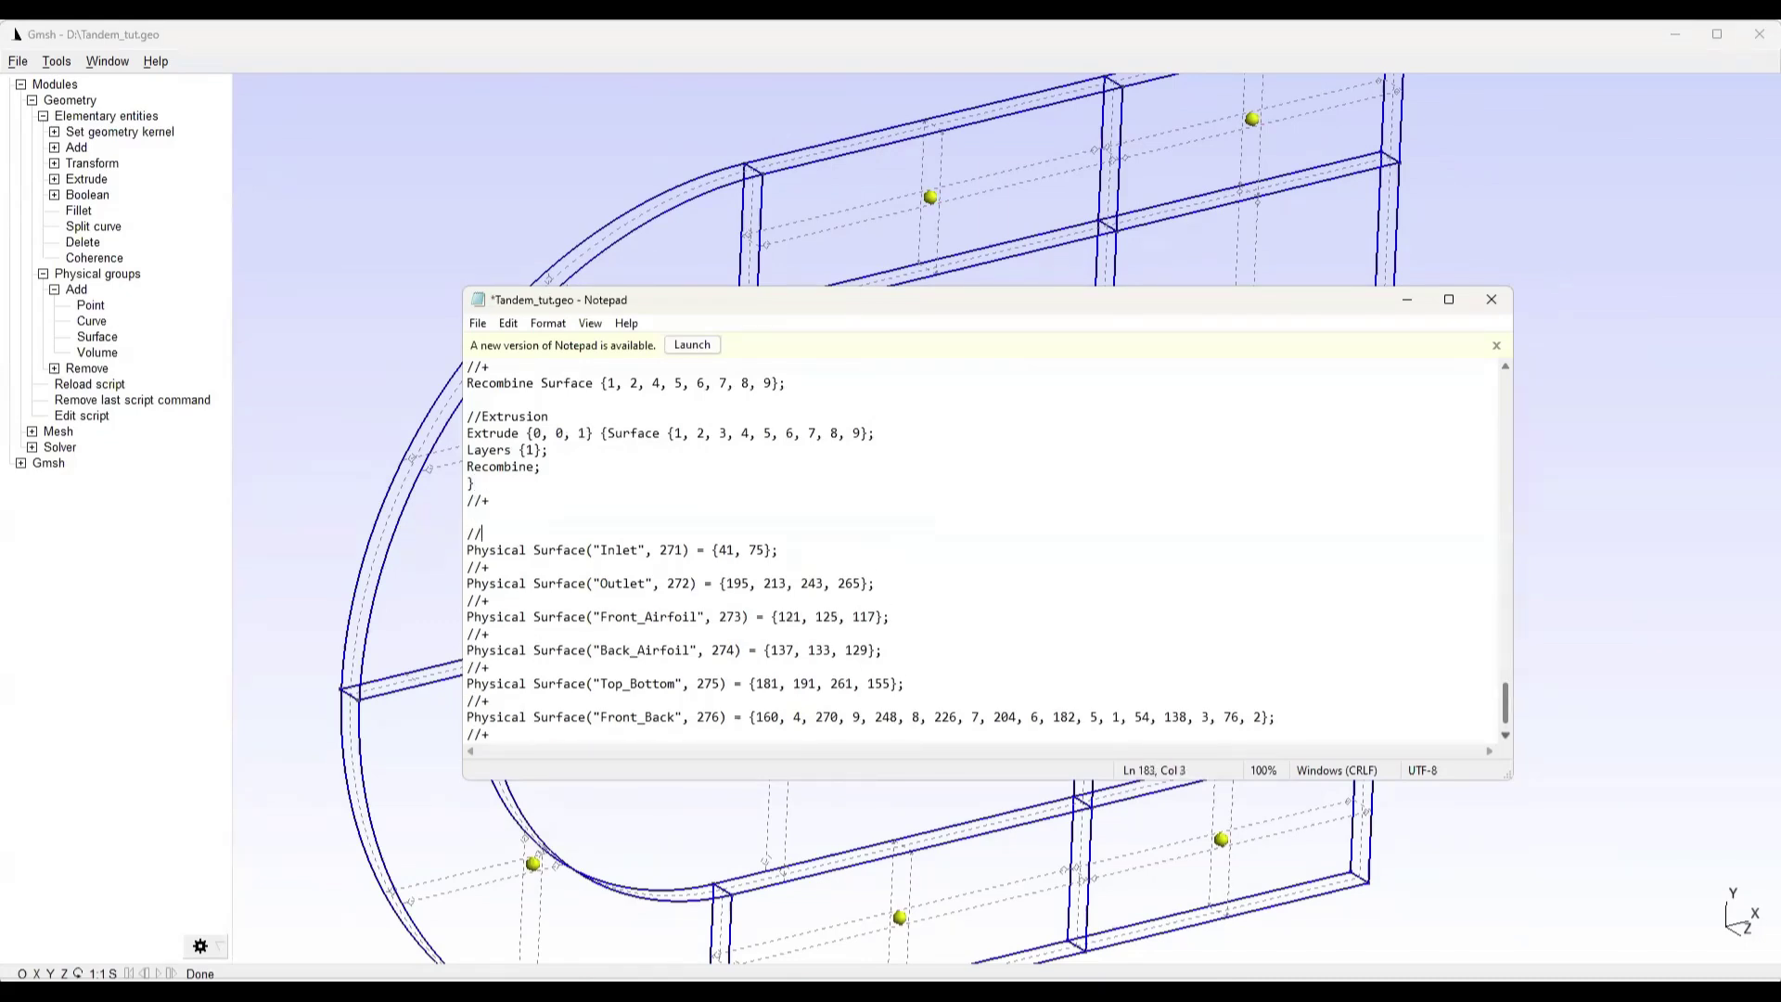
text(Naming)
key(Return)
text(//+)
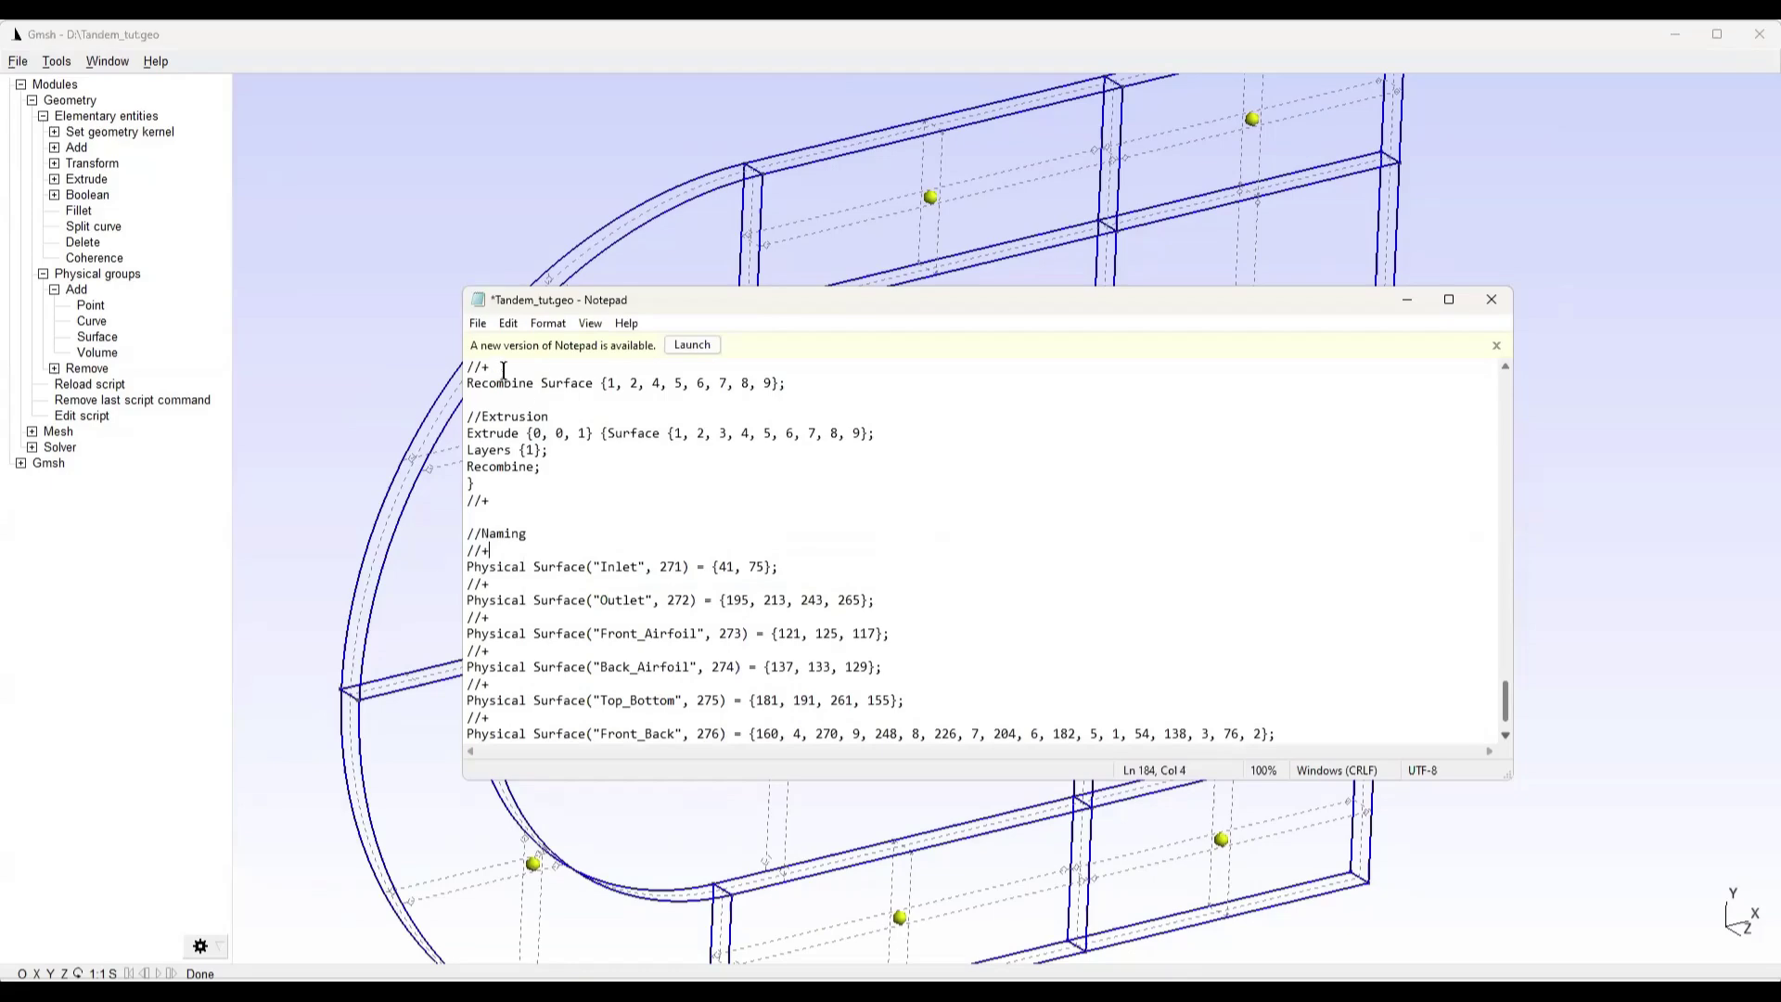
click(478, 323)
click(508, 406)
click(1403, 300)
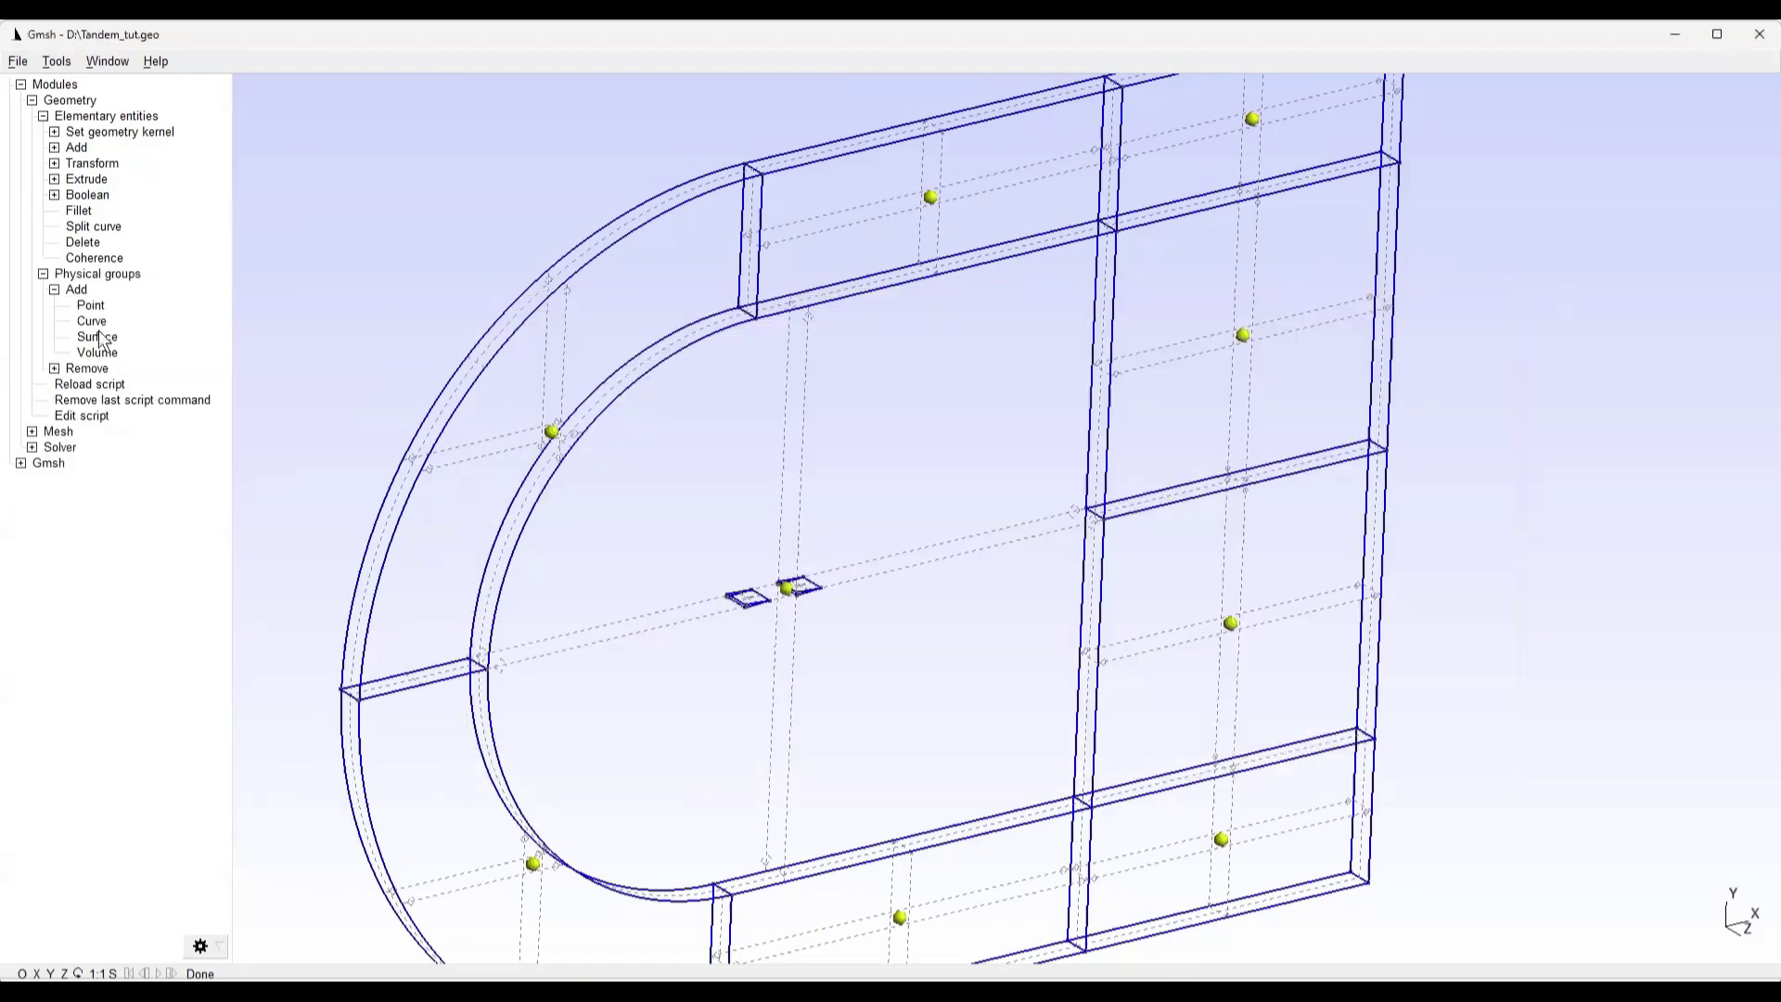
Change the extrusion vector in the geometry script to {0, 0, 0.01} and save the file
click(81, 416)
drag(1504, 397, 1470, 717)
scroll(1464, 709, up, 2)
scroll(568, 505, down, 2)
scroll(568, 506, up, 4)
click(580, 582)
text(0.0)
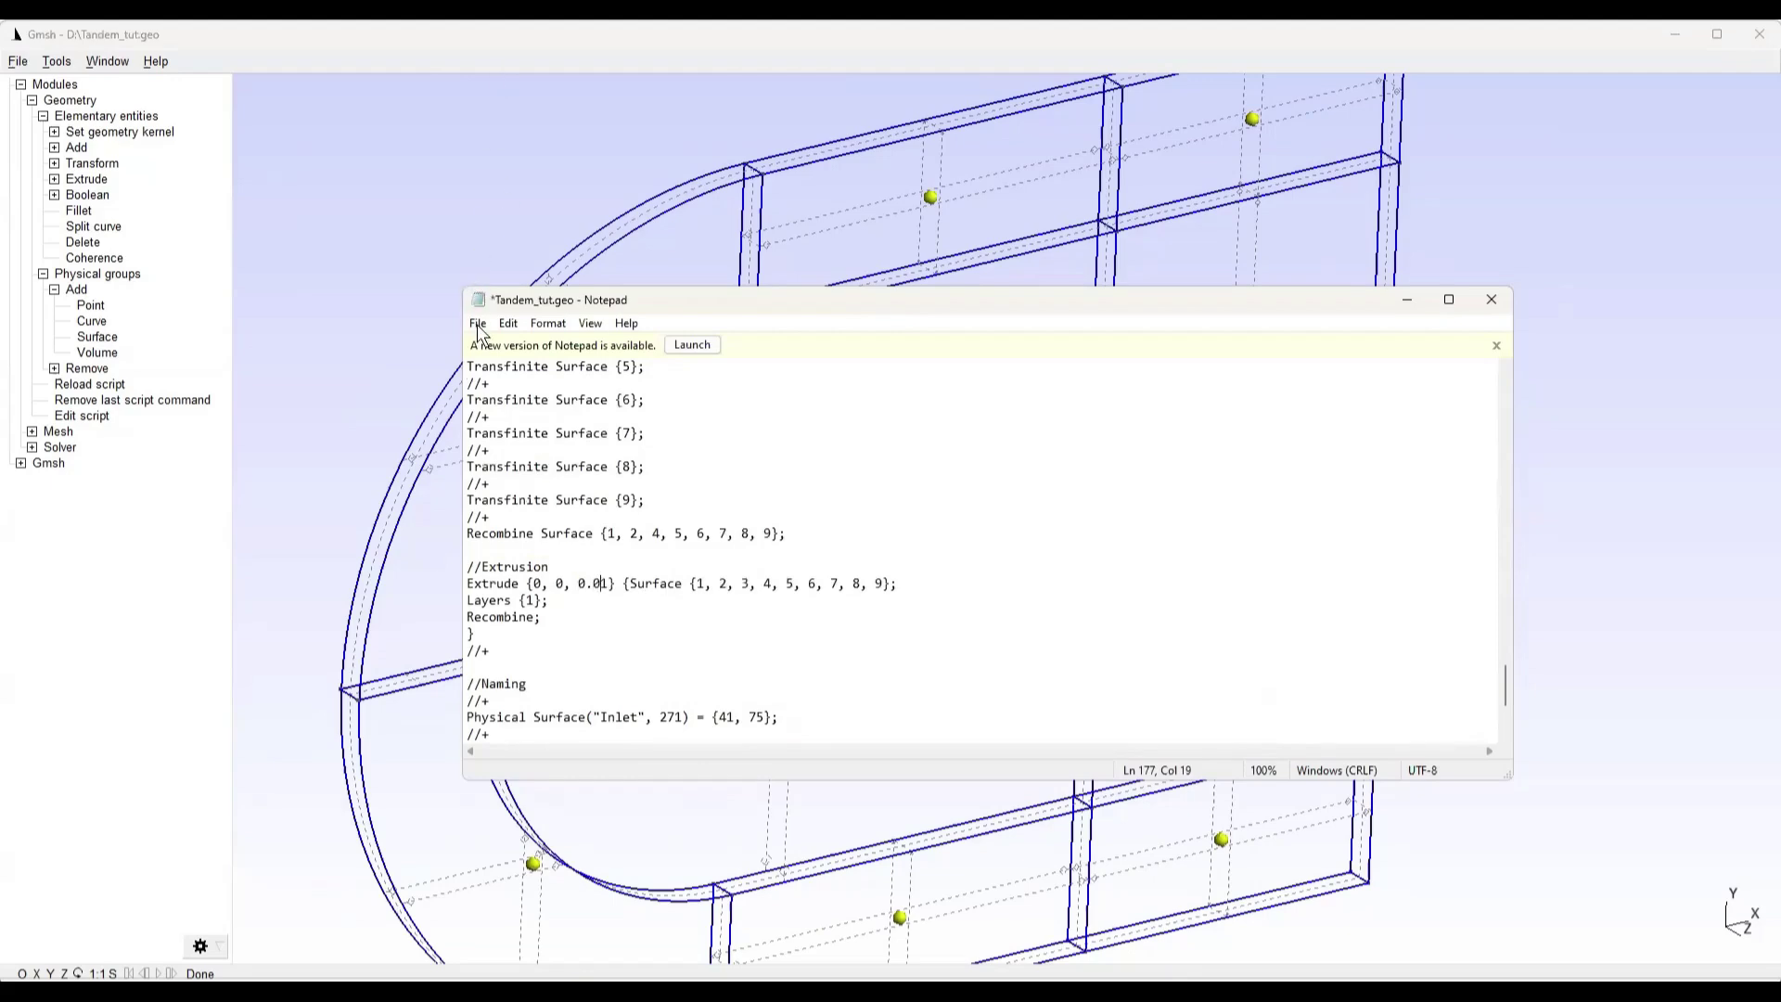
click(478, 323)
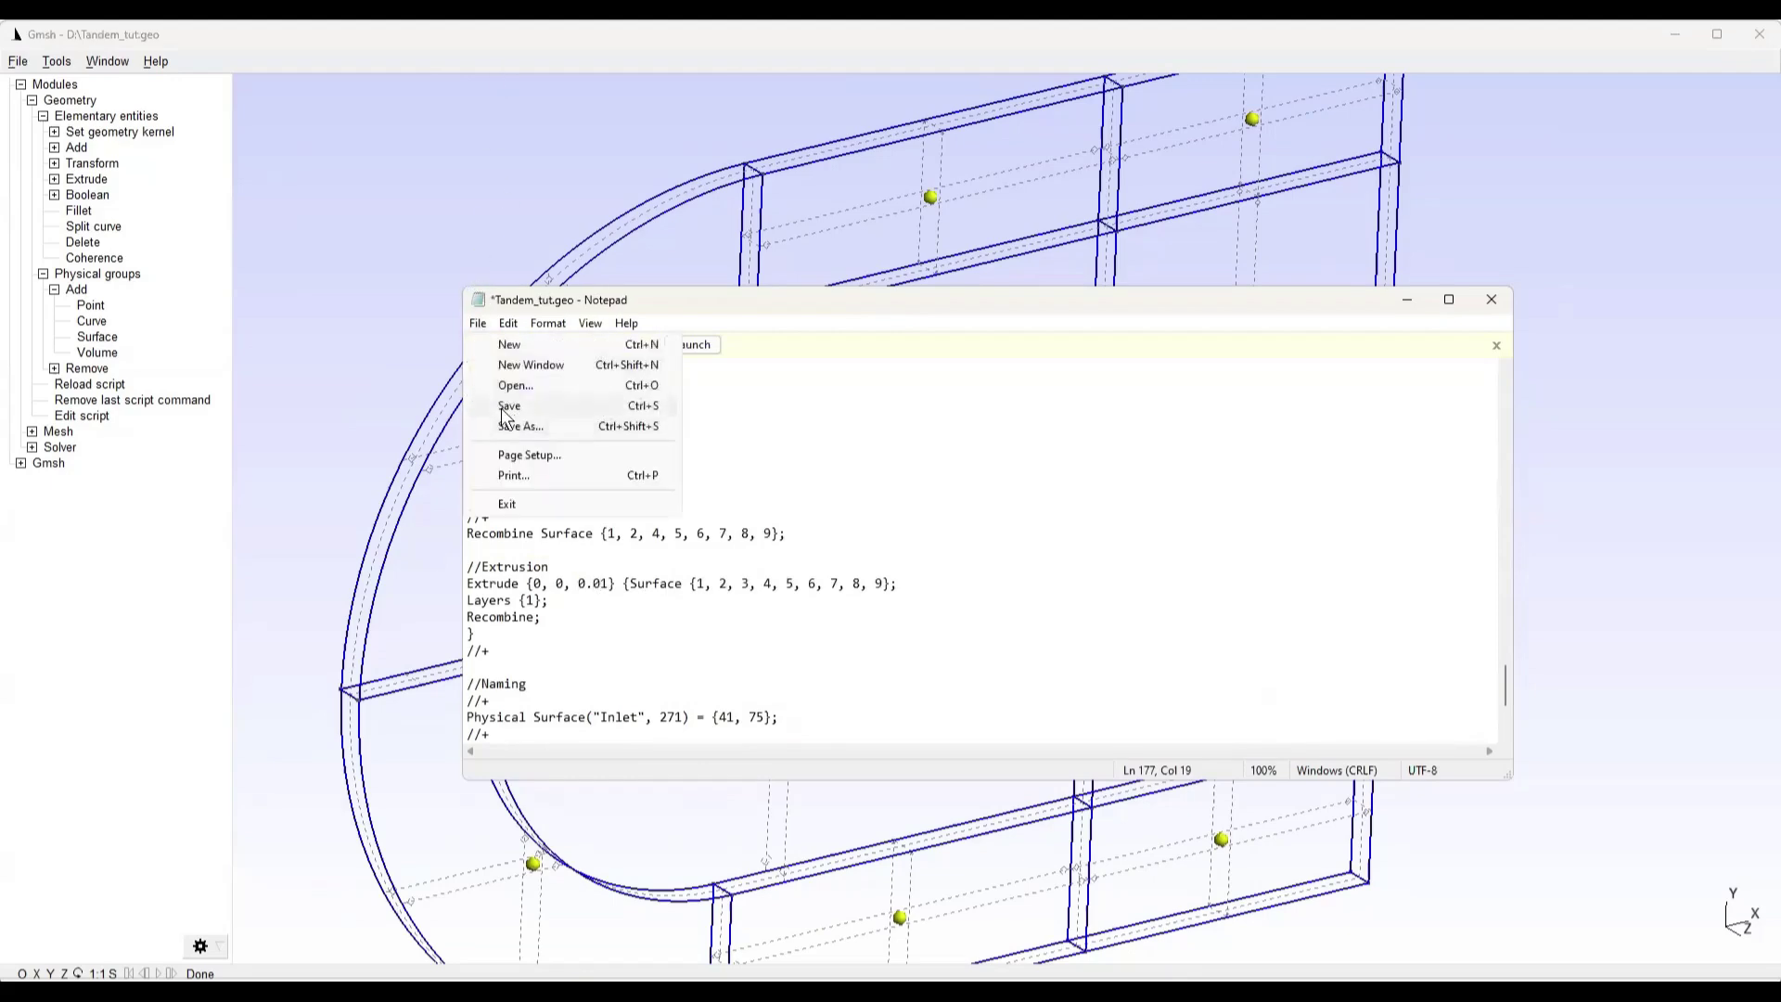
click(502, 408)
click(1475, 306)
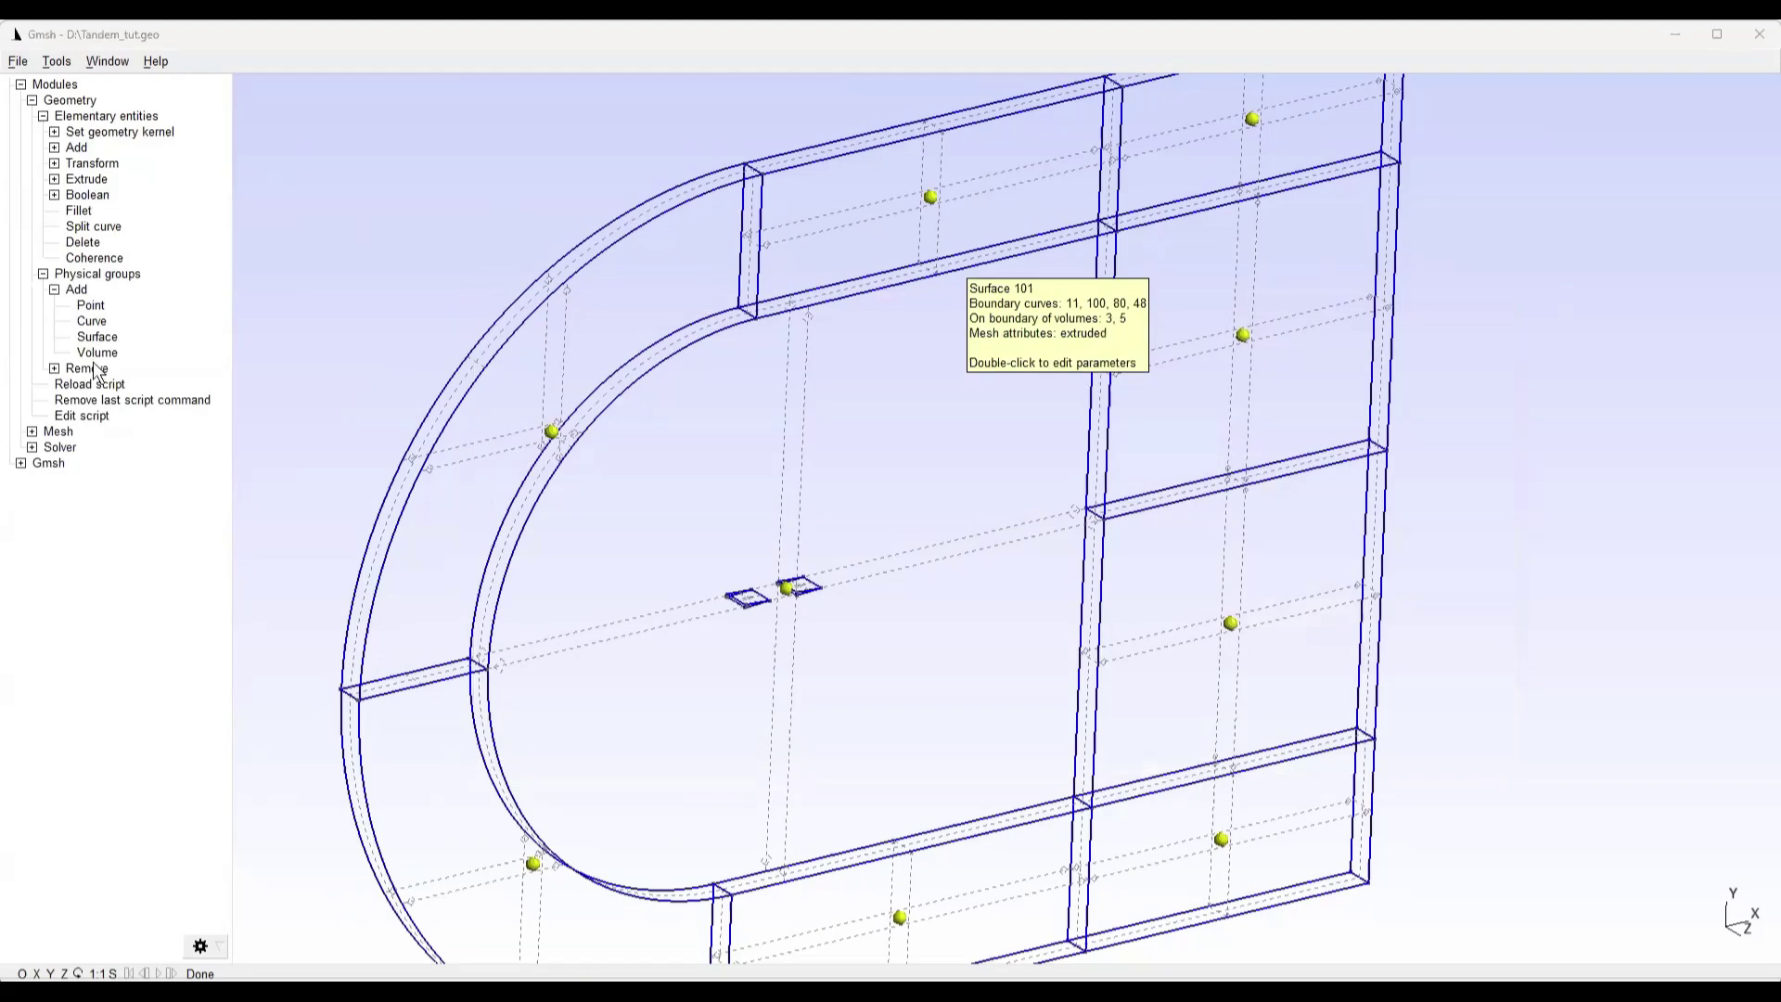
Reload the geometry script to apply the edited extrusion
click(89, 384)
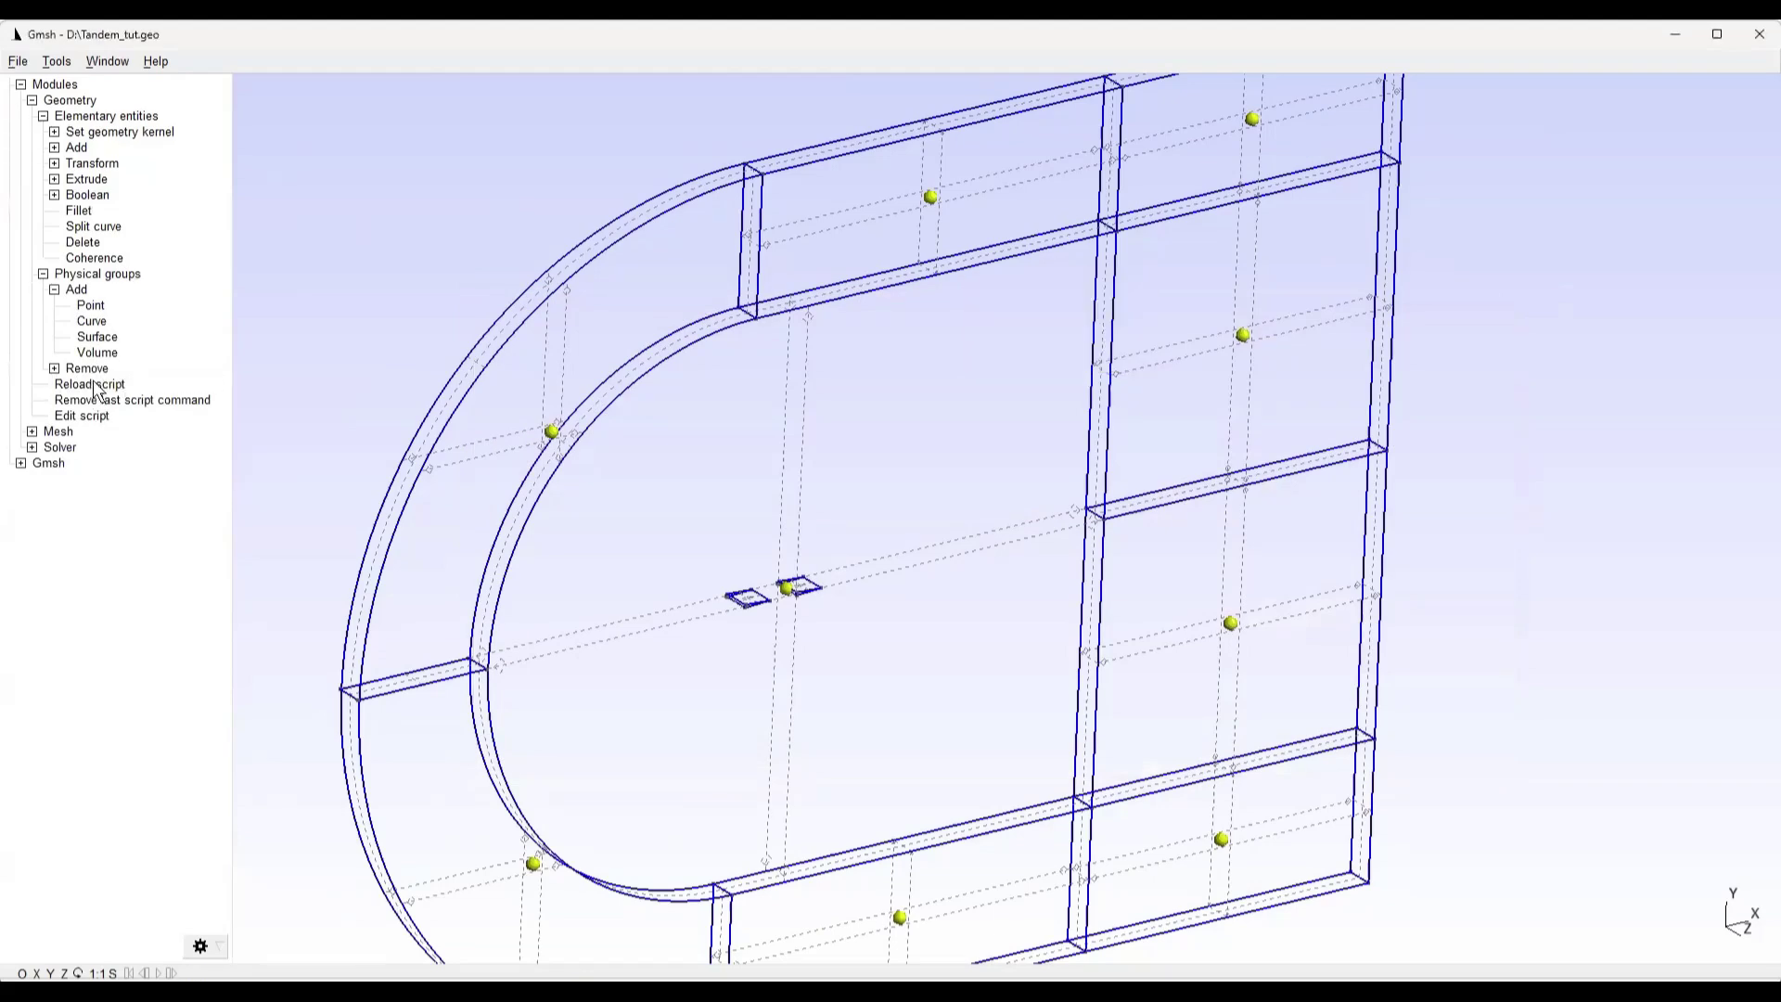
right_click(354, 235)
click(354, 236)
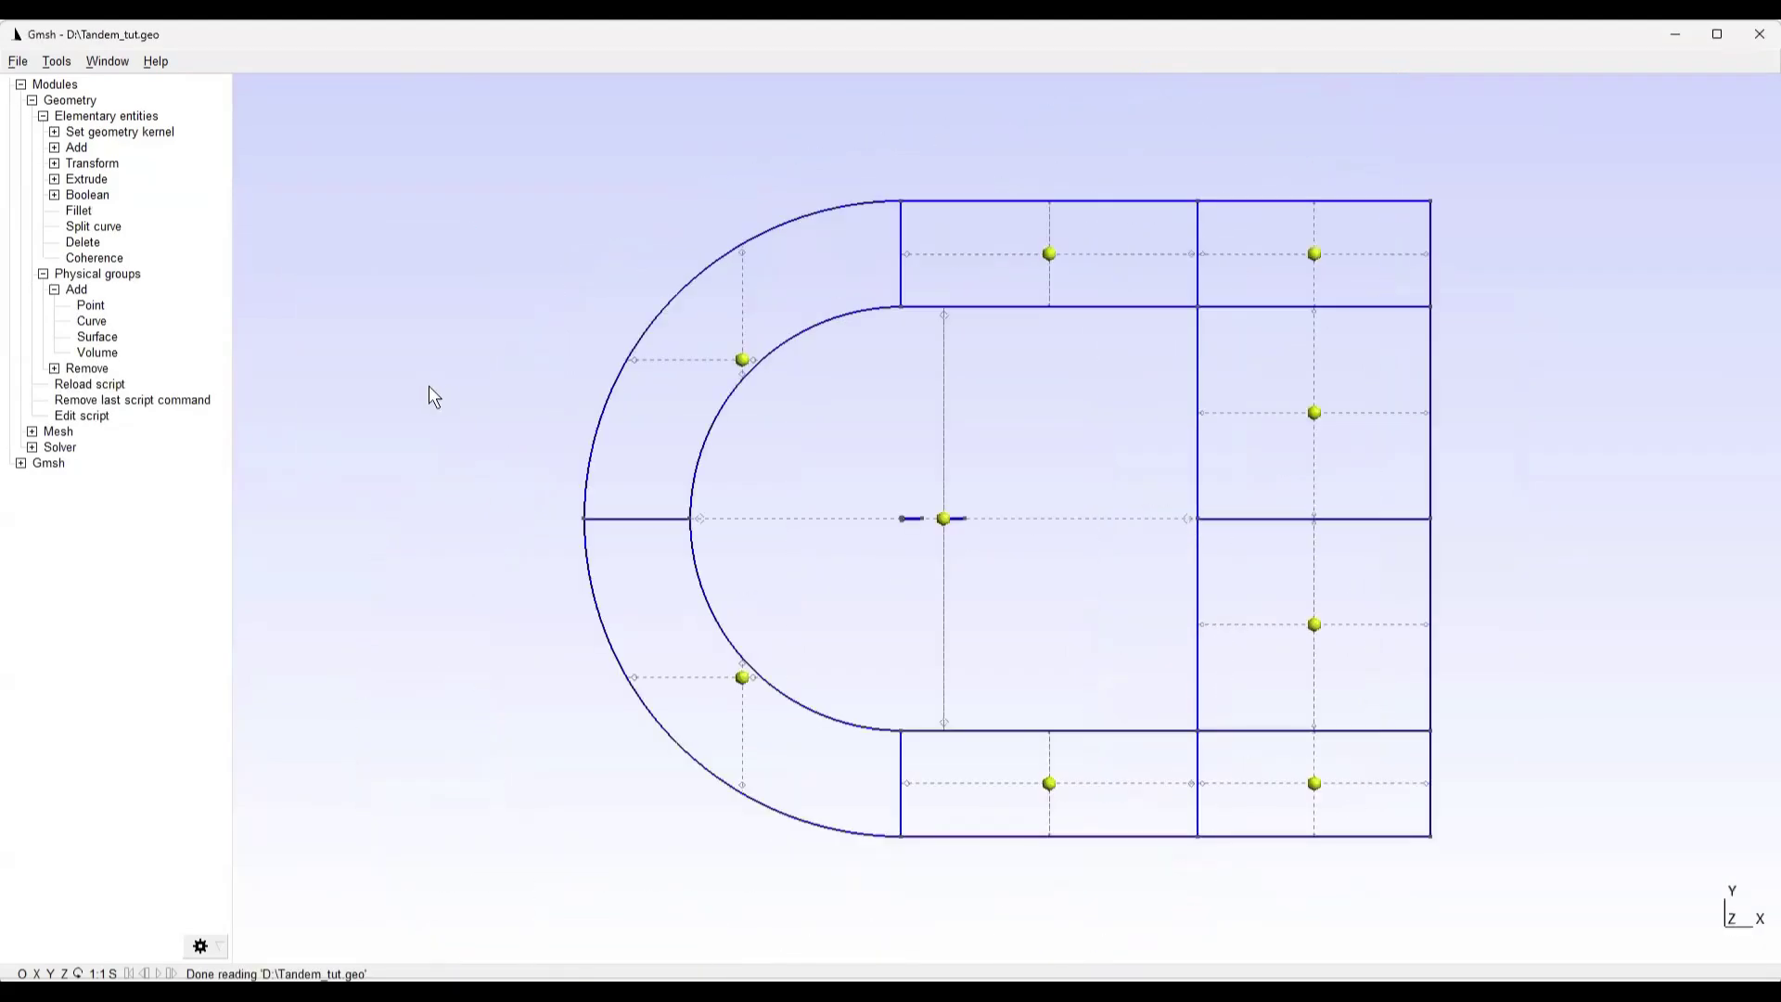
Hide the volumes and surfaces of the geometry through the geometry visibility options and close the options
right_click(429, 386)
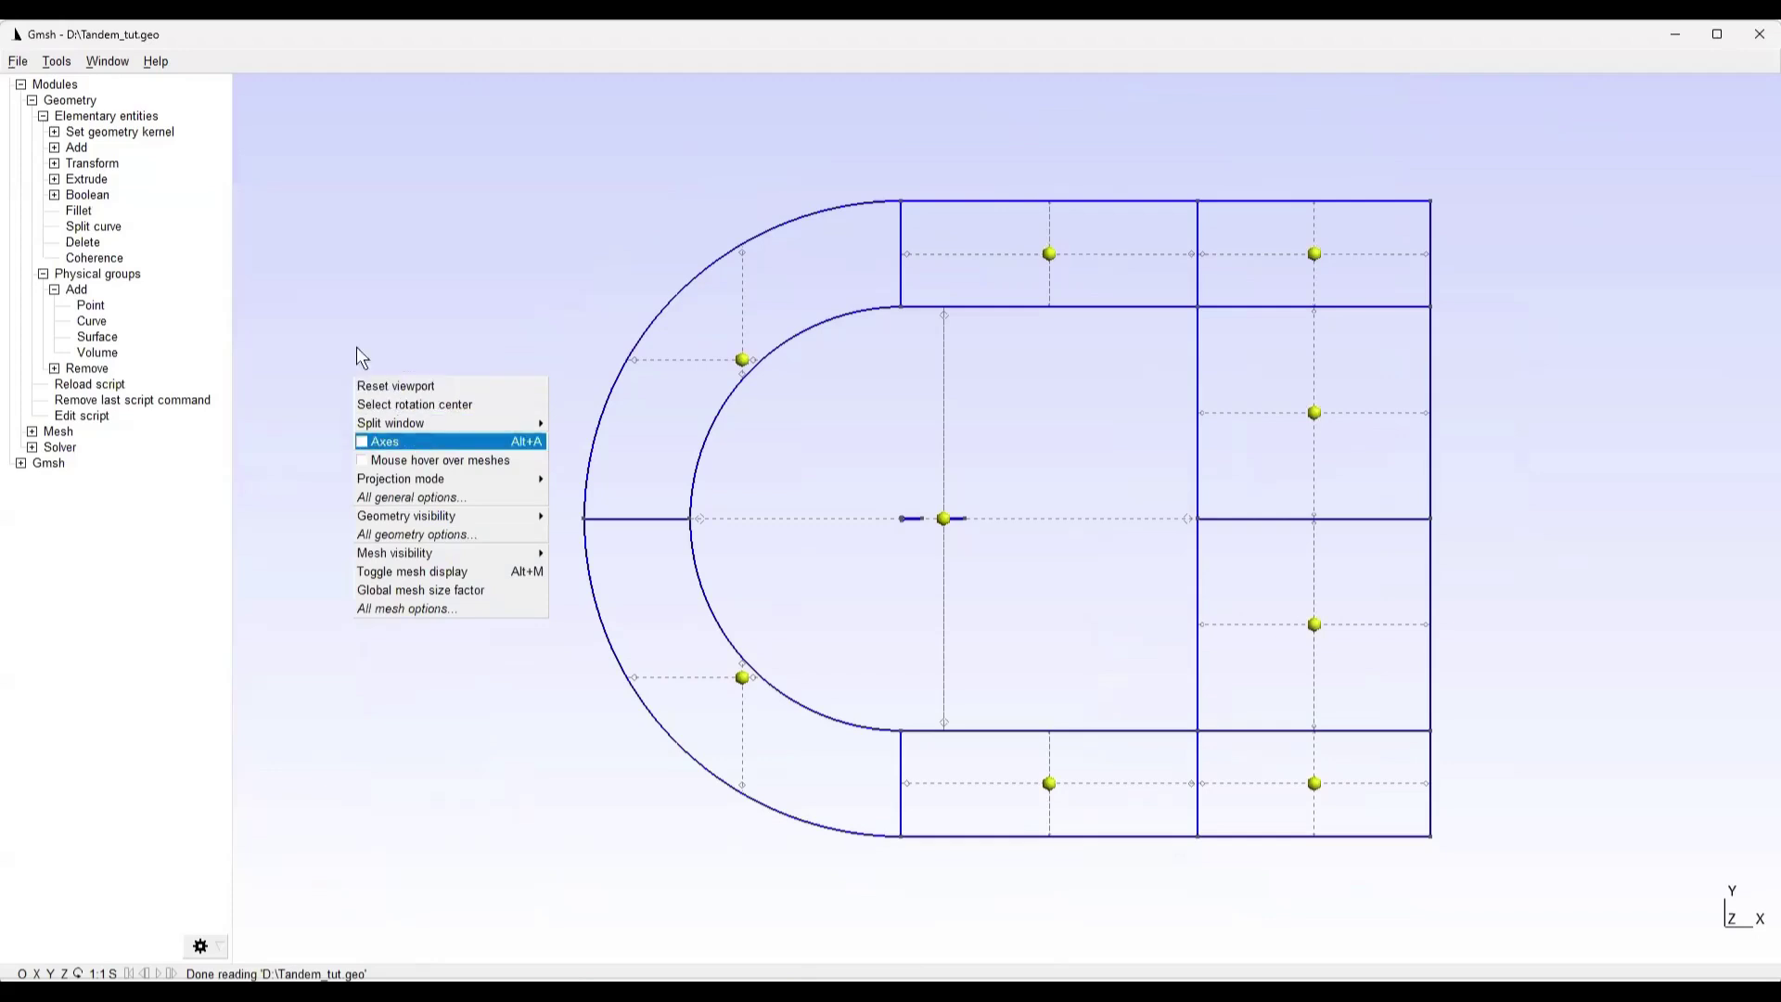
click(403, 262)
right_click(373, 68)
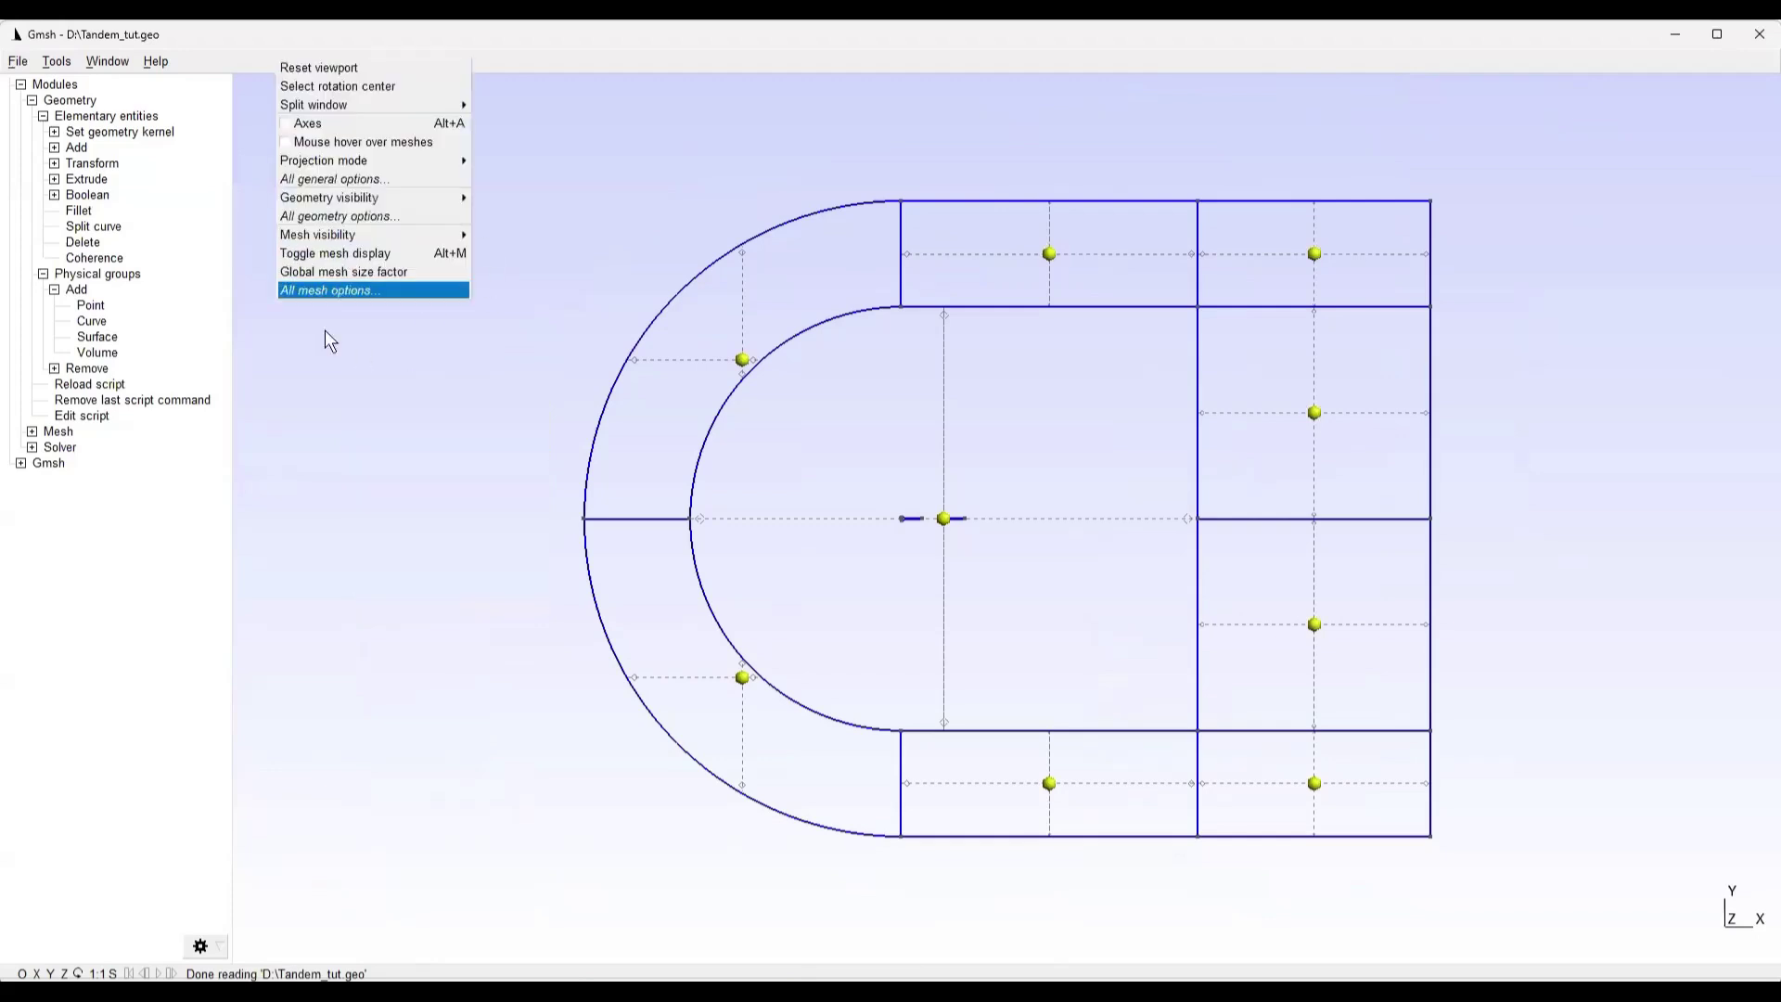
click(349, 217)
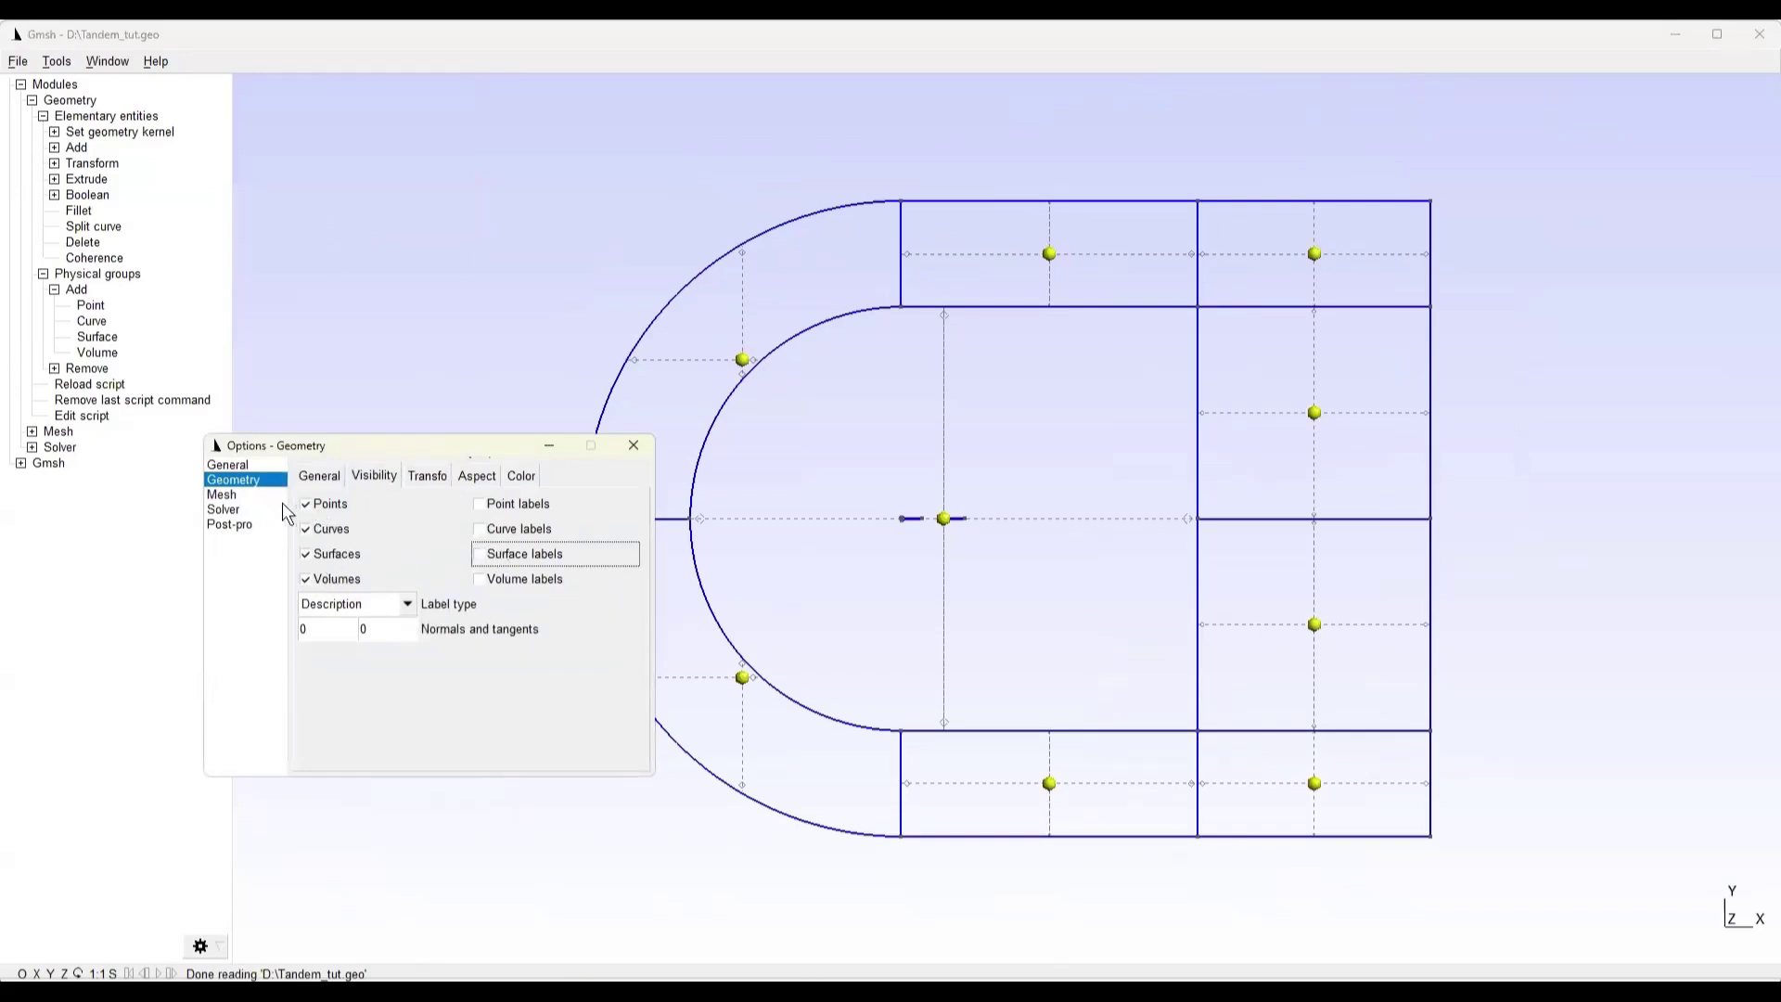
click(245, 492)
click(232, 480)
click(325, 580)
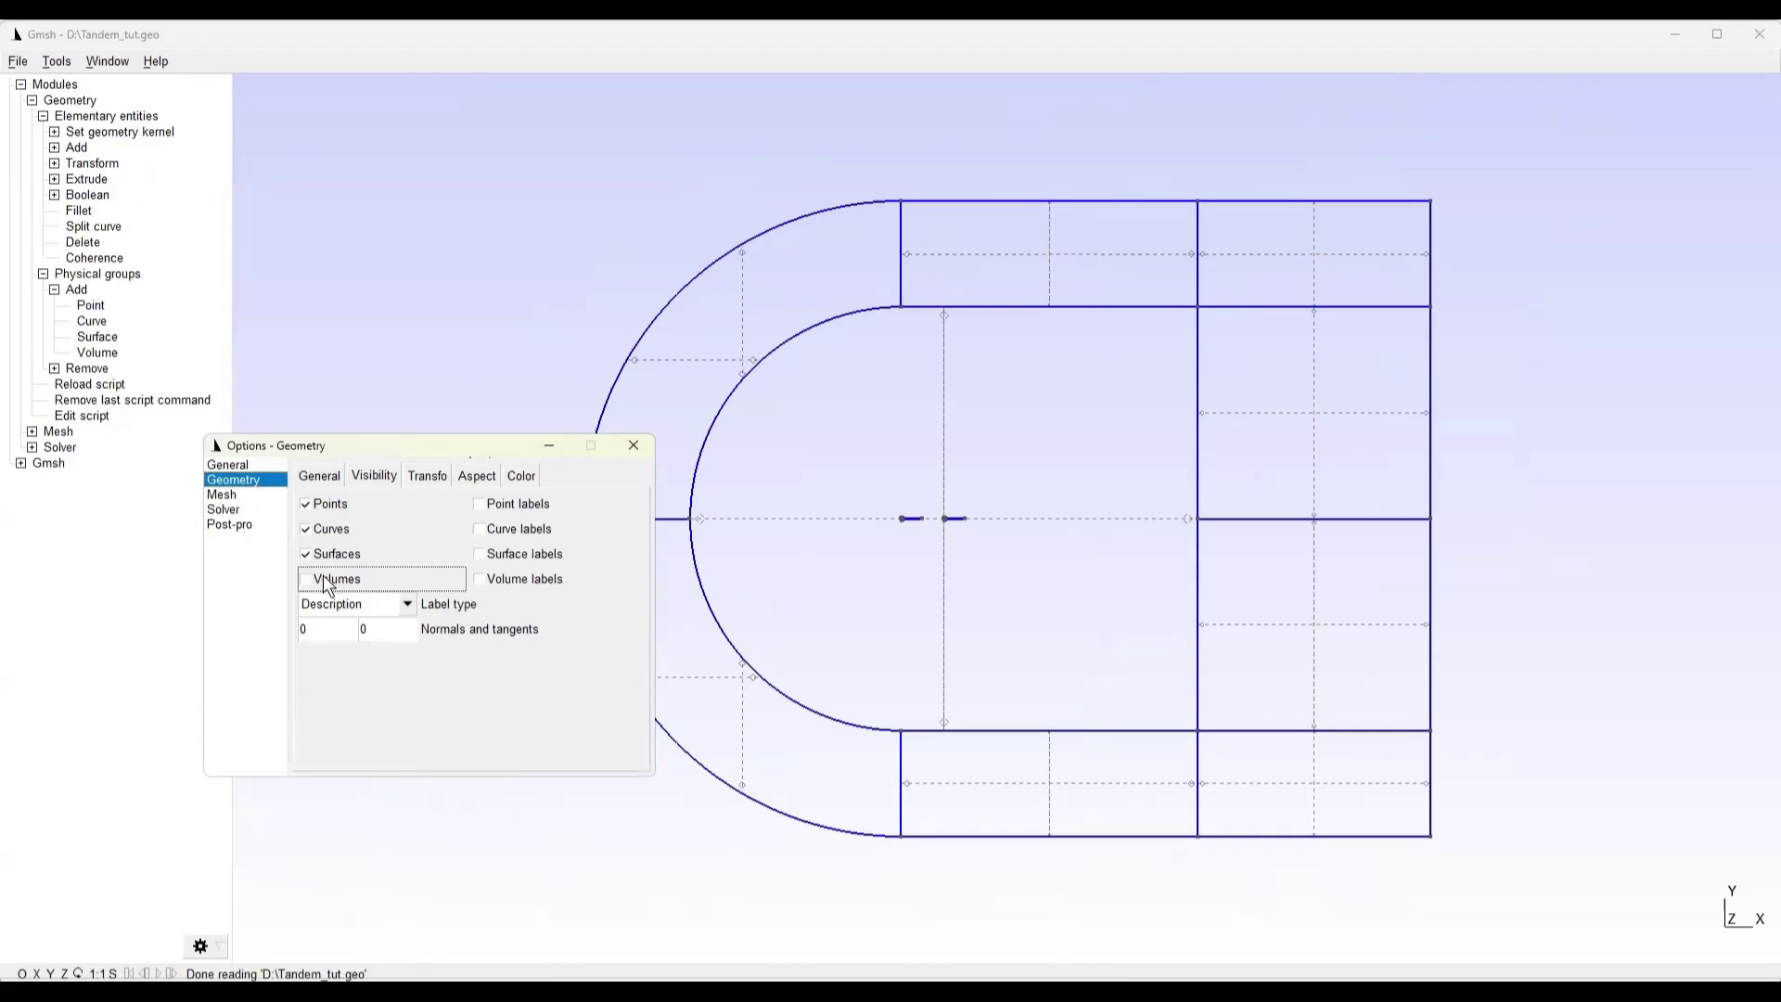
click(322, 558)
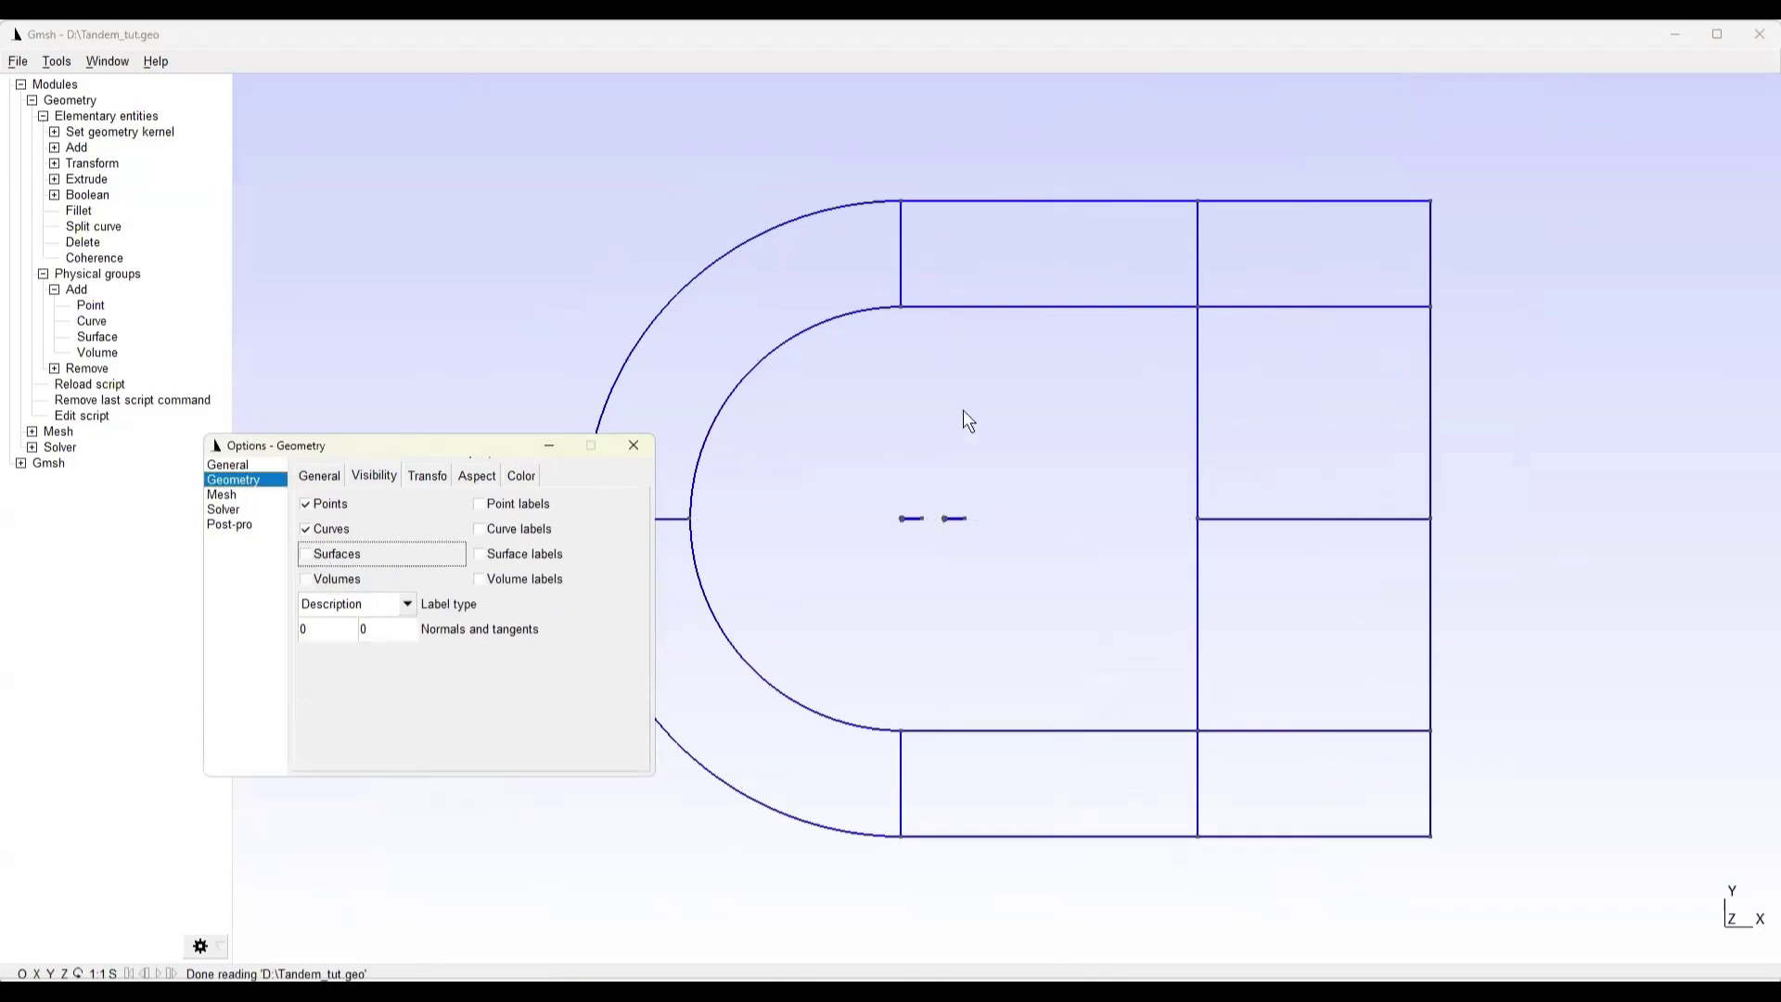
click(634, 445)
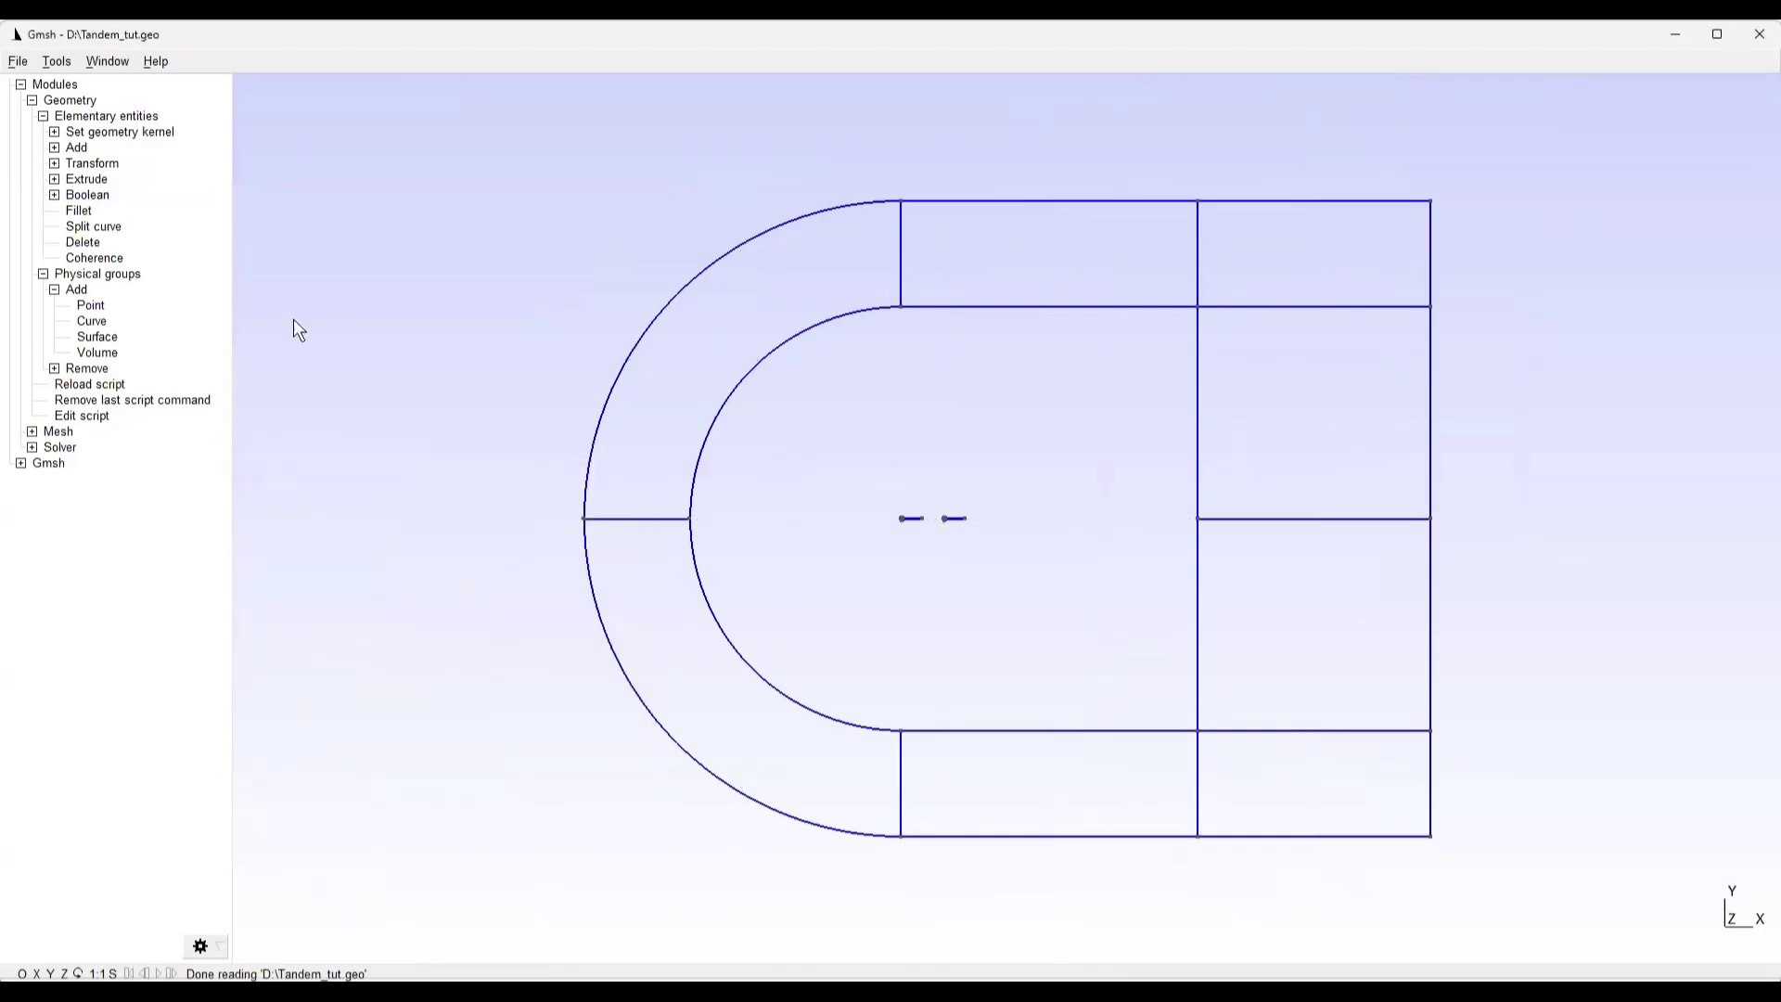
Generate the 2D mesh of the tandem airfoil domain
click(32, 432)
click(62, 479)
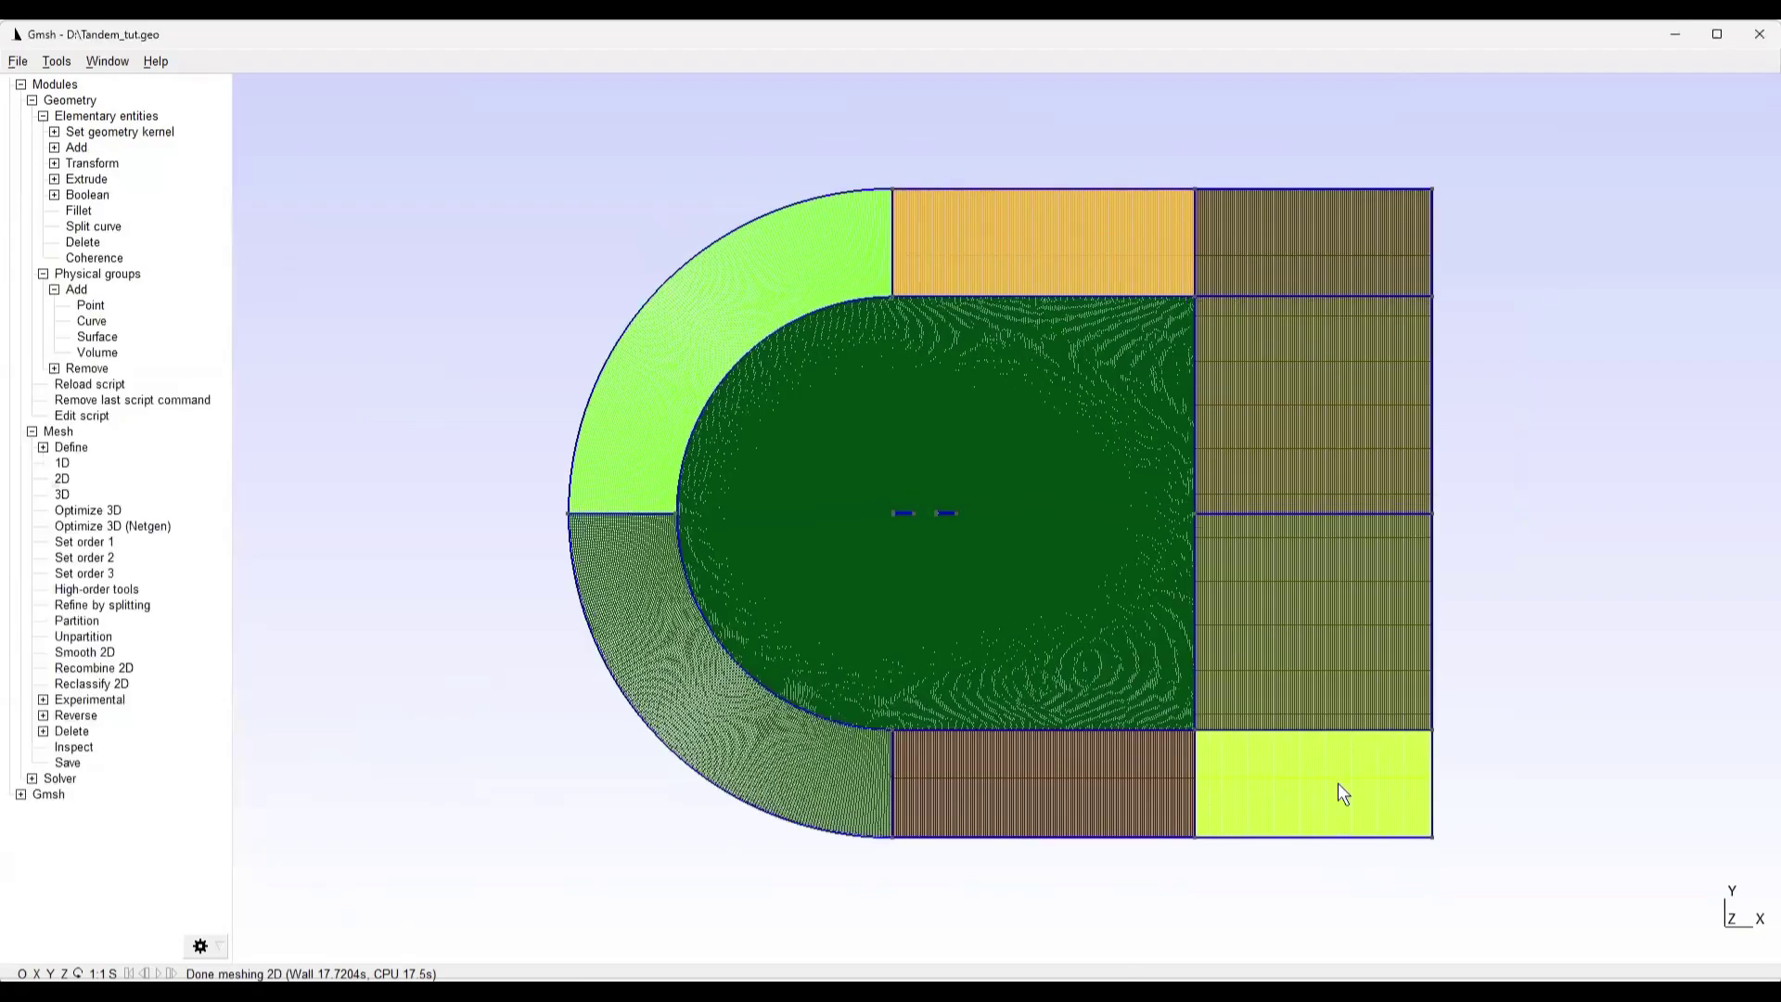
Examine the 2D mesh across the outer blocks, the curved inlet region and around both airfoils, from the front and back
scroll(1351, 785, up, 2)
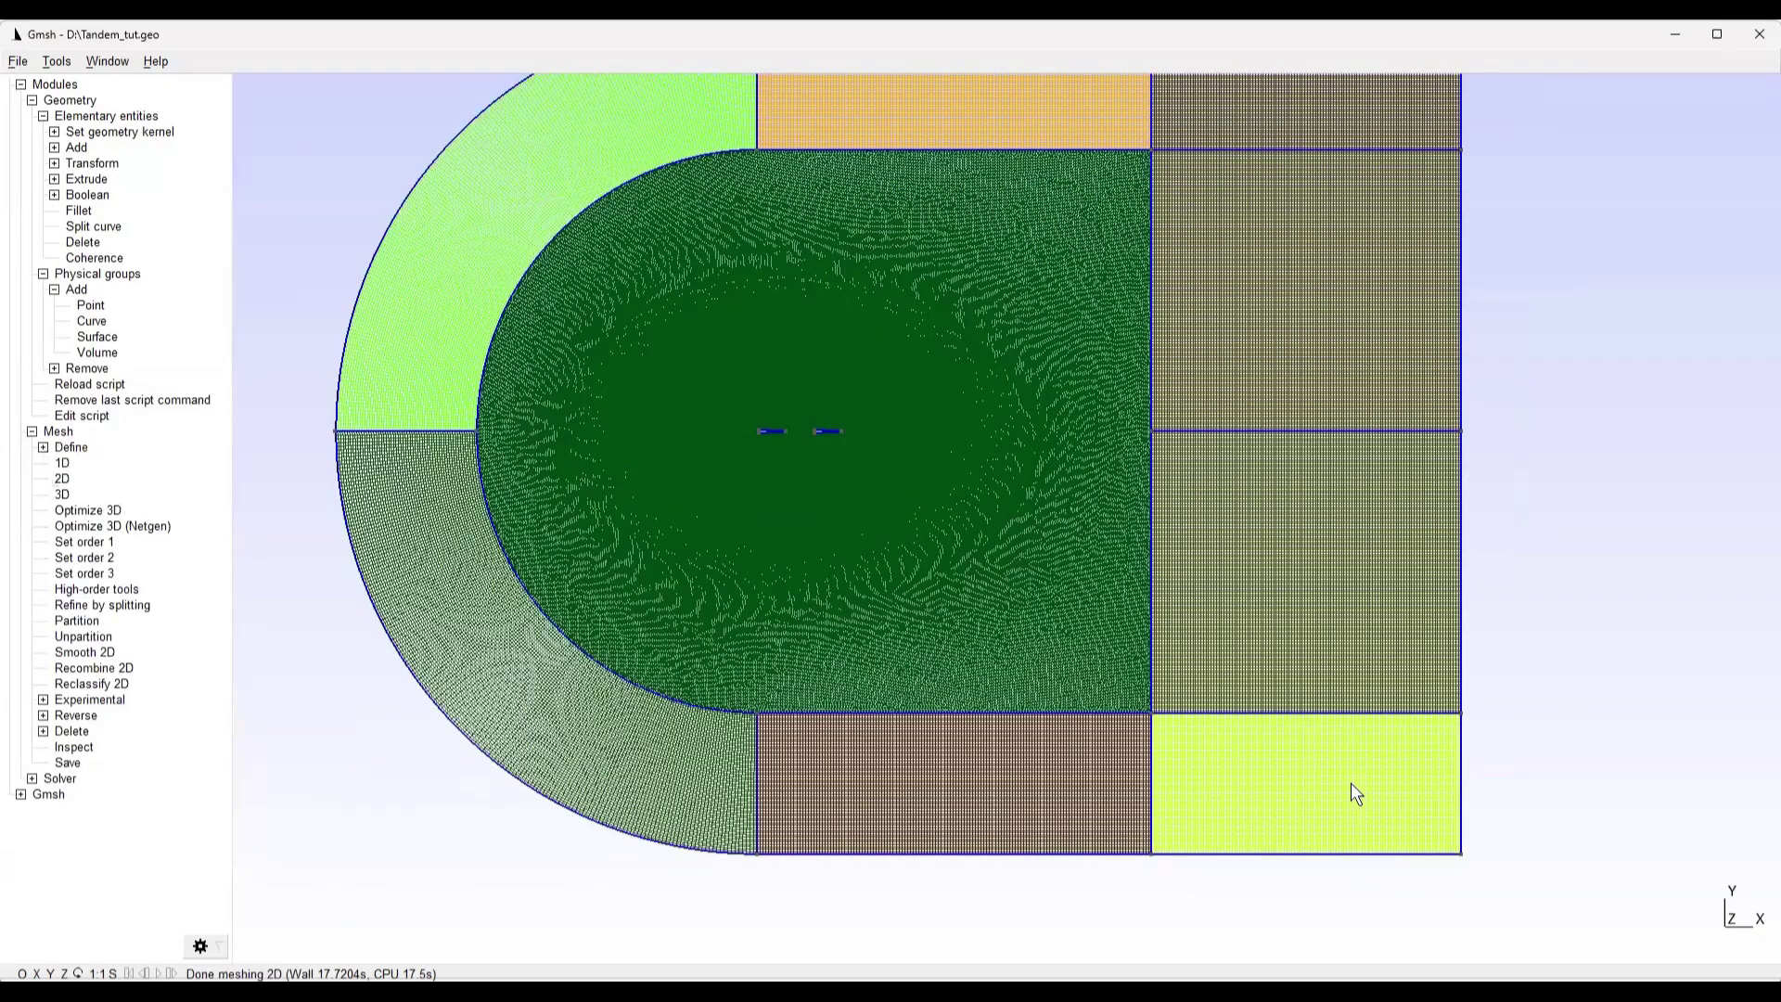
scroll(1350, 783, up, 3)
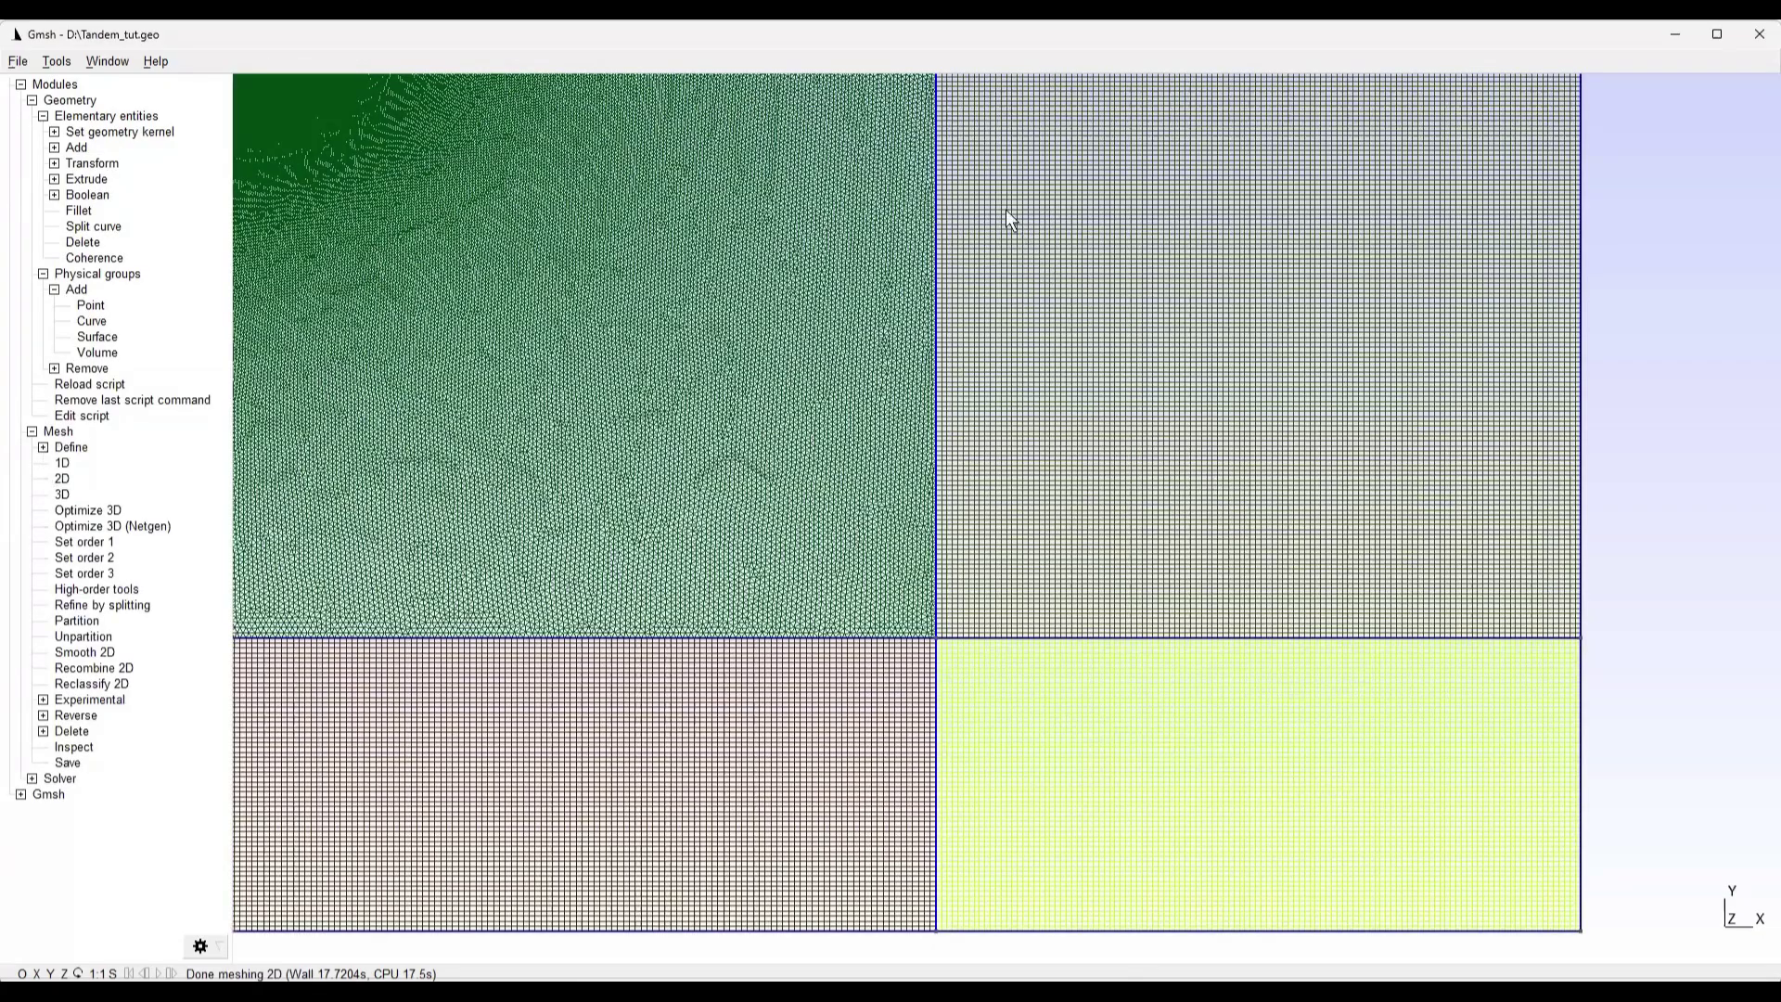
scroll(1021, 223, up, 2)
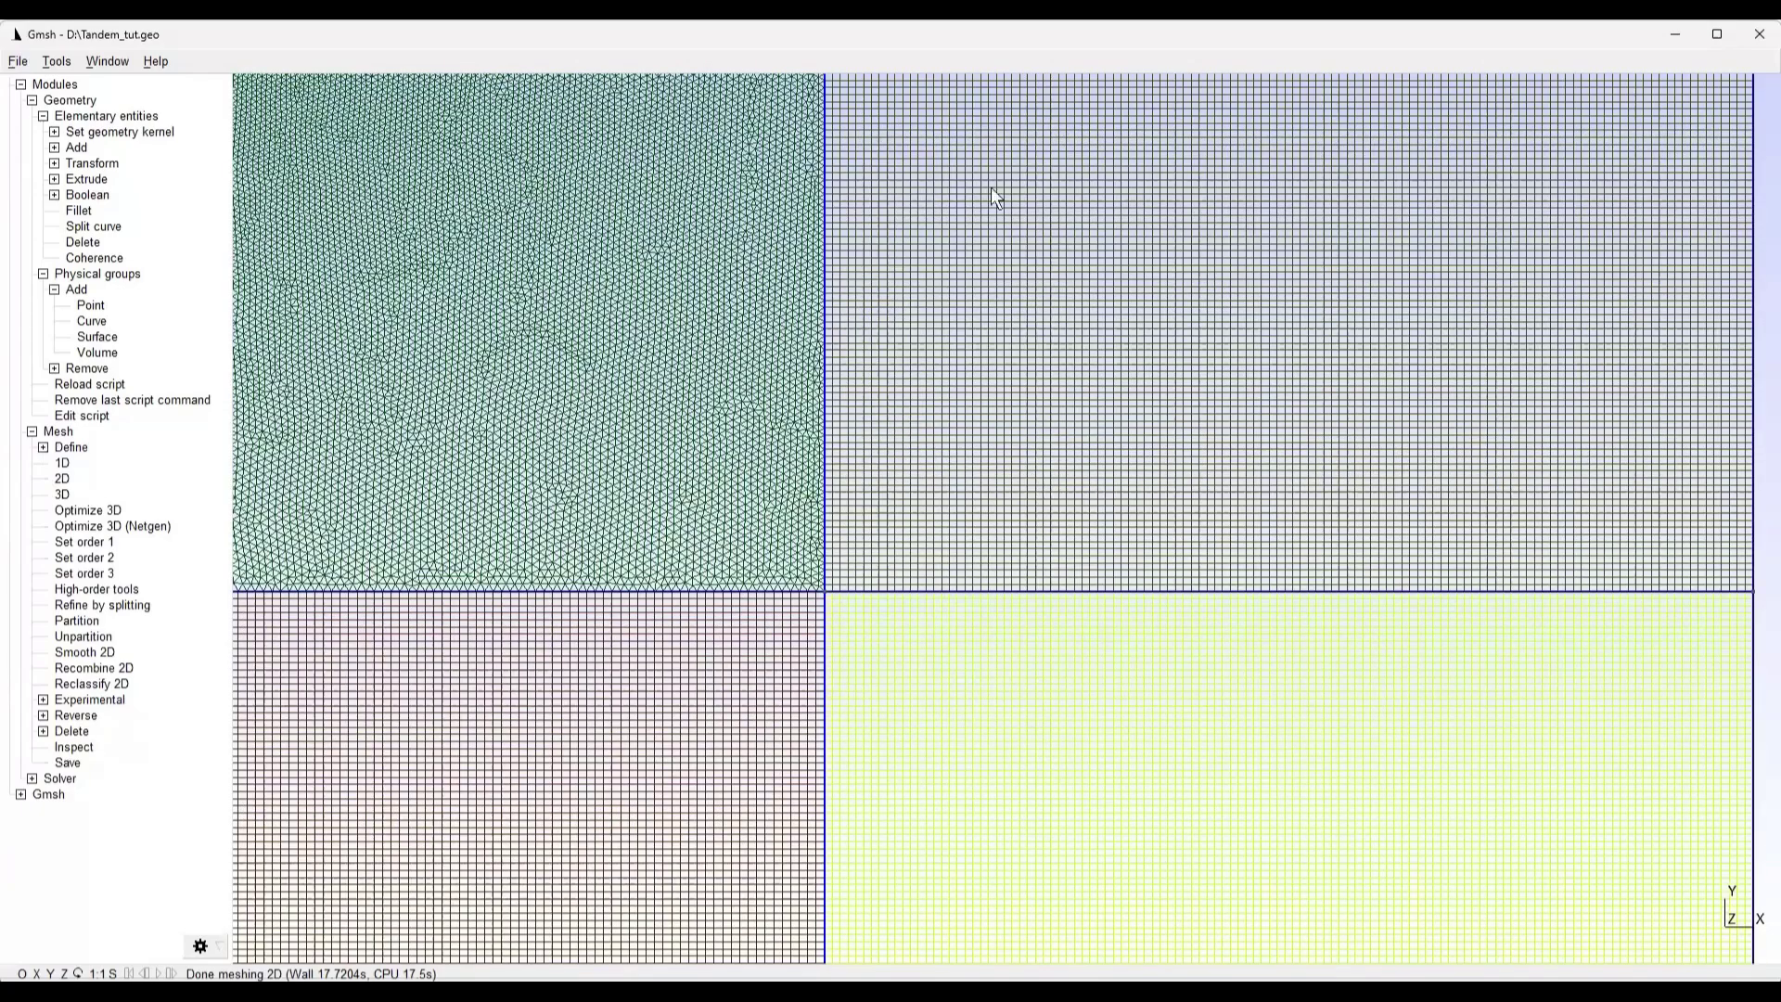
drag(1029, 394, 391, 347)
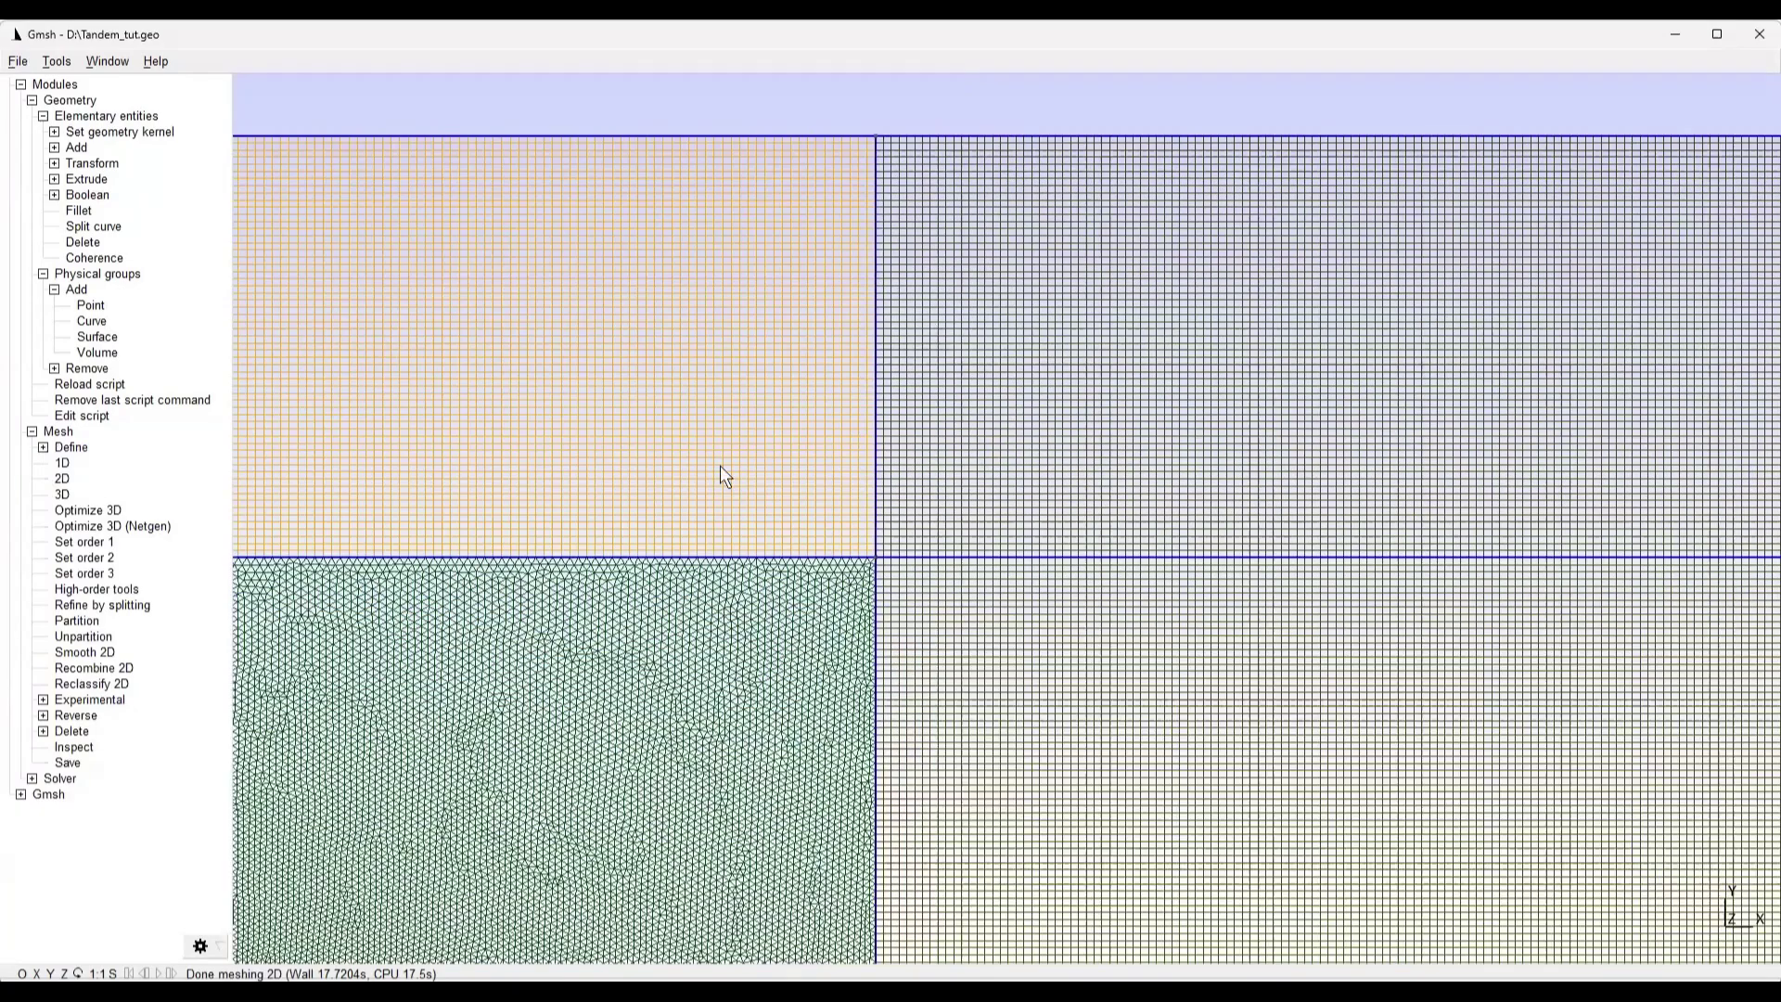
drag(1065, 247, 239, 87)
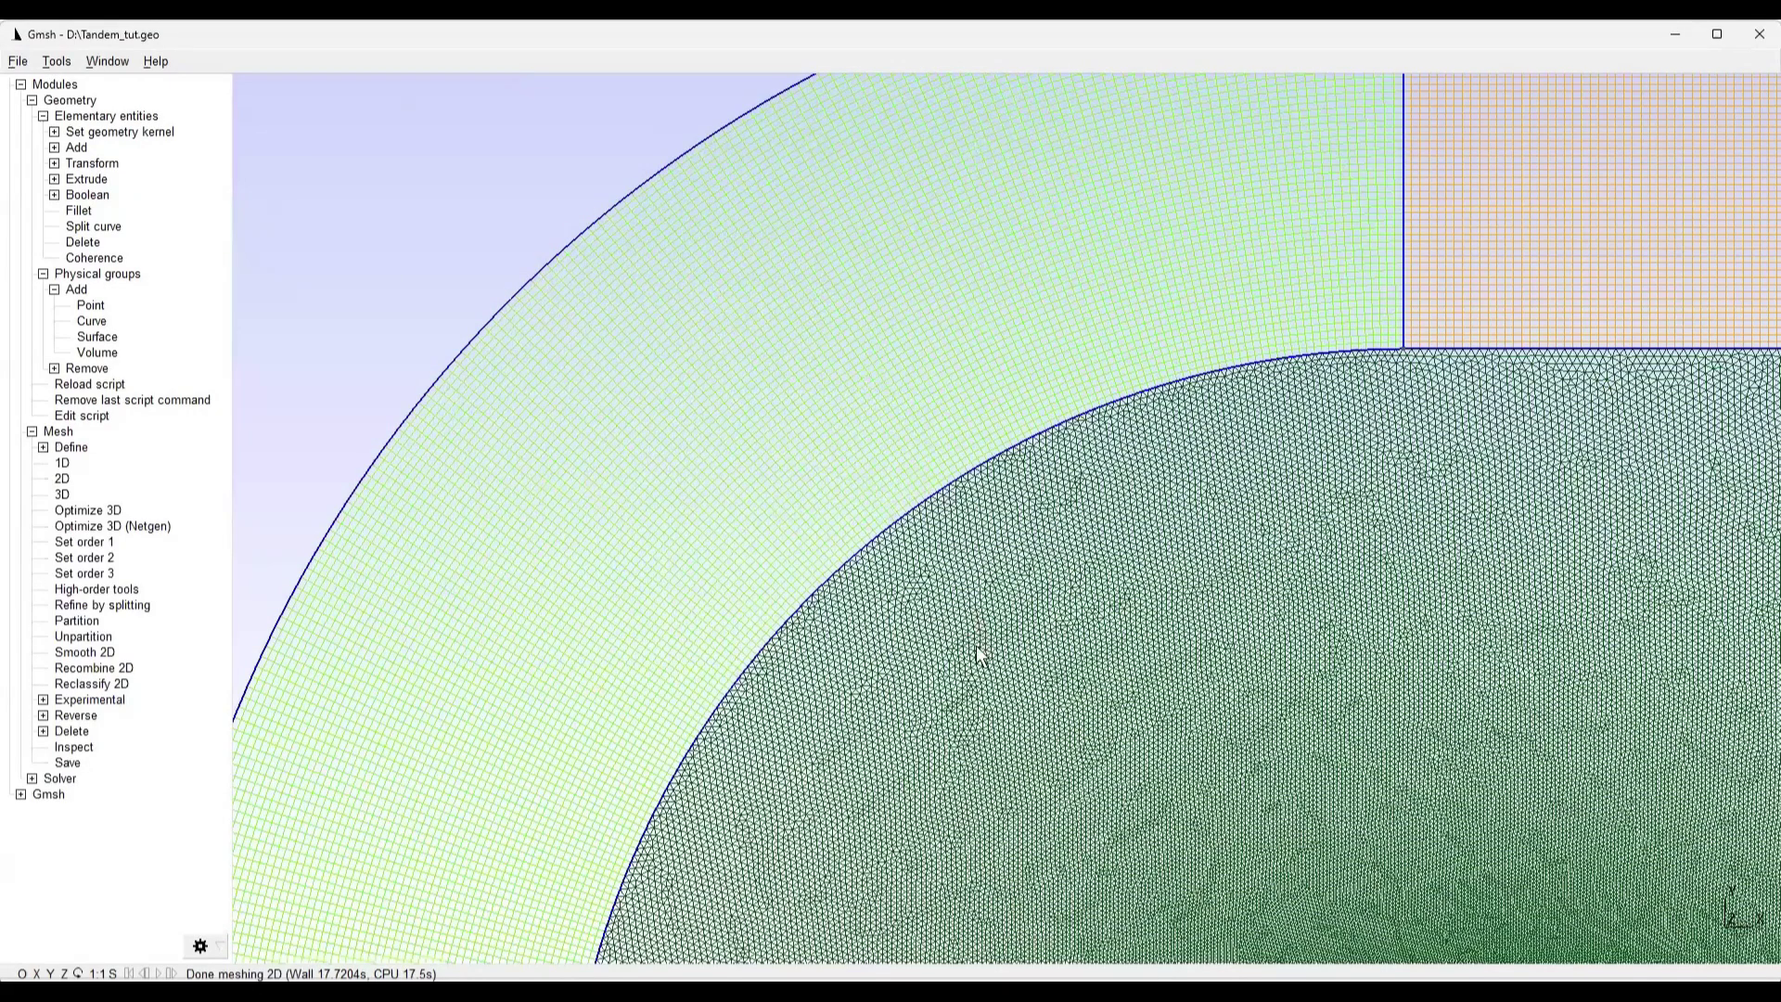
drag(918, 627, 707, 605)
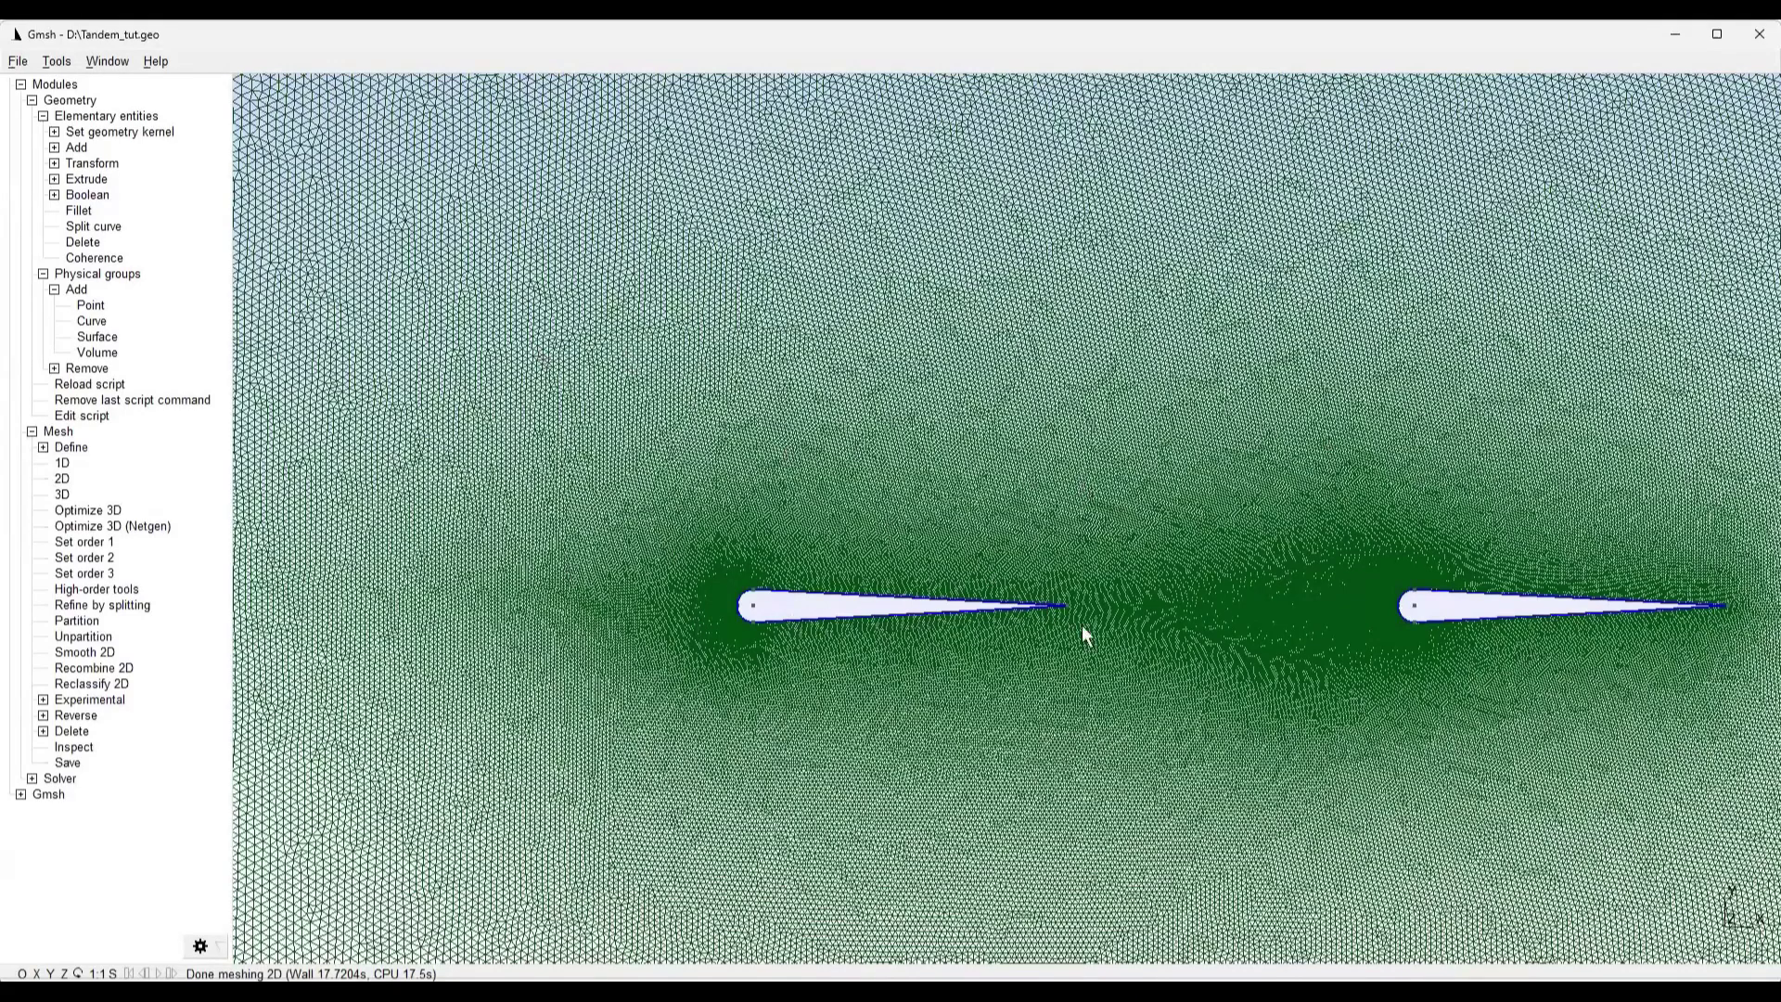
scroll(800, 309, up, 3)
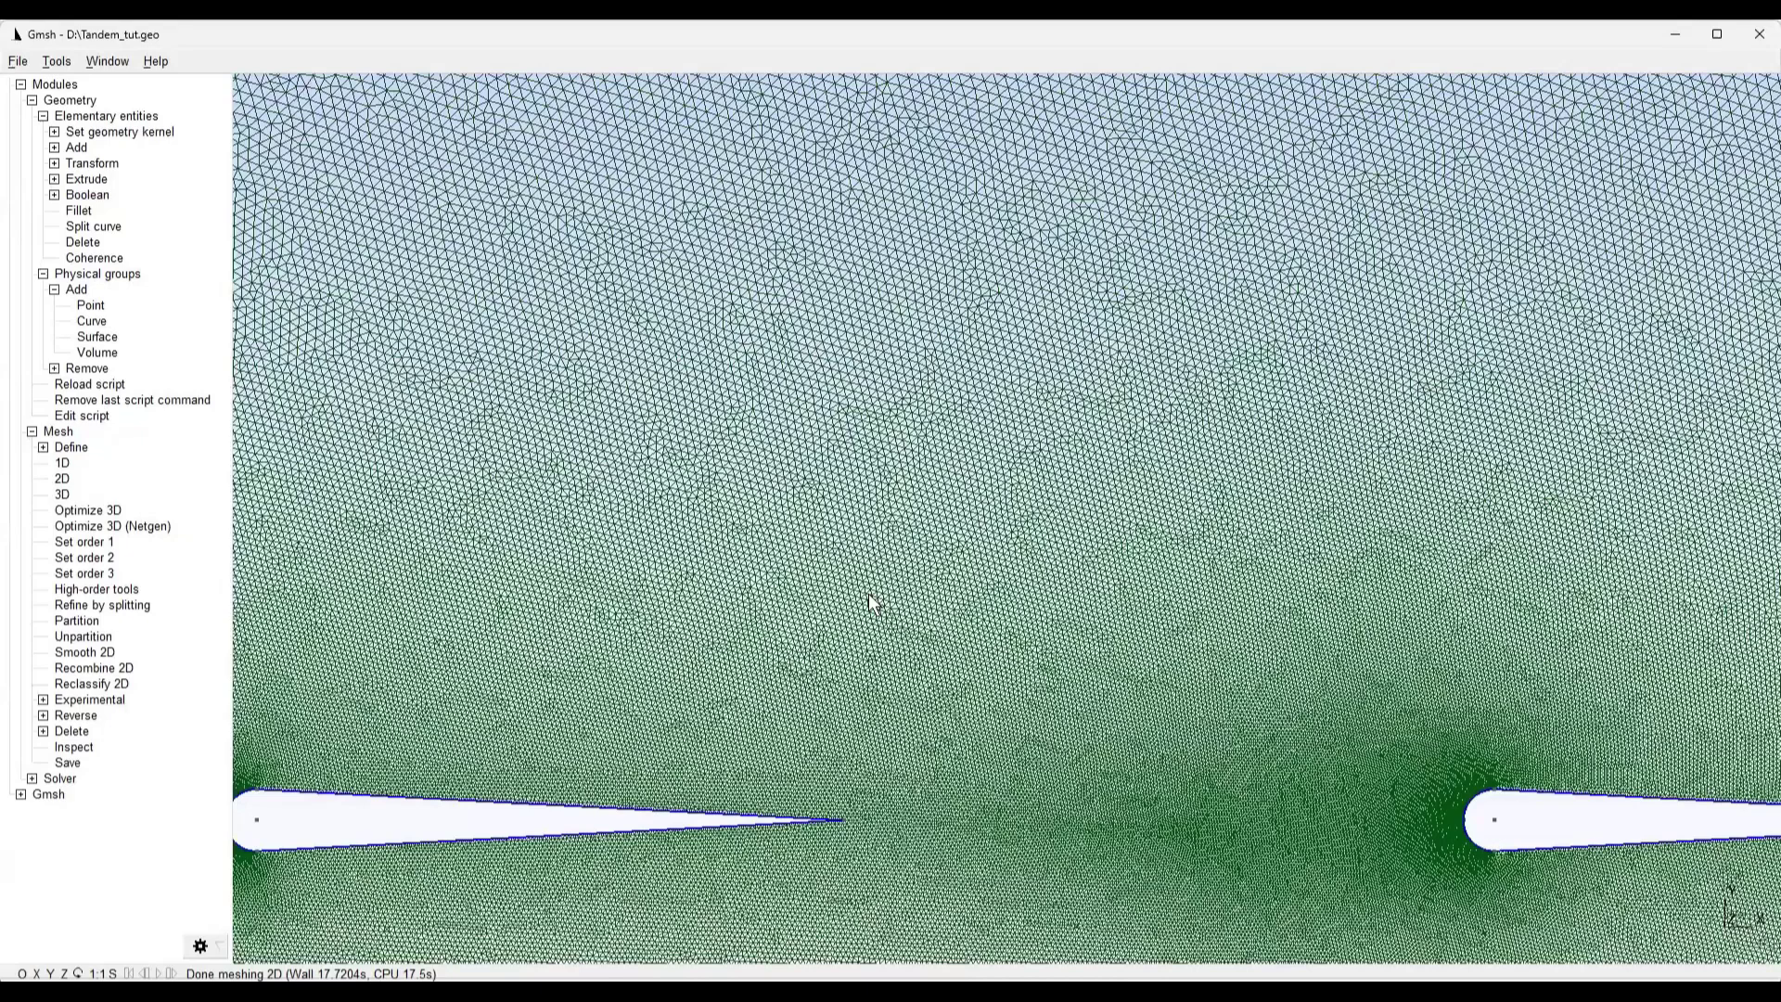
scroll(883, 309, down, 5)
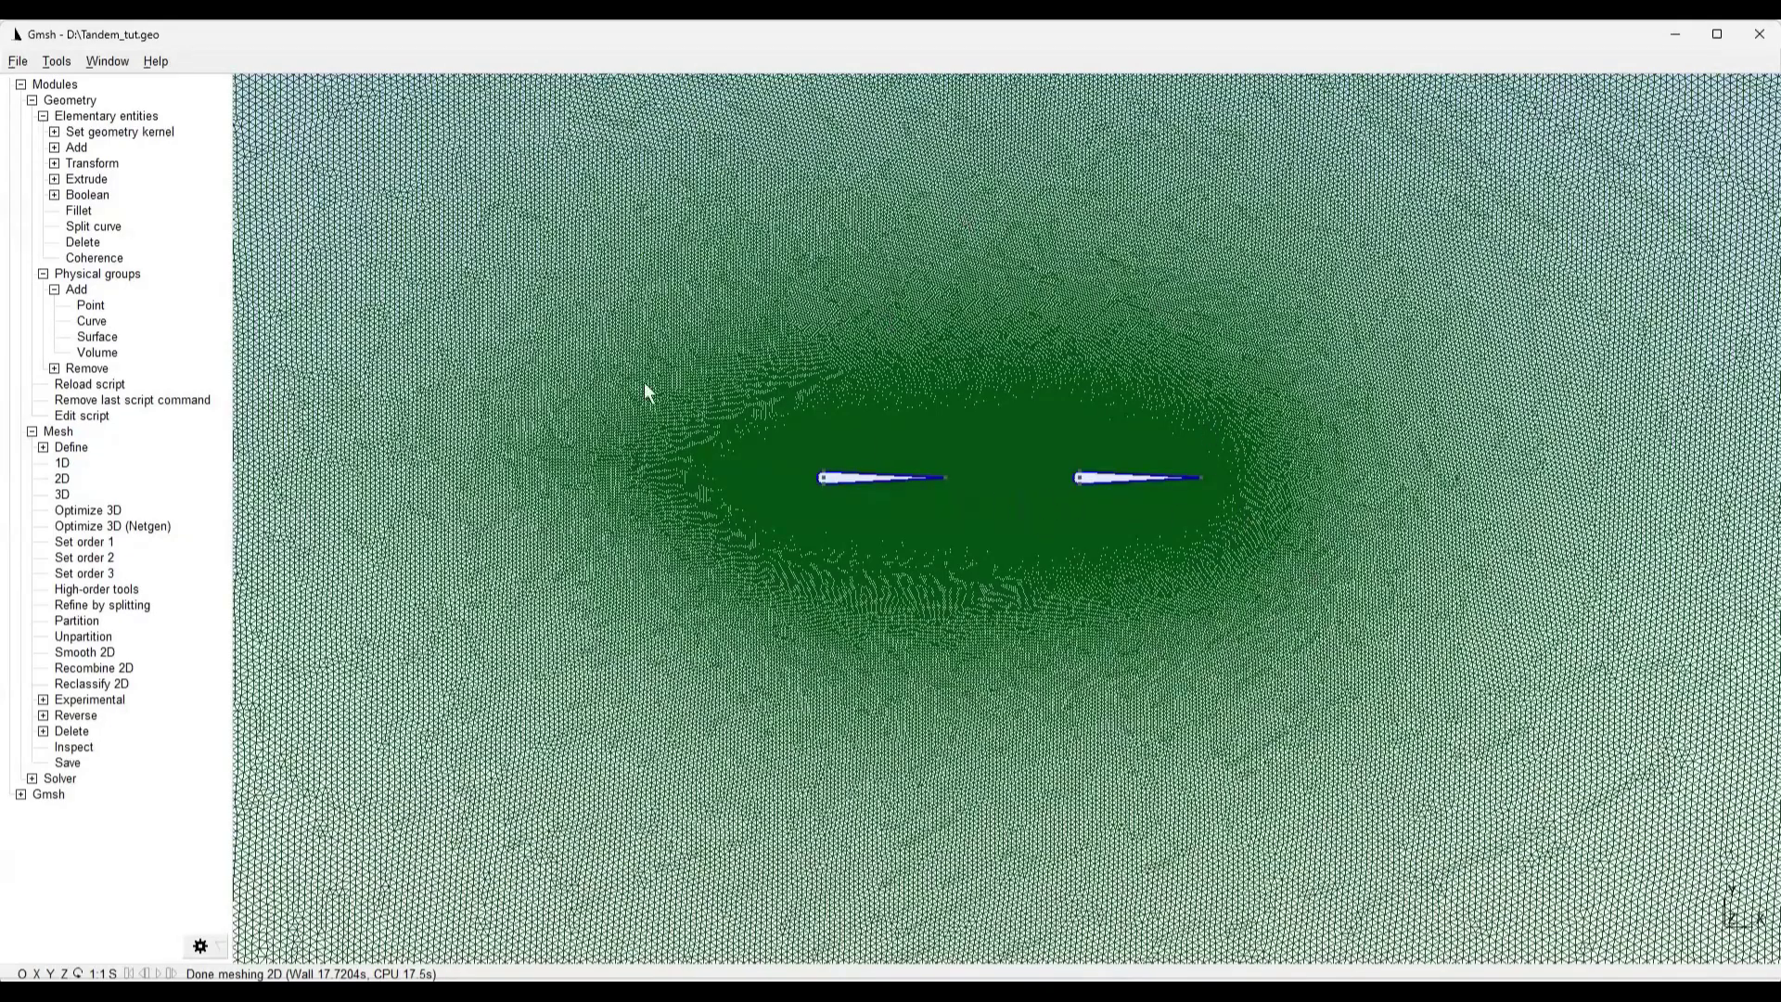
drag(529, 380, 545, 252)
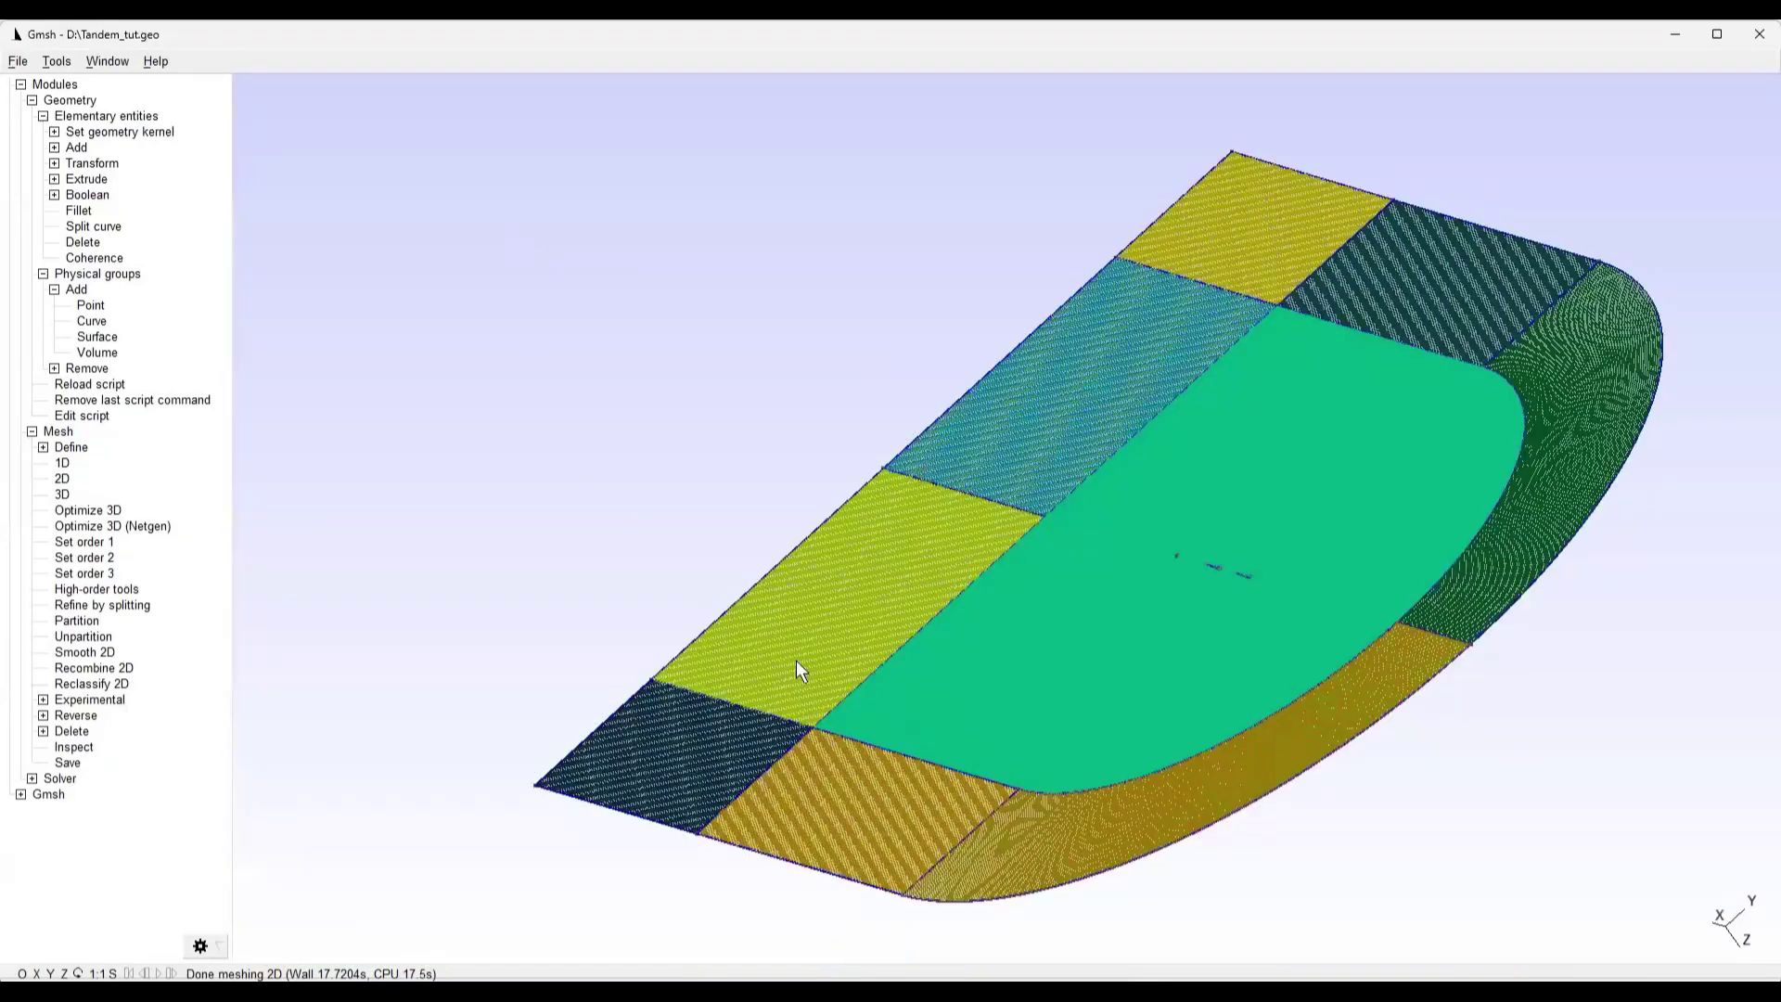
drag(788, 655, 913, 579)
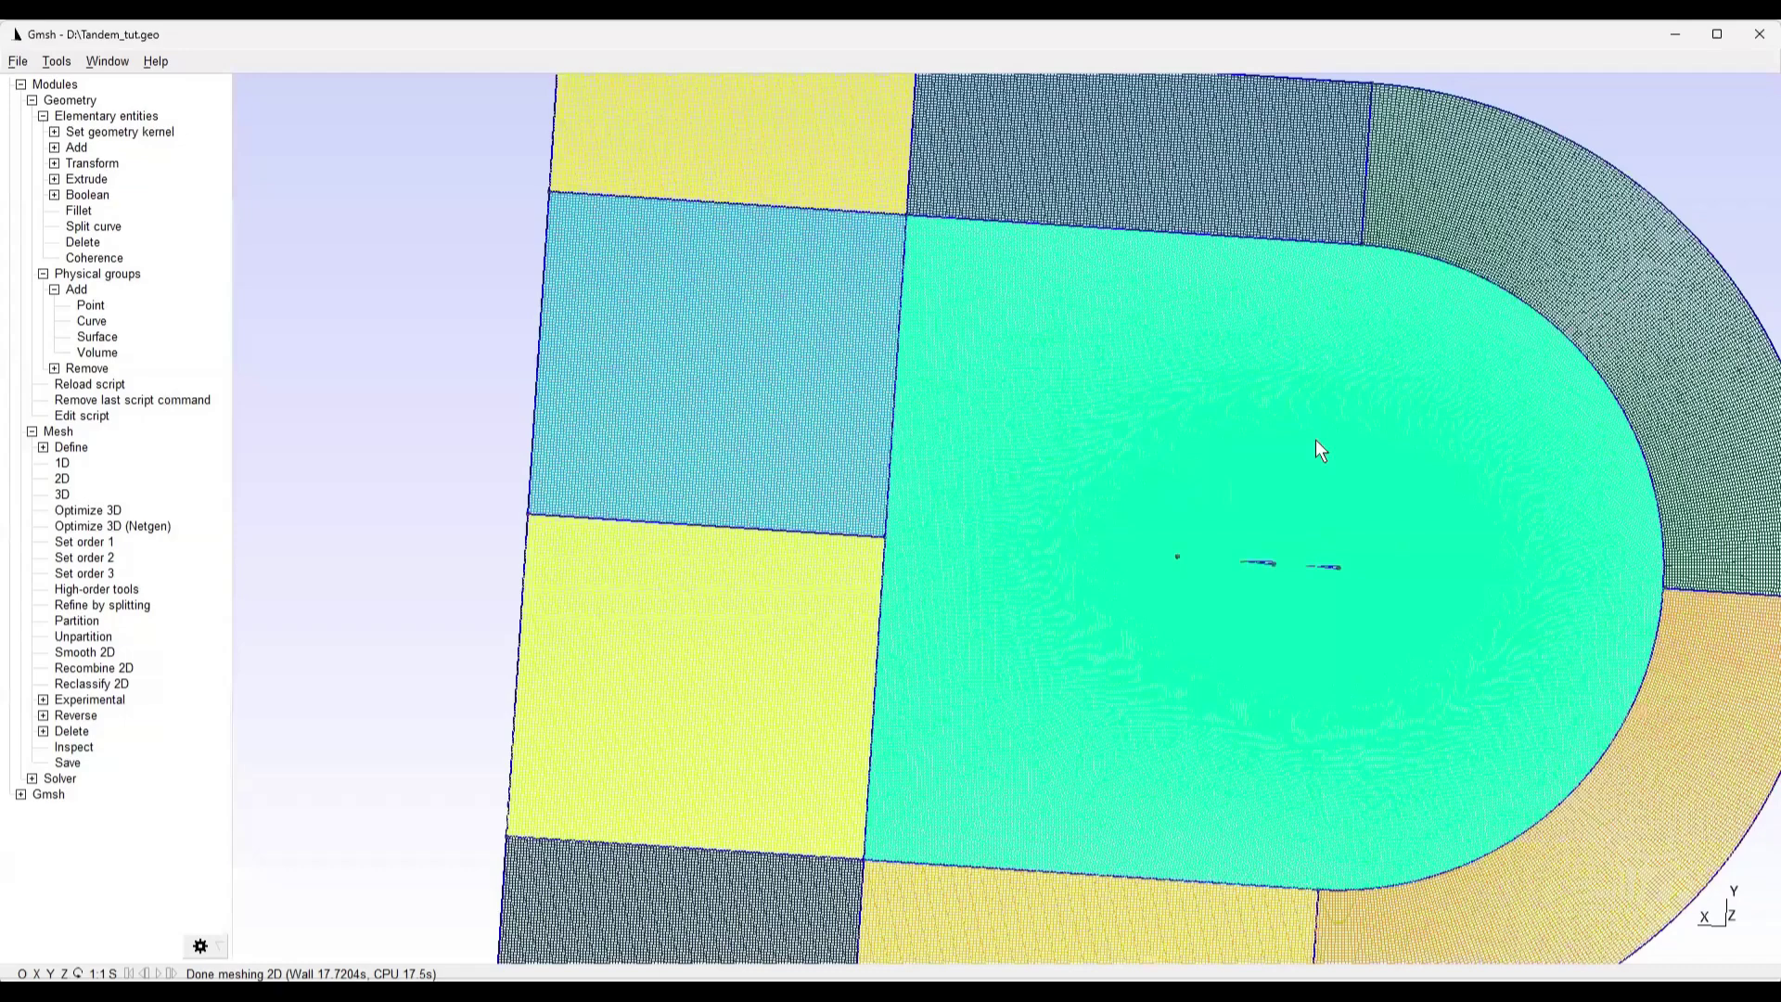
scroll(1316, 438, up, 5)
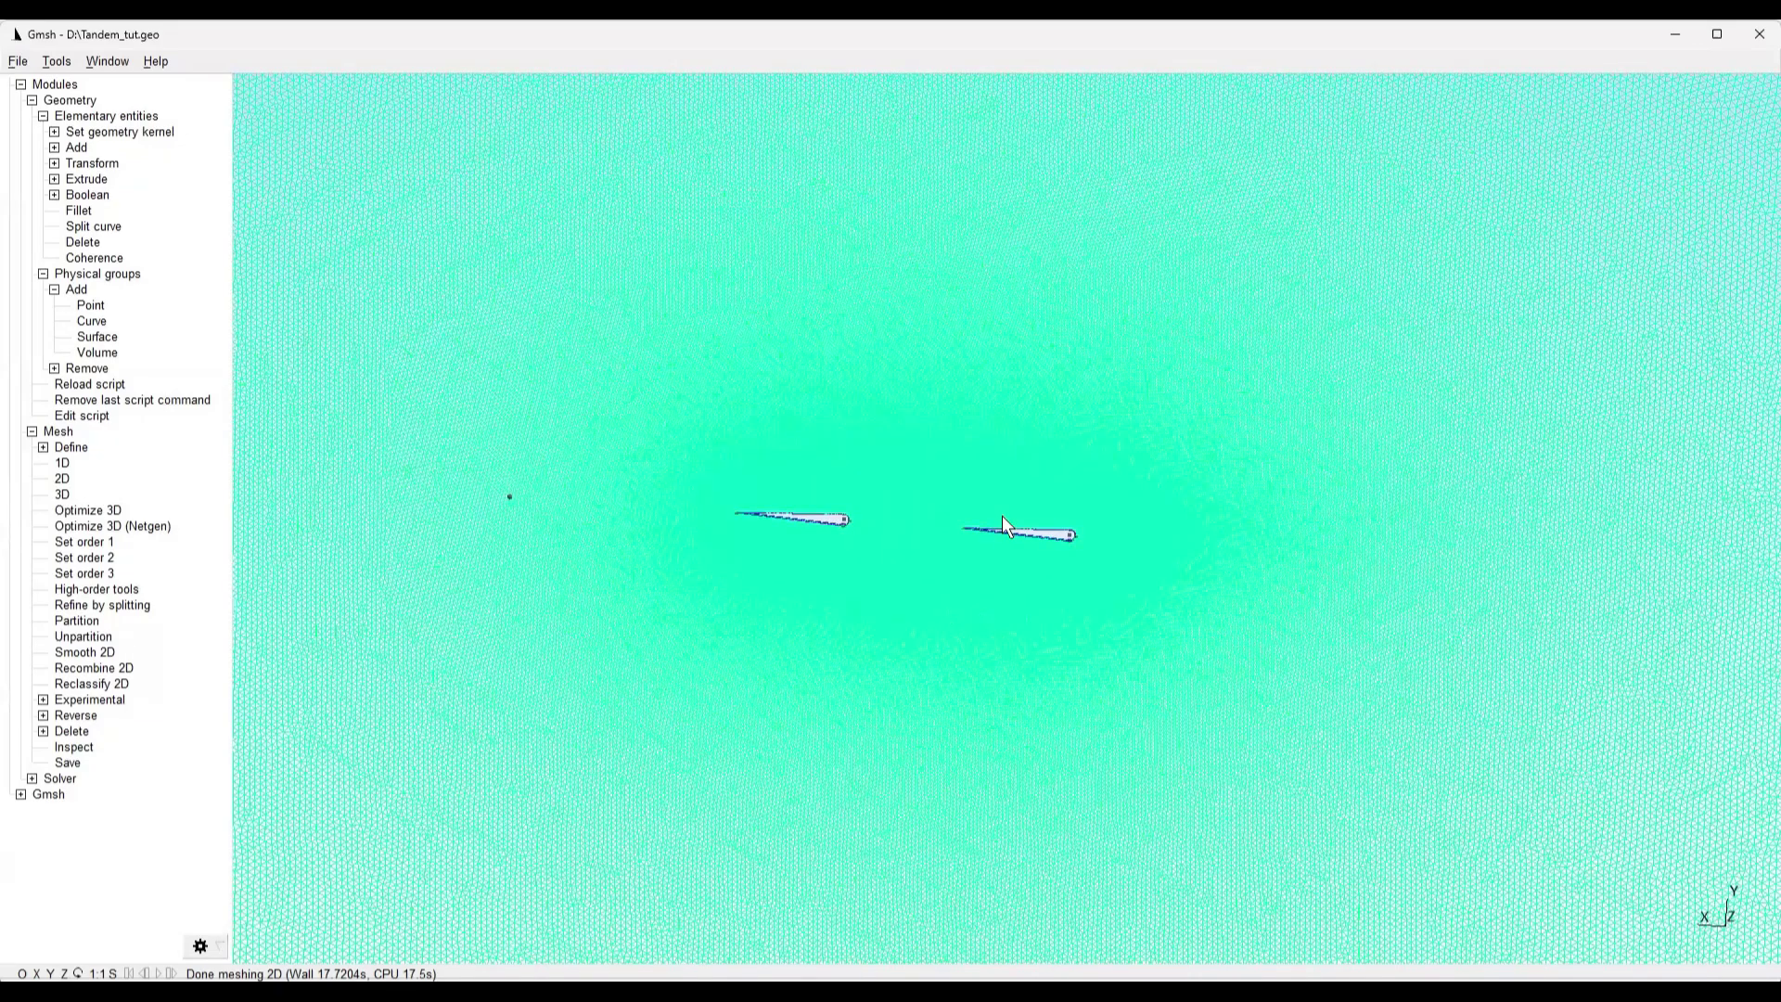
scroll(931, 306, up, 3)
right_click(865, 294)
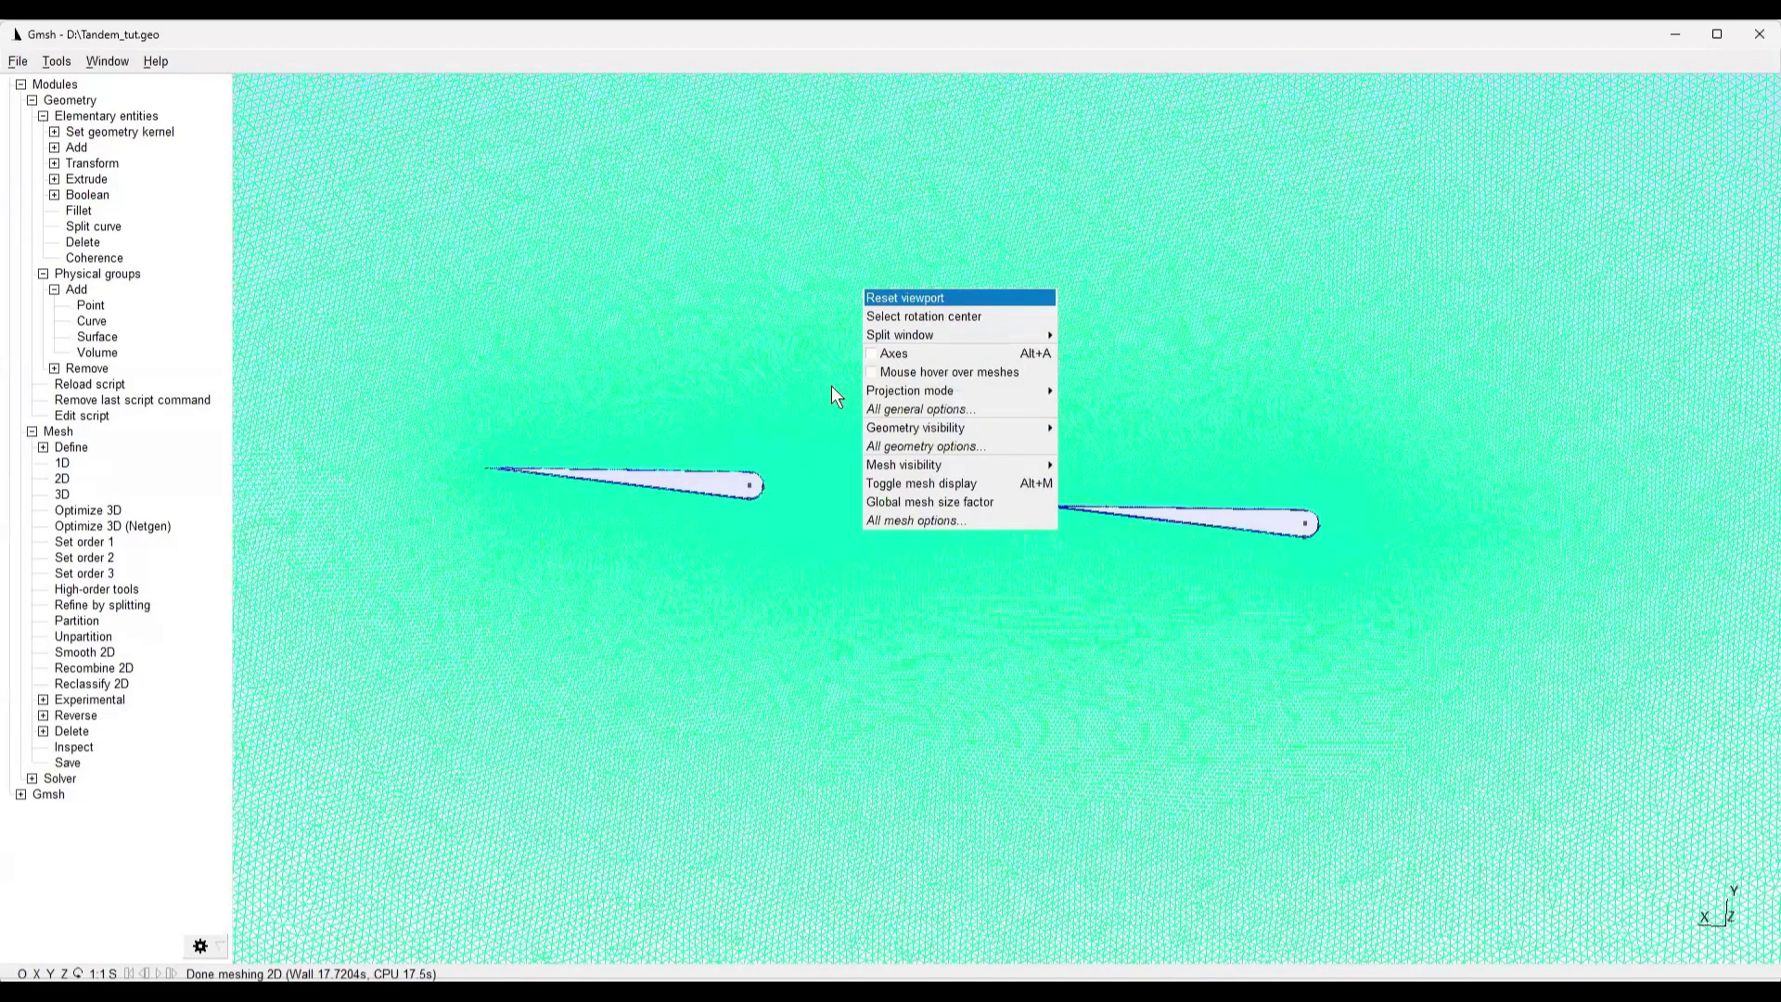
key(Return)
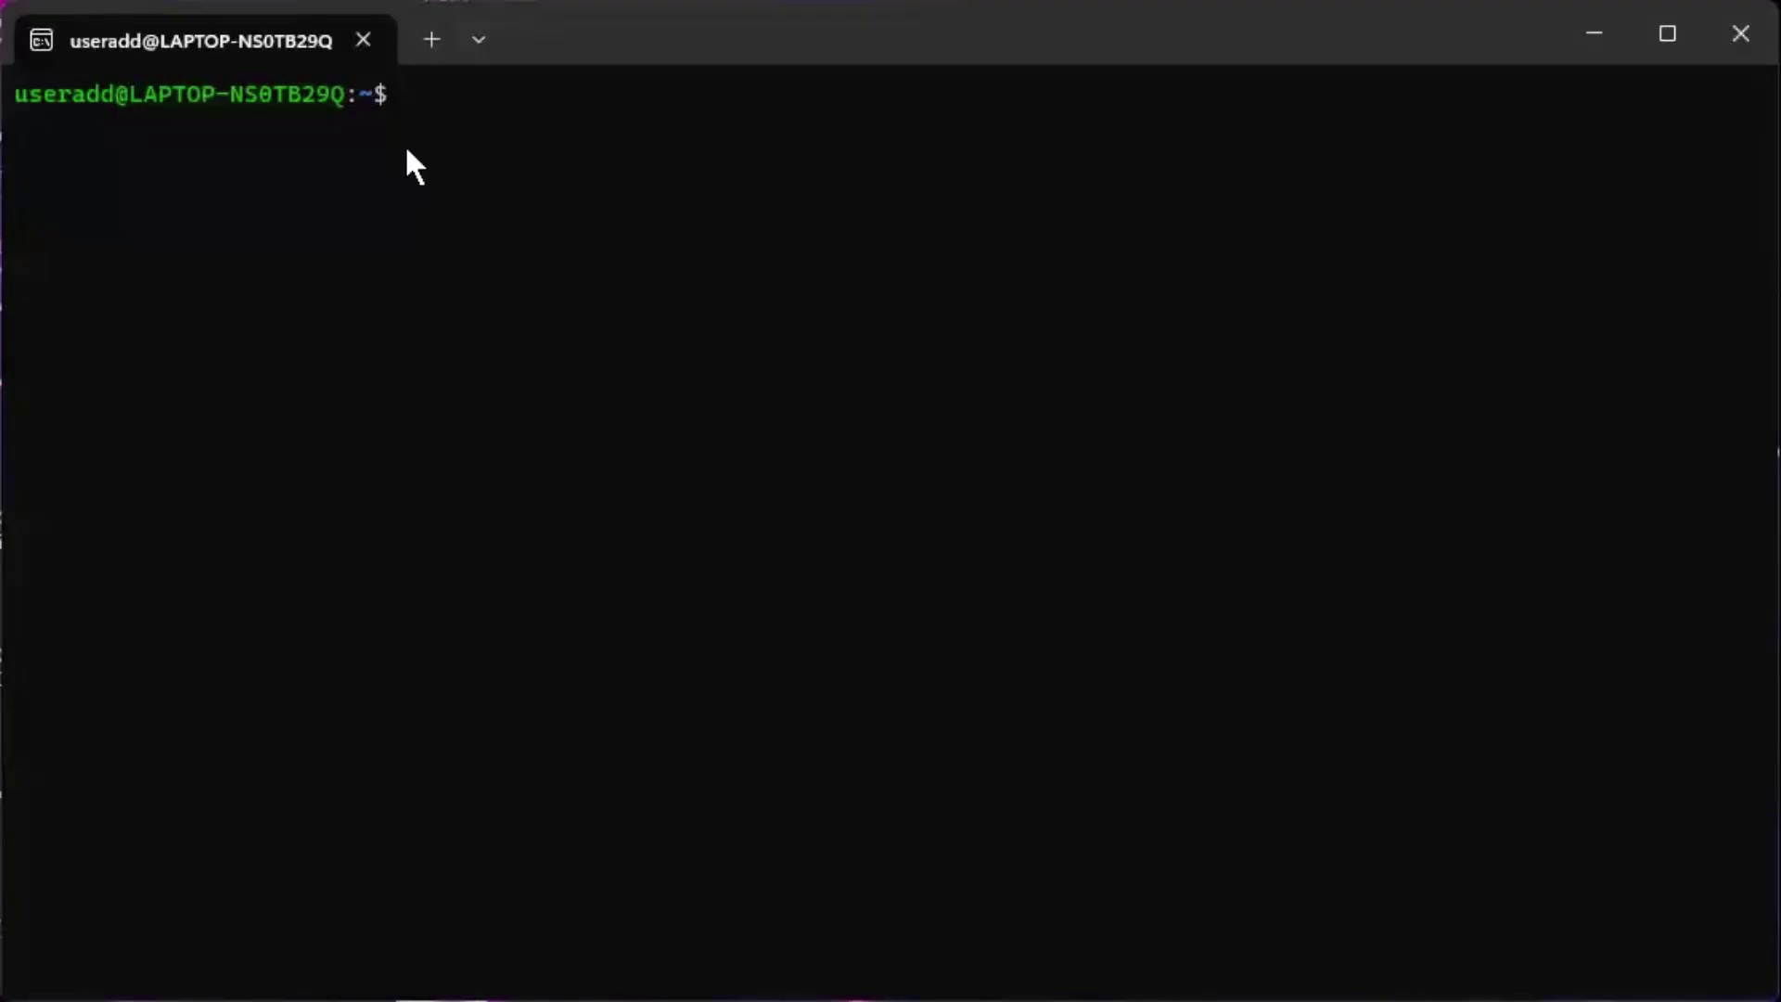
Switch to the Linux terminal and start an OpenFOAM shell session with openfoam2306
text(opo)
key(BackSpace)
text(enfoam2306)
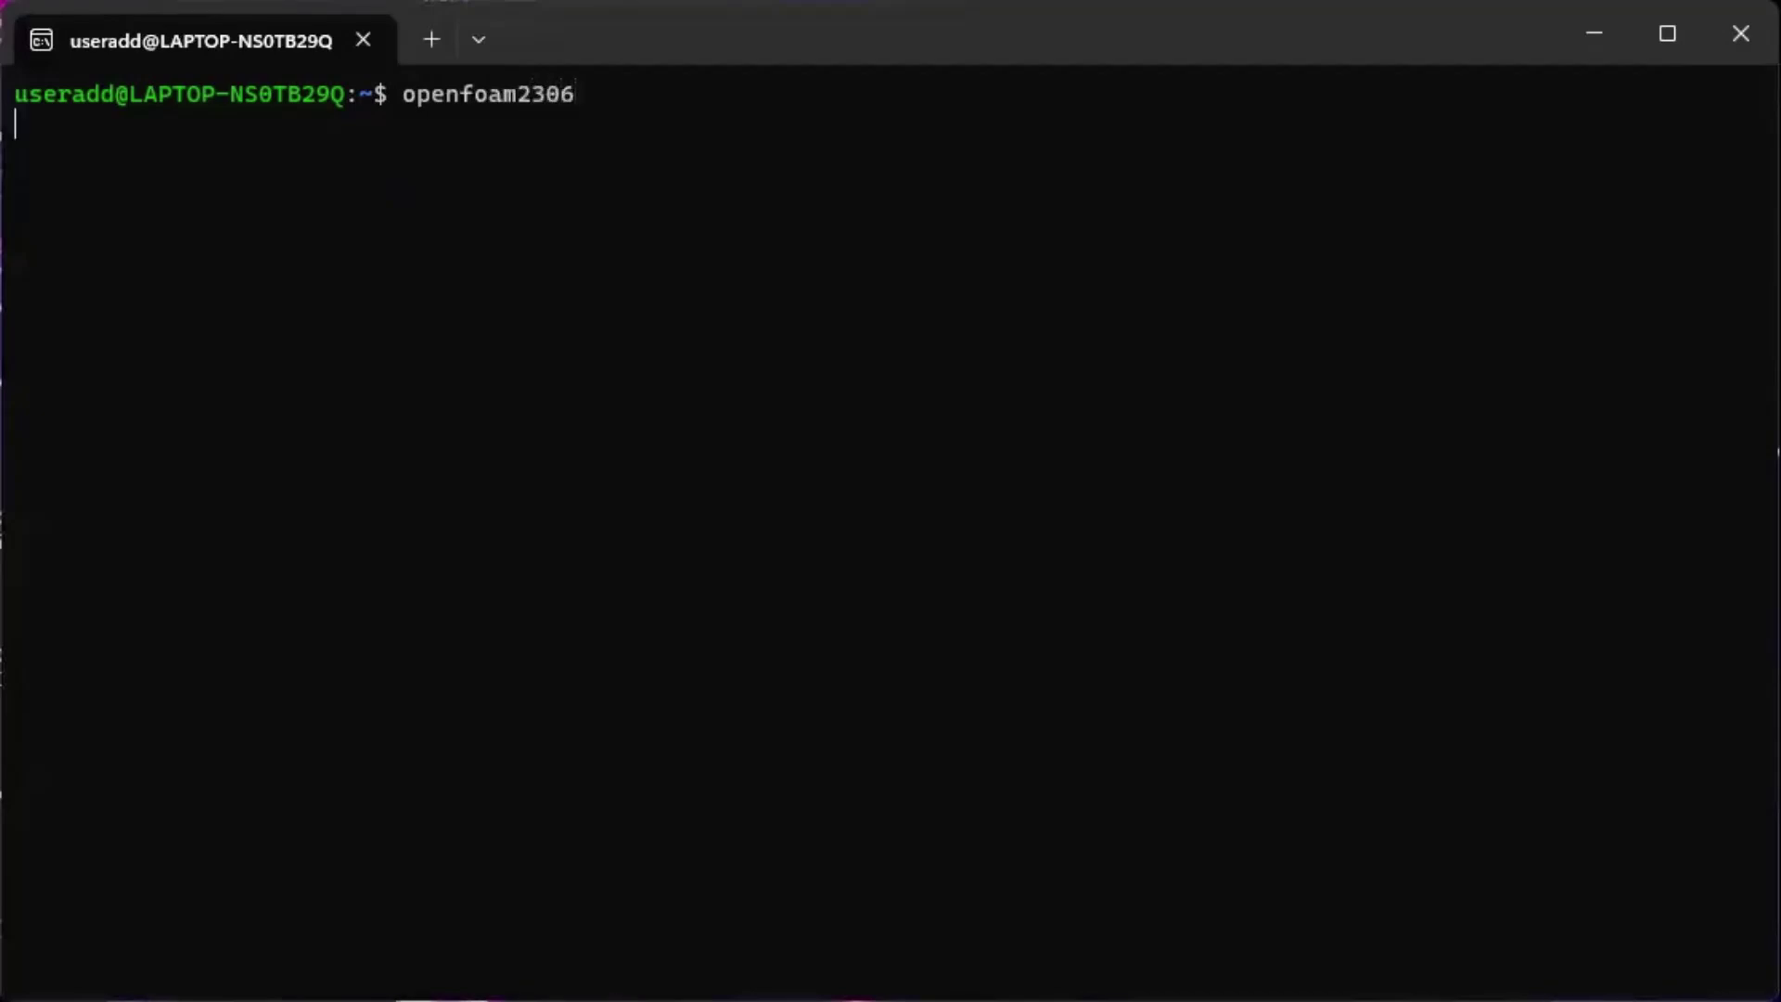
key(Return)
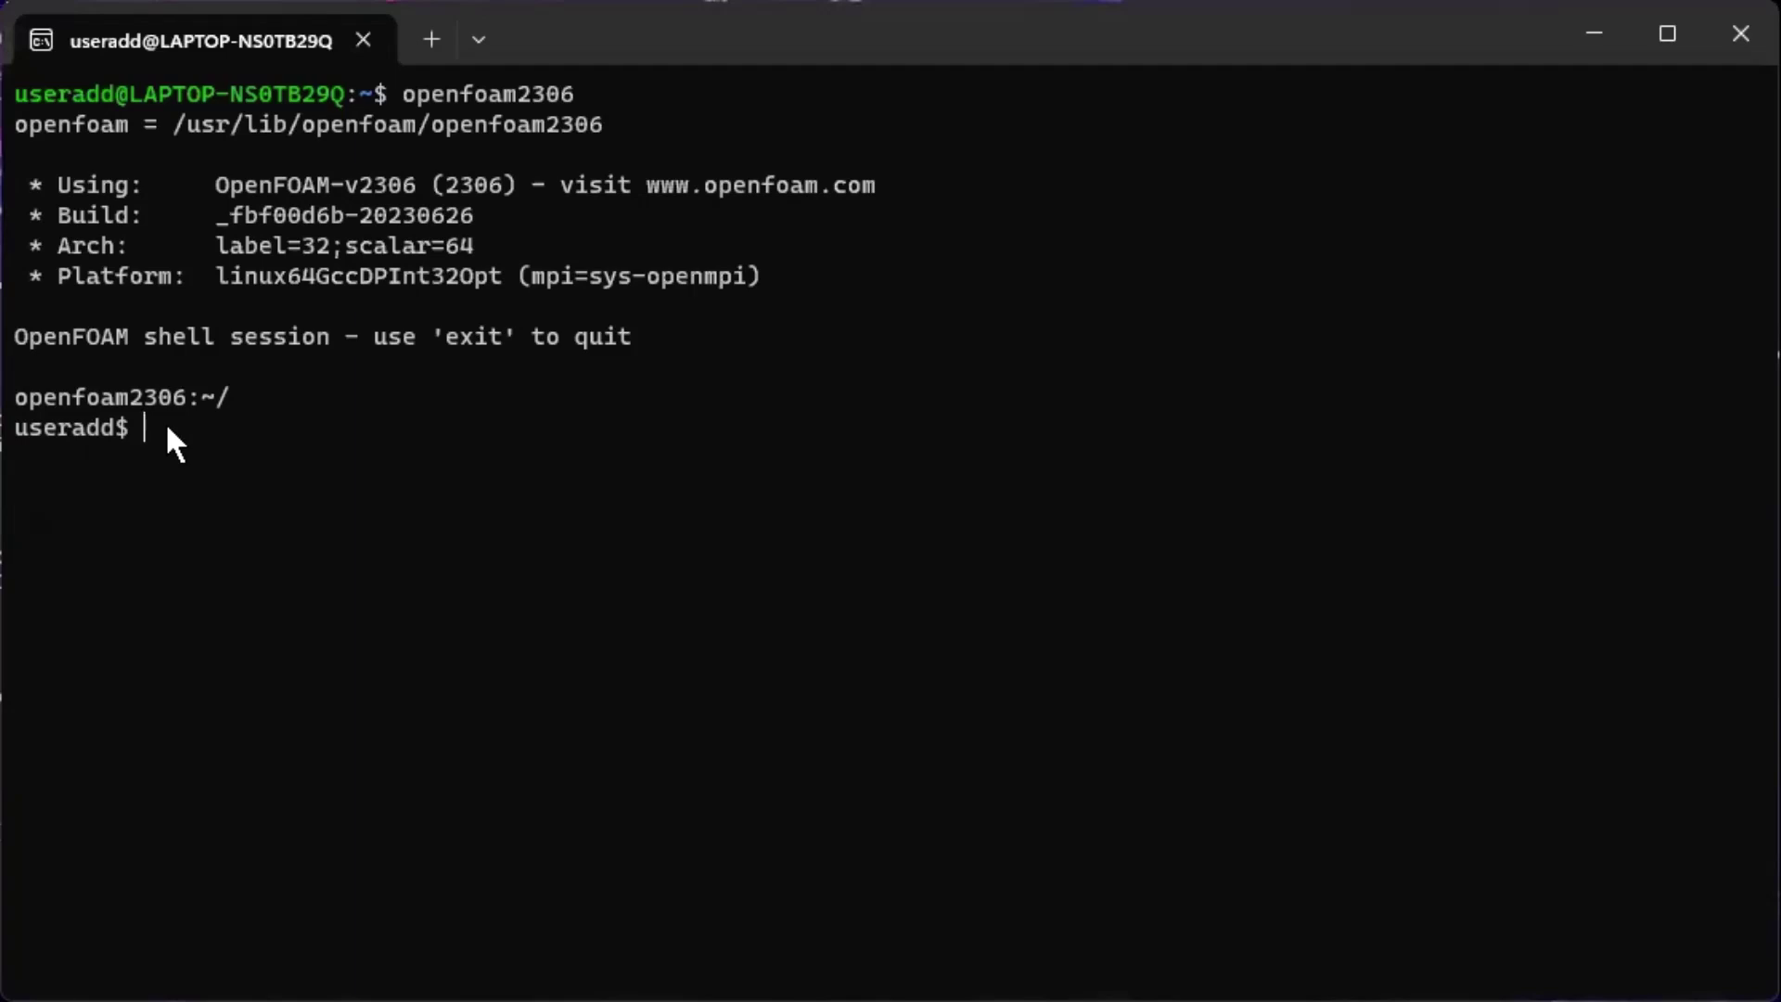
List the home directory, change into the OpenFOAM directory and list its contents
text(ls)
key(Return)
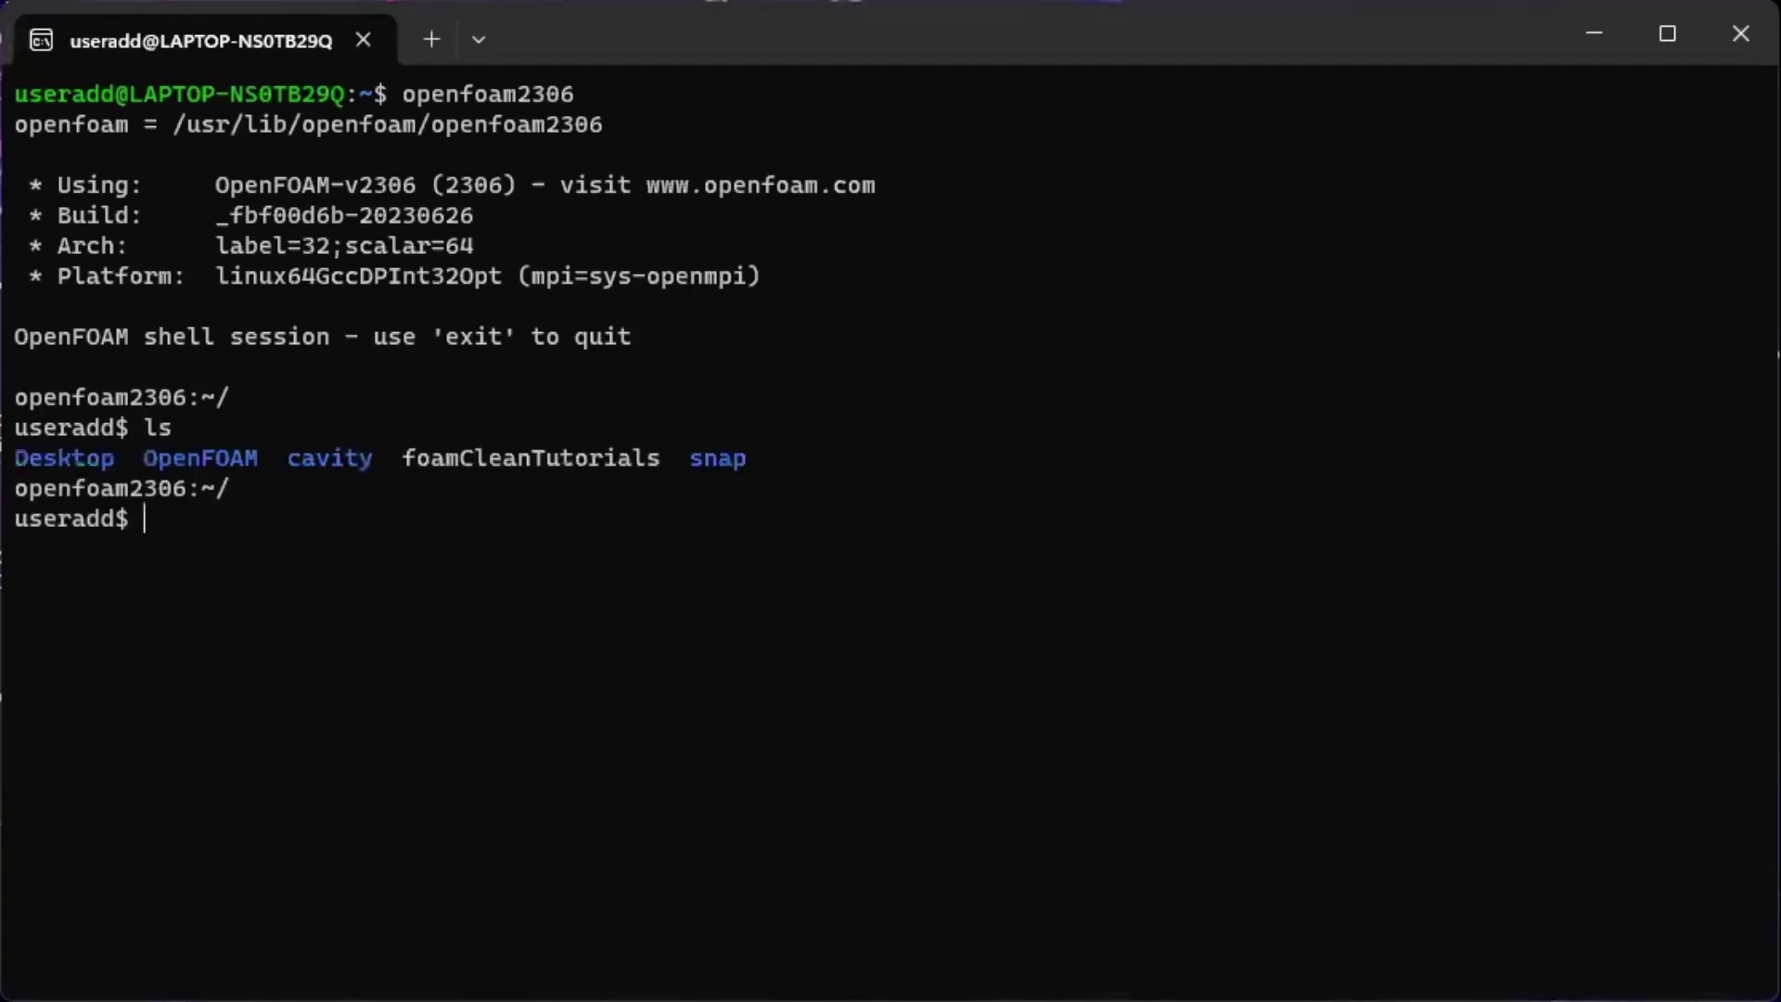
text(cd OpenFOAM/)
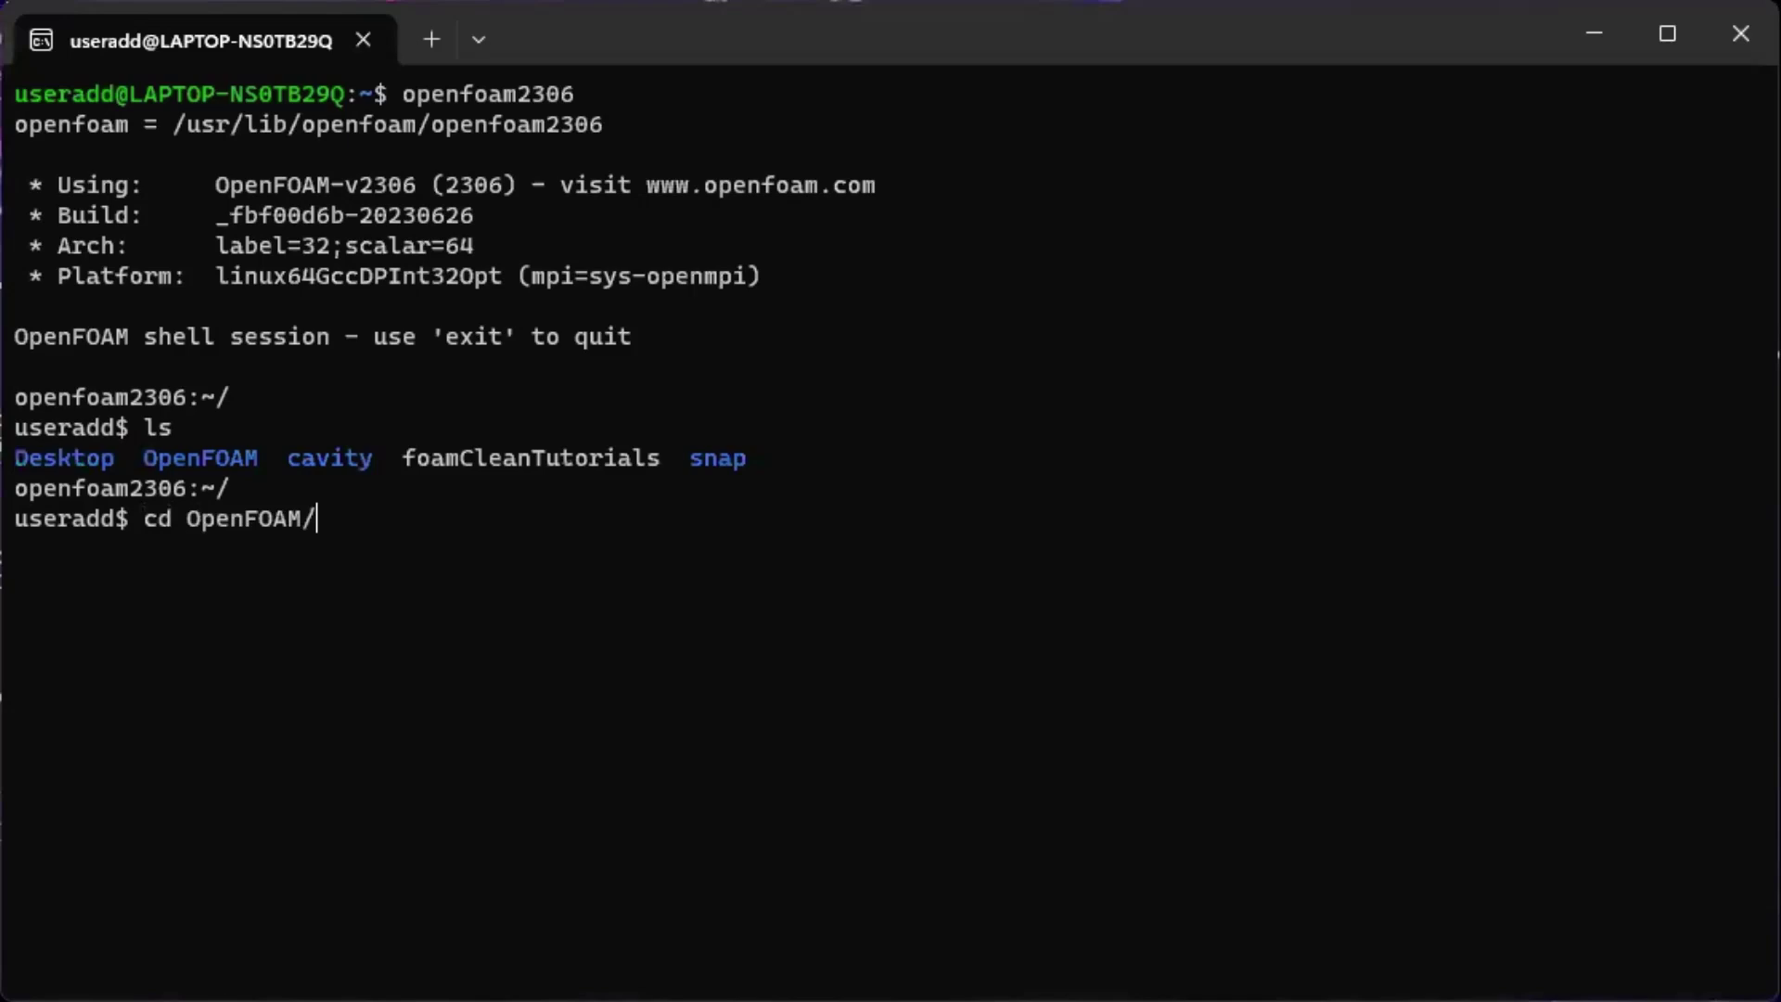
key(Return)
text(ls)
key(Return)
Change into useradd-v2306 and its run directory, listing the contents of each
text(cd )
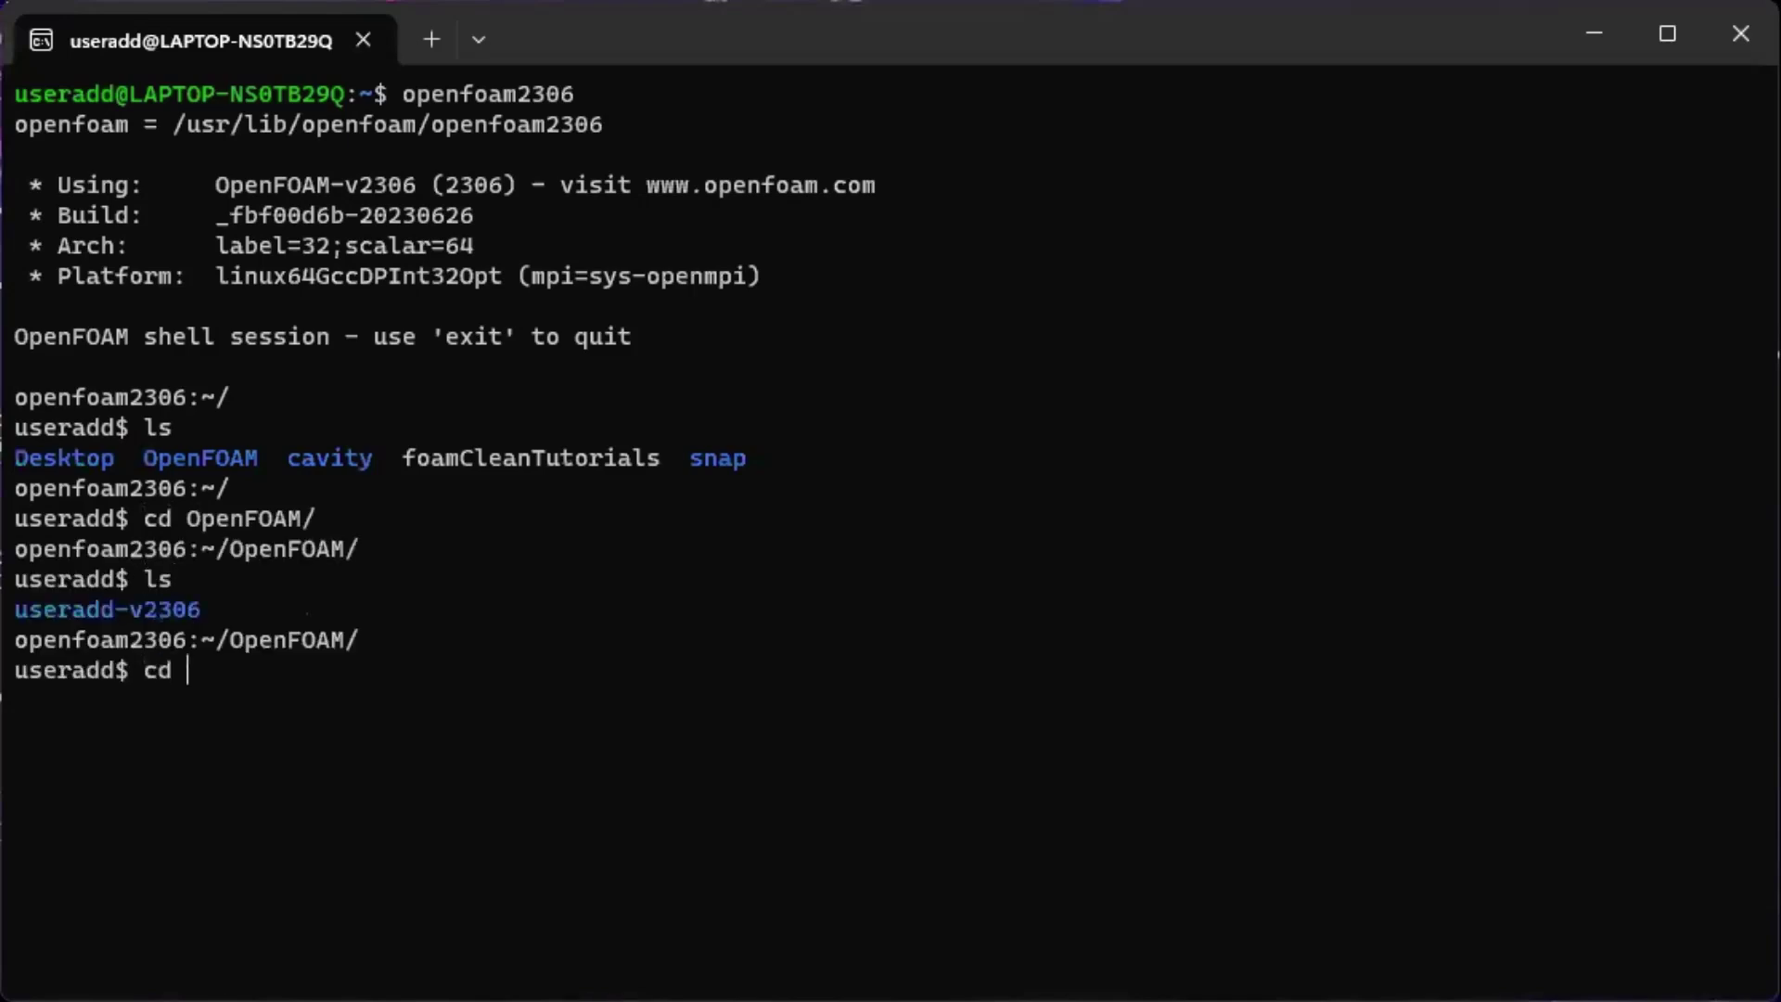
text(useradd-v2306/)
key(Return)
text(ls)
key(Return)
text(cd run/)
key(Return)
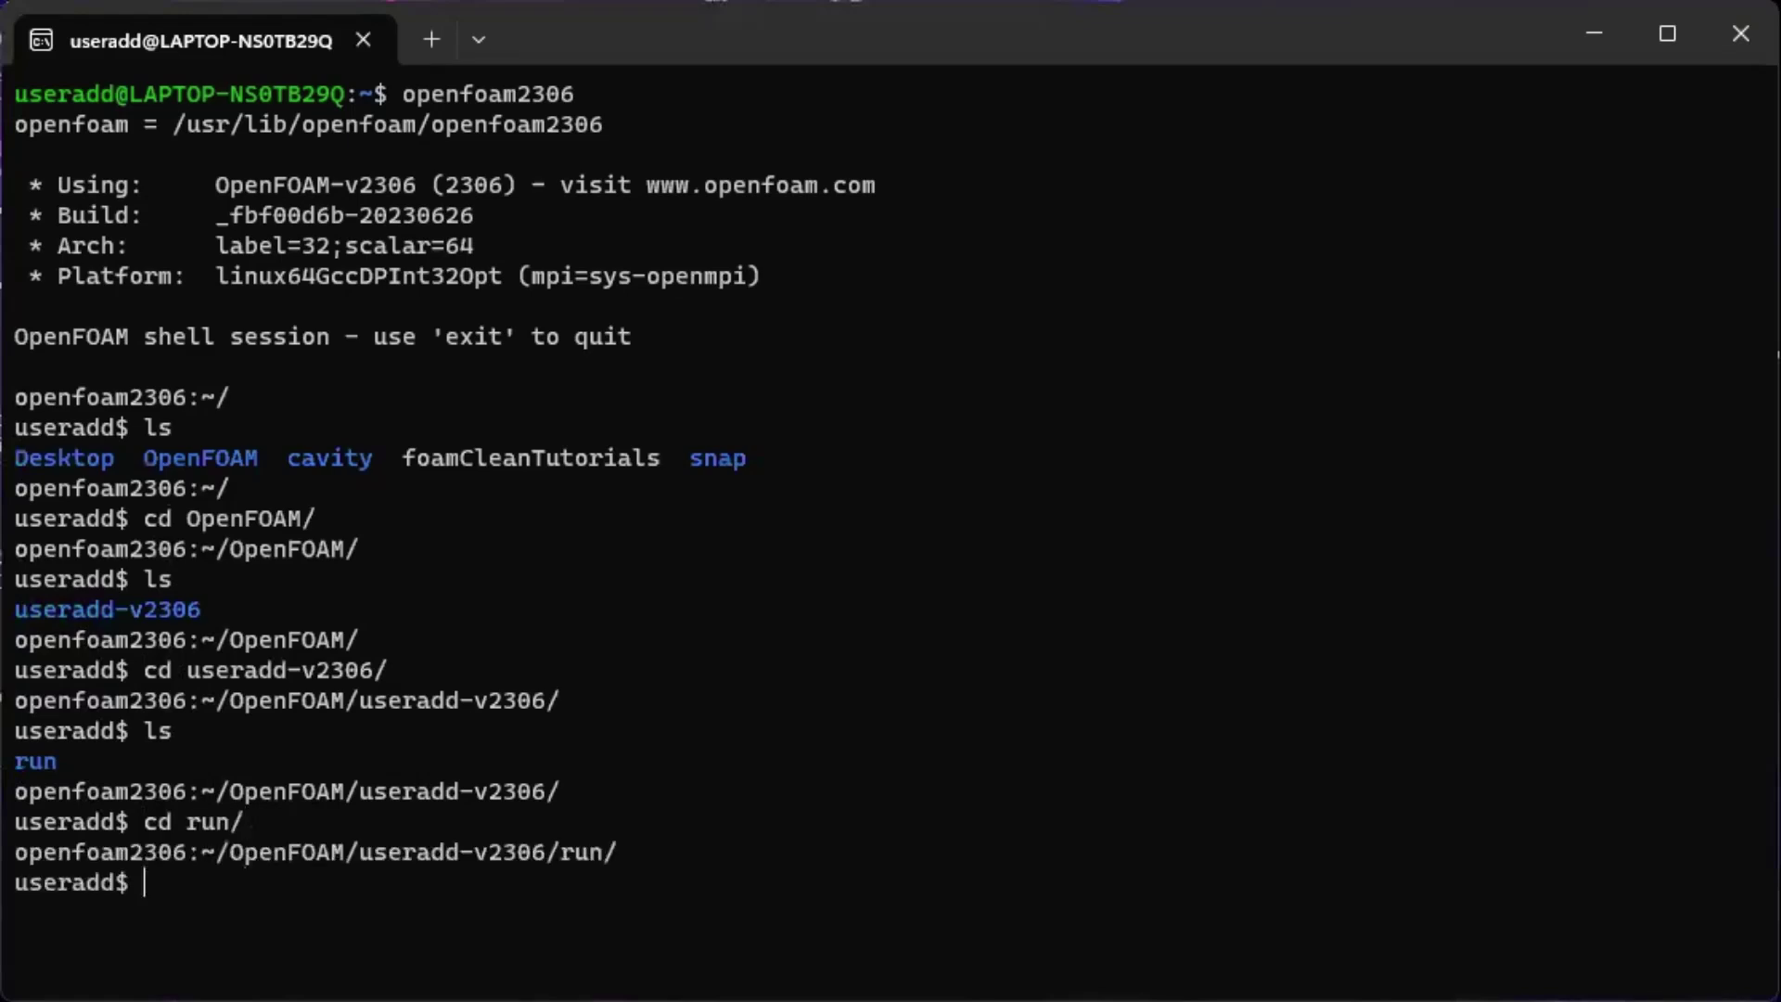
text(ls)
key(Return)
Change into the tutorials directory and list its contents
text(cdt)
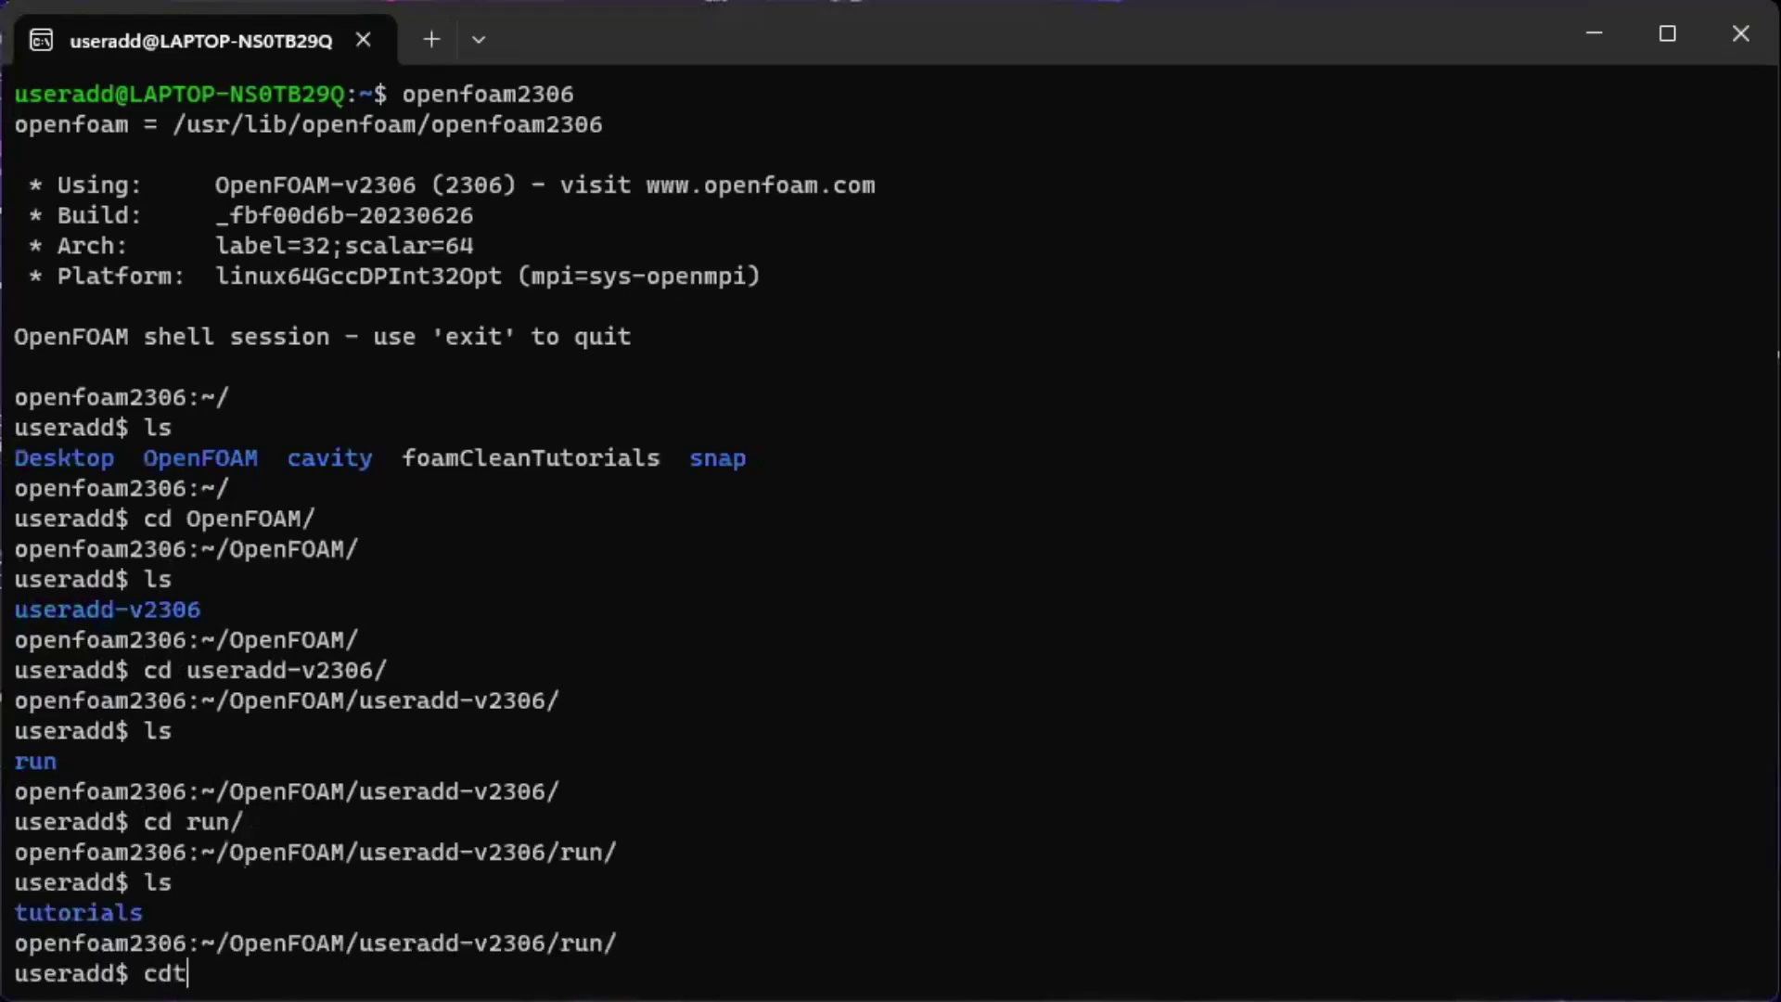
key(BackSpace)
text(tutorials/)
key(Return)
text(ls)
key(Return)
Change into the tandem_airfoil_tut case directory and list its files
text(cd)
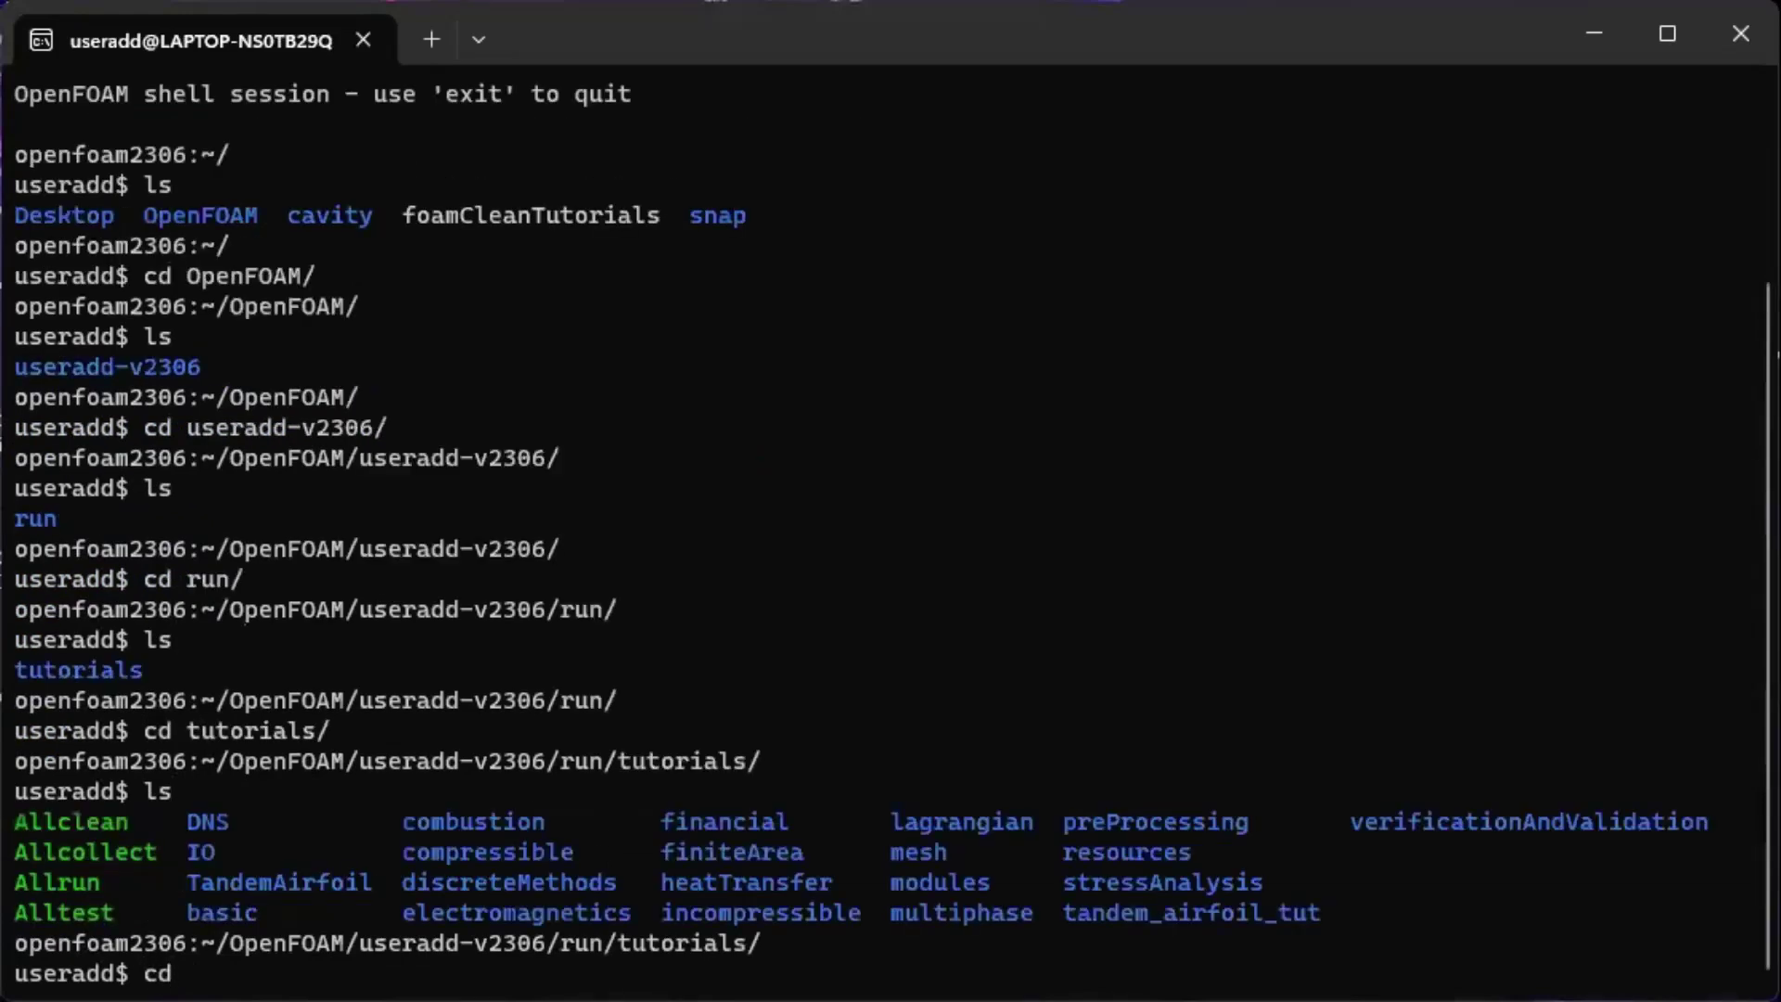
drag(1336, 914, 1061, 899)
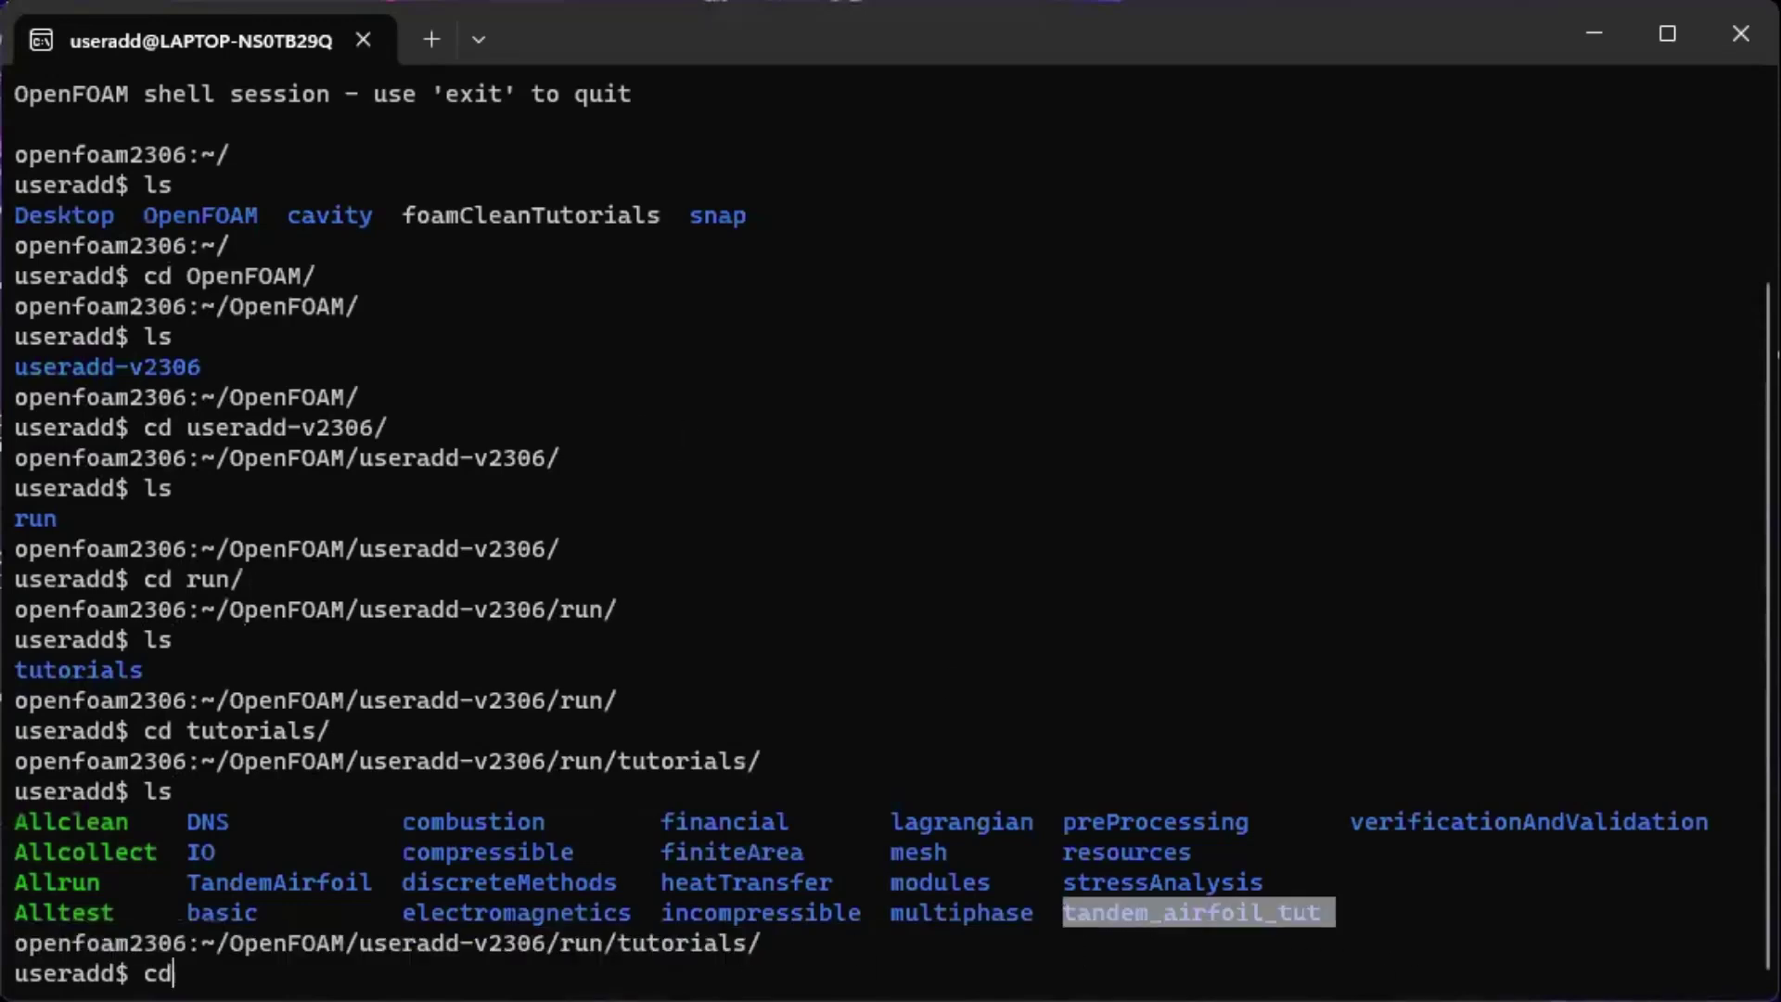
key(ctrl+c)
text(tandem_airfoil_tut/)
key(Tab)
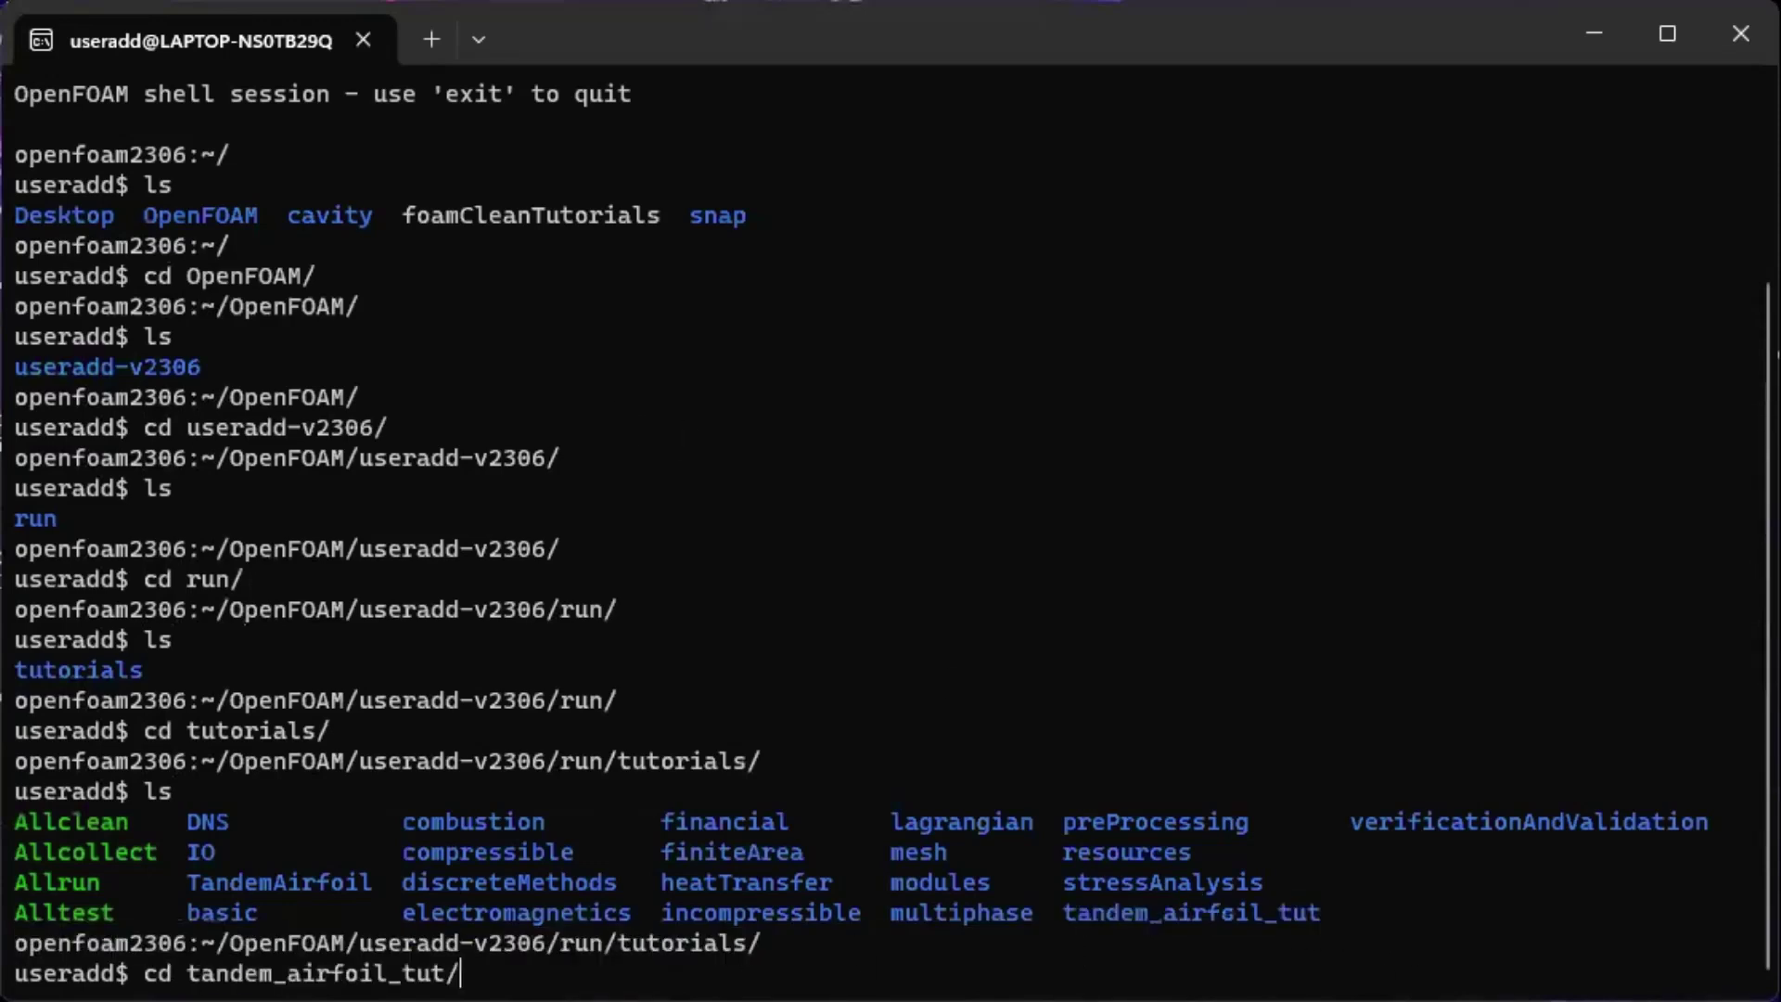
key(Return)
text(ls)
key(Return)
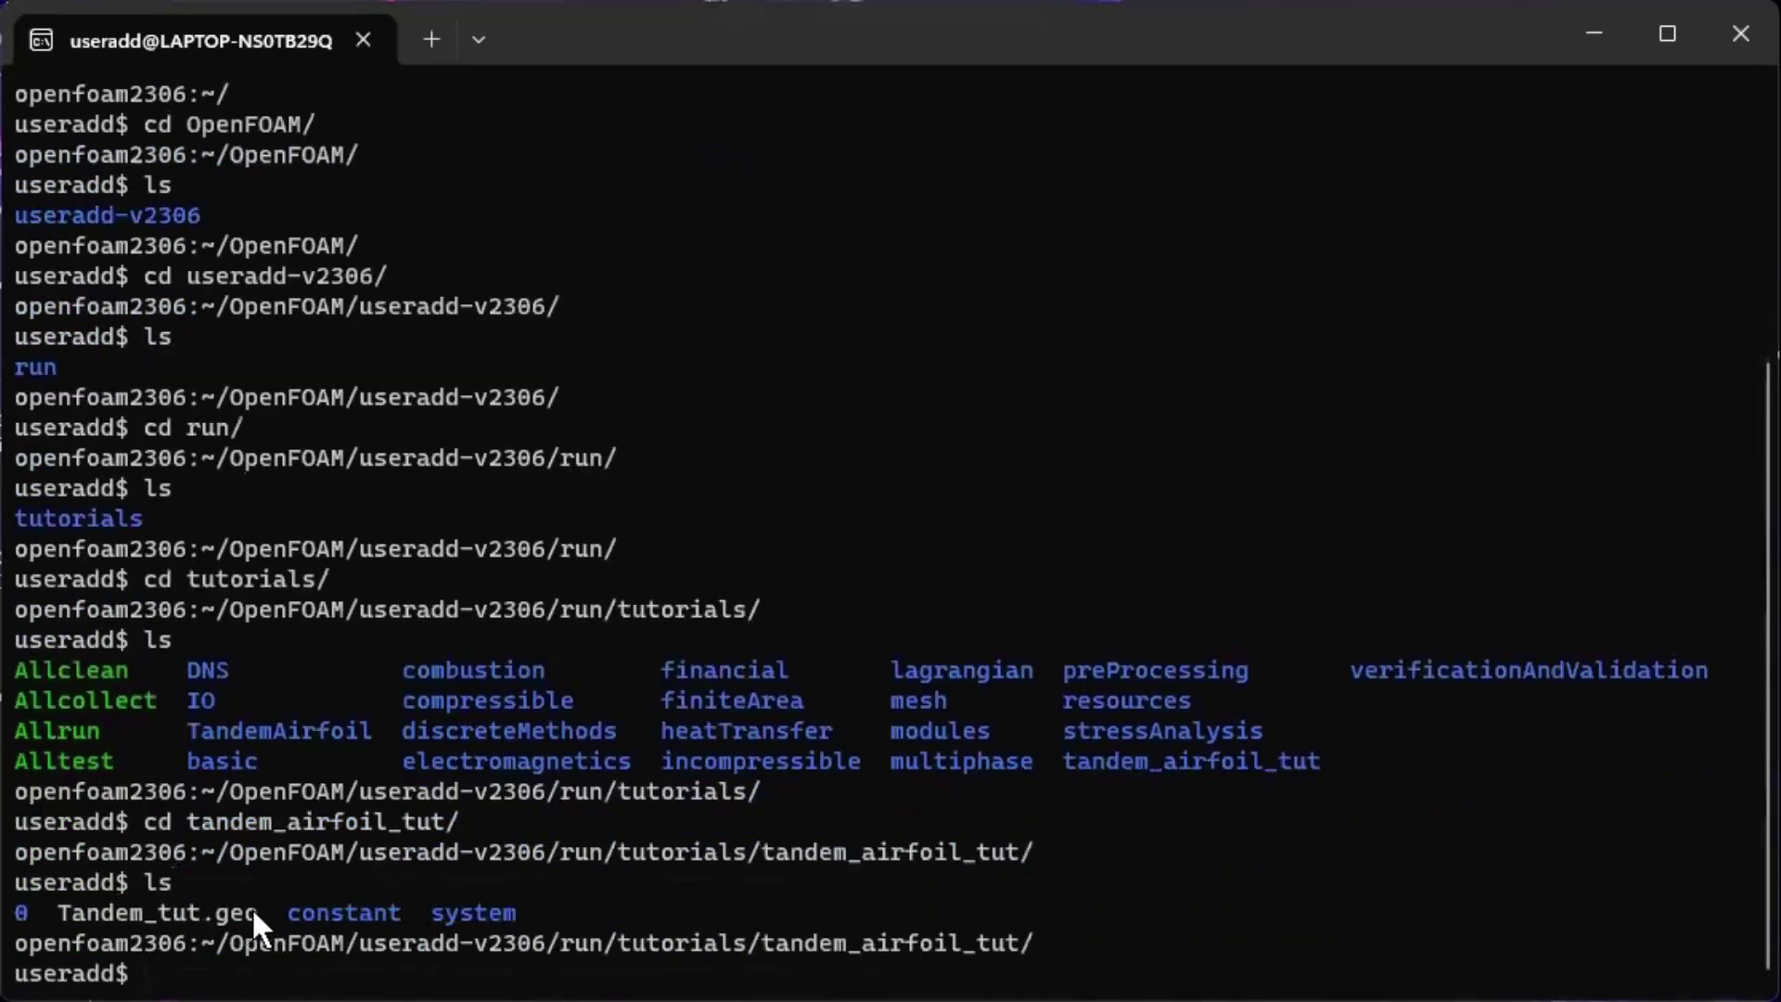
Generate a 3D mesh from Tandem_tut.geo with gmsh, using -3 and output file Tandem_tut.msh, and list the case directory
drag(252, 907, 61, 910)
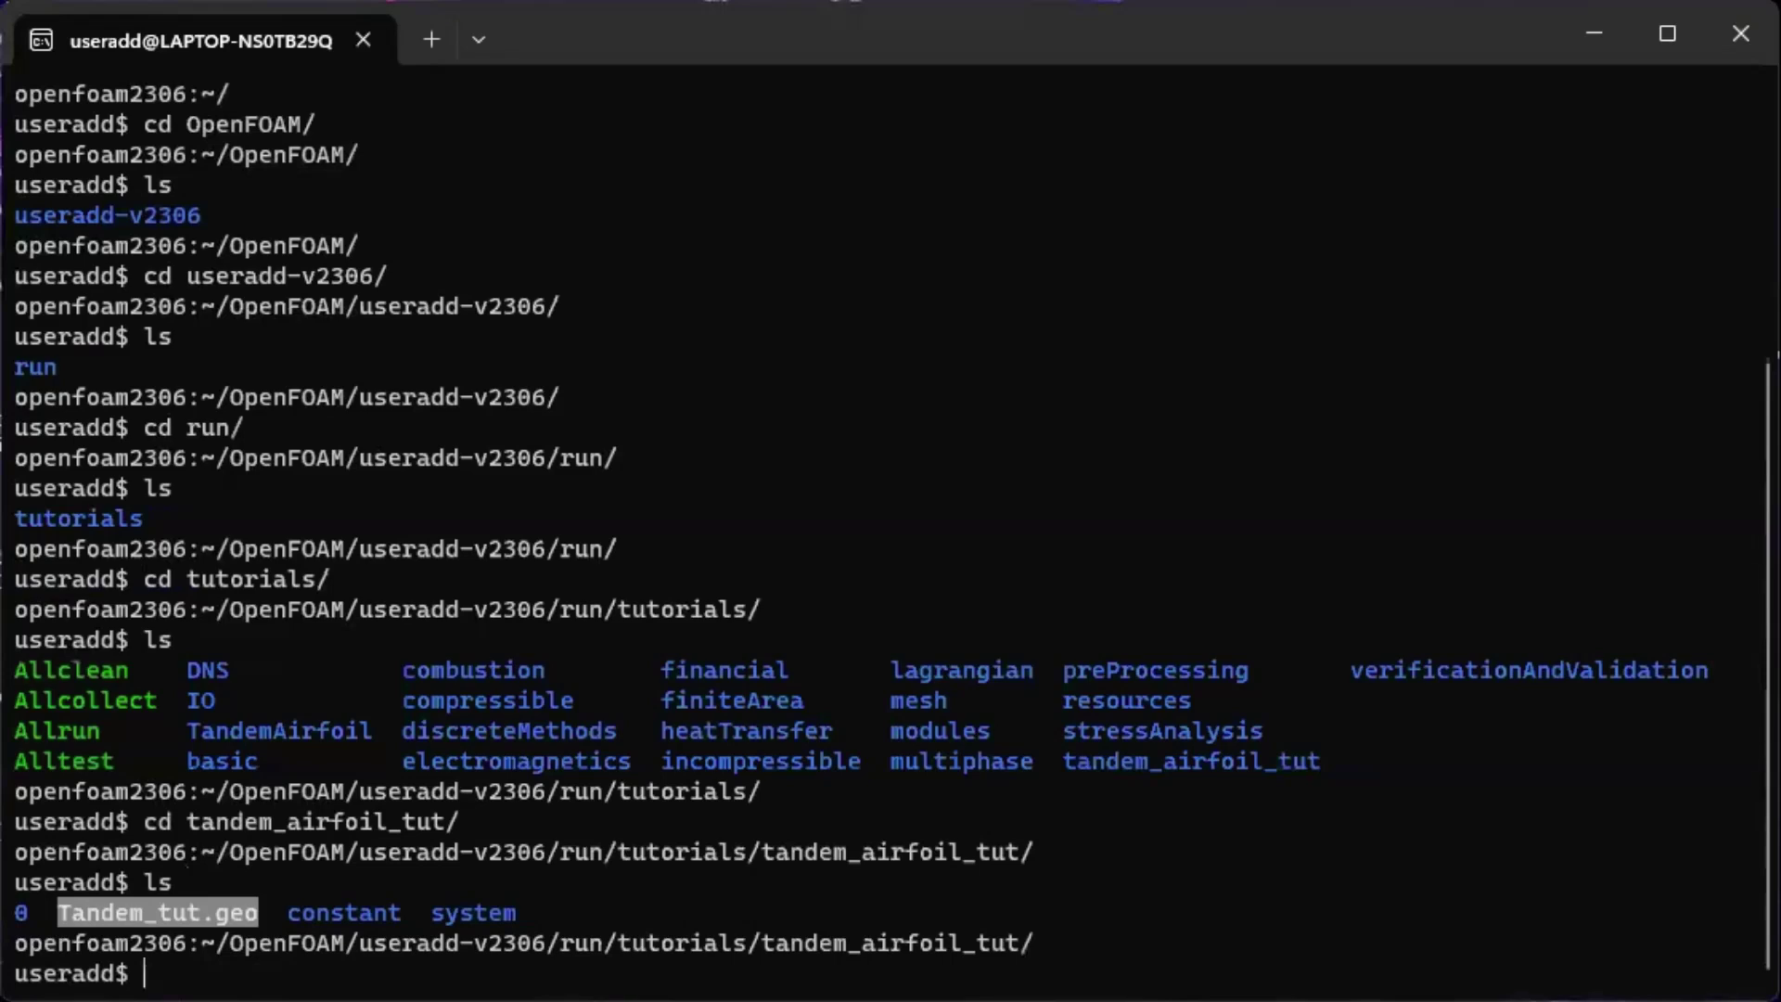
key(ctrl+c)
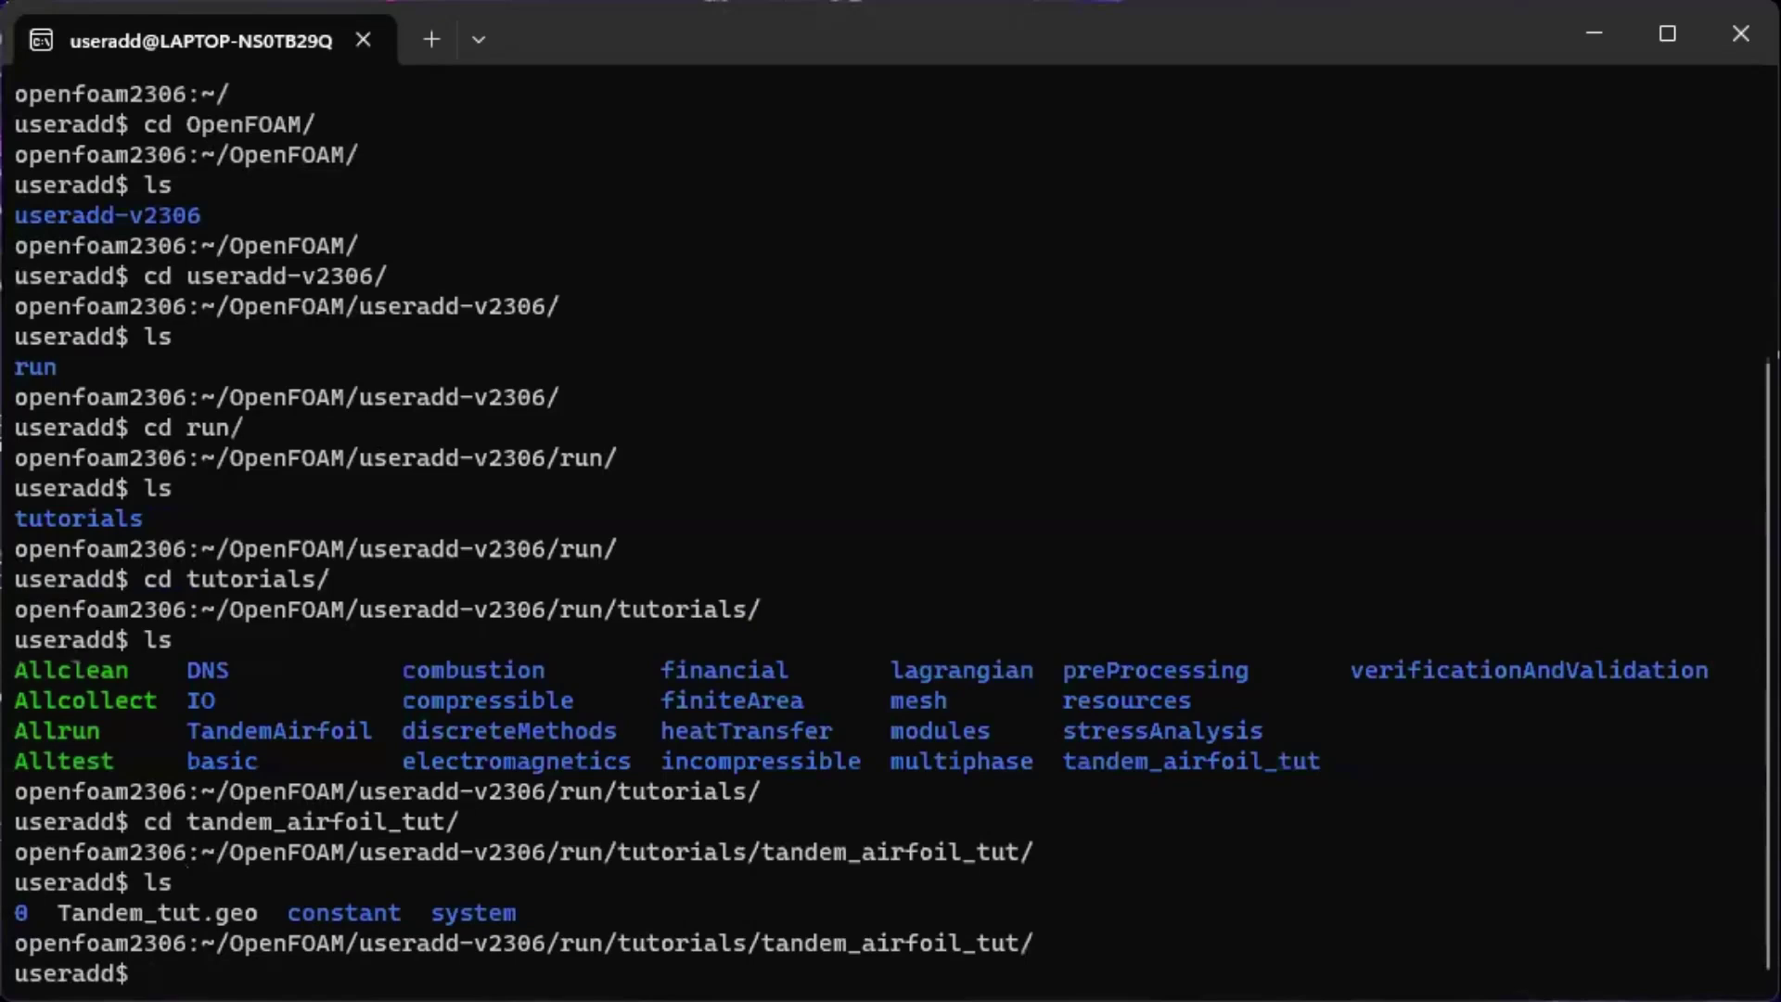
text(gmsh T)
key(Tab)
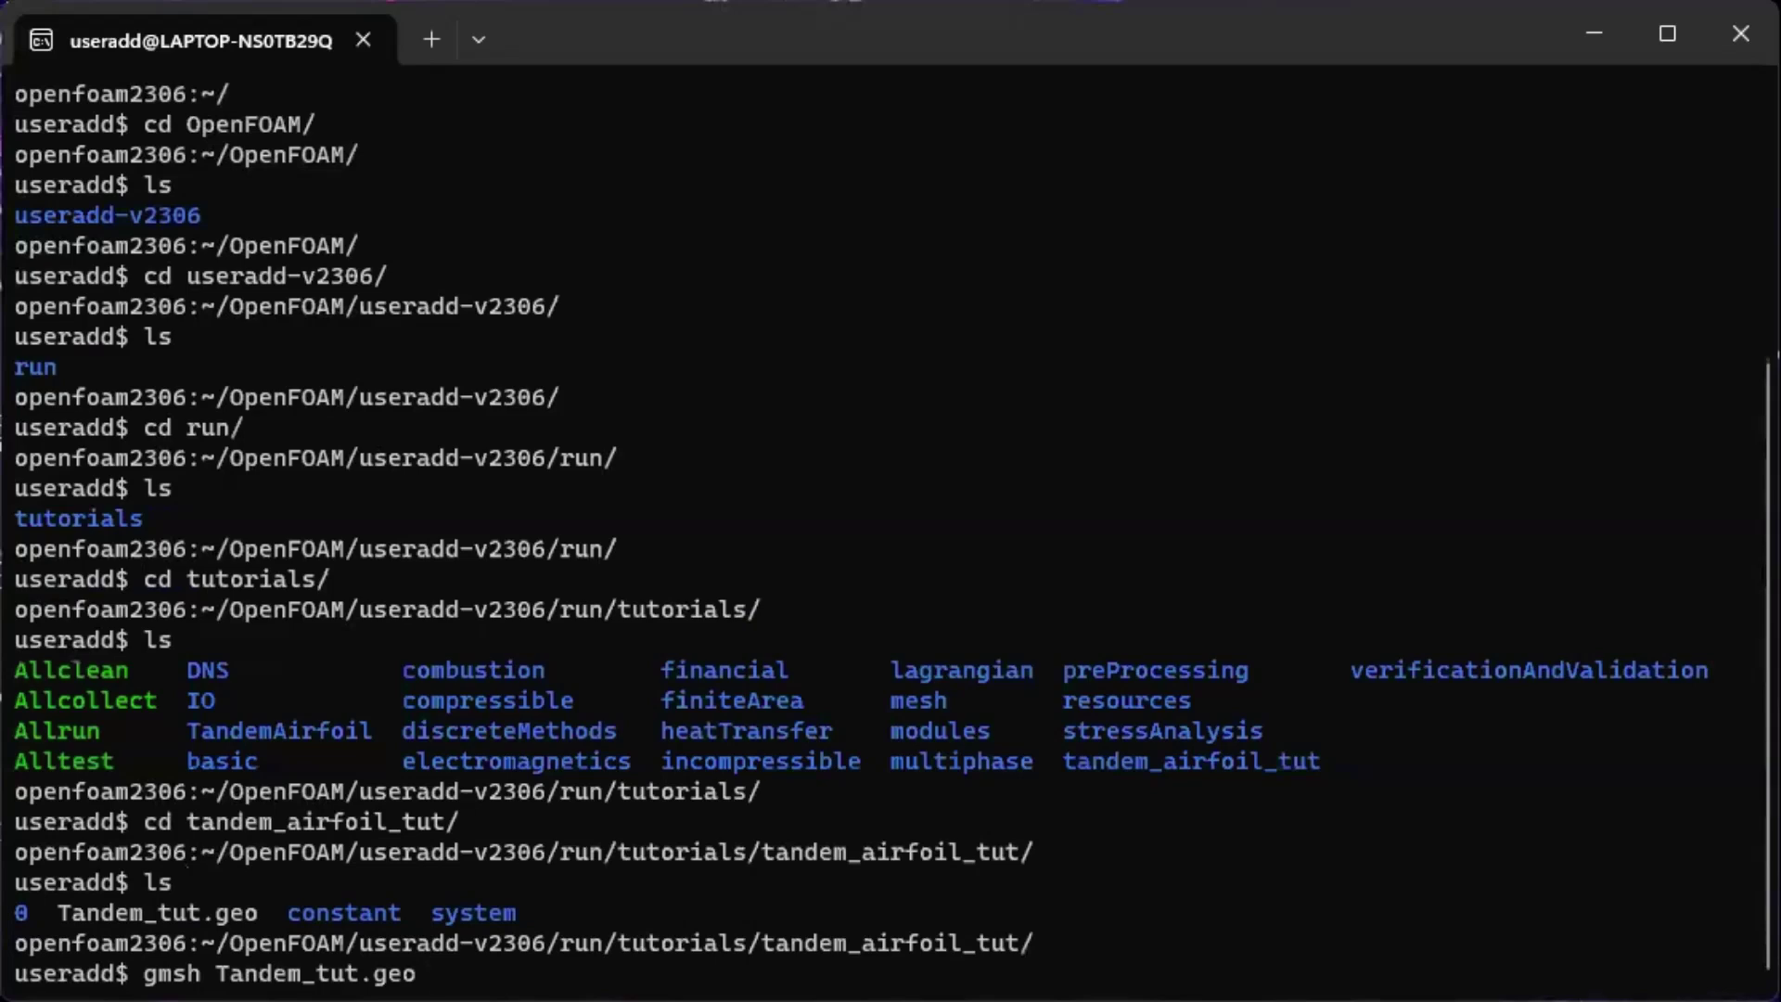
text(-3-)
key(BackSpace)
text(-o T)
key(Tab)
key(BackSpace)
key(BackSpace)
key(BackSpace)
text(sh)
key(BackSpace)
key(BackSpace)
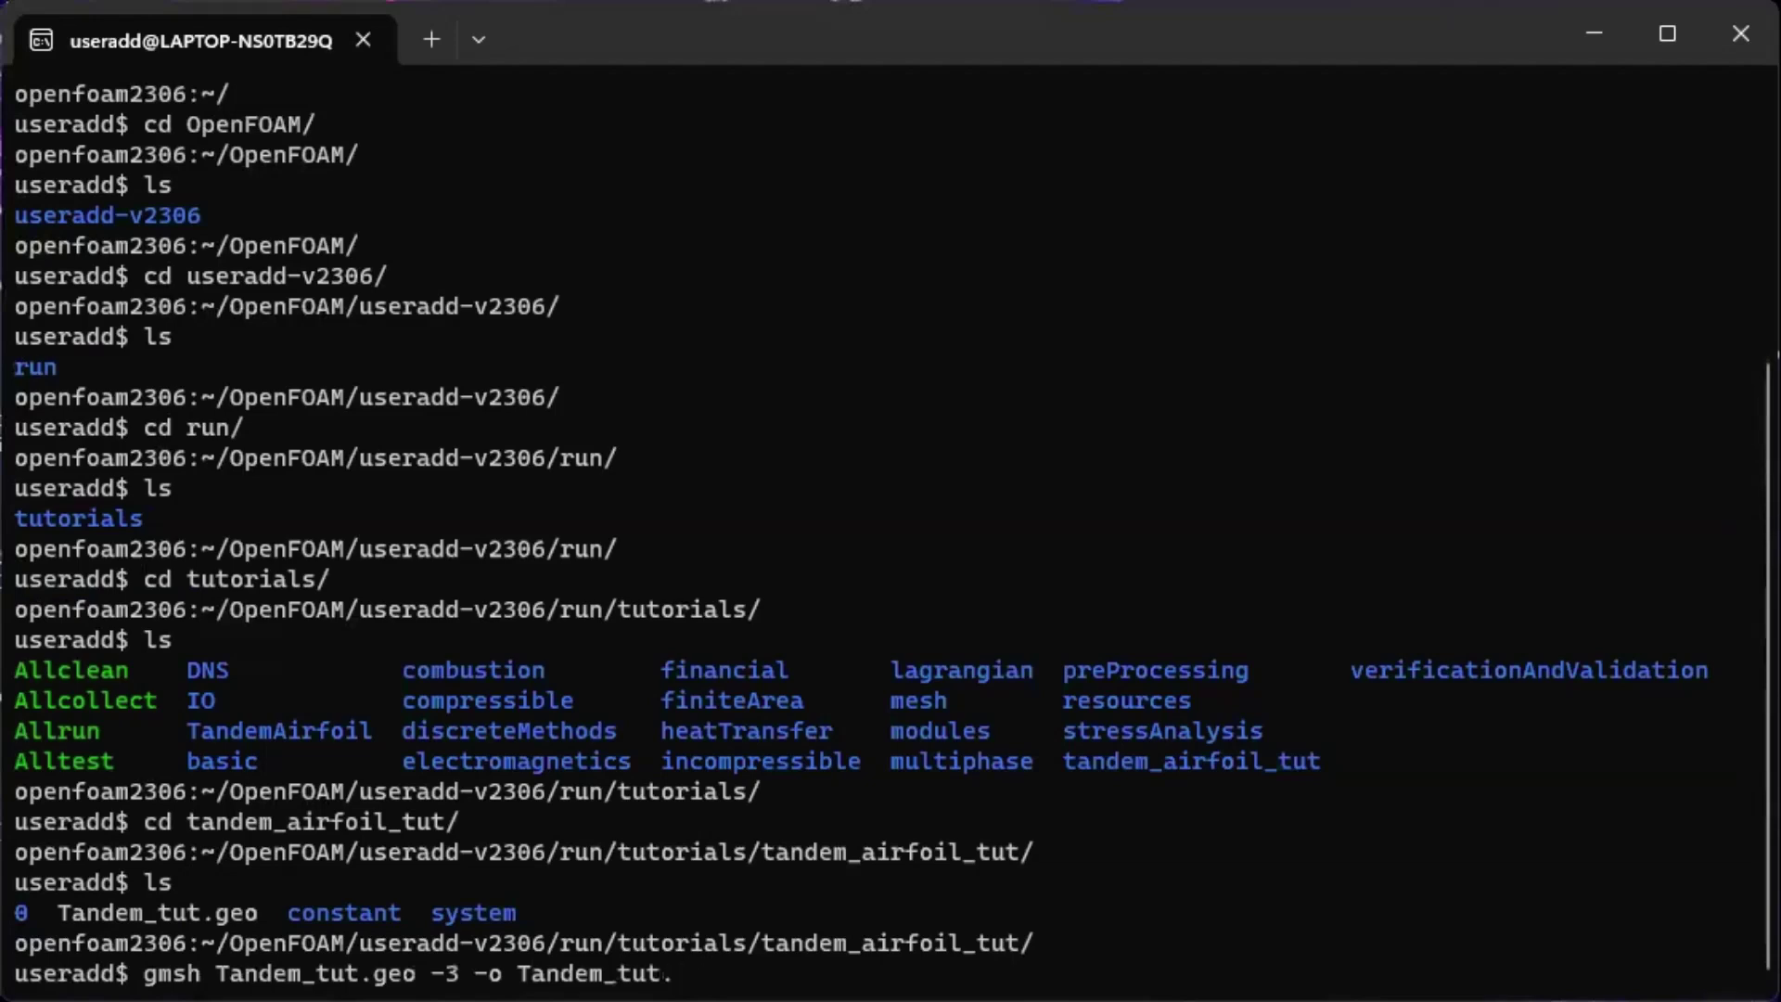
text(msh)
key(Return)
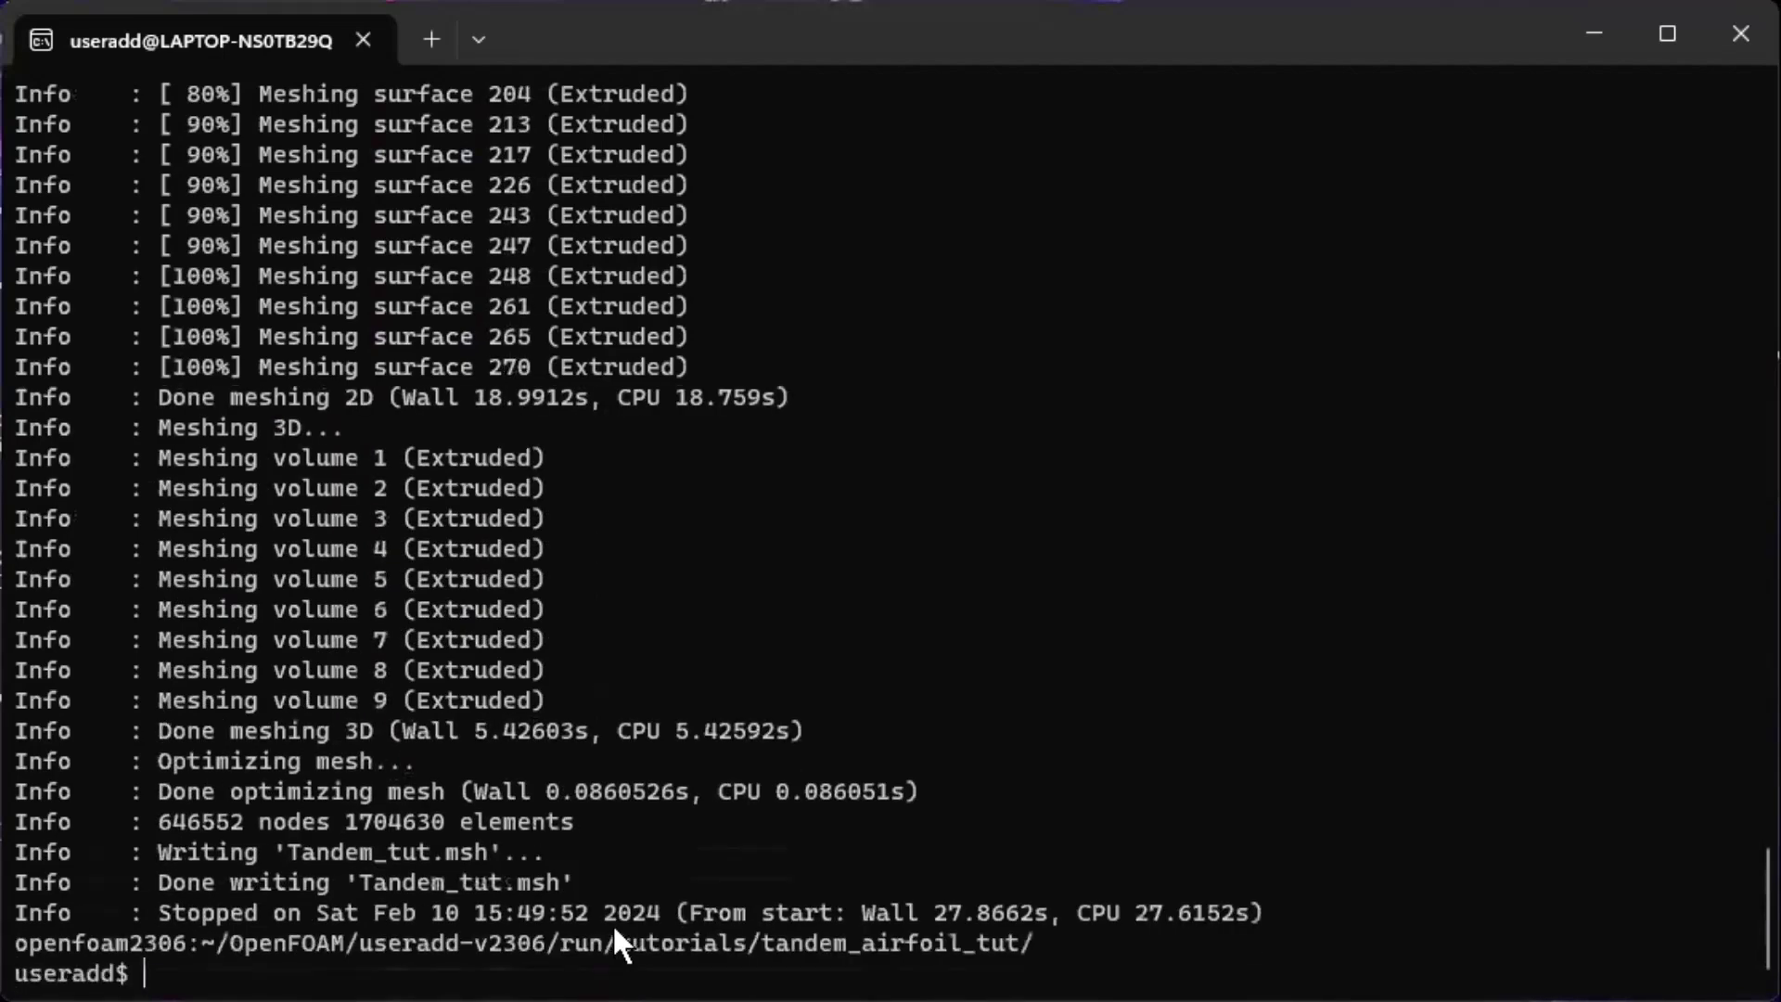
text(ls)
key(Return)
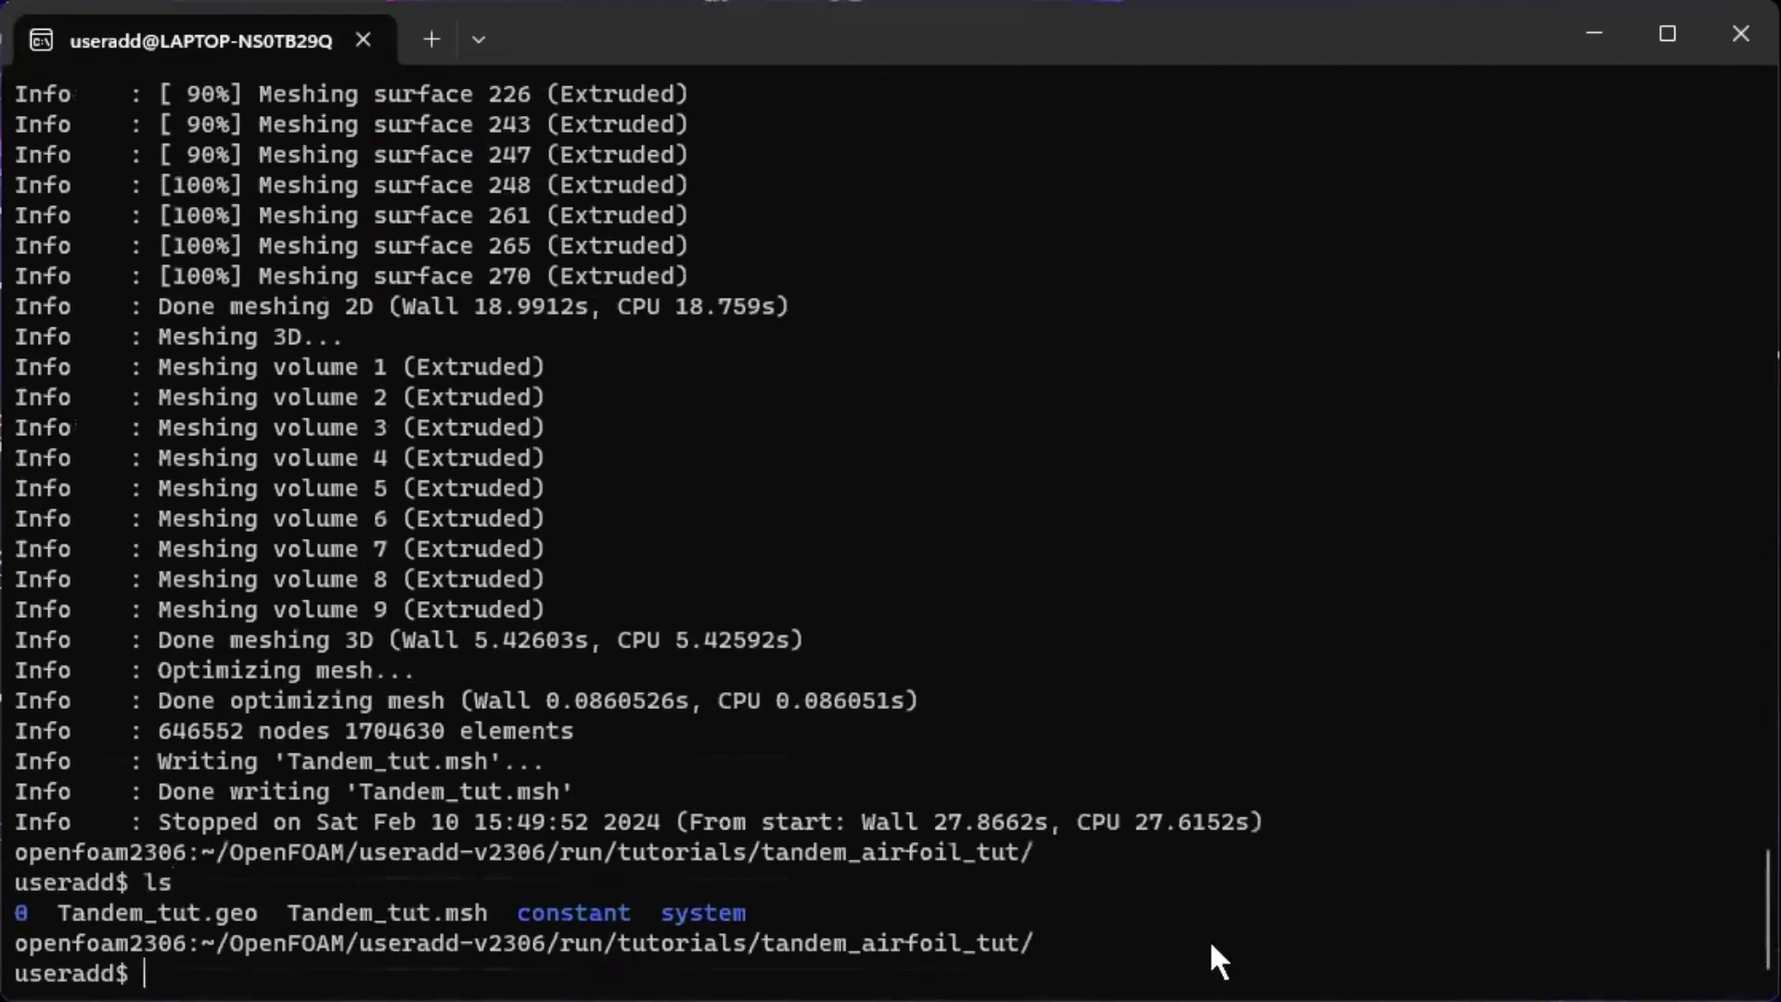
Convert Tandem_tut.msh to OpenFOAM mesh format with gmshToFoam
drag(494, 907, 284, 907)
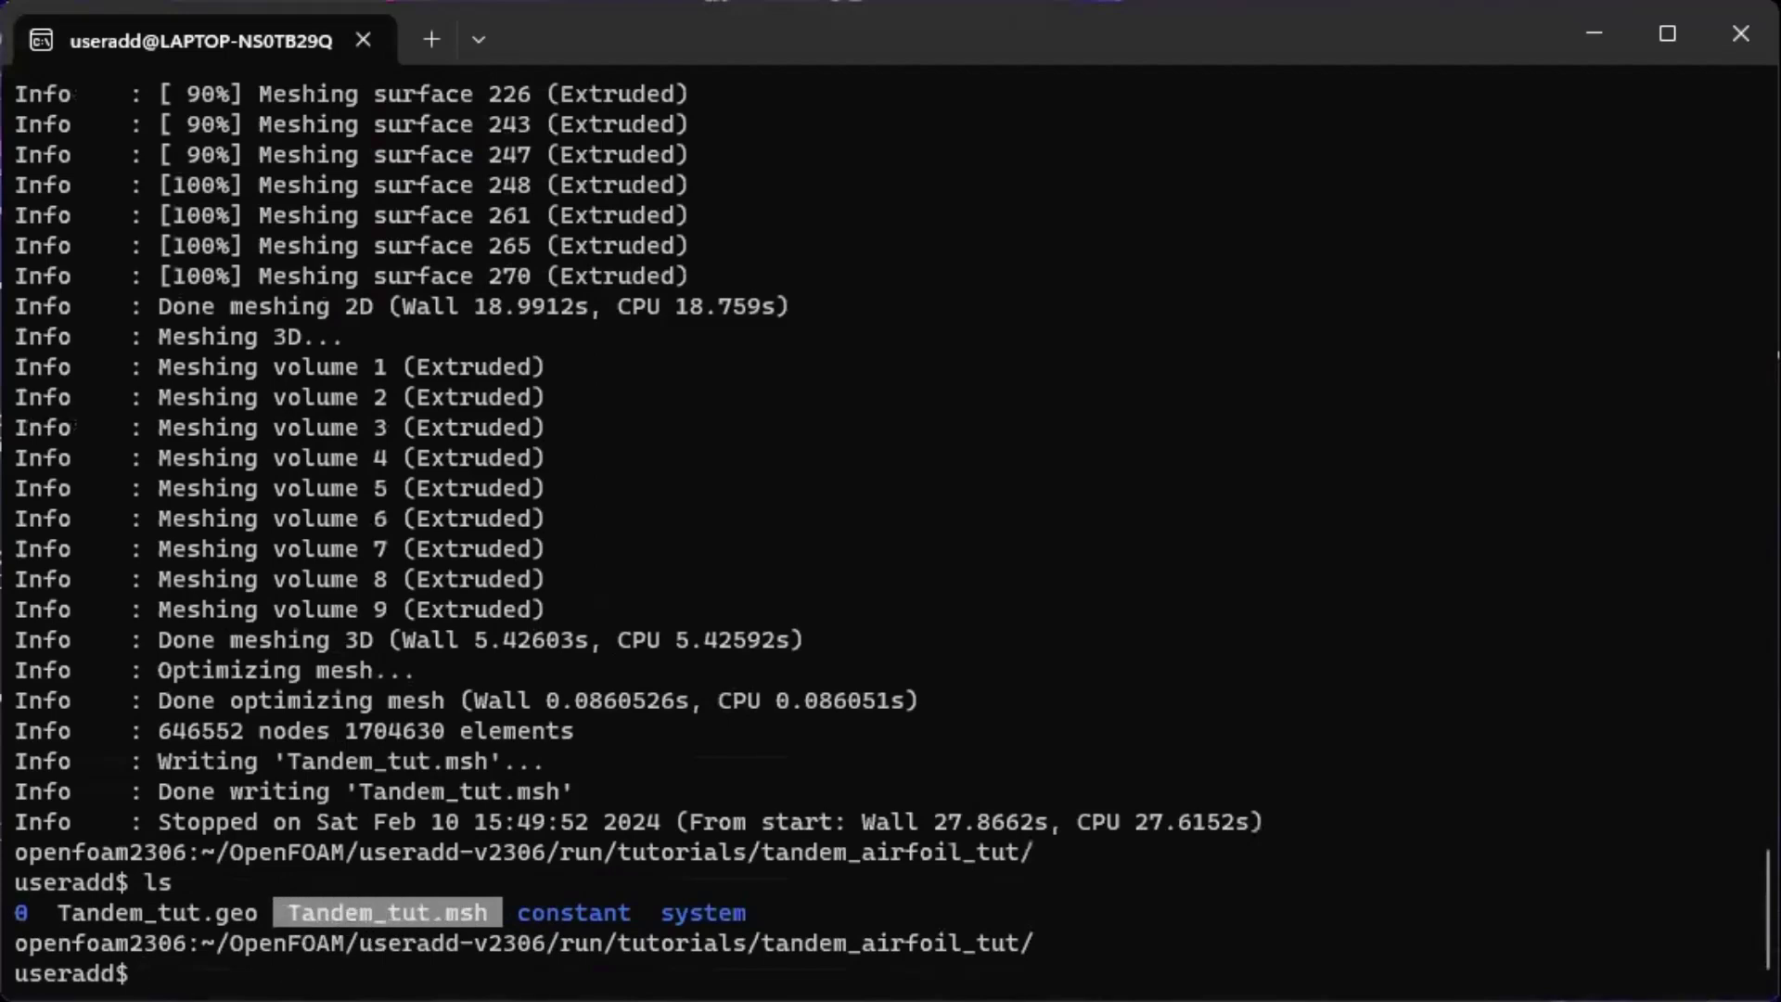
key(ctrl+c)
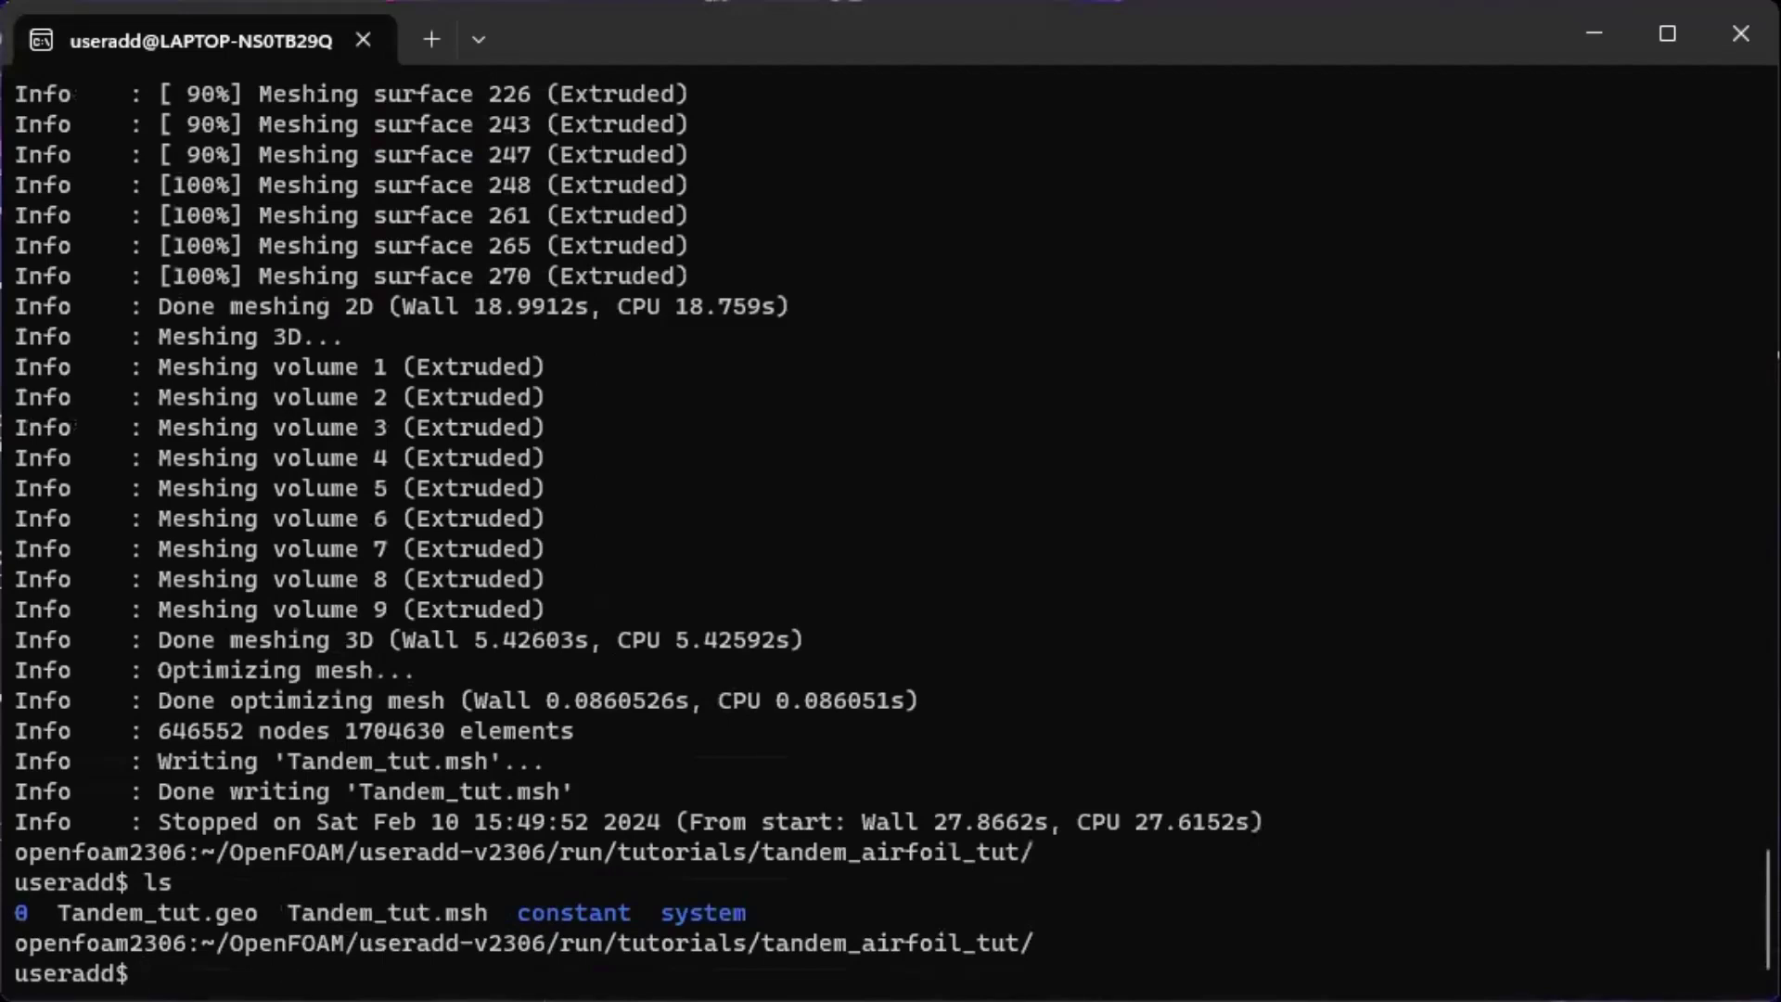
text(gmshToFoam)
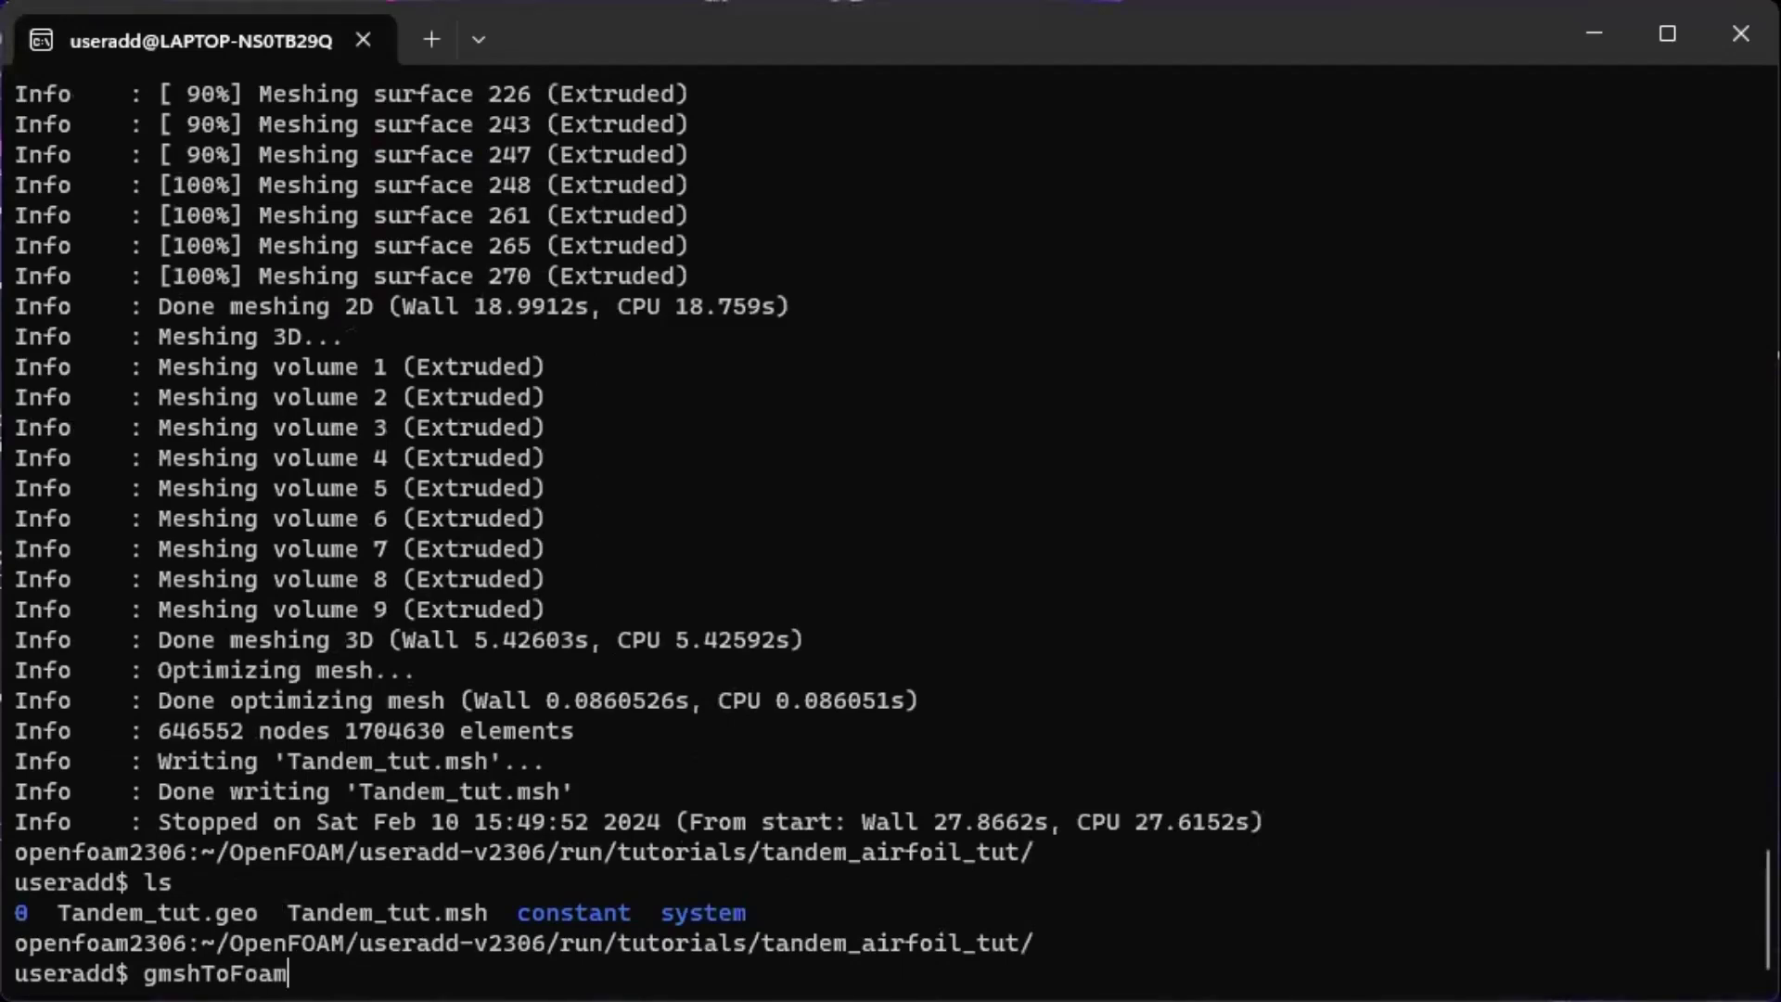
text( T)
key(Tab)
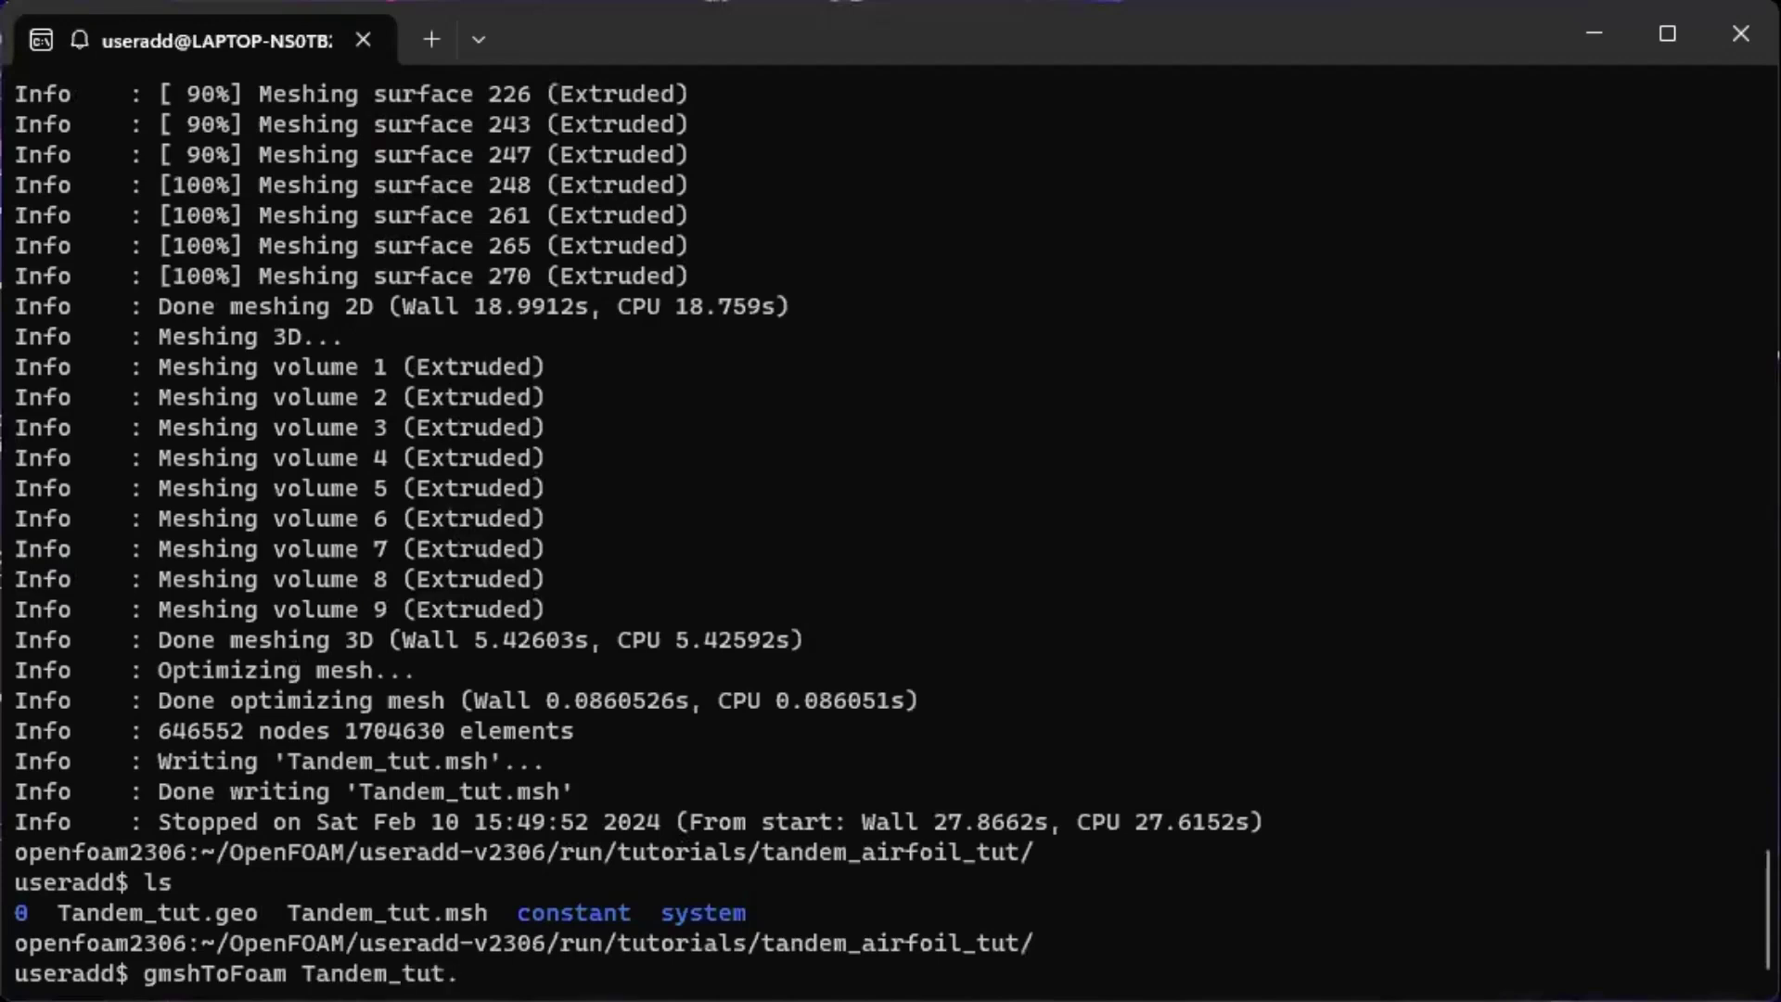
text(msh)
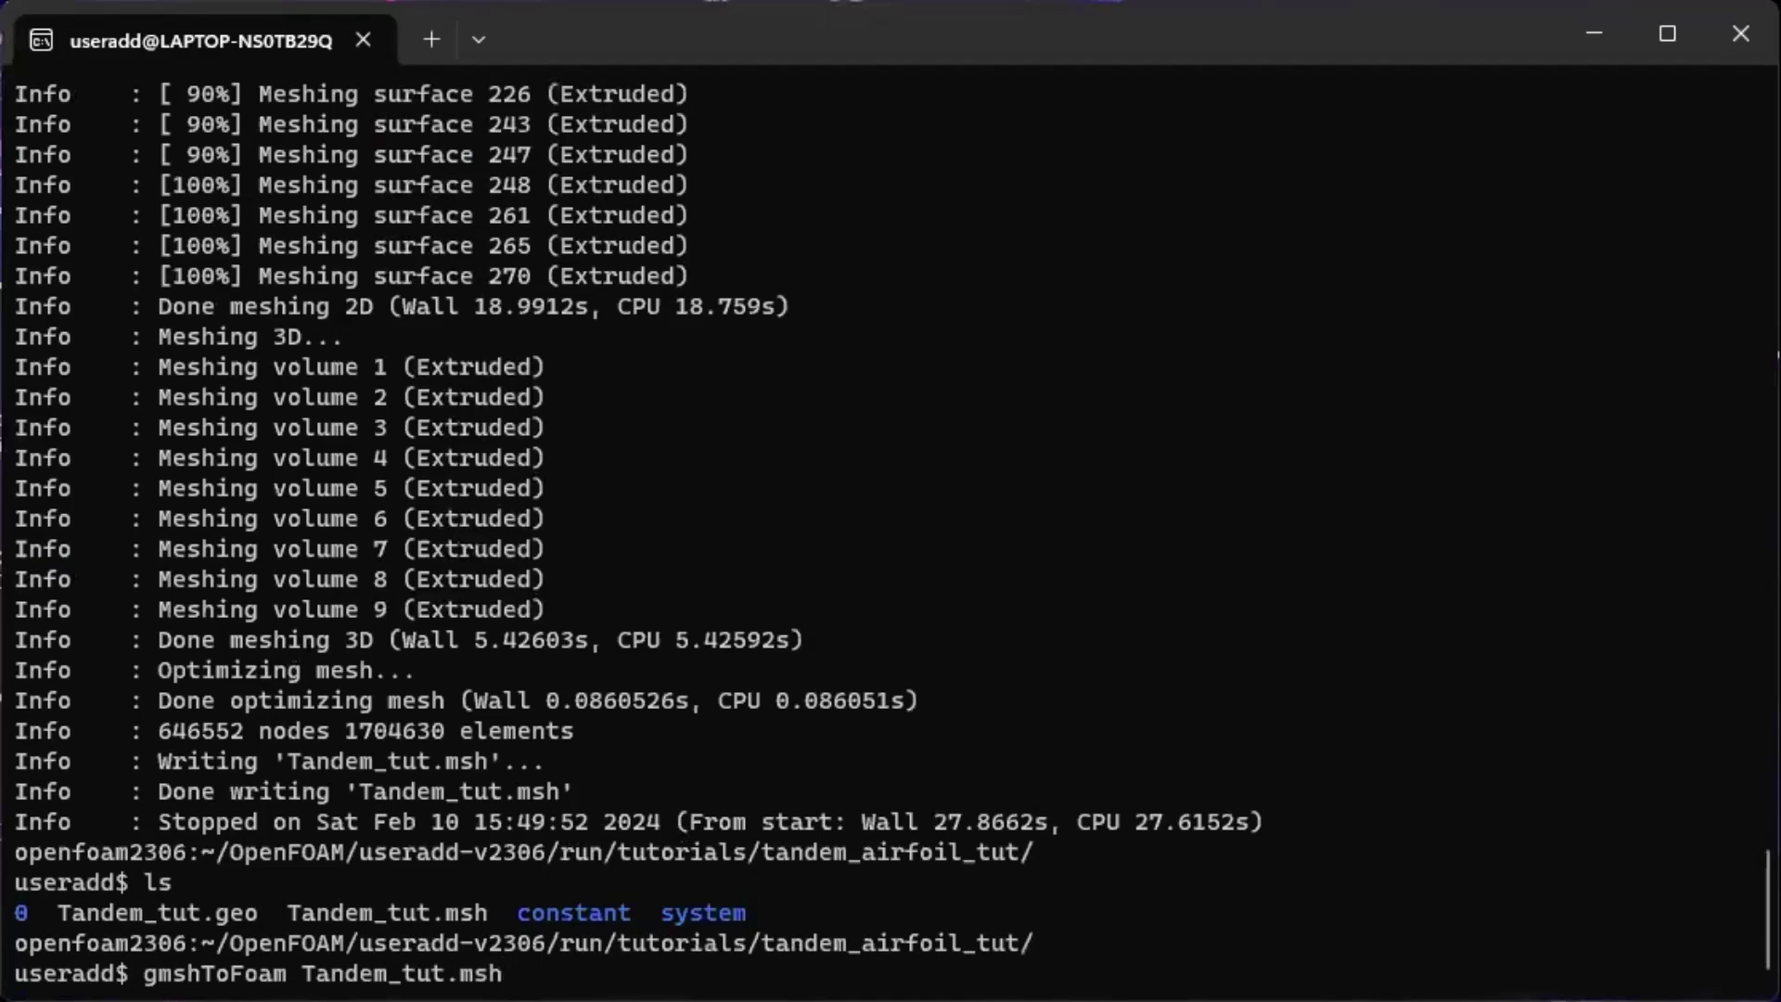
key(Return)
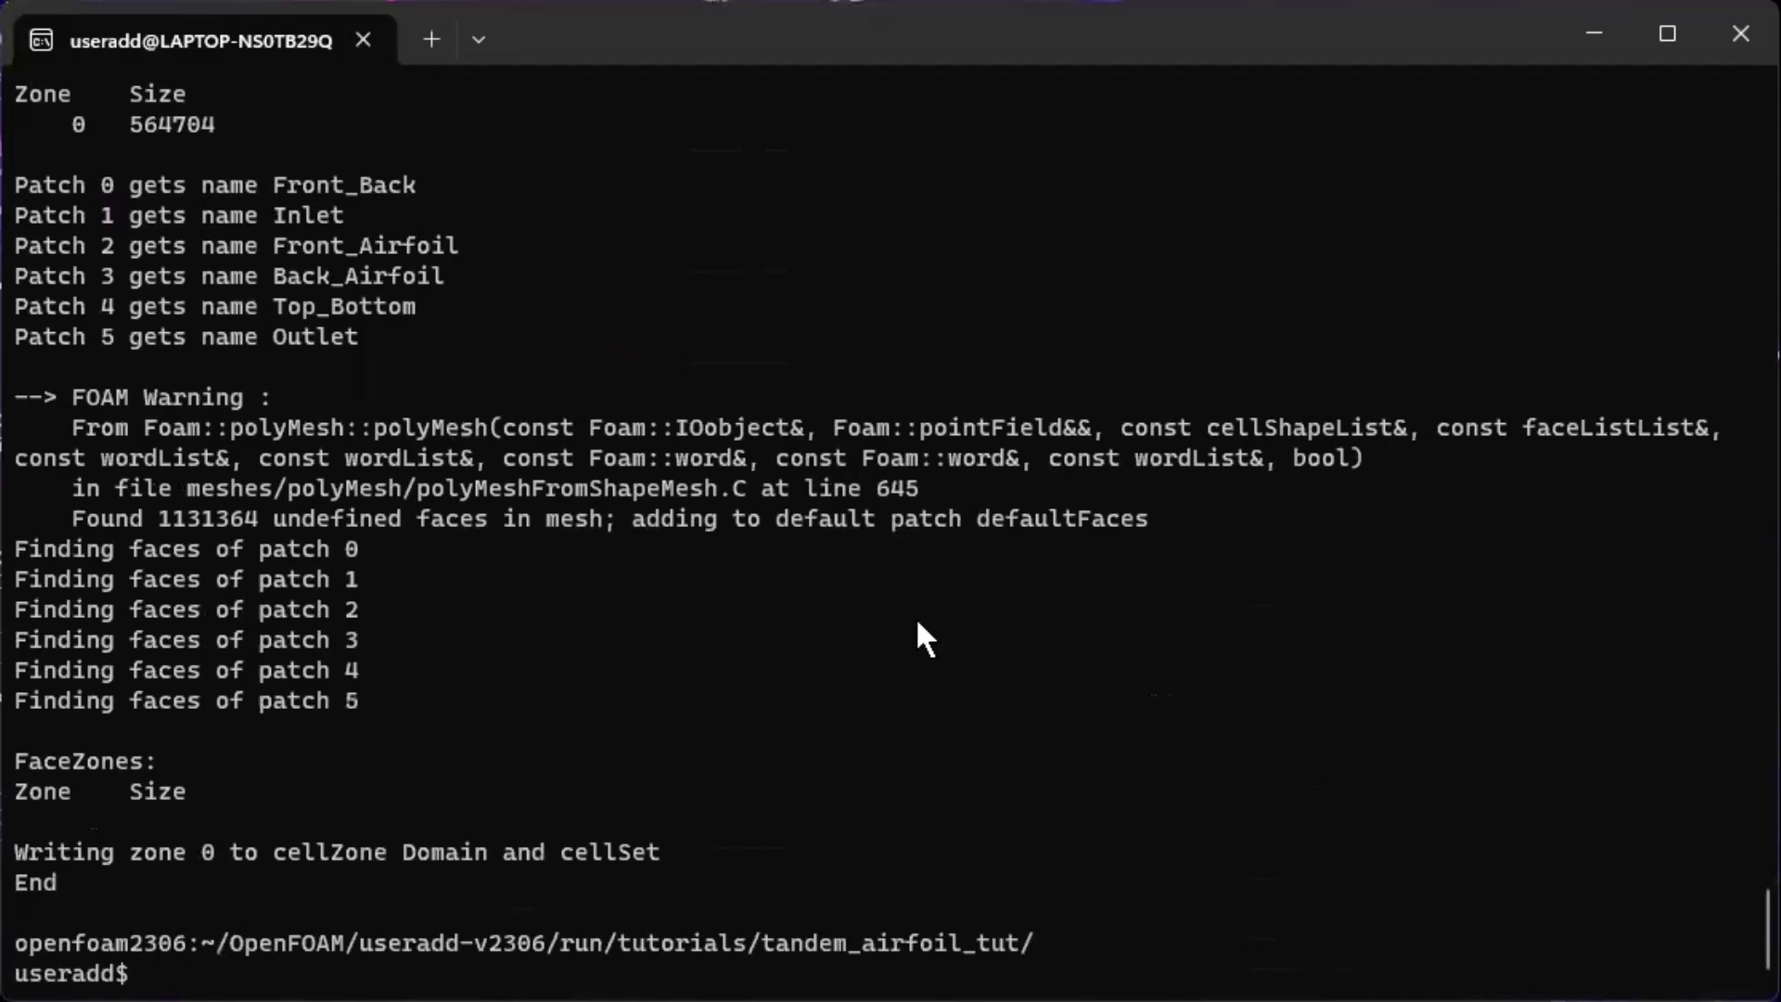
List the case directory, change into its constant folder and list the contents to check for the polyMesh folder
text(ls)
text(cd c)
key(Tab)
key(Return)
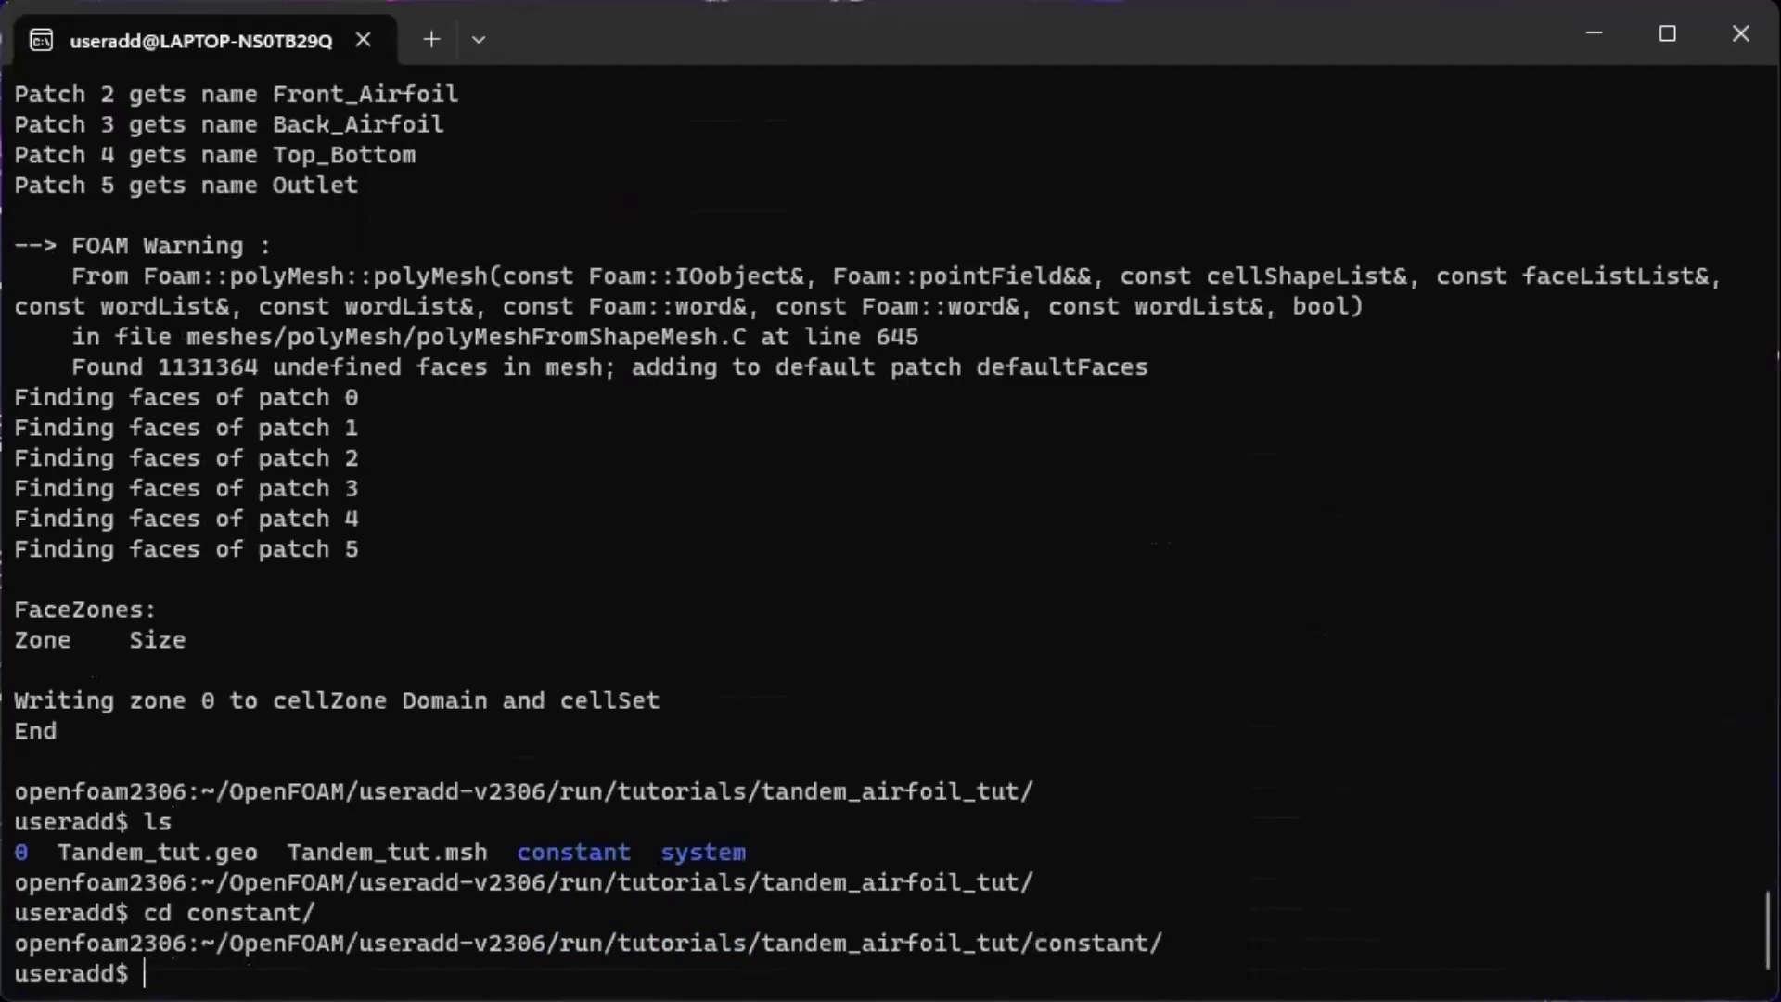
text(ls)
key(Return)
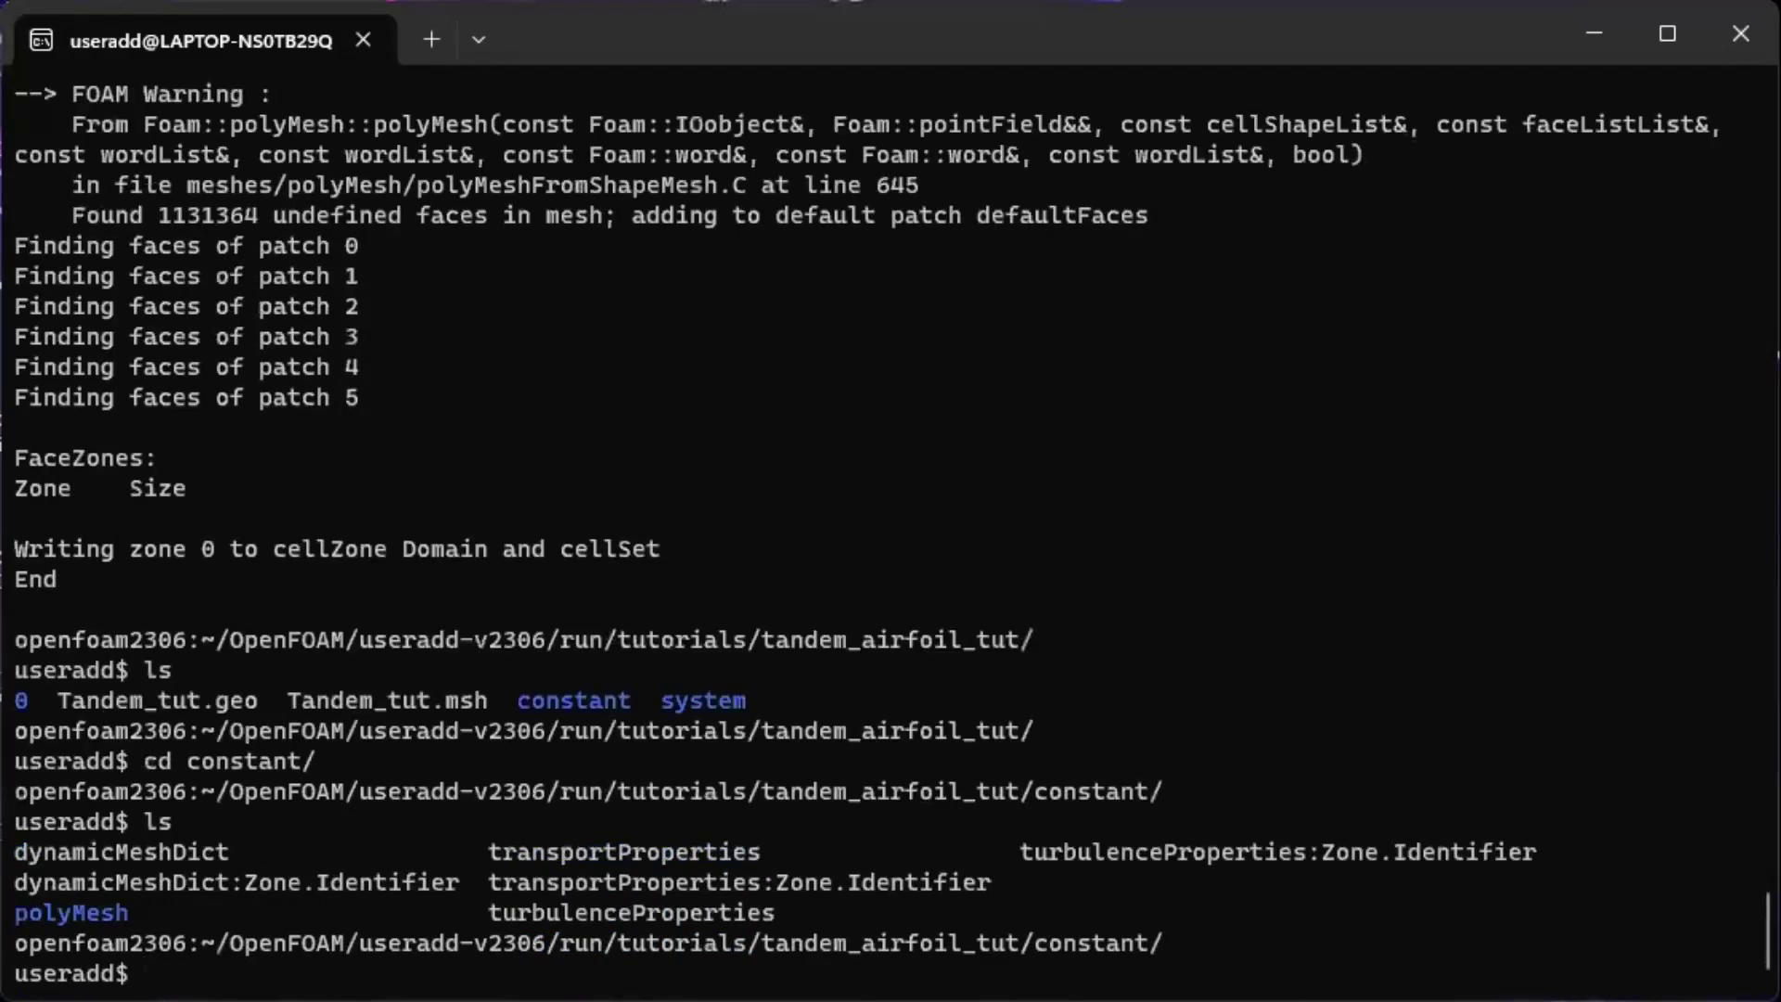
drag(134, 904, 15, 903)
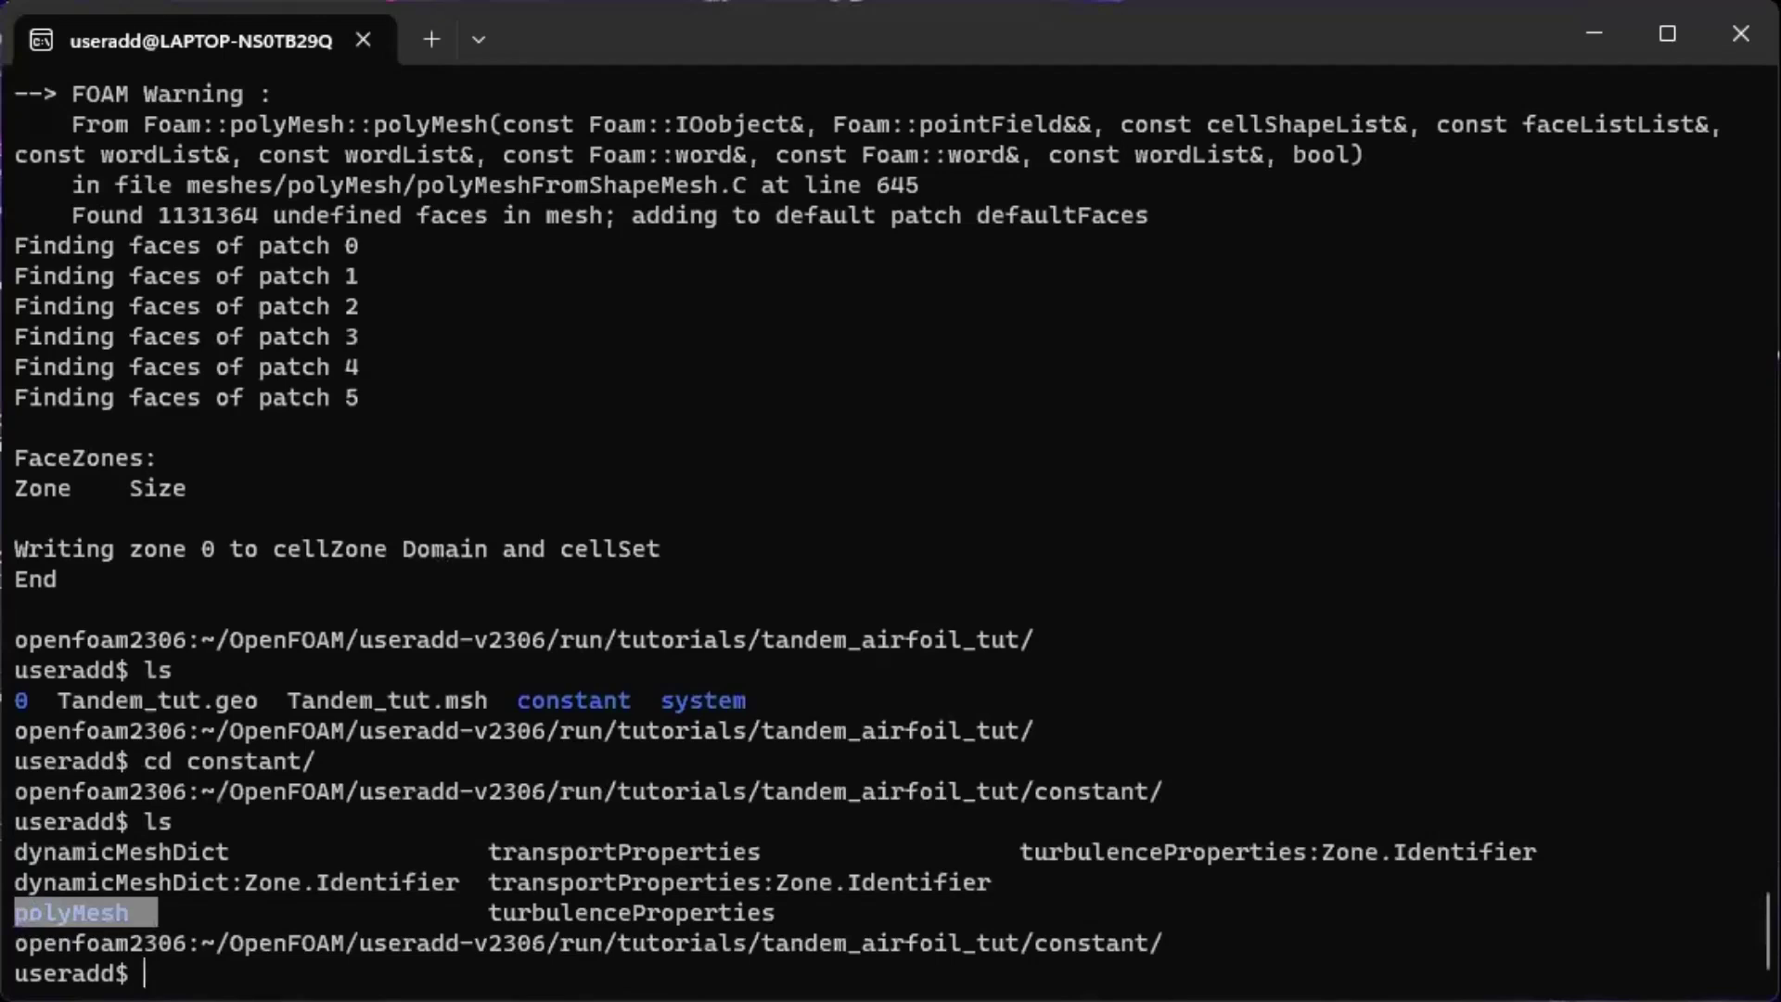
key(ctrl+c)
Go back up to the tandem_airfoil_tut case directory and list its files
text(cd .)
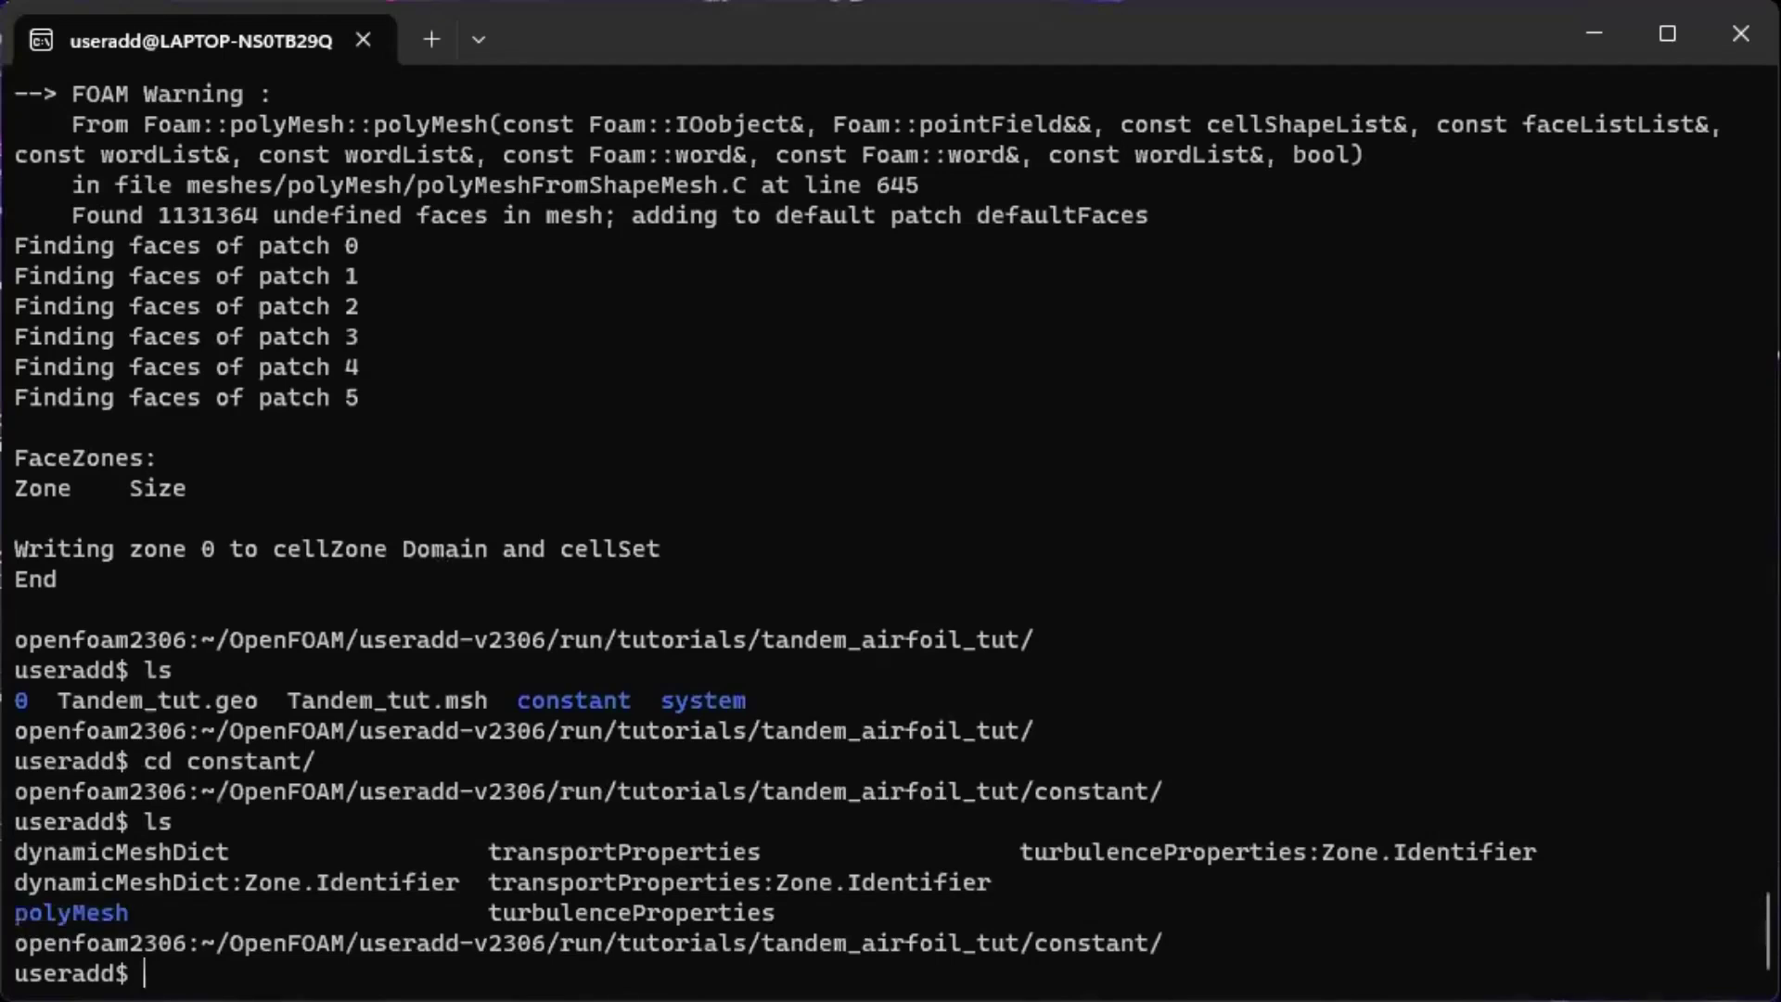
text(.)
key(Return)
text(ls)
key(Return)
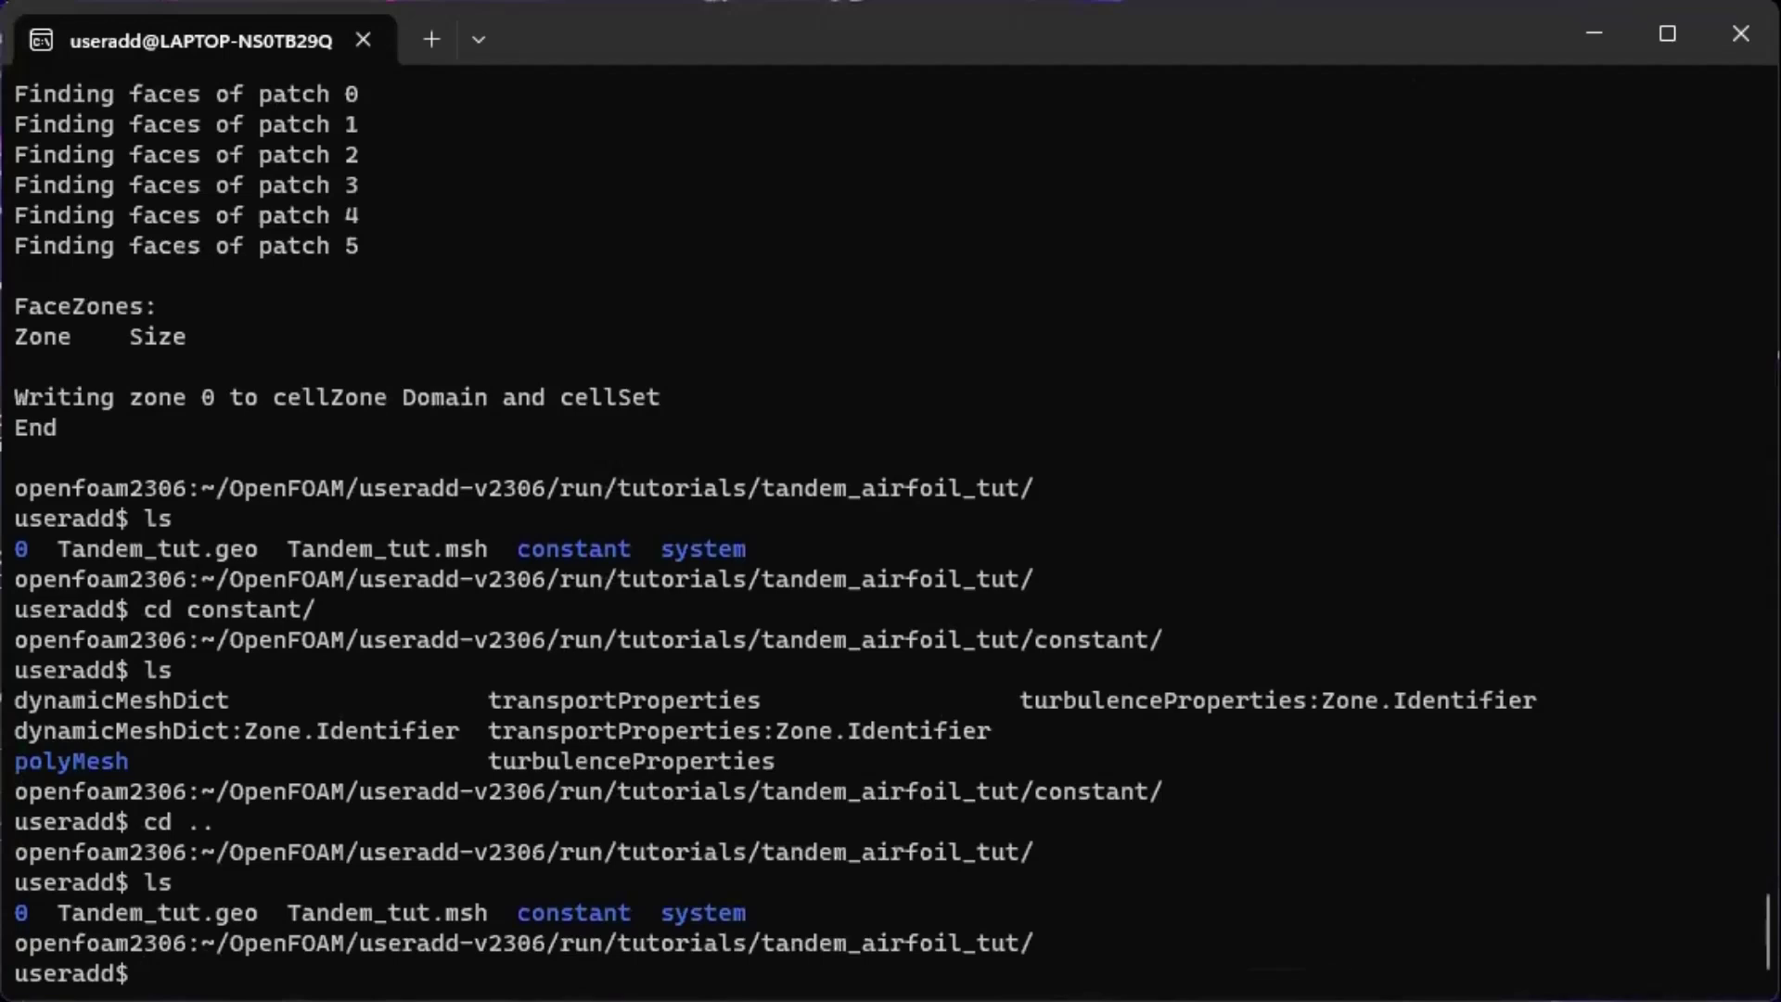
Create an empty file named Tandemtut.foam in the case directory with touch and list the directory
text(touch Tande)
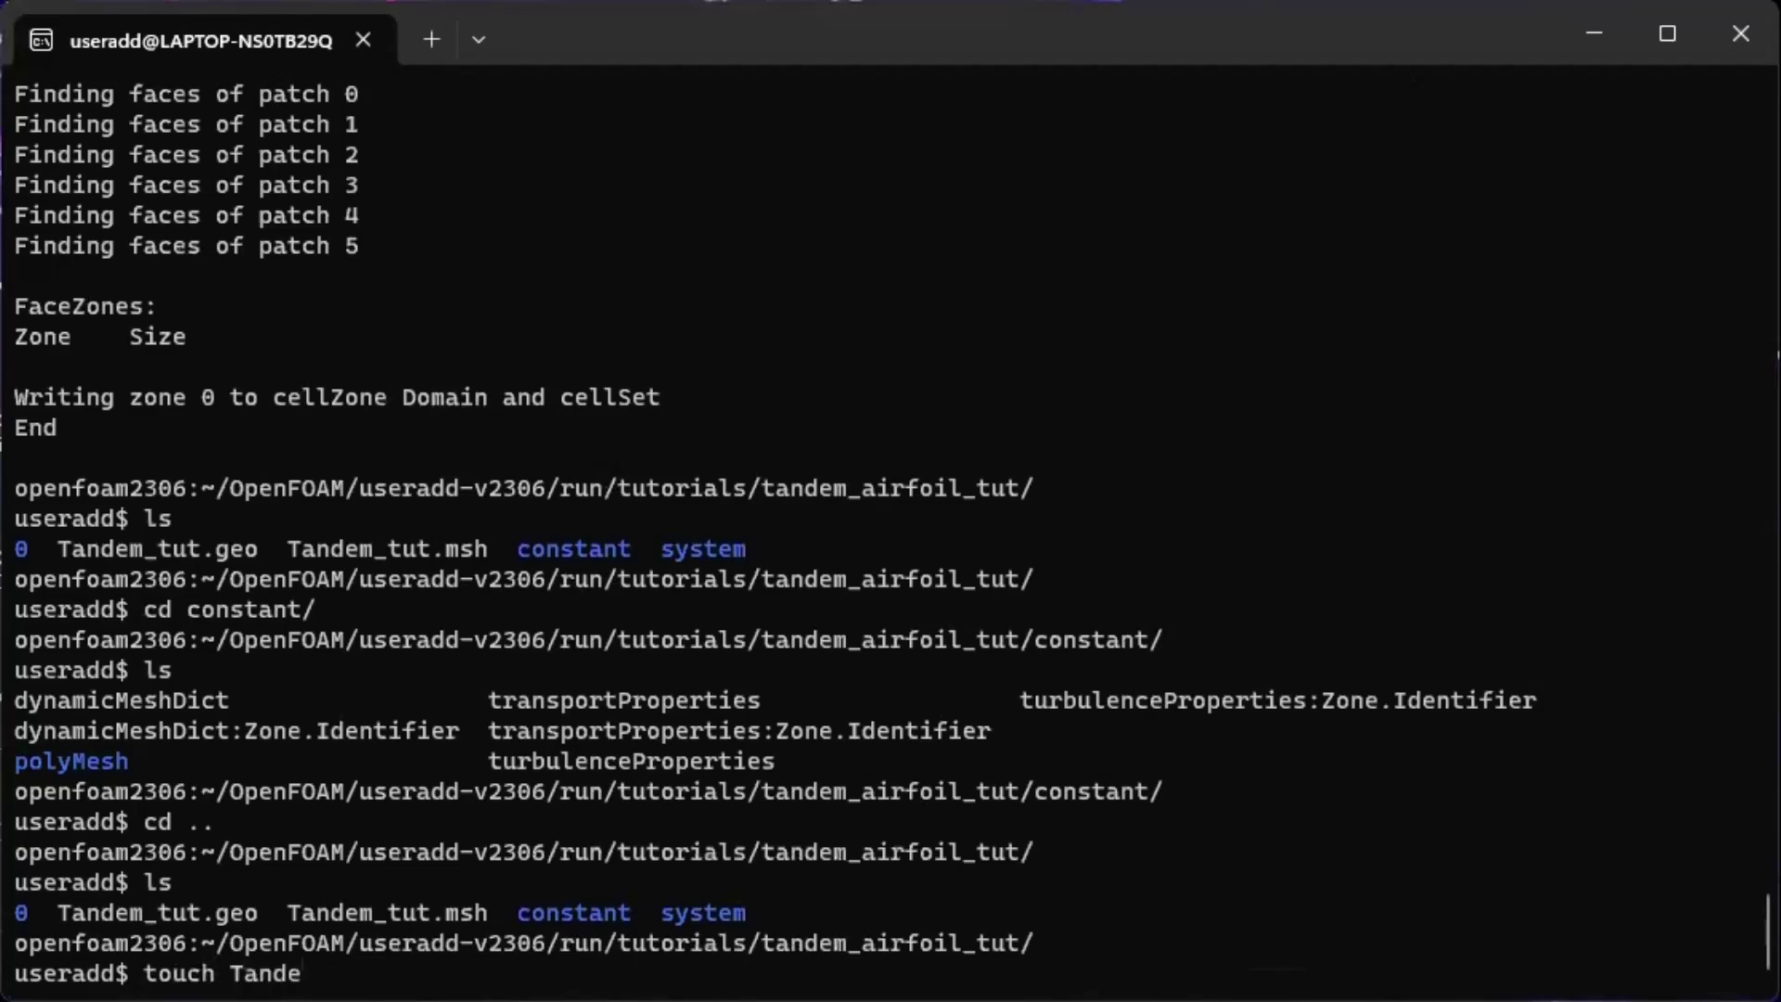
text(mtt)
key(BackSpace)
text(ut.foam)
key(Return)
text(ls)
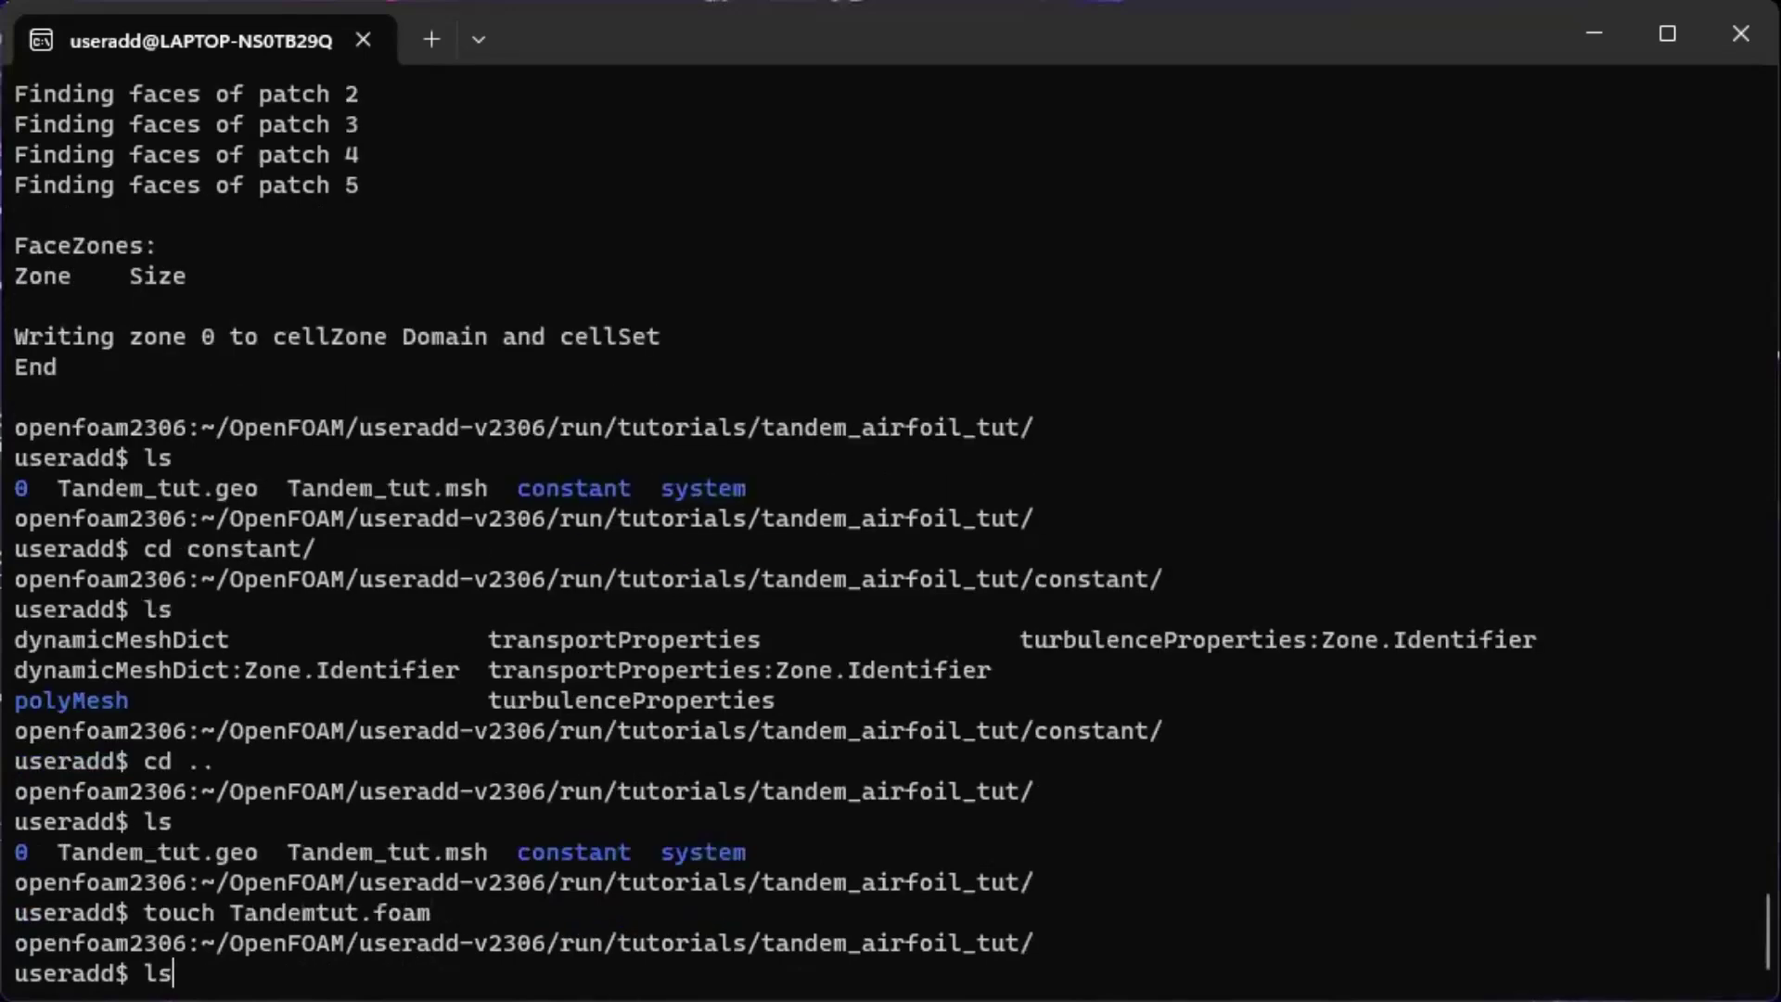
key(Return)
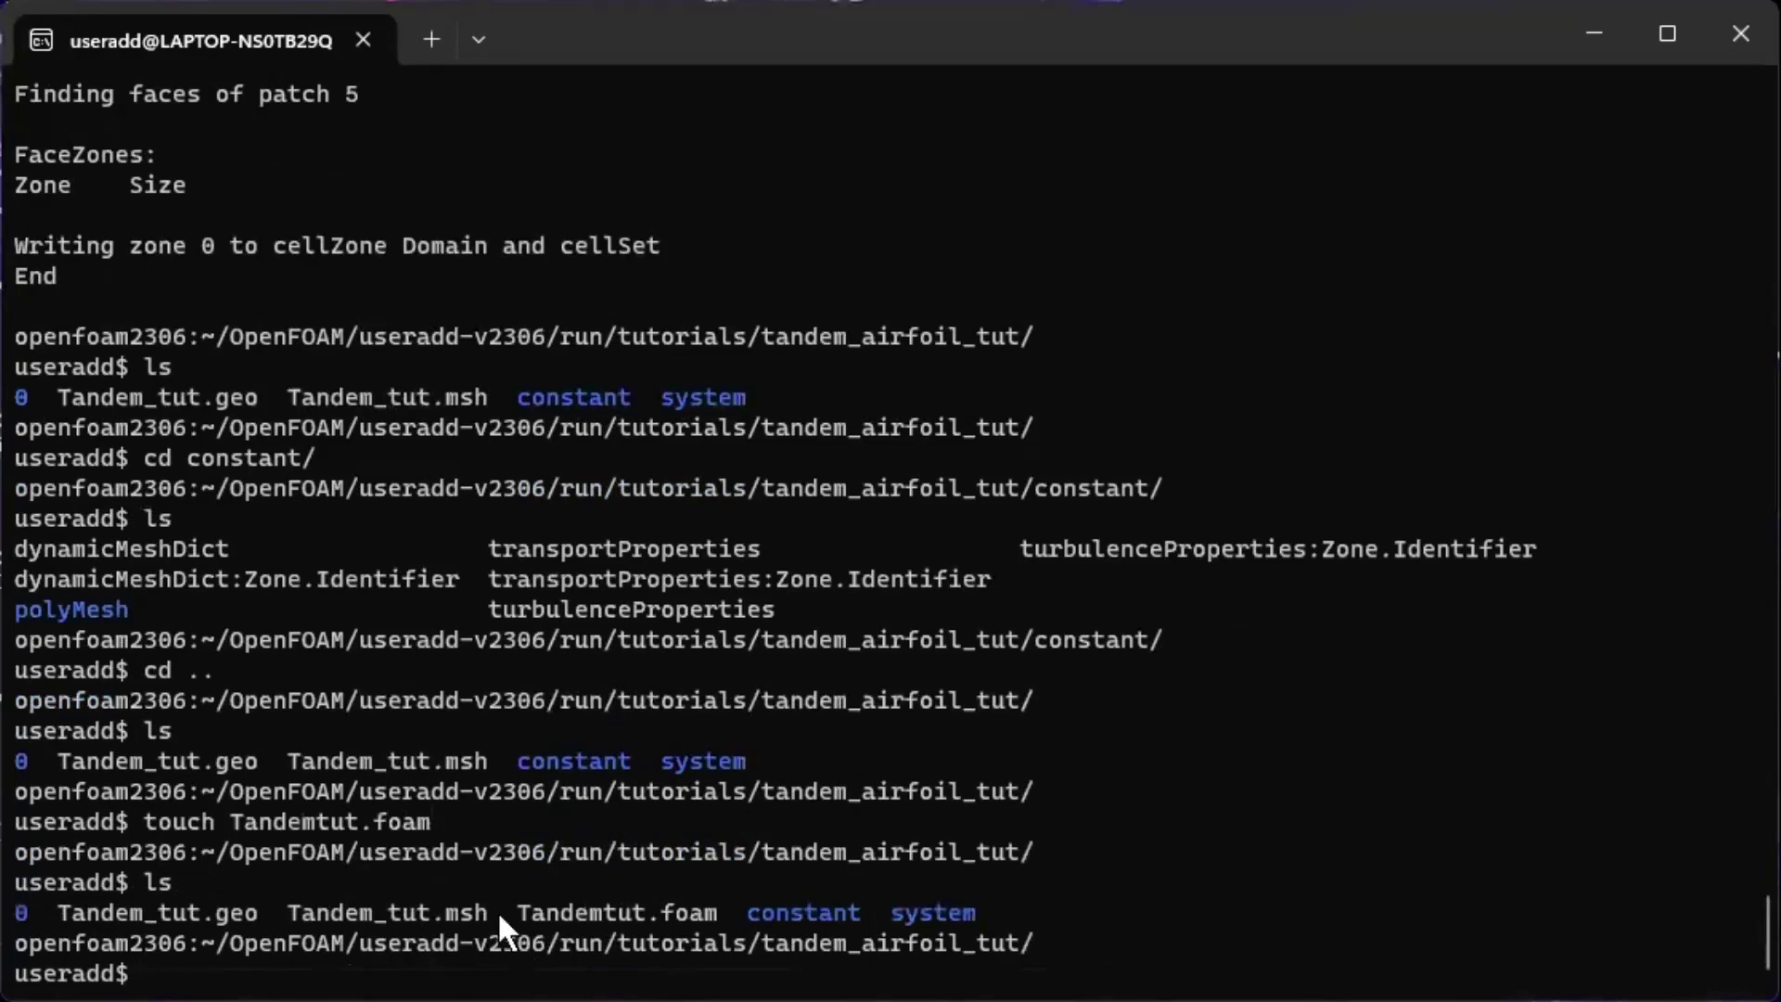
drag(509, 914, 716, 914)
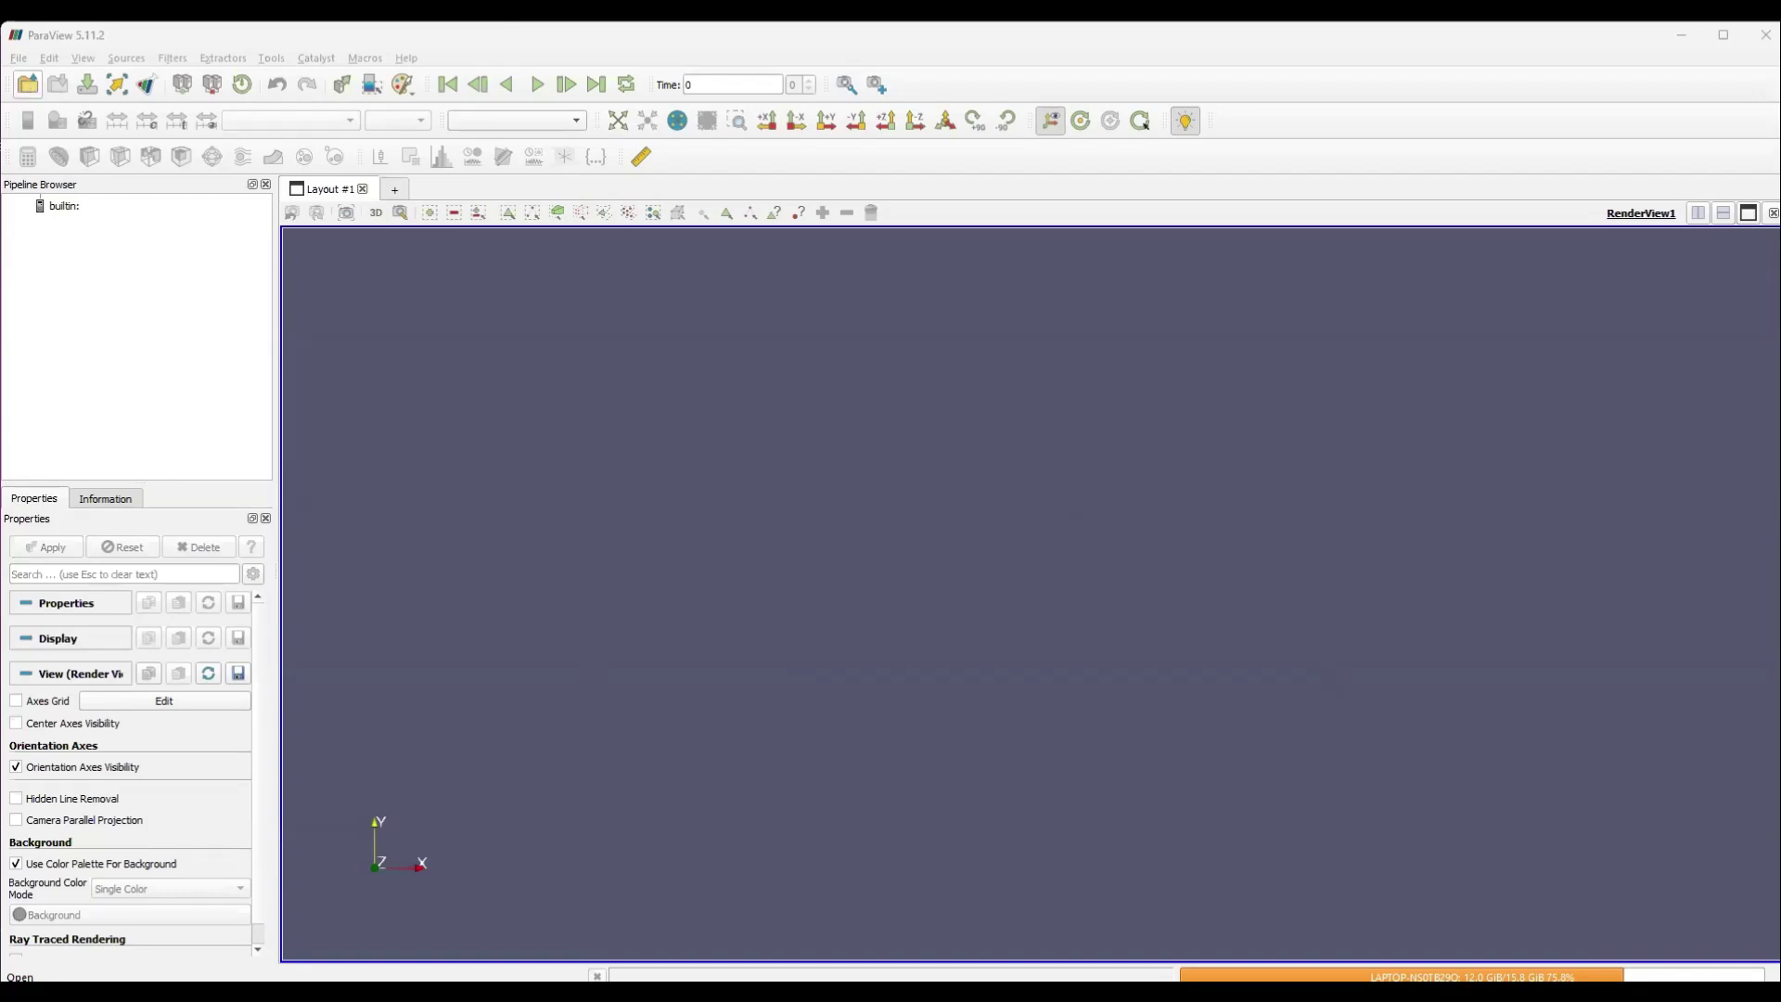
Switch to ParaView, open Tandemtut.foam from the recent tandem_airfoil_tut folder and load its internal mesh
click(26, 84)
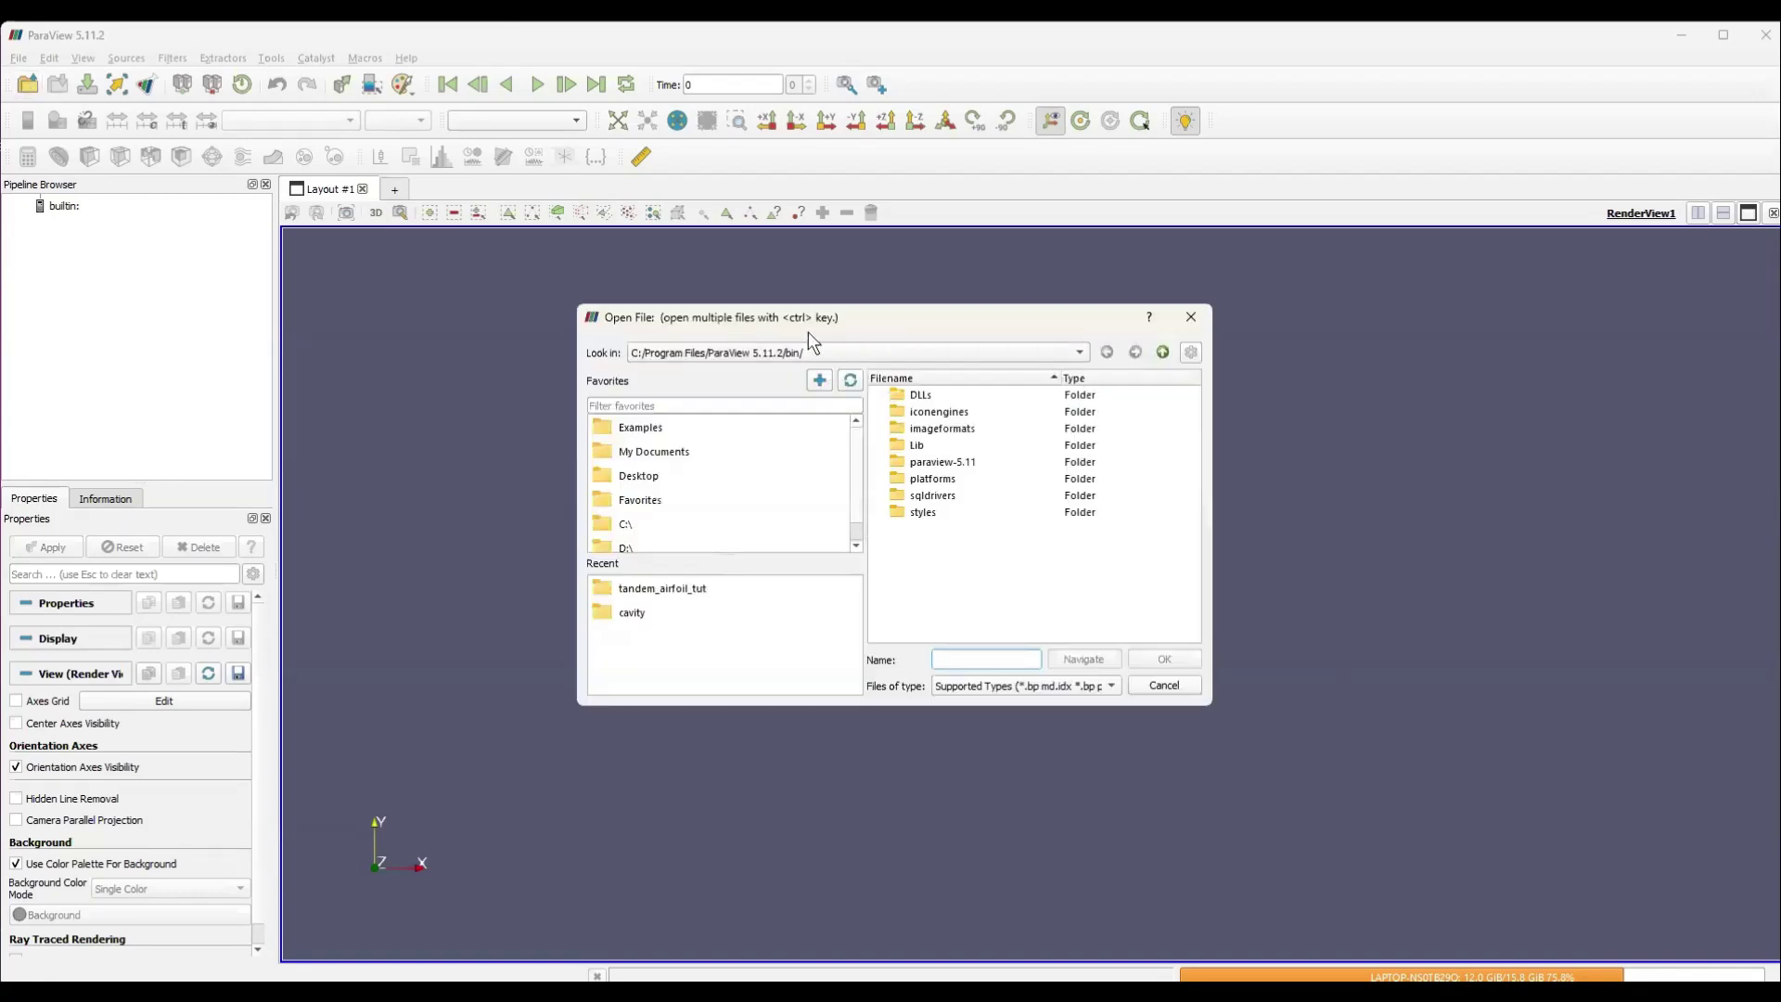
click(686, 587)
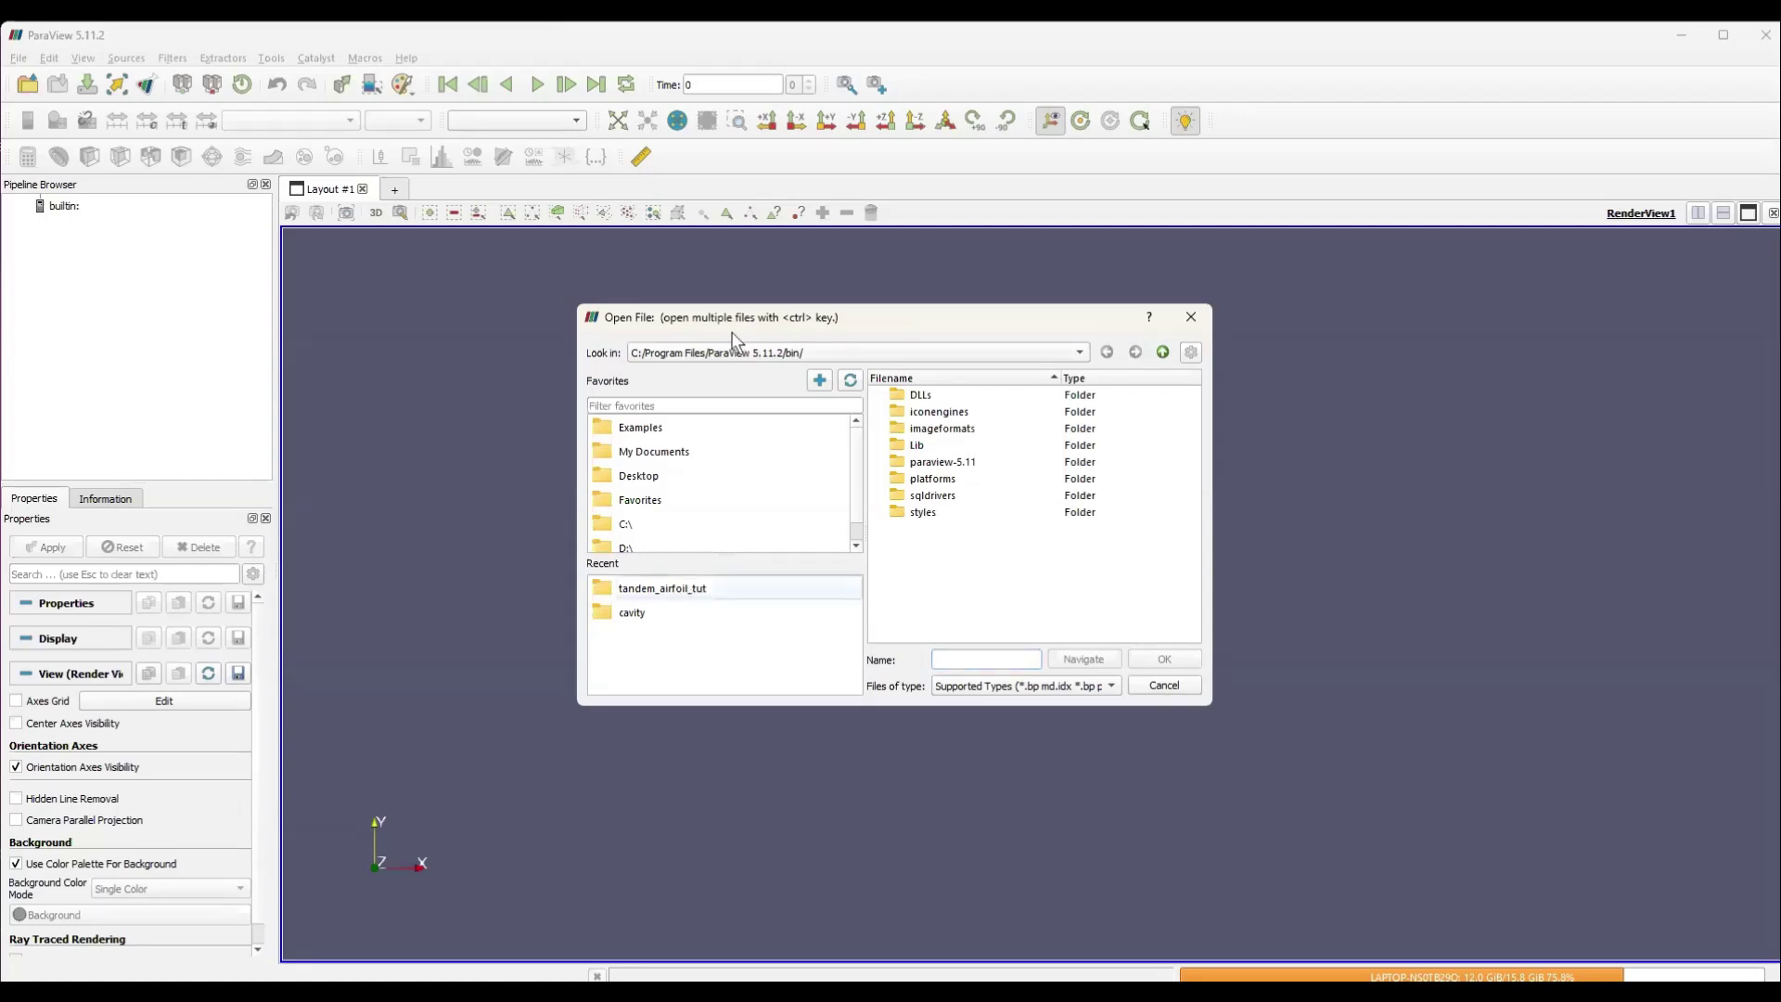
click(686, 588)
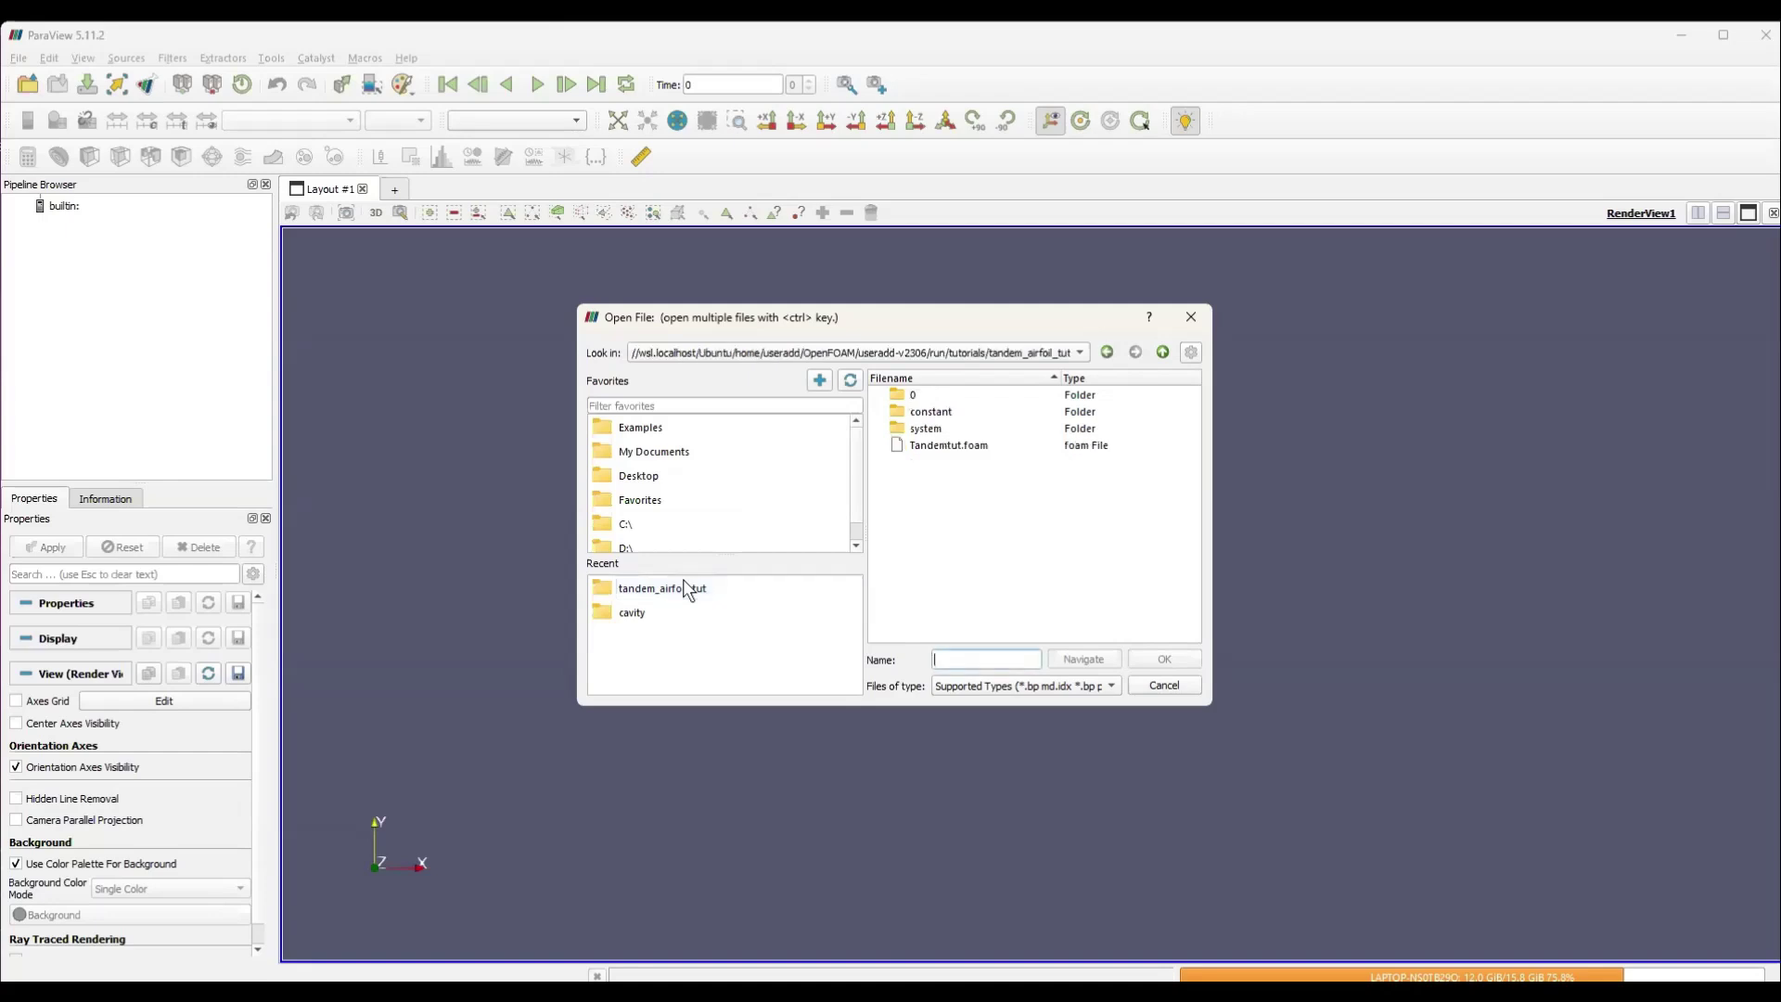
click(967, 449)
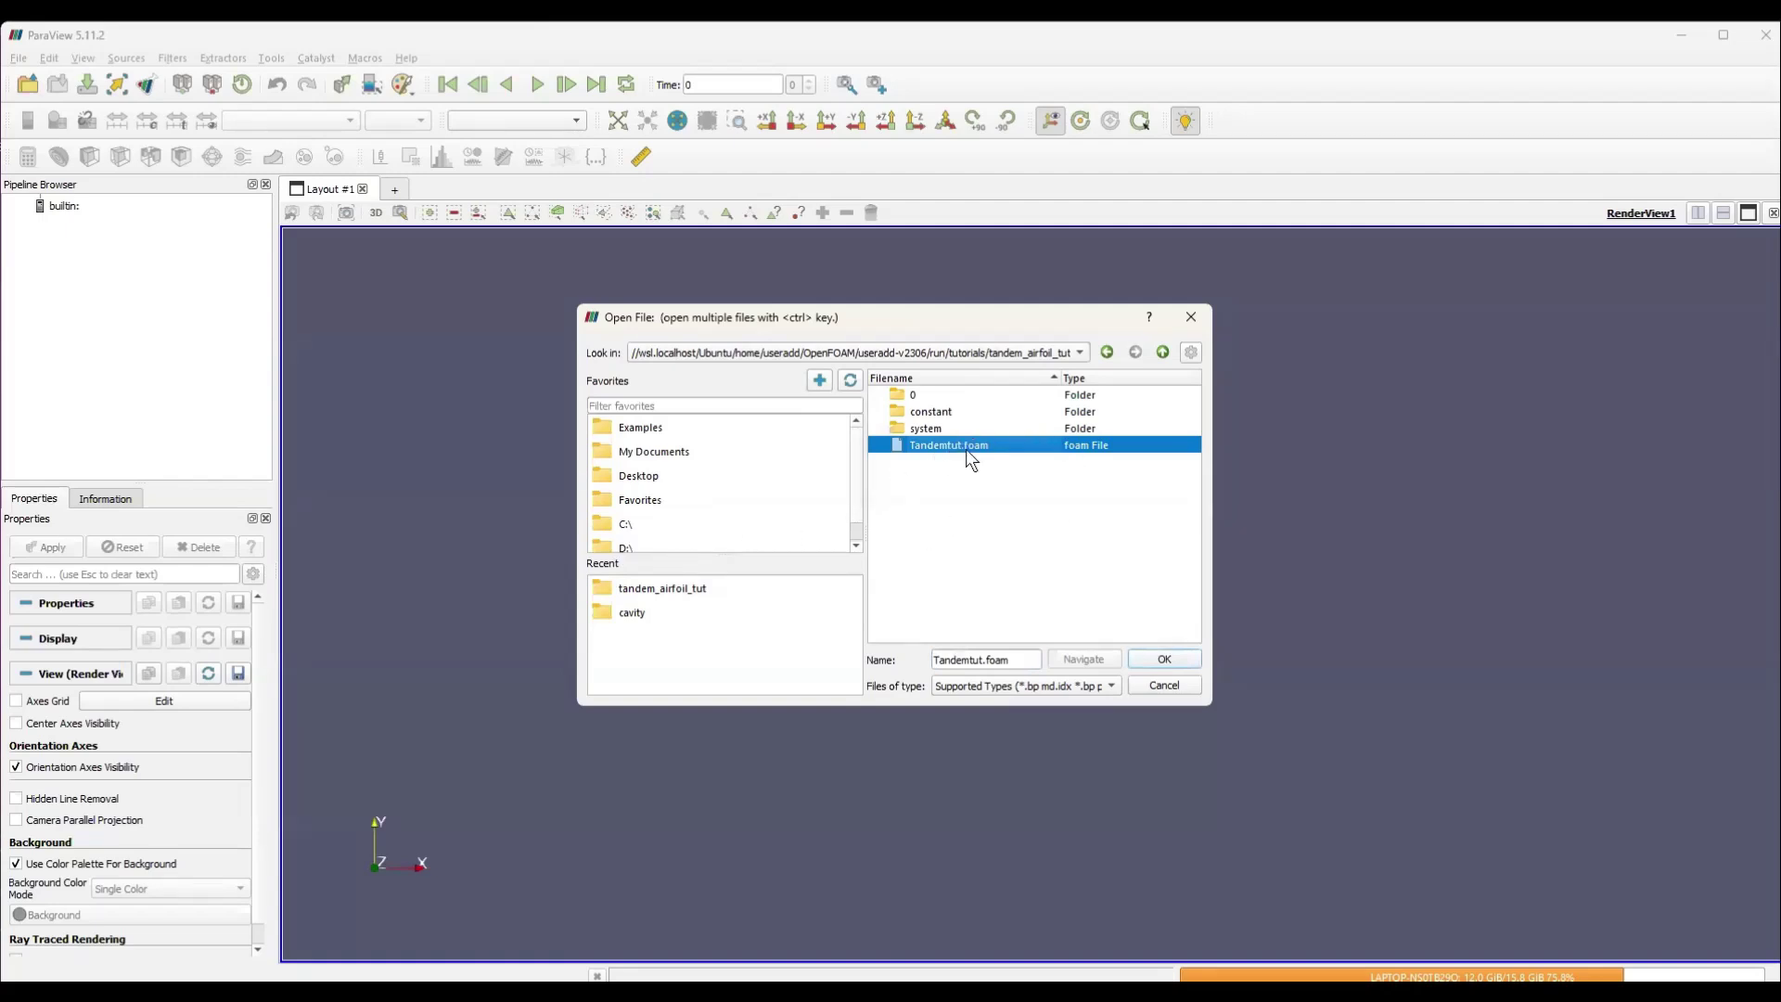
click(1182, 664)
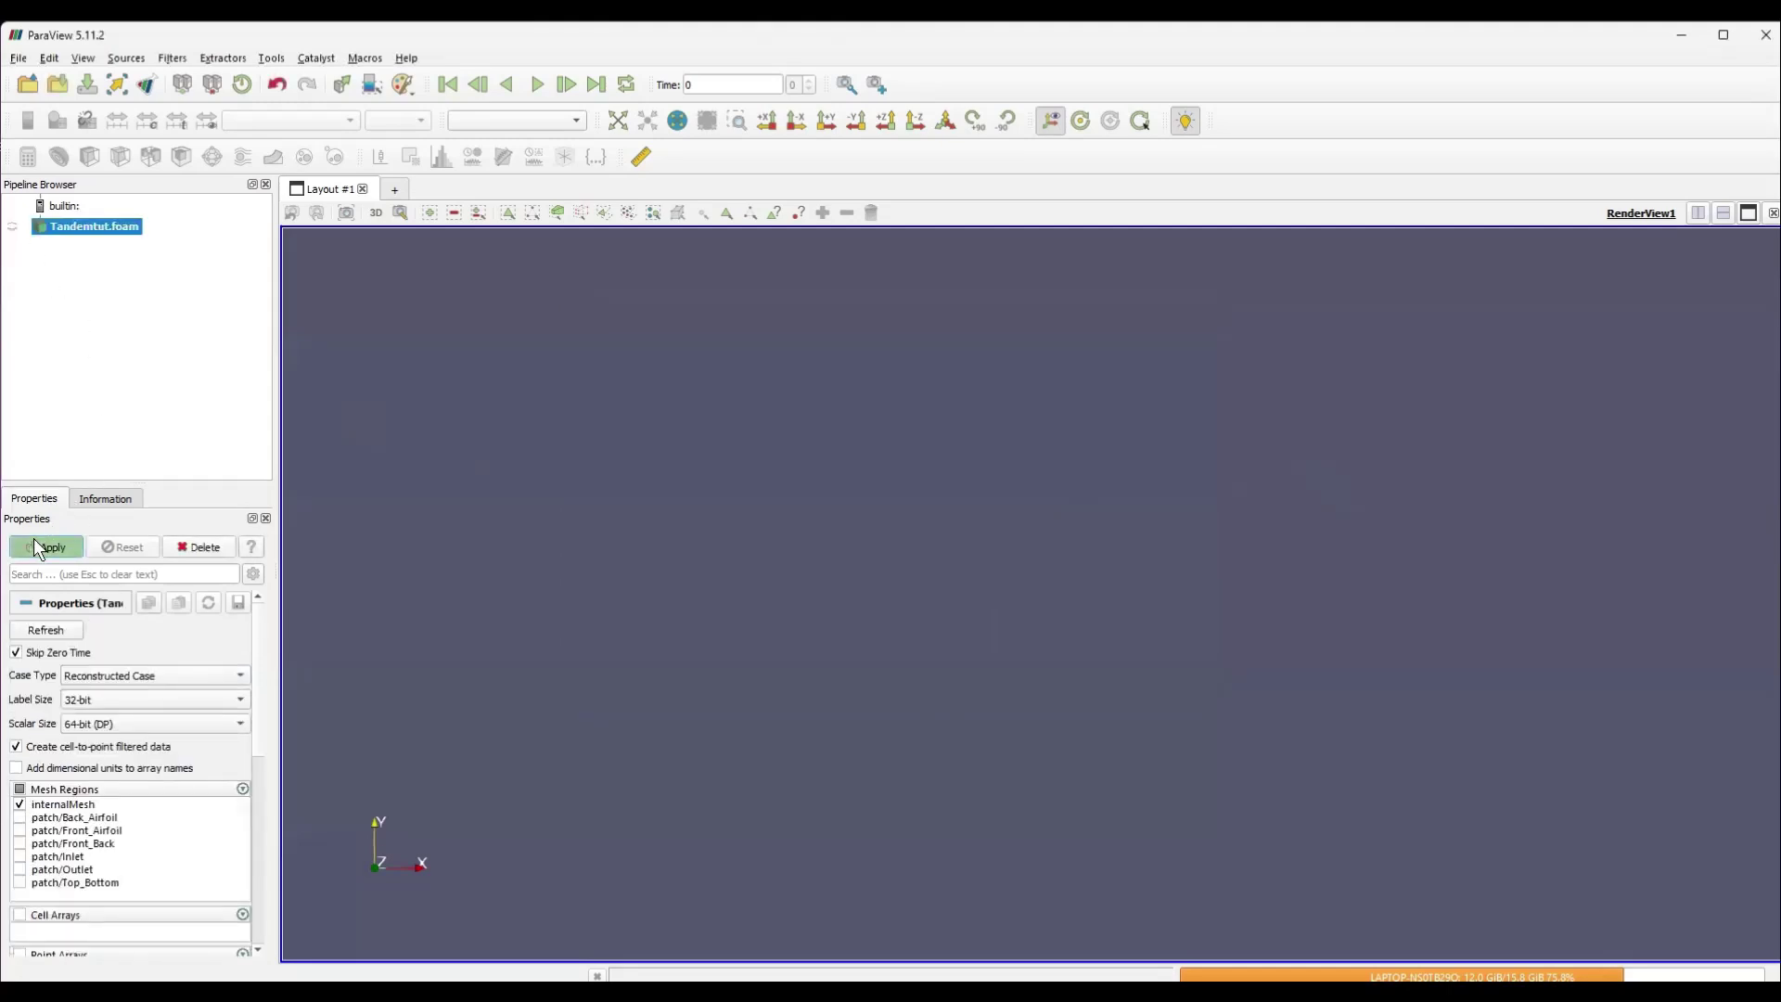
click(37, 547)
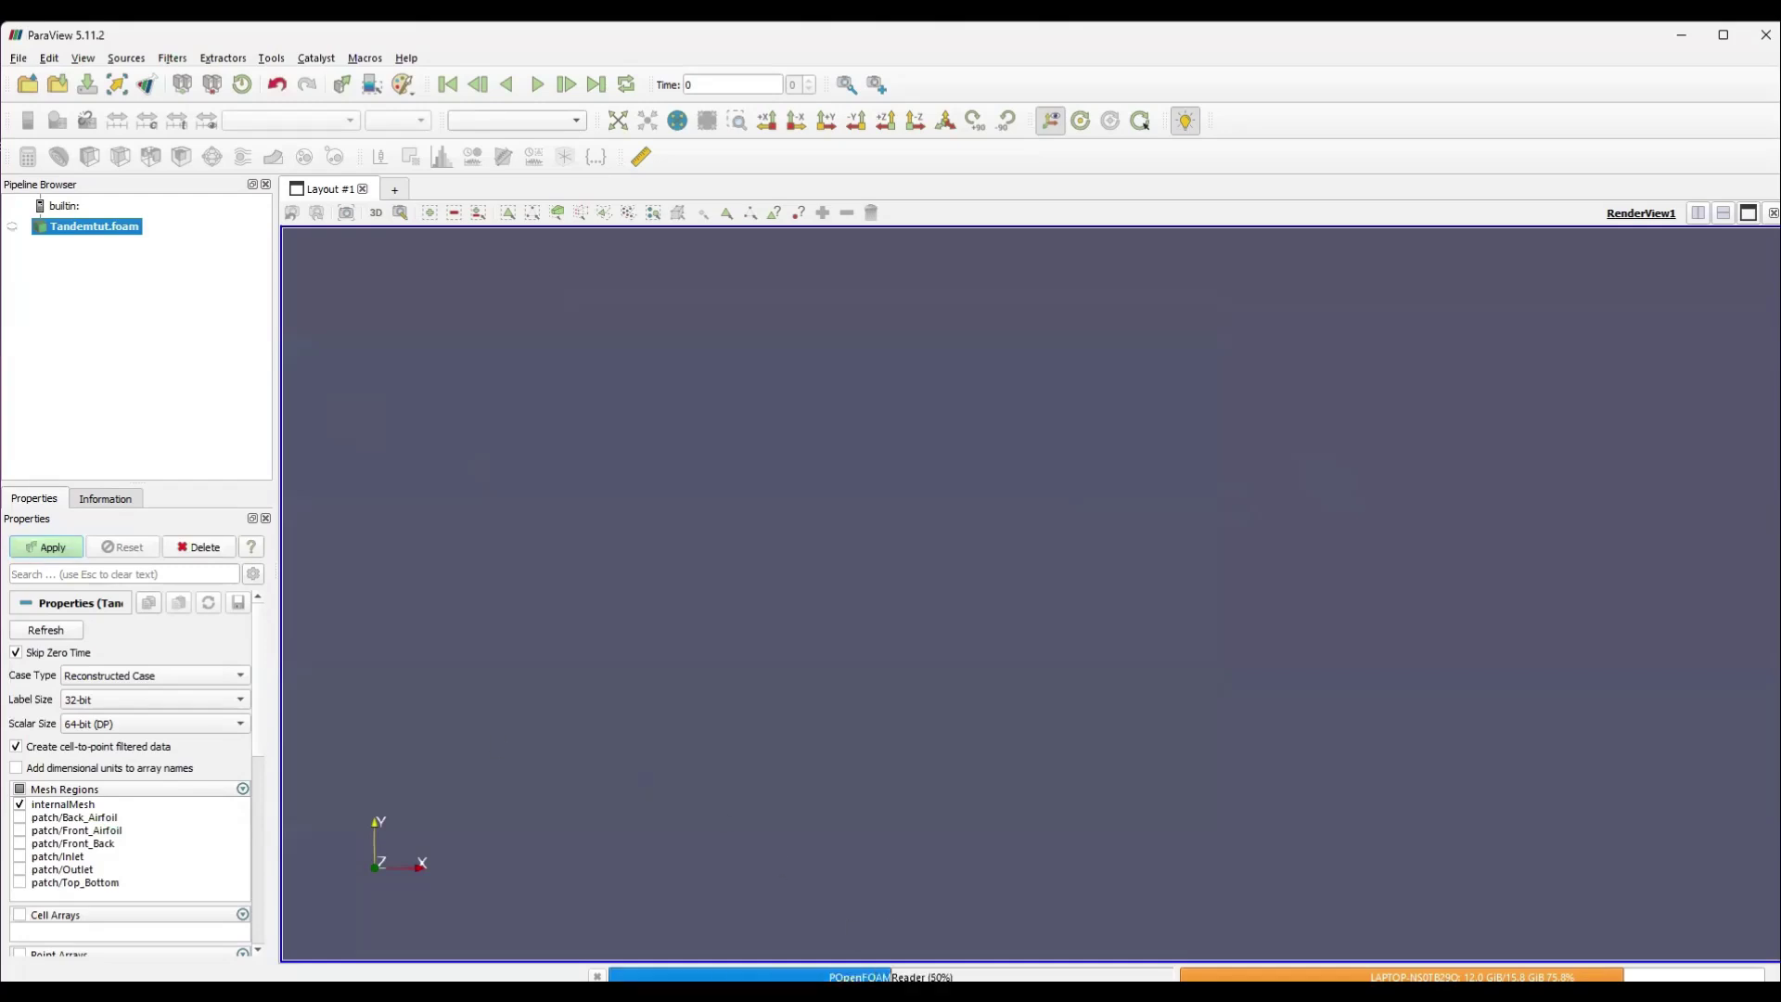
Examine the loaded domain, looking closely at the two airfoil cutouts and at the outer boundary shape
scroll(977, 556, down, 3)
scroll(987, 588, up, 6)
scroll(952, 539, up, 10)
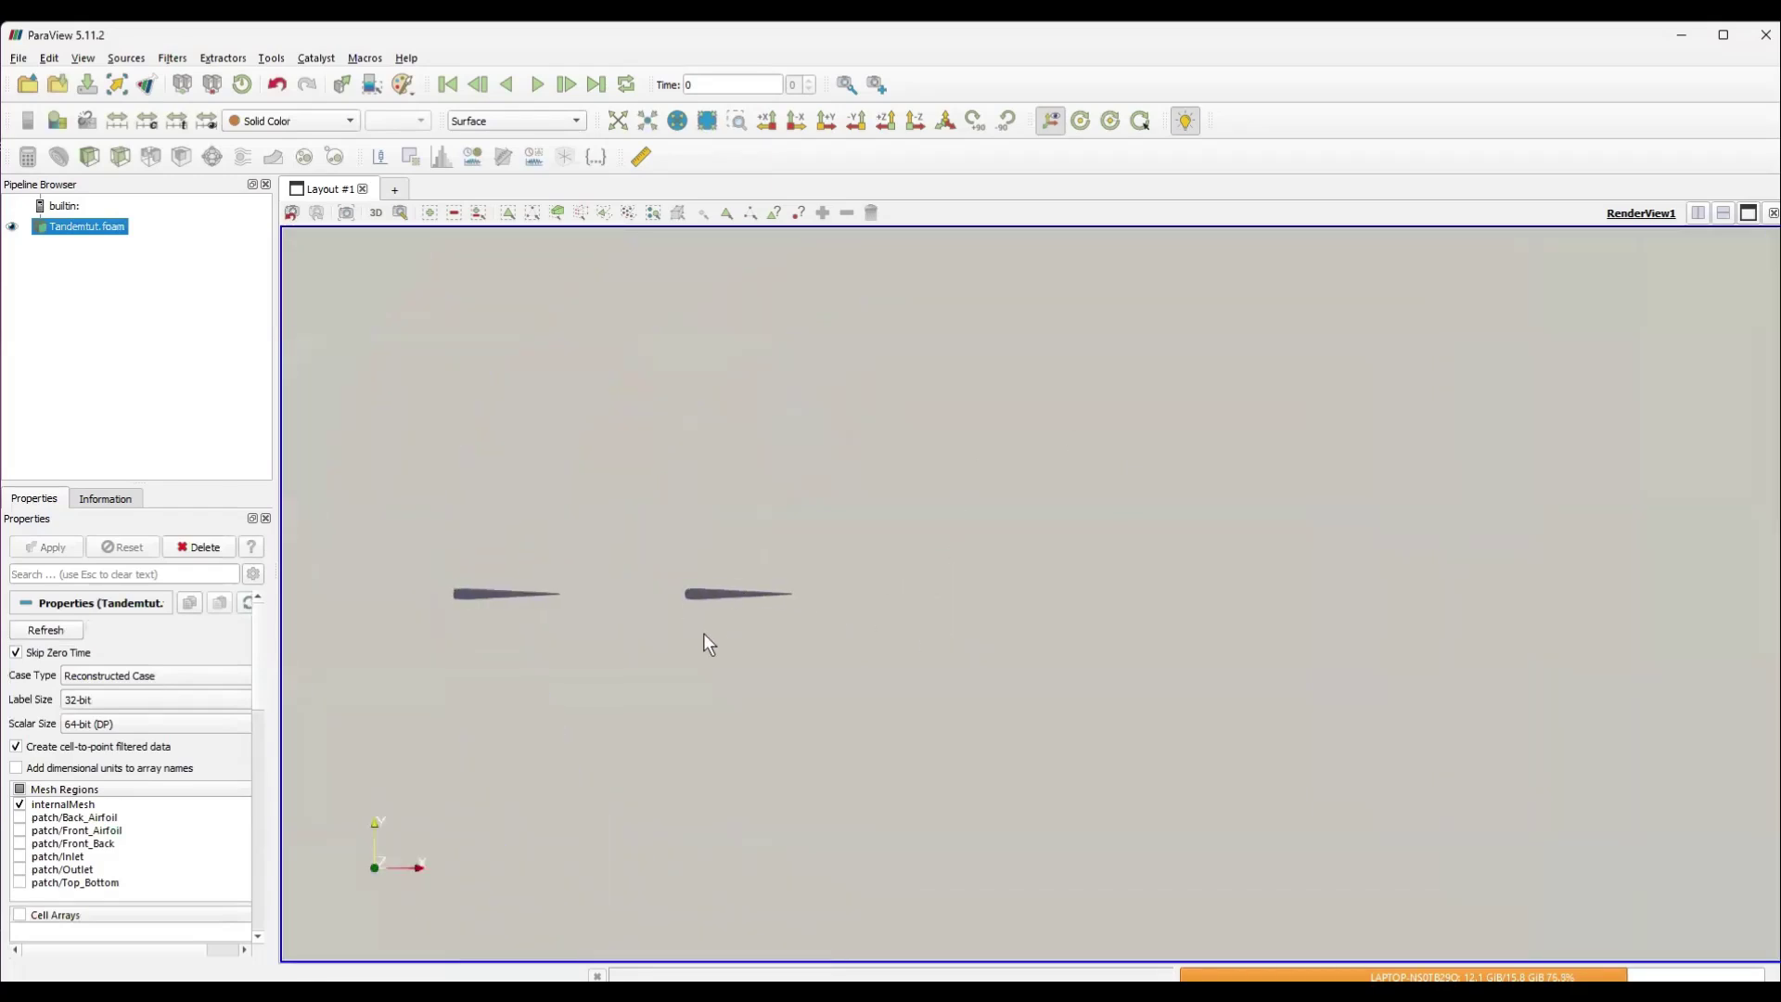
middle_drag(680, 640, 922, 659)
scroll(848, 598, down, 2)
scroll(862, 601, up, 5)
scroll(855, 601, down, 4)
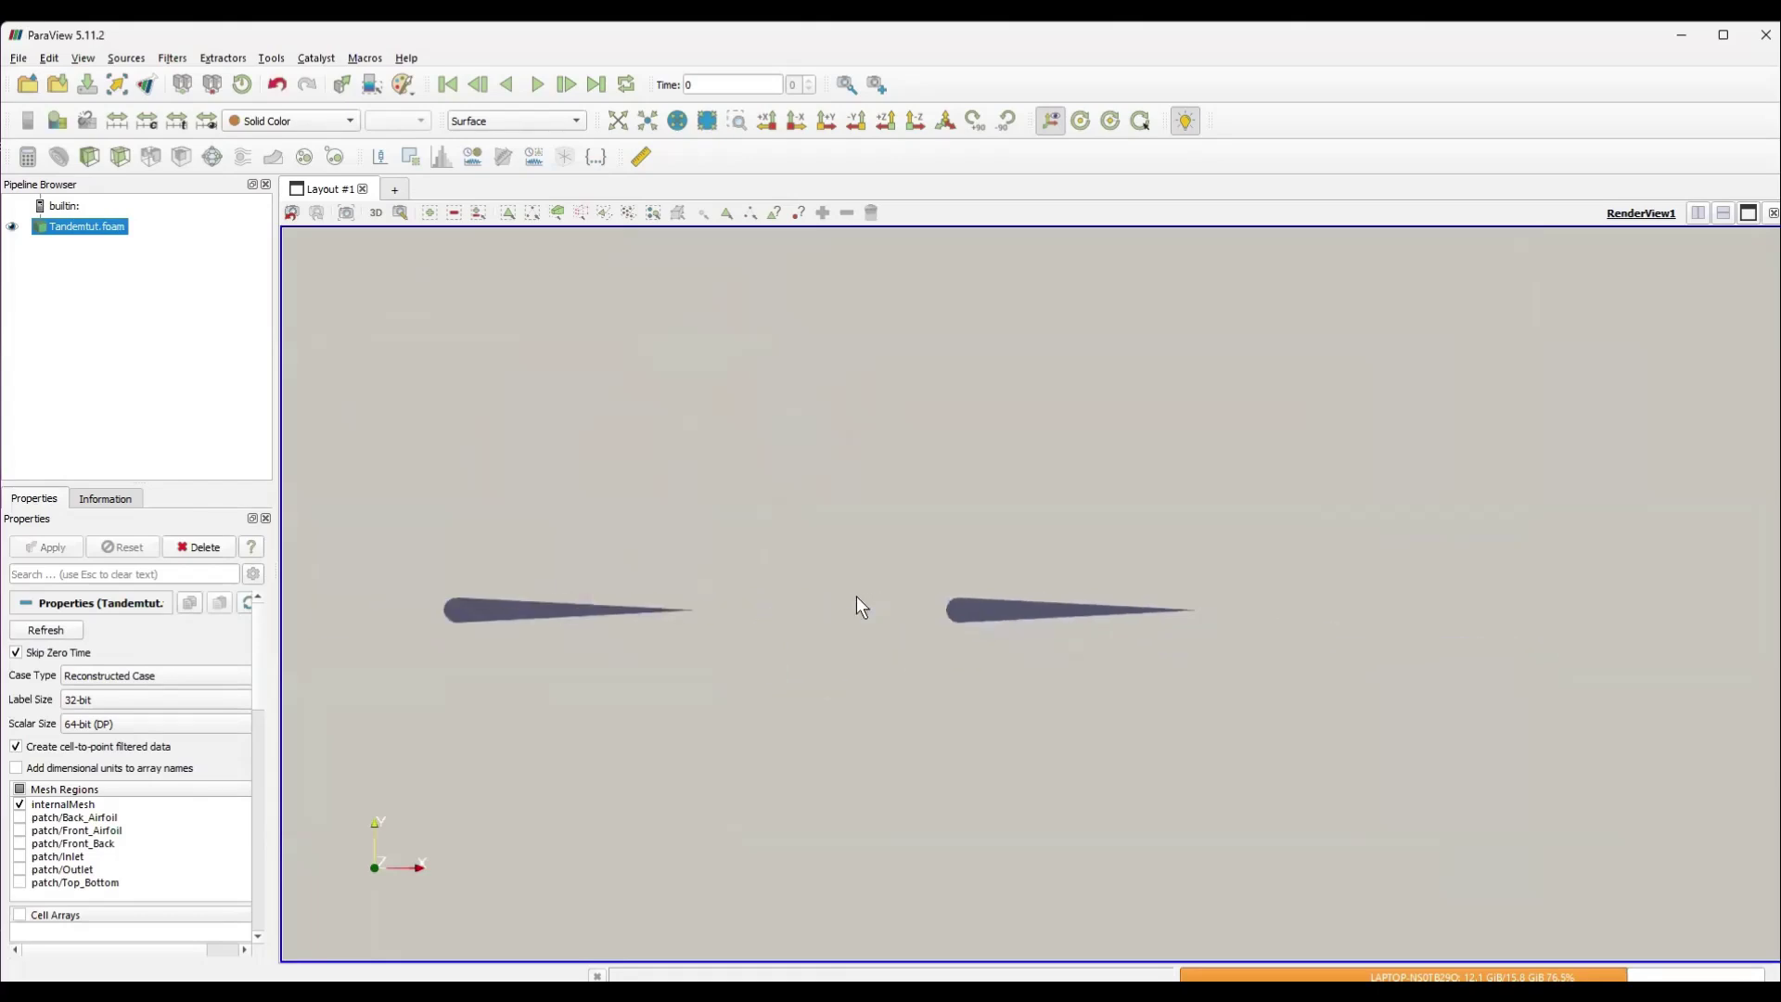
scroll(849, 595, down, 7)
scroll(1026, 560, up, 4)
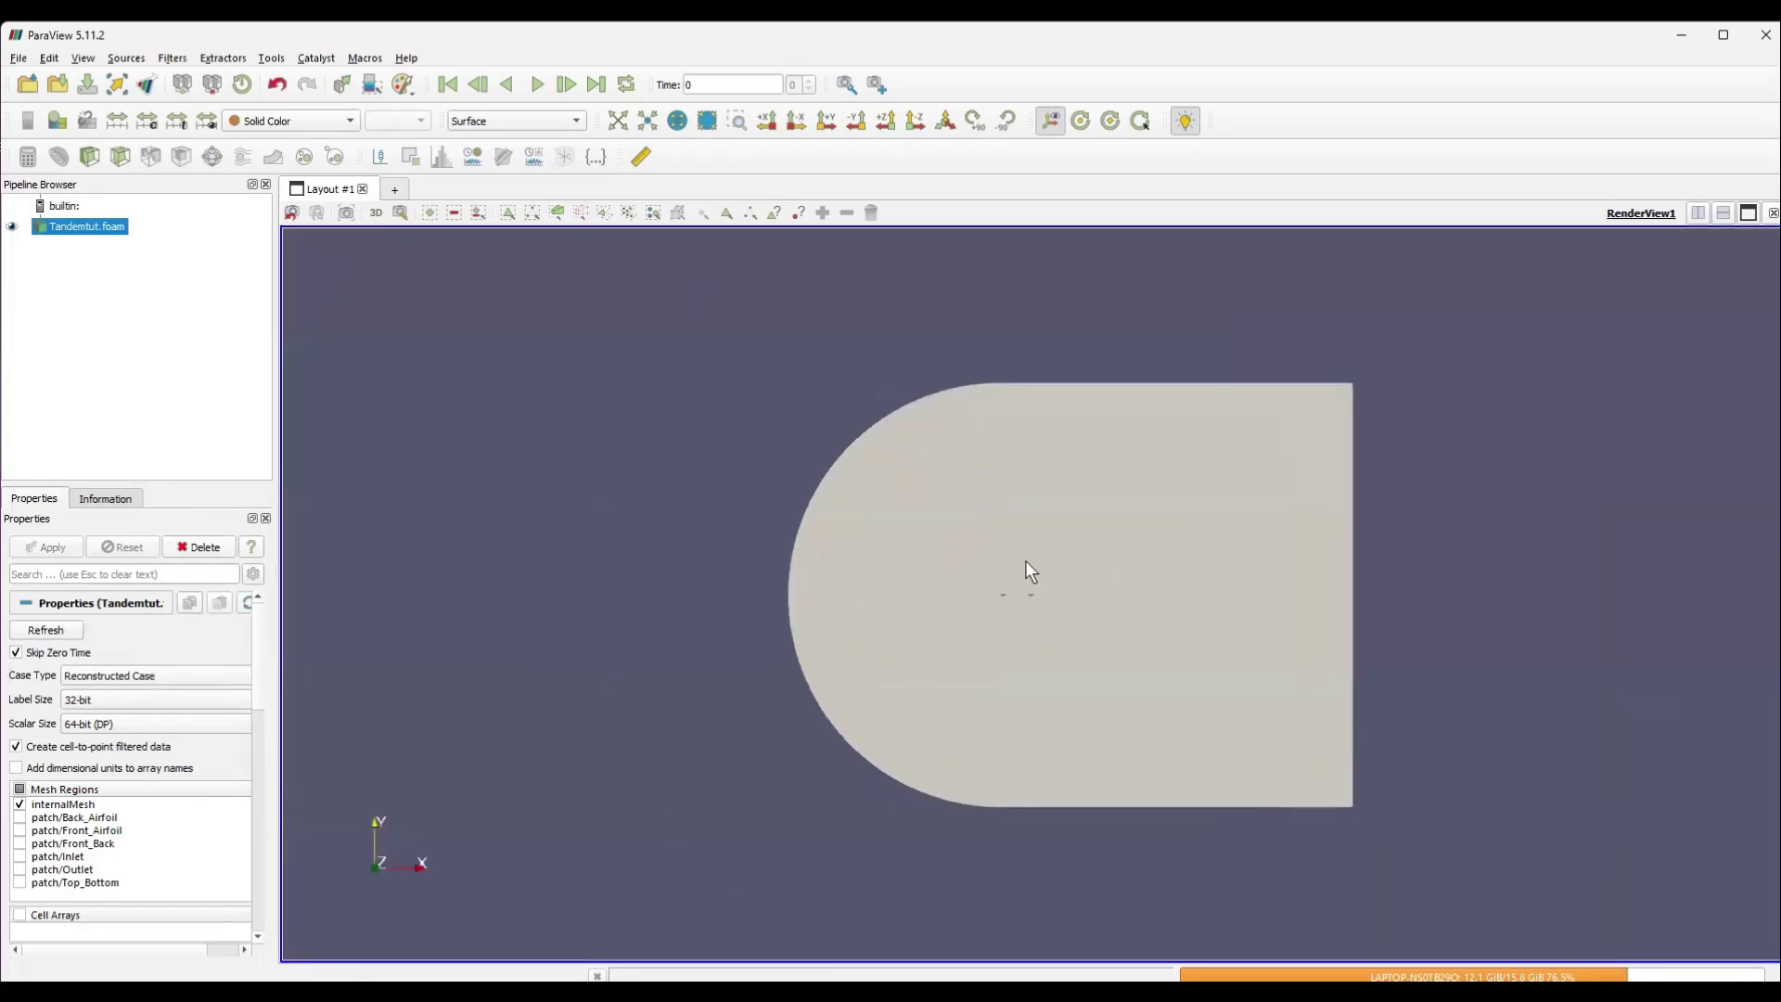
scroll(1022, 559, down, 1)
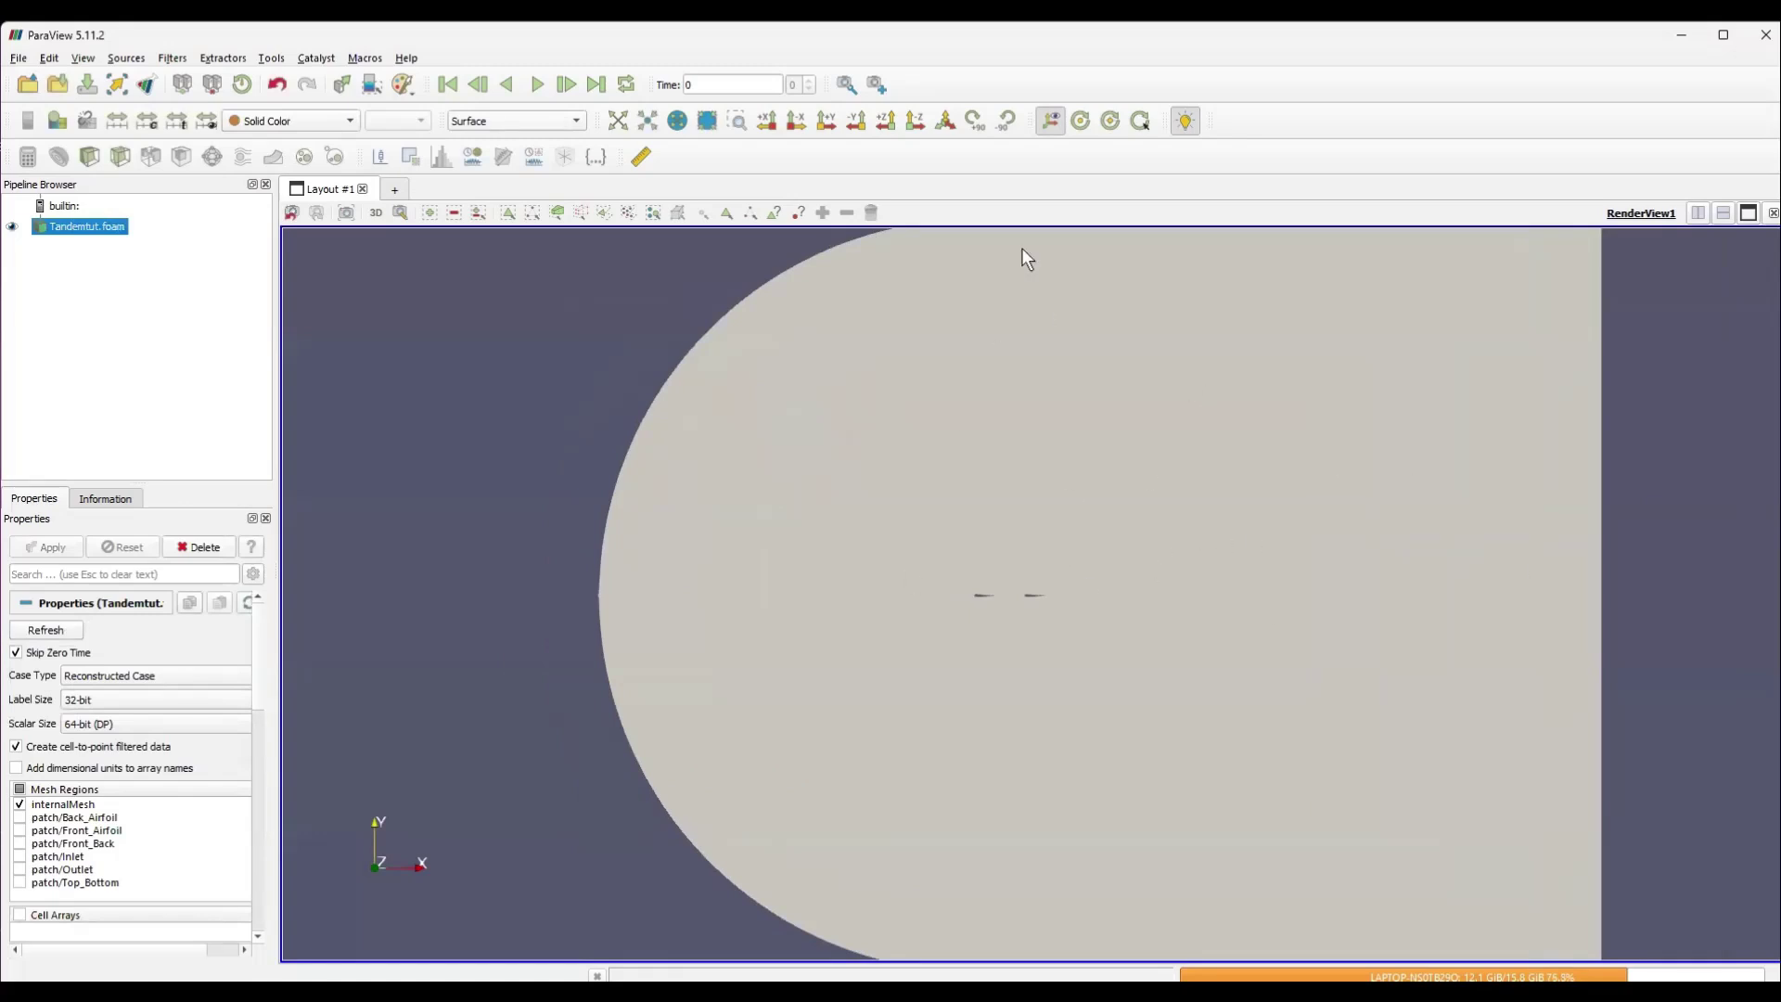
Display the mesh as Surface With Edges and inspect its cells across the domain
key(alt+Down)
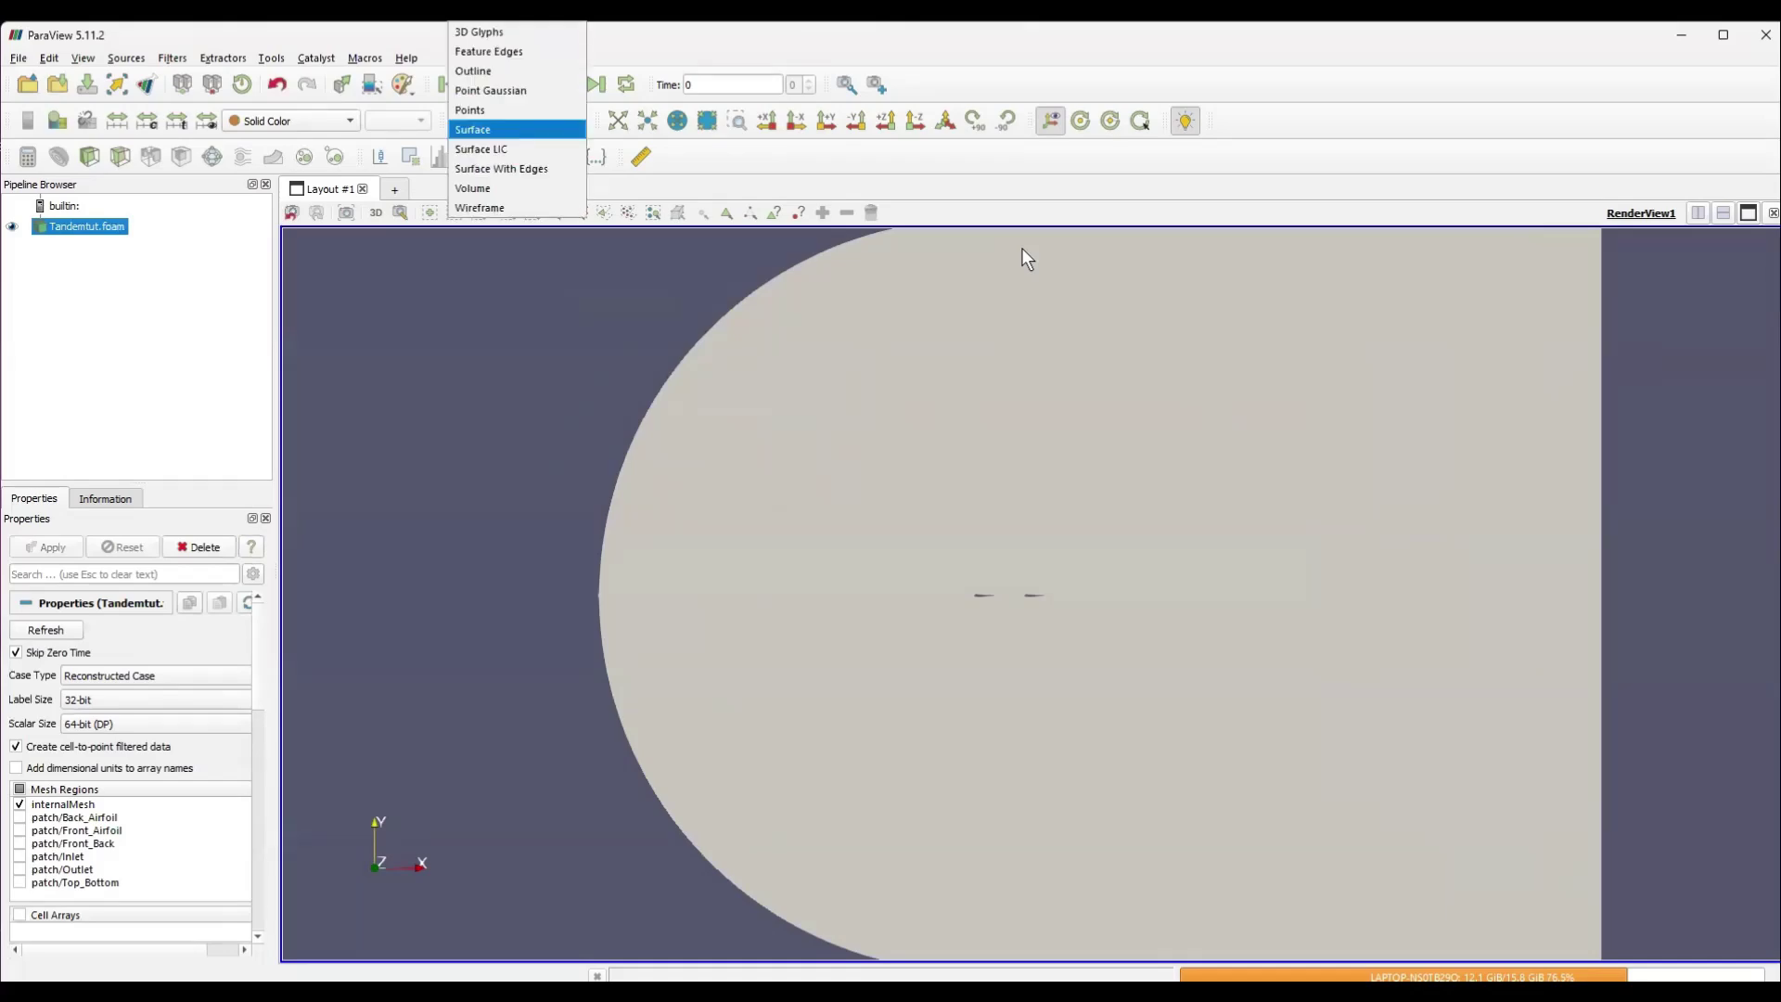
key(Down)
key(Down)
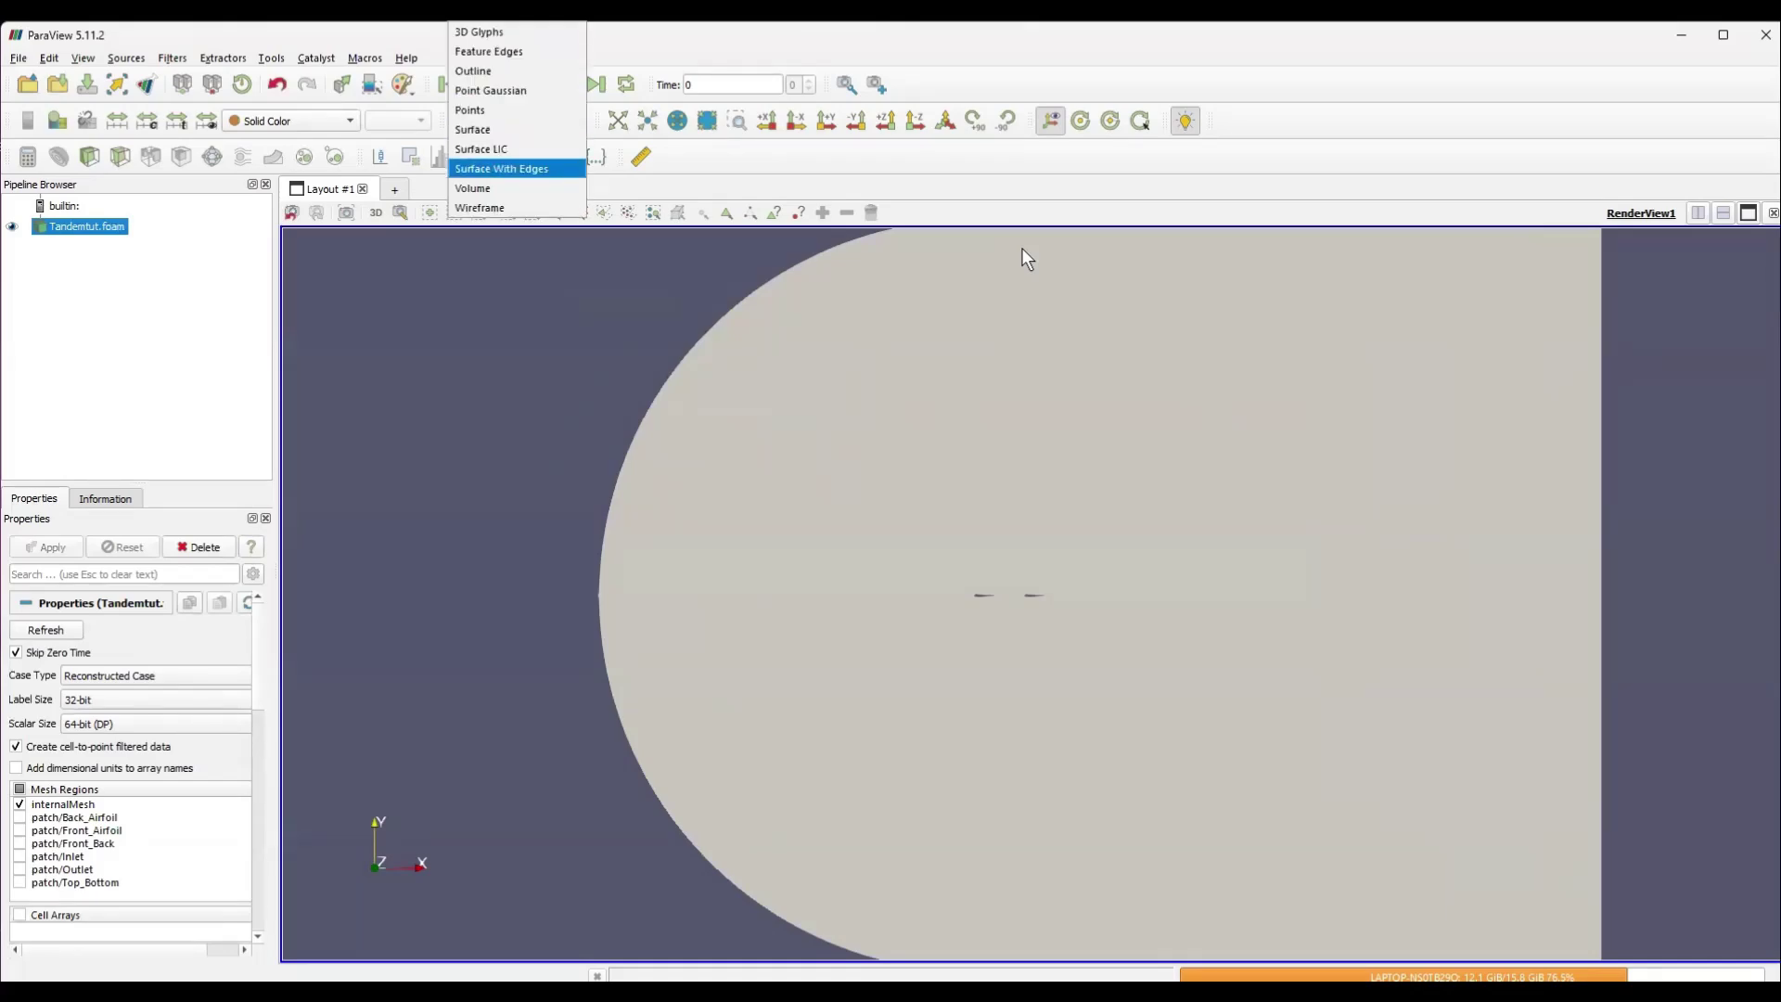
key(Return)
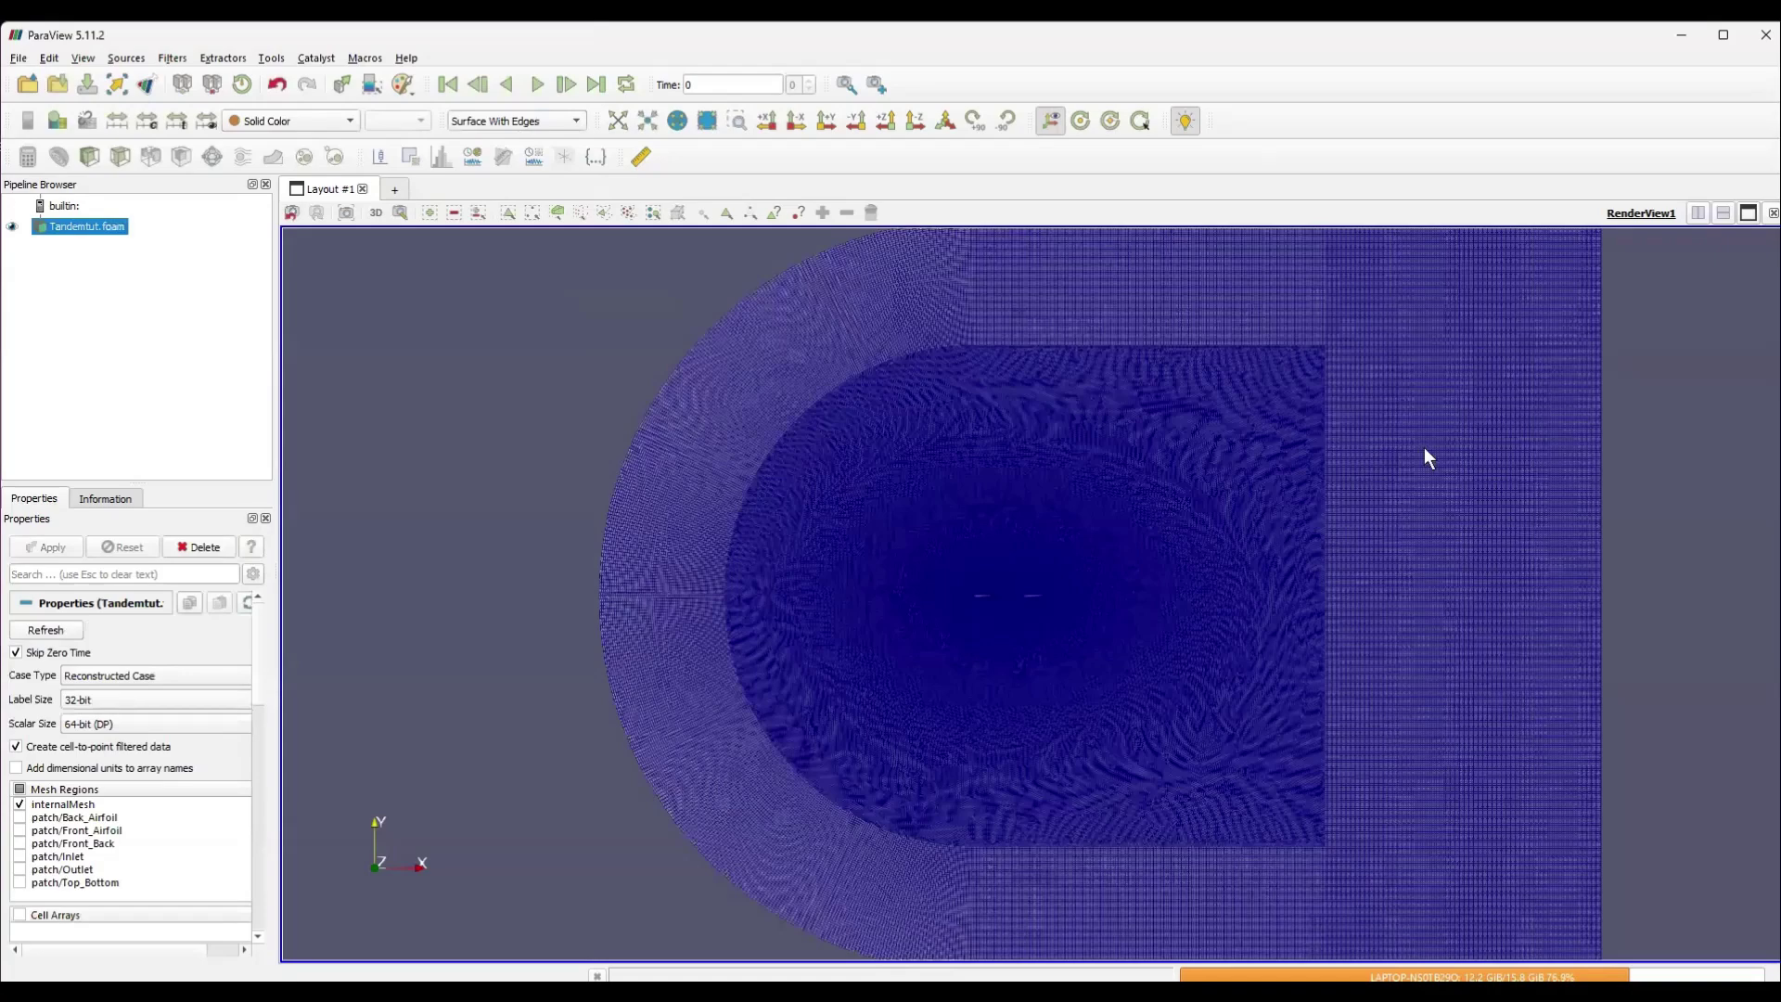
drag(1366, 494, 1268, 475)
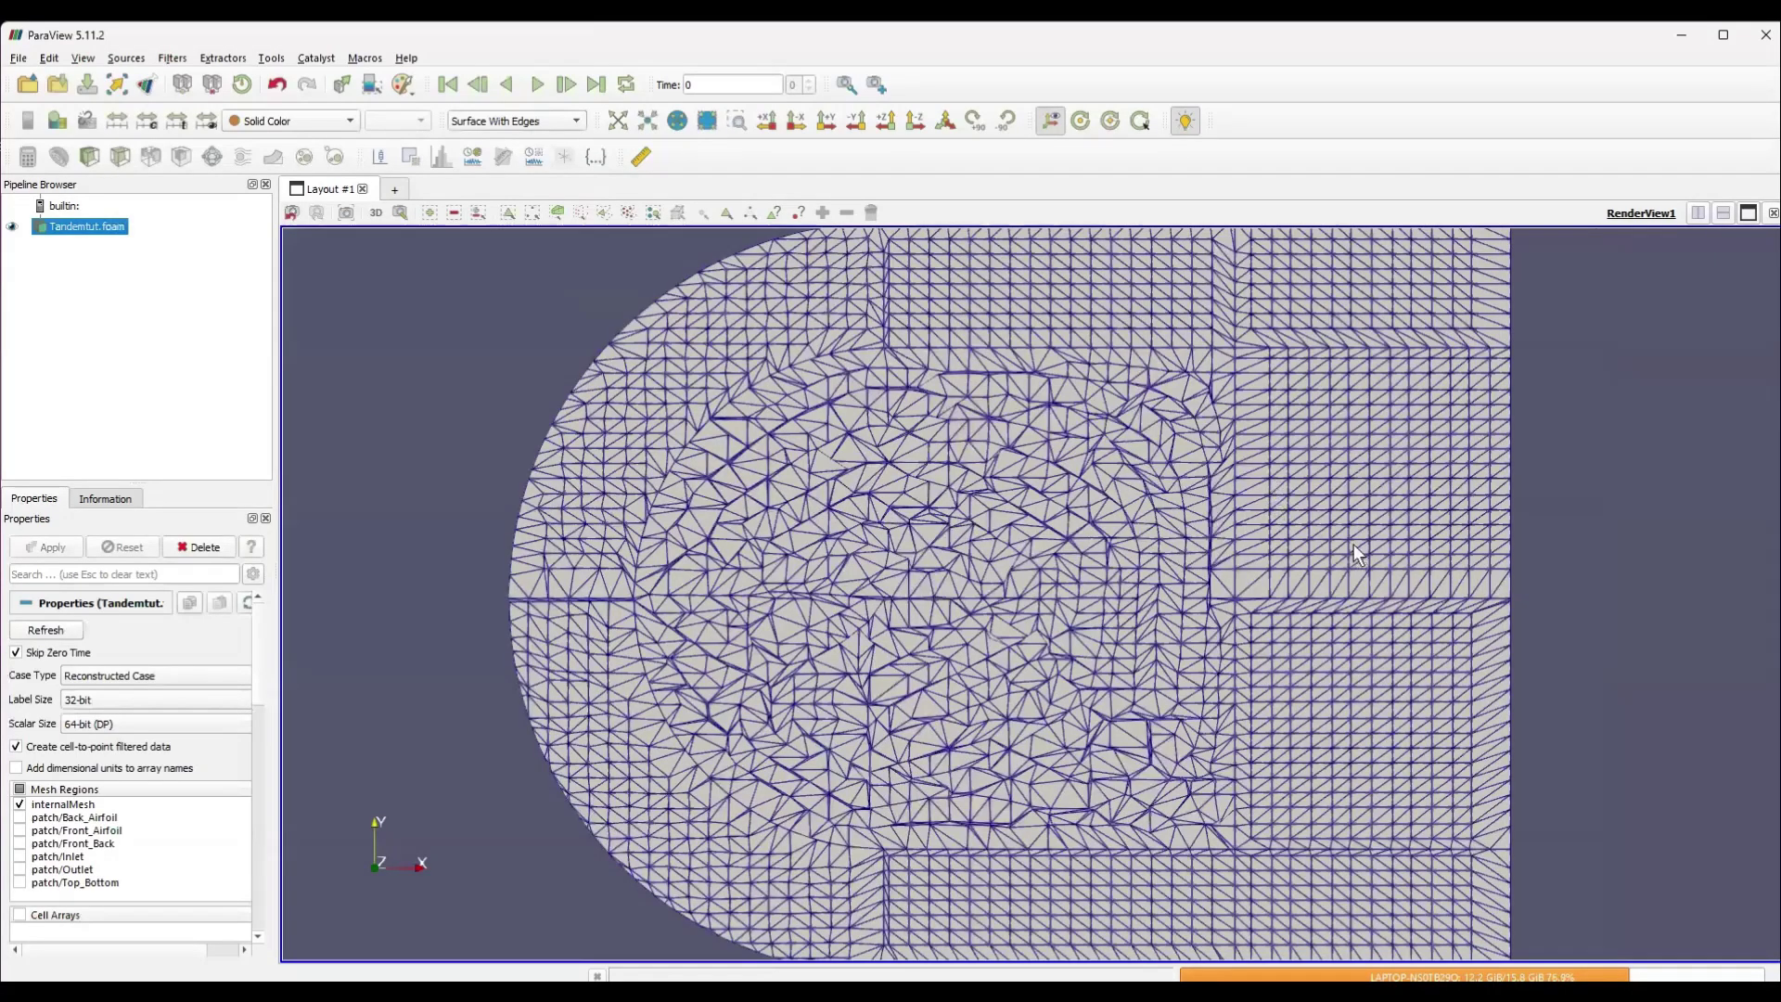
Examine the meshed domain from an oblique and an edge-on side view, looking closely at its thin extruded thickness
scroll(865, 482, down, 3)
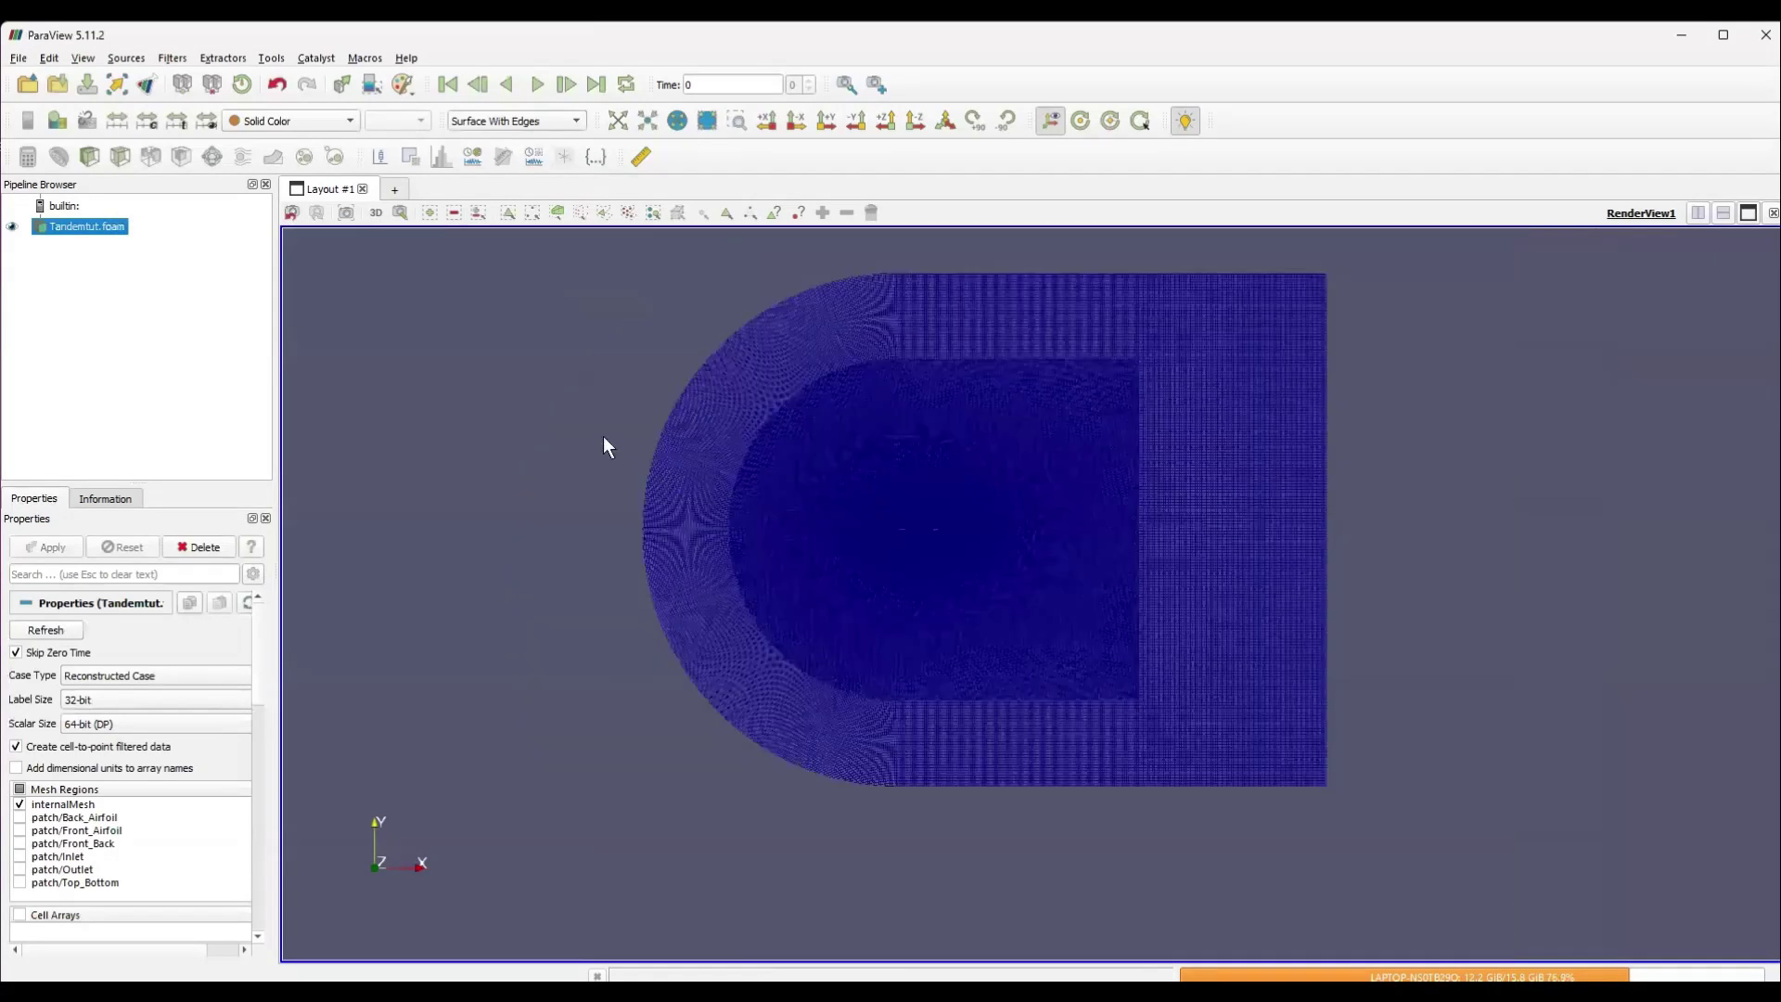
scroll(556, 417, up, 1)
drag(566, 395, 691, 398)
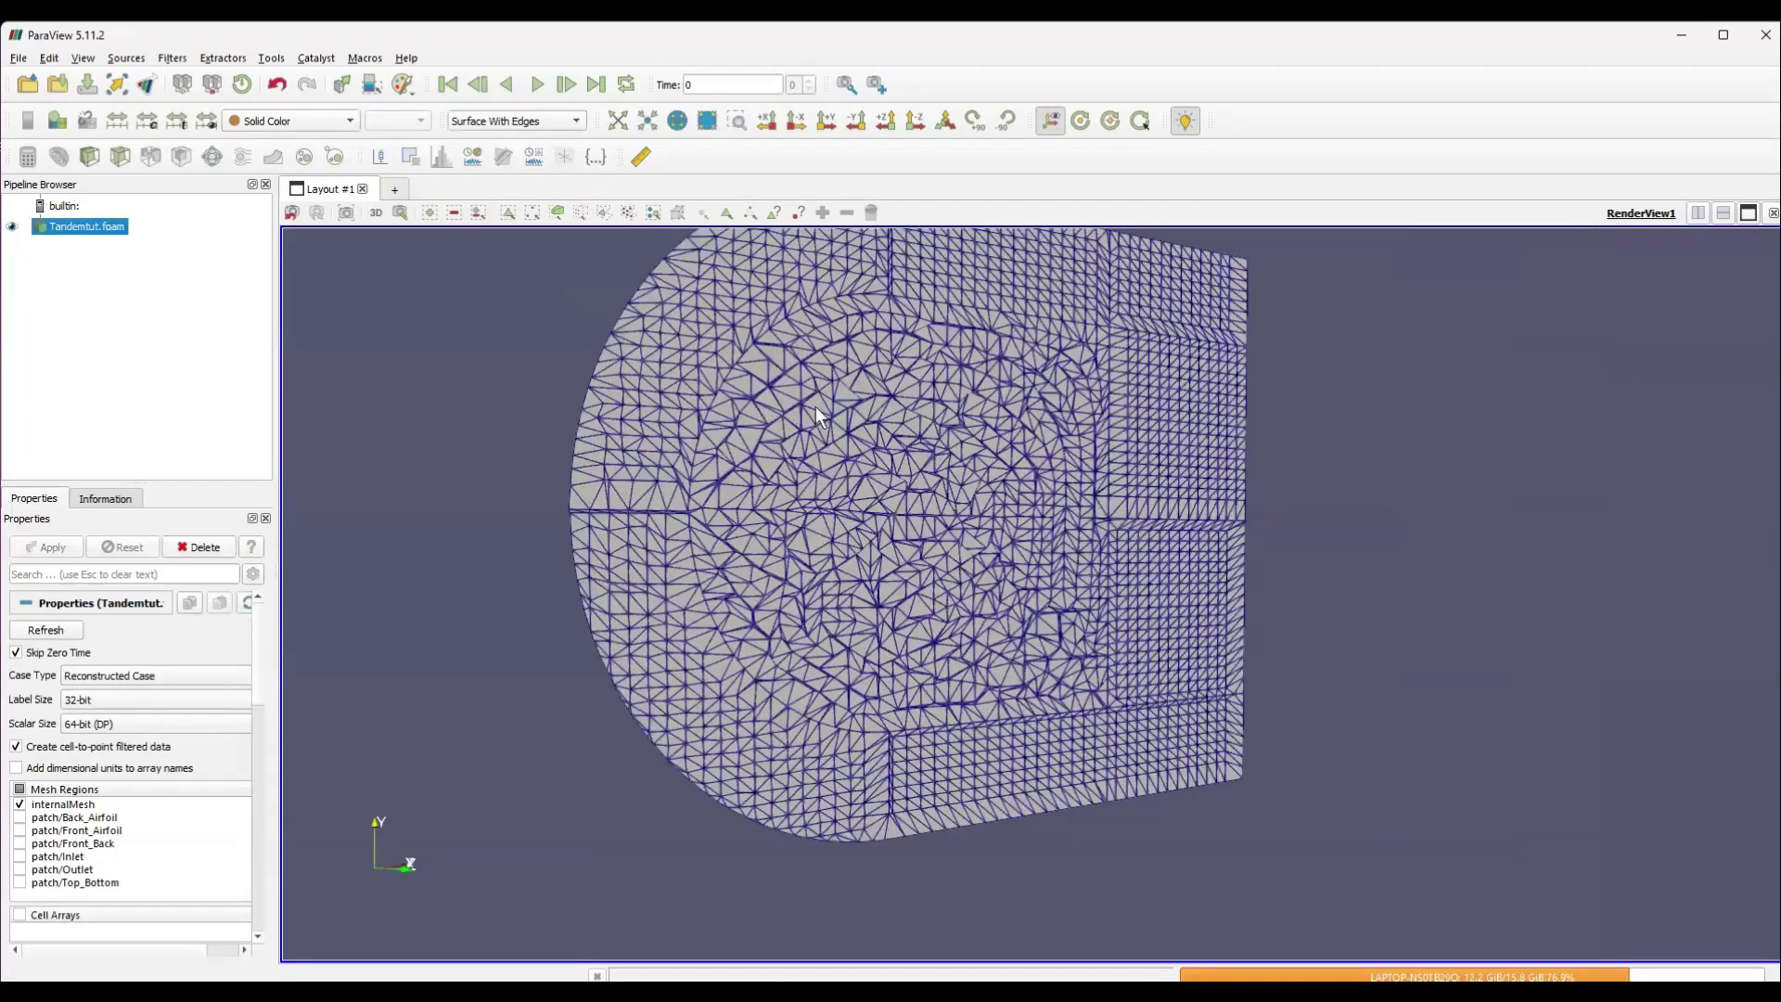
scroll(848, 357, up, 2)
drag(847, 362, 578, 408)
scroll(578, 408, up, 4)
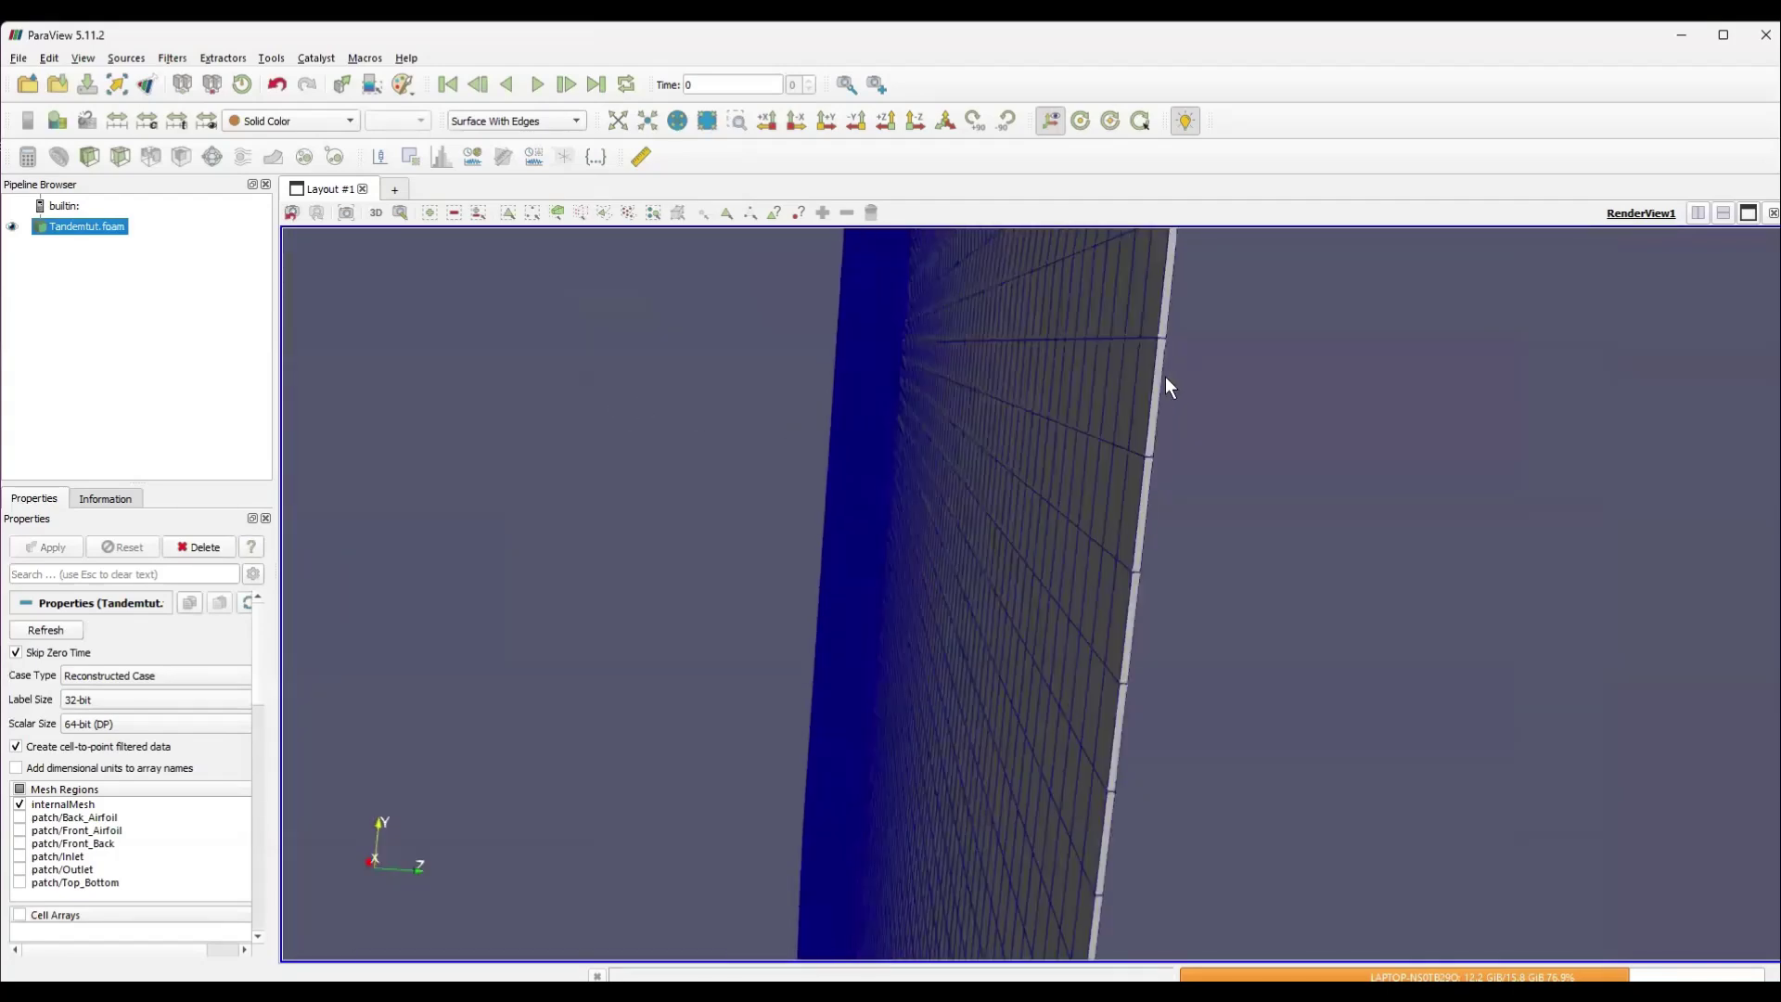
scroll(1182, 393, up, 2)
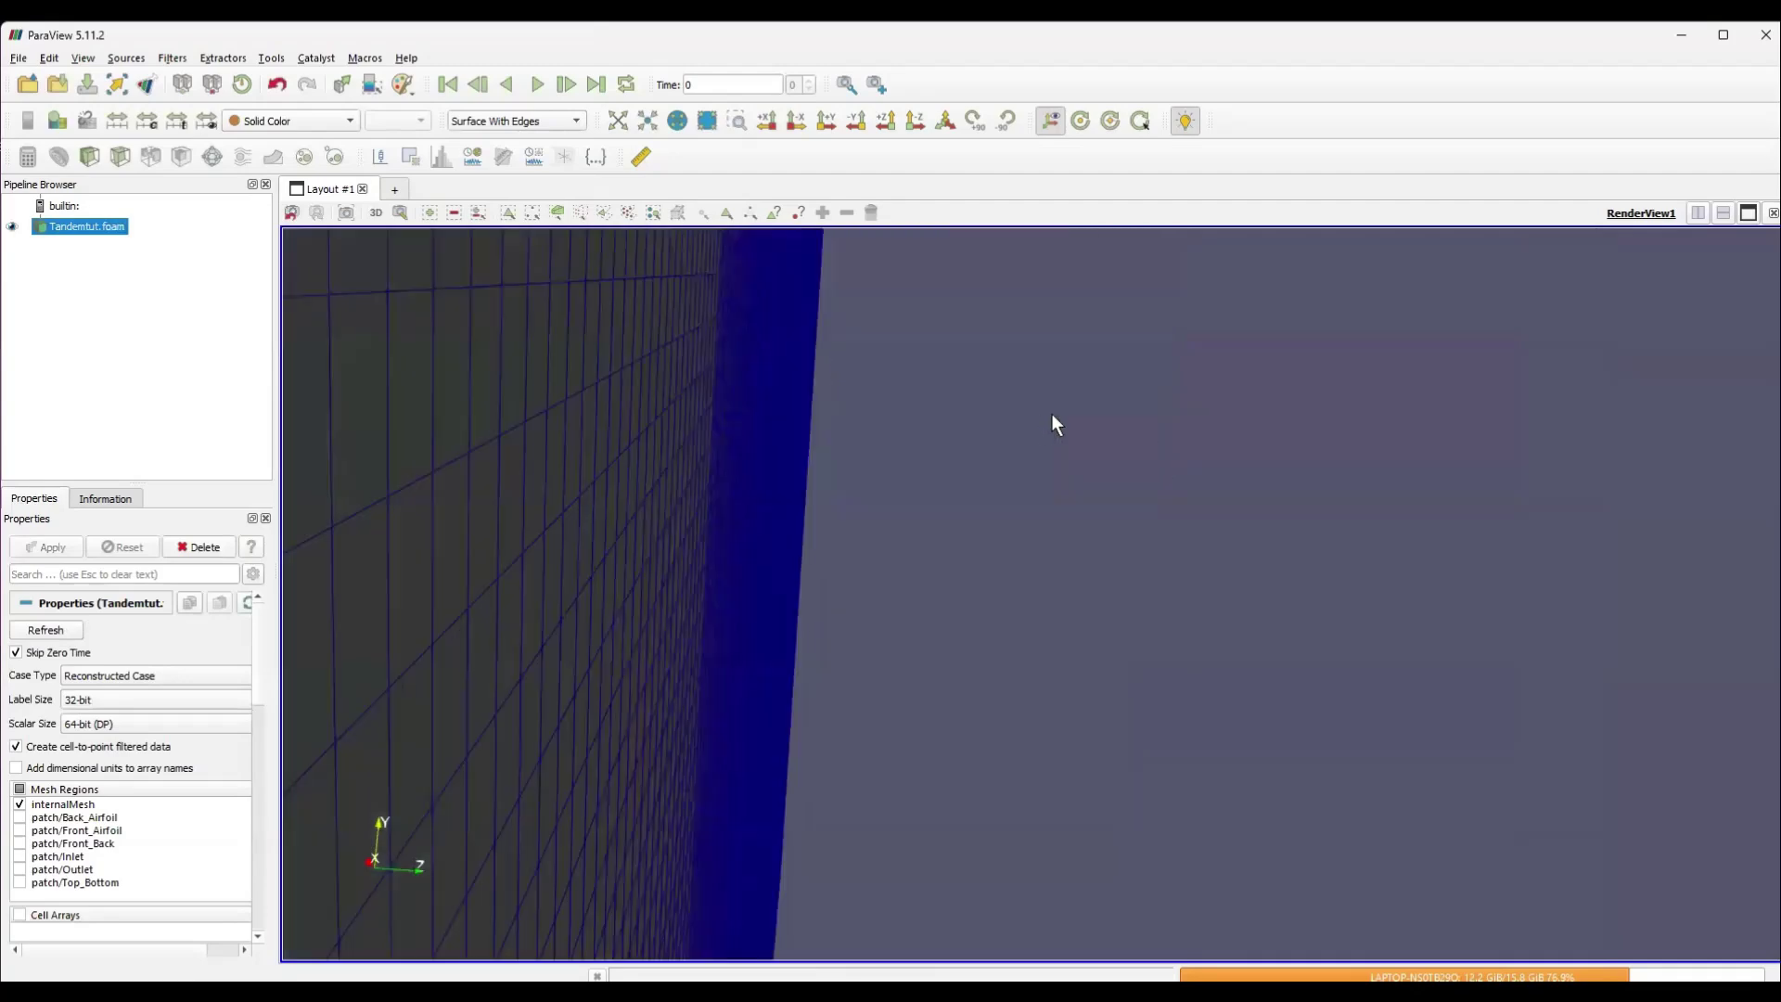
drag(1052, 415, 1150, 420)
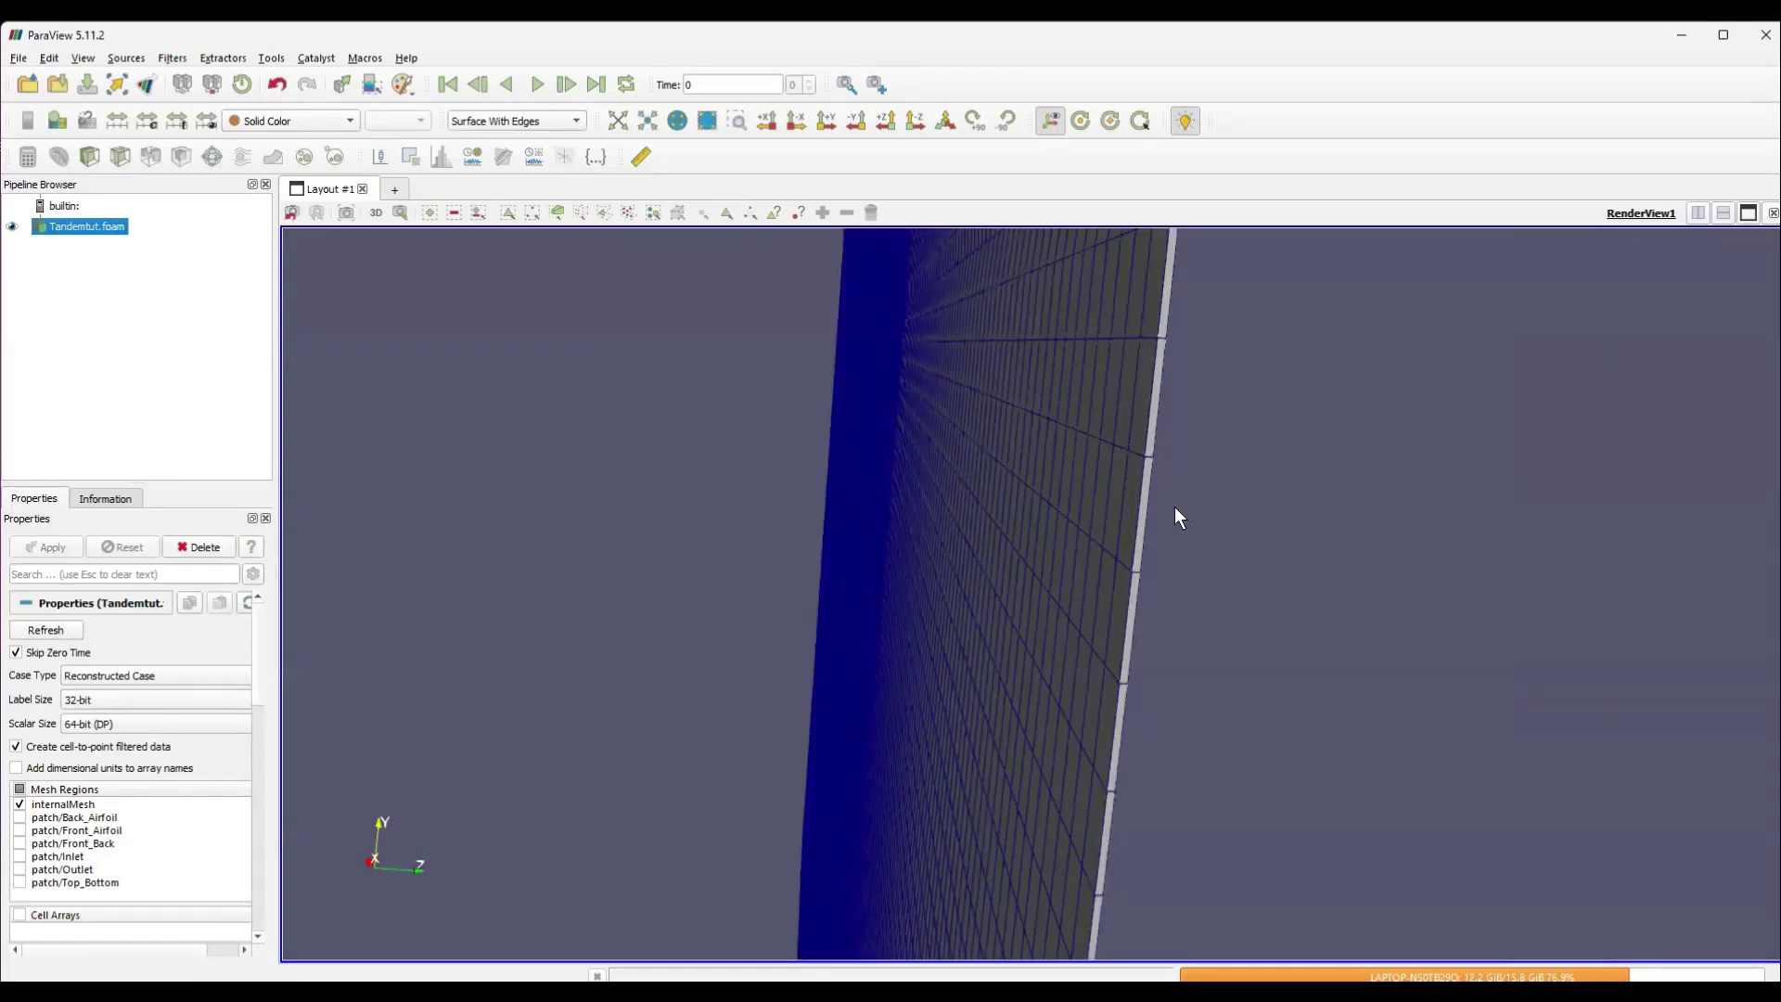
drag(1290, 462, 1167, 454)
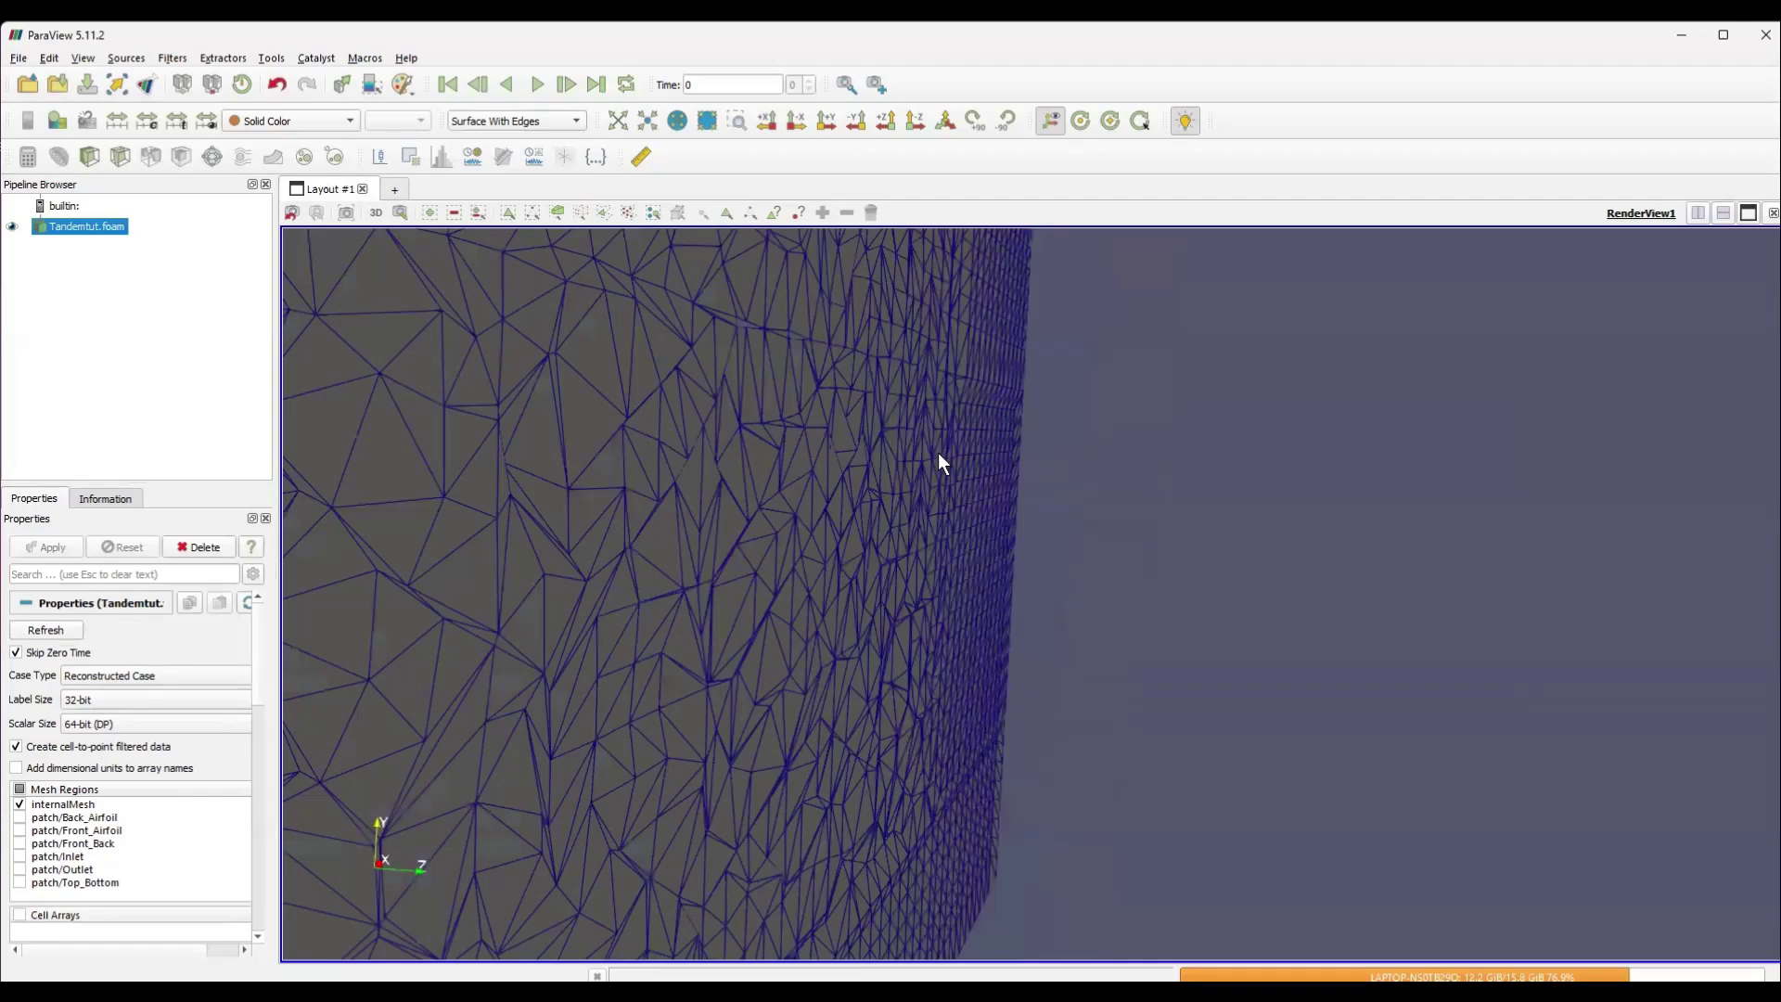
Examine the mesh cells from the front, from the refined zone around both airfoils out to the outer region
drag(938, 452, 910, 416)
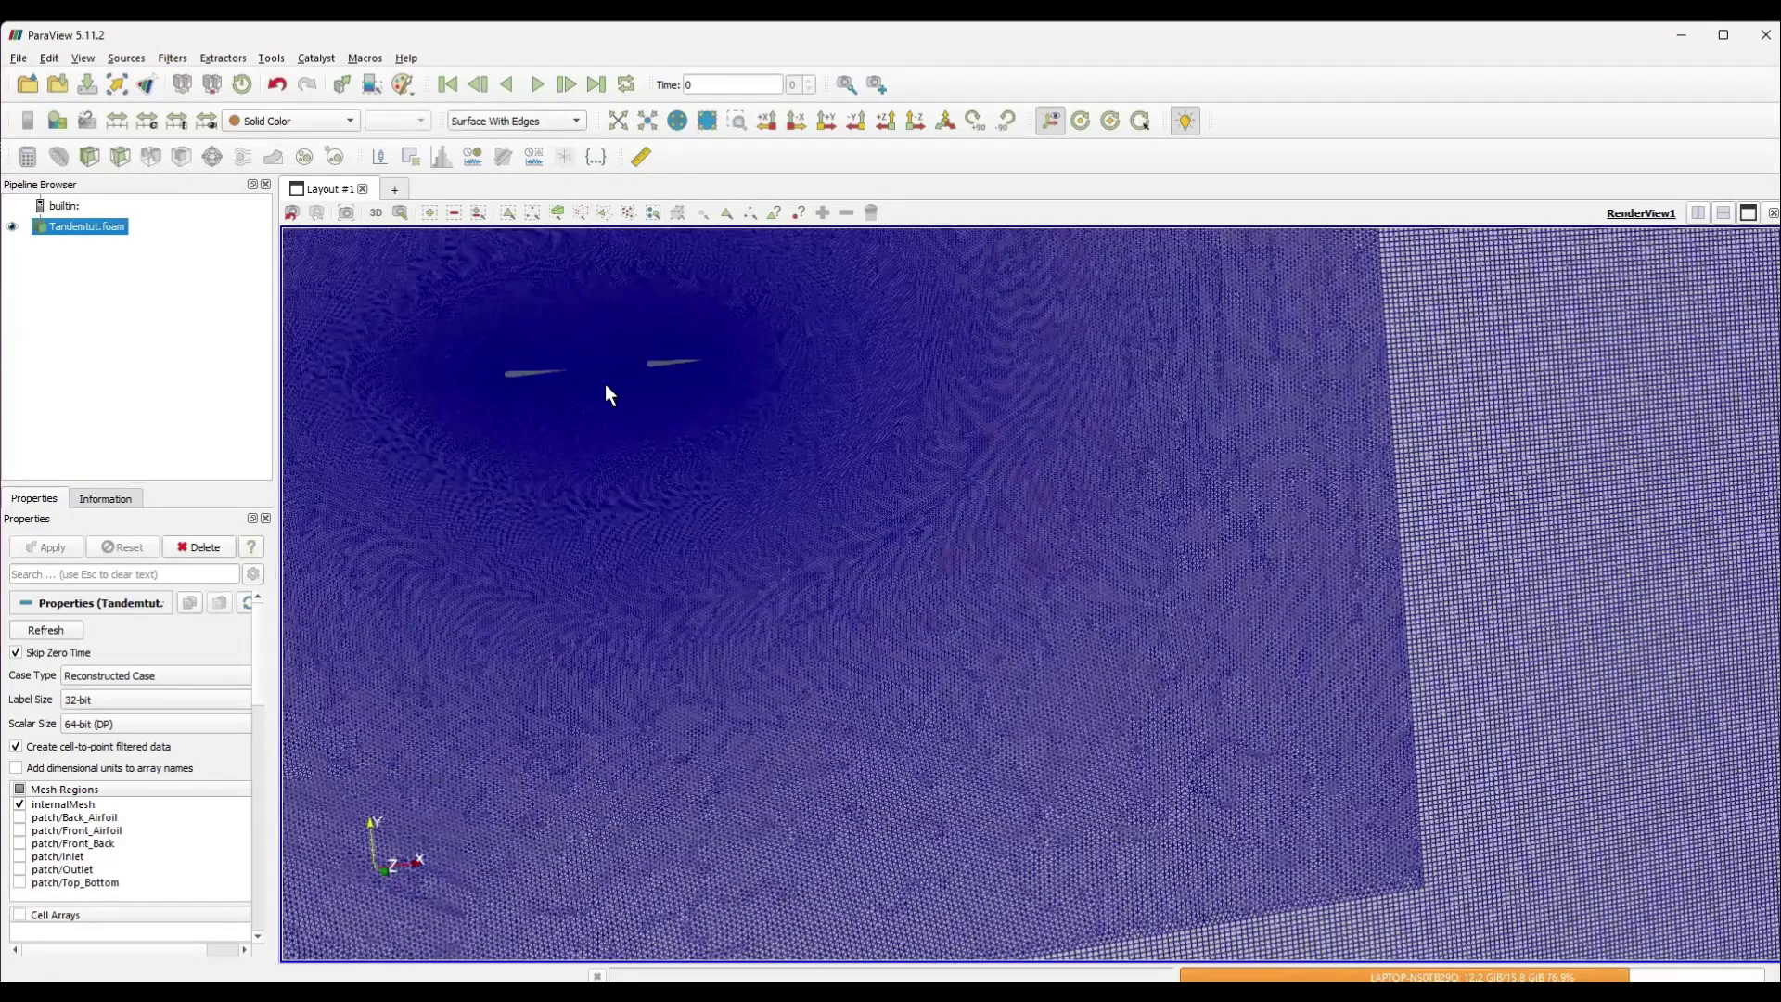
scroll(674, 471, up, 10)
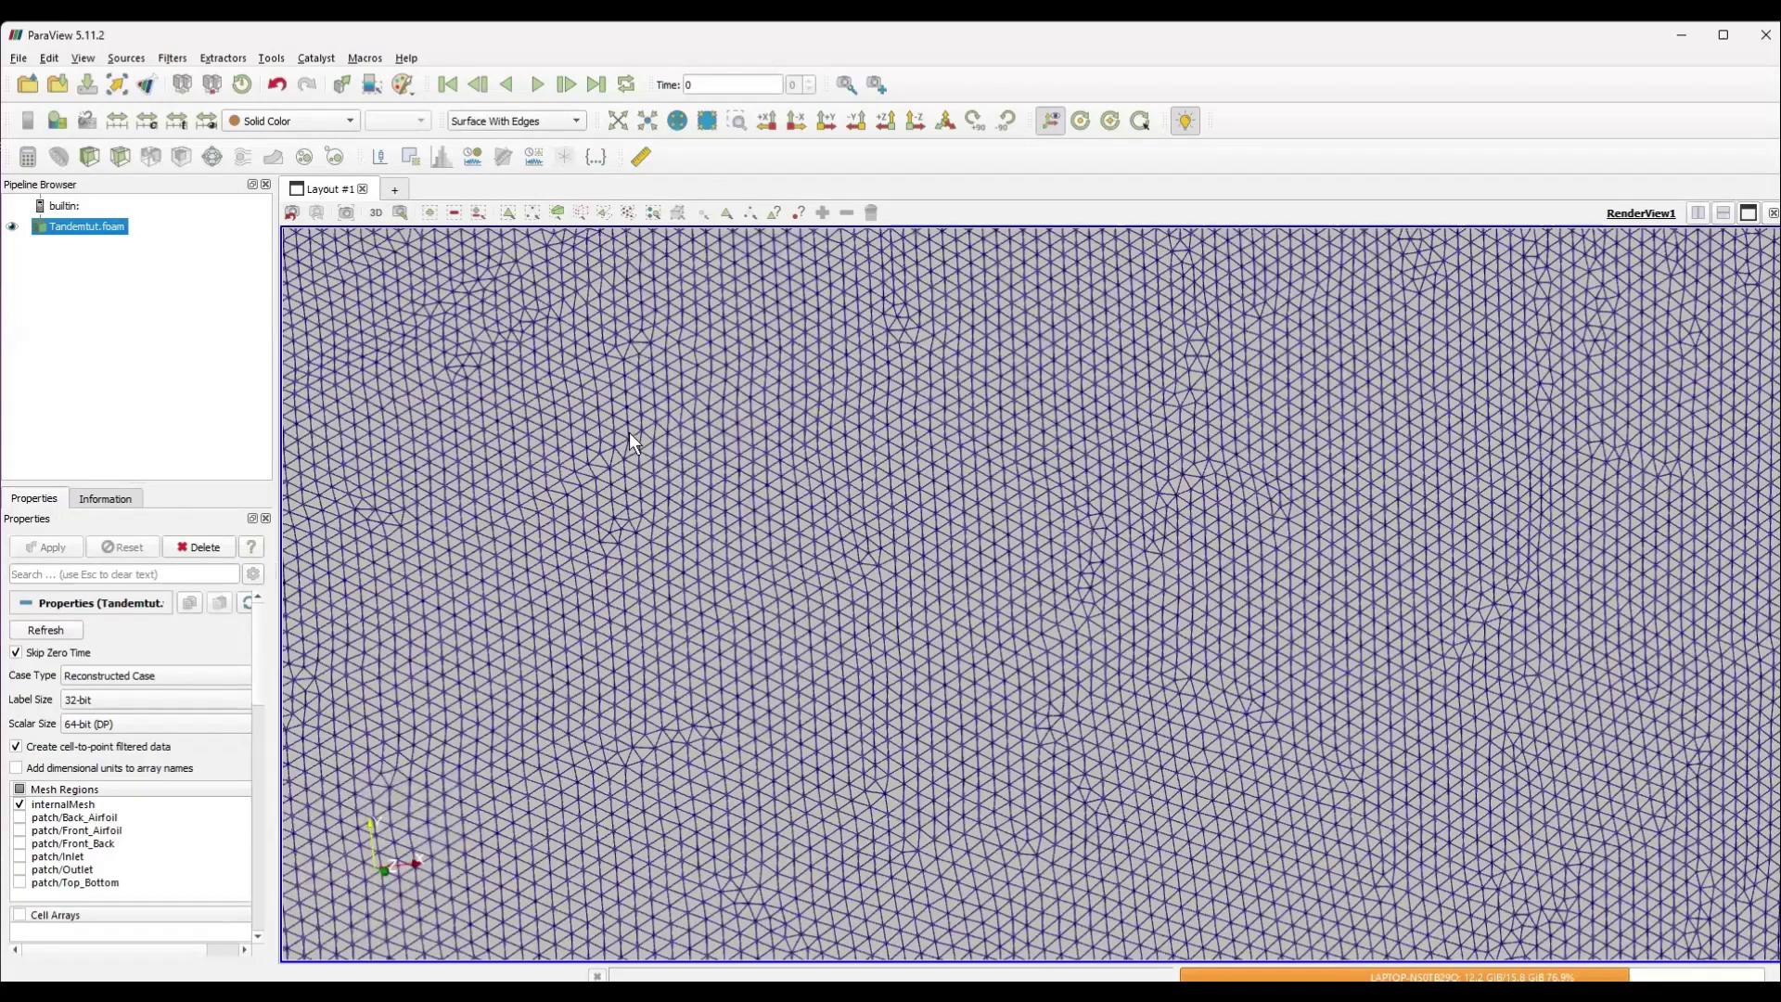
scroll(949, 581, up, 10)
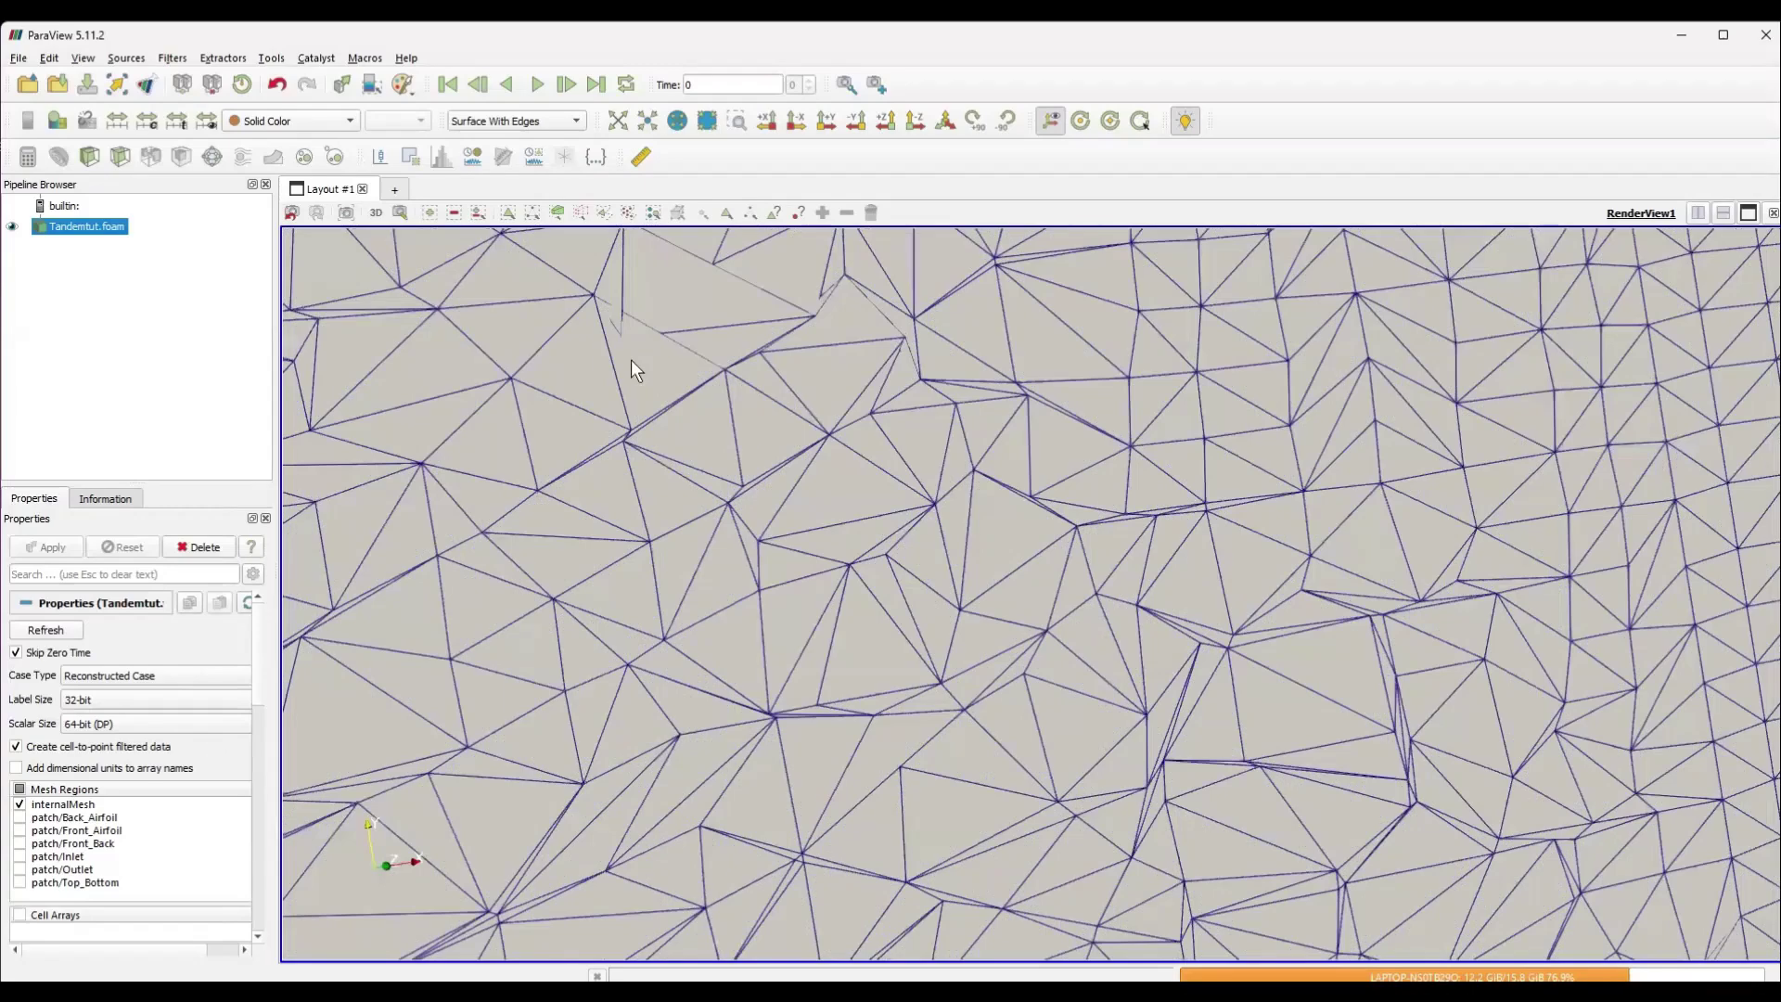
scroll(753, 737, down, 15)
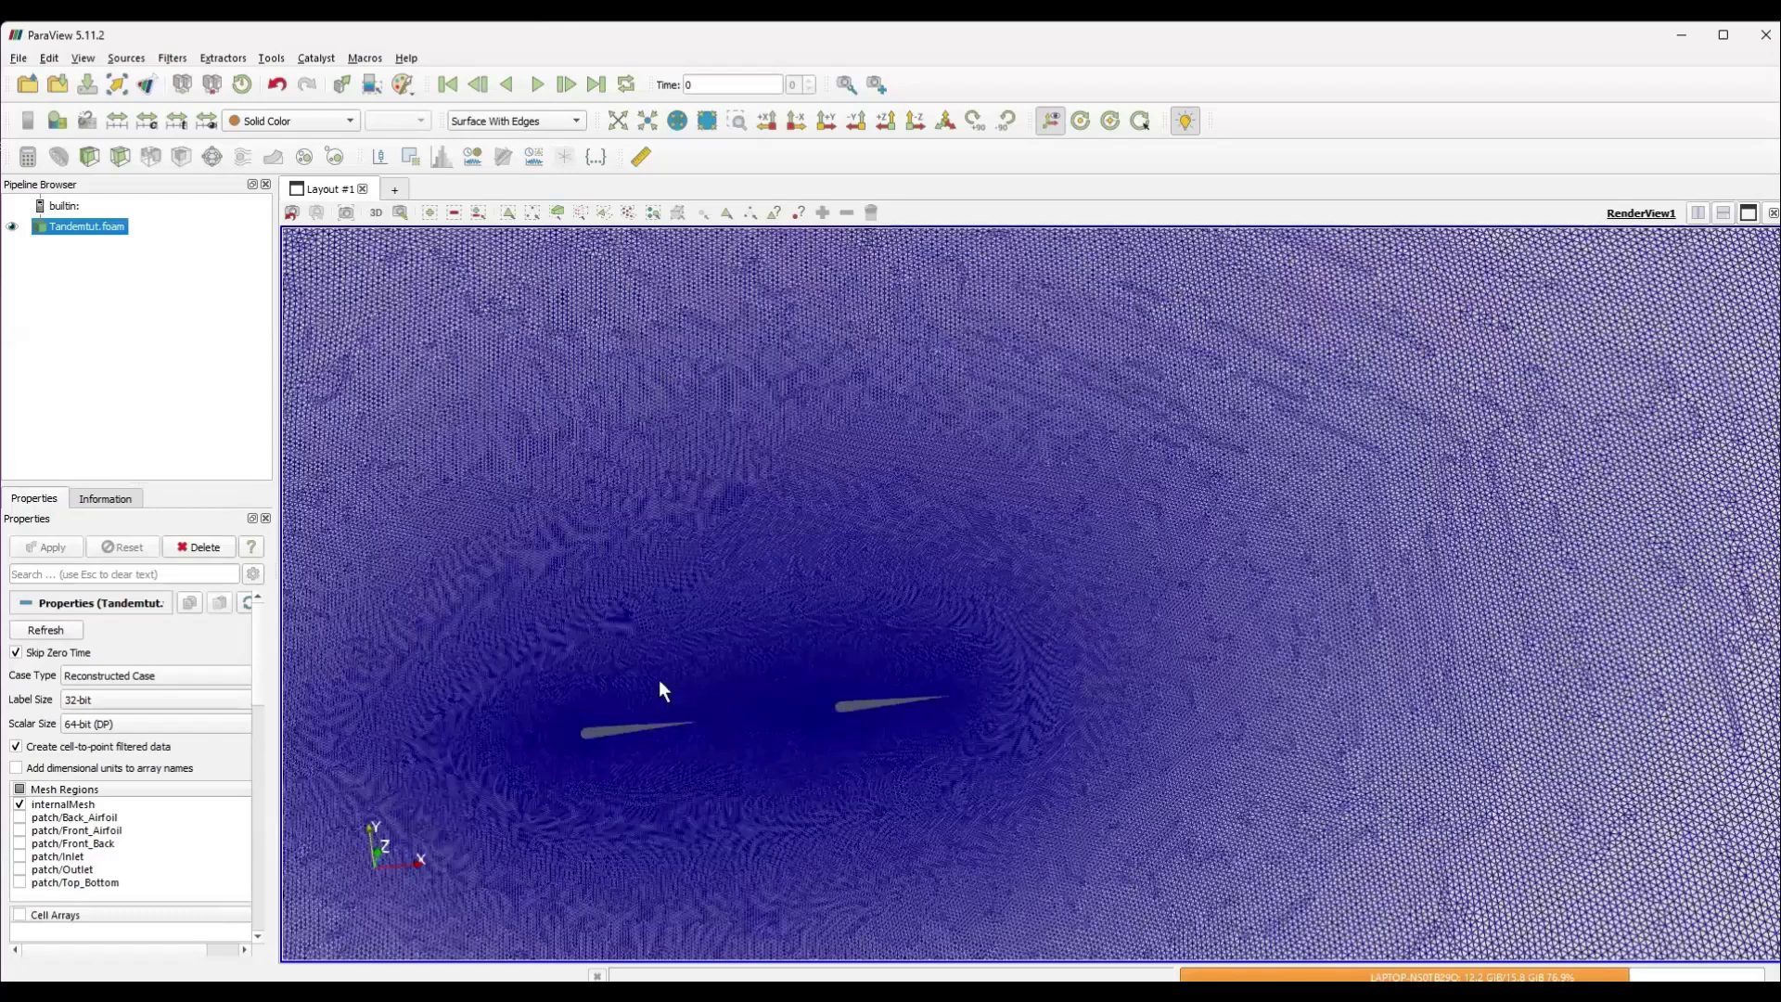
scroll(626, 667, up, 10)
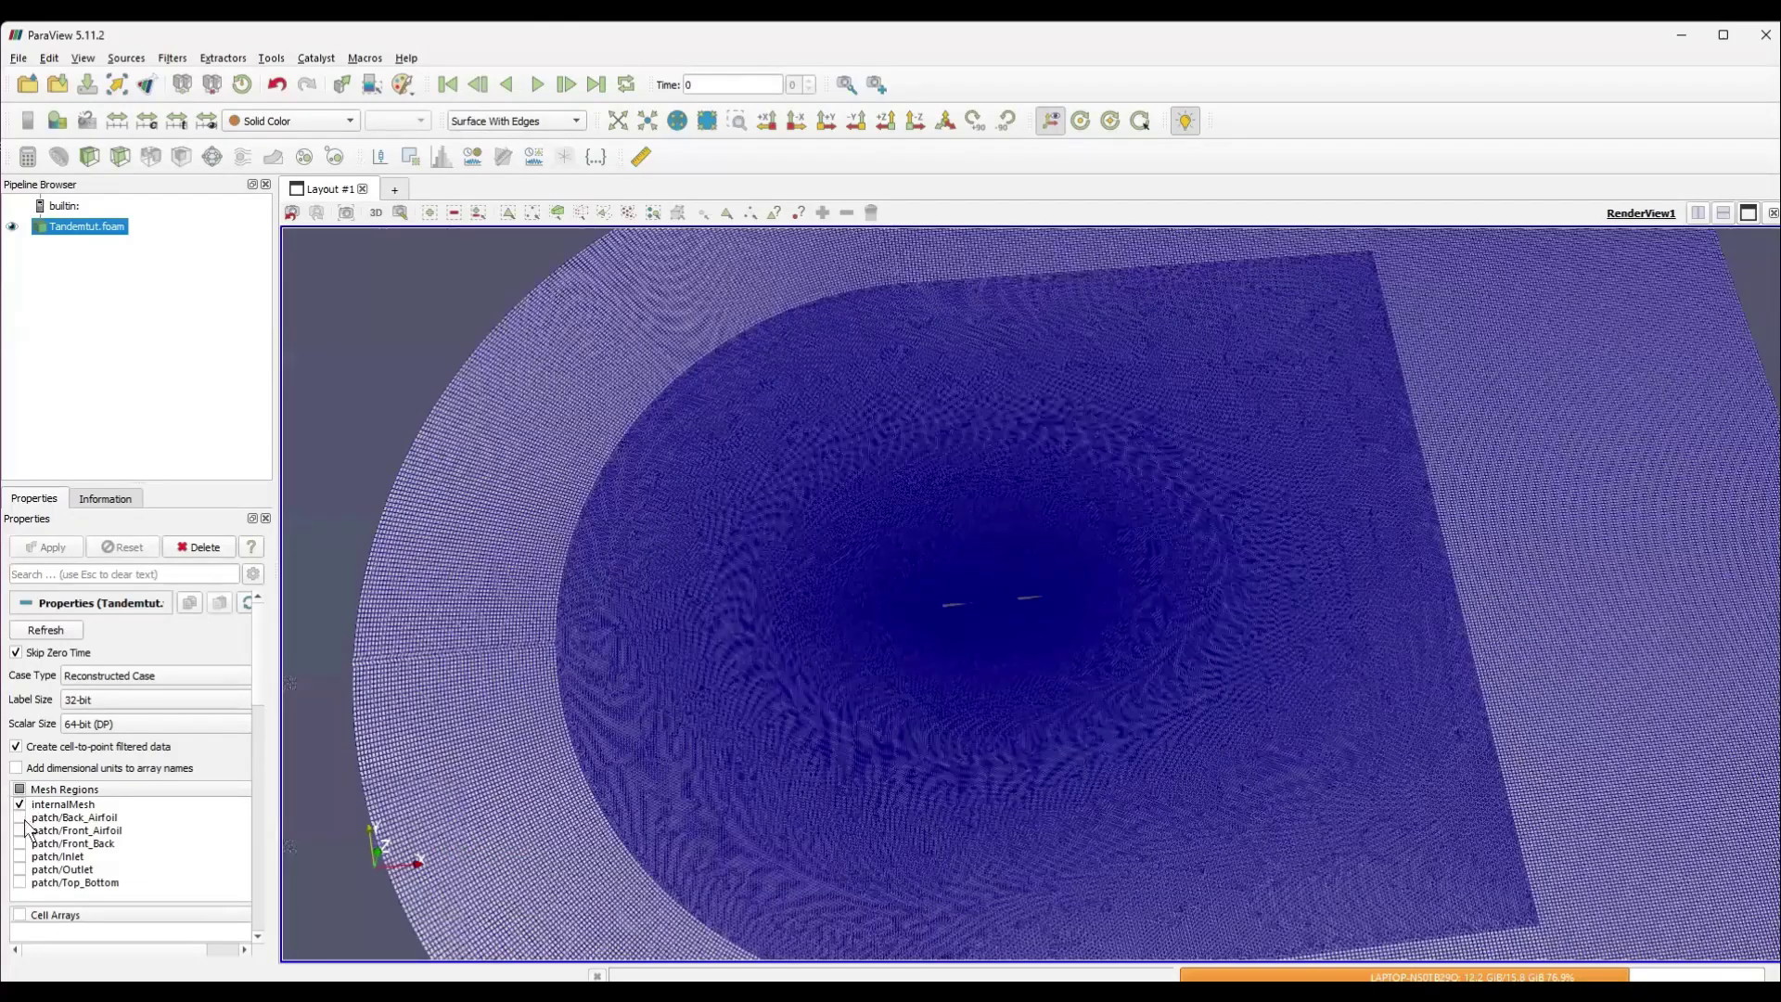
Display only the patch/Front_Airfoil mesh region instead of internalMesh and inspect the airfoil outline up to its trailing edge
click(19, 805)
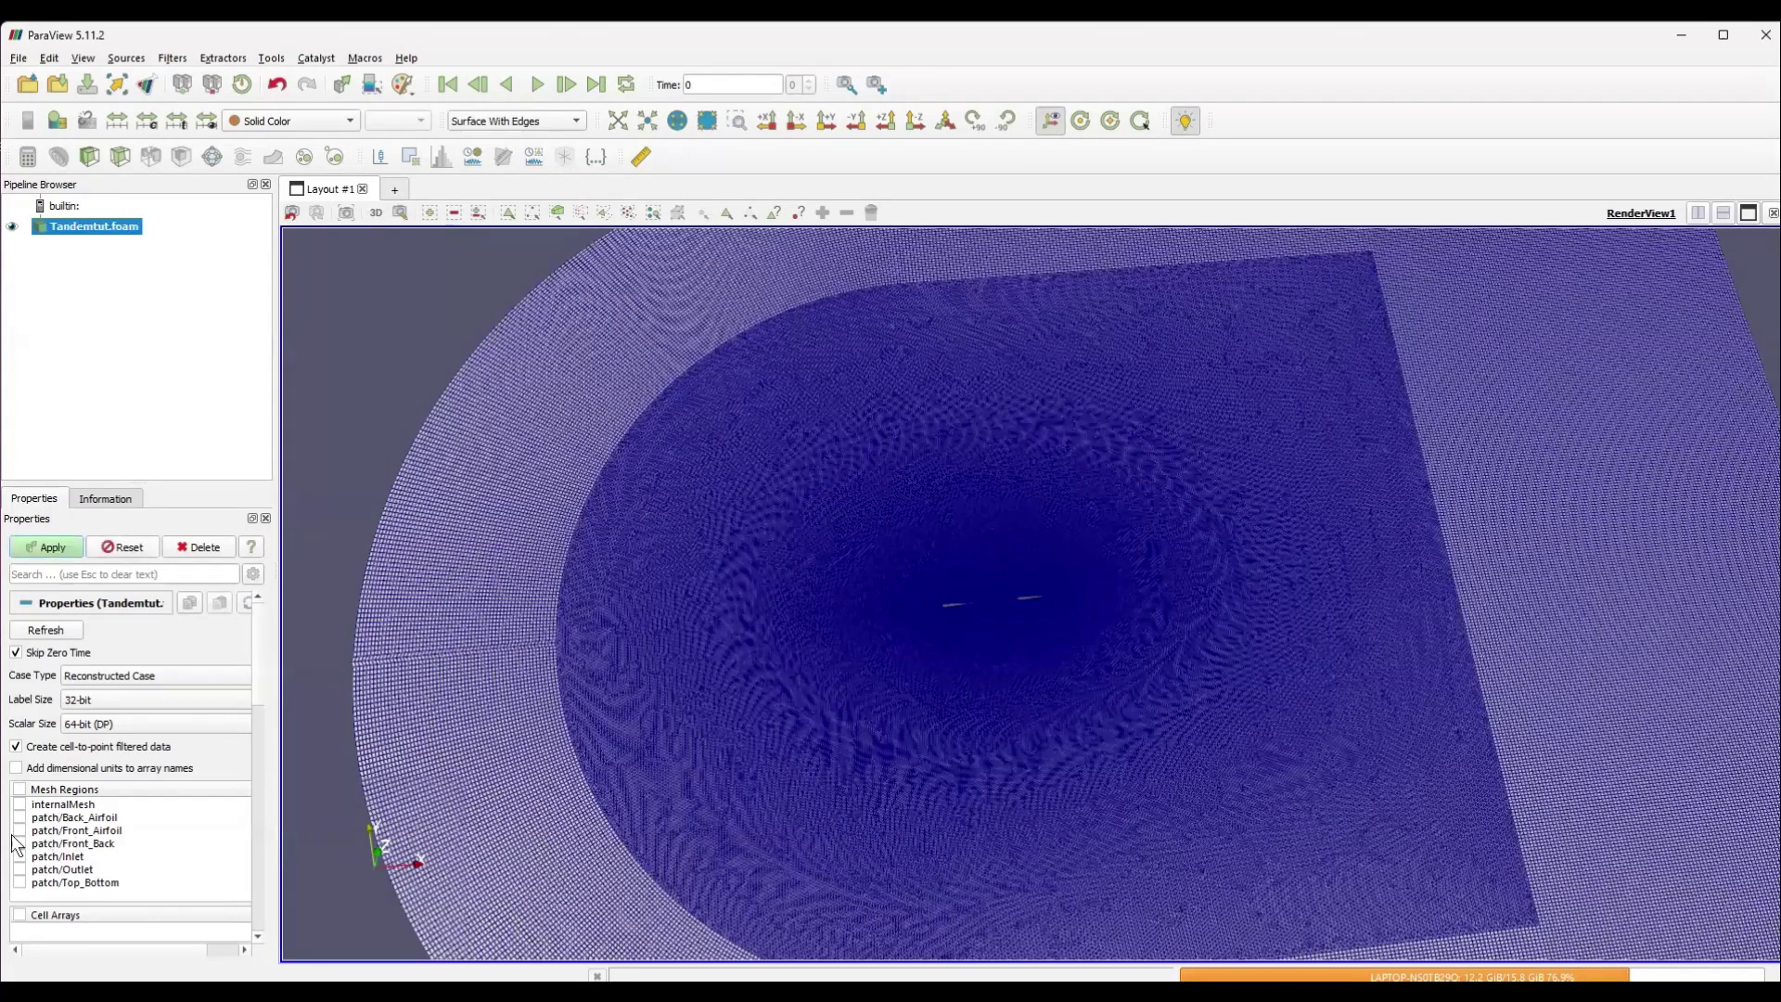
click(19, 831)
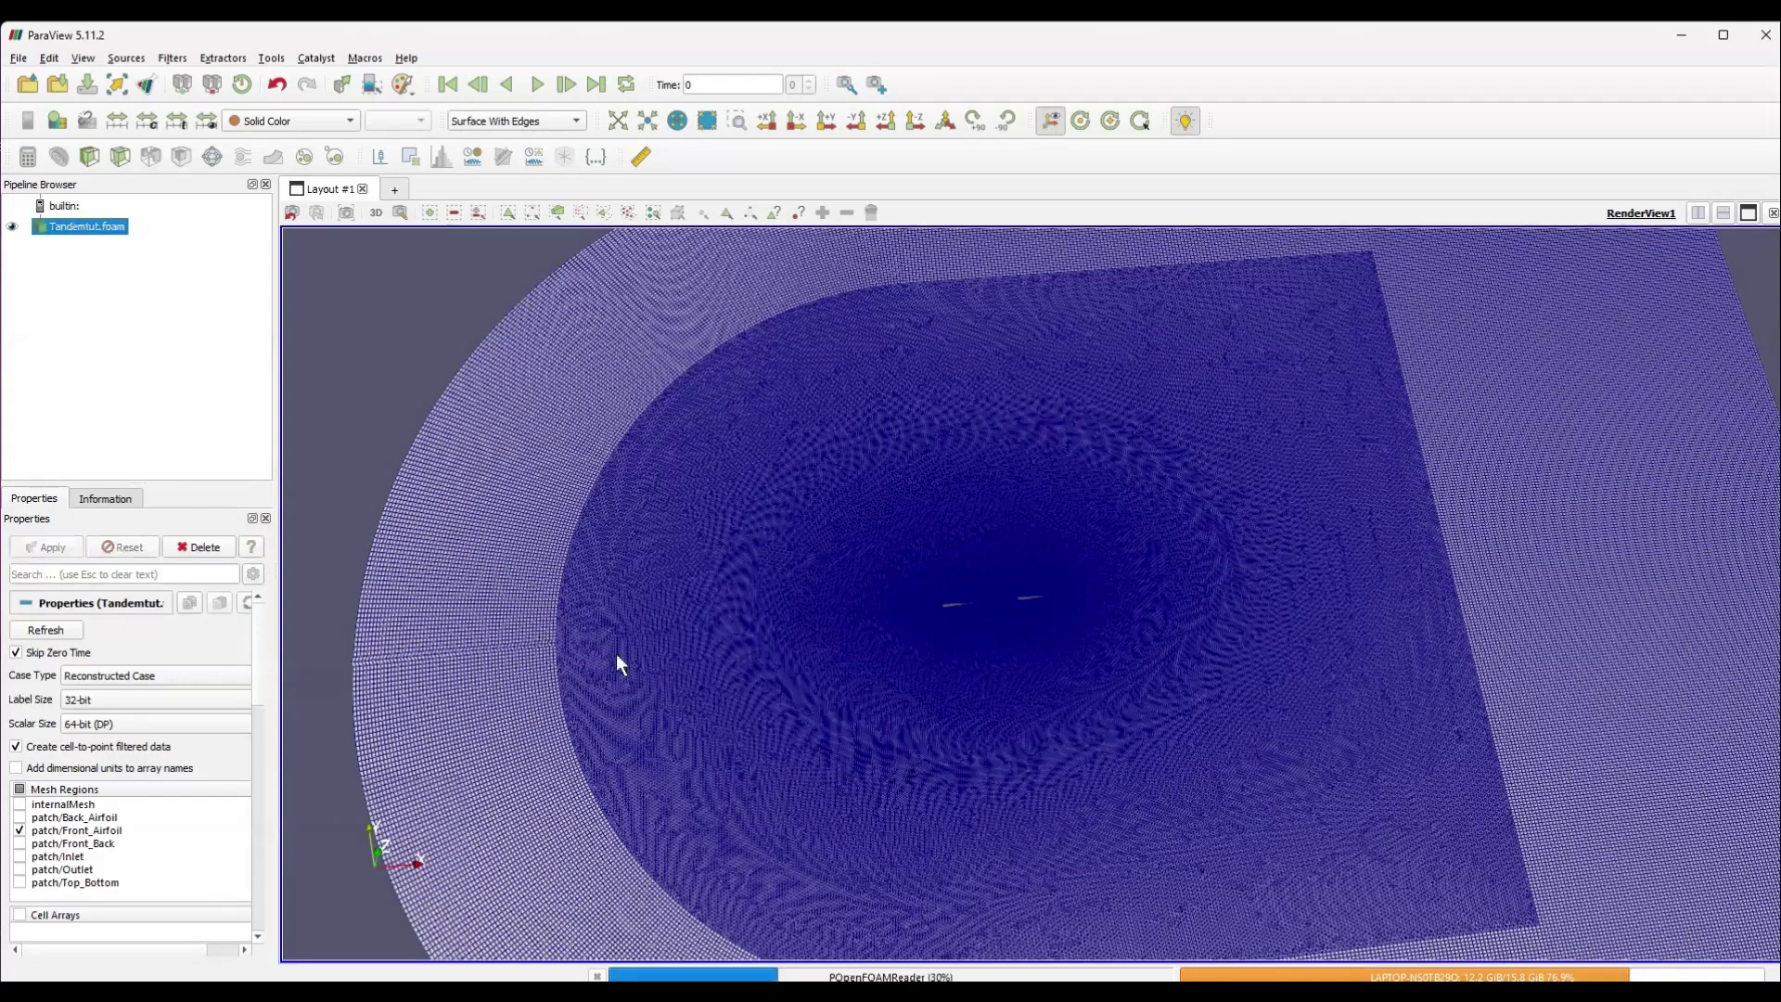
click(38, 550)
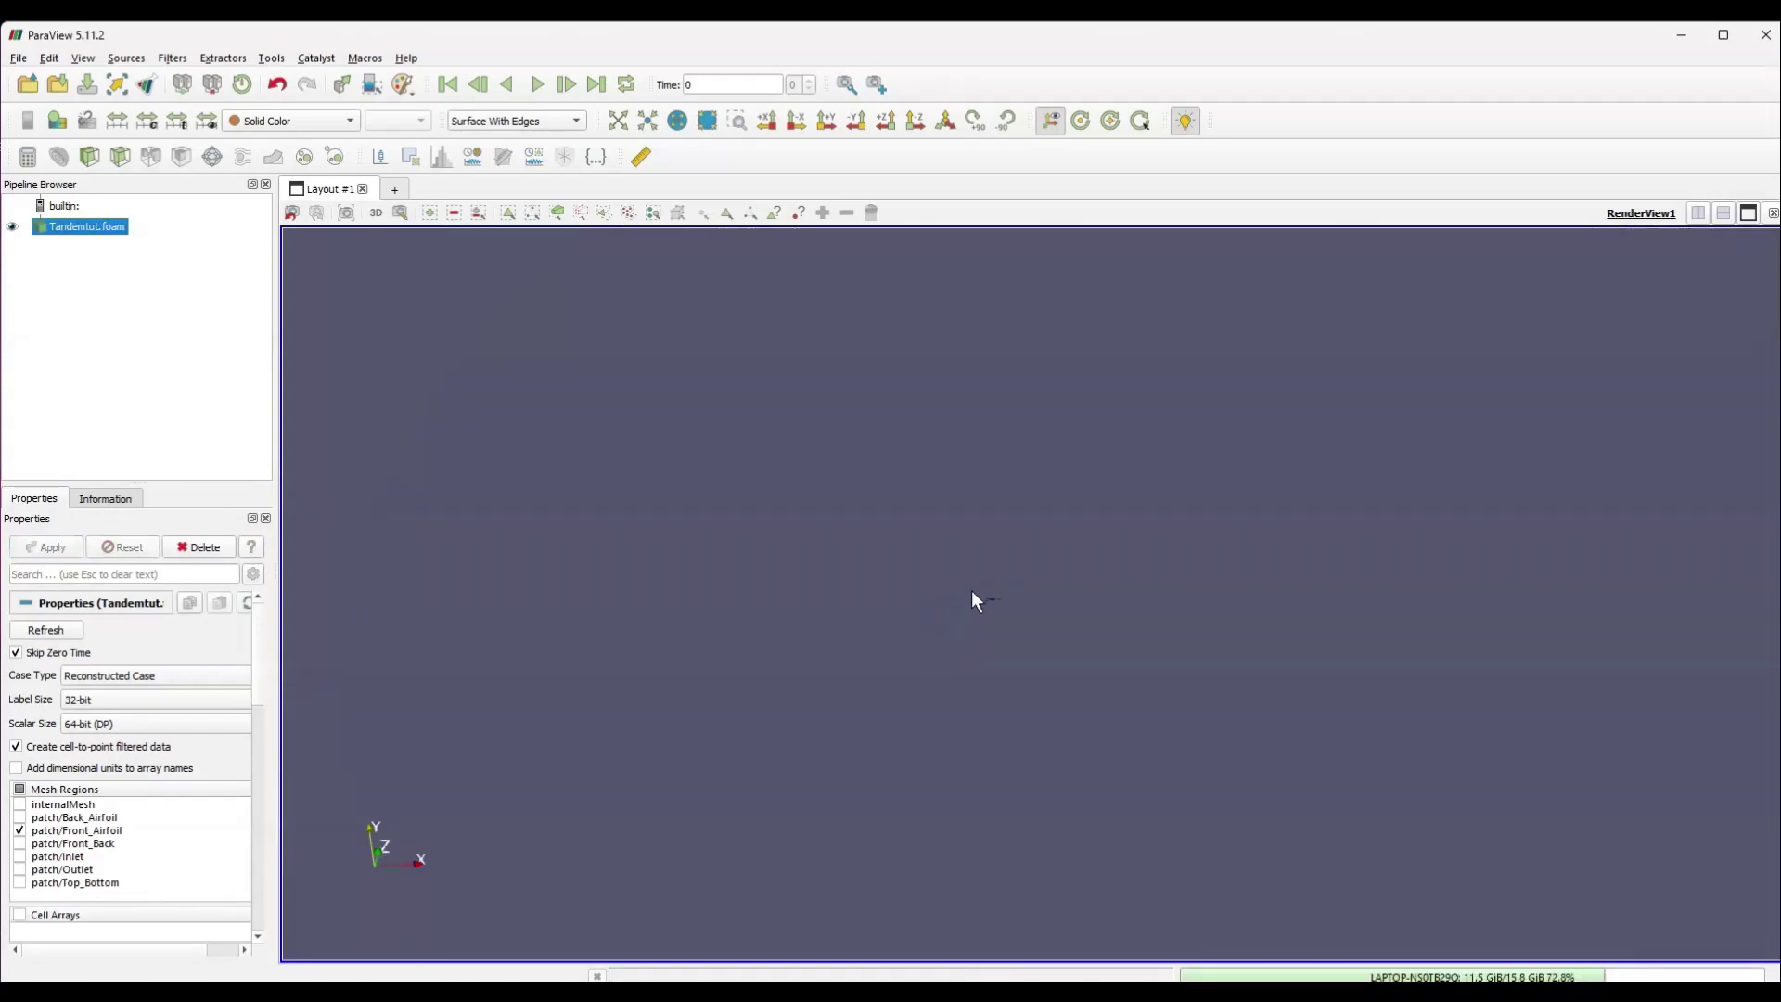
scroll(927, 594, up, 10)
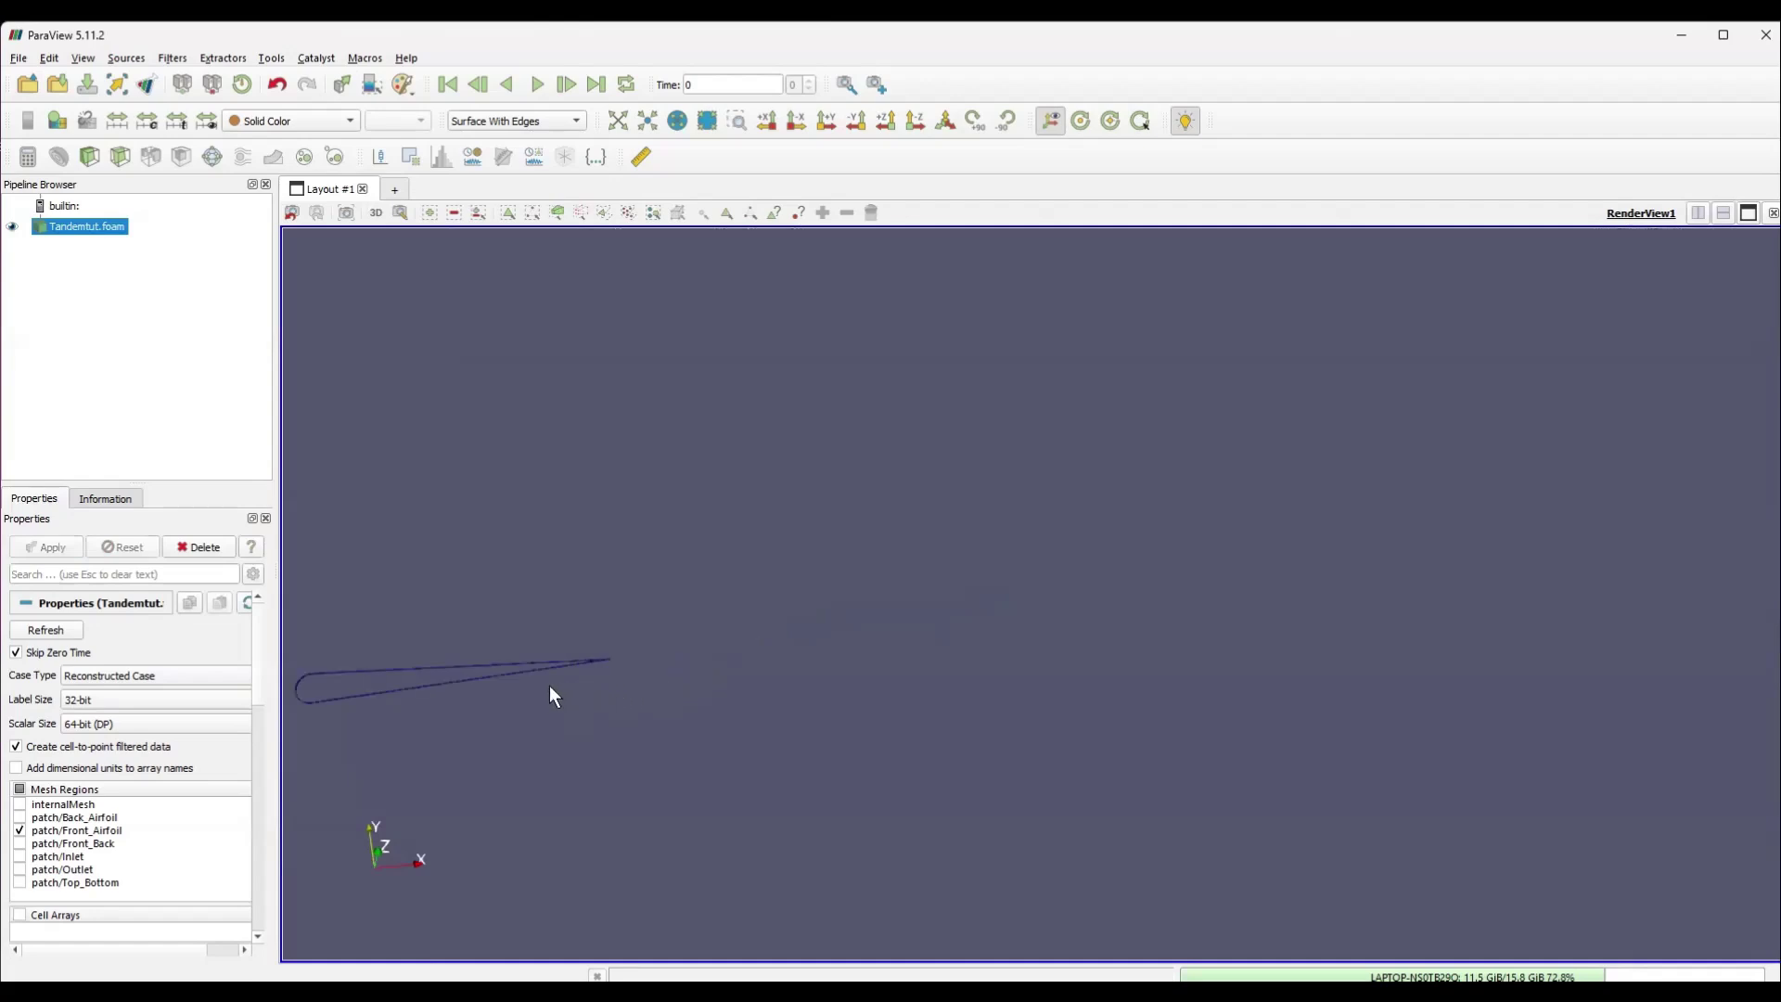
middle_drag(552, 696, 965, 596)
scroll(621, 565, up, 3)
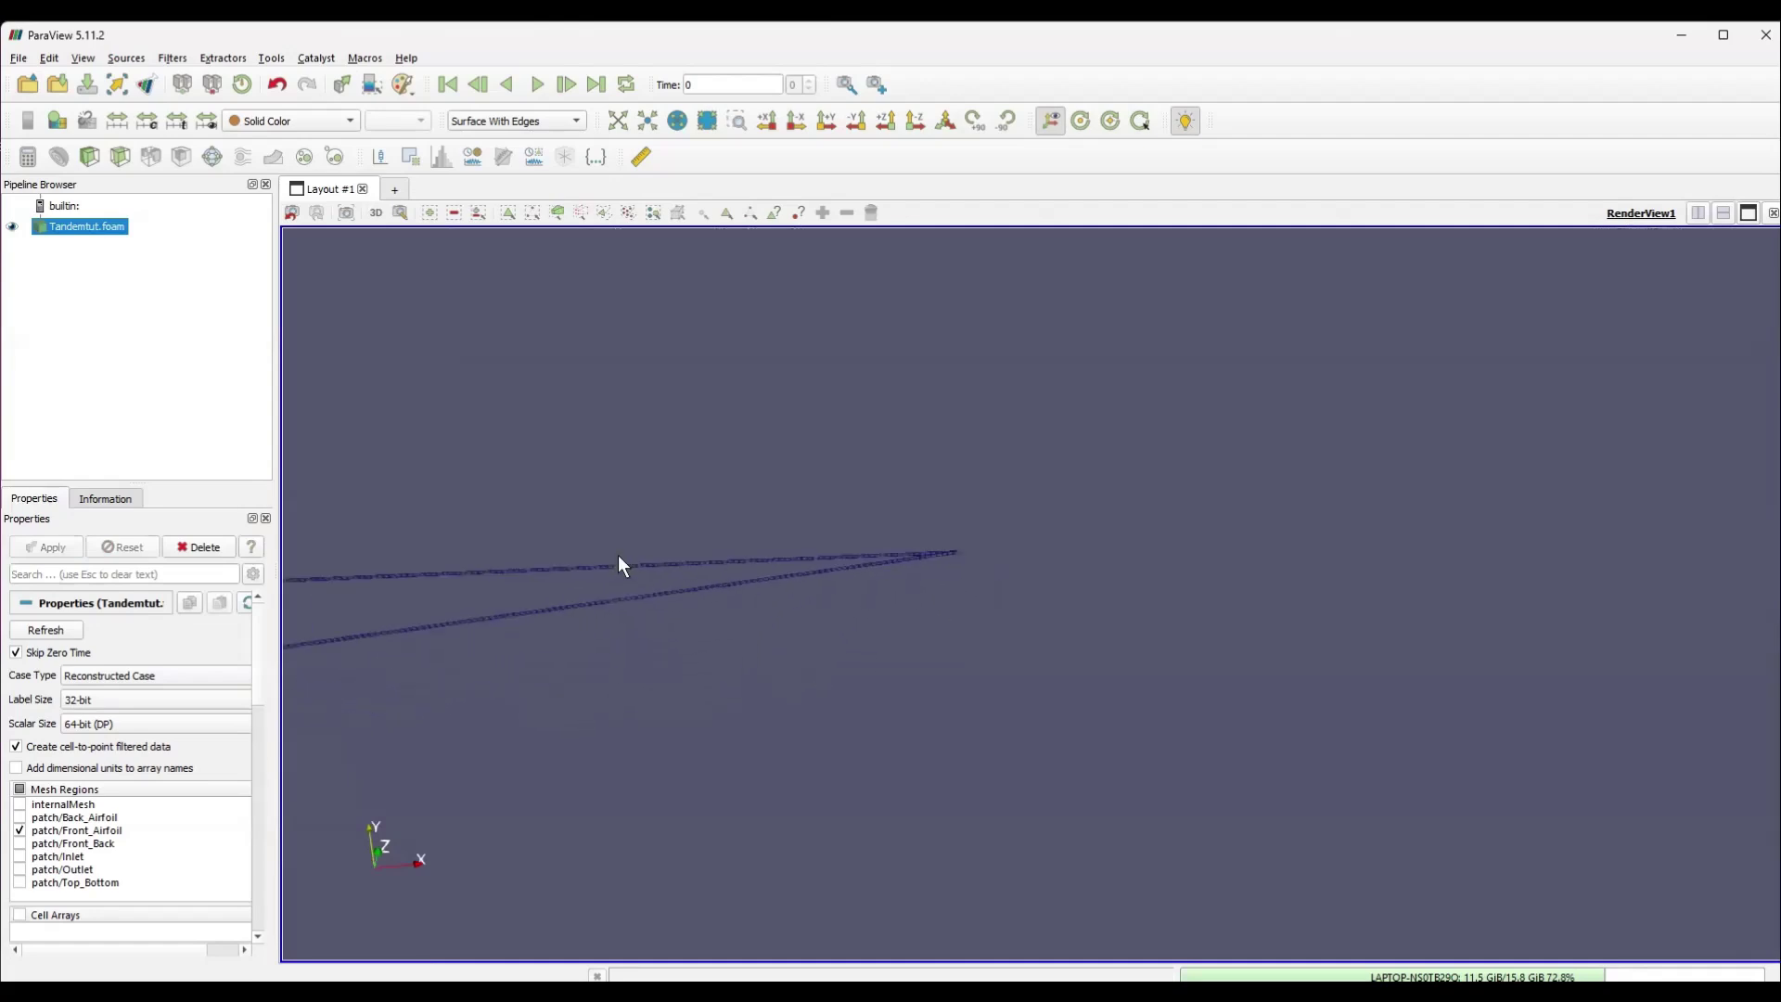
scroll(668, 608, up, 2)
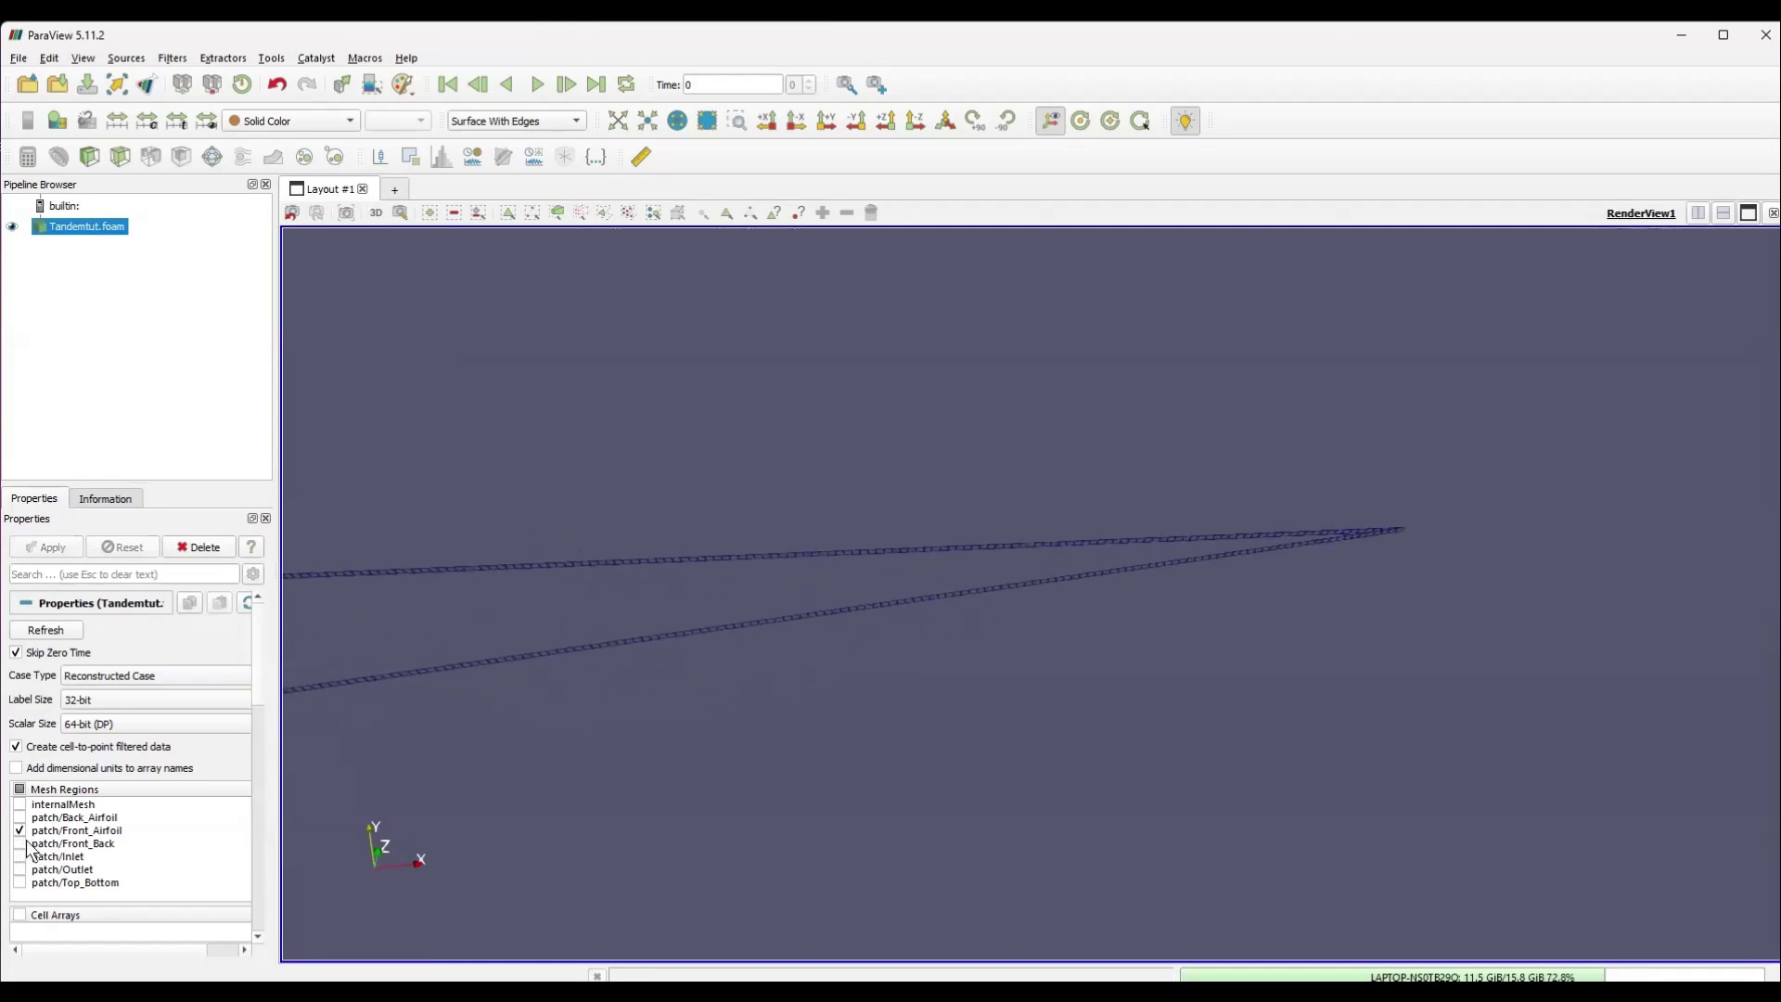
scroll(28, 895, down, 2)
scroll(28, 895, up, 2)
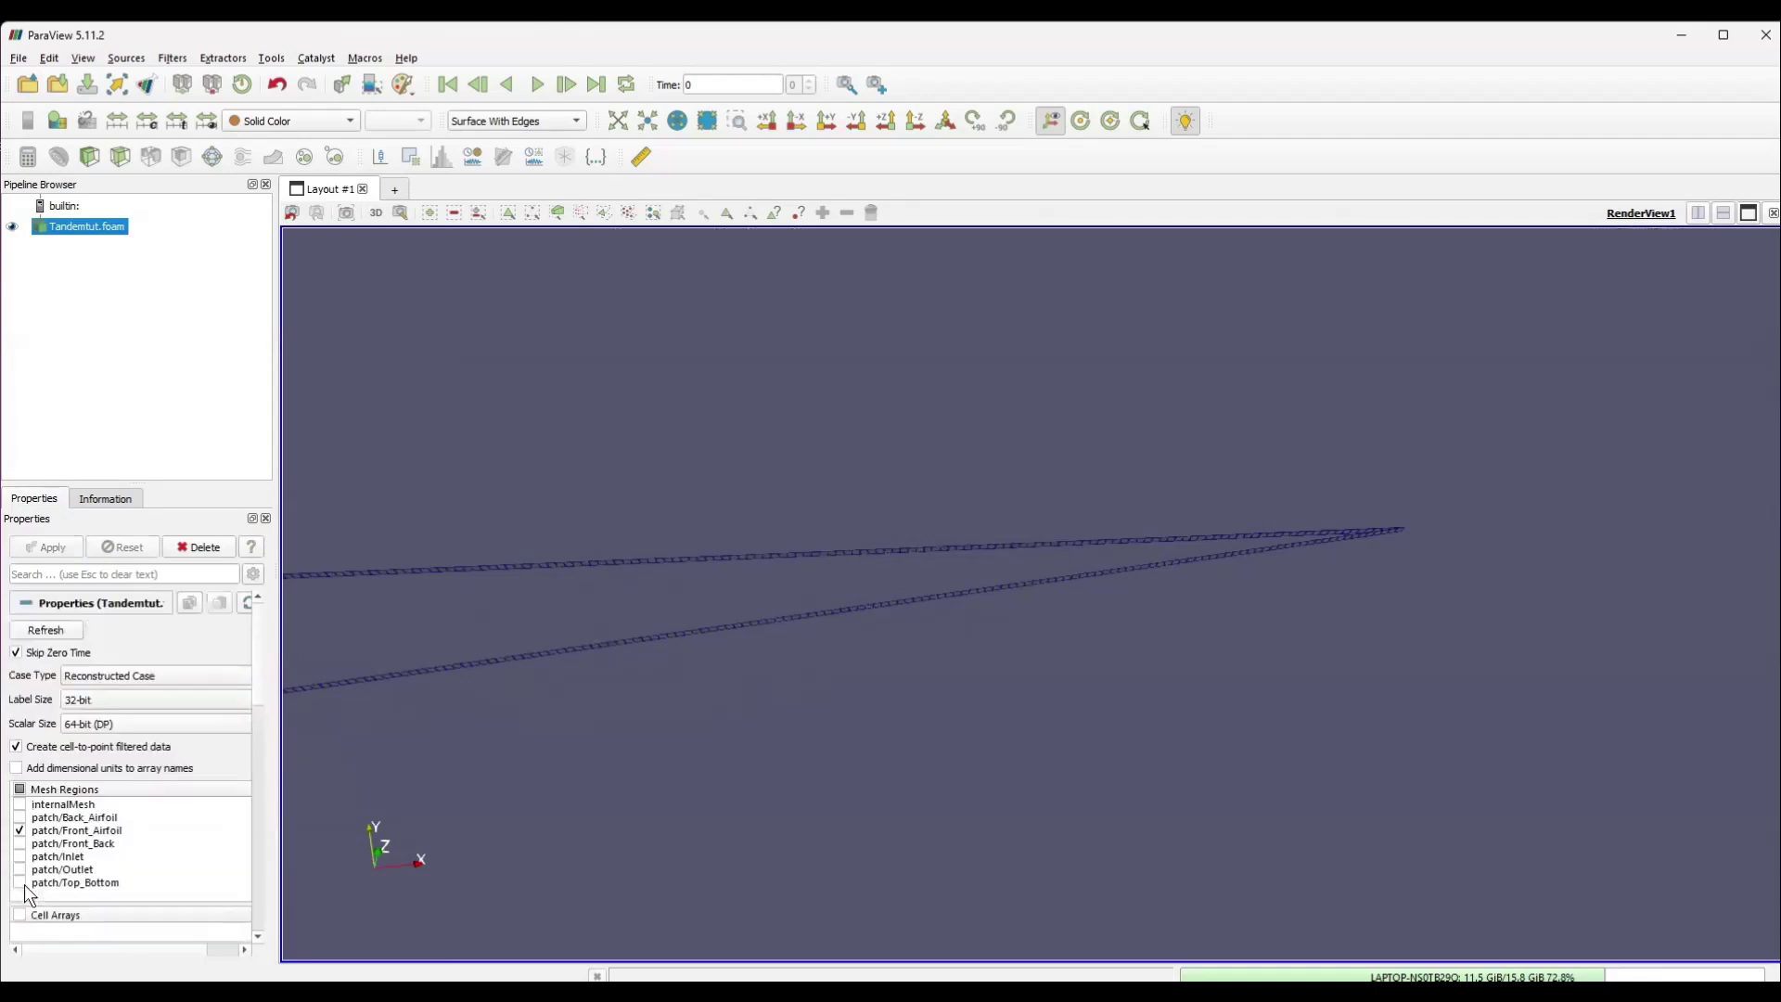
Display only the patch/Inlet mesh region and inspect the curved inlet boundary from different angles
click(19, 831)
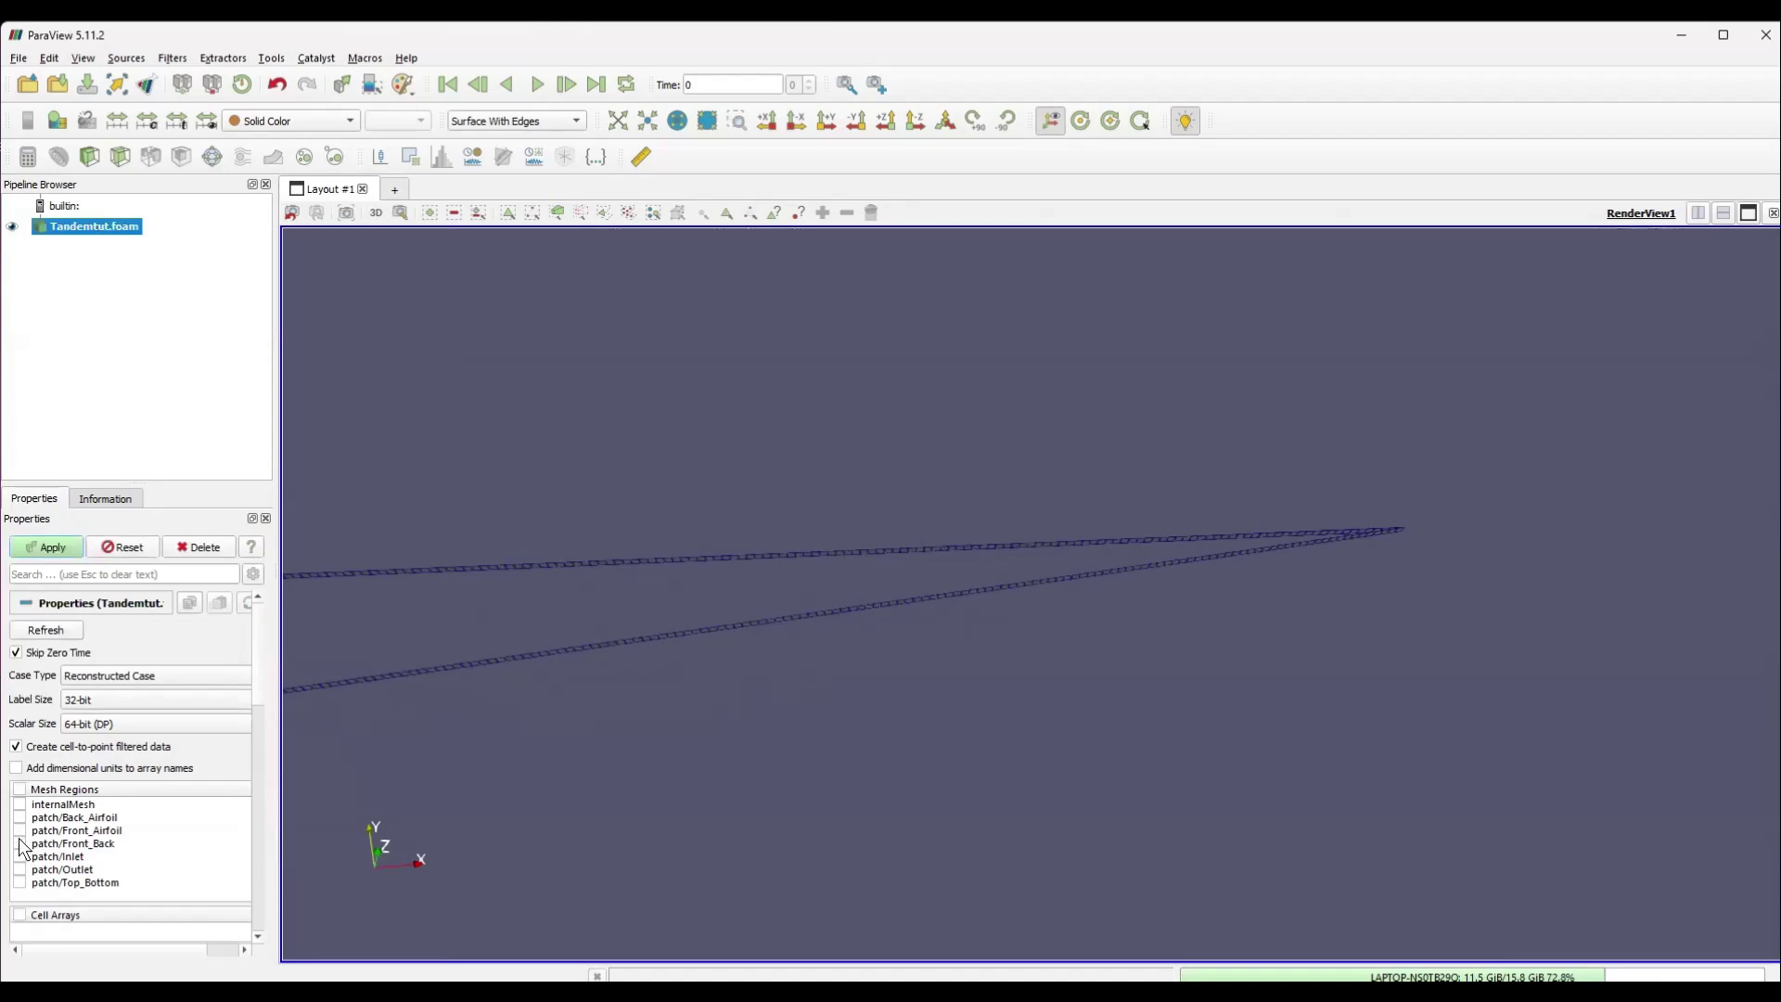
click(19, 856)
click(48, 548)
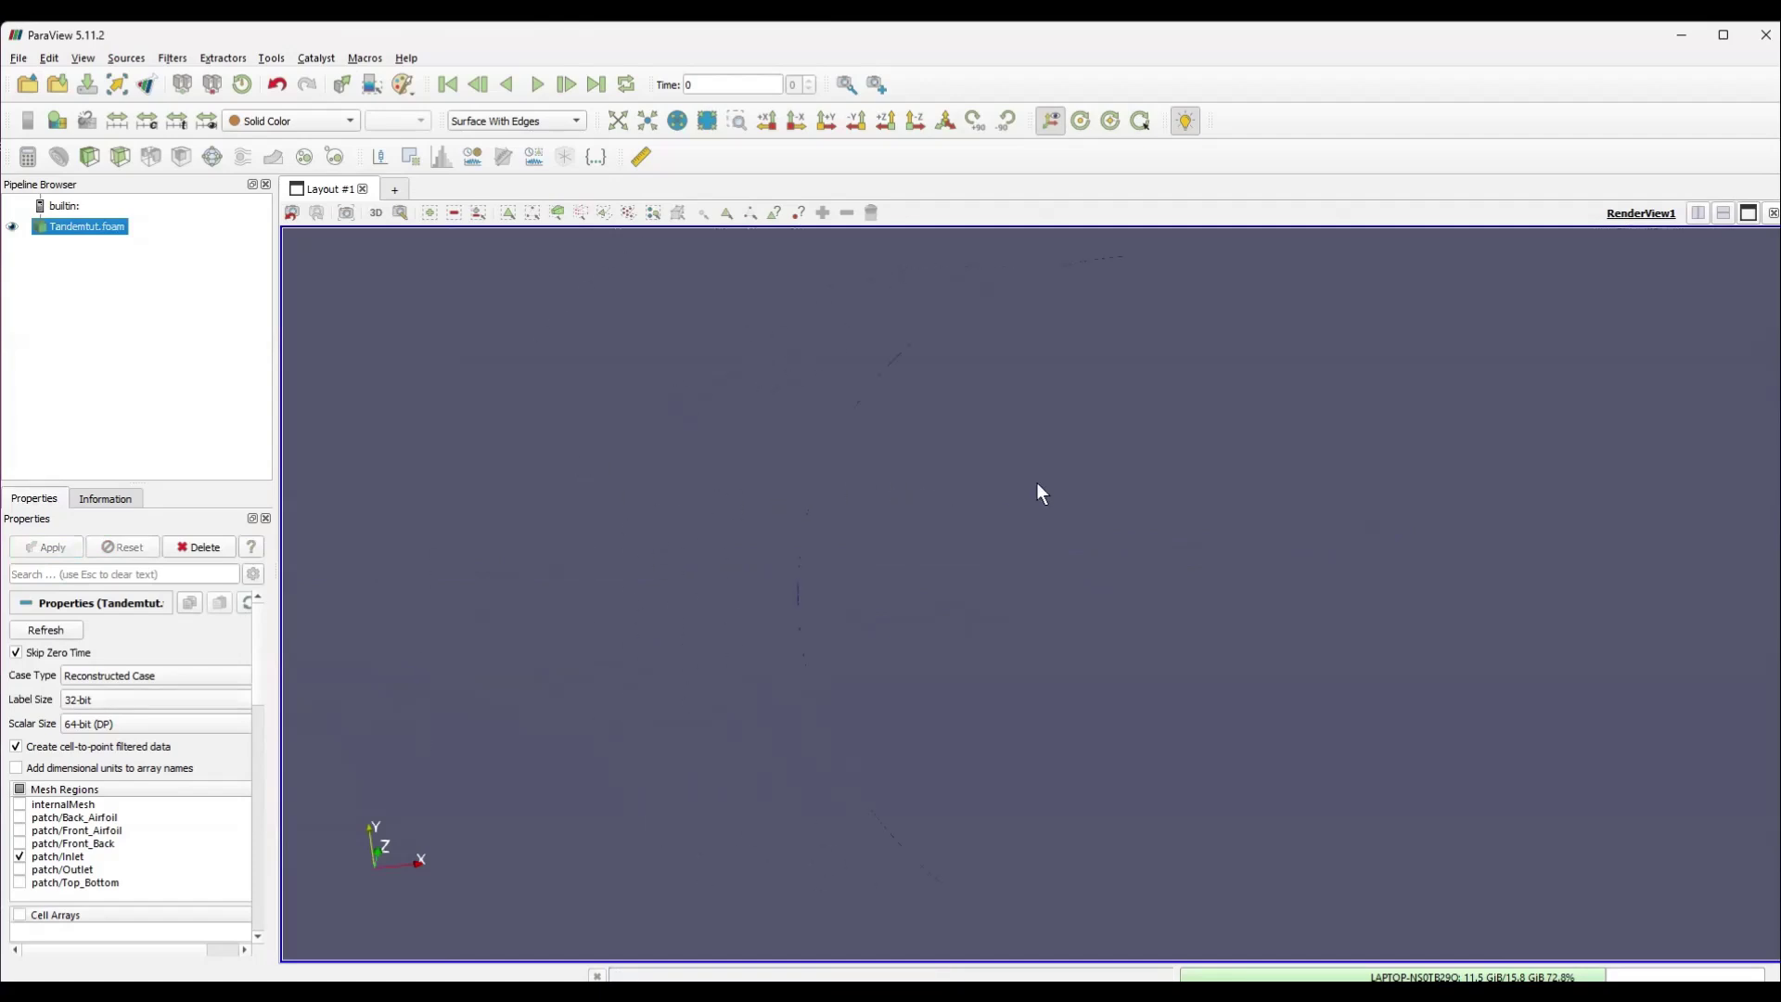
mouse_move(909, 479)
mouse_down()
mouse_move(703, 475)
mouse_move(882, 481)
mouse_up()
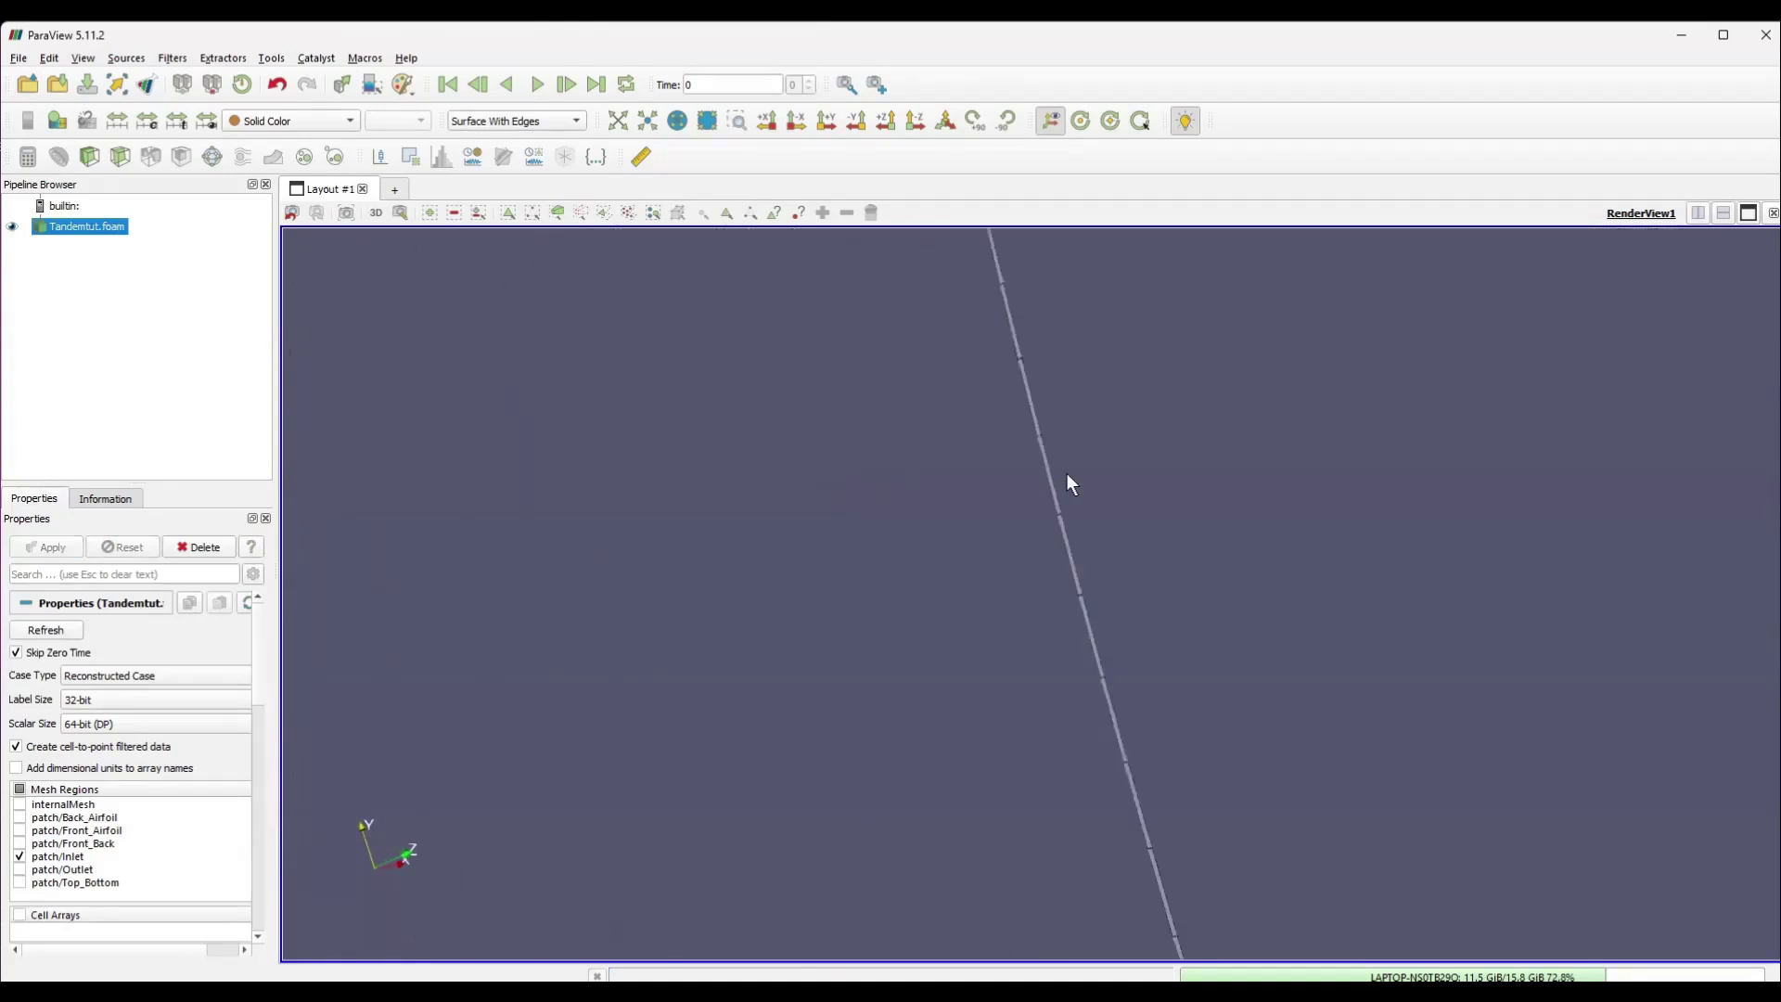
drag(1067, 475, 683, 481)
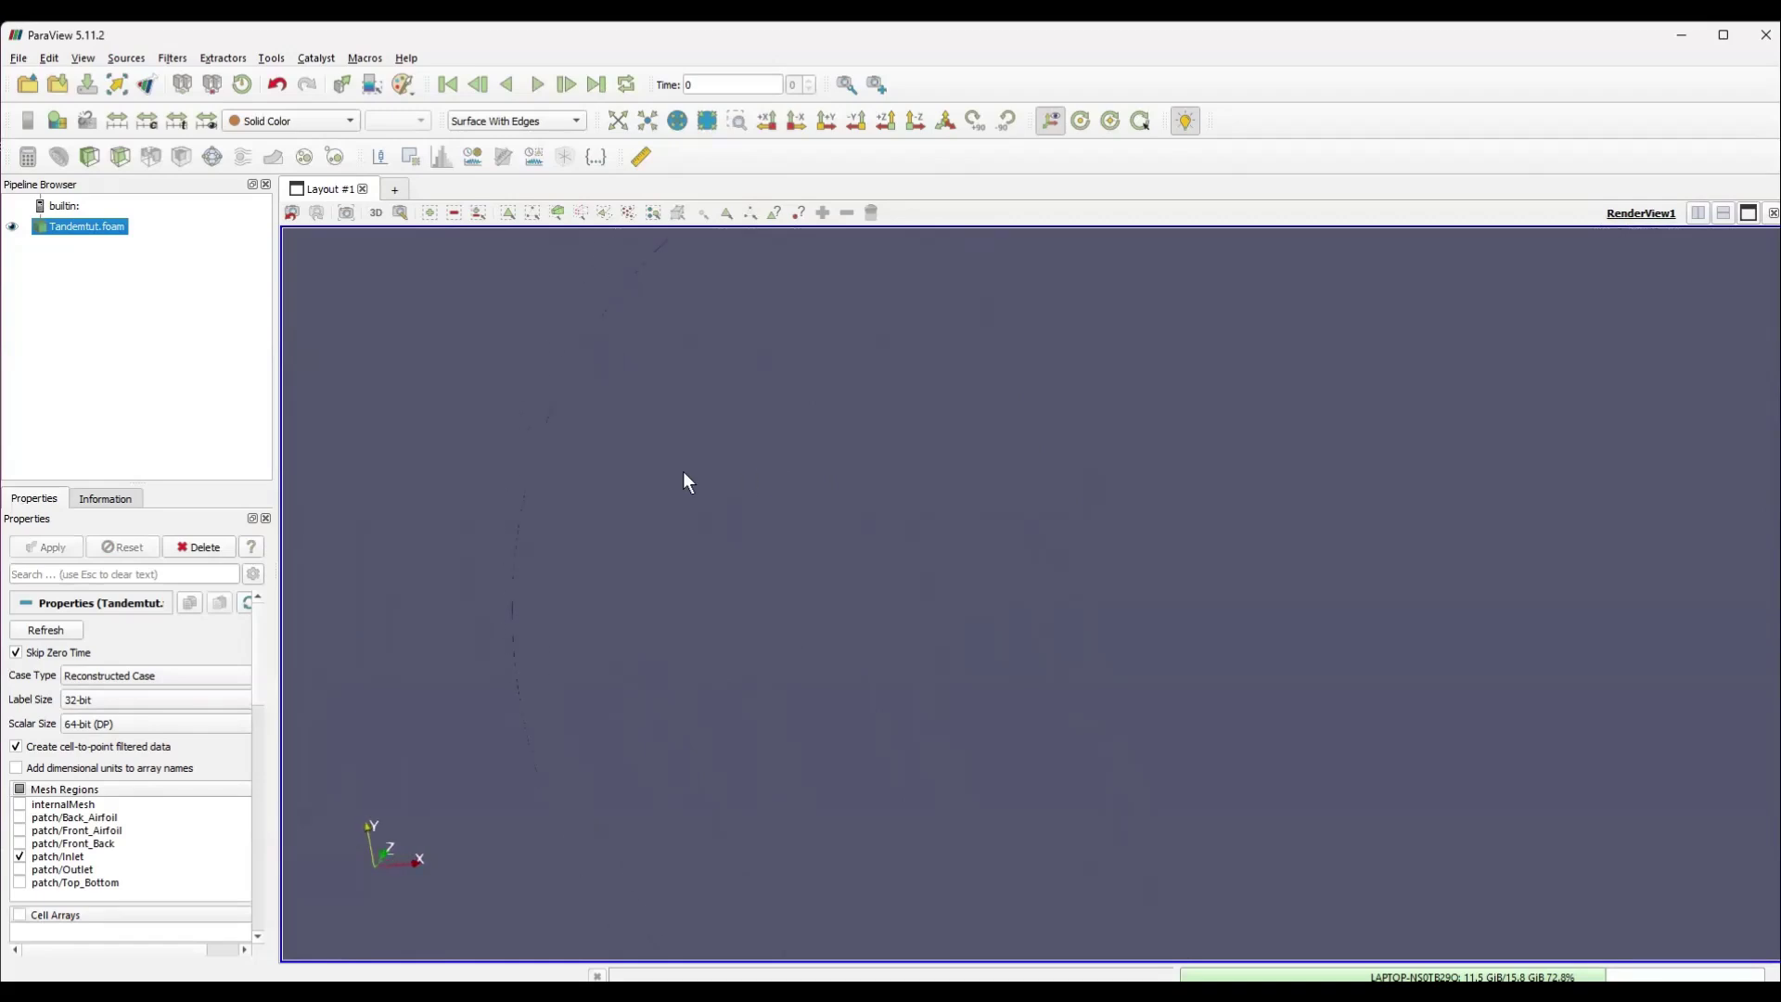
Display only the patch/Top_Bottom mesh region and inspect the two boundary strips
click(20, 857)
click(19, 883)
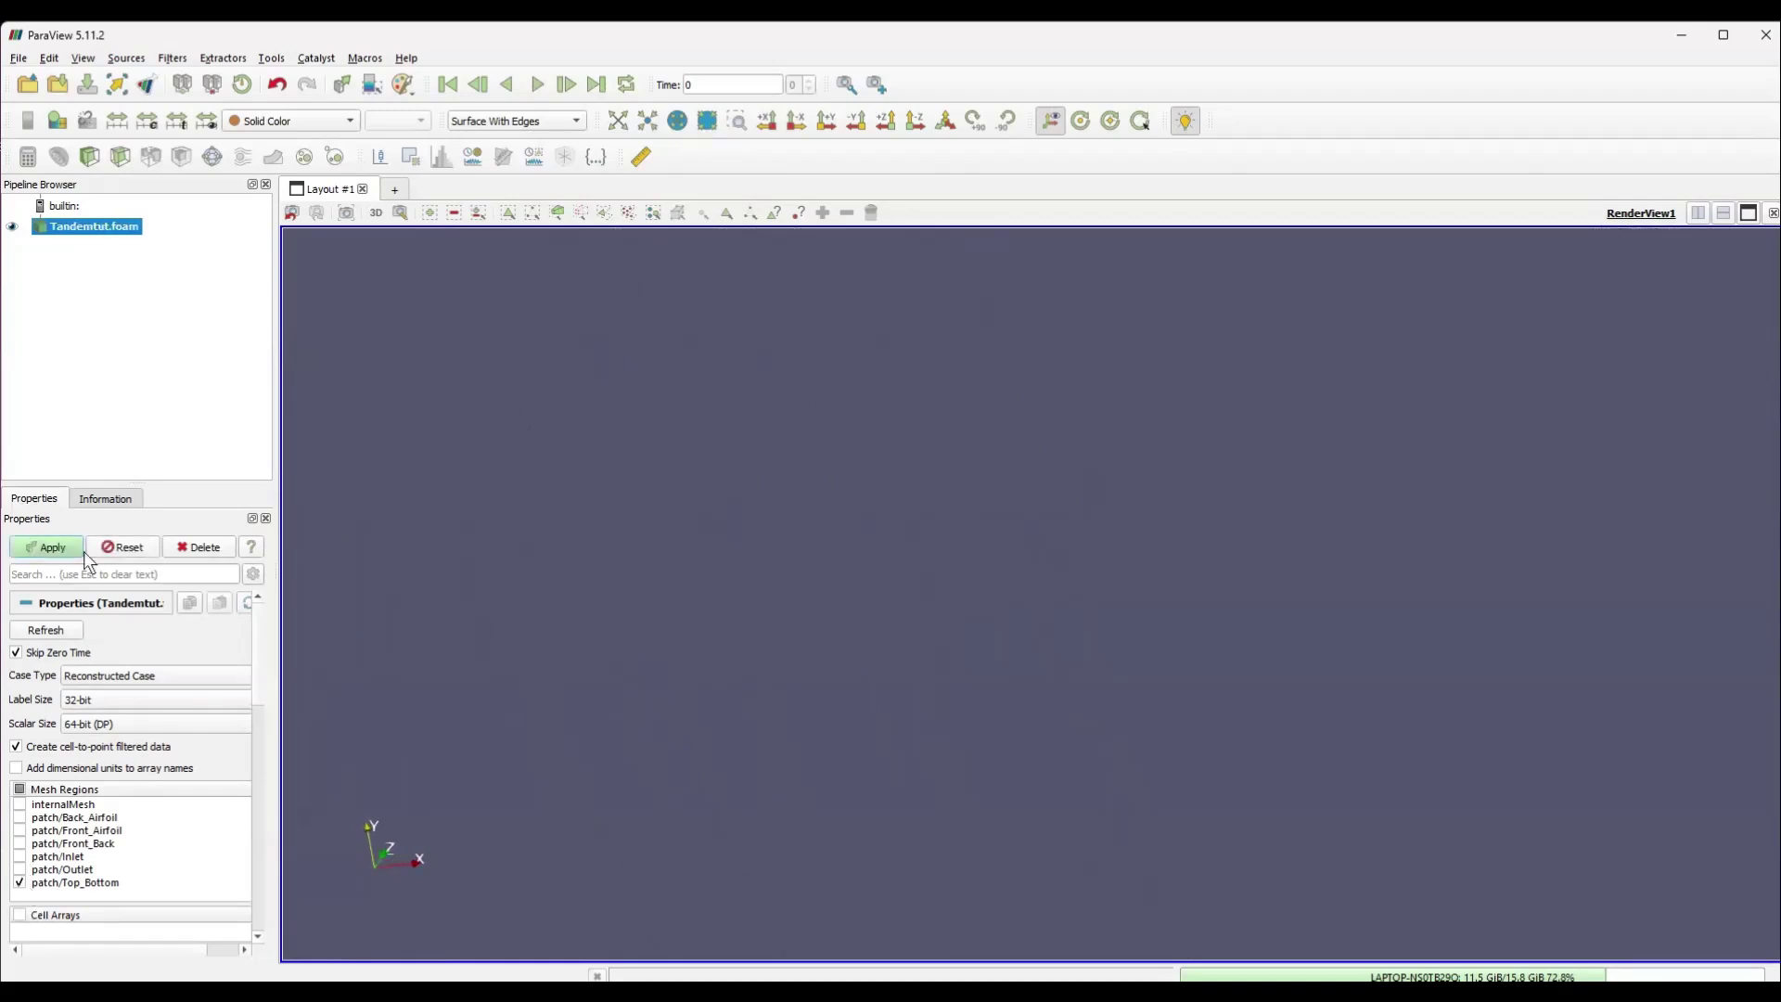
click(55, 547)
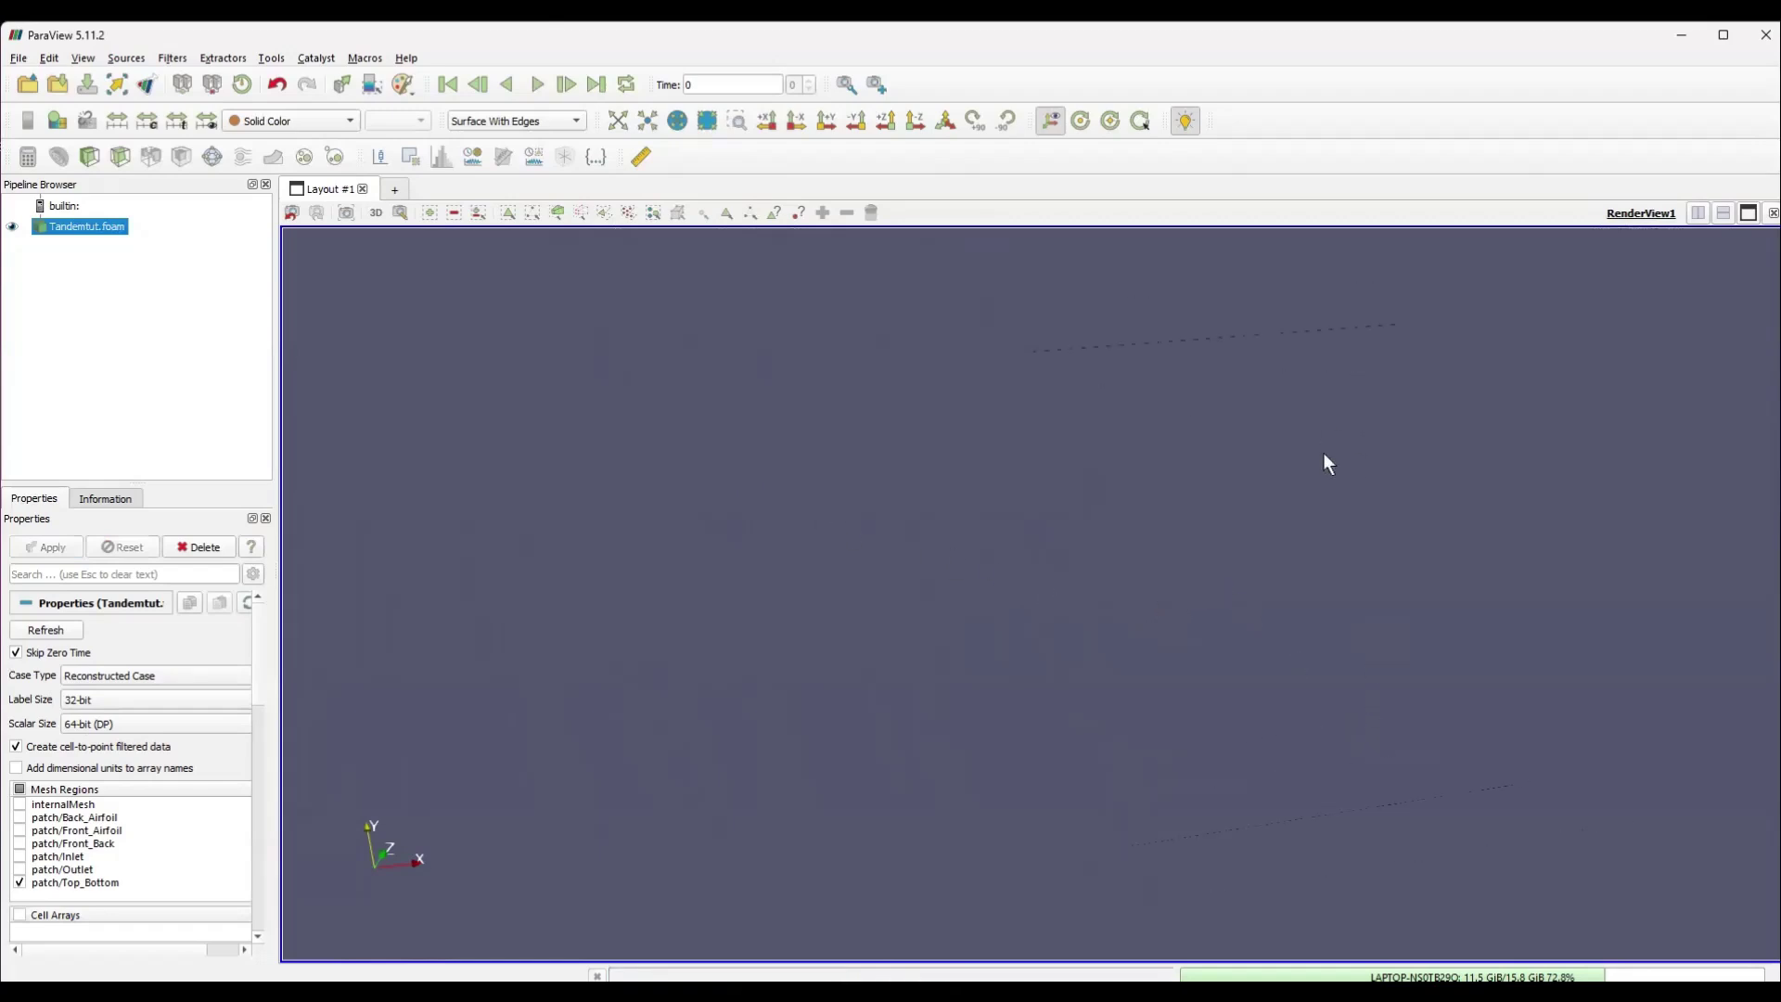
drag(1261, 338, 1308, 531)
scroll(1261, 522, up, 3)
Enable all mesh regions, including internalMesh and every patch, and apply the selection
click(20, 882)
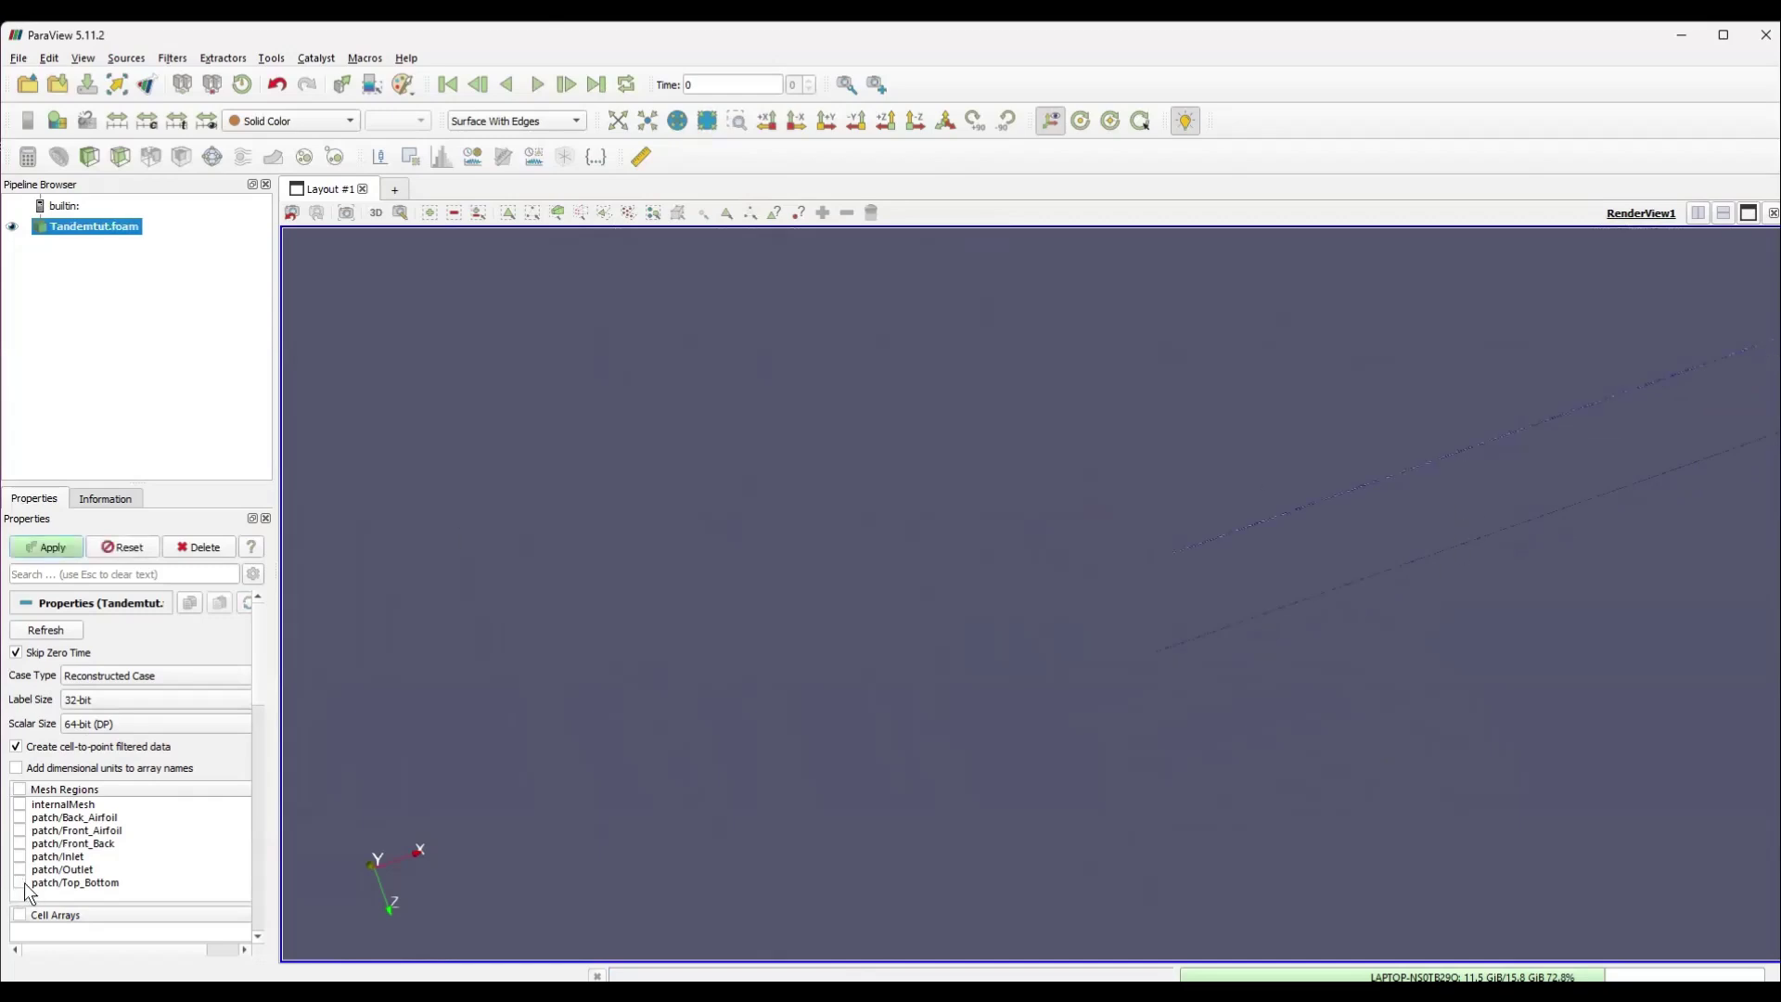
click(19, 789)
click(51, 548)
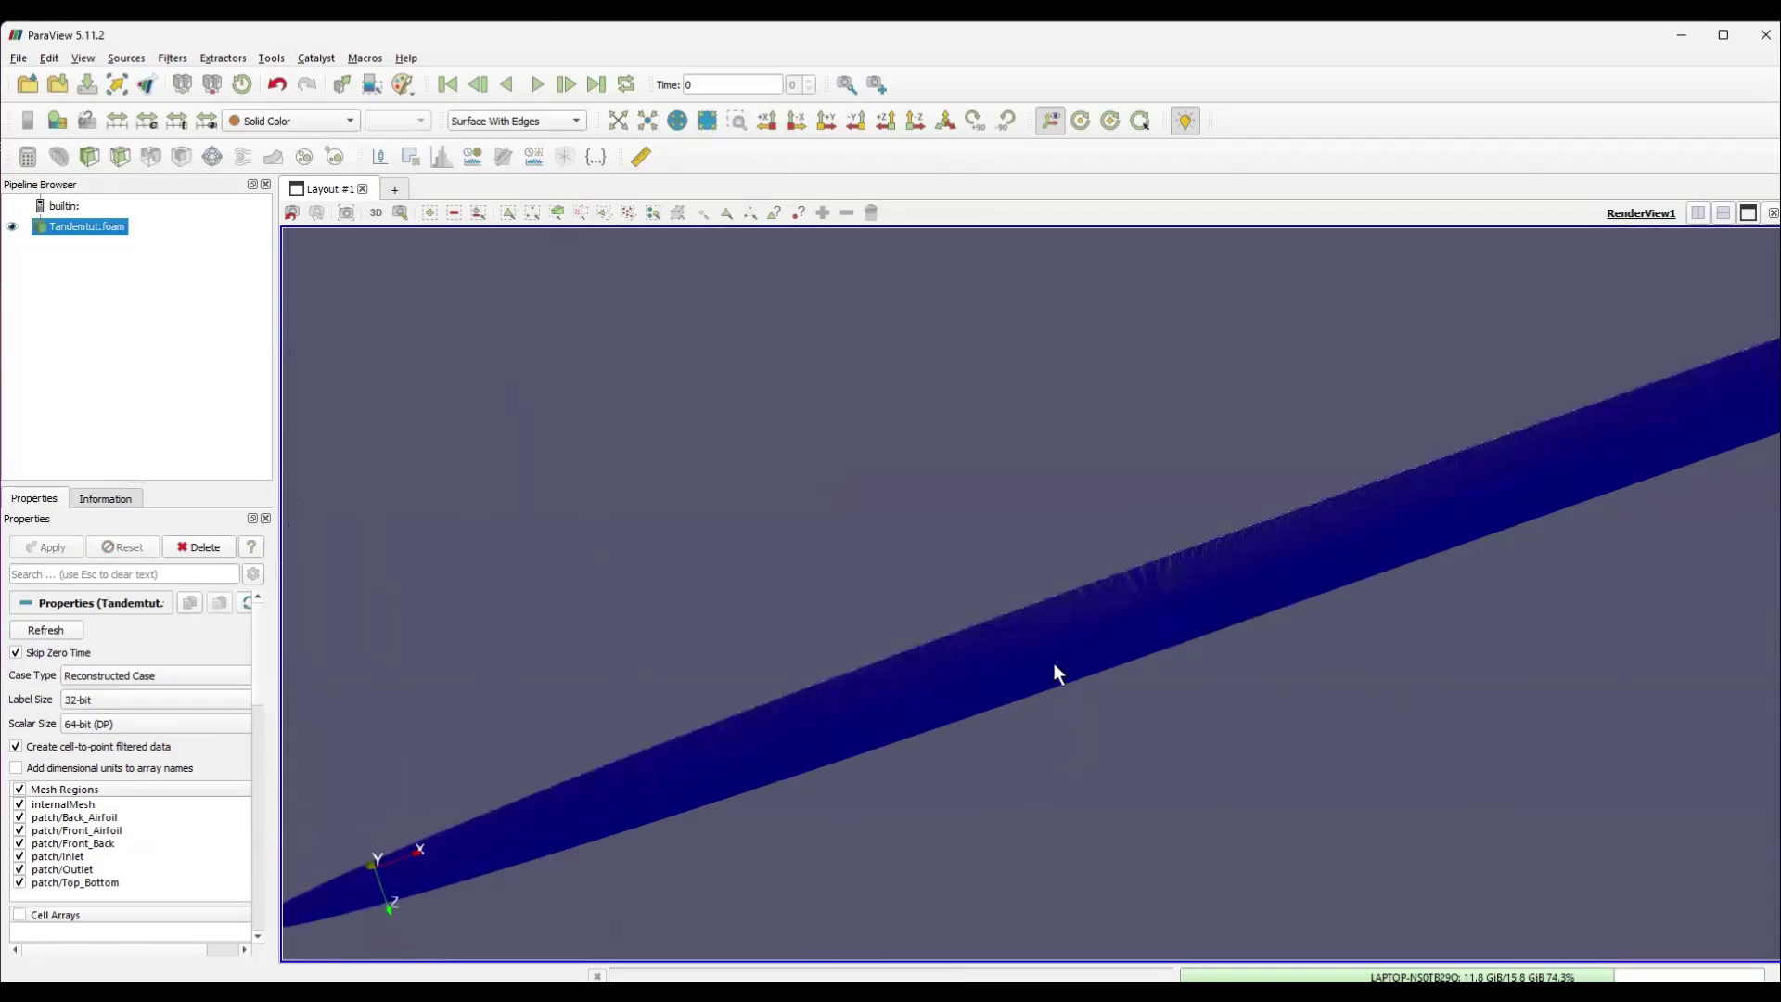
Examine the complete mesh with all regions shown, from the whole domain to the refined cells around the two airfoils
drag(1062, 682, 998, 531)
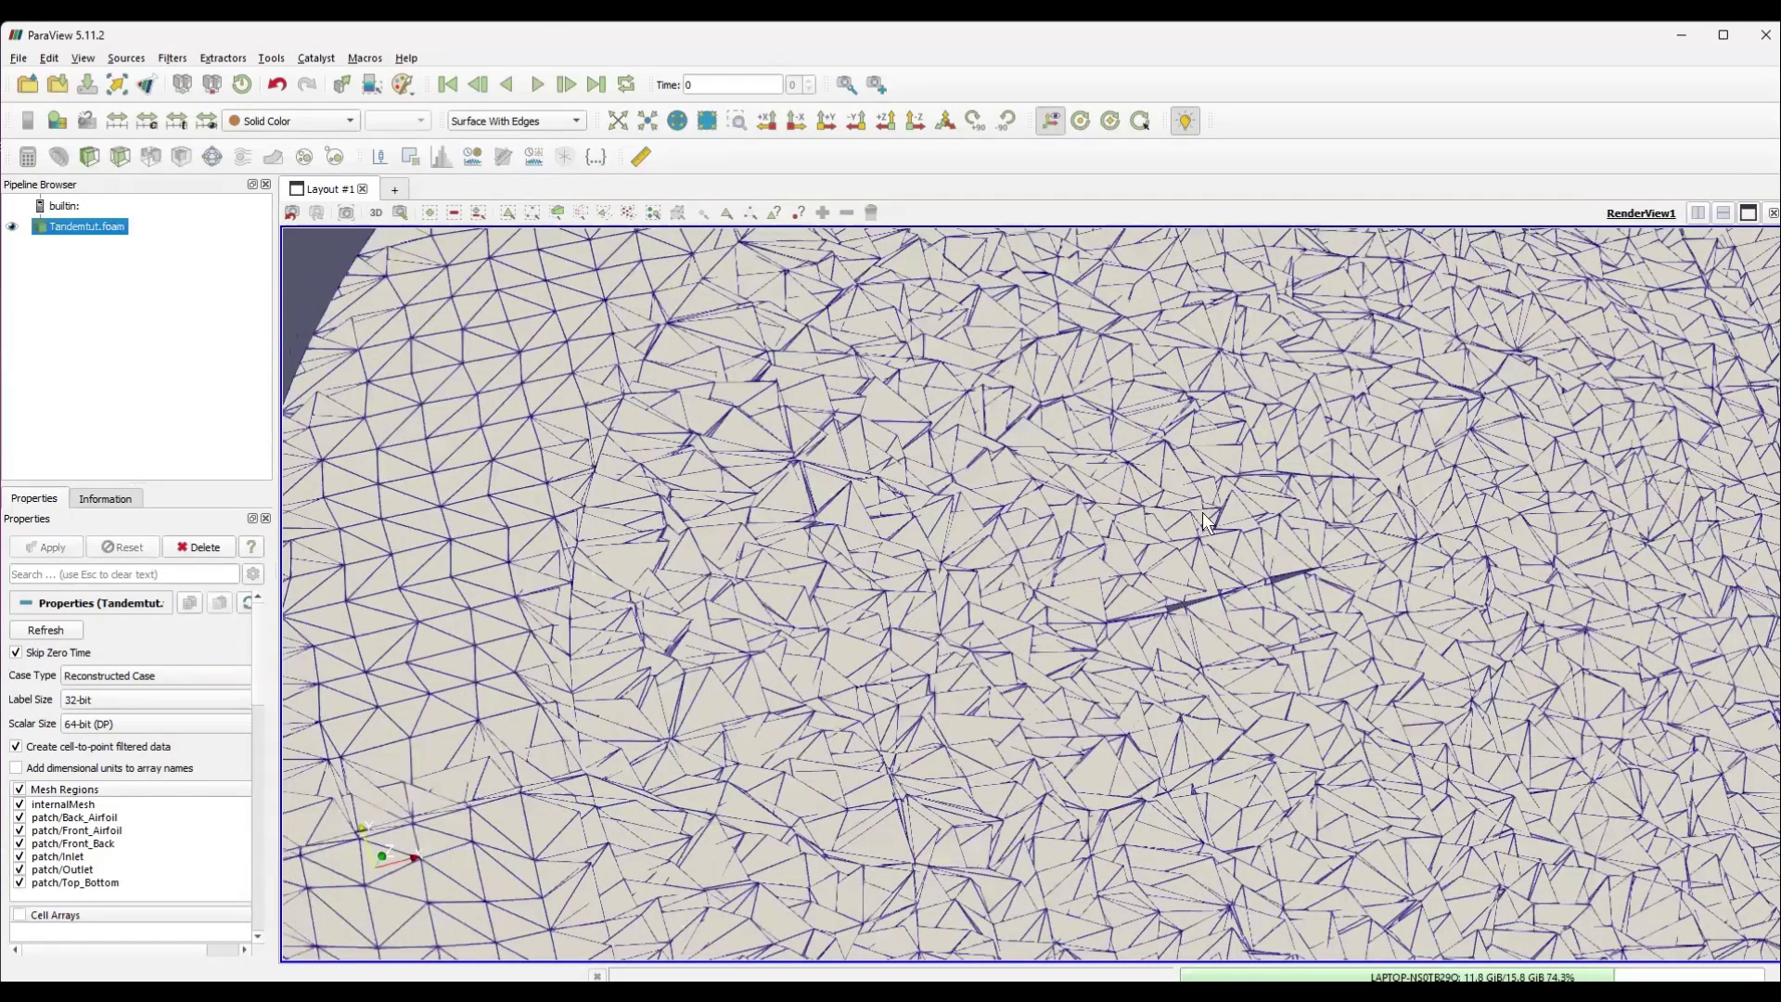
scroll(1213, 512, down, 10)
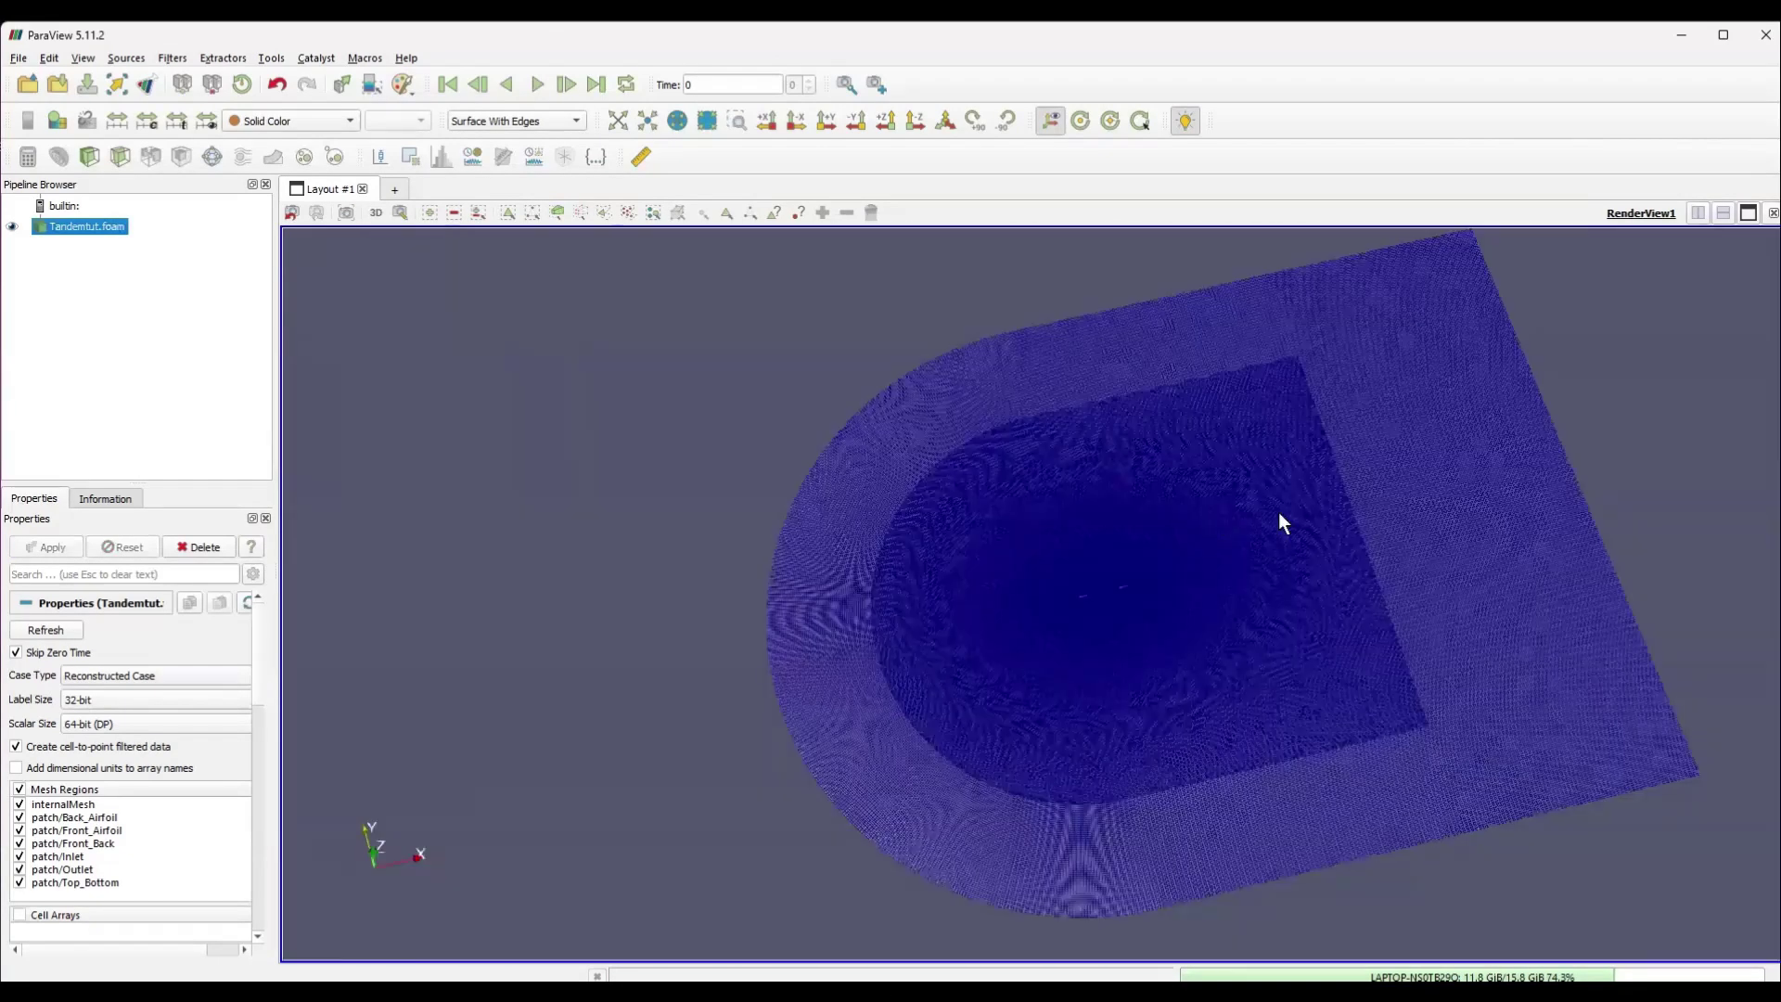
scroll(1298, 523, up, 10)
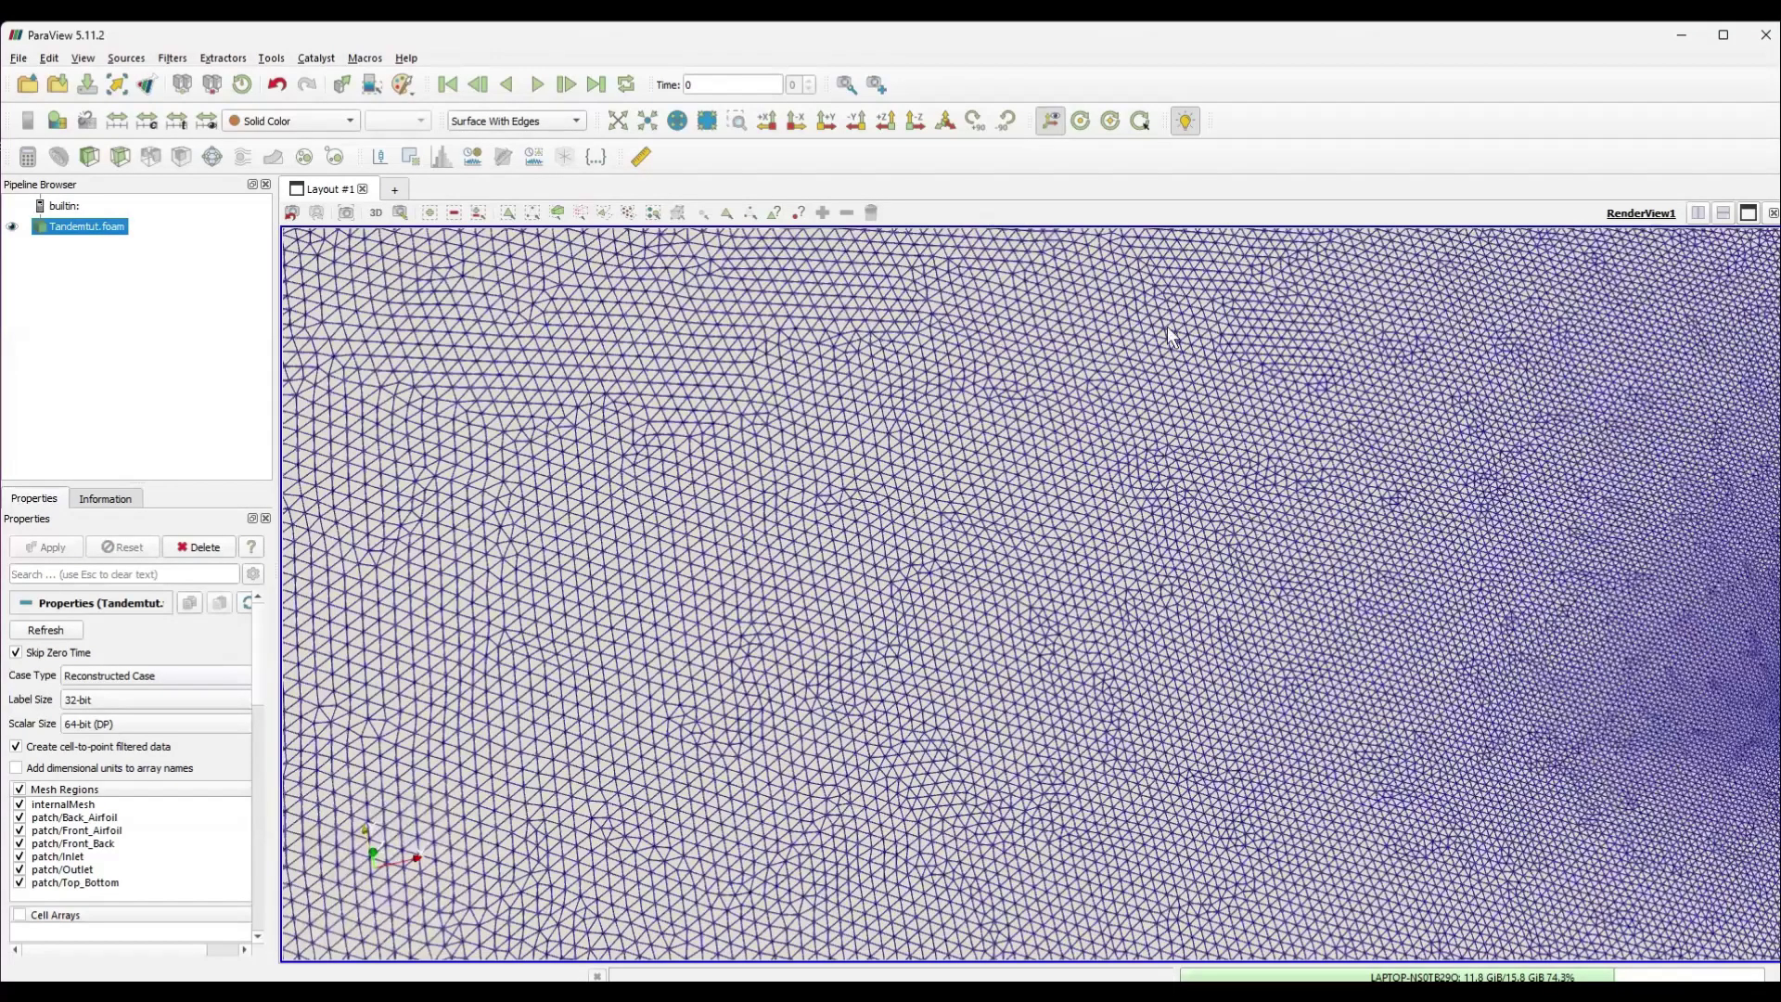
scroll(1118, 240, down, 10)
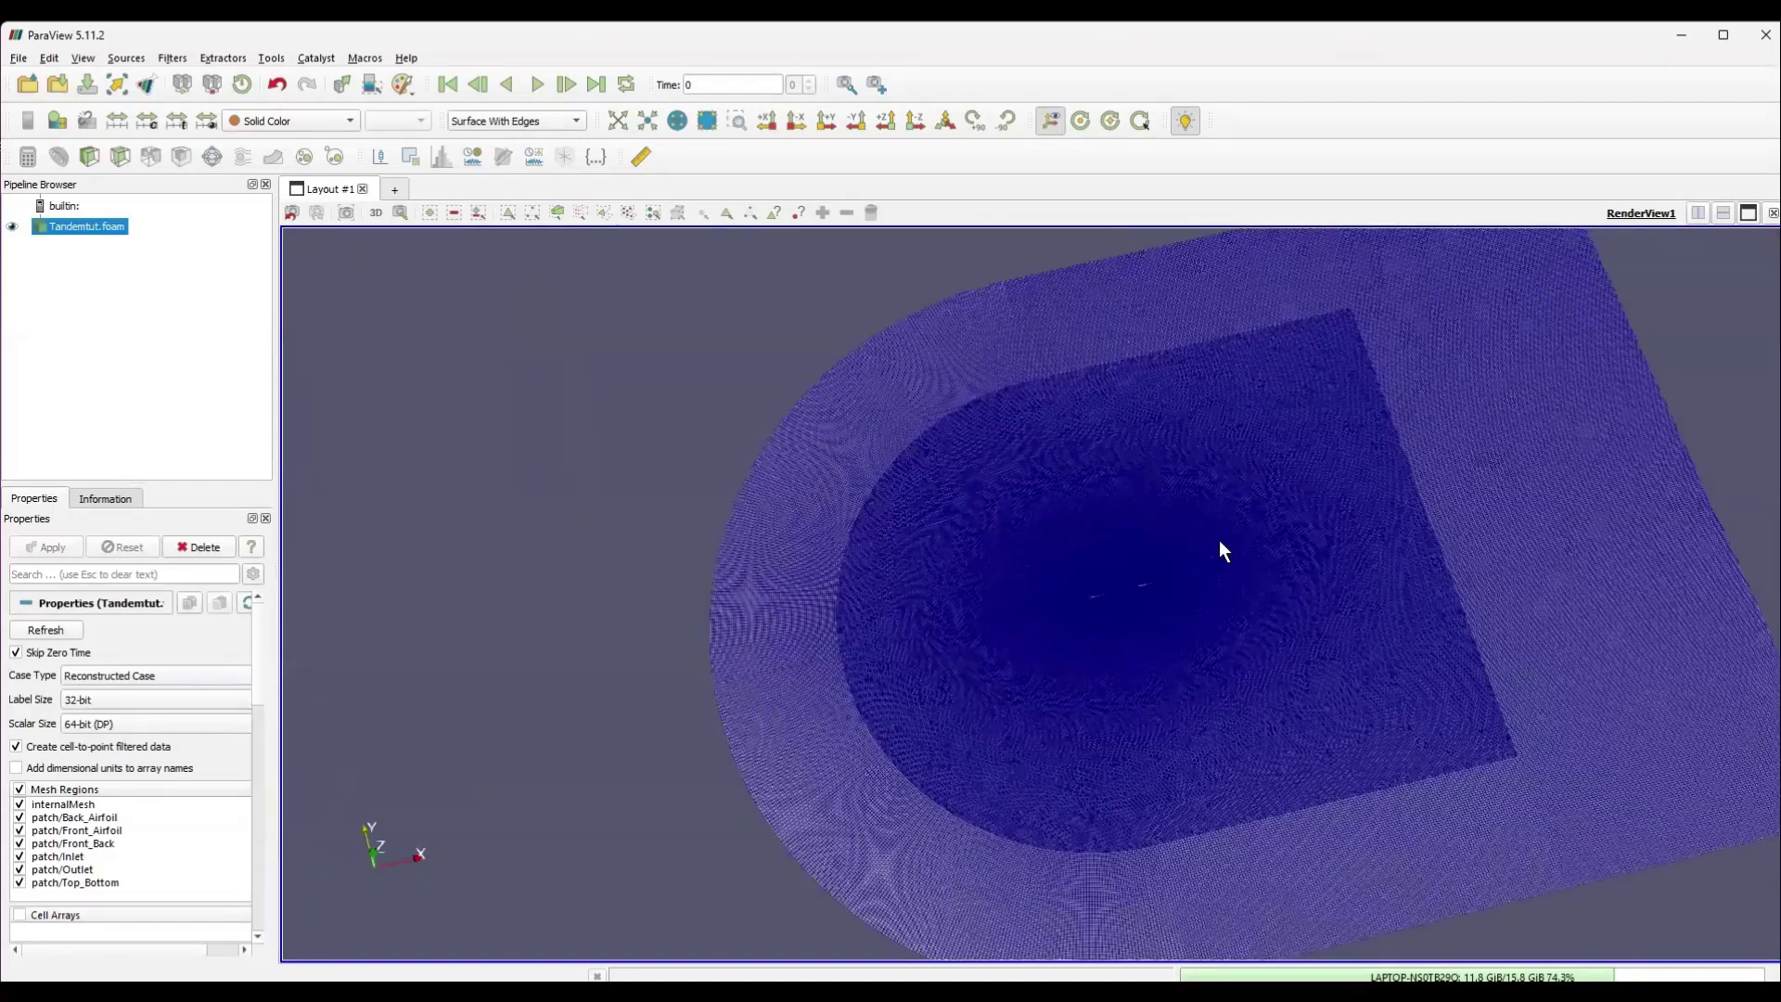
scroll(1252, 555, up, 4)
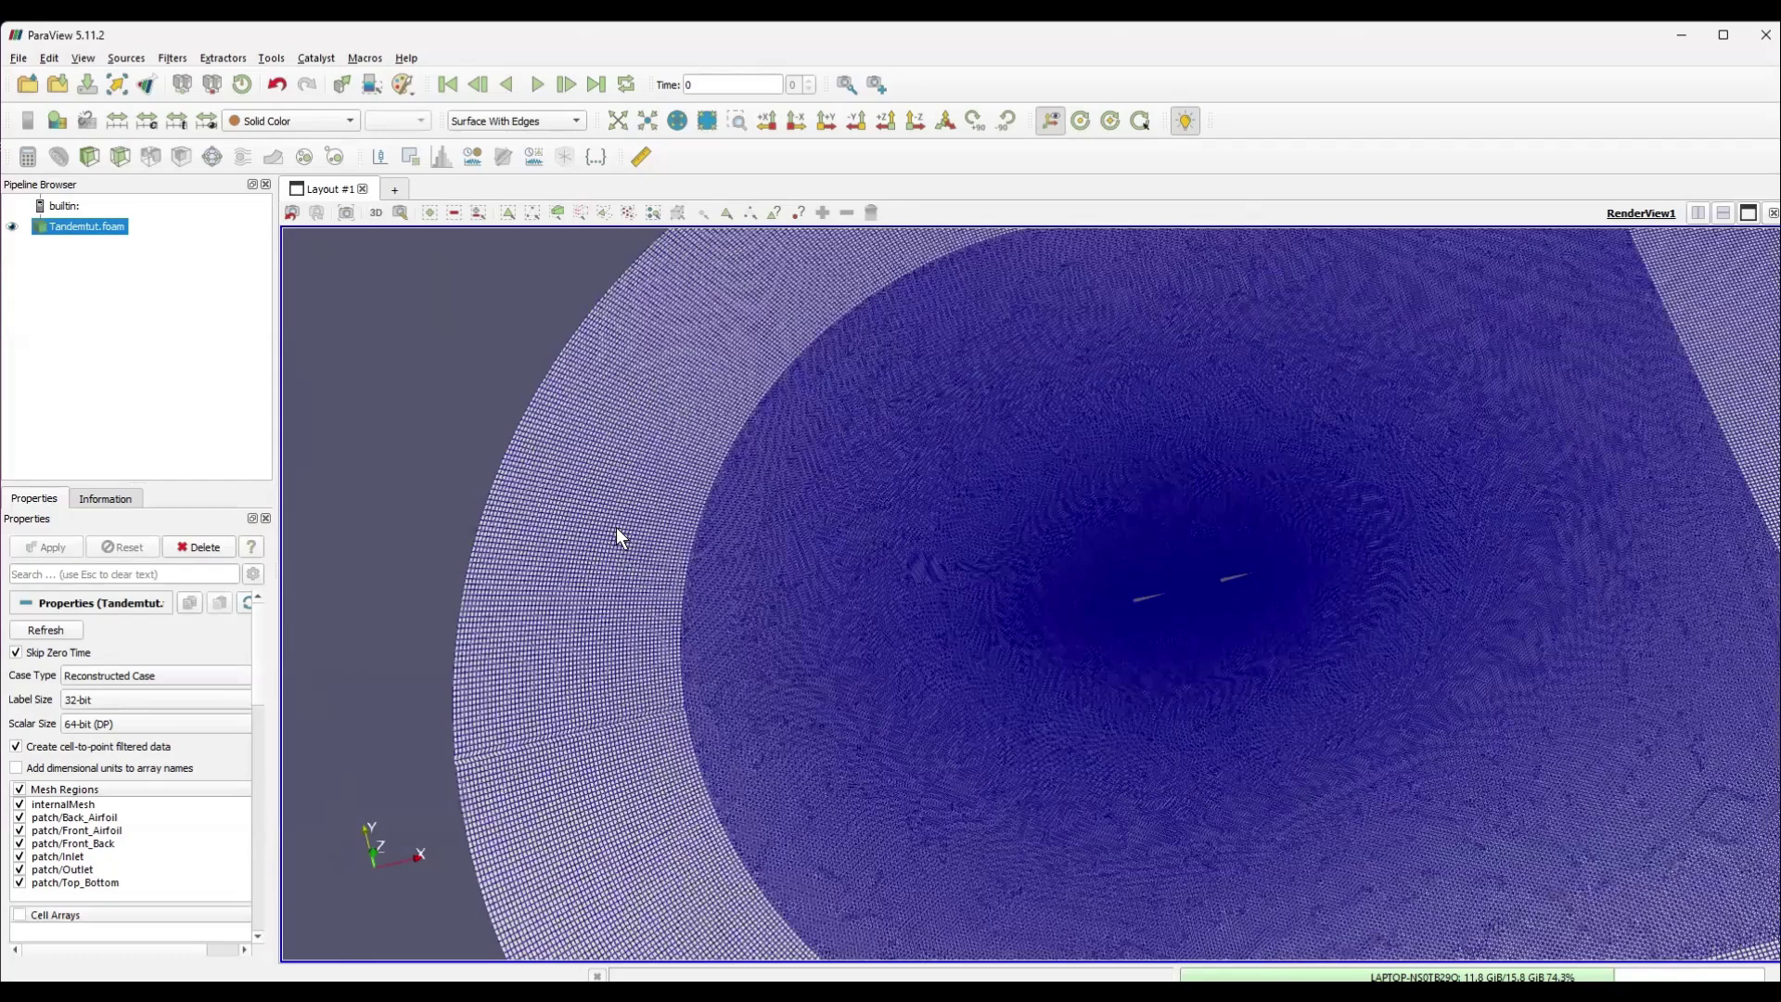
scroll(618, 536, up, 3)
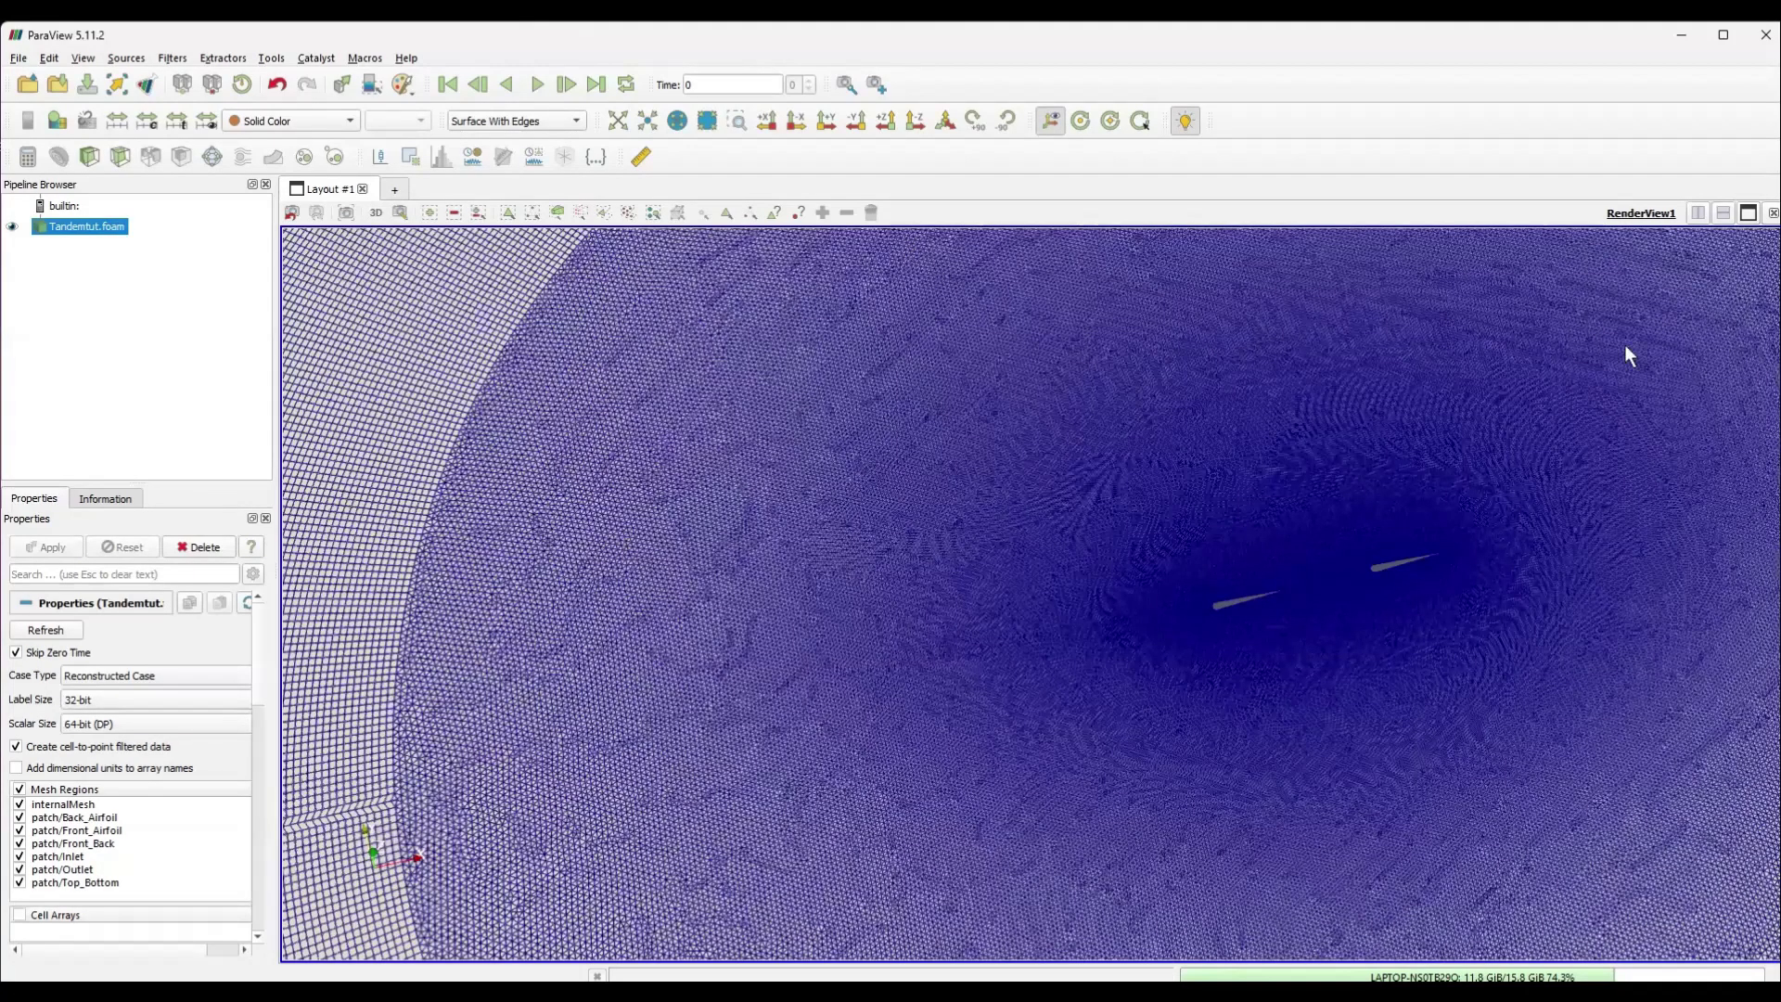
scroll(1630, 356, down, 2)
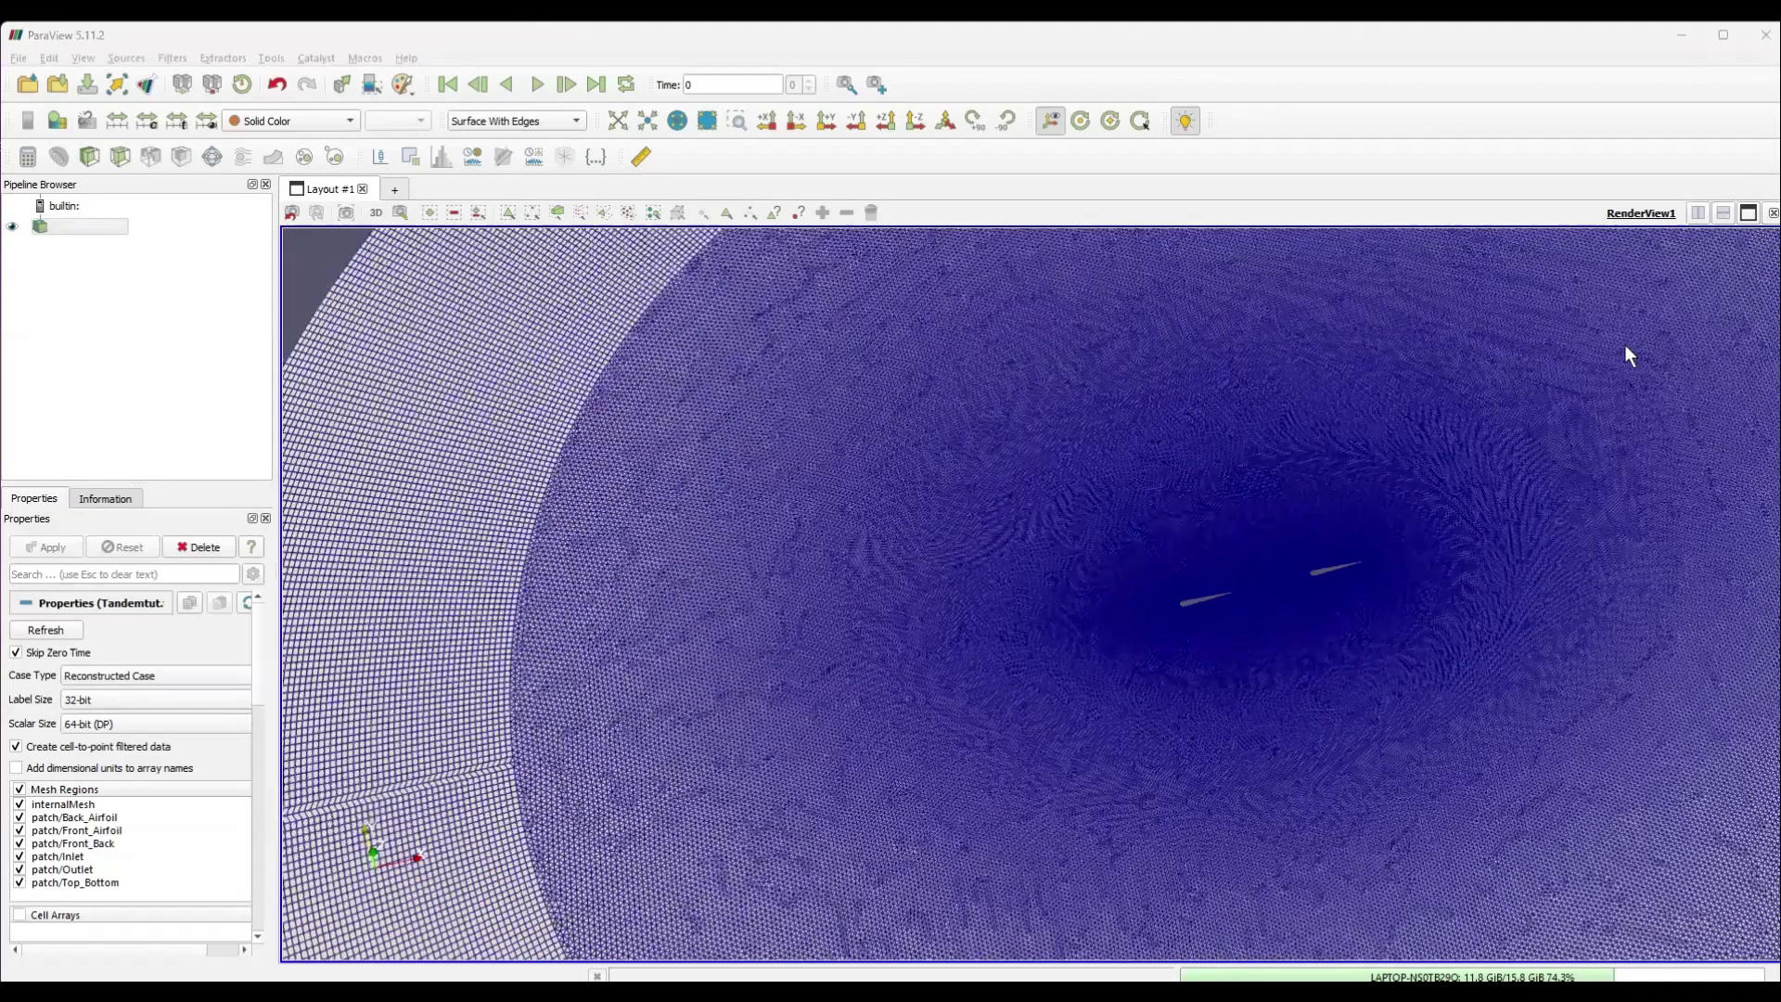